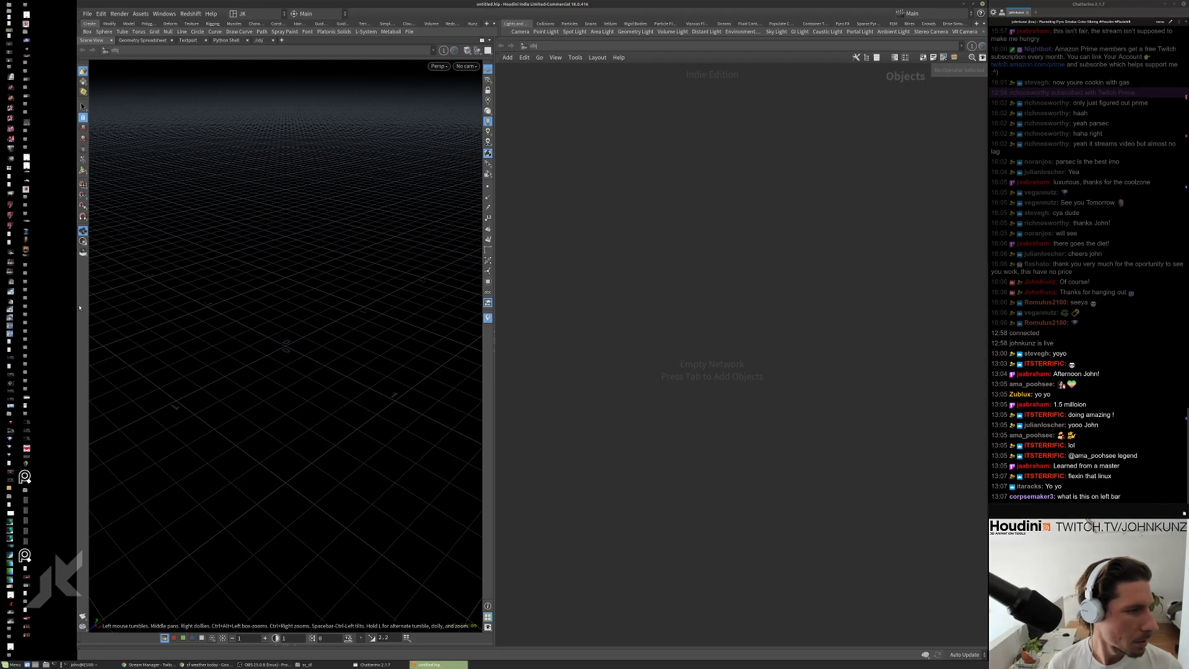
Widen the application window so it extends to the edge of the screen.
{"action": "left_click_drag", "start_coordinate": [78, 305], "coordinate": [2, 303]}
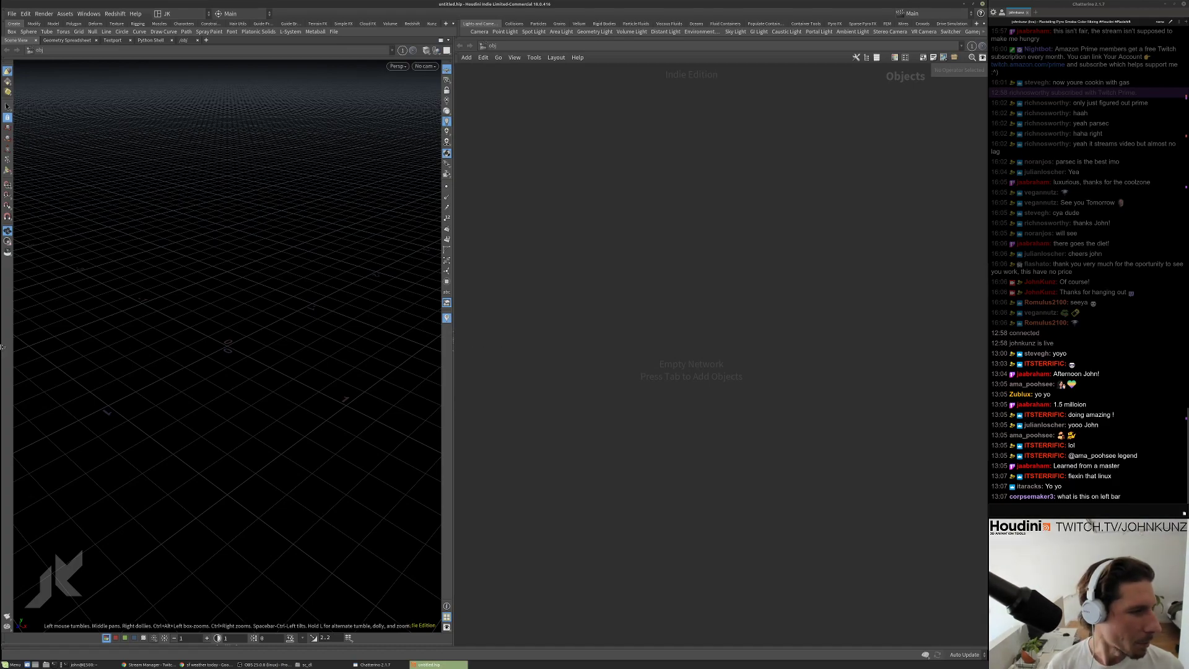
{"action": "mouse_move", "coordinate": [2, 346]}
{"action": "left_mouse_down"}
{"action": "mouse_move", "coordinate": [96, 342]}
{"action": "mouse_move", "coordinate": [2, 351]}
{"action": "left_mouse_up"}
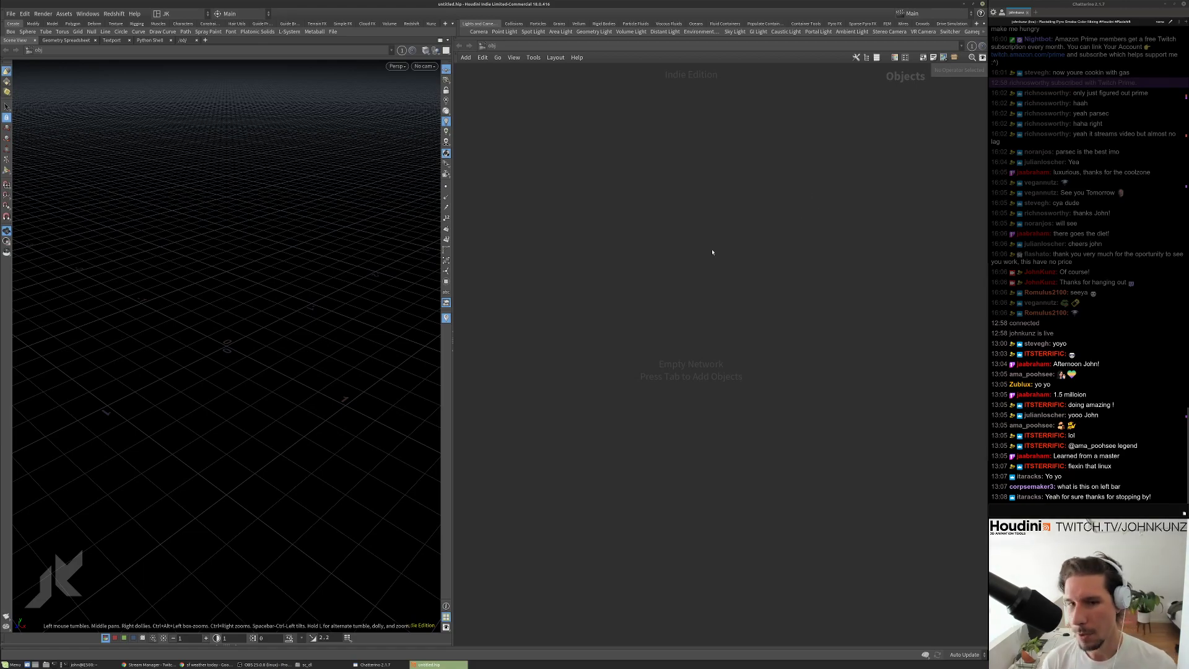
Add a Geometry object to the empty scene network and go inside it.
{"action": "key", "text": "Tab"}
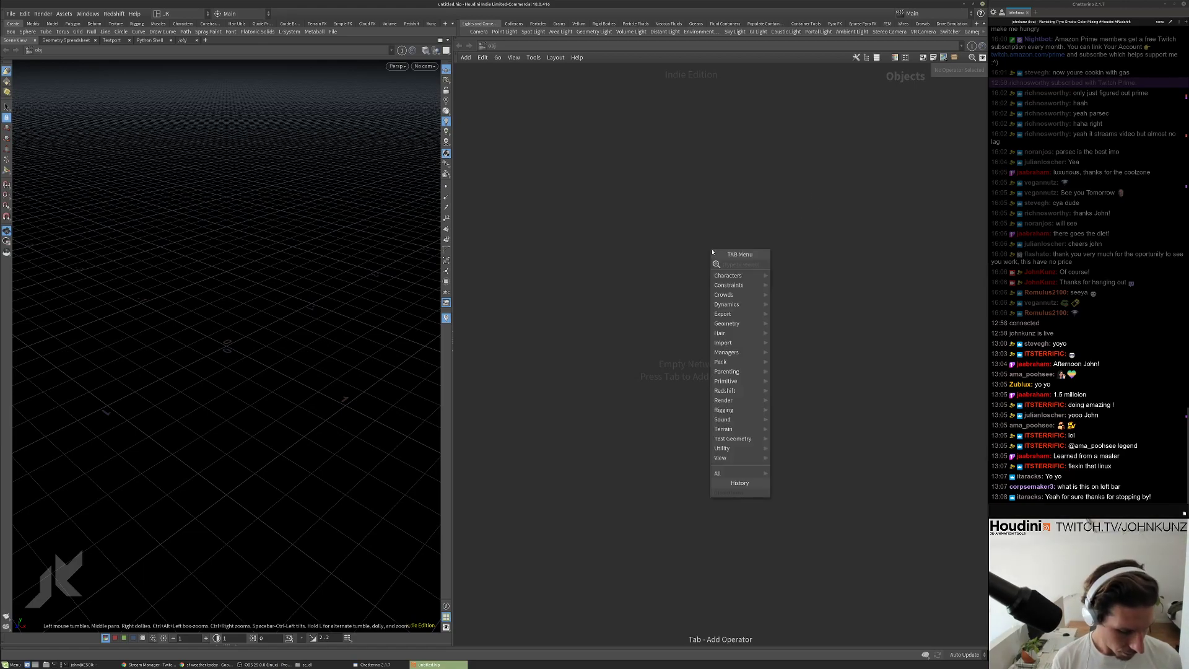
{"action": "type", "text": "co"}
{"action": "key", "text": "BackSpace"}
{"action": "key", "text": "BackSpace"}
{"action": "type", "text": "geo"}
{"action": "key", "text": "Return"}
{"action": "left_click", "coordinate": [733, 297]}
{"action": "double_click", "coordinate": [721, 297]}
Add a Circle node inside the geometry object.
{"action": "key", "text": "Tab"}
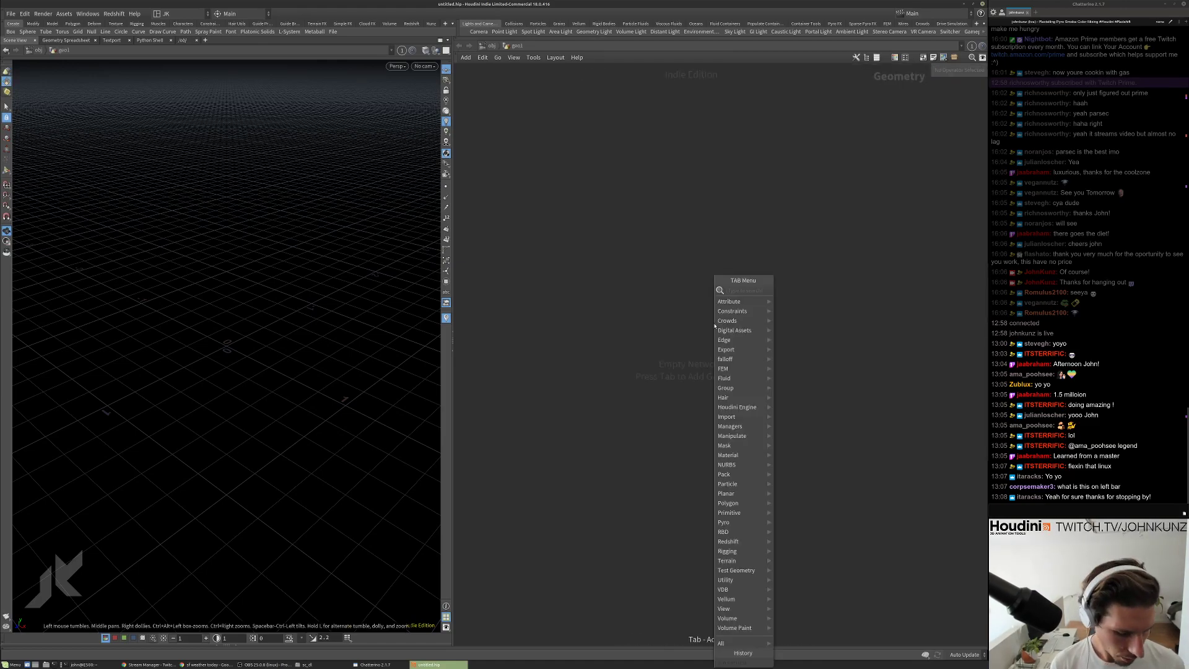
{"action": "type", "text": "sphere"}
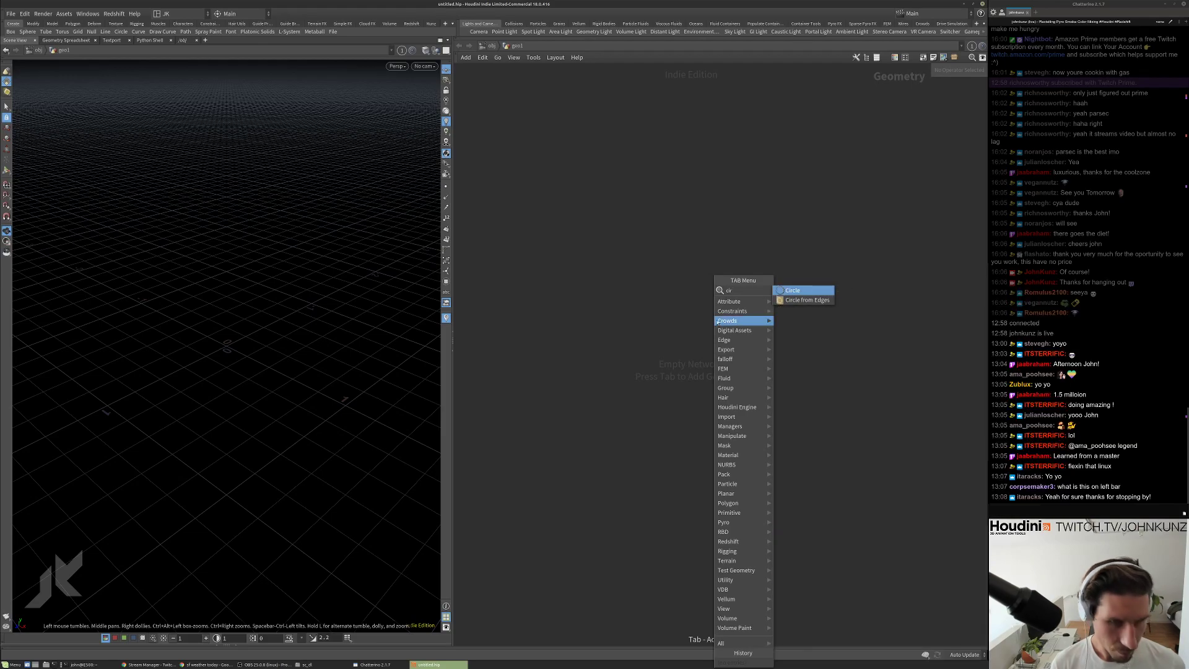
{"action": "key", "text": "Return"}
{"action": "left_click", "coordinate": [691, 297]}
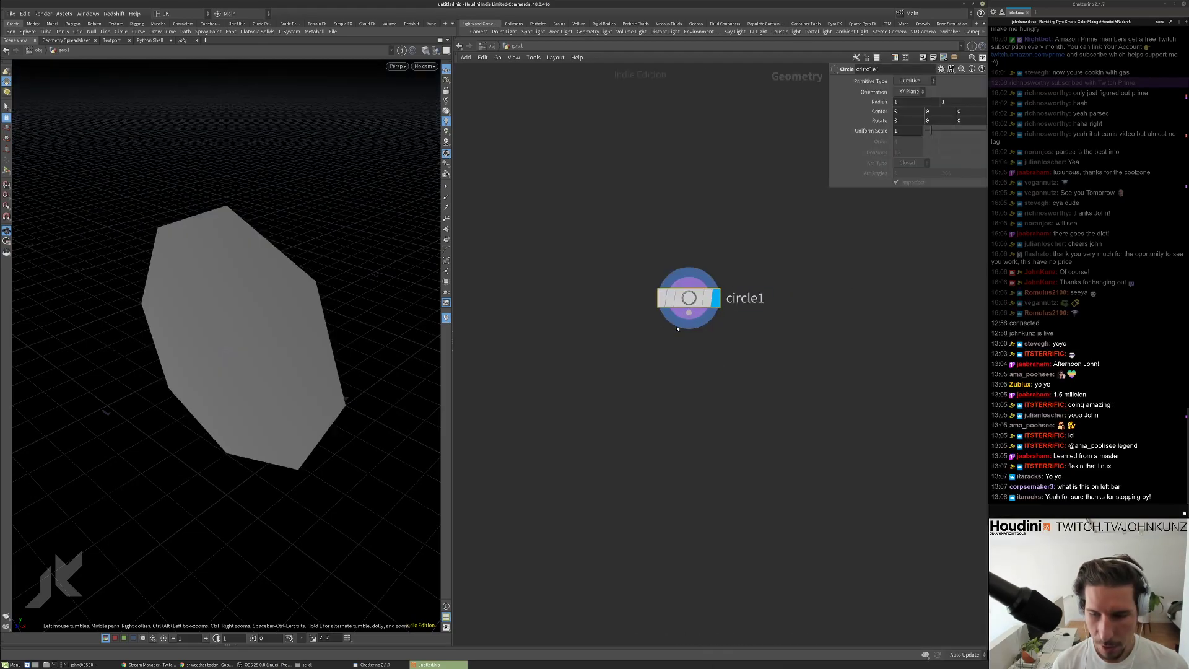
Set the circle's primitive type to Polygon and its divisions to 5.
{"action": "left_click", "coordinate": [909, 83]}
{"action": "left_click", "coordinate": [908, 100]}
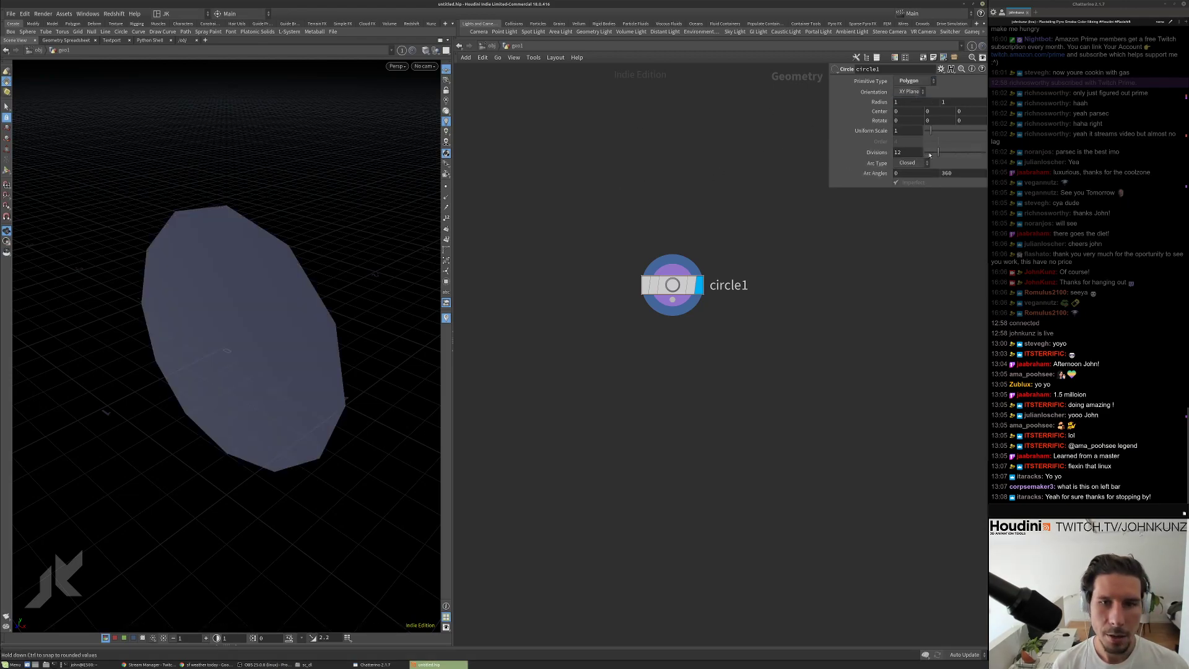
{"action": "left_click_drag", "start_coordinate": [236, 199], "coordinate": [303, 191]}
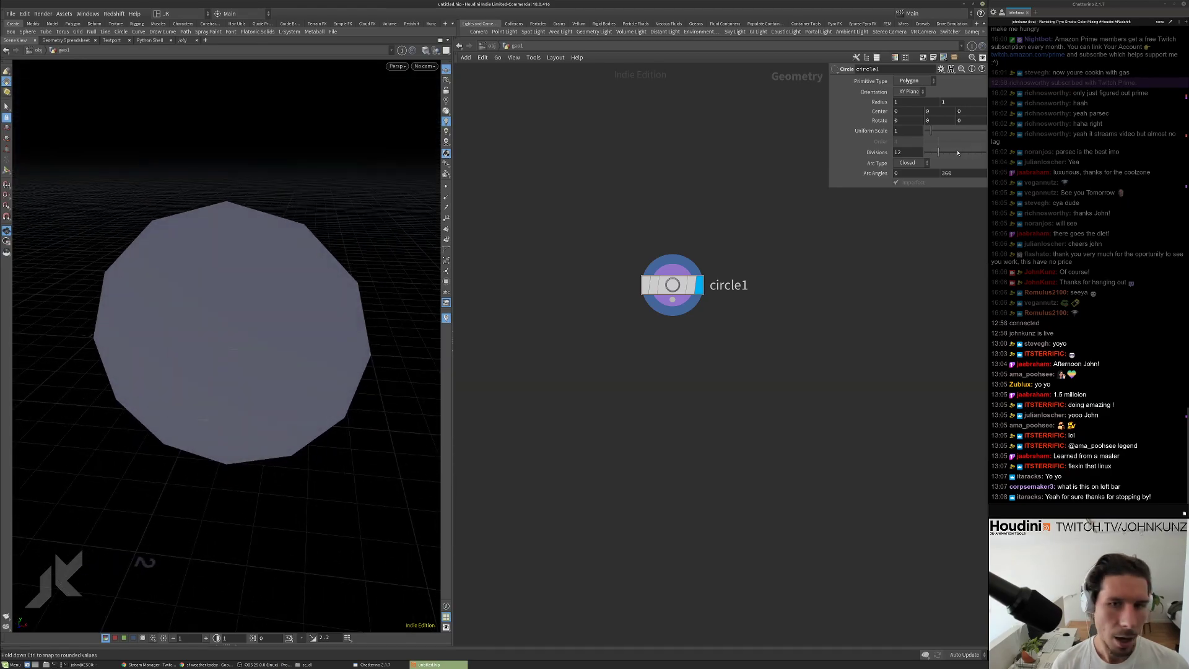
{"action": "left_click", "coordinate": [927, 154]}
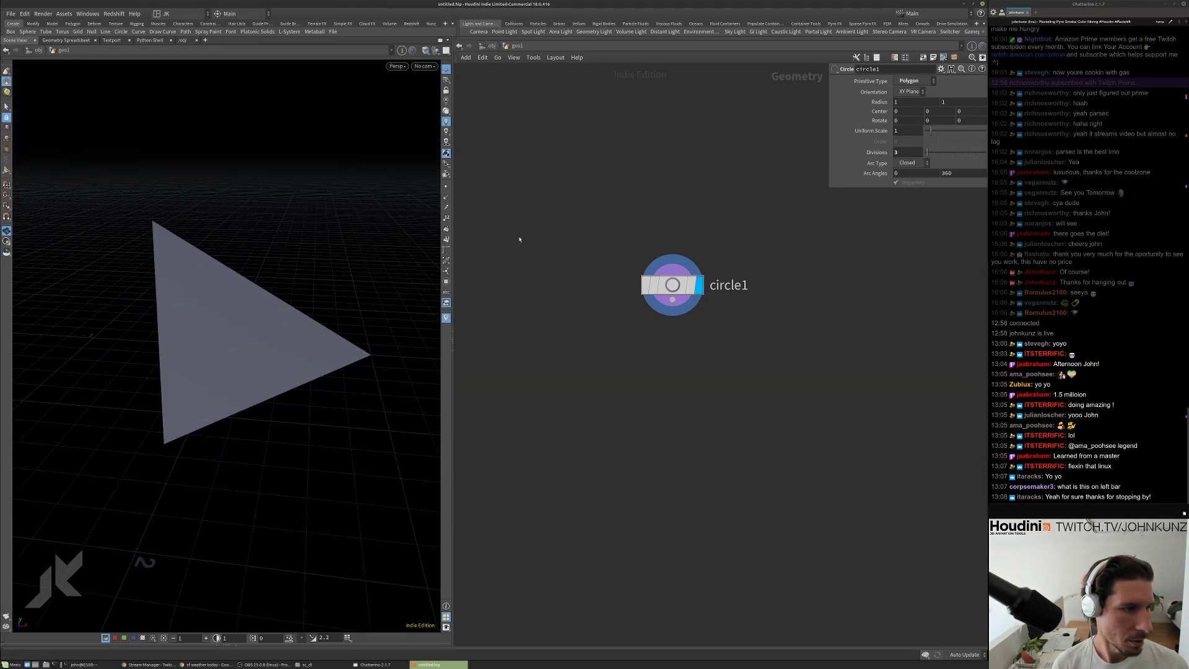
{"action": "left_click_drag", "start_coordinate": [932, 157], "coordinate": [930, 154]}
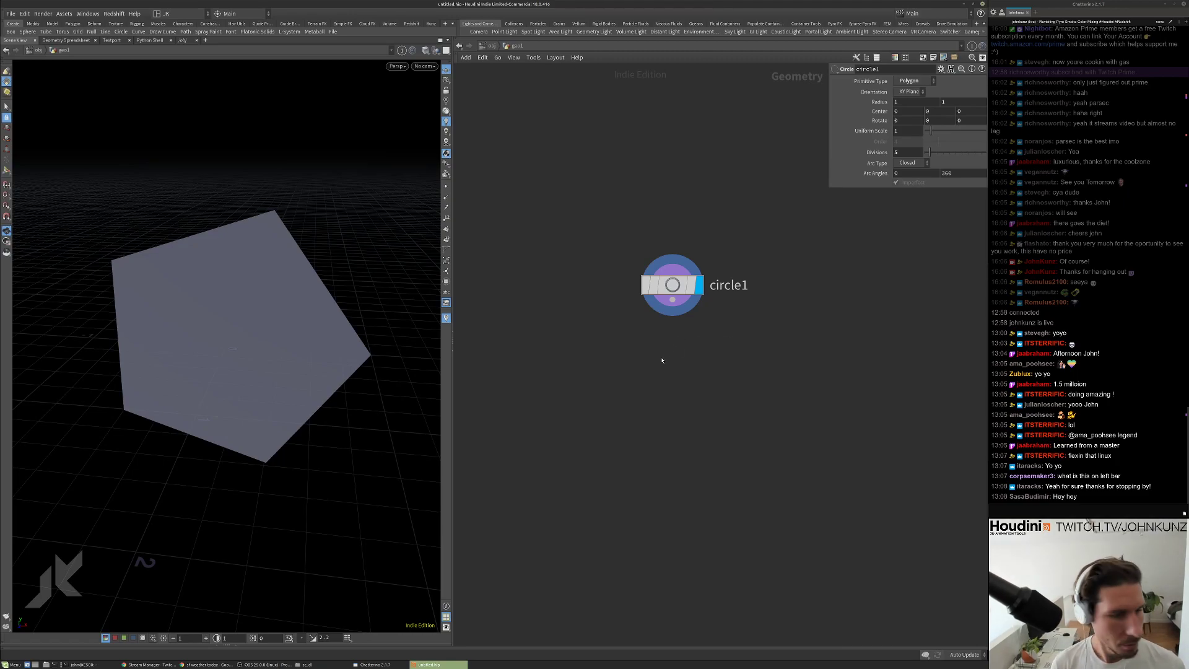
{"action": "left_click_drag", "start_coordinate": [332, 305], "coordinate": [379, 356]}
Add a For-Each Point loop, feed the circle into its begin block and display the end block.
{"action": "key", "text": "Tab"}
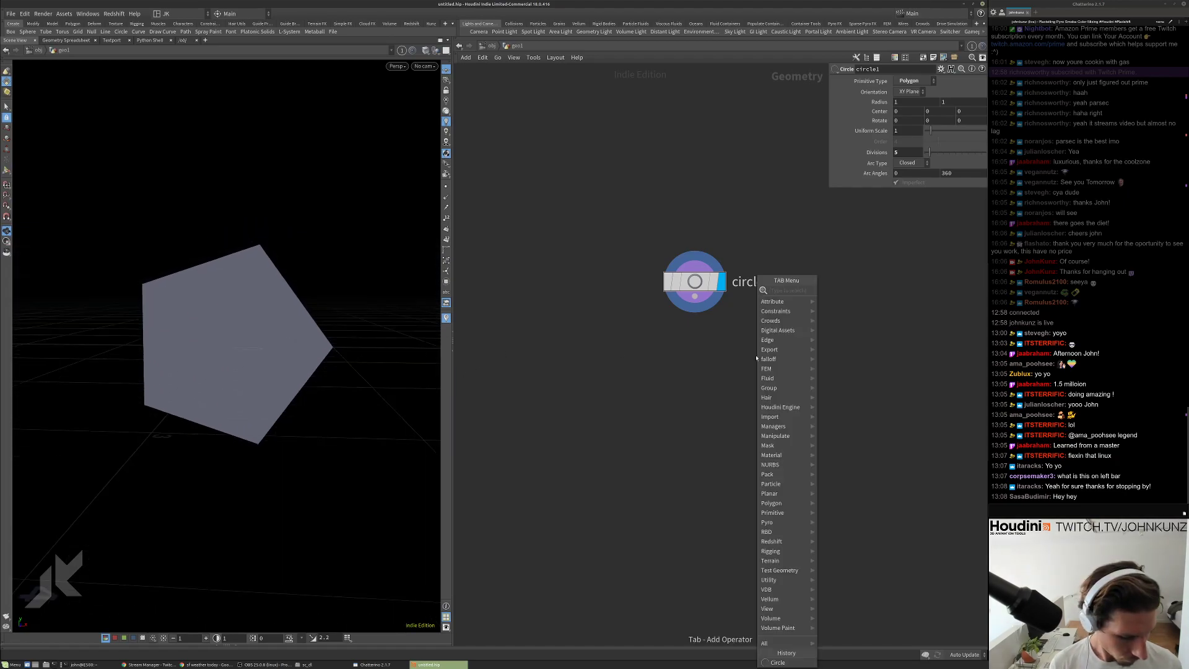
{"action": "type", "text": "for"}
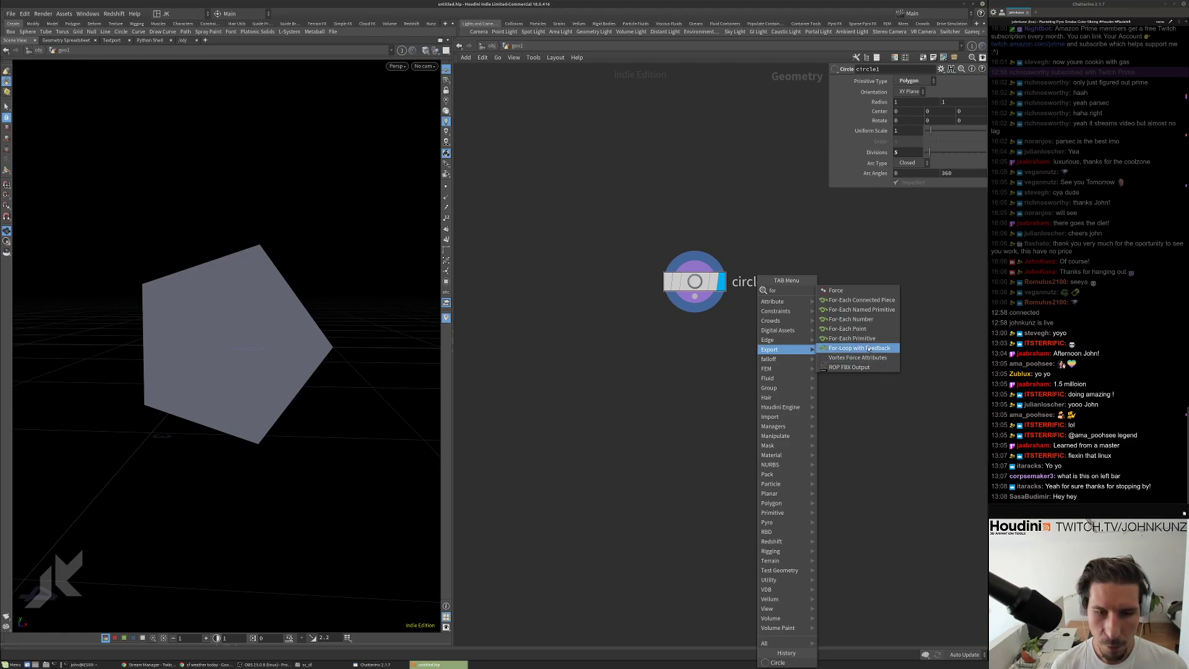
{"action": "left_click", "coordinate": [857, 328]}
{"action": "left_click", "coordinate": [761, 374]}
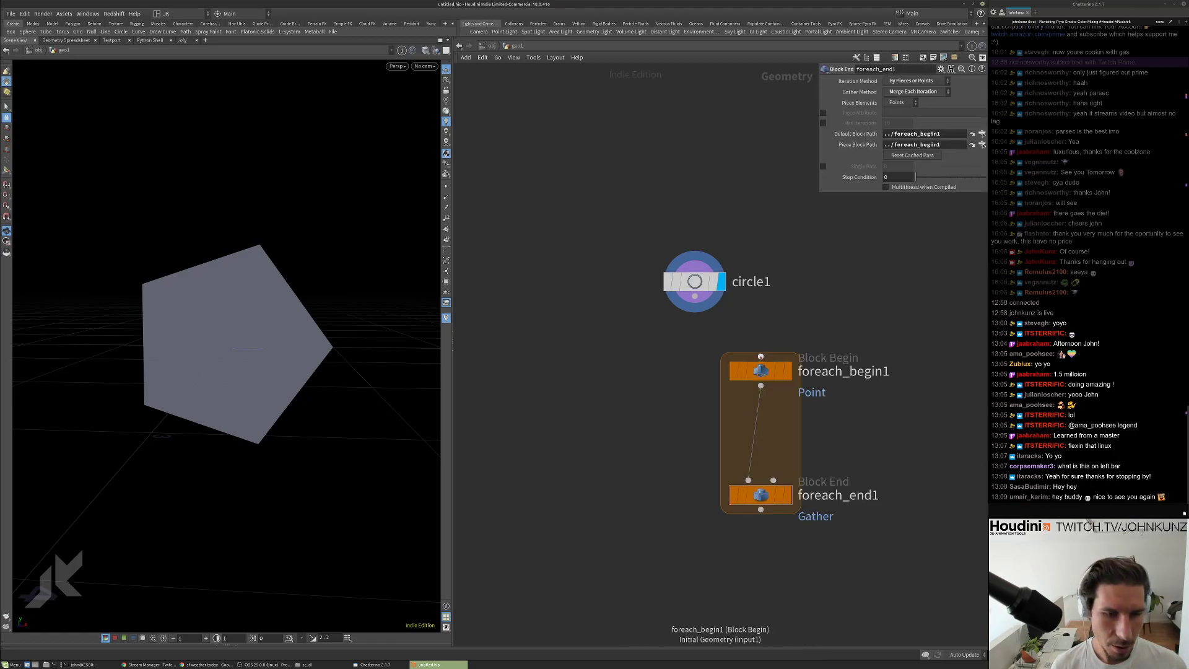
{"action": "left_click_drag", "start_coordinate": [761, 357], "coordinate": [694, 297]}
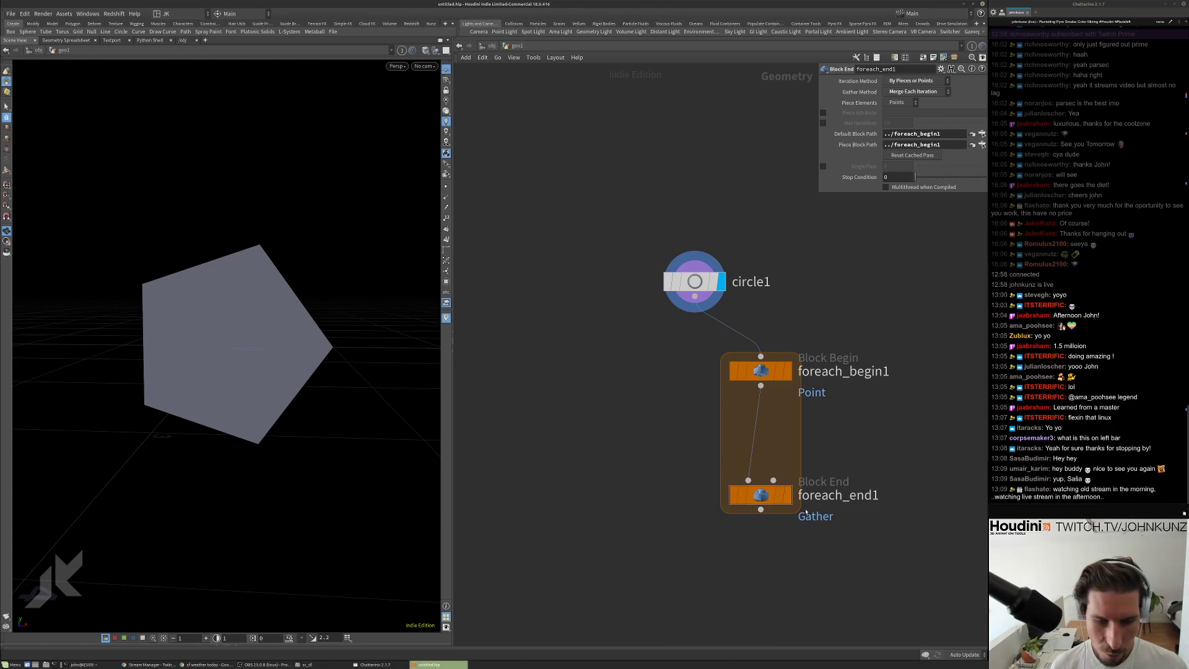
{"action": "left_click", "coordinate": [786, 495]}
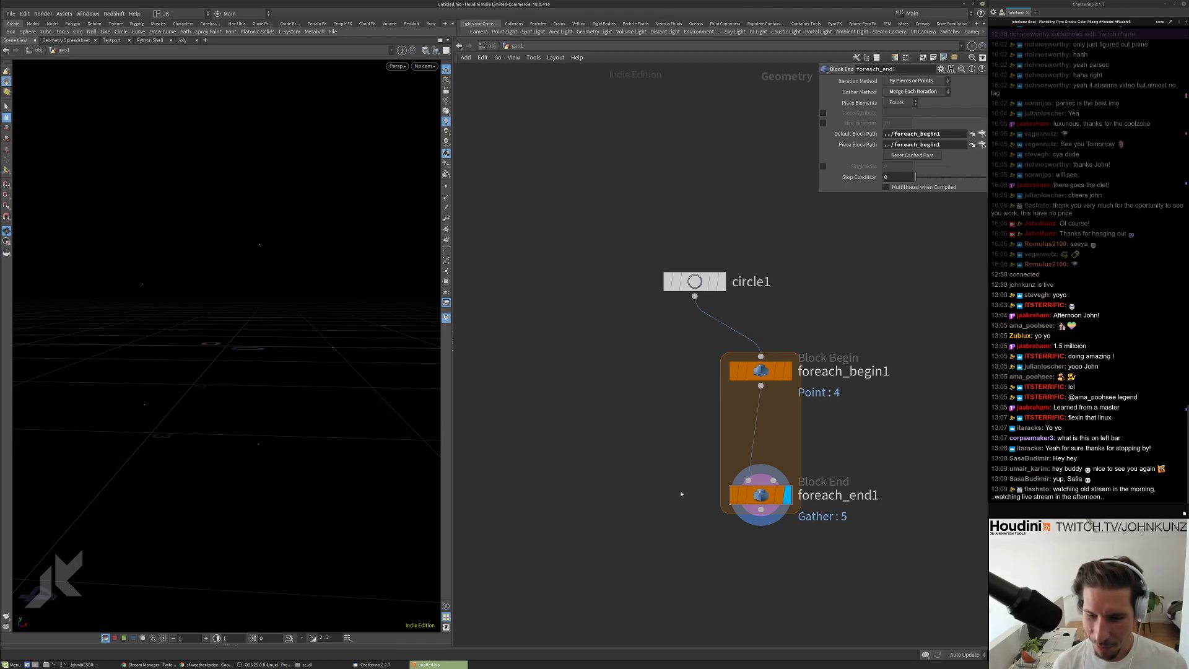
Align the circle node directly above the for-each loop blocks in the network.
{"action": "middle_click_drag", "start_coordinate": [690, 481], "coordinate": [688, 447]}
{"action": "left_click_drag", "start_coordinate": [696, 251], "coordinate": [718, 229]}
{"action": "middle_click_drag", "start_coordinate": [727, 373], "coordinate": [618, 335]}
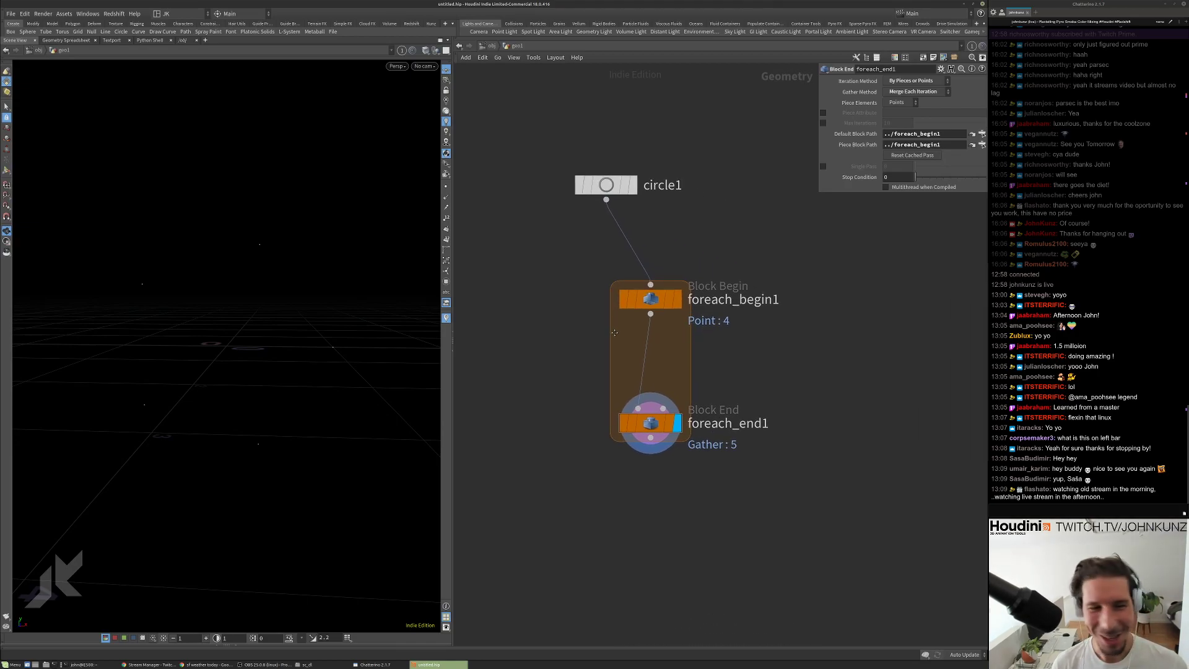
{"action": "key", "text": "l"}
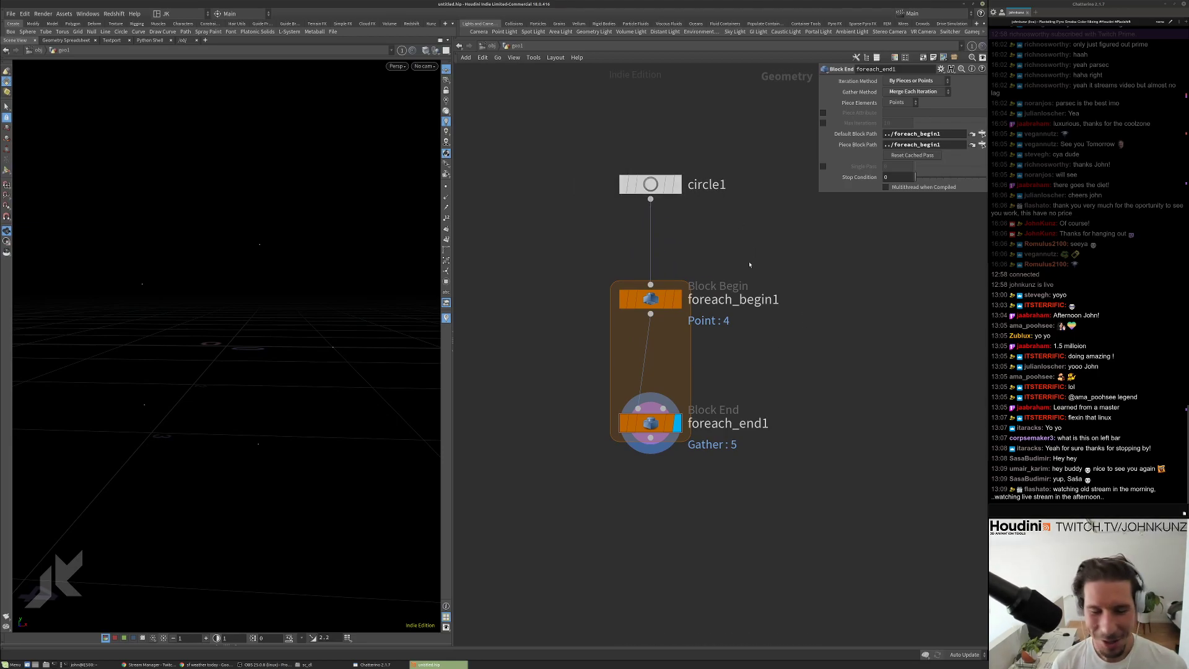
{"action": "middle_click_drag", "start_coordinate": [745, 271], "coordinate": [738, 252]}
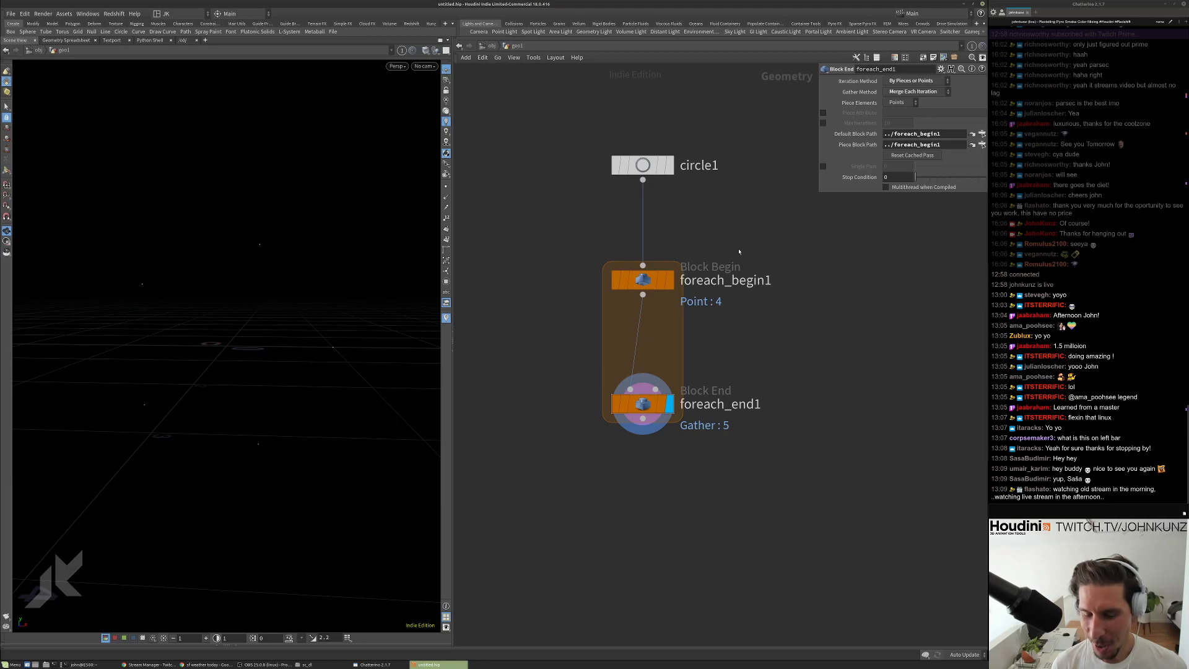
{"action": "middle_click_drag", "start_coordinate": [727, 357], "coordinate": [721, 351]}
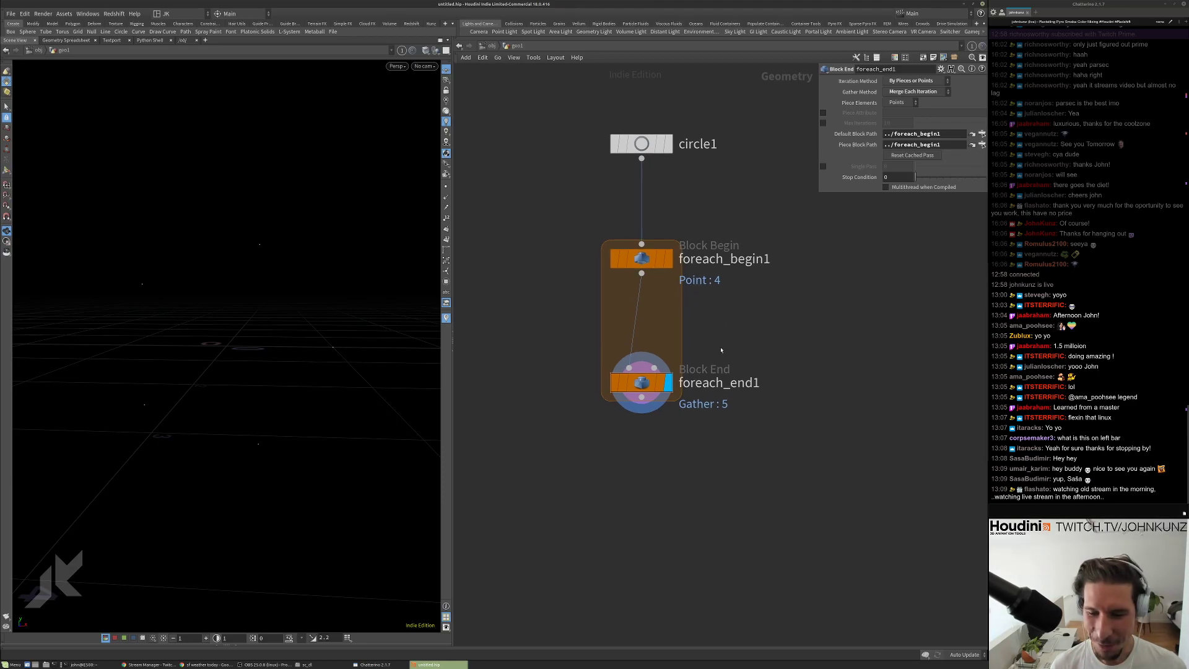
{"action": "middle_click_drag", "start_coordinate": [685, 483], "coordinate": [685, 463]}
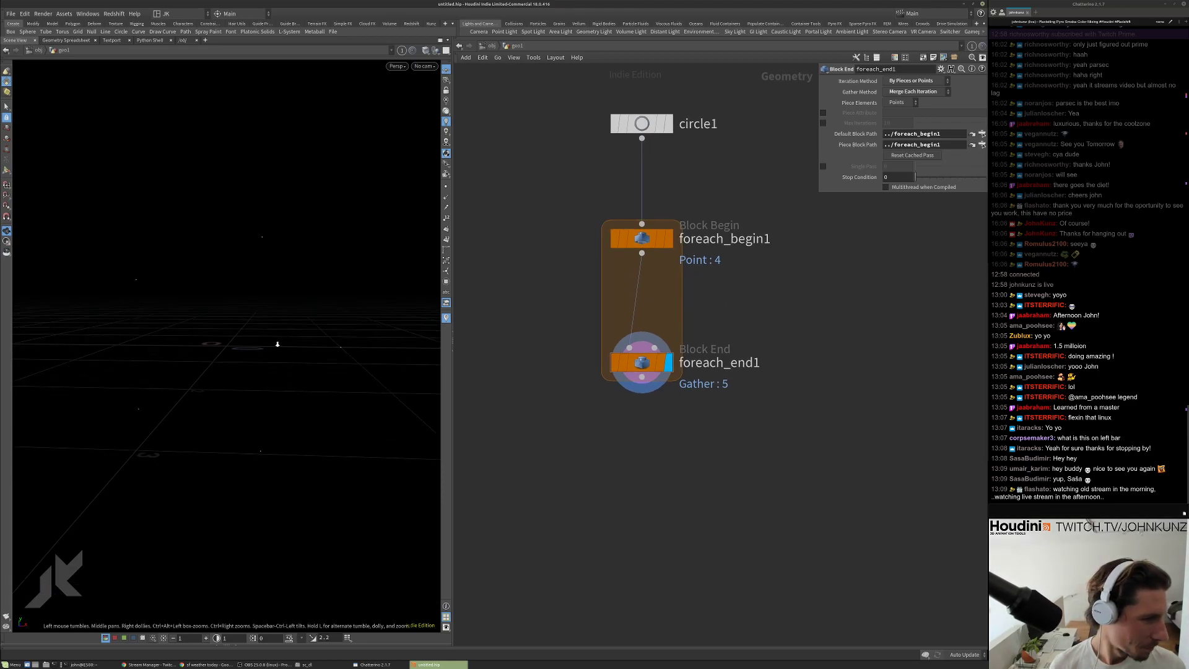
Insert a VDB from Particles node inside the loop, between the begin and end blocks.
{"action": "left_click_drag", "start_coordinate": [287, 340], "coordinate": [360, 325]}
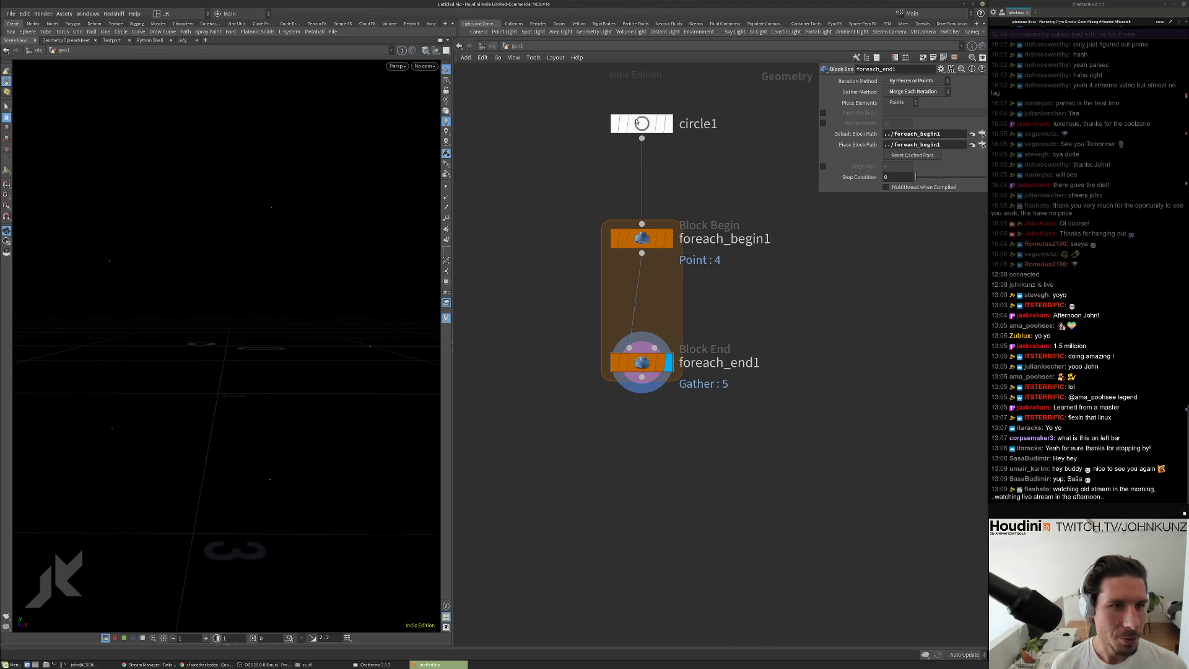
{"action": "key", "text": "Tab"}
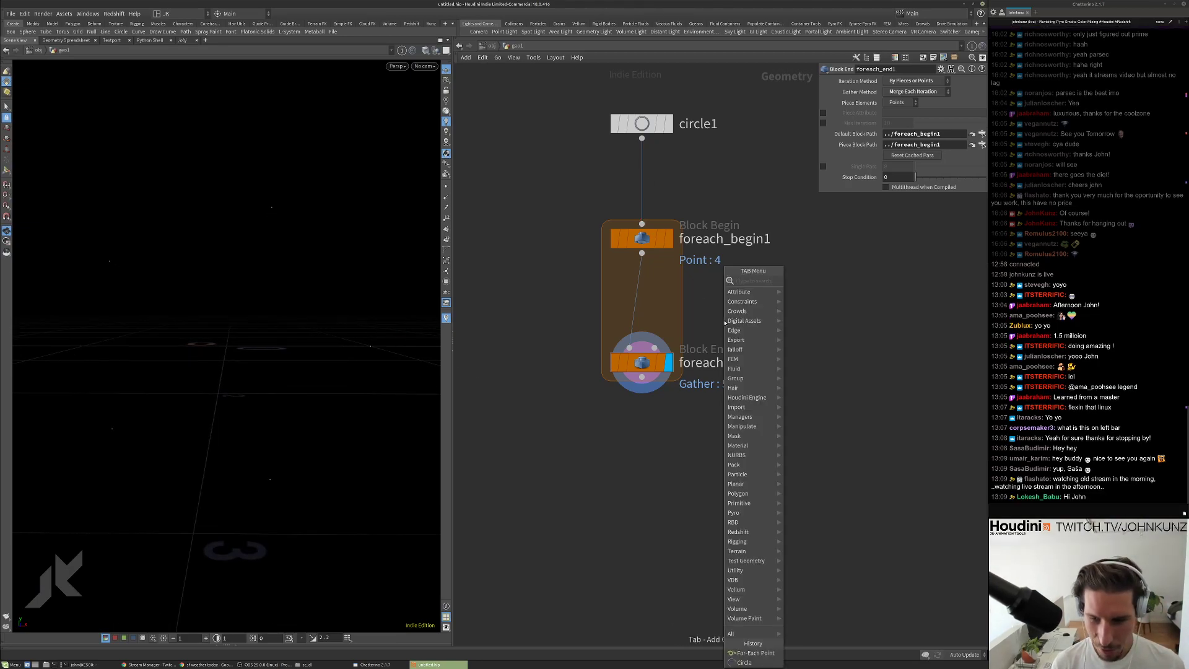
{"action": "type", "text": "vd"}
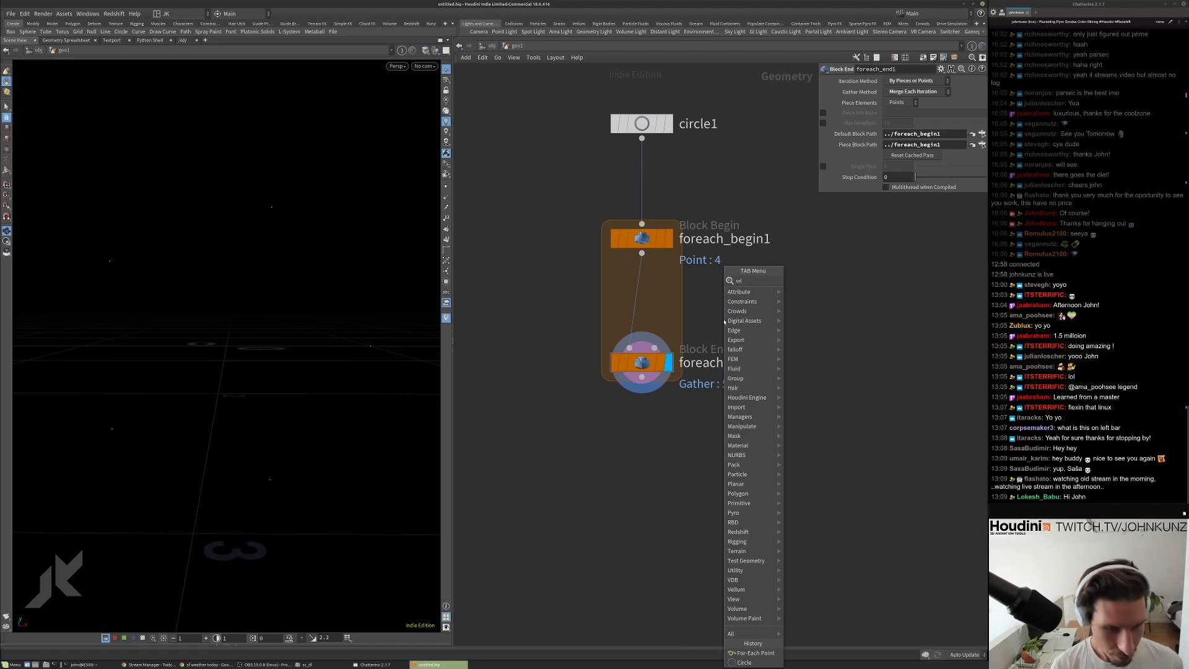
{"action": "type", "text": "b"}
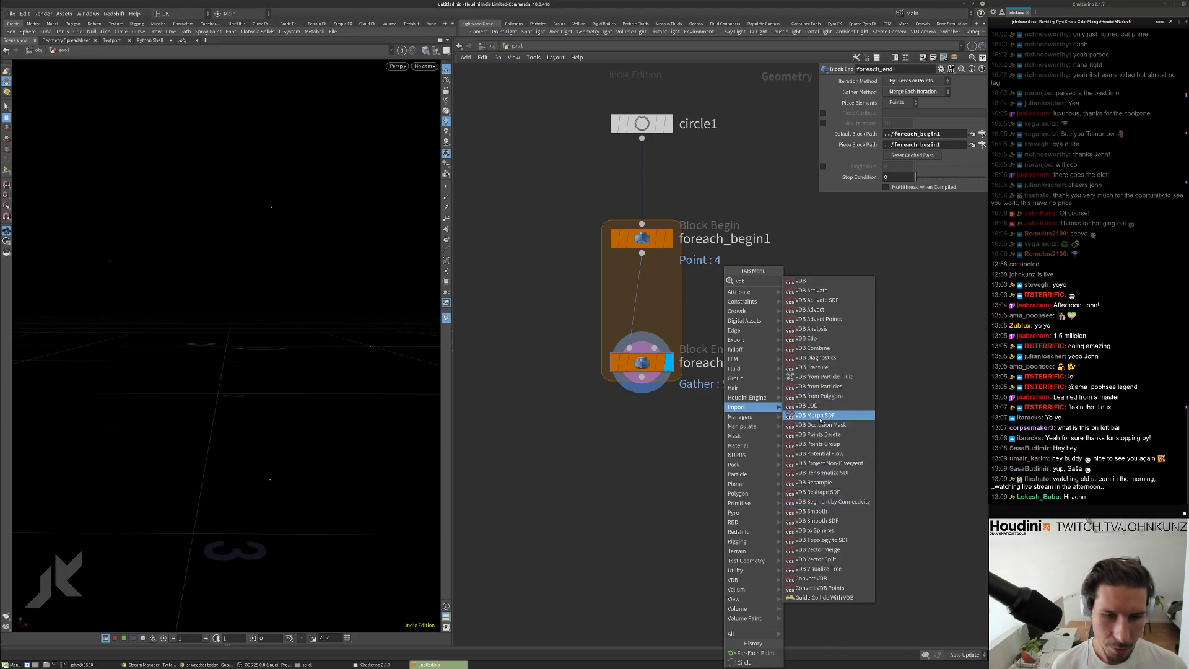
{"action": "left_click", "coordinate": [818, 385]}
{"action": "left_click", "coordinate": [642, 292]}
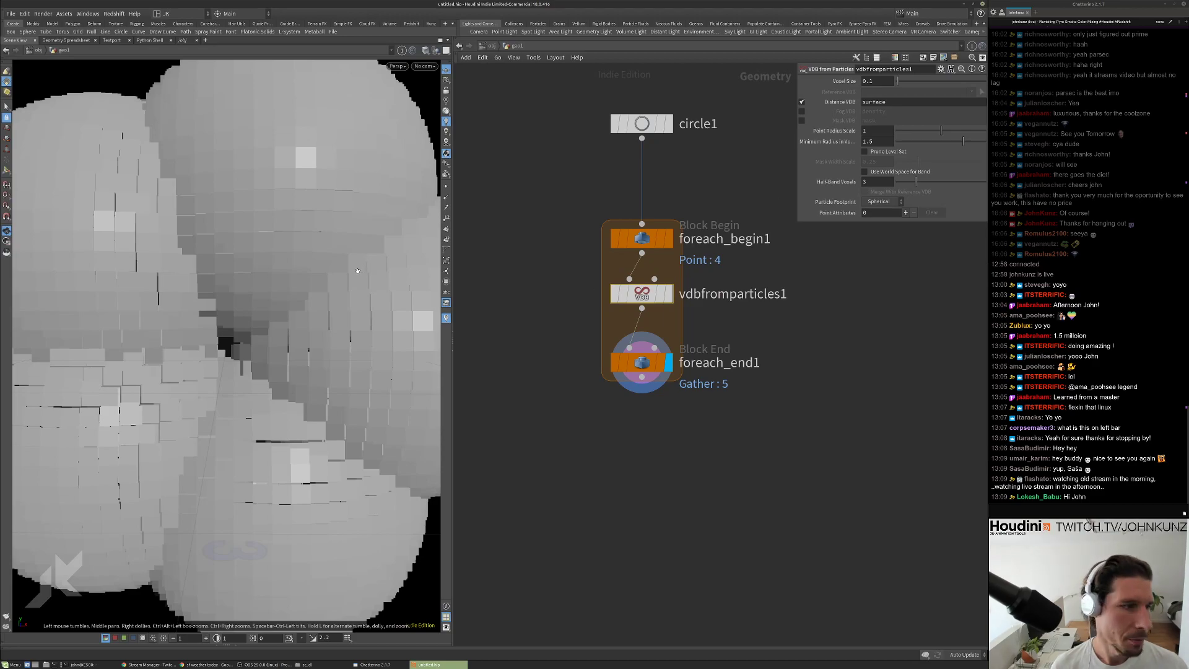
Inspect the loop end block's node info and turn on display of the volumes' bounding boxes in the viewport.
{"action": "middle_click", "coordinate": [671, 359]}
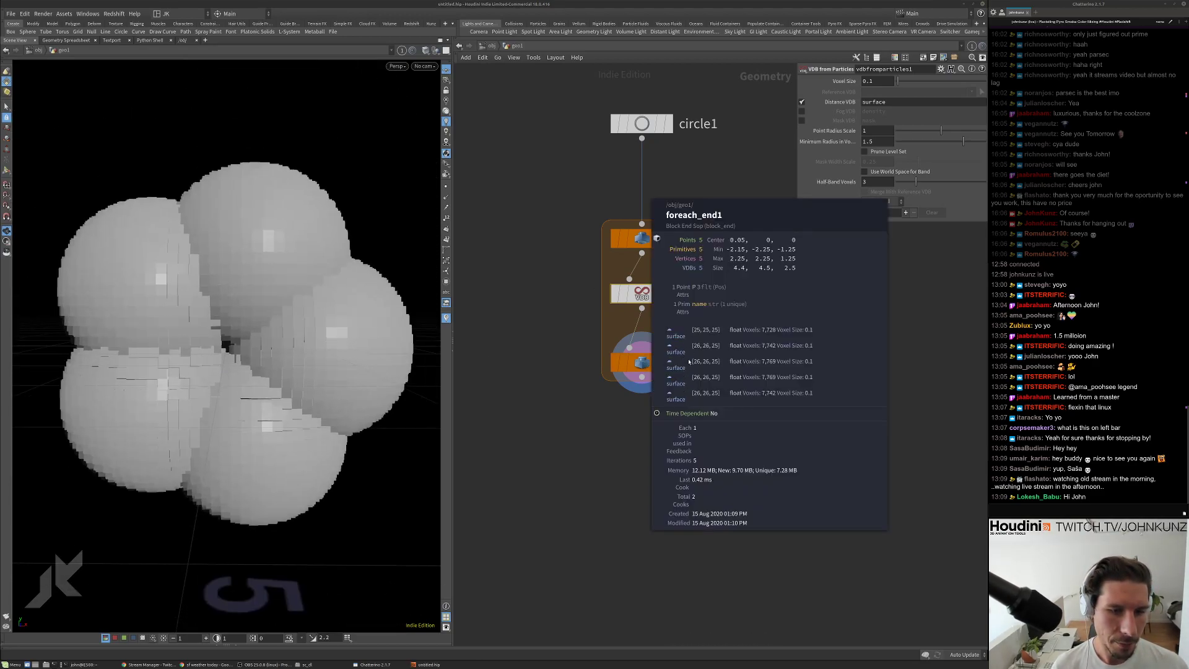
{"action": "left_click", "coordinate": [436, 50]}
{"action": "left_click", "coordinate": [461, 146]}
{"action": "scroll", "coordinate": [299, 212], "scroll_direction": "down", "scroll_amount": 3}
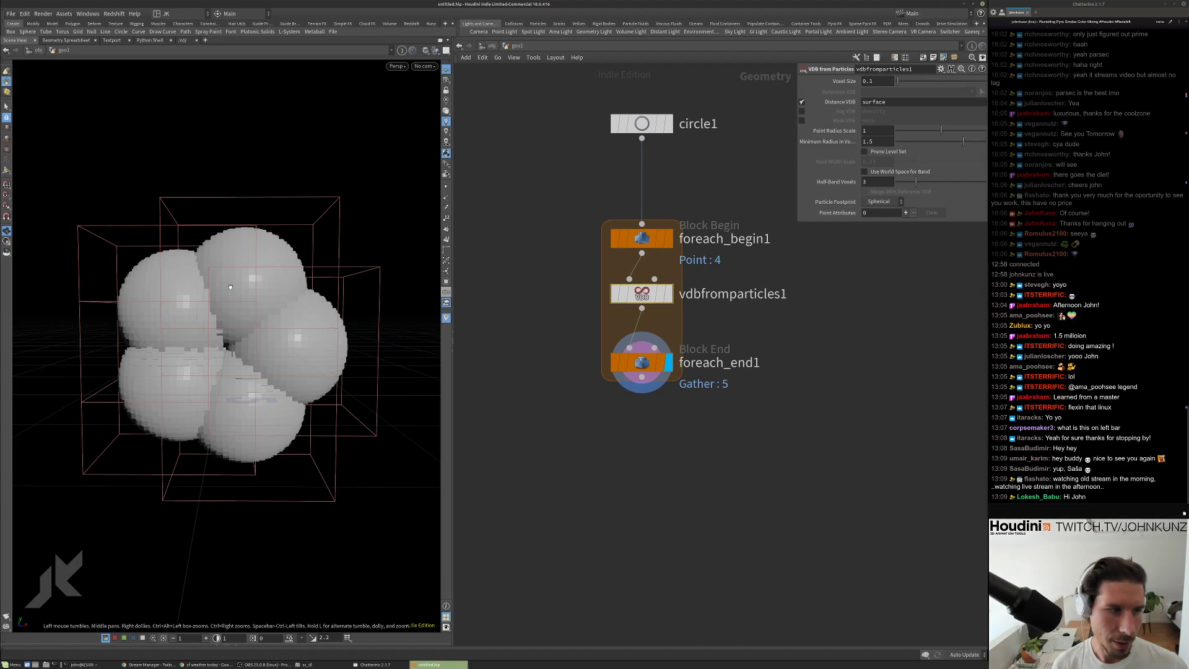
{"action": "left_click_drag", "start_coordinate": [216, 252], "coordinate": [266, 302]}
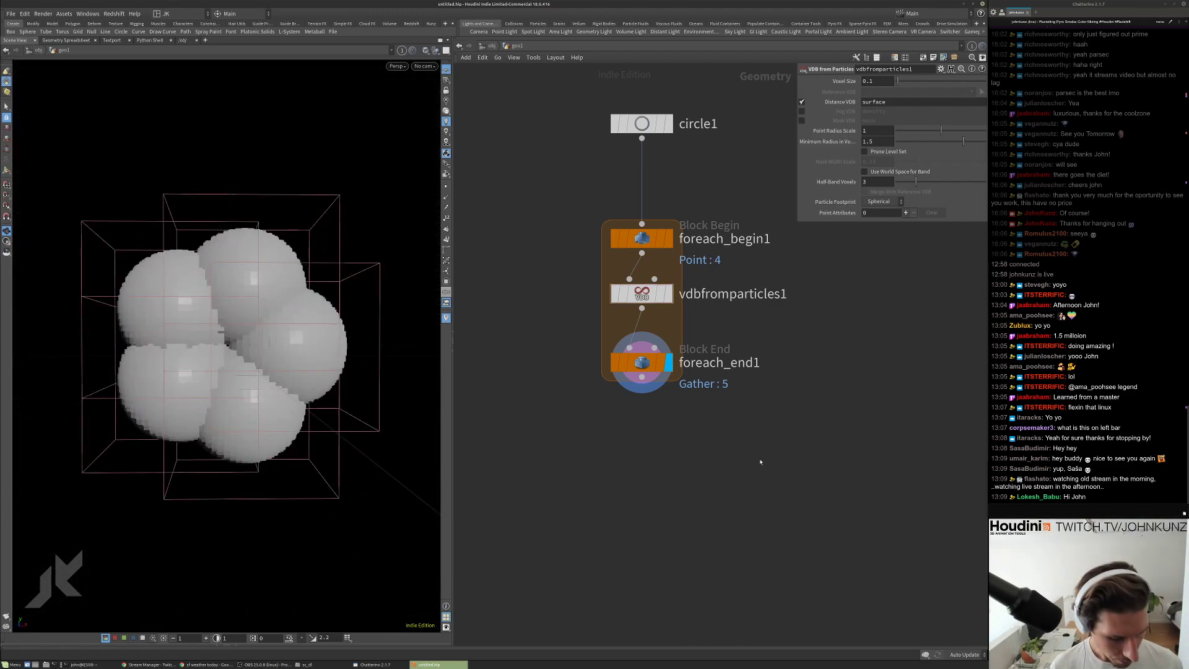
Add an Attribute Randomize node for Cd after the loop's end block and display it.
{"action": "key", "text": "Tab"}
{"action": "type", "text": "rand"}
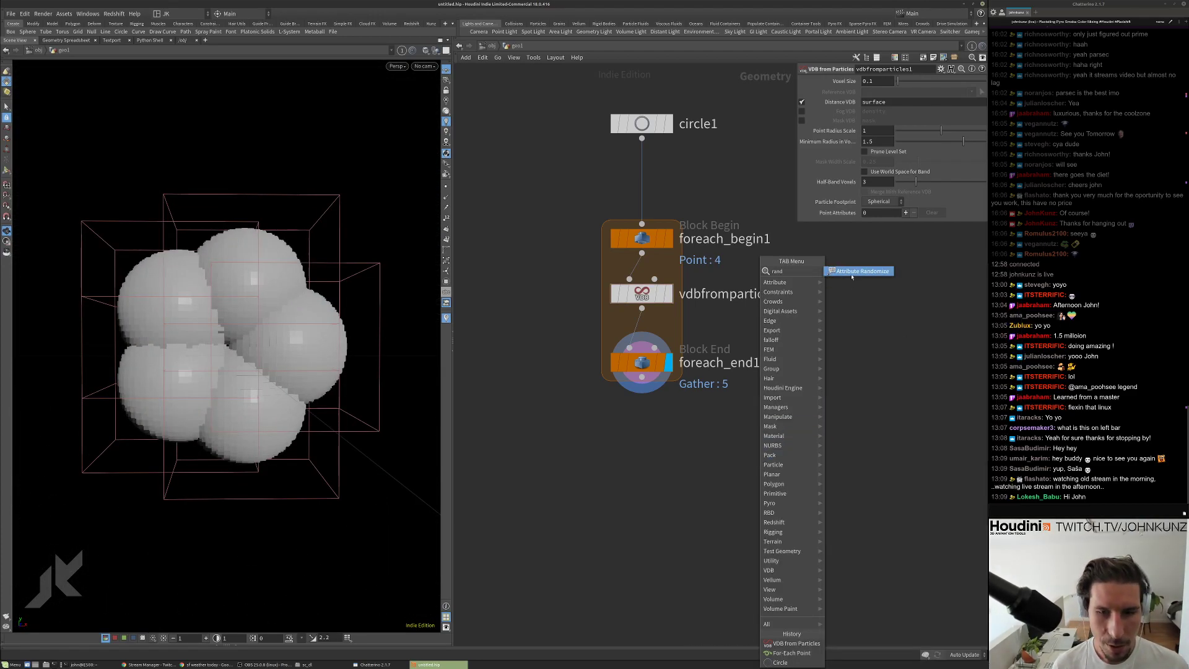
{"action": "left_click", "coordinate": [852, 273]}
{"action": "left_click", "coordinate": [692, 453]}
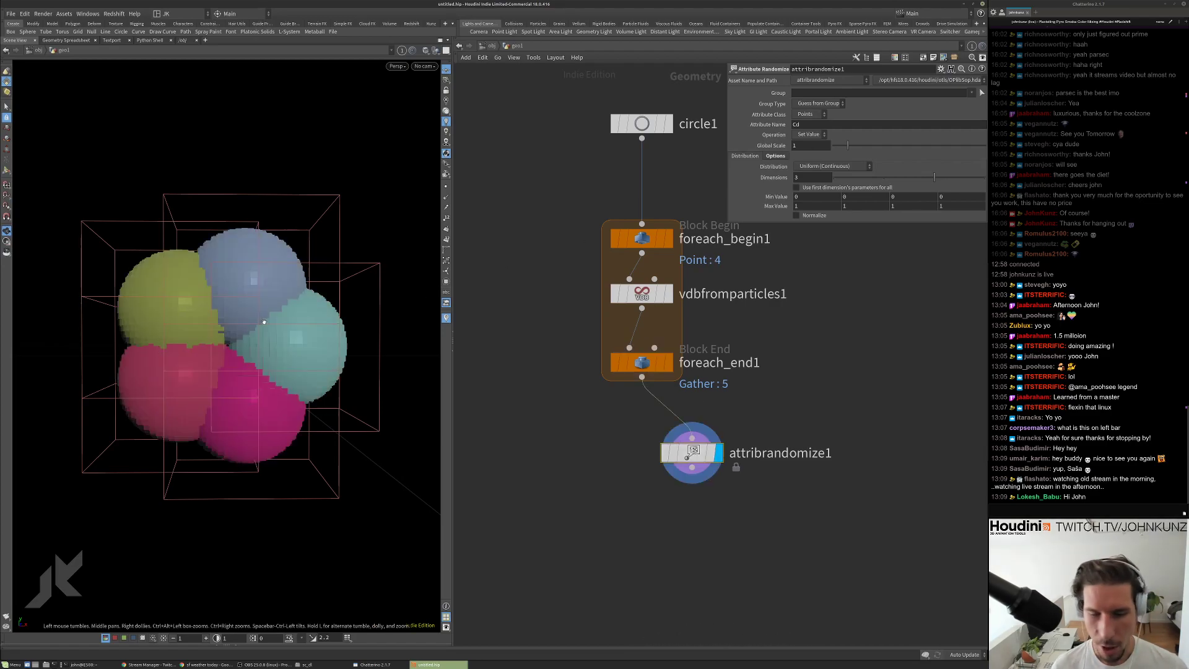
Switch the VDB from Particles output from Distance VDB to Fog VDB named density.
{"action": "left_click_drag", "start_coordinate": [264, 321], "coordinate": [258, 329]}
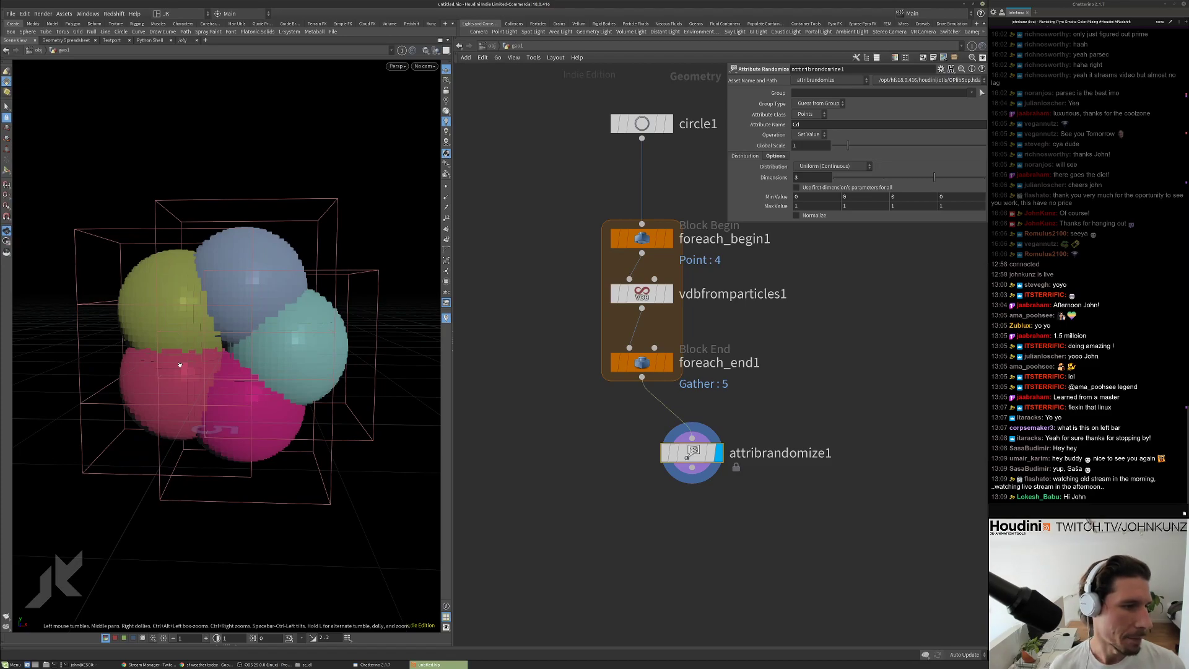
{"action": "mouse_move", "coordinate": [223, 337]}
{"action": "left_mouse_down"}
{"action": "mouse_move", "coordinate": [216, 358]}
{"action": "mouse_move", "coordinate": [218, 335]}
{"action": "mouse_move", "coordinate": [234, 338]}
{"action": "left_mouse_up"}
{"action": "left_click", "coordinate": [651, 295]}
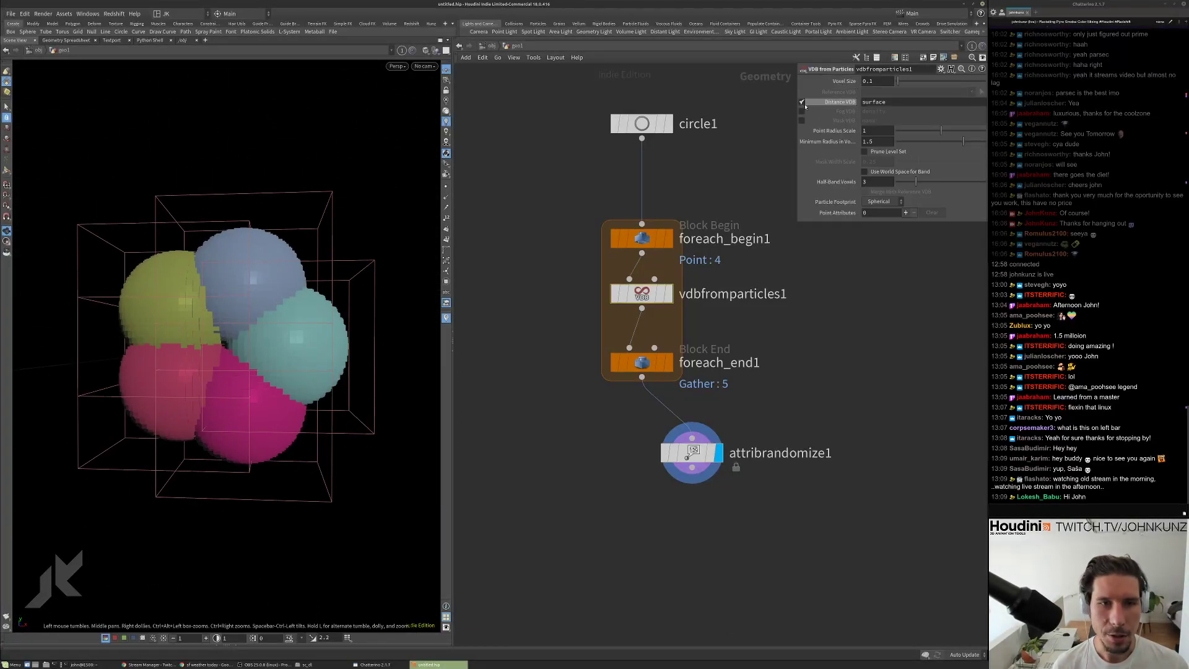
{"action": "left_click_drag", "start_coordinate": [270, 272], "coordinate": [231, 341]}
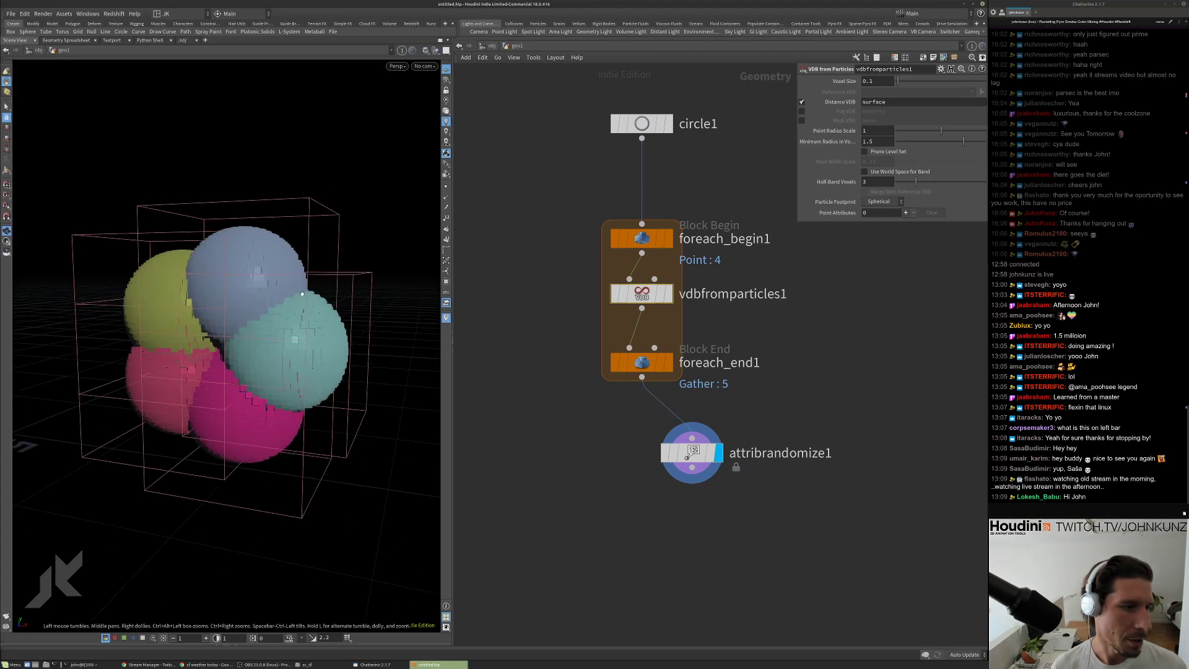
{"action": "left_click", "coordinate": [802, 102]}
{"action": "left_click", "coordinate": [802, 111]}
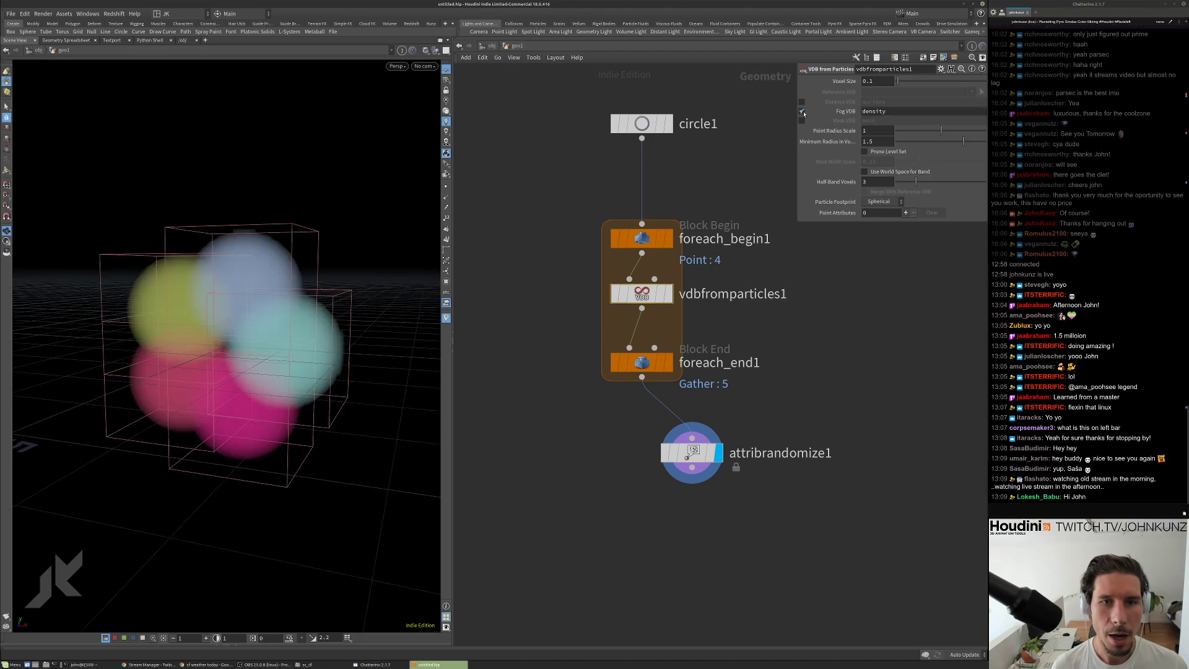
{"action": "left_click_drag", "start_coordinate": [231, 349], "coordinate": [212, 297]}
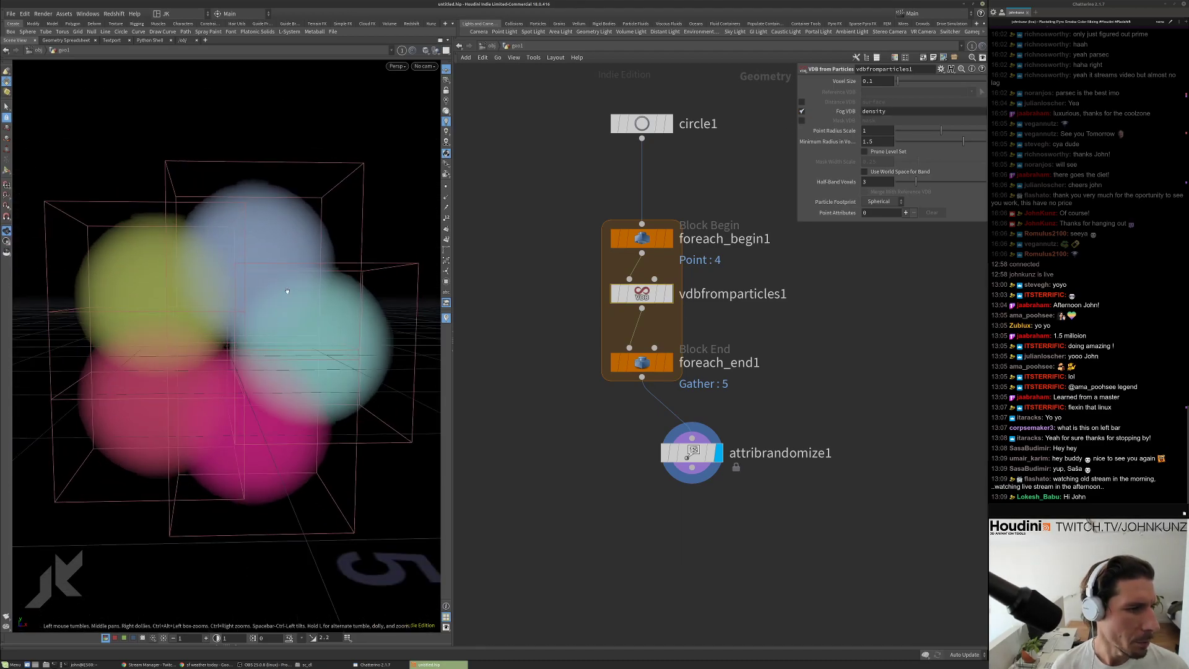
Insert a Primitive node between the loop's end block and the Attribute Randomize node, aligning the randomize node below the loop.
{"action": "left_click_drag", "start_coordinate": [286, 290], "coordinate": [322, 304]}
{"action": "left_click_drag", "start_coordinate": [687, 456], "coordinate": [637, 449]}
{"action": "key", "text": "Tab"}
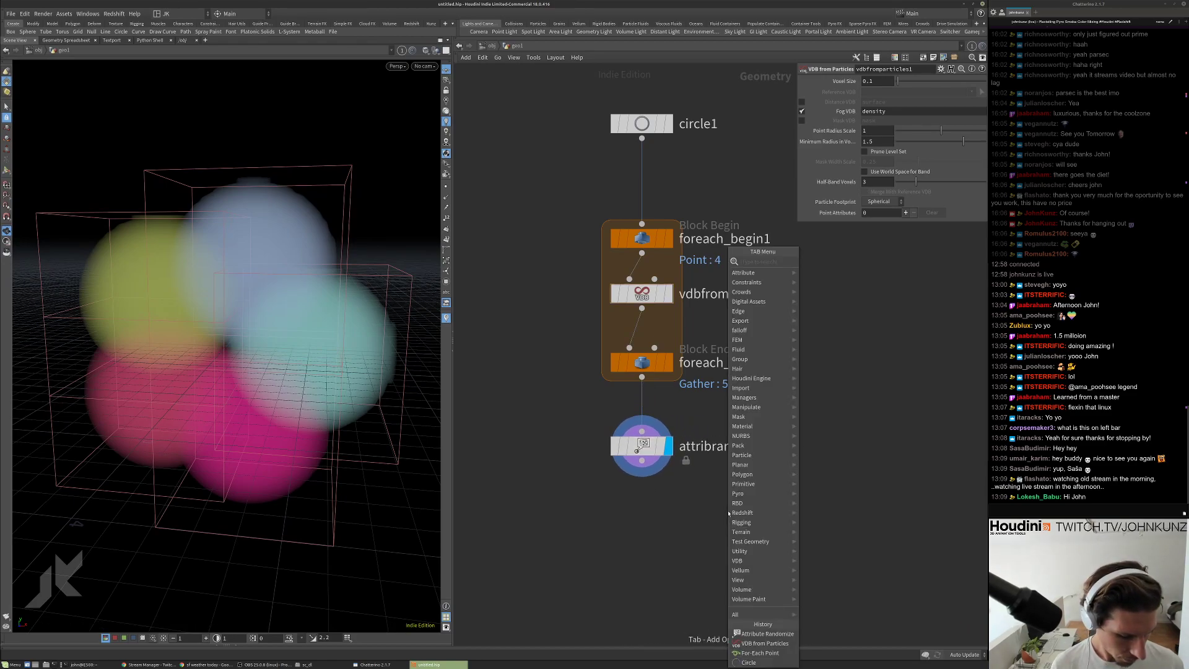
{"action": "key", "text": "Escape"}
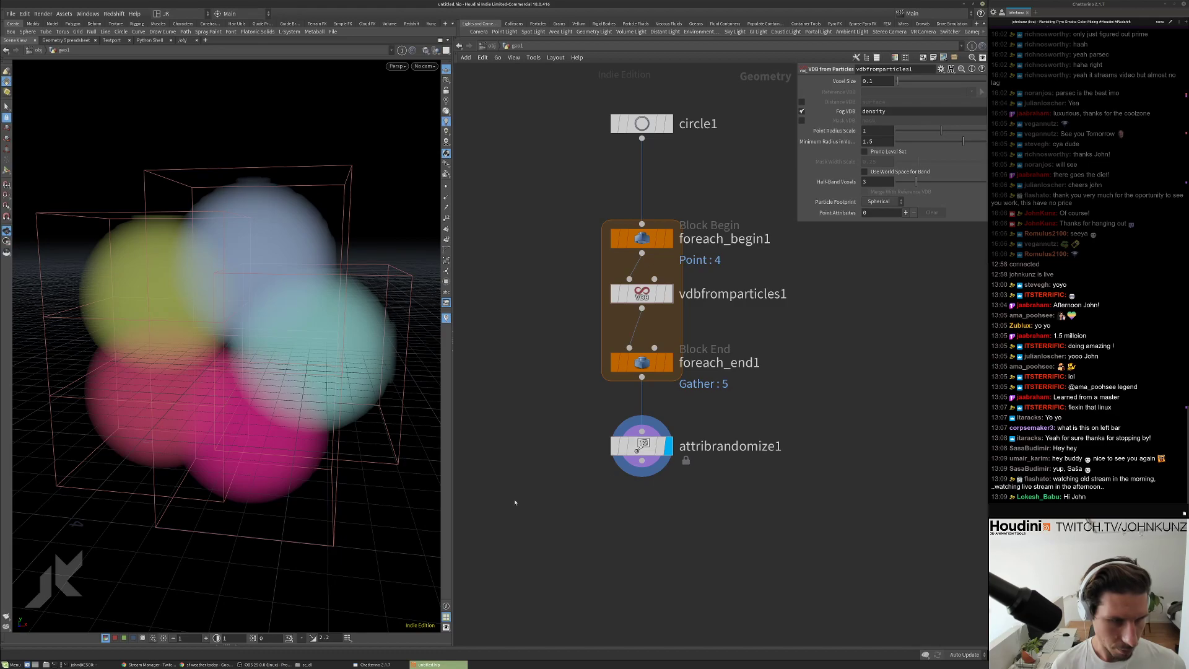
{"action": "key", "text": "Tab"}
{"action": "type", "text": "prim"}
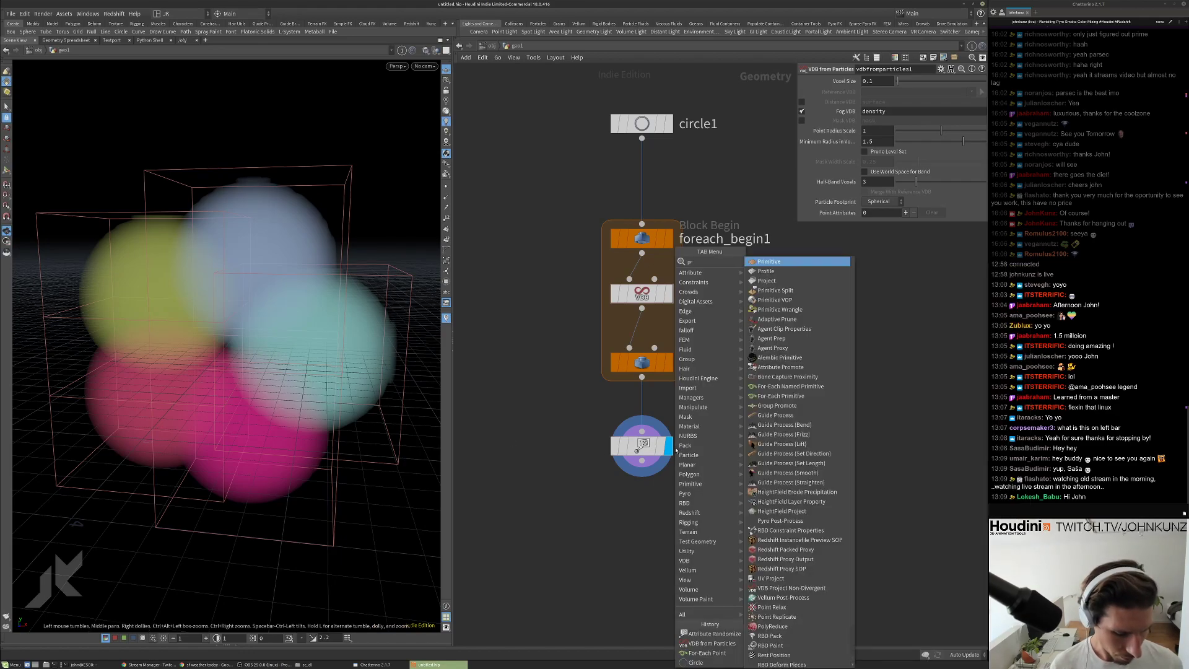
{"action": "left_click", "coordinate": [771, 261]}
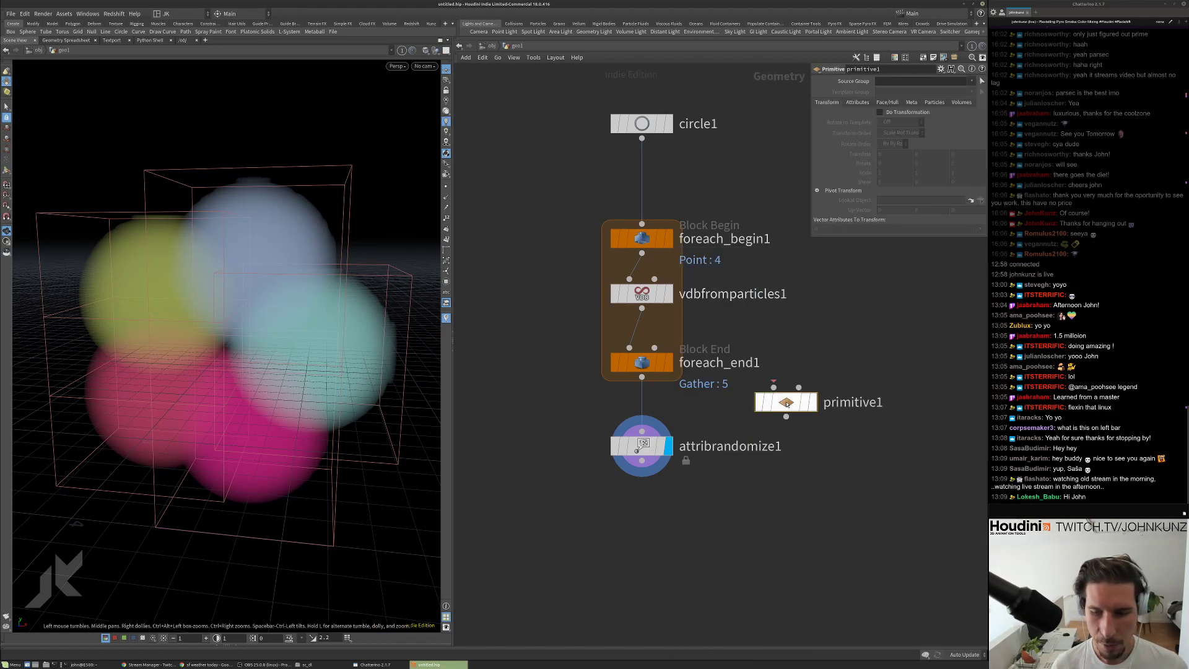
{"action": "left_click", "coordinate": [646, 412]}
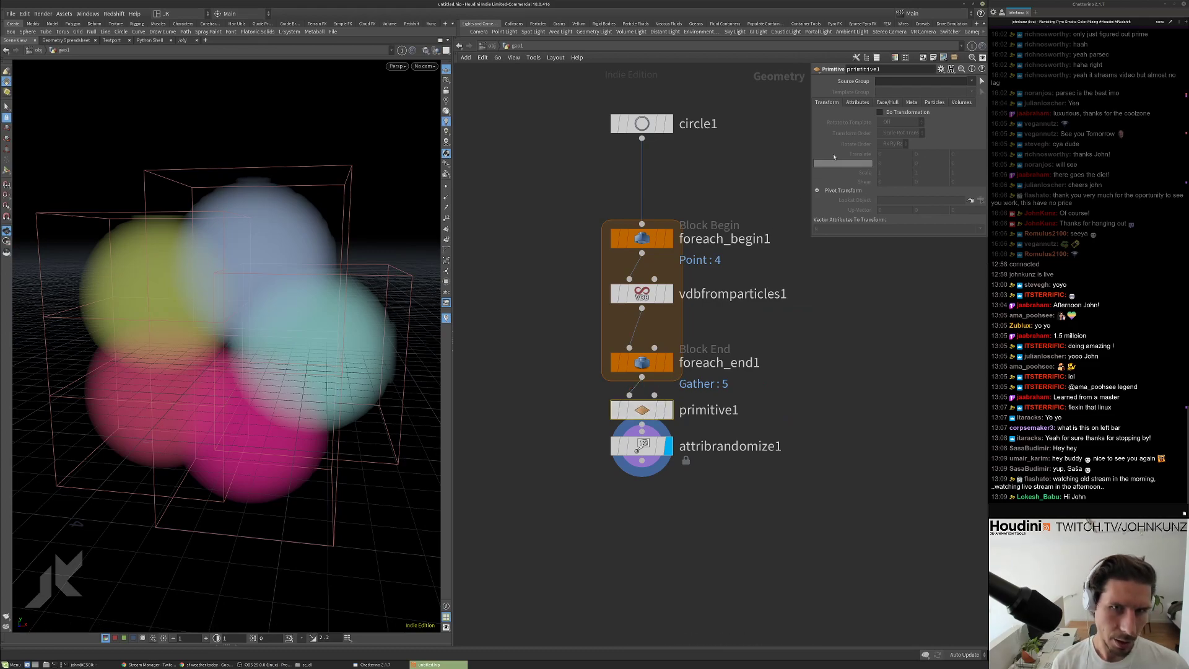
Enable Adjust Visualization for volumes on the Primitive node and raise Display Density to 4.85, keeping the Smoke display mode.
{"action": "left_click", "coordinate": [858, 102]}
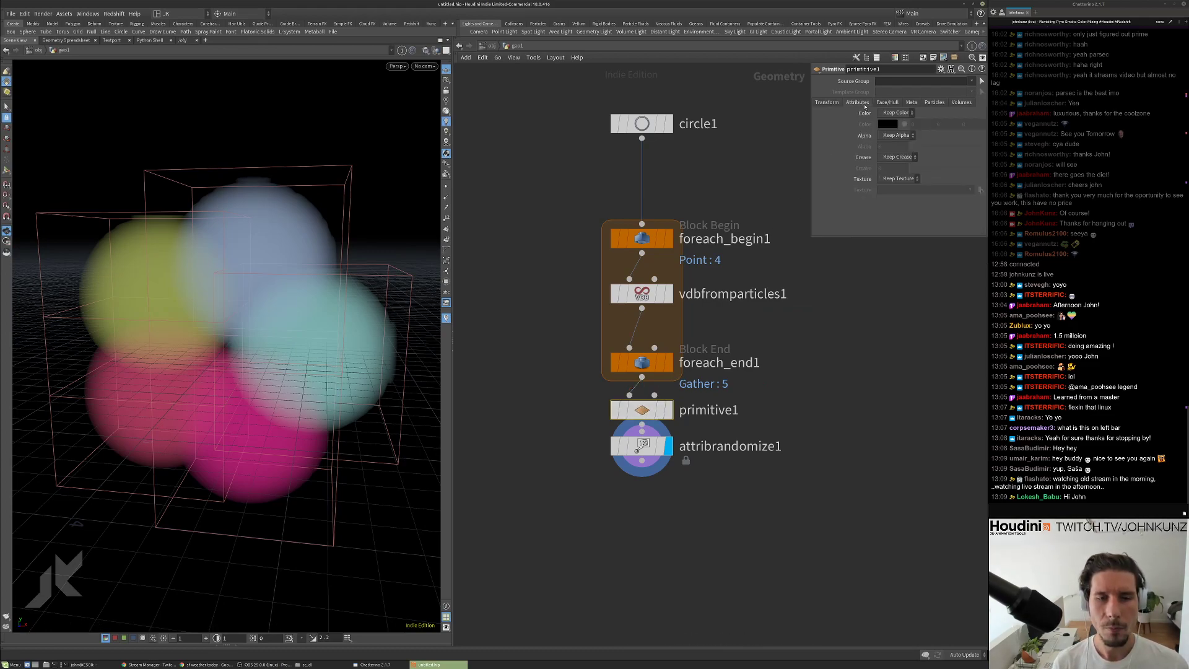
{"action": "left_click", "coordinate": [962, 102]}
{"action": "left_click", "coordinate": [880, 112]}
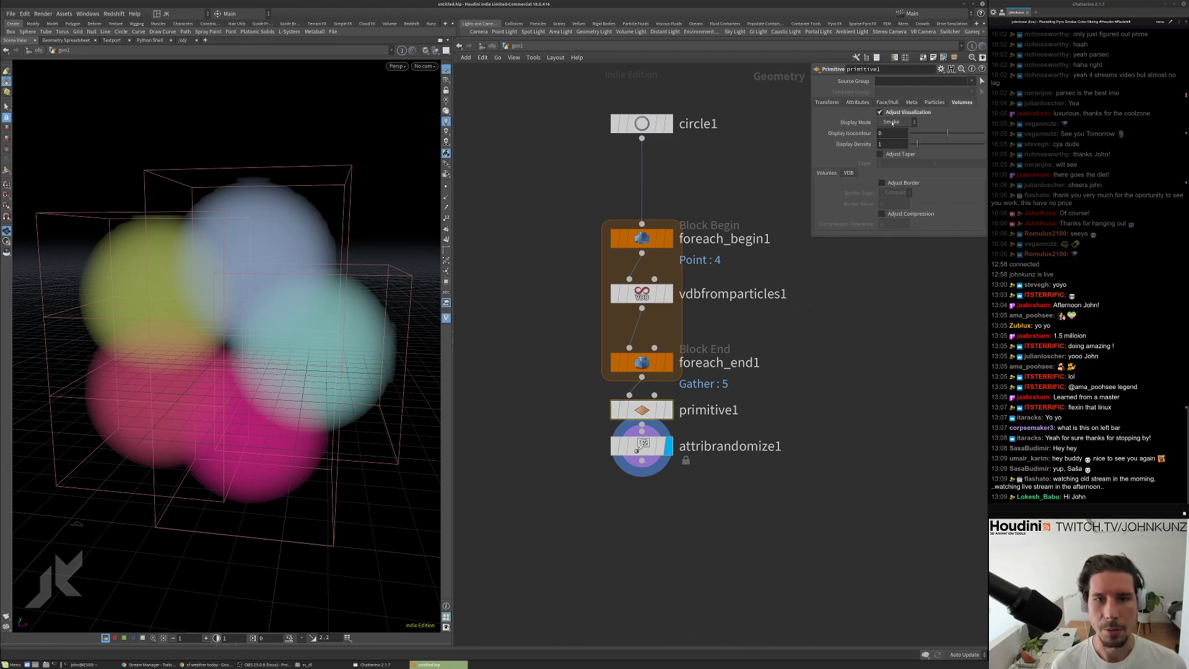
{"action": "mouse_move", "coordinate": [924, 148]}
{"action": "left_mouse_down"}
{"action": "mouse_move", "coordinate": [940, 149]}
{"action": "mouse_move", "coordinate": [911, 149]}
{"action": "mouse_move", "coordinate": [946, 149]}
{"action": "left_mouse_up"}
Add a Redshift RSLight positioned above the volumes and pointing down at them.
{"action": "left_click_drag", "start_coordinate": [308, 151], "coordinate": [235, 290]}
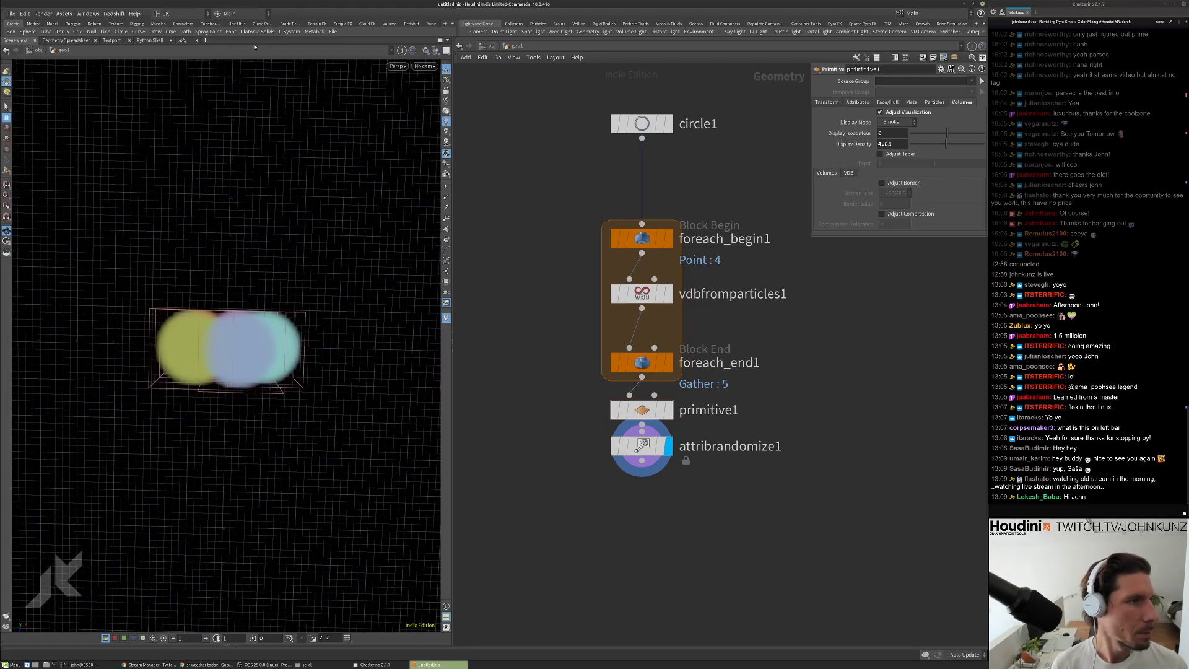
{"action": "left_click", "coordinate": [411, 24]}
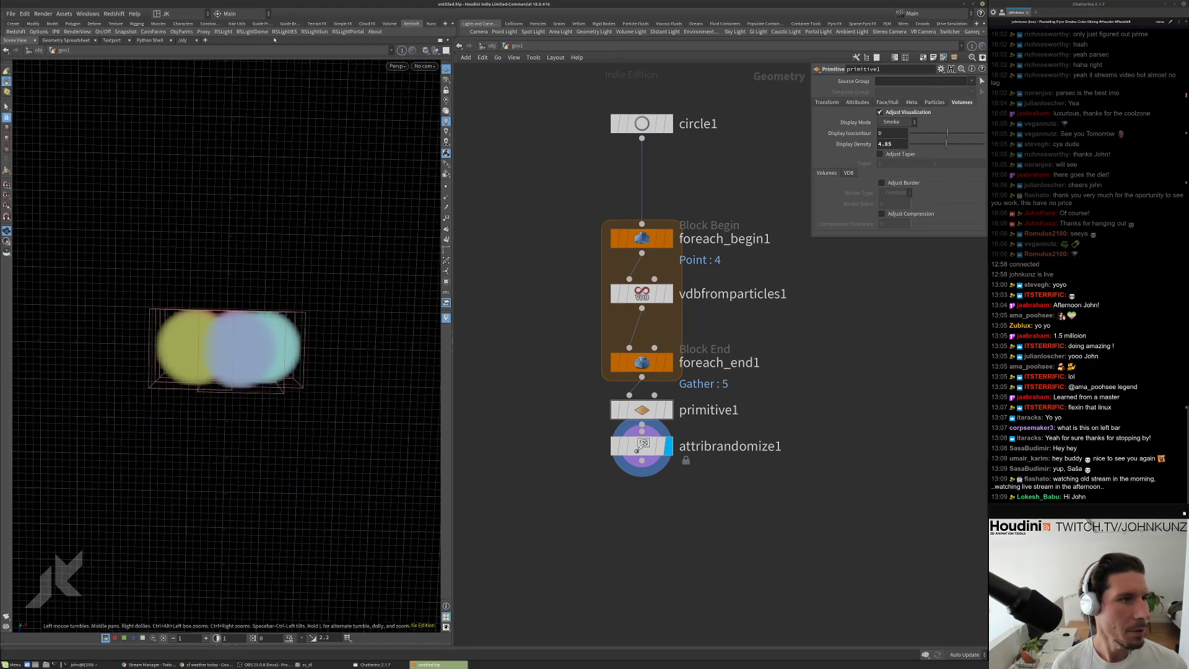
{"action": "left_click", "coordinate": [223, 32]}
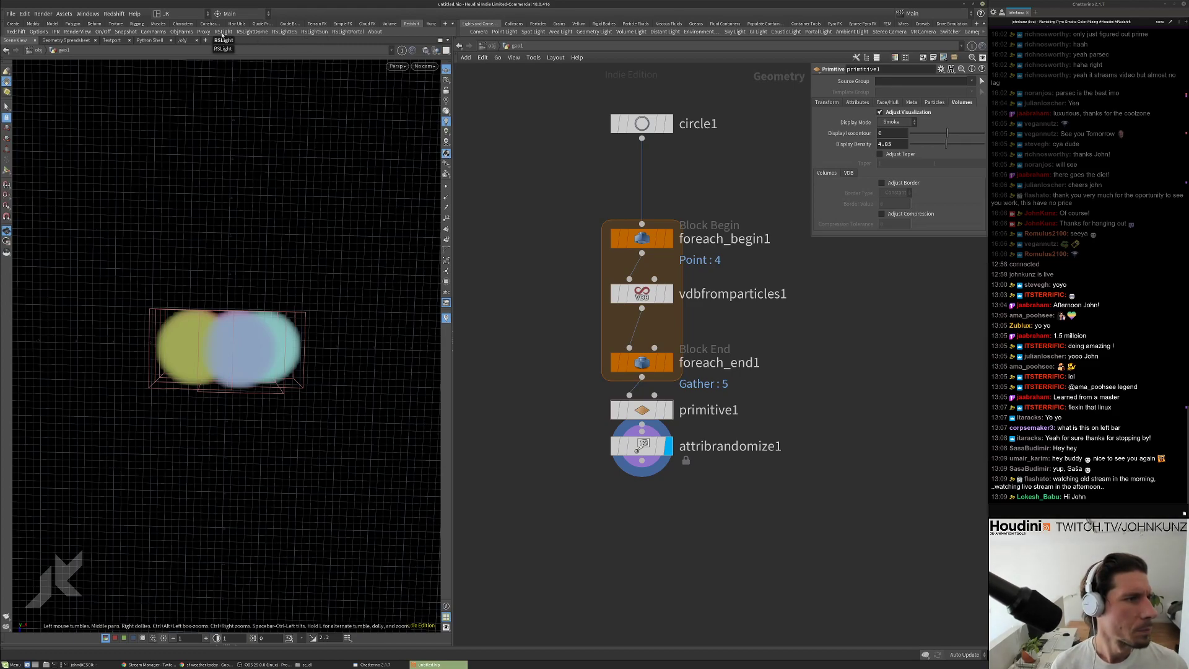
{"action": "key", "text": "Escape"}
{"action": "left_click_drag", "start_coordinate": [318, 390], "coordinate": [335, 284]}
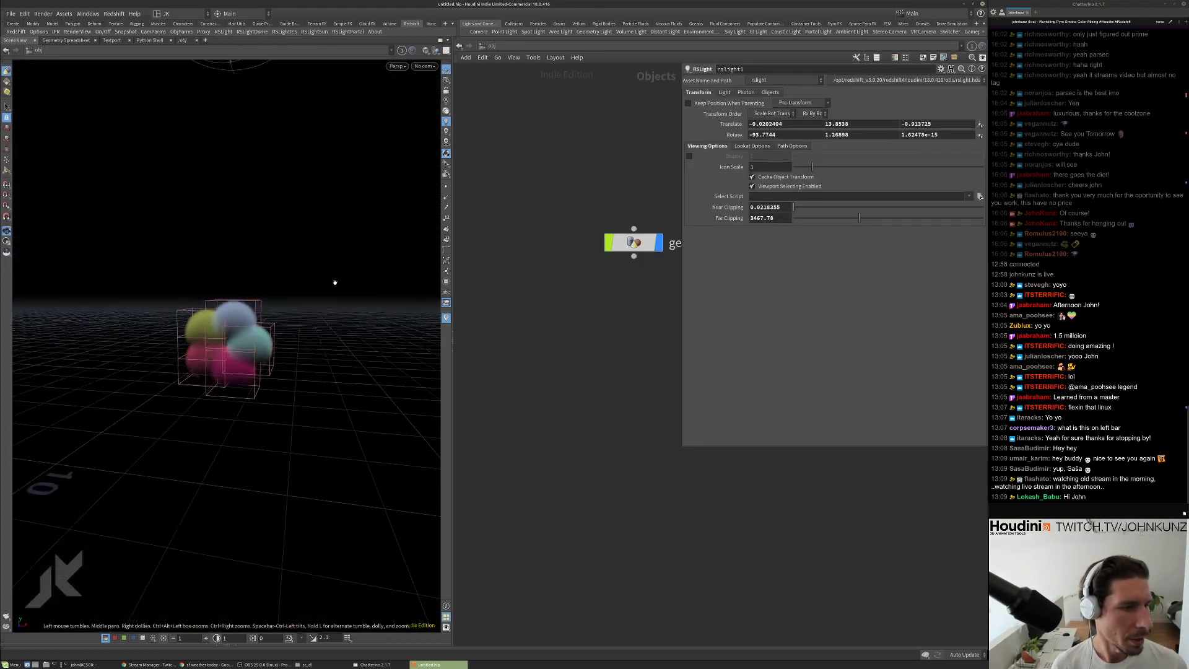
{"action": "scroll", "coordinate": [398, 273], "scroll_direction": "up", "scroll_amount": 5}
{"action": "key", "text": "Return"}
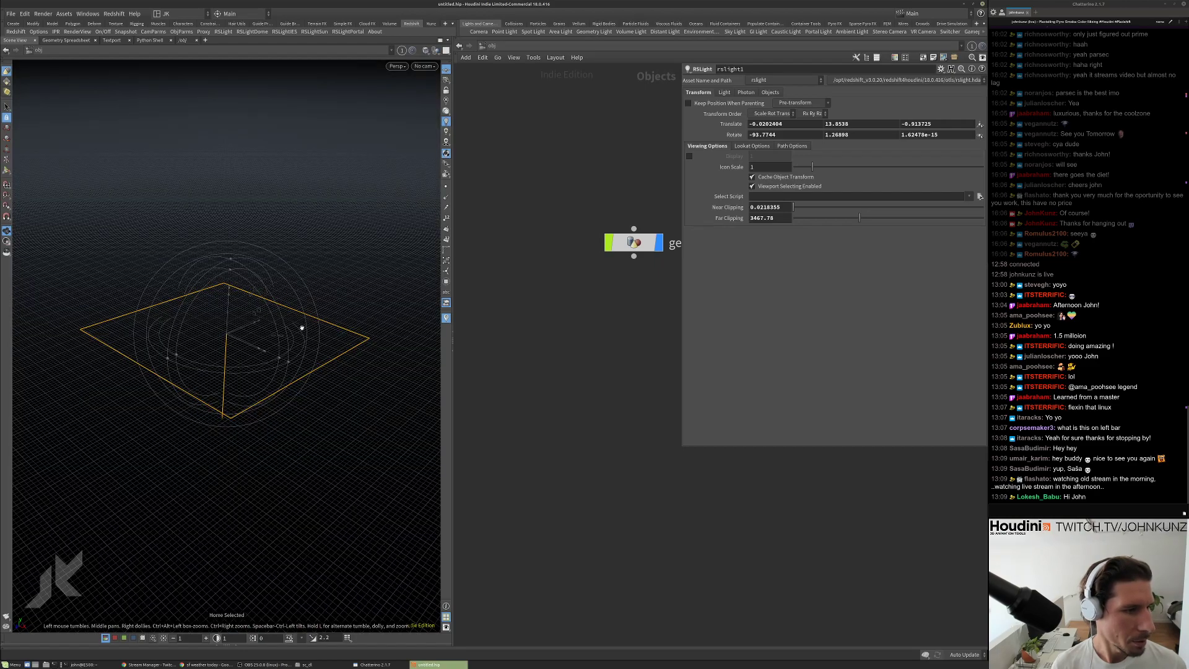
{"action": "key", "text": "h"}
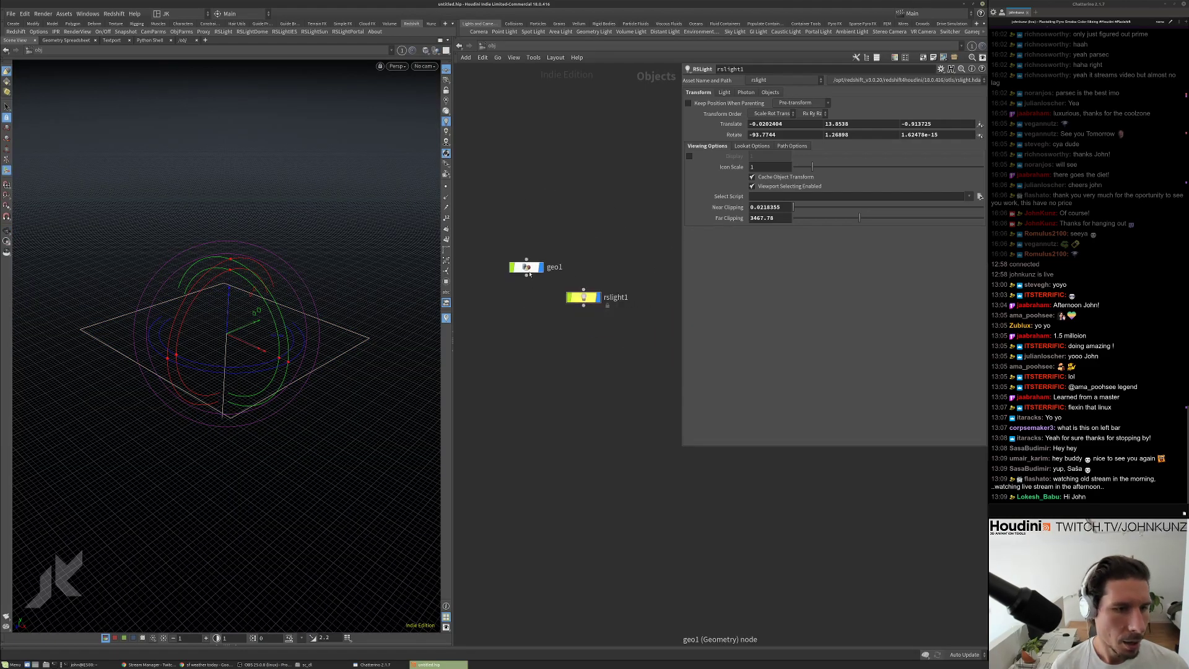
Go back inside the geo1 network and frame the lit volumes in the viewport.
{"action": "double_click", "coordinate": [526, 266]}
{"action": "key", "text": "space+g"}
{"action": "left_click_drag", "start_coordinate": [355, 338], "coordinate": [390, 218]}
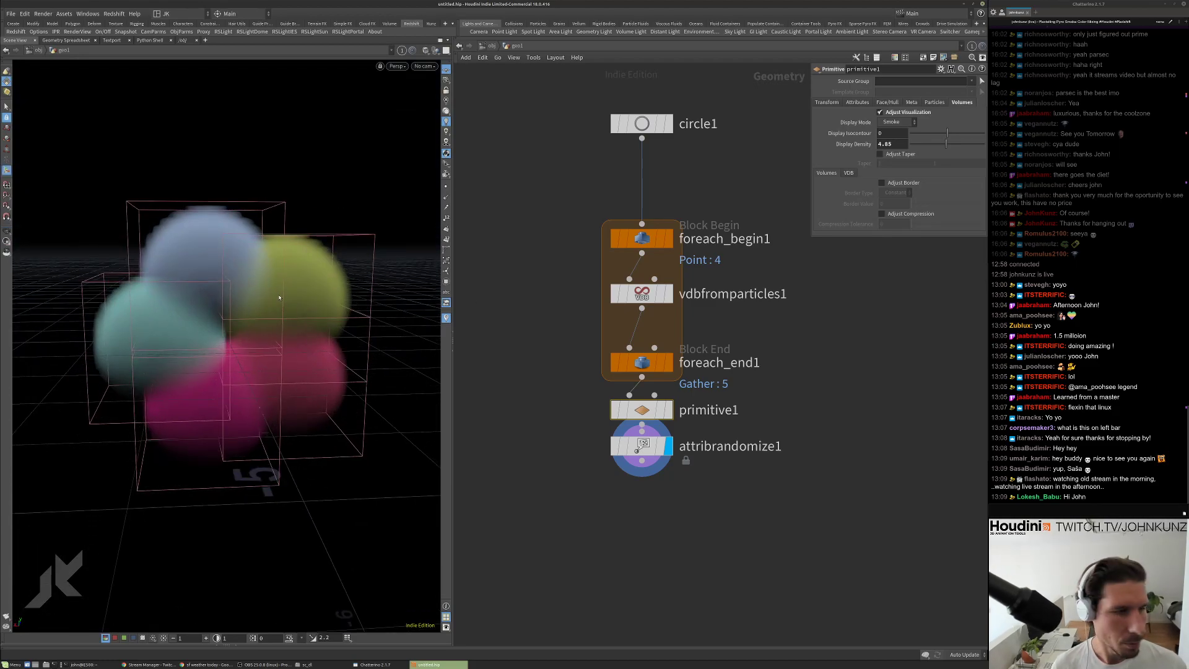
{"action": "left_click_drag", "start_coordinate": [312, 330], "coordinate": [298, 374]}
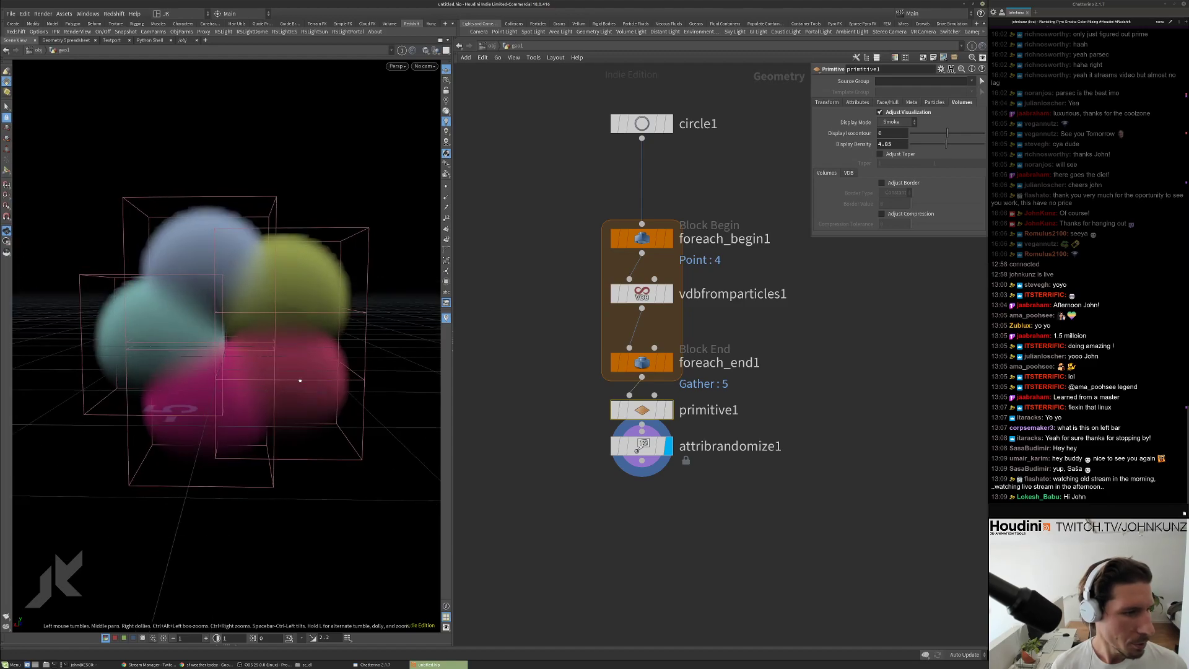
Space out the network by moving the Primitive and Attribute Randomize nodes lower and the circle node slightly higher.
{"action": "left_click", "coordinate": [648, 450]}
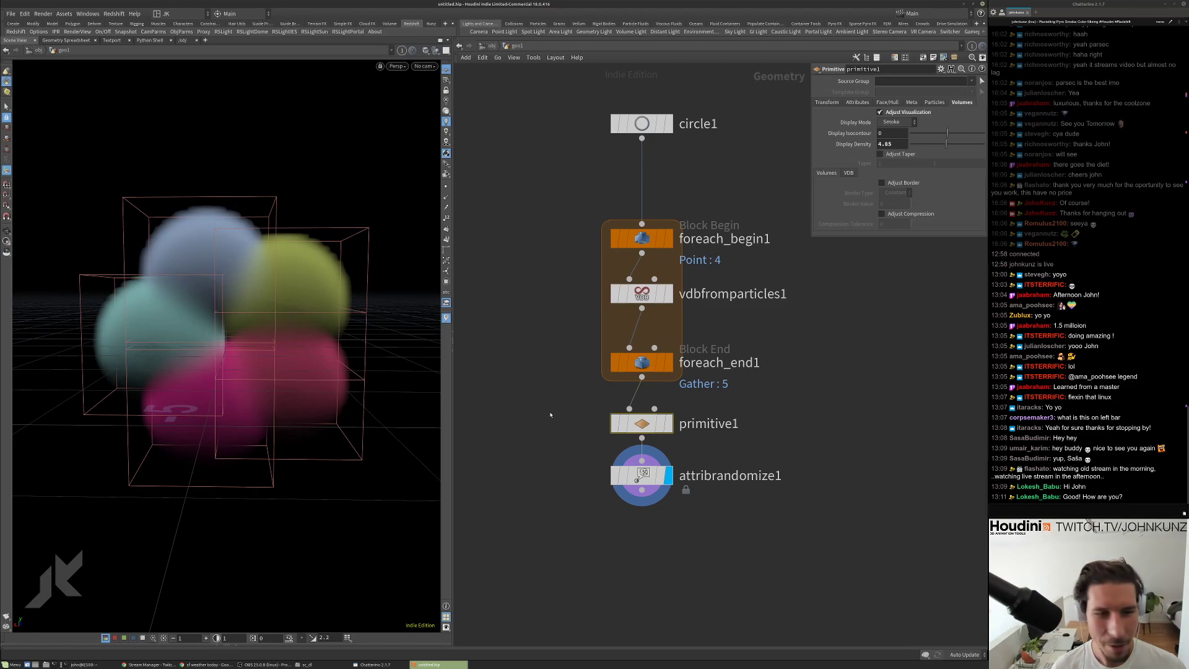
{"action": "left_click_drag", "start_coordinate": [641, 123], "coordinate": [641, 117]}
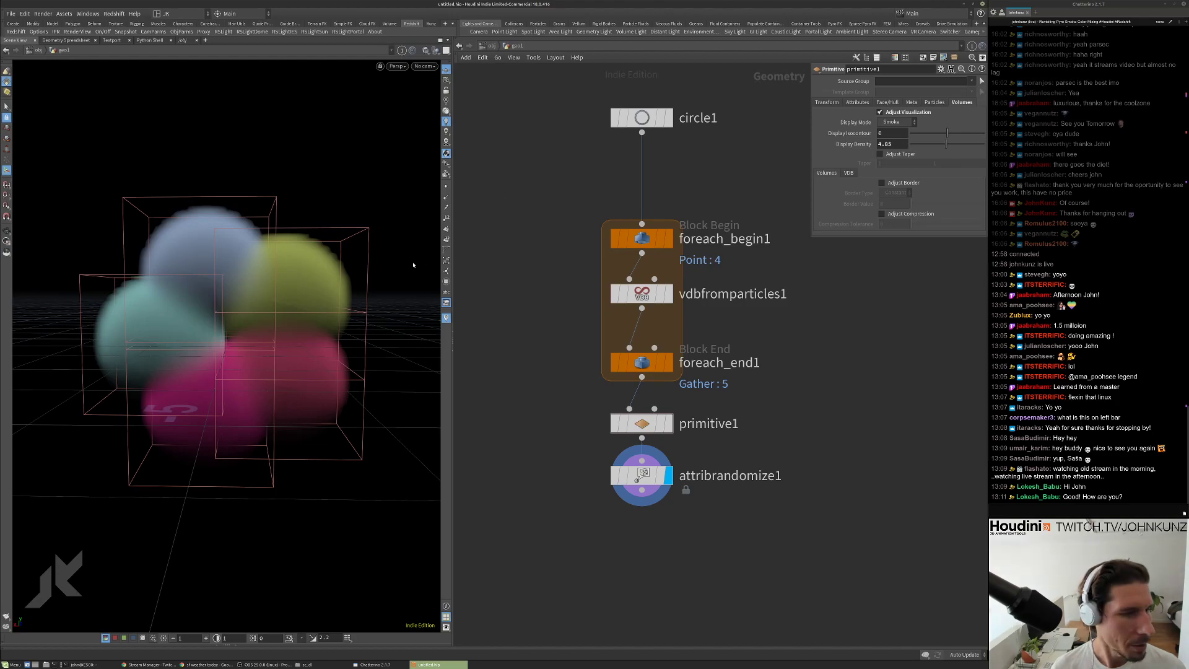
{"action": "key", "text": "Escape"}
{"action": "left_click_drag", "start_coordinate": [383, 293], "coordinate": [382, 287]}
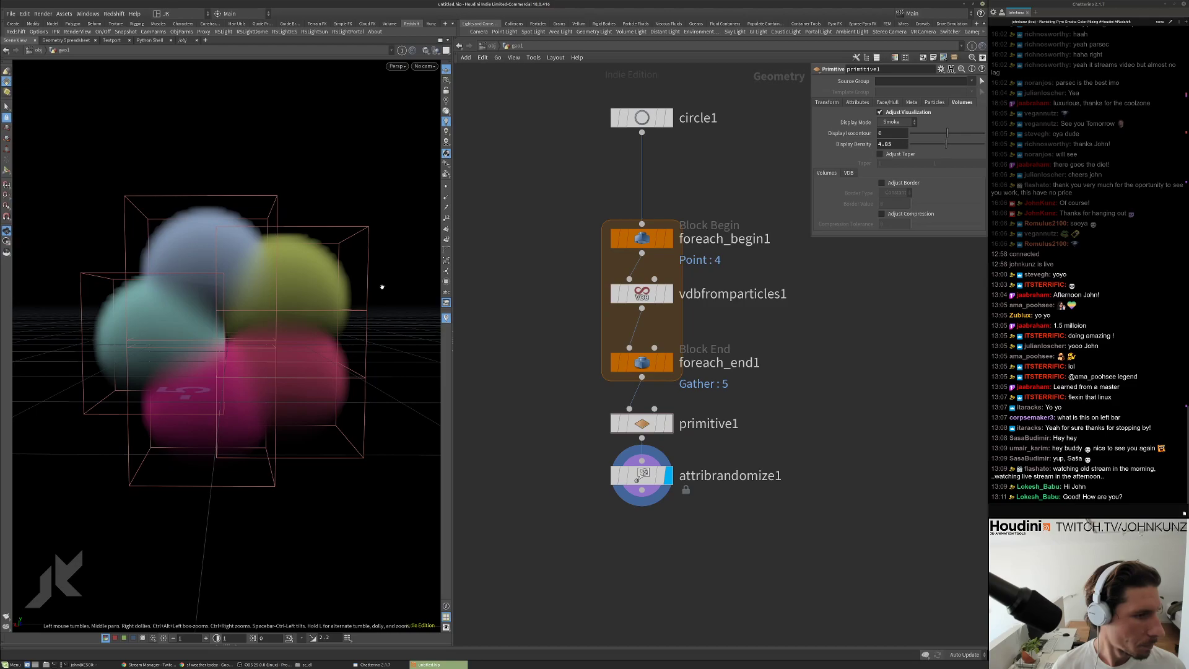
{"action": "key", "text": "Return"}
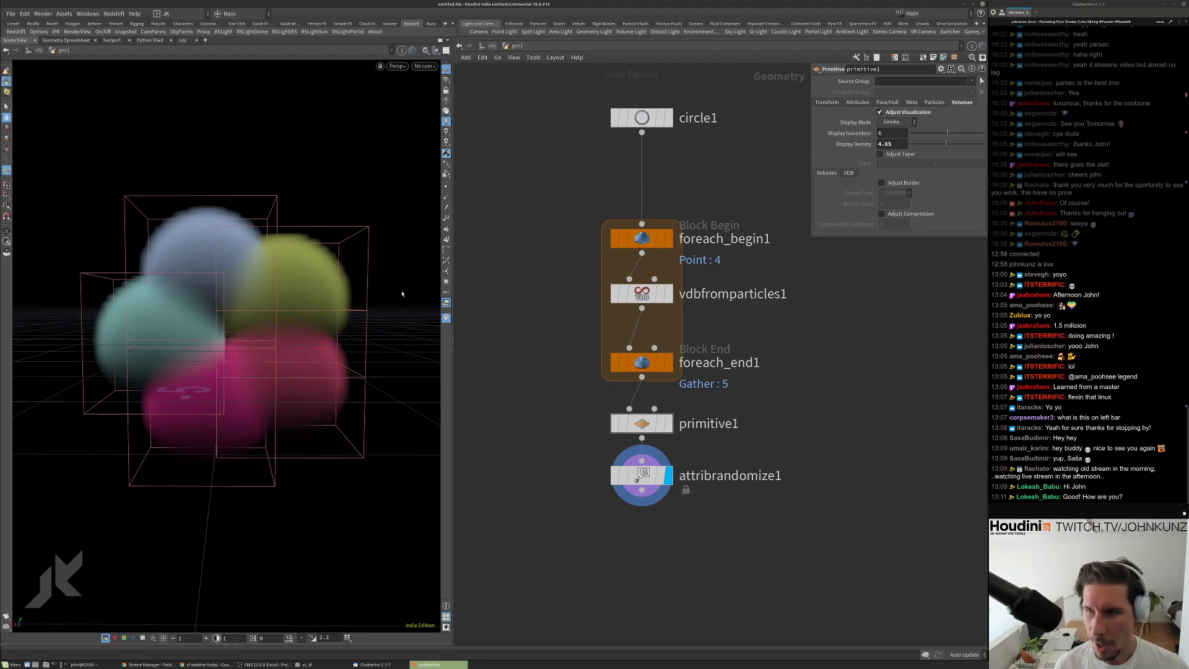
{"action": "key", "text": "Escape"}
{"action": "left_click_drag", "start_coordinate": [369, 308], "coordinate": [372, 314]}
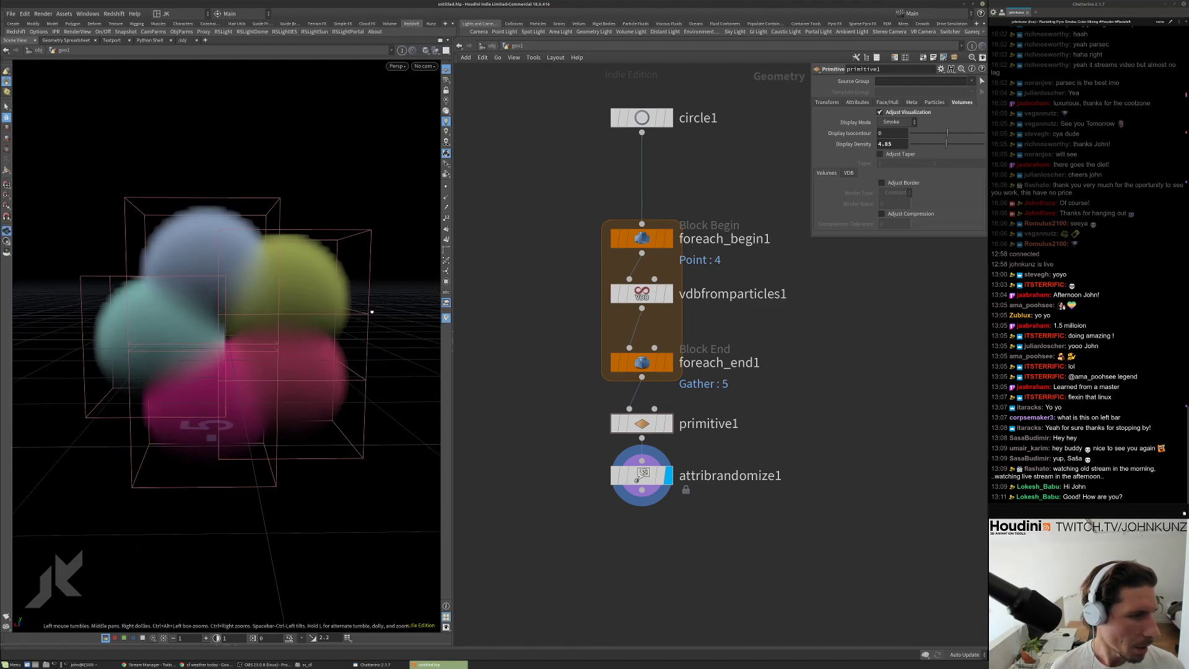
{"action": "middle_click_drag", "start_coordinate": [779, 449], "coordinate": [804, 425]}
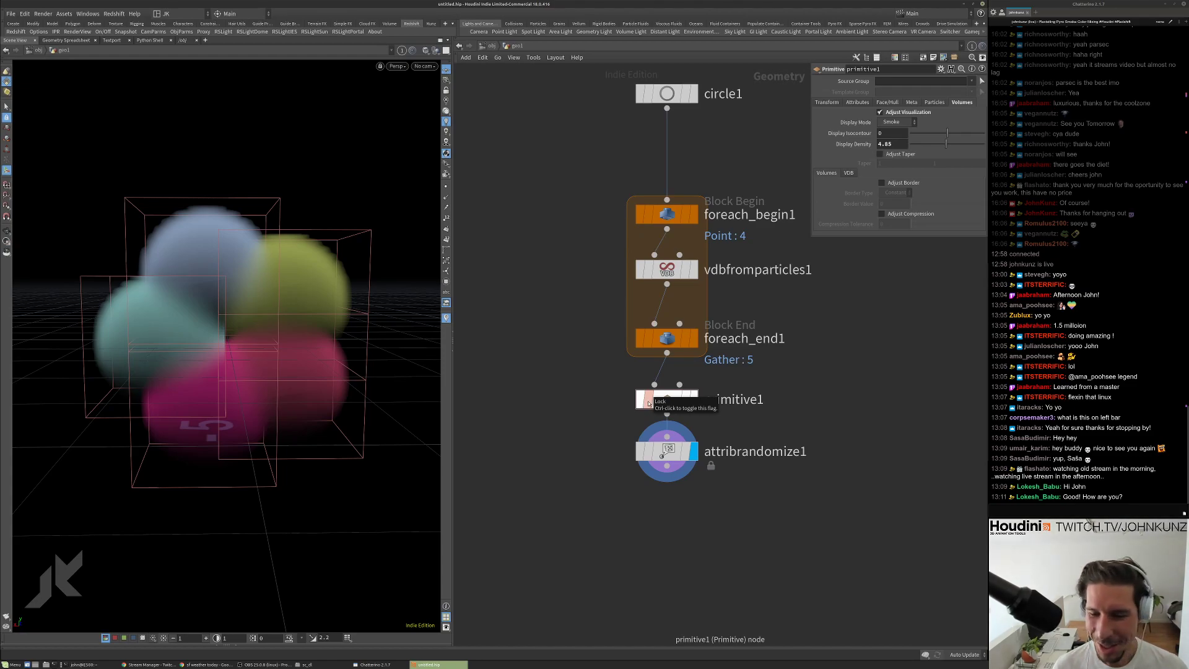
{"action": "scroll", "coordinate": [600, 424], "scroll_direction": "down", "scroll_amount": 1}
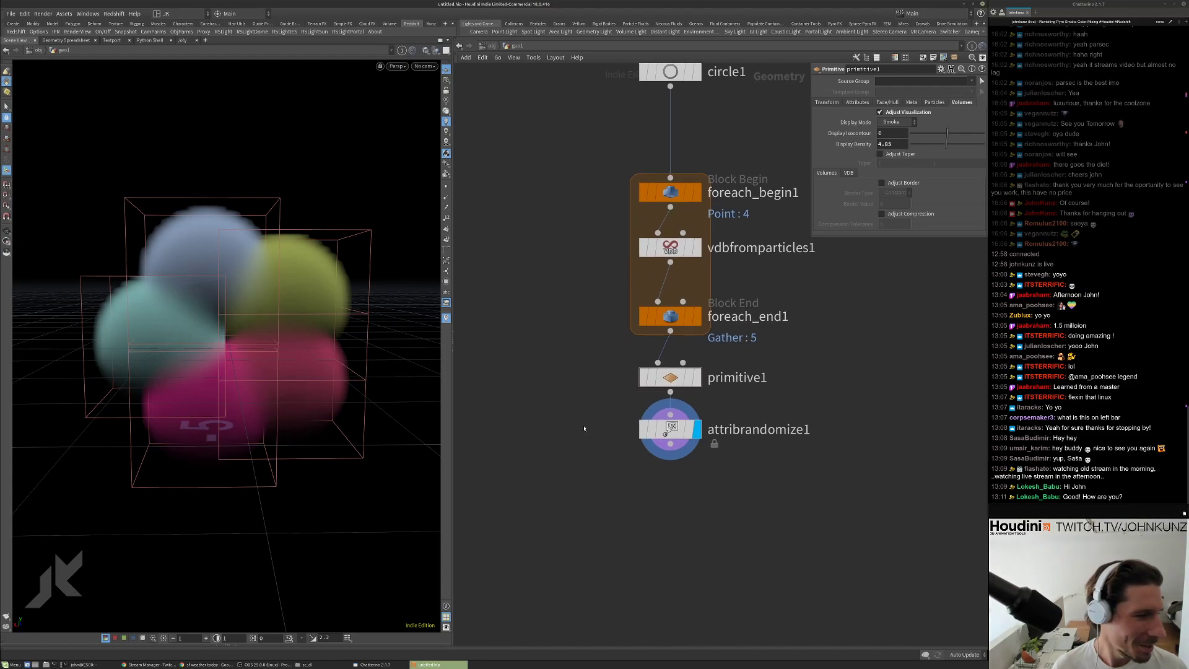
{"action": "left_click_drag", "start_coordinate": [296, 354], "coordinate": [337, 353]}
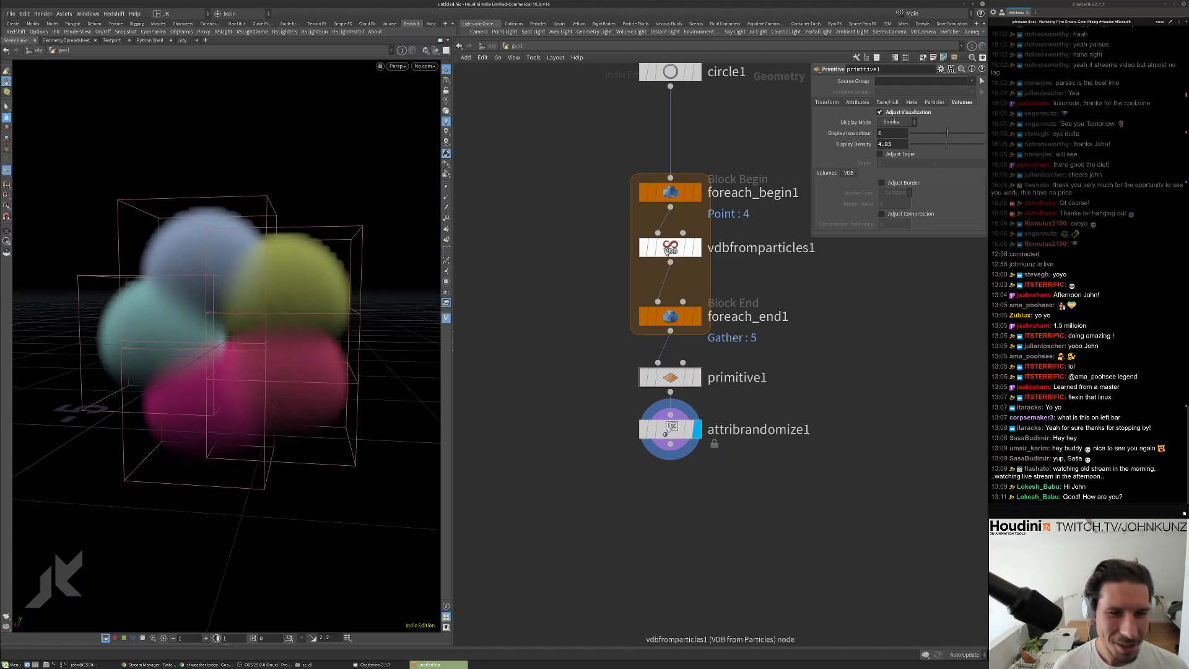
Set the VDB from Particles node's point radius scale to about 0.75, minimum radius in voxels to 0 and voxel size to 0.05.
{"action": "left_click", "coordinate": [671, 248]}
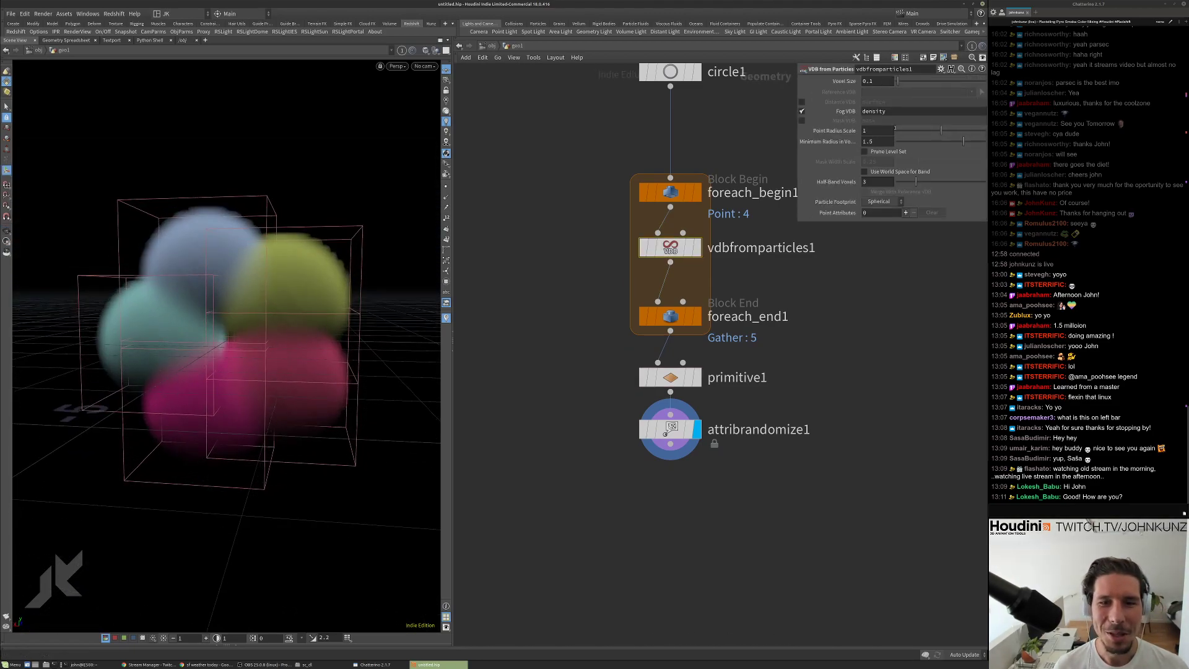
{"action": "left_click_drag", "start_coordinate": [900, 131], "coordinate": [877, 149]}
{"action": "left_click", "coordinate": [886, 81]}
{"action": "type", "text": "05"}
{"action": "key", "text": "Return"}
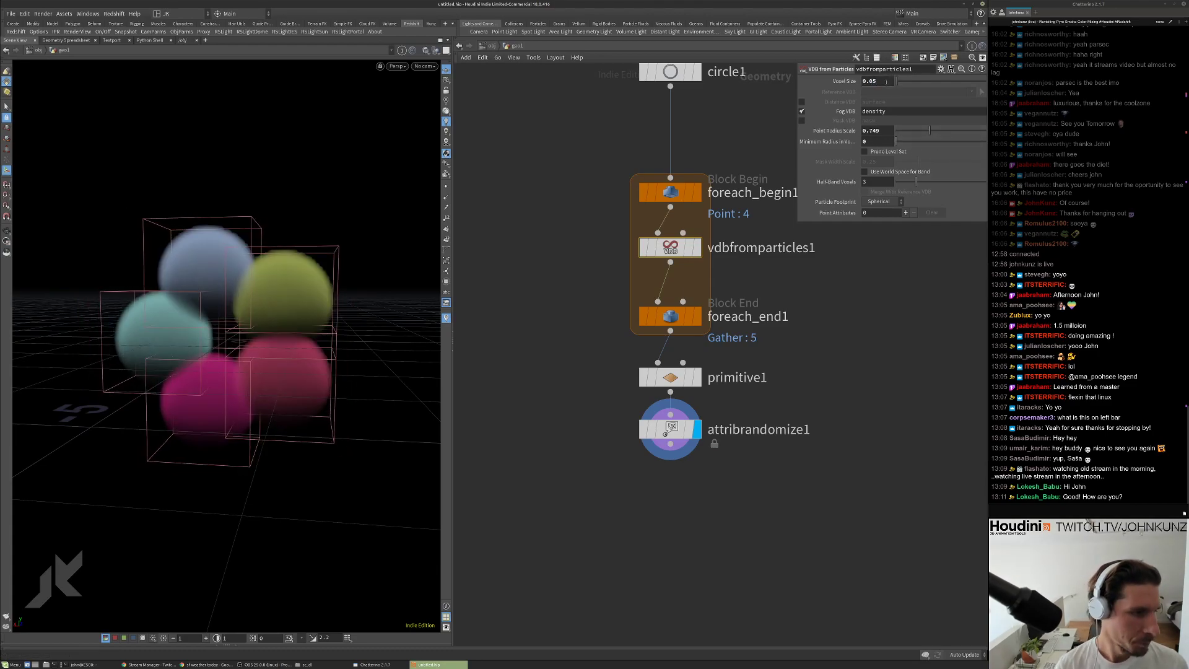
{"action": "left_click_drag", "start_coordinate": [131, 328], "coordinate": [142, 327]}
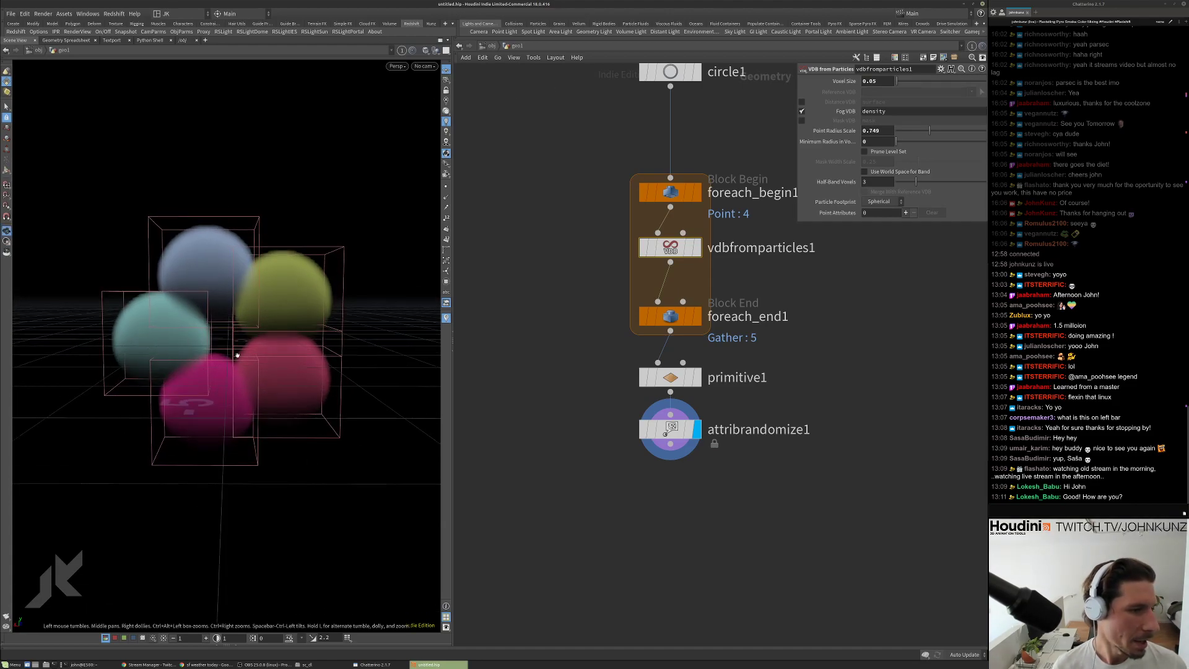
Add a VDB Combine node to the network beside the Attribute Randomize node.
{"action": "scroll", "coordinate": [875, 414], "scroll_direction": "down", "scroll_amount": 2}
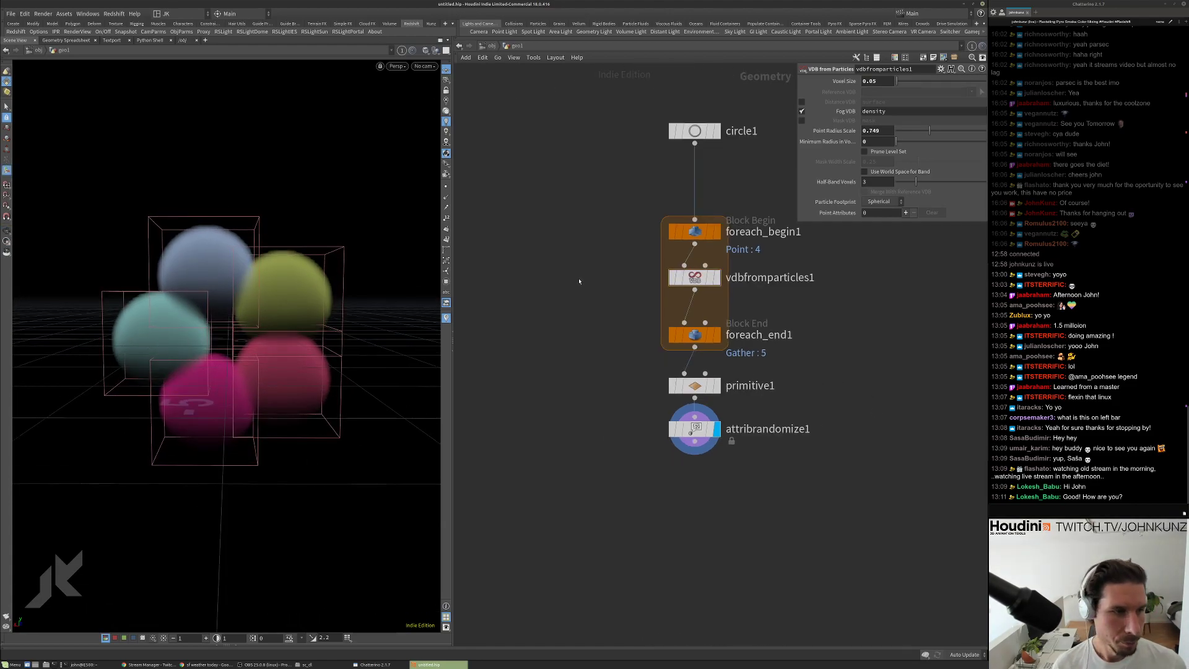
{"action": "scroll", "coordinate": [573, 310], "scroll_direction": "up", "scroll_amount": 2}
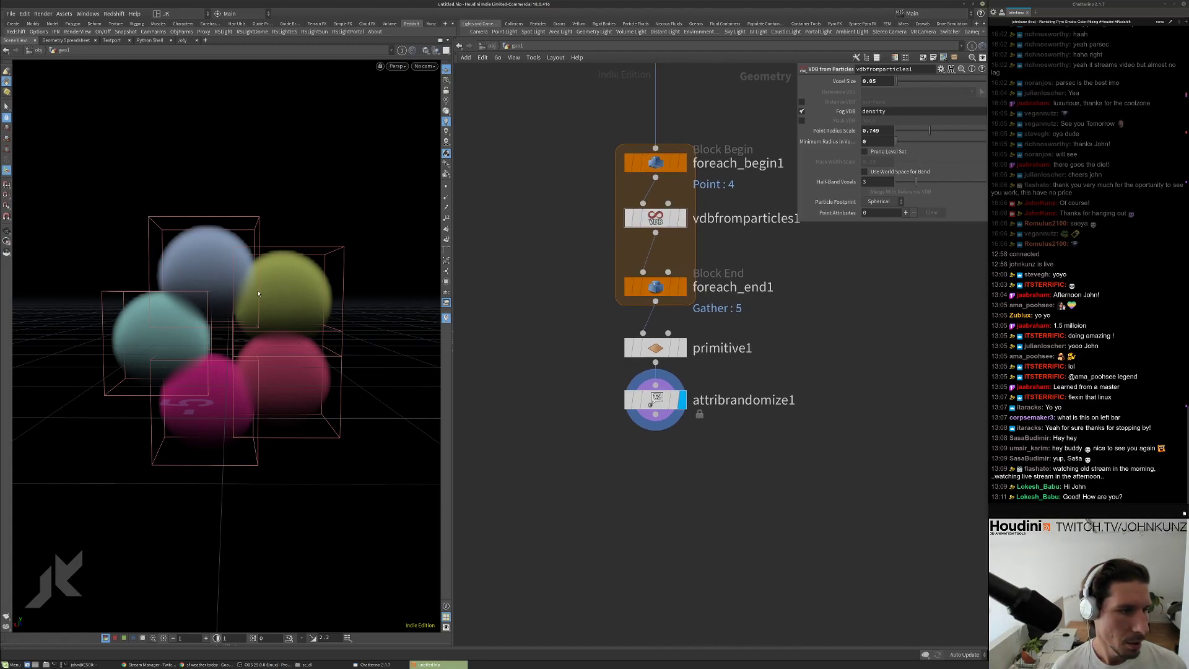
{"action": "left_click_drag", "start_coordinate": [232, 312], "coordinate": [244, 313]}
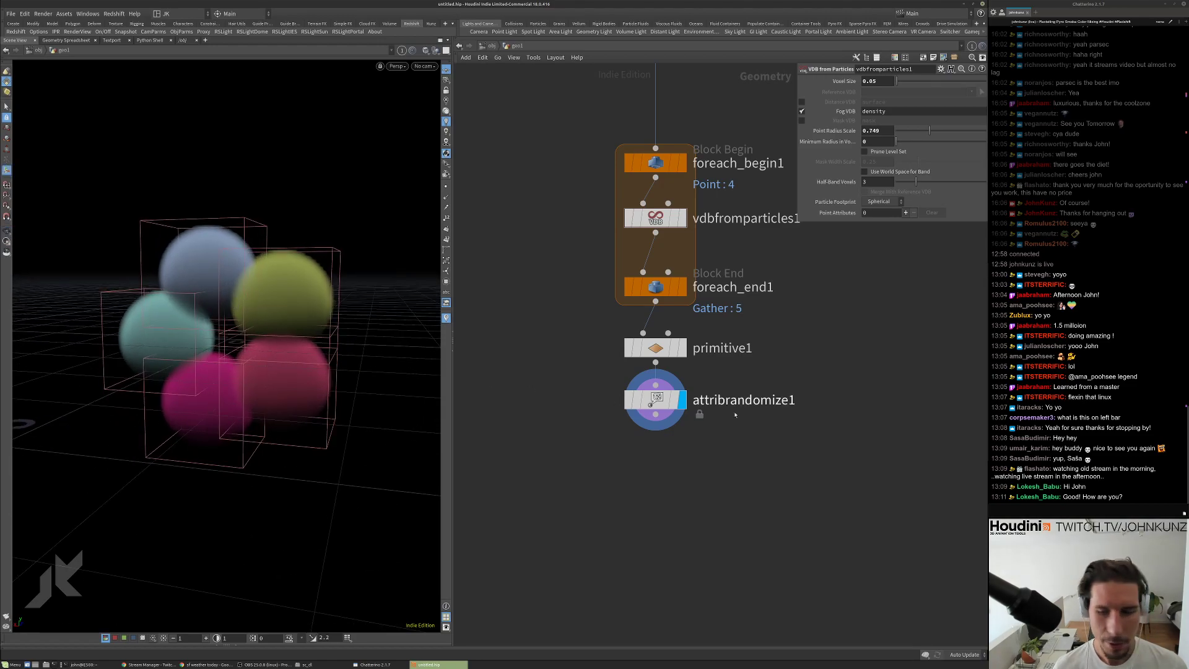
{"action": "middle_click_drag", "start_coordinate": [828, 485], "coordinate": [809, 456]}
{"action": "key", "text": "Tab"}
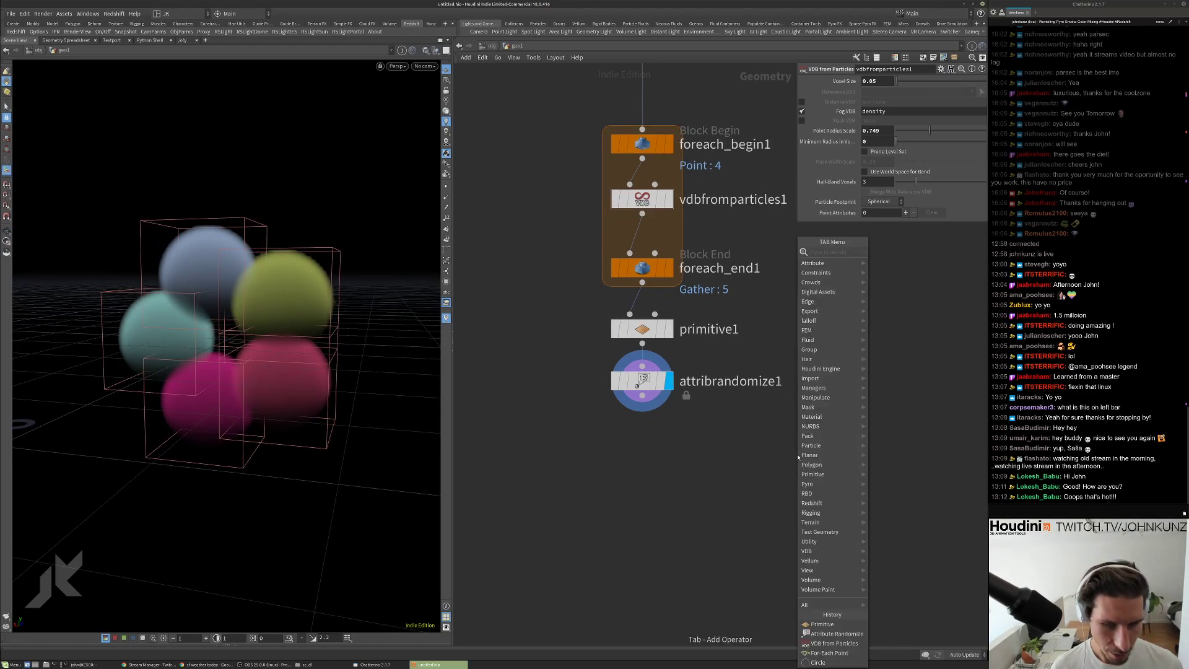
{"action": "mouse_move", "coordinate": [799, 457]}
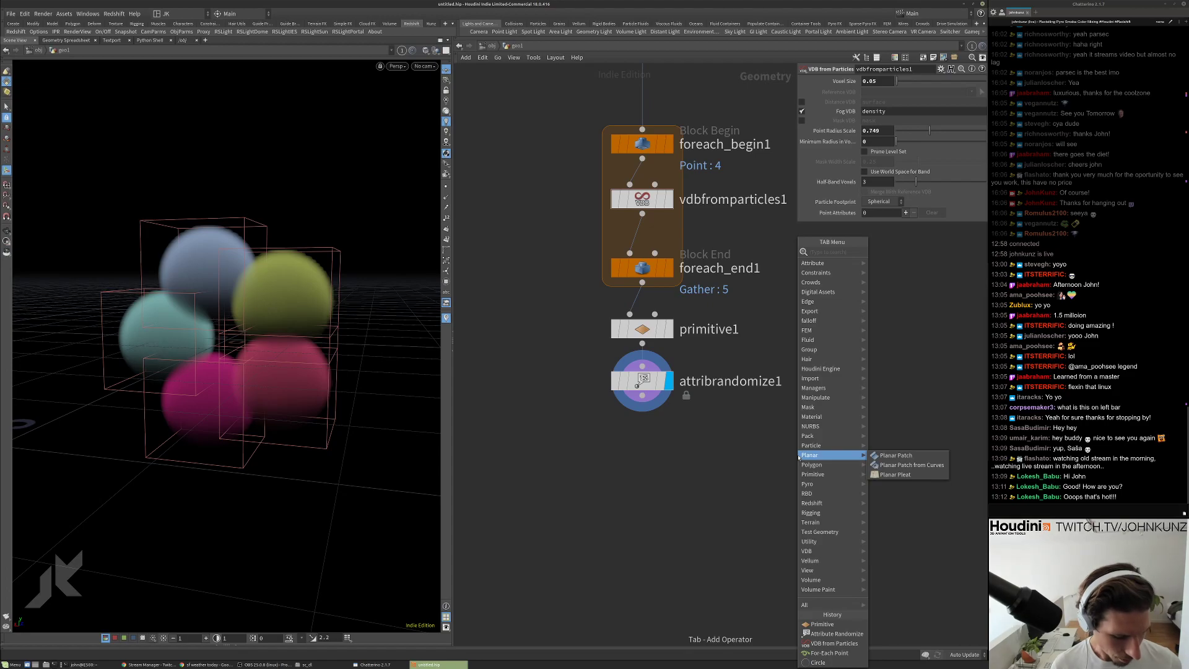
{"action": "type", "text": "vdb"}
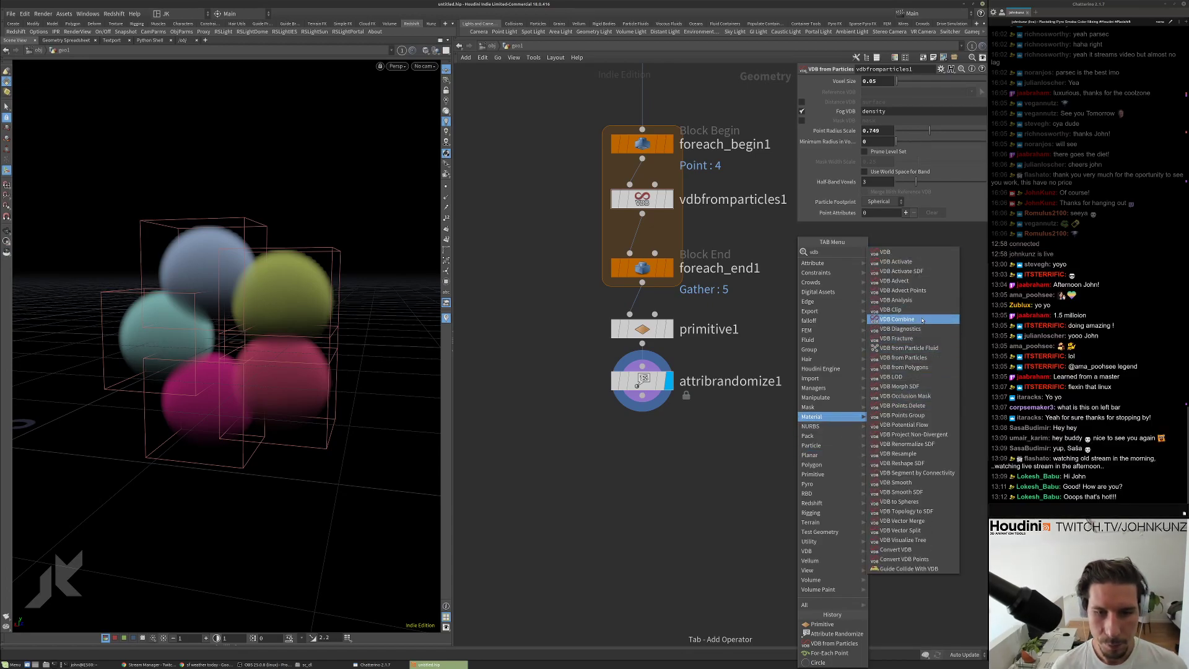
{"action": "left_click", "coordinate": [897, 319]}
{"action": "left_click", "coordinate": [768, 425]}
Move the Primitive and Attribute Randomize nodes aside, and branch the loop's end output into the displayed VDB Combine node.
{"action": "left_click_drag", "start_coordinate": [700, 427], "coordinate": [604, 313]}
{"action": "left_click_drag", "start_coordinate": [643, 380], "coordinate": [581, 404]}
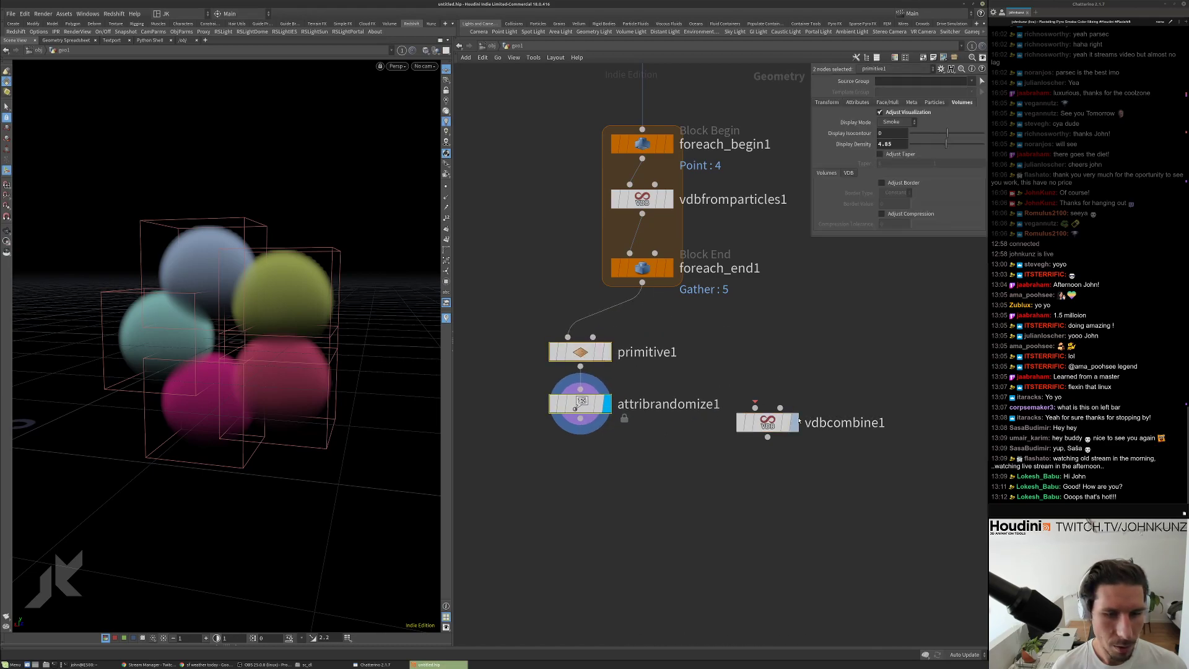
{"action": "left_click_drag", "start_coordinate": [643, 283], "coordinate": [731, 428]}
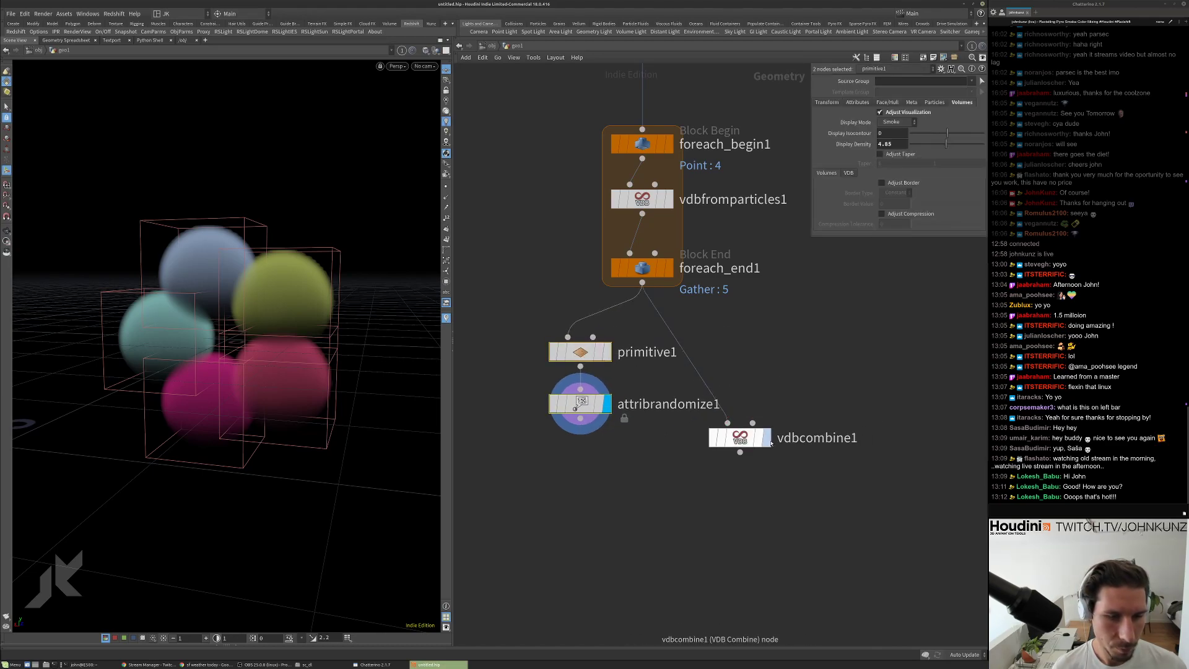
{"action": "left_click", "coordinate": [767, 438]}
{"action": "left_click", "coordinate": [758, 455]}
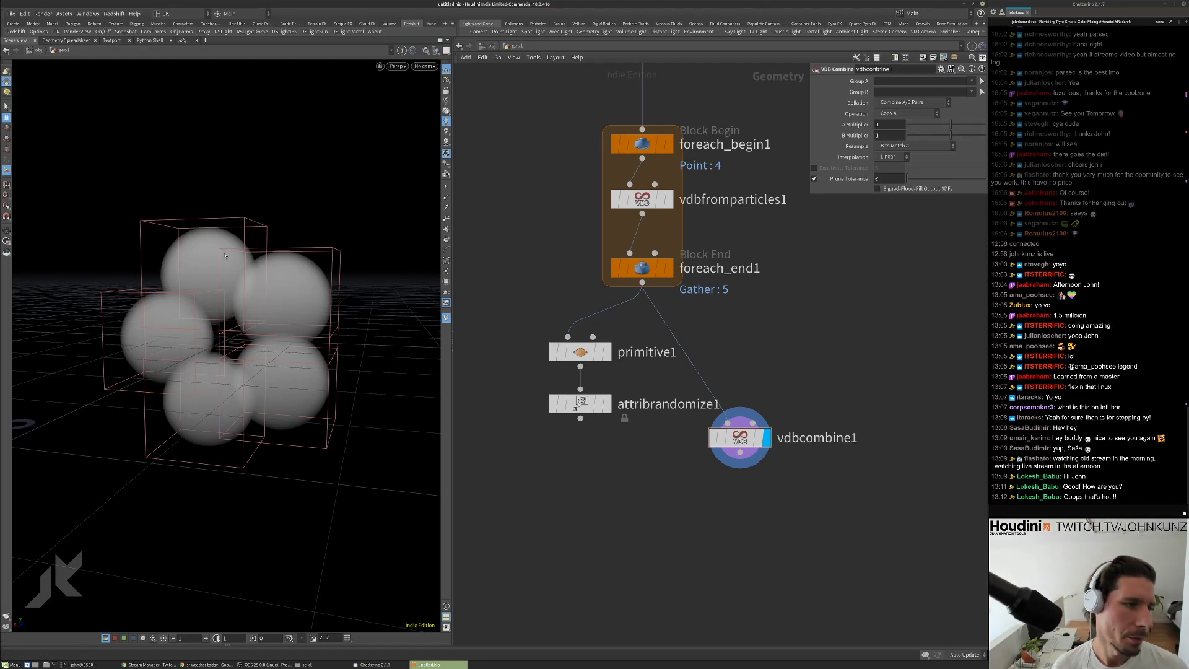
Set the VDB Combine node's operation to Add.
{"action": "left_click", "coordinate": [906, 114]}
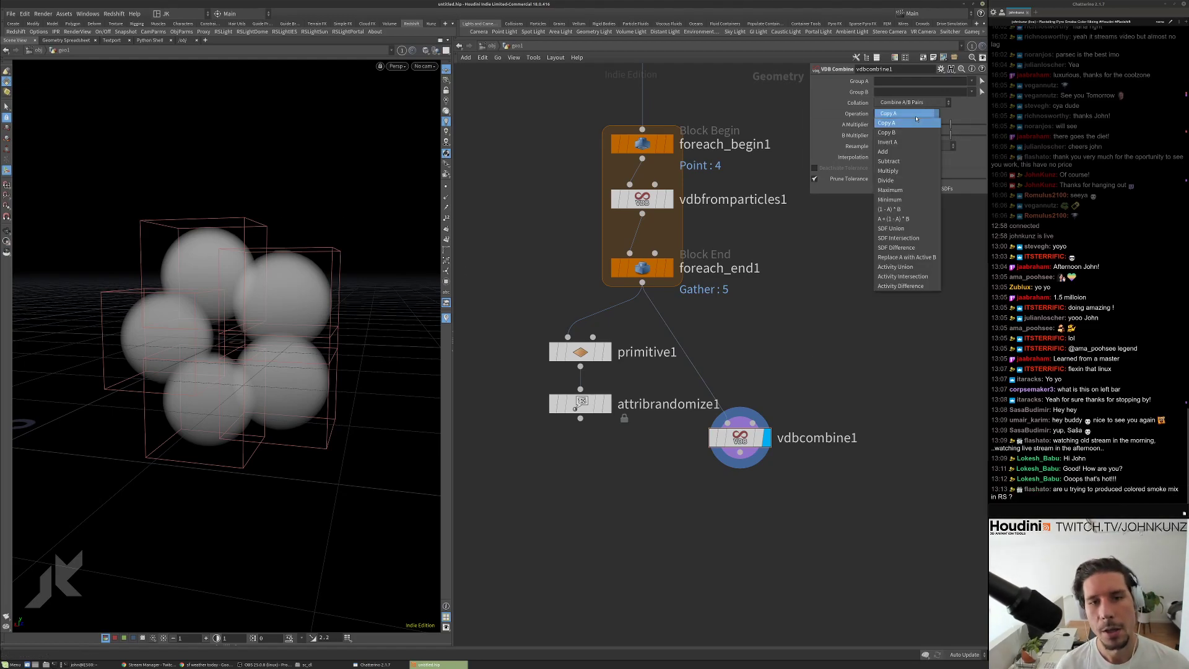
{"action": "left_click", "coordinate": [901, 152]}
{"action": "middle_click_drag", "start_coordinate": [878, 304], "coordinate": [873, 319]}
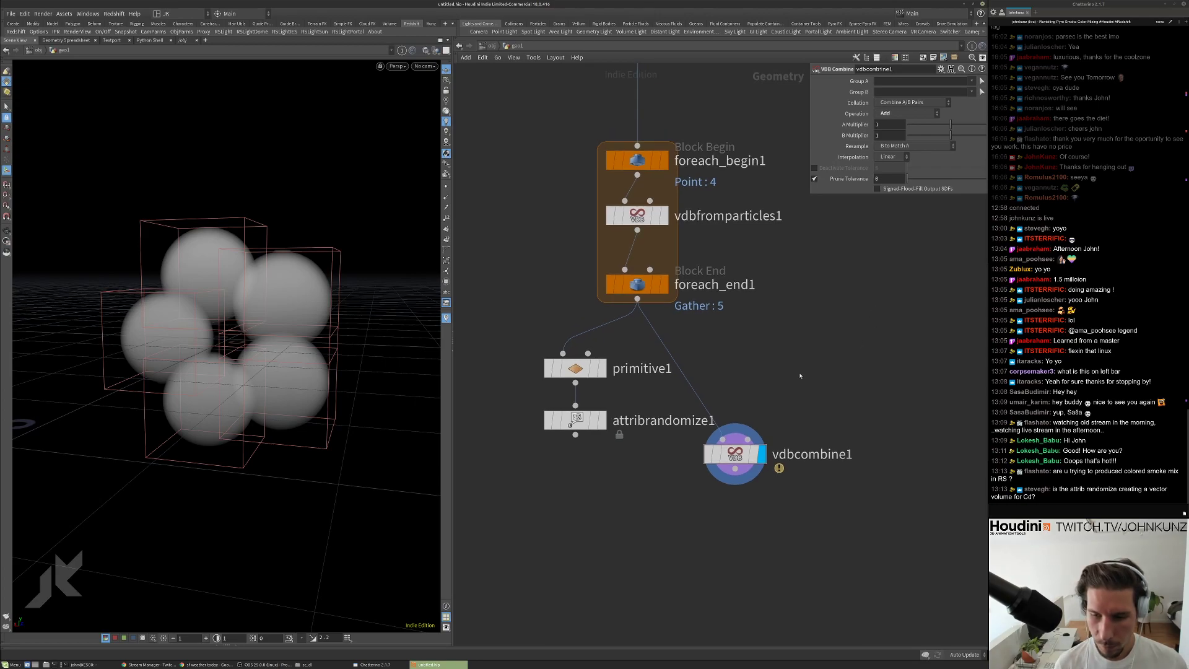
Display the Attribute Randomize node and inspect its geometry info for where the Cd attribute is stored.
{"action": "left_click", "coordinate": [575, 420]}
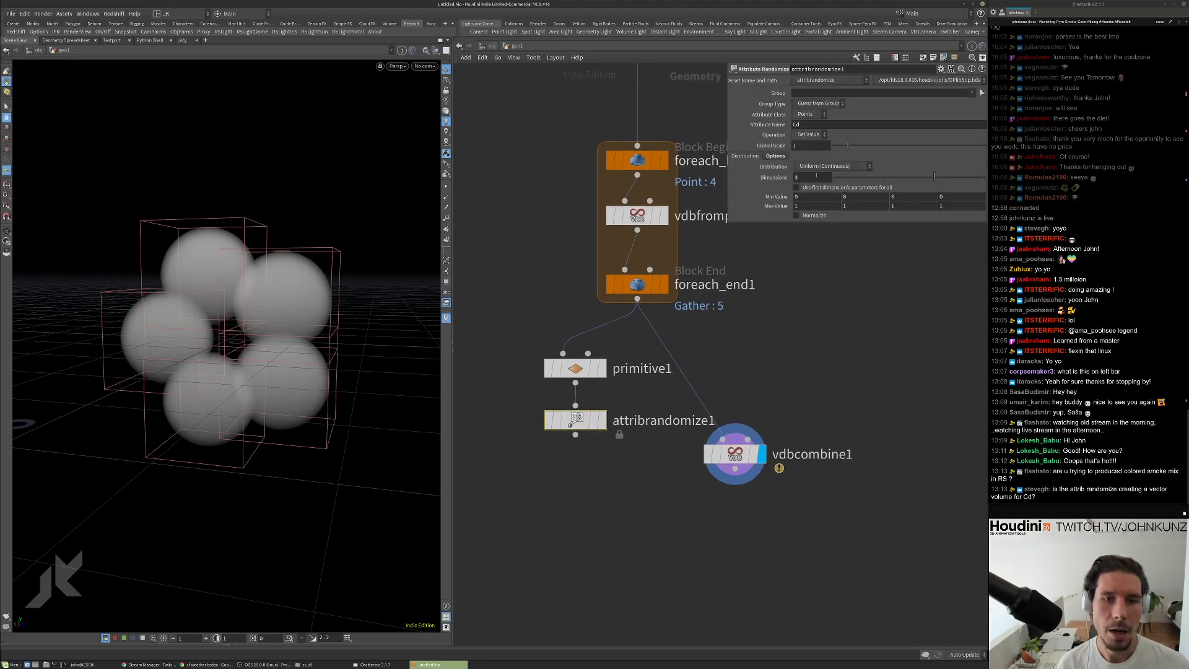
{"action": "left_click", "coordinate": [809, 178]}
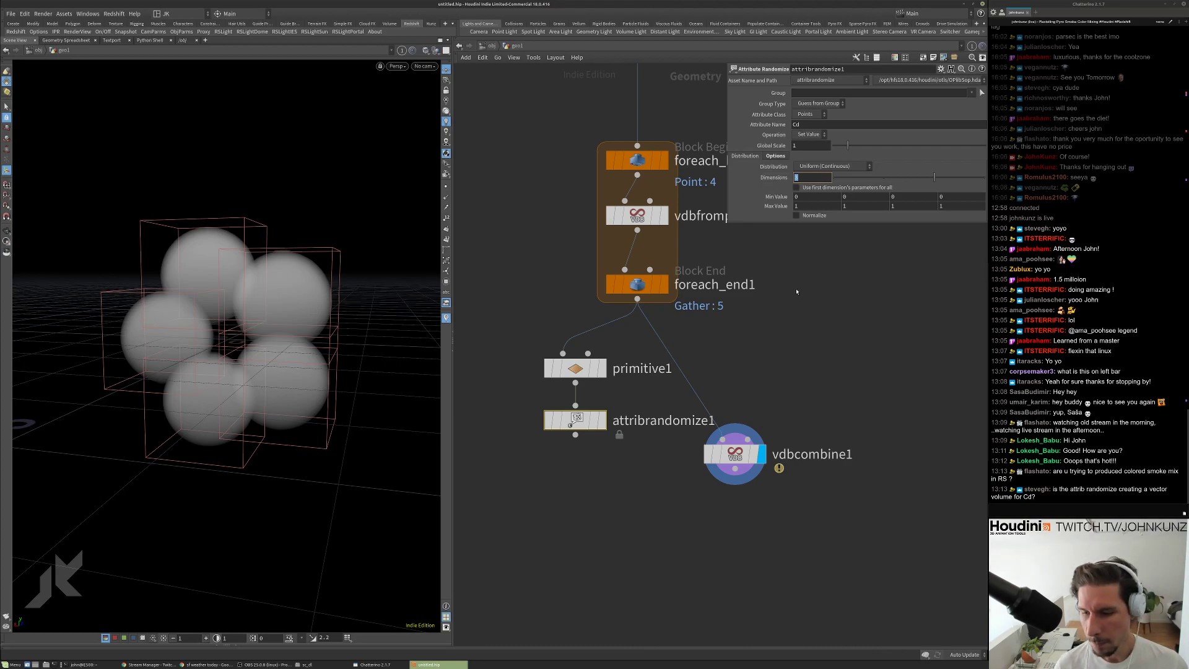
{"action": "middle_click_drag", "start_coordinate": [635, 444], "coordinate": [667, 408]}
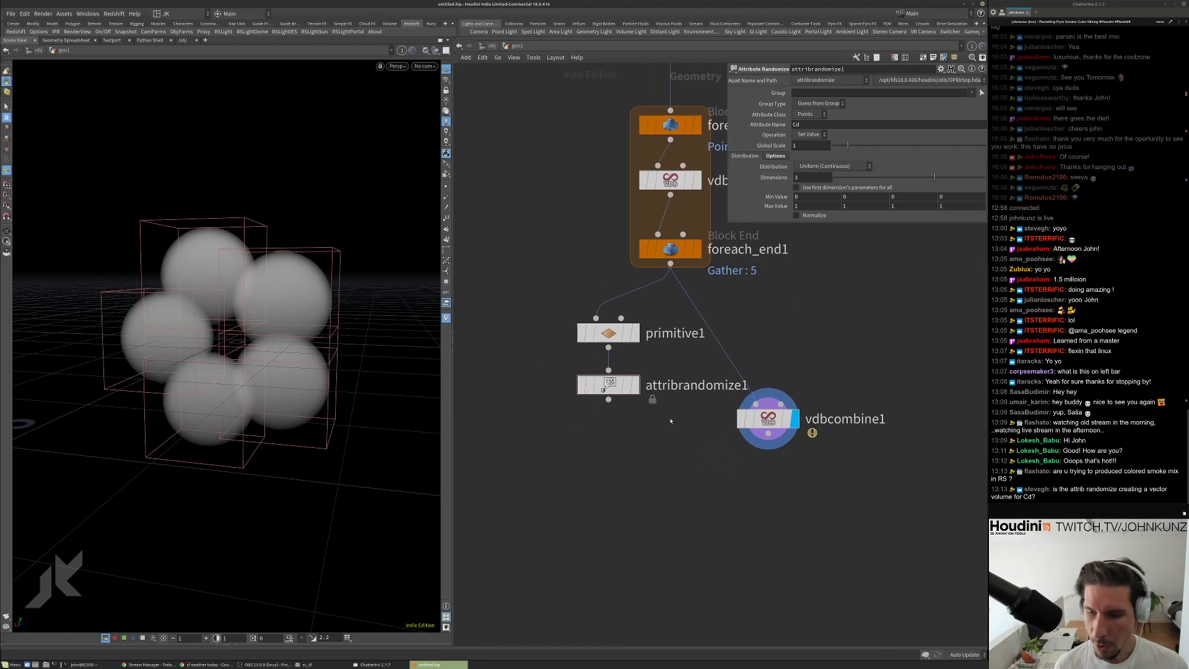
{"action": "scroll", "coordinate": [671, 421], "scroll_direction": "down", "scroll_amount": 2}
{"action": "scroll", "coordinate": [670, 421], "scroll_direction": "up", "scroll_amount": 2}
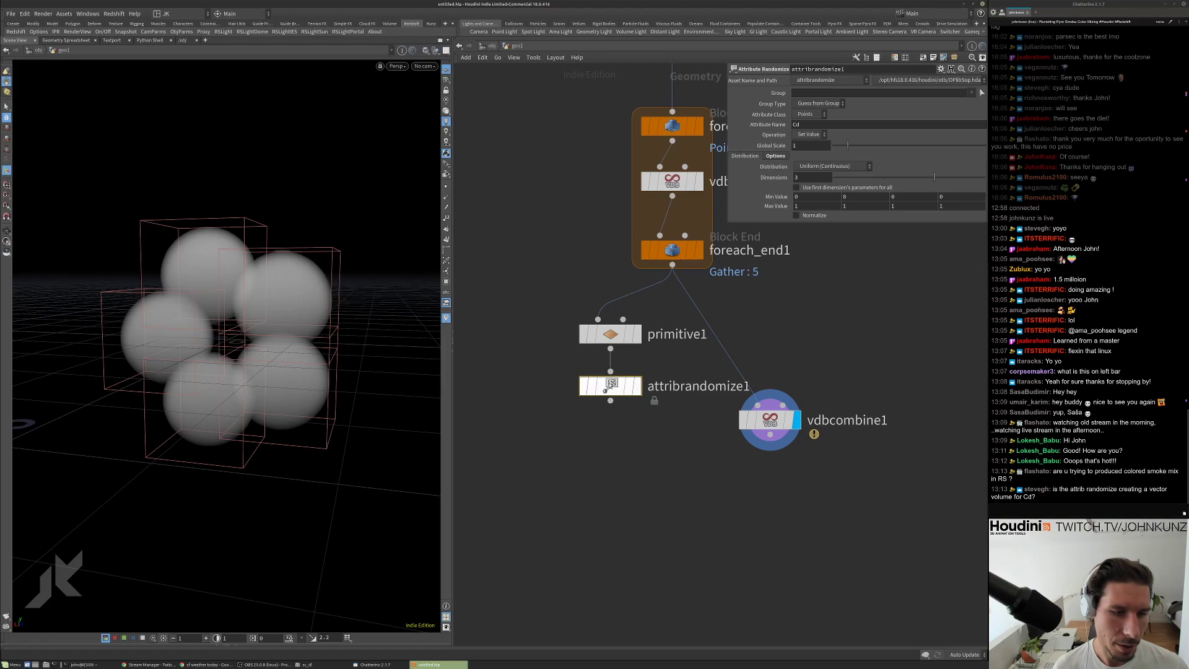
{"action": "middle_click", "coordinate": [609, 384]}
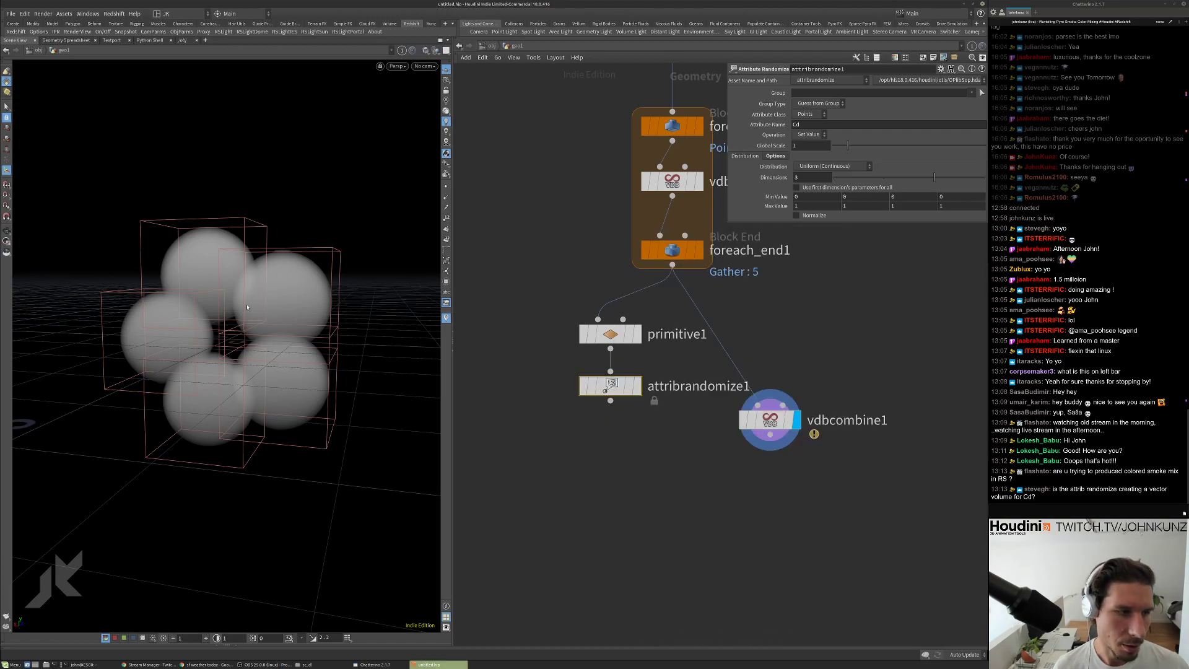
{"action": "key", "text": "r"}
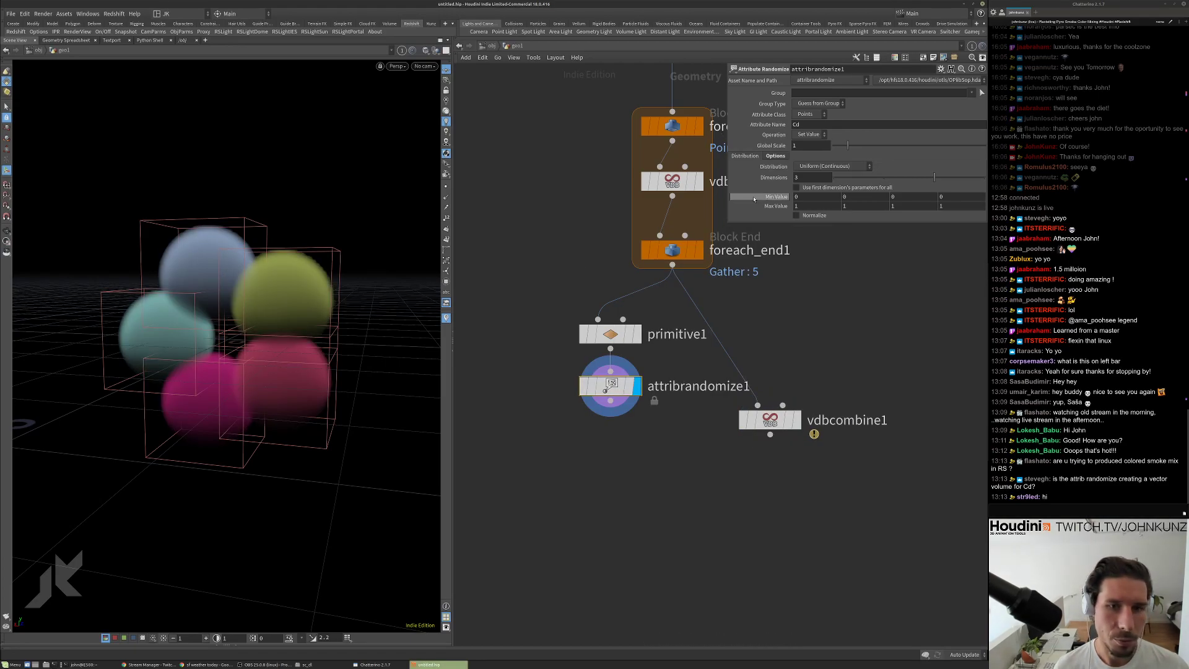
{"action": "middle_click", "coordinate": [625, 385]}
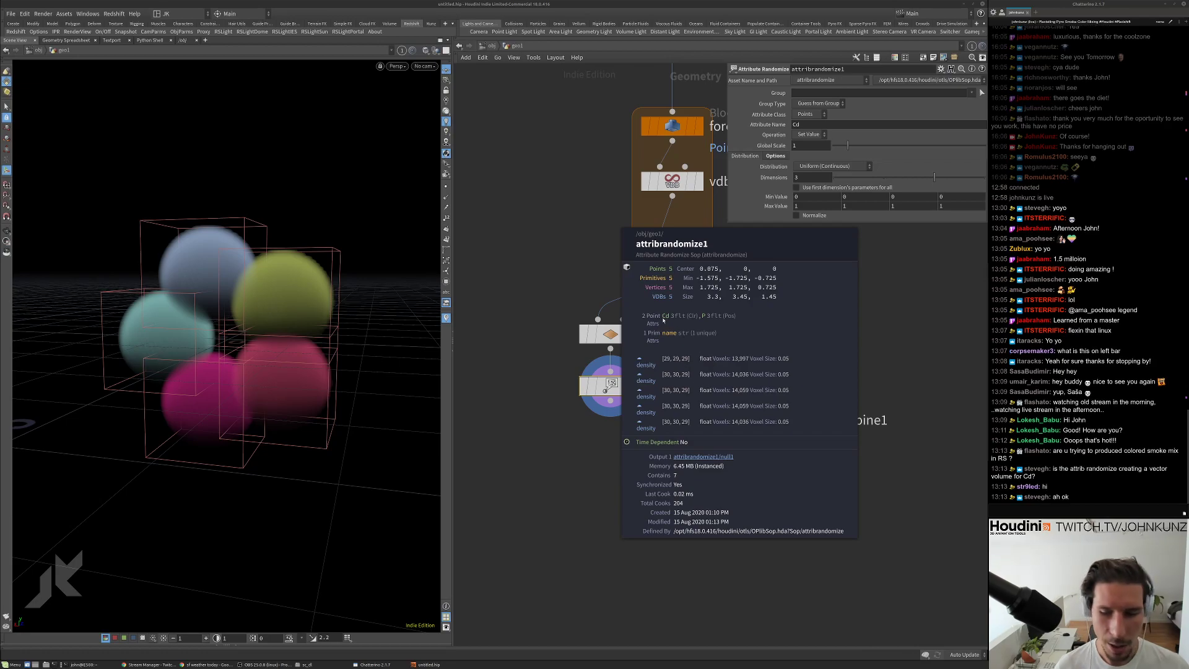
Set the Attribute Randomize node's attribute class to Primitives and slightly narrow the parameter overlay.
{"action": "left_click", "coordinate": [810, 114]}
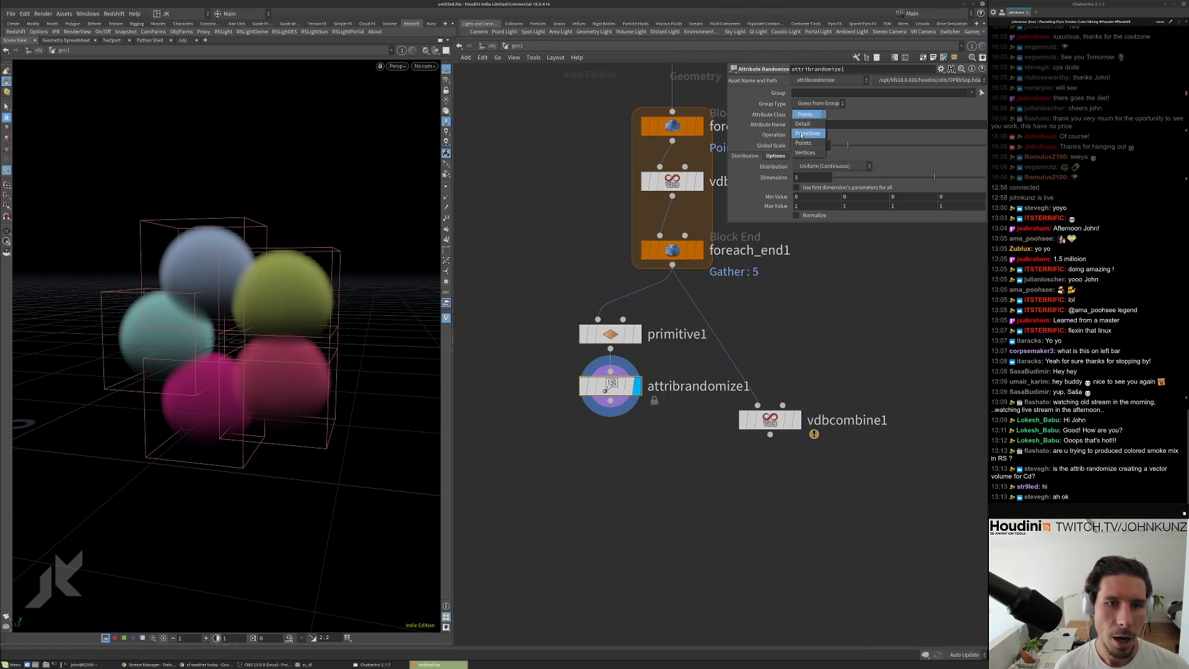
{"action": "left_click", "coordinate": [808, 135]}
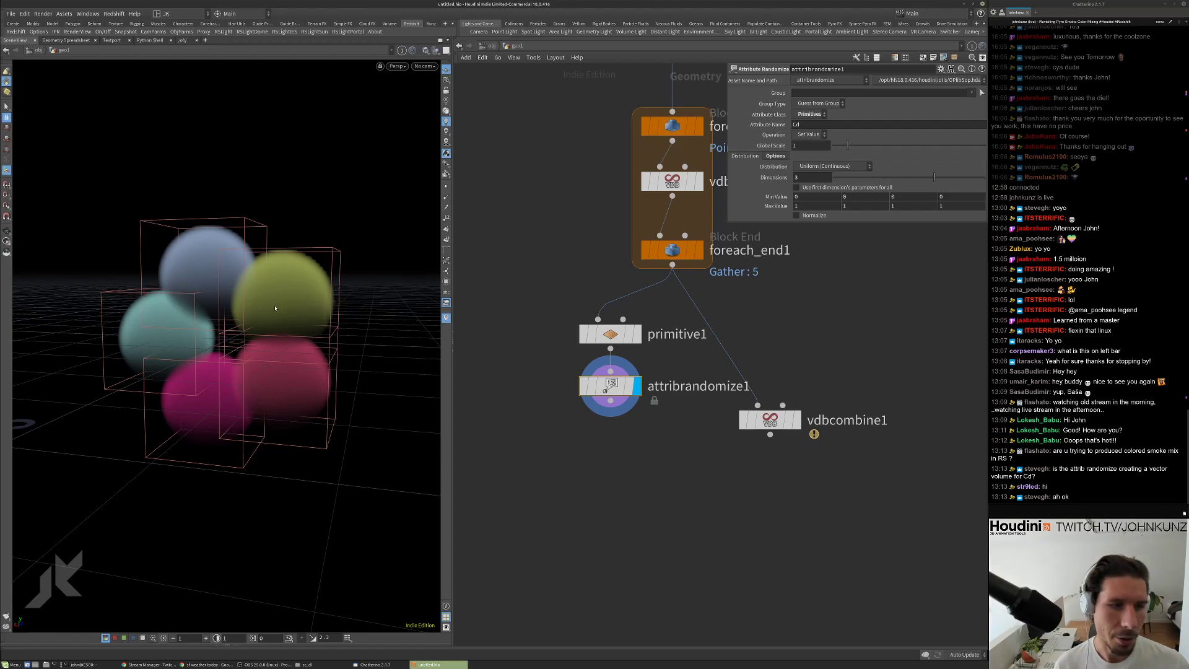
{"action": "left_click_drag", "start_coordinate": [268, 295], "coordinate": [418, 309]}
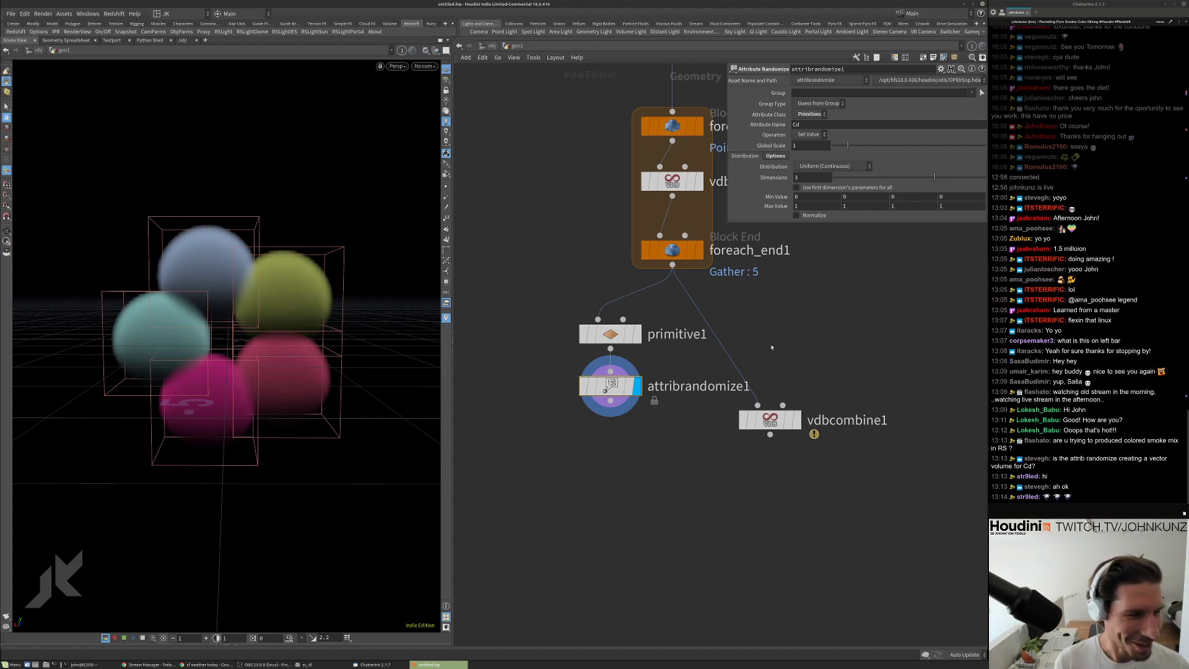
{"action": "middle_click_drag", "start_coordinate": [782, 372], "coordinate": [778, 373]}
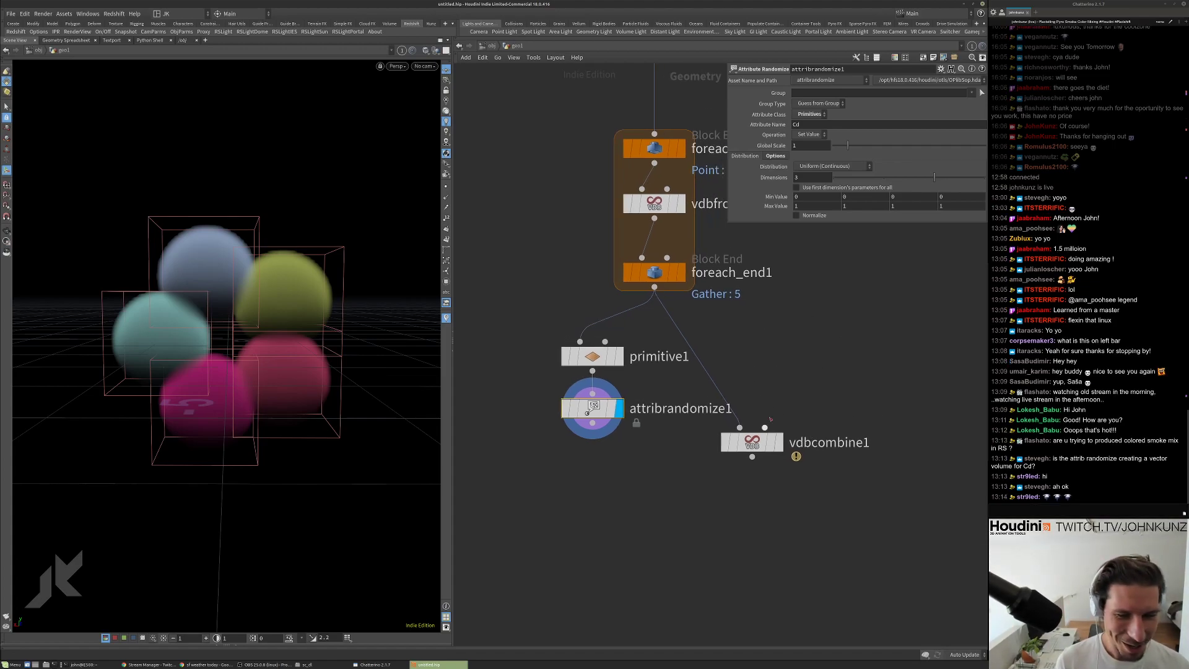
{"action": "middle_click_drag", "start_coordinate": [769, 250], "coordinate": [766, 251]}
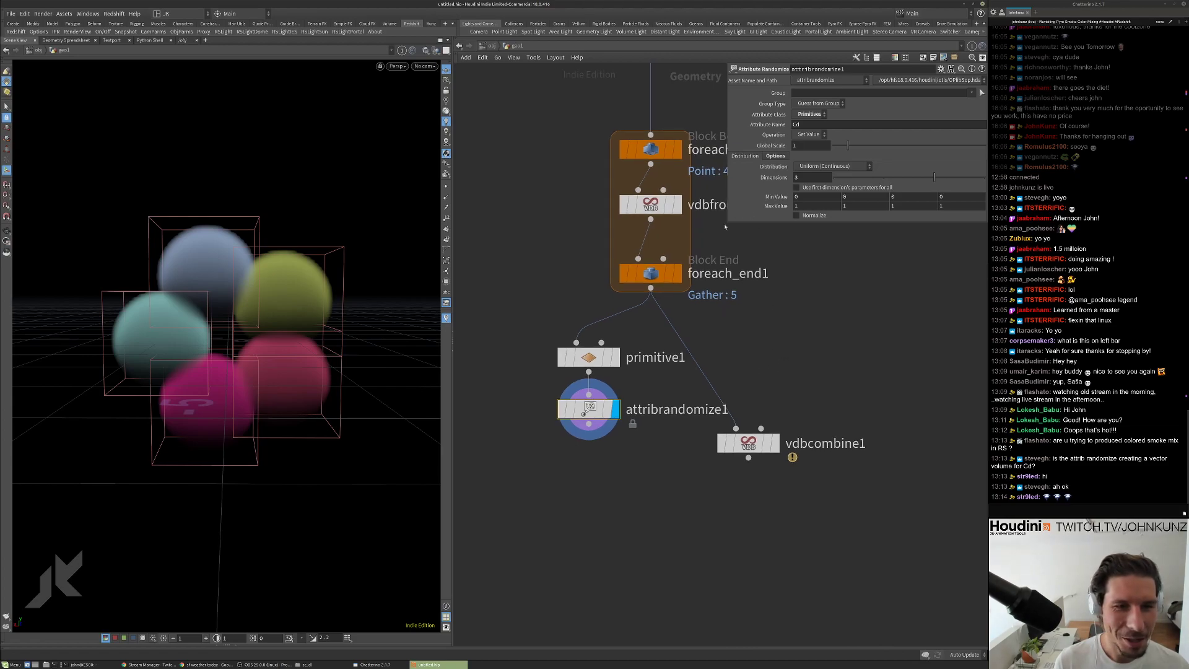
{"action": "left_click_drag", "start_coordinate": [729, 224], "coordinate": [741, 223]}
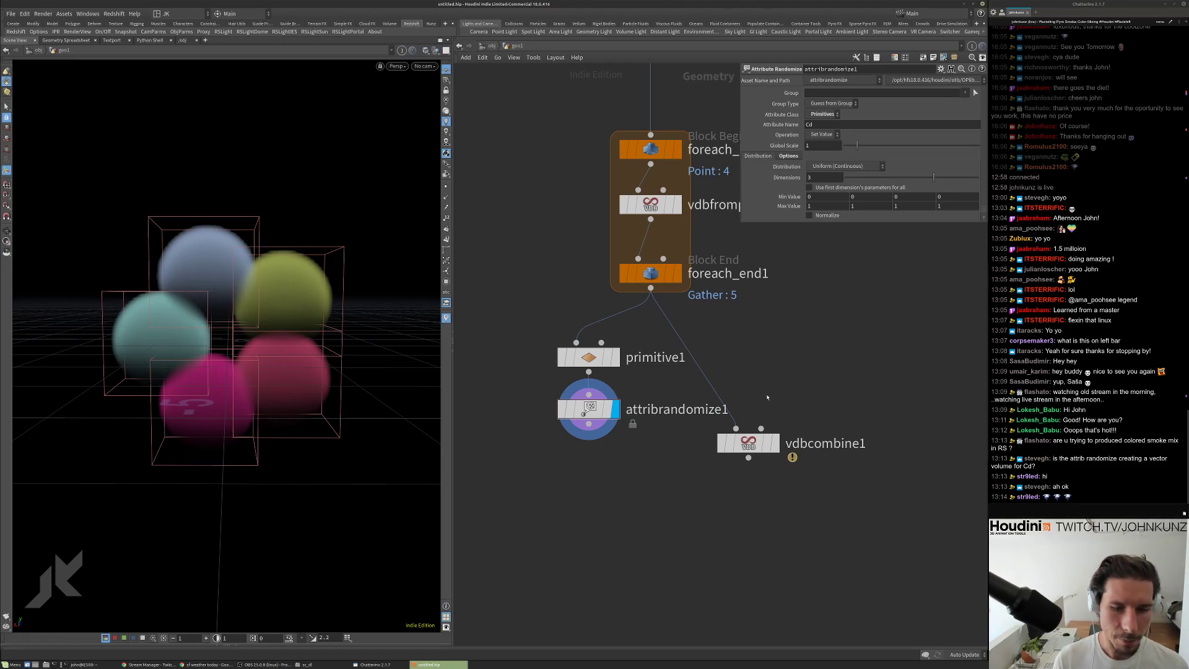
Display the VDB Combine node and set its collation to Flatten All B Into First A.
{"action": "left_click", "coordinate": [774, 443]}
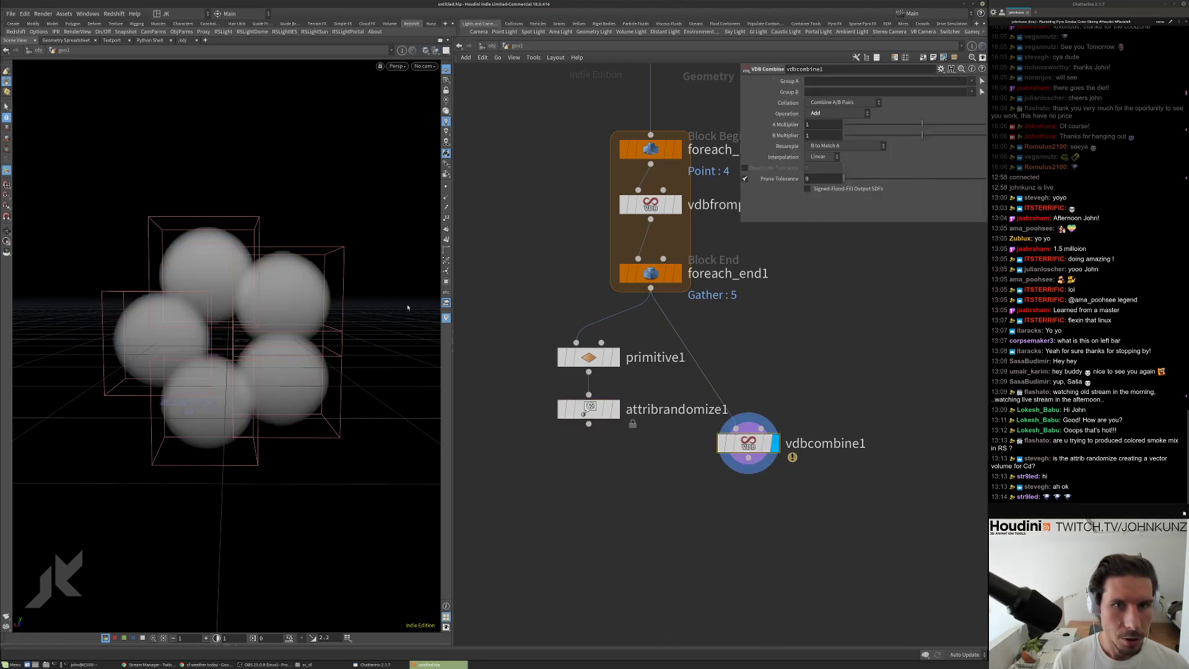
{"action": "left_click", "coordinate": [844, 103]}
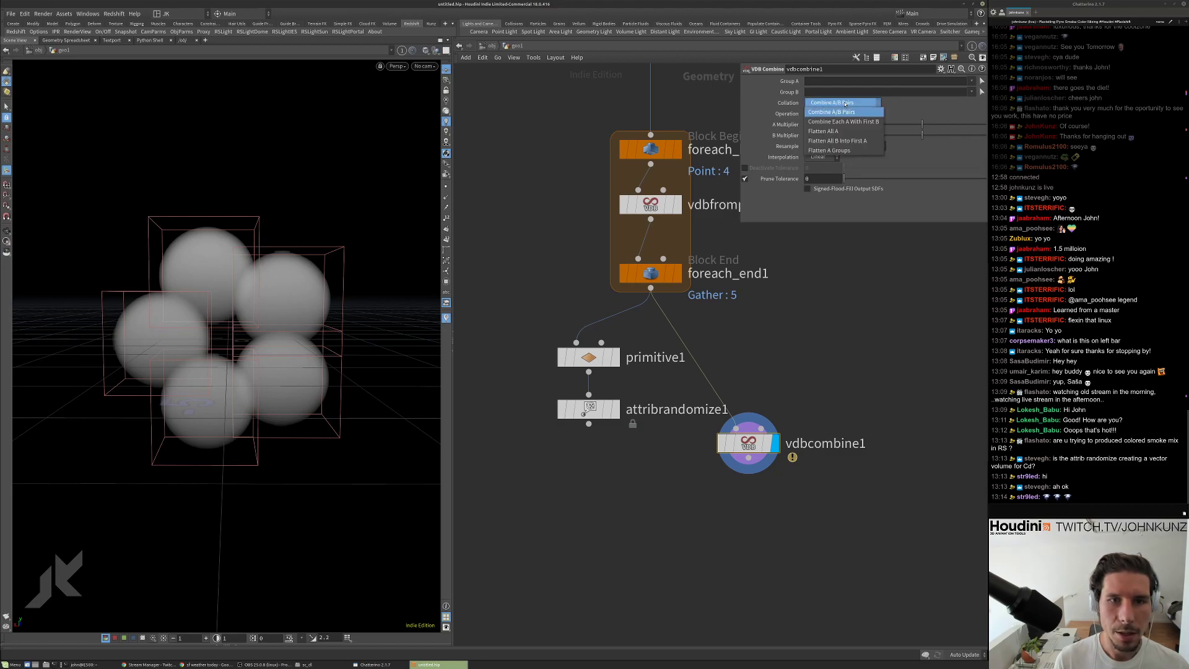
{"action": "left_click", "coordinate": [864, 141]}
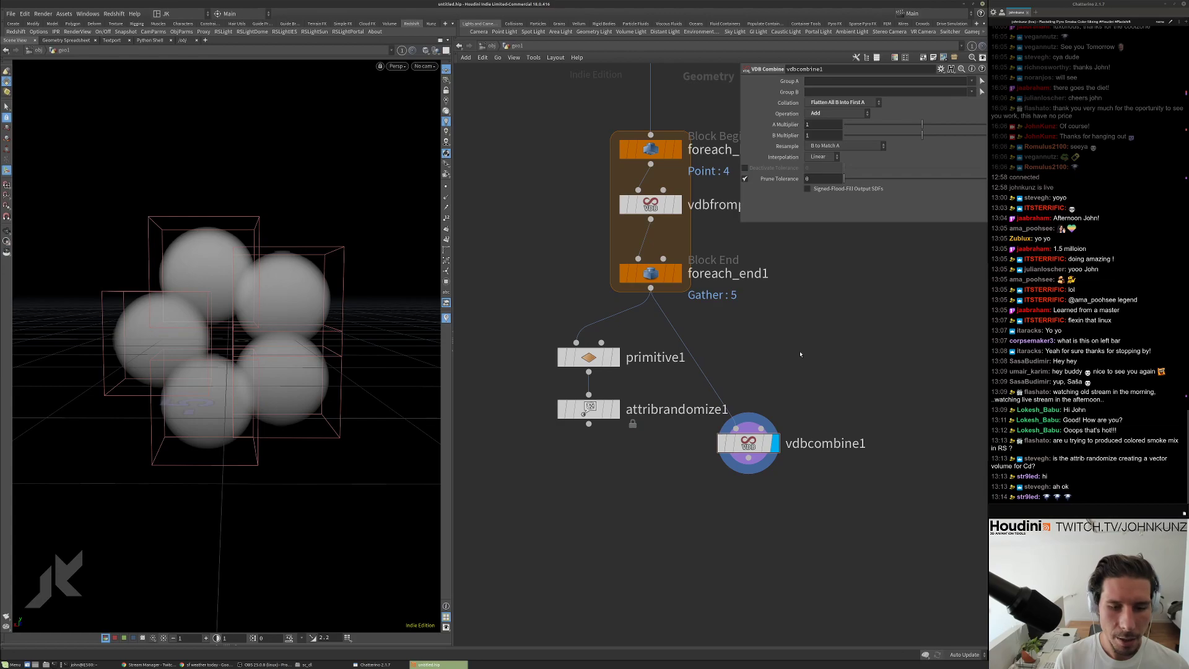
Insert a Split node between the loop's end and the VDB Combine node, aligned above the latter.
{"action": "key", "text": "Tab"}
{"action": "type", "text": "spli"}
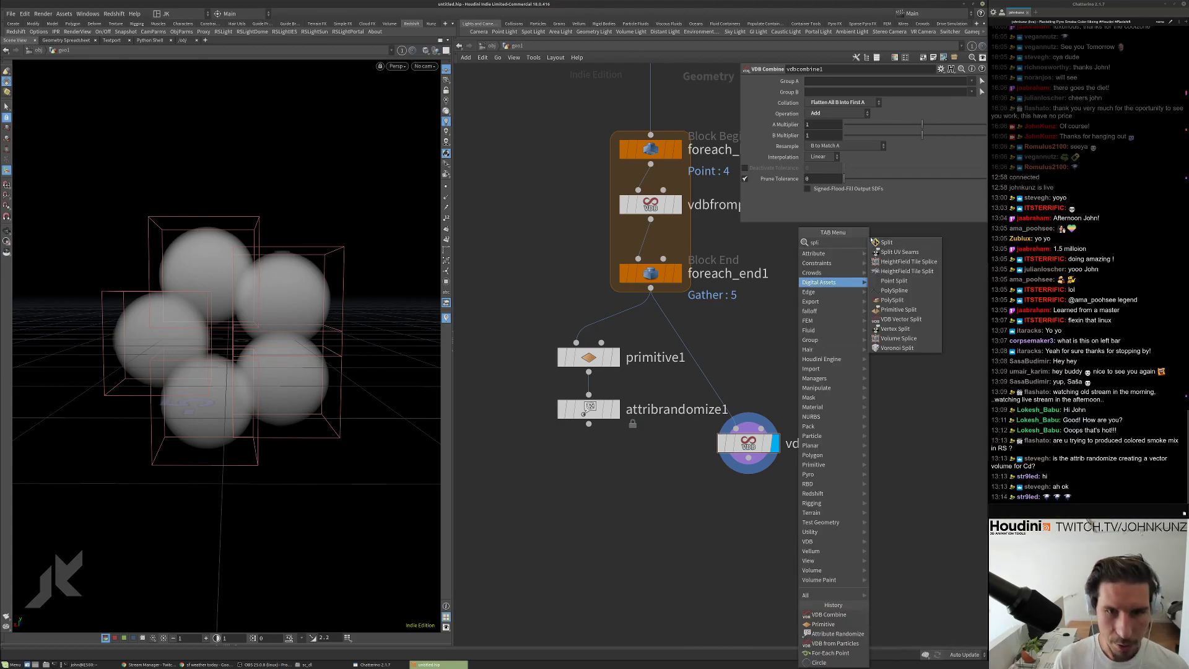
{"action": "left_click", "coordinate": [887, 242]}
{"action": "left_click", "coordinate": [737, 370]}
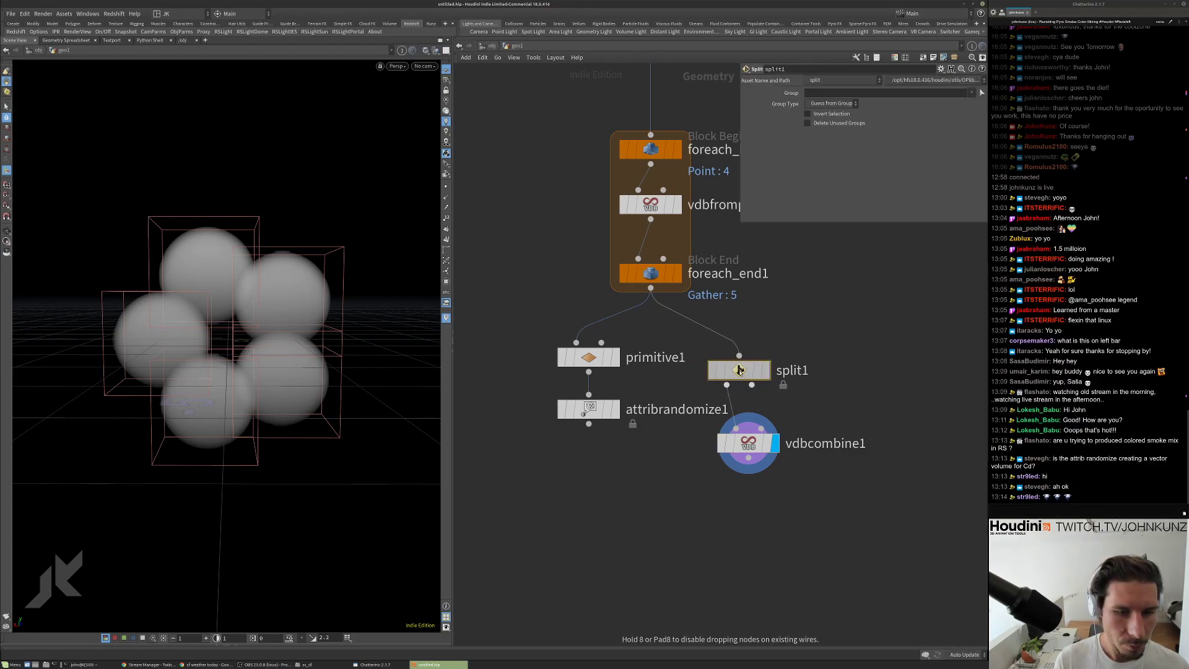
{"action": "left_click_drag", "start_coordinate": [736, 371], "coordinate": [748, 369]}
Display the Split node and set its group to 0 to isolate the first volume.
{"action": "left_click", "coordinate": [775, 370]}
{"action": "left_click", "coordinate": [858, 93]}
{"action": "key", "text": "Return"}
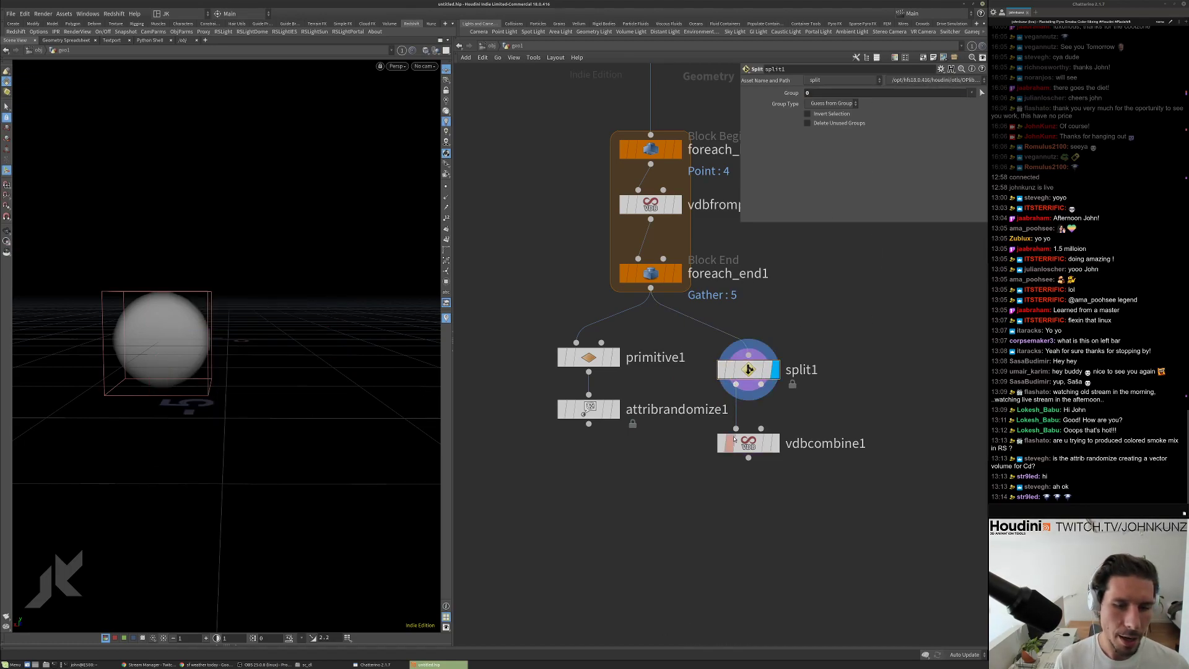
Lower the VDB Combine node, add a Null node fed by the Split's second output, and display the Null.
{"action": "left_click_drag", "start_coordinate": [743, 446], "coordinate": [743, 468]}
{"action": "key", "text": "Tab"}
{"action": "mouse_move", "coordinate": [843, 409]}
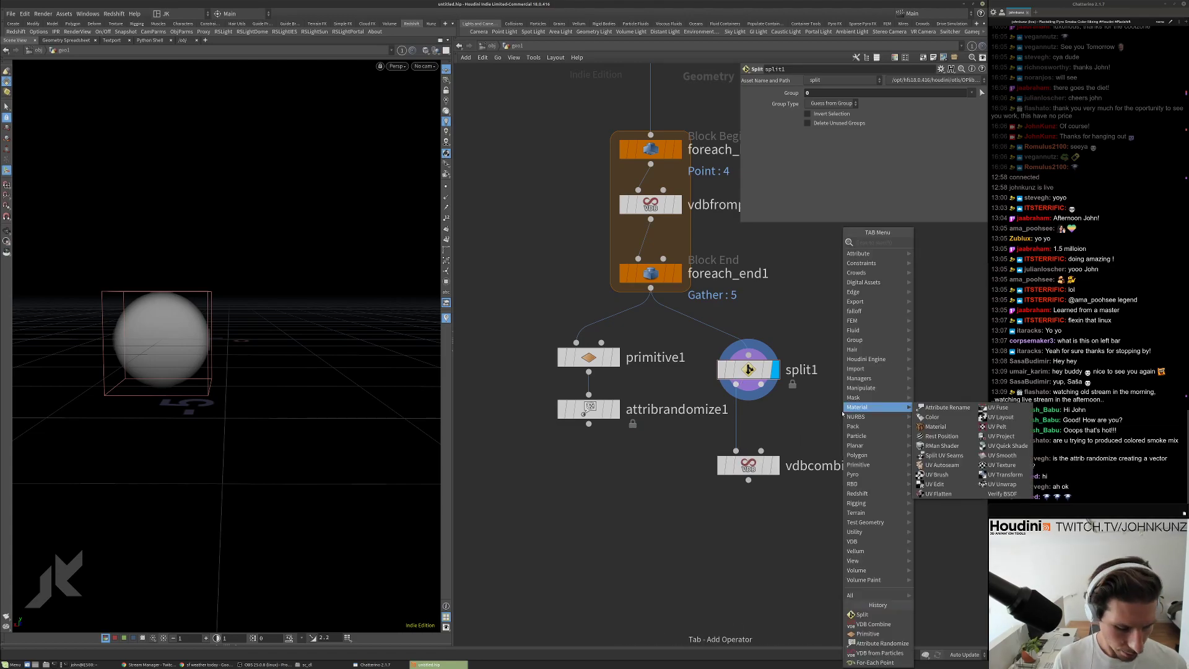
{"action": "type", "text": "null"}
{"action": "key", "text": "Return"}
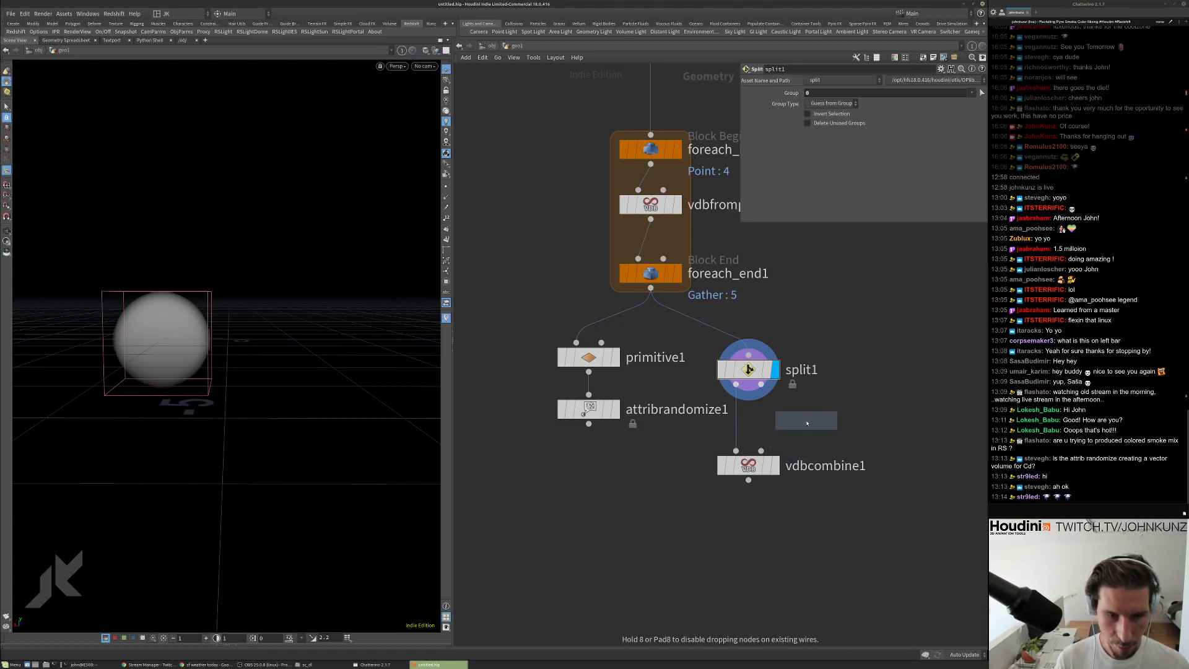
{"action": "left_click", "coordinate": [806, 421]}
{"action": "left_click_drag", "start_coordinate": [761, 384], "coordinate": [806, 407]}
{"action": "left_click", "coordinate": [834, 420]}
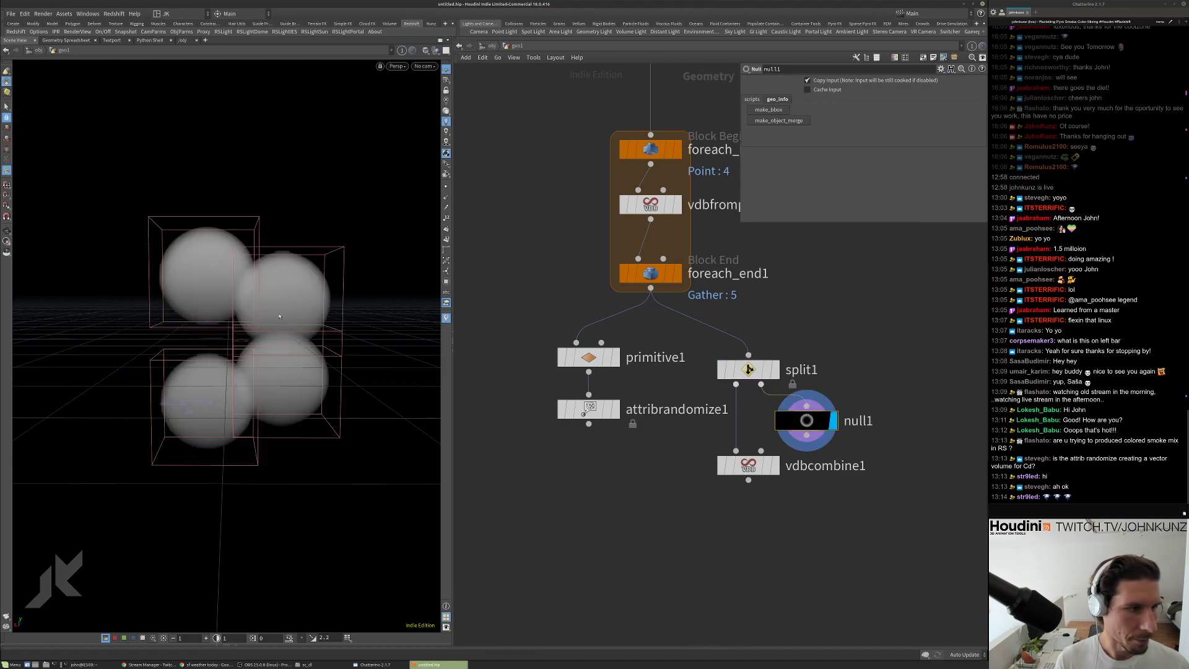
Wire the Null into VDB Combine's second input, display VDB Combine and check its geometry info.
{"action": "left_click_drag", "start_coordinate": [761, 450], "coordinate": [806, 434]}
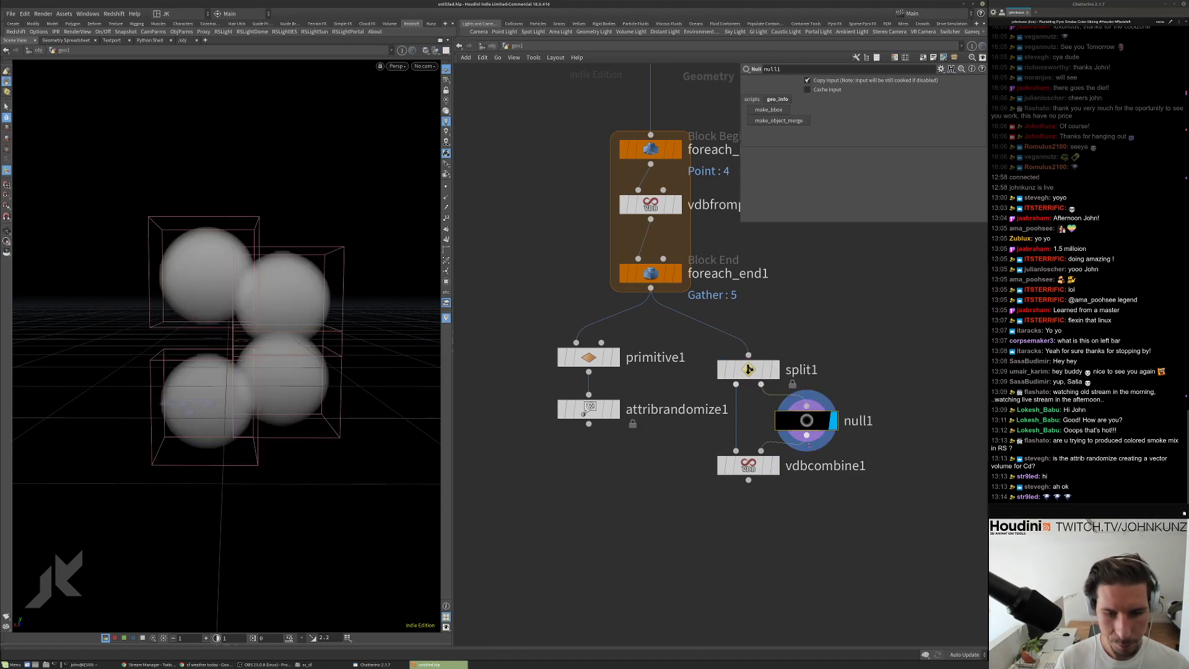
{"action": "left_click", "coordinate": [775, 465]}
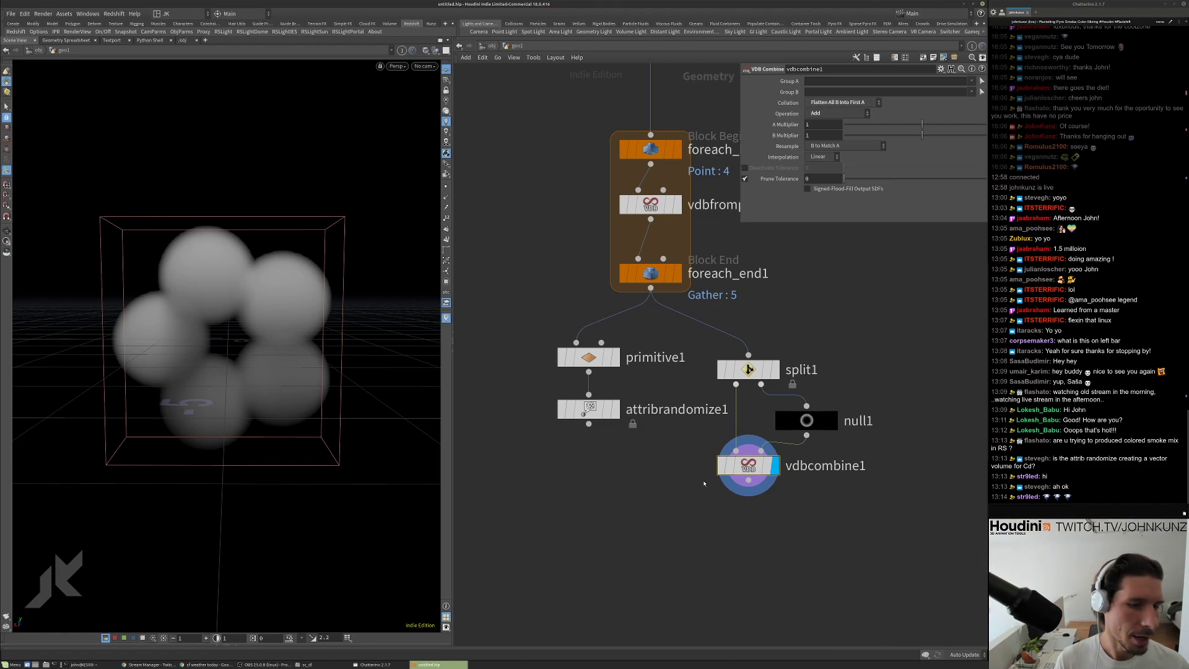
{"action": "middle_click", "coordinate": [746, 463]}
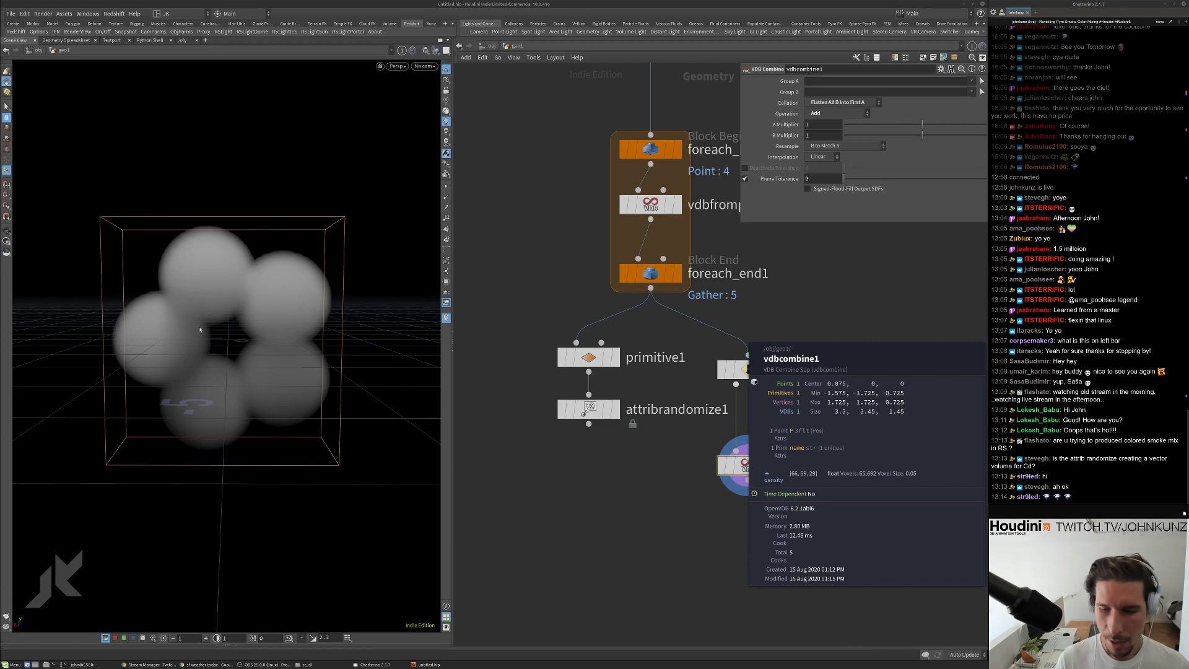
Review the Split, Null and VDB Combine branch and examine the combined volume from several angles.
{"action": "key", "text": "h"}
{"action": "scroll", "coordinate": [804, 469], "scroll_direction": "up", "scroll_amount": 3}
{"action": "middle_click_drag", "start_coordinate": [799, 458], "coordinate": [778, 493]}
{"action": "left_click_drag", "start_coordinate": [783, 489], "coordinate": [683, 344]}
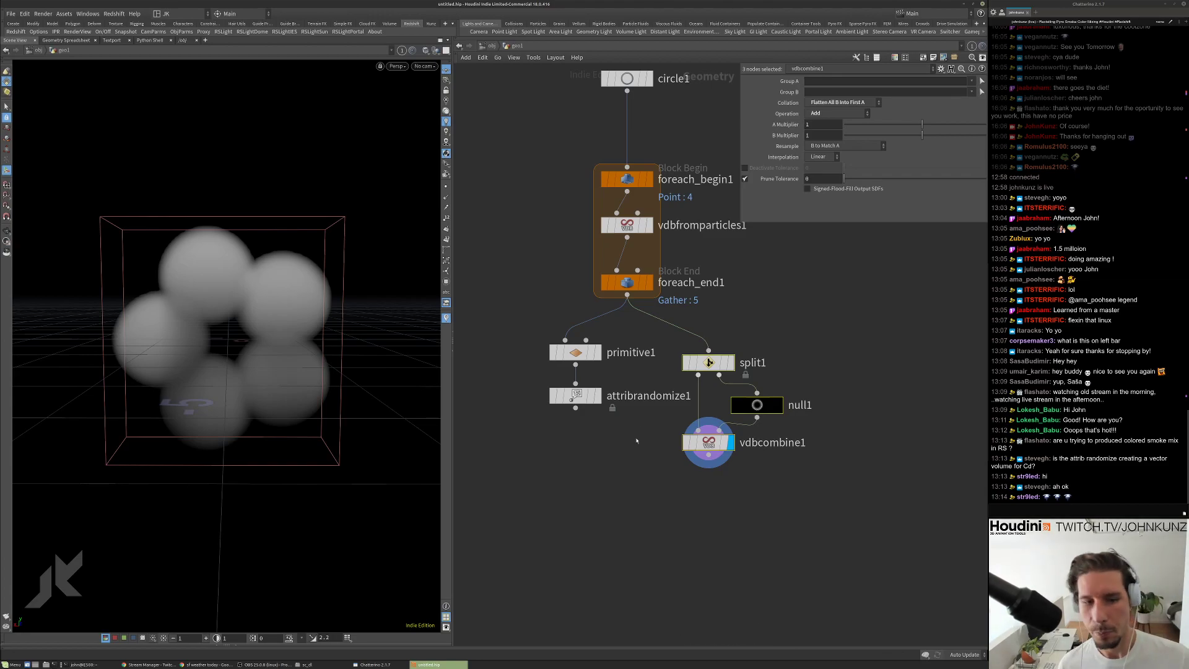
{"action": "key", "text": "f"}
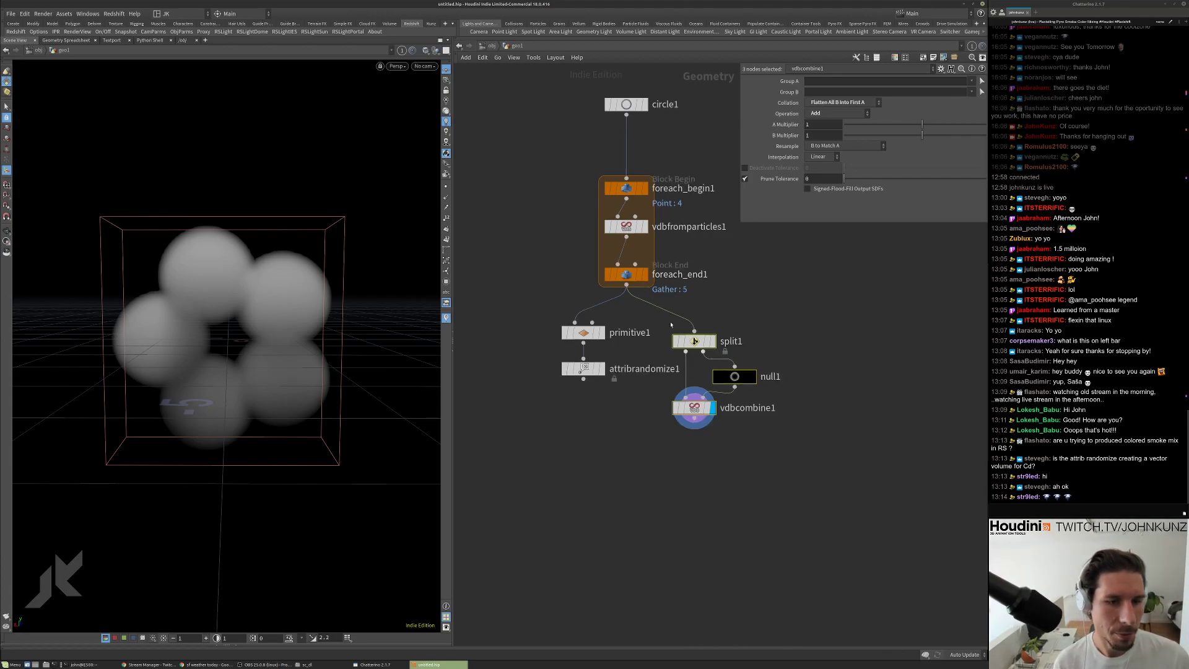
{"action": "left_click", "coordinate": [684, 402]}
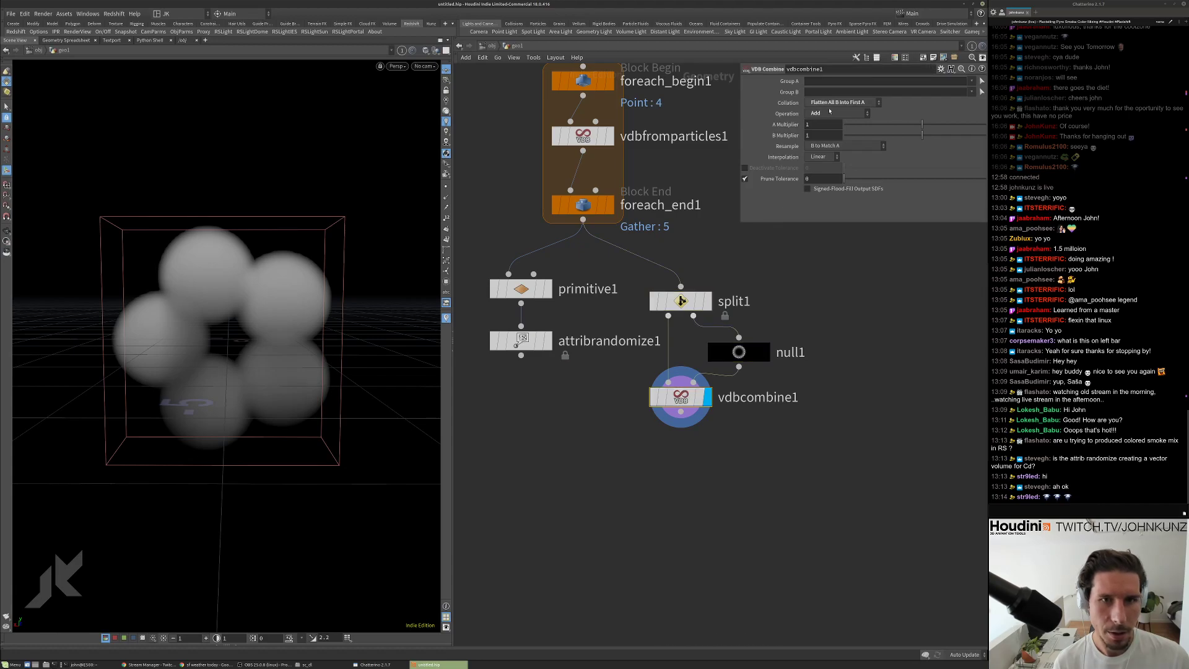
{"action": "left_click", "coordinate": [680, 301]}
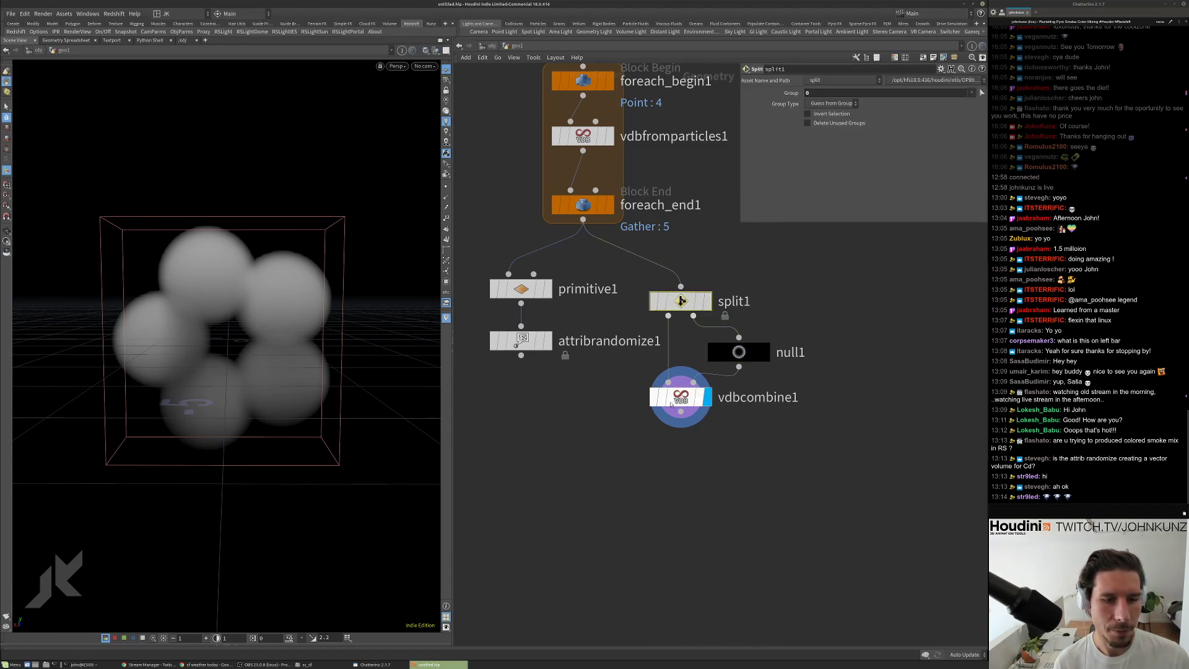
{"action": "scroll", "coordinate": [668, 375], "scroll_direction": "down", "scroll_amount": 3}
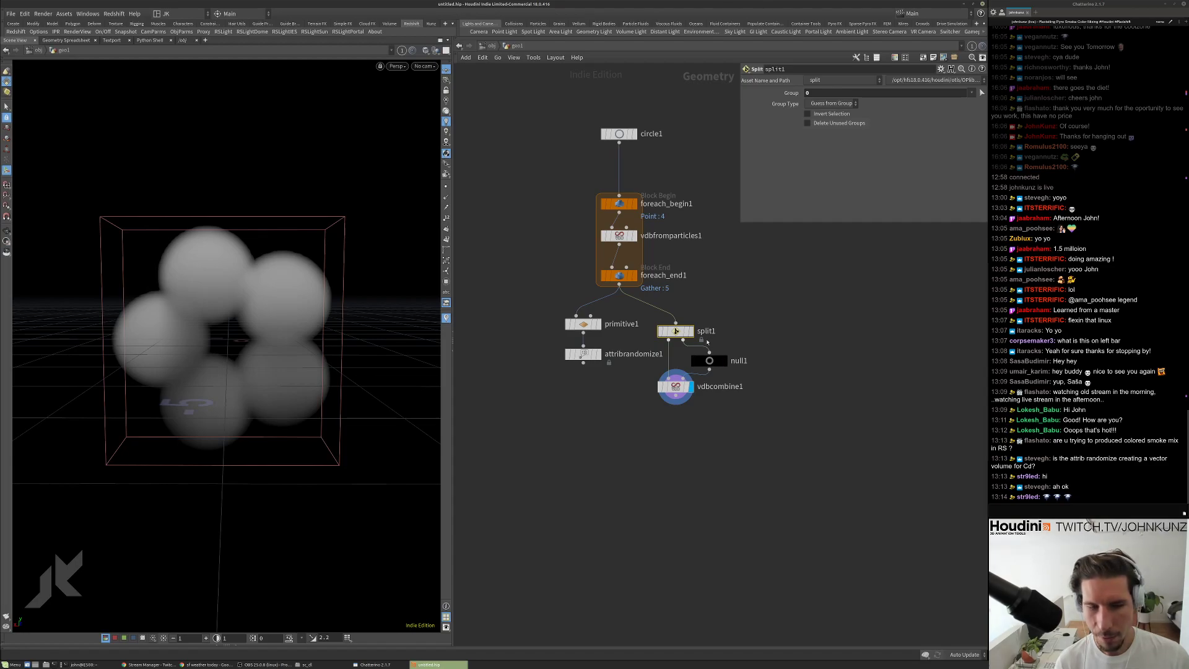
{"action": "mouse_move", "coordinate": [336, 287]}
{"action": "left_mouse_down"}
{"action": "mouse_move", "coordinate": [345, 273]}
{"action": "mouse_move", "coordinate": [310, 273]}
{"action": "mouse_move", "coordinate": [345, 273]}
{"action": "left_mouse_up"}
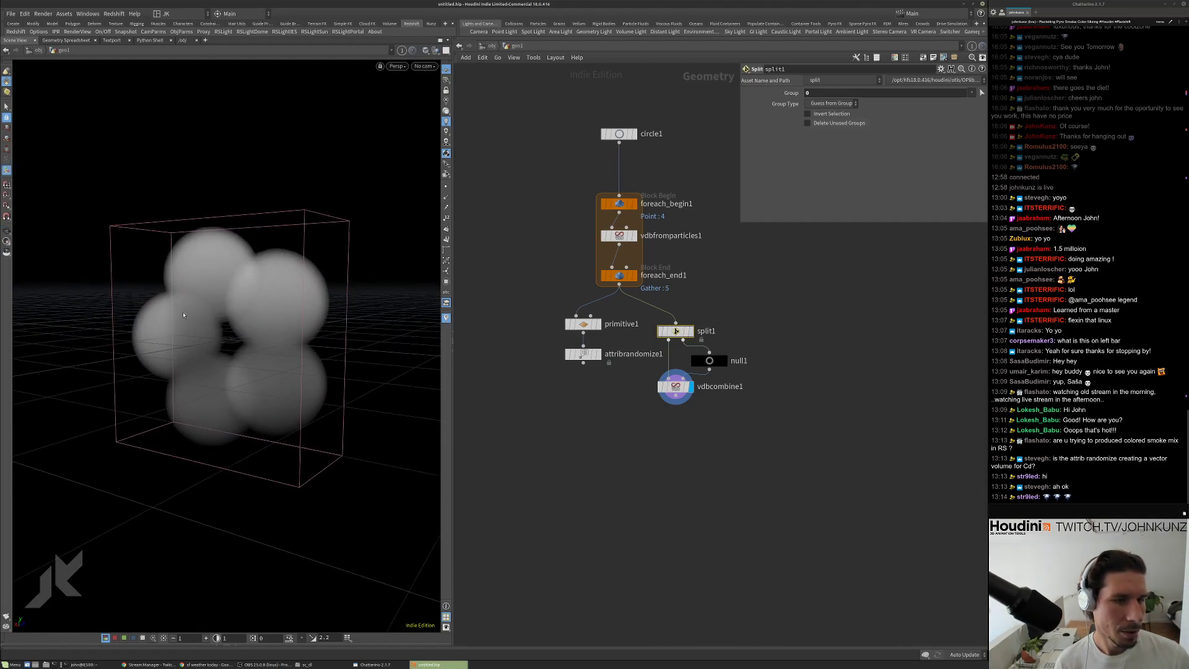
{"action": "left_click_drag", "start_coordinate": [258, 300], "coordinate": [287, 300]}
{"action": "scroll", "coordinate": [692, 411], "scroll_direction": "up", "scroll_amount": 3}
{"action": "left_click_drag", "start_coordinate": [753, 432], "coordinate": [634, 284]}
{"action": "scroll", "coordinate": [764, 321], "scroll_direction": "down", "scroll_amount": 3}
Add a Line node in the empty network area beside the Split and VDB Combine branch.
{"action": "middle_click_drag", "start_coordinate": [764, 321], "coordinate": [733, 393]}
{"action": "left_click", "coordinate": [768, 362]}
{"action": "scroll", "coordinate": [756, 332], "scroll_direction": "down", "scroll_amount": 3}
{"action": "key", "text": "Tab"}
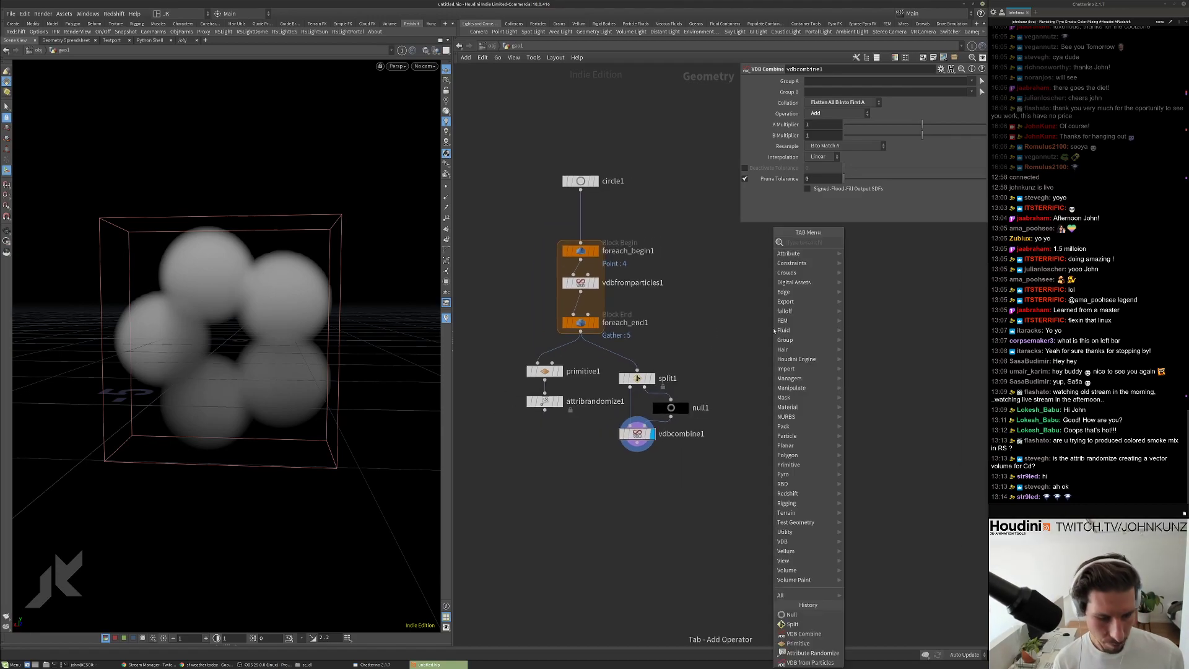
{"action": "type", "text": "c"}
{"action": "key", "text": "BackSpace"}
{"action": "type", "text": "li"}
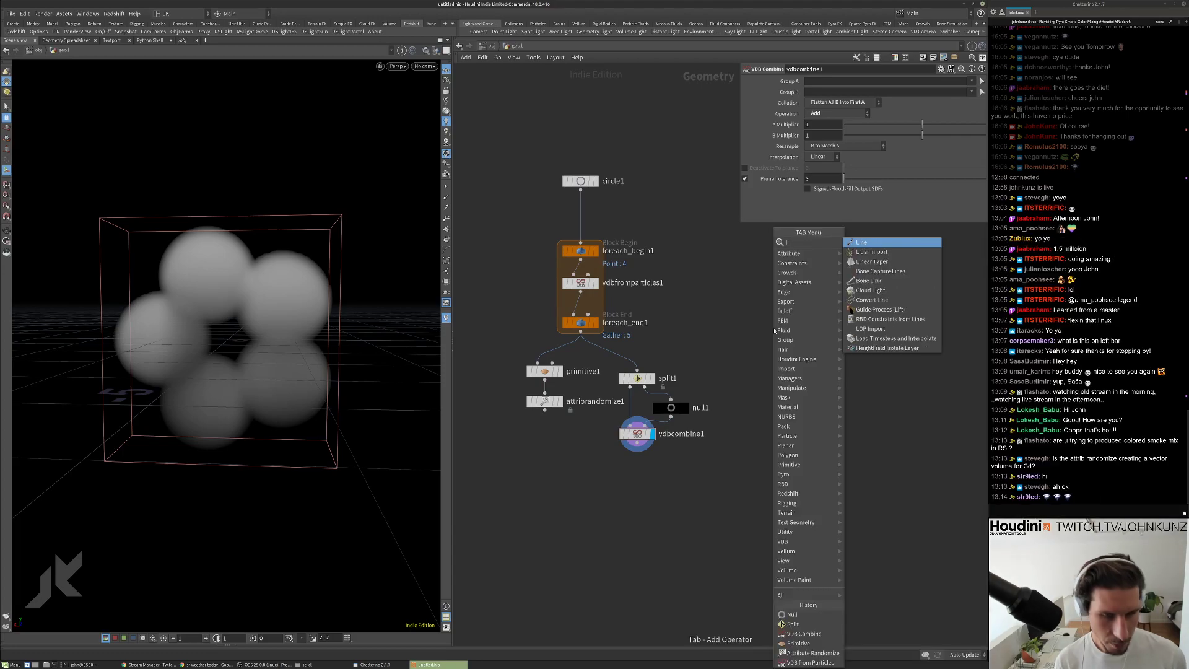
{"action": "left_click", "coordinate": [859, 243]}
{"action": "left_click", "coordinate": [830, 287]}
{"action": "scroll", "coordinate": [830, 287], "scroll_direction": "up", "scroll_amount": 3}
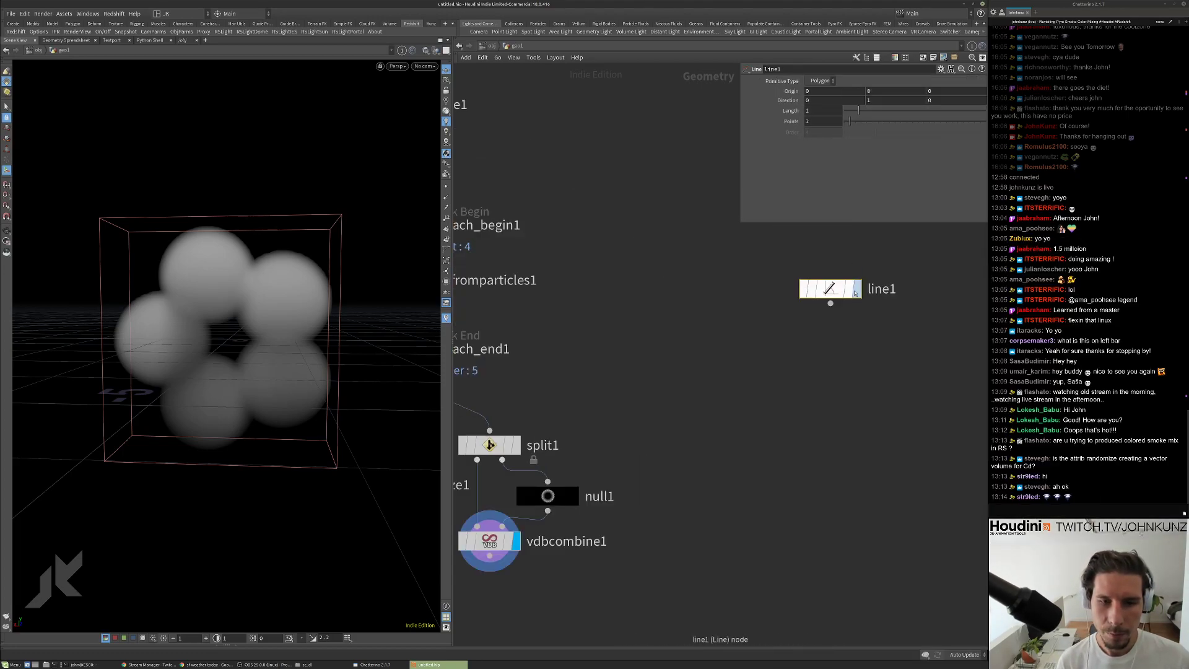
Display the Line node, frame it in the viewport and set its number of points to 50.
{"action": "left_click", "coordinate": [856, 288]}
{"action": "key", "text": "space+g"}
{"action": "key", "text": "Return"}
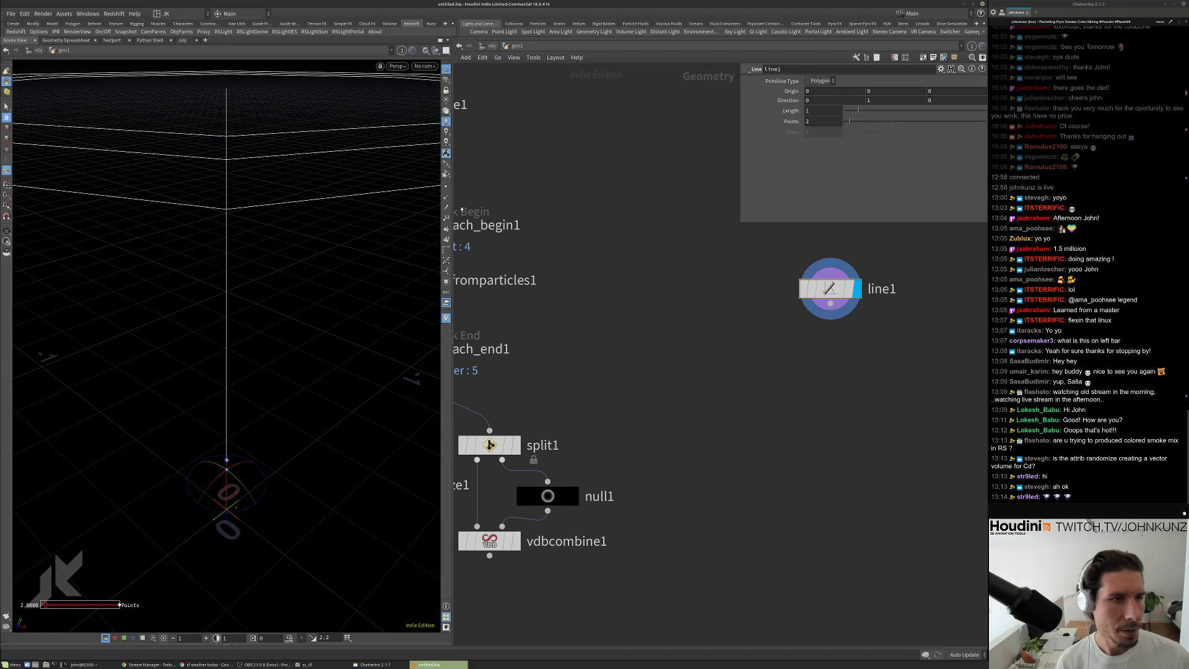
{"action": "key", "text": "Escape"}
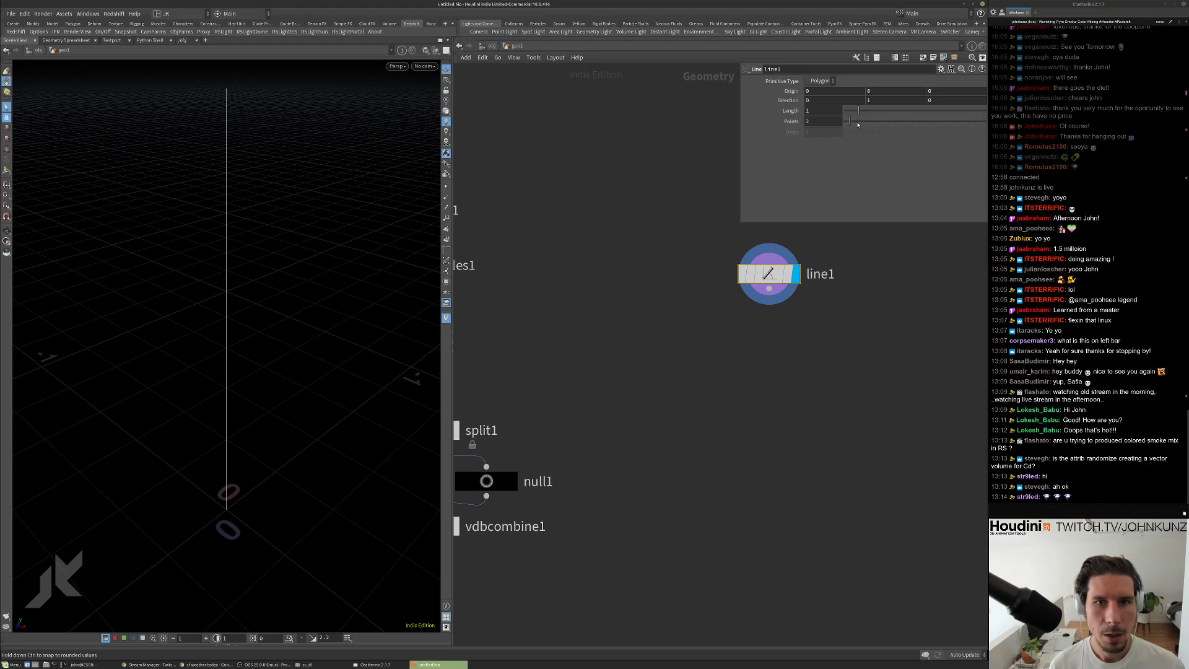
{"action": "left_click_drag", "start_coordinate": [856, 124], "coordinate": [983, 123]}
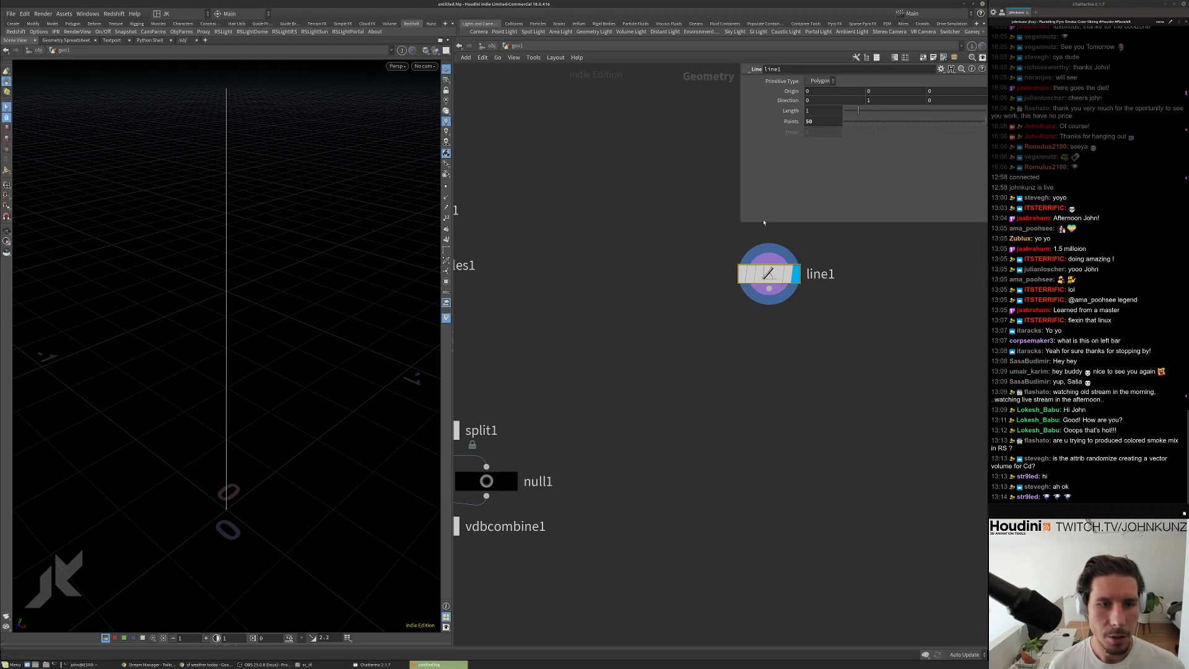
Add an Attribute Wrangle fed by the Line node, display it and align it directly below the Line.
{"action": "key", "text": "Tab"}
{"action": "left_click", "coordinate": [895, 247]}
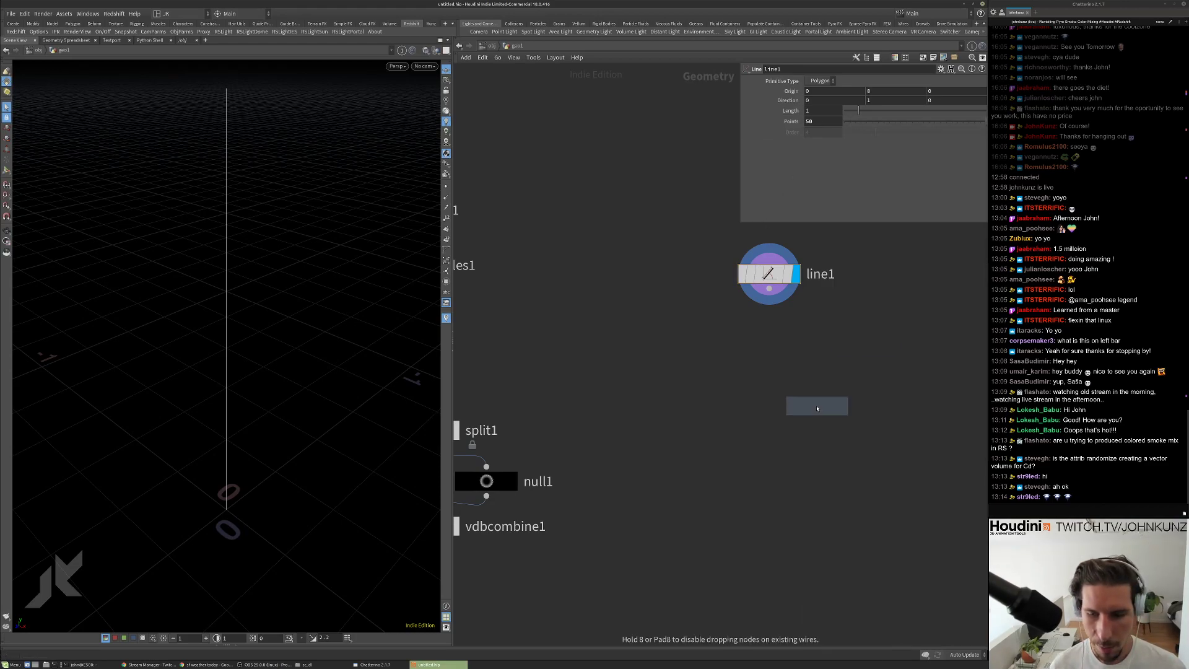
{"action": "left_click", "coordinate": [799, 371]}
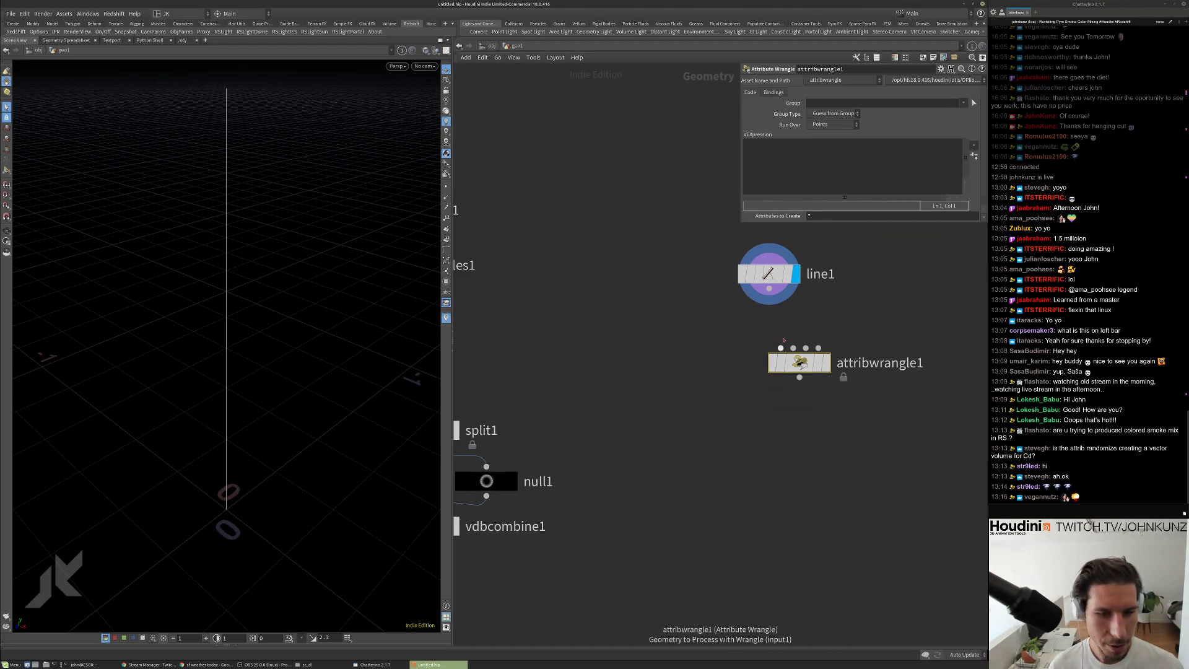
{"action": "left_click_drag", "start_coordinate": [780, 348], "coordinate": [777, 320]}
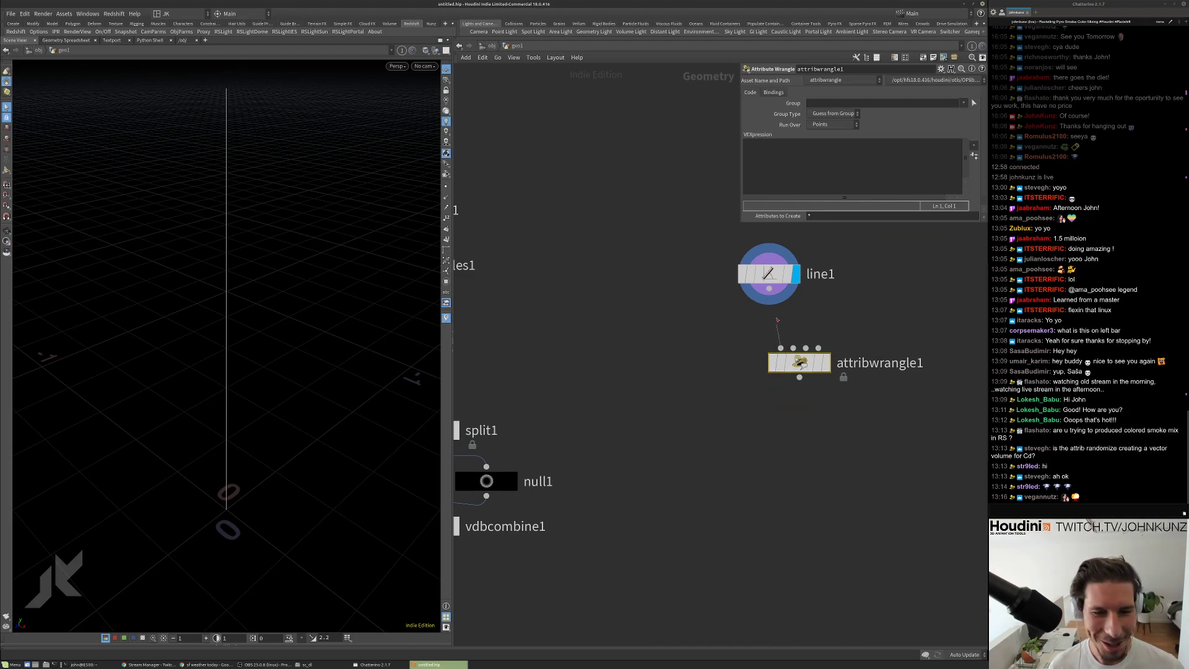
{"action": "left_click", "coordinate": [828, 362]}
{"action": "left_click_drag", "start_coordinate": [809, 365], "coordinate": [796, 349]}
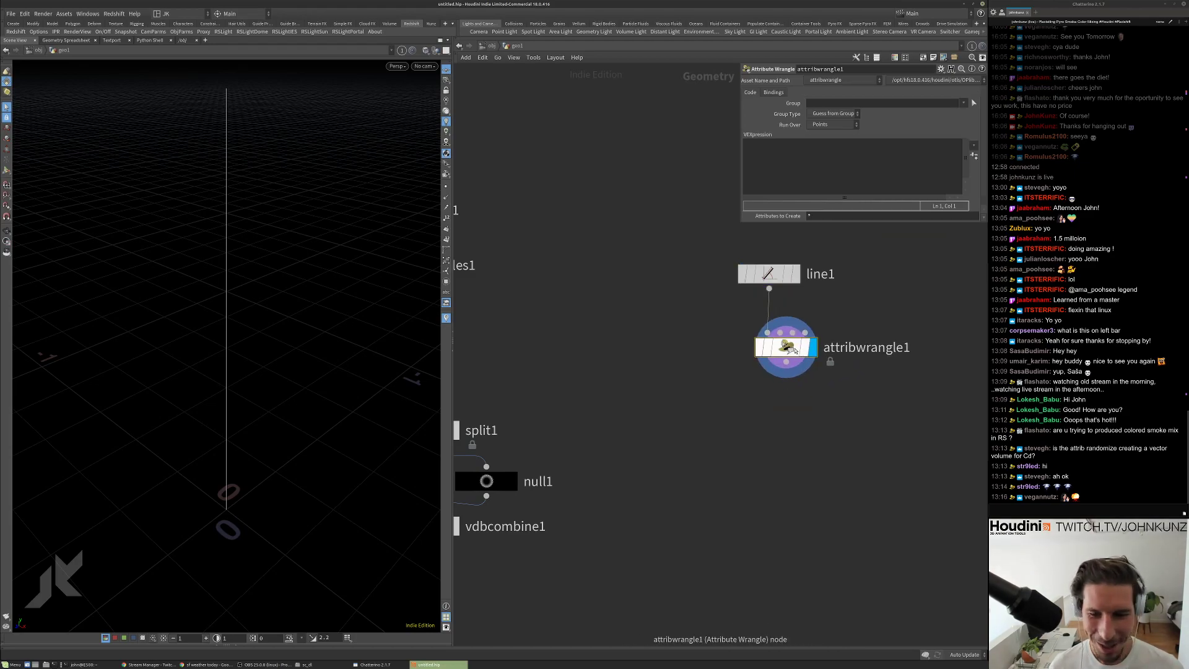
{"action": "key", "text": "l"}
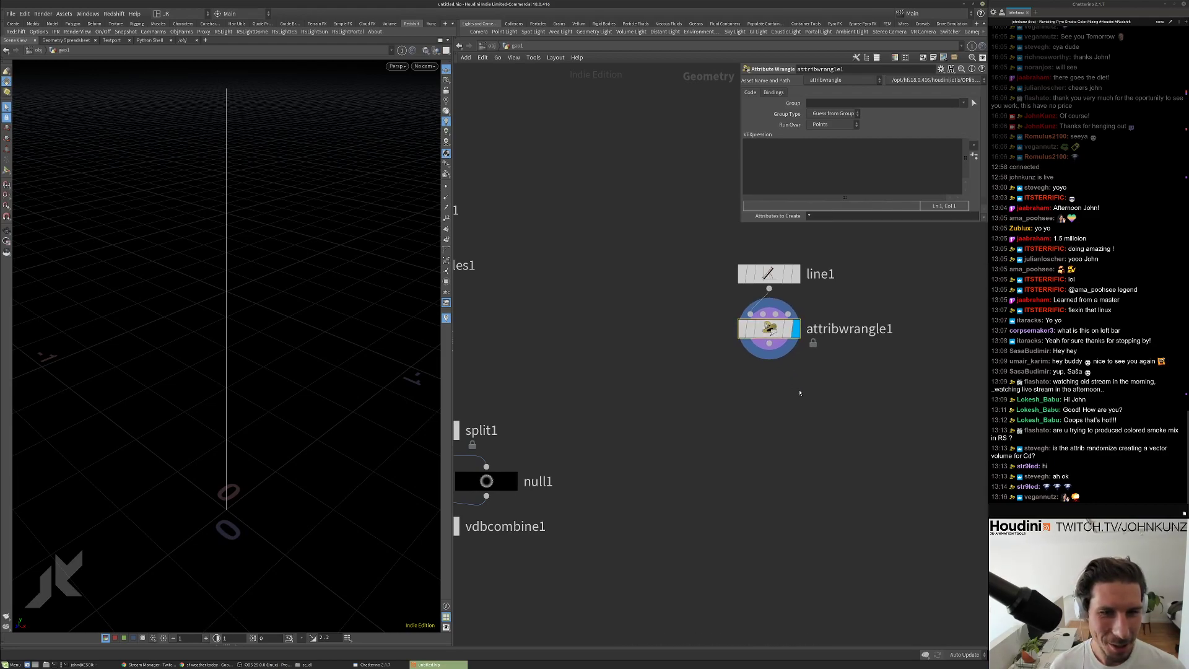
Begin the wrangle's VEX expression with @P.x = sin(.
{"action": "left_click", "coordinate": [810, 164]}
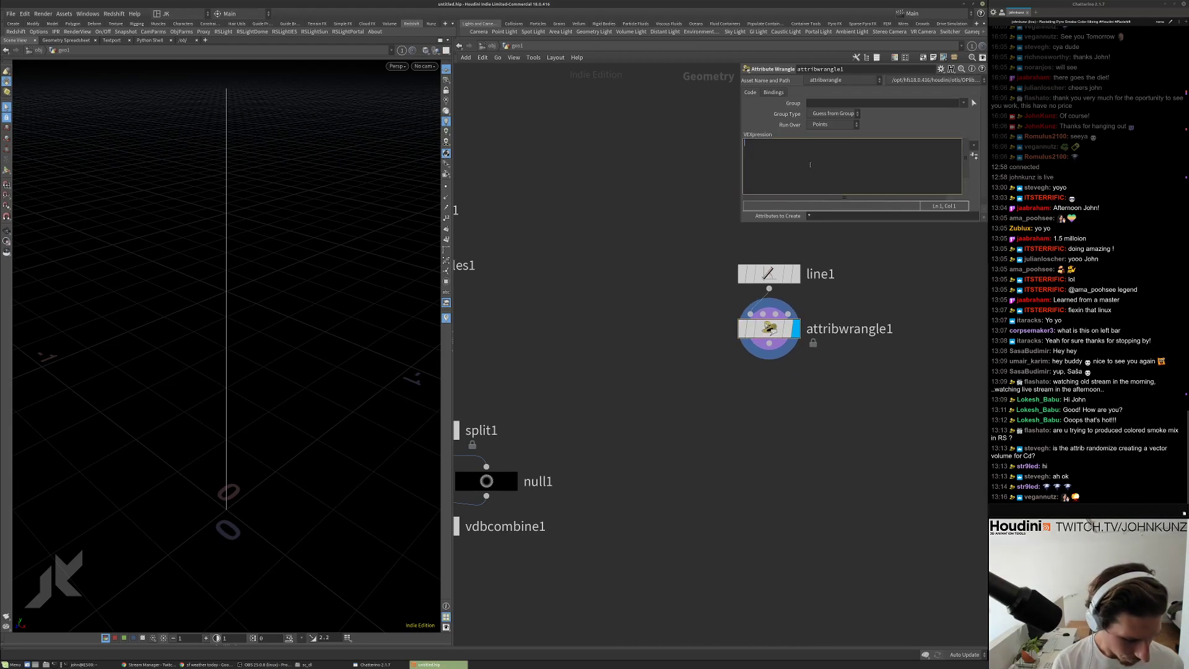
{"action": "type", "text": "@P.x"}
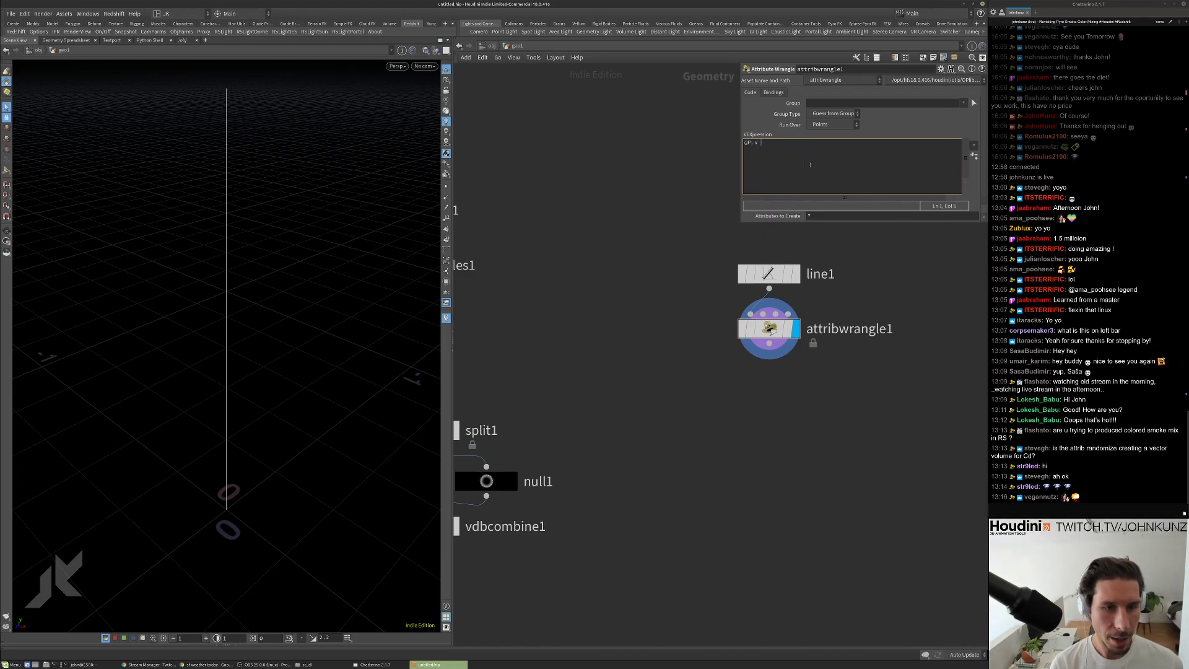
{"action": "type", "text": " = sin("}
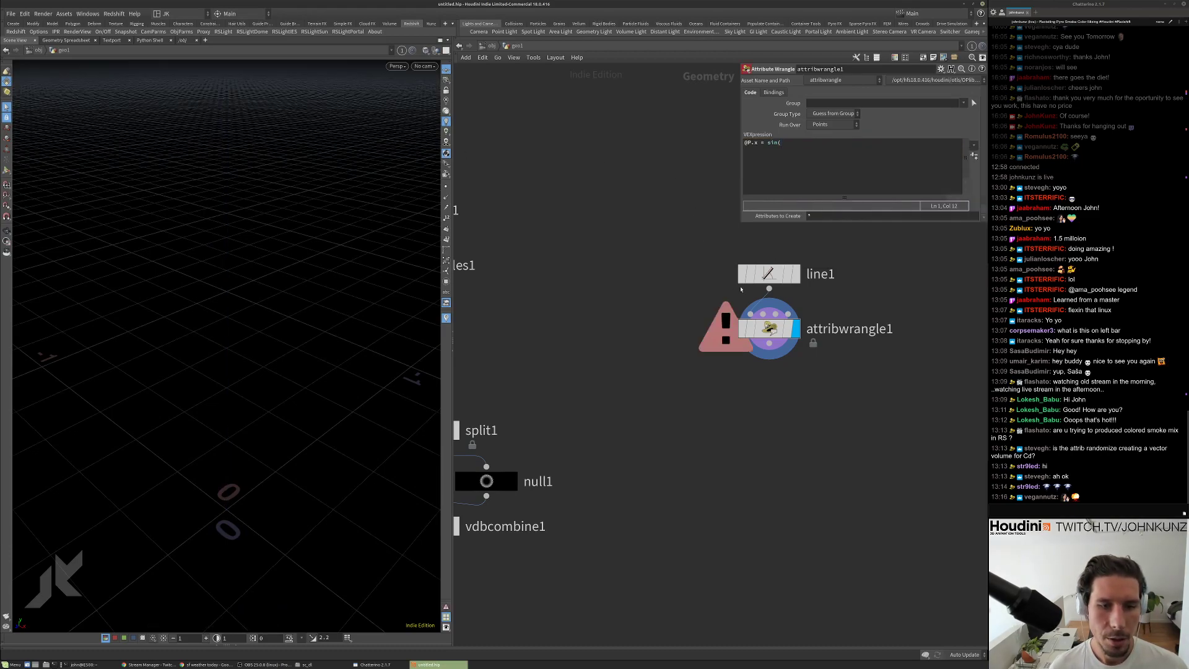
Inspect the Line node's point positions along Y in its geometry spreadsheet and close the spreadsheet.
{"action": "right_click", "coordinate": [771, 272]}
{"action": "left_click", "coordinate": [805, 322]}
{"action": "left_click_drag", "start_coordinate": [785, 247], "coordinate": [599, 153]}
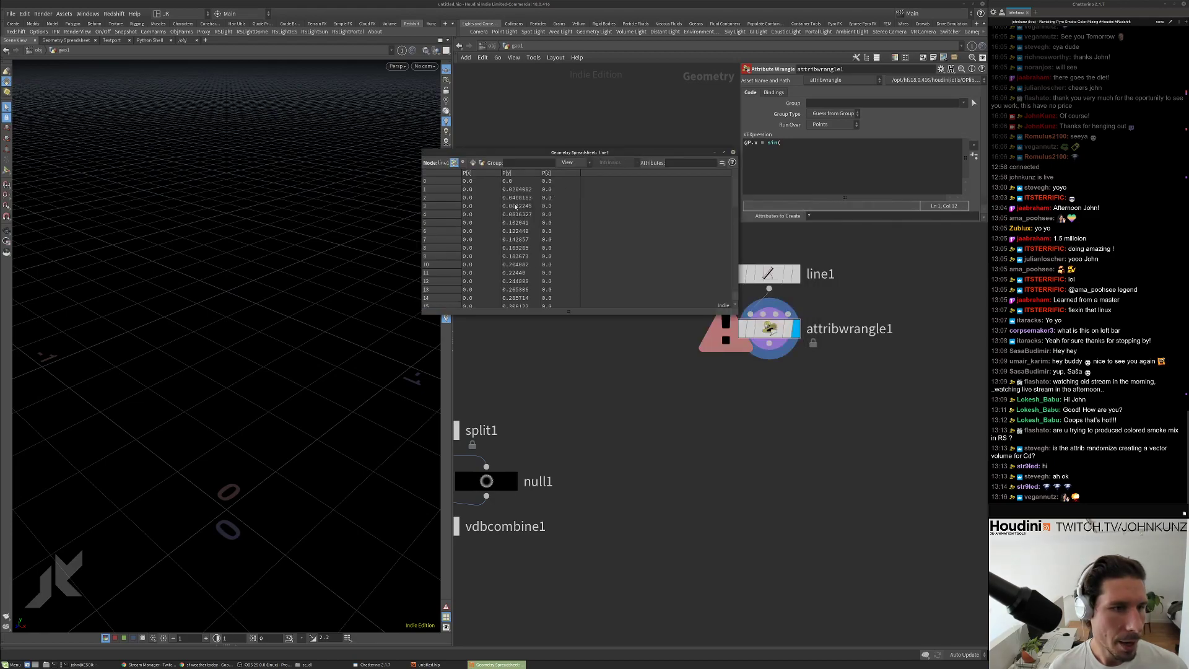
{"action": "left_click_drag", "start_coordinate": [735, 181], "coordinate": [729, 256]}
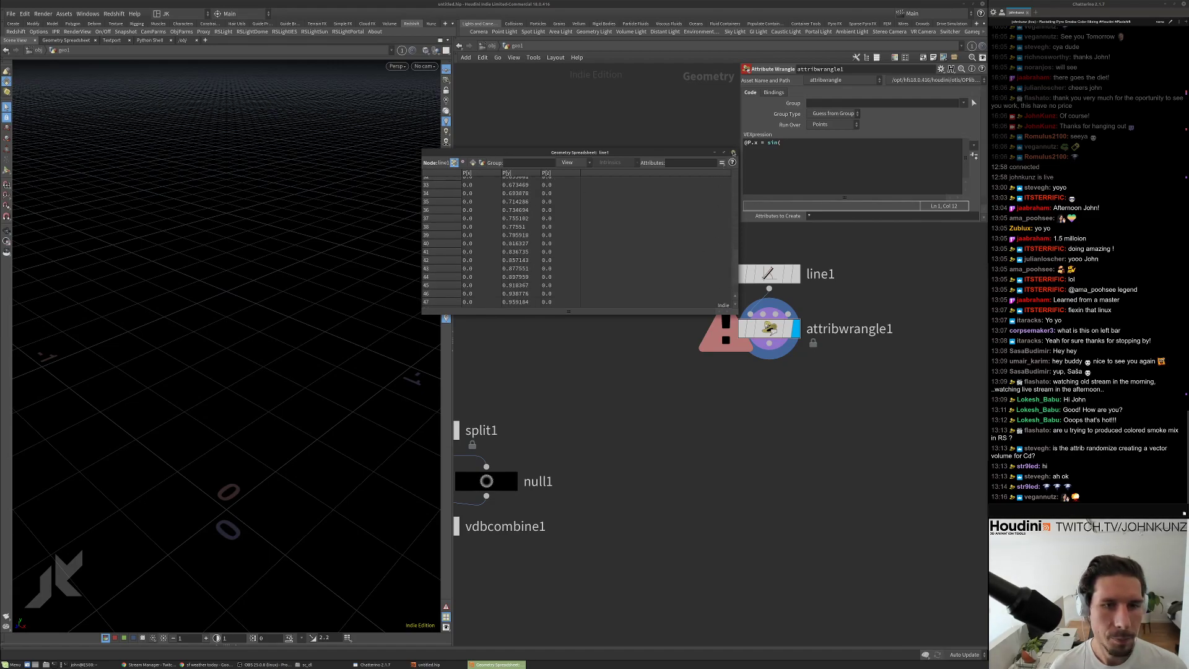
{"action": "left_click", "coordinate": [732, 152]}
Complete the wrangle expression as @P.x = sin(@P.y); and view the resulting curve from above.
{"action": "left_click", "coordinate": [828, 145]}
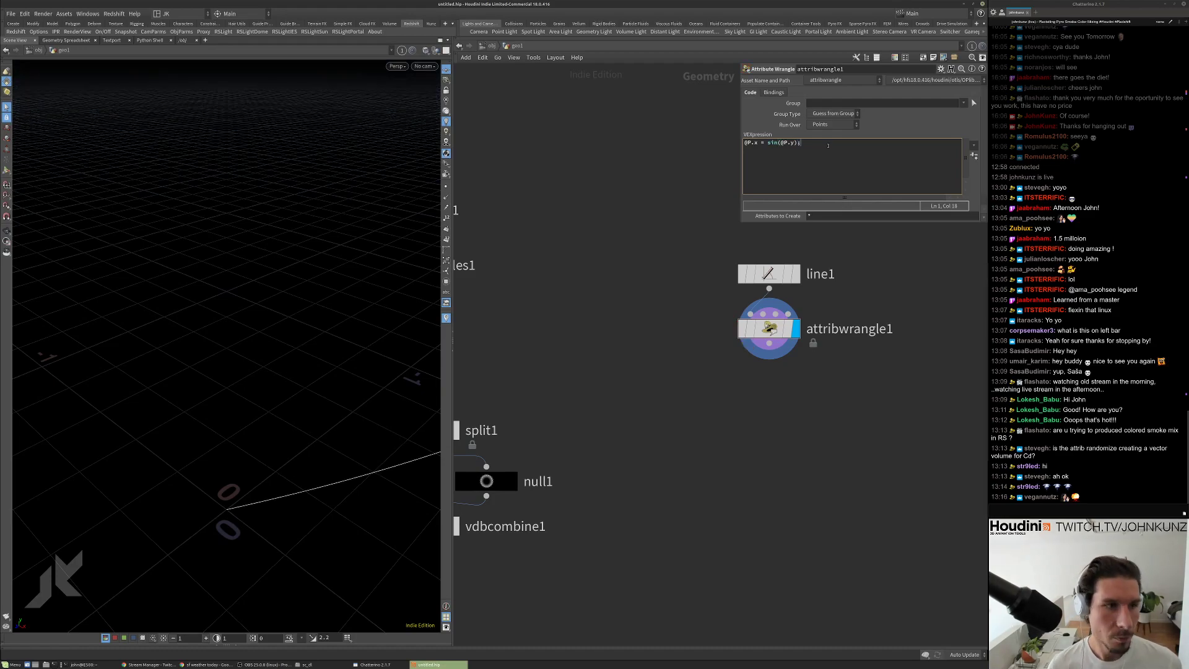
{"action": "left_click_drag", "start_coordinate": [219, 329], "coordinate": [332, 392]}
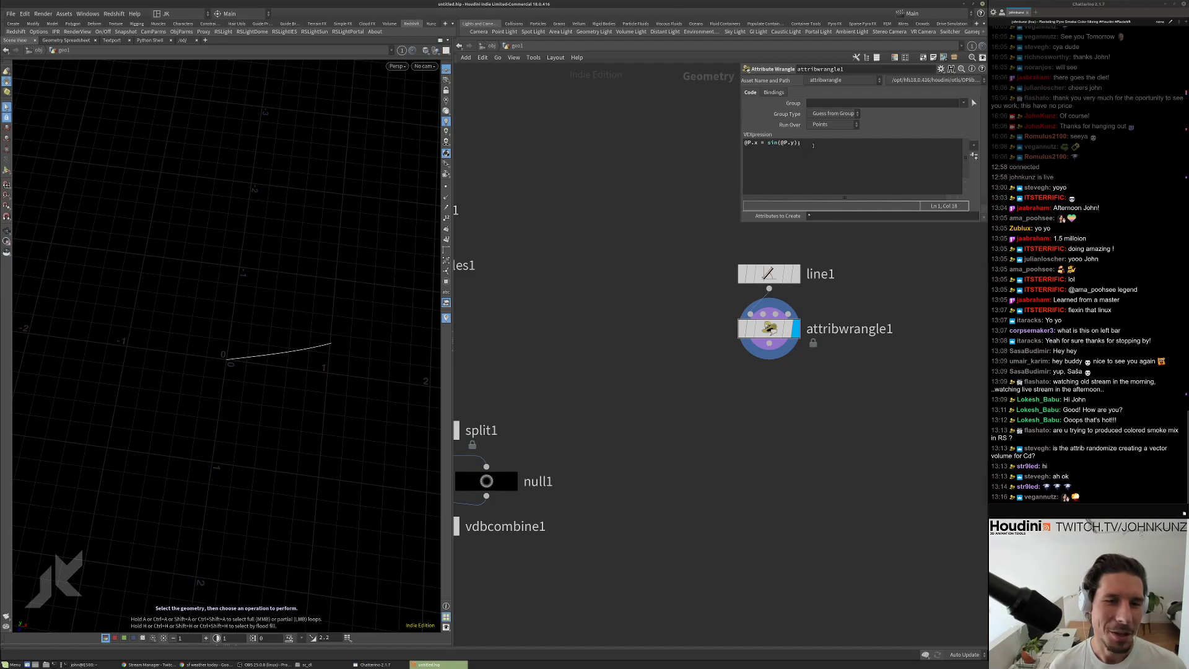
Duplicate the sine line in the wrangle and change the copy to @P.z = cos(@P.y);.
{"action": "left_click_drag", "start_coordinate": [796, 152], "coordinate": [710, 147]}
{"action": "key", "text": "ctrl+c"}
{"action": "left_click", "coordinate": [815, 144]}
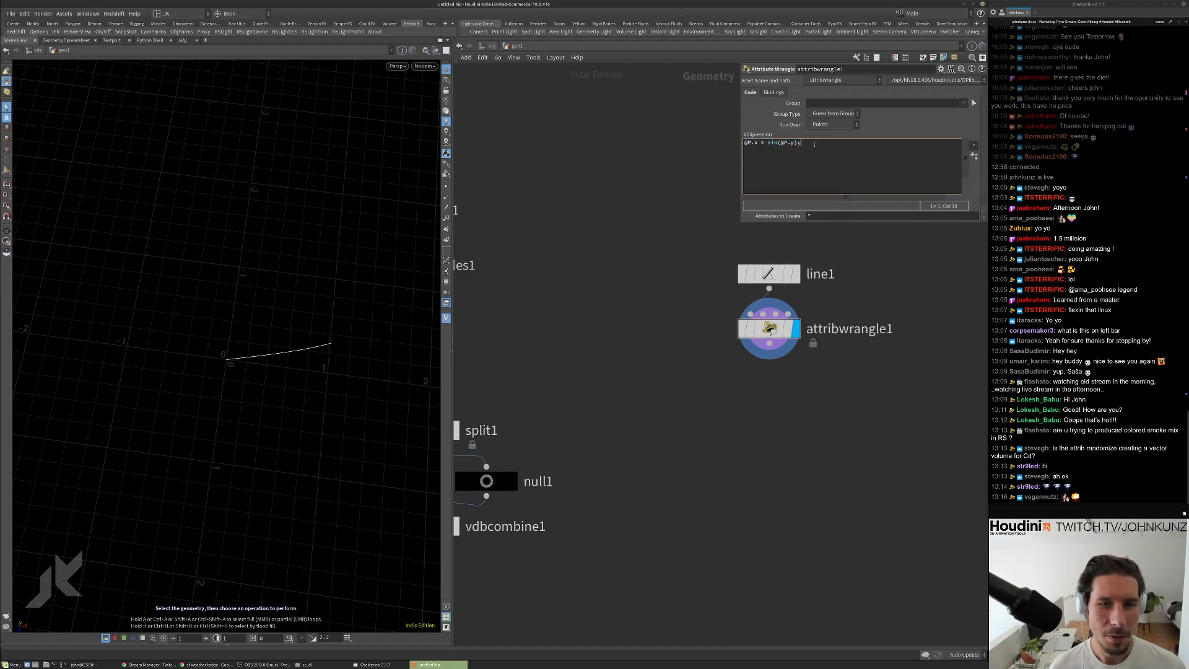
{"action": "key", "text": "Return"}
{"action": "key", "text": "ctrl+v"}
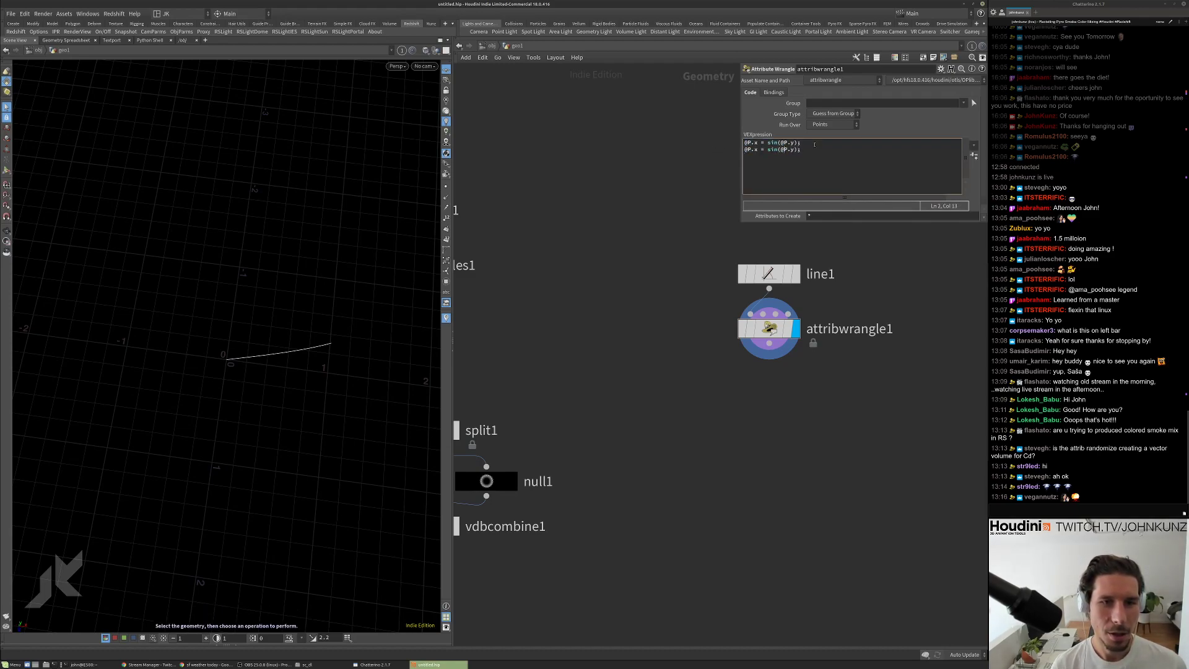
{"action": "key", "text": "BackSpace"}
{"action": "key", "text": "BackSpace"}
{"action": "key", "text": "BackSpace"}
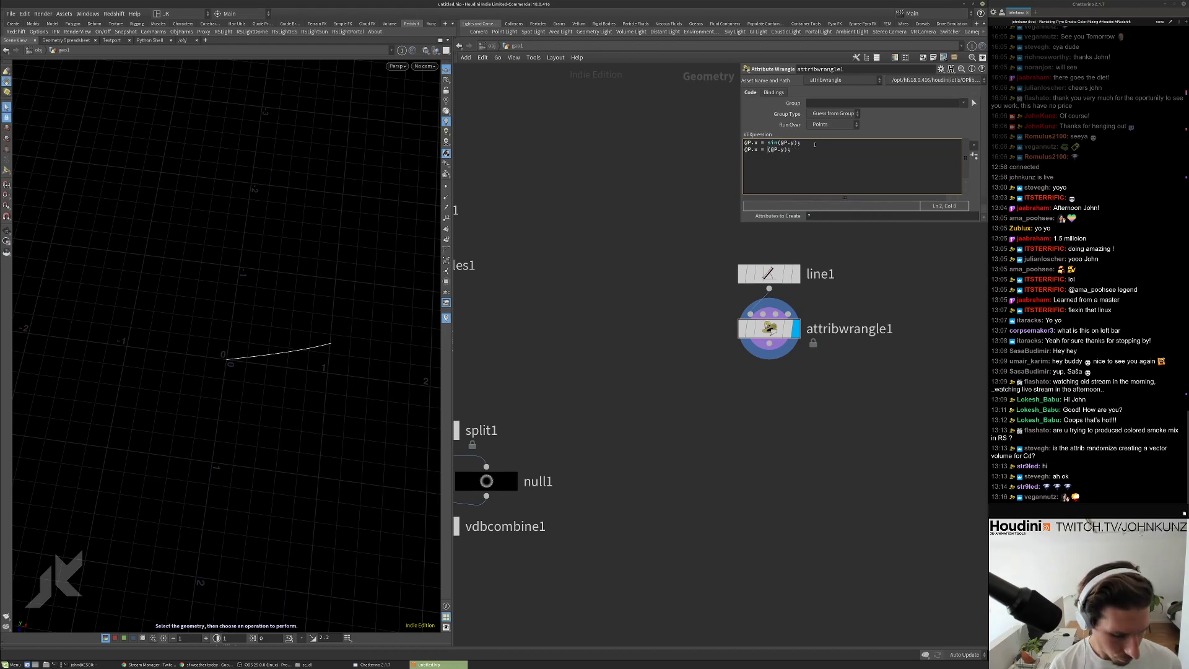
{"action": "type", "text": "cos"}
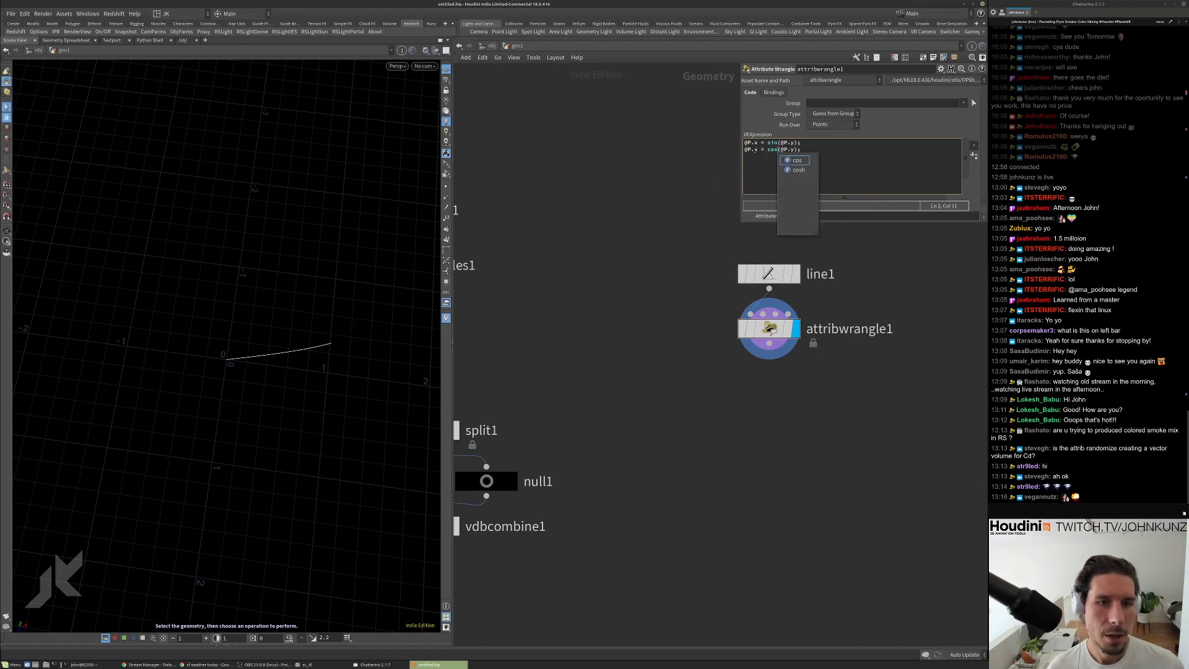
{"action": "double_click", "coordinate": [754, 149]}
{"action": "type", "text": "z"}
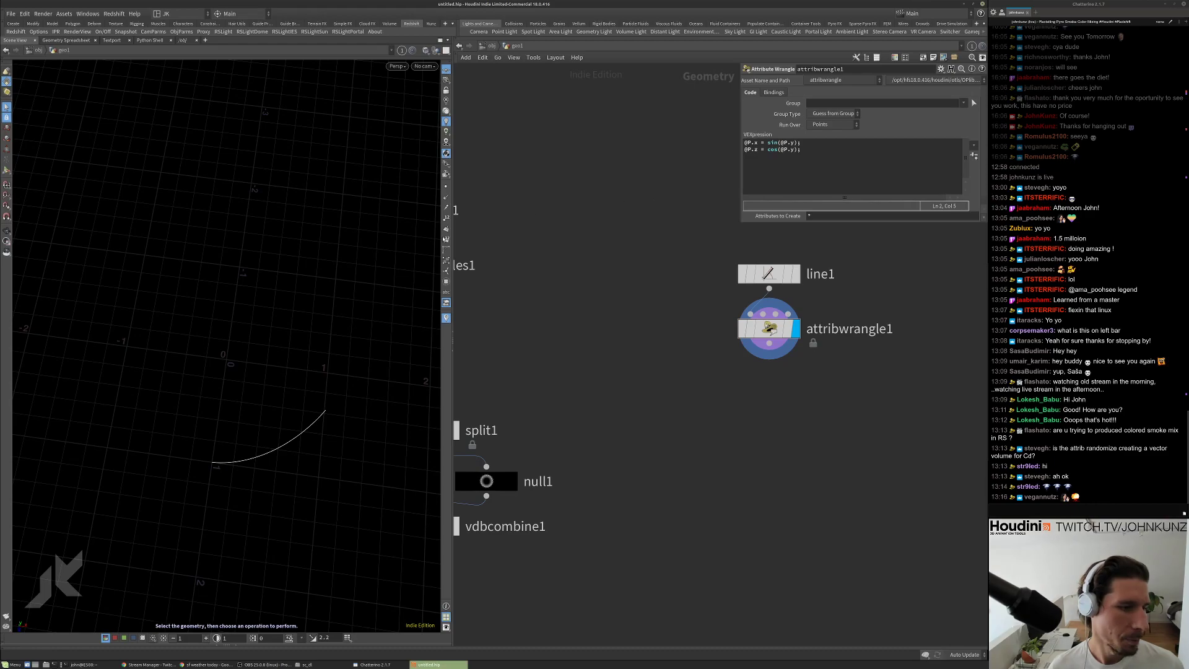
Multiply @P.y by $PI inside both the sin and cos functions of the wrangle and view the curve from above.
{"action": "left_click_drag", "start_coordinate": [270, 406], "coordinate": [329, 364]}
{"action": "key", "text": "s"}
{"action": "left_click", "coordinate": [769, 273]}
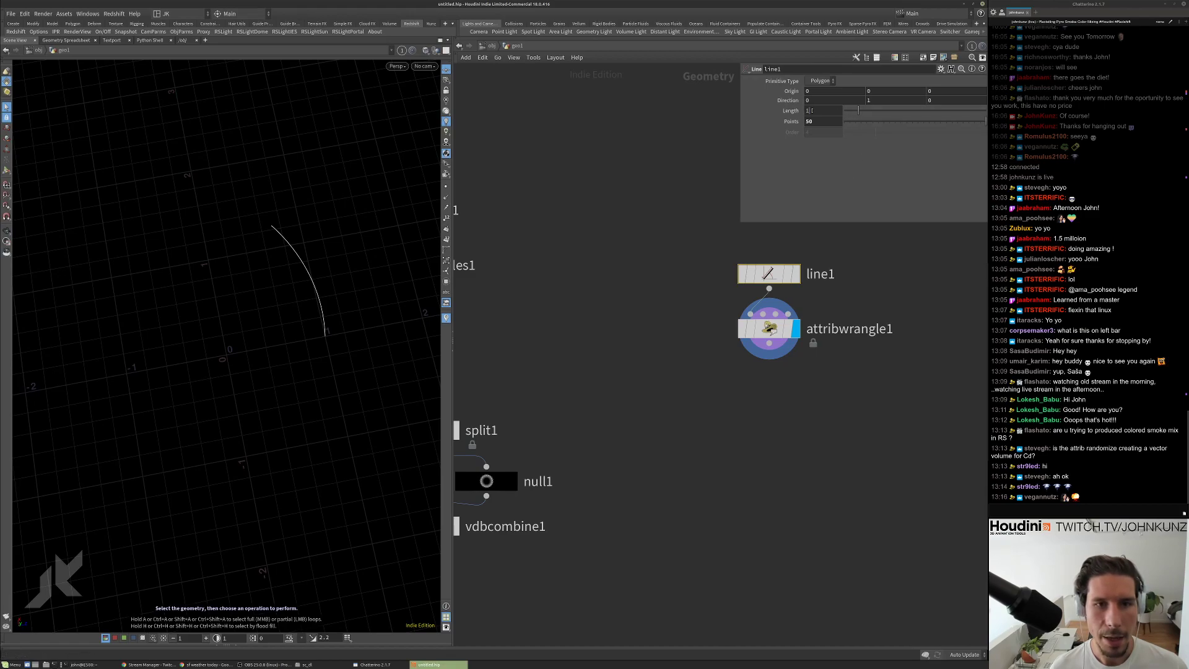
{"action": "left_click", "coordinate": [769, 329]}
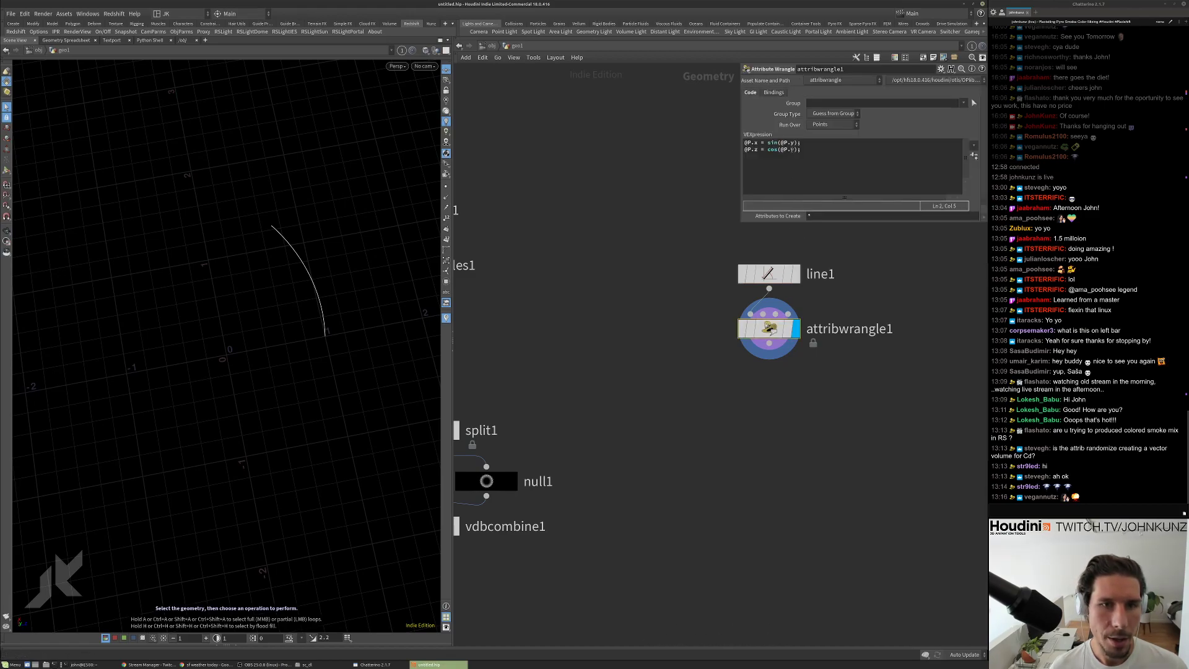
{"action": "left_click", "coordinate": [796, 143]}
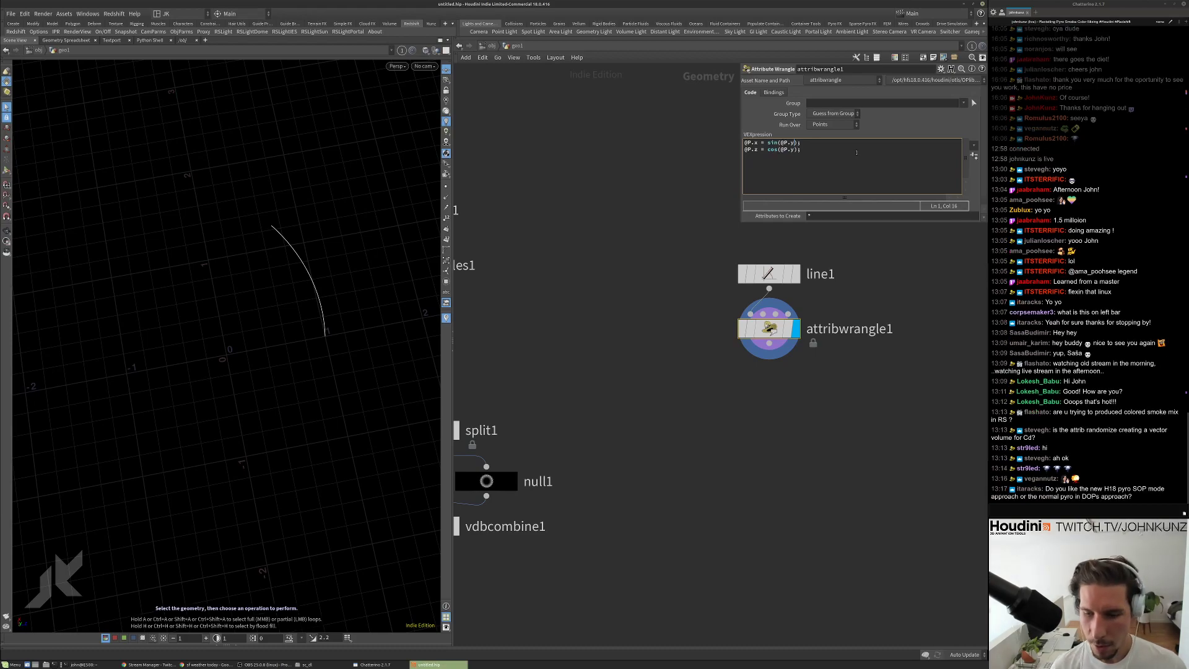
{"action": "type", "text": "*$PI"}
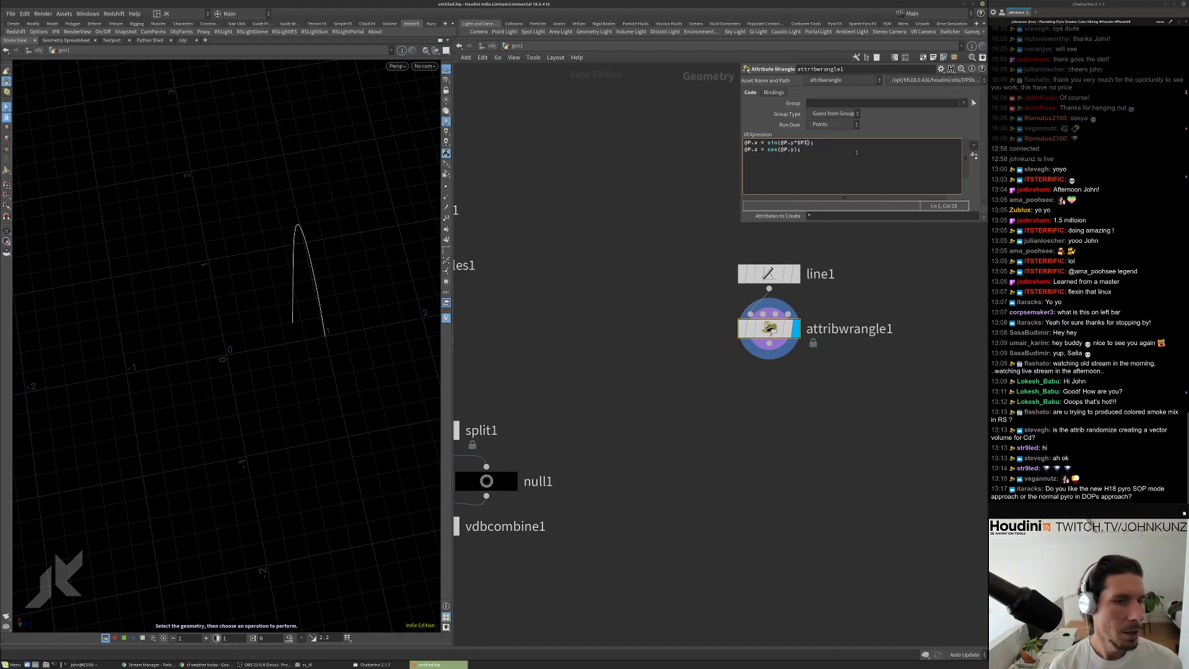
{"action": "key", "text": "shift+Left"}
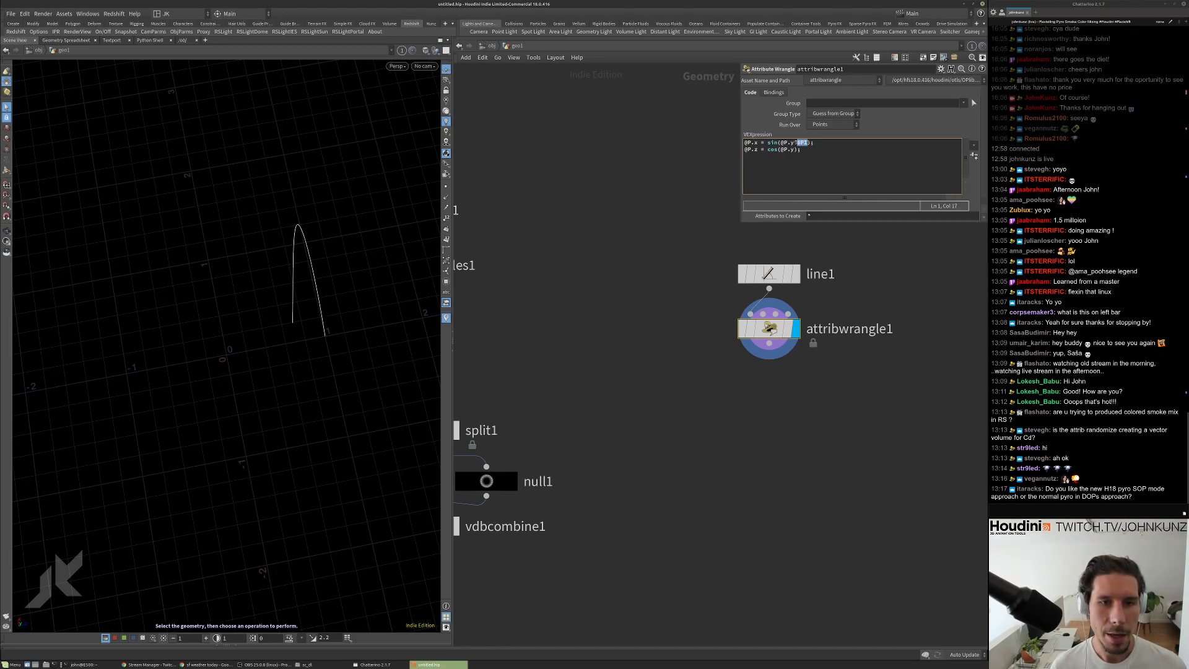
{"action": "key", "text": "ctrl+c"}
{"action": "left_click", "coordinate": [792, 151]}
{"action": "key", "text": "ctrl+v"}
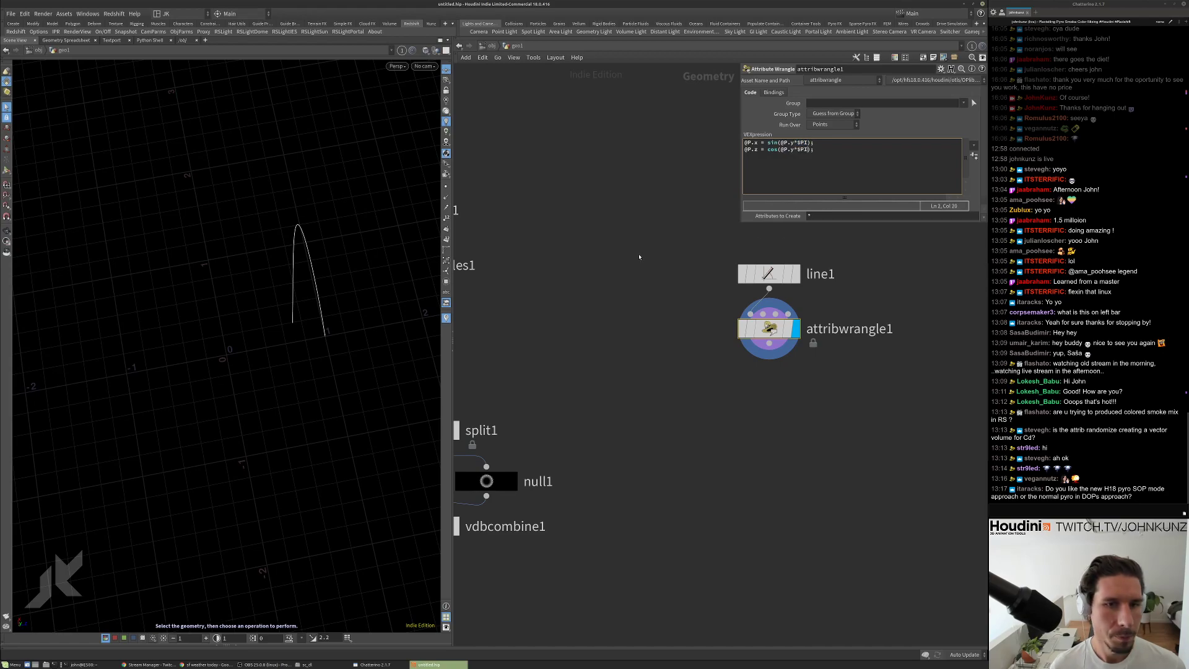
{"action": "key", "text": "Escape"}
{"action": "left_click_drag", "start_coordinate": [244, 326], "coordinate": [135, 337]}
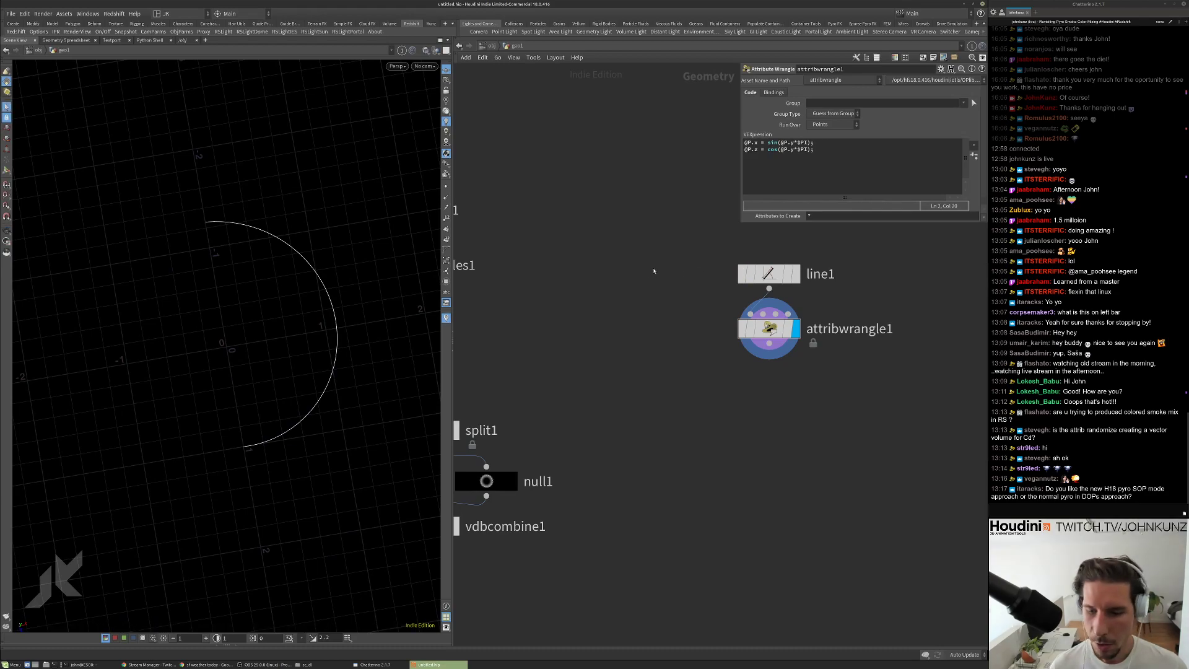
Multiply both wrangle angles by 2 so they read @P.y*$PI*2, and view the curve from above.
{"action": "left_click", "coordinate": [826, 148]}
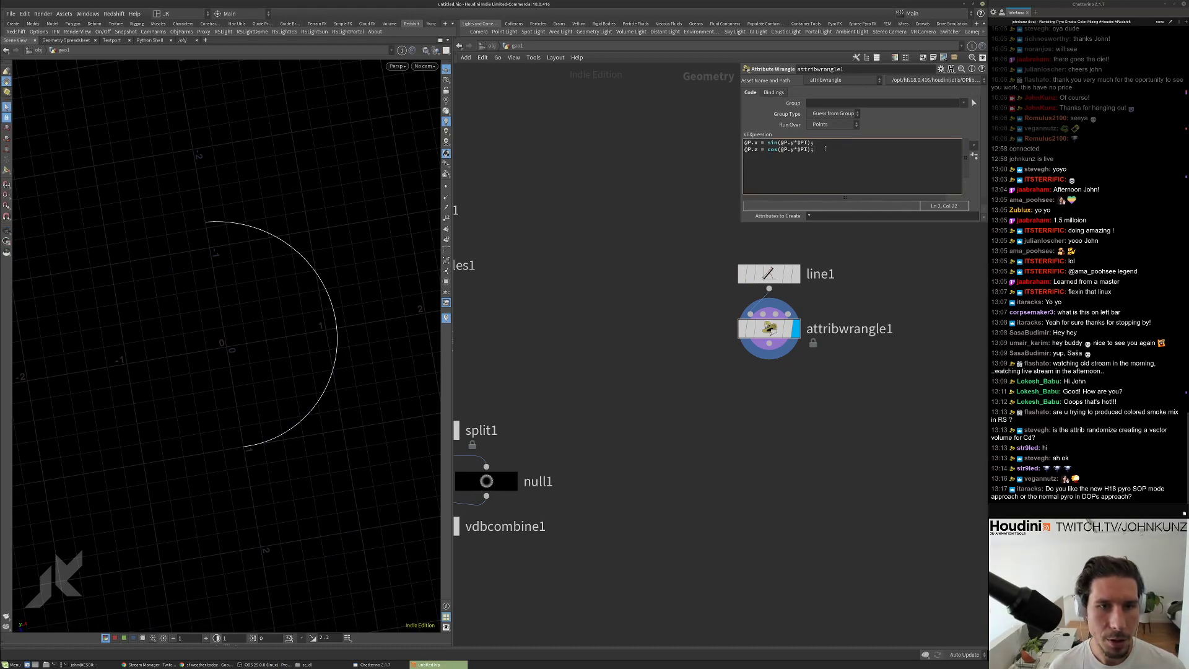
{"action": "key", "text": "Left"}
{"action": "type", "text": "*"}
{"action": "type", "text": "2"}
{"action": "type", "text": "*2"}
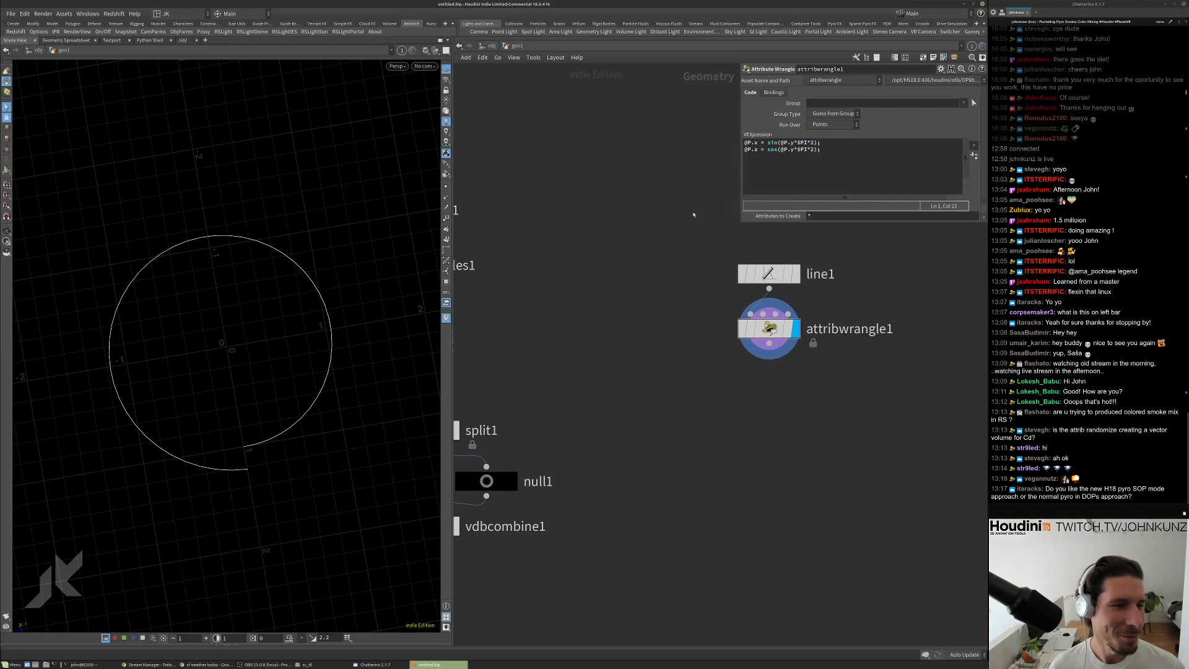
{"action": "left_click_drag", "start_coordinate": [178, 394], "coordinate": [271, 374]}
{"action": "key", "text": "s"}
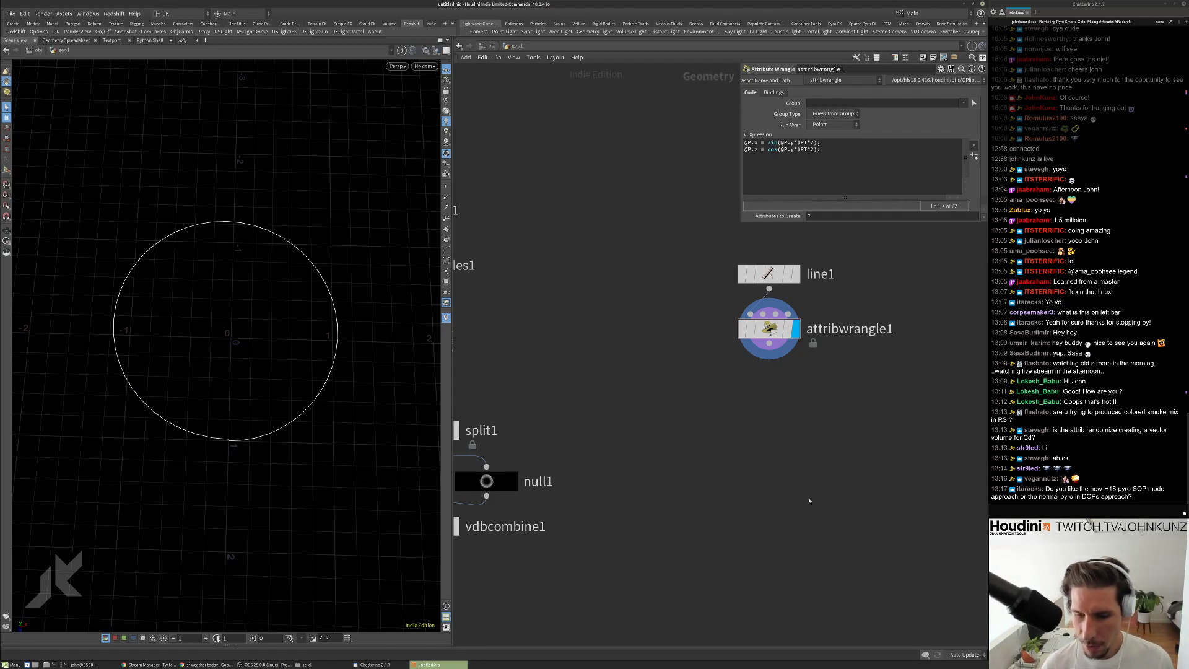
{"action": "scroll", "coordinate": [810, 501], "scroll_direction": "down", "scroll_amount": 2}
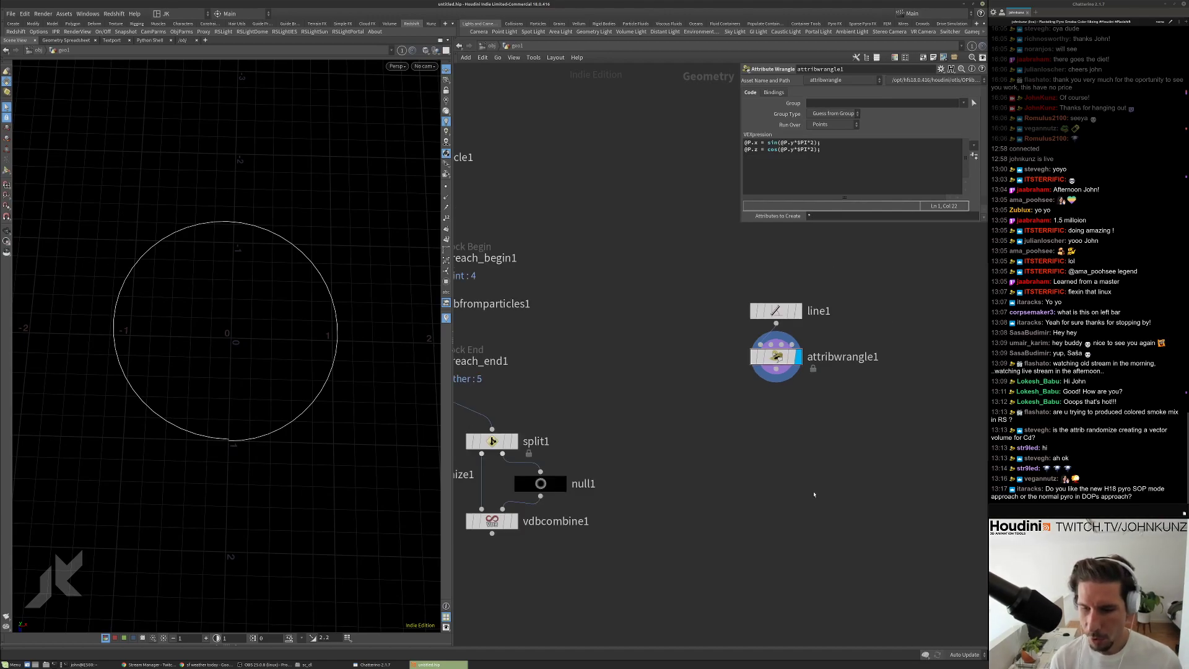
{"action": "middle_click_drag", "start_coordinate": [814, 493], "coordinate": [769, 445]}
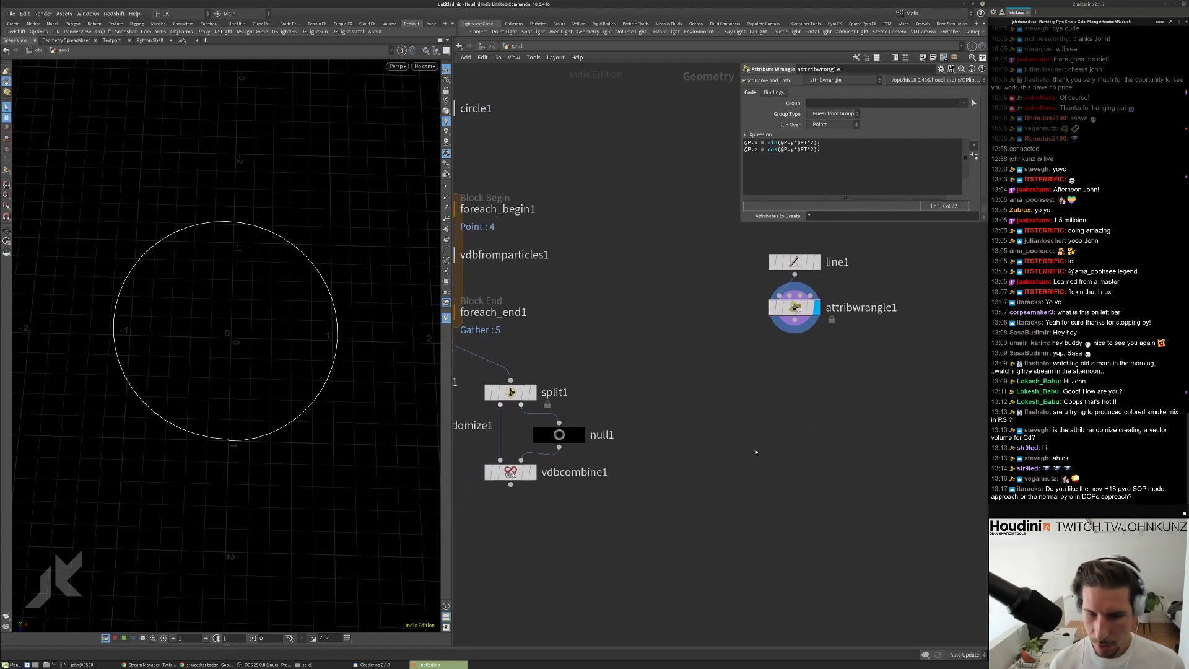
Add a Pyro Solver node and place it beside the attribute wrangle.
{"action": "key", "text": "Tab"}
{"action": "type", "text": "pyr"}
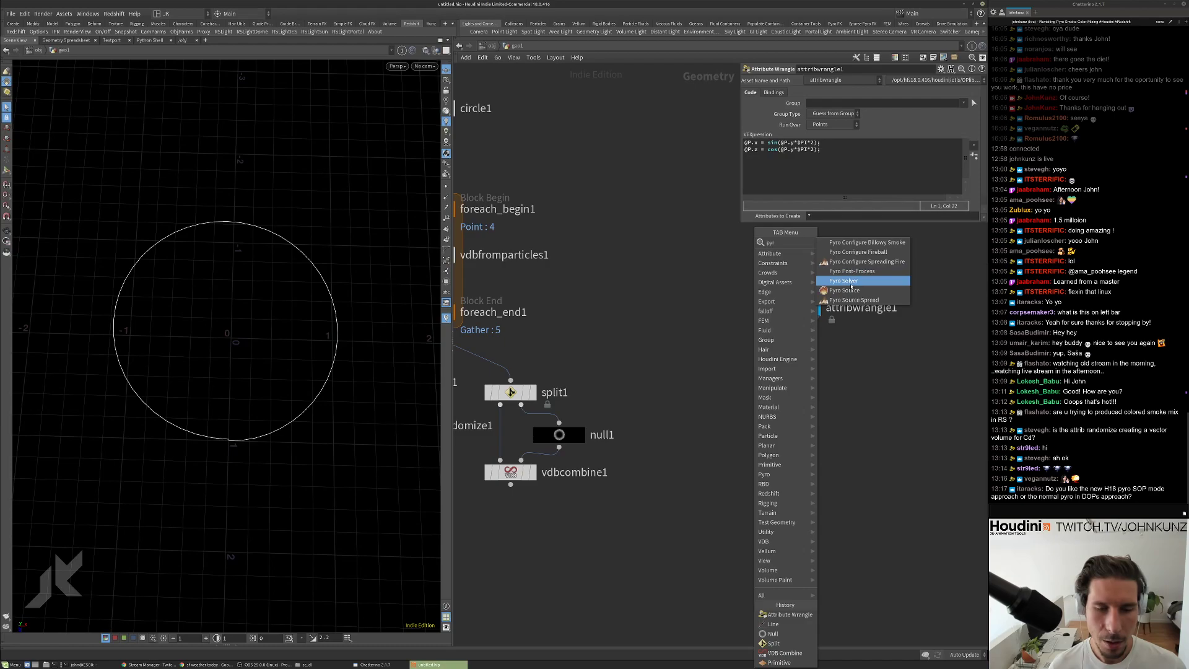
{"action": "left_click", "coordinate": [852, 282]}
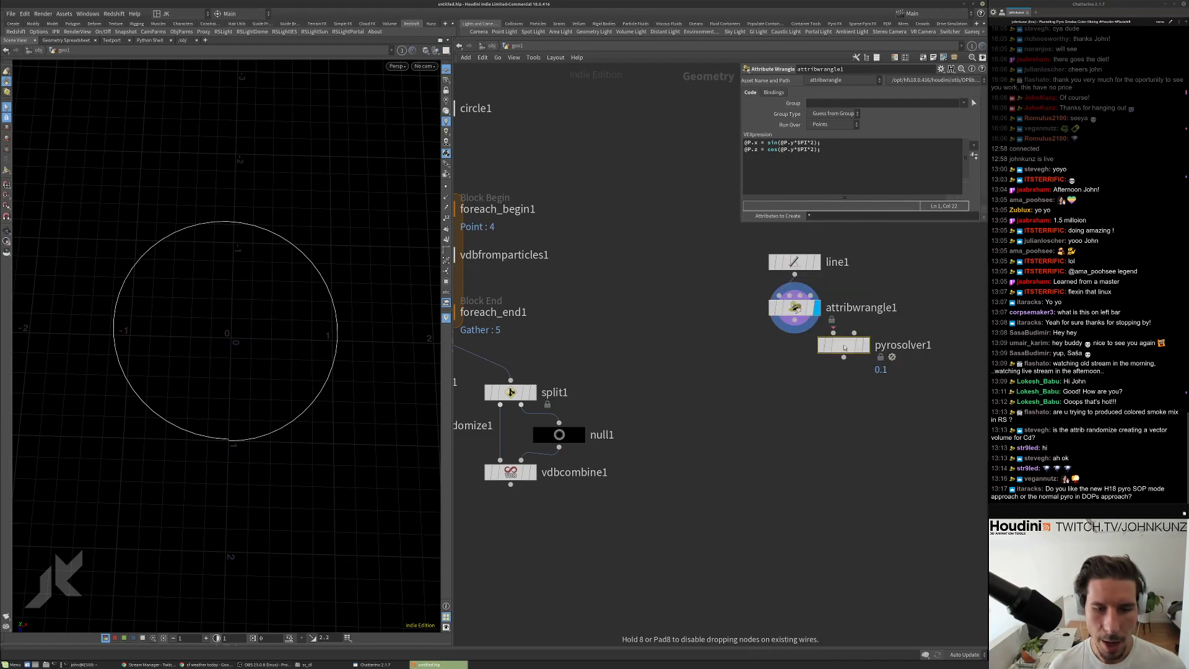
{"action": "left_click", "coordinate": [848, 354]}
{"action": "left_click_drag", "start_coordinate": [849, 356], "coordinate": [885, 374]}
{"action": "scroll", "coordinate": [884, 376], "scroll_direction": "up", "scroll_amount": 2}
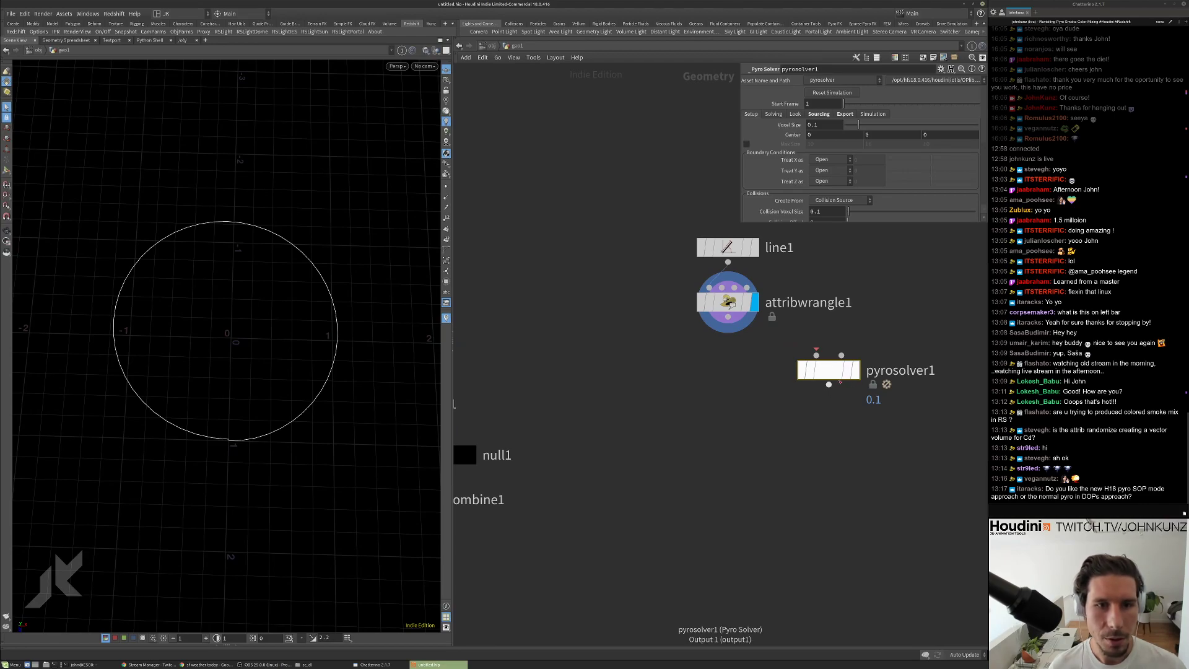
{"action": "left_click_drag", "start_coordinate": [836, 408], "coordinate": [883, 449]}
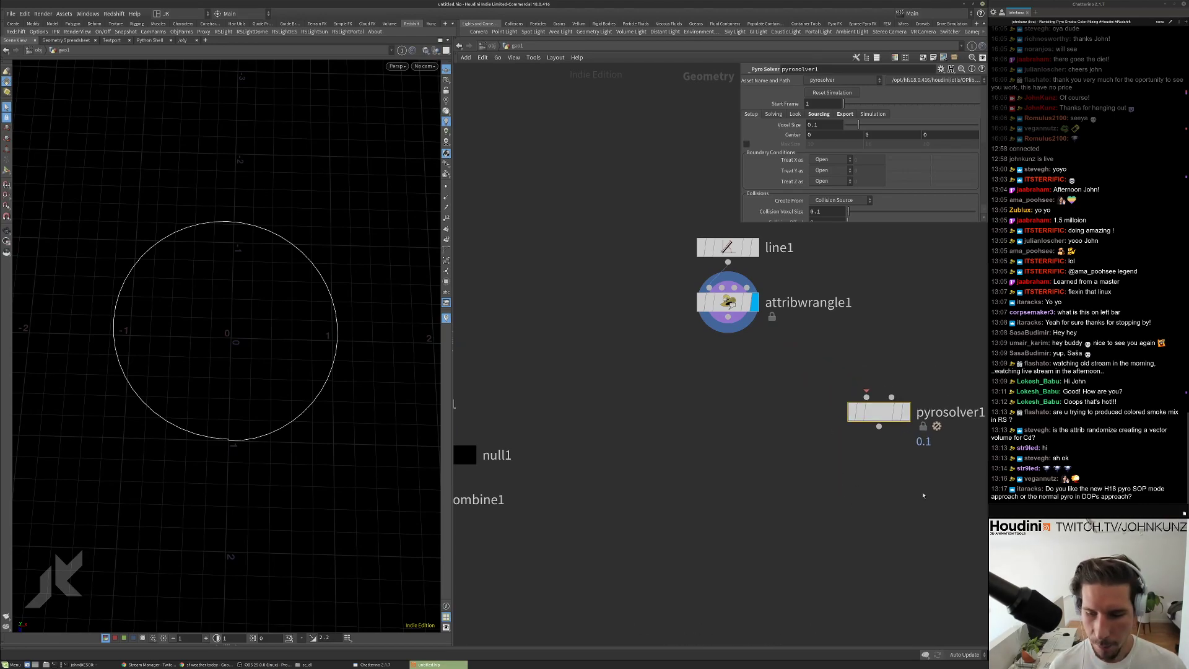
{"action": "middle_click_drag", "start_coordinate": [883, 450], "coordinate": [881, 479]}
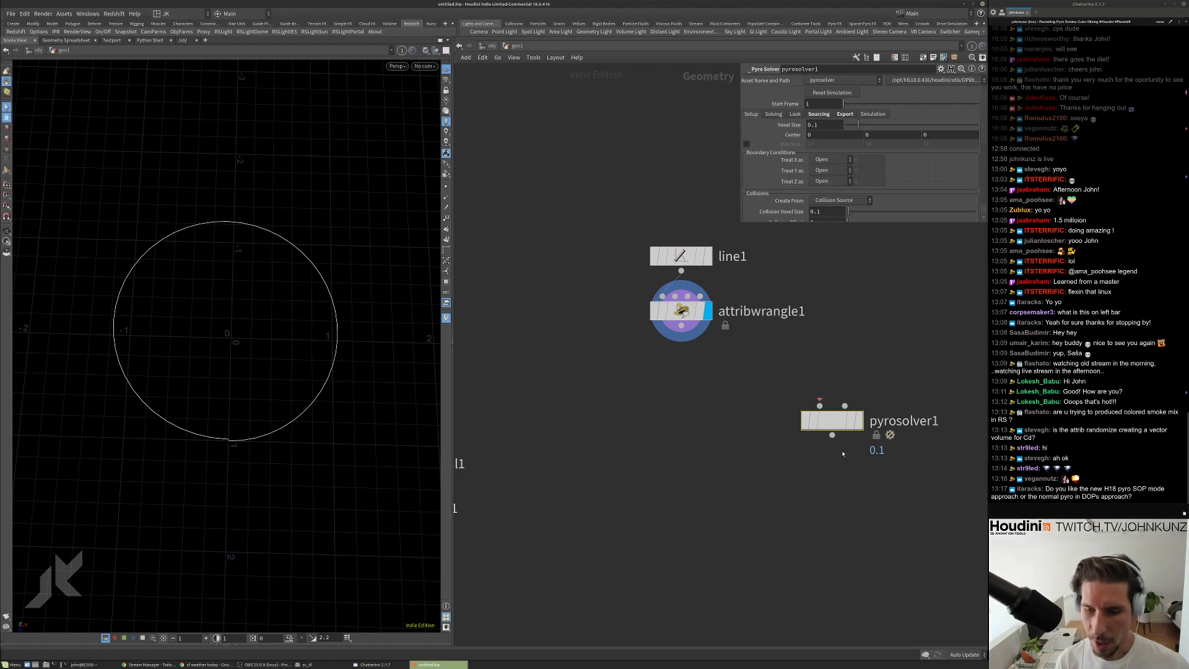
{"action": "scroll", "coordinate": [832, 421], "scroll_direction": "down", "scroll_amount": 2}
{"action": "left_click_drag", "start_coordinate": [832, 420], "coordinate": [857, 354]}
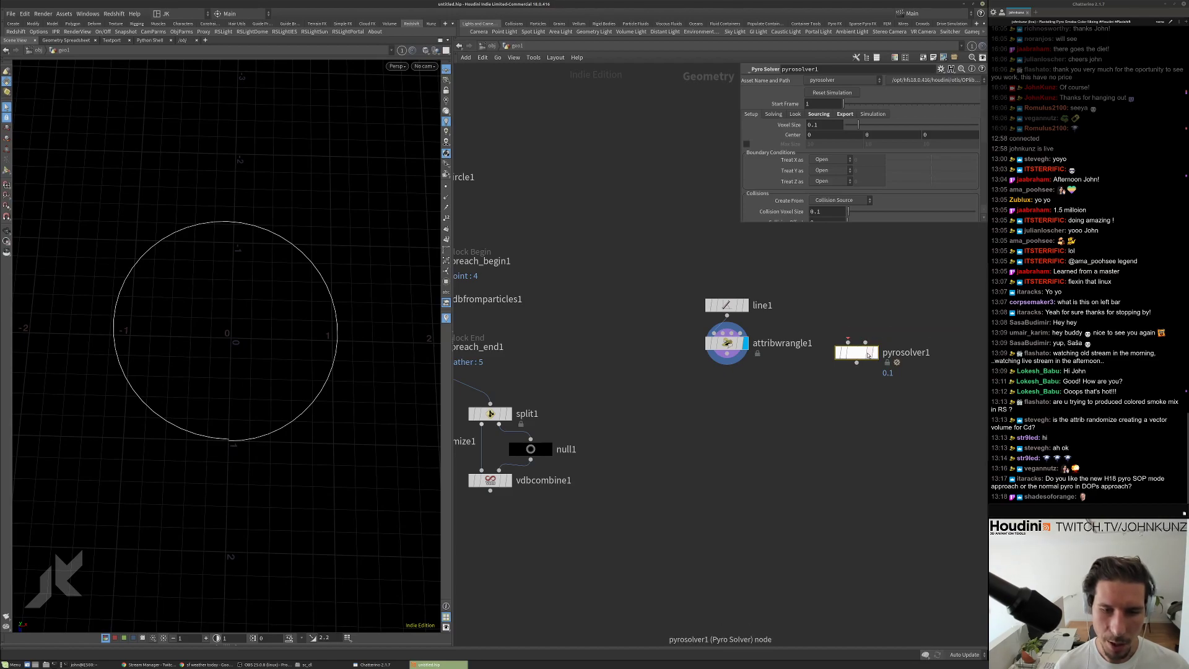
Inspect the FORCES network inside the Pyro Solver and return to the geometry network.
{"action": "double_click", "coordinate": [858, 353]}
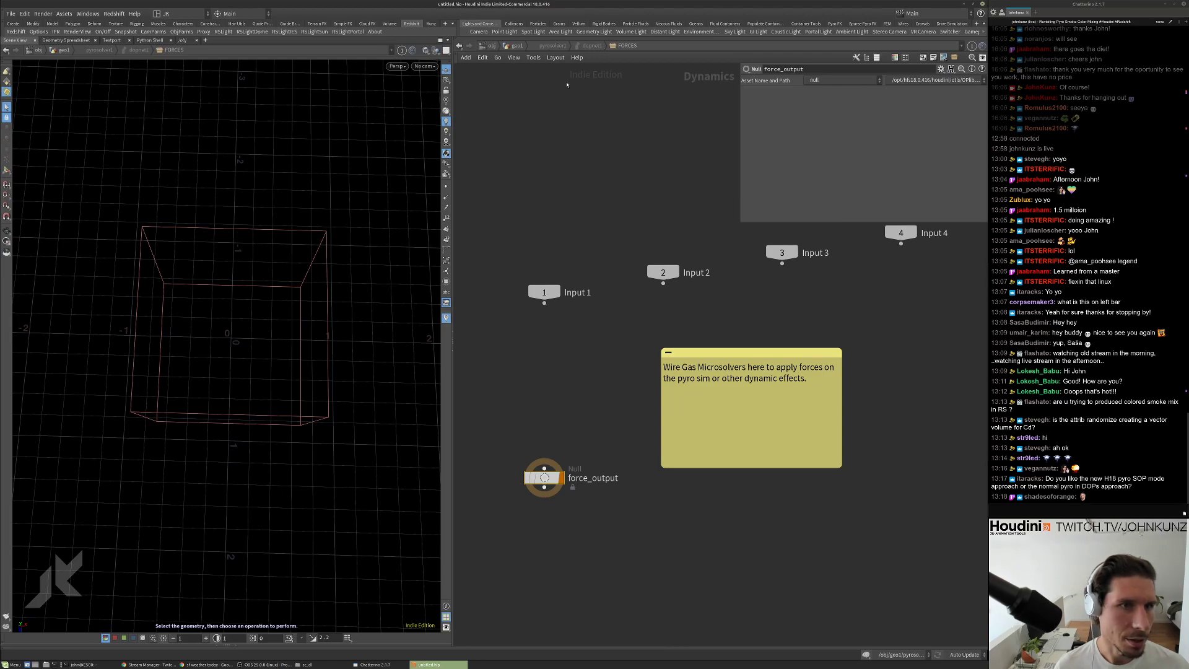
{"action": "left_click", "coordinate": [516, 45]}
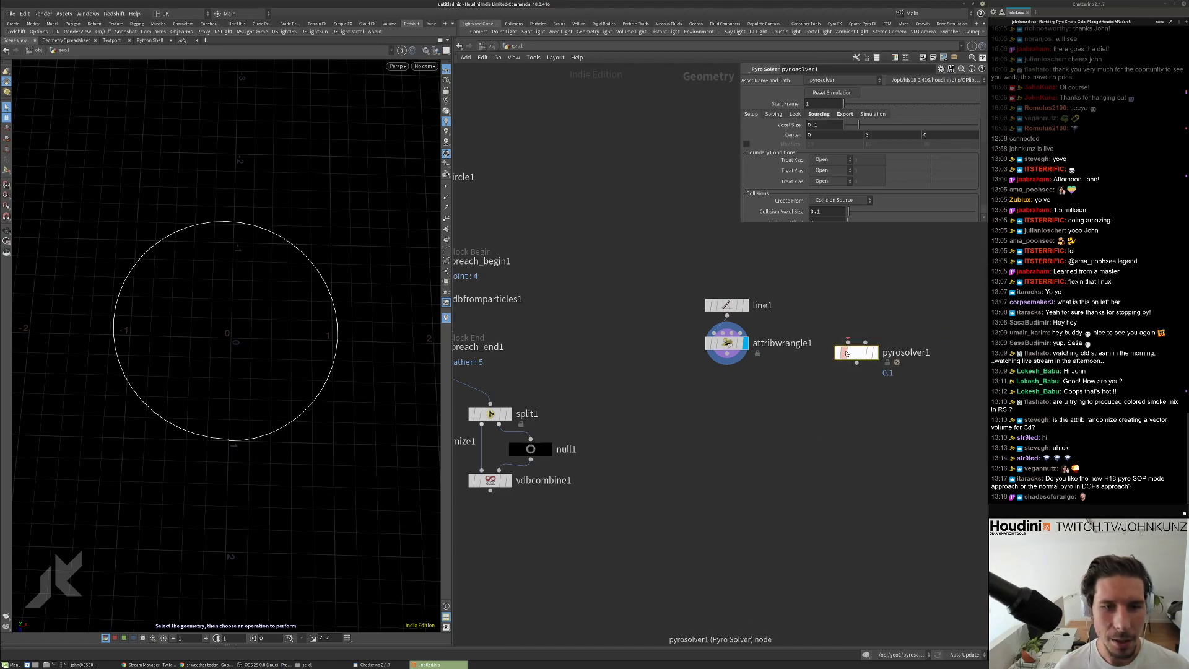
{"action": "left_click_drag", "start_coordinate": [847, 353], "coordinate": [851, 344]}
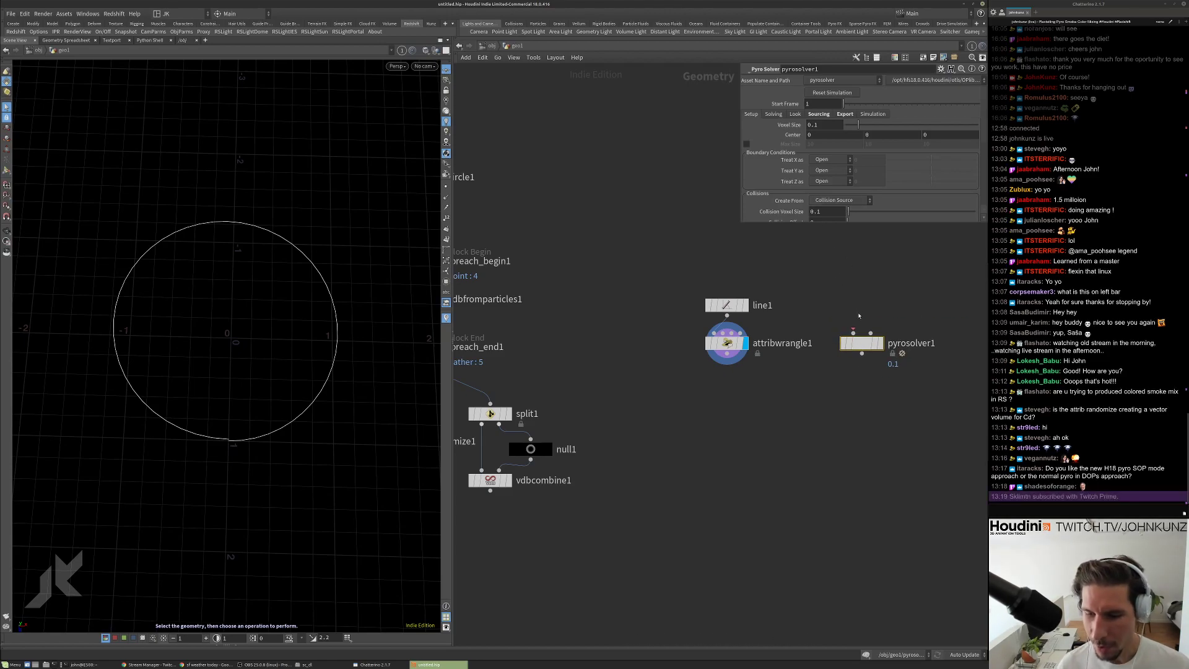
{"action": "scroll", "coordinate": [862, 322], "scroll_direction": "down", "scroll_amount": 2}
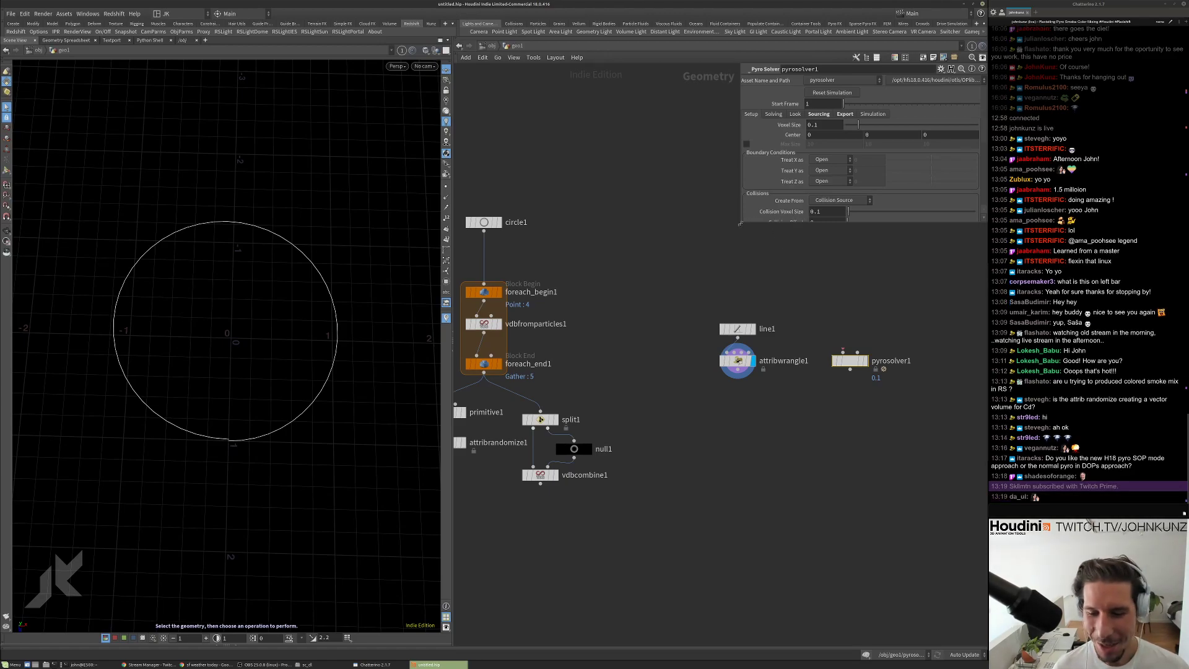
Review the Pyro Solver's export, look and setup parameters, including its collision and visualization options.
{"action": "left_click_drag", "start_coordinate": [740, 223], "coordinate": [740, 242]}
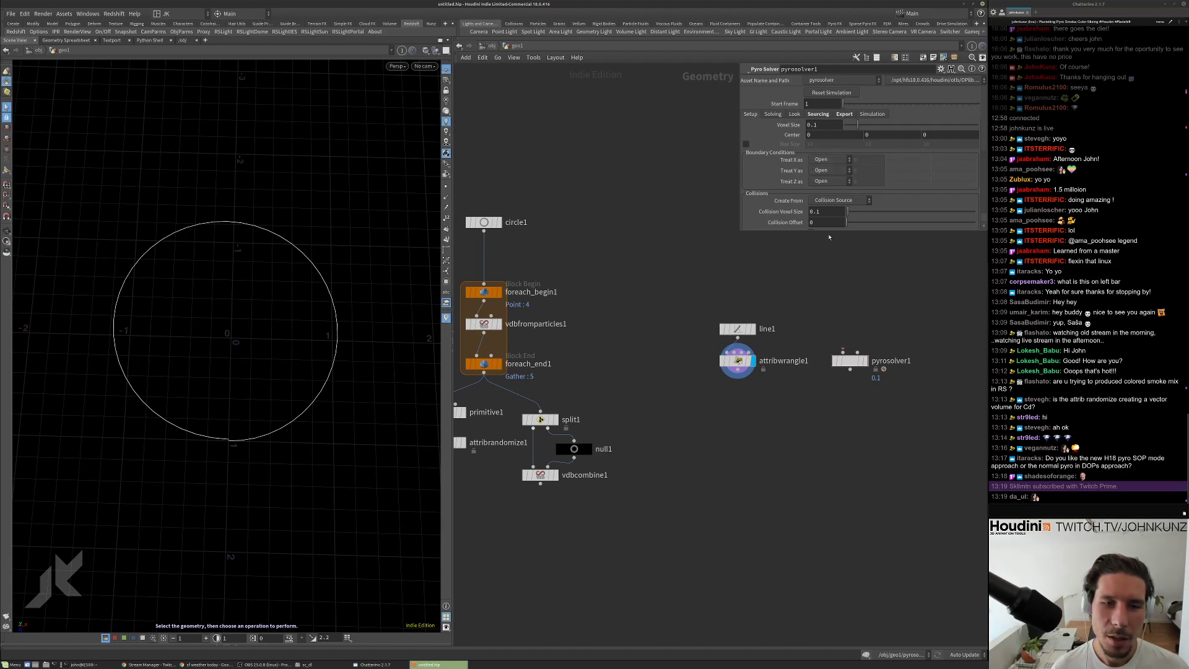
{"action": "key", "text": "f"}
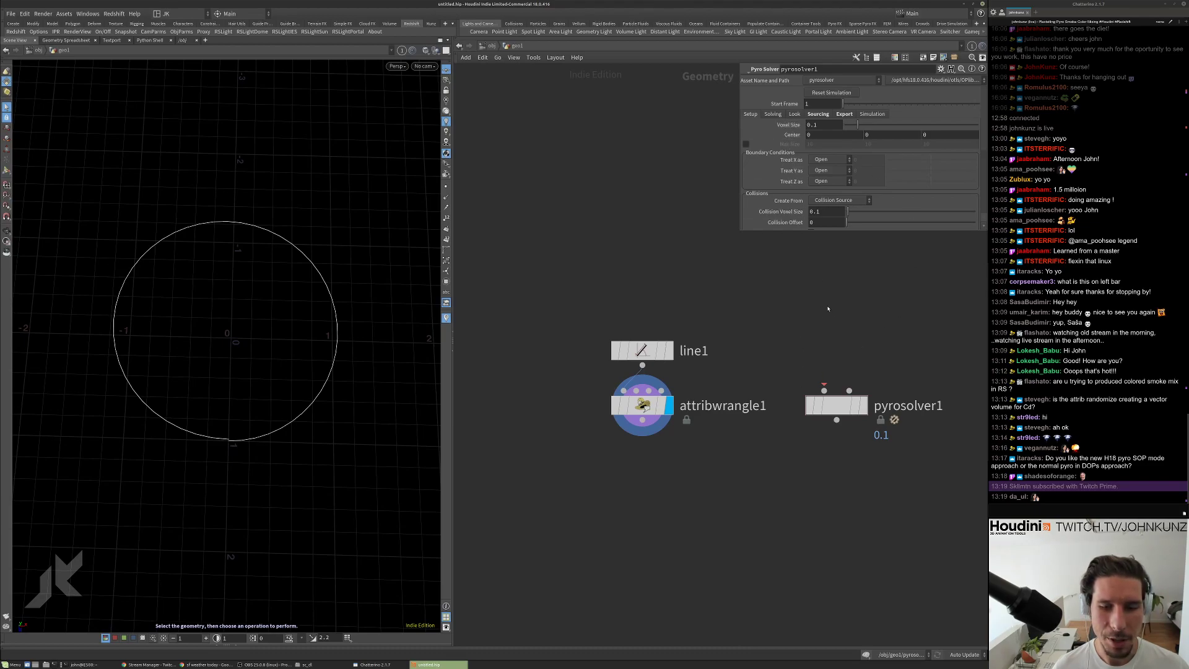
{"action": "scroll", "coordinate": [833, 545], "scroll_direction": "down", "scroll_amount": 3}
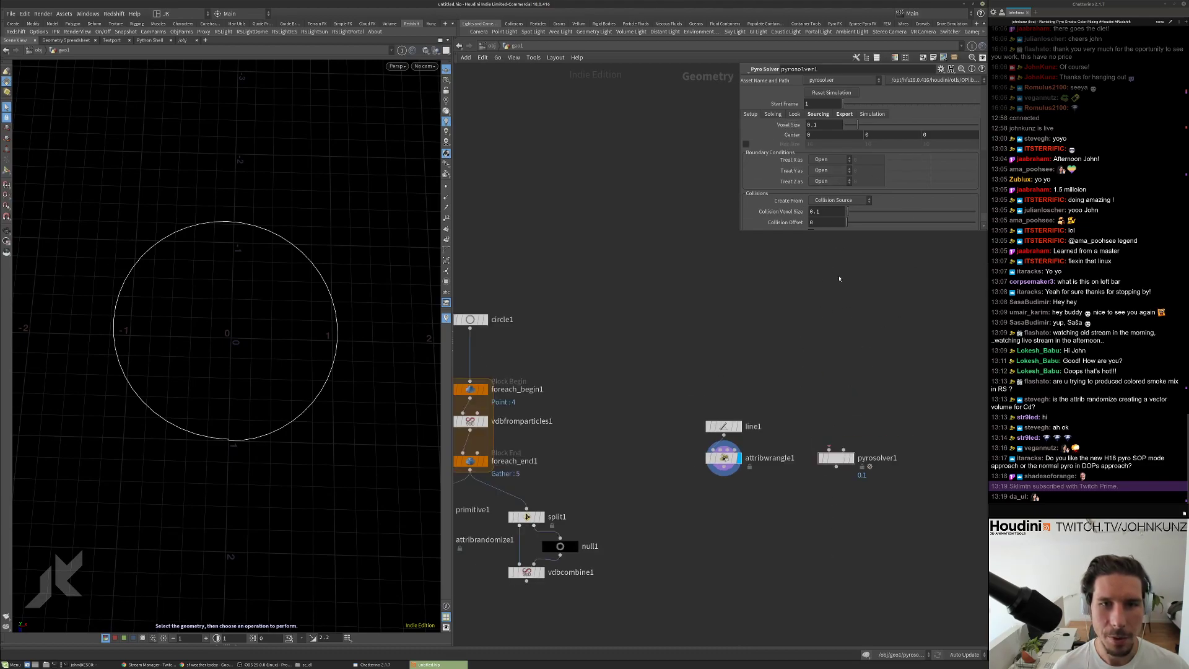
{"action": "scroll", "coordinate": [865, 388], "scroll_direction": "up", "scroll_amount": 2}
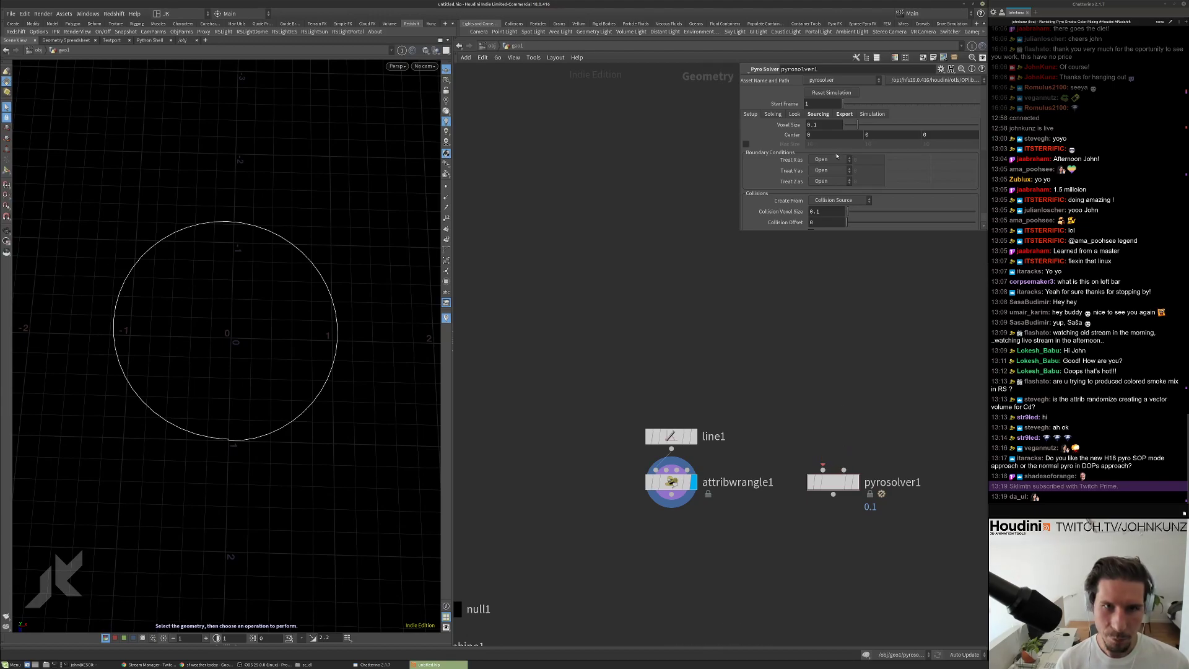
{"action": "left_click", "coordinate": [862, 115]}
{"action": "left_click", "coordinate": [850, 114]}
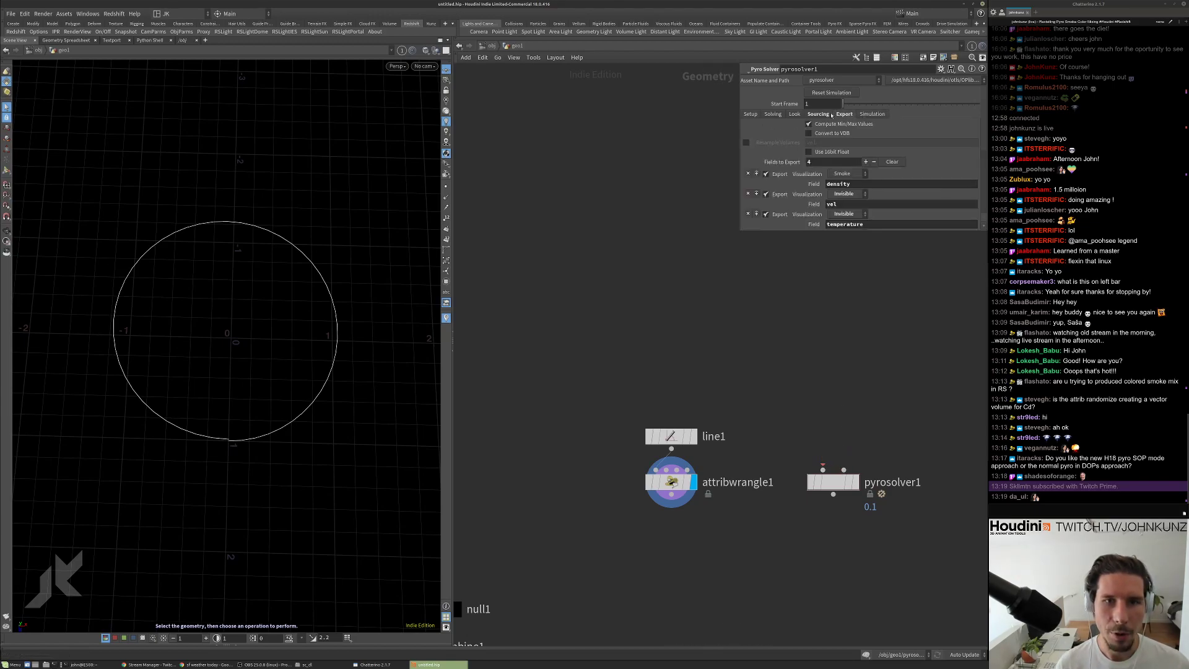
{"action": "left_click", "coordinate": [793, 115]}
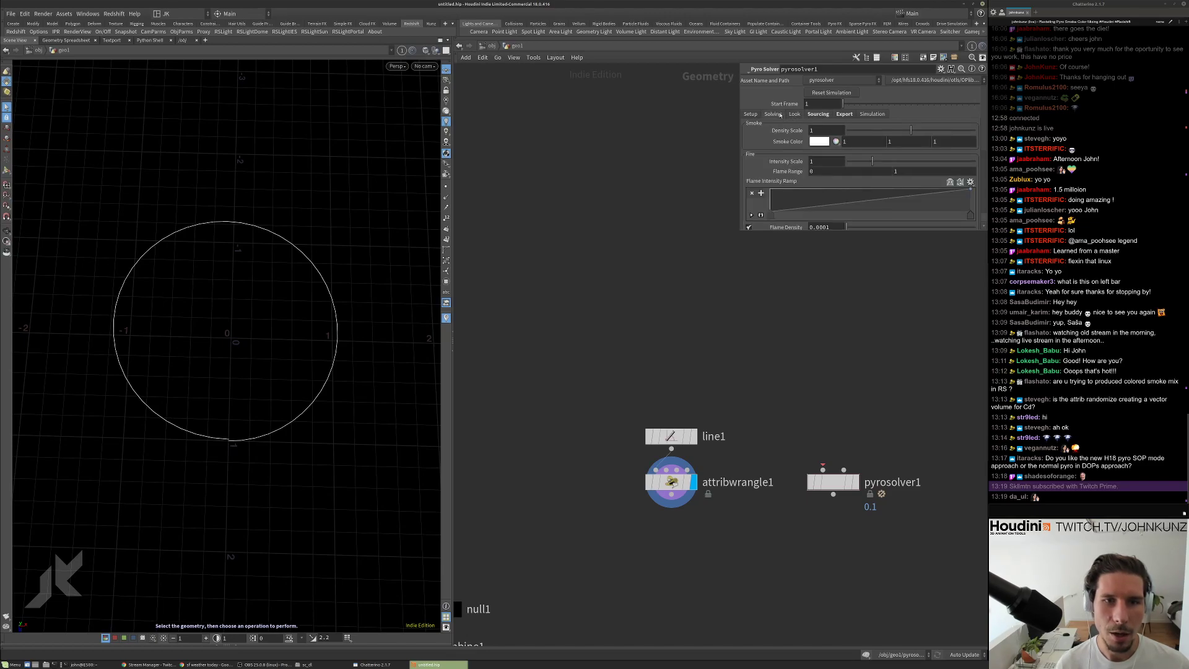
{"action": "left_click", "coordinate": [773, 115]}
{"action": "scroll", "coordinate": [770, 186], "scroll_direction": "down", "scroll_amount": 5}
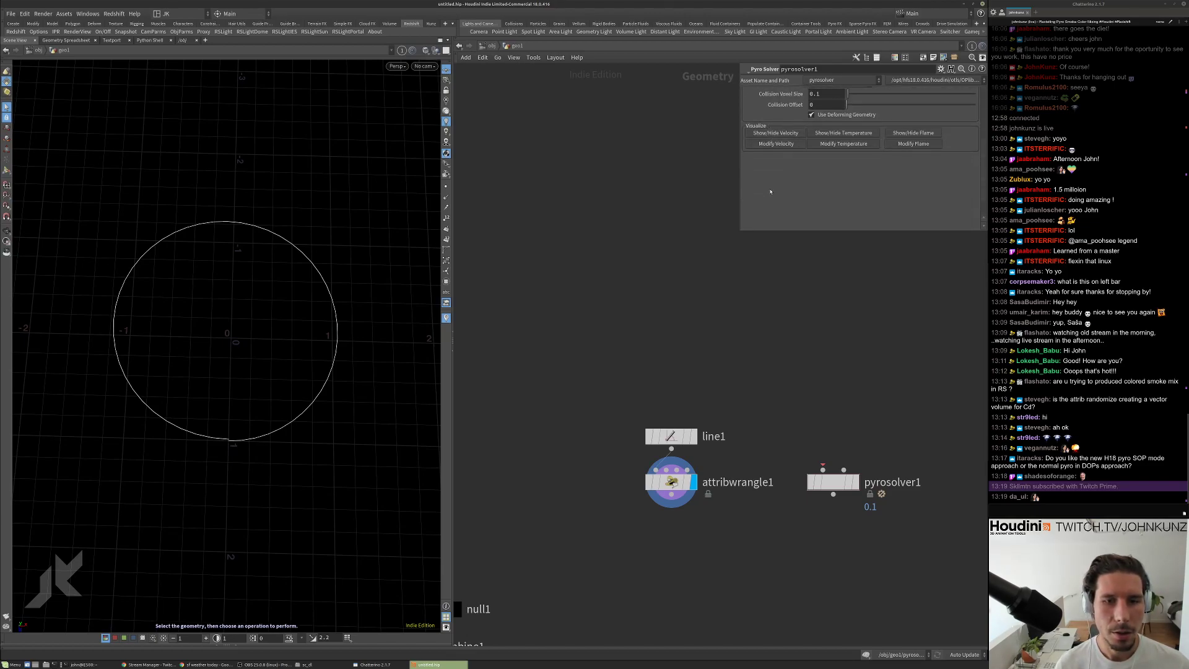
{"action": "scroll", "coordinate": [770, 211], "scroll_direction": "up", "scroll_amount": 5}
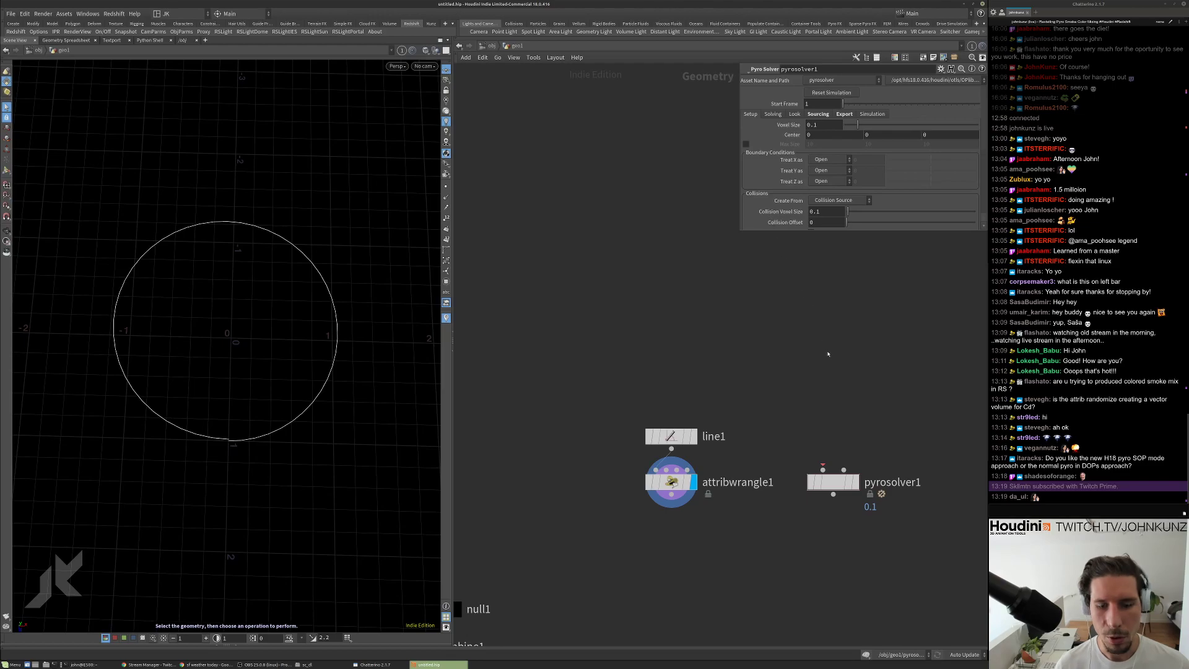
{"action": "middle_click_drag", "start_coordinate": [826, 348], "coordinate": [829, 303]}
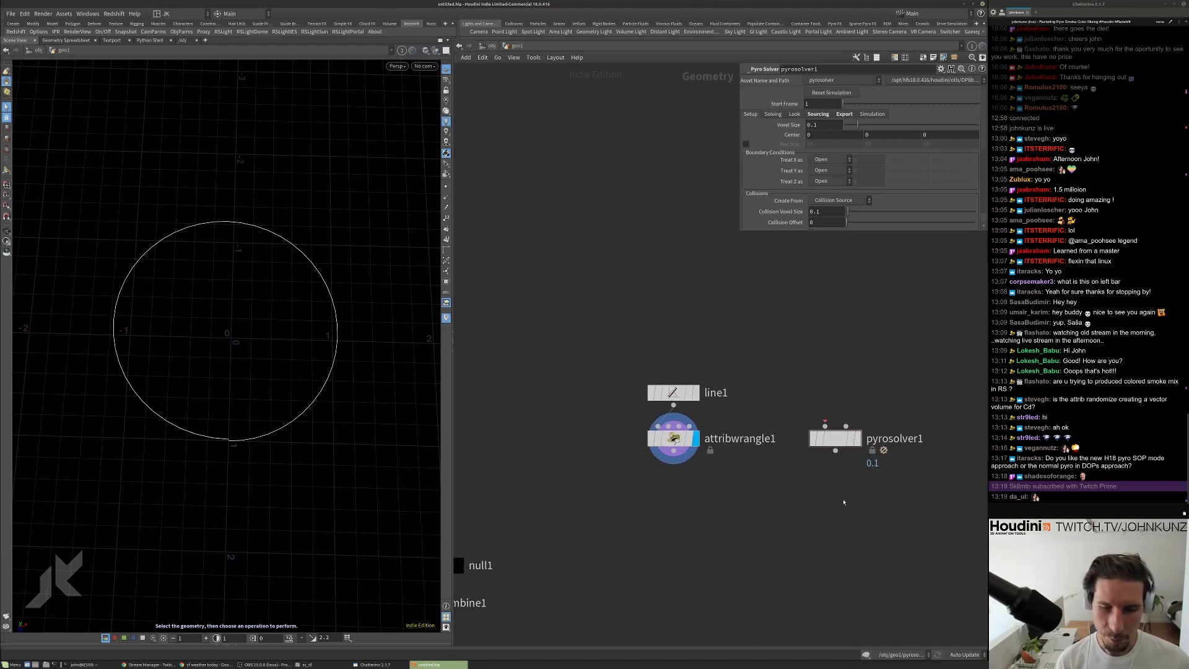
{"action": "middle_click_drag", "start_coordinate": [852, 415], "coordinate": [840, 378]}
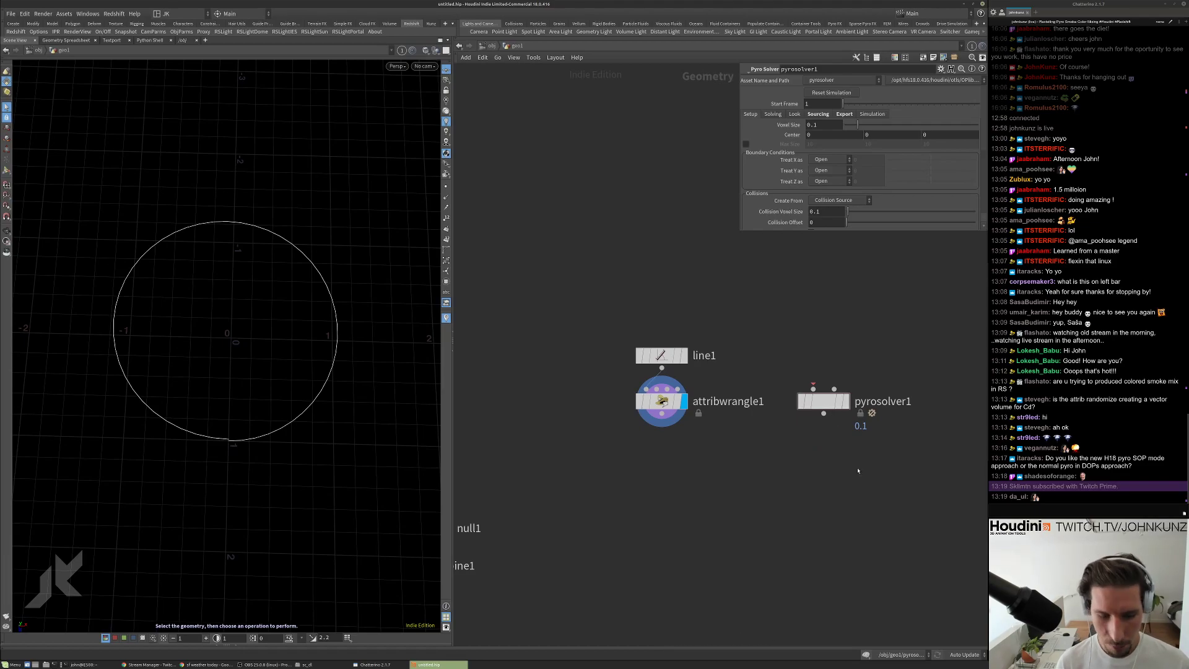
Add a Vellum Solver node below the Pyro Solver and space the two solvers apart.
{"action": "key", "text": "Tab"}
{"action": "type", "text": "vell"}
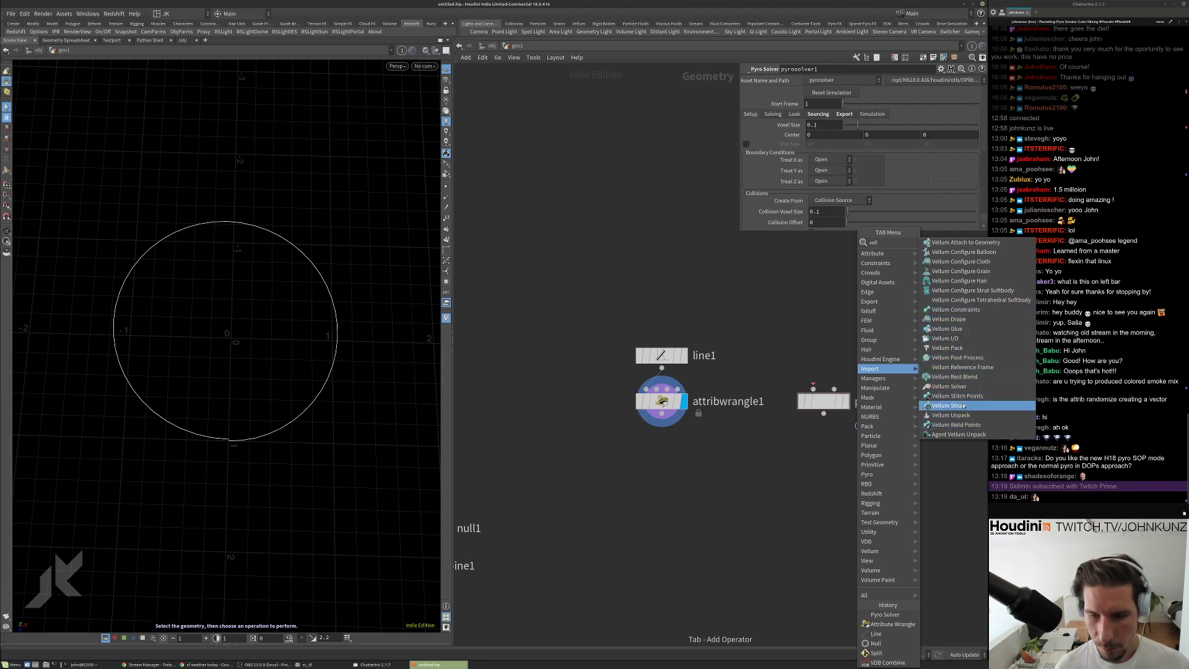
{"action": "left_click", "coordinate": [949, 386]}
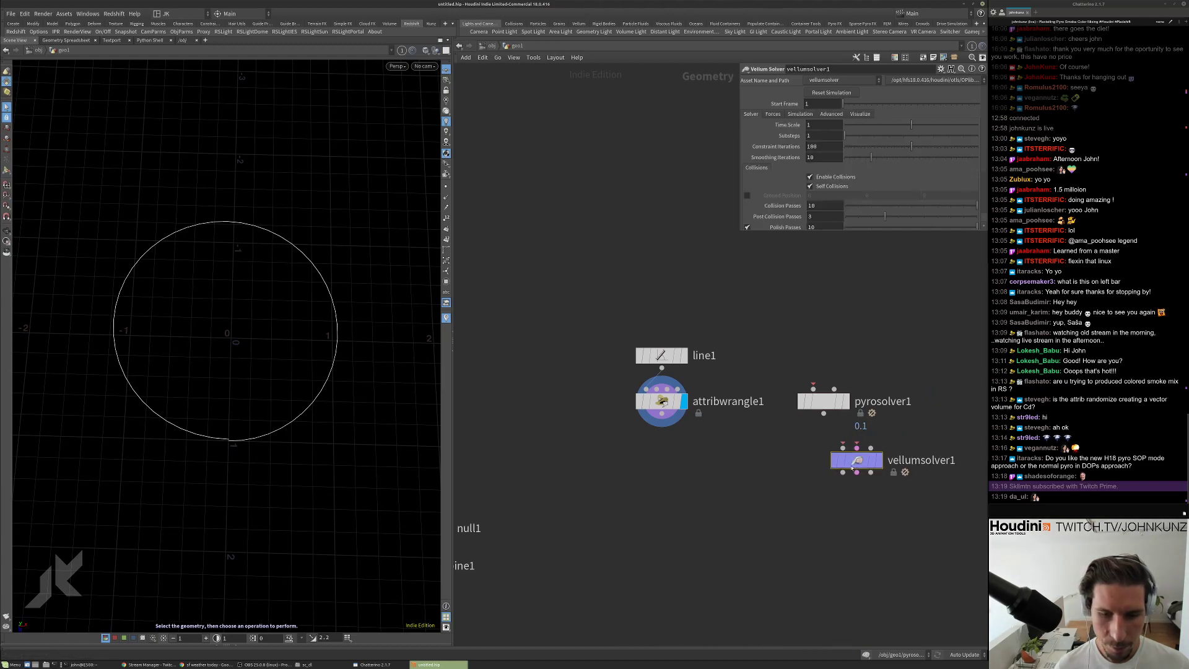
{"action": "left_click", "coordinate": [811, 476]}
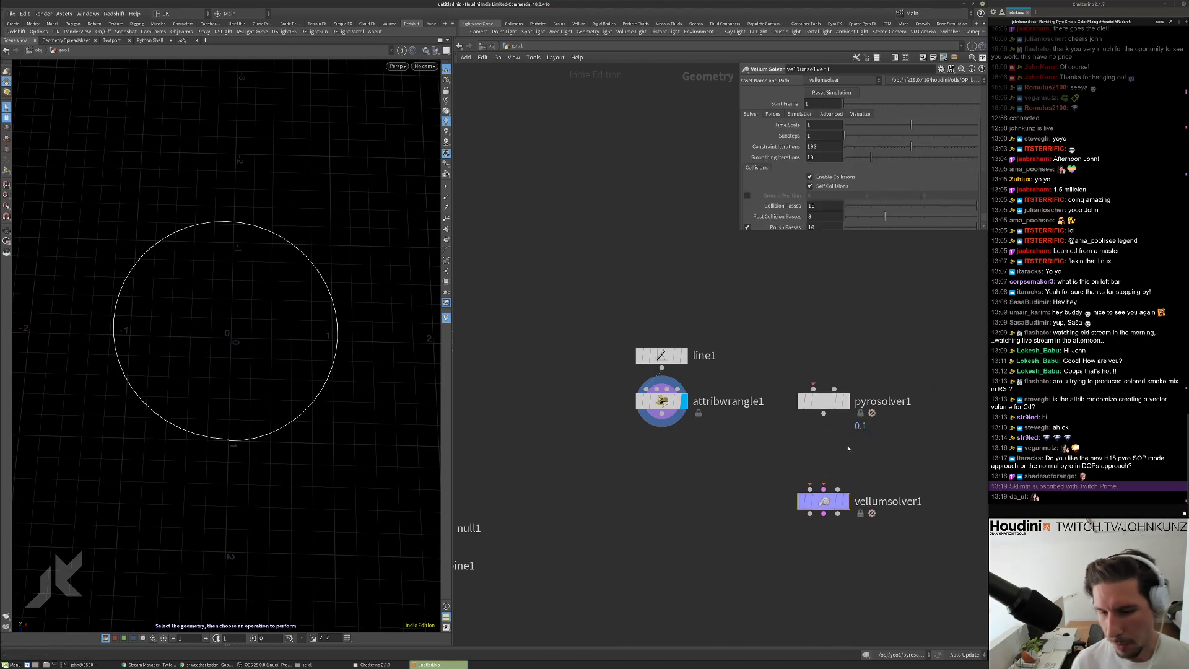
{"action": "scroll", "coordinate": [851, 446], "scroll_direction": "up", "scroll_amount": 2}
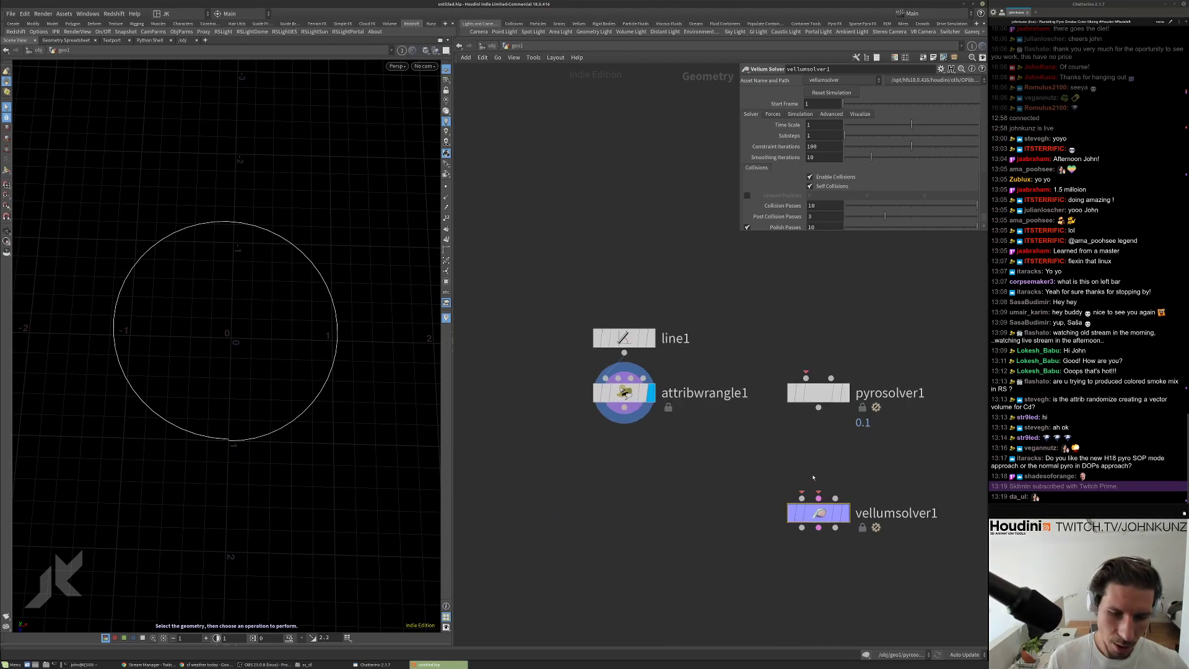
{"action": "left_click_drag", "start_coordinate": [818, 393], "coordinate": [818, 331]}
{"action": "left_click_drag", "start_coordinate": [773, 378], "coordinate": [865, 446]}
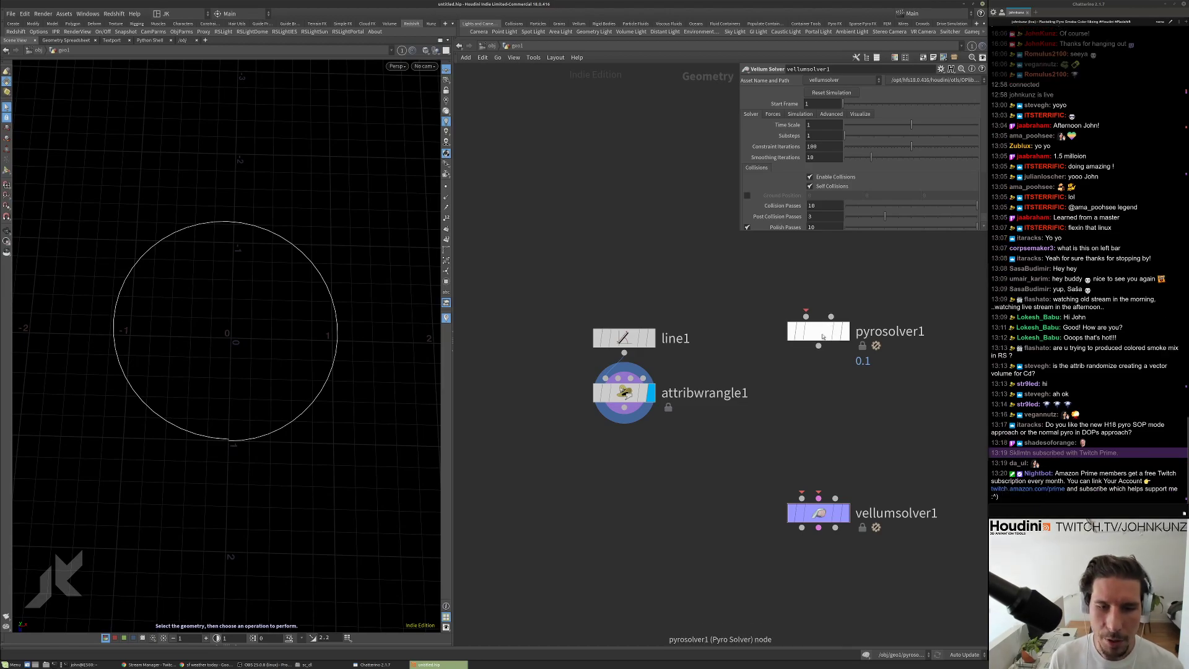
Examine the Pyro Solver's FORCES subnetwork and its enclosing dynamics network, and go back to the geometry level.
{"action": "left_click", "coordinate": [820, 335]}
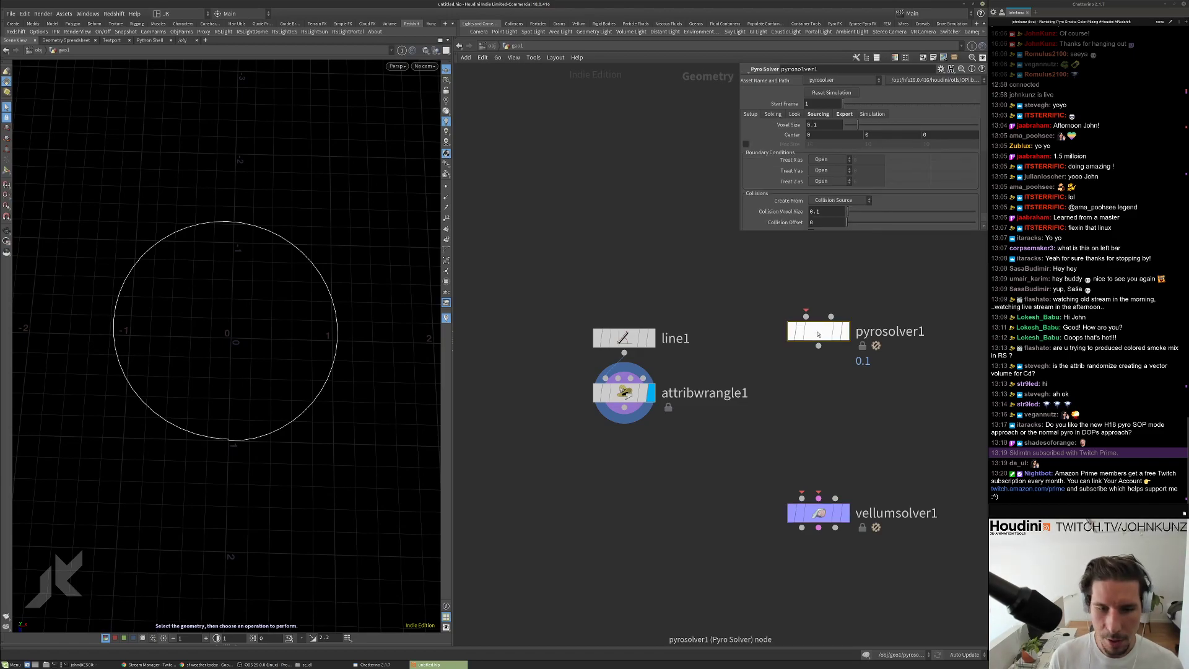
{"action": "double_click", "coordinate": [818, 334]}
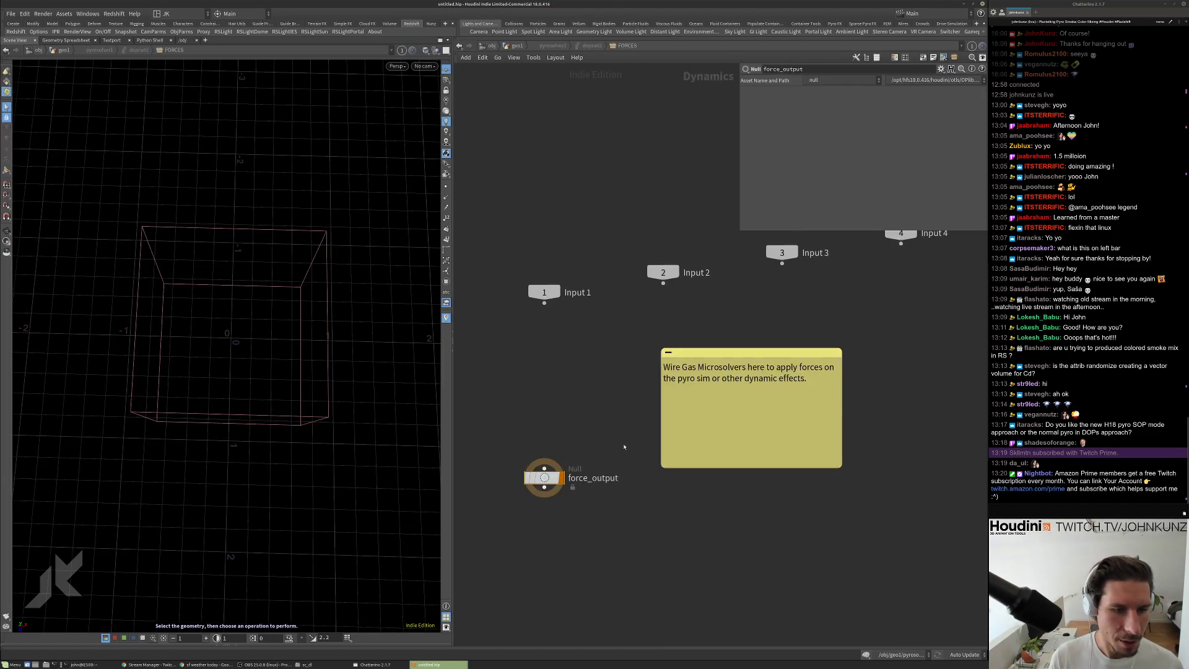
{"action": "middle_click_drag", "start_coordinate": [625, 447], "coordinate": [631, 432]}
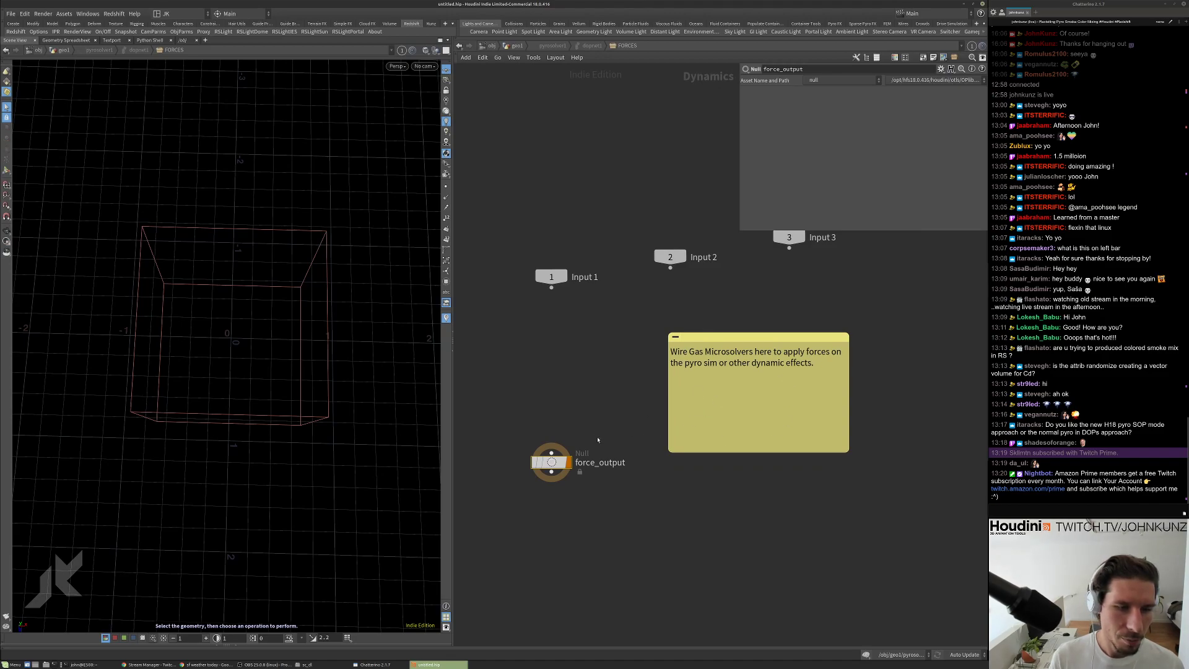
{"action": "left_click", "coordinate": [575, 48]}
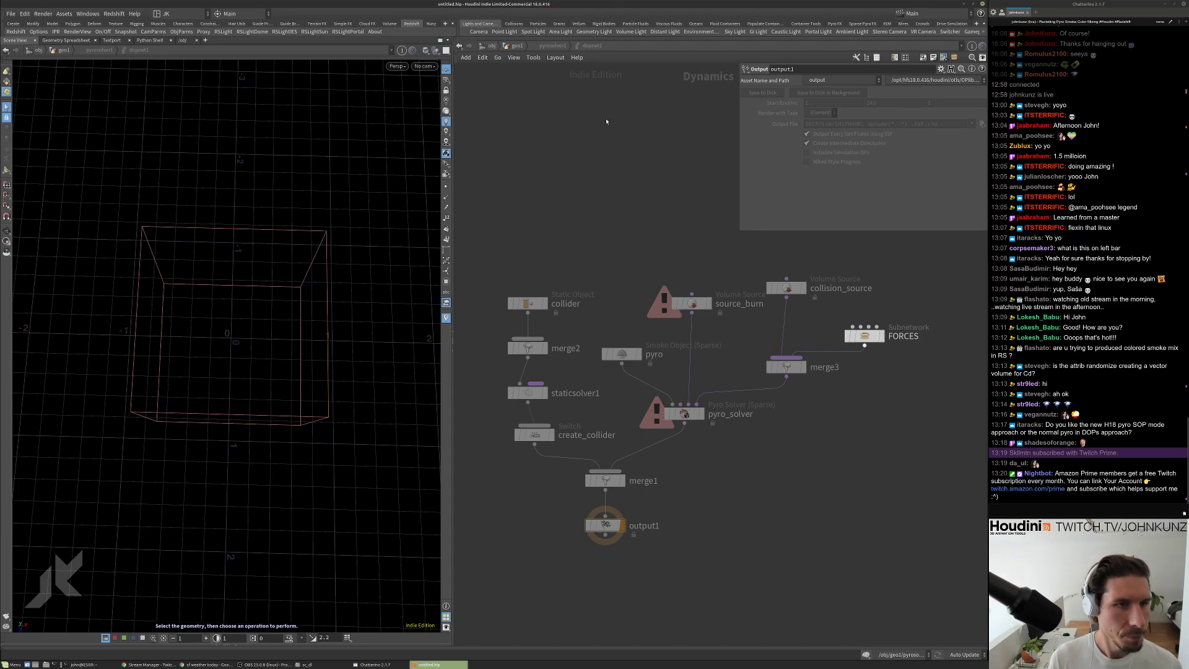
{"action": "left_click", "coordinate": [541, 48]}
Delete the Pyro Solver and Vellum Solver nodes from the geometry network.
{"action": "scroll", "coordinate": [737, 347], "scroll_direction": "down", "scroll_amount": 5}
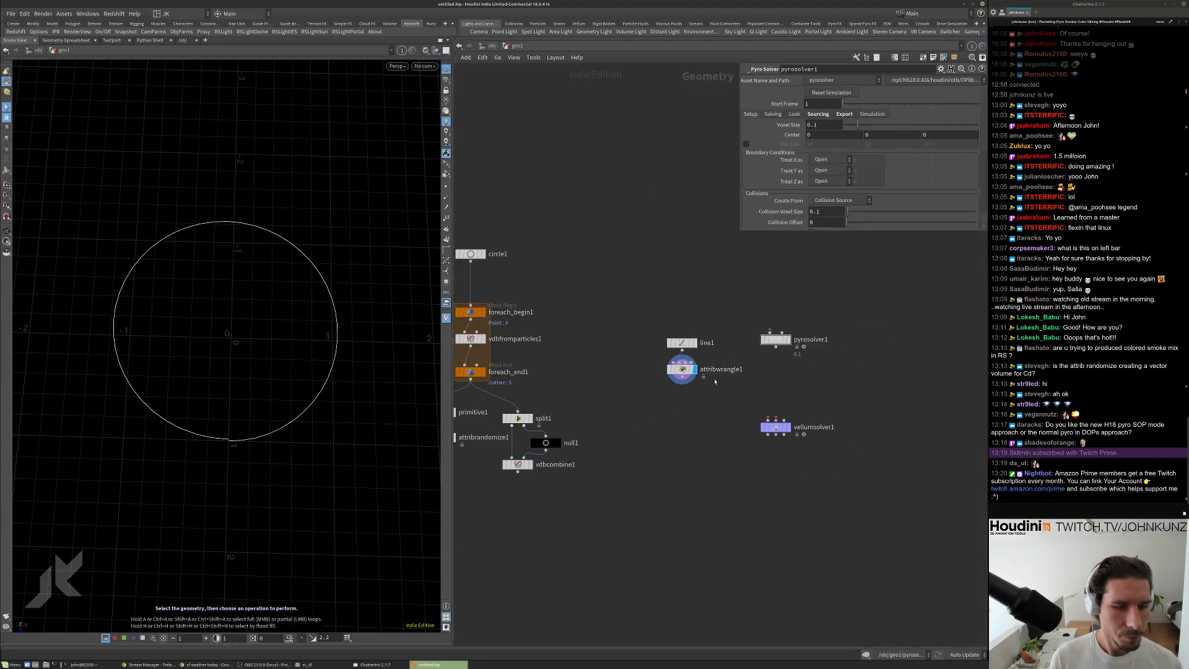
{"action": "left_click_drag", "start_coordinate": [875, 481], "coordinate": [768, 303]}
{"action": "key", "text": "Delete"}
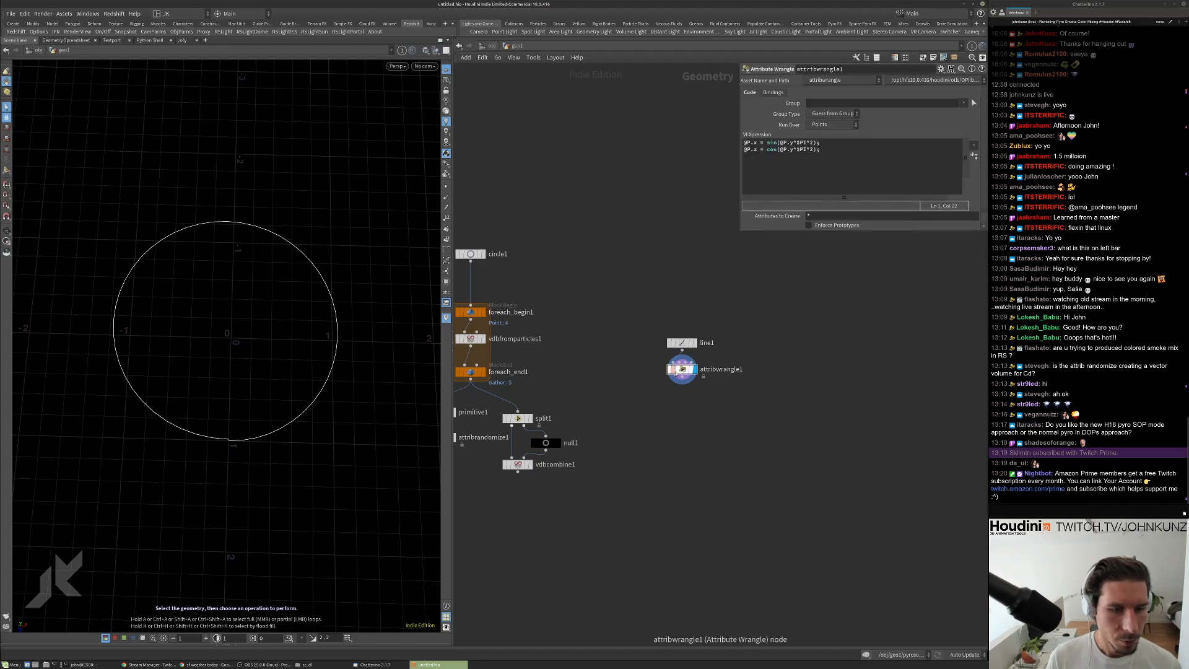
Multiply the angle inside the sine function of the wrangle's @P.x line by chf('freq').
{"action": "key", "text": "space+g"}
{"action": "left_click_drag", "start_coordinate": [289, 407], "coordinate": [231, 374]}
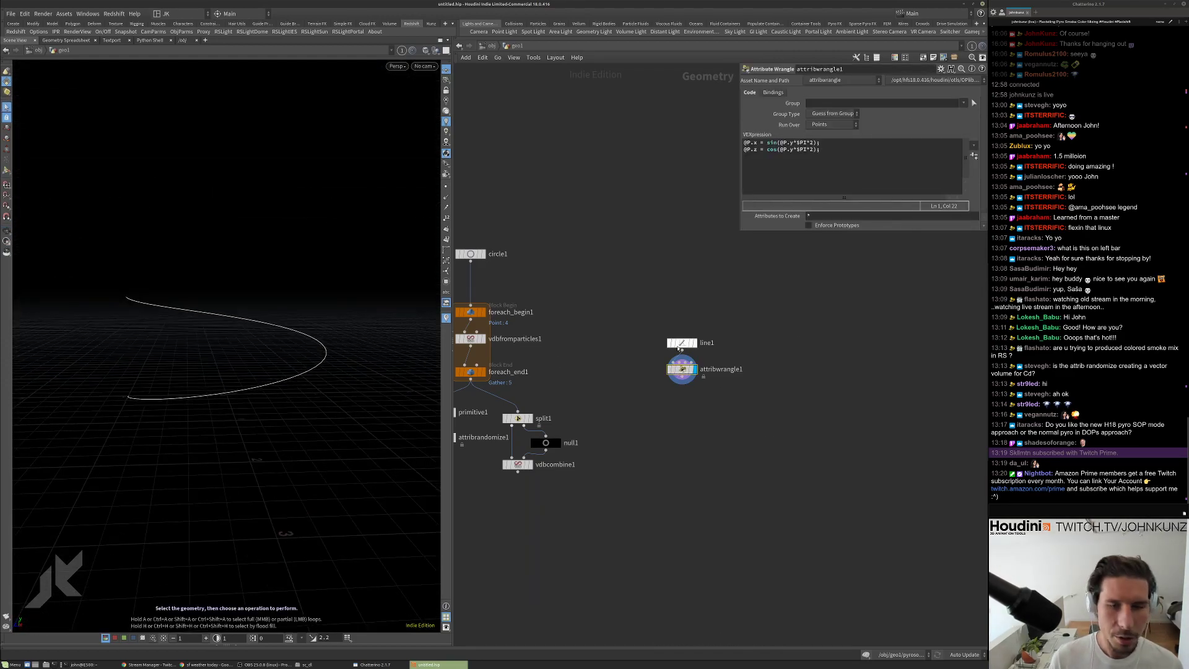
{"action": "scroll", "coordinate": [681, 345], "scroll_direction": "up", "scroll_amount": 2}
{"action": "left_click", "coordinate": [830, 147]}
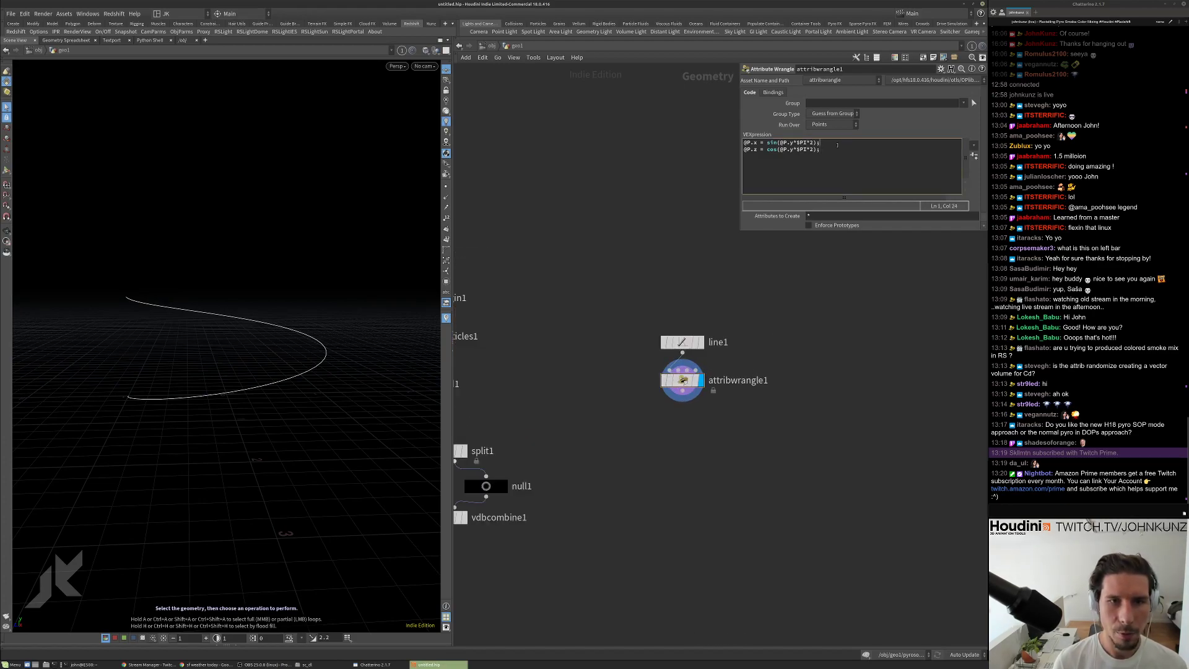
{"action": "type", "text": "*chf()"}
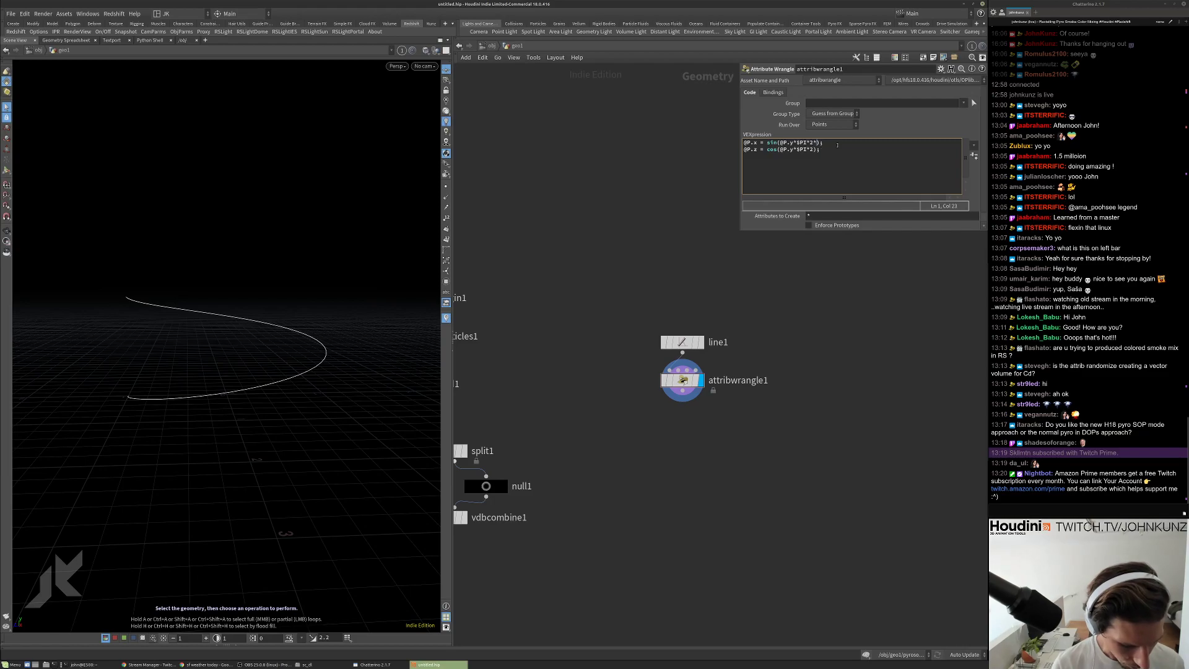
{"action": "type", "text": "'"}
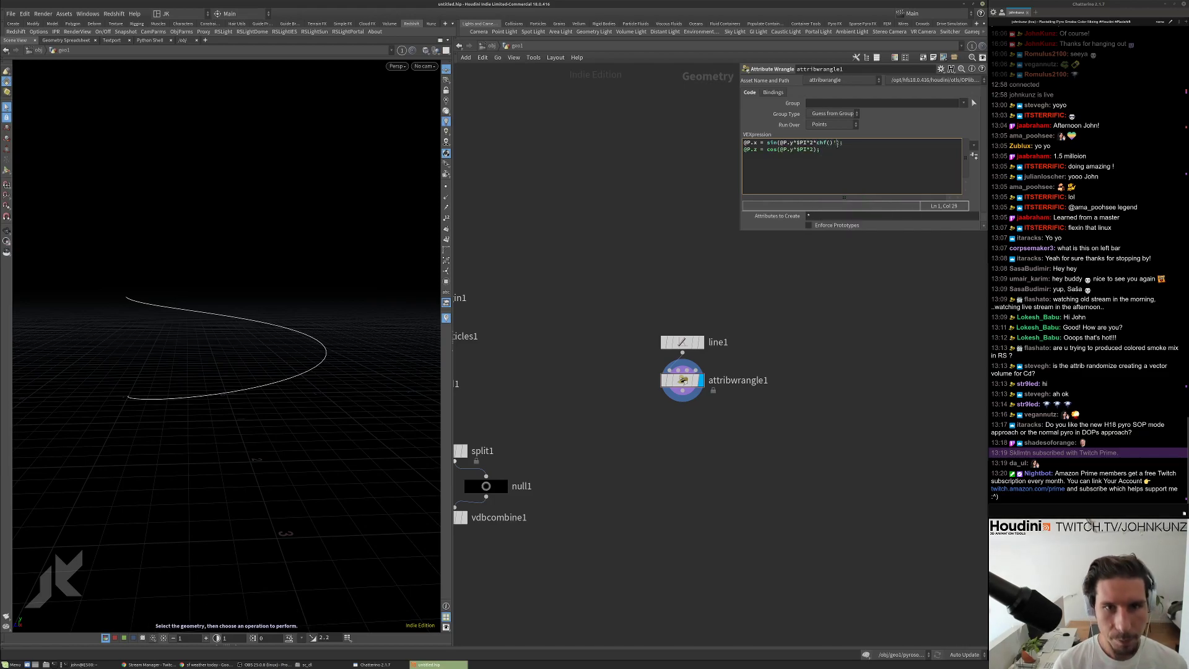
{"action": "key", "text": "BackSpace"}
{"action": "type", "text": "'"}
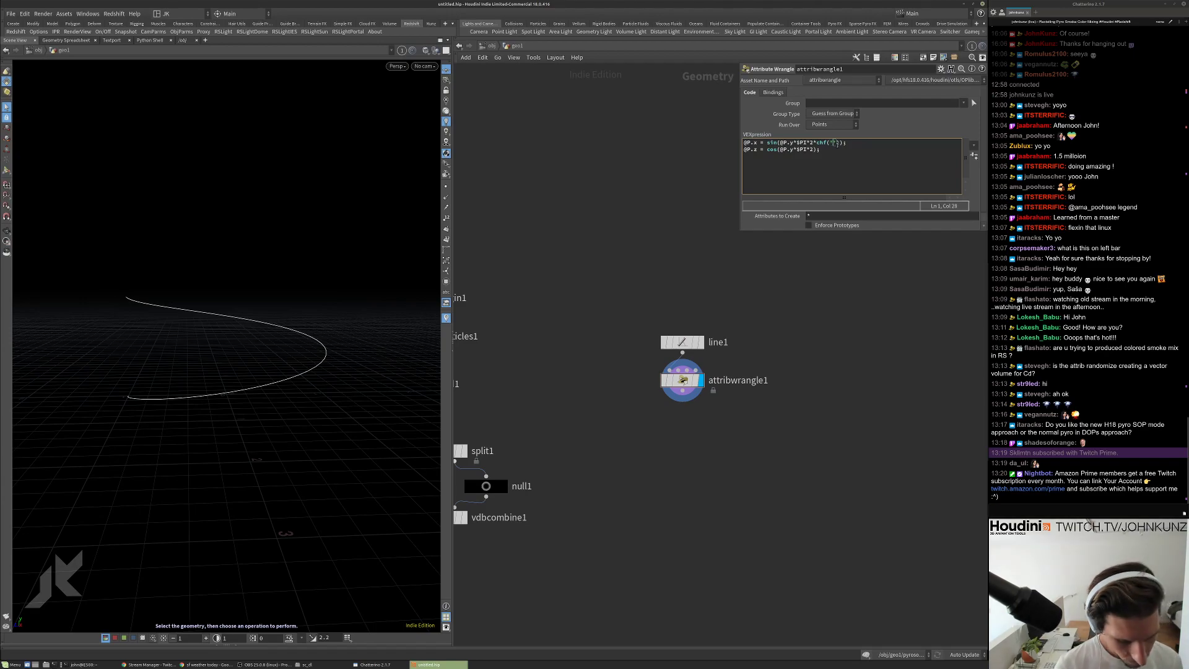
{"action": "type", "text": "freq"}
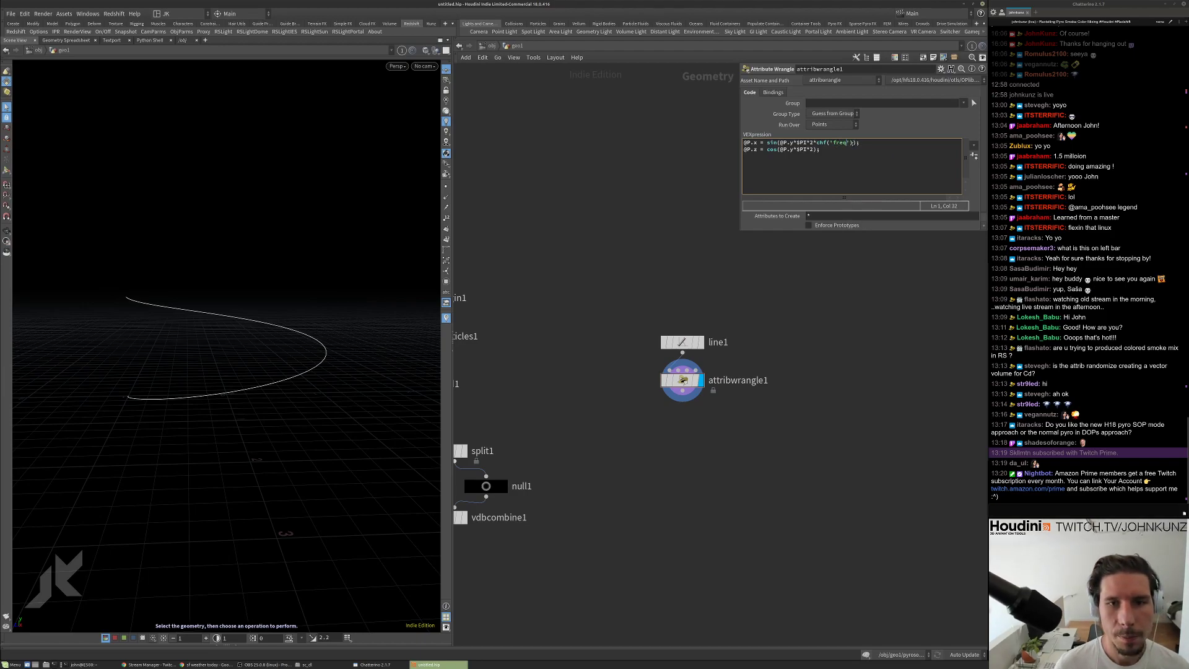
Add the same chf('freq') multiplier inside the cosine of the @P.z line and generate the Freq parameter.
{"action": "left_click", "coordinate": [813, 144], "text": "shift"}
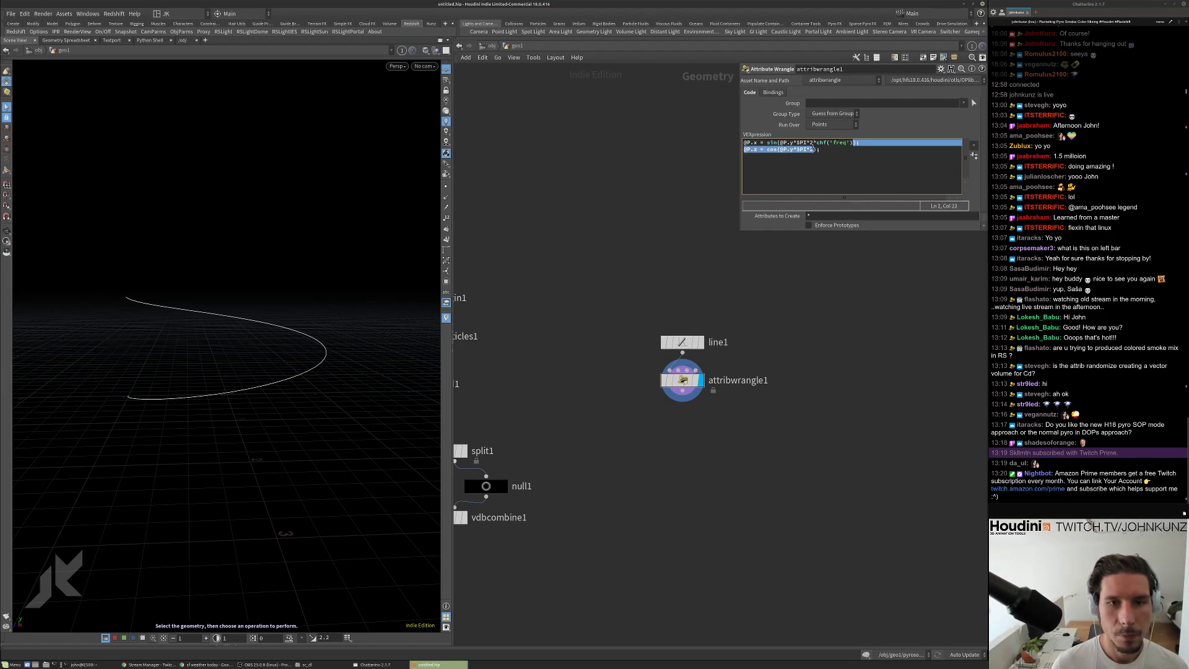
{"action": "key", "text": "ctrl+c"}
{"action": "key", "text": "Down"}
{"action": "key", "text": "ctrl+v"}
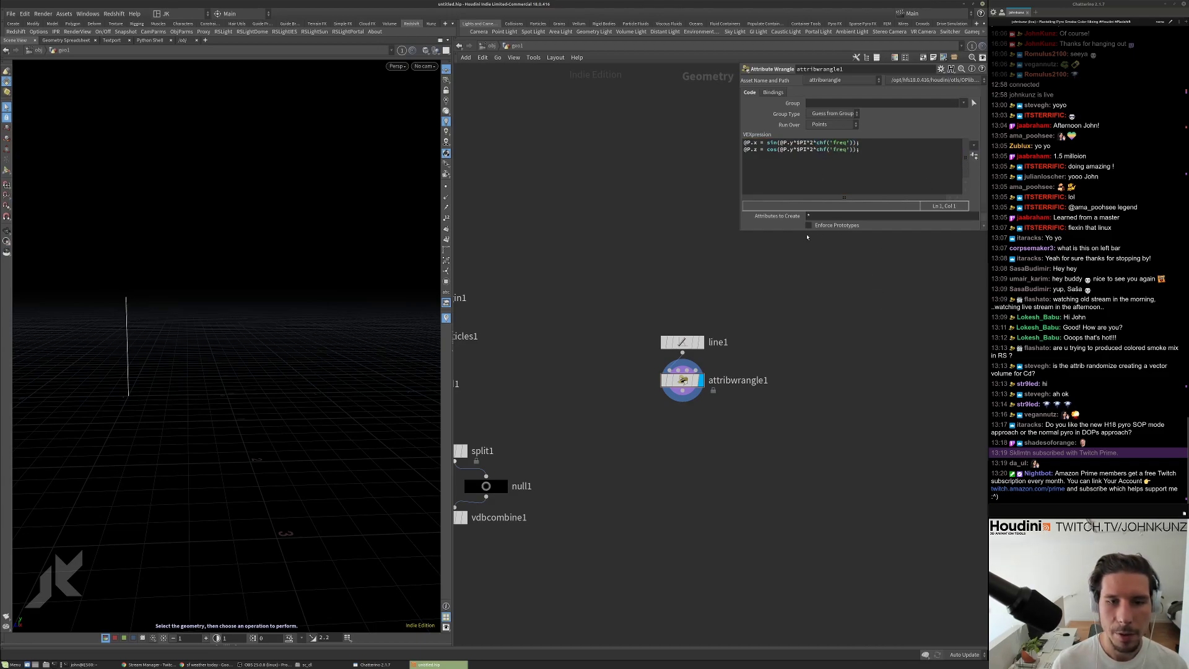
{"action": "left_click", "coordinate": [974, 155]}
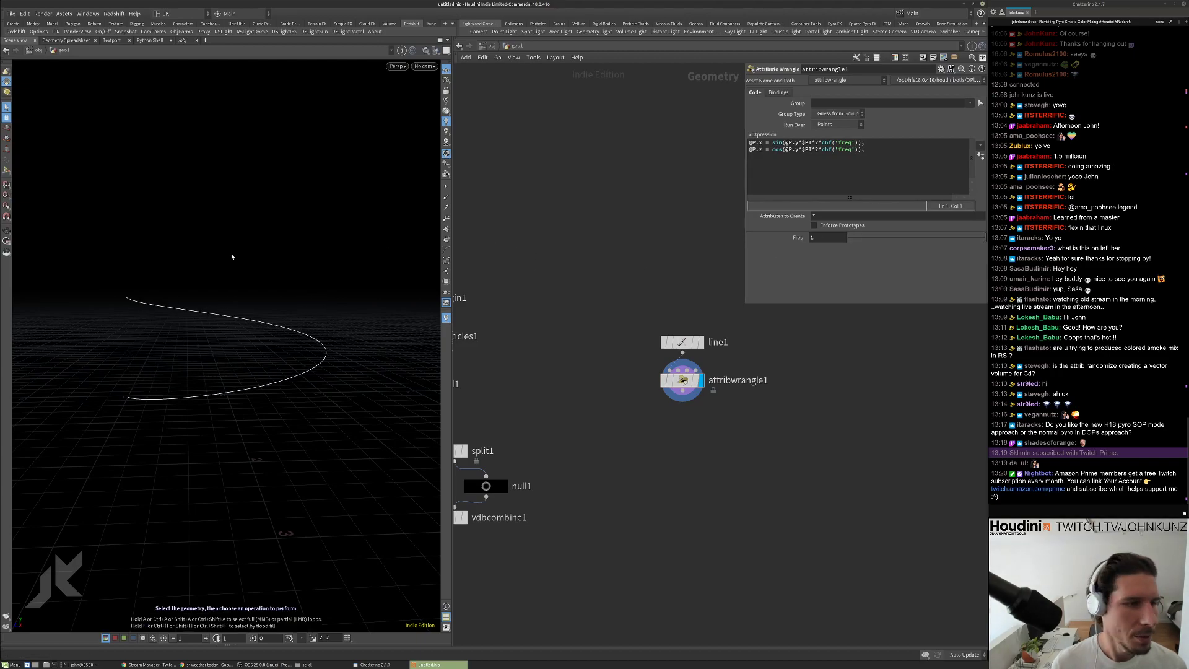
Set the wrangle's Freq parameter to 12 to add more turns to the spiral.
{"action": "left_click_drag", "start_coordinate": [234, 258], "coordinate": [241, 241]}
{"action": "key", "text": "space+g"}
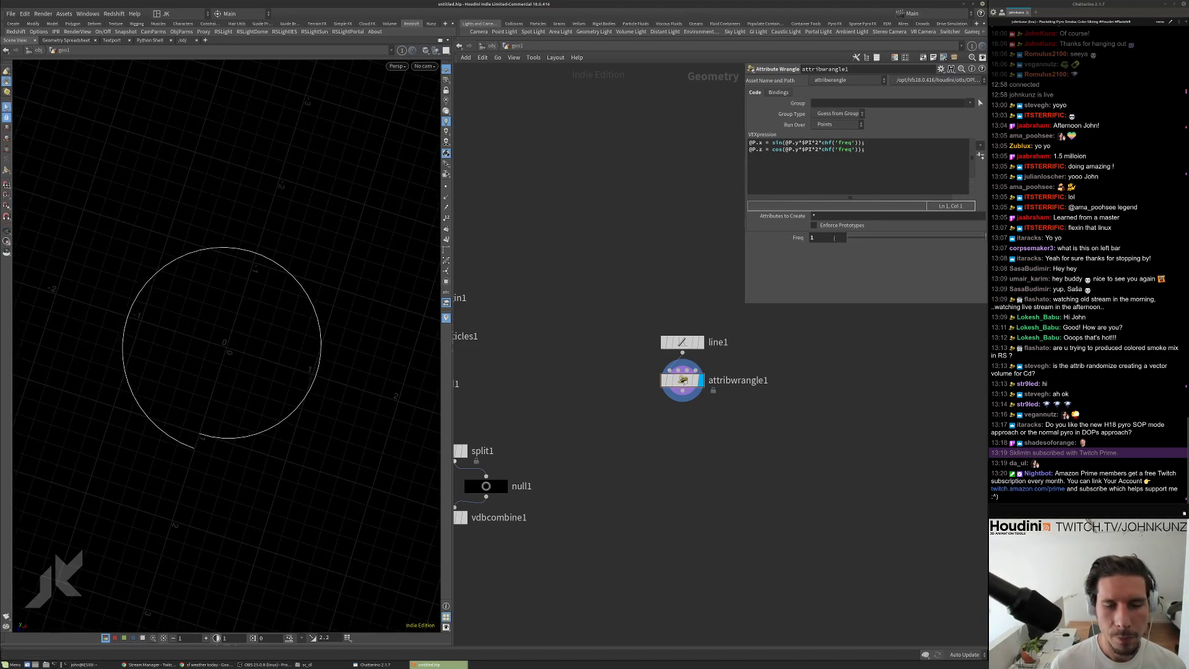
{"action": "type", "text": "2"}
{"action": "key", "text": "Return"}
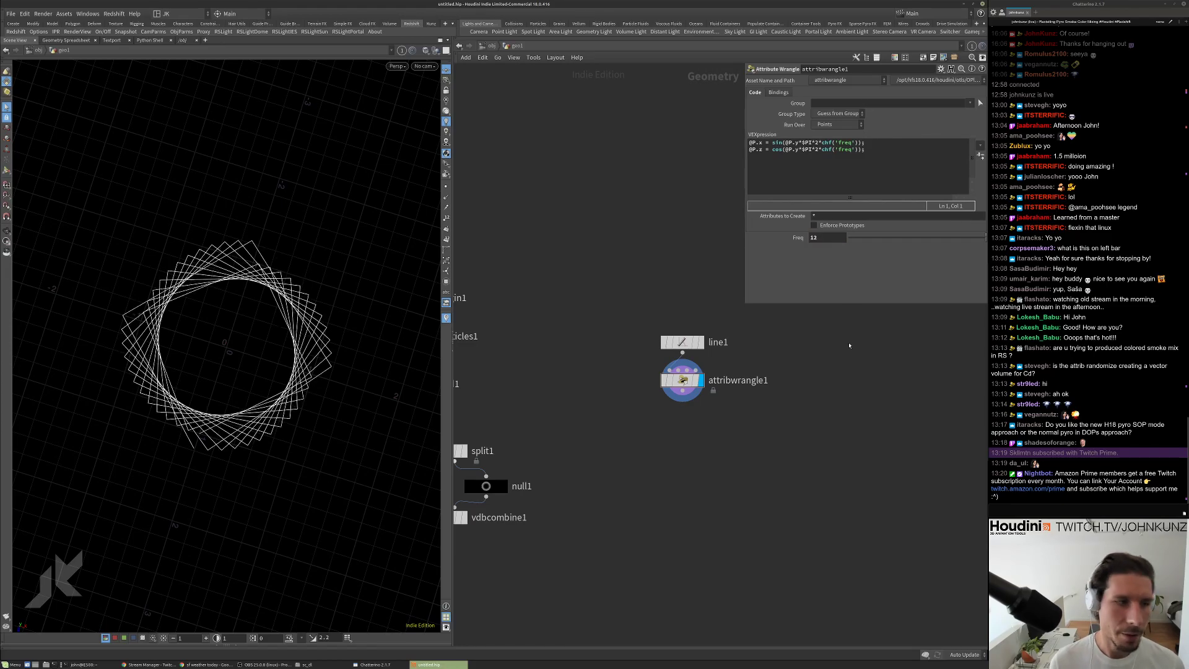
Set the number of points on line1 to 500 to smooth the spiral.
{"action": "left_click_drag", "start_coordinate": [260, 297], "coordinate": [207, 212]}
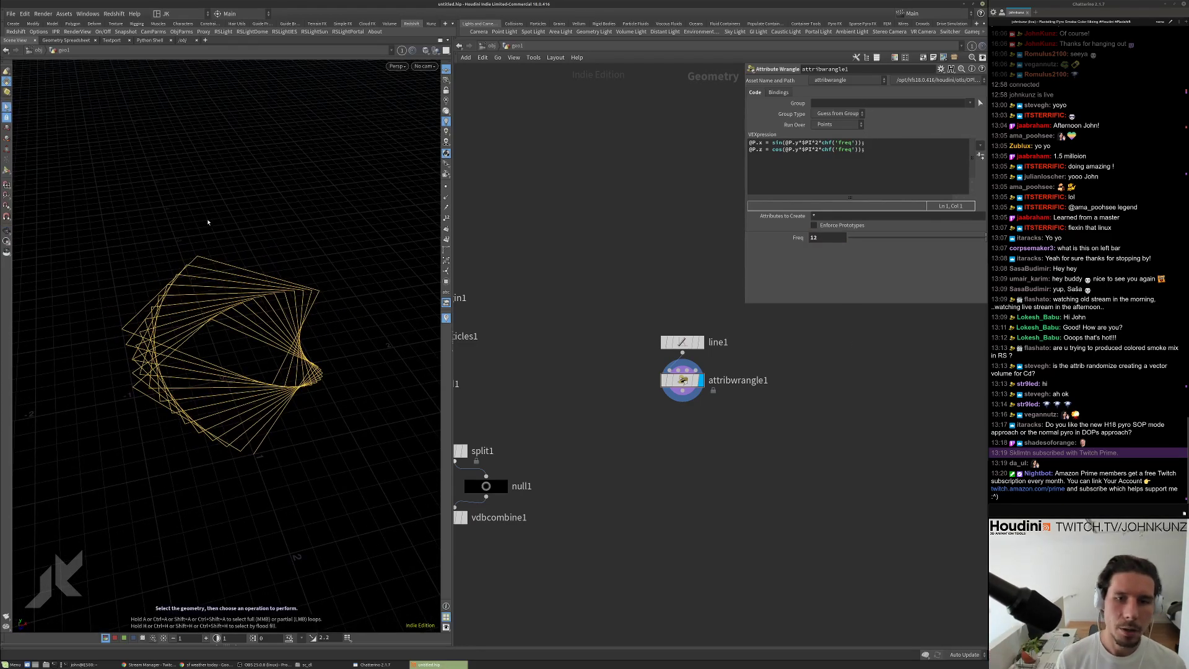
{"action": "left_click_drag", "start_coordinate": [318, 337], "coordinate": [296, 291]}
{"action": "left_click", "coordinate": [682, 342]}
{"action": "double_click", "coordinate": [824, 121]}
{"action": "type", "text": "500"}
{"action": "key", "text": "Return"}
{"action": "mouse_move", "coordinate": [307, 301]}
{"action": "left_mouse_down"}
{"action": "mouse_move", "coordinate": [297, 265]}
{"action": "mouse_move", "coordinate": [291, 295]}
{"action": "left_mouse_up"}
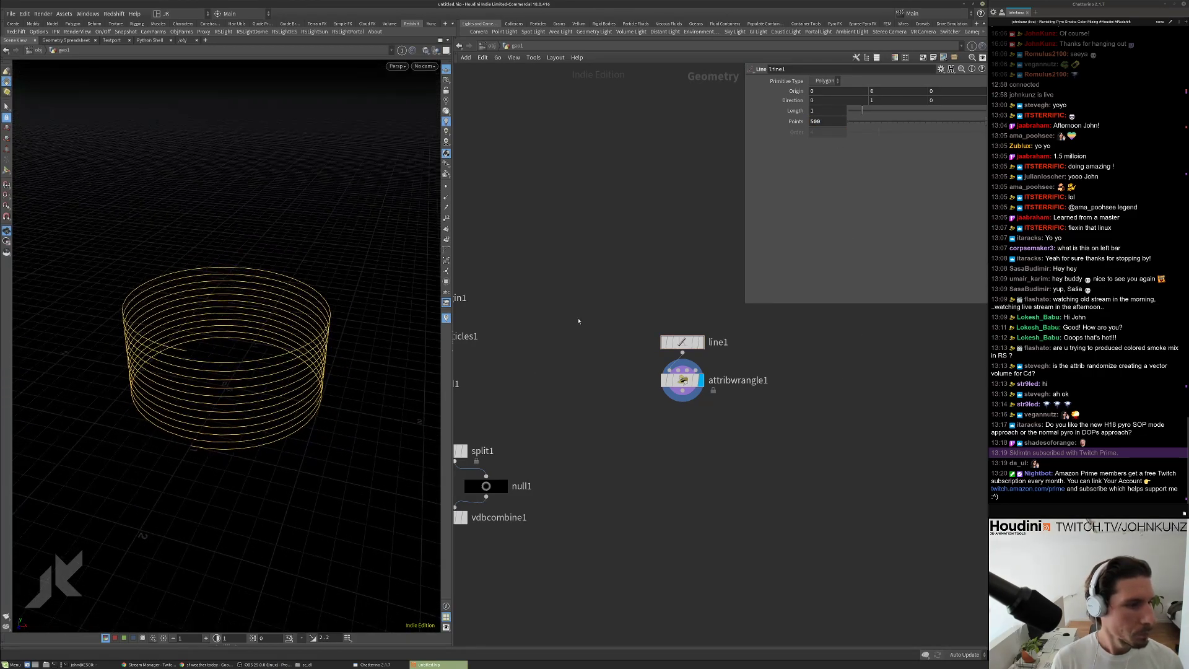
Multiply the sine result in attribwrangle1's @P.x line by chf('amp').
{"action": "left_click", "coordinate": [683, 380]}
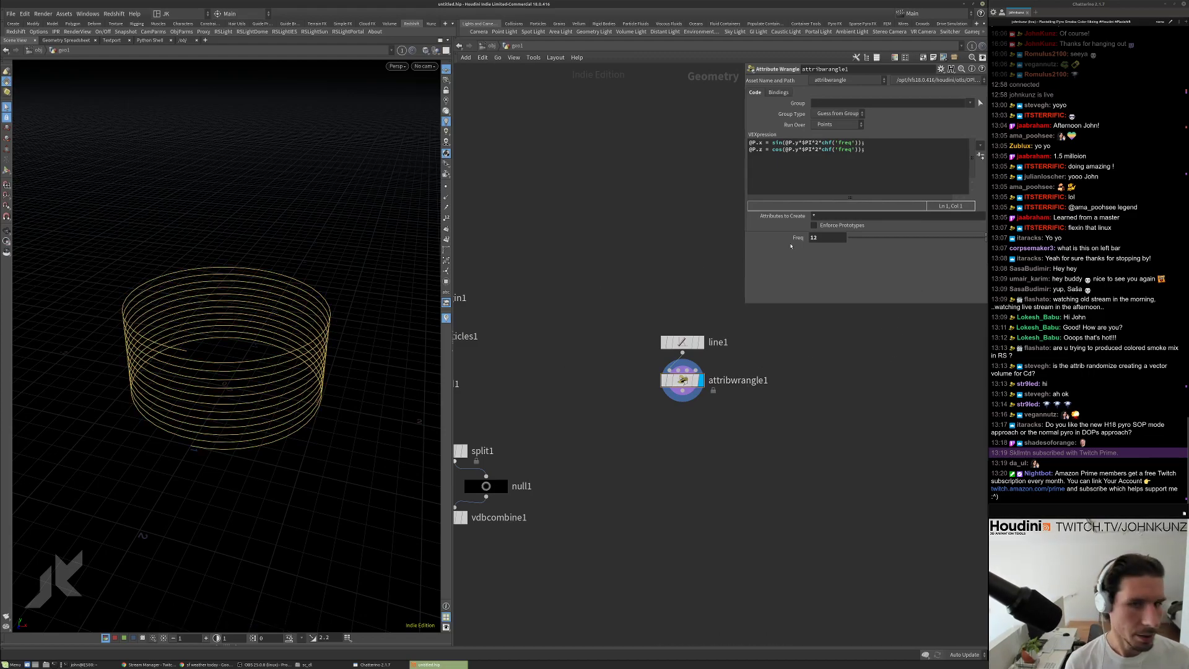
{"action": "left_click_drag", "start_coordinate": [857, 150], "coordinate": [841, 151]}
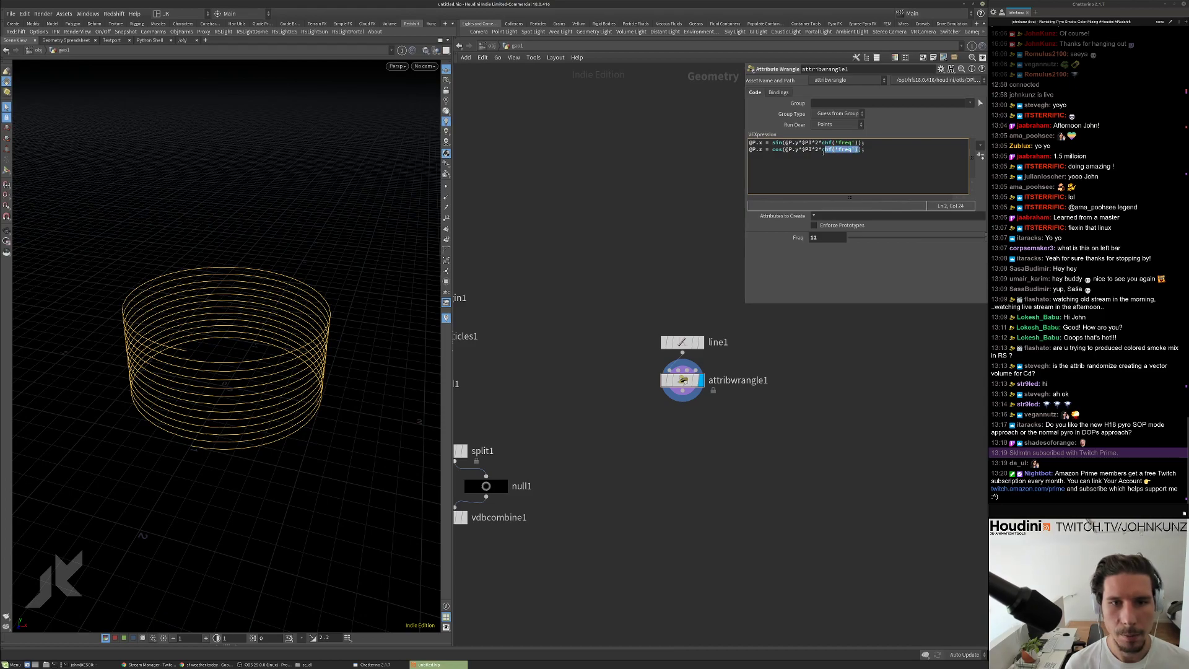
{"action": "left_click", "coordinate": [881, 144]}
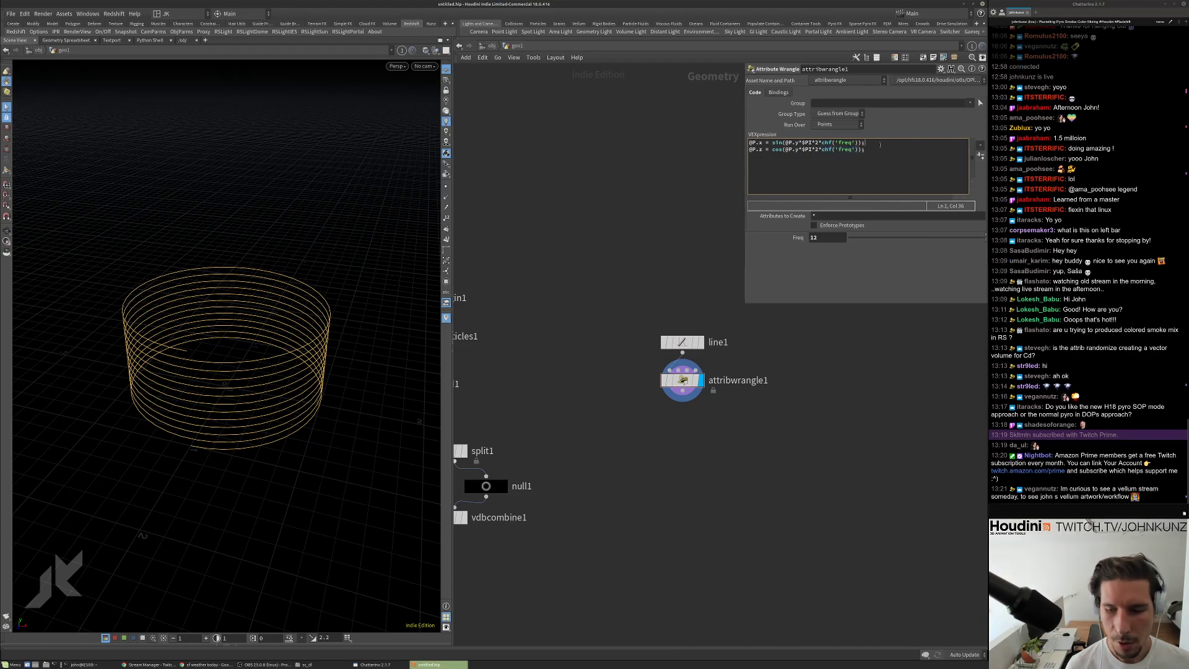
{"action": "type", "text": "*chf('freq')"}
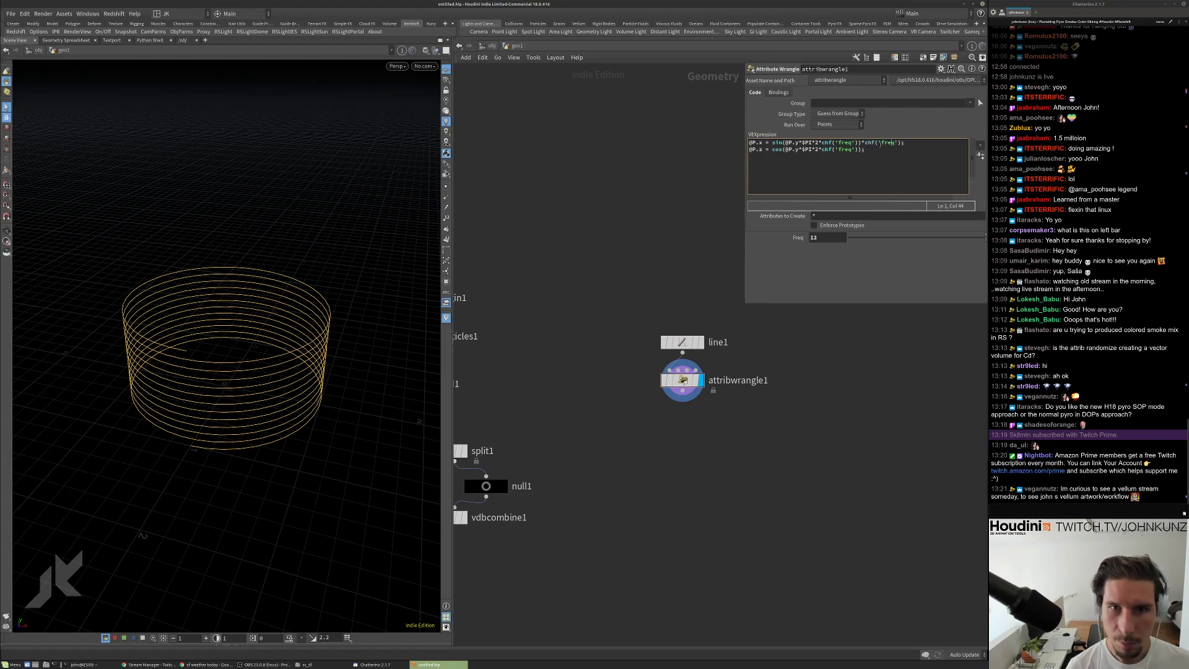
{"action": "key", "text": "BackSpace"}
{"action": "key", "text": "BackSpace"}
{"action": "key", "text": "BackSpace"}
{"action": "key", "text": "BackSpace"}
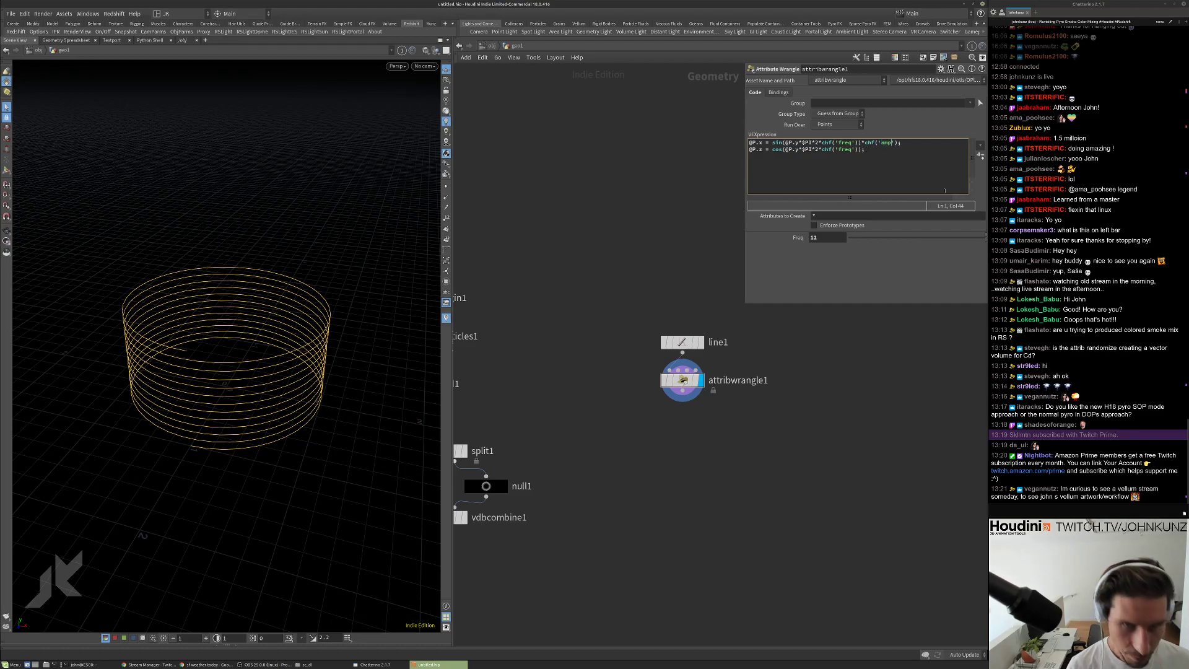
Add the same chf('amp') multiplier to the cosine result in the @P.z line and generate the Amp parameter.
{"action": "double_click", "coordinate": [874, 143]}
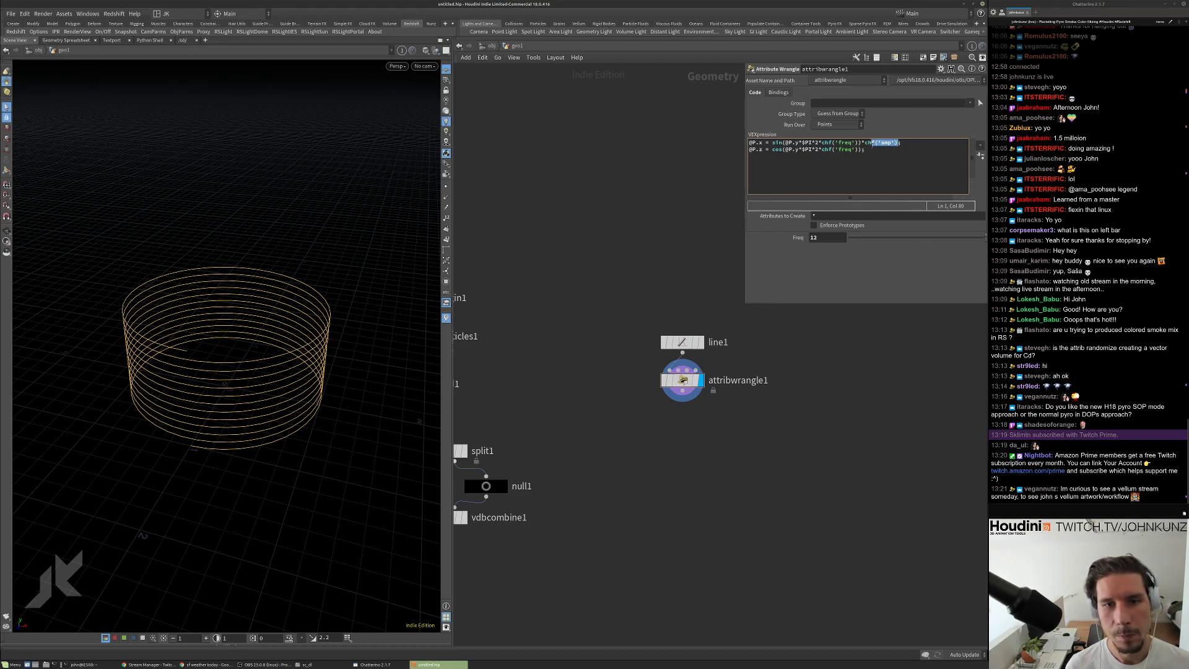
{"action": "key", "text": "Down"}
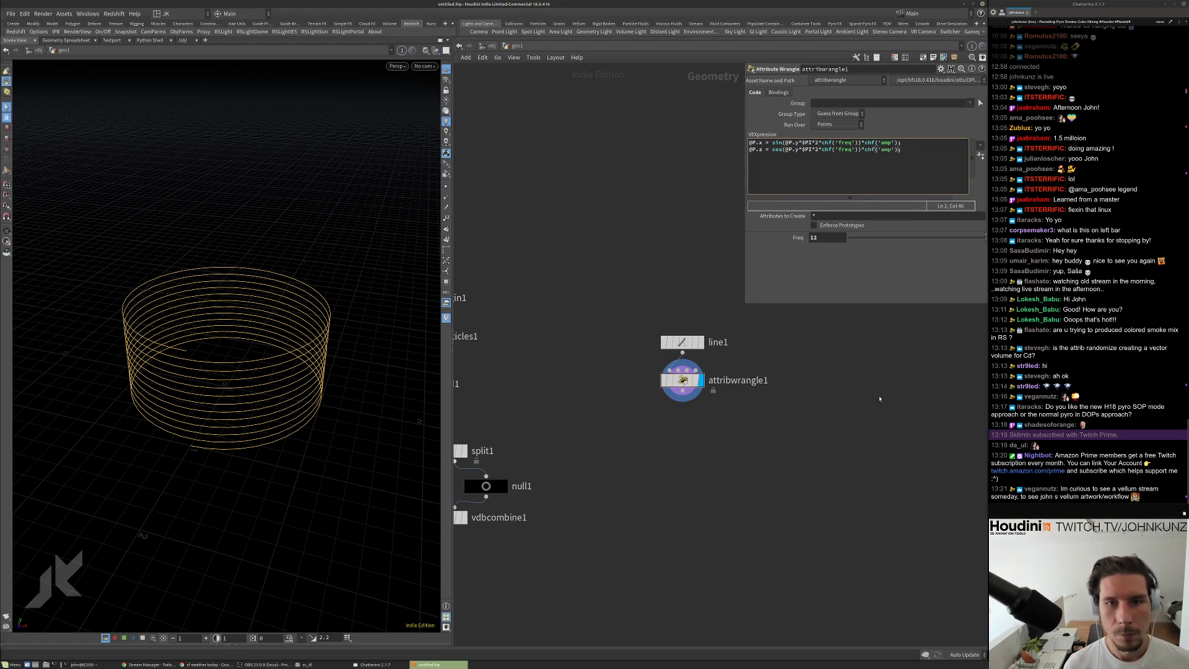
{"action": "left_click", "coordinate": [981, 155]}
Set the wrangle's Amp to 0.11 and Freq to 2 for a narrow spiral with two turns.
{"action": "mouse_move", "coordinate": [853, 253]}
{"action": "left_mouse_down"}
{"action": "mouse_move", "coordinate": [878, 251]}
{"action": "mouse_move", "coordinate": [863, 251]}
{"action": "left_mouse_up"}
{"action": "double_click", "coordinate": [817, 238]}
{"action": "type", "text": "1"}
{"action": "key", "text": "BackSpace"}
{"action": "type", "text": "2"}
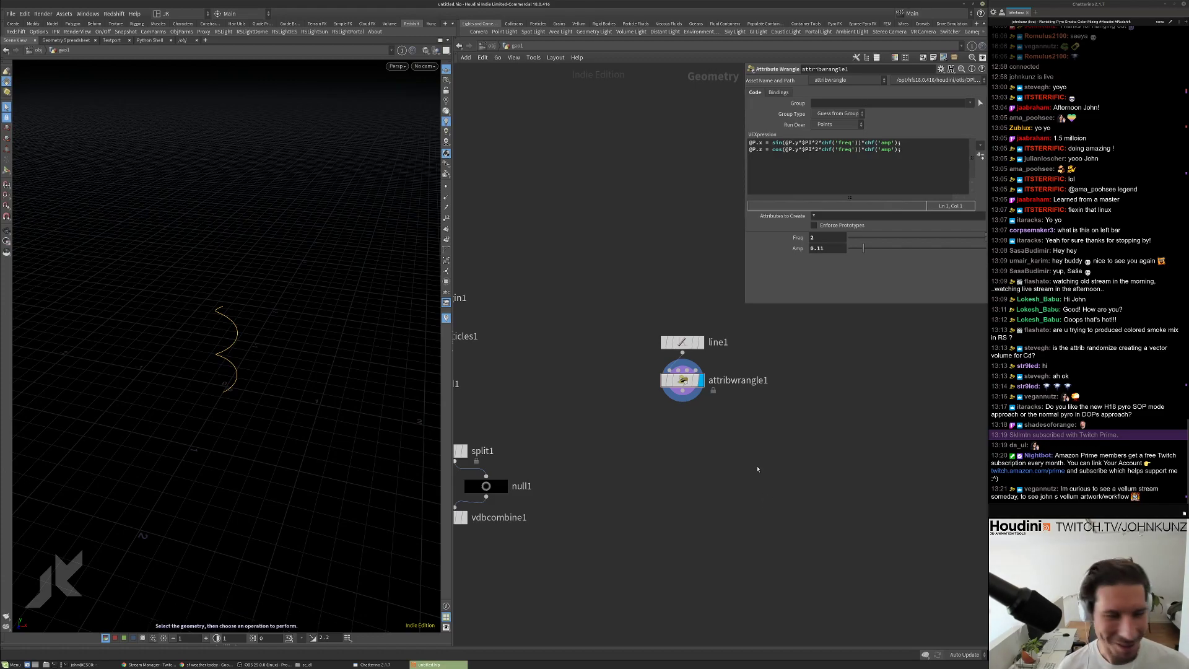
{"action": "middle_click_drag", "start_coordinate": [757, 469], "coordinate": [753, 481]}
{"action": "scroll", "coordinate": [736, 463], "scroll_direction": "up", "scroll_amount": 3}
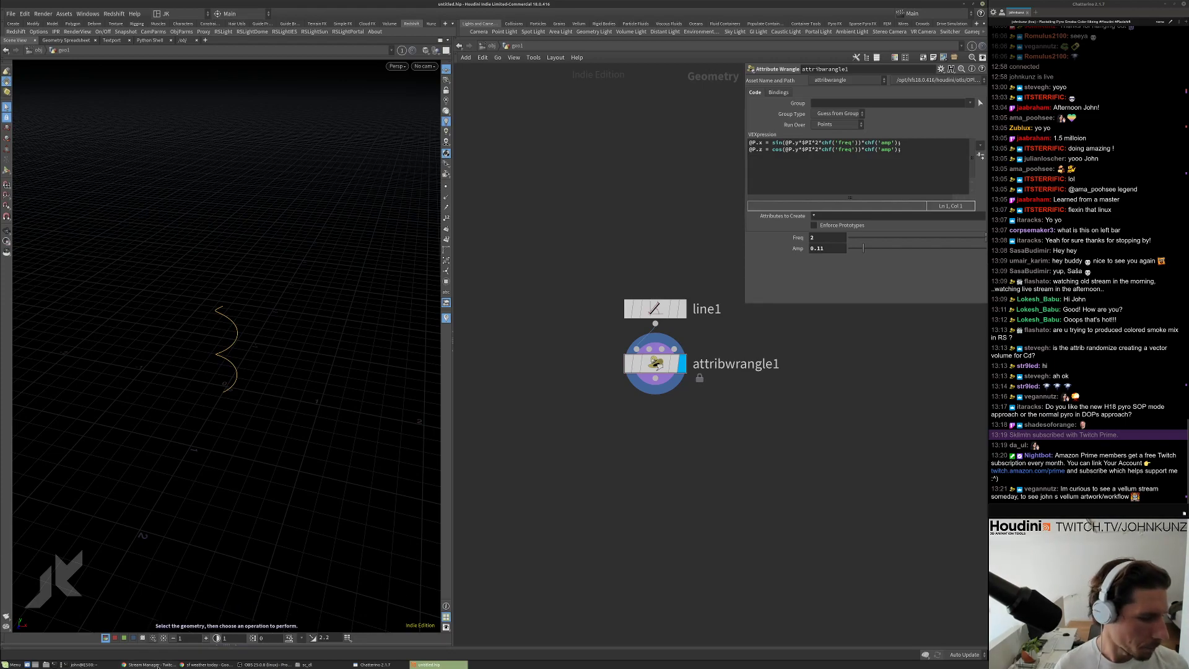
Switch to Chrome, open the streamer's Resources web page and go to its VEX page.
{"action": "left_click", "coordinate": [206, 664]}
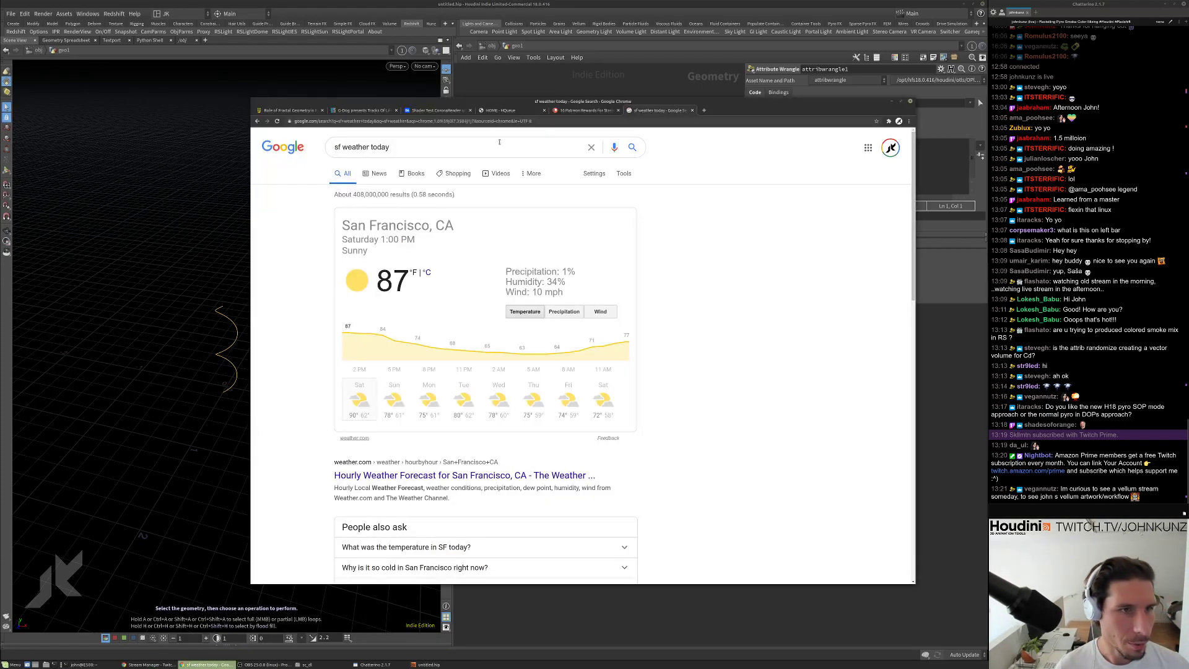
{"action": "left_click", "coordinate": [502, 121]}
{"action": "type", "text": "reso"}
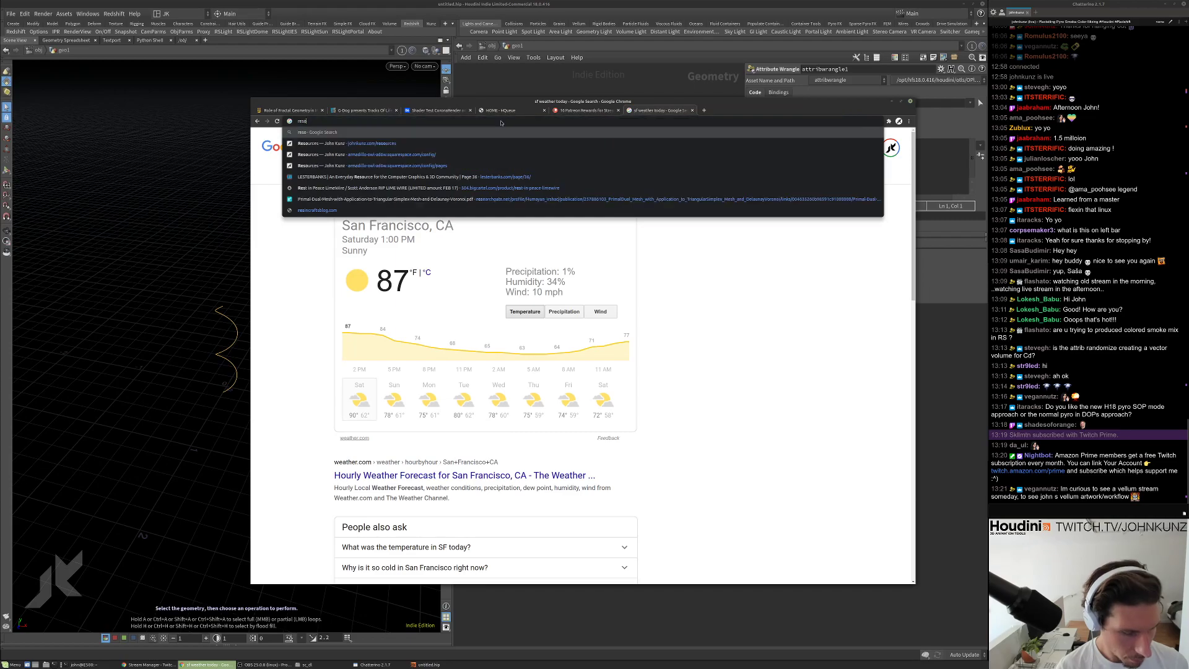
{"action": "key", "text": "Down"}
{"action": "key", "text": "Down"}
{"action": "key", "text": "Down"}
{"action": "key", "text": "Down"}
{"action": "key", "text": "Return"}
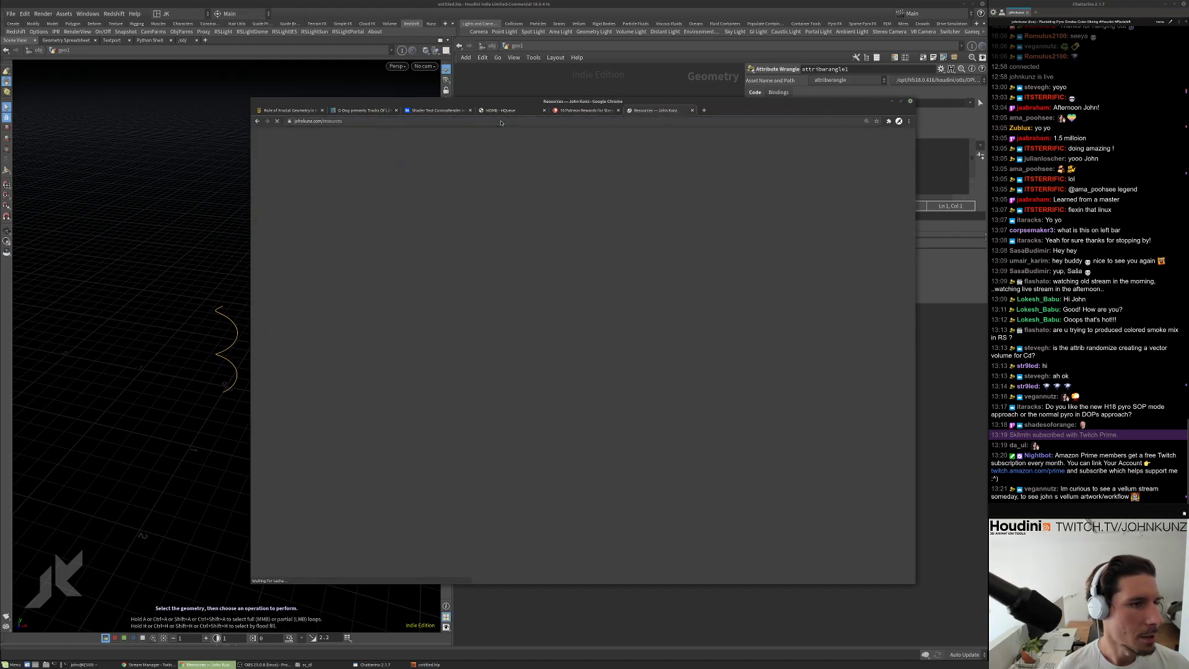
{"action": "left_click", "coordinate": [382, 154]}
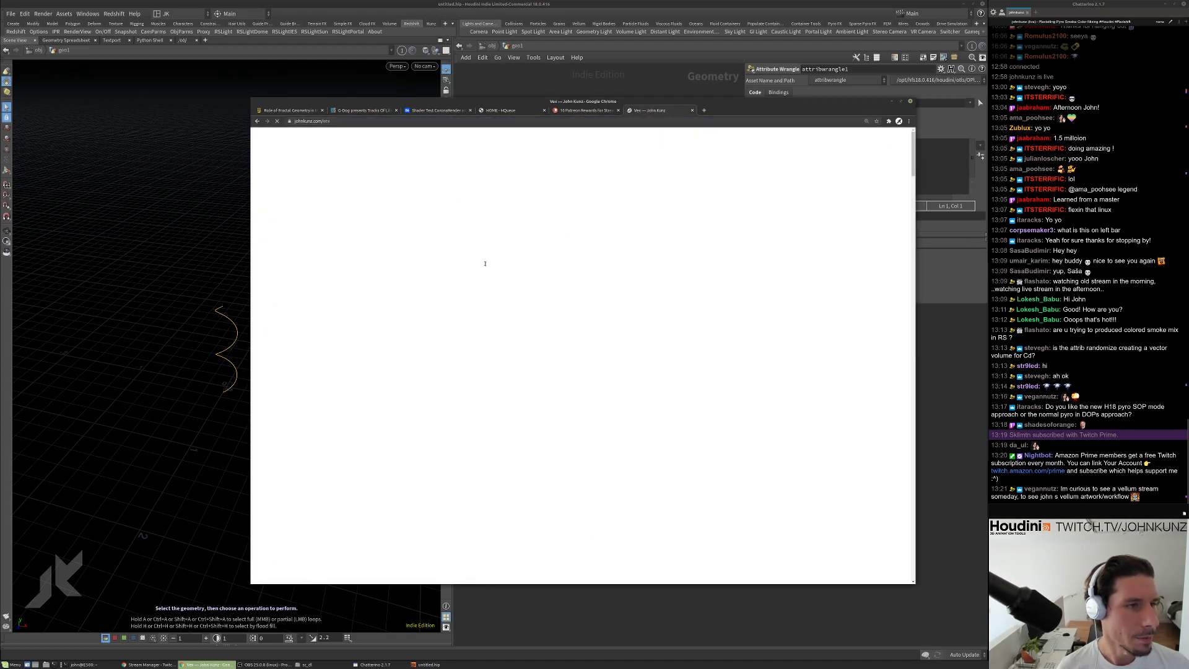
Examine the Vellum point attributes and the DOP Vellum Constraint Attributes listed on the VEX page.
{"action": "left_click_drag", "start_coordinate": [912, 155], "coordinate": [906, 491]}
{"action": "scroll", "coordinate": [371, 413], "scroll_direction": "down", "scroll_amount": 5}
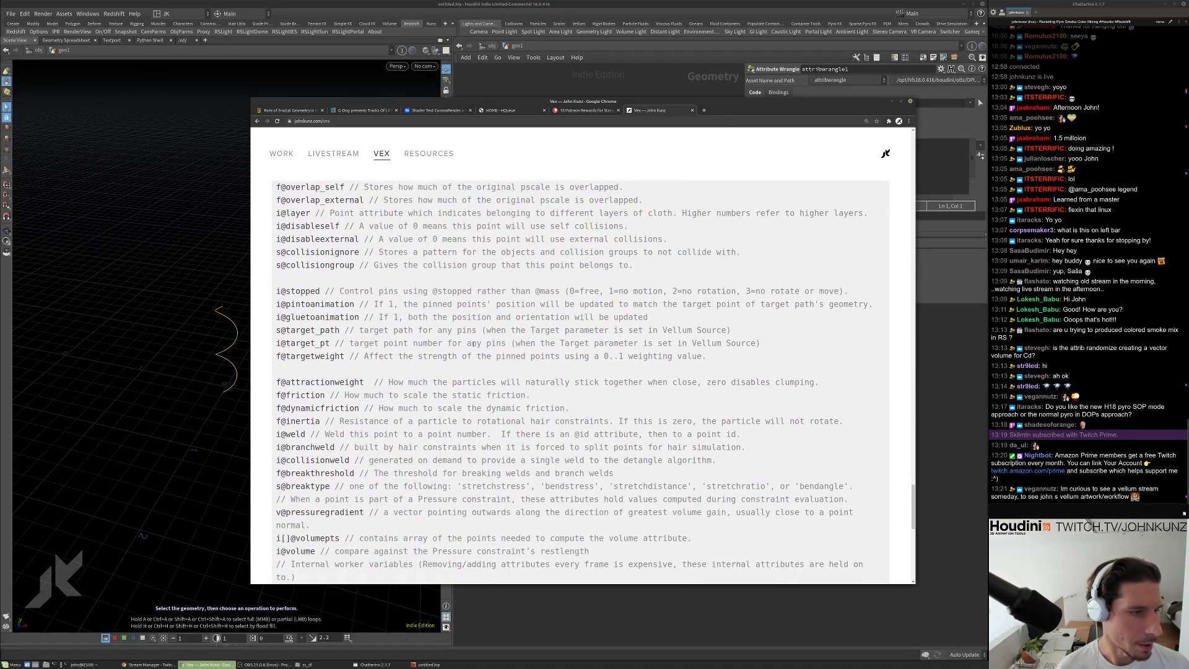
{"action": "scroll", "coordinate": [371, 413], "scroll_direction": "down", "scroll_amount": 5}
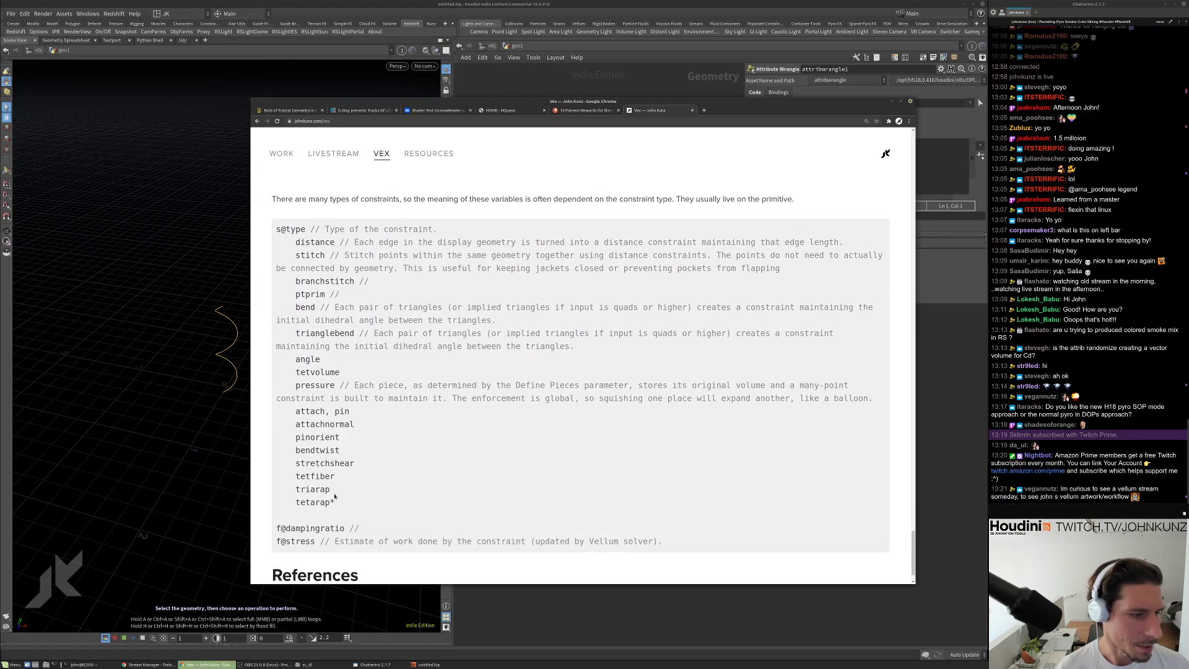
{"action": "scroll", "coordinate": [360, 464], "scroll_direction": "up", "scroll_amount": 6}
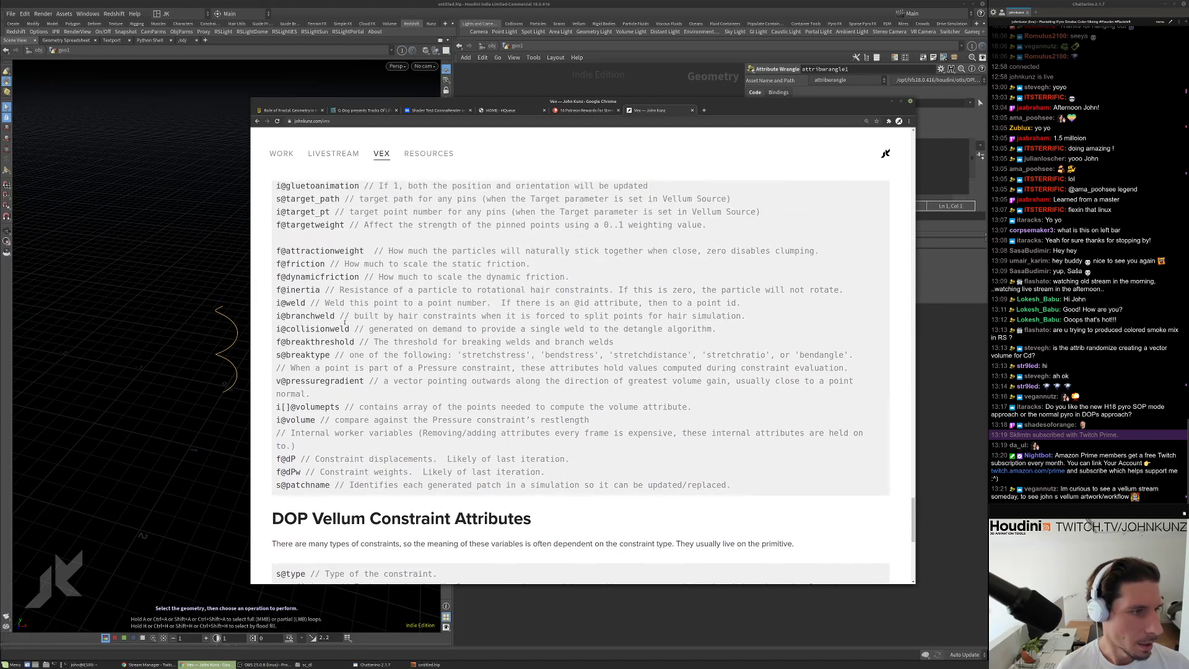
{"action": "scroll", "coordinate": [370, 276], "scroll_direction": "up", "scroll_amount": 4}
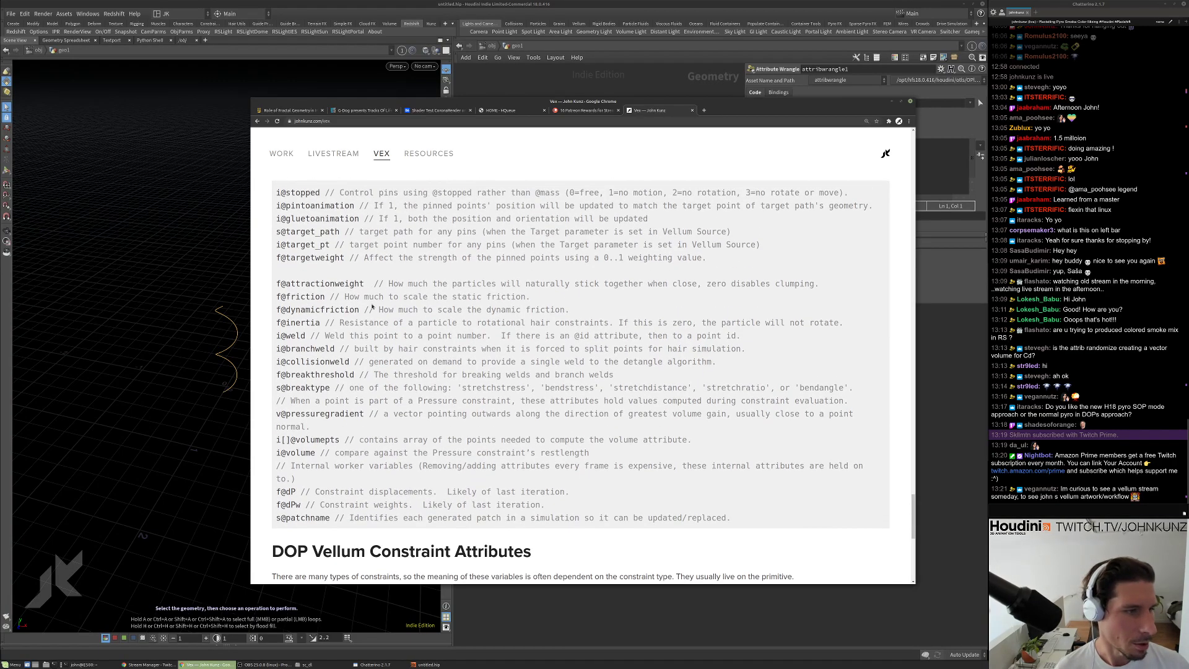
{"action": "scroll", "coordinate": [377, 353], "scroll_direction": "up", "scroll_amount": 4}
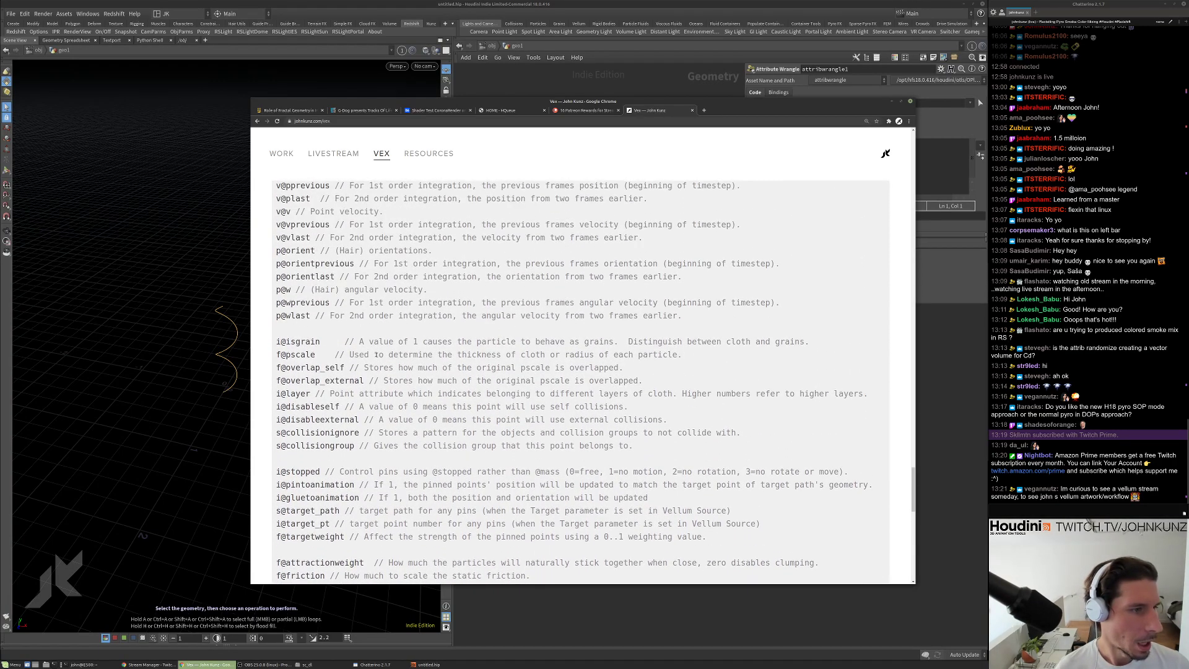
{"action": "scroll", "coordinate": [372, 380], "scroll_direction": "down", "scroll_amount": 4}
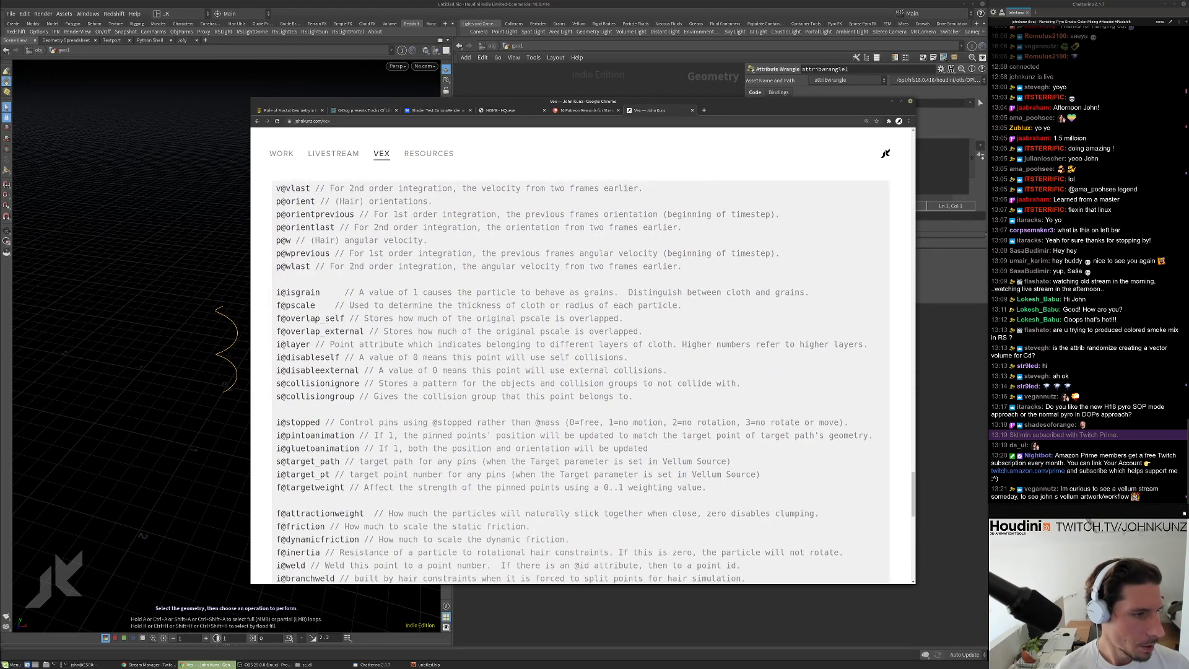
{"action": "scroll", "coordinate": [290, 354], "scroll_direction": "down", "scroll_amount": 2}
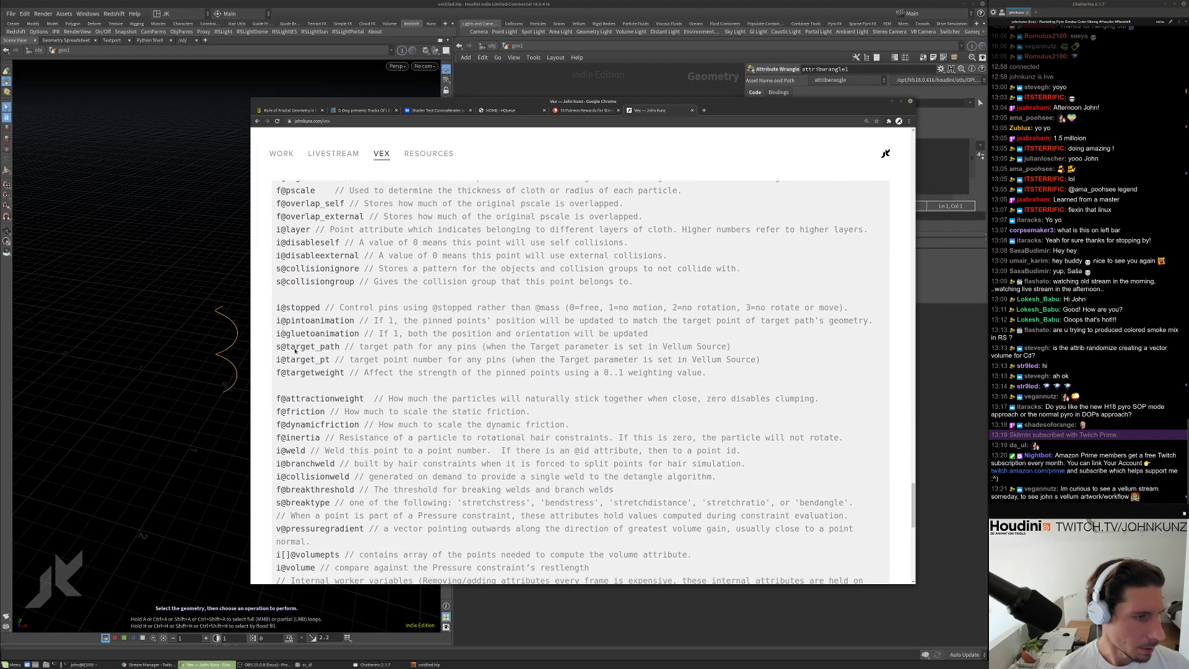
Highlight the Vellum attribute names stopped, pintoanimation and attractionweight in the reference list.
{"action": "double_click", "coordinate": [302, 307]}
{"action": "double_click", "coordinate": [309, 321]}
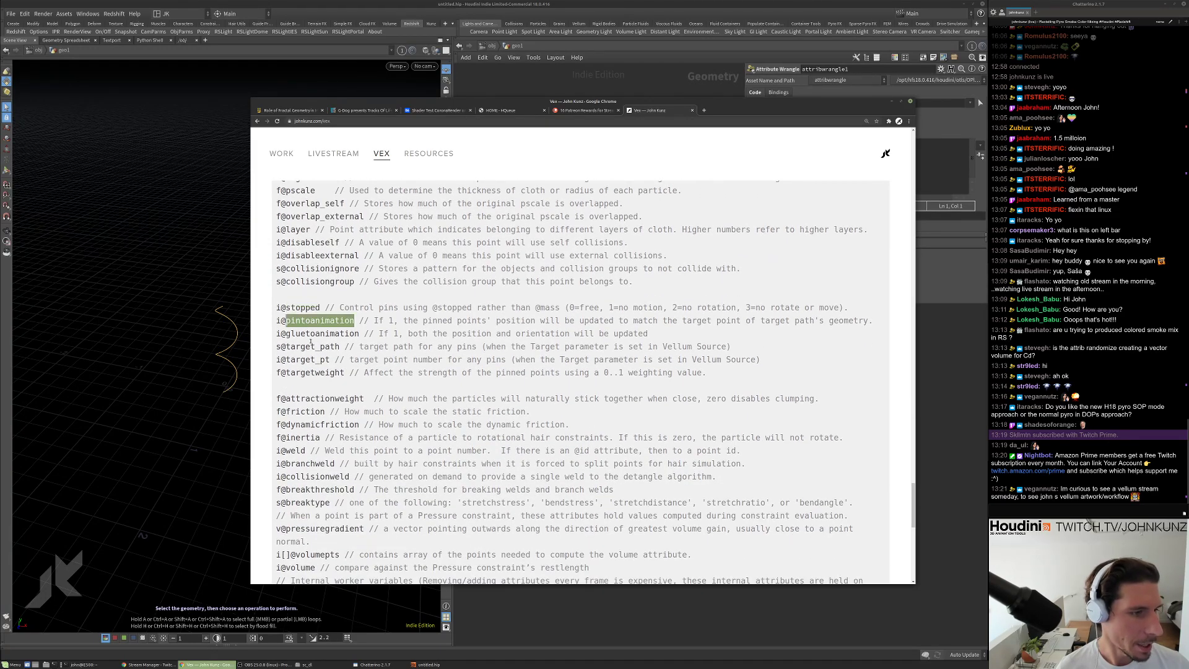
{"action": "scroll", "coordinate": [315, 372], "scroll_direction": "down", "scroll_amount": 1}
{"action": "double_click", "coordinate": [322, 366]}
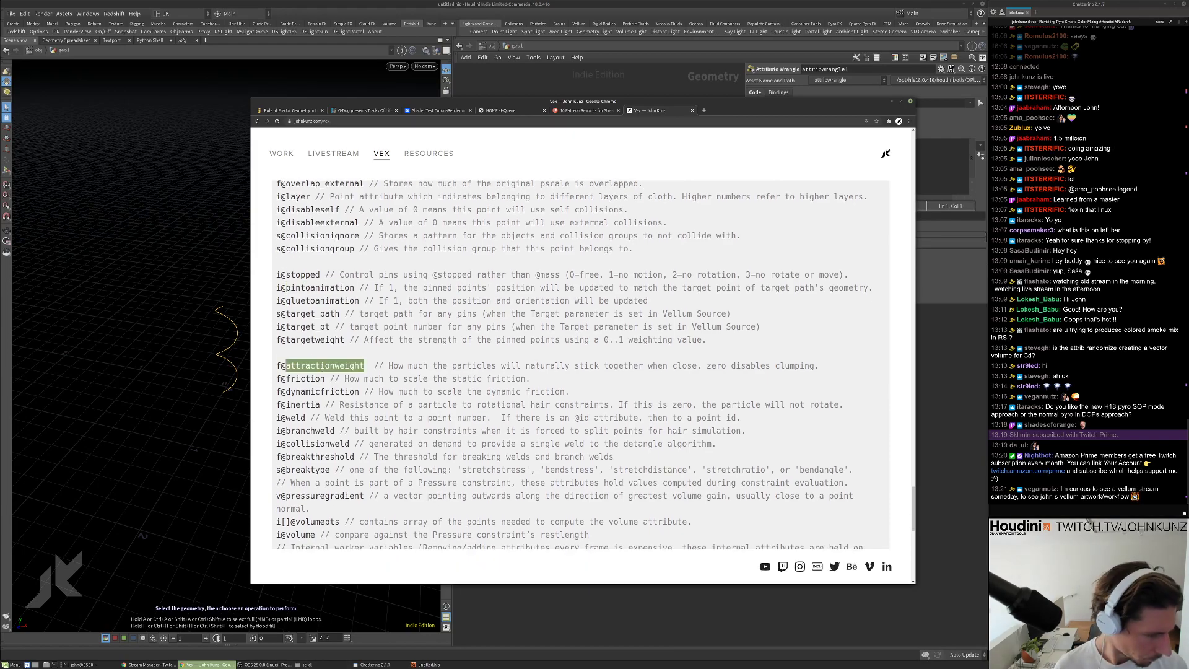
Switch to the terminal, open /mnt/data/grain_attract_wedges/render/grain_drop_vis_beauty_01/*.exr in RV as a background job and play the sequence.
{"action": "left_click", "coordinate": [93, 664]}
{"action": "key", "text": "Return"}
{"action": "key", "text": "Return"}
{"action": "key", "text": "Up"}
{"action": "key", "text": "Up"}
{"action": "key", "text": "Up"}
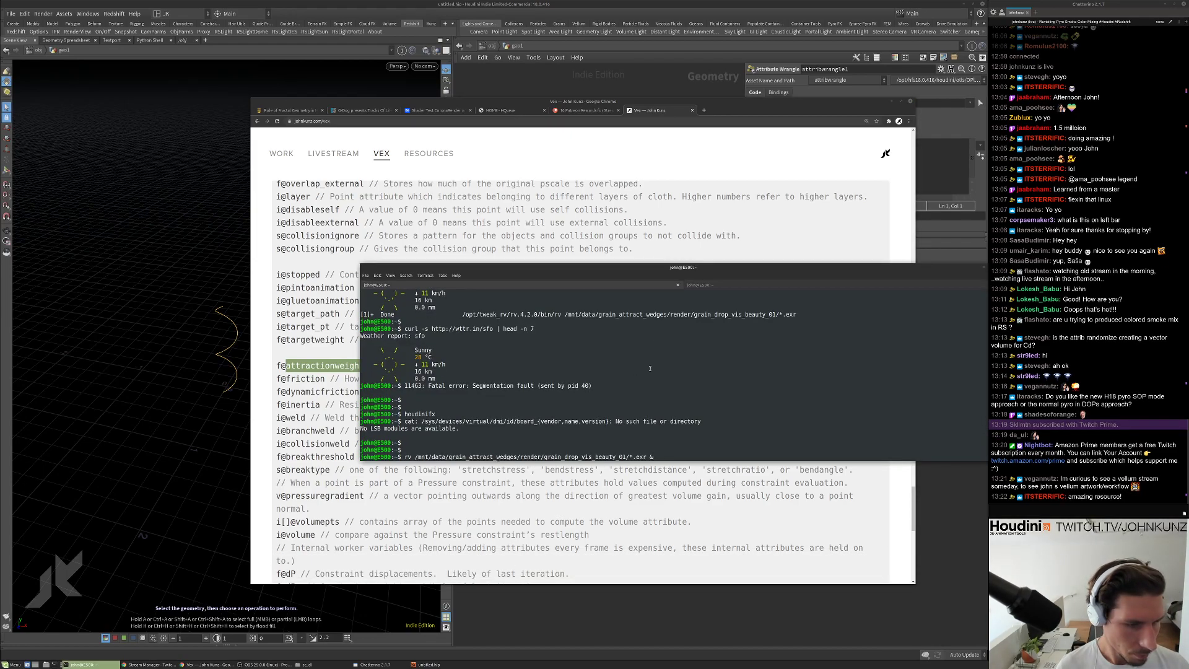
{"action": "key", "text": "Return"}
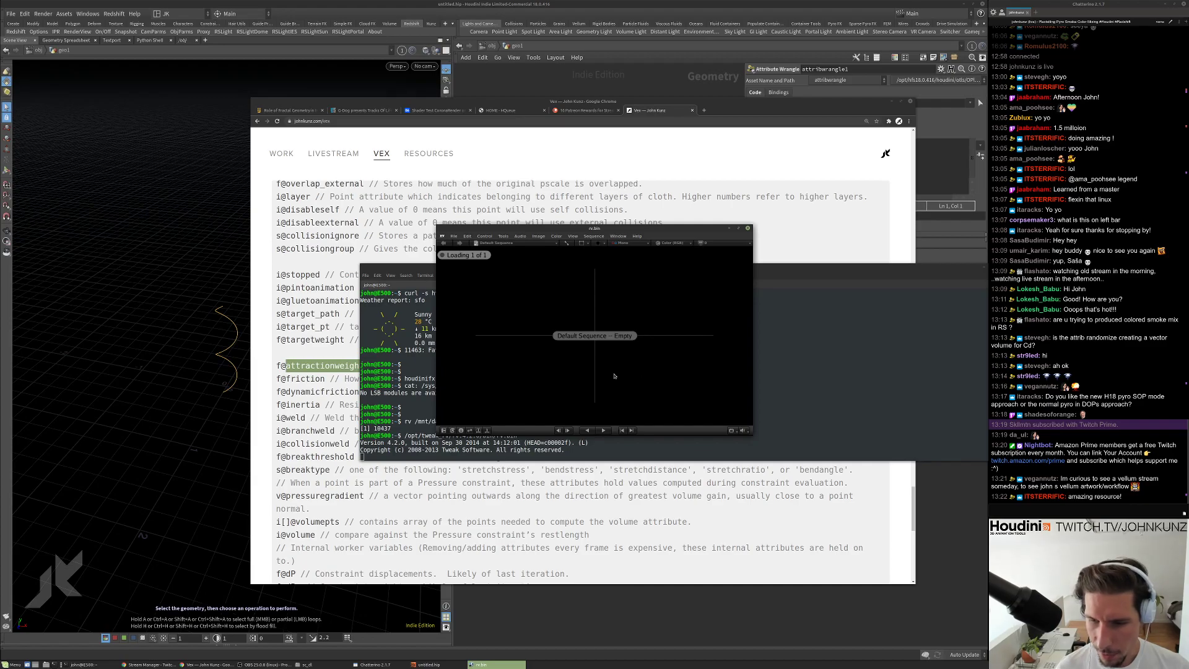
{"action": "key", "text": "space"}
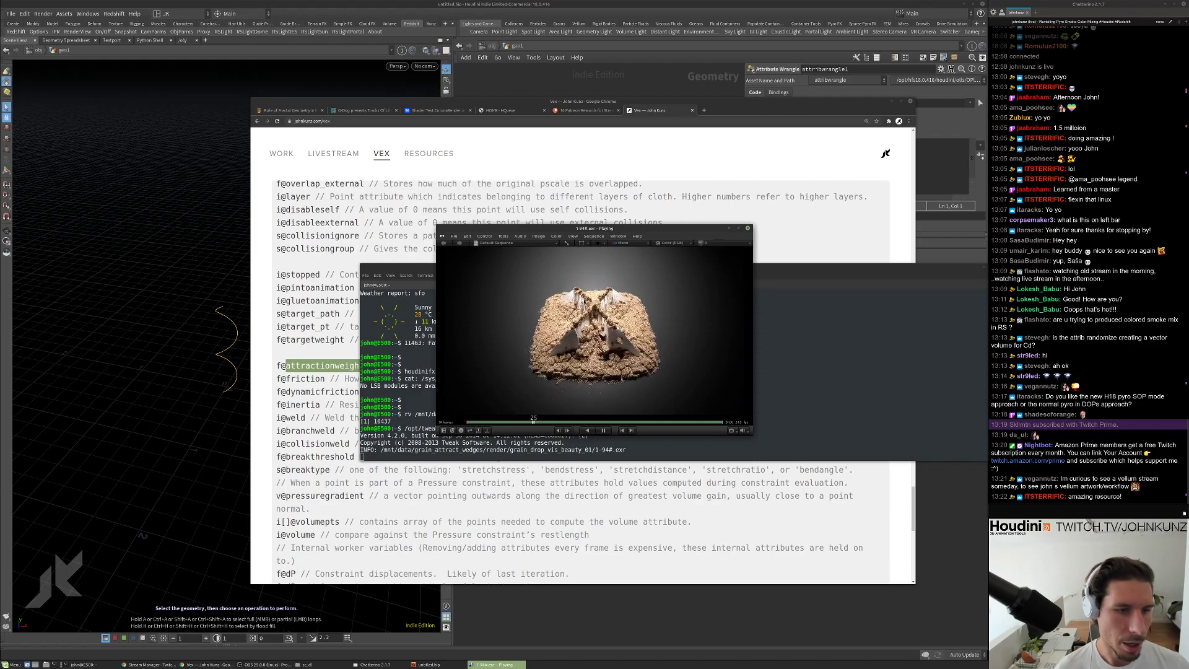
Stop the beauty sequence, move its RV window clear of the terminal and look through the earlier terminal commands.
{"action": "left_click_drag", "start_coordinate": [613, 229], "coordinate": [734, 182]}
{"action": "left_click", "coordinate": [691, 291]}
{"action": "left_click", "coordinate": [452, 380]}
{"action": "key", "text": "Return"}
{"action": "key", "text": "Return"}
{"action": "key", "text": "Up"}
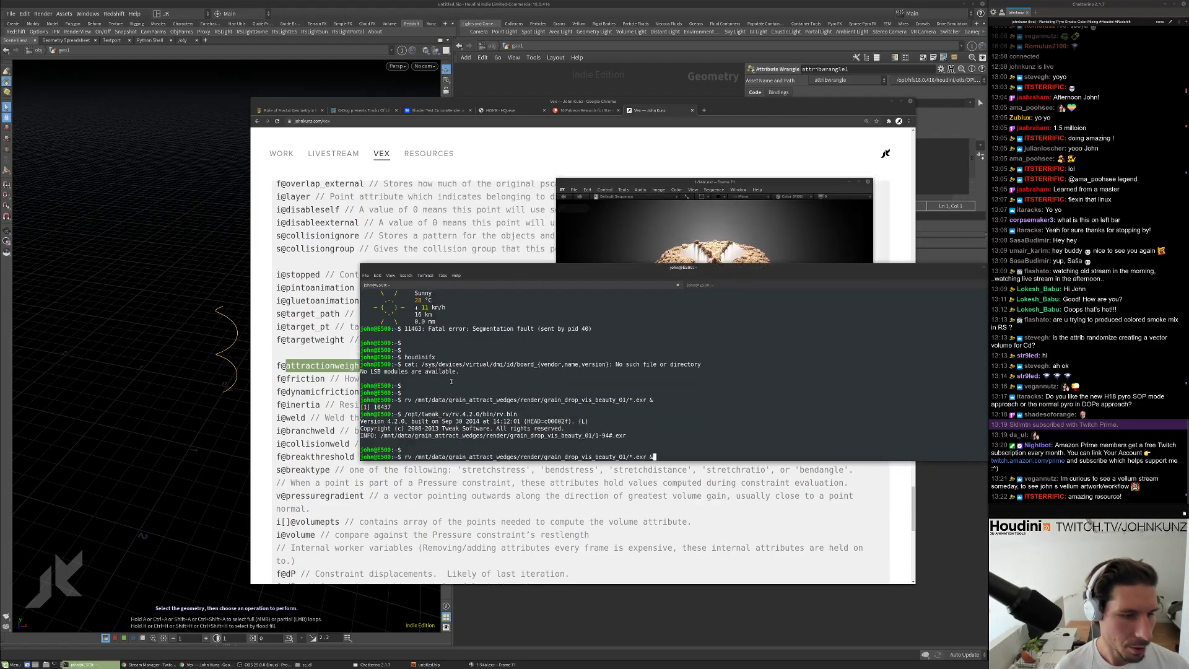
{"action": "key", "text": "Up"}
{"action": "key", "text": "Up"}
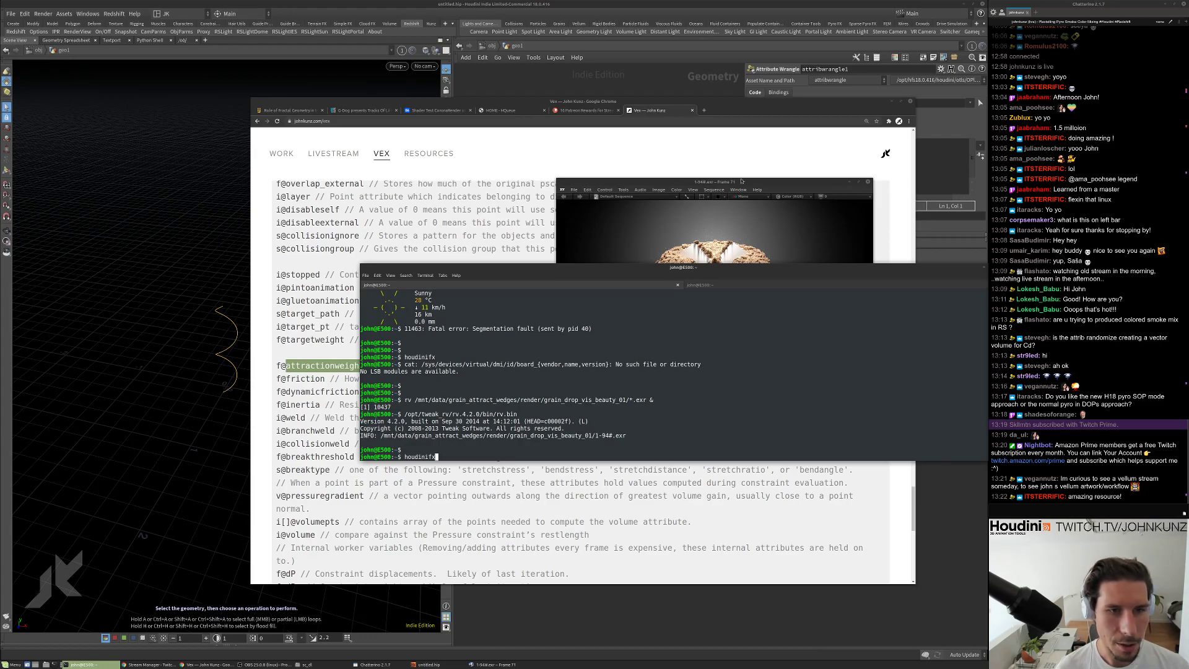
Examine the beauty sequence's breaking sand grains frame by frame, magnified to 1:1 scale.
{"action": "left_click", "coordinate": [741, 182]}
{"action": "key", "text": "space"}
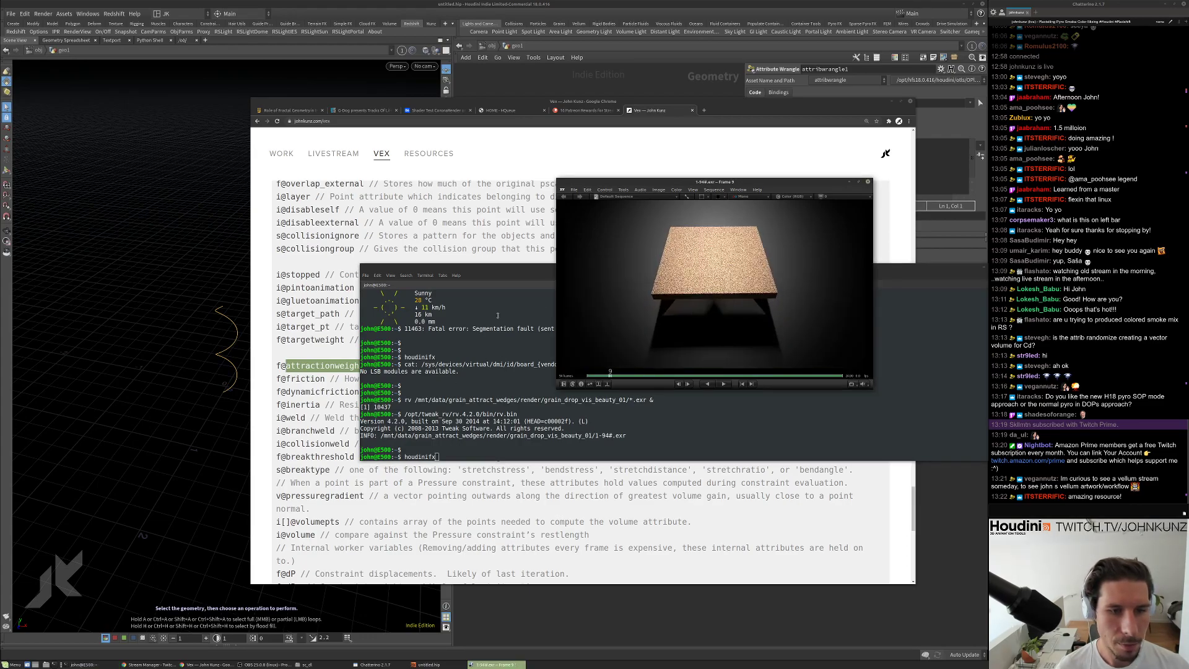
{"action": "scroll", "coordinate": [738, 272], "scroll_direction": "up", "scroll_amount": 2}
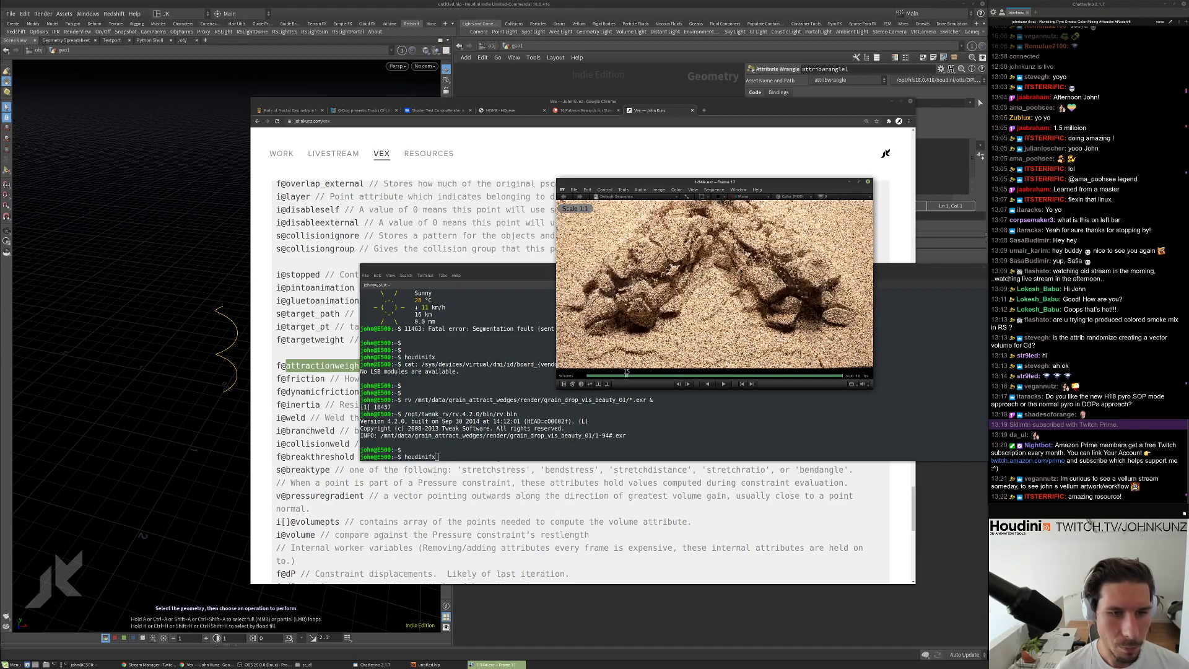
{"action": "scroll", "coordinate": [716, 274], "scroll_direction": "down", "scroll_amount": 2}
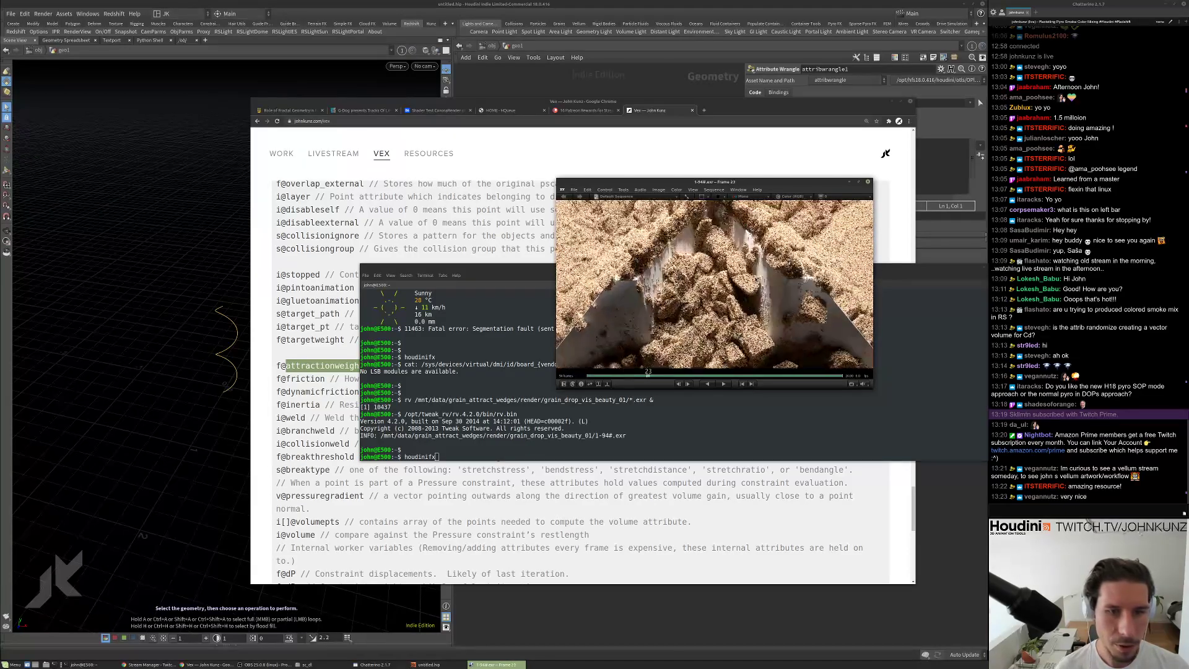
Recall the terminal command that opens the beauty sequence and delete "beauty" from its path.
{"action": "left_click", "coordinate": [484, 346]}
{"action": "key", "text": "Up"}
{"action": "key", "text": "Up"}
{"action": "key", "text": "Up"}
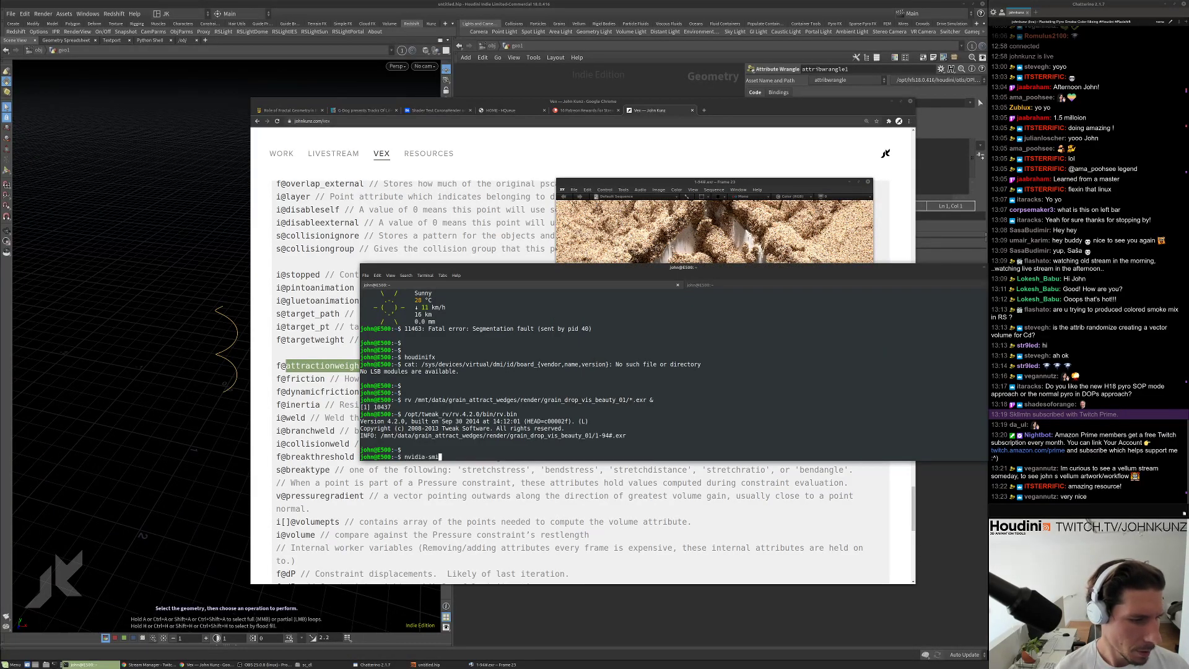
{"action": "key", "text": "Down"}
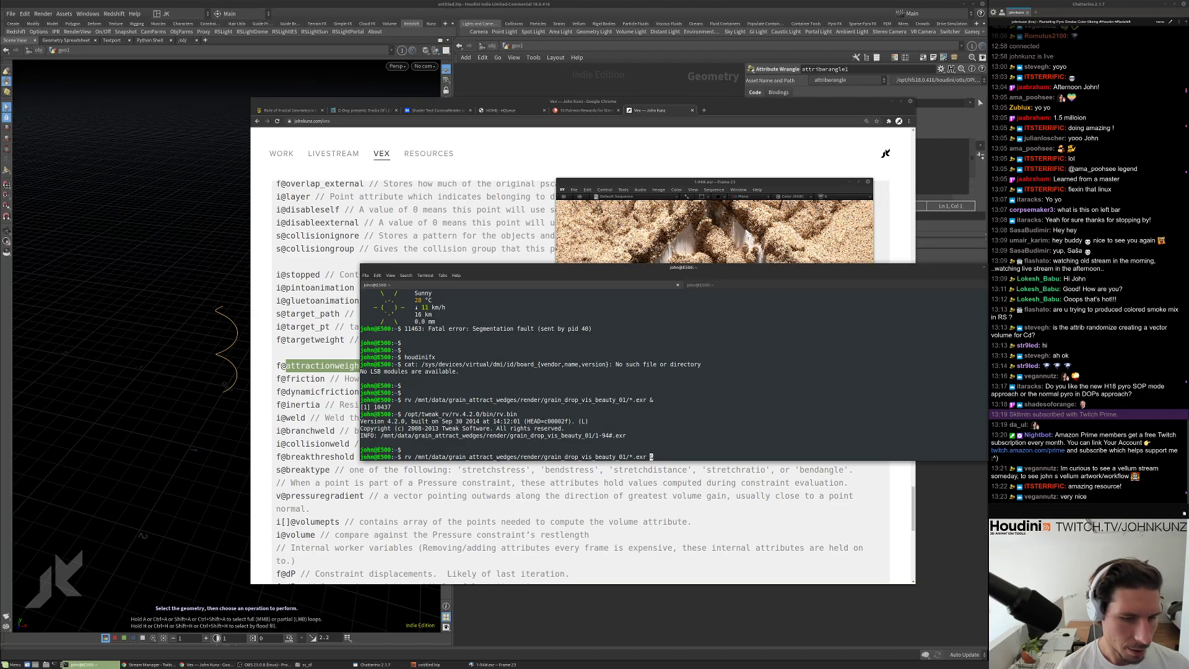
{"action": "key", "text": "BackSpace"}
{"action": "key", "text": "BackSpace"}
{"action": "key", "text": "BackSpace"}
{"action": "key", "text": "BackSpace"}
{"action": "key", "text": "BackSpace"}
{"action": "key", "text": "BackSpace"}
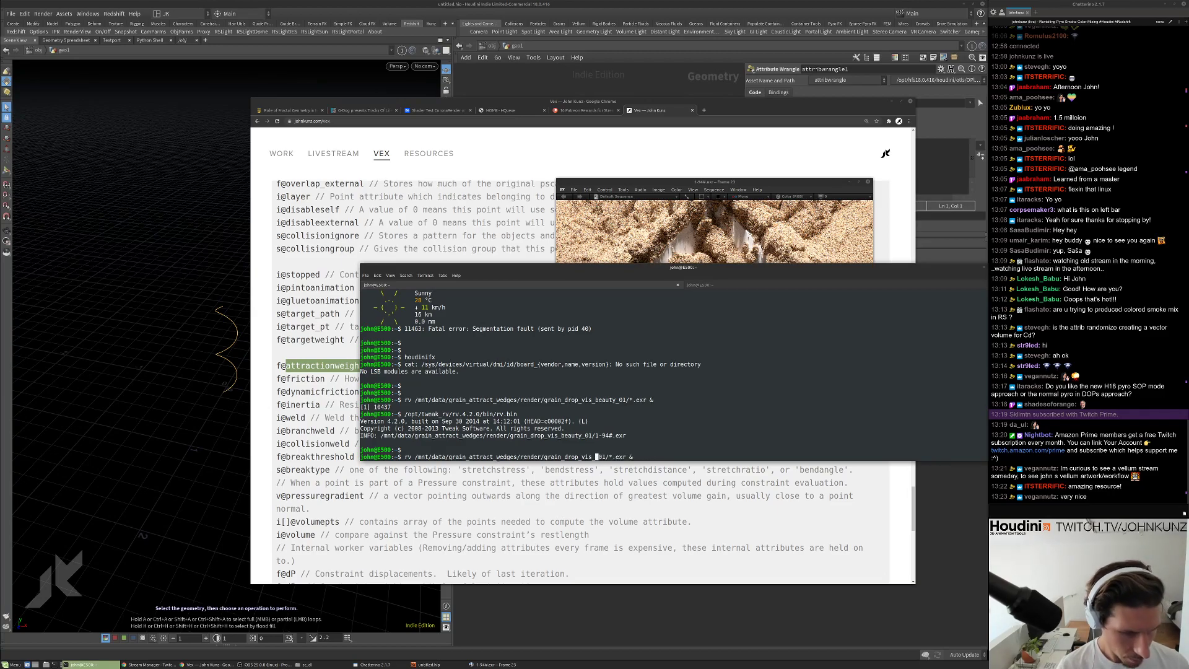
List the matching grain_drop_vis render folders and try to open grain_drop_vis_pattern__01/*.exr in RV.
{"action": "key", "text": "Tab"}
{"action": "key", "text": "Tab"}
{"action": "key", "text": "Tab"}
{"action": "type", "text": "pattern"}
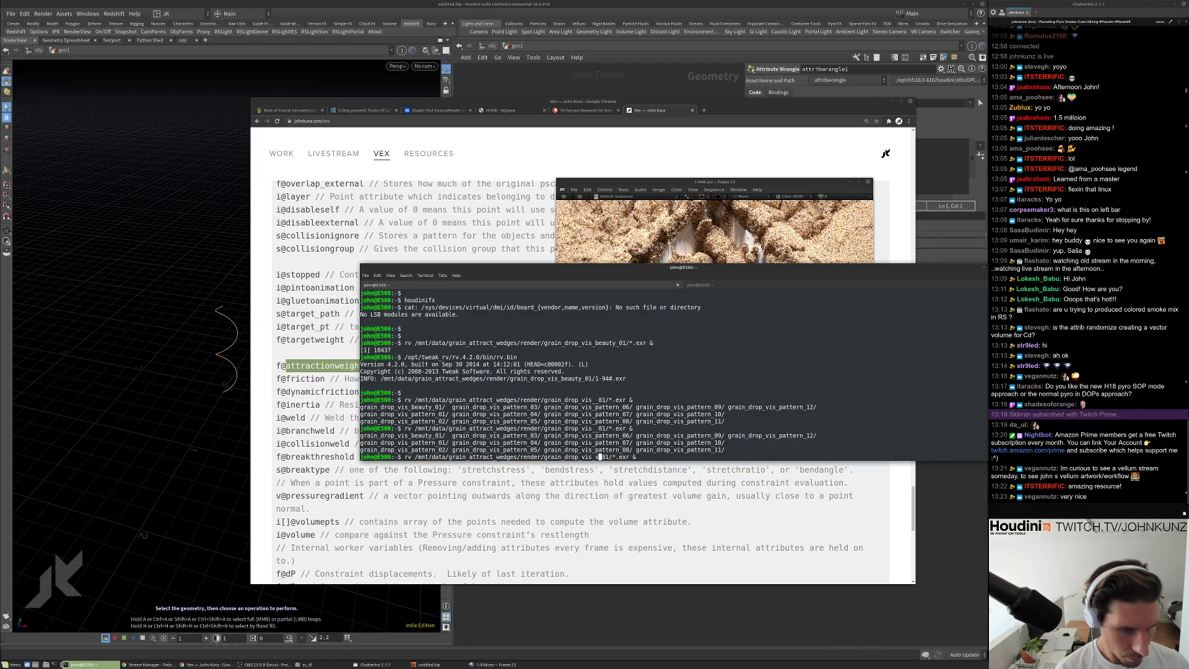
{"action": "key", "text": "Return"}
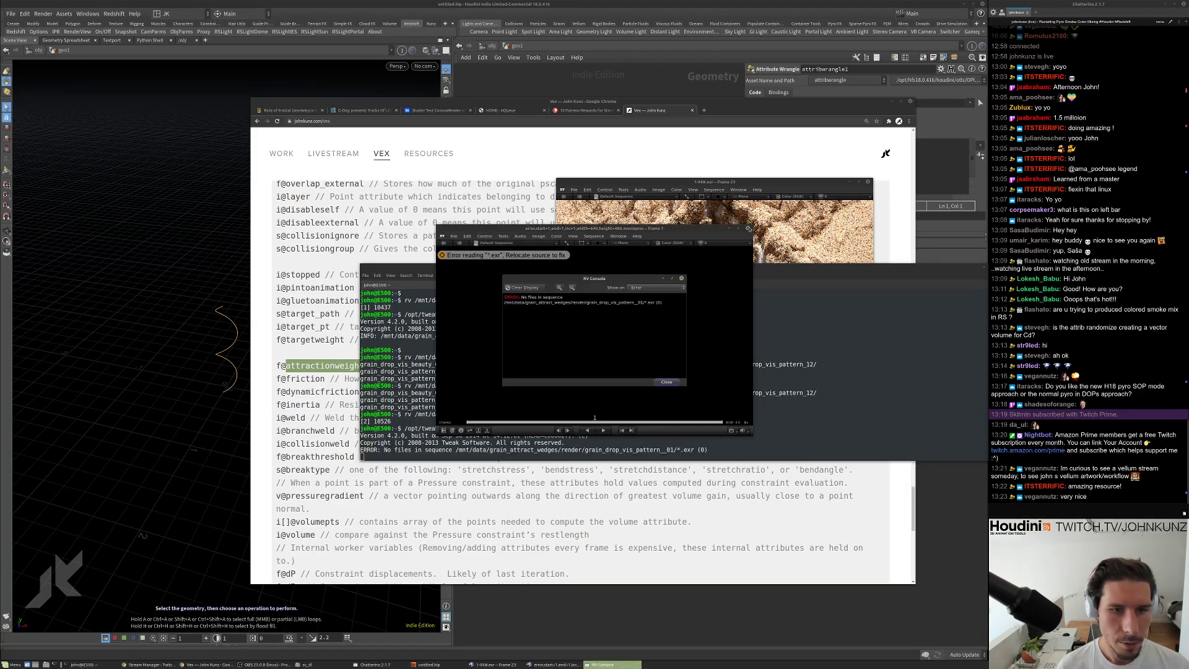
Close the failed RV window, remove the extra underscore from the path and open grain_drop_vis_pattern_01/*.exr in RV.
{"action": "left_click", "coordinate": [748, 229]}
{"action": "key", "text": "Up"}
{"action": "key", "text": "BackSpace"}
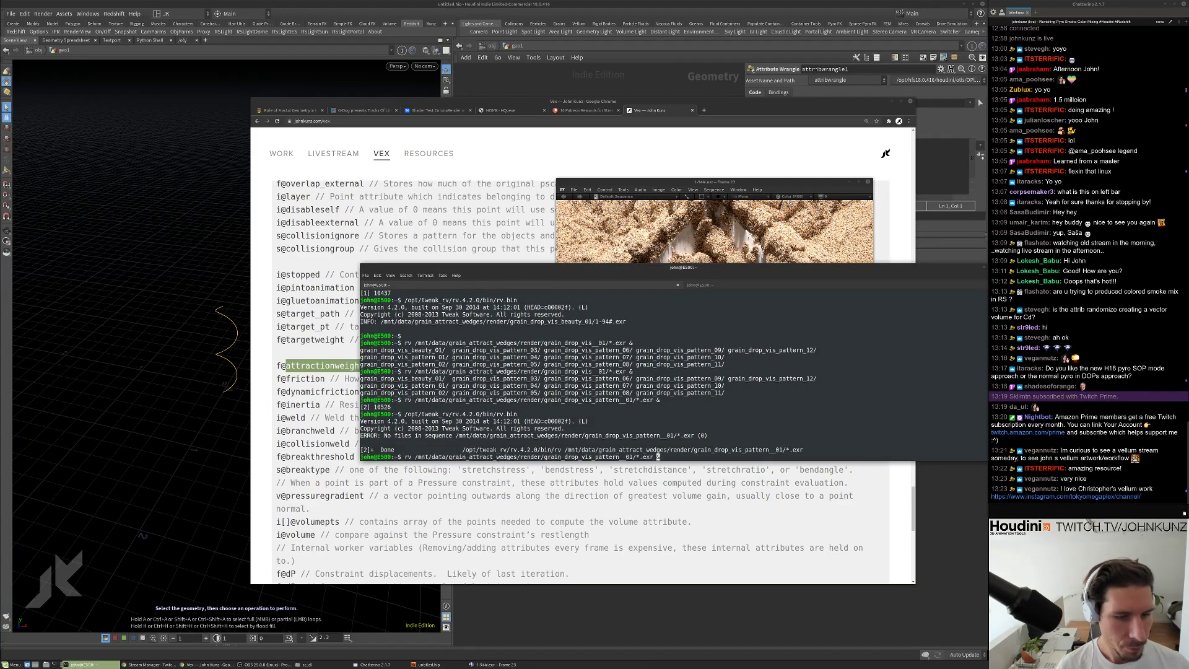
{"action": "key", "text": "BackSpace"}
{"action": "key", "text": "Return"}
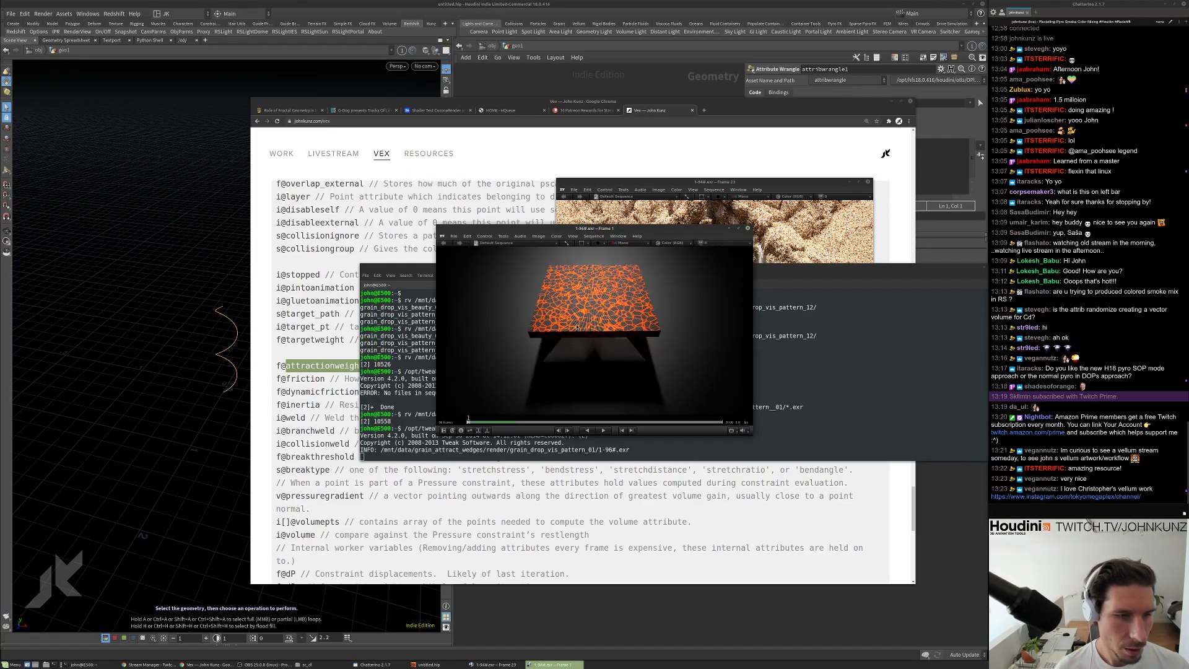
Play the pattern sequence and arrange its RV window side by side with the playing beauty sequence.
{"action": "key", "text": "space"}
{"action": "left_click_drag", "start_coordinate": [663, 239], "coordinate": [532, 187]}
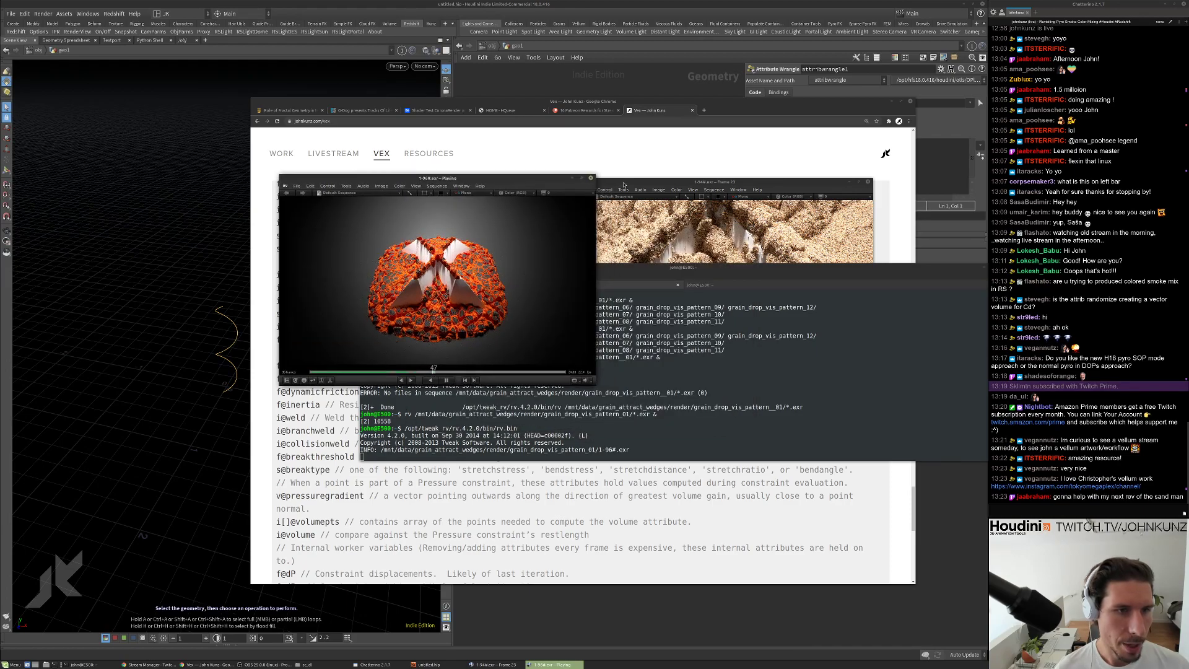
{"action": "left_click_drag", "start_coordinate": [625, 184], "coordinate": [670, 176]}
{"action": "key", "text": "space"}
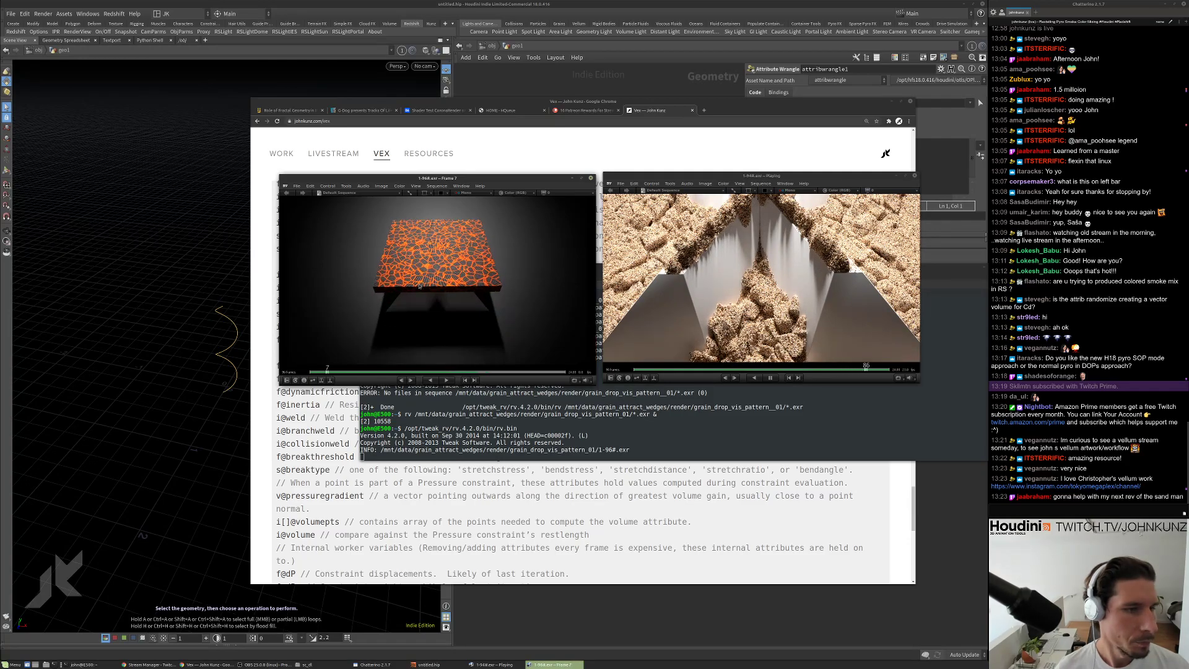
Quit the pattern sequence's RV window and stop the beauty sequence's playback.
{"action": "key", "text": "space"}
{"action": "key", "text": "ctrl+q"}
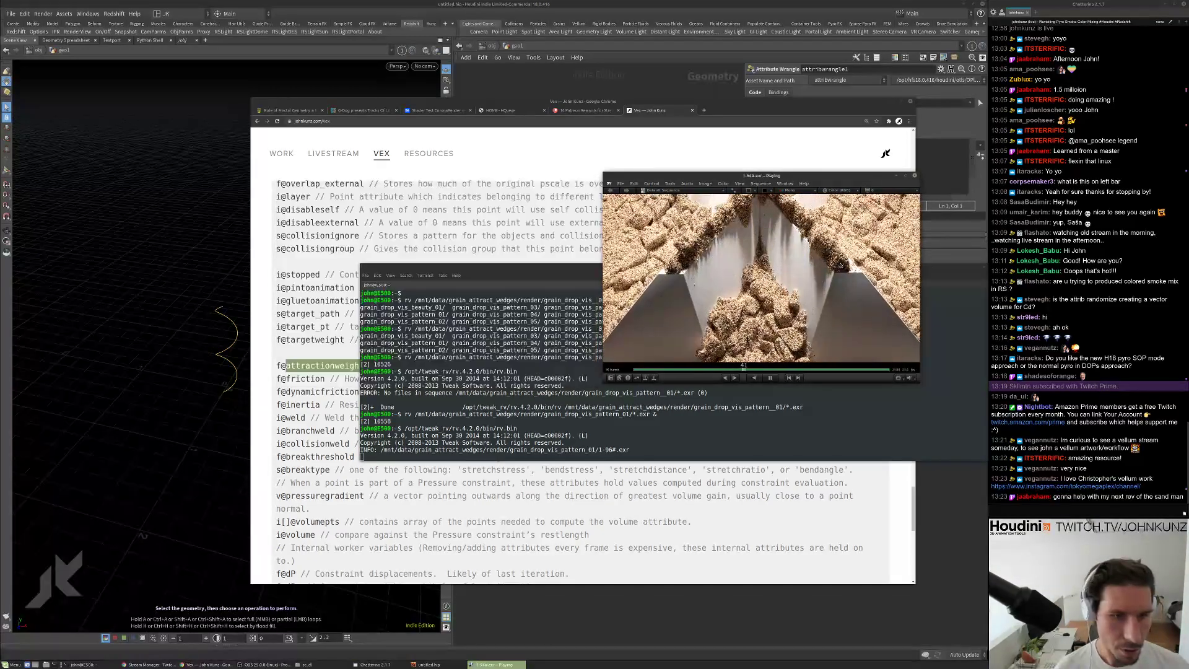
{"action": "key", "text": "space"}
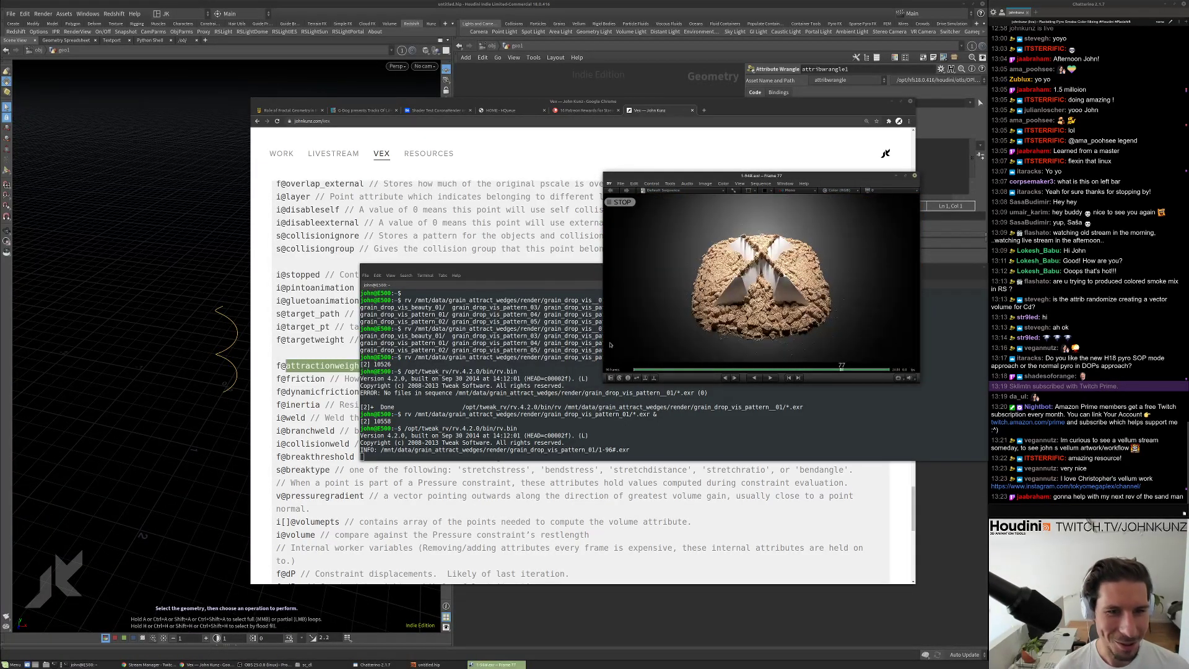
Reopen grain_drop_vis_pattern_01/*.exr in RV from the terminal and play it alongside the beauty sequence for comparison.
{"action": "key", "text": "alt+Tab"}
{"action": "key", "text": "Return"}
{"action": "key", "text": "Return"}
{"action": "key", "text": "Up"}
{"action": "key", "text": "Return"}
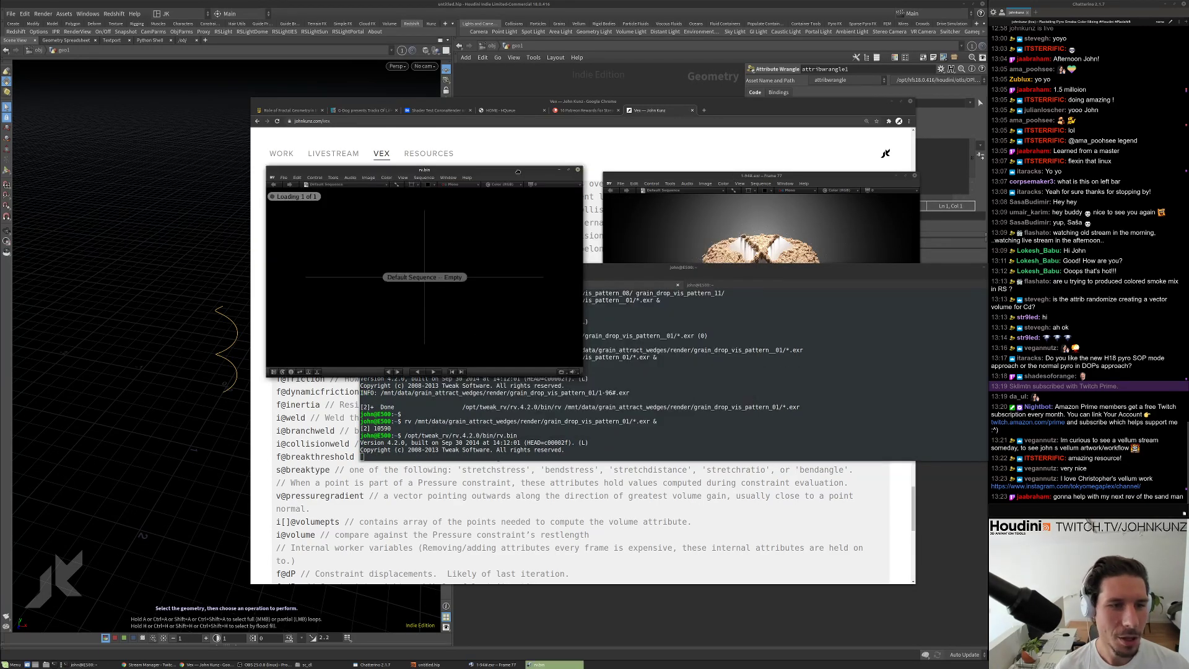
{"action": "left_click", "coordinate": [713, 192]}
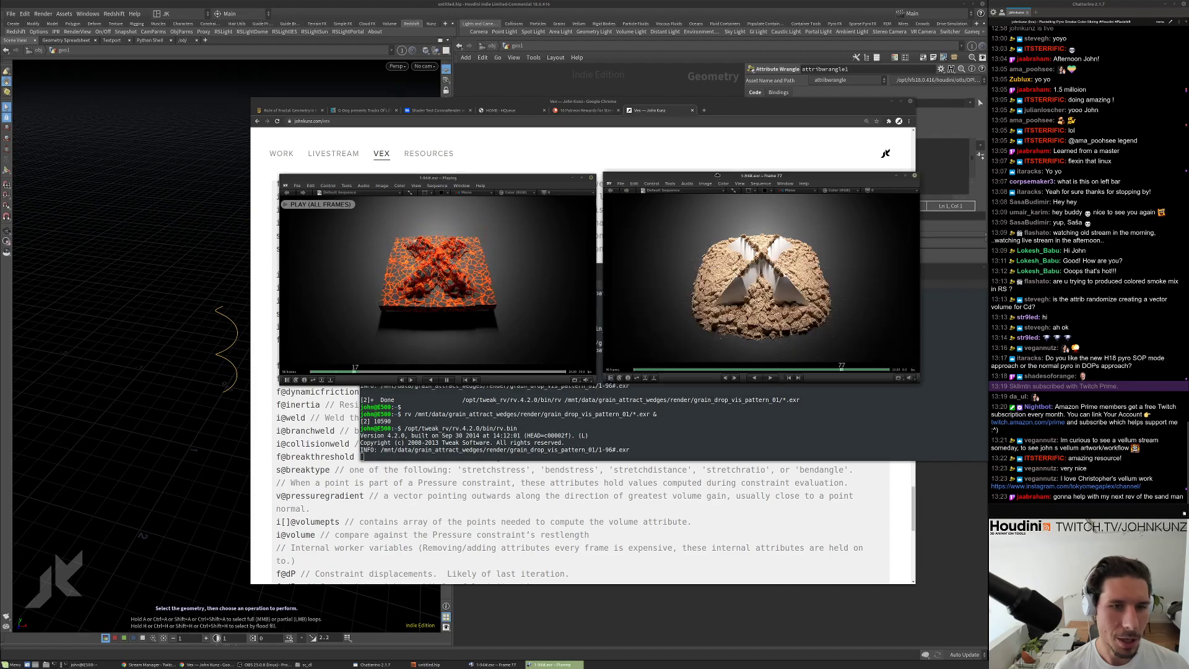
{"action": "key", "text": "space"}
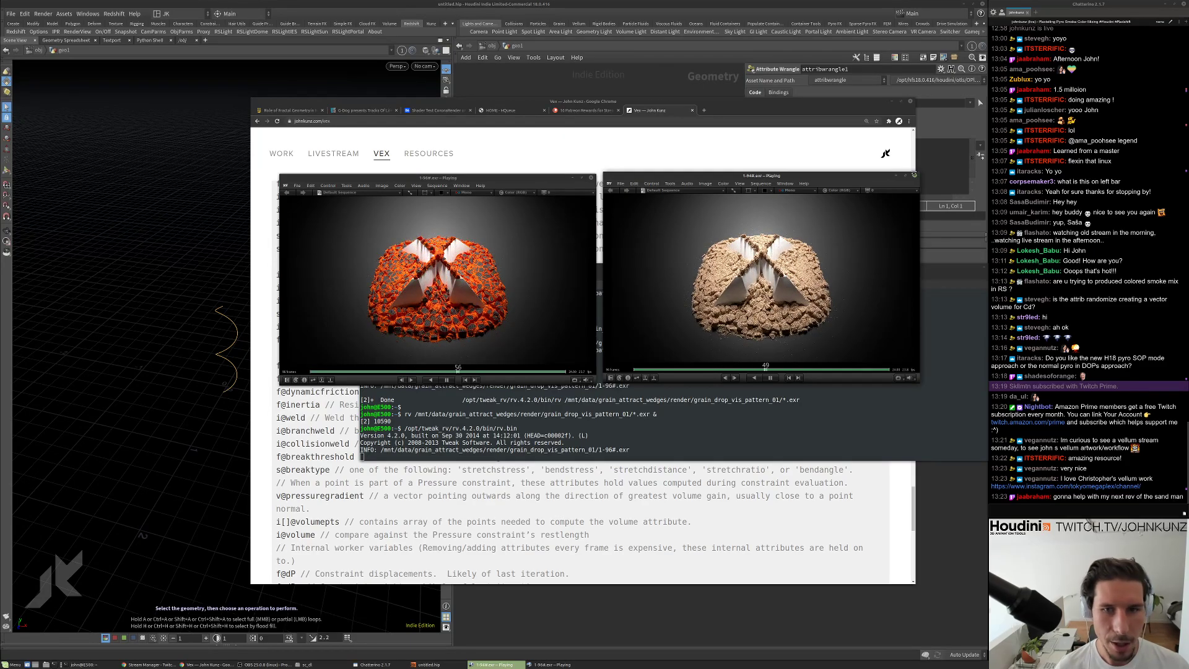
Close both RV windows and load all pattern wedges together in RV with the path grain_drop_vis_pattern_*/*.exr.
{"action": "left_click", "coordinate": [914, 176]}
{"action": "left_click", "coordinate": [591, 179]}
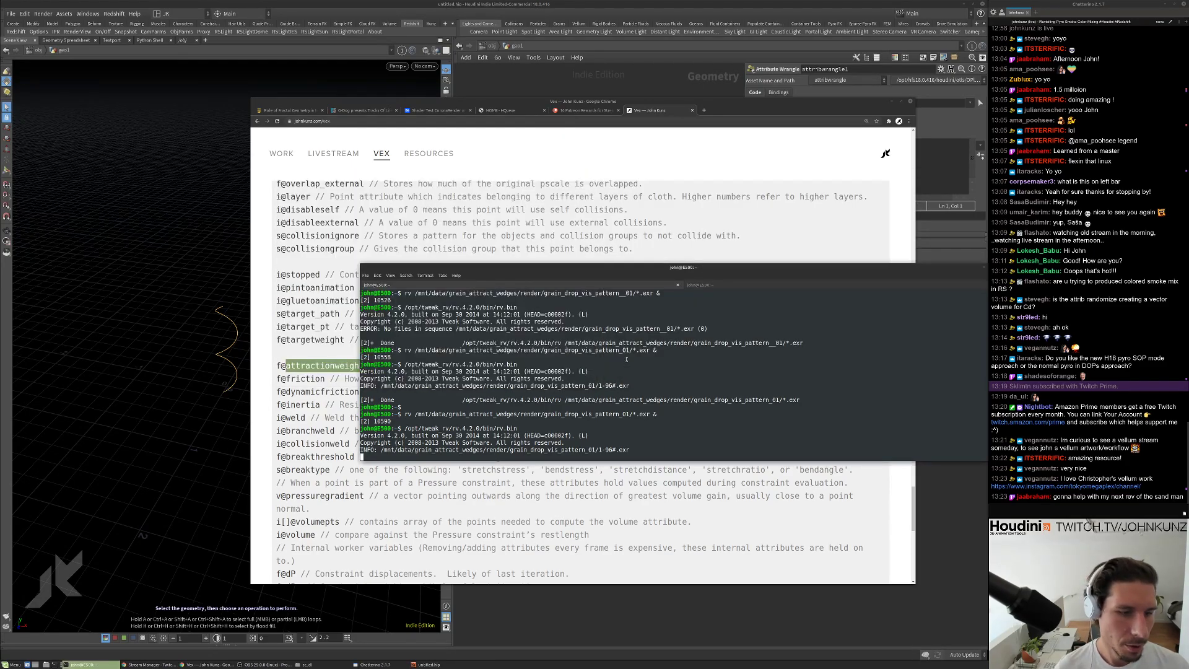
{"action": "key", "text": "Return"}
{"action": "key", "text": "Up"}
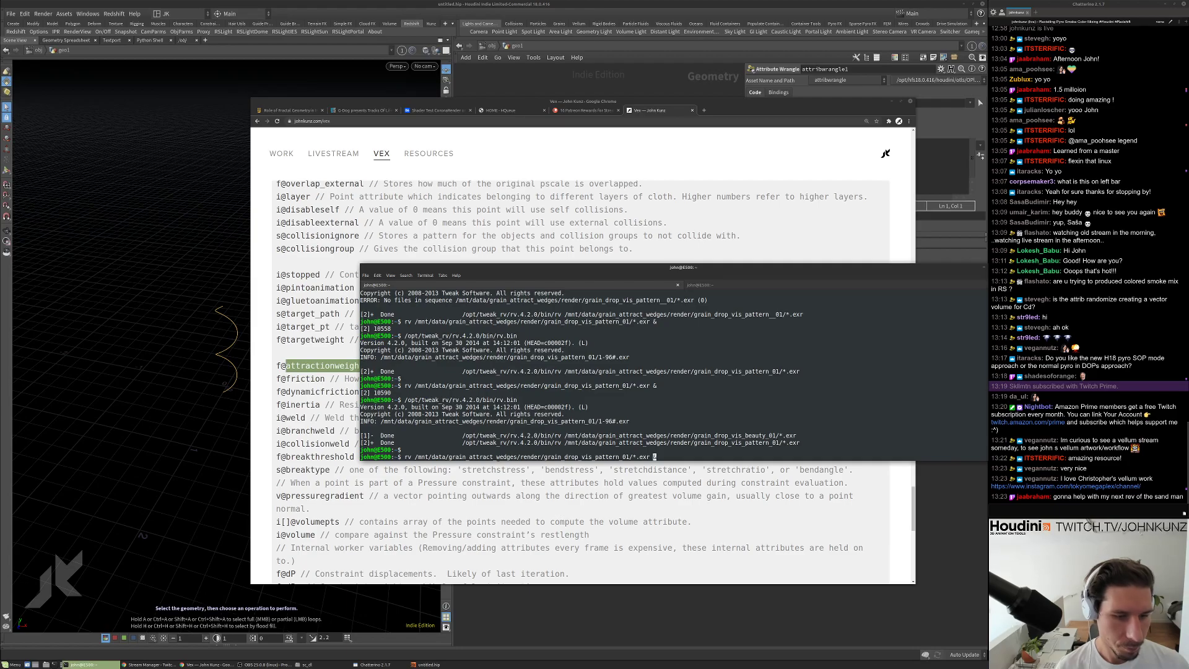
{"action": "type", "text": "*"}
{"action": "key", "text": "Return"}
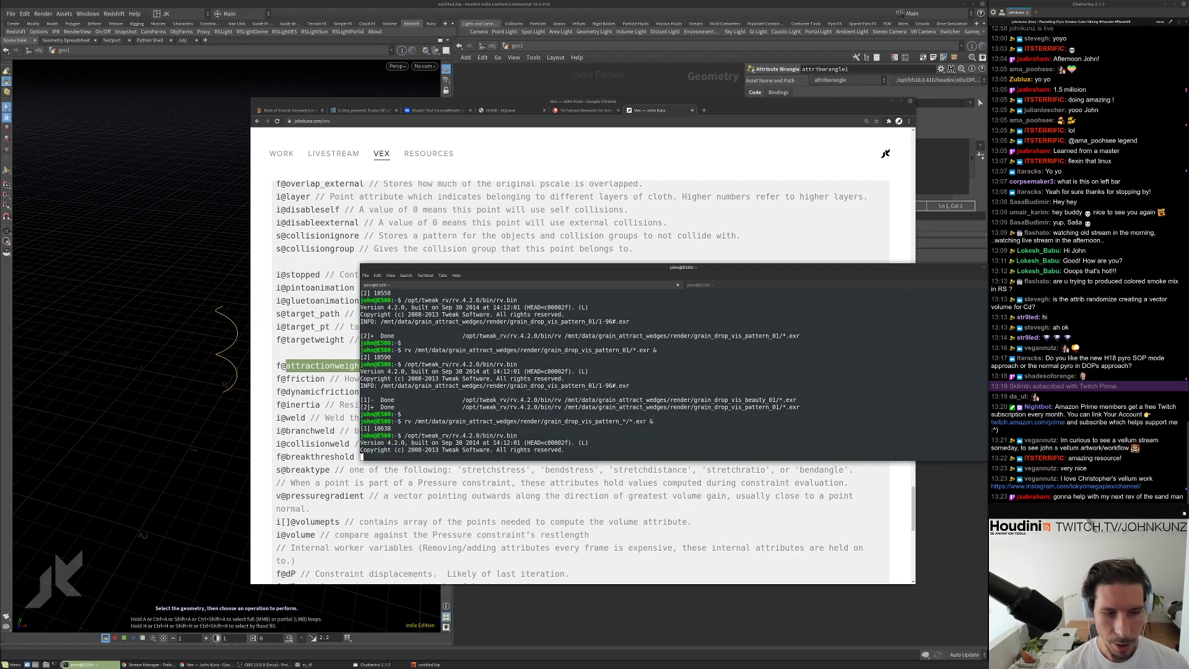
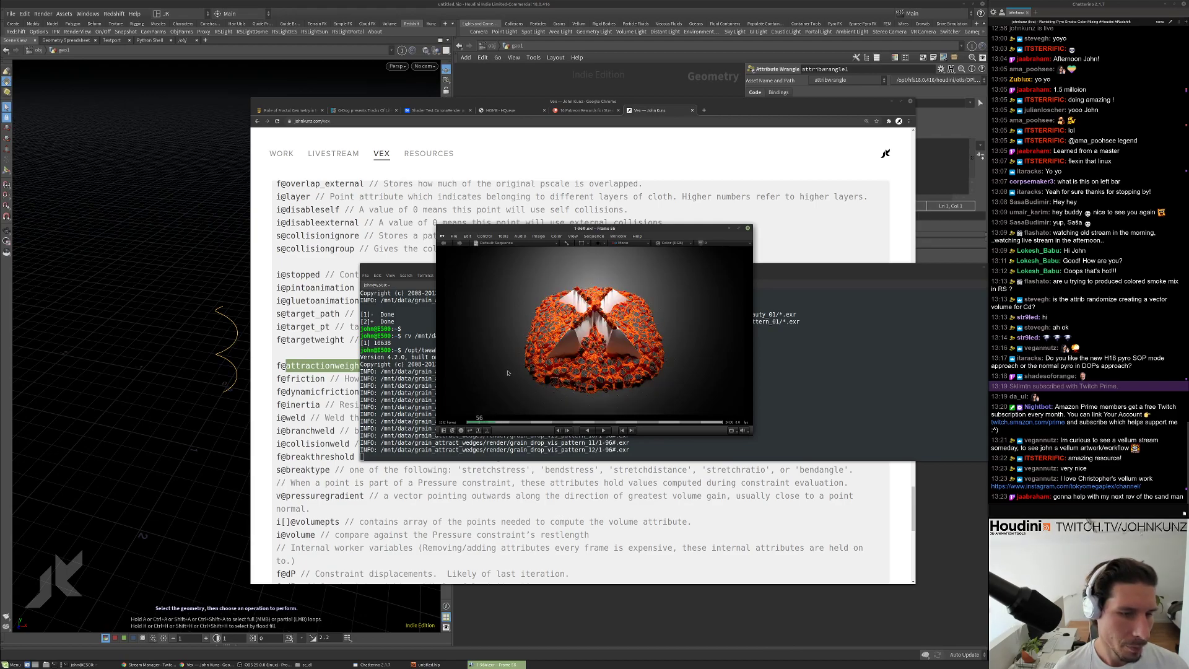
Play and scrub through the pattern wedges, examining how the orange and grey grains break apart at 1:1 scale.
{"action": "key", "text": "space"}
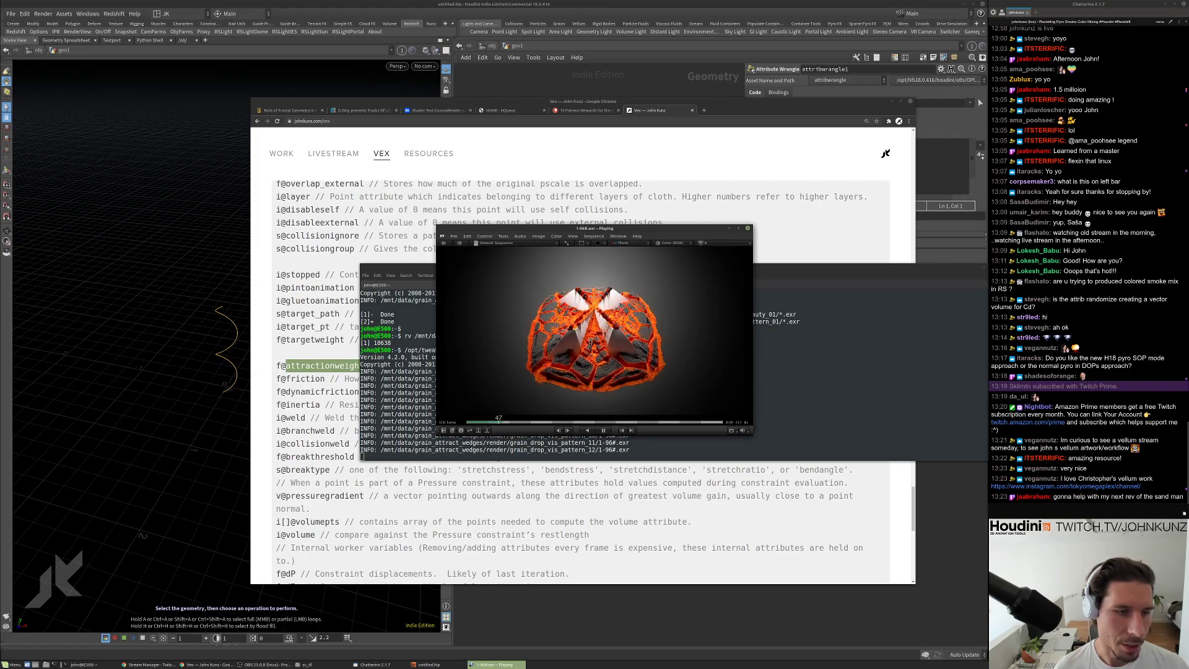
{"action": "key", "text": "space"}
{"action": "mouse_move", "coordinate": [487, 365]}
{"action": "left_mouse_down"}
{"action": "mouse_move", "coordinate": [625, 359]}
{"action": "mouse_move", "coordinate": [624, 313]}
{"action": "left_mouse_up"}
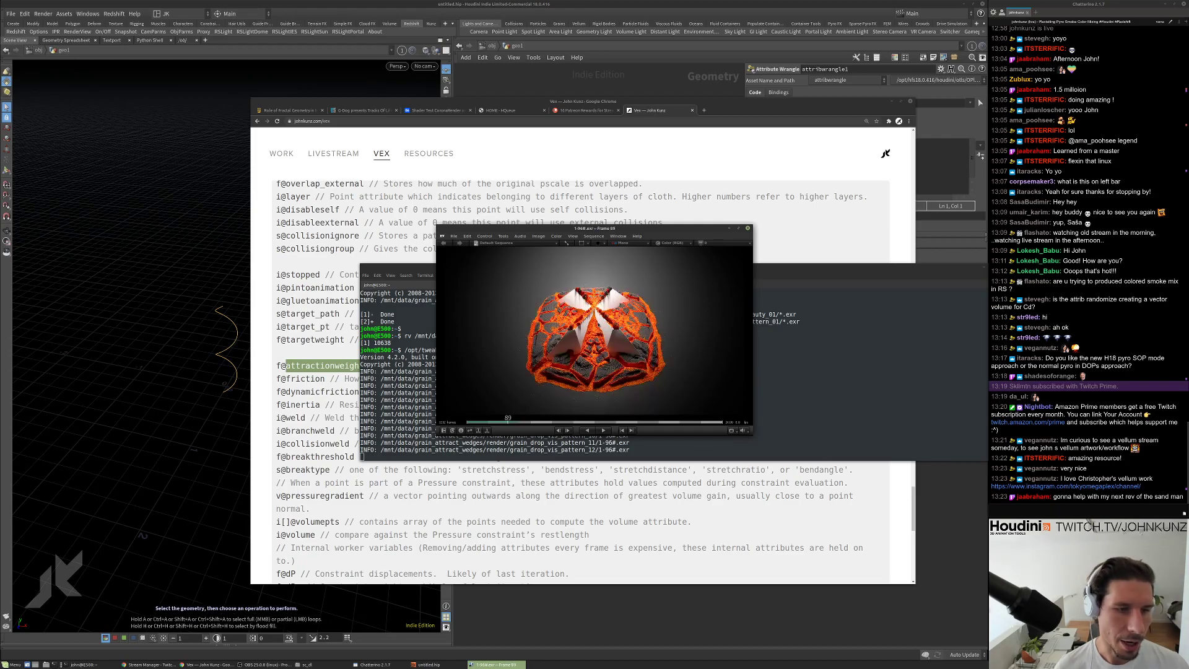
{"action": "left_click_drag", "start_coordinate": [595, 330], "coordinate": [578, 328]}
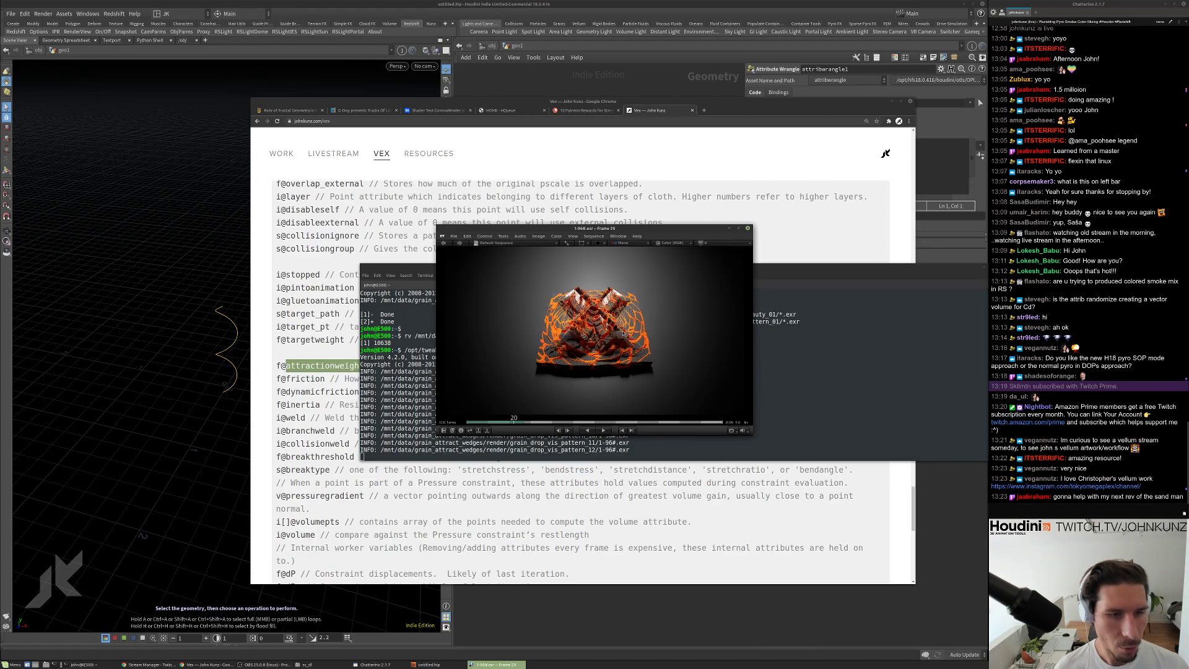
{"action": "left_click_drag", "start_coordinate": [619, 333], "coordinate": [618, 333]}
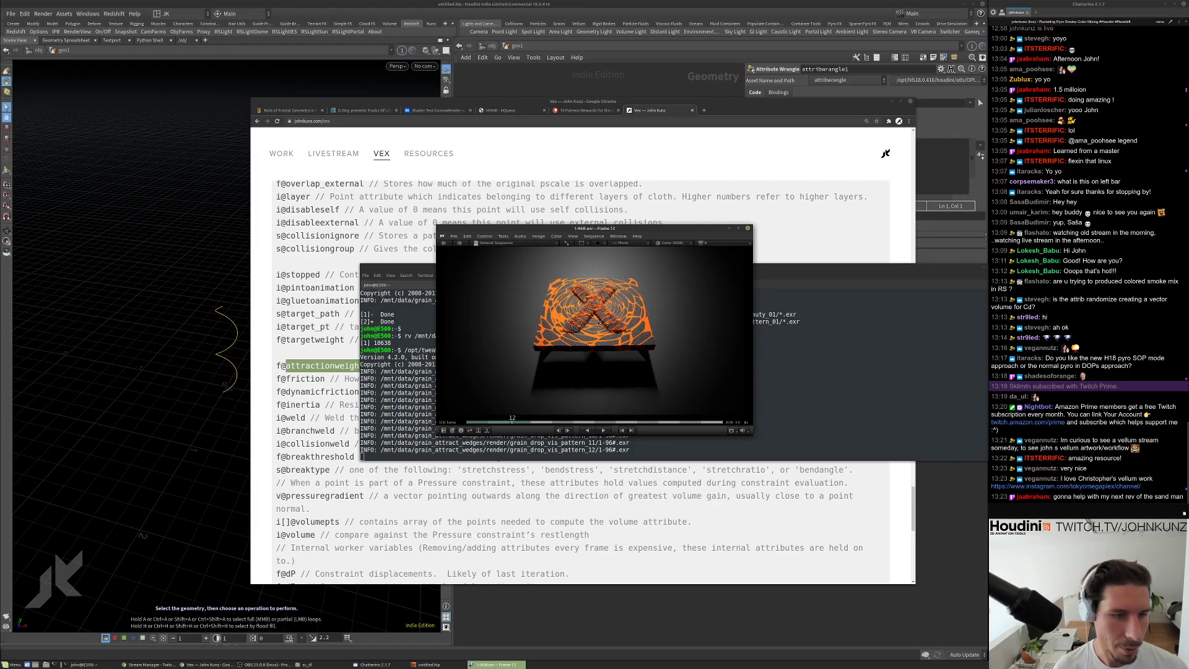
{"action": "key", "text": "1"}
{"action": "left_click_drag", "start_coordinate": [597, 311], "coordinate": [610, 313]}
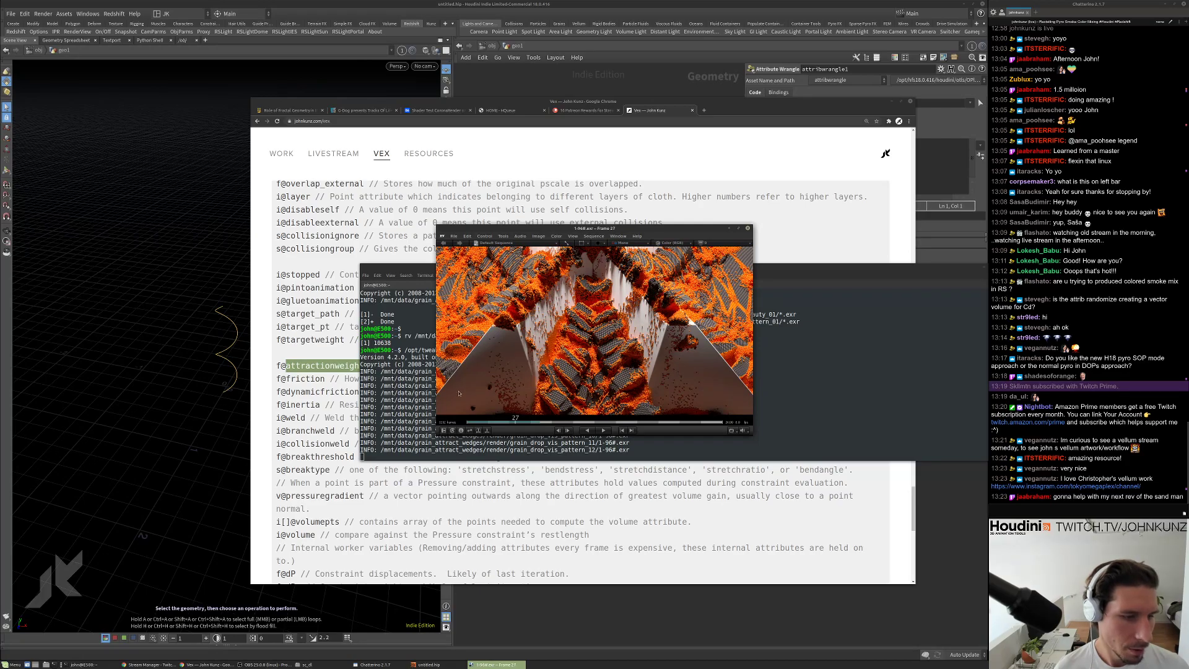
Maximize the RV window, examine the pattern wedge's grains magnified during playback, and quit RV.
{"action": "key", "text": "super+Up"}
{"action": "key", "text": "space"}
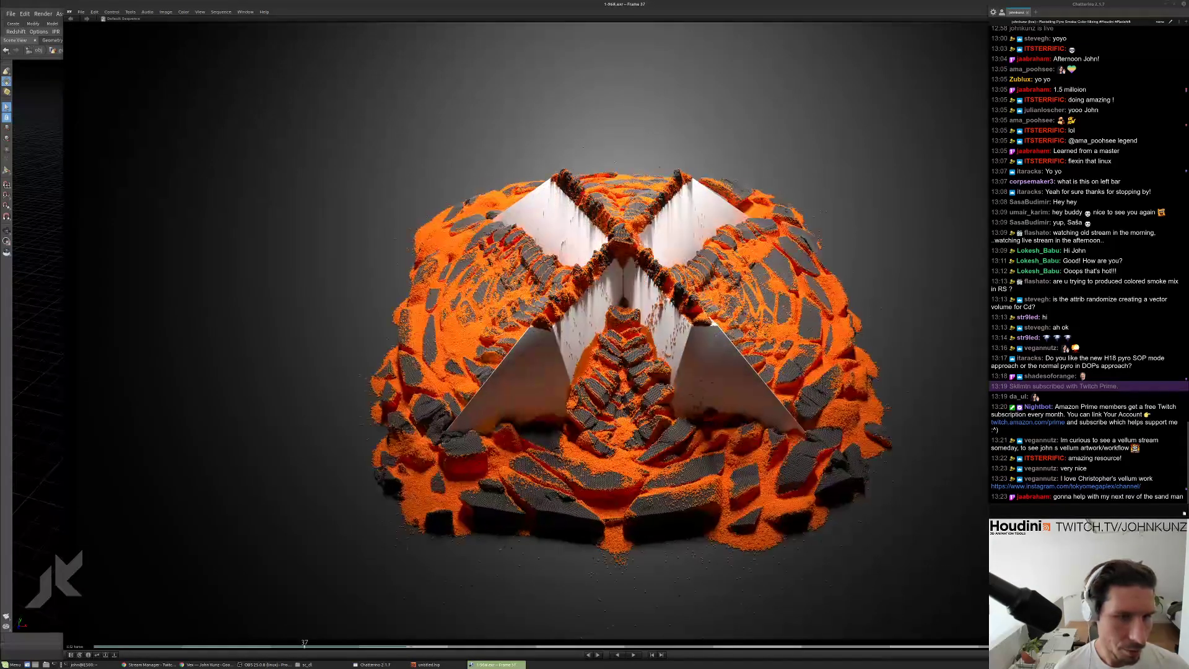
{"action": "key", "text": "2"}
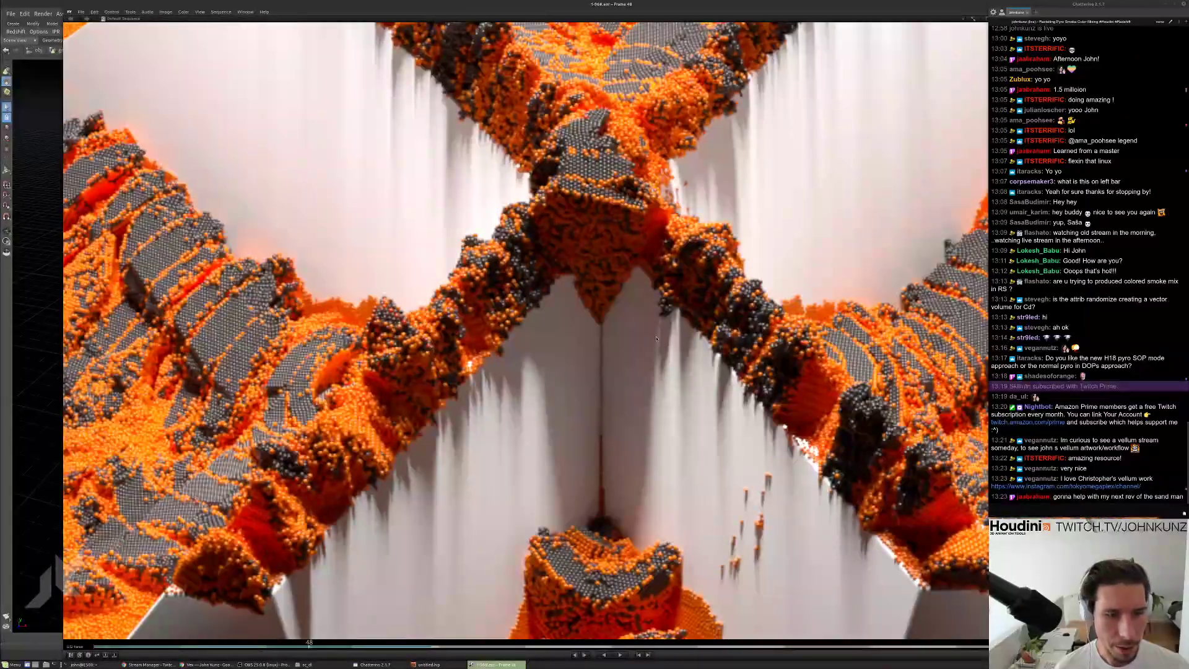
{"action": "key", "text": "space"}
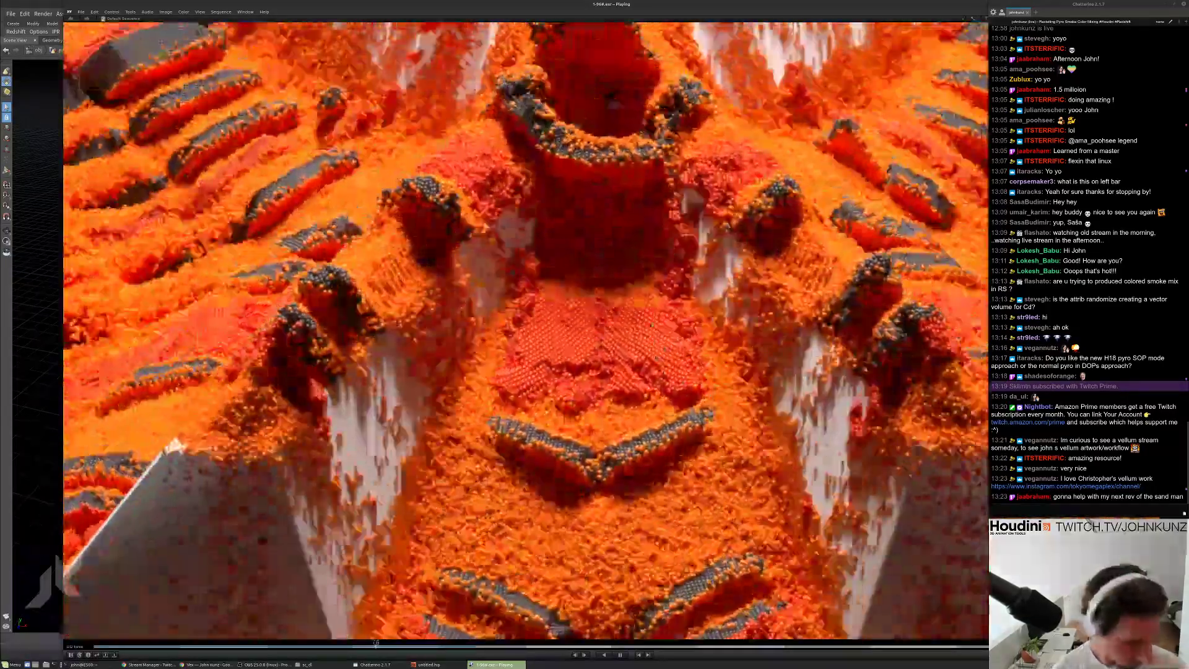
{"action": "key", "text": "ctrl+q"}
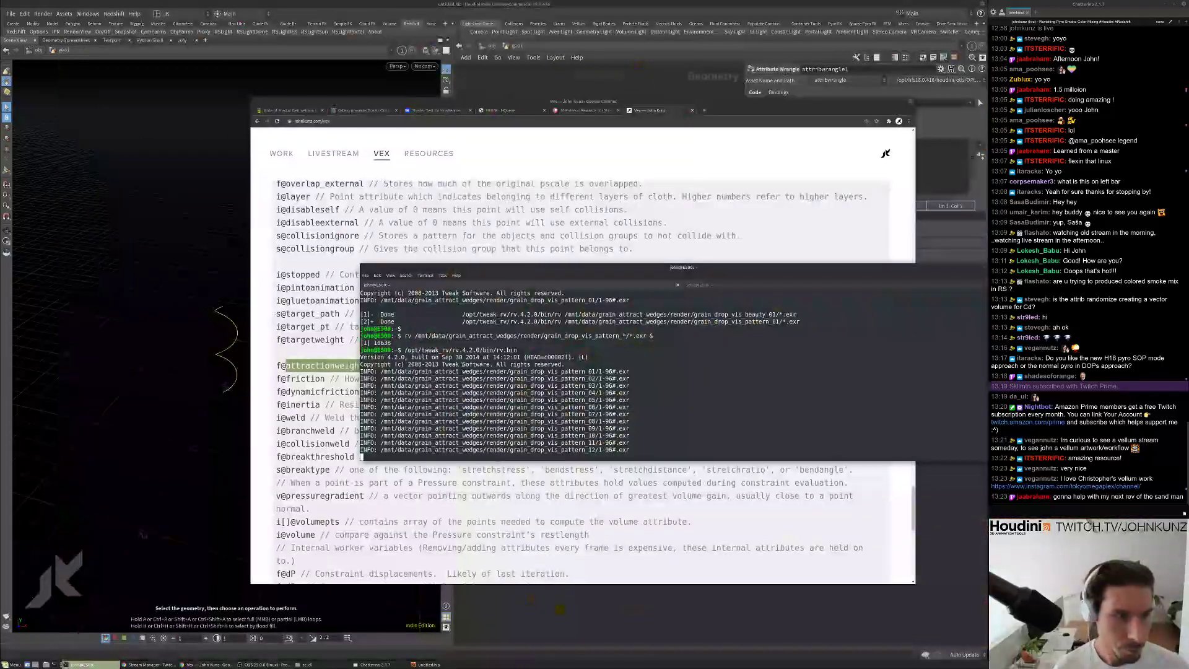
Open the Instagram channel linked in the chat, look through the profile and its posts area, and close the window.
{"action": "left_click", "coordinate": [1064, 486]}
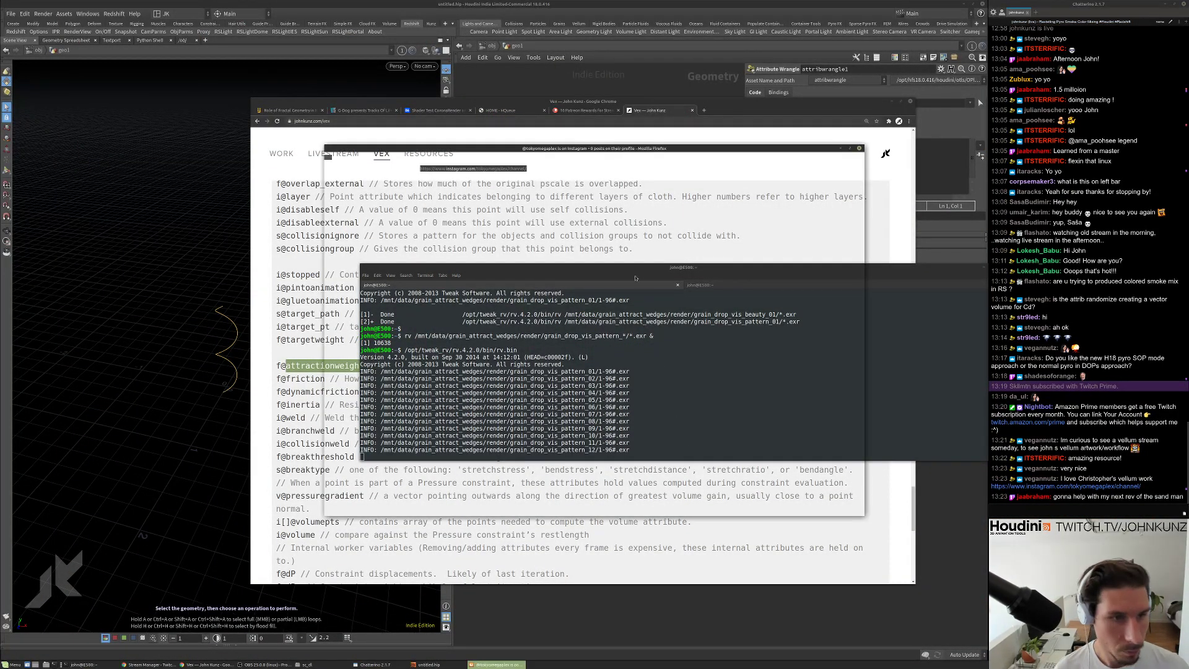
{"action": "scroll", "coordinate": [636, 278], "scroll_direction": "down", "scroll_amount": 3}
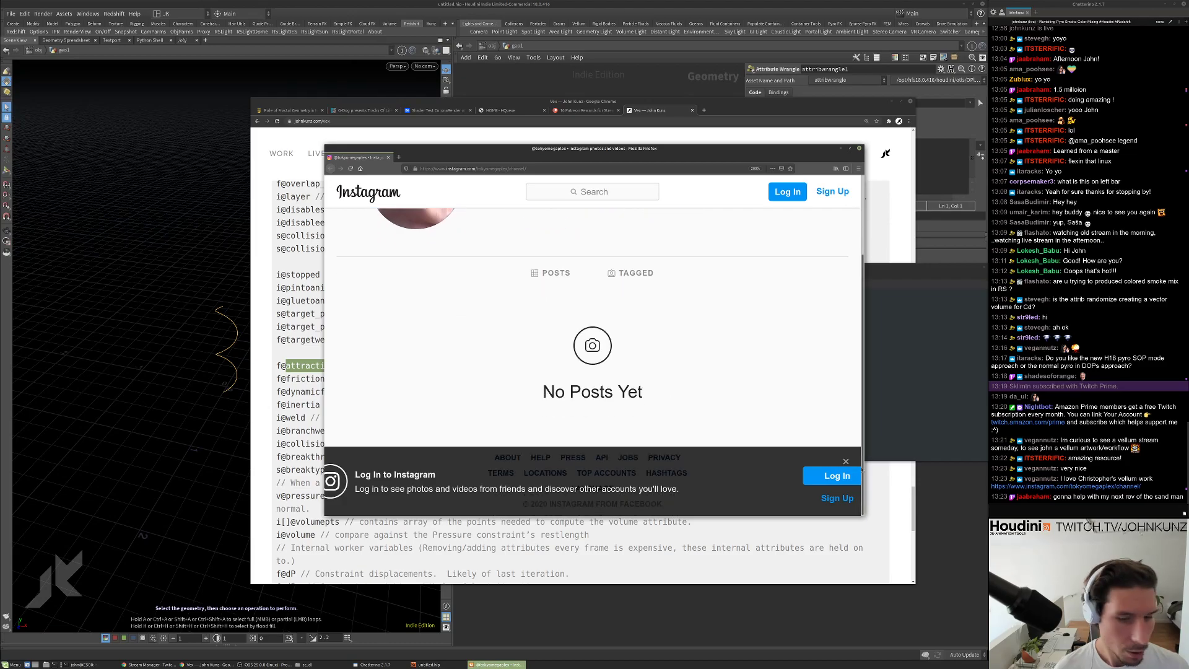
{"action": "left_click", "coordinate": [846, 462]}
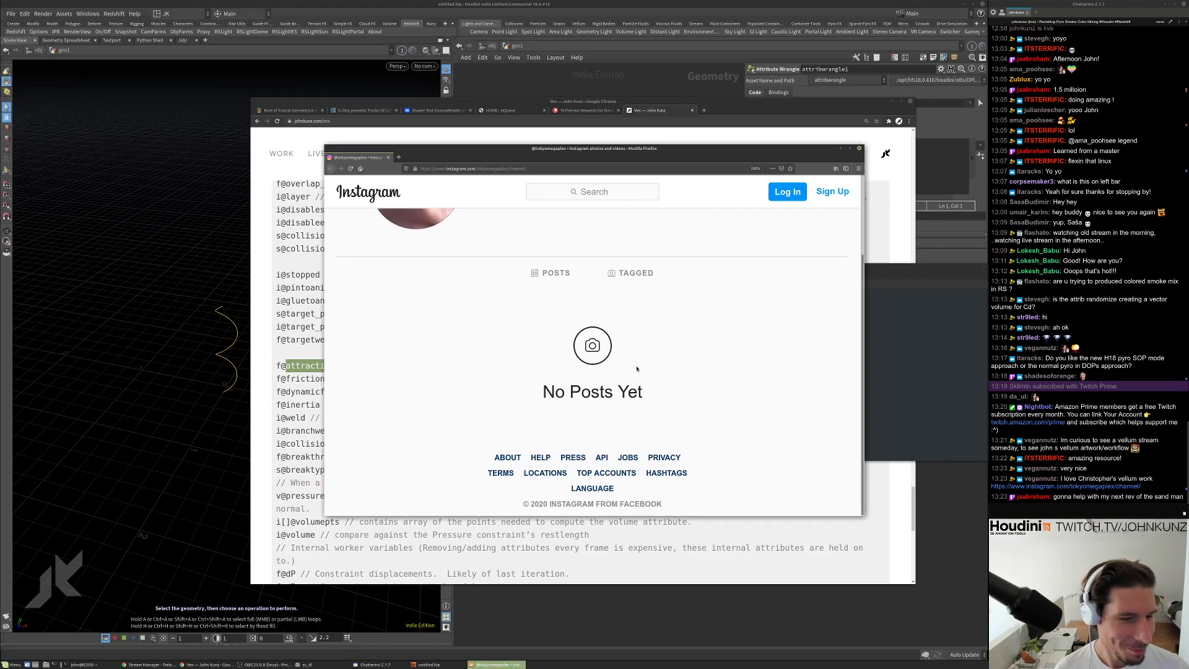
{"action": "scroll", "coordinate": [645, 371], "scroll_direction": "up", "scroll_amount": 2}
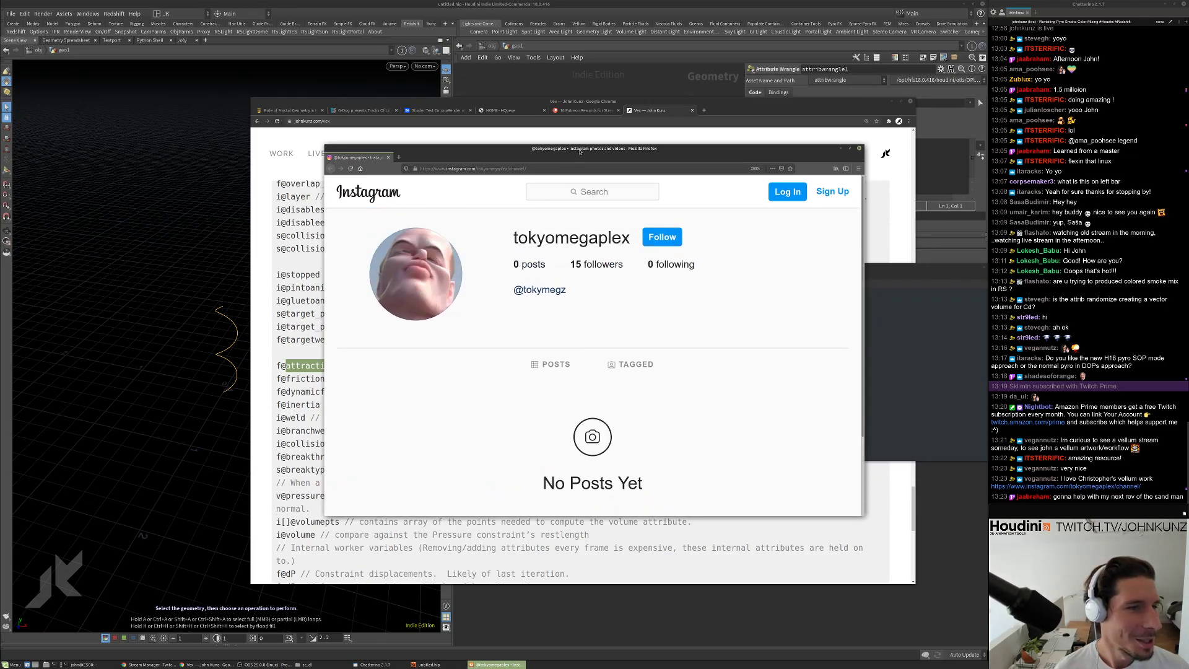
{"action": "left_click_drag", "start_coordinate": [579, 152], "coordinate": [594, 142]}
{"action": "scroll", "coordinate": [628, 262], "scroll_direction": "down", "scroll_amount": 2}
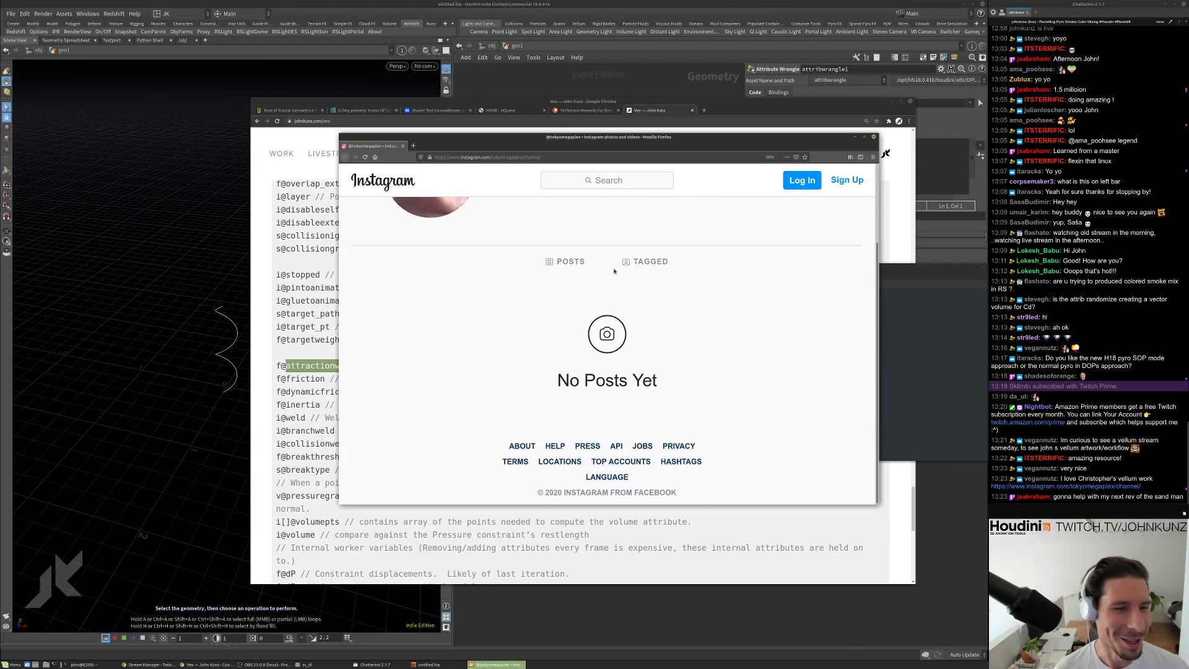
{"action": "scroll", "coordinate": [576, 273], "scroll_direction": "up", "scroll_amount": 2}
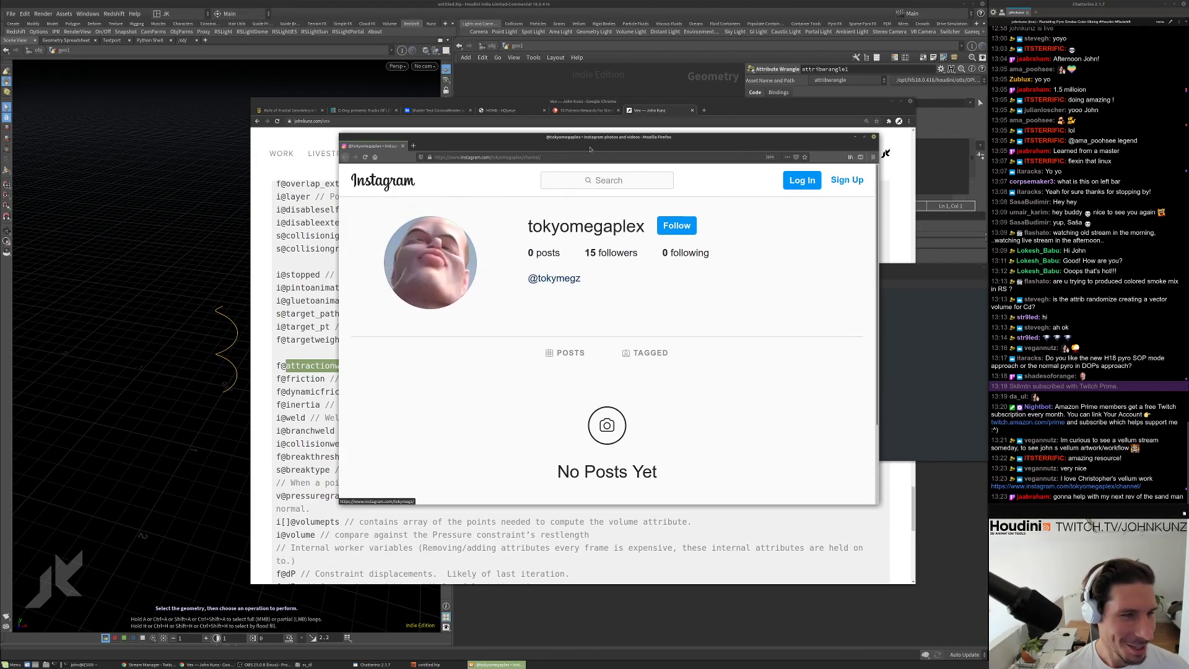
{"action": "left_click", "coordinate": [855, 137]}
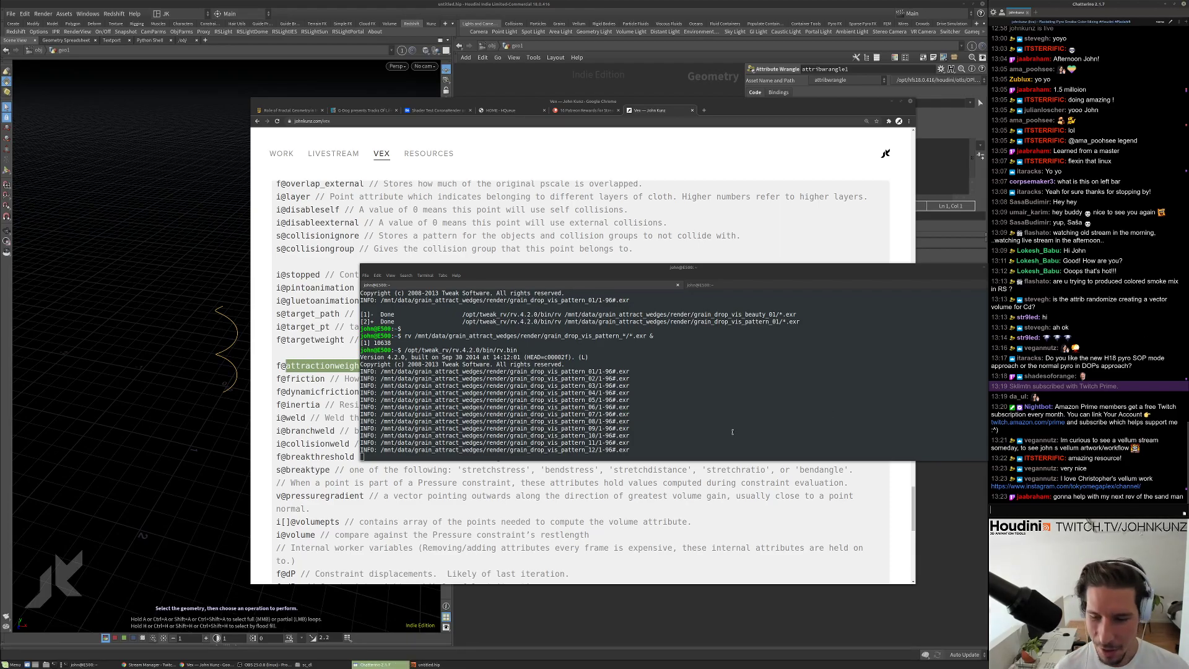
Switch back to Houdini, frame the spiral, and inspect it from above in the viewport.
{"action": "left_click", "coordinate": [921, 499]}
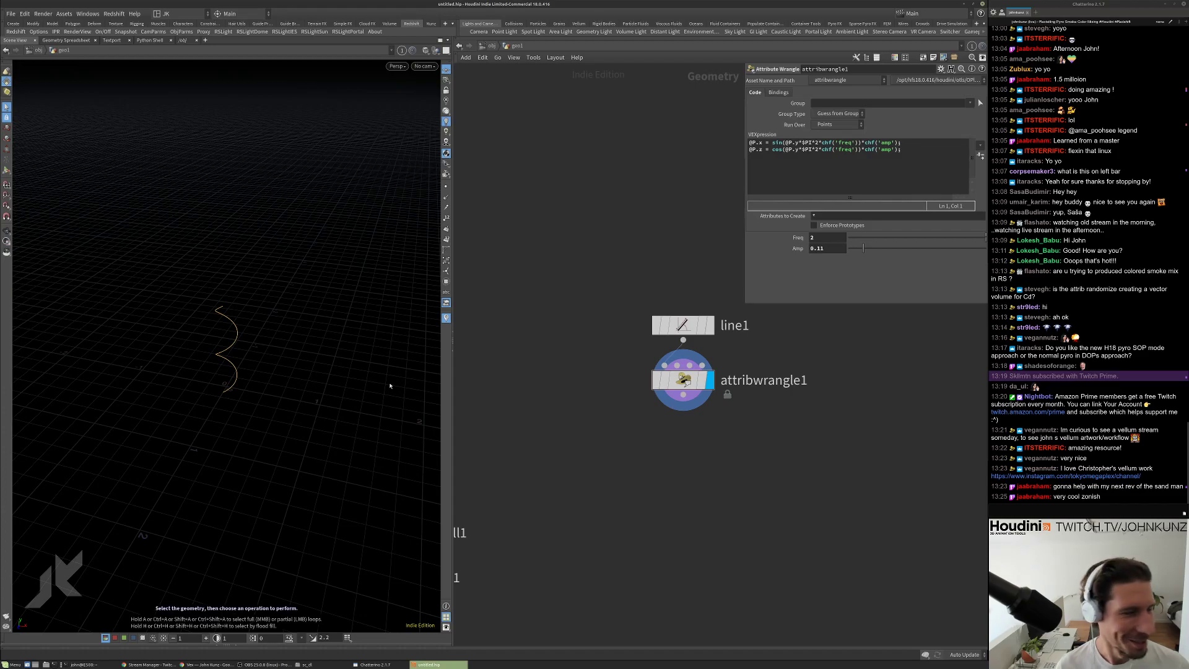
{"action": "key", "text": "g"}
{"action": "left_click_drag", "start_coordinate": [261, 311], "coordinate": [265, 363]}
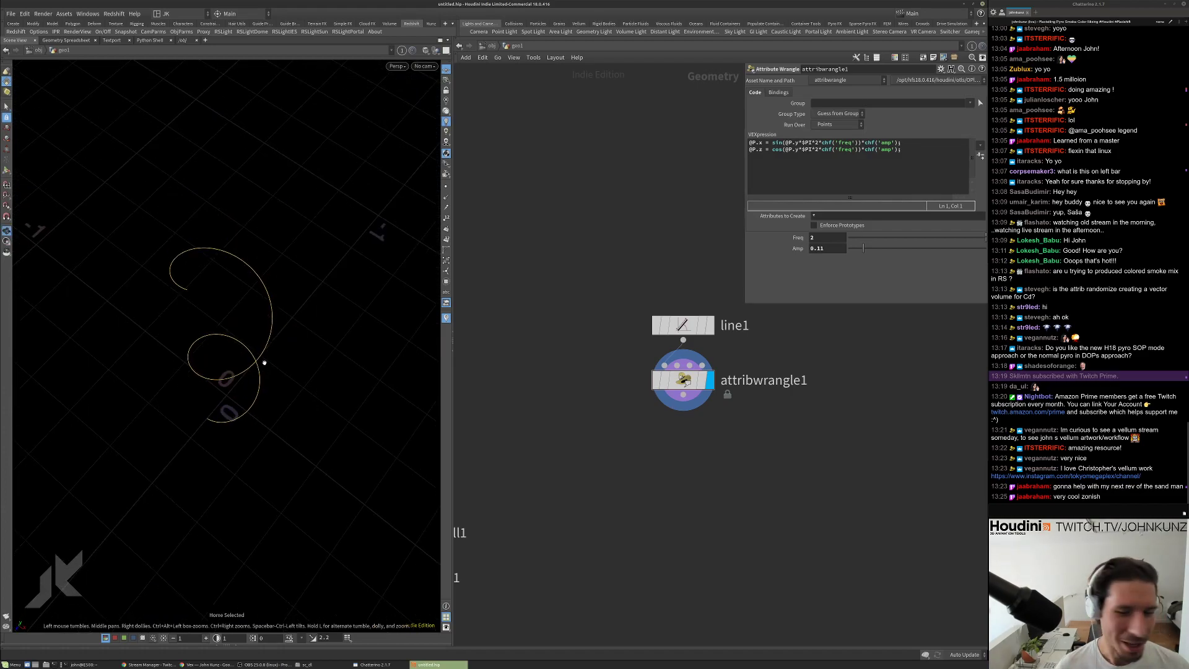
{"action": "key", "text": "s"}
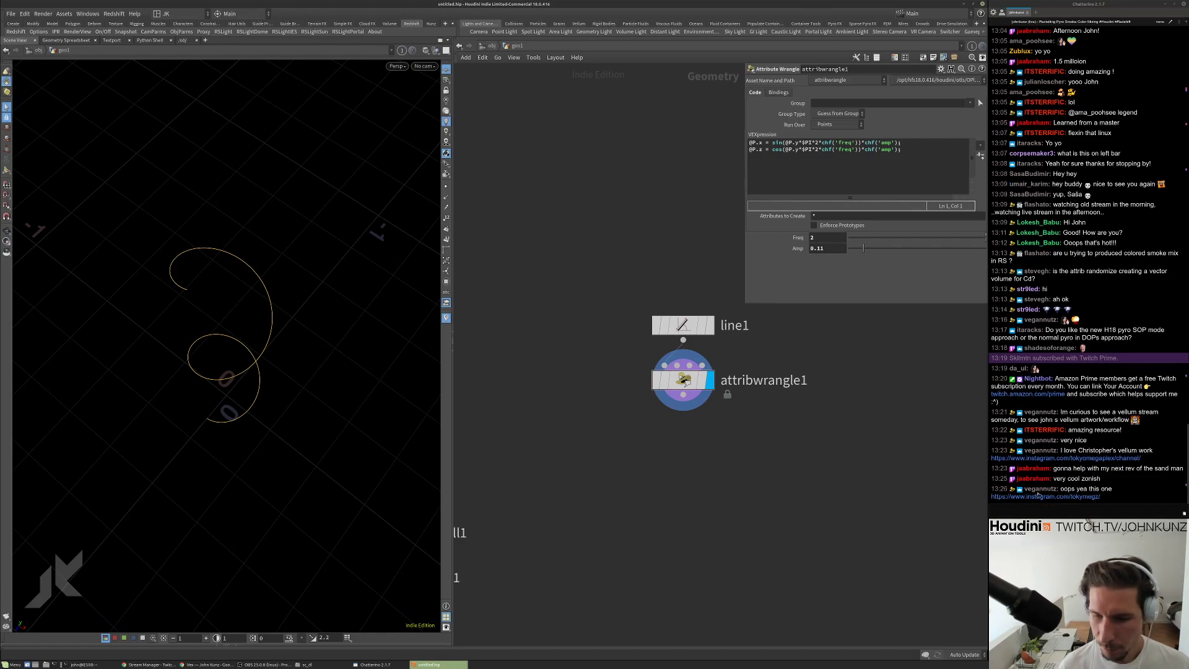
Browse the artist's Instagram posts from the corrected chat link in Firefox, dismiss the login prompt, select the profile address, and close the window.
{"action": "key", "text": "F1"}
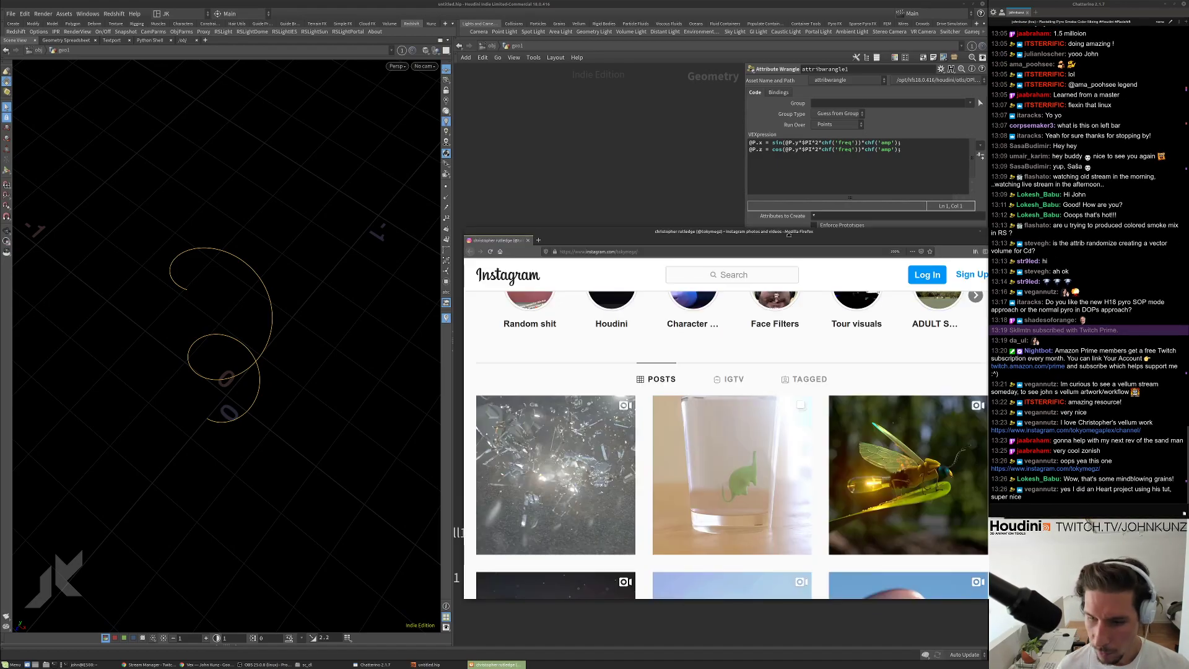
{"action": "scroll", "coordinate": [787, 392], "scroll_direction": "down", "scroll_amount": 5}
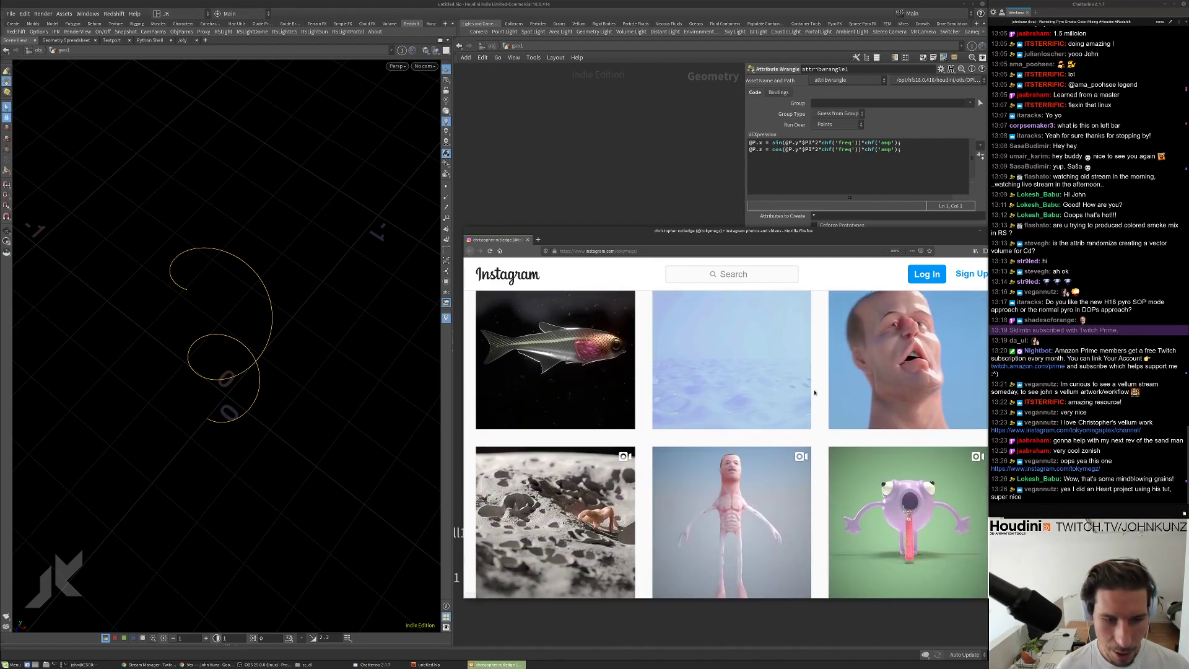
{"action": "scroll", "coordinate": [810, 431], "scroll_direction": "down", "scroll_amount": 3}
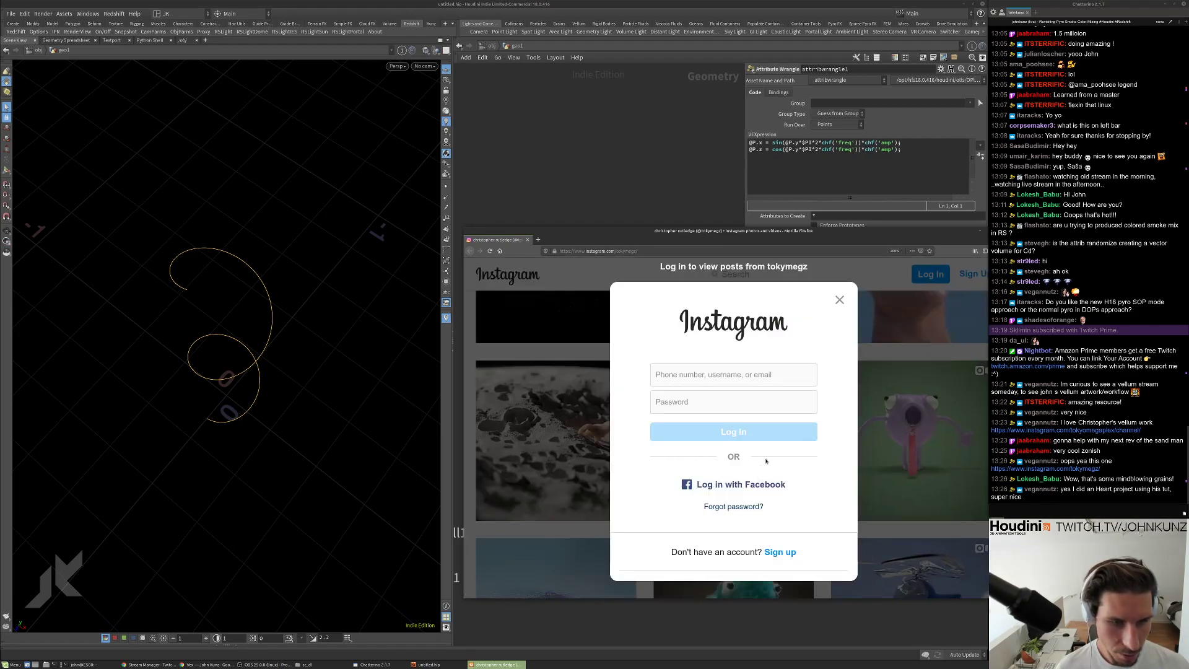
{"action": "left_click", "coordinate": [840, 299]}
{"action": "scroll", "coordinate": [695, 439], "scroll_direction": "down", "scroll_amount": 3}
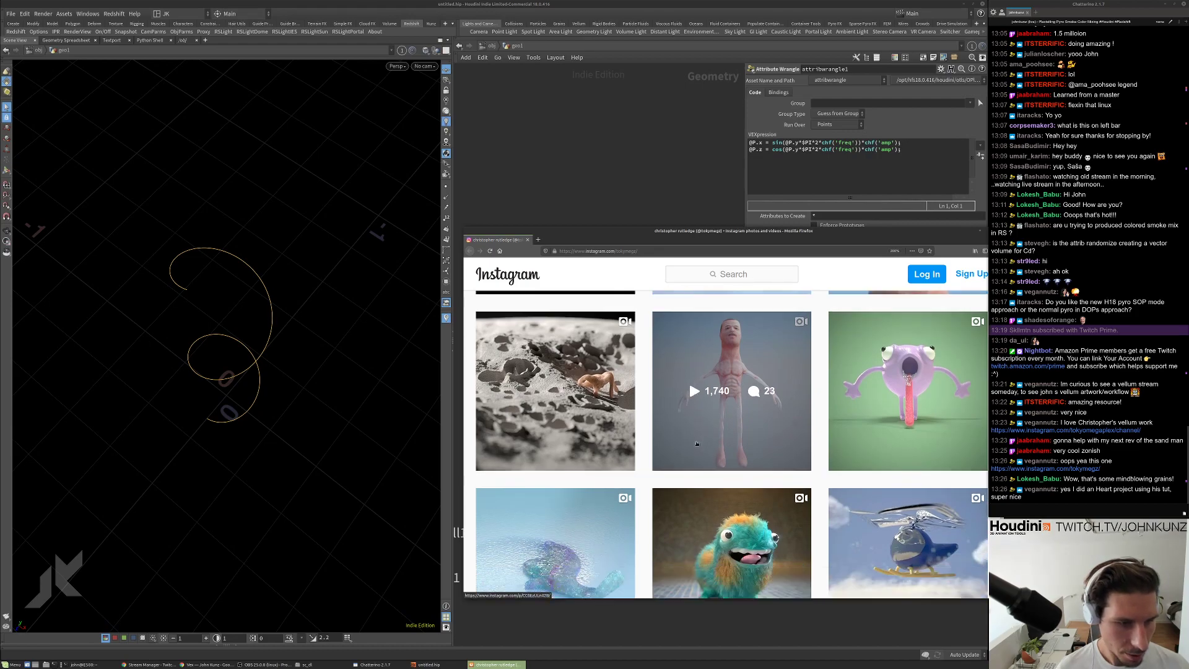
{"action": "left_click", "coordinate": [712, 251]}
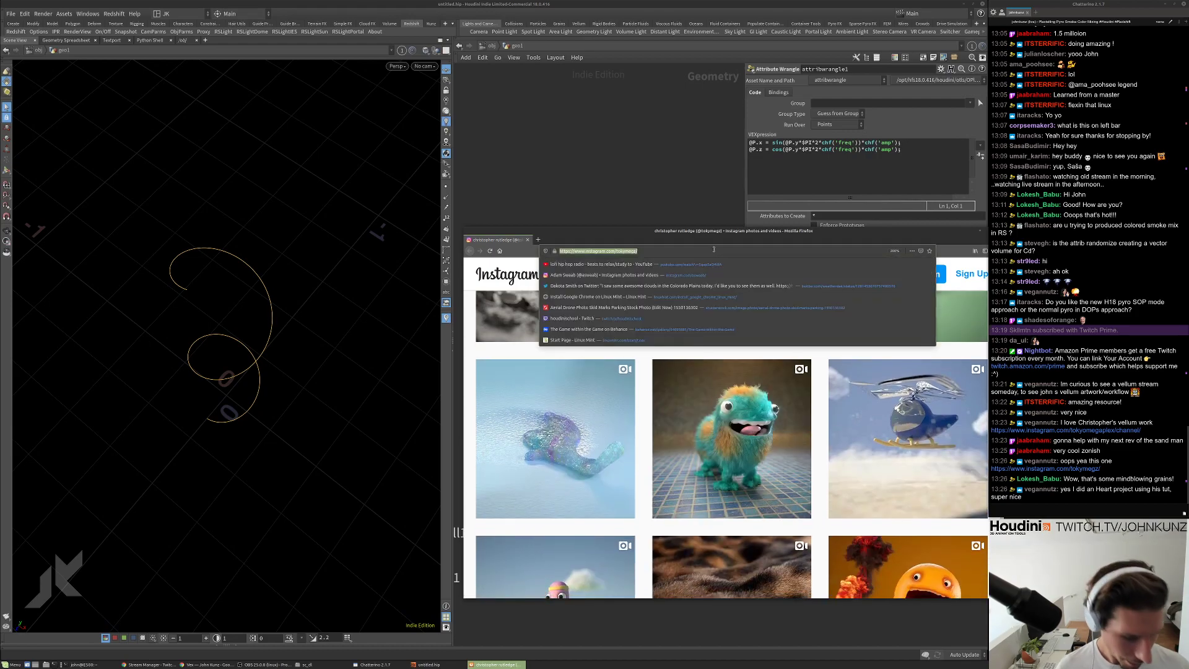
{"action": "left_click_drag", "start_coordinate": [858, 230], "coordinate": [802, 237]}
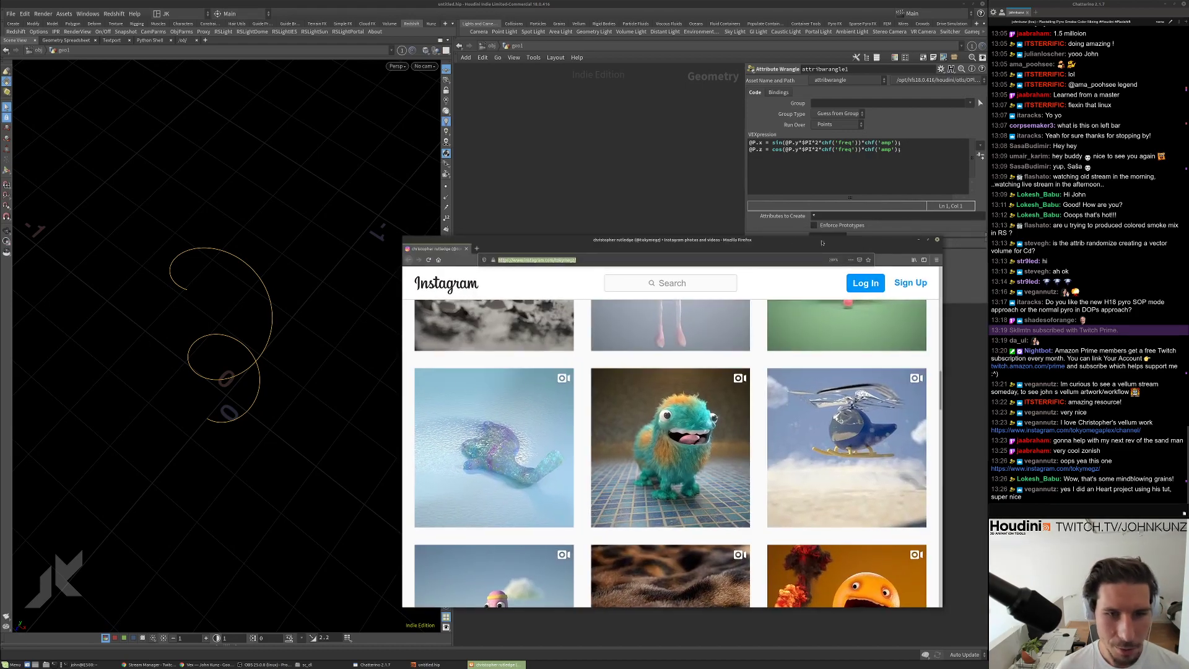
{"action": "left_click", "coordinate": [940, 239]}
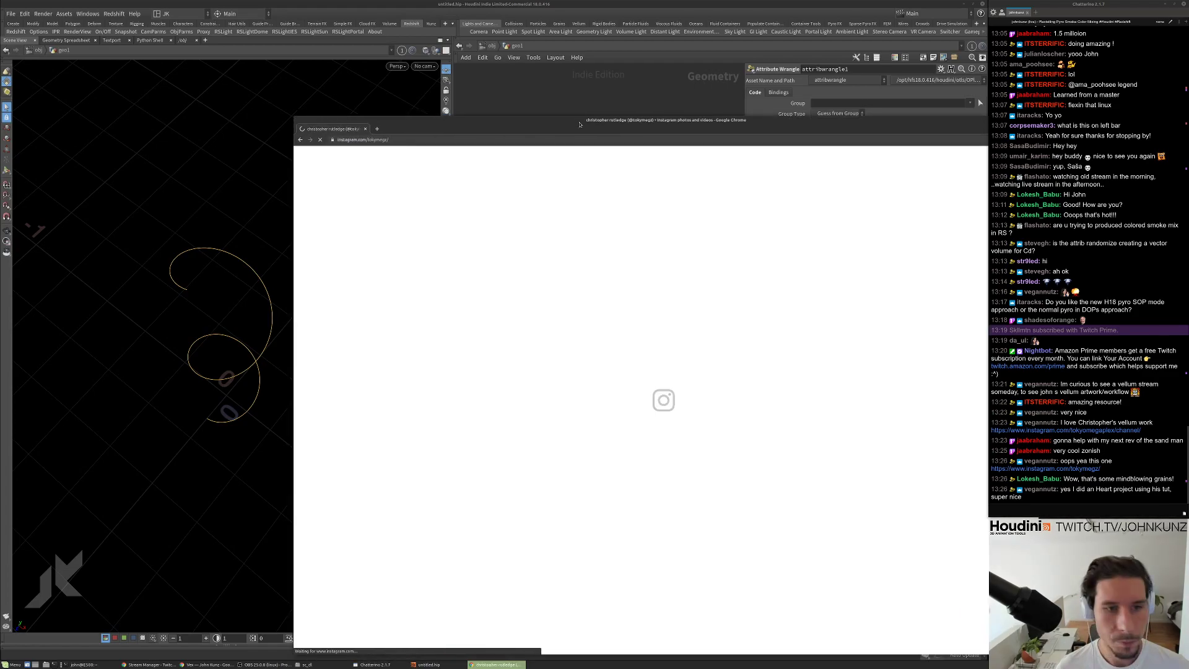
Browse the same Instagram profile in Chrome, view the muscle character post, look through further renders, and close the window.
{"action": "scroll", "coordinate": [640, 519], "scroll_direction": "down", "scroll_amount": 4}
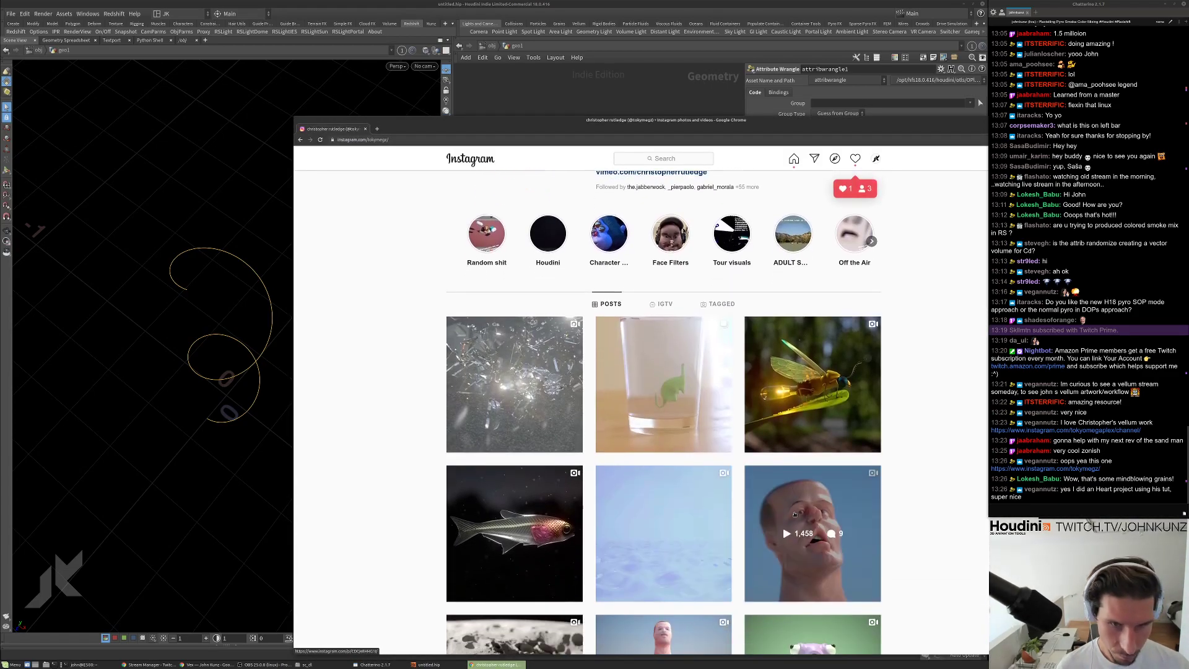
{"action": "scroll", "coordinate": [697, 465], "scroll_direction": "down", "scroll_amount": 2}
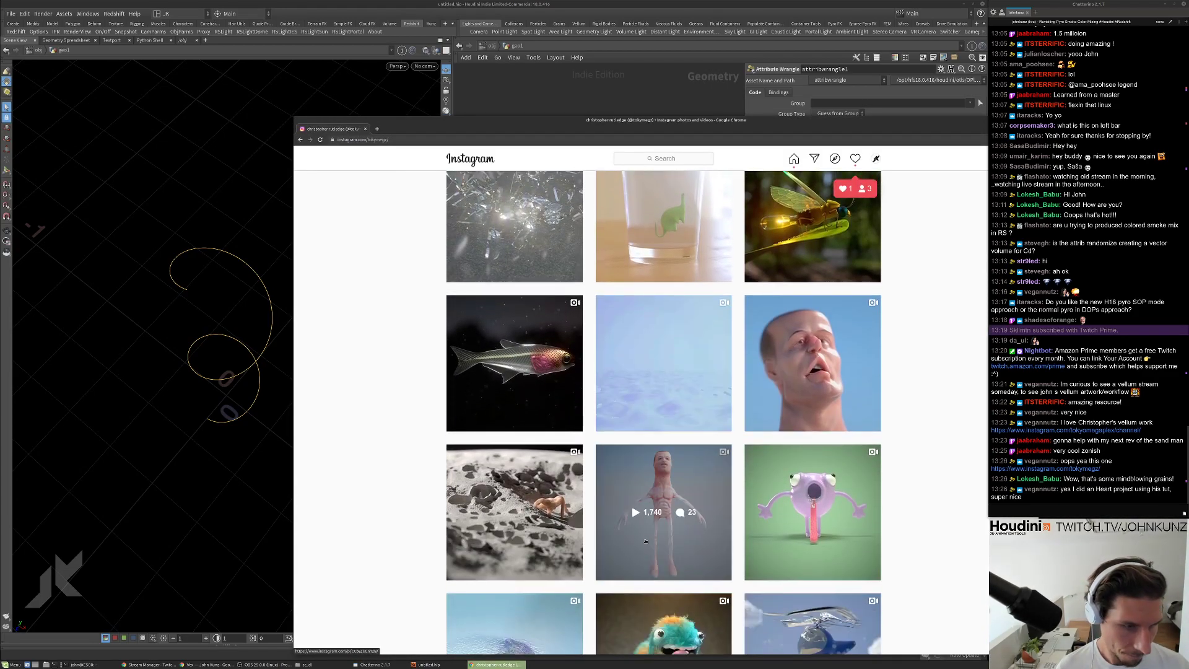
{"action": "left_click", "coordinate": [650, 495]}
{"action": "left_click", "coordinate": [588, 400]}
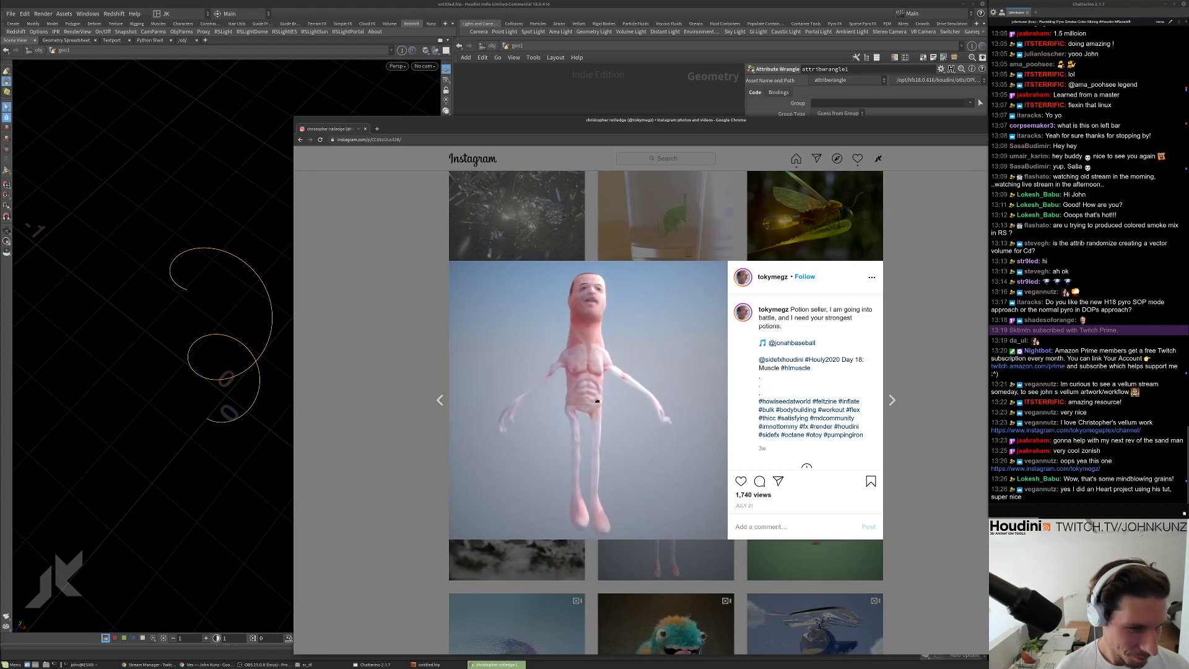
{"action": "left_click", "coordinate": [899, 365]}
{"action": "scroll", "coordinate": [898, 366], "scroll_direction": "down", "scroll_amount": 5}
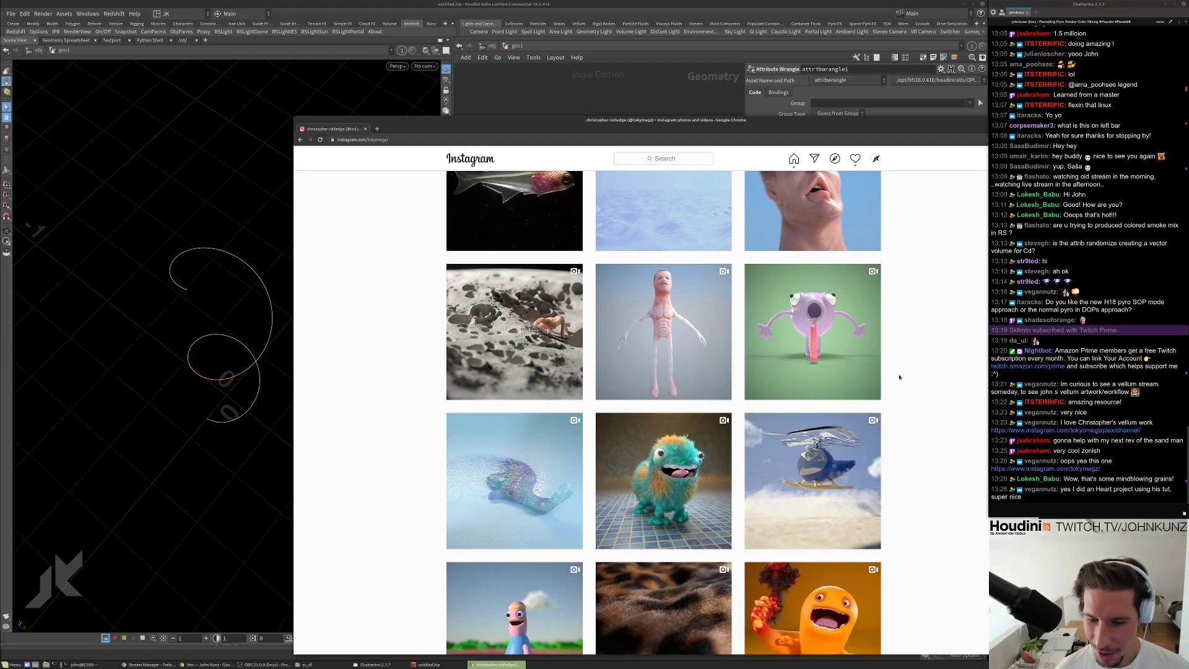
{"action": "scroll", "coordinate": [898, 375], "scroll_direction": "down", "scroll_amount": 3}
{"action": "left_click_drag", "start_coordinate": [830, 127], "coordinate": [760, 133]}
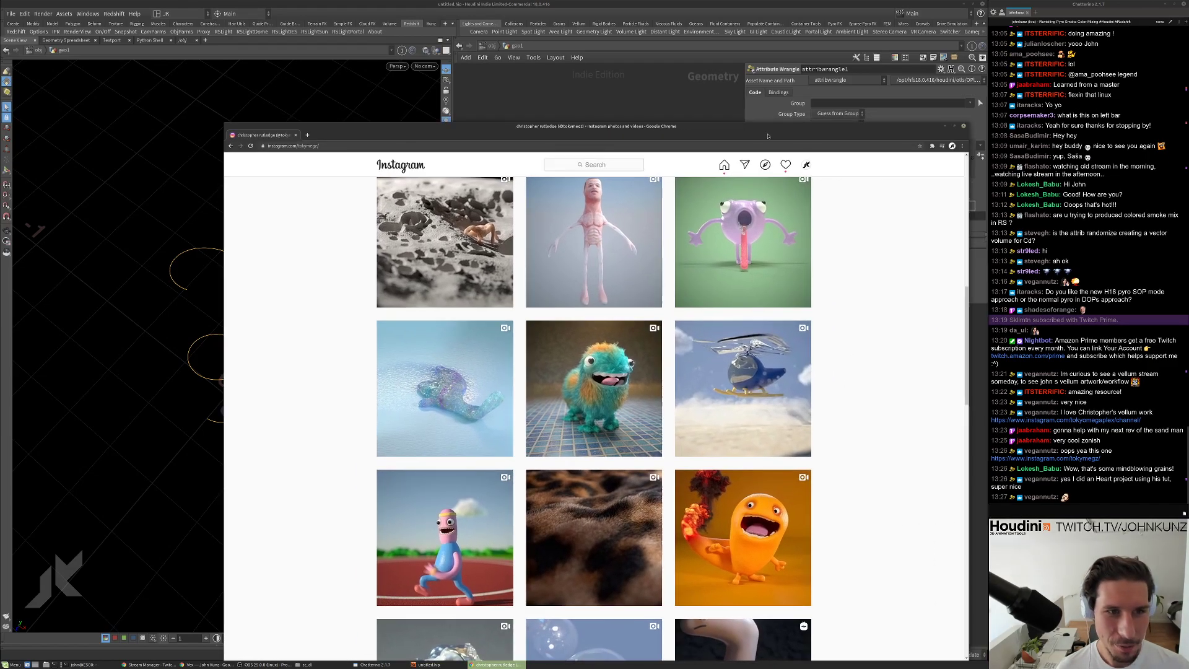
{"action": "left_click", "coordinate": [964, 125]}
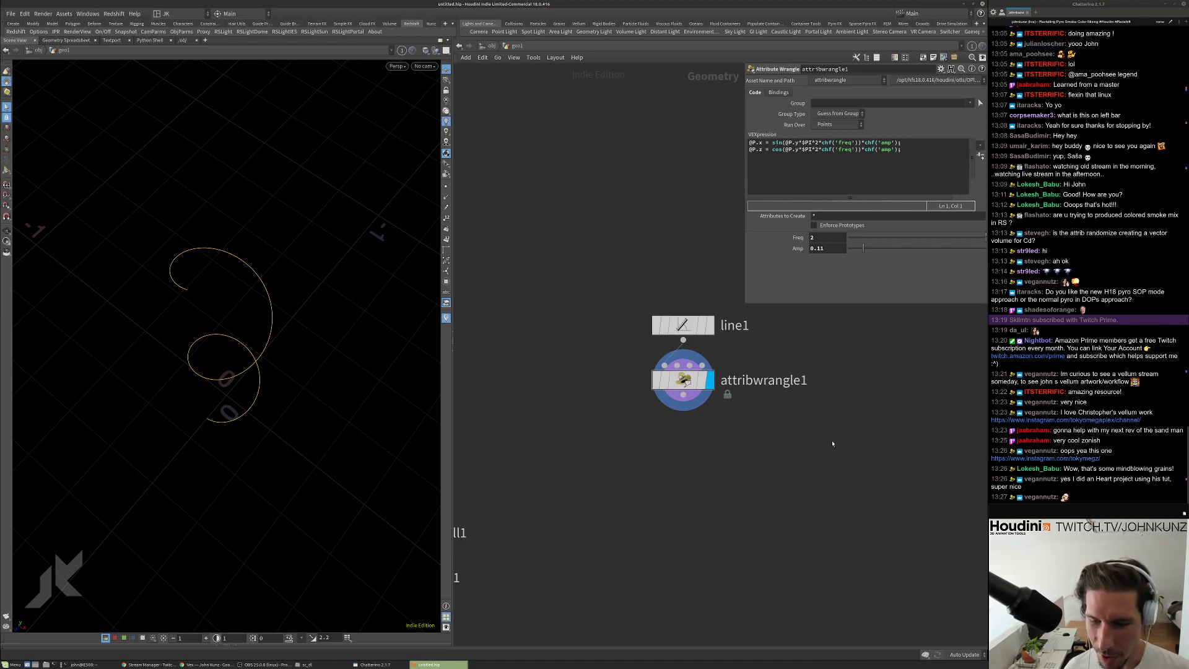
Set the attribute wrangle's Amp to 0.09 and view the narrowed spiral from the side.
{"action": "left_click", "coordinate": [685, 382]}
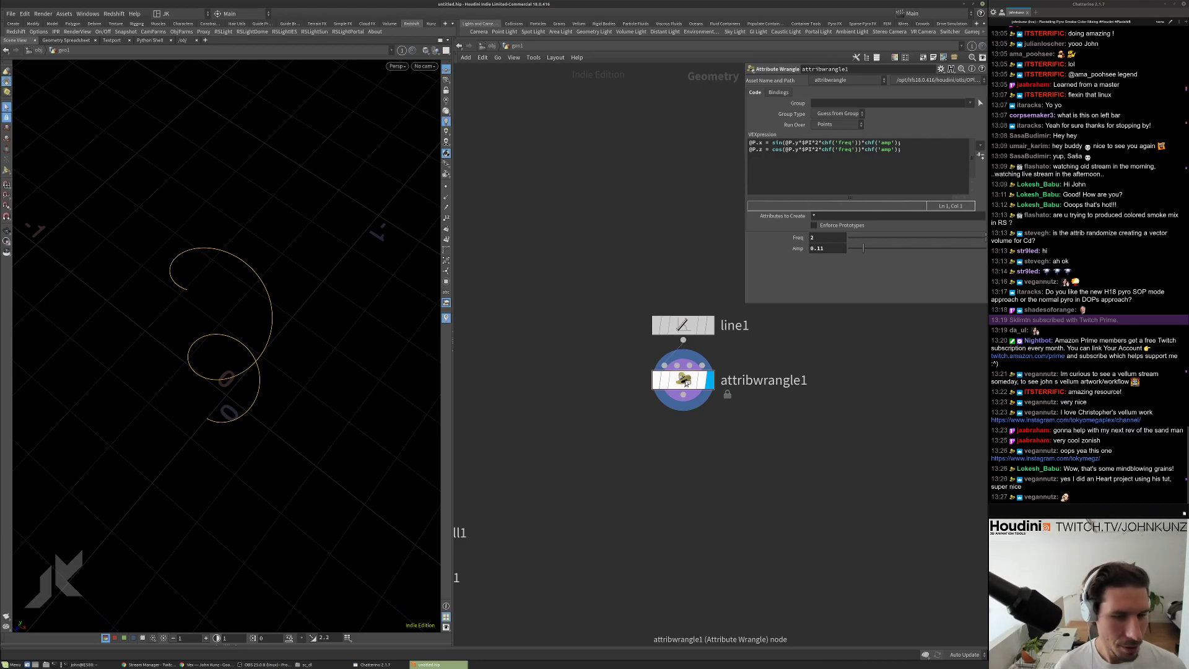
{"action": "left_click_drag", "start_coordinate": [286, 318], "coordinate": [291, 371]}
{"action": "mouse_move", "coordinate": [864, 248]}
{"action": "left_mouse_down"}
{"action": "mouse_move", "coordinate": [876, 251]}
{"action": "mouse_move", "coordinate": [861, 251]}
{"action": "left_mouse_up"}
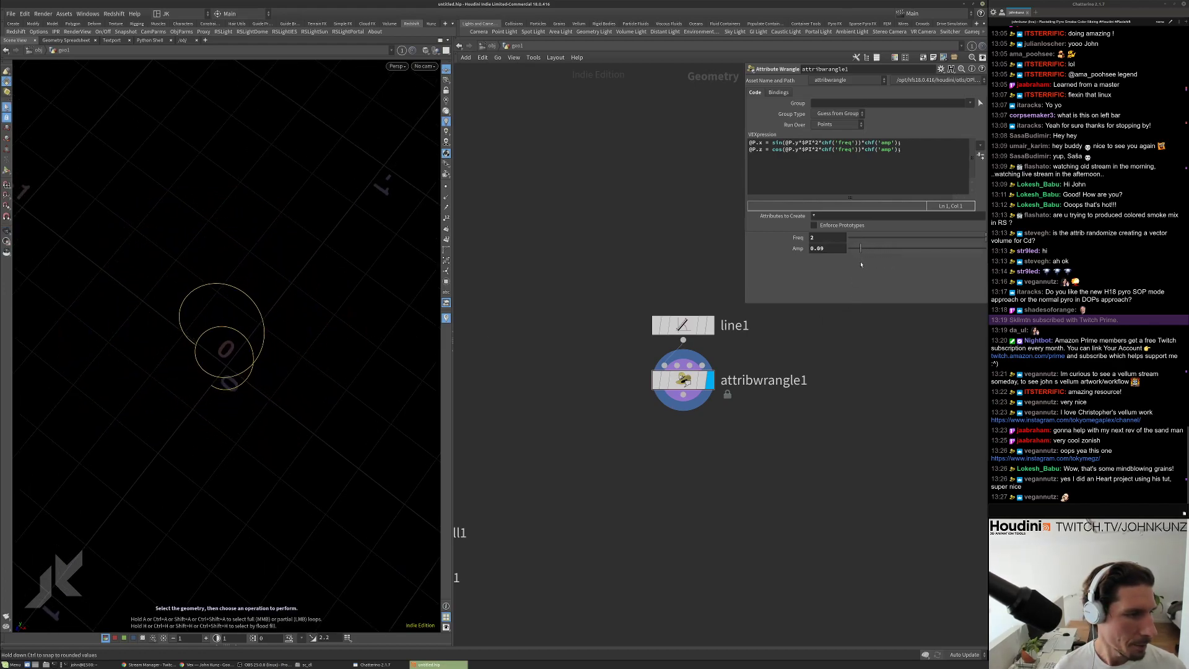
{"action": "mouse_move", "coordinate": [346, 348]}
{"action": "left_mouse_down"}
{"action": "mouse_move", "coordinate": [348, 273]}
{"action": "mouse_move", "coordinate": [285, 294]}
{"action": "left_mouse_up"}
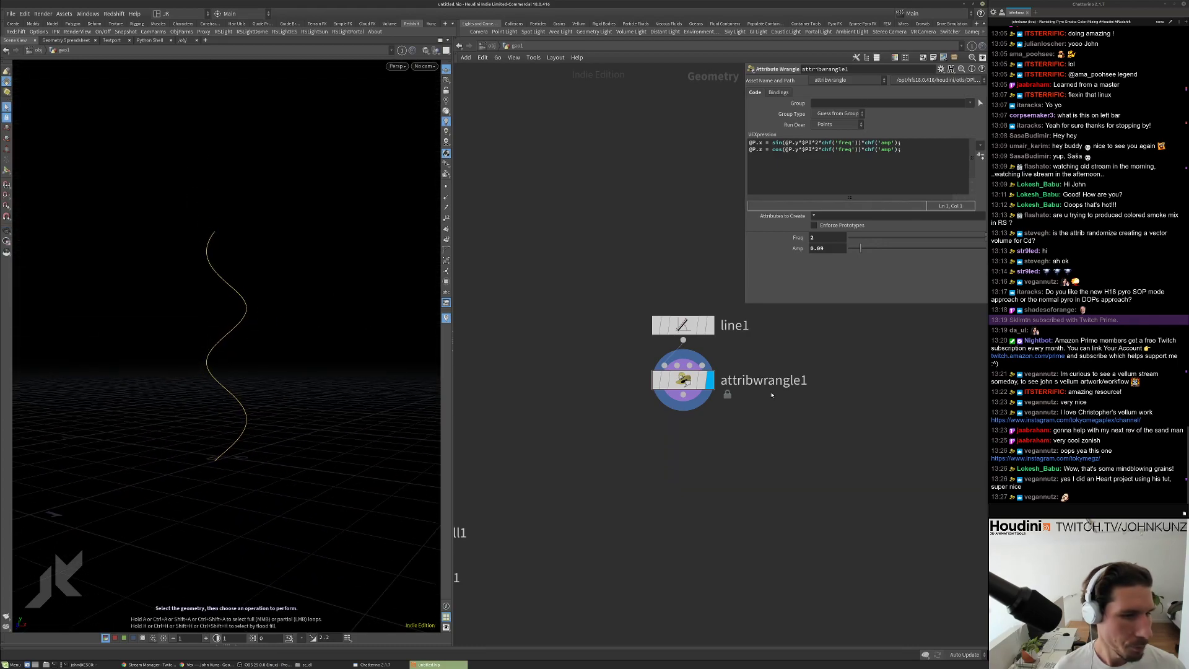
{"action": "key", "text": "Tab"}
{"action": "type", "text": "c"}
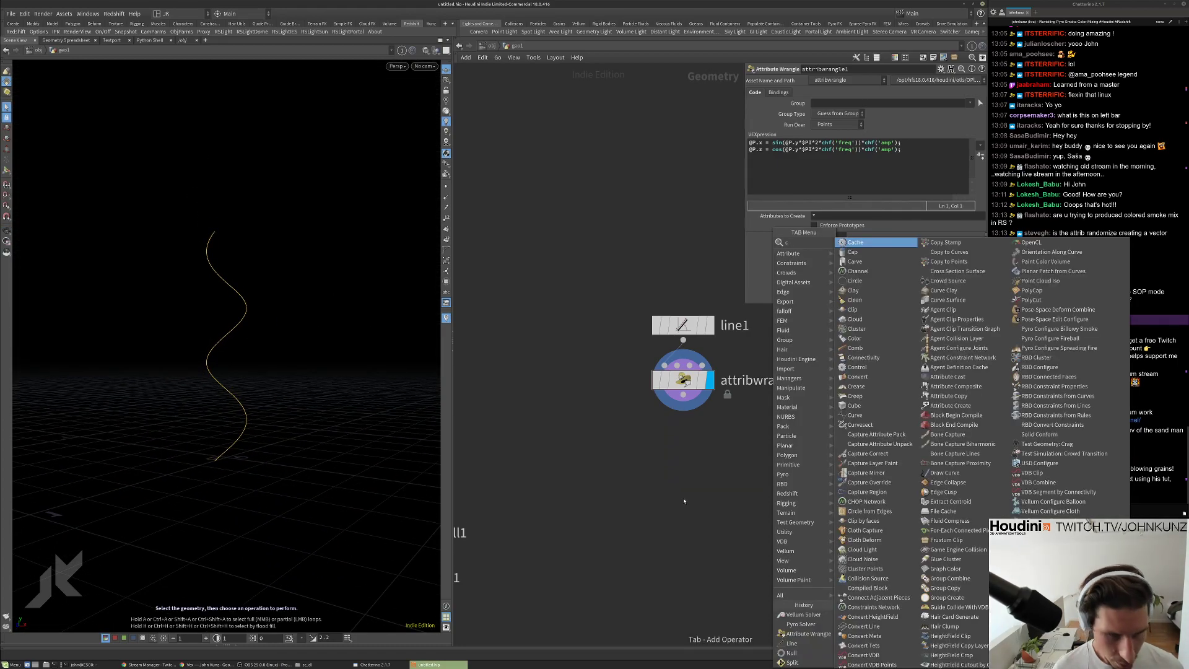
{"action": "key", "text": "Escape"}
Rename the attribute wrangle node to spiralize.
{"action": "key", "text": "F2"}
{"action": "key", "text": "BackSpace"}
{"action": "type", "text": "spiralize"}
{"action": "key", "text": "Return"}
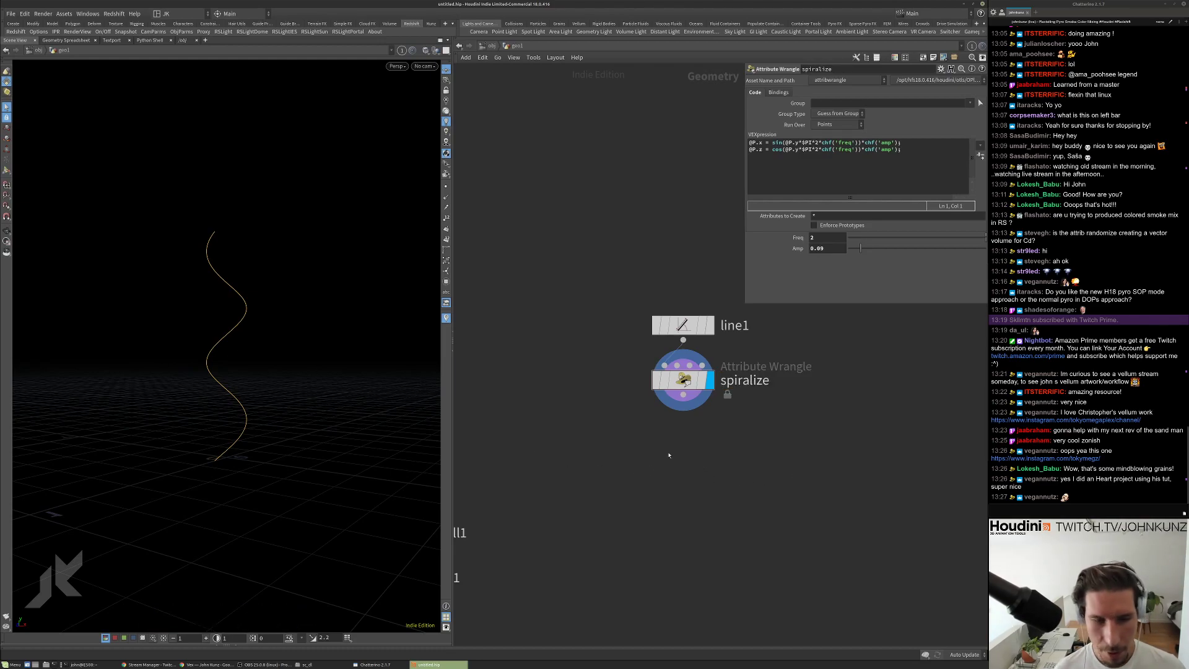
Add a Copy and Transform node, feed it from the spiralize wrangle's output, and display its result.
{"action": "middle_click_drag", "start_coordinate": [710, 443], "coordinate": [699, 436]}
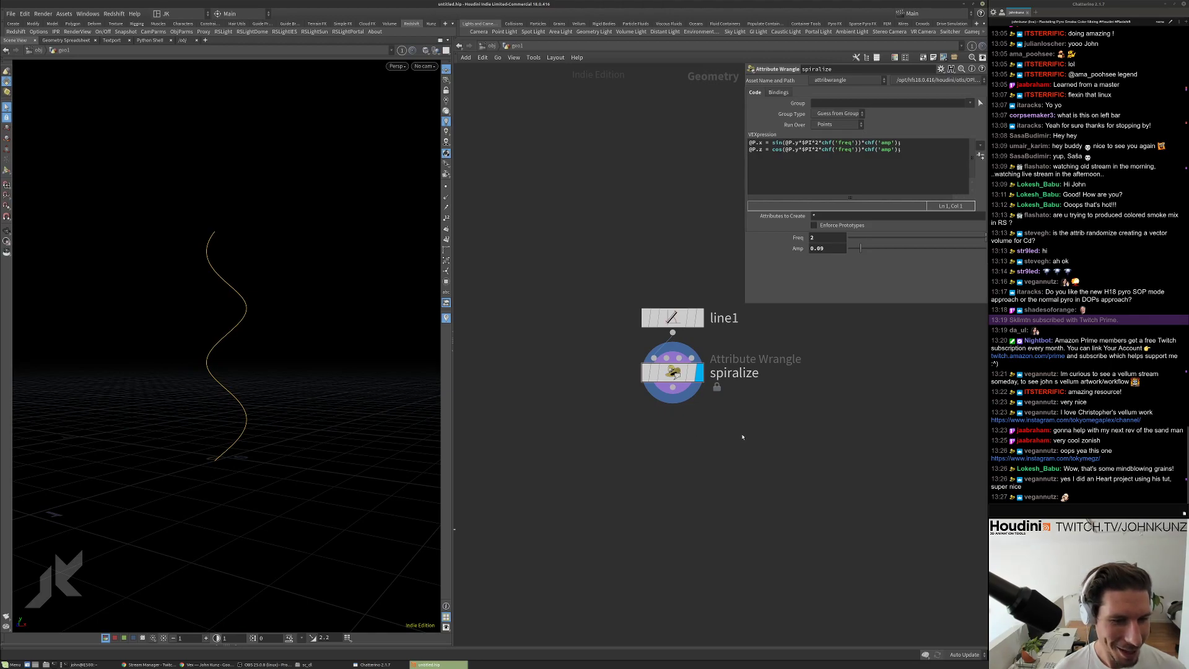
{"action": "key", "text": "Tab"}
{"action": "mouse_move", "coordinate": [744, 436]}
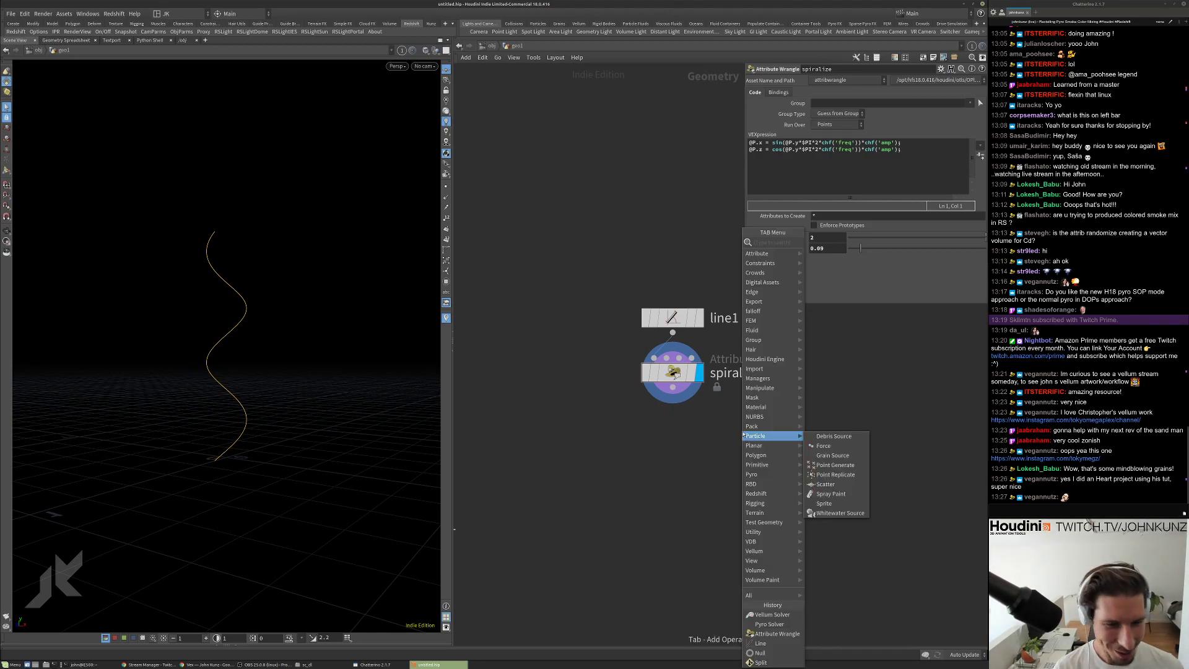
{"action": "type", "text": "copy"}
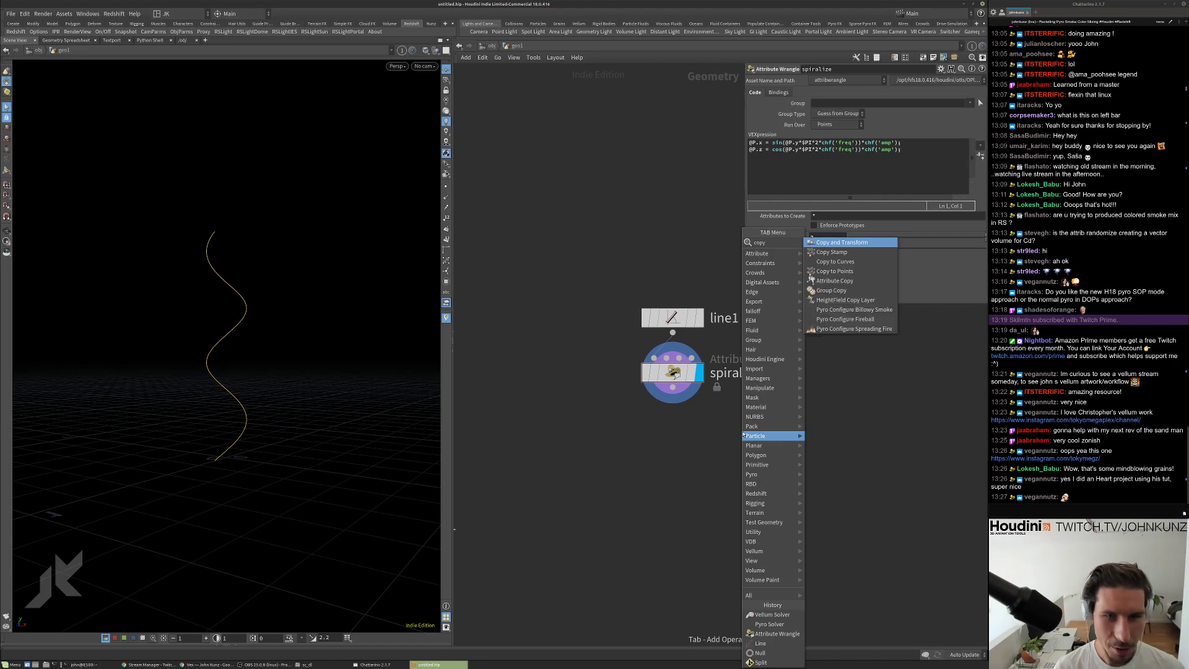
{"action": "key", "text": "Return"}
{"action": "left_click", "coordinate": [734, 427]}
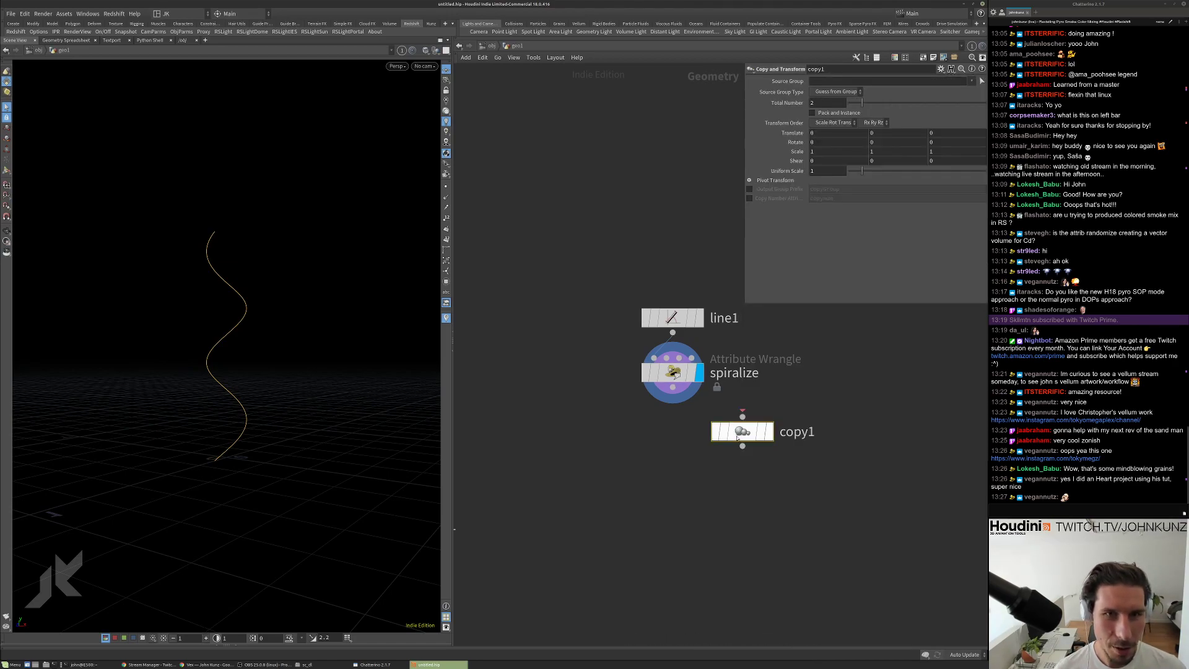
{"action": "left_click_drag", "start_coordinate": [742, 416], "coordinate": [673, 387]}
{"action": "left_click", "coordinate": [769, 431]}
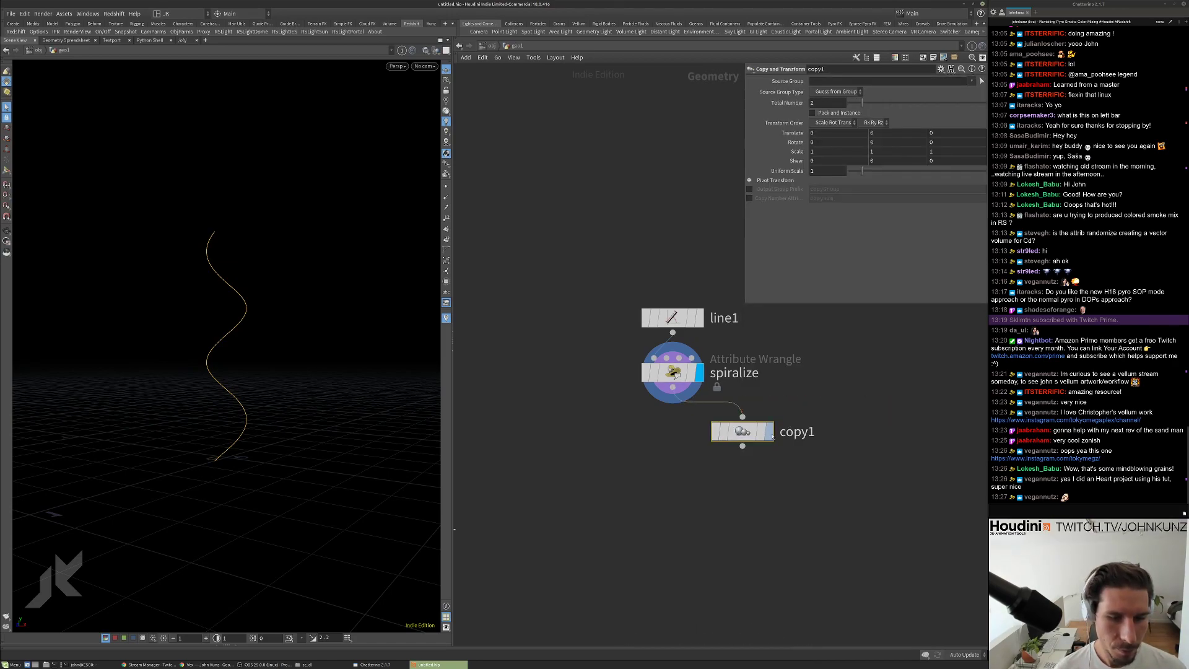
Set the copy node's Y rotation to 180 and view the double helix from above at an angle.
{"action": "left_click", "coordinate": [878, 141]}
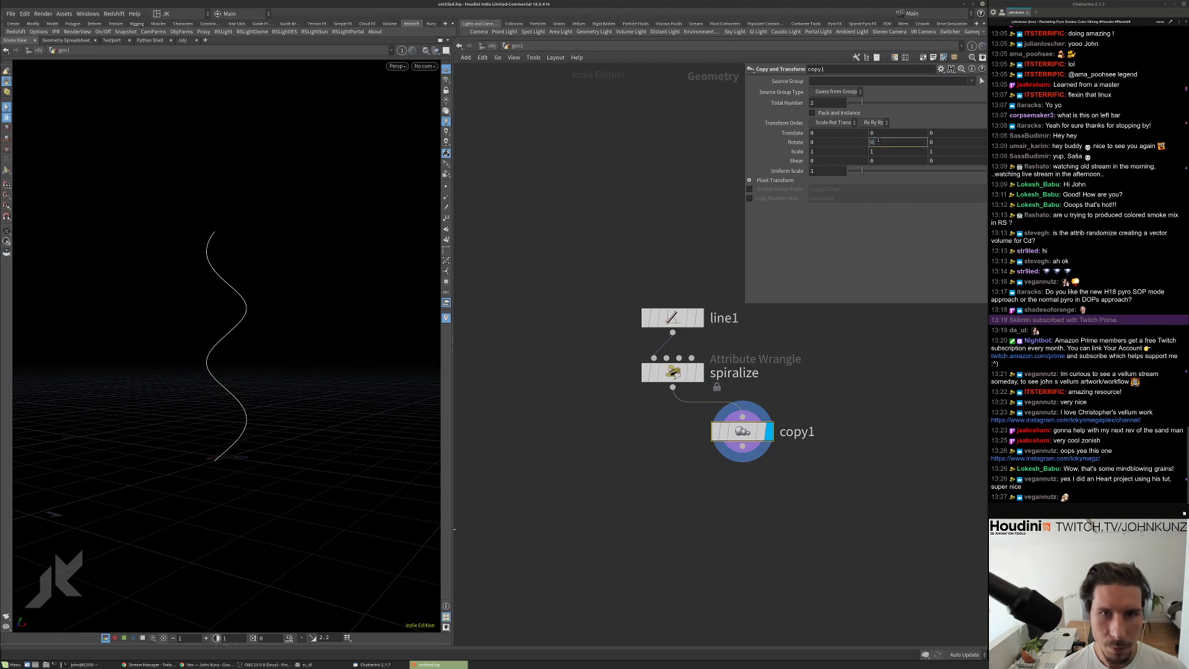
{"action": "type", "text": "180"}
{"action": "key", "text": "Return"}
{"action": "left_click_drag", "start_coordinate": [270, 287], "coordinate": [191, 205]}
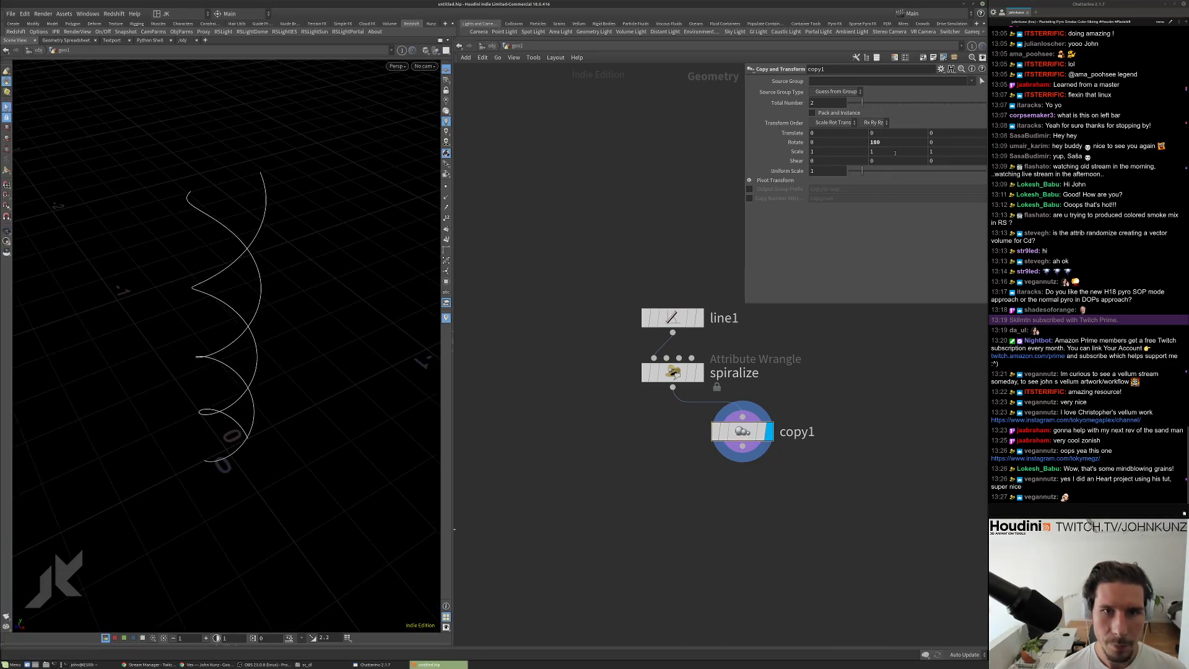
Set the copy node's Y rotation to the expression 360/ch("ncy") by referencing its Total Number parameter.
{"action": "right_click", "coordinate": [823, 102]}
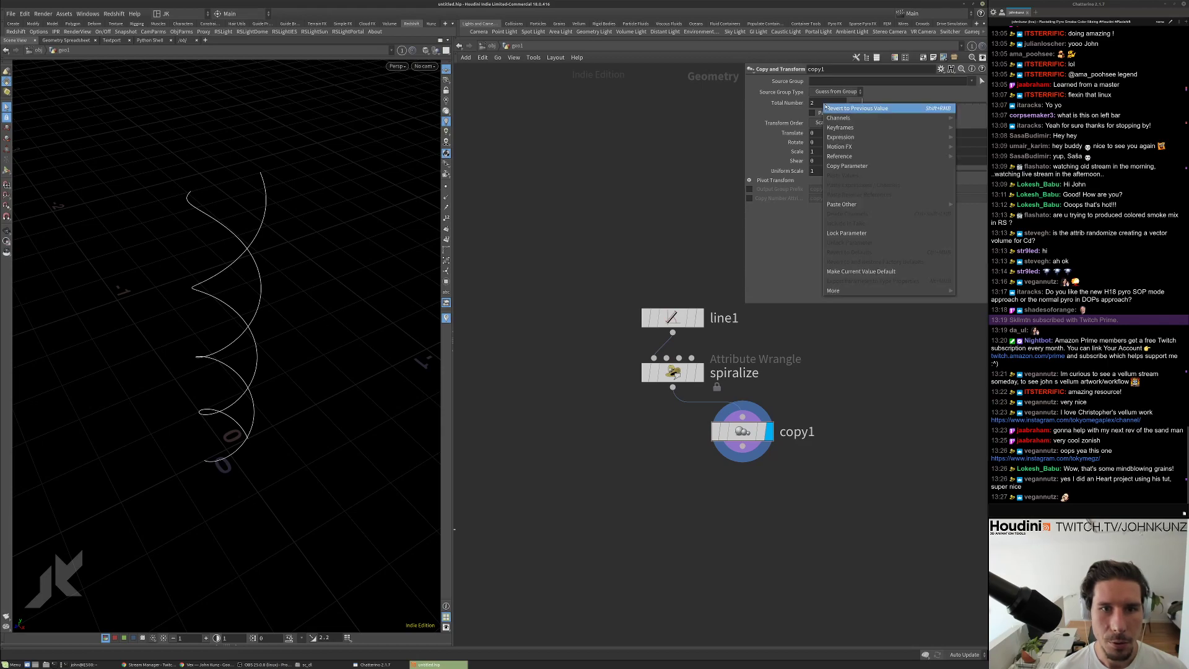
{"action": "left_click", "coordinate": [804, 102]}
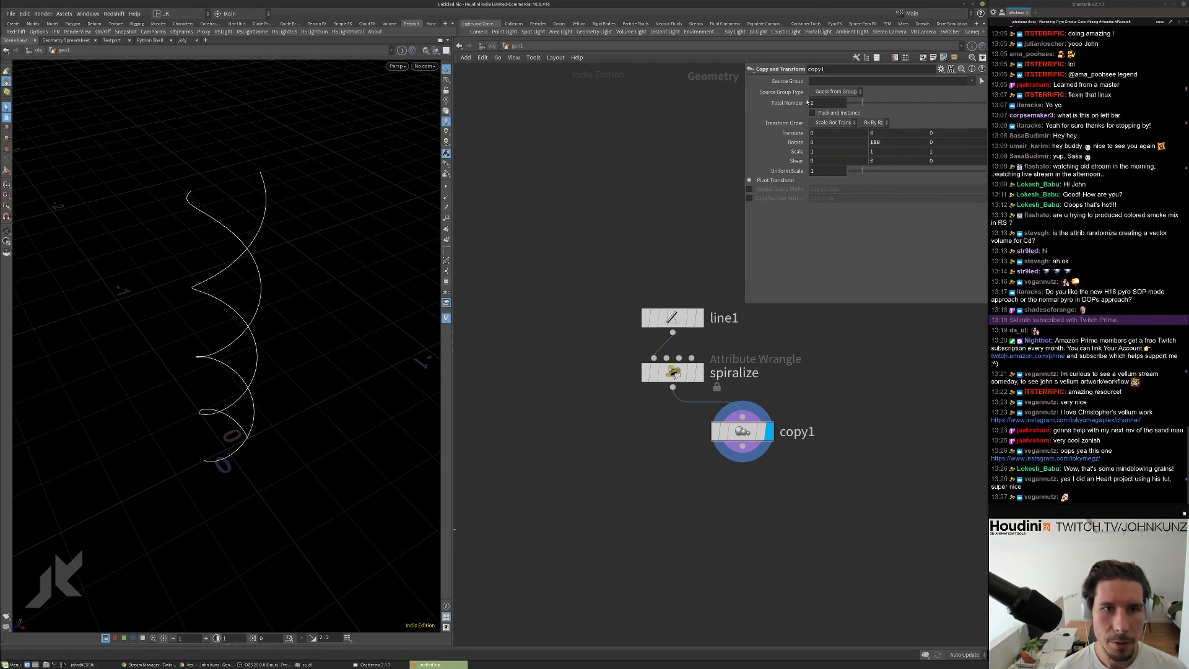
{"action": "left_click", "coordinate": [901, 141]}
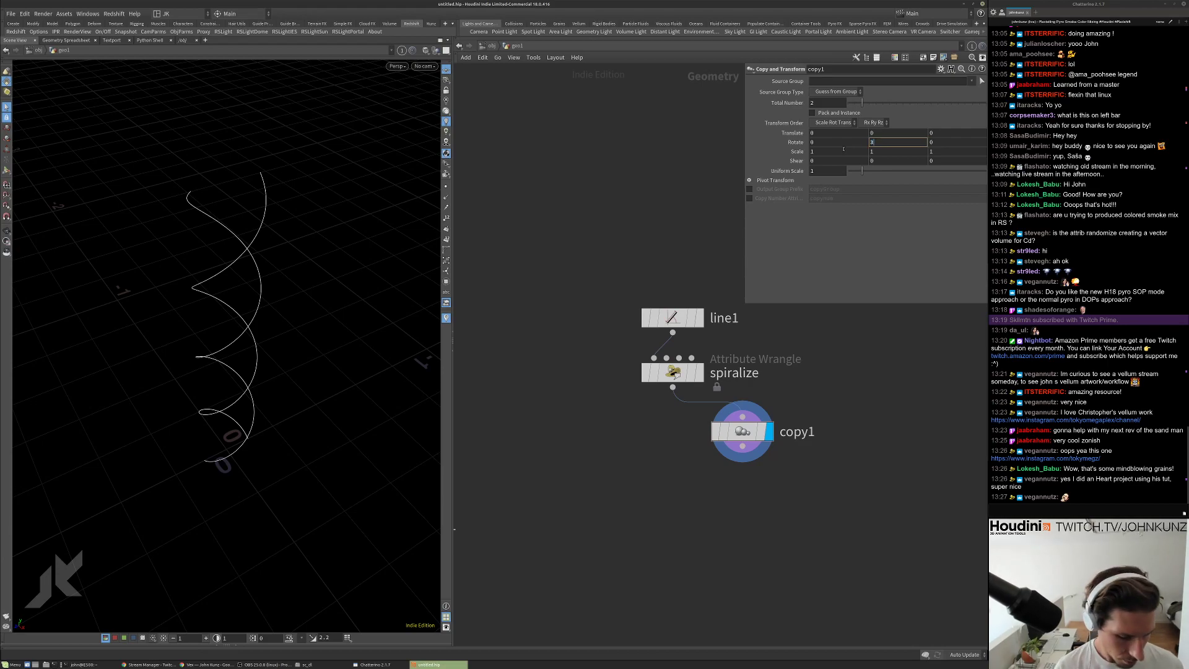
{"action": "type", "text": "/"}
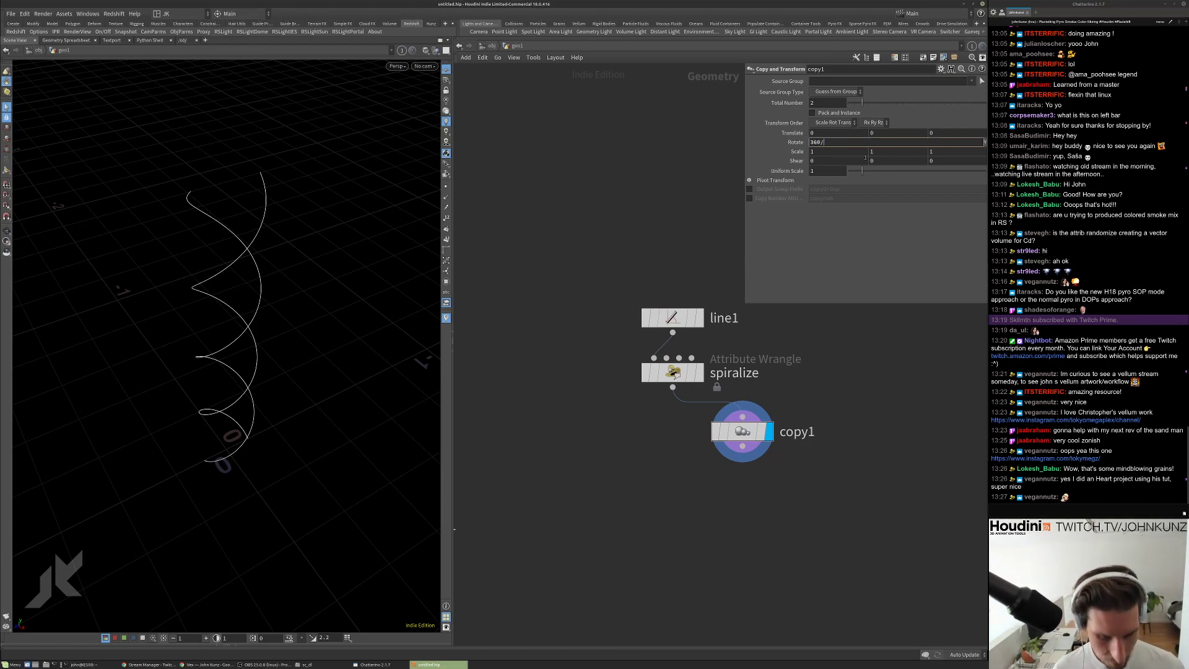
{"action": "right_click", "coordinate": [882, 142]}
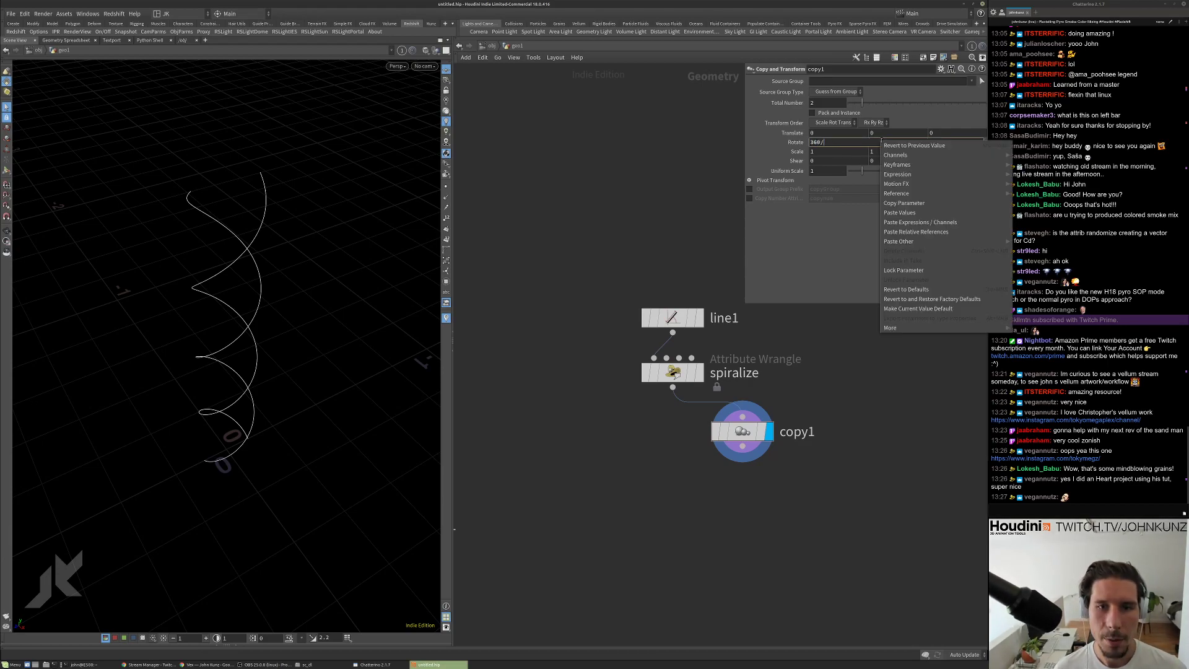
{"action": "left_click", "coordinate": [915, 232]}
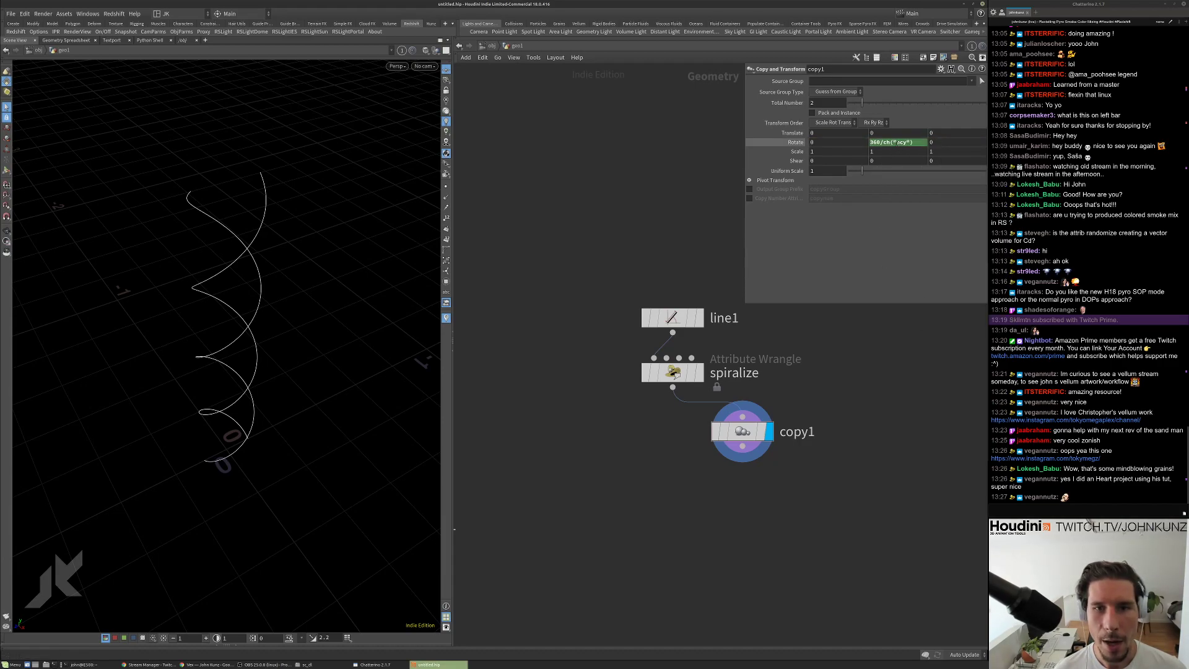
Try a Total Number of 8 on the copy node and view the strands from above.
{"action": "left_click_drag", "start_coordinate": [859, 102], "coordinate": [904, 107]}
{"action": "left_click", "coordinate": [802, 143]}
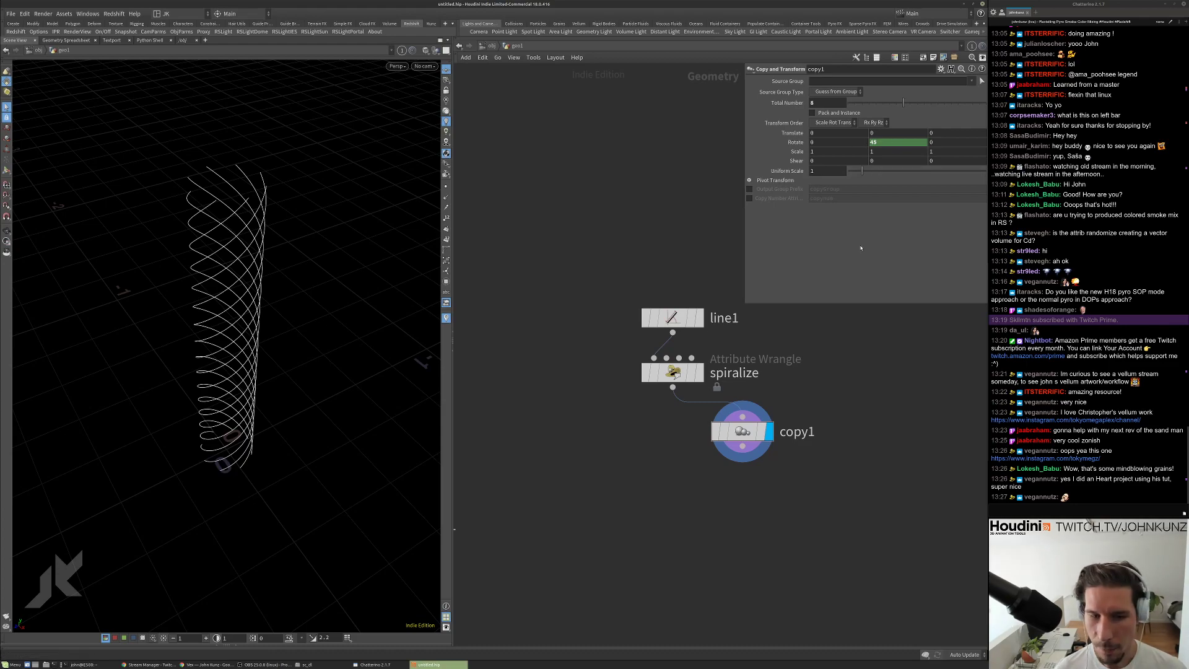
{"action": "key", "text": "Escape"}
{"action": "left_click_drag", "start_coordinate": [347, 234], "coordinate": [314, 254]}
Set the copy node's Total Number to 3 and view the triple helix from the side.
{"action": "left_click_drag", "start_coordinate": [903, 103], "coordinate": [869, 112]}
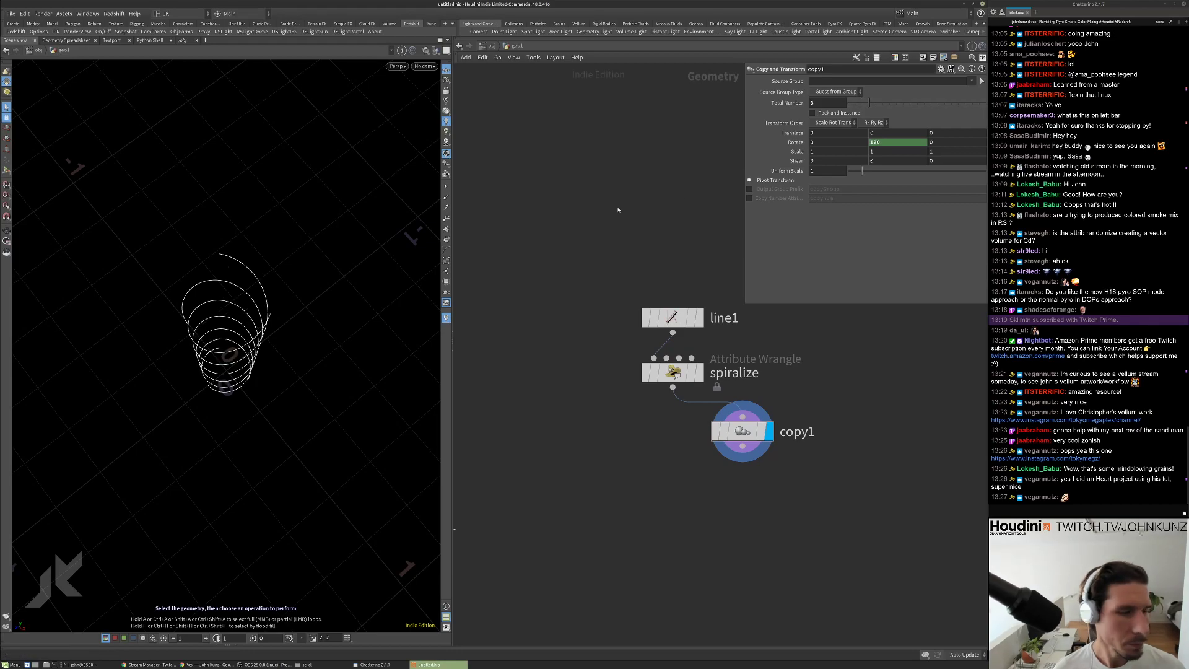
{"action": "key", "text": "Escape"}
{"action": "left_click_drag", "start_coordinate": [345, 297], "coordinate": [299, 258]}
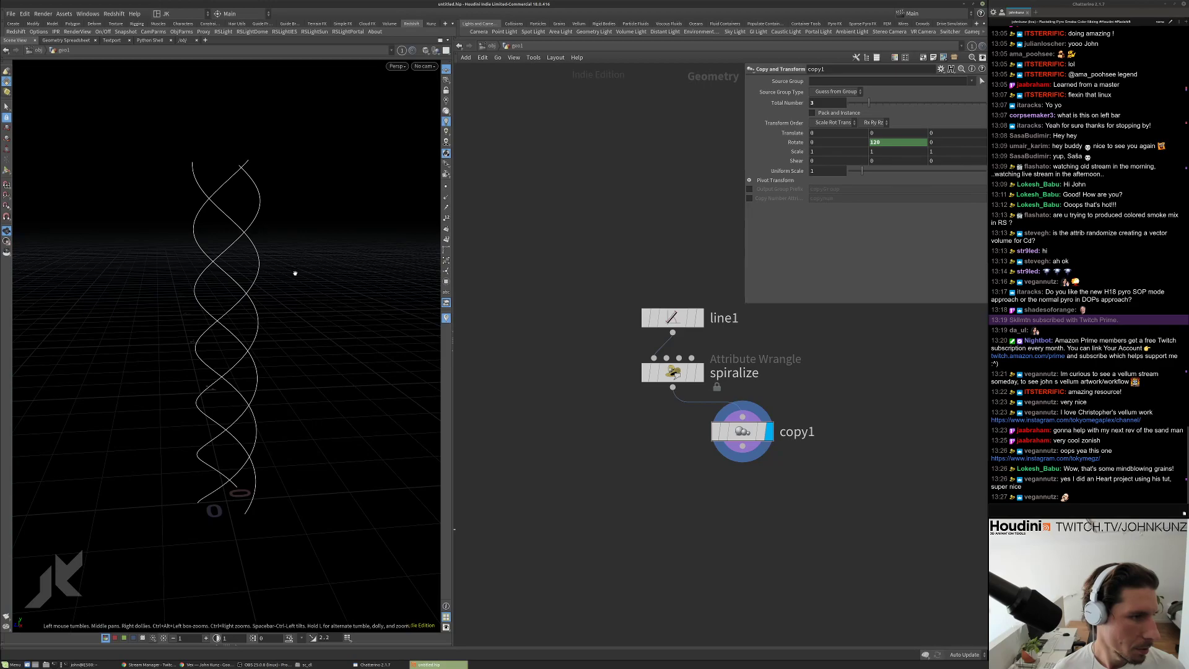
Set the spiralize wrangle's Freq to 1 and inspect the looser helix from several angles.
{"action": "left_click", "coordinate": [673, 372]}
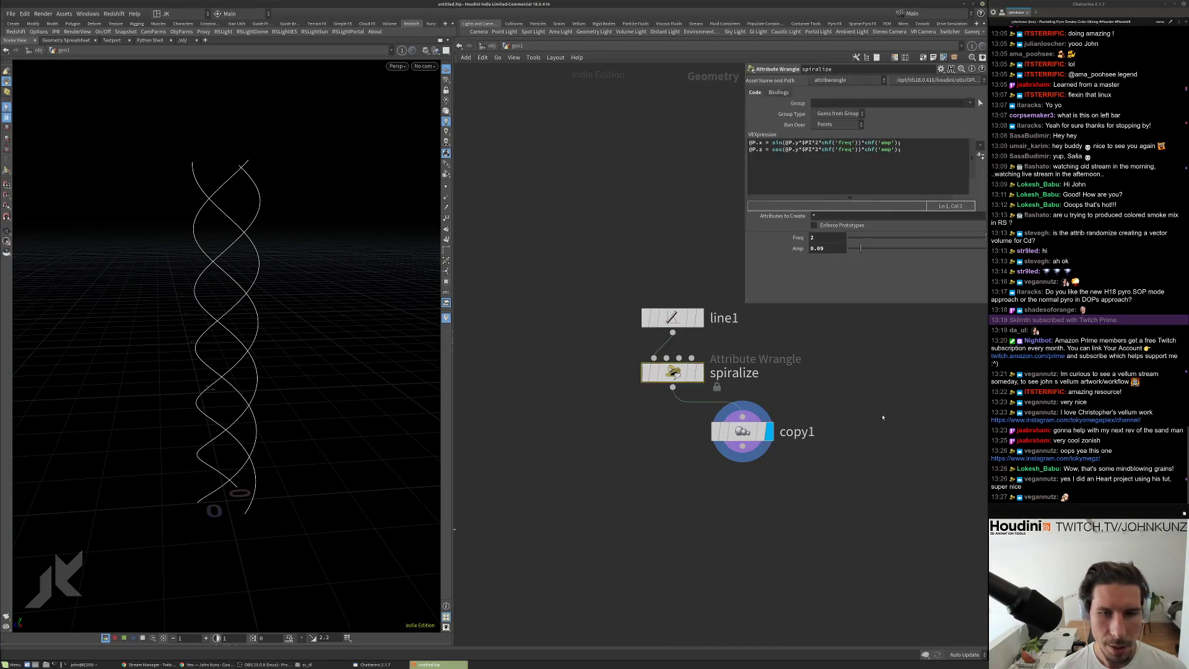
{"action": "left_click", "coordinate": [833, 239]}
{"action": "key", "text": "Return"}
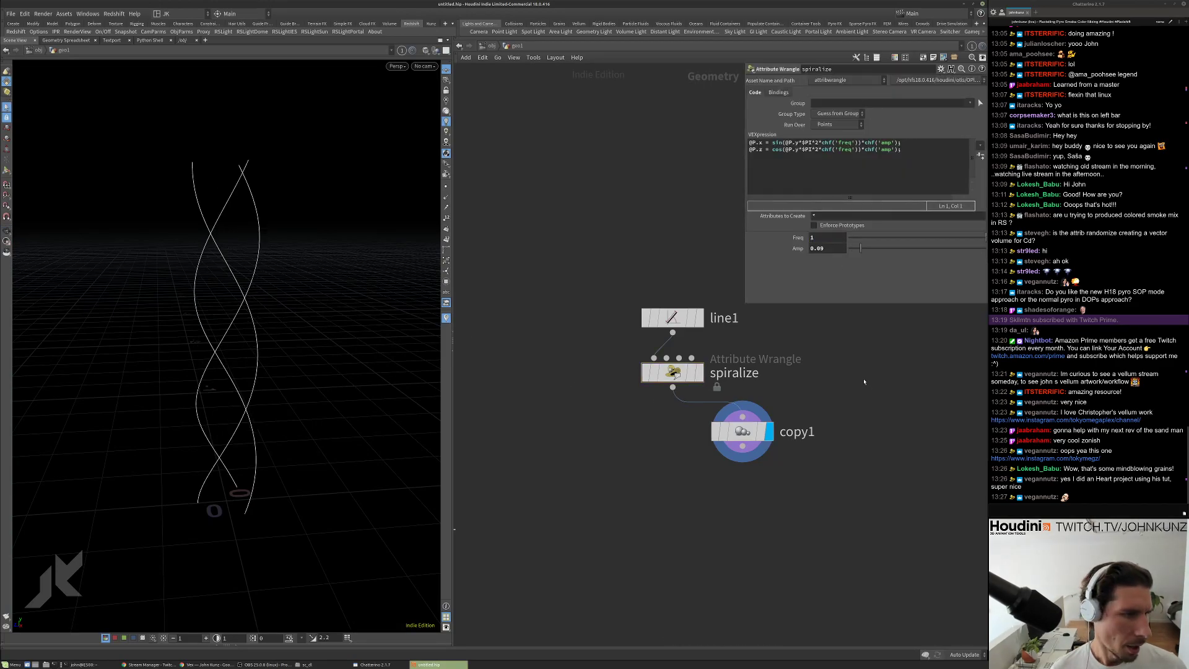
{"action": "left_click_drag", "start_coordinate": [313, 345], "coordinate": [417, 374]}
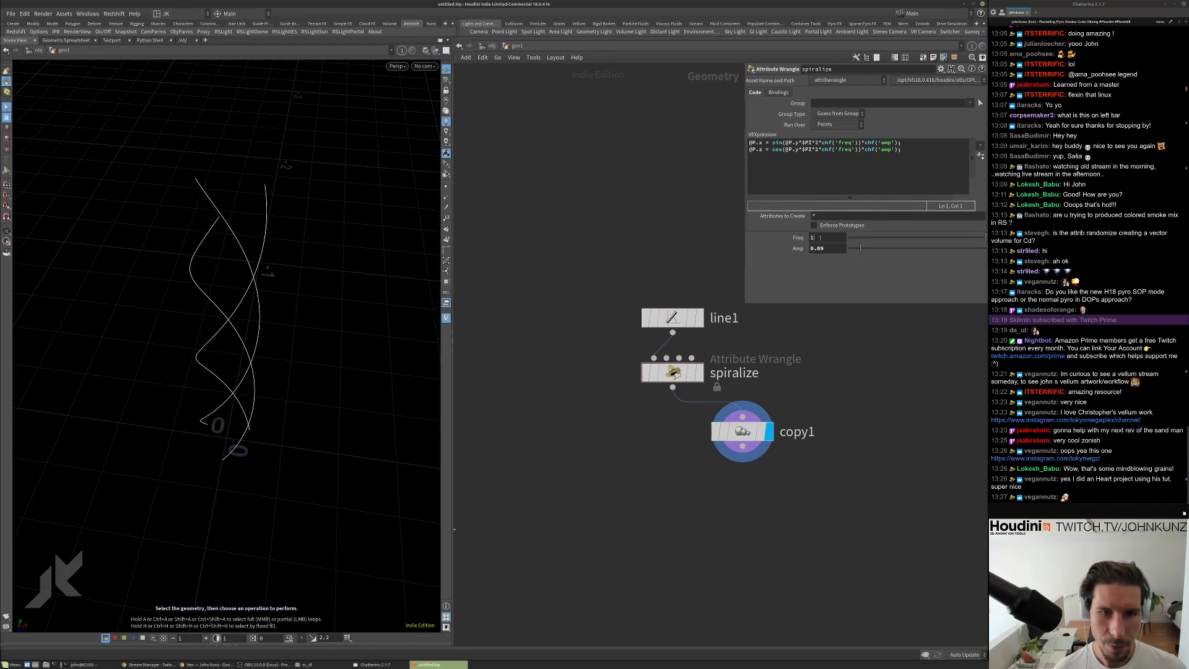
{"action": "left_click_drag", "start_coordinate": [205, 220], "coordinate": [235, 467]}
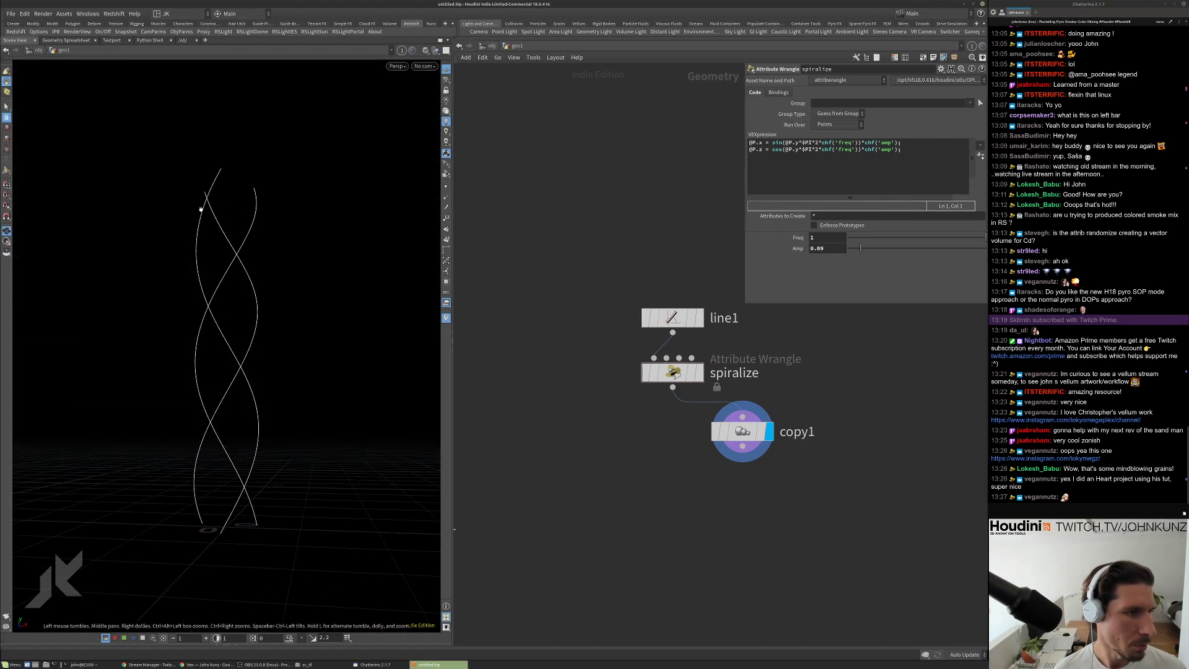
{"action": "key", "text": "s"}
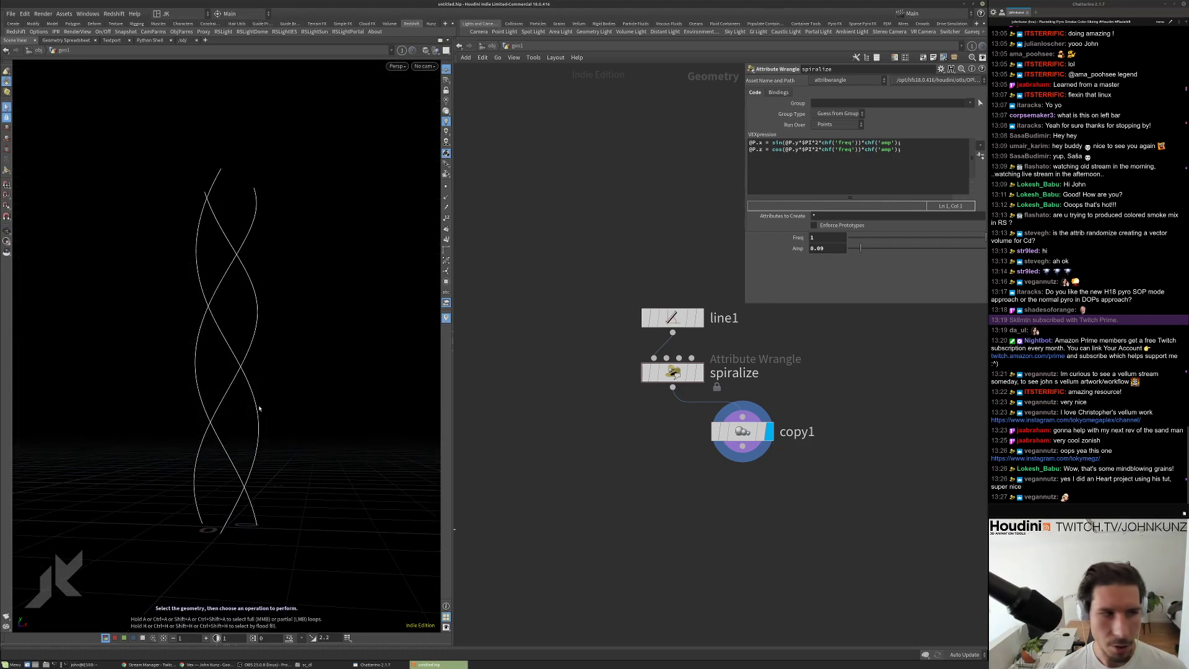
Align the copy node directly beneath the spiralize wrangle and look over the helix.
{"action": "left_click_drag", "start_coordinate": [742, 440], "coordinate": [673, 439]}
{"action": "middle_click_drag", "start_coordinate": [750, 441], "coordinate": [748, 399]}
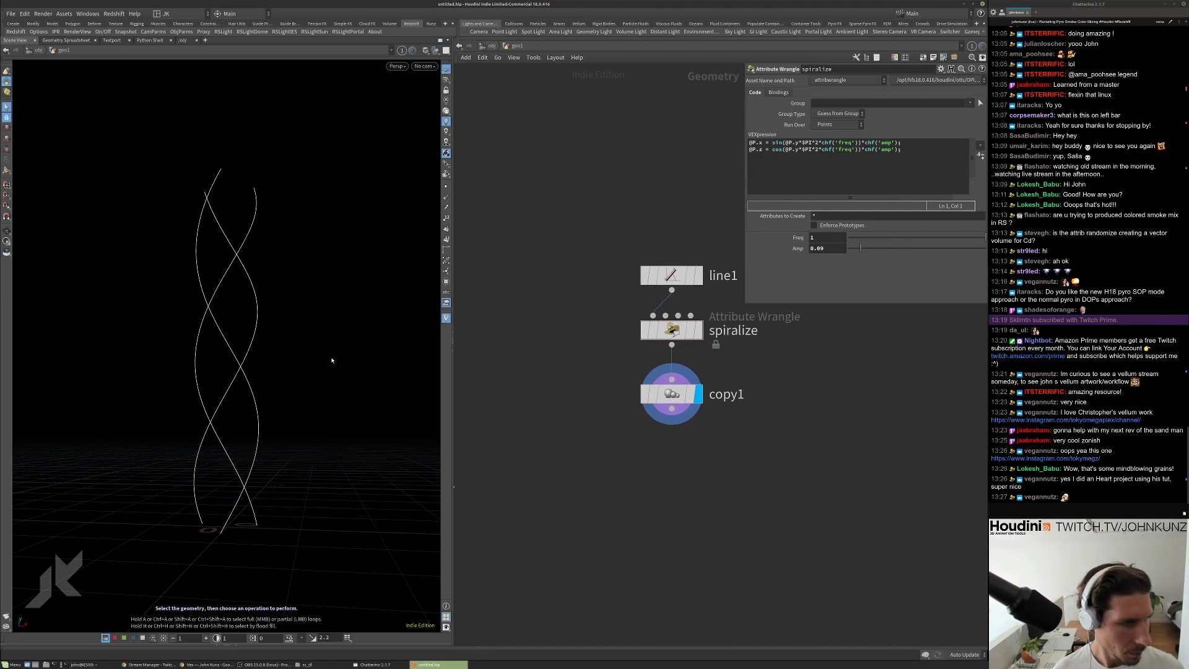
{"action": "left_click_drag", "start_coordinate": [332, 358], "coordinate": [326, 391], "text": "alt"}
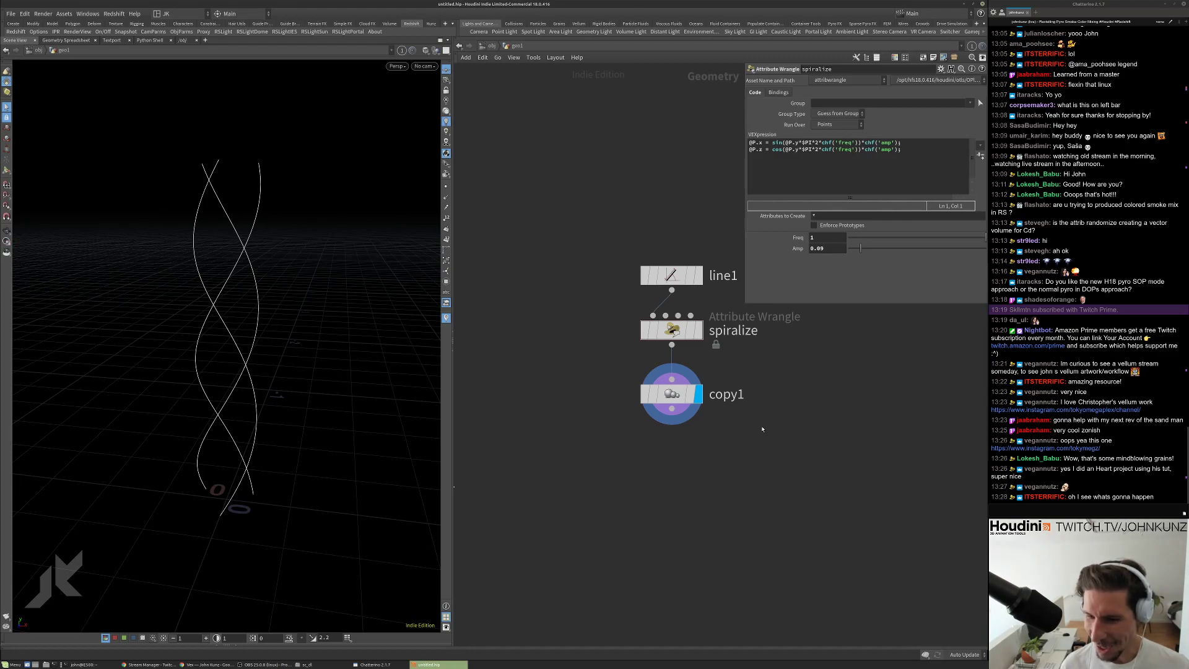
{"action": "left_click_drag", "start_coordinate": [215, 353], "coordinate": [234, 323], "text": "alt"}
Try adding and displaying a Sphere node beside the helix network, and delete it again.
{"action": "key", "text": "Tab"}
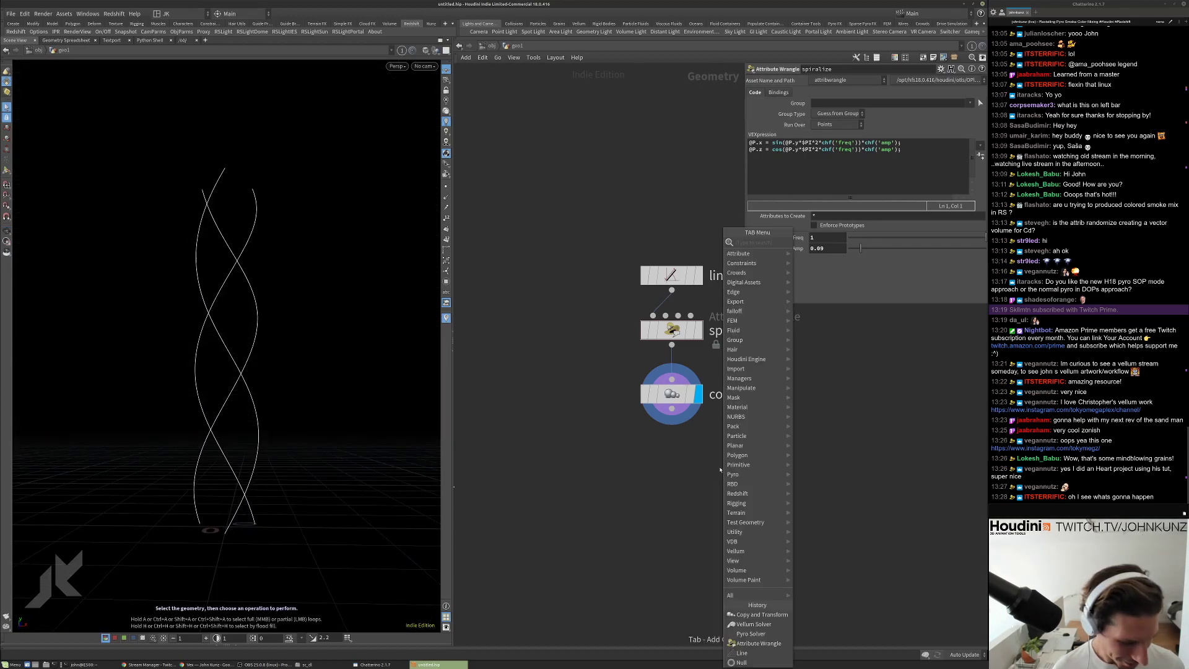
{"action": "type", "text": "sw"}
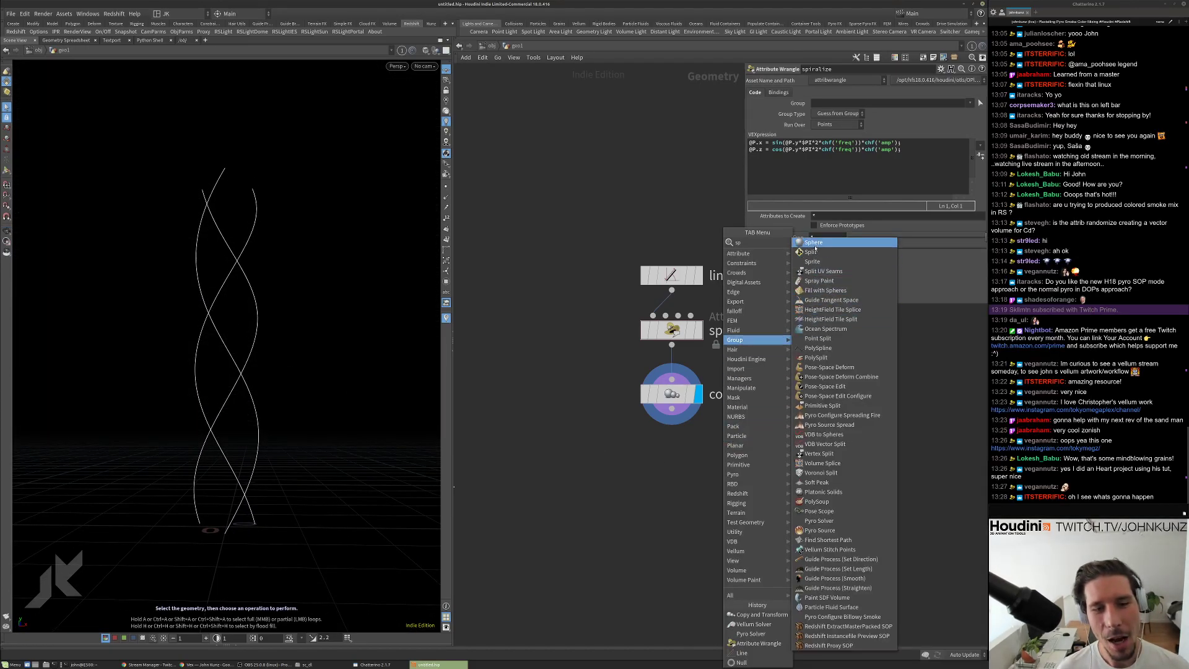
{"action": "key", "text": "Return"}
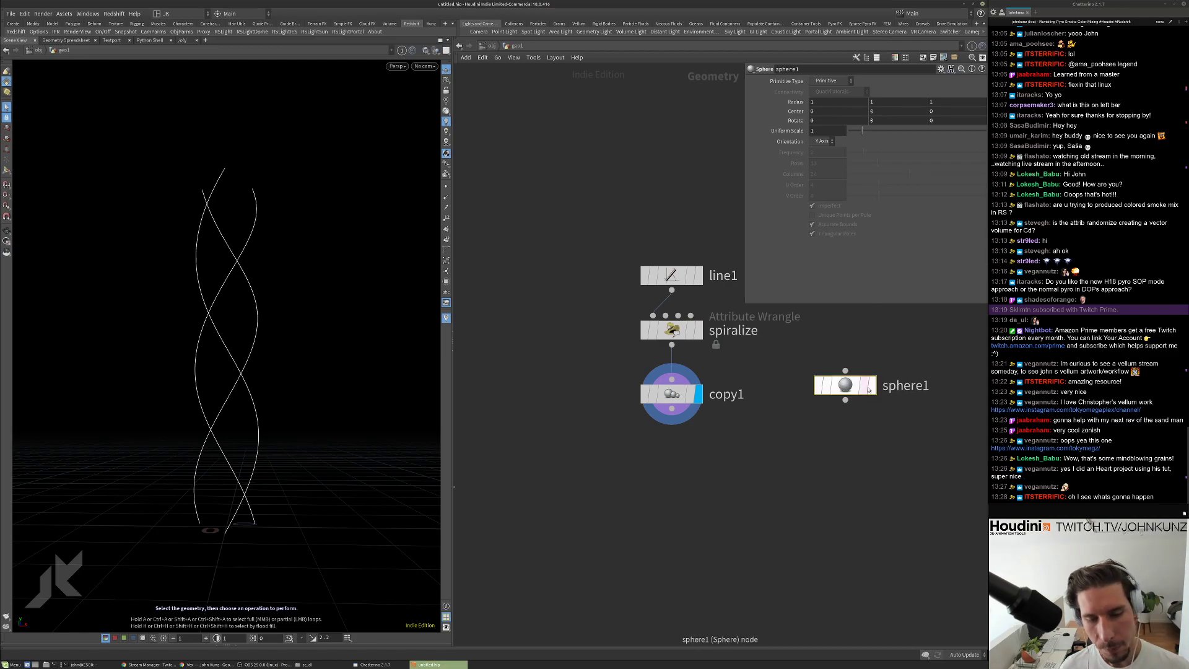
{"action": "left_click", "coordinate": [844, 386]}
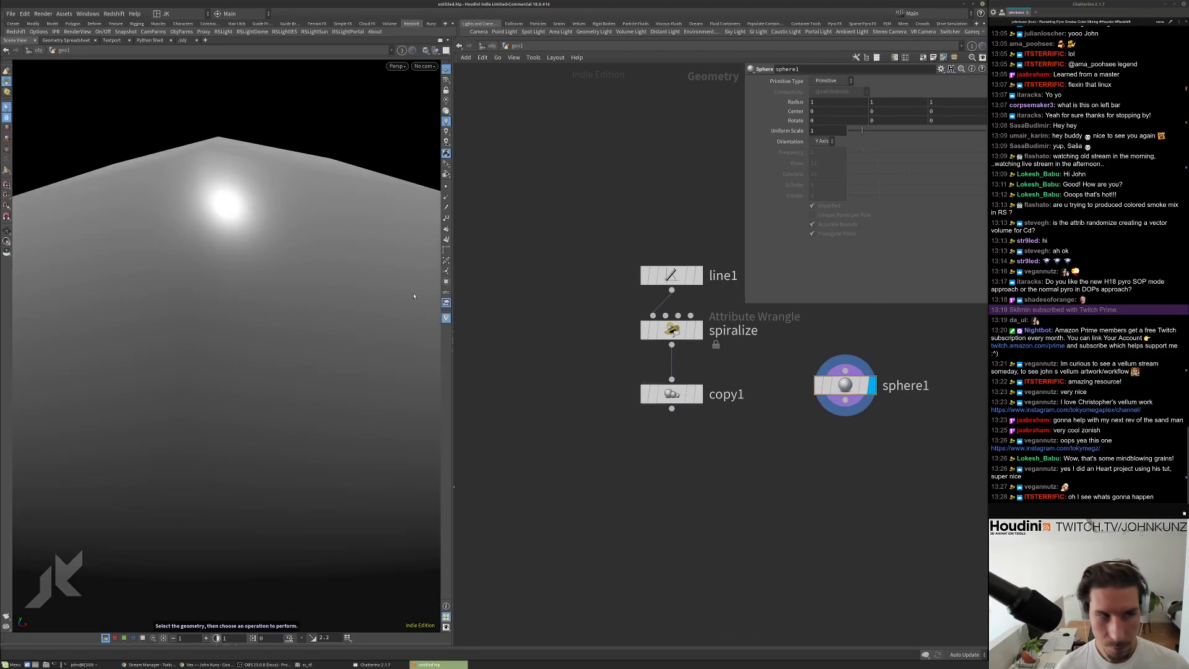
{"action": "key", "text": "h"}
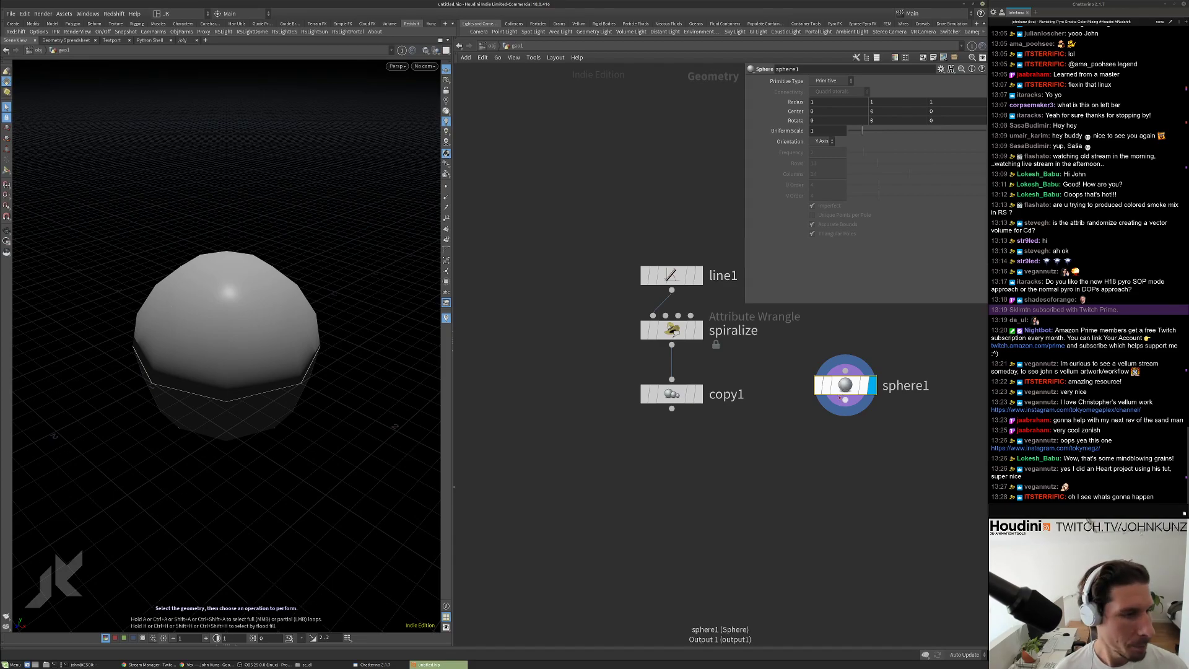
{"action": "key", "text": "Delete"}
Add a Carve node fed from the copy node and display its result.
{"action": "key", "text": "Tab"}
{"action": "type", "text": "carve"}
{"action": "key", "text": "Return"}
{"action": "left_click", "coordinate": [809, 440]}
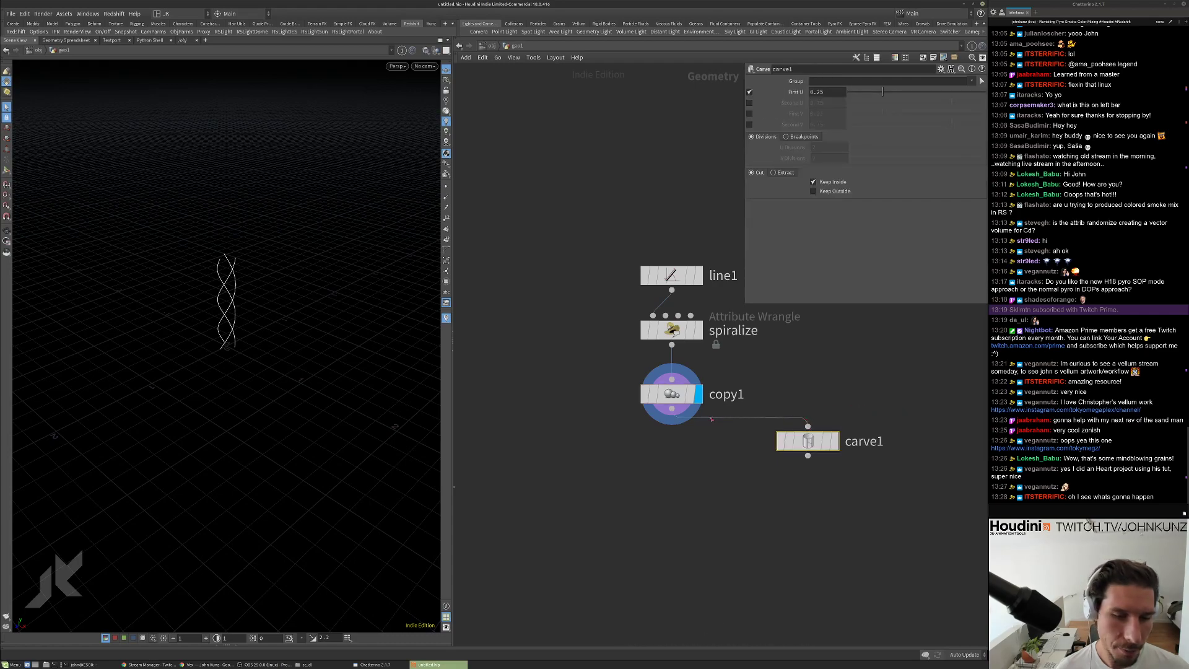
{"action": "left_click", "coordinate": [808, 439]}
Set the Carve node's First U to 0 and enable Second U at about 0.043.
{"action": "left_click_drag", "start_coordinate": [883, 91], "coordinate": [832, 122]}
{"action": "left_click", "coordinate": [750, 103]}
{"action": "left_click", "coordinate": [860, 104]}
{"action": "left_click_drag", "start_coordinate": [852, 106], "coordinate": [855, 136]}
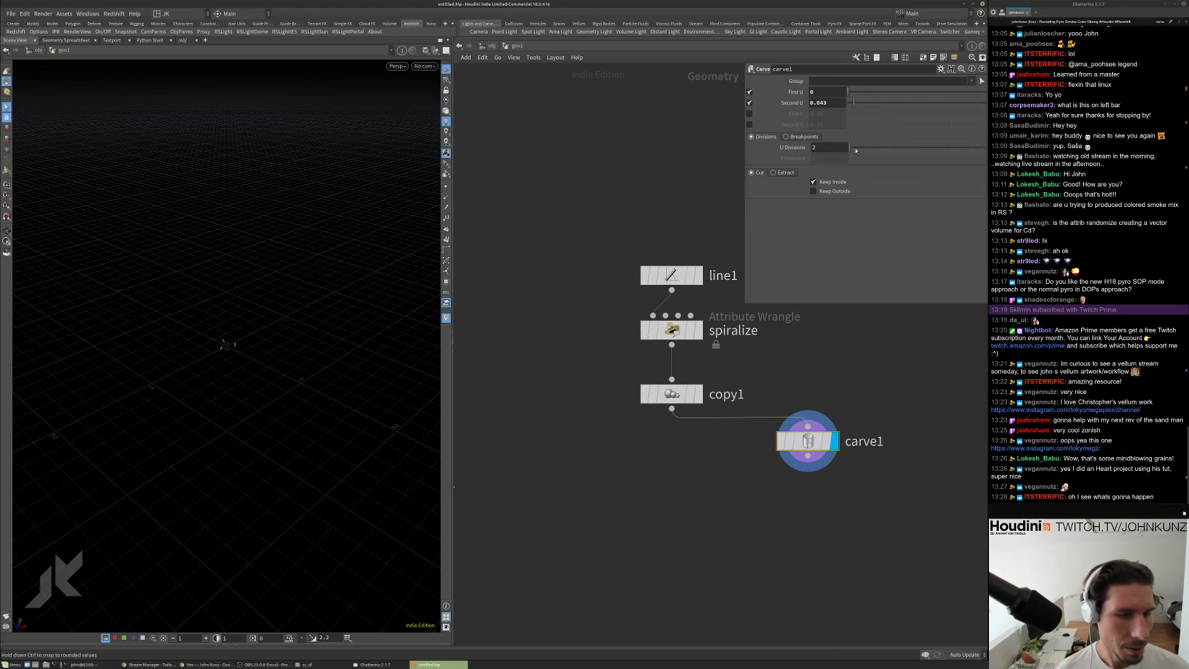
{"action": "left_click_drag", "start_coordinate": [674, 394], "coordinate": [674, 386]}
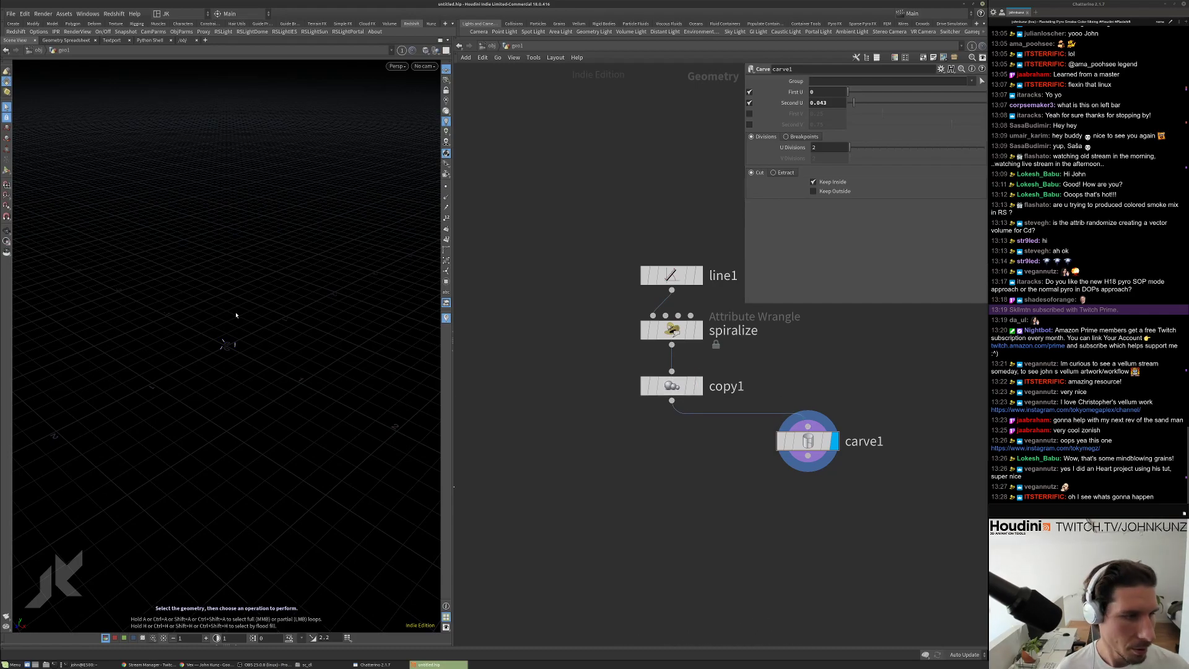
Link the Carve node's Second U to its First U with a relative reference.
{"action": "right_click", "coordinate": [823, 93]}
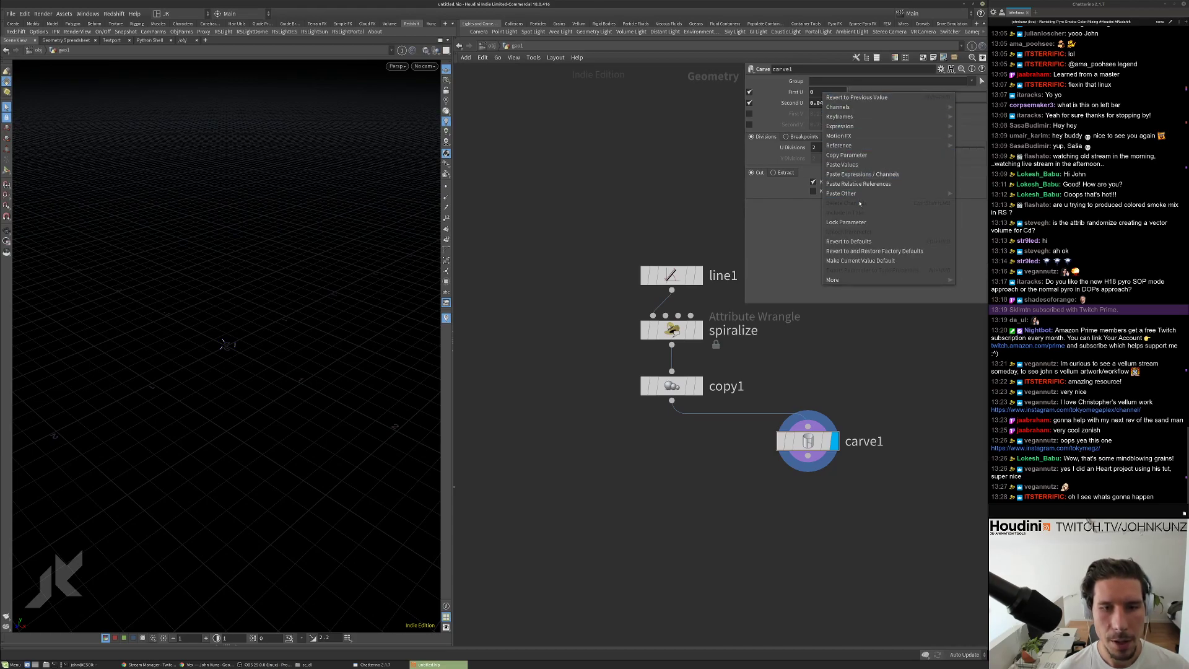
{"action": "left_click", "coordinate": [854, 156]}
{"action": "right_click", "coordinate": [823, 90]}
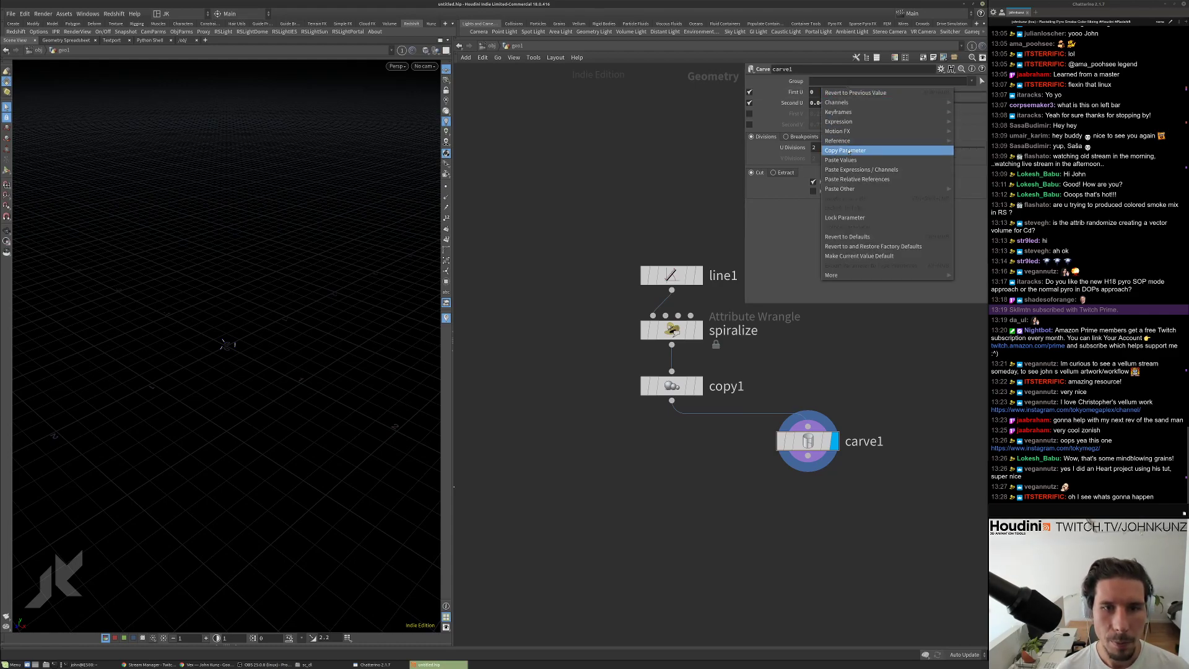
{"action": "left_click", "coordinate": [848, 151]}
{"action": "left_click", "coordinate": [810, 103]}
{"action": "right_click", "coordinate": [811, 102]}
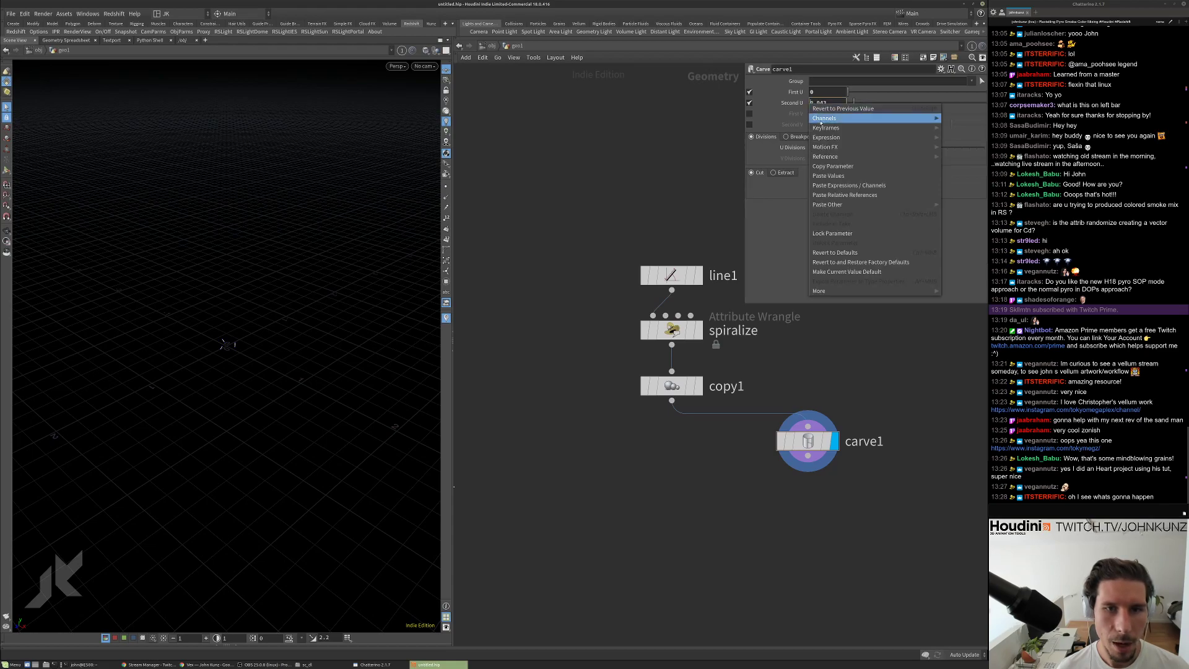
{"action": "left_click", "coordinate": [848, 194]}
Extend the Second U expression to ch("domainu1")+0.01 and frame the short carved segments.
{"action": "type", "text": "+"}
{"action": "left_click_drag", "start_coordinate": [926, 104], "coordinate": [860, 104]}
{"action": "type", "text": "0.05"}
{"action": "key", "text": "Return"}
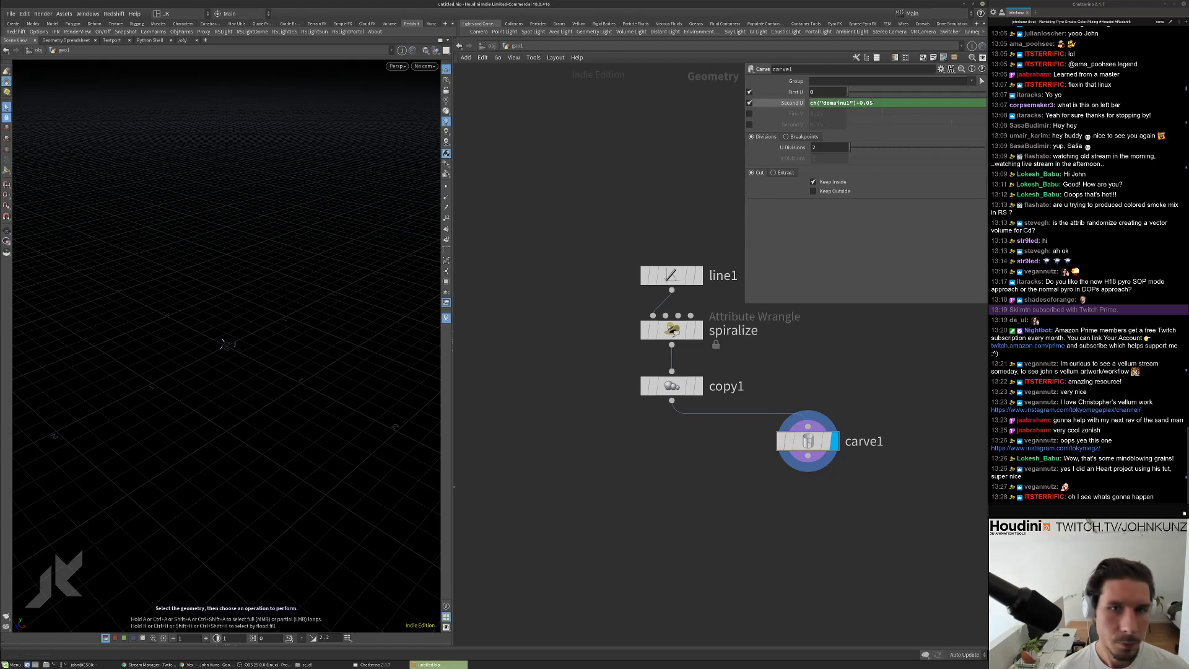
{"action": "type", "text": "0.01"}
{"action": "key", "text": "Return"}
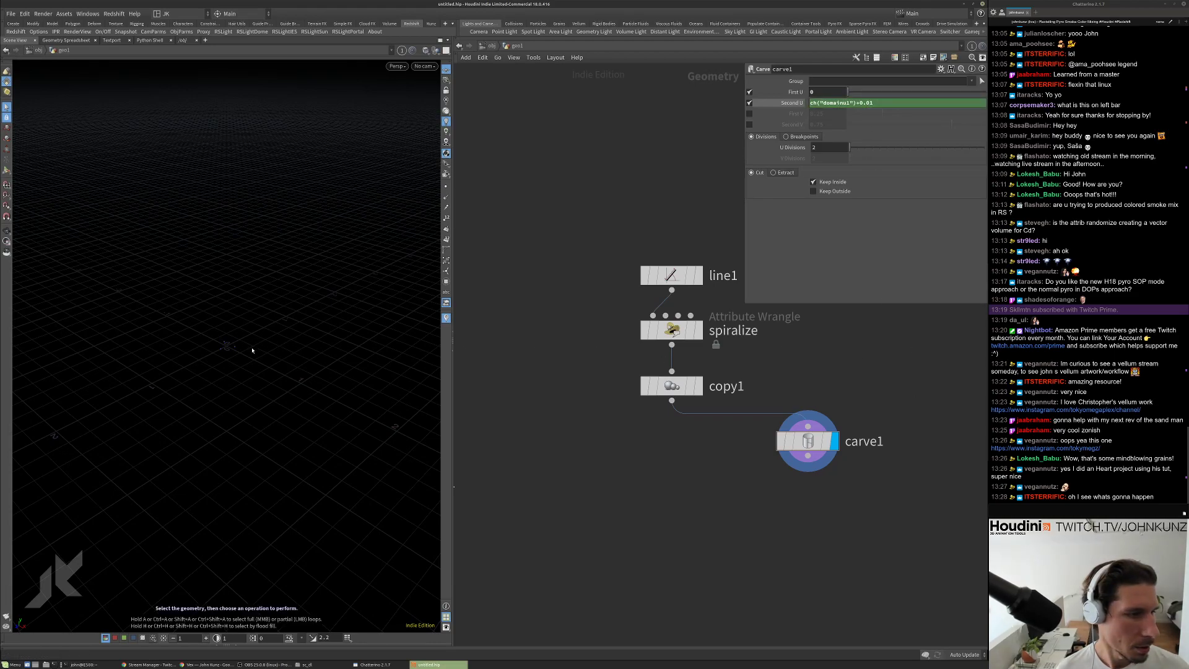
{"action": "key", "text": "g"}
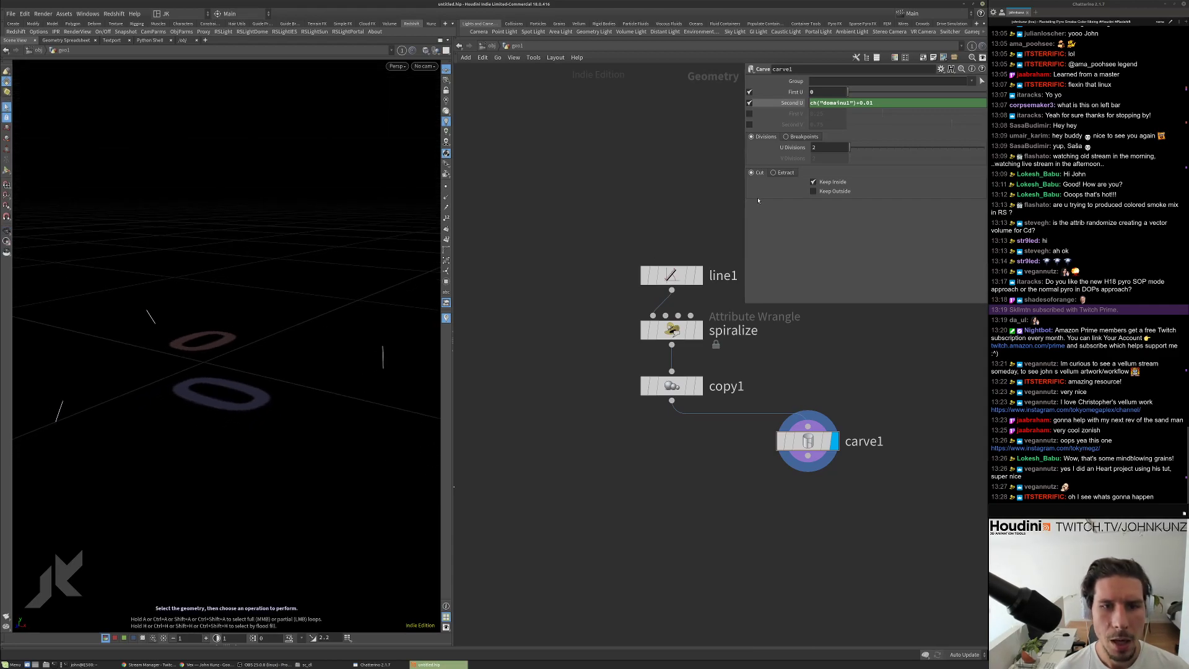
Duplicate the Carve node and remove the expression from the duplicate's Second U, keeping the value 0.01.
{"action": "scroll", "coordinate": [800, 368], "scroll_direction": "down", "scroll_amount": 2}
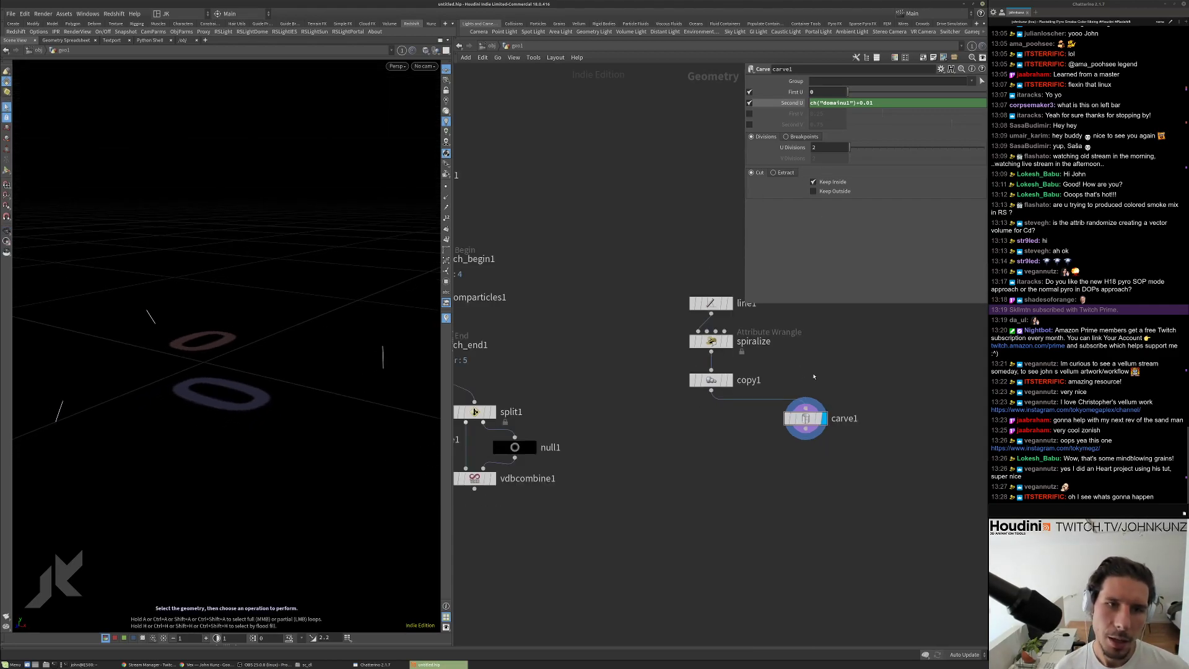
{"action": "mouse_move", "coordinate": [794, 427]}
{"action": "left_mouse_down", "text": "alt"}
{"action": "mouse_move", "coordinate": [763, 471]}
{"action": "mouse_move", "coordinate": [808, 484]}
{"action": "mouse_move", "coordinate": [694, 472]}
{"action": "mouse_move", "coordinate": [769, 472]}
{"action": "left_mouse_up", "text": "alt"}
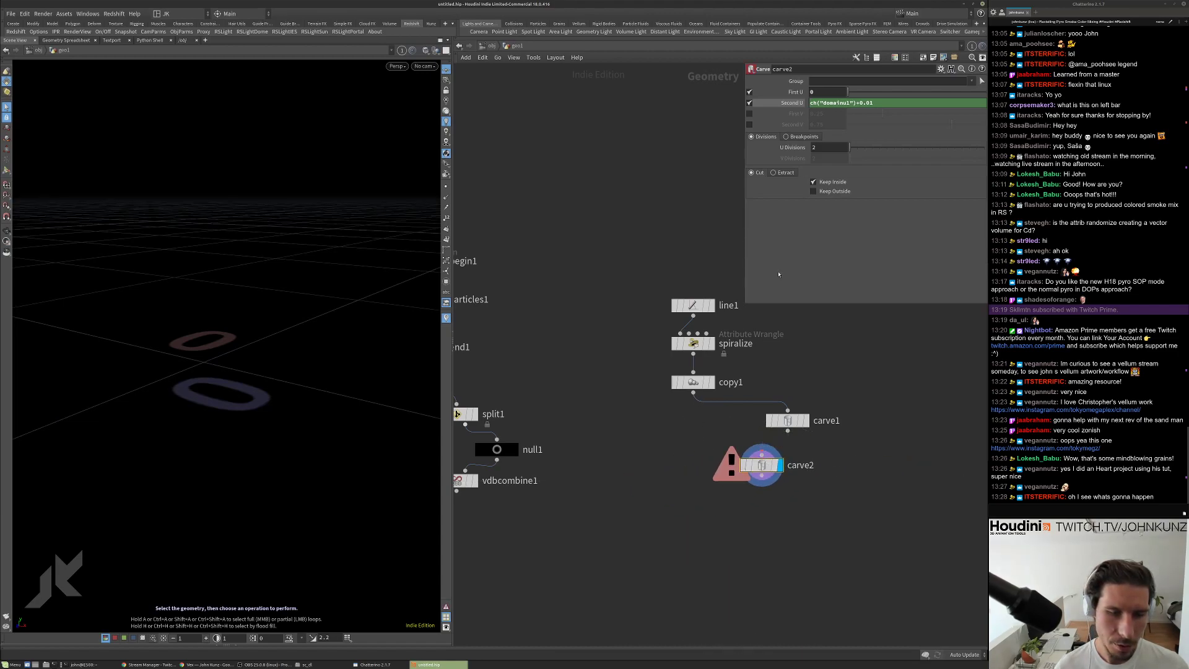
{"action": "right_click", "coordinate": [807, 107]}
{"action": "left_click", "coordinate": [892, 210]}
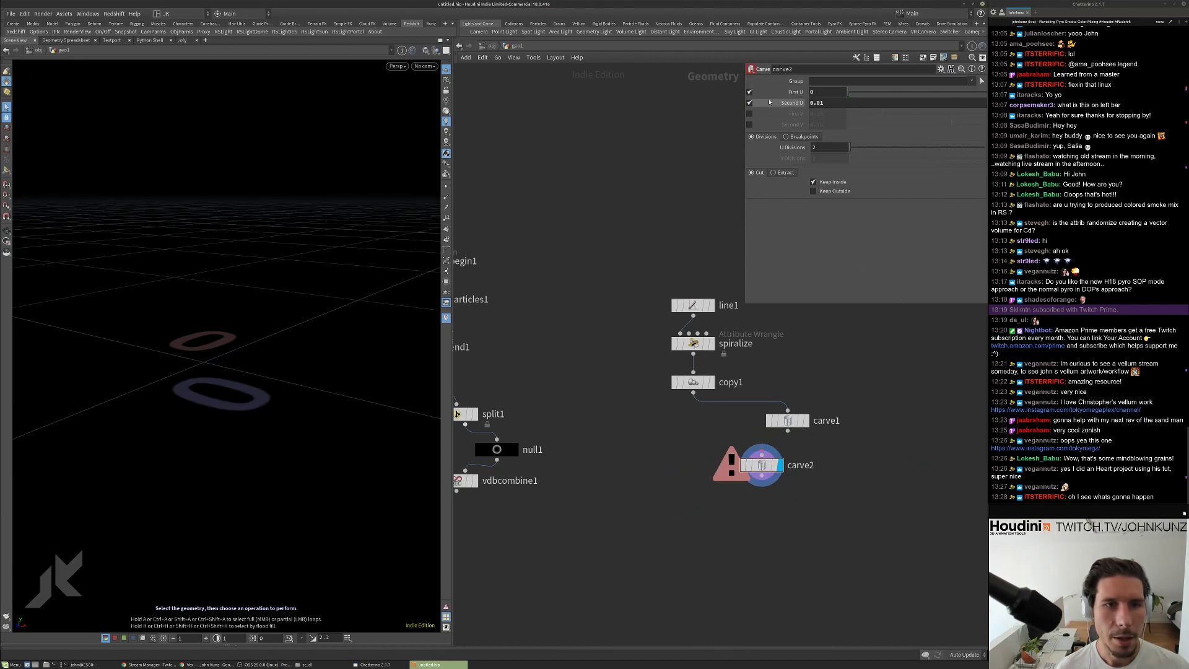
Switch the duplicated Carve node from Cut to Extract and feed it from the copy node's output.
{"action": "left_click", "coordinate": [775, 173]}
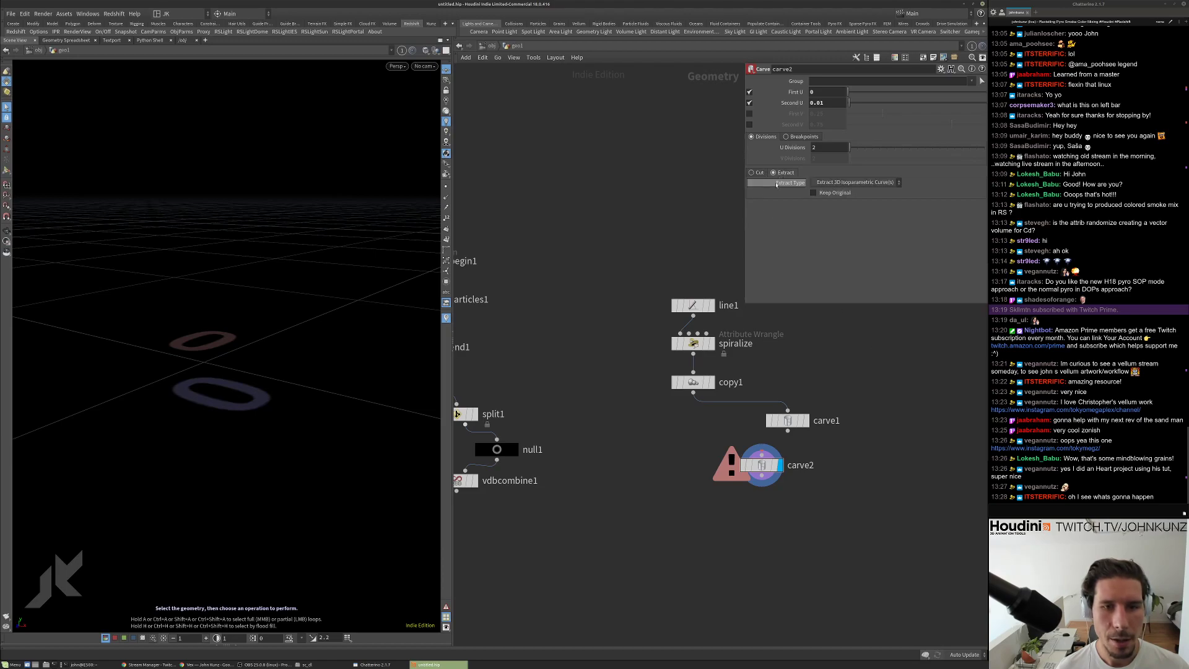
{"action": "left_click_drag", "start_coordinate": [757, 446], "coordinate": [693, 394]}
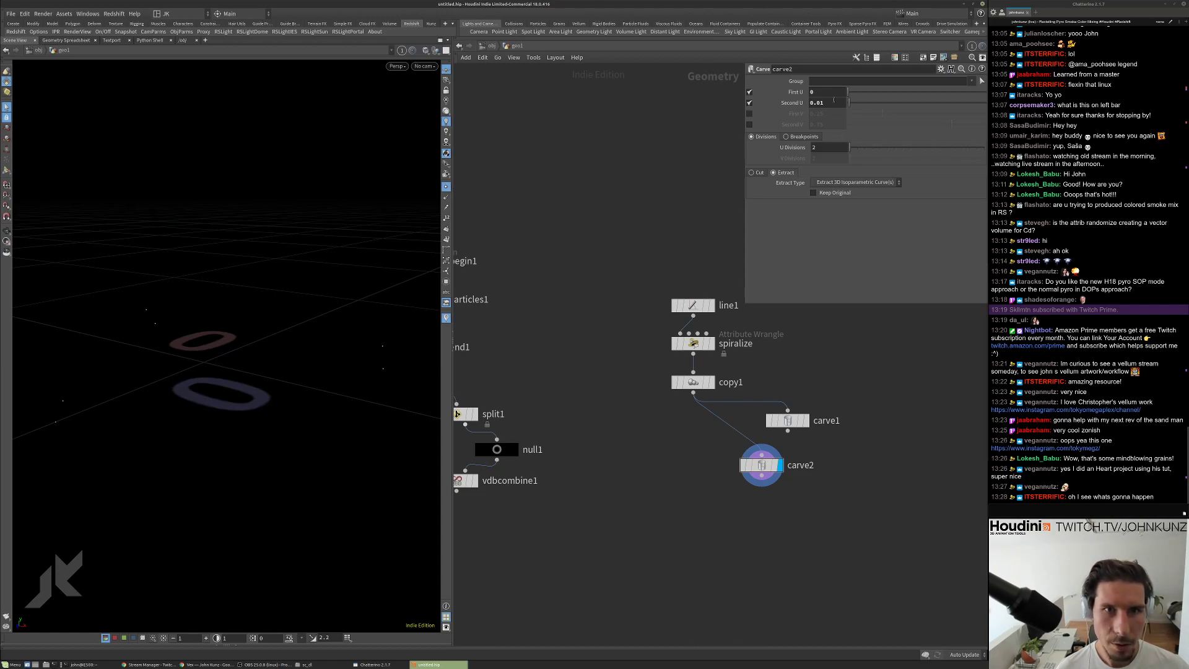
Turn off Second U on the duplicated Carve node and slide its First U to 0.13.
{"action": "middle_click_drag", "start_coordinate": [779, 464], "coordinate": [816, 414]}
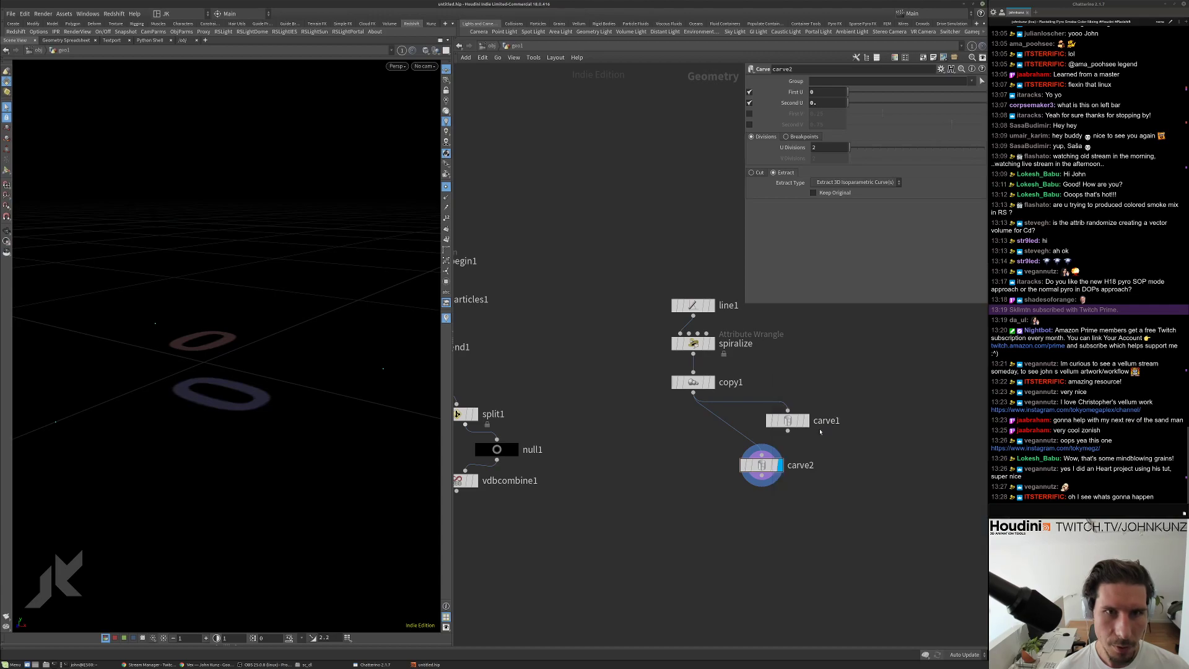
{"action": "left_click", "coordinate": [750, 103]}
{"action": "left_click_drag", "start_coordinate": [848, 92], "coordinate": [856, 92]}
{"action": "key", "text": "Escape"}
{"action": "left_click_drag", "start_coordinate": [268, 164], "coordinate": [272, 241]}
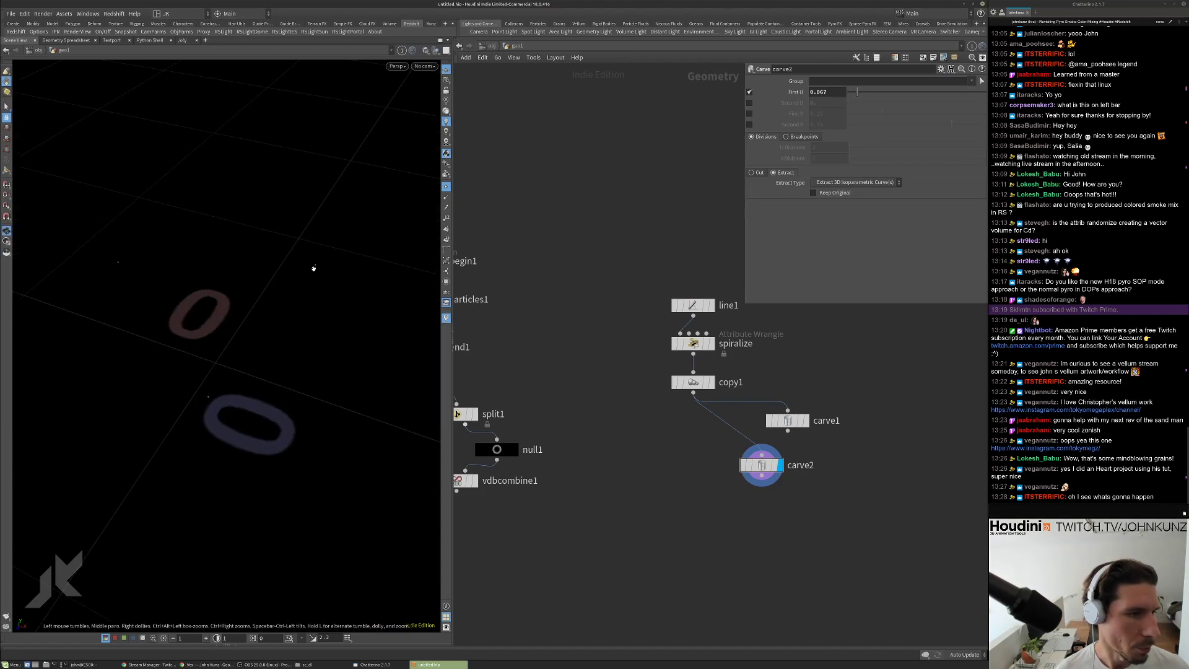
{"action": "mouse_move", "coordinate": [857, 92]}
{"action": "left_mouse_down"}
{"action": "mouse_move", "coordinate": [888, 97]}
{"action": "mouse_move", "coordinate": [866, 98]}
{"action": "left_mouse_up"}
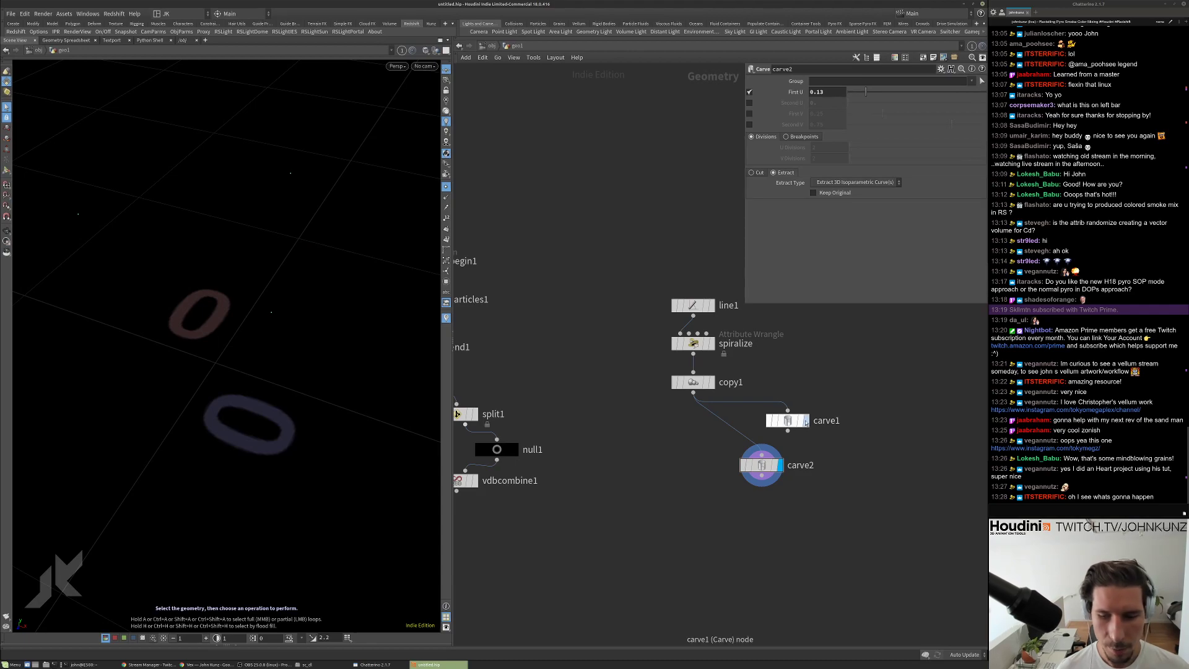
Compare the short segments from the first Carve node with the points extracted by the second one.
{"action": "left_click", "coordinate": [805, 421]}
{"action": "left_click_drag", "start_coordinate": [303, 361], "coordinate": [356, 332]}
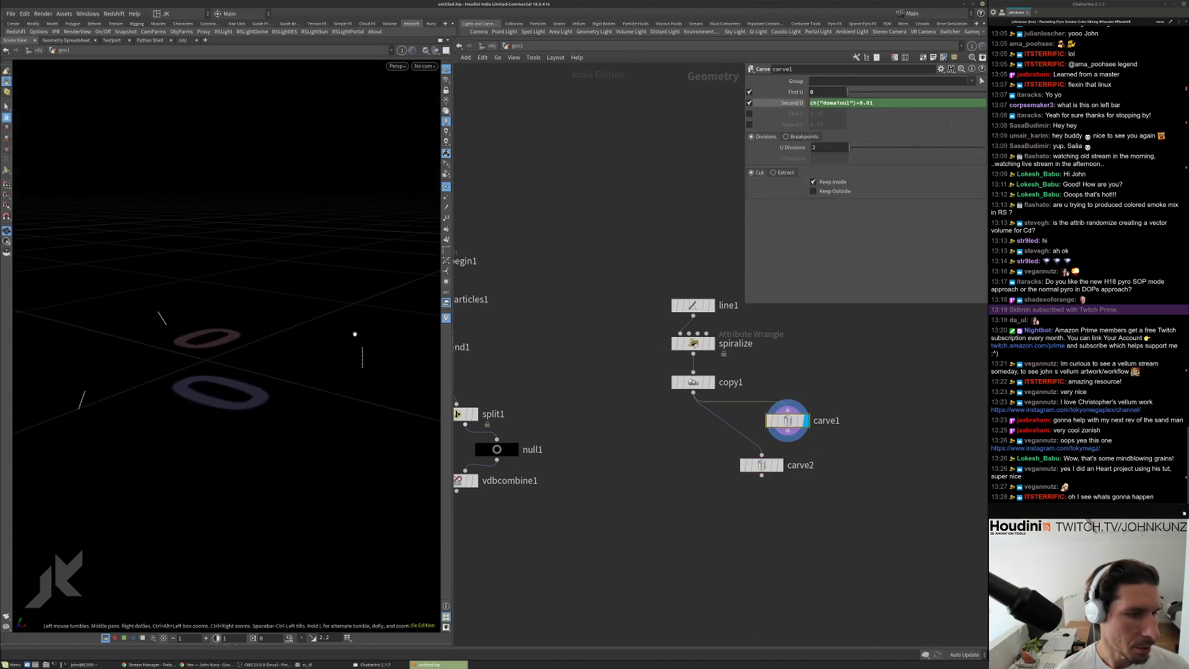
{"action": "key", "text": "s"}
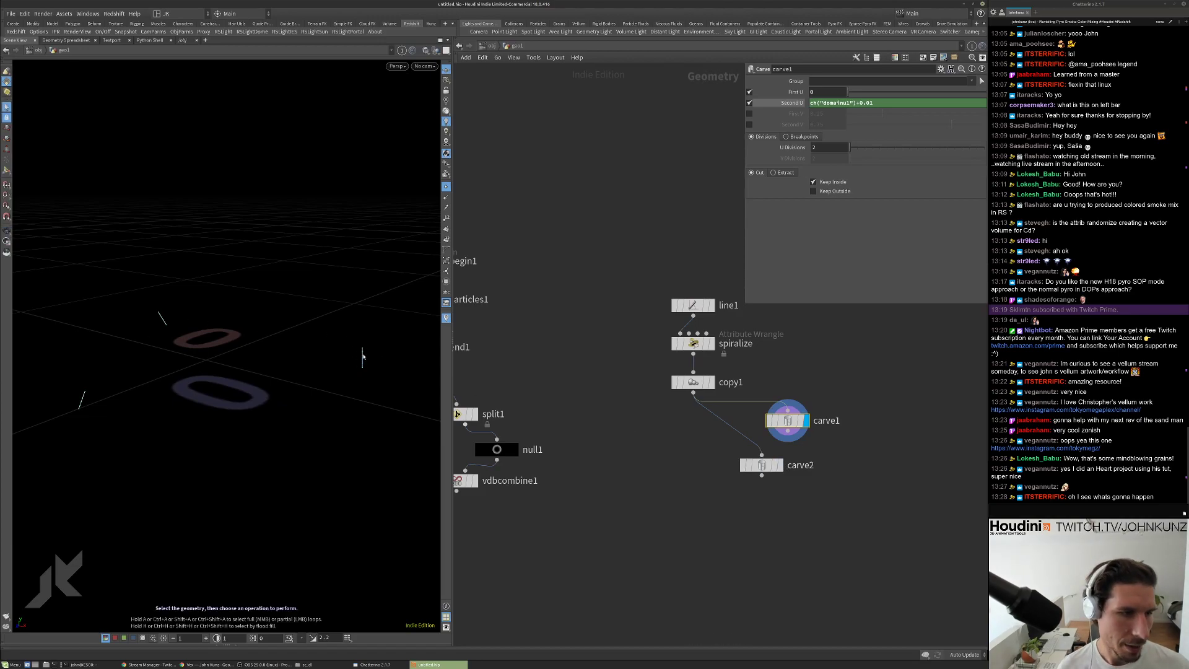
{"action": "left_click", "coordinate": [780, 465]}
{"action": "left_click", "coordinate": [774, 465]}
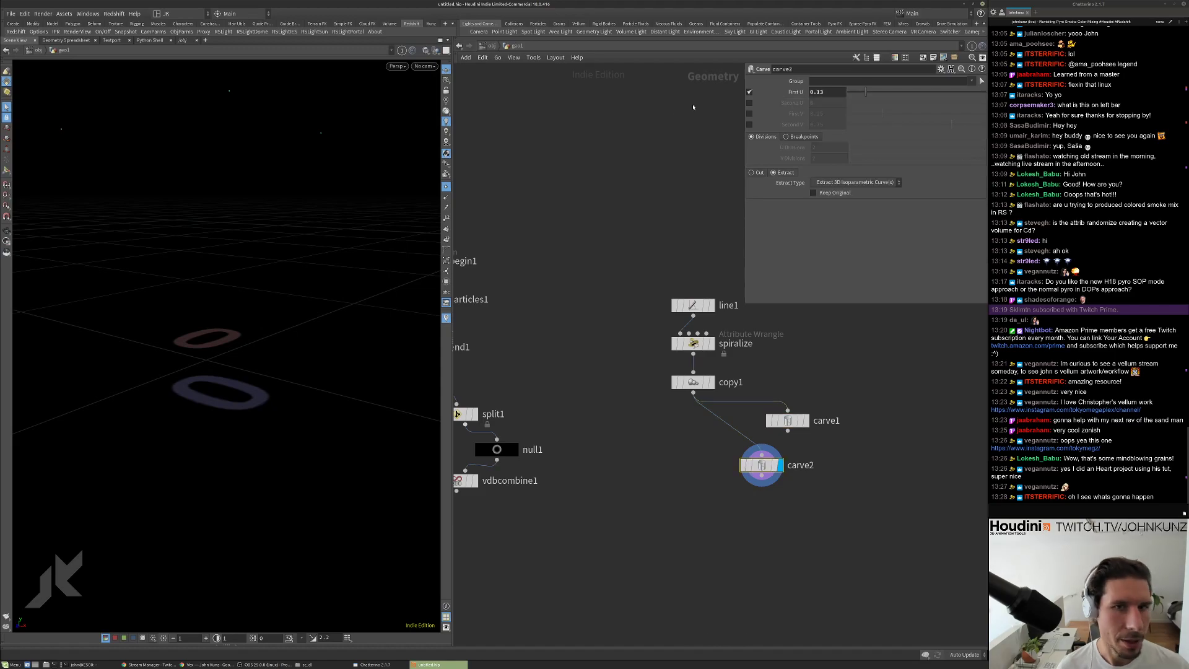
Place carve2 directly below the copy node and bring its First U back to 0.
{"action": "left_click_drag", "start_coordinate": [858, 95], "coordinate": [856, 96]}
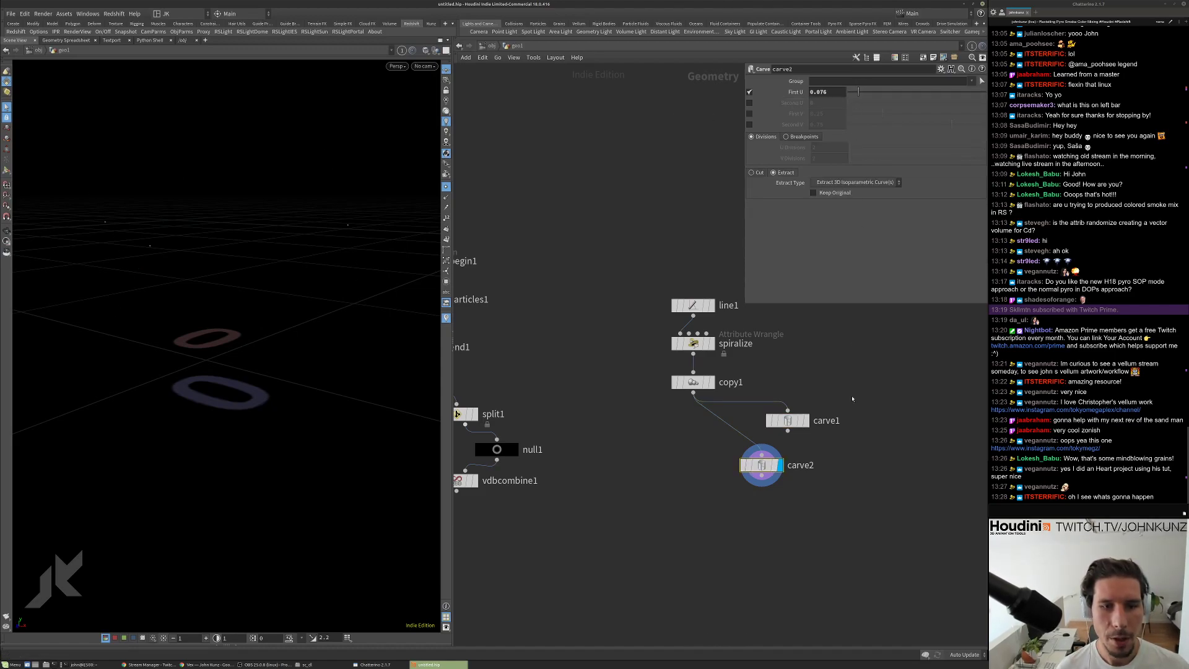
{"action": "left_click_drag", "start_coordinate": [186, 297], "coordinate": [254, 340]}
{"action": "left_click_drag", "start_coordinate": [768, 437], "coordinate": [700, 434]}
{"action": "left_click_drag", "start_coordinate": [860, 92], "coordinate": [843, 92]}
{"action": "left_click", "coordinate": [827, 90]}
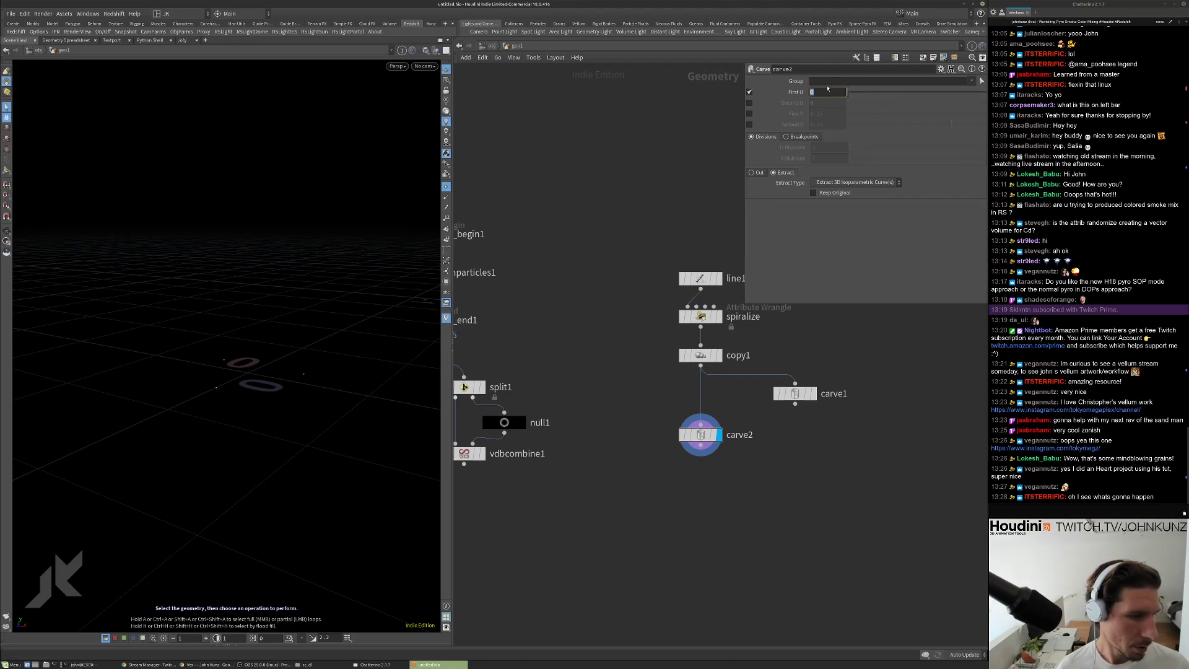
Show the timeline and keyframe carve2's First U at 0 on frame 1 and 1 on frame 72.
{"action": "left_click", "coordinate": [573, 647]}
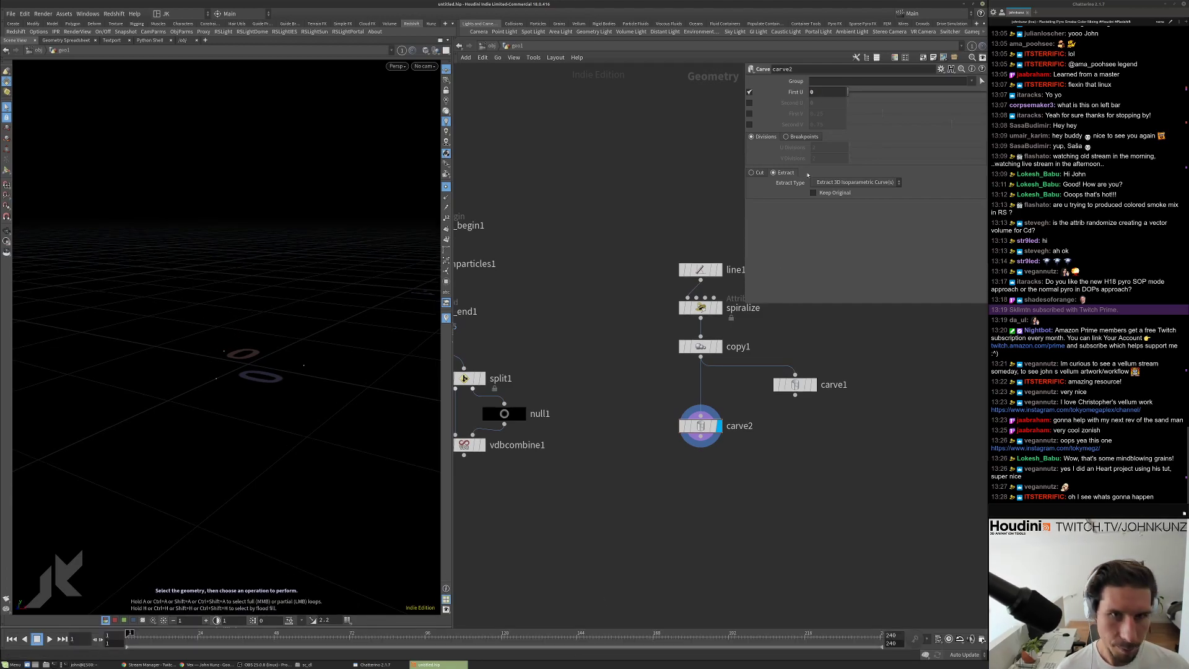
{"action": "left_click", "coordinate": [842, 92], "text": "alt"}
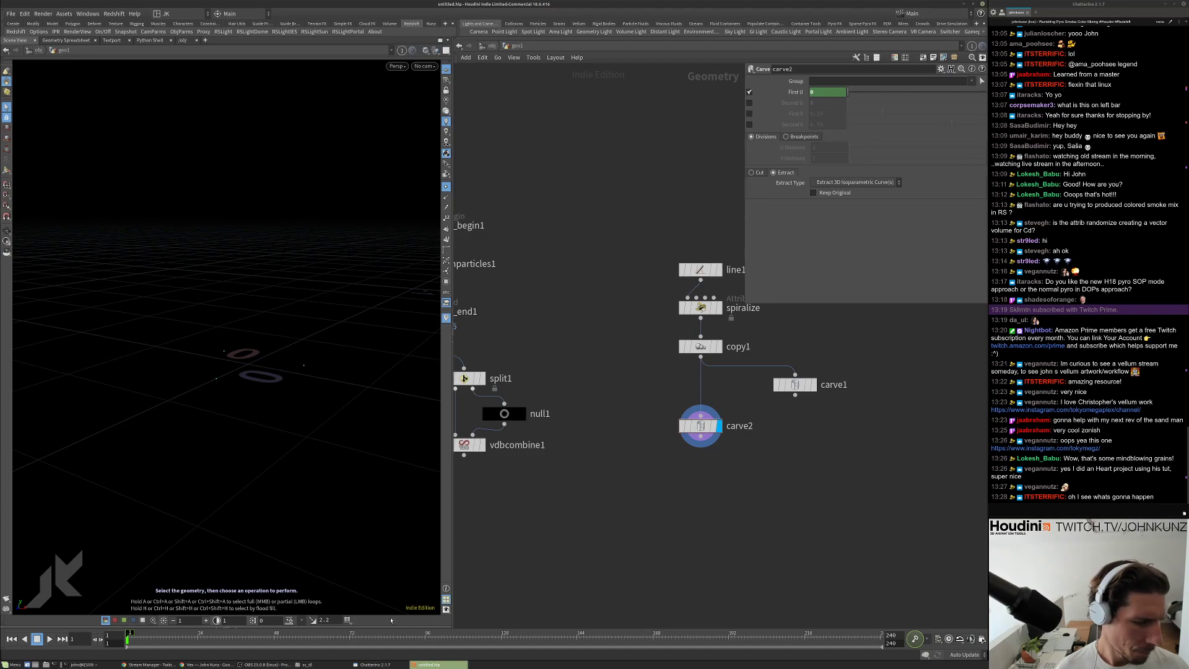
{"action": "left_click", "coordinate": [347, 633]}
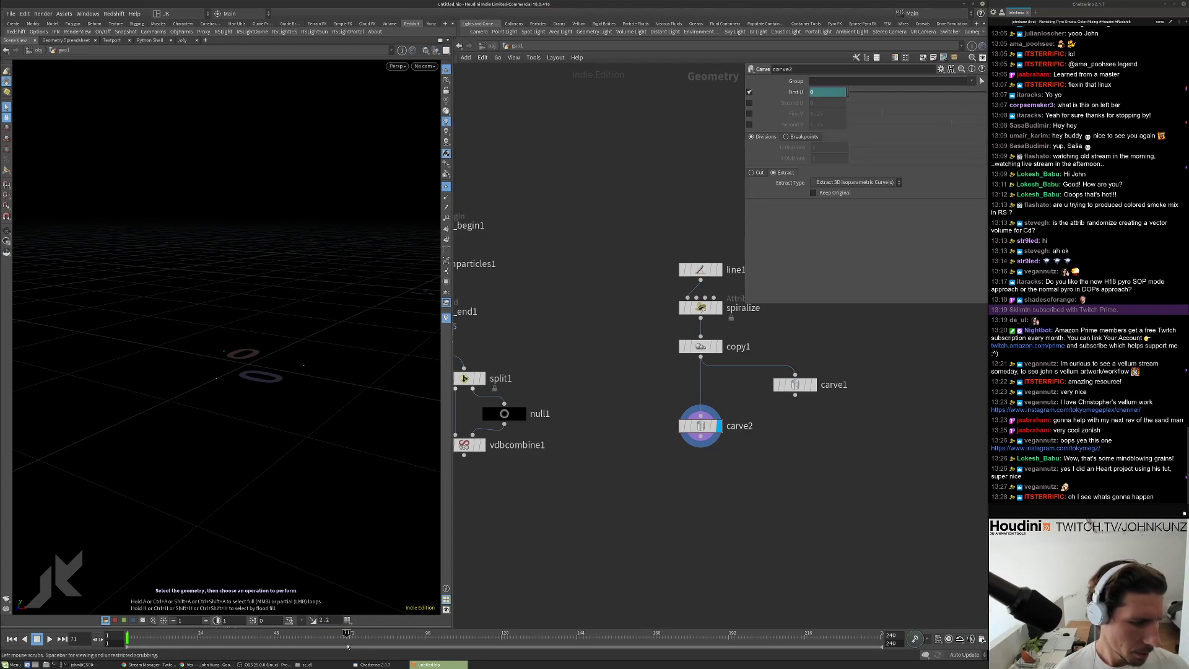
{"action": "left_click", "coordinate": [350, 643]}
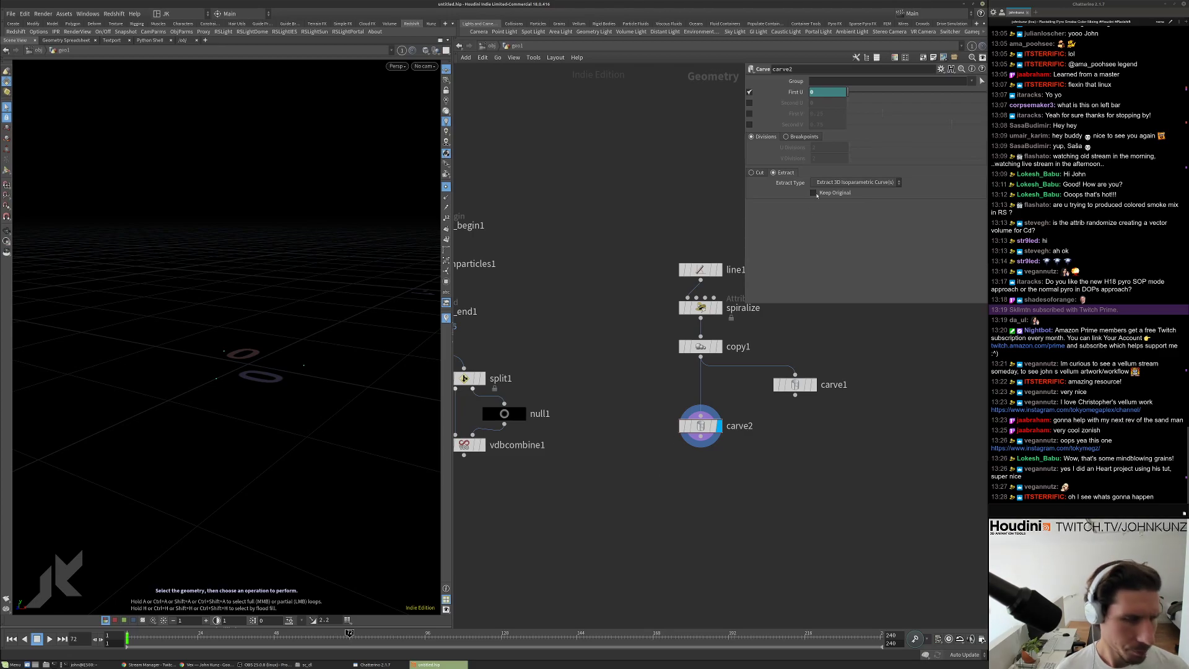
{"action": "left_click", "coordinate": [827, 92]}
{"action": "type", "text": "1"}
{"action": "key", "text": "Return"}
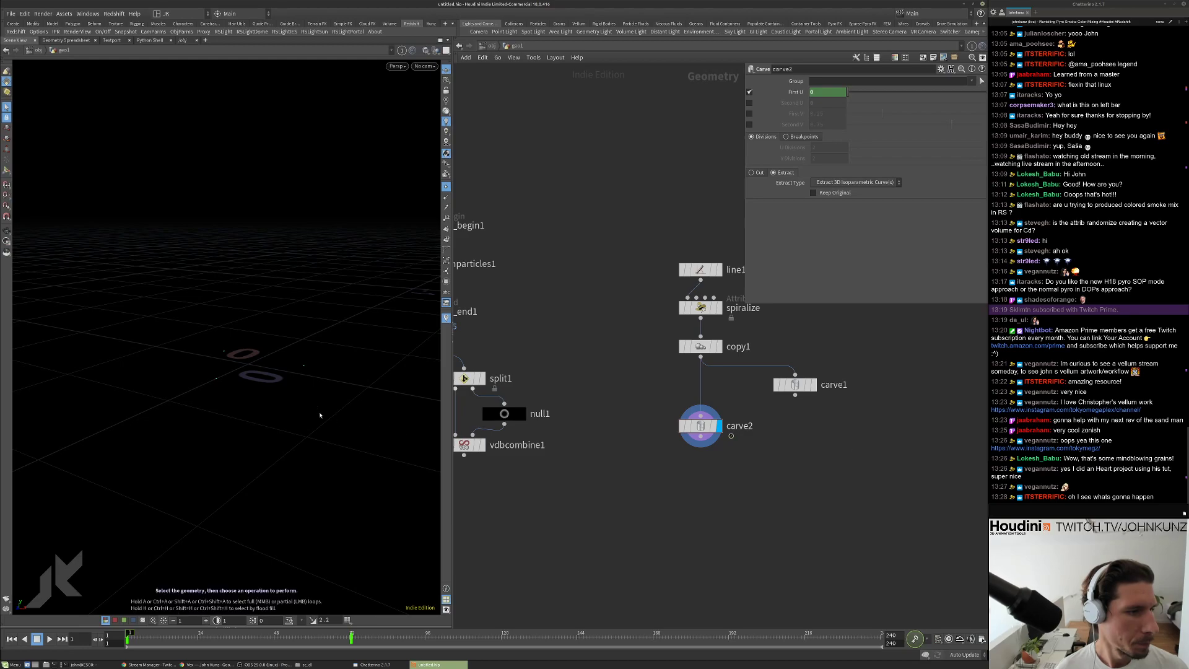
Play back the points travelling along the helix strands in real time and return to the first frame.
{"action": "key", "text": "Up"}
{"action": "key", "text": "Up"}
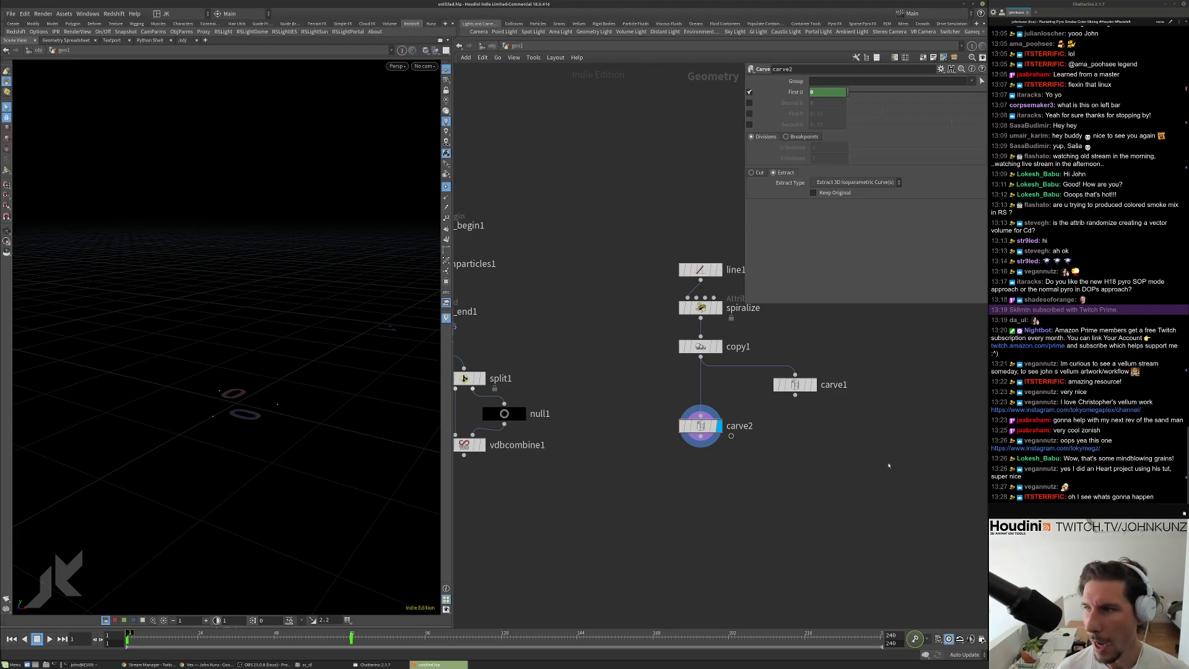
{"action": "key", "text": "Up"}
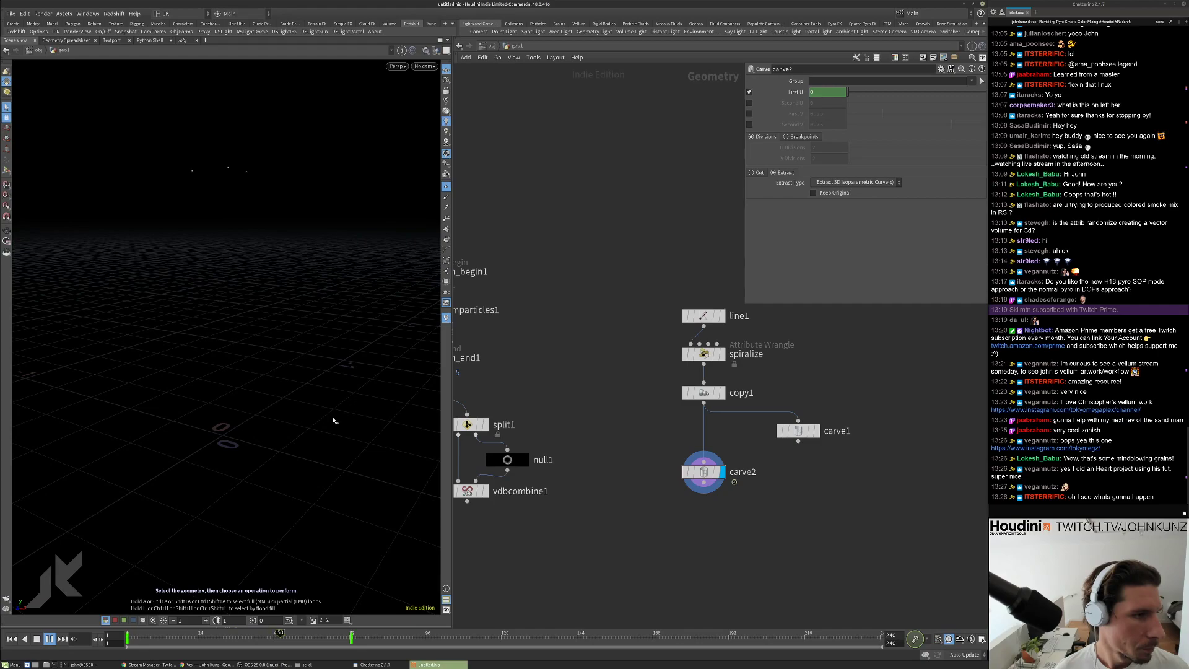
{"action": "key", "text": "ctrl+Up"}
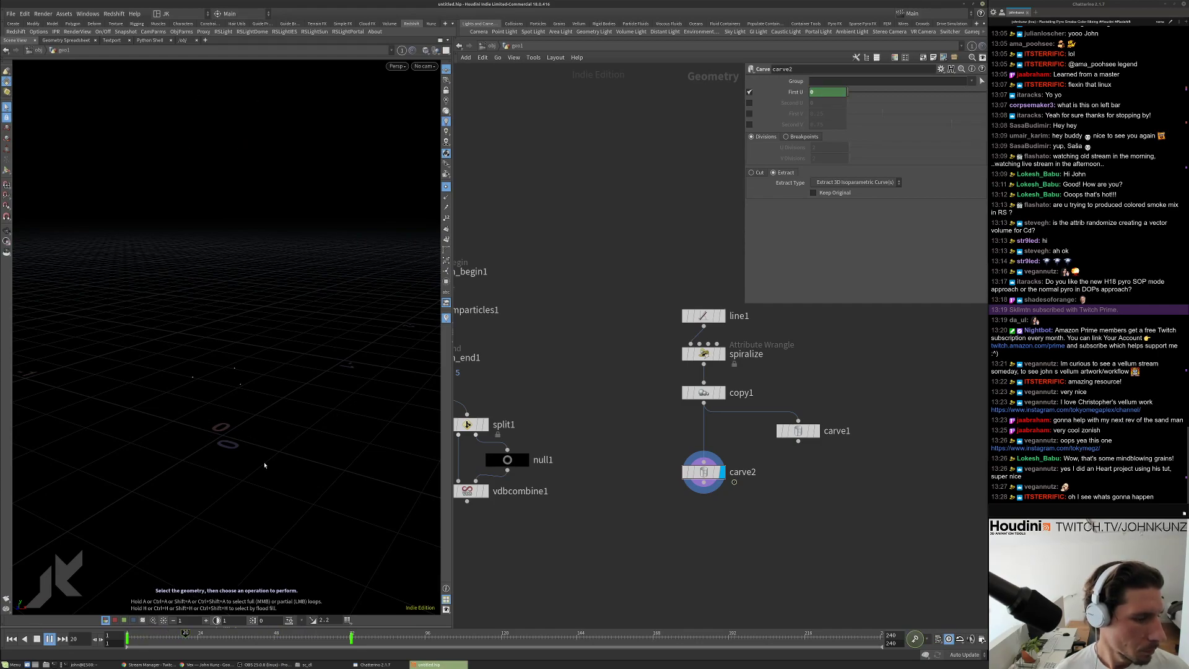
{"action": "key", "text": "ctrl+Up"}
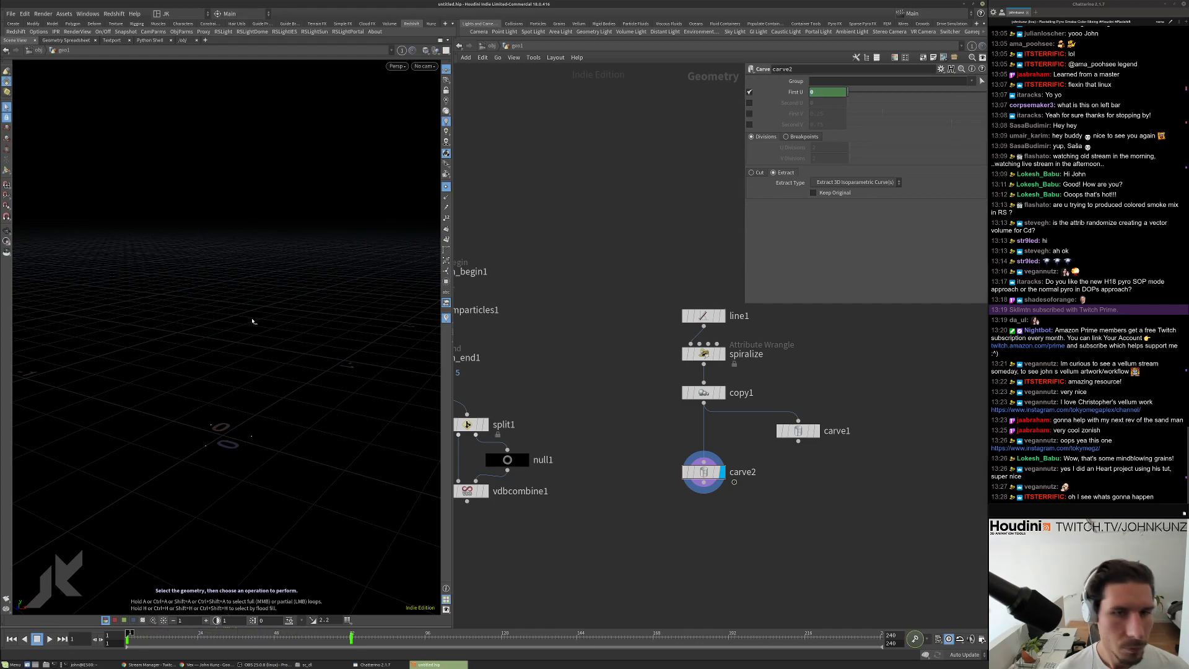
Stretch the First U animation curve in the Animation Editor so its end key sits at about frame 145.
{"action": "left_click", "coordinate": [795, 92], "text": "shift"}
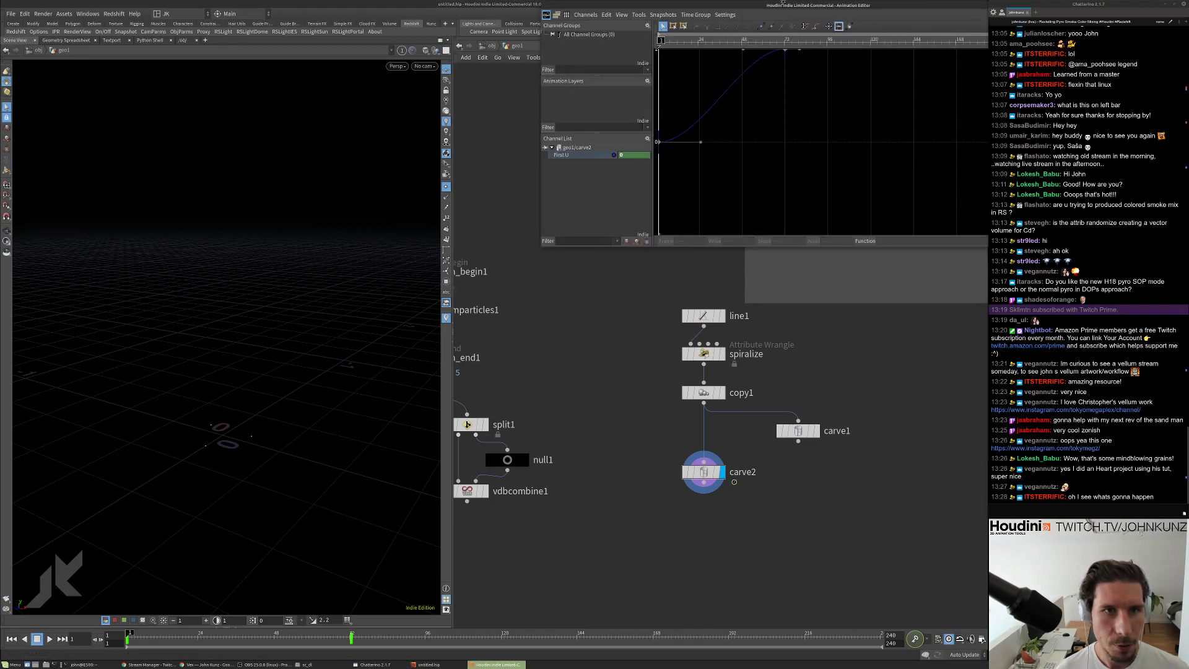
{"action": "key", "text": "h"}
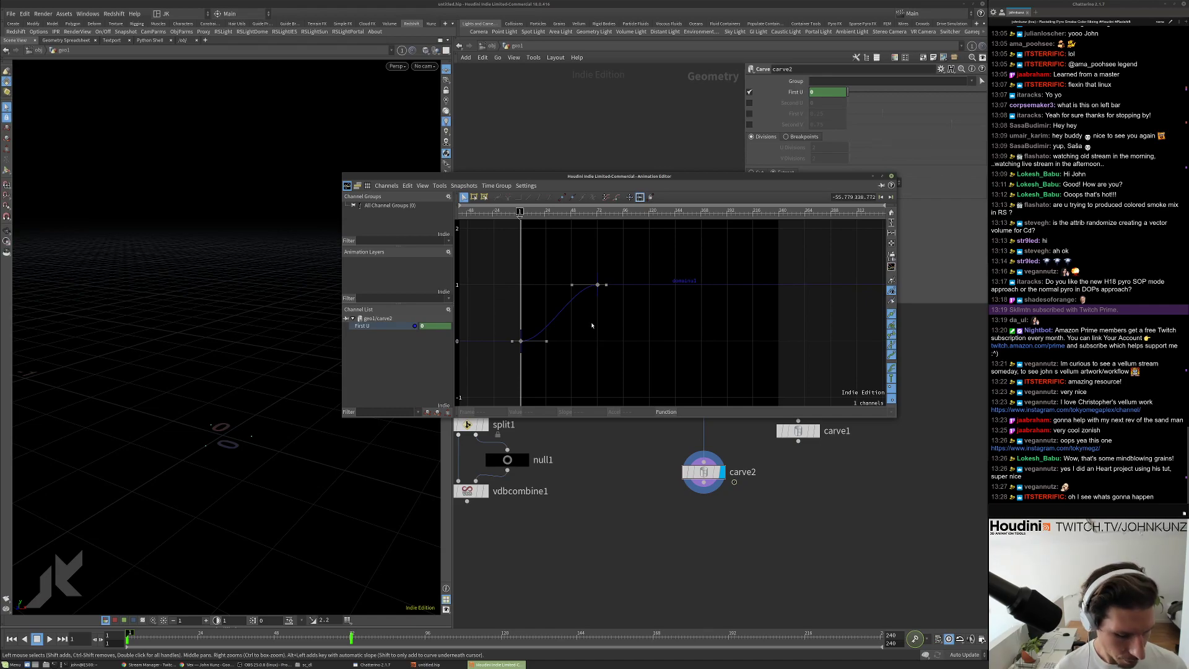
{"action": "left_click_drag", "start_coordinate": [617, 251], "coordinate": [509, 352]}
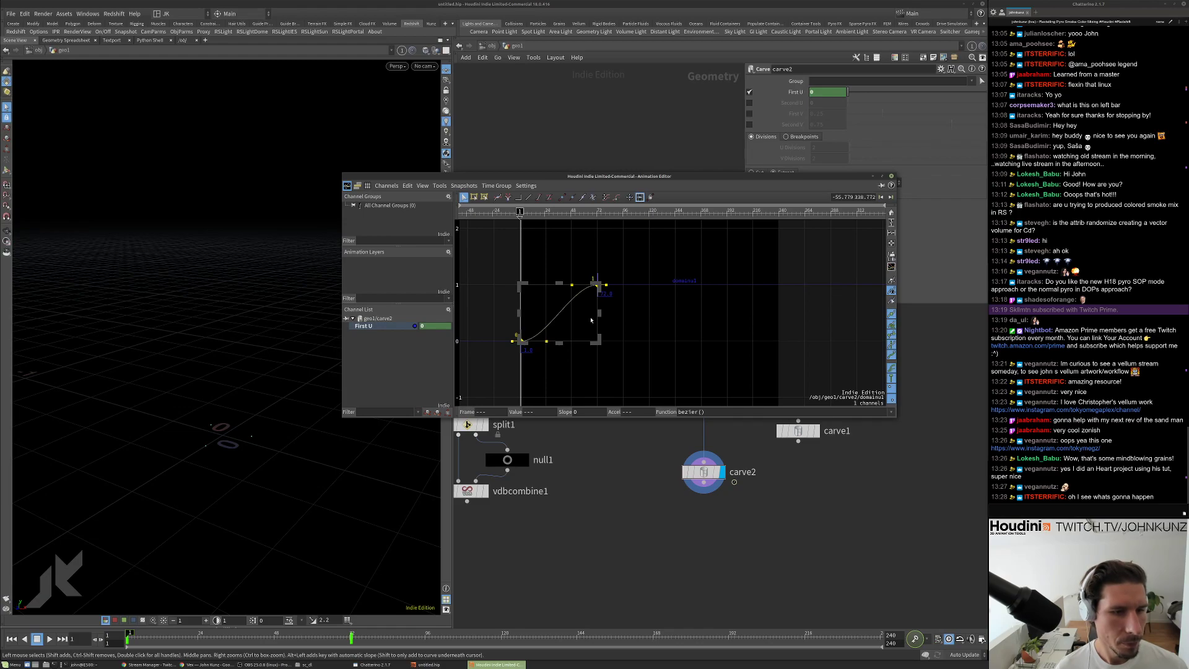
{"action": "left_click", "coordinate": [650, 324]}
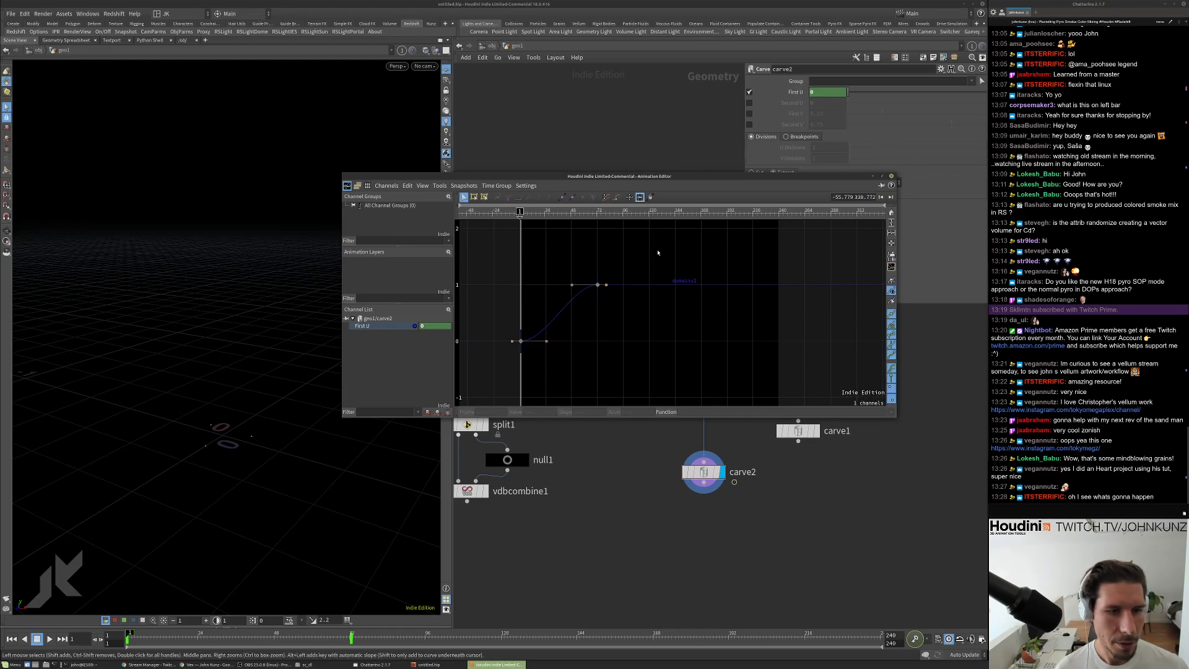
{"action": "left_click_drag", "start_coordinate": [644, 246], "coordinate": [496, 348]}
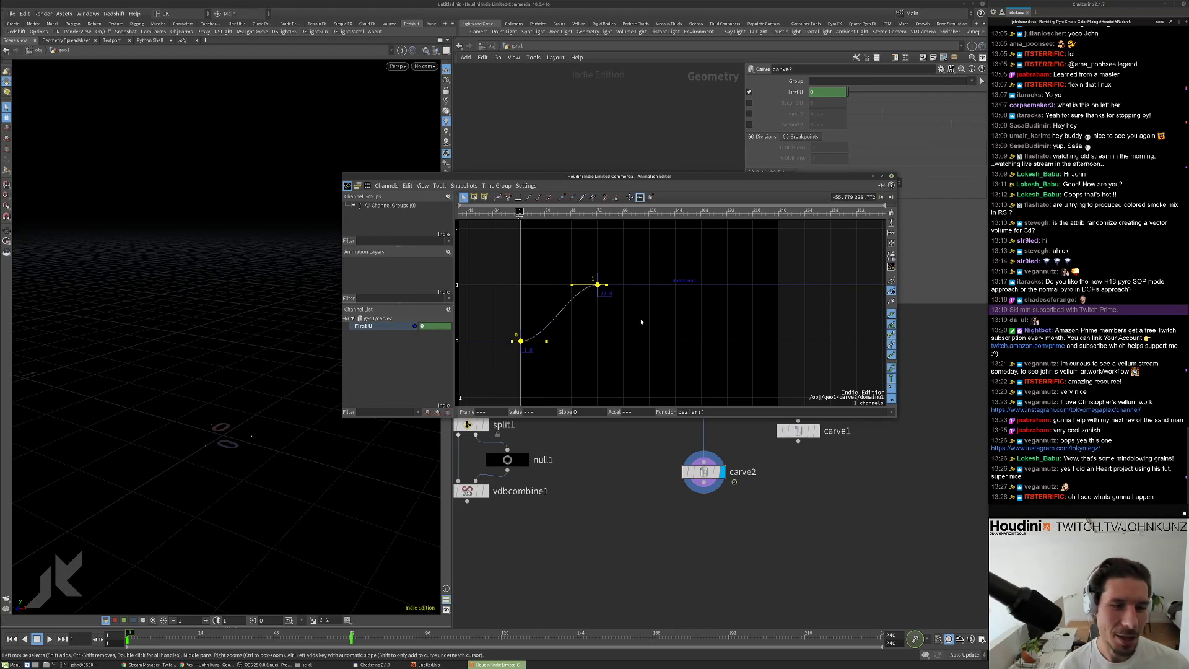
{"action": "mouse_move", "coordinate": [613, 314]}
{"action": "left_click_drag", "start_coordinate": [600, 314], "coordinate": [677, 314]}
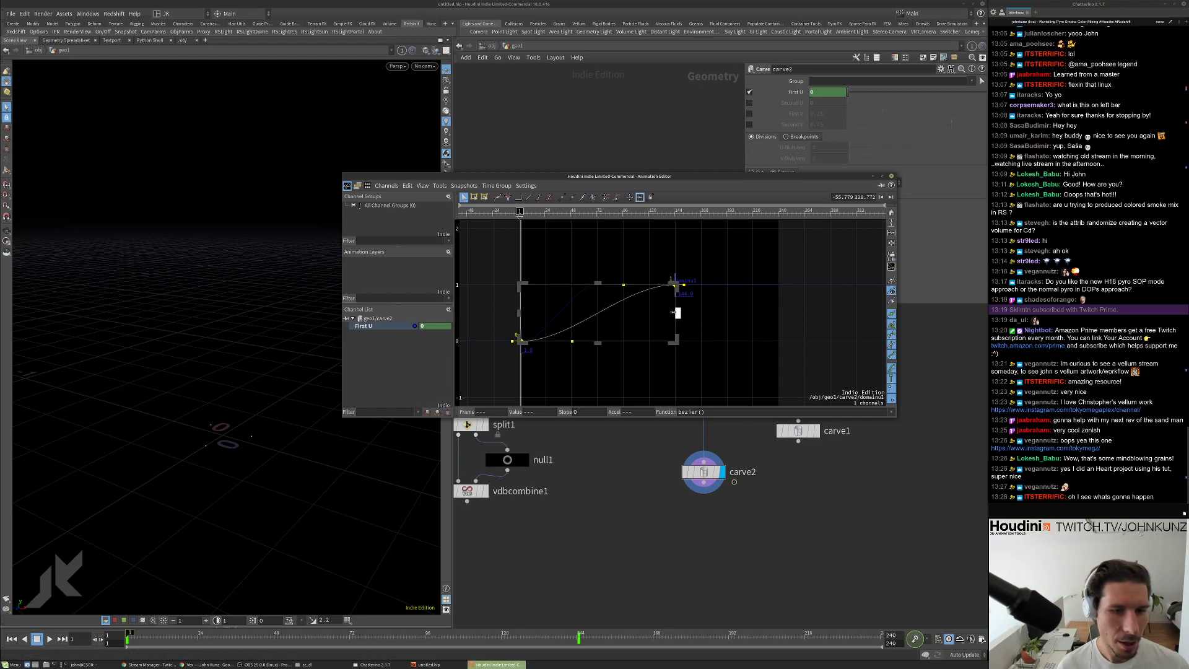
{"action": "left_click_drag", "start_coordinate": [678, 314], "coordinate": [677, 313]}
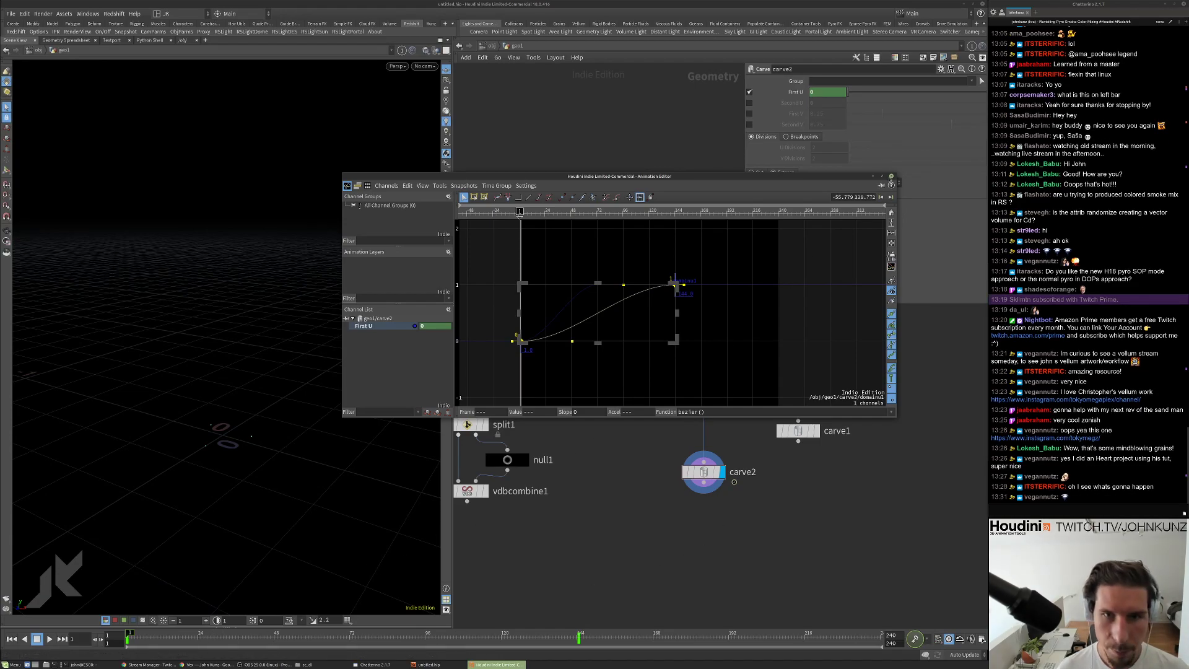
Close the Animation Editor, play back the retimed point motion and rewind to the first frame.
{"action": "key", "text": "ctrl+w"}
{"action": "key", "text": "Up"}
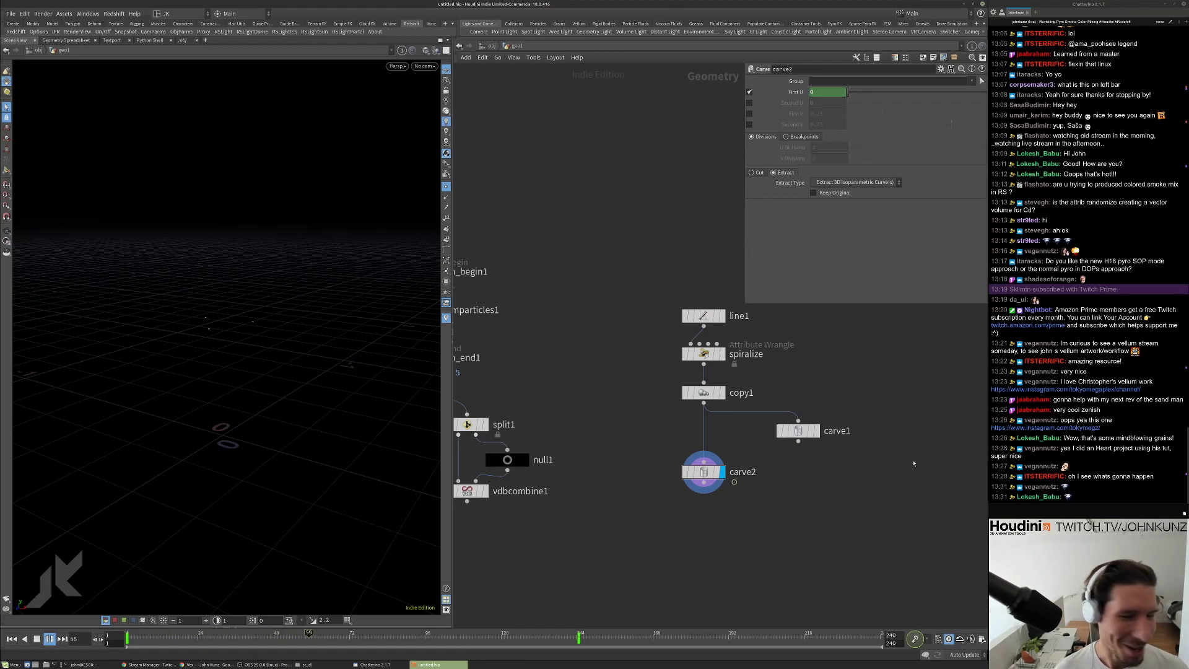
{"action": "key", "text": "ctrl+Up"}
{"action": "scroll", "coordinate": [913, 460], "scroll_direction": "down", "scroll_amount": 2}
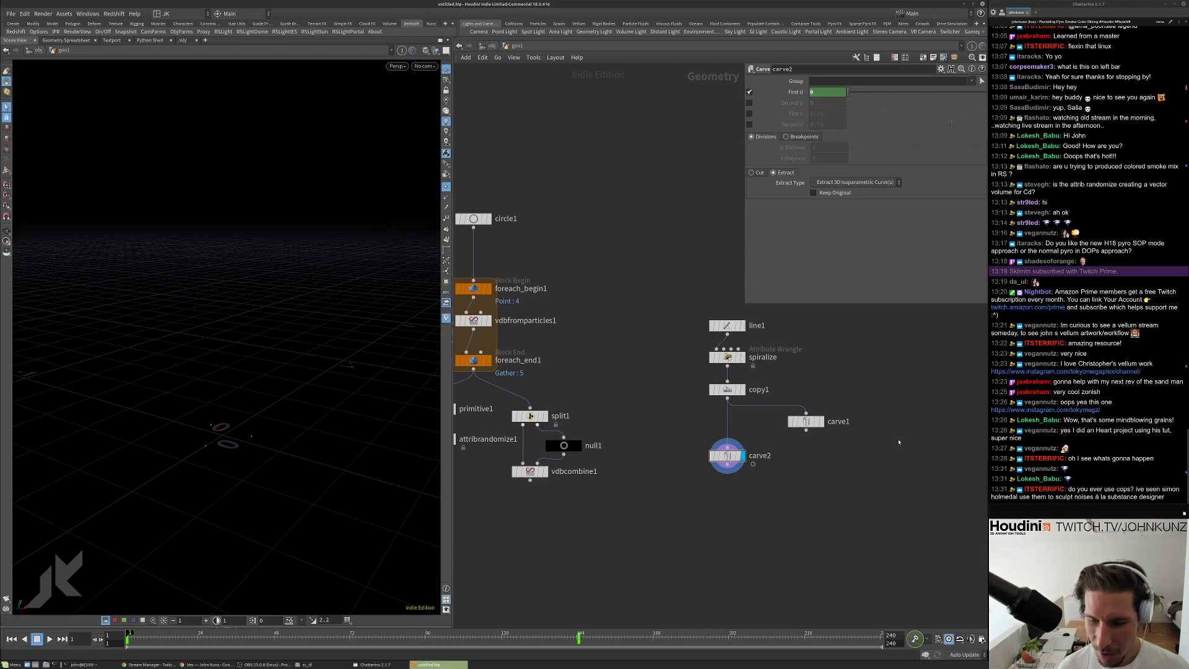
{"action": "scroll", "coordinate": [900, 442], "scroll_direction": "down", "scroll_amount": 3}
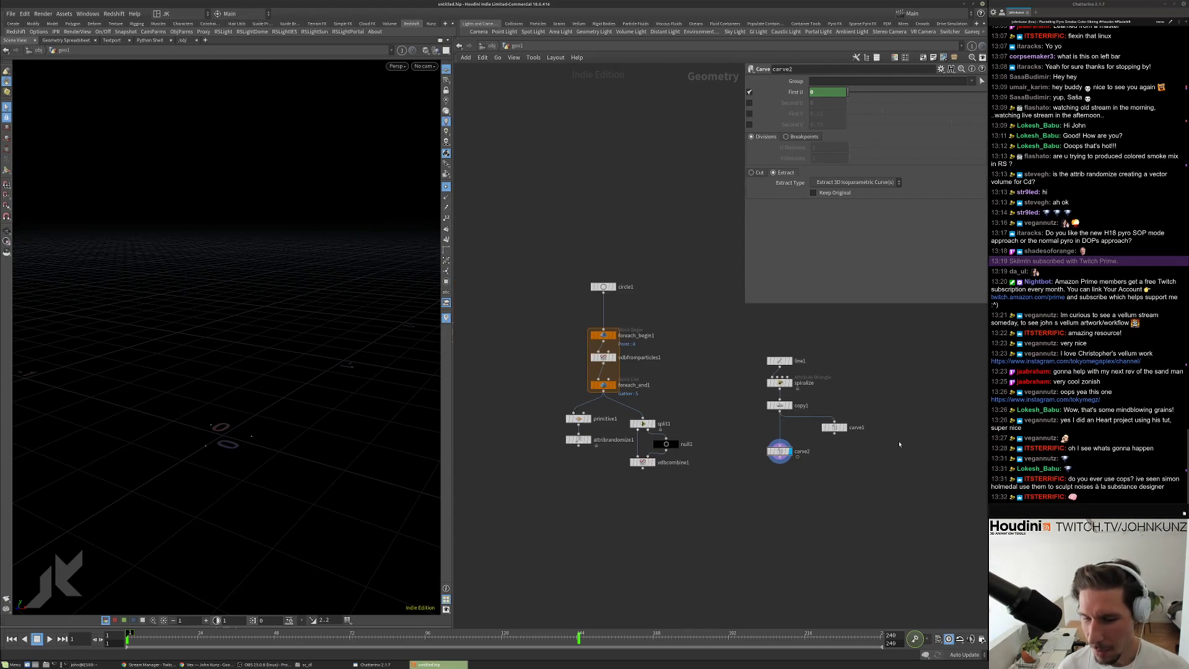
{"action": "middle_click_drag", "start_coordinate": [899, 443], "coordinate": [885, 464]}
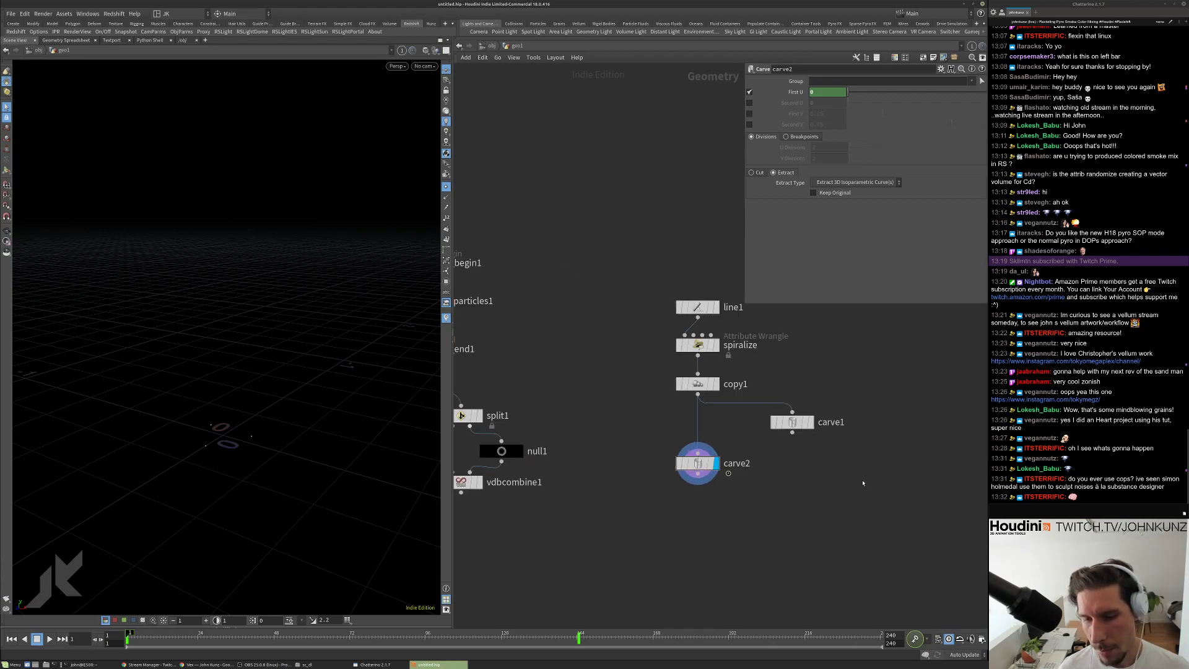
{"action": "scroll", "coordinate": [863, 485], "scroll_direction": "up", "scroll_amount": 2}
{"action": "middle_click_drag", "start_coordinate": [863, 485], "coordinate": [865, 513]}
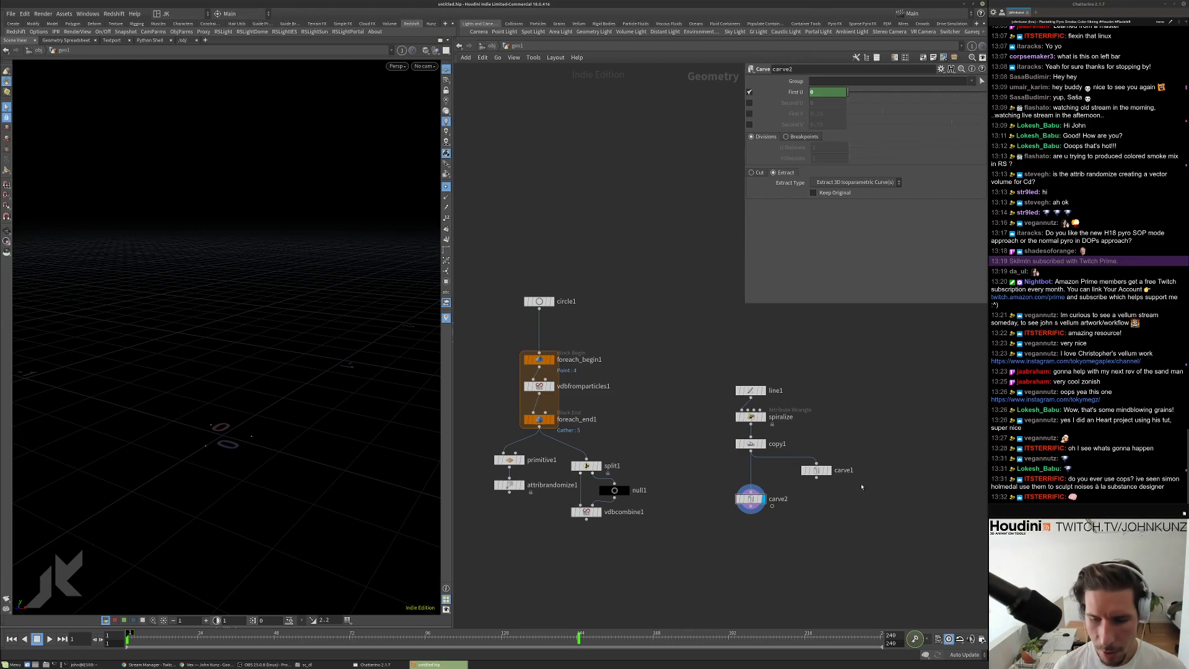
{"action": "middle_click_drag", "start_coordinate": [861, 493], "coordinate": [848, 509]}
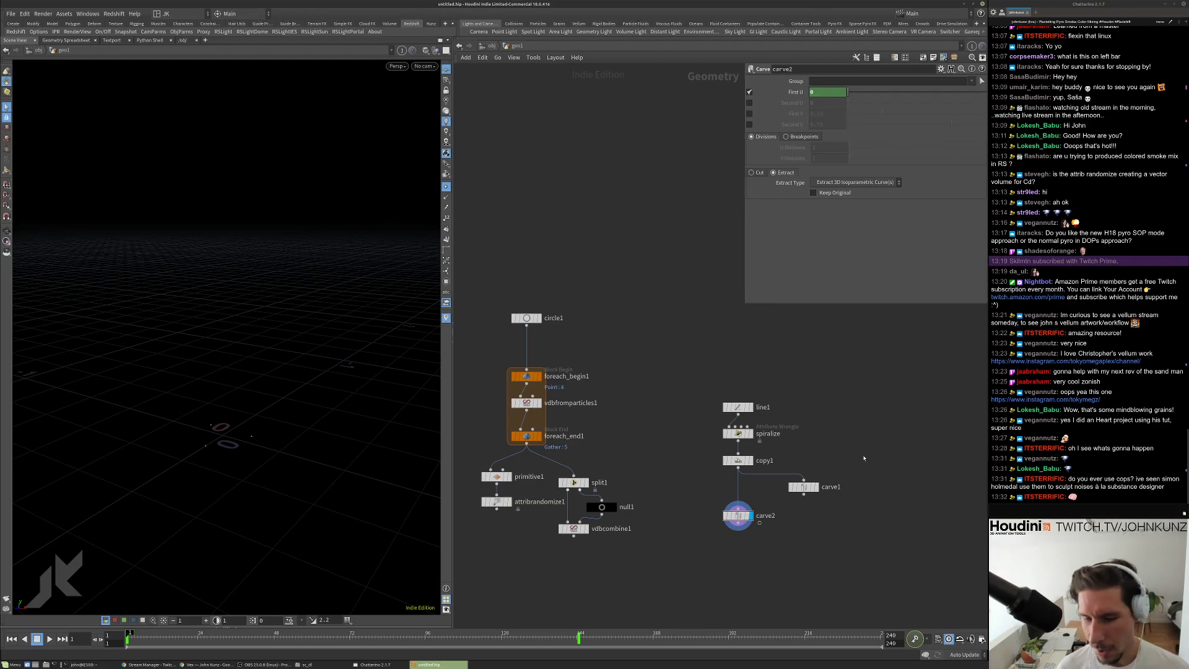
{"action": "middle_click_drag", "start_coordinate": [849, 487], "coordinate": [848, 437]}
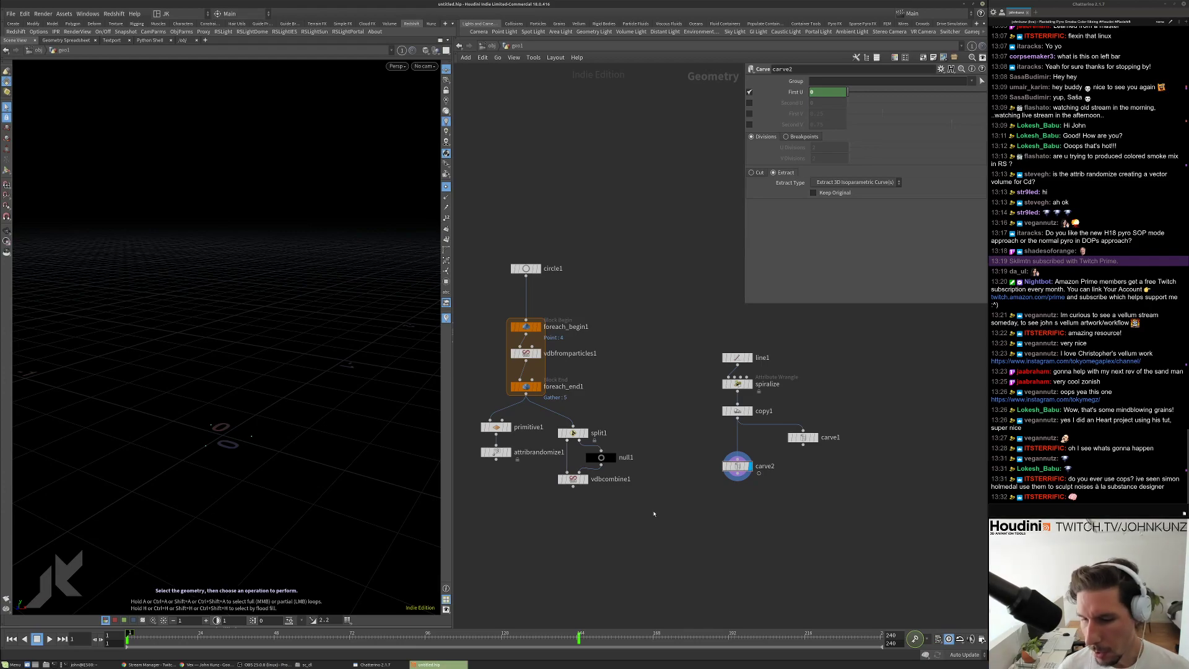
{"action": "scroll", "coordinate": [780, 509], "scroll_direction": "up", "scroll_amount": 3}
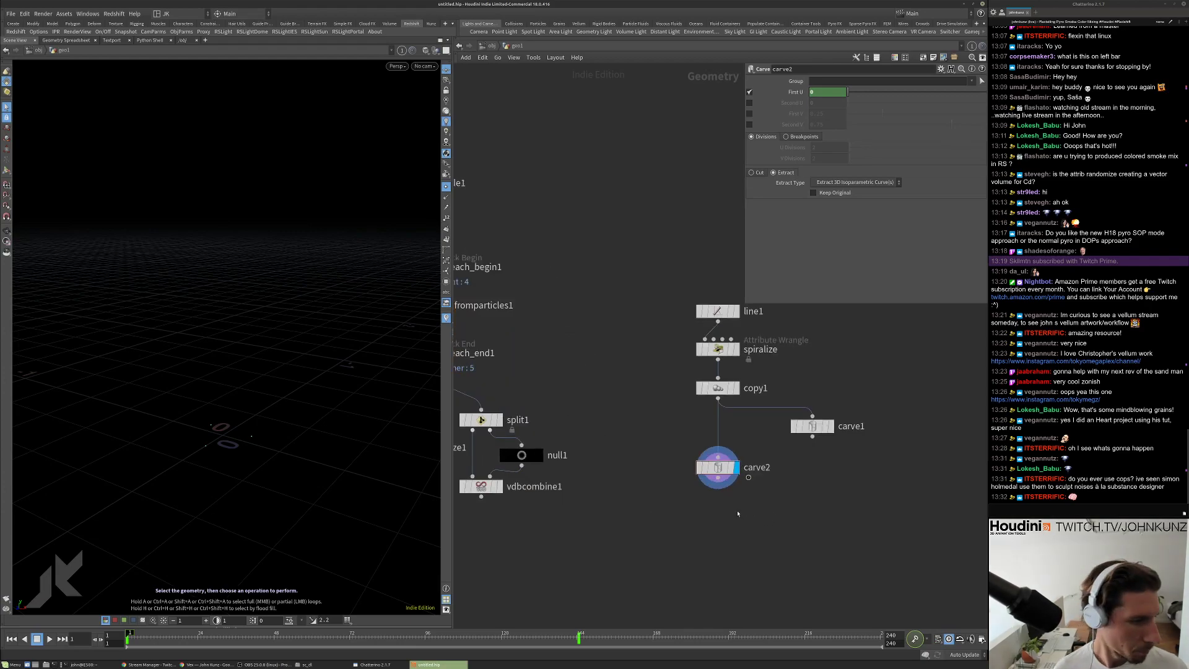
{"action": "middle_click_drag", "start_coordinate": [744, 516], "coordinate": [681, 521]}
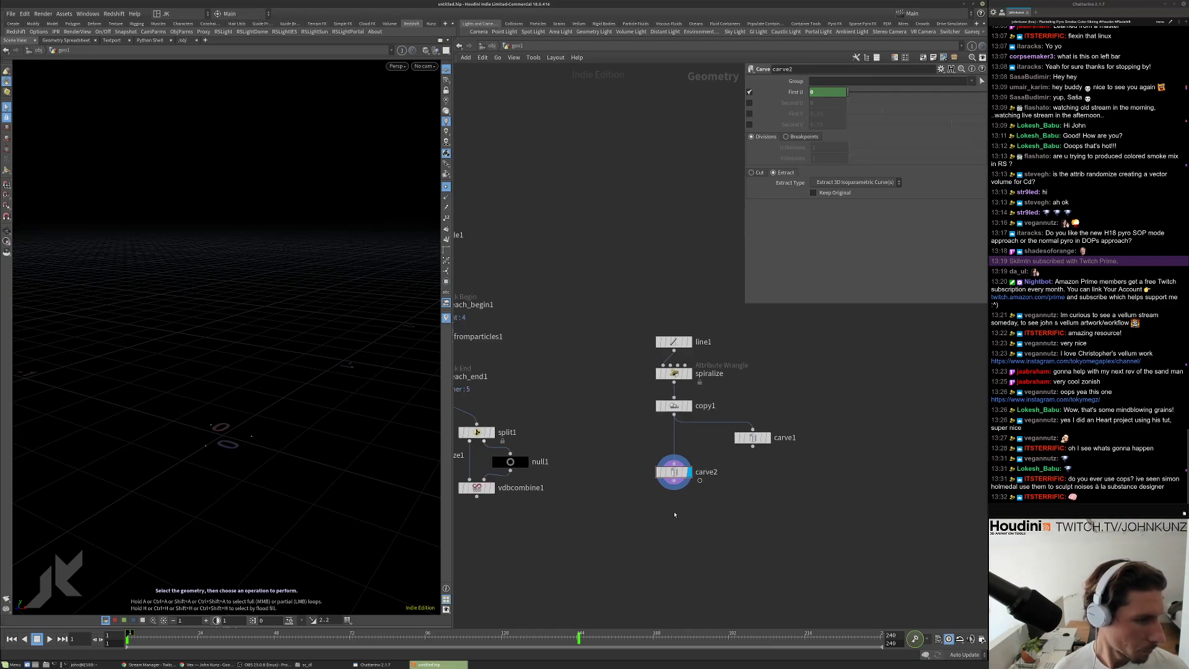
Play the point animation again and stop it at frame 57.
{"action": "key", "text": "Up"}
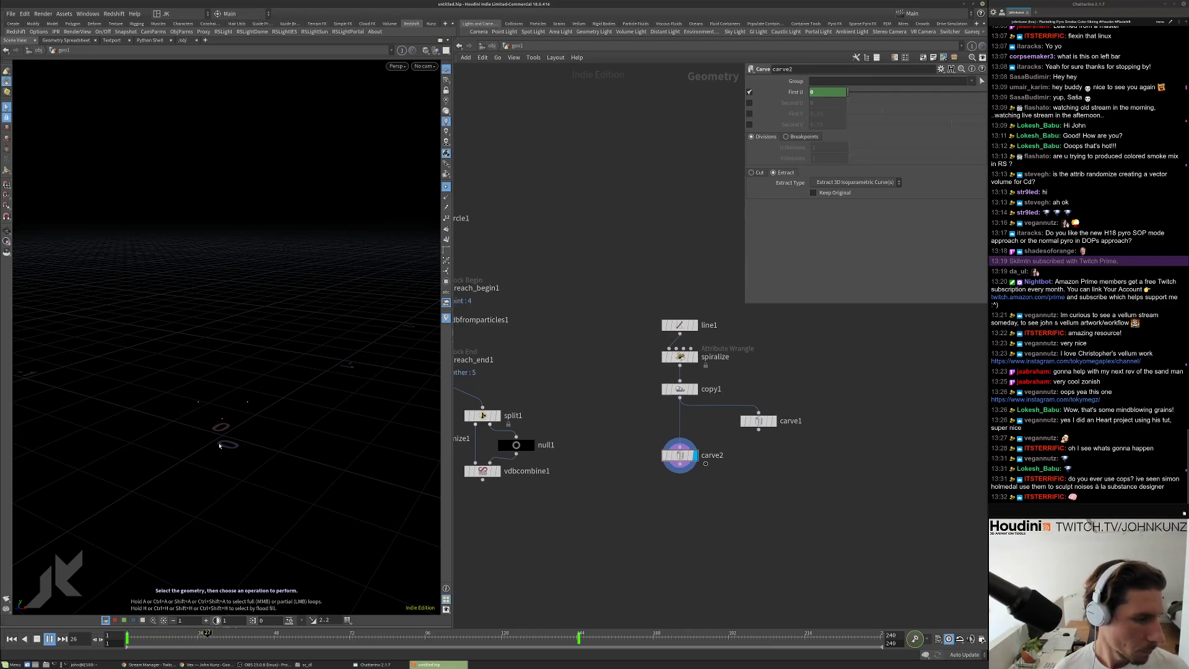
{"action": "key", "text": "Up"}
{"action": "middle_click_drag", "start_coordinate": [742, 530], "coordinate": [752, 495]}
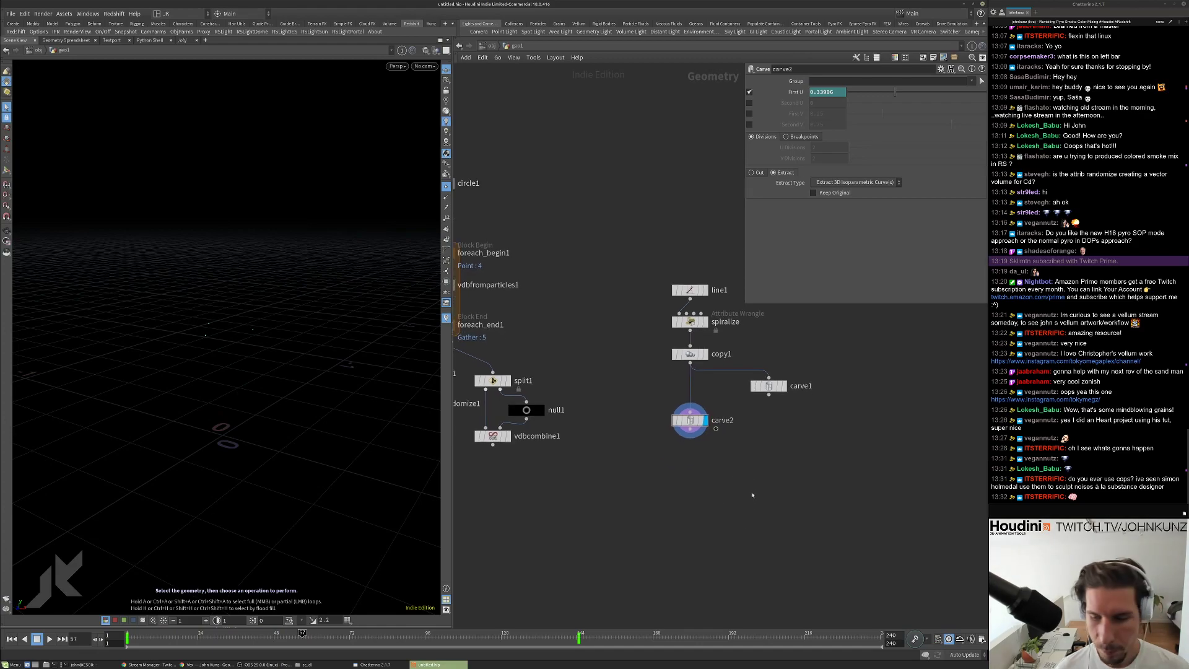
Add an Attribute Create node below carve2, connected to its output, and display its result.
{"action": "key", "text": "Tab"}
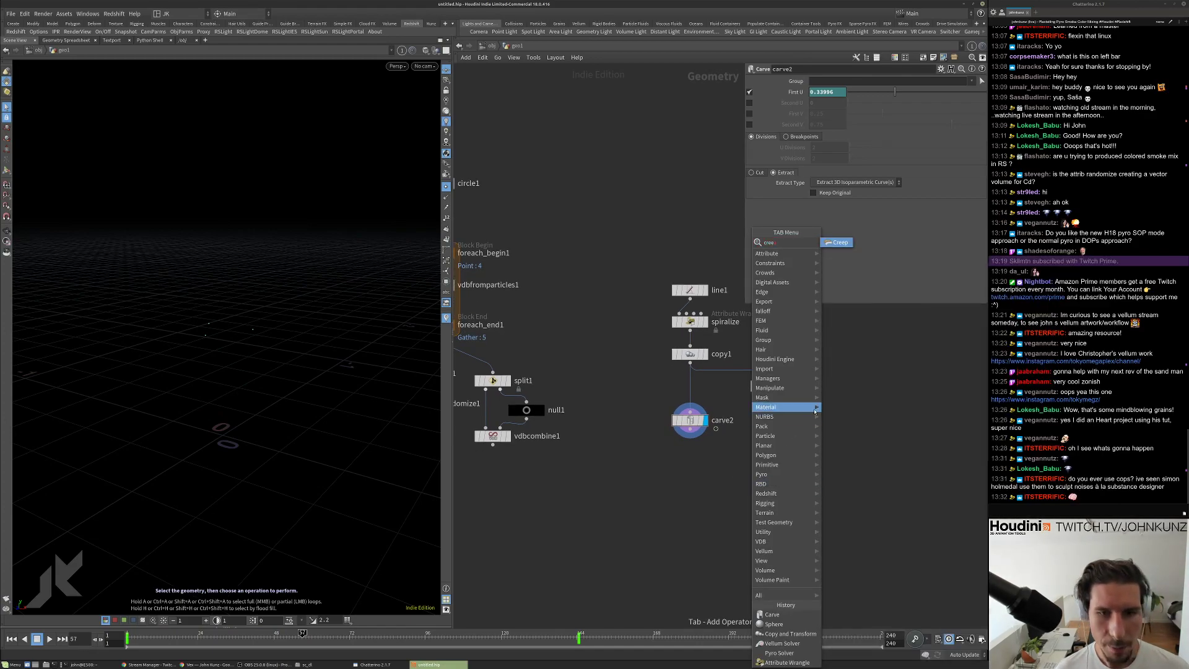
{"action": "key", "text": "Escape"}
{"action": "key", "text": "Tab"}
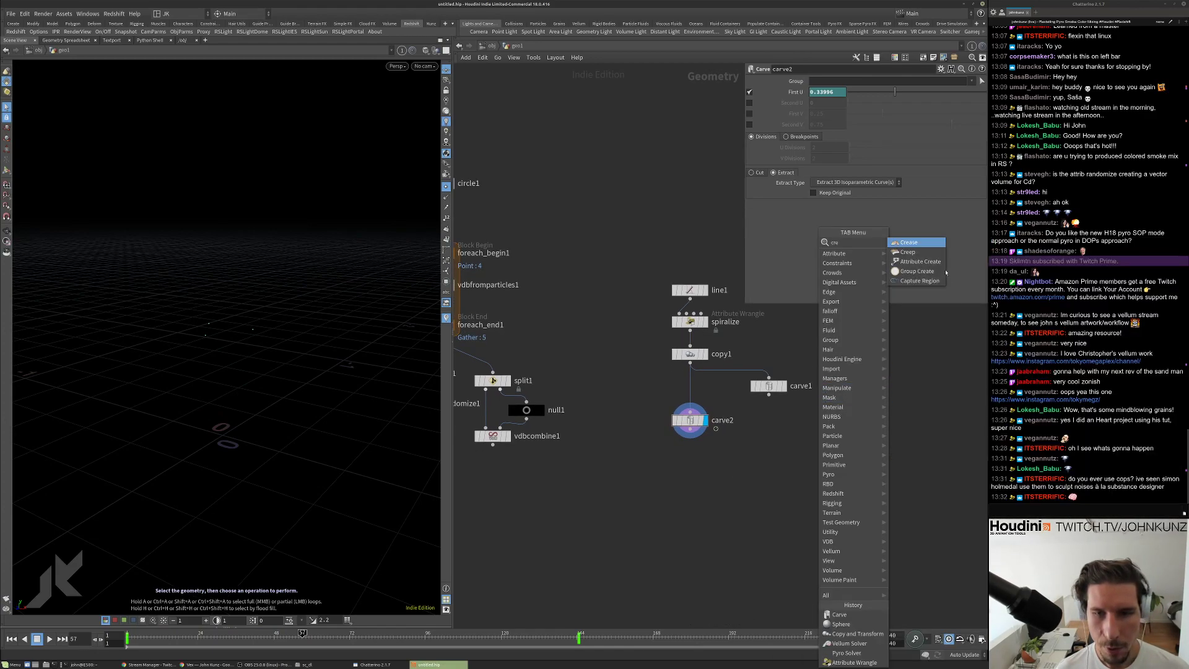
{"action": "left_click", "coordinate": [916, 262]}
{"action": "left_click", "coordinate": [706, 470]}
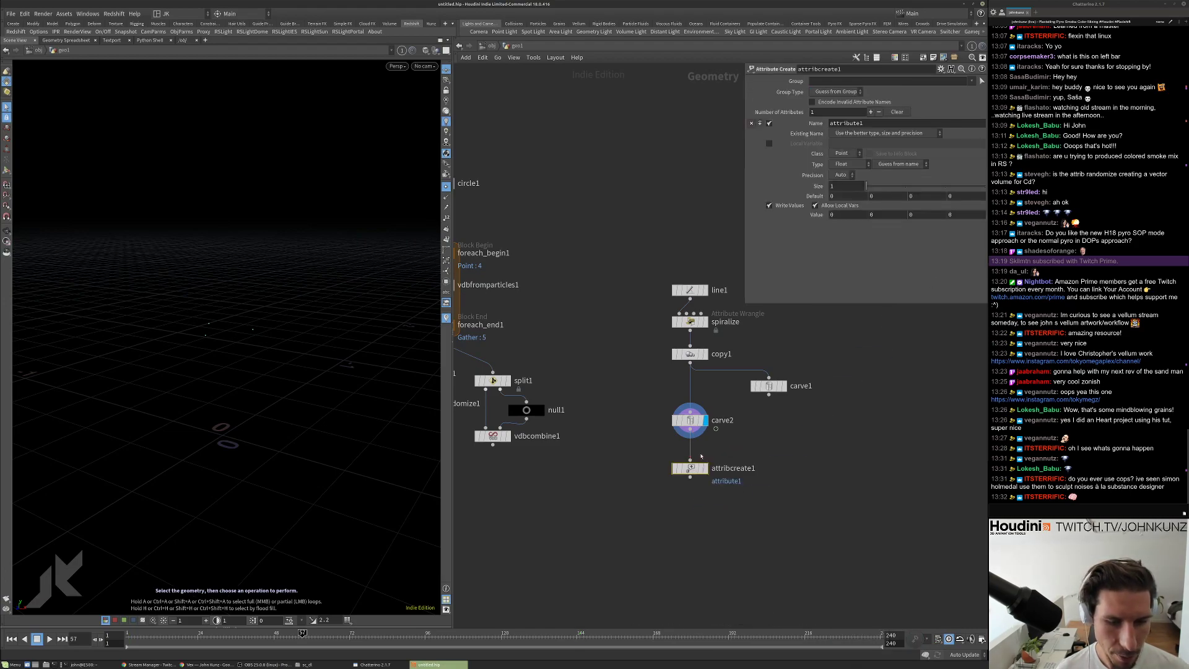
{"action": "left_click", "coordinate": [706, 469]}
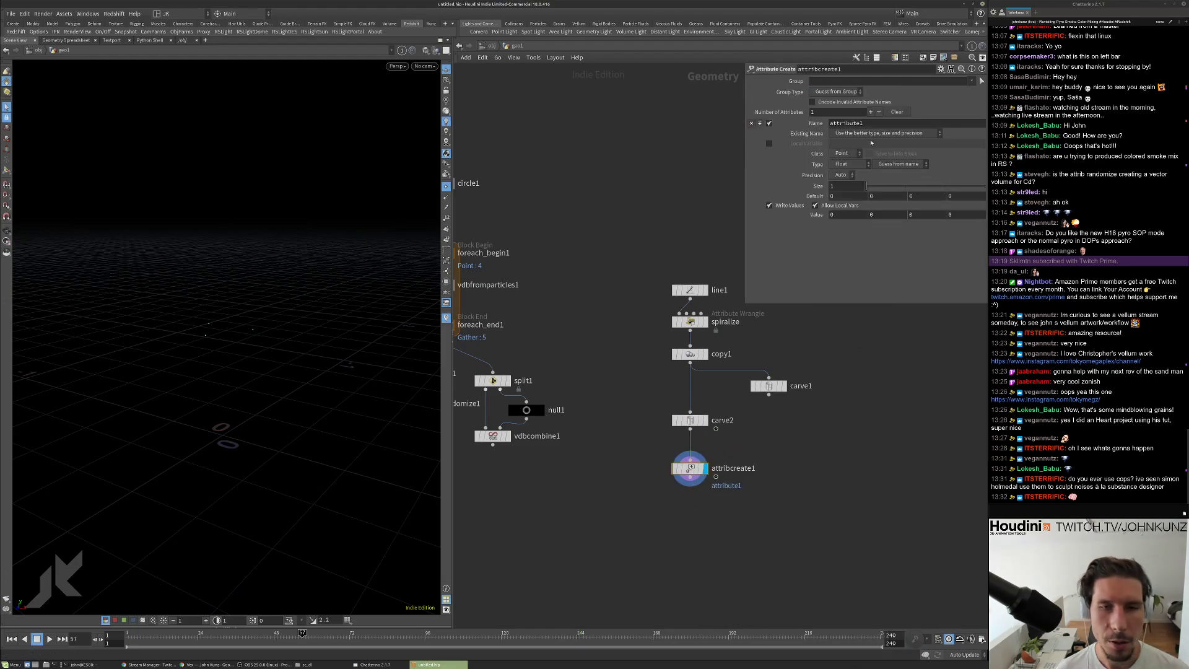
Name the new point attribute pscale and set its value to 0.05.
{"action": "double_click", "coordinate": [901, 123]}
{"action": "type", "text": "pscale"}
{"action": "key", "text": "Return"}
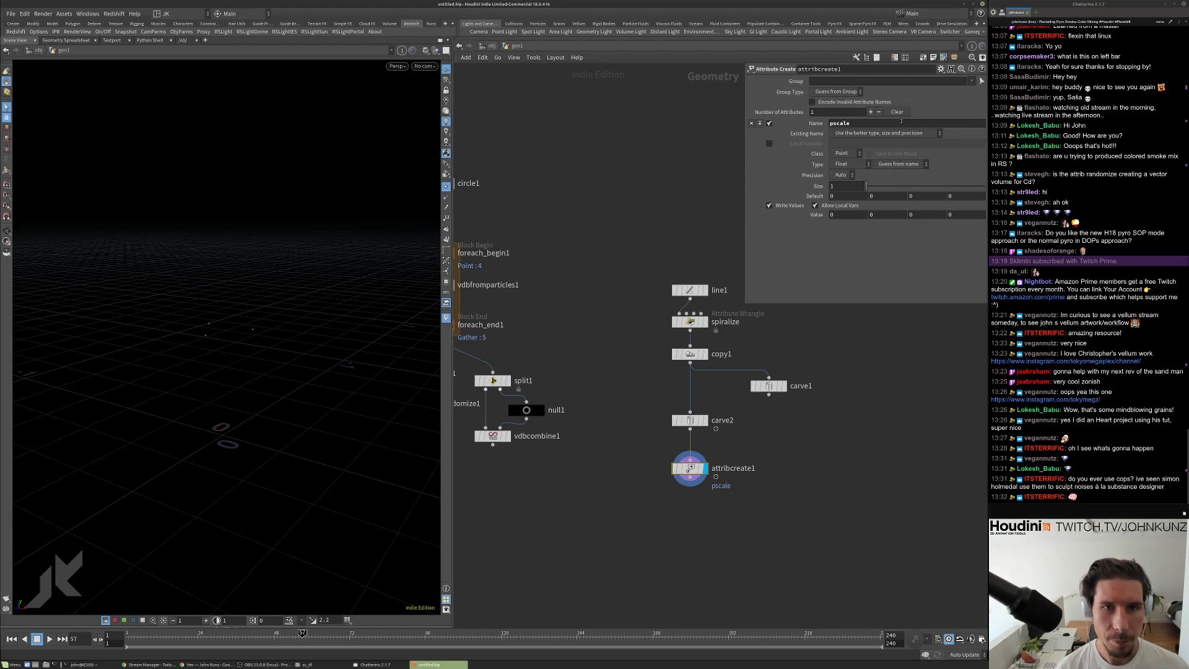
{"action": "left_click", "coordinate": [846, 215]}
{"action": "type", "text": ".05"}
{"action": "key", "text": "Return"}
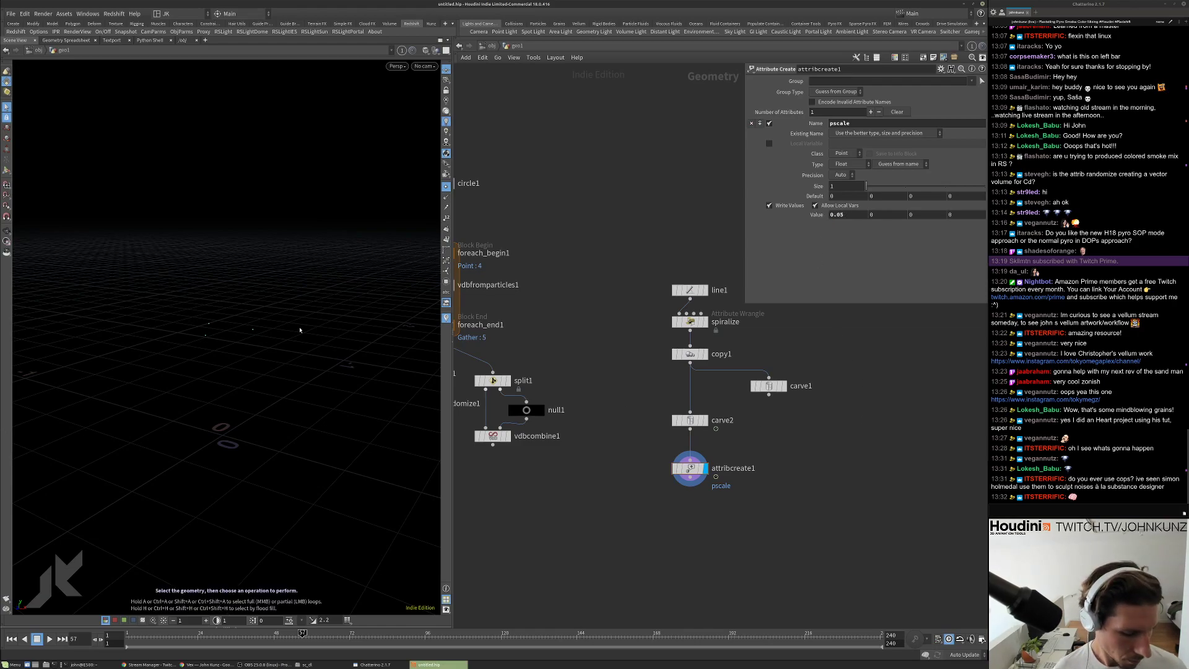
Display the particles as discs in the viewport display options to preview their pscale size.
{"action": "key", "text": "d"}
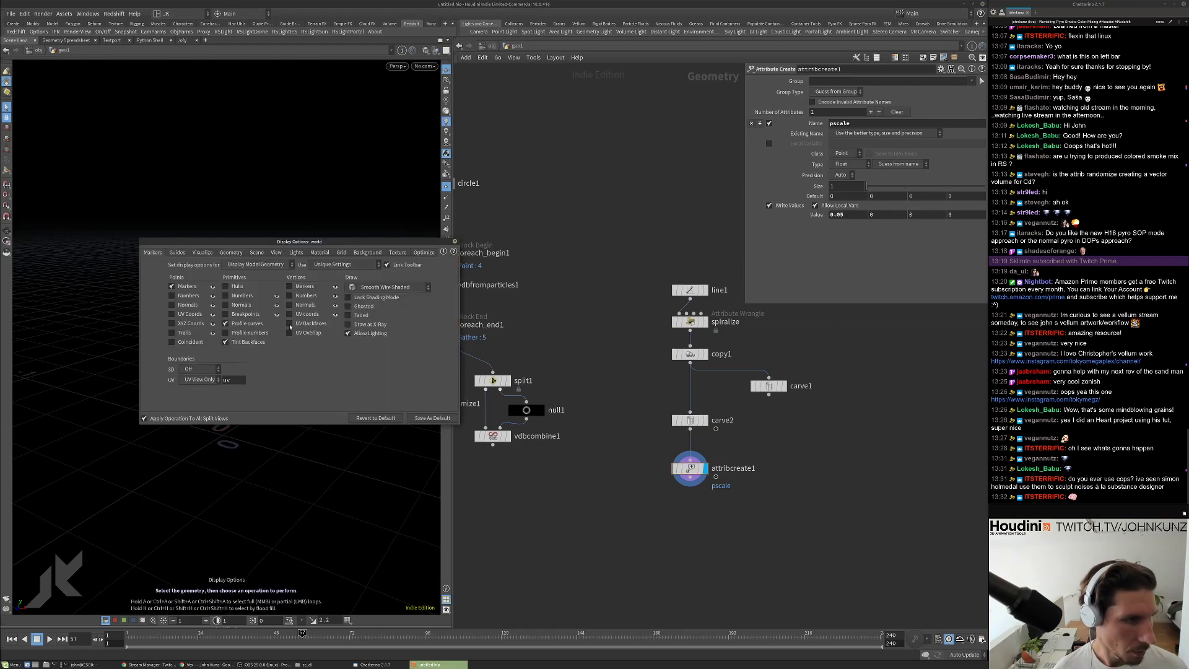
{"action": "left_click", "coordinate": [231, 252]}
{"action": "left_click", "coordinate": [212, 340]}
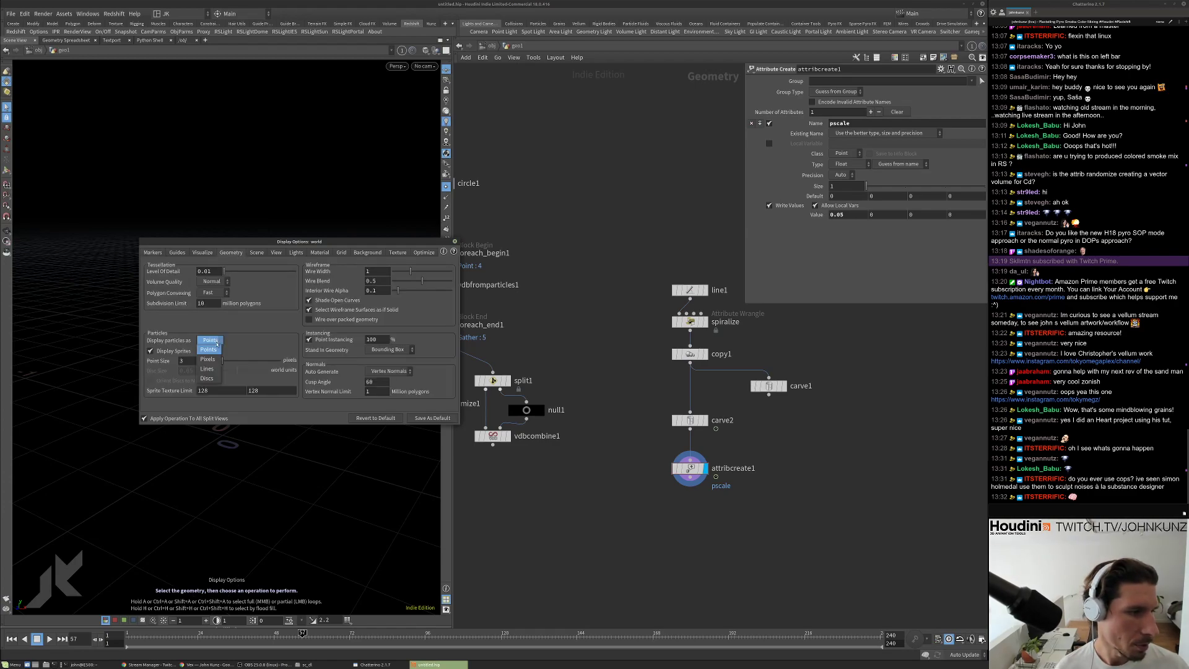
{"action": "left_click", "coordinate": [211, 379]}
{"action": "left_click_drag", "start_coordinate": [247, 247], "coordinate": [464, 179]}
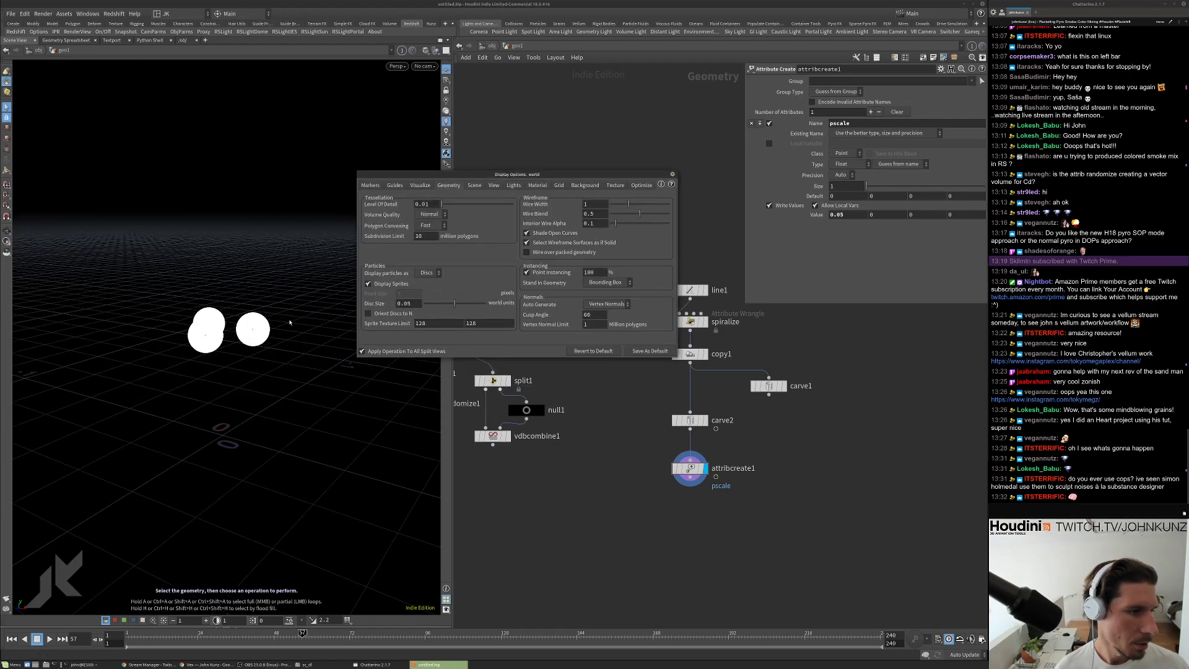
Reduce the pscale value to 0.02, set the particle display to Points and close the display options.
{"action": "mouse_move", "coordinate": [854, 227]}
{"action": "middle_mouse_down"}
{"action": "mouse_move", "coordinate": [833, 236]}
{"action": "mouse_move", "coordinate": [854, 214]}
{"action": "middle_mouse_up"}
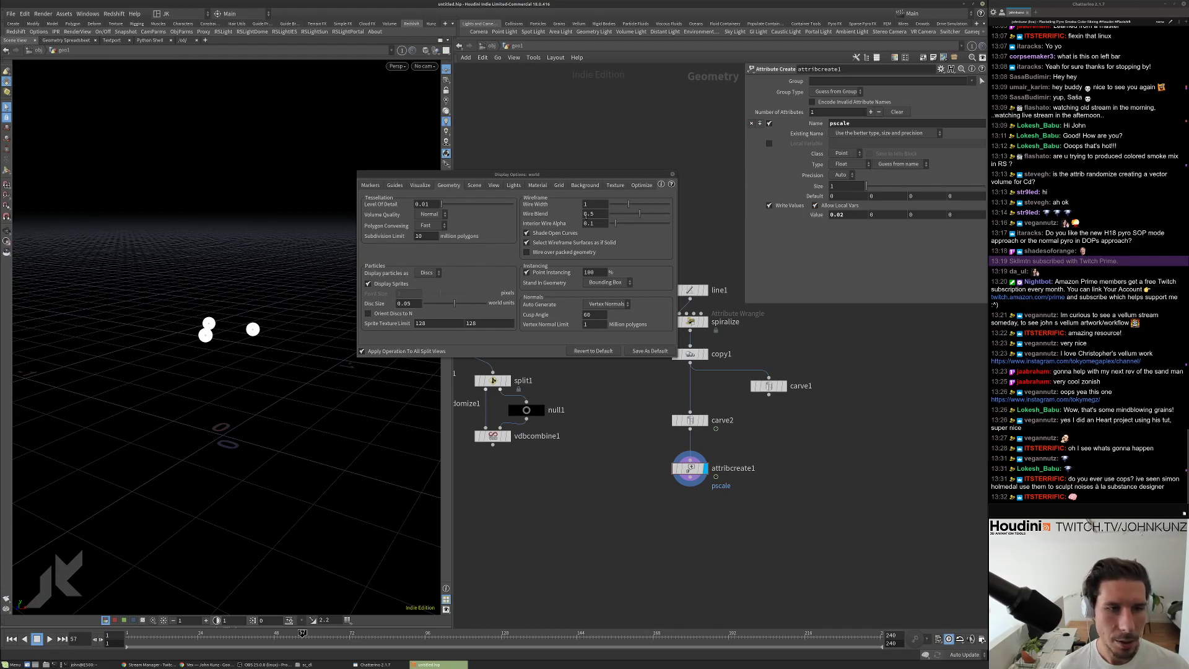
{"action": "left_click", "coordinate": [427, 274]}
{"action": "left_click", "coordinate": [424, 286]}
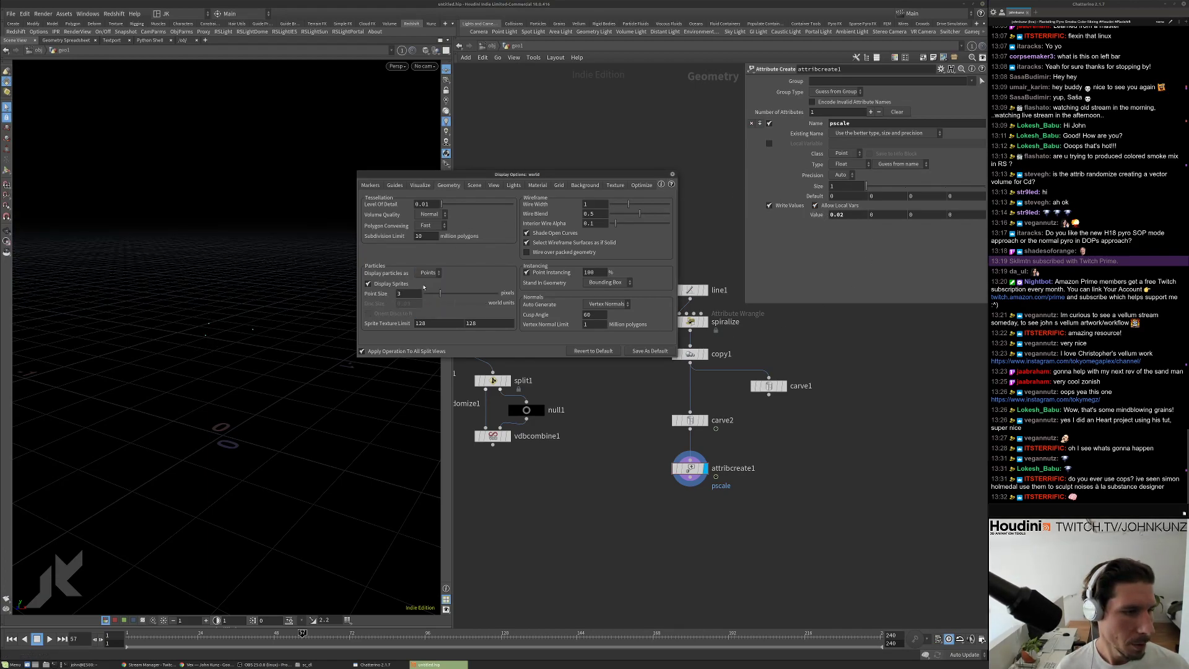
{"action": "left_click", "coordinate": [672, 174]}
Add a DOP Network node in free space below attribcreate1.
{"action": "middle_click_drag", "start_coordinate": [645, 189], "coordinate": [646, 147]}
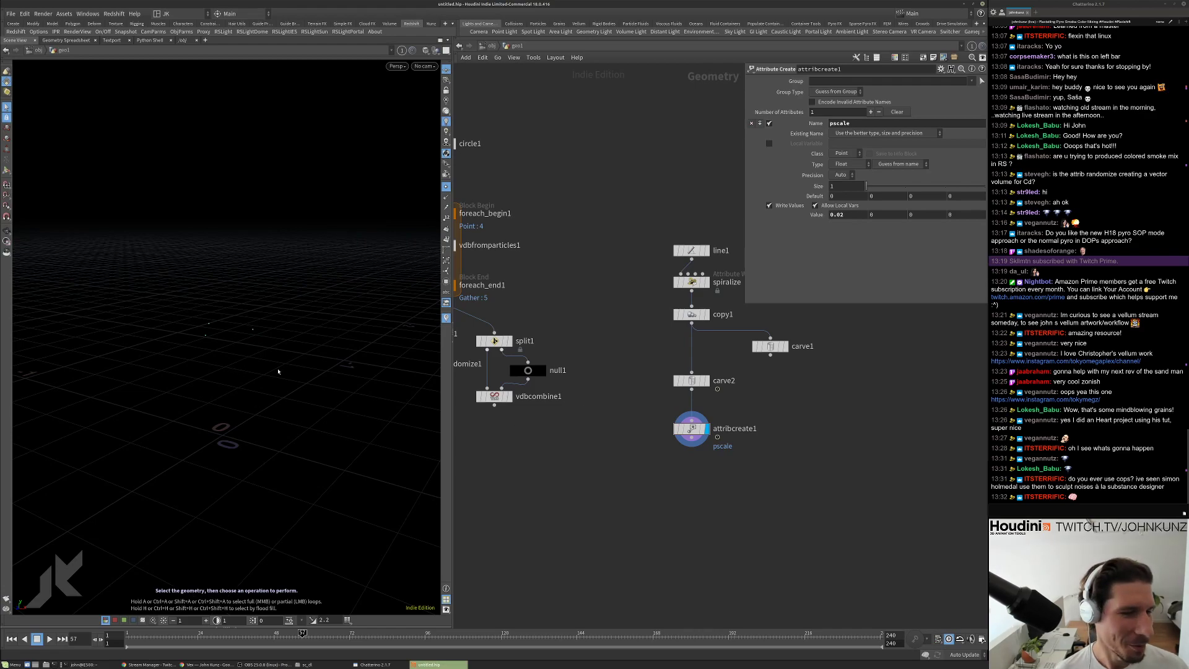
{"action": "mouse_move", "coordinate": [644, 374]}
{"action": "middle_mouse_down"}
{"action": "mouse_move", "coordinate": [629, 393]}
{"action": "mouse_move", "coordinate": [626, 373]}
{"action": "middle_mouse_up"}
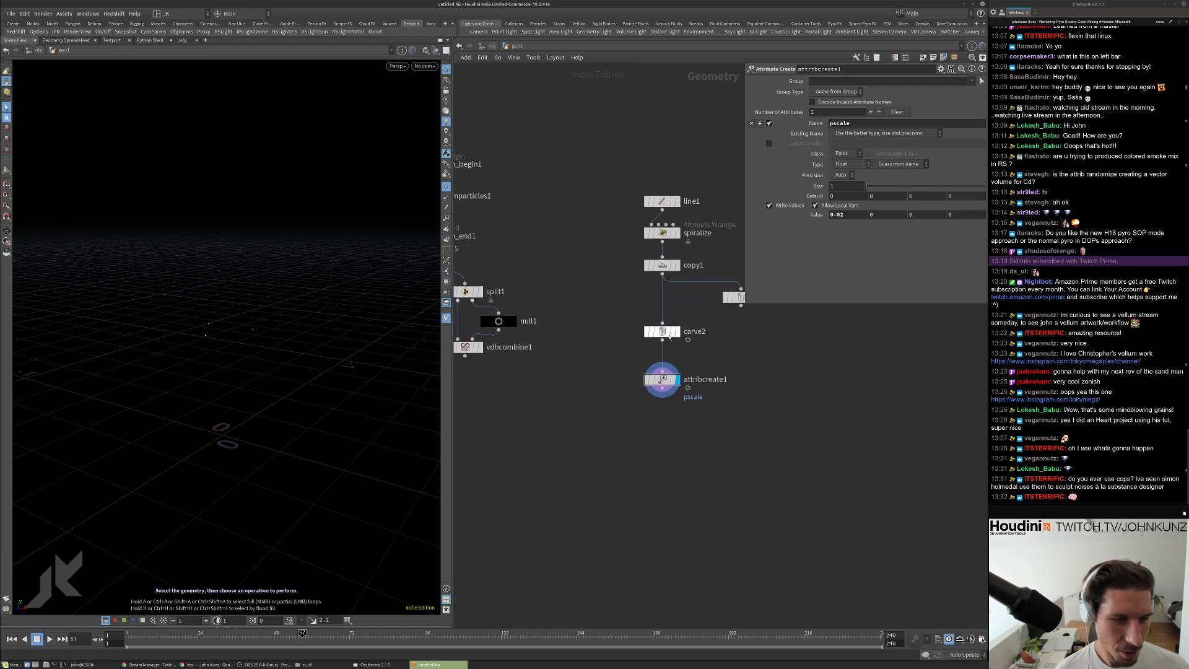
{"action": "key", "text": "Tab"}
{"action": "type", "text": "dop"}
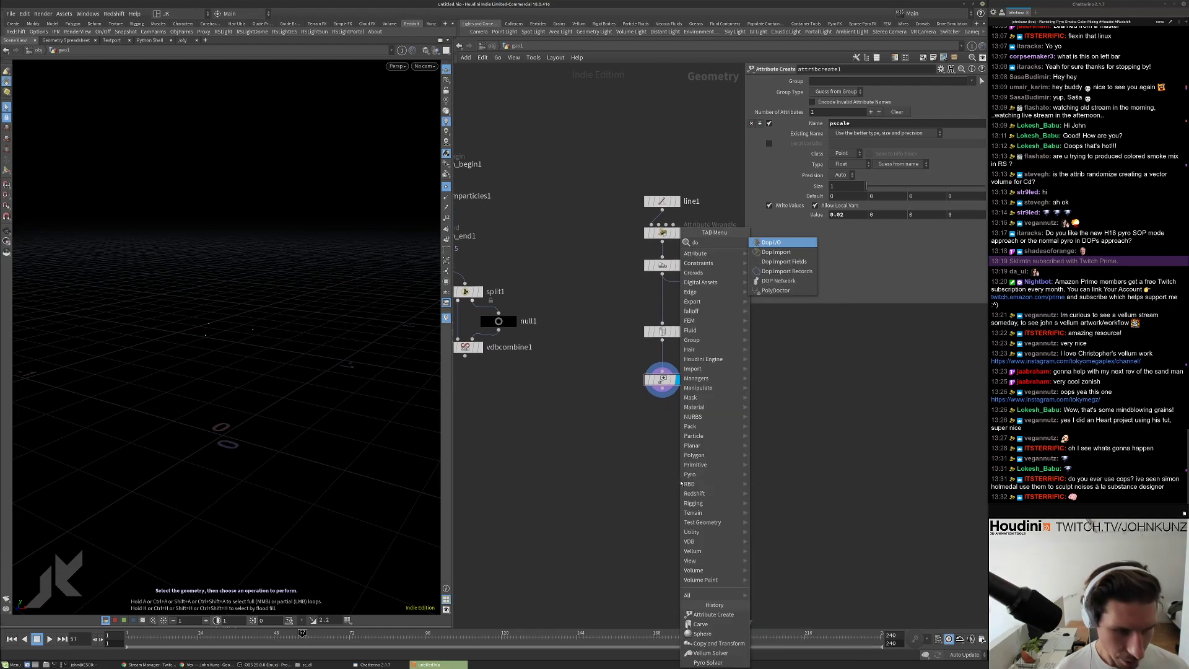
{"action": "left_click", "coordinate": [779, 280]}
{"action": "left_click", "coordinate": [711, 454]}
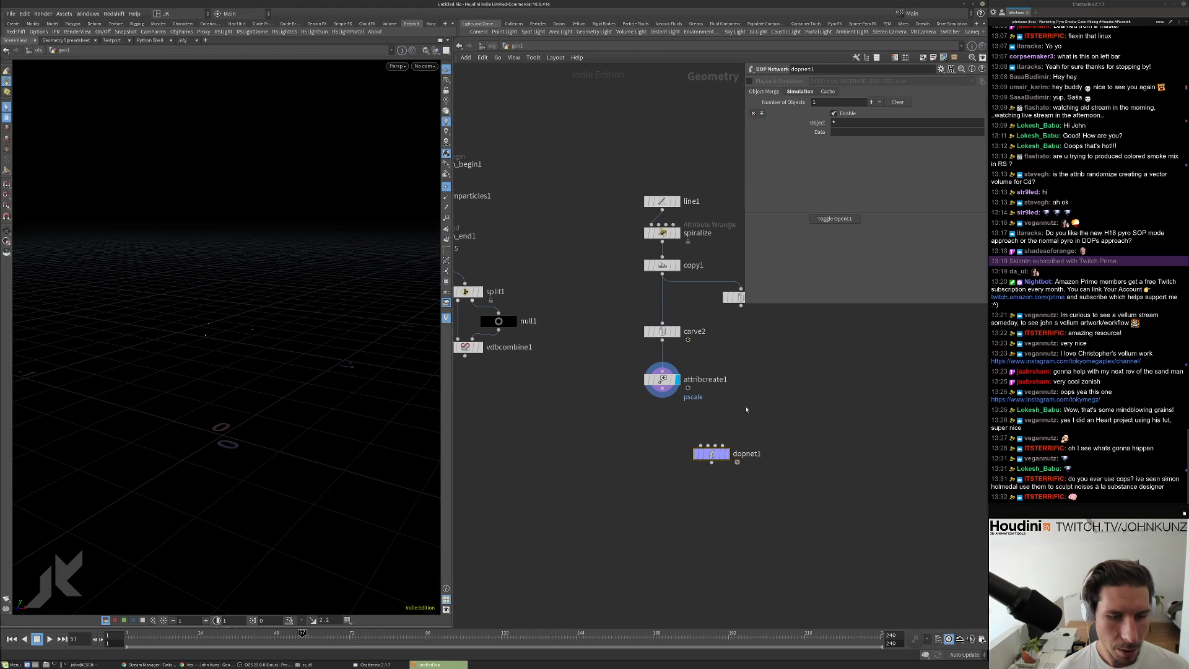
{"action": "middle_click_drag", "start_coordinate": [754, 411], "coordinate": [723, 429]}
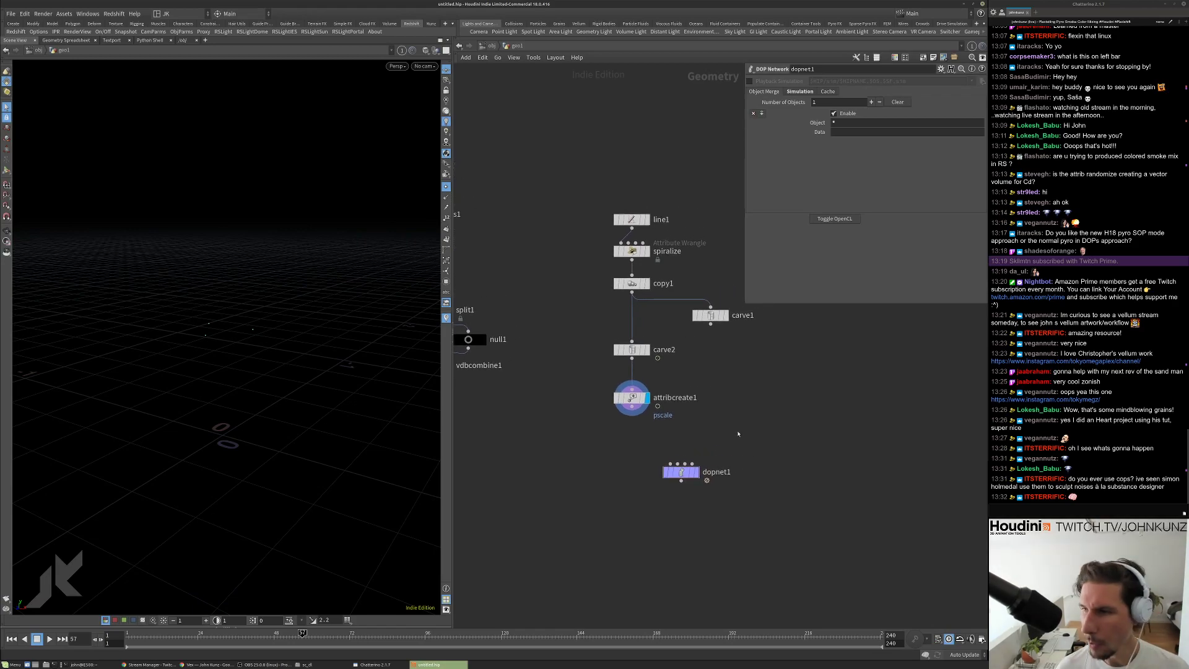
Add a Box node fed by copy1 so it bounds the helix, and display it.
{"action": "key", "text": "Tab"}
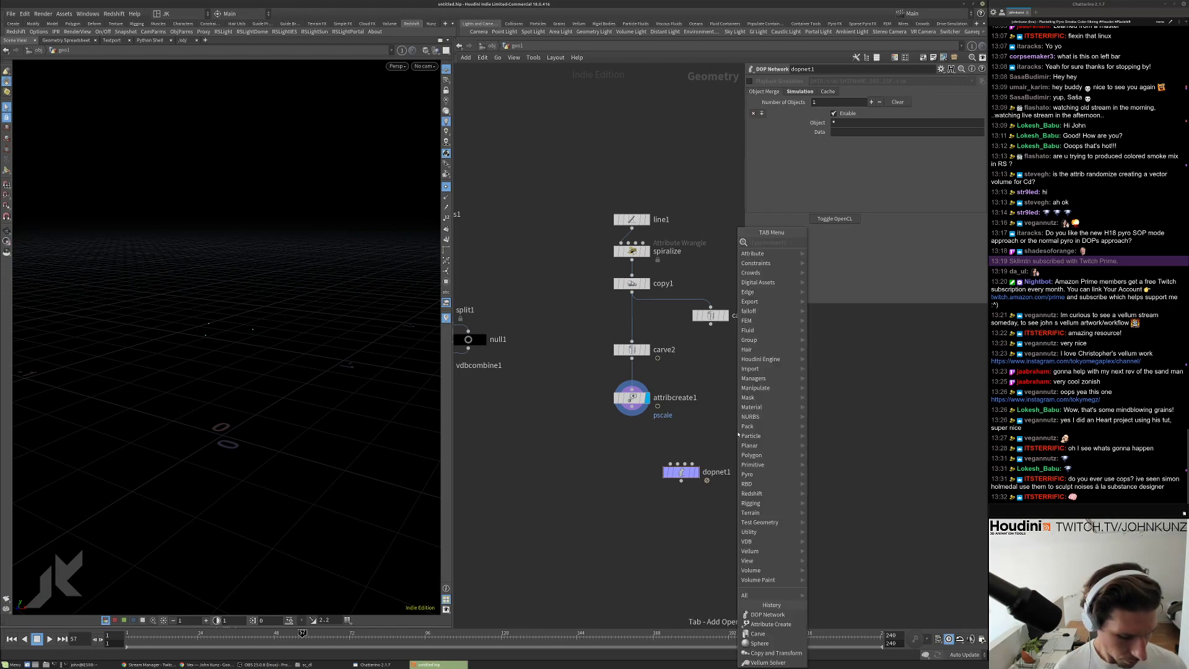
{"action": "type", "text": "box"}
{"action": "key", "text": "Return"}
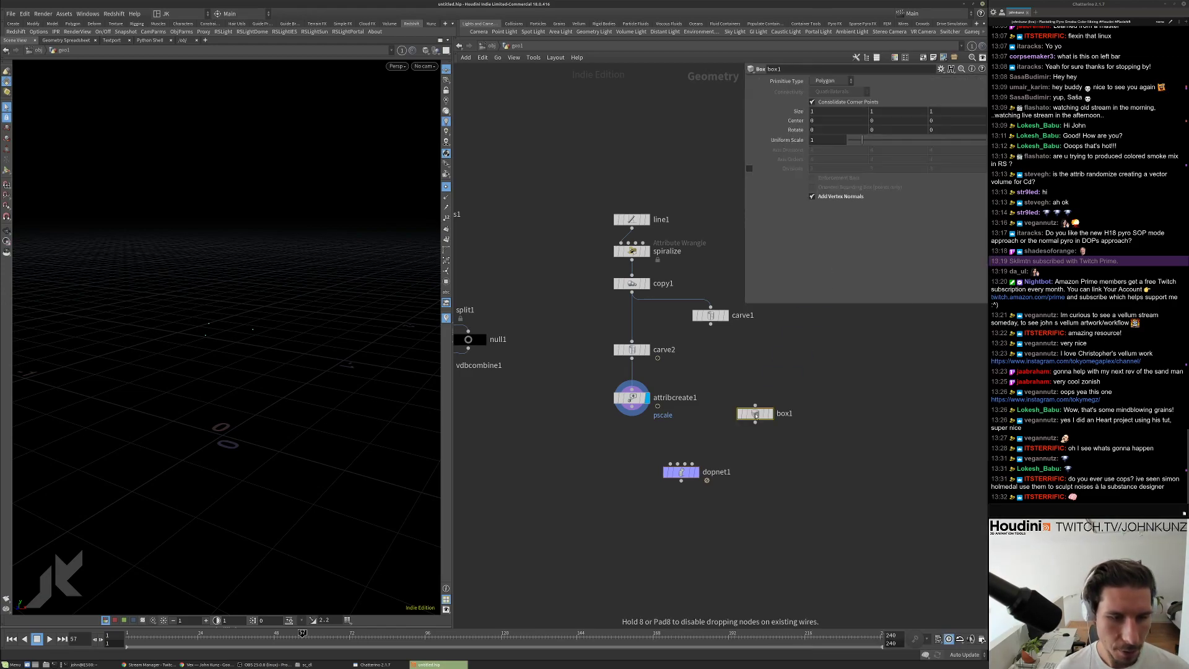
{"action": "left_click_drag", "start_coordinate": [755, 405], "coordinate": [659, 320]}
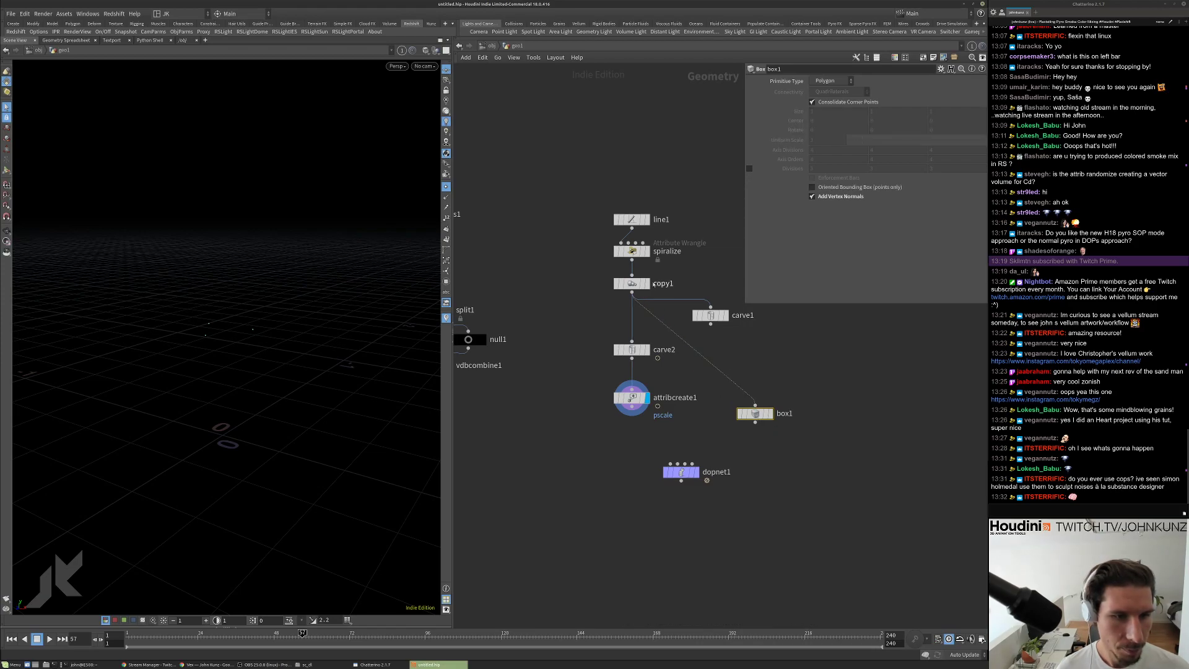
{"action": "left_click", "coordinate": [772, 414]}
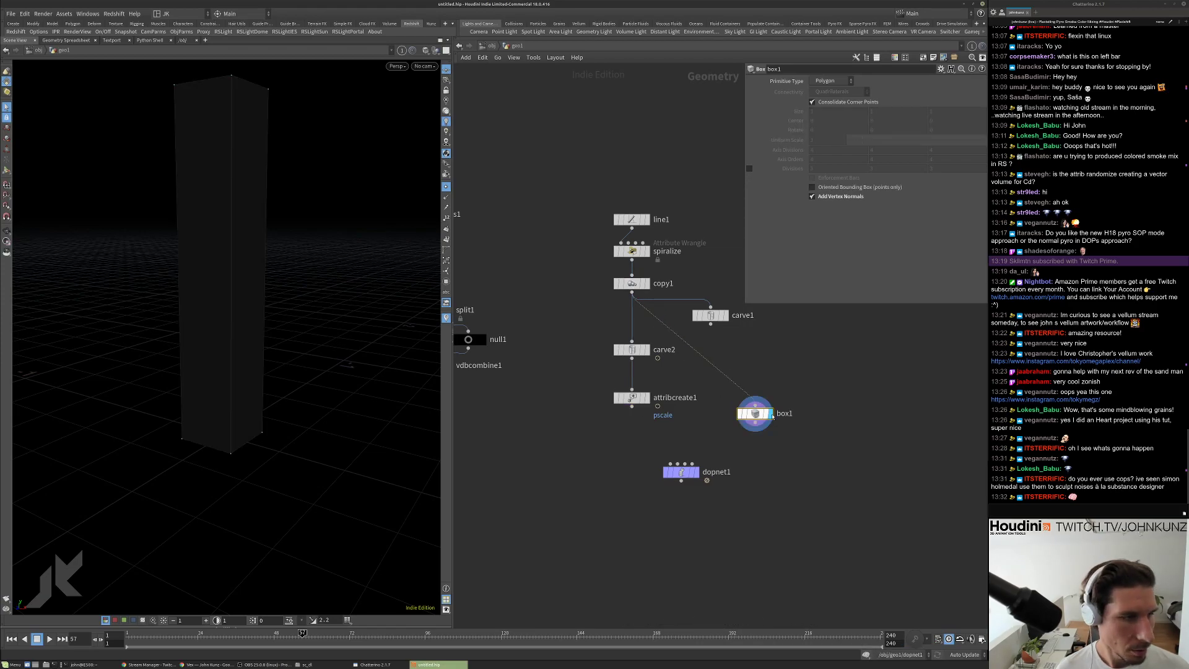
Display attribcreate1 with box1 shown as a template, and align box1 level with attribcreate1.
{"action": "left_click", "coordinate": [647, 398]}
{"action": "left_click", "coordinate": [768, 416]}
{"action": "left_click_drag", "start_coordinate": [186, 268], "coordinate": [238, 273]}
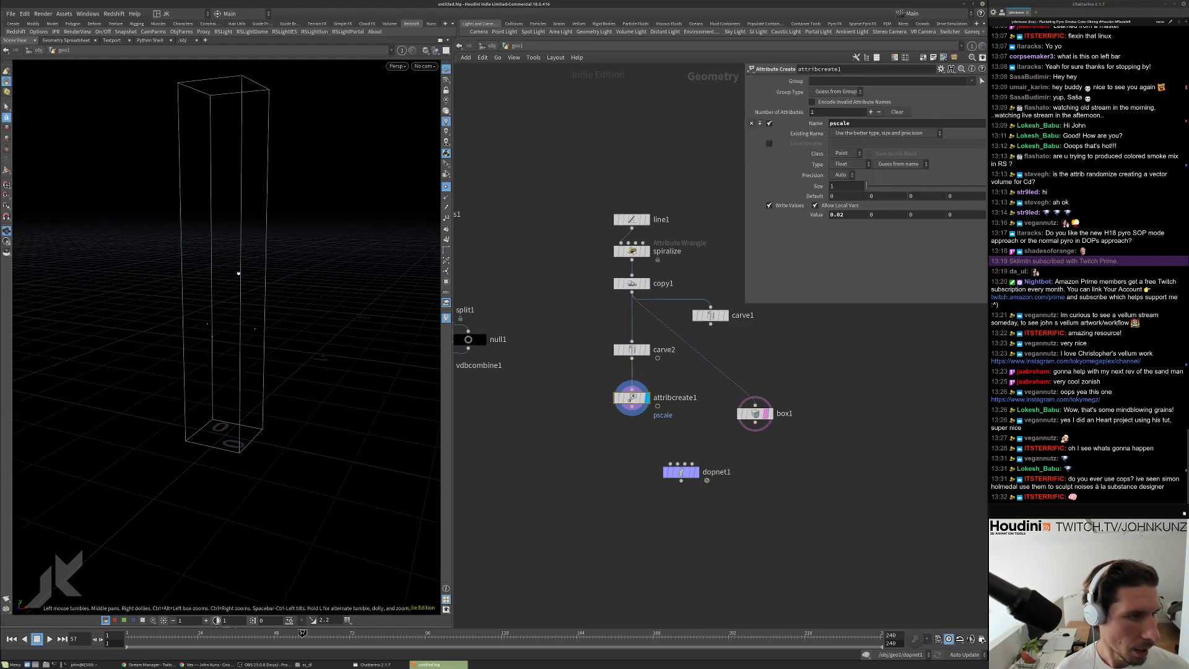
{"action": "key", "text": "s"}
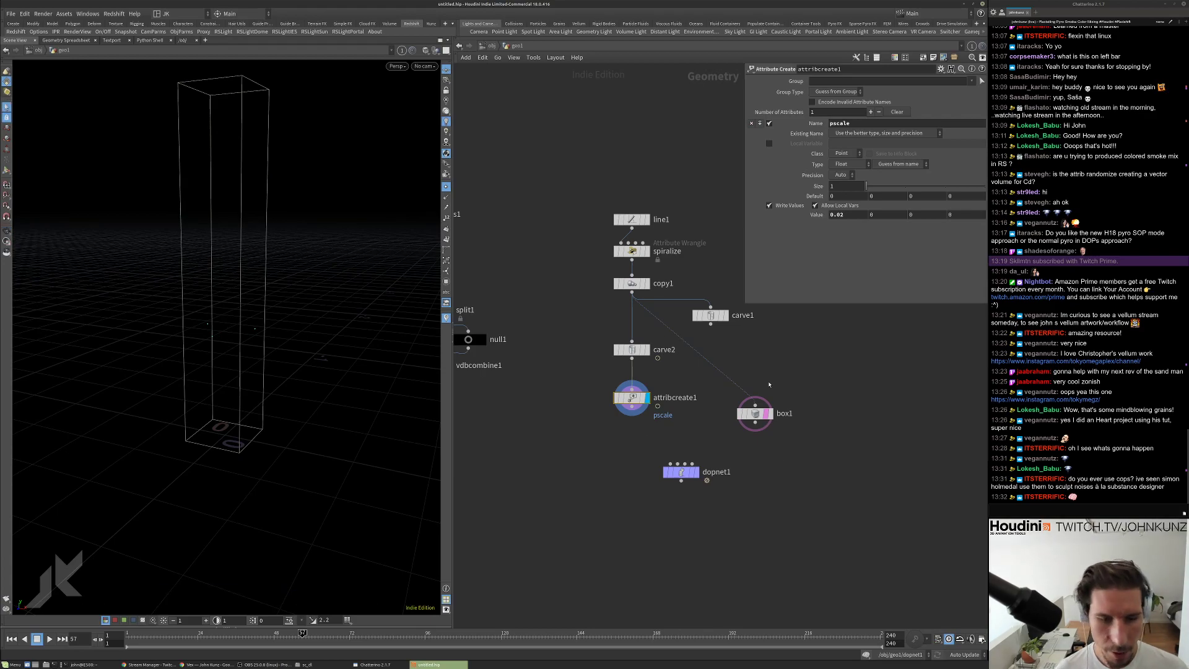
{"action": "left_click_drag", "start_coordinate": [755, 421], "coordinate": [757, 405]}
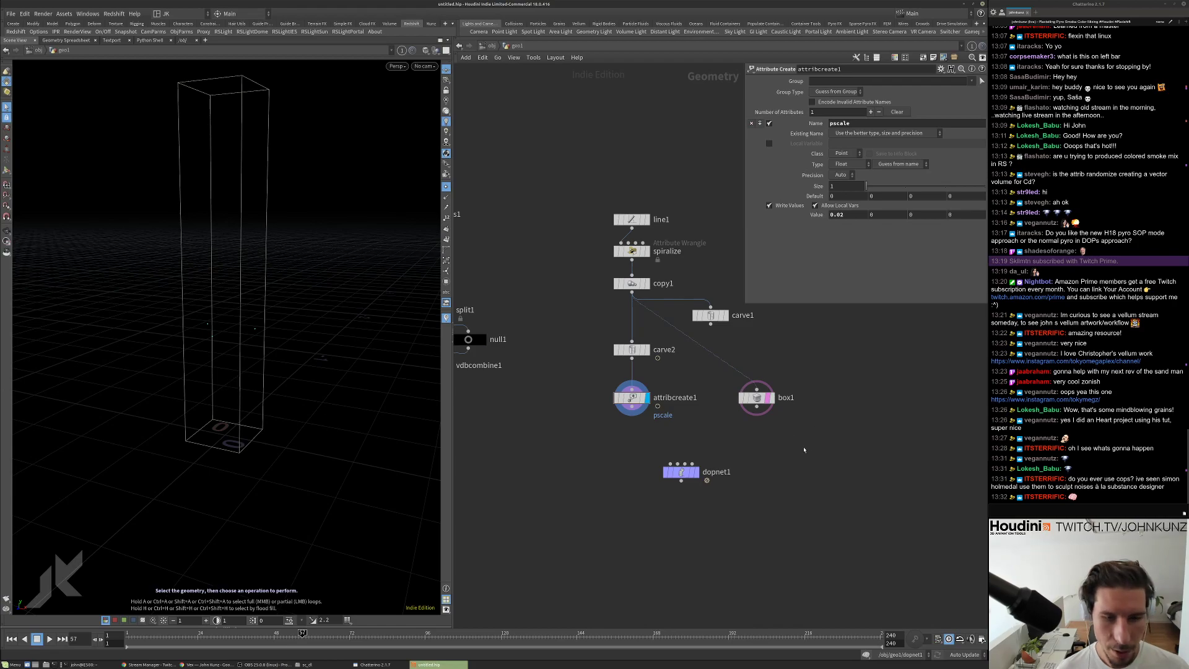
Add a Peak node after box1 and set its distance to 0.05 to expand the bounding box.
{"action": "key", "text": "Tab"}
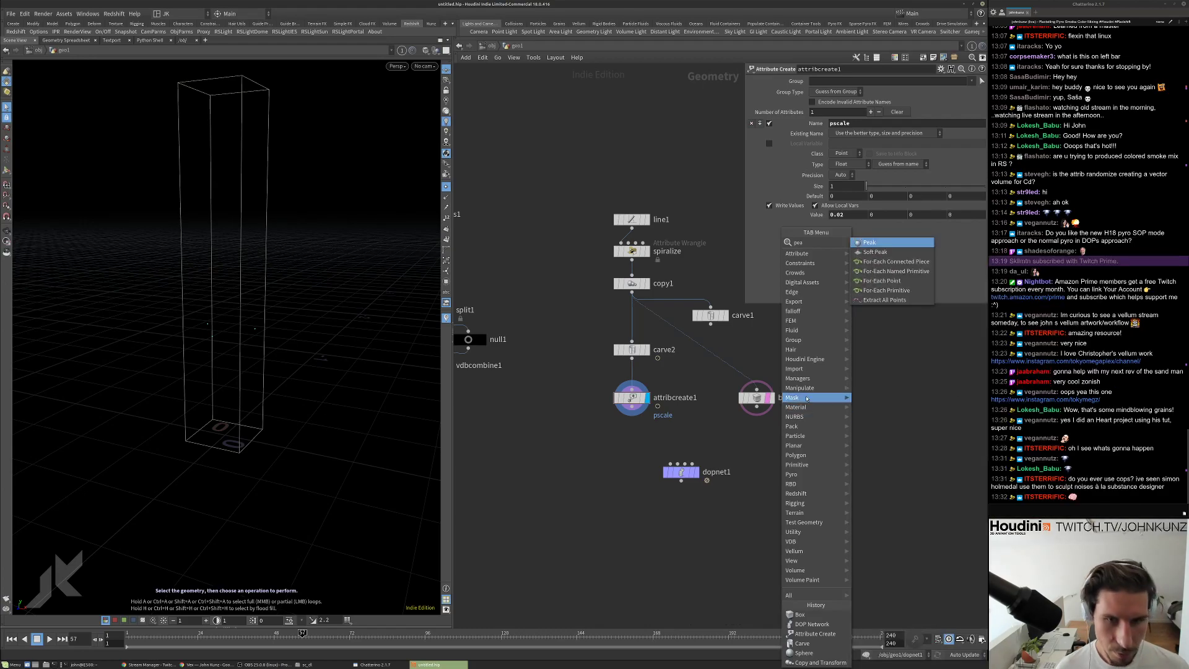
{"action": "left_click", "coordinate": [891, 241]}
{"action": "left_click", "coordinate": [757, 438]}
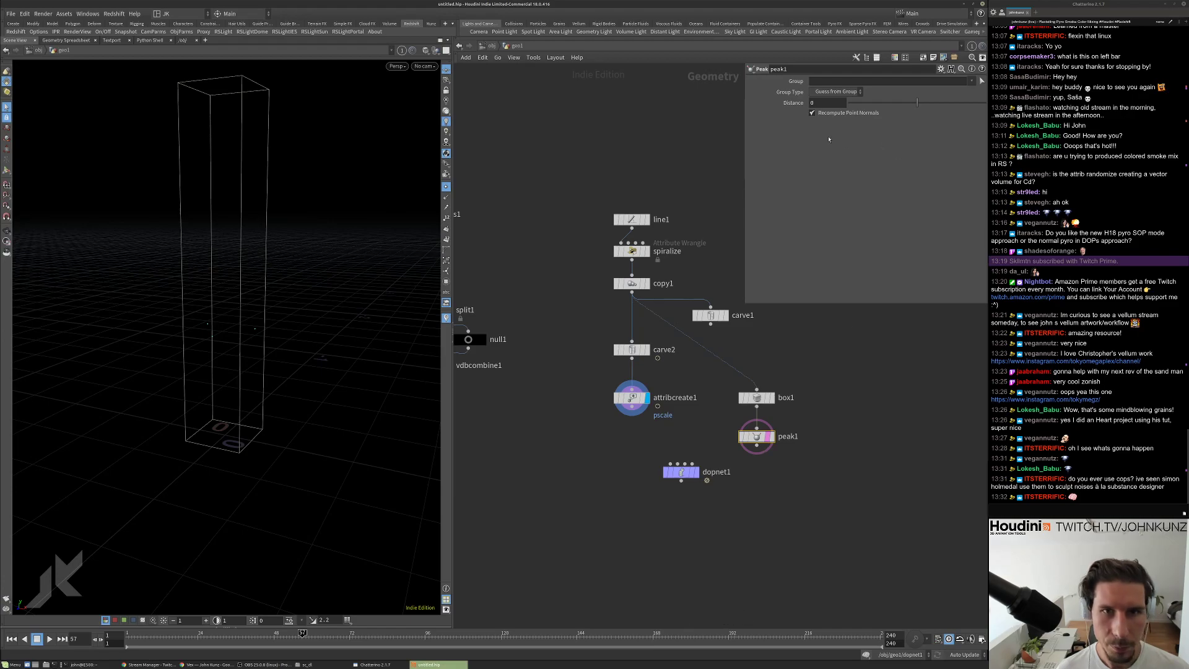
{"action": "middle_click_drag", "start_coordinate": [829, 104], "coordinate": [904, 138]}
{"action": "type", "text": "0.05"}
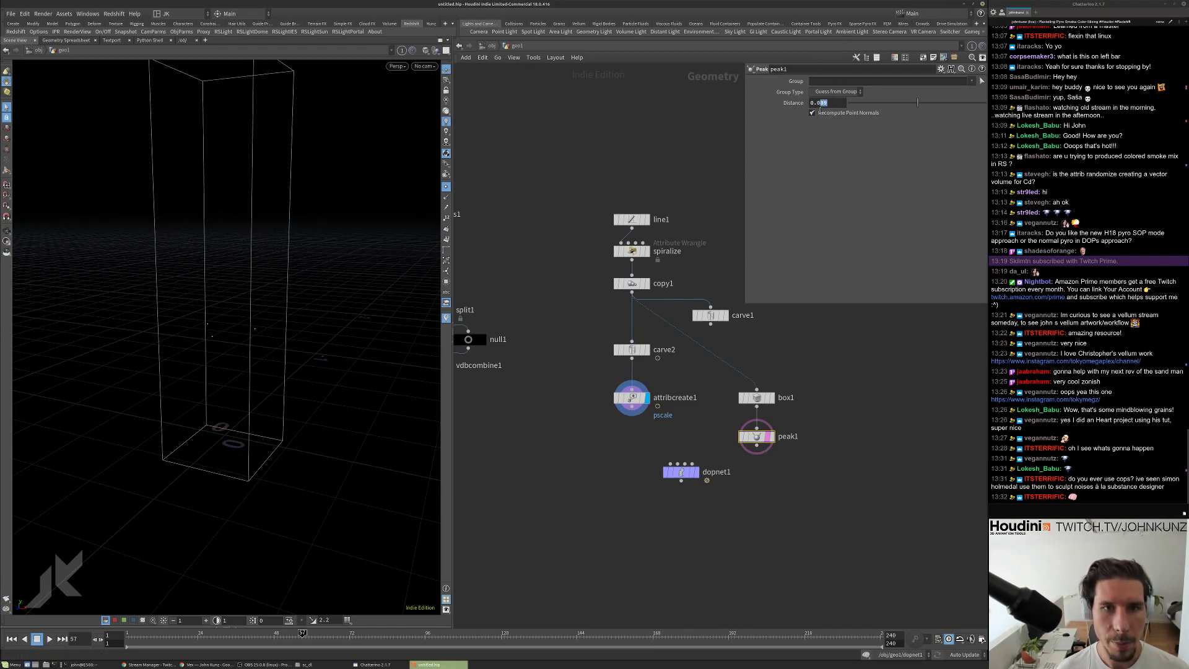
{"action": "key", "text": "Return"}
Toggle the bypass of peak1 on and off to compare the bounding box with and without the expansion.
{"action": "left_click_drag", "start_coordinate": [218, 313], "coordinate": [308, 361]}
{"action": "left_click", "coordinate": [740, 437]}
{"action": "left_click", "coordinate": [740, 437]}
{"action": "left_click", "coordinate": [740, 437]}
{"action": "left_click", "coordinate": [740, 438]}
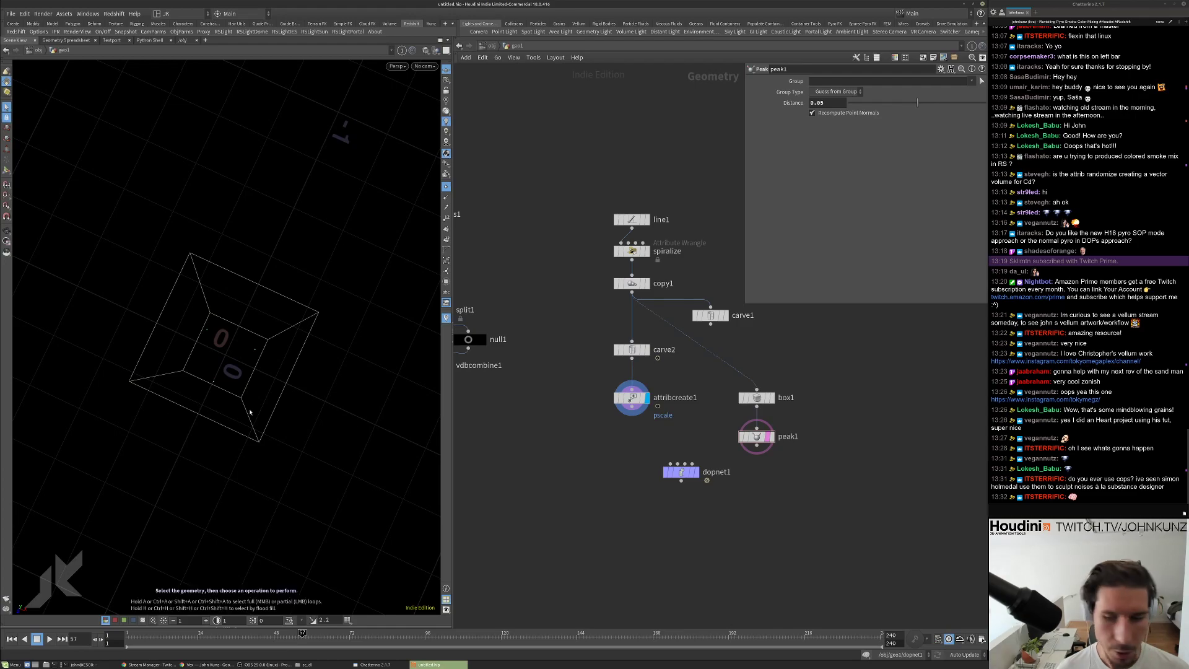
{"action": "left_click_drag", "start_coordinate": [247, 452], "coordinate": [265, 351]}
Connect attribcreate1 to the first input and peak1 to the fourth input of dopnet1, and display dopnet1 directly below attribcreate1.
{"action": "middle_click_drag", "start_coordinate": [741, 510], "coordinate": [734, 469]}
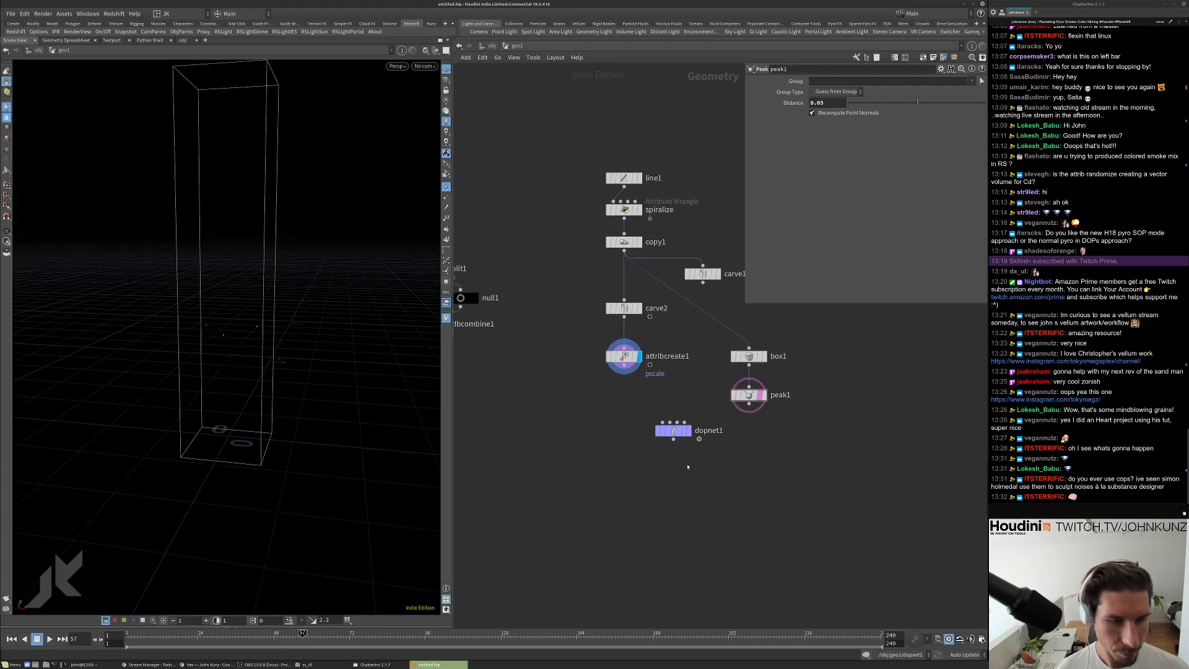
{"action": "middle_click", "coordinate": [632, 358]}
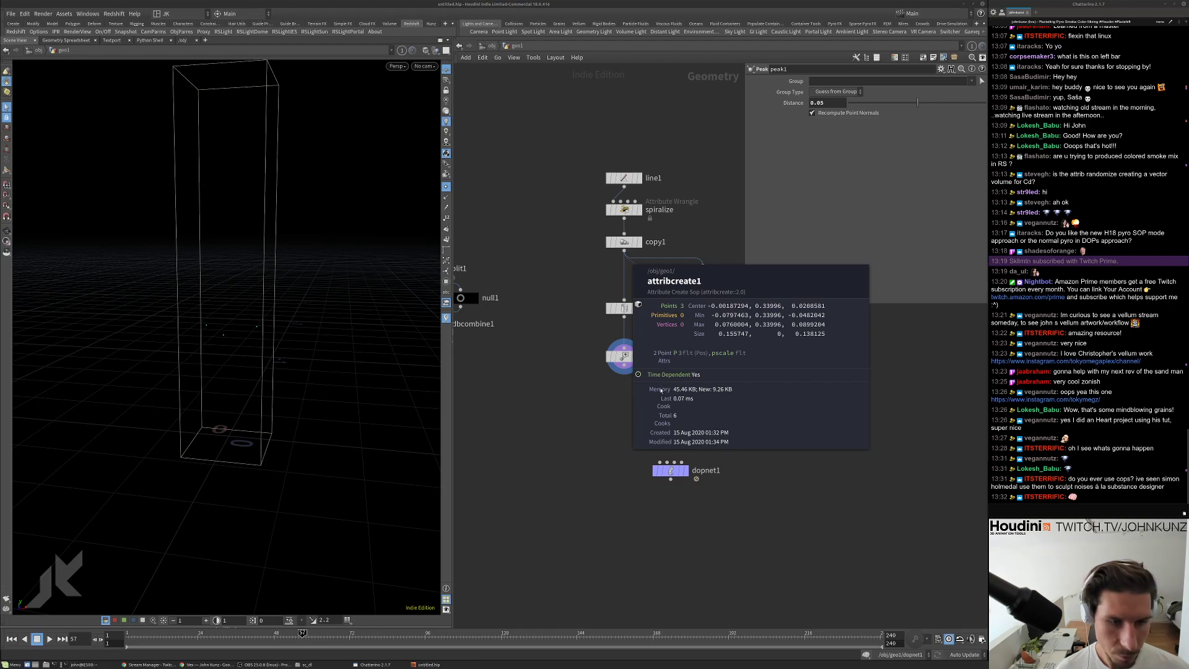
{"action": "middle_click_drag", "start_coordinate": [655, 422], "coordinate": [638, 382]}
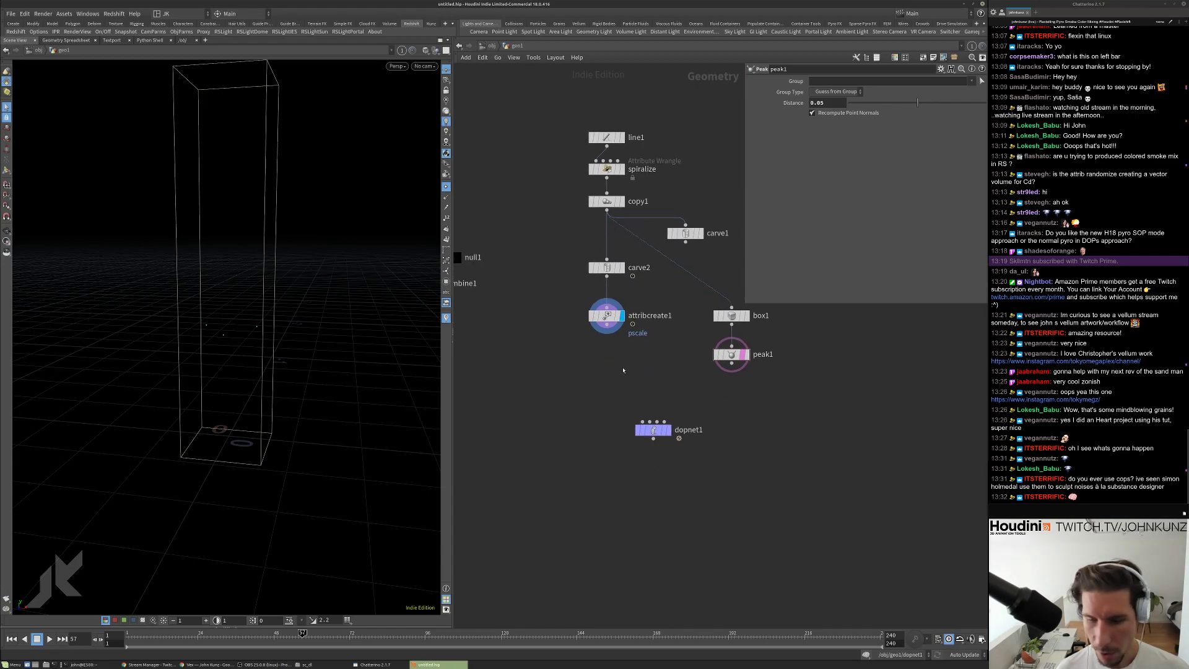
{"action": "scroll", "coordinate": [625, 371], "scroll_direction": "up", "scroll_amount": 3}
{"action": "key", "text": "Tab"}
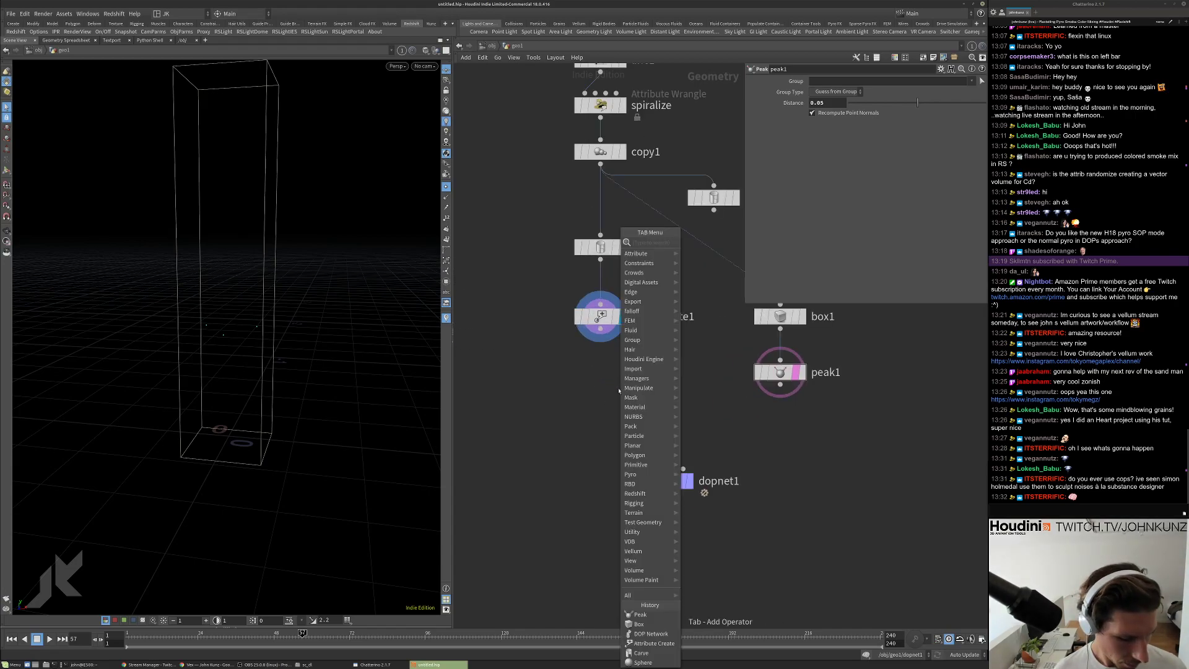
{"action": "key", "text": "Escape"}
{"action": "left_click_drag", "start_coordinate": [662, 469], "coordinate": [600, 328]}
{"action": "left_click_drag", "start_coordinate": [683, 469], "coordinate": [779, 385]}
{"action": "scroll", "coordinate": [698, 481], "scroll_direction": "down", "scroll_amount": 2}
{"action": "left_click_drag", "start_coordinate": [678, 485], "coordinate": [626, 489]}
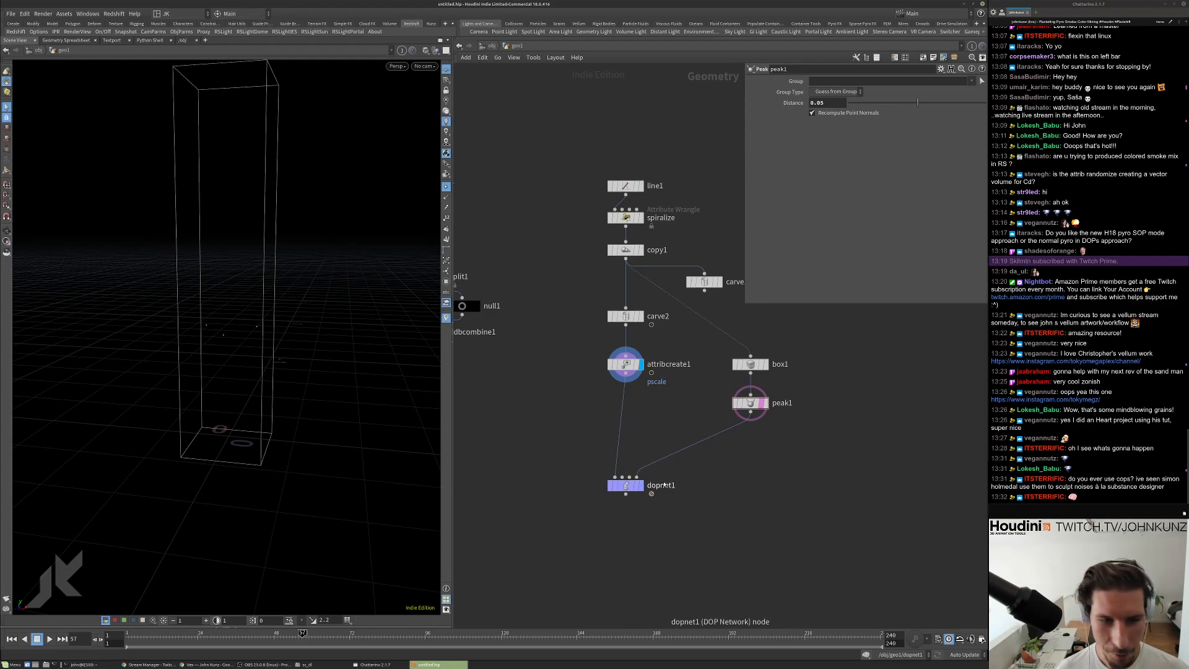
{"action": "left_click", "coordinate": [629, 486]}
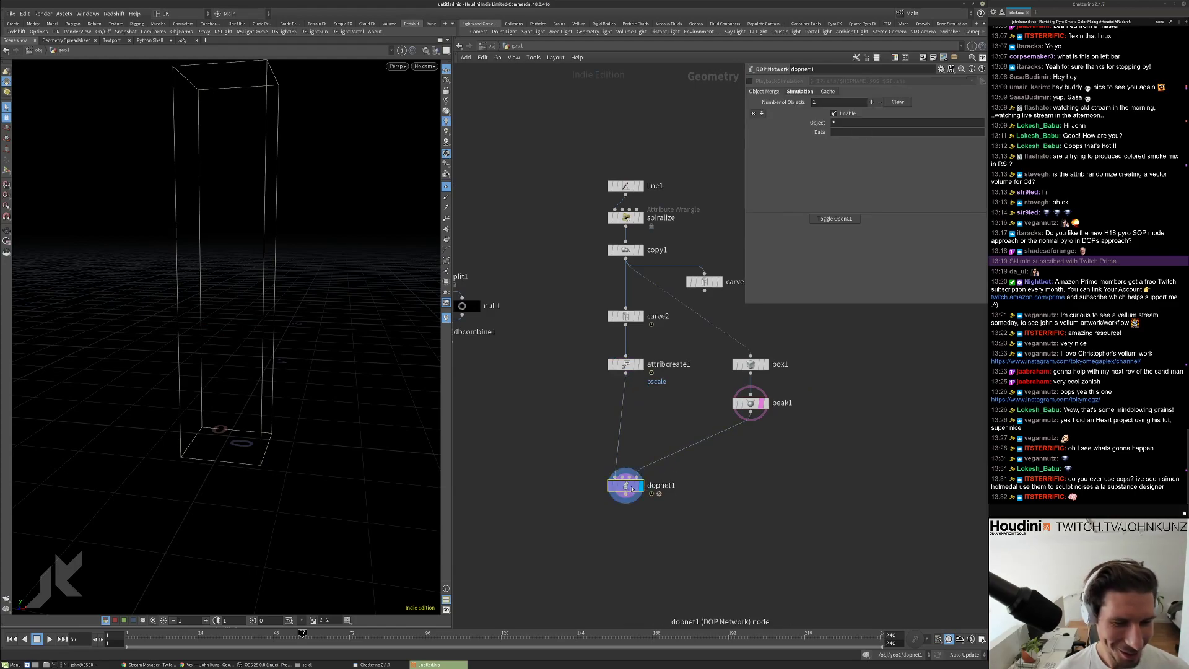
Enter dopnet1, add a Smoke Object above the OUT node, and connect it to OUT.
{"action": "middle_click_drag", "start_coordinate": [684, 525], "coordinate": [721, 467]}
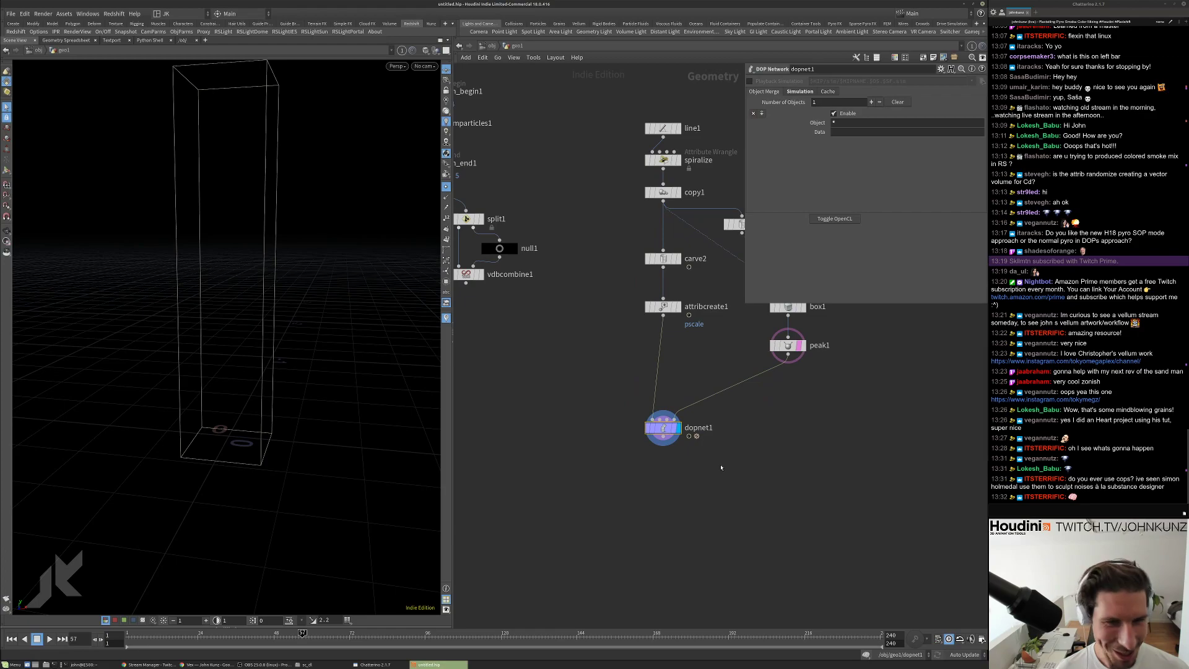
{"action": "double_click", "coordinate": [663, 427]}
{"action": "key", "text": "Tab"}
{"action": "type", "text": "s"}
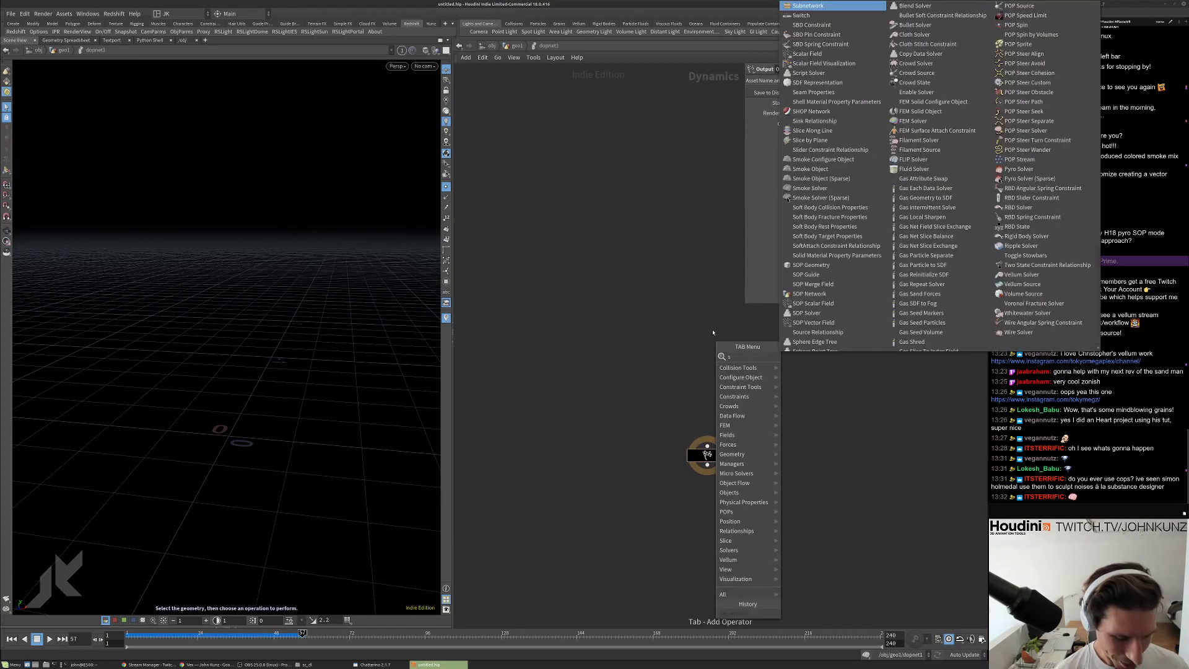
{"action": "type", "text": "mok"}
{"action": "left_click", "coordinate": [805, 366]}
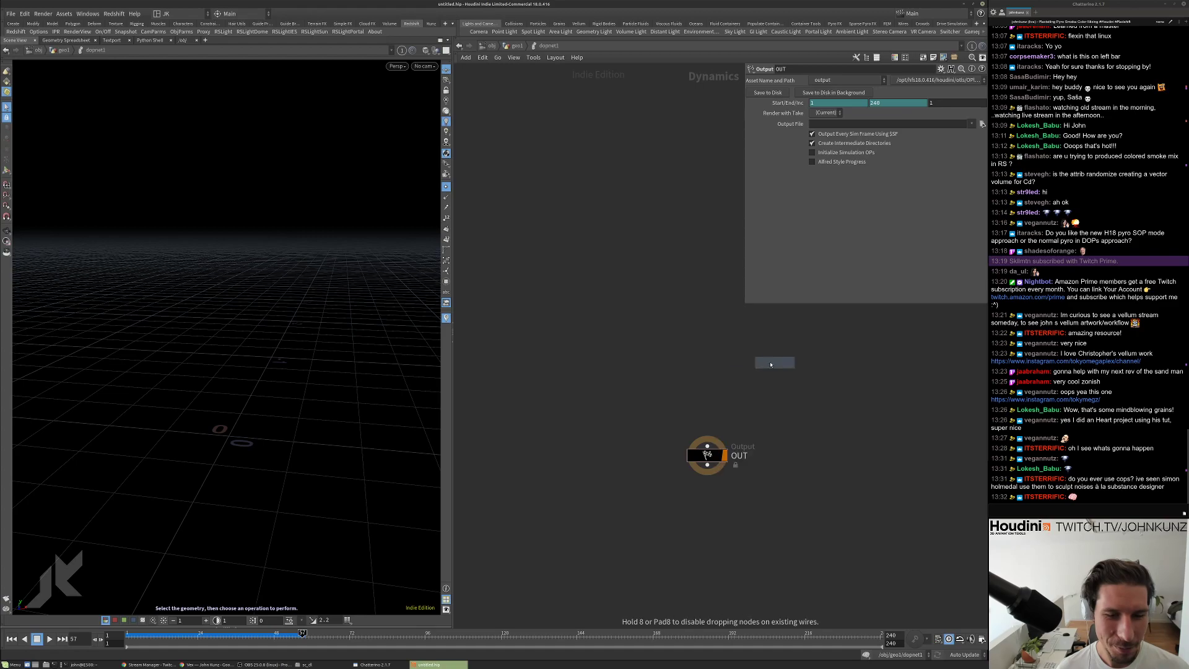
{"action": "left_click", "coordinate": [726, 357]}
{"action": "left_click_drag", "start_coordinate": [729, 353], "coordinate": [674, 318]}
Insert a Smoke Solver between smokeobject1 and OUT, and enable its Use OpenCL option.
{"action": "key", "text": "Tab"}
{"action": "type", "text": "smoke"}
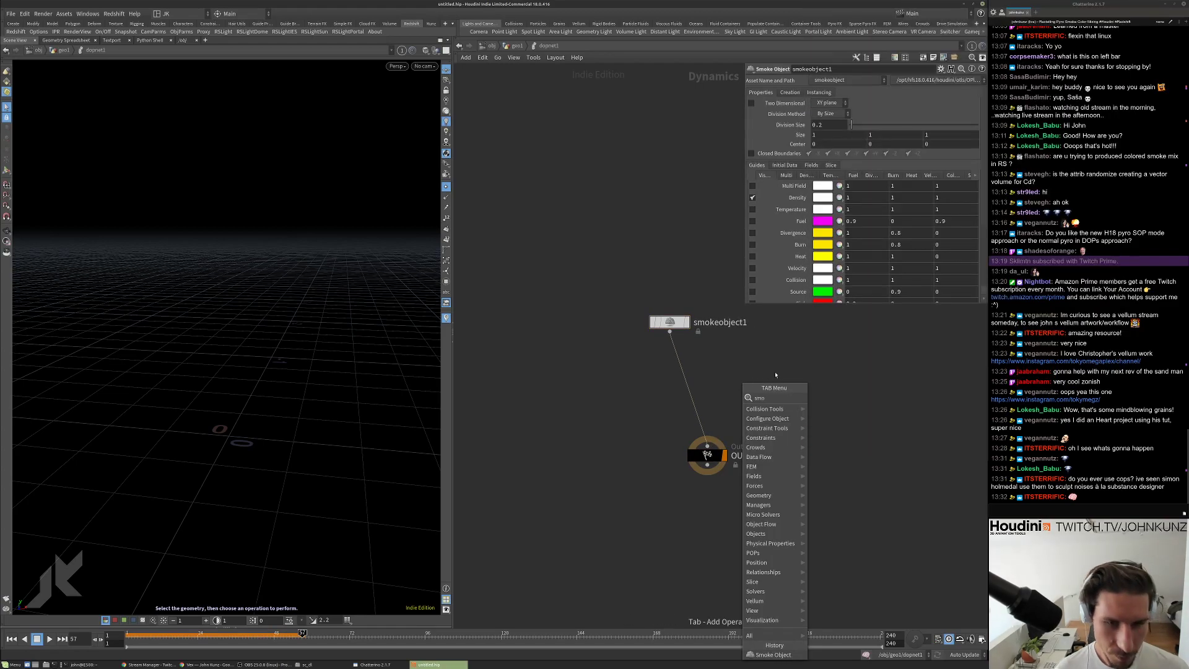
{"action": "left_click", "coordinate": [833, 425]}
{"action": "left_click", "coordinate": [738, 383]}
{"action": "left_click_drag", "start_coordinate": [739, 384], "coordinate": [708, 409]}
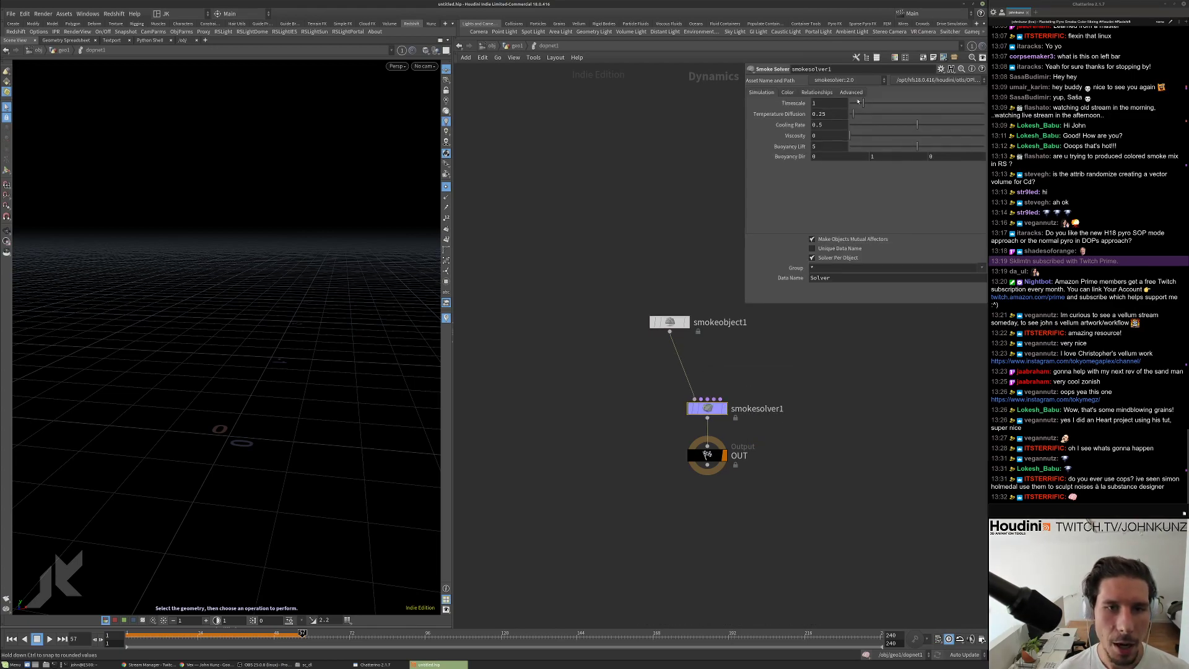
{"action": "left_click", "coordinate": [851, 92]}
{"action": "left_click", "coordinate": [822, 104]}
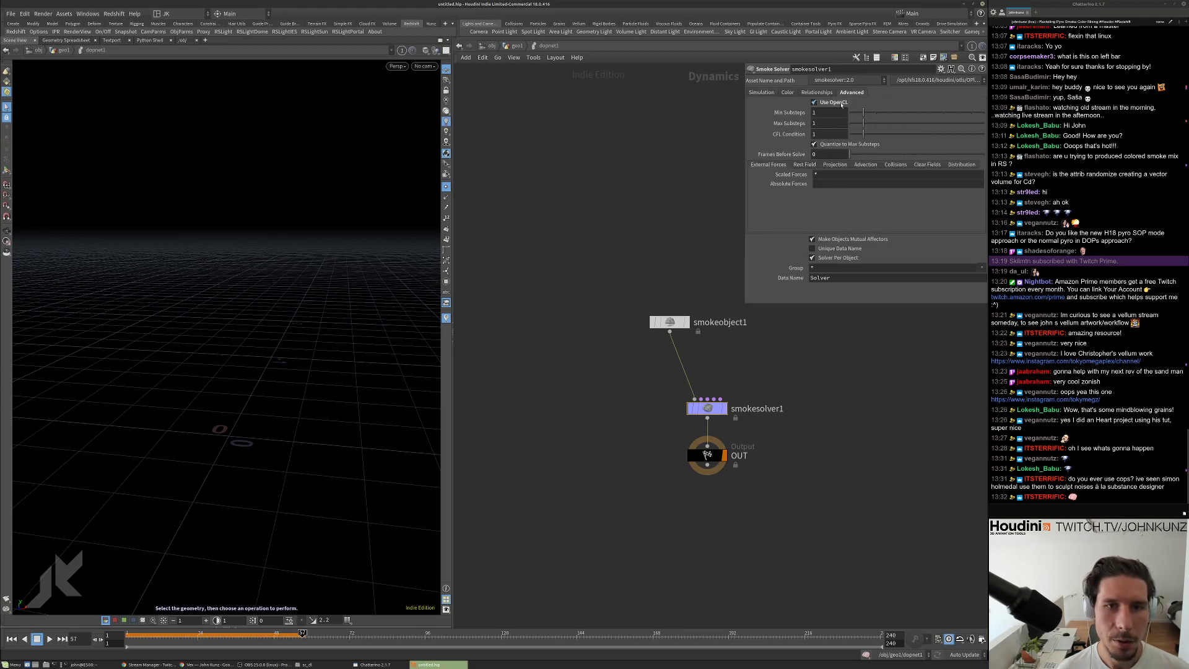
Review smokeobject1's settings, then return to the geometry network and check peak1's connection to dopnet1's fourth input.
{"action": "middle_click_drag", "start_coordinate": [790, 356], "coordinate": [763, 342]}
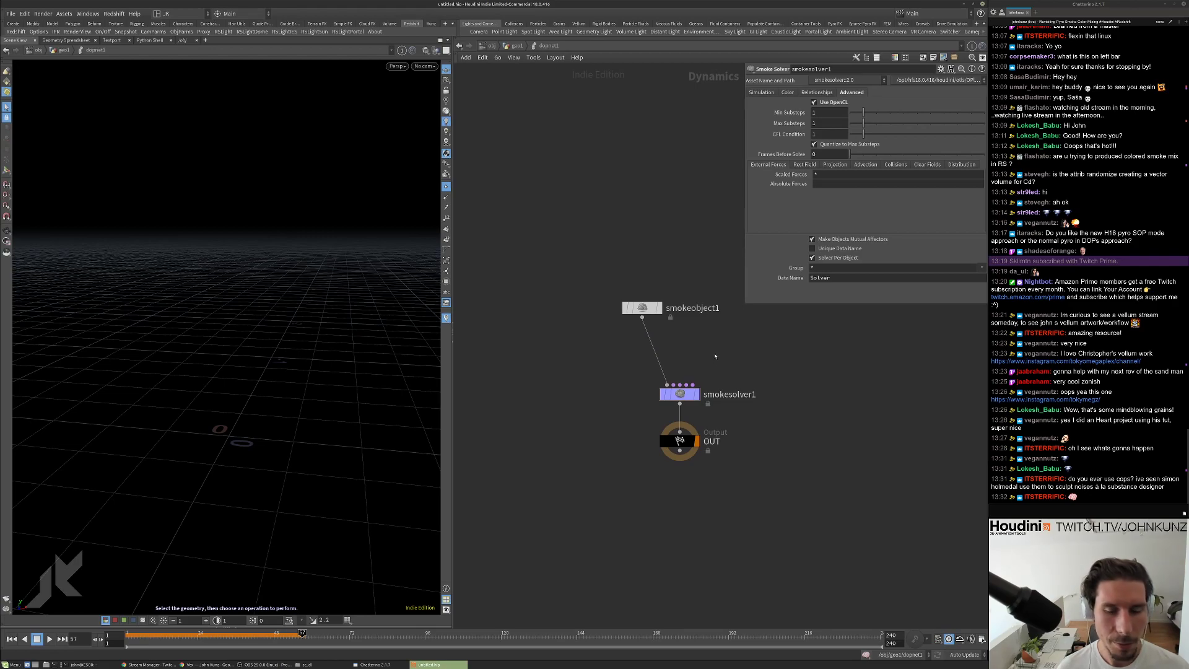
{"action": "left_click", "coordinate": [643, 308]}
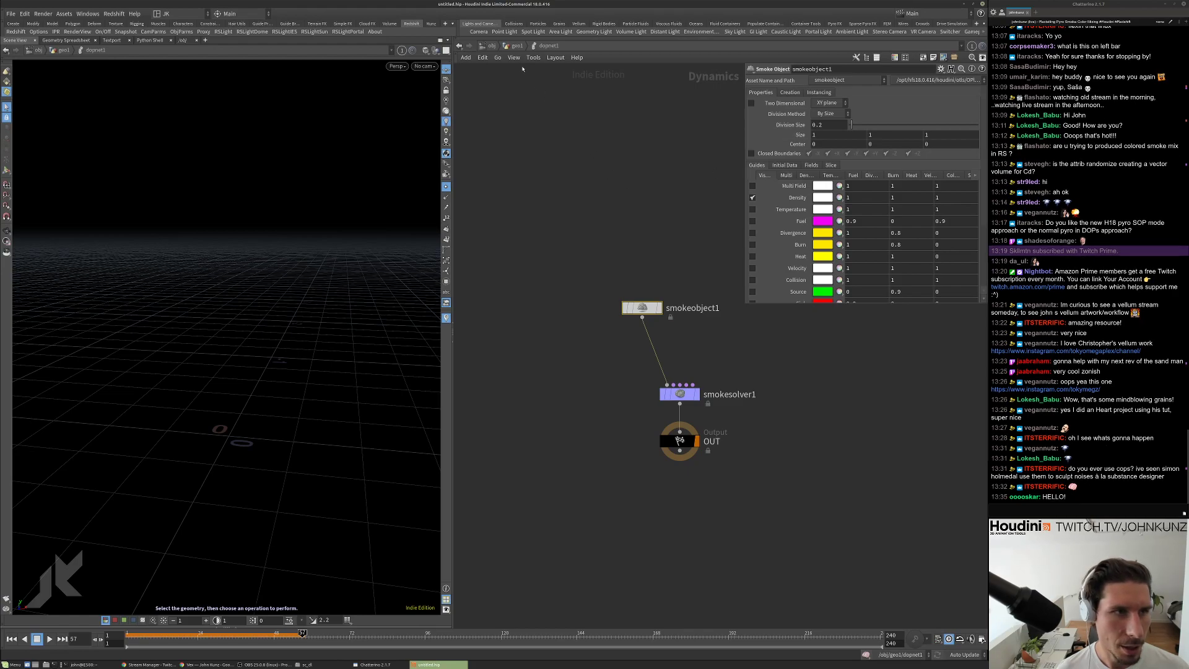
{"action": "left_click", "coordinate": [515, 46]}
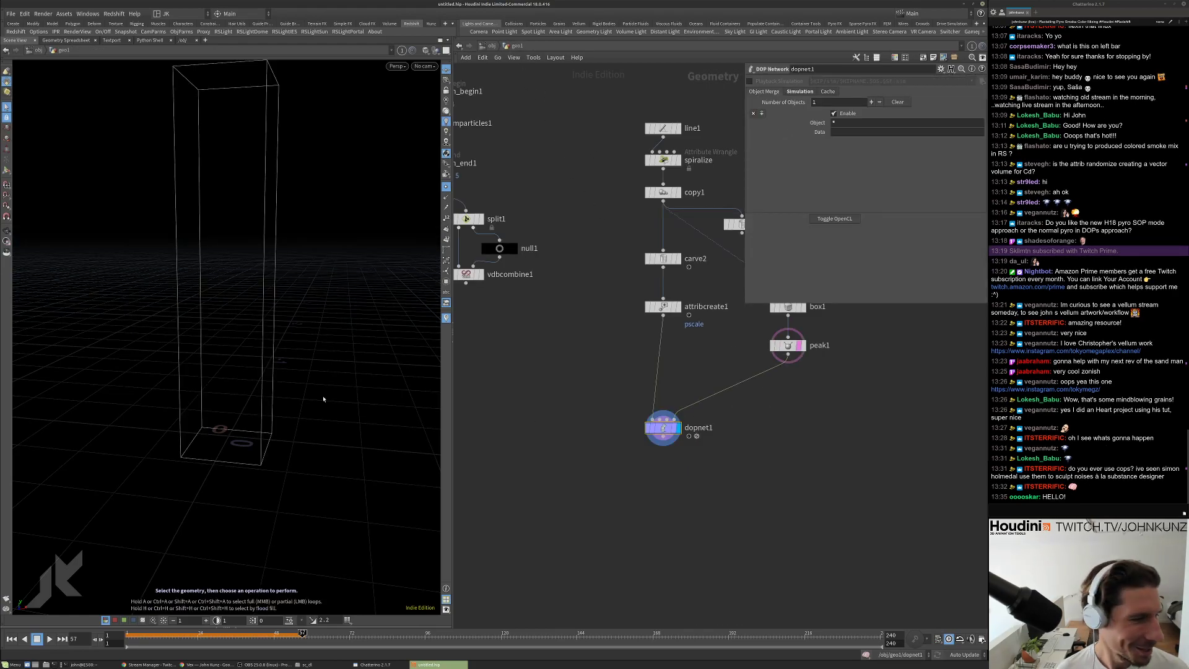
{"action": "middle_click_drag", "start_coordinate": [805, 375], "coordinate": [781, 409]}
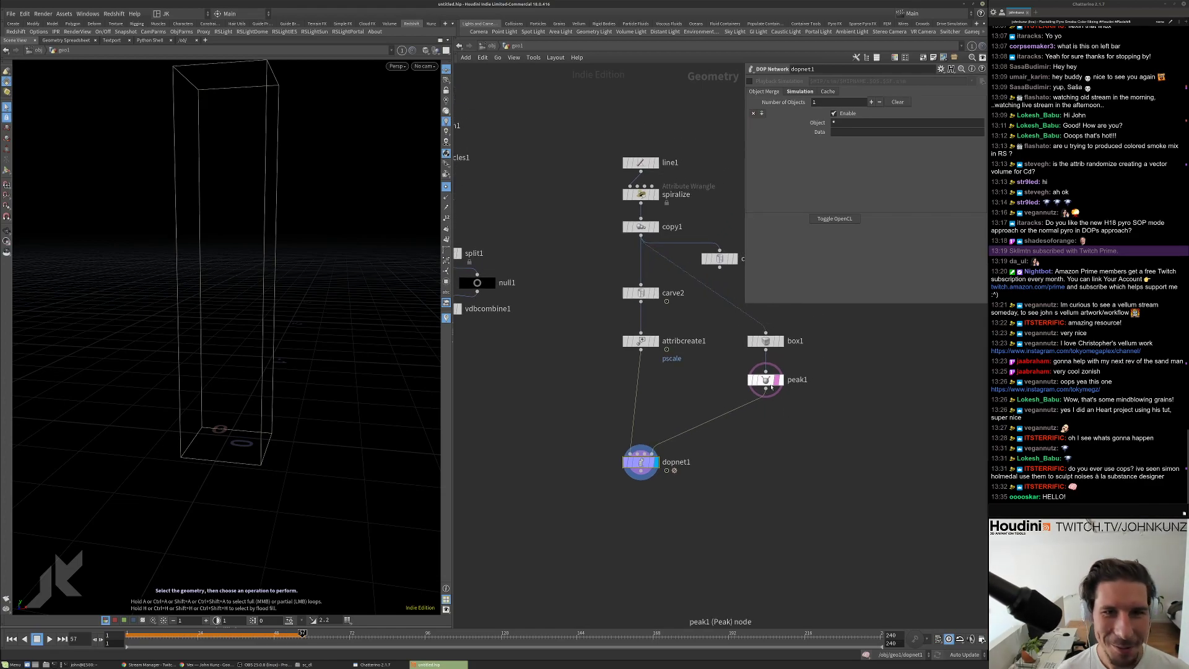
{"action": "left_click", "coordinate": [767, 380]}
{"action": "scroll", "coordinate": [767, 381], "scroll_direction": "up", "scroll_amount": 2}
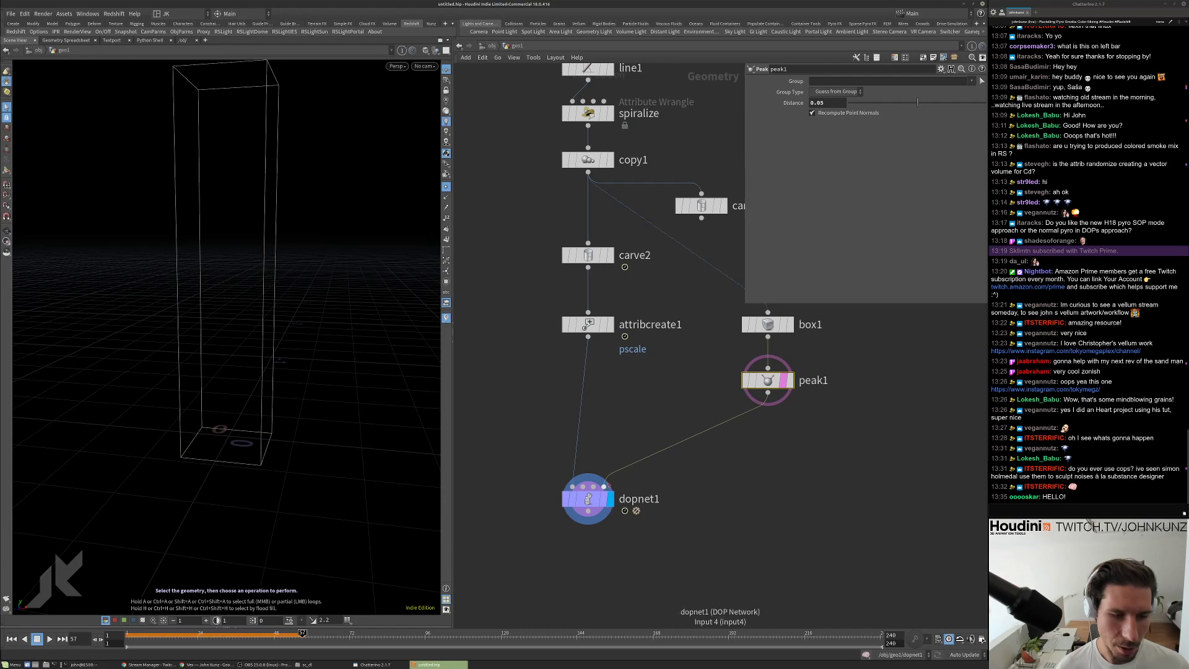
Inside dopnet1, begin smokeobject1's X size expression with bbox(opinputpath("..",3), to reference the network's fourth input.
{"action": "double_click", "coordinate": [587, 501]}
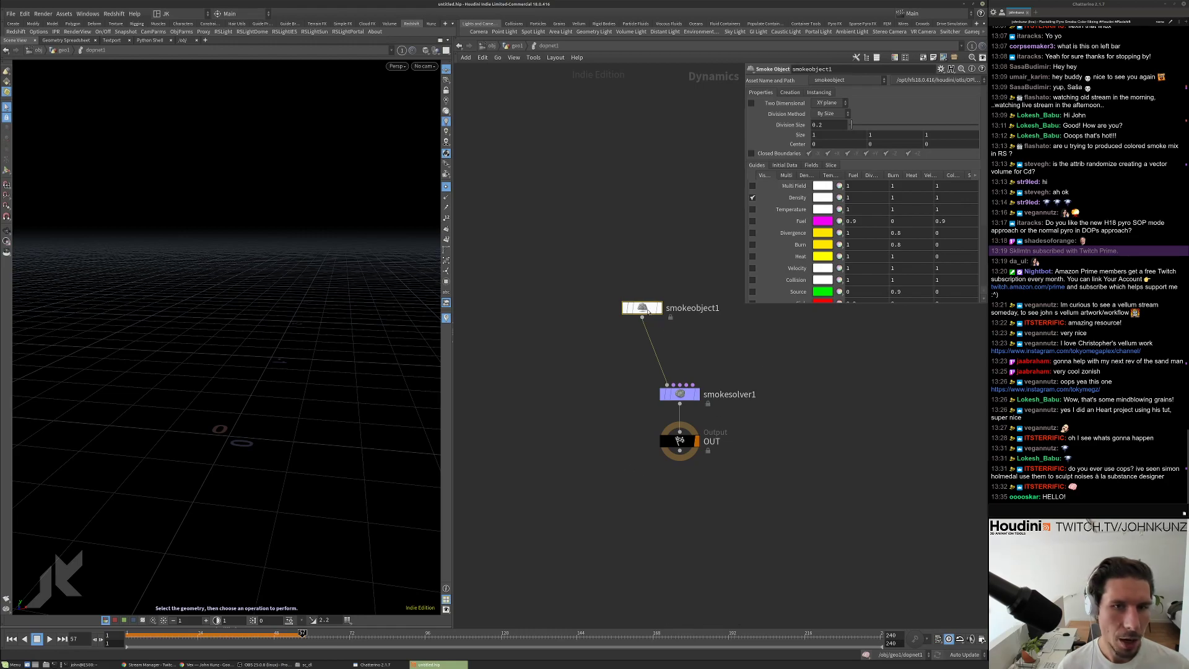
{"action": "left_click", "coordinate": [814, 134]}
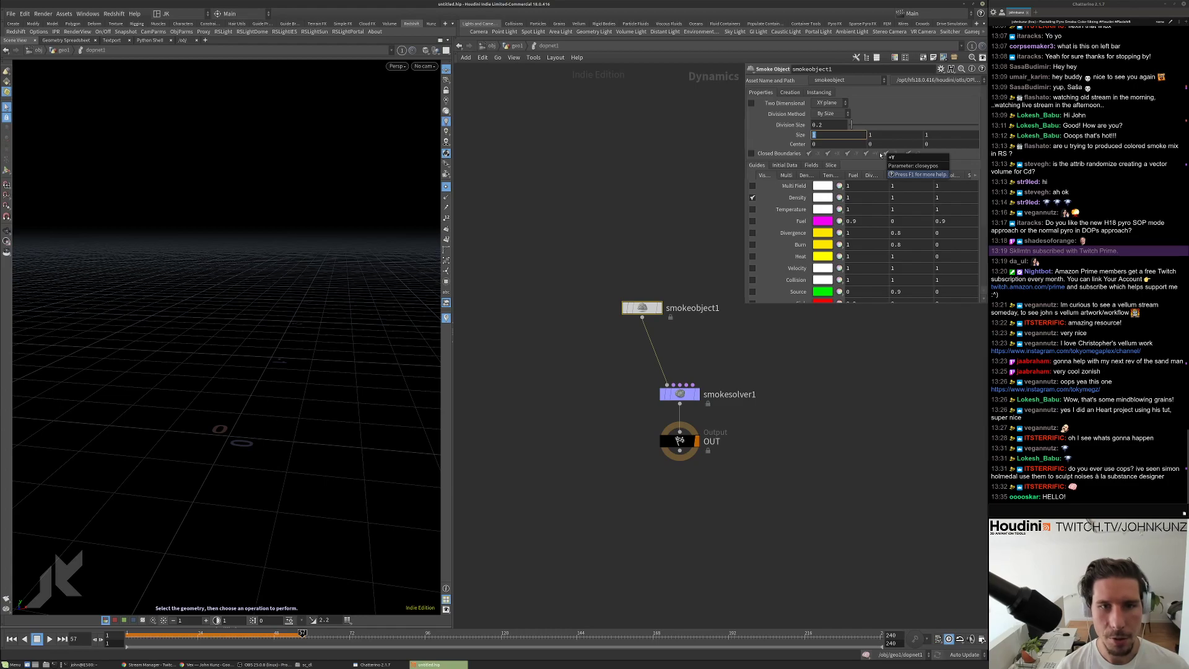
{"action": "type", "text": "bbox("}
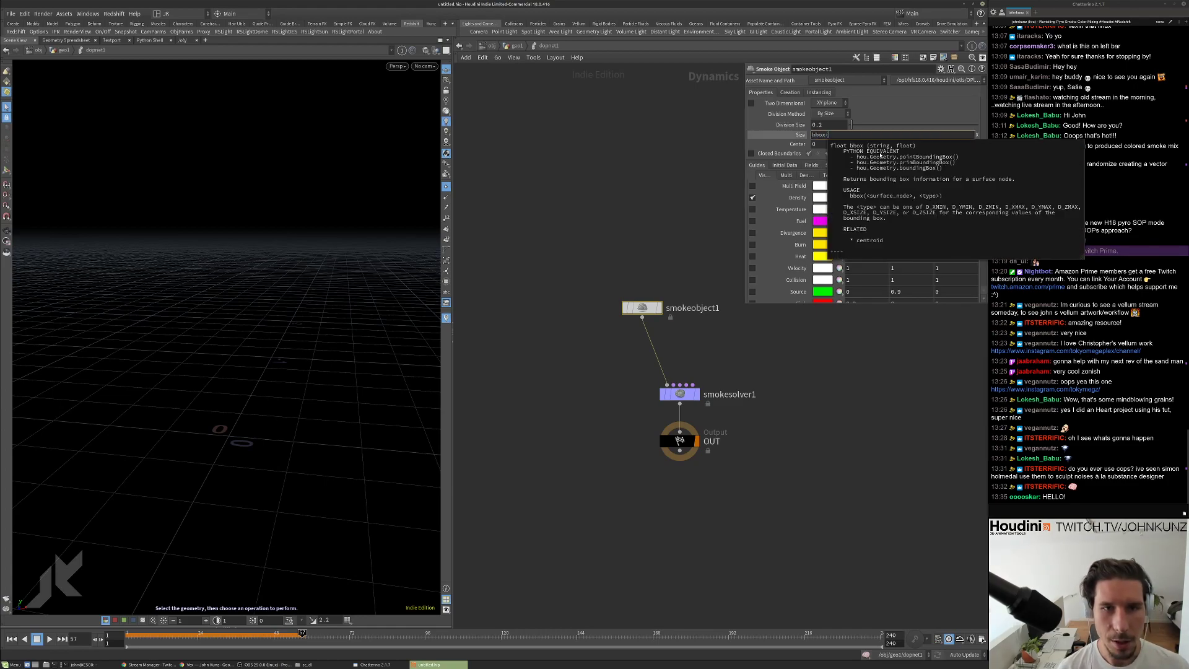
{"action": "type", "text": "op"}
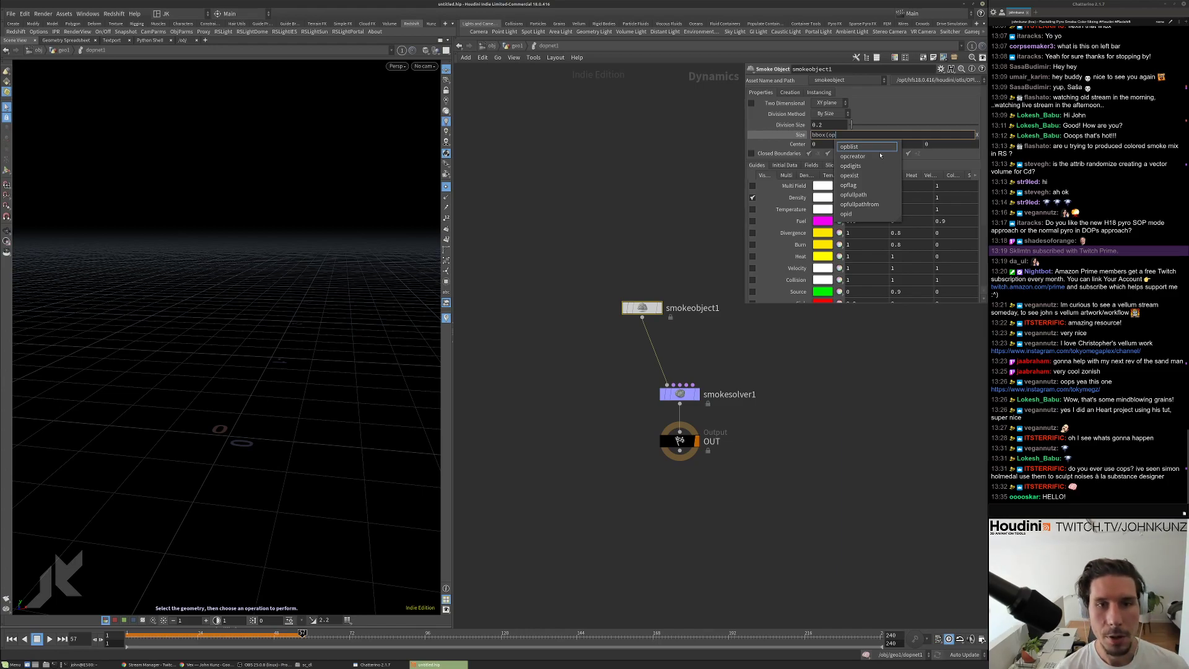
{"action": "type", "text": "inpu"}
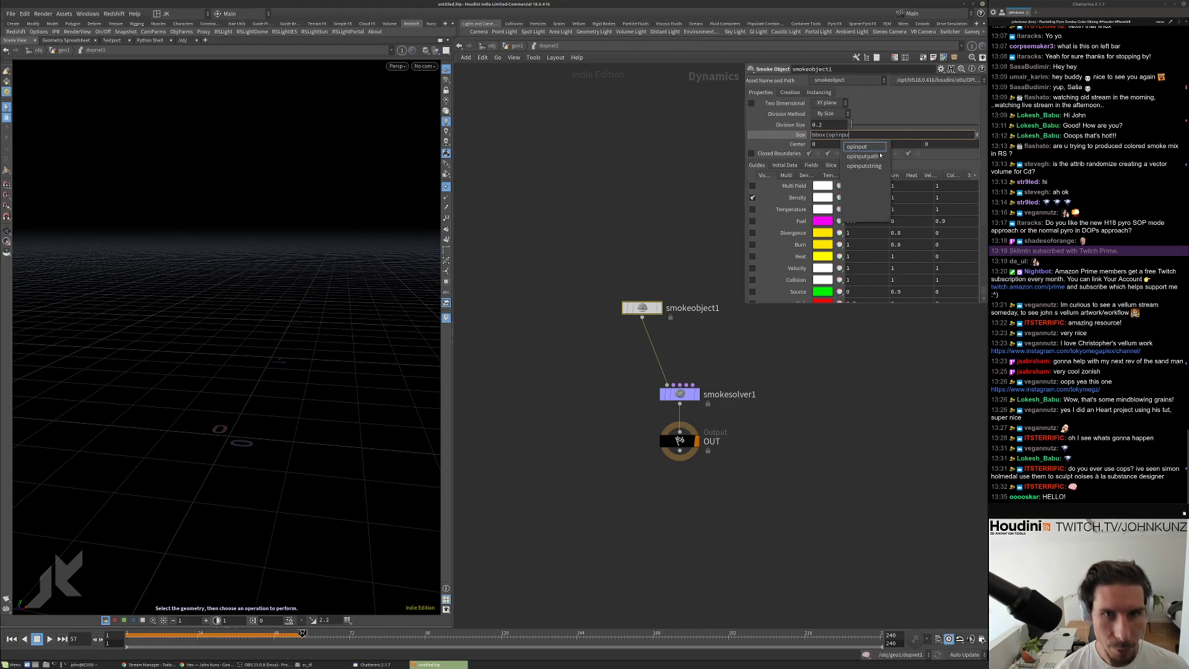
{"action": "key", "text": "Down"}
{"action": "key", "text": "Down"}
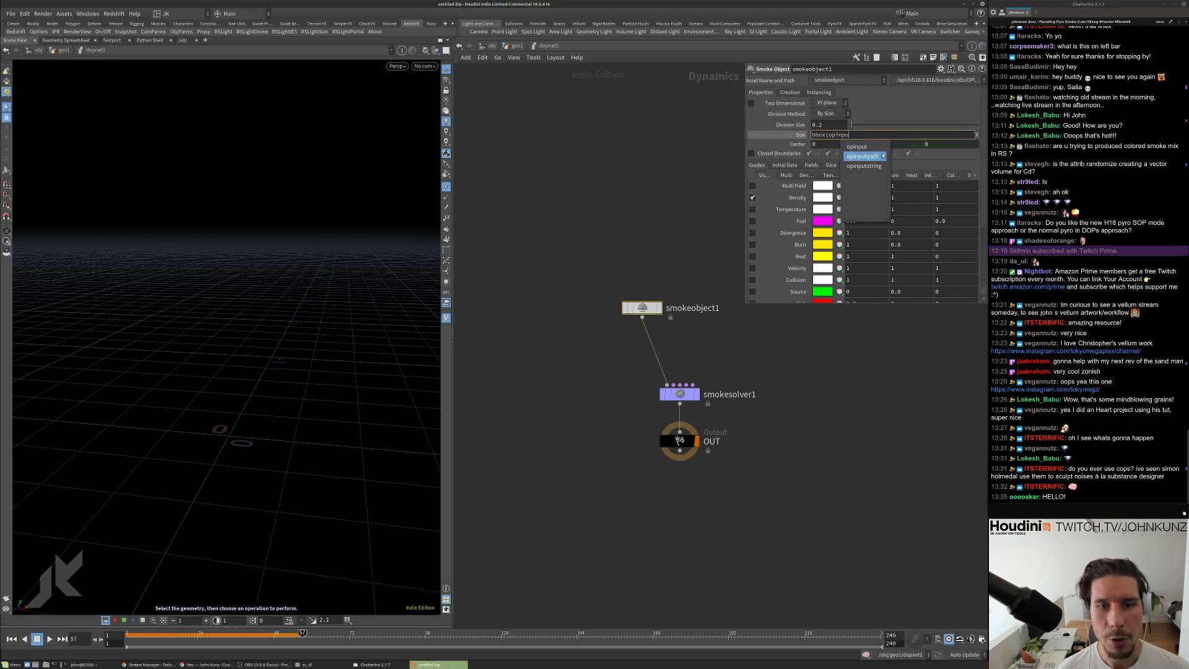
{"action": "key", "text": "Return"}
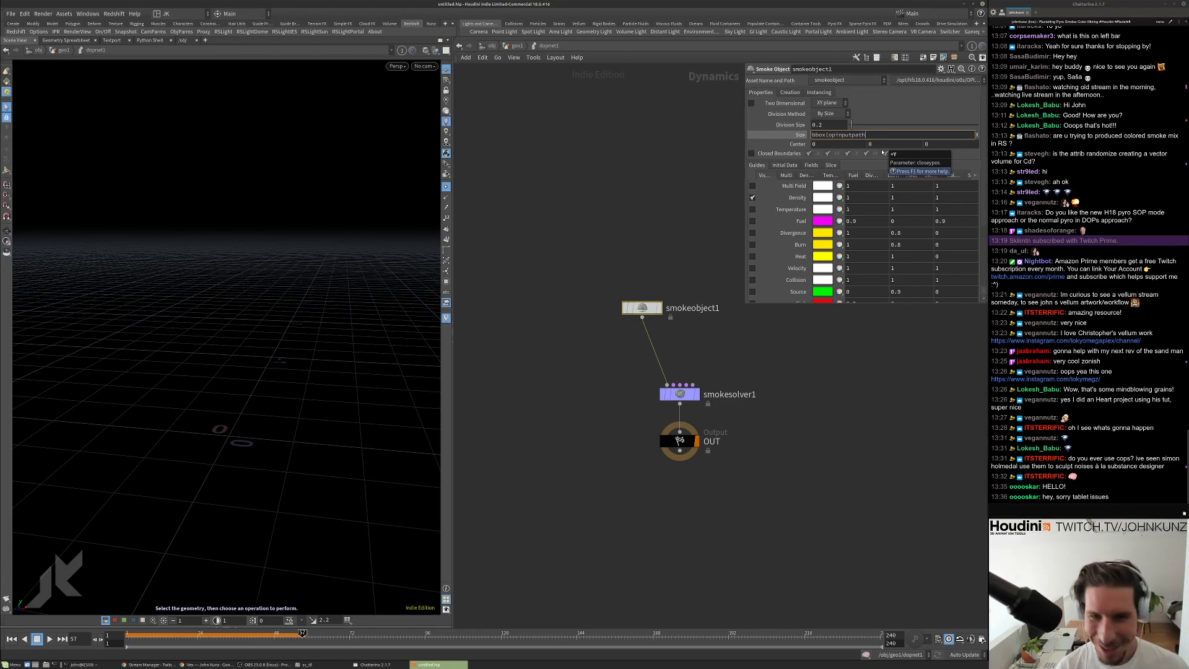
{"action": "type", "text": "("}
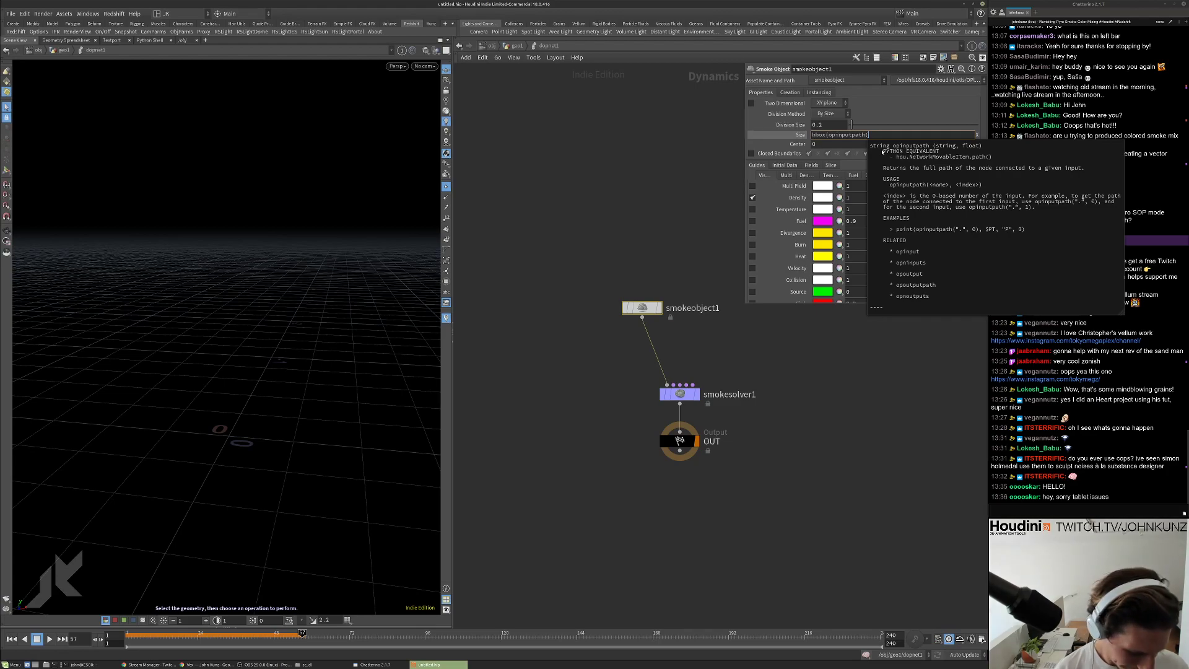
{"action": "type", "text": "'.."}
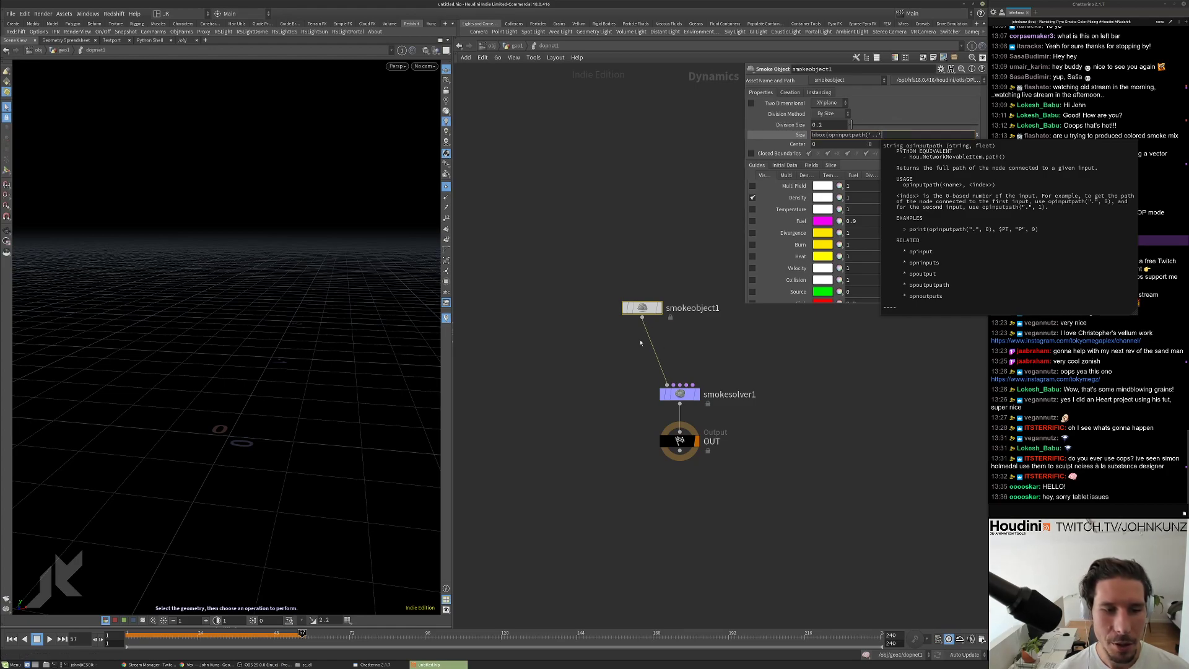
{"action": "type", "text": ",0"}
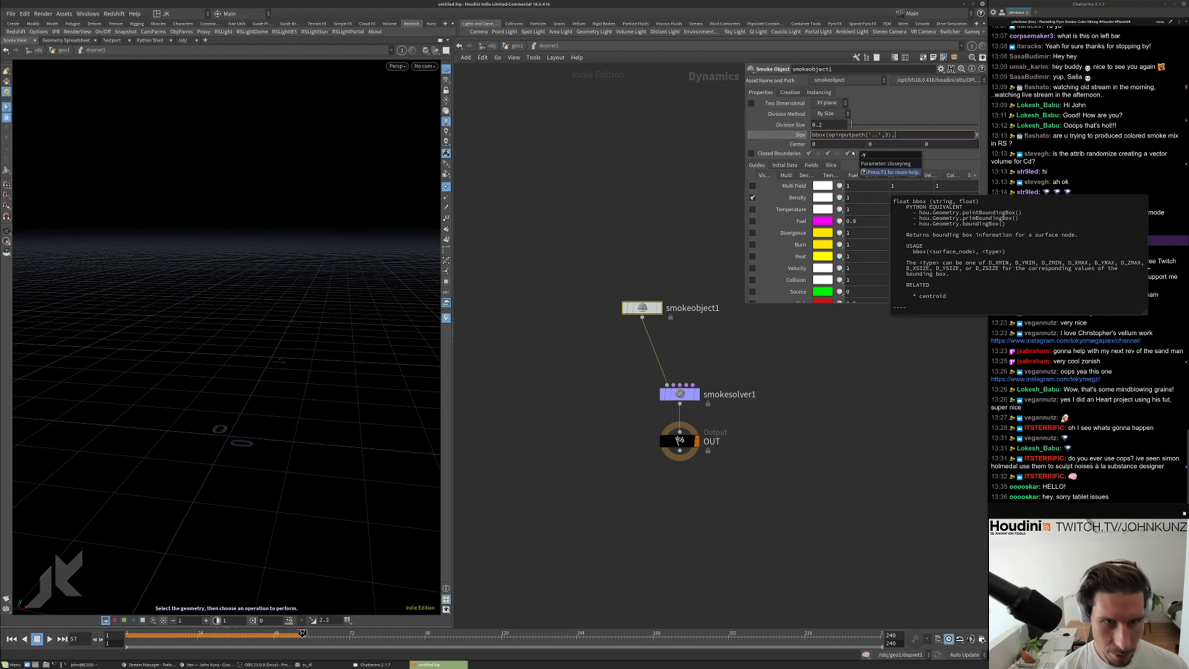
Set the smoke object's Size X, Y and Z to bbox(opinputpath("..",3),…) expressions using D_XSIZE, D_YSIZE and D_ZSIZE.
{"action": "type", "text": "_XSIZE"}
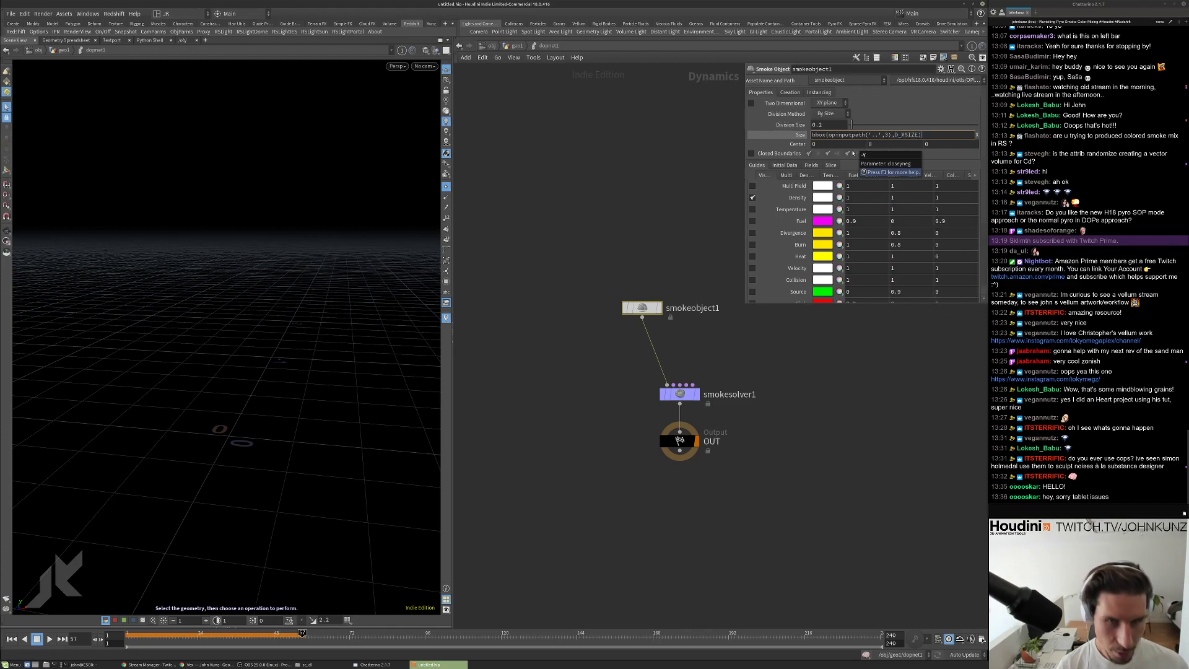
{"action": "key", "text": "Return"}
{"action": "left_click", "coordinate": [801, 135]}
{"action": "left_click_drag", "start_coordinate": [745, 302], "coordinate": [634, 324]}
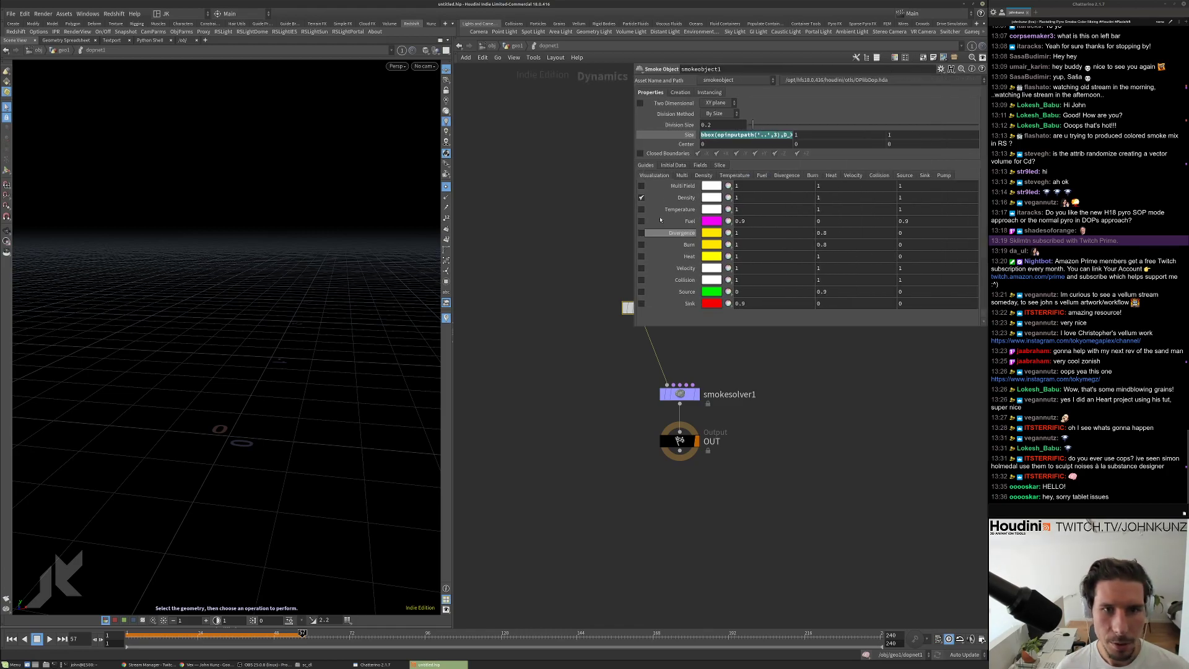
{"action": "left_click", "coordinate": [727, 135]}
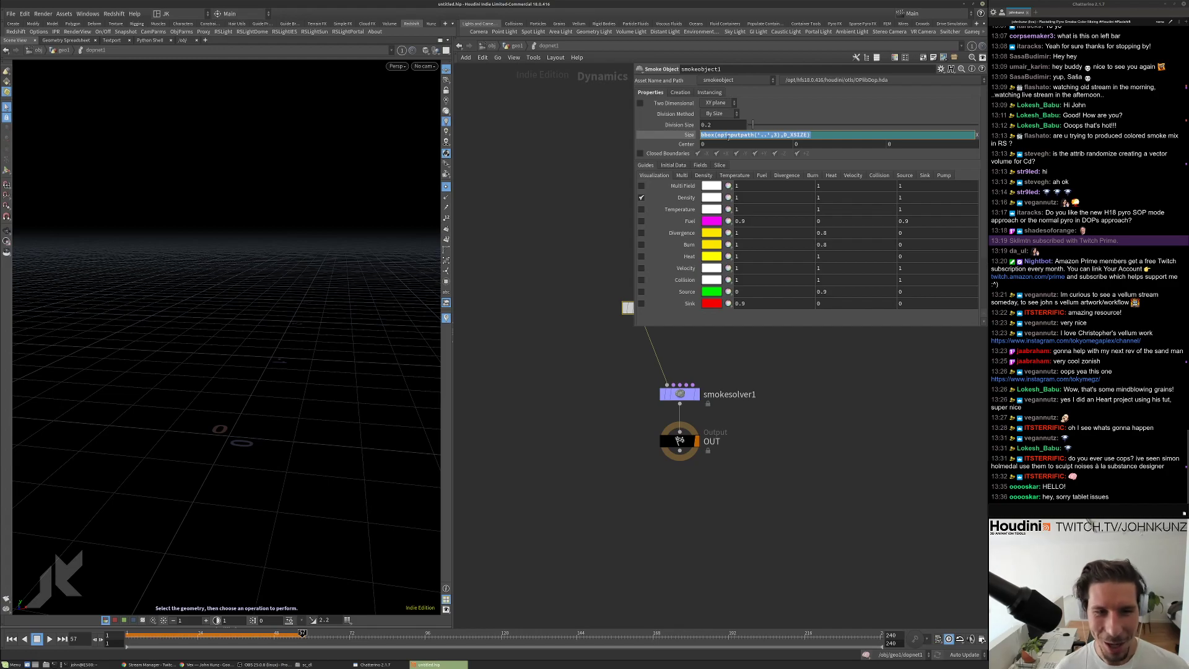
{"action": "key", "text": "End"}
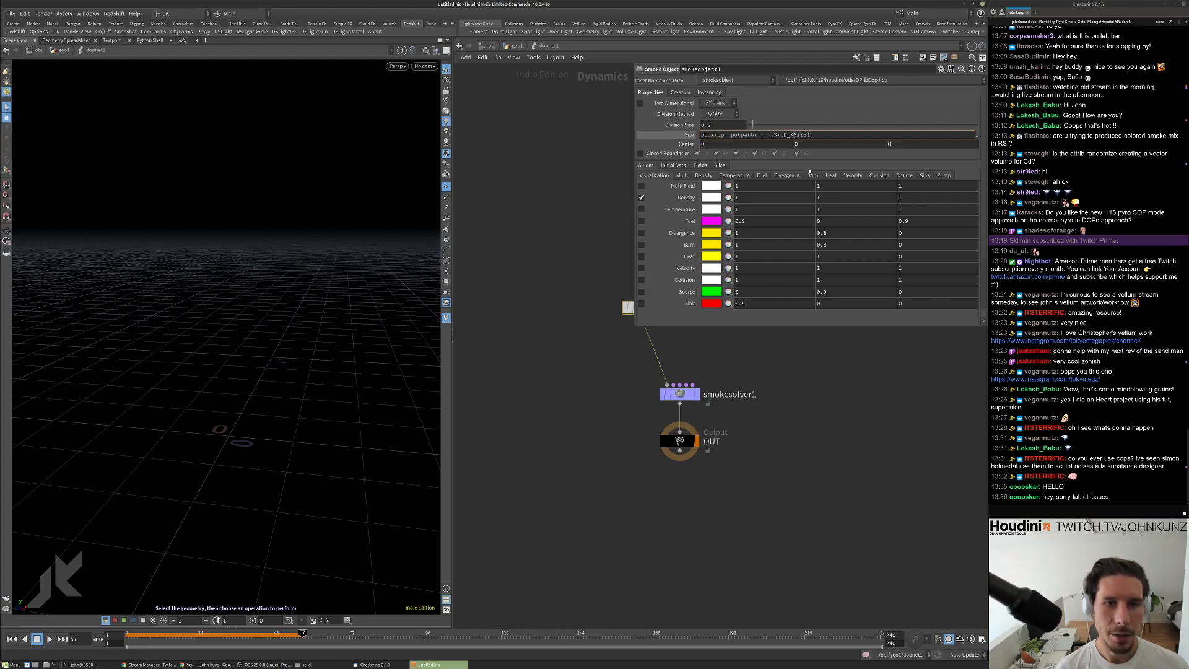
{"action": "type", "text": "Z"}
{"action": "key", "text": "Return"}
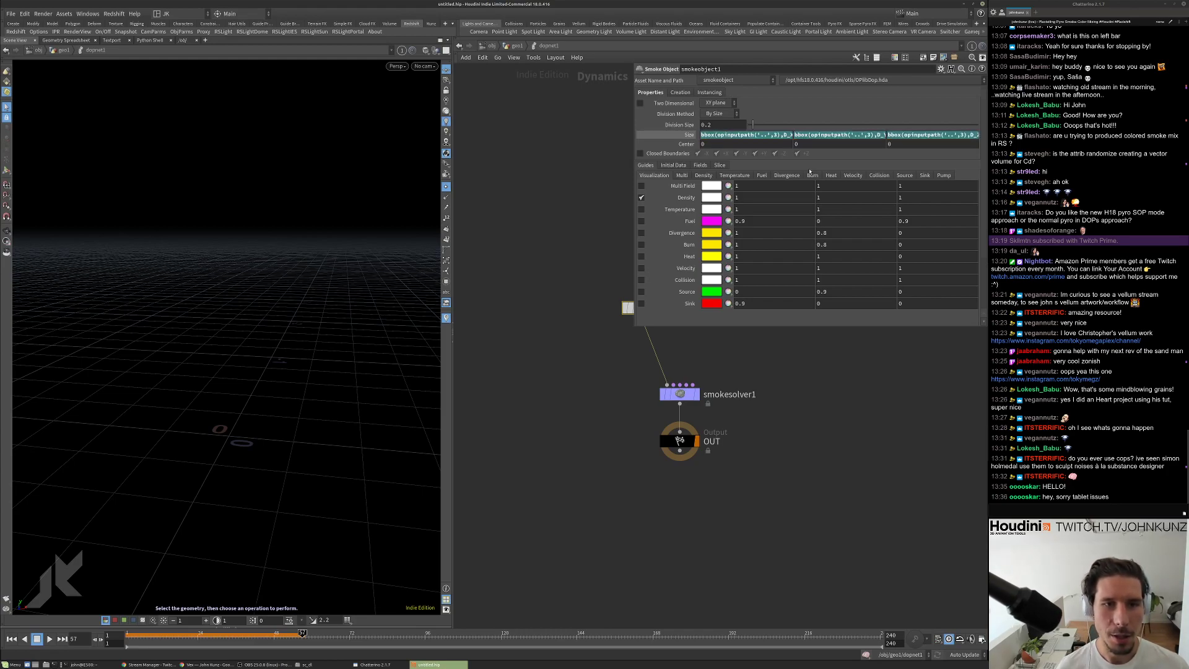
Reuse the size expression for the smoke object's Center X, changing it to centroid(opinputpath("..",3),D_X).
{"action": "left_click", "coordinate": [743, 134]}
{"action": "key", "text": "ctrl+c"}
{"action": "left_click", "coordinate": [719, 144]}
{"action": "key", "text": "ctrl+v"}
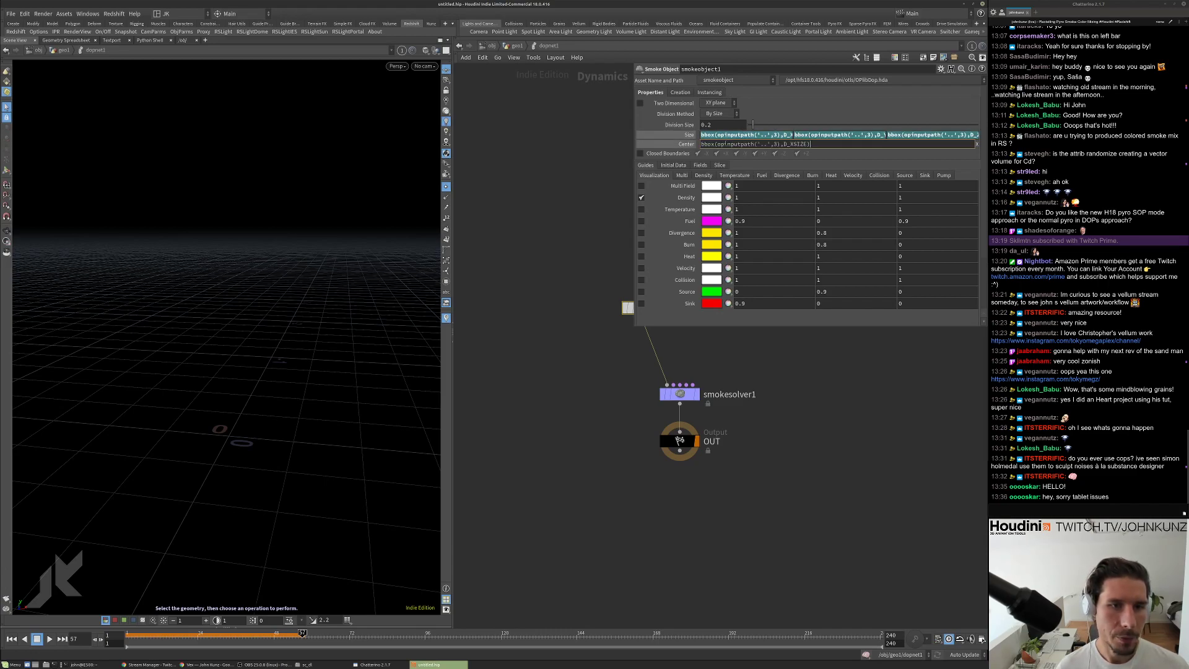
{"action": "double_click", "coordinate": [711, 144]}
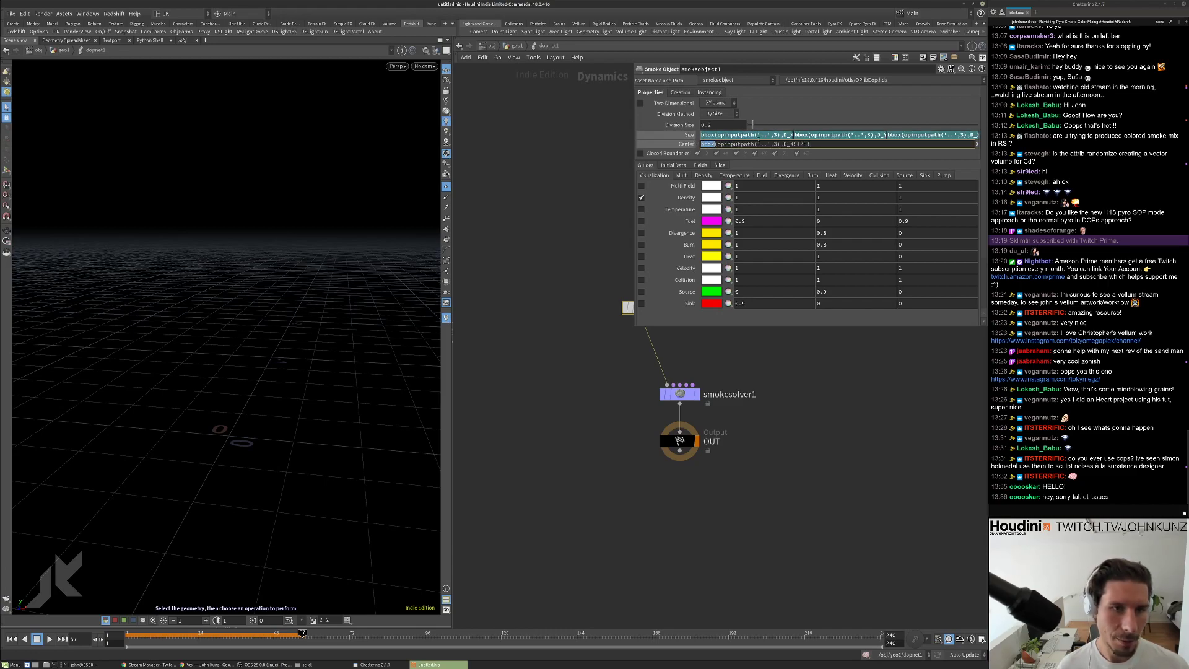
{"action": "type", "text": "centroid"}
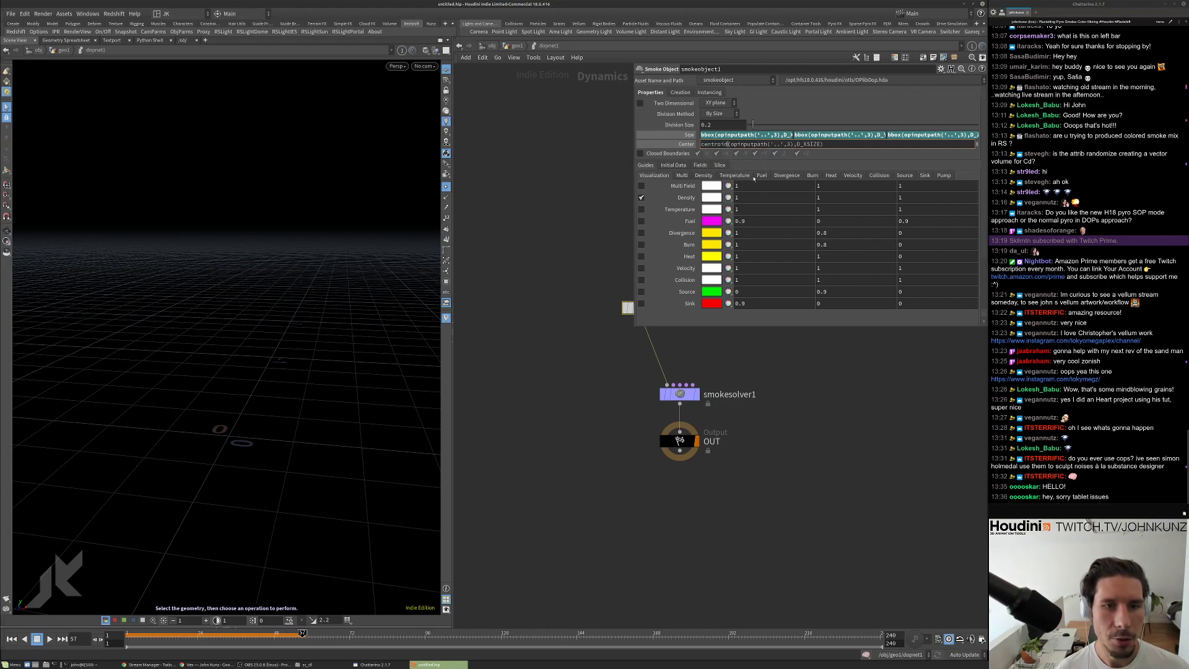
{"action": "left_click_drag", "start_coordinate": [820, 143], "coordinate": [811, 143]}
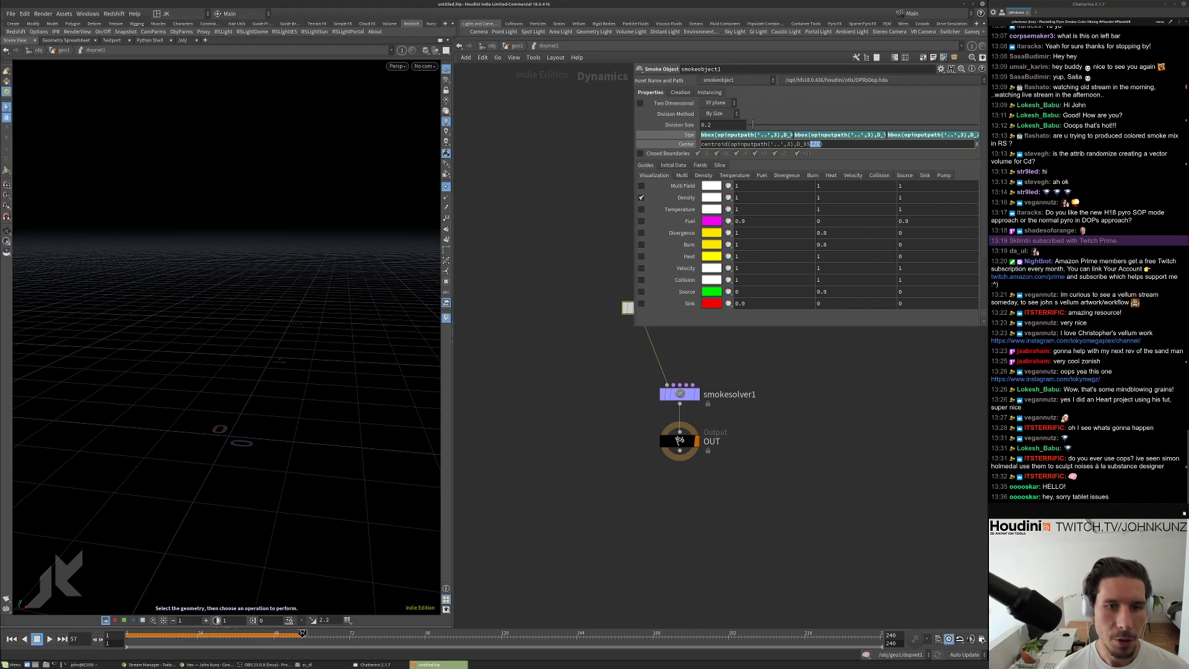
{"action": "key", "text": "BackSpace"}
{"action": "key", "text": "Return"}
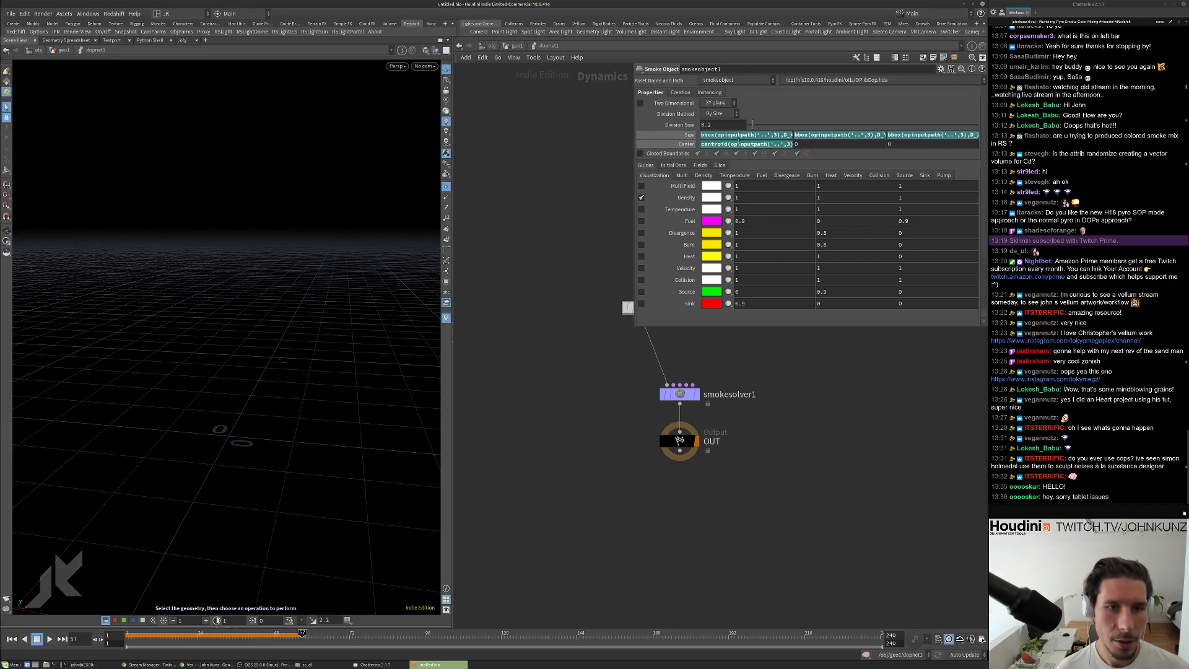
Fill the smoke object's Center Y and Z with the same centroid expression, using D_Y and D_Z.
{"action": "left_click", "coordinate": [712, 143]}
{"action": "type", "text": "0"}
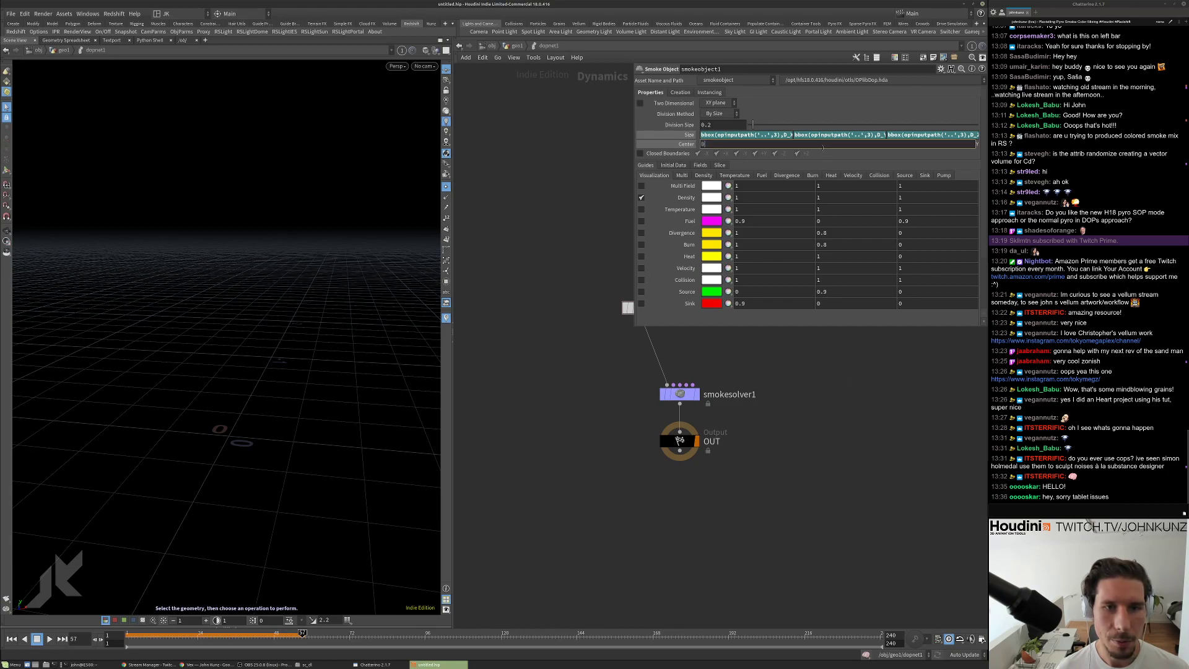
{"action": "key", "text": "ctrl+z"}
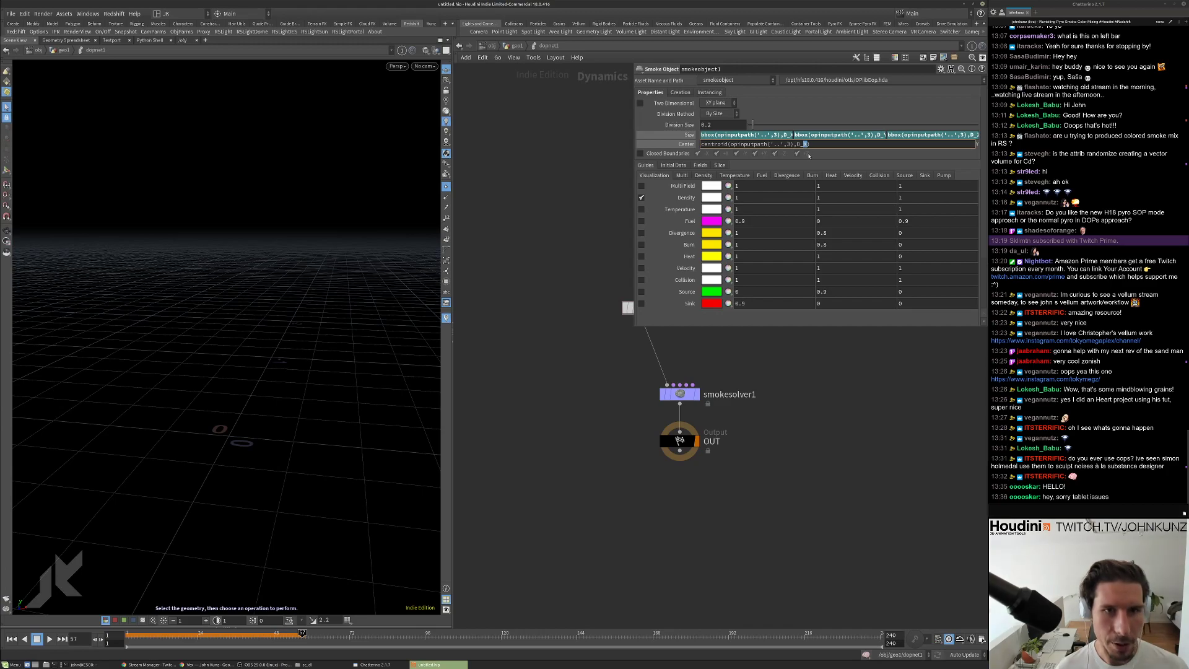
{"action": "key", "text": "Escape"}
{"action": "left_click", "coordinate": [689, 144]}
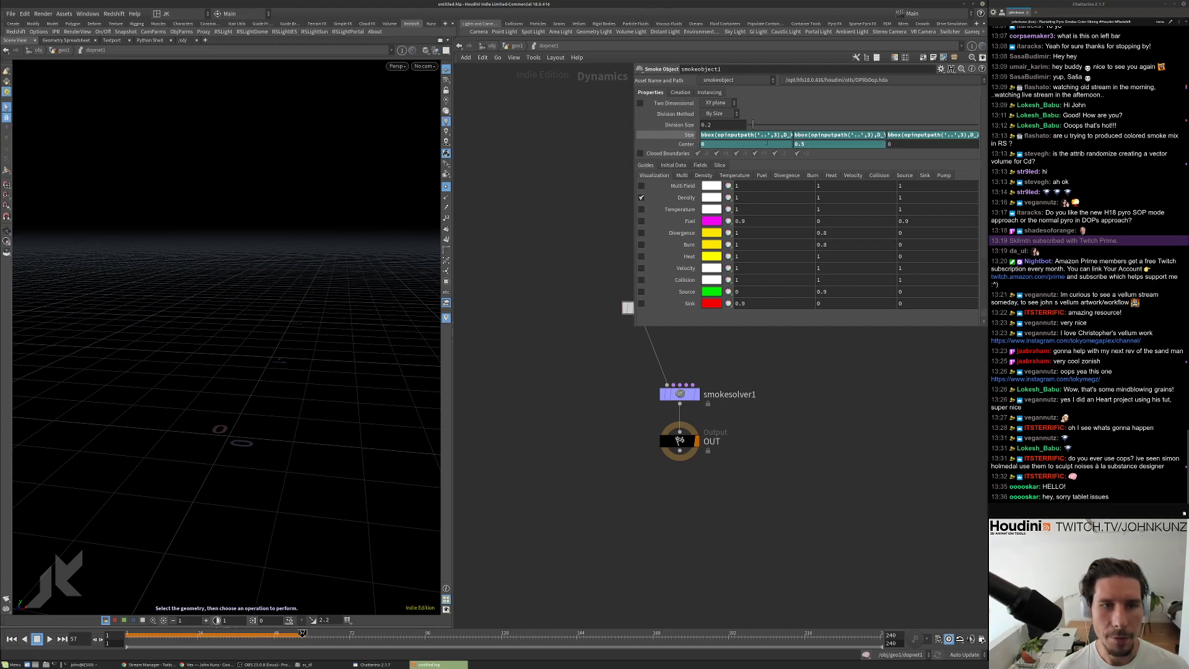
{"action": "left_click", "coordinate": [827, 144]}
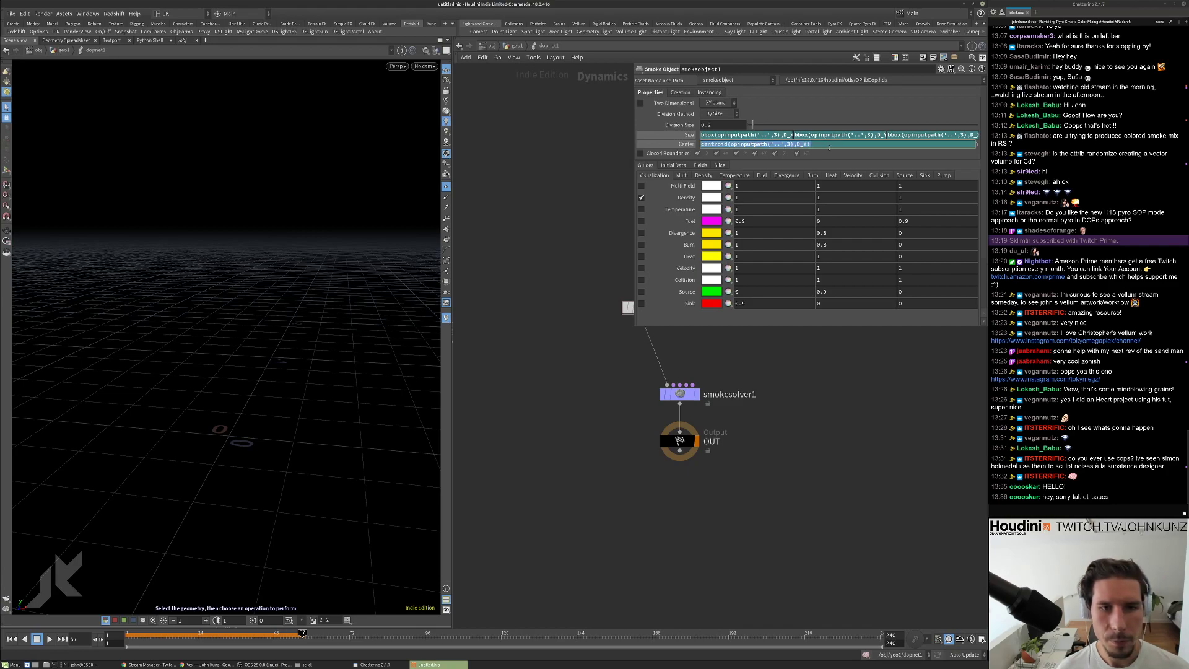
{"action": "left_click", "coordinate": [826, 143]}
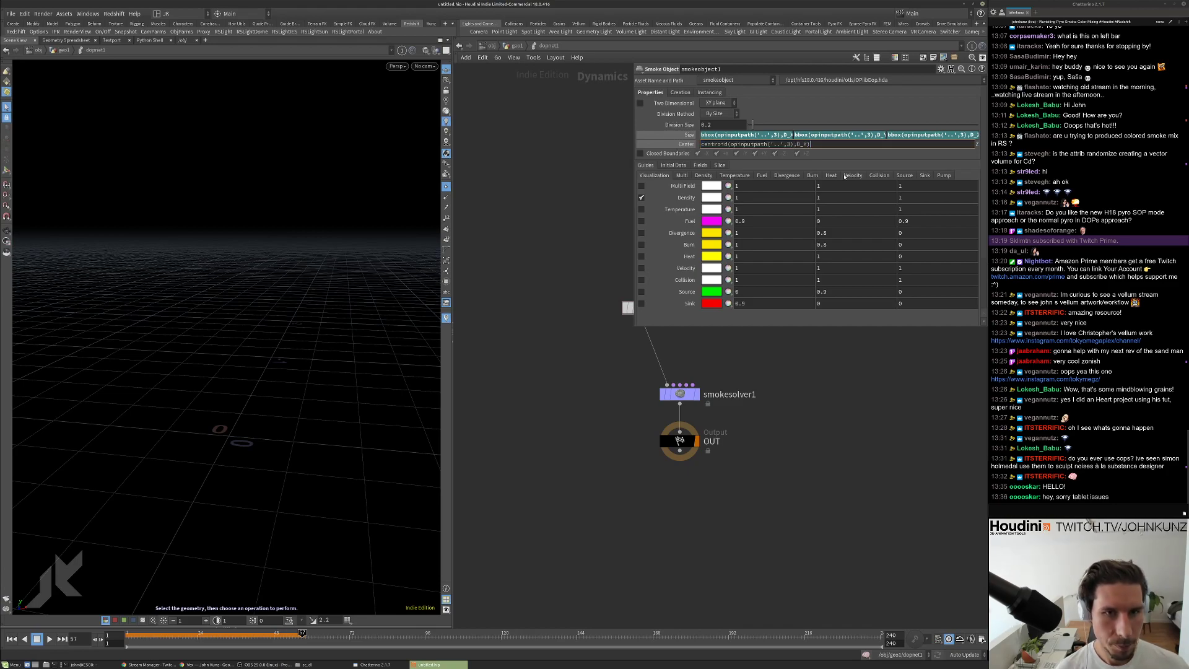
{"action": "key", "text": "Return"}
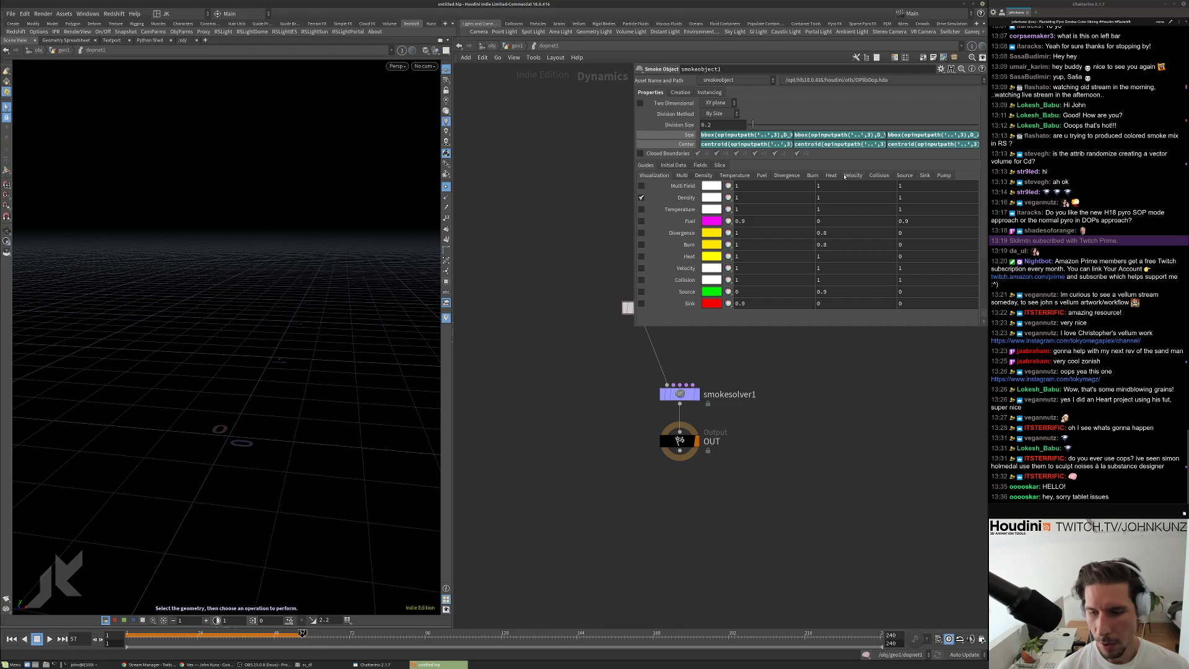
Check the evaluated size and center values, return to the first frame and inspect the smokesolver1 node's info.
{"action": "left_click", "coordinate": [688, 135]}
{"action": "left_click", "coordinate": [686, 144]}
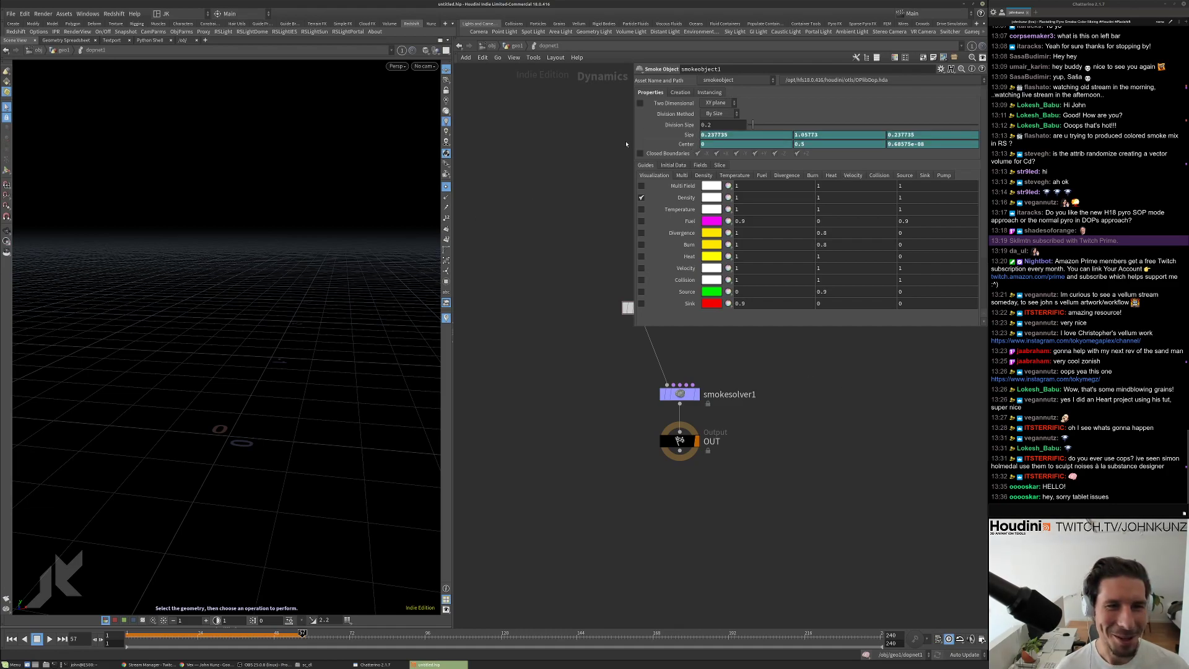
{"action": "key", "text": "ctrl+Left"}
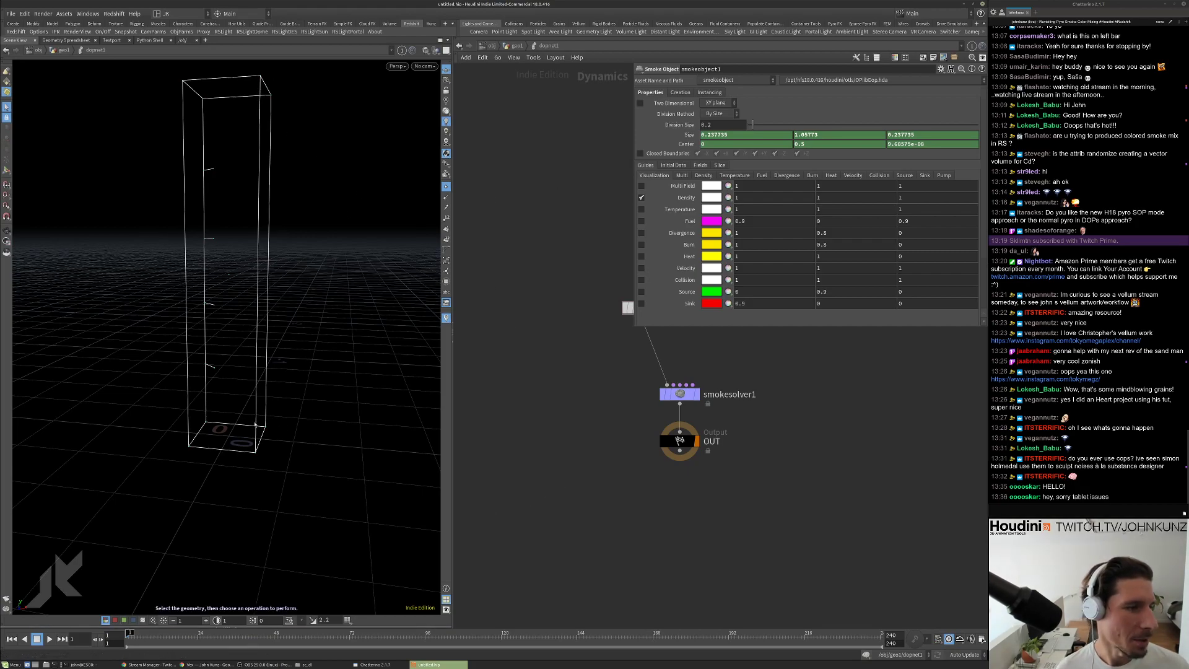
{"action": "middle_click", "coordinate": [680, 394]}
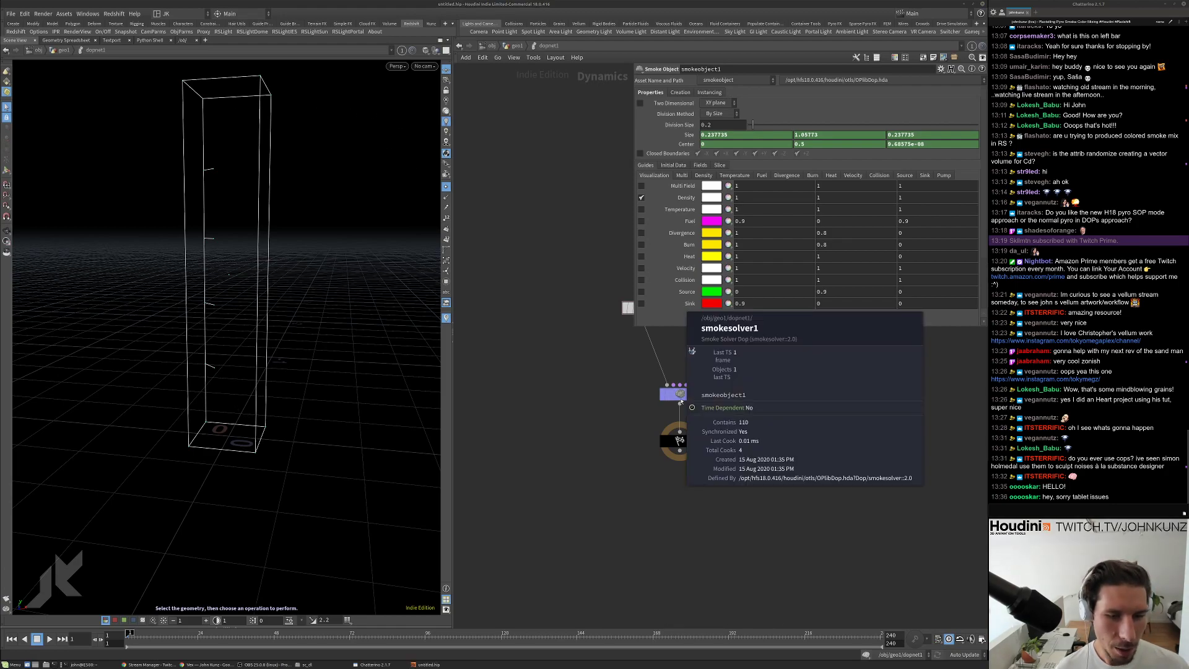
{"action": "middle_click_drag", "start_coordinate": [614, 415], "coordinate": [600, 414]}
{"action": "middle_click", "coordinate": [666, 392]}
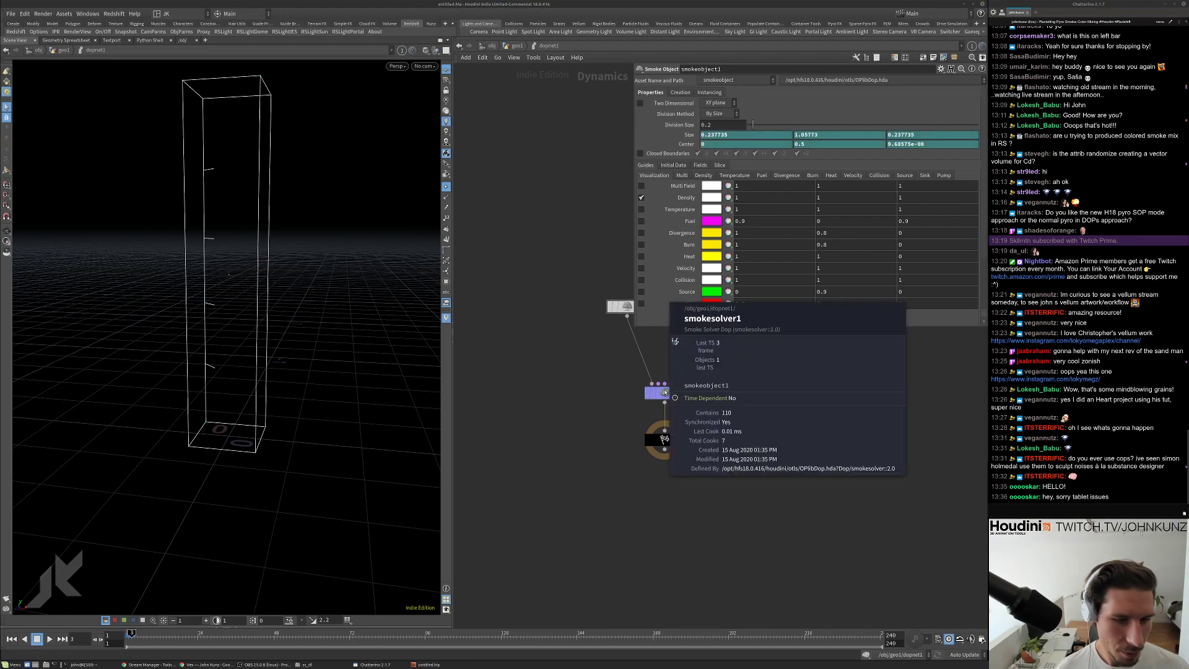
Enable Solve on Creation Frame for the smoke object and recheck the smoke solver's node info.
{"action": "left_click", "coordinate": [679, 92]}
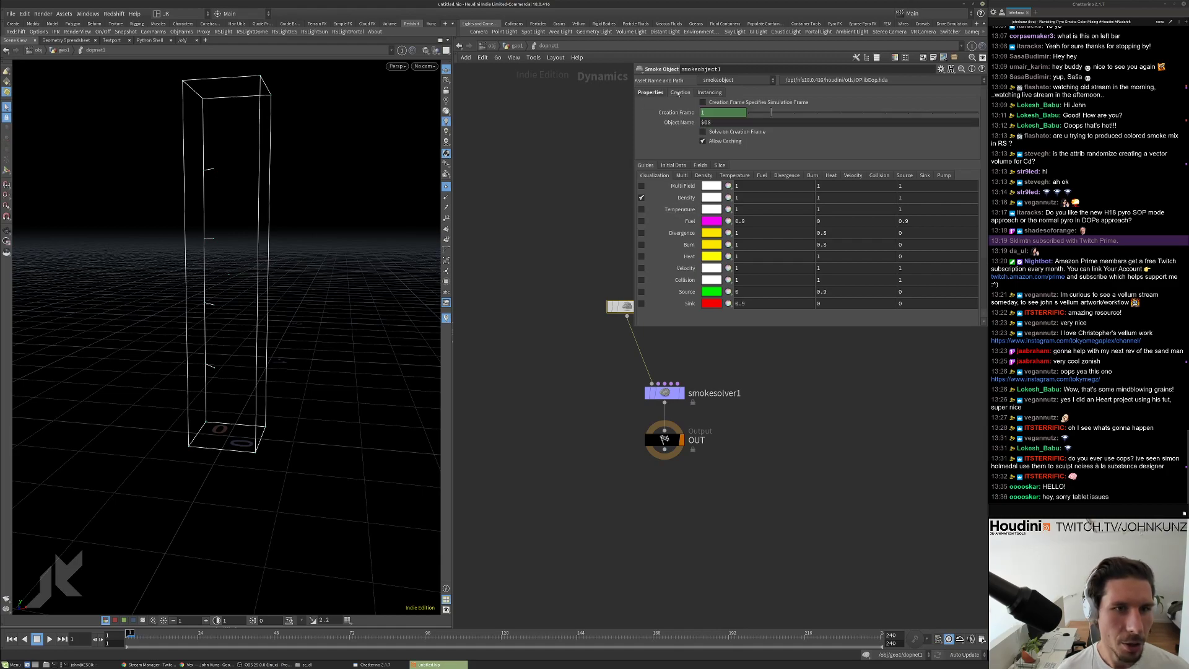
{"action": "left_click", "coordinate": [729, 132]}
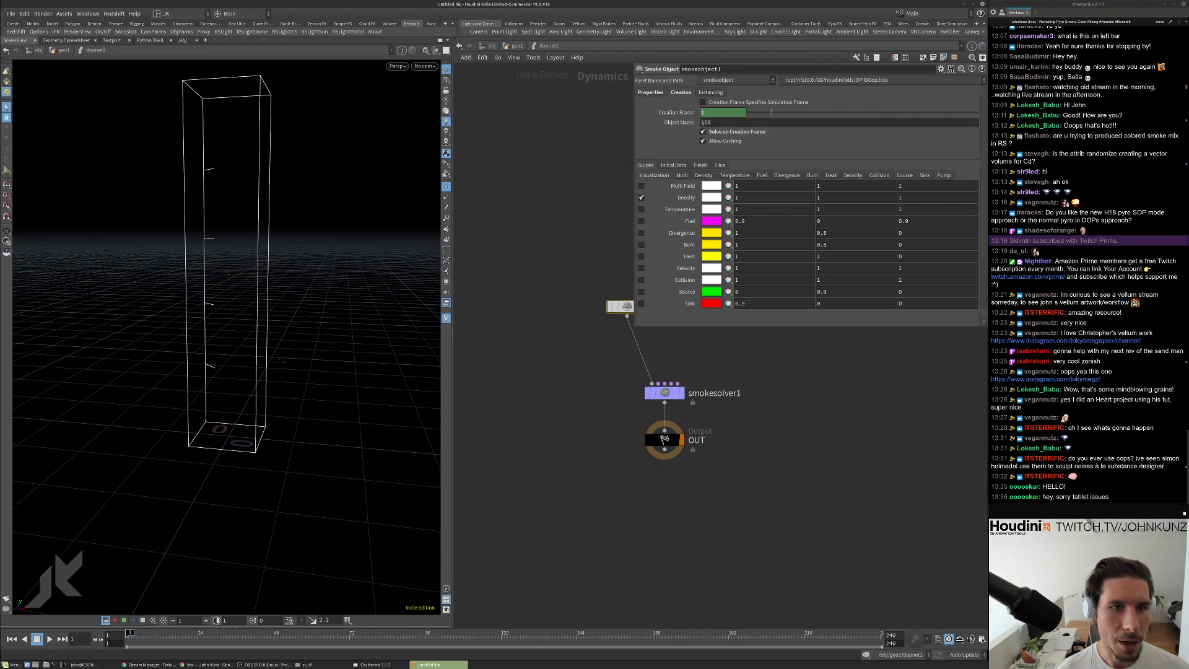
{"action": "left_click", "coordinate": [651, 93]}
{"action": "middle_click", "coordinate": [666, 392]}
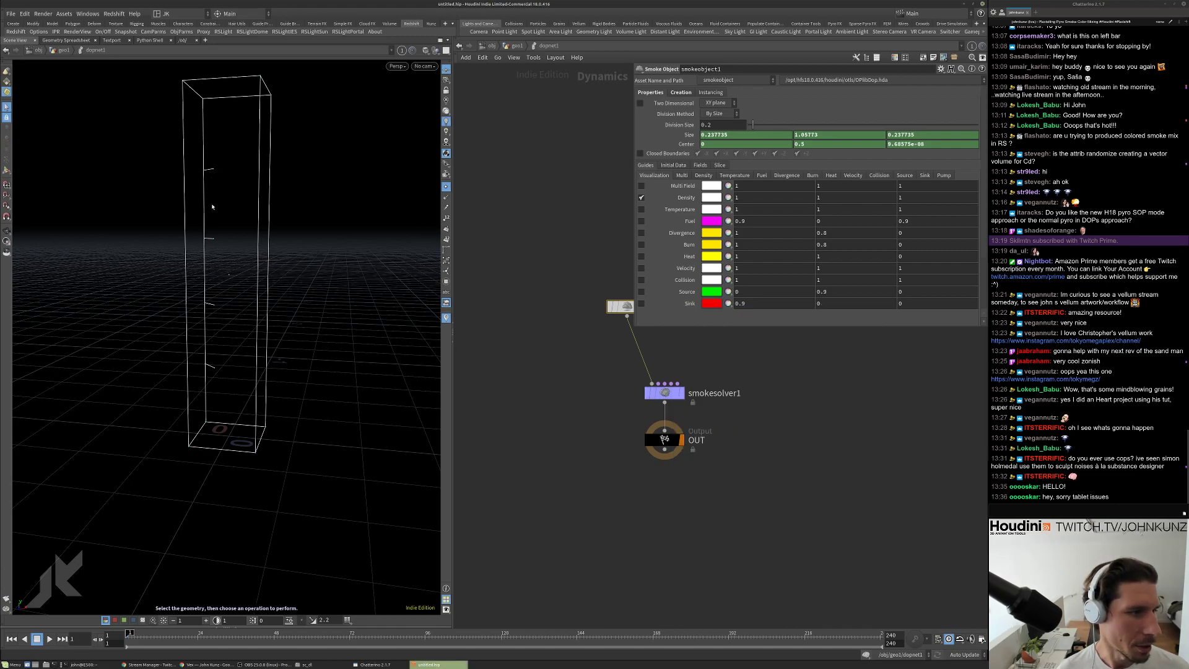
Refine the smoke object's division size to 0.01.
{"action": "left_click_drag", "start_coordinate": [247, 186], "coordinate": [220, 163]}
{"action": "left_click", "coordinate": [722, 125]}
{"action": "type", "text": "0.1"}
{"action": "key", "text": "Return"}
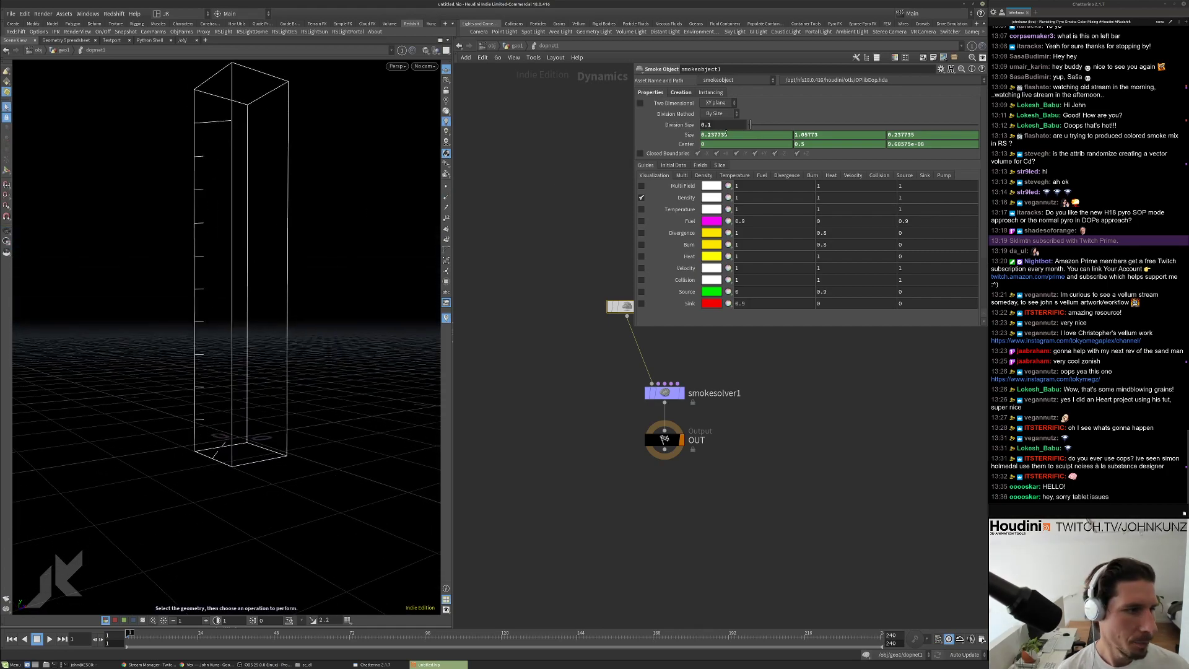
{"action": "left_click", "coordinate": [721, 125]}
{"action": "key", "text": "BackSpace"}
{"action": "type", "text": "01"}
{"action": "key", "text": "Return"}
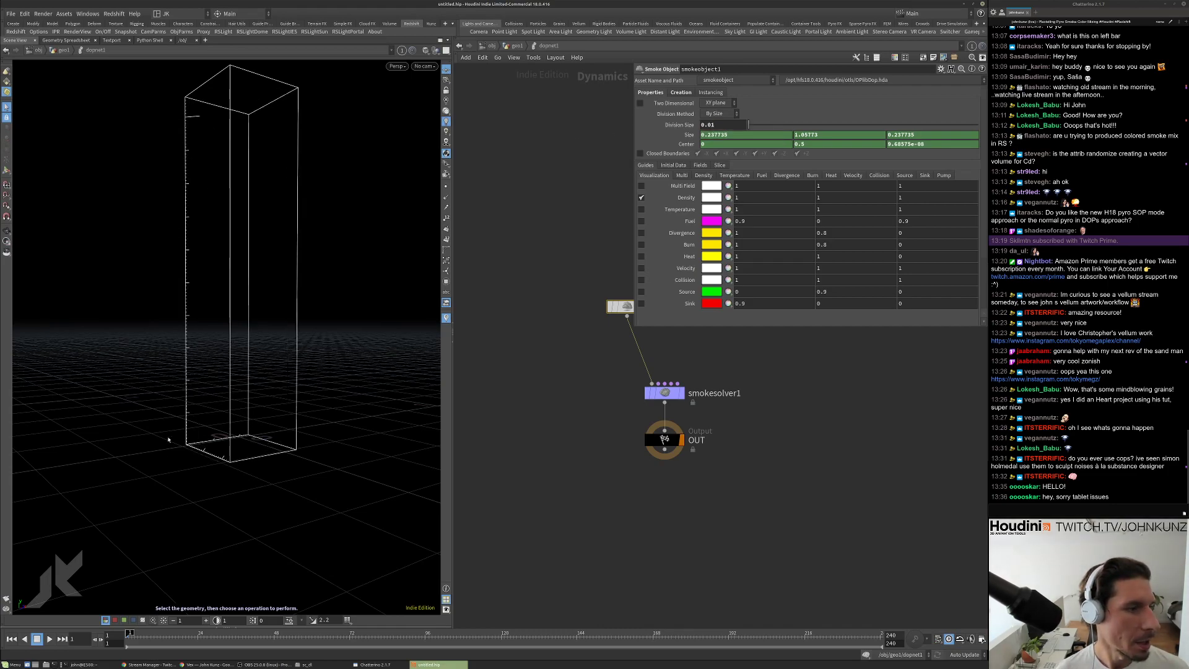
Move the smokeobject1 node farther up and away from smokesolver1 in the network.
{"action": "middle_click_drag", "start_coordinate": [714, 464], "coordinate": [716, 498]}
{"action": "left_click_drag", "start_coordinate": [332, 157], "coordinate": [220, 199], "text": "alt"}
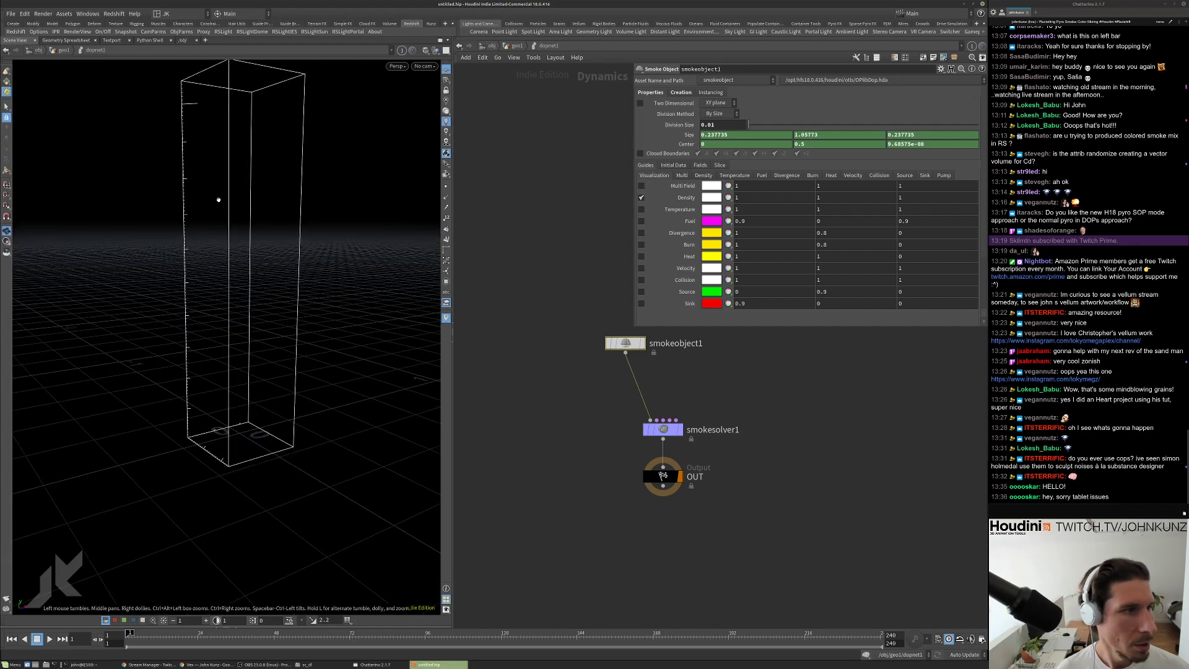
{"action": "middle_click_drag", "start_coordinate": [648, 355], "coordinate": [650, 396]}
{"action": "left_click_drag", "start_coordinate": [633, 383], "coordinate": [607, 360]}
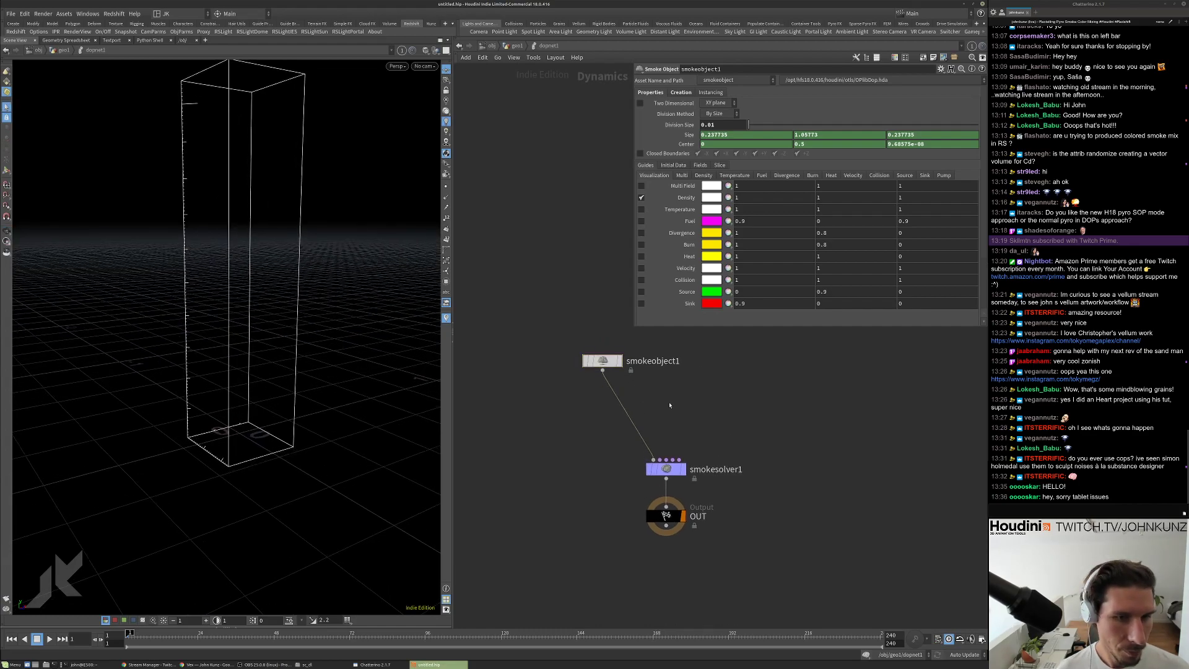
Play the simulation to check the smoke container and return to the first frame.
{"action": "left_click_drag", "start_coordinate": [405, 306], "coordinate": [345, 340], "text": "alt"}
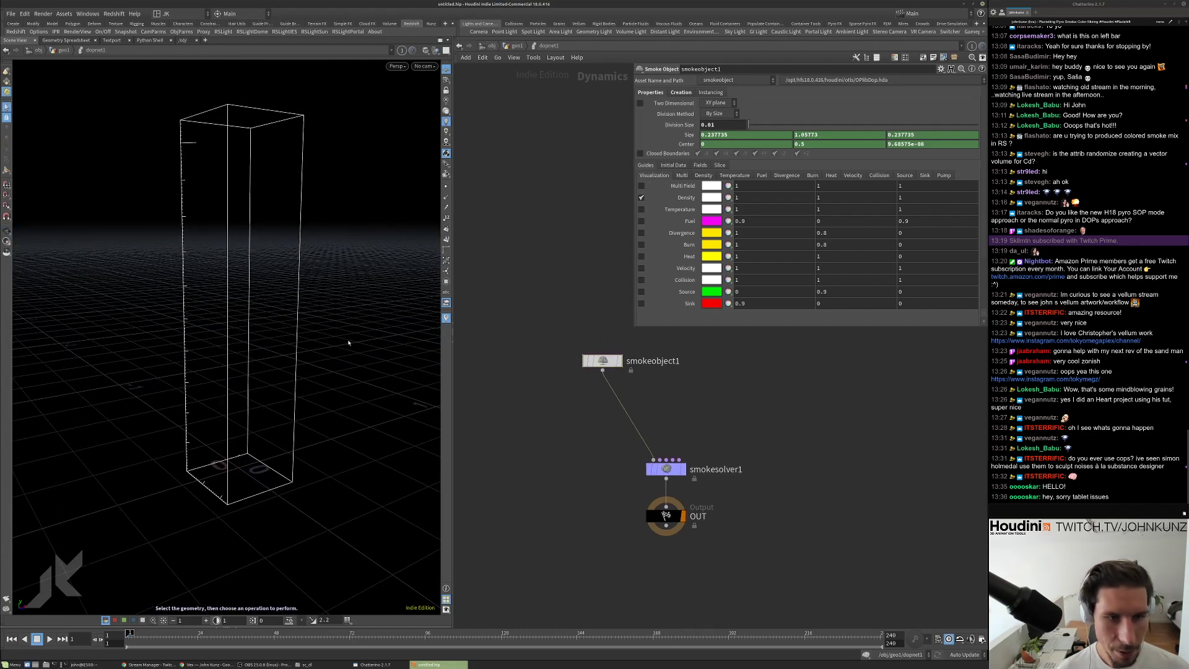
{"action": "key", "text": "Up"}
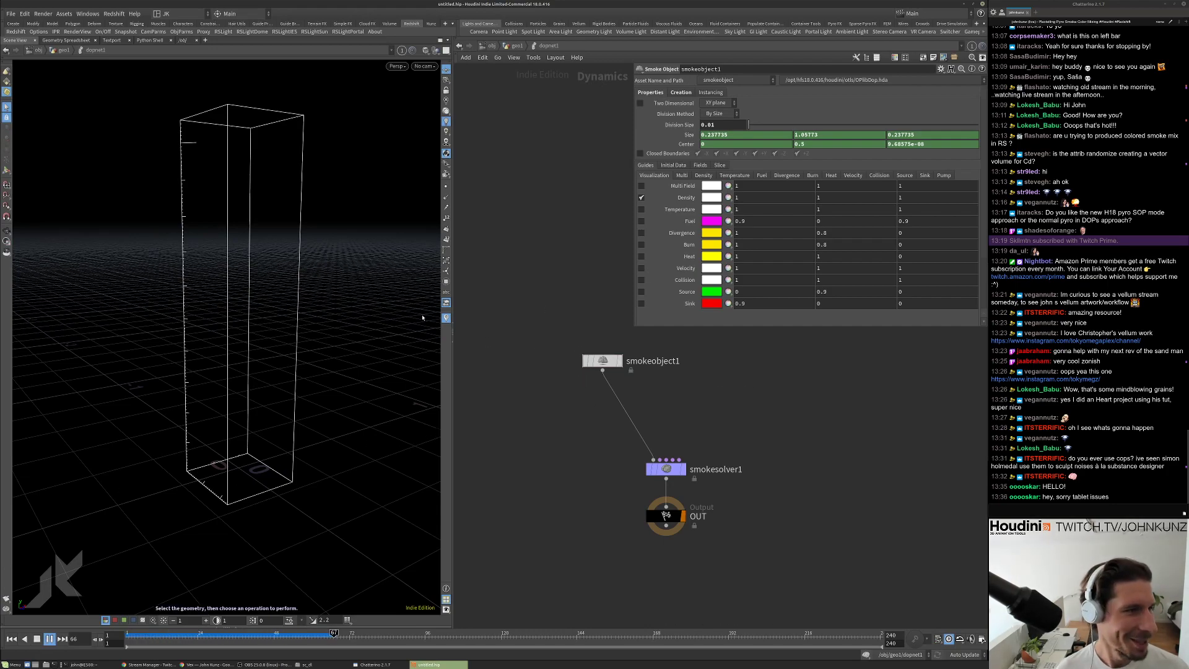
{"action": "key", "text": "ctrl+Up"}
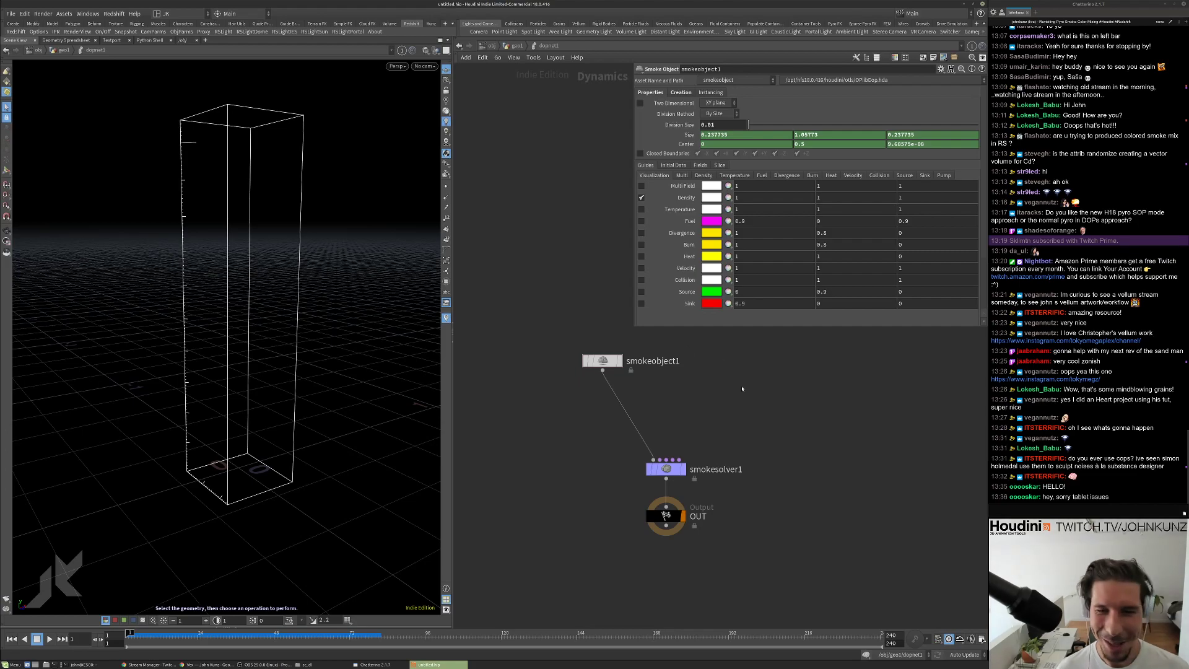
Add a Multiple Solver node and insert it on the wire between smokeobject1 and smokesolver1.
{"action": "middle_click_drag", "start_coordinate": [713, 372], "coordinate": [699, 351]}
{"action": "left_click_drag", "start_coordinate": [633, 327], "coordinate": [652, 313]}
{"action": "key", "text": "Tab"}
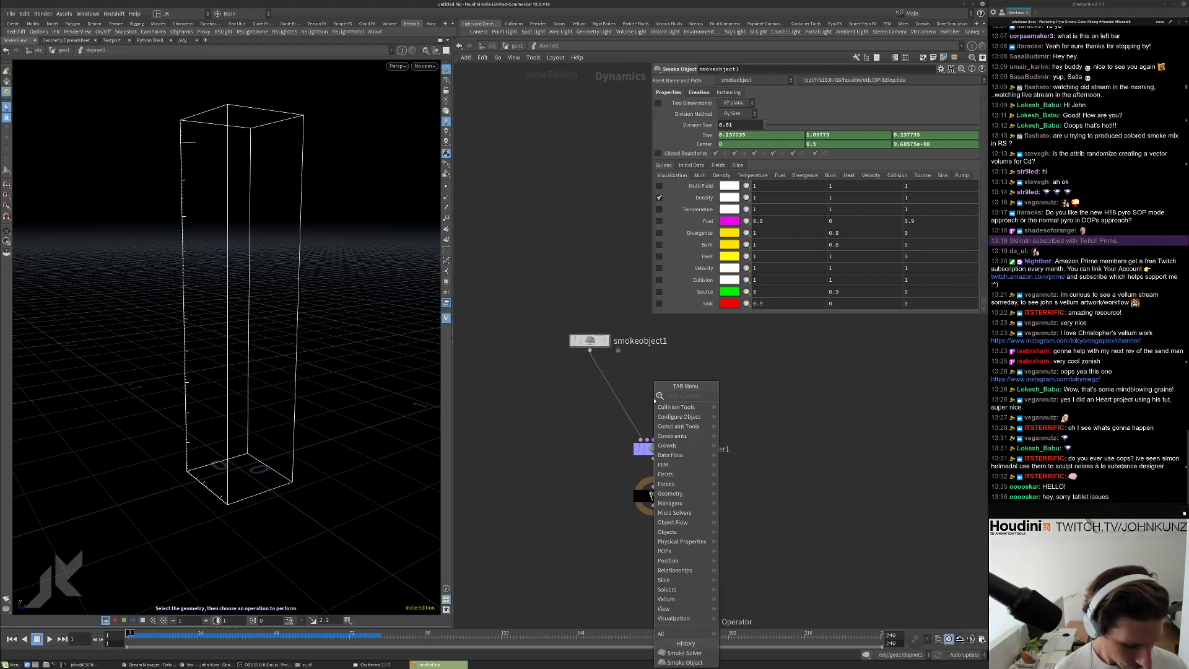
{"action": "type", "text": "mul"}
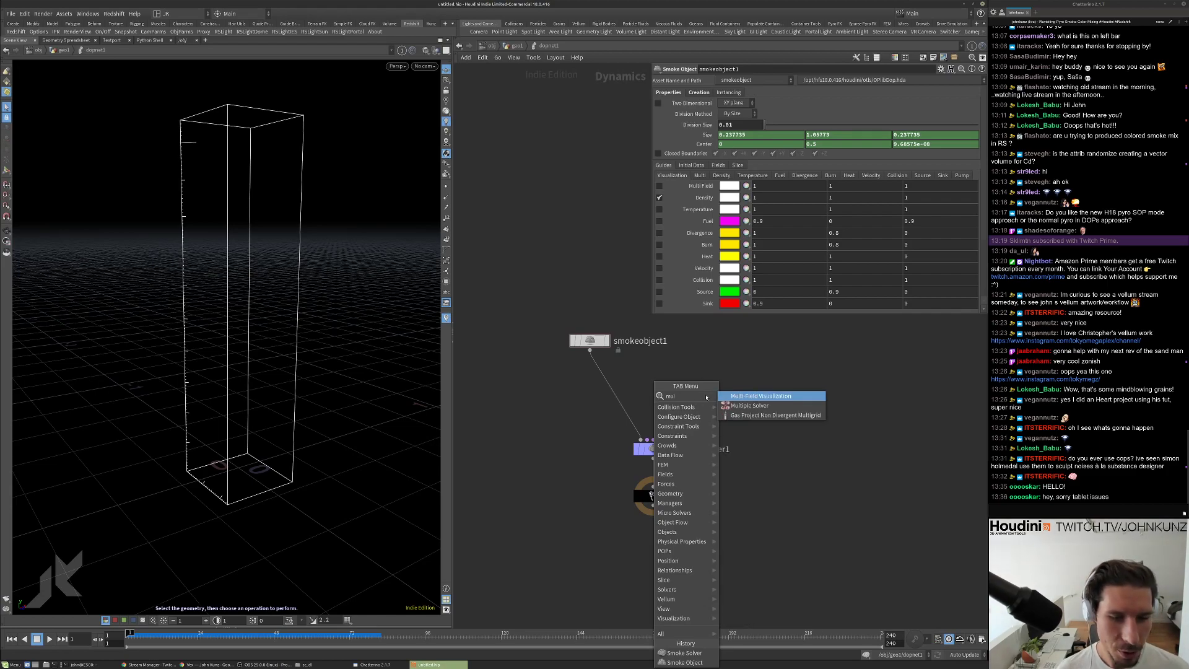
{"action": "key", "text": "Down"}
{"action": "key", "text": "Return"}
{"action": "left_click", "coordinate": [636, 391]}
{"action": "left_click_drag", "start_coordinate": [635, 391], "coordinate": [612, 395]}
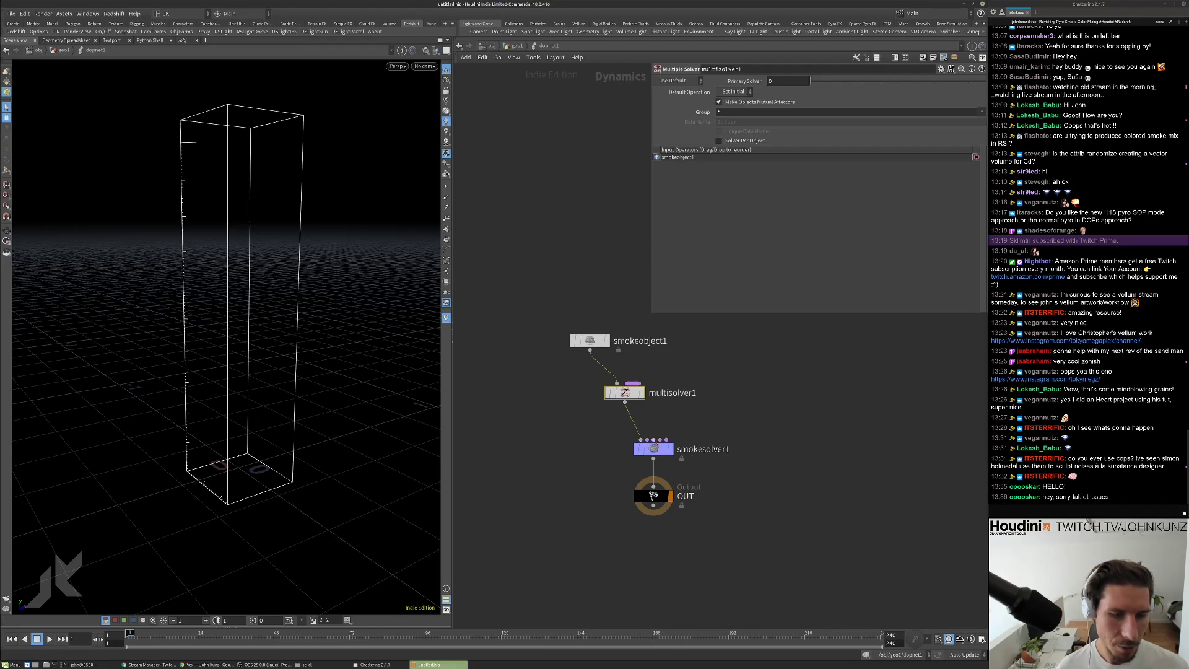
Add a SOP Solver node above multisolver1 and connect it to the Multiple Solver's solver input.
{"action": "scroll", "coordinate": [646, 446], "scroll_direction": "up", "scroll_amount": 2}
{"action": "scroll", "coordinate": [646, 446], "scroll_direction": "up", "scroll_amount": 2}
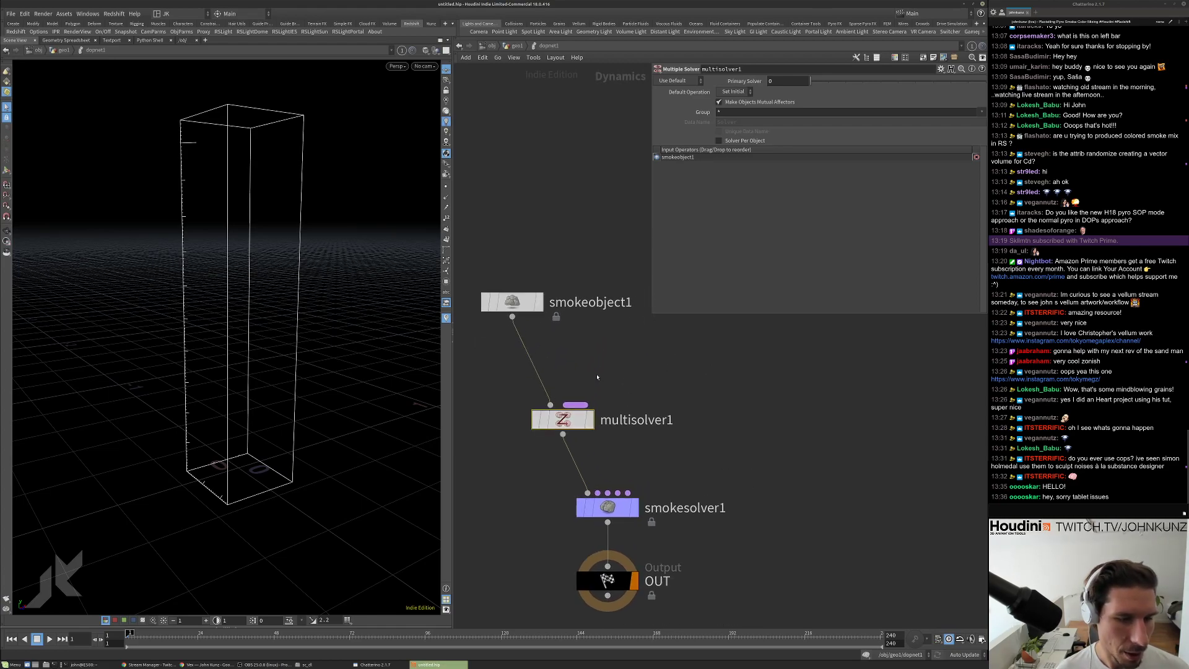
{"action": "key", "text": "Tab"}
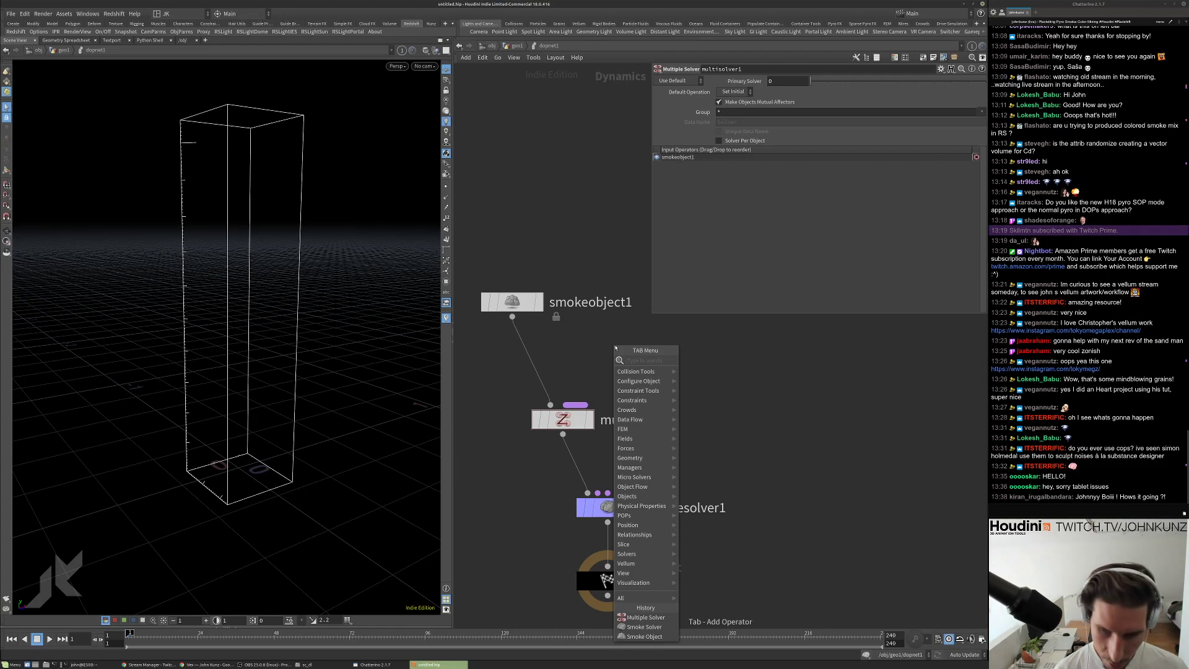
{"action": "type", "text": "sop"}
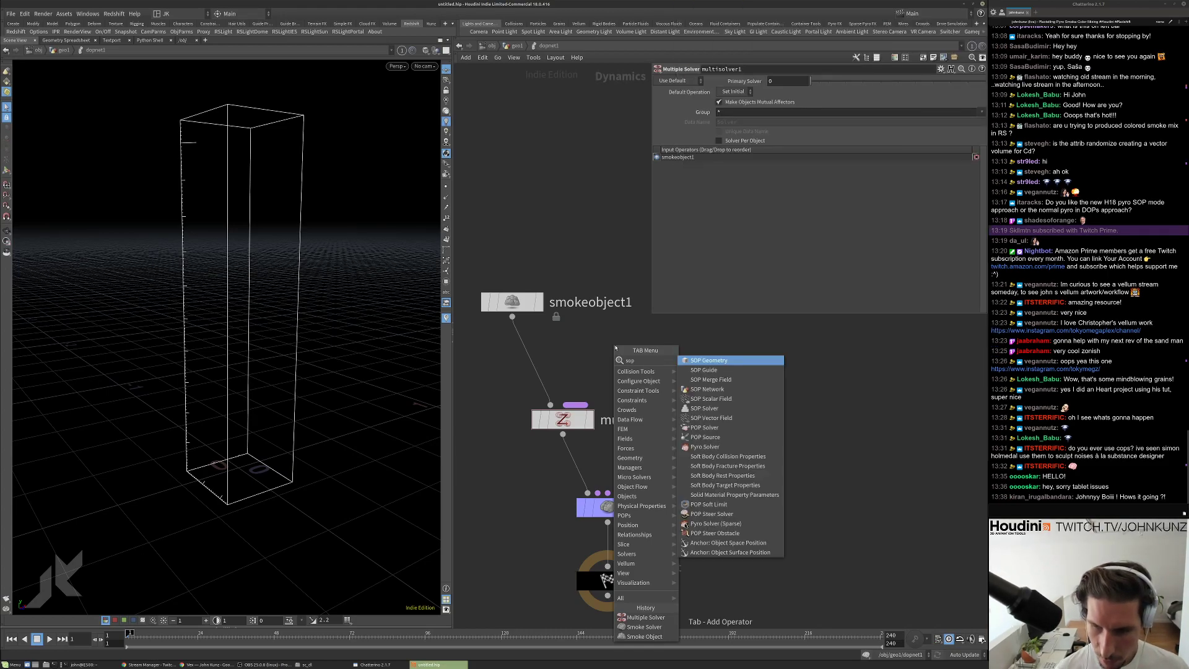
{"action": "left_click", "coordinate": [705, 408]}
{"action": "left_click", "coordinate": [663, 355]}
{"action": "left_click_drag", "start_coordinate": [664, 370], "coordinate": [633, 347]}
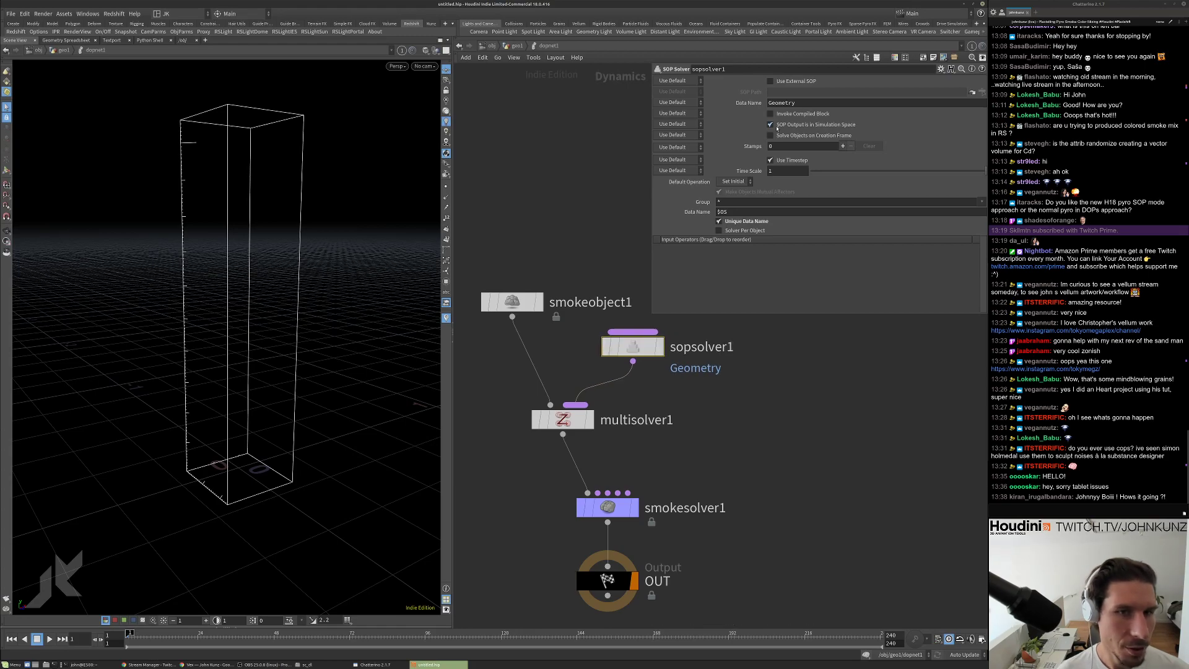
Enable Use External SOP on sopsolver1 and set its SOP Path to the expression `opinputpath("..",0)`.
{"action": "left_click", "coordinate": [785, 81]}
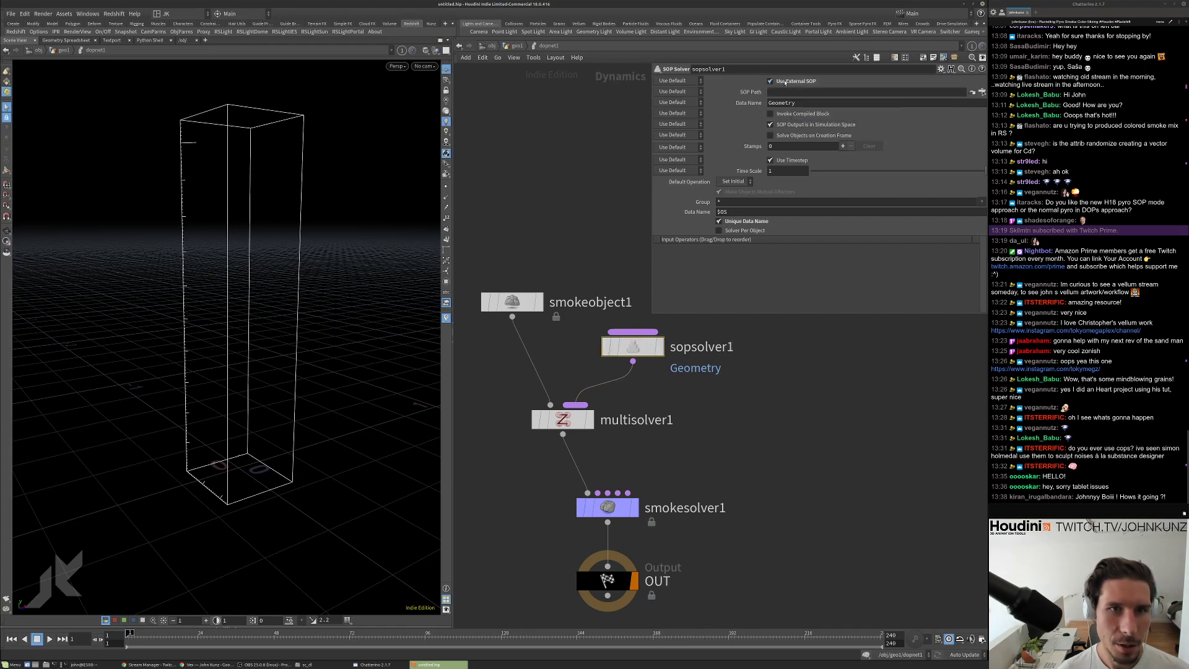
{"action": "left_click", "coordinate": [787, 93]}
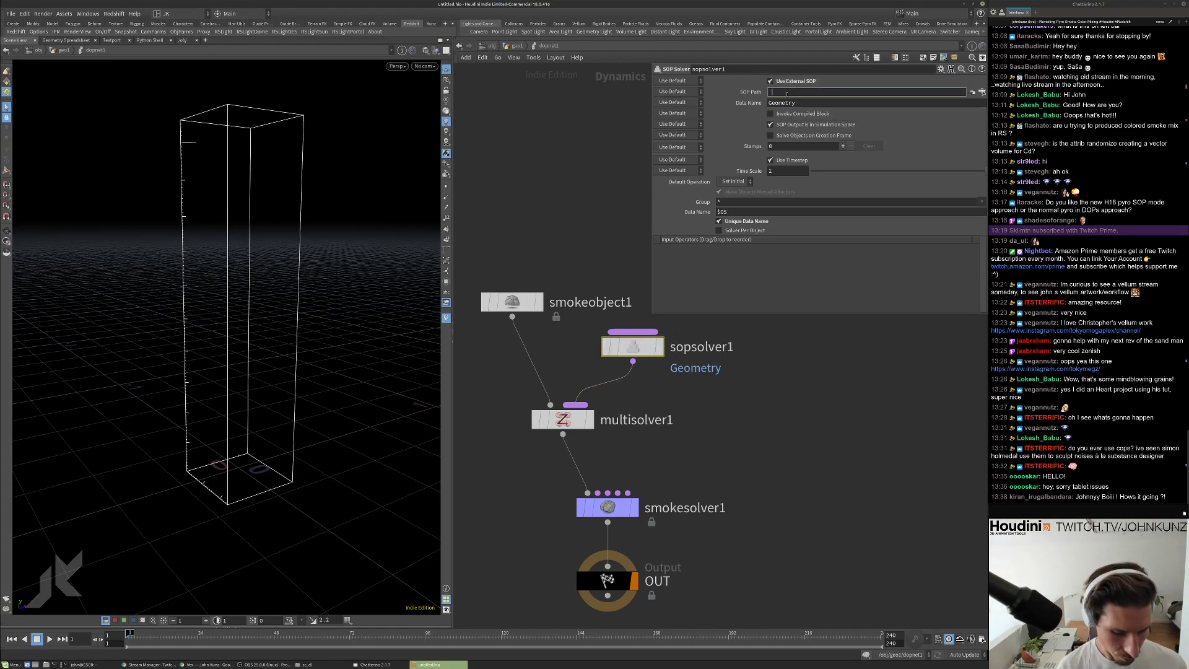
{"action": "type", "text": "`opi"}
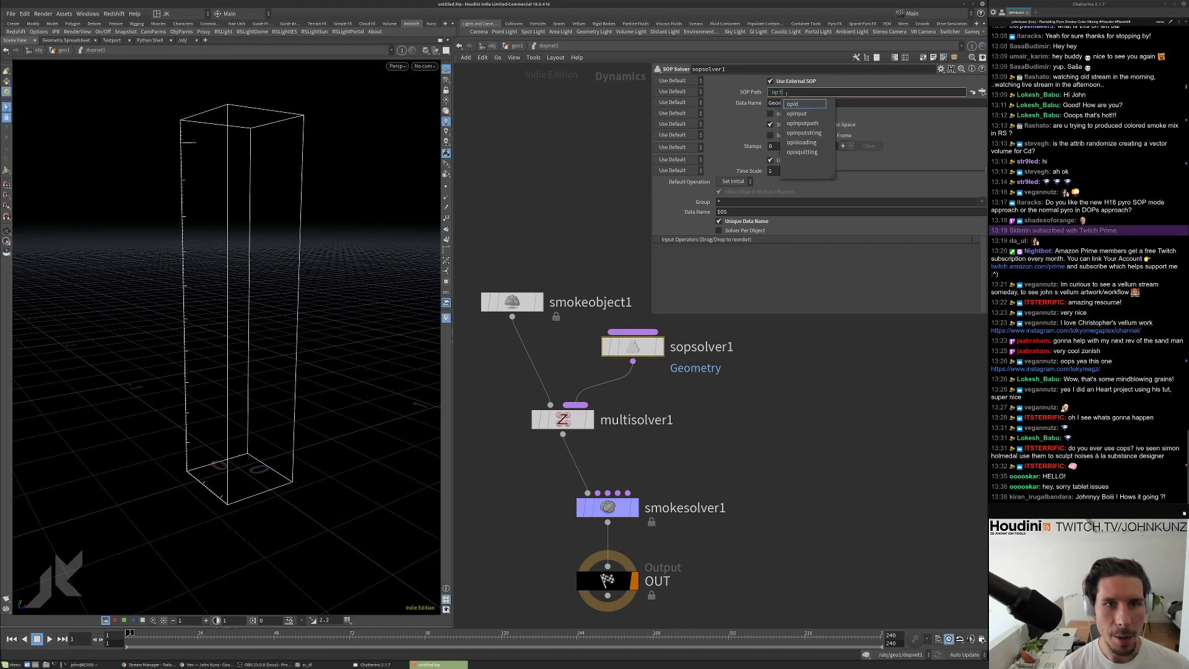
{"action": "type", "text": "n"}
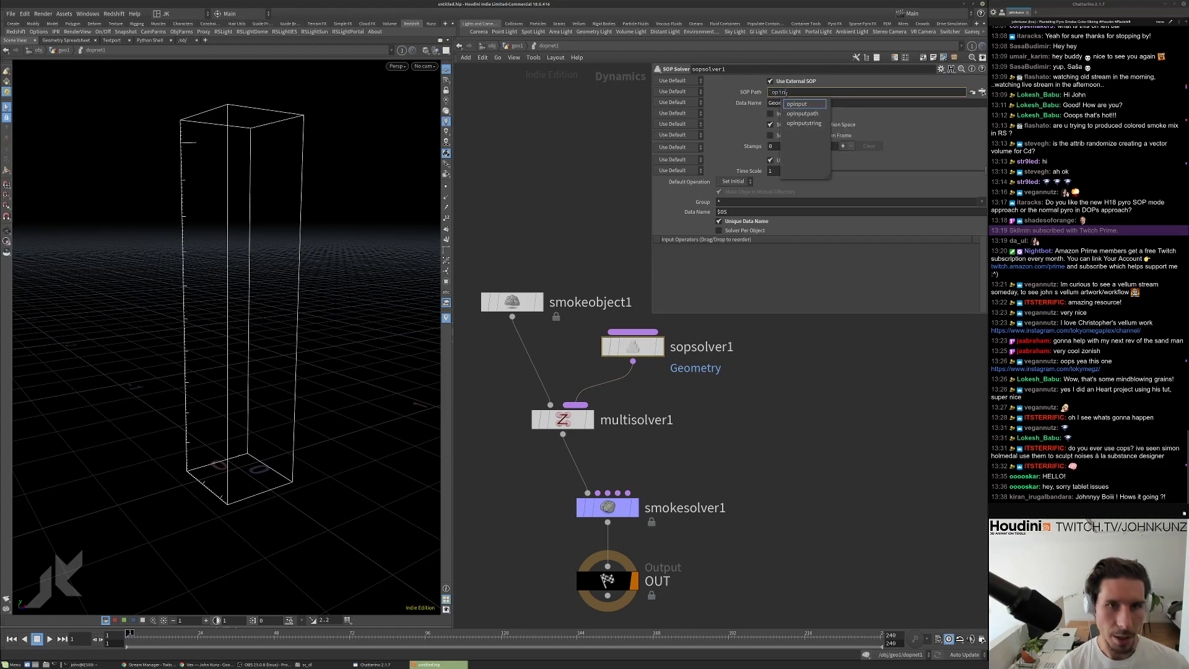
{"action": "key", "text": "Down"}
{"action": "key", "text": "Return"}
{"action": "type", "text": "(\"..\",0"}
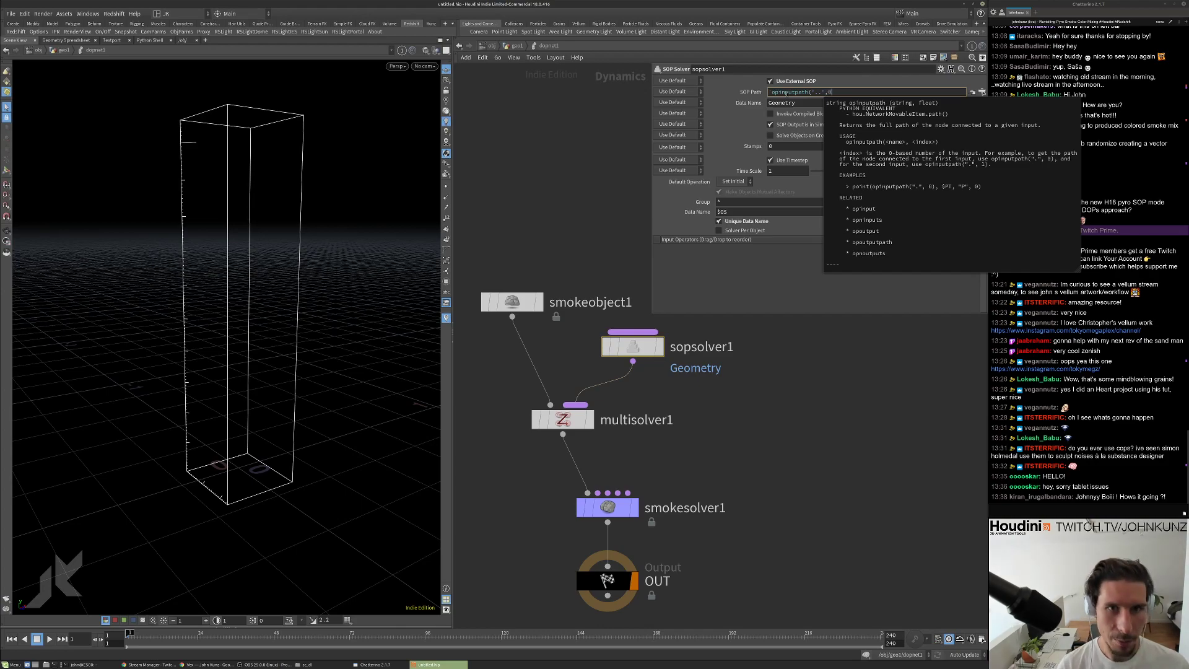
{"action": "type", "text": "`"}
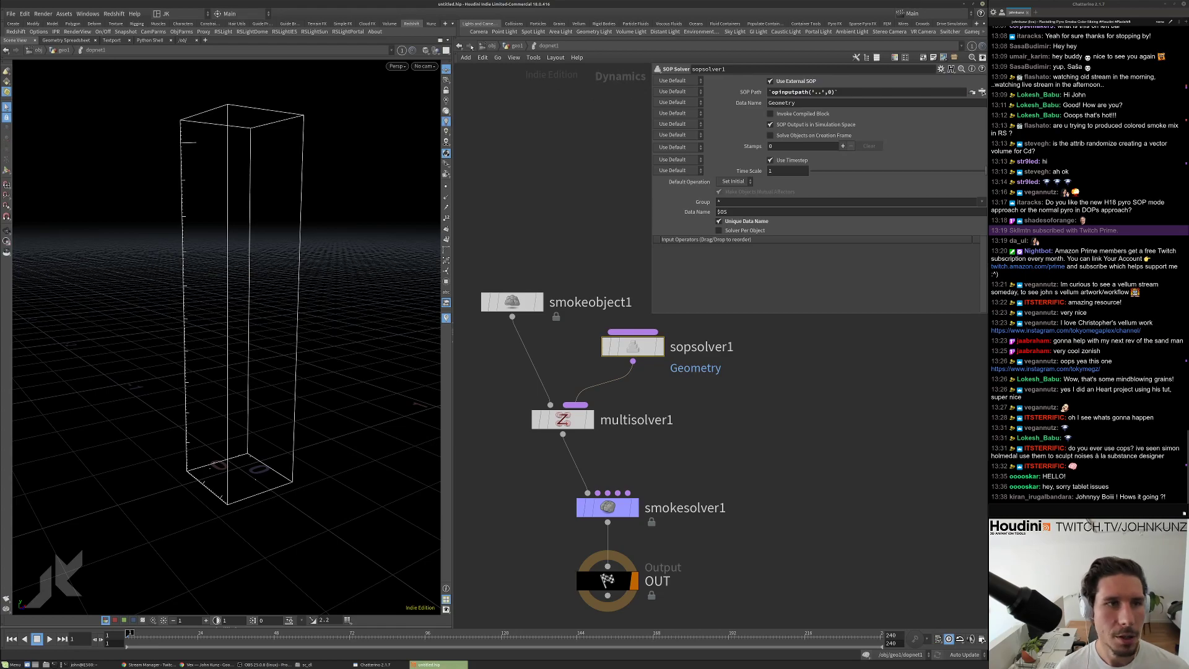
Check the wiring into dopnet1 at the geometry level, return inside it, play the simulation and go back to the first frame.
{"action": "left_click", "coordinate": [514, 45]}
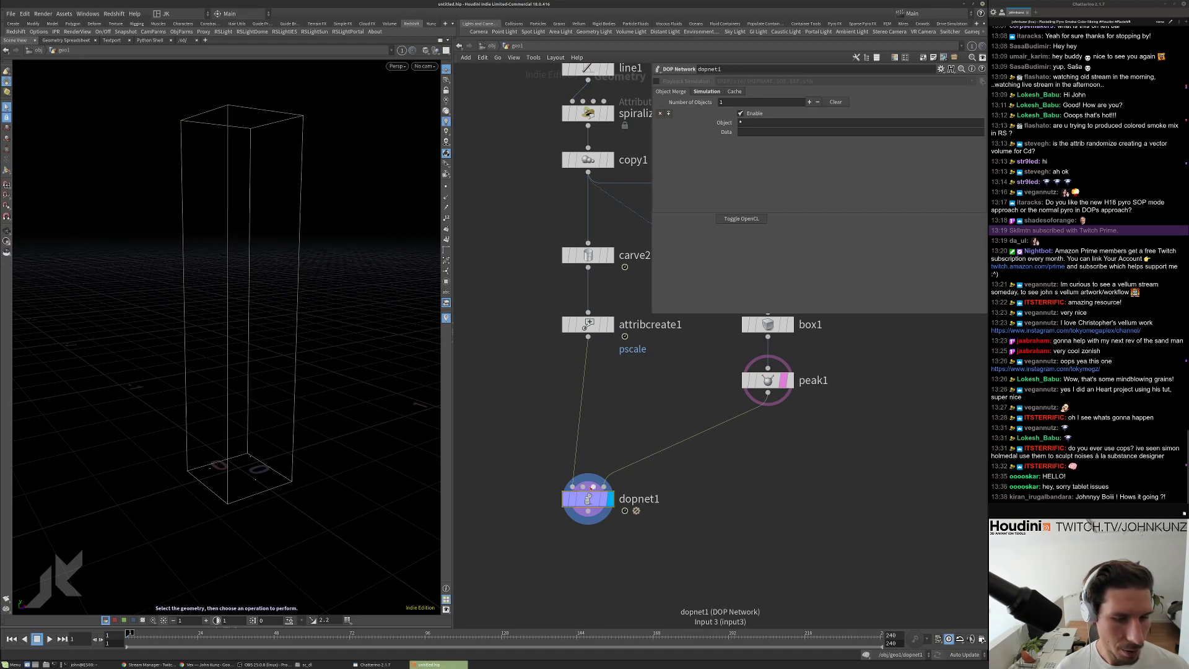
{"action": "double_click", "coordinate": [600, 502]}
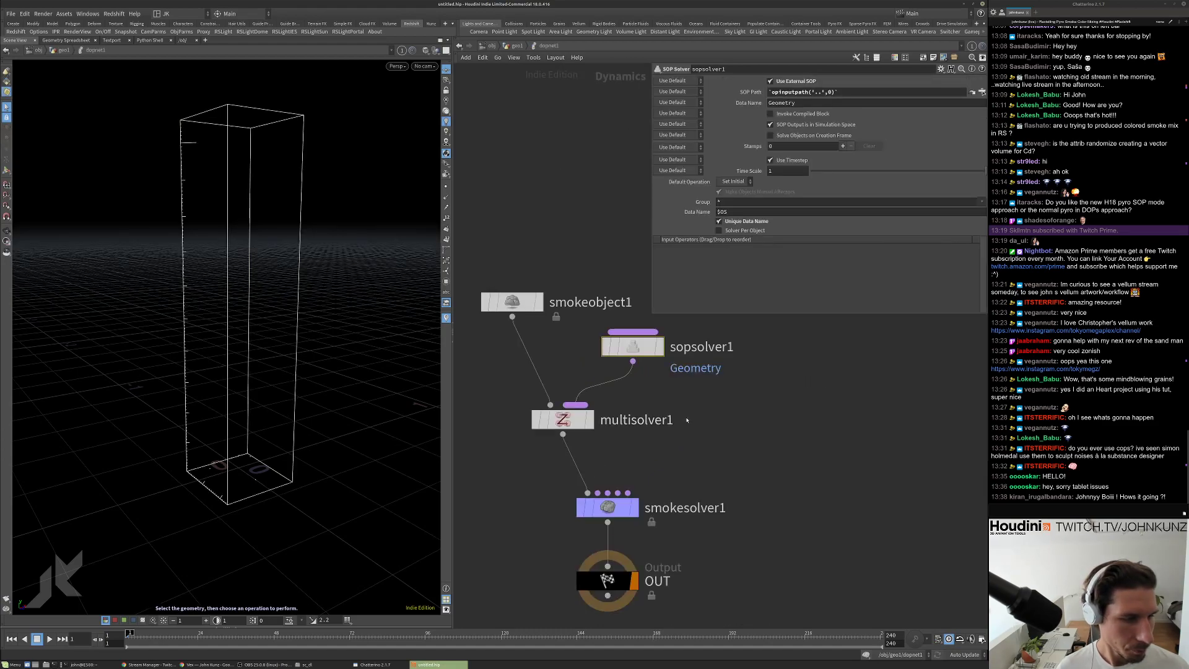
{"action": "key", "text": "Up"}
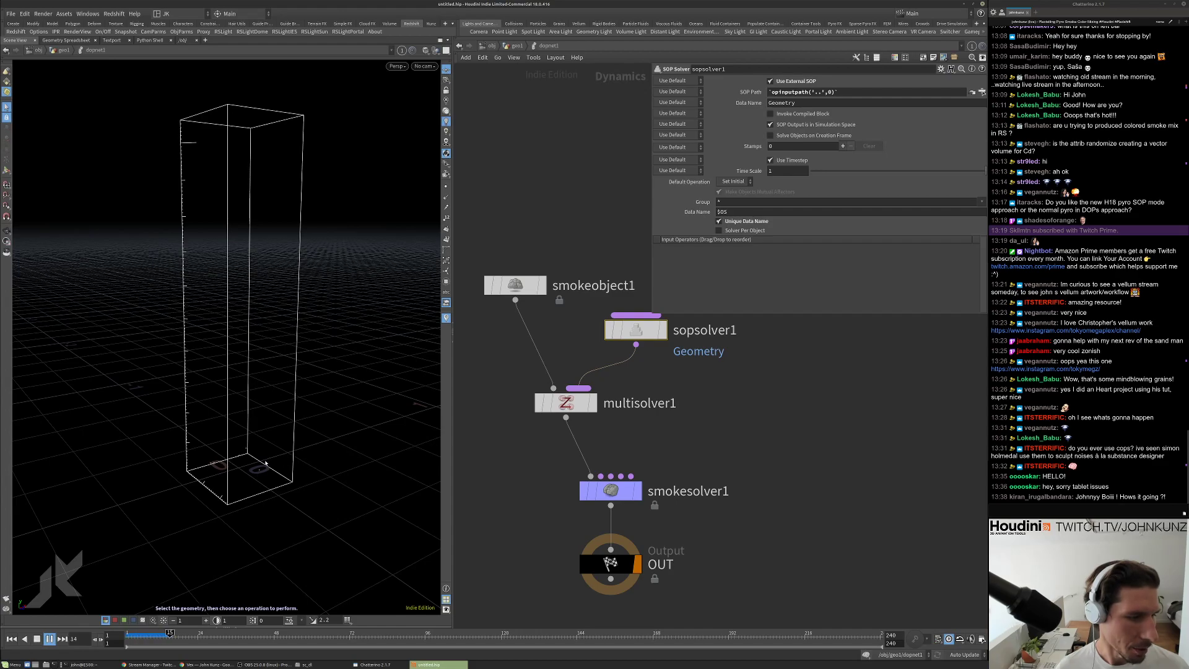
{"action": "key", "text": "ctrl+Up"}
Move sopsolver1 aside and insert a Gas Particle to Field node on the wire between sopsolver1 and multisolver1.
{"action": "scroll", "coordinate": [660, 393], "scroll_direction": "down", "scroll_amount": 3}
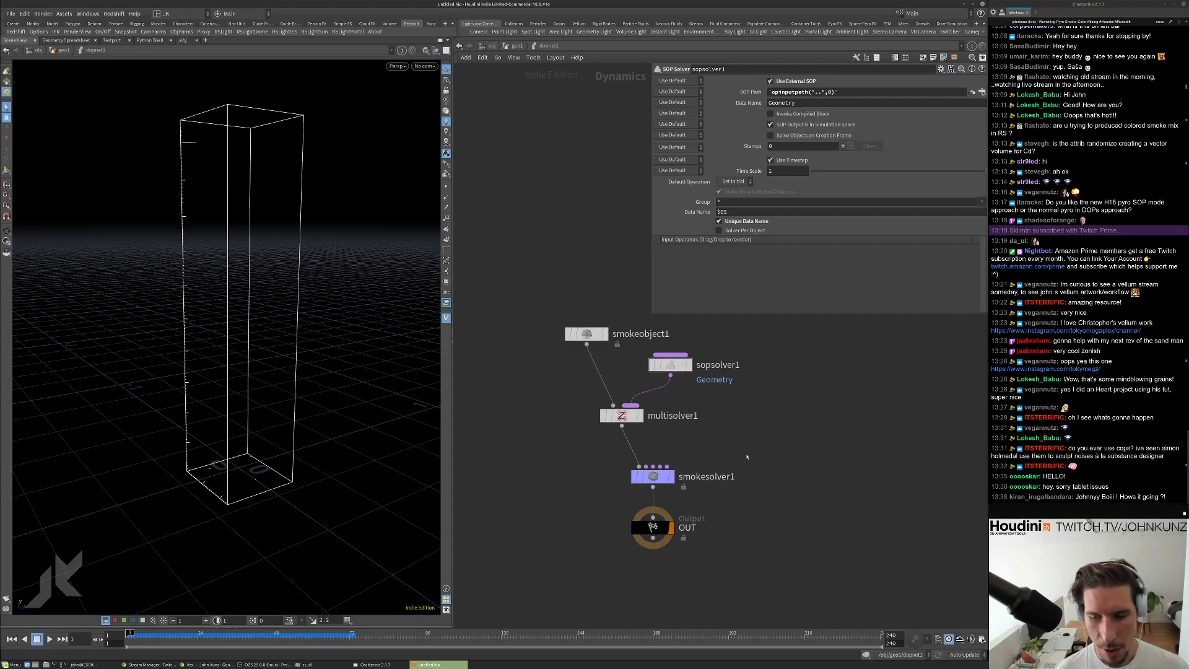
{"action": "left_click_drag", "start_coordinate": [660, 393], "coordinate": [702, 379]}
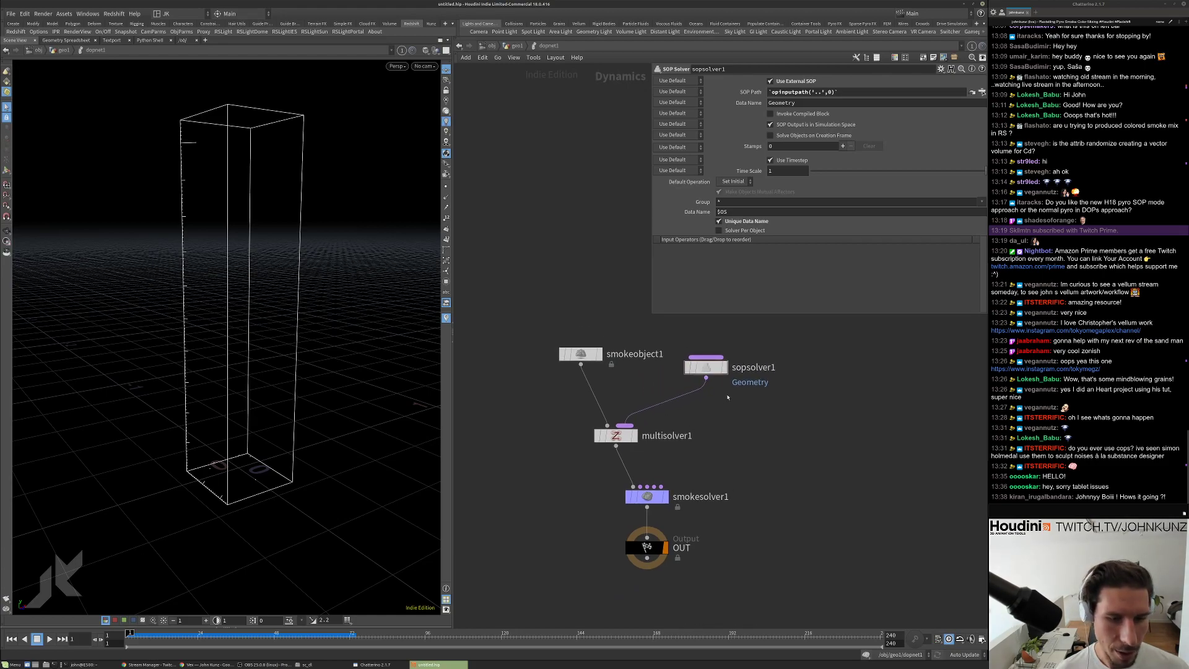
{"action": "key", "text": "Tab"}
{"action": "type", "text": "particl"}
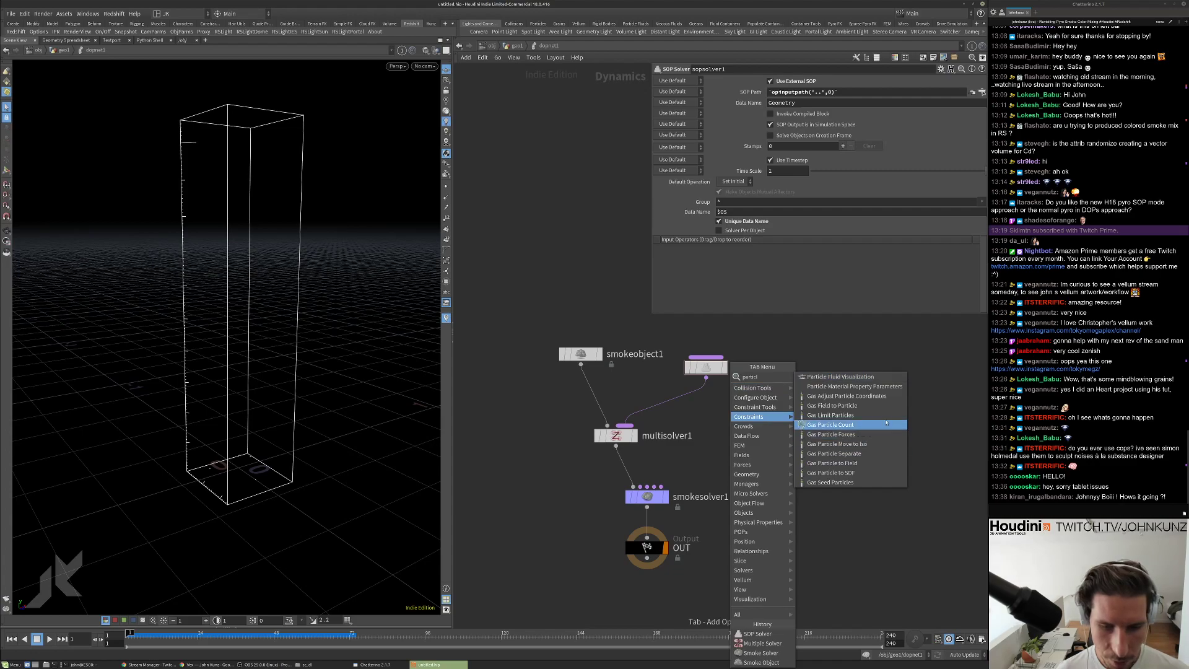
{"action": "left_click", "coordinate": [867, 463]}
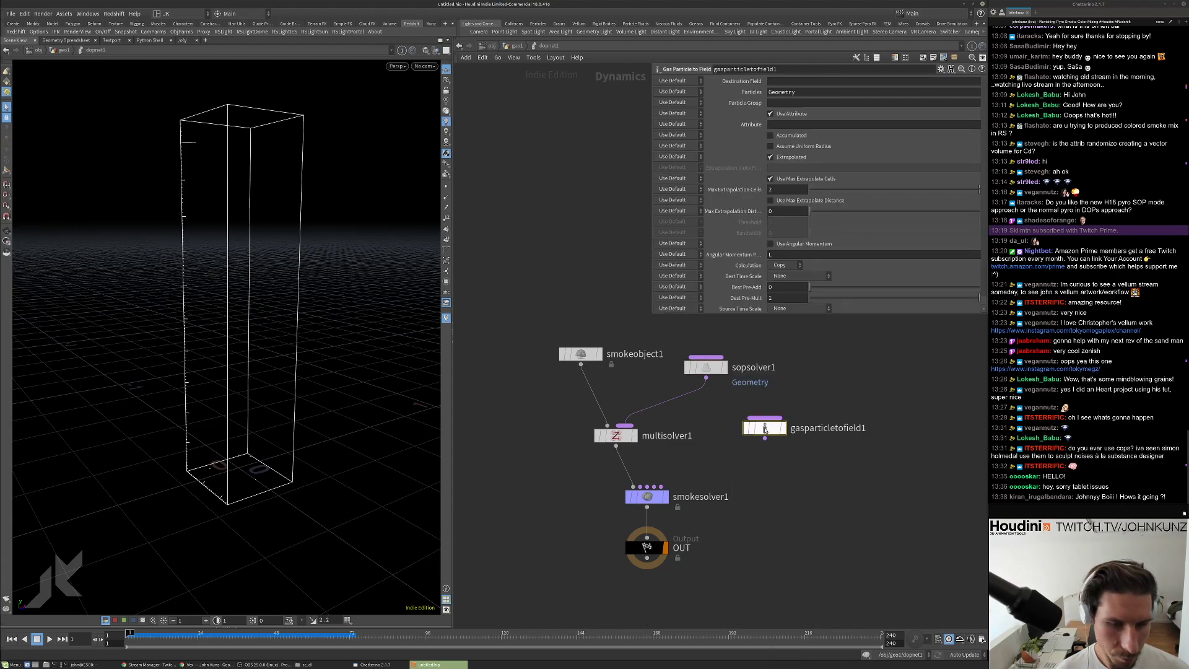
{"action": "left_click", "coordinate": [705, 406]}
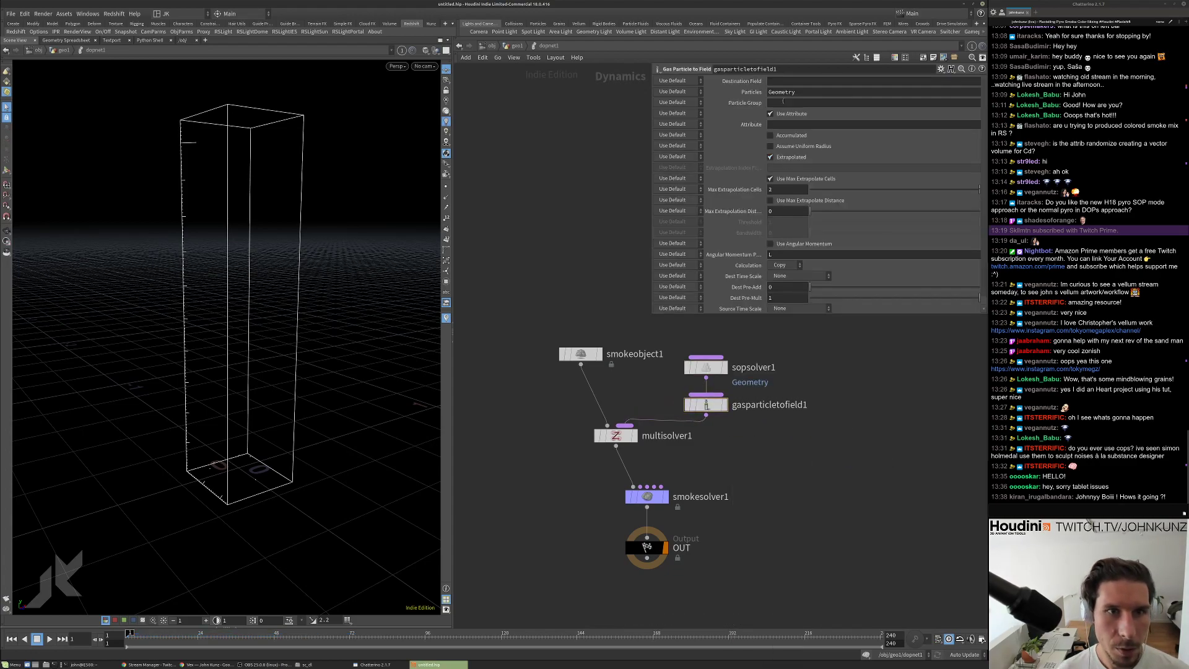
Set the Gas Particle to Field node's Destination Field to density and turn off Use Attribute.
{"action": "left_click", "coordinate": [776, 79]}
{"action": "type", "text": "density"}
{"action": "key", "text": "Return"}
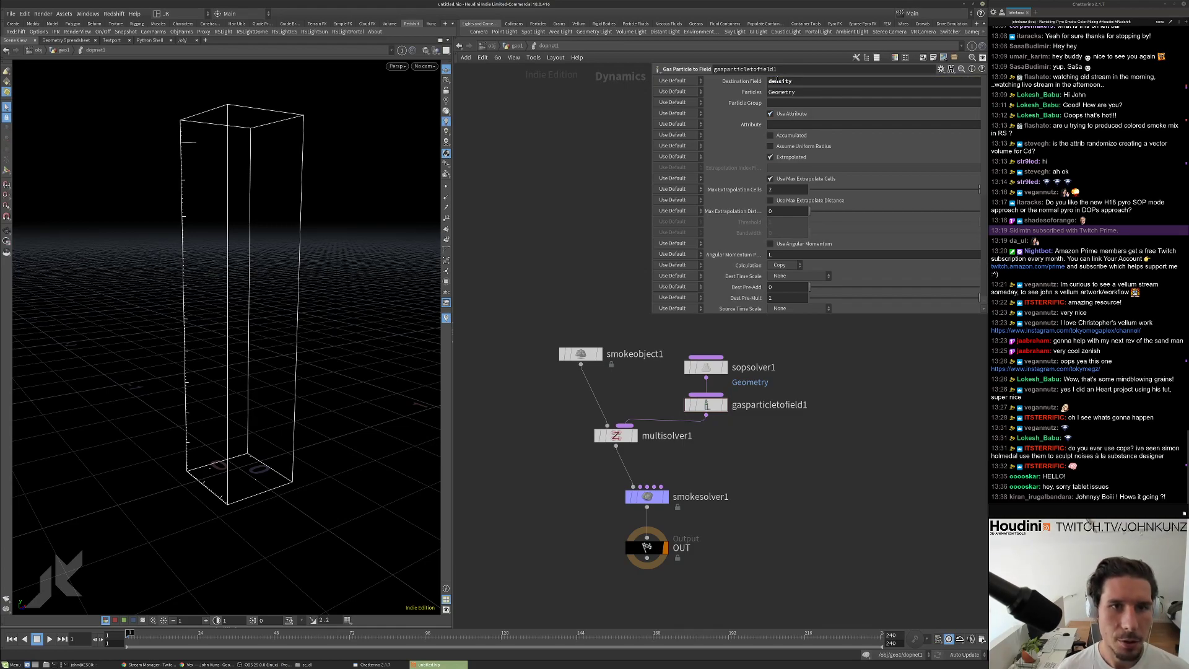
{"action": "left_click", "coordinate": [771, 114]}
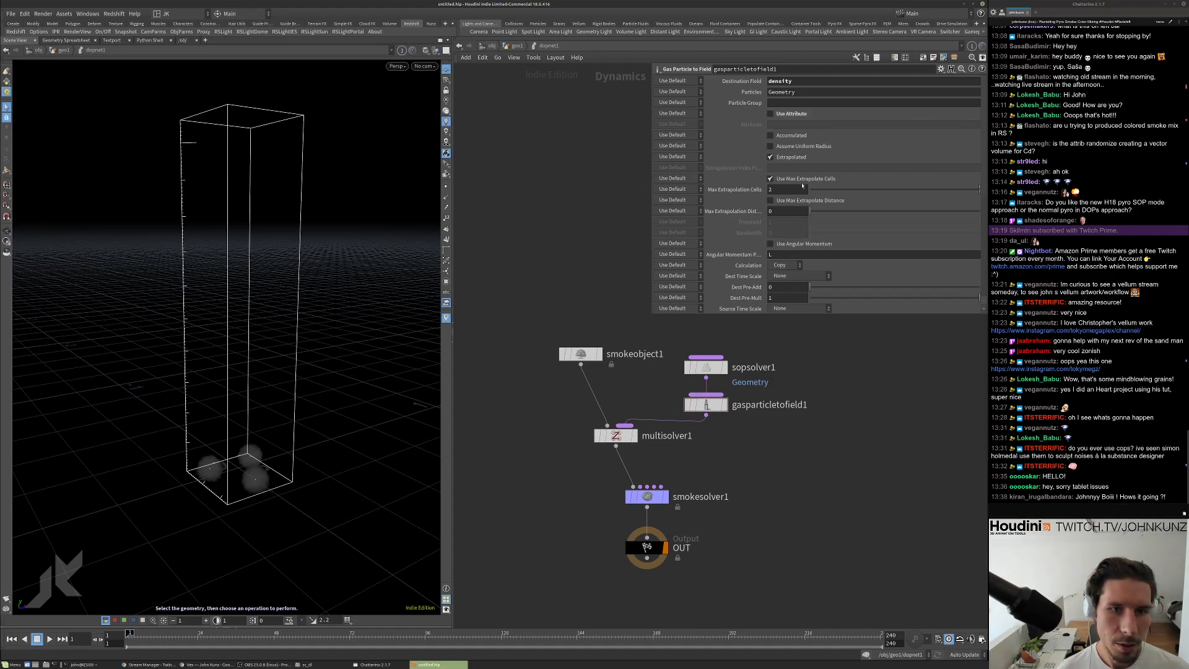
Turn off Extrapolated on gasparticletofield1 and set its Threshold, trying 0.007 first and settling on 0.0025.
{"action": "left_click", "coordinate": [792, 158]}
{"action": "double_click", "coordinate": [802, 222]}
{"action": "type", "text": "0.007"}
{"action": "key", "text": "Return"}
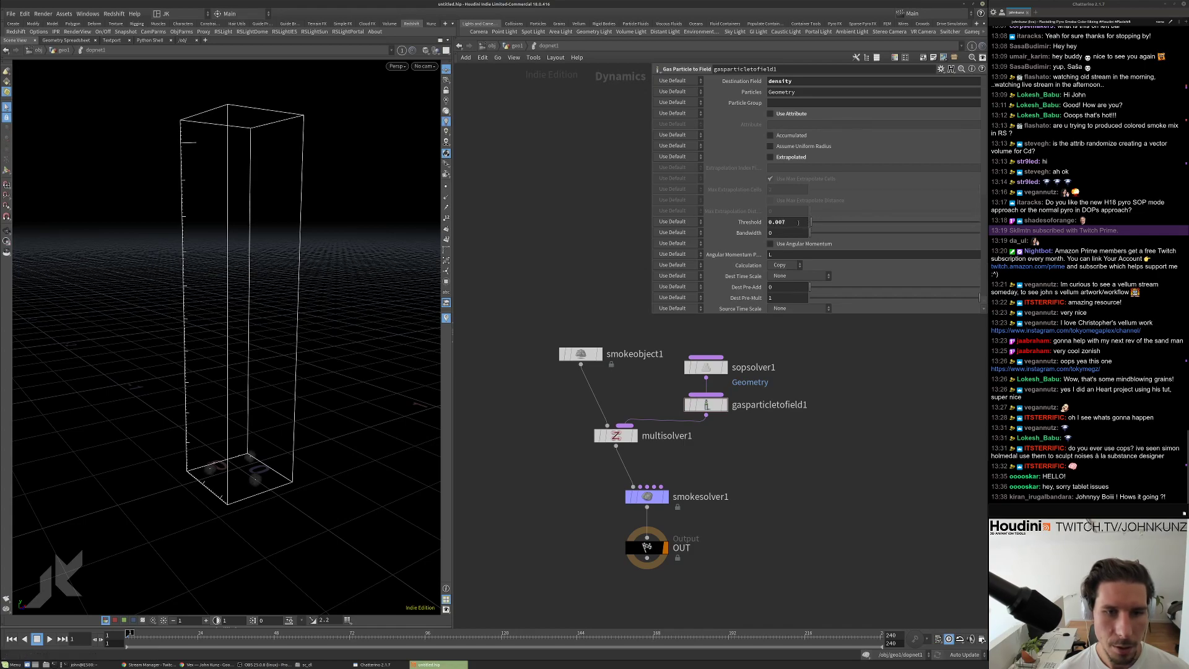
{"action": "double_click", "coordinate": [787, 223]}
{"action": "type", "text": "0.0025"}
{"action": "key", "text": "Return"}
Play the simulation to check how the particle density is written into the smoke container, and return to the first frame.
{"action": "key", "text": "Up"}
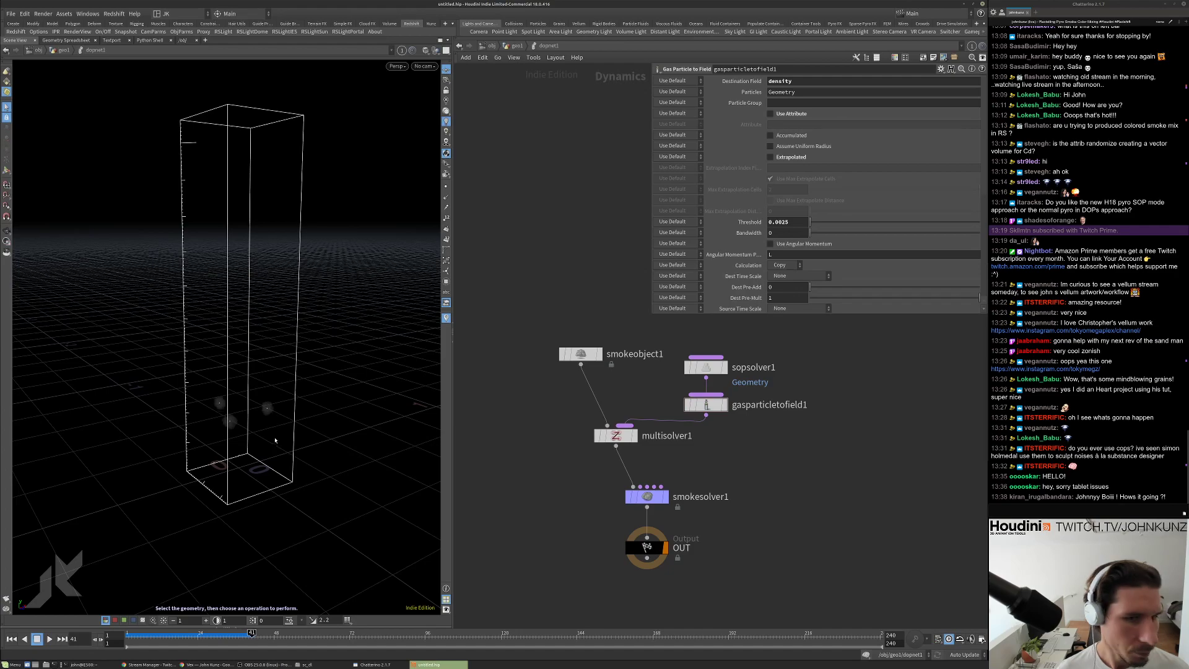
{"action": "scroll", "coordinate": [741, 268], "scroll_direction": "down", "scroll_amount": 3}
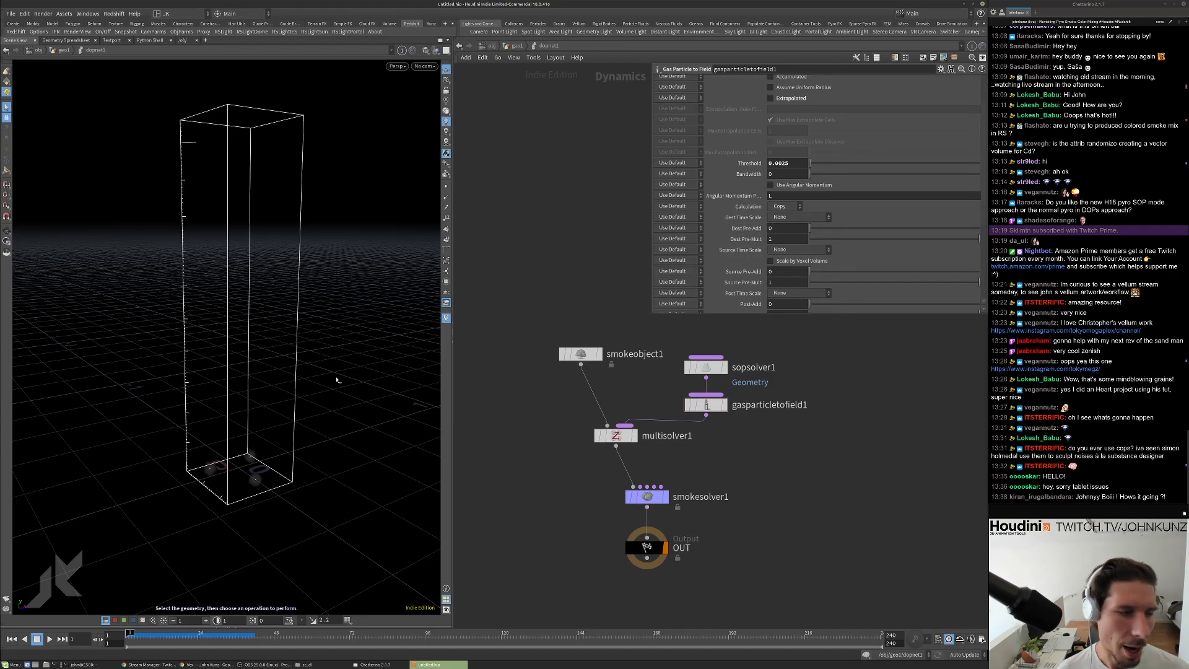
{"action": "key", "text": "Up"}
{"action": "left_click_drag", "start_coordinate": [272, 410], "coordinate": [249, 398]}
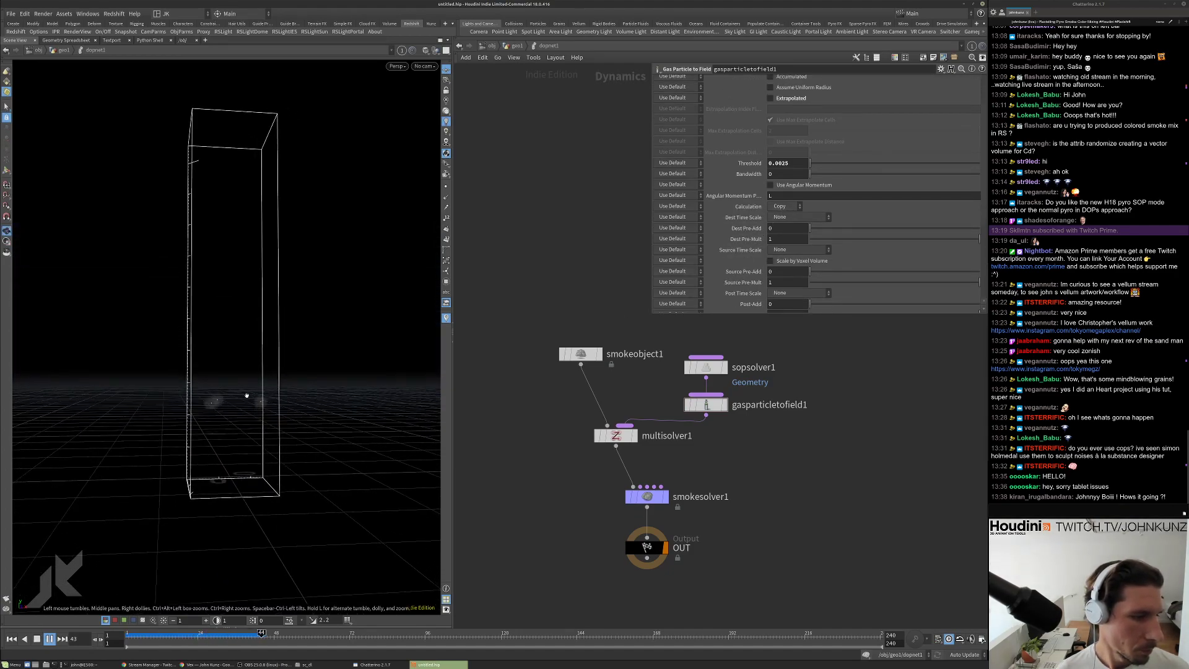
{"action": "key", "text": "Up"}
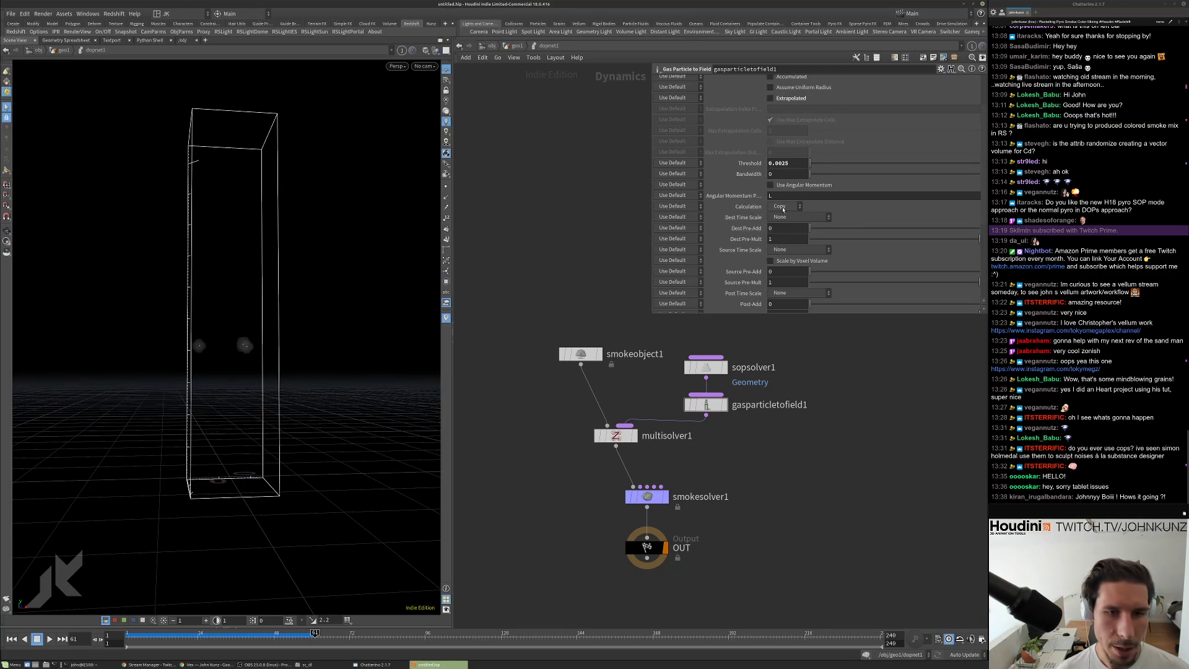
{"action": "key", "text": "ctrl+Left"}
Set gasparticletofield1's Calculation to Add, play the simulation to check the result and return to the first frame.
{"action": "left_click", "coordinate": [781, 208]}
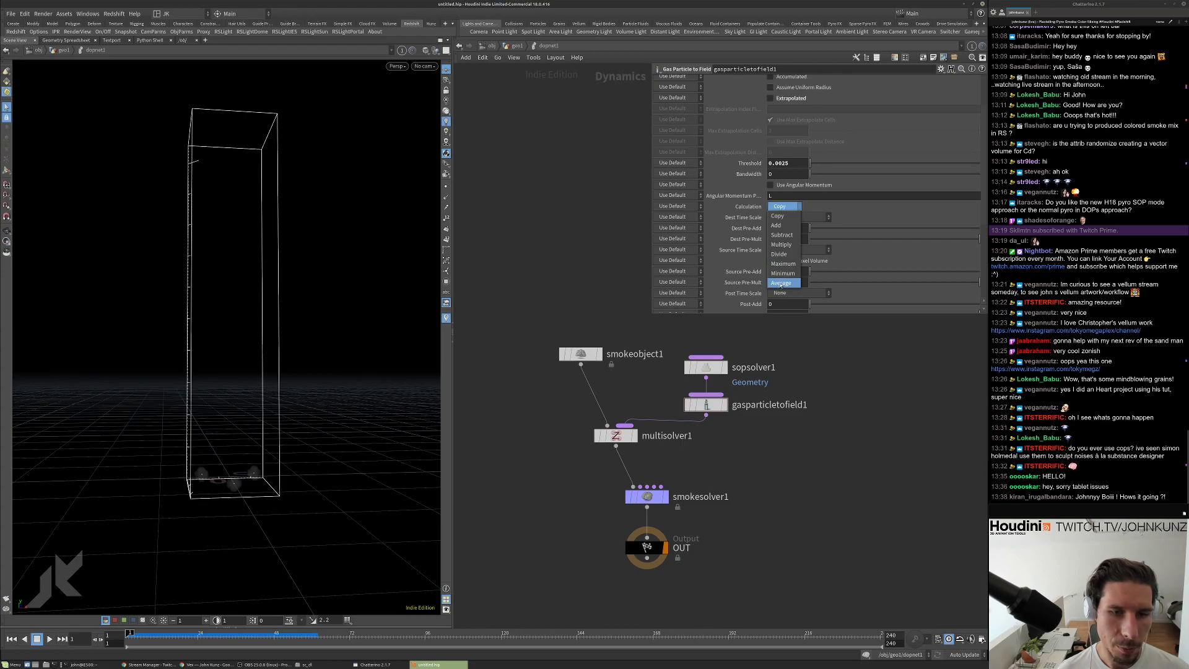
{"action": "left_click", "coordinate": [777, 225]}
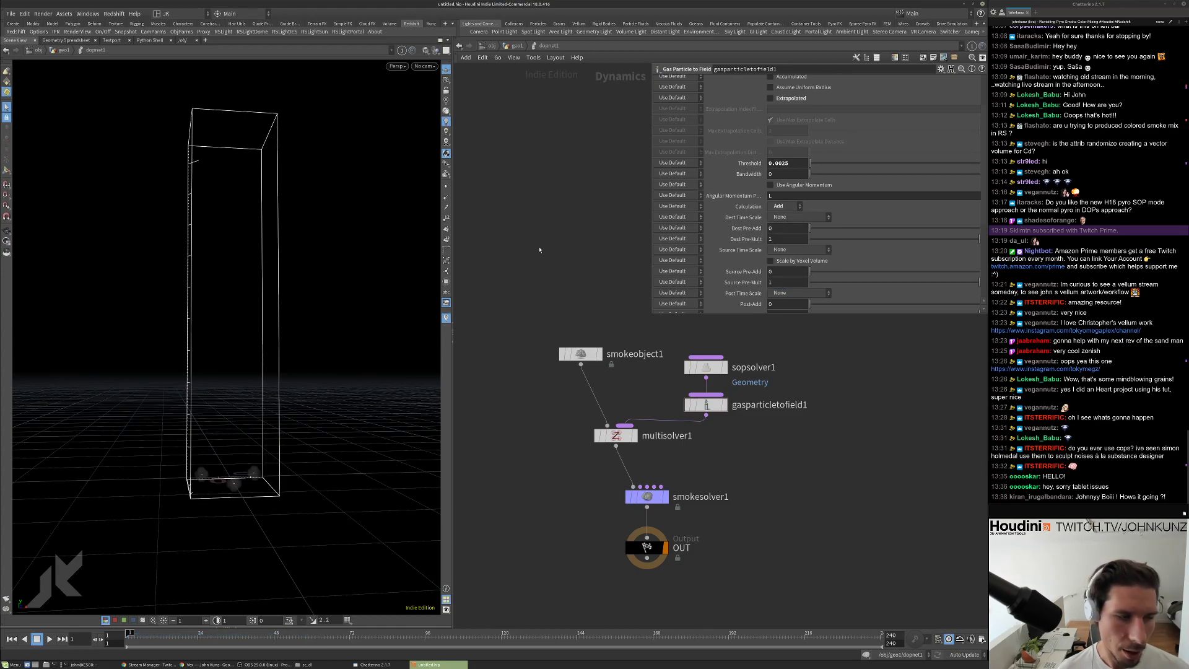
{"action": "key", "text": "Up"}
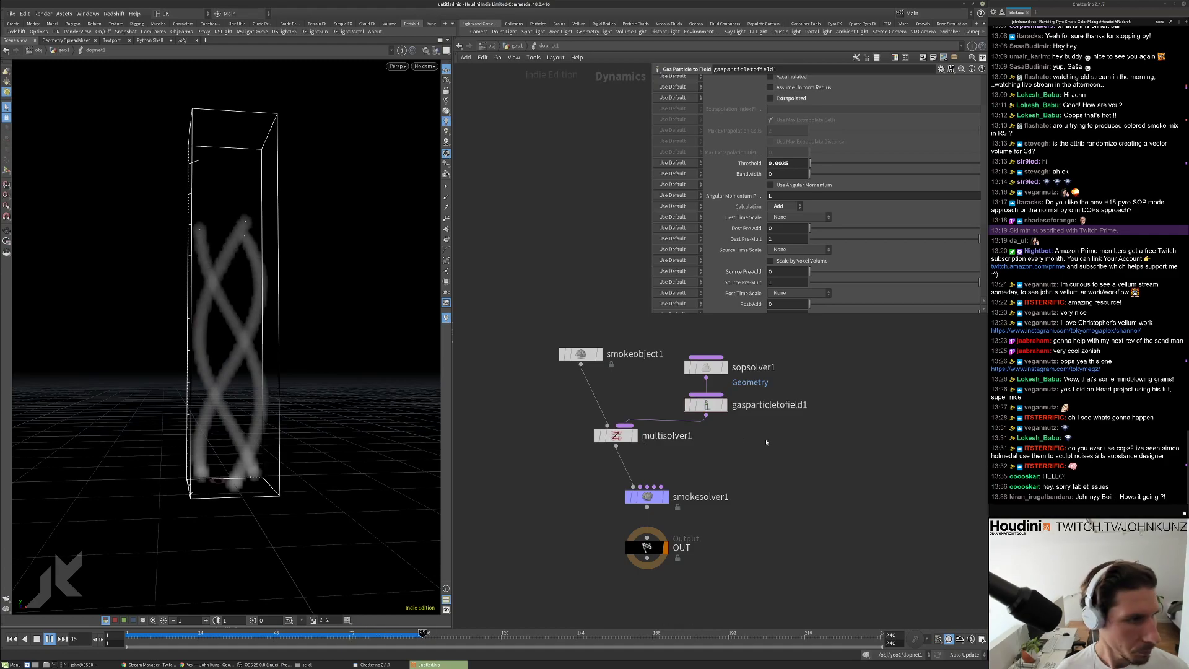
{"action": "key", "text": "ctrl+Up"}
Go up to the geometry network and turn off Cache Simulation in dopnet1's cache settings.
{"action": "middle_click_drag", "start_coordinate": [586, 280], "coordinate": [576, 263]}
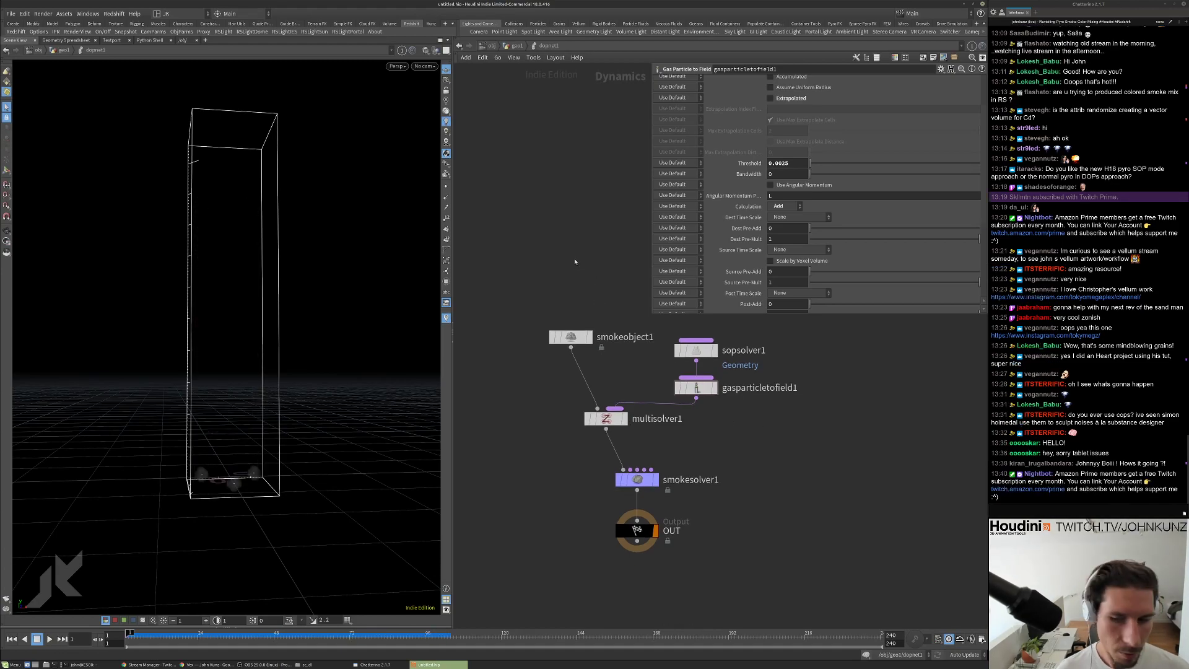
{"action": "key", "text": "u"}
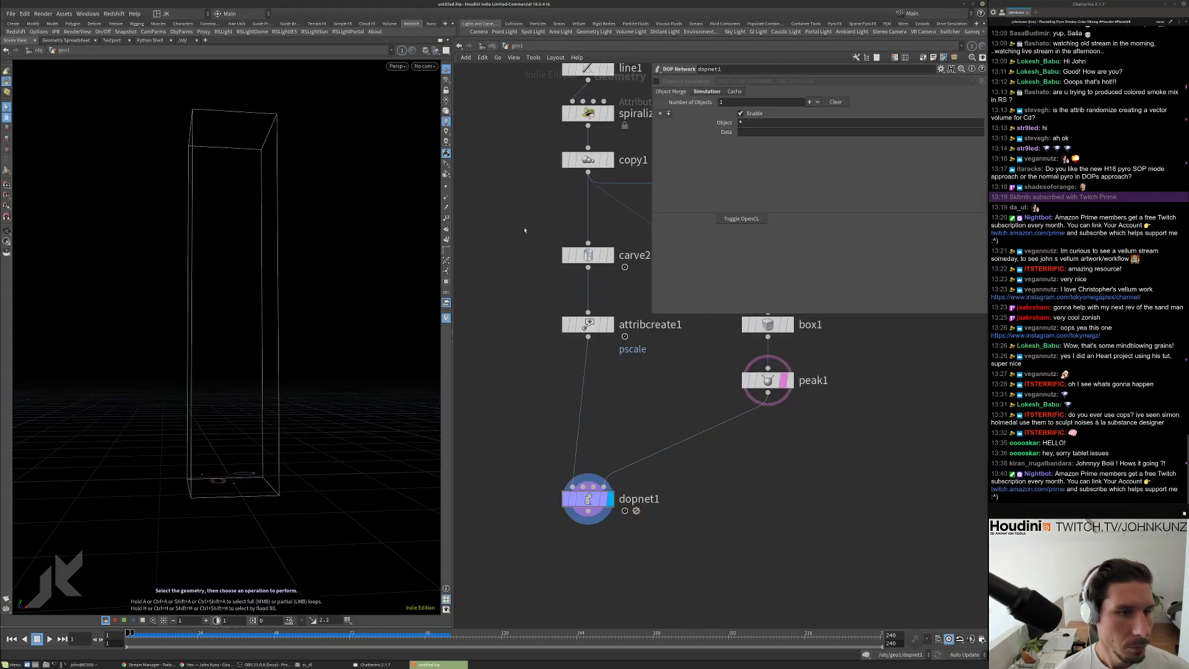
{"action": "middle_click_drag", "start_coordinate": [634, 470], "coordinate": [634, 365]}
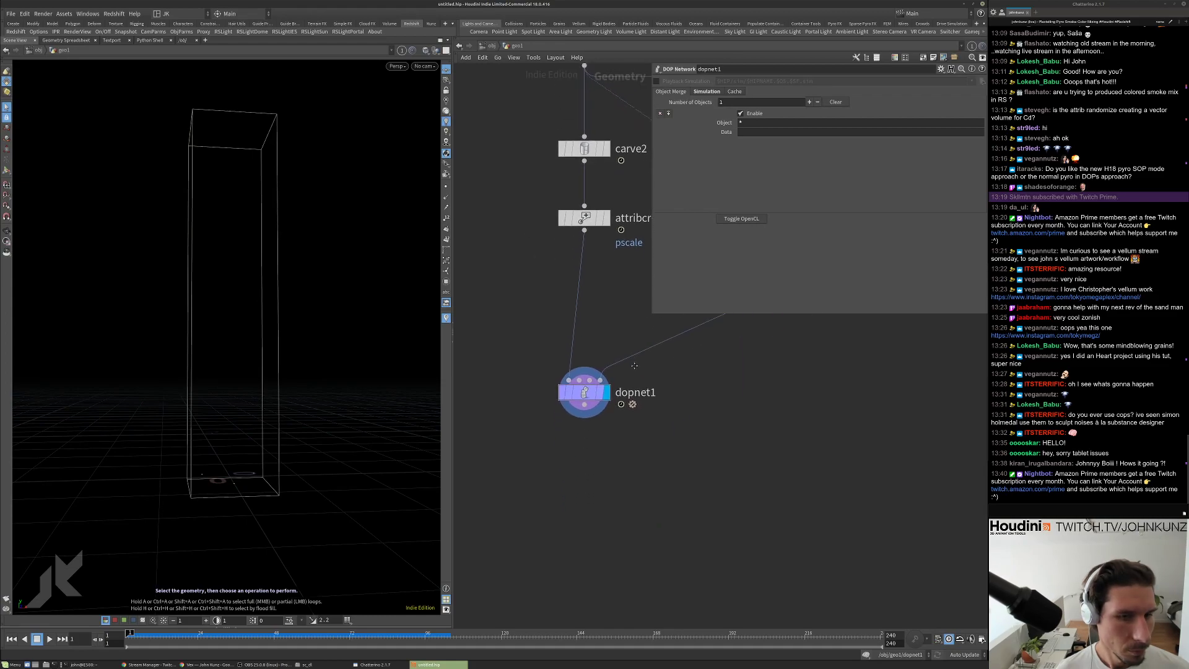
{"action": "left_click", "coordinate": [735, 92]}
{"action": "left_click", "coordinate": [731, 102]}
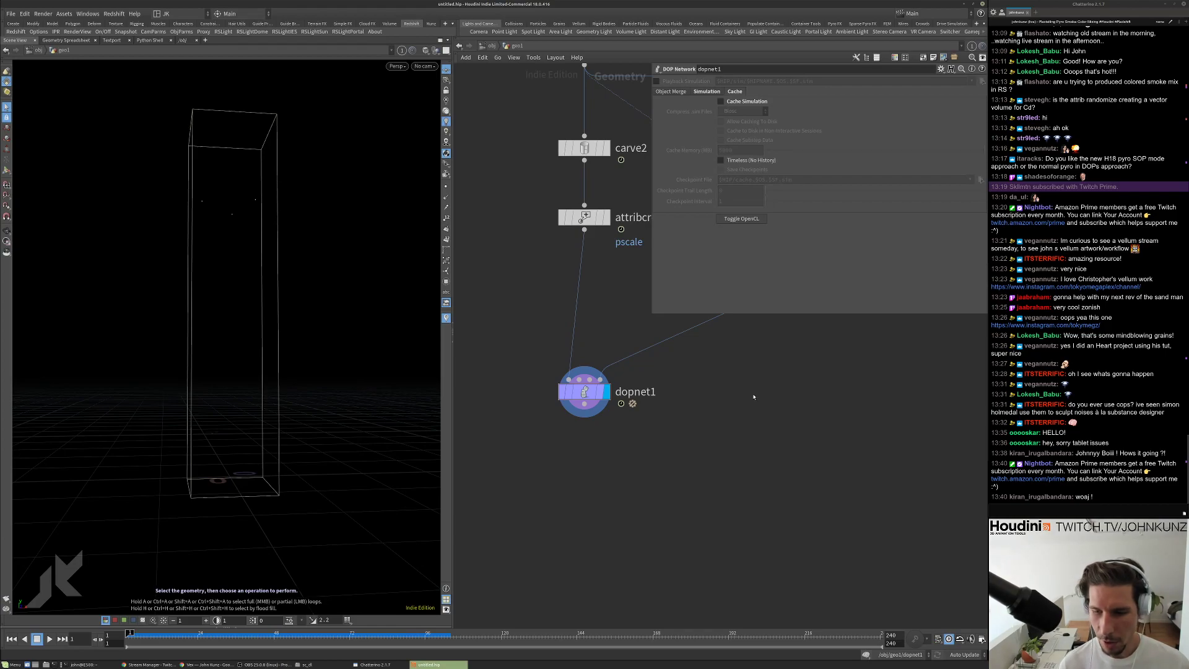
Add a Convert VDB node below dopnet1, connected to its output and set as the displayed node.
{"action": "middle_click_drag", "start_coordinate": [692, 478], "coordinate": [628, 456]}
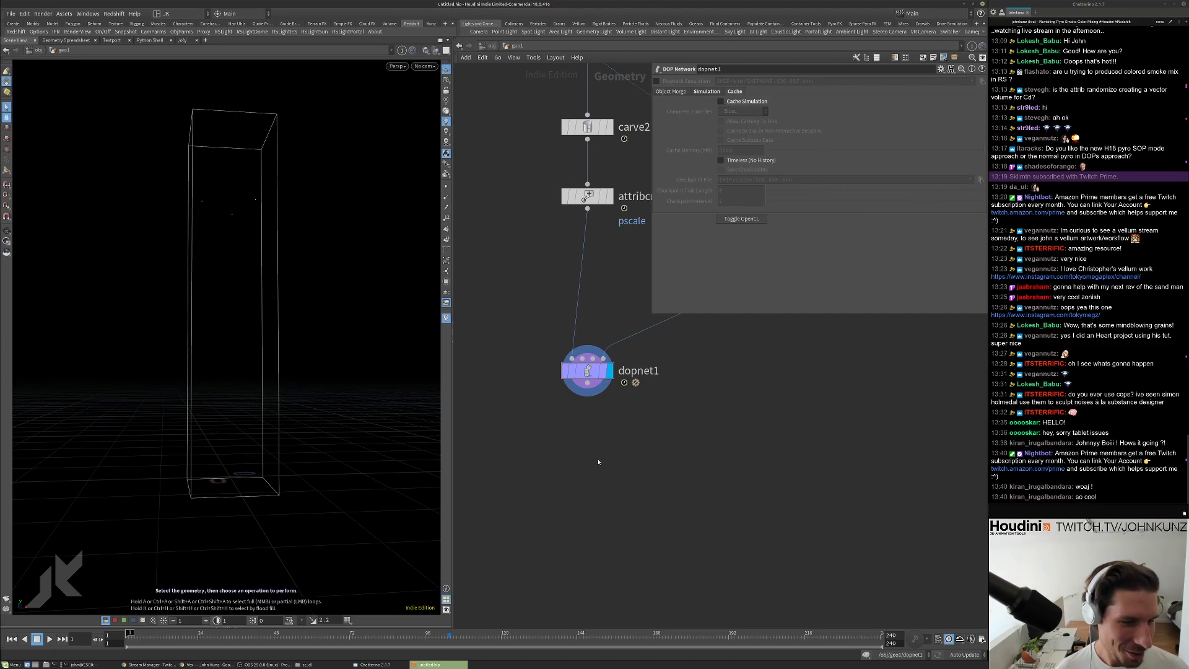
{"action": "key", "text": "Tab"}
{"action": "type", "text": "conver"}
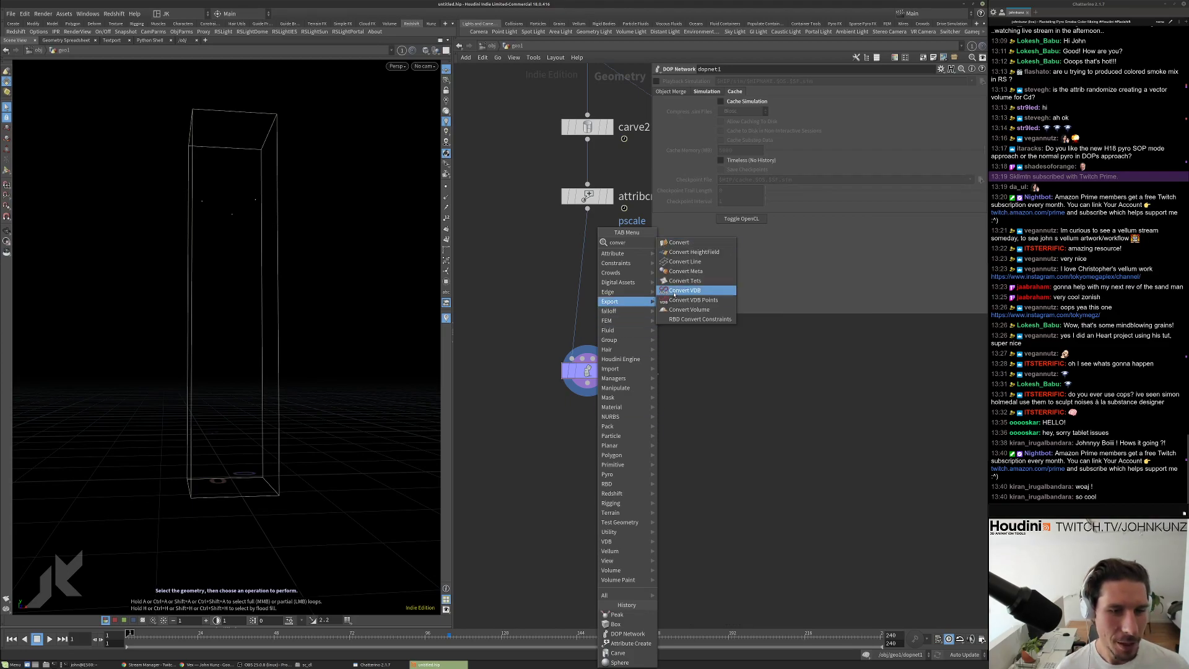
{"action": "left_click", "coordinate": [674, 291]}
{"action": "left_click", "coordinate": [569, 454]}
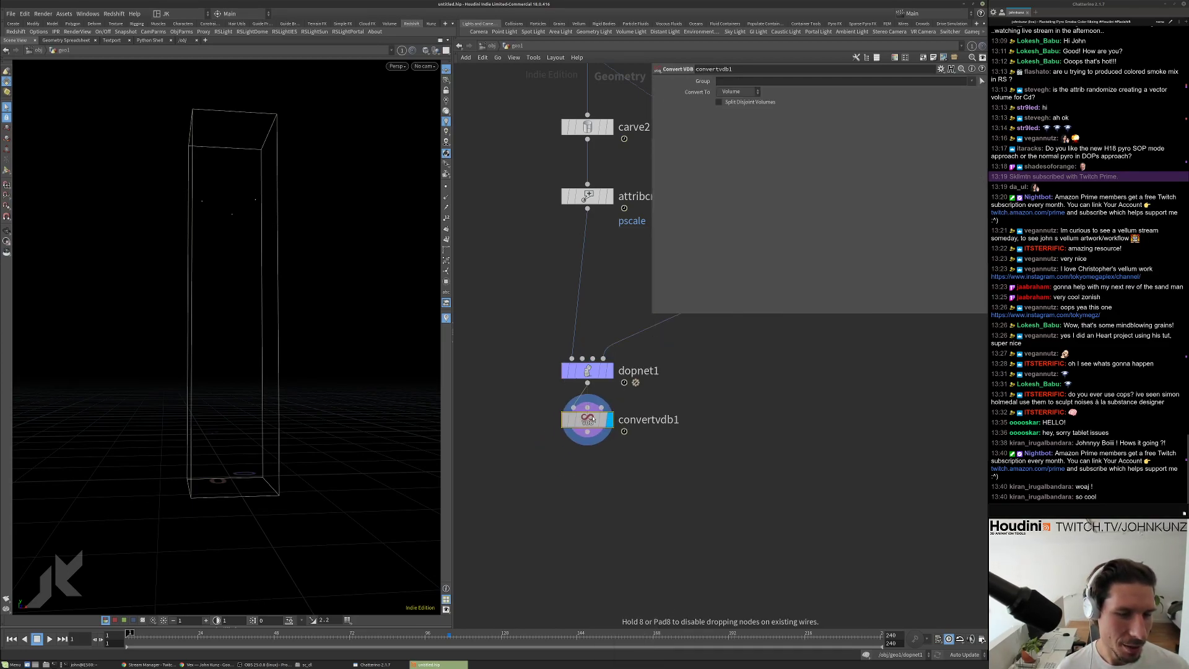
Set convertvdb1's Convert To option to VDB.
{"action": "left_click", "coordinate": [751, 92]}
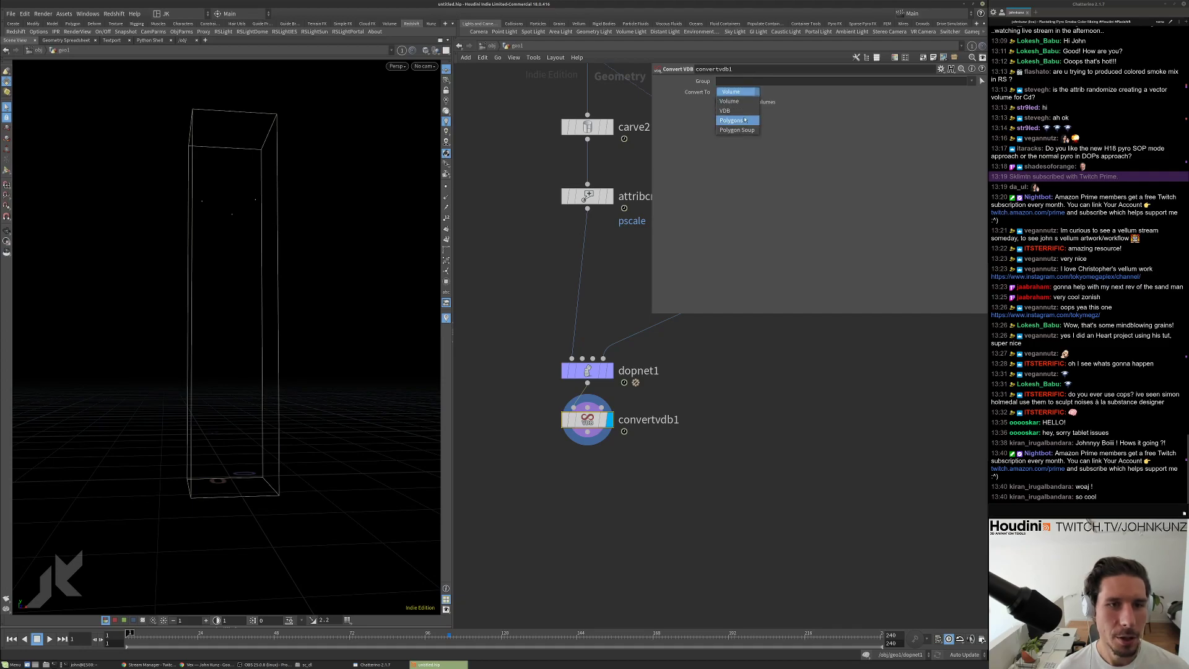
{"action": "left_click", "coordinate": [726, 110]}
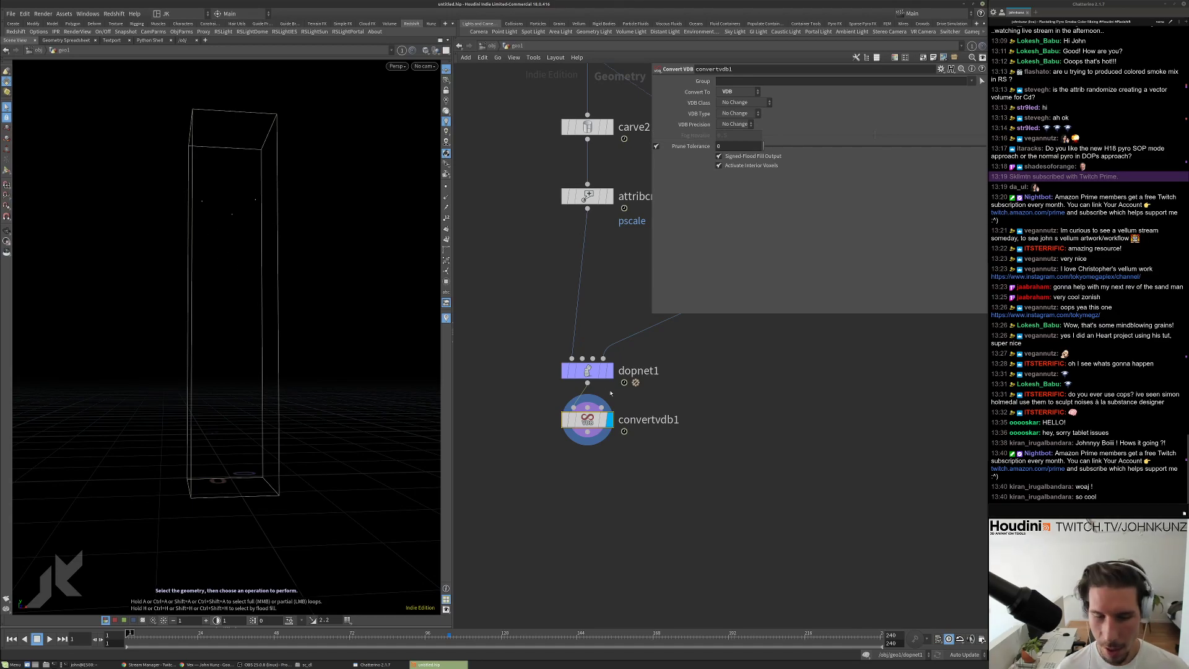
Limit dopnet1's object merge Data to density, play the simulation to check it and return to the first frame.
{"action": "left_click", "coordinate": [587, 370]}
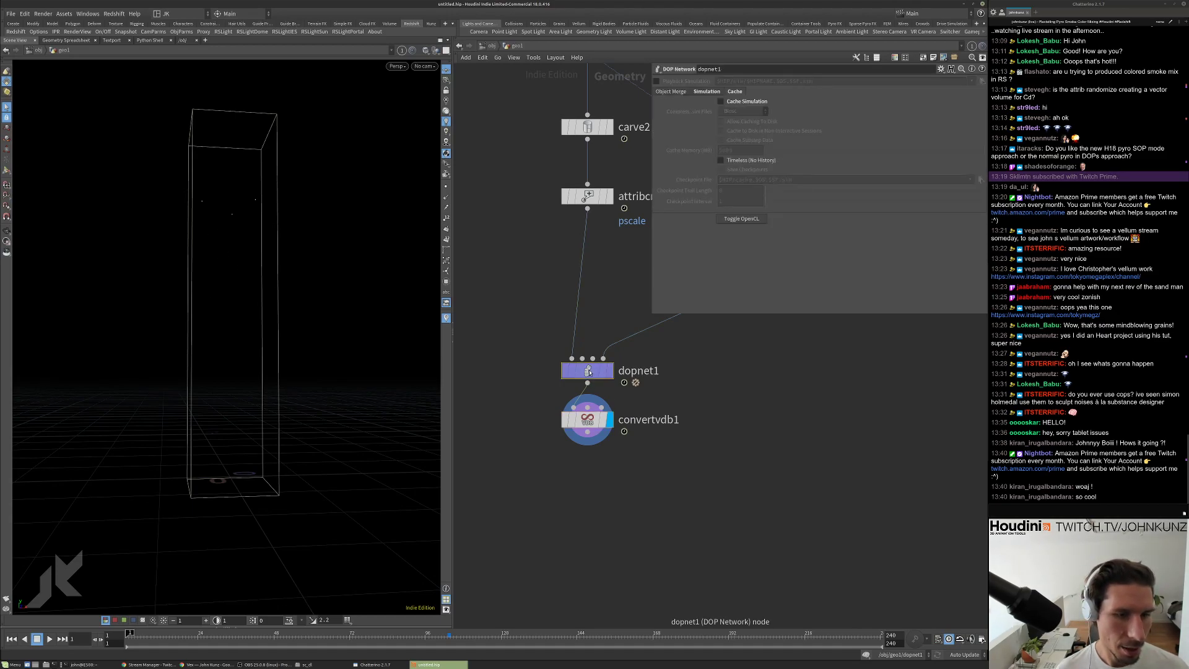
{"action": "left_click", "coordinate": [679, 93]}
{"action": "left_click", "coordinate": [757, 132]}
{"action": "type", "text": "density"}
{"action": "key", "text": "Return"}
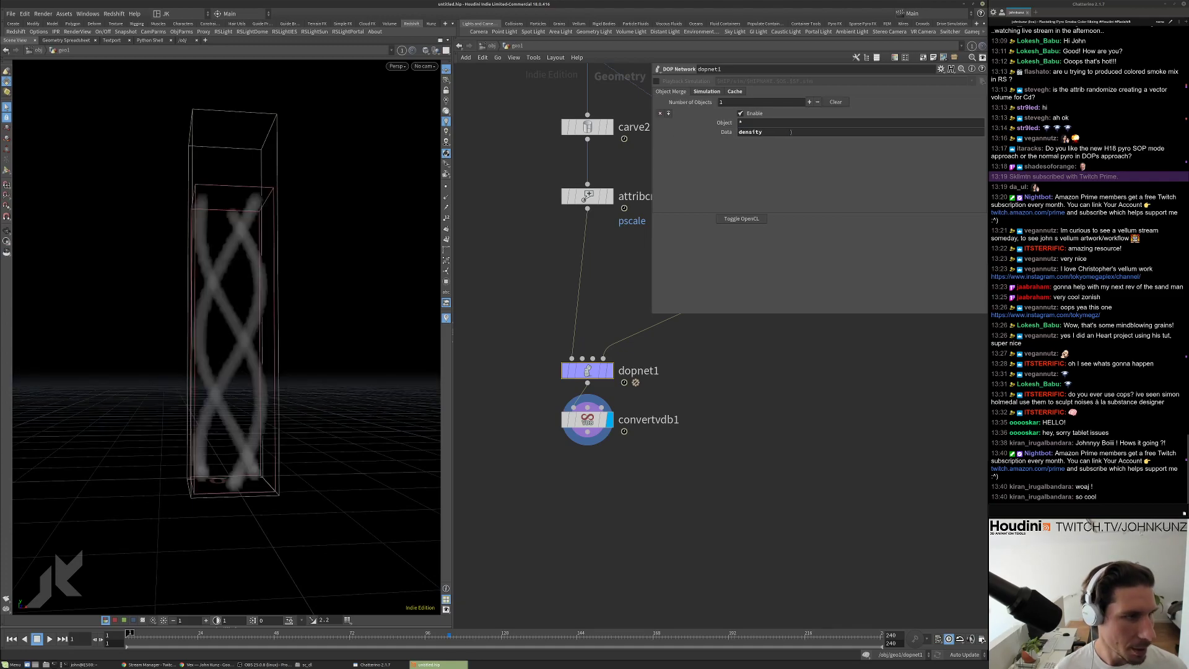
{"action": "key", "text": "Up"}
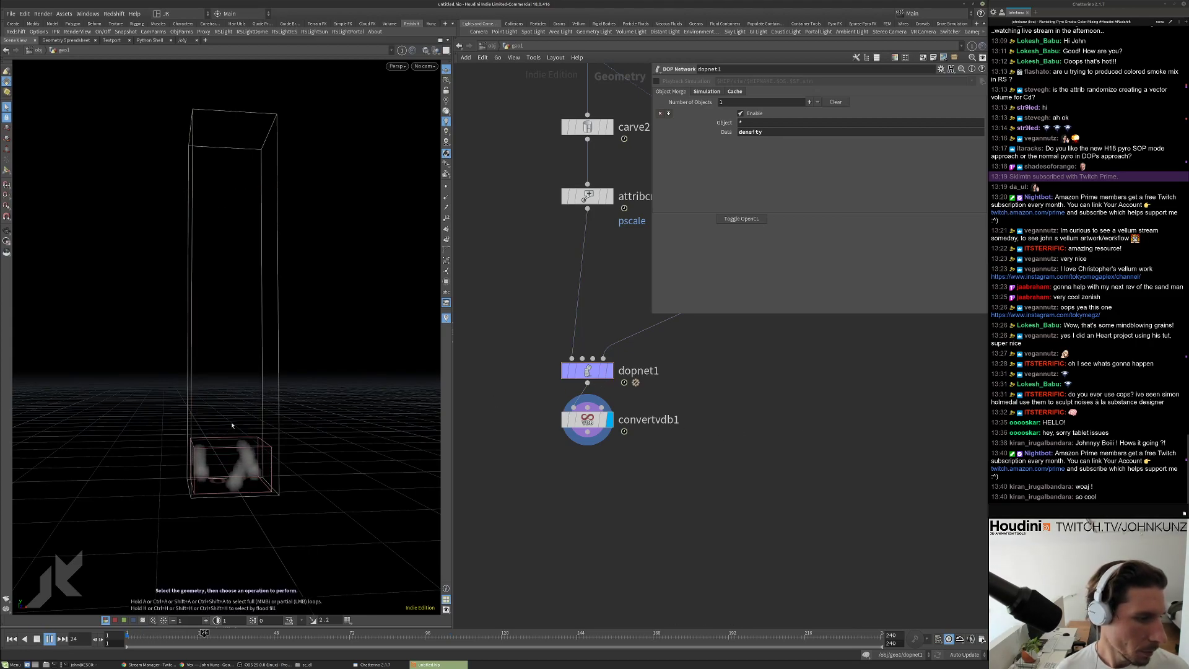
{"action": "key", "text": "ctrl+Up"}
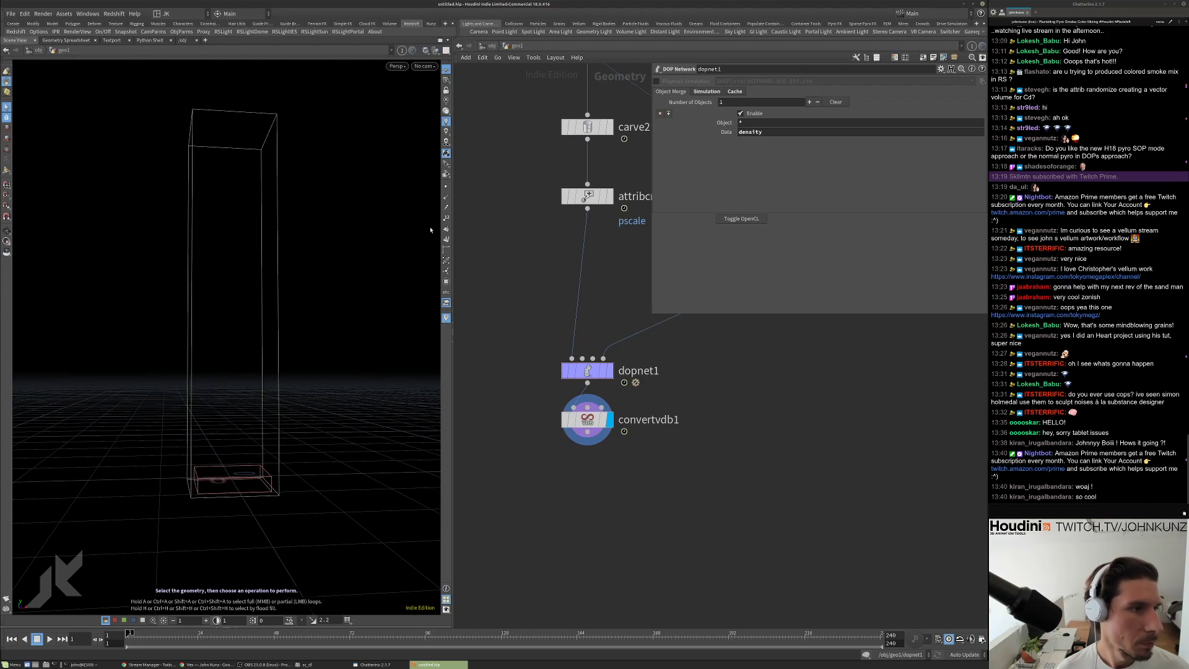
Pin the viewport to the geometry level, set smokeobject1's Division Size to 0.005 inside dopnet1, and play the simulation as a check.
{"action": "left_click", "coordinate": [402, 50]}
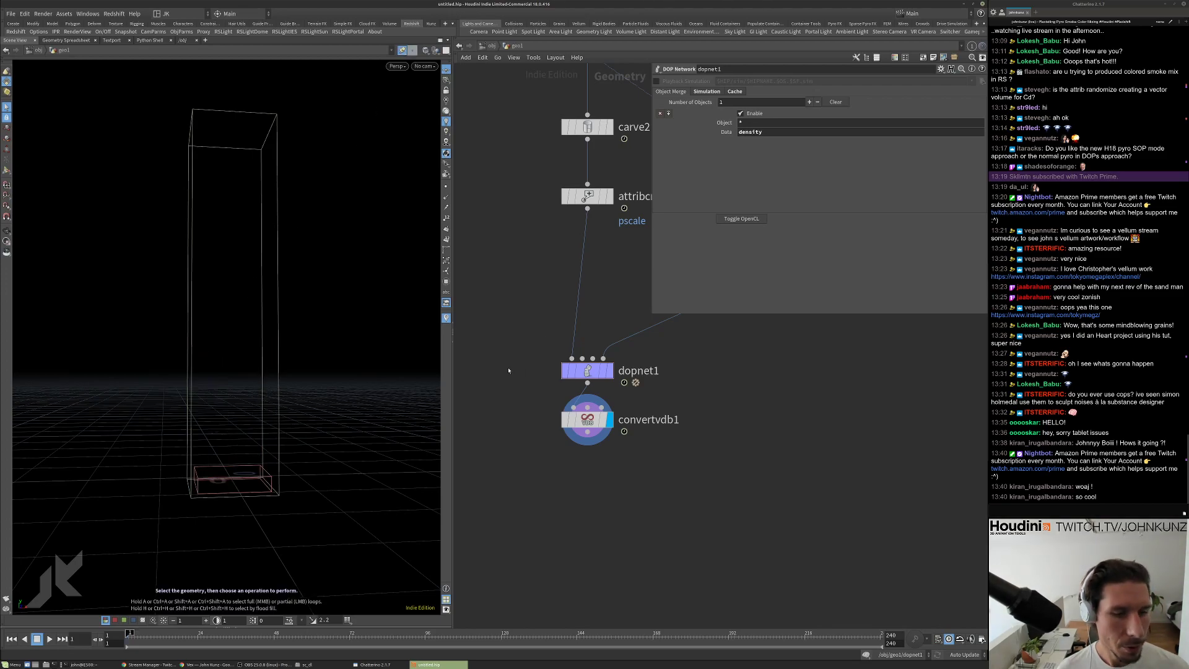
{"action": "double_click", "coordinate": [587, 371]}
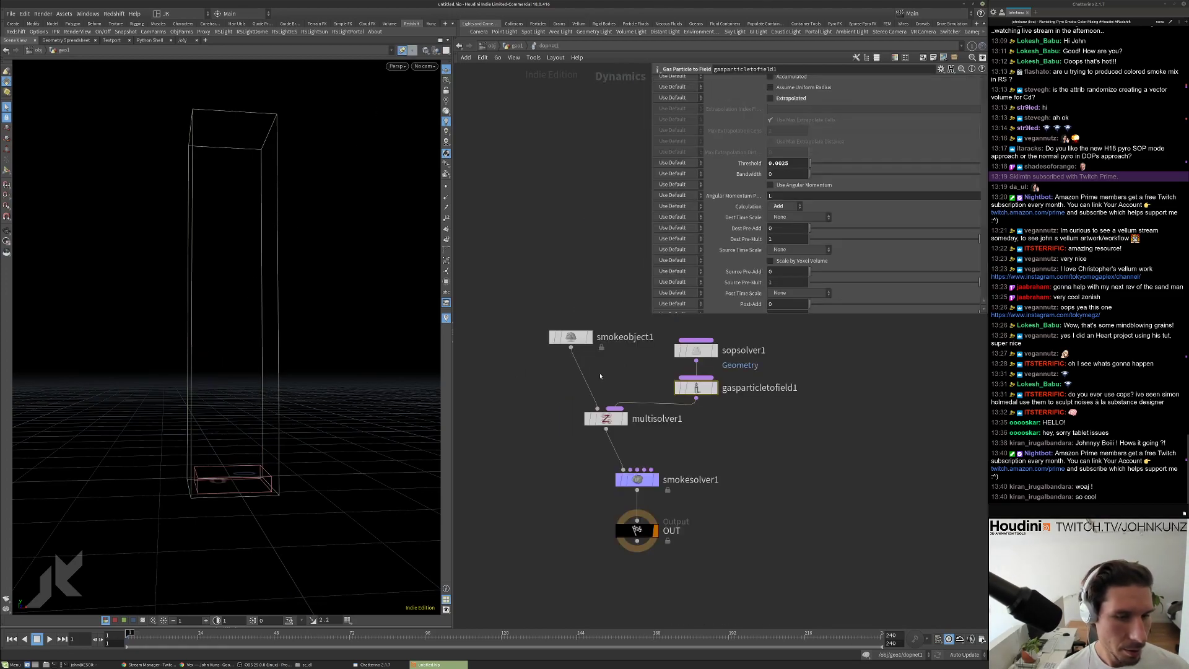
{"action": "left_click", "coordinate": [550, 314]}
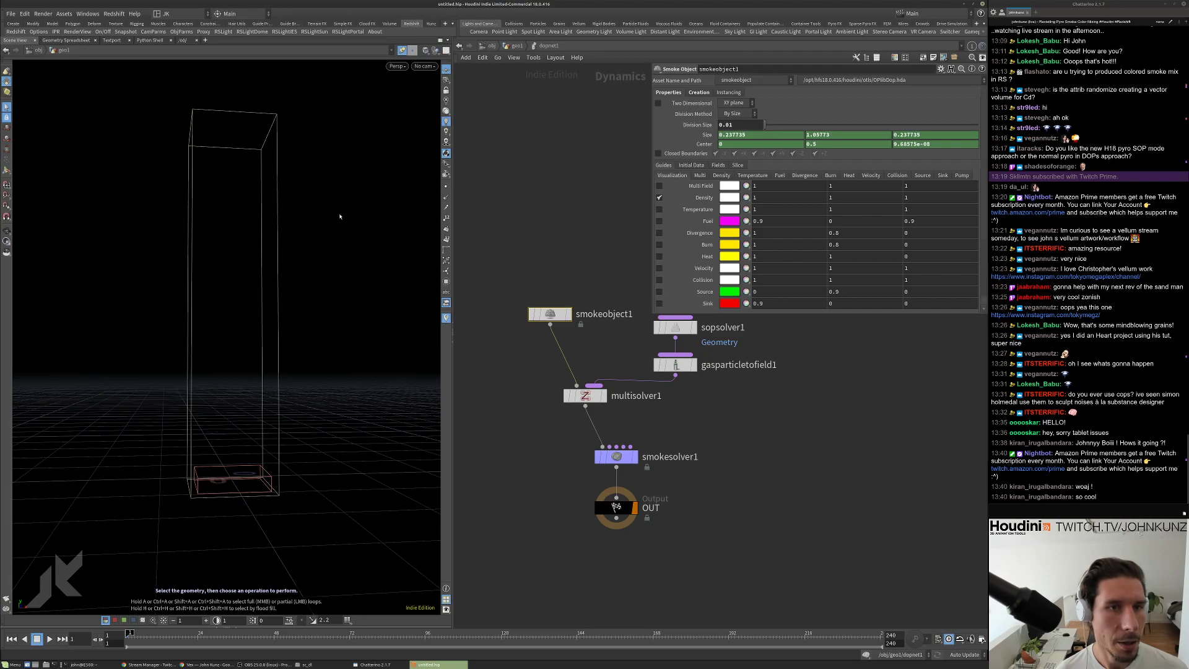
{"action": "left_click", "coordinate": [735, 125]}
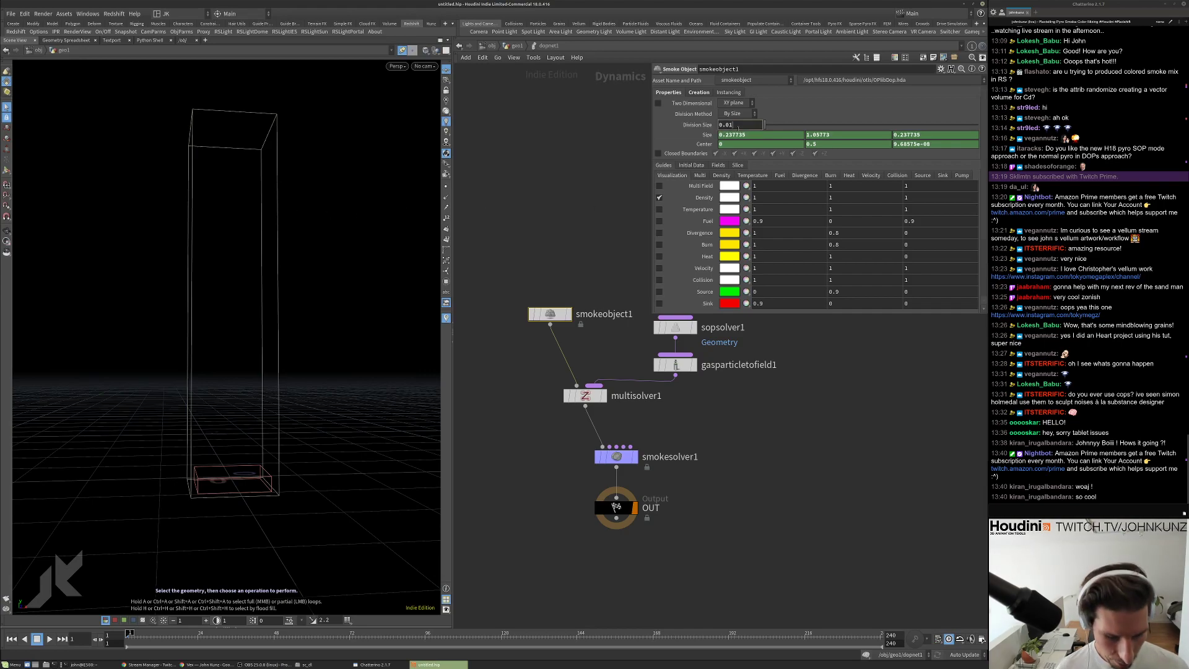
{"action": "type", "text": "05"}
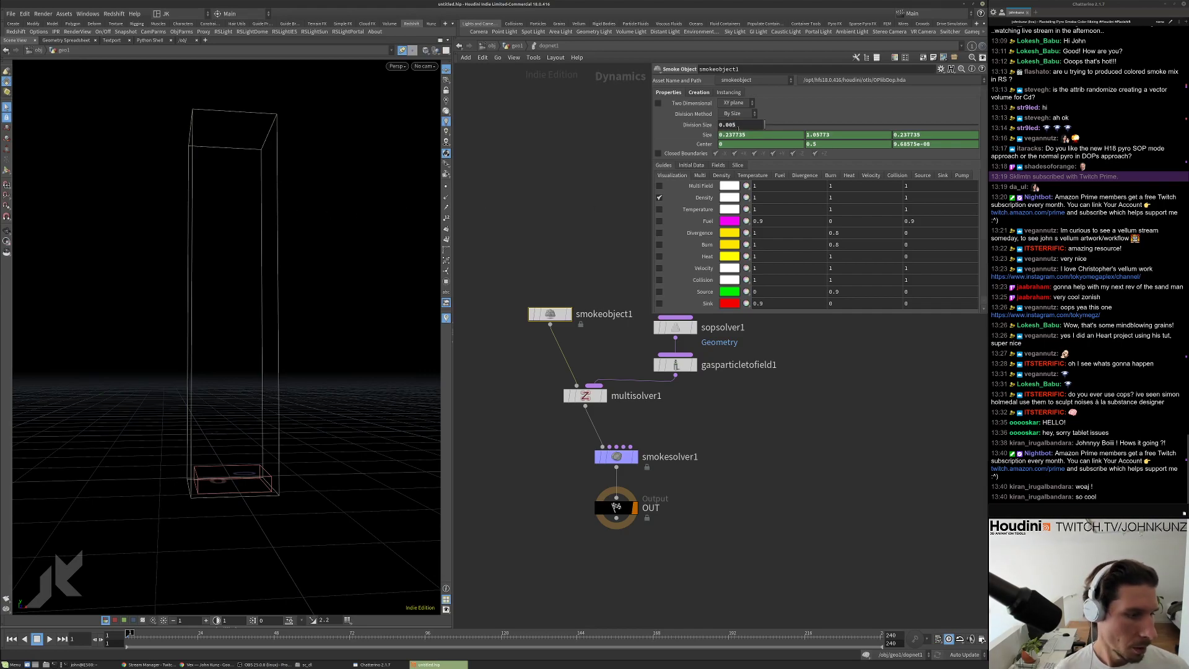
{"action": "key", "text": "Up"}
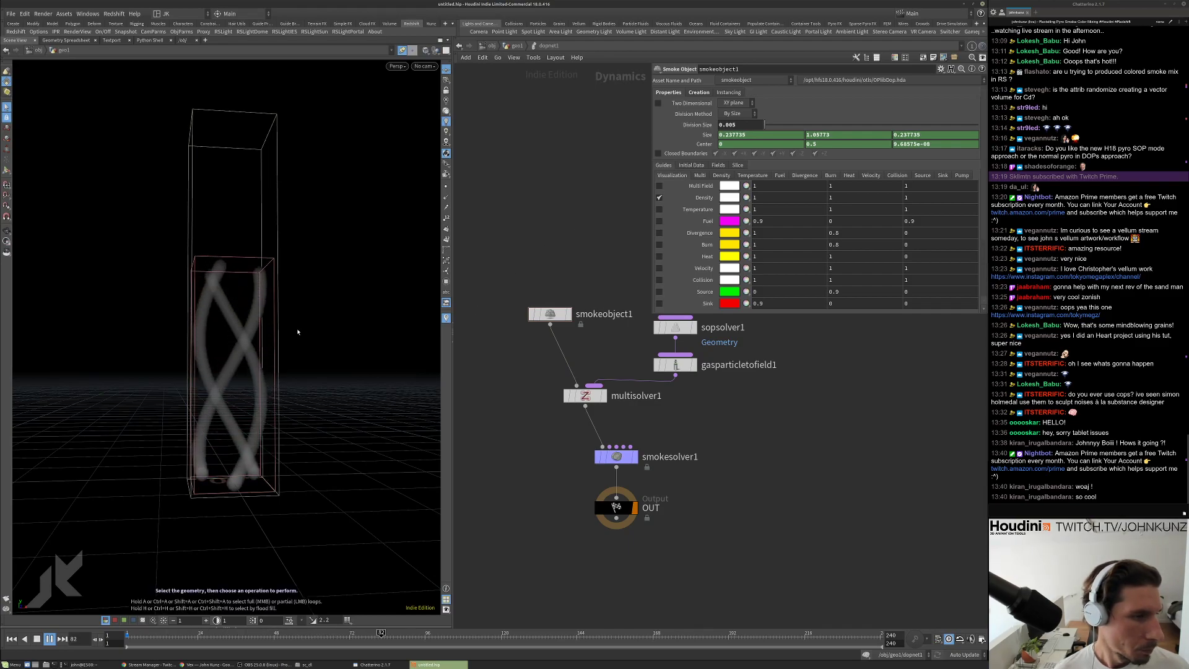
{"action": "key", "text": "ctrl+Up"}
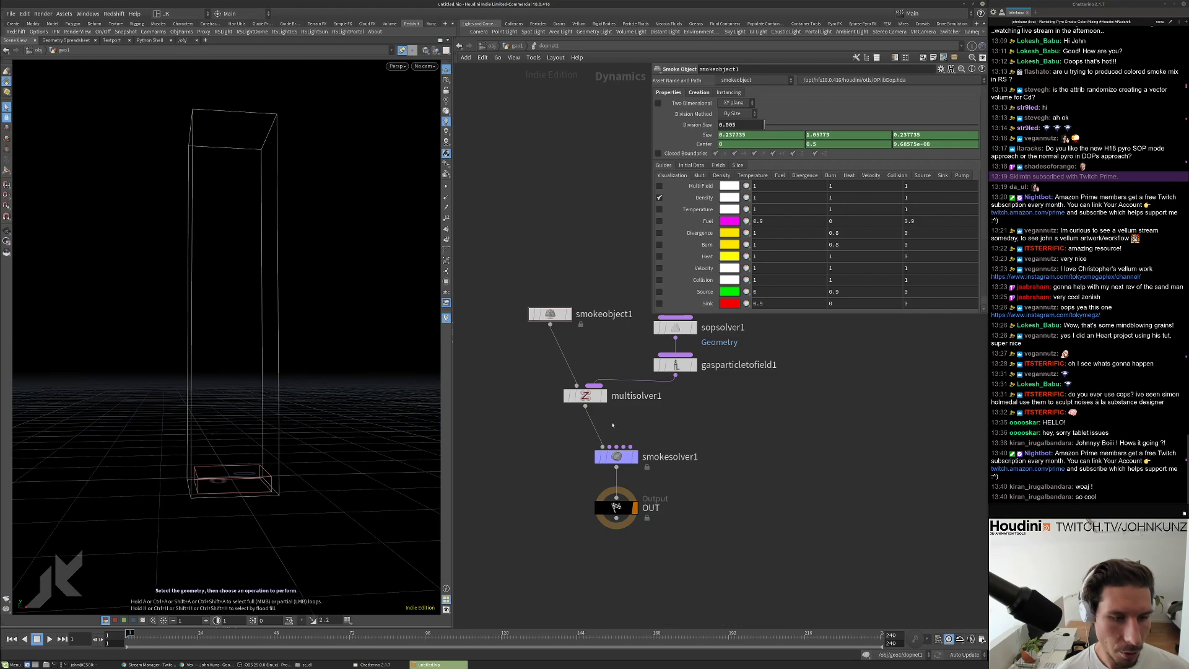
Set smokeobject1's Division Size to 0.002, checking smokesolver1's node info for the density voxel count before and after.
{"action": "middle_click_drag", "start_coordinate": [617, 457], "coordinate": [684, 457]}
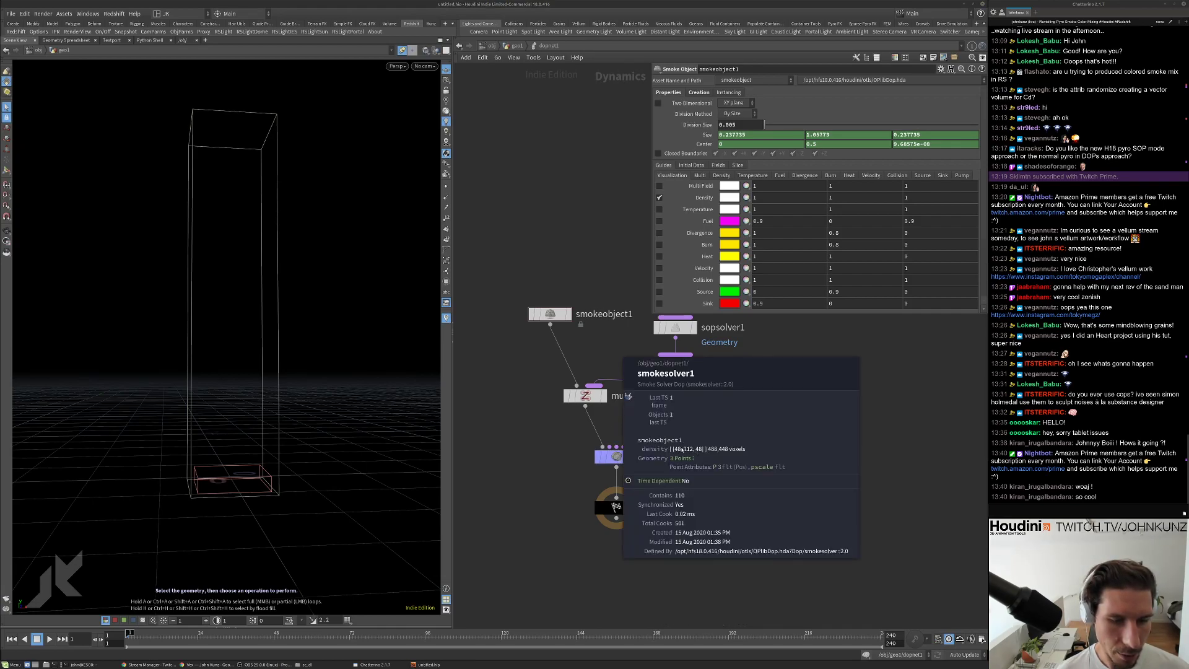
{"action": "middle_click_drag", "start_coordinate": [699, 449], "coordinate": [700, 434]}
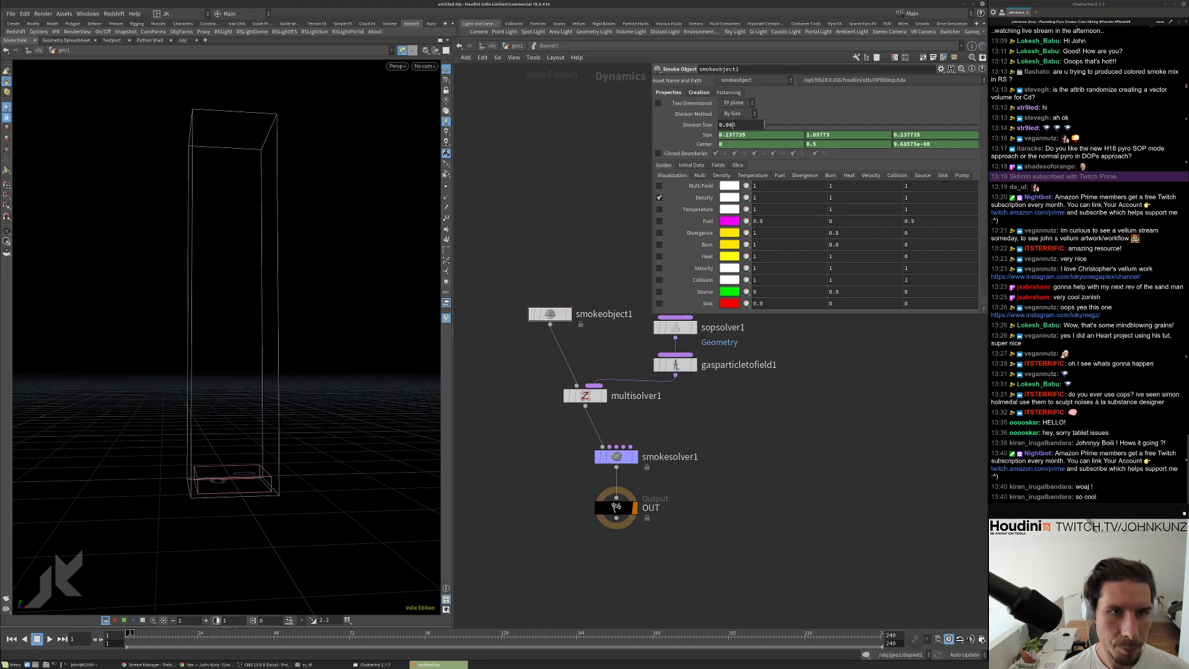
{"action": "middle_click_drag", "start_coordinate": [604, 457], "coordinate": [722, 448]}
{"action": "key", "text": "BackSpace"}
{"action": "key", "text": "Return"}
{"action": "middle_click_drag", "start_coordinate": [613, 457], "coordinate": [700, 450]}
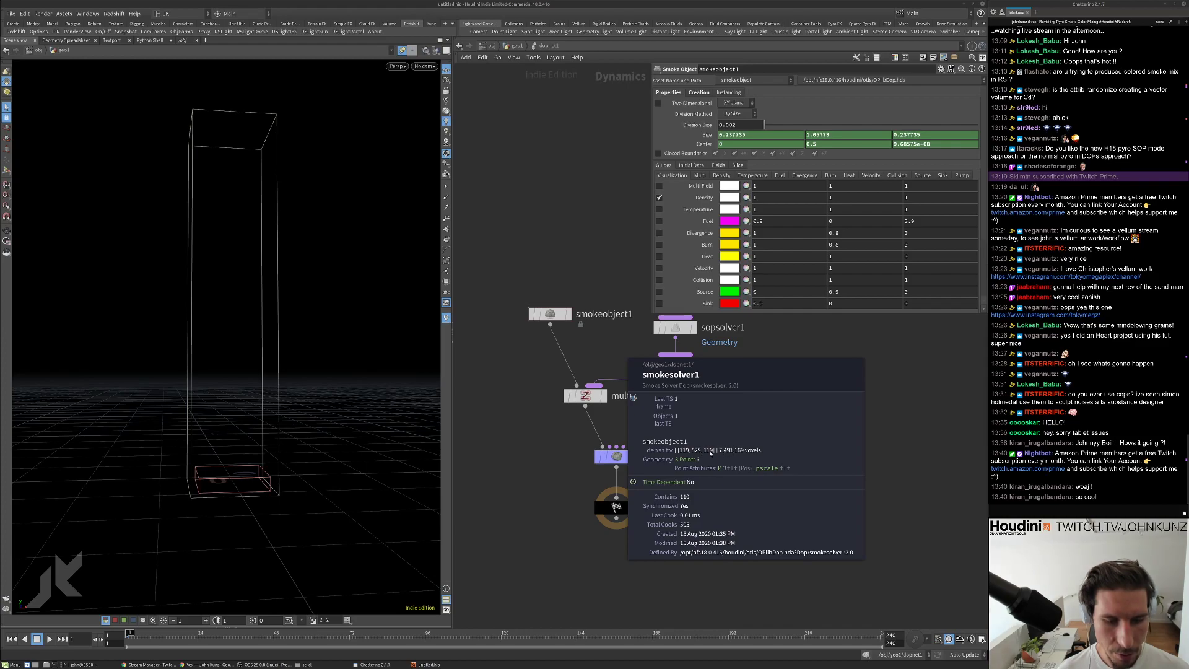
{"action": "middle_click_drag", "start_coordinate": [694, 452], "coordinate": [693, 451]}
Play the finer simulation, return to the first frame and view smokesolver1's simulation parameters.
{"action": "key", "text": "Up"}
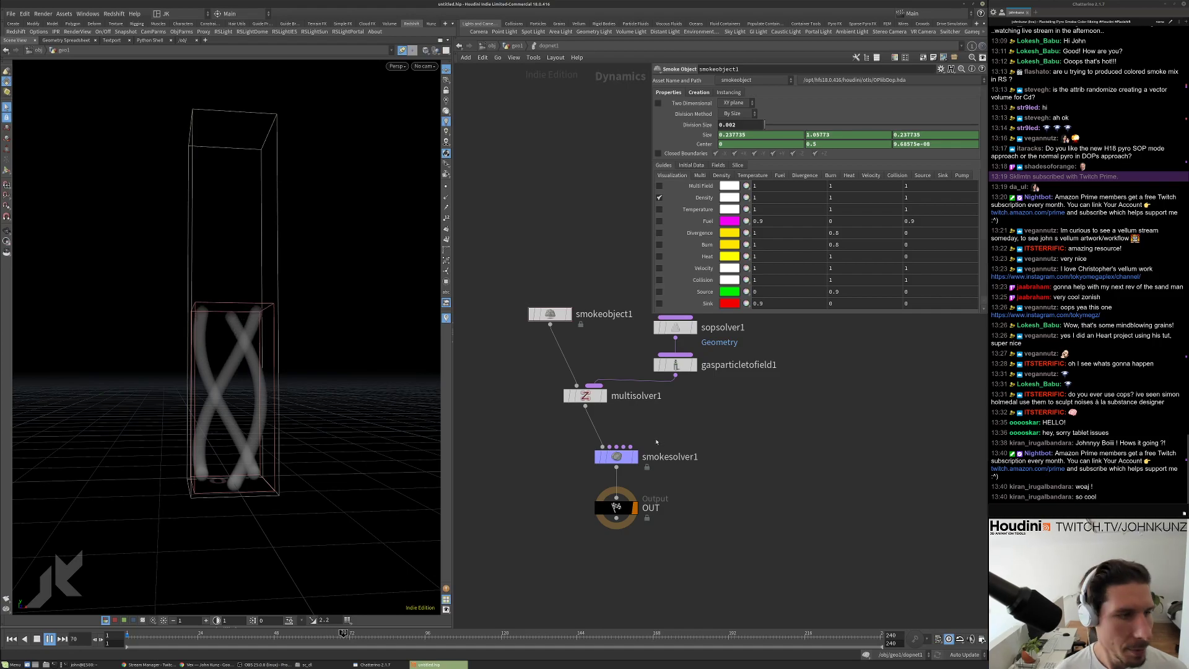
{"action": "key", "text": "ctrl+Up"}
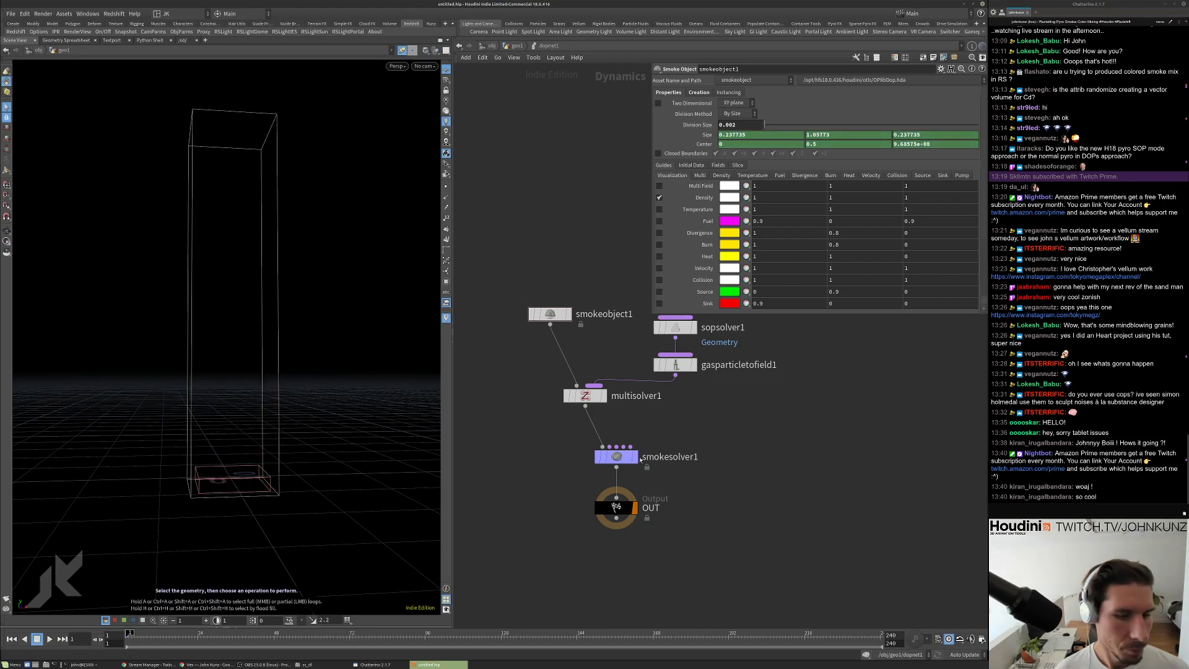
{"action": "left_click", "coordinate": [638, 457]}
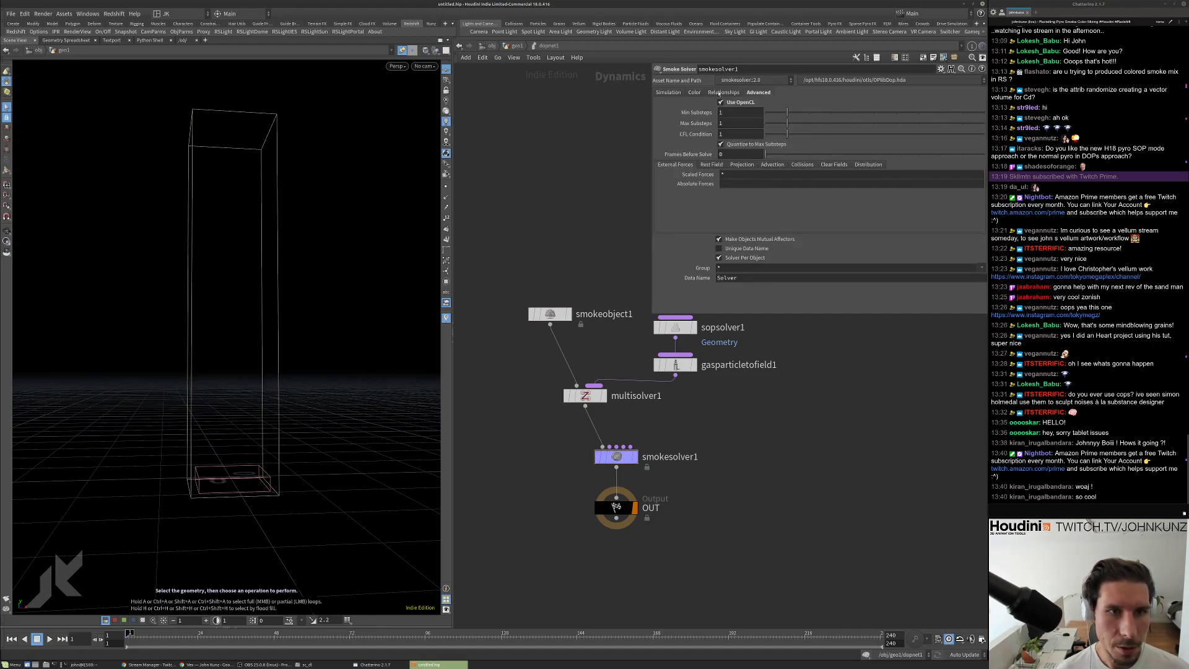
{"action": "left_click", "coordinate": [678, 93]}
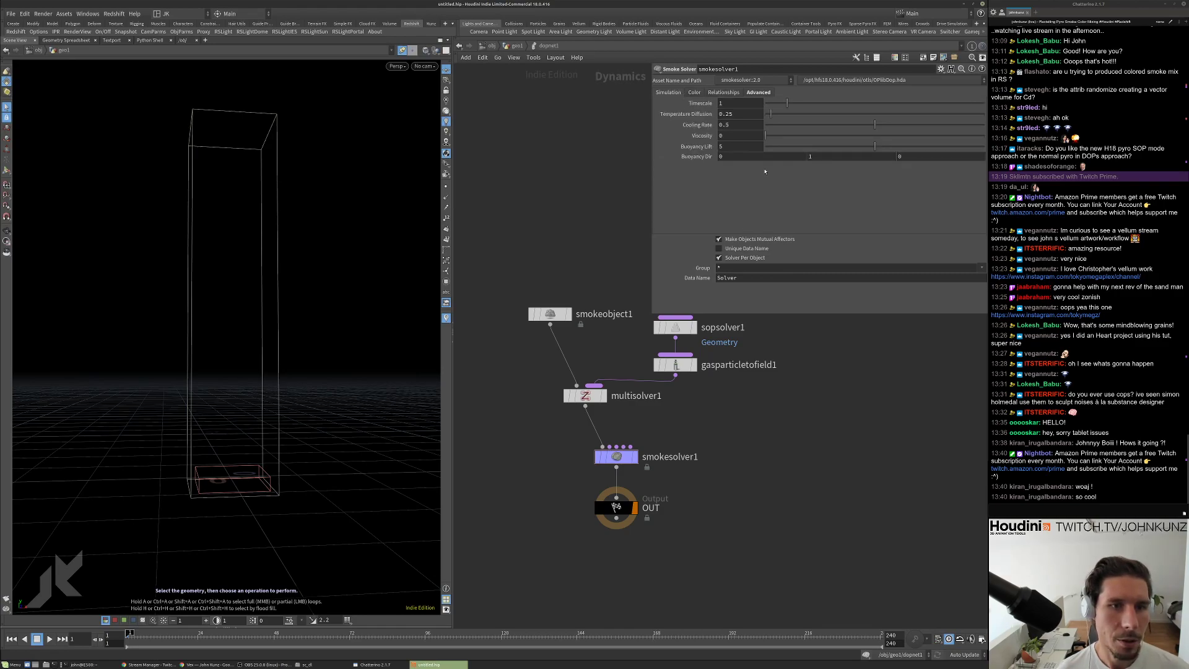
Add a Gas Turbulence node beside smokesolver1, view its turbulence settings and connect it to smokesolver1's middle input.
{"action": "middle_click_drag", "start_coordinate": [785, 457], "coordinate": [783, 424]}
{"action": "key", "text": "Tab"}
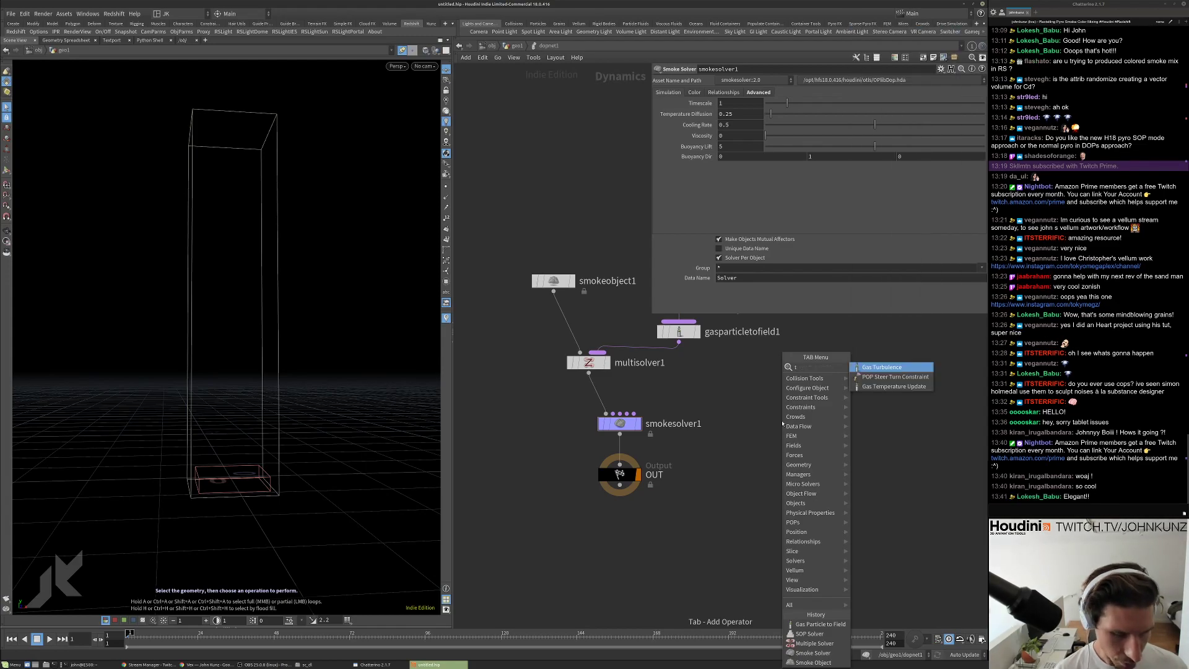
{"action": "key", "text": "Return"}
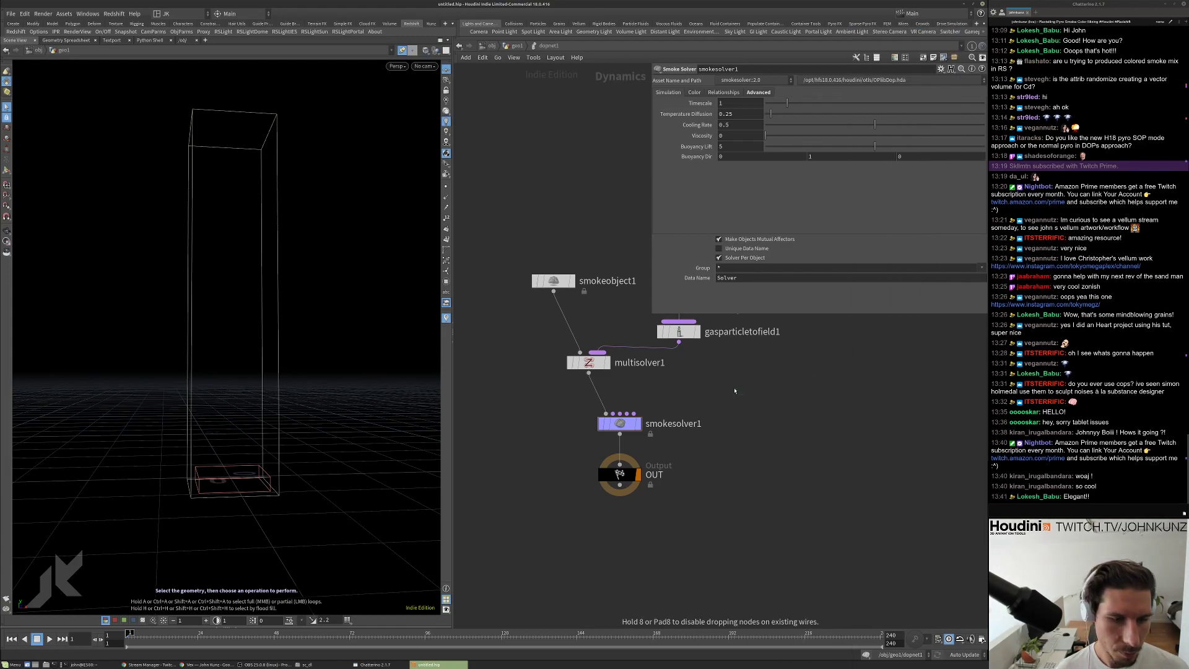
{"action": "left_click", "coordinate": [735, 390]}
{"action": "left_click", "coordinate": [876, 113]}
{"action": "left_click", "coordinate": [734, 124]}
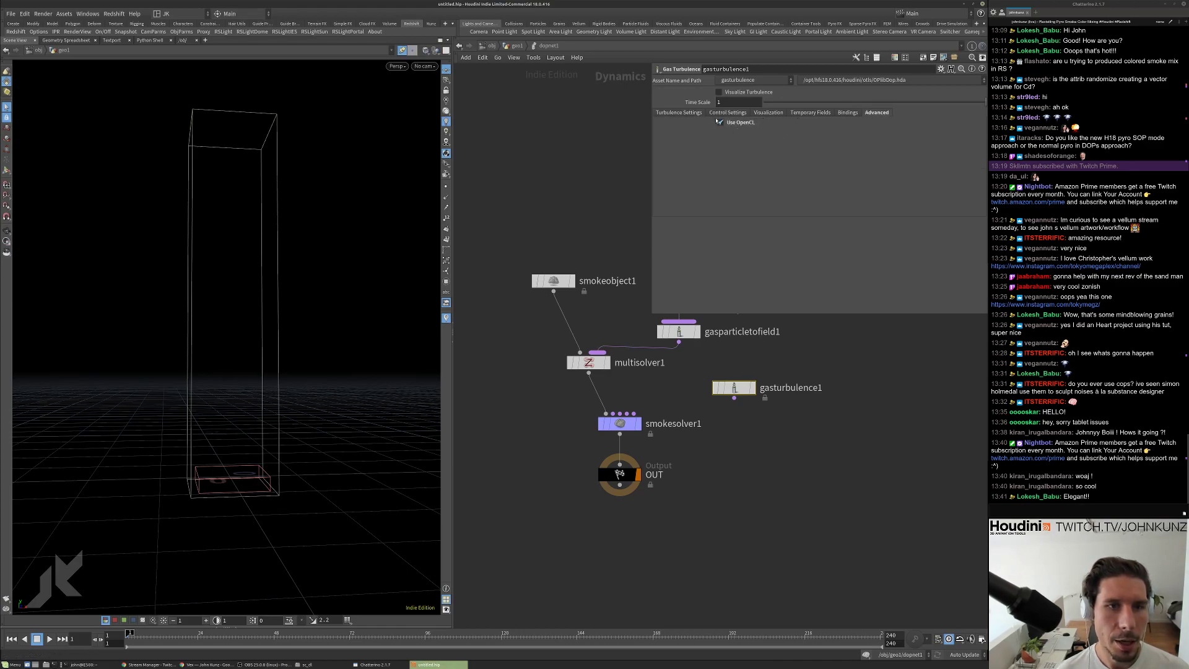
{"action": "left_click", "coordinate": [679, 112]}
{"action": "left_click_drag", "start_coordinate": [734, 399], "coordinate": [619, 413]}
Play the simulation to check the turbulence's effect on the smoke, stop it and return to the first frame.
{"action": "middle_click_drag", "start_coordinate": [830, 445], "coordinate": [824, 461]}
{"action": "key", "text": "Up"}
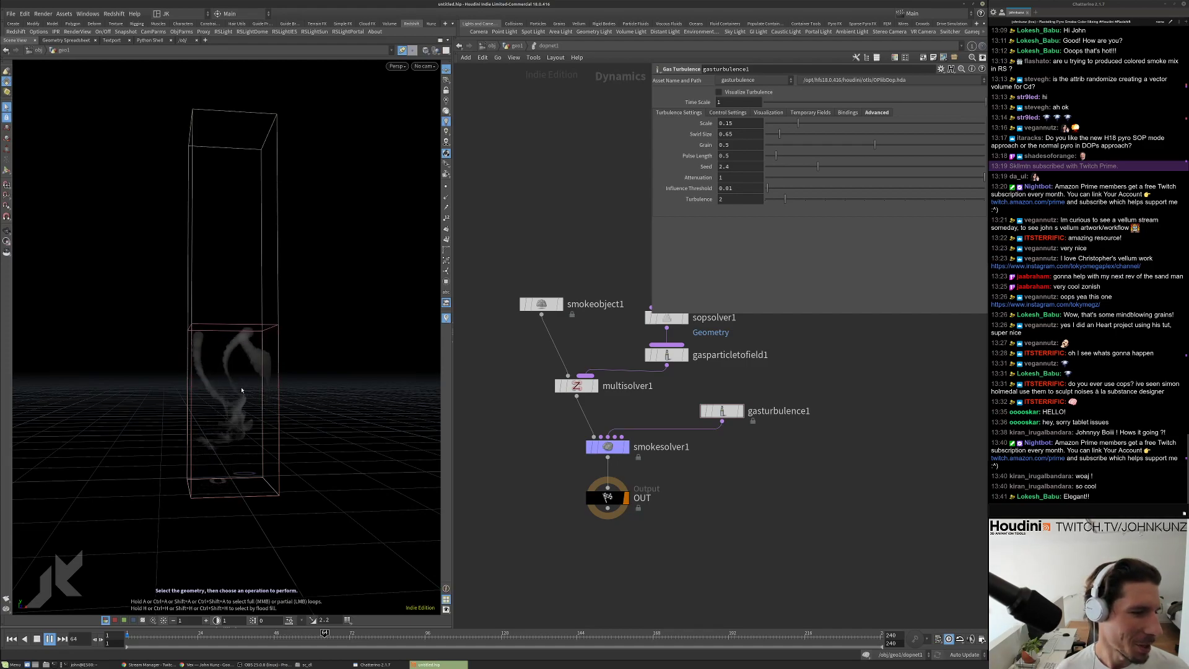
{"action": "key", "text": "Up"}
{"action": "key", "text": "ctrl+Up"}
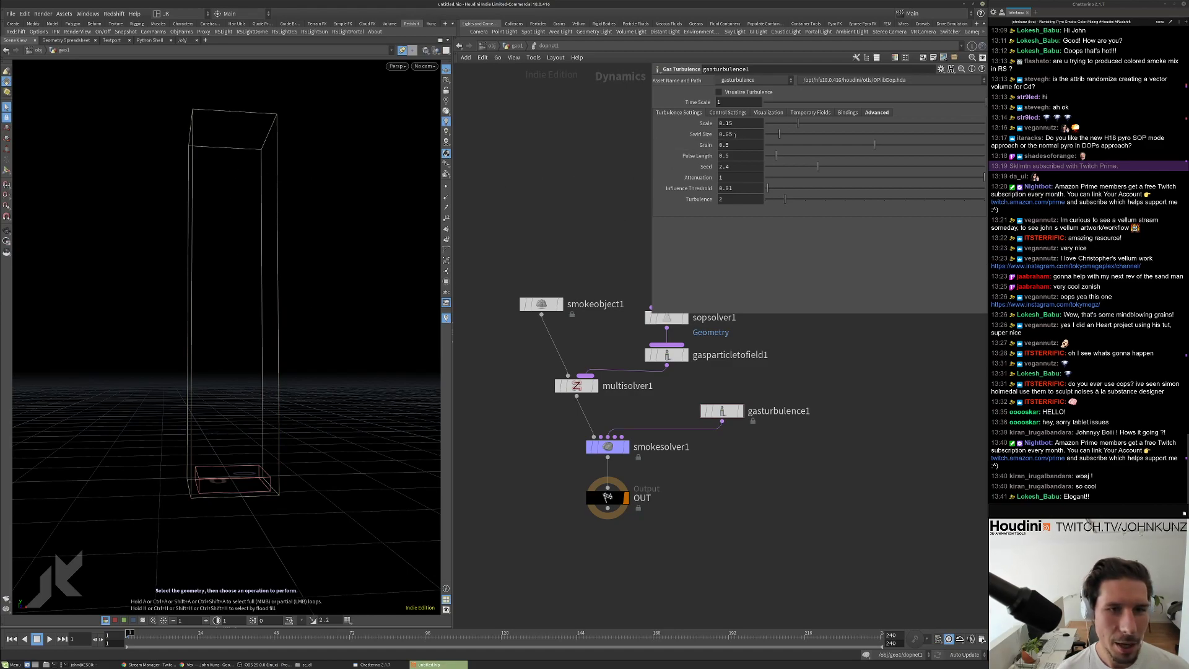
Set gasturbulence1's Swirl Size to 0.1, play the simulation to check it and return to the first frame.
{"action": "type", "text": "0.1"}
{"action": "key", "text": "Return"}
{"action": "key", "text": "Up"}
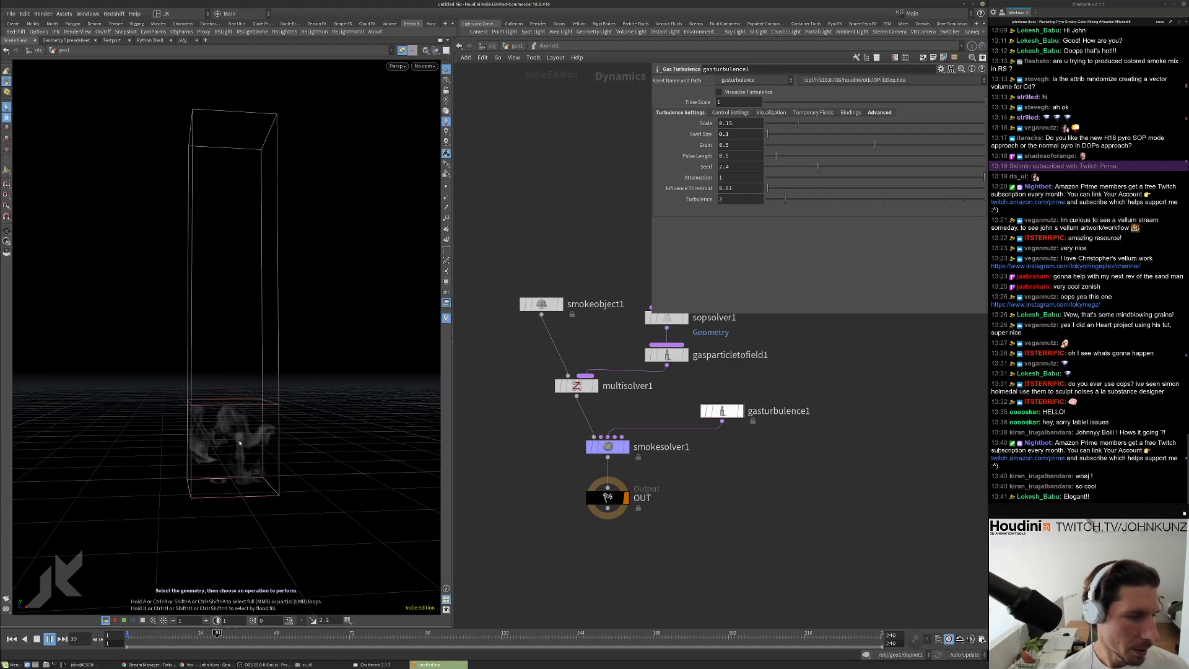
{"action": "key", "text": "Up"}
{"action": "key", "text": "ctrl+Up"}
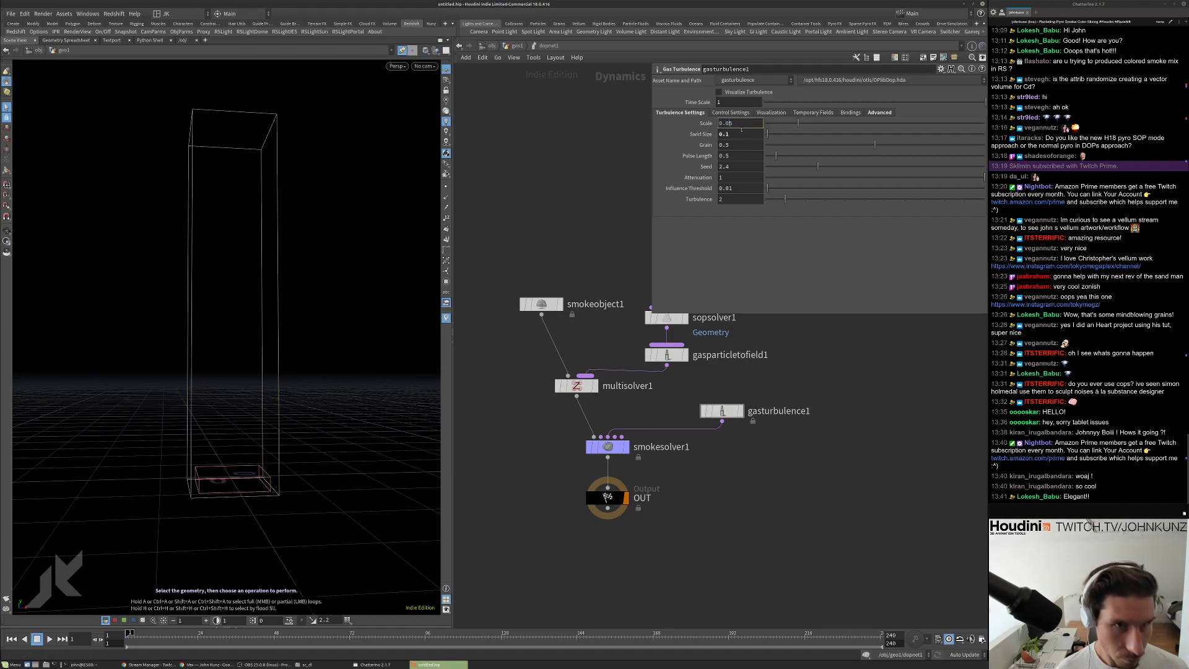
Set gasturbulence1's Scale to 0.025, play the simulation and inspect the paused smoke from several angles.
{"action": "key", "text": "Return"}
{"action": "key", "text": "Up"}
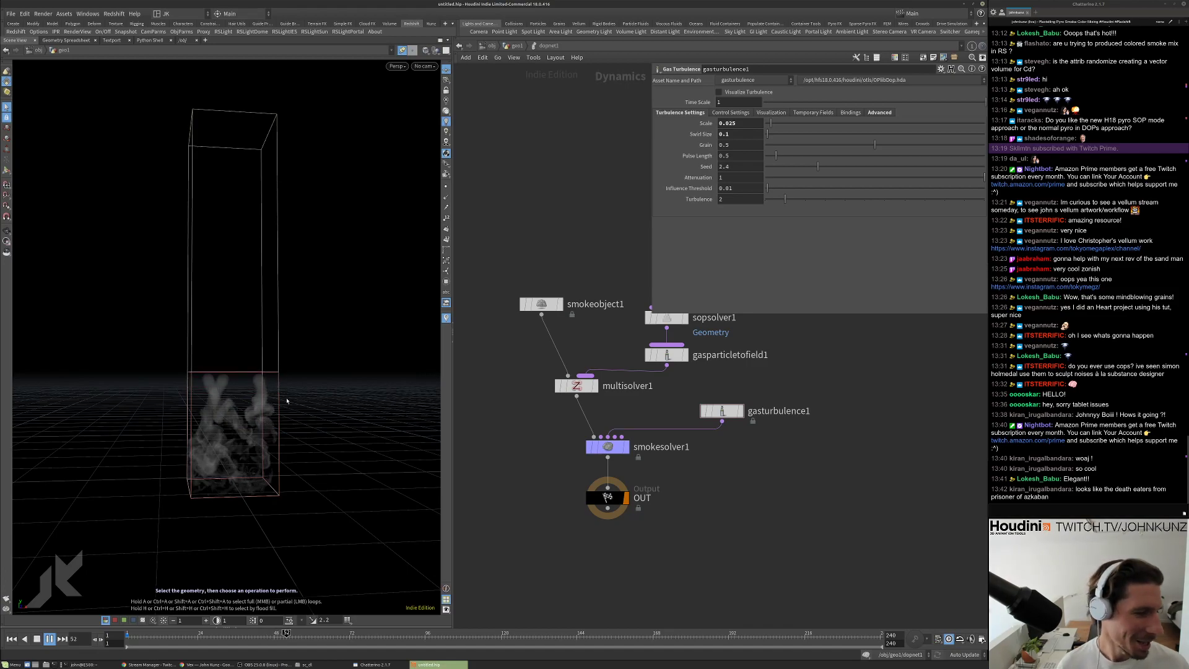
{"action": "key", "text": "Up"}
{"action": "left_click_drag", "start_coordinate": [300, 347], "coordinate": [321, 329]}
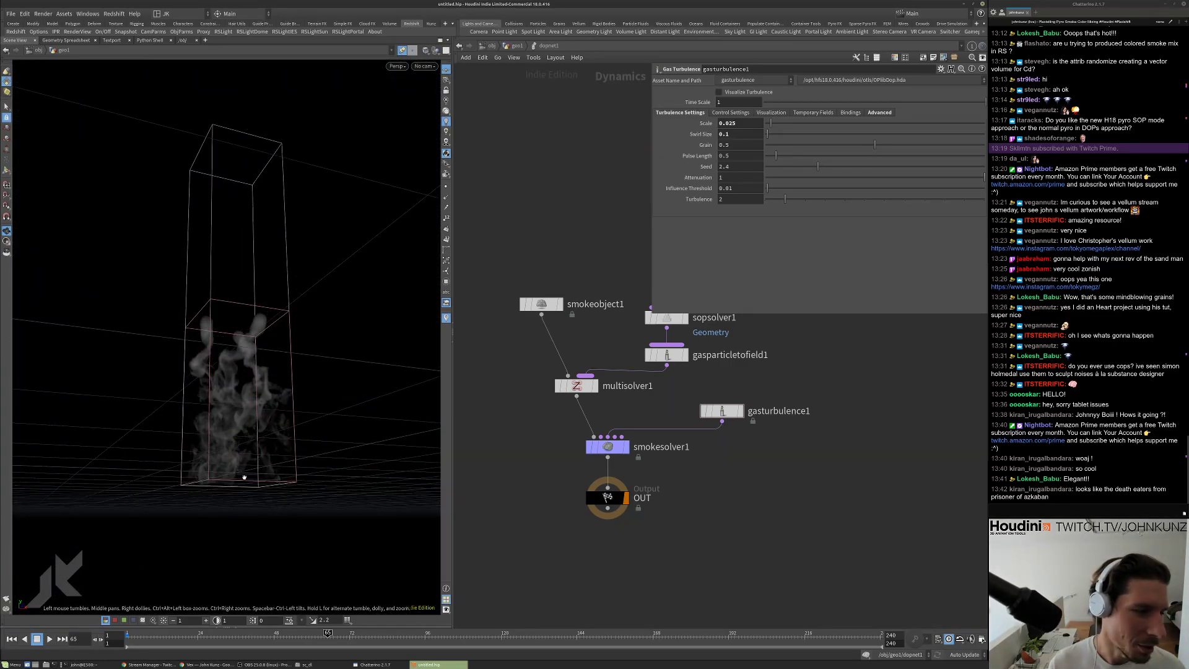
{"action": "key", "text": "s"}
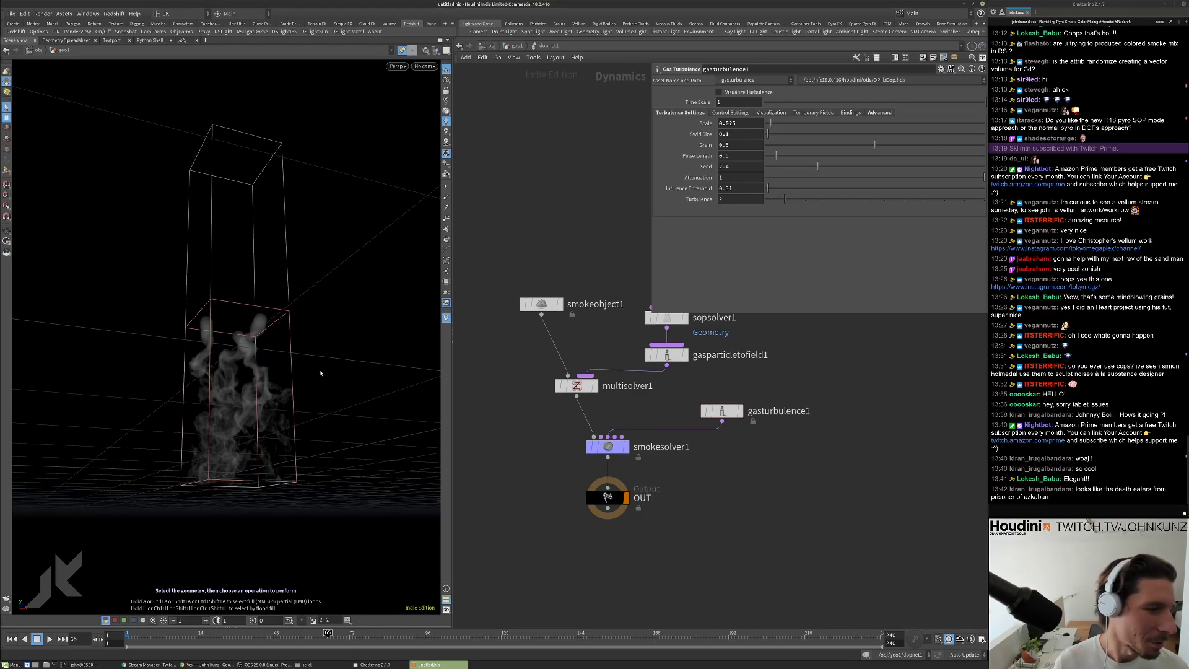
{"action": "left_click_drag", "start_coordinate": [314, 351], "coordinate": [319, 369], "text": "alt"}
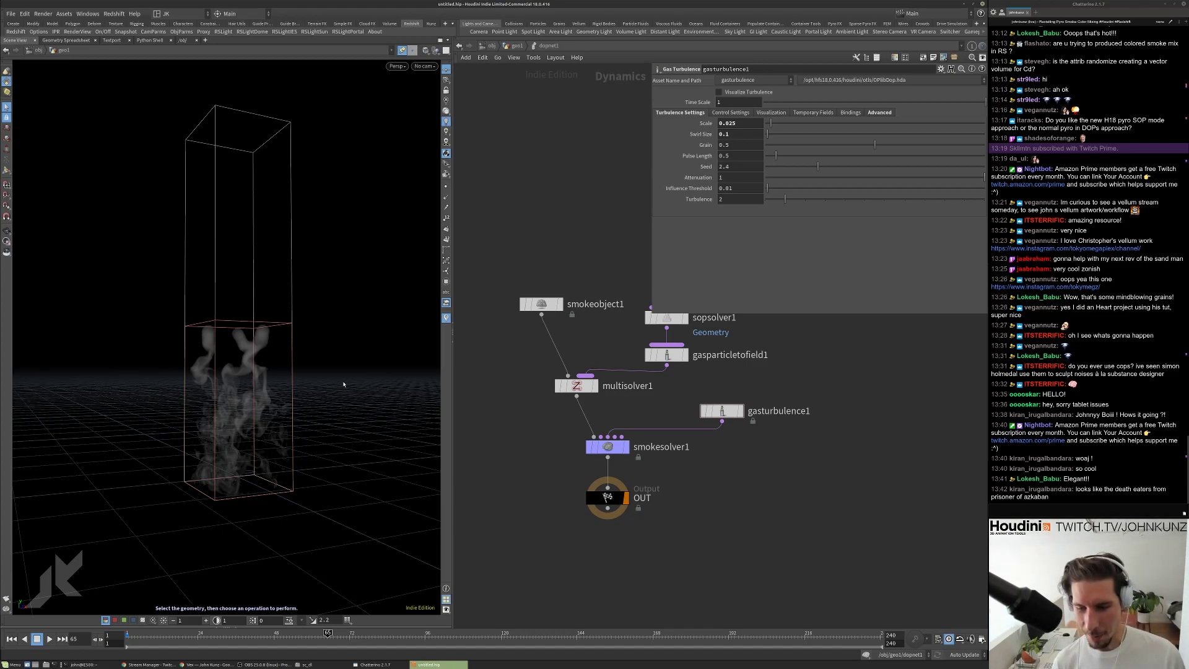
Resume playback to examine the rising smoke trails from another angle, and return to the first frame.
{"action": "key", "text": "Up"}
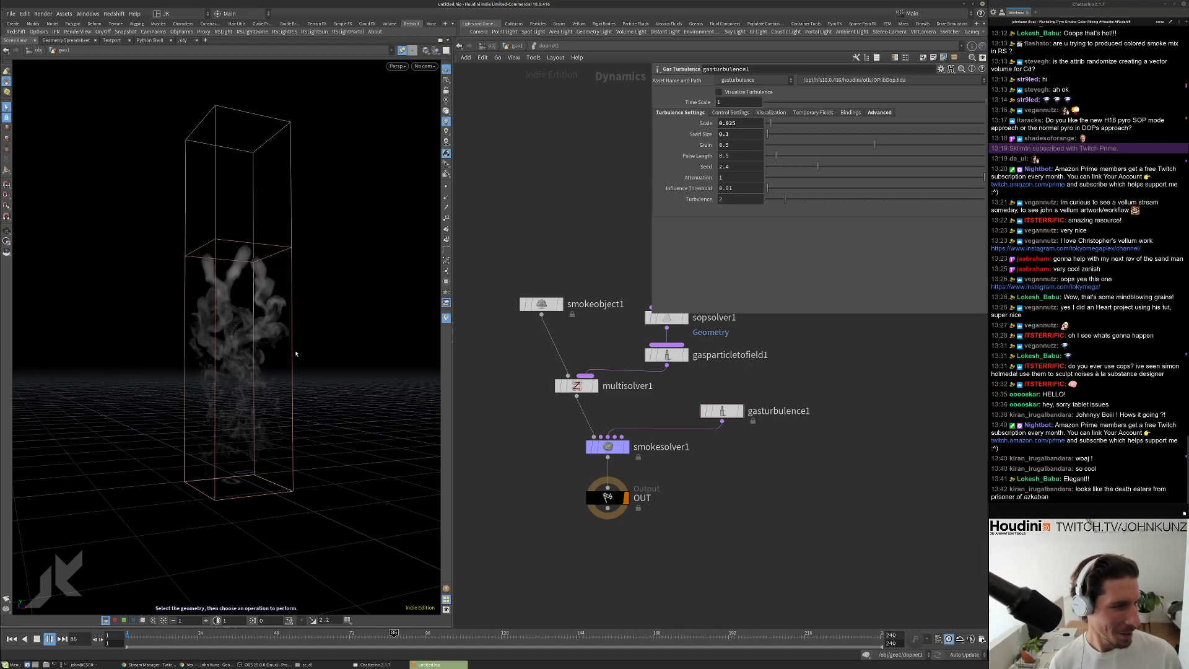
{"action": "key", "text": "Up"}
{"action": "left_click_drag", "start_coordinate": [263, 283], "coordinate": [297, 240]}
{"action": "key", "text": "s"}
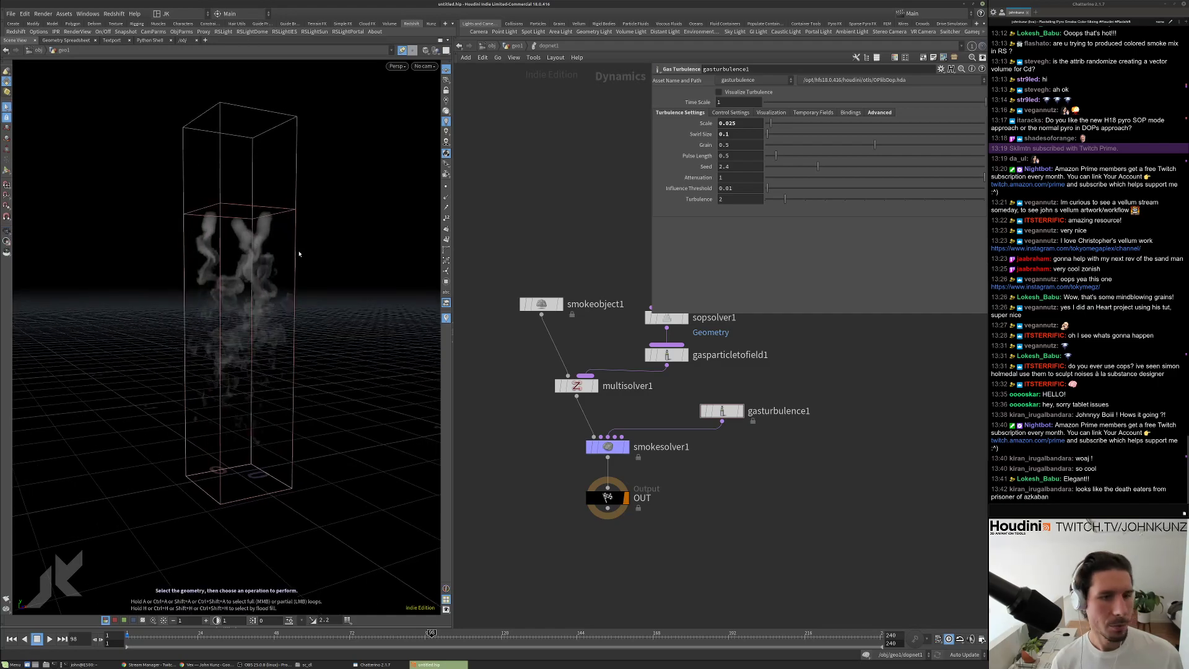
{"action": "key", "text": "ctrl+Up"}
Set gasturbulence1's Scale to 0.01.
{"action": "left_click", "coordinate": [722, 411]}
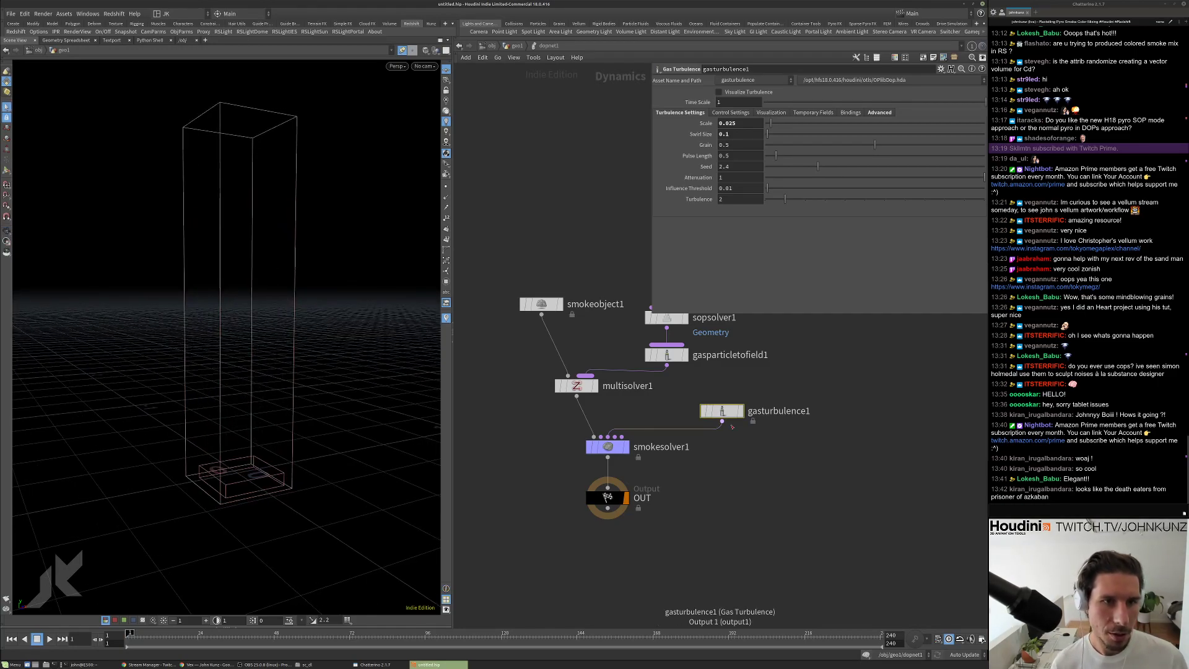
{"action": "double_click", "coordinate": [731, 124]}
{"action": "type", "text": "0.01"}
{"action": "key", "text": "Return"}
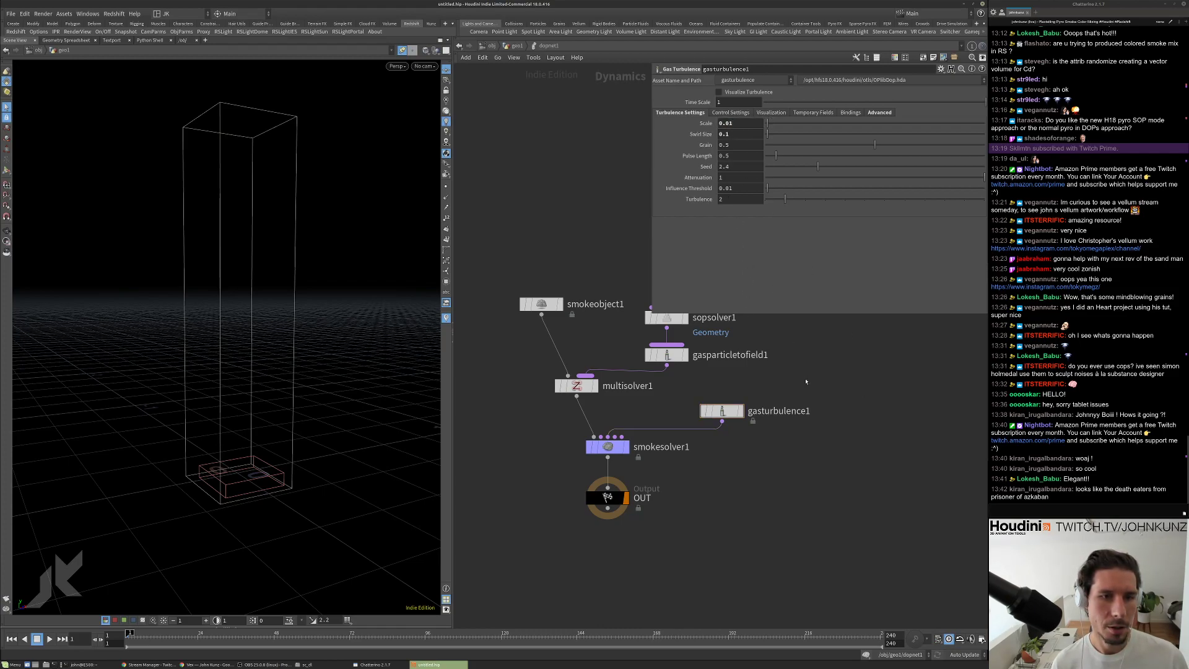
Set gasturbulence1's Turbulence to 3, play the simulation to check it and return to the first frame.
{"action": "double_click", "coordinate": [739, 199]}
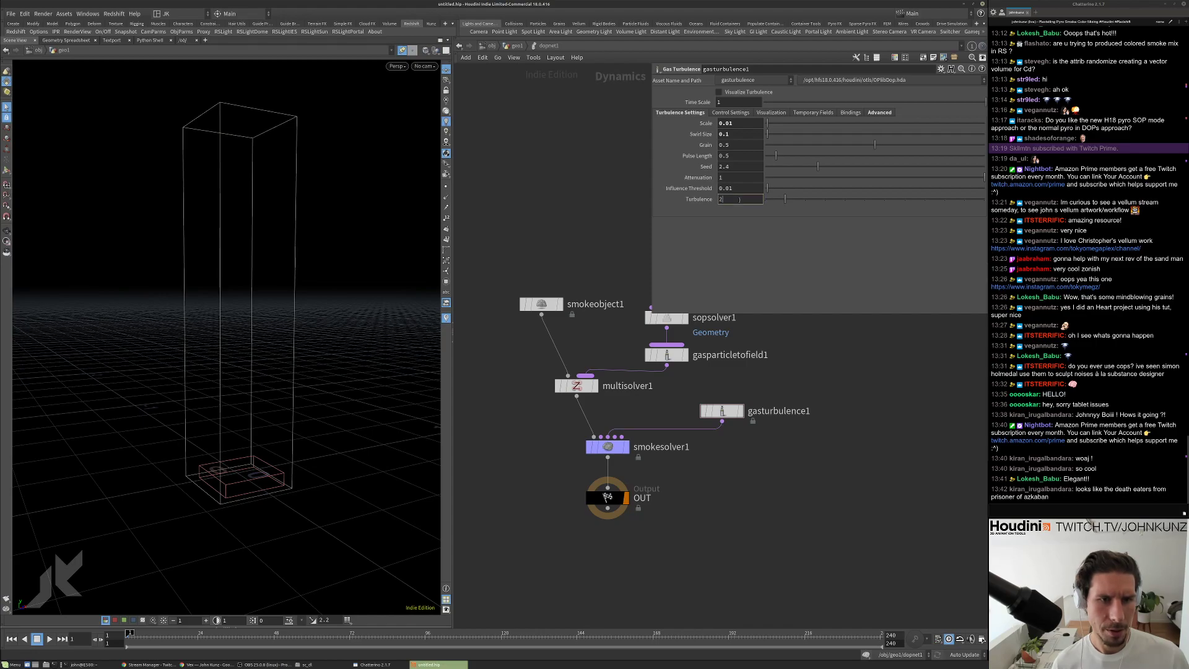
{"action": "type", "text": "3"}
{"action": "key", "text": "Return"}
{"action": "key", "text": "Up"}
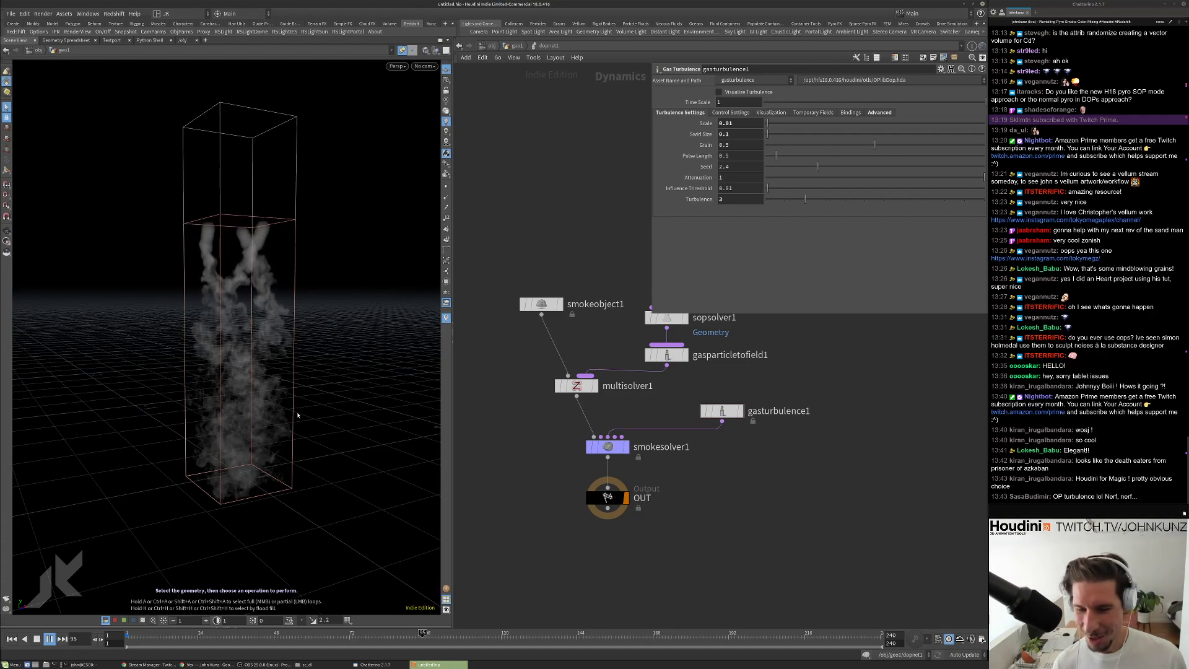
{"action": "key", "text": "Up"}
{"action": "middle_click_drag", "start_coordinate": [762, 507], "coordinate": [768, 532]}
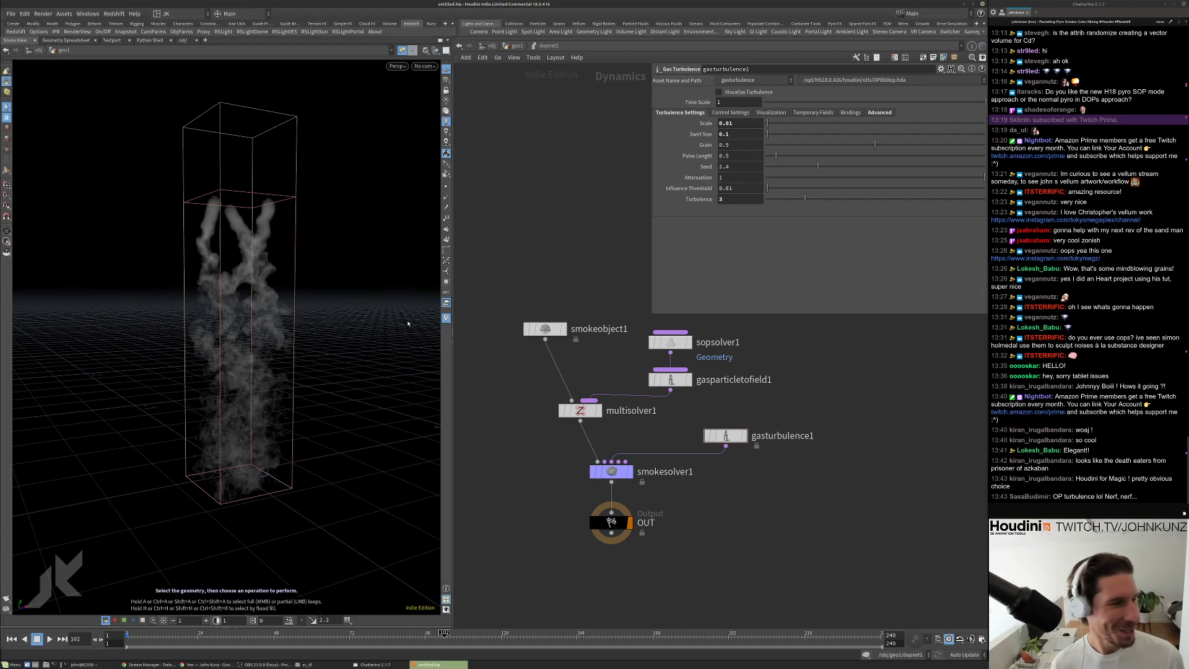
{"action": "key", "text": "ctrl+Up"}
Replay the simulation, pause it to inspect the smoke from above, and return to the first frame.
{"action": "key", "text": "Up"}
{"action": "left_click_drag", "start_coordinate": [309, 355], "coordinate": [226, 424], "text": "alt"}
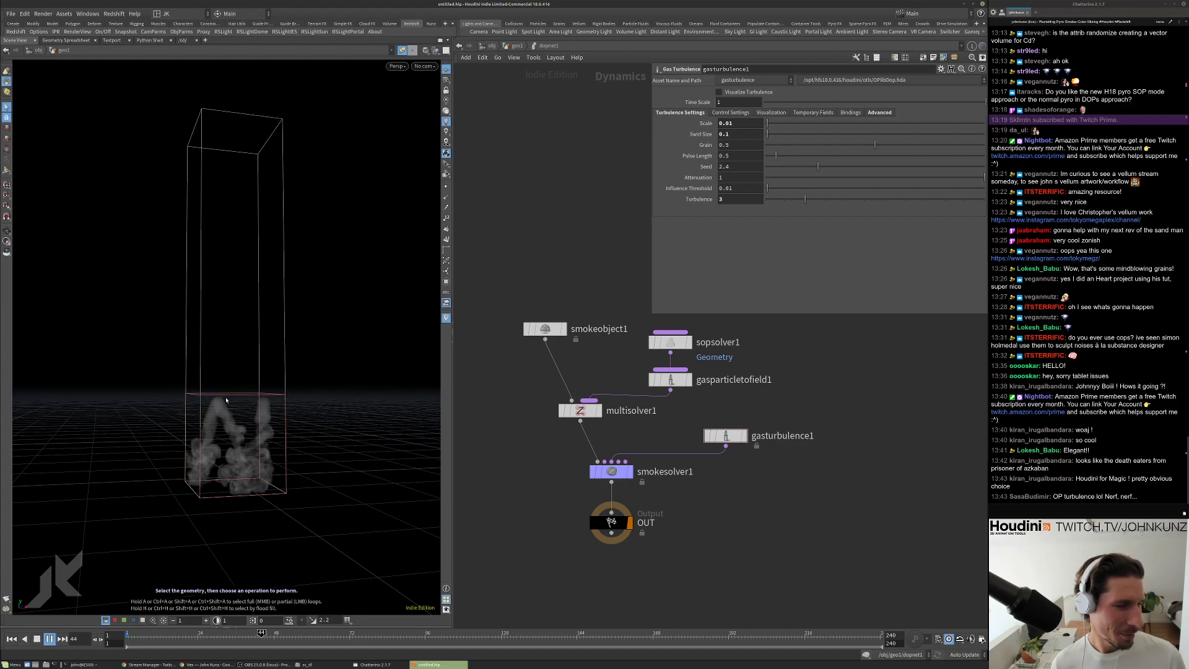
{"action": "key", "text": "Escape"}
{"action": "left_click_drag", "start_coordinate": [255, 375], "coordinate": [303, 386]}
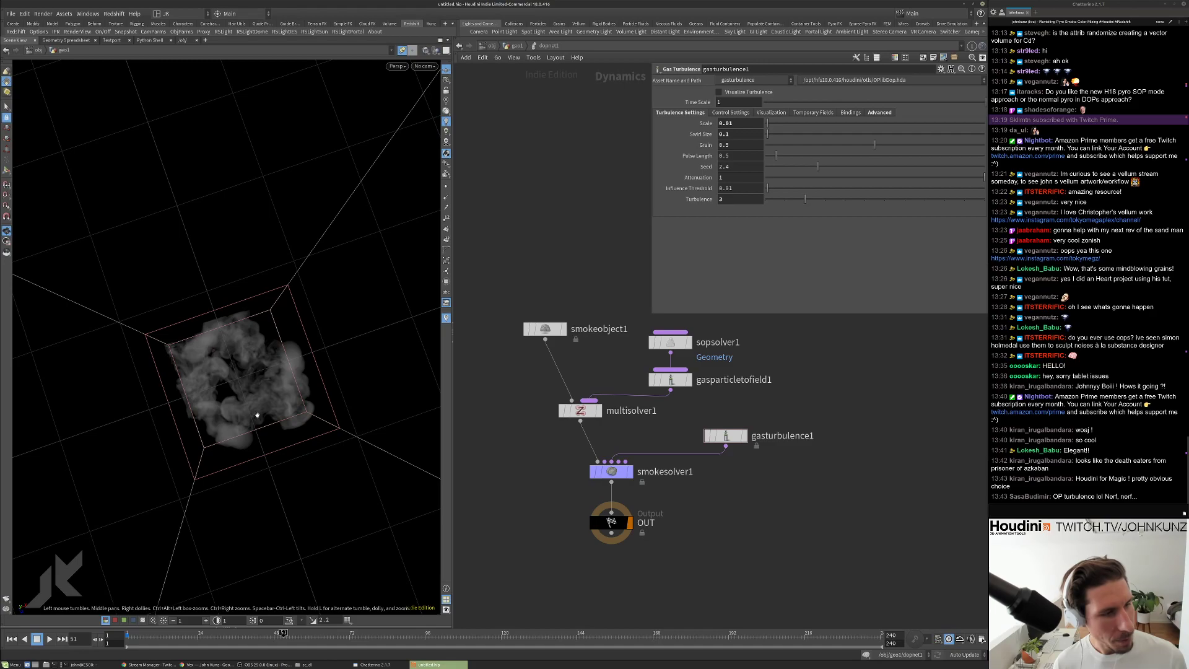
{"action": "left_click_drag", "start_coordinate": [255, 416], "coordinate": [222, 366]}
{"action": "key", "text": "s"}
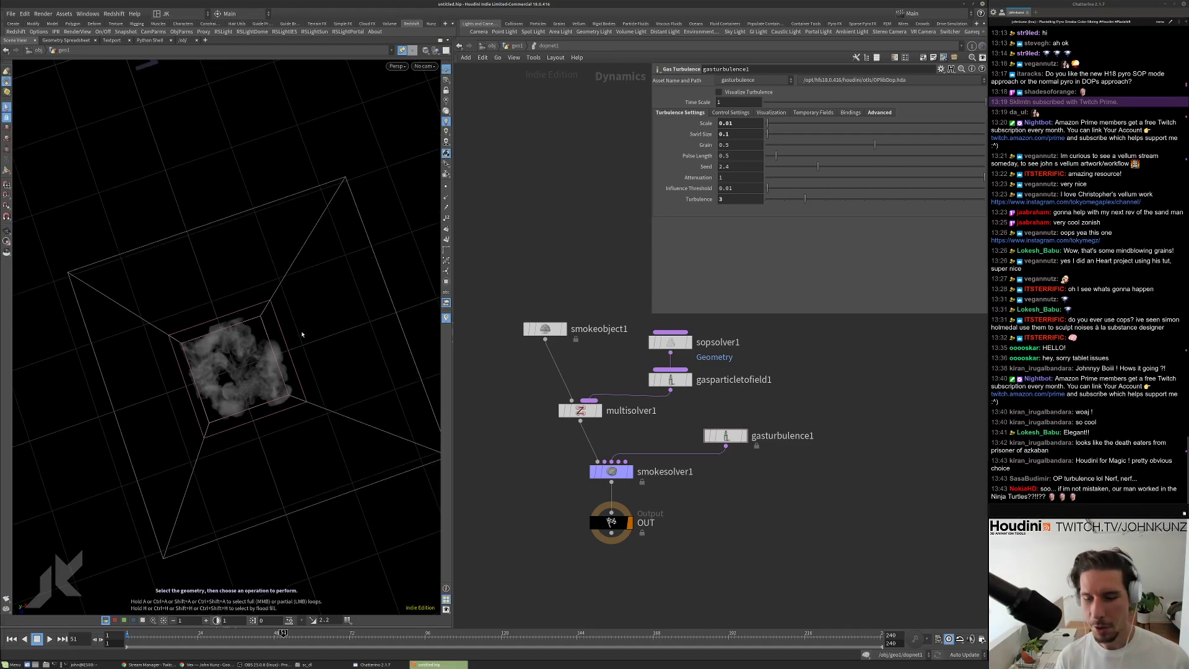
{"action": "key", "text": "ctrl+Up"}
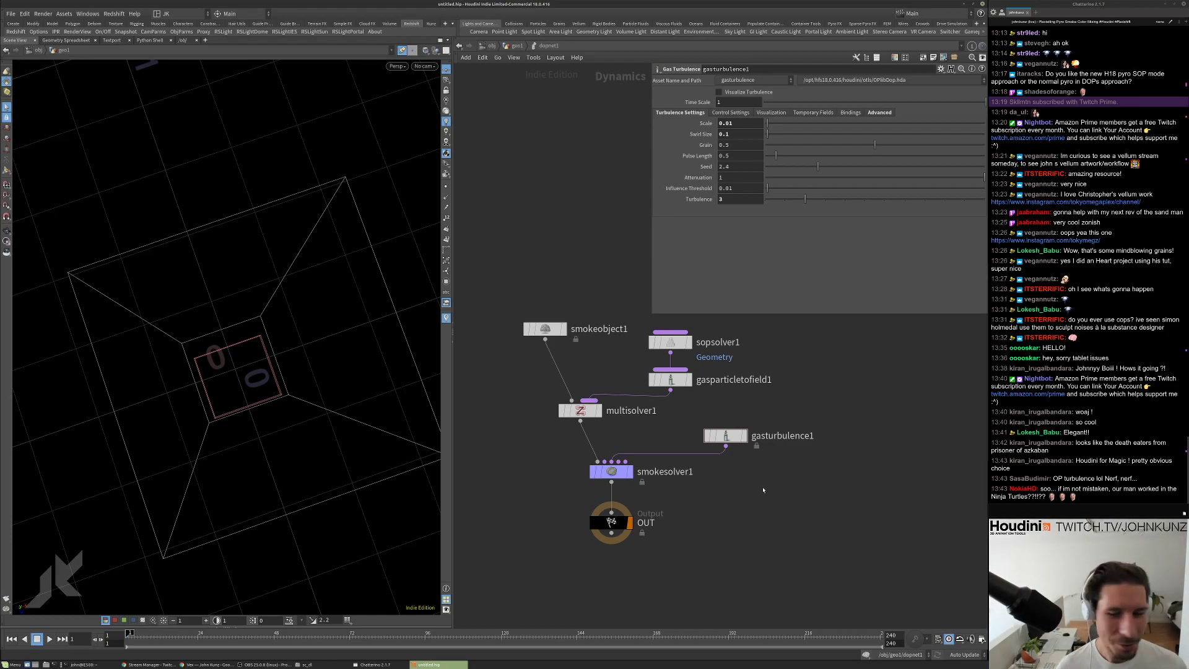
Tidy the DOP network by lining up smokeobject1, multisolver1, smokesolver1 and OUT in one vertical column.
{"action": "left_click_drag", "start_coordinate": [565, 333], "coordinate": [600, 292]}
{"action": "scroll", "coordinate": [536, 344], "scroll_direction": "down", "scroll_amount": 2}
{"action": "left_click_drag", "start_coordinate": [717, 514], "coordinate": [581, 467]}
{"action": "left_click", "coordinate": [602, 430]}
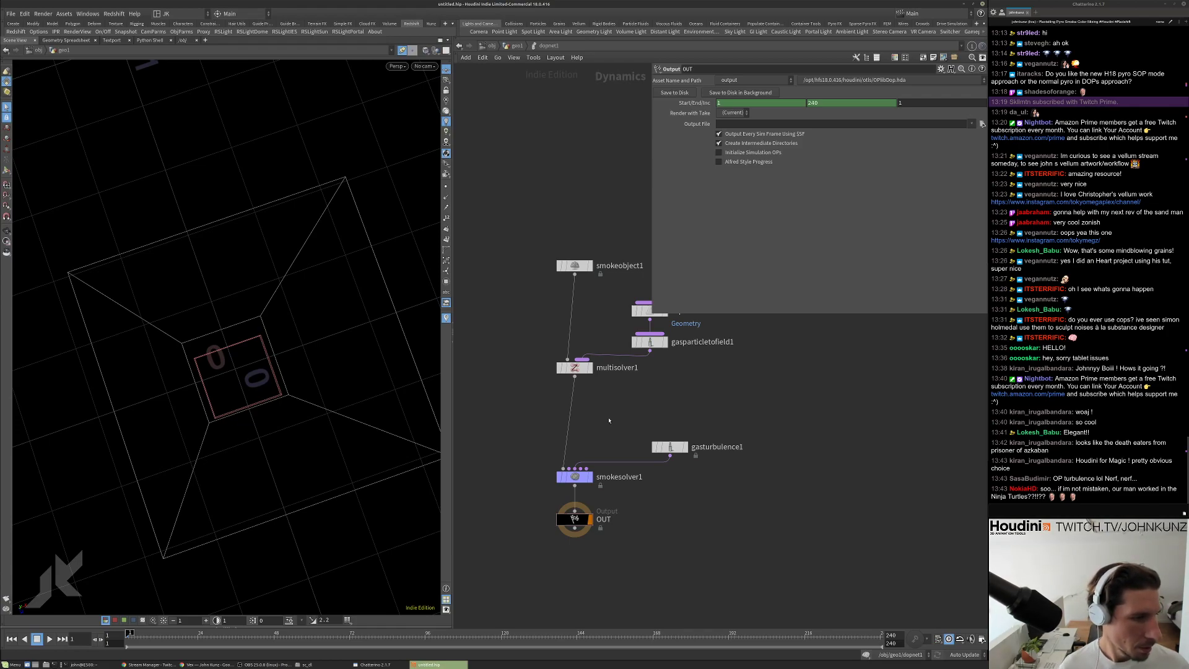
Play the smoke simulation briefly from a raised perspective angle and return to the first frame.
{"action": "left_click_drag", "start_coordinate": [340, 425], "coordinate": [330, 390]}
{"action": "key", "text": "Up"}
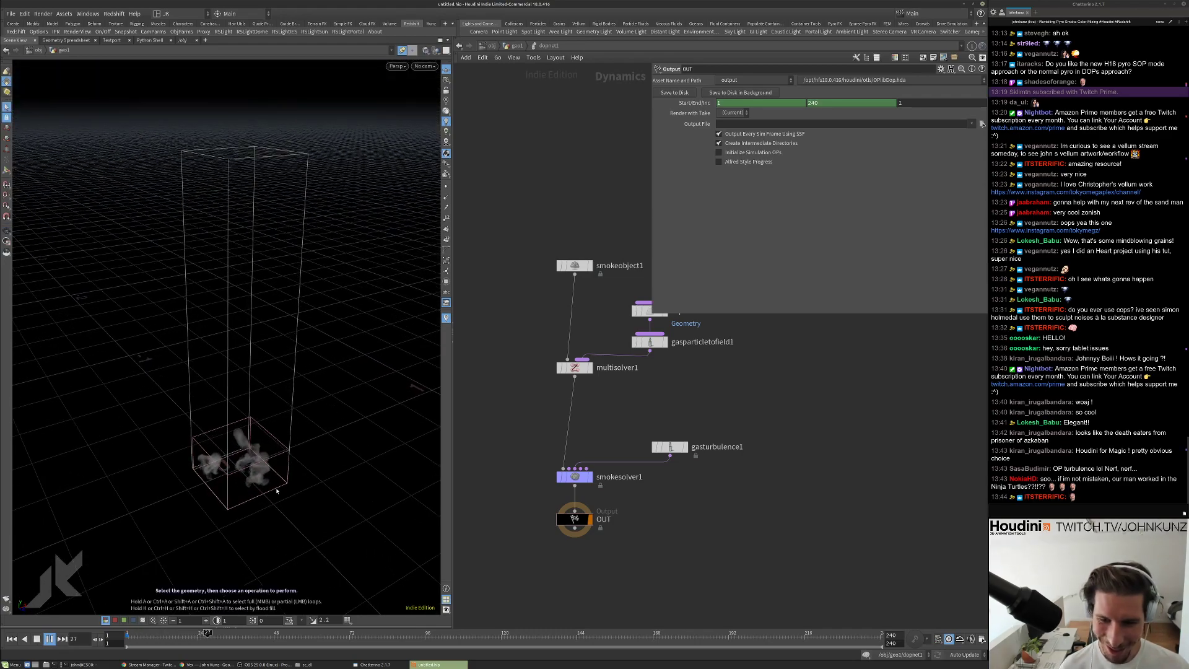
{"action": "key", "text": "Up"}
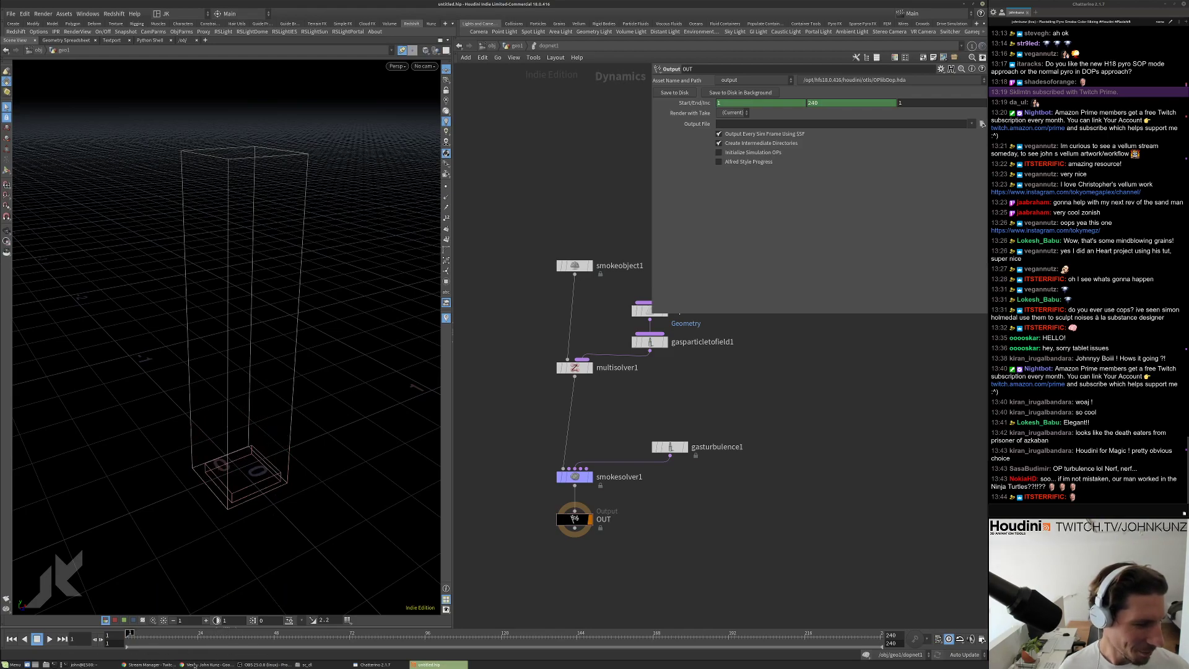
Switch to Chrome, open the artist's portfolio website in a new tab and enlarge the Ninja Turtles poster in the filmography.
{"action": "left_click", "coordinate": [193, 665]}
{"action": "key", "text": "ctrl+t"}
{"action": "type", "text": "mrkunz.com/blog"}
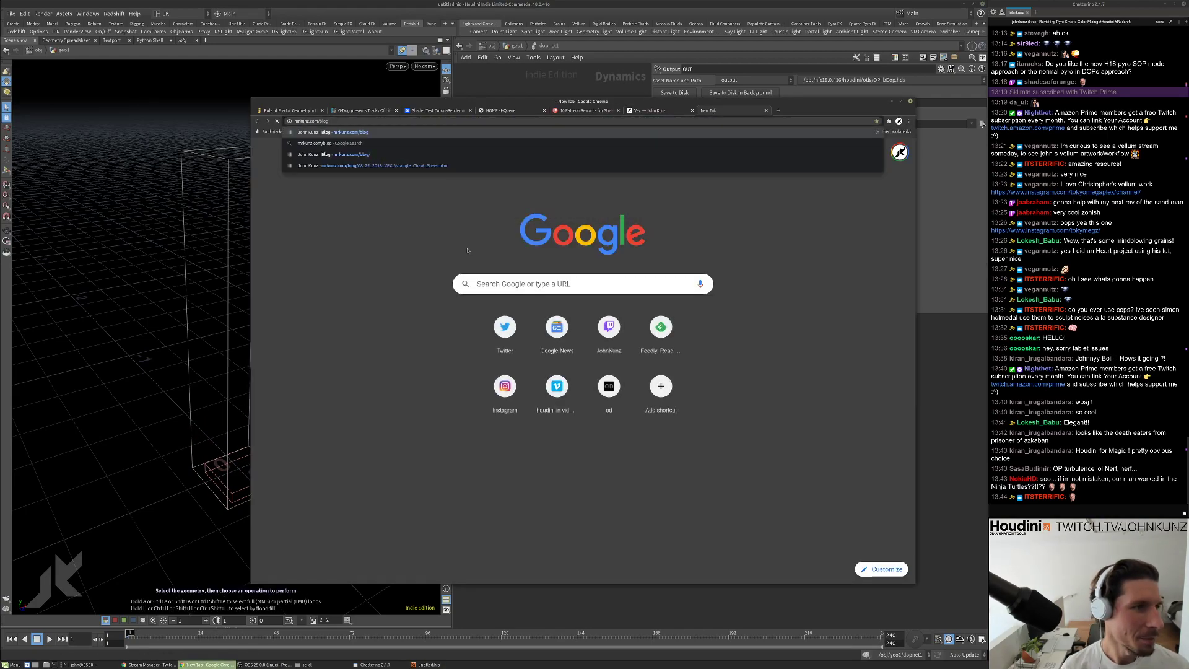
{"action": "key", "text": "Return"}
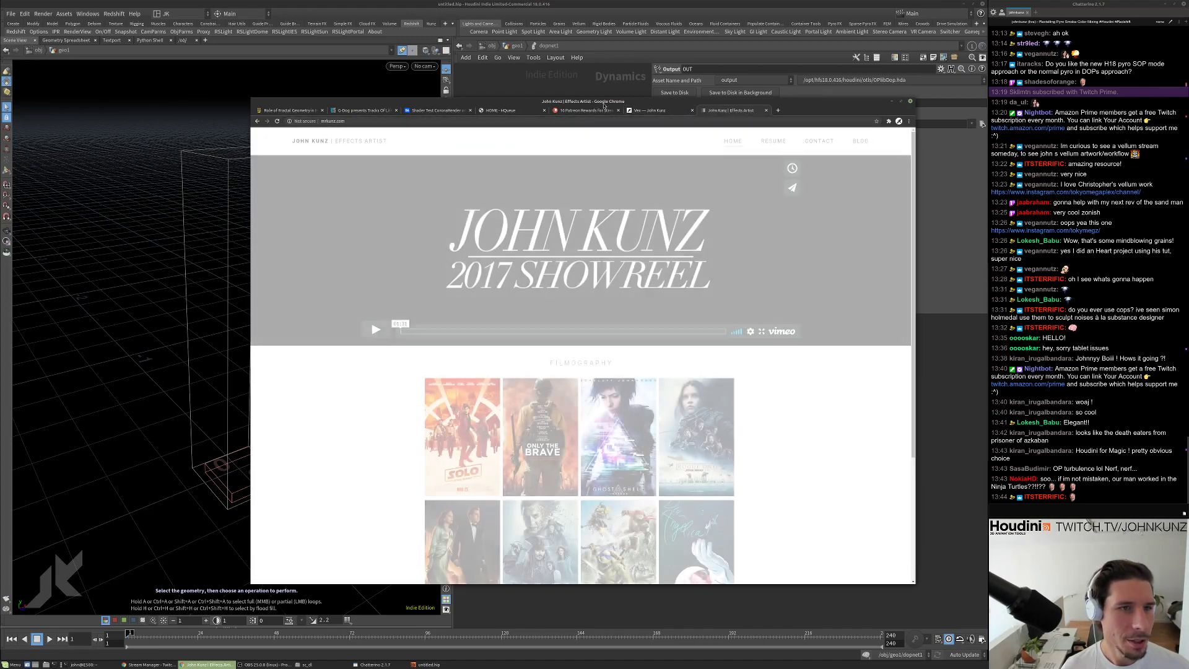
{"action": "scroll", "coordinate": [577, 446], "scroll_direction": "down", "scroll_amount": 3}
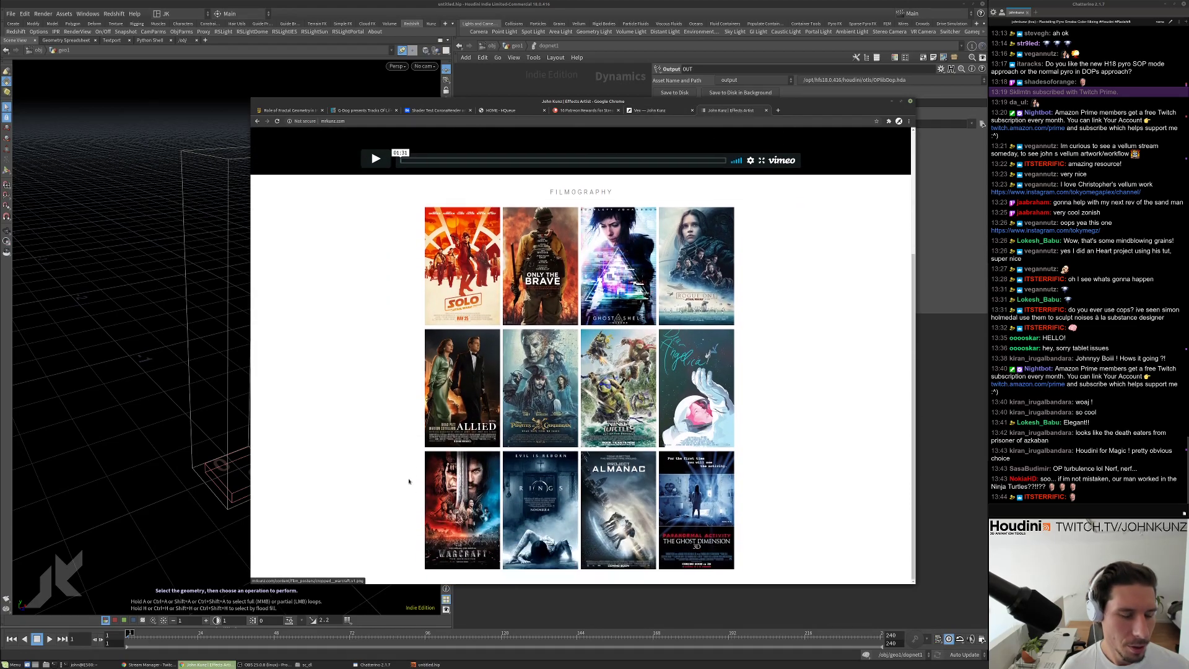
{"action": "left_click", "coordinate": [599, 437]}
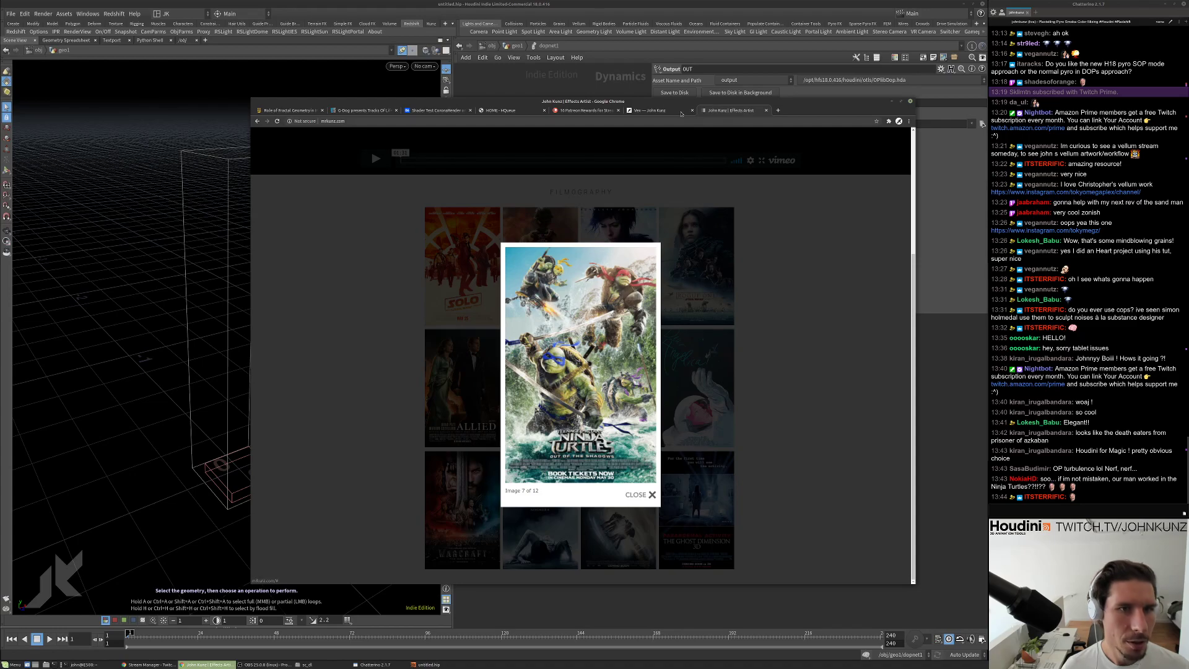
Open the artist's IMDb profile through the link on the Vex page and review the visual effects credits.
{"action": "left_click", "coordinate": [660, 110]}
{"action": "scroll", "coordinate": [818, 563], "scroll_direction": "down", "scroll_amount": 3}
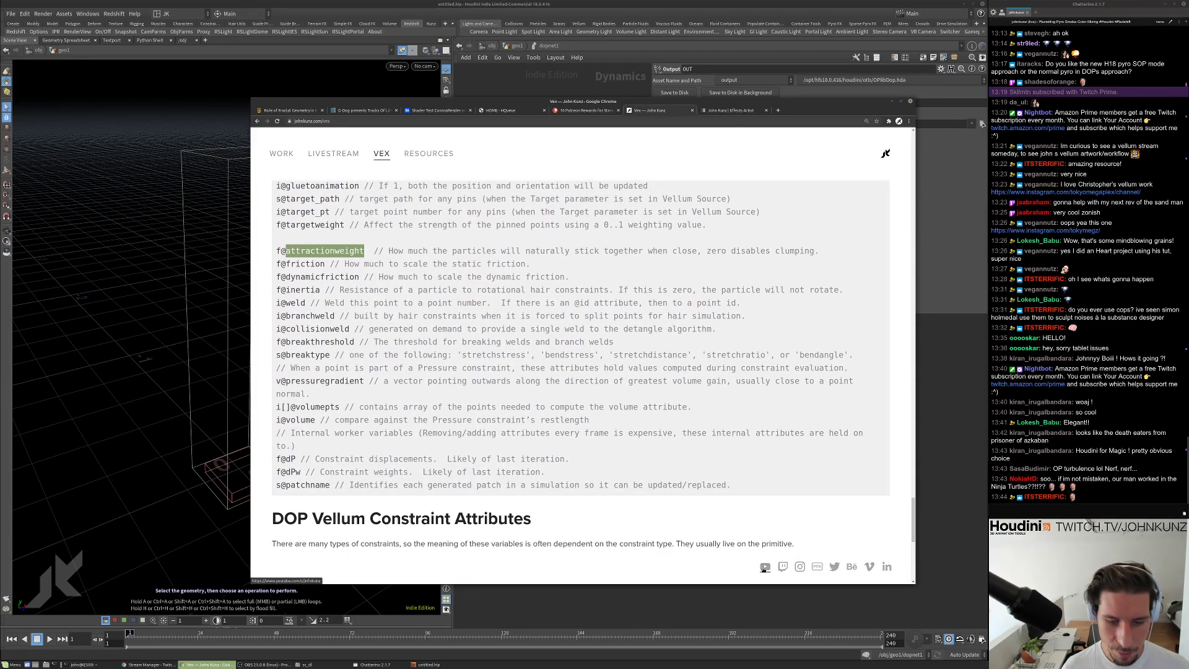
{"action": "left_click", "coordinate": [816, 567]}
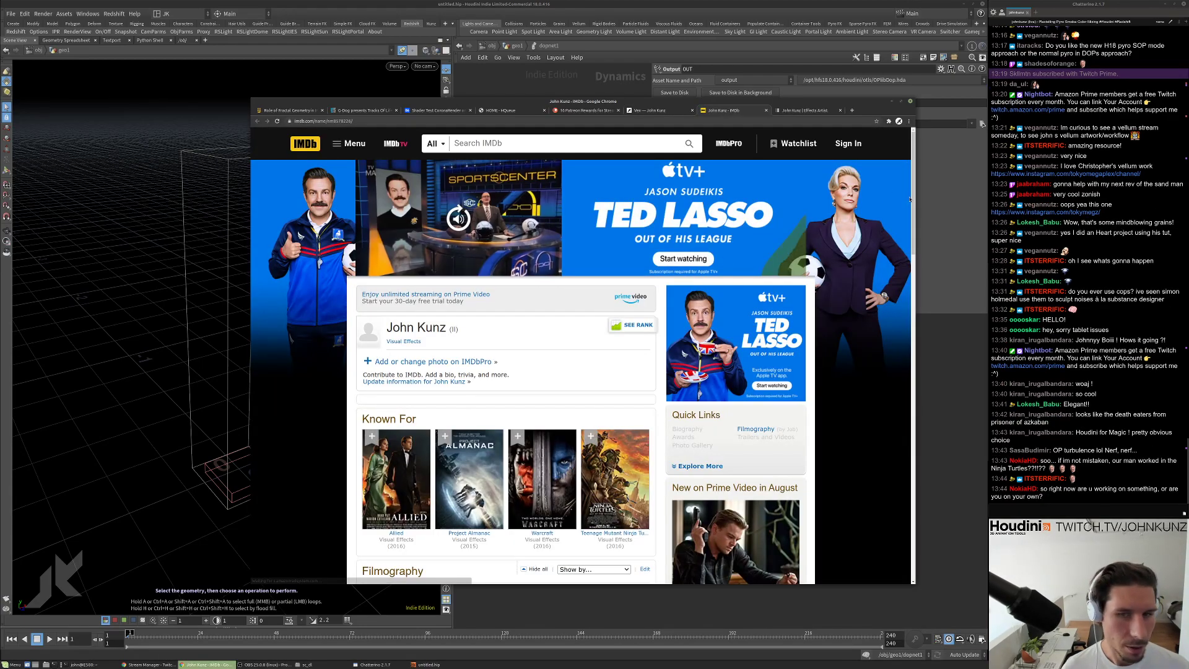
{"action": "scroll", "coordinate": [534, 307], "scroll_direction": "down", "scroll_amount": 6}
{"action": "scroll", "coordinate": [533, 307], "scroll_direction": "up", "scroll_amount": 2}
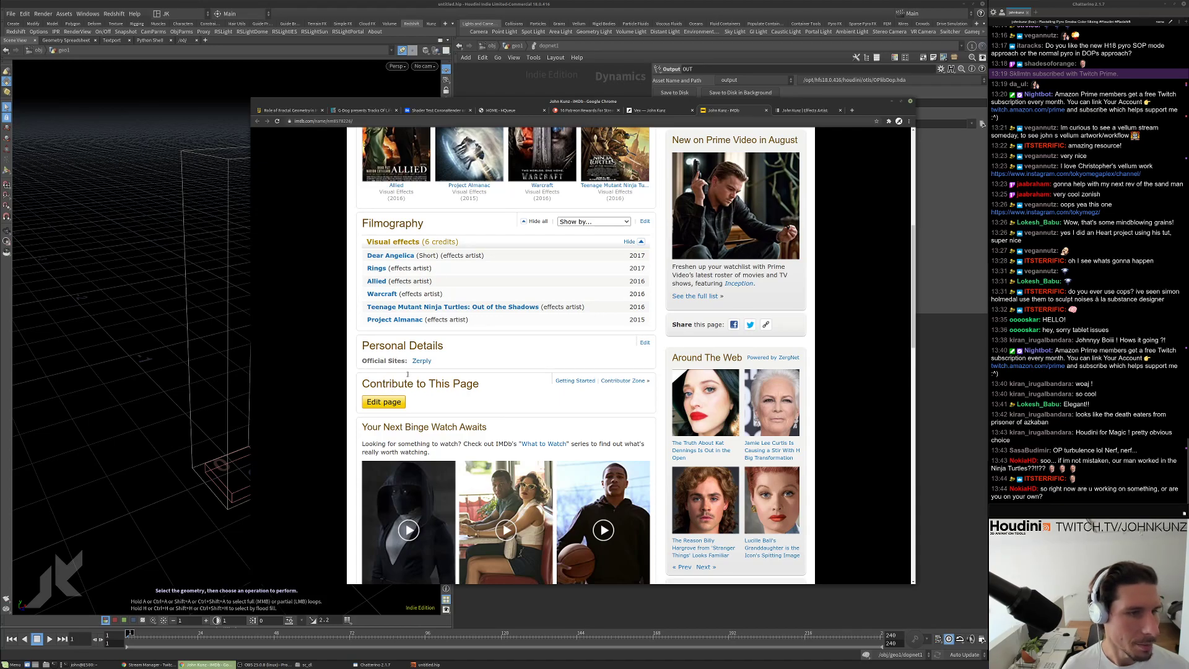
{"action": "scroll", "coordinate": [433, 381], "scroll_direction": "up", "scroll_amount": 2}
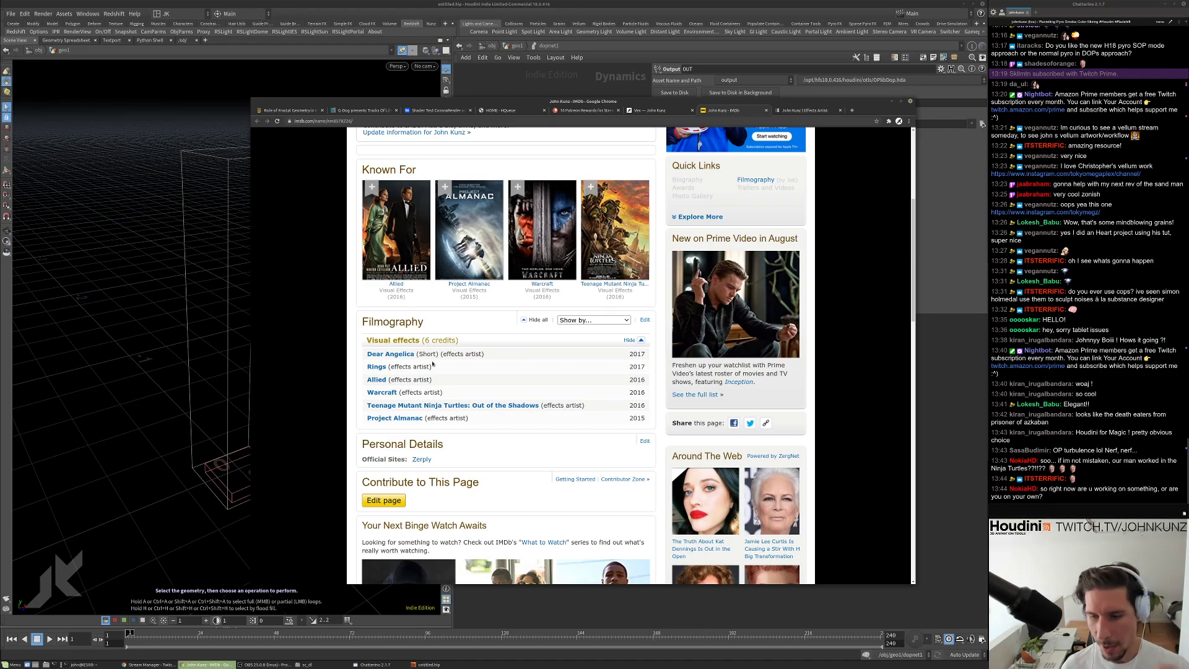
Return to the portfolio website, close the enlarged poster and look over the filmography posters.
{"action": "left_click", "coordinate": [787, 115]}
{"action": "left_click", "coordinate": [646, 373]}
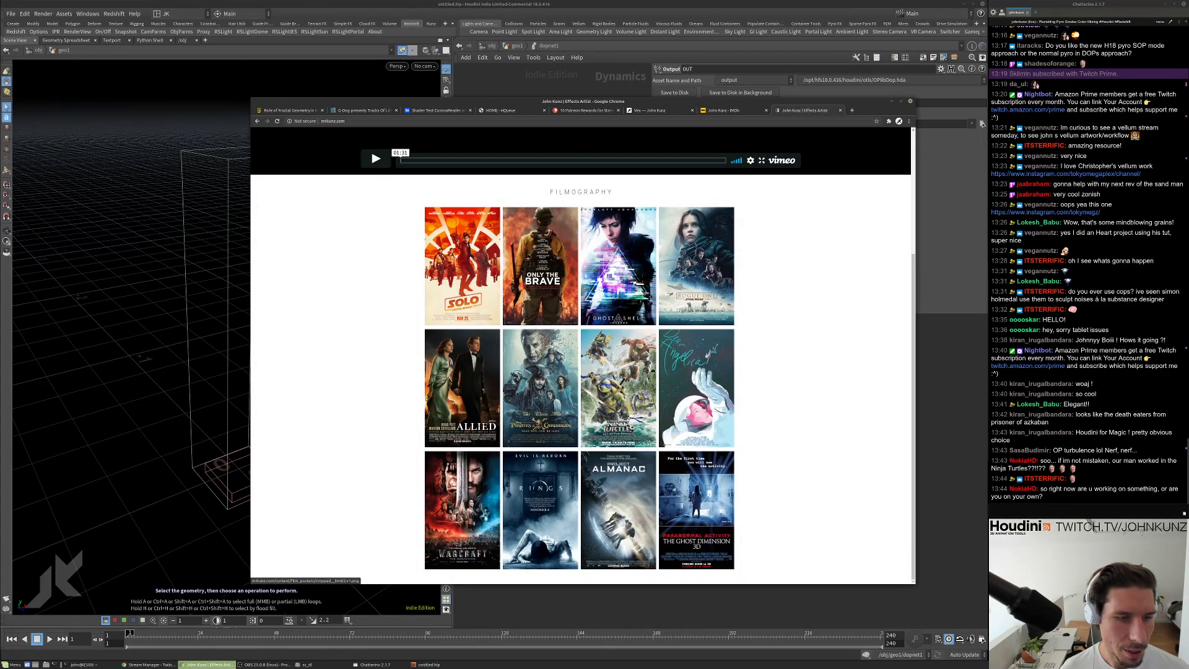
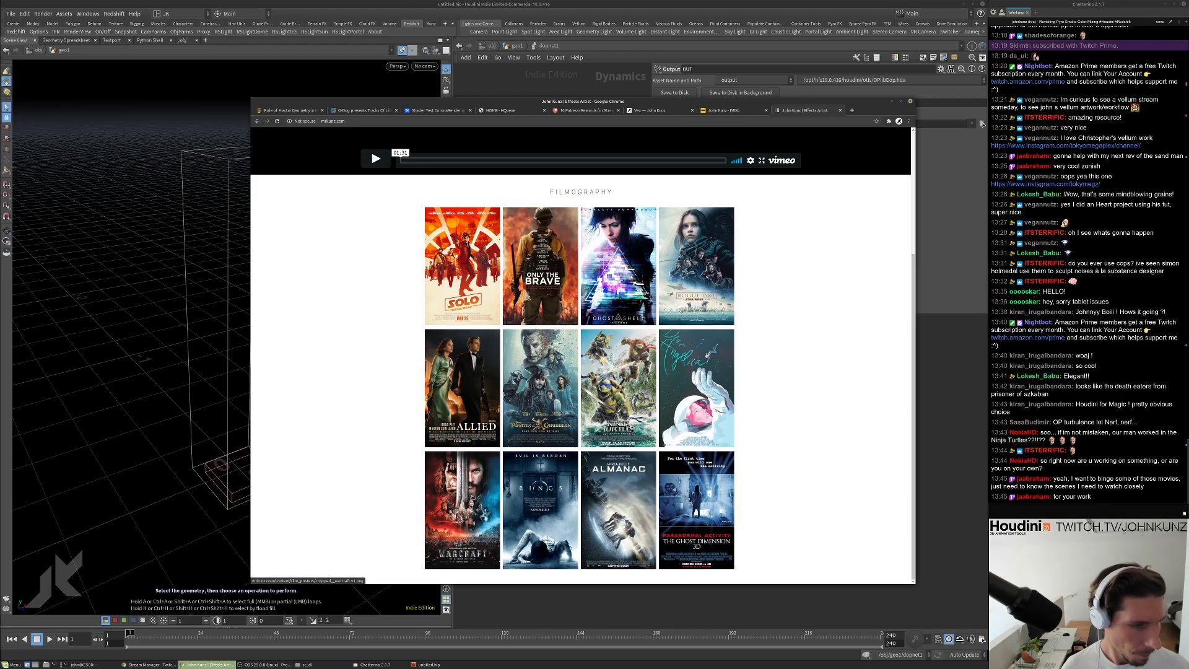
{"action": "scroll", "coordinate": [548, 373], "scroll_direction": "up", "scroll_amount": 3}
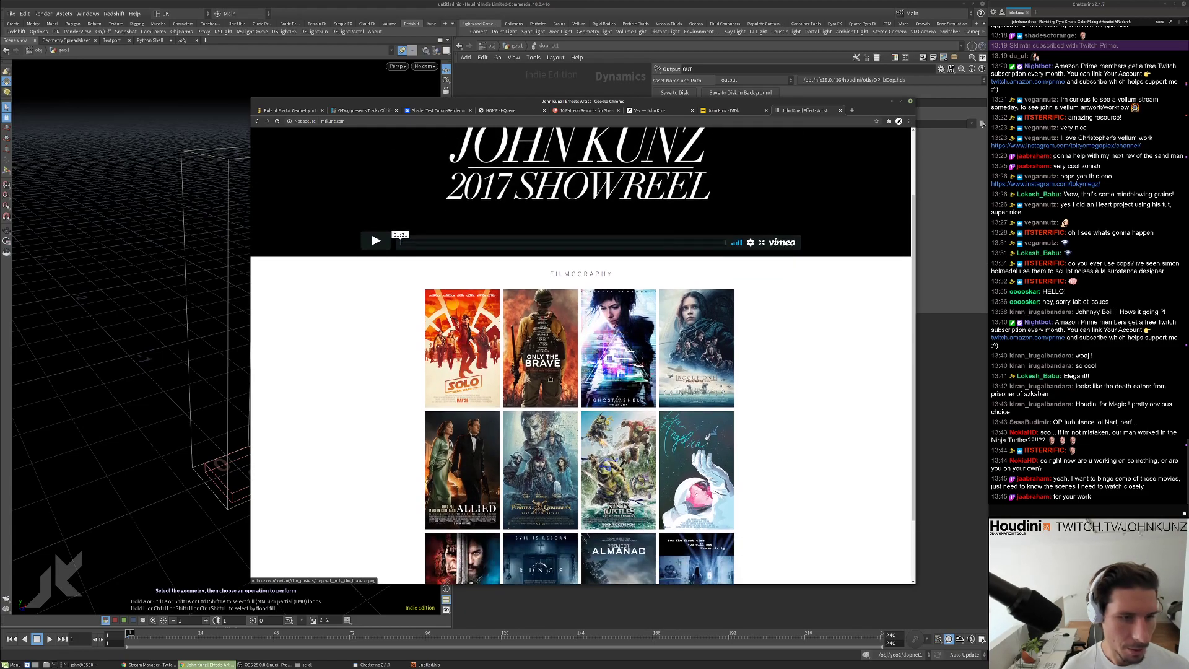
{"action": "scroll", "coordinate": [595, 390], "scroll_direction": "down", "scroll_amount": 2}
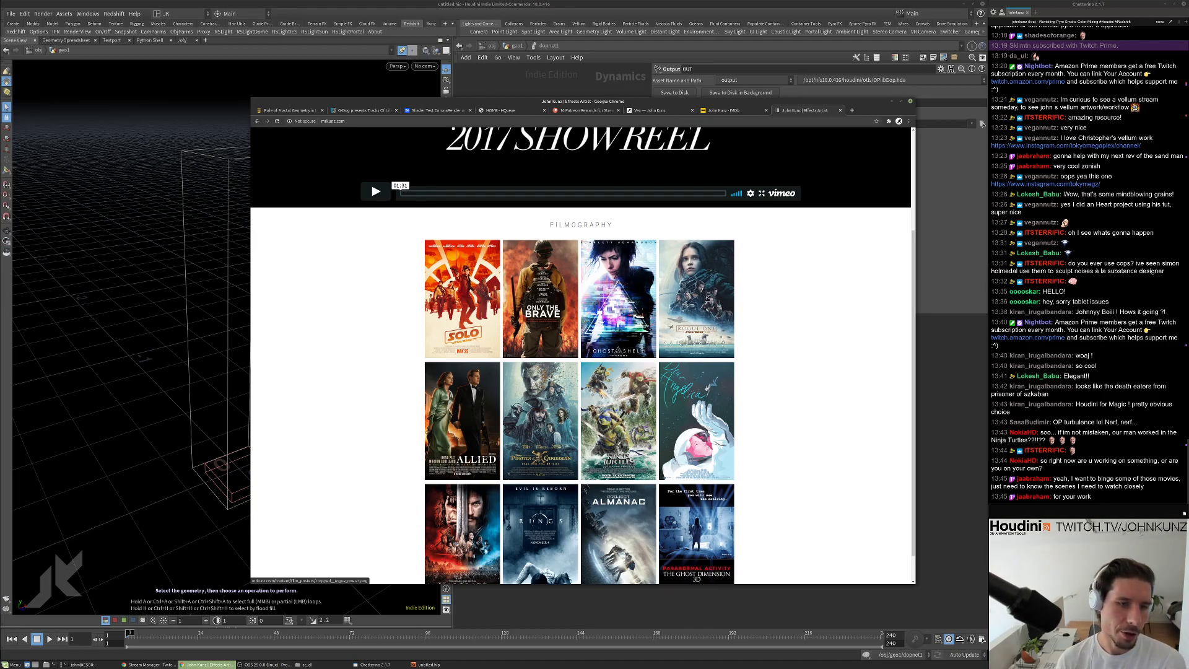
{"action": "scroll", "coordinate": [767, 424], "scroll_direction": "down", "scroll_amount": 1}
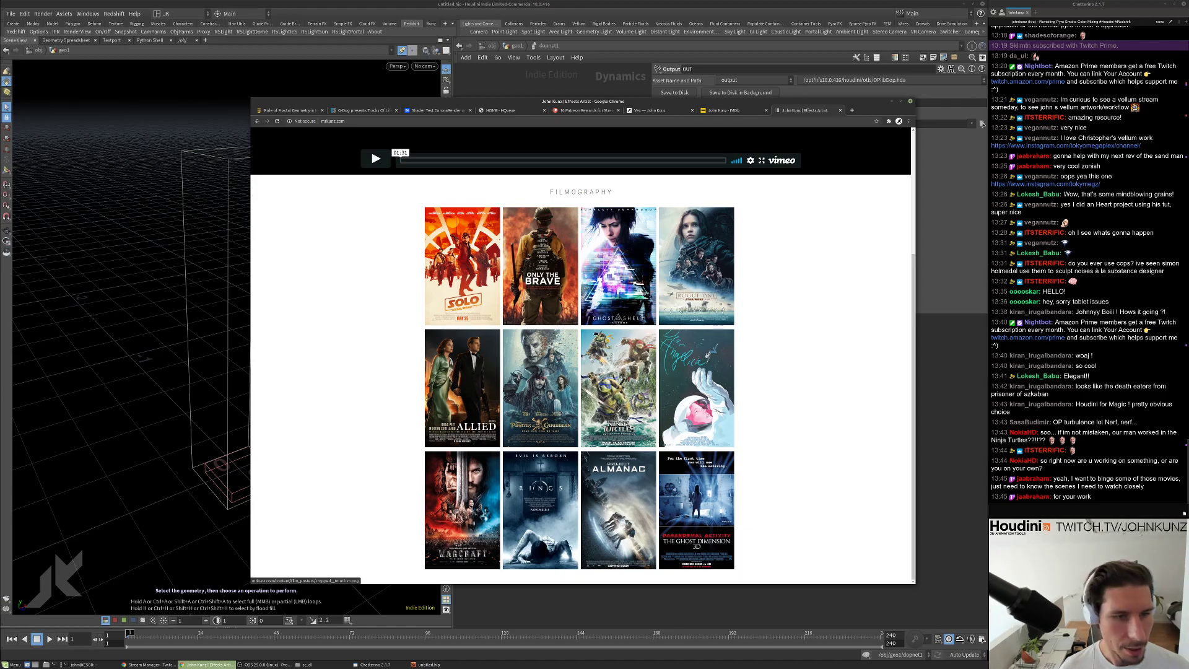
Search Google for "sunladies vr" and open the MIT Docubase page for The Sun Ladies VR.
{"action": "left_click", "coordinate": [489, 122]}
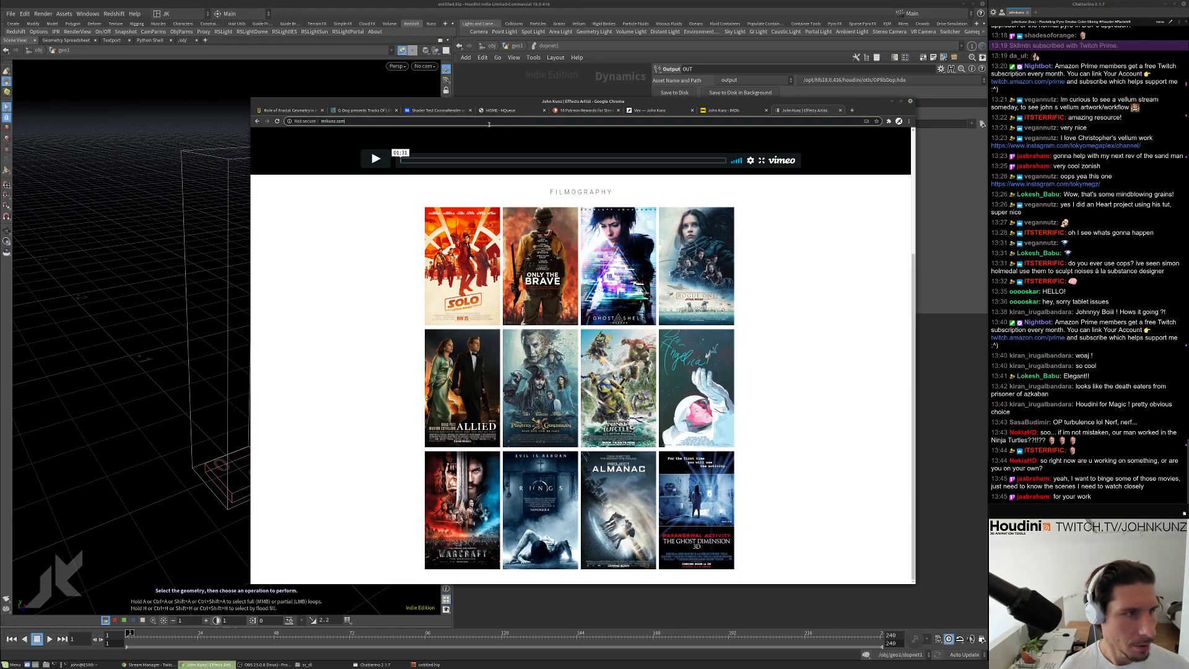
{"action": "type", "text": "sun"}
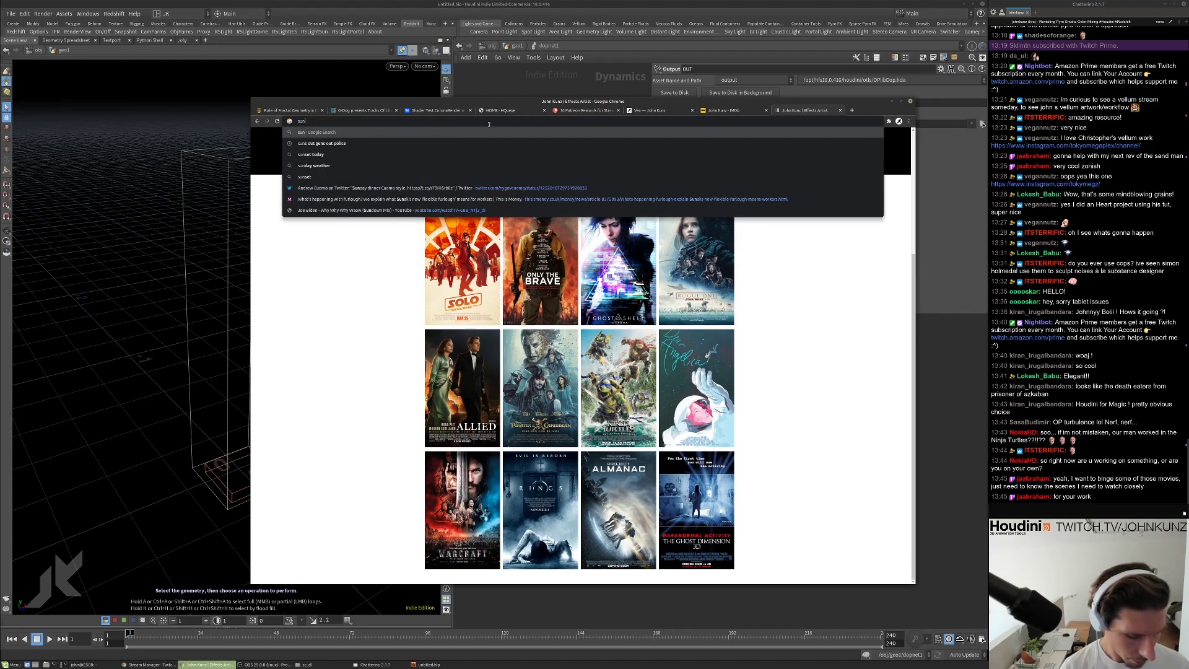
{"action": "type", "text": "ladies vr"}
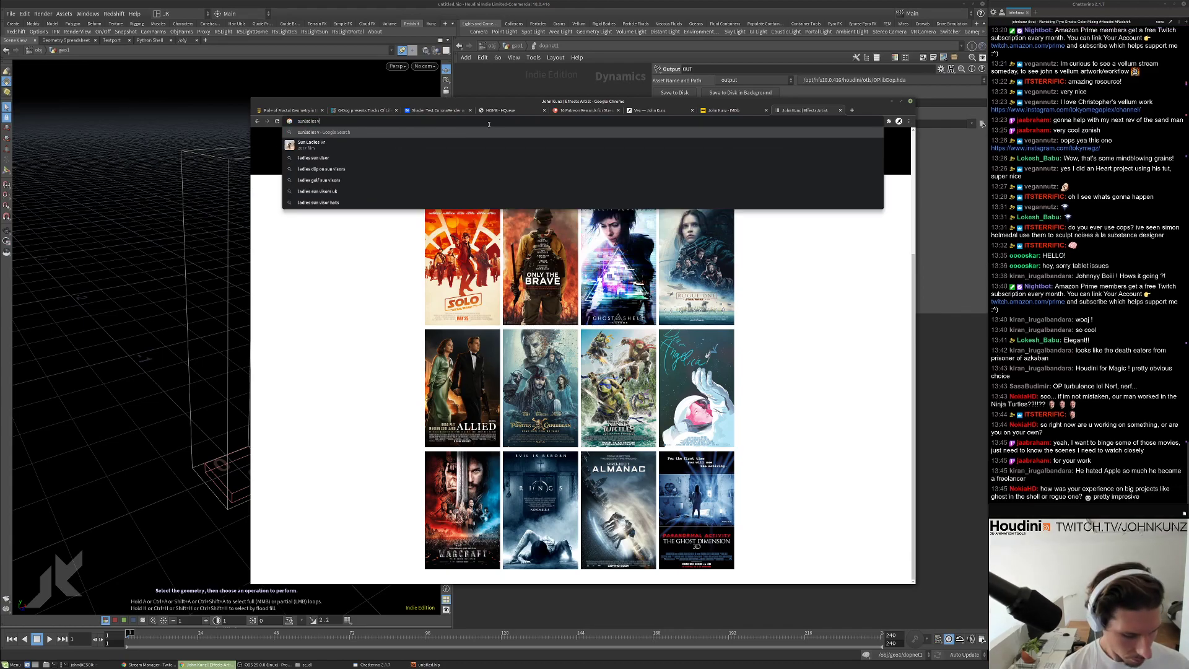
{"action": "key", "text": "Return"}
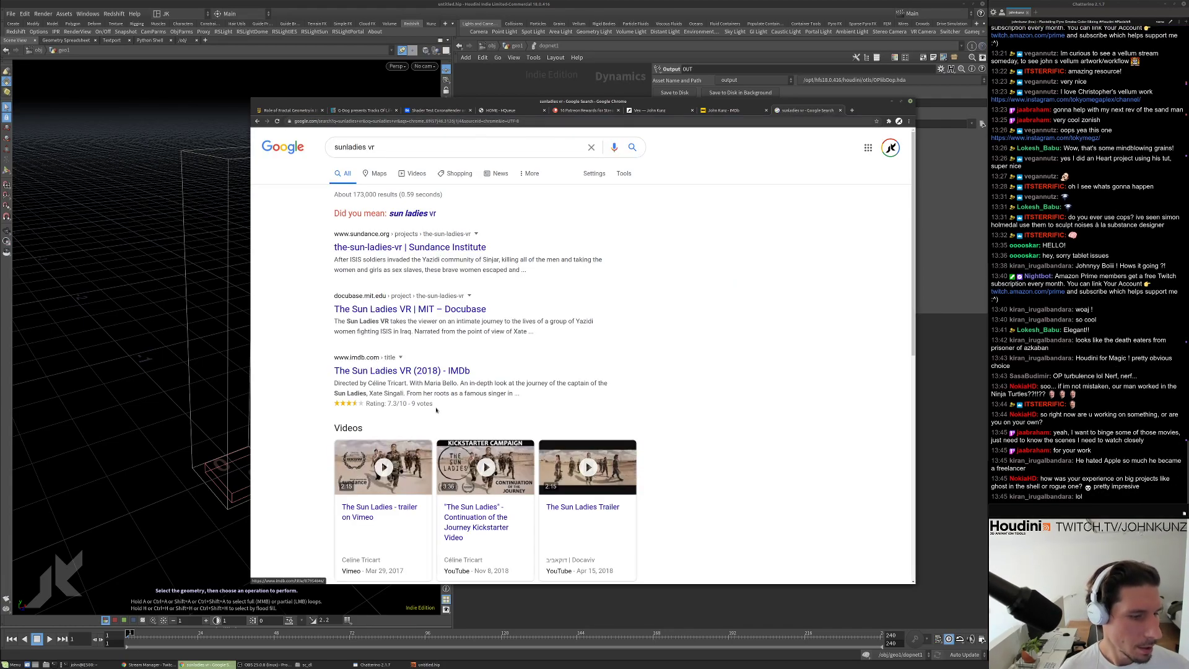
{"action": "scroll", "coordinate": [437, 195], "scroll_direction": "down", "scroll_amount": 2}
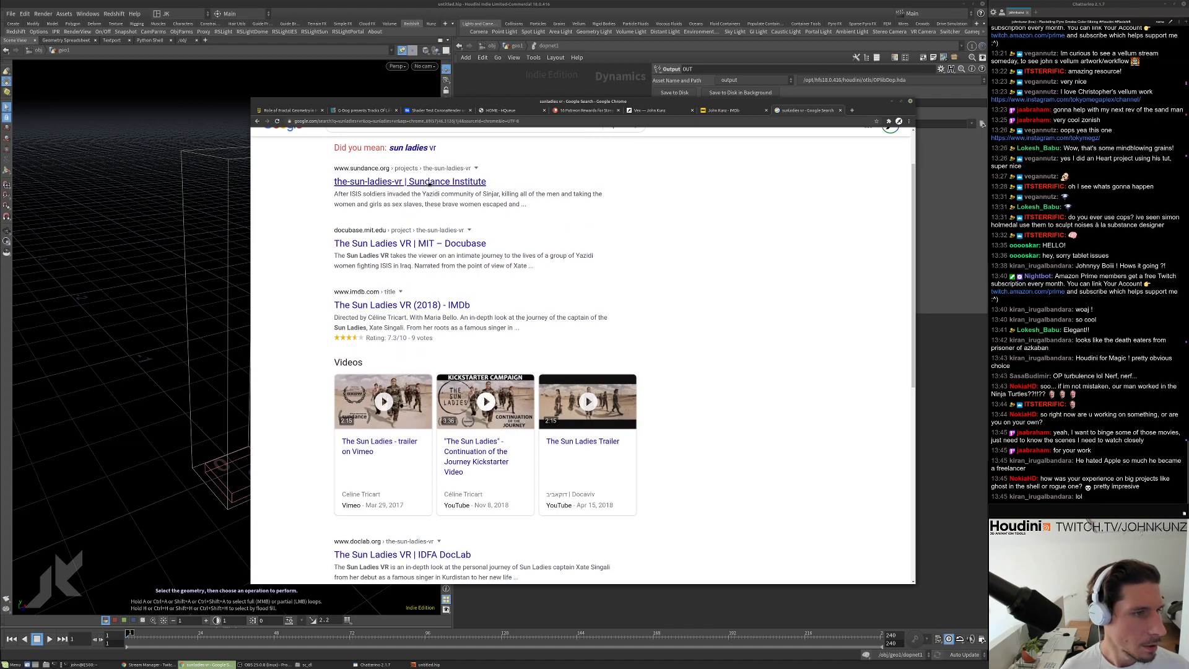
{"action": "left_click", "coordinate": [426, 243]}
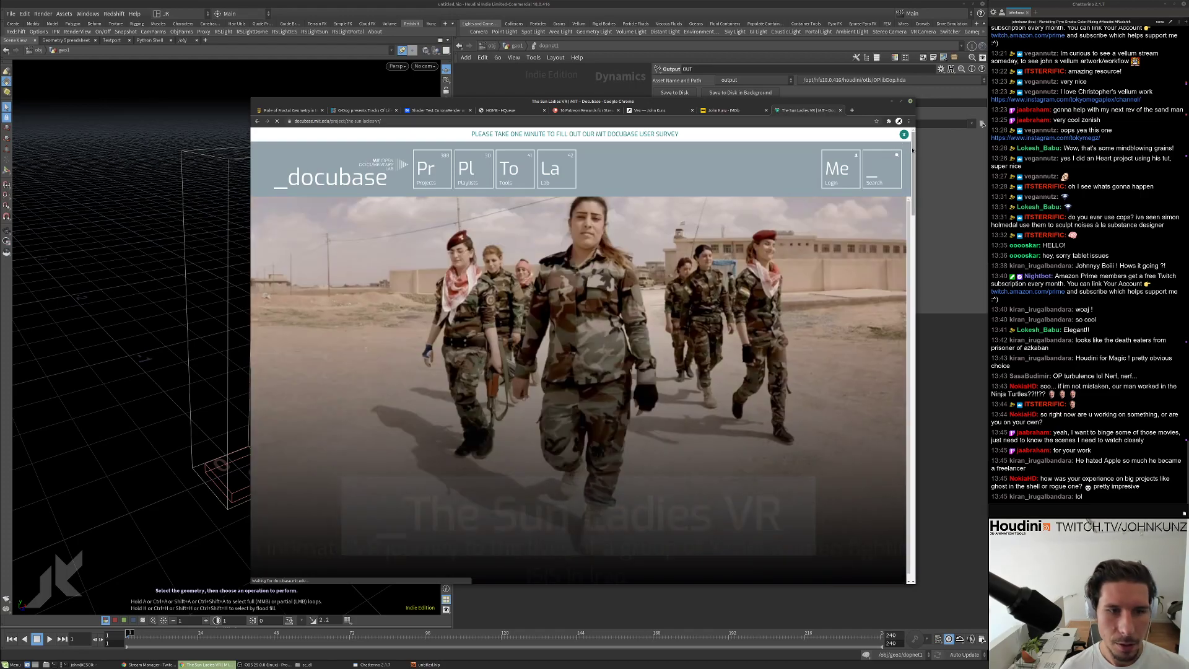
Play The Sun Ladies trailer on the Docubase page and skip ahead through it to about 01:29.
{"action": "left_click_drag", "start_coordinate": [911, 147], "coordinate": [904, 397]}
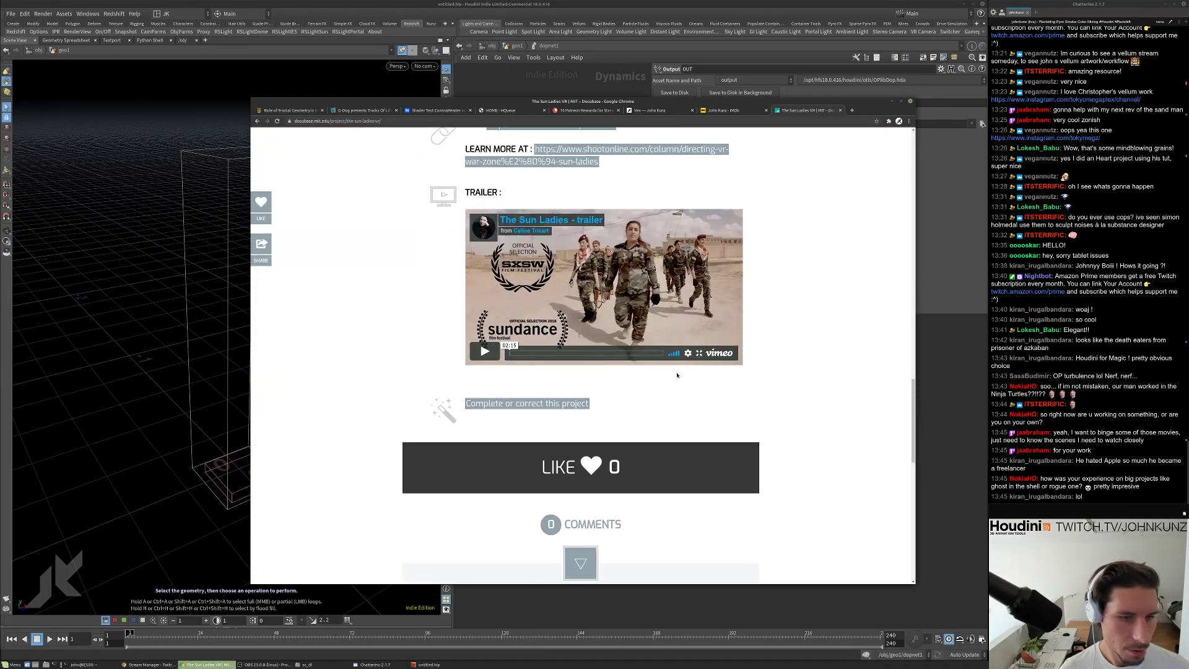
{"action": "mouse_move", "coordinate": [673, 352]}
{"action": "left_click", "coordinate": [484, 351]}
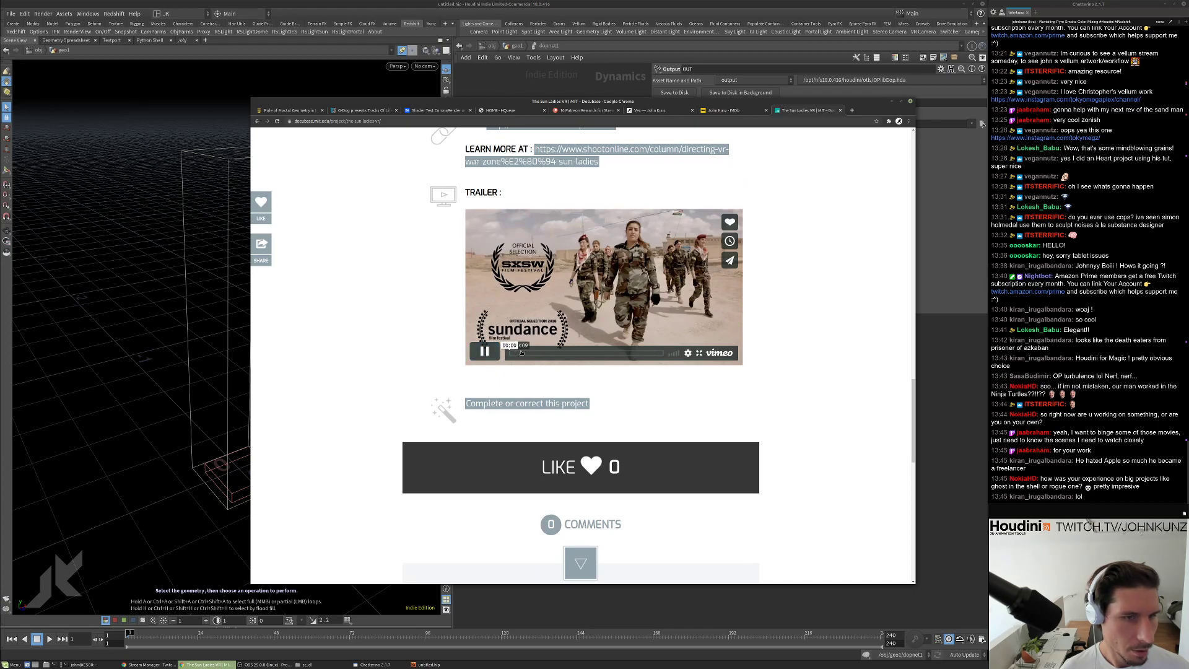
{"action": "left_click_drag", "start_coordinate": [521, 354], "coordinate": [558, 354]}
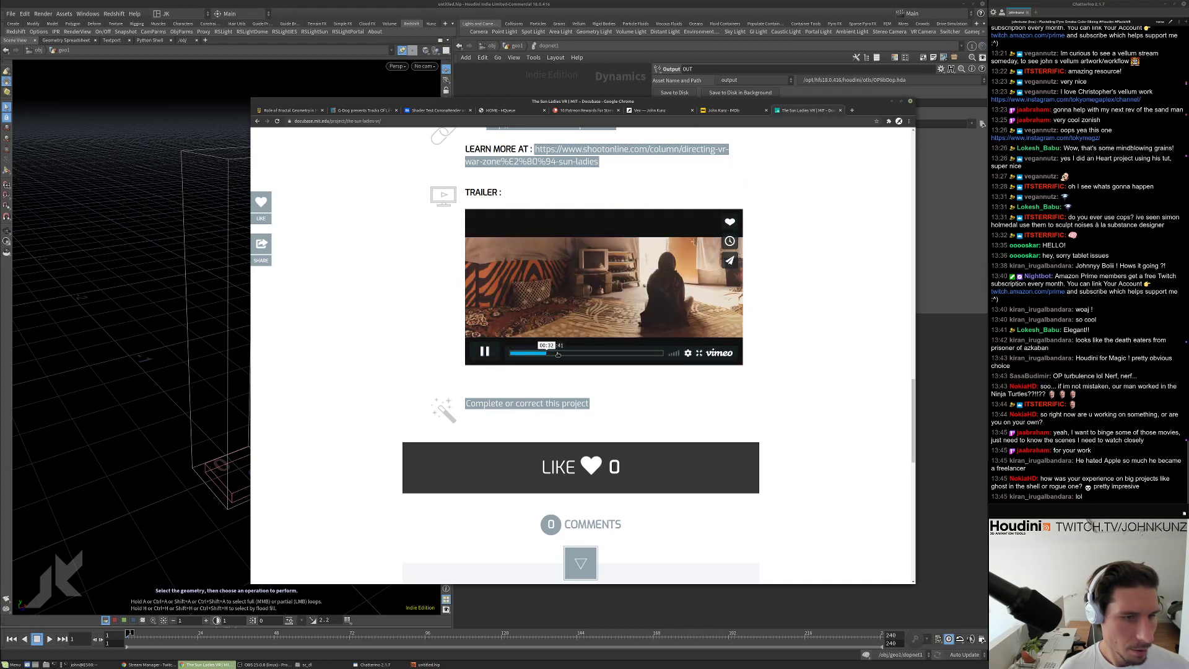
{"action": "left_click", "coordinate": [554, 353]}
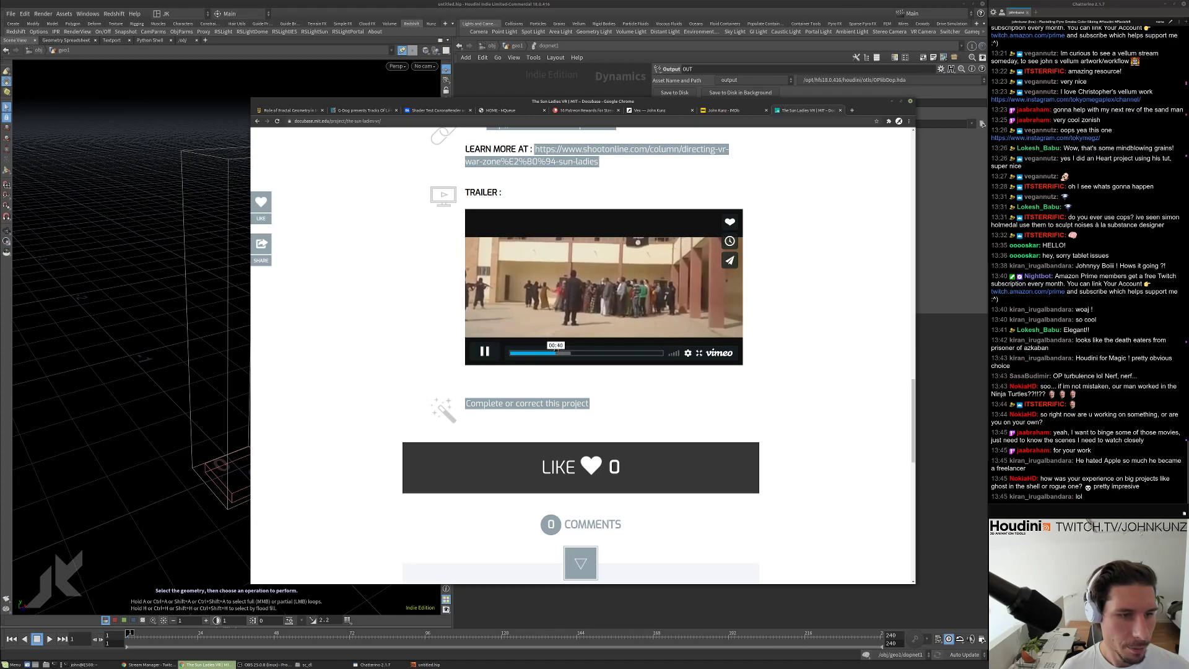
{"action": "left_click_drag", "start_coordinate": [572, 353], "coordinate": [579, 354]}
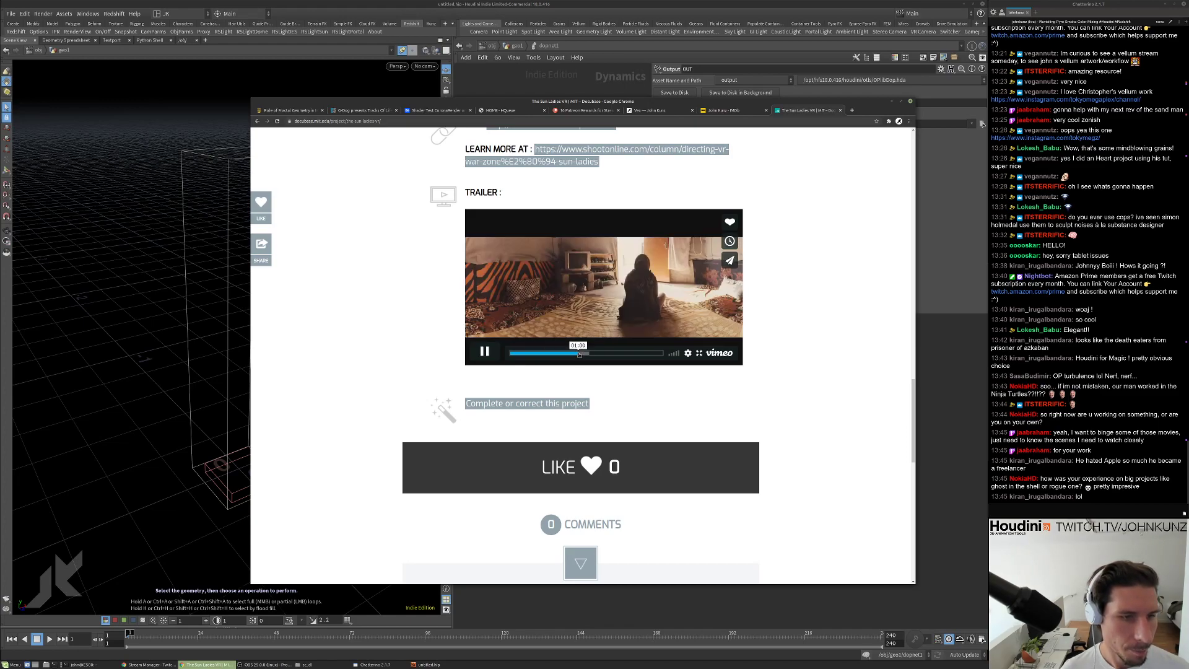
{"action": "left_click", "coordinate": [612, 353]}
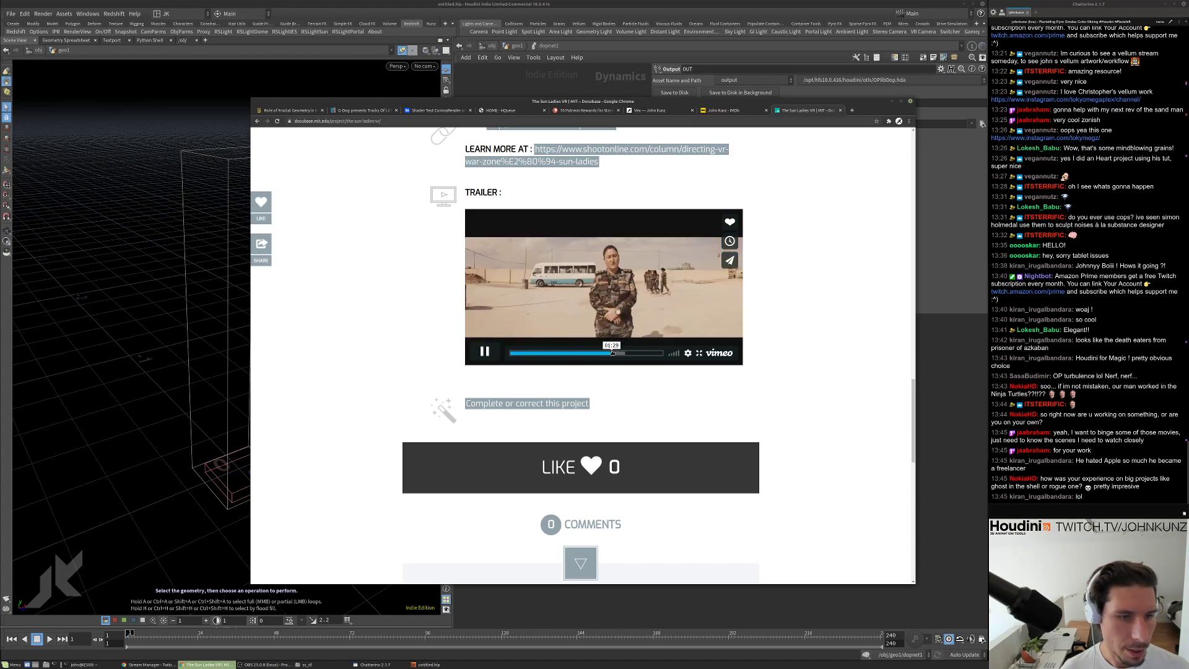
Rewind The Sun Ladies trailer to about 00:22 and return to the Google results before switching back to Houdini.
{"action": "left_click_drag", "start_coordinate": [622, 351], "coordinate": [536, 355]}
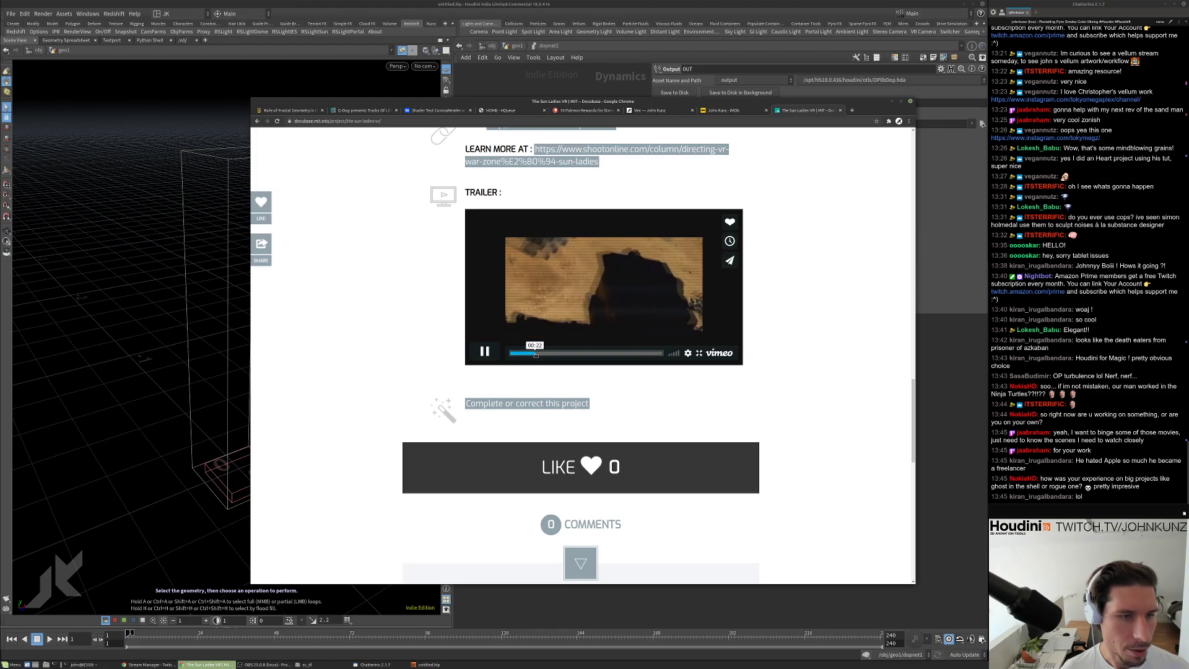
{"action": "left_click", "coordinate": [257, 121]}
{"action": "scroll", "coordinate": [458, 185], "scroll_direction": "up", "scroll_amount": 1}
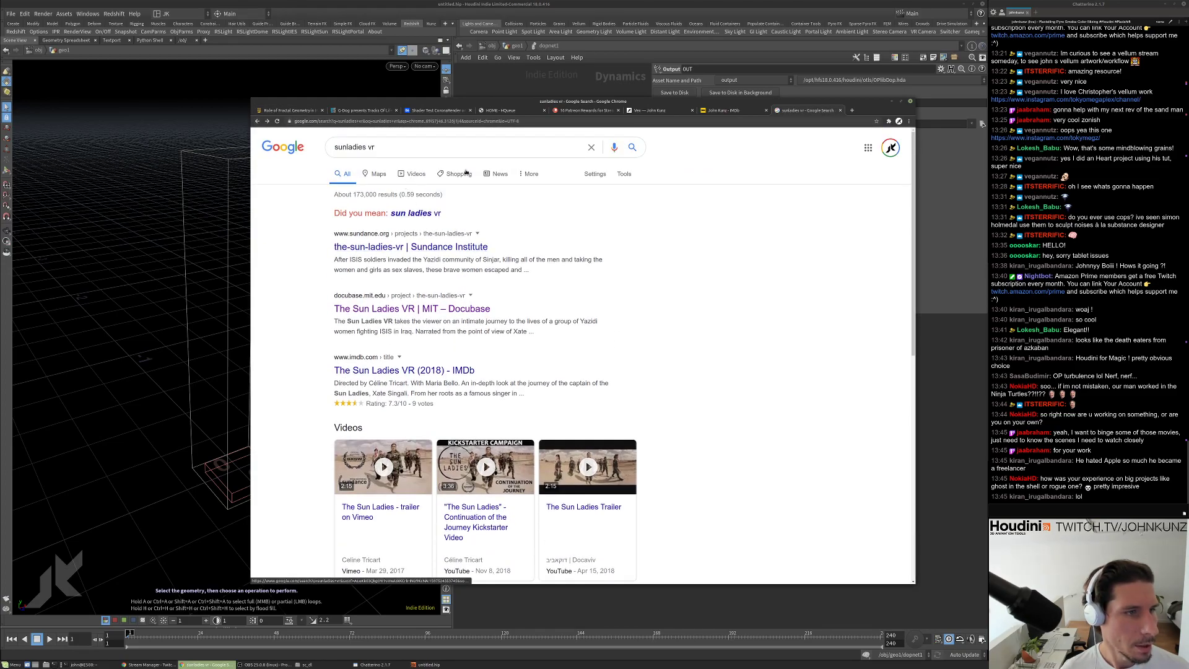
{"action": "key", "text": "alt+Tab"}
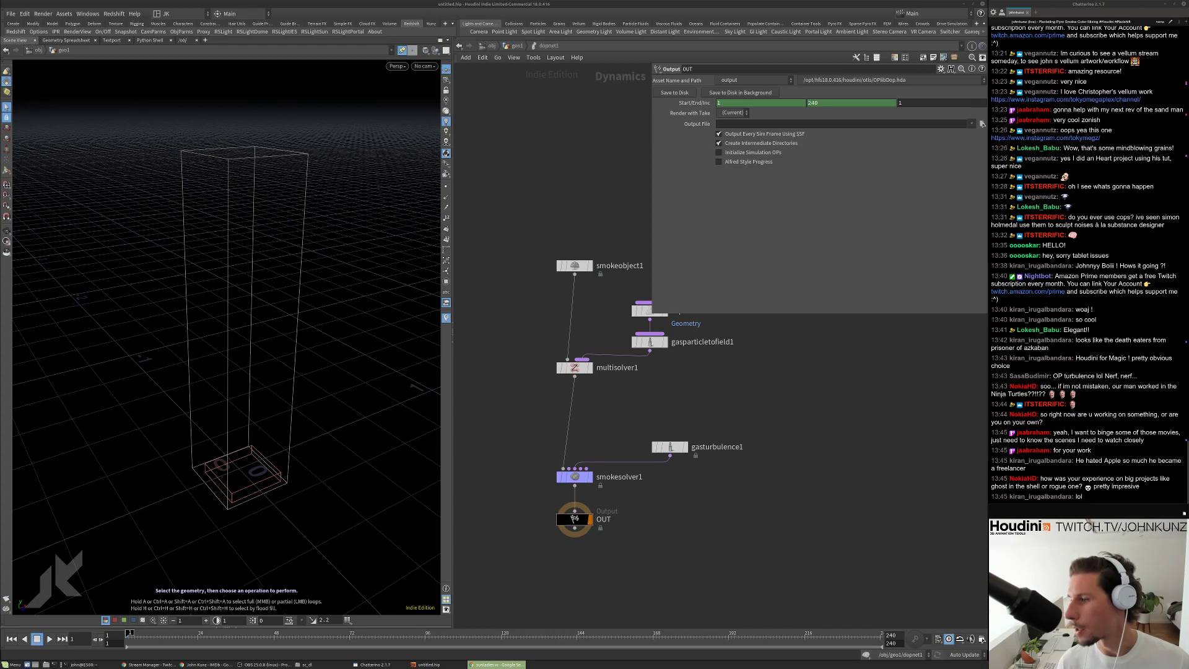
View The Sun Ladies artwork in the Google image results, preview the Sundance Institute image and close the browser window.
{"action": "left_click_drag", "start_coordinate": [988, 177], "coordinate": [469, 177]}
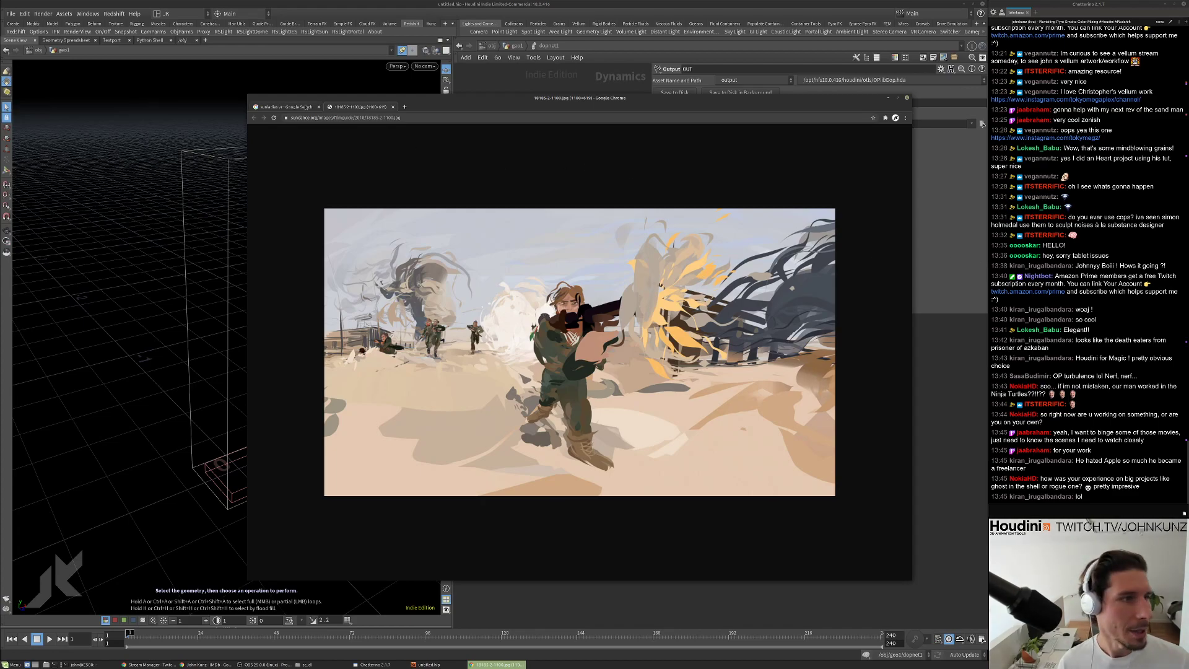
{"action": "left_click", "coordinate": [285, 106]}
{"action": "left_click", "coordinate": [500, 493]}
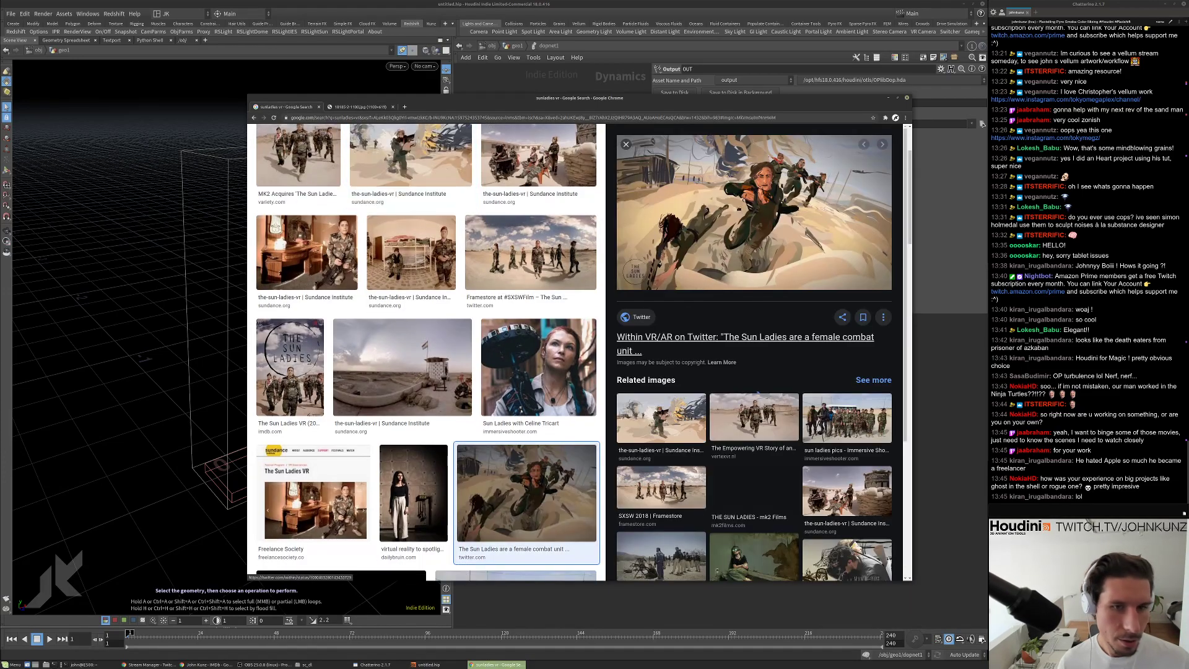
{"action": "scroll", "coordinate": [727, 252], "scroll_direction": "down", "scroll_amount": 1}
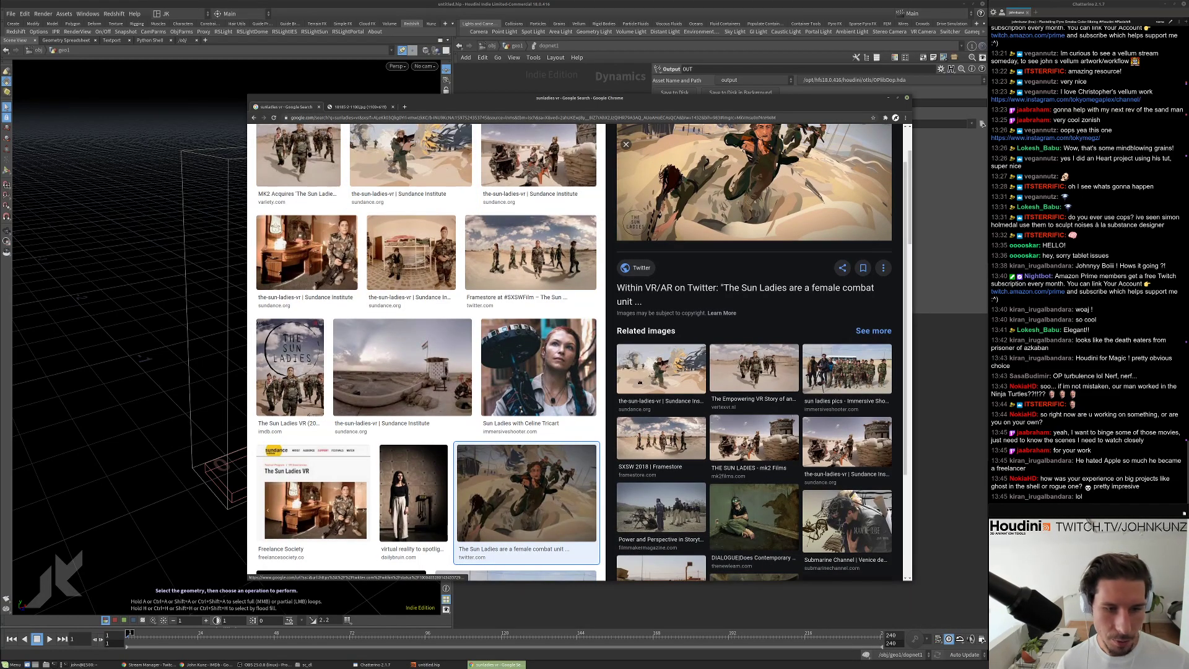
{"action": "left_click", "coordinate": [671, 381]}
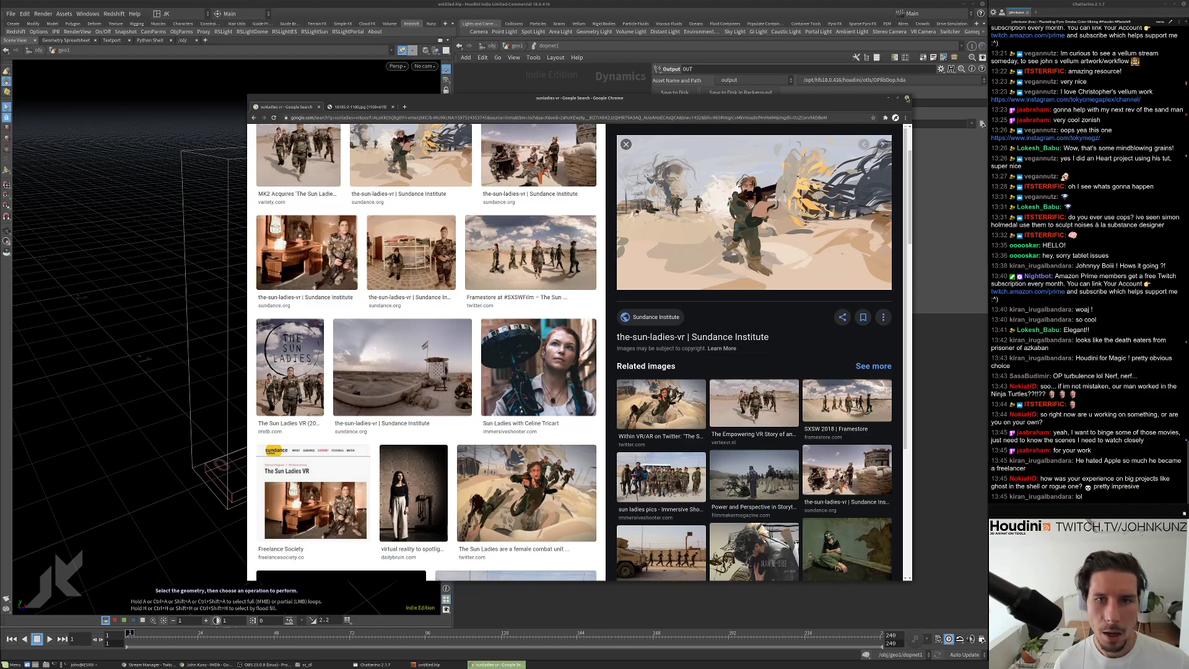
{"action": "left_click", "coordinate": [906, 97]}
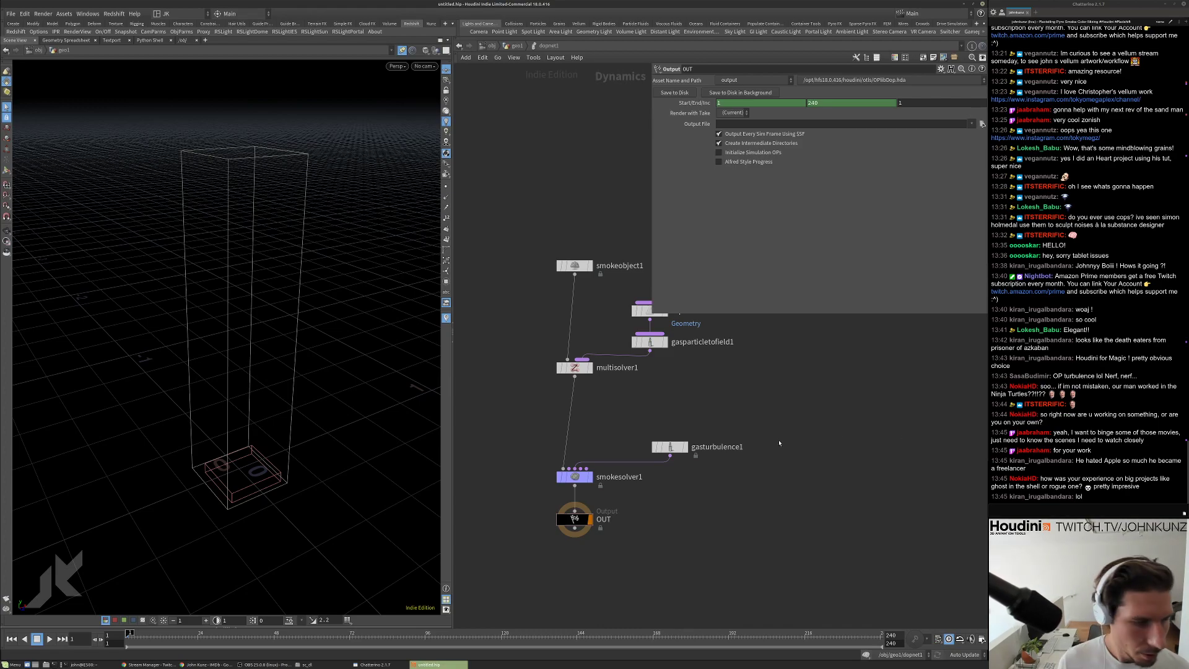
Move the gasturbulence1 node into vertical alignment beneath gasparticletofield1 in the DOP network.
{"action": "middle_click_drag", "start_coordinate": [779, 443], "coordinate": [788, 421]}
{"action": "scroll", "coordinate": [786, 424], "scroll_direction": "down", "scroll_amount": 2}
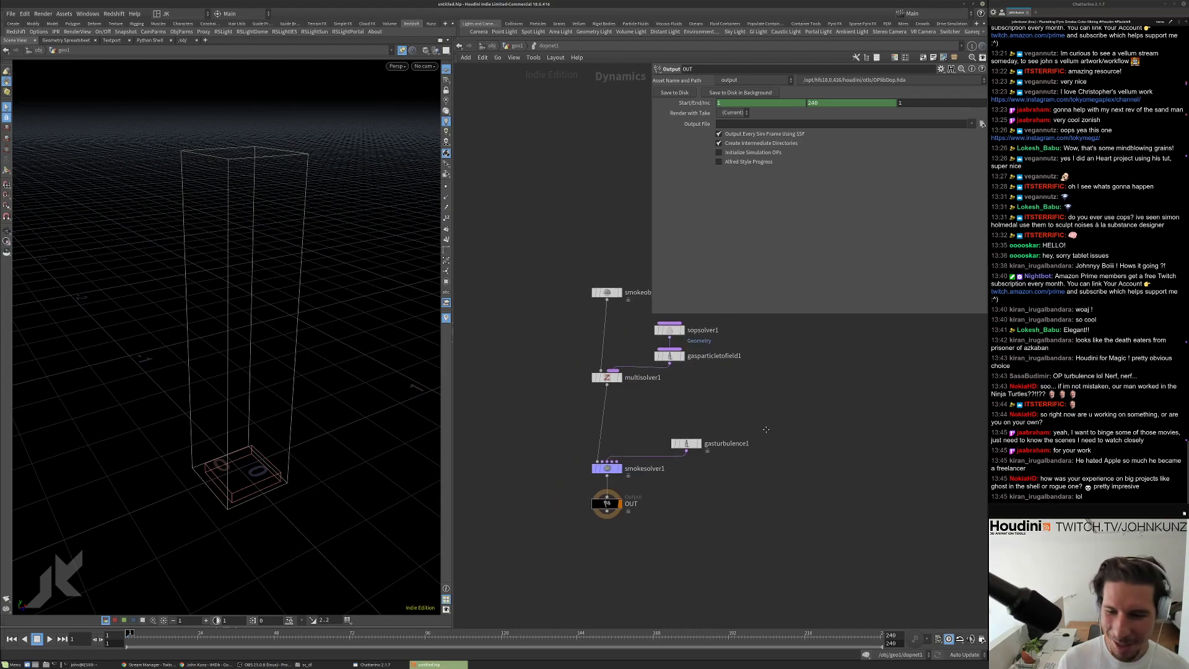
{"action": "middle_click_drag", "start_coordinate": [766, 432], "coordinate": [752, 435]}
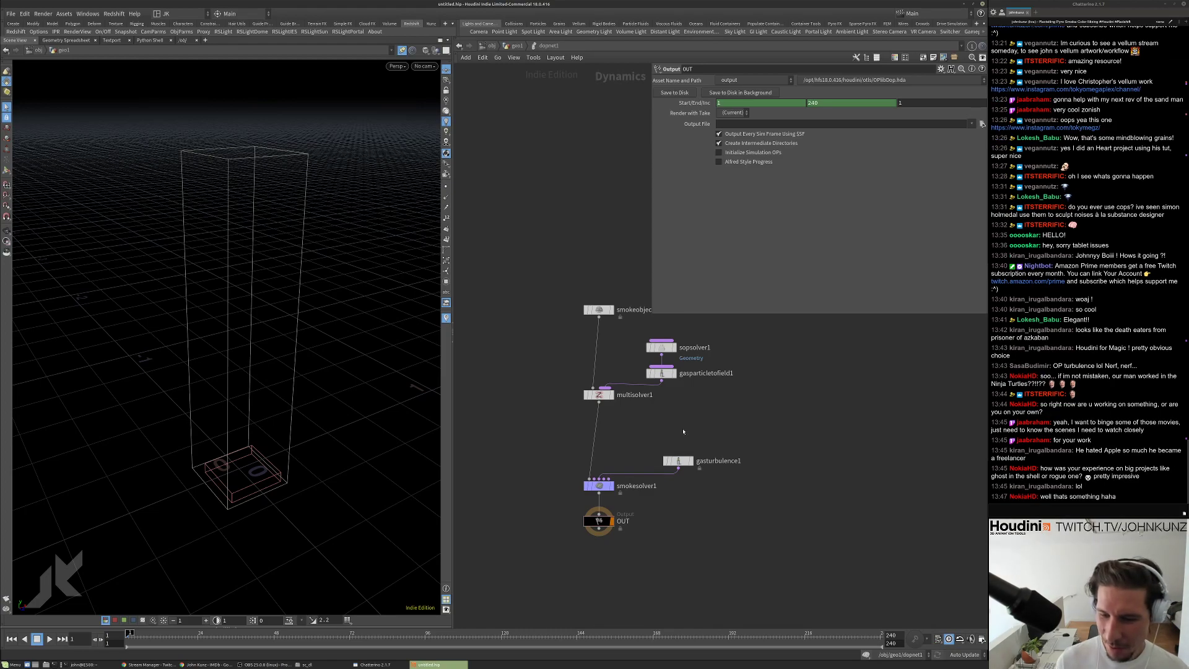
{"action": "scroll", "coordinate": [684, 431], "scroll_direction": "up", "scroll_amount": 2}
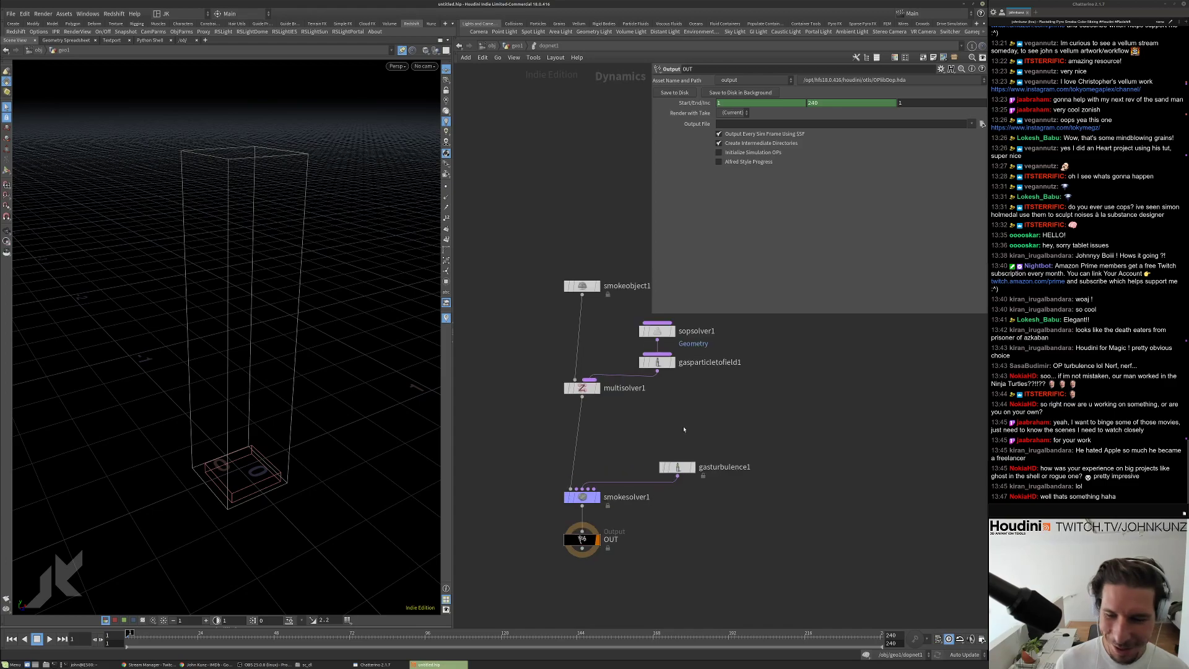
{"action": "mouse_move", "coordinate": [684, 431]}
{"action": "middle_mouse_down"}
{"action": "mouse_move", "coordinate": [693, 414]}
{"action": "mouse_move", "coordinate": [691, 426]}
{"action": "middle_mouse_up"}
{"action": "scroll", "coordinate": [694, 414], "scroll_direction": "down", "scroll_amount": 2}
{"action": "scroll", "coordinate": [691, 426], "scroll_direction": "up", "scroll_amount": 1}
{"action": "left_click_drag", "start_coordinate": [689, 464], "coordinate": [669, 463]}
{"action": "middle_click_drag", "start_coordinate": [689, 410], "coordinate": [686, 429]}
{"action": "mouse_move", "coordinate": [293, 405]}
{"action": "left_mouse_down"}
{"action": "mouse_move", "coordinate": [298, 359]}
{"action": "mouse_move", "coordinate": [292, 391]}
{"action": "left_mouse_up"}
{"action": "key", "text": "s"}
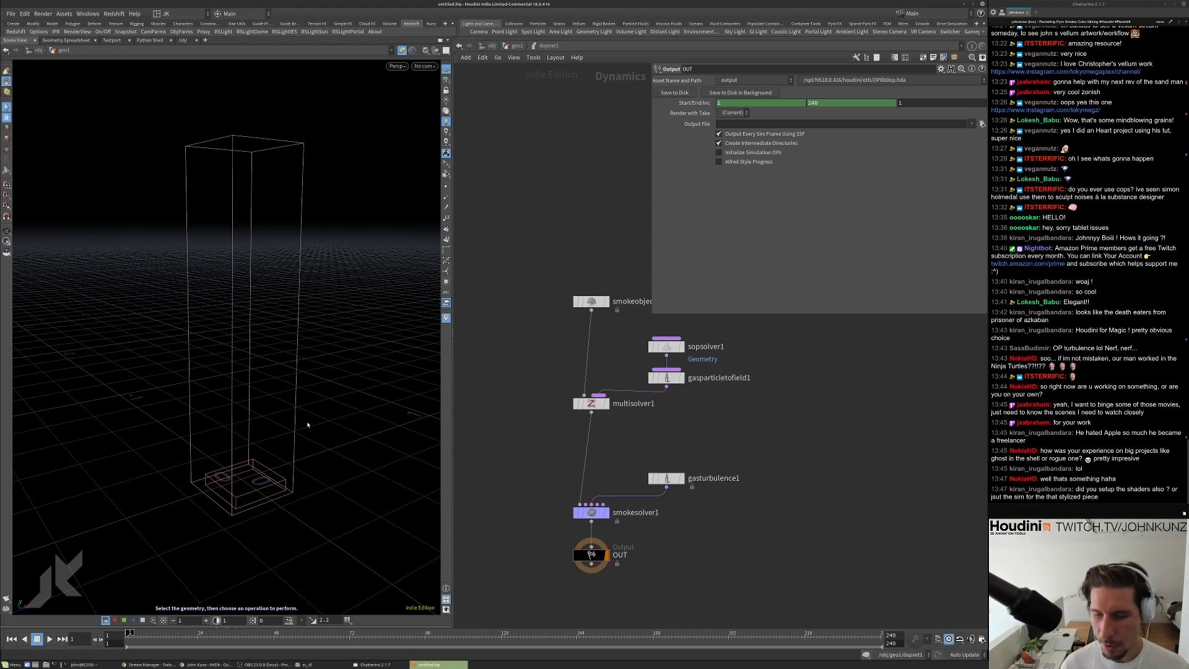
Select the sopsolver1 node in the DOP network and examine its parameters.
{"action": "middle_click_drag", "start_coordinate": [694, 460], "coordinate": [696, 473]}
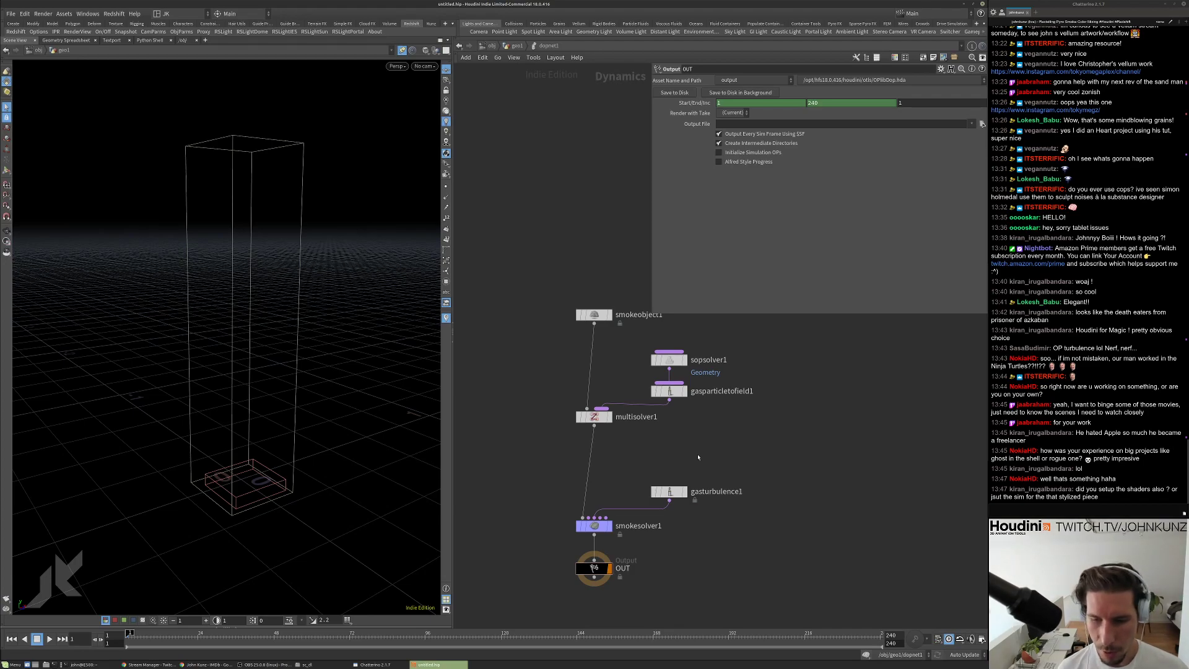
{"action": "scroll", "coordinate": [698, 457], "scroll_direction": "down", "scroll_amount": 2}
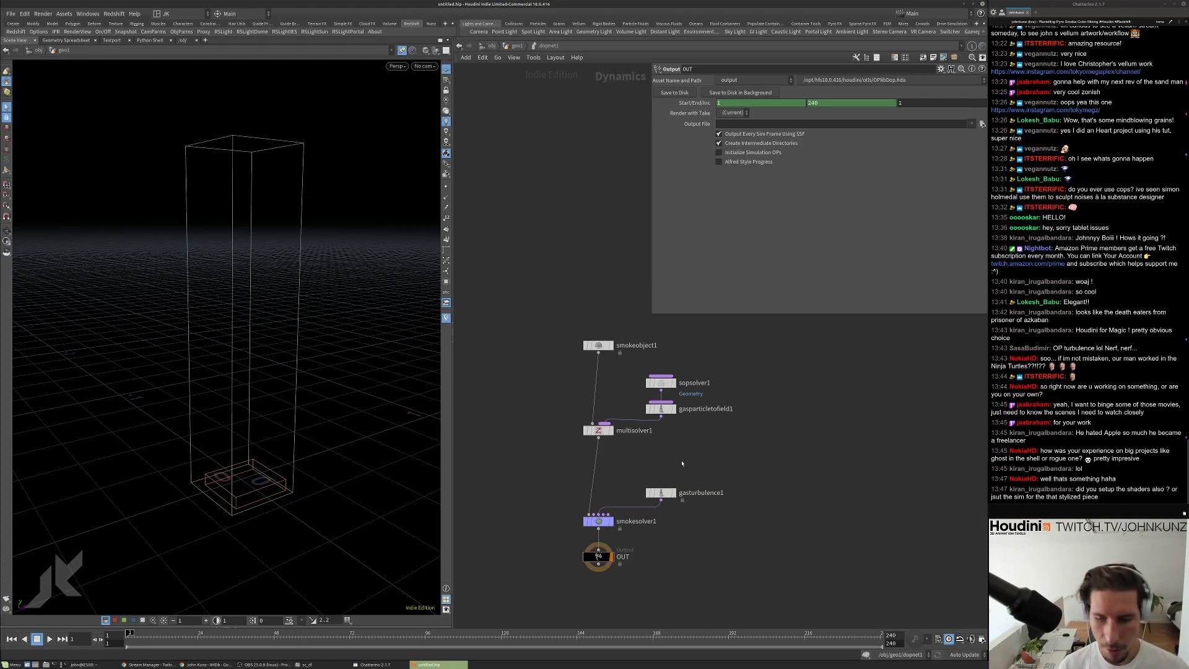
{"action": "middle_click_drag", "start_coordinate": [805, 492], "coordinate": [789, 469]}
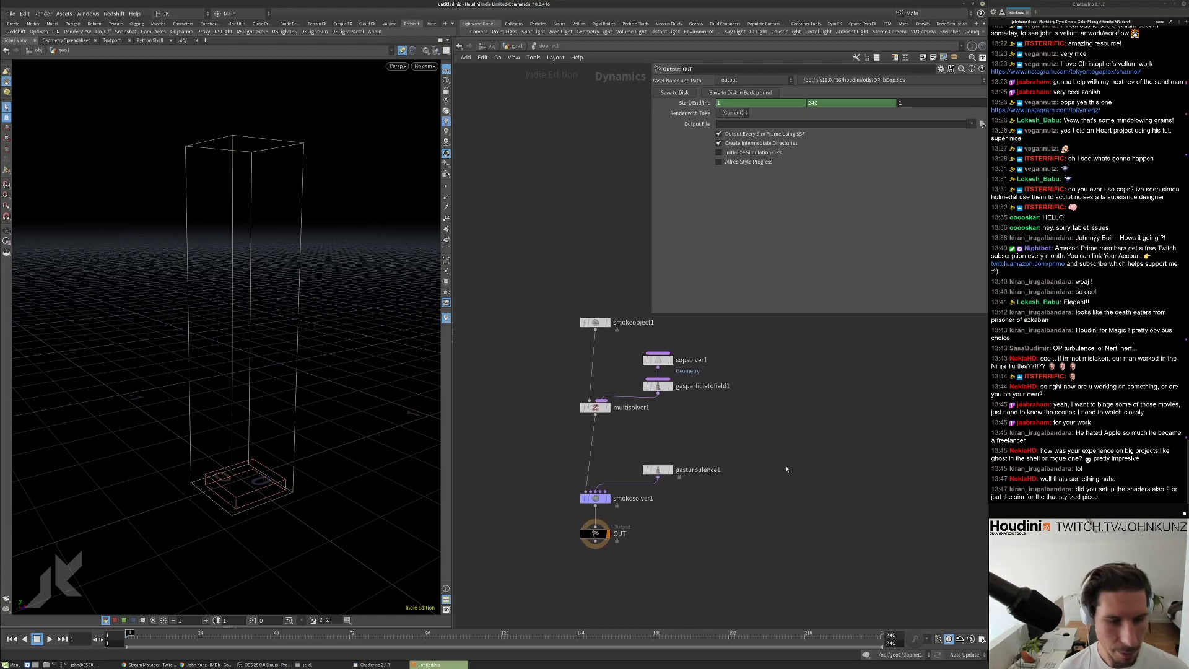
{"action": "scroll", "coordinate": [669, 457], "scroll_direction": "up", "scroll_amount": 2}
{"action": "left_click", "coordinate": [654, 326]}
{"action": "left_click", "coordinate": [654, 364], "text": "shift"}
{"action": "left_click", "coordinate": [654, 364], "text": "ctrl"}
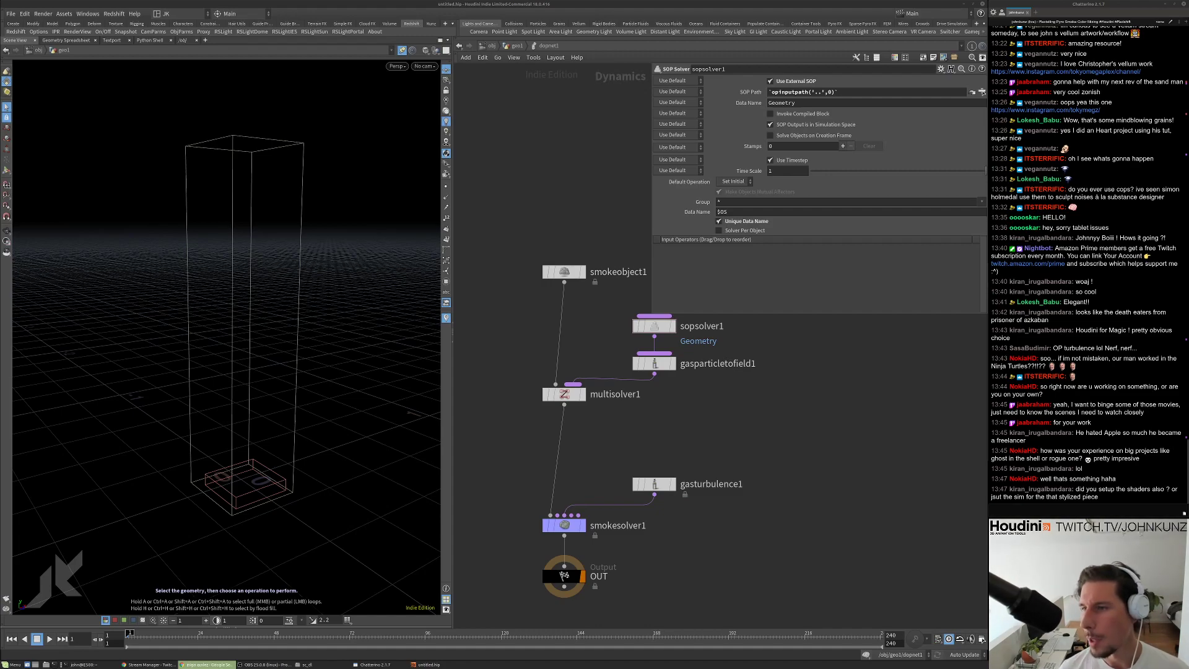
Switch to the browser, open the iquilezles.org articles page from the search results, look through its topics and return to Houdini.
{"action": "left_click", "coordinate": [205, 664]}
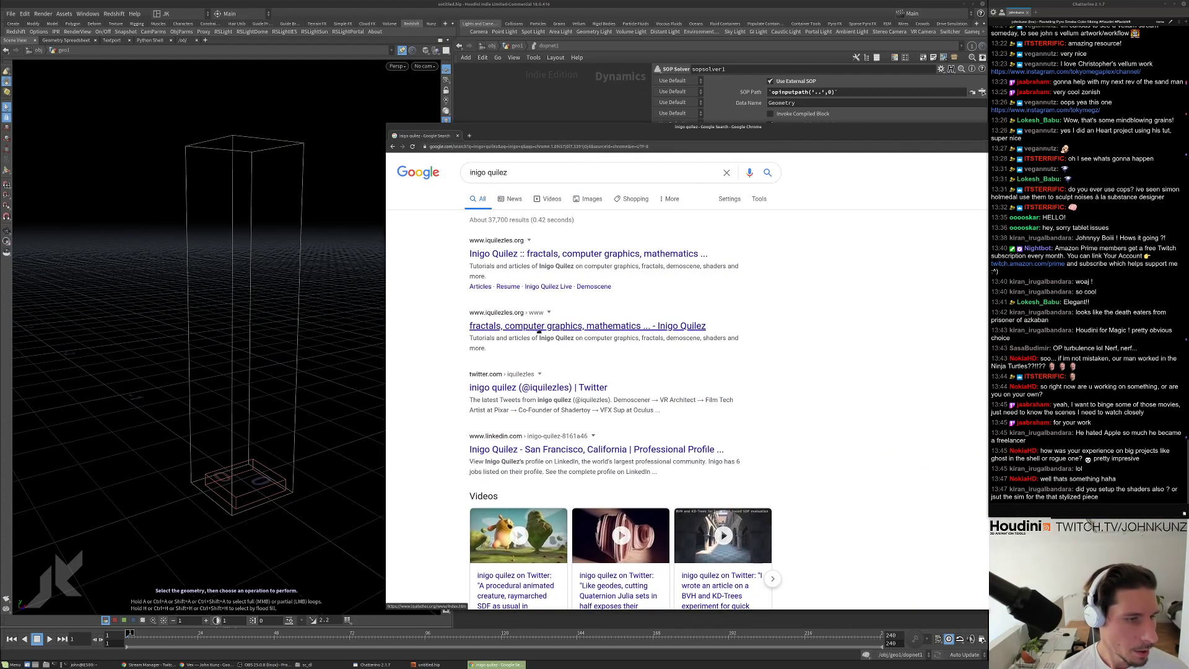
{"action": "left_click", "coordinate": [539, 331]}
{"action": "scroll", "coordinate": [687, 360], "scroll_direction": "down", "scroll_amount": 2}
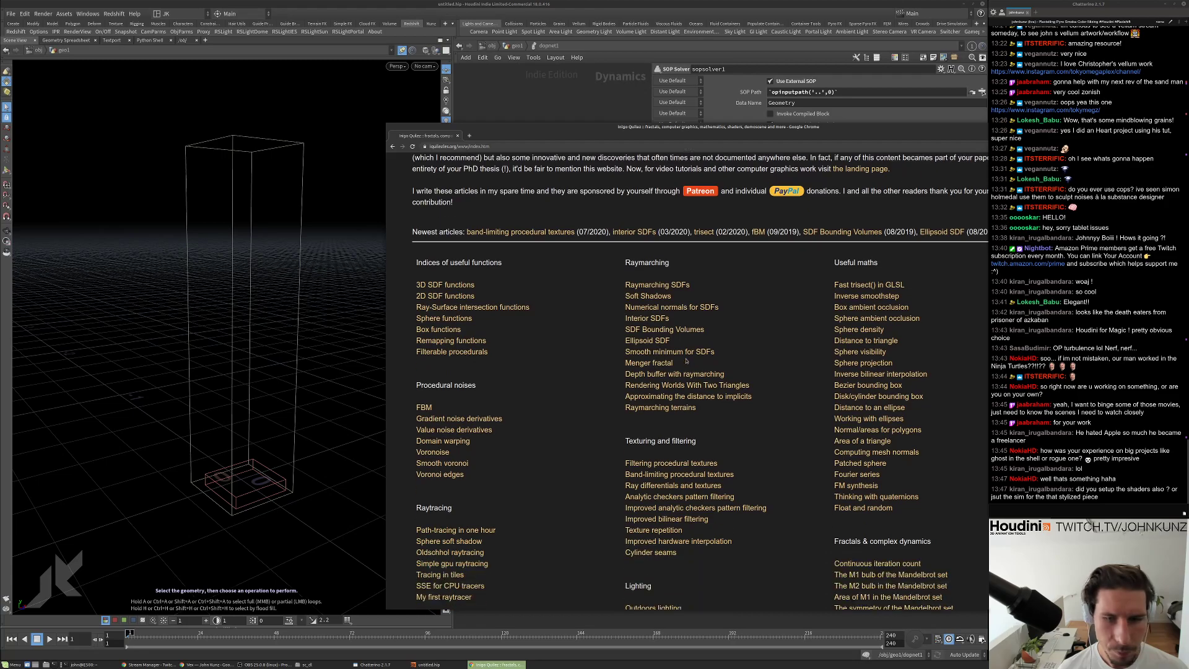
{"action": "left_click_drag", "start_coordinate": [681, 127], "coordinate": [508, 120]}
{"action": "scroll", "coordinate": [868, 384], "scroll_direction": "down", "scroll_amount": 5}
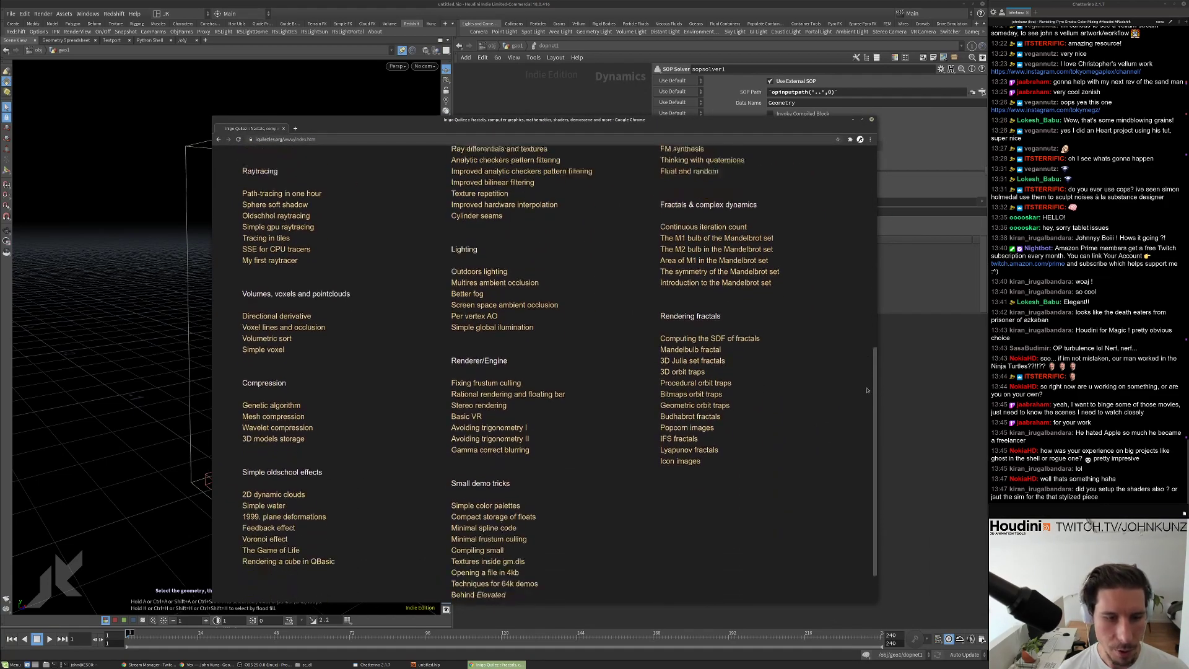
{"action": "scroll", "coordinate": [868, 384], "scroll_direction": "down", "scroll_amount": 2}
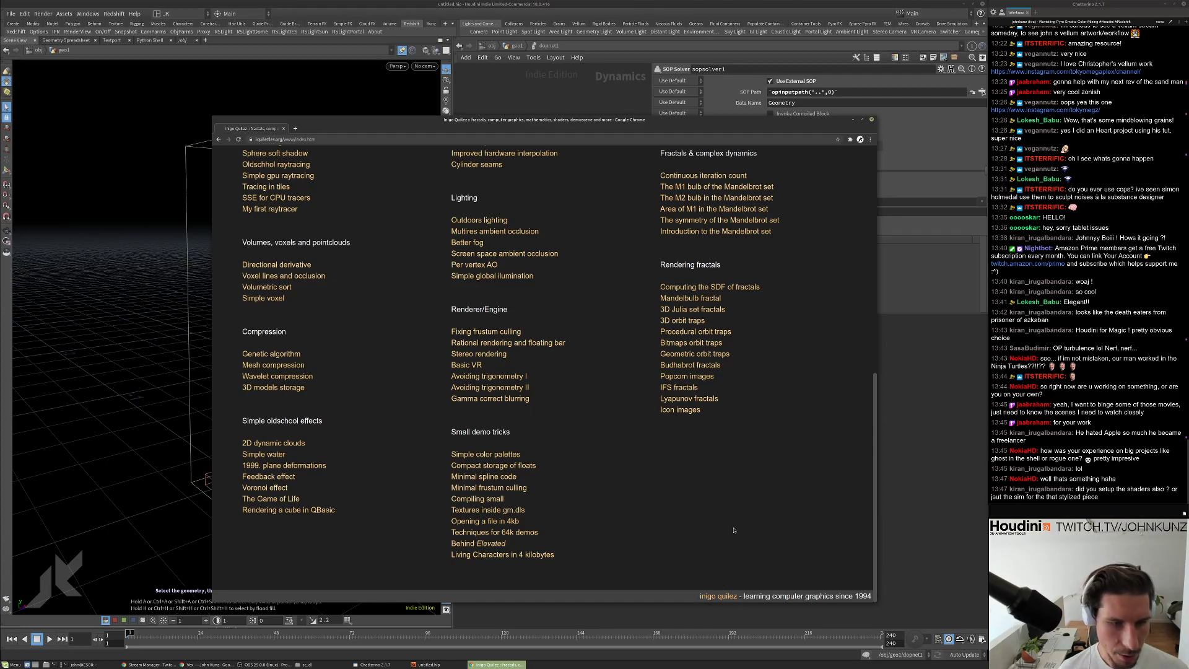
{"action": "scroll", "coordinate": [805, 470], "scroll_direction": "up", "scroll_amount": 1}
{"action": "left_click_drag", "start_coordinate": [874, 407], "coordinate": [857, 220]}
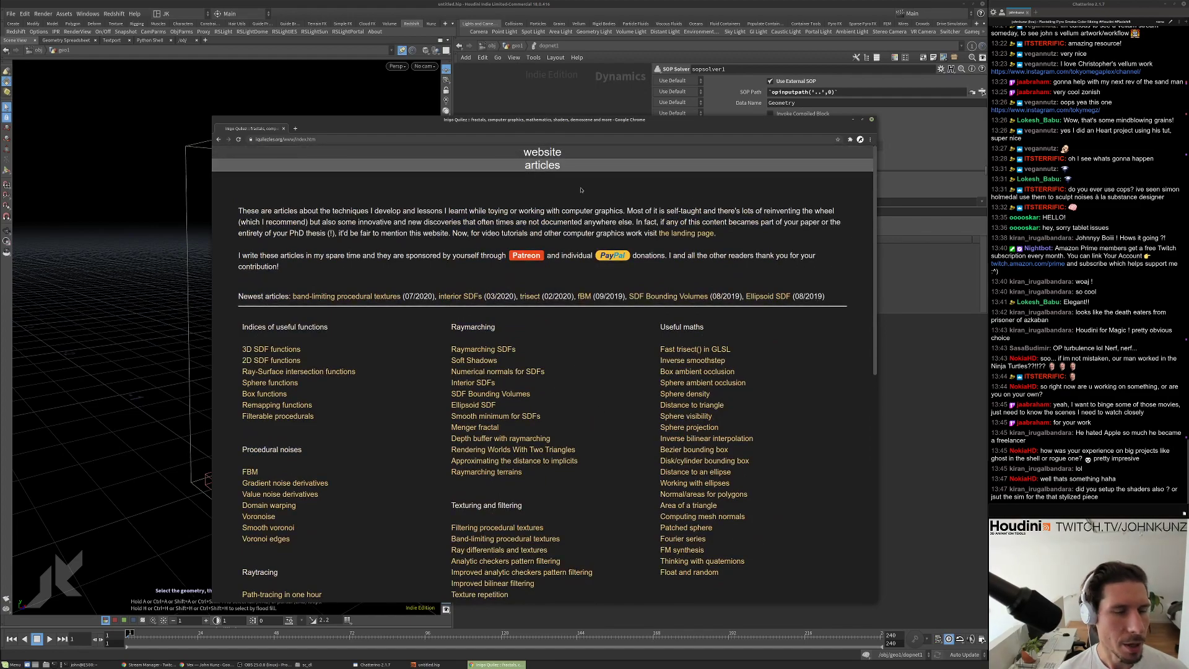
{"action": "left_click", "coordinate": [889, 457]}
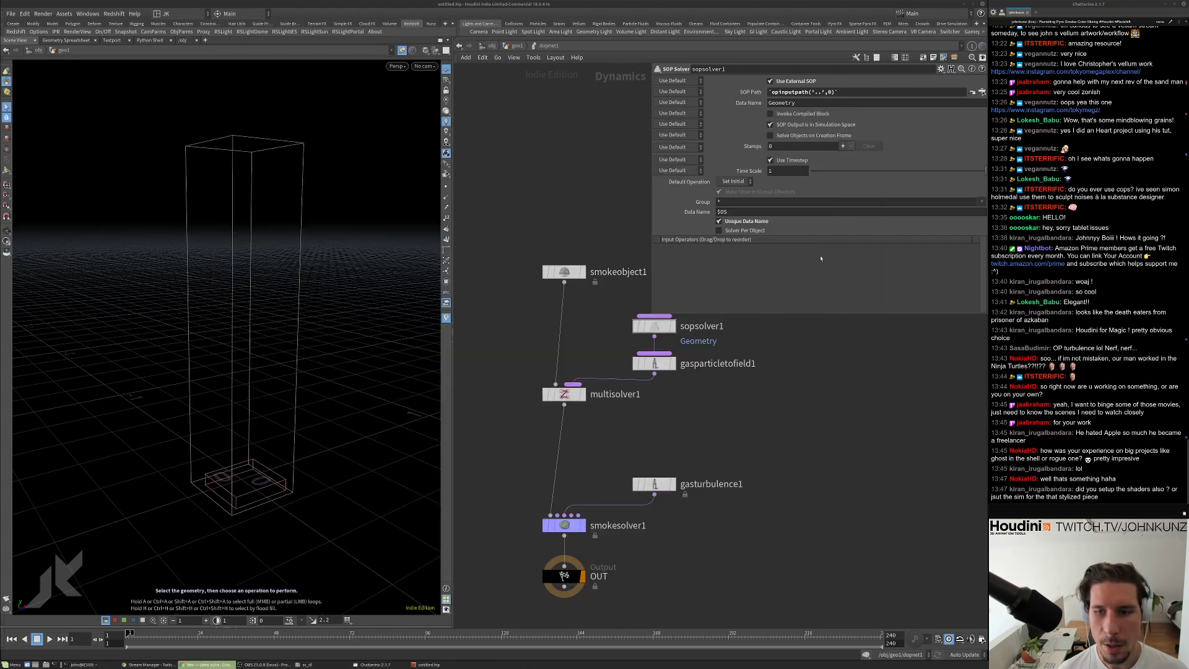
Select the gasturbulence1 node and examine its turbulence settings.
{"action": "middle_click_drag", "start_coordinate": [702, 523], "coordinate": [782, 508]}
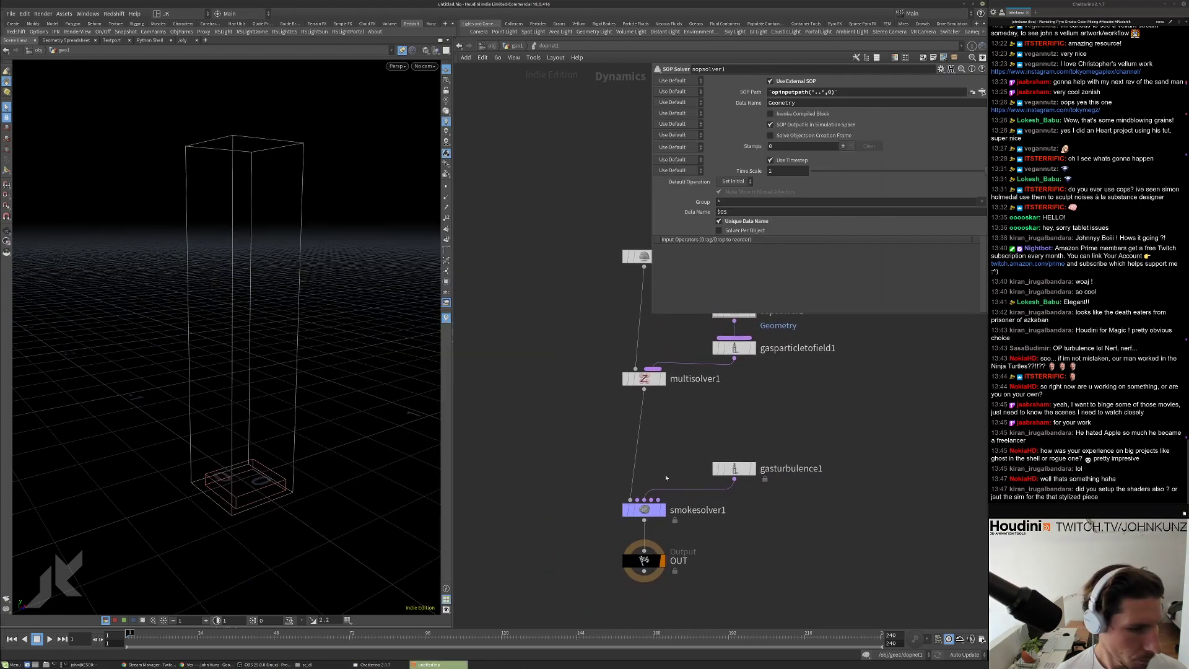
{"action": "left_click", "coordinate": [733, 469]}
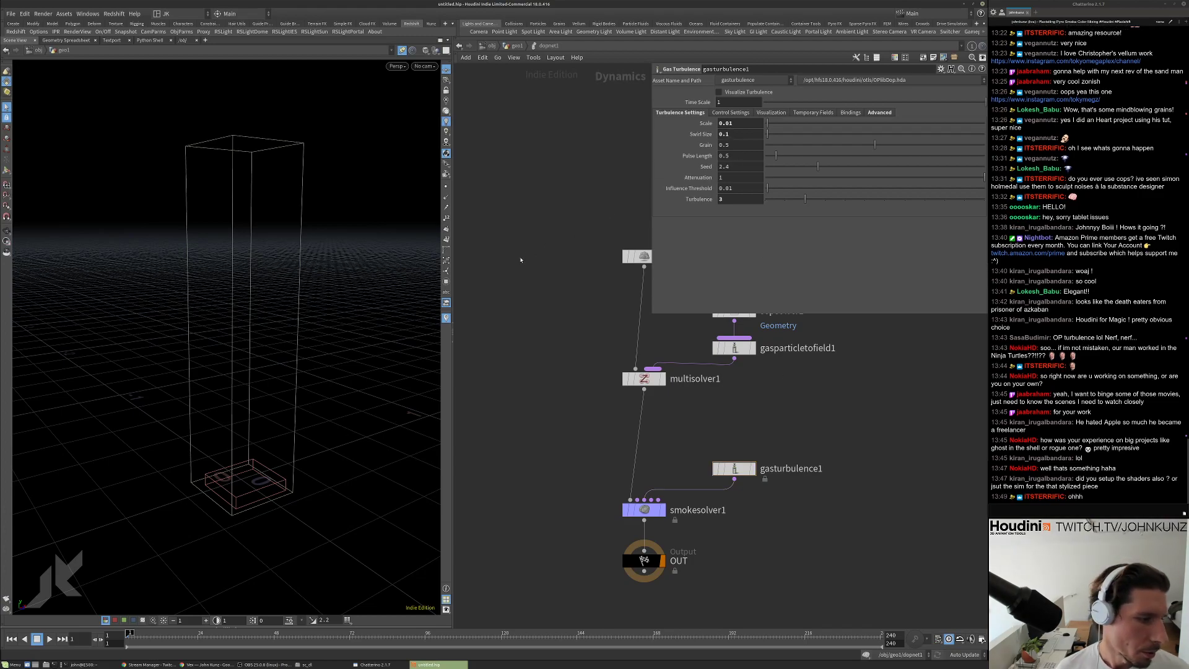
{"action": "middle_click_drag", "start_coordinate": [711, 394], "coordinate": [671, 481]}
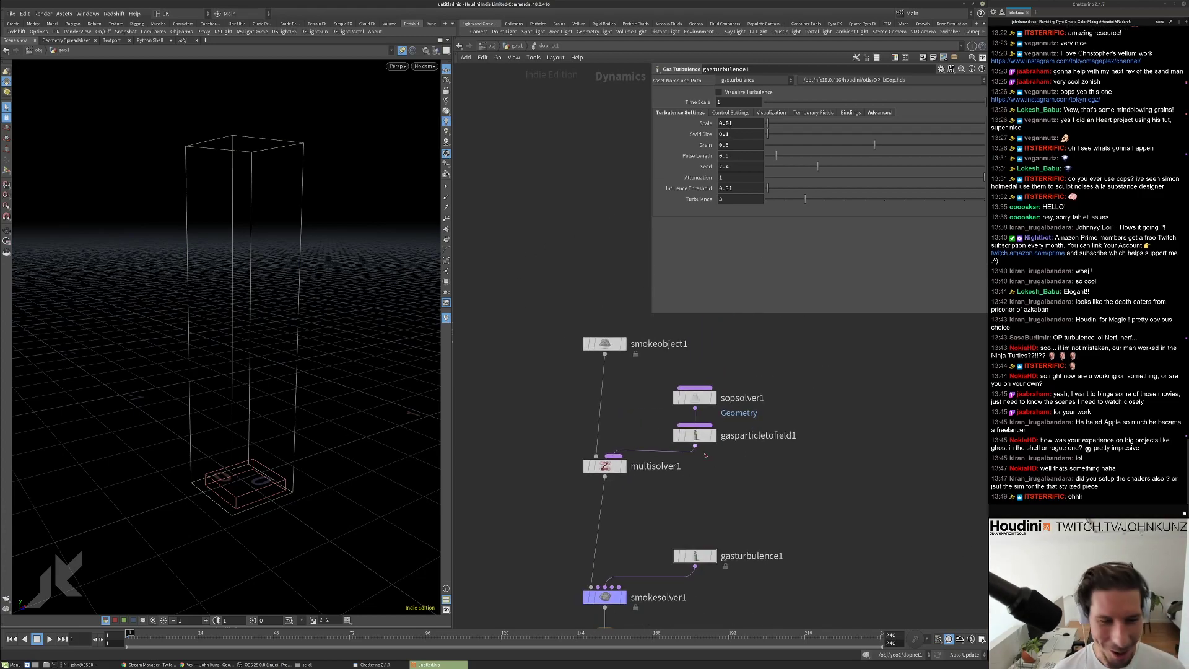
{"action": "middle_click_drag", "start_coordinate": [649, 408], "coordinate": [648, 381]}
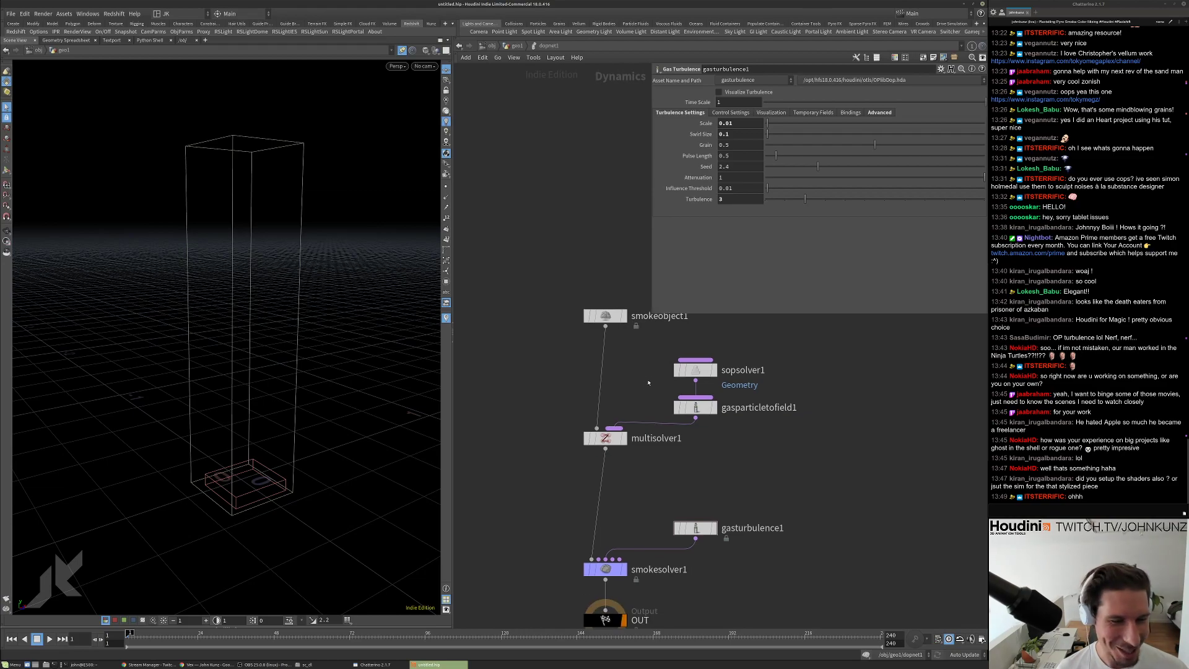
Set the Source Pre-Mult of gasparticletofield1 to 15 and play the simulation to about frame 73.
{"action": "left_click_drag", "start_coordinate": [695, 407], "coordinate": [695, 402]}
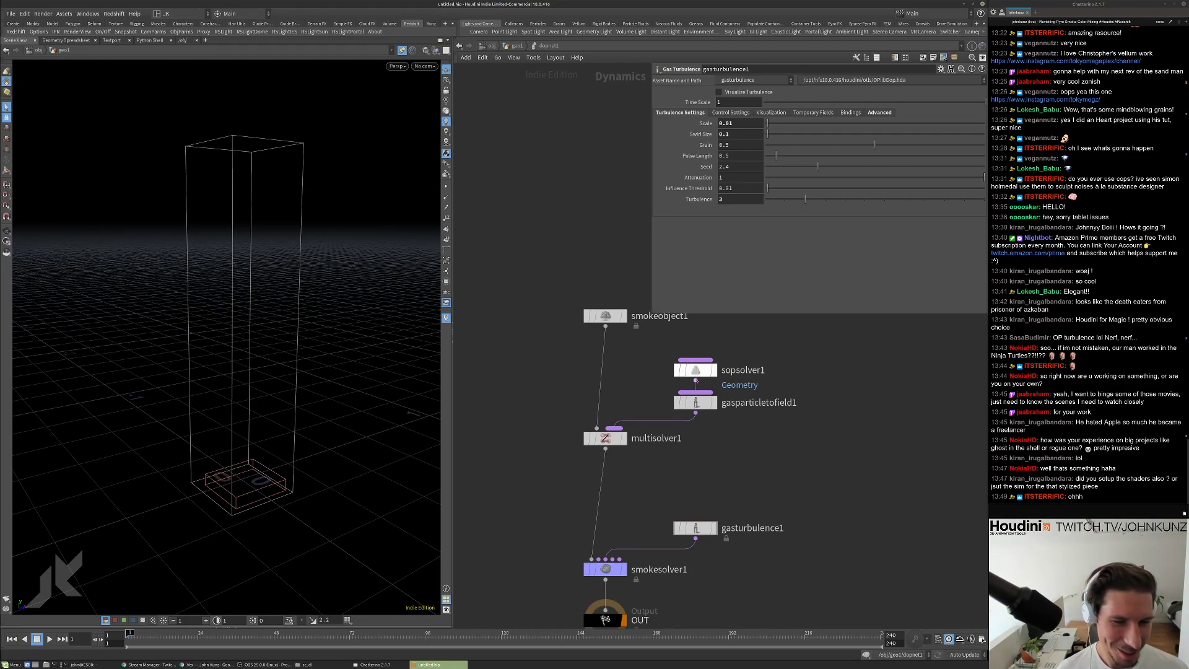
{"action": "left_click", "coordinate": [696, 403]}
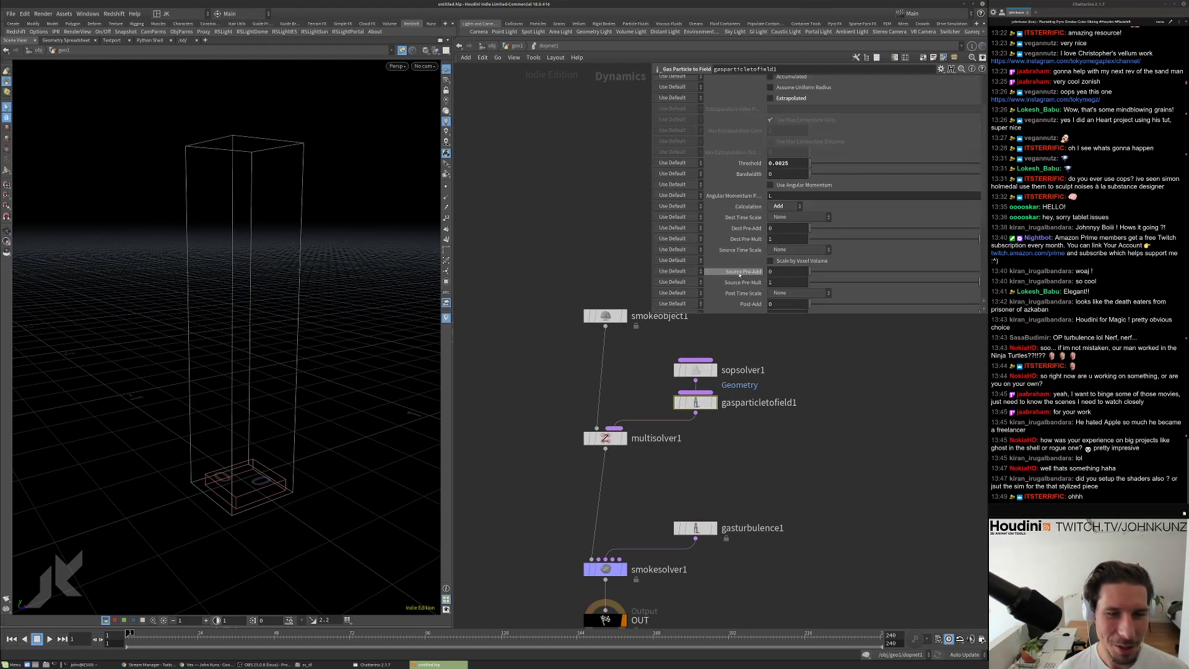
{"action": "scroll", "coordinate": [739, 275], "scroll_direction": "down", "scroll_amount": 5}
{"action": "left_click", "coordinate": [777, 177]}
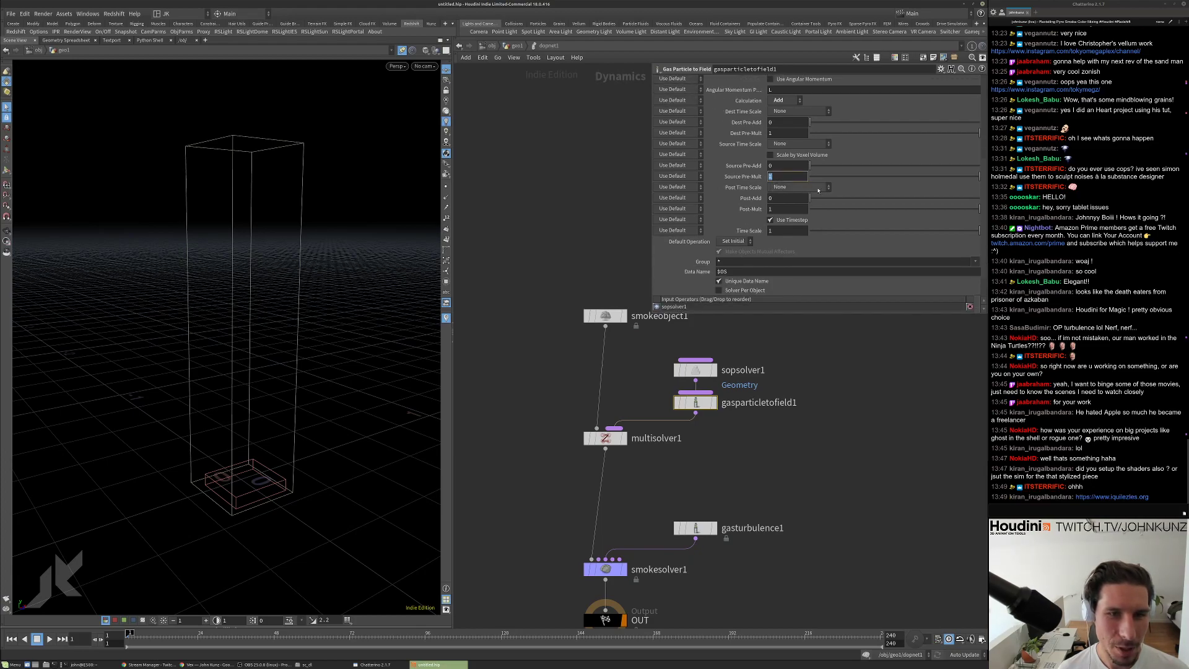
{"action": "type", "text": "15"}
{"action": "key", "text": "Return"}
{"action": "key", "text": "Up"}
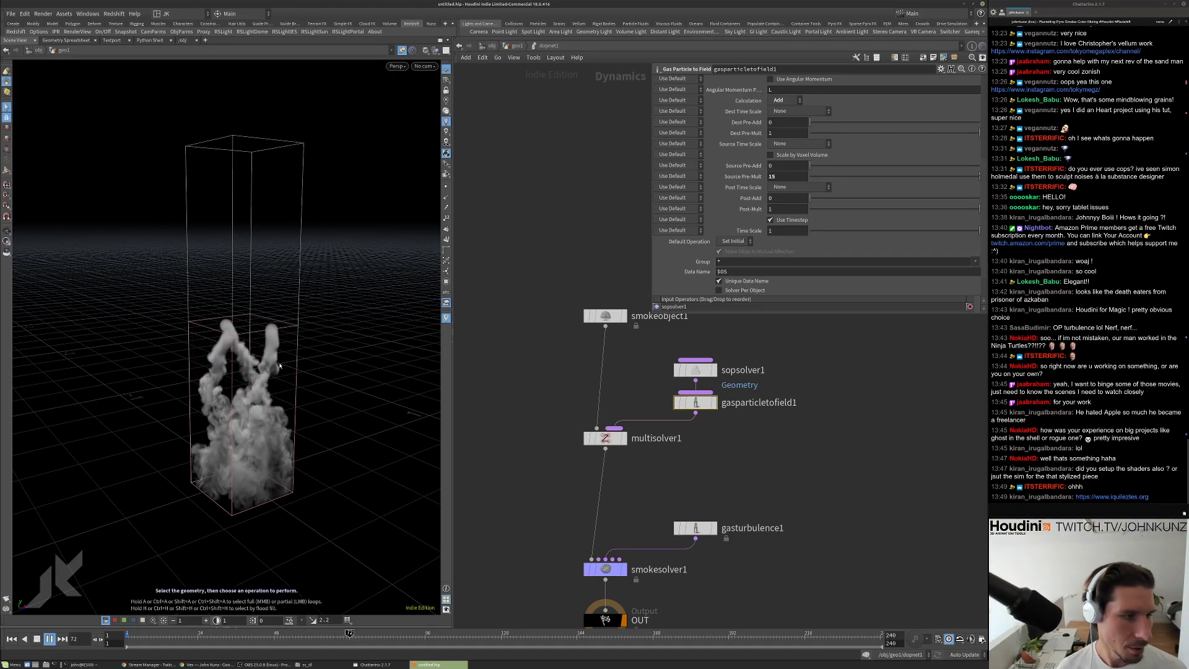
{"action": "key", "text": "Escape"}
{"action": "left_click_drag", "start_coordinate": [278, 358], "coordinate": [249, 335]}
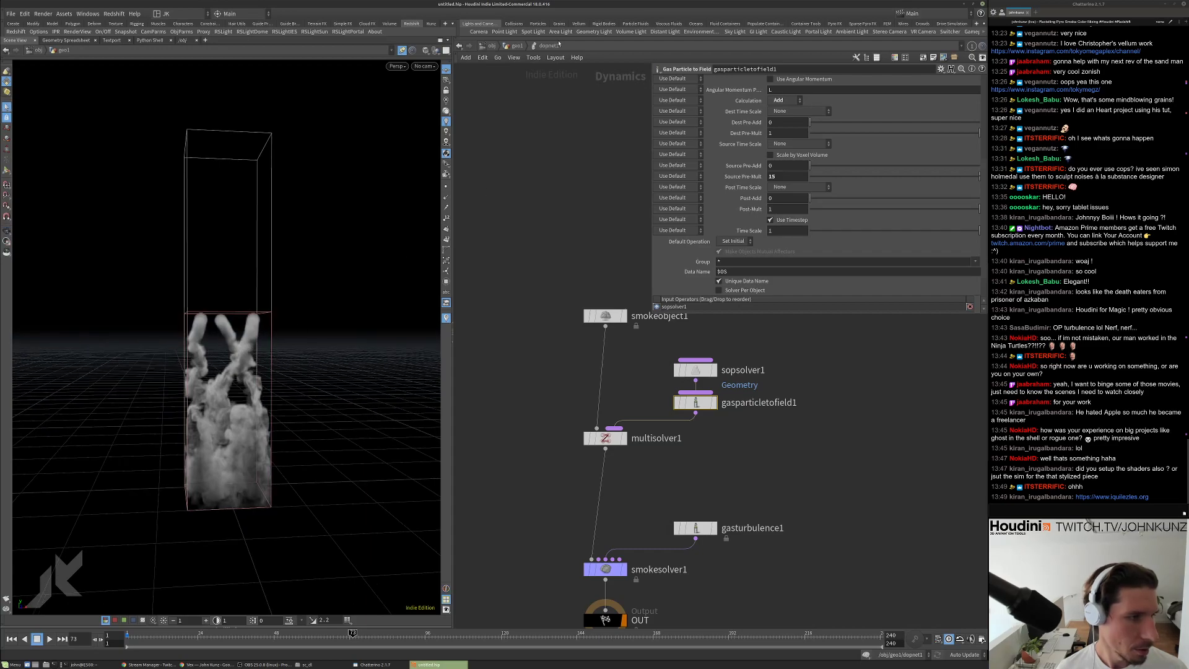
Return to the geo1 network, set the peak1 distance to 0.2 and play the simulation from the first frame.
{"action": "left_click", "coordinate": [516, 45]}
{"action": "key", "text": "Up"}
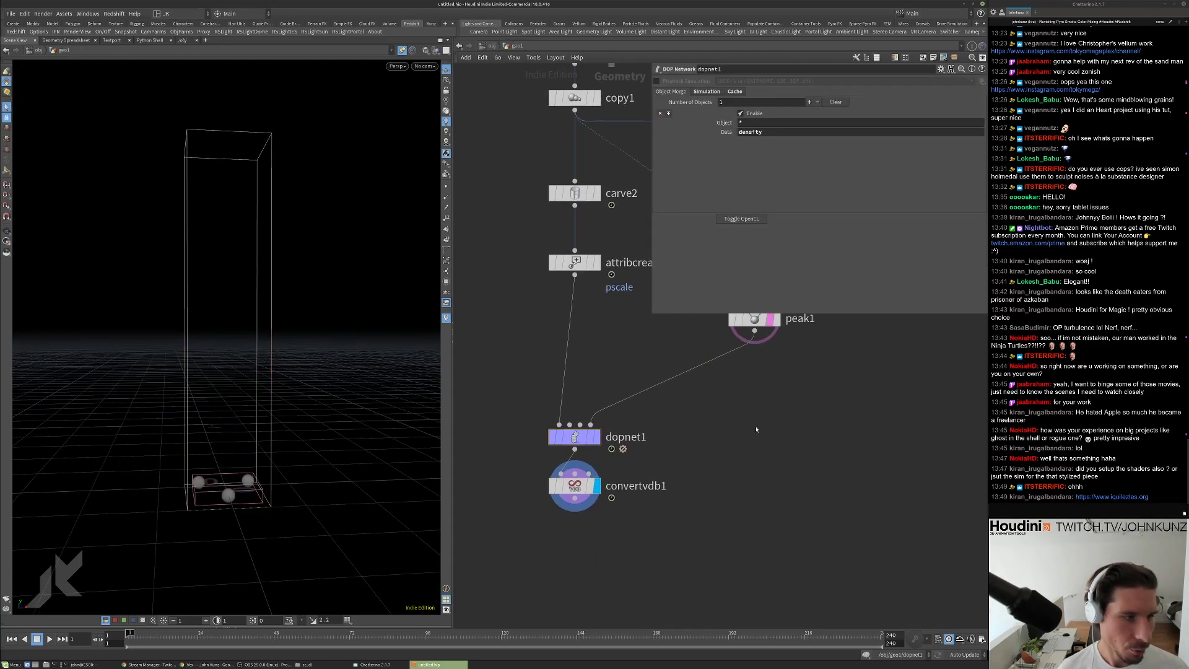
{"action": "left_click", "coordinate": [743, 431]}
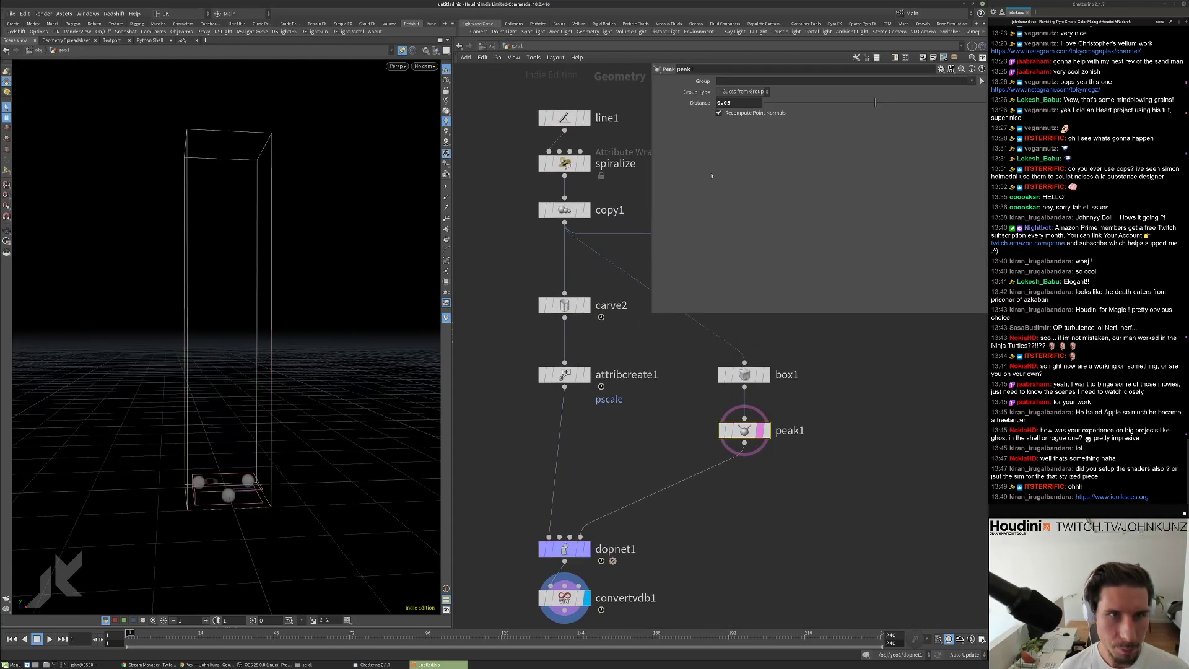
{"action": "double_click", "coordinate": [734, 103]}
{"action": "type", "text": "0.2"}
{"action": "key", "text": "Return"}
{"action": "key", "text": "Up"}
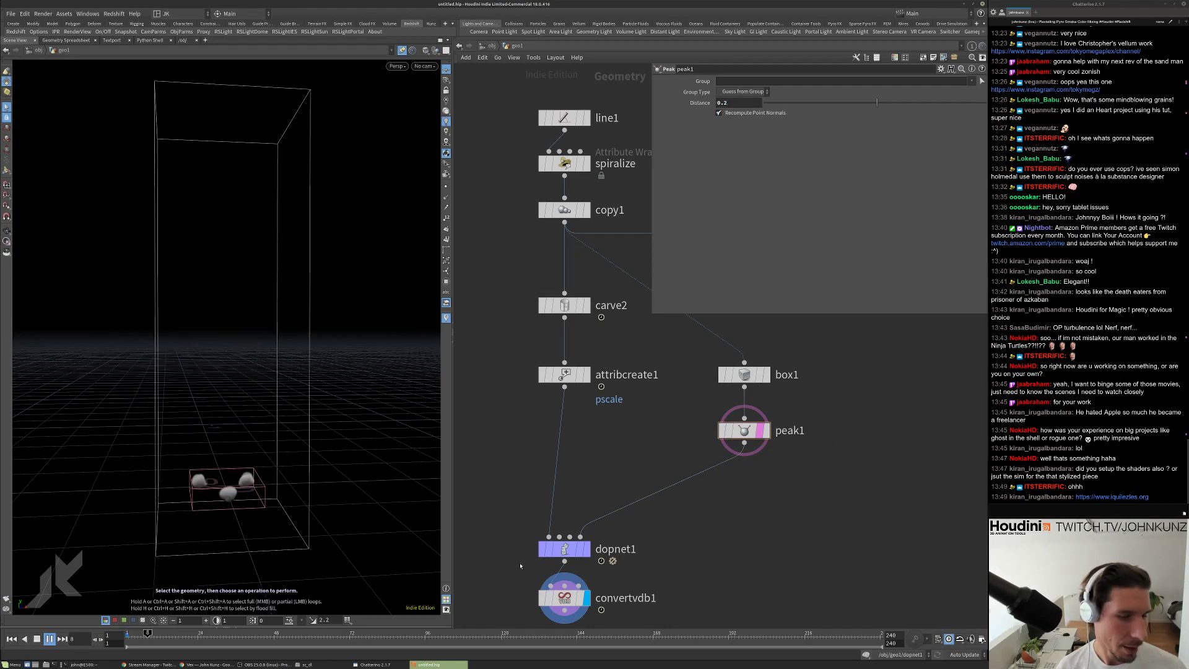
{"action": "middle_click", "coordinate": [612, 556]}
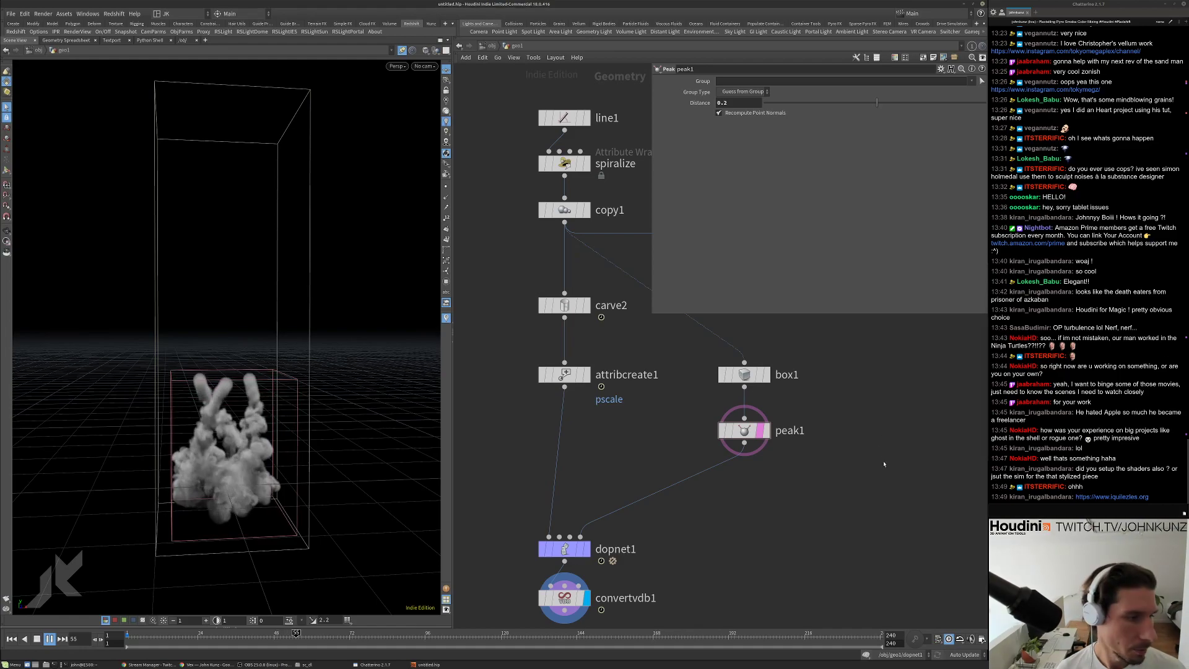
Stop the simulation at frame 63 and examine the smoke's detail up close from above.
{"action": "key", "text": "Escape"}
{"action": "key", "text": "Up"}
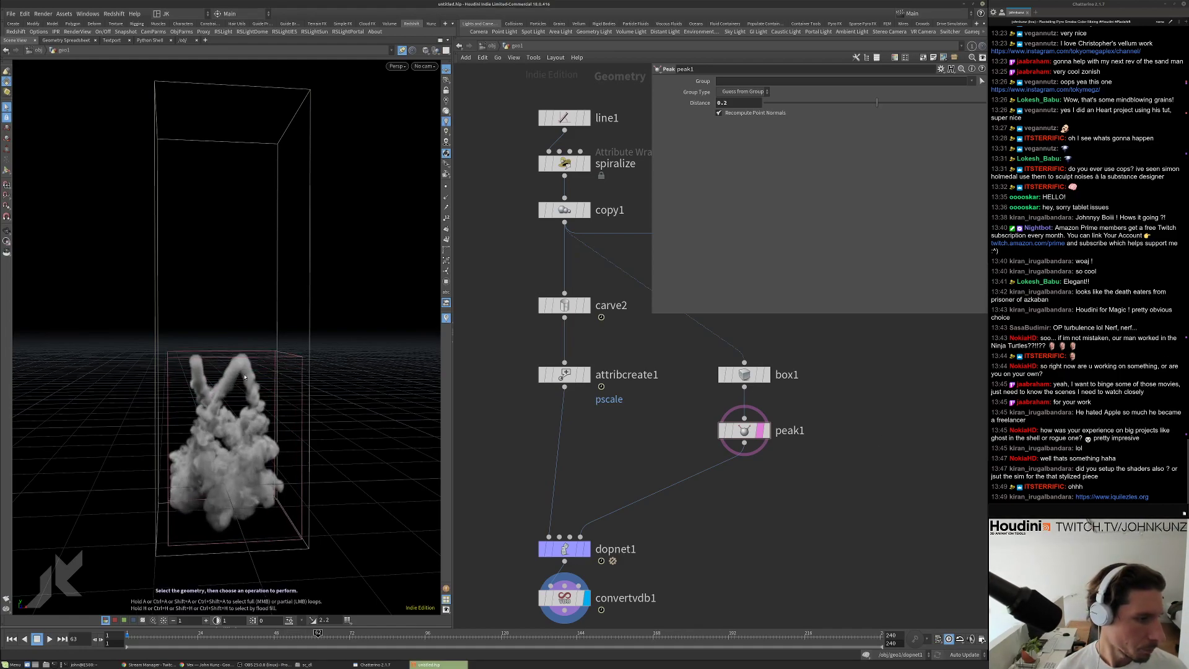
{"action": "left_click_drag", "start_coordinate": [244, 346], "coordinate": [304, 449]}
{"action": "key", "text": "g"}
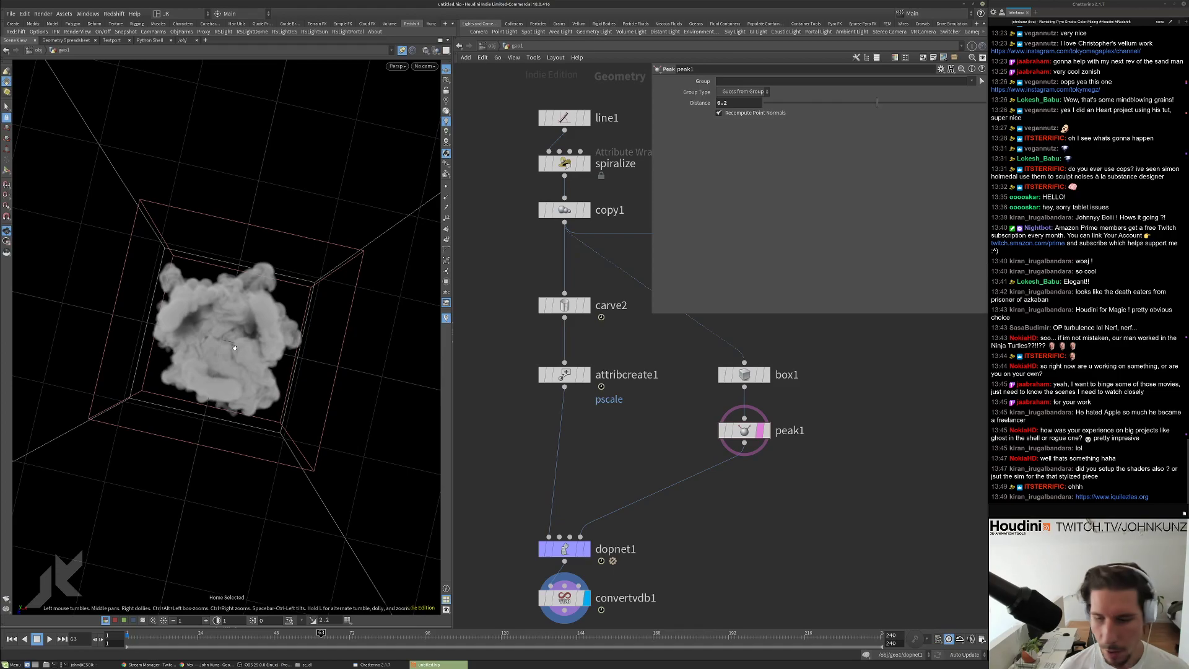
{"action": "scroll", "coordinate": [227, 359], "scroll_direction": "up", "scroll_amount": 5}
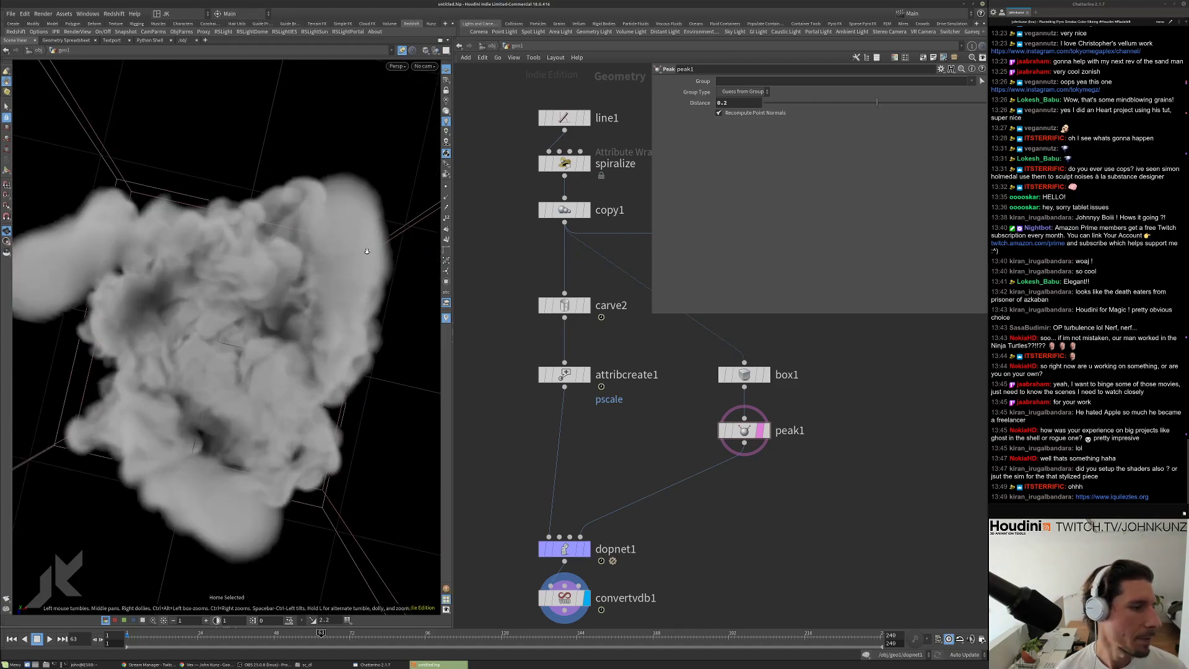
{"action": "scroll", "coordinate": [279, 309], "scroll_direction": "down", "scroll_amount": 5}
{"action": "scroll", "coordinate": [356, 260], "scroll_direction": "up", "scroll_amount": 6}
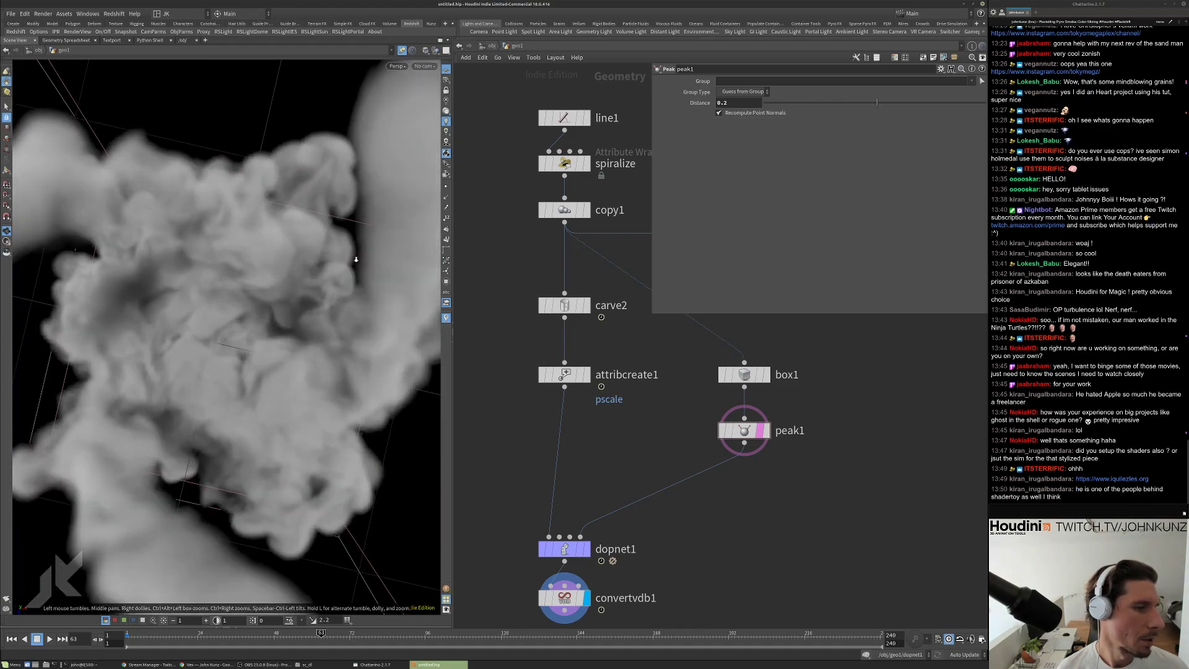
{"action": "scroll", "coordinate": [356, 260], "scroll_direction": "up", "scroll_amount": 1}
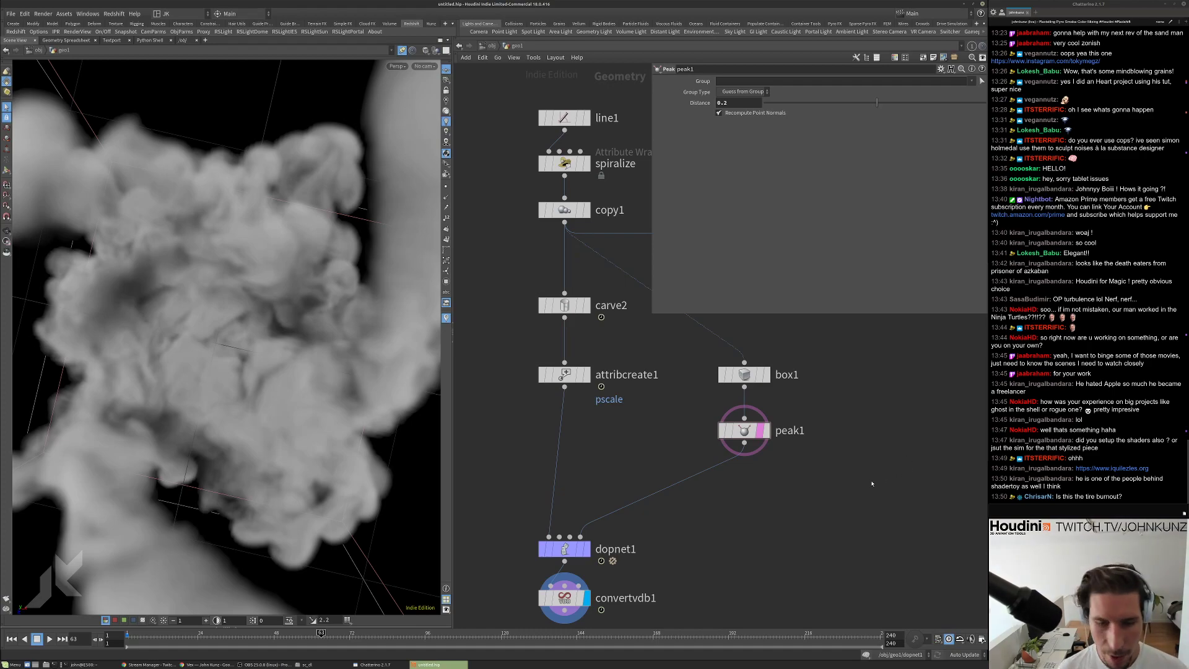
Examine the smoke columns at frame 63 from the side and again from a wider top view.
{"action": "key", "text": "Escape"}
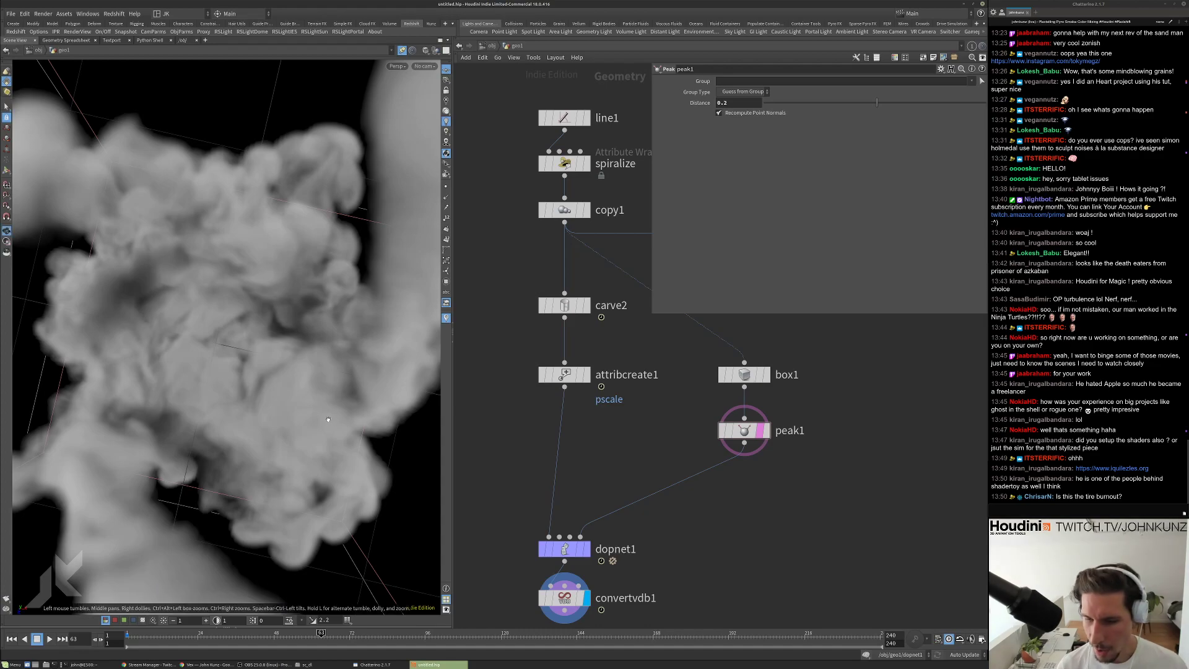
{"action": "scroll", "coordinate": [328, 420], "scroll_direction": "down", "scroll_amount": 2}
{"action": "scroll", "coordinate": [298, 439], "scroll_direction": "down", "scroll_amount": 3}
{"action": "left_click_drag", "start_coordinate": [297, 440], "coordinate": [296, 382]}
{"action": "key", "text": "s"}
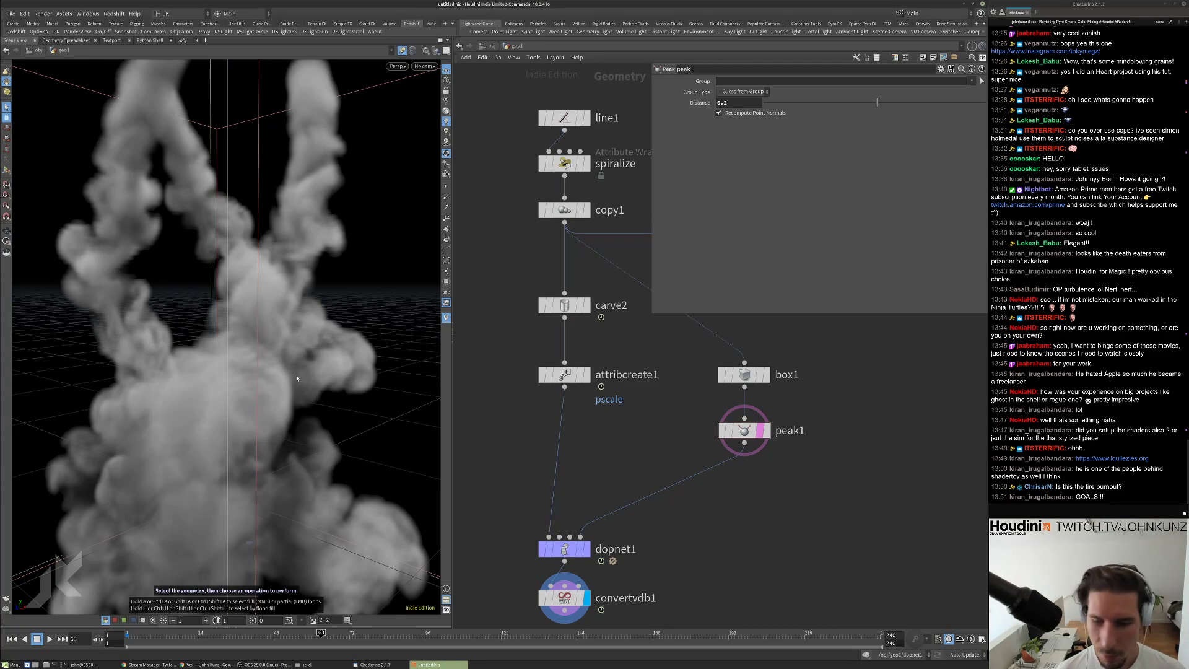
{"action": "mouse_move", "coordinate": [297, 379]}
{"action": "left_mouse_down"}
{"action": "mouse_move", "coordinate": [332, 443]}
{"action": "mouse_move", "coordinate": [288, 391]}
{"action": "left_mouse_up"}
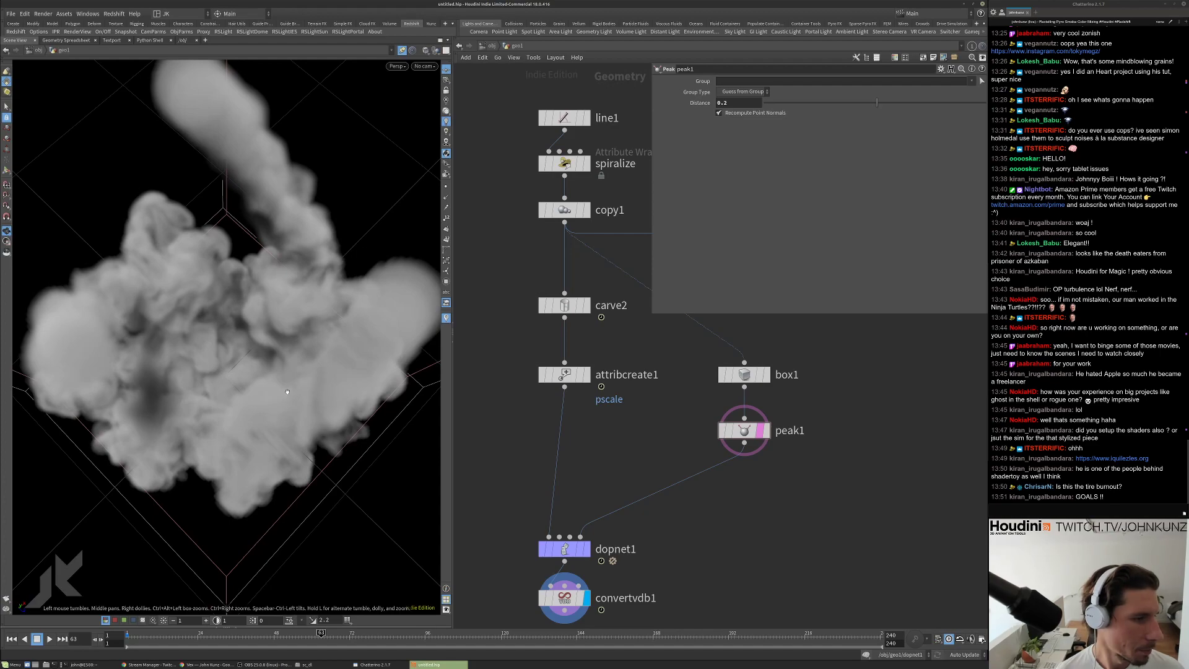
{"action": "scroll", "coordinate": [287, 391], "scroll_direction": "down", "scroll_amount": 3}
{"action": "middle_click_drag", "start_coordinate": [848, 539], "coordinate": [832, 501]}
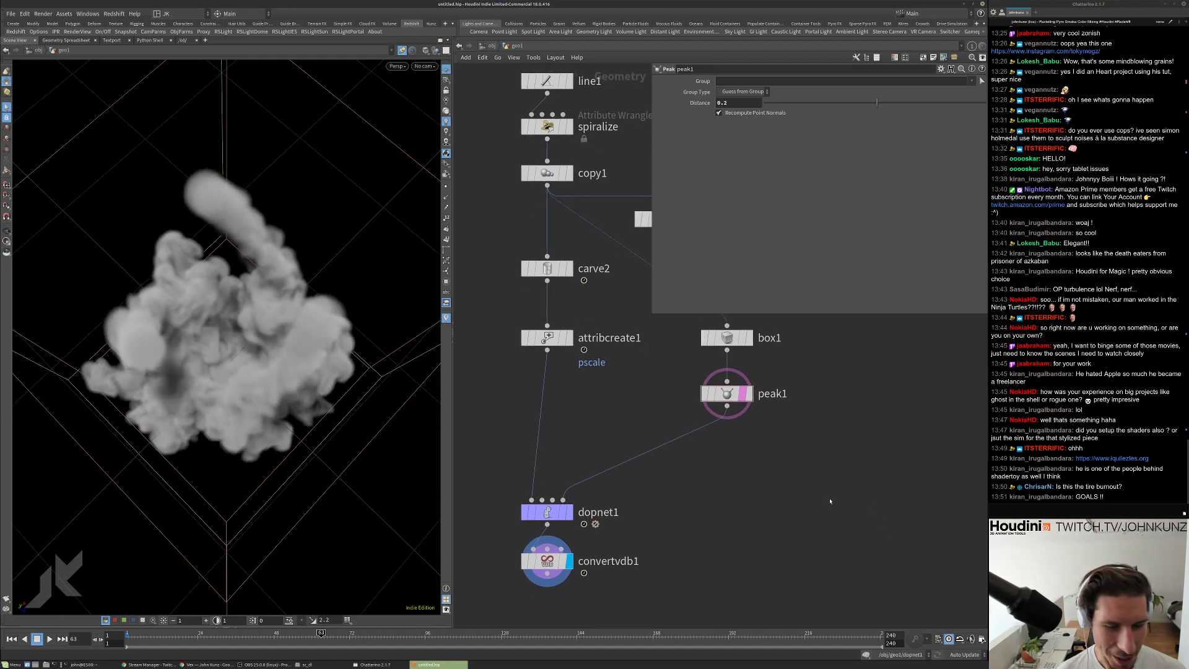
Return to the first frame and duplicate the primitive1 and attribrandomize1 nodes beside dopnet1.
{"action": "key", "text": "ctrl+Up"}
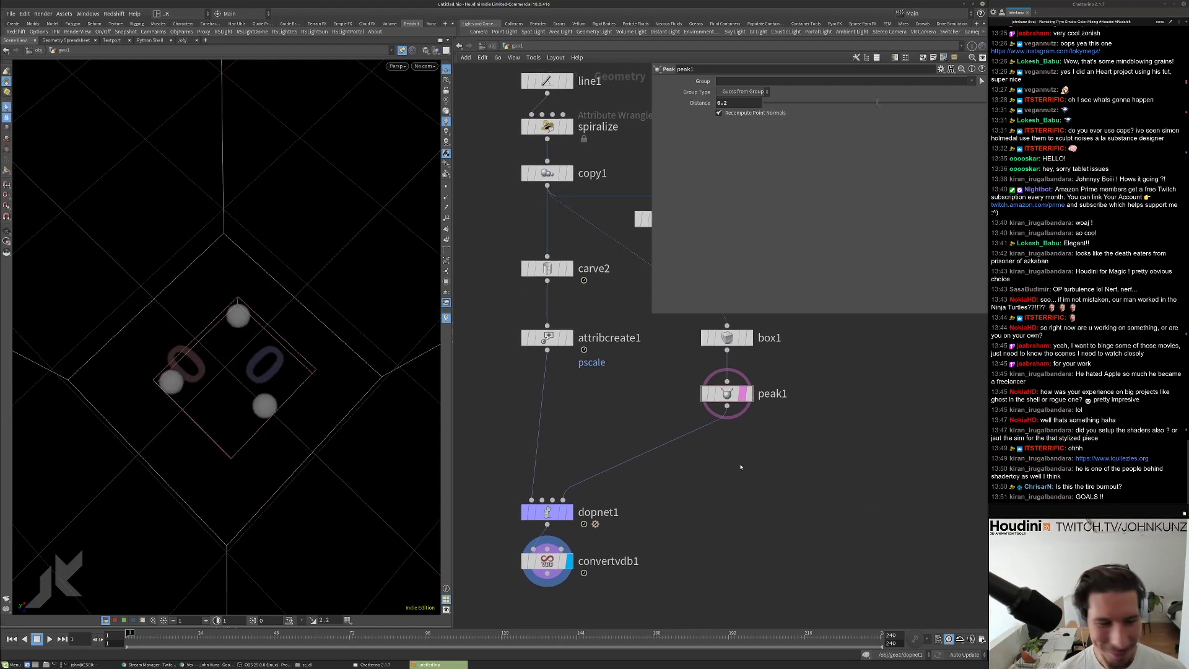
{"action": "middle_click_drag", "start_coordinate": [731, 464], "coordinate": [738, 447]}
{"action": "left_click_drag", "start_coordinate": [226, 403], "coordinate": [266, 413]}
{"action": "left_click_drag", "start_coordinate": [197, 430], "coordinate": [265, 372]}
{"action": "scroll", "coordinate": [626, 421], "scroll_direction": "down", "scroll_amount": 5}
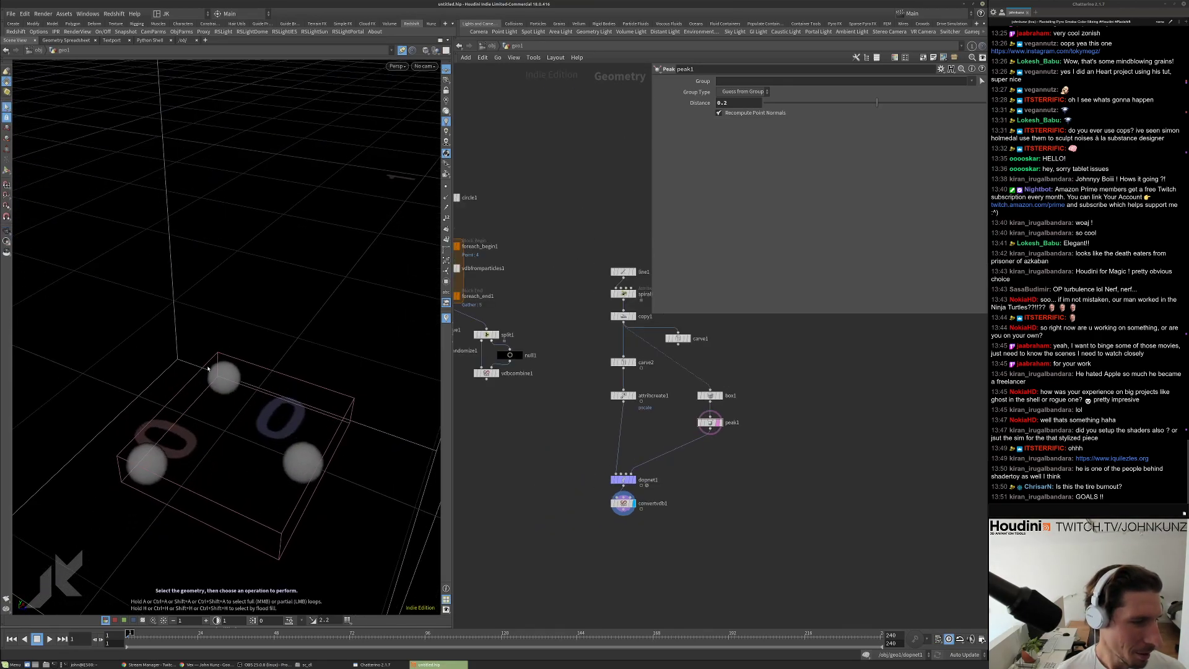
{"action": "scroll", "coordinate": [649, 455], "scroll_direction": "up", "scroll_amount": 2}
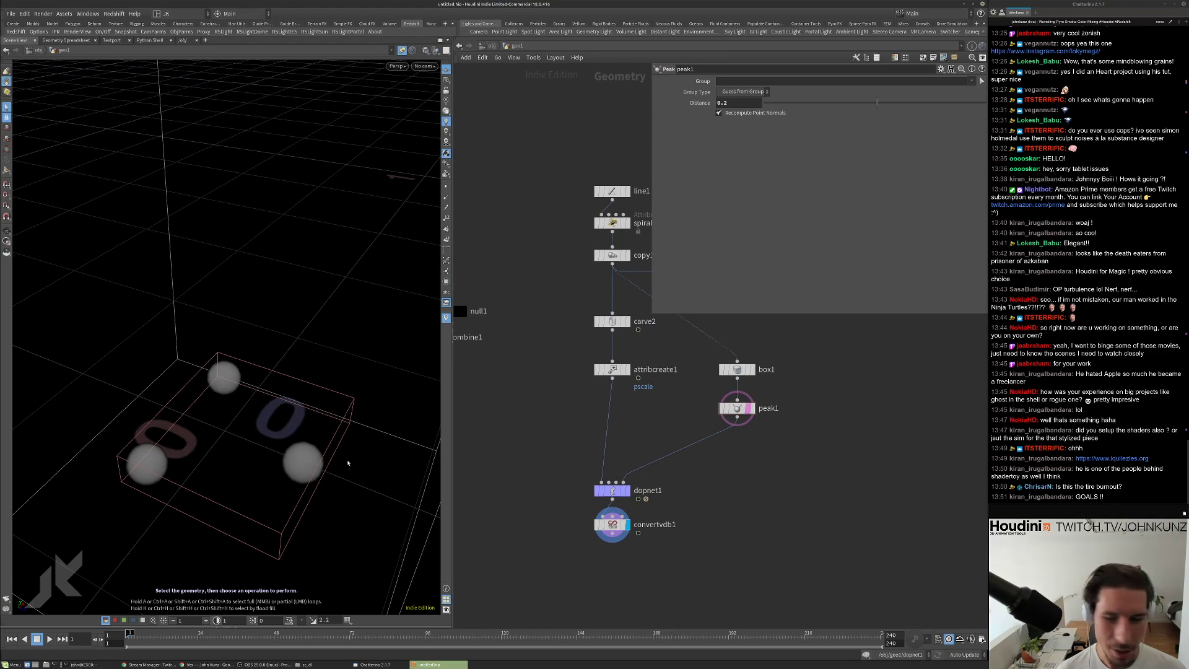
{"action": "scroll", "coordinate": [770, 510], "scroll_direction": "down", "scroll_amount": 2}
{"action": "scroll", "coordinate": [458, 331], "scroll_direction": "up", "scroll_amount": 1}
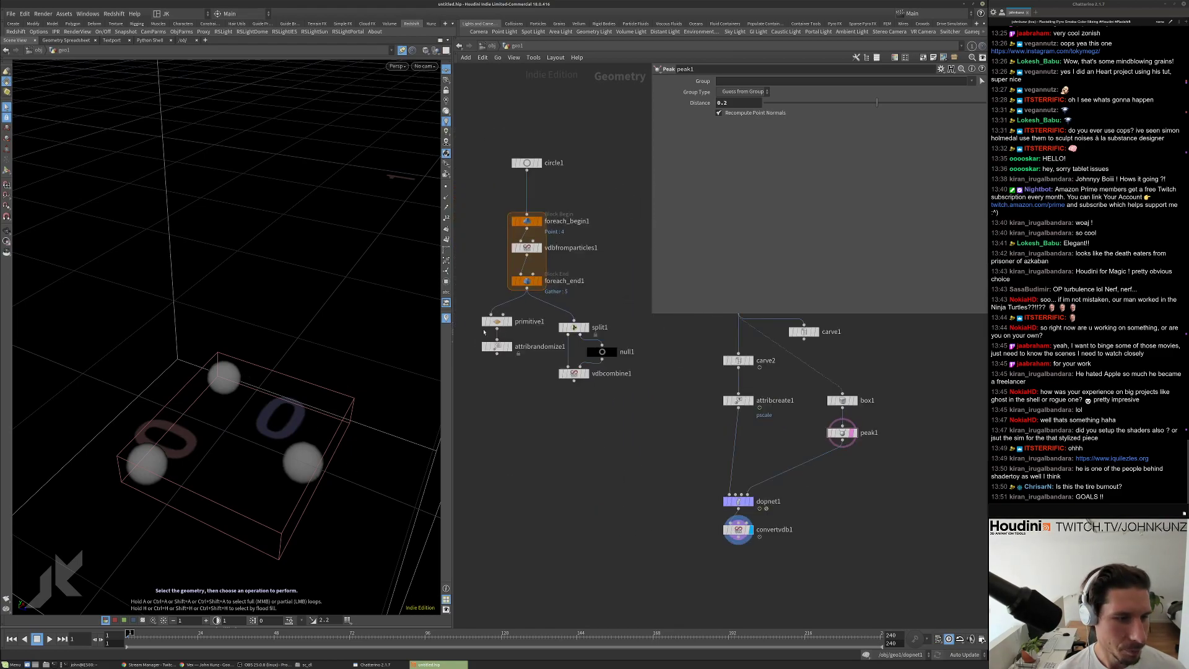
{"action": "left_click_drag", "start_coordinate": [511, 385], "coordinate": [650, 521]}
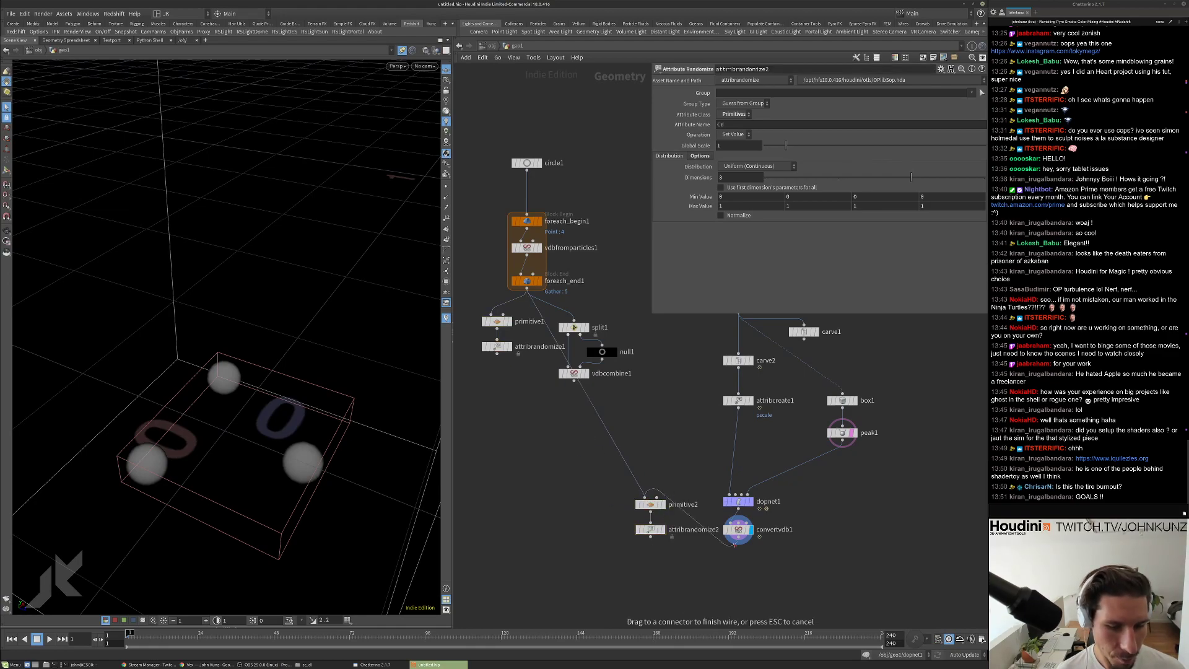
Connect convertvdb1 to primitive2, display attribrandomize2 and preview the colored simulation before returning to the first frame.
{"action": "left_click_drag", "start_coordinate": [738, 544], "coordinate": [650, 503]}
{"action": "left_click", "coordinate": [662, 531]}
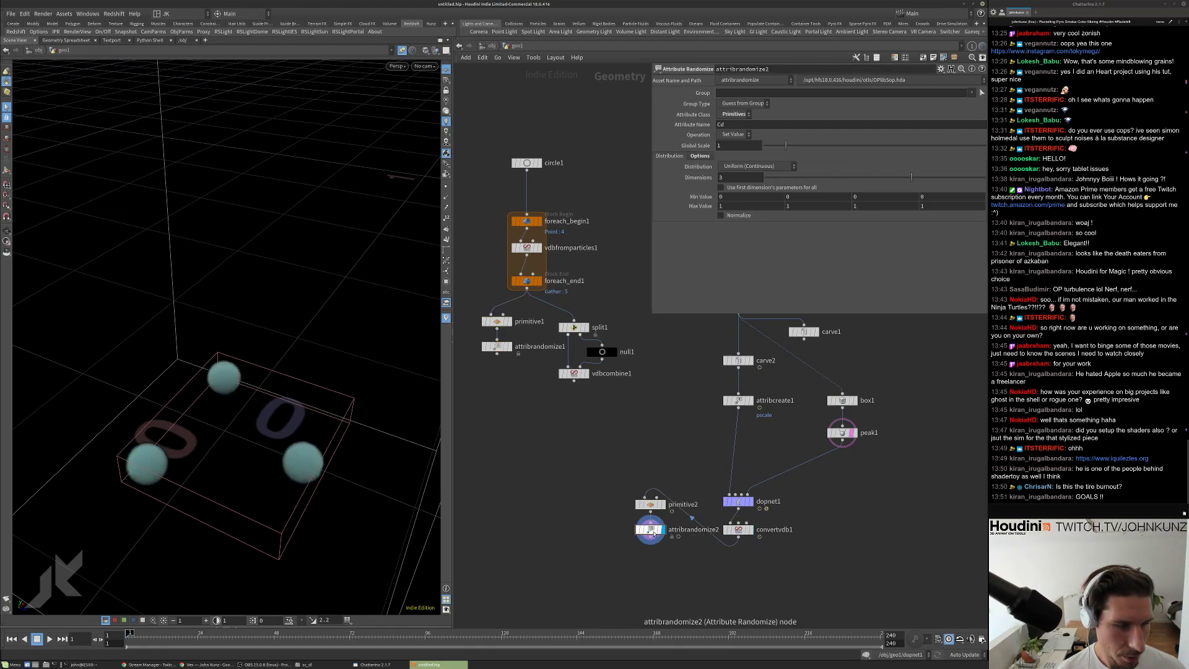
{"action": "key", "text": "Up"}
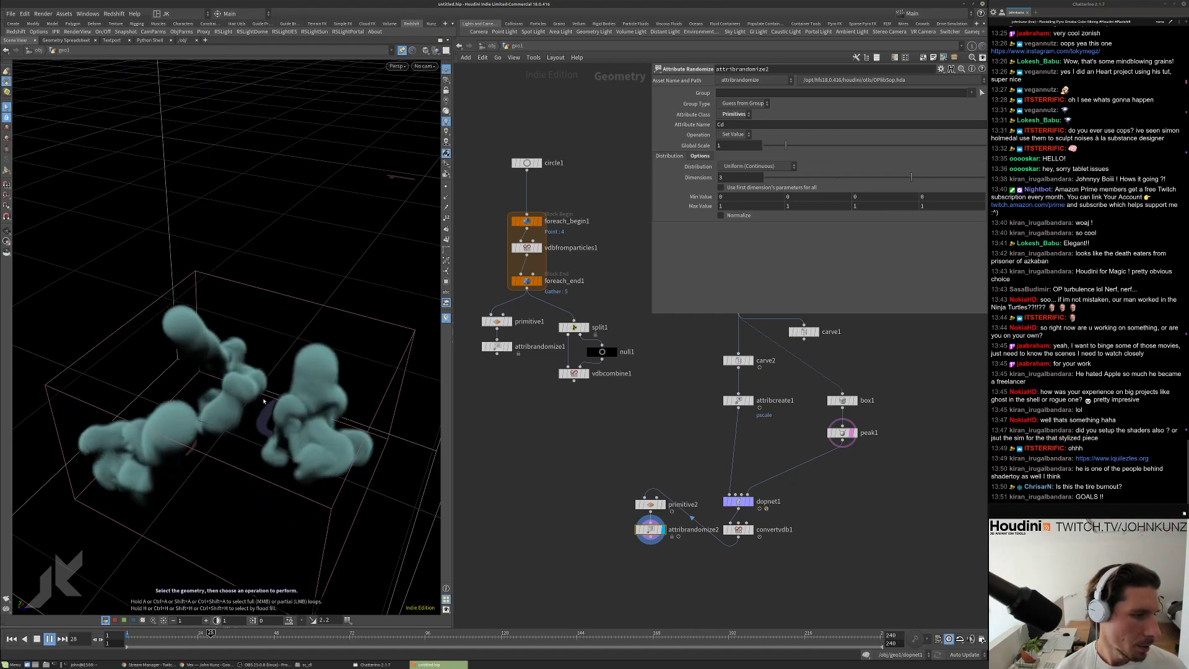
{"action": "key", "text": "Up"}
{"action": "left_click_drag", "start_coordinate": [253, 376], "coordinate": [304, 366], "text": "alt"}
{"action": "key", "text": "ctrl+Up"}
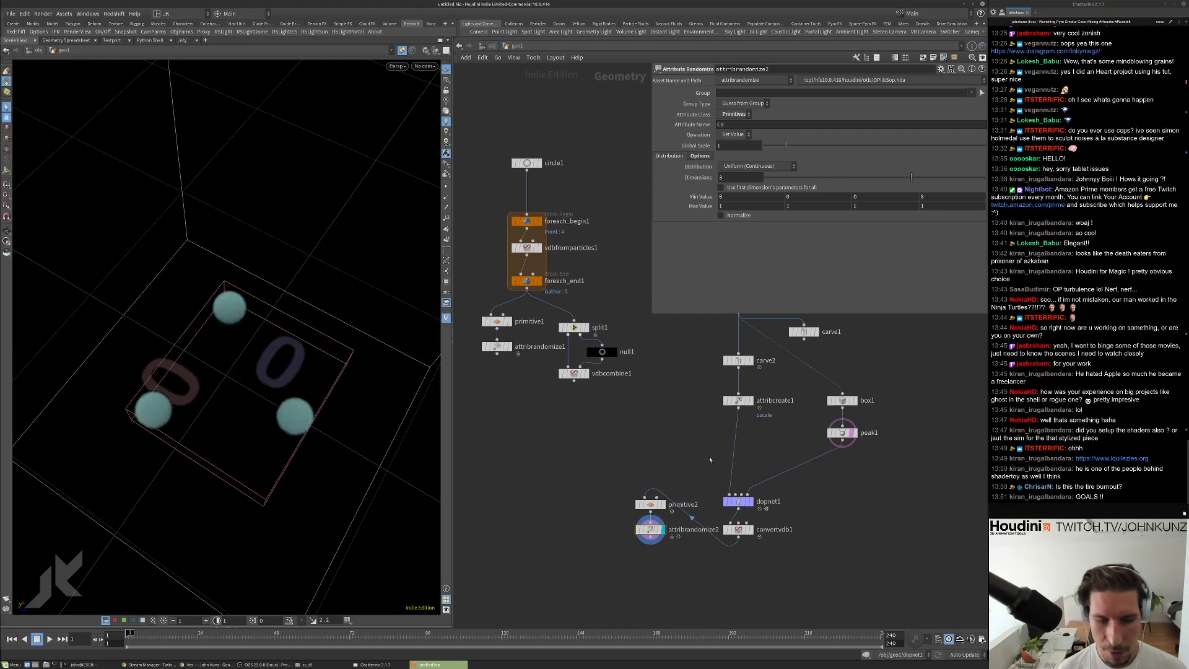
Enter dopnet1 and examine the Fields settings of the smokeobject1 node.
{"action": "scroll", "coordinate": [702, 501], "scroll_direction": "up", "scroll_amount": 5}
{"action": "double_click", "coordinate": [701, 502]}
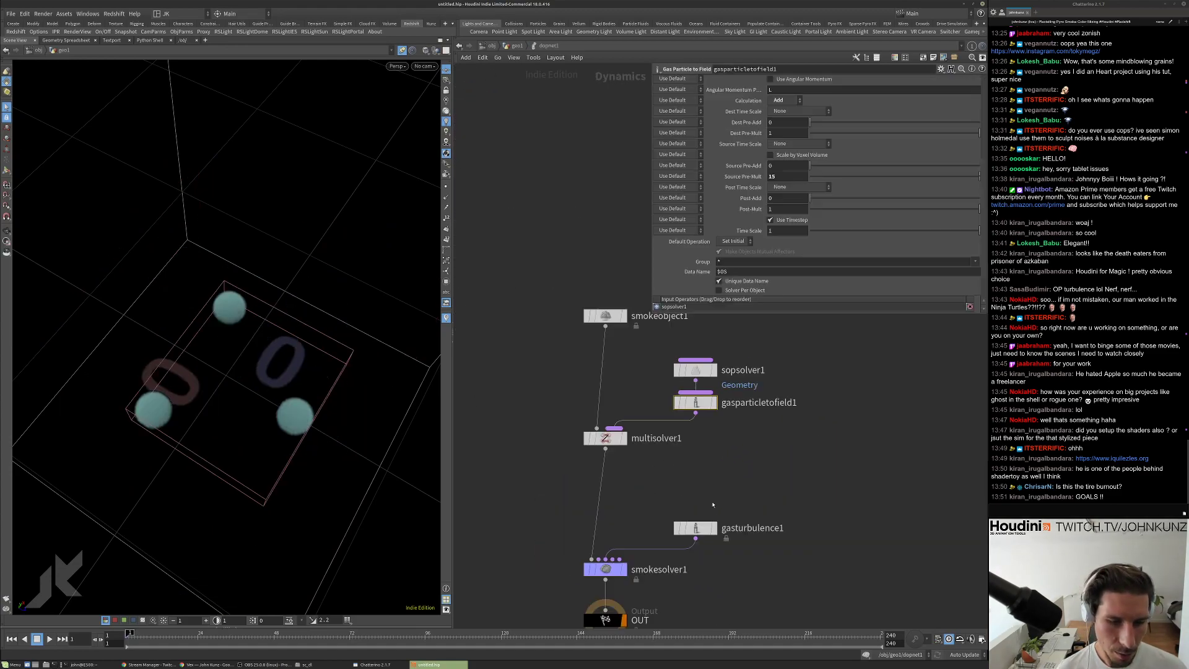
{"action": "left_click", "coordinate": [607, 283]}
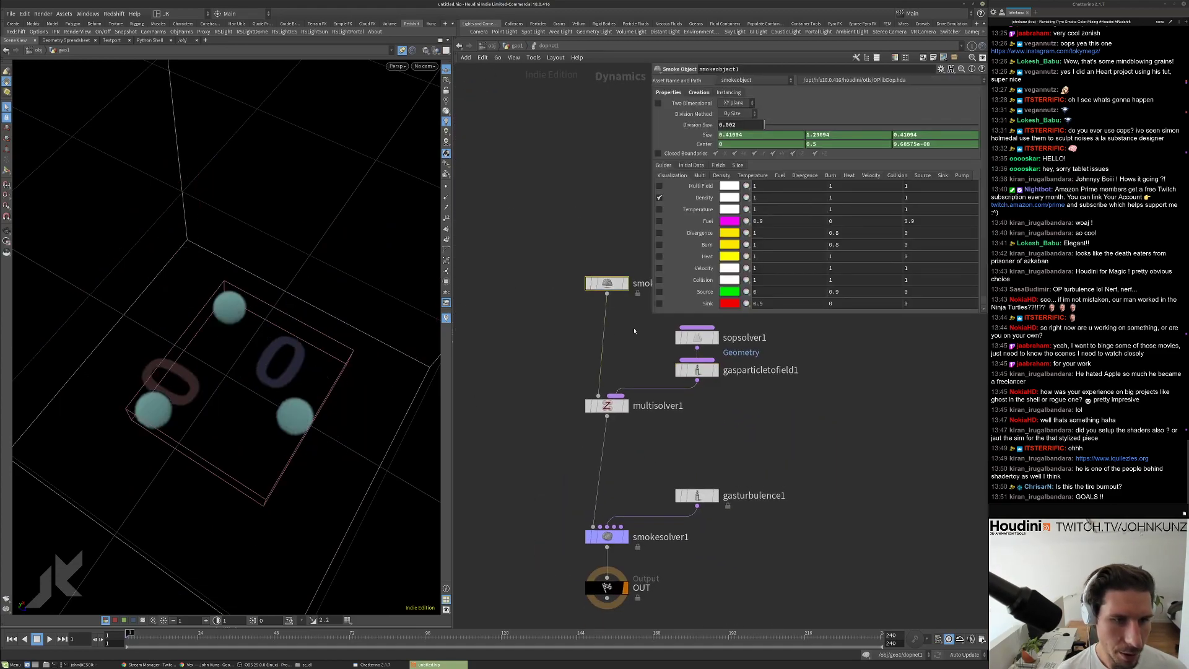
{"action": "middle_click_drag", "start_coordinate": [607, 283], "coordinate": [511, 313]}
{"action": "left_click", "coordinate": [718, 165]}
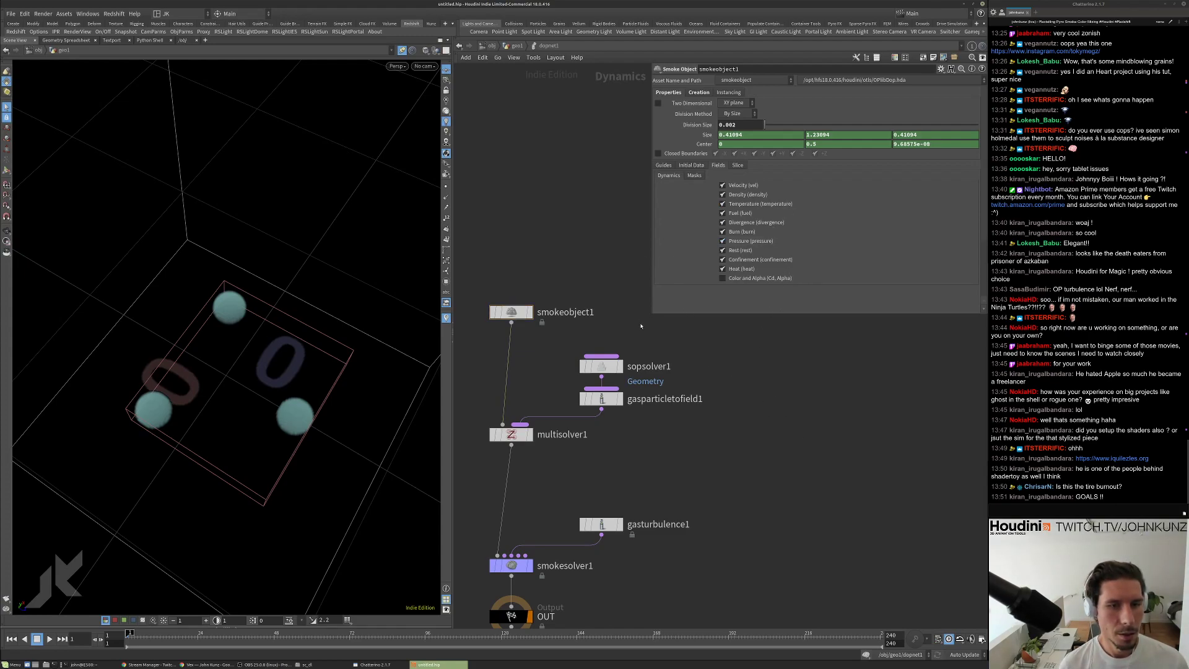
{"action": "left_click_drag", "start_coordinate": [651, 316], "coordinate": [652, 288]}
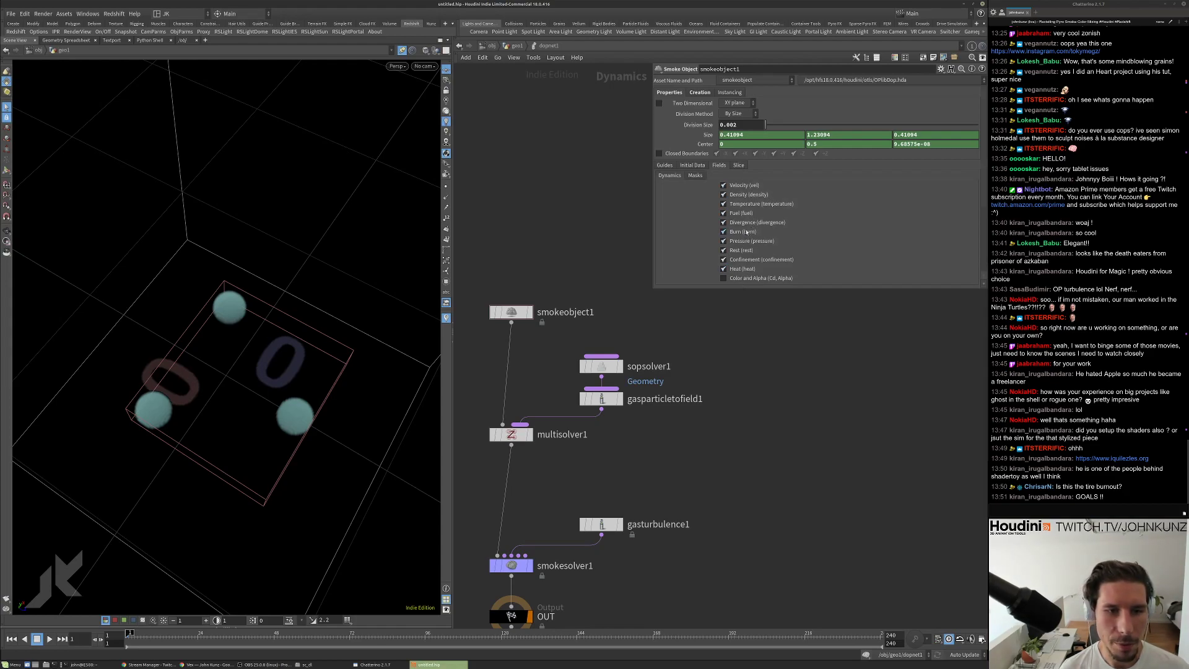
{"action": "scroll", "coordinate": [761, 375], "scroll_direction": "up", "scroll_amount": 2}
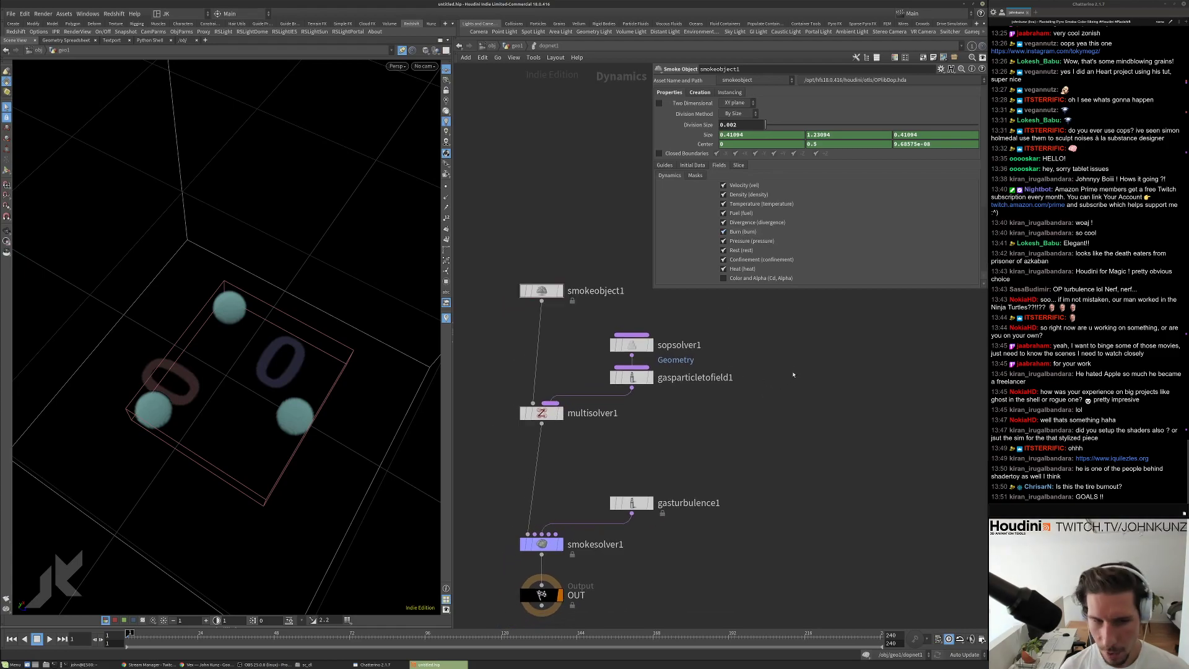
Return to the geo1 network and move primitive2 and attribrandomize2 together below convertvdb1.
{"action": "key", "text": "u"}
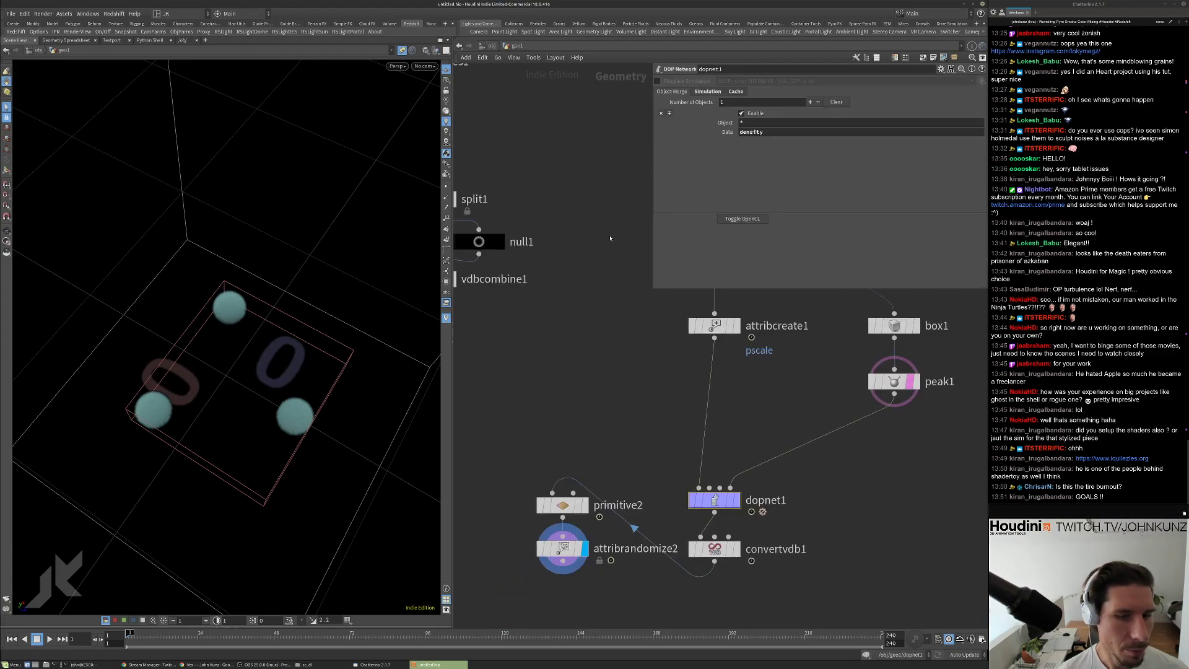
{"action": "scroll", "coordinate": [616, 333], "scroll_direction": "down", "scroll_amount": 2}
{"action": "left_click", "coordinate": [581, 454], "text": "shift"}
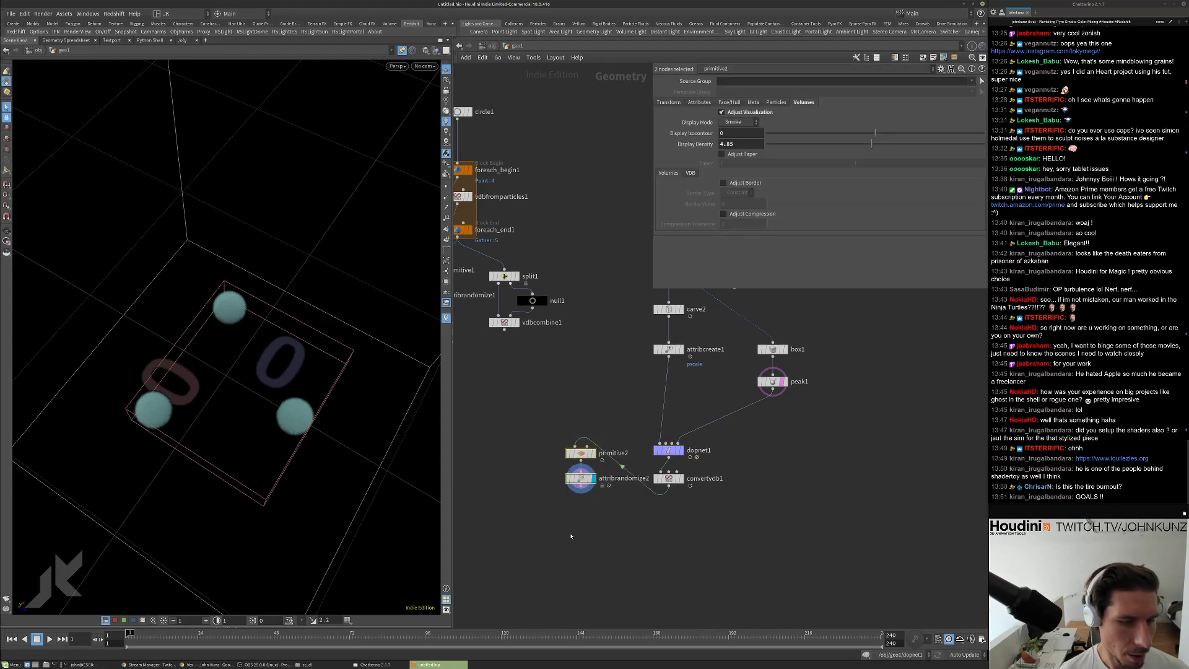
{"action": "left_click_drag", "start_coordinate": [581, 458], "coordinate": [669, 571]}
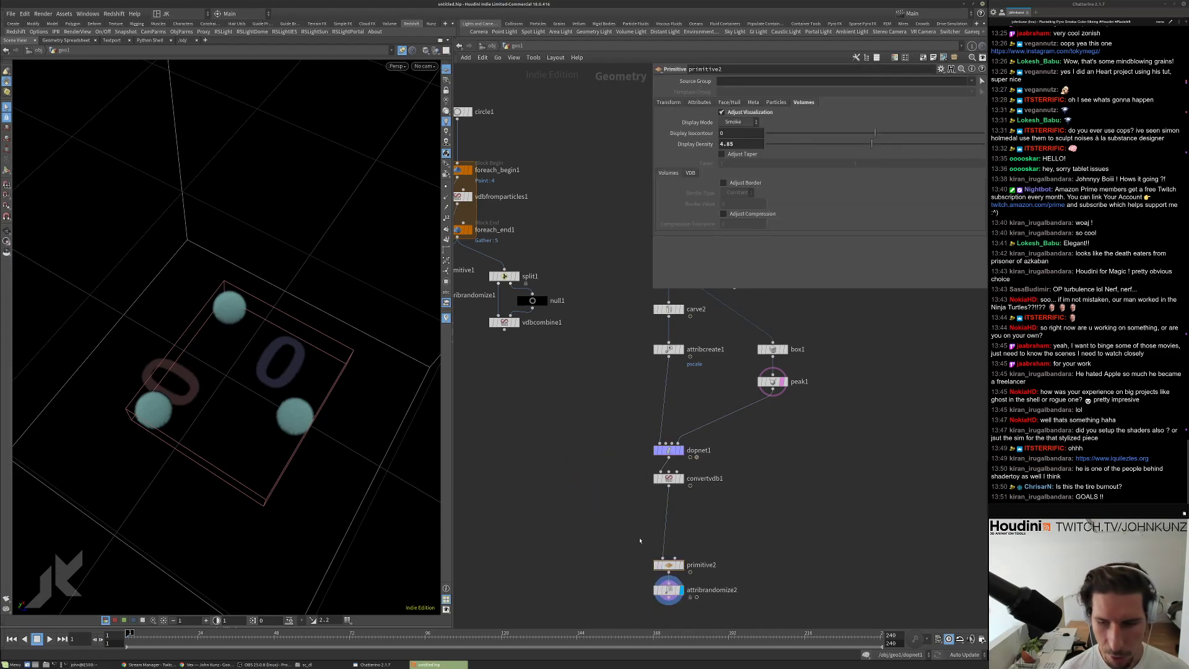
{"action": "middle_click_drag", "start_coordinate": [784, 443], "coordinate": [781, 465]}
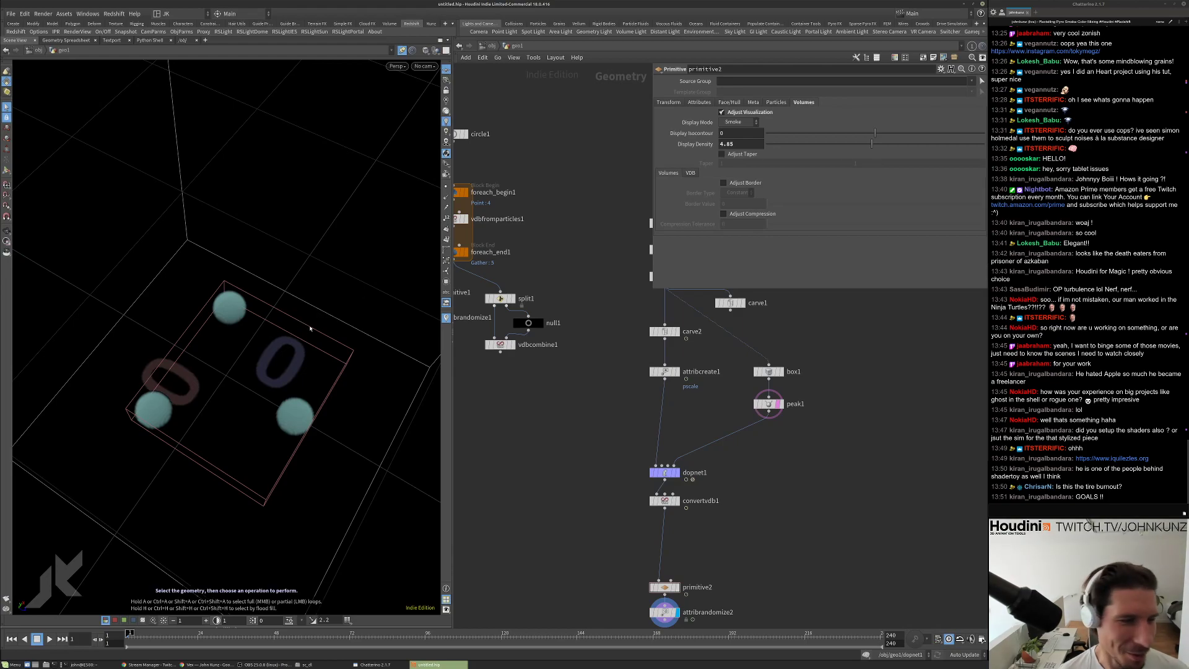
Display attribcreate1 and view its node information to check the source points.
{"action": "scroll", "coordinate": [310, 328], "scroll_direction": "down", "scroll_amount": 3}
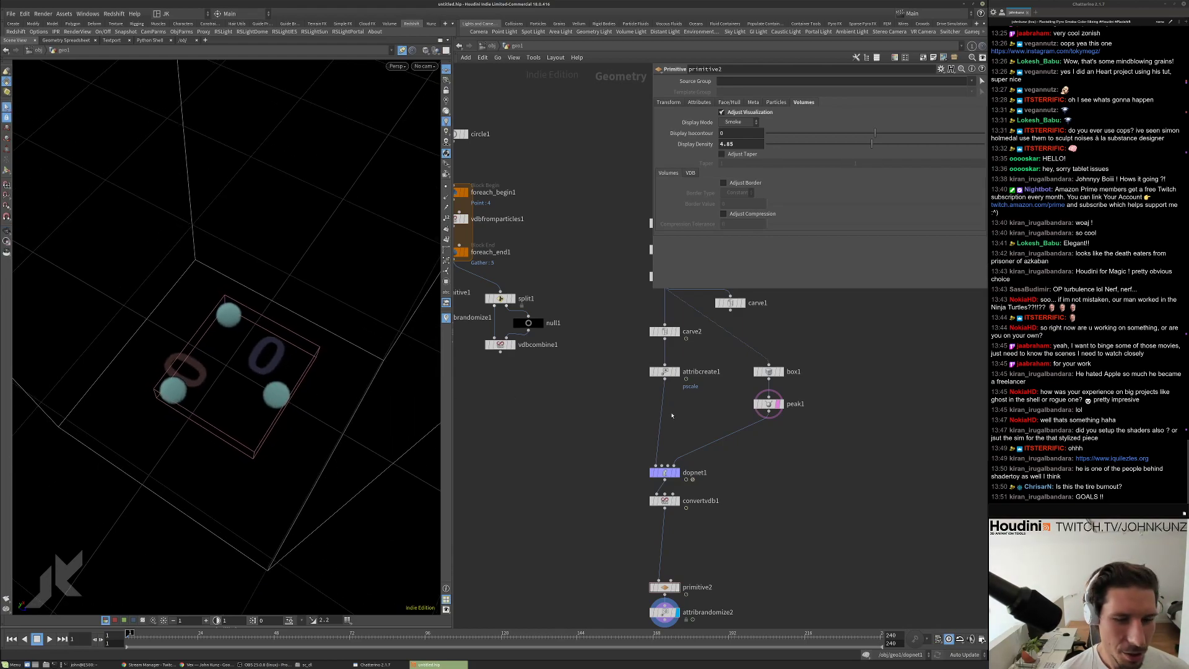
{"action": "scroll", "coordinate": [672, 415], "scroll_direction": "up", "scroll_amount": 3}
{"action": "left_click", "coordinate": [681, 355]}
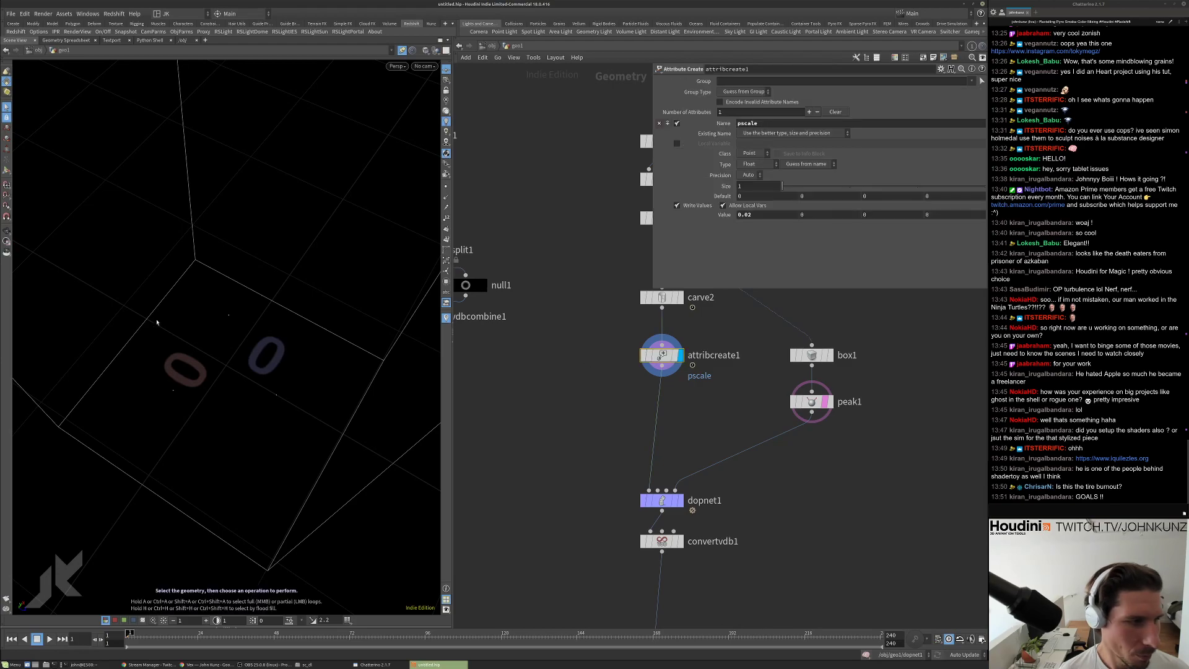
{"action": "middle_click", "coordinate": [644, 356]}
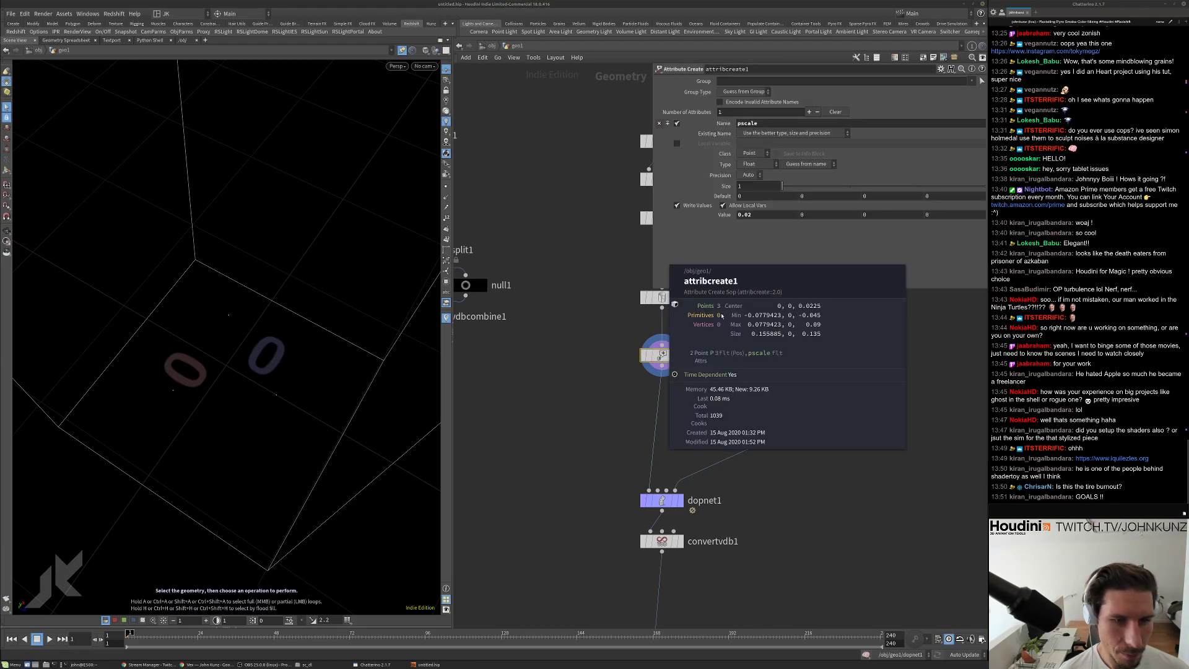
Insert a Group Create node between attribcreate1 and dopnet1 and display it.
{"action": "key", "text": "Tab"}
{"action": "mouse_move", "coordinate": [725, 340]}
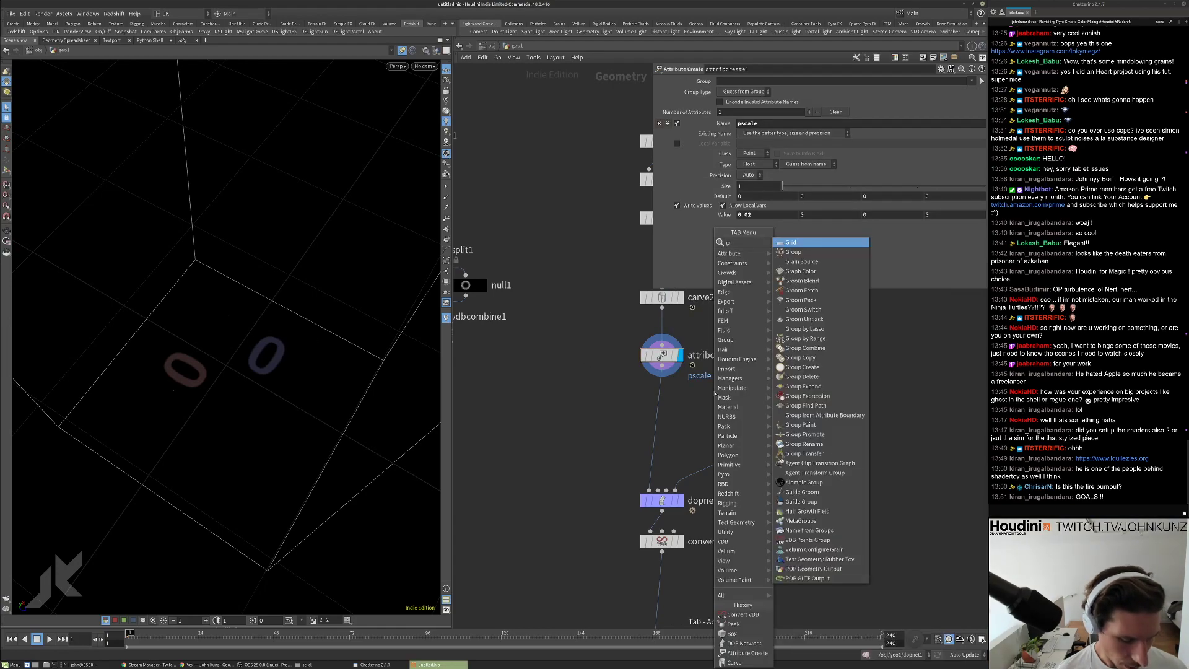
{"action": "left_click", "coordinate": [799, 242]}
{"action": "left_click", "coordinate": [661, 396]}
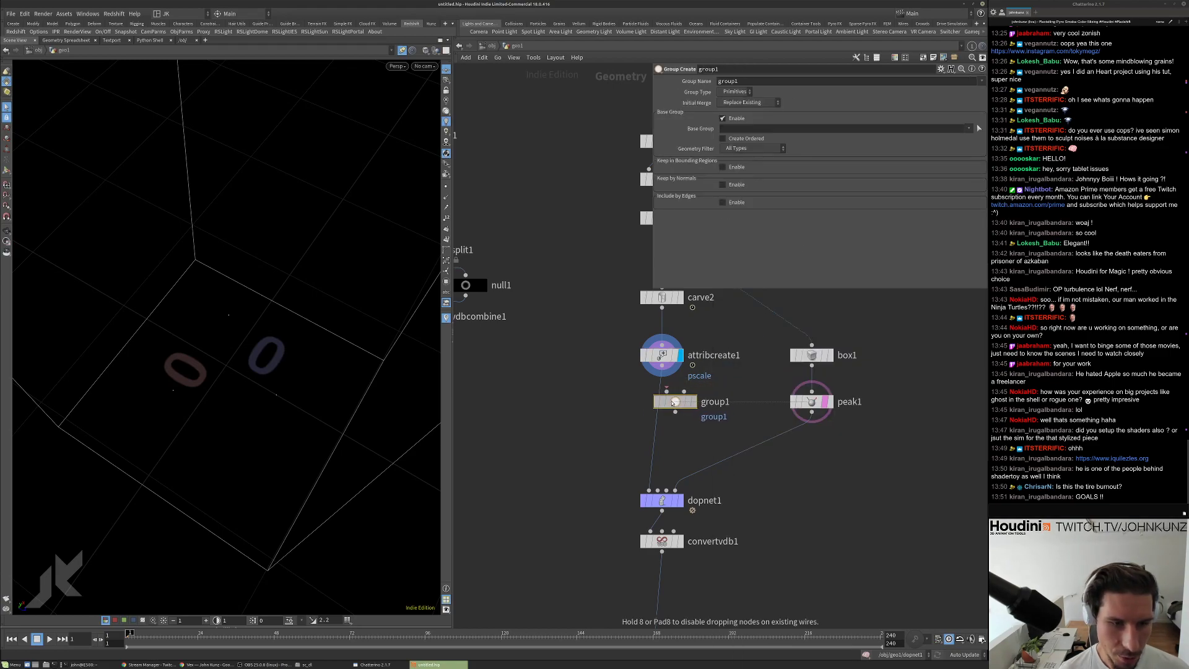
{"action": "left_click", "coordinate": [680, 397]}
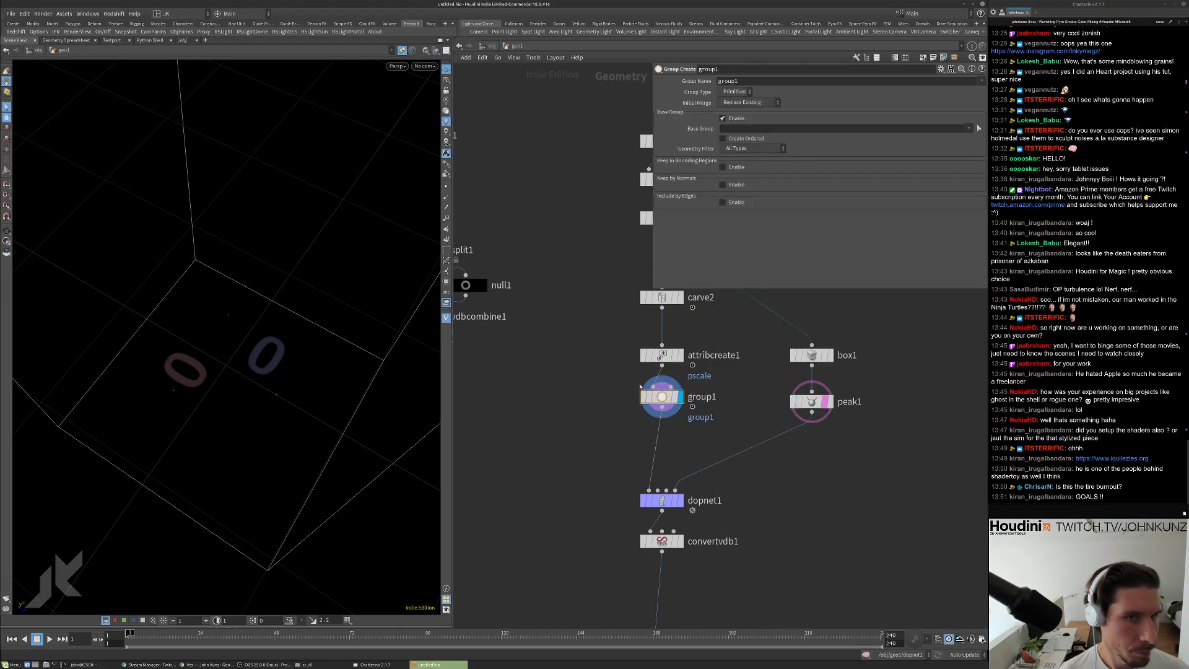
Set the group1 node's group type to Points and its base group to 0.
{"action": "left_click", "coordinate": [742, 93]}
{"action": "left_click", "coordinate": [740, 103]}
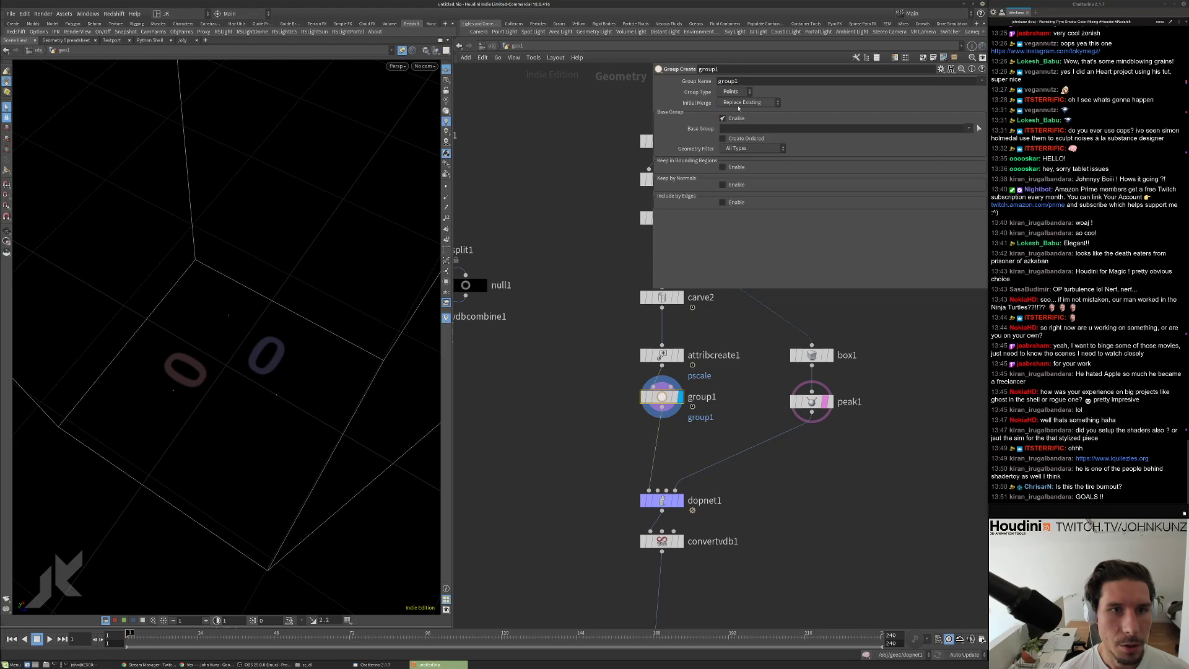
{"action": "double_click", "coordinate": [748, 81]}
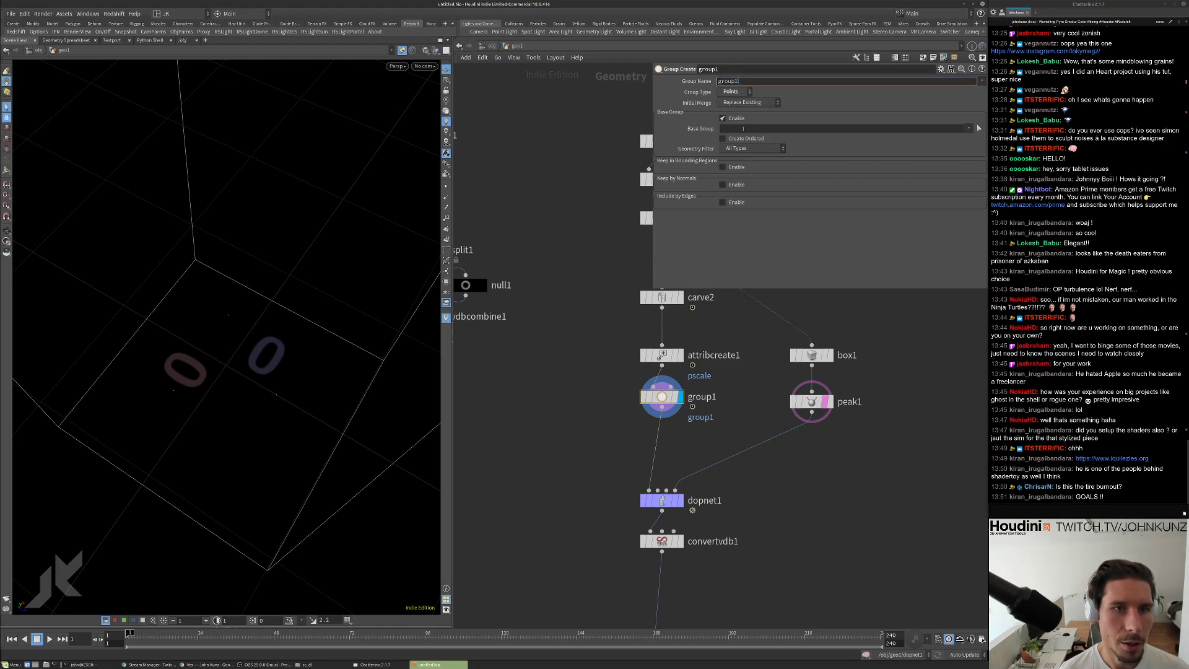
{"action": "left_click", "coordinate": [742, 129]}
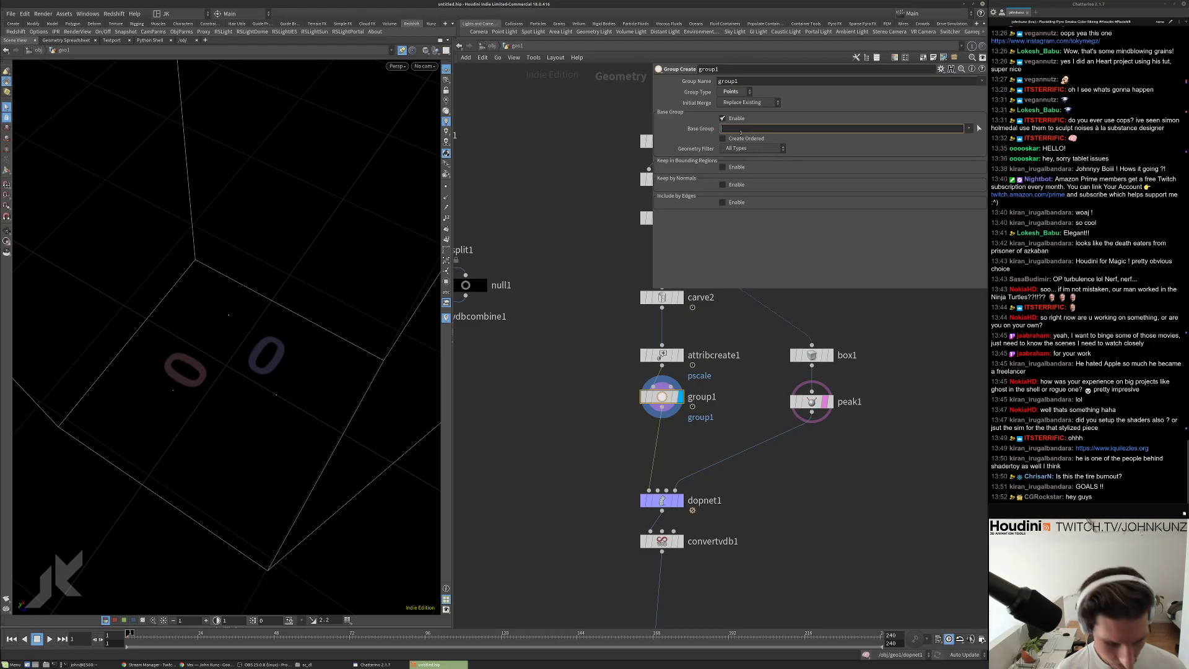
{"action": "key", "text": "Return"}
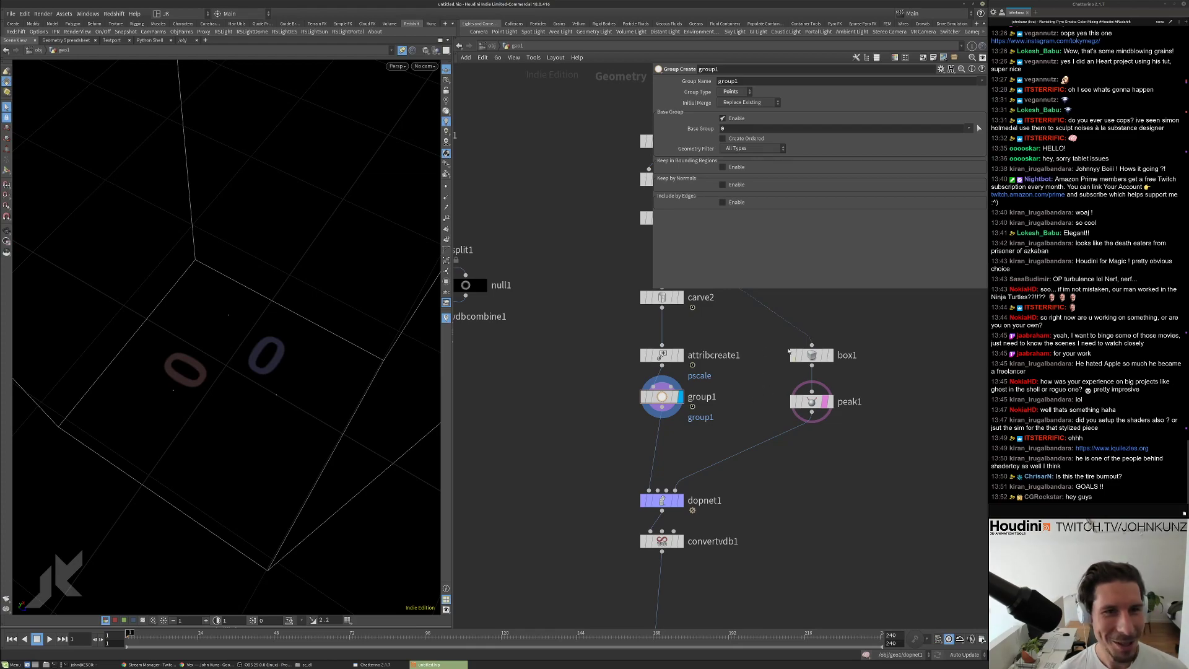
Select group1 and view its node information to check the point group.
{"action": "middle_click", "coordinate": [661, 397]}
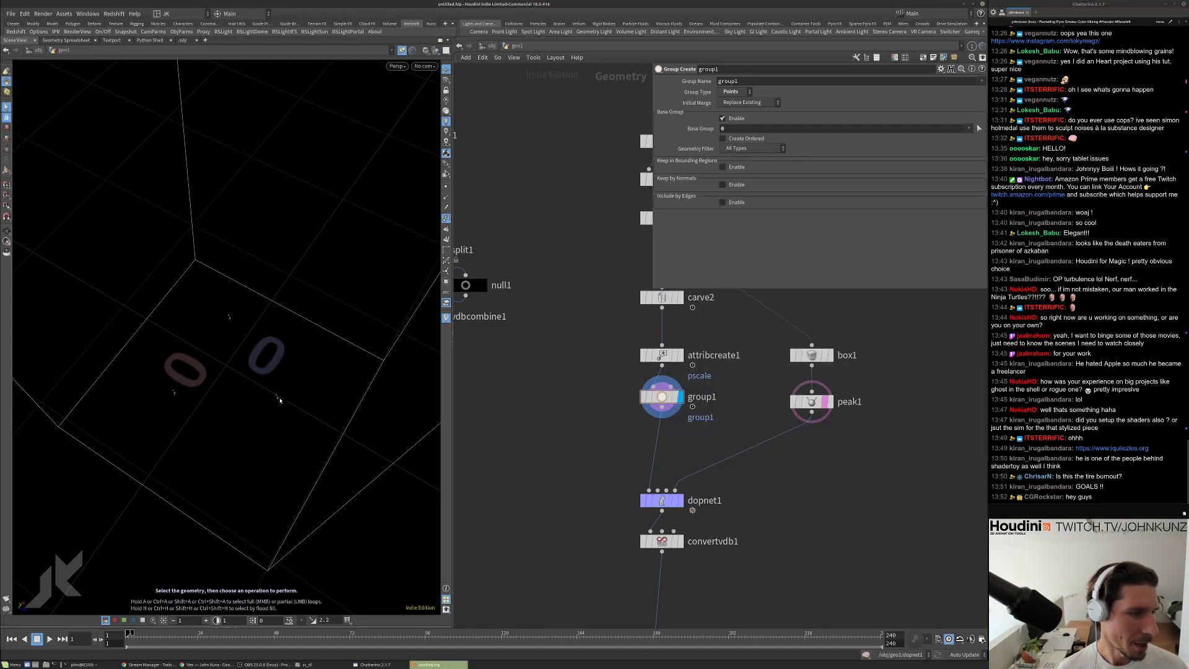
{"action": "key", "text": "Tab"}
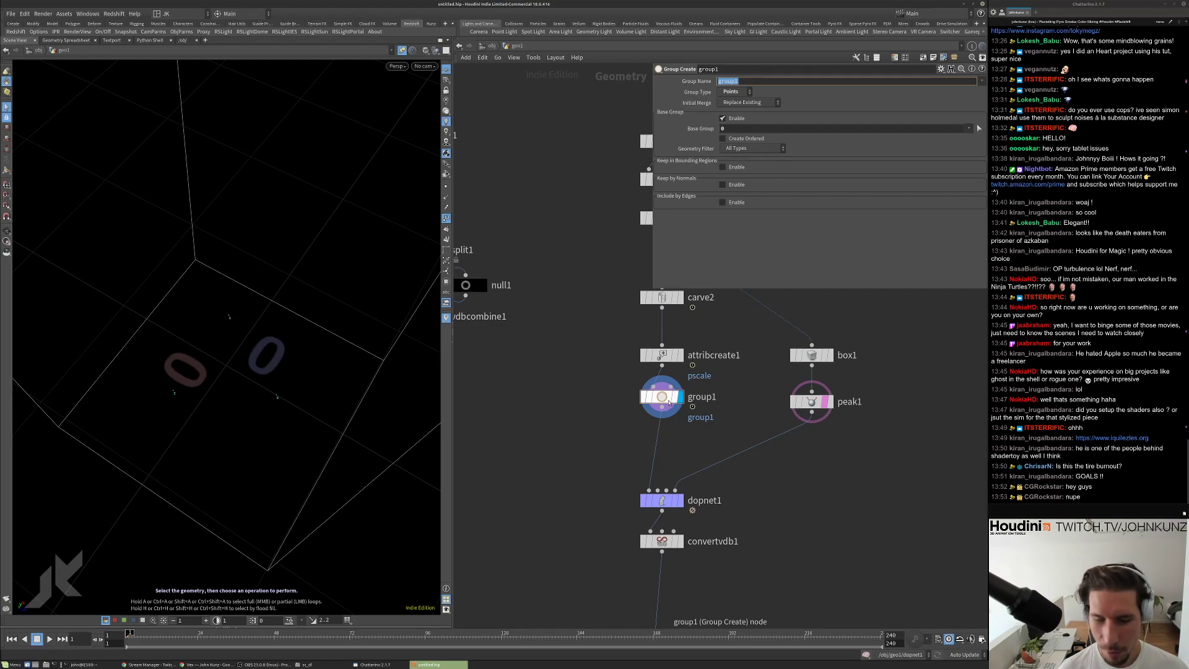
{"action": "middle_click", "coordinate": [659, 405]}
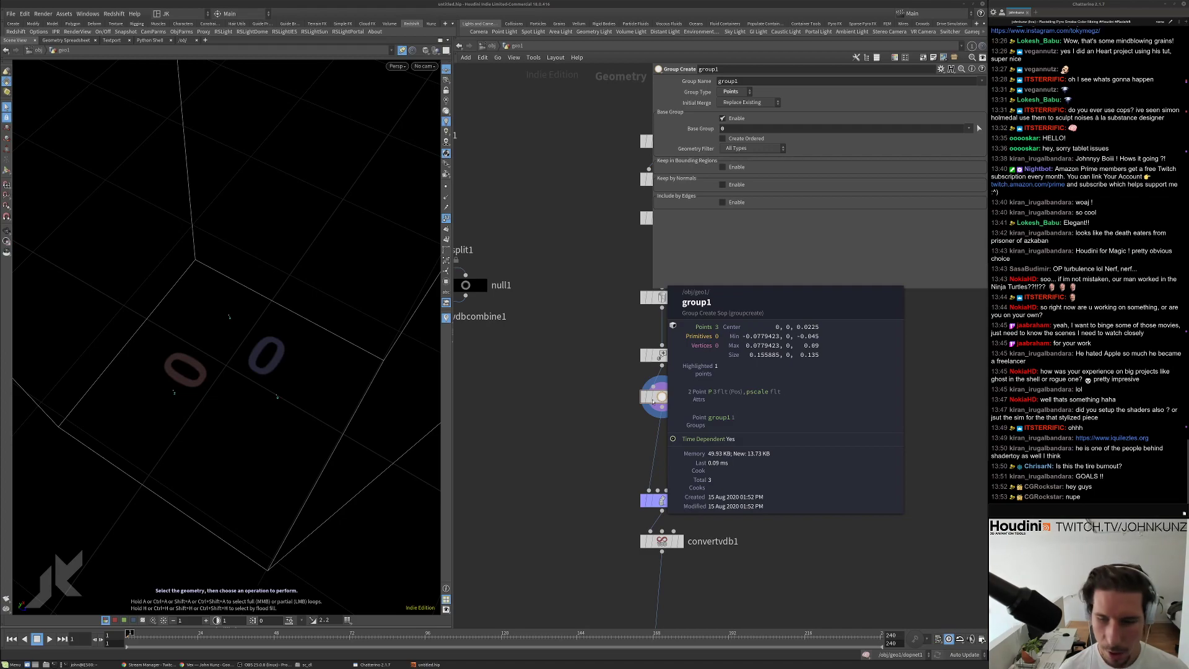
{"action": "scroll", "coordinate": [663, 415], "scroll_direction": "down", "scroll_amount": 3}
{"action": "scroll", "coordinate": [667, 427], "scroll_direction": "up", "scroll_amount": 4}
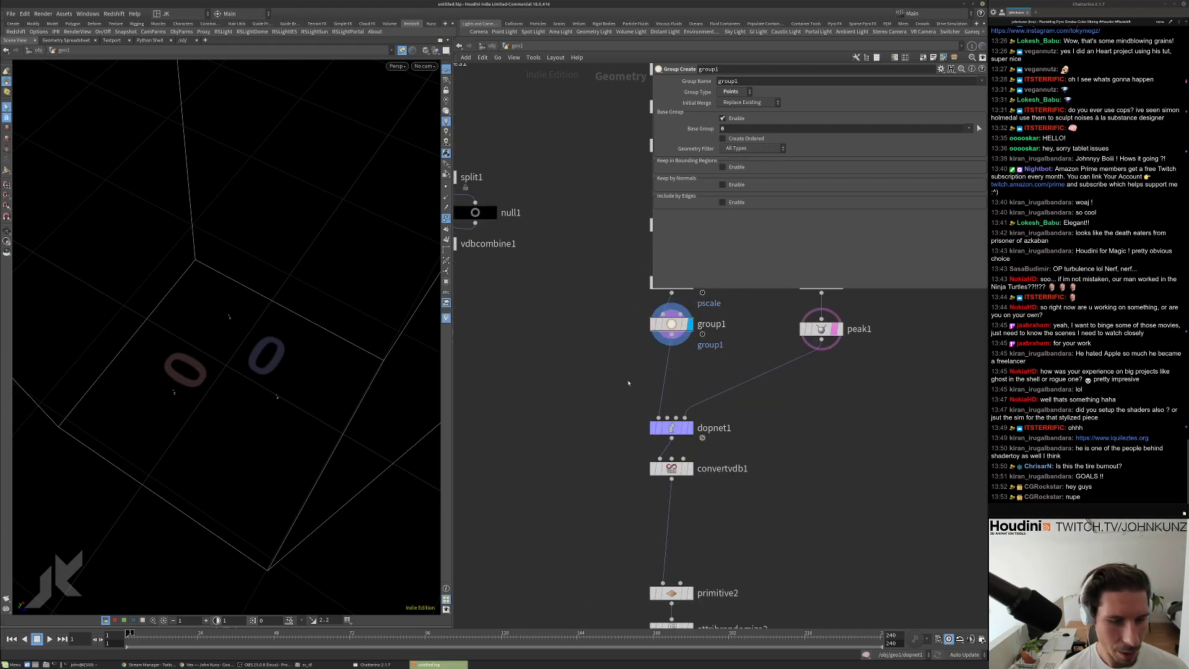
Examine the Data setting in dopnet1's object merge parameters, then reselect the group1 node.
{"action": "middle_click", "coordinate": [667, 429]}
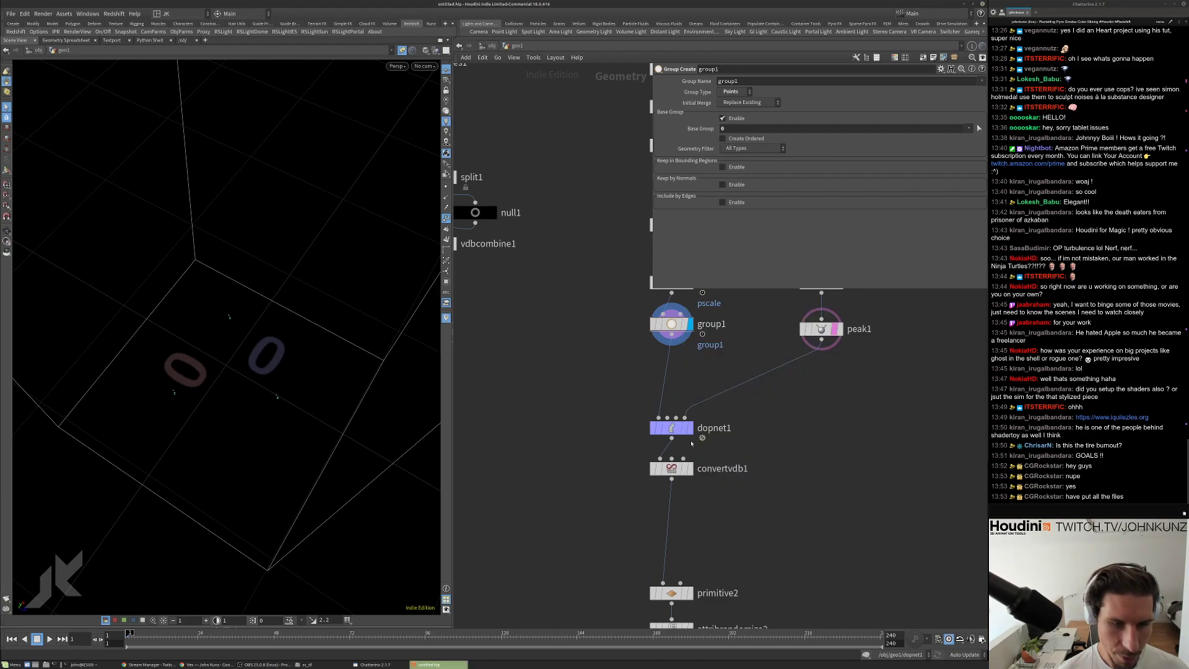
{"action": "left_click", "coordinate": [689, 428]}
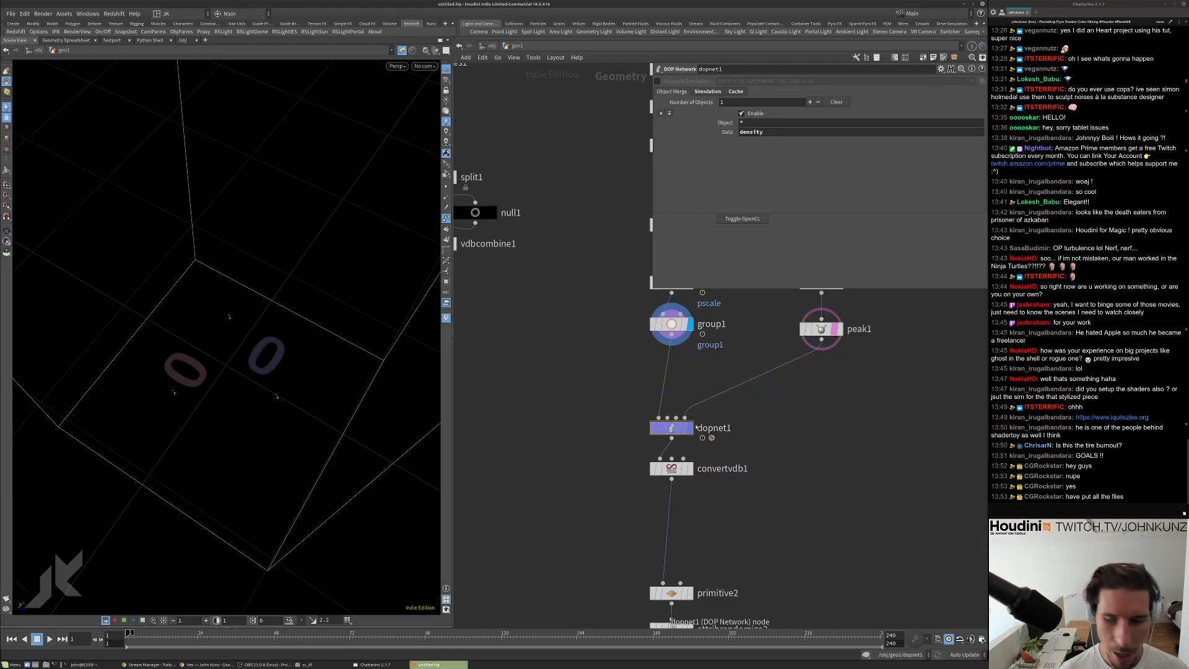
{"action": "double_click", "coordinate": [752, 132]}
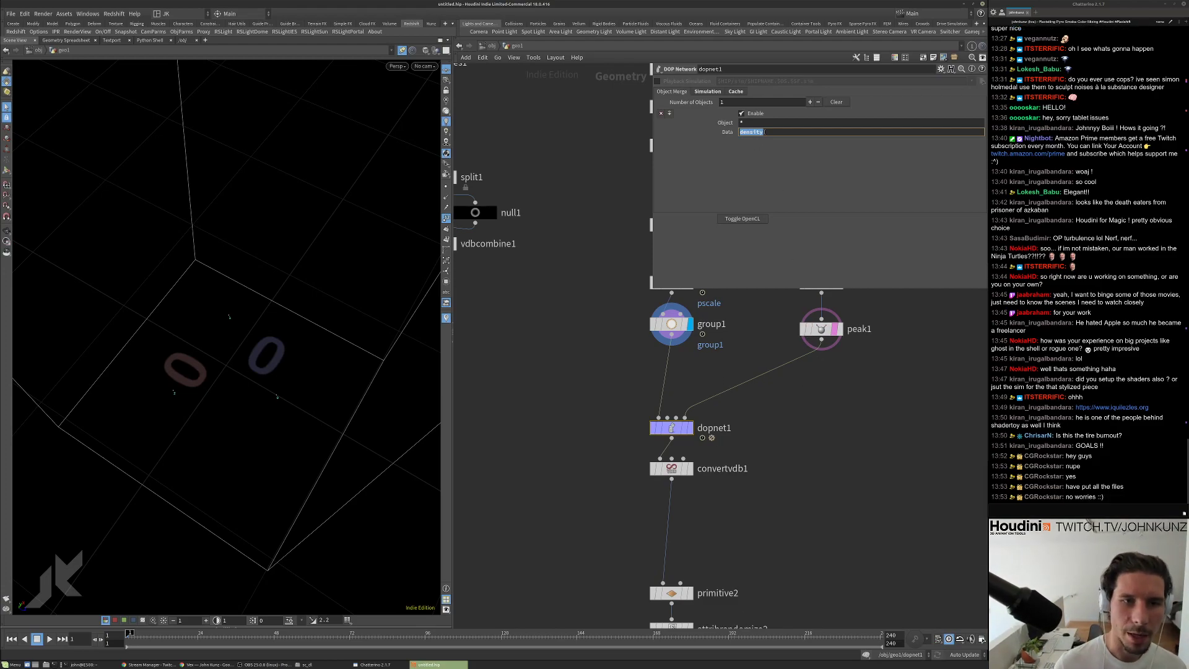
{"action": "middle_click_drag", "start_coordinate": [767, 352], "coordinate": [752, 448]}
{"action": "key", "text": "Up"}
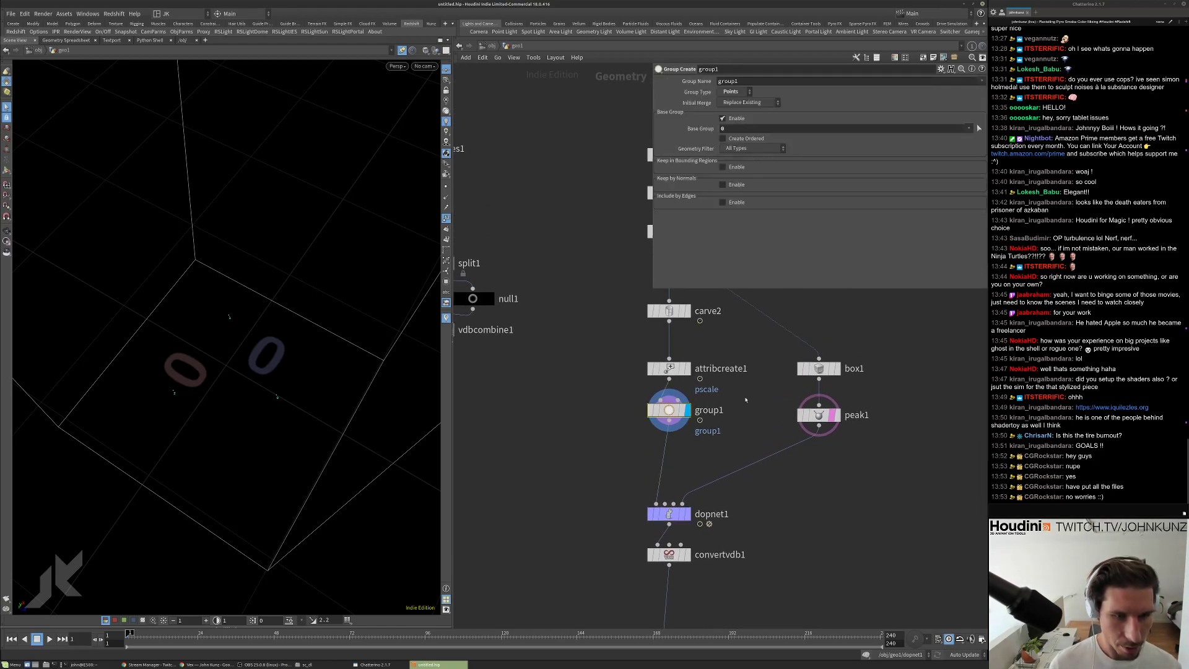
{"action": "scroll", "coordinate": [249, 397], "scroll_direction": "up", "scroll_amount": 1}
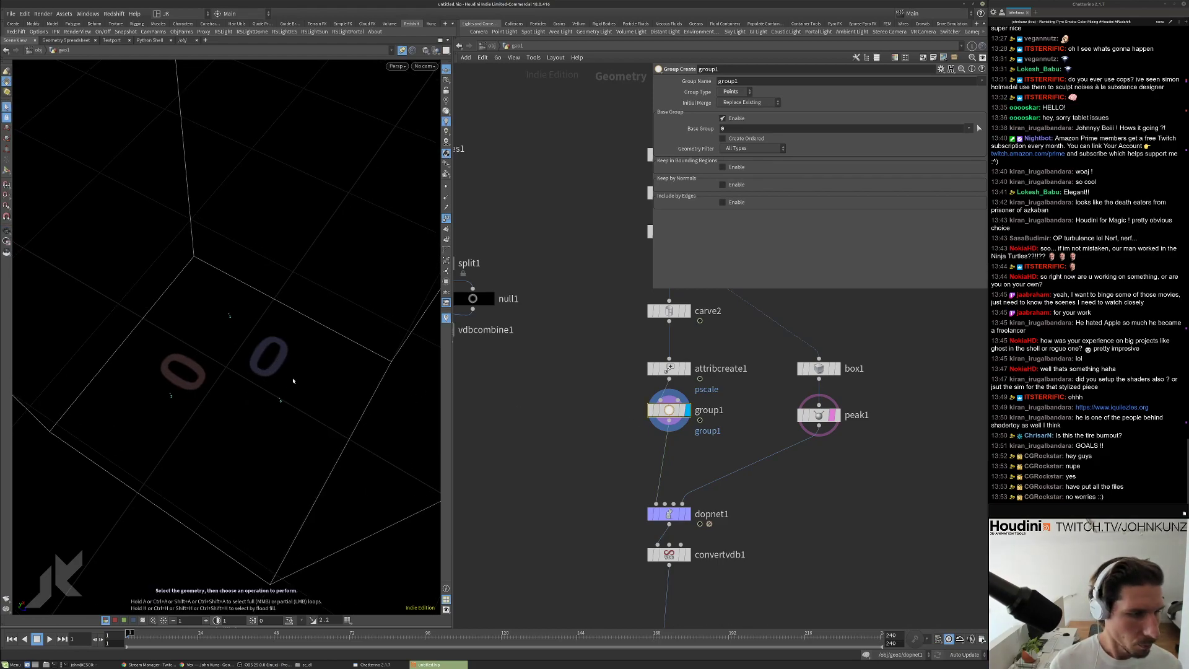
{"action": "left_click", "coordinate": [6, 170]}
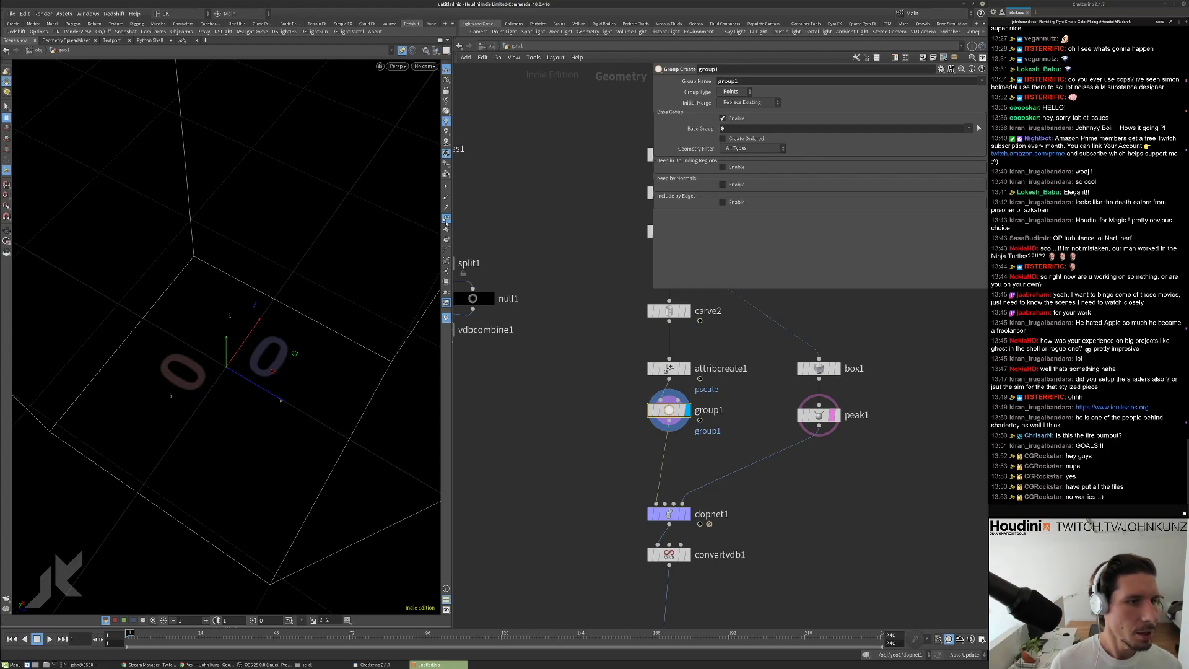
Duplicate group1 directly below itself, naming the new point group group2 with base group 1.
{"action": "left_click_drag", "start_coordinate": [669, 410], "coordinate": [668, 441], "text": "alt"}
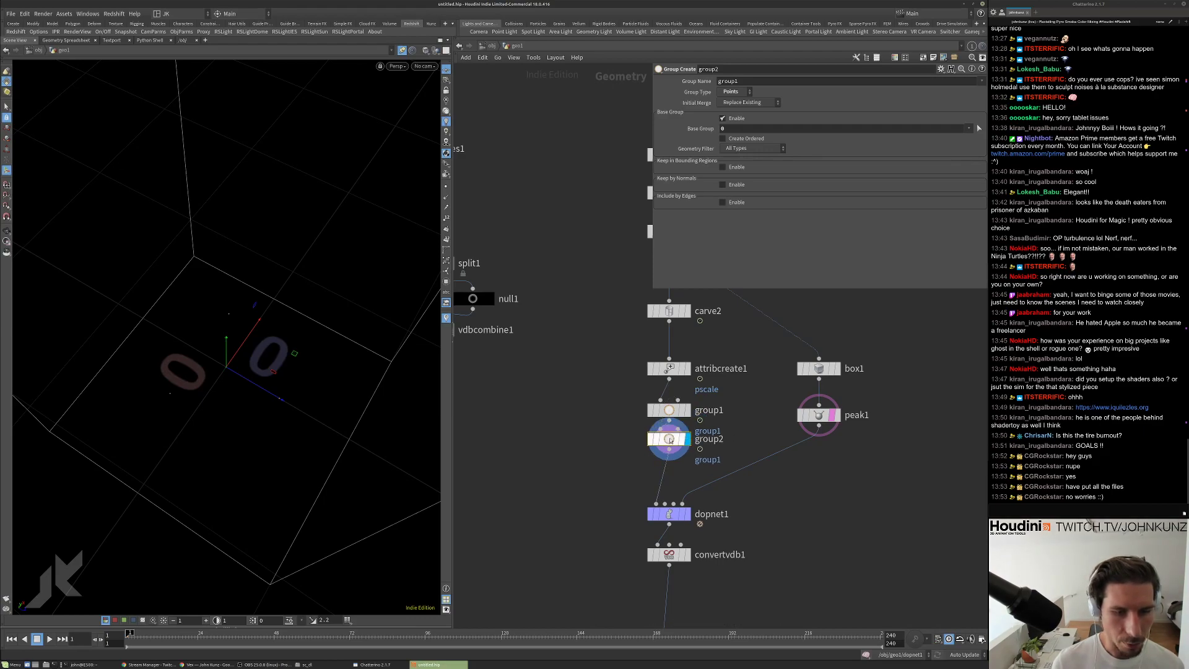
{"action": "left_click", "coordinate": [742, 82]}
{"action": "key", "text": "BackSpace"}
{"action": "type", "text": "2"}
{"action": "key", "text": "Return"}
{"action": "left_click", "coordinate": [723, 128]}
{"action": "key", "text": "BackSpace"}
{"action": "type", "text": "1"}
{"action": "key", "text": "Return"}
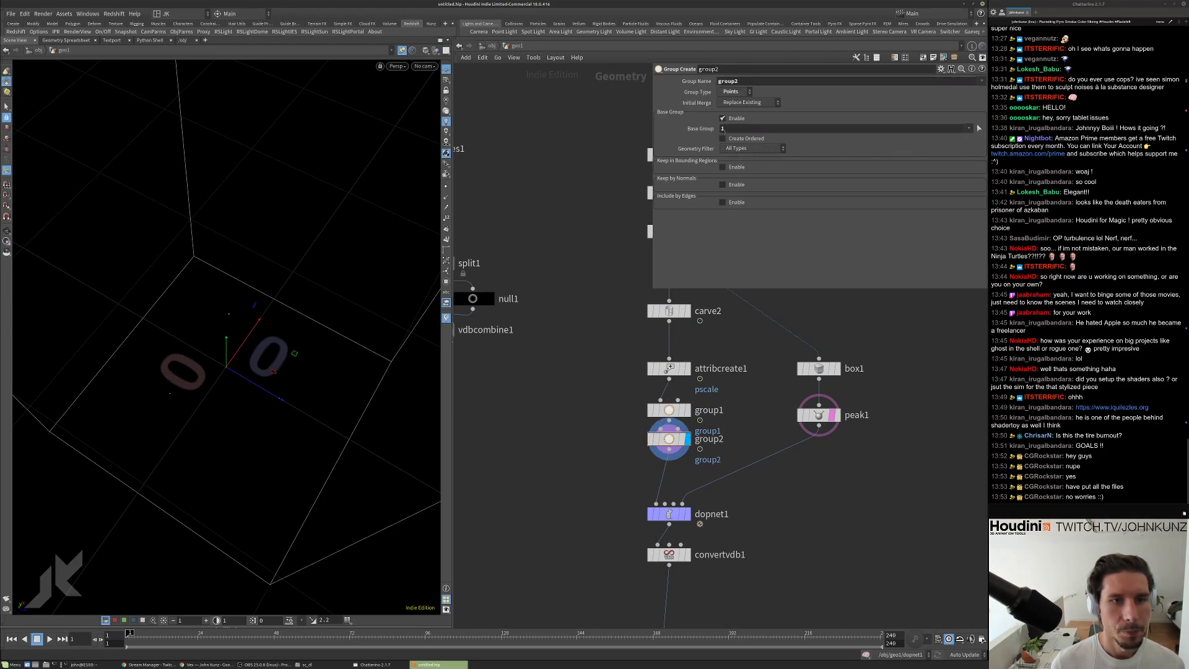
Duplicate group2 below itself as group3 with base group 2, and check its point groups in the node information.
{"action": "left_click_drag", "start_coordinate": [669, 439], "coordinate": [673, 473], "text": "alt"}
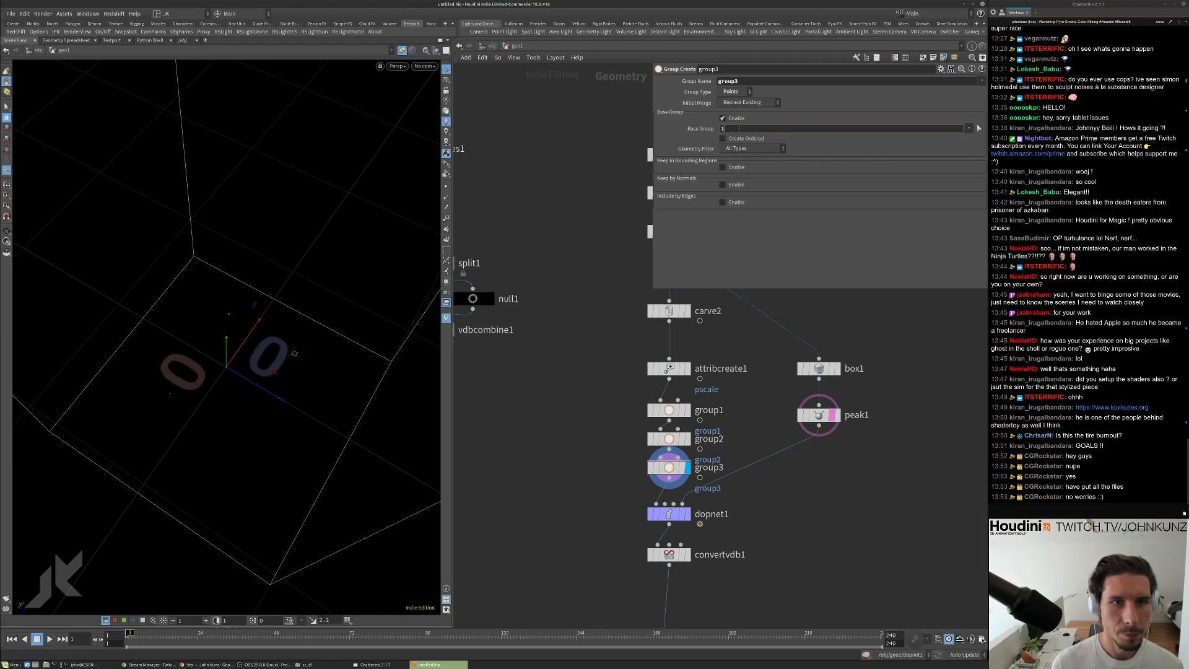
{"action": "type", "text": "2"}
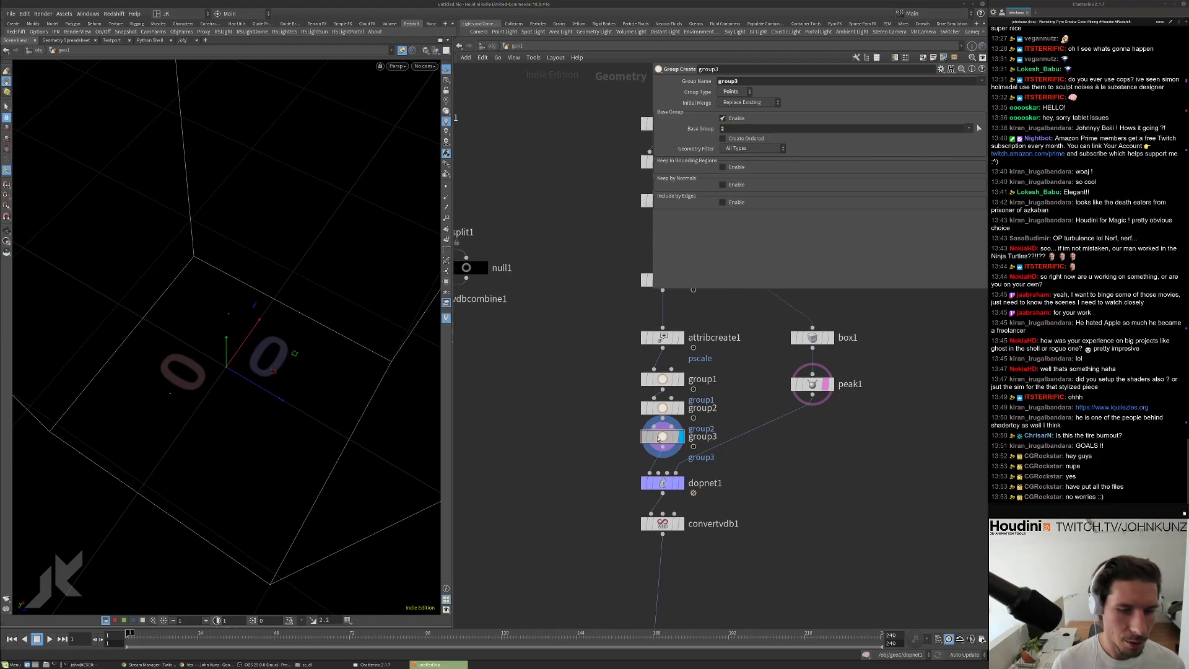
{"action": "middle_click", "coordinate": [685, 451]}
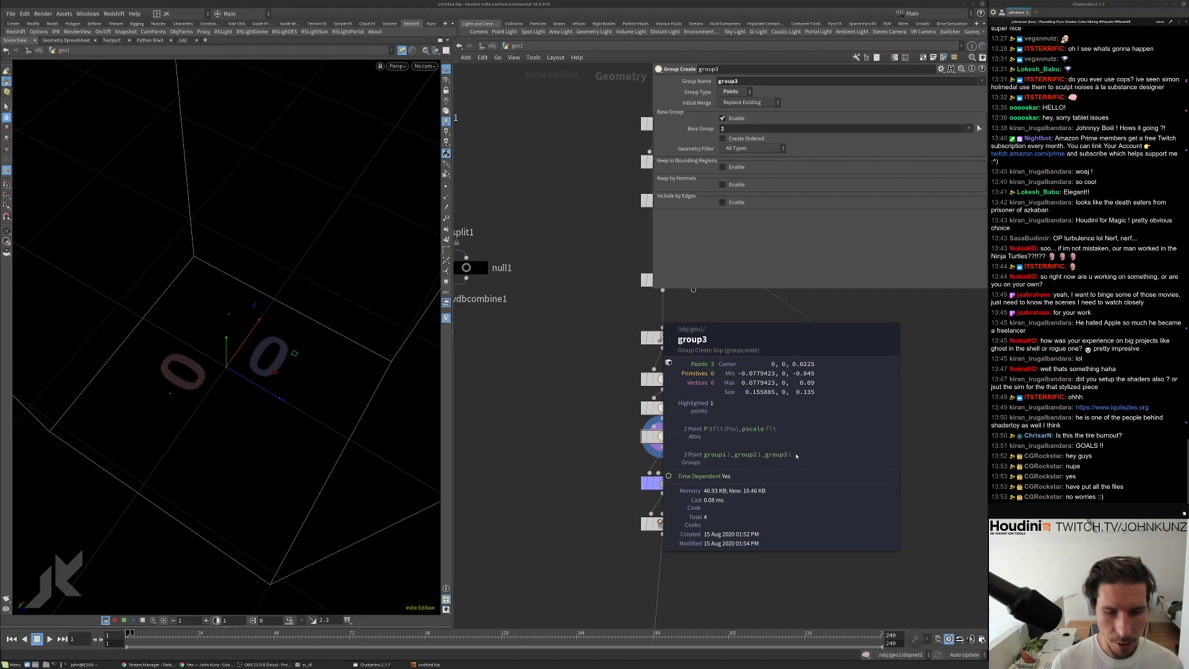
Enter dopnet1 and set the Particle Group of gasparticletofield1 to group1.
{"action": "double_click", "coordinate": [675, 489]}
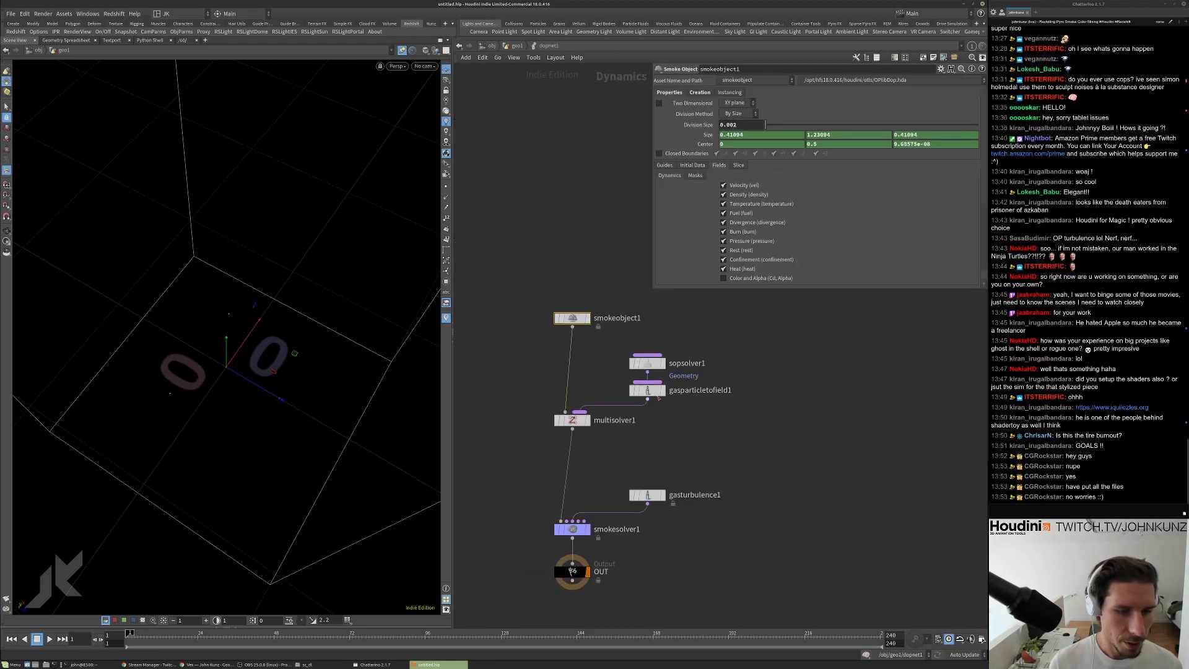
{"action": "left_click", "coordinate": [647, 390]}
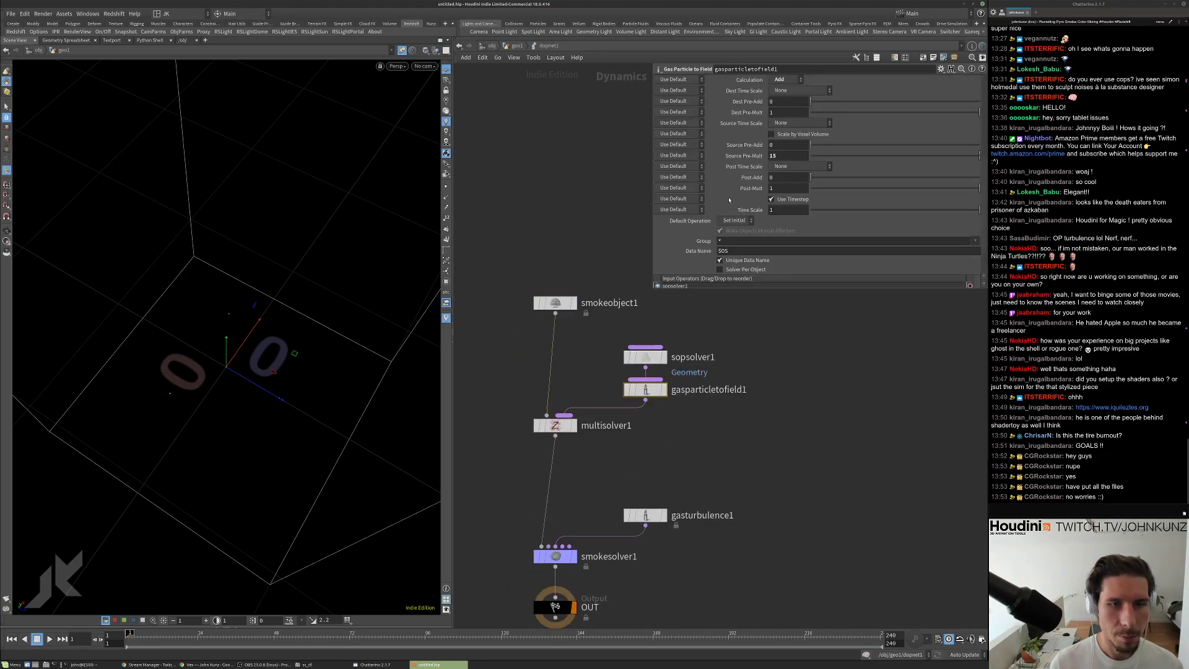
{"action": "scroll", "coordinate": [729, 200], "scroll_direction": "up", "scroll_amount": 8}
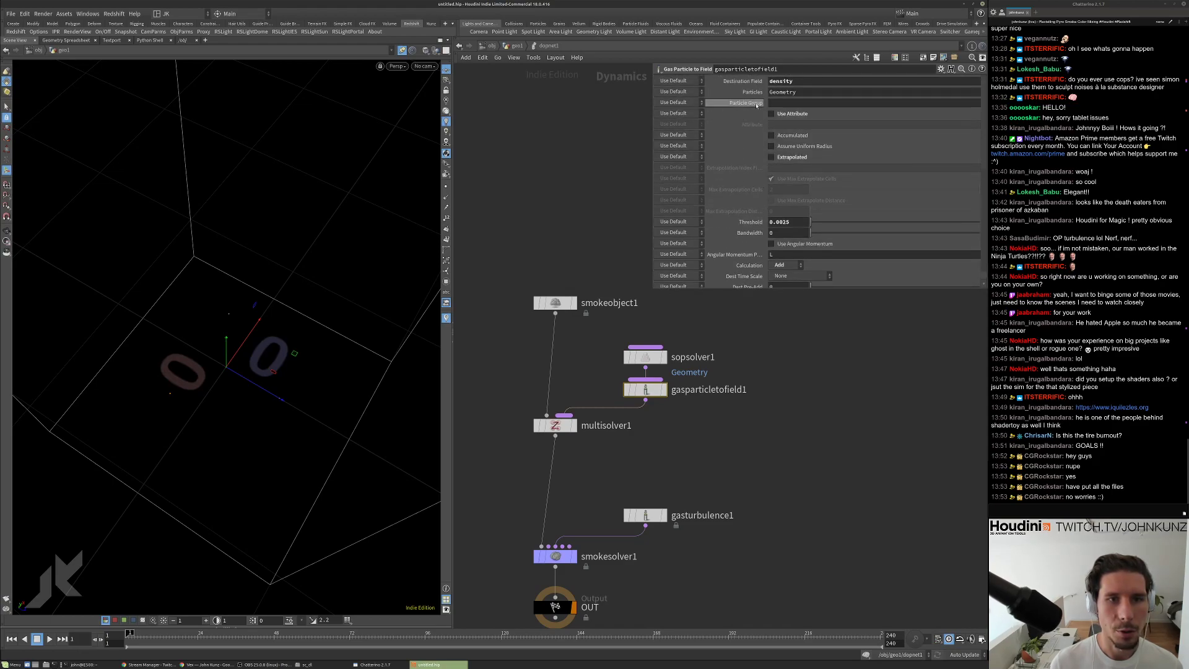
{"action": "left_click", "coordinate": [782, 103]}
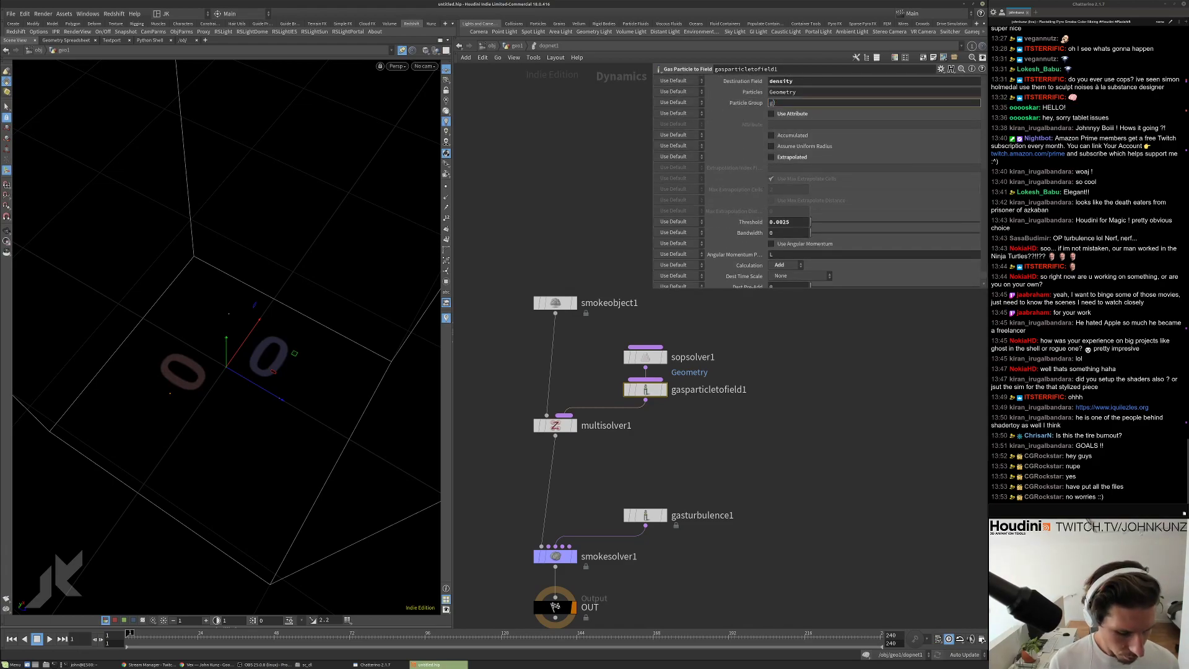
{"action": "type", "text": "oup1"}
{"action": "key", "text": "Return"}
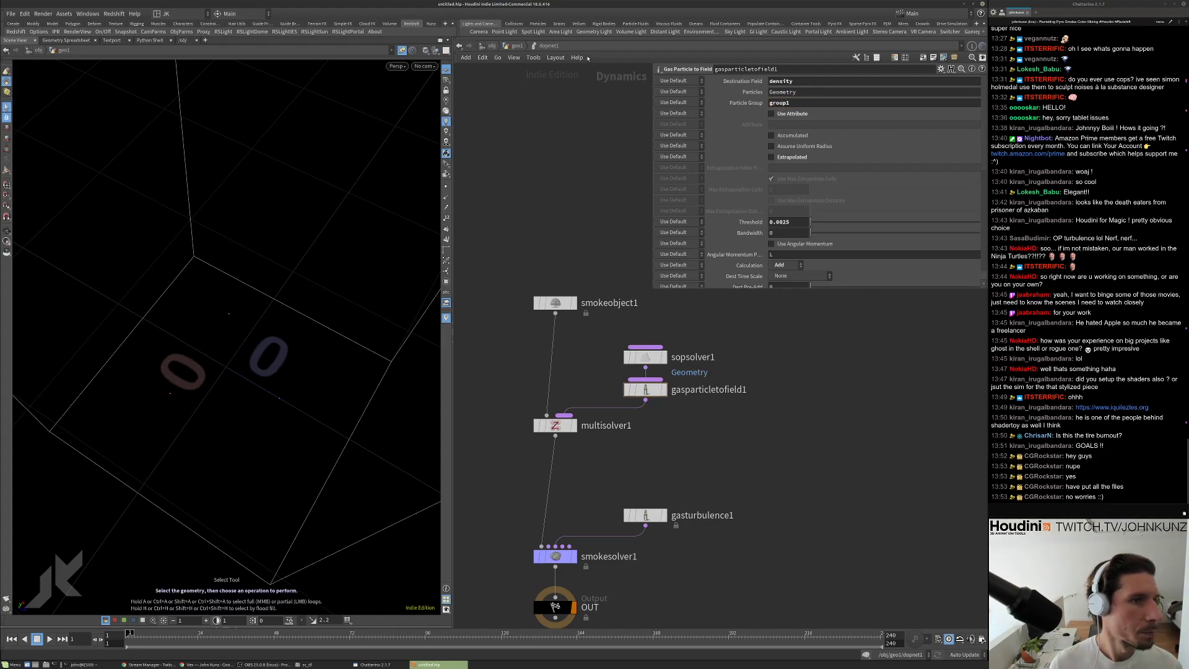
Display convertvdb1 in the geo1 network, play the simulation to review the smoke, and go back into dopnet1.
{"action": "left_click", "coordinate": [512, 47]}
{"action": "middle_click_drag", "start_coordinate": [713, 565], "coordinate": [706, 452]}
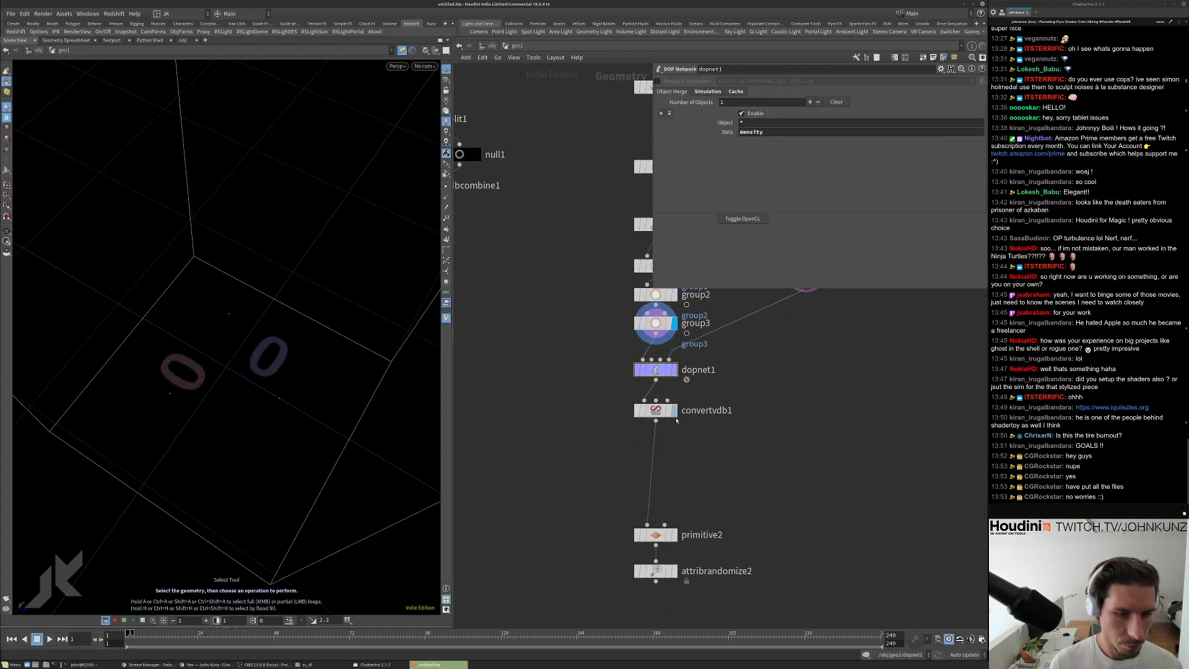
{"action": "left_click", "coordinate": [675, 410]}
{"action": "left_click", "coordinate": [655, 410]}
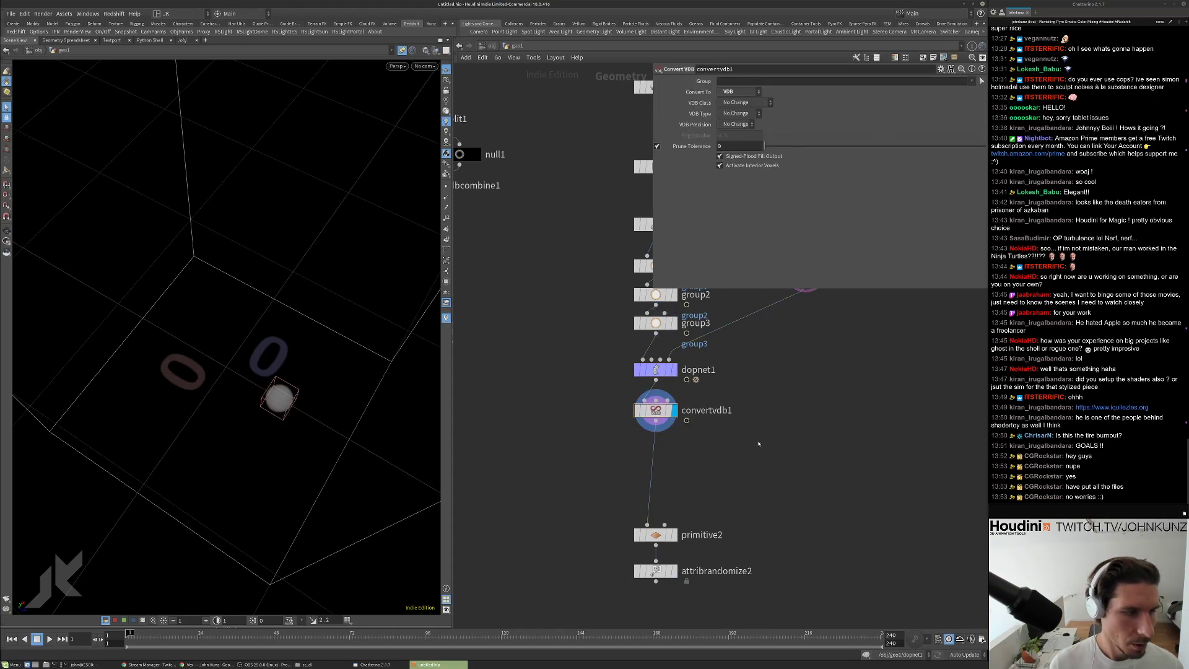
{"action": "key", "text": "Up"}
{"action": "left_click", "coordinate": [655, 371]}
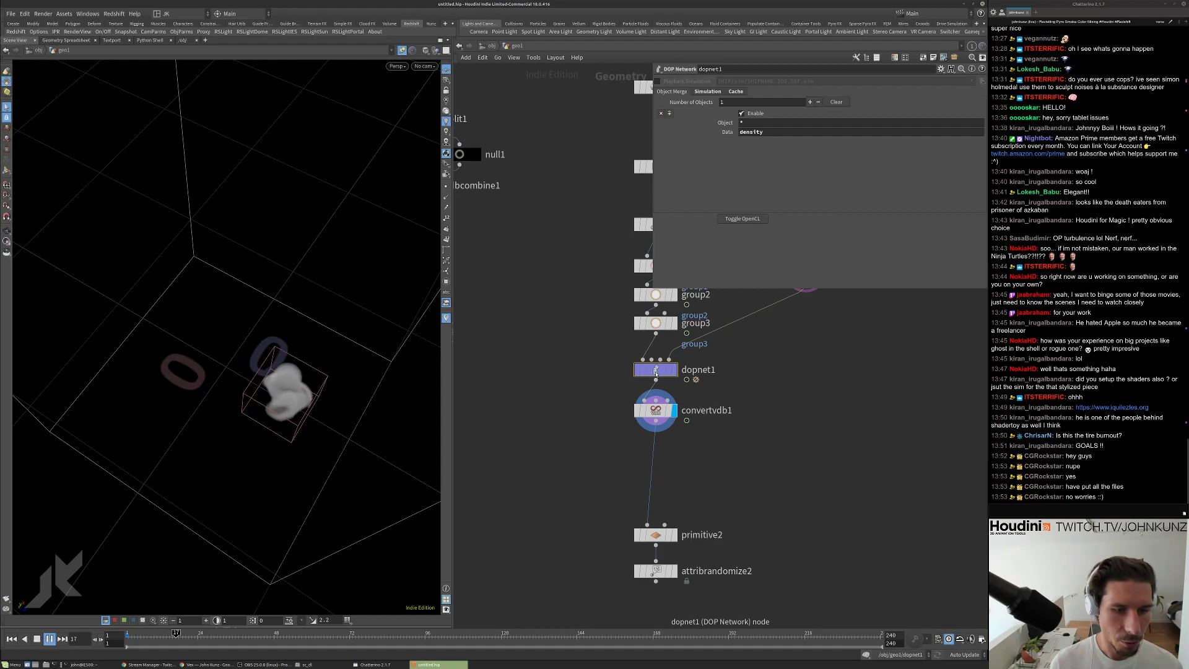
{"action": "double_click", "coordinate": [656, 370]}
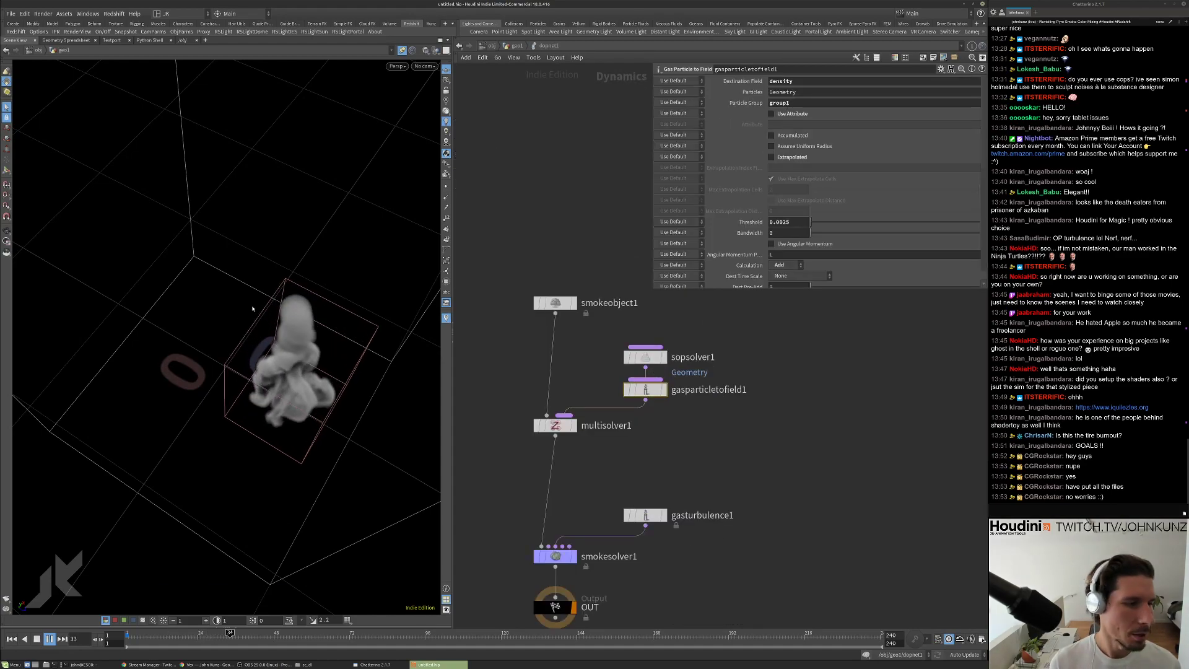
{"action": "left_click_drag", "start_coordinate": [285, 305], "coordinate": [231, 342]}
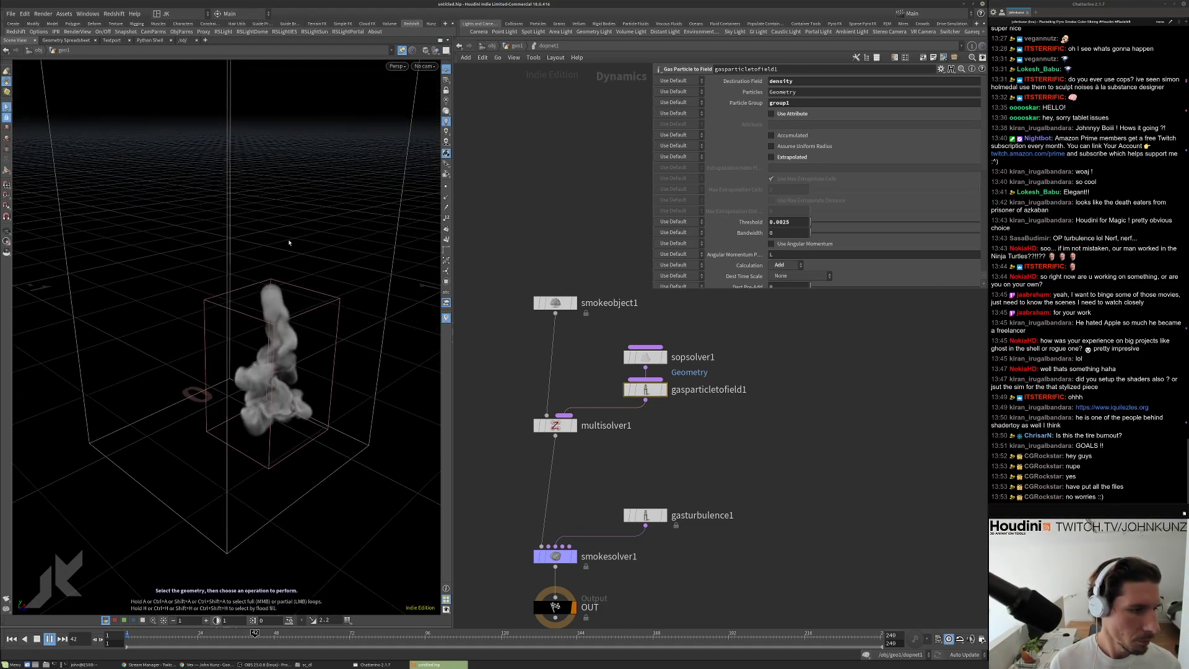
{"action": "key", "text": "ctrl+Up"}
Test group2 as the Particle Group of gasparticletofield1 by playing the simulation, and restore group1.
{"action": "double_click", "coordinate": [780, 102]}
{"action": "type", "text": "group2"}
{"action": "key", "text": "Return"}
{"action": "key", "text": "Up"}
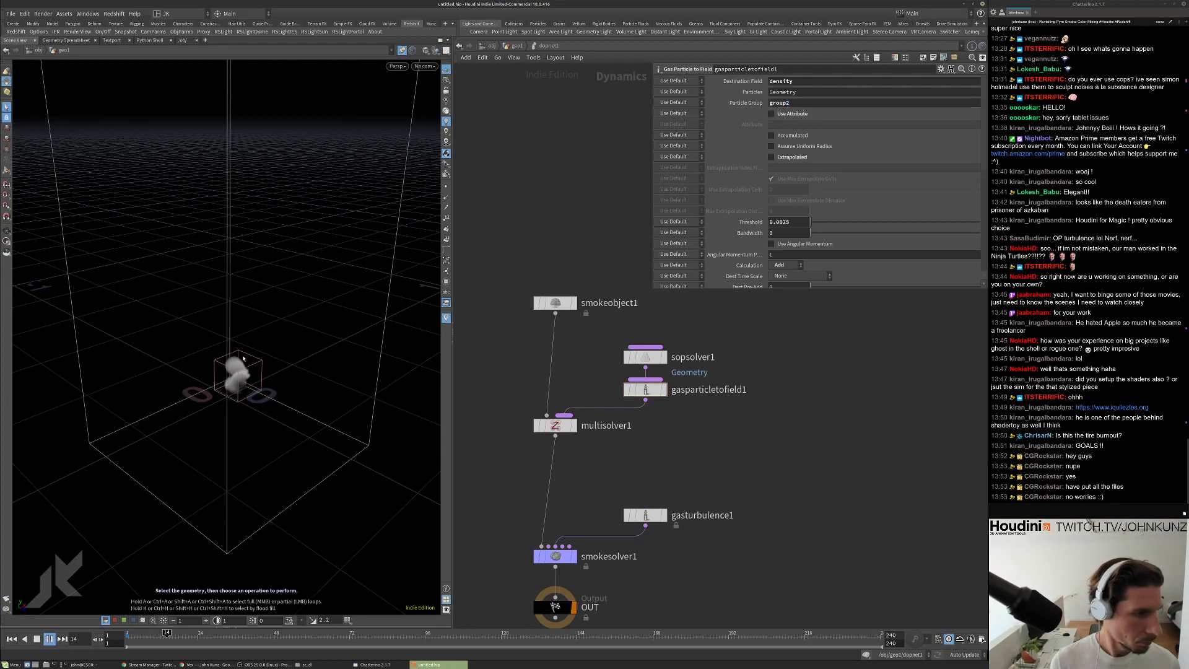
{"action": "key", "text": "ctrl+Up"}
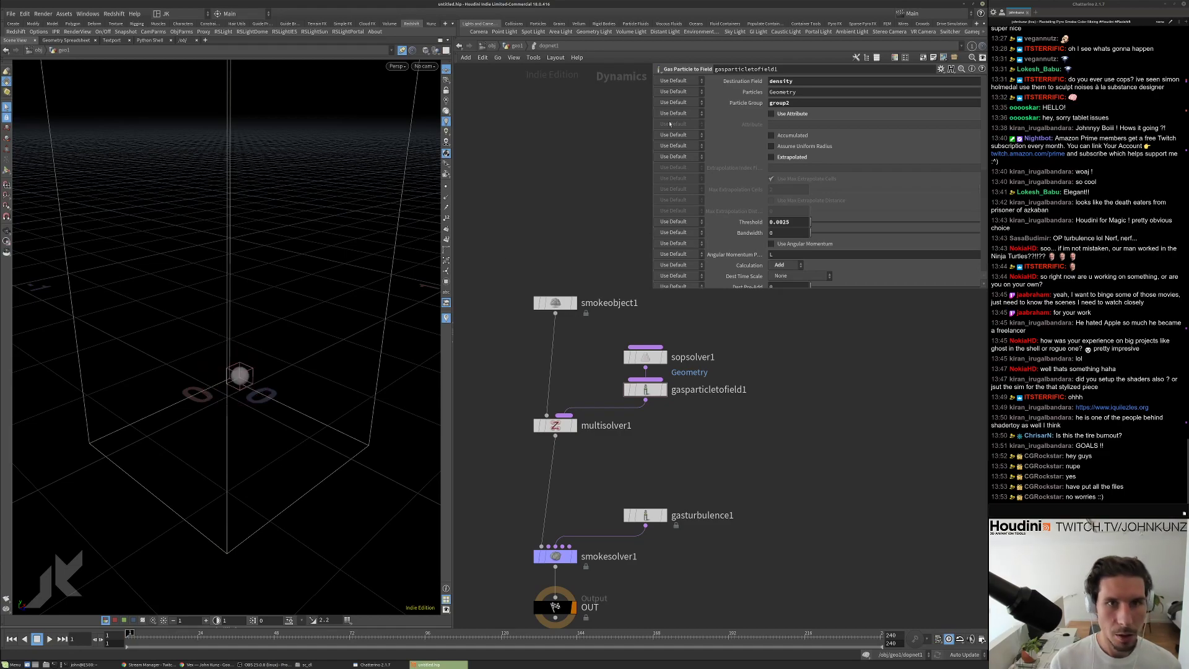
{"action": "type", "text": "1"}
{"action": "key", "text": "Return"}
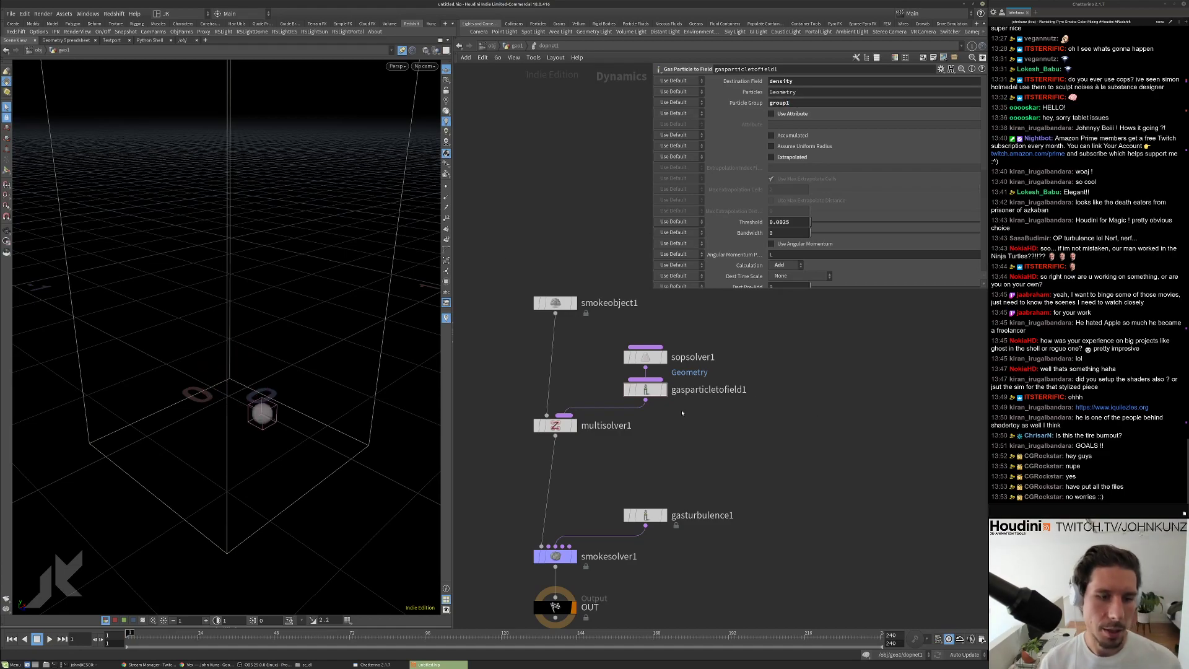
Rename the gasparticletofield1 node to gasparticletofield_group1.
{"action": "scroll", "coordinate": [696, 460], "scroll_direction": "up", "scroll_amount": 3}
{"action": "double_click", "coordinate": [715, 421]}
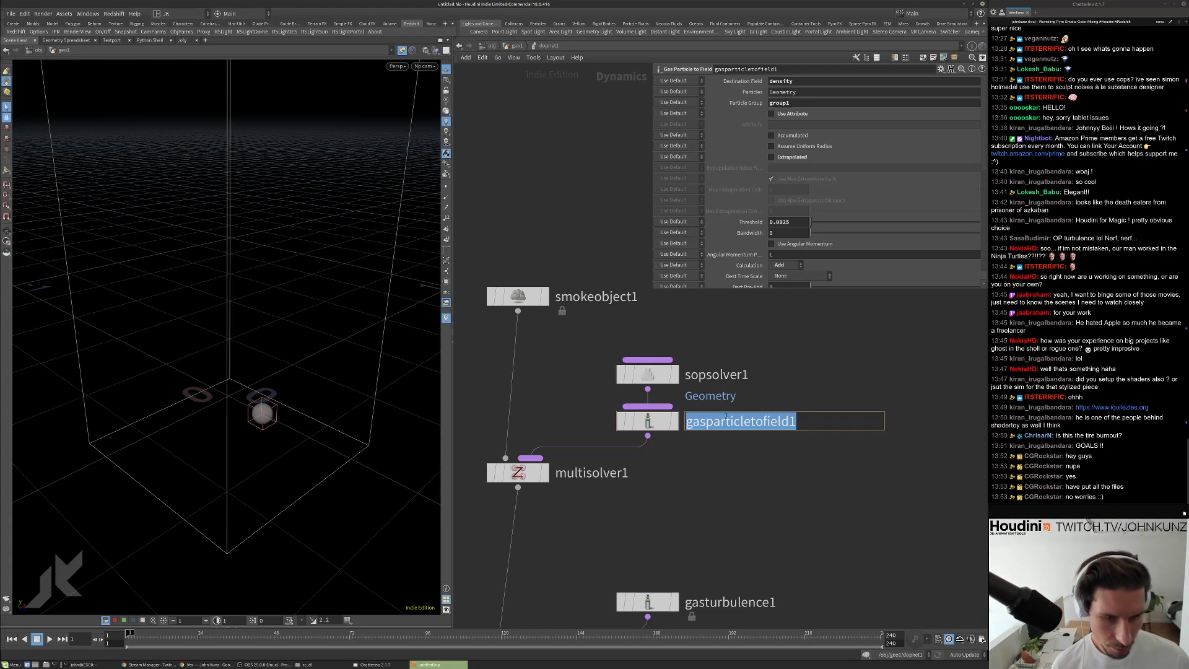
{"action": "key", "text": "End"}
{"action": "key", "text": "BackSpace"}
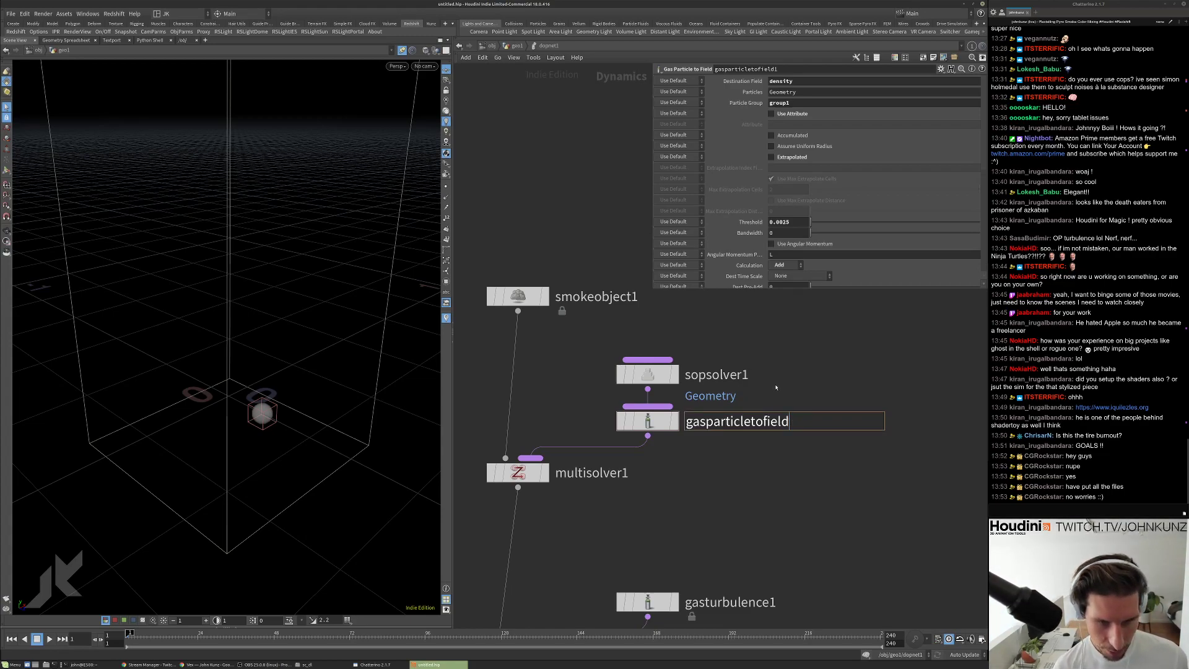
{"action": "type", "text": "_group1"}
{"action": "key", "text": "Return"}
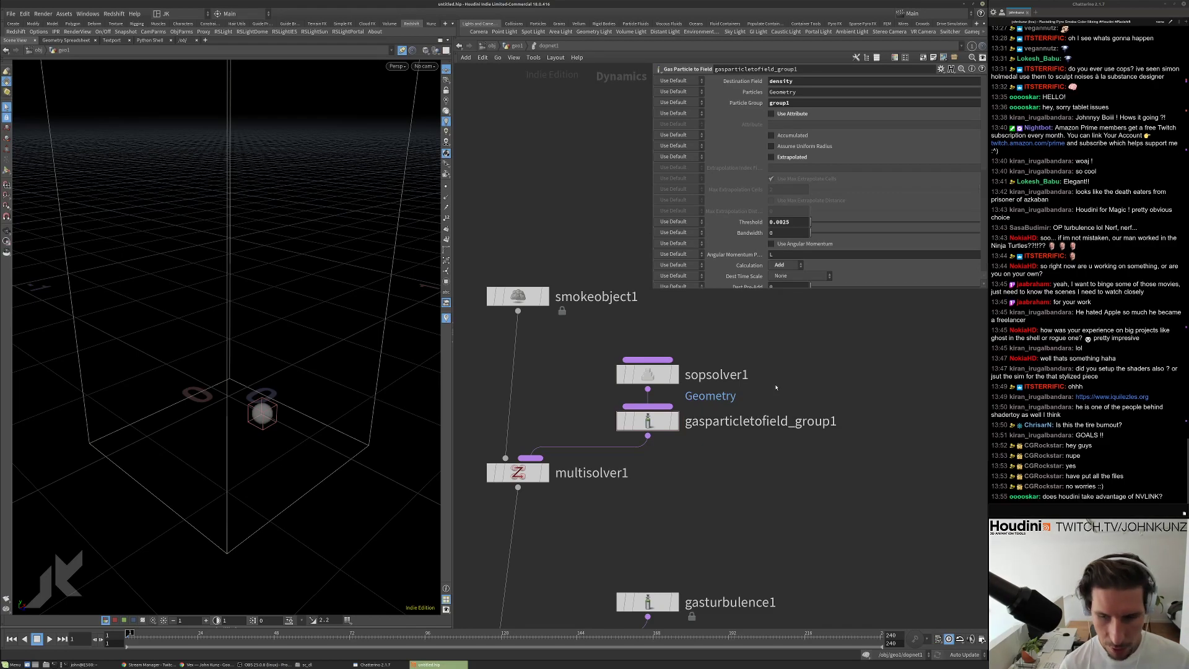
Move sopsolver1 and gasparticletofield_group1 up beside smokeobject1, leaving more space between the two nodes.
{"action": "middle_click_drag", "start_coordinate": [776, 387], "coordinate": [771, 463]}
{"action": "left_click_drag", "start_coordinate": [803, 512], "coordinate": [688, 427]}
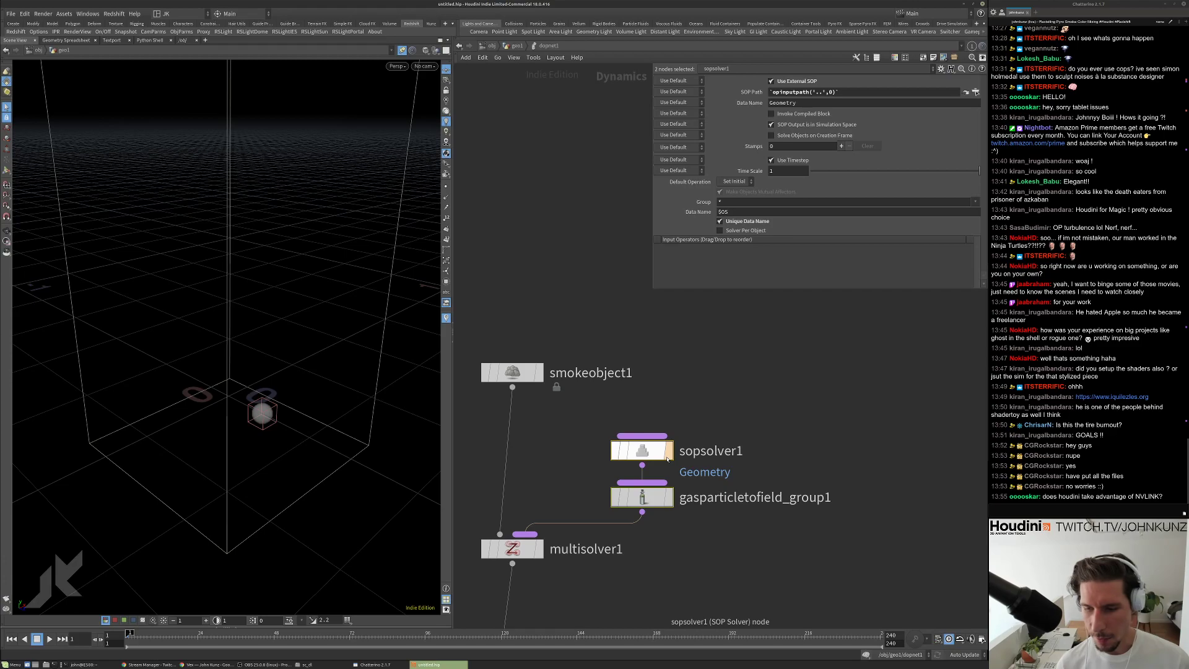
{"action": "left_click_drag", "start_coordinate": [668, 459], "coordinate": [723, 374]}
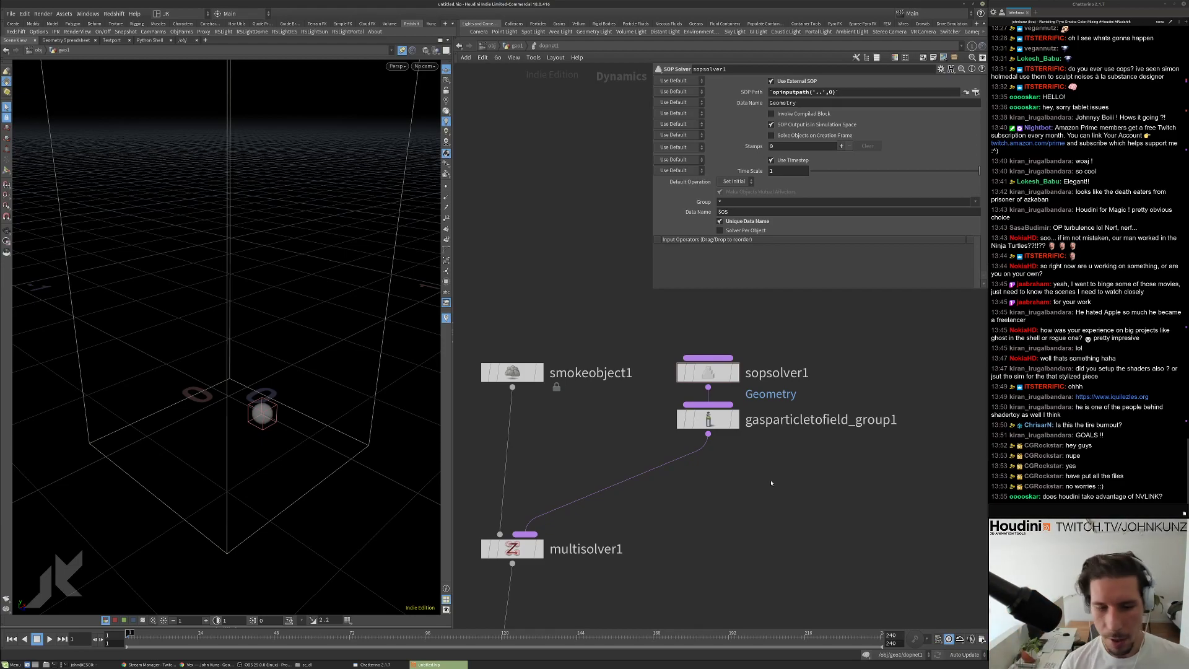
{"action": "middle_click_drag", "start_coordinate": [768, 501], "coordinate": [764, 493]}
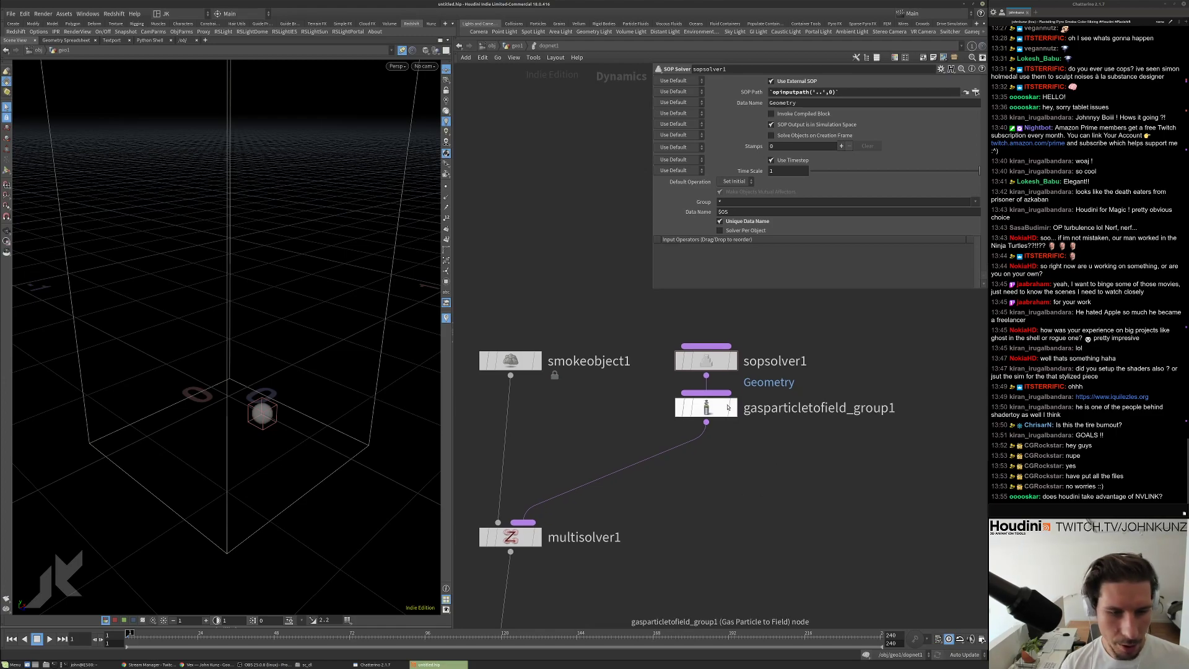
{"action": "left_click_drag", "start_coordinate": [706, 408], "coordinate": [706, 427]}
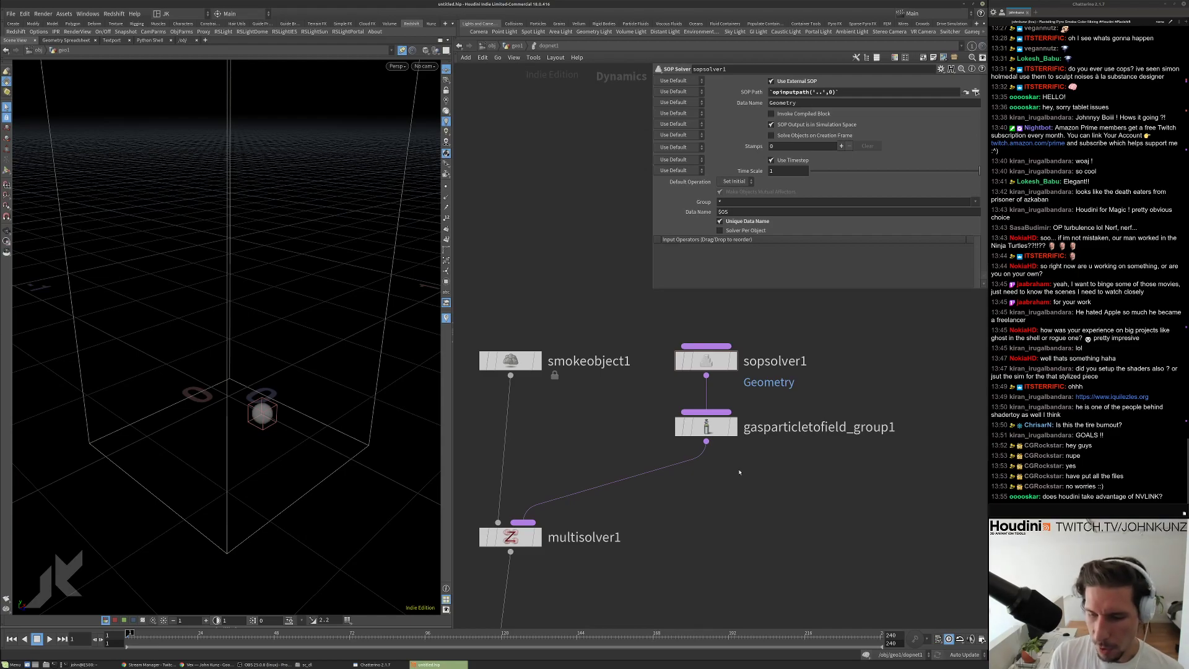
{"action": "mouse_move", "coordinate": [742, 477]}
{"action": "middle_mouse_down"}
{"action": "mouse_move", "coordinate": [745, 440]}
{"action": "mouse_move", "coordinate": [743, 463]}
{"action": "middle_mouse_up"}
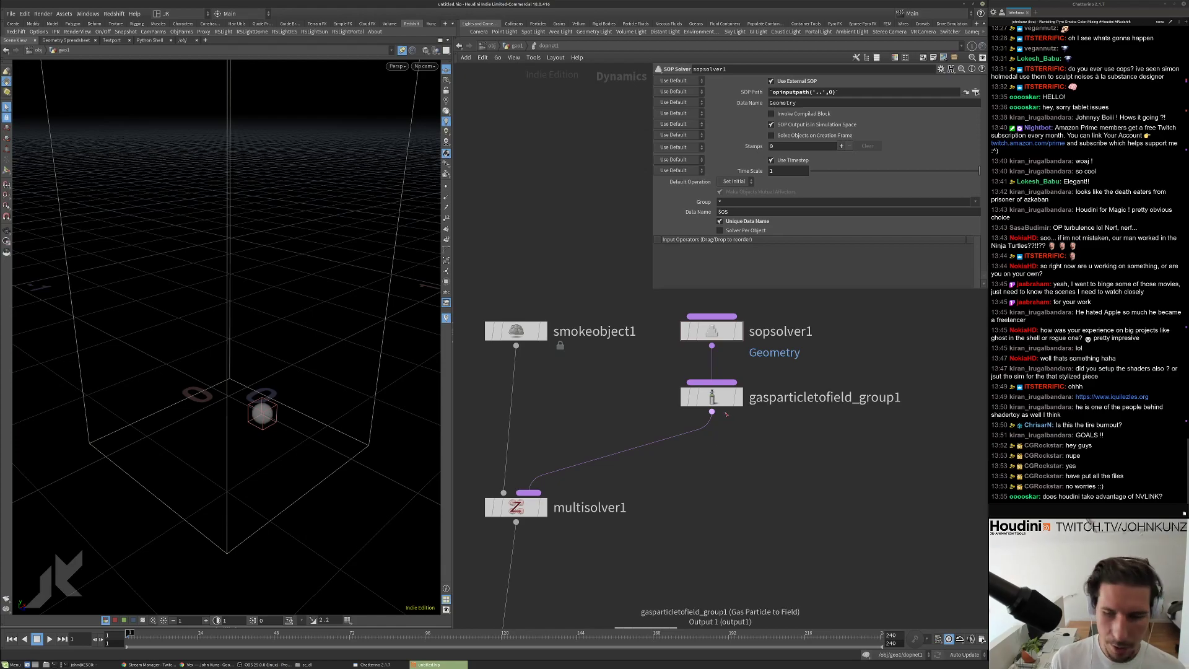
Examine the Advanced settings of smokesolver1, including its OpenCL option.
{"action": "scroll", "coordinate": [717, 404], "scroll_direction": "down", "scroll_amount": 3}
{"action": "left_click", "coordinate": [579, 607]}
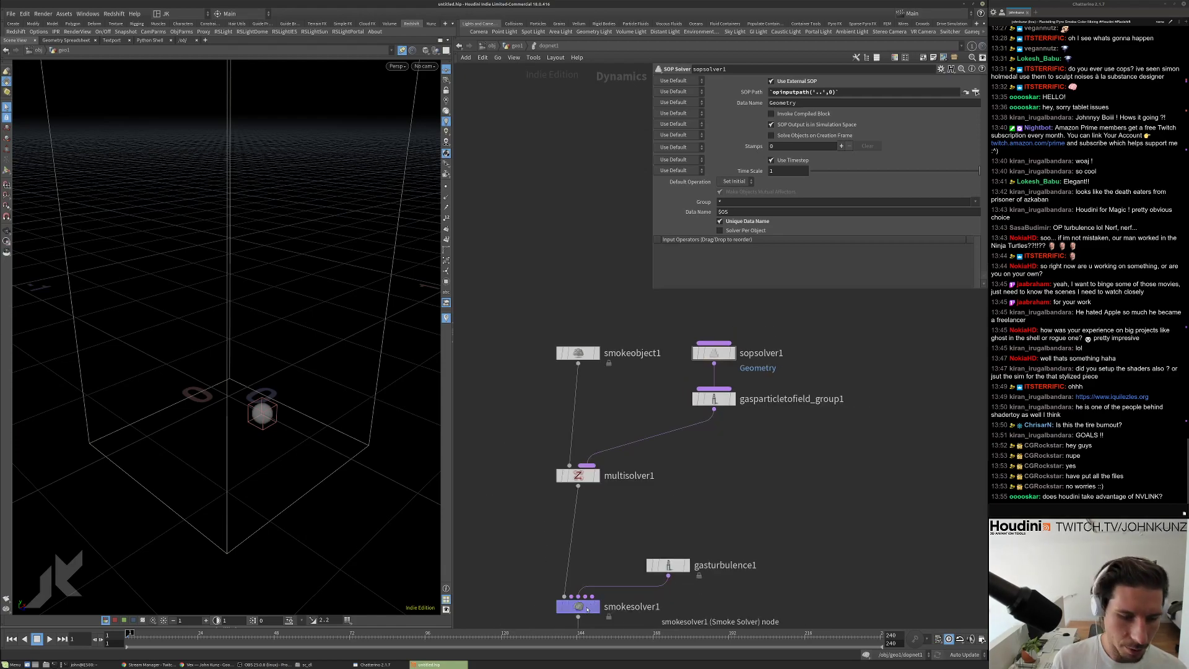
{"action": "left_click", "coordinate": [758, 93]}
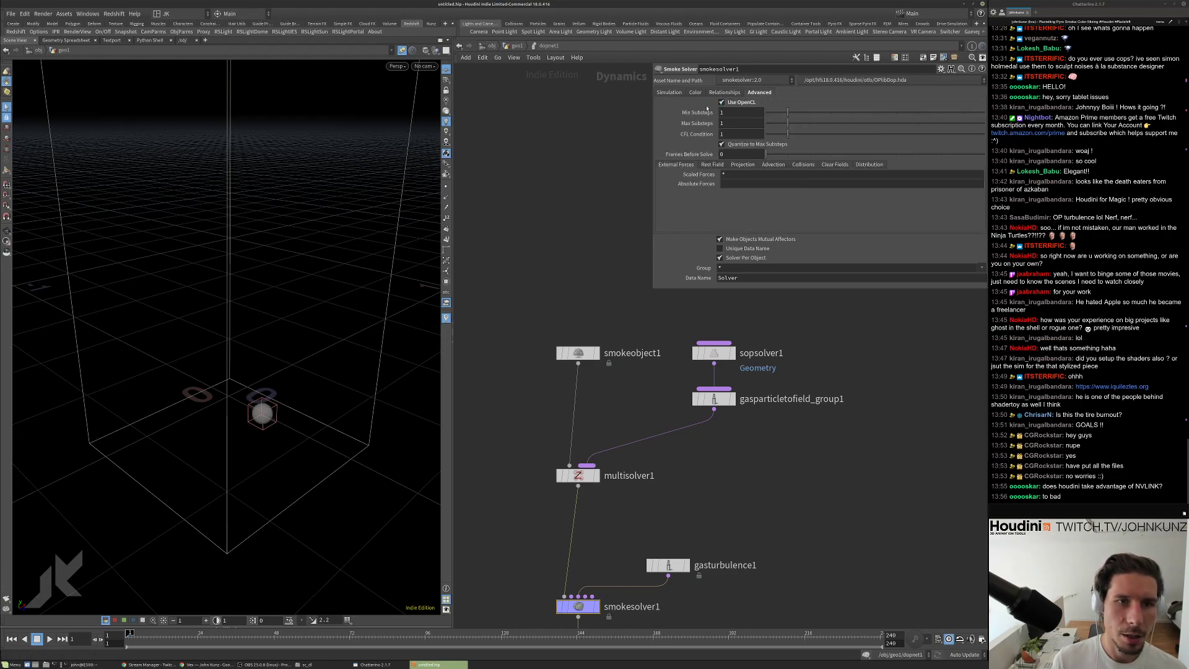
{"action": "middle_click_drag", "start_coordinate": [713, 436], "coordinate": [744, 423]}
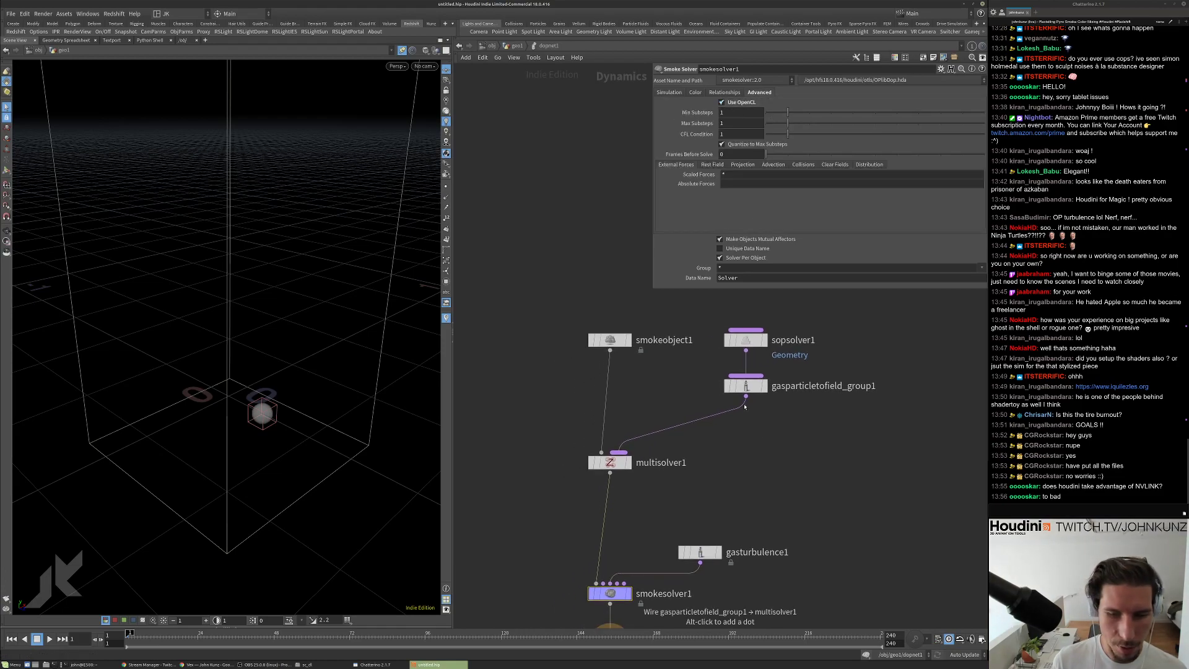
{"action": "left_click_drag", "start_coordinate": [337, 308], "coordinate": [320, 356]}
{"action": "key", "text": "s"}
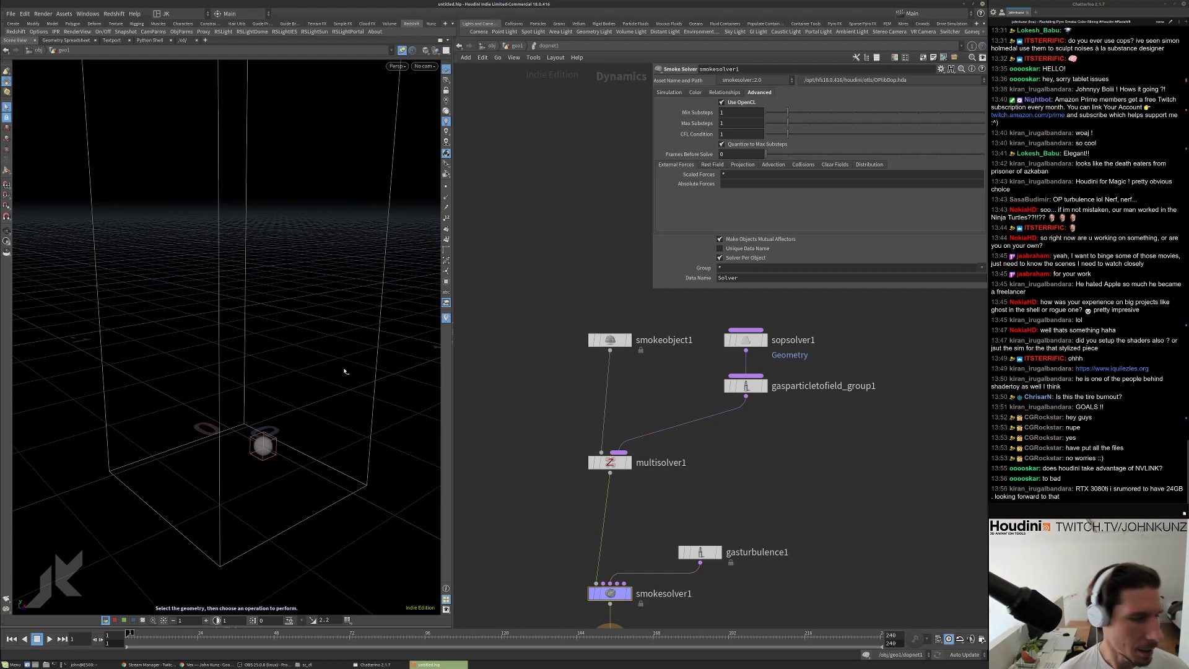
{"action": "scroll", "coordinate": [802, 407], "scroll_direction": "up", "scroll_amount": 2}
{"action": "scroll", "coordinate": [801, 407], "scroll_direction": "down", "scroll_amount": 2}
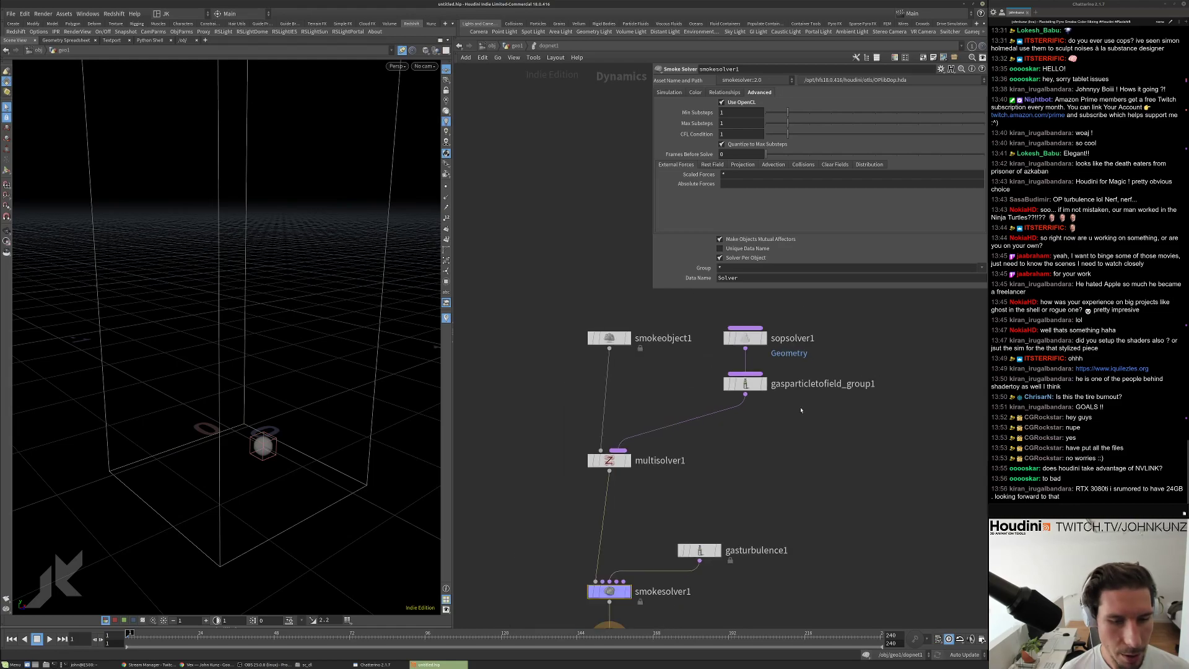
Duplicate gasparticletofield_group1, insert the copy between it and multisolver1, and set the copy's Particle Group to group2.
{"action": "middle_click_drag", "start_coordinate": [799, 405], "coordinate": [779, 429]}
{"action": "left_click", "coordinate": [729, 414]}
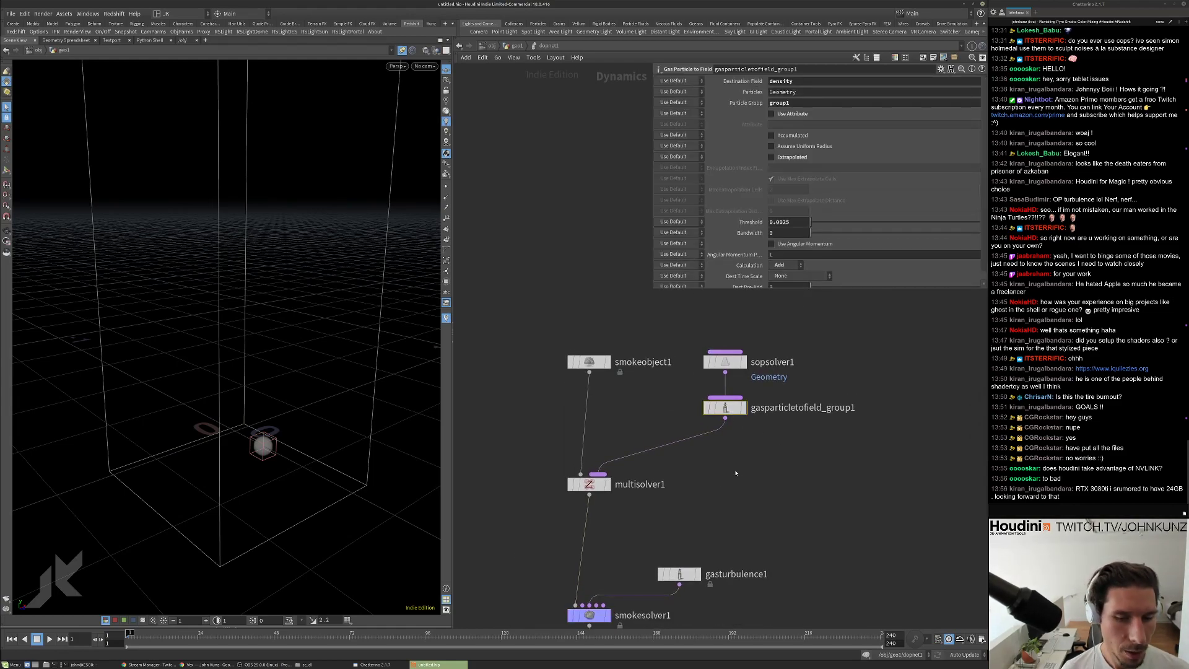
{"action": "scroll", "coordinate": [731, 408], "scroll_direction": "up", "scroll_amount": 1}
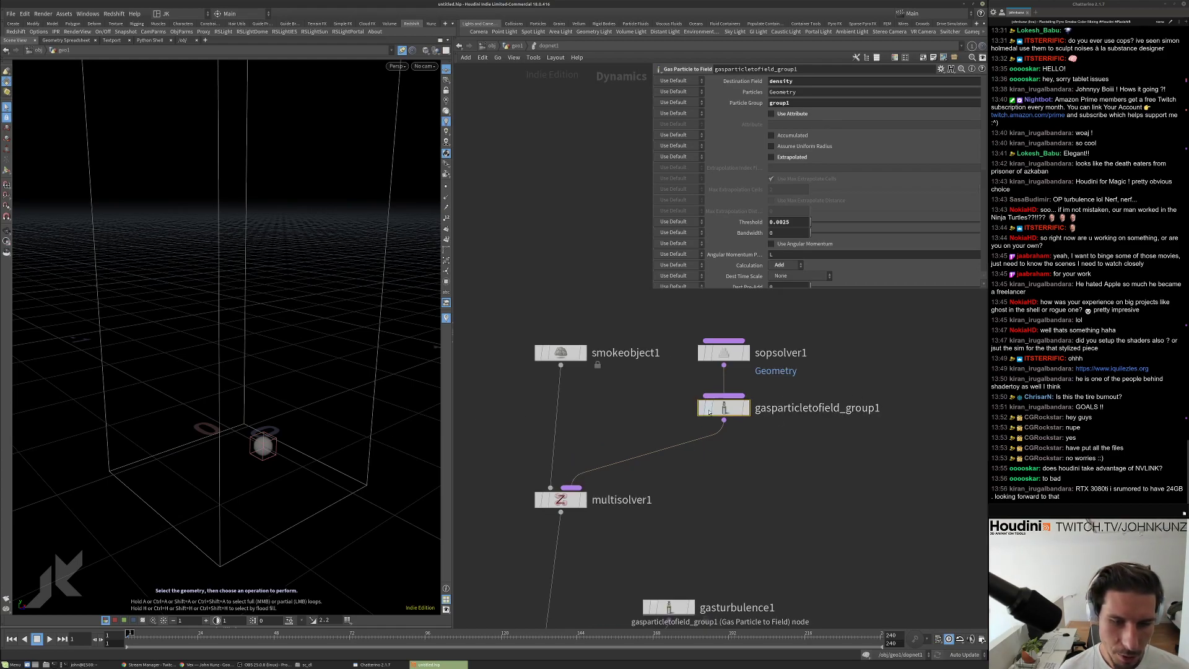
{"action": "key", "text": "ctrl+v"}
{"action": "left_click_drag", "start_coordinate": [751, 441], "coordinate": [721, 455]}
{"action": "left_click", "coordinate": [791, 102]}
{"action": "key", "text": "BackSpace"}
{"action": "type", "text": "2"}
{"action": "key", "text": "Return"}
Play the simulation to review the smoke emitted by both groups, and return to the first frame.
{"action": "key", "text": "Up"}
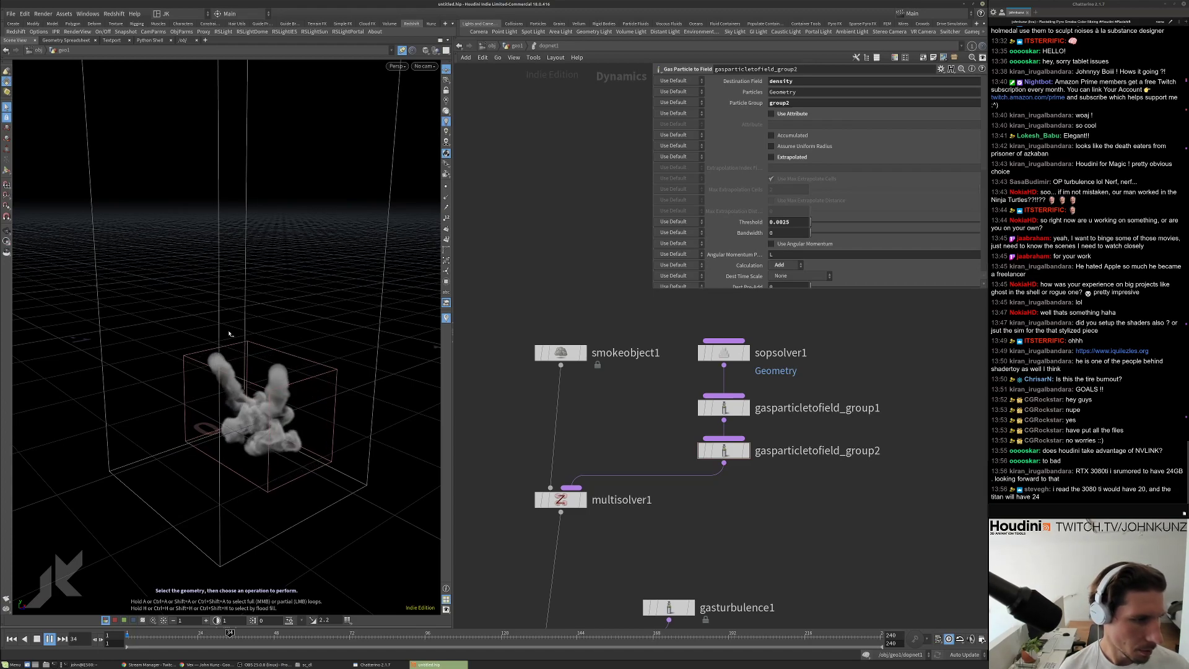
{"action": "key", "text": "Escape"}
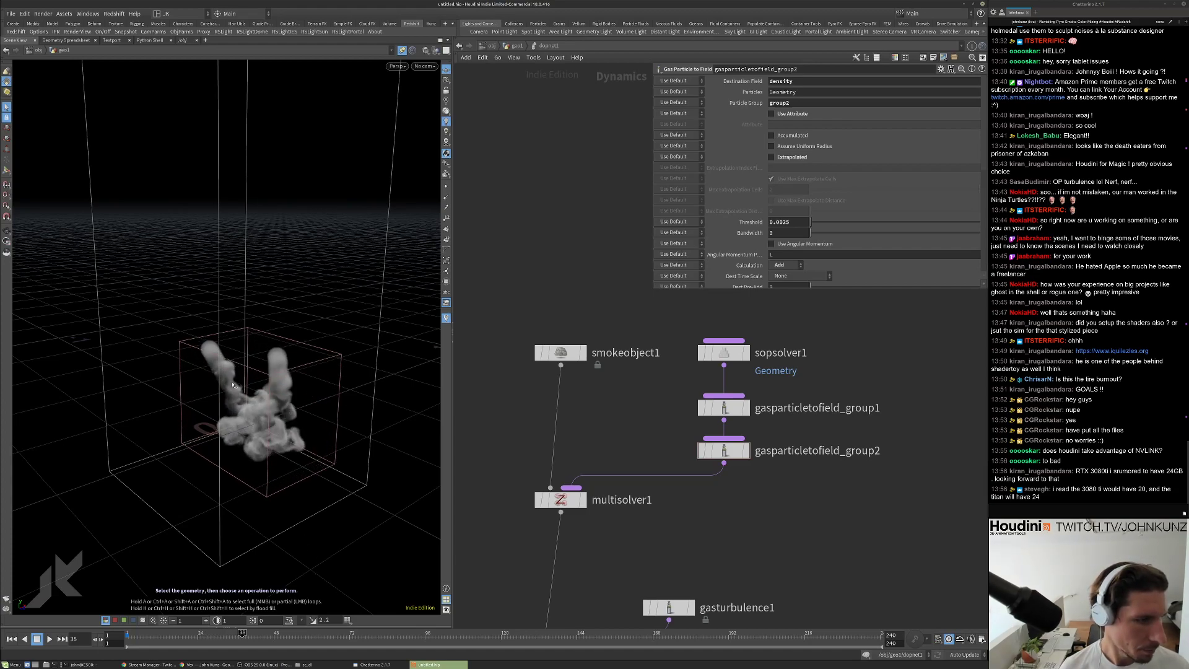
{"action": "key", "text": "ctrl+Left"}
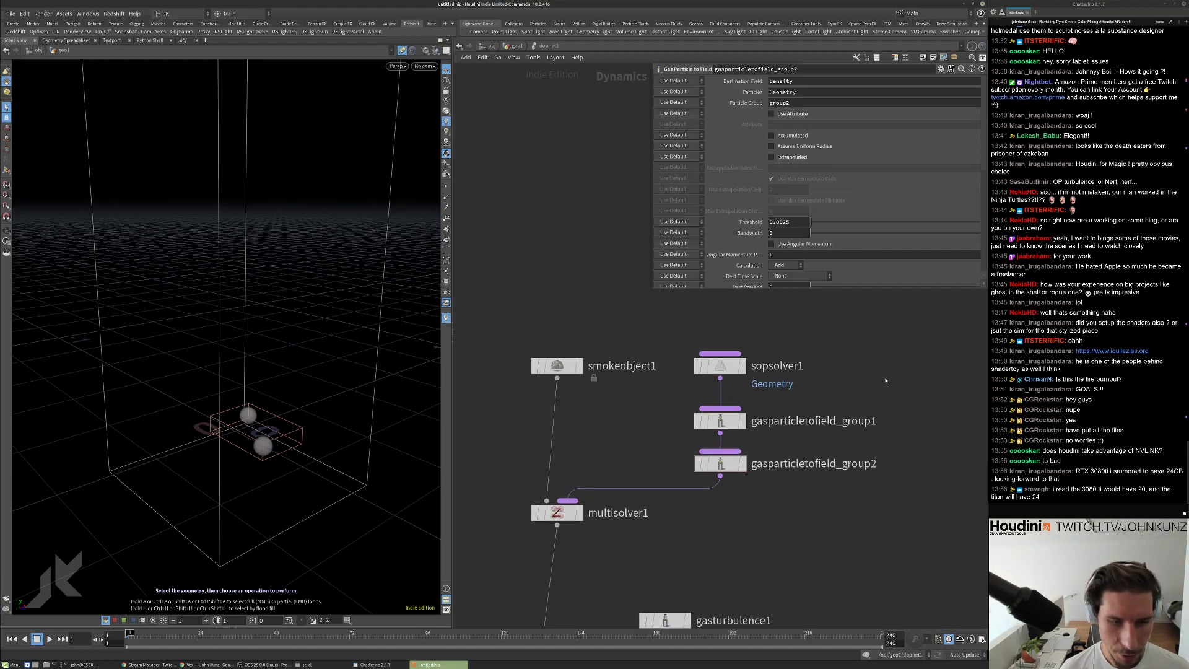
Add a Gas Match Field node to dopnet1 and place it above sopsolver1.
{"action": "key", "text": "Tab"}
{"action": "type", "text": "f"}
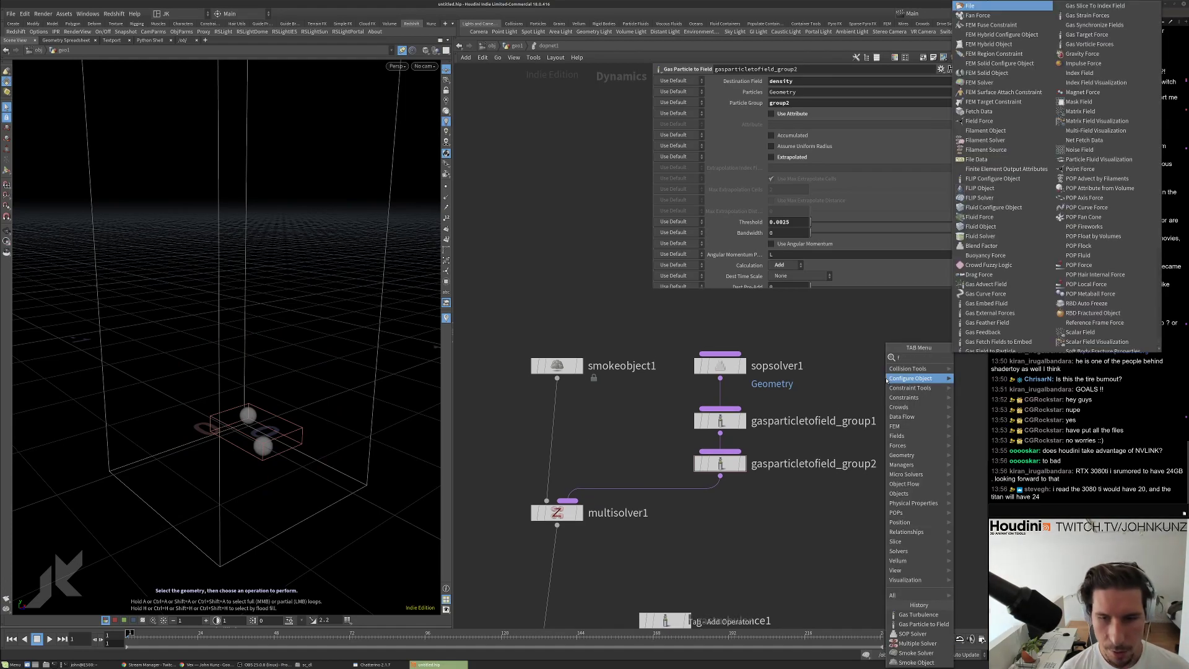
{"action": "key", "text": "BackSpace"}
{"action": "type", "text": "mat"}
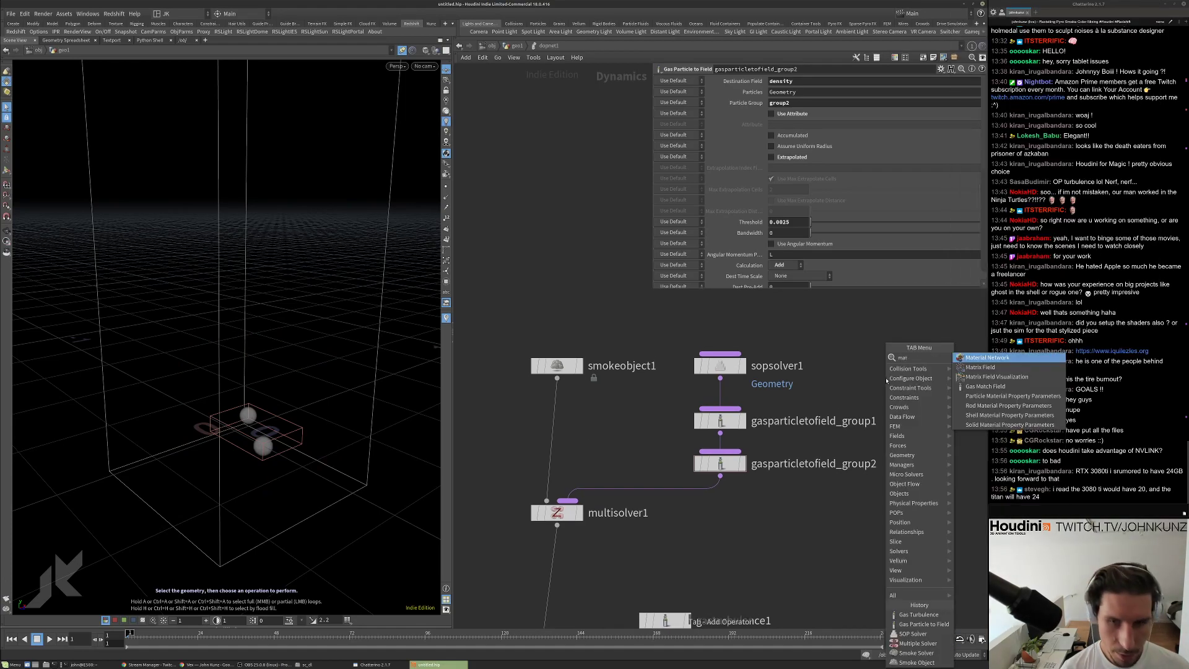
{"action": "left_click", "coordinate": [986, 386]}
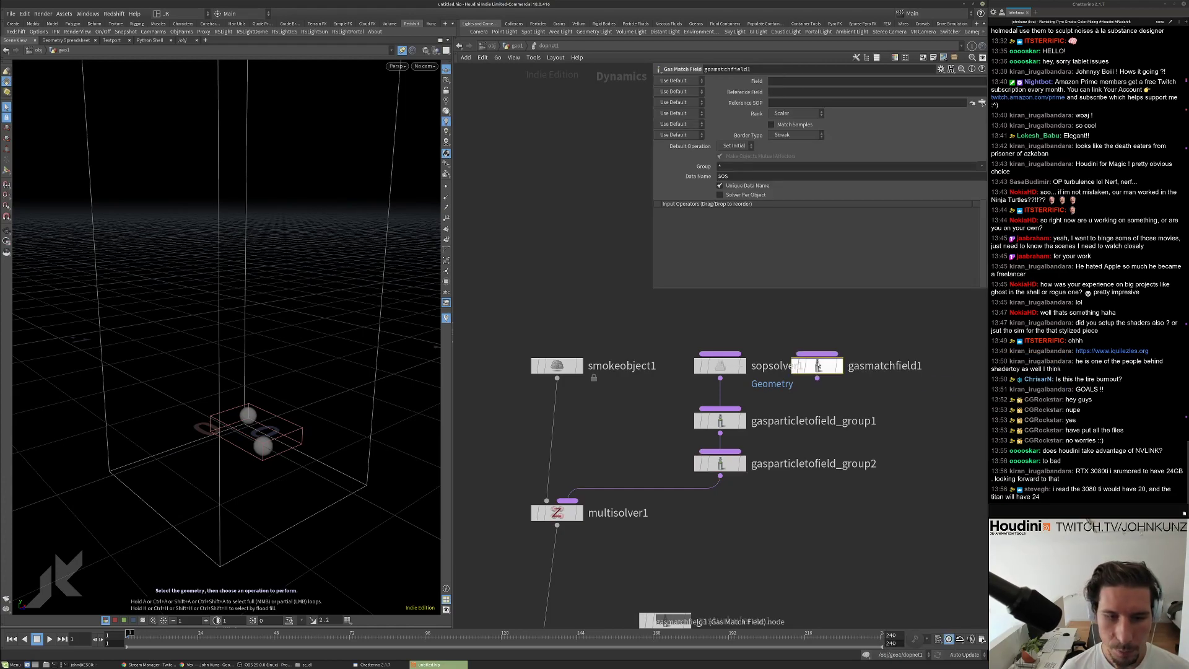
{"action": "left_click", "coordinate": [806, 330]}
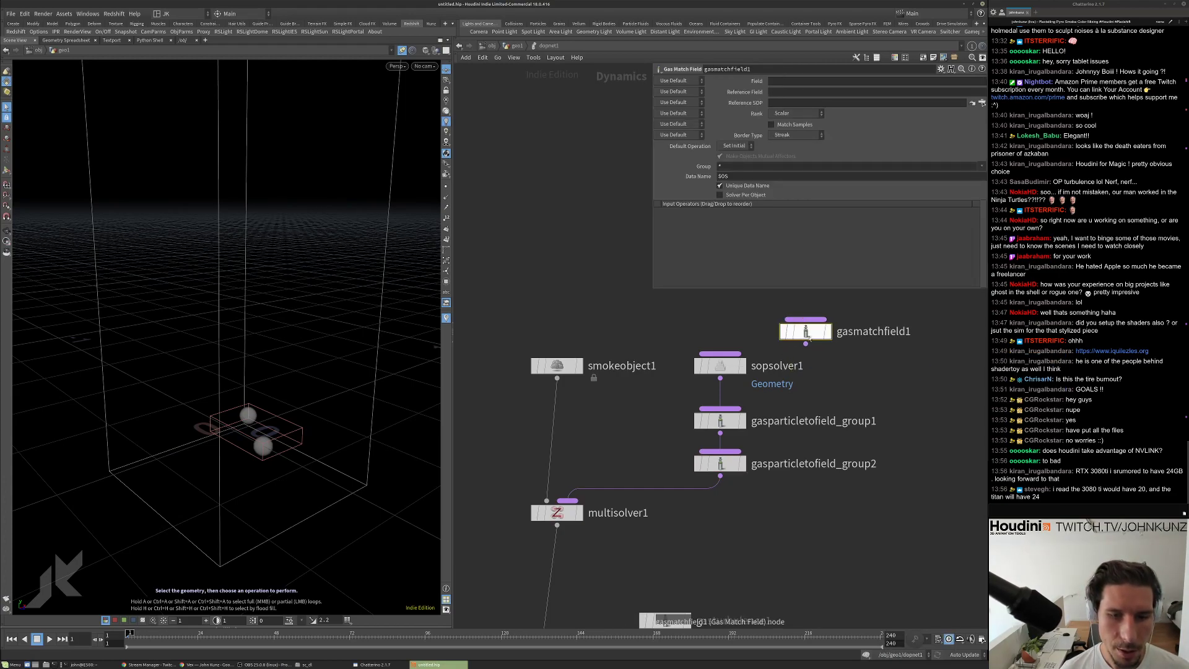
{"action": "scroll", "coordinate": [848, 304], "scroll_direction": "up", "scroll_amount": 2}
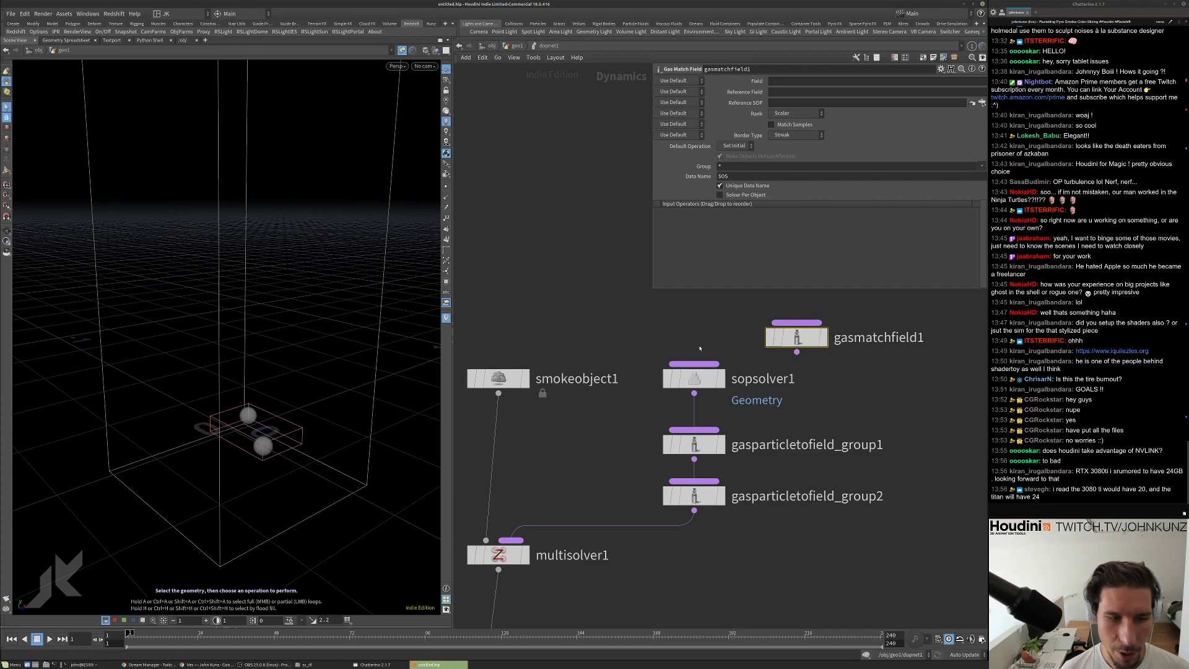
Check the Dynamics and Masks field lists of smokeobject1, and set the Field of gasmatchfield1 to density1.
{"action": "left_click", "coordinate": [523, 379]}
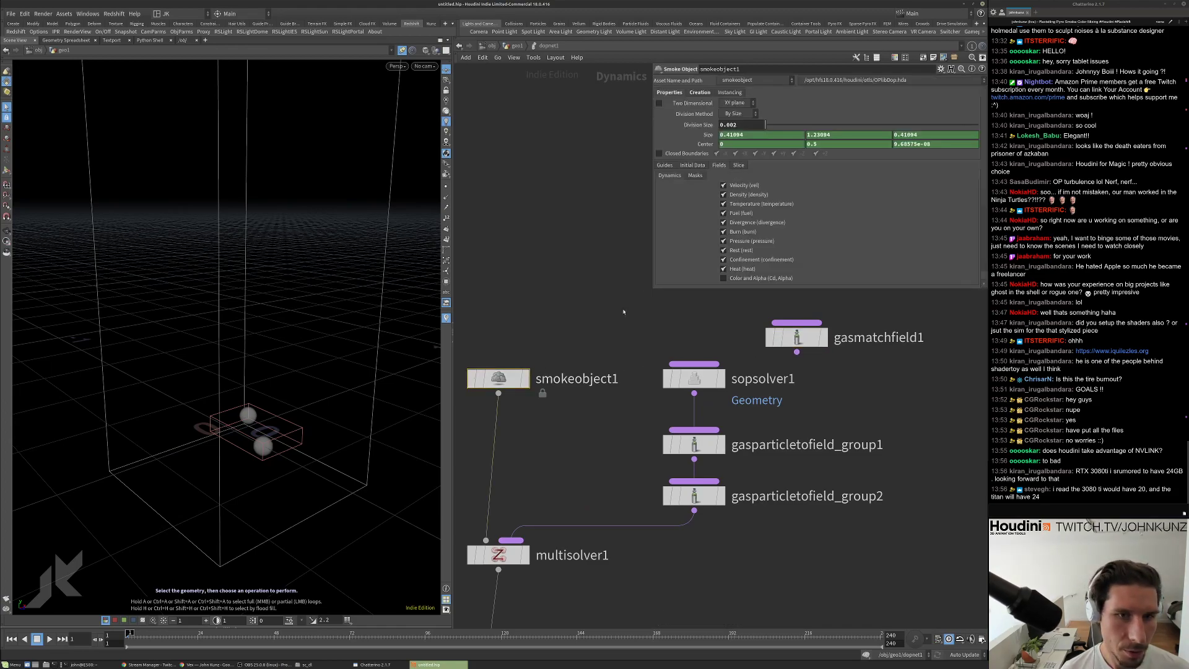
{"action": "scroll", "coordinate": [715, 166], "scroll_direction": "down", "scroll_amount": 1}
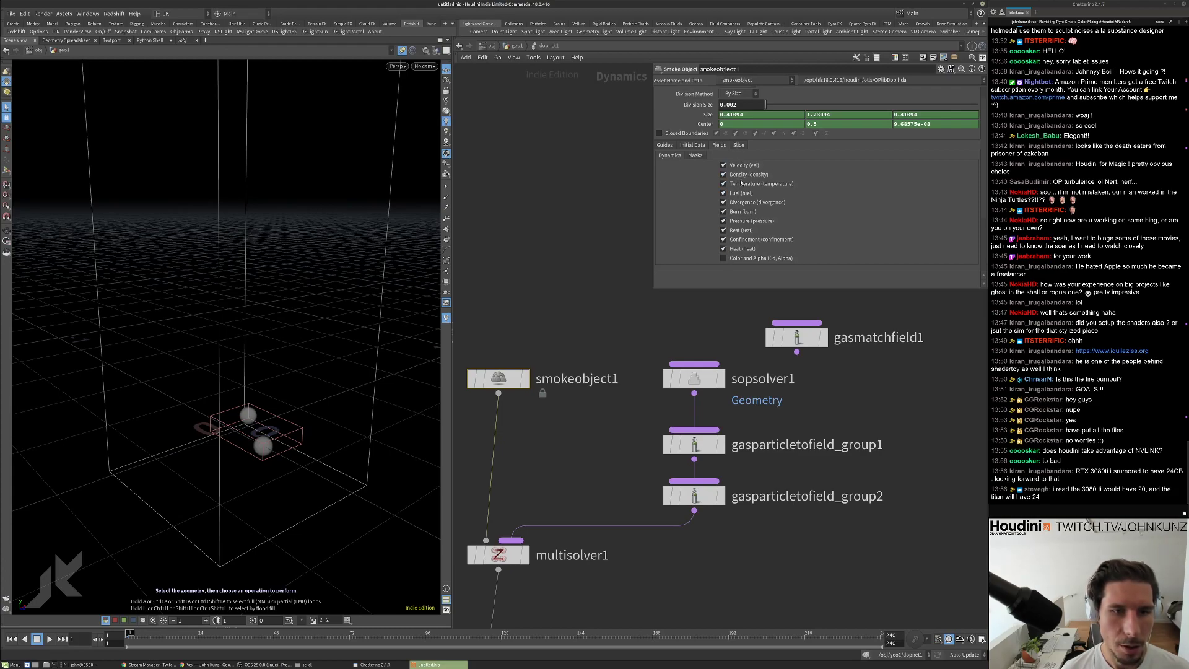
{"action": "left_click", "coordinate": [695, 155]}
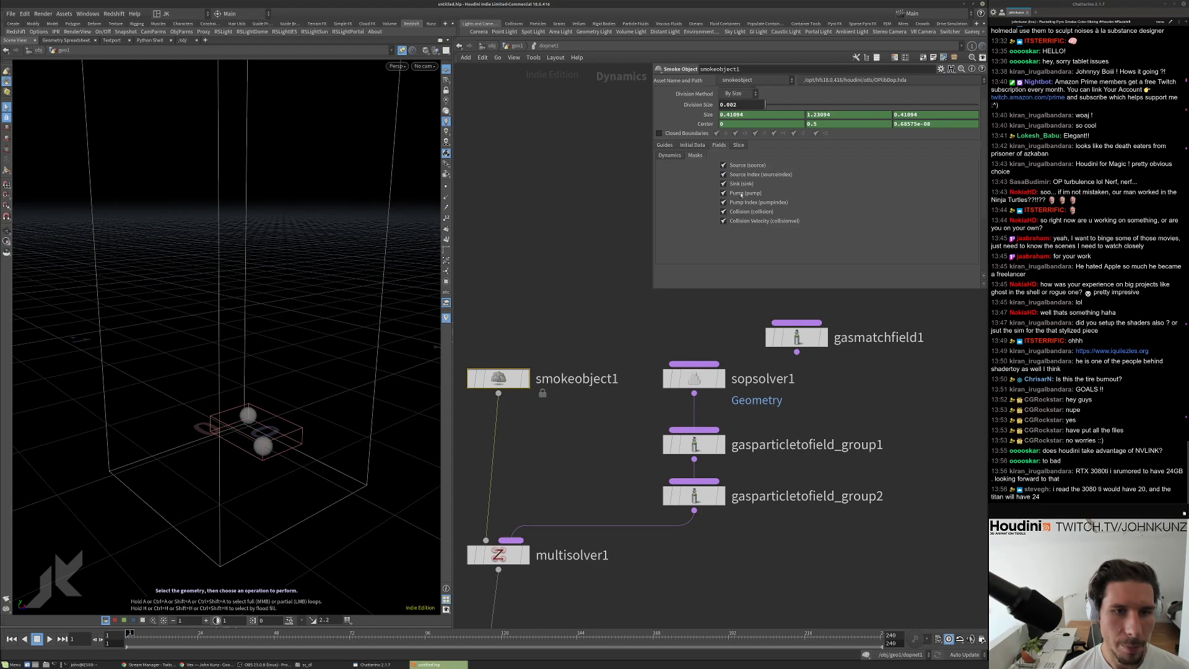
{"action": "left_click", "coordinate": [797, 338]}
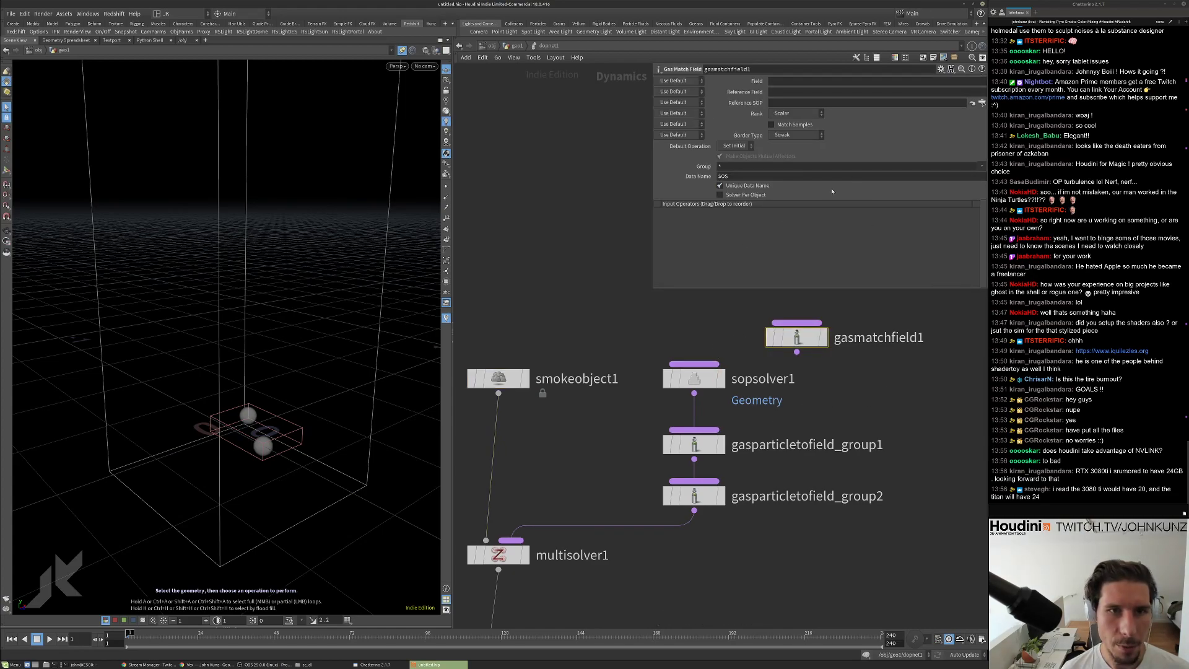
{"action": "left_click", "coordinate": [800, 81]}
{"action": "type", "text": "density1"}
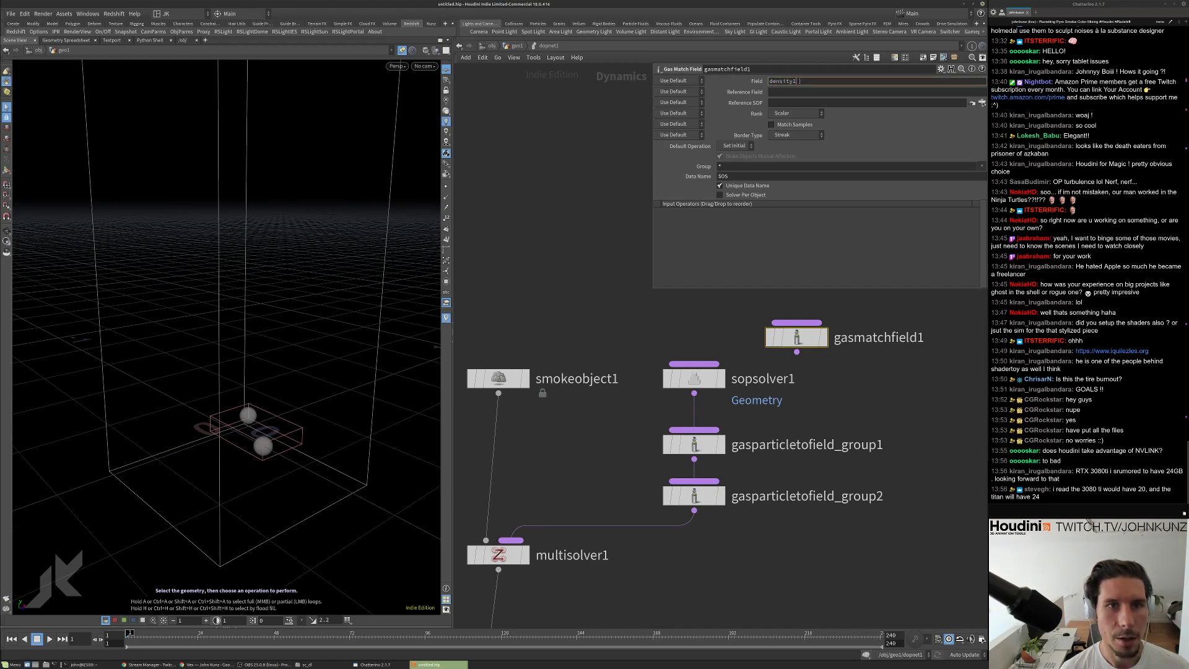
{"action": "key", "text": "Return"}
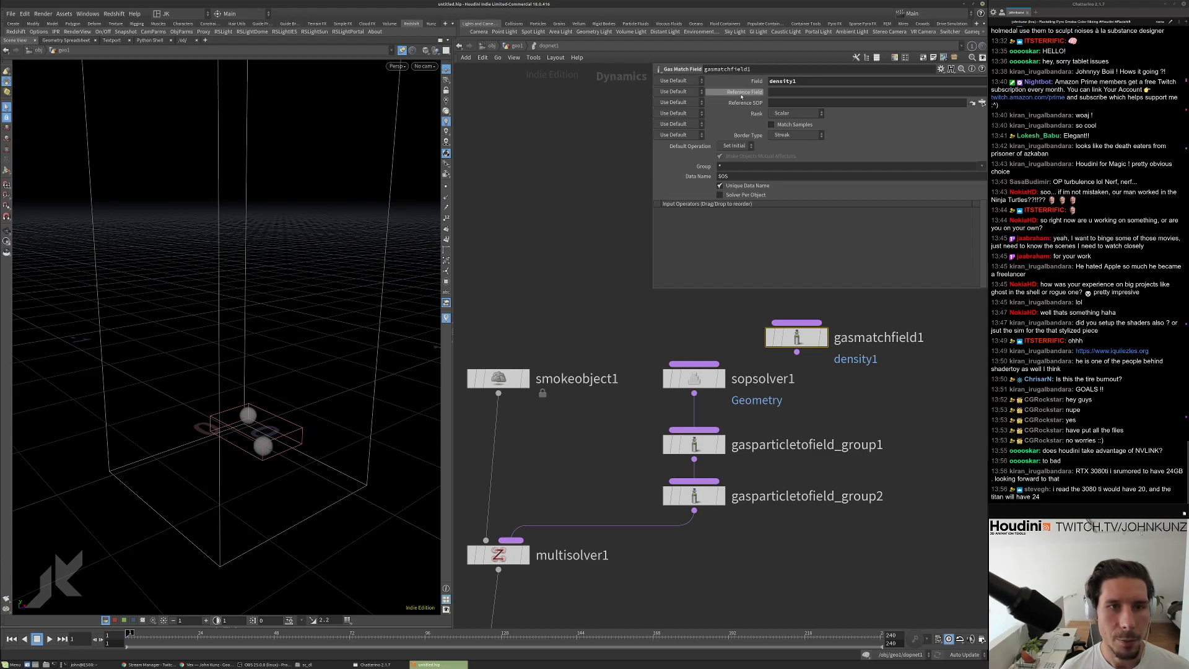
{"action": "left_click", "coordinate": [776, 93]}
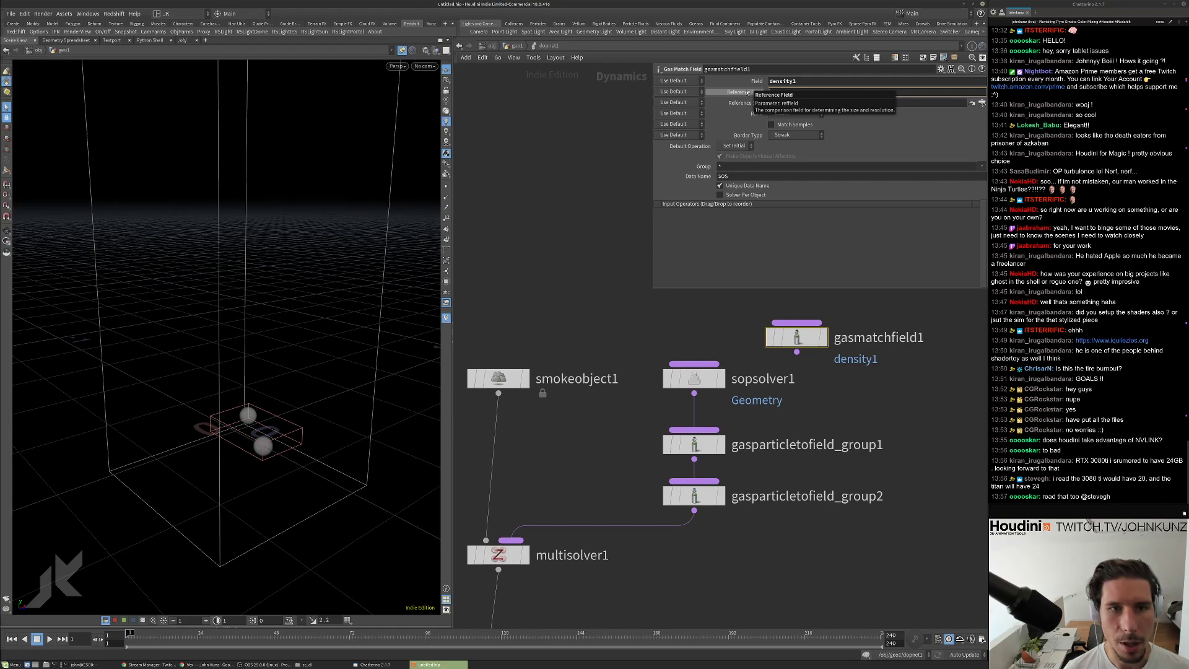
Connect gasmatchfield1 to the input of sopsolver1 and align it directly above that node.
{"action": "left_click_drag", "start_coordinate": [797, 338], "coordinate": [694, 363]}
{"action": "left_click_drag", "start_coordinate": [765, 313], "coordinate": [745, 305]}
{"action": "middle_click_drag", "start_coordinate": [732, 312], "coordinate": [728, 370]}
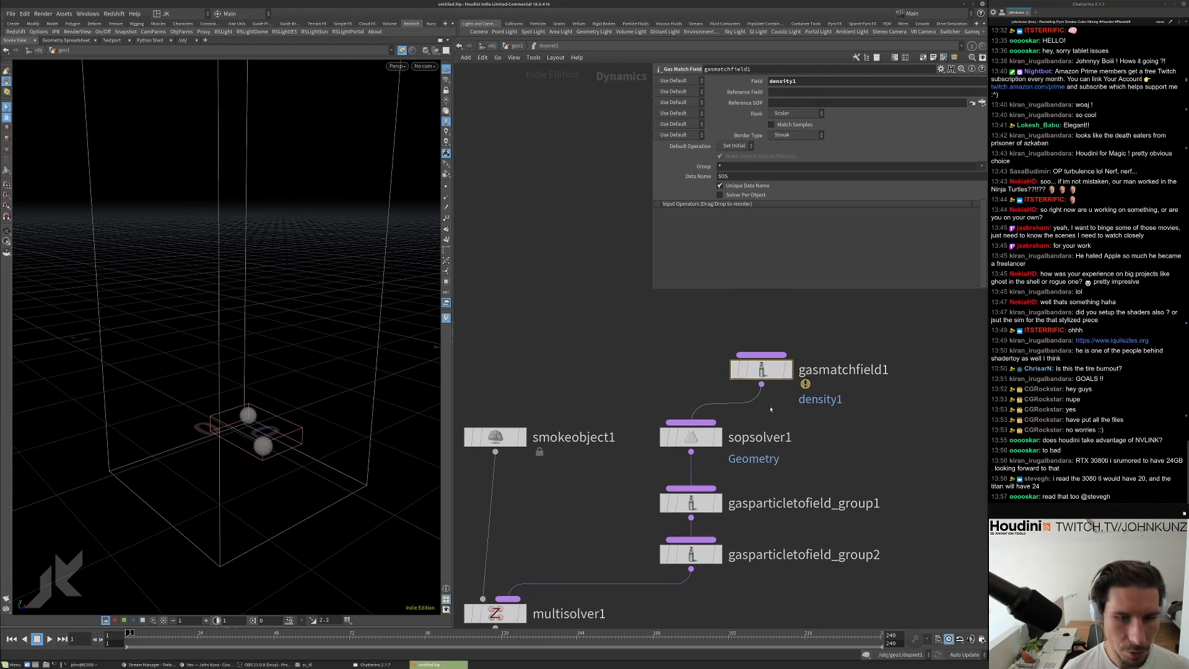
{"action": "left_click_drag", "start_coordinate": [728, 371], "coordinate": [685, 330]}
{"action": "scroll", "coordinate": [676, 380], "scroll_direction": "down", "scroll_amount": 3}
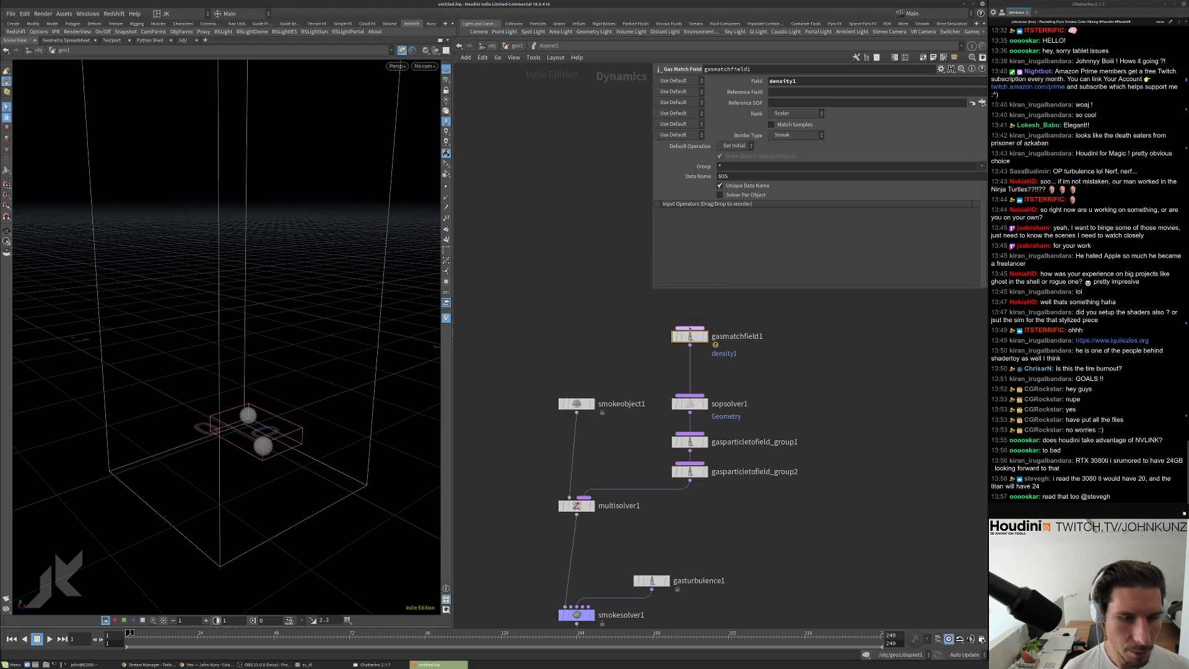
Set the Reference Field of gasmatchfield1 to density.
{"action": "left_click", "coordinate": [690, 404]}
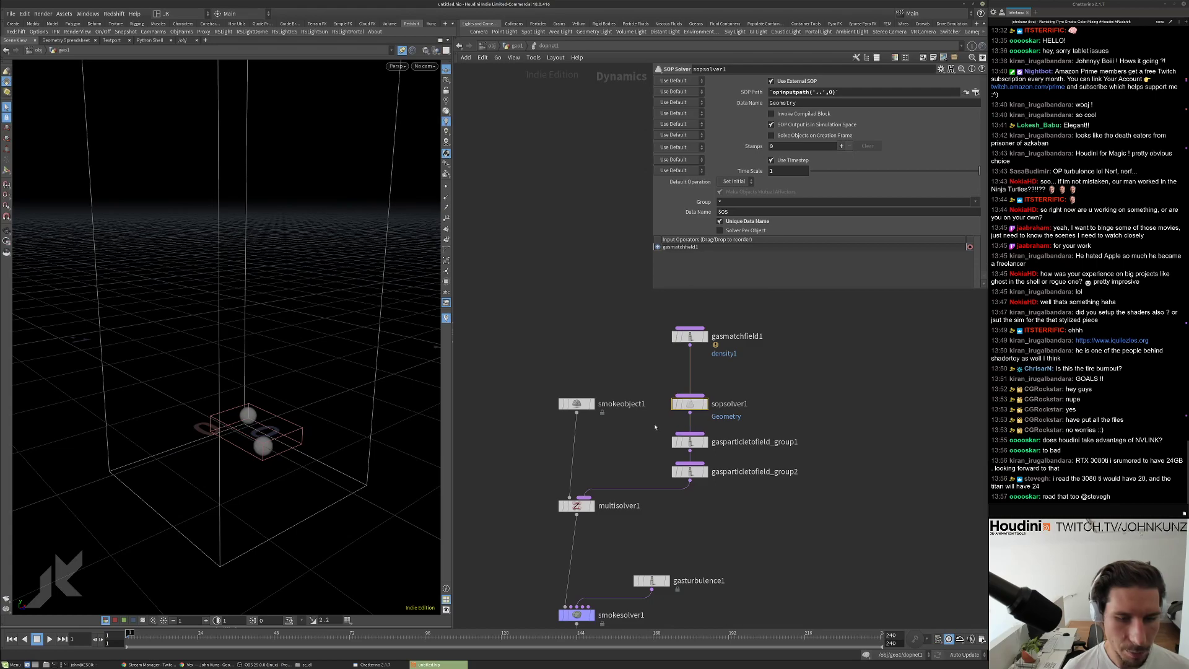
{"action": "left_click_drag", "start_coordinate": [655, 425], "coordinate": [745, 501]}
{"action": "left_click", "coordinate": [690, 337]}
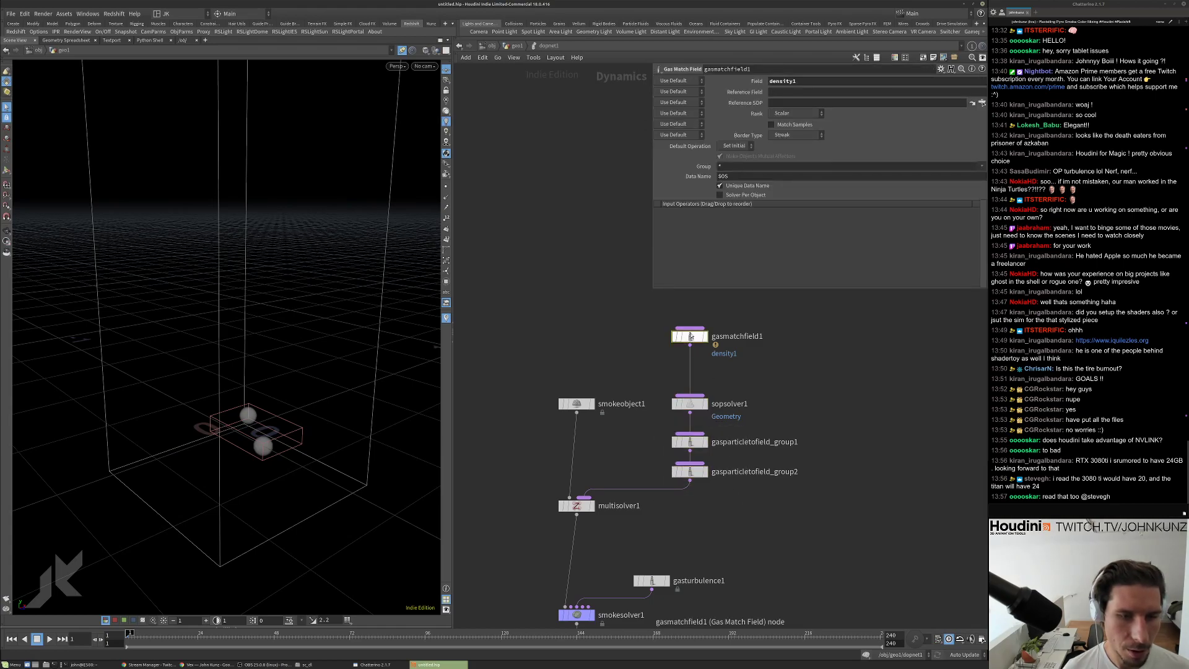
{"action": "scroll", "coordinate": [689, 336], "scroll_direction": "down", "scroll_amount": 2}
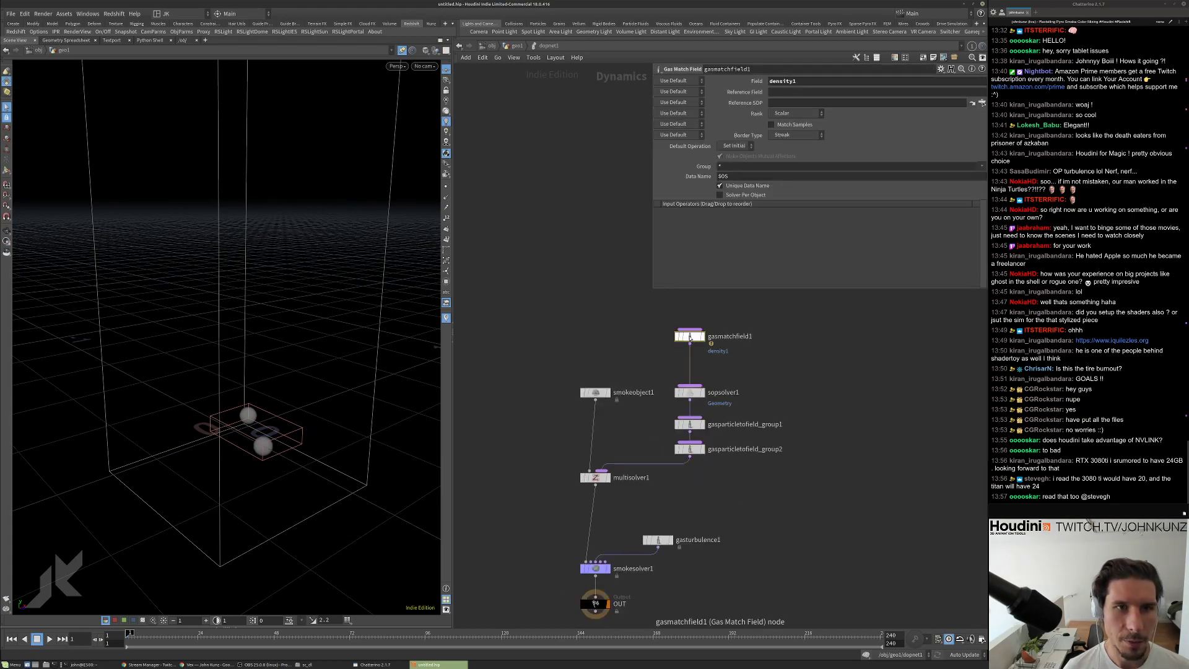
{"action": "scroll", "coordinate": [690, 336], "scroll_direction": "up", "scroll_amount": 1}
{"action": "left_click", "coordinate": [779, 92]}
{"action": "type", "text": "density"}
{"action": "key", "text": "Return"}
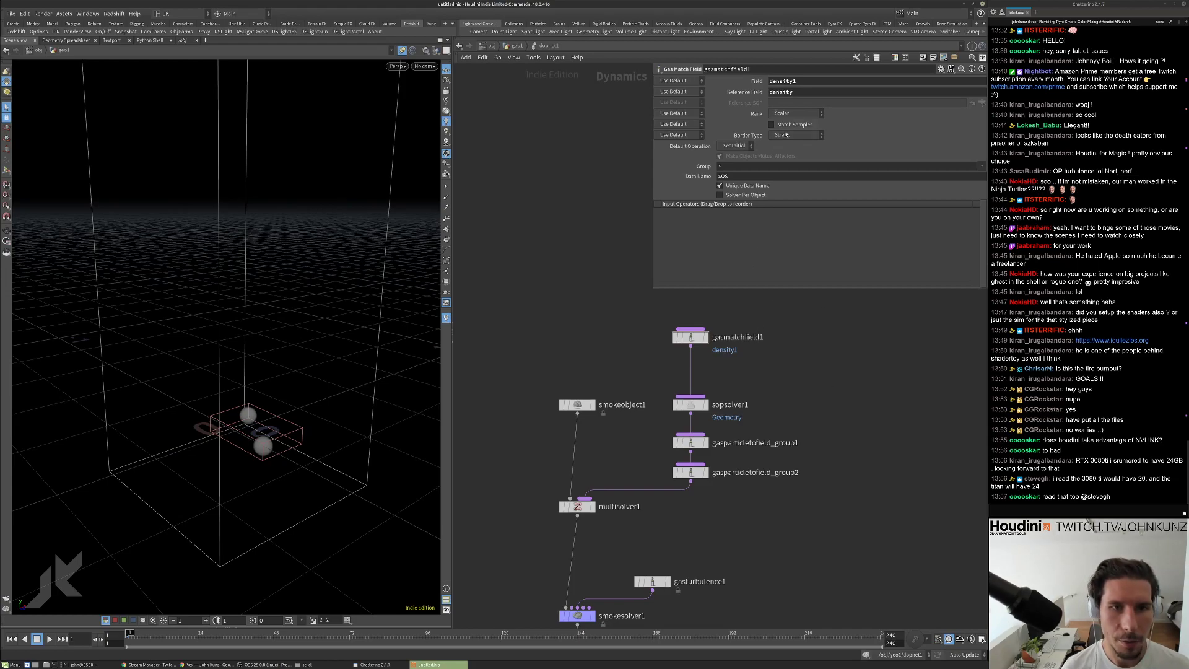
Check the destination field of gasparticletofield_group2 and set the Field of gasmatchfield1 to density2.
{"action": "scroll", "coordinate": [754, 388], "scroll_direction": "up", "scroll_amount": 2}
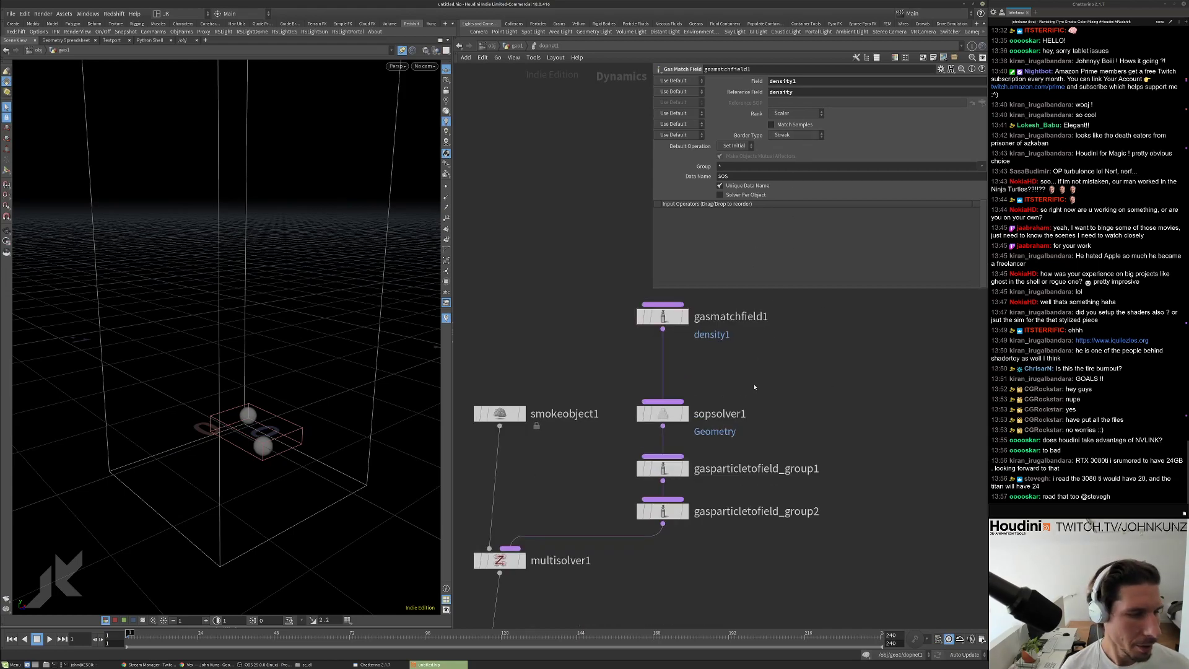
{"action": "left_click", "coordinate": [672, 513]}
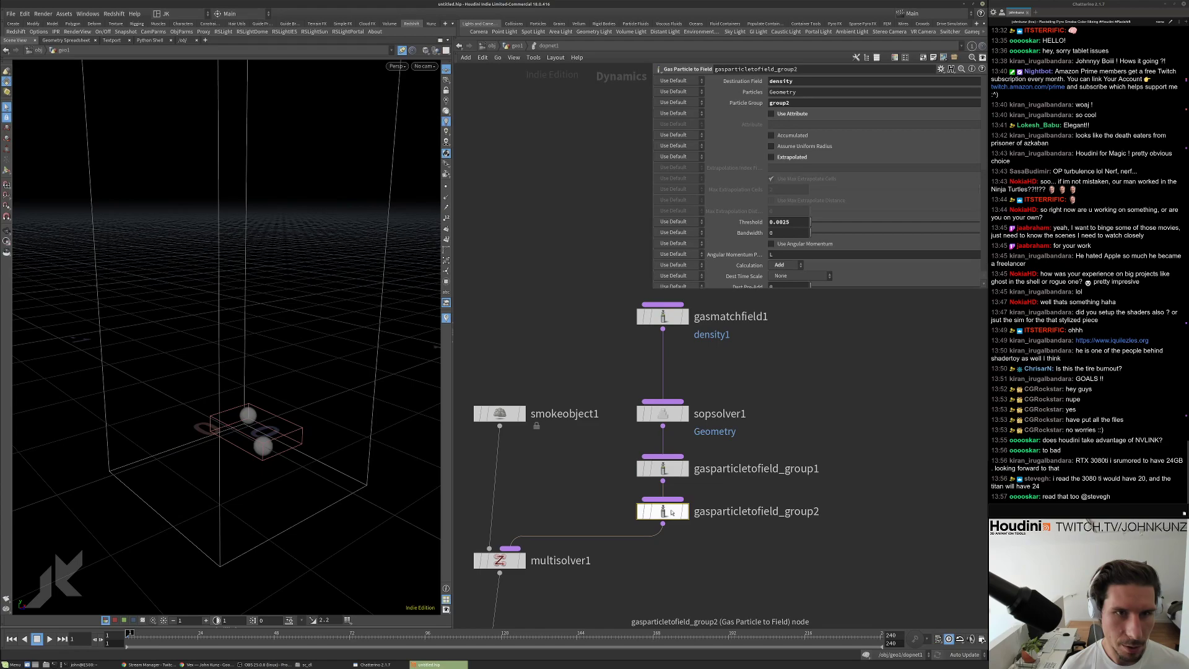
{"action": "left_click", "coordinate": [805, 79]}
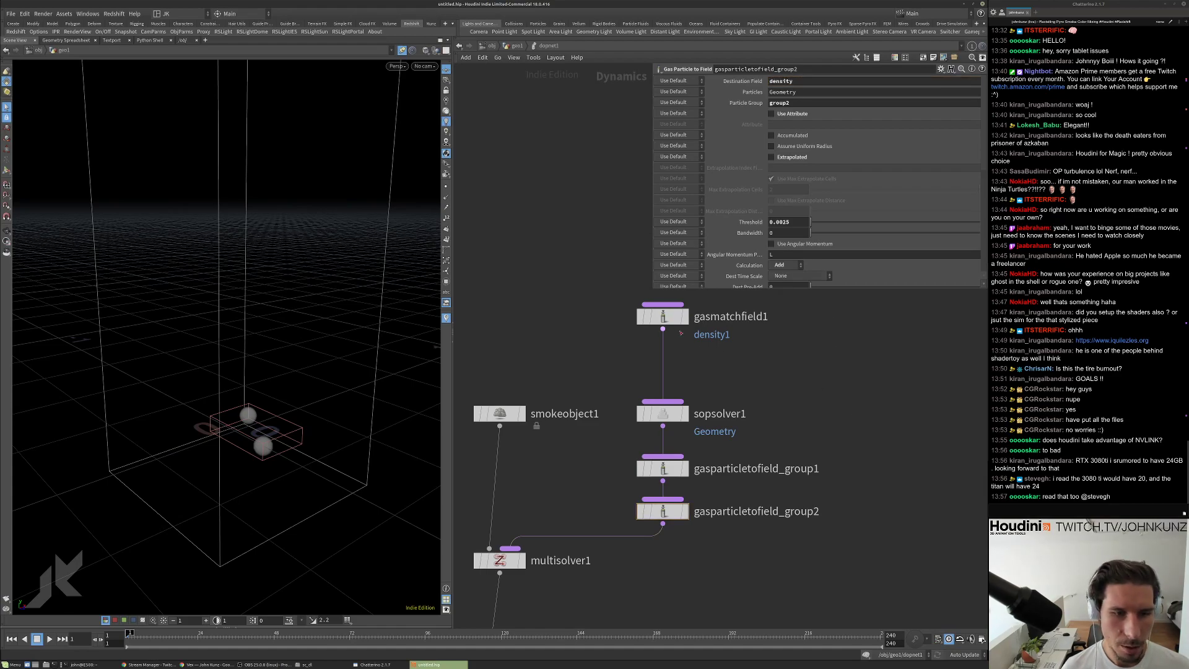
{"action": "left_click", "coordinate": [662, 316]}
{"action": "left_click", "coordinate": [797, 82]}
{"action": "key", "text": "BackSpace"}
{"action": "type", "text": "2"}
{"action": "key", "text": "Return"}
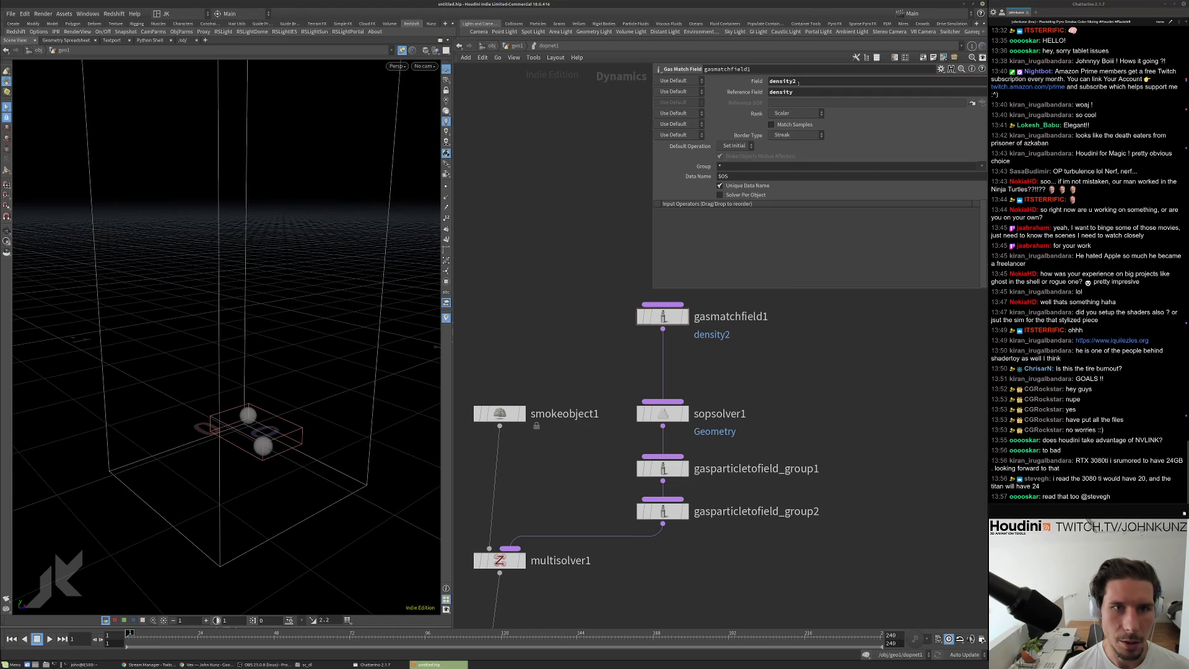
Set the Destination Field of gasparticletofield_group2 to density2.
{"action": "left_click", "coordinate": [663, 511]}
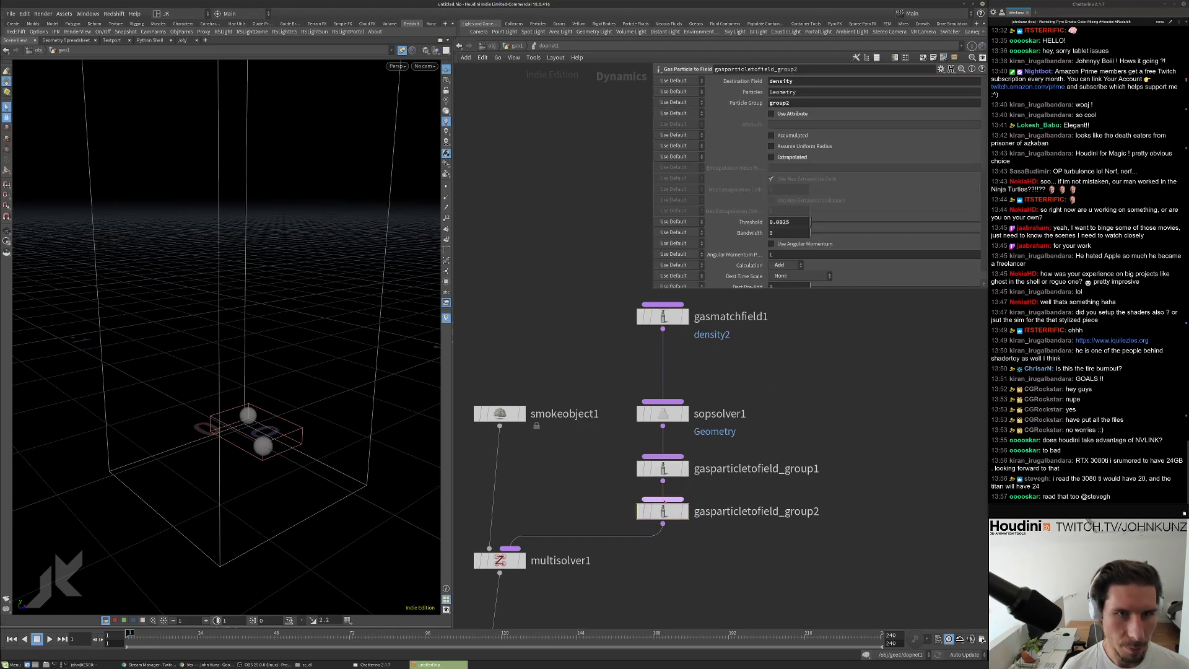
{"action": "left_click", "coordinate": [801, 81]}
{"action": "type", "text": "2"}
{"action": "key", "text": "Return"}
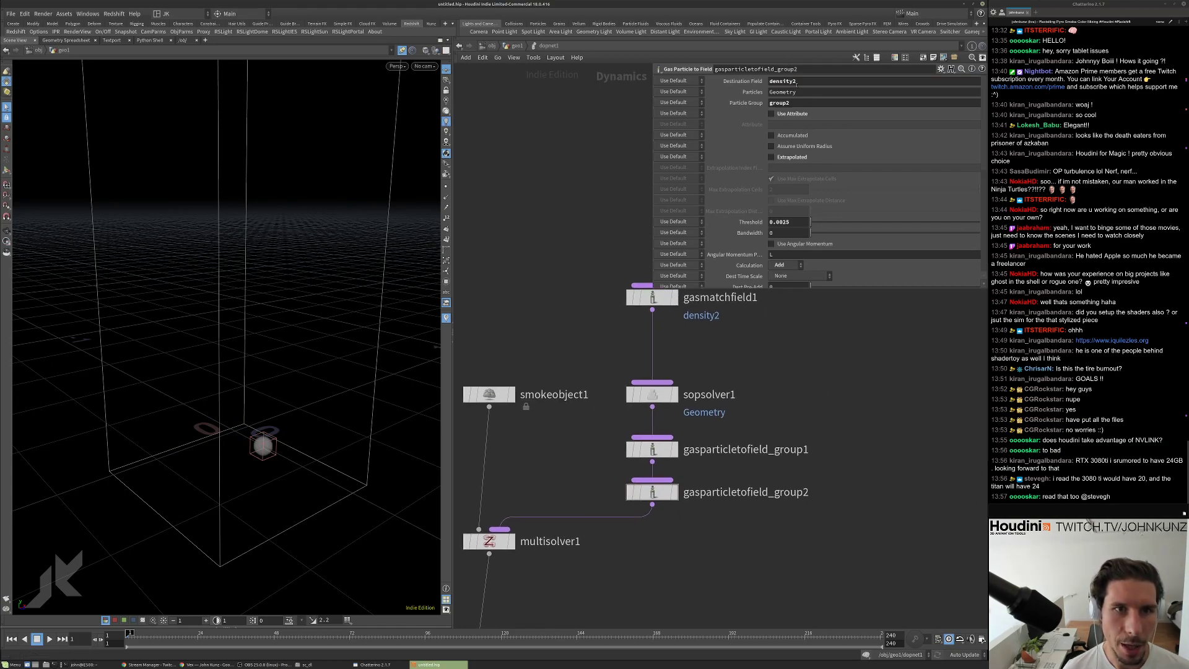
Simulate the first few frames, inspect smokesolver1's node info, and return to the geo1 network.
{"action": "scroll", "coordinate": [718, 291], "scroll_direction": "down", "scroll_amount": 3}
{"action": "key", "text": "Up"}
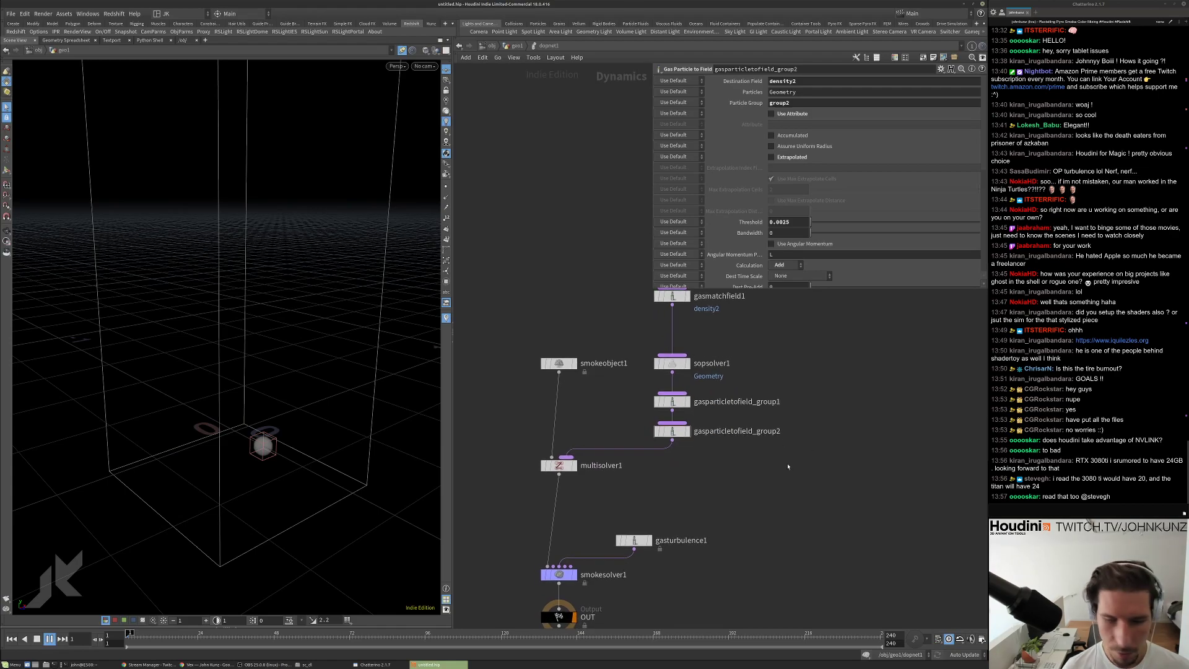
{"action": "key", "text": "Up"}
{"action": "middle_click", "coordinate": [558, 575]}
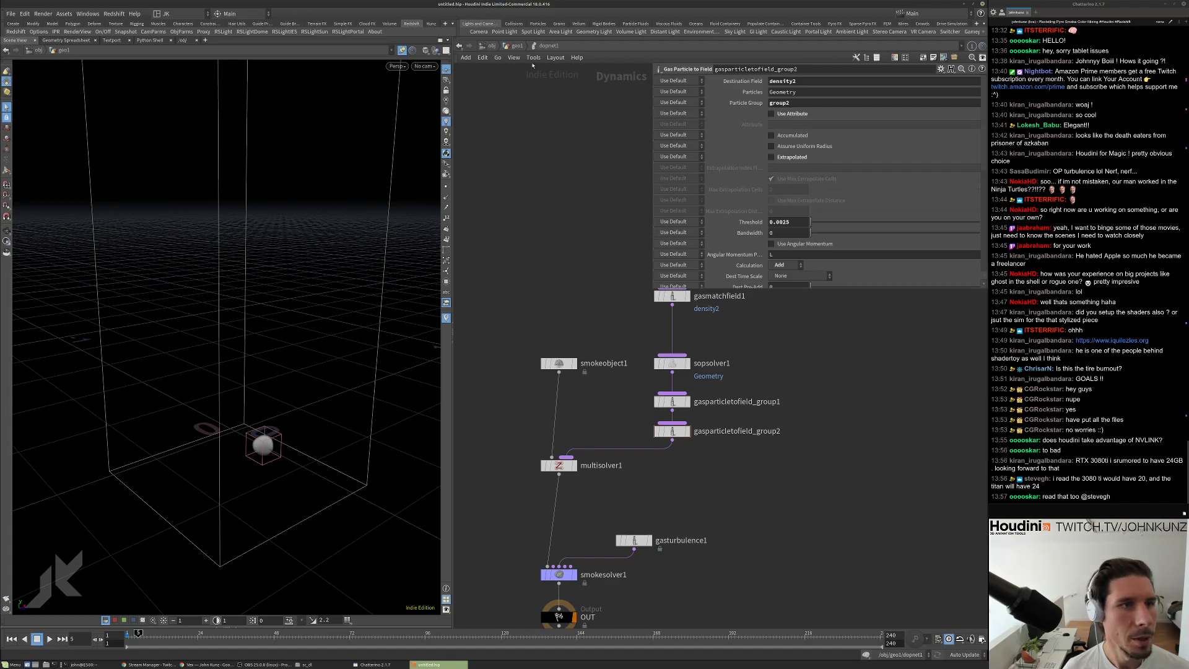
{"action": "left_click", "coordinate": [516, 46]}
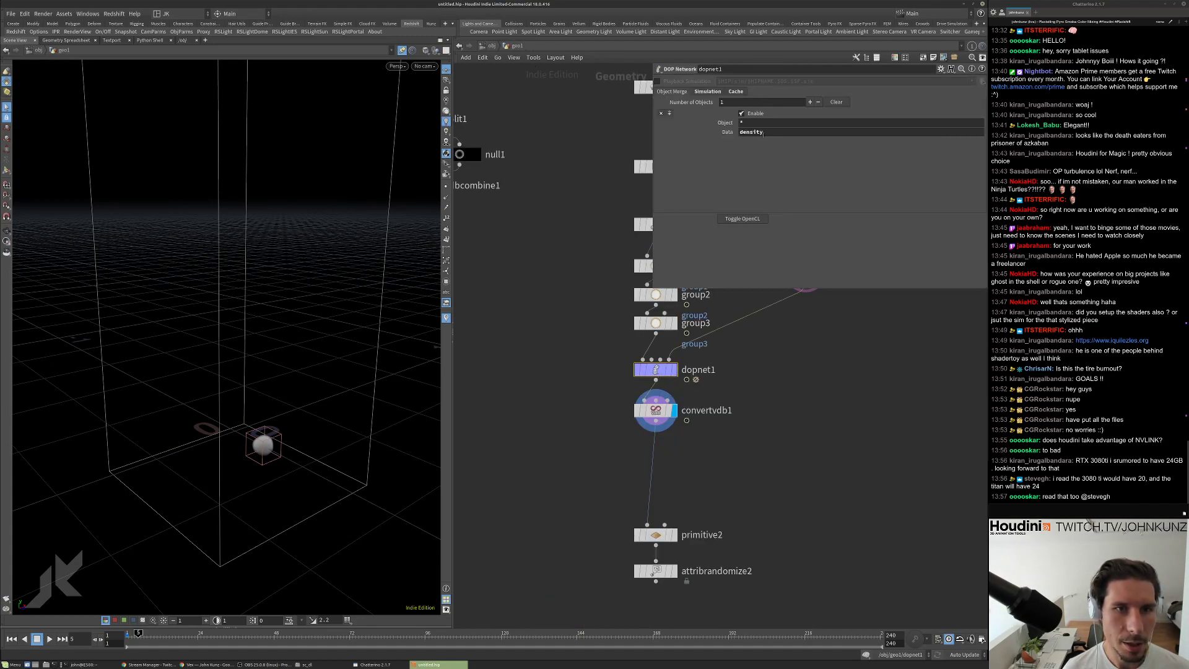
Try the wildcard density* as the Data pattern in dopnet1's object merge settings.
{"action": "left_click", "coordinate": [766, 133]}
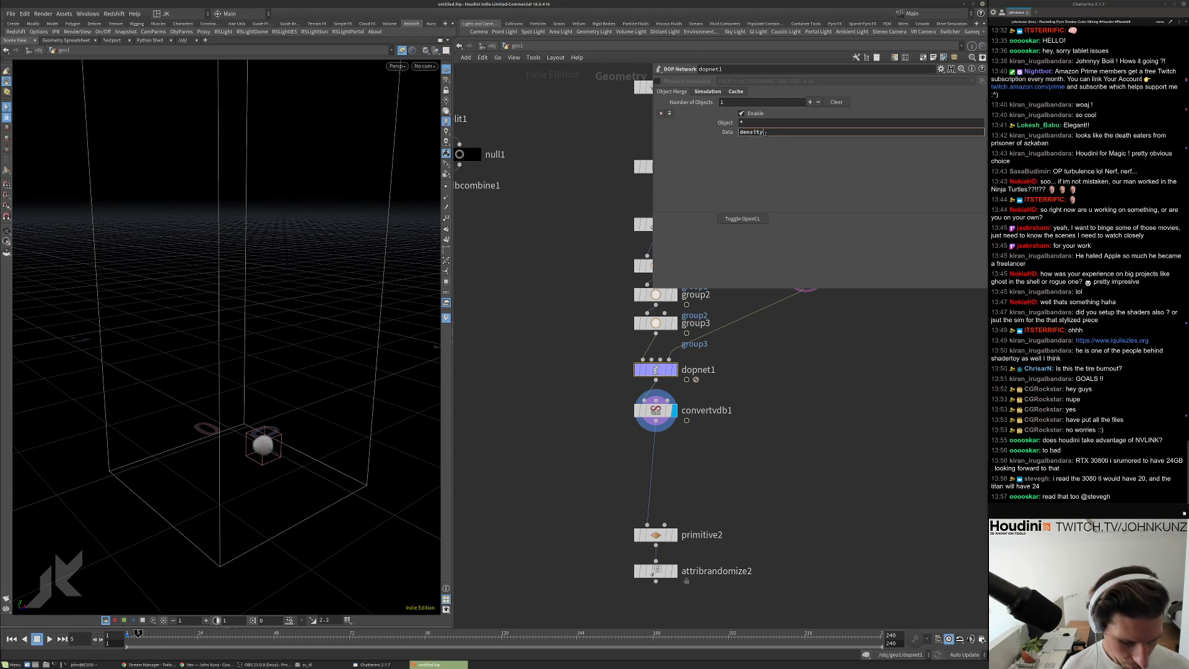
{"action": "key", "text": "Return"}
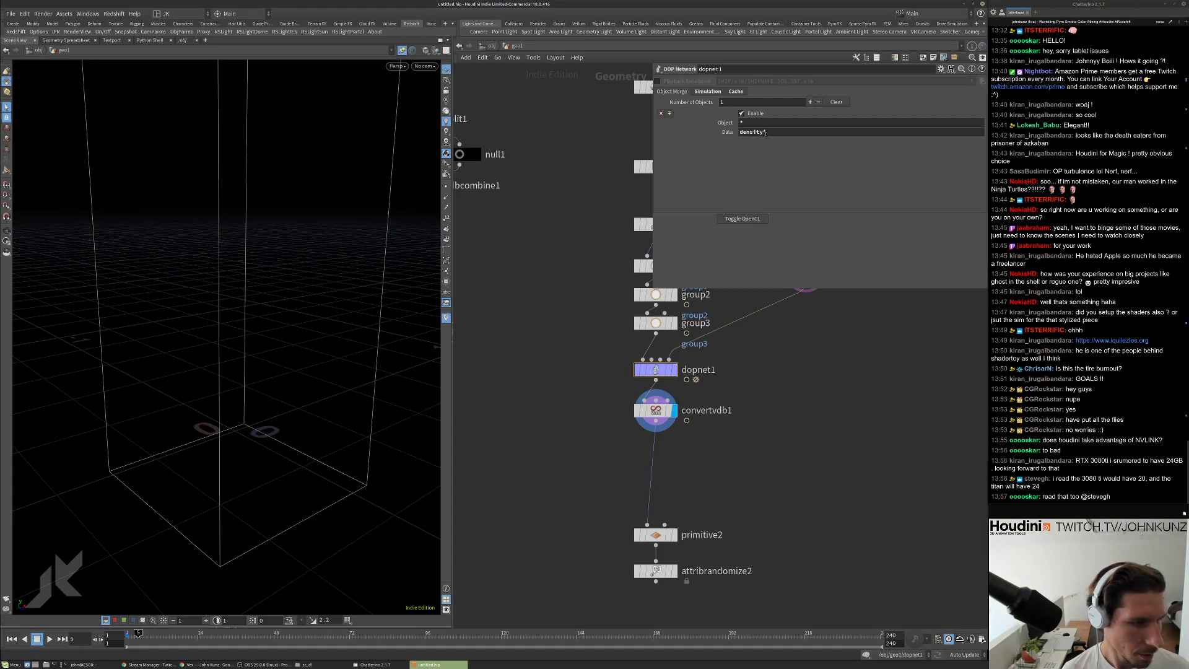
{"action": "left_click", "coordinate": [773, 132]}
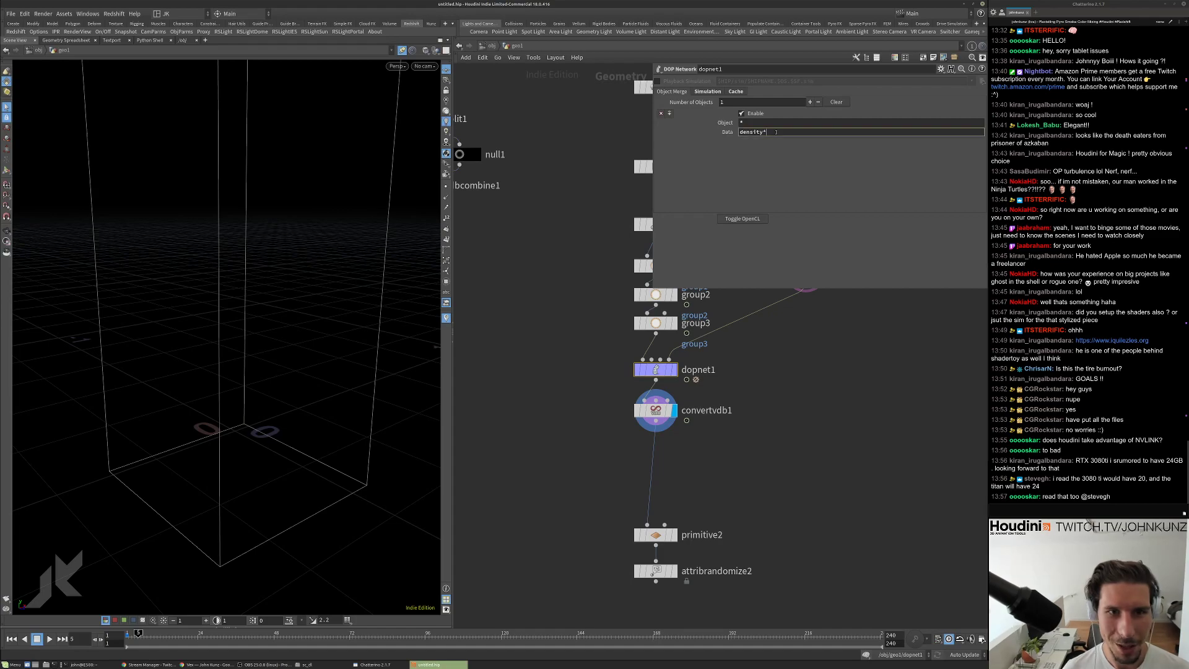
{"action": "key", "text": "Return"}
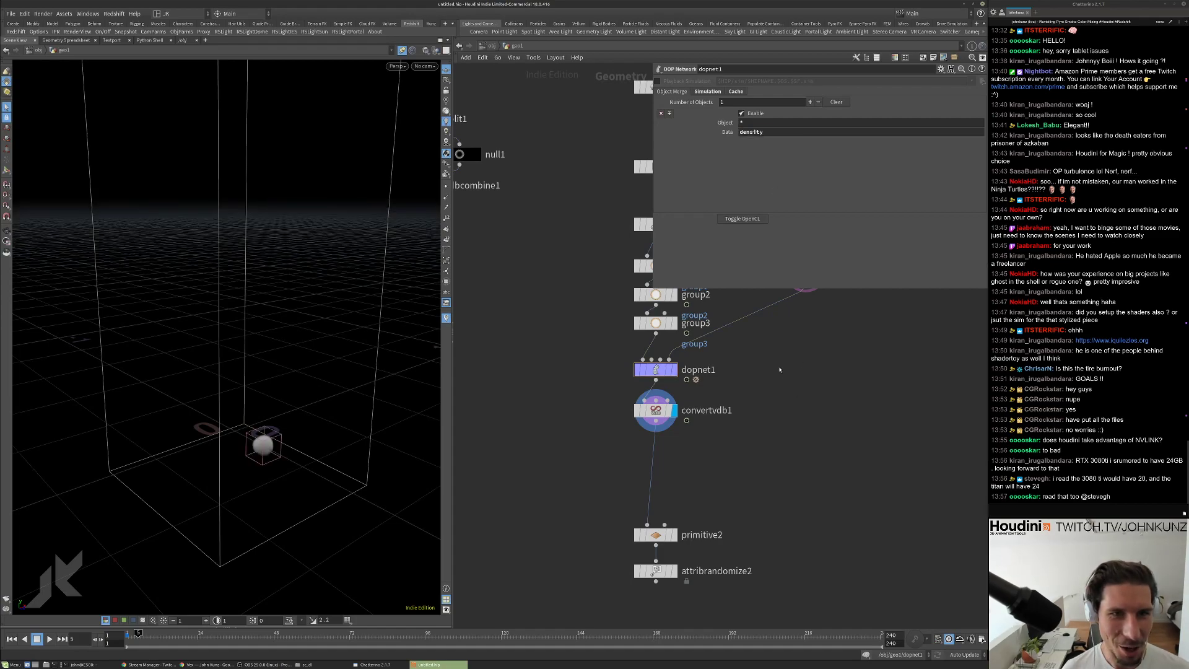
Add an Object Merge node to geo1 and place it beside dopnet1.
{"action": "key", "text": "Tab"}
{"action": "type", "text": "obje"}
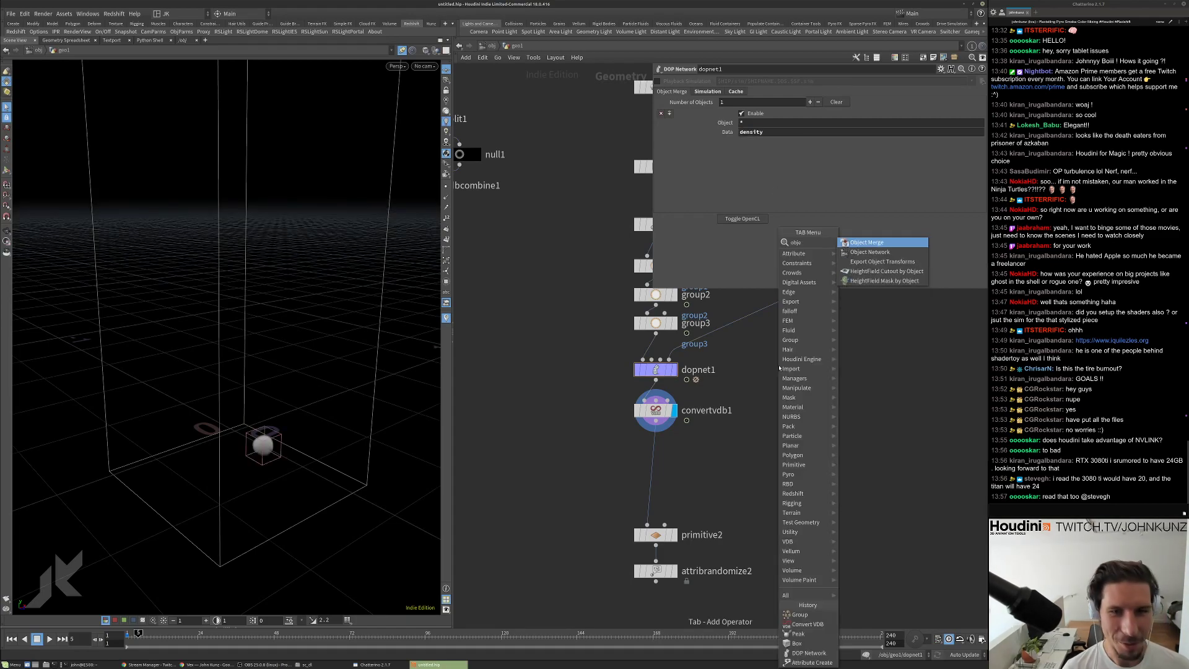
{"action": "left_click", "coordinate": [866, 242]}
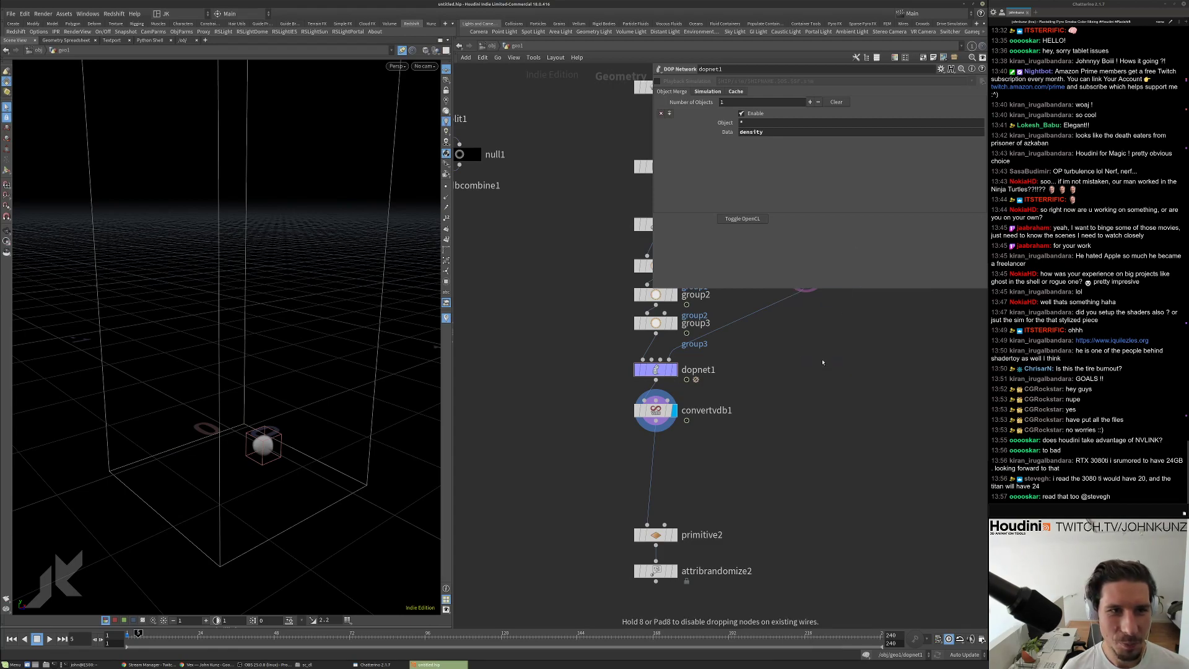
{"action": "left_click", "coordinate": [823, 366]}
{"action": "left_click", "coordinate": [656, 370]}
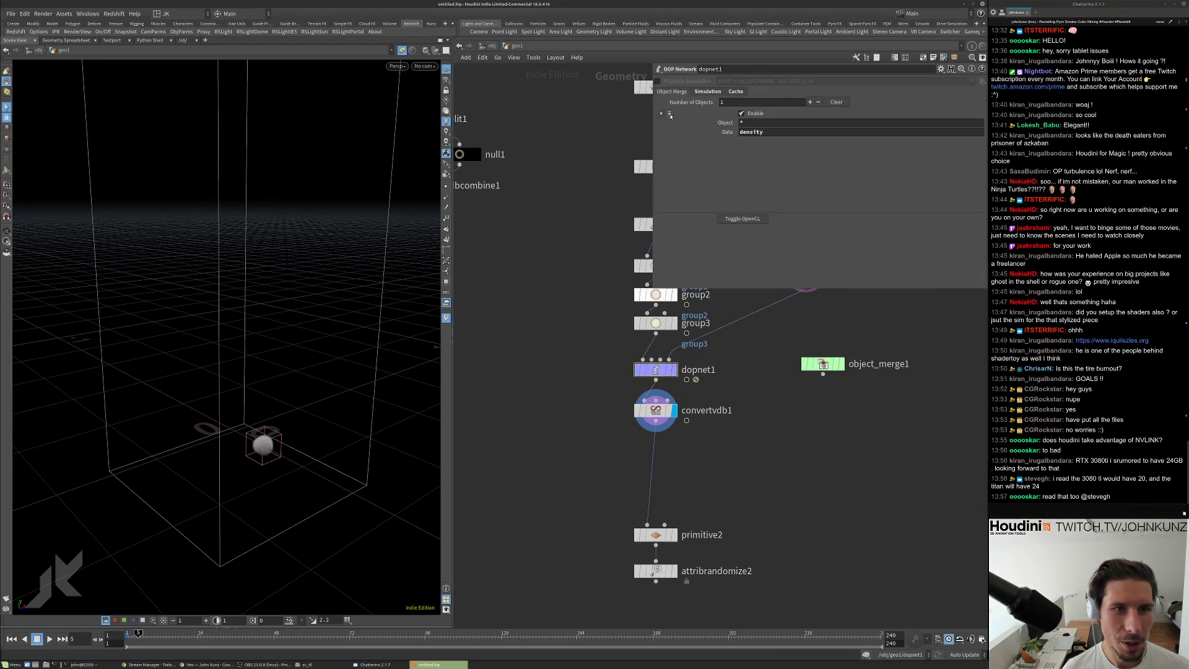
{"action": "left_click_drag", "start_coordinate": [823, 364], "coordinate": [743, 387]}
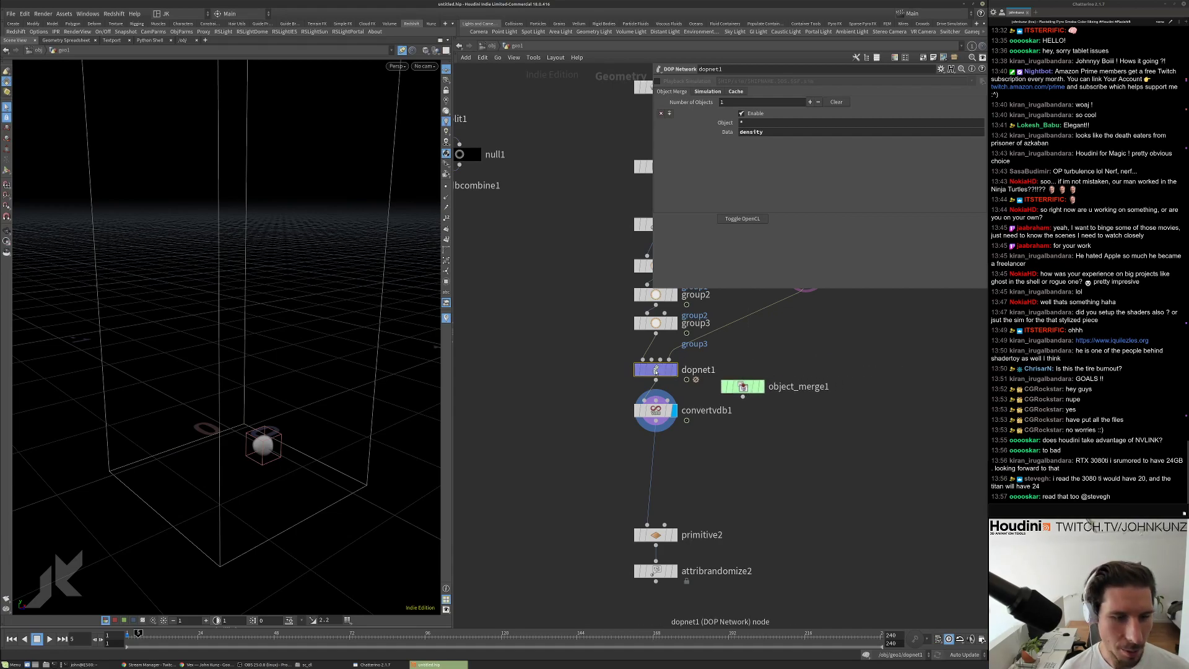
Set Object 1 of object_merge1 to ../dopnet1:*/density* so it fetches every density field from the simulation.
{"action": "left_click", "coordinate": [742, 386]}
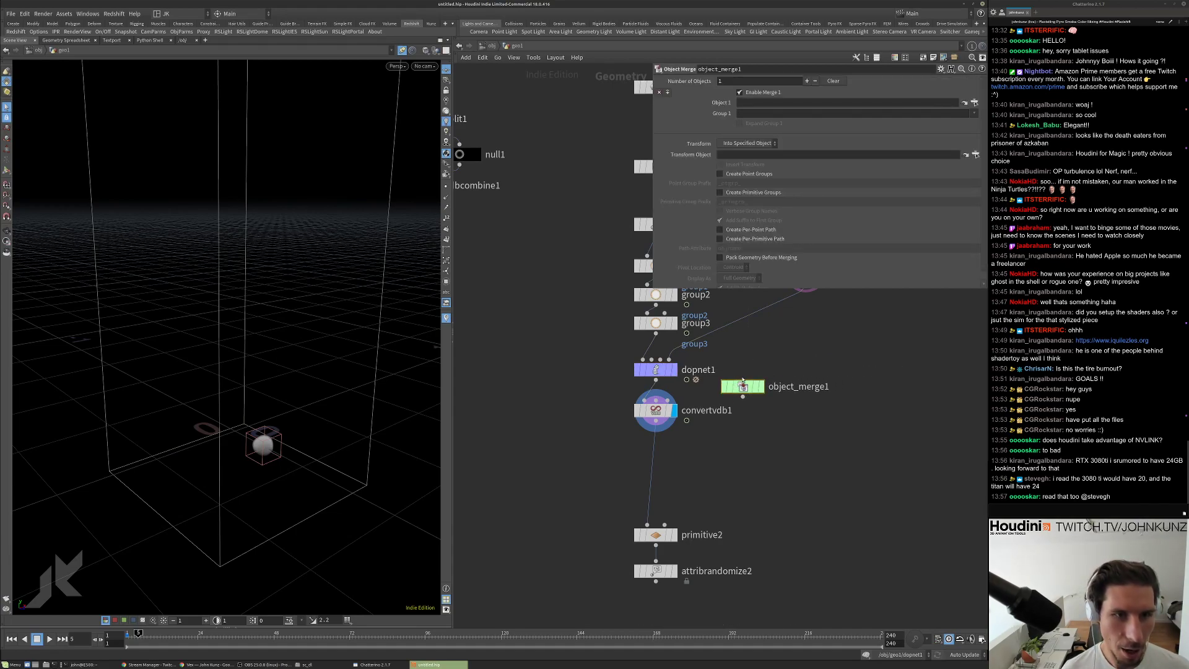
{"action": "left_click_drag", "start_coordinate": [656, 370], "coordinate": [805, 103]}
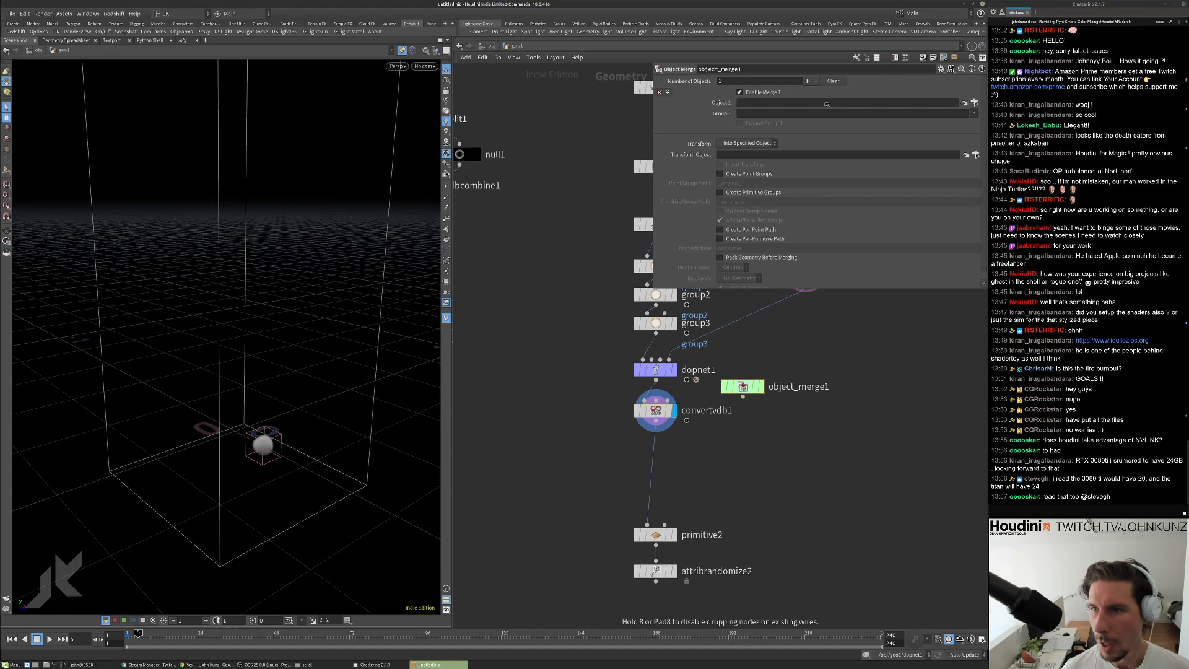
{"action": "left_click_drag", "start_coordinate": [749, 113], "coordinate": [768, 103]}
{"action": "left_click", "coordinate": [769, 103]}
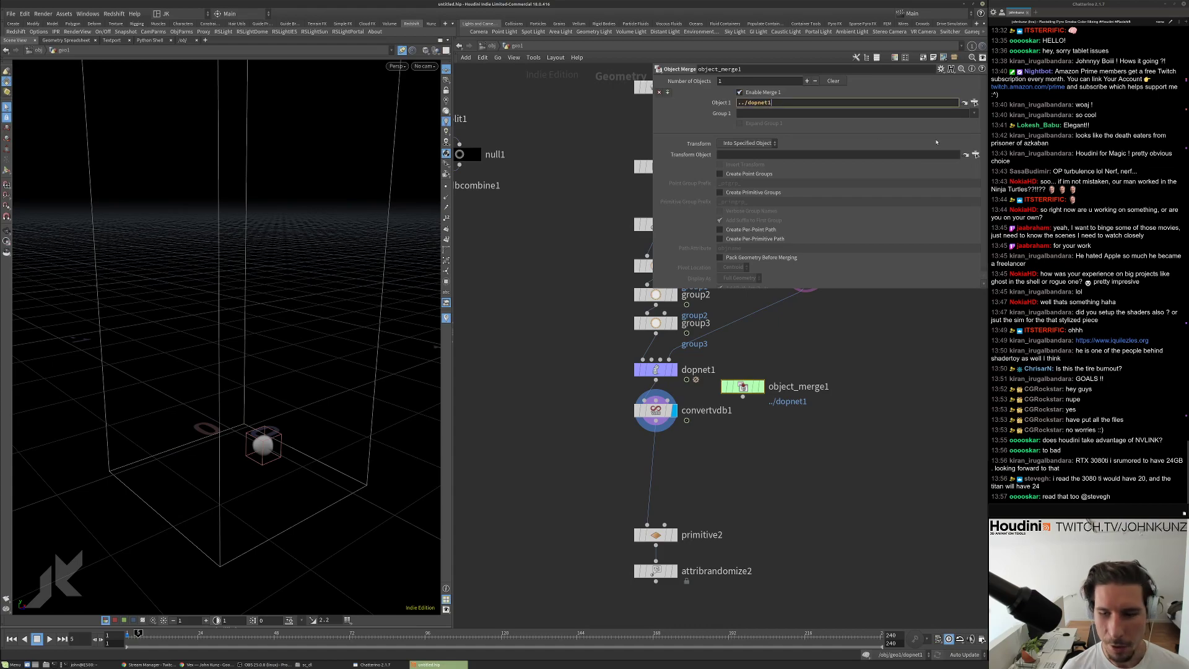
{"action": "type", "text": ":*/d"}
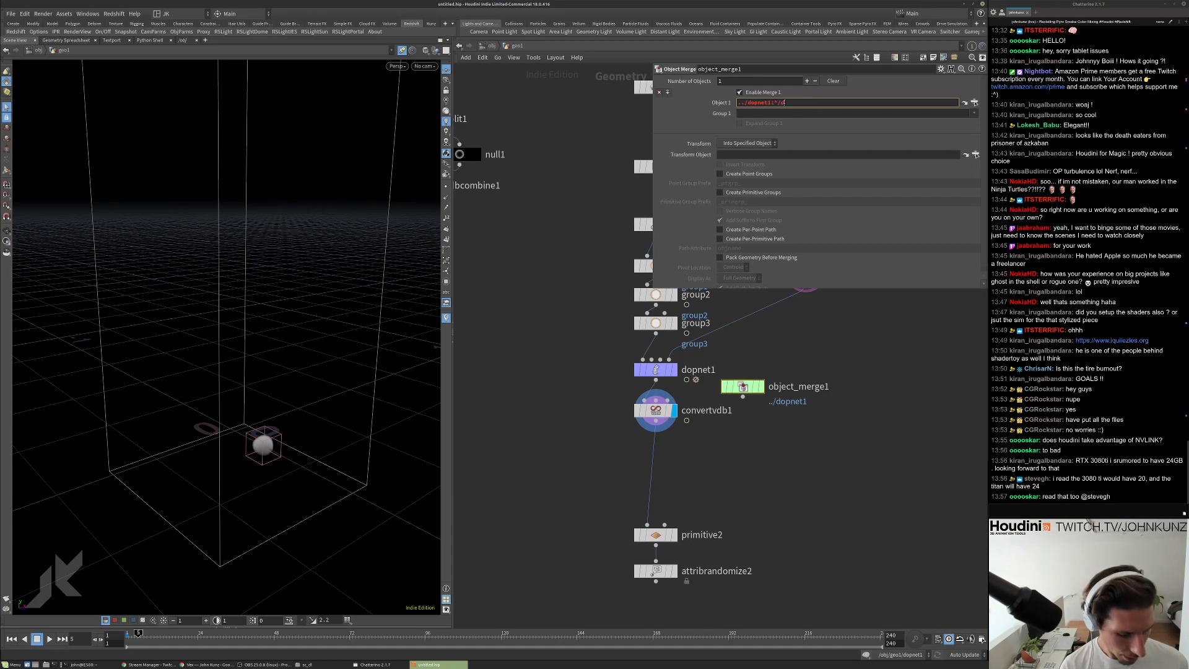
{"action": "type", "text": "sity*"}
{"action": "key", "text": "Return"}
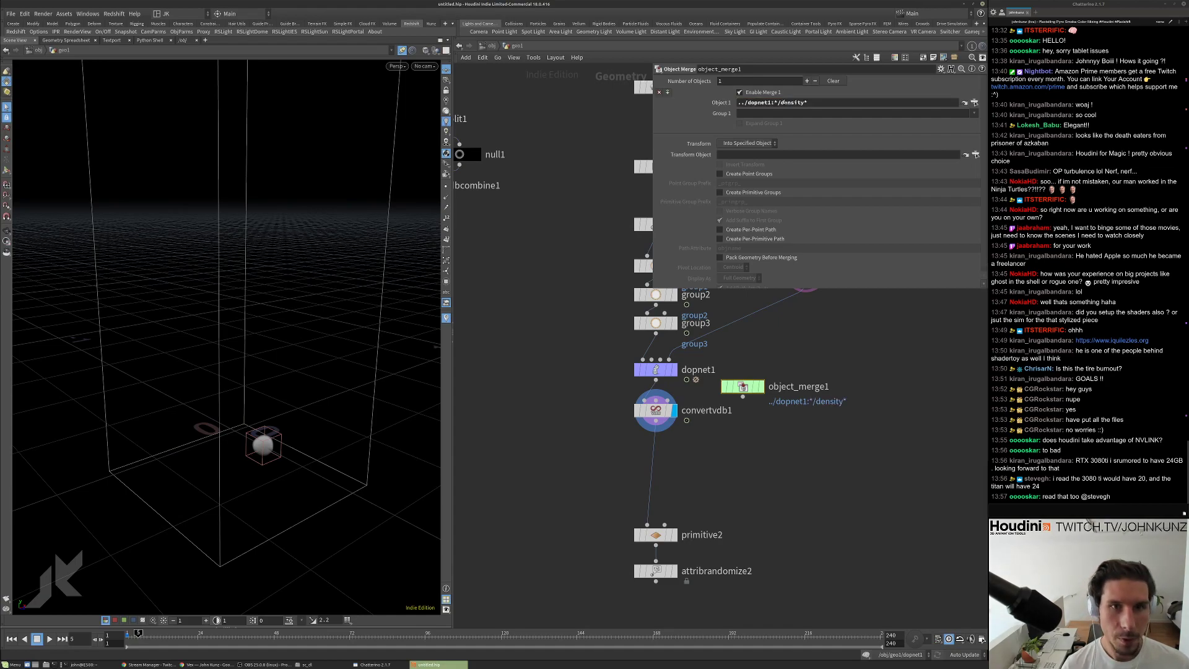
Inspect the volumes listed in object_merge1's node info and display its output in the viewport.
{"action": "middle_click", "coordinate": [743, 387]}
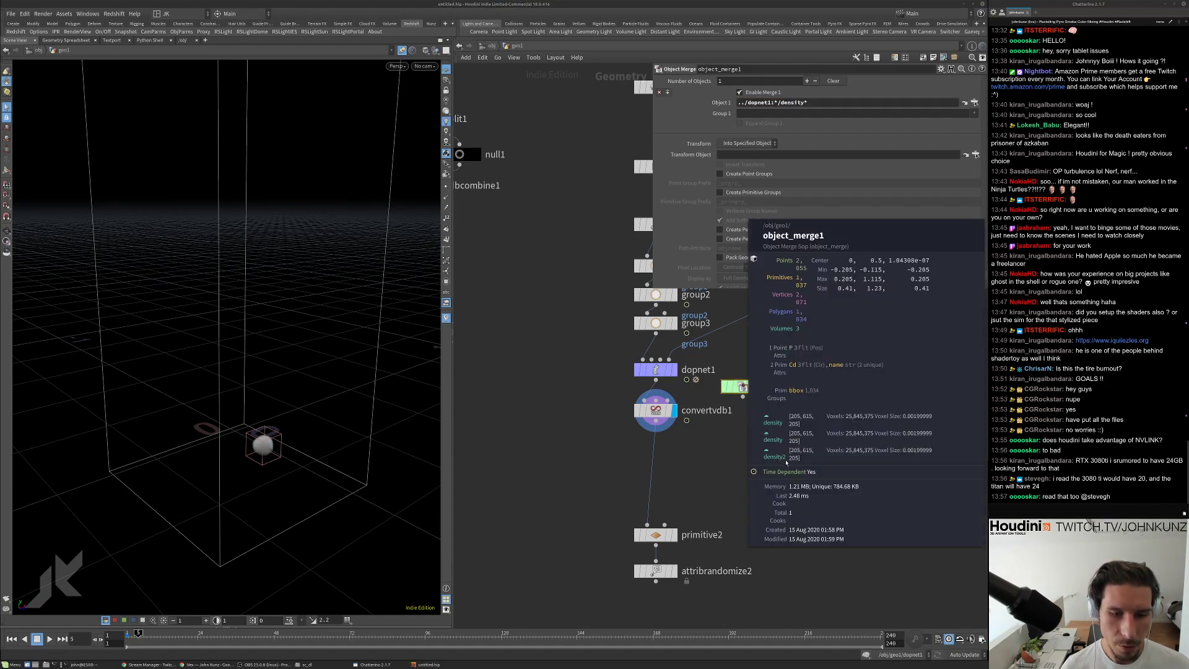
{"action": "scroll", "coordinate": [737, 387], "scroll_direction": "up", "scroll_amount": 2}
{"action": "left_click", "coordinate": [743, 387]}
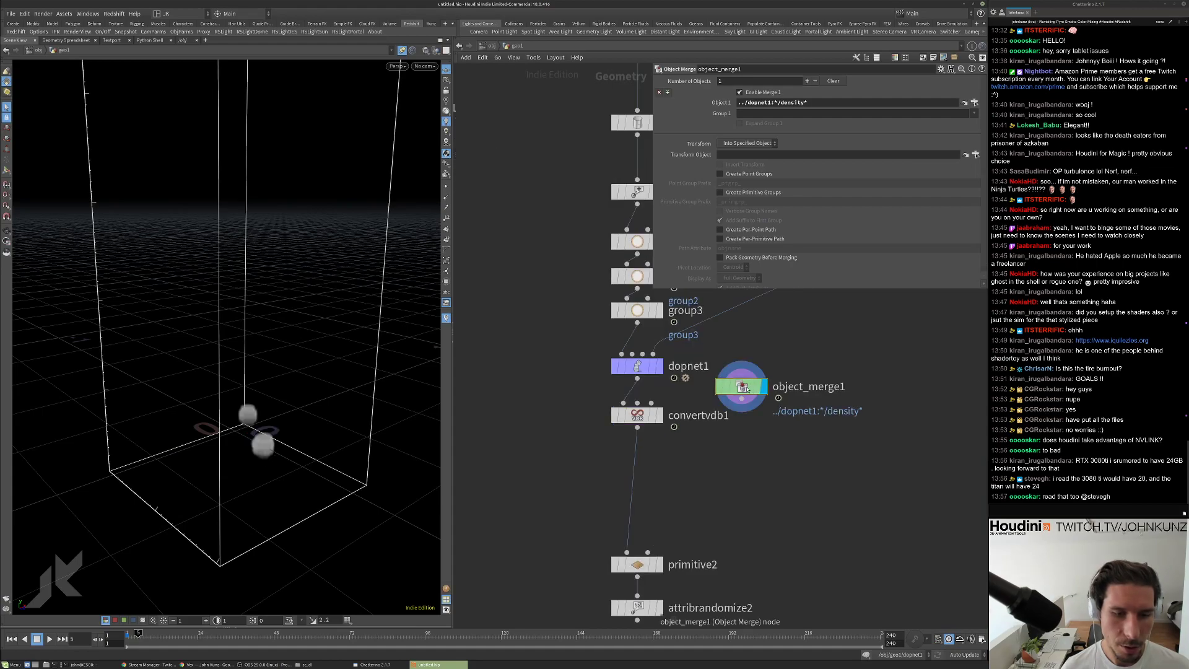
{"action": "left_click_drag", "start_coordinate": [811, 102], "coordinate": [781, 113]}
{"action": "type", "text": "density"}
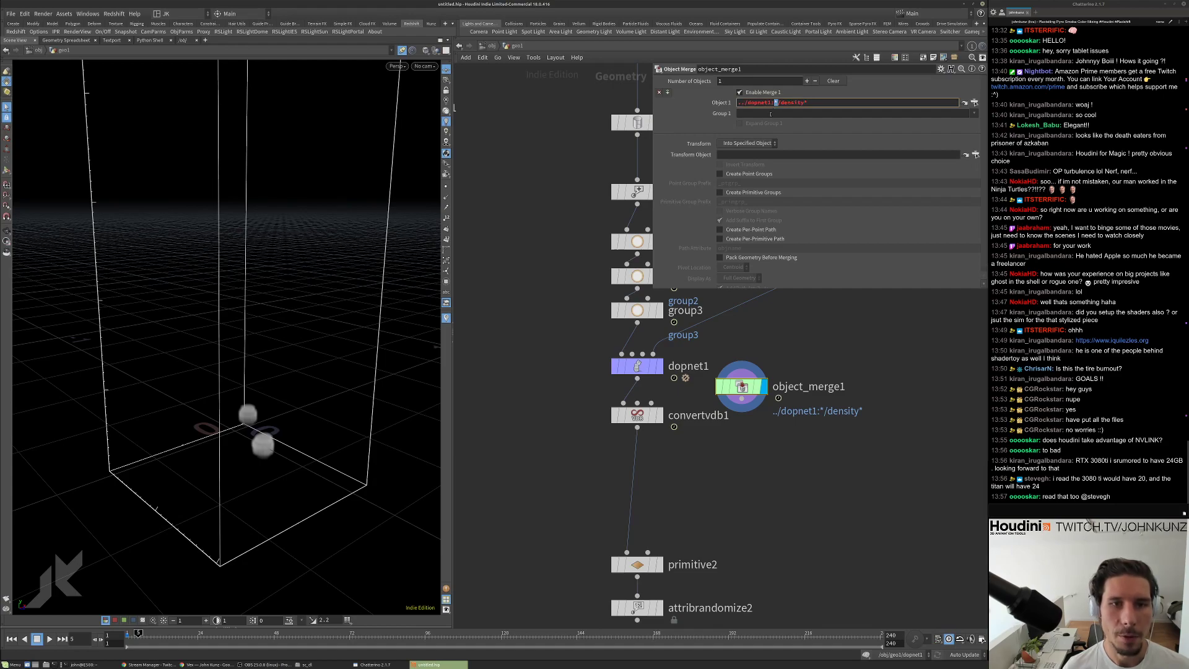
Connect object_merge1 to the first input of convertvdb1 in place of dopnet1, and display attribrandomize2.
{"action": "left_click_drag", "start_coordinate": [637, 414], "coordinate": [741, 399]}
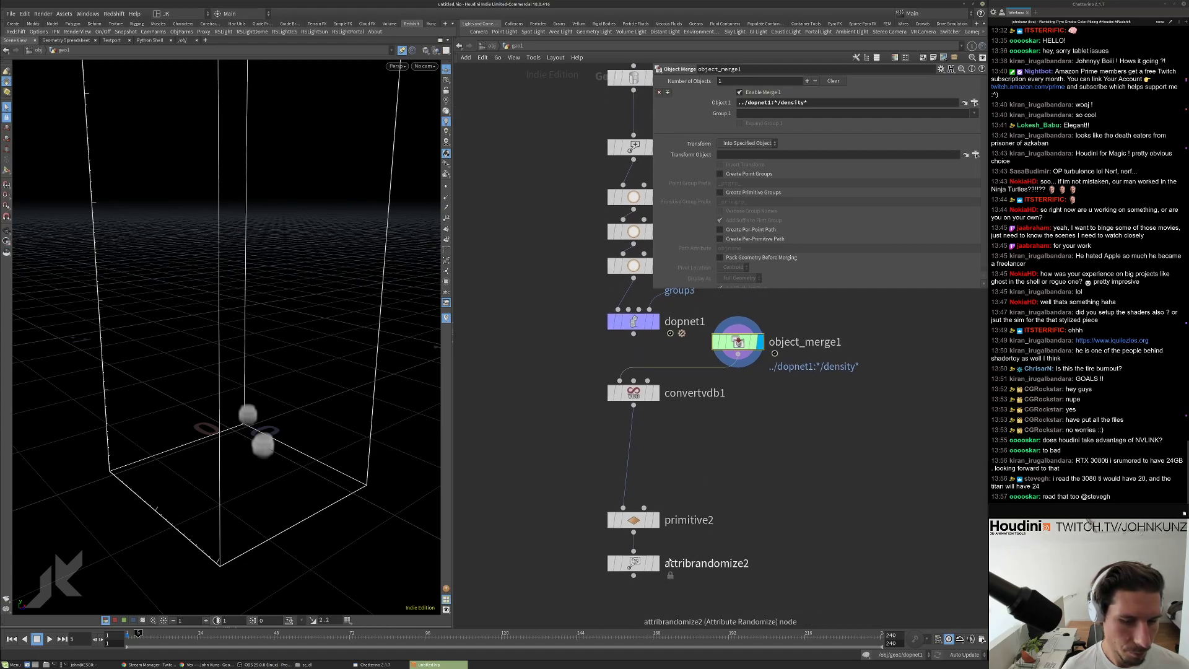
{"action": "key", "text": "r"}
{"action": "left_click", "coordinate": [632, 565]}
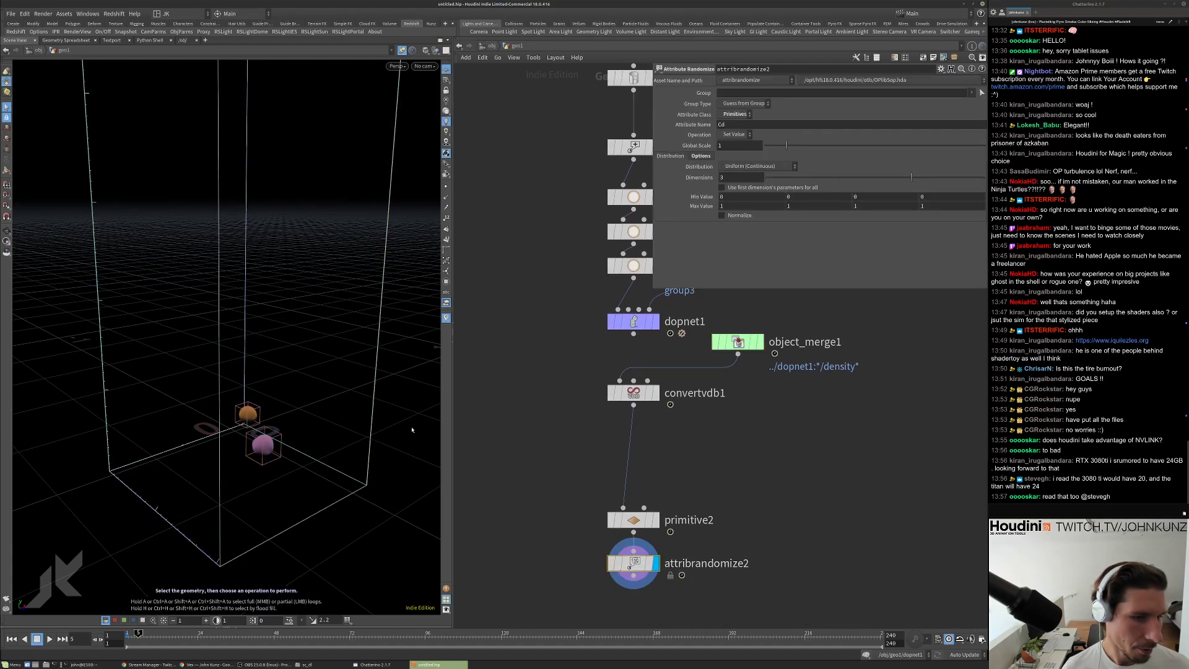
Examine dopnet1's simulation data in a separate geometry spreadsheet, expanding the smoke object's density field and its Visualization record.
{"action": "left_click", "coordinate": [738, 342]}
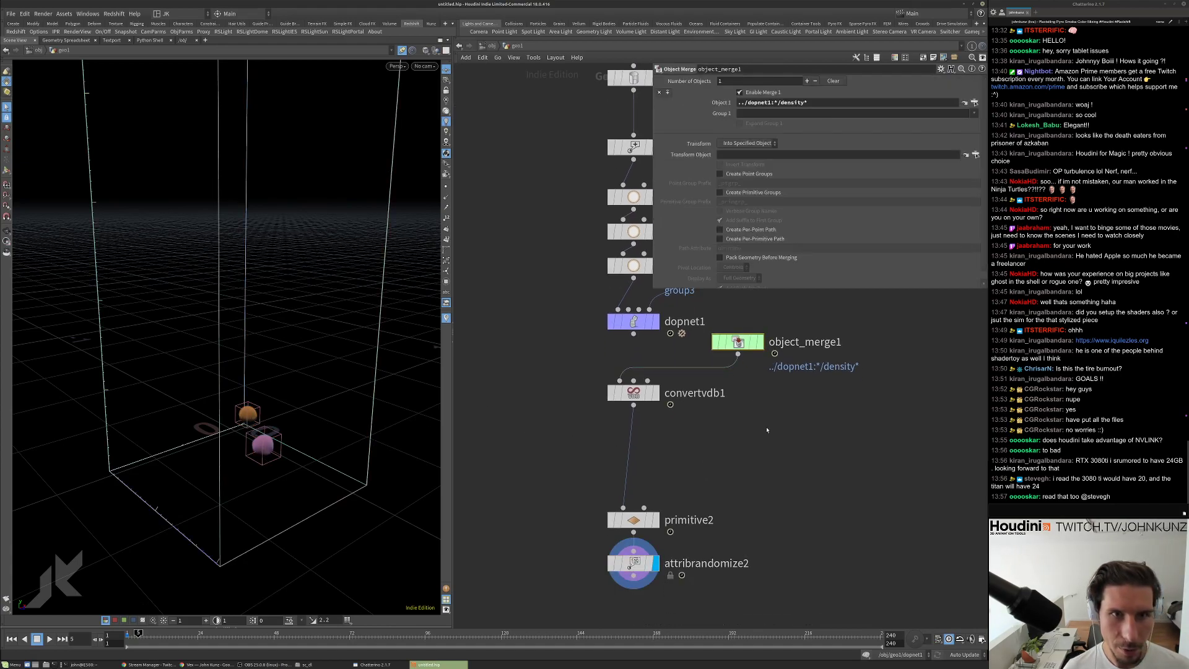
{"action": "middle_click_drag", "start_coordinate": [768, 430], "coordinate": [748, 474]}
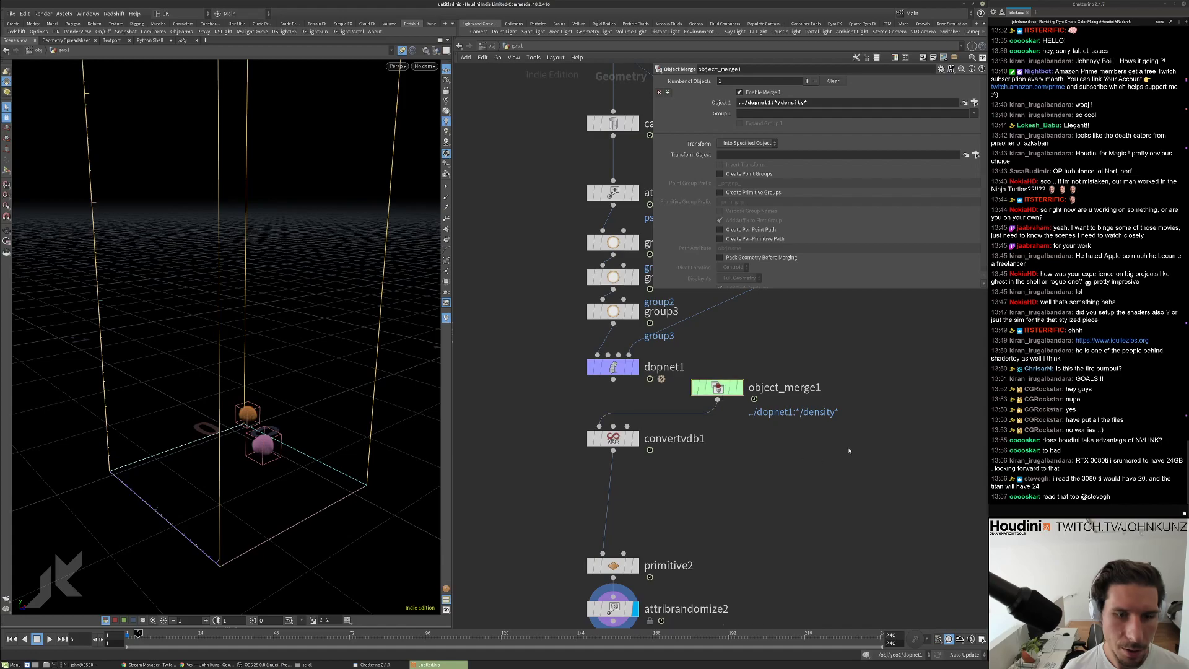
{"action": "right_click", "coordinate": [614, 369]}
{"action": "left_click", "coordinate": [636, 428]}
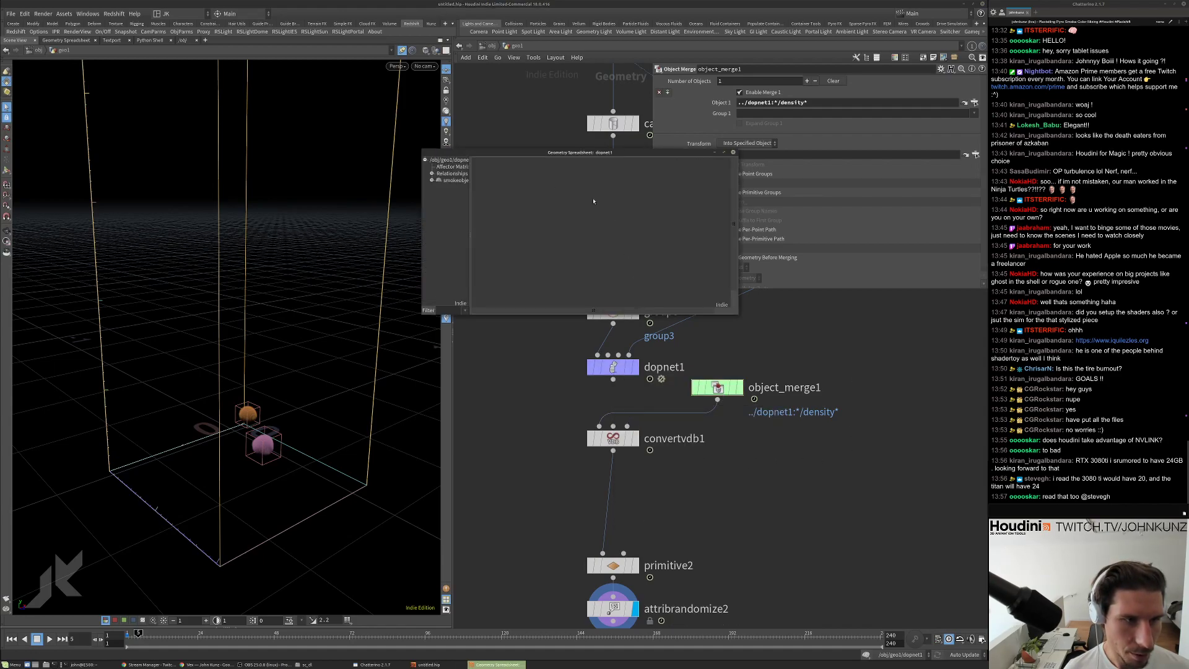
{"action": "left_click_drag", "start_coordinate": [737, 313], "coordinate": [937, 396]}
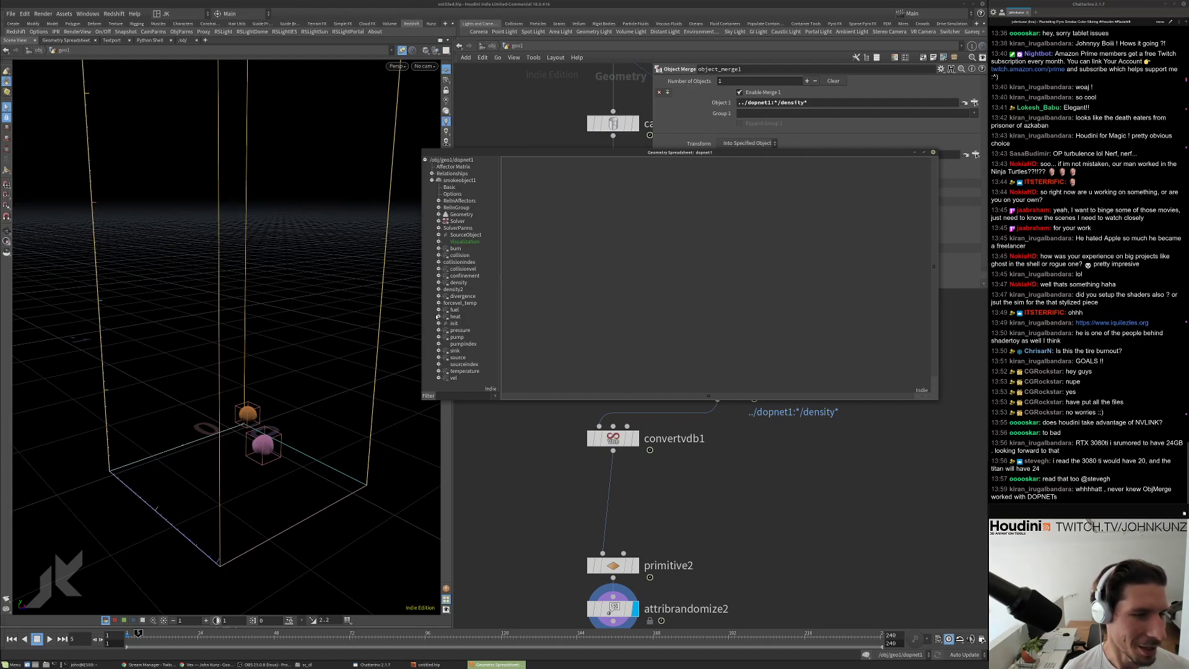
{"action": "left_click", "coordinate": [438, 283]}
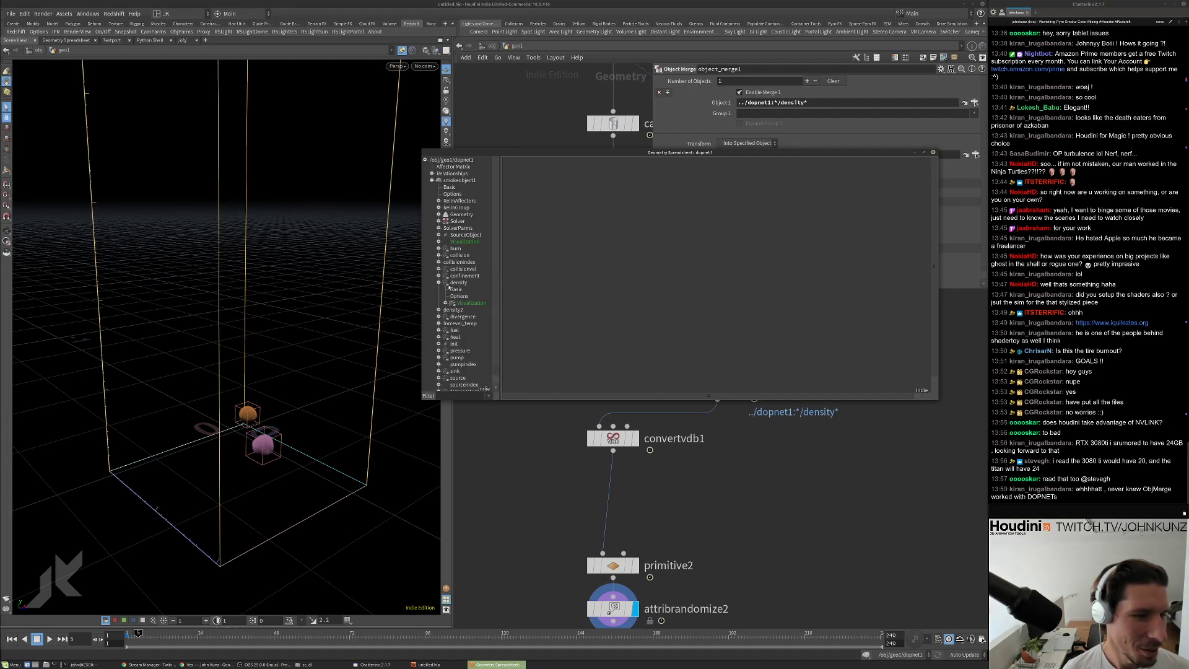
{"action": "left_click", "coordinate": [469, 303]}
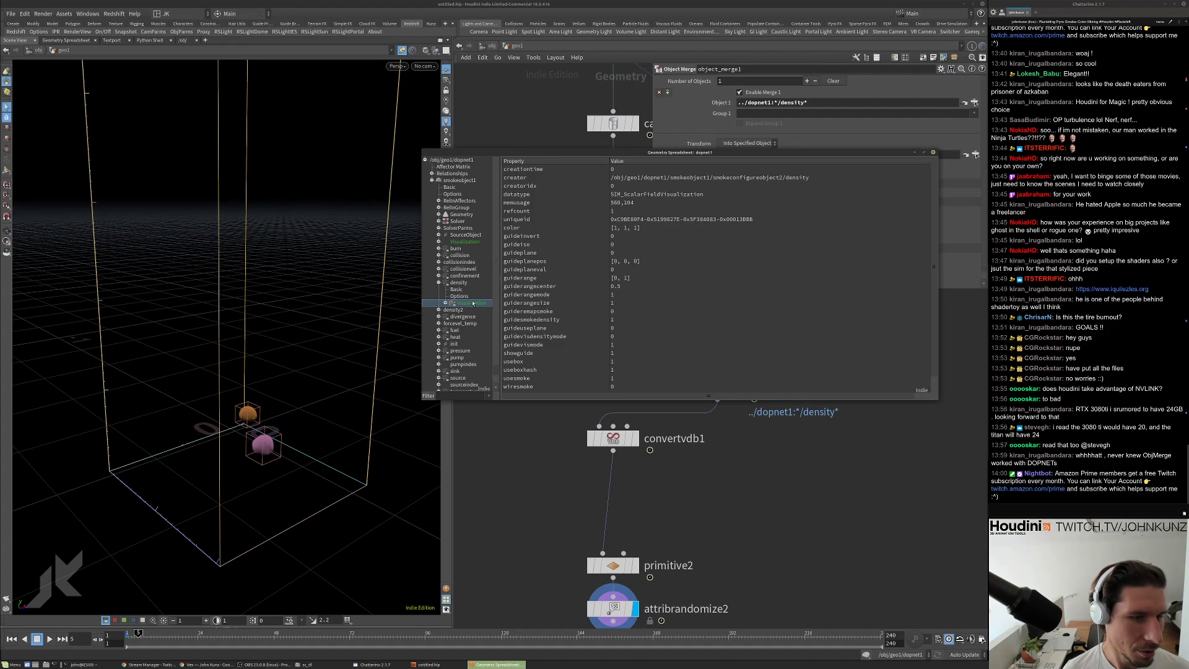
{"action": "left_click", "coordinate": [445, 303]}
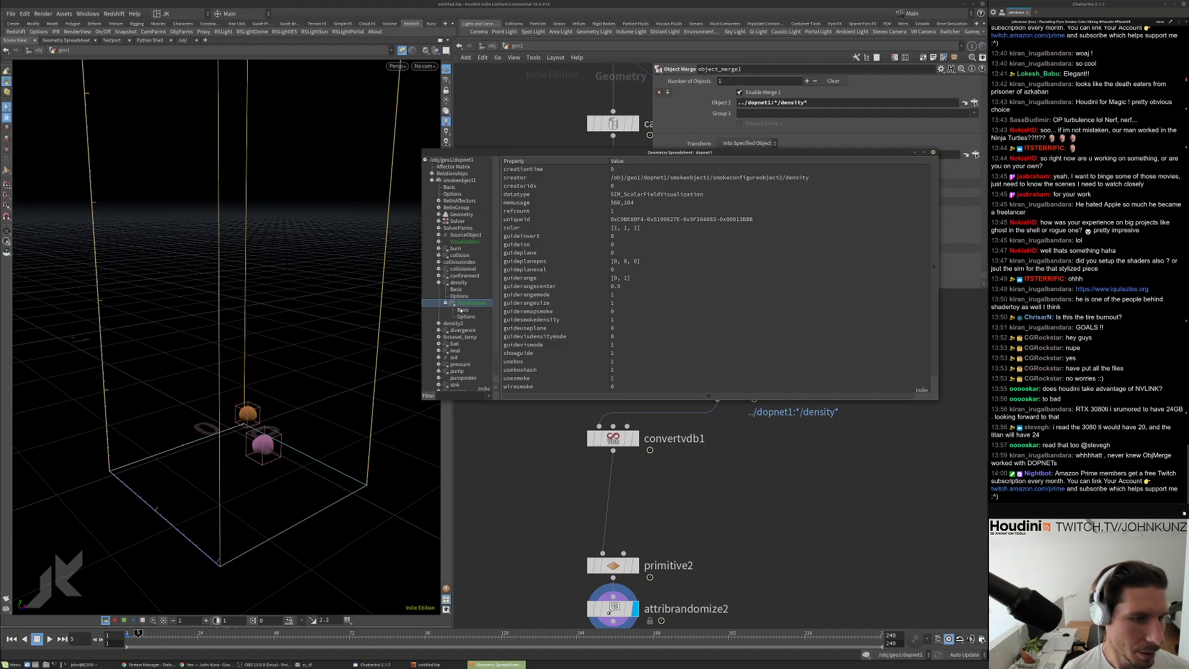
{"action": "left_click", "coordinate": [933, 152]}
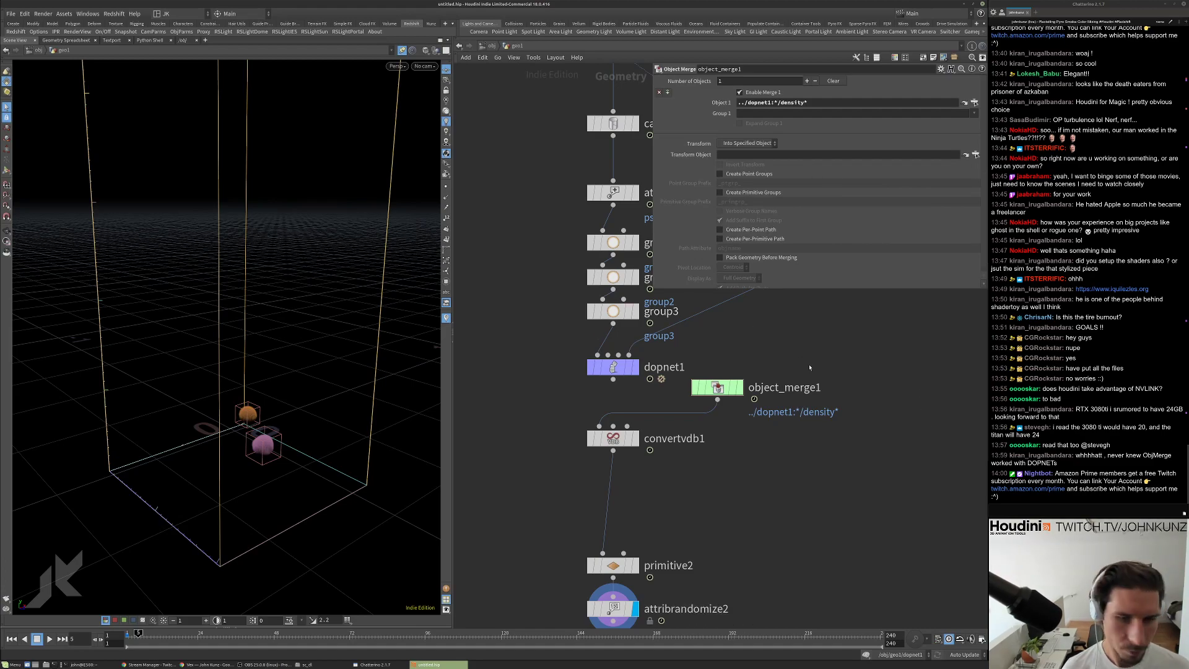
Enable primitive group creation on object_merge1, keeping ../dopnet1:*/density* as its Object 1 path.
{"action": "left_click", "coordinate": [823, 104]}
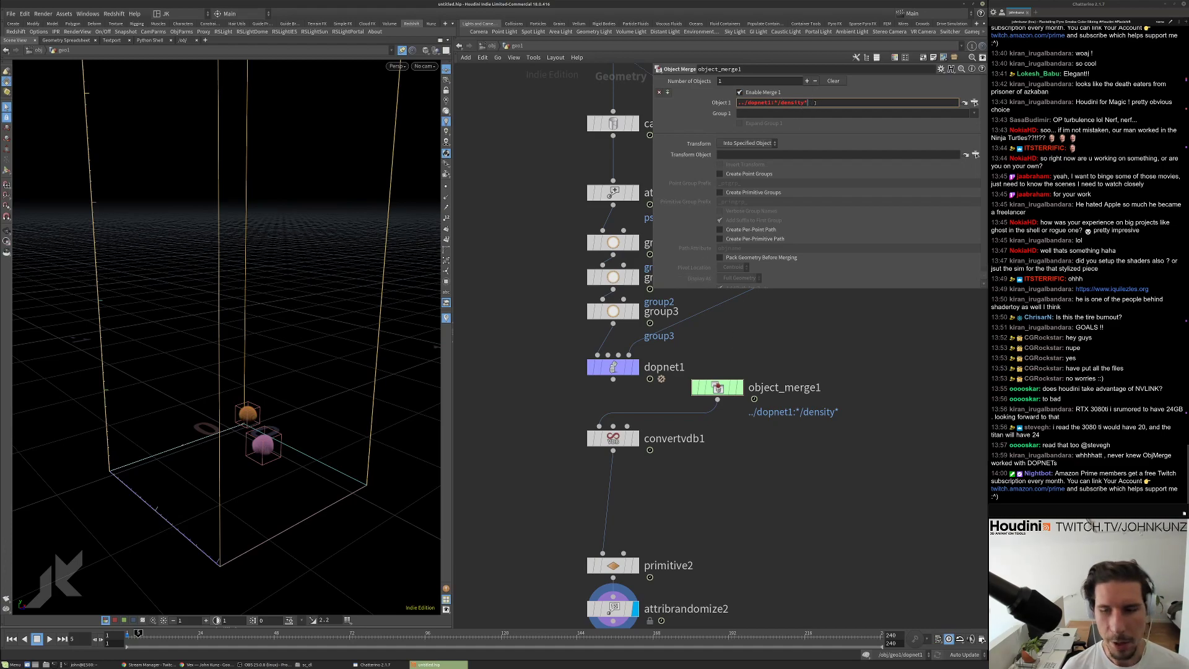
{"action": "key", "text": "Return"}
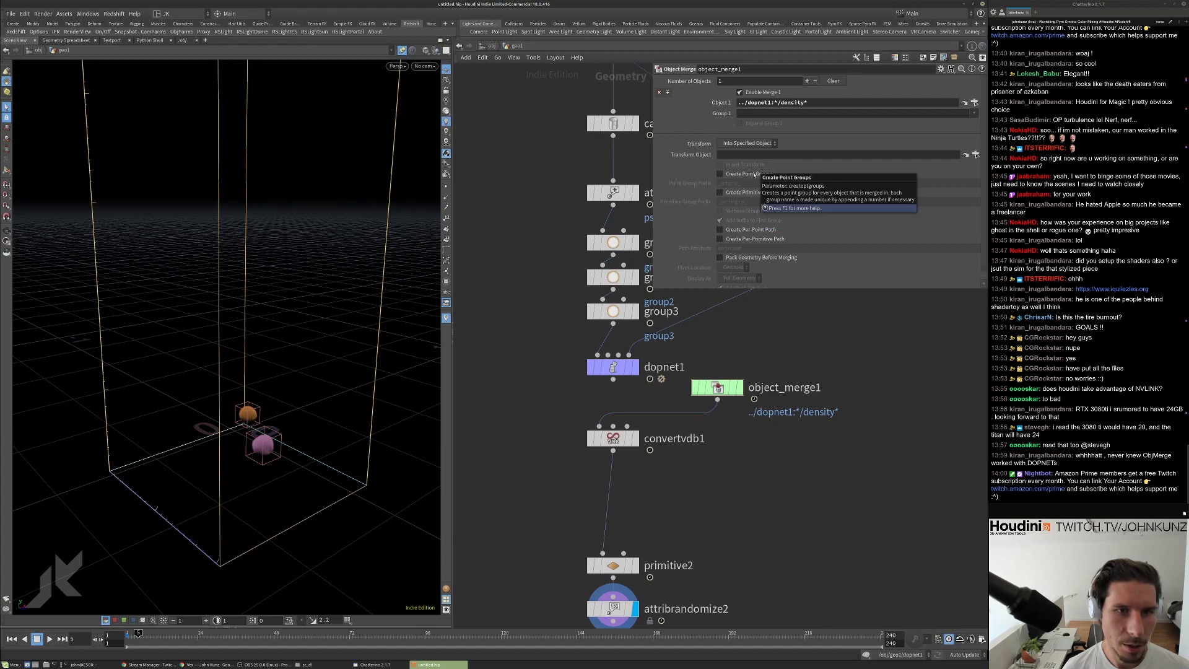
{"action": "left_click", "coordinate": [749, 193]}
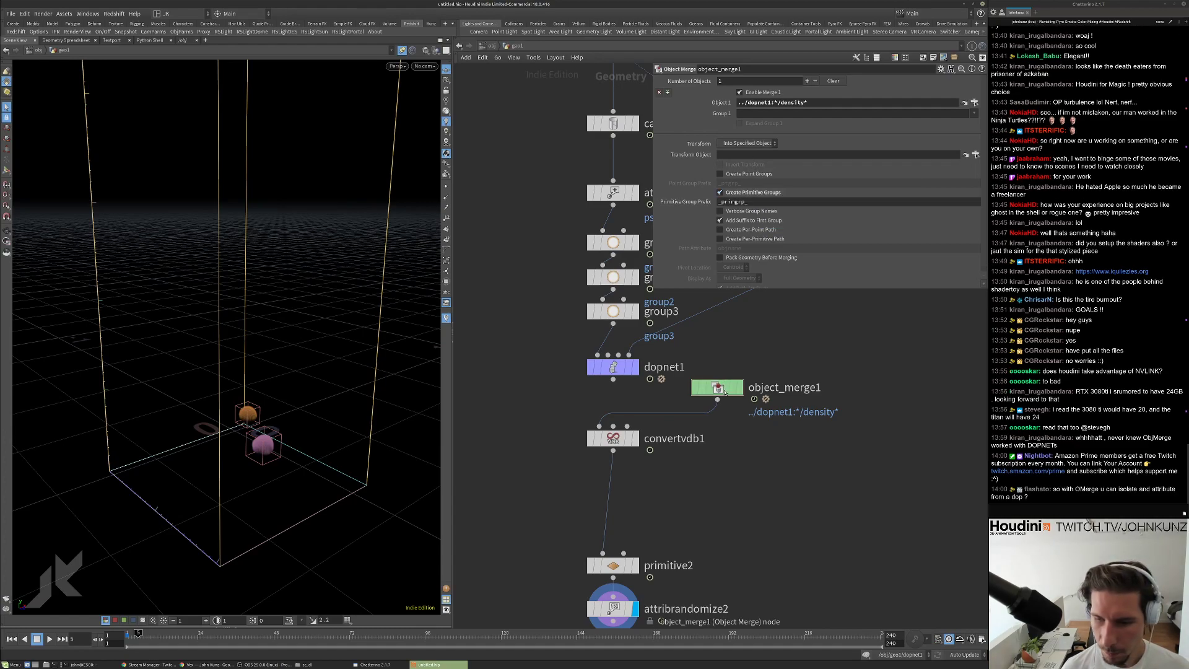
Inspect dopnet1's simulation data in a separate geometry spreadsheet, including the point values in the smoke object's Geometry record.
{"action": "scroll", "coordinate": [728, 380], "scroll_direction": "down", "scroll_amount": 3}
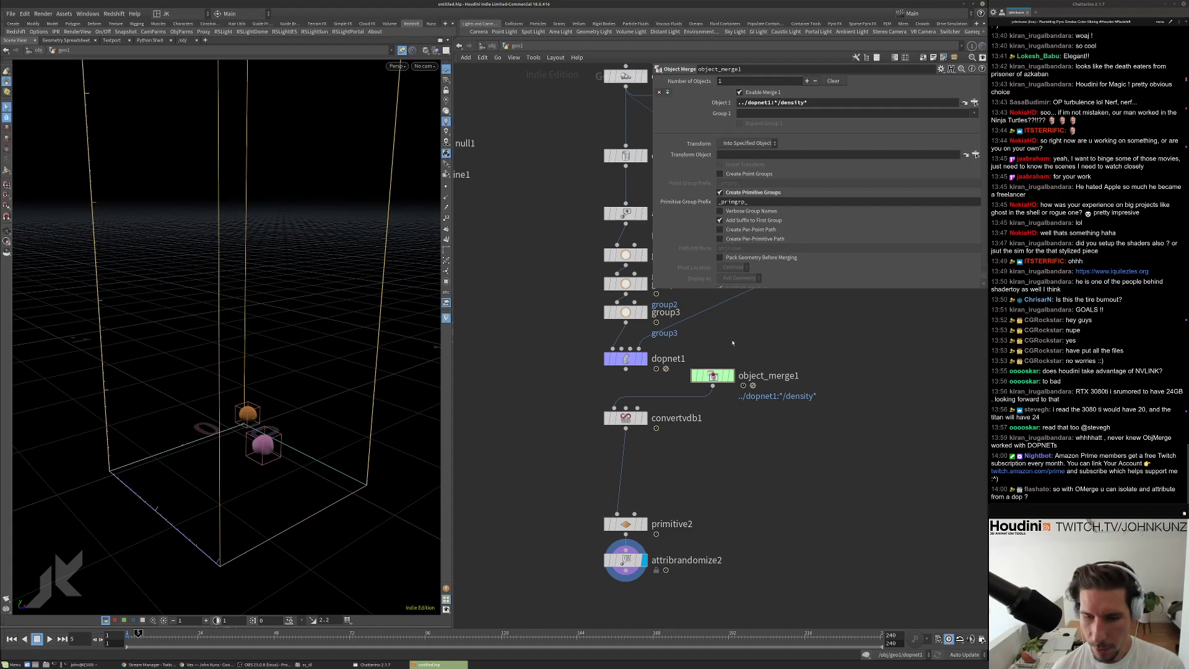
{"action": "scroll", "coordinate": [736, 338], "scroll_direction": "up", "scroll_amount": 2}
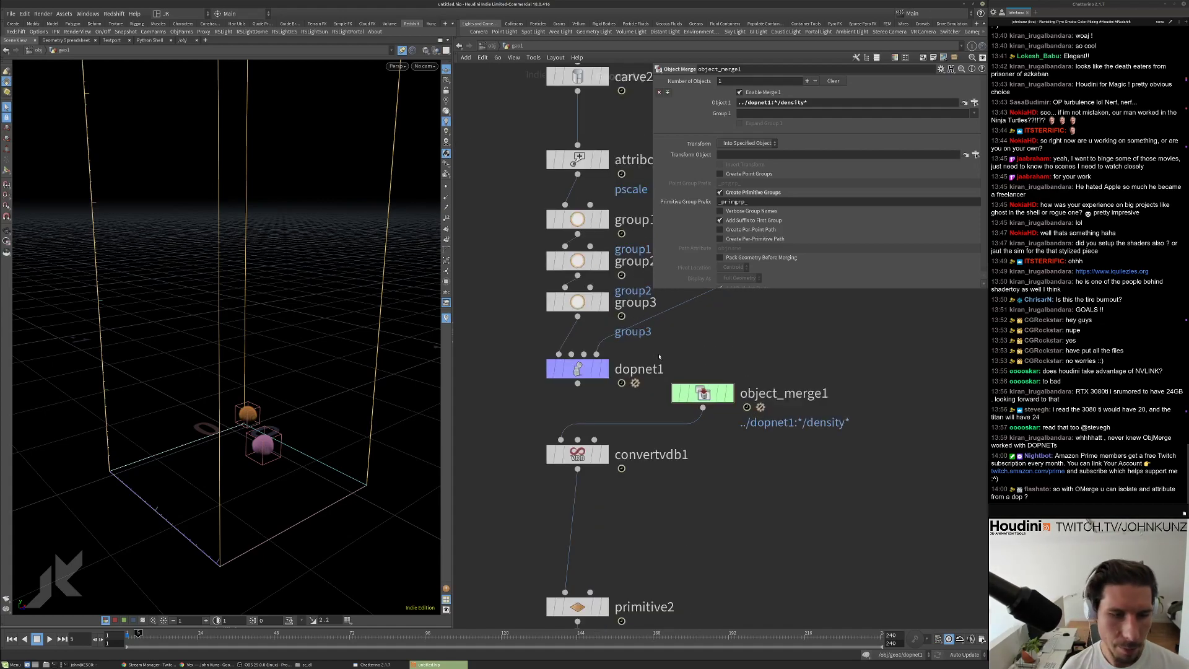
{"action": "right_click", "coordinate": [582, 370]}
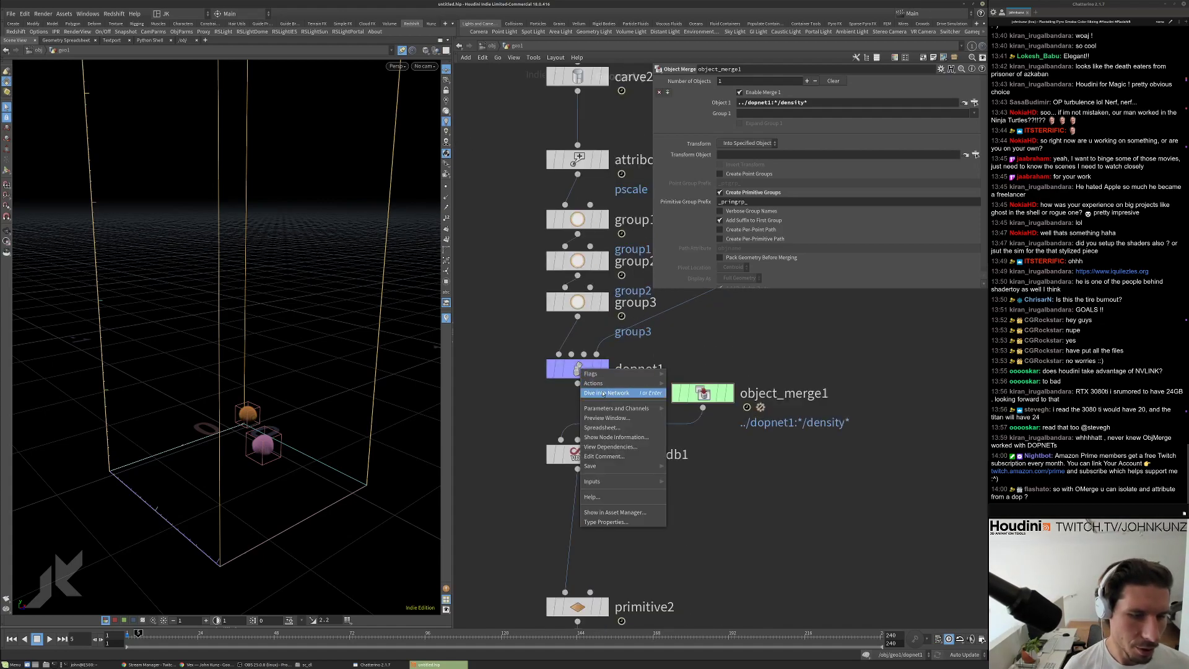
{"action": "left_click", "coordinate": [598, 428]}
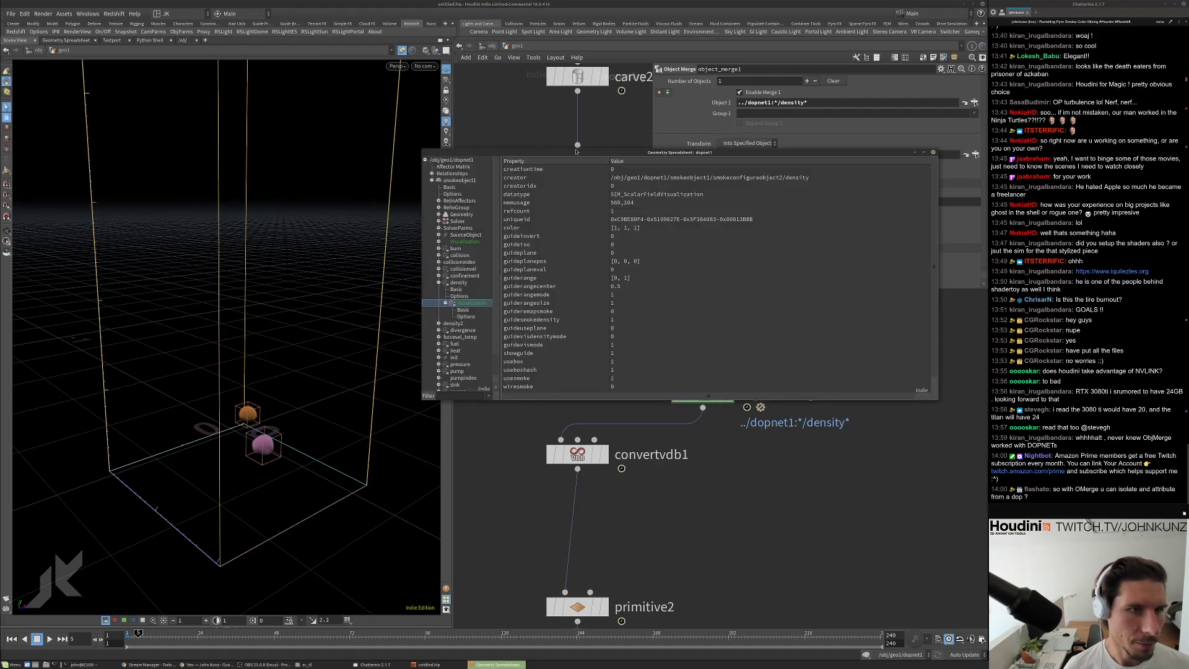
{"action": "left_click_drag", "start_coordinate": [576, 151], "coordinate": [403, 112]}
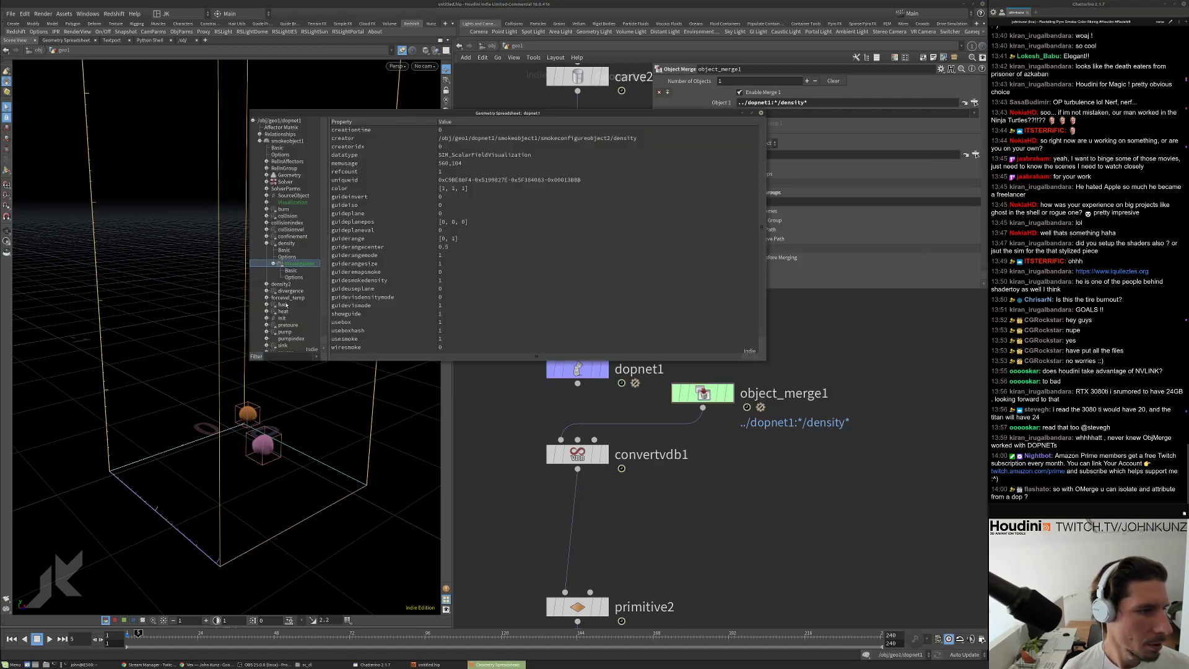
{"action": "scroll", "coordinate": [292, 290], "scroll_direction": "down", "scroll_amount": 2}
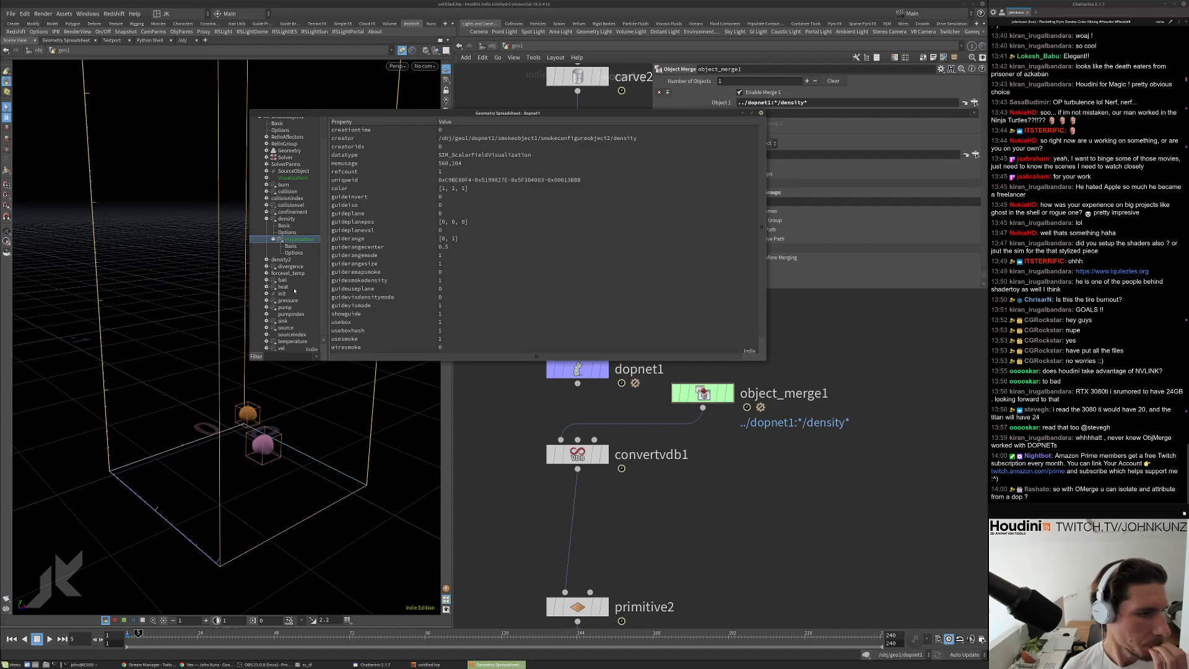
{"action": "scroll", "coordinate": [294, 290], "scroll_direction": "up", "scroll_amount": 2}
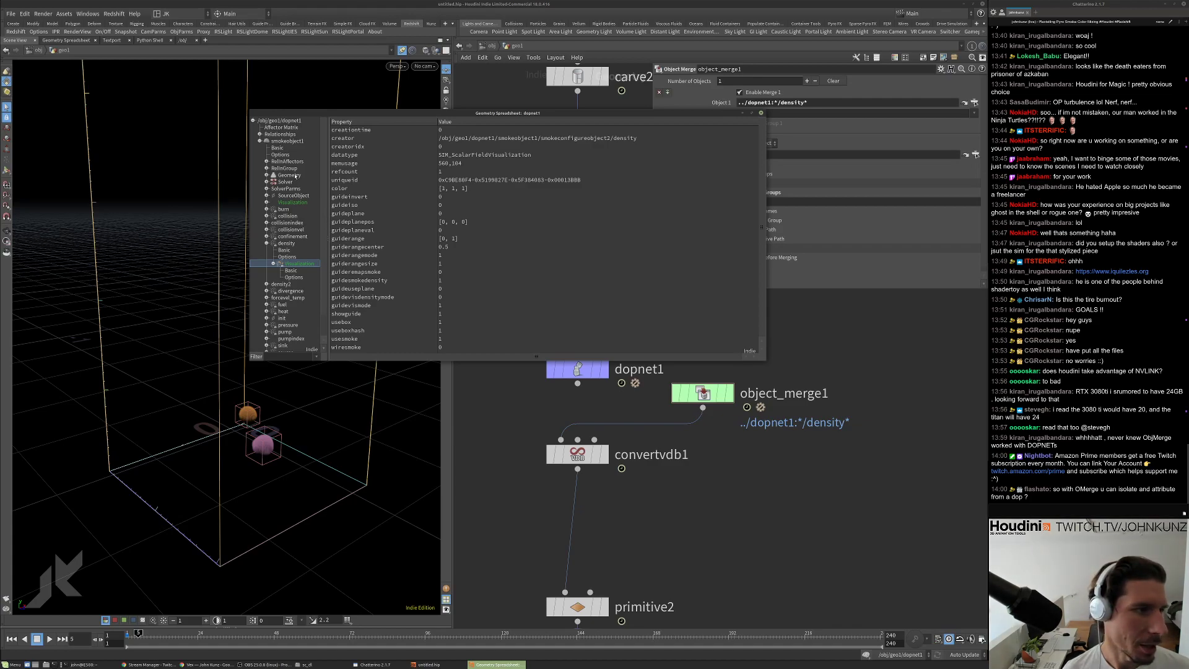
{"action": "left_click", "coordinate": [294, 176]}
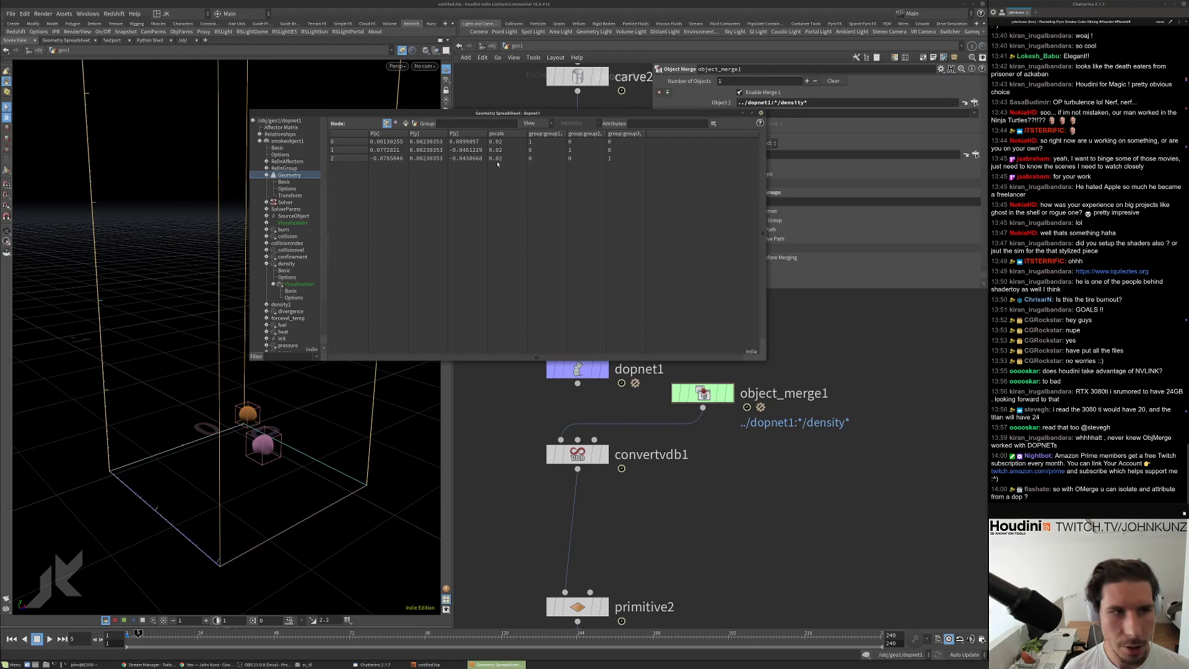
{"action": "left_click", "coordinate": [761, 114]}
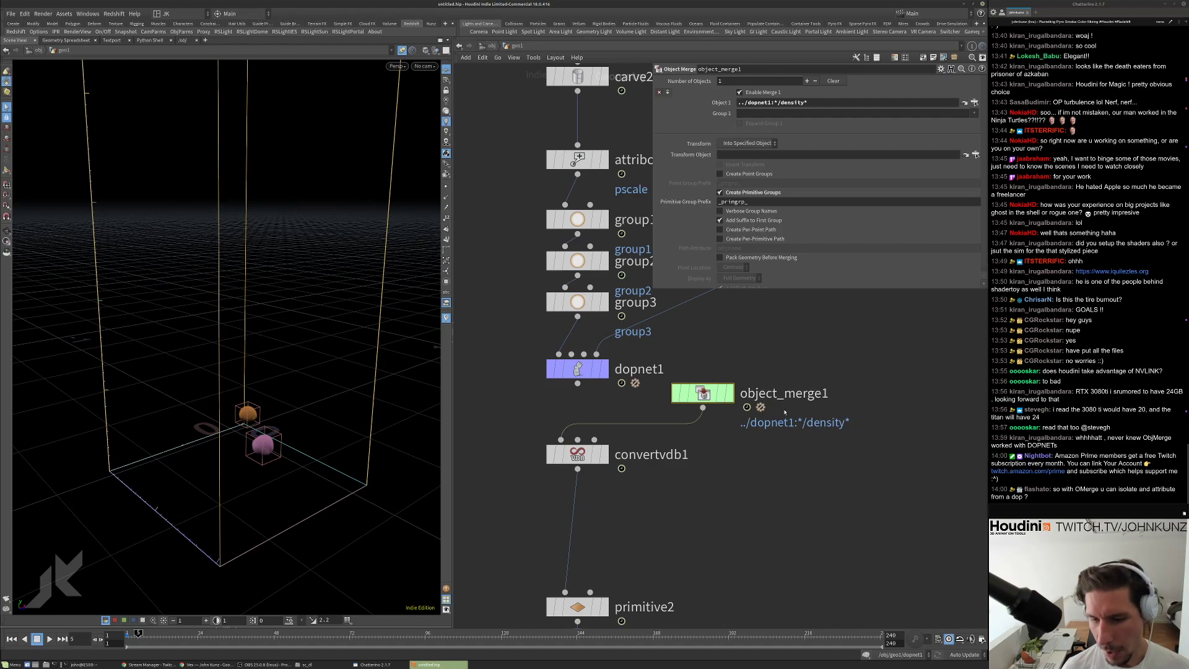
Add a Dop Import Records node beside object_merge1.
{"action": "middle_click_drag", "start_coordinate": [903, 425], "coordinate": [891, 434]}
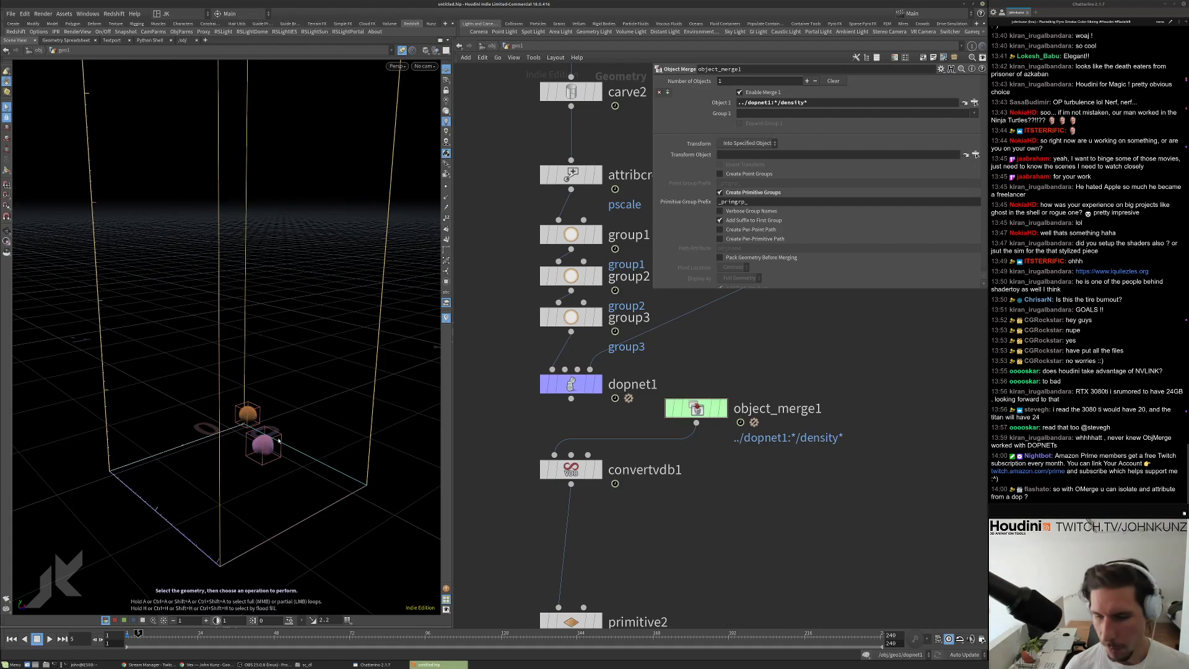
{"action": "middle_click_drag", "start_coordinate": [864, 411], "coordinate": [836, 390]}
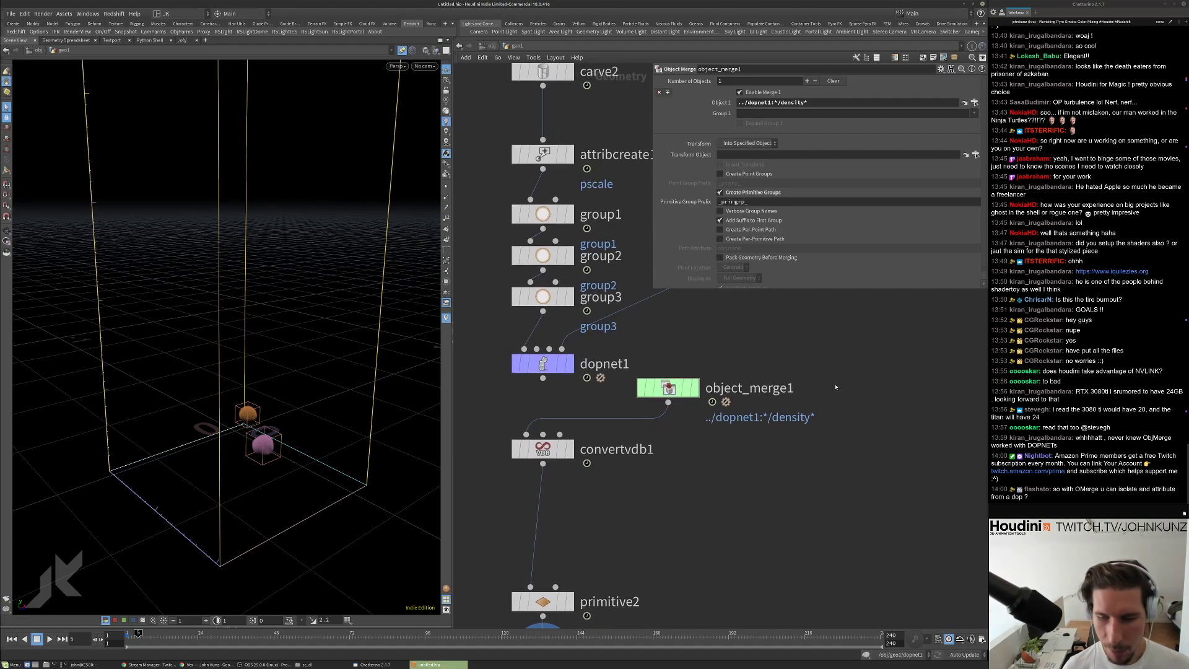
{"action": "key", "text": "Tab"}
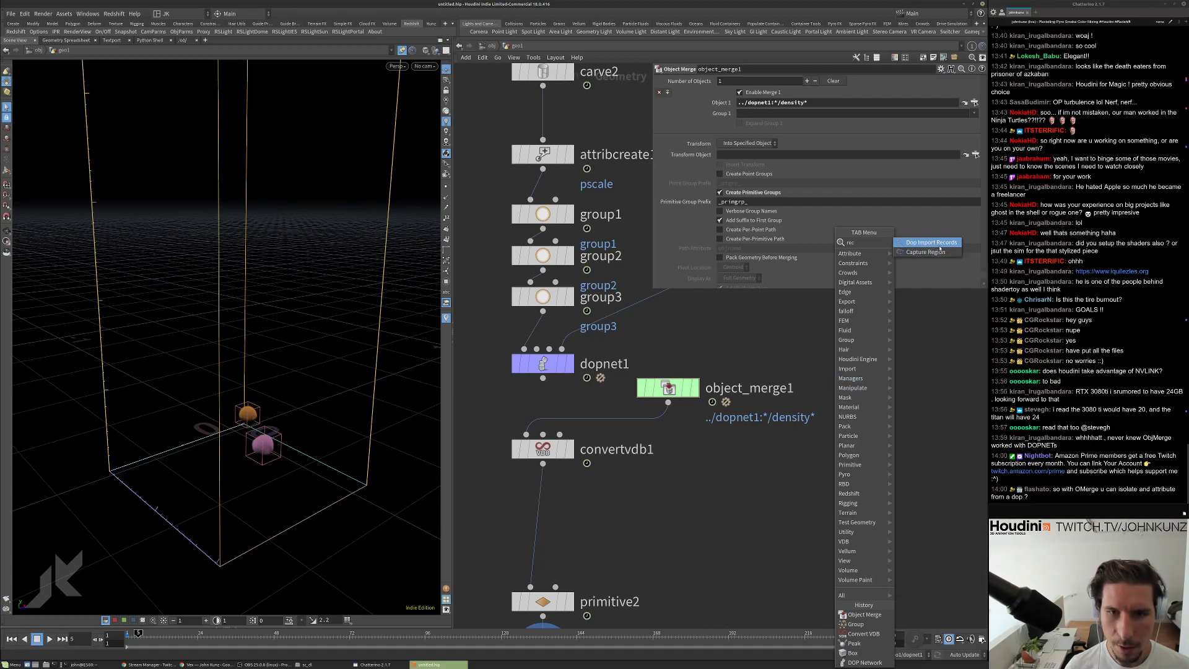
{"action": "key", "text": "Return"}
{"action": "left_click", "coordinate": [839, 385]}
{"action": "middle_click_drag", "start_coordinate": [941, 389], "coordinate": [864, 380]}
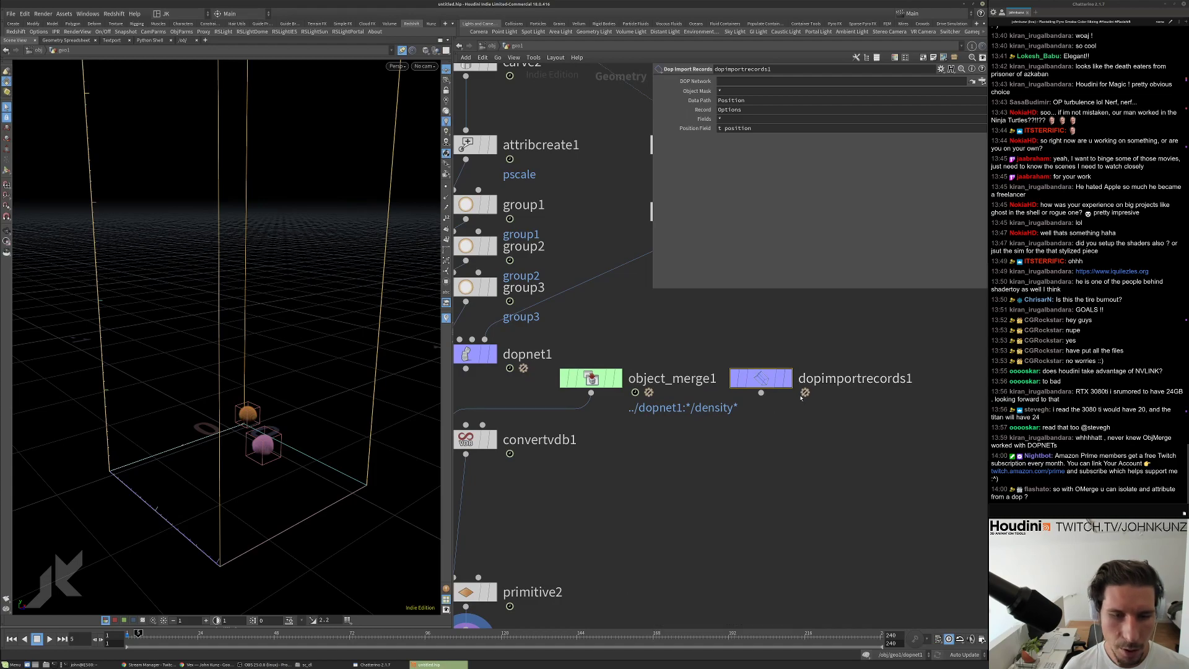
Reopen dopnet1's data in a geometry spreadsheet and examine the smoke object's RelInGroup relationships, affectors, Options and Basic records.
{"action": "scroll", "coordinate": [805, 392], "scroll_direction": "down", "scroll_amount": 3}
{"action": "right_click", "coordinate": [566, 369]}
{"action": "mouse_move", "coordinate": [569, 383]}
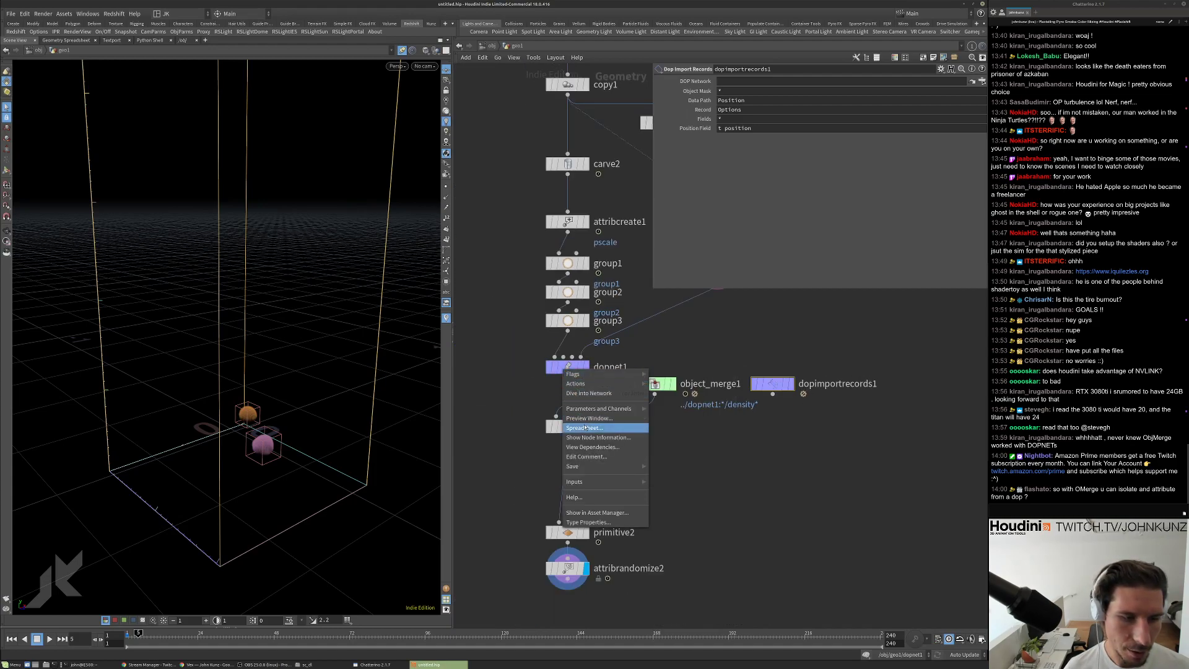
{"action": "left_click", "coordinate": [585, 429]}
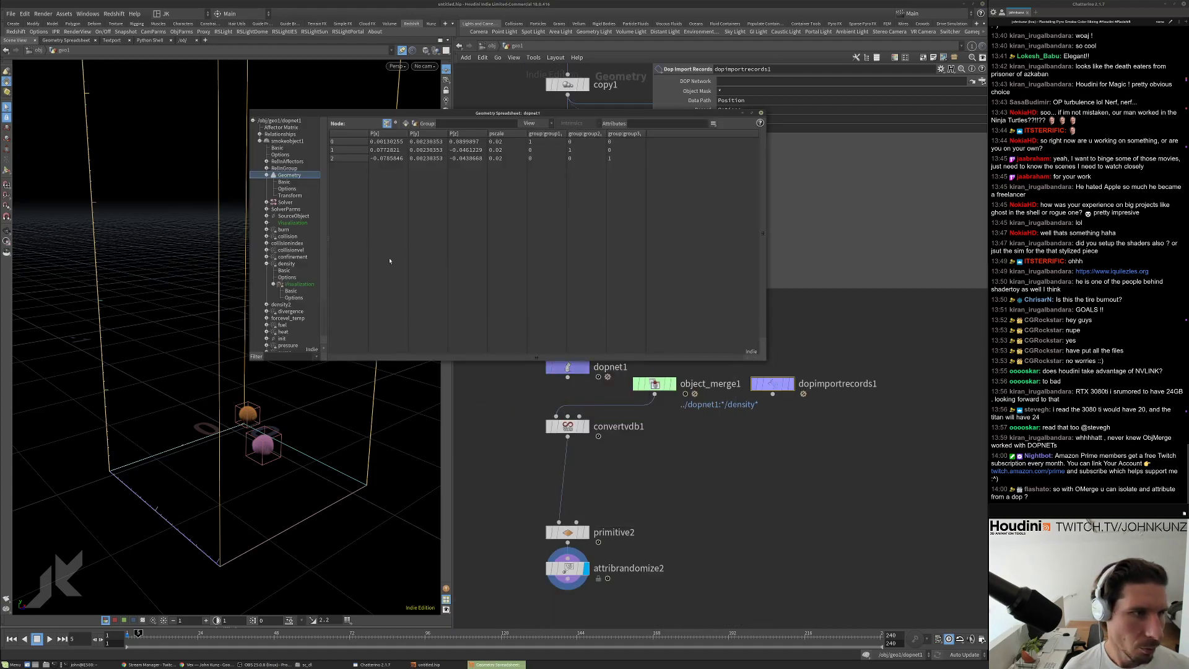
{"action": "left_click", "coordinate": [285, 167]}
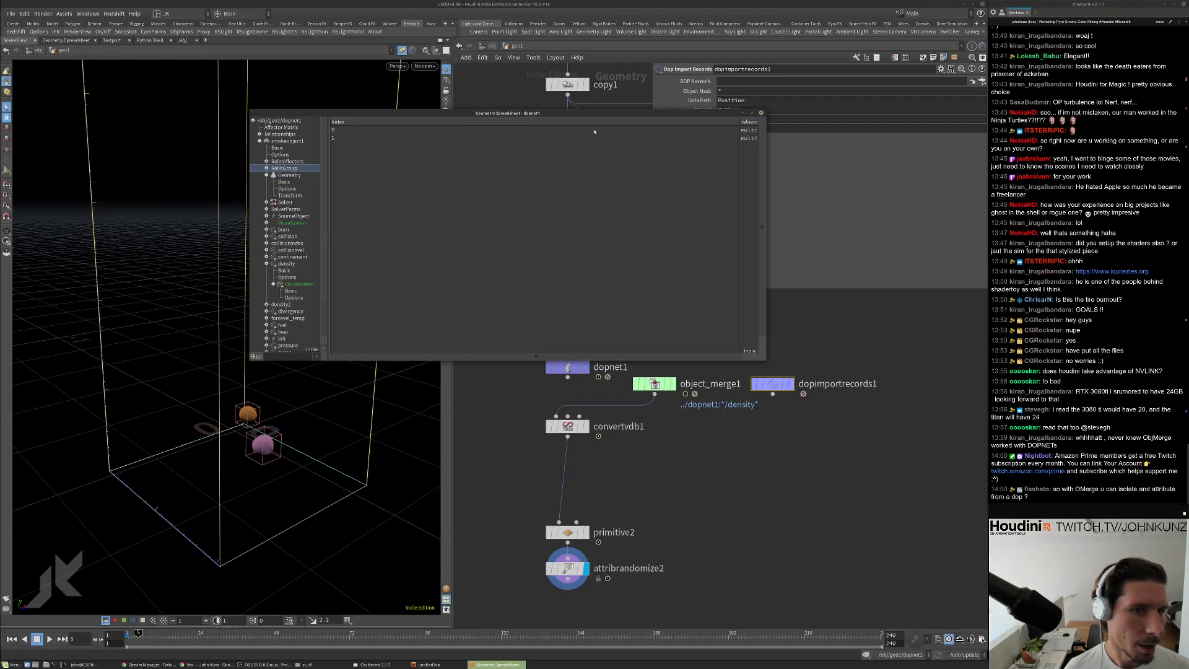
{"action": "left_click_drag", "start_coordinate": [739, 153], "coordinate": [423, 154]}
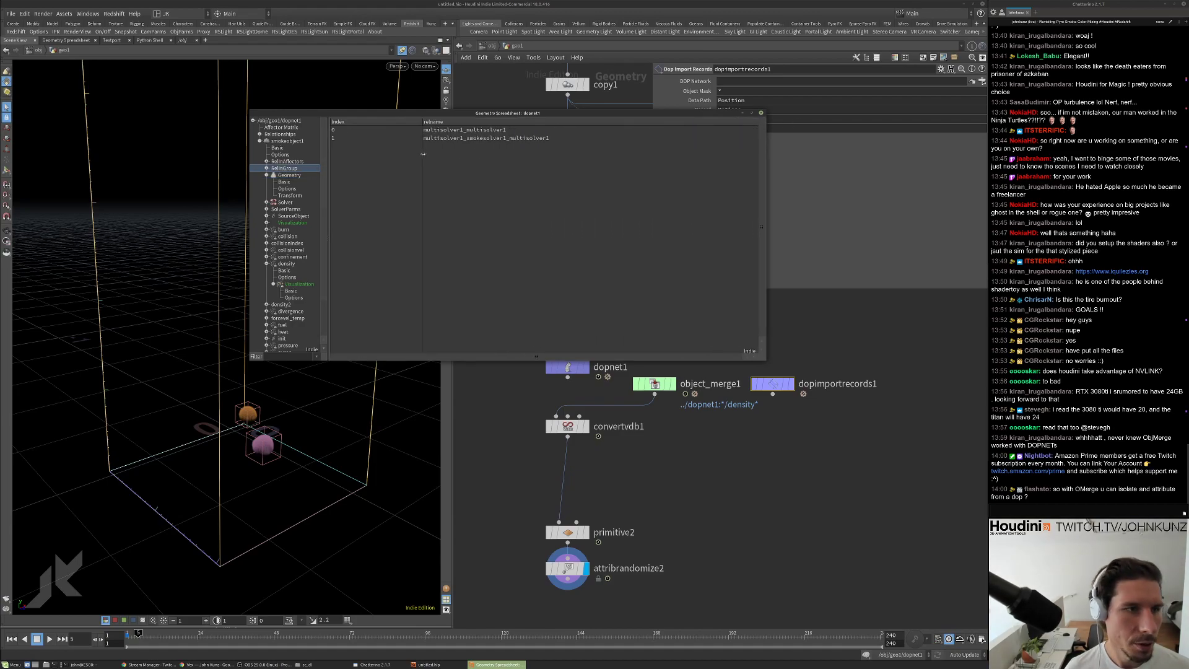
{"action": "left_click", "coordinate": [284, 161]}
{"action": "left_click", "coordinate": [291, 155]}
{"action": "left_click", "coordinate": [292, 148]}
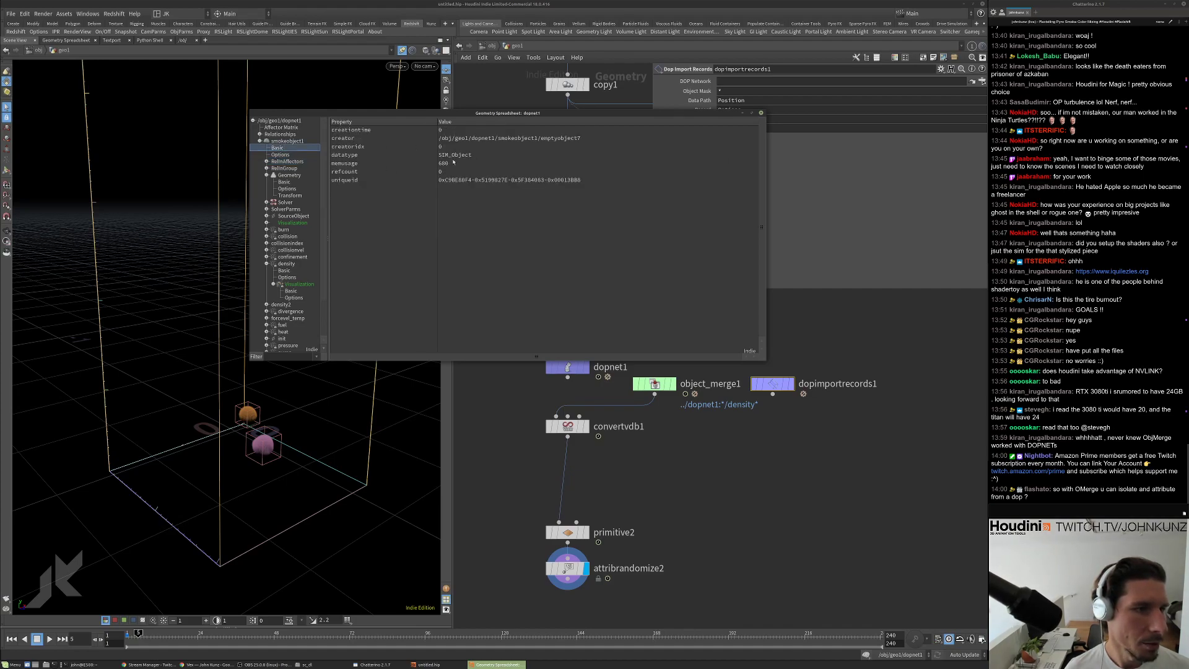
Review the density field's Options record and the forcevel_temp field's properties, and close the spreadsheet.
{"action": "left_click", "coordinate": [292, 278]}
{"action": "scroll", "coordinate": [470, 204], "scroll_direction": "down", "scroll_amount": 1}
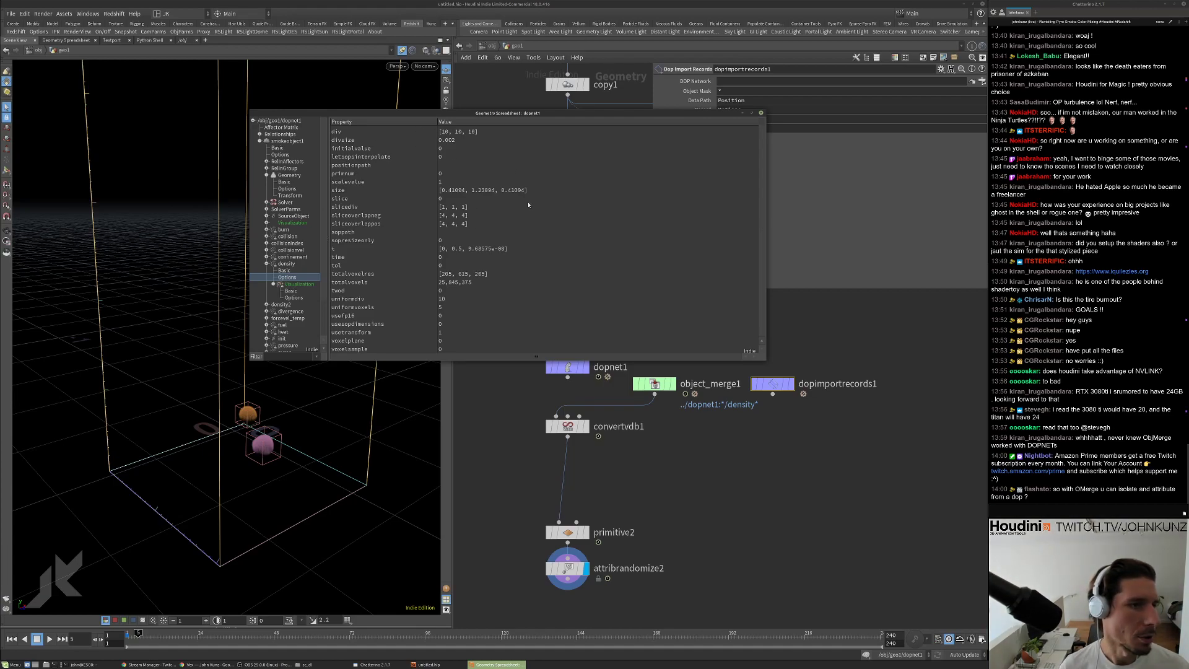
{"action": "left_click", "coordinate": [275, 319]}
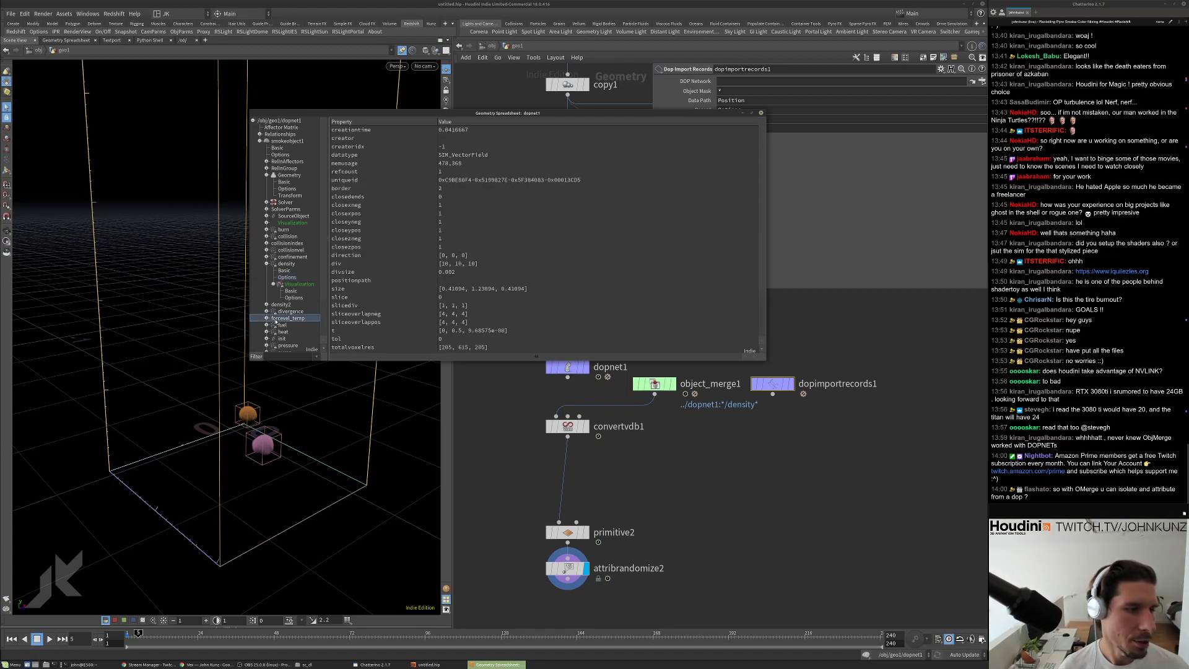
{"action": "scroll", "coordinate": [532, 223], "scroll_direction": "down", "scroll_amount": 2}
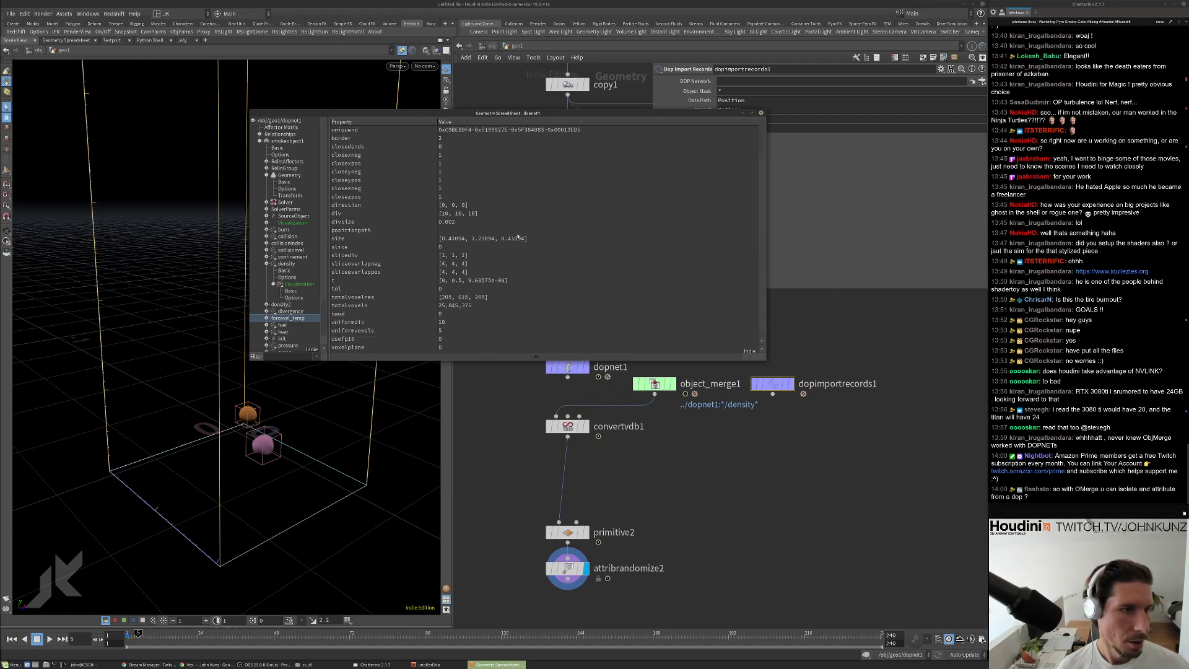
{"action": "left_click", "coordinate": [760, 113]}
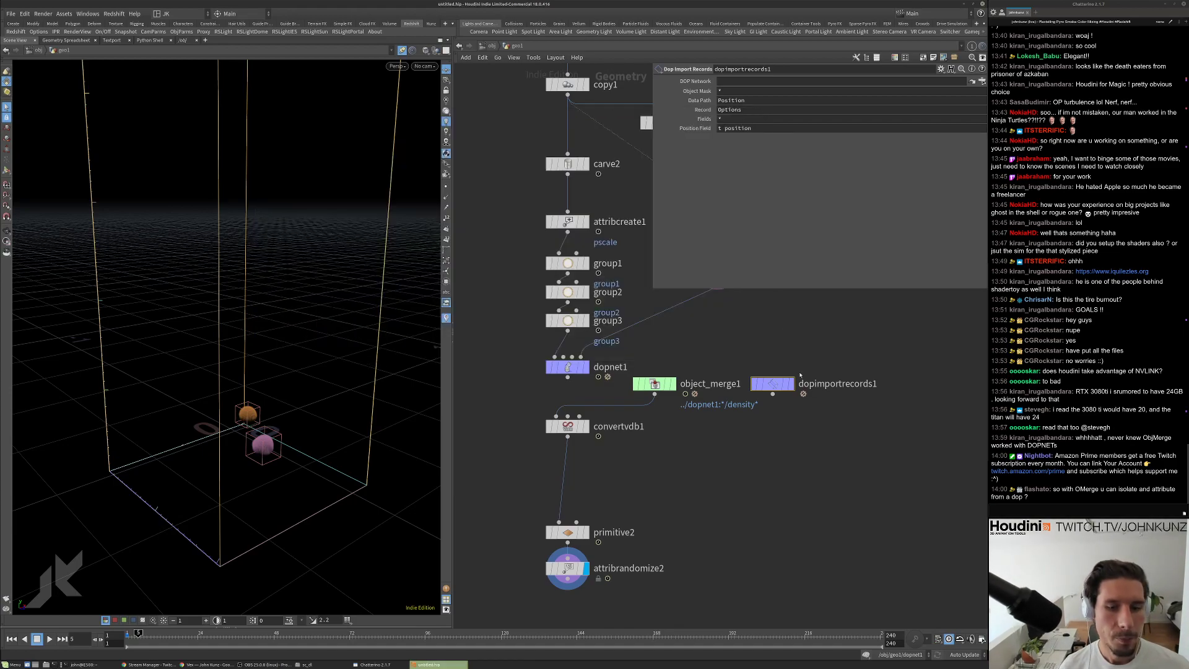
Delete the dopimportrecords1 node, check object_merge1's primitive groups in its node info, and turn off its Create Primitive Groups option.
{"action": "key", "text": "Delete"}
{"action": "left_click", "coordinate": [658, 385]}
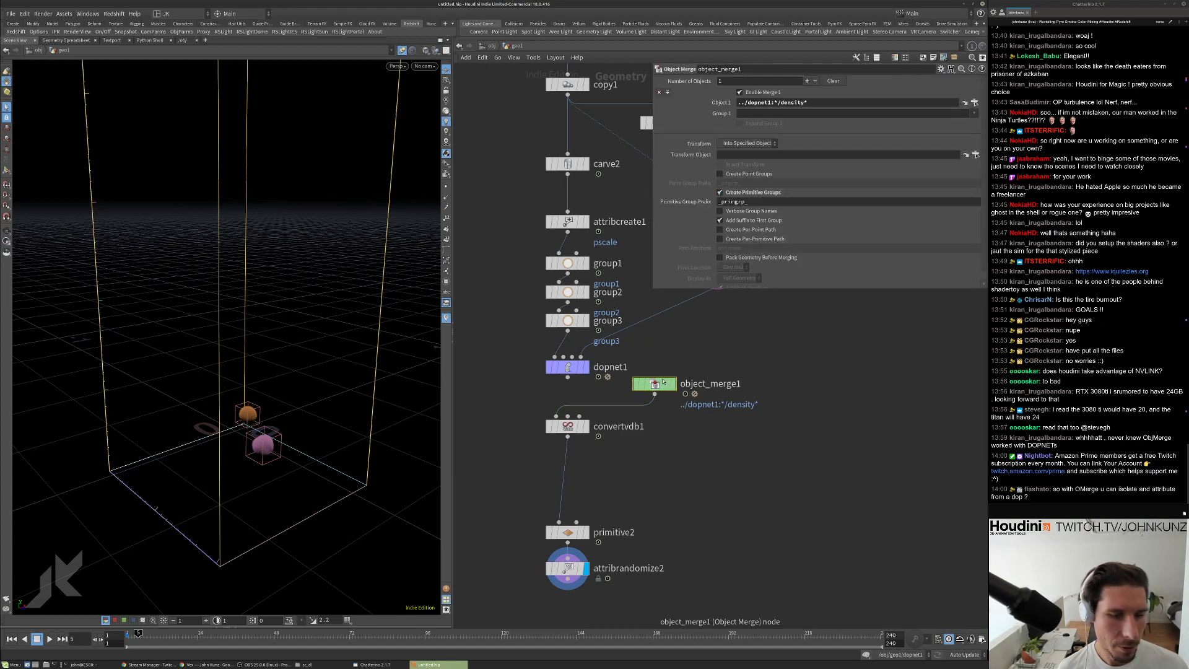
{"action": "middle_click", "coordinate": [655, 384]}
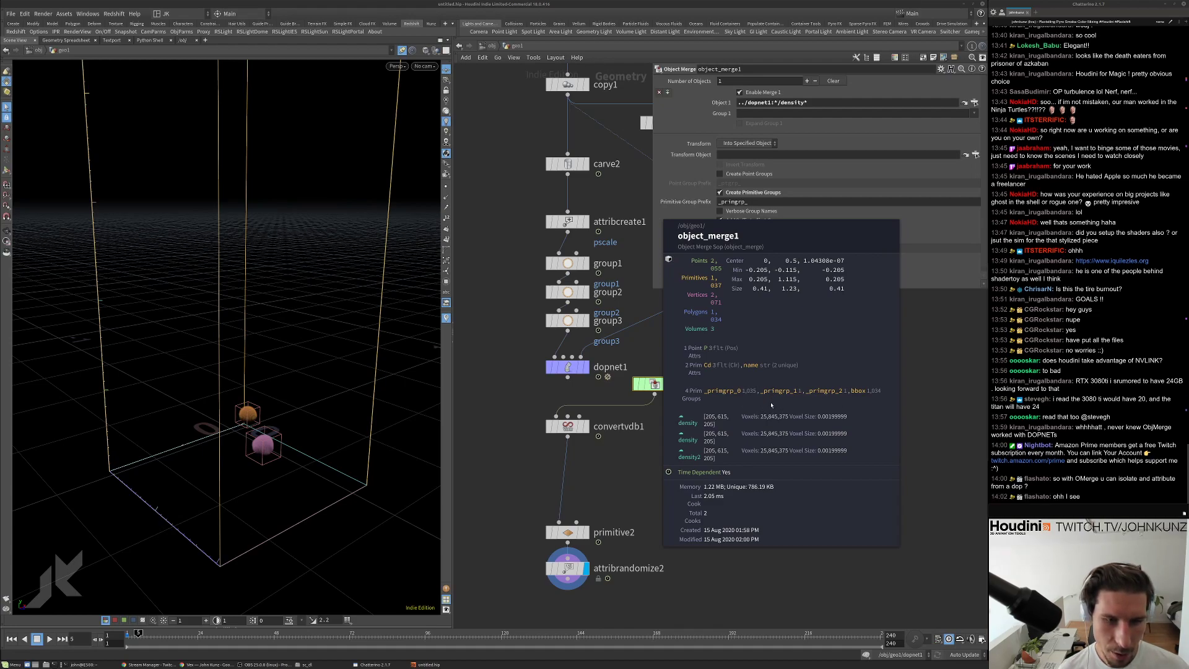
{"action": "left_click", "coordinate": [728, 192]}
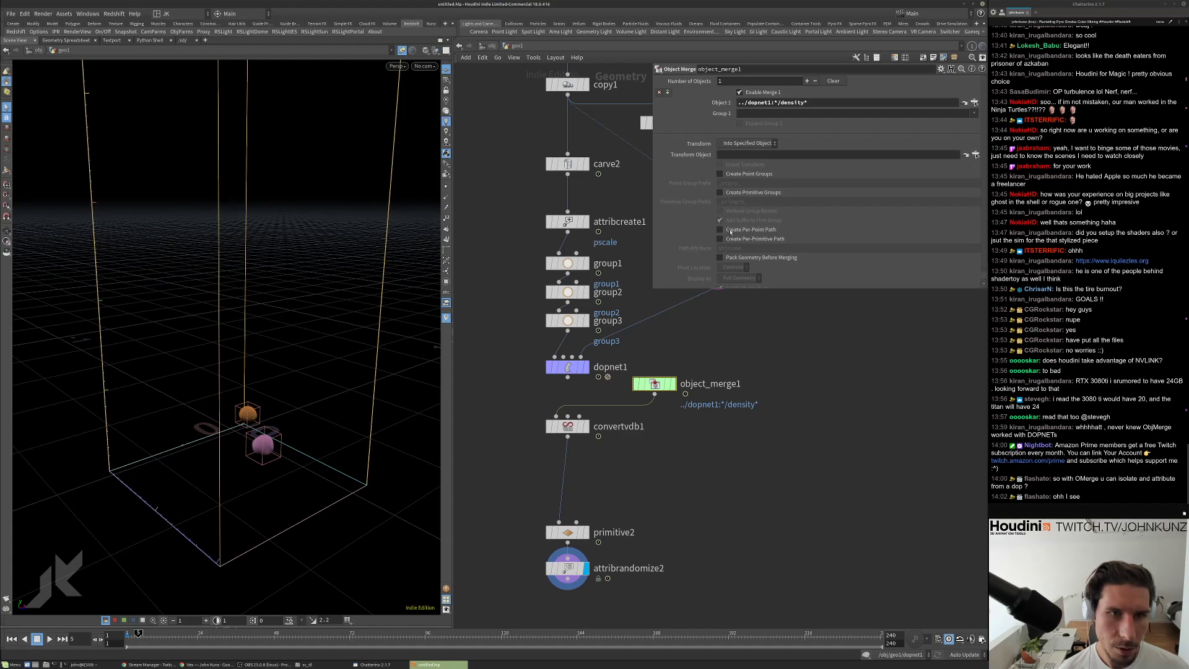
Try Pack Geometry Before Merging on object_merge1, inspect its primitives' path attribute in a geometry spreadsheet, and turn packing off again.
{"action": "scroll", "coordinate": [729, 267], "scroll_direction": "down", "scroll_amount": 1}
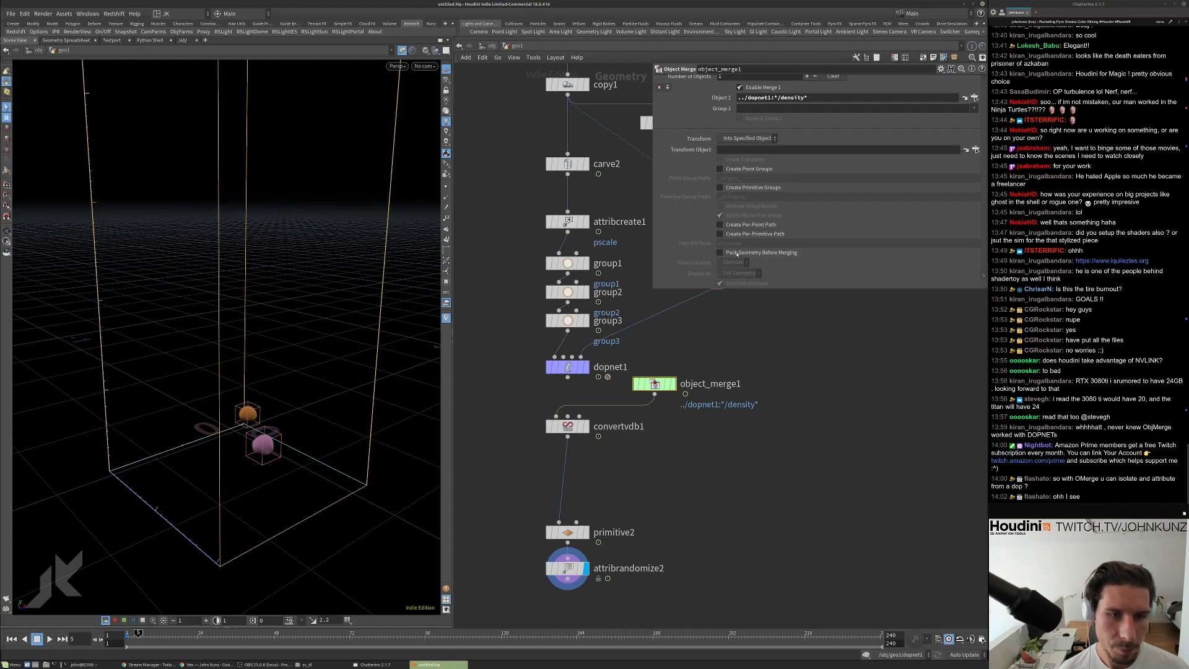
{"action": "left_click", "coordinate": [737, 254]}
{"action": "middle_click", "coordinate": [655, 385]}
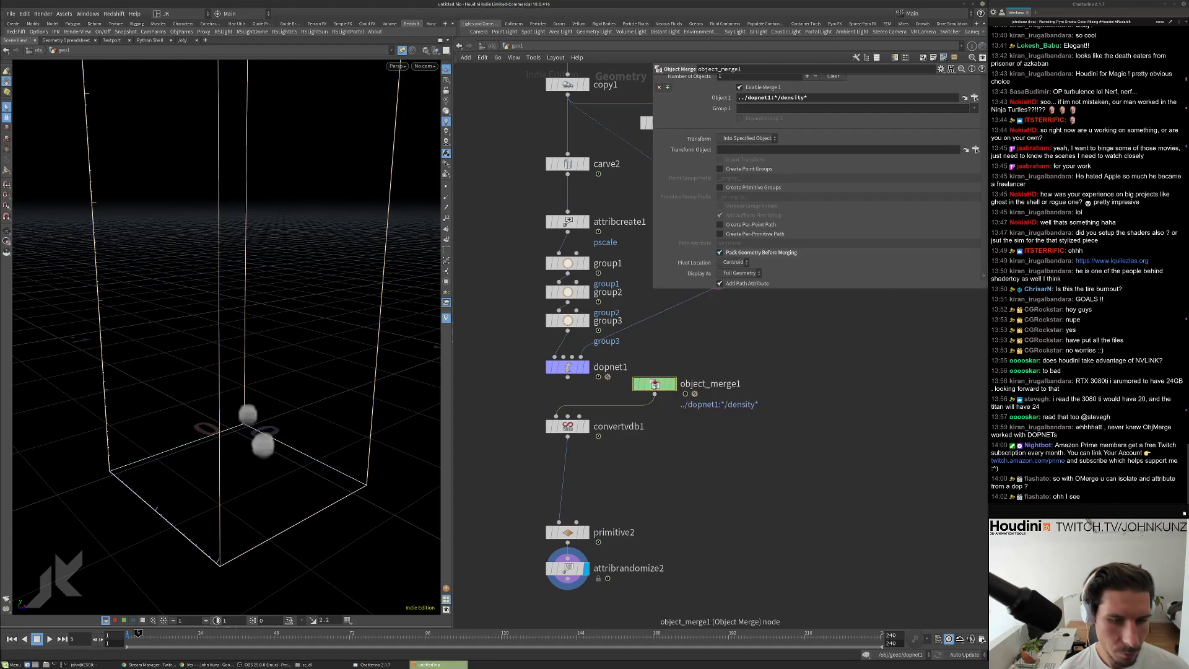
{"action": "right_click", "coordinate": [655, 385]}
{"action": "left_click", "coordinate": [682, 434]}
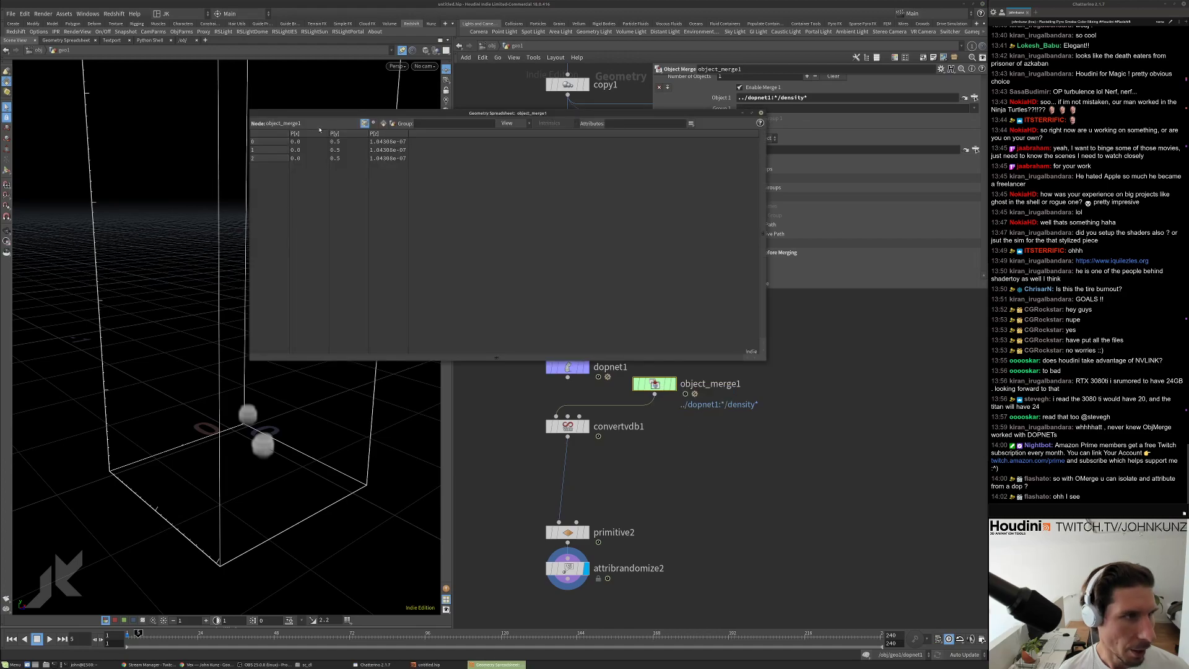
{"action": "left_click", "coordinate": [384, 124]}
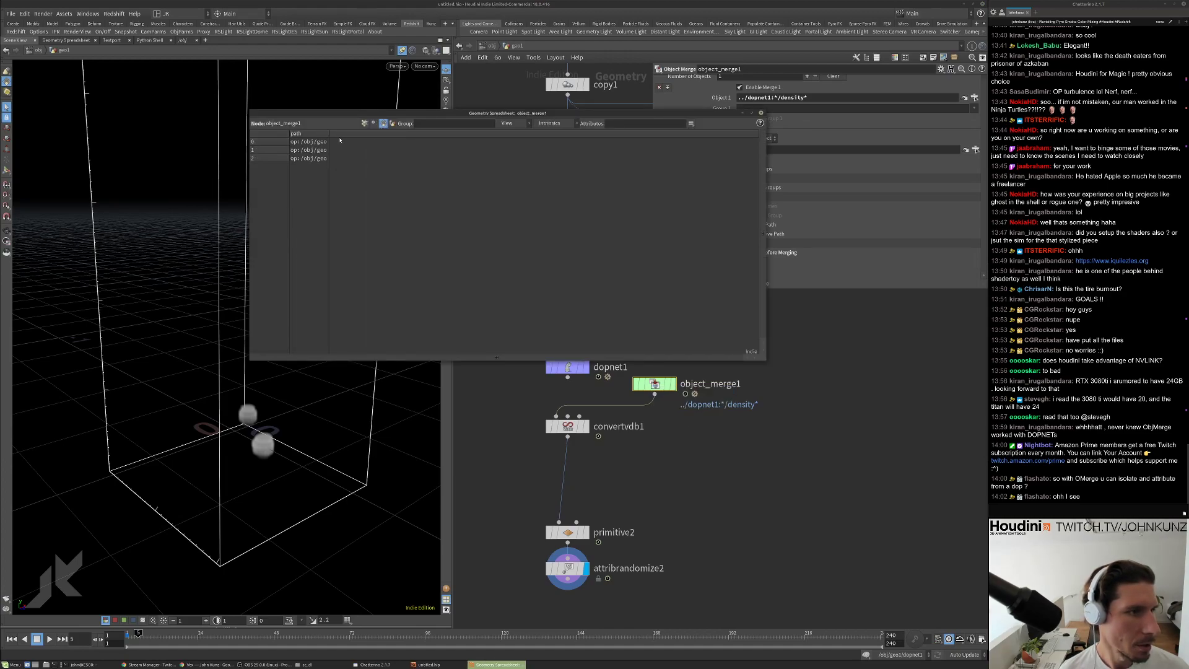
{"action": "left_click_drag", "start_coordinate": [329, 140], "coordinate": [429, 140]}
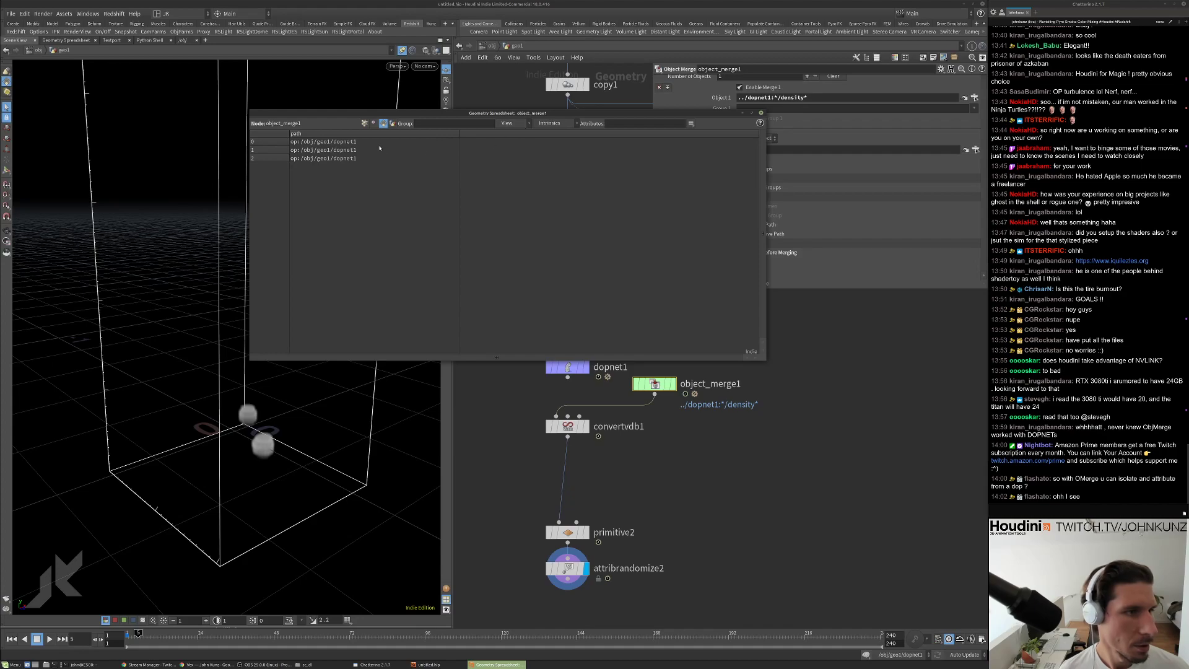
{"action": "left_click", "coordinate": [762, 114]}
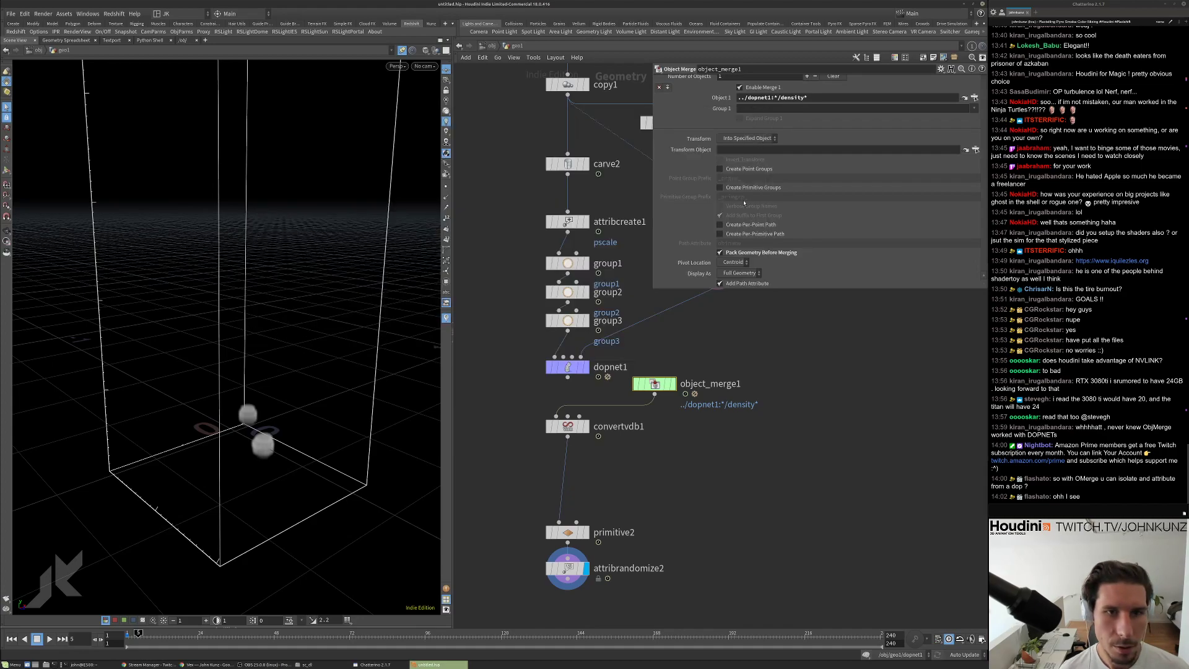
{"action": "left_click", "coordinate": [743, 253]}
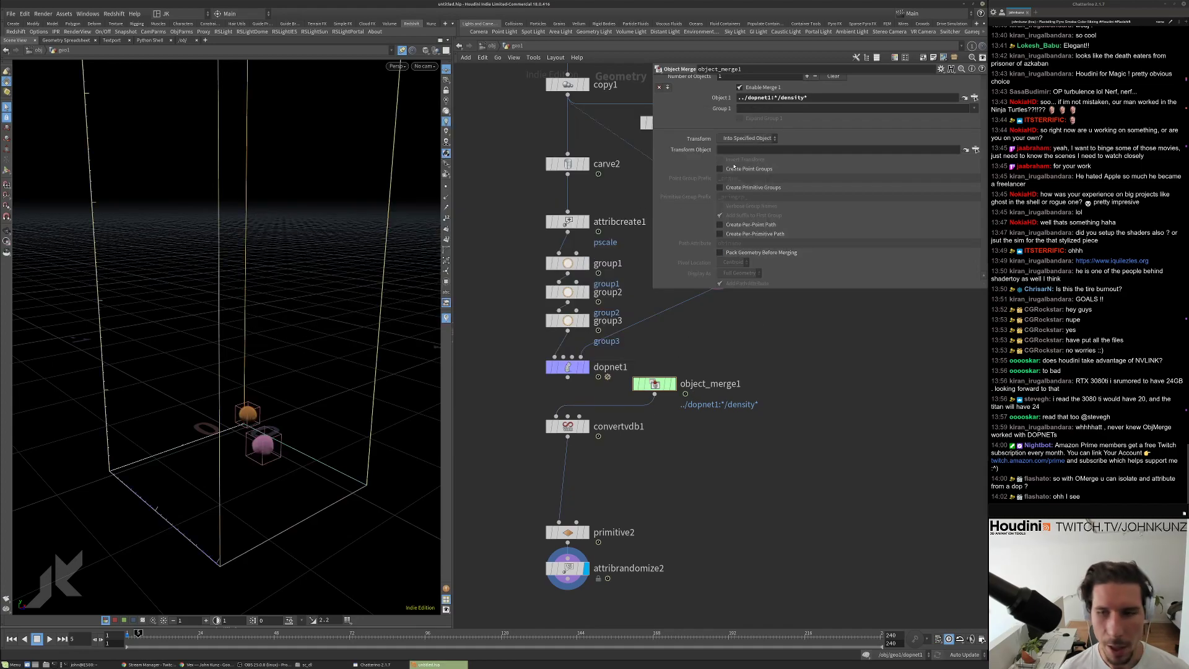
Change object_merge1's Object 1 path to ../dopnet1:*/density, dropping the trailing wildcard.
{"action": "scroll", "coordinate": [800, 110], "scroll_direction": "up", "scroll_amount": 1}
{"action": "left_click", "coordinate": [820, 102]}
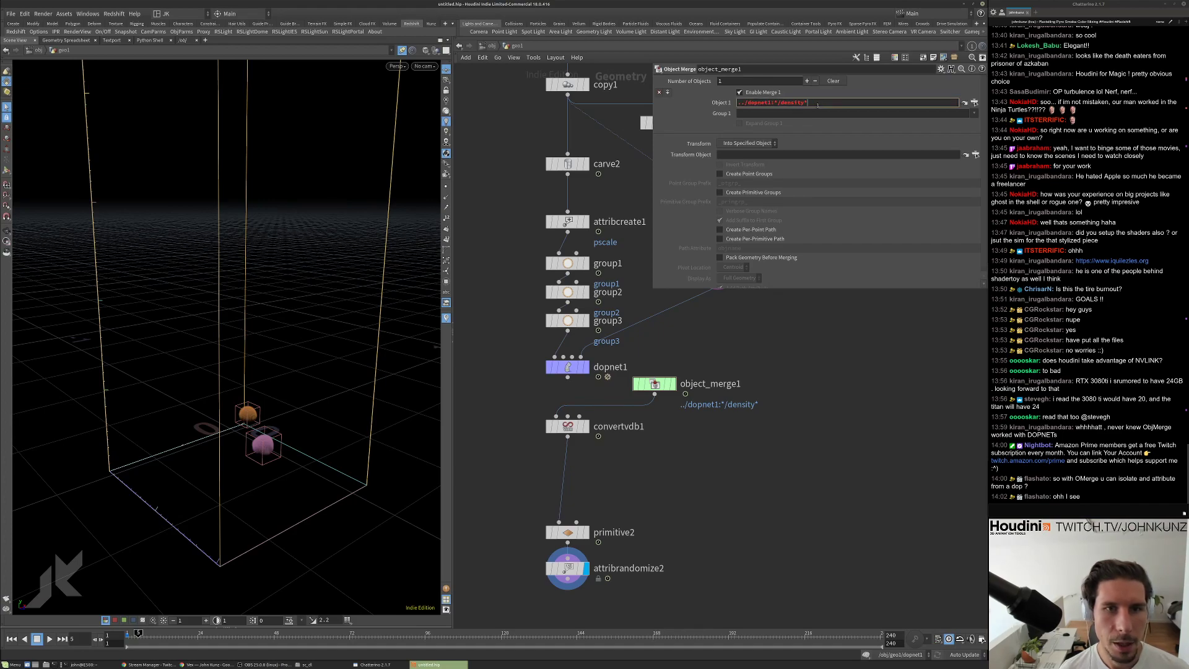
{"action": "key", "text": "Return"}
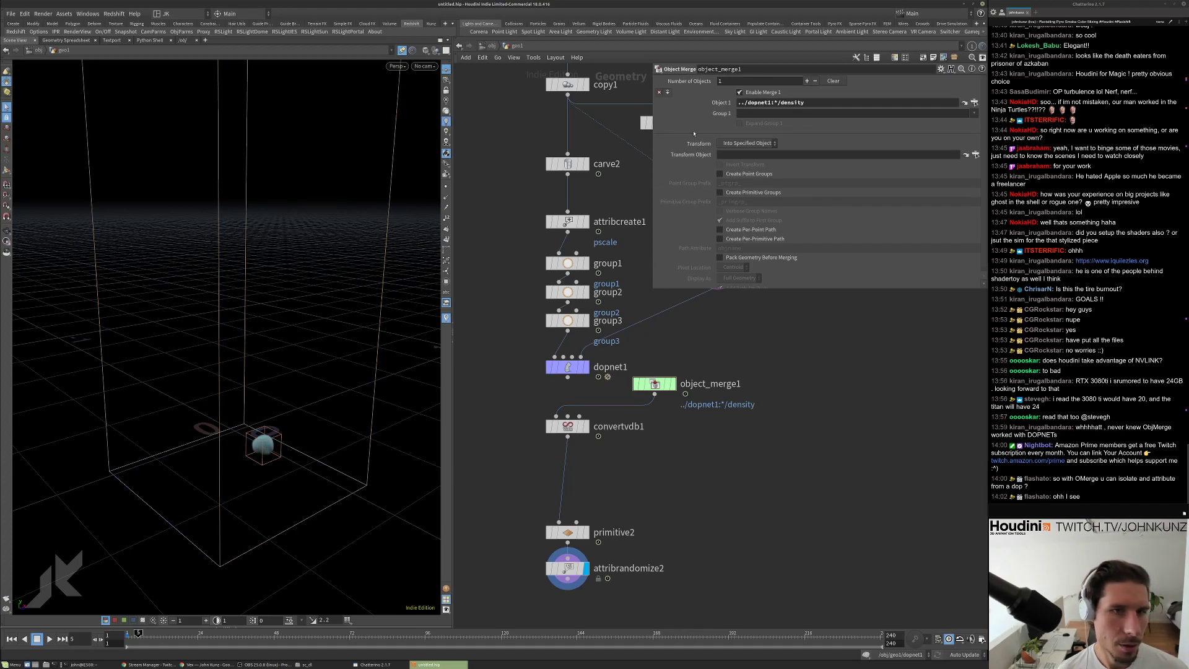
Insert another object entry ahead of the existing one in object_merge1 and set its path to ../dopnet1:*/density2.
{"action": "left_click", "coordinate": [668, 92]}
{"action": "key", "text": "ctrl+a"}
{"action": "key", "text": "ctrl+c"}
{"action": "left_click", "coordinate": [805, 103]}
{"action": "key", "text": "ctrl+v"}
{"action": "type", "text": "2"}
{"action": "key", "text": "Return"}
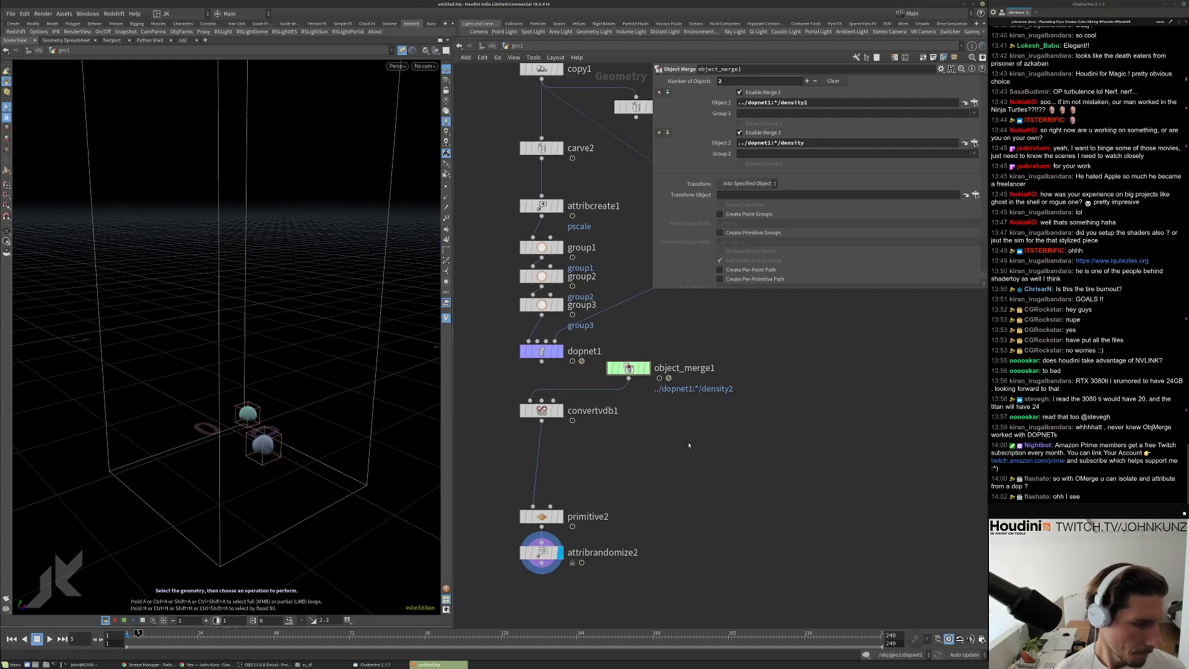
Play the simulation to check how both merged density fields move, and return to the first frame.
{"action": "key", "text": "Up"}
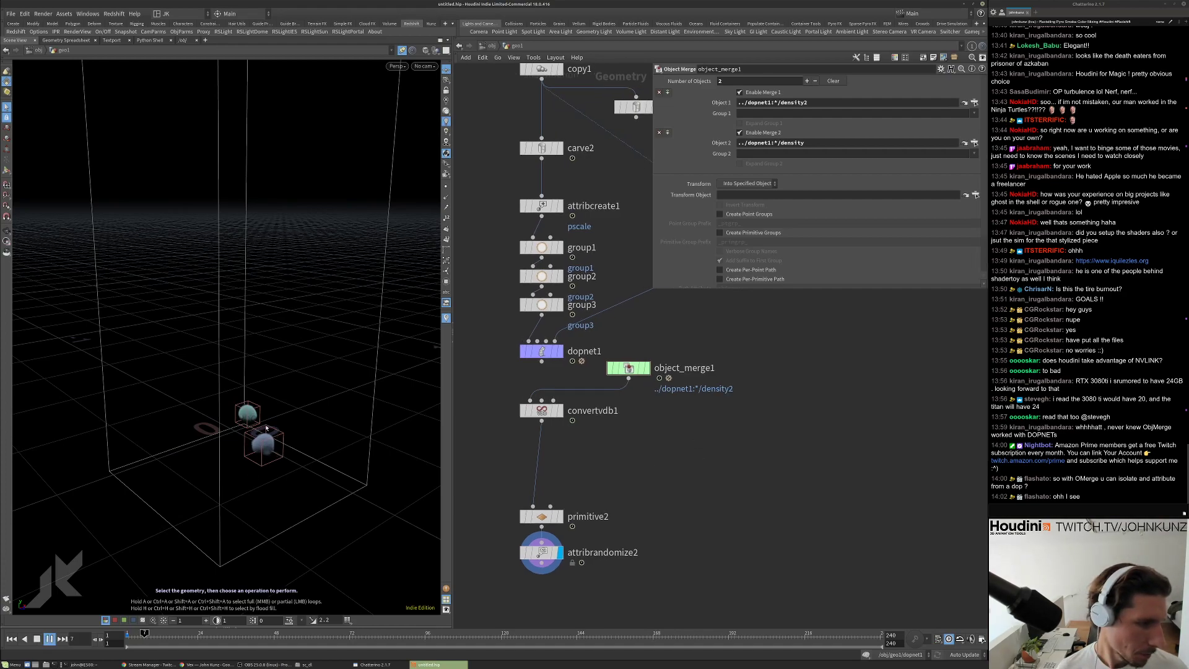
{"action": "key", "text": "ctrl+Up"}
{"action": "key", "text": "Up"}
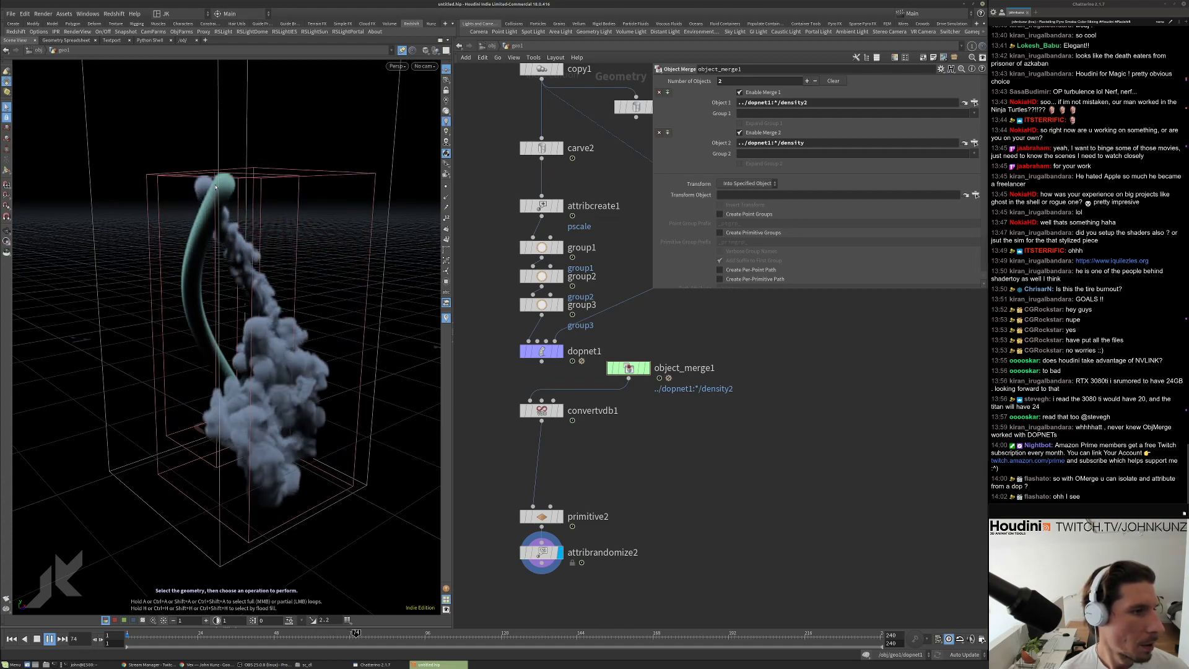
{"action": "key", "text": "ctrl+Up"}
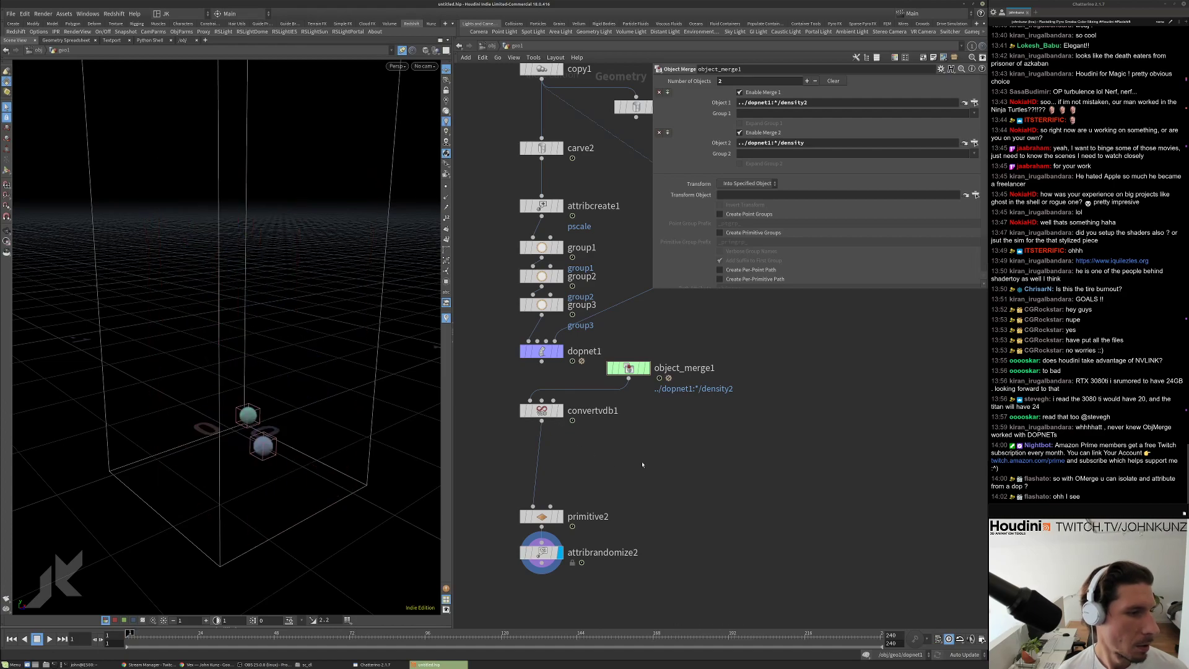
Enter dopnet1 and examine the Density Field binding of gasturbulence1.
{"action": "double_click", "coordinate": [530, 352]}
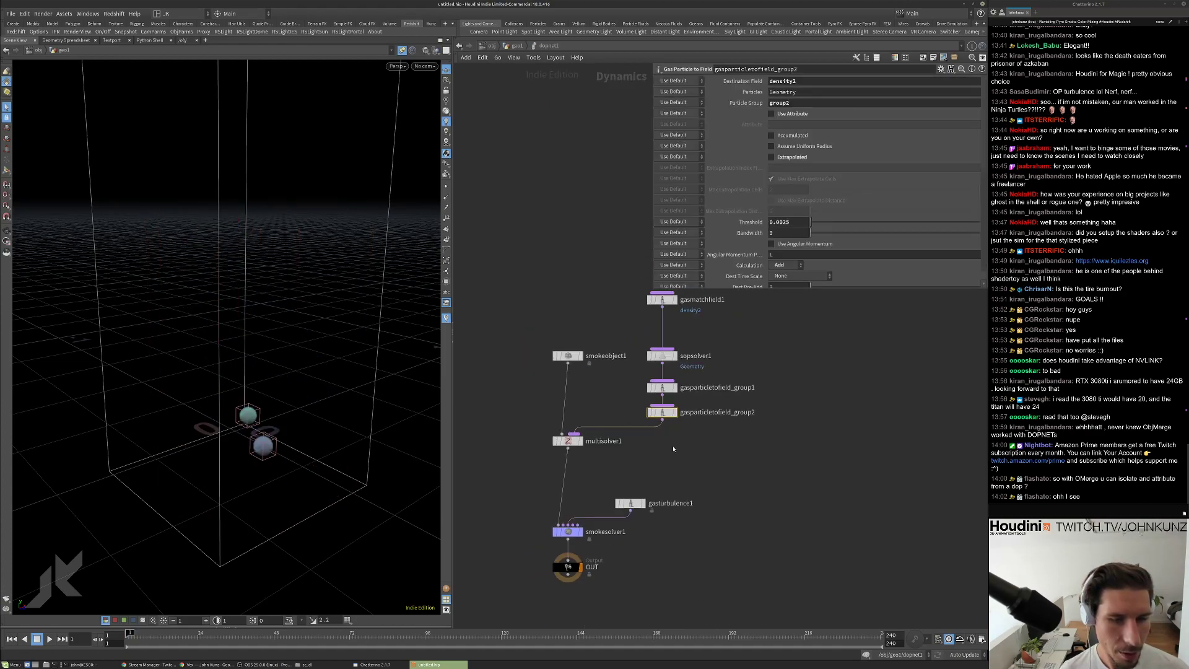
{"action": "left_click", "coordinate": [629, 503]}
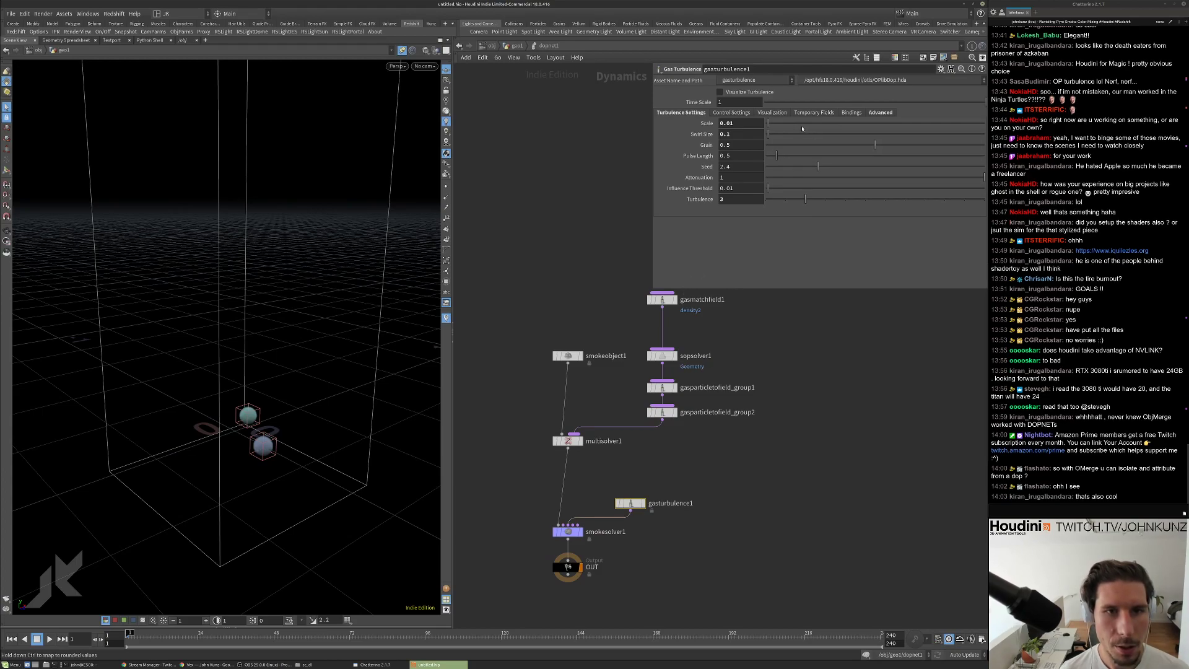
{"action": "left_click", "coordinate": [843, 113]}
{"action": "double_click", "coordinate": [757, 122]}
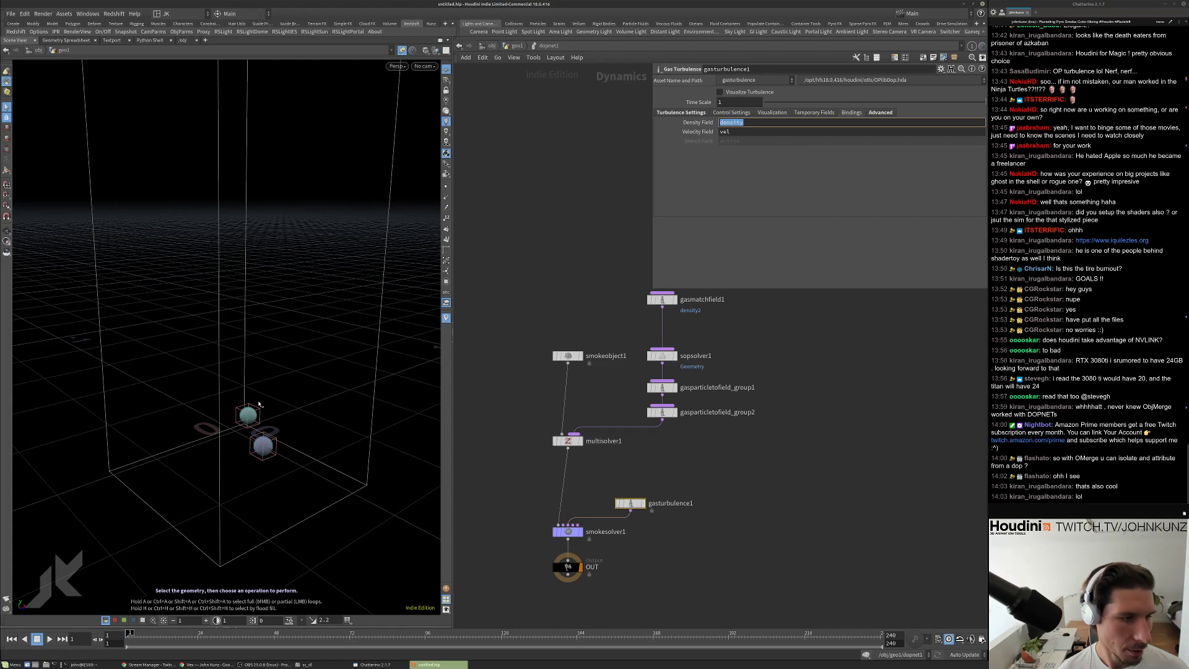
{"action": "left_click", "coordinate": [752, 124]}
{"action": "left_click_drag", "start_coordinate": [743, 123], "coordinate": [721, 126]}
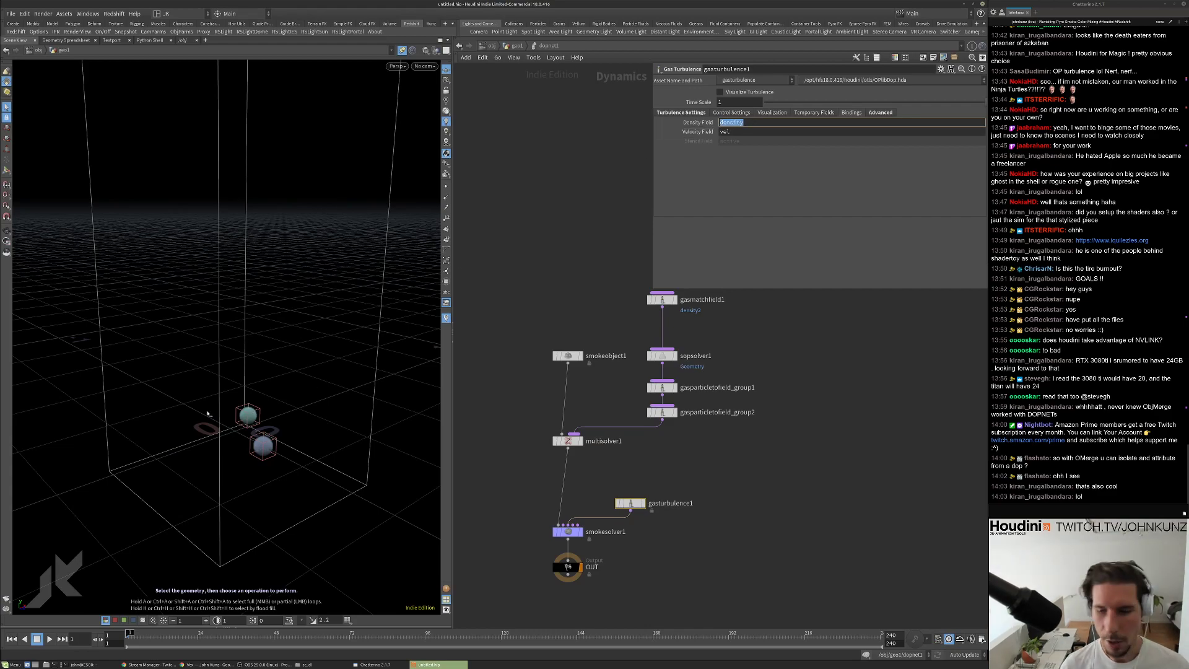
{"action": "left_click", "coordinate": [686, 527]}
Enter smokesolver1, find the advect_density_temp Gas Advect Field node in its advect_fields group, and copy it.
{"action": "middle_click_drag", "start_coordinate": [686, 527], "coordinate": [685, 489]}
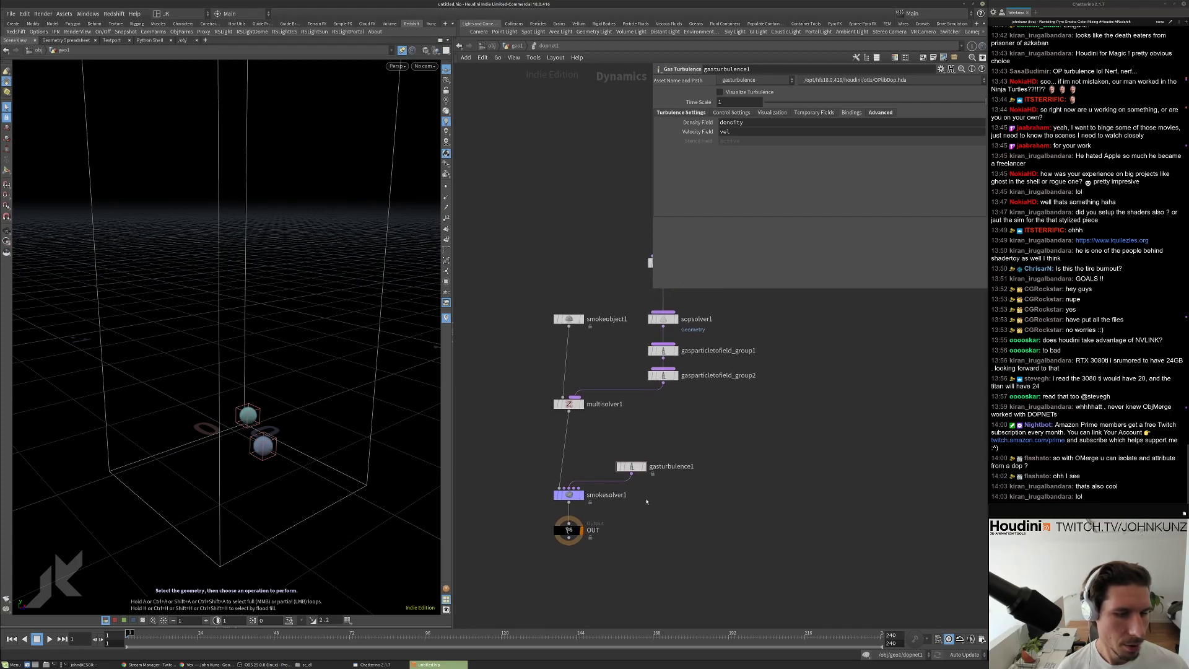
{"action": "scroll", "coordinate": [640, 471], "scroll_direction": "up", "scroll_amount": 3}
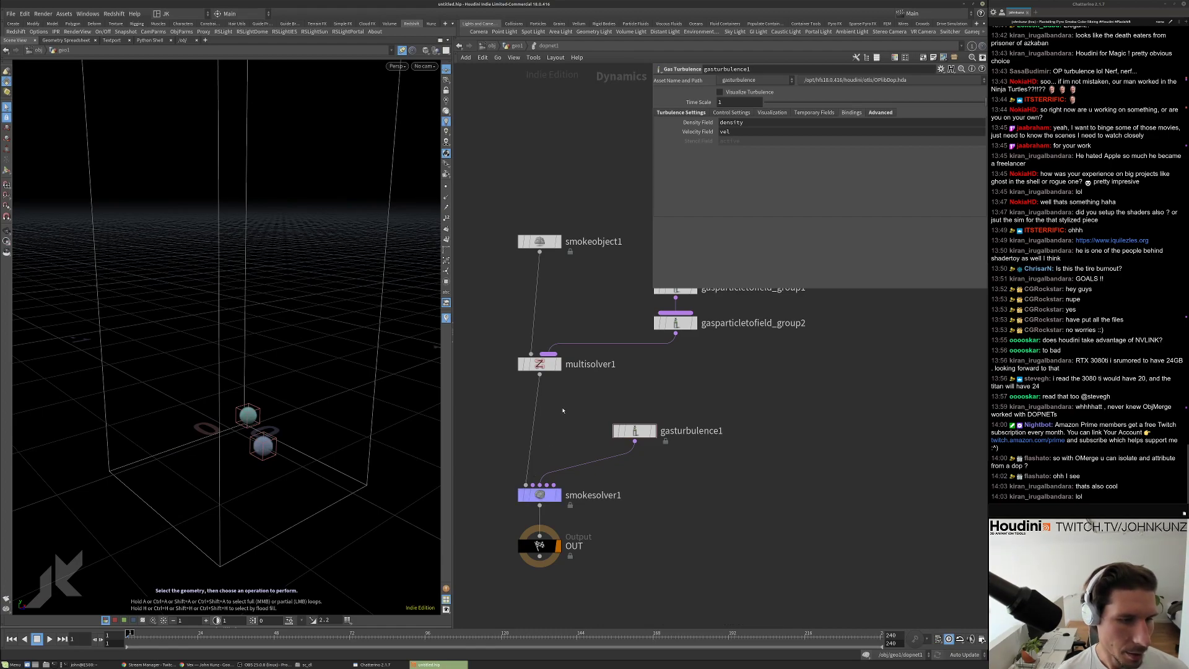
{"action": "left_click", "coordinate": [544, 496]}
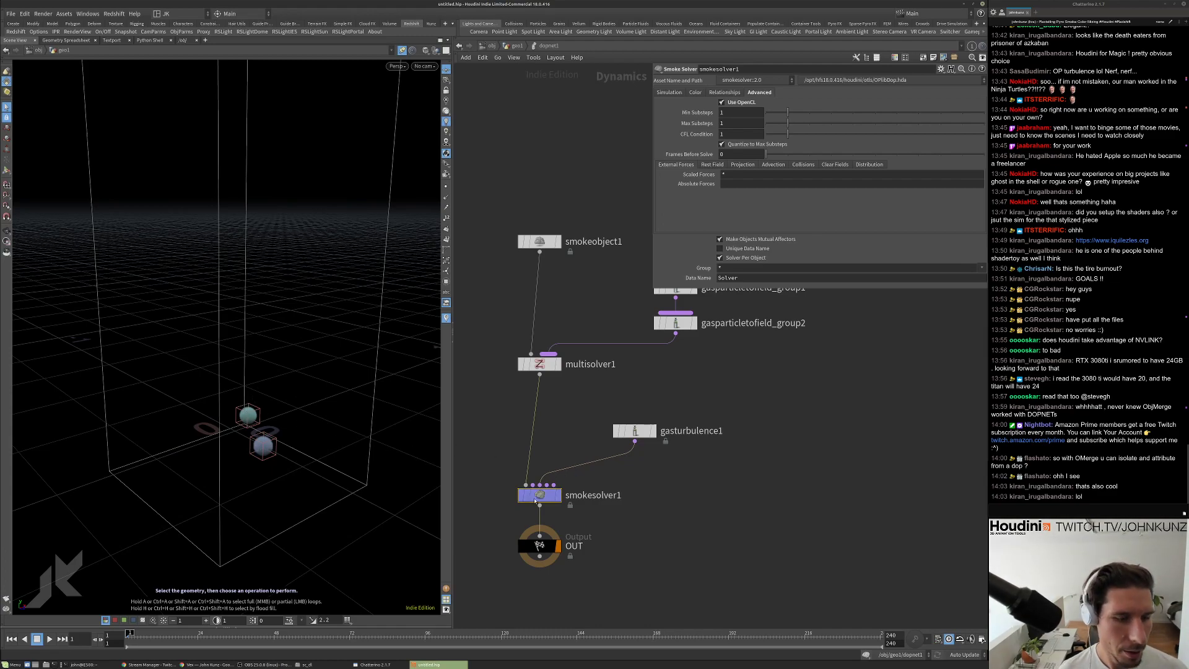
{"action": "double_click", "coordinate": [538, 495]}
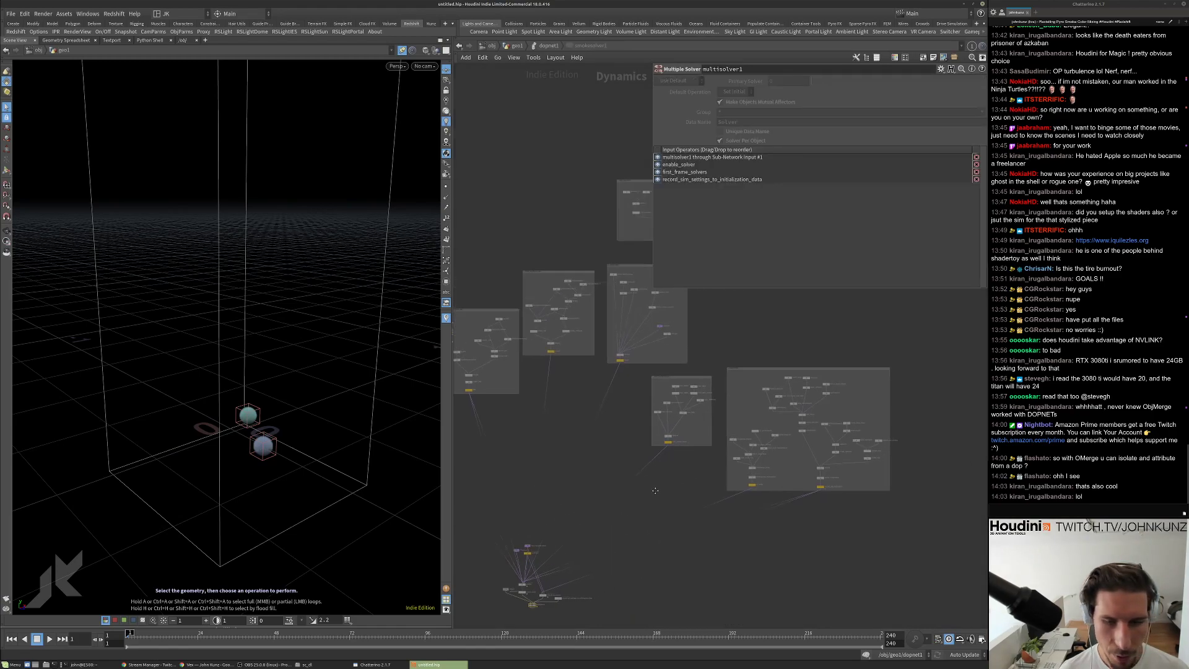
{"action": "scroll", "coordinate": [640, 440], "scroll_direction": "up", "scroll_amount": 5}
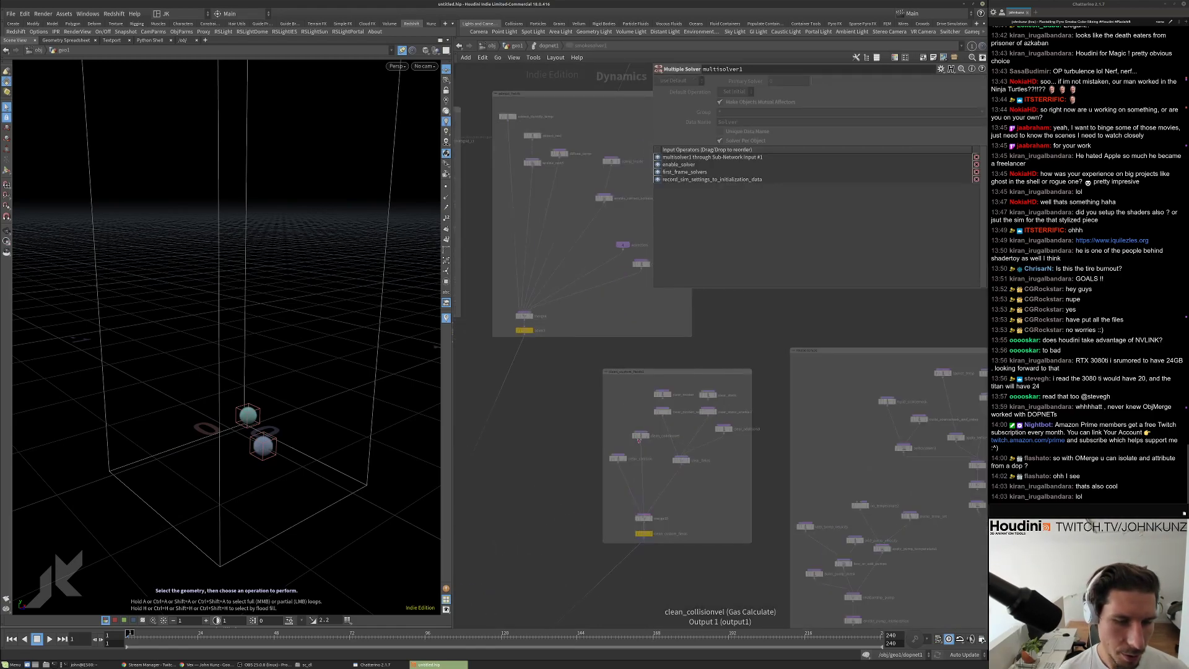
{"action": "scroll", "coordinate": [647, 467], "scroll_direction": "up", "scroll_amount": 3}
{"action": "scroll", "coordinate": [648, 462], "scroll_direction": "down", "scroll_amount": 3}
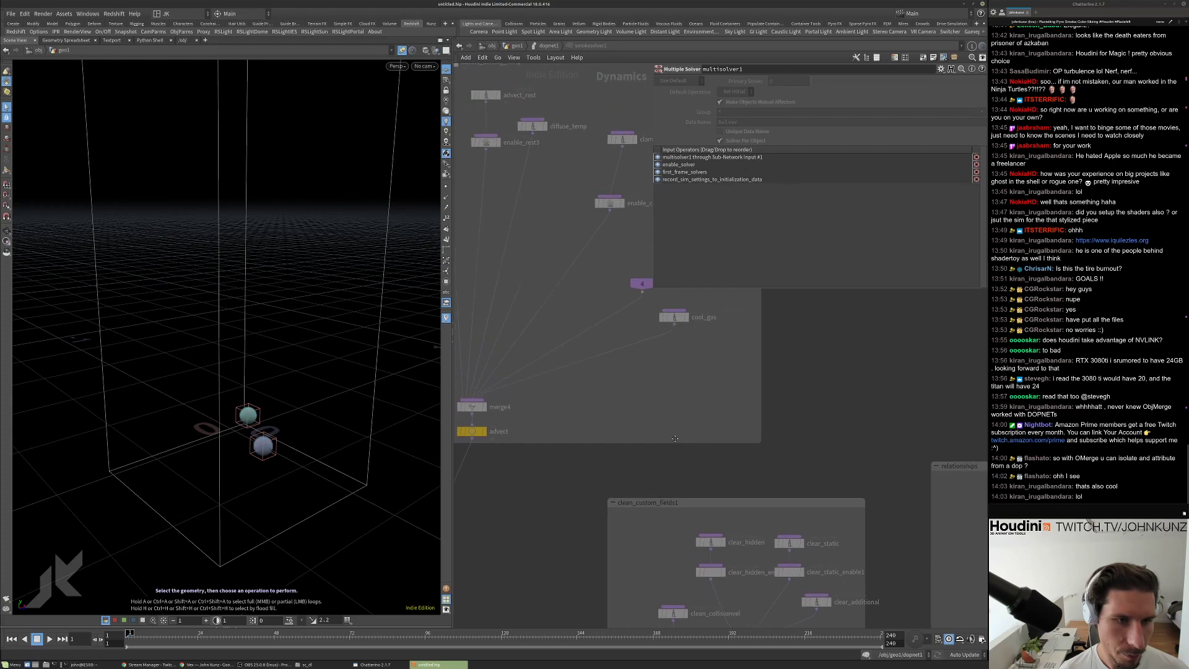
{"action": "scroll", "coordinate": [523, 220], "scroll_direction": "up", "scroll_amount": 2}
{"action": "left_click", "coordinate": [524, 227]}
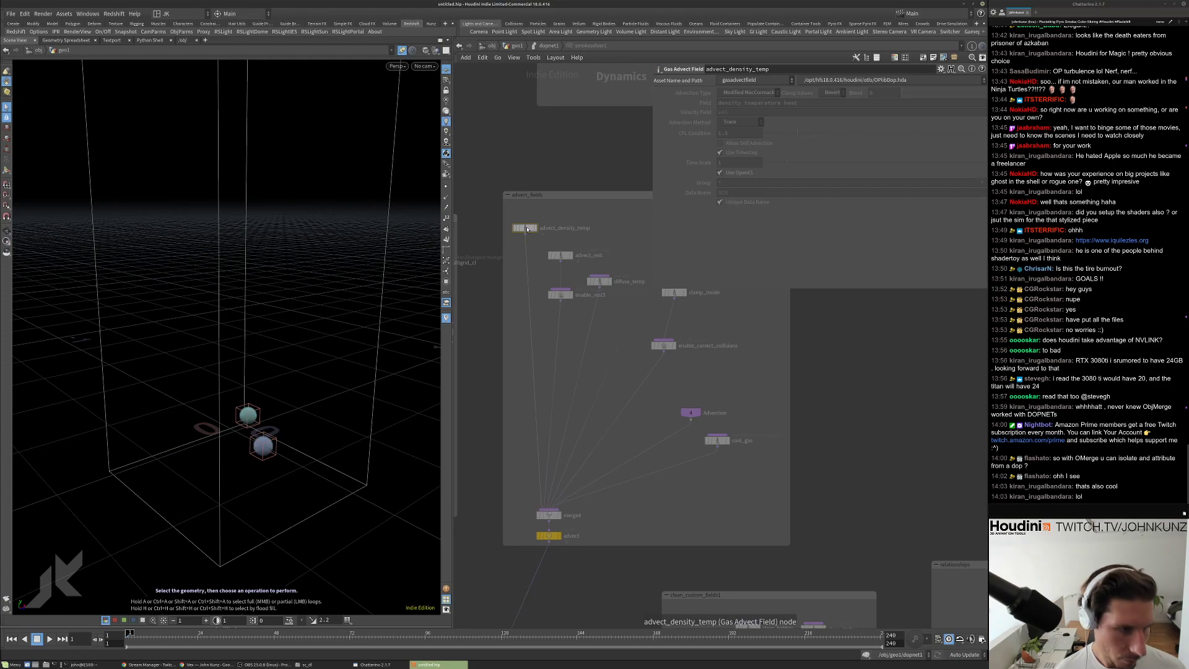
{"action": "key", "text": "ctrl+c"}
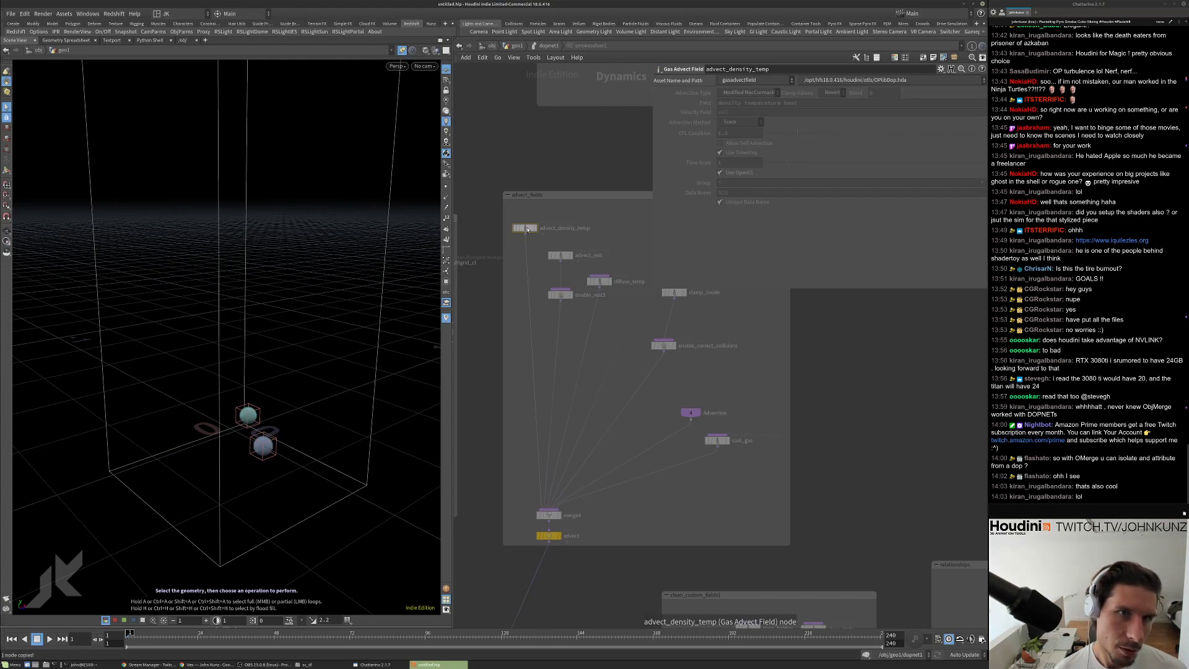
Return to dopnet1, paste the advect_density_temp node, and place it beside gasturbulence1.
{"action": "left_click", "coordinate": [545, 46]}
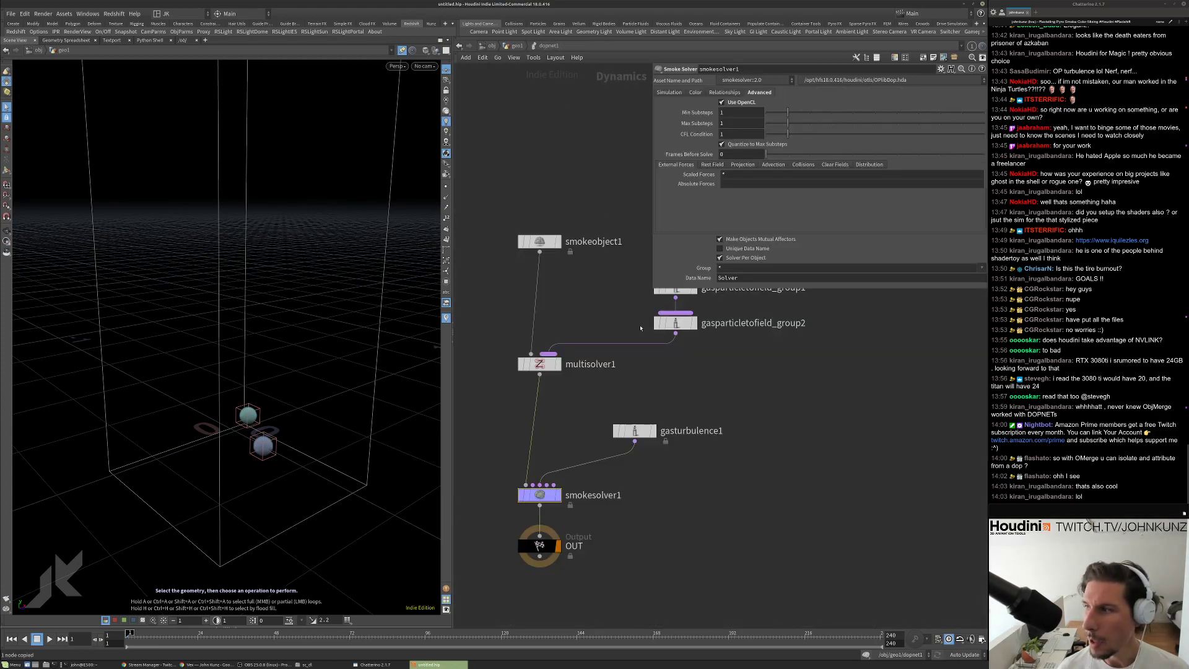
{"action": "middle_click_drag", "start_coordinate": [717, 408], "coordinate": [703, 363]}
{"action": "key", "text": "ctrl+v"}
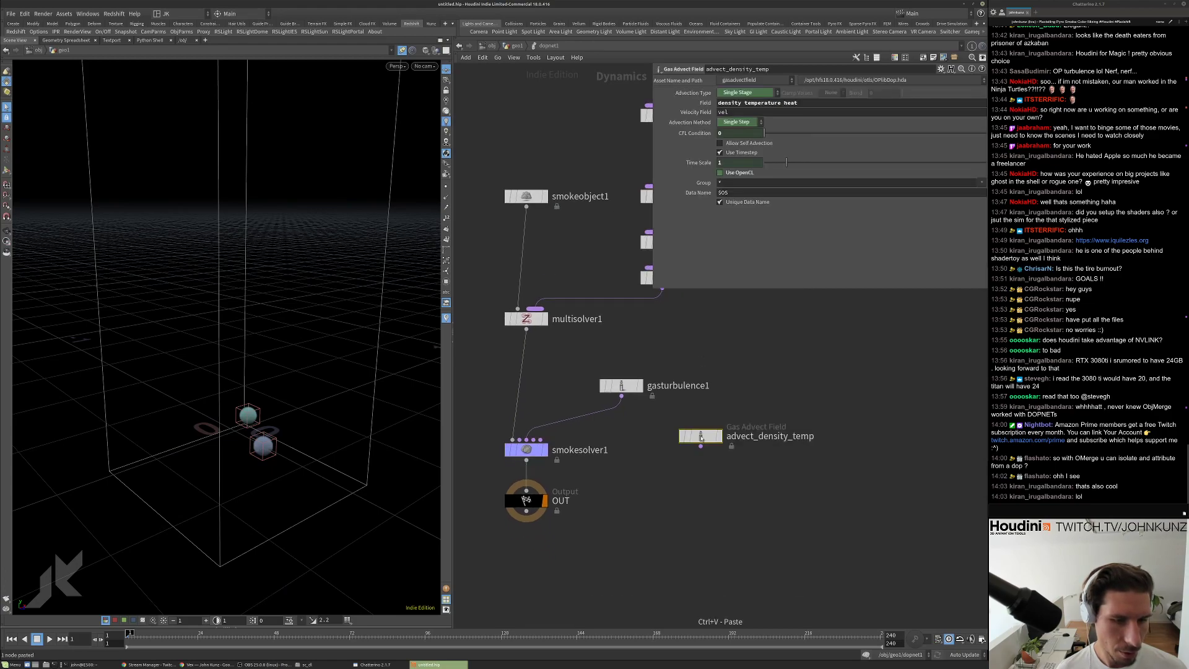
{"action": "left_click", "coordinate": [723, 421]}
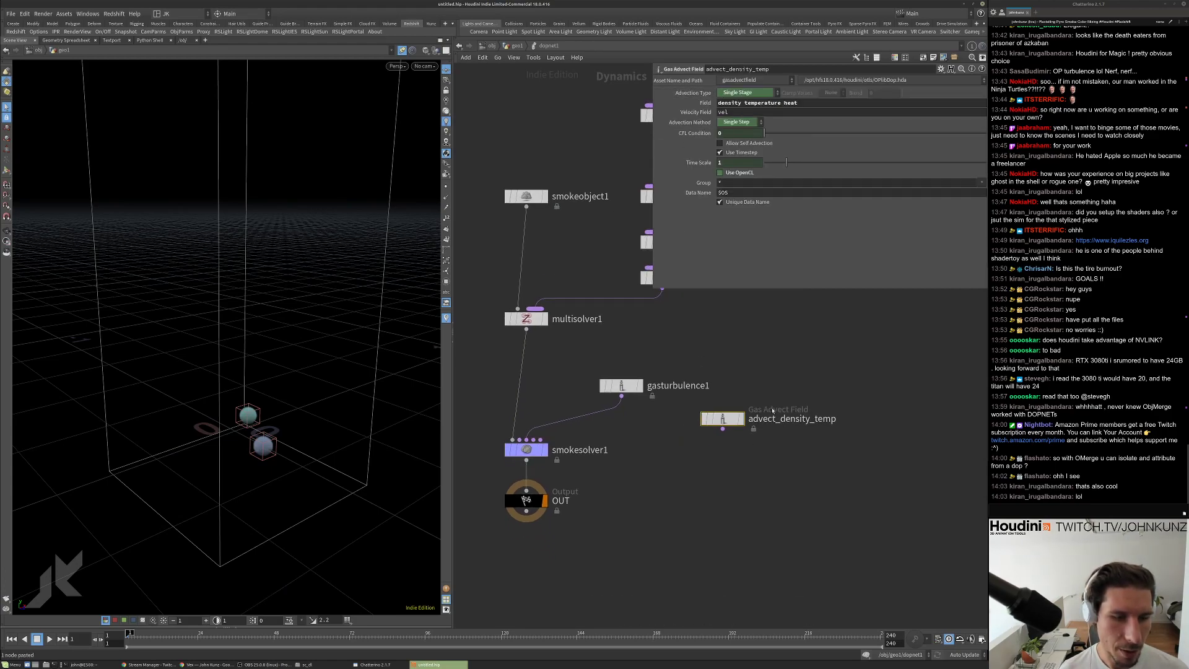
Delete the inherited channel expressions from advect_density_temp's parameters, including Advection Type and Advection Method, and enable Use OpenCL.
{"action": "right_click", "coordinate": [687, 93]}
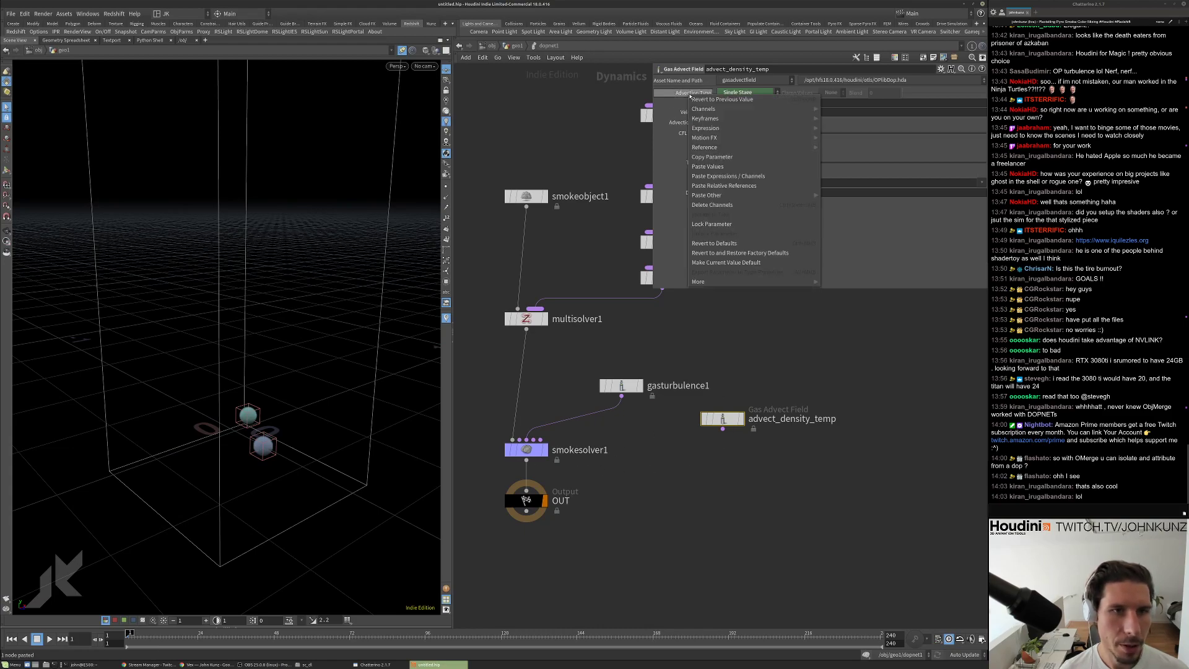
{"action": "left_click", "coordinate": [719, 203]}
{"action": "left_click", "coordinate": [701, 124]}
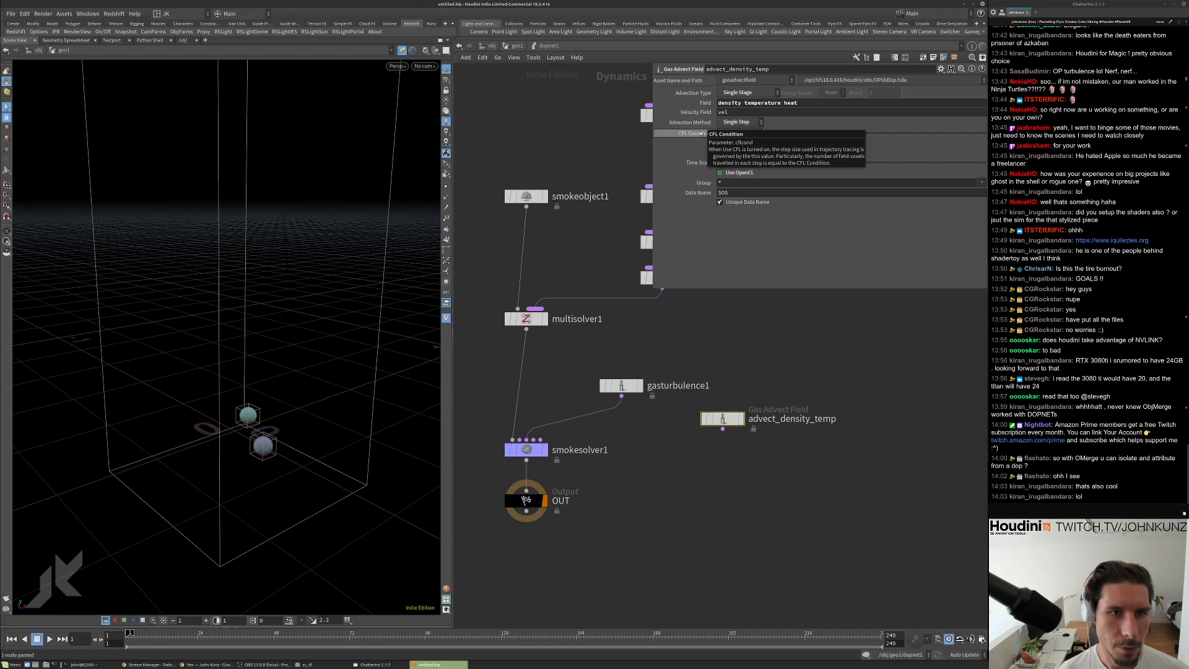
{"action": "left_click", "coordinate": [721, 172]}
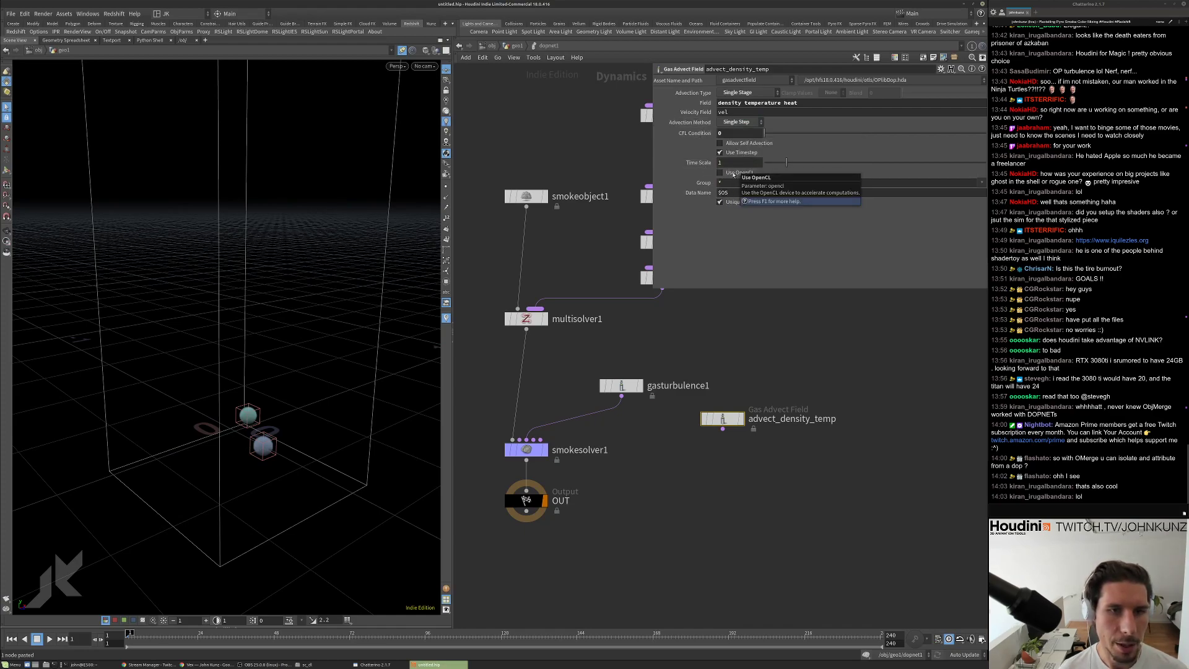
{"action": "middle_click_drag", "start_coordinate": [623, 451], "coordinate": [655, 417]}
{"action": "left_click_drag", "start_coordinate": [653, 351], "coordinate": [626, 342]}
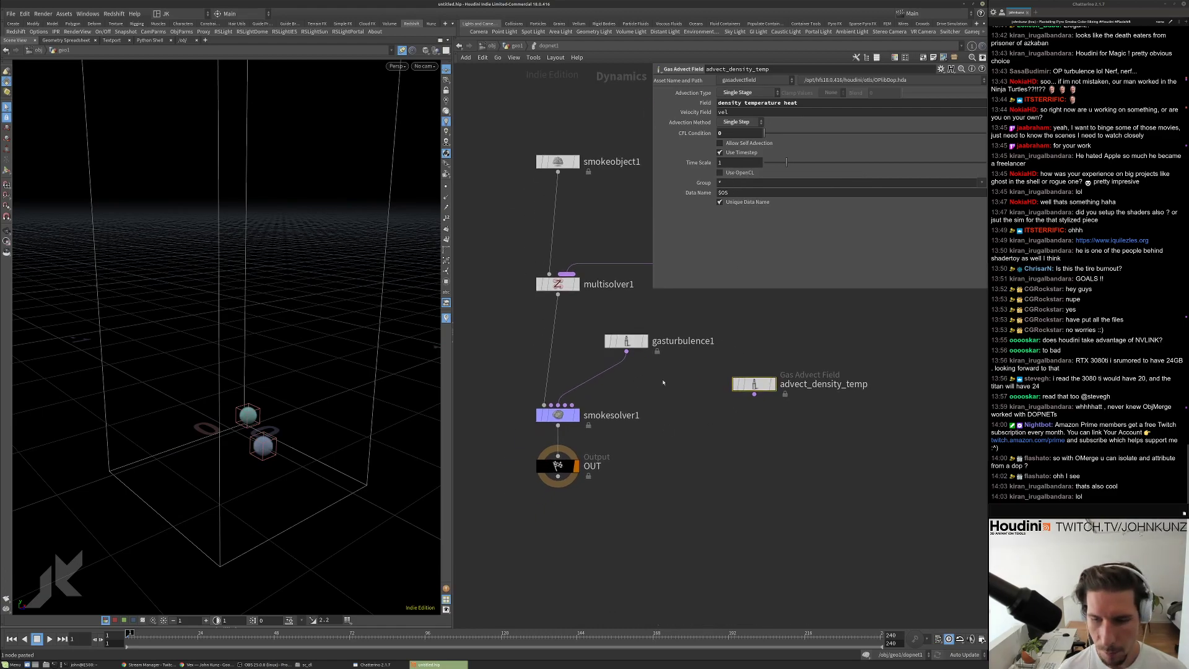
{"action": "left_click", "coordinate": [736, 173]}
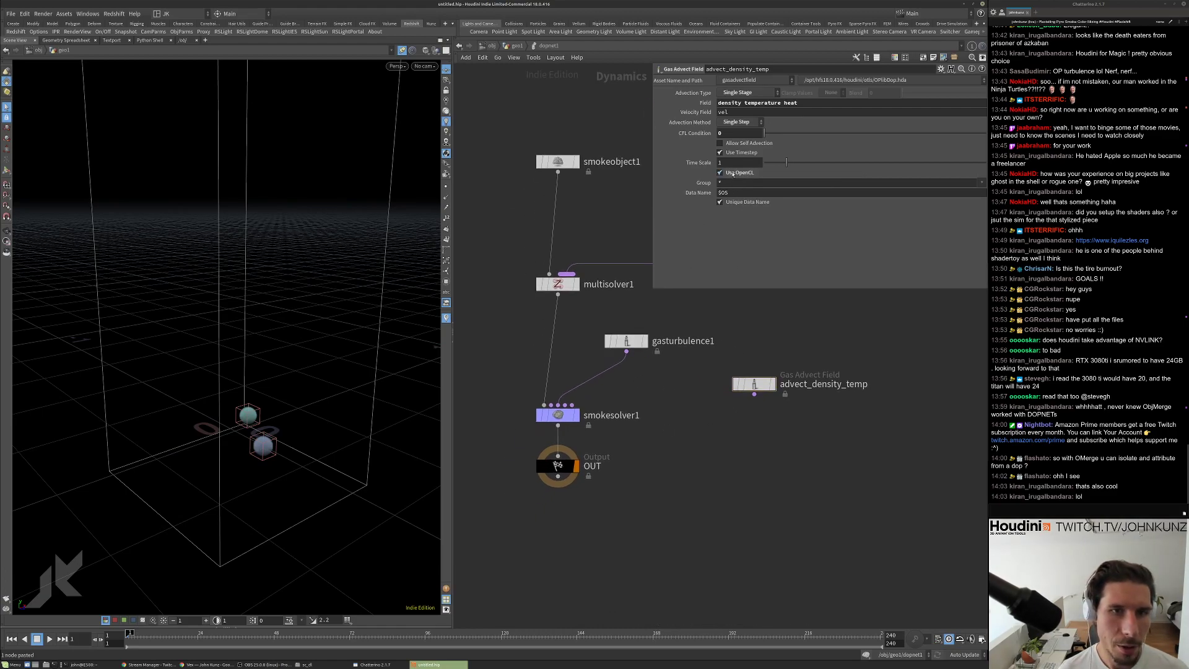
Set advect_density_temp's Field to density2.
{"action": "left_click_drag", "start_coordinate": [799, 102], "coordinate": [747, 104]}
{"action": "type", "text": "2"}
{"action": "key", "text": "Return"}
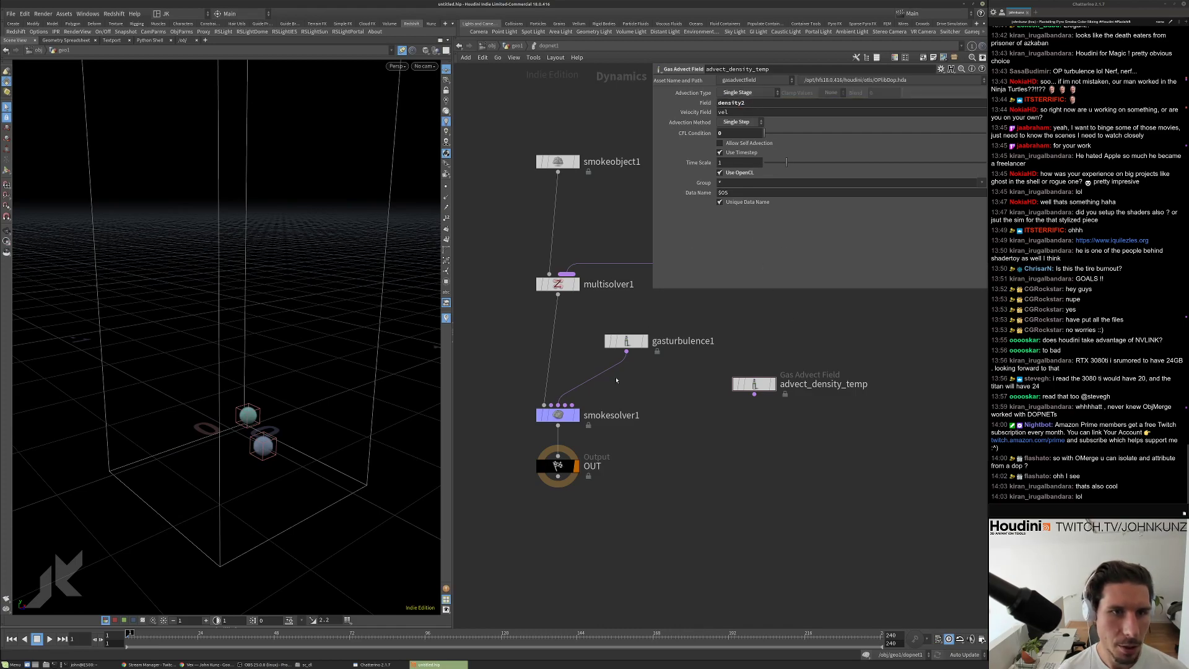
Copy smokesolver1's Advection Type parameter and paste it as a relative reference onto advect_density_temp's Advection Type.
{"action": "left_click", "coordinate": [557, 414]}
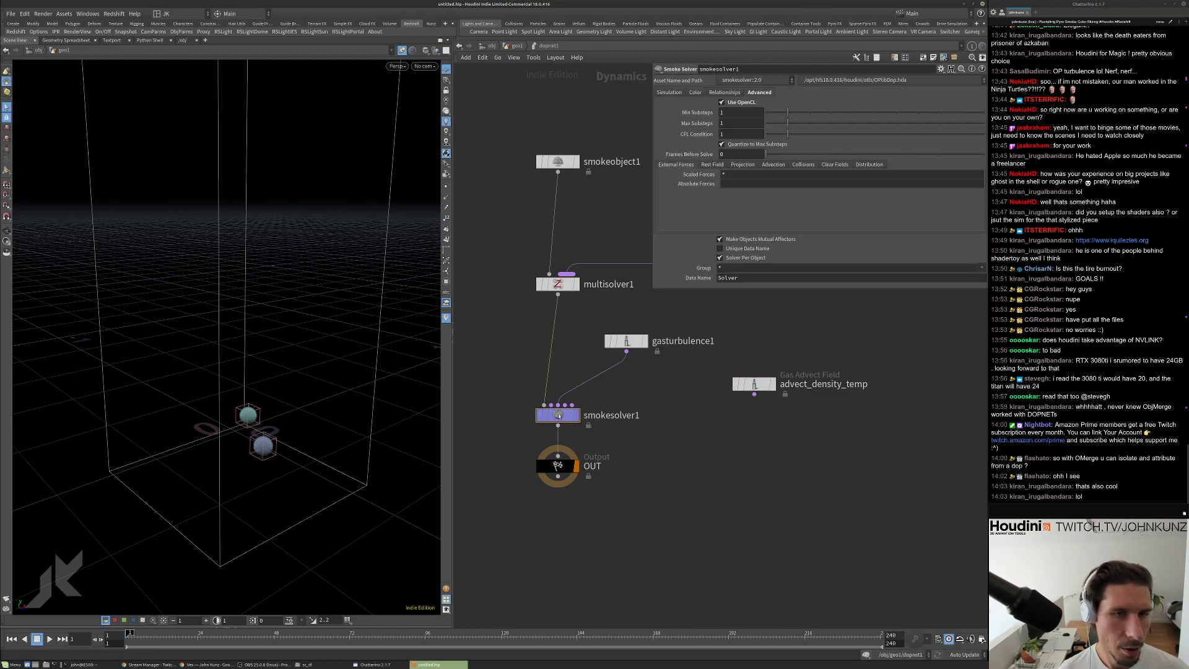
{"action": "left_click", "coordinate": [773, 164]}
{"action": "right_click", "coordinate": [706, 176]}
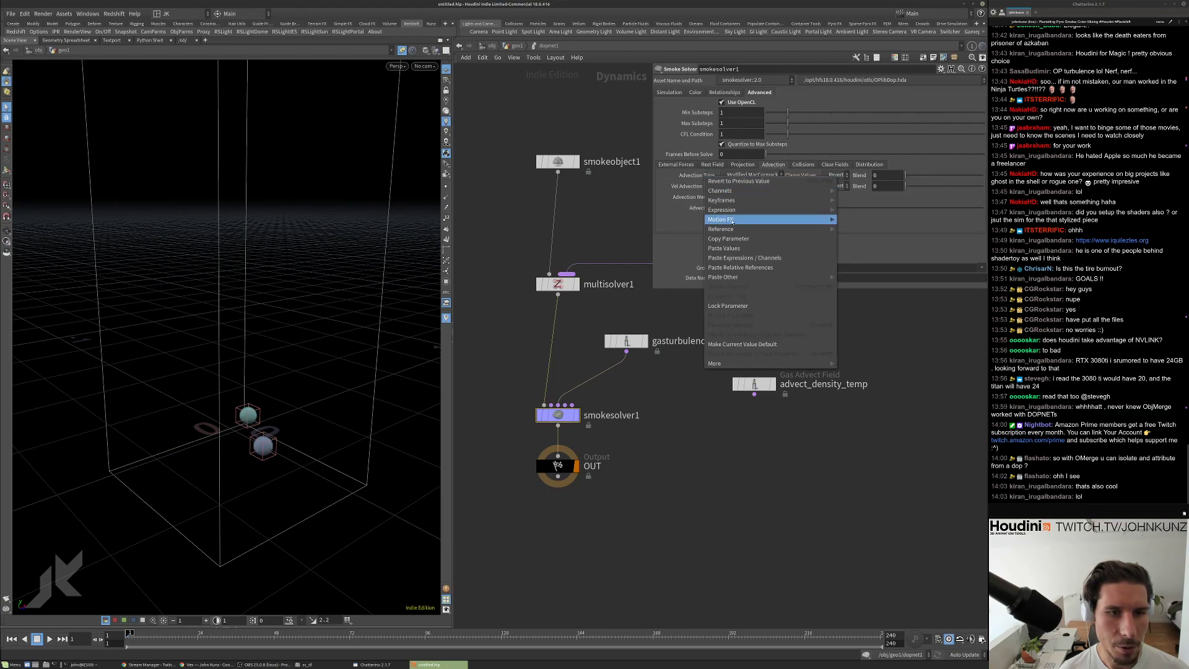
{"action": "left_click", "coordinate": [728, 238]}
{"action": "left_click", "coordinate": [754, 384]}
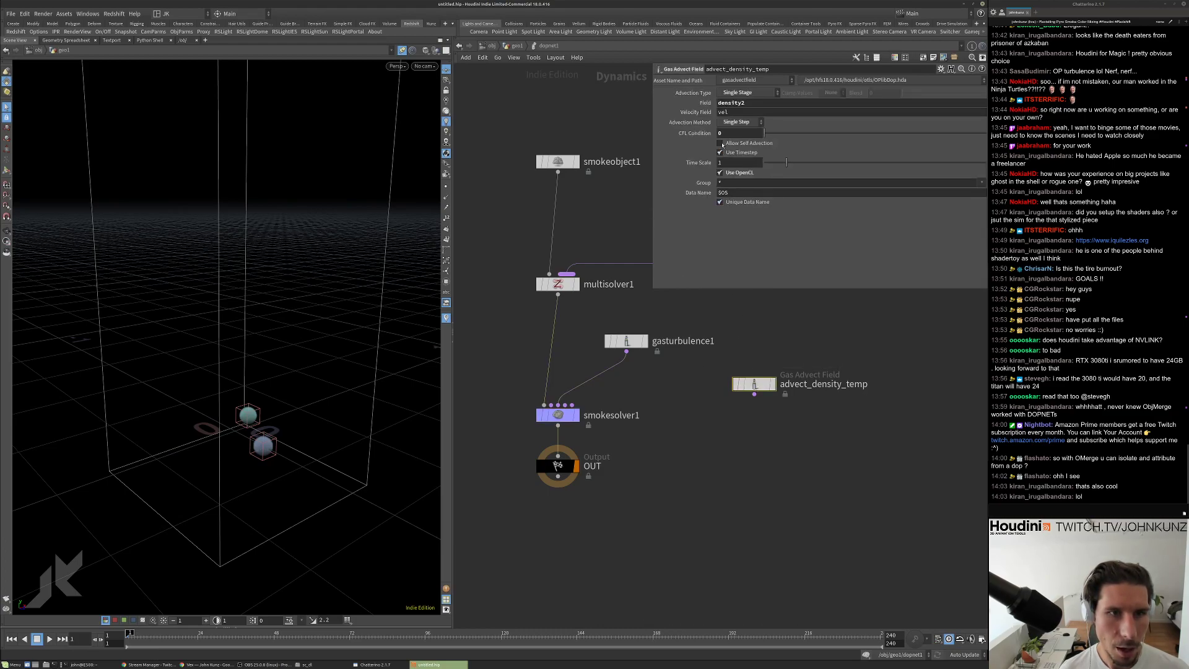
{"action": "right_click", "coordinate": [693, 92]}
{"action": "left_click", "coordinate": [743, 186]}
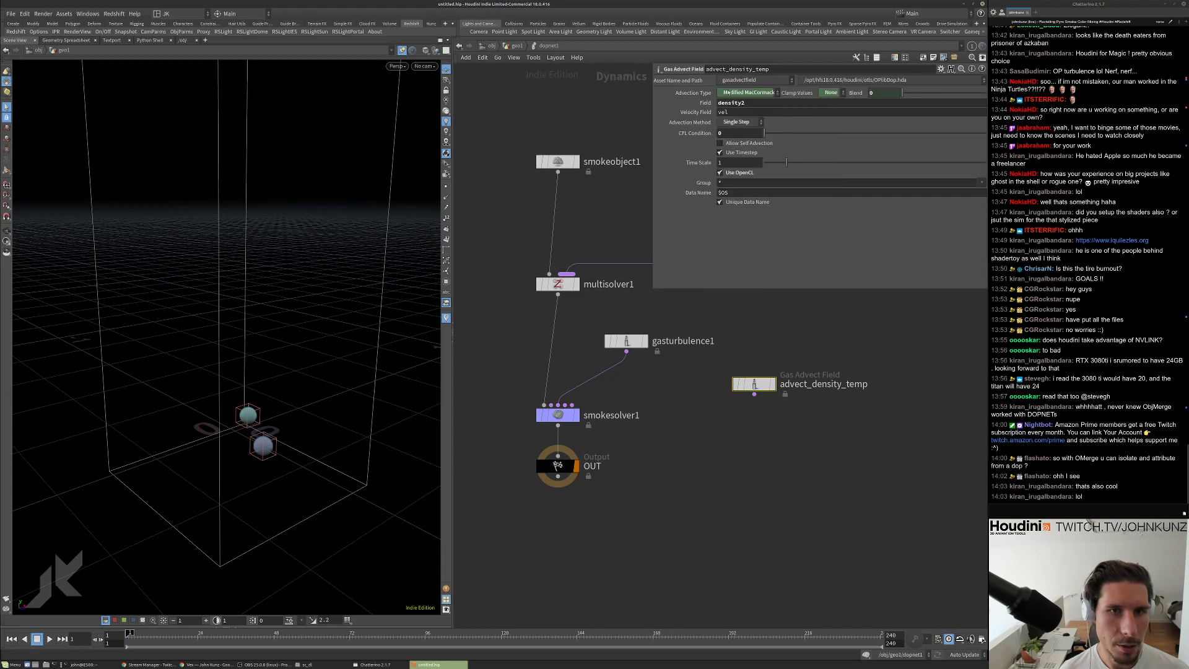
Copy smokesolver1's Advection Method parameter and paste it as a relative reference onto advect_density_temp's Advection Method.
{"action": "left_click", "coordinate": [558, 415]}
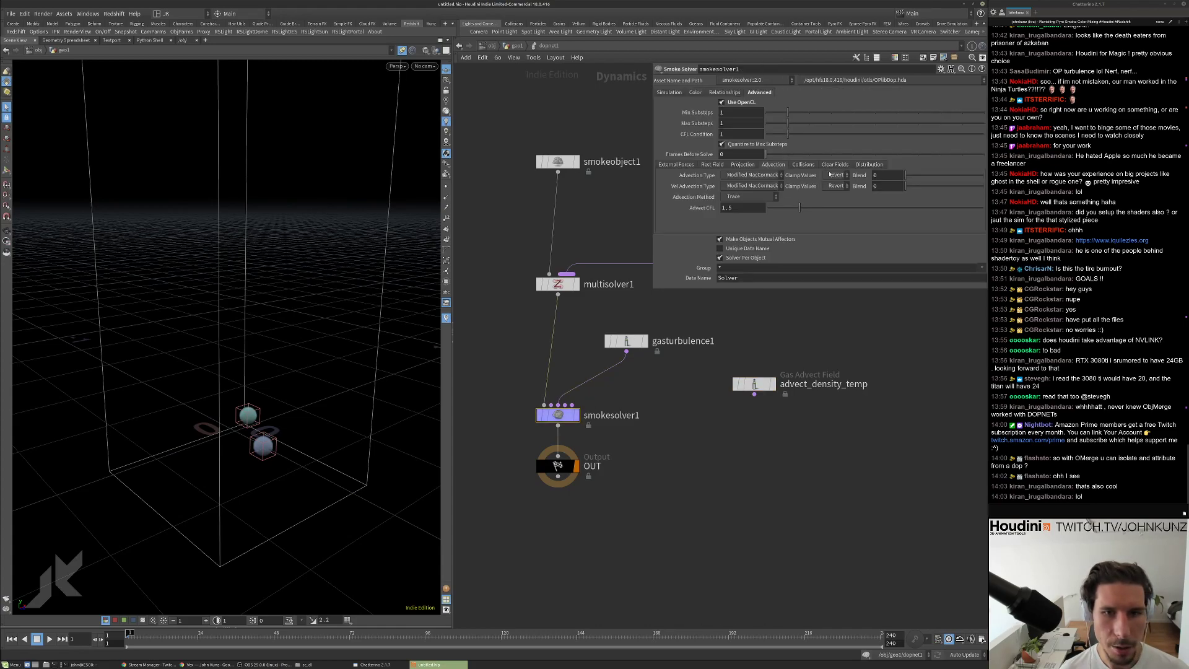
{"action": "right_click", "coordinate": [706, 208]}
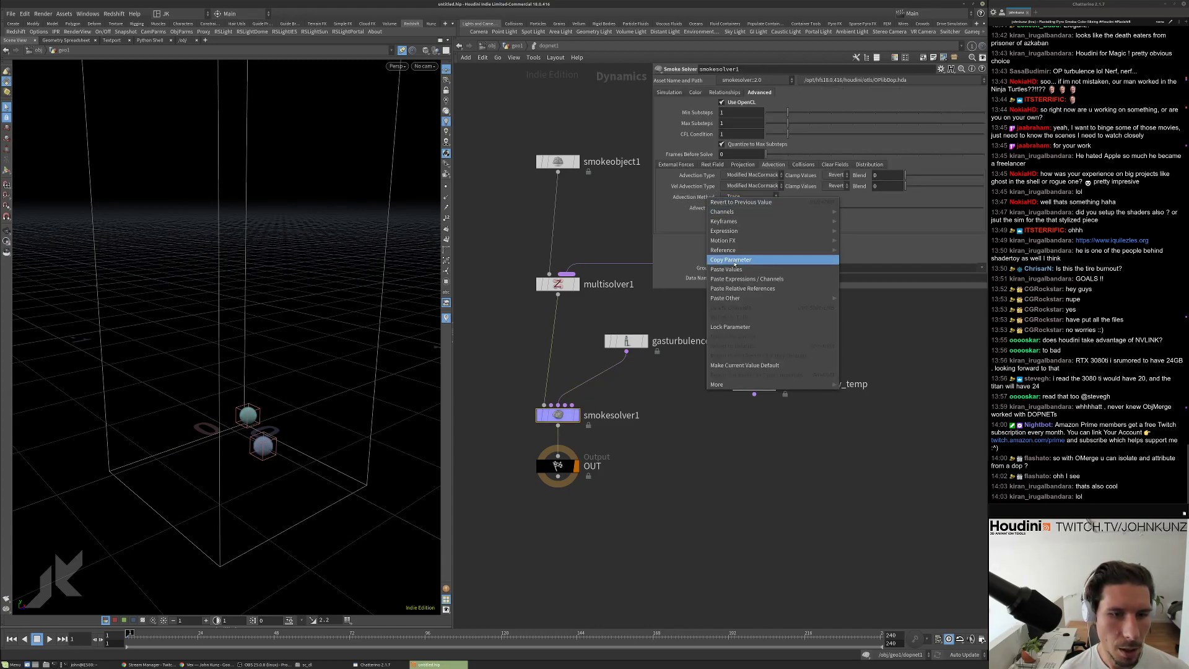
{"action": "left_click", "coordinate": [752, 333]}
{"action": "left_click", "coordinate": [754, 384]}
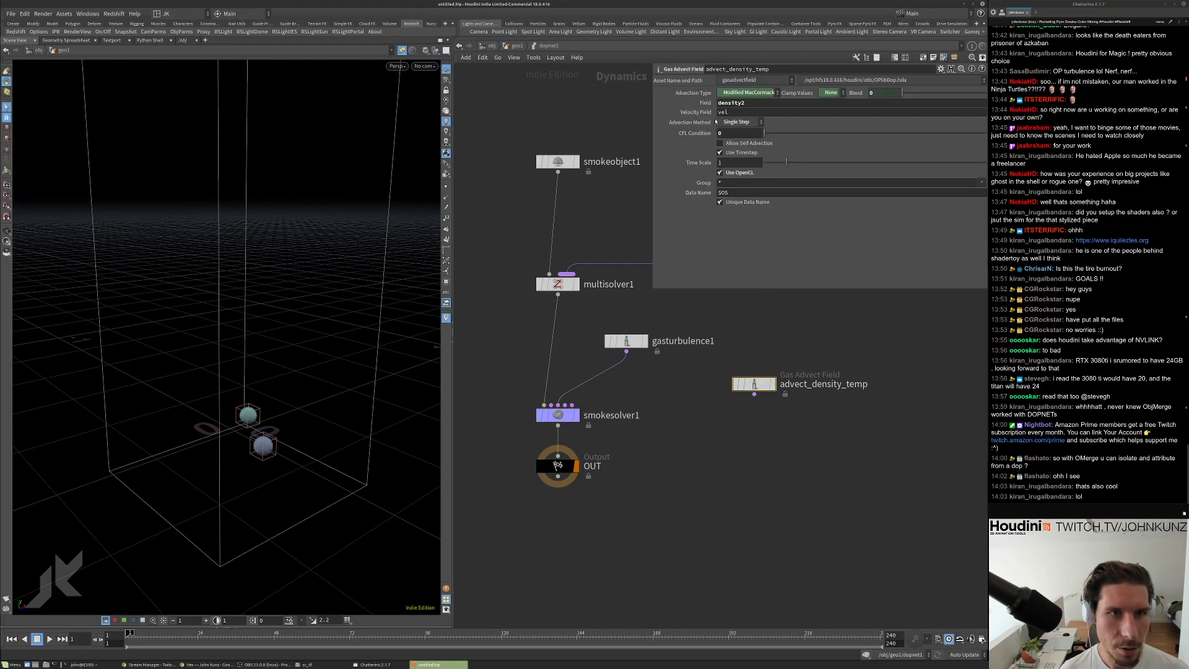
{"action": "right_click", "coordinate": [716, 122]}
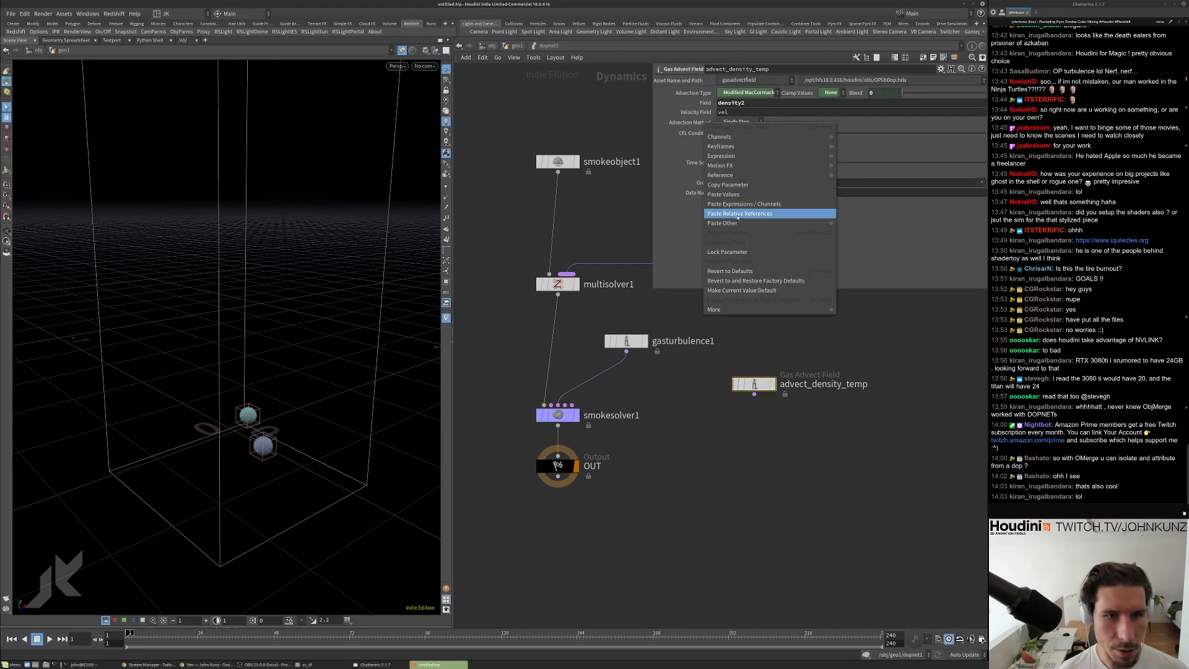
{"action": "left_click", "coordinate": [738, 214]}
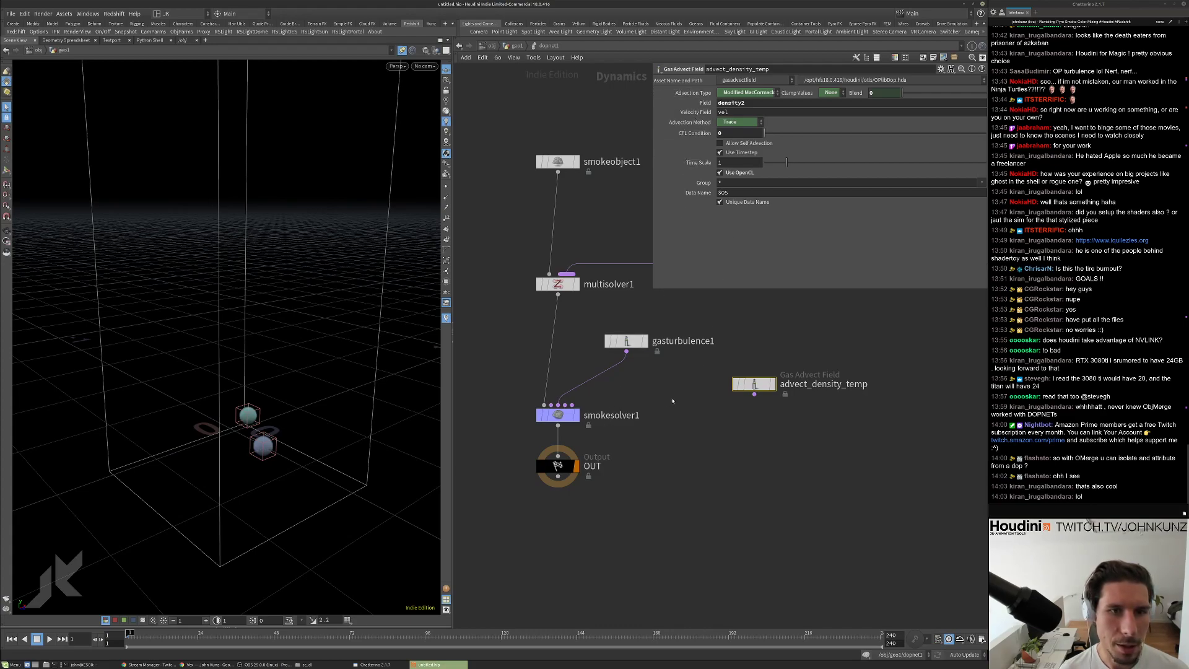
Copy smokesolver1's Advect CFL parameter and paste it as a relative reference onto advect_density_temp's CFL Condition.
{"action": "left_click", "coordinate": [576, 415]}
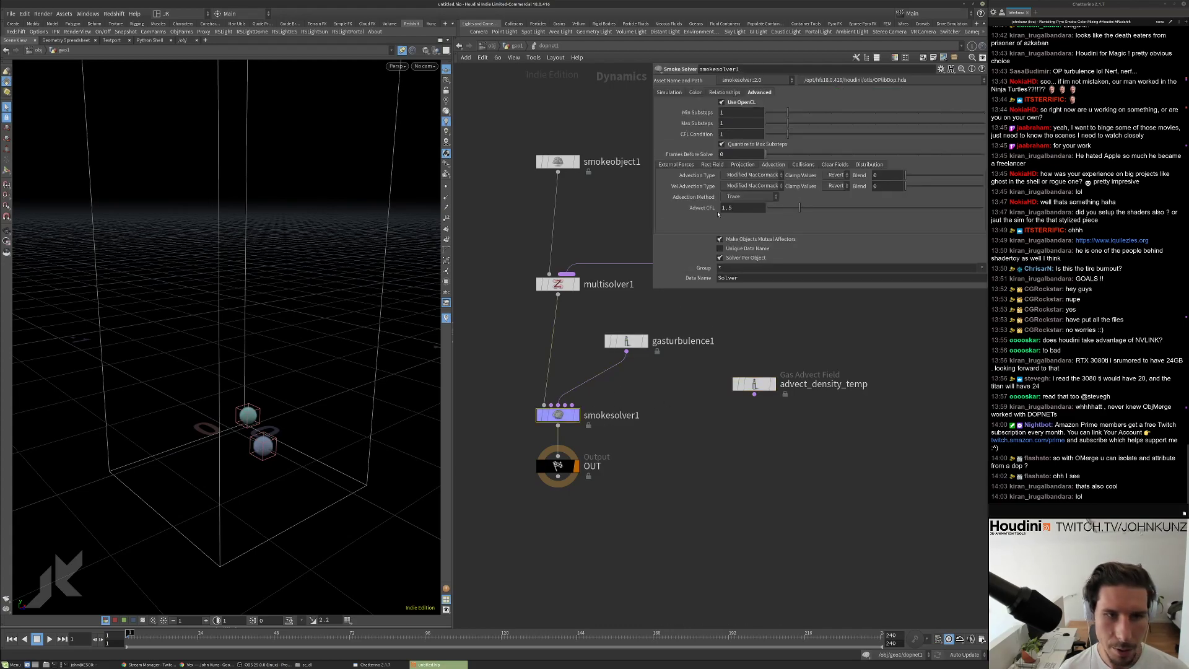
{"action": "right_click", "coordinate": [716, 210]}
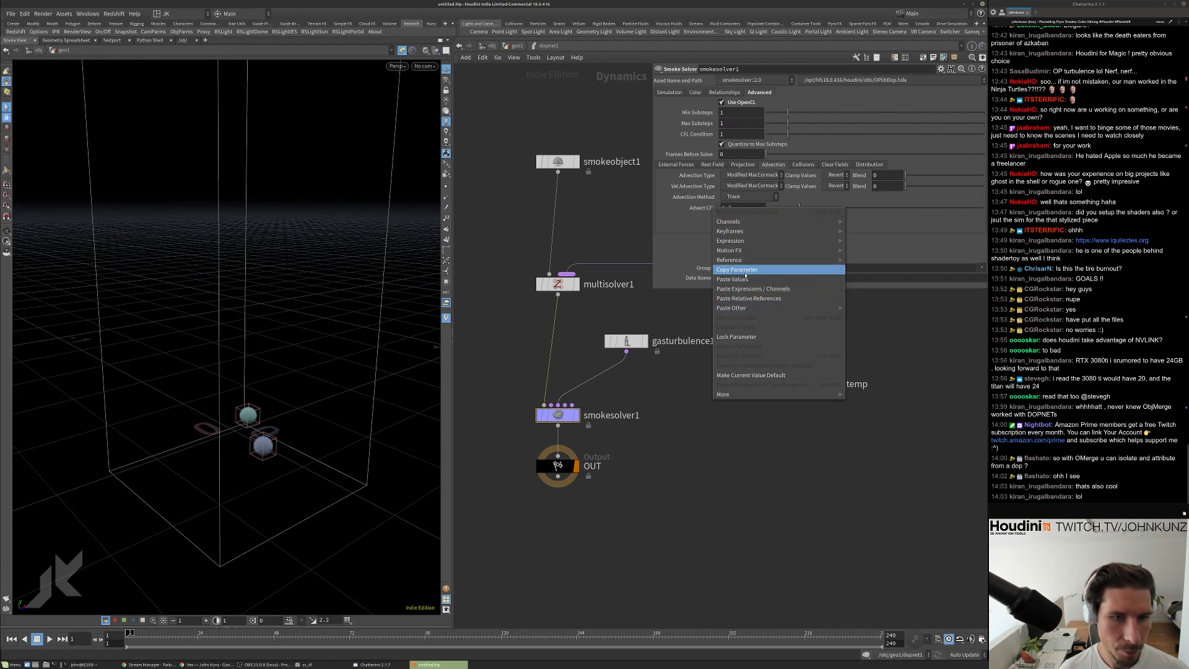
{"action": "left_click", "coordinate": [745, 270]}
{"action": "left_click", "coordinate": [755, 384]}
{"action": "right_click", "coordinate": [705, 133]}
{"action": "left_click", "coordinate": [737, 226]}
{"action": "left_click", "coordinate": [695, 133]}
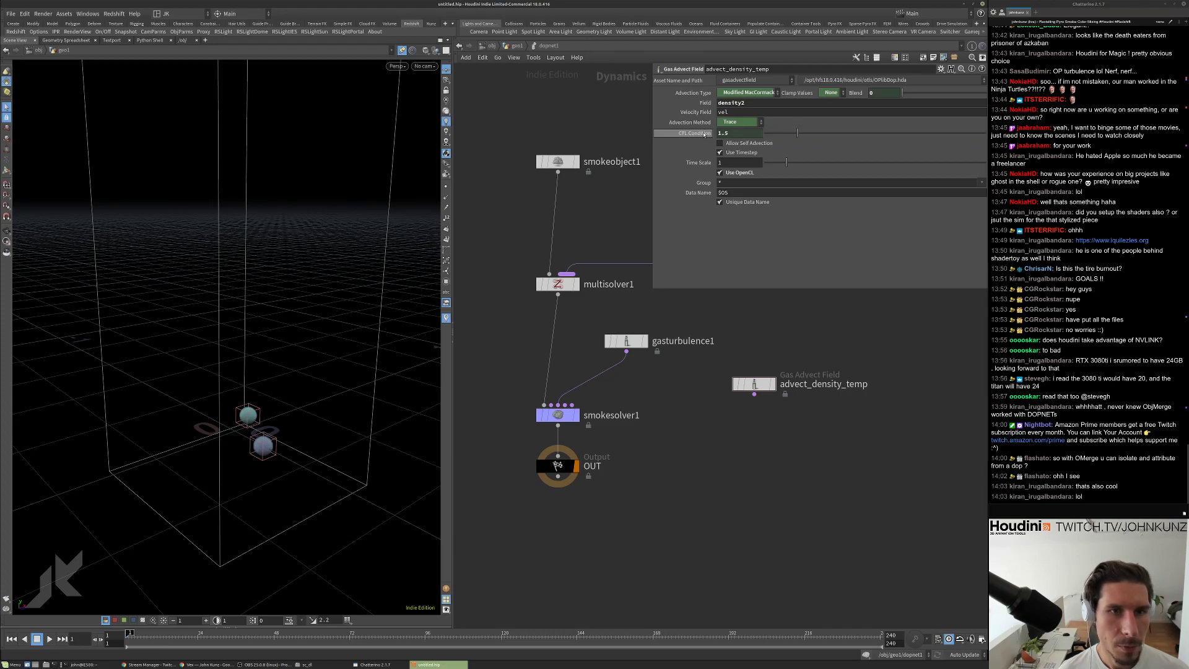
Wire advect_density_temp into smokesolver1's Advection input and align the node beside gasturbulence1.
{"action": "left_click", "coordinate": [565, 405]}
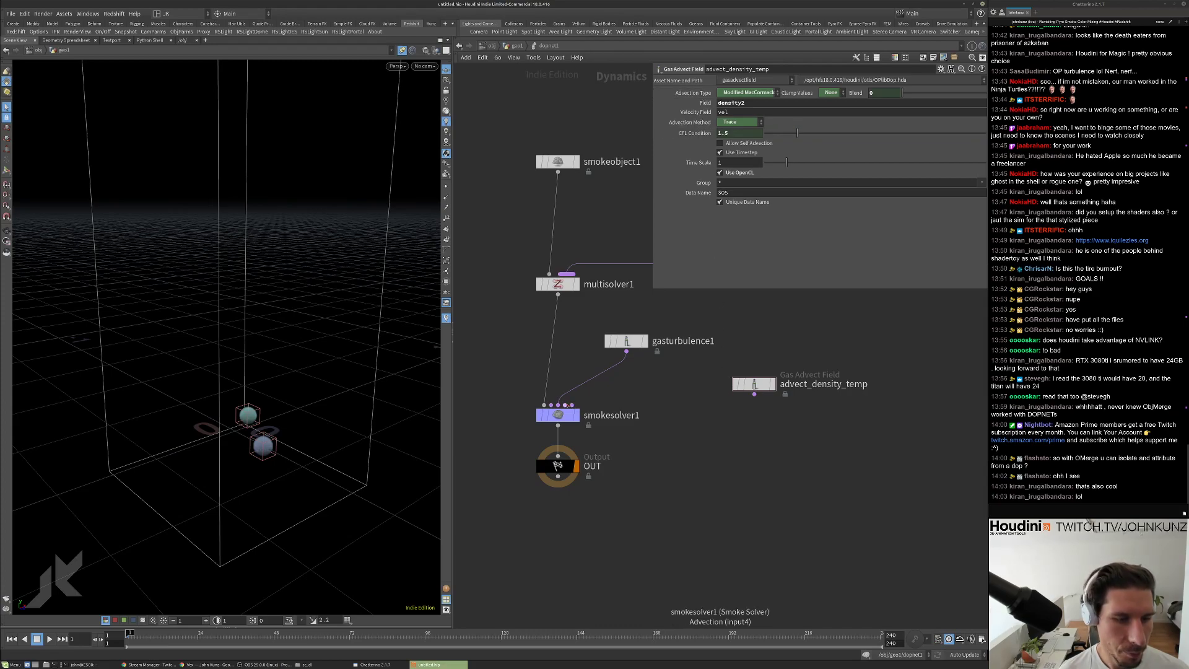
{"action": "left_click", "coordinate": [716, 403]}
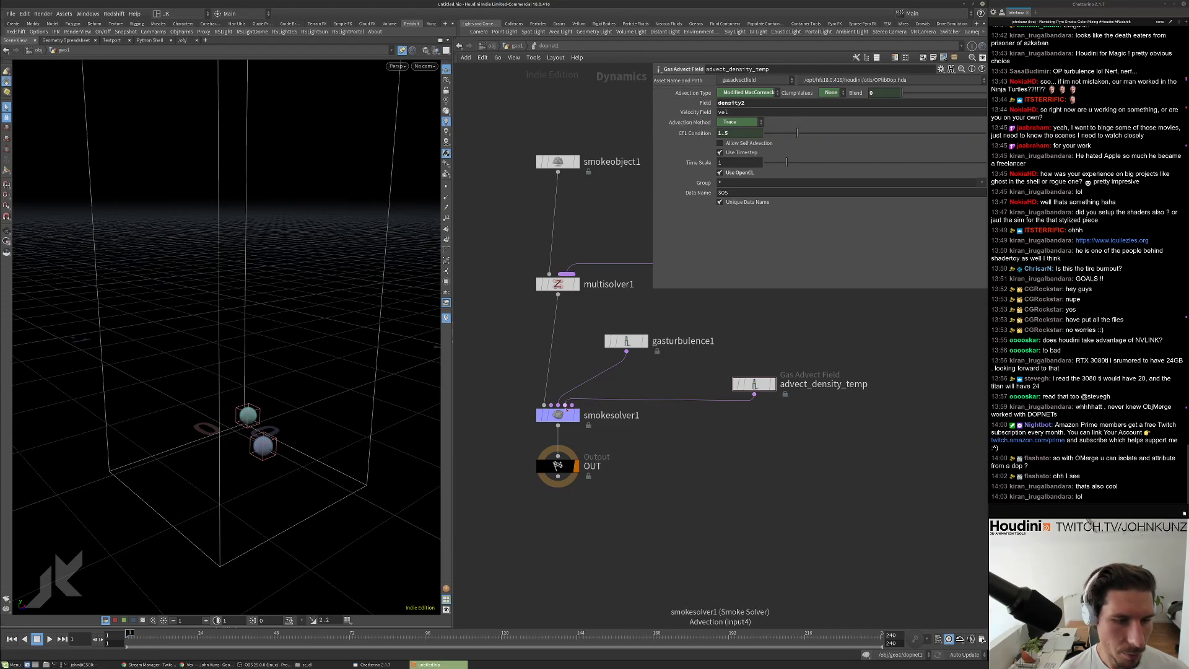
{"action": "left_click_drag", "start_coordinate": [755, 385], "coordinate": [747, 342]}
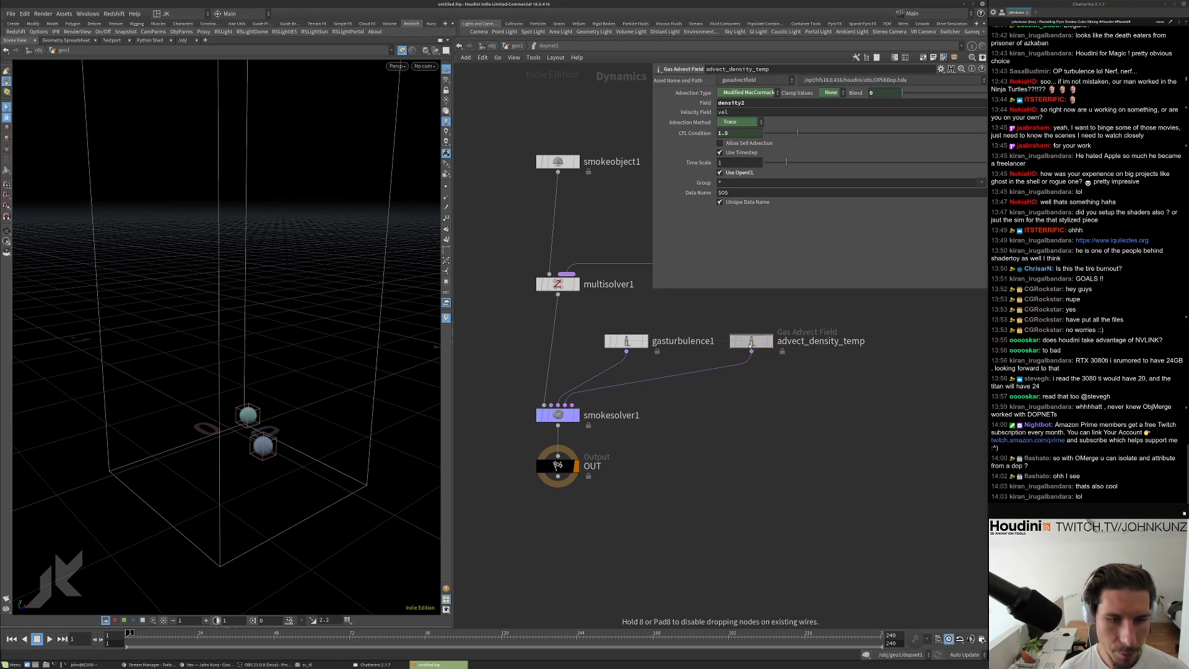
Rename the advect_density_temp node as advect_extra_densitys.
{"action": "scroll", "coordinate": [810, 346], "scroll_direction": "up", "scroll_amount": 3}
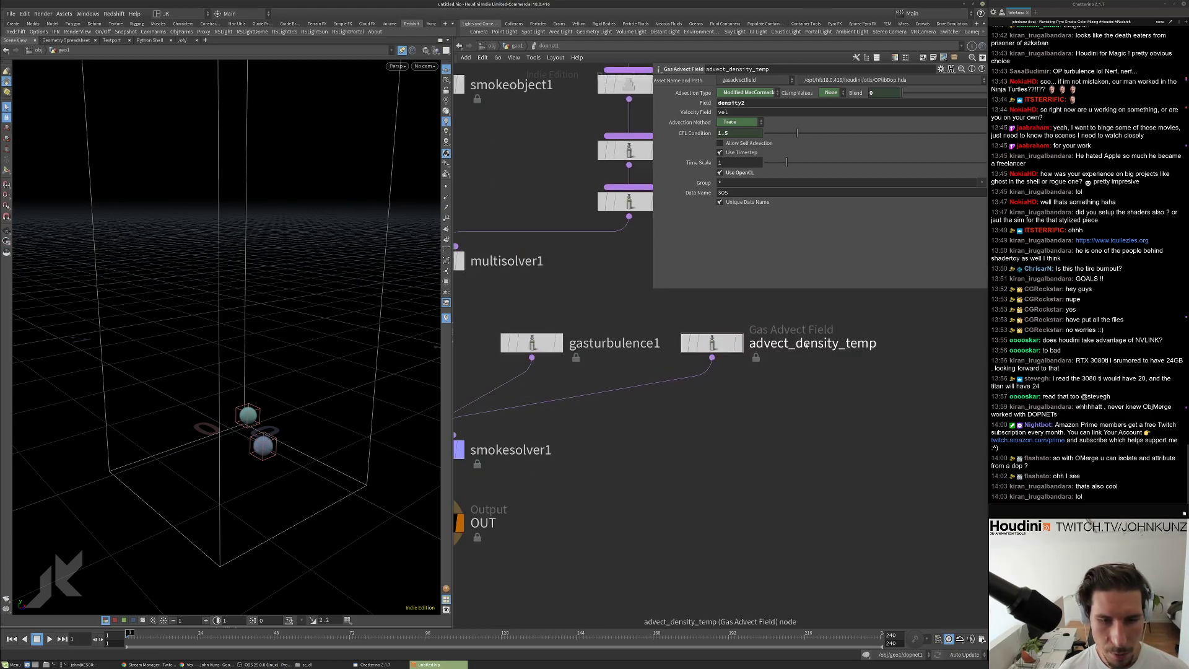
{"action": "double_click", "coordinate": [847, 346]}
{"action": "key", "text": "BackSpace"}
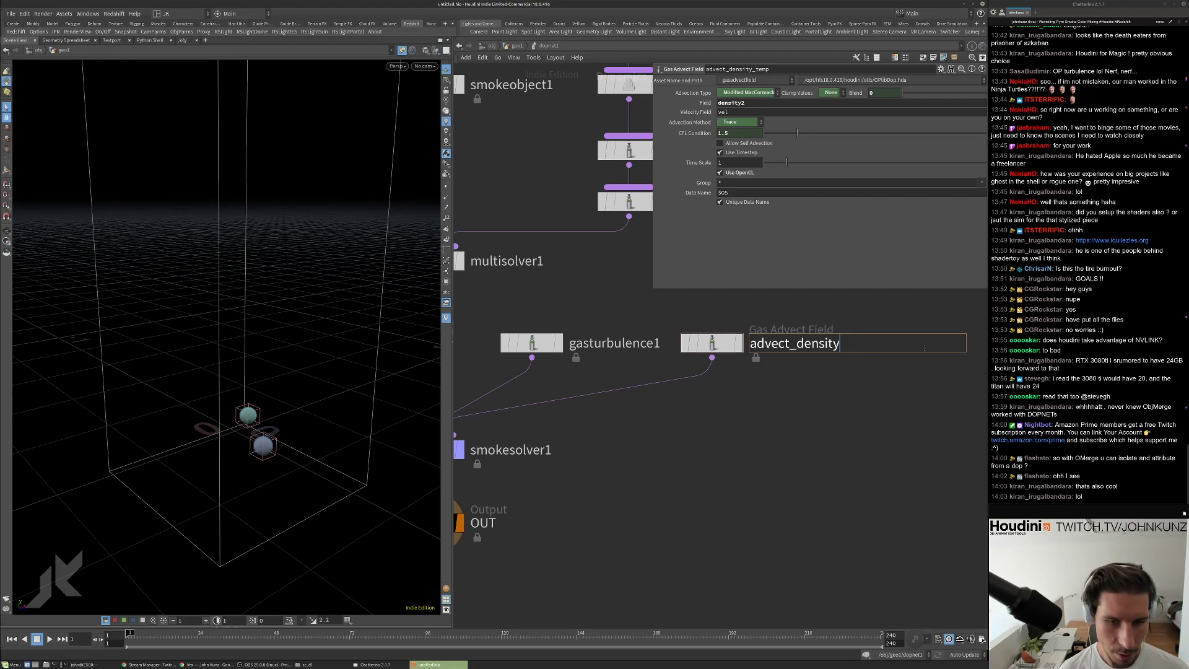
{"action": "type", "text": "_extra"}
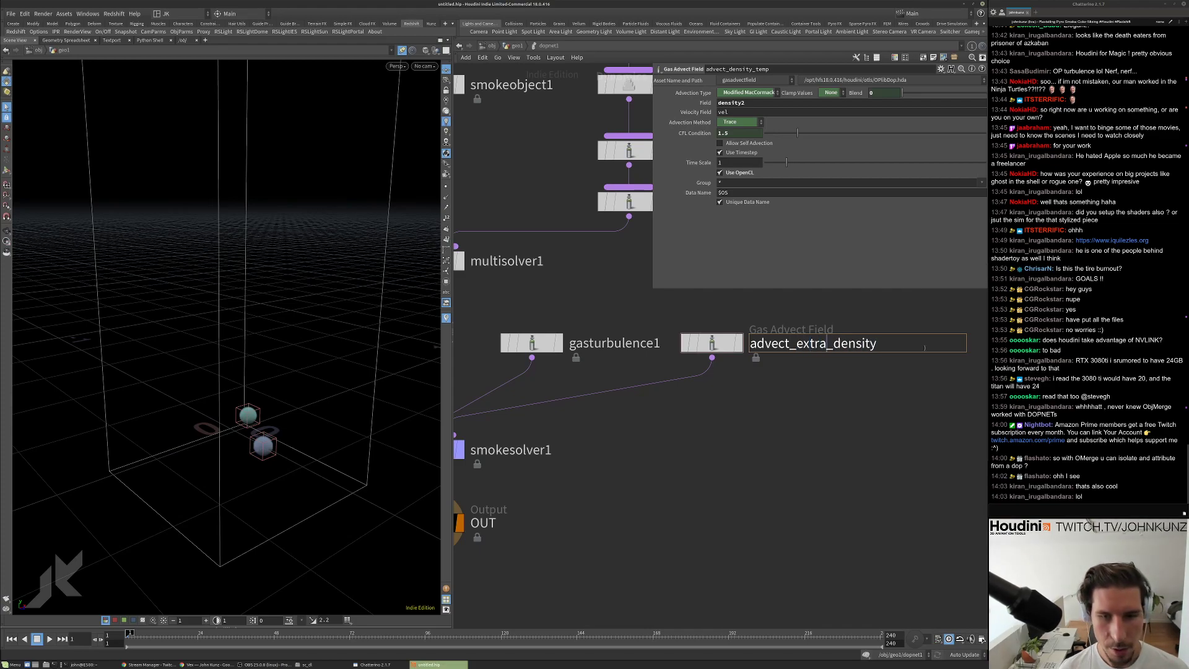
{"action": "key", "text": "Return"}
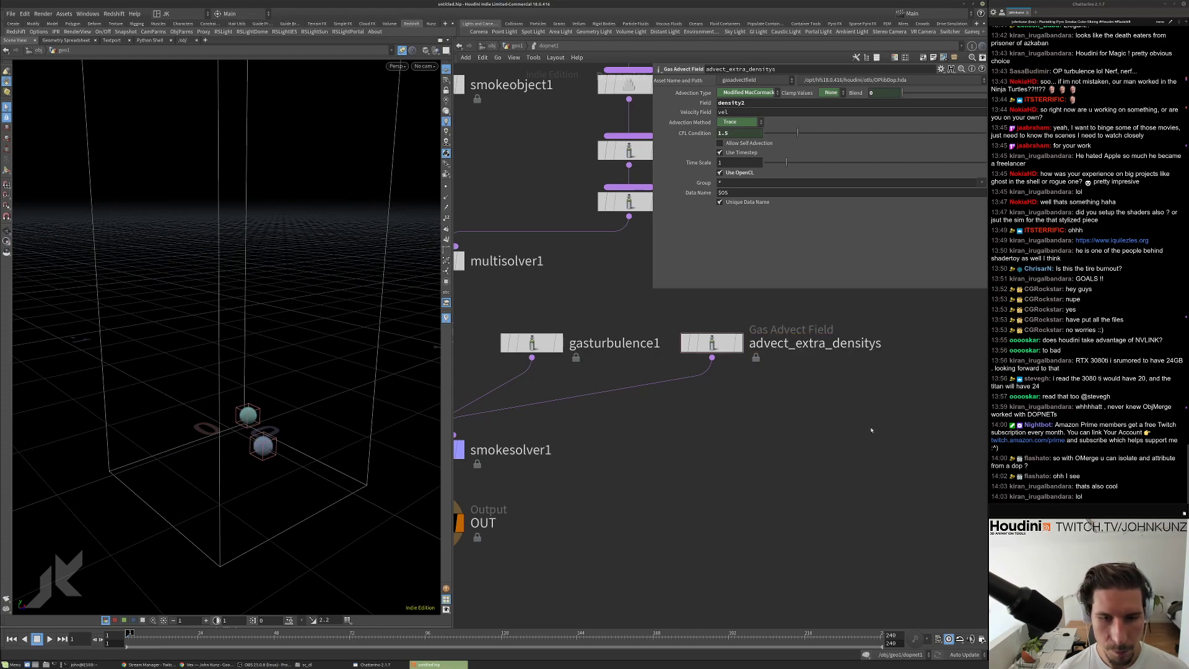
Play the simulation to preview the smoke motion, and return to the first frame.
{"action": "scroll", "coordinate": [877, 435], "scroll_direction": "down", "scroll_amount": 2}
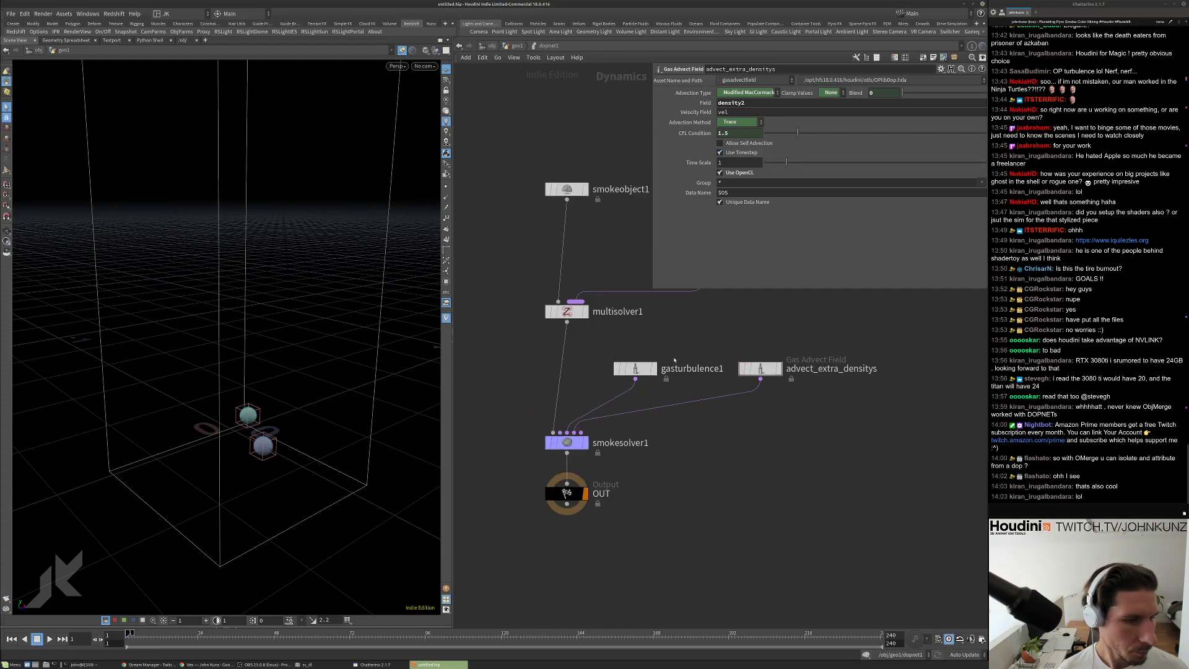
{"action": "key", "text": "Up"}
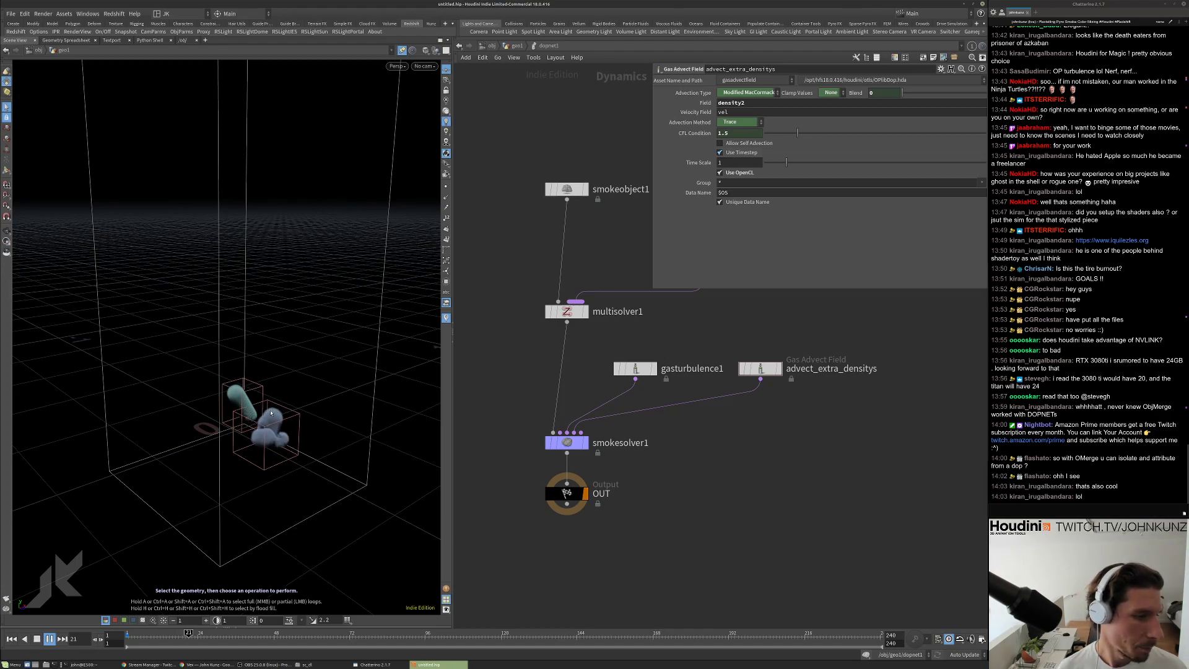
{"action": "key", "text": "ctrl+Up"}
Spread out advect_extra_densitys and gasturbulence1, create a reference copy of gasturbulence1, and place the copy just below it.
{"action": "left_click_drag", "start_coordinate": [762, 369], "coordinate": [775, 420]}
{"action": "left_click_drag", "start_coordinate": [639, 370], "coordinate": [654, 348]}
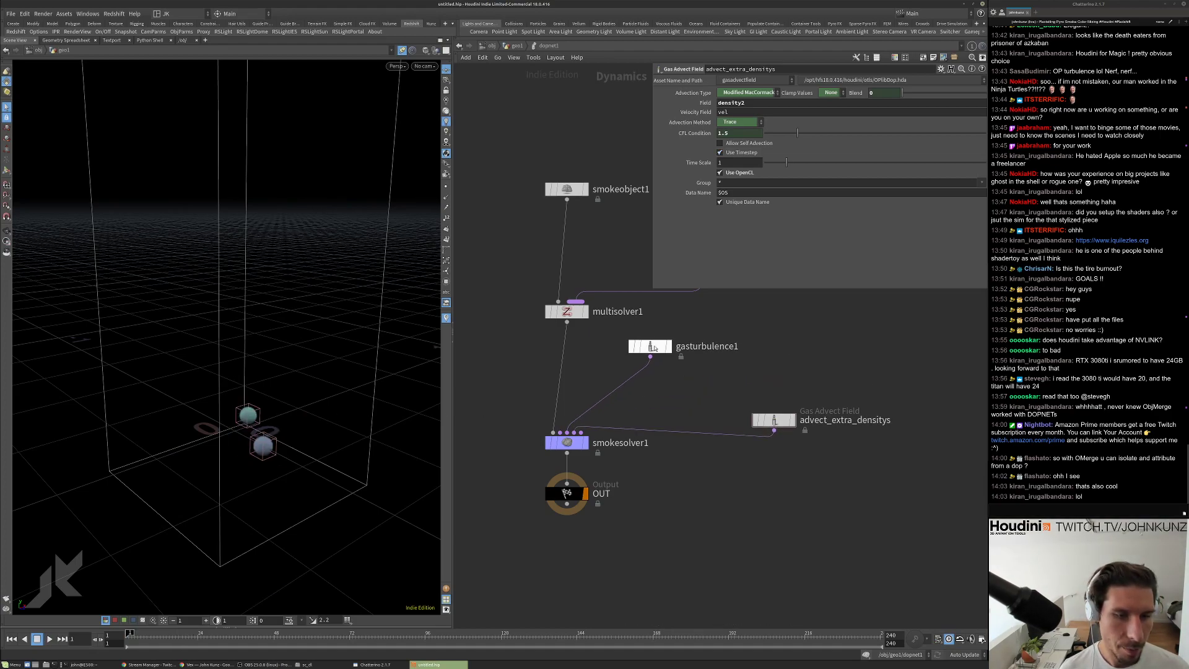
{"action": "left_click", "coordinate": [654, 349]}
{"action": "right_click", "coordinate": [651, 349]}
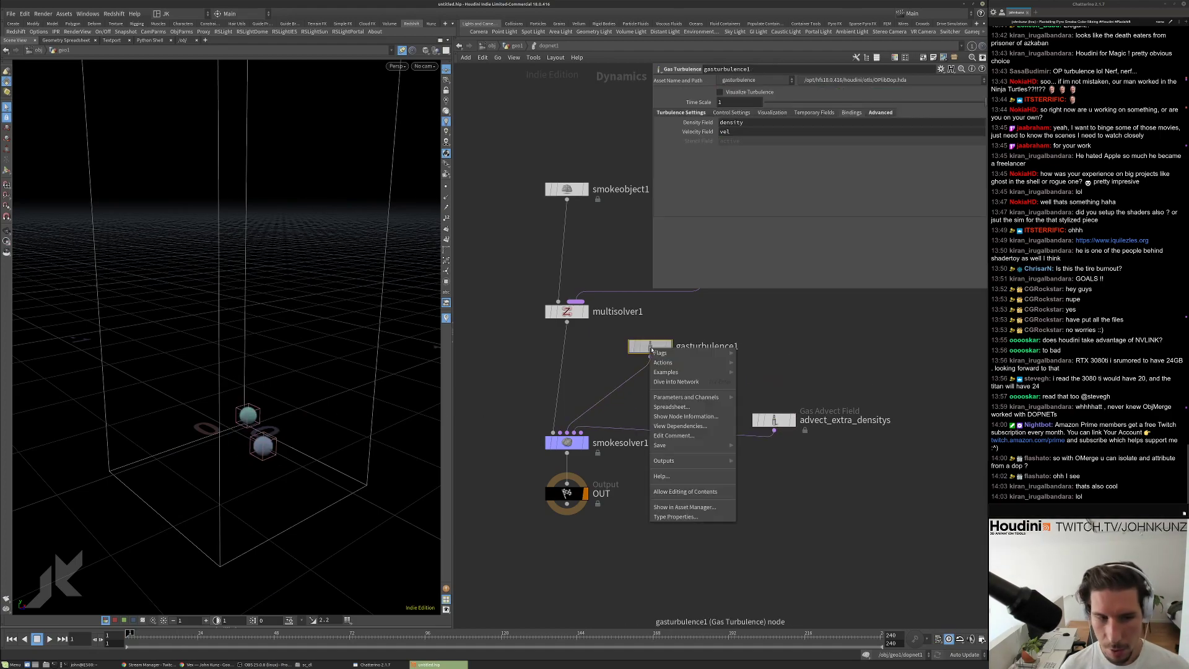
{"action": "mouse_move", "coordinate": [662, 362]}
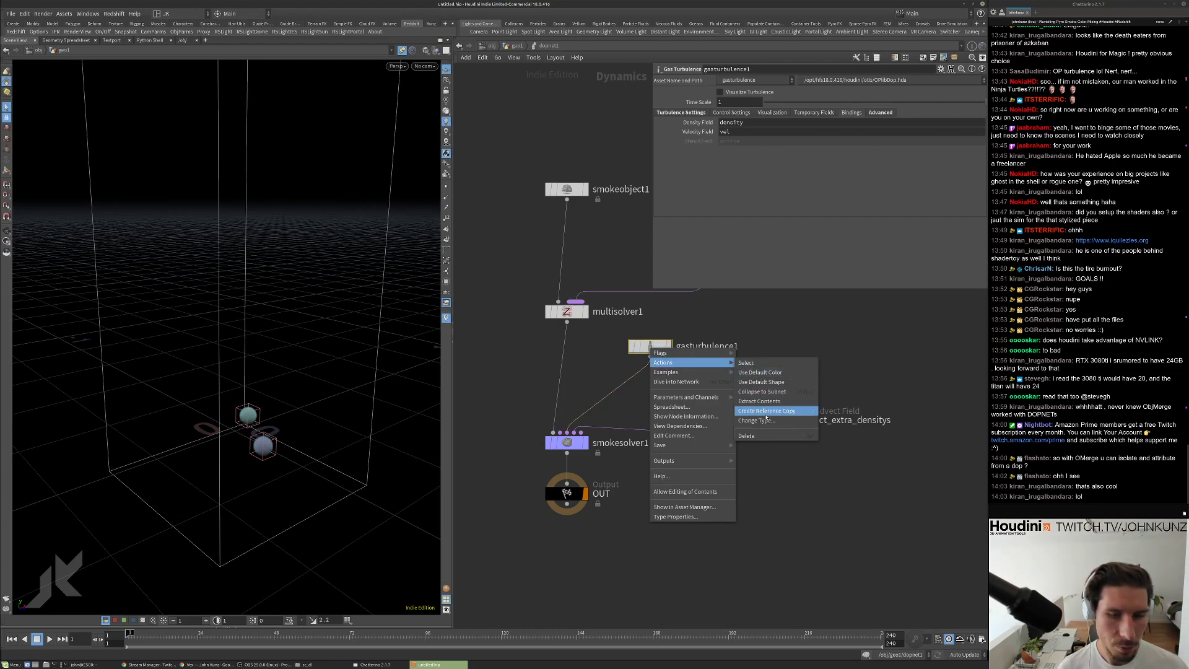
{"action": "left_click", "coordinate": [771, 411]}
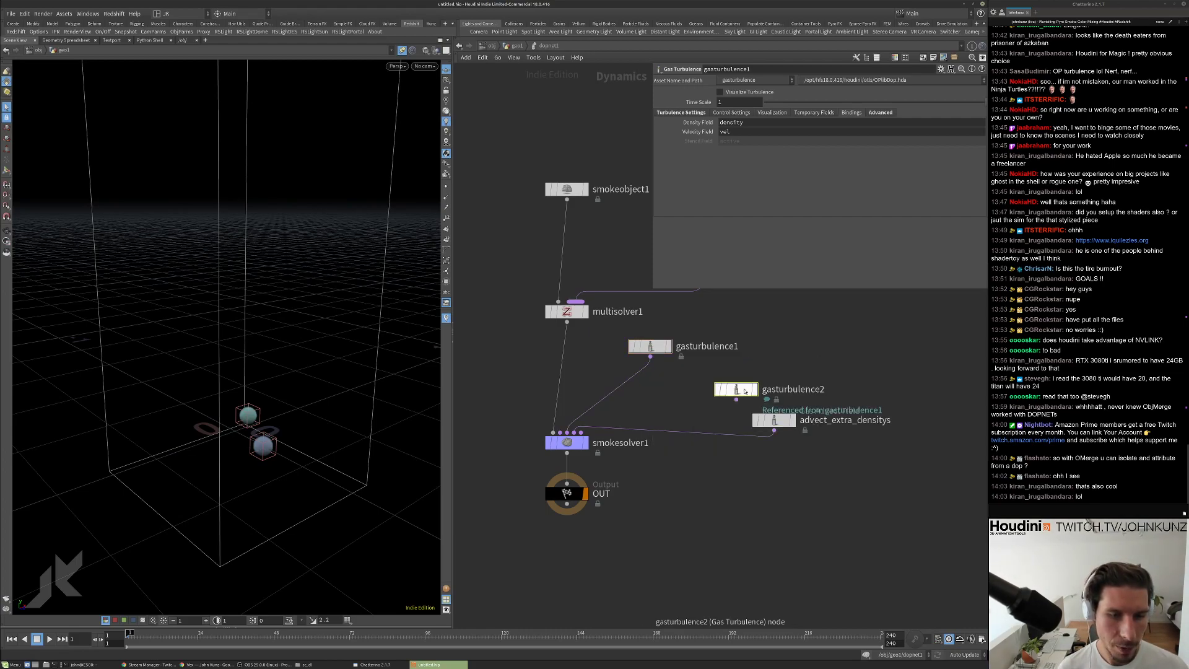
{"action": "left_click", "coordinate": [700, 376]}
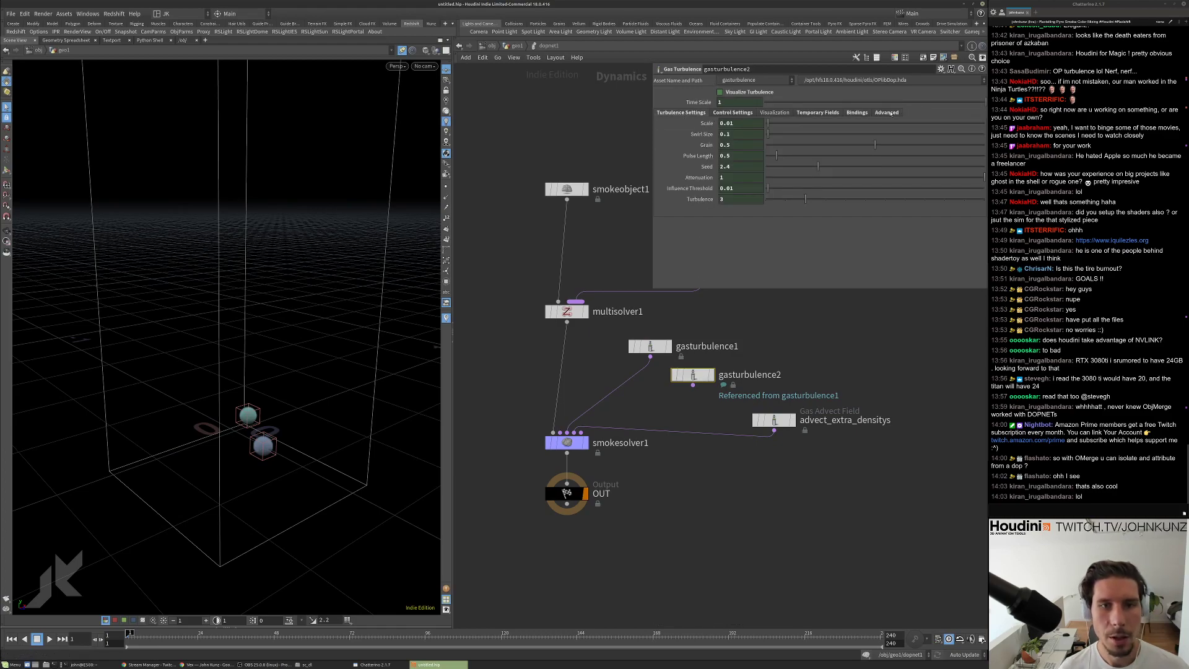
Show gasturbulence2's field bindings and open the parameter options for its Density Field.
{"action": "left_click", "coordinate": [820, 113]}
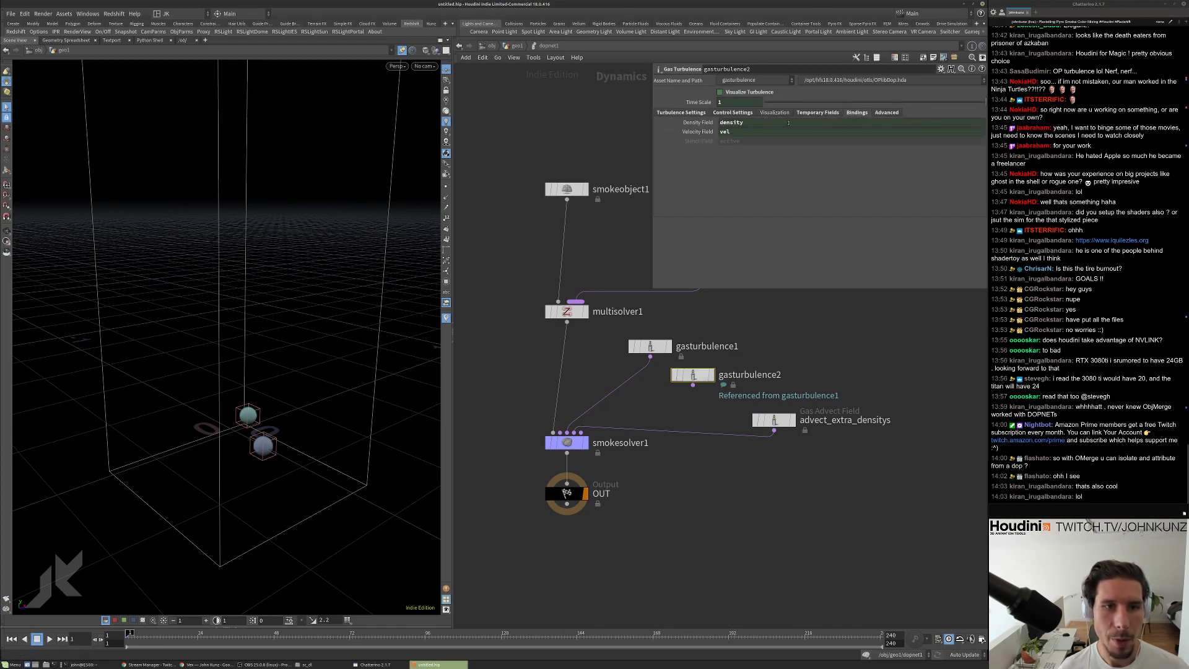
{"action": "right_click", "coordinate": [750, 122]}
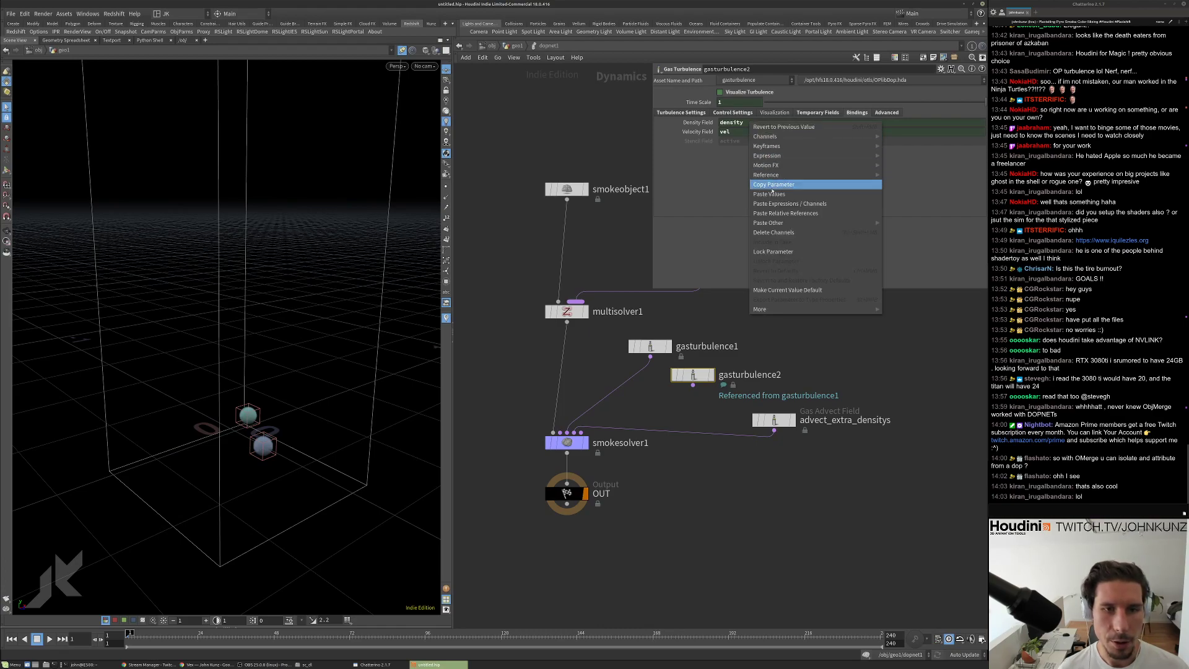
Change the density field of gasturbulence2 to density2, overriding its reference to gasturbulence1.
{"action": "left_click", "coordinate": [738, 142]}
{"action": "left_click", "coordinate": [750, 124]}
{"action": "key", "text": "Return"}
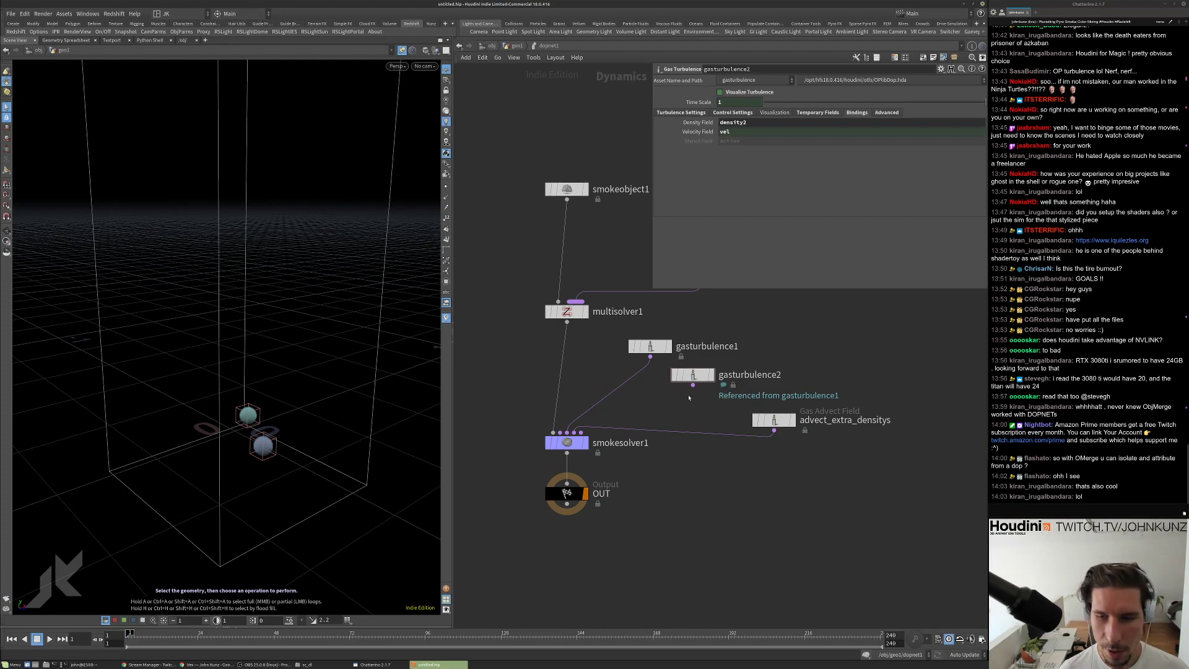
Add a Merge node that combines gasturbulence1 and gasturbulence2 and feeds smokesolver1.
{"action": "key", "text": "Tab"}
{"action": "type", "text": "mer"}
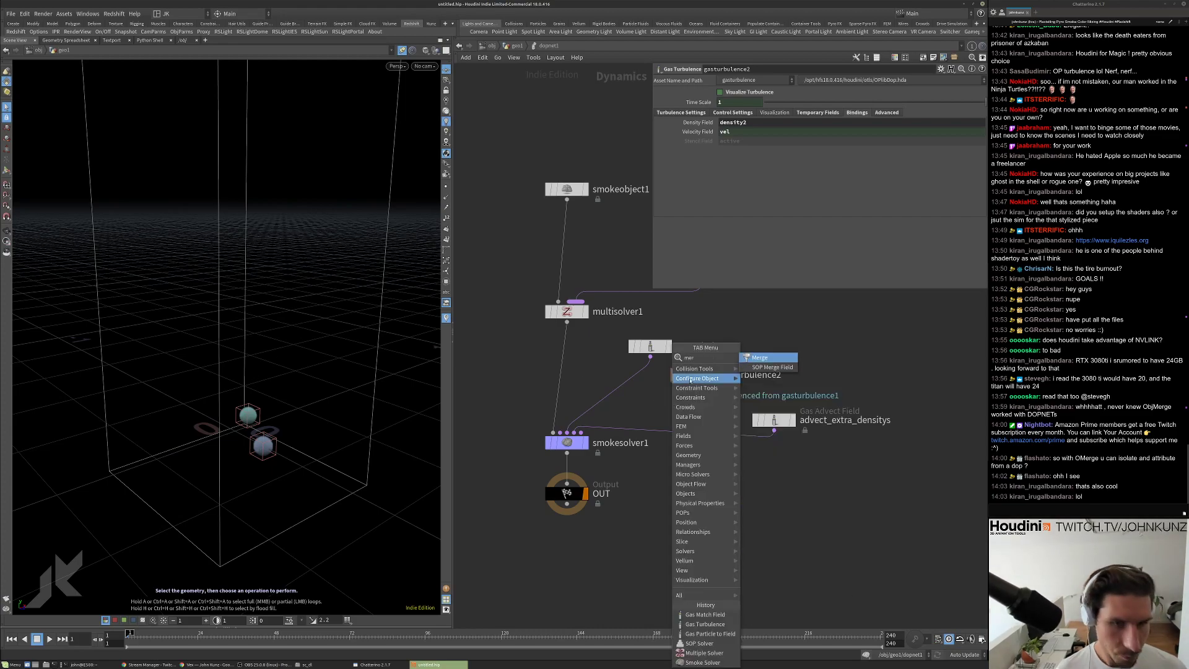
{"action": "left_click", "coordinate": [759, 357]}
{"action": "left_click", "coordinate": [643, 398]}
{"action": "mouse_move", "coordinate": [693, 385]}
{"action": "left_mouse_down"}
{"action": "mouse_move", "coordinate": [644, 388]}
{"action": "mouse_move", "coordinate": [694, 371]}
{"action": "mouse_move", "coordinate": [644, 337]}
{"action": "mouse_move", "coordinate": [694, 362]}
{"action": "left_mouse_up"}
{"action": "left_click_drag", "start_coordinate": [644, 398], "coordinate": [644, 388]}
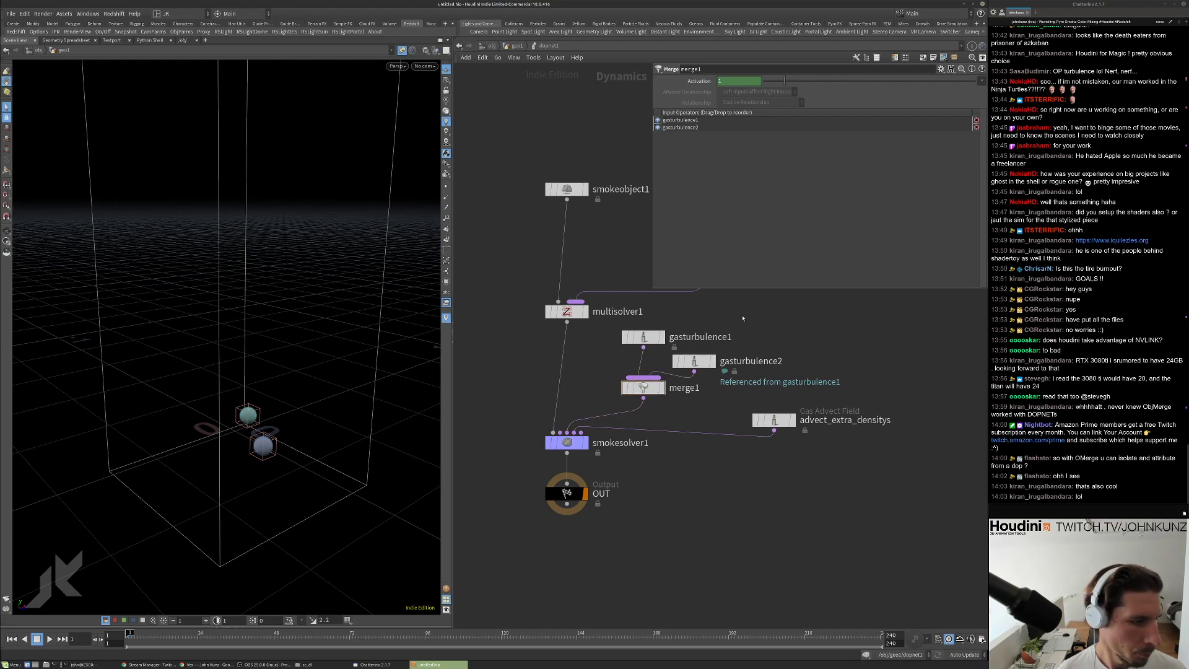
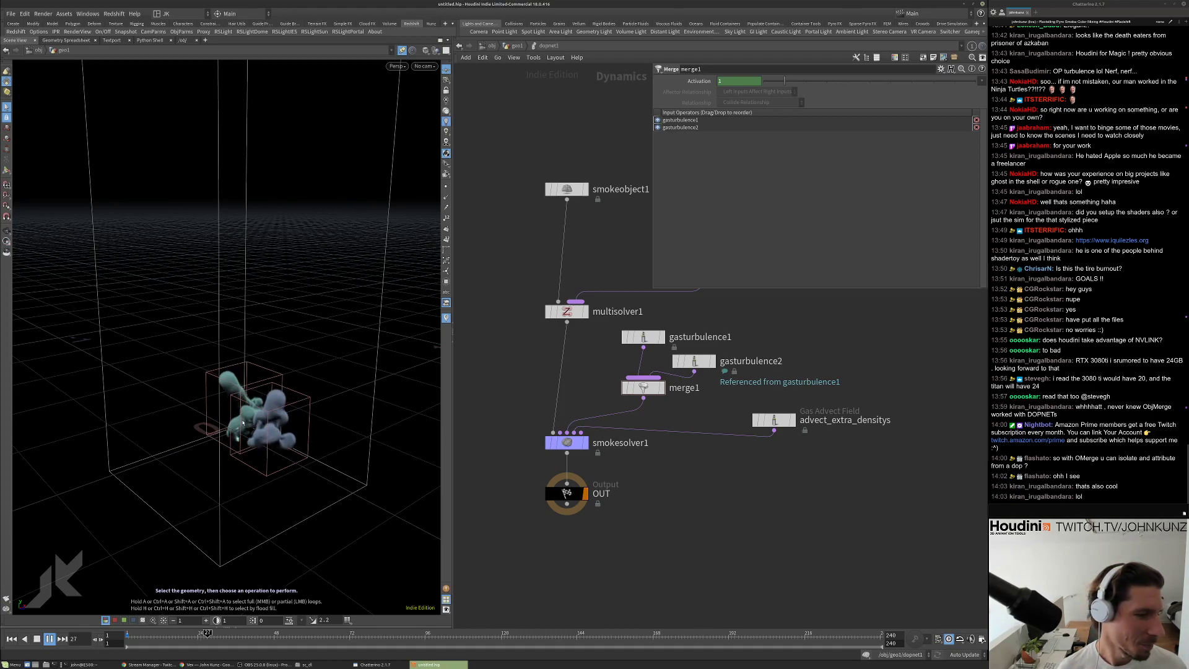
Play the smoke simulation, inspect both colored plumes from several angles, and return to the first frame.
{"action": "key", "text": "Escape"}
{"action": "key", "text": "Escape"}
{"action": "left_click_drag", "start_coordinate": [266, 404], "coordinate": [270, 341]}
{"action": "key", "text": "s"}
{"action": "key", "text": "Up"}
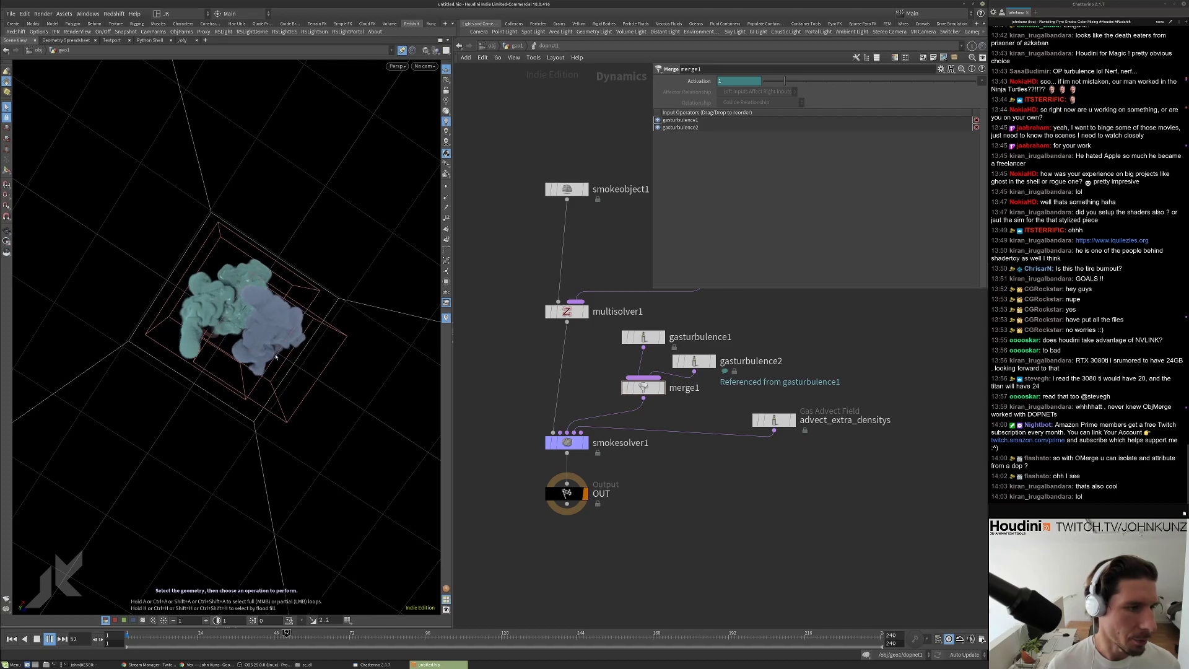
{"action": "key", "text": "Escape"}
{"action": "left_click_drag", "start_coordinate": [268, 372], "coordinate": [266, 471]}
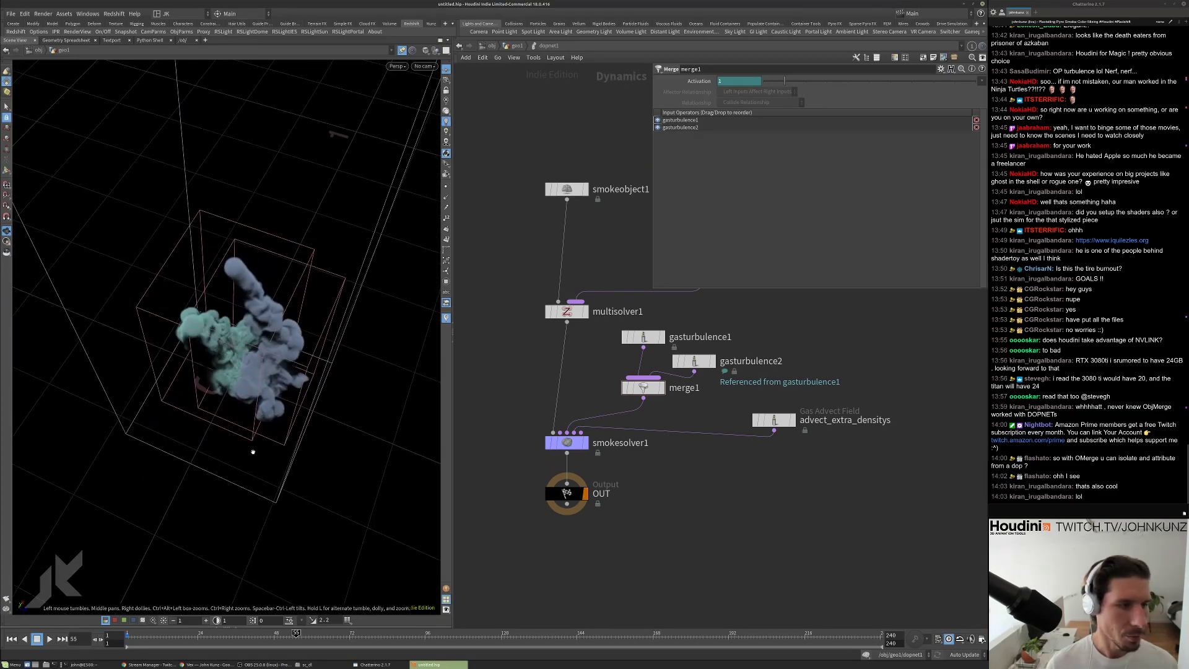
{"action": "key", "text": "Up"}
{"action": "key", "text": "ctrl+Up"}
Move smokesolver1, OUT and advect_extra_densitys further down to make room in the network.
{"action": "scroll", "coordinate": [563, 467], "scroll_direction": "down", "scroll_amount": 4}
{"action": "left_click_drag", "start_coordinate": [564, 468], "coordinate": [525, 553]}
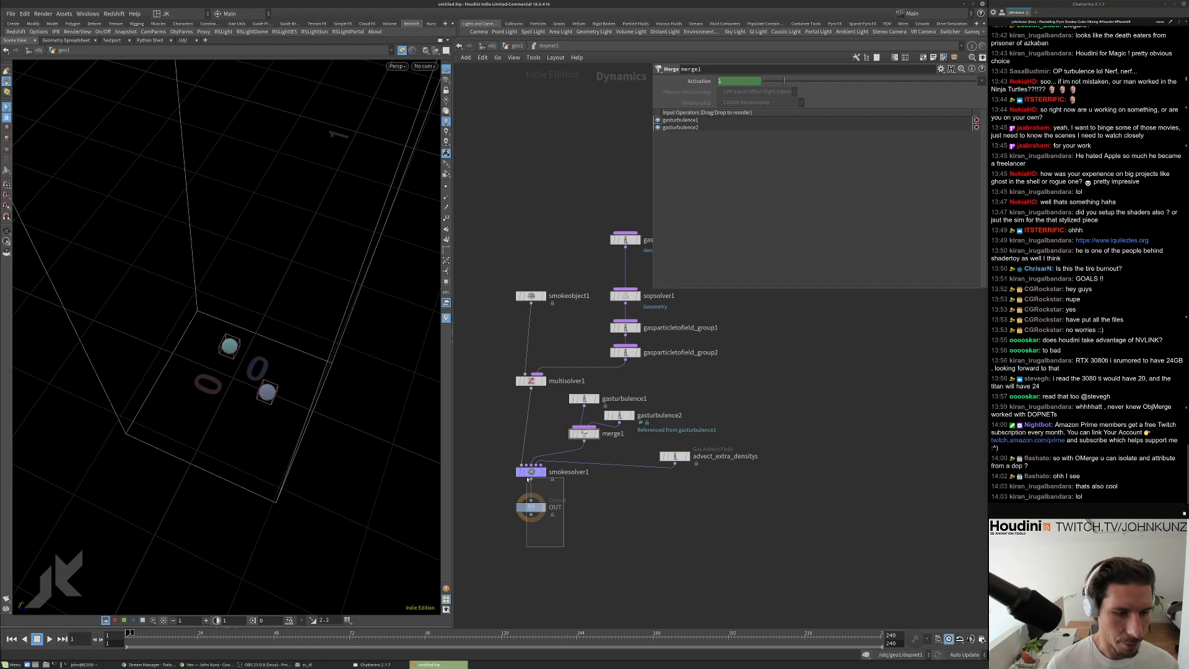
{"action": "left_click_drag", "start_coordinate": [530, 472], "coordinate": [530, 519]}
{"action": "left_click", "coordinate": [659, 465]}
{"action": "left_click_drag", "start_coordinate": [675, 456], "coordinate": [704, 492]}
{"action": "scroll", "coordinate": [659, 464], "scroll_direction": "up", "scroll_amount": 2}
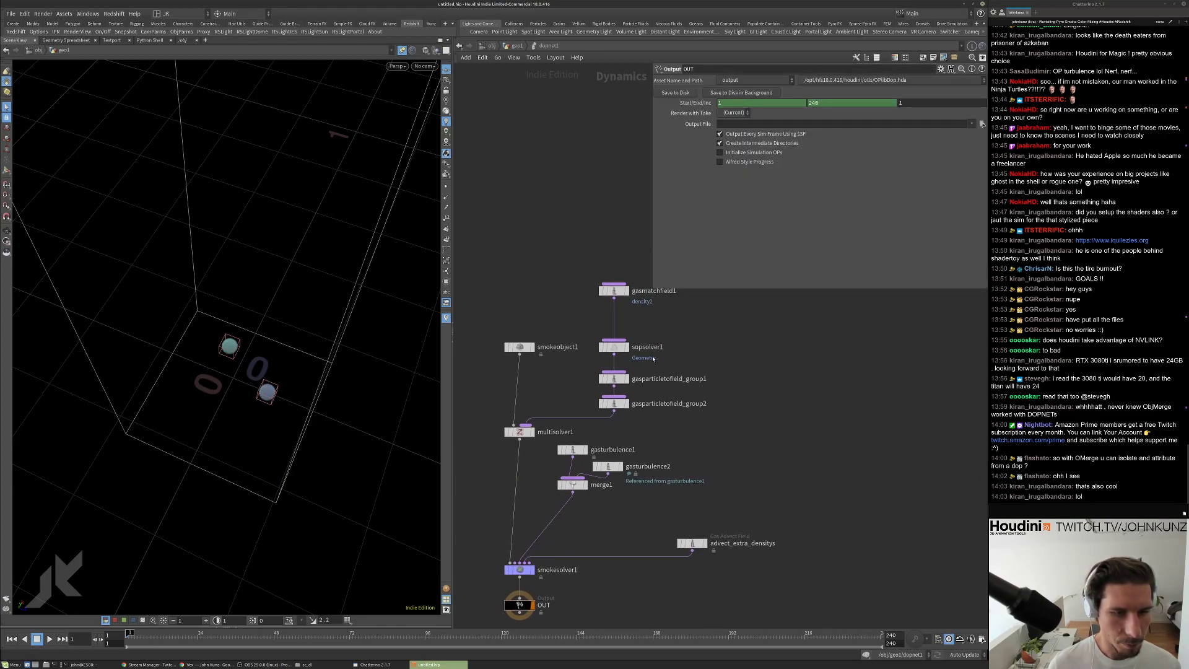
Duplicate gasparticletofield_group2 into the chain directly below it and set the copy's particle group to group3.
{"action": "left_click_drag", "start_coordinate": [597, 423], "coordinate": [598, 458], "text": "alt"}
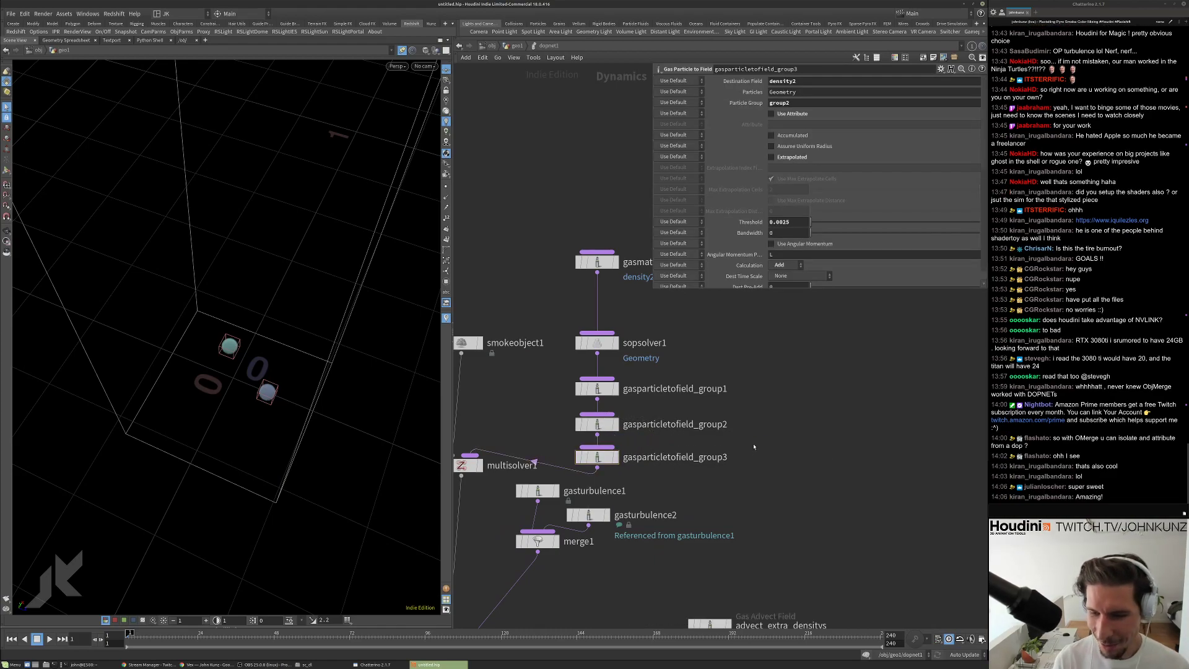
{"action": "scroll", "coordinate": [752, 447], "scroll_direction": "up", "scroll_amount": 2}
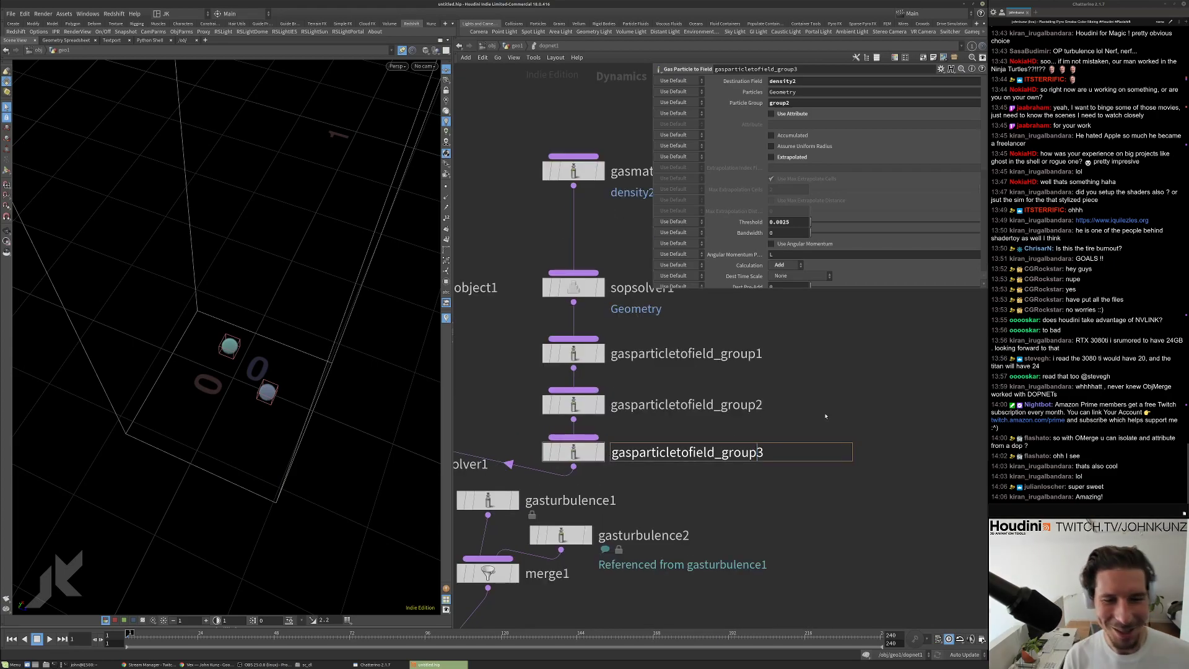
{"action": "left_click", "coordinate": [788, 103]}
{"action": "key", "text": "BackSpace"}
{"action": "type", "text": "3"}
{"action": "key", "text": "Return"}
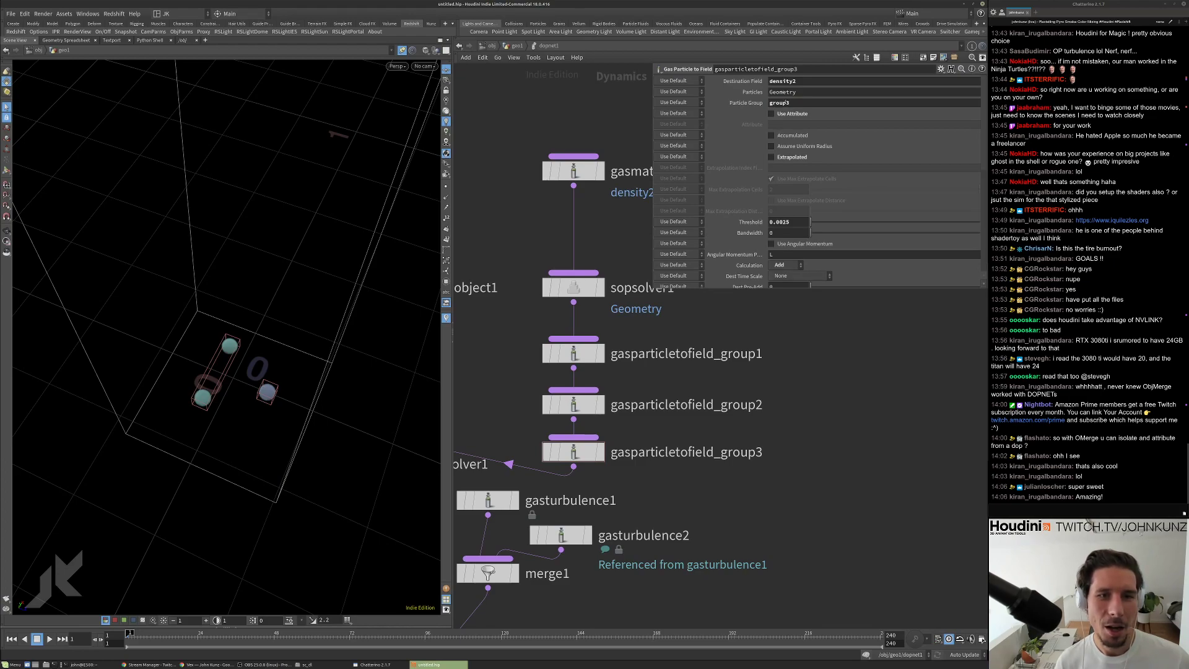
Set the destination field of gasparticletofield_group3 to density3.
{"action": "double_click", "coordinate": [779, 103]}
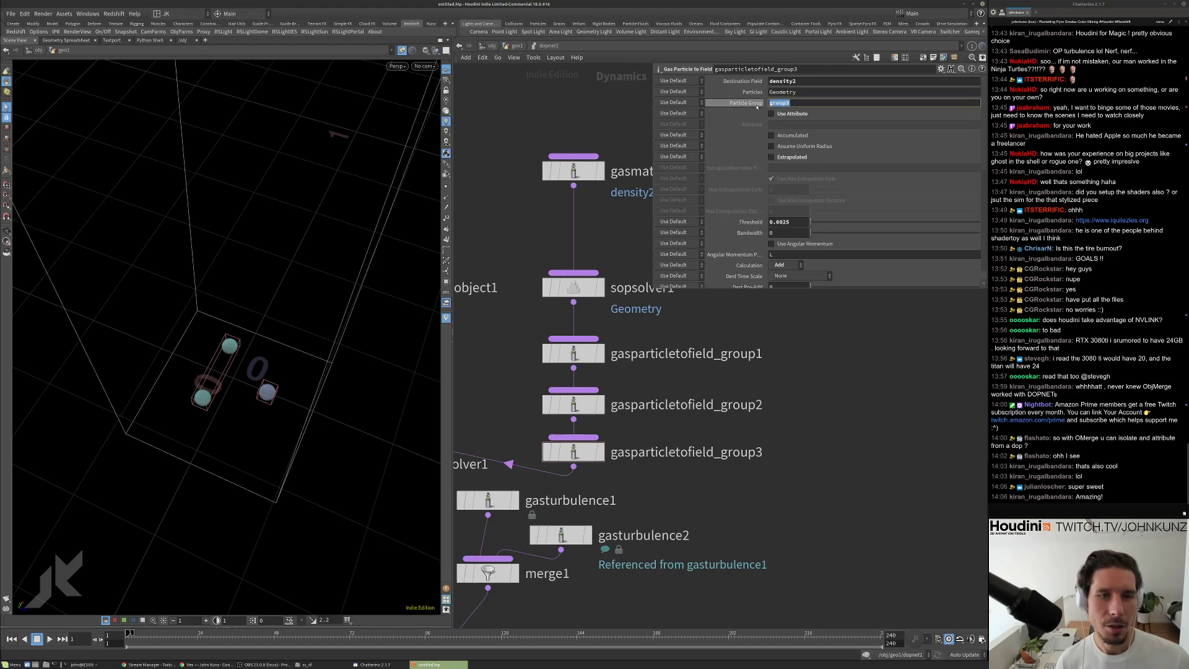
{"action": "left_click", "coordinate": [807, 82]}
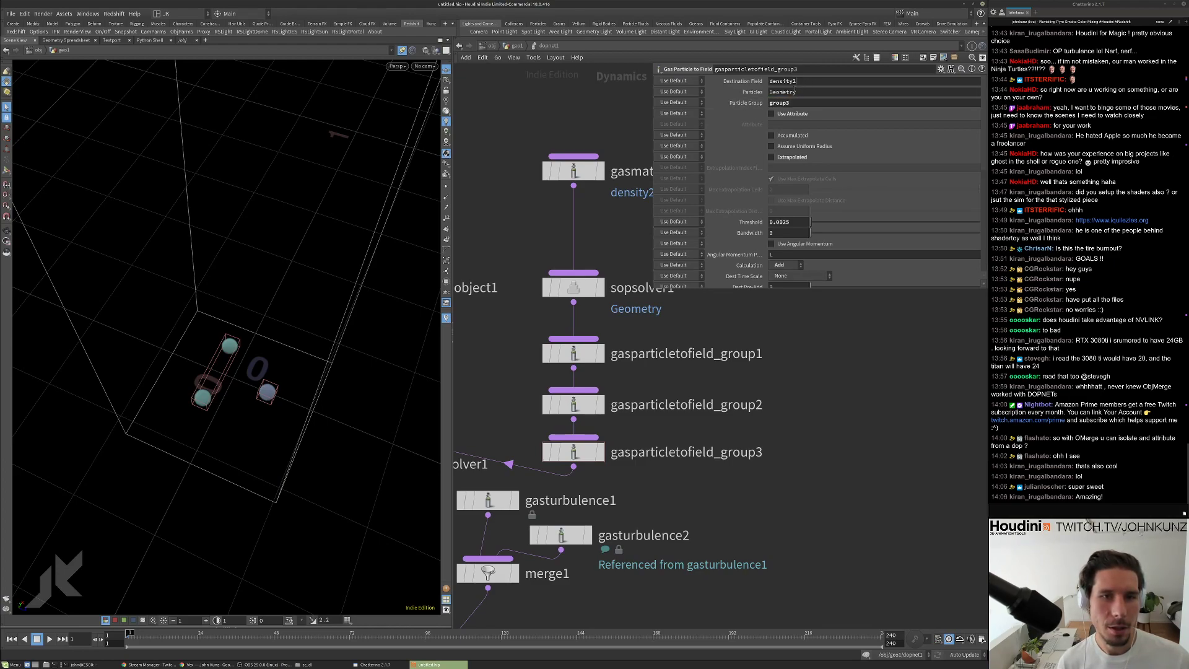
{"action": "type", "text": "3"}
{"action": "key", "text": "Return"}
Duplicate gasmatchfield1 into the chain above sopsolver1 and set the copy's field to density3.
{"action": "middle_click_drag", "start_coordinate": [576, 173], "coordinate": [551, 213]}
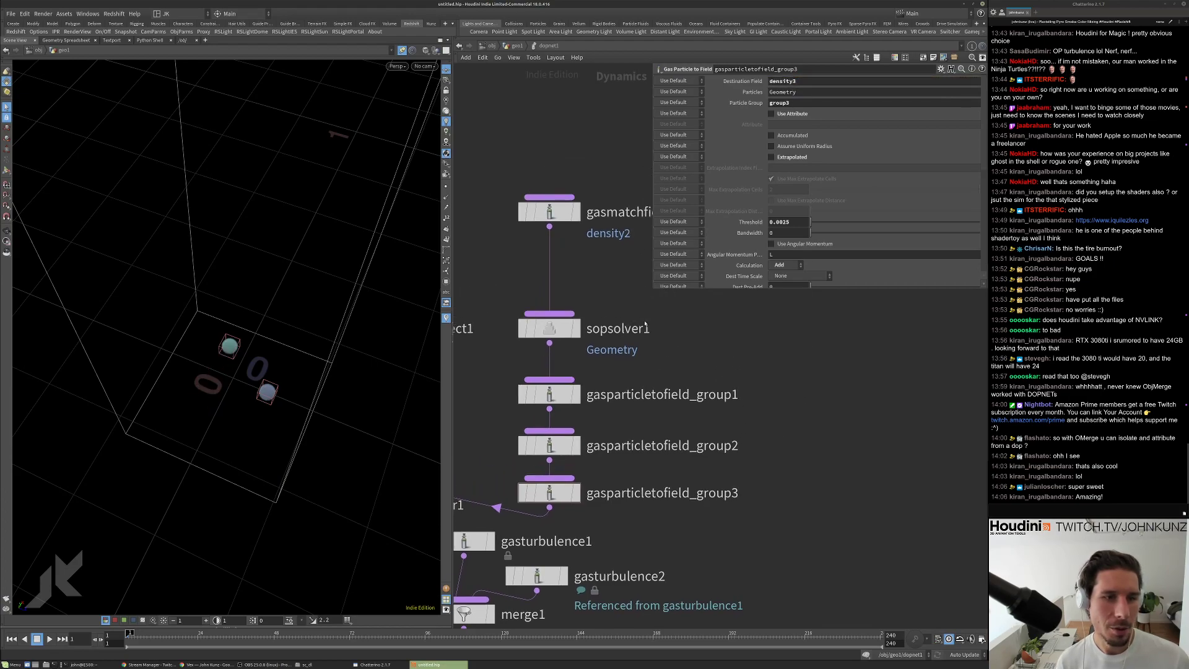
{"action": "left_click_drag", "start_coordinate": [551, 213], "coordinate": [546, 268], "text": "alt"}
{"action": "type", "text": "3"}
{"action": "key", "text": "Return"}
{"action": "key", "text": "h"}
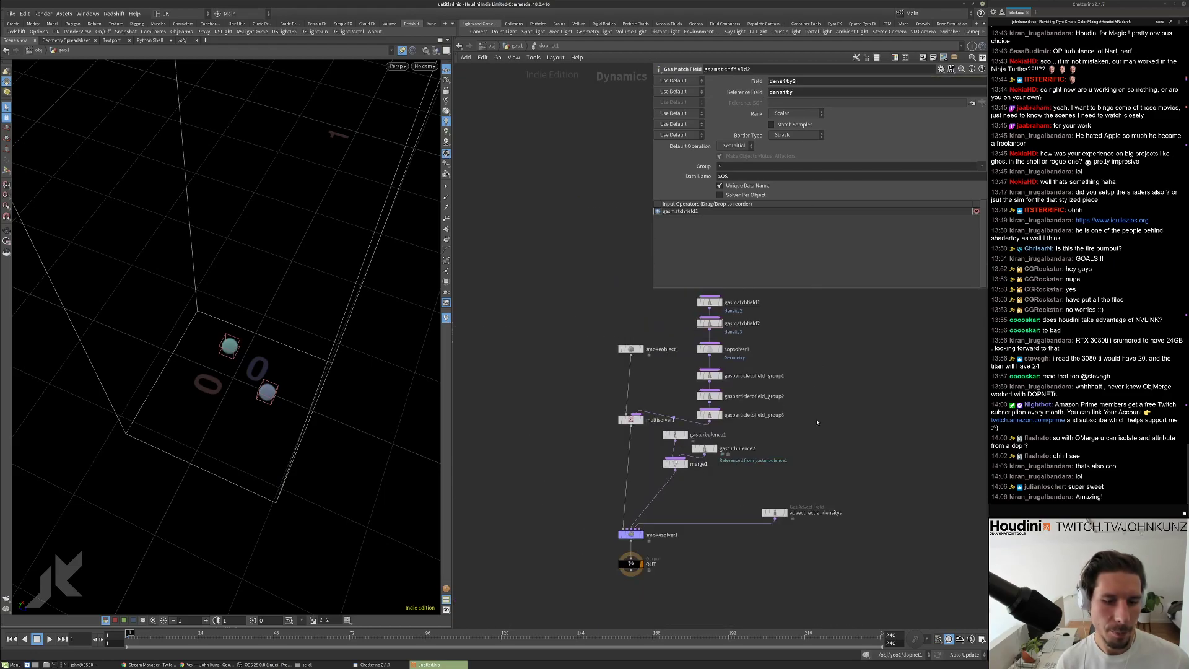
In the geo1 network, add another object entry to object_merge1 with the path ../dopnet1:*/density3.
{"action": "middle_click_drag", "start_coordinate": [817, 422], "coordinate": [713, 421]}
{"action": "scroll", "coordinate": [611, 472], "scroll_direction": "up", "scroll_amount": 3}
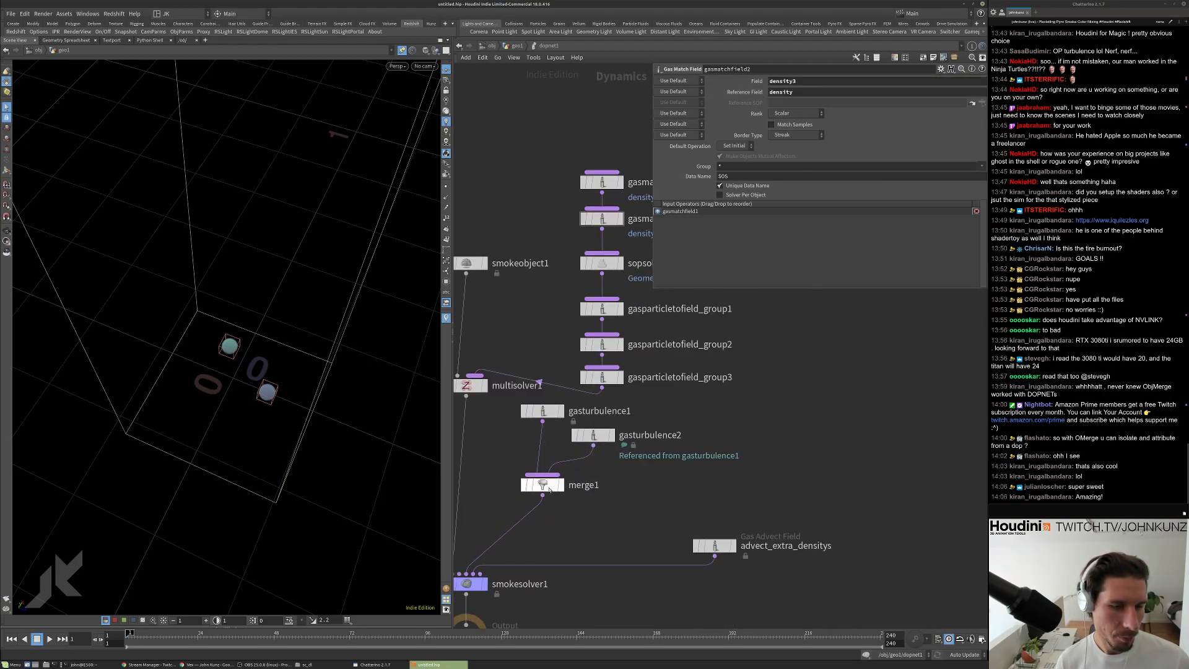
{"action": "scroll", "coordinate": [627, 373], "scroll_direction": "down", "scroll_amount": 2}
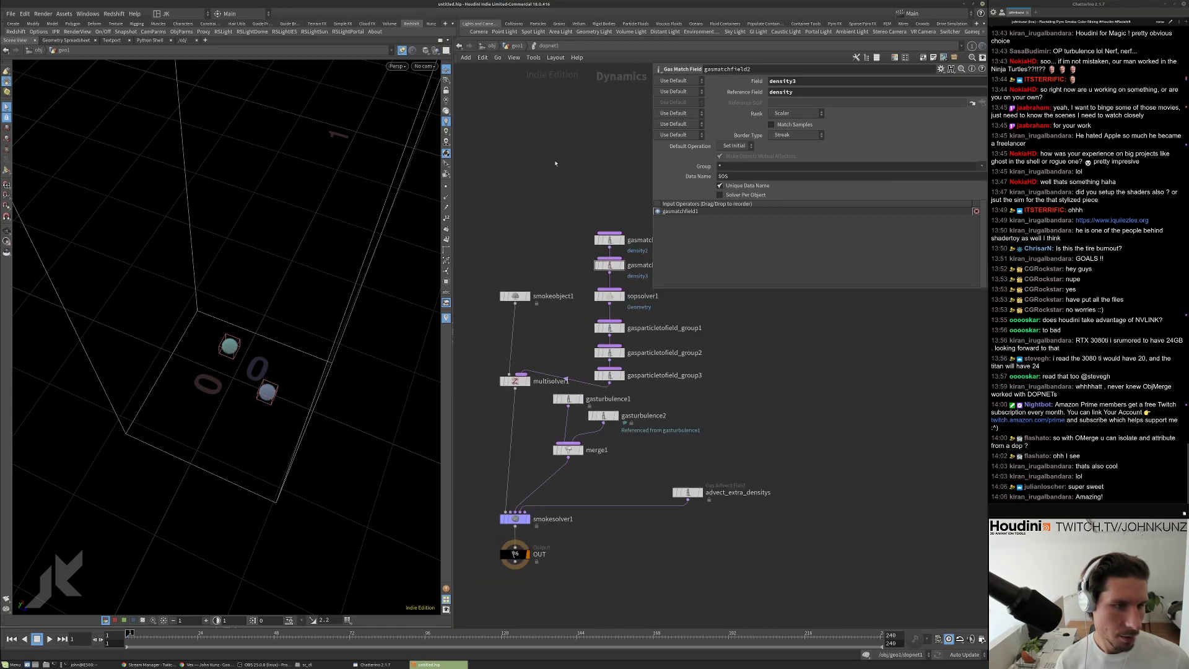
{"action": "left_click", "coordinate": [506, 46]}
{"action": "left_click", "coordinate": [636, 365]}
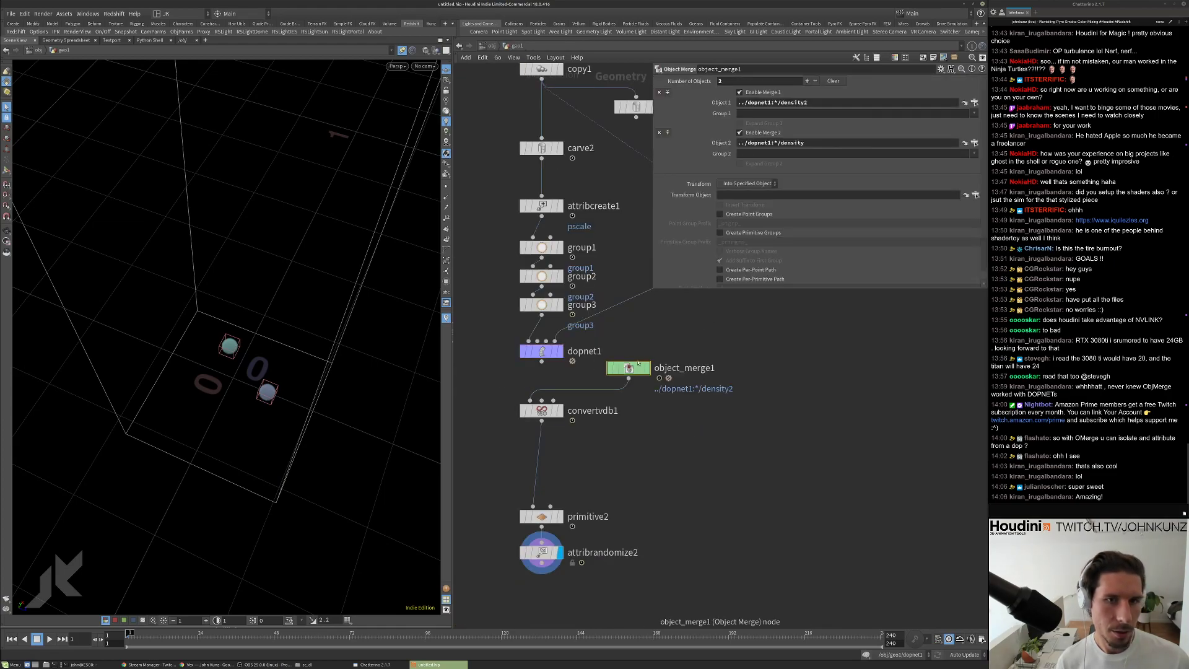
{"action": "left_click", "coordinate": [668, 93]}
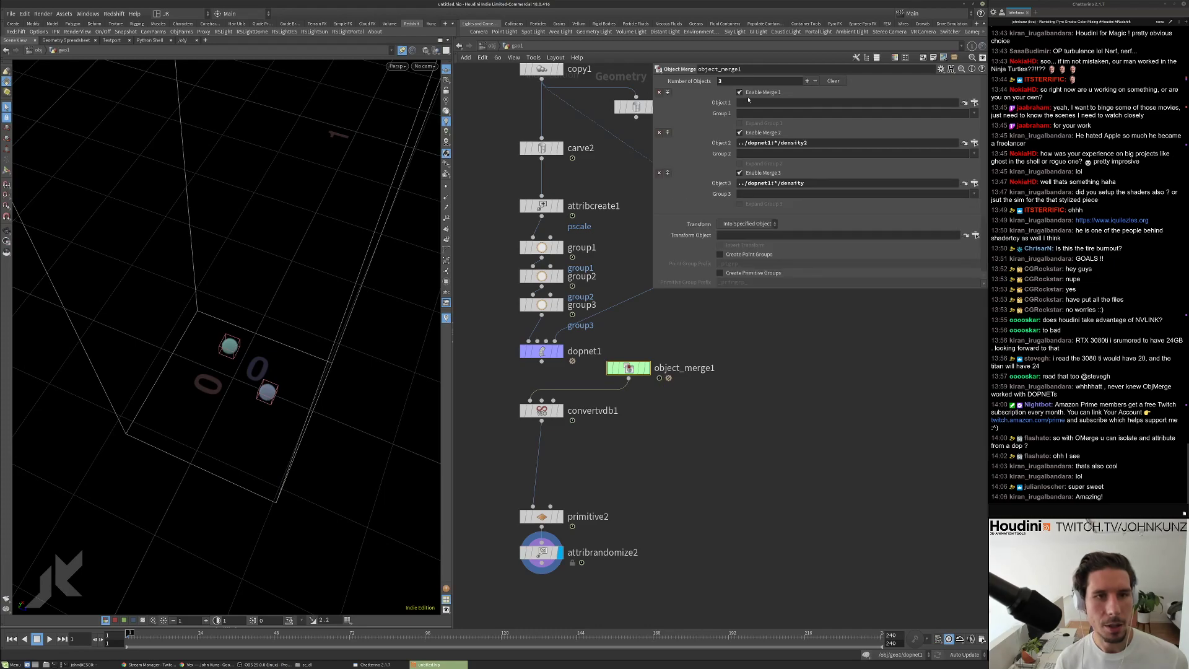
{"action": "left_click", "coordinate": [764, 103]}
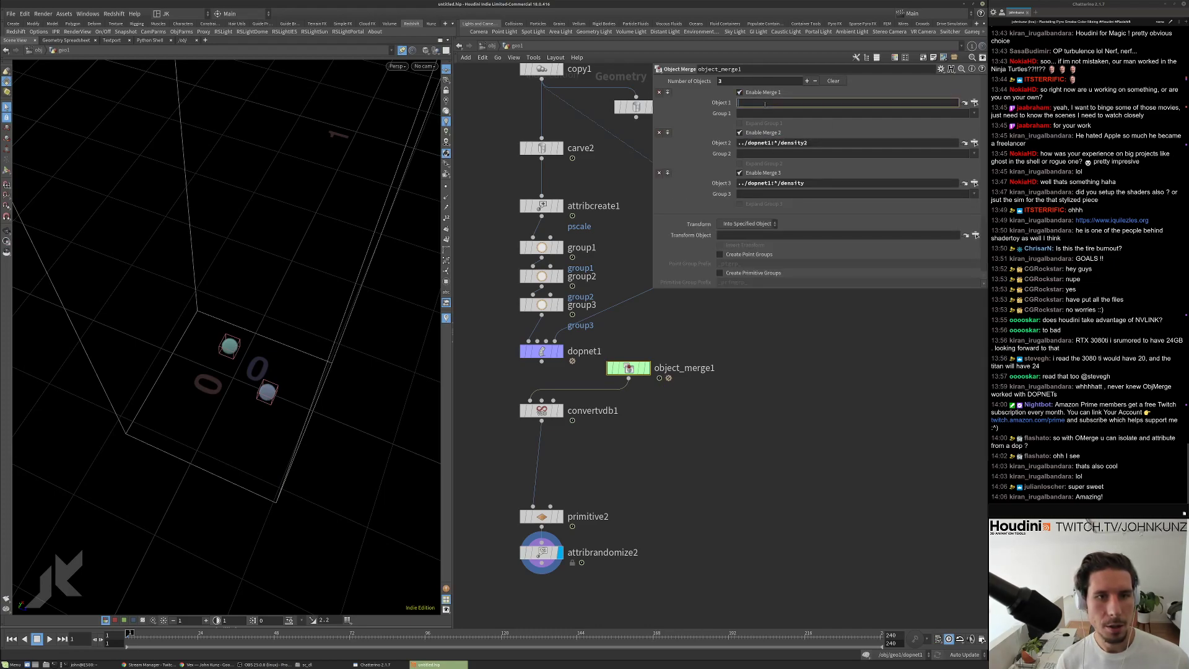
{"action": "key", "text": "Return"}
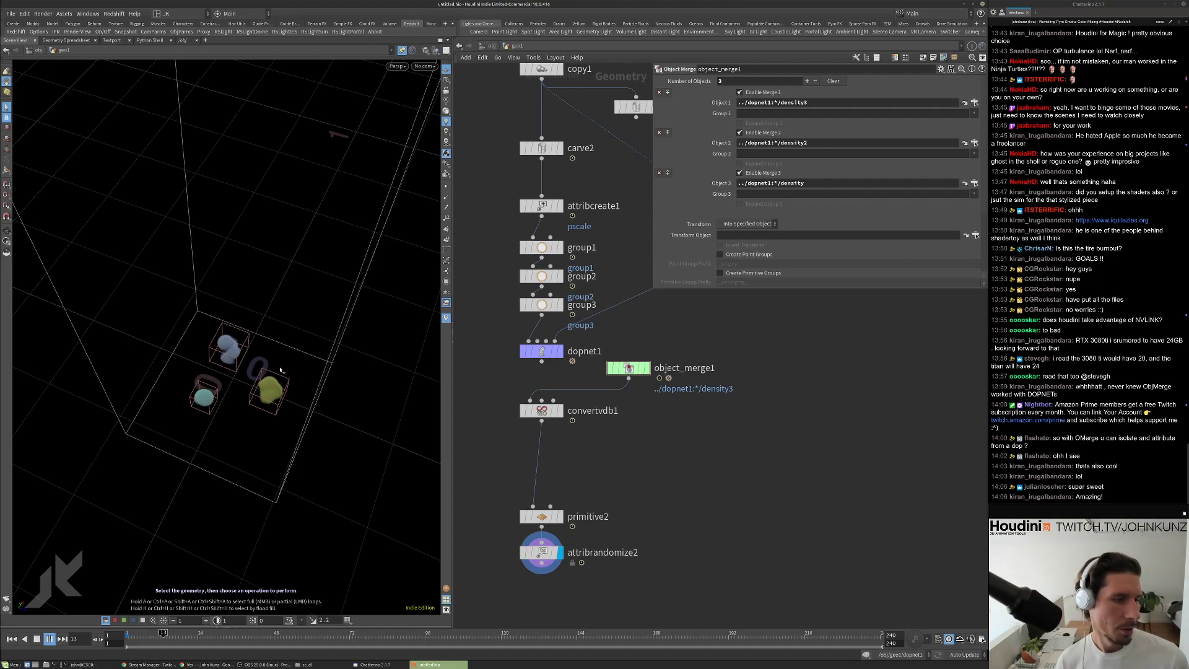
Inside dopnet1, set the field of advect_extra_densitys to "density2 density3".
{"action": "key", "text": "ctrl+Up"}
{"action": "double_click", "coordinate": [541, 351]}
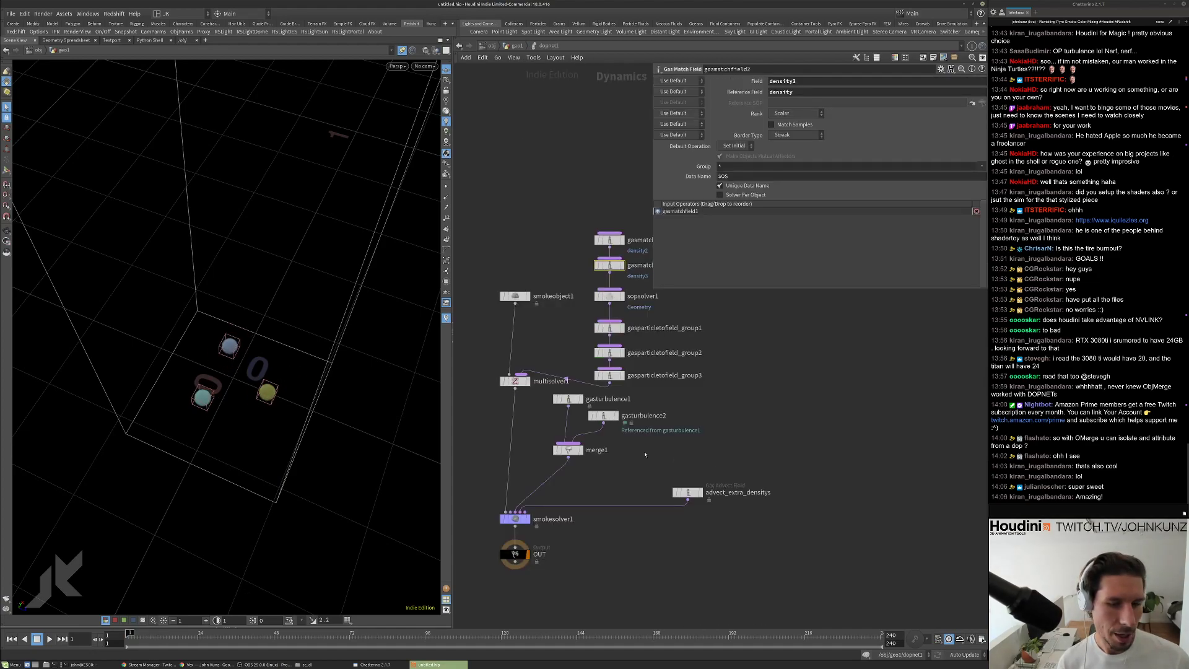
{"action": "left_click", "coordinate": [705, 500]}
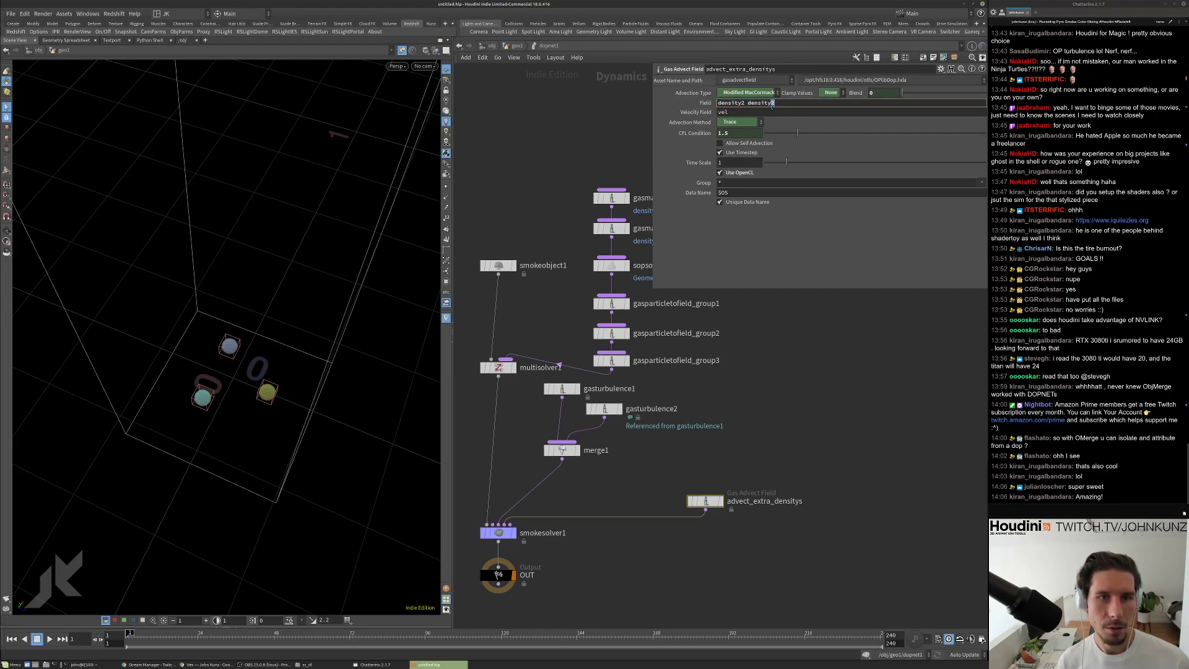
{"action": "key", "text": "Return"}
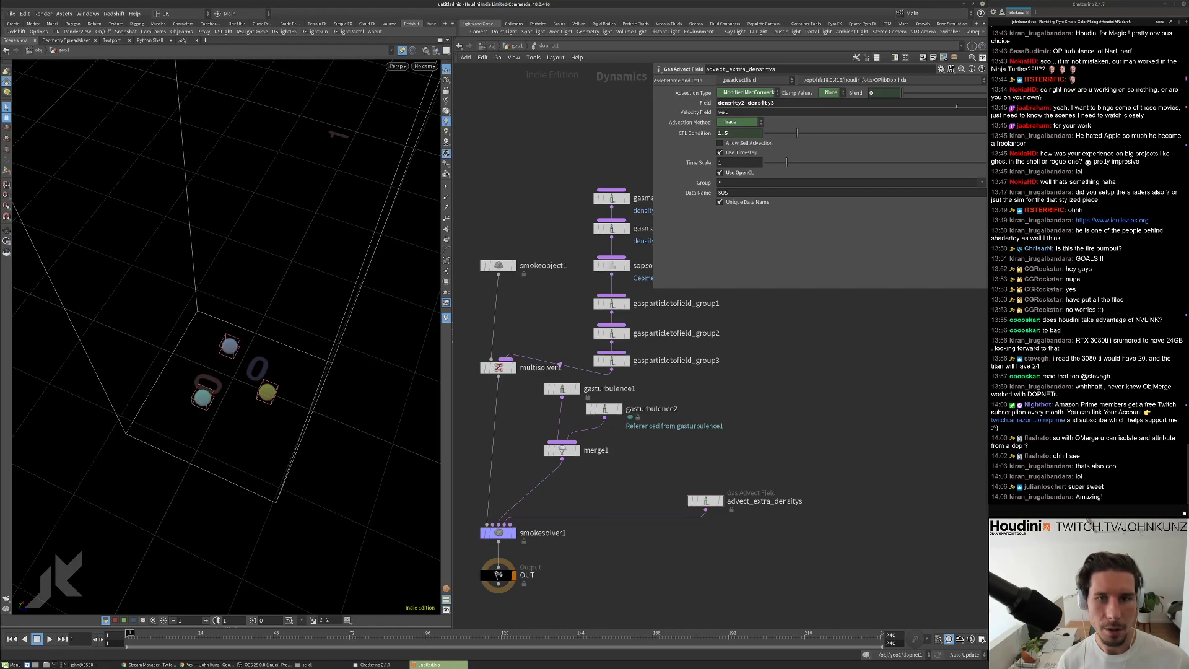
{"action": "left_click", "coordinate": [747, 103]}
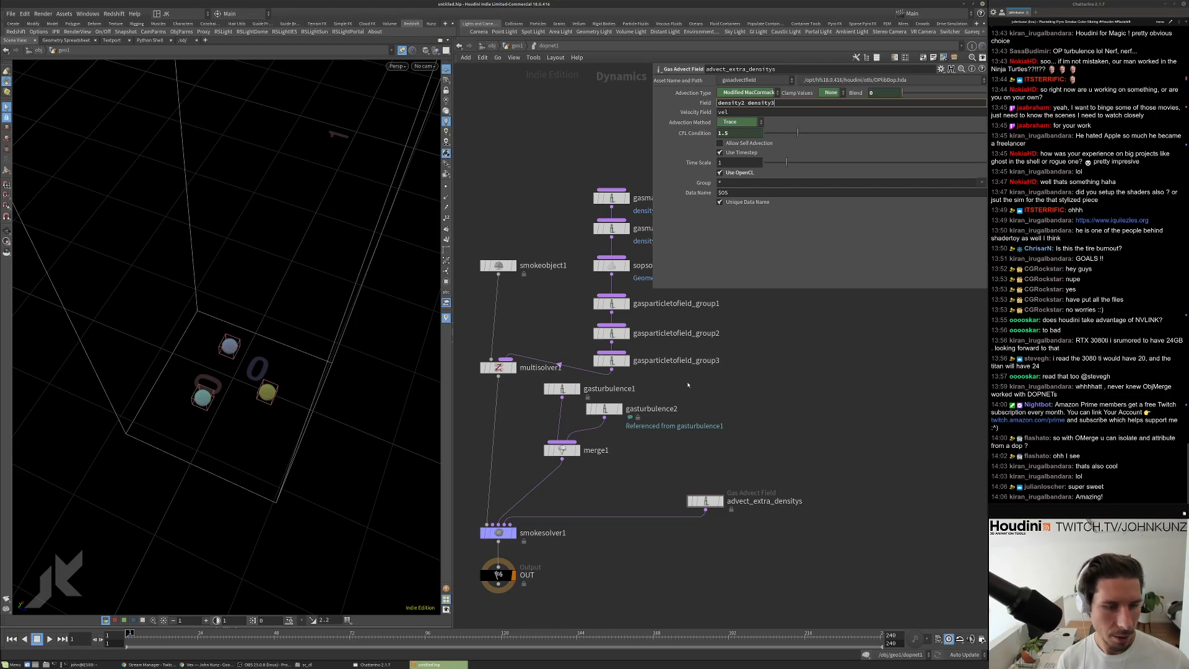
Duplicate gasturbulence2 with density3 as its density field and wire the copy into merge1.
{"action": "scroll", "coordinate": [568, 390], "scroll_direction": "up", "scroll_amount": 2}
{"action": "left_click", "coordinate": [559, 387]}
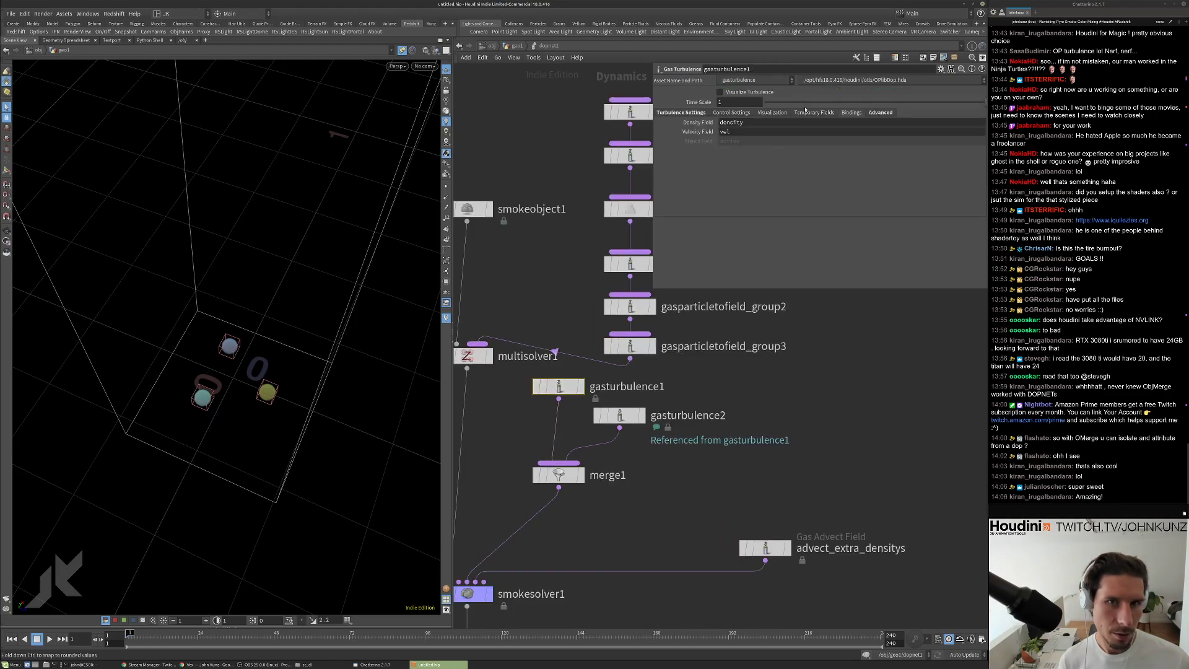
{"action": "left_click", "coordinate": [619, 415]}
{"action": "key", "text": "ctrl+c"}
{"action": "key", "text": "ctrl+v"}
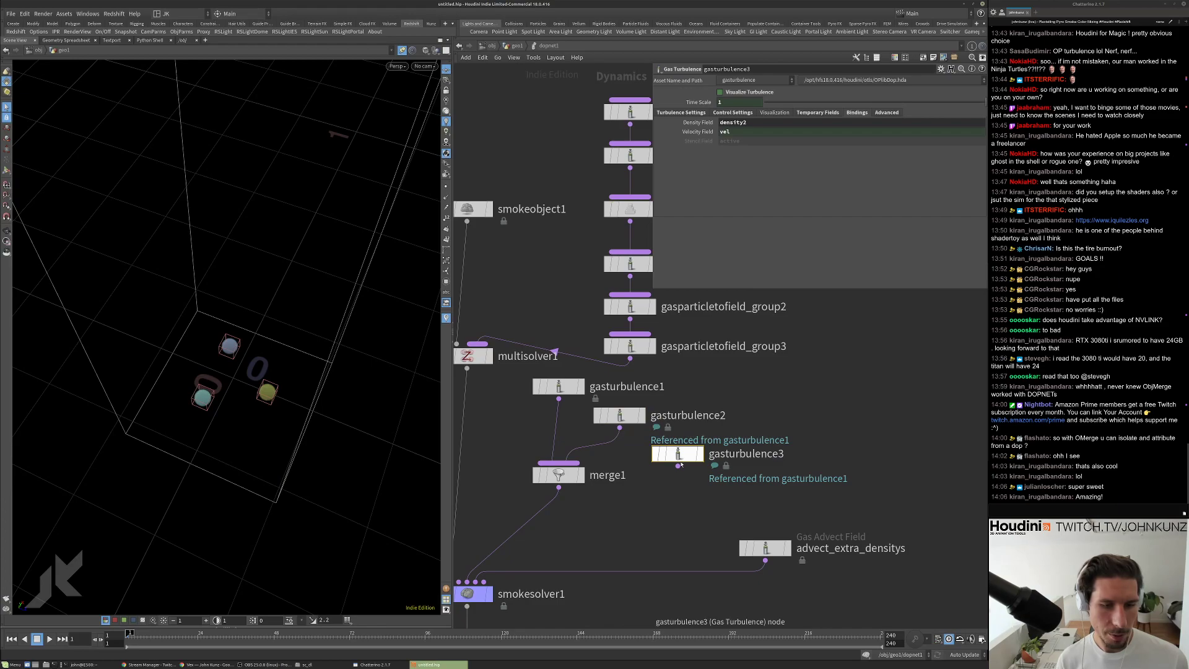
{"action": "type", "text": "3"}
{"action": "key", "text": "Return"}
{"action": "left_click_drag", "start_coordinate": [677, 466], "coordinate": [559, 471]}
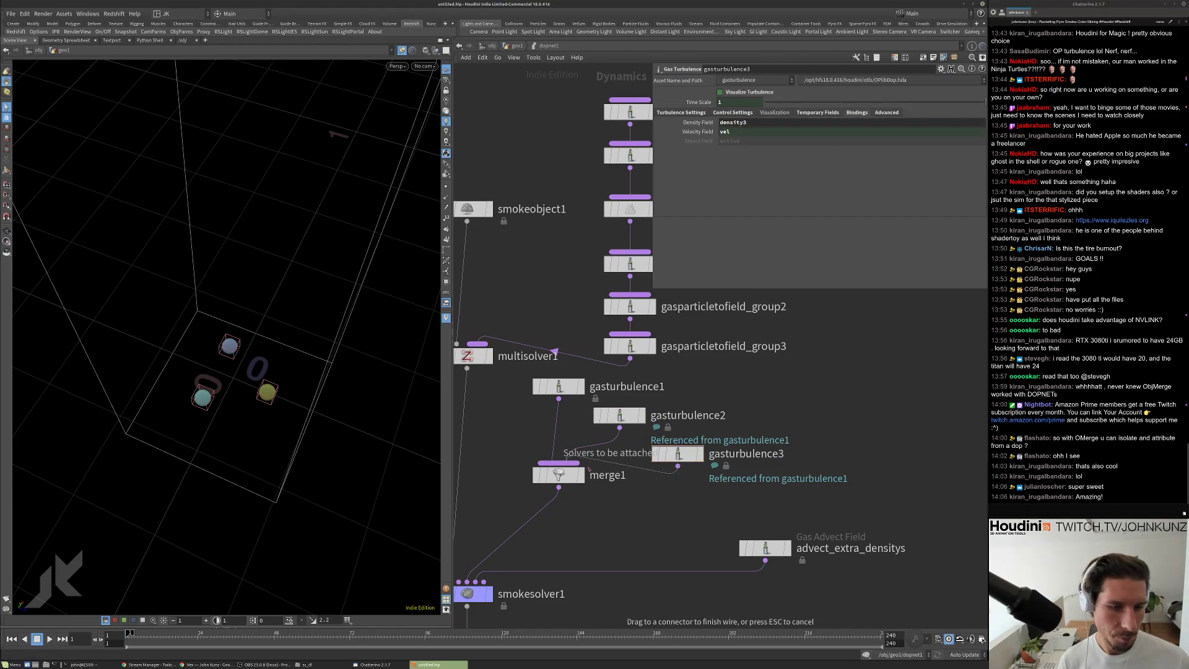
Play the simulation with all three smoke densities and examine the plumes from the side and above.
{"action": "scroll", "coordinate": [631, 505], "scroll_direction": "down", "scroll_amount": 2}
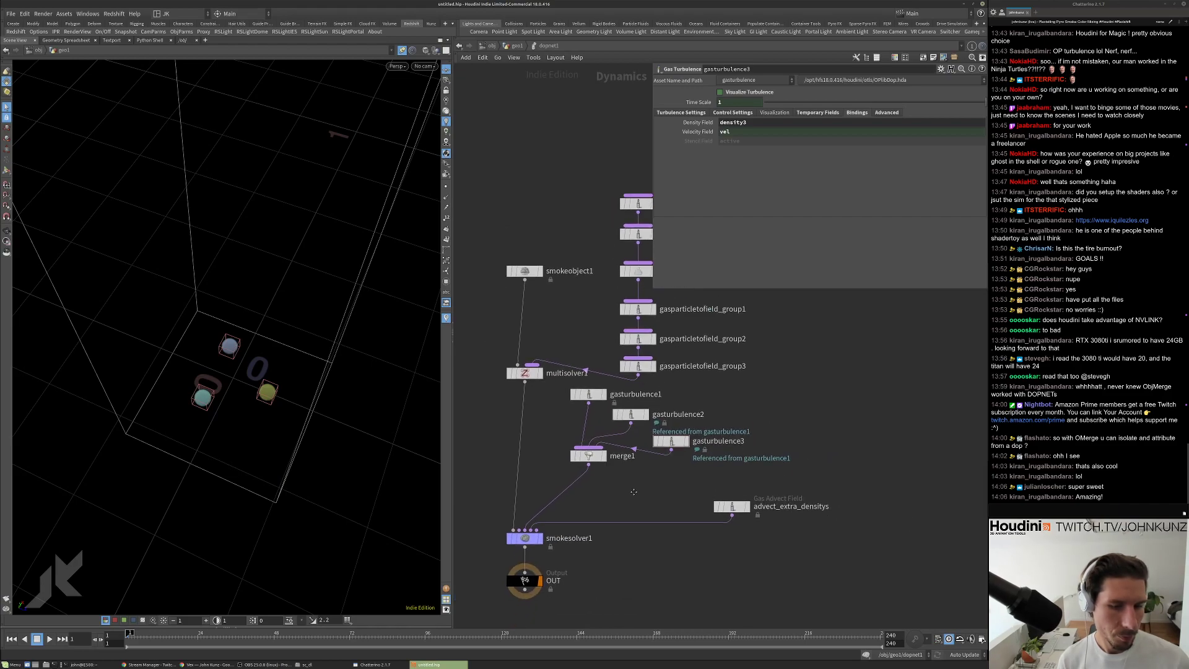
{"action": "key", "text": "Up"}
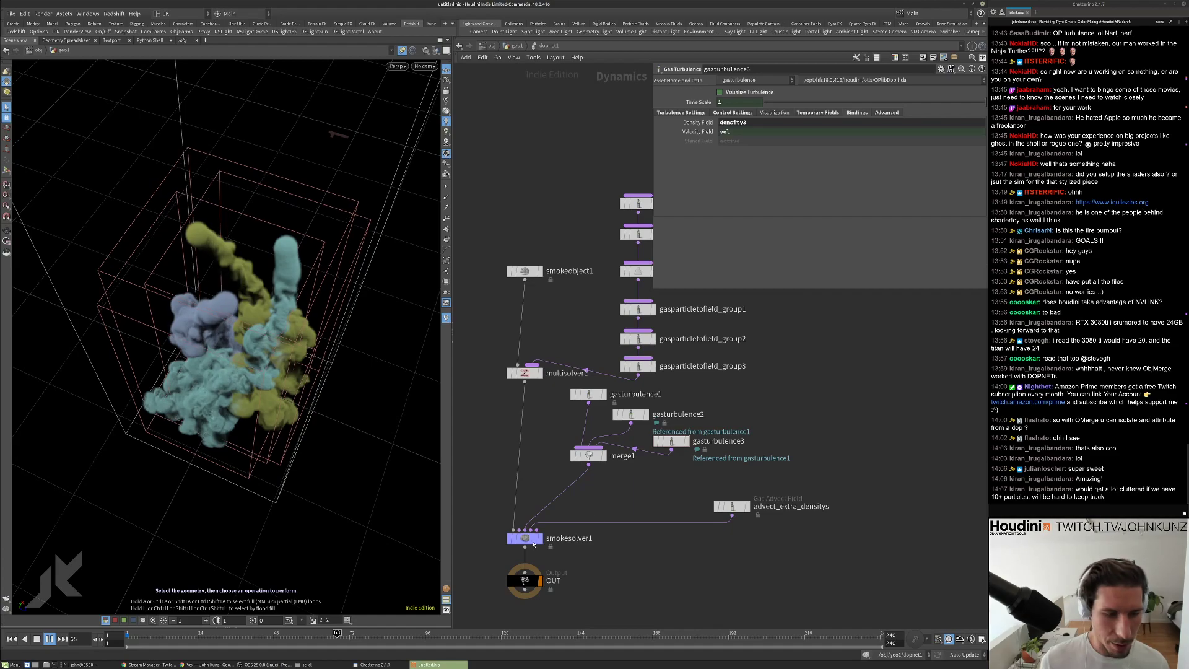
{"action": "middle_click_drag", "start_coordinate": [525, 538], "coordinate": [585, 516]}
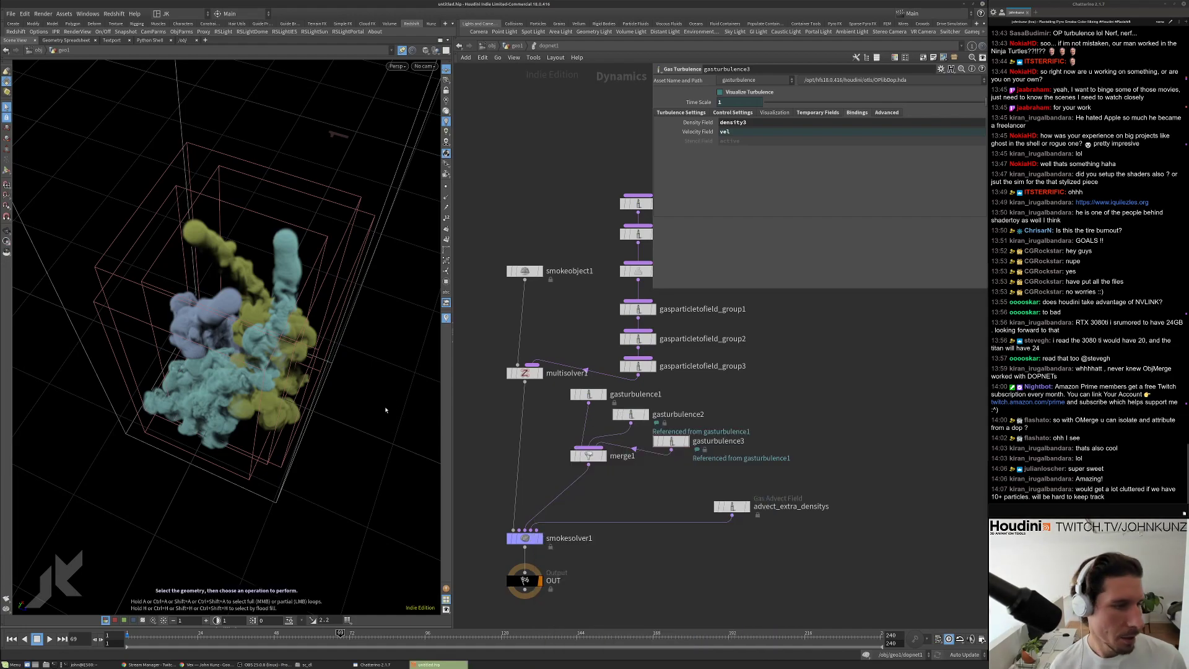
{"action": "left_click_drag", "start_coordinate": [334, 416], "coordinate": [348, 325]}
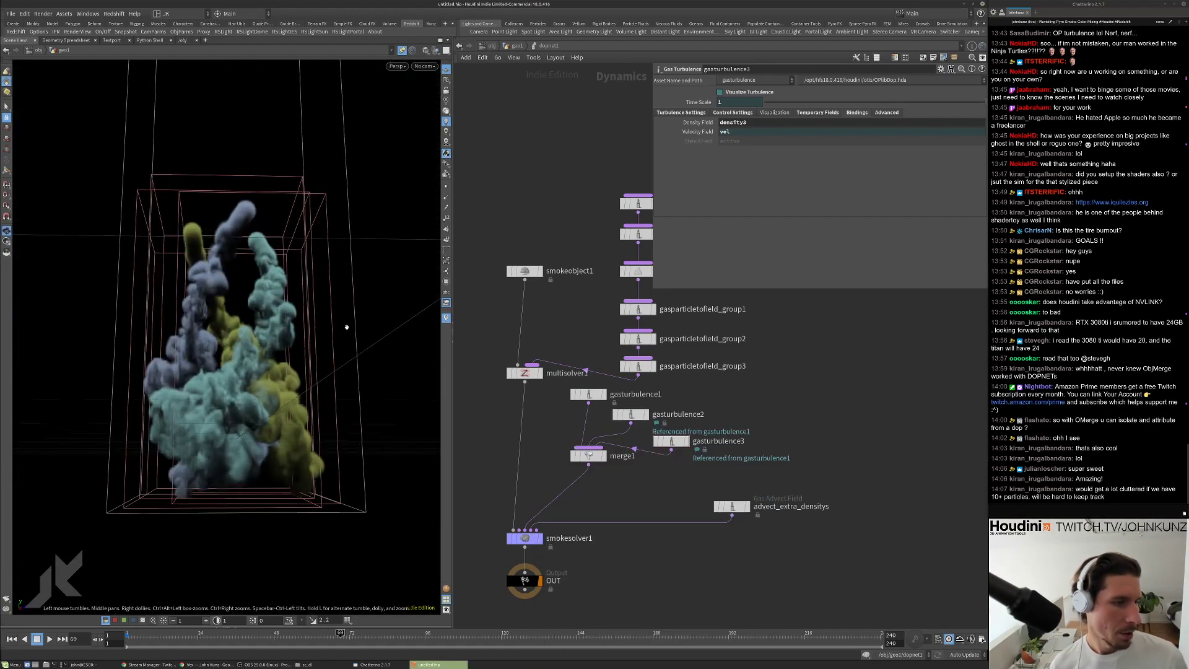
{"action": "left_click_drag", "start_coordinate": [336, 379], "coordinate": [320, 505]}
Rearrange the network by spacing out smokesolver1, OUT, advect_extra_densitys, merge1 and the three gas turbulence nodes.
{"action": "scroll", "coordinate": [594, 503], "scroll_direction": "down", "scroll_amount": 3}
{"action": "left_click_drag", "start_coordinate": [594, 503], "coordinate": [561, 502]}
{"action": "left_click", "coordinate": [686, 499]}
{"action": "left_click_drag", "start_coordinate": [734, 416], "coordinate": [732, 475]}
{"action": "left_click_drag", "start_coordinate": [622, 376], "coordinate": [625, 403]}
{"action": "left_click_drag", "start_coordinate": [704, 420], "coordinate": [620, 355]}
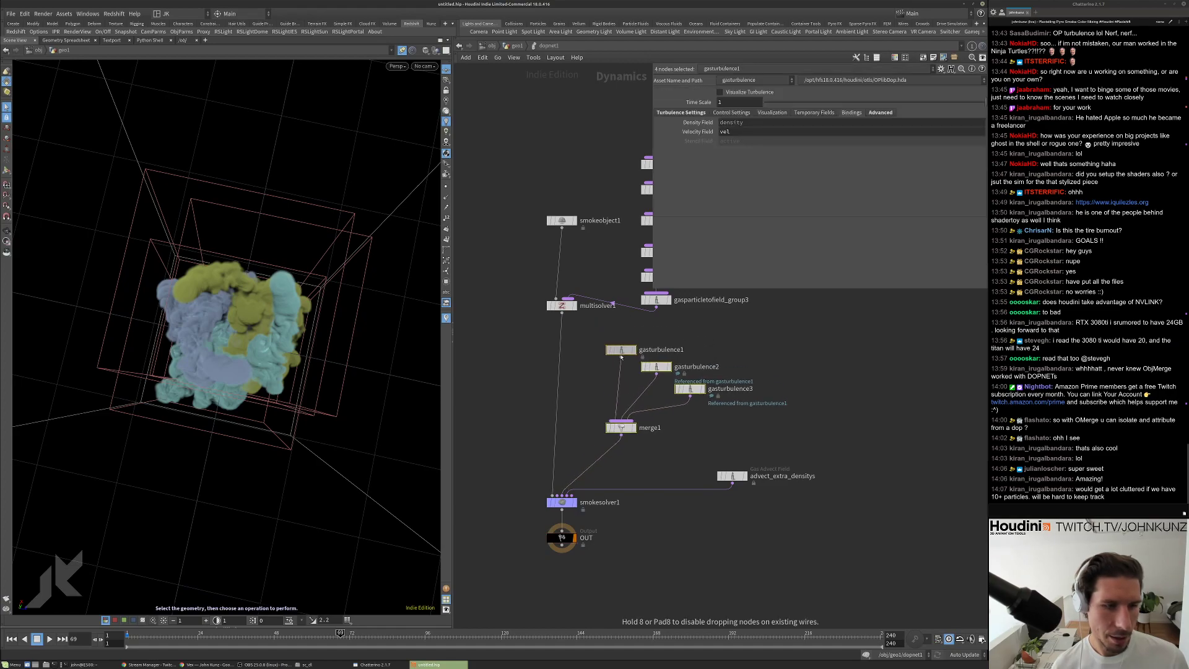
{"action": "left_click", "coordinate": [700, 401]}
{"action": "scroll", "coordinate": [700, 400], "scroll_direction": "down", "scroll_amount": 2}
{"action": "scroll", "coordinate": [583, 342], "scroll_direction": "up", "scroll_amount": 2}
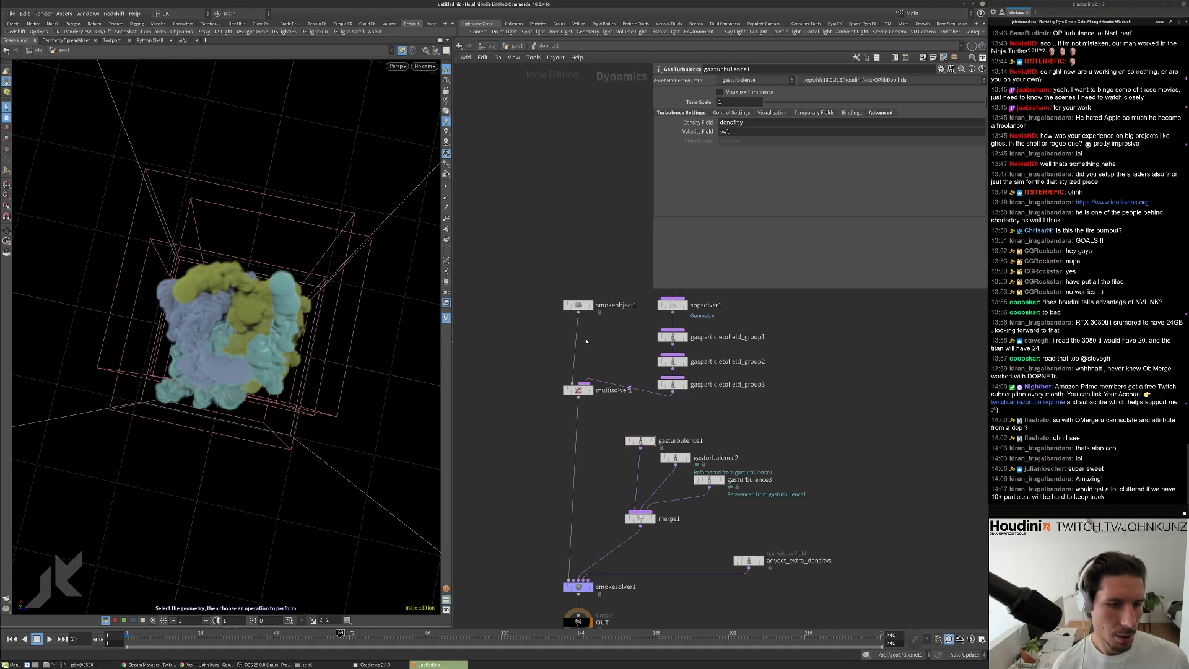
{"action": "middle_click_drag", "start_coordinate": [585, 341], "coordinate": [586, 382]}
{"action": "scroll", "coordinate": [587, 382], "scroll_direction": "down", "scroll_amount": 2}
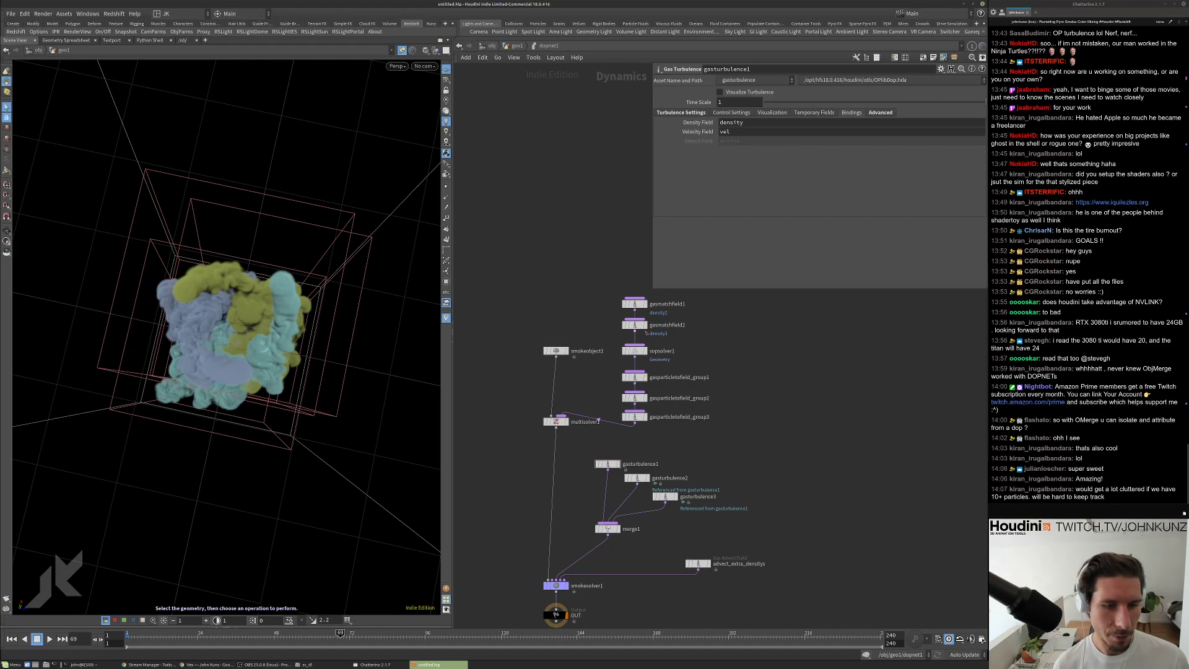
Rewind the simulation to the first frame and return to the geo1 network.
{"action": "key", "text": "ctrl+Up"}
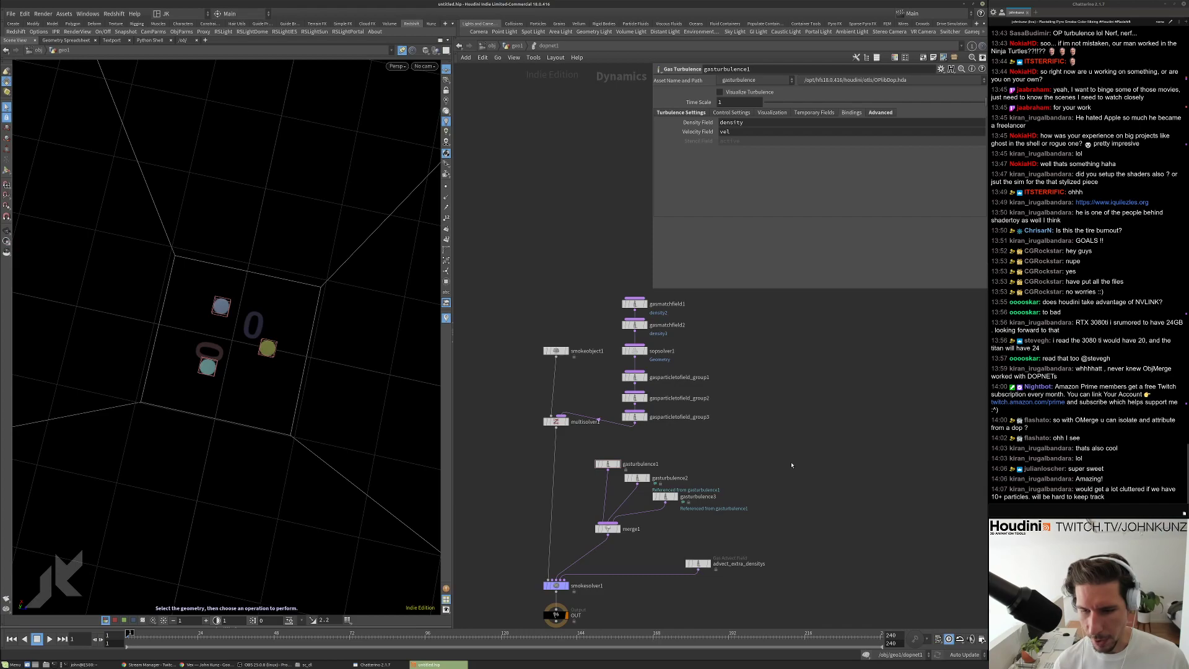
{"action": "middle_click_drag", "start_coordinate": [792, 465], "coordinate": [792, 423]}
{"action": "scroll", "coordinate": [749, 397], "scroll_direction": "up", "scroll_amount": 2}
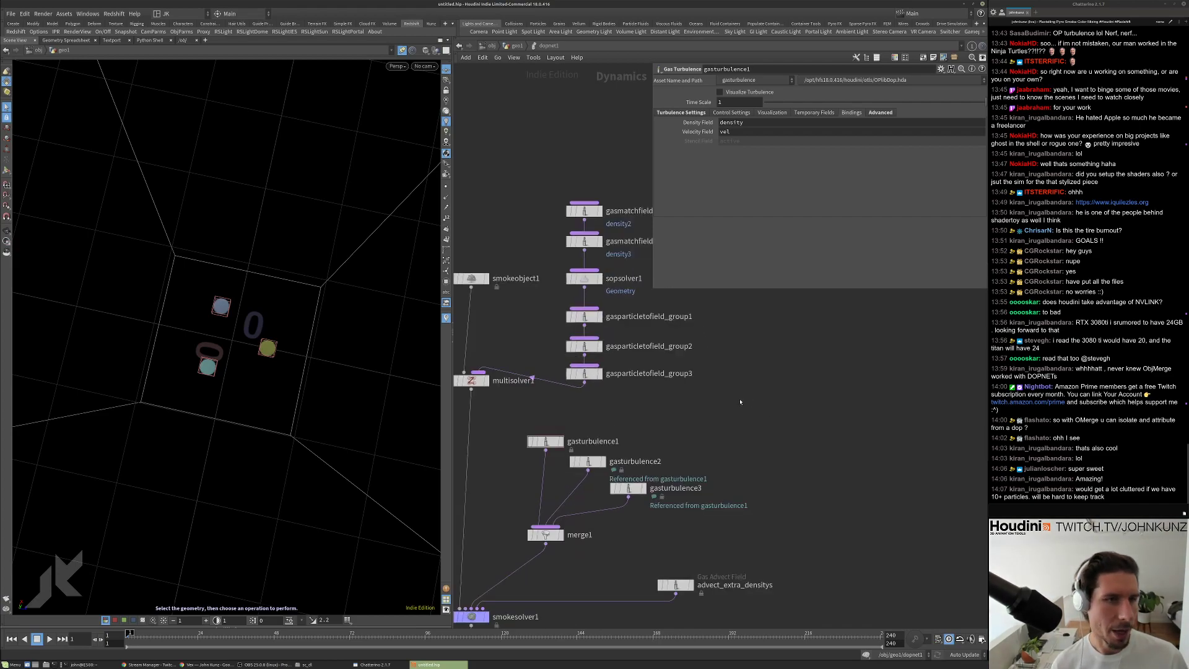
{"action": "left_click", "coordinate": [516, 45]}
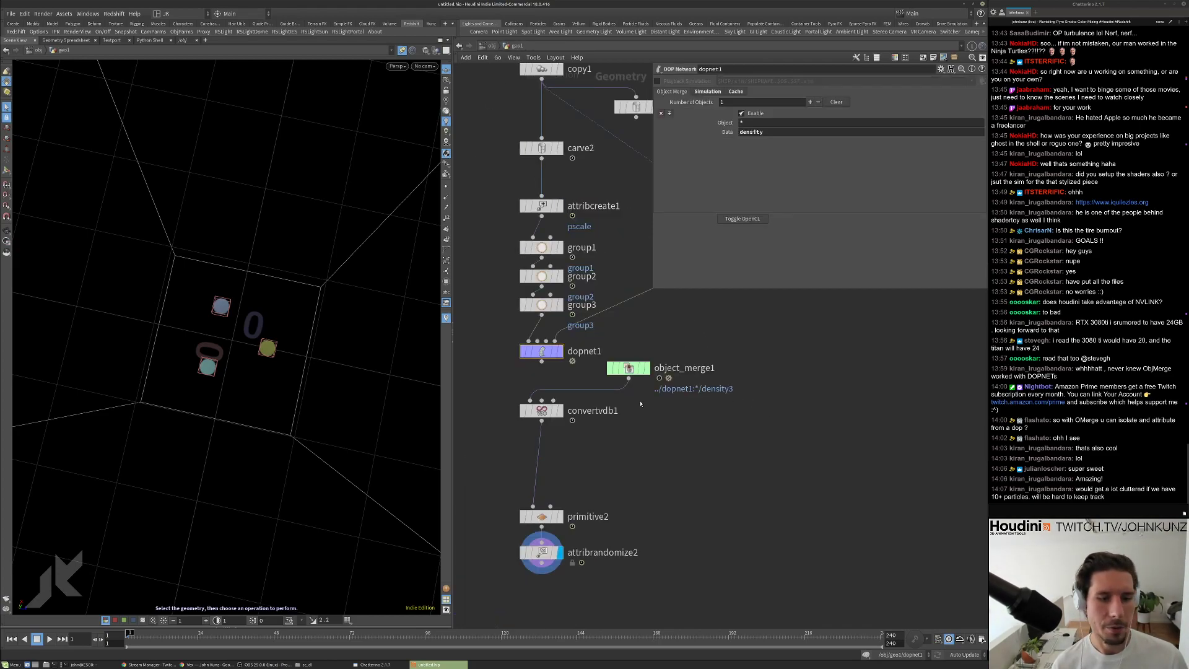
{"action": "middle_click_drag", "start_coordinate": [641, 404], "coordinate": [642, 381]}
{"action": "left_click_drag", "start_coordinate": [267, 371], "coordinate": [271, 313]}
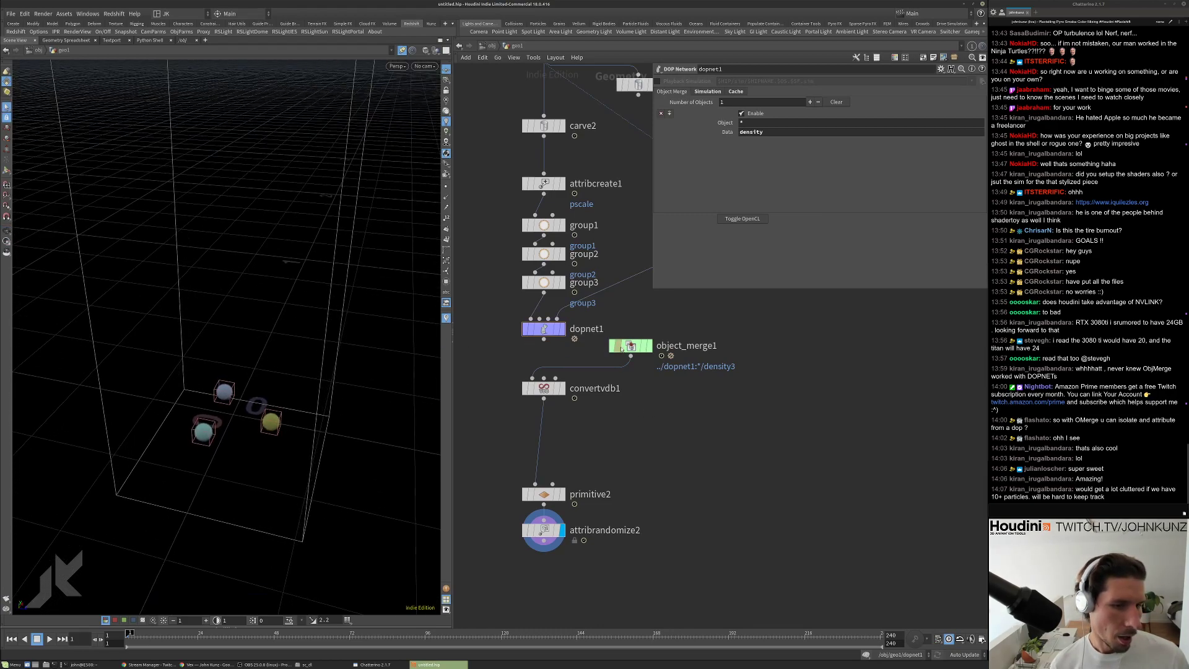
Turn off Limit Resolution for 3D textures in the viewport display options.
{"action": "left_click", "coordinate": [619, 349]}
{"action": "key", "text": "d"}
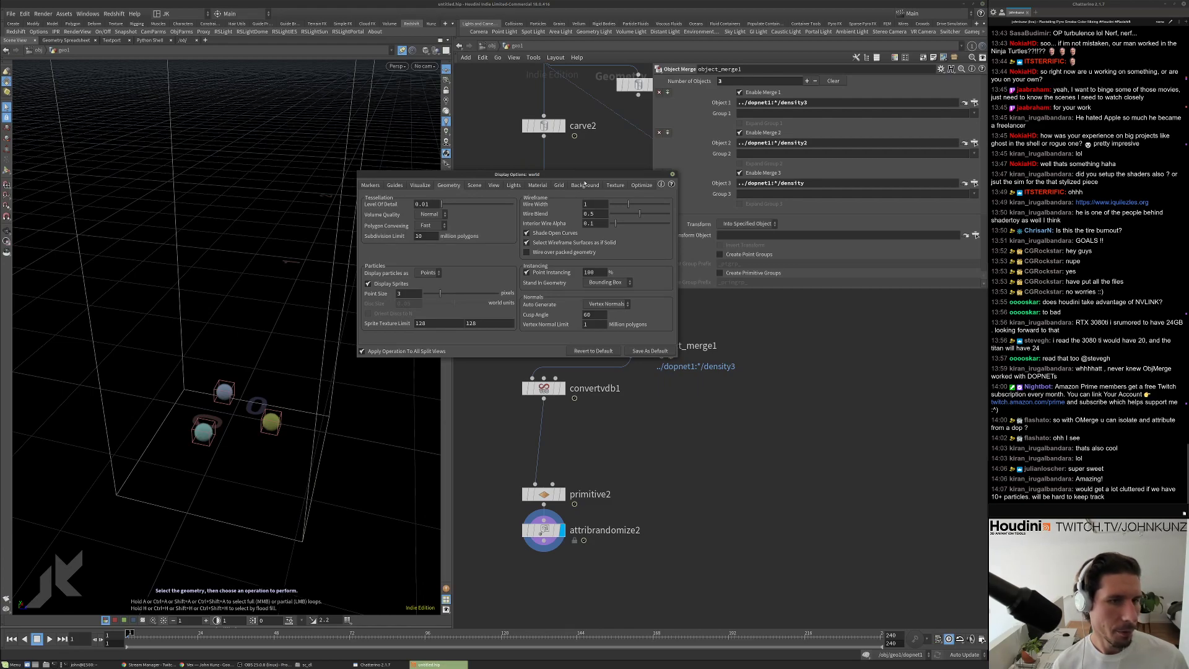
{"action": "left_click", "coordinate": [616, 186]}
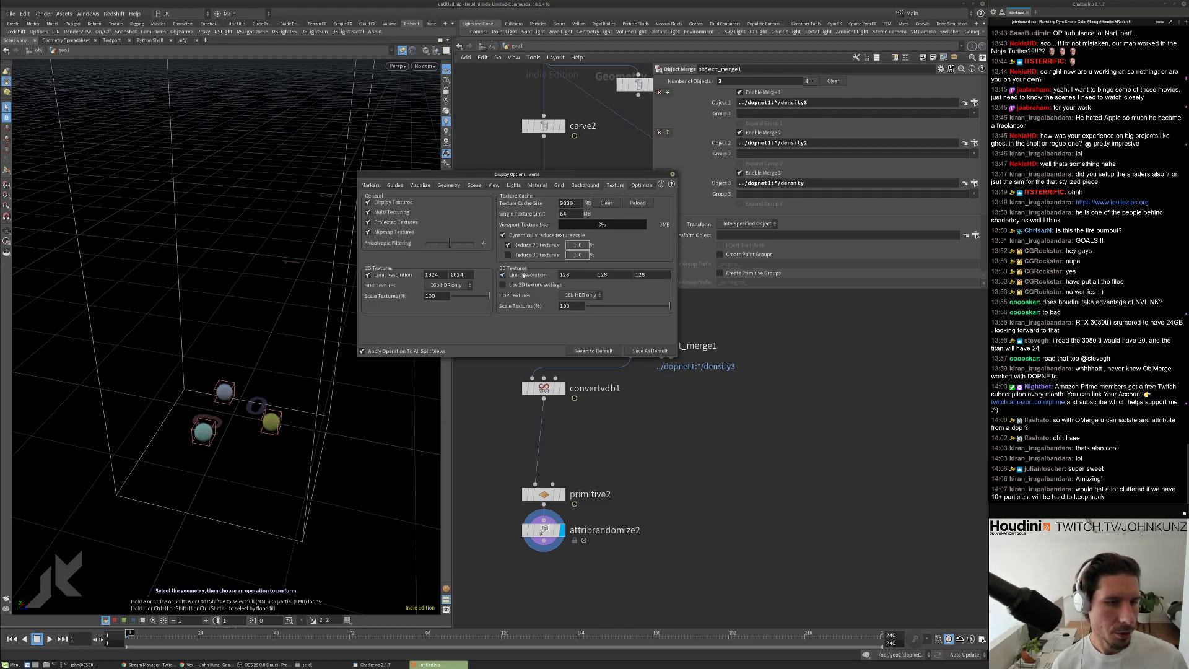
{"action": "left_click", "coordinate": [517, 276]}
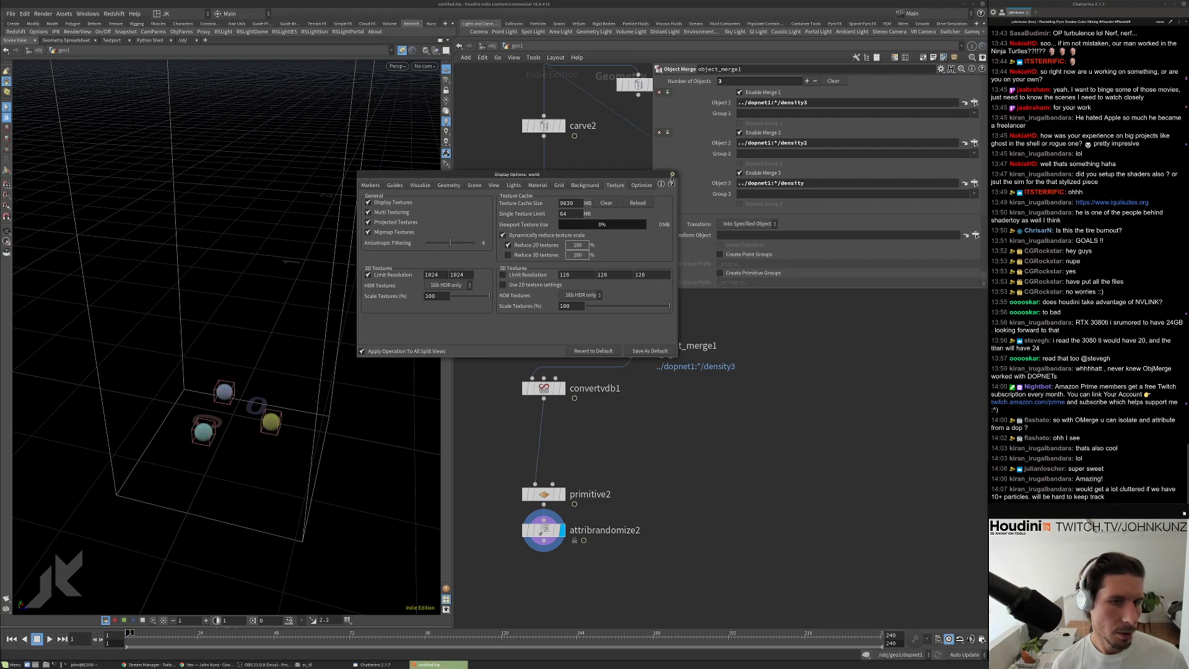
{"action": "left_click", "coordinate": [673, 175]}
Play the simulation to examine the smoke display at full texture resolution, and rewind to the first frame.
{"action": "key", "text": "Up"}
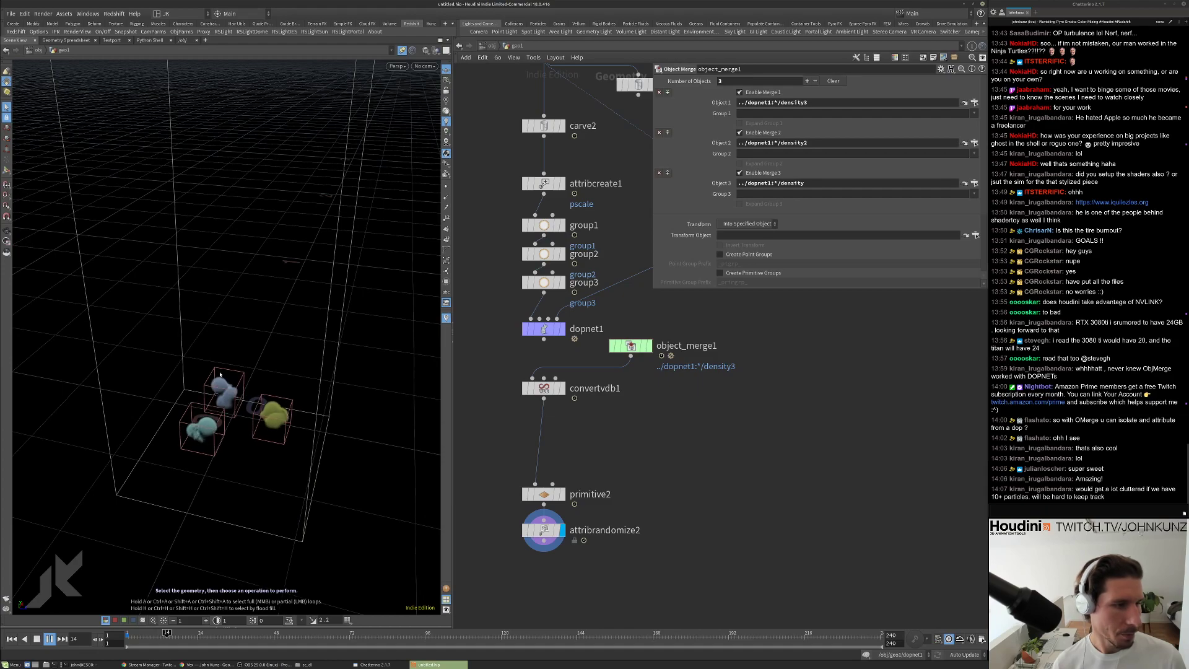
{"action": "key", "text": "Escape"}
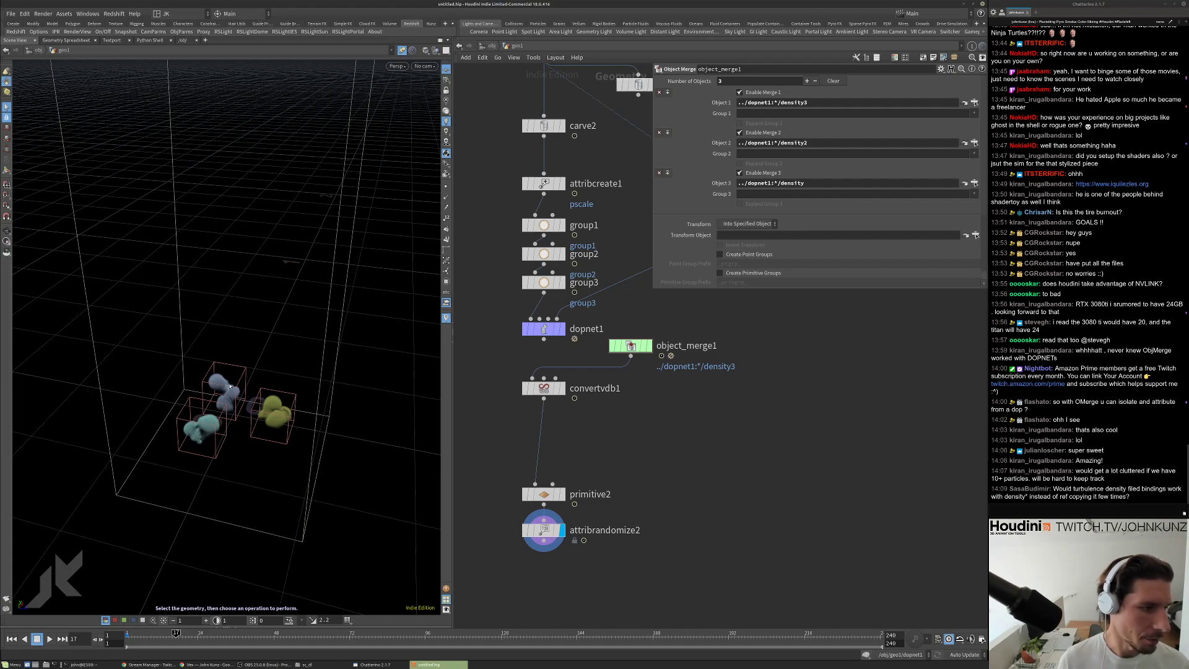
{"action": "key", "text": "ctrl+Up"}
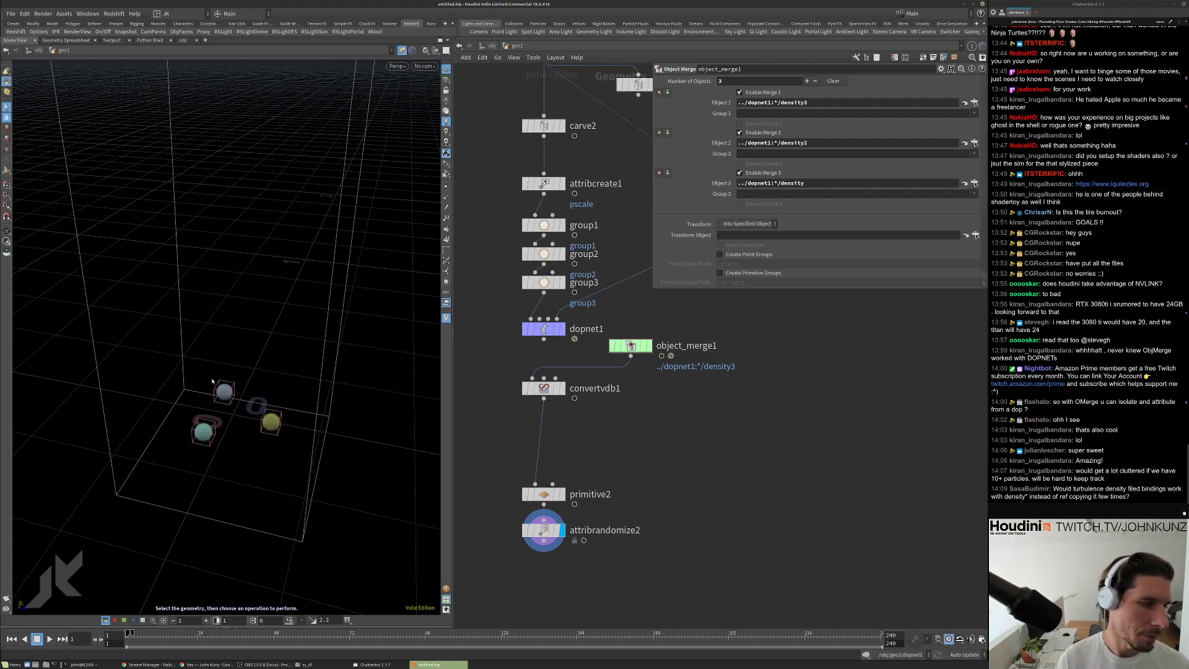
{"action": "left_click_drag", "start_coordinate": [254, 315], "coordinate": [263, 337], "text": "alt"}
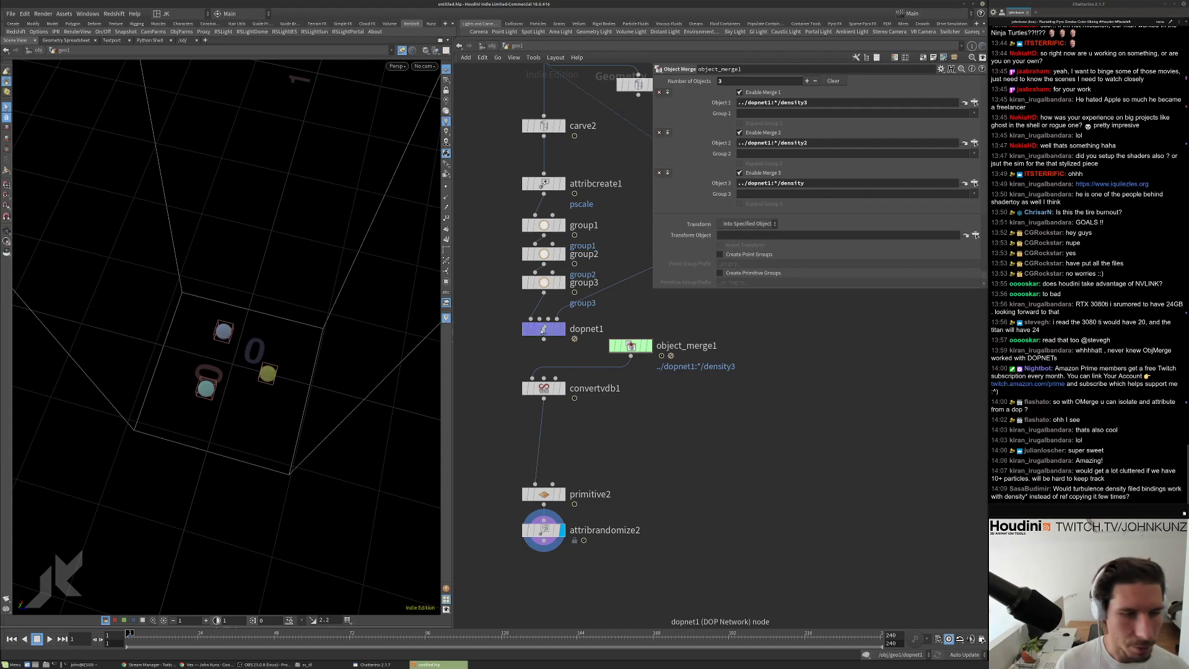
Inside dopnet1, bypass gasturbulence2 and gasturbulence3.
{"action": "double_click", "coordinate": [543, 330]}
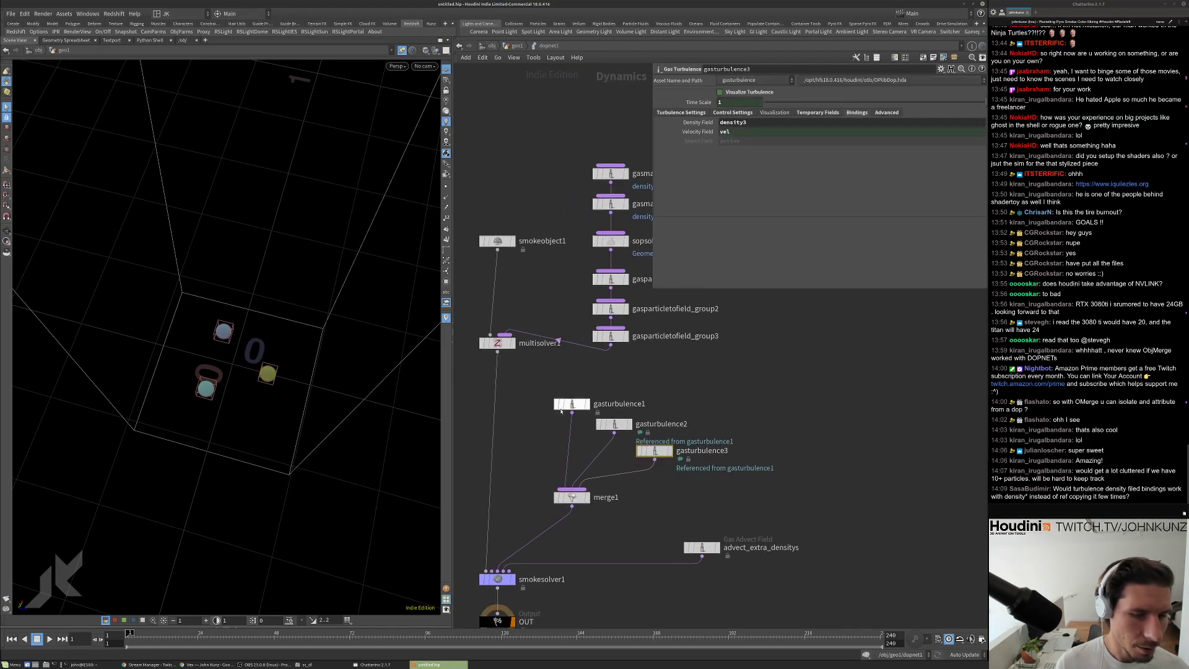
{"action": "left_click", "coordinate": [613, 424], "text": "shift"}
{"action": "key", "text": "b"}
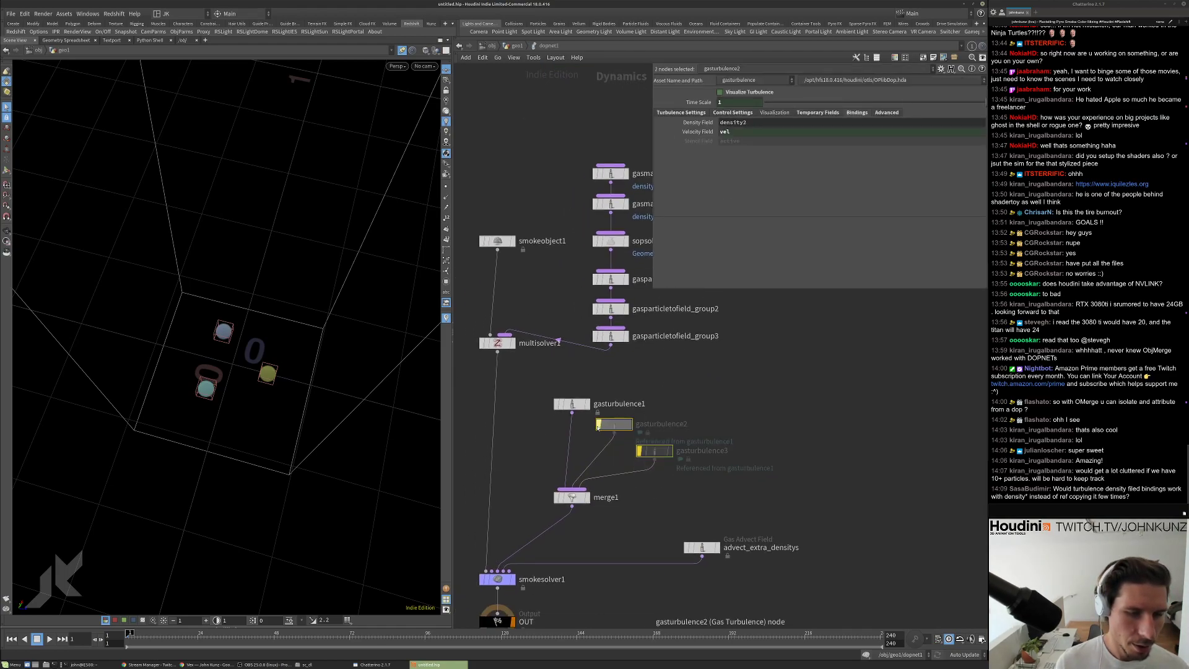
Set the density field of gasturbulence1 to "density*".
{"action": "left_click", "coordinate": [571, 403]}
{"action": "left_click", "coordinate": [754, 123]}
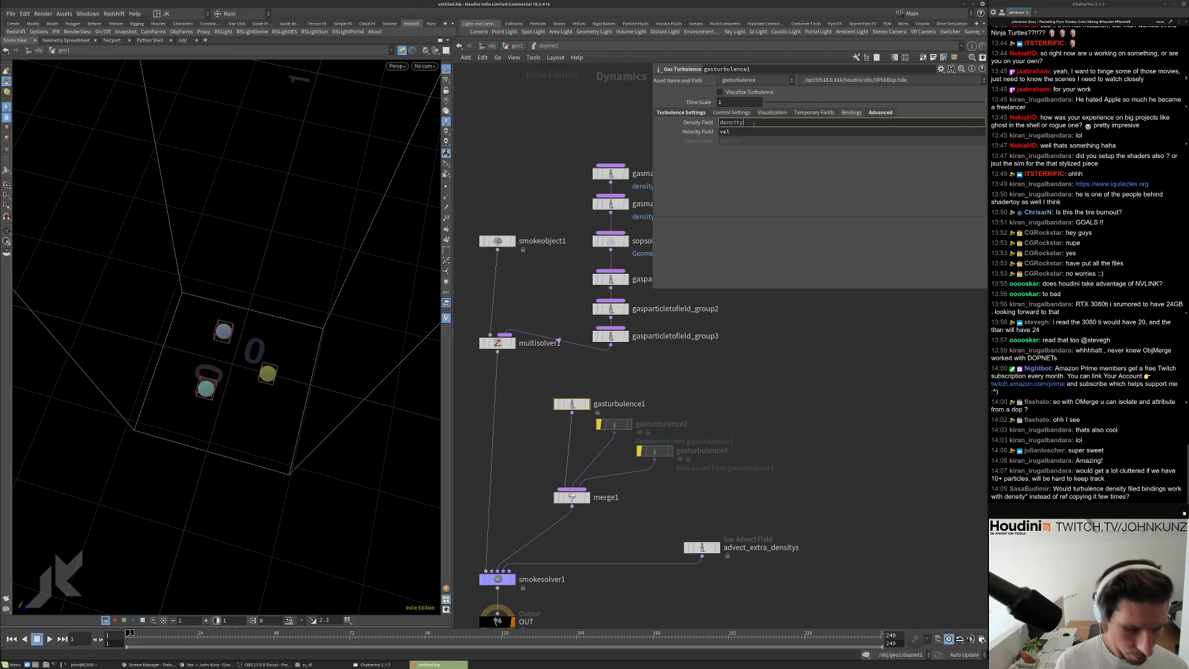
{"action": "key", "text": "Return"}
Play the simulation to examine how the single turbulence node affects the three plumes, and show the settings of advect_extra_densitys.
{"action": "key", "text": "Up"}
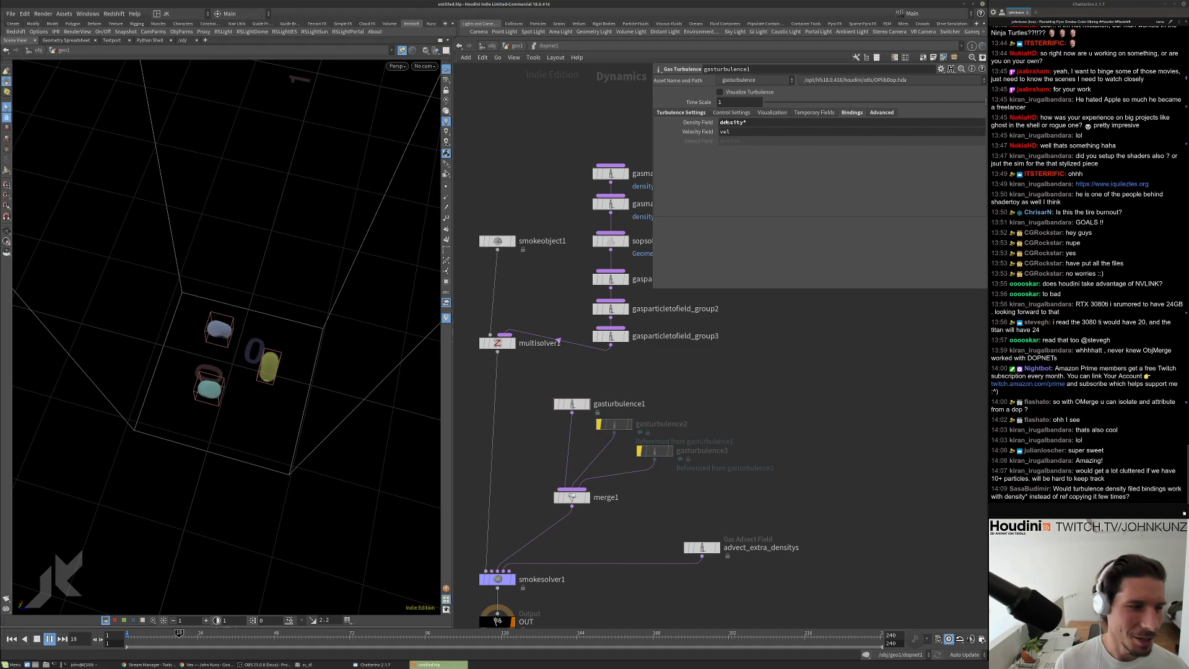
{"action": "key", "text": "Up"}
{"action": "left_click_drag", "start_coordinate": [335, 350], "coordinate": [291, 309], "text": "alt"}
{"action": "middle_click_drag", "start_coordinate": [727, 537], "coordinate": [717, 489]}
{"action": "left_click", "coordinate": [691, 498]}
{"action": "left_click_drag", "start_coordinate": [760, 465], "coordinate": [711, 494]}
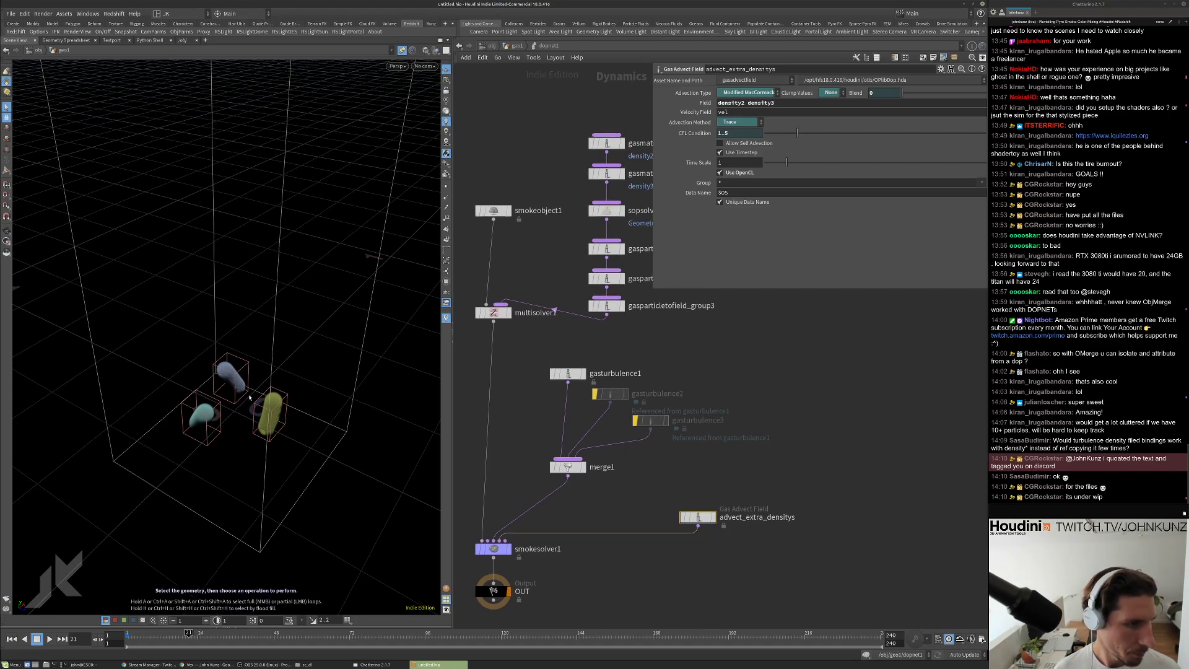
Inside gasturbulence1, examine the kernel code of compute_turbulence_cl and its vel and density bindings, and return to dopnet1.
{"action": "double_click", "coordinate": [568, 374]}
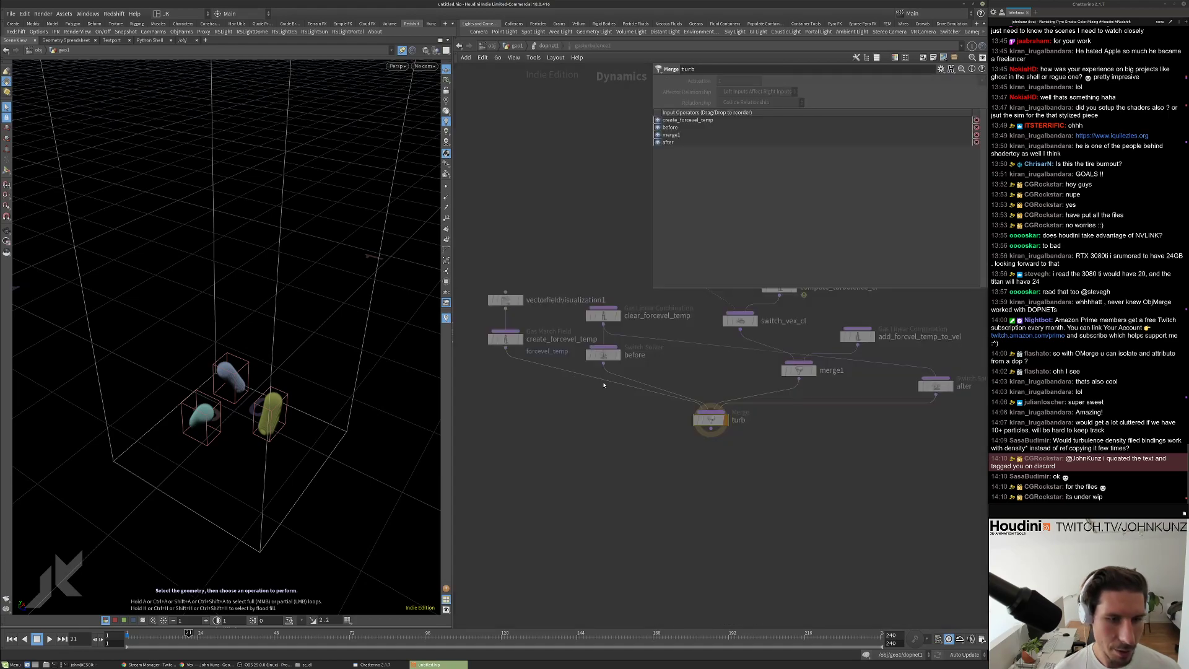
{"action": "scroll", "coordinate": [731, 375], "scroll_direction": "up", "scroll_amount": 1}
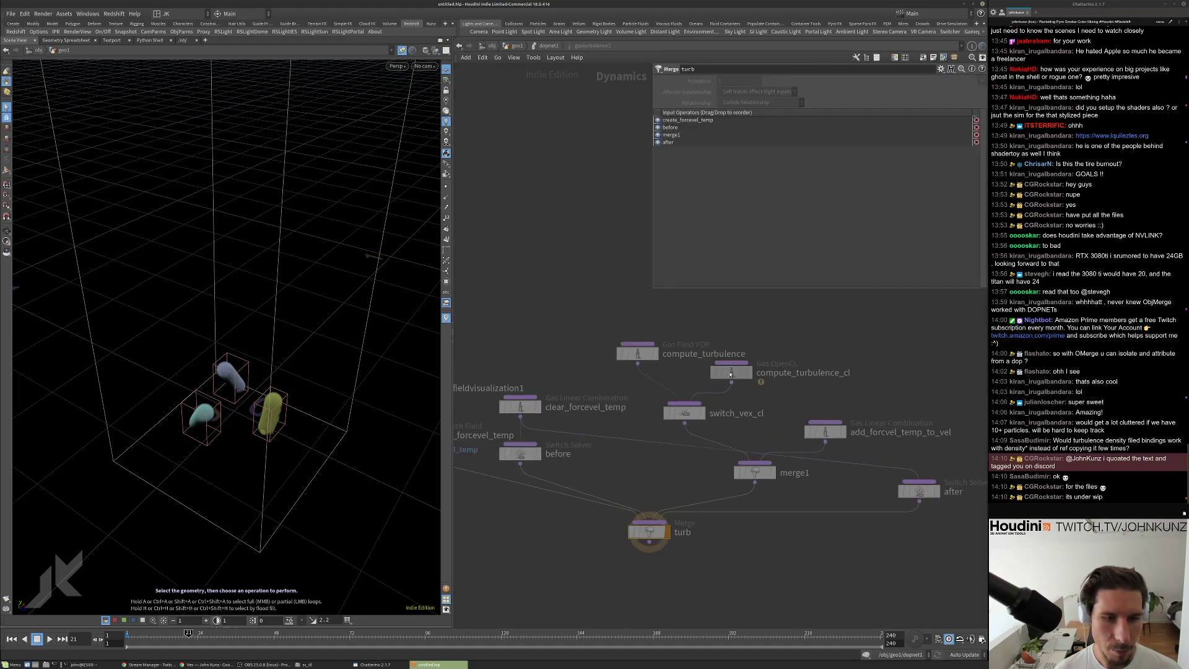
{"action": "left_click", "coordinate": [731, 374]}
{"action": "scroll", "coordinate": [697, 231], "scroll_direction": "down", "scroll_amount": 10}
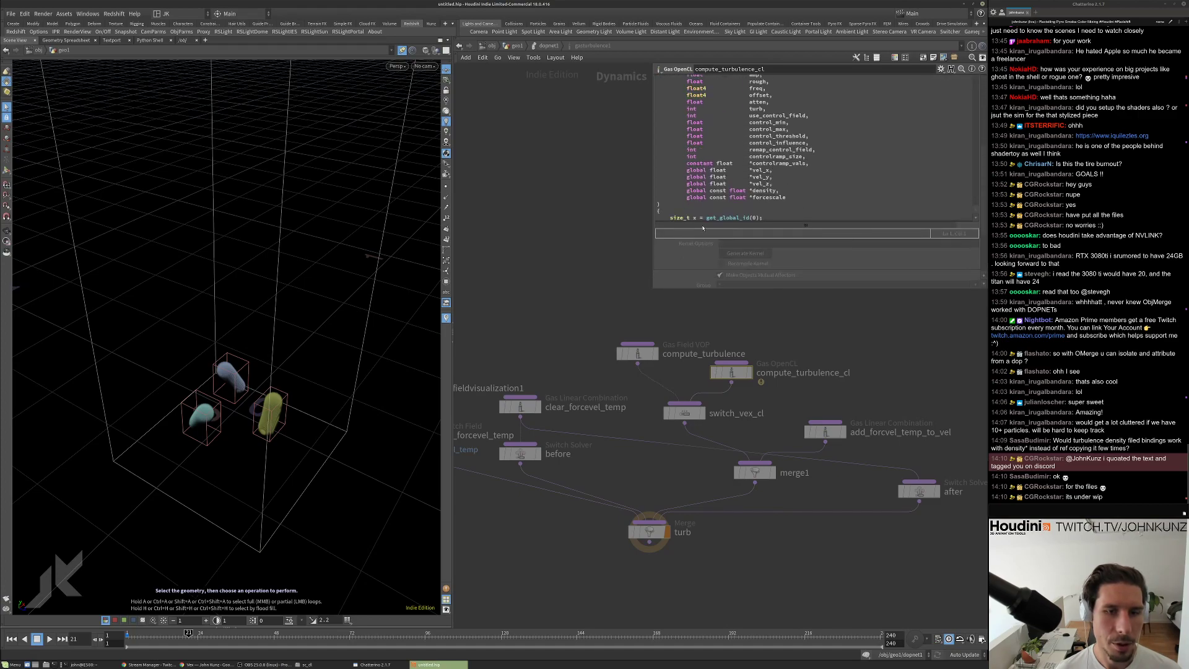
{"action": "scroll", "coordinate": [697, 231], "scroll_direction": "up", "scroll_amount": 10}
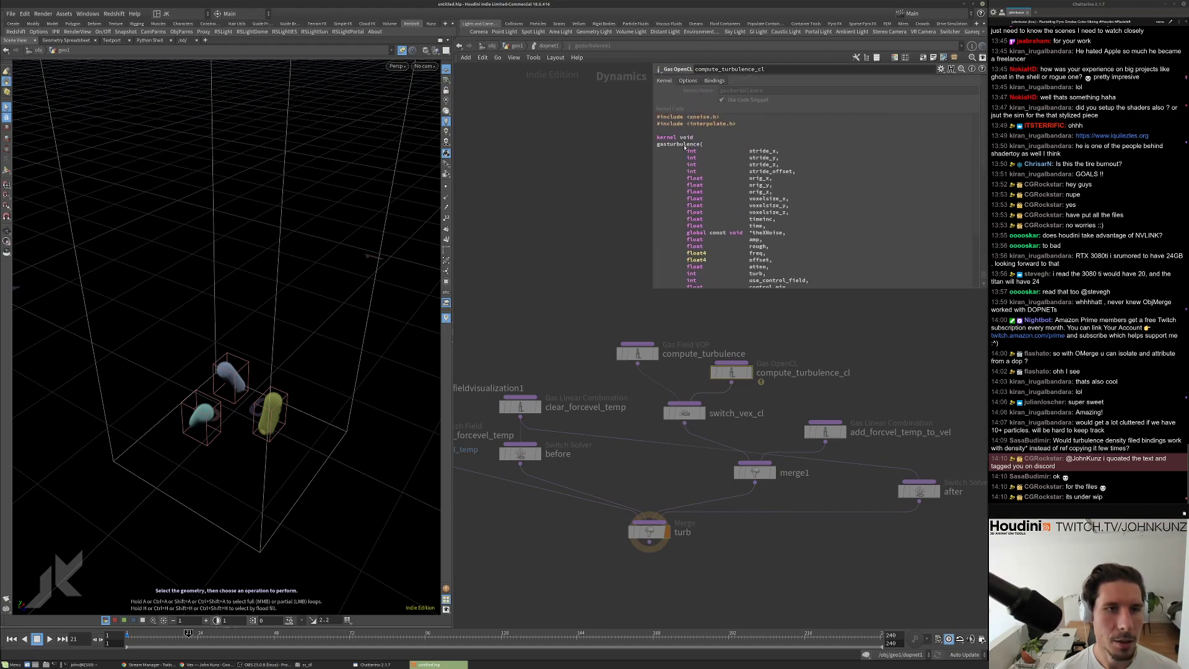
{"action": "left_click", "coordinate": [714, 81]}
{"action": "scroll", "coordinate": [753, 233], "scroll_direction": "down", "scroll_amount": 5}
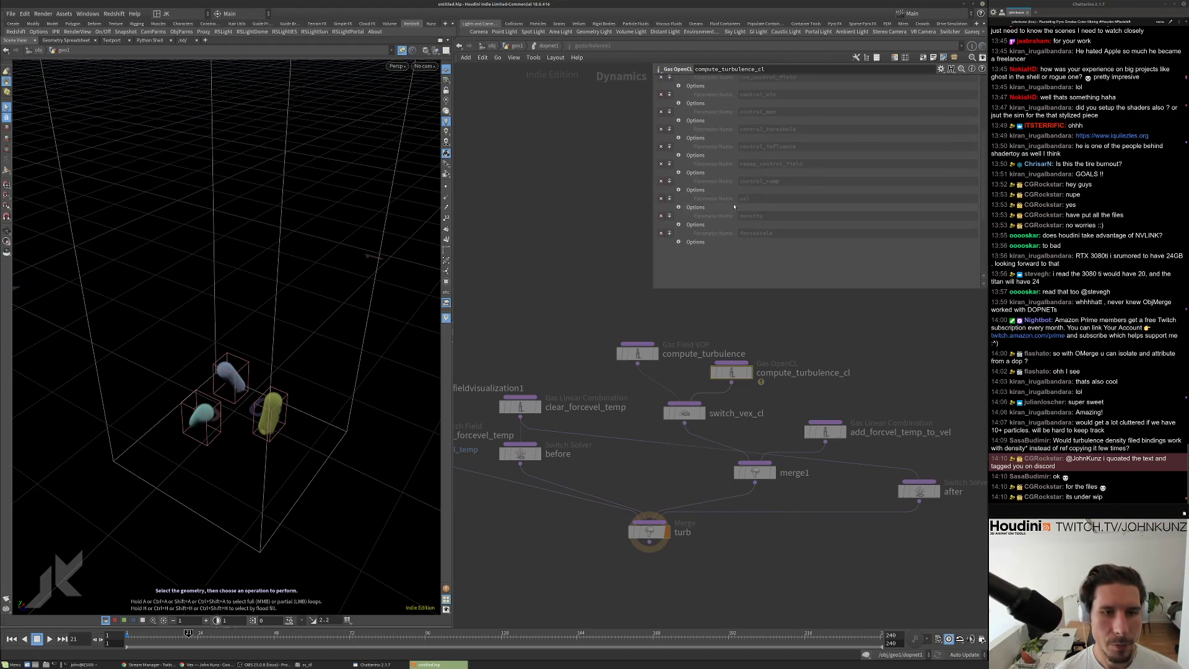
{"action": "left_click", "coordinate": [678, 196]}
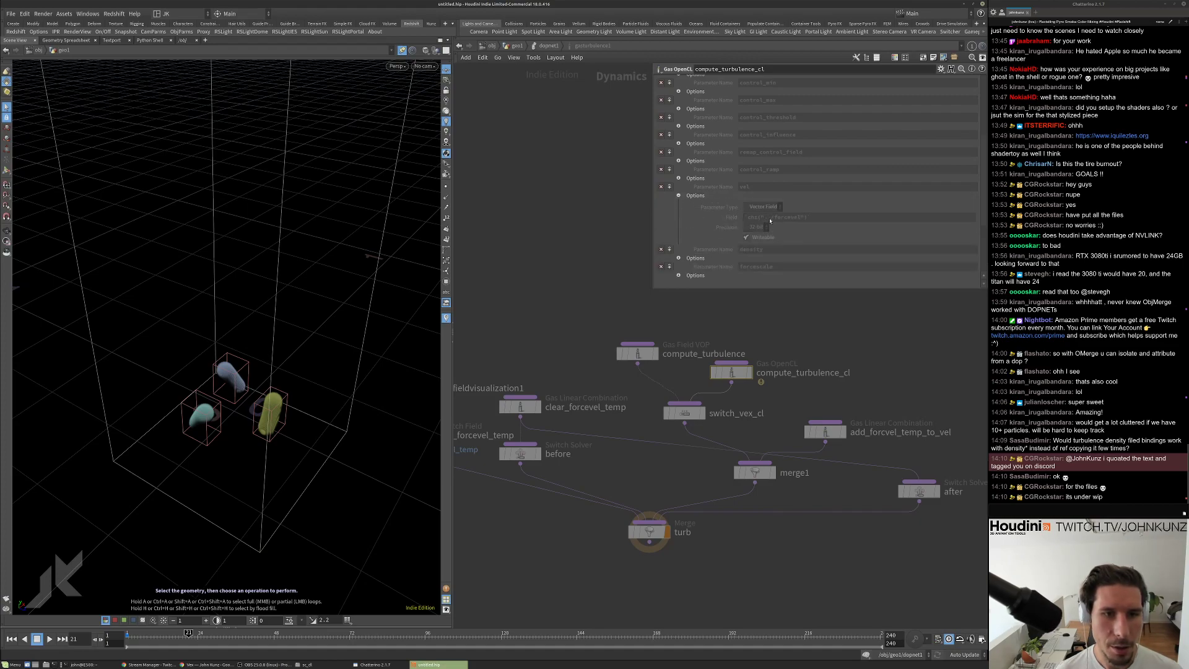
{"action": "left_click", "coordinate": [679, 196]}
{"action": "left_click", "coordinate": [679, 213]}
{"action": "left_click", "coordinate": [728, 236]}
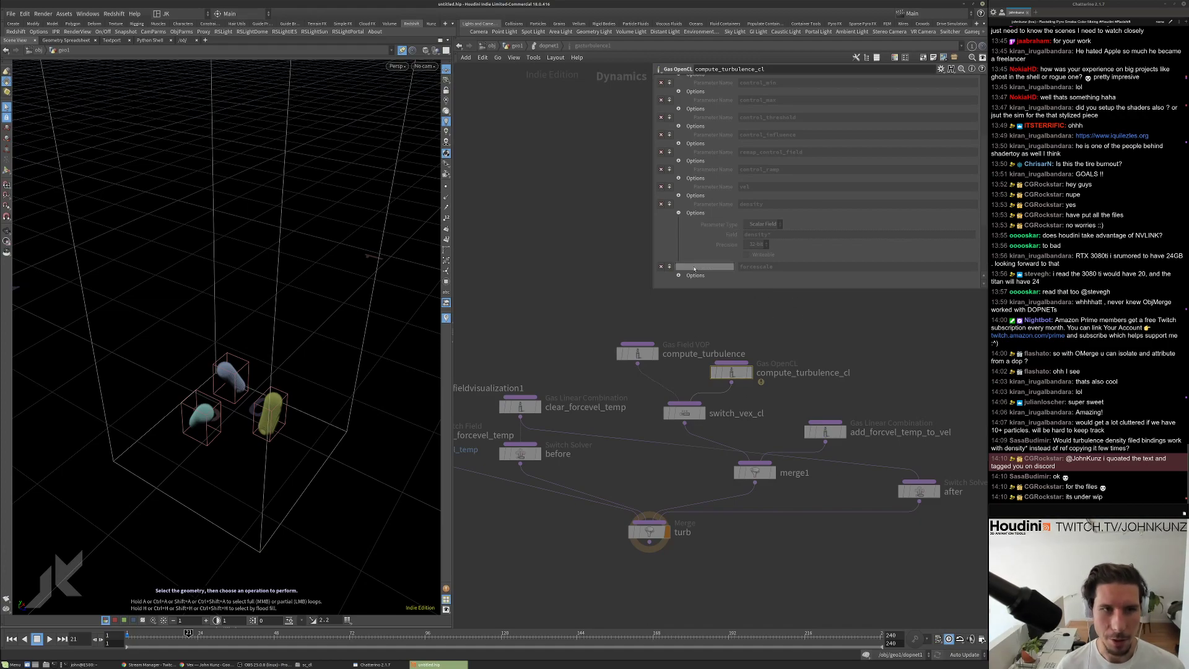
{"action": "left_click", "coordinate": [548, 46]}
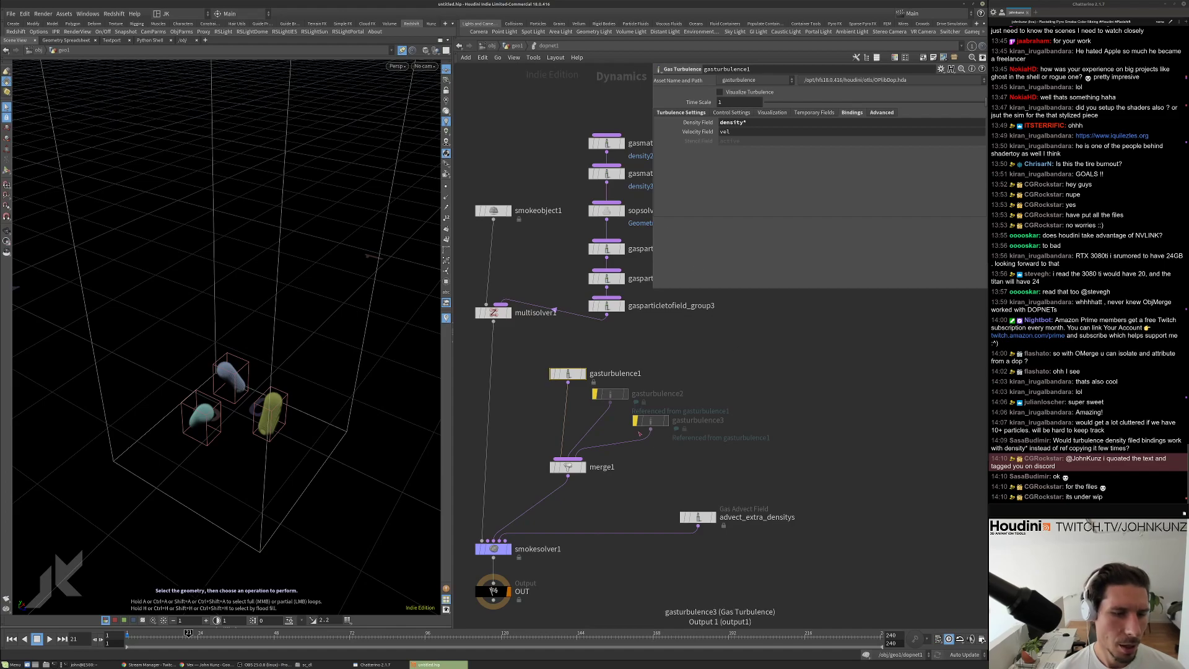
Rewind to the first frame, re-enable gasturbulence2 and gasturbulence3, and restore the density field of gasturbulence1 to "density".
{"action": "key", "text": "ctrl+Up"}
{"action": "left_click", "coordinate": [593, 394]}
{"action": "left_click", "coordinate": [635, 421]}
{"action": "left_click", "coordinate": [747, 122]}
{"action": "key", "text": "Return"}
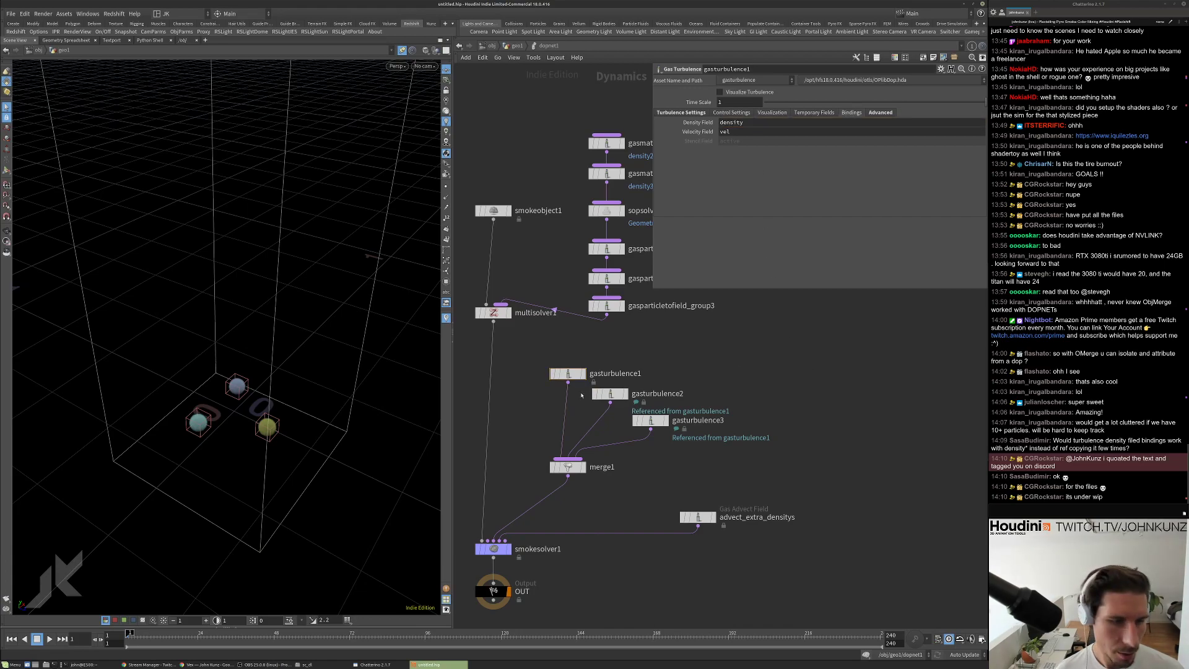
Remove the channel reference from the seed of gasturbulence2 and set the seed to 66.
{"action": "left_click", "coordinate": [610, 394]}
{"action": "left_click", "coordinate": [677, 112]}
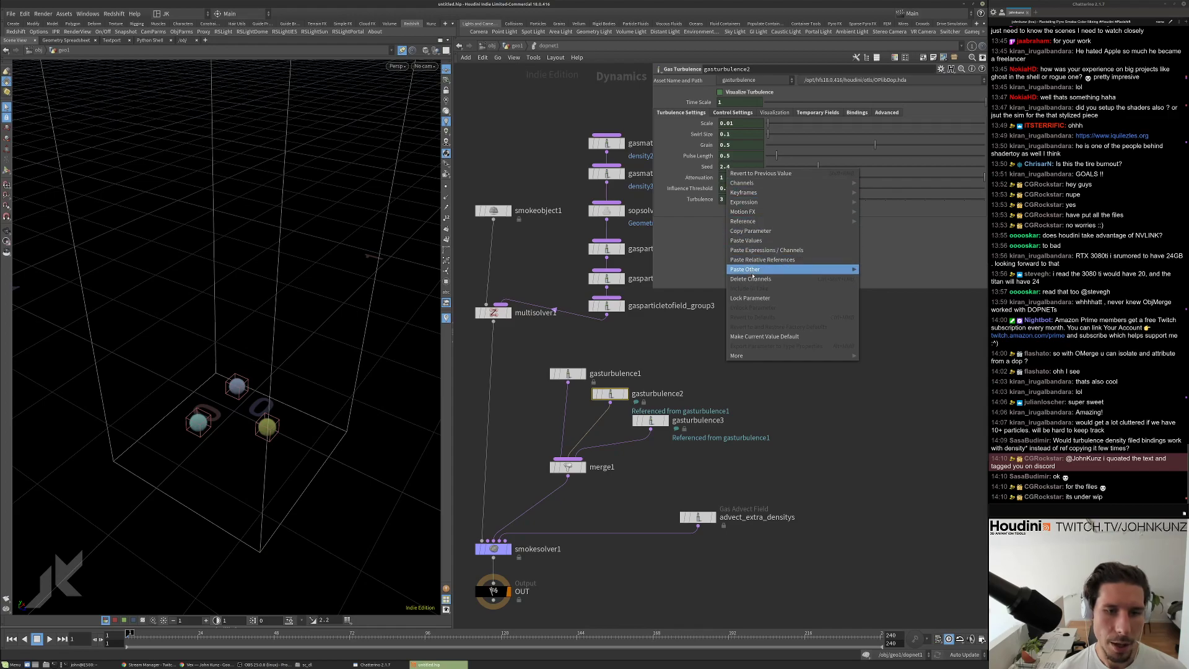
{"action": "left_click", "coordinate": [736, 167]}
{"action": "left_click", "coordinate": [736, 168]}
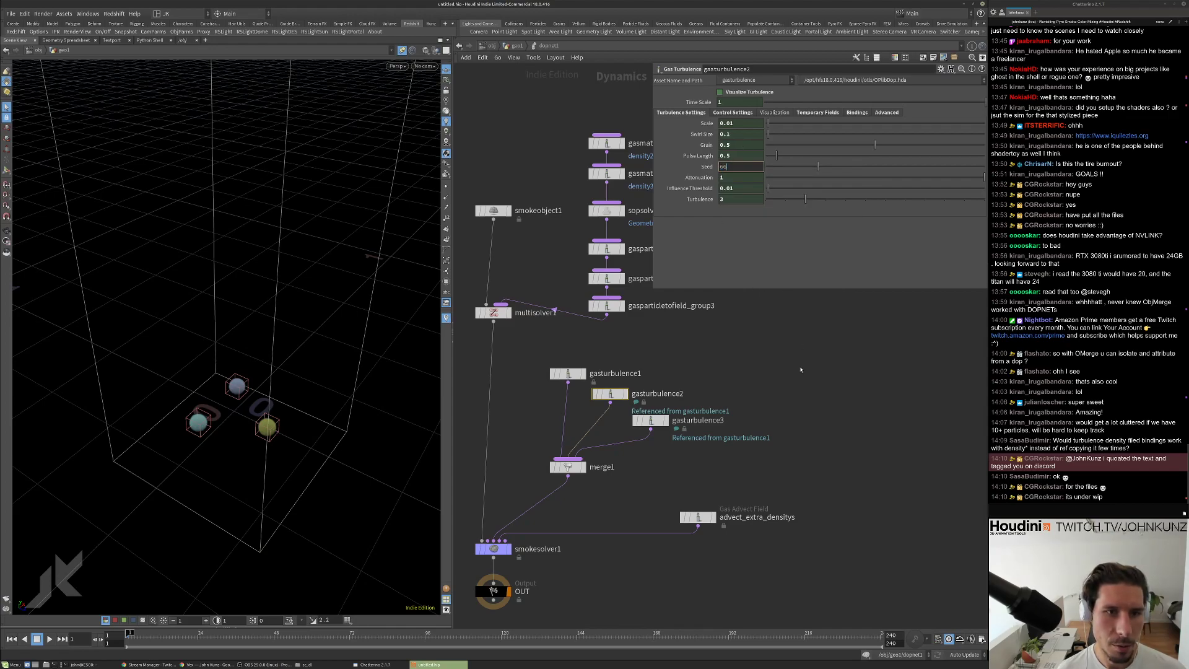
Remove the channel reference from the seed of gasturbulence3 and set the seed to 666.
{"action": "left_click", "coordinate": [650, 420]}
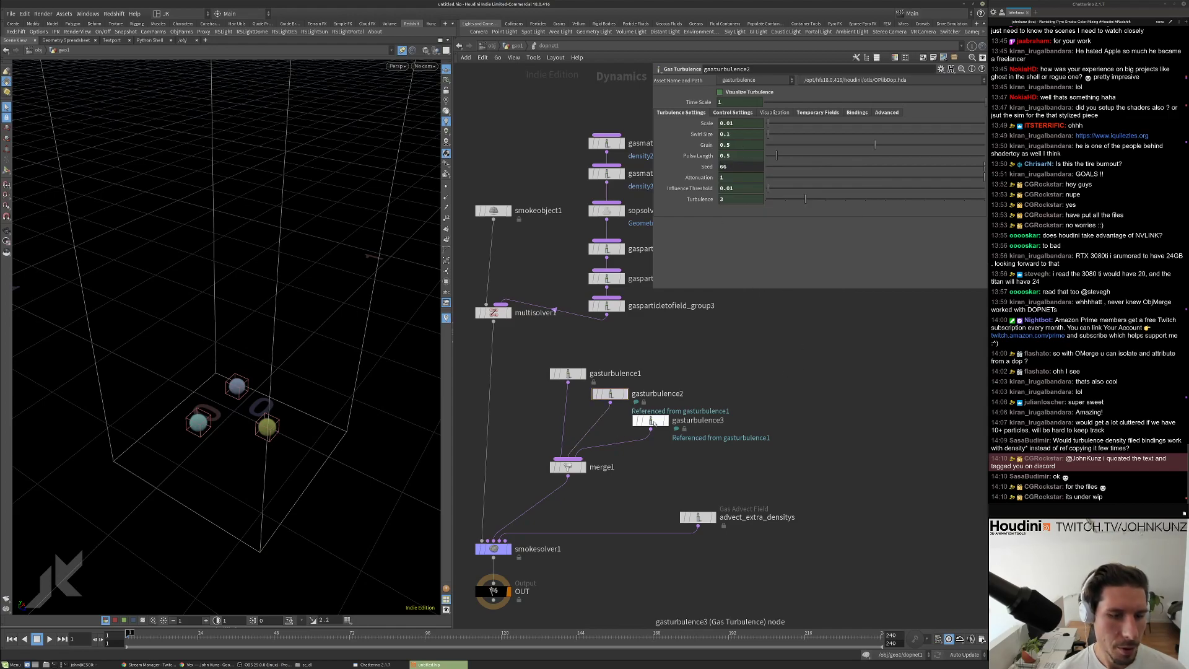
{"action": "left_click", "coordinate": [681, 112]}
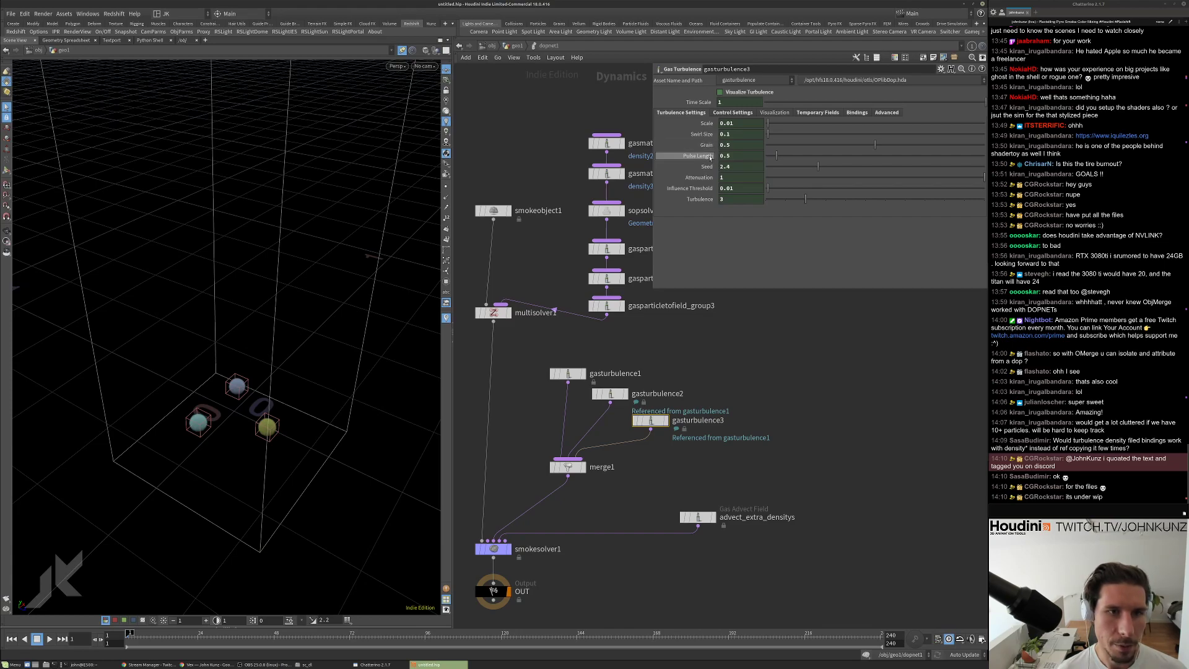
{"action": "mouse_move", "coordinate": [711, 157]}
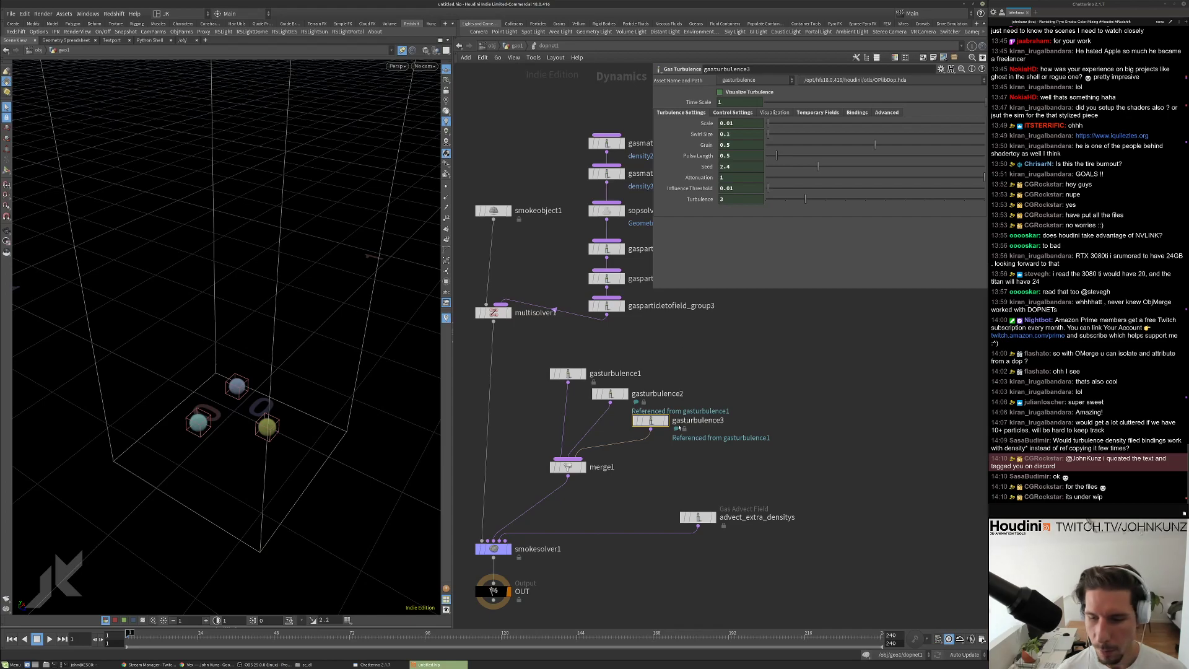
{"action": "left_click_drag", "start_coordinate": [284, 337], "coordinate": [287, 391]}
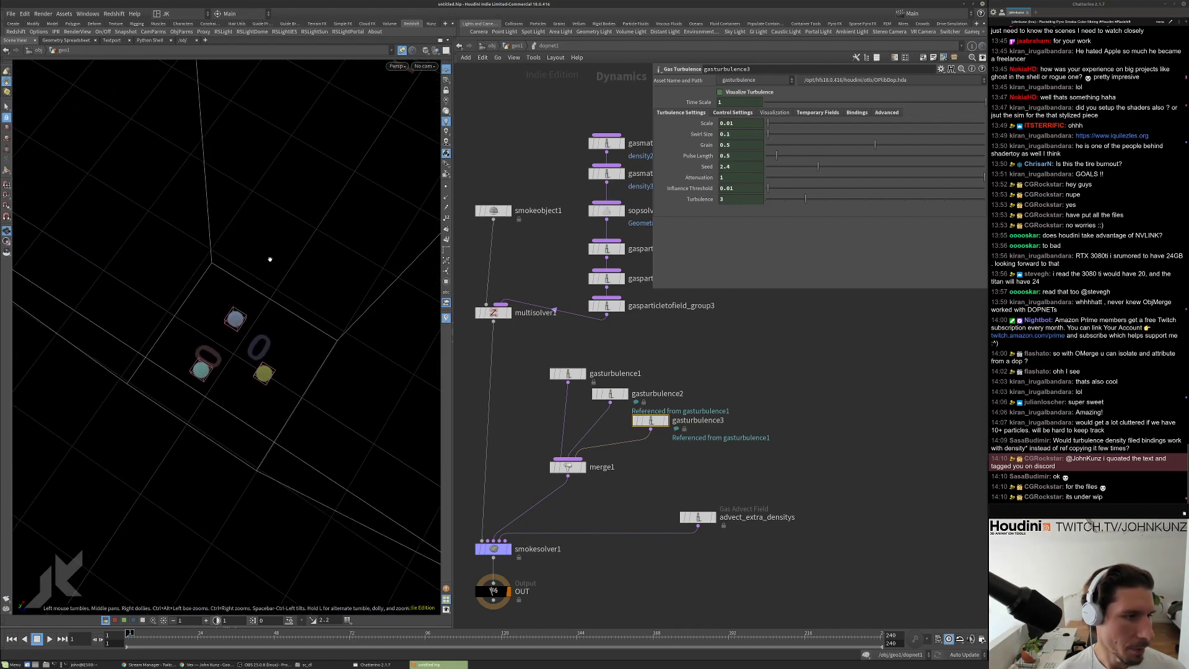
{"action": "key", "text": "s"}
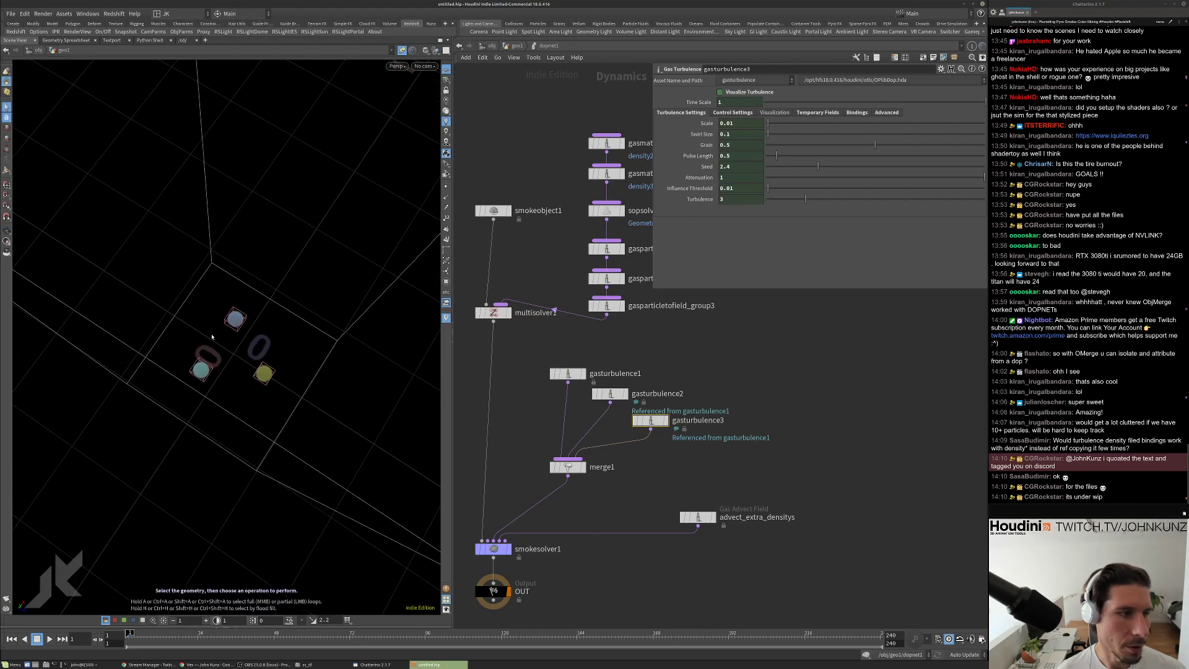
{"action": "right_click", "coordinate": [735, 167]}
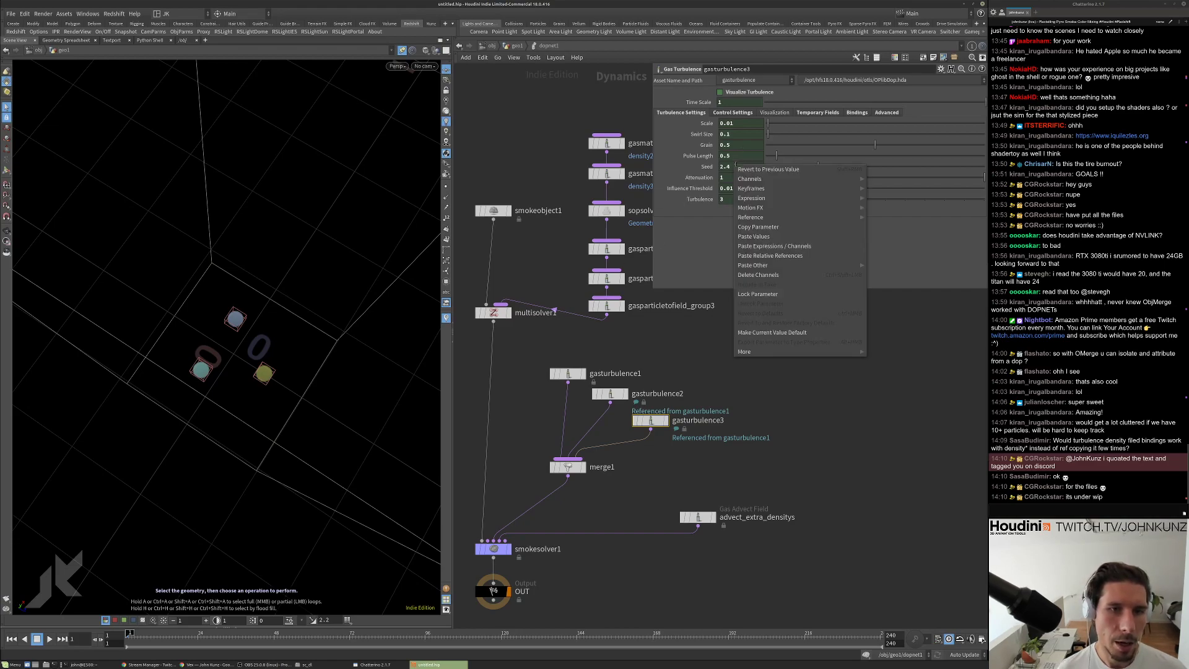
{"action": "left_click", "coordinate": [765, 275]}
{"action": "left_click", "coordinate": [740, 166]}
{"action": "type", "text": "666"}
{"action": "key", "text": "Return"}
Play the simulation to examine the three plumes with their different turbulence seeds, and stop playback.
{"action": "middle_click_drag", "start_coordinate": [849, 390], "coordinate": [860, 367]}
{"action": "key", "text": "Up"}
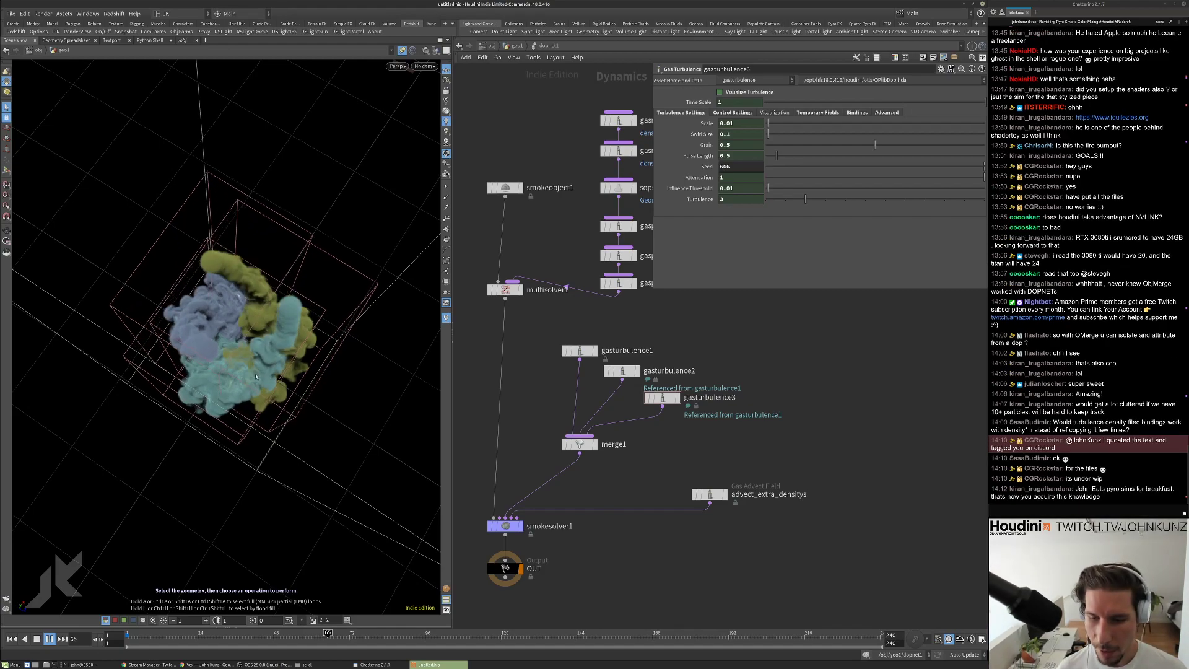
{"action": "key", "text": "Escape"}
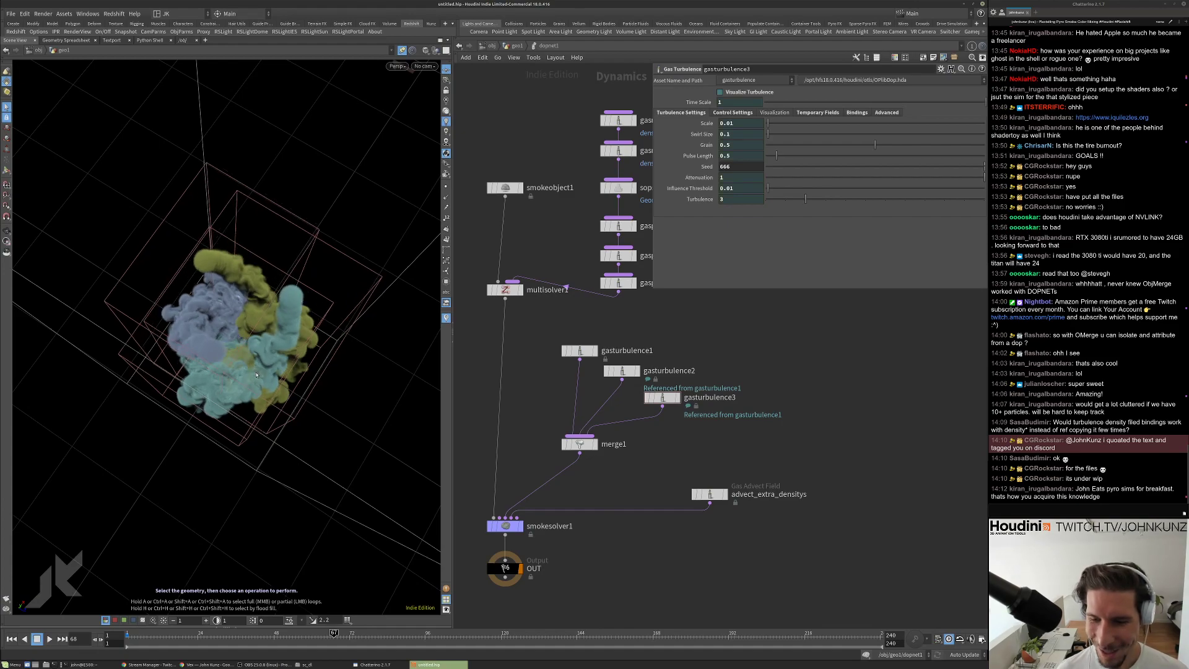
Examine the three colored smoke plumes from several angles and in close-up to see how they mix.
{"action": "left_click_drag", "start_coordinate": [254, 370], "coordinate": [275, 398], "text": "alt"}
{"action": "right_click_drag", "start_coordinate": [275, 398], "coordinate": [288, 335], "text": "alt"}
{"action": "left_click_drag", "start_coordinate": [288, 334], "coordinate": [247, 350], "text": "alt"}
{"action": "right_click_drag", "start_coordinate": [248, 350], "coordinate": [224, 354], "text": "alt"}
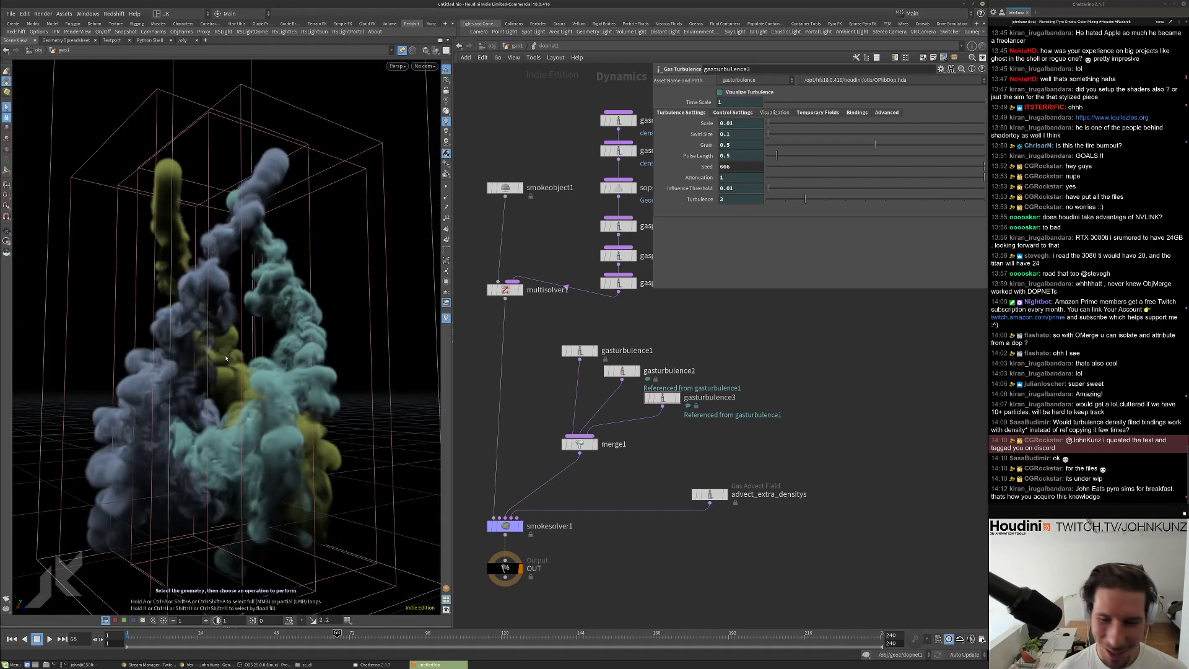
{"action": "left_click_drag", "start_coordinate": [226, 358], "coordinate": [223, 248], "text": "alt"}
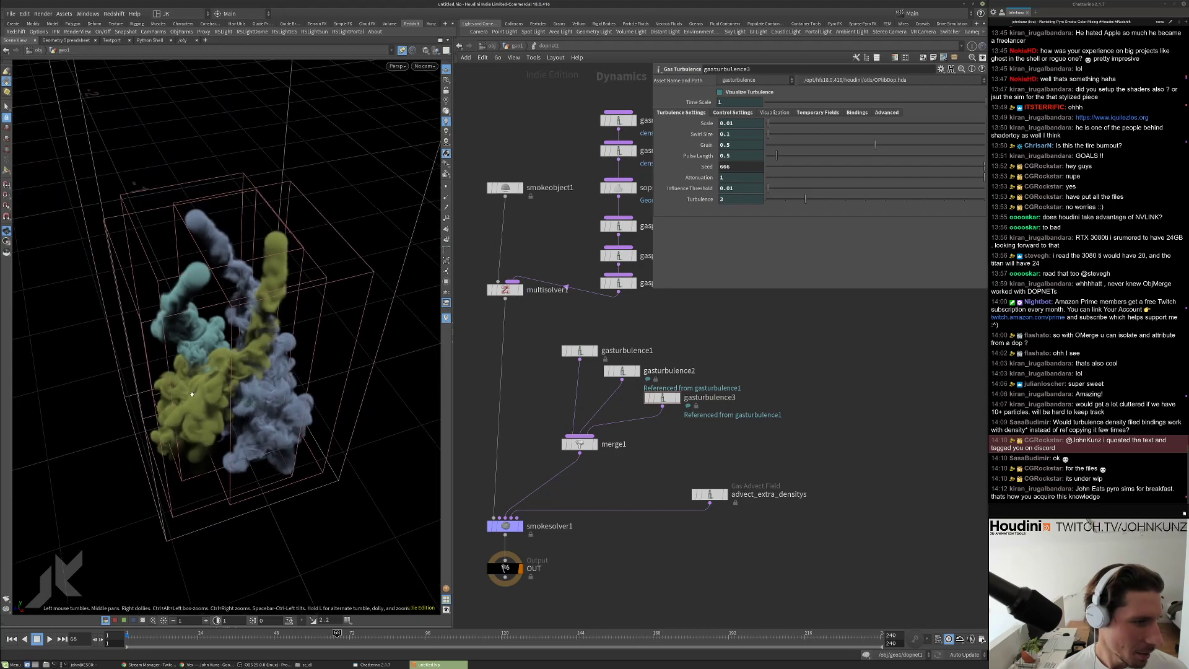
{"action": "left_click", "coordinate": [579, 350]}
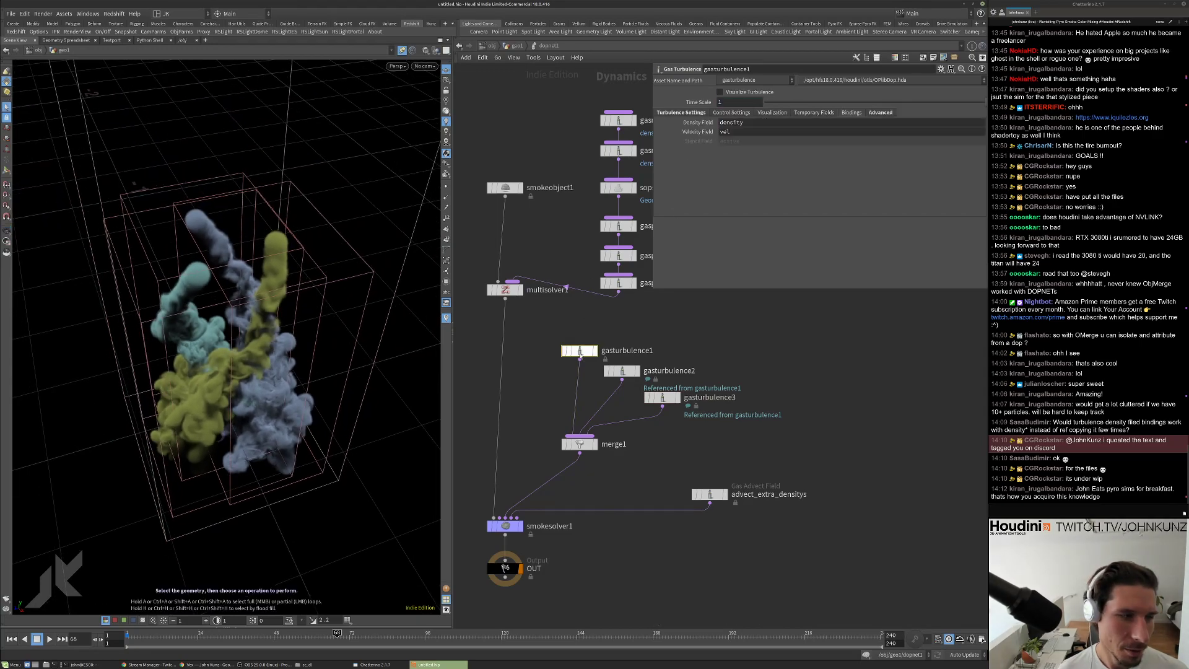
{"action": "left_click_drag", "start_coordinate": [228, 261], "coordinate": [223, 347], "text": "alt"}
{"action": "scroll", "coordinate": [247, 345], "scroll_direction": "up", "scroll_amount": 6}
{"action": "left_click_drag", "start_coordinate": [290, 319], "coordinate": [230, 314], "text": "alt"}
{"action": "left_click_drag", "start_coordinate": [268, 378], "coordinate": [249, 427], "text": "alt"}
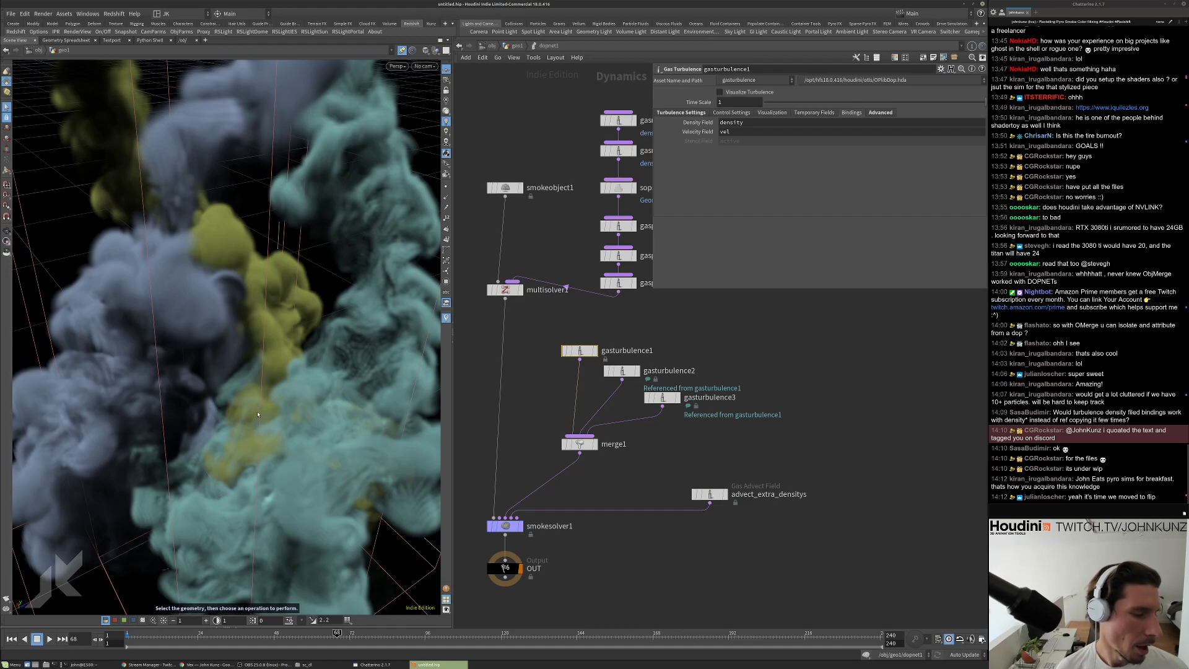
{"action": "left_click_drag", "start_coordinate": [283, 348], "coordinate": [308, 338]}
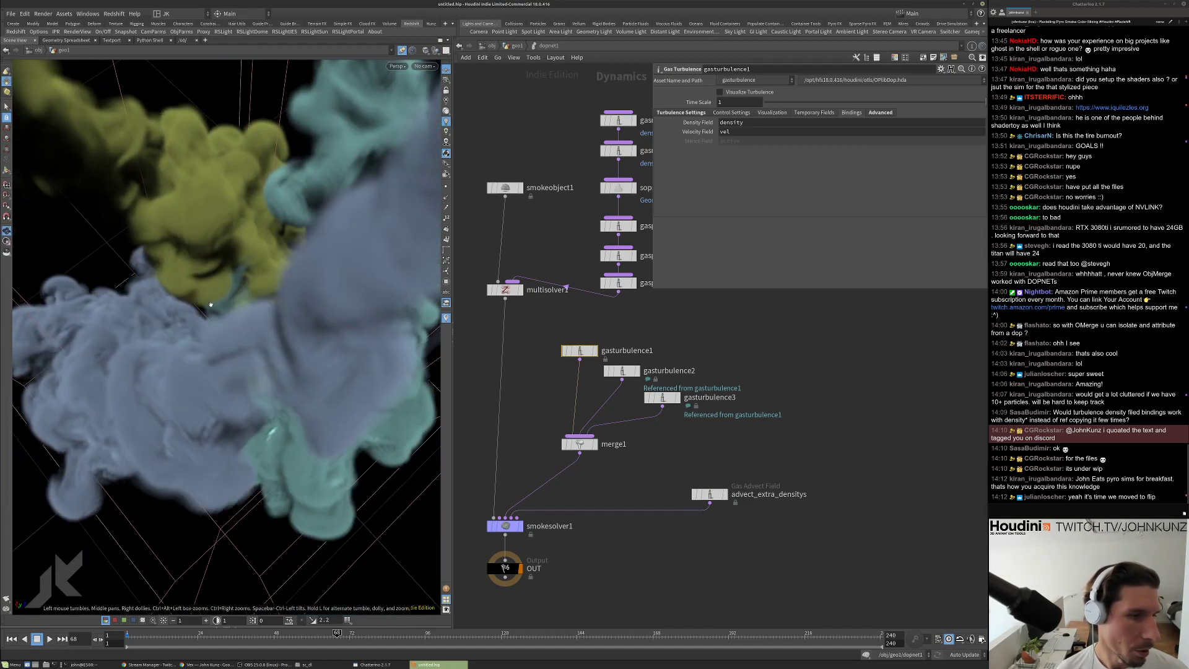
{"action": "left_click_drag", "start_coordinate": [221, 309], "coordinate": [338, 339]}
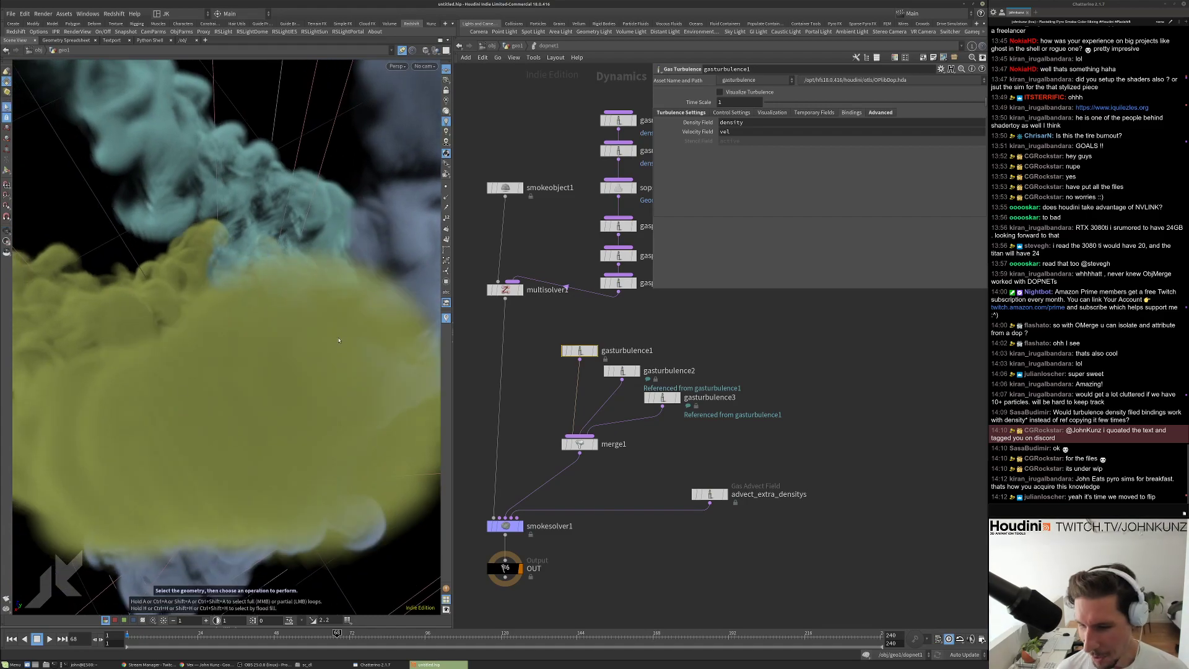
{"action": "middle_click_drag", "start_coordinate": [775, 476], "coordinate": [773, 444]}
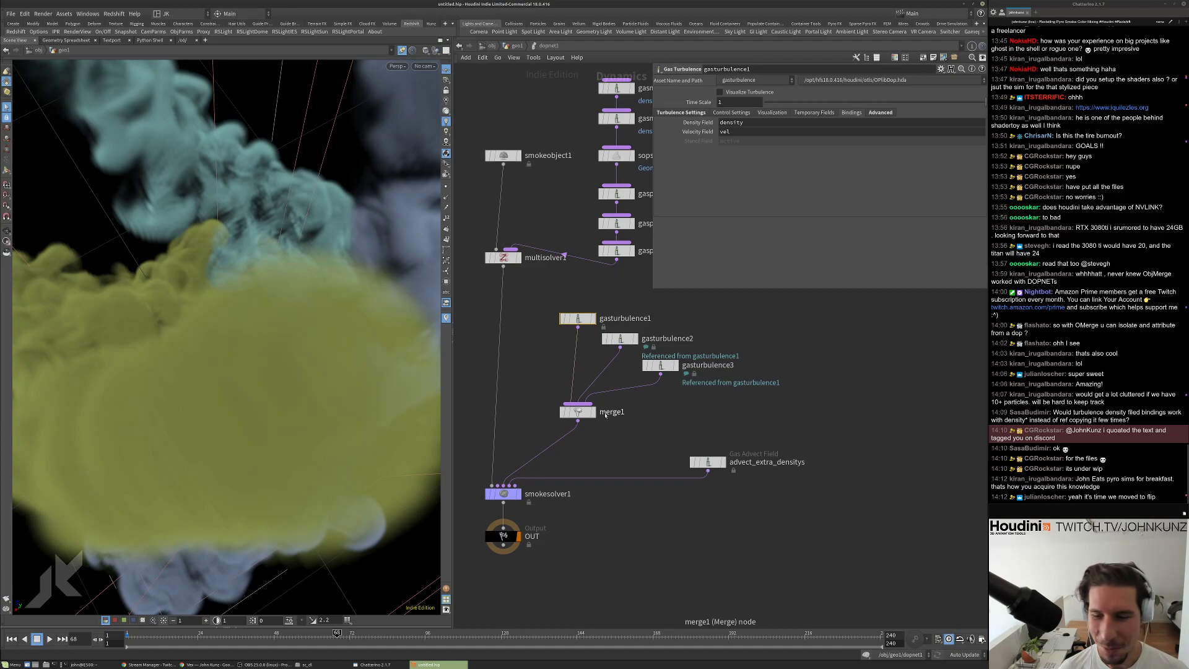
Rewind the simulation to the first frame and go up from the DOP network to the geometry network.
{"action": "key", "text": "ctrl+Up"}
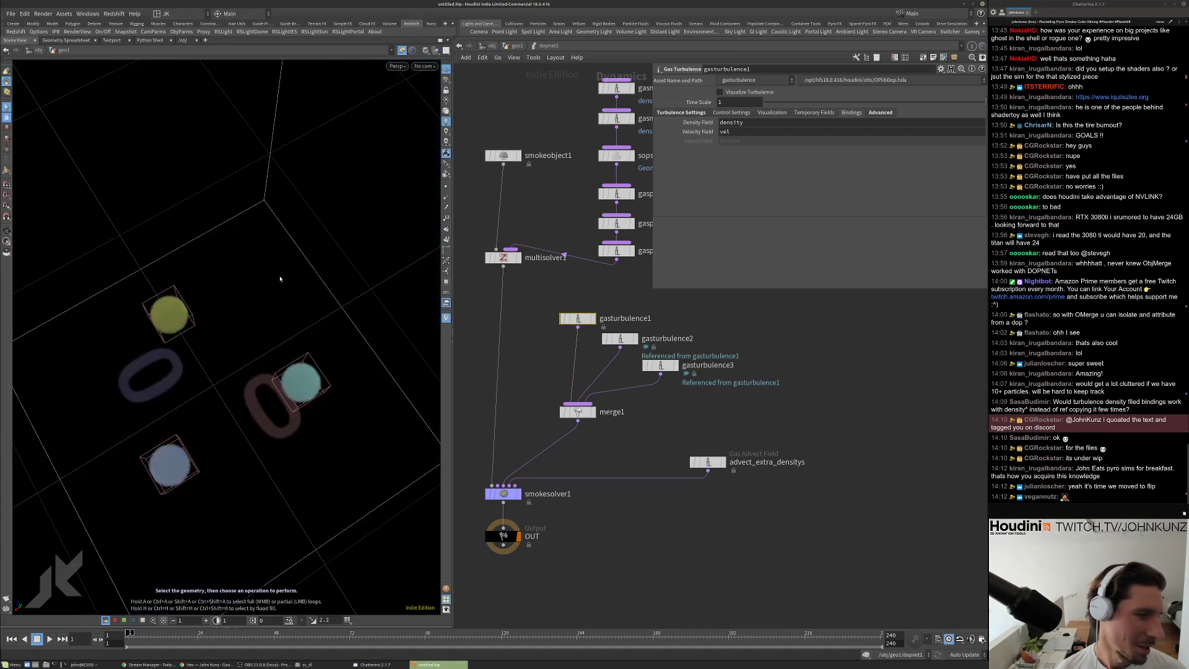
{"action": "left_click_drag", "start_coordinate": [260, 326], "coordinate": [260, 359]}
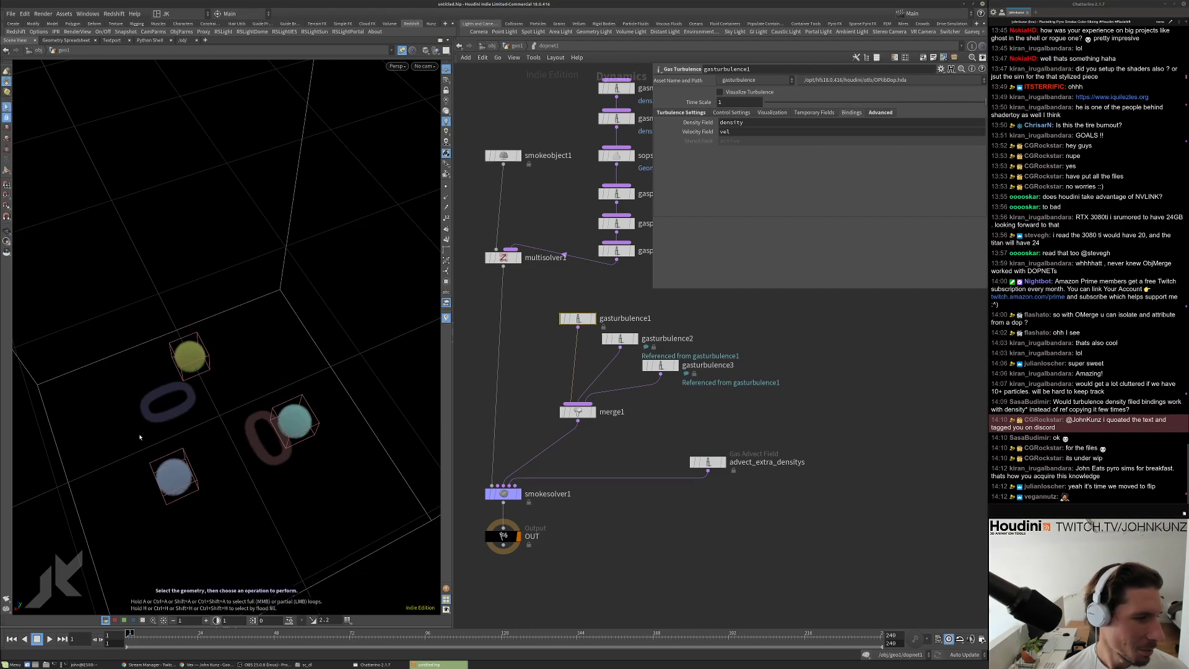
{"action": "middle_click_drag", "start_coordinate": [772, 518], "coordinate": [799, 490]}
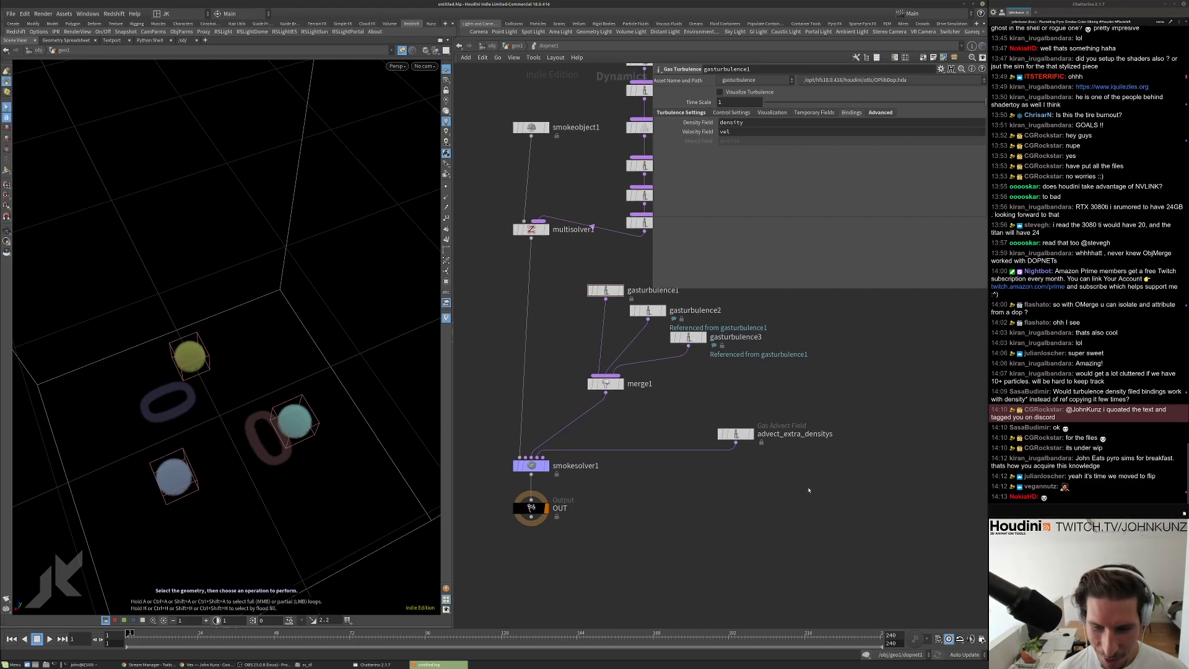
{"action": "key", "text": "u"}
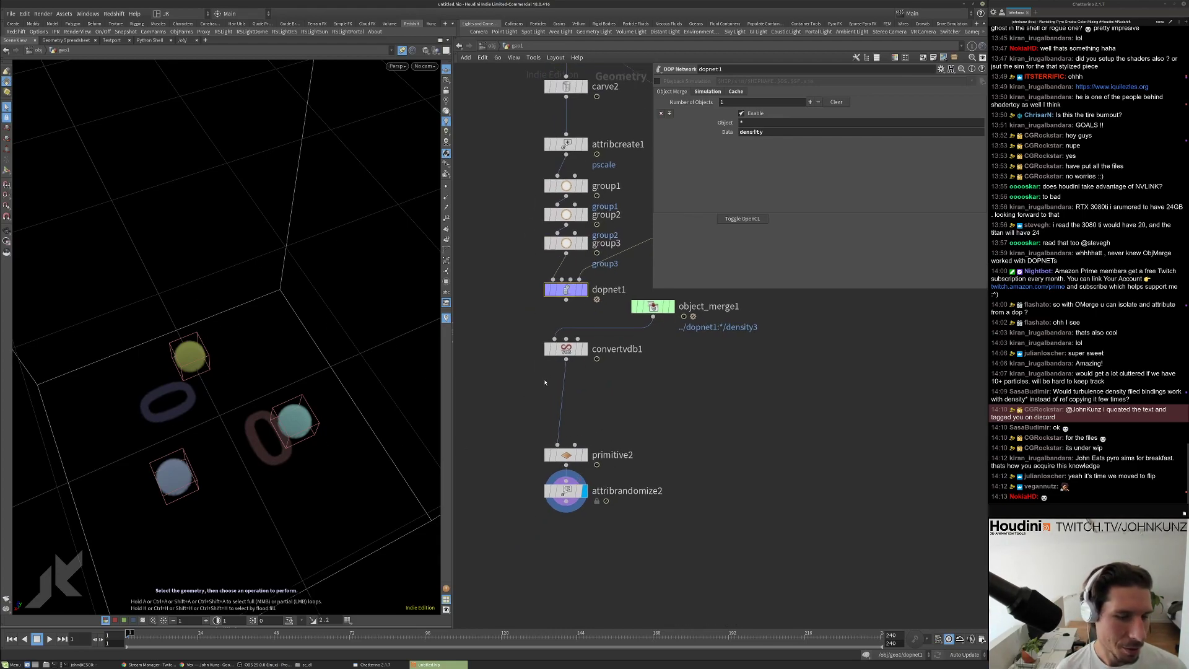
Try different global seeds for the color of attribrandomize2, including 52, 152 and 192.
{"action": "left_click", "coordinate": [566, 454]}
{"action": "key", "text": "Return"}
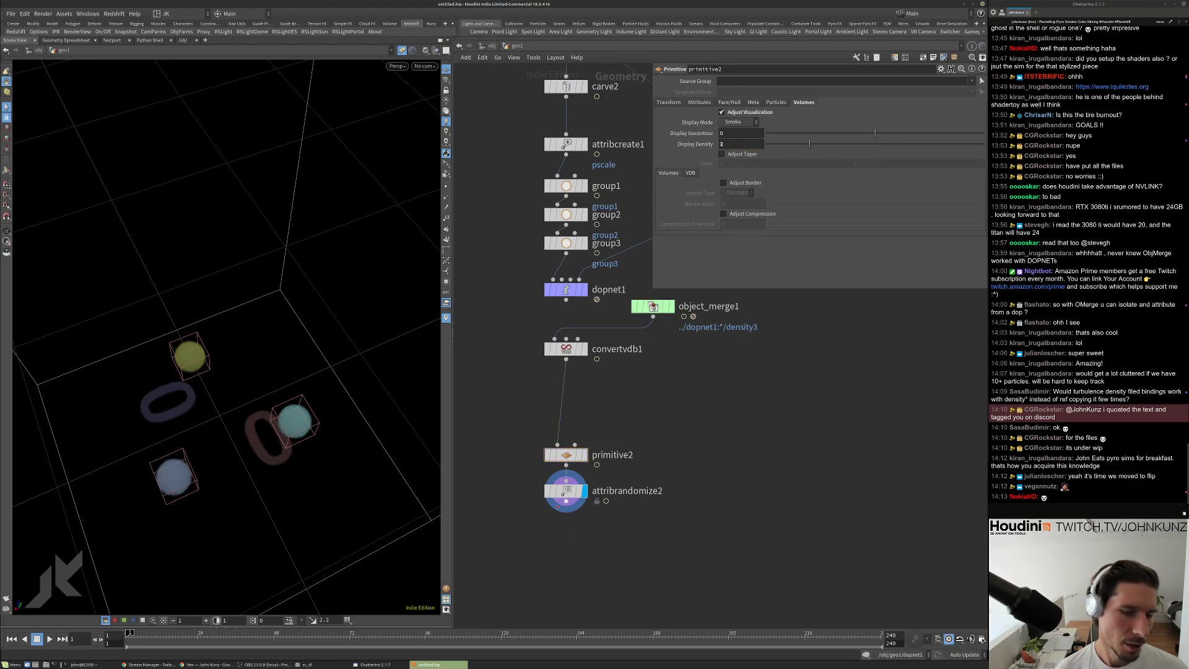
{"action": "left_click", "coordinate": [577, 494]}
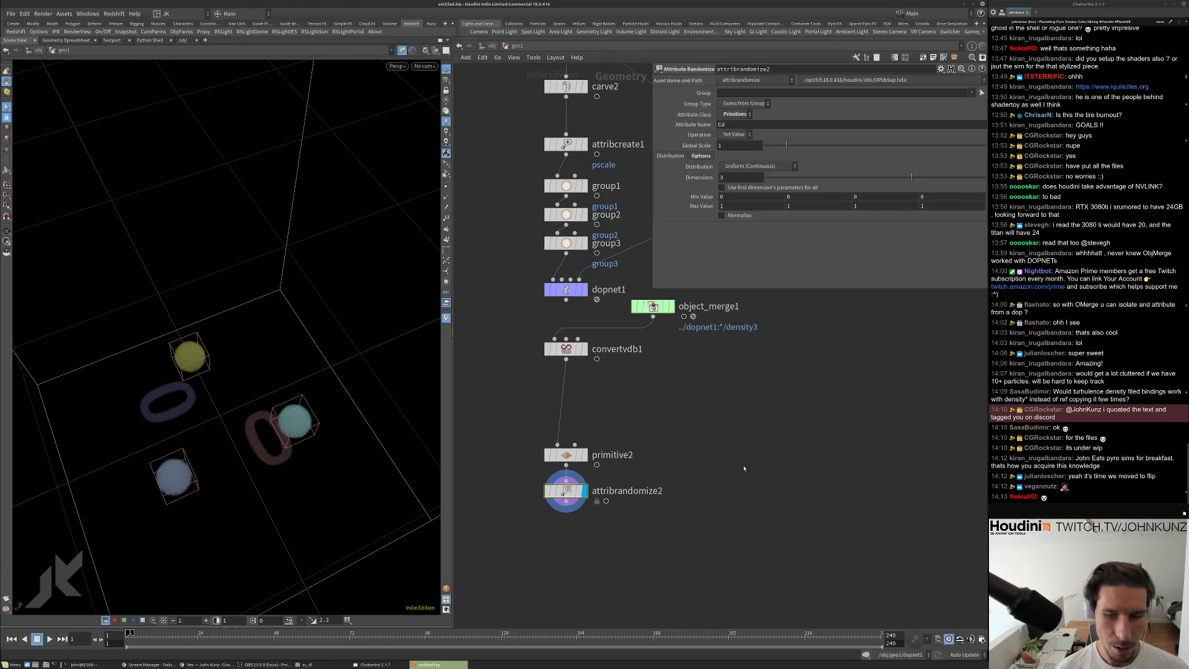
{"action": "left_click", "coordinate": [699, 157]}
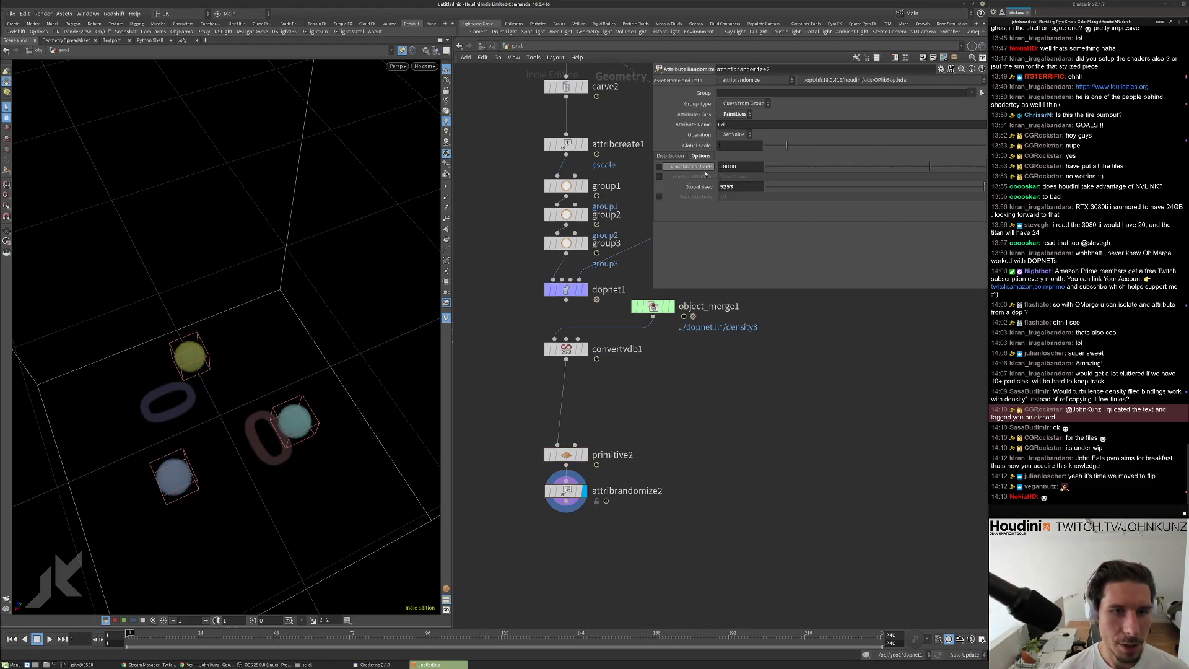
{"action": "double_click", "coordinate": [737, 186]}
{"action": "type", "text": "52"}
{"action": "key", "text": "Return"}
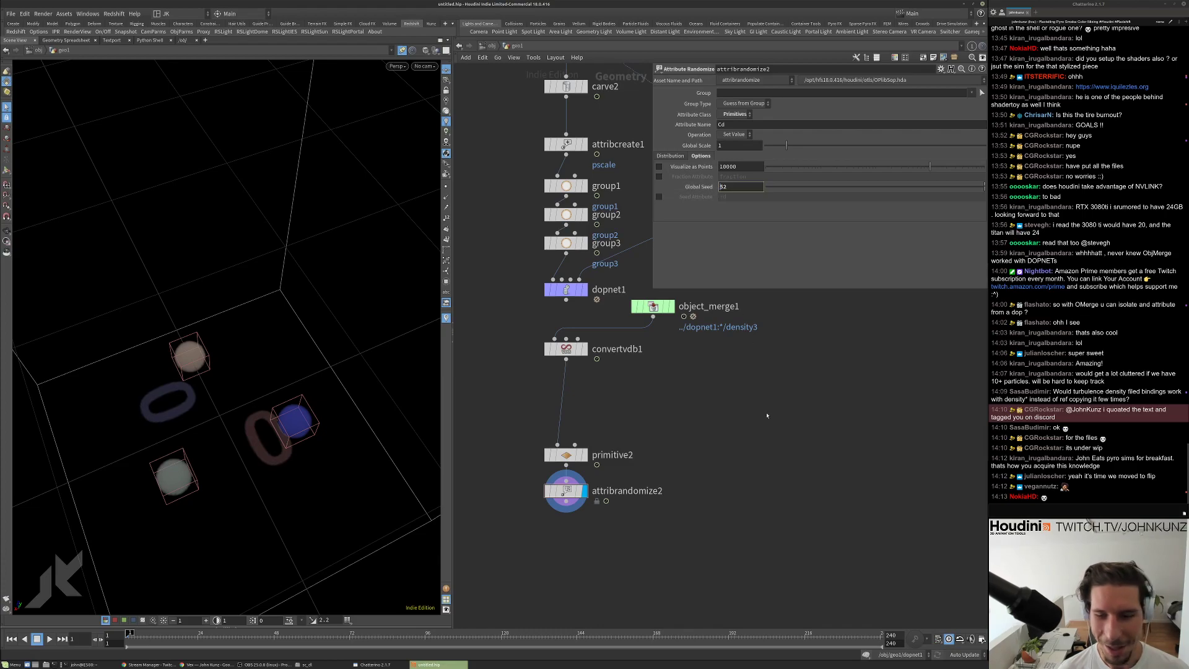
{"action": "key", "text": "Return"}
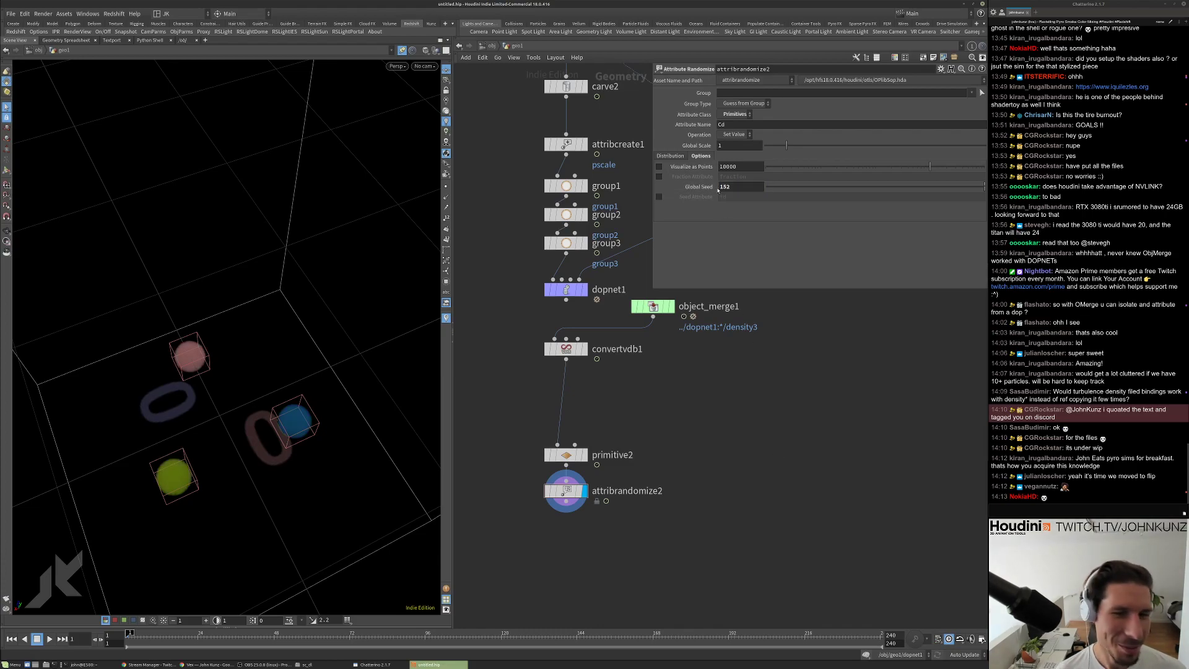
{"action": "middle_click_drag", "start_coordinate": [731, 187], "coordinate": [897, 161]}
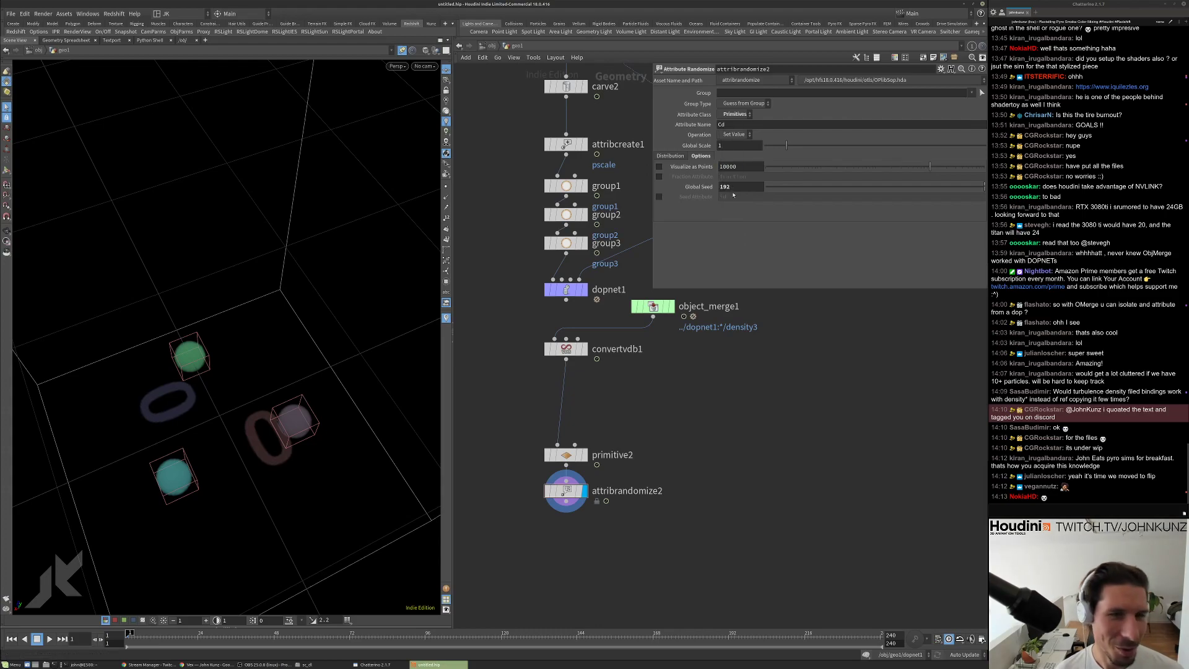
Try global seeds 256 and 656 on attribrandomize2 and settle on 668 for the plume colors.
{"action": "double_click", "coordinate": [726, 186]}
{"action": "type", "text": "256"}
{"action": "key", "text": "Return"}
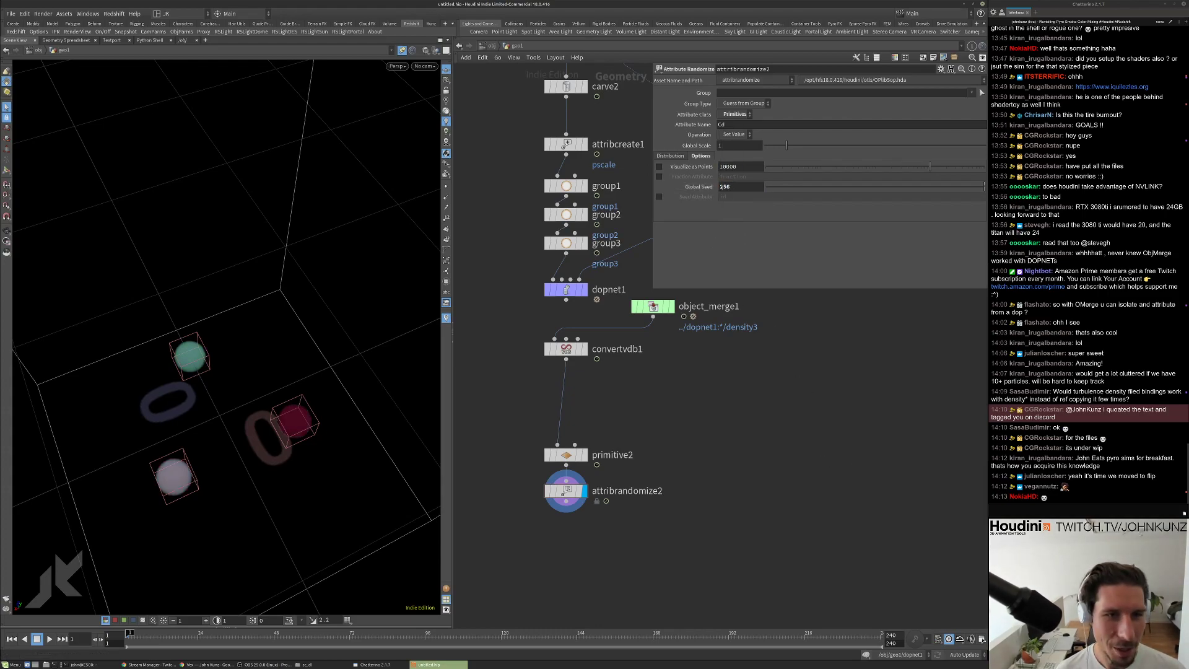
{"action": "type", "text": "6"}
{"action": "key", "text": "Return"}
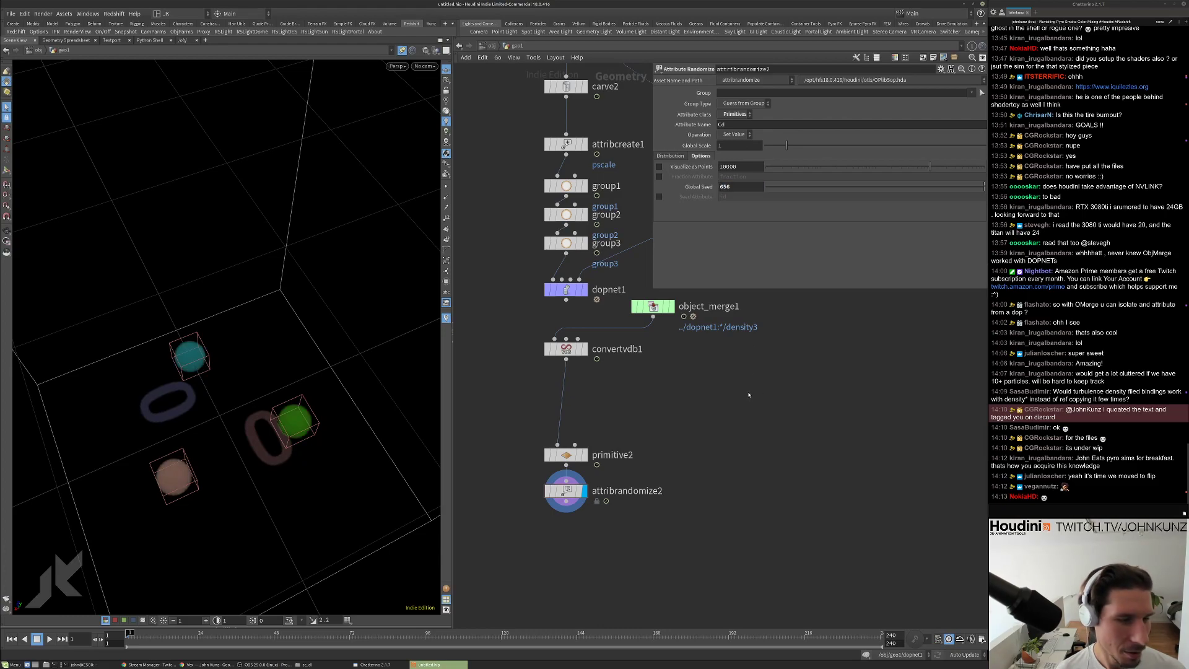
{"action": "mouse_move", "coordinate": [741, 190]}
{"action": "middle_mouse_down"}
{"action": "mouse_move", "coordinate": [744, 167]}
{"action": "mouse_move", "coordinate": [799, 166]}
{"action": "mouse_move", "coordinate": [741, 190]}
{"action": "middle_mouse_up"}
Move the object_merge1 node into line between dopnet1 and convertvdb1.
{"action": "left_click_drag", "start_coordinate": [266, 371], "coordinate": [189, 395]}
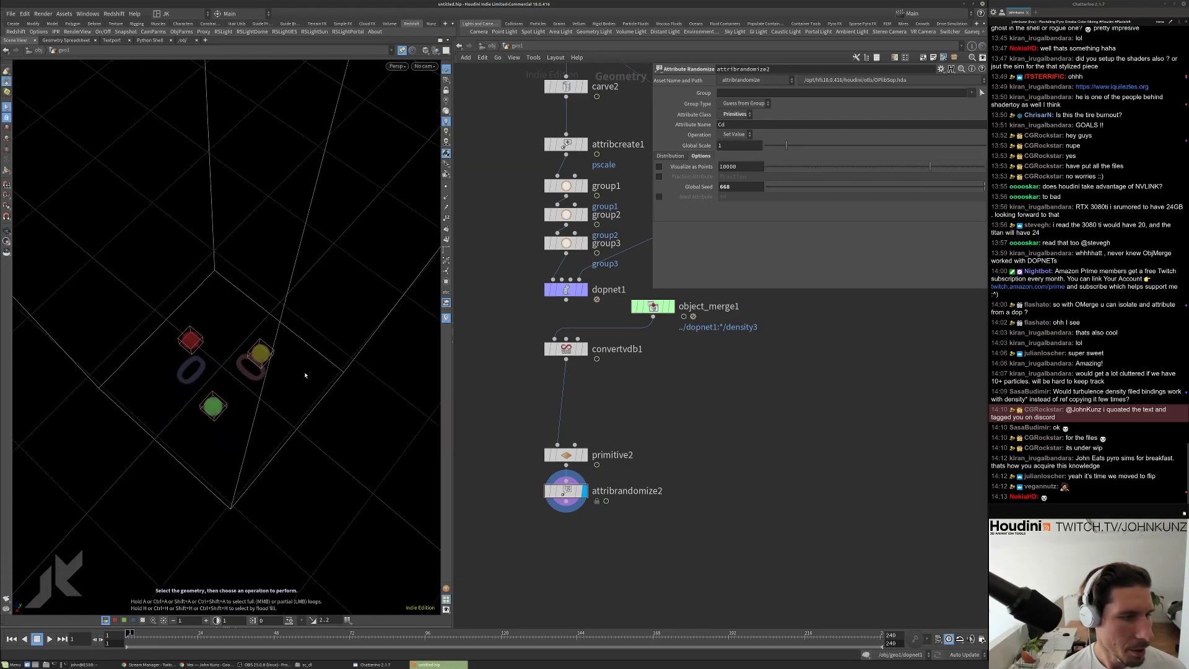
{"action": "scroll", "coordinate": [807, 578], "scroll_direction": "down", "scroll_amount": 4}
{"action": "left_click_drag", "start_coordinate": [700, 389], "coordinate": [640, 399]}
Set the distance of the peak1 node below box1 to 0.4.
{"action": "left_click_drag", "start_coordinate": [340, 415], "coordinate": [297, 324]}
{"action": "middle_click_drag", "start_coordinate": [774, 367], "coordinate": [768, 431]}
{"action": "left_click", "coordinate": [737, 372]}
{"action": "left_click", "coordinate": [725, 103]}
{"action": "type", "text": "0.4"}
{"action": "key", "text": "Return"}
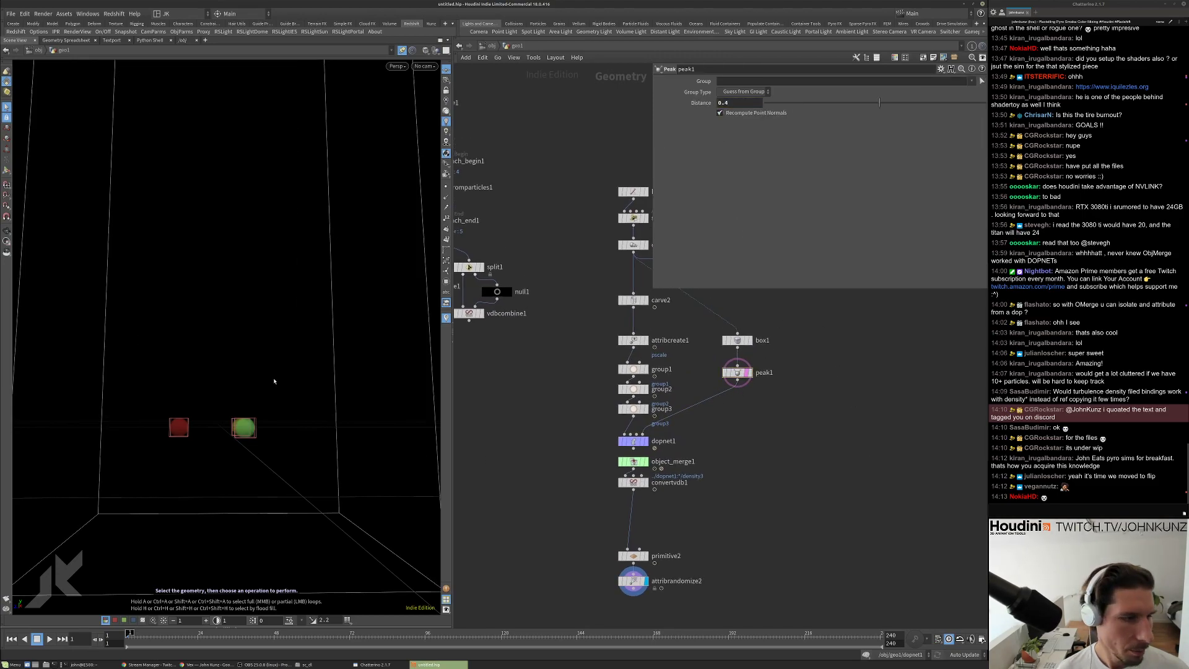
{"action": "left_click_drag", "start_coordinate": [295, 273], "coordinate": [305, 396]}
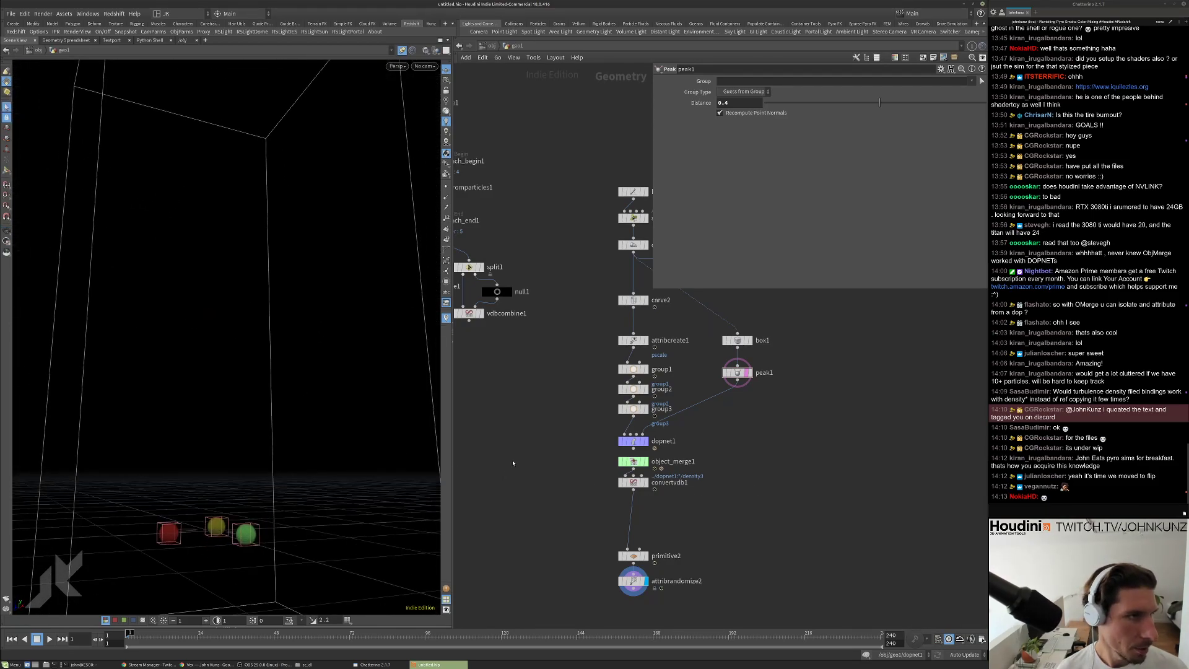
Start saving the scene under a new name in /mnt/data/stream/, creating the folder 2020_08_15 with a subfolder scenes.
{"action": "left_click", "coordinate": [10, 13]}
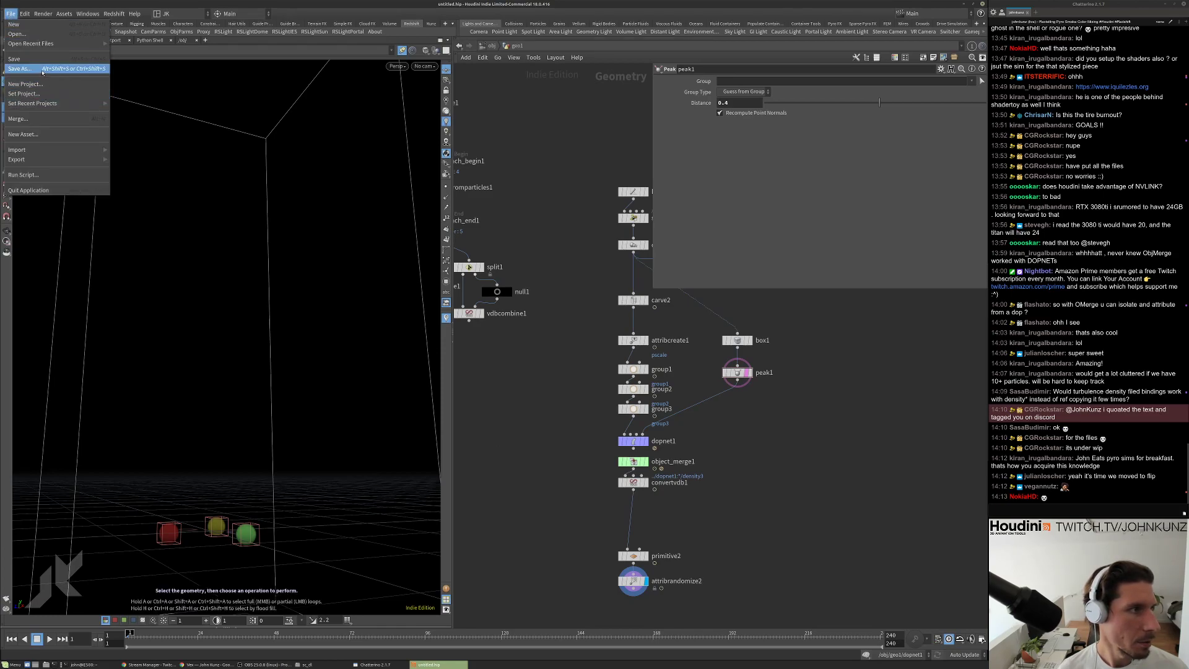
{"action": "left_click", "coordinate": [31, 87]}
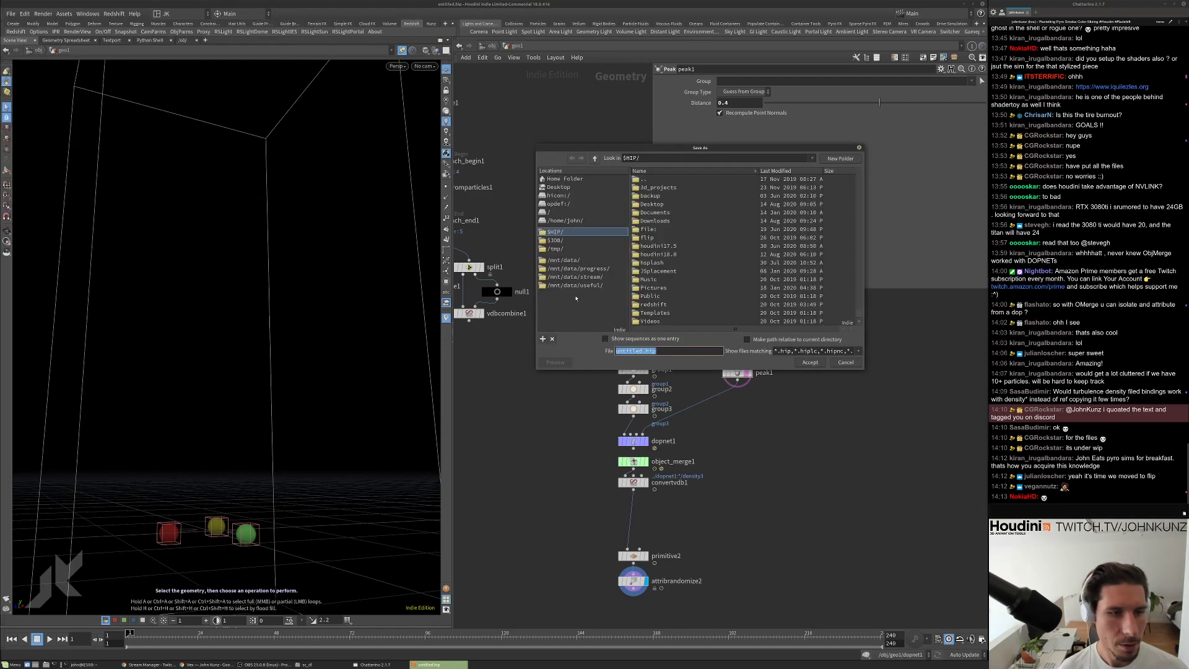
{"action": "left_click", "coordinate": [576, 277]}
{"action": "left_click", "coordinate": [841, 158]}
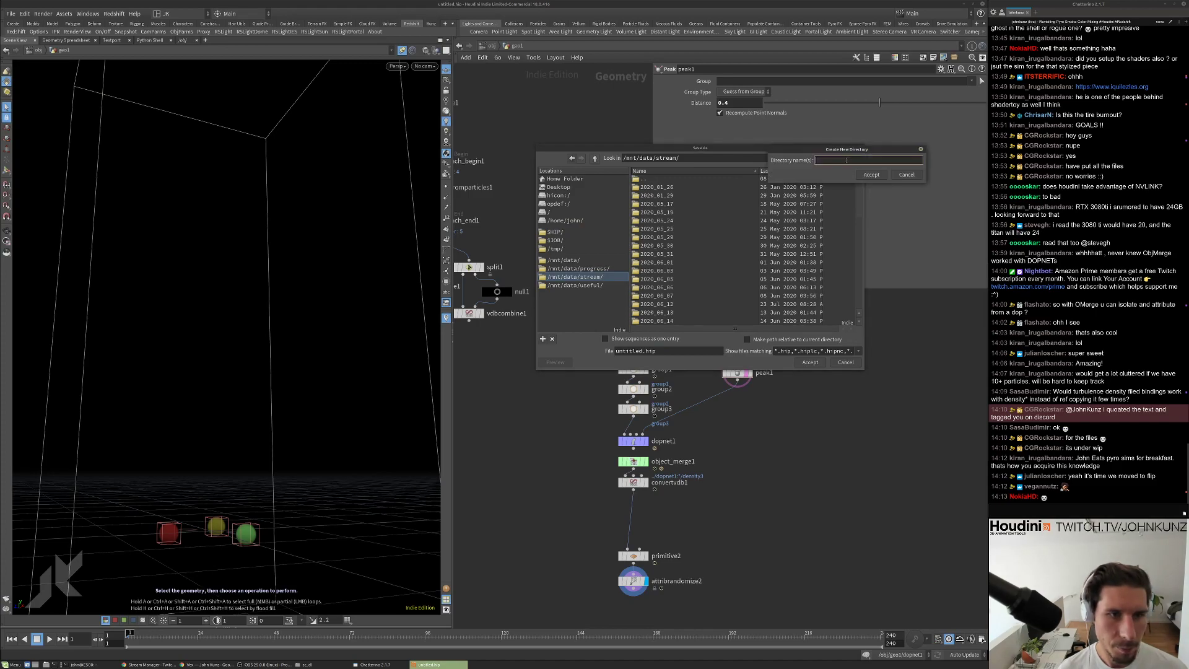
{"action": "type", "text": "2020_08"}
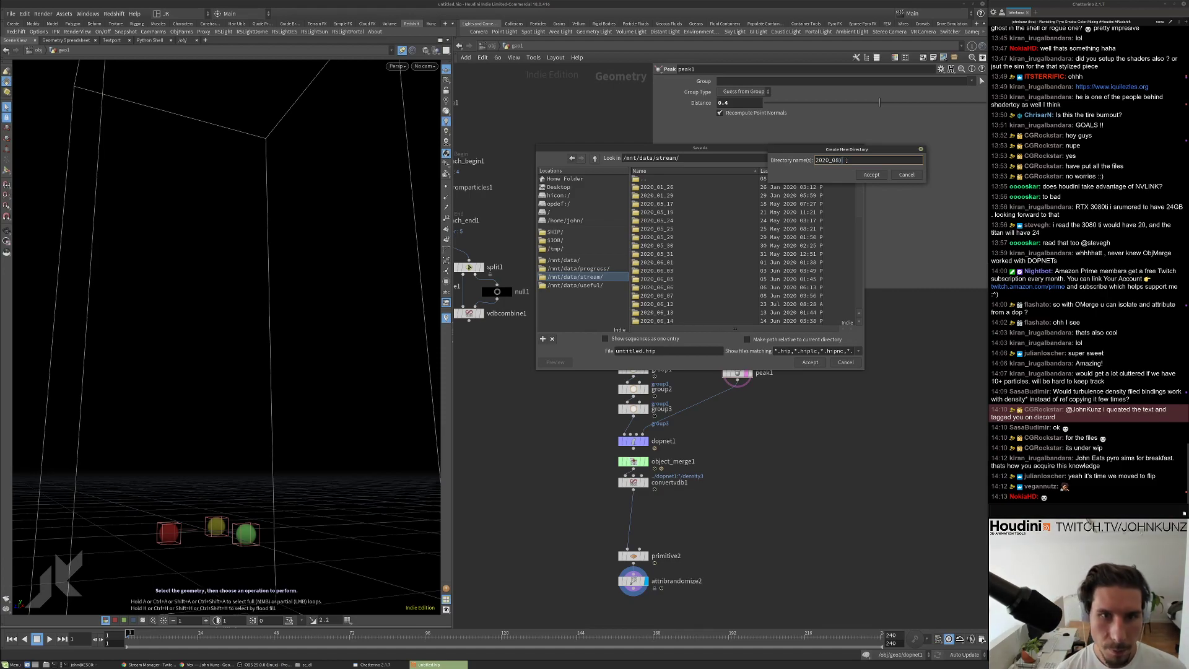
{"action": "type", "text": "_15"}
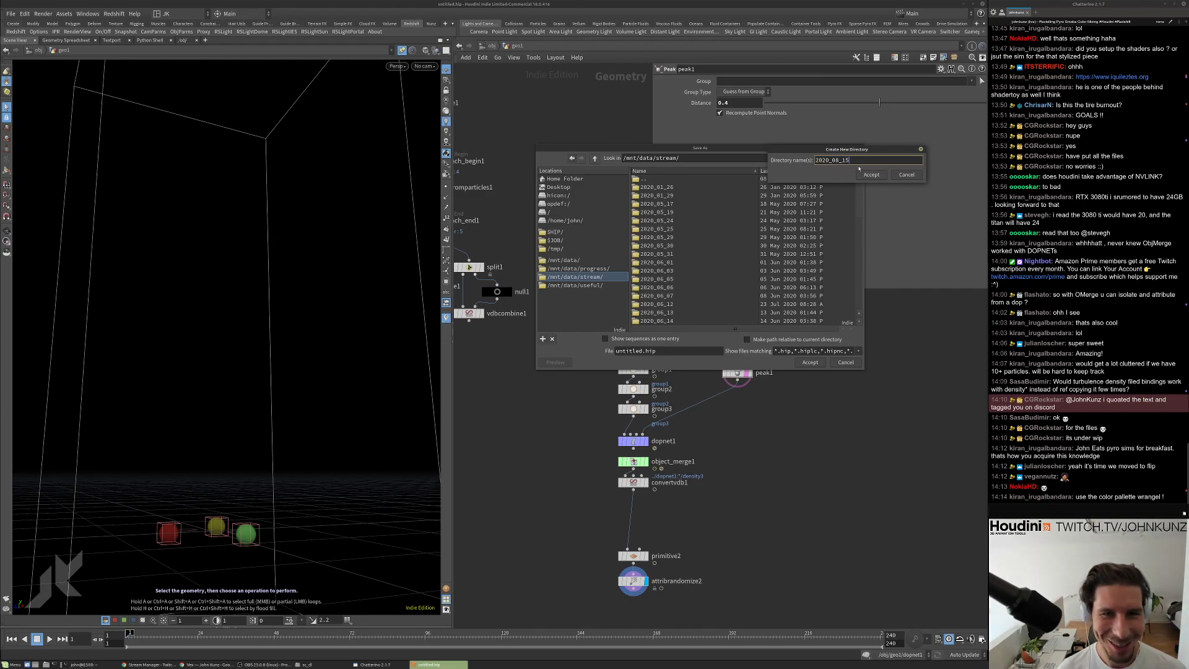
{"action": "left_click", "coordinate": [870, 175]}
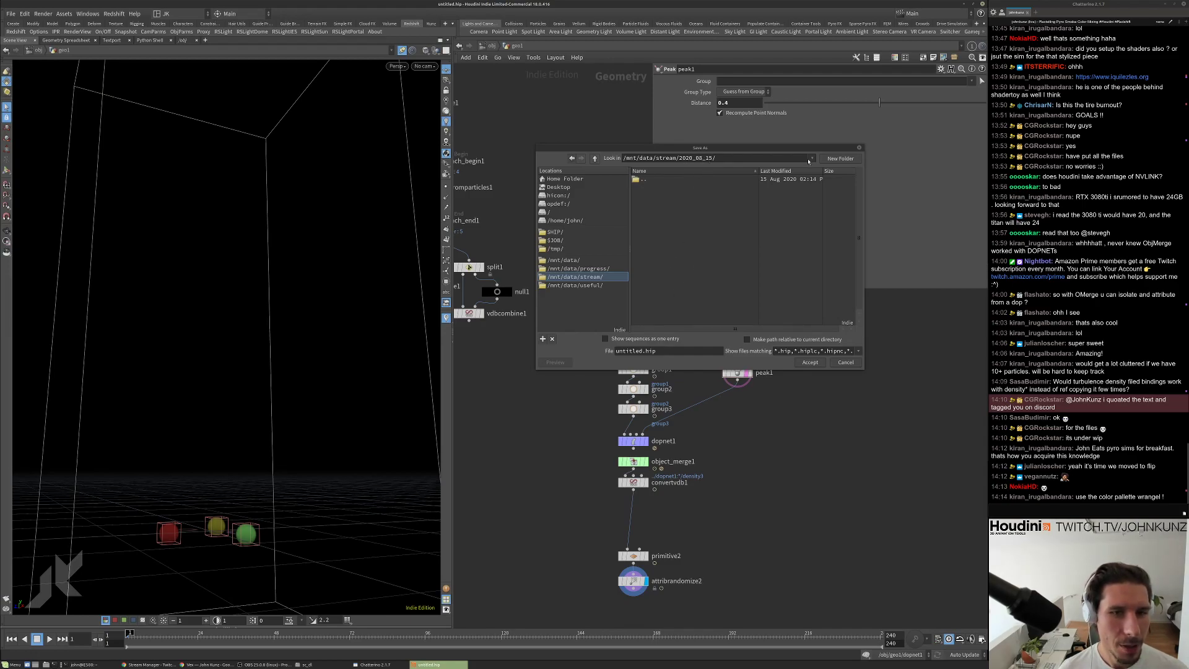
{"action": "left_click", "coordinate": [834, 158]}
{"action": "type", "text": "scenes"}
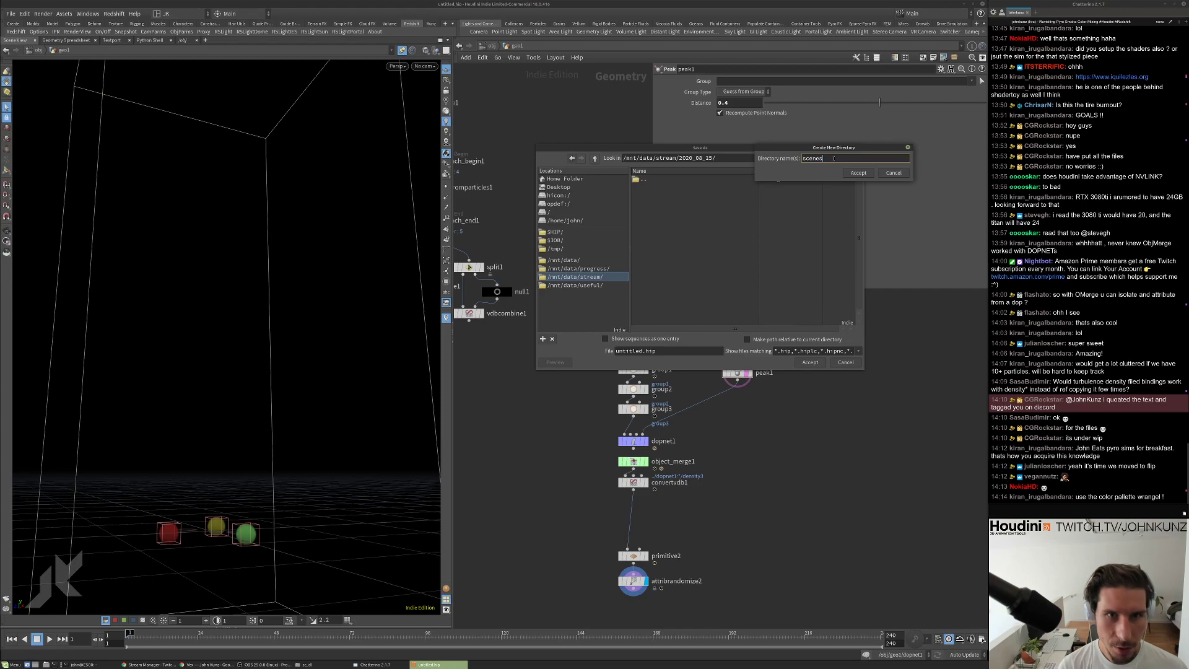
{"action": "key", "text": "Return"}
Name the scene file color_mix_multiple_fields.v1 and save it in the scenes folder.
{"action": "double_click", "coordinate": [629, 351]}
{"action": "type", "text": "c"}
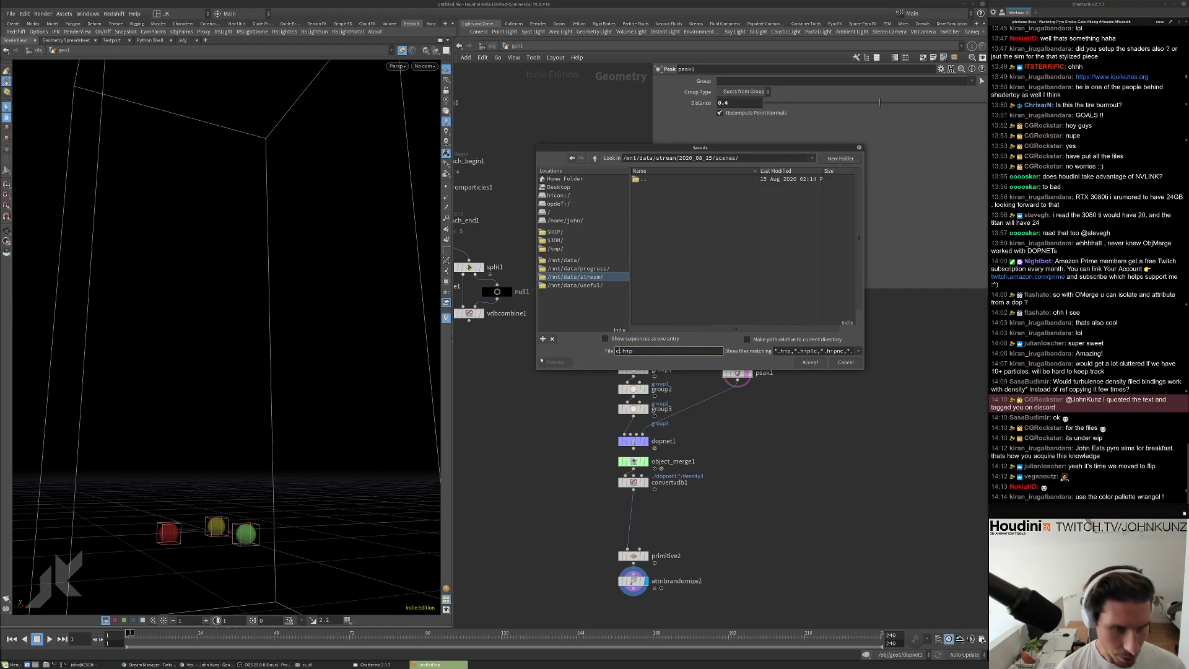
{"action": "type", "text": "olor_mix"}
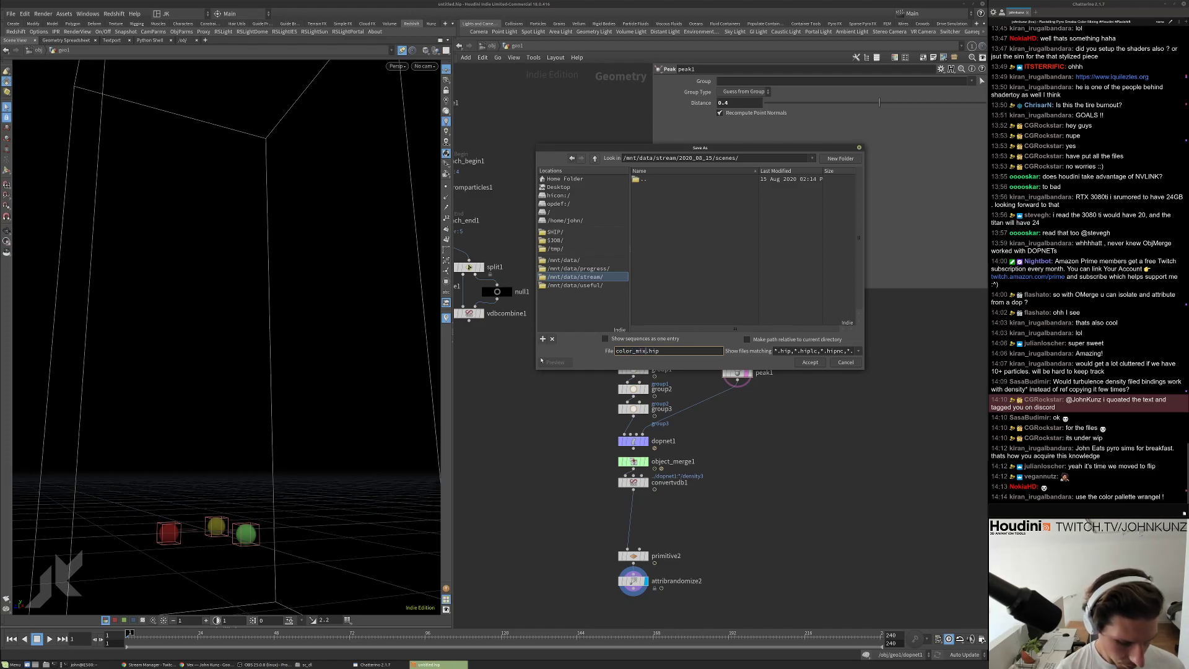
{"action": "type", "text": "_"}
{"action": "type", "text": "multiple_"}
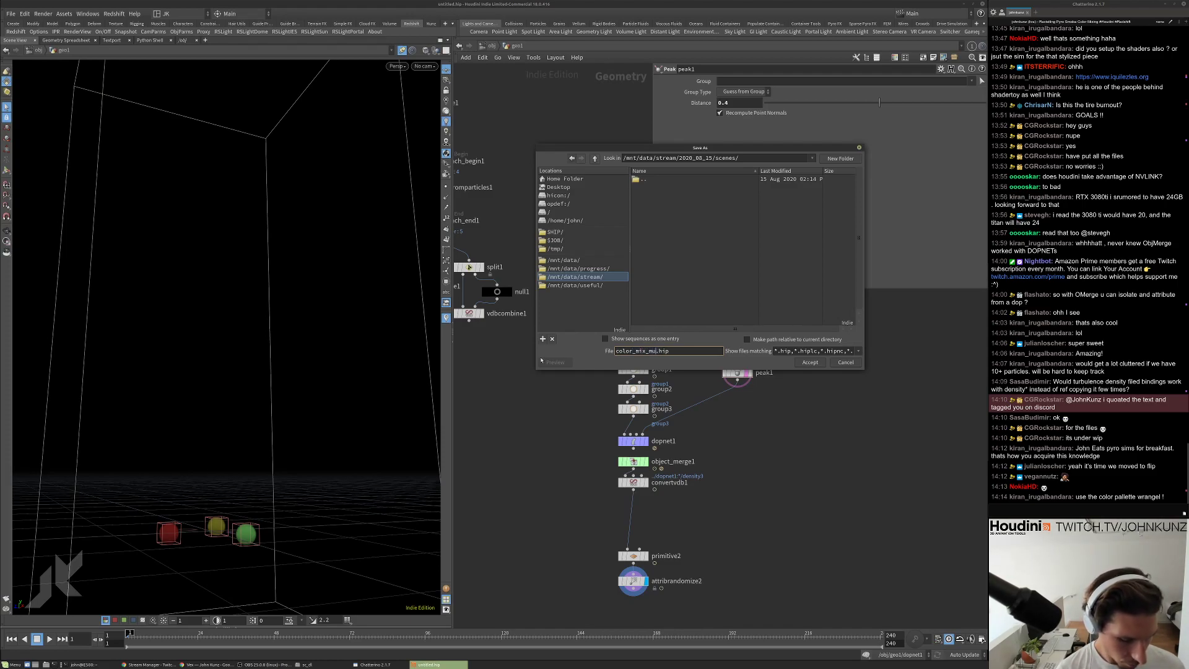
{"action": "type", "text": "fie"}
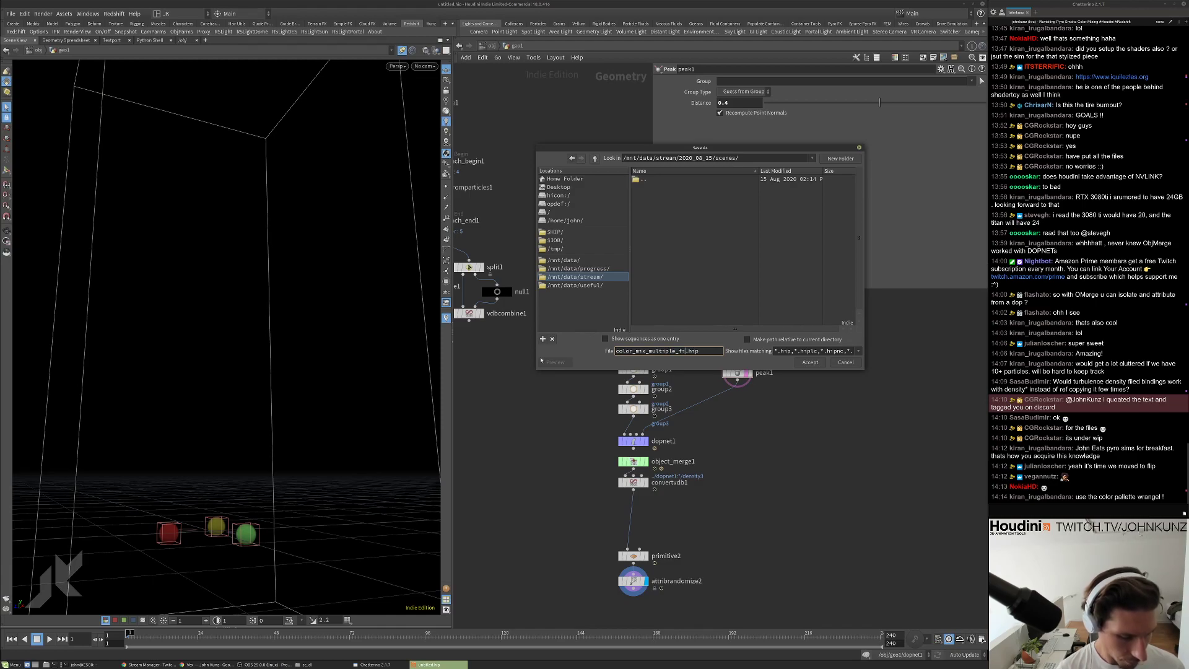
{"action": "type", "text": "lds.v1"}
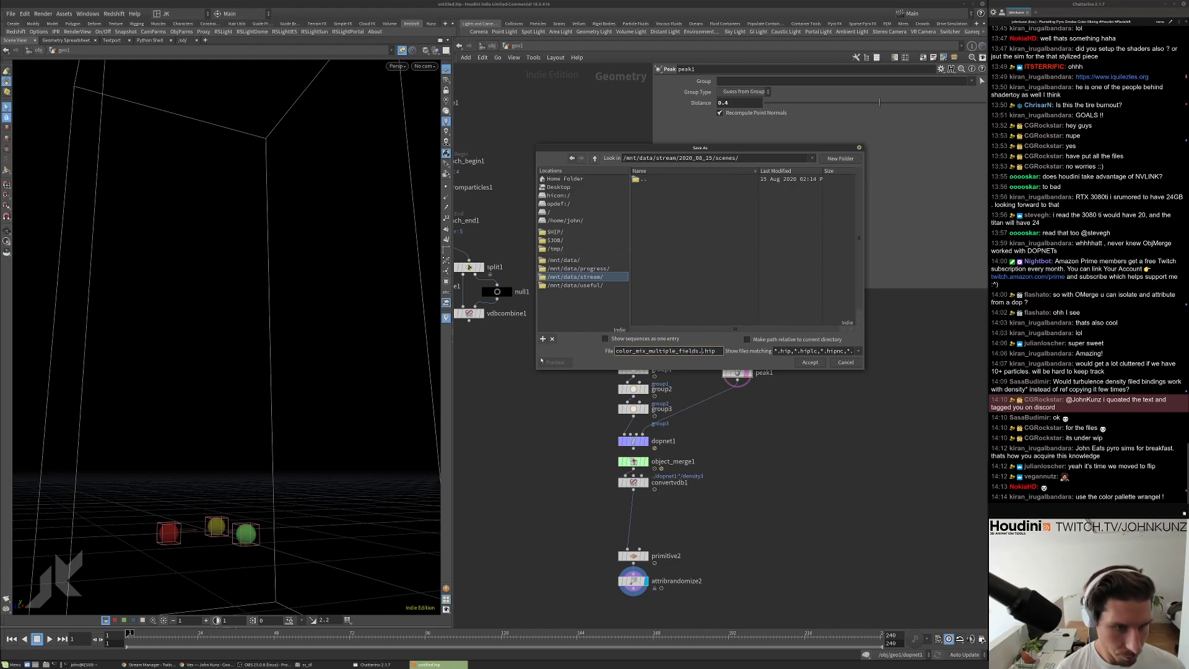
{"action": "key", "text": "Return"}
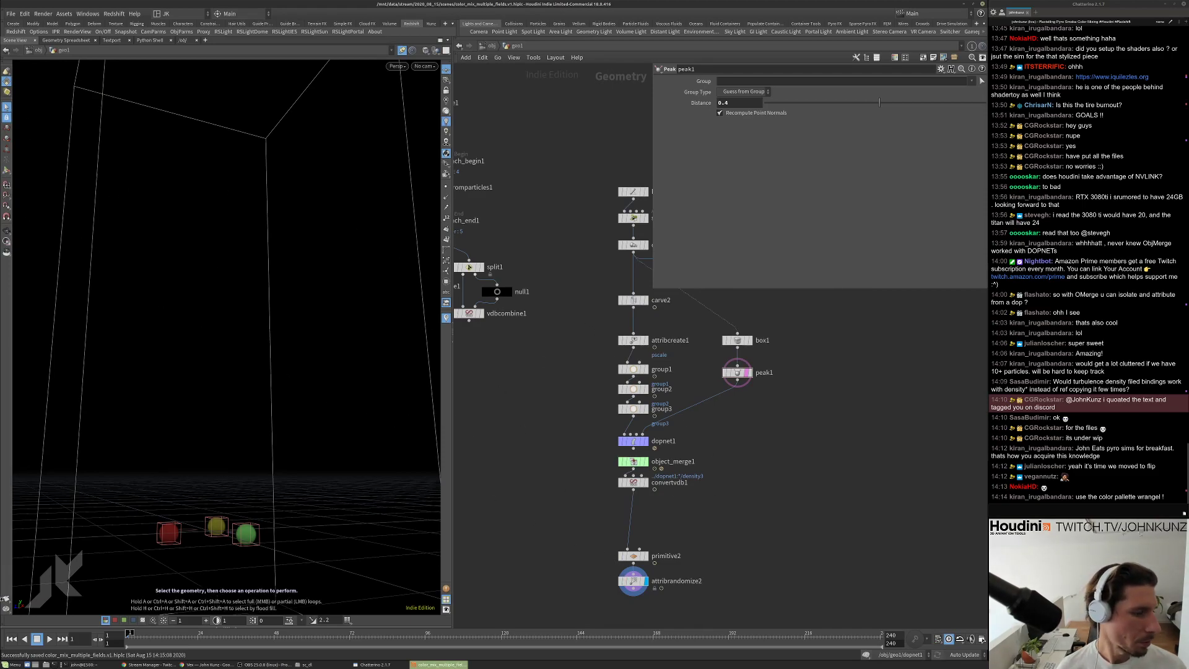
Turn off the fixed resolution override in the flipbook render settings and close them without rendering.
{"action": "right_click", "coordinate": [6, 607]}
{"action": "left_click", "coordinate": [37, 607]}
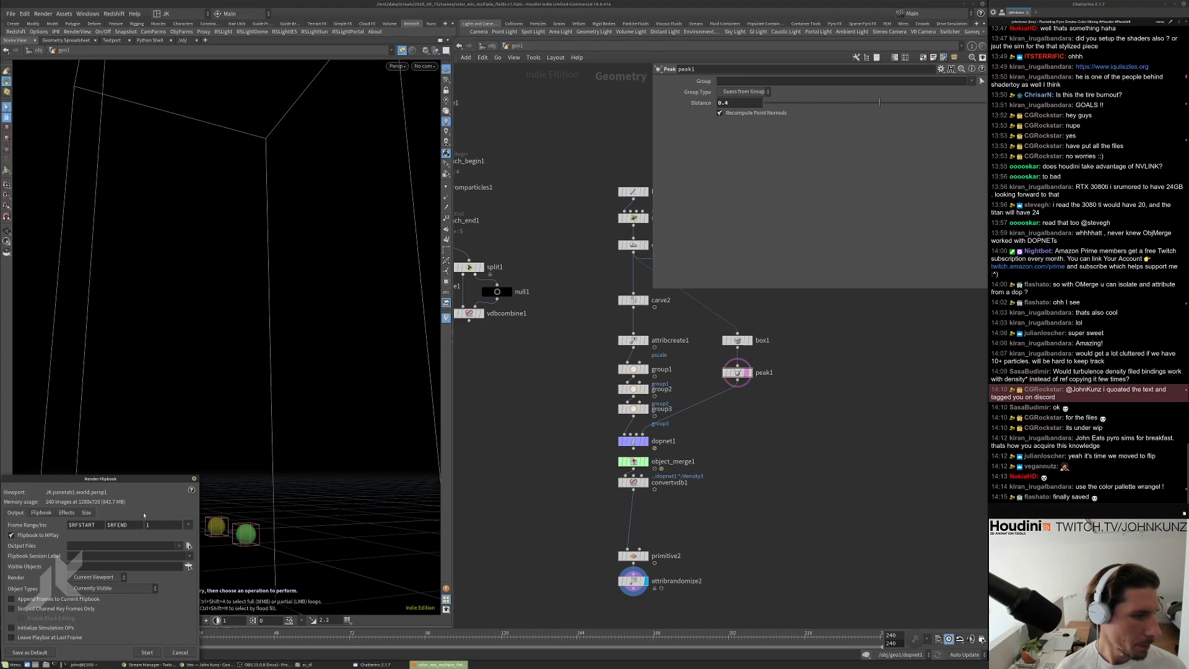
{"action": "left_click", "coordinate": [486, 303]}
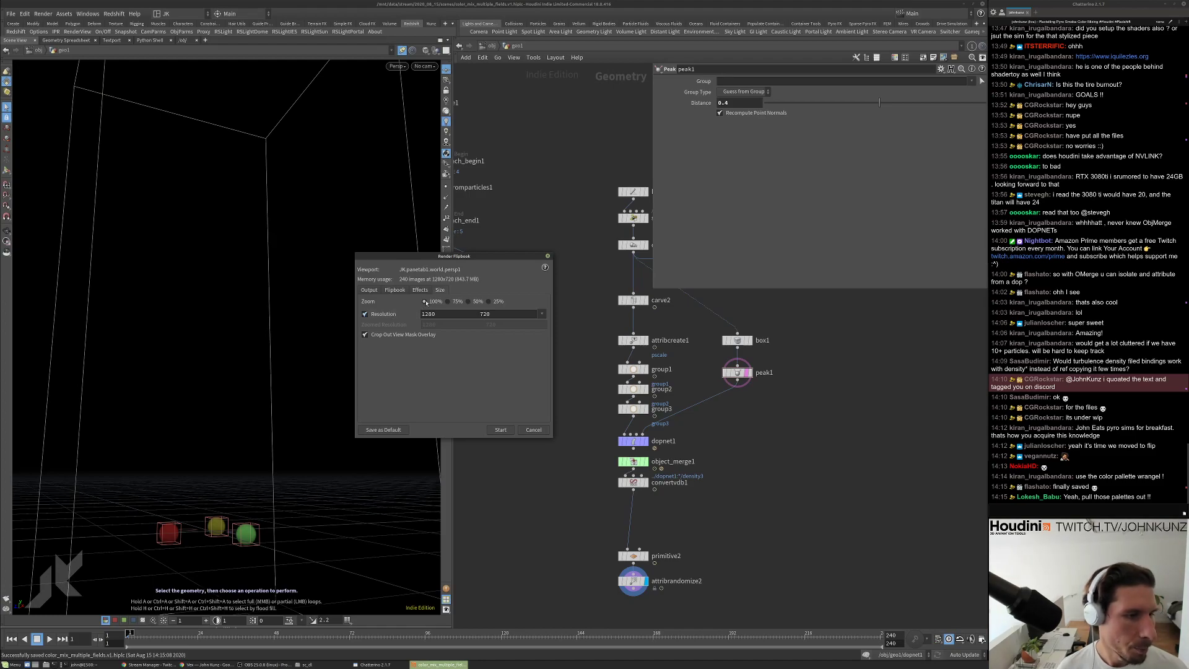
{"action": "left_click", "coordinate": [374, 317]}
{"action": "left_click", "coordinate": [369, 289]}
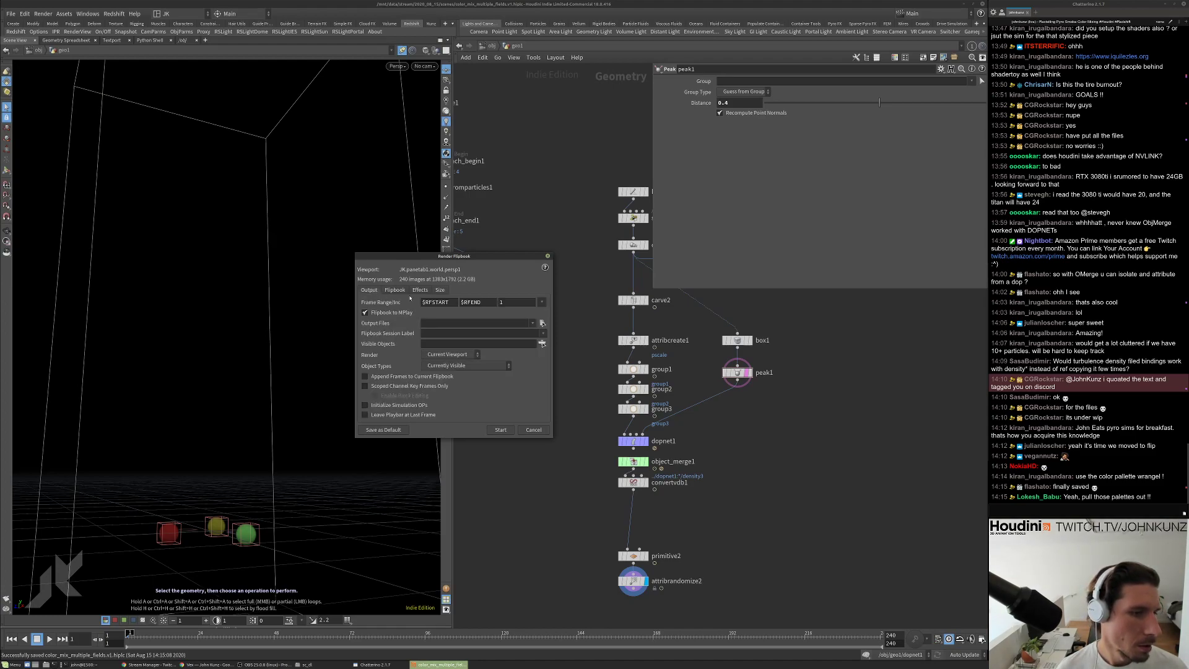
{"action": "double_click", "coordinate": [488, 302]}
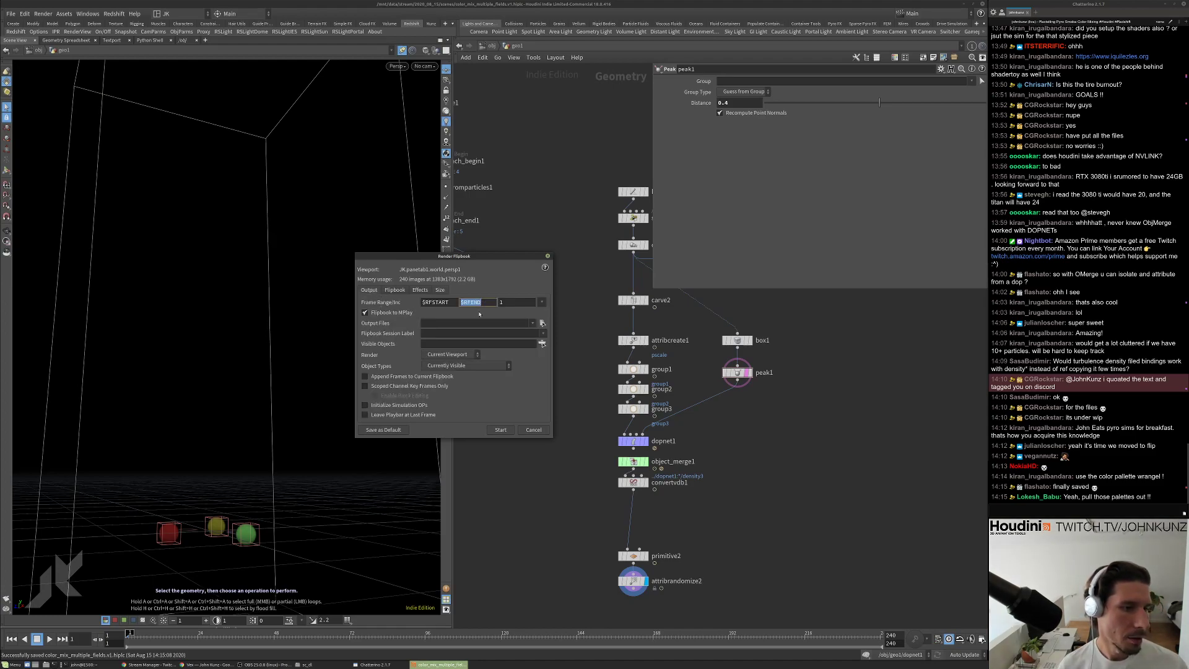
{"action": "left_click", "coordinate": [439, 290]}
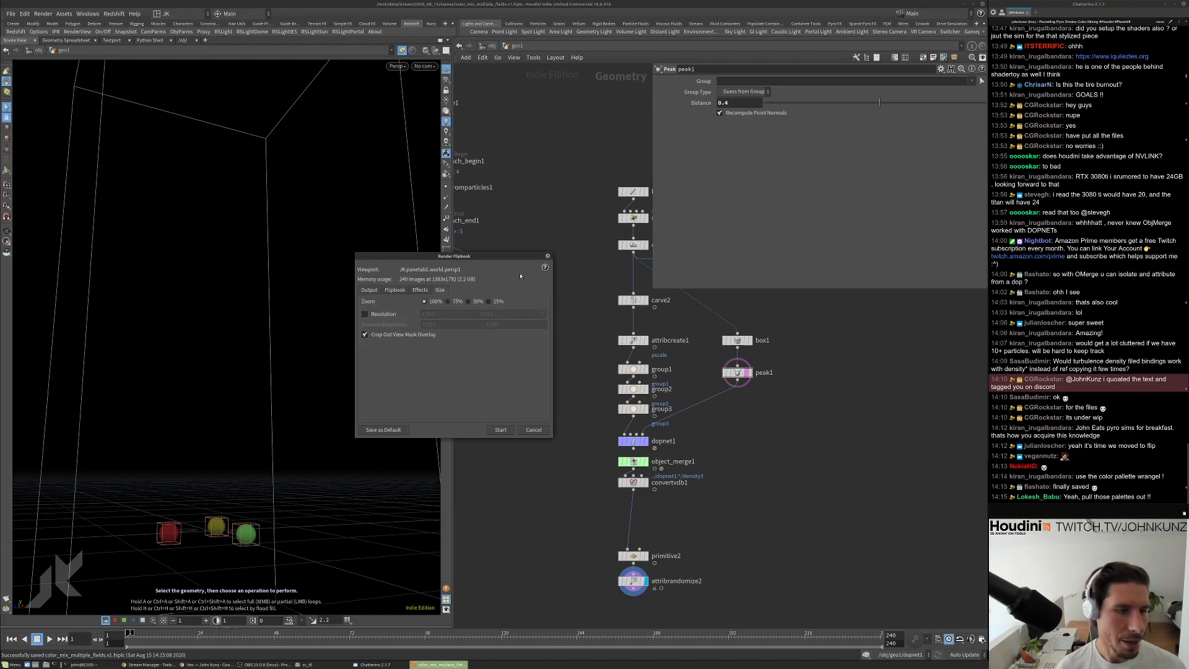
{"action": "left_click", "coordinate": [547, 256]}
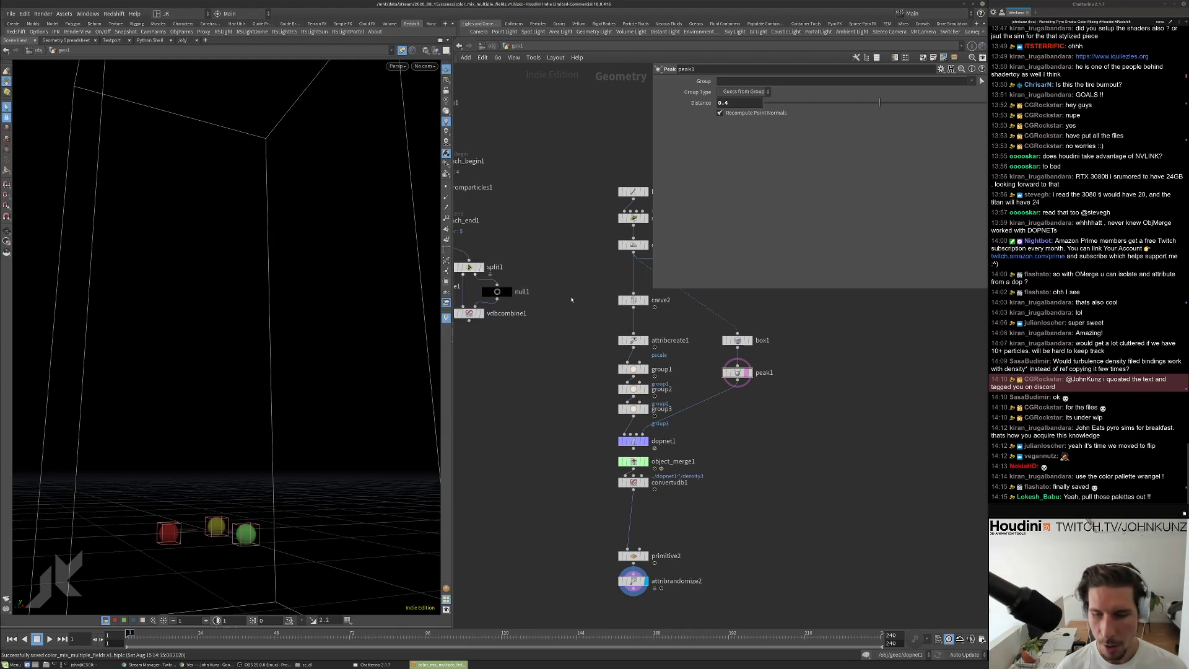
Set the advection method of smokesolver1 inside dopnet1 to Trace RK3.
{"action": "middle_click_drag", "start_coordinate": [749, 509], "coordinate": [763, 485]}
{"action": "scroll", "coordinate": [711, 491], "scroll_direction": "up", "scroll_amount": 3}
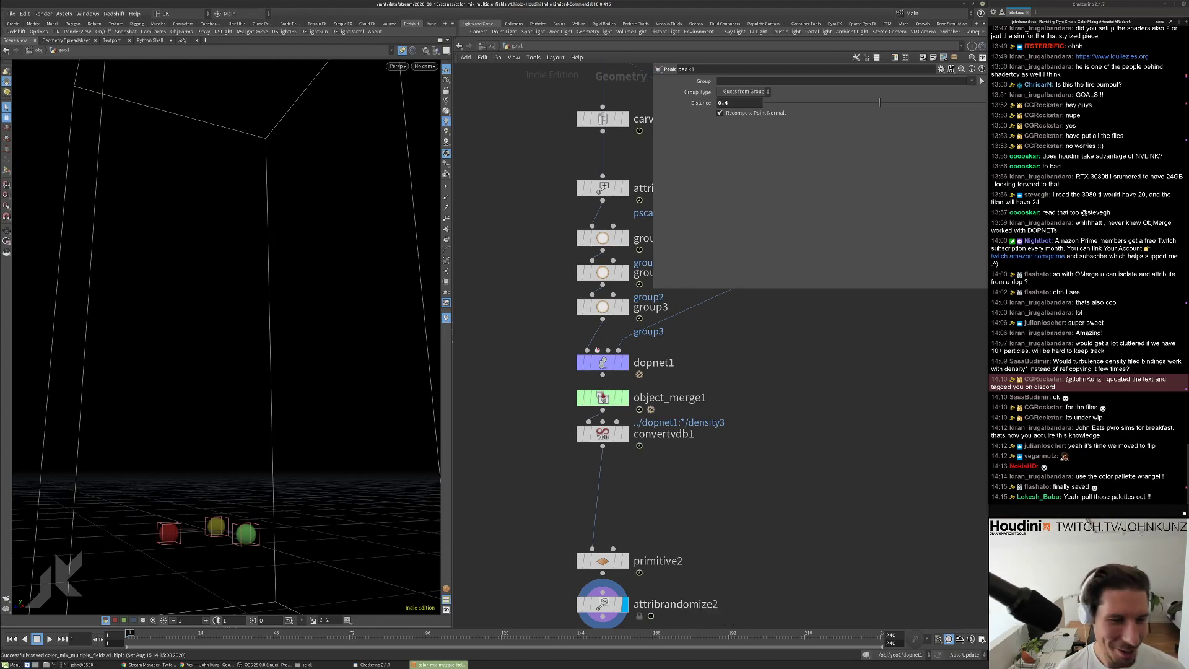
{"action": "left_click", "coordinate": [603, 364]}
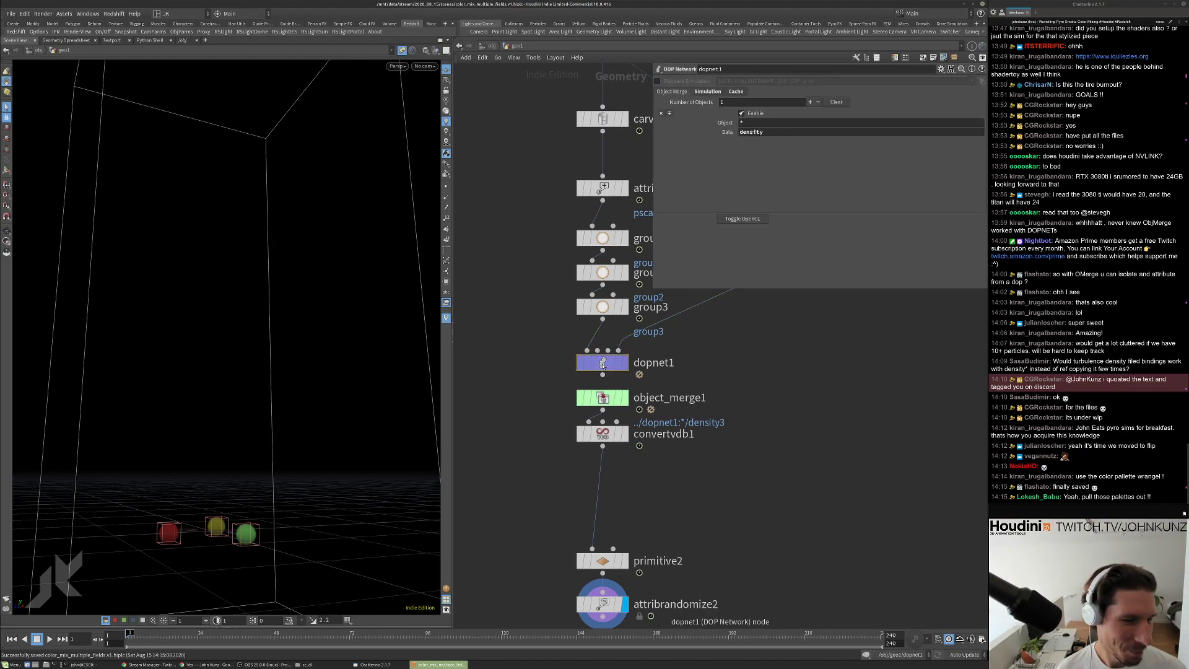
{"action": "double_click", "coordinate": [602, 365]}
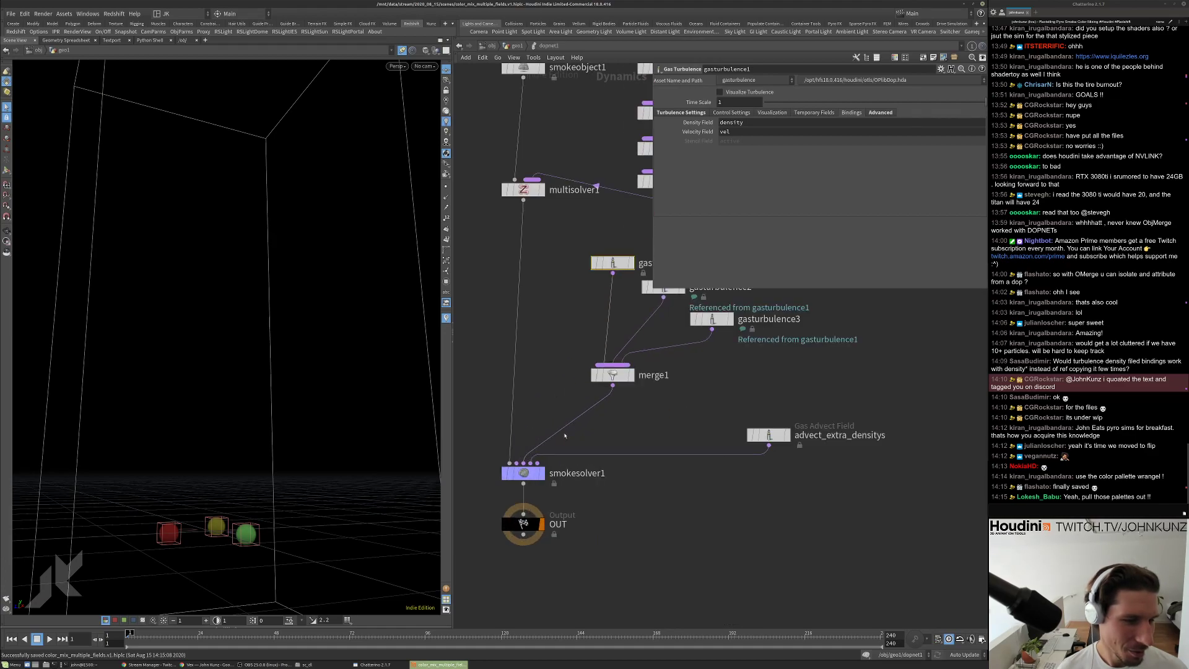
{"action": "left_click", "coordinate": [524, 474]}
{"action": "left_click", "coordinate": [749, 197]}
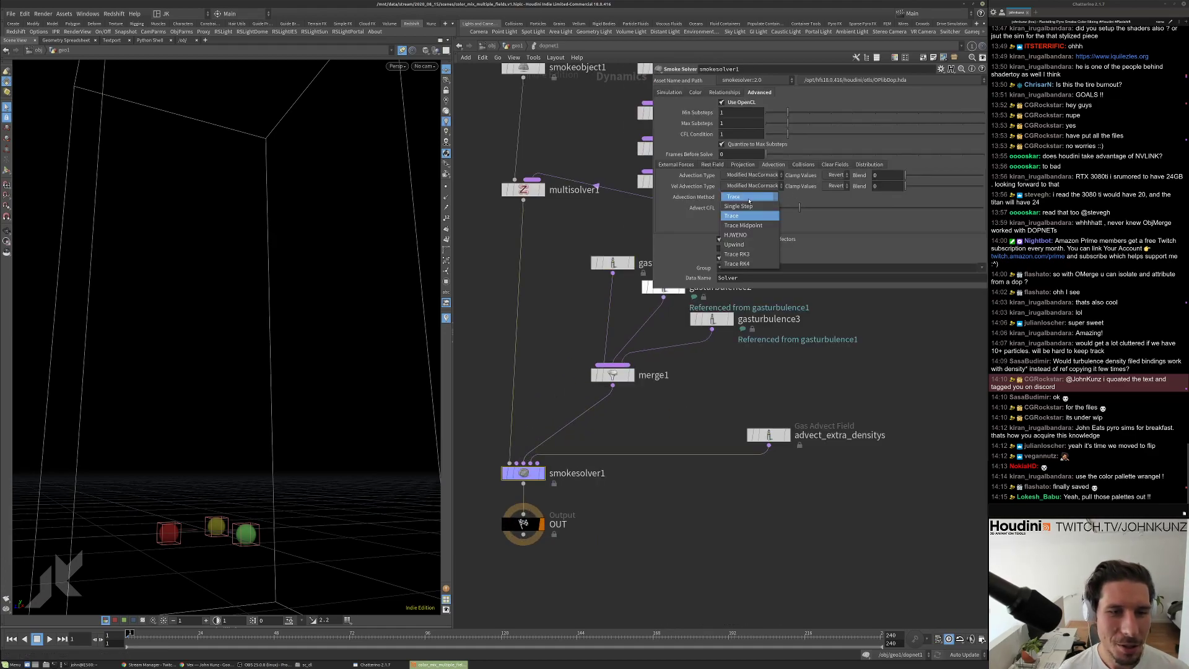
{"action": "left_click", "coordinate": [742, 252]}
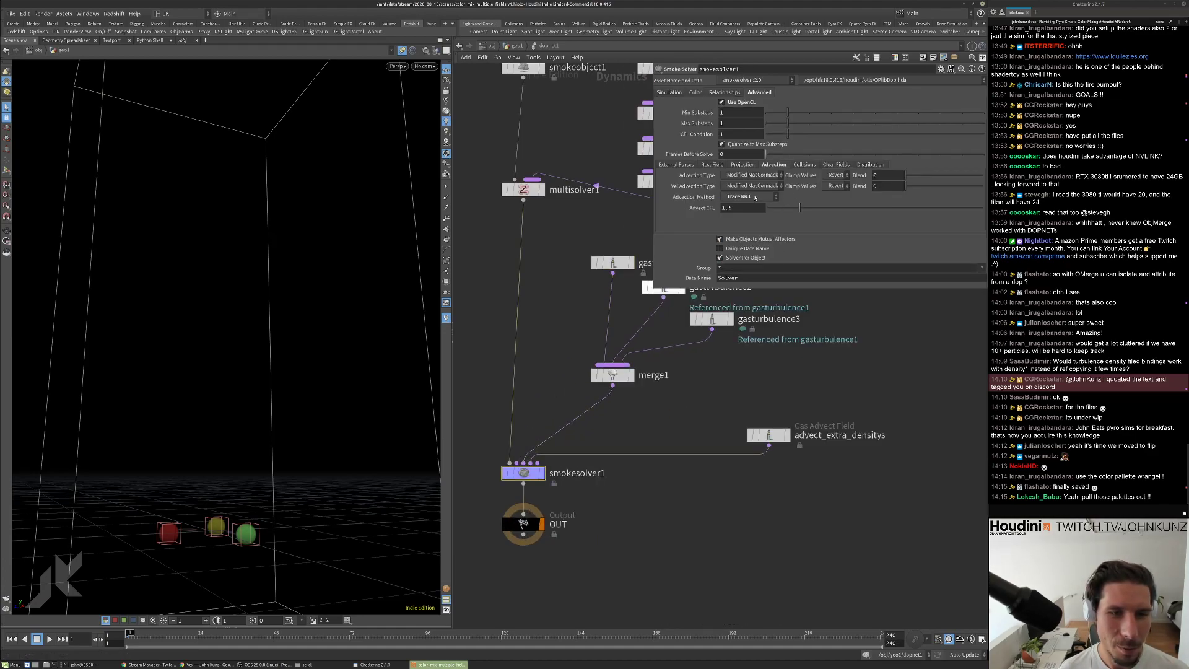
Set both the advection type and the velocity advection type of smokesolver1 to BFECC.
{"action": "left_click", "coordinate": [758, 176]}
{"action": "left_click", "coordinate": [743, 195]}
{"action": "left_click", "coordinate": [752, 185]}
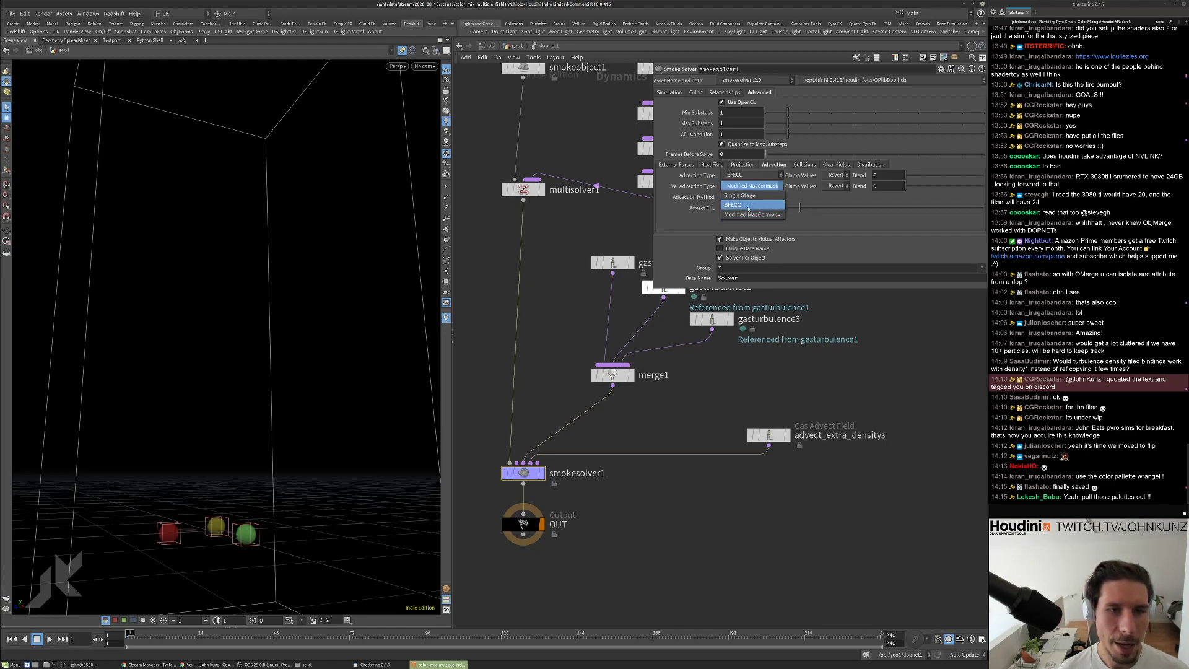
{"action": "left_click", "coordinate": [748, 205]}
{"action": "key", "text": "h"}
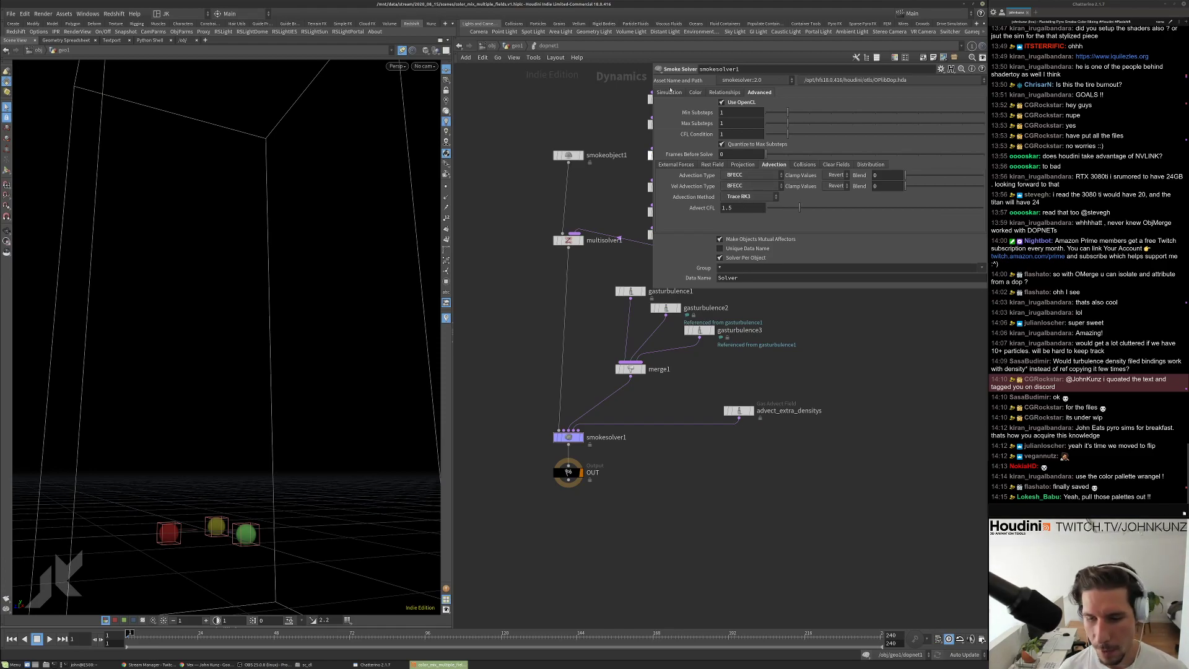
Return to the geo1 network and start a flipbook render of the smoke simulation at 100% zoom.
{"action": "left_click", "coordinate": [517, 46]}
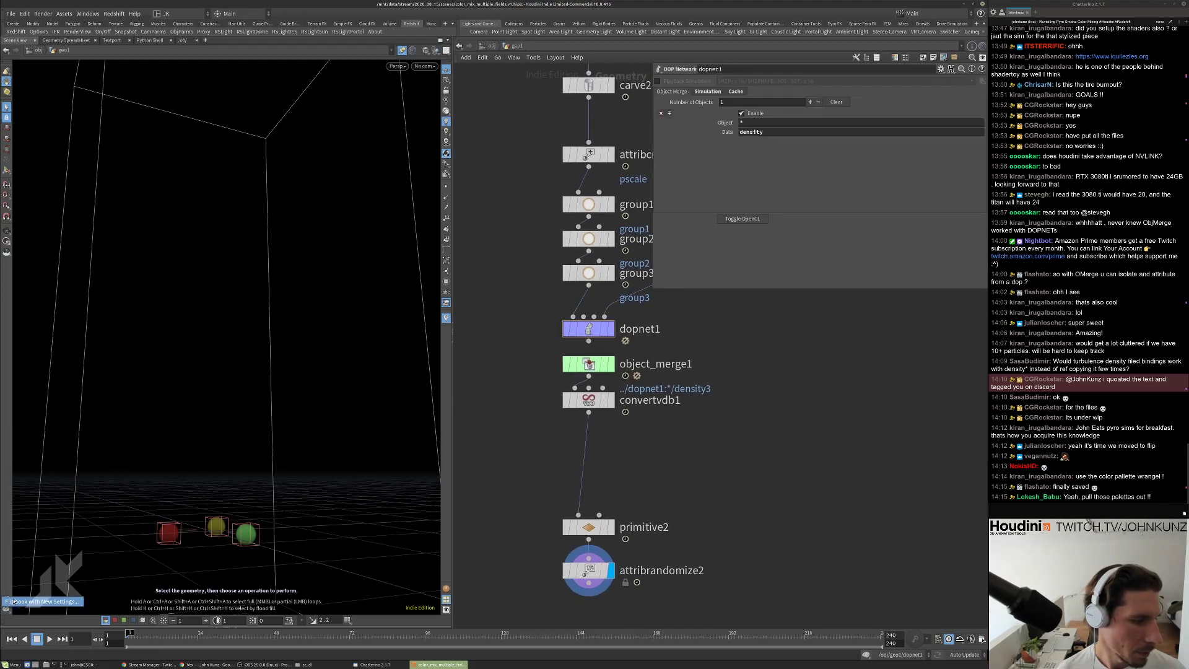
{"action": "left_click", "coordinate": [6, 598]}
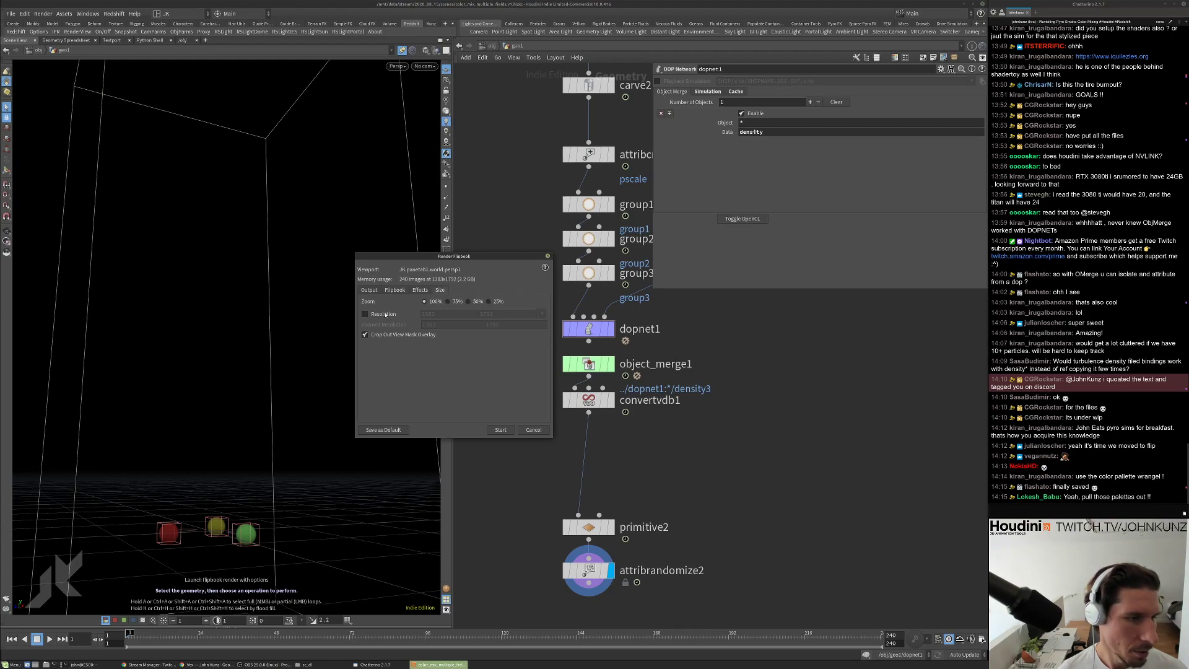
{"action": "left_click", "coordinate": [501, 429]}
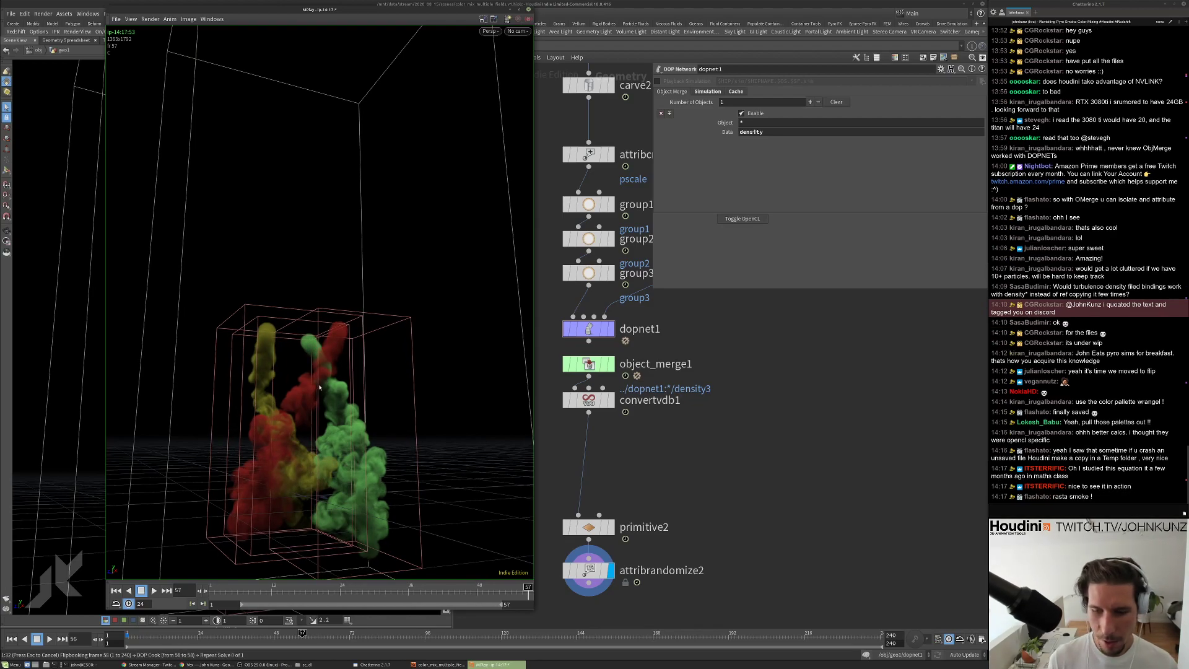
{"action": "key", "text": "Up"}
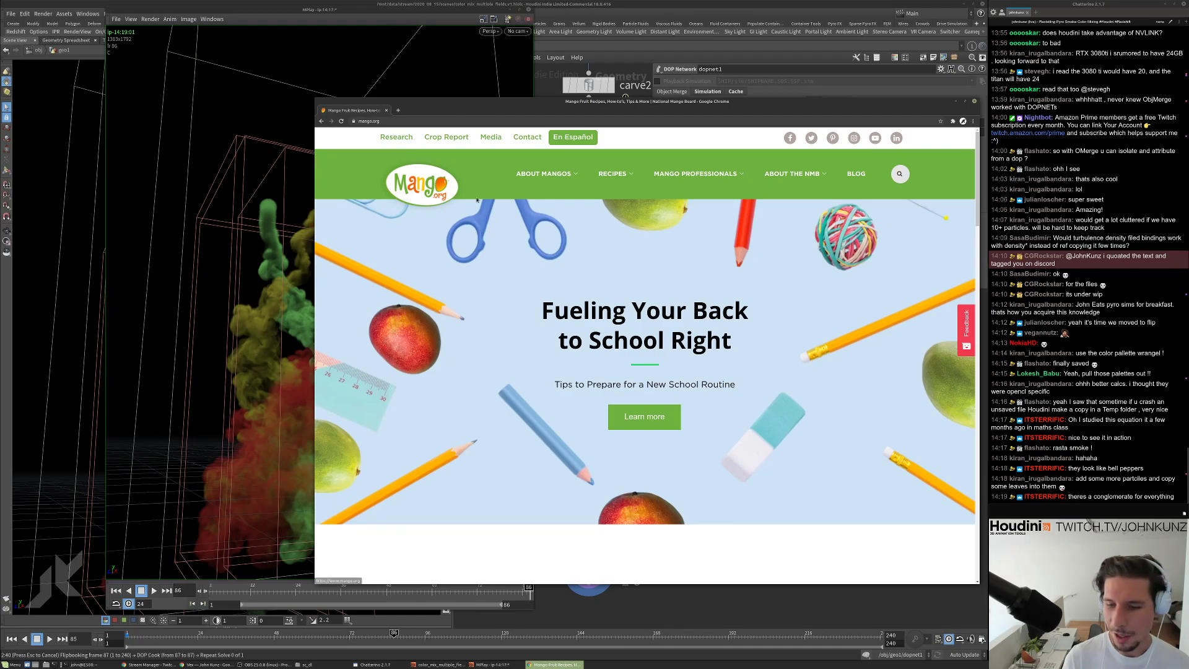
Look through the mango.org homepage in Chrome.
{"action": "scroll", "coordinate": [477, 204], "scroll_direction": "down", "scroll_amount": 4}
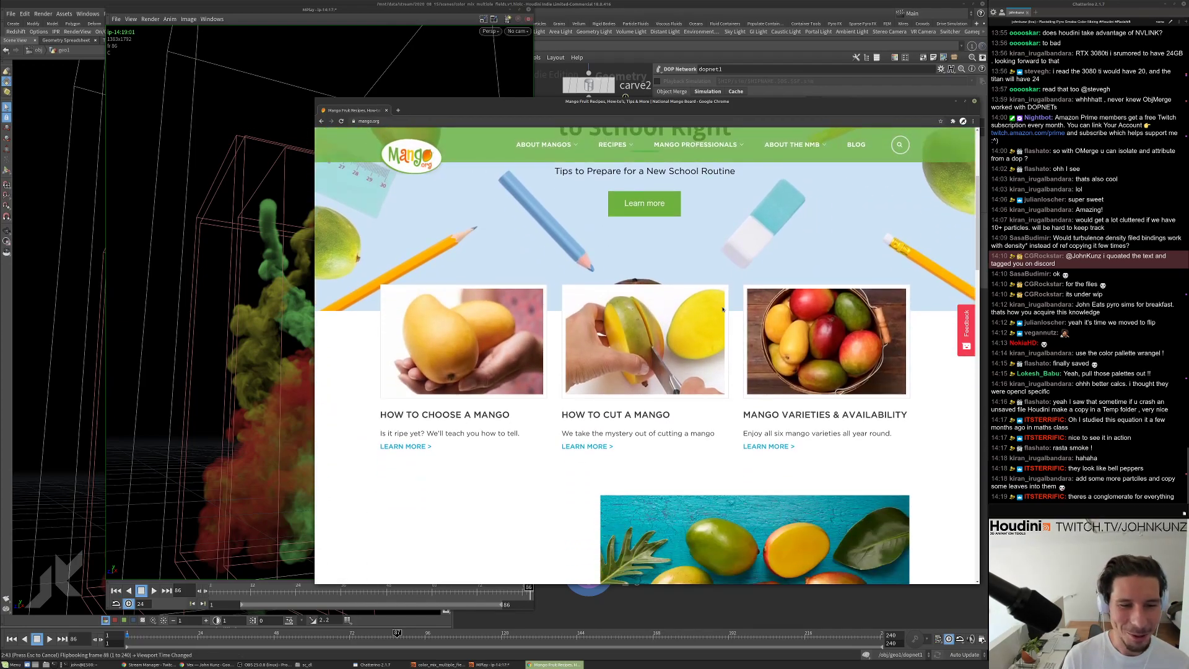
{"action": "scroll", "coordinate": [726, 310], "scroll_direction": "down", "scroll_amount": 3}
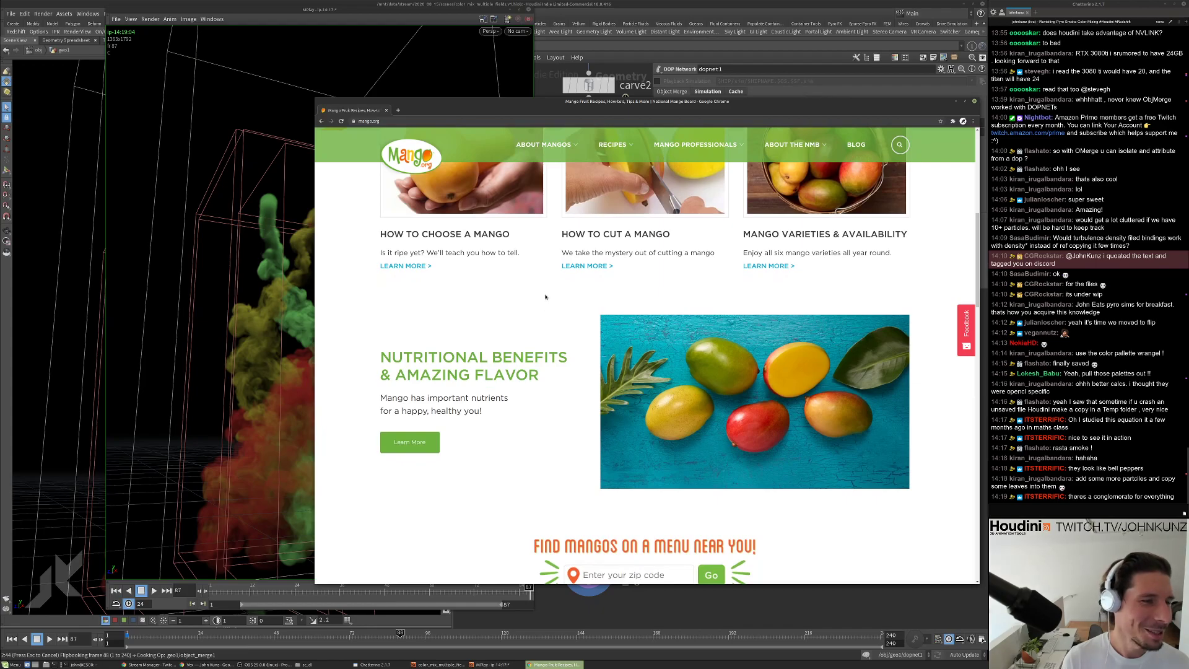
{"action": "scroll", "coordinate": [544, 297], "scroll_direction": "up", "scroll_amount": 1}
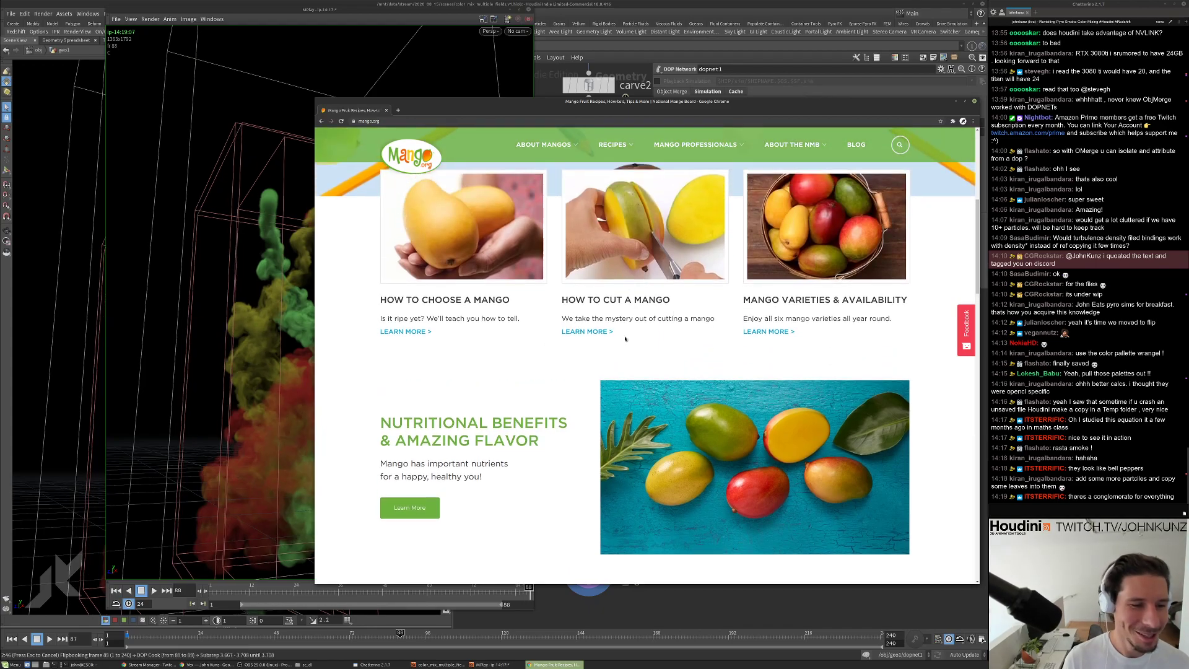
{"action": "scroll", "coordinate": [626, 400], "scroll_direction": "down", "scroll_amount": 4}
{"action": "scroll", "coordinate": [657, 406], "scroll_direction": "up", "scroll_amount": 4}
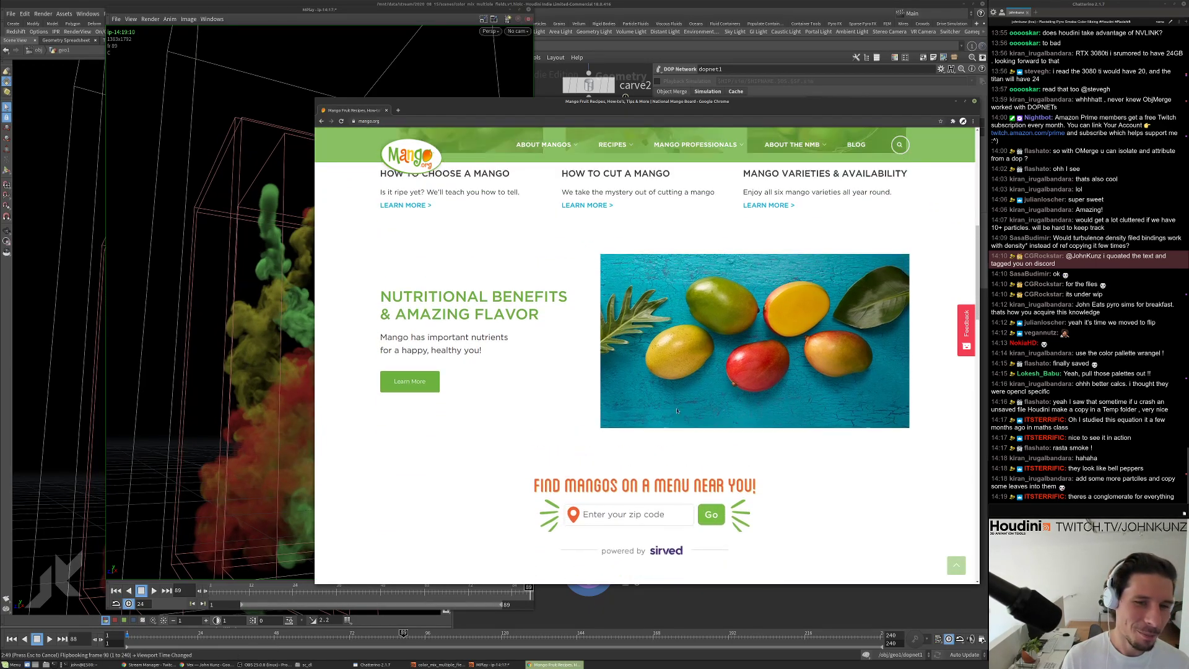
{"action": "scroll", "coordinate": [679, 409], "scroll_direction": "up", "scroll_amount": 3}
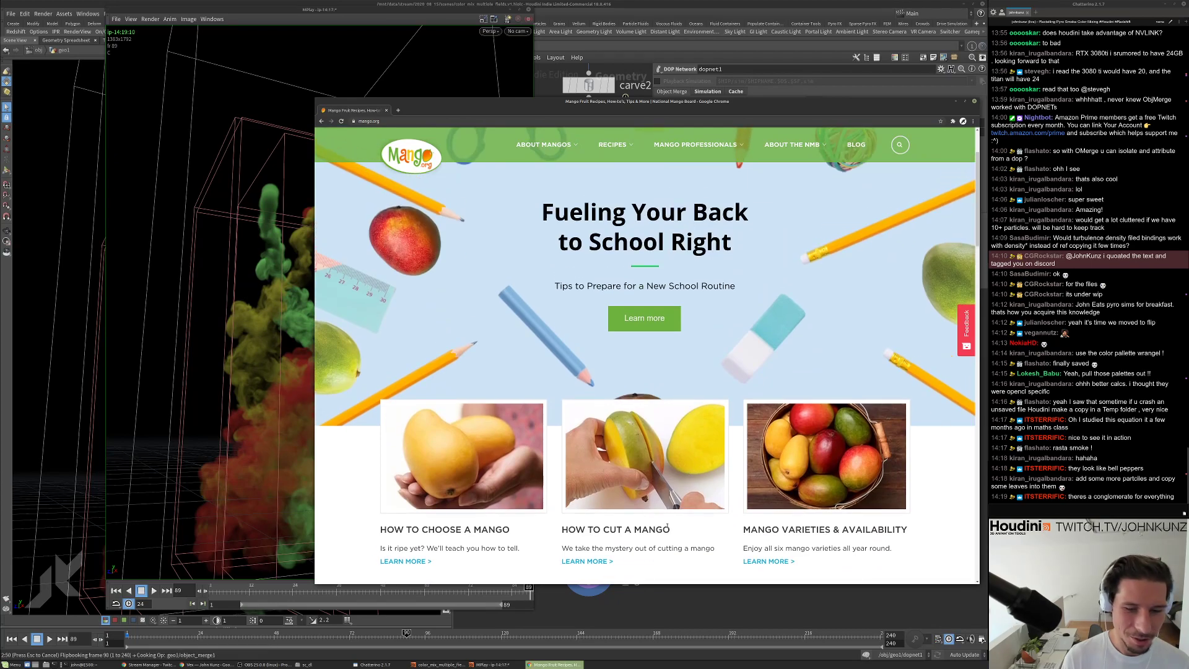
{"action": "scroll", "coordinate": [664, 503], "scroll_direction": "up", "scroll_amount": 2}
Search the web for "avocado board", look over the Hass Avocado Board site and return to the results.
{"action": "left_click", "coordinate": [425, 122]}
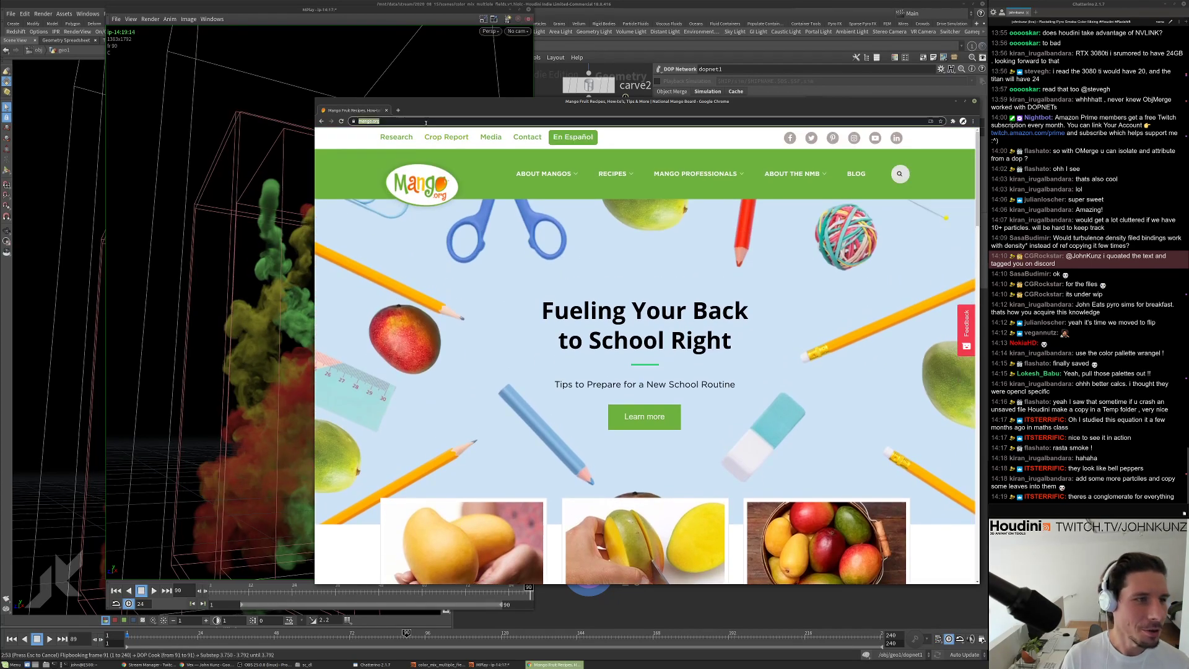
{"action": "type", "text": "avocado"}
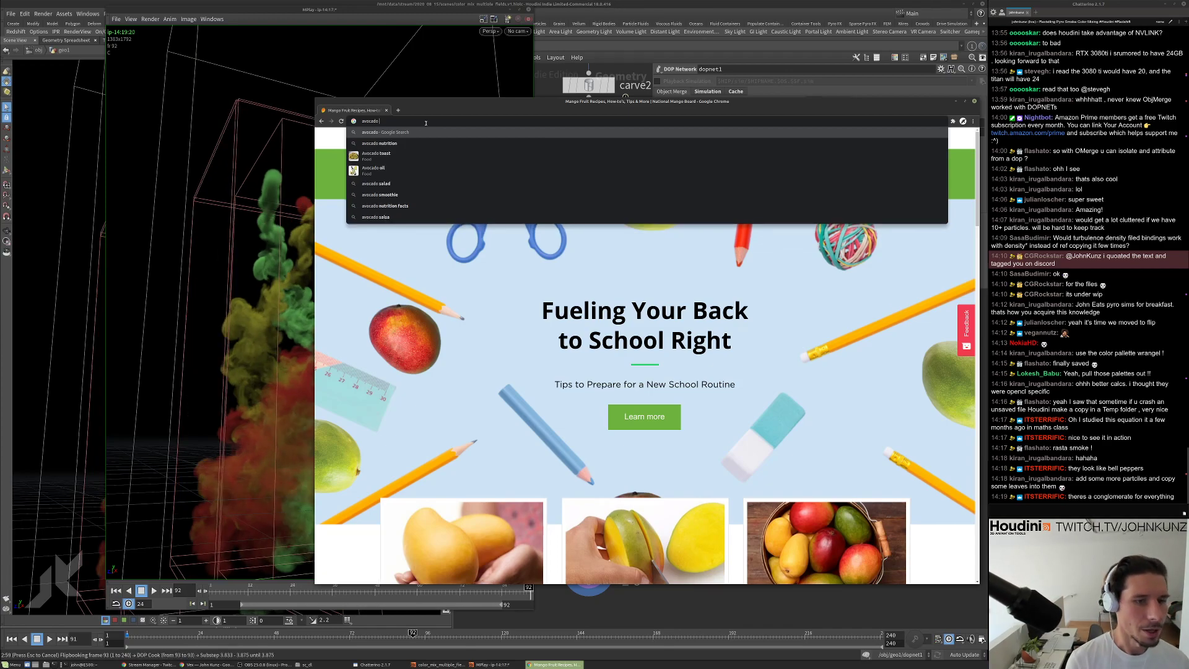
{"action": "type", "text": " boar"}
{"action": "key", "text": "Return"}
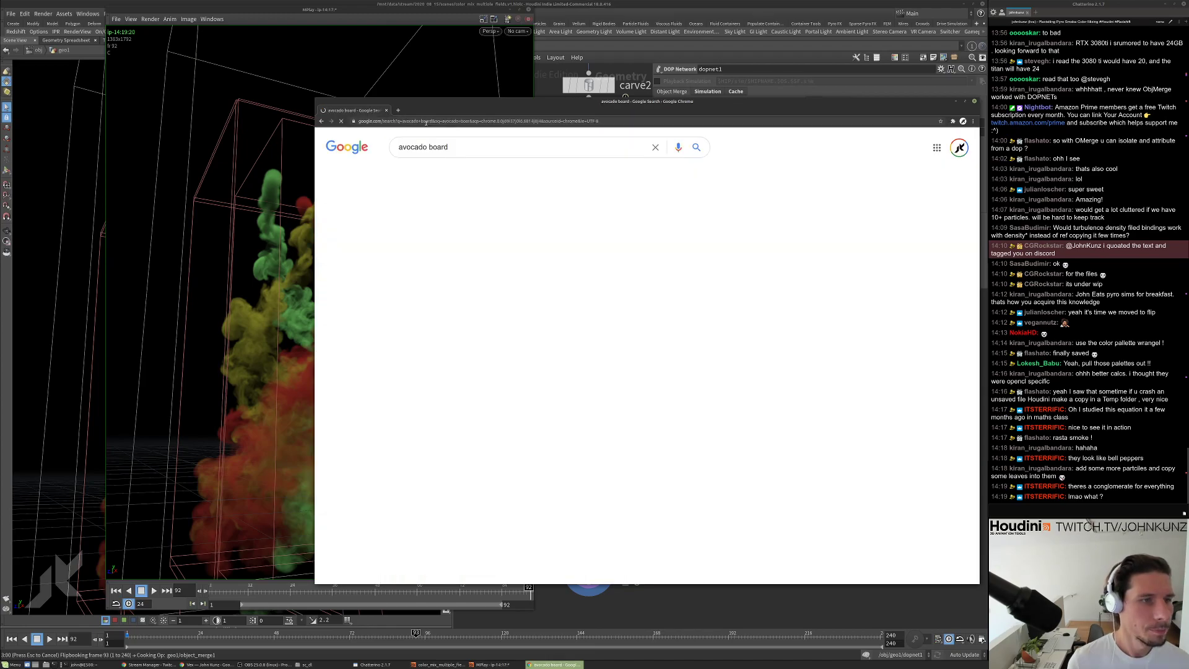
{"action": "scroll", "coordinate": [466, 392], "scroll_direction": "down", "scroll_amount": 1}
{"action": "left_click", "coordinate": [466, 385]}
{"action": "scroll", "coordinate": [474, 348], "scroll_direction": "down", "scroll_amount": 4}
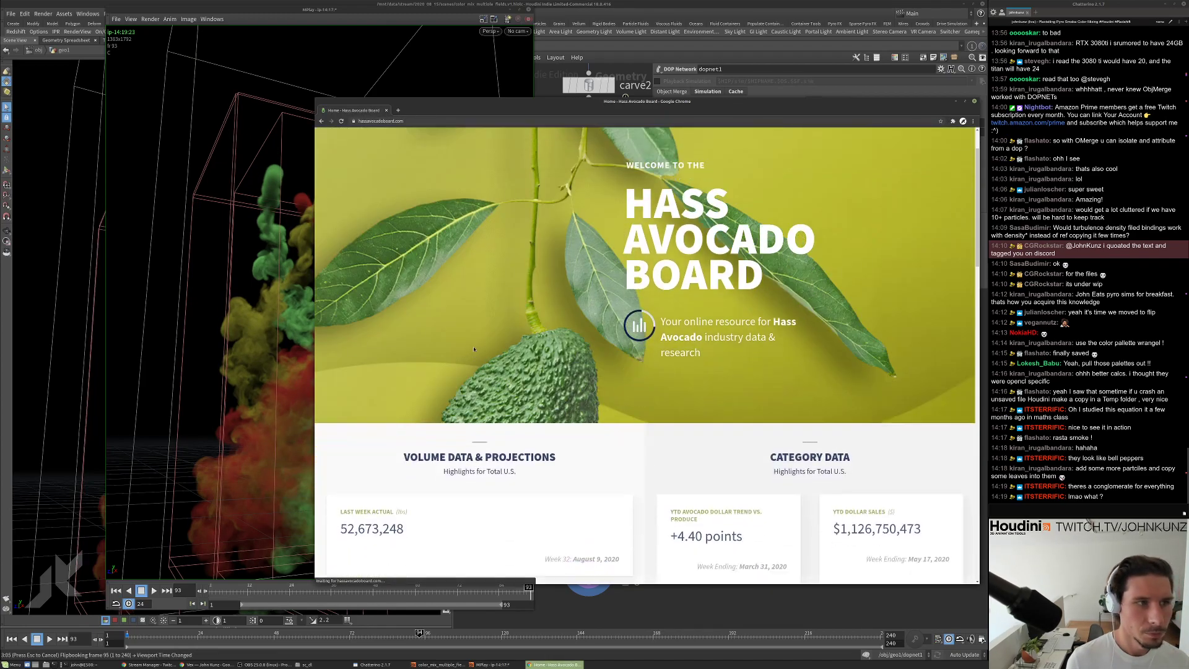
{"action": "scroll", "coordinate": [600, 451], "scroll_direction": "up", "scroll_amount": 4}
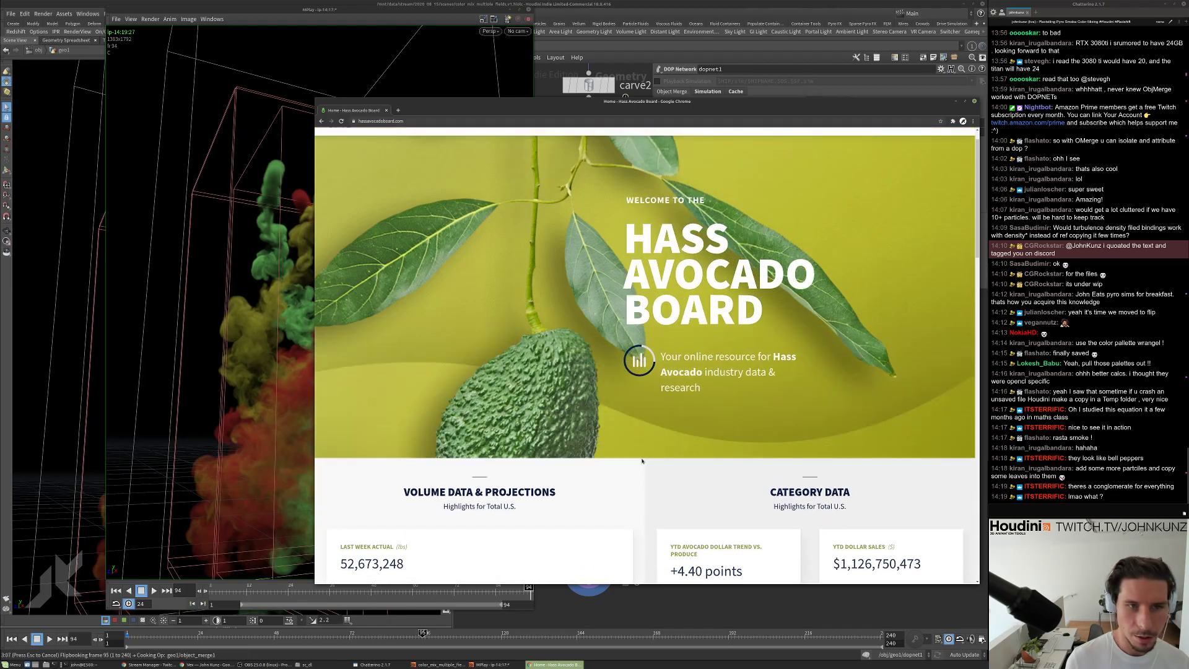
{"action": "left_click", "coordinate": [321, 122]}
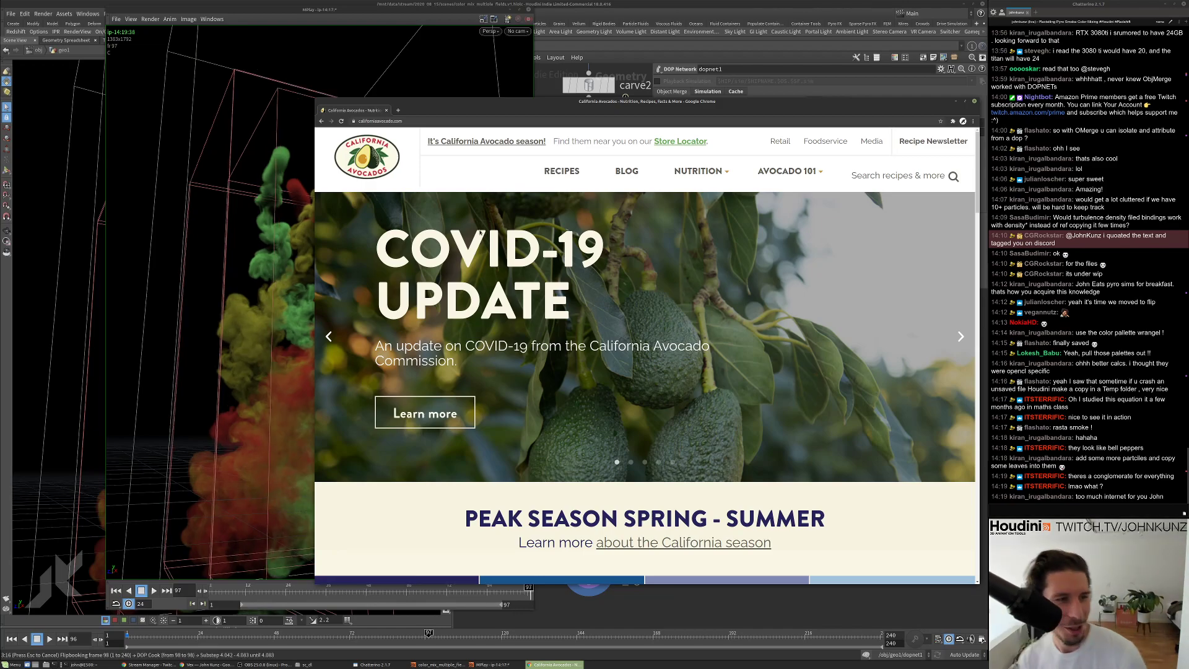
{"action": "left_click", "coordinate": [322, 121]}
Search for "bell pepper board" and look through the results.
{"action": "left_click", "coordinate": [415, 147]}
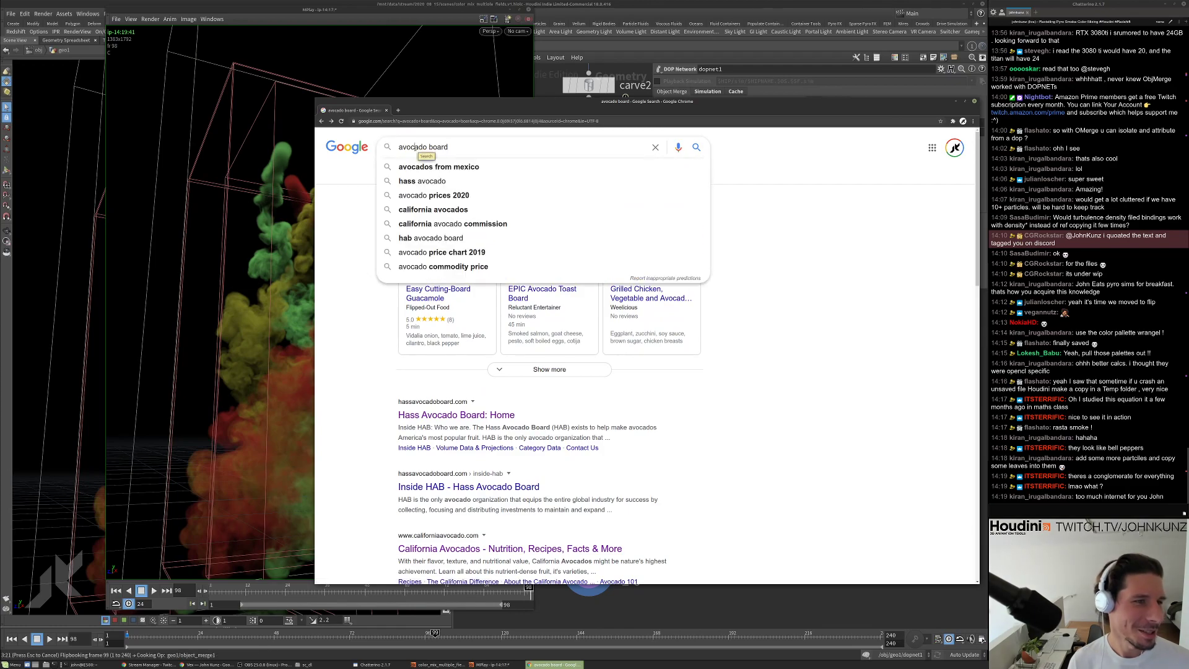
{"action": "type", "text": "bell pepper"}
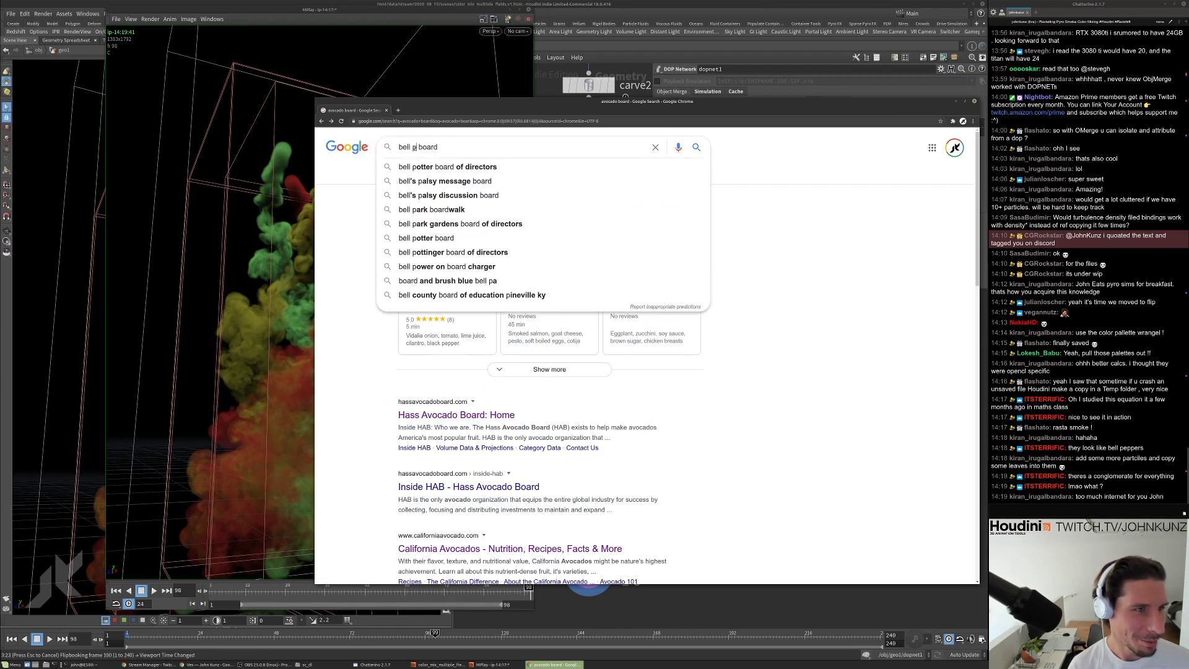
{"action": "key", "text": "Return"}
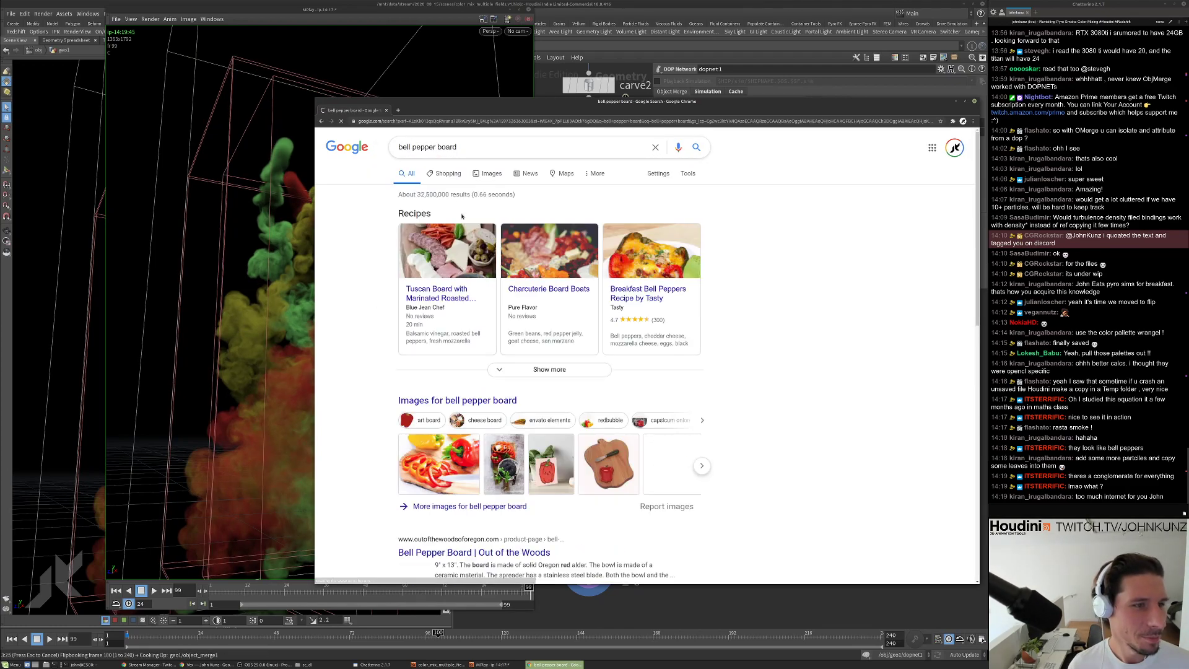
{"action": "scroll", "coordinate": [472, 252], "scroll_direction": "down", "scroll_amount": 2}
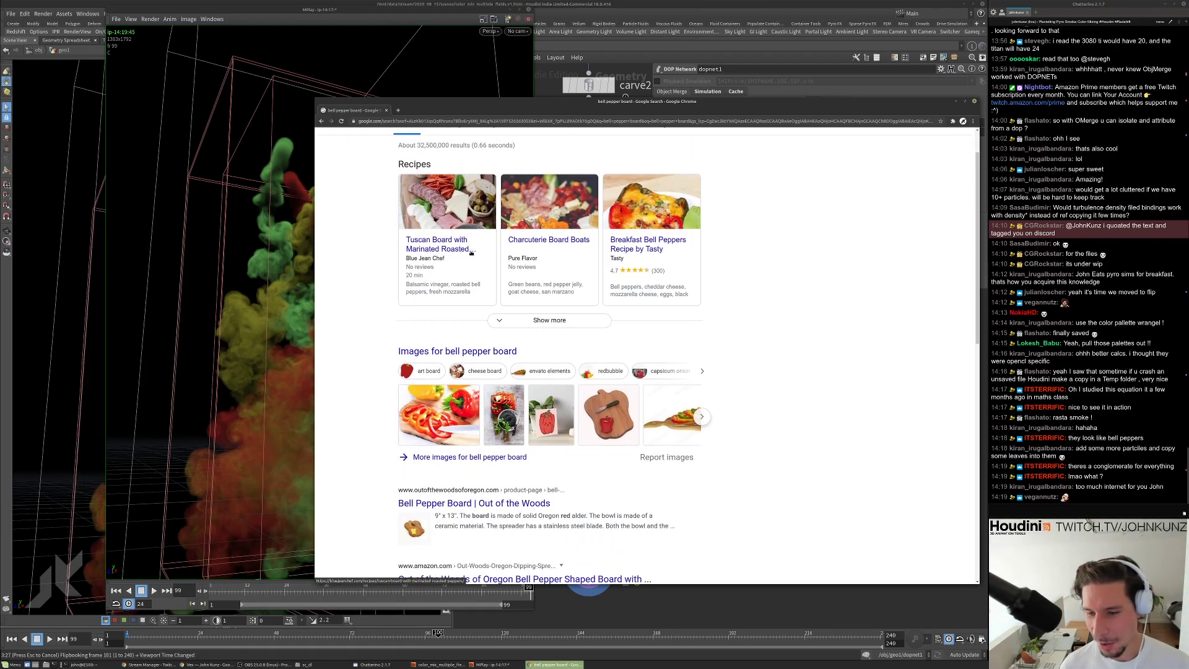
{"action": "scroll", "coordinate": [471, 252], "scroll_direction": "down", "scroll_amount": 1}
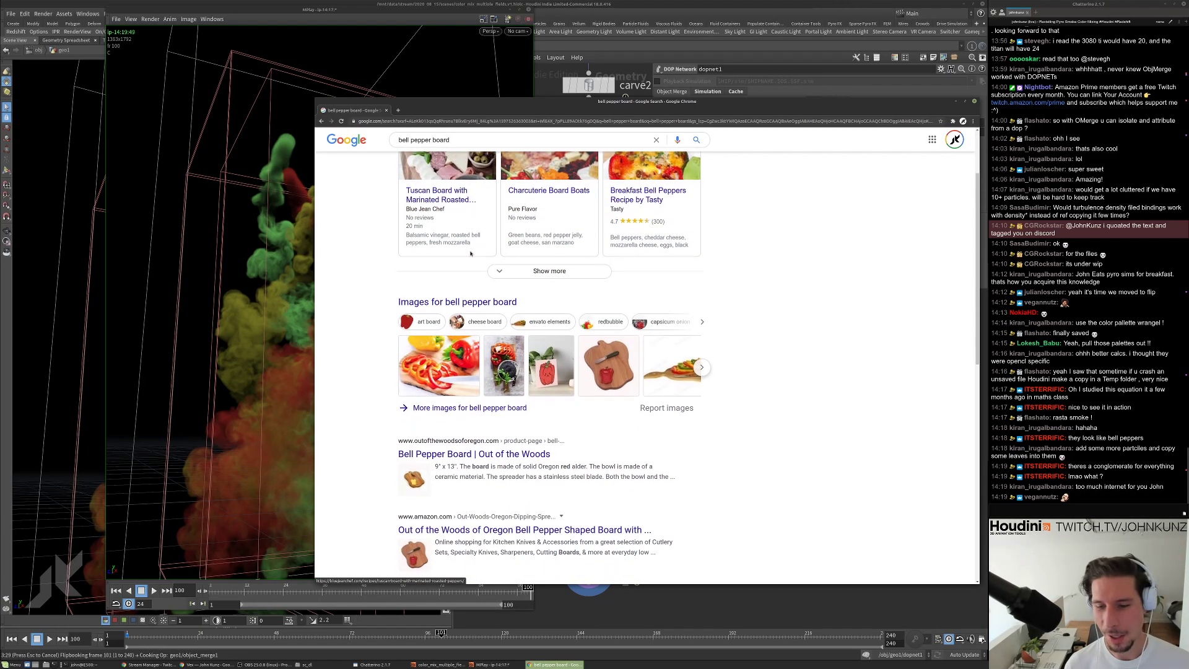
{"action": "scroll", "coordinate": [470, 251], "scroll_direction": "up", "scroll_amount": 1}
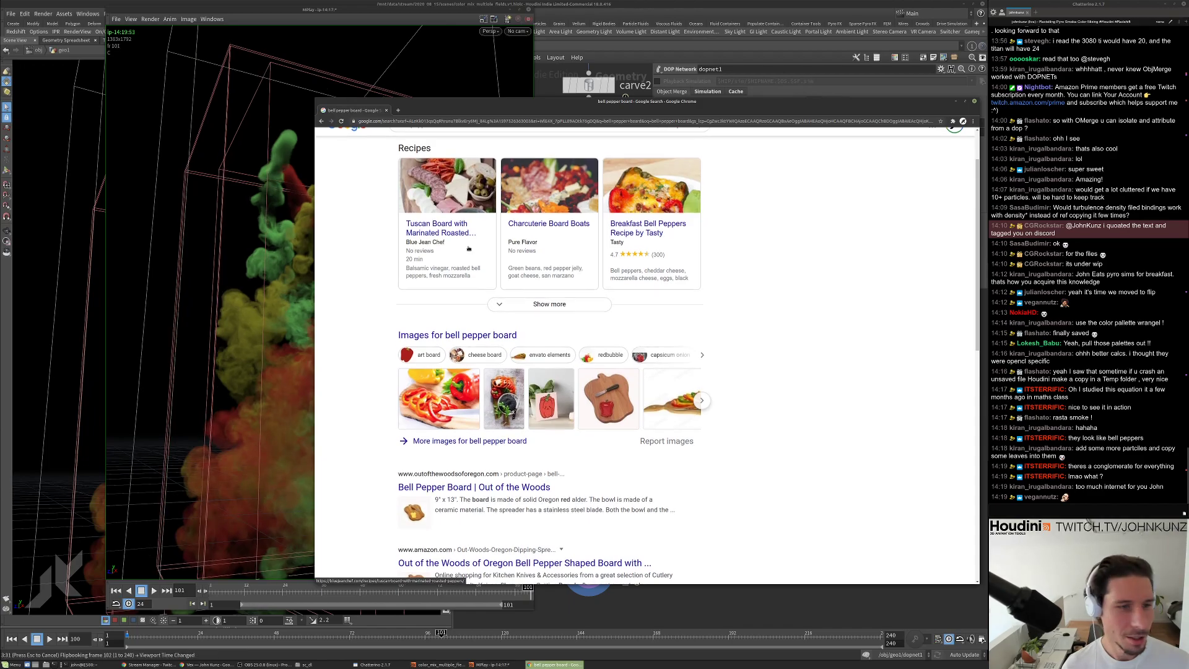
{"action": "scroll", "coordinate": [469, 249], "scroll_direction": "up", "scroll_amount": 1}
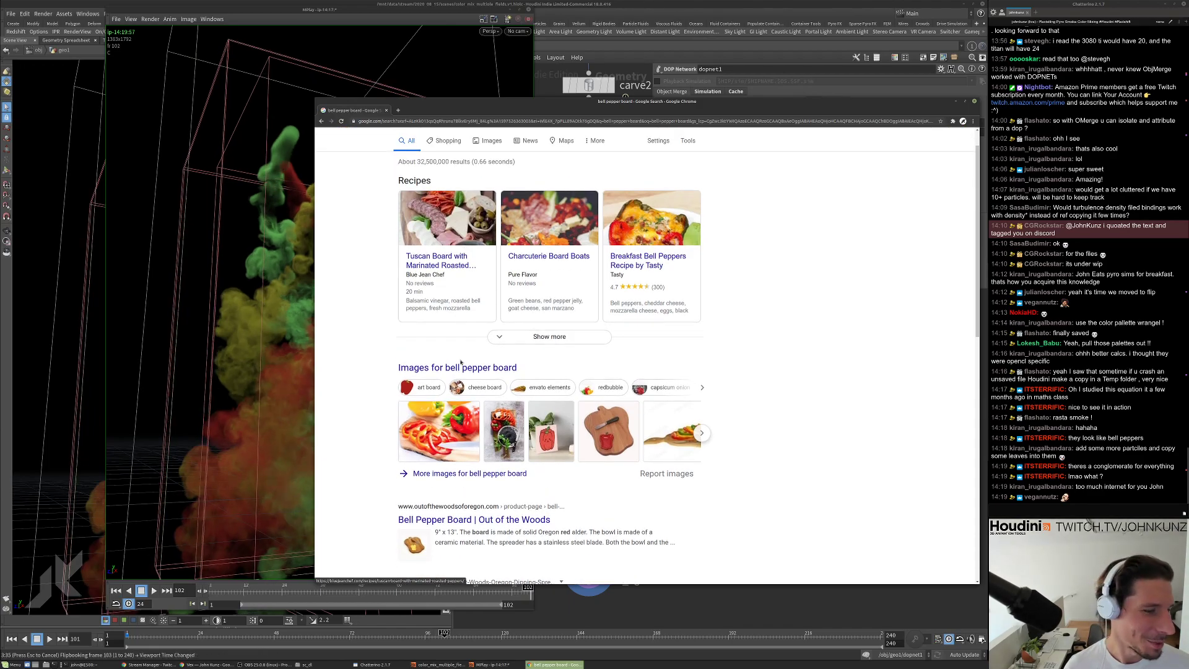
Look through the rest of the "bell pepper board" results and search for "bell pepper org" instead.
{"action": "scroll", "coordinate": [466, 245], "scroll_direction": "down", "scroll_amount": 4}
{"action": "scroll", "coordinate": [448, 485], "scroll_direction": "down", "scroll_amount": 2}
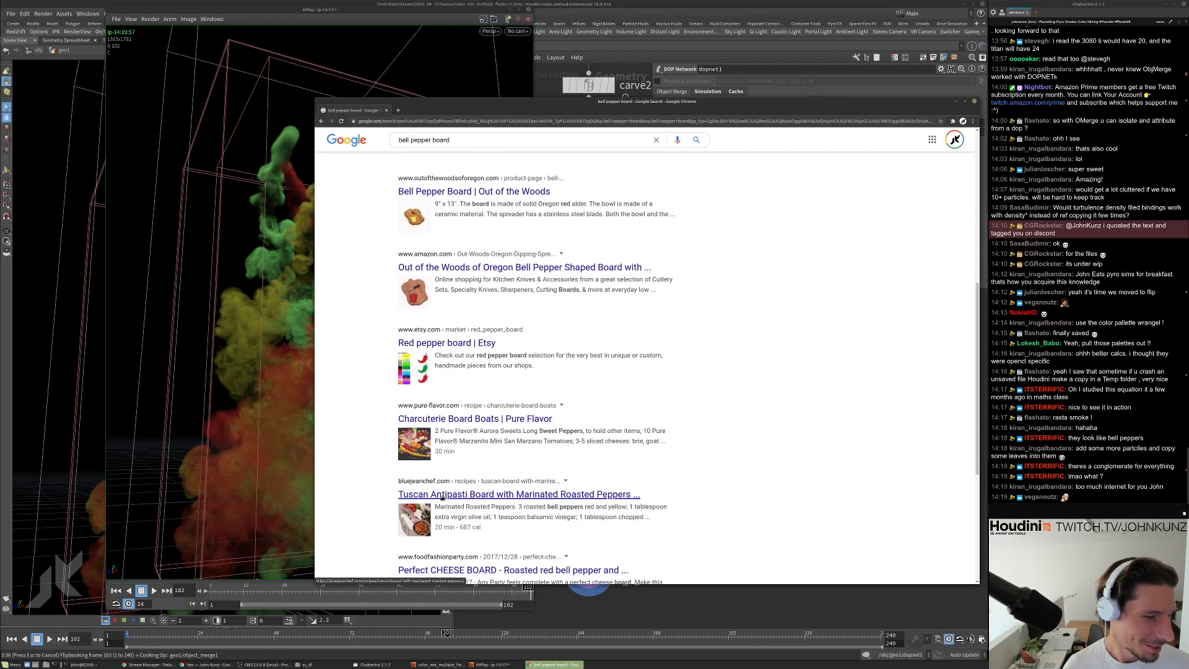
{"action": "scroll", "coordinate": [459, 521], "scroll_direction": "down", "scroll_amount": 2}
{"action": "scroll", "coordinate": [438, 269], "scroll_direction": "up", "scroll_amount": 8}
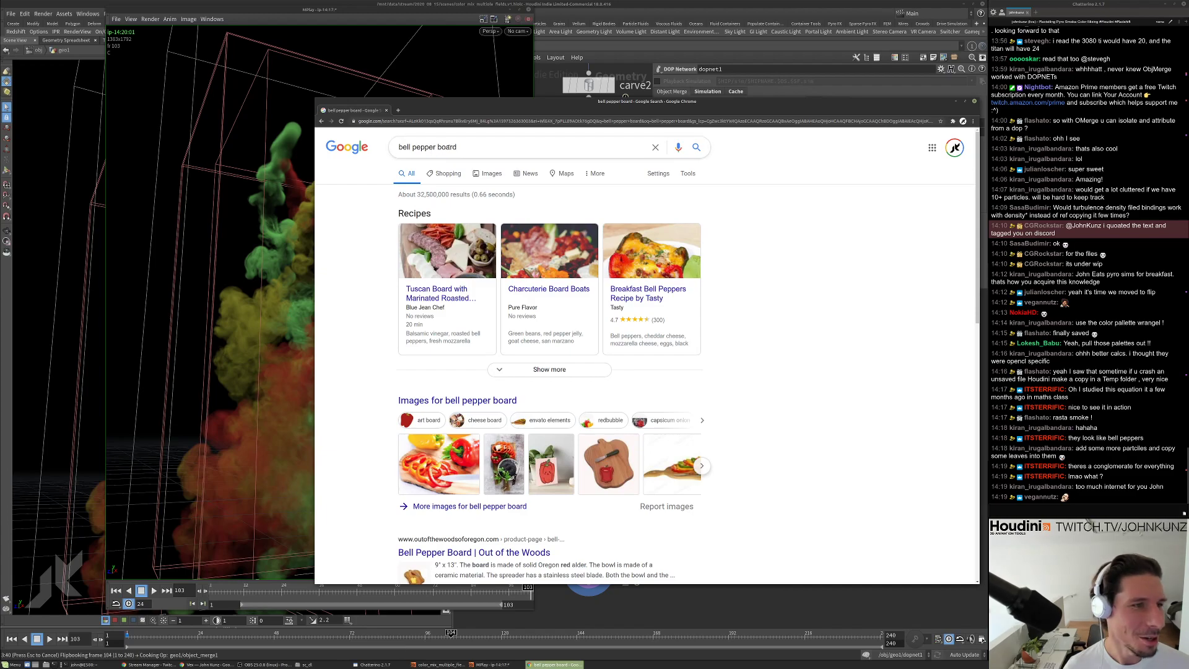
{"action": "double_click", "coordinate": [447, 147]}
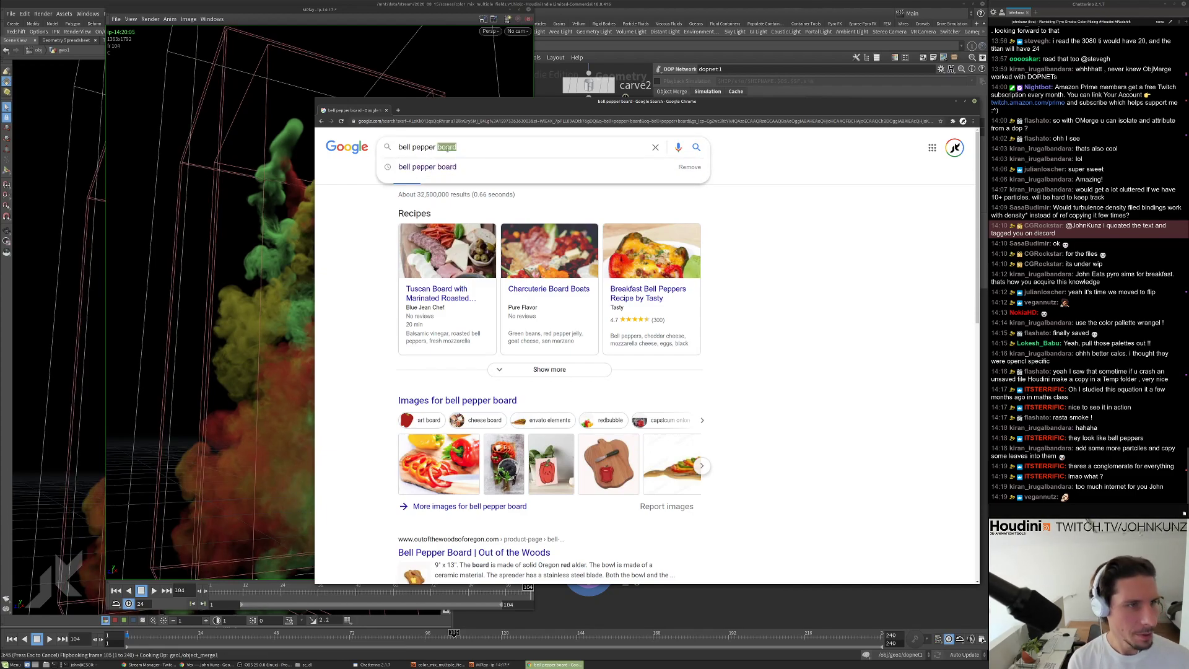
{"action": "type", "text": "or"}
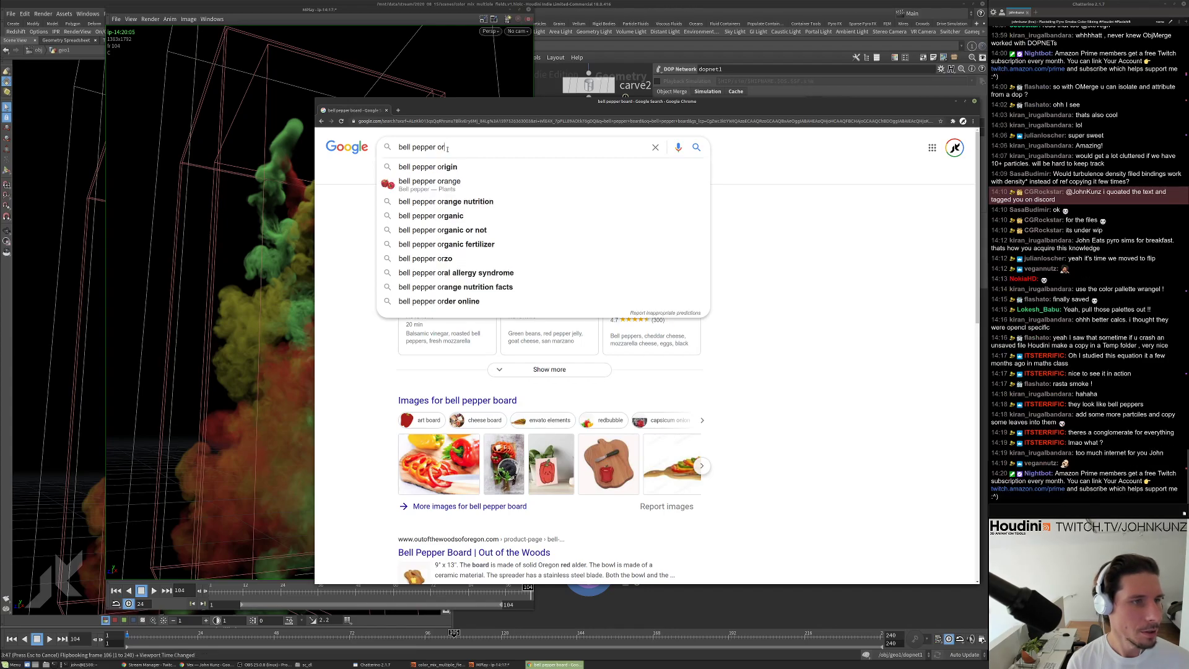
{"action": "type", "text": " g"}
{"action": "key", "text": "Return"}
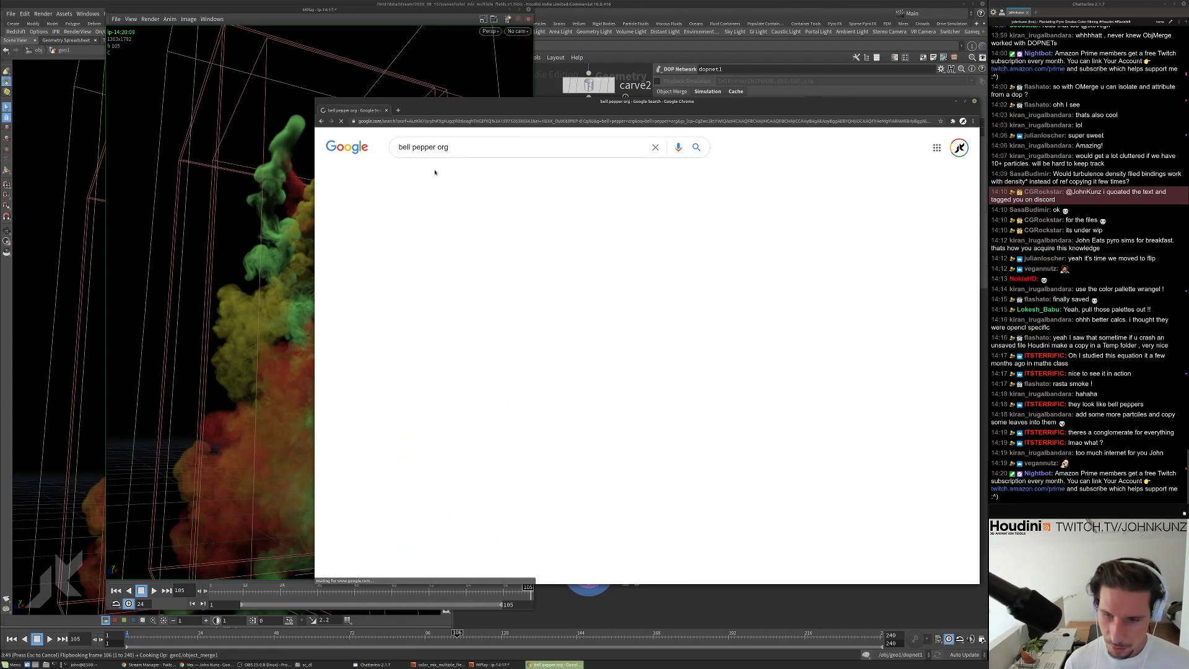
Open the Sweet Bell Peppers page on EatFresh.org, read through it and check briefly on the running flipbook.
{"action": "scroll", "coordinate": [476, 346], "scroll_direction": "down", "scroll_amount": 2}
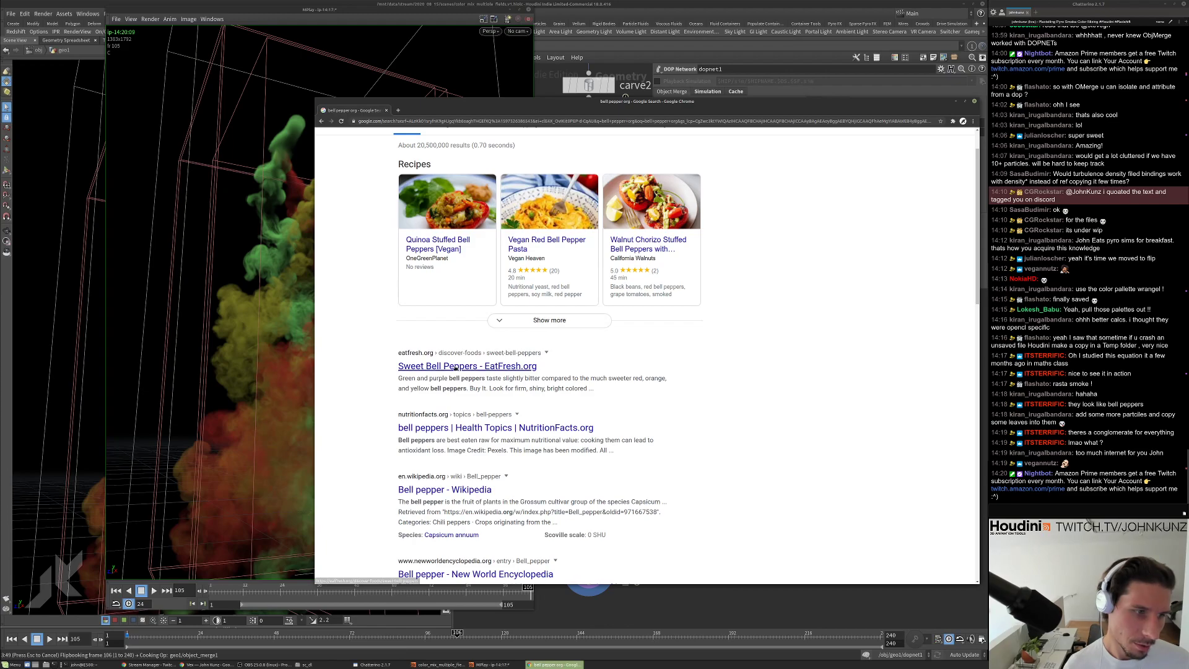
{"action": "left_click", "coordinate": [441, 365]}
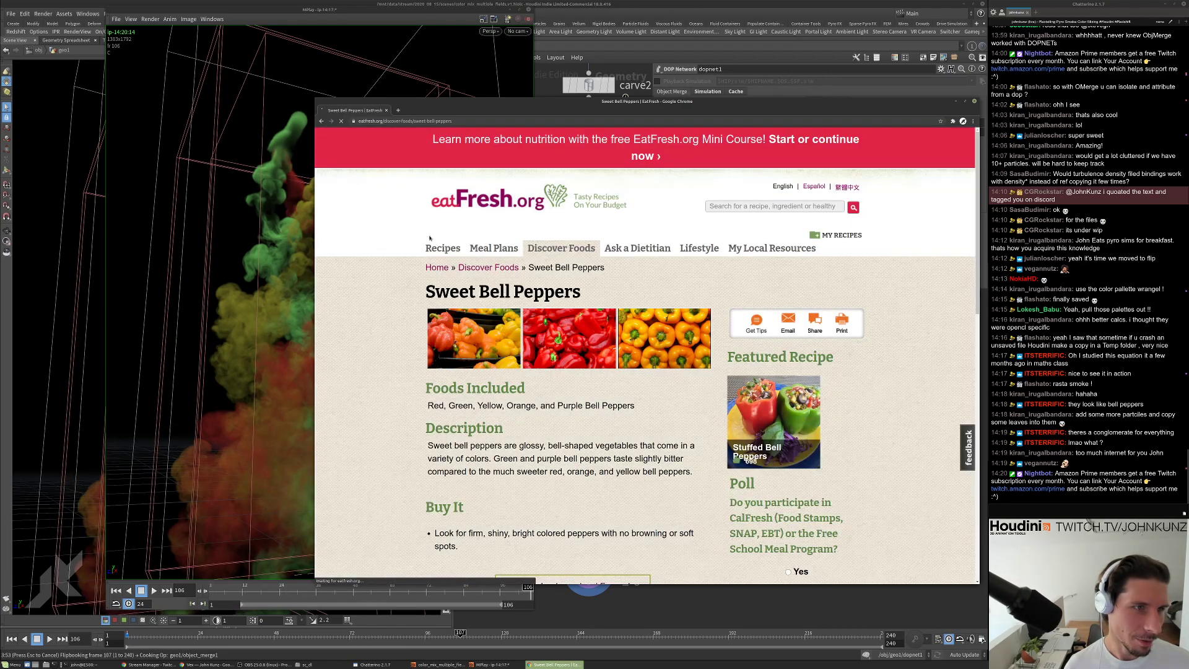
{"action": "scroll", "coordinate": [491, 332], "scroll_direction": "down", "scroll_amount": 2}
{"action": "scroll", "coordinate": [491, 332], "scroll_direction": "down", "scroll_amount": 4}
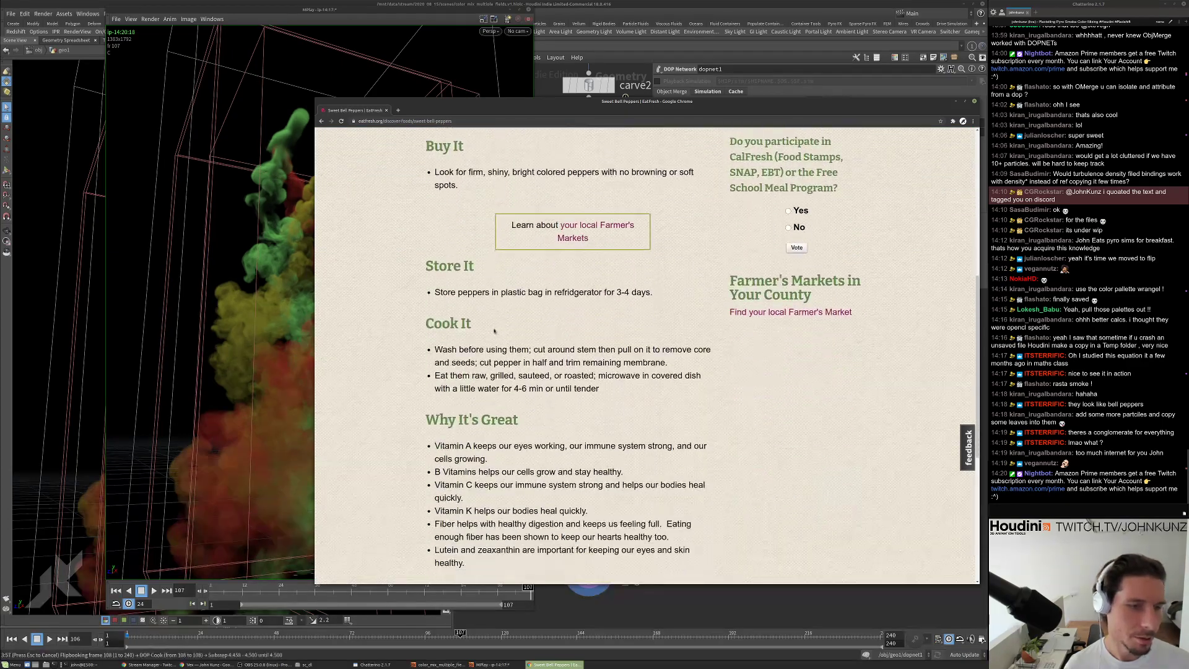
{"action": "scroll", "coordinate": [508, 354], "scroll_direction": "up", "scroll_amount": 2}
{"action": "scroll", "coordinate": [508, 354], "scroll_direction": "up", "scroll_amount": 3}
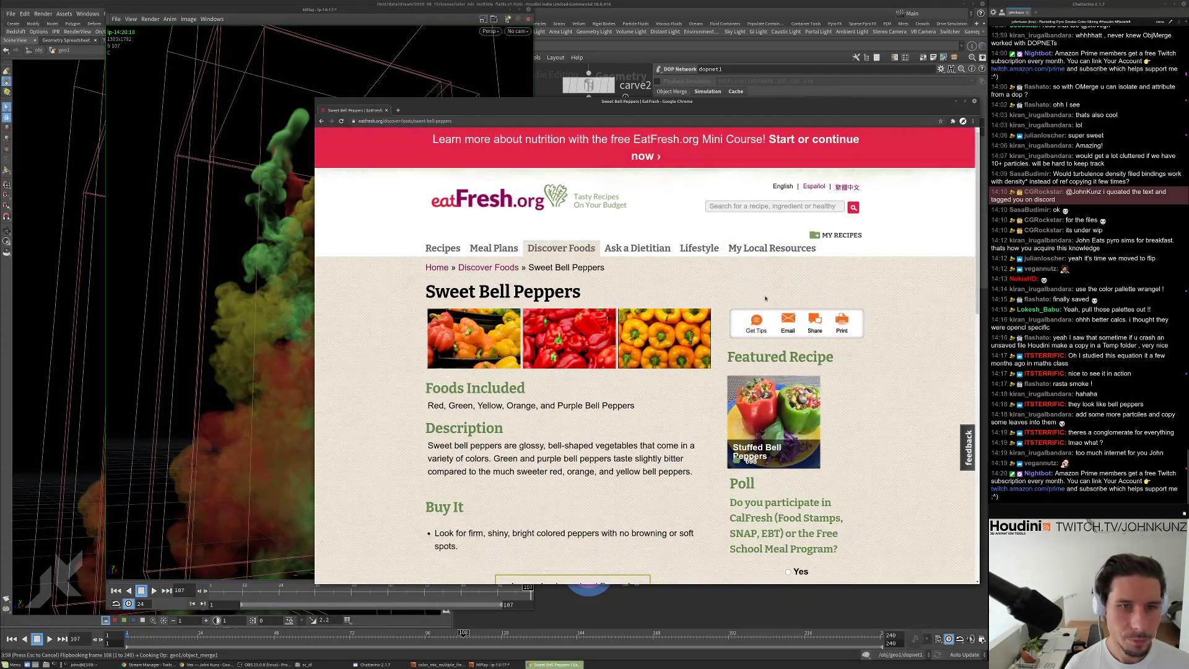
{"action": "key", "text": "alt+Tab"}
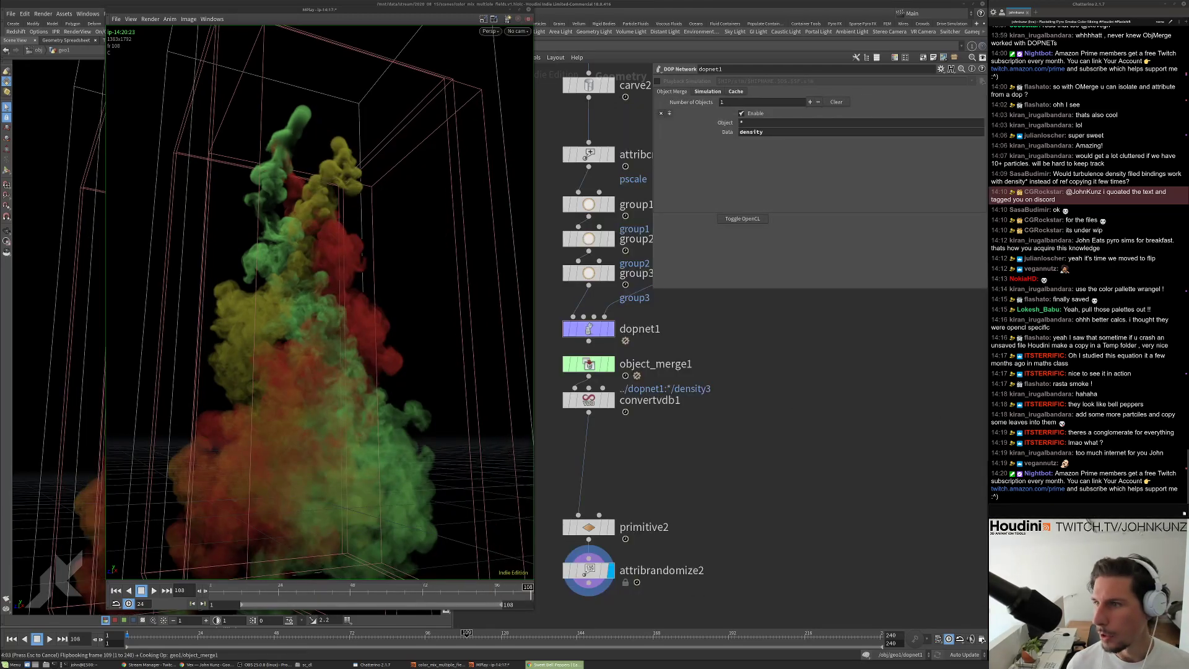
{"action": "key", "text": "alt+Tab"}
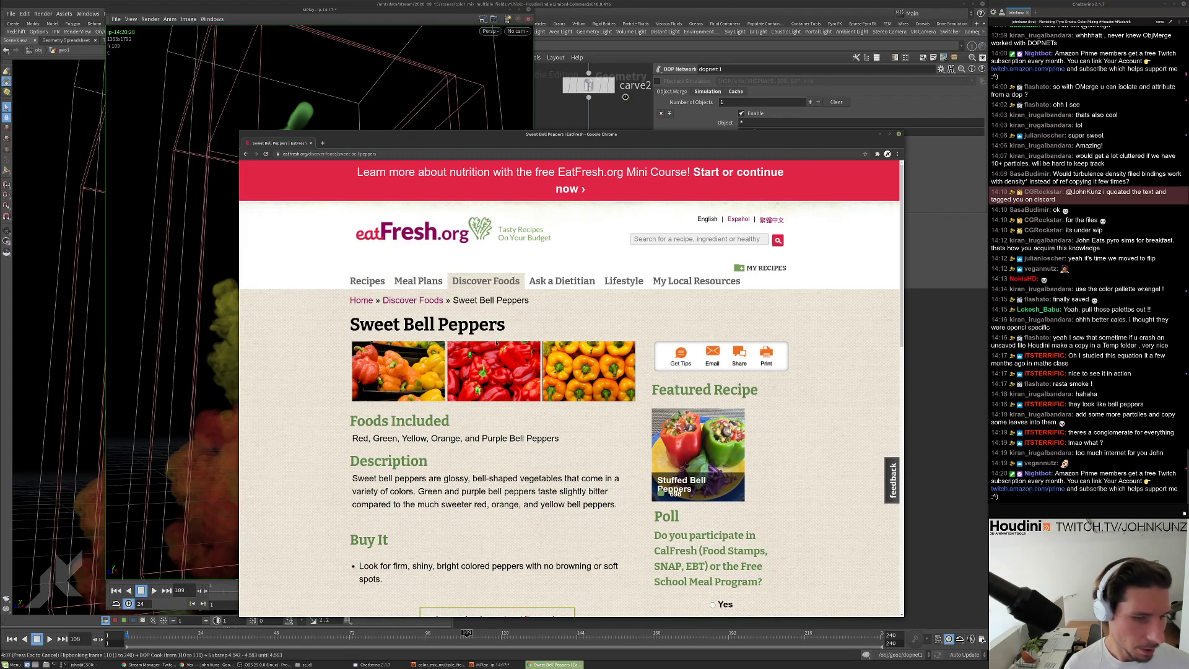
Search the web for "bell pepper photograph".
{"action": "left_click", "coordinate": [445, 154]}
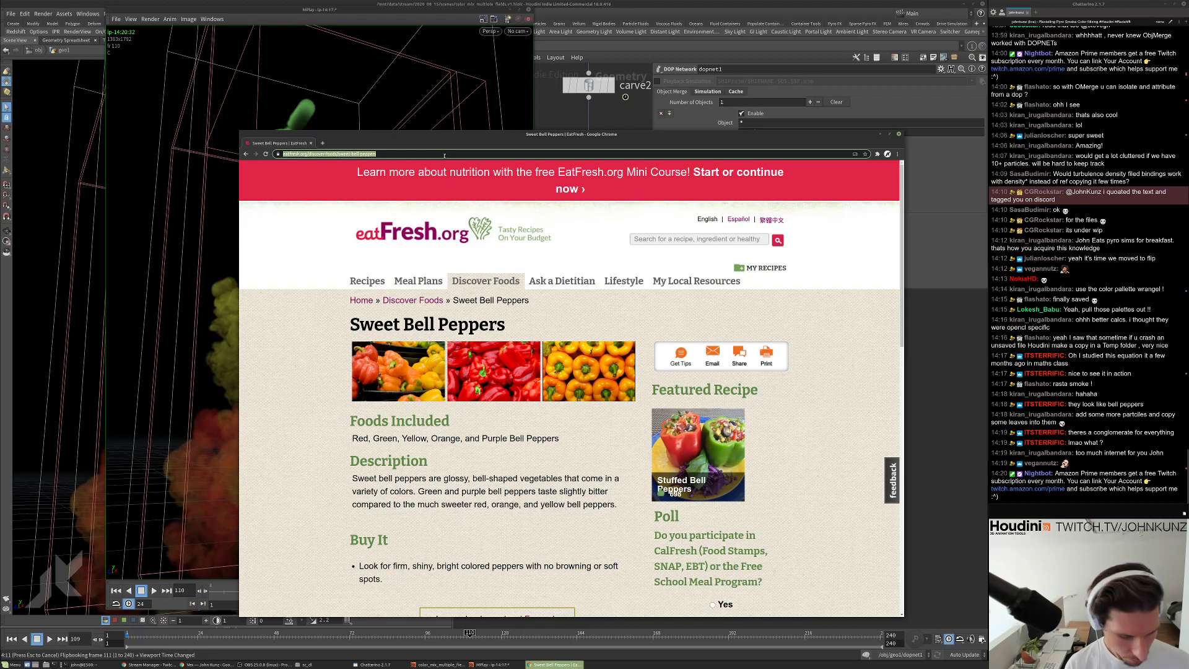
{"action": "type", "text": "bell pe"}
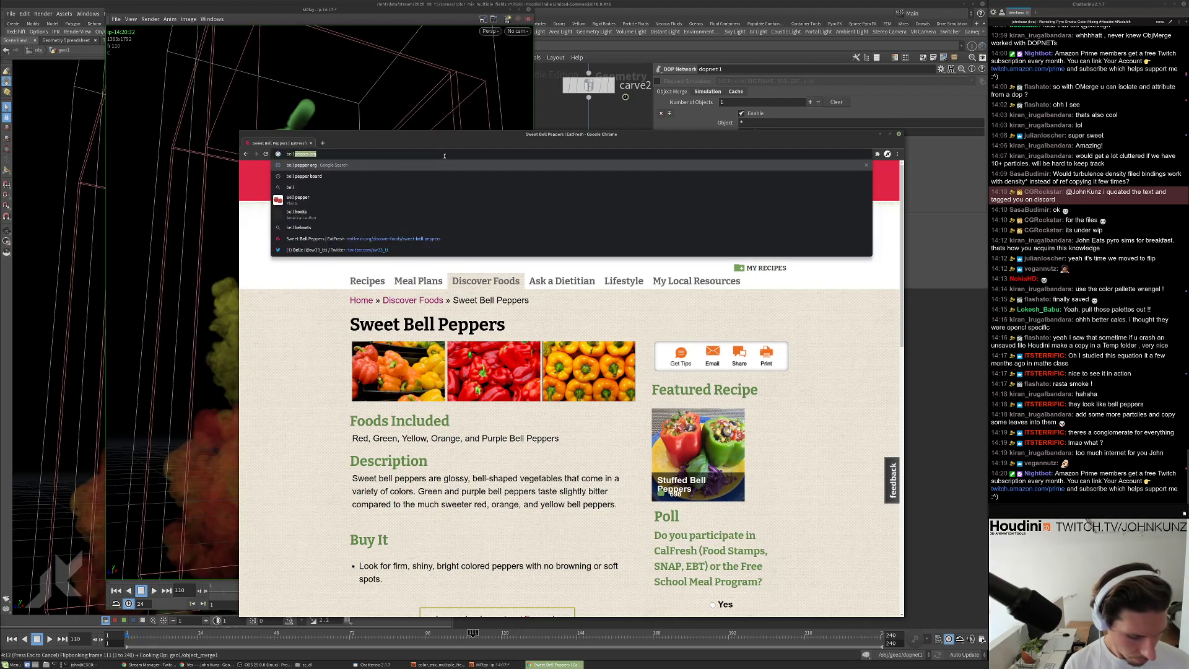
{"action": "type", "text": "pper photo"}
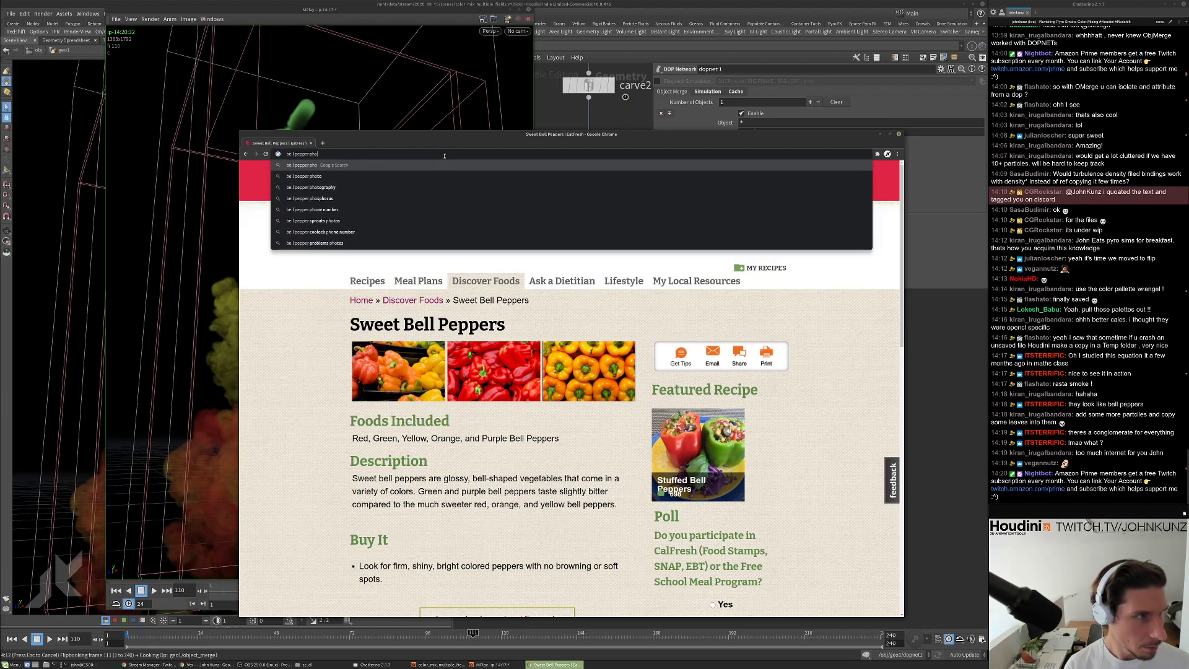
{"action": "key", "text": "Down"}
{"action": "key", "text": "BackSpace"}
{"action": "key", "text": "BackSpace"}
{"action": "key", "text": "Return"}
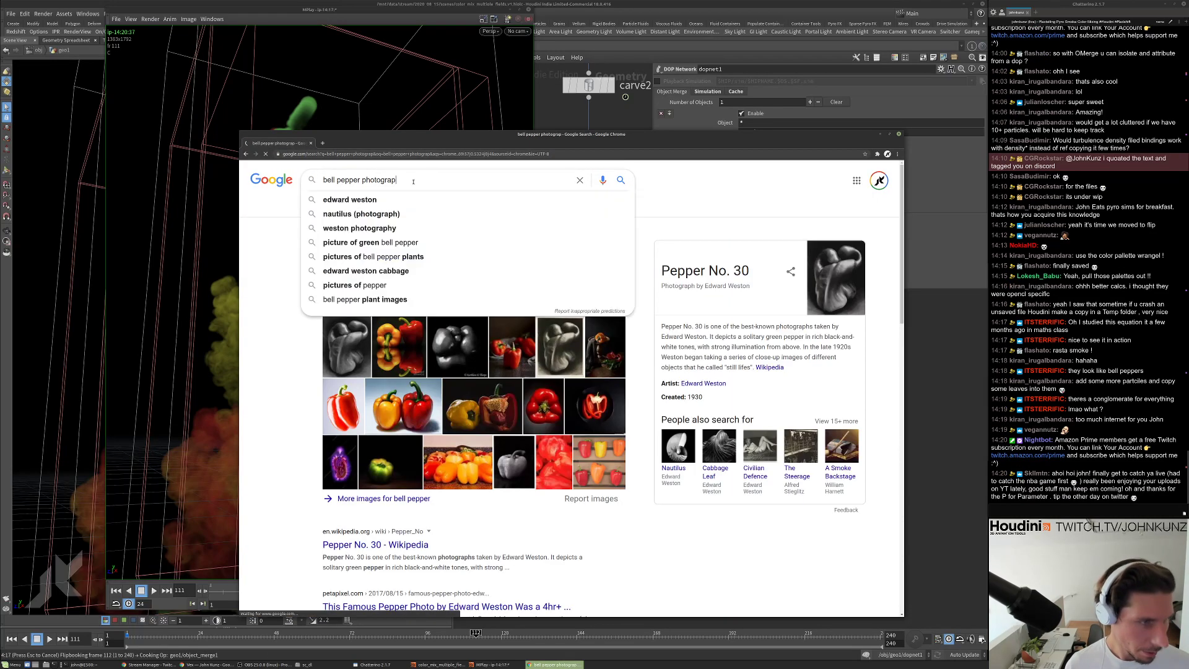
Open the Pepper No. 30 image and view related pepper photographs, including the Art Institute of Chicago and Pepper (No. 14) ones.
{"action": "left_click", "coordinate": [354, 337]}
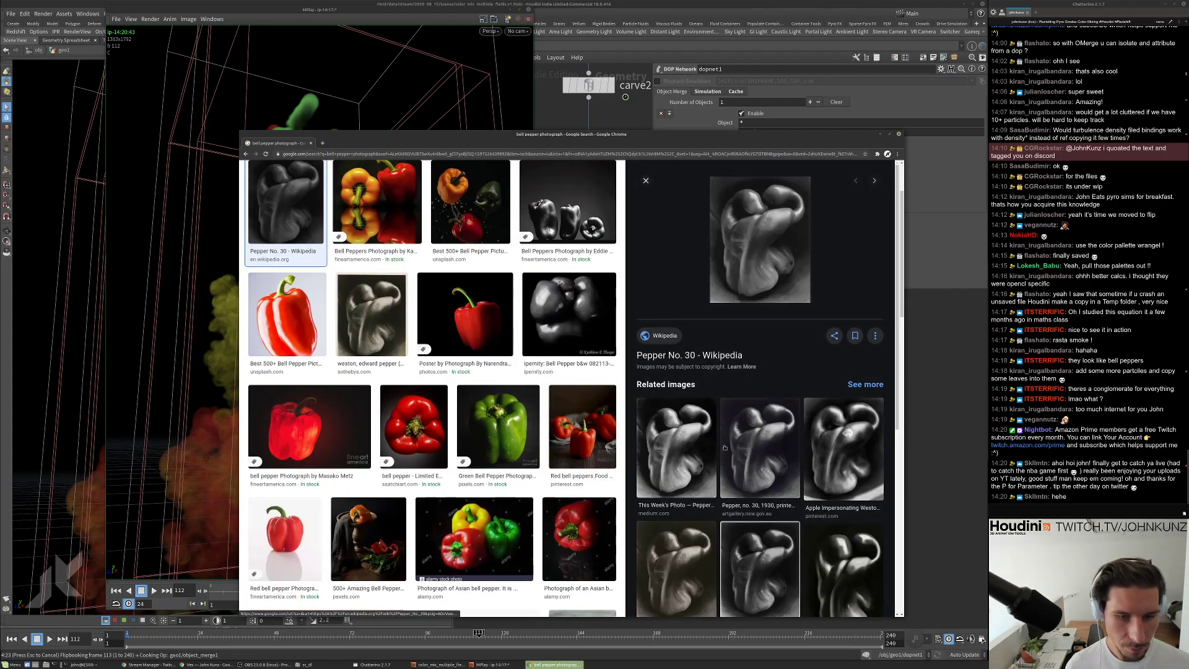
{"action": "scroll", "coordinate": [777, 429], "scroll_direction": "down", "scroll_amount": 2}
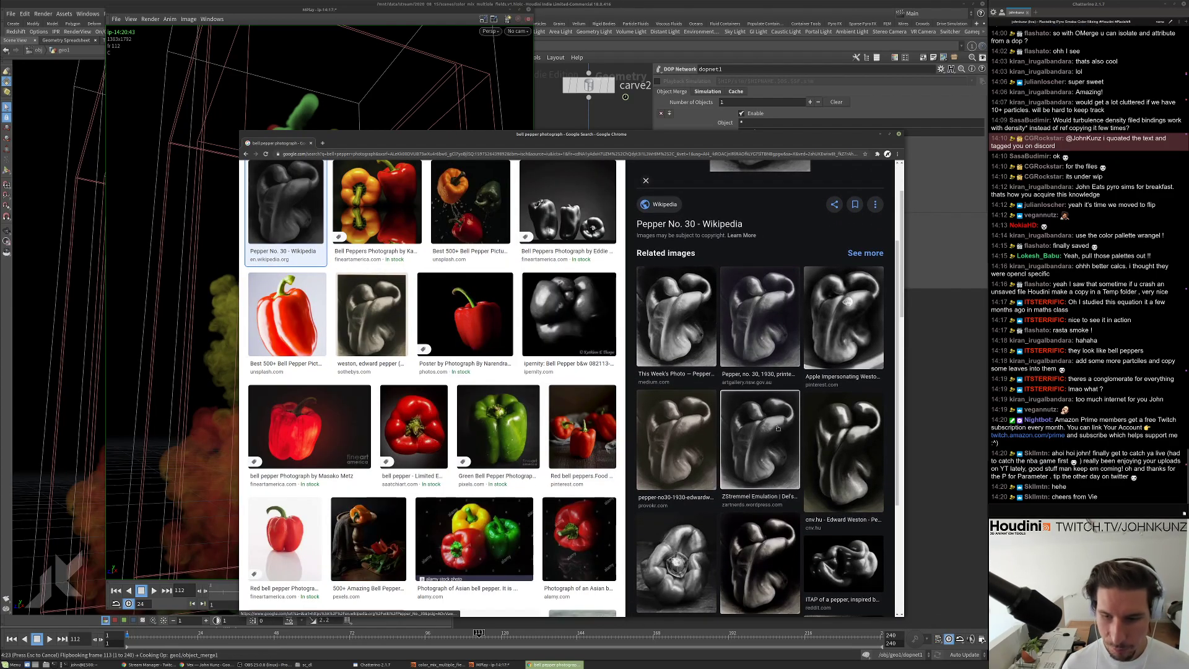
{"action": "scroll", "coordinate": [778, 428], "scroll_direction": "down", "scroll_amount": 1}
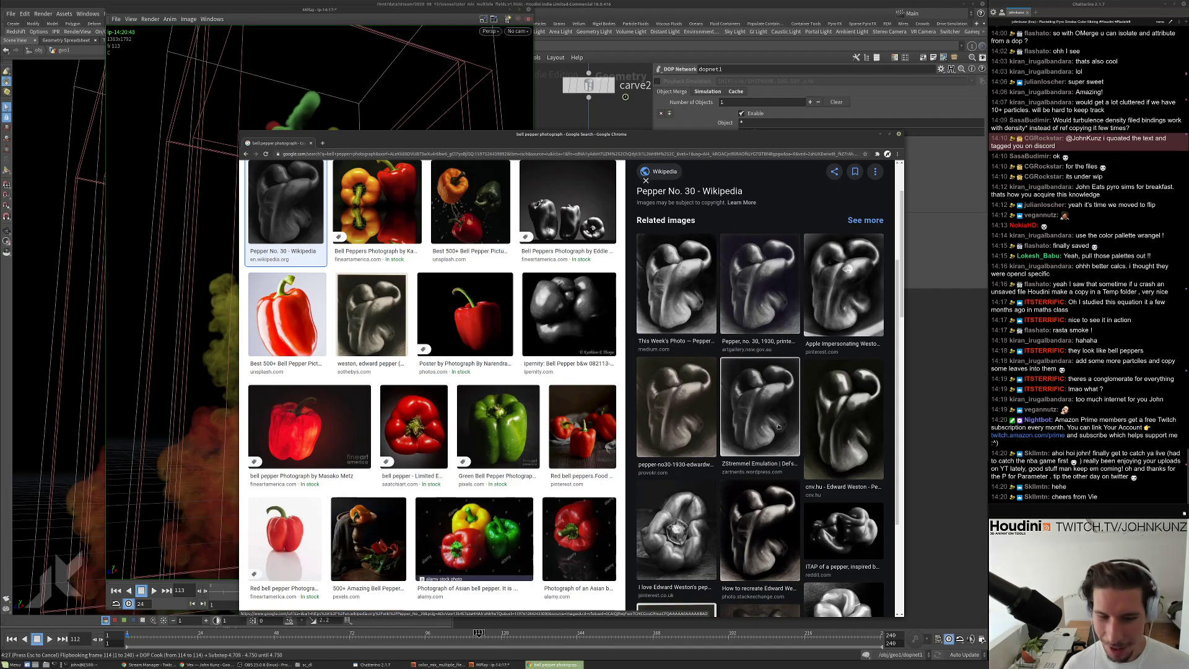
{"action": "scroll", "coordinate": [831, 505], "scroll_direction": "down", "scroll_amount": 2}
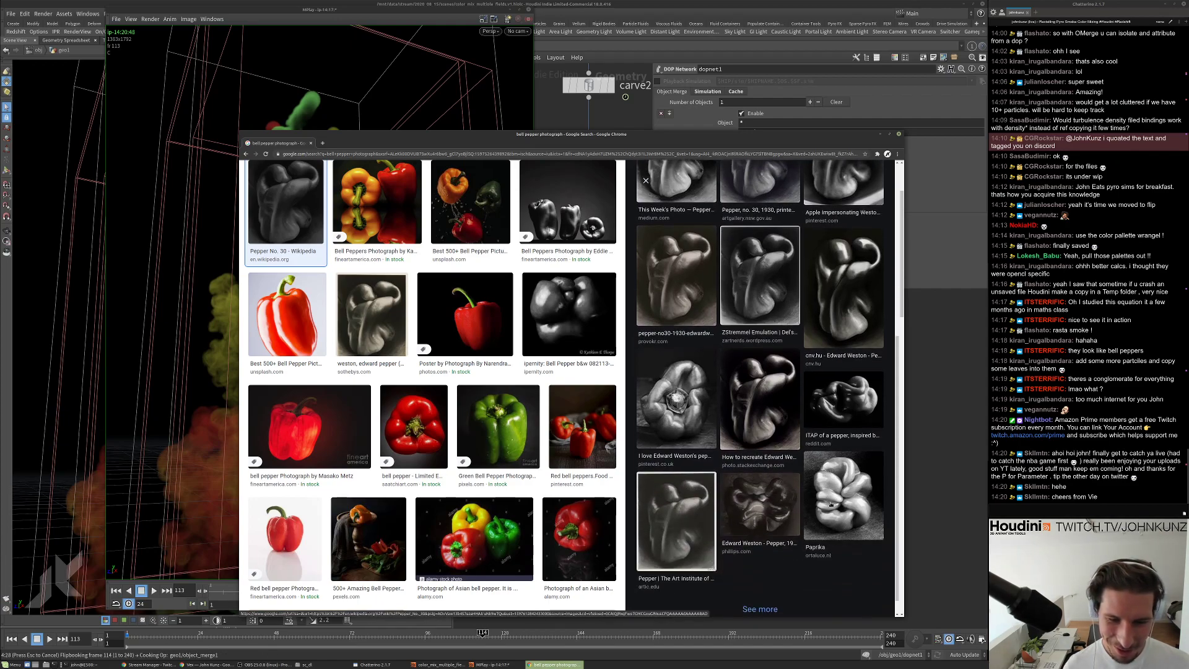
{"action": "left_click", "coordinate": [695, 511]}
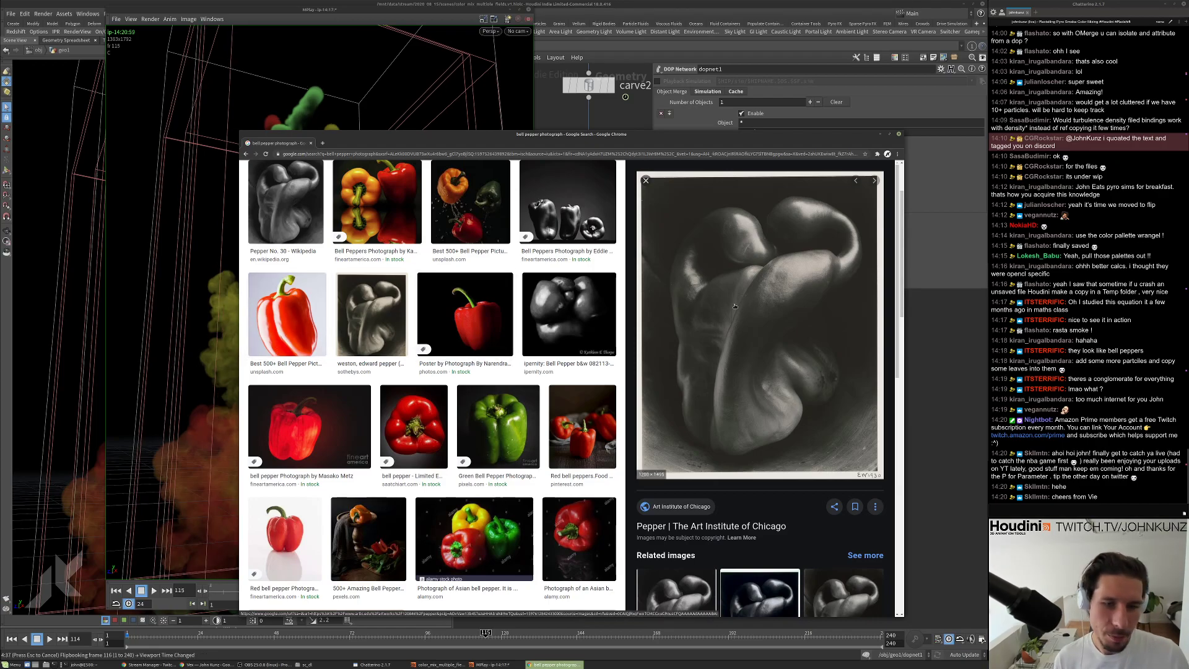
{"action": "scroll", "coordinate": [759, 415], "scroll_direction": "down", "scroll_amount": 5}
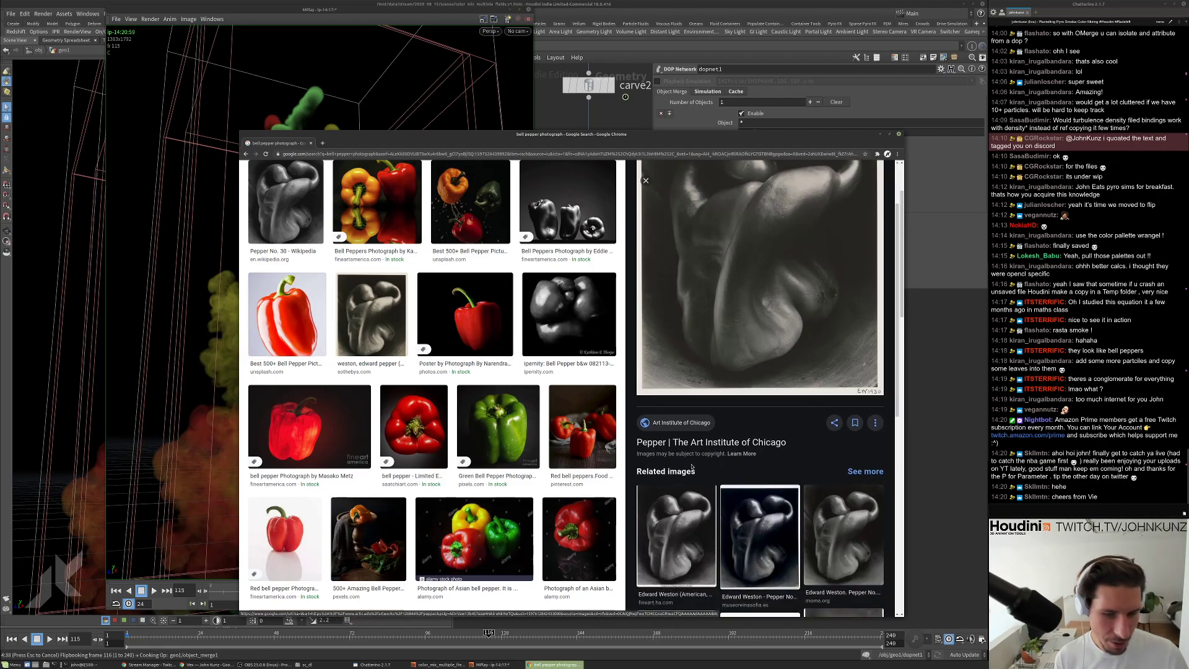
{"action": "left_click", "coordinate": [748, 478]}
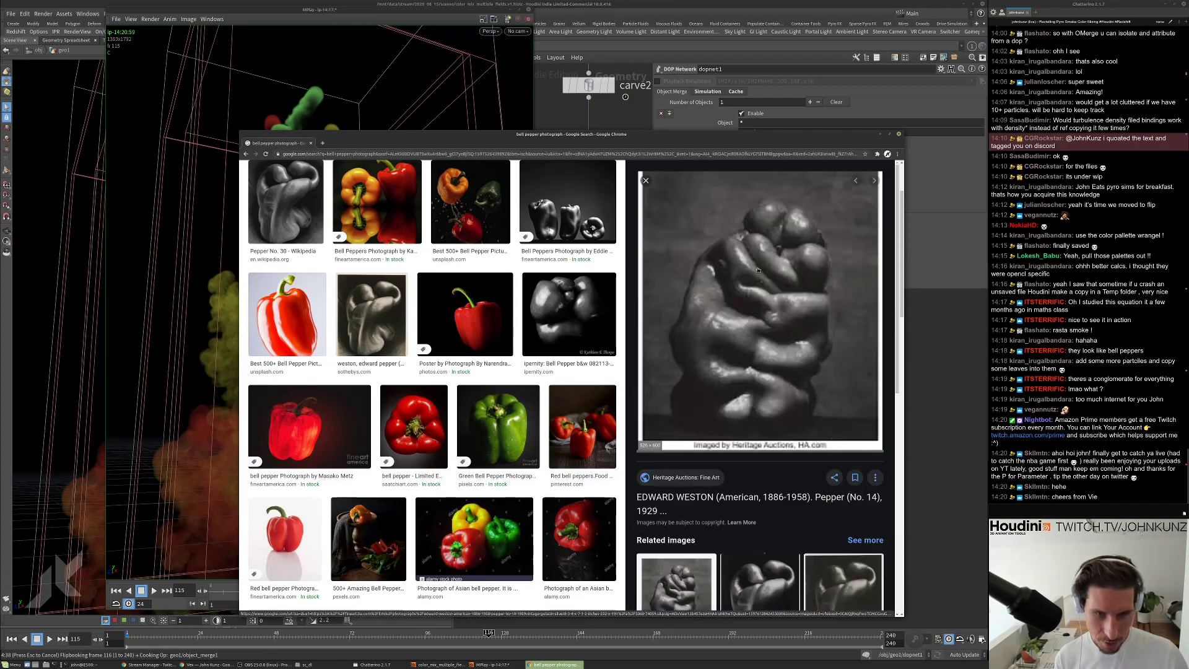
{"action": "scroll", "coordinate": [744, 403], "scroll_direction": "down", "scroll_amount": 8}
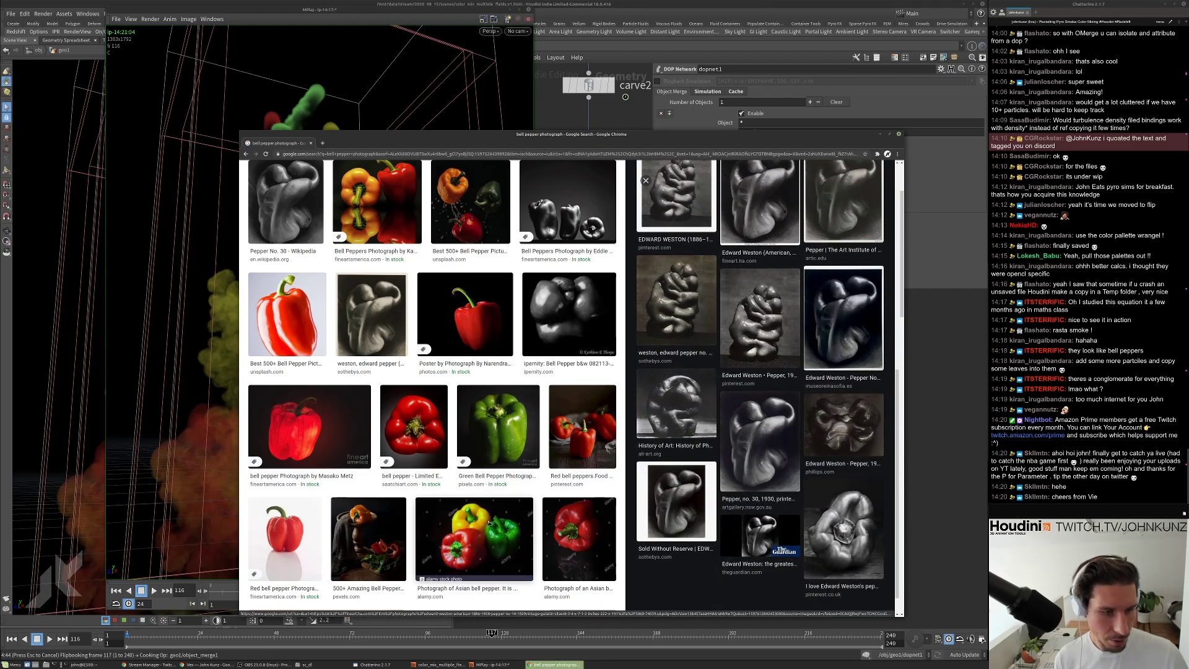
{"action": "scroll", "coordinate": [690, 456], "scroll_direction": "up", "scroll_amount": 4}
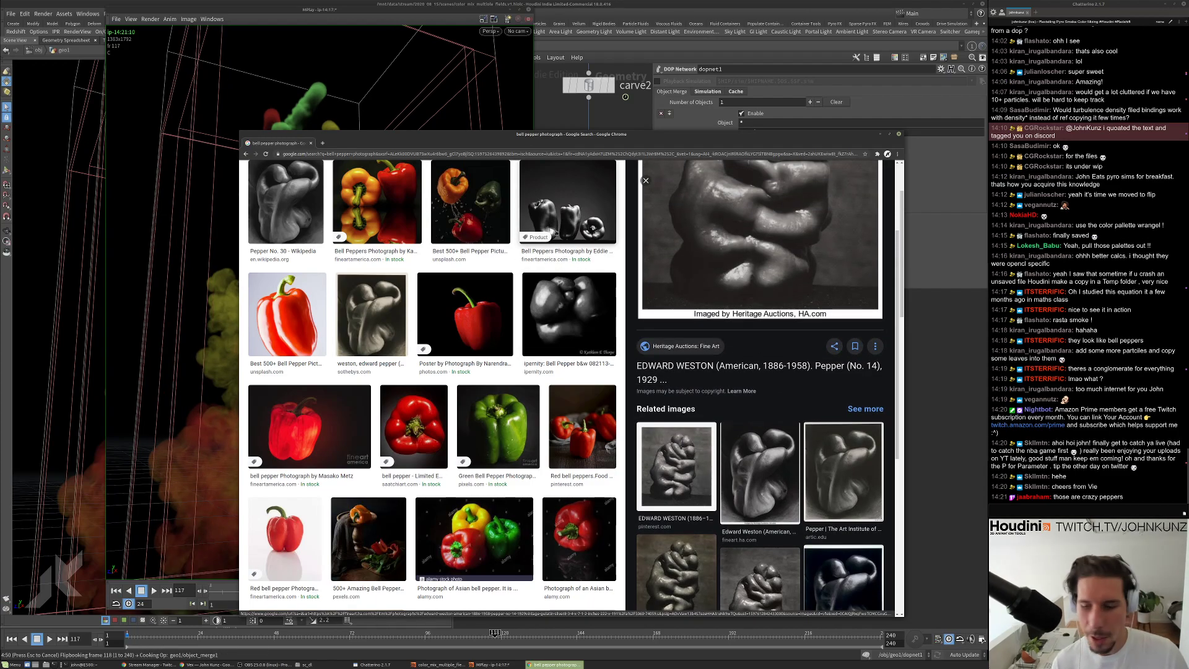
Browse more image results, view the "Finding Inspiration In A Bell Pepper" photo and close the browser.
{"action": "scroll", "coordinate": [545, 310], "scroll_direction": "up", "scroll_amount": 1}
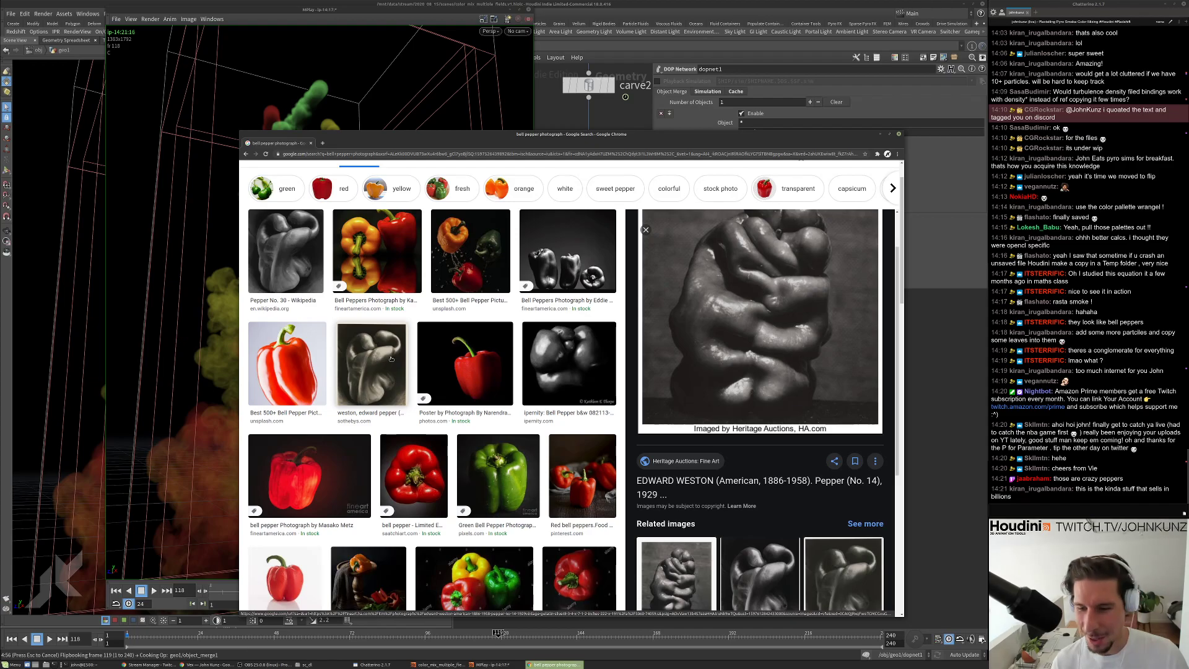
{"action": "scroll", "coordinate": [396, 371], "scroll_direction": "down", "scroll_amount": 3}
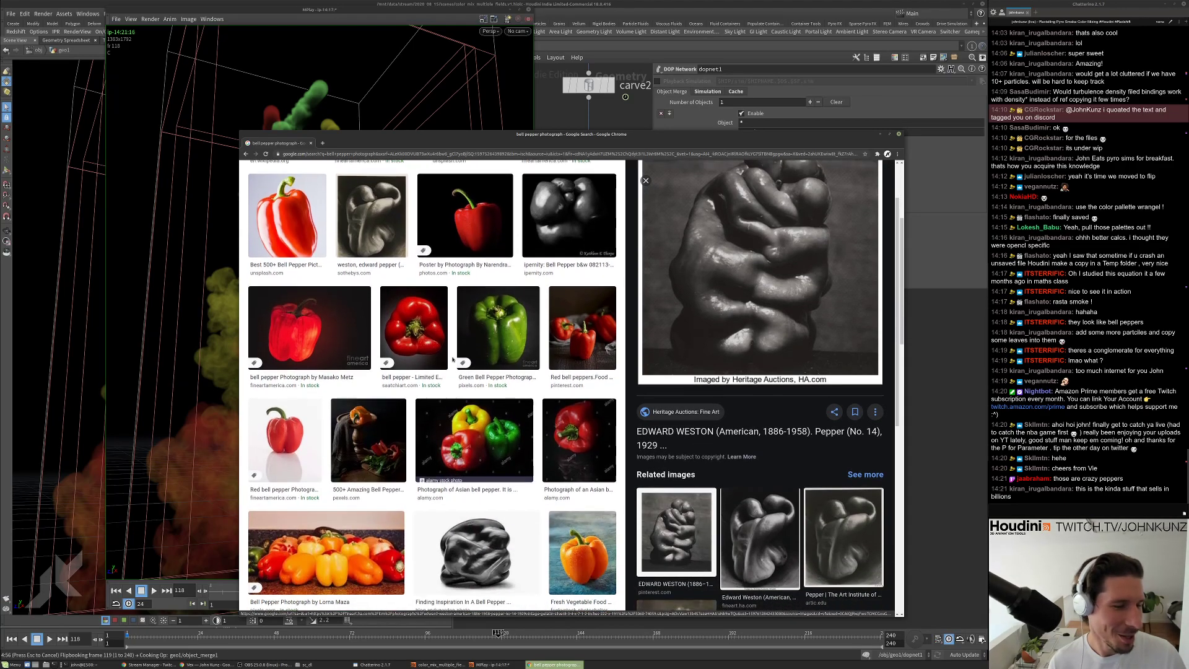
{"action": "scroll", "coordinate": [402, 392], "scroll_direction": "down", "scroll_amount": 1}
{"action": "left_click", "coordinate": [477, 404]}
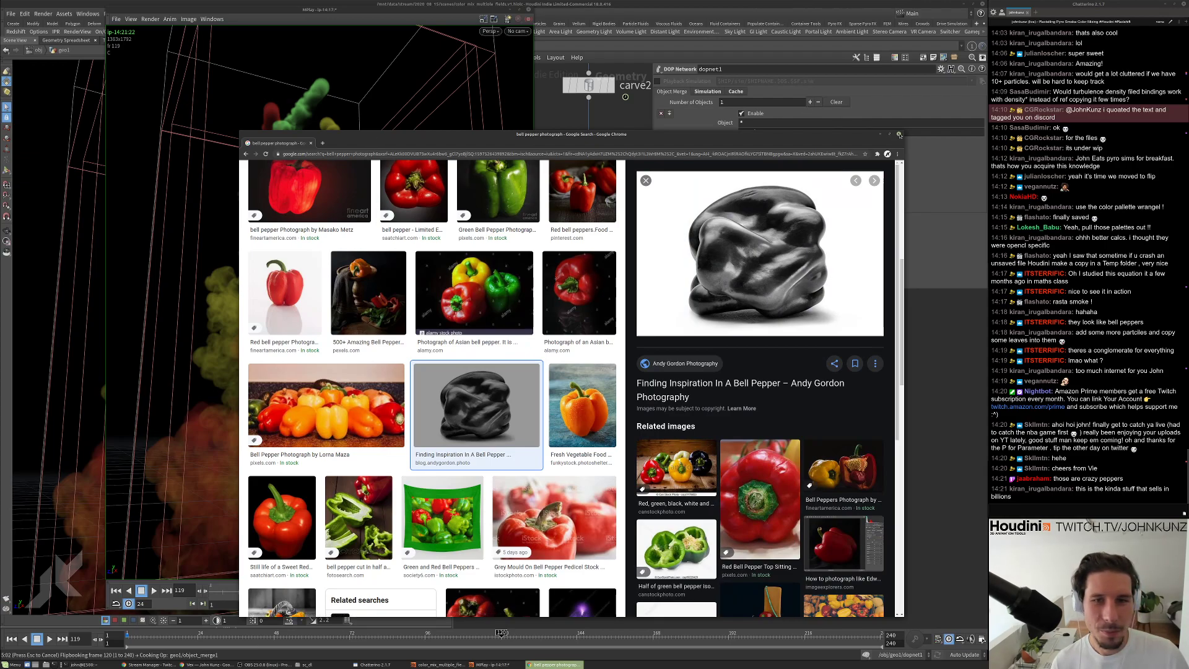
{"action": "left_click", "coordinate": [899, 134]}
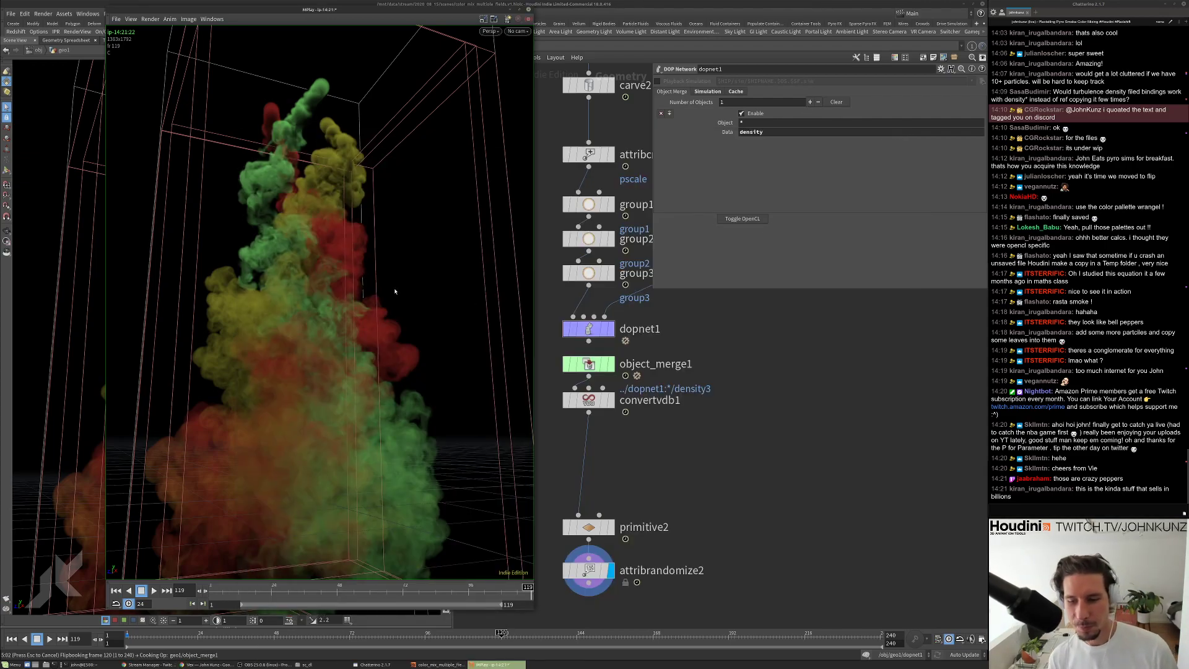
Scrub through the smoke flipbook frames rendered so far in MPlay and cancel the rest of the flipbook in Houdini.
{"action": "key", "text": "Up"}
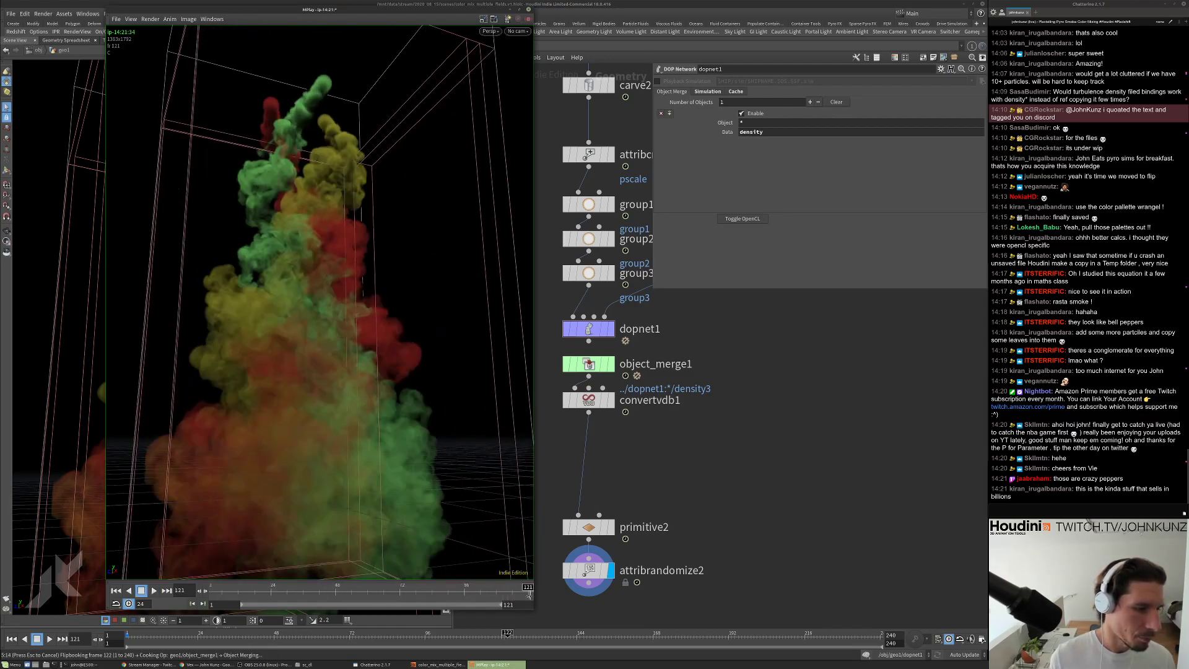
{"action": "left_click", "coordinate": [338, 588]}
{"action": "left_click_drag", "start_coordinate": [339, 588], "coordinate": [460, 586]}
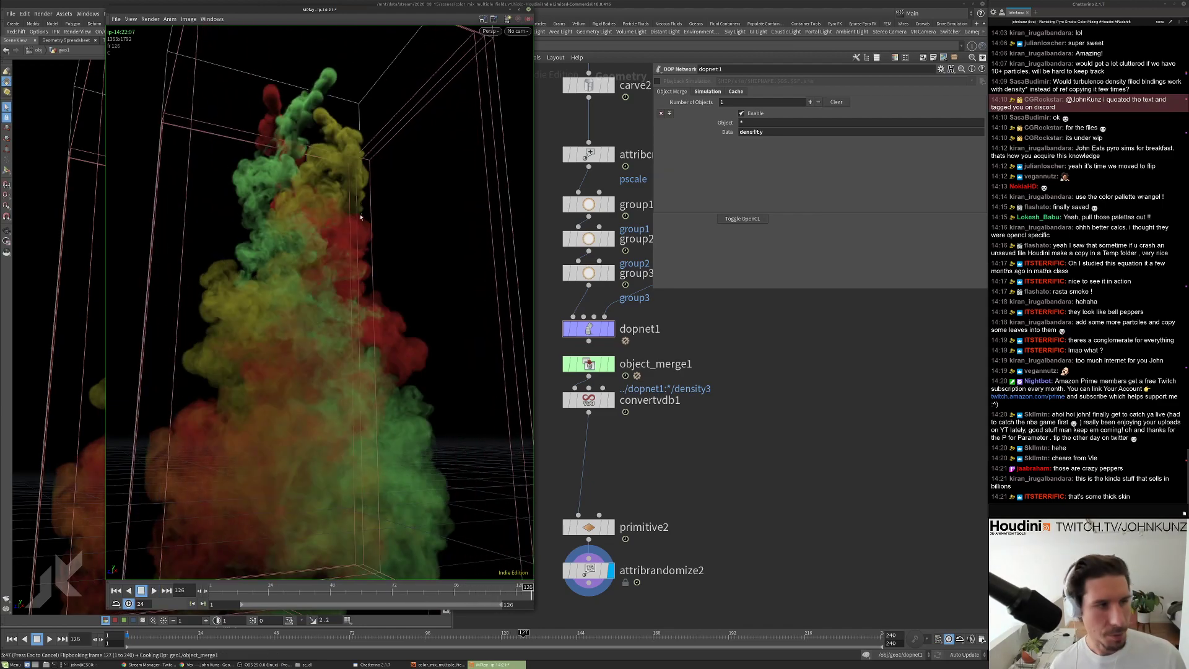
{"action": "left_click", "coordinate": [817, 406]}
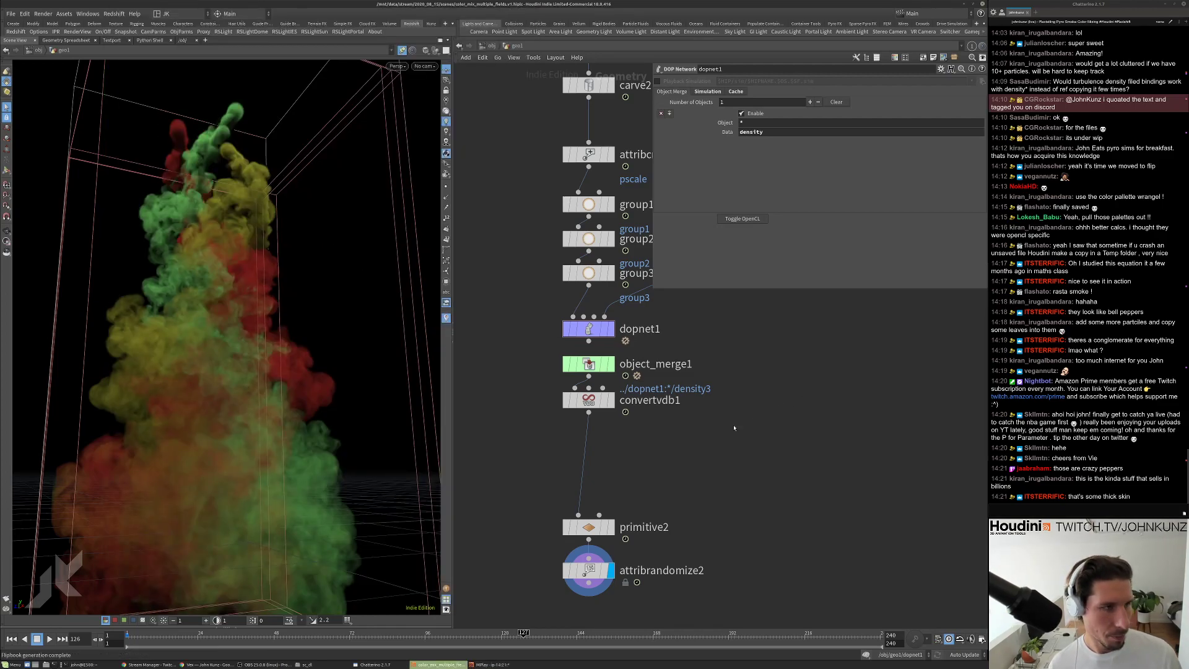
{"action": "key", "text": "Escape"}
Inside dopnet1, set the Division Size of smokeobject1 to 0.005 and play the simulation in the viewport.
{"action": "double_click", "coordinate": [589, 328]}
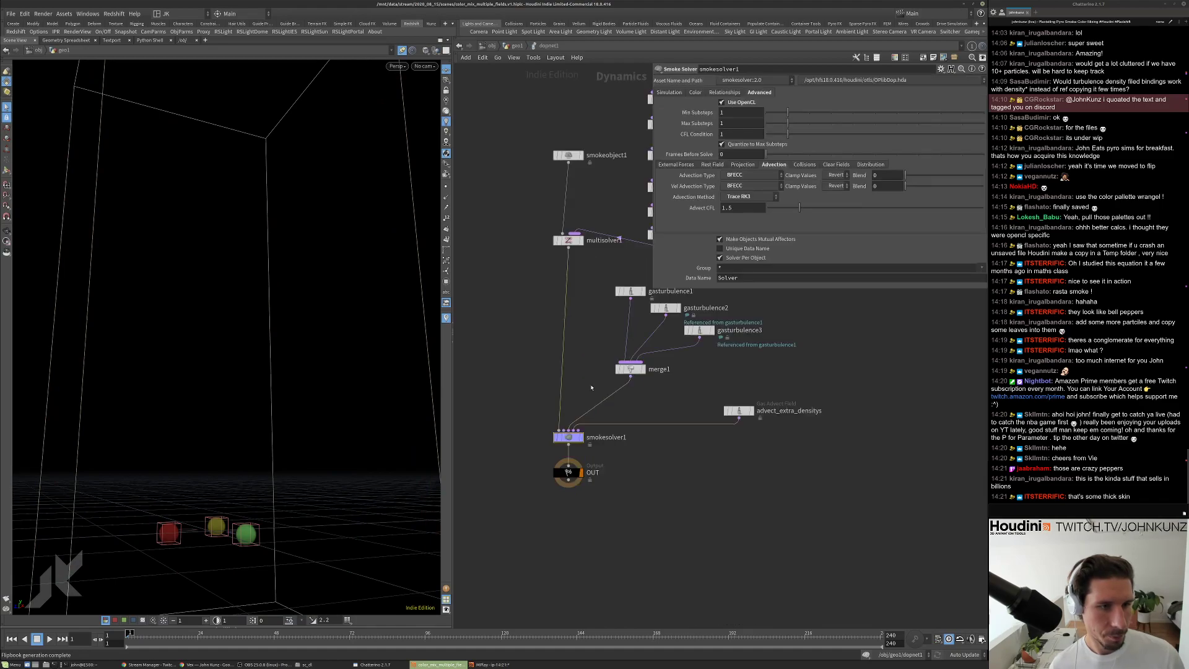
{"action": "scroll", "coordinate": [571, 268], "scroll_direction": "up", "scroll_amount": 3}
{"action": "left_click", "coordinate": [557, 308]}
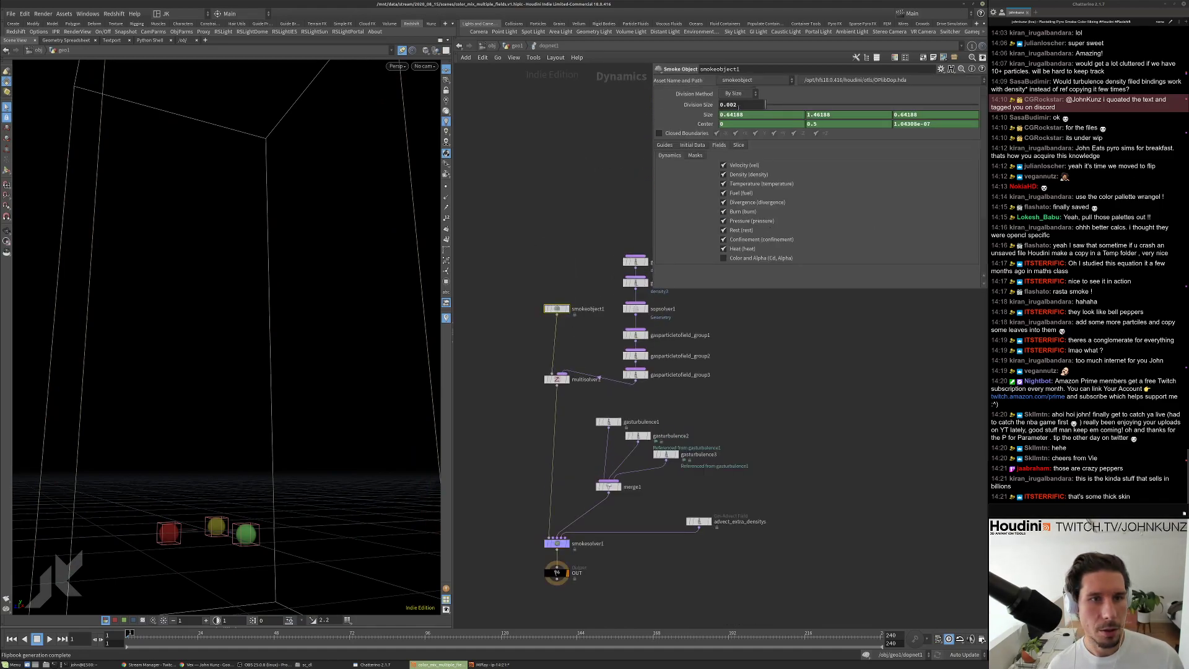
{"action": "key", "text": "Return"}
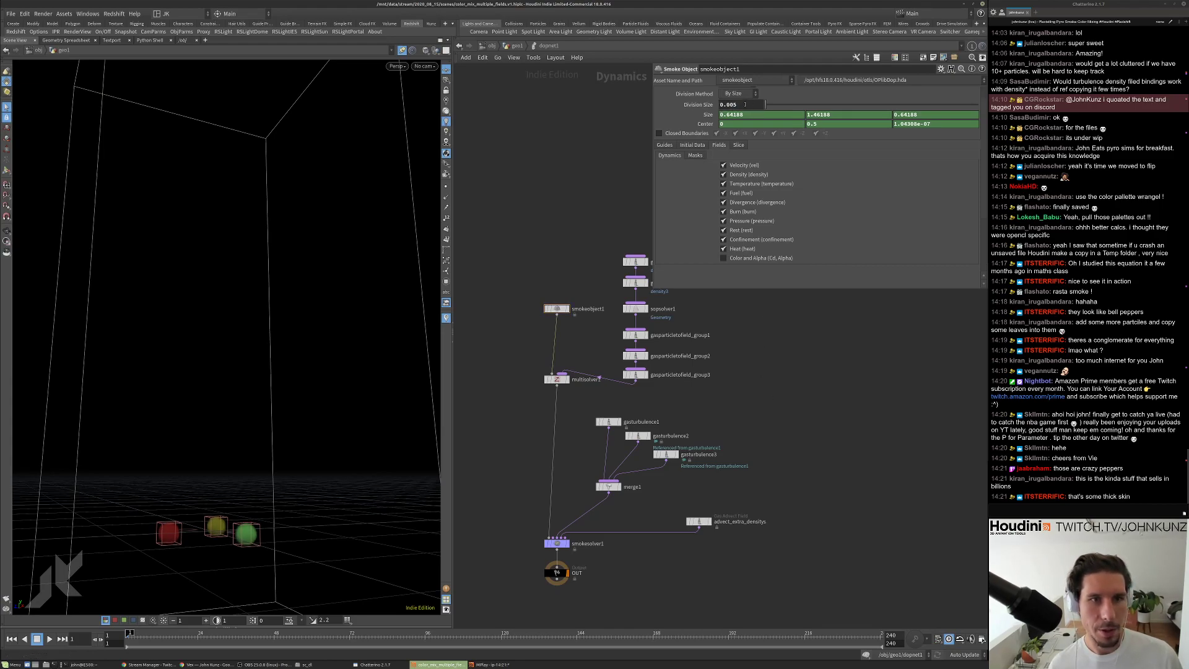
{"action": "key", "text": "Up"}
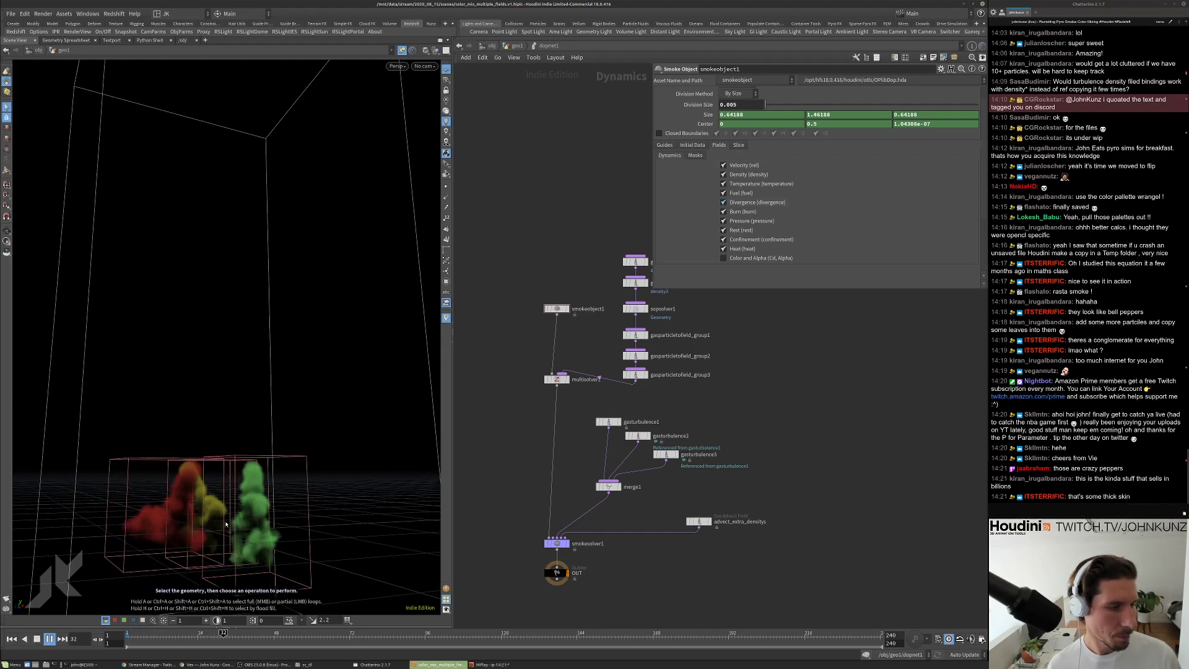
Stop and rewind the simulation, duplicate gasparticletofield_group1 below gasparticletofield_group3 in the chain, and name the copy gasparticletofield_temperature.
{"action": "key", "text": "Up"}
{"action": "key", "text": "ctrl+Up"}
{"action": "scroll", "coordinate": [700, 372], "scroll_direction": "up", "scroll_amount": 3}
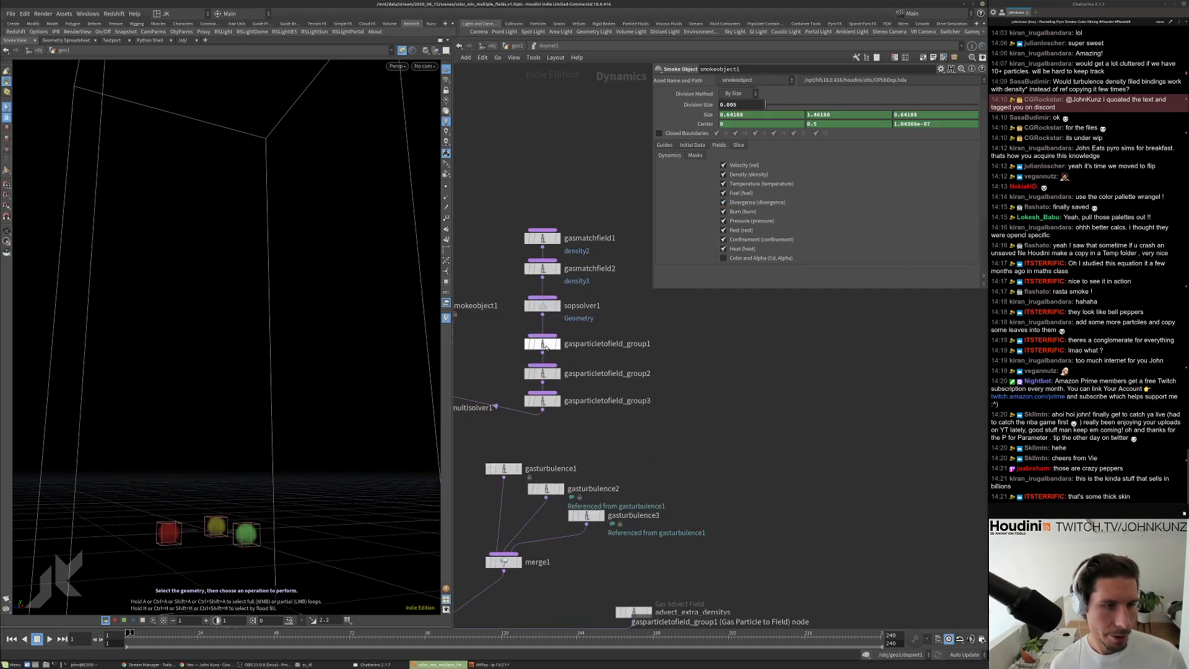
{"action": "left_click", "coordinate": [544, 348]}
{"action": "left_click_drag", "start_coordinate": [544, 349], "coordinate": [542, 436], "text": "alt"}
{"action": "scroll", "coordinate": [542, 436], "scroll_direction": "up", "scroll_amount": 2}
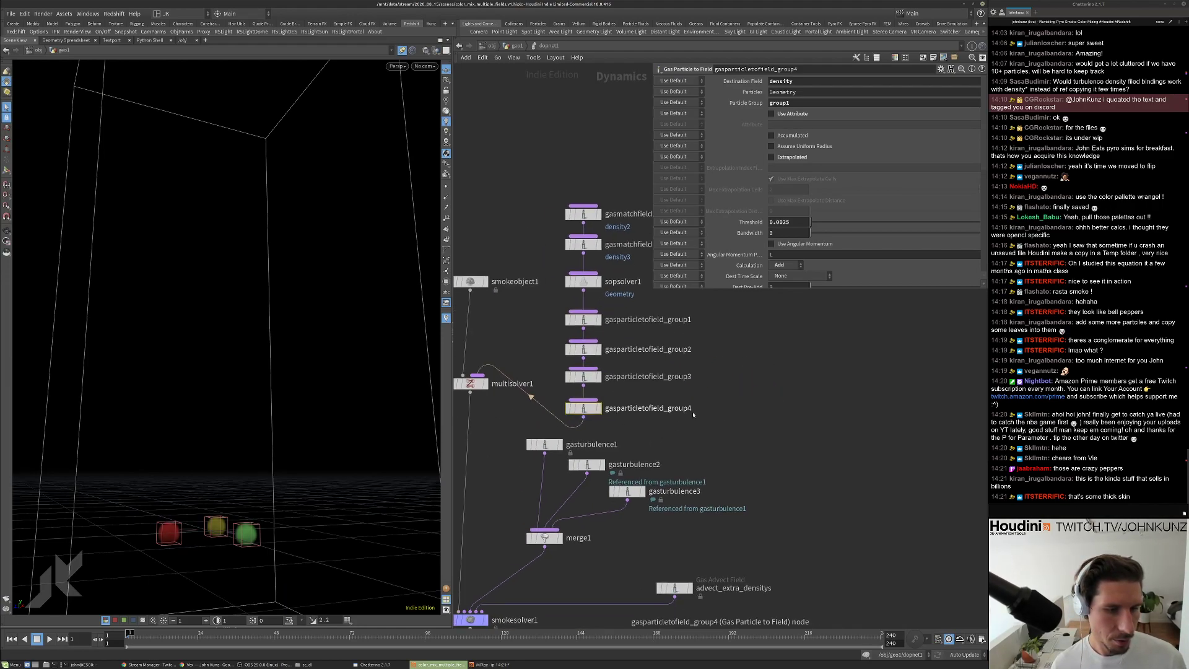
{"action": "double_click", "coordinate": [682, 407]}
{"action": "key", "text": "BackSpace"}
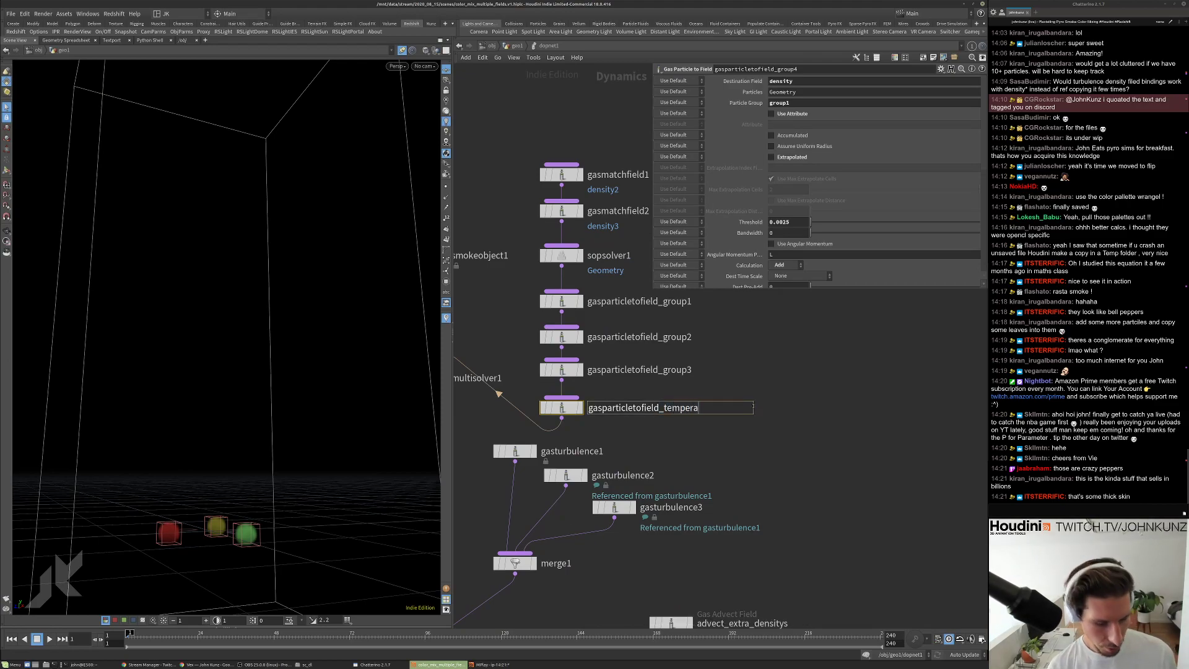
{"action": "key", "text": "Return"}
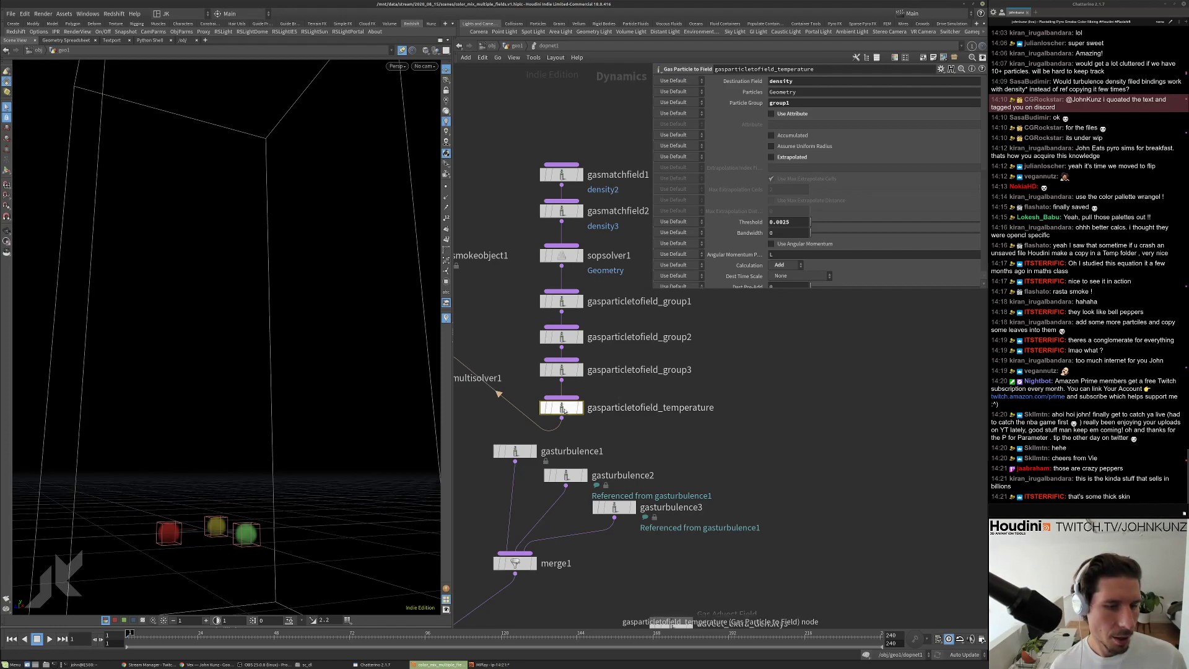
Clear the Particle Group of gasparticletofield_temperature and set its Destination Field to temperature.
{"action": "double_click", "coordinate": [795, 103]}
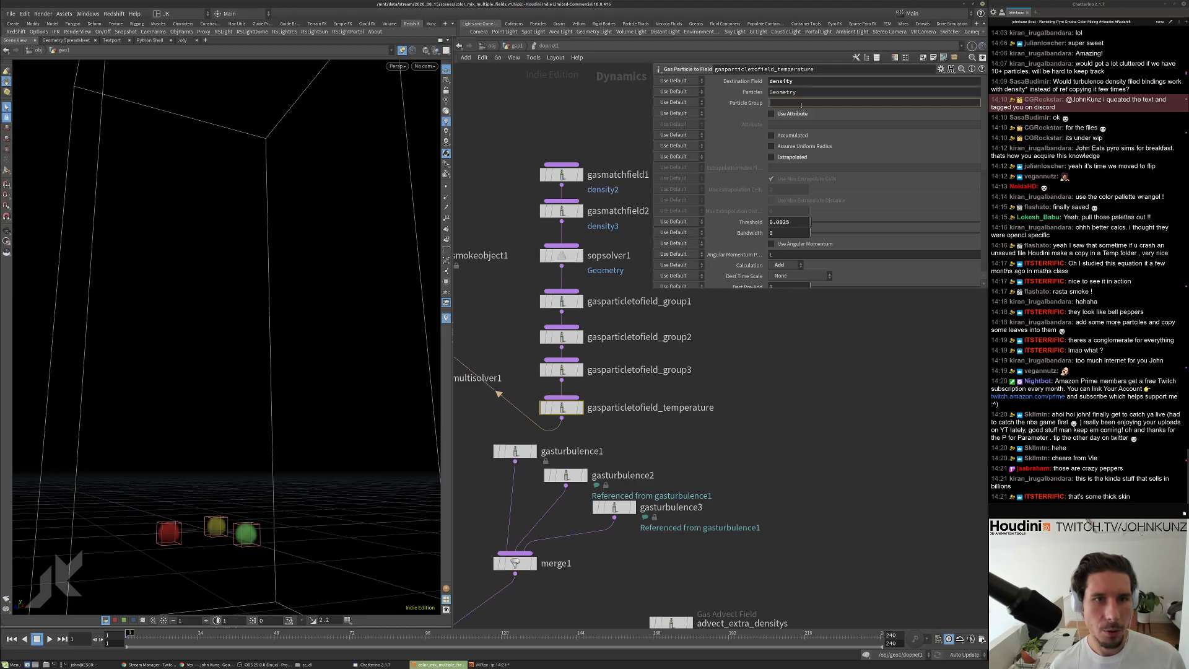
{"action": "key", "text": "Return"}
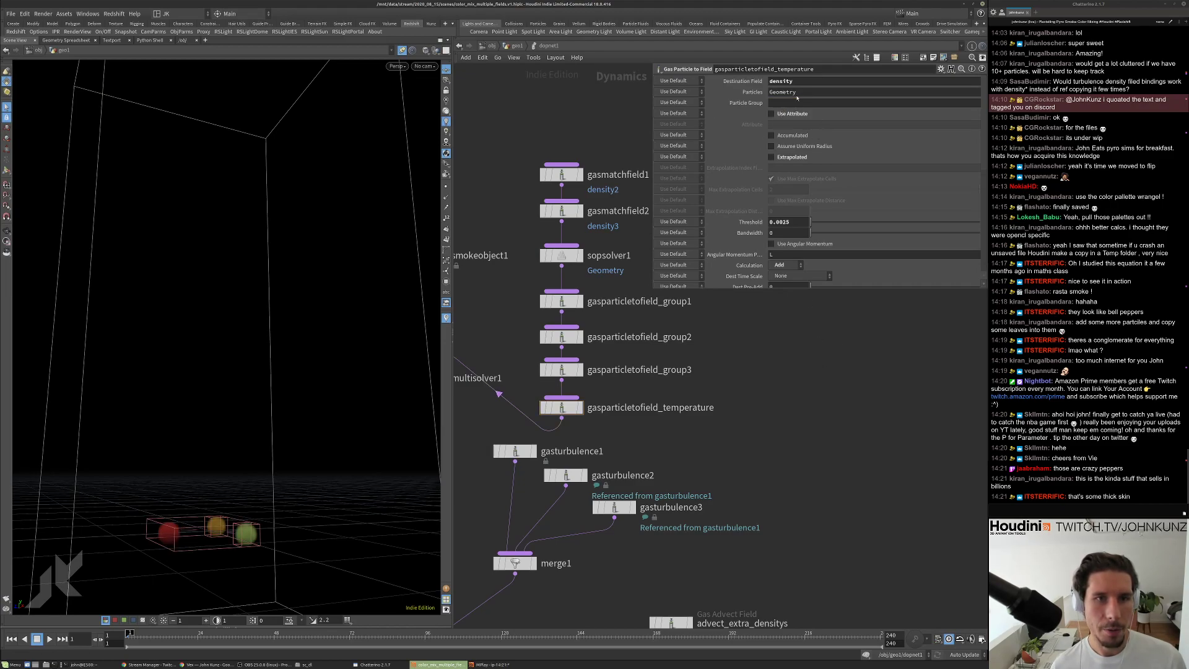
{"action": "double_click", "coordinate": [793, 81]}
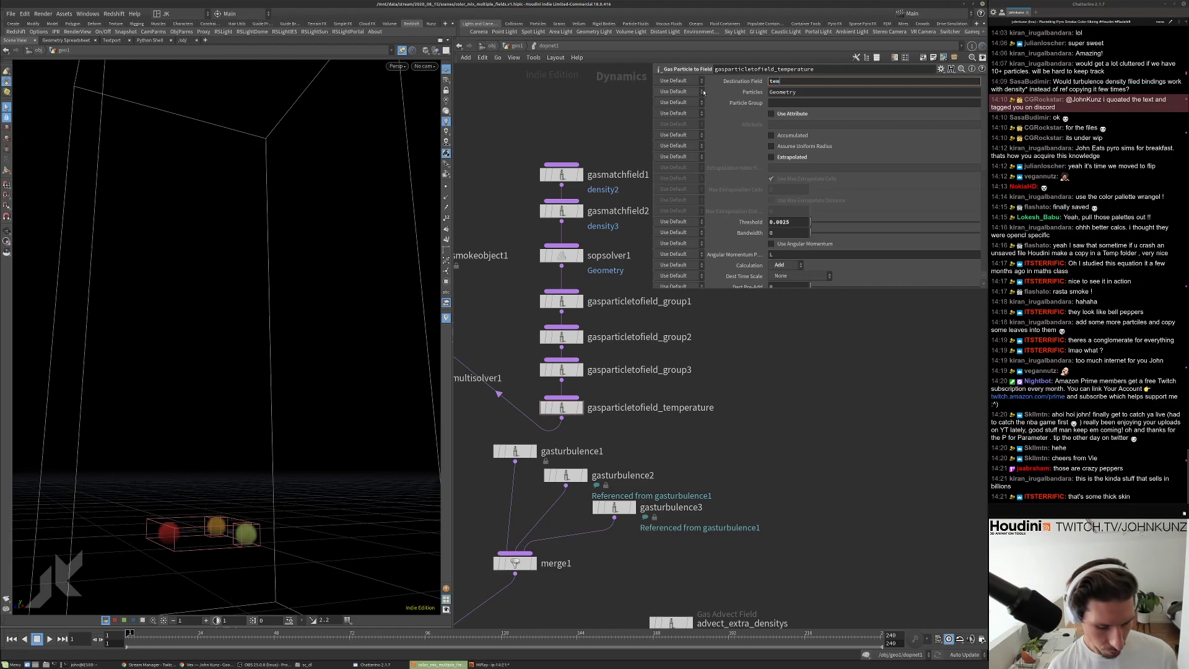
{"action": "key", "text": "Return"}
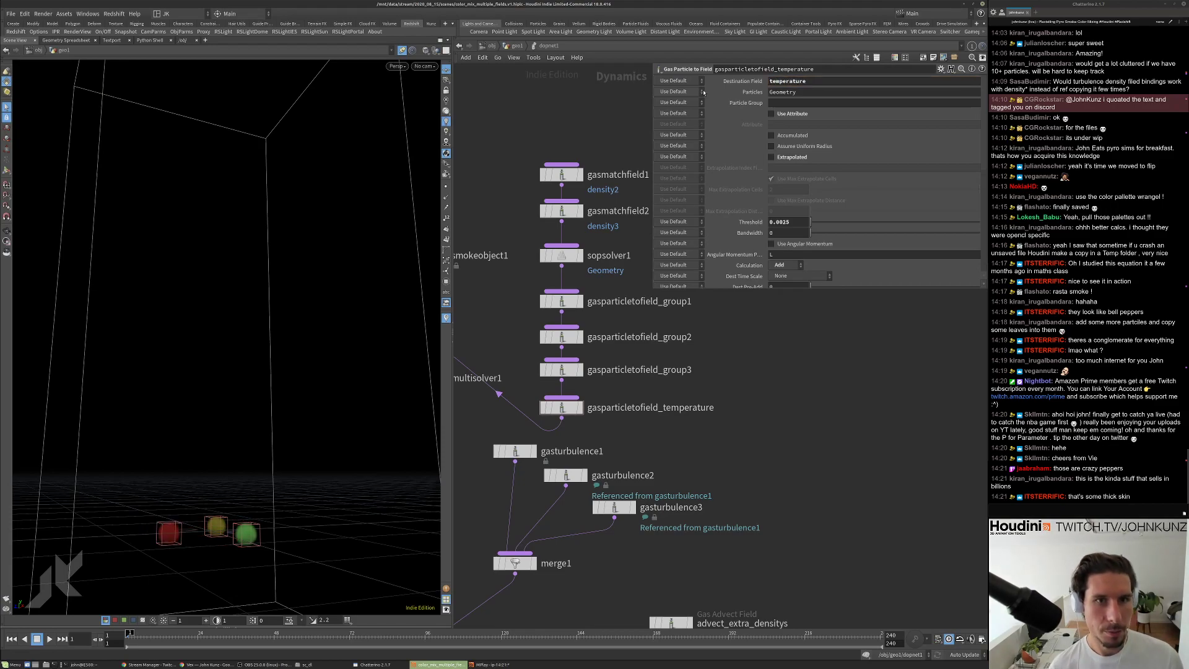
Preview the simulation, rewind it, and set smokesolver1's Buoyancy Lift to 0 and Temperature Diffusion to 0.0.
{"action": "scroll", "coordinate": [817, 426], "scroll_direction": "down", "scroll_amount": 4}
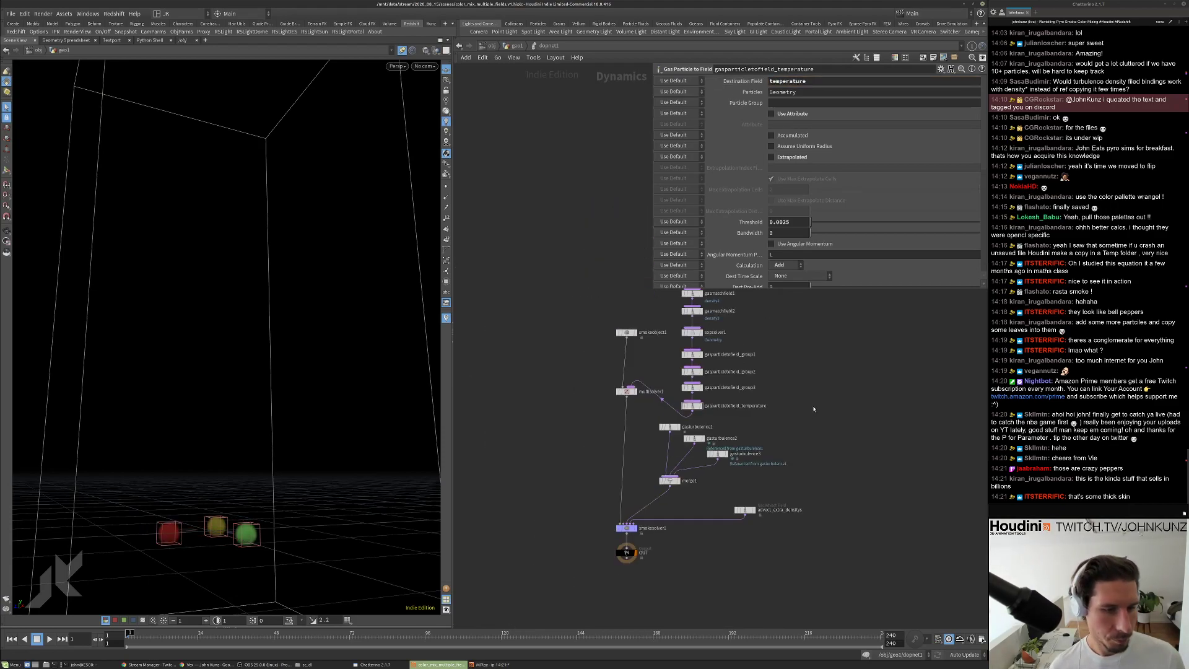
{"action": "scroll", "coordinate": [743, 446], "scroll_direction": "up", "scroll_amount": 2}
{"action": "middle_click_drag", "start_coordinate": [690, 515], "coordinate": [690, 472]}
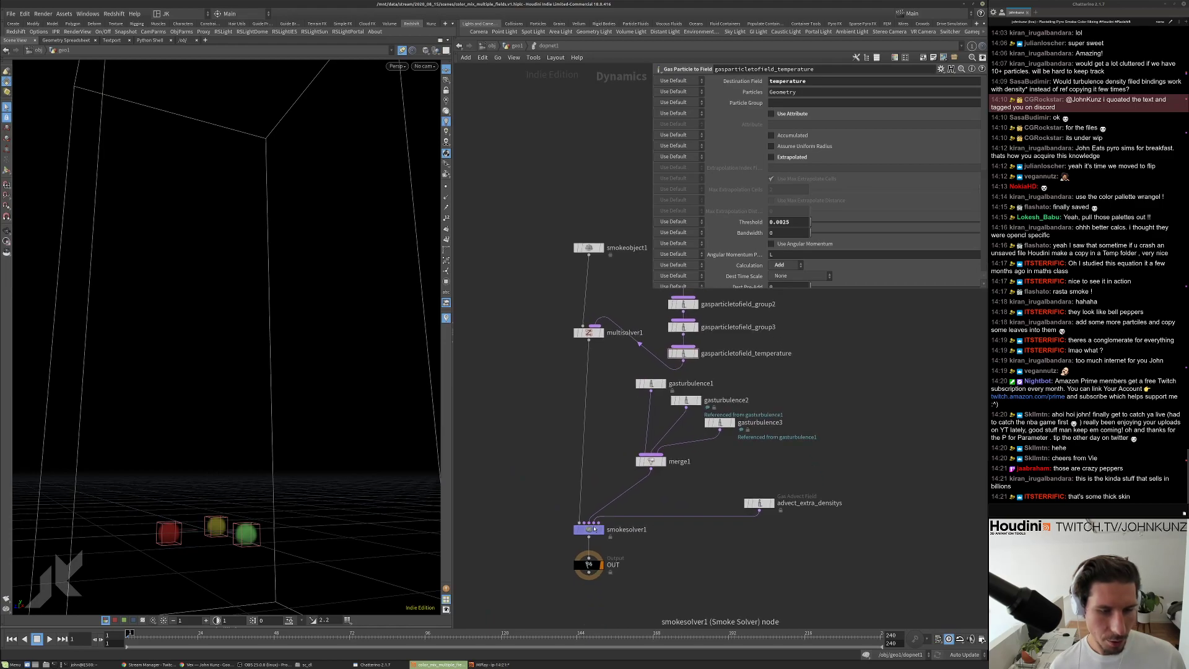
{"action": "left_click", "coordinate": [589, 529]}
{"action": "left_click", "coordinate": [670, 93]}
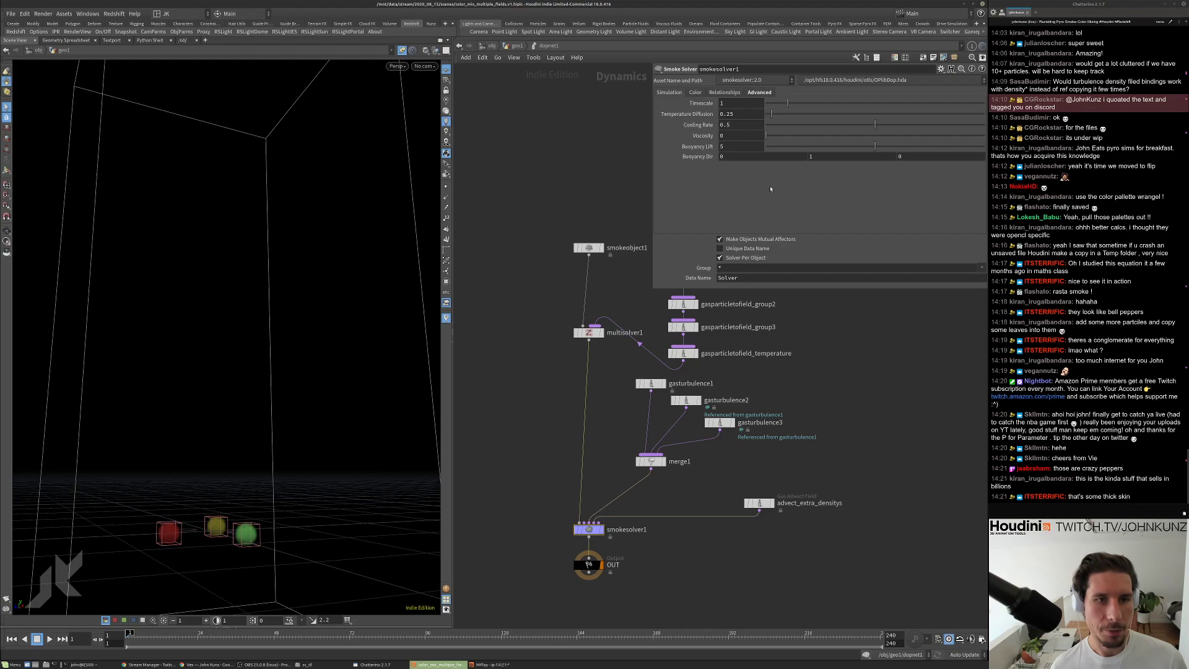
{"action": "key", "text": "Up"}
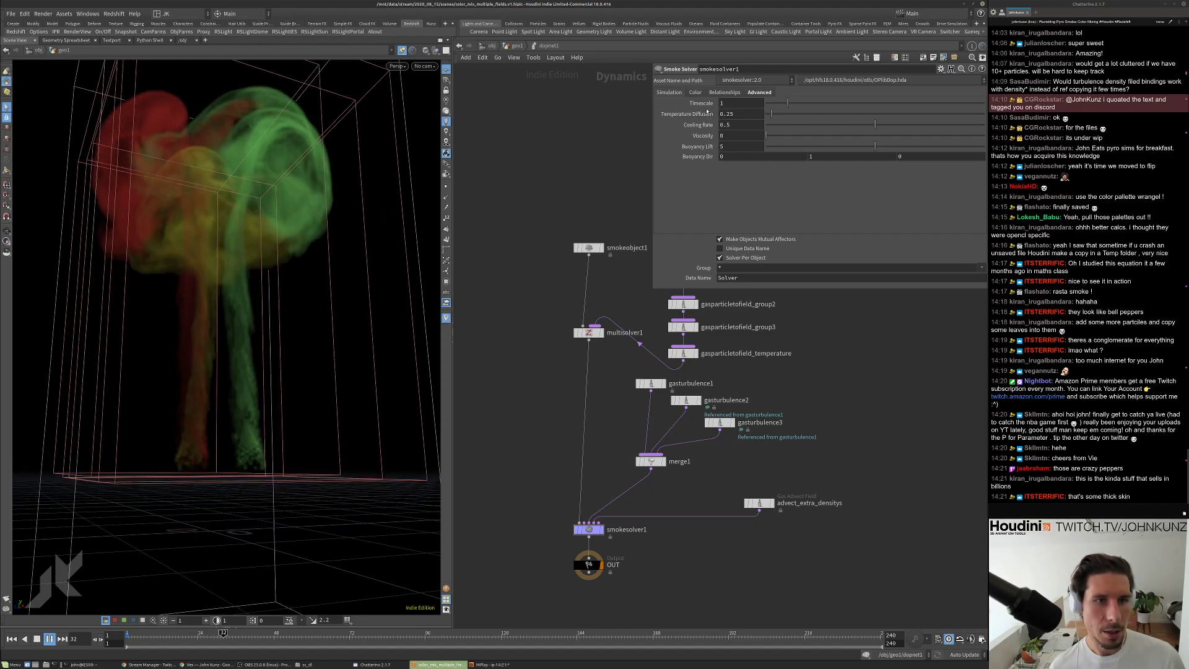
{"action": "scroll", "coordinate": [247, 192], "scroll_direction": "up", "scroll_amount": 3}
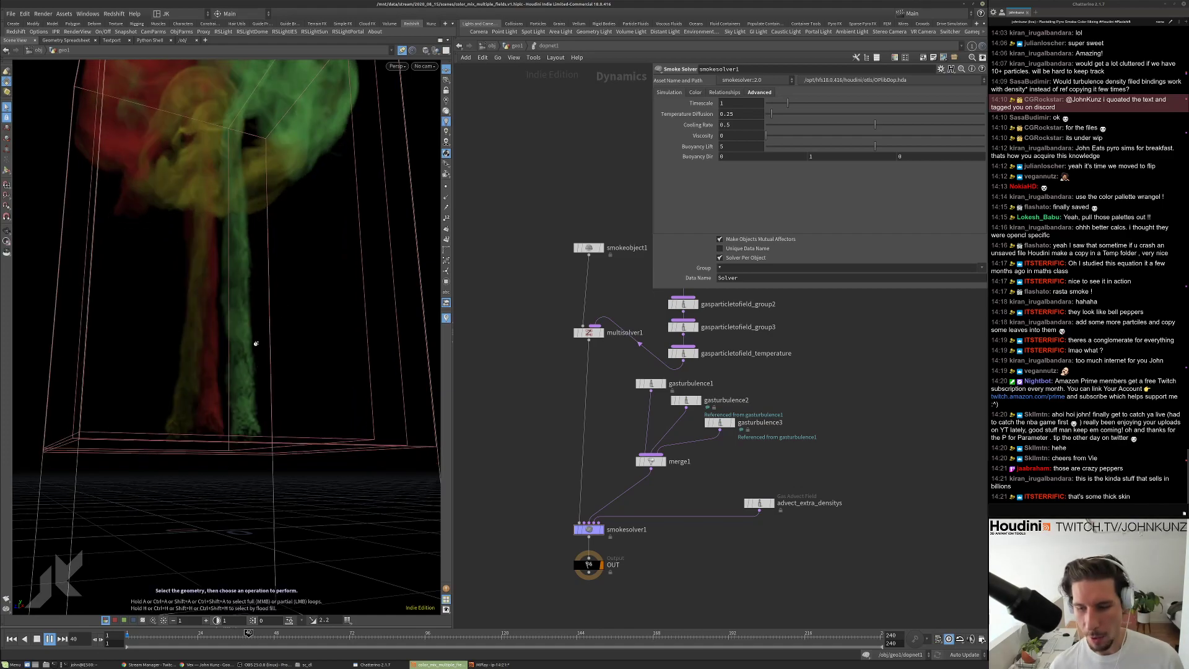
{"action": "key", "text": "ctrl+Up"}
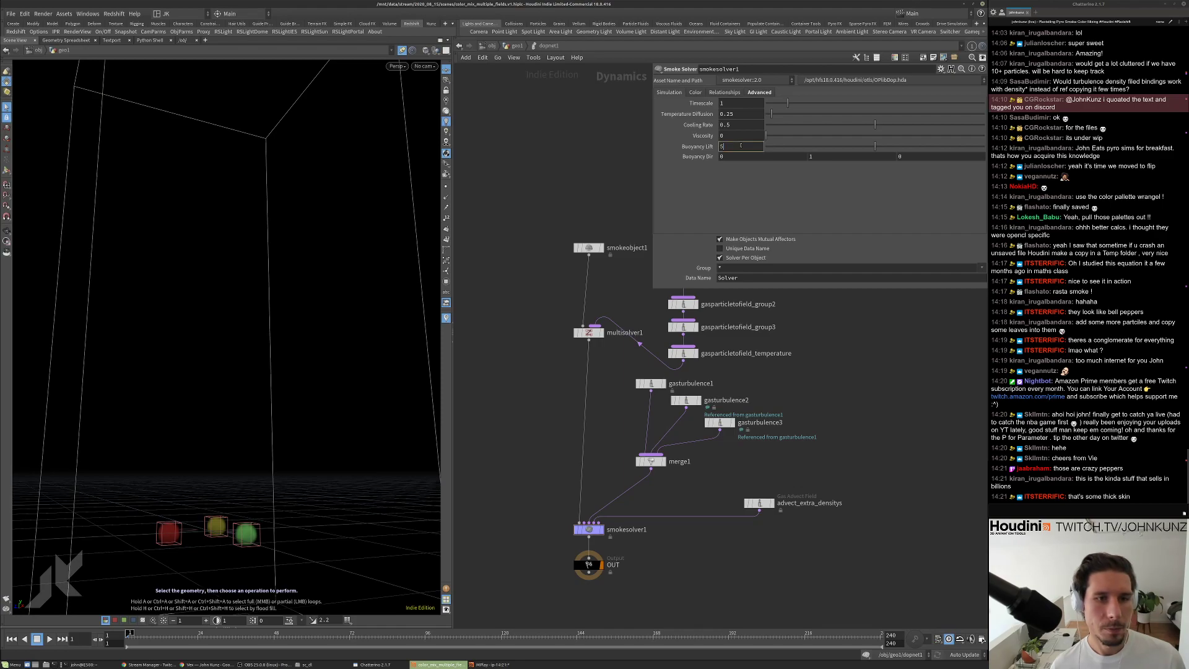
{"action": "key", "text": "Return"}
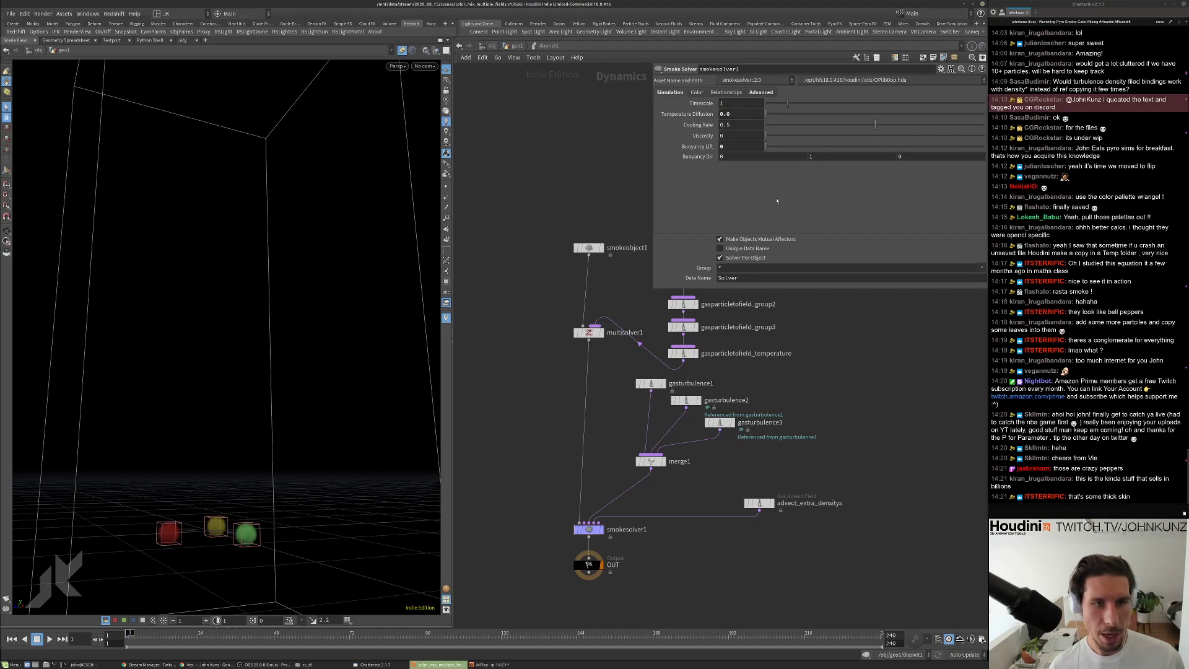
Enable the Control Field of gasturbulence1 with temperature as the field and set Control Influence to 1.
{"action": "left_click", "coordinate": [651, 384]}
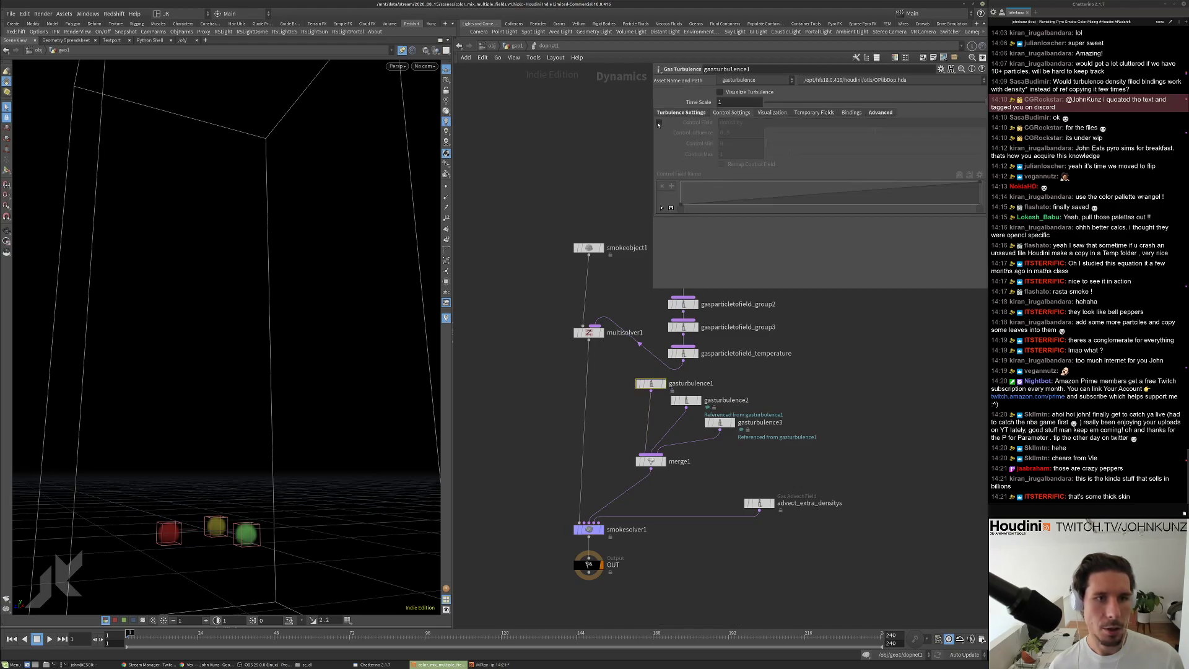
{"action": "left_click", "coordinate": [731, 113]}
{"action": "double_click", "coordinate": [731, 122]}
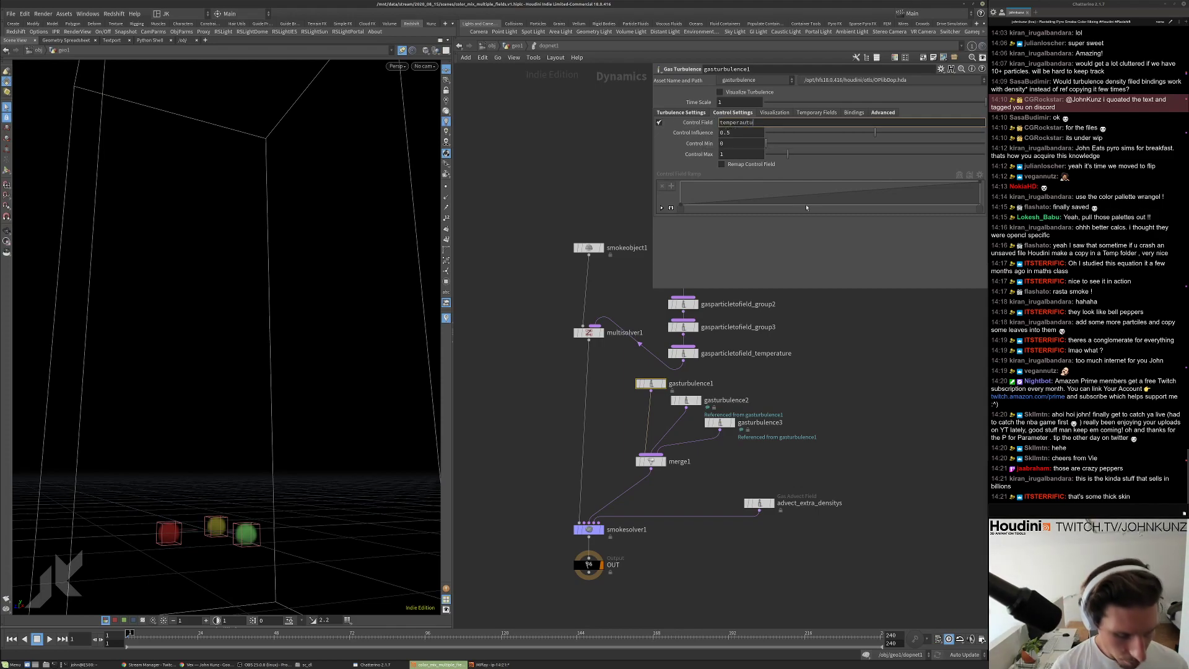
{"action": "type", "text": "re"}
{"action": "key", "text": "Return"}
{"action": "left_click", "coordinate": [745, 123]}
{"action": "key", "text": "BackSpace"}
{"action": "key", "text": "Return"}
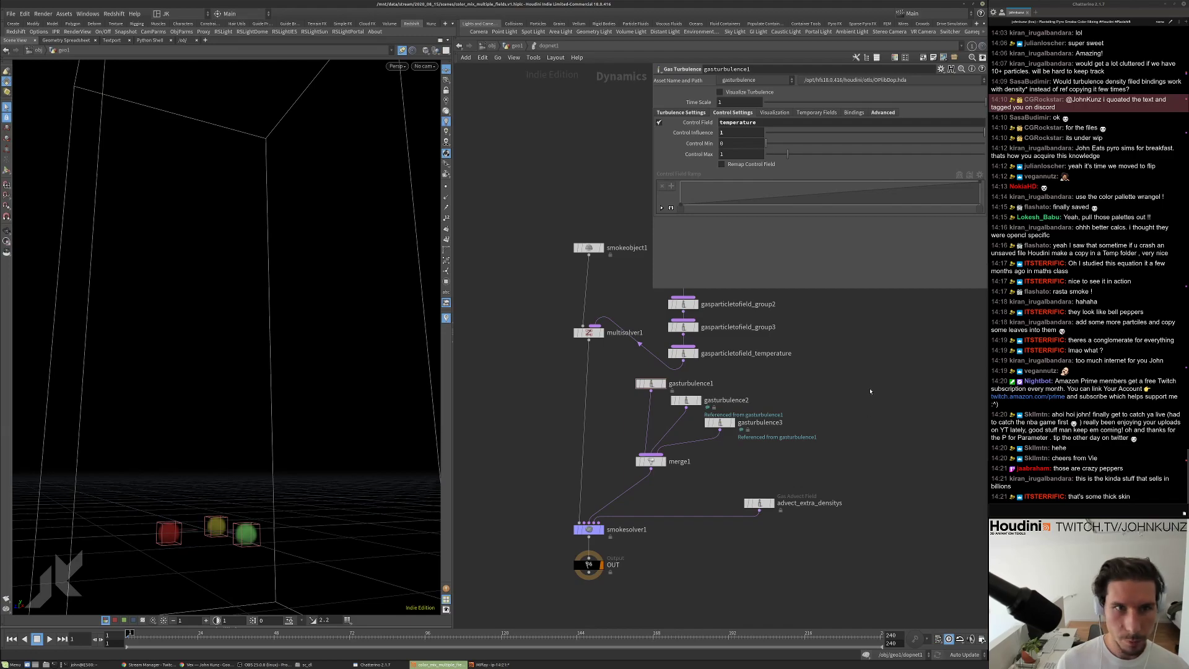
Play the simulation to examine the temperature-controlled turbulence, check smokesolver1's Cooling Rate, and rewind to the first frame.
{"action": "left_click", "coordinate": [685, 400]}
{"action": "left_click", "coordinate": [650, 383]}
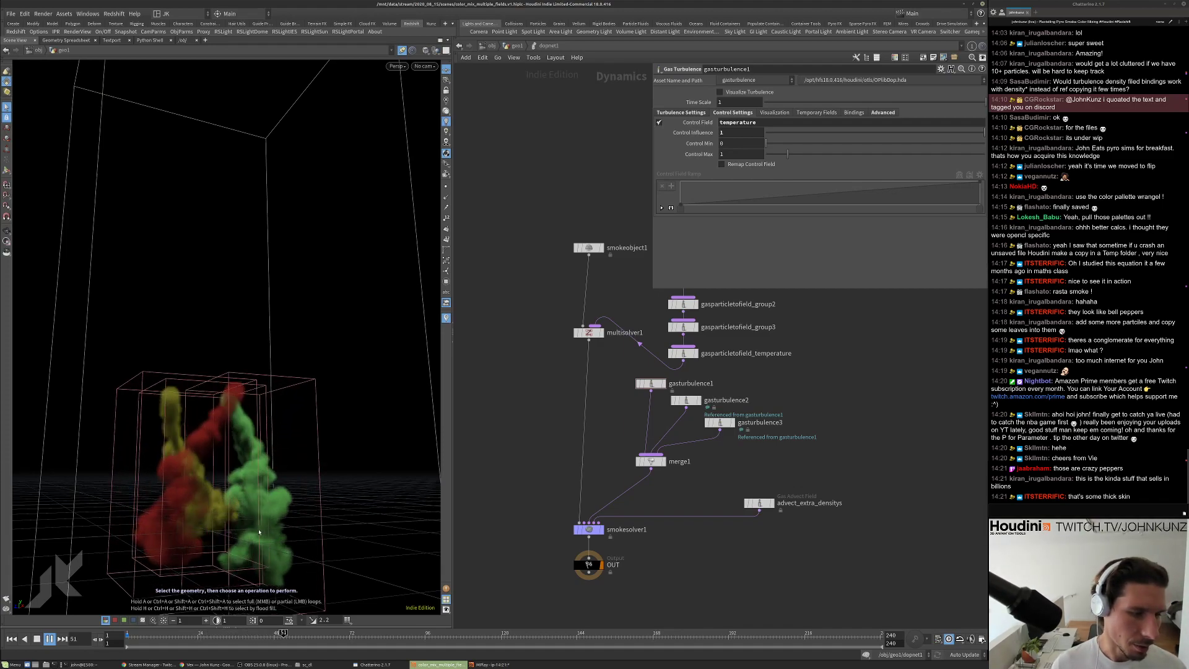
{"action": "left_click", "coordinate": [588, 529]}
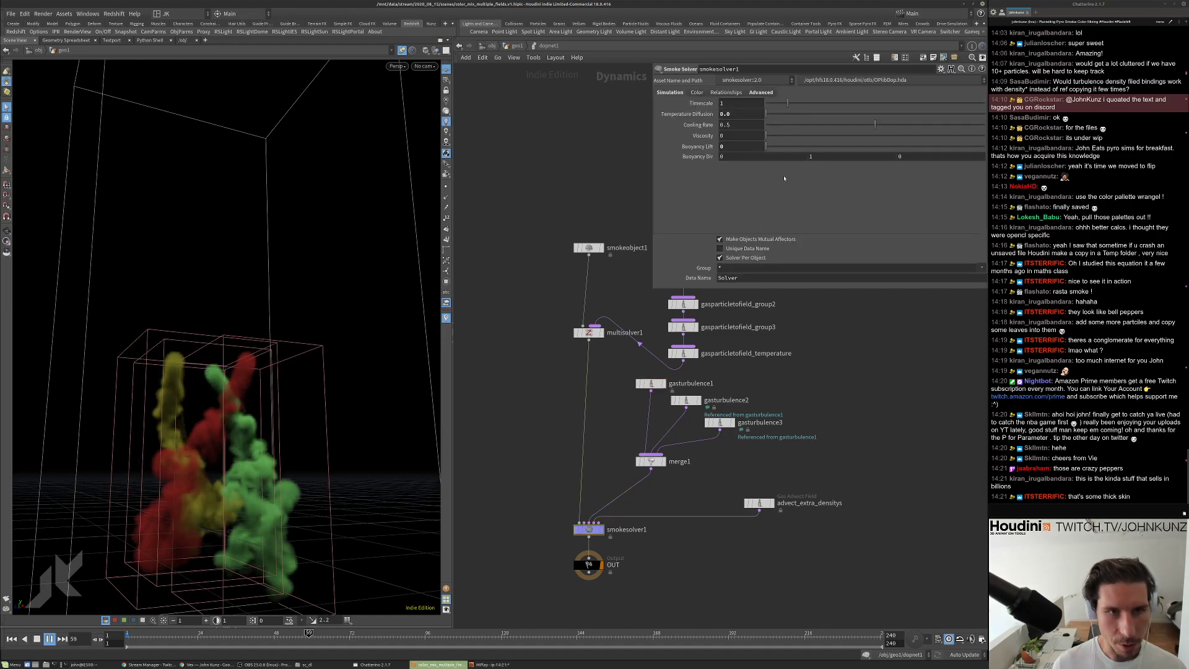
{"action": "left_click", "coordinate": [725, 124]}
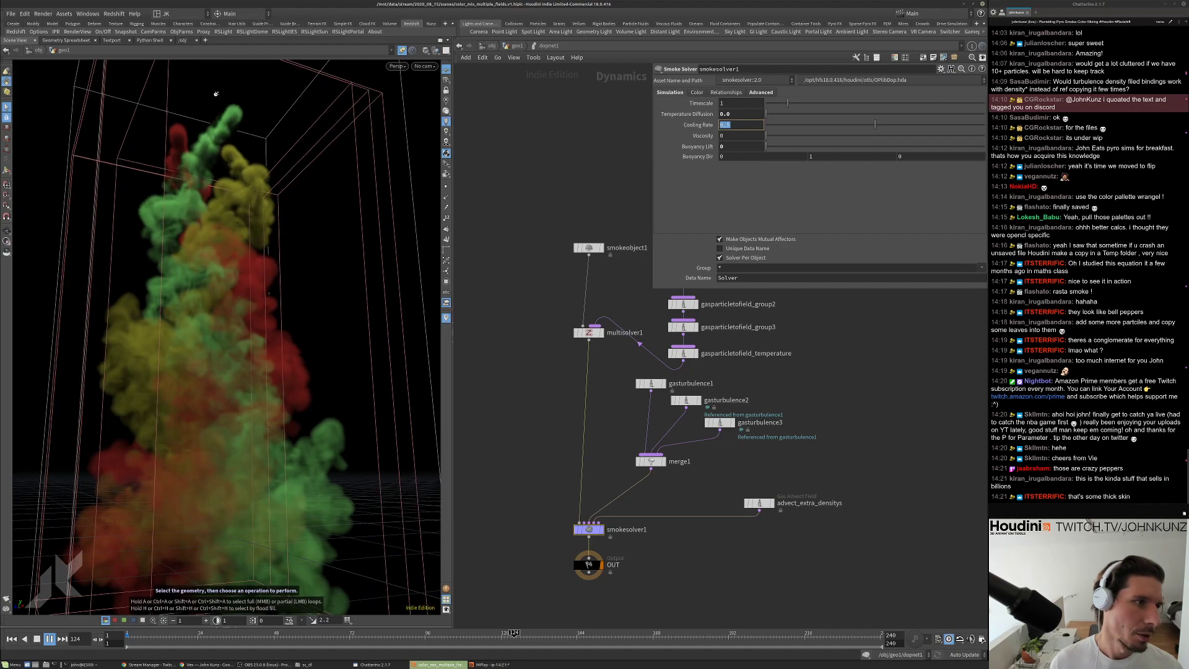
{"action": "key", "text": "Escape"}
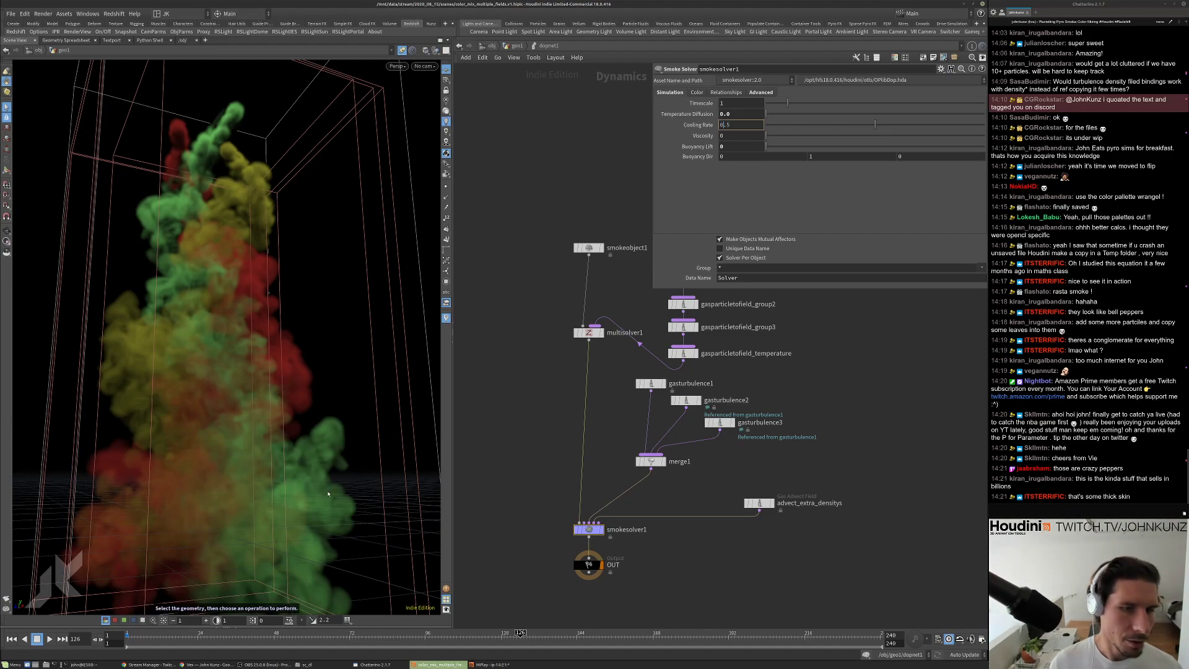
{"action": "key", "text": "ctrl+Up"}
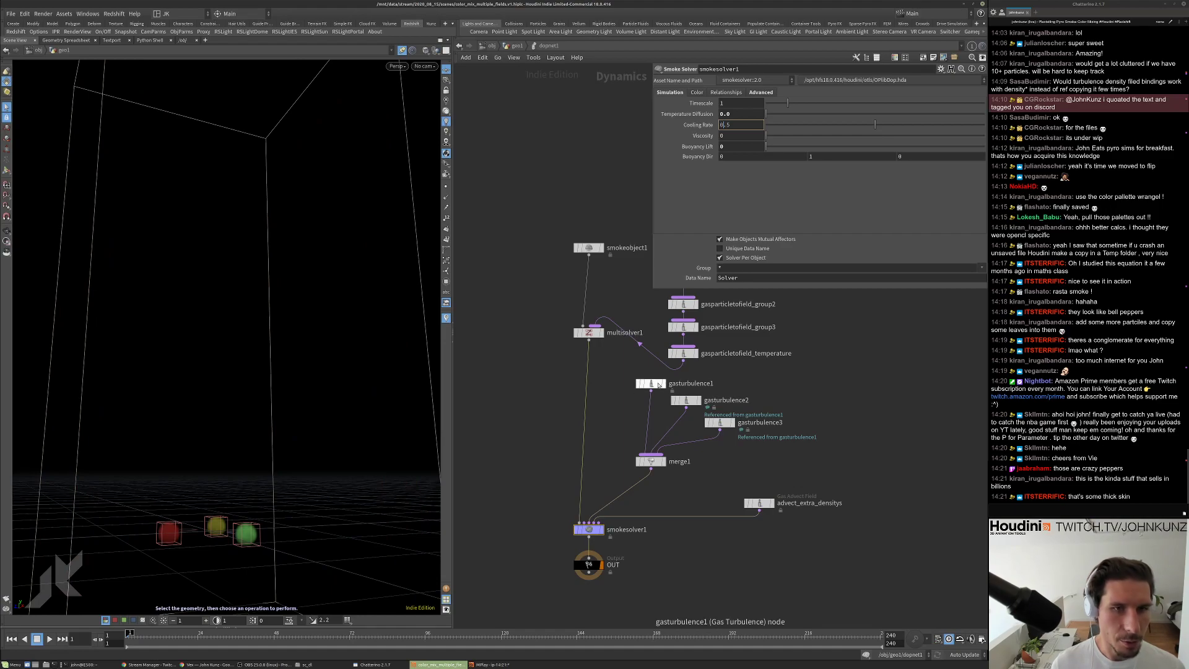
In the turbulence settings of gasturbulence1, set Swirl Size to 0.125 and Scale to 0.025.
{"action": "left_click", "coordinate": [653, 384]}
{"action": "left_click", "coordinate": [681, 112]}
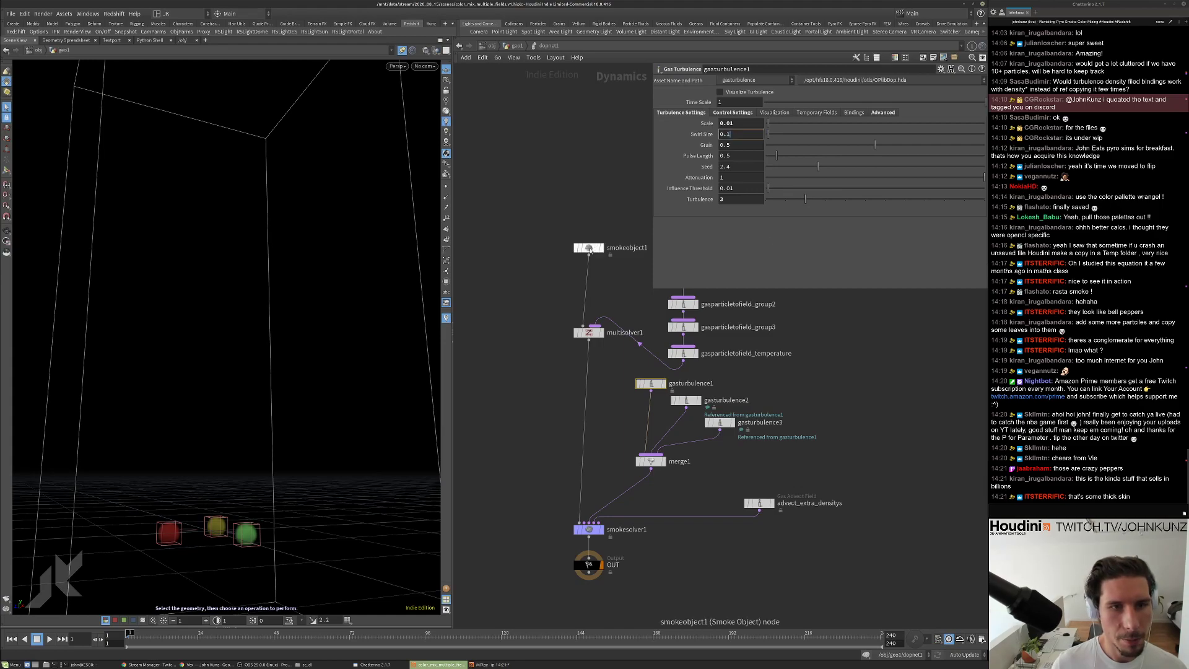
{"action": "type", "text": "5"}
{"action": "key", "text": "Return"}
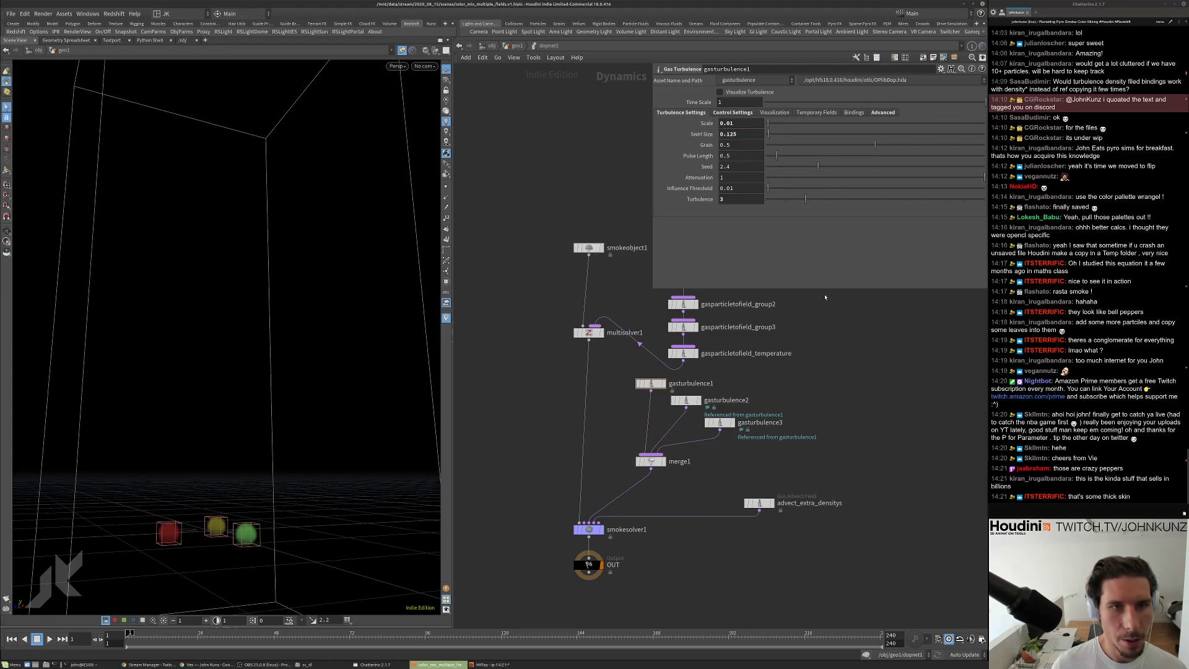
{"action": "type", "text": "5"}
{"action": "key", "text": "Return"}
Play the simulation and examine the mixing smoke colors from several angles, returning to the first frame at the end.
{"action": "key", "text": "Up"}
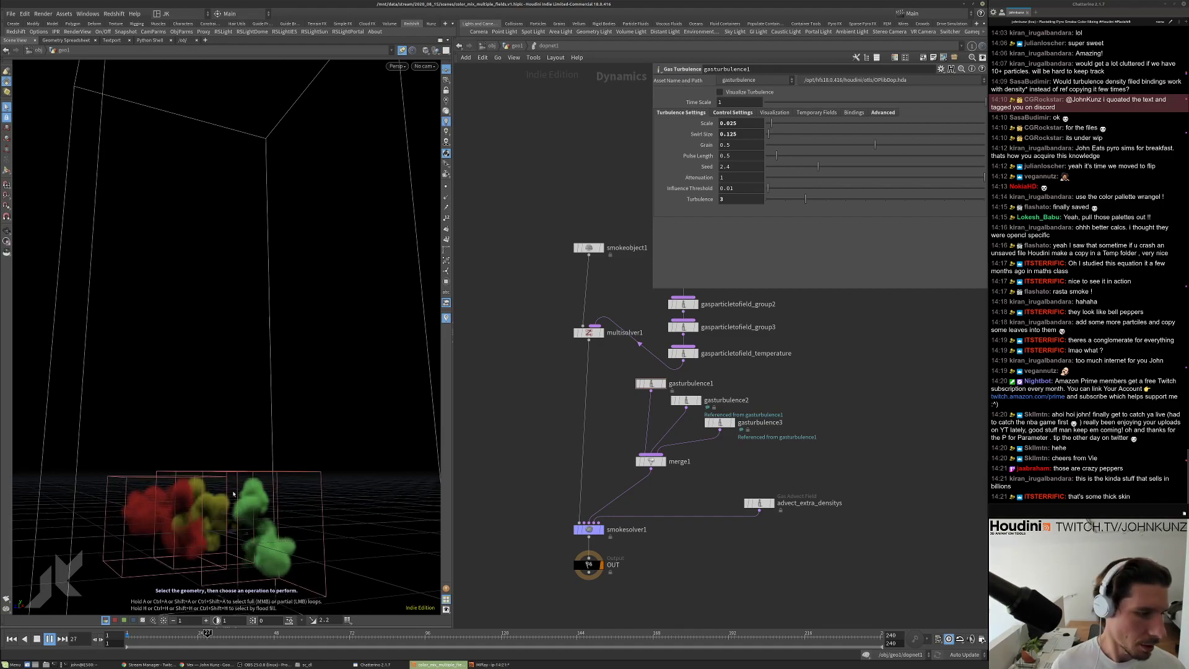
{"action": "key", "text": "Up"}
{"action": "left_click_drag", "start_coordinate": [255, 401], "coordinate": [284, 416]}
{"action": "key", "text": "Up"}
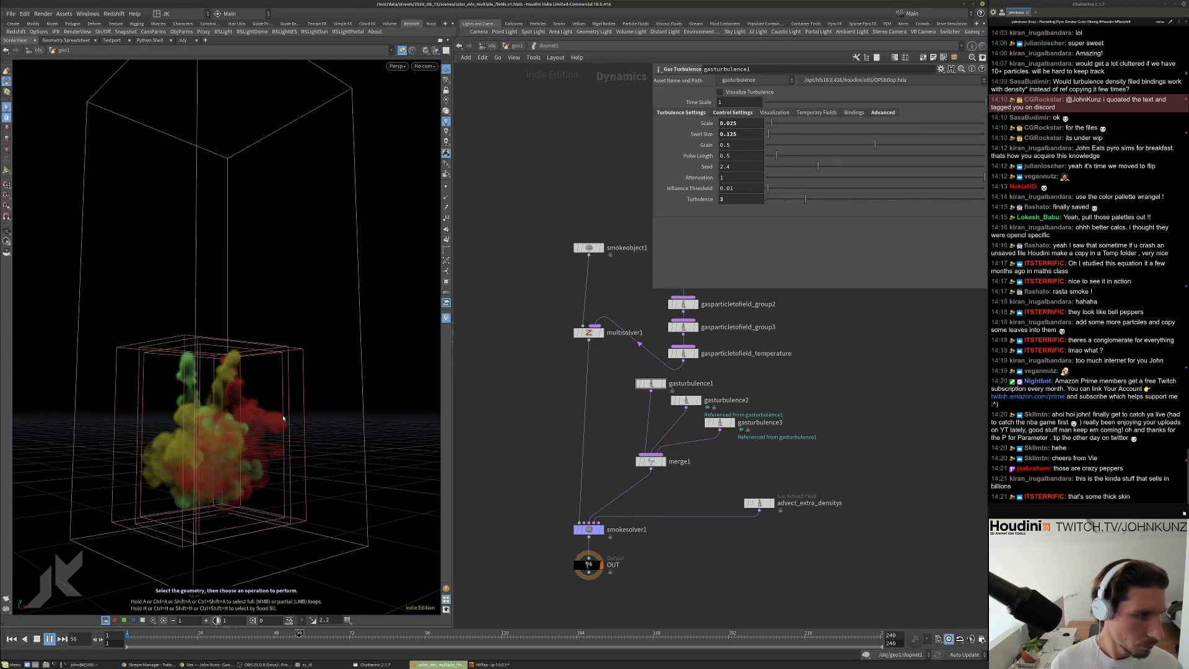
{"action": "key", "text": "Up"}
{"action": "left_click_drag", "start_coordinate": [276, 397], "coordinate": [267, 384]}
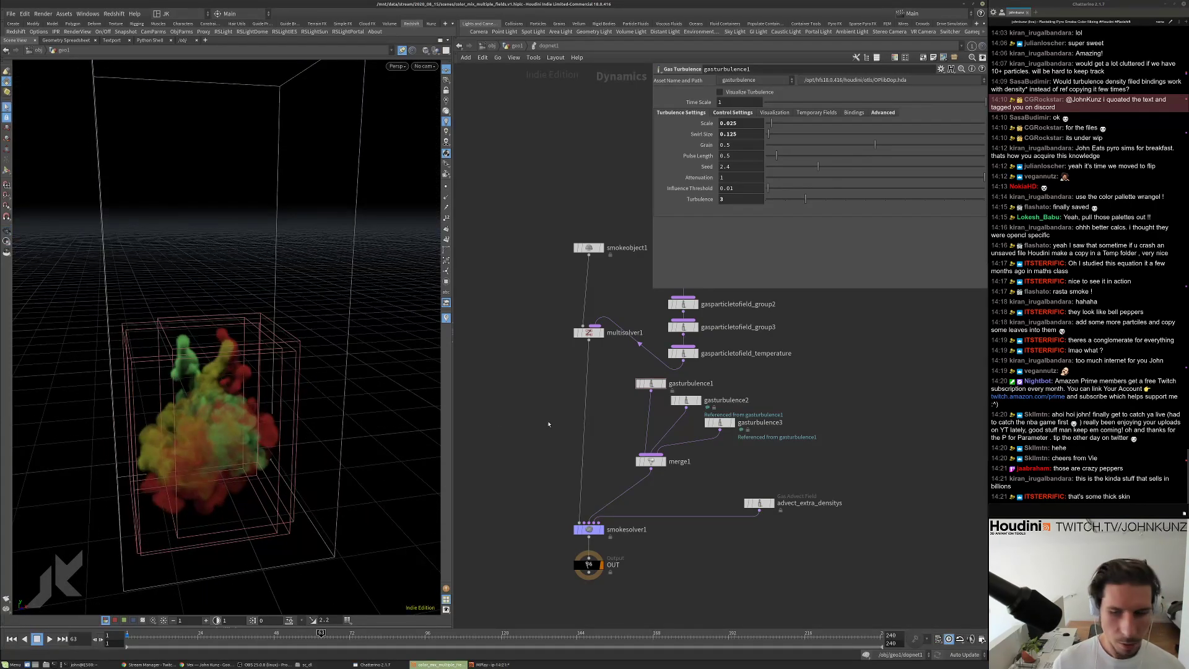
{"action": "key", "text": "ctrl+Up"}
Leave dopnet1 for the geo1 network, add a Color node after attribrandomize2, and make it the displayed node.
{"action": "key", "text": "u"}
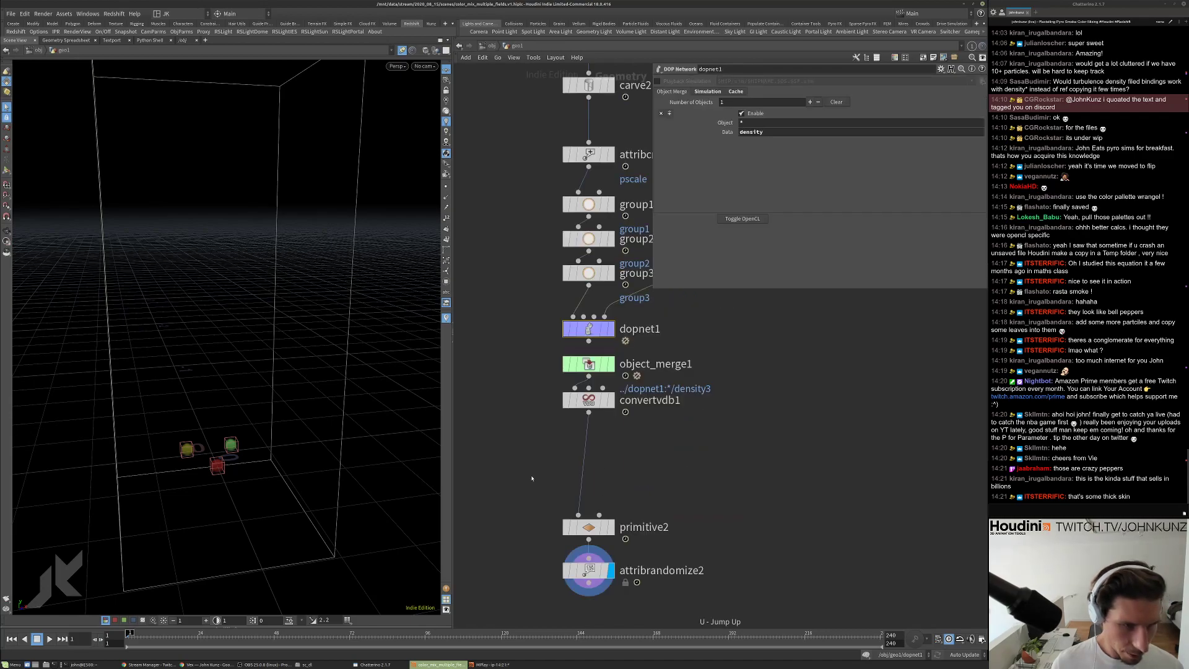
{"action": "key", "text": "Tab"}
{"action": "type", "text": "c"}
{"action": "key", "text": "BackSpace"}
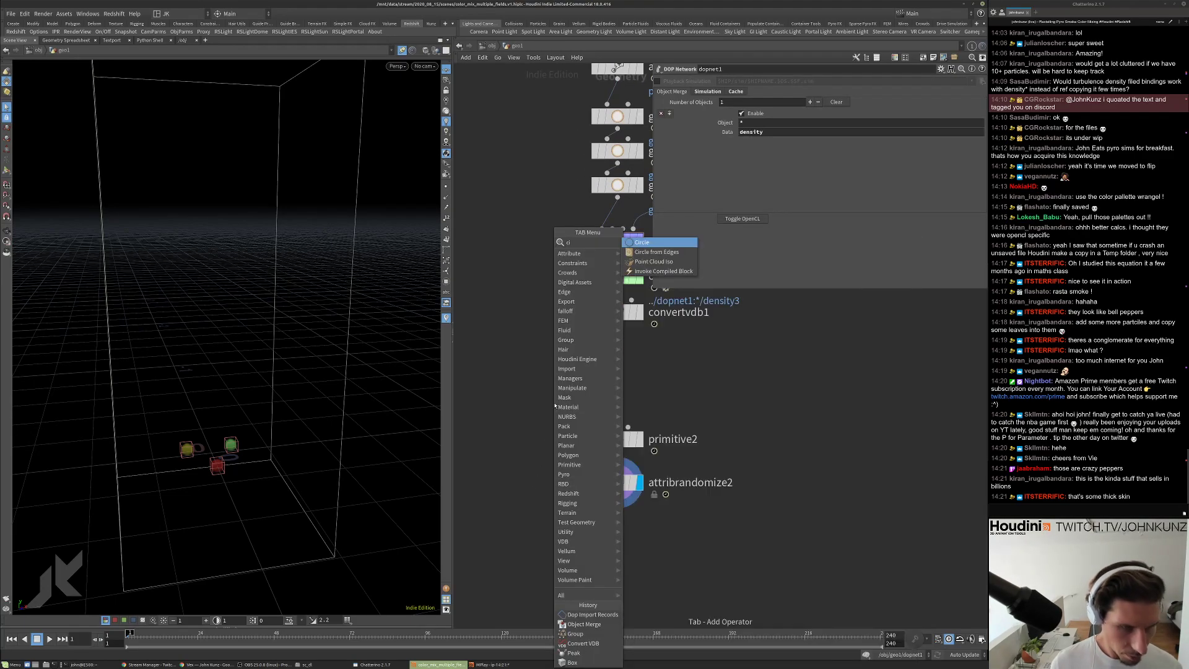
{"action": "key", "text": "Escape"}
{"action": "key", "text": "Tab"}
{"action": "type", "text": "color"}
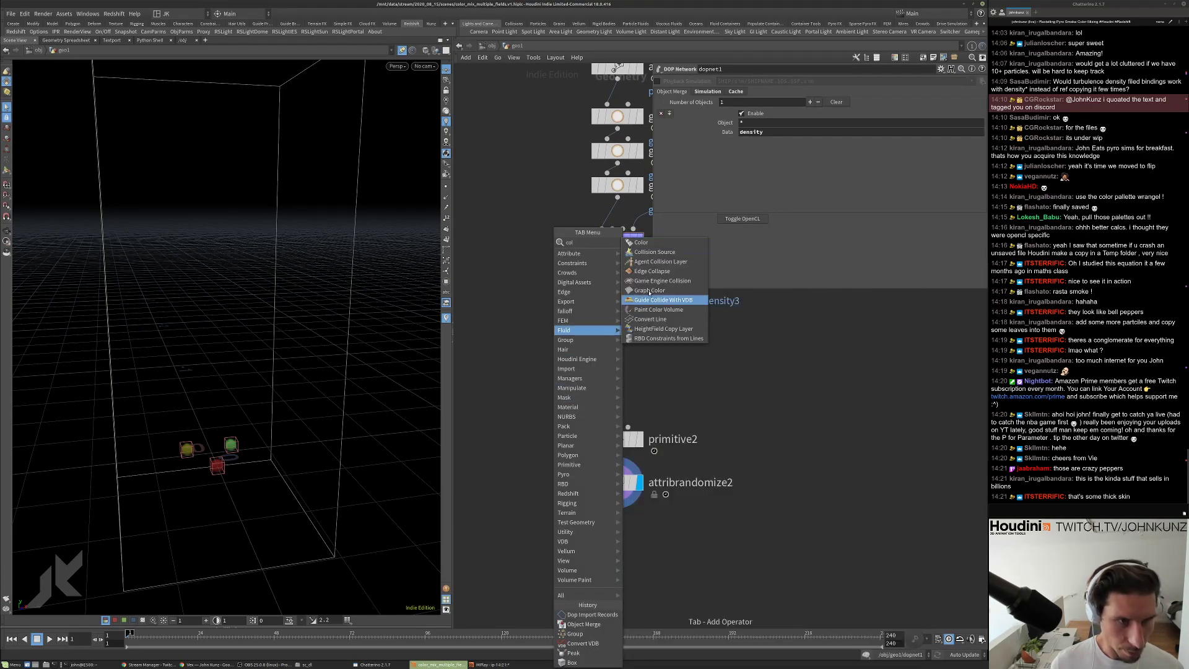
{"action": "key", "text": "Return"}
{"action": "left_click", "coordinate": [618, 487]}
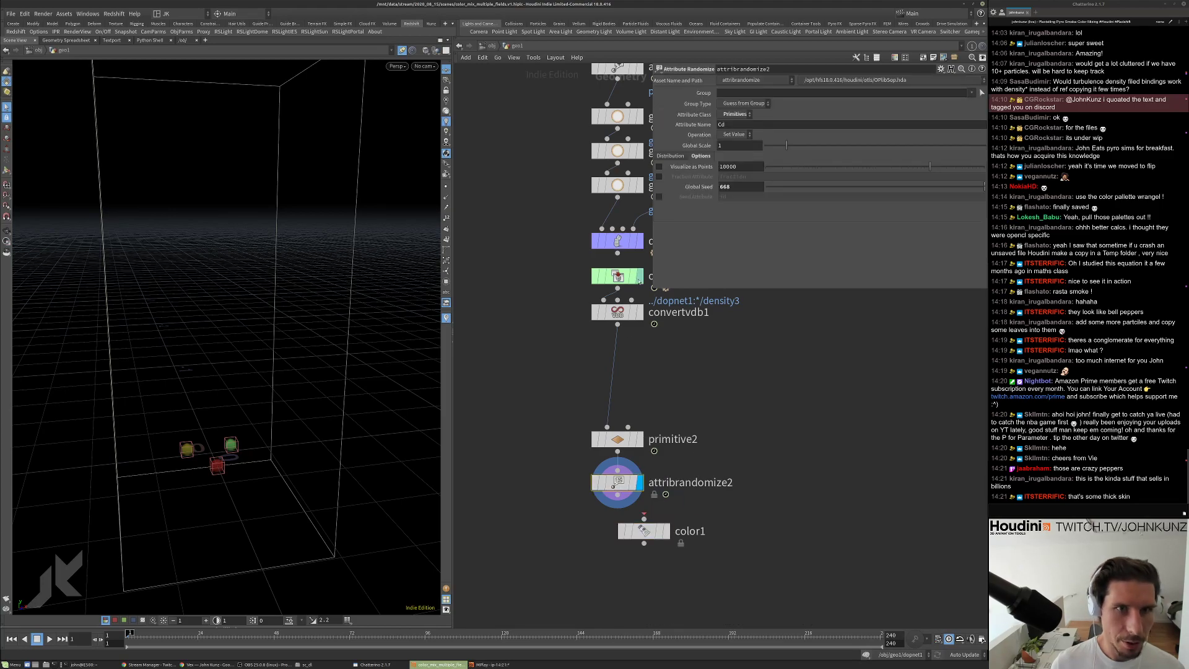
{"action": "left_click_drag", "start_coordinate": [649, 535], "coordinate": [623, 537]}
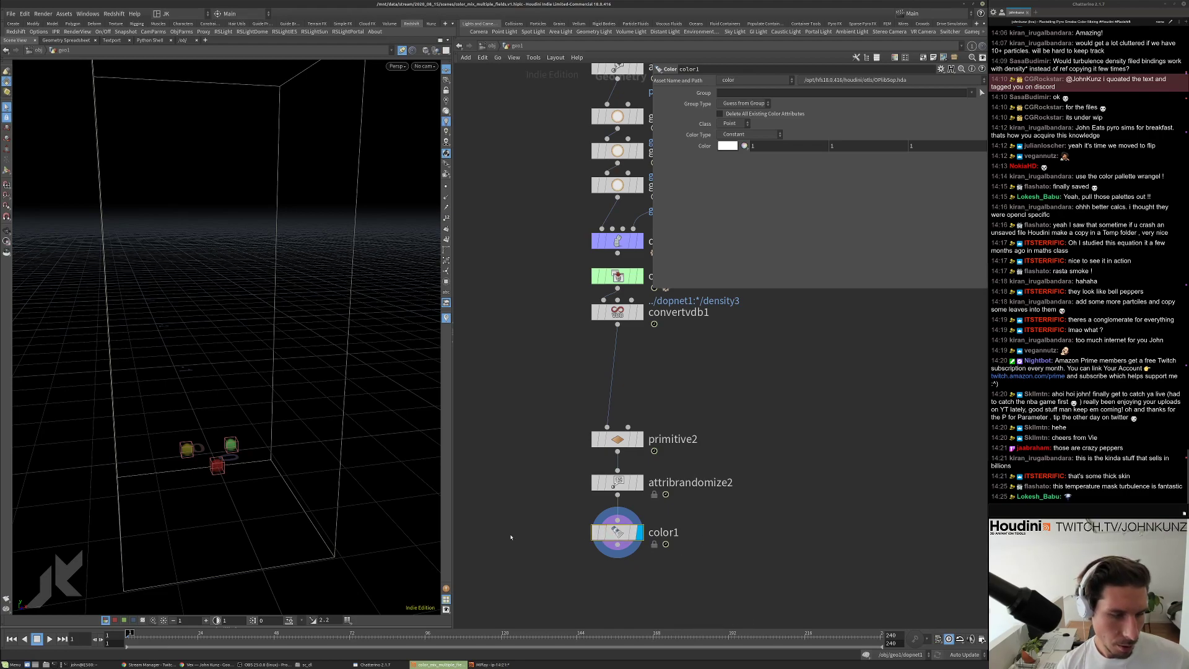
{"action": "left_click", "coordinate": [730, 124]}
{"action": "left_click", "coordinate": [733, 133]}
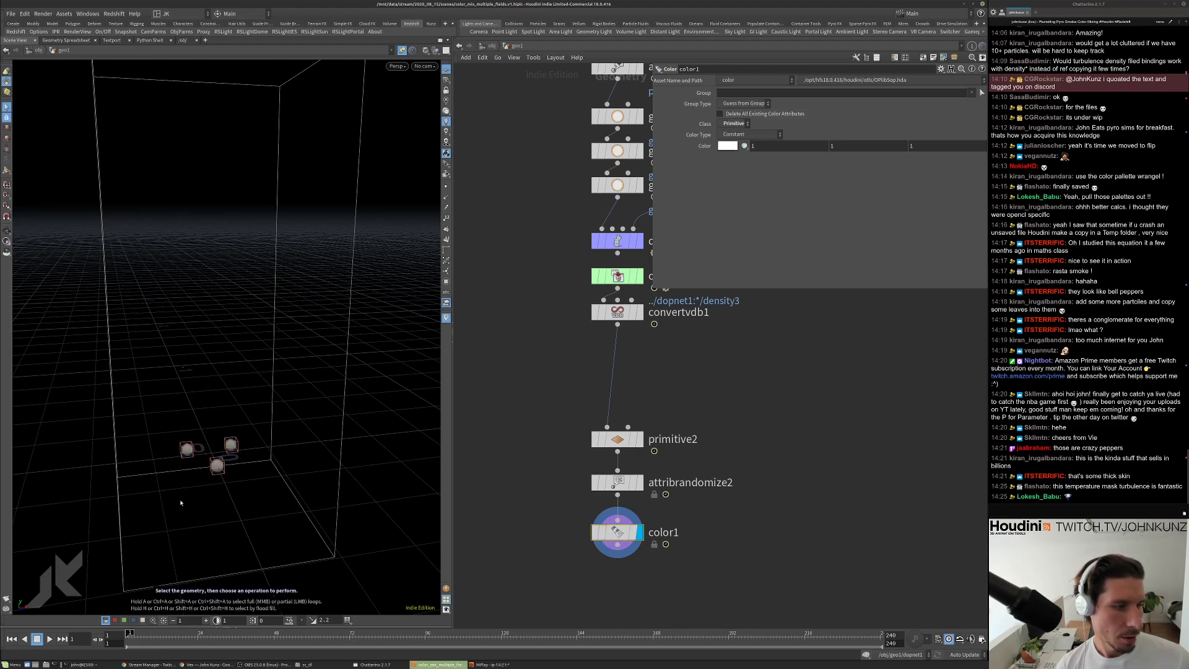
{"action": "left_click", "coordinate": [982, 92]}
{"action": "left_click", "coordinate": [979, 113]}
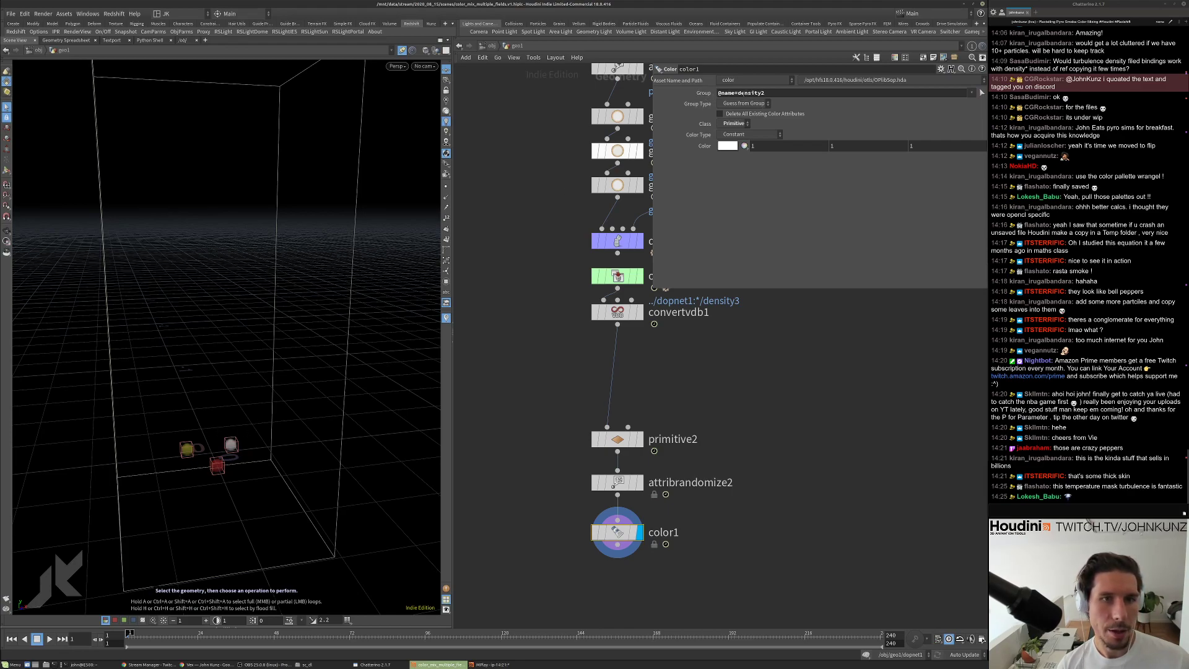
{"action": "middle_click_drag", "start_coordinate": [814, 428], "coordinate": [809, 380]}
{"action": "mouse_move", "coordinate": [621, 488]}
{"action": "left_mouse_down"}
{"action": "mouse_move", "coordinate": [644, 533]}
{"action": "mouse_move", "coordinate": [619, 505]}
{"action": "mouse_move", "coordinate": [616, 475]}
{"action": "left_mouse_up"}
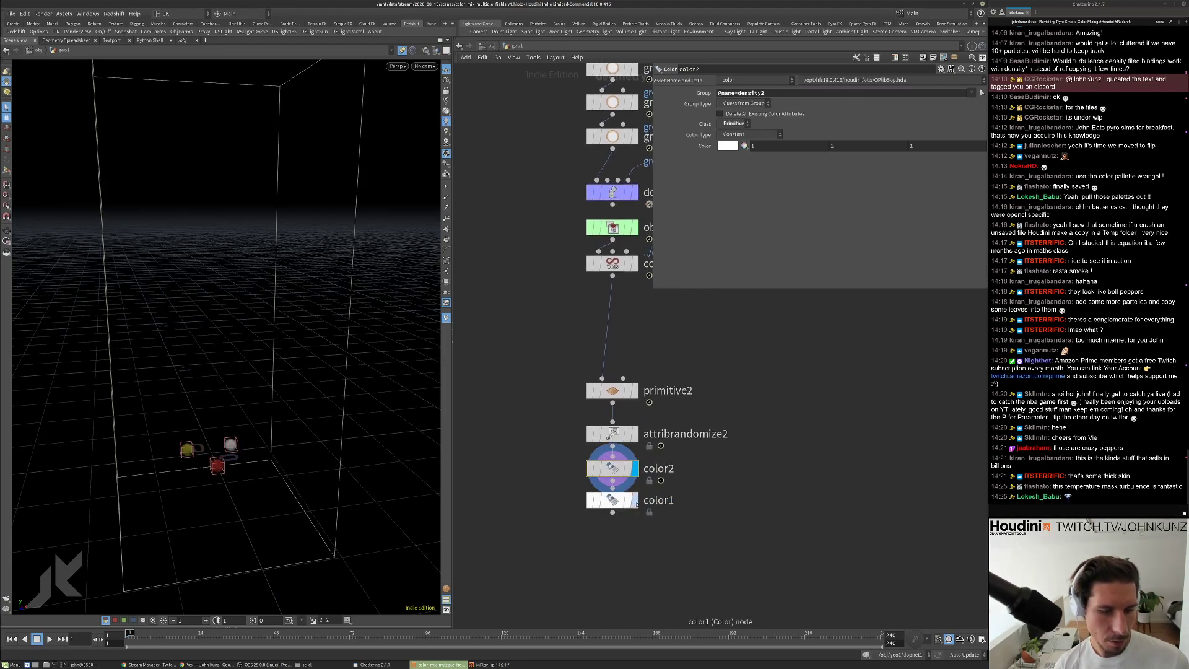
{"action": "left_click", "coordinate": [636, 503]}
{"action": "key", "text": "Return"}
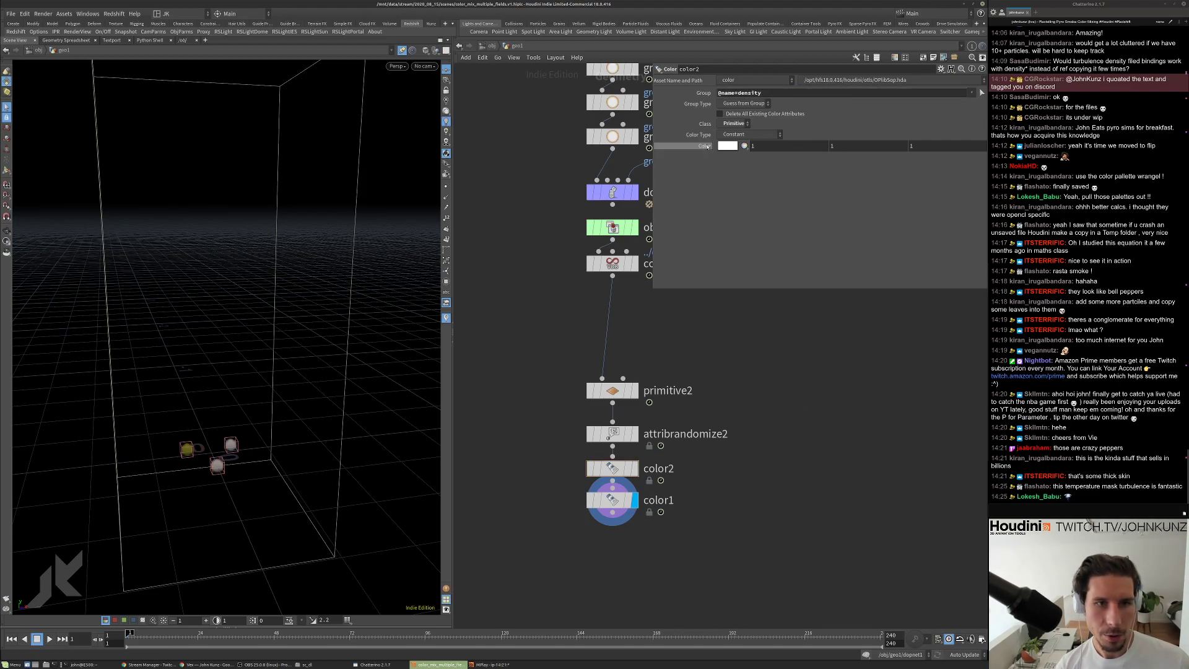
Set the Color of color2 to a saturated yellow with RGB values 1, 0.955, 0.
{"action": "left_click", "coordinate": [727, 146]}
{"action": "left_click", "coordinate": [816, 198]}
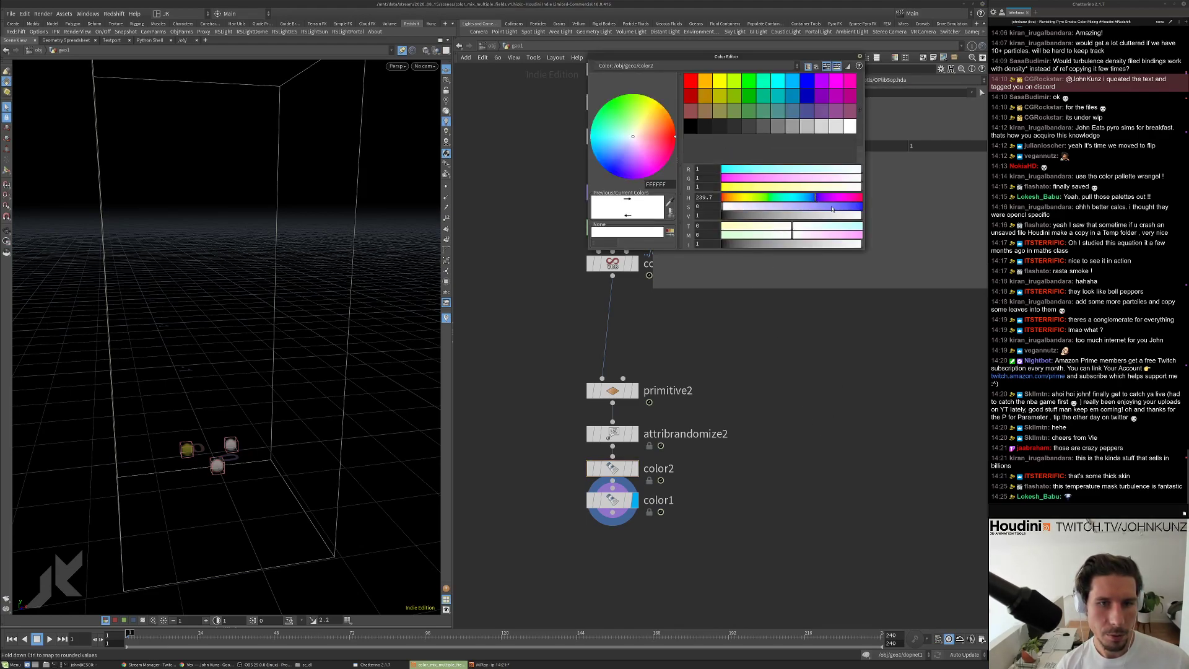
{"action": "left_click_drag", "start_coordinate": [831, 209], "coordinate": [864, 207]}
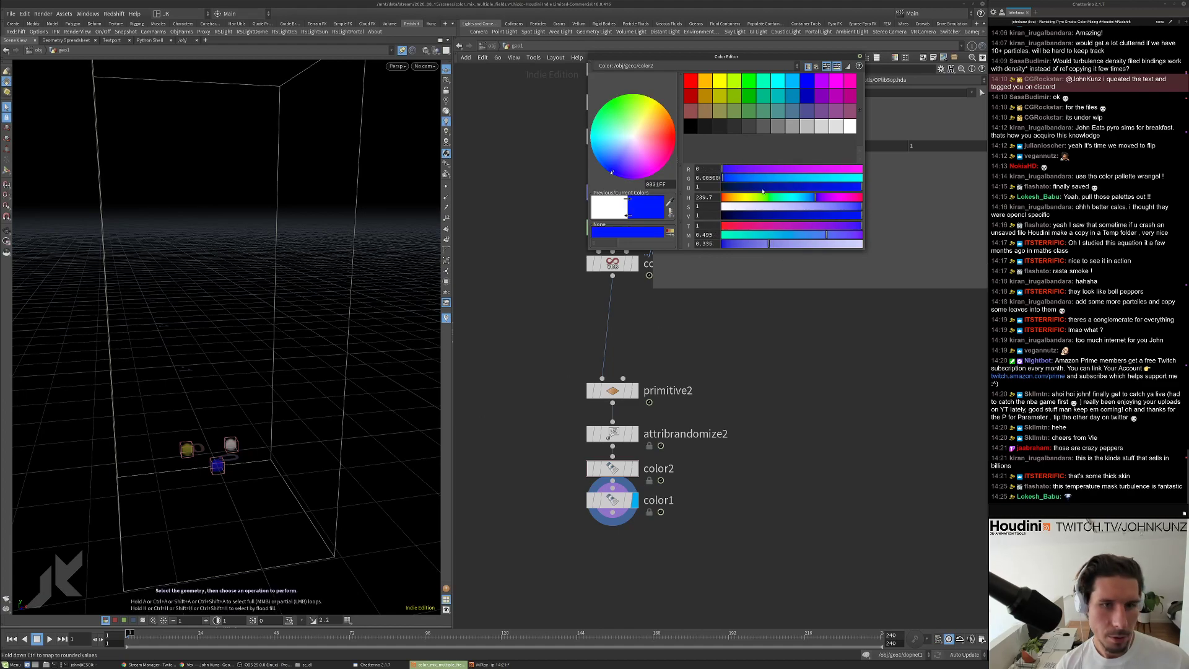
{"action": "left_click", "coordinate": [745, 199]}
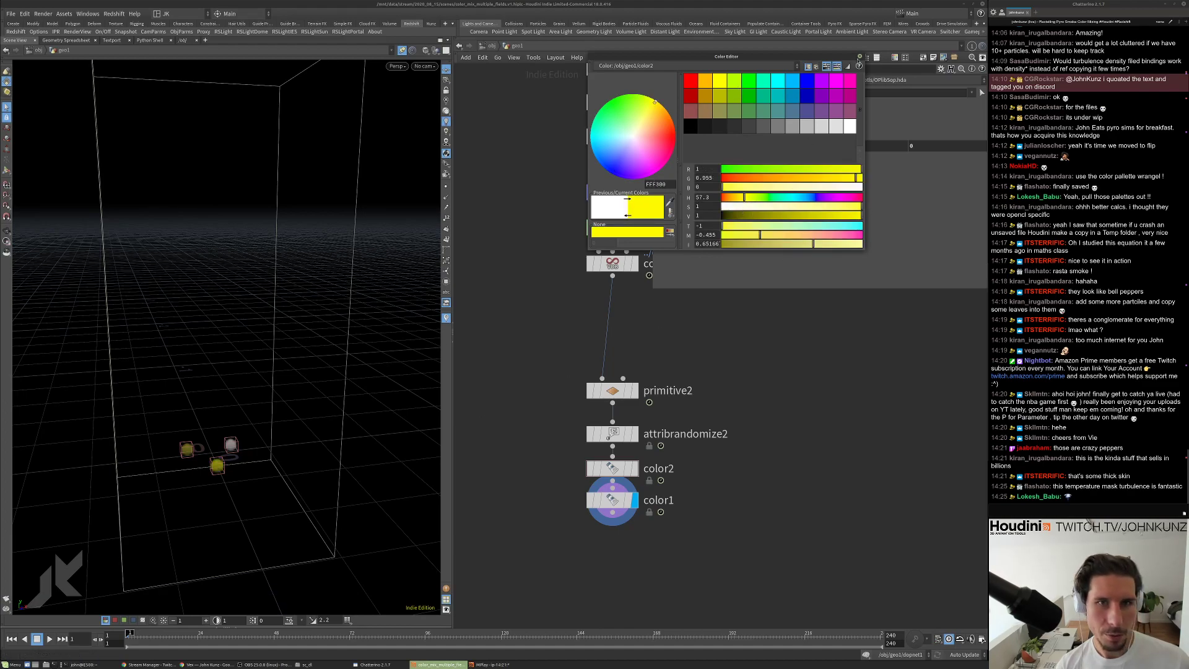
{"action": "left_click", "coordinate": [859, 56]}
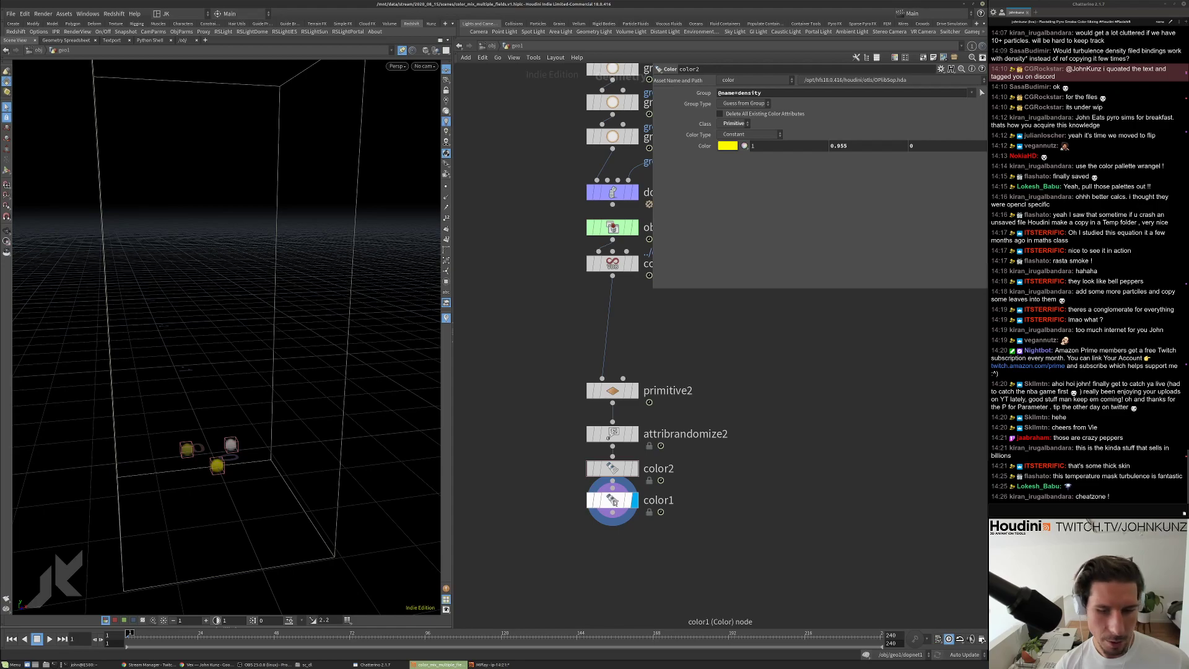
{"action": "left_click_drag", "start_coordinate": [614, 502], "coordinate": [612, 534], "text": "alt"}
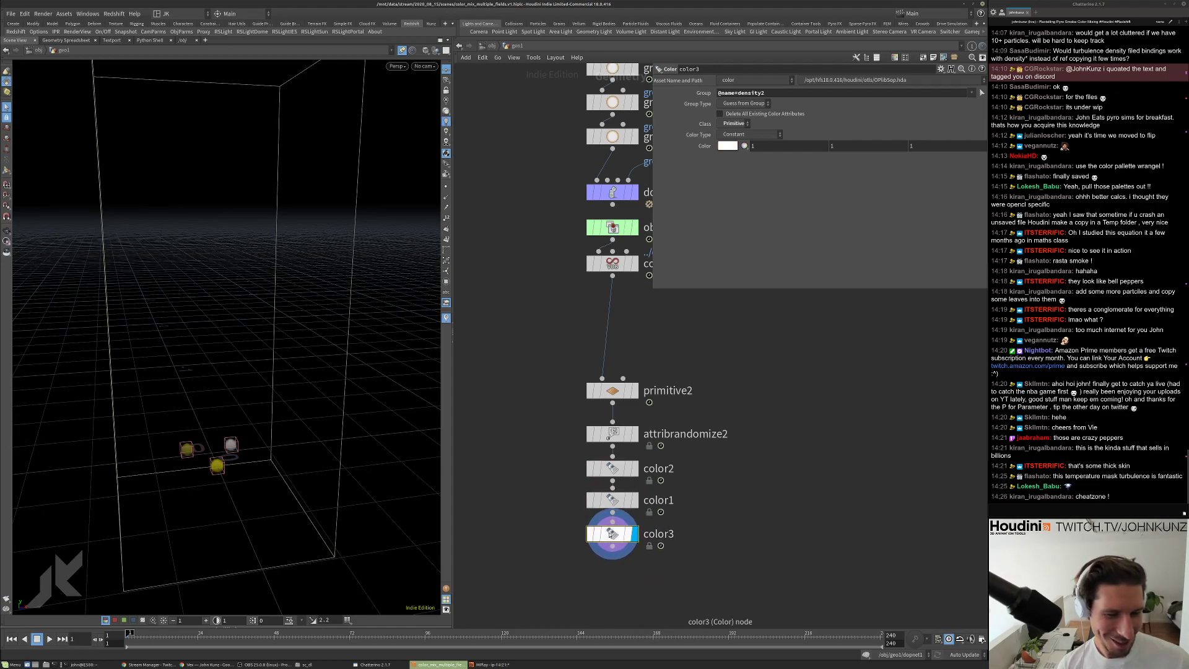
{"action": "left_click", "coordinate": [778, 92]}
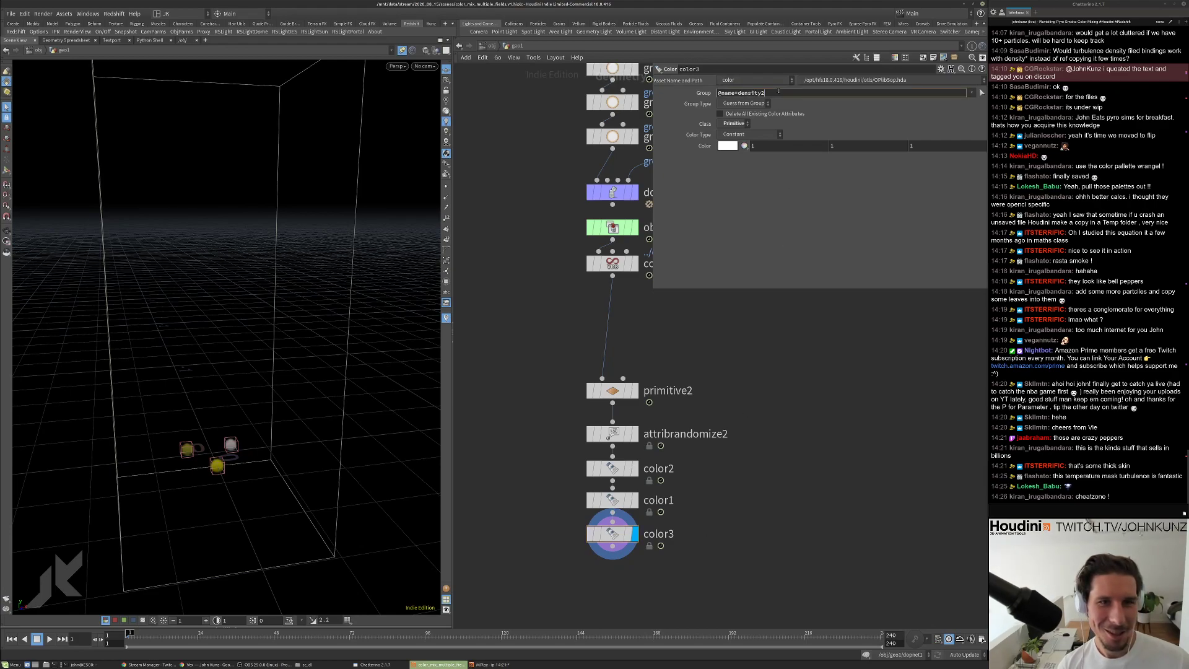
{"action": "key", "text": "BackSpace"}
{"action": "type", "text": "1"}
{"action": "key", "text": "Return"}
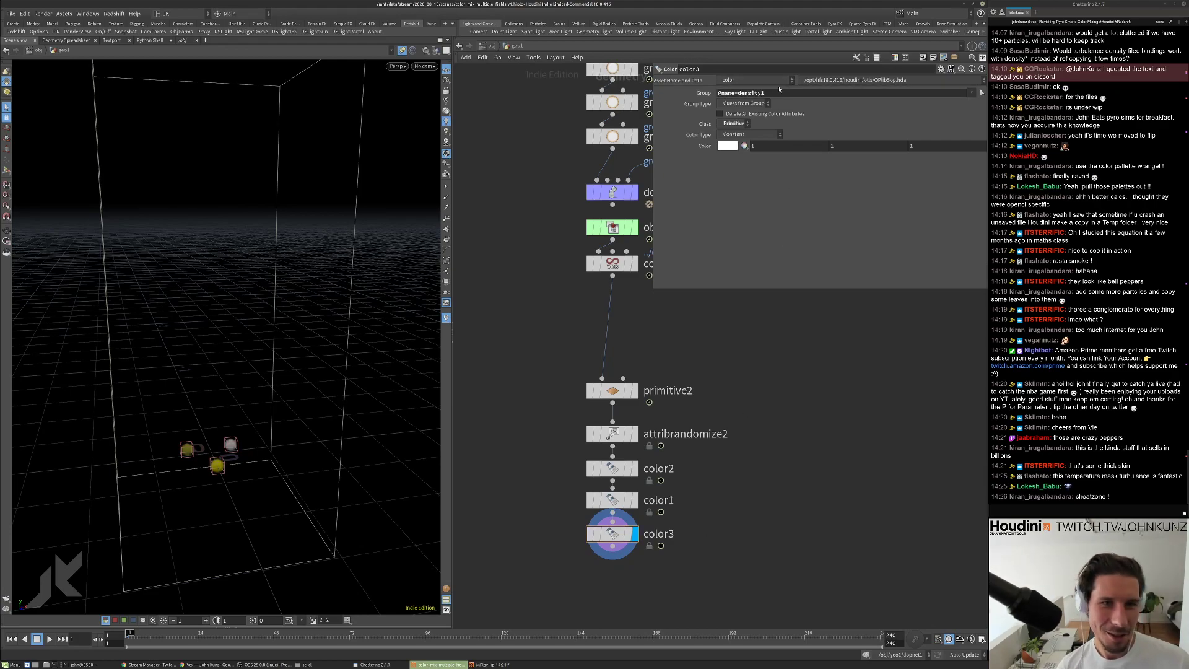
Compare the settings of the three Color nodes and set the Color of color3 to red (1, 0, 0).
{"action": "left_click", "coordinate": [612, 469]}
{"action": "left_click", "coordinate": [611, 500]}
{"action": "left_click", "coordinate": [612, 534]}
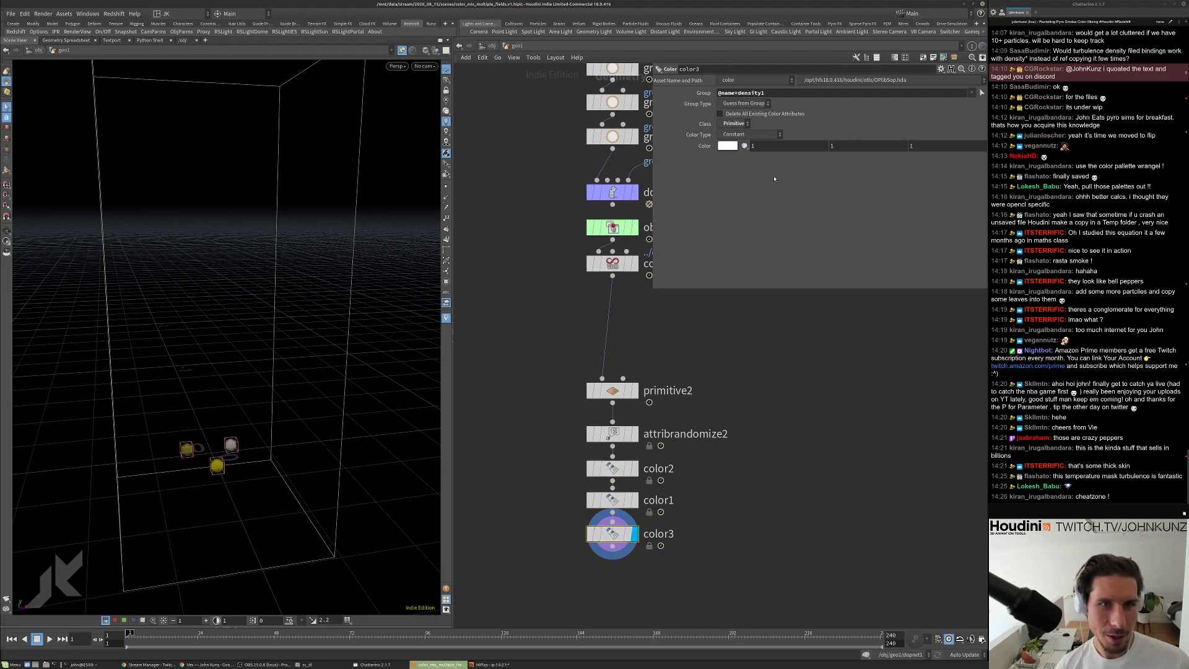
{"action": "left_click", "coordinate": [843, 144]}
{"action": "type", "text": "0"}
{"action": "key", "text": "Tab"}
{"action": "type", "text": "0"}
{"action": "key", "text": "Return"}
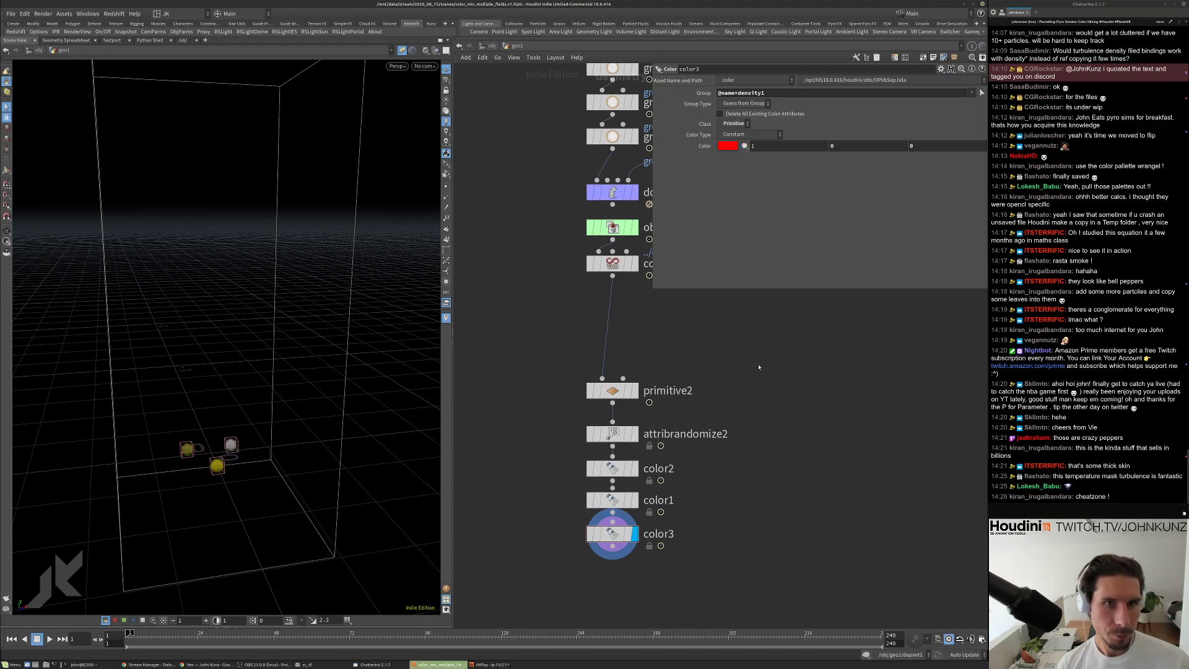
{"action": "scroll", "coordinate": [595, 535], "scroll_direction": "up", "scroll_amount": 3}
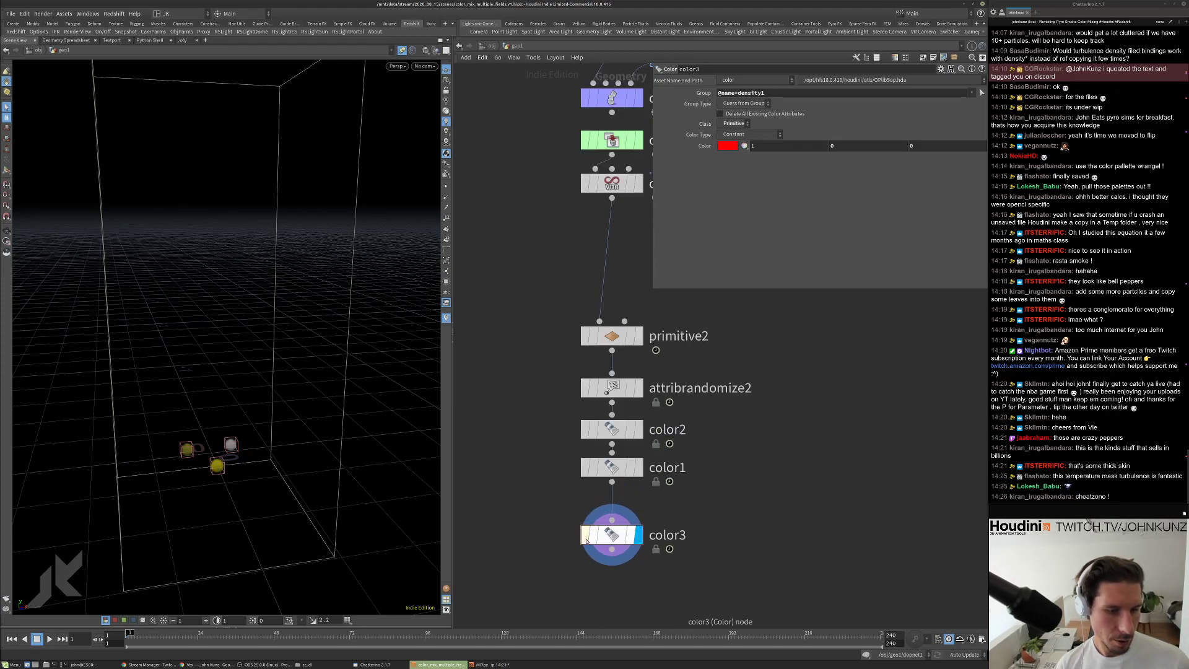
{"action": "left_click_drag", "start_coordinate": [587, 540], "coordinate": [612, 526]}
{"action": "left_click", "coordinate": [792, 93]}
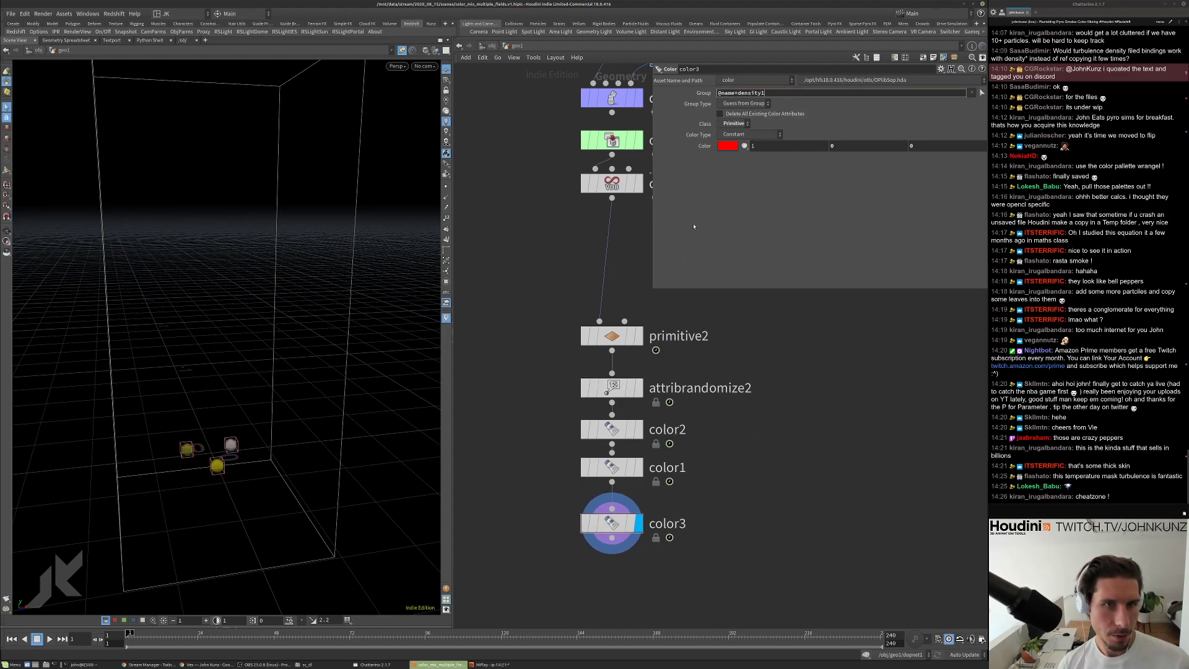
{"action": "key", "text": "Return"}
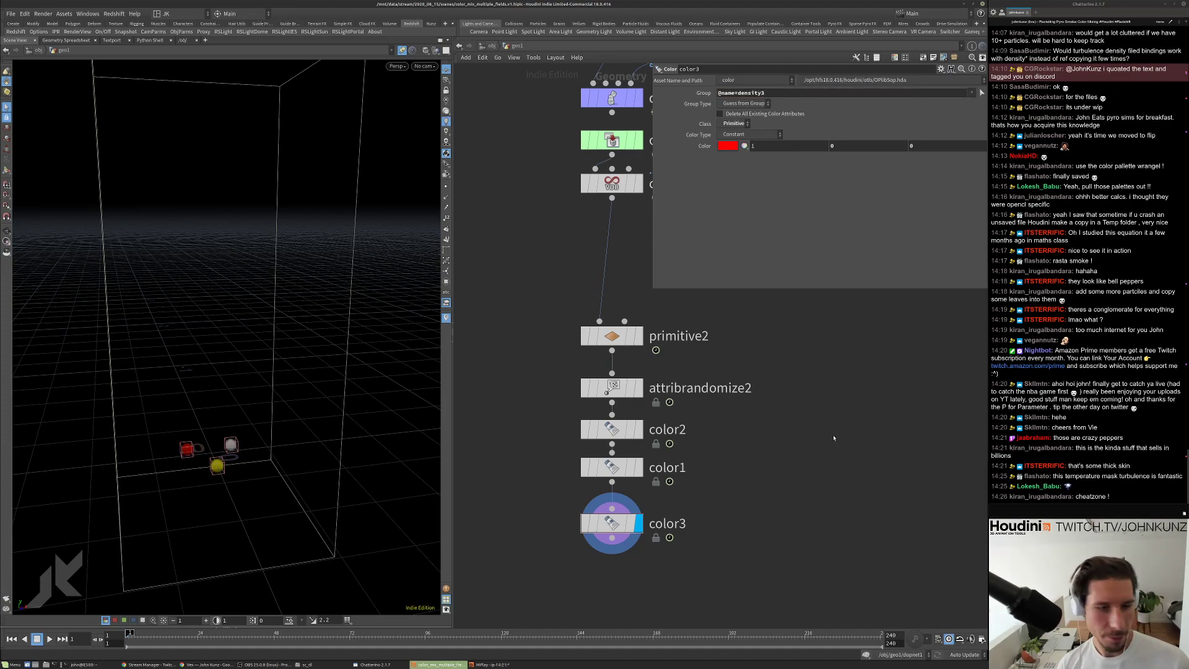
Play the simulation briefly, examine the recolored smoke sources up close, and return to the first frame.
{"action": "key", "text": "Up"}
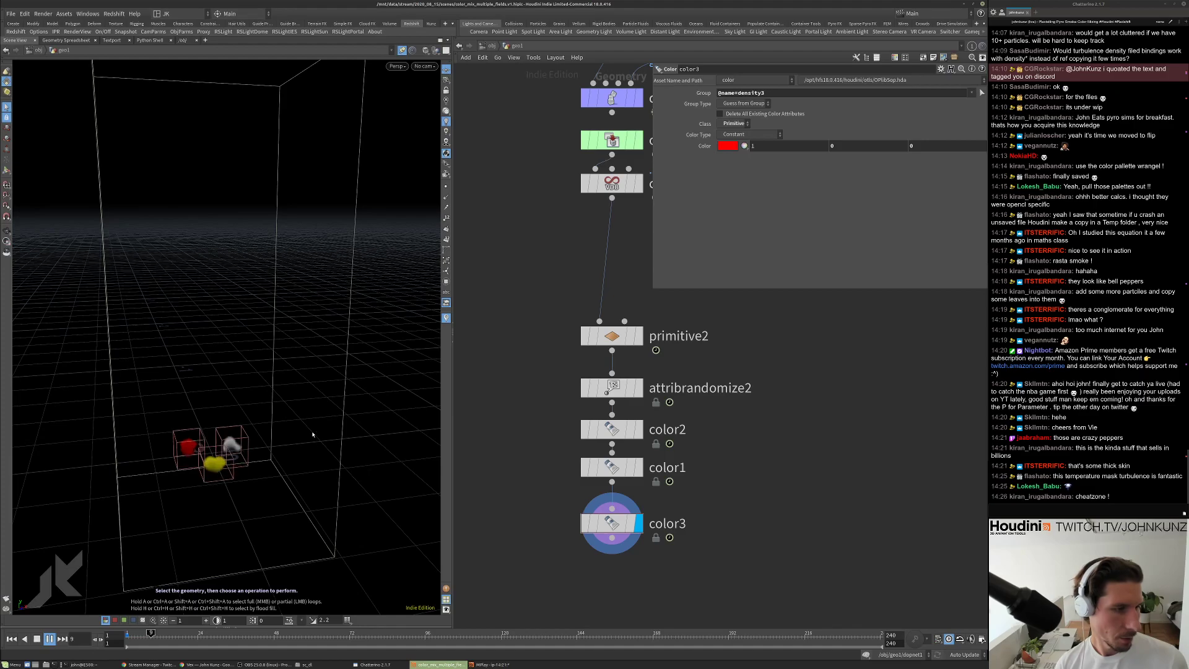
{"action": "key", "text": "Escape"}
{"action": "left_click_drag", "start_coordinate": [239, 444], "coordinate": [273, 419]}
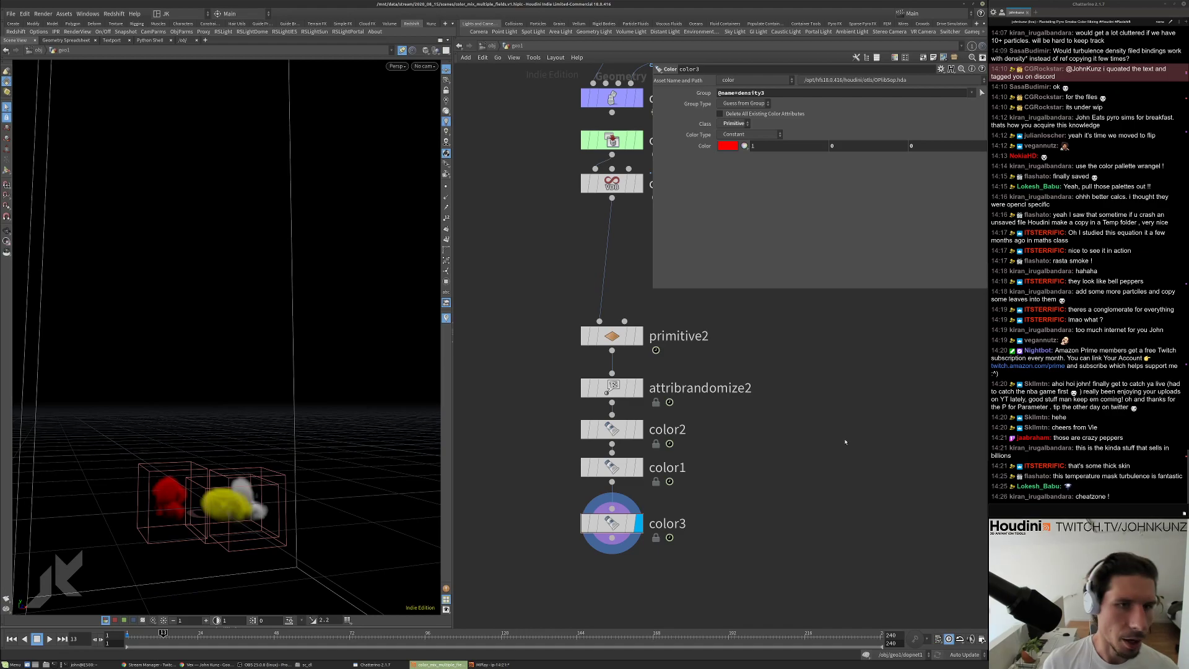
{"action": "key", "text": "ctrl+Up"}
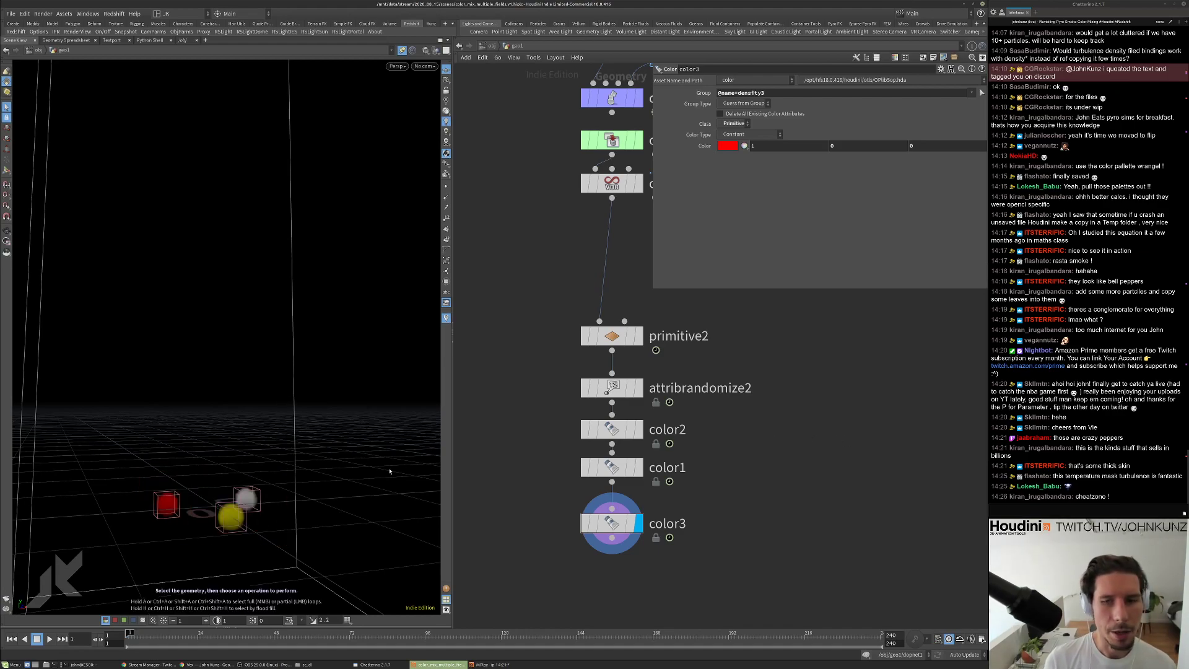
Inside dopnet1, set the Division Size of smokeobject1 to 0.00185 and return to the geo1 network.
{"action": "scroll", "coordinate": [728, 437], "scroll_direction": "down", "scroll_amount": 2}
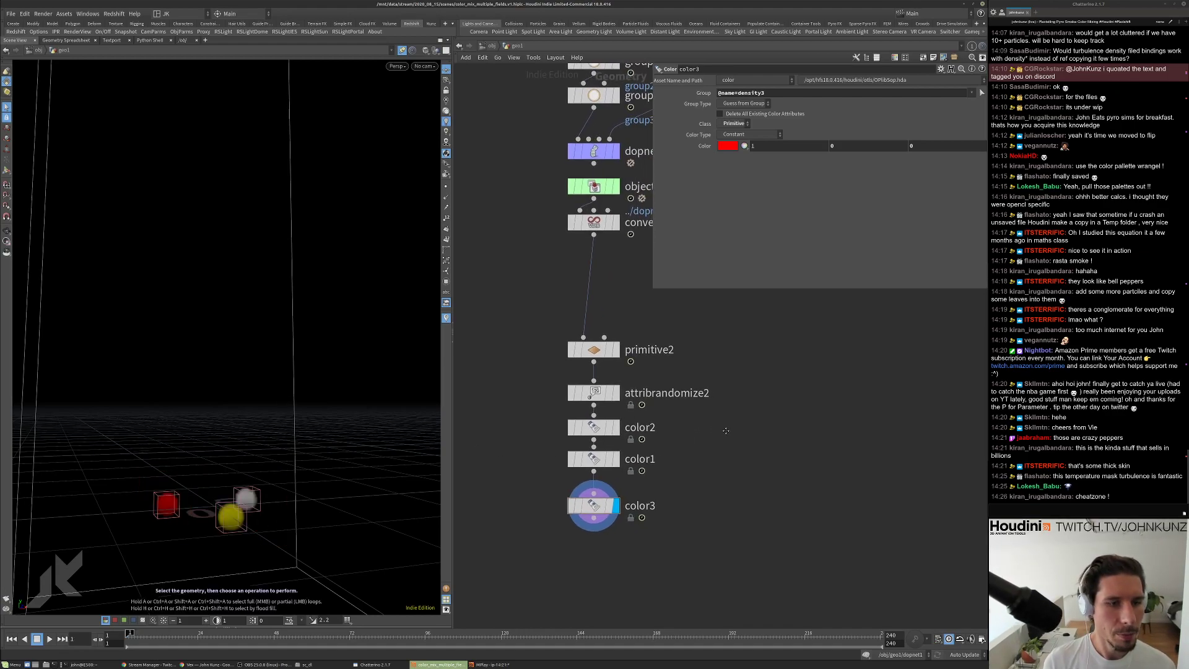
{"action": "double_click", "coordinate": [595, 152]}
{"action": "left_click", "coordinate": [588, 247]}
{"action": "left_click", "coordinate": [735, 105]}
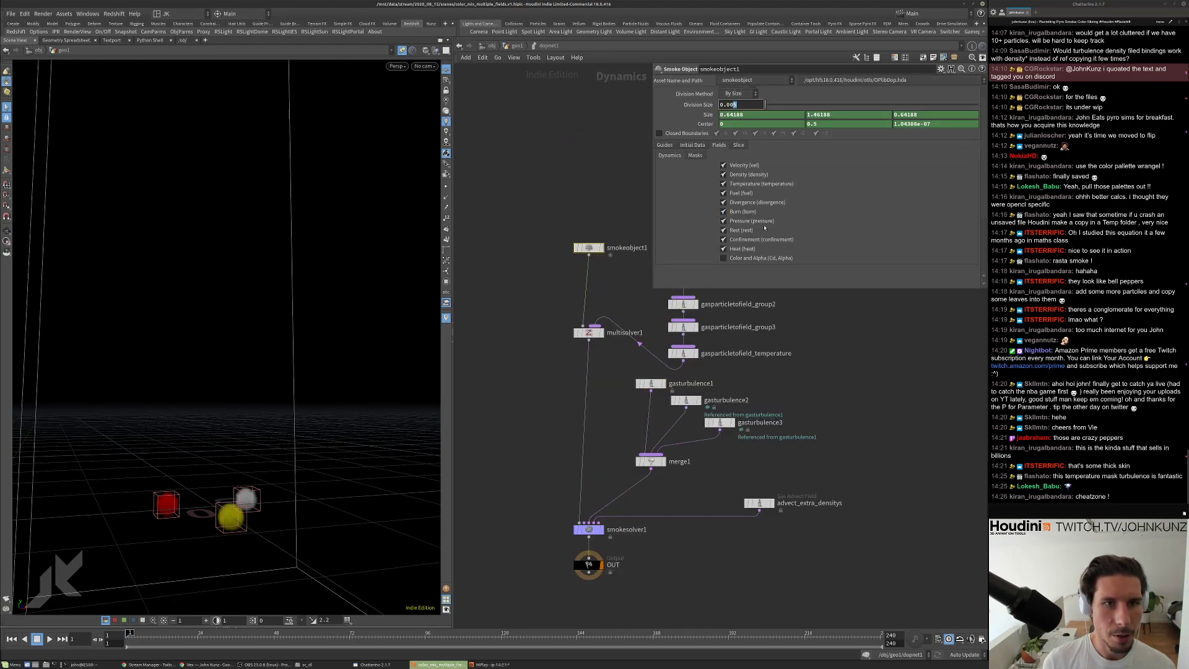
{"action": "key", "text": "Return"}
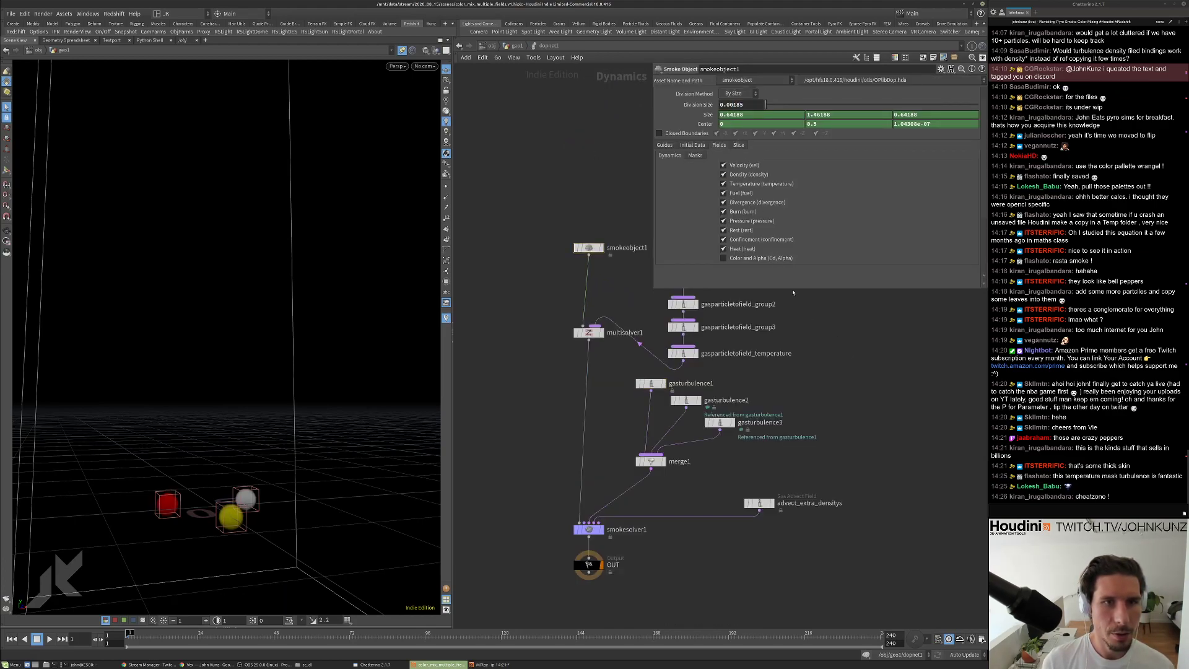
{"action": "left_click", "coordinate": [518, 47]}
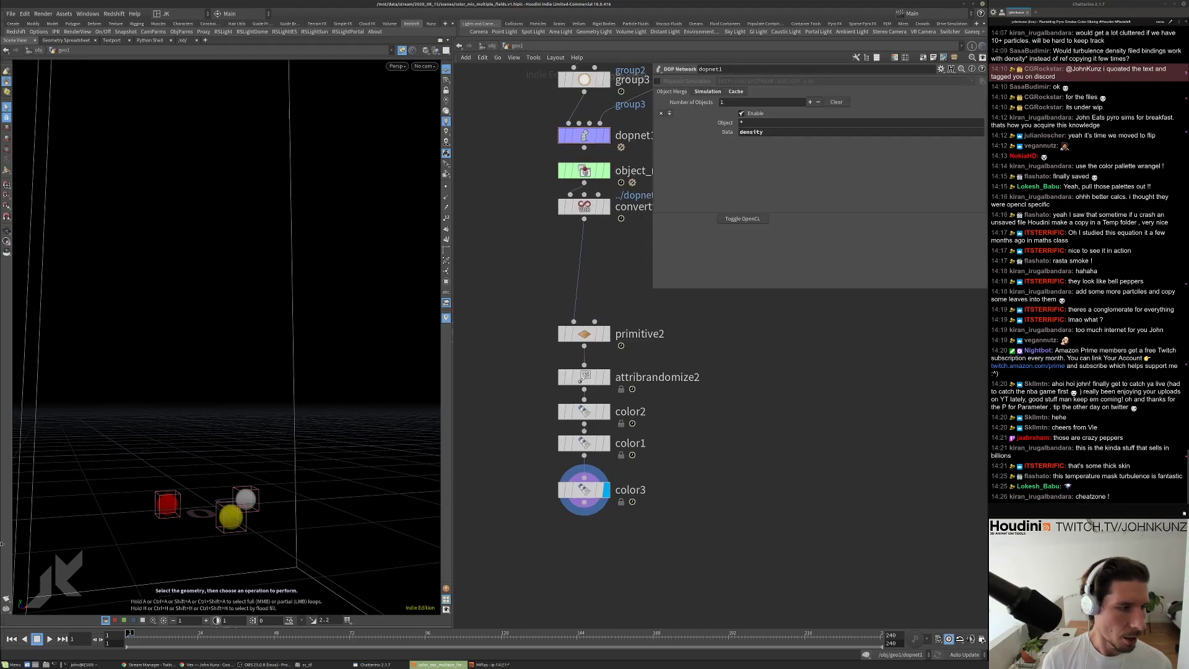
Frame the whole smoke container in the viewport, start a flipbook of the simulation, and inspect its frames in MPlay.
{"action": "left_click_drag", "start_coordinate": [335, 364], "coordinate": [236, 446], "text": "alt"}
{"action": "left_click", "coordinate": [6, 596]}
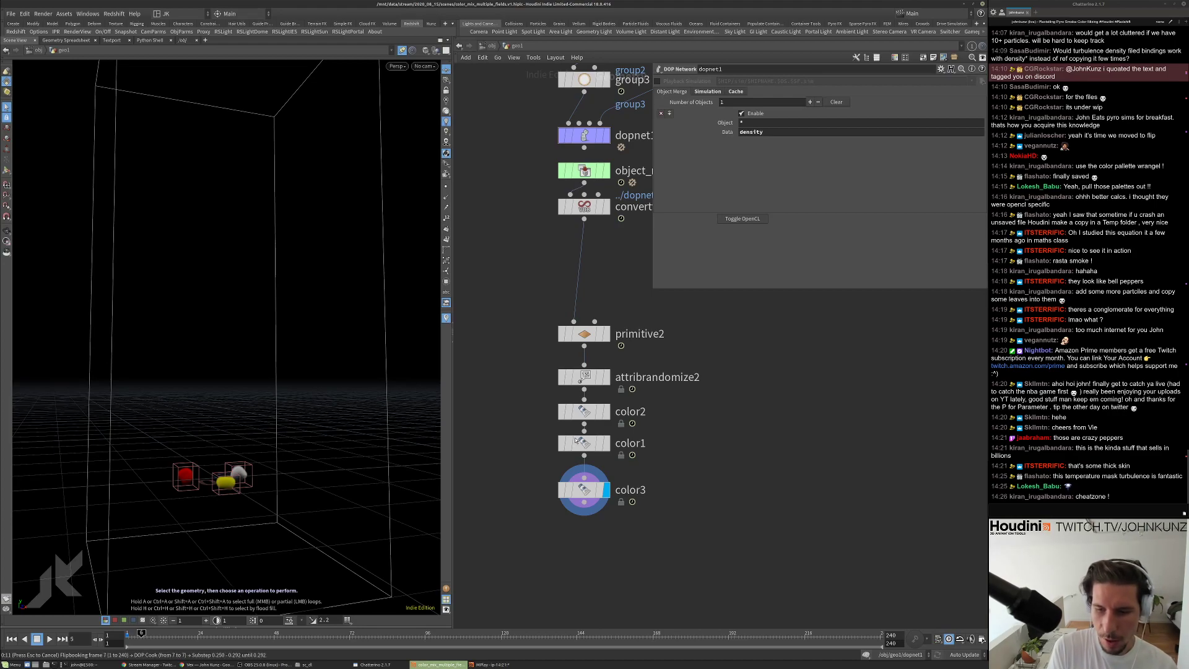
{"action": "left_click", "coordinate": [505, 664]}
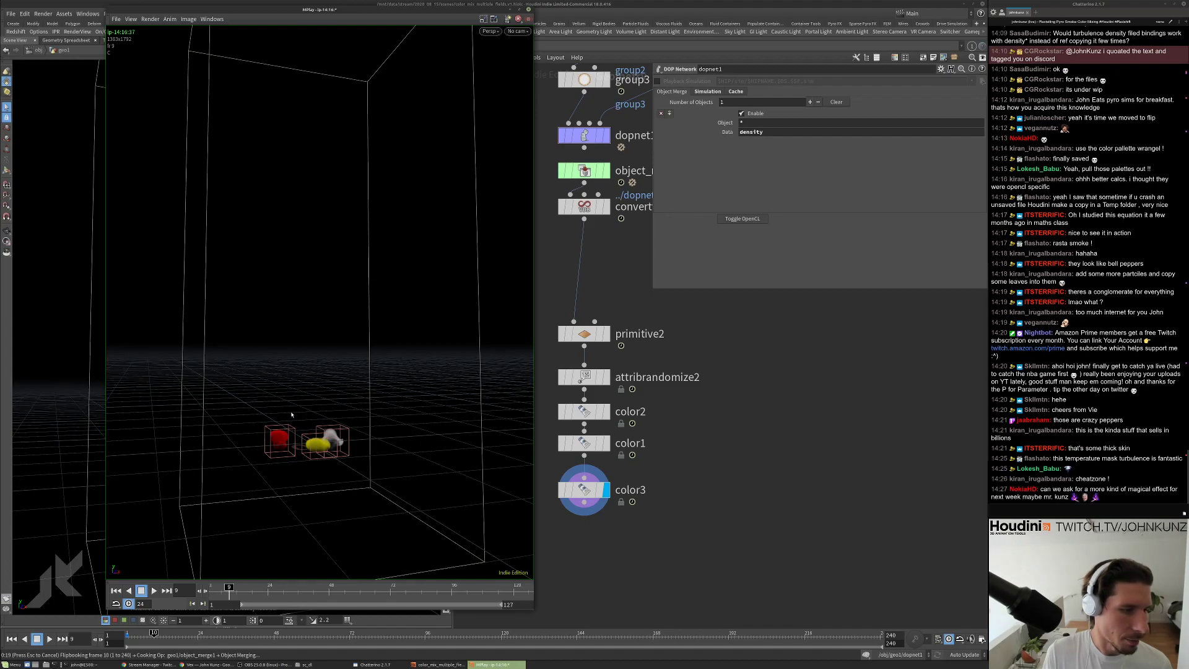
{"action": "scroll", "coordinate": [338, 438], "scroll_direction": "up", "scroll_amount": 5}
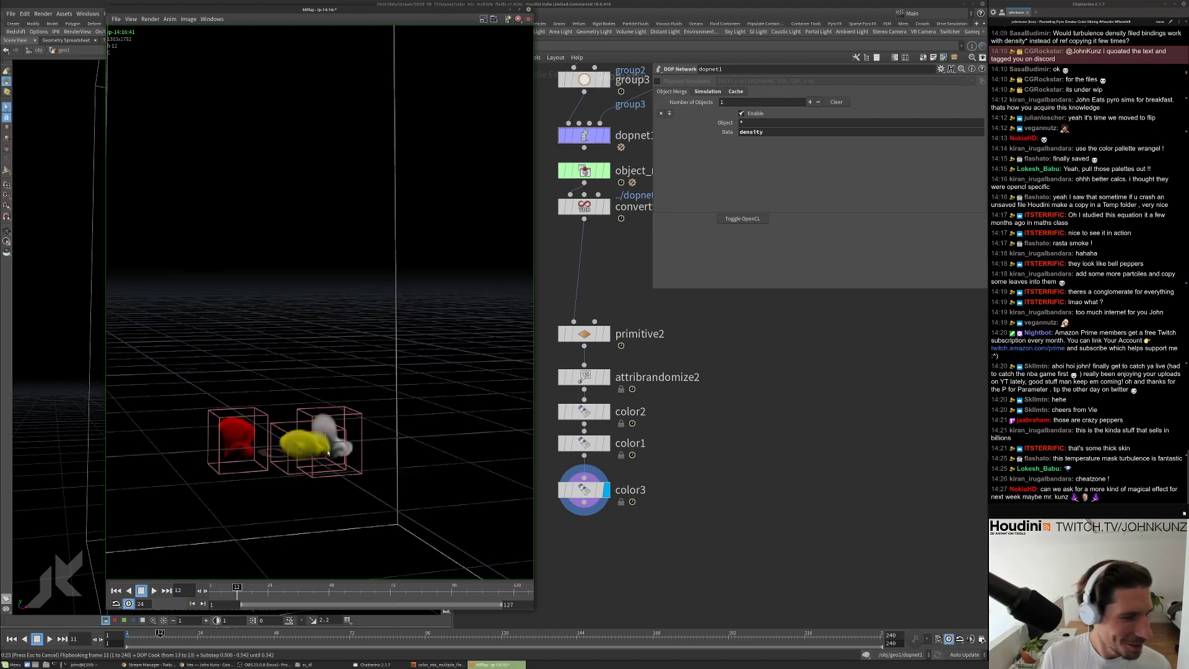
{"action": "scroll", "coordinate": [330, 450], "scroll_direction": "up", "scroll_amount": 1}
{"action": "scroll", "coordinate": [330, 450], "scroll_direction": "down", "scroll_amount": 4}
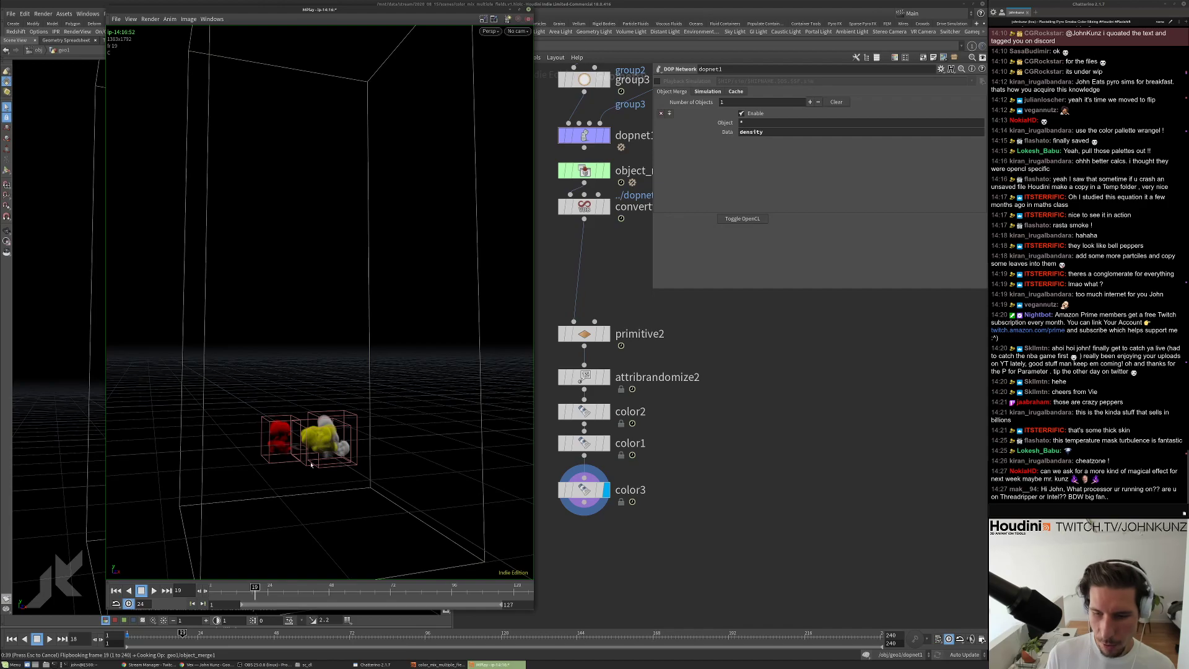
Switch to the Chatterino chat, post the !specs command, and highlight the 4.9GHz processor speed in the reply.
{"action": "left_click", "coordinate": [1034, 507]}
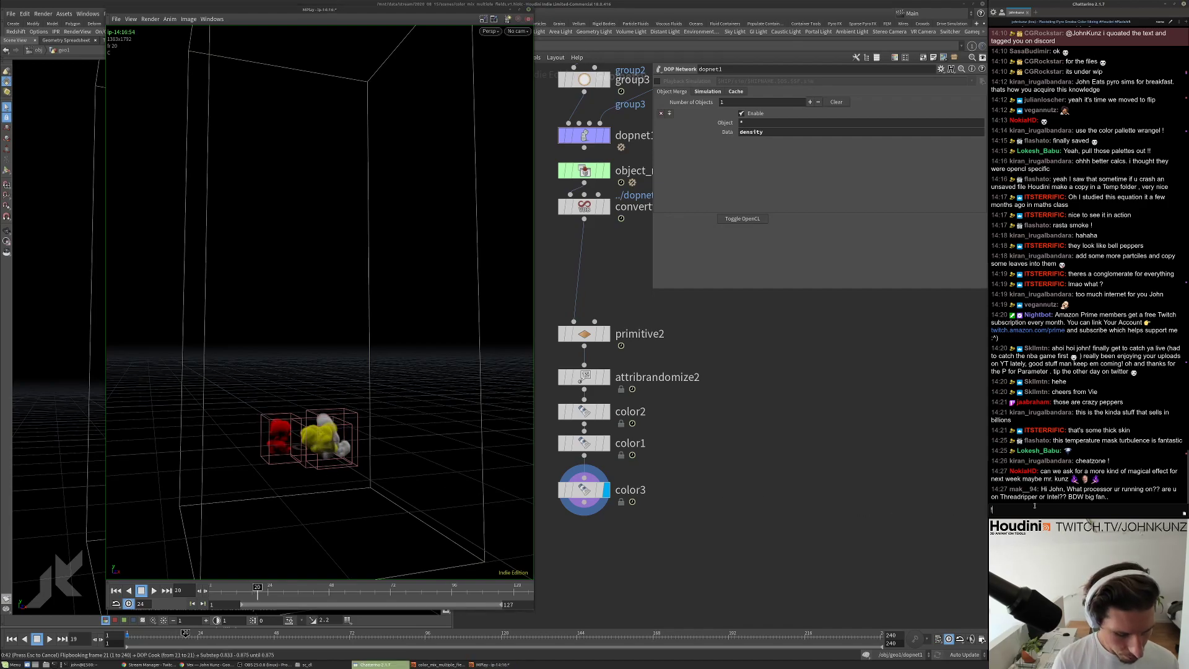
{"action": "key", "text": "Return"}
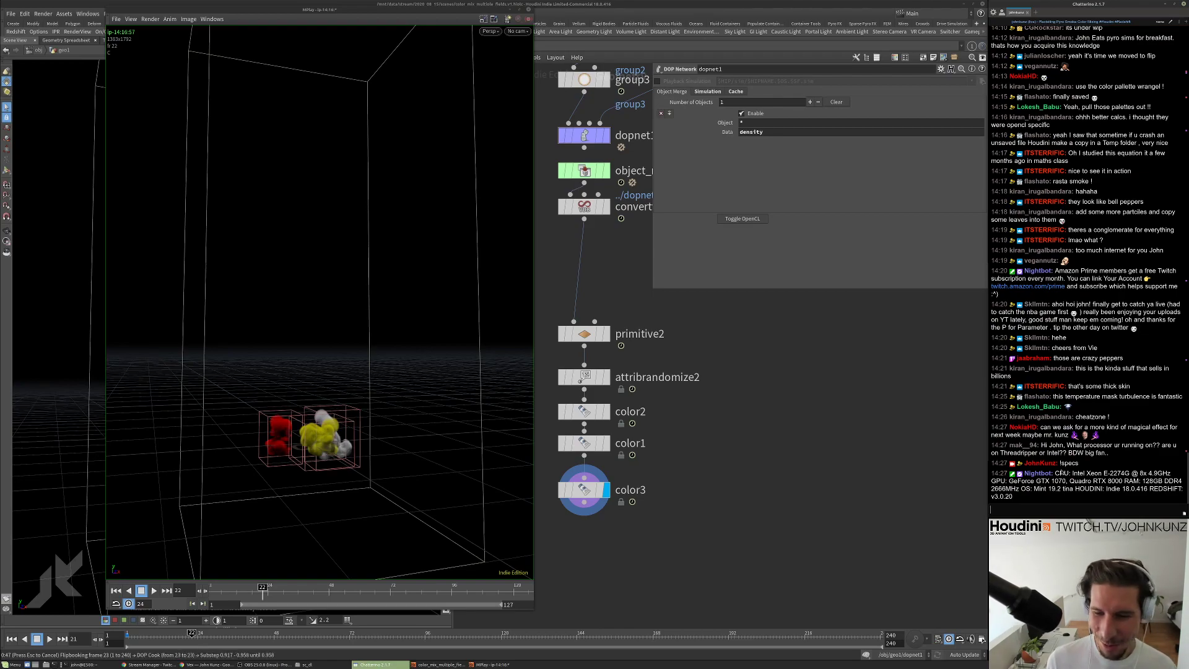
{"action": "left_click", "coordinate": [348, 405]}
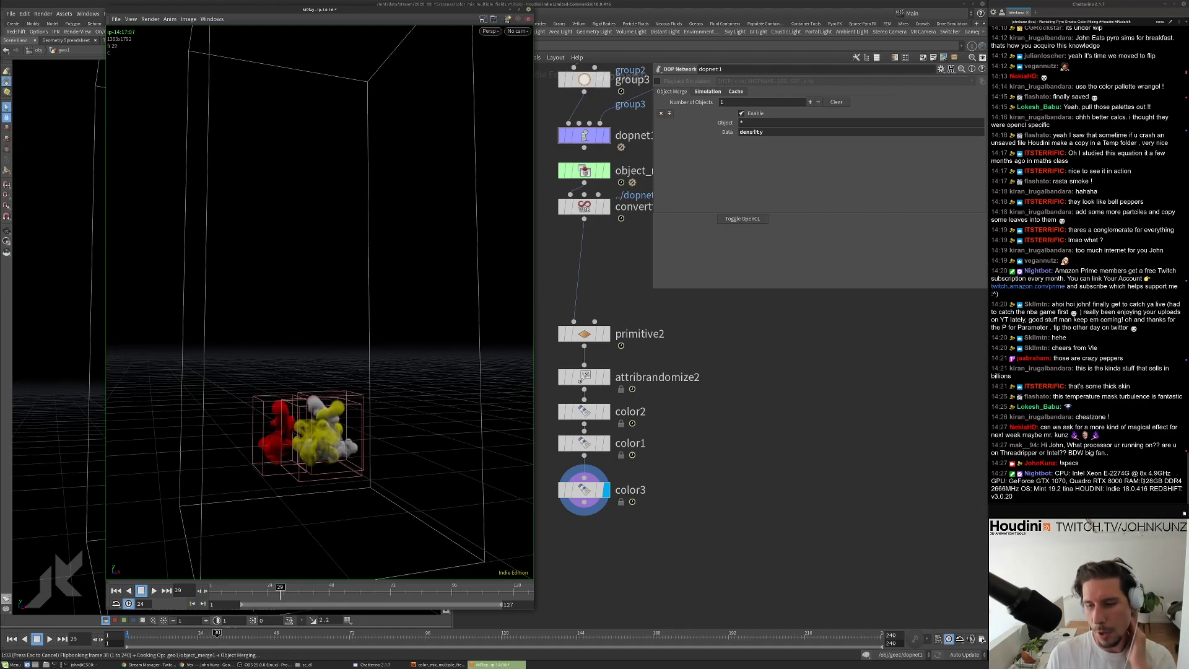
{"action": "left_click", "coordinate": [1008, 495]}
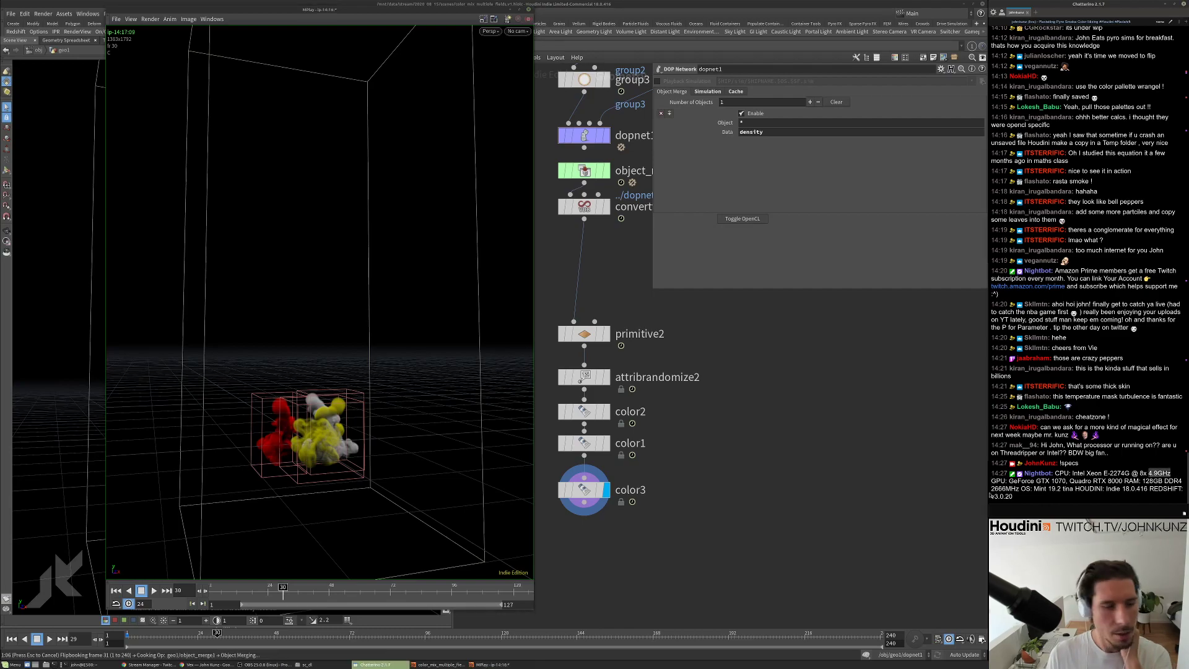
Switch back to the MPlay flipbook, examine the mixing smoke colors, and cancel the flipbook render.
{"action": "left_click", "coordinate": [379, 456]}
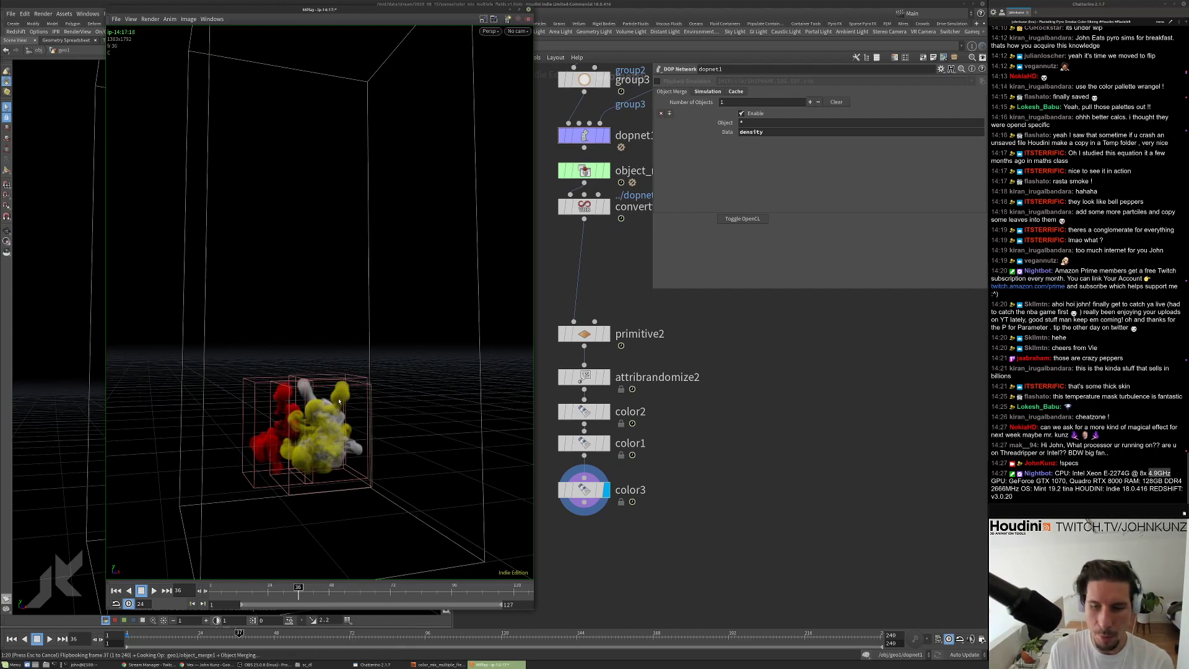
{"action": "key", "text": "Up"}
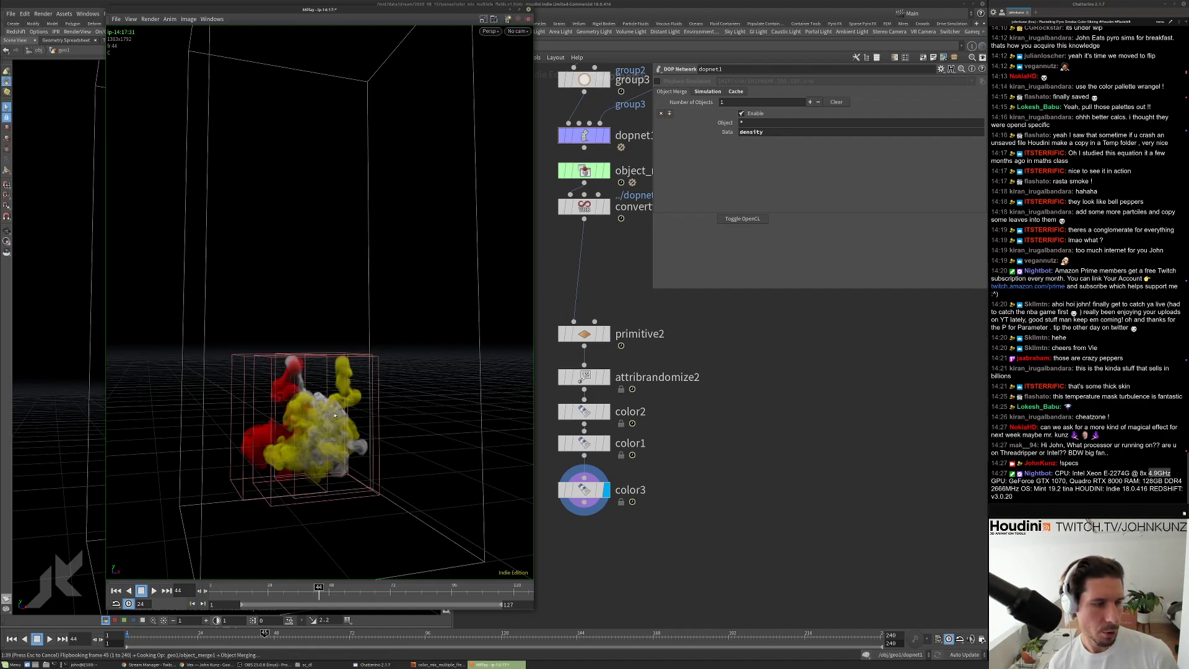
{"action": "key", "text": "Escape"}
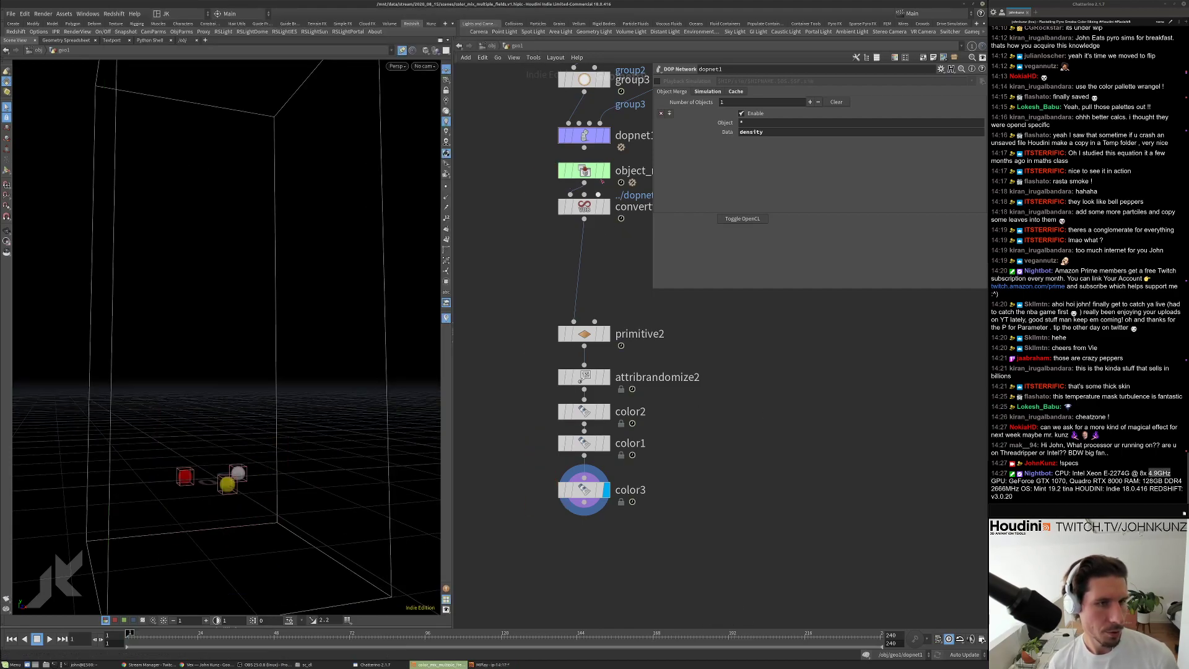
Inside dopnet1, set the Swirl Size of gasturbulence1 to 0.06.
{"action": "double_click", "coordinate": [588, 136]}
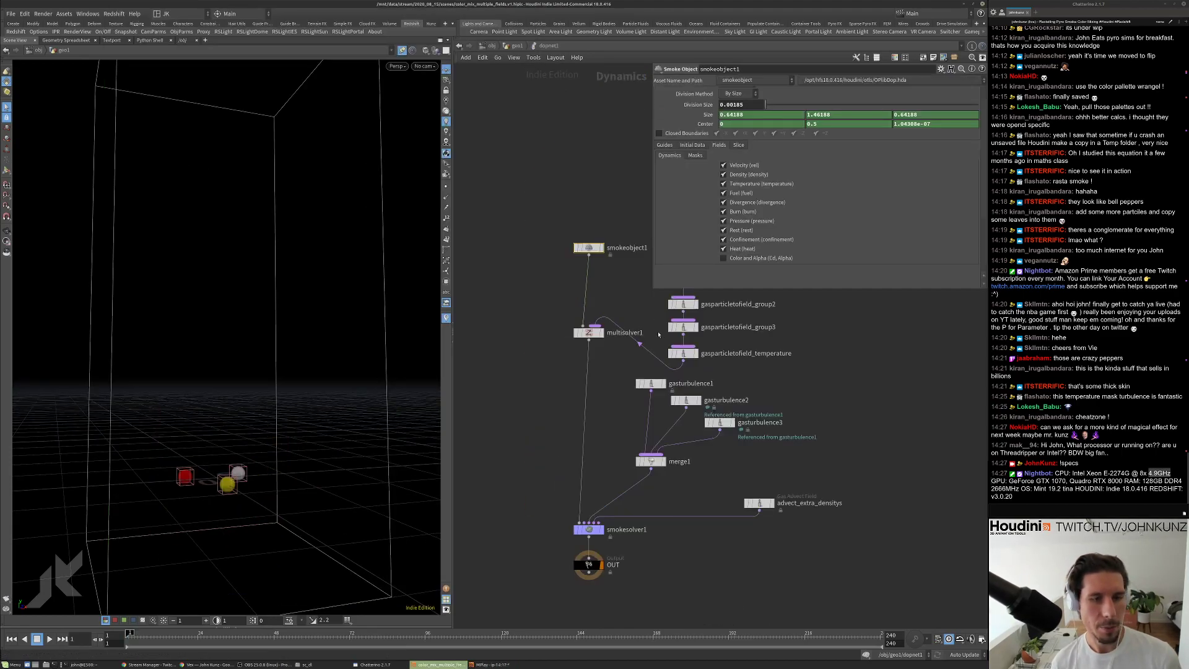
{"action": "left_click", "coordinate": [654, 376]}
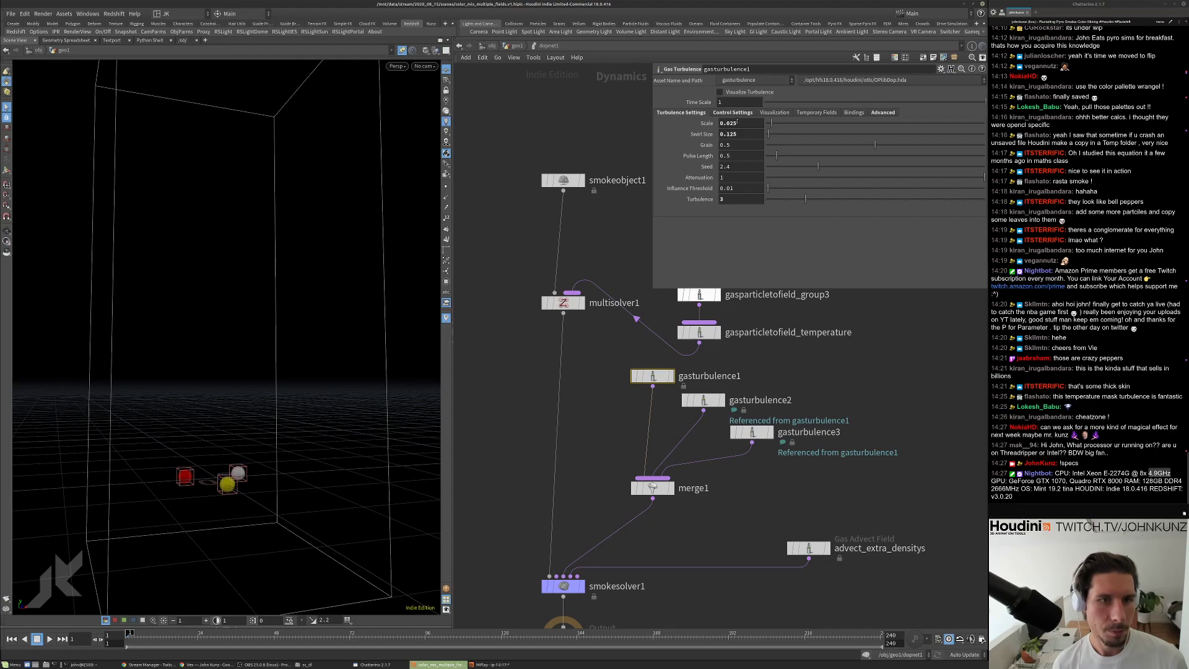
{"action": "type", "text": "0.06"}
{"action": "key", "text": "Return"}
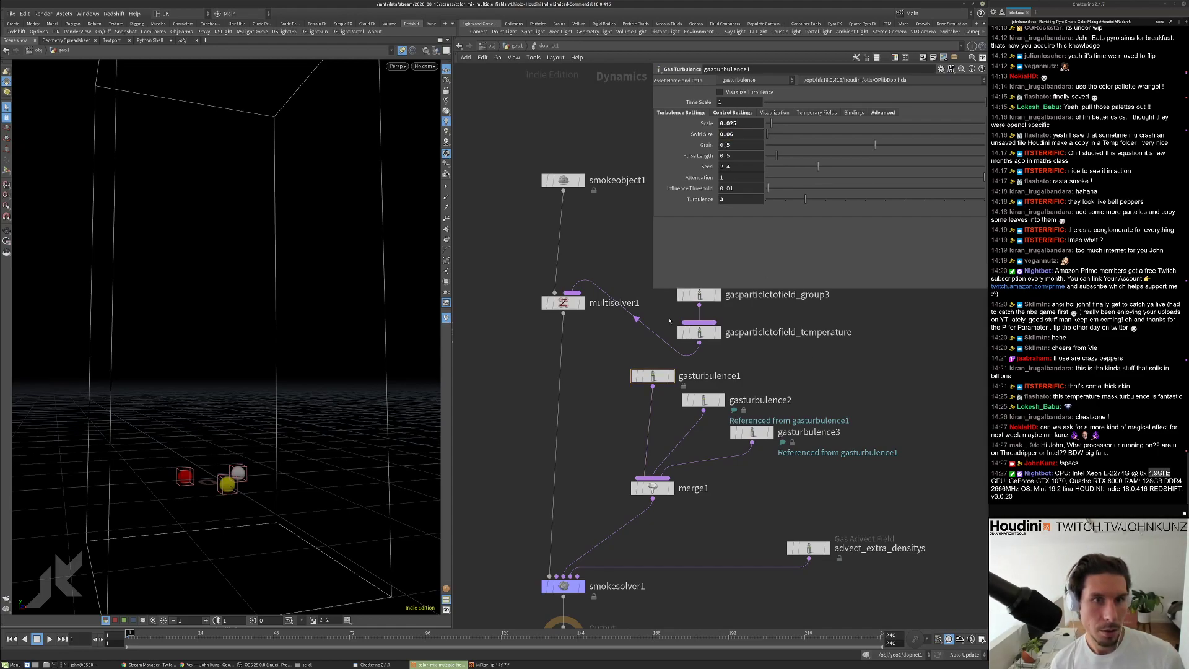
Set the Division Size of smokeobject1 to 0.0025 and return to the geo1 network.
{"action": "left_click", "coordinate": [563, 179]}
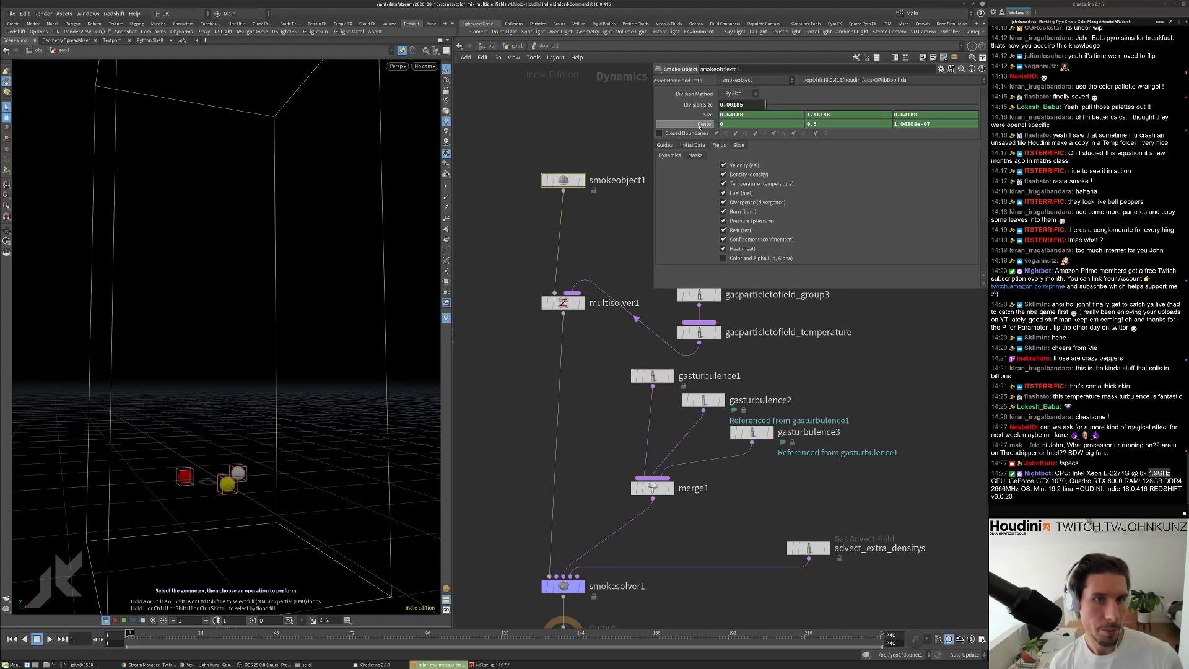
{"action": "double_click", "coordinate": [737, 105]}
{"action": "type", "text": "0.0025"}
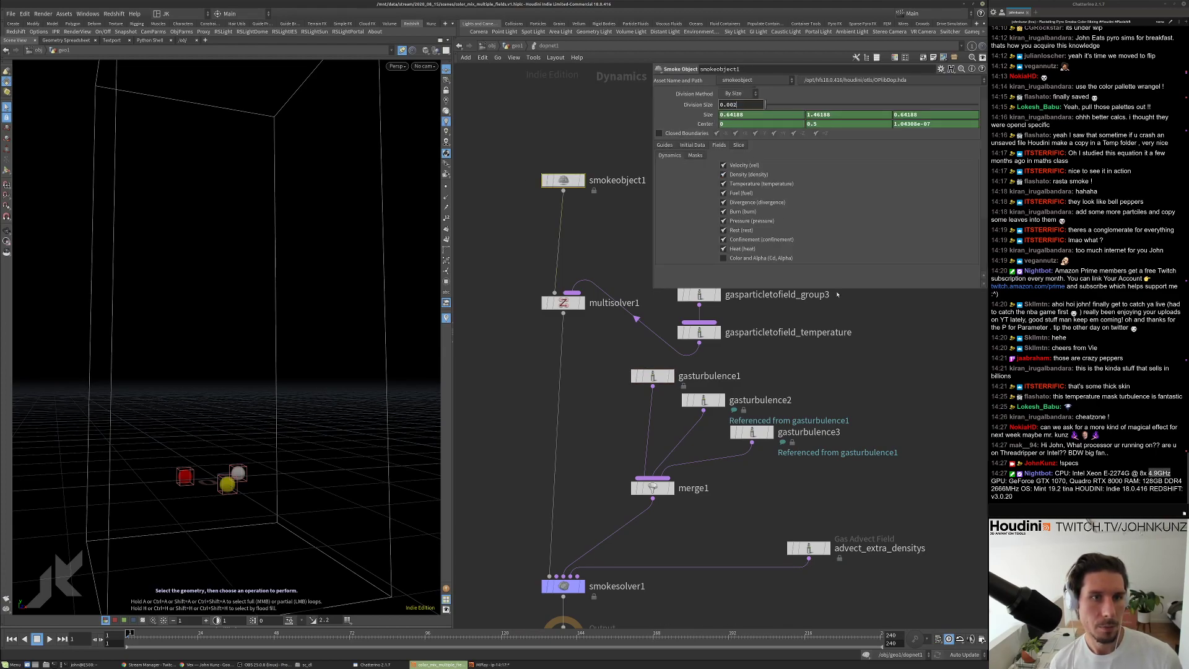
{"action": "key", "text": "Return"}
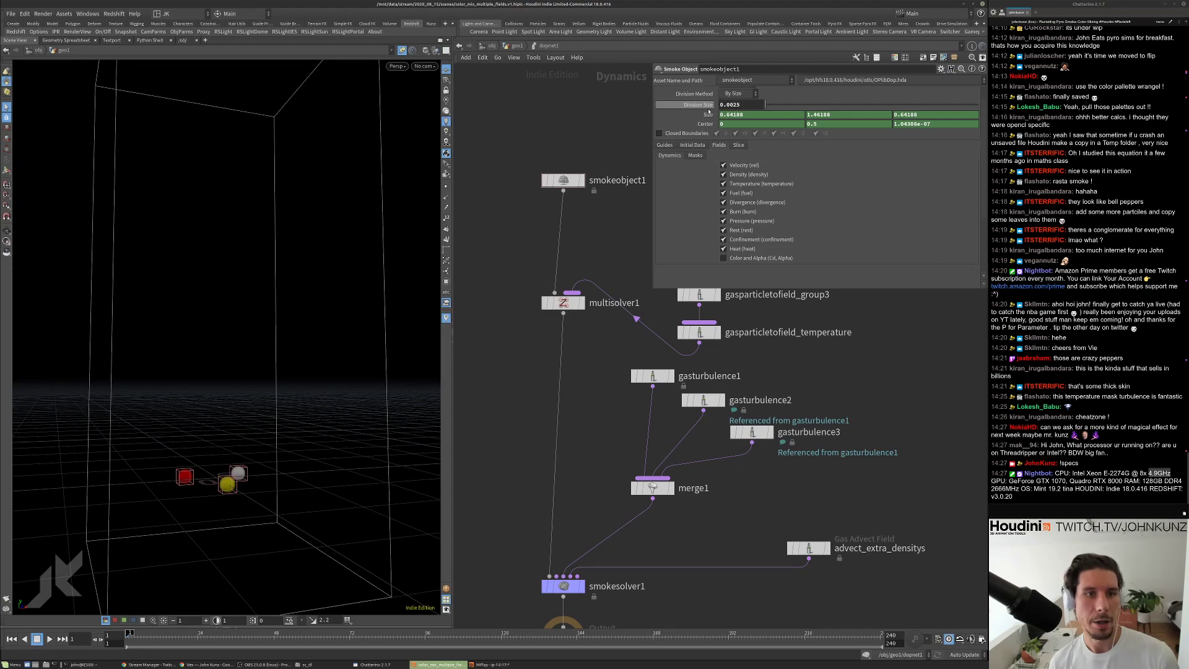
{"action": "left_click", "coordinate": [516, 46]}
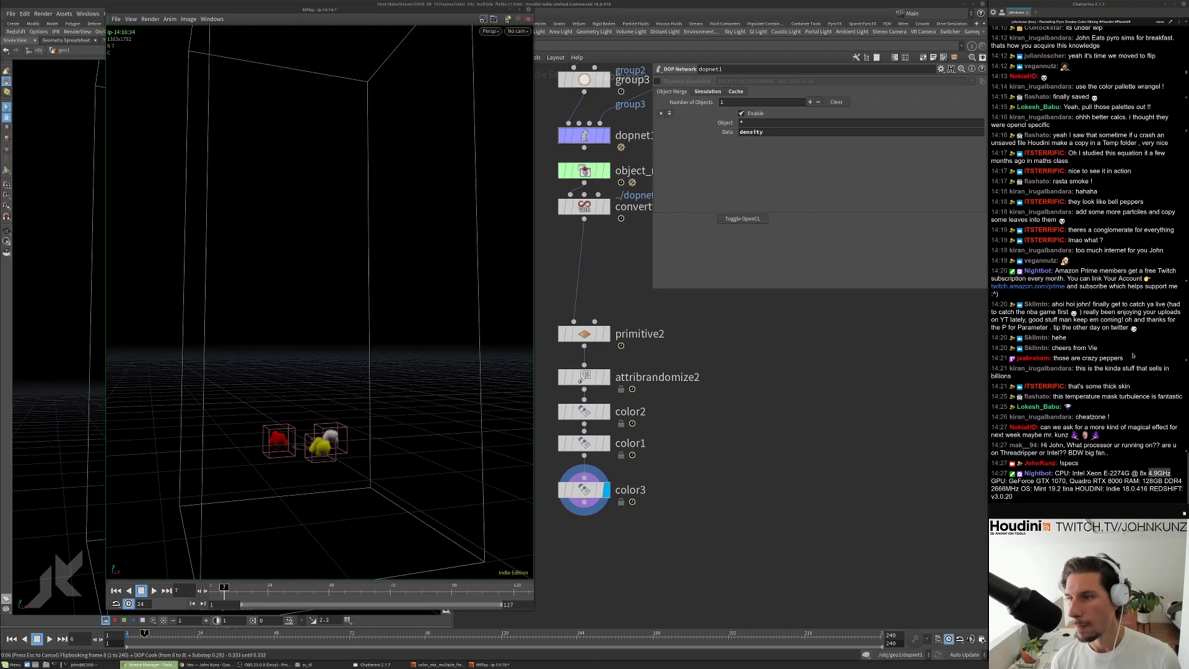
Bring the MPlay window forward while the flipbook renders and play back the smoke frames, comparing them with the earlier sequence.
{"action": "left_click", "coordinate": [919, 414]}
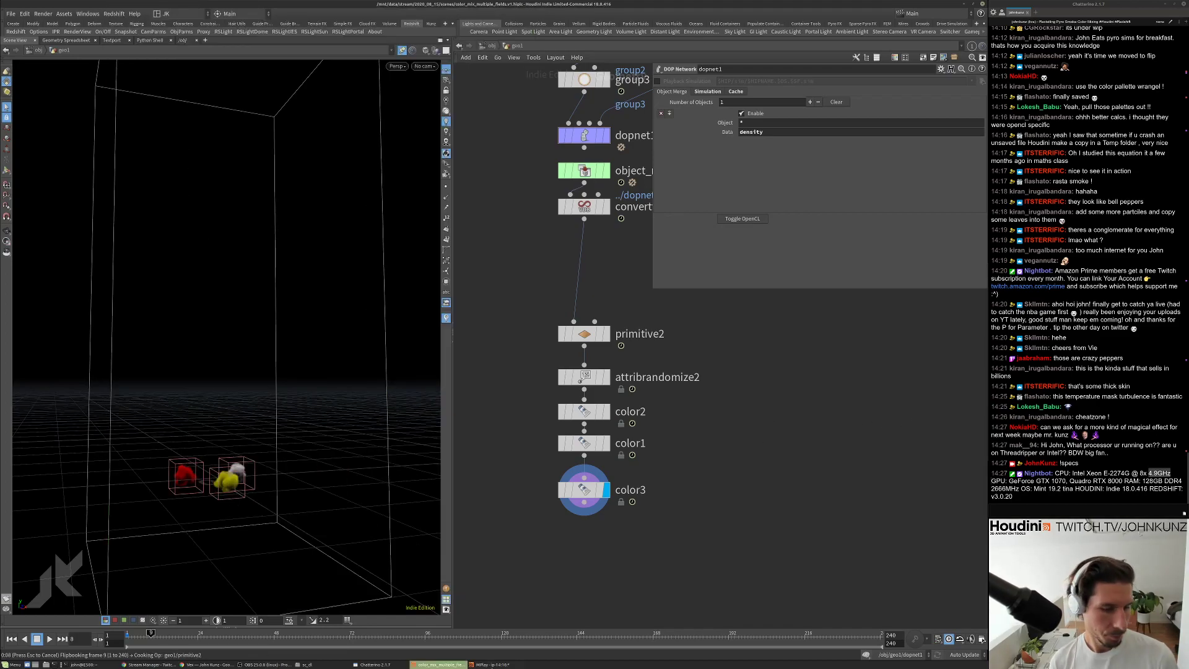
{"action": "left_click", "coordinate": [492, 664]}
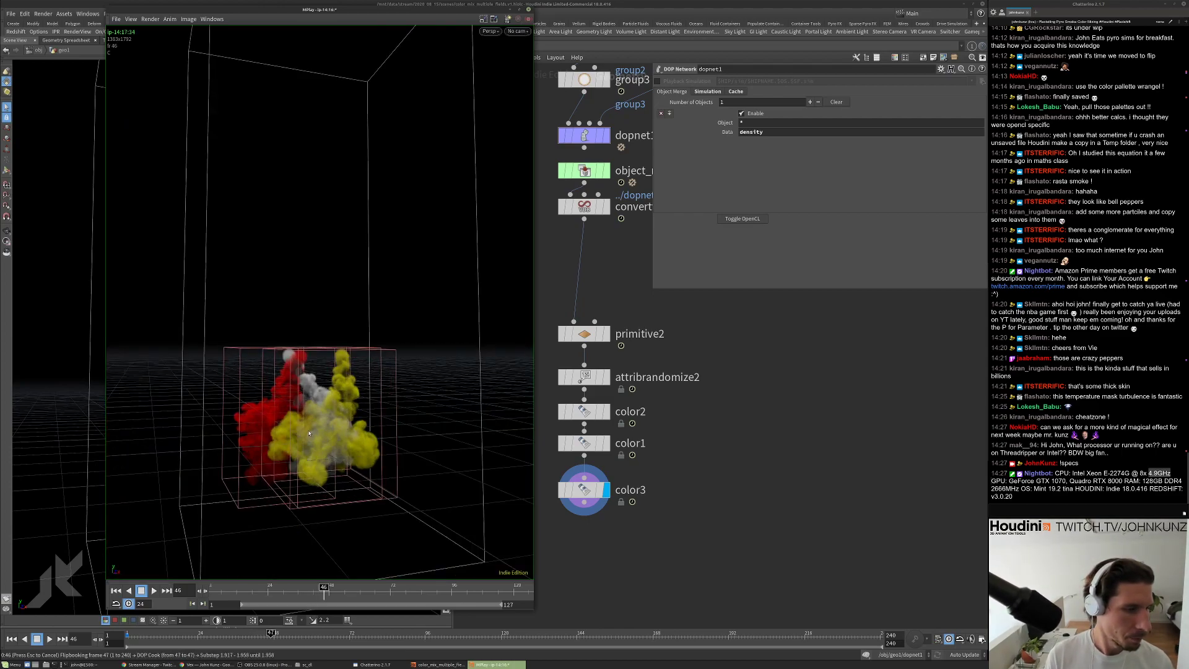
{"action": "key", "text": "Up"}
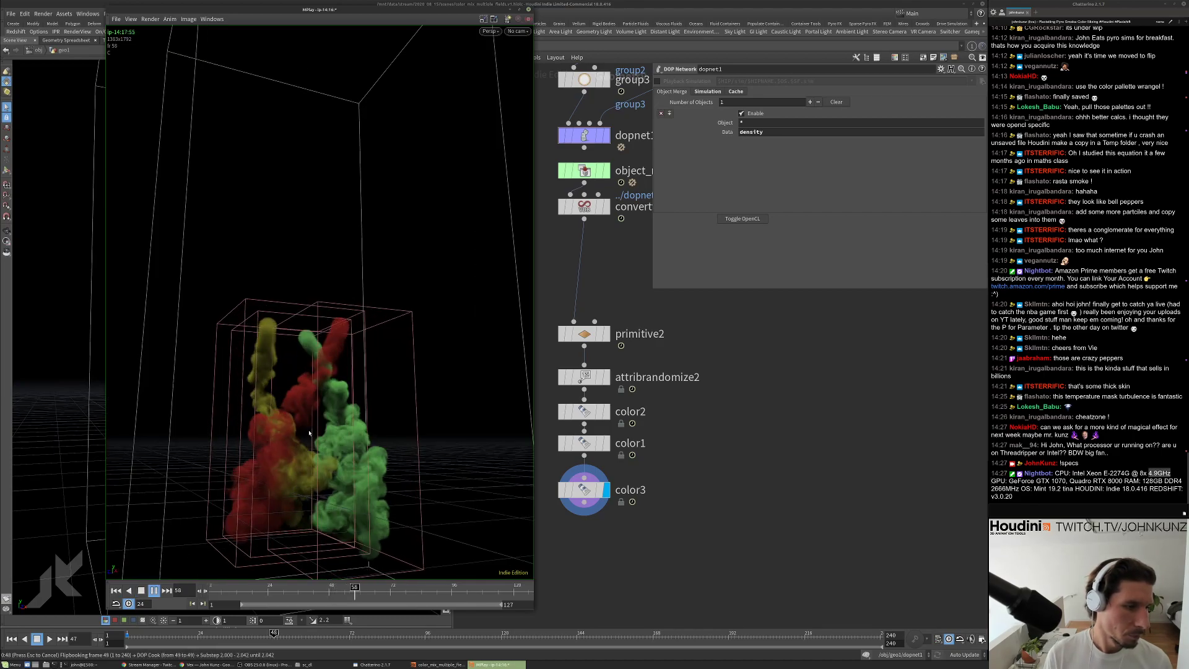
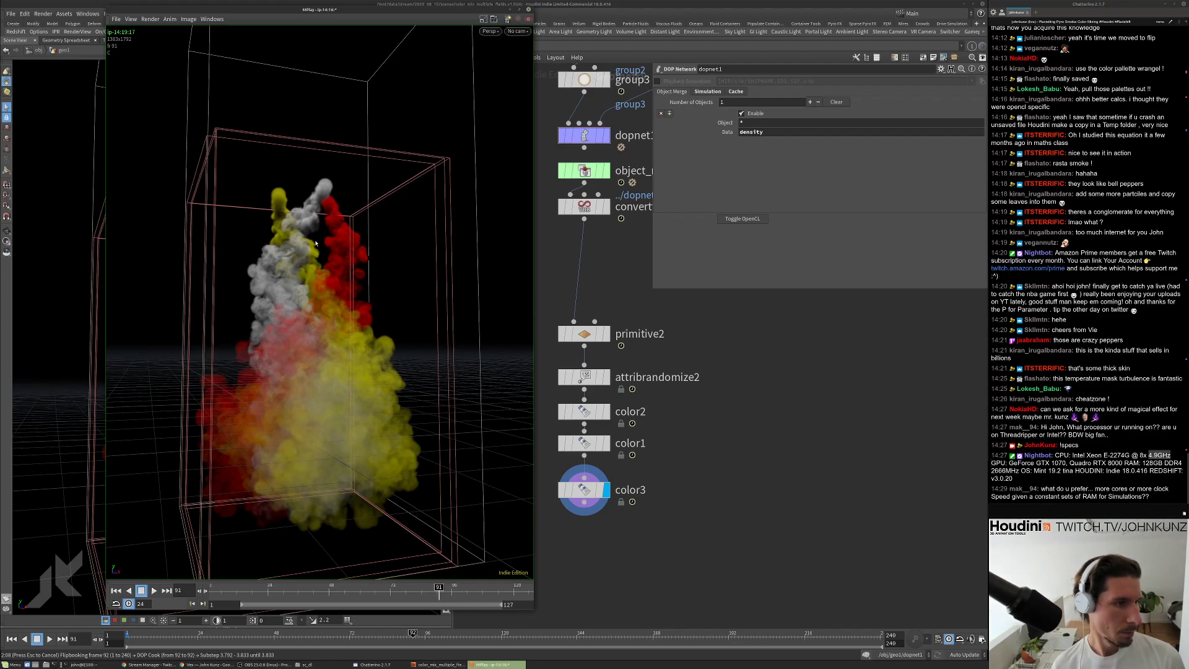
{"action": "key", "text": "Down"}
{"action": "key", "text": "Up"}
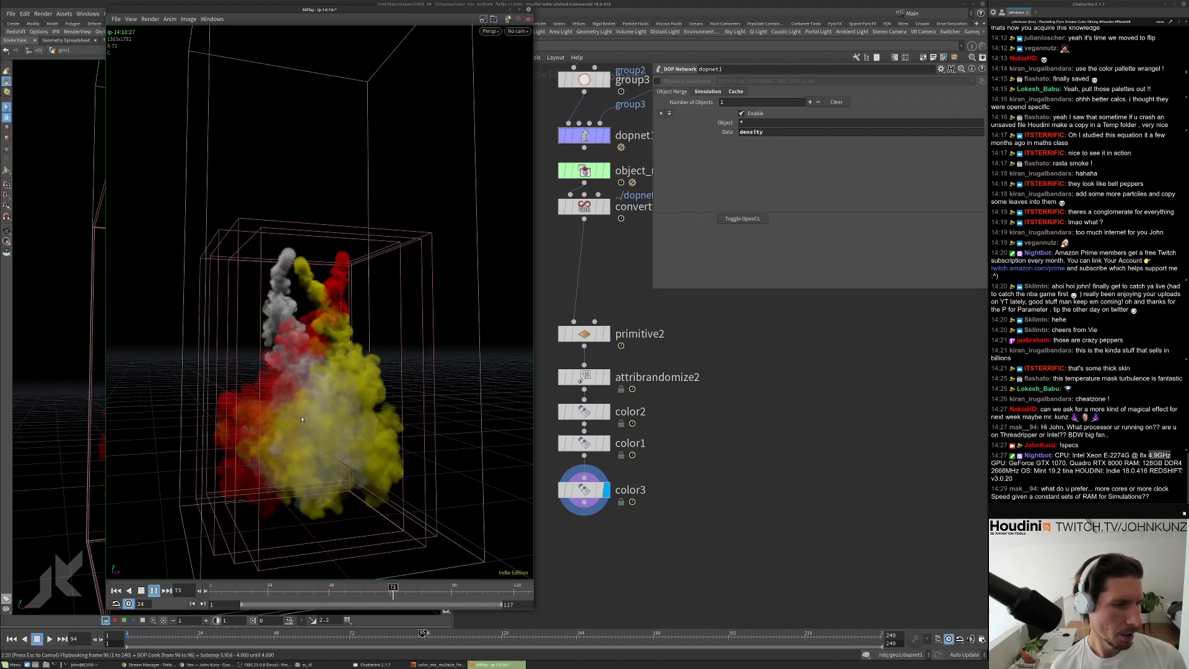
Examine the blended red, white and yellow smoke up close in the flipbook and return to the full plume.
{"action": "scroll", "coordinate": [285, 402], "scroll_direction": "up", "scroll_amount": 5}
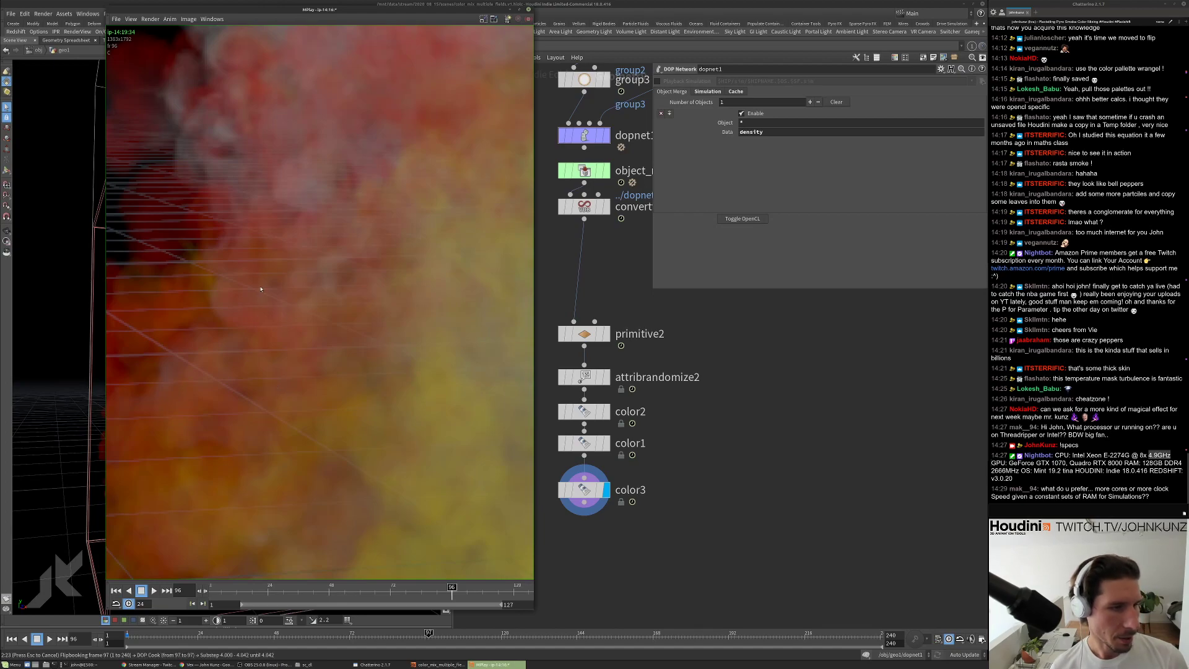
{"action": "scroll", "coordinate": [339, 309], "scroll_direction": "down", "scroll_amount": 5}
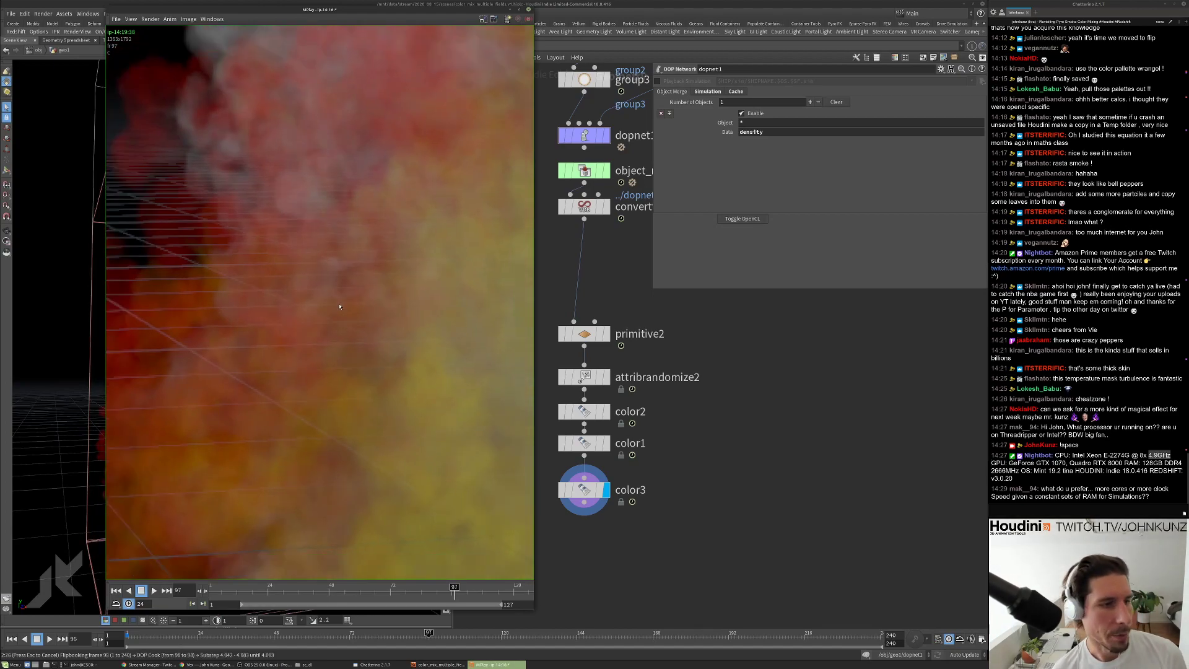
{"action": "scroll", "coordinate": [337, 310], "scroll_direction": "down", "scroll_amount": 2}
{"action": "scroll", "coordinate": [276, 334], "scroll_direction": "up", "scroll_amount": 5}
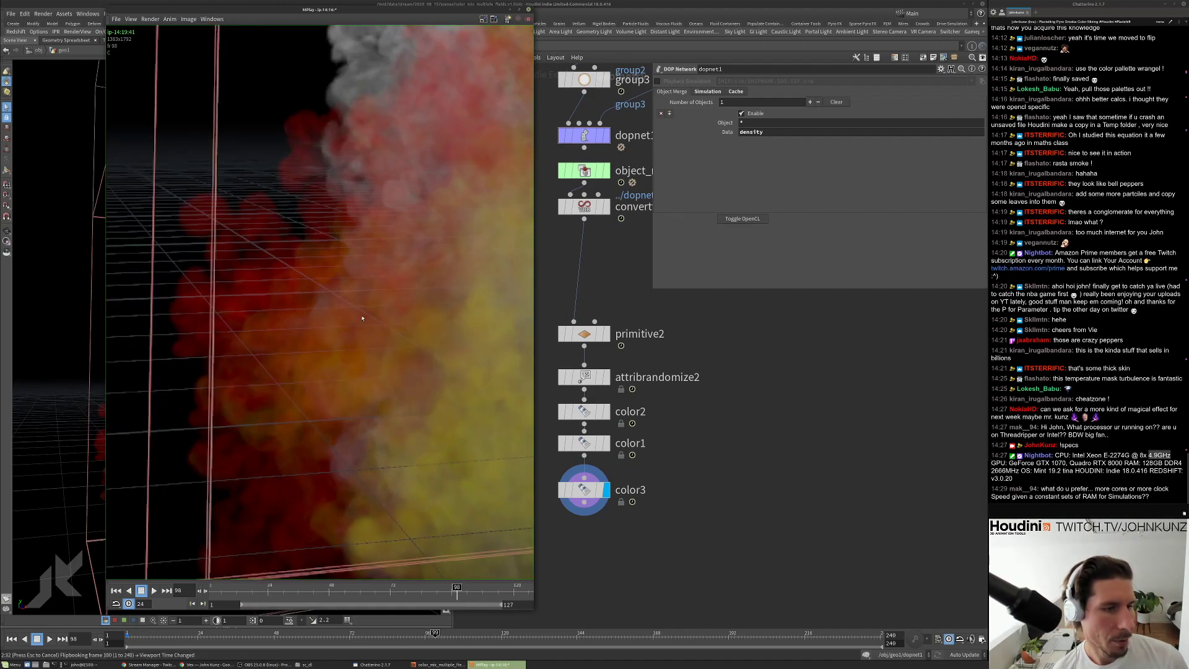
{"action": "scroll", "coordinate": [366, 310], "scroll_direction": "down", "scroll_amount": 2}
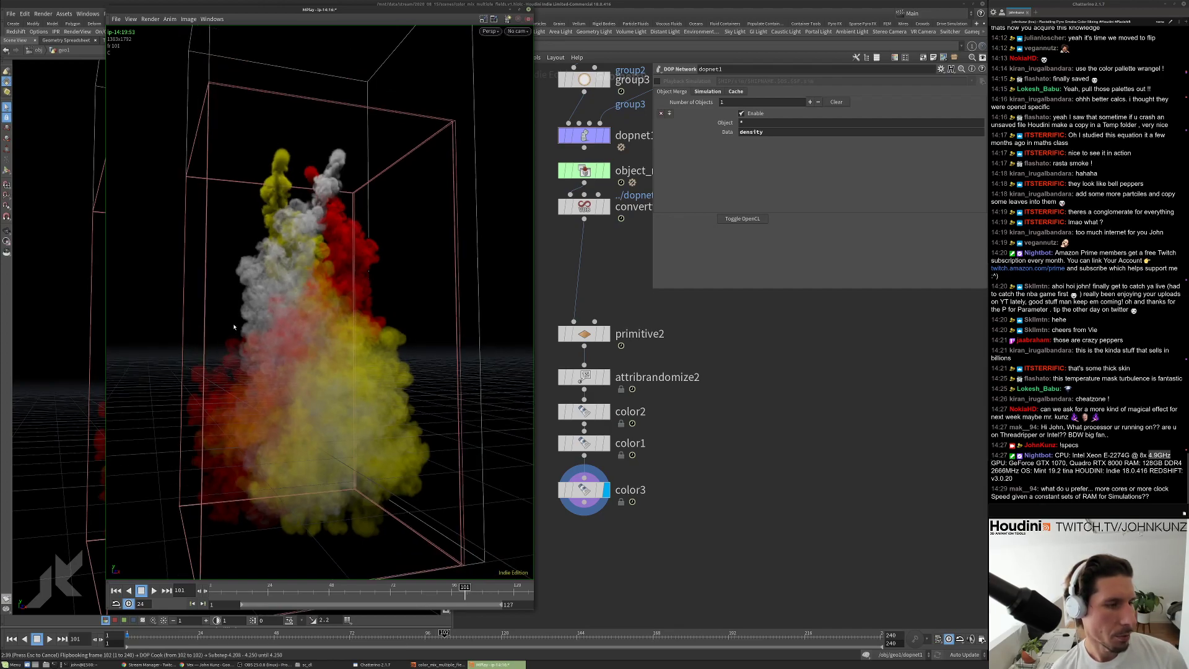
Play the flipbook forward and in reverse to review how the three smoke colors rise and mix.
{"action": "key", "text": "Up"}
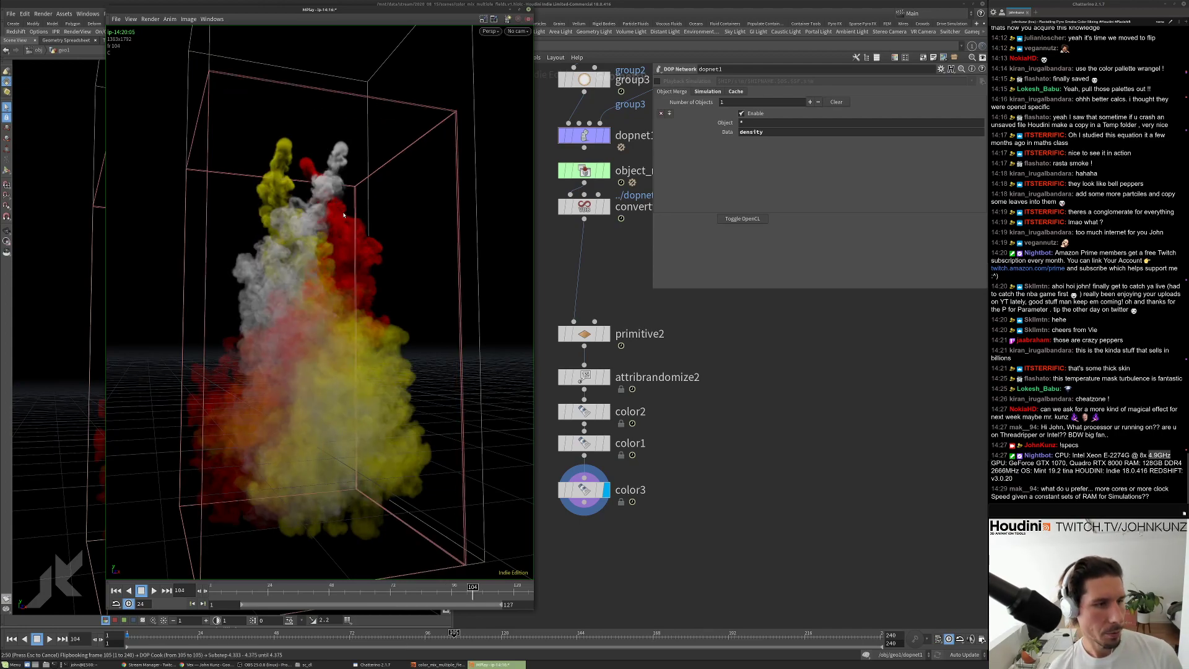
{"action": "key", "text": "Down"}
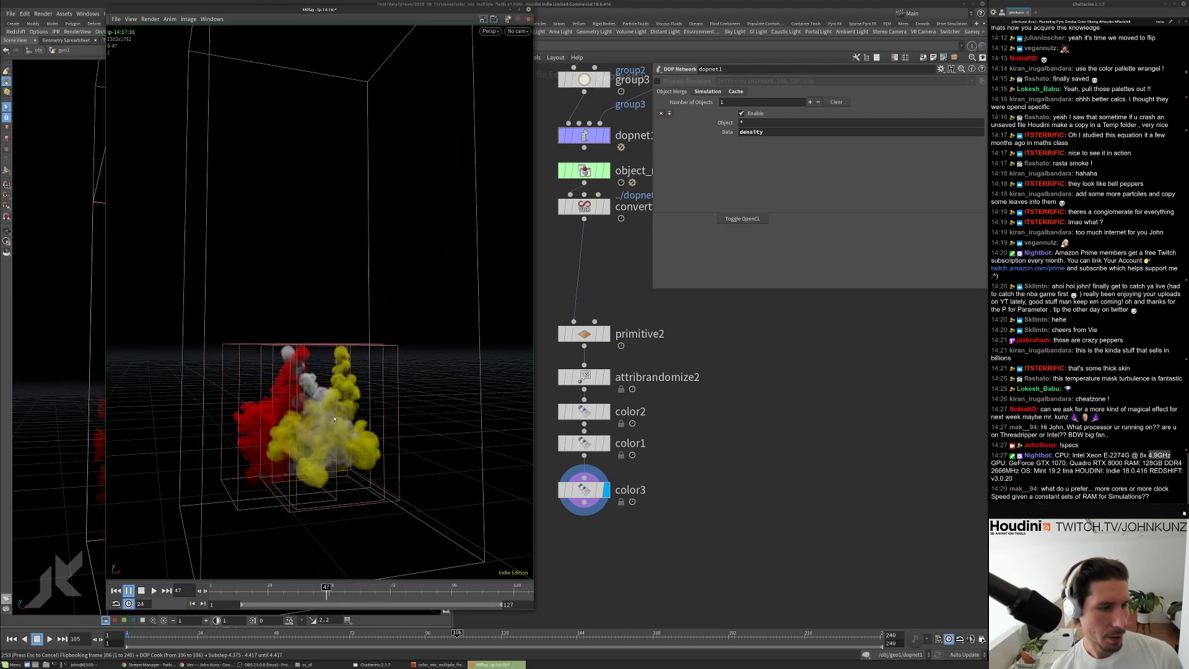
{"action": "key", "text": "Up"}
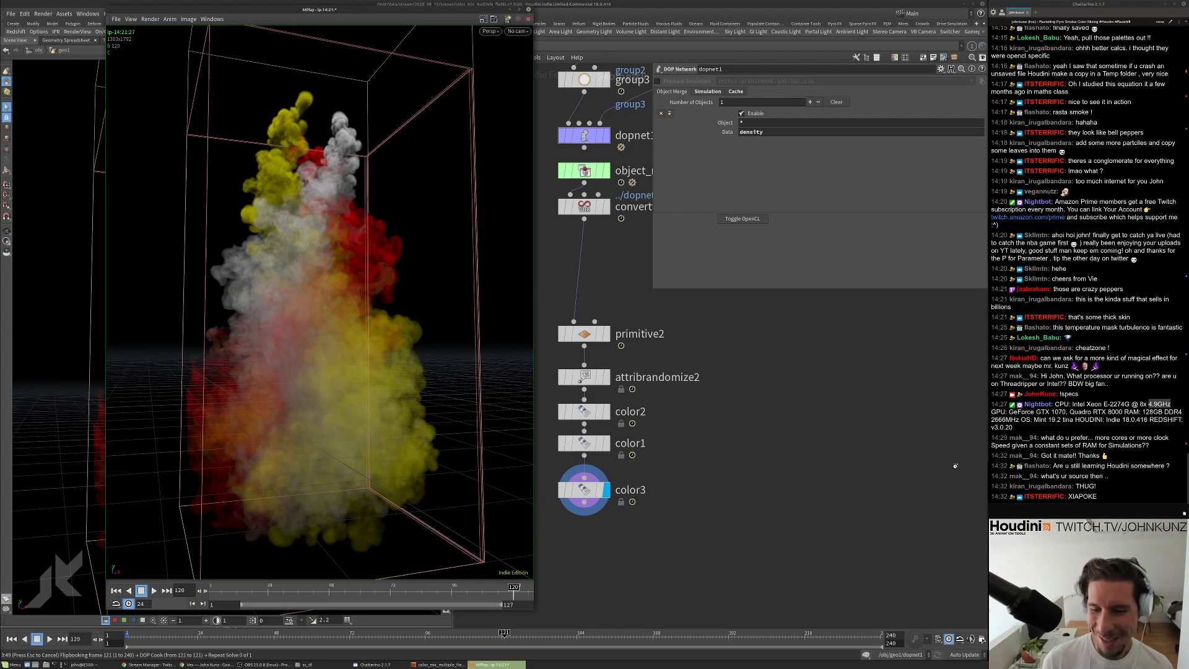
Highlight the one-word reply in the stream chat and replay the extended flipbook in MPlay to check the color mixing.
{"action": "double_click", "coordinate": [1082, 497]}
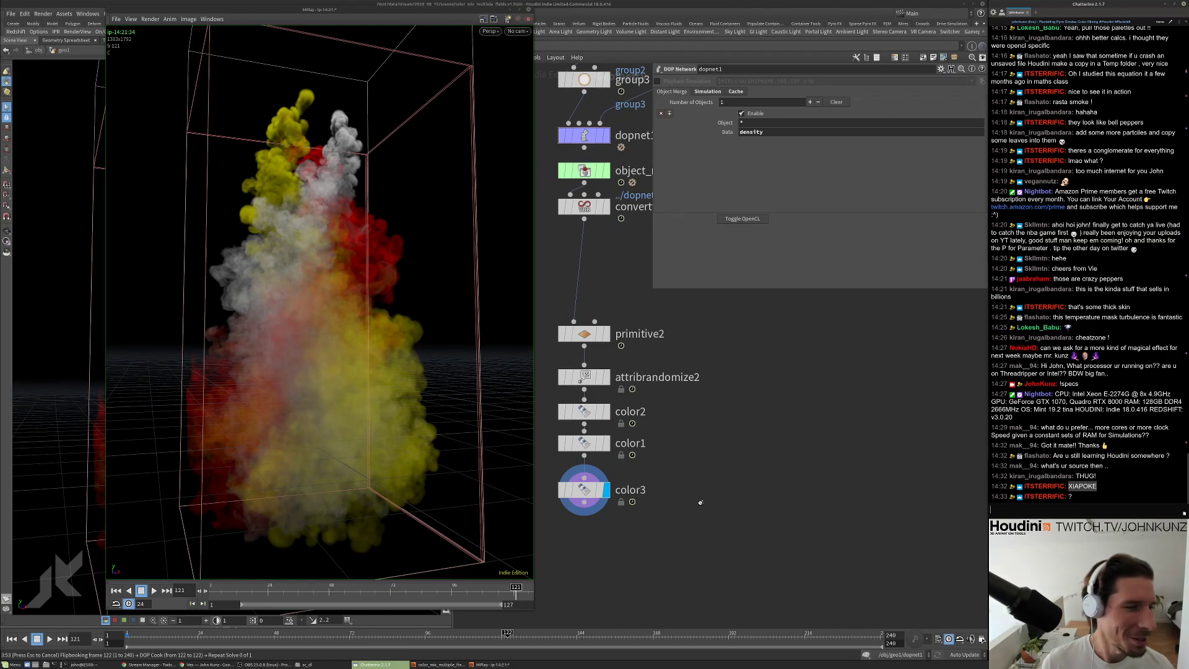
{"action": "left_click", "coordinate": [833, 503]}
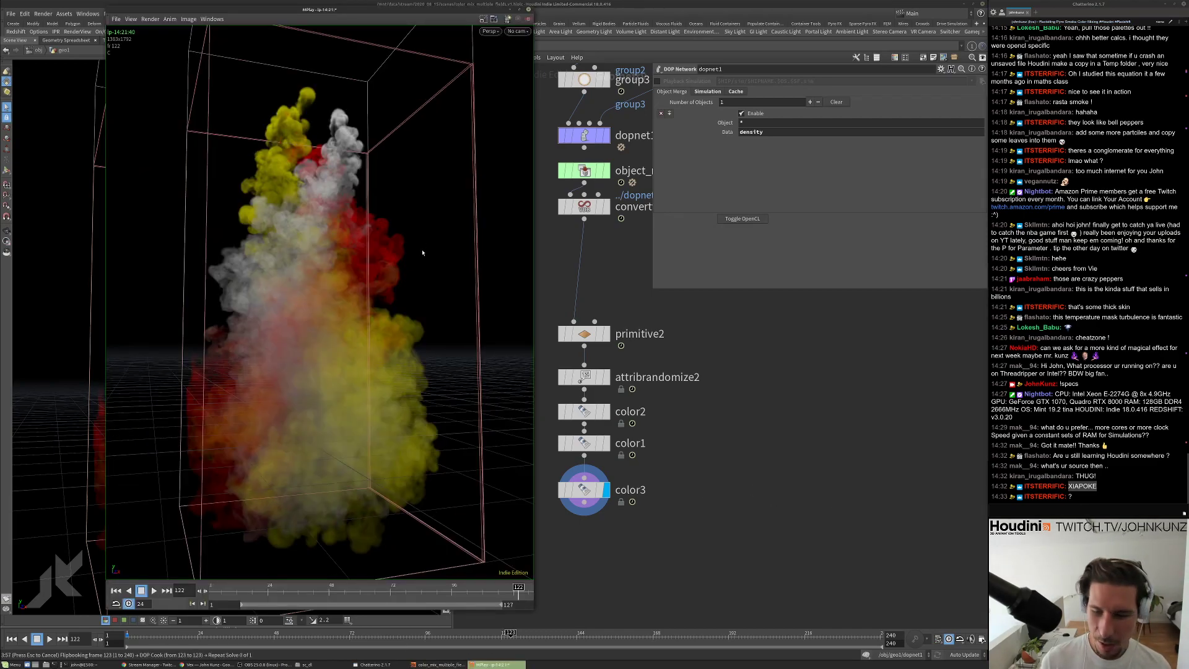
{"action": "key", "text": "Up"}
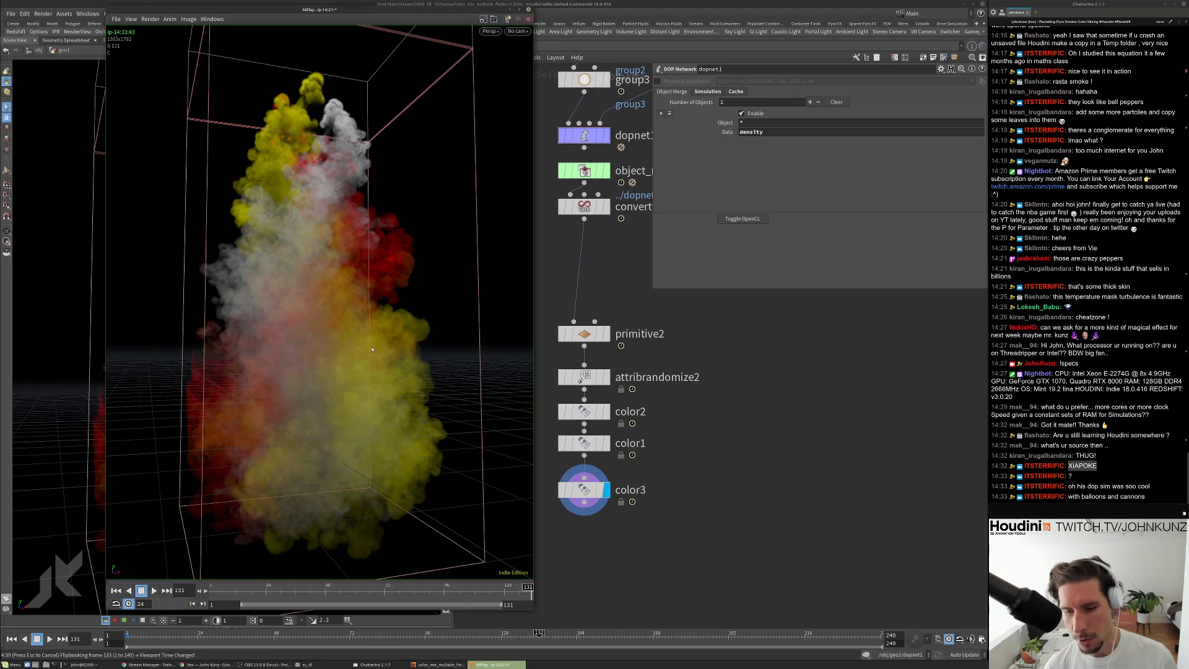
{"action": "key", "text": "Up"}
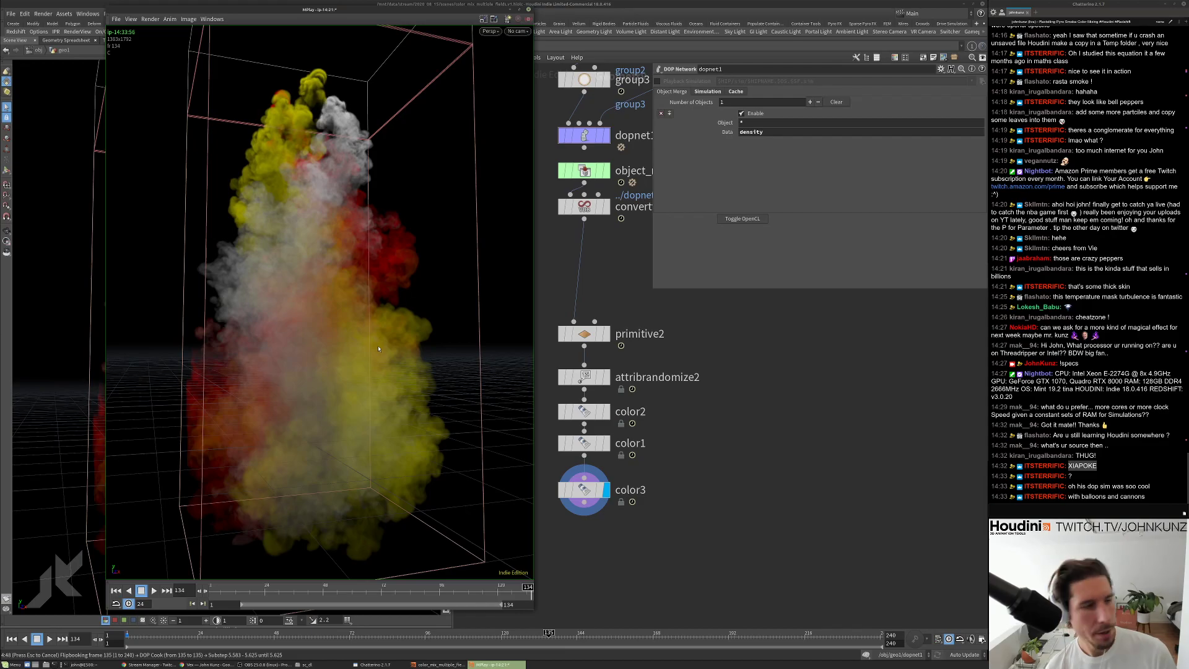
{"action": "key", "text": "Down"}
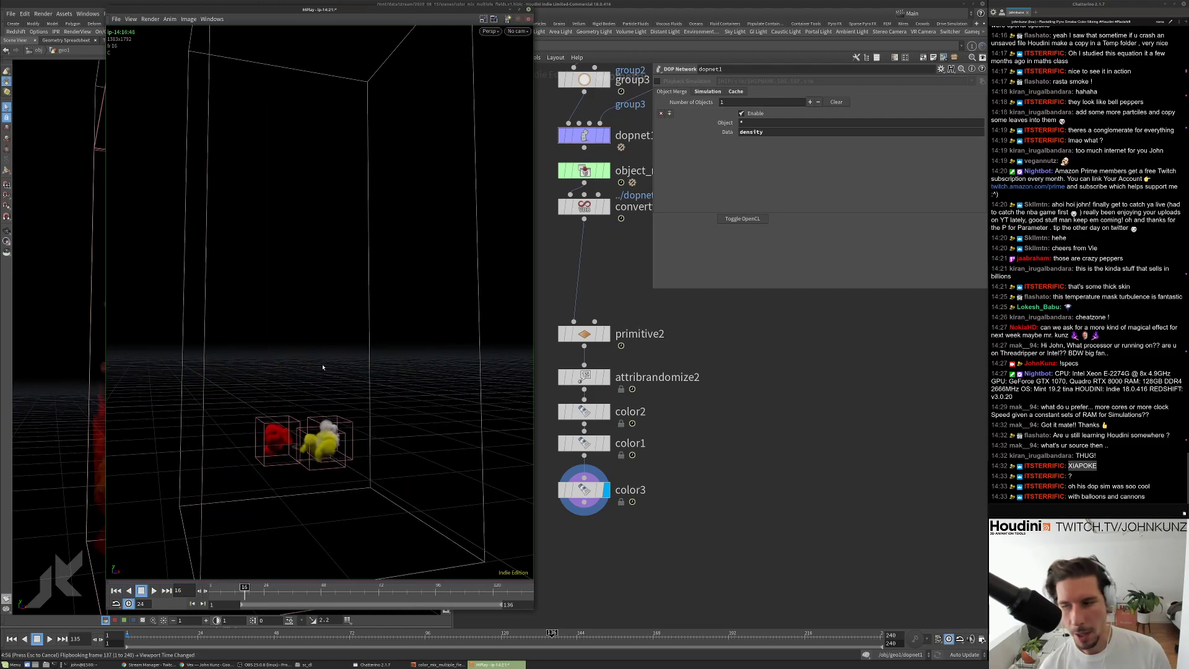
{"action": "key", "text": "Up"}
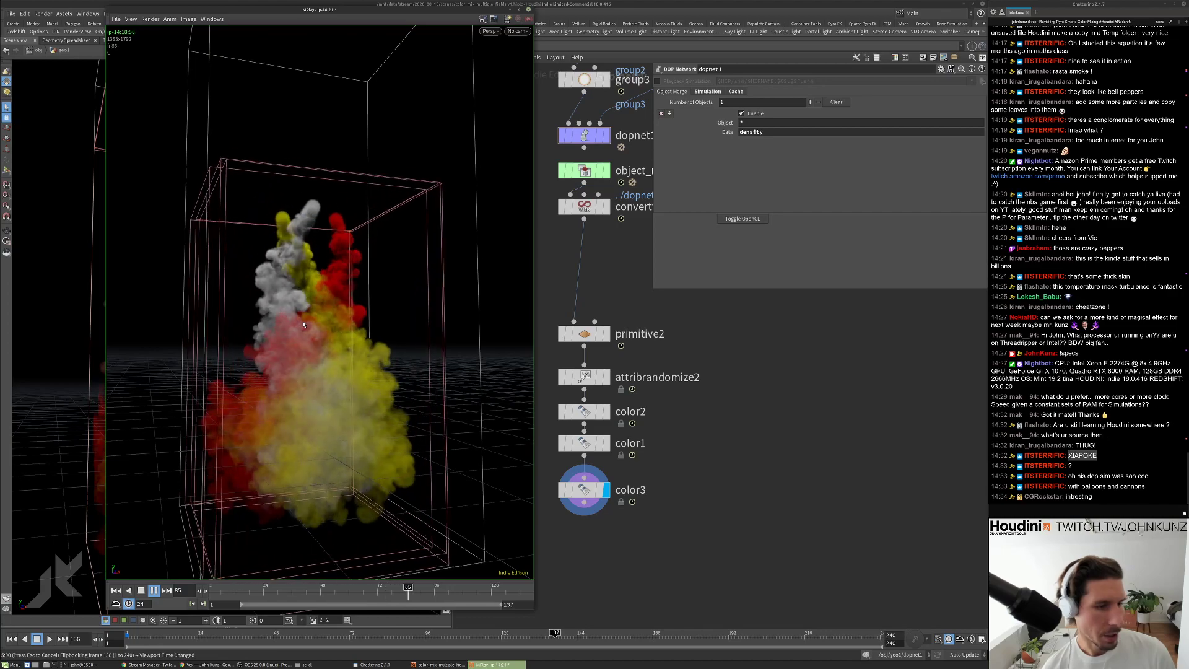
{"action": "key", "text": "Up"}
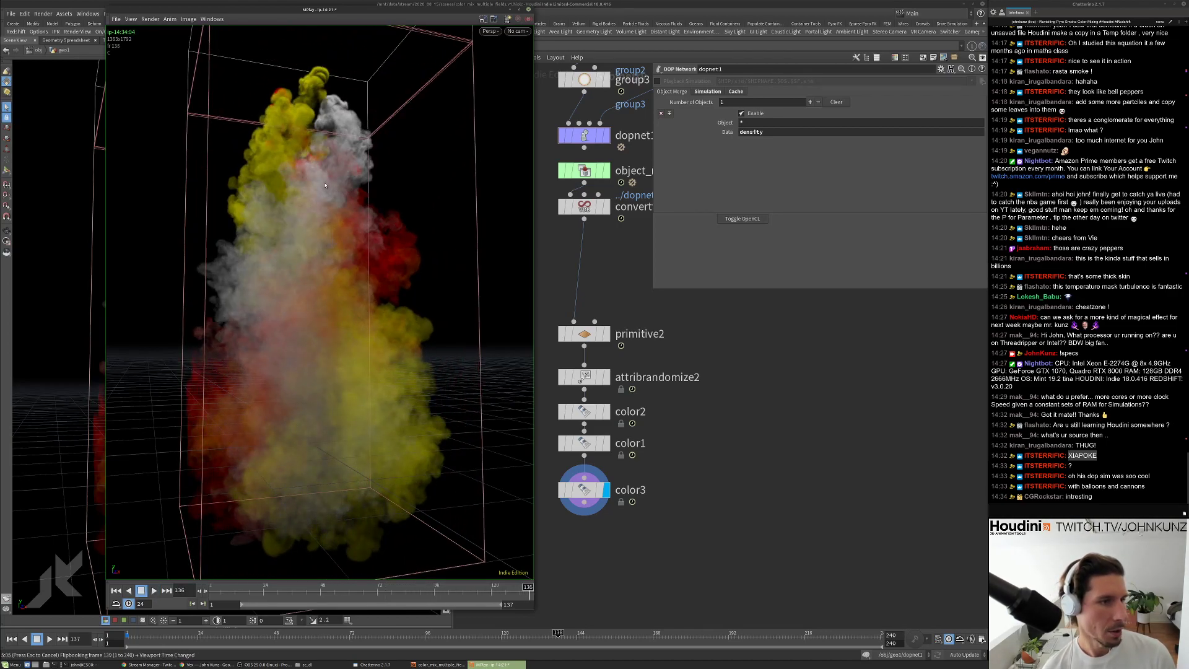
{"action": "key", "text": "Up"}
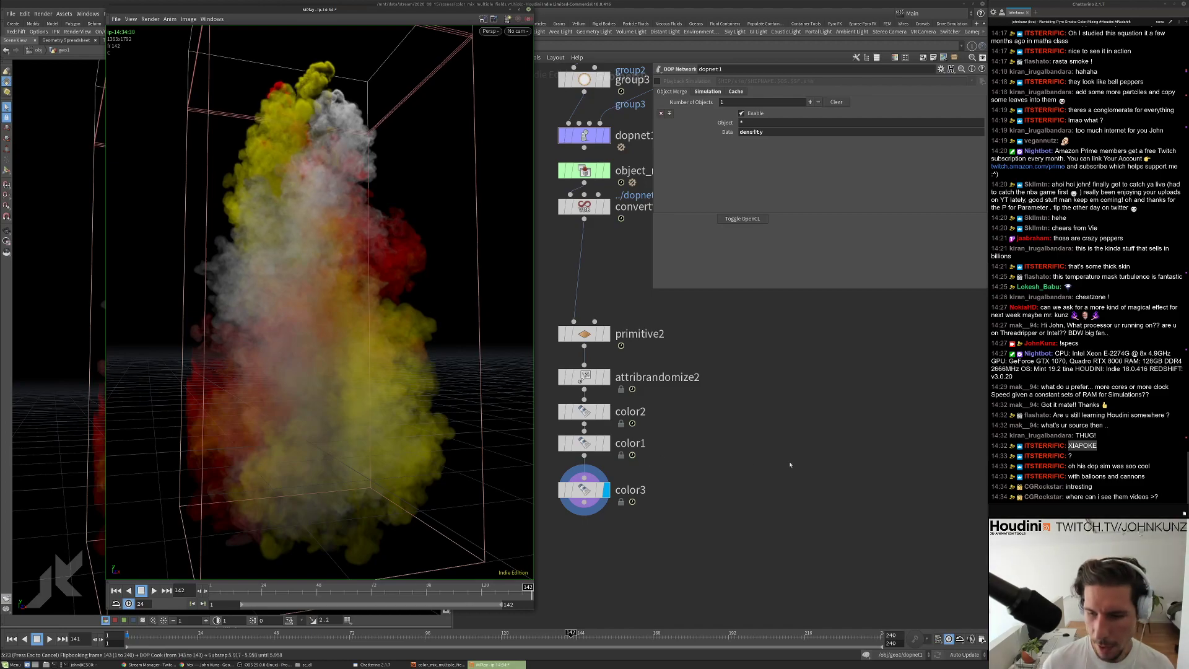
Review the latest flipbook frames of the full plume in both directions and stop the flipbook render.
{"action": "left_click", "coordinate": [1084, 447]}
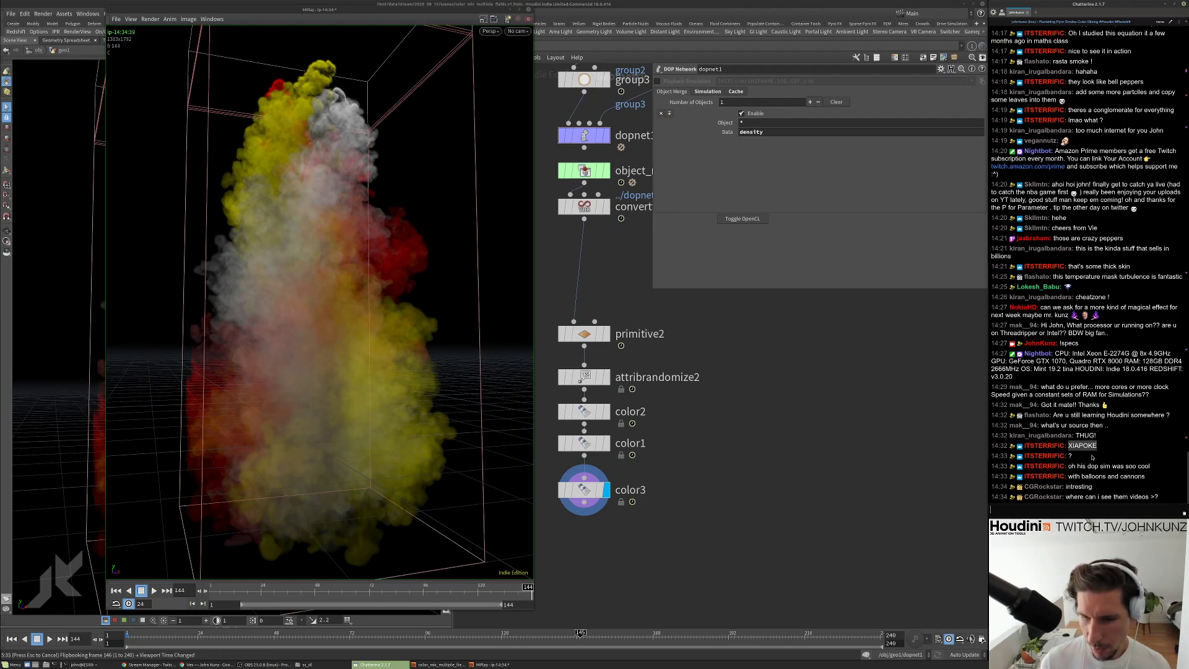
{"action": "left_click", "coordinate": [402, 414]}
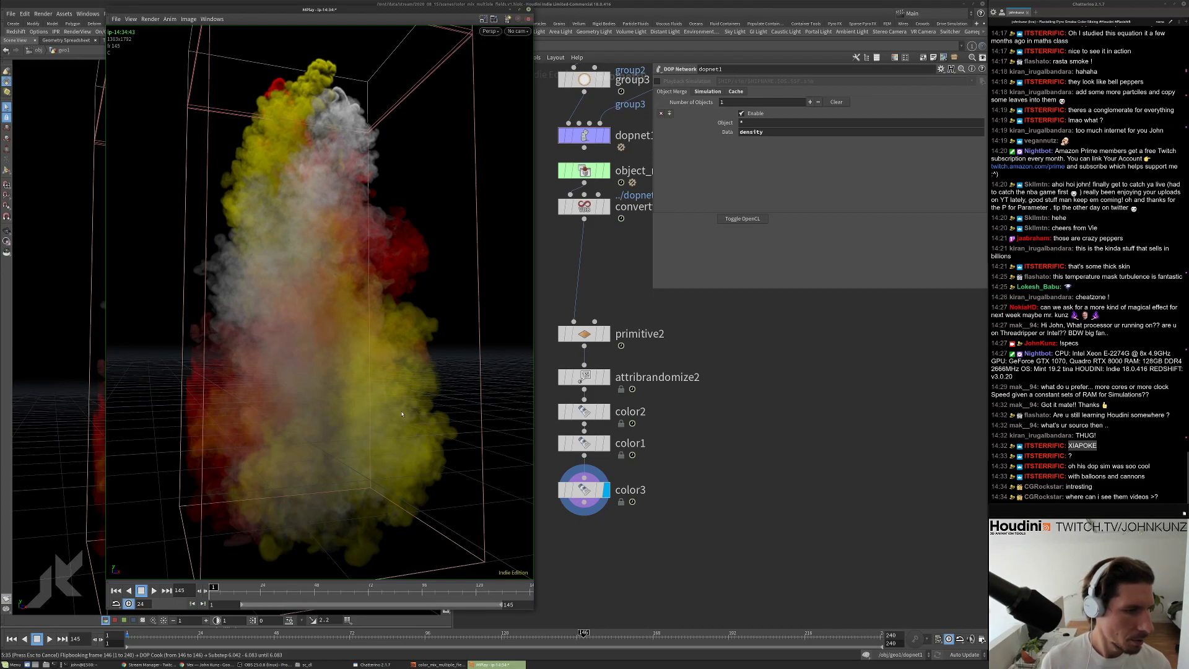
{"action": "key", "text": "Up"}
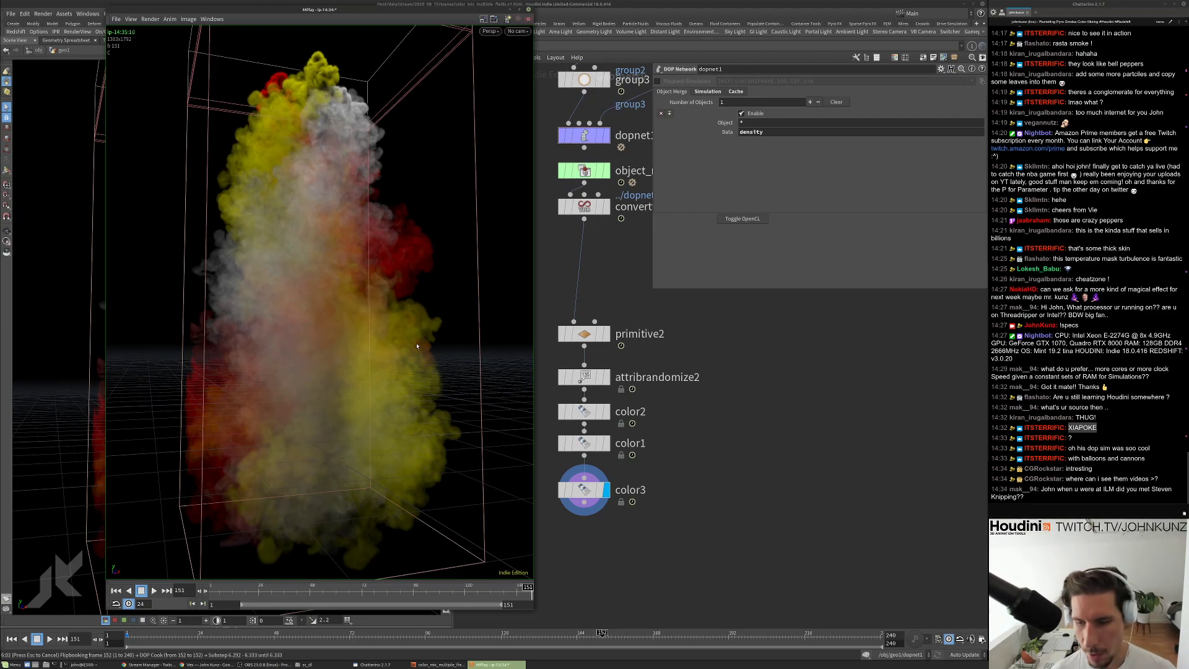
{"action": "key", "text": "Down"}
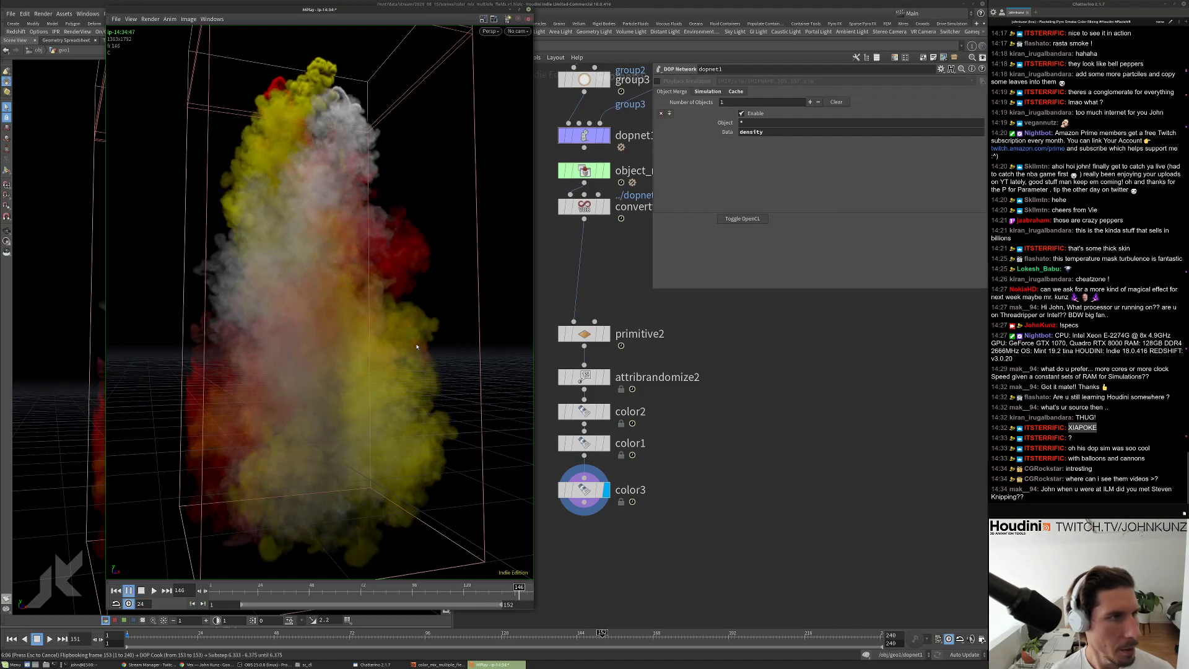
{"action": "left_click", "coordinate": [787, 410]}
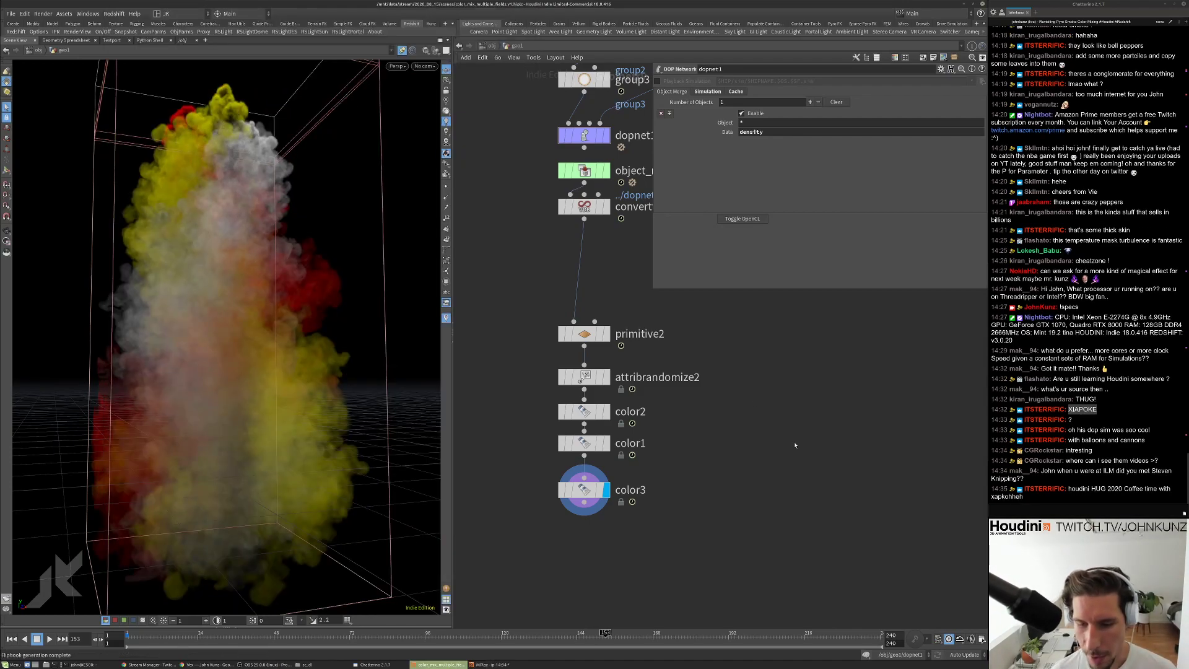
{"action": "key", "text": "Escape"}
Enter dopnet1 and examine the particle-to-field, turbulence and advection nodes feeding the multisolver and smokesolver1.
{"action": "scroll", "coordinate": [536, 283], "scroll_direction": "down", "scroll_amount": 1}
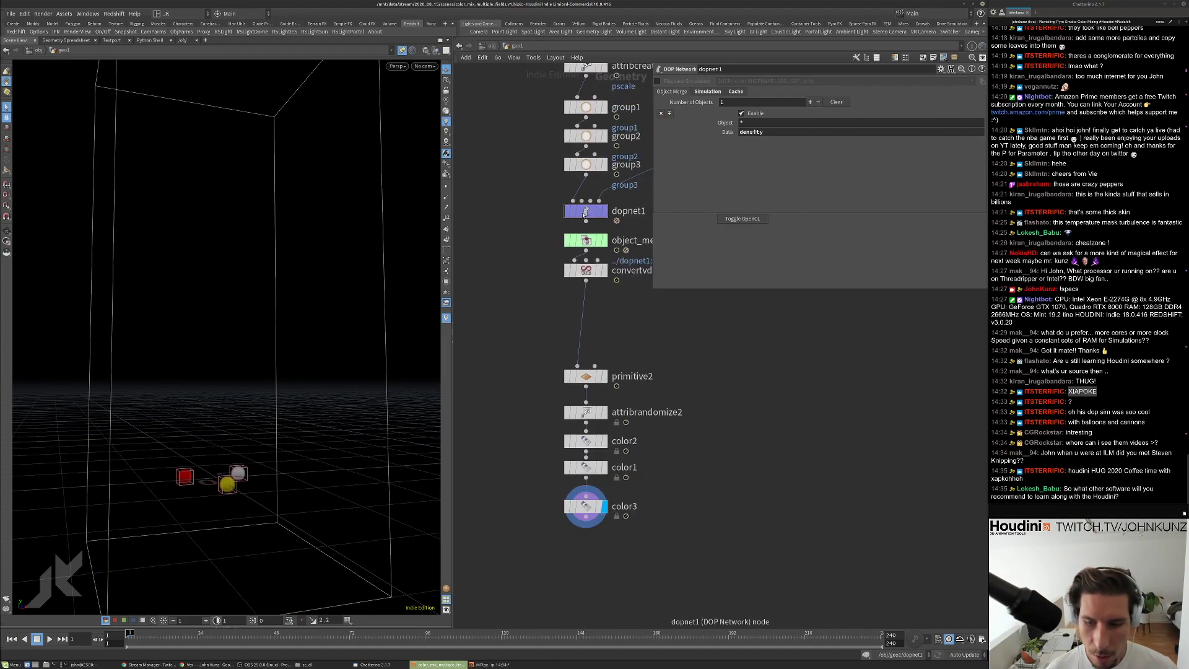
{"action": "double_click", "coordinate": [585, 213]}
{"action": "scroll", "coordinate": [754, 492], "scroll_direction": "down", "scroll_amount": 2}
{"action": "scroll", "coordinate": [754, 492], "scroll_direction": "up", "scroll_amount": 1}
{"action": "scroll", "coordinate": [754, 492], "scroll_direction": "up", "scroll_amount": 2}
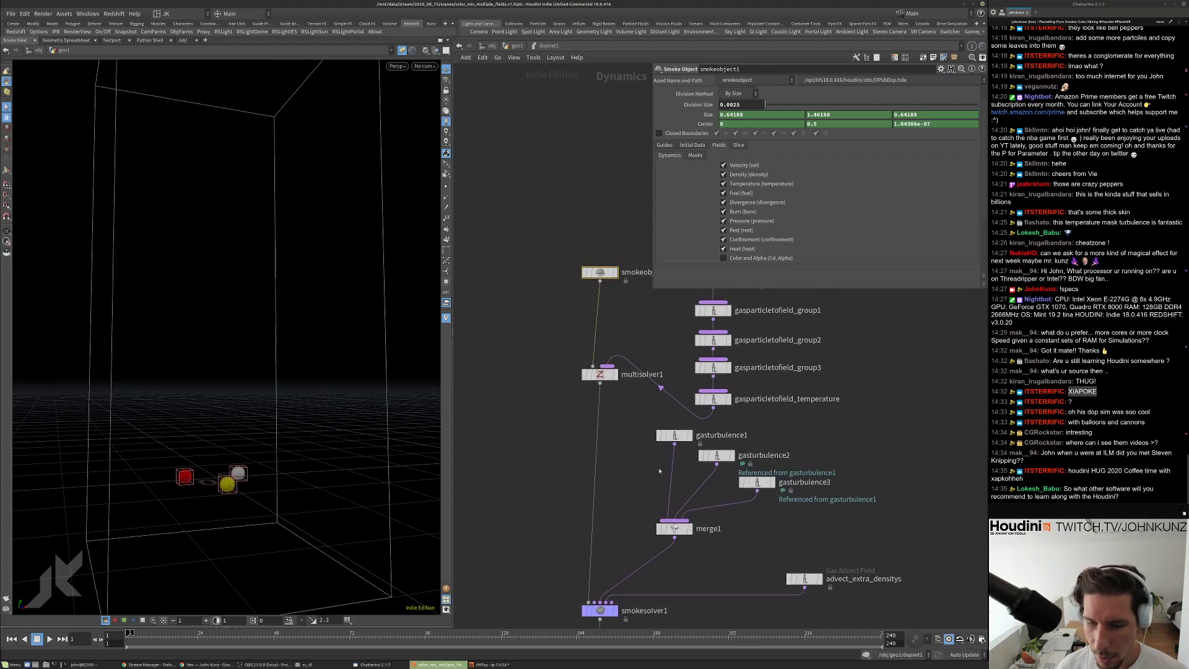
{"action": "scroll", "coordinate": [661, 474], "scroll_direction": "up", "scroll_amount": 1}
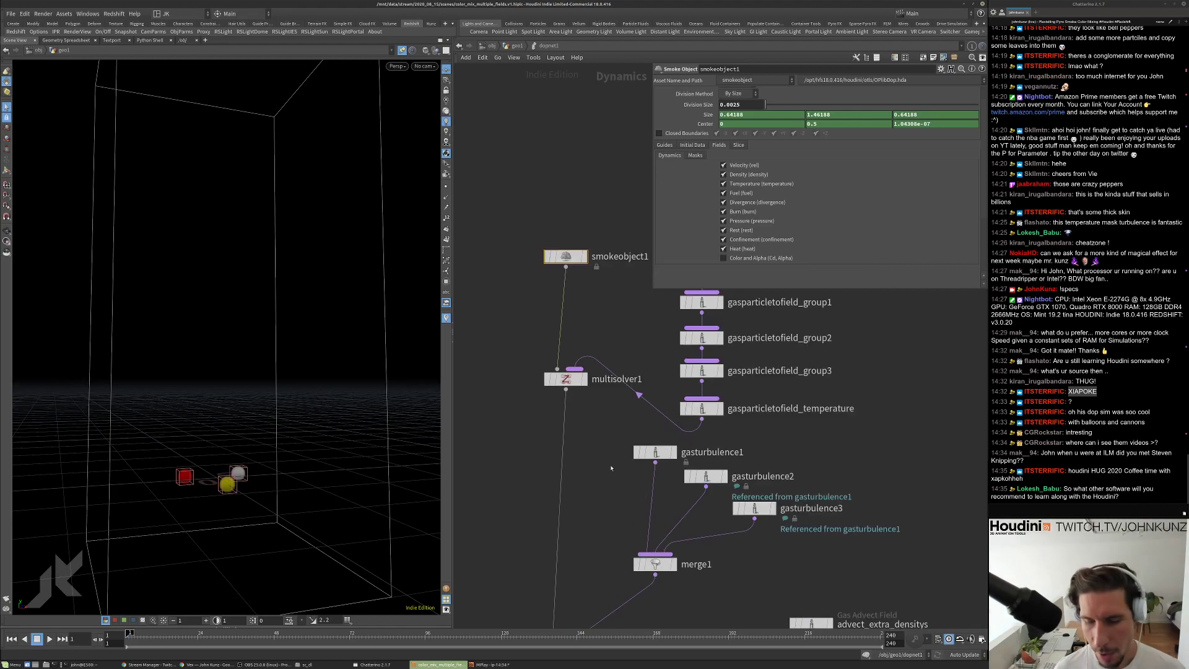
{"action": "middle_click_drag", "start_coordinate": [611, 471], "coordinate": [600, 409]}
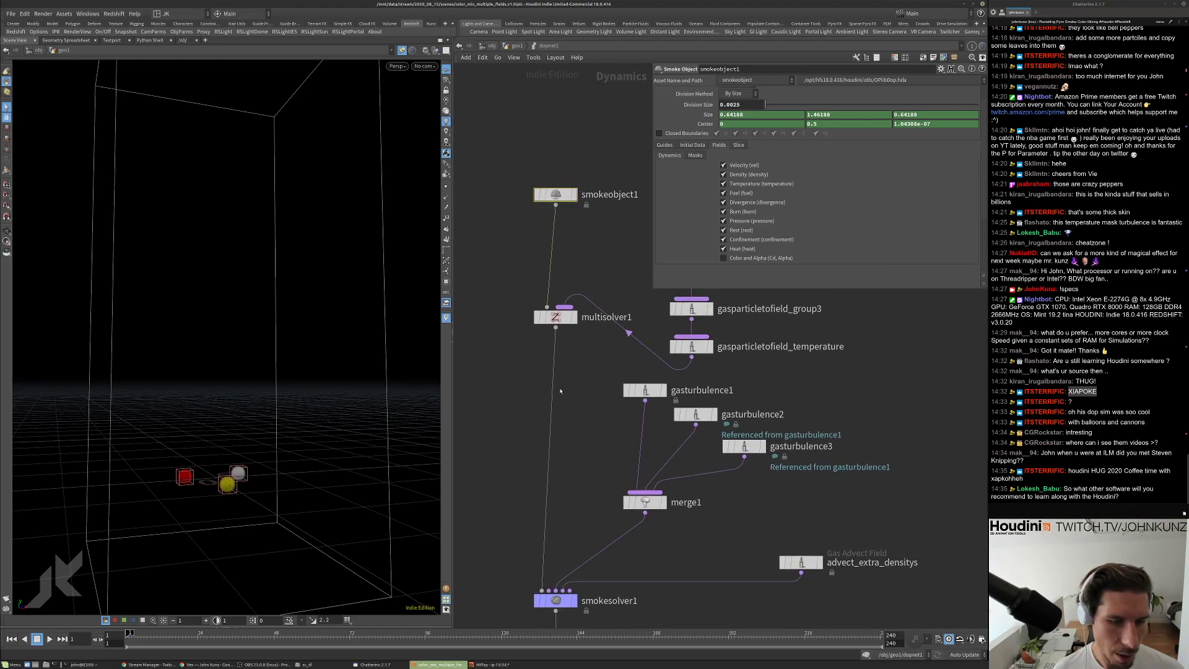
{"action": "scroll", "coordinate": [643, 400], "scroll_direction": "down", "scroll_amount": 3}
{"action": "scroll", "coordinate": [643, 400], "scroll_direction": "up", "scroll_amount": 3}
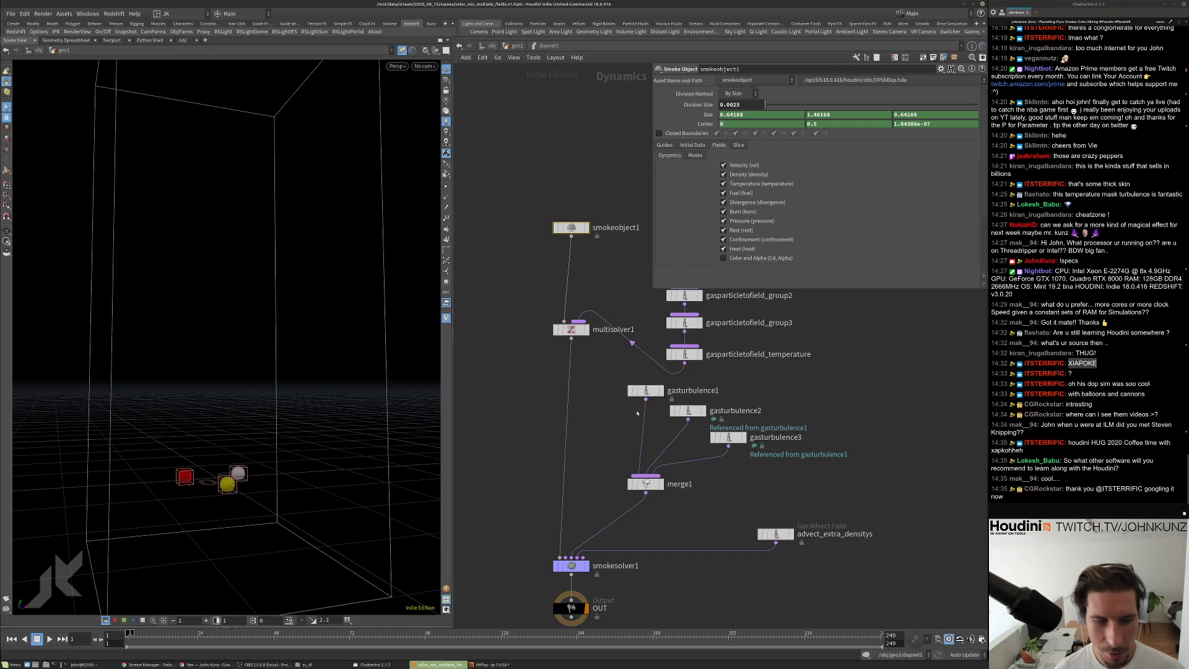
{"action": "scroll", "coordinate": [626, 420], "scroll_direction": "up", "scroll_amount": 2}
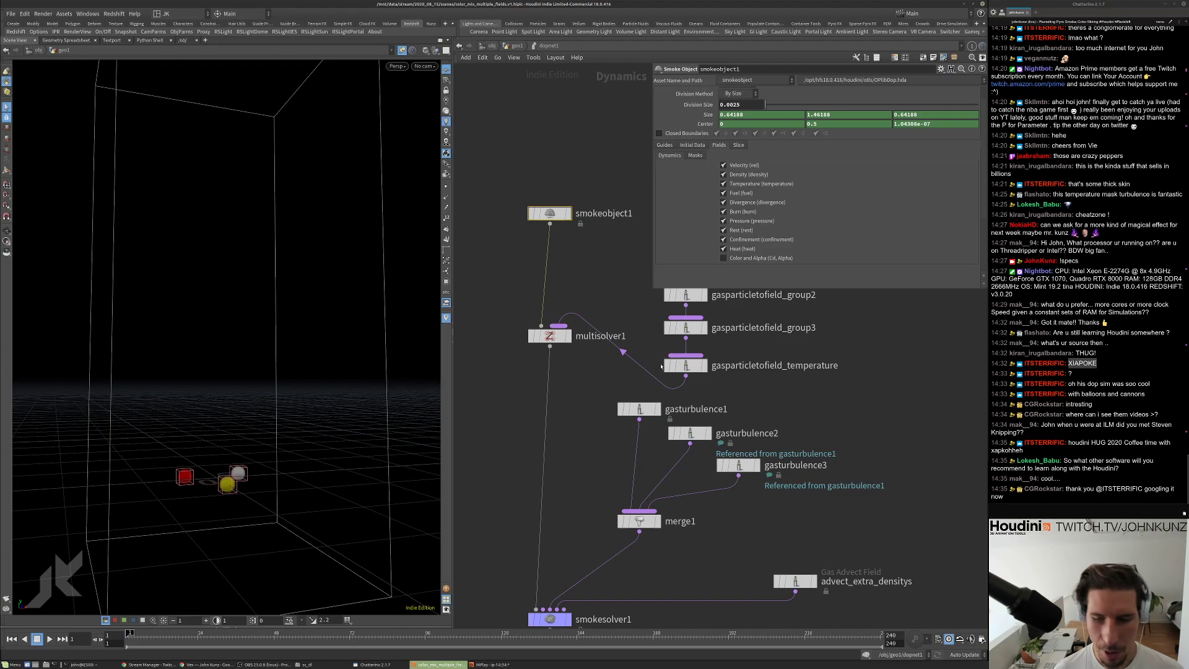
Check the gasturbulence1 settings and set the Cooling Rate of smokesolver1 to 0.85.
{"action": "middle_click_drag", "start_coordinate": [707, 395], "coordinate": [664, 399]}
{"action": "left_click", "coordinate": [596, 413]}
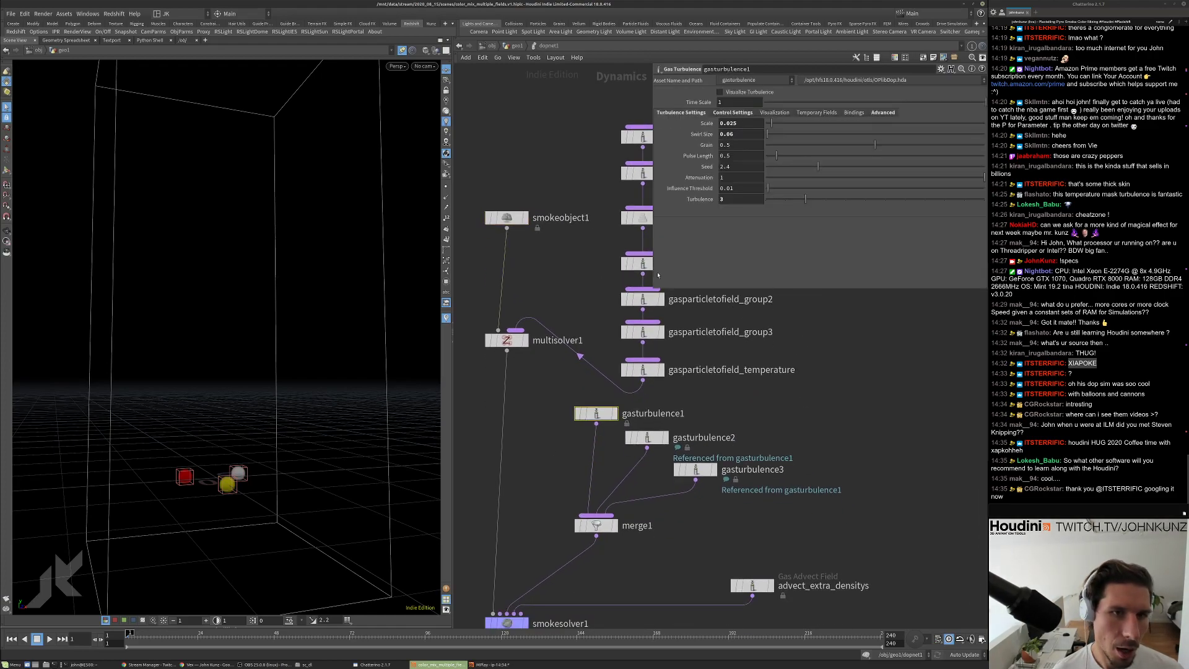
{"action": "middle_click_drag", "start_coordinate": [523, 497], "coordinate": [535, 410]}
{"action": "left_click", "coordinate": [518, 541]}
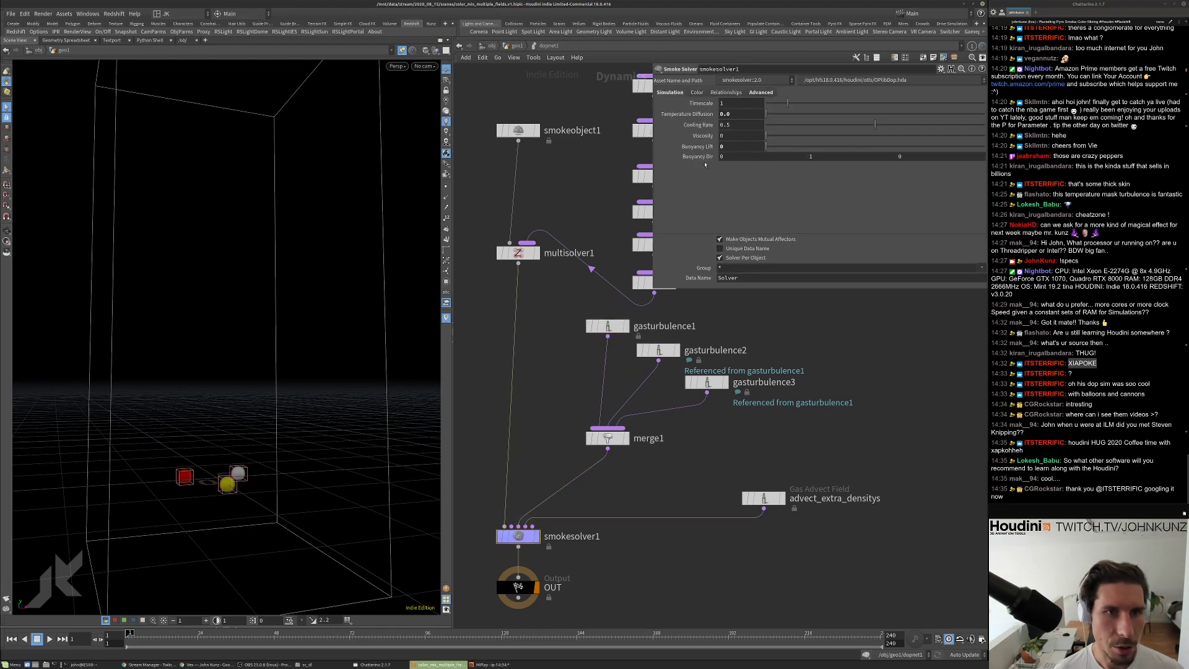
{"action": "left_click", "coordinate": [727, 125]}
{"action": "type", "text": "8"}
{"action": "key", "text": "Return"}
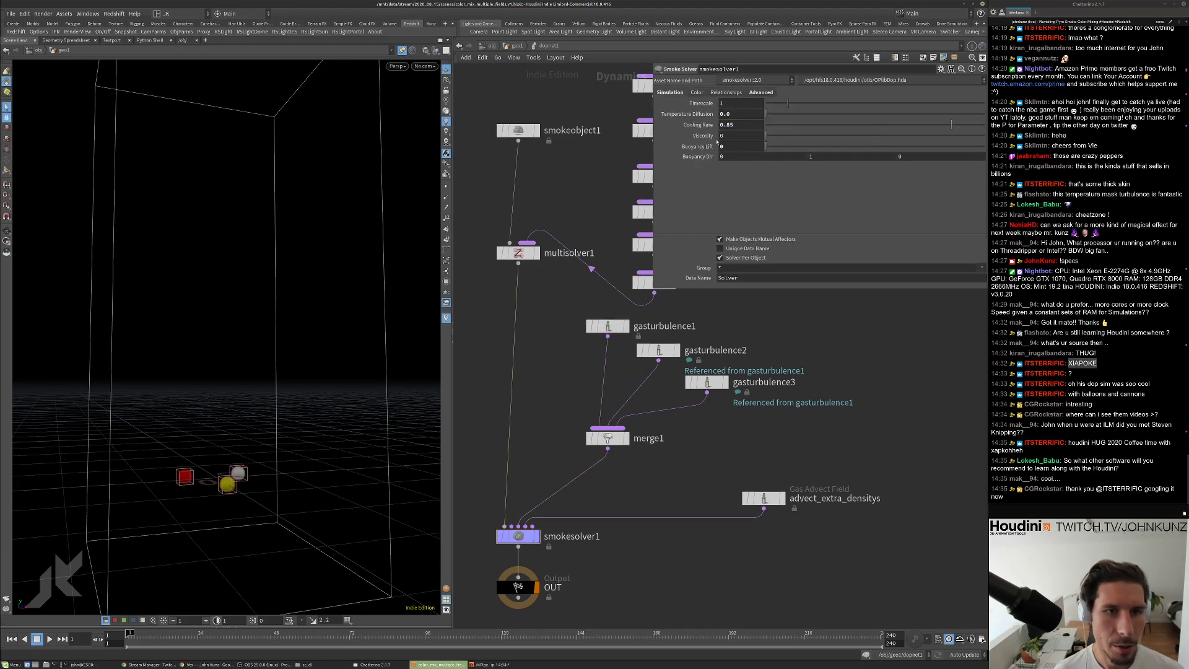
Return to the geo1 network, render a new flipbook to review the smoke mixing, and stop it partway.
{"action": "left_click", "coordinate": [515, 46]}
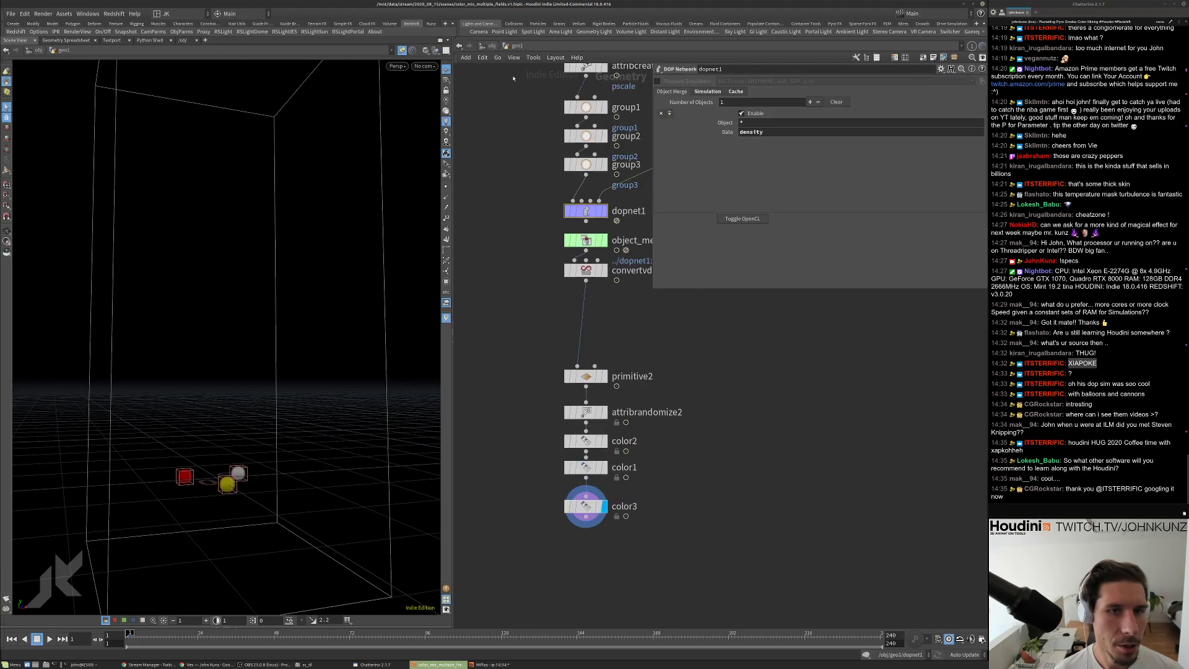
{"action": "left_click", "coordinate": [6, 598]}
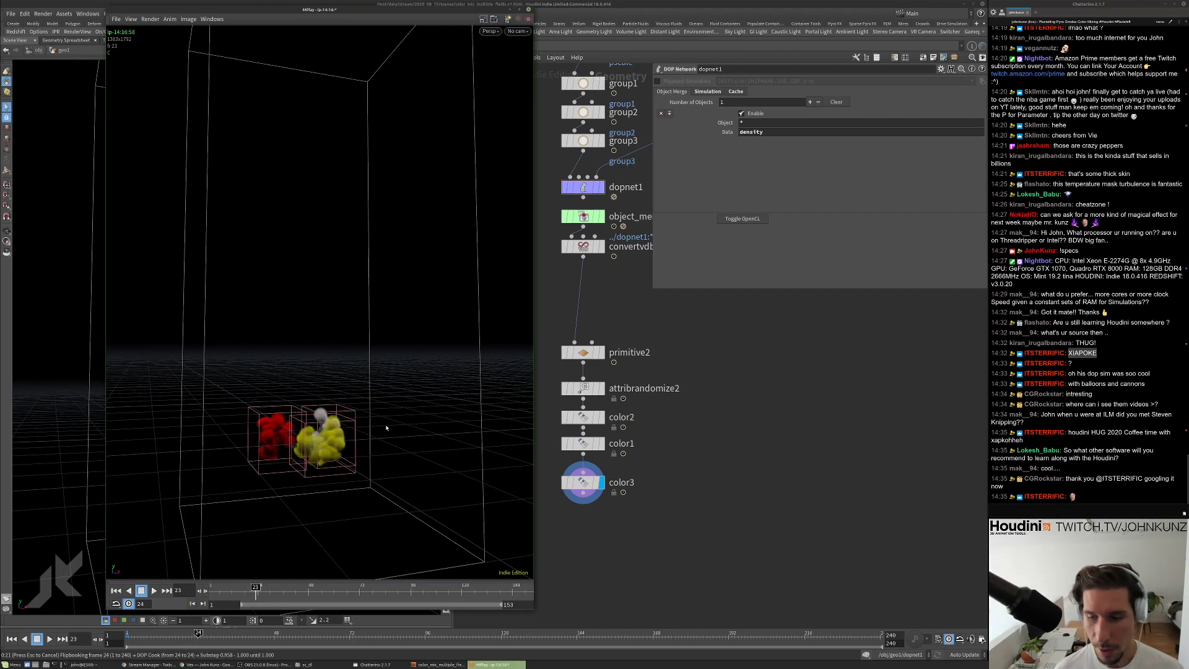
{"action": "scroll", "coordinate": [385, 427], "scroll_direction": "down", "scroll_amount": 1}
{"action": "scroll", "coordinate": [386, 428], "scroll_direction": "up", "scroll_amount": 1}
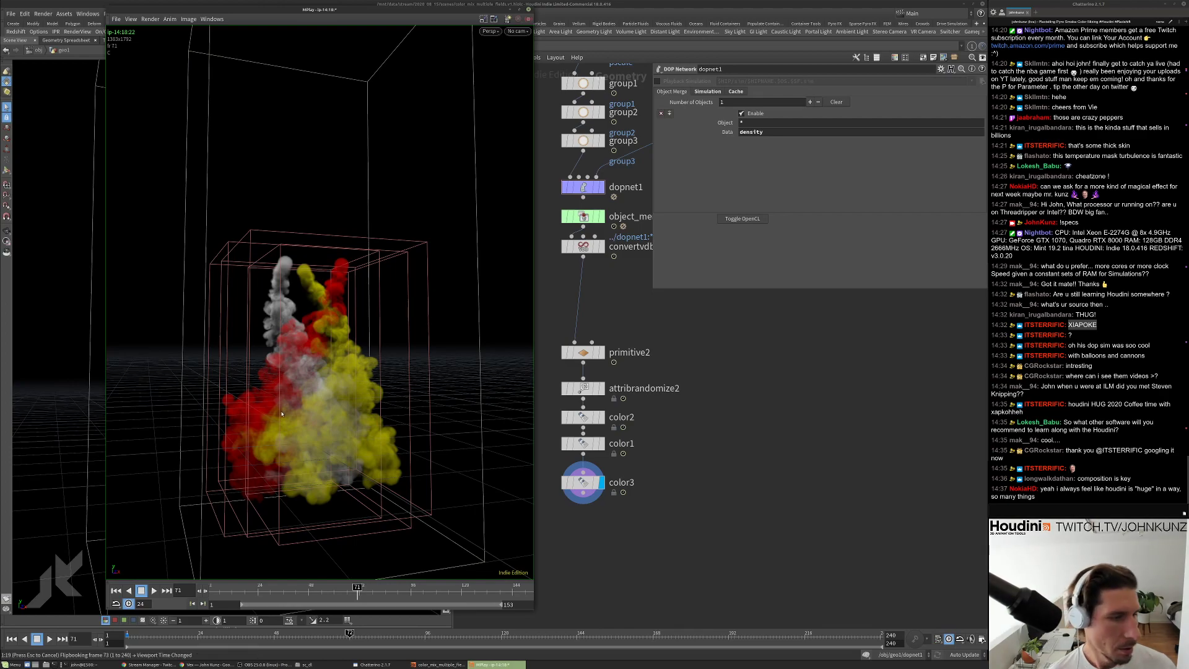
{"action": "key", "text": "Up"}
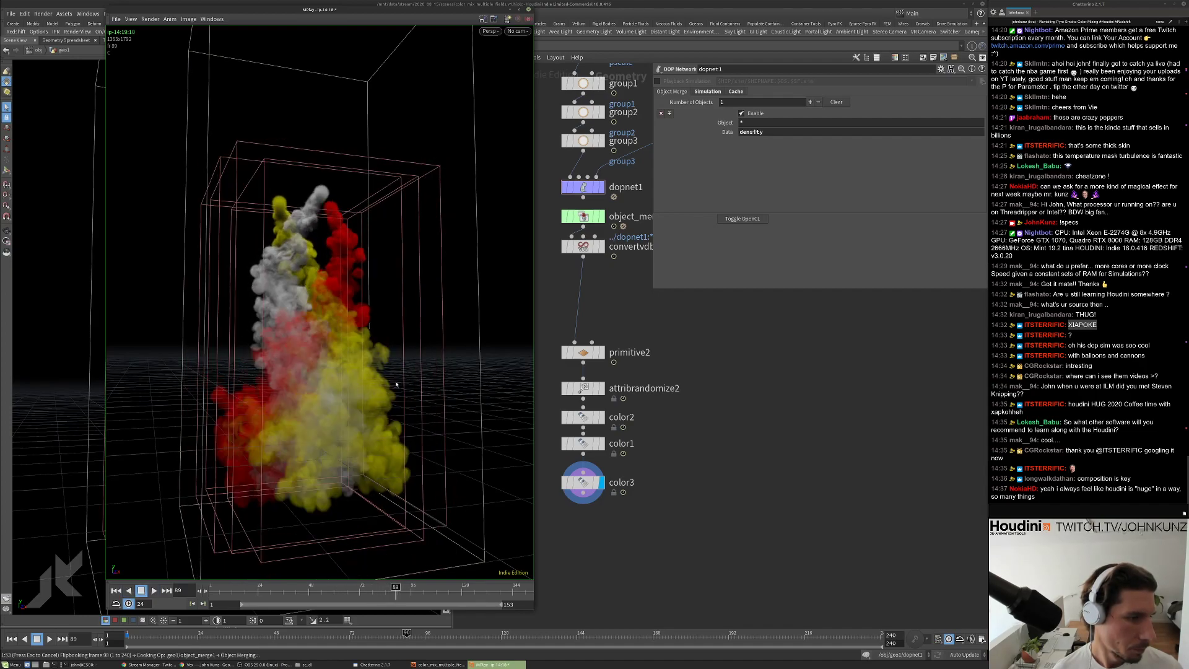
{"action": "left_click", "coordinate": [799, 401]}
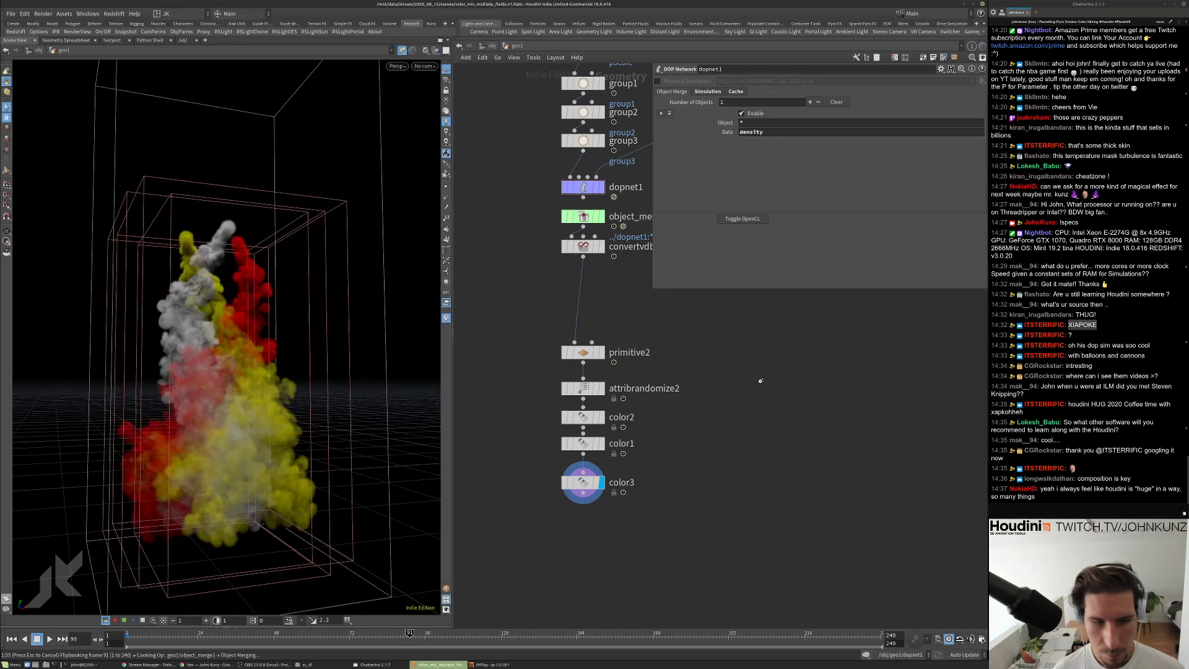
{"action": "key", "text": "Escape"}
Insert a Primitive node directly after convertvdb1 and enable Write 16-Bit Floats in its VDB settings.
{"action": "middle_click_drag", "start_coordinate": [630, 326], "coordinate": [617, 370]}
{"action": "left_click_drag", "start_coordinate": [564, 289], "coordinate": [570, 299]}
{"action": "middle_click_drag", "start_coordinate": [569, 300], "coordinate": [616, 331]}
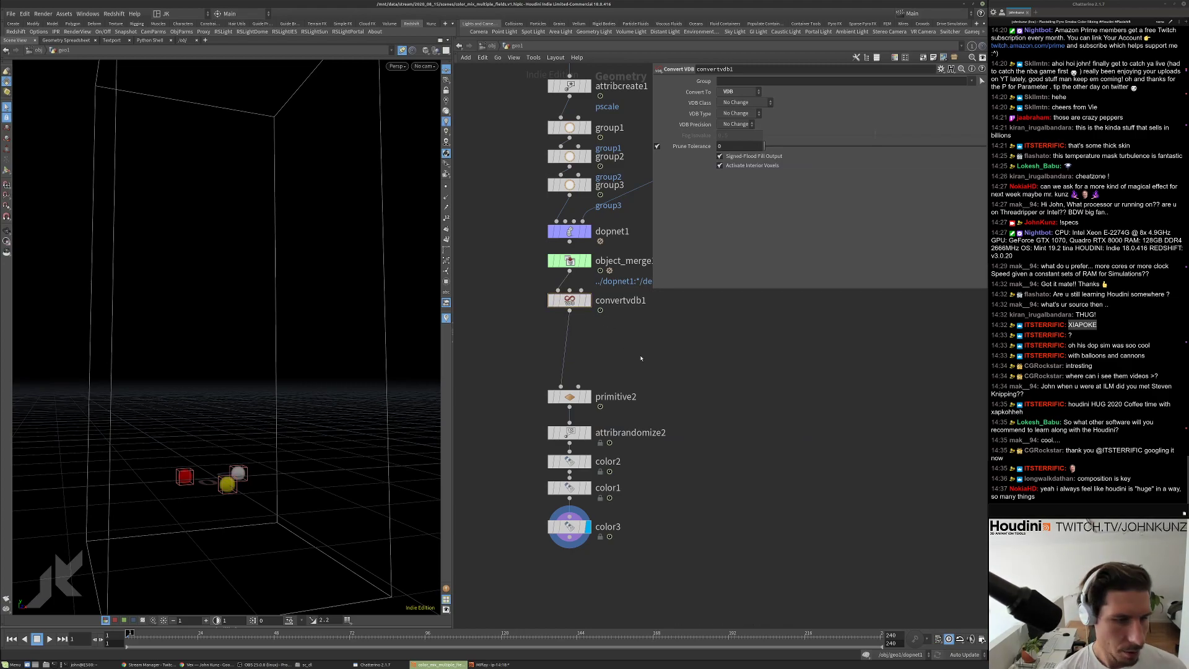
{"action": "key", "text": "Tab"}
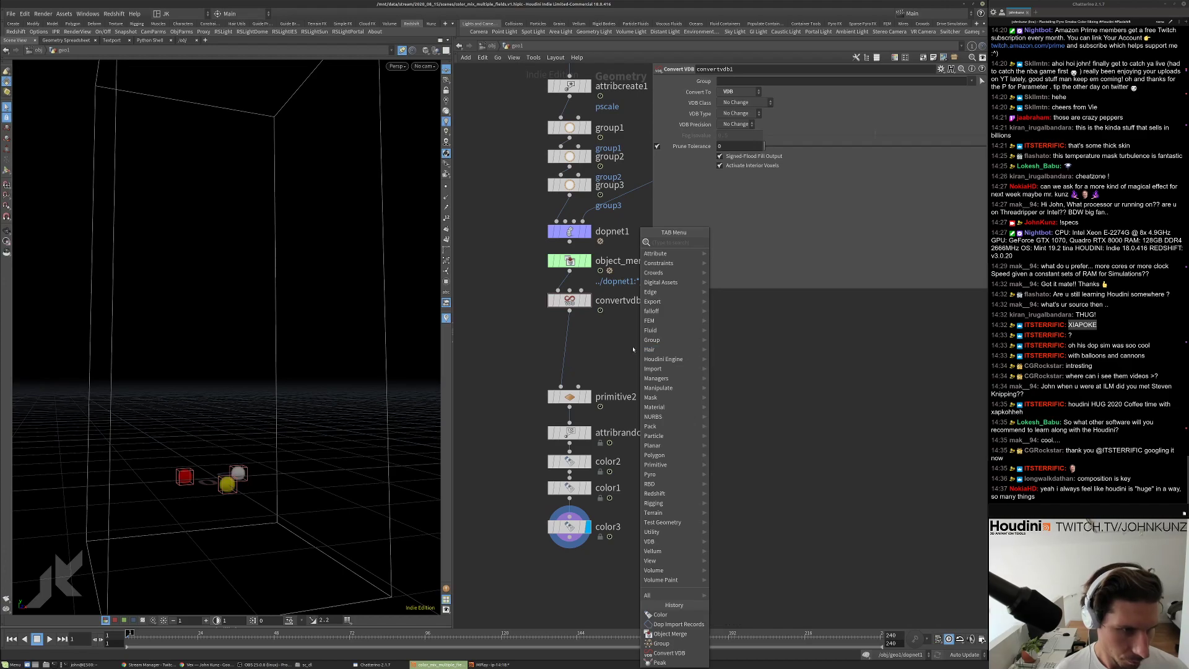
{"action": "key", "text": "Escape"}
{"action": "key", "text": "Tab"}
{"action": "type", "text": "prim"}
{"action": "key", "text": "Return"}
{"action": "left_click", "coordinate": [623, 330]}
{"action": "left_click_drag", "start_coordinate": [622, 331], "coordinate": [565, 332]}
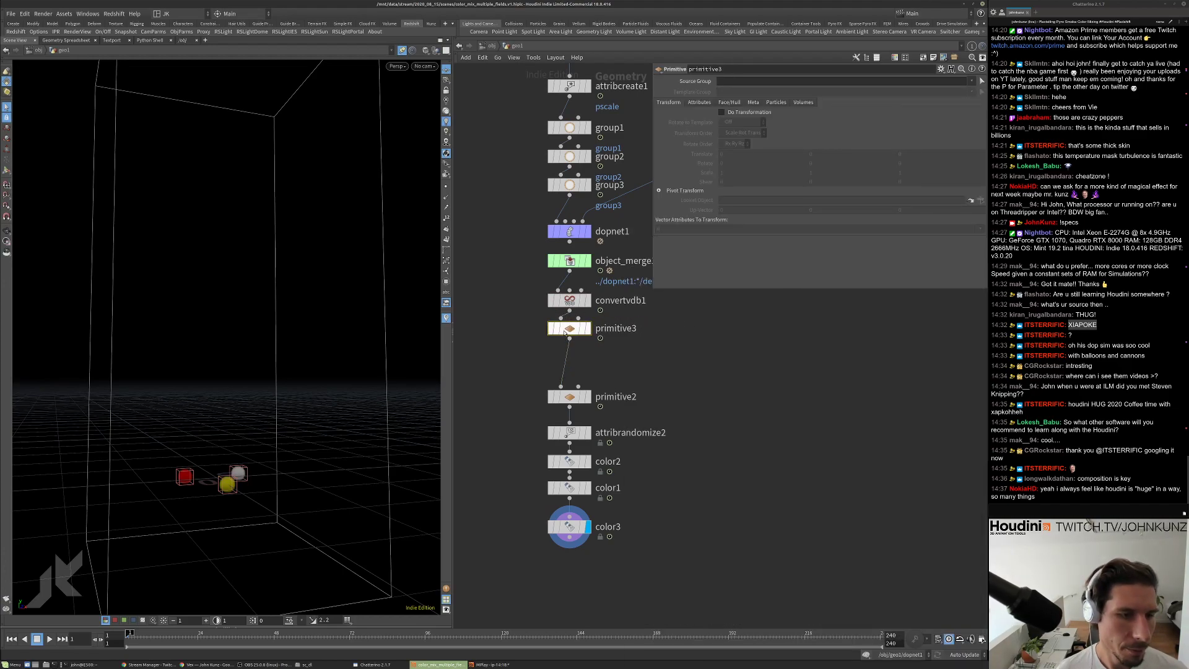
{"action": "left_click", "coordinate": [803, 102]}
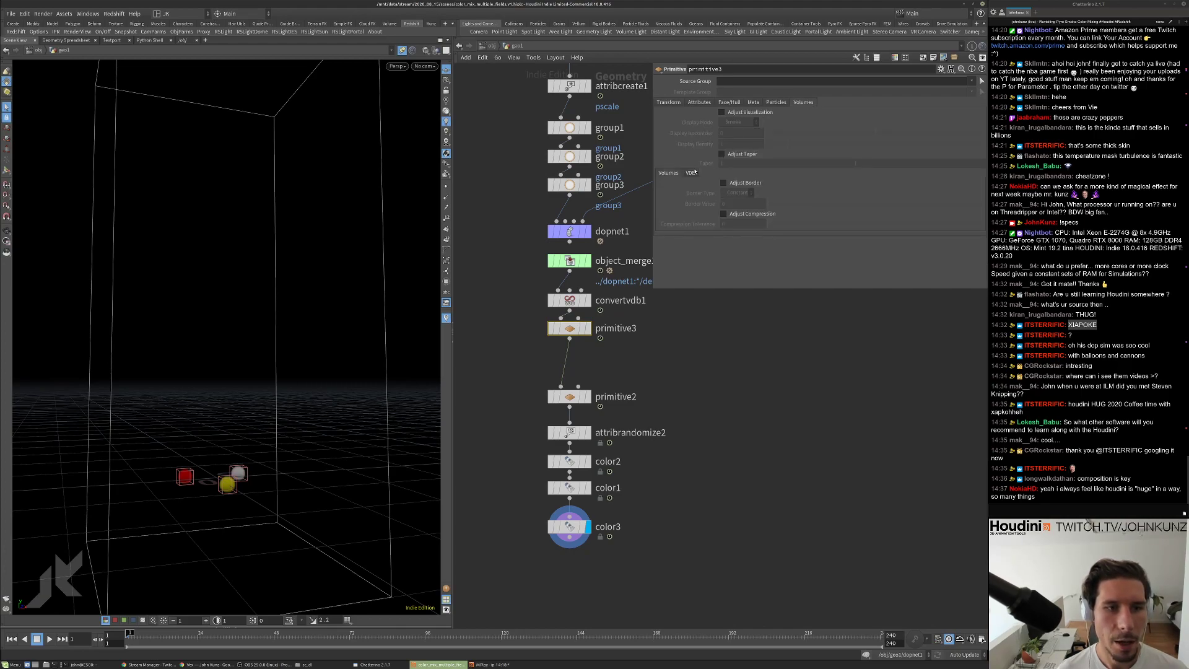
{"action": "left_click", "coordinate": [661, 223]}
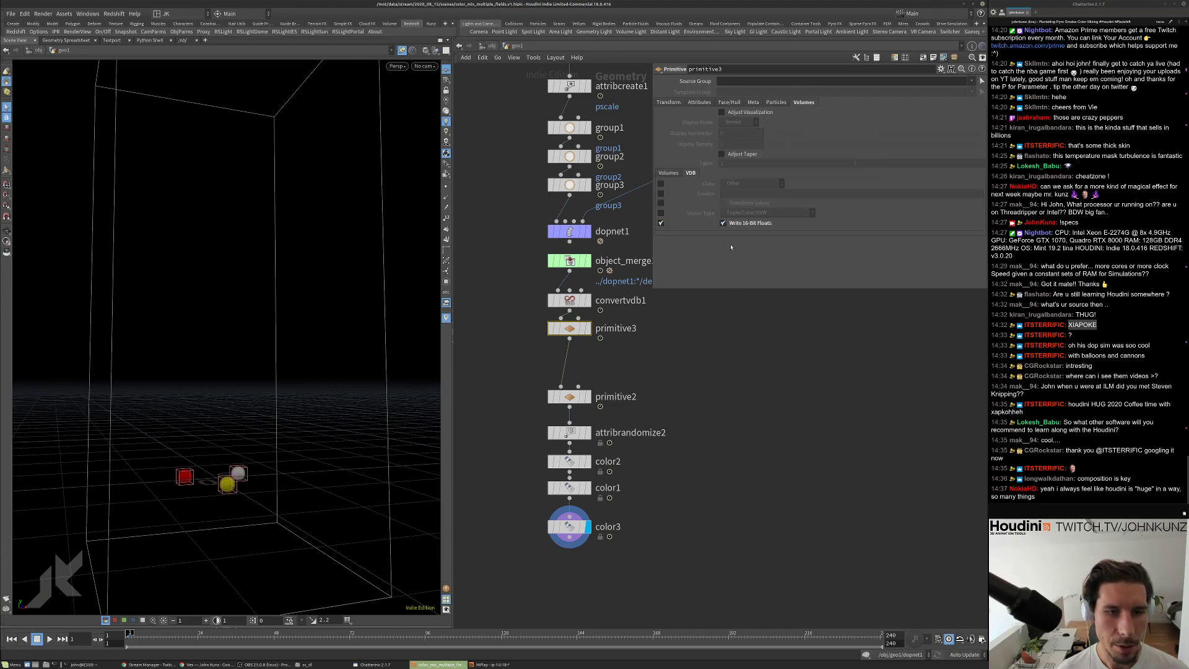
Insert a File Cache node on the connection between primitive3 and primitive2.
{"action": "middle_click_drag", "start_coordinate": [612, 356], "coordinate": [609, 369]}
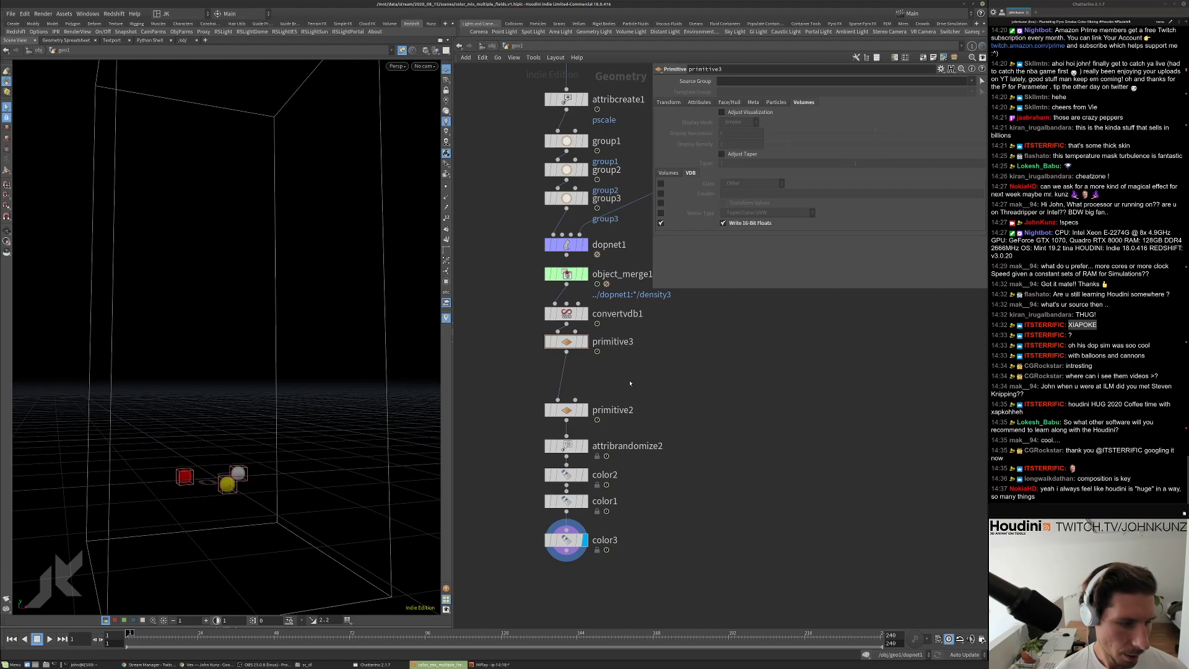
{"action": "key", "text": "Tab"}
{"action": "type", "text": "cah"}
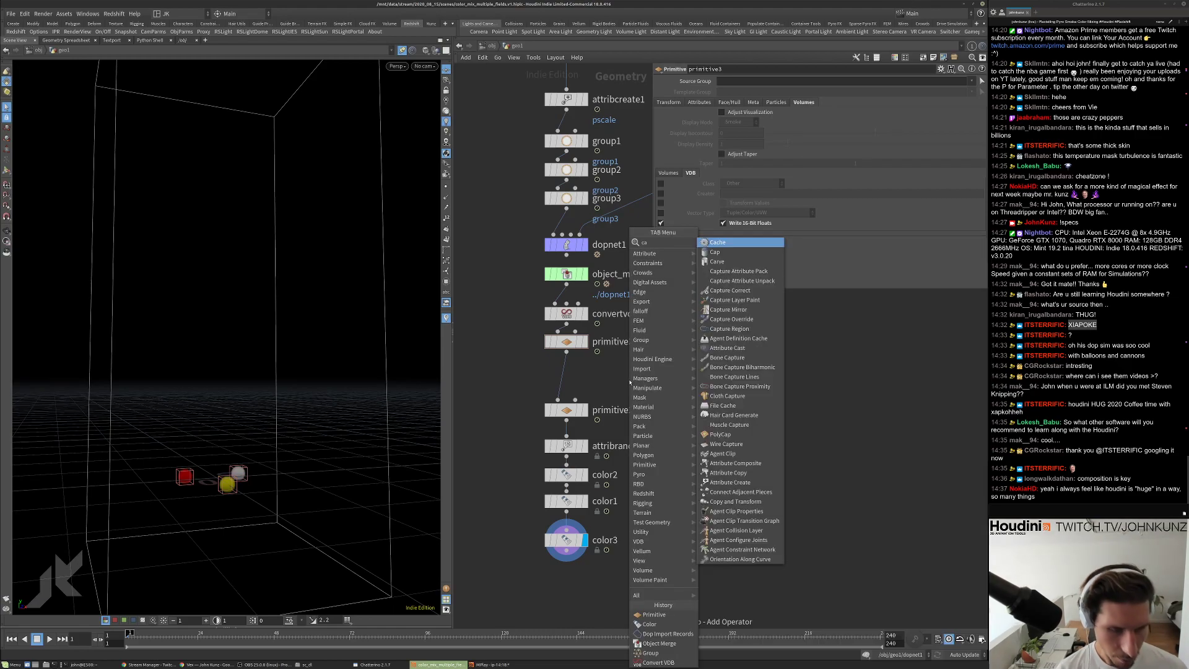
{"action": "key", "text": "BackSpace"}
{"action": "type", "text": "c"}
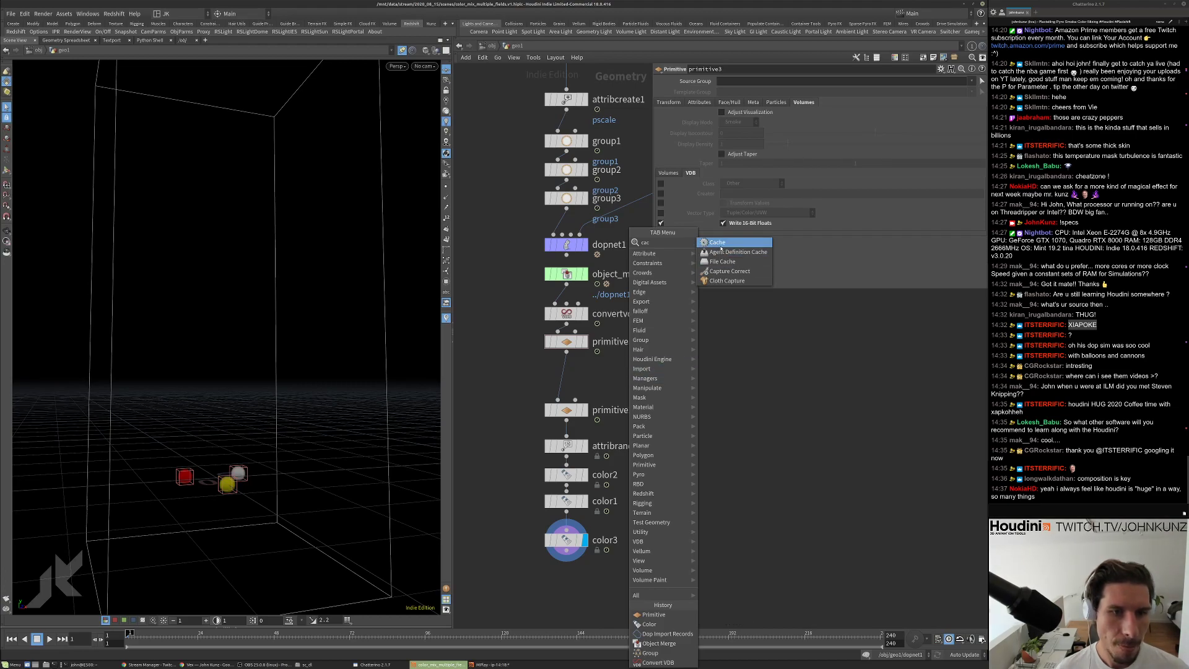
{"action": "key", "text": "Down"}
{"action": "key", "text": "Down"}
{"action": "key", "text": "Return"}
{"action": "left_click", "coordinate": [567, 375]}
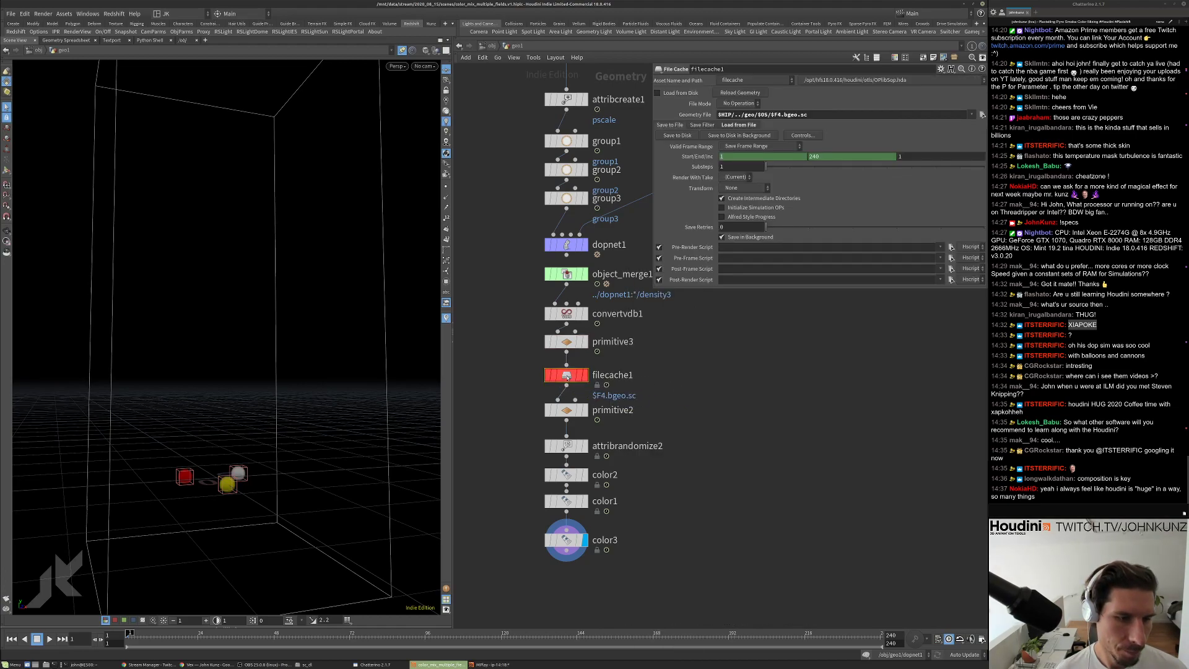
Rename the new File Cache node as density_fields.
{"action": "scroll", "coordinate": [623, 379], "scroll_direction": "up", "scroll_amount": 2}
{"action": "double_click", "coordinate": [621, 376]}
{"action": "type", "text": "de"}
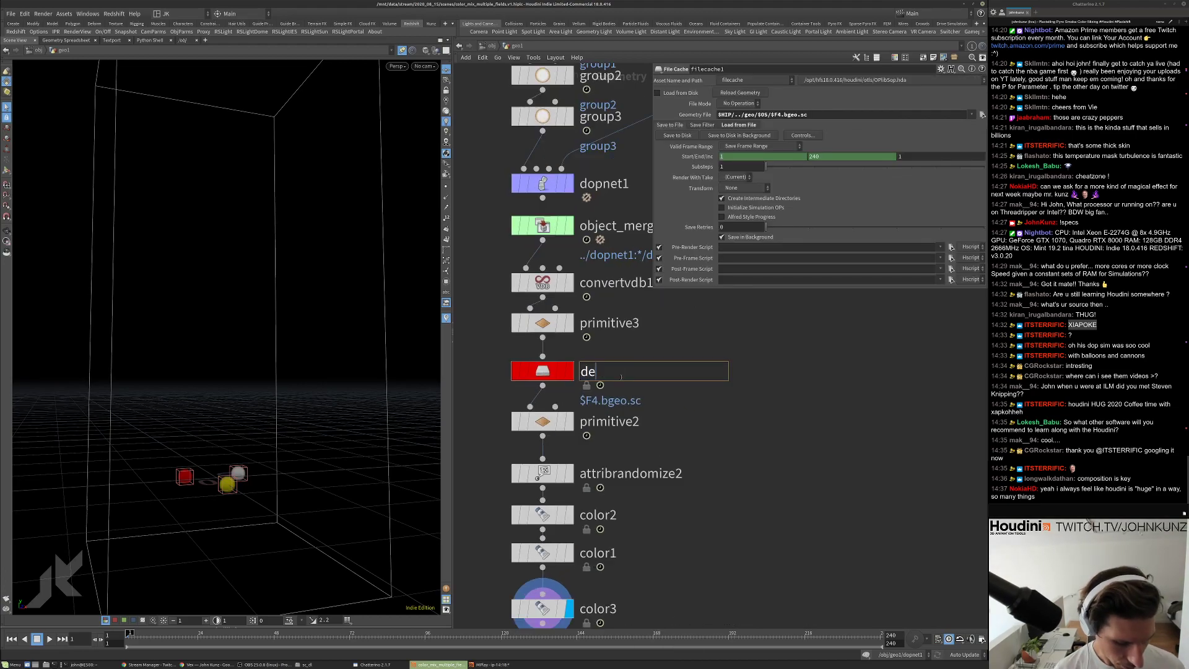
{"action": "type", "text": "nsity_fi"}
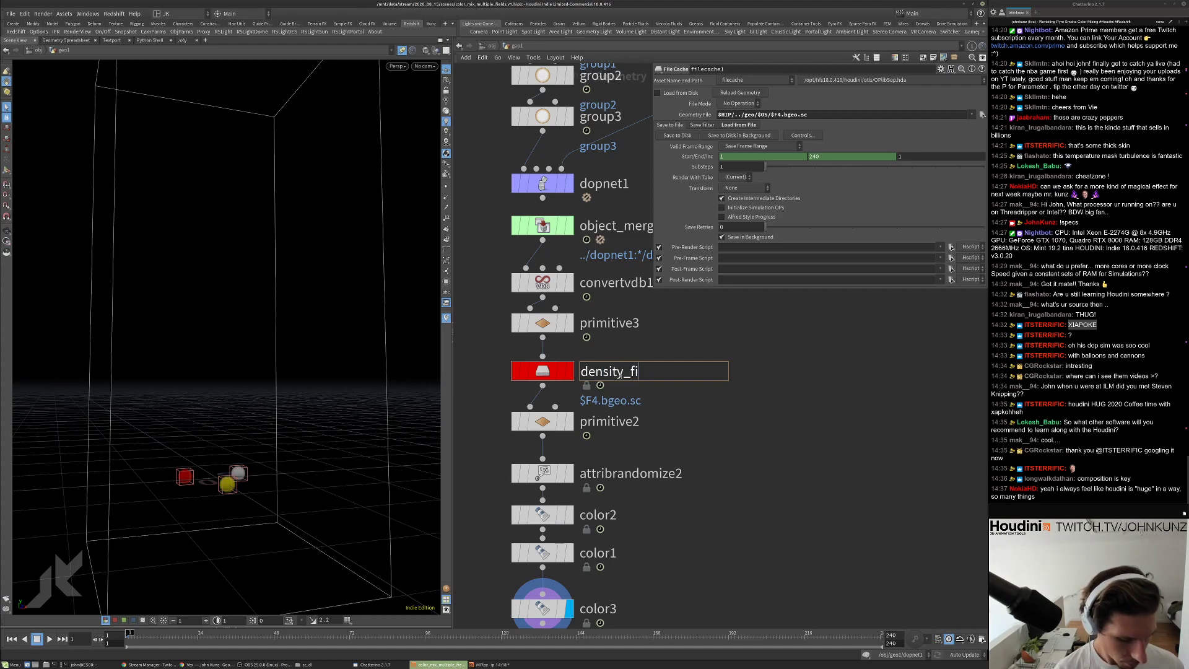
{"action": "key", "text": "BackSpace"}
{"action": "key", "text": "BackSpace"}
{"action": "type", "text": "v"}
{"action": "key", "text": "BackSpace"}
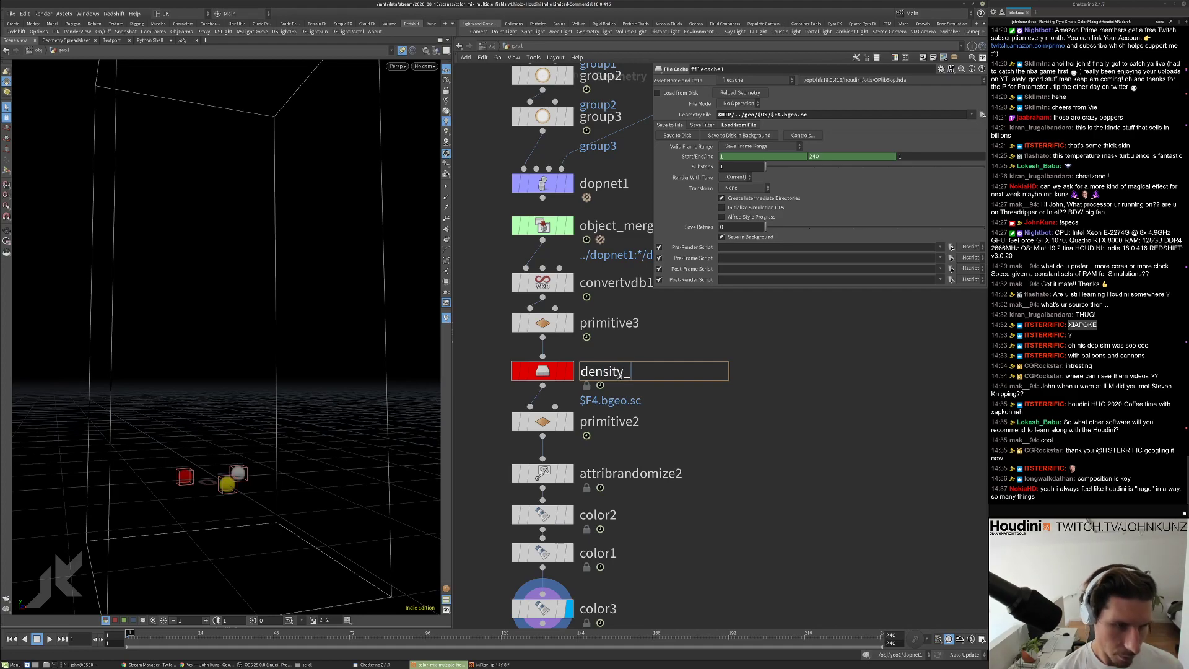
{"action": "type", "text": "f"}
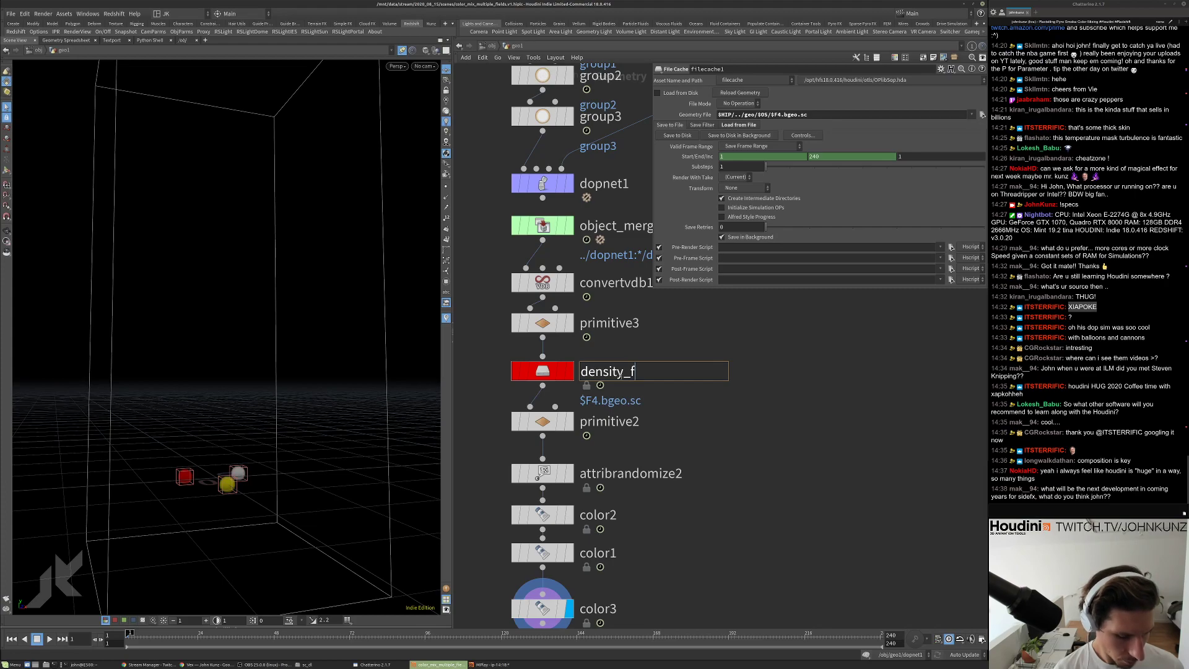
{"action": "type", "text": "ields"}
{"action": "key", "text": "Return"}
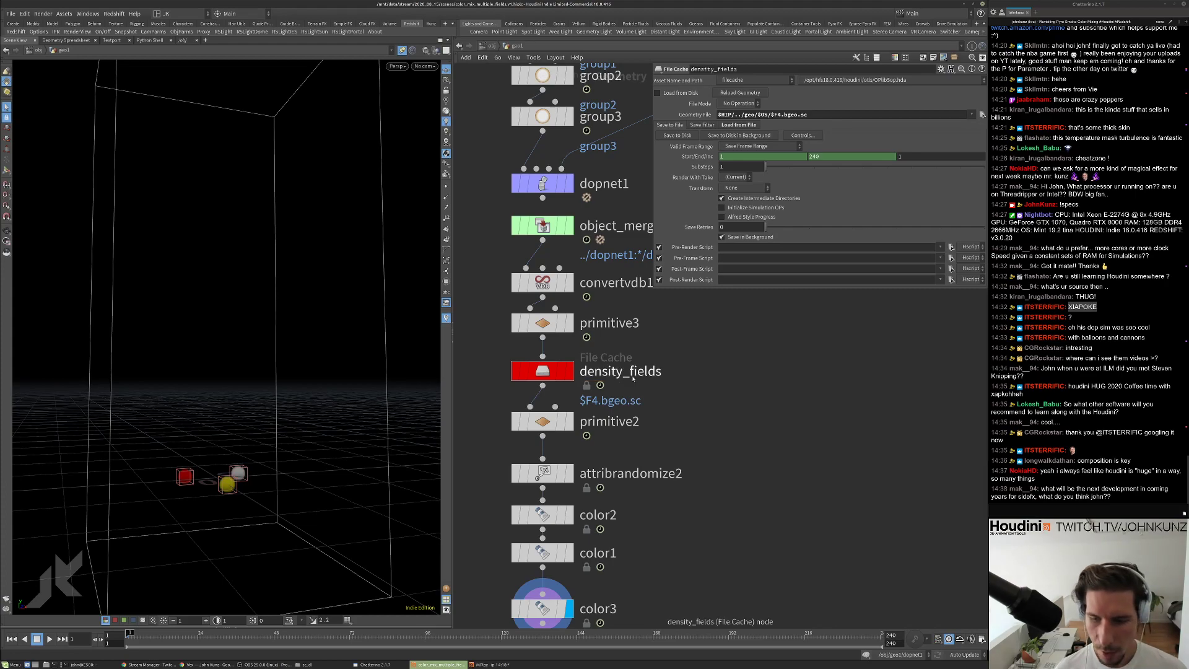
Move the primitive, randomize and color nodes down and reposition density_fields to space out the chain.
{"action": "scroll", "coordinate": [751, 414], "scroll_direction": "down", "scroll_amount": 3}
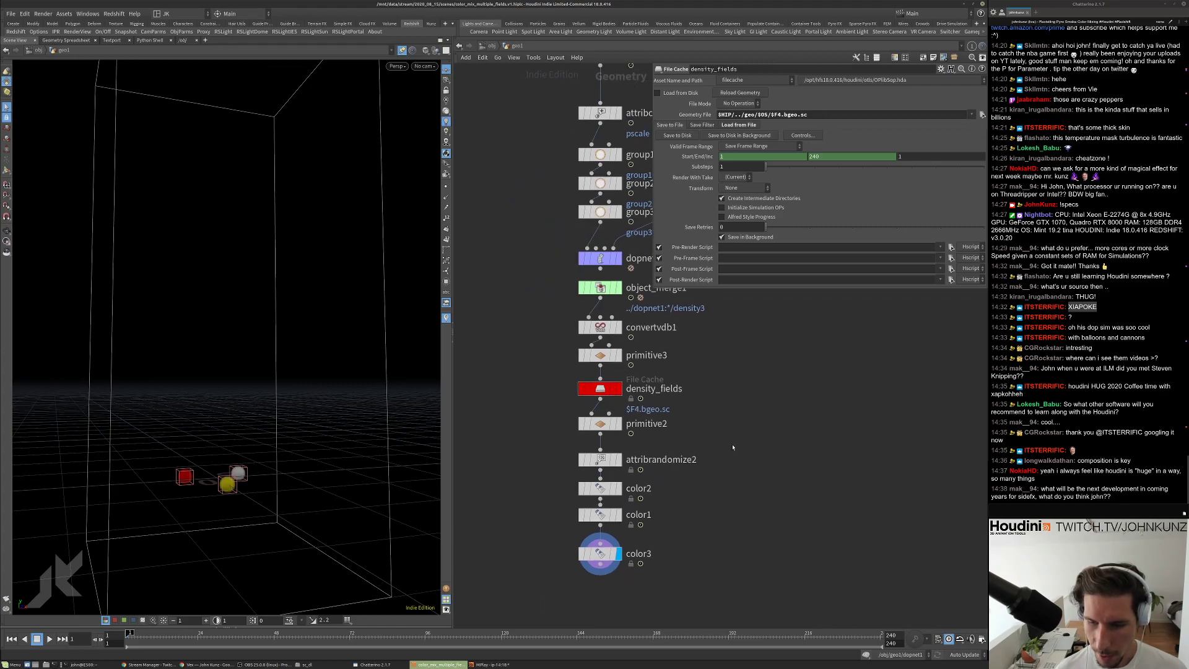
{"action": "scroll", "coordinate": [735, 506], "scroll_direction": "down", "scroll_amount": 1}
{"action": "left_click_drag", "start_coordinate": [693, 555], "coordinate": [601, 452]}
{"action": "left_click", "coordinate": [591, 412]}
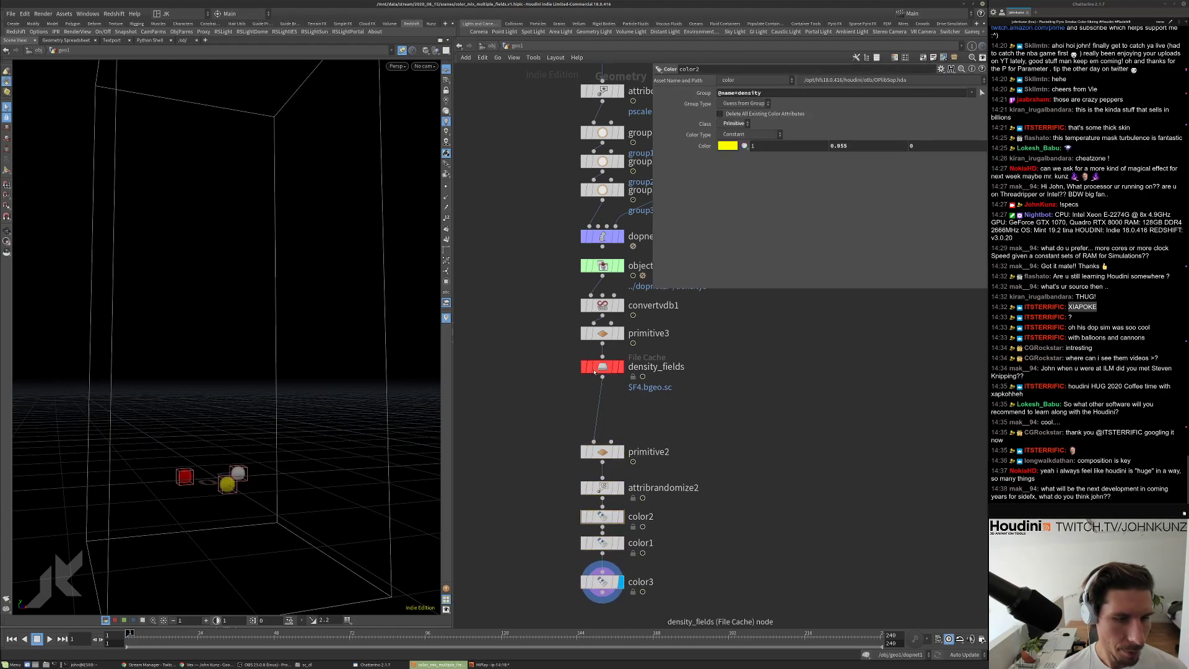
{"action": "left_click_drag", "start_coordinate": [593, 370], "coordinate": [594, 380]}
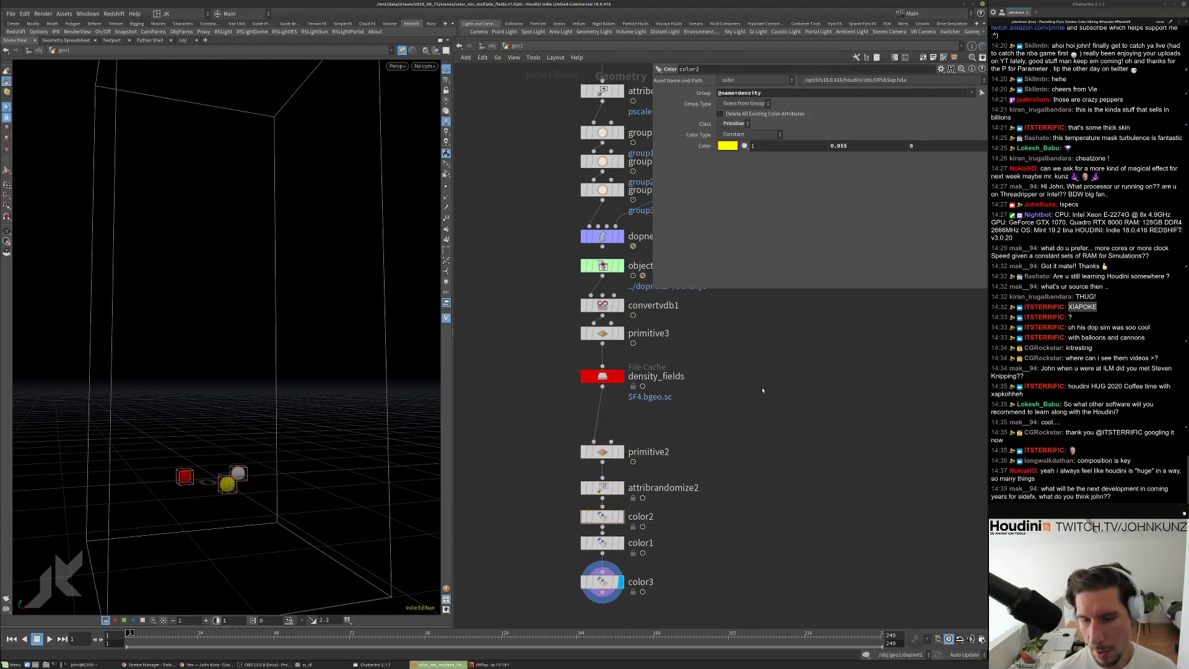
Examine the density_fields cache settings, including the geometry file path and frame range, adjusting the parameter display size.
{"action": "scroll", "coordinate": [648, 391], "scroll_direction": "up", "scroll_amount": 2}
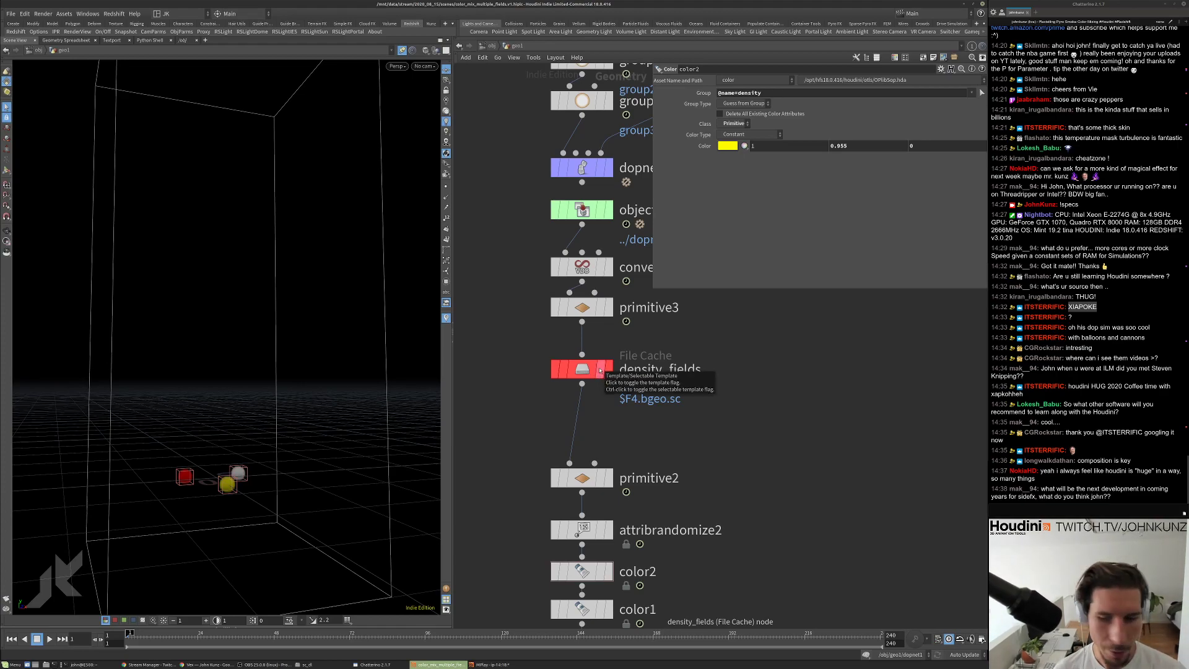
{"action": "left_click", "coordinate": [585, 370]}
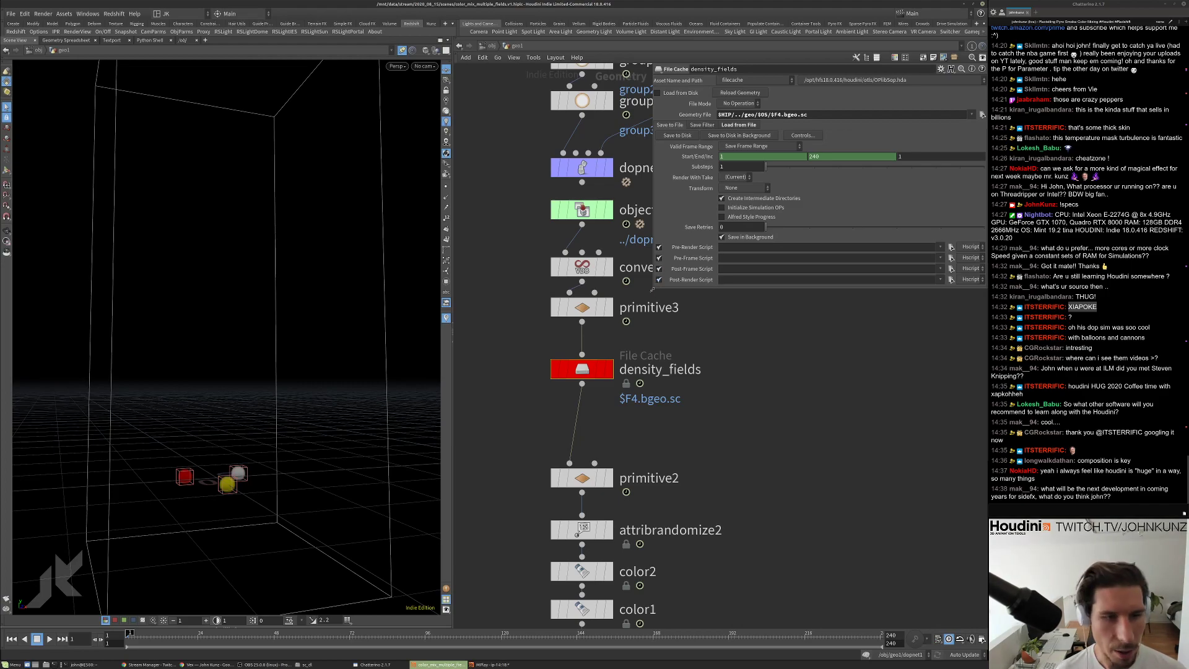
{"action": "left_click_drag", "start_coordinate": [652, 288], "coordinate": [661, 311]}
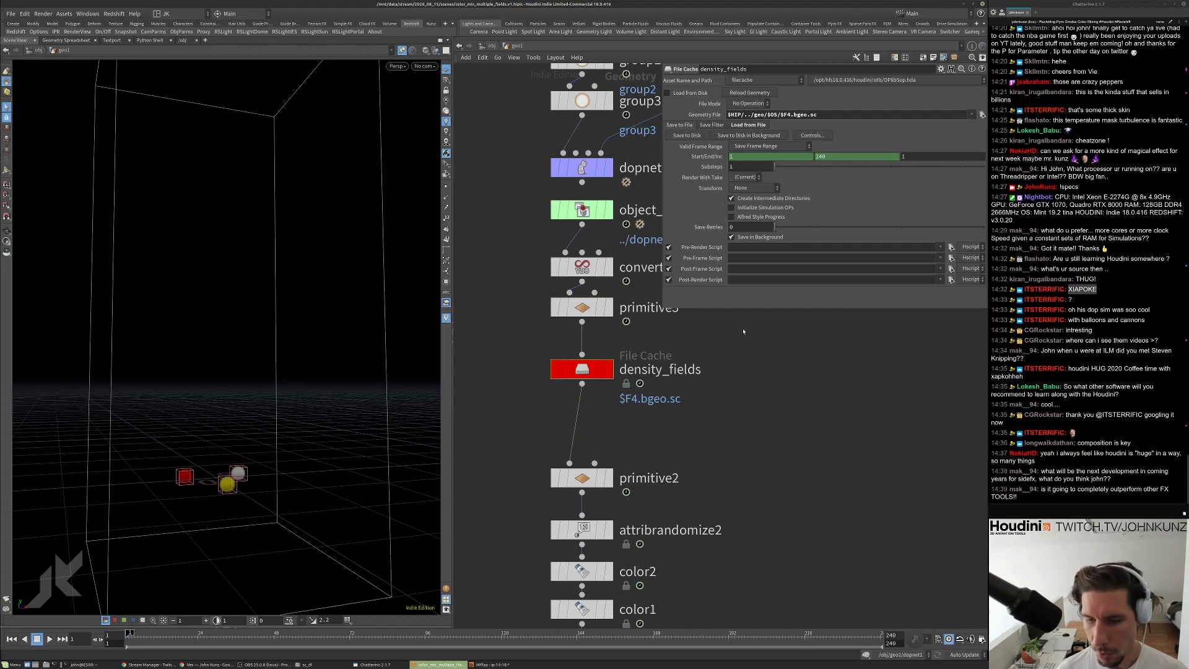
{"action": "scroll", "coordinate": [728, 359], "scroll_direction": "down", "scroll_amount": 2}
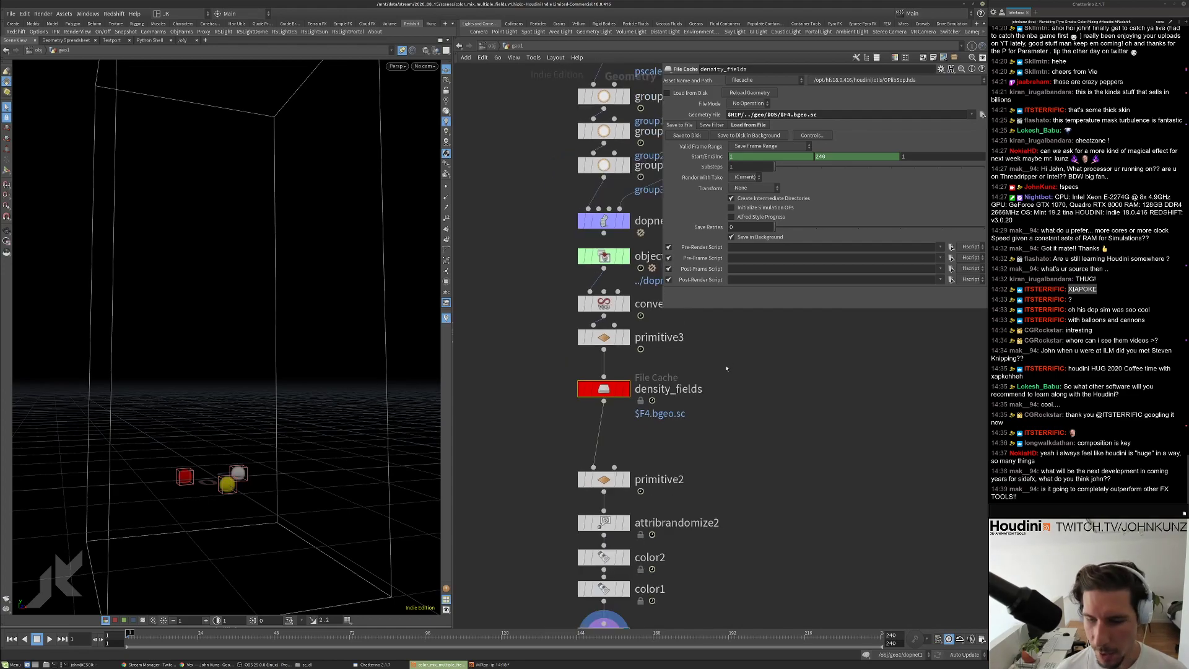
{"action": "scroll", "coordinate": [729, 391], "scroll_direction": "up", "scroll_amount": 1}
{"action": "scroll", "coordinate": [719, 378], "scroll_direction": "up", "scroll_amount": 1}
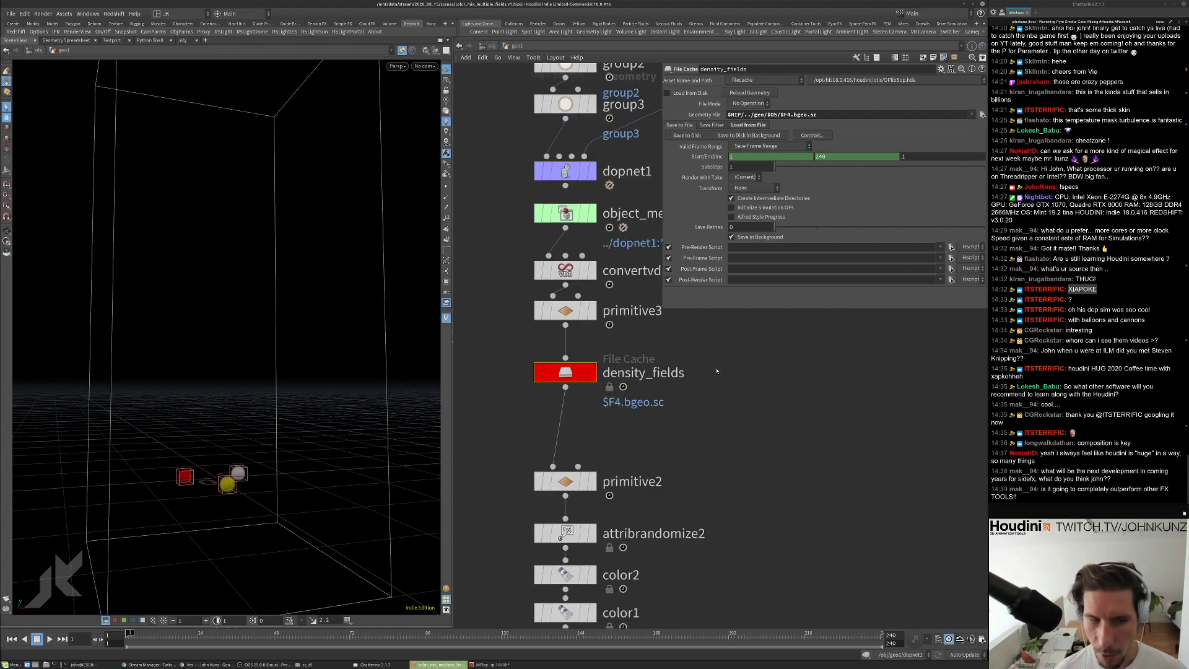
{"action": "left_click_drag", "start_coordinate": [664, 307], "coordinate": [667, 311]}
{"action": "double_click", "coordinate": [672, 372]}
{"action": "key", "text": "Return"}
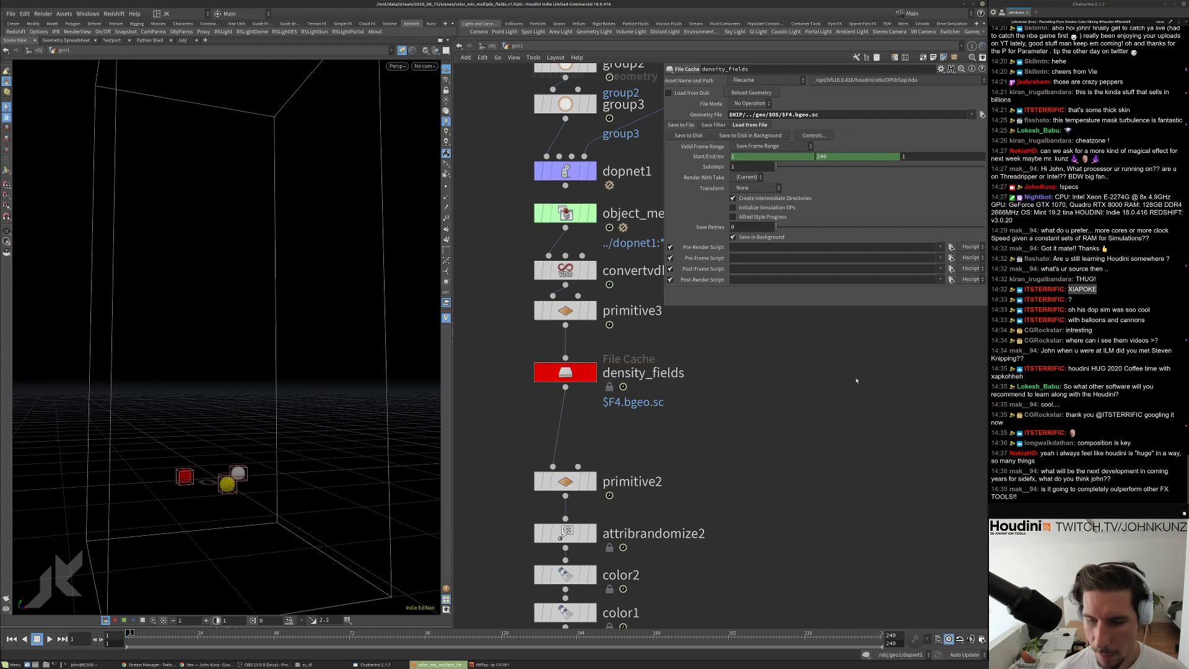
{"action": "scroll", "coordinate": [810, 371], "scroll_direction": "down", "scroll_amount": 2}
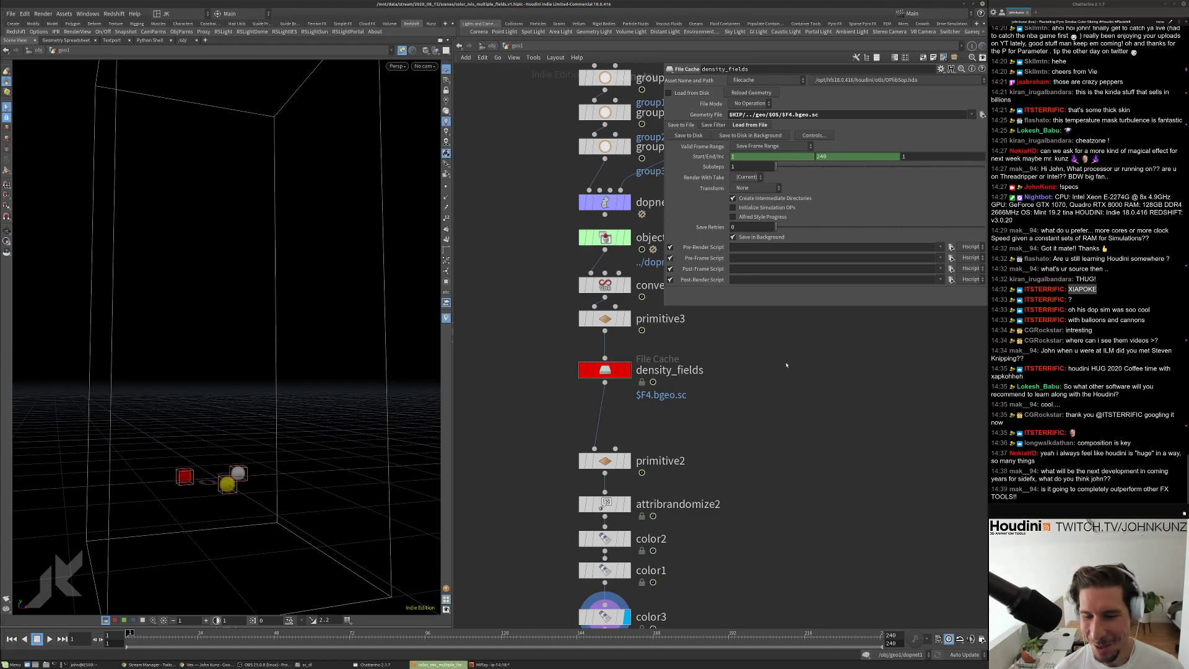
{"action": "scroll", "coordinate": [737, 366], "scroll_direction": "up", "scroll_amount": 1}
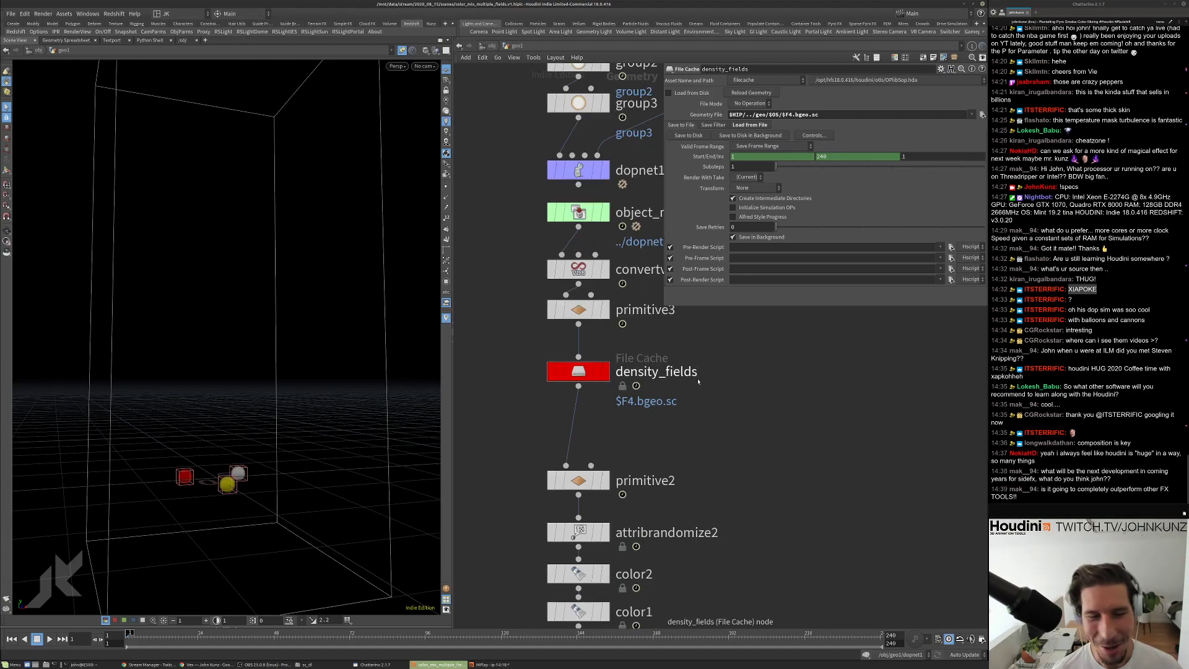
{"action": "scroll", "coordinate": [698, 381], "scroll_direction": "down", "scroll_amount": 1}
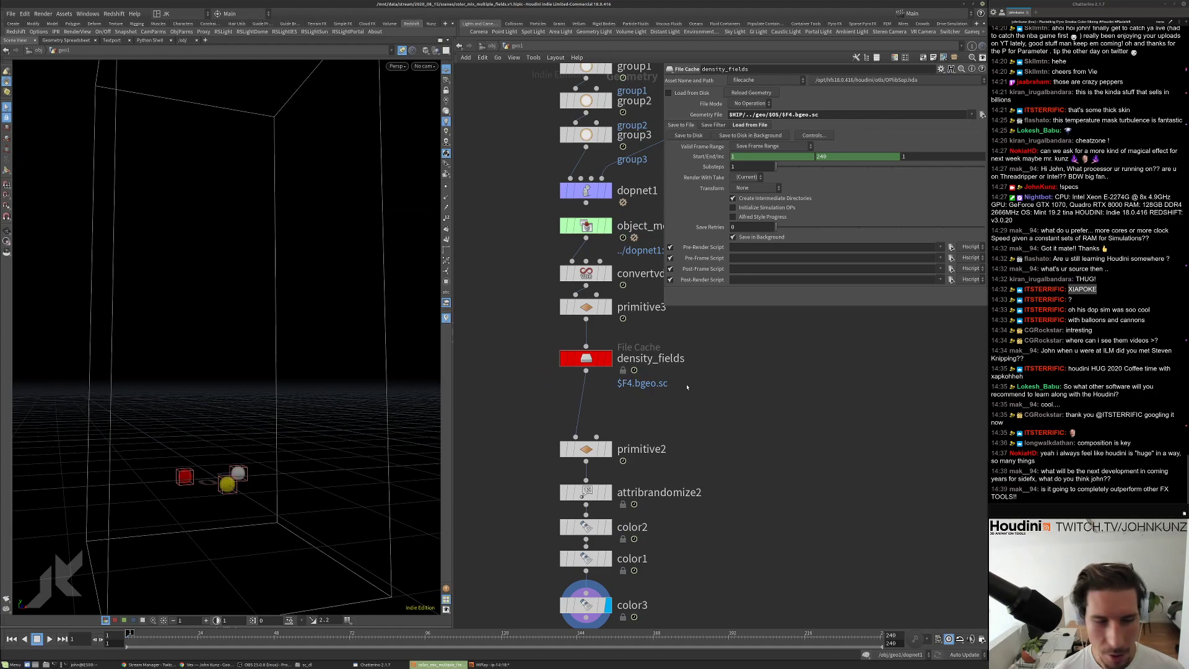
{"action": "left_click_drag", "start_coordinate": [665, 306], "coordinate": [675, 310]}
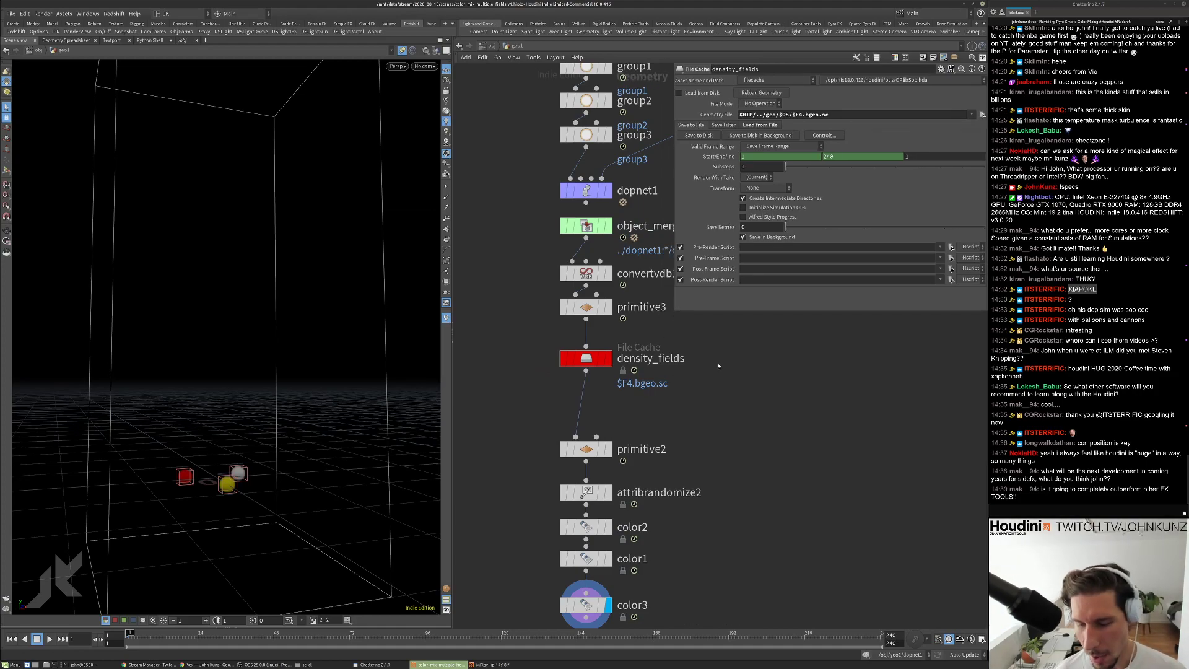
Enable Load from Disk on the density_fields cache and start saving its frame range to disk.
{"action": "left_click", "coordinate": [679, 93]}
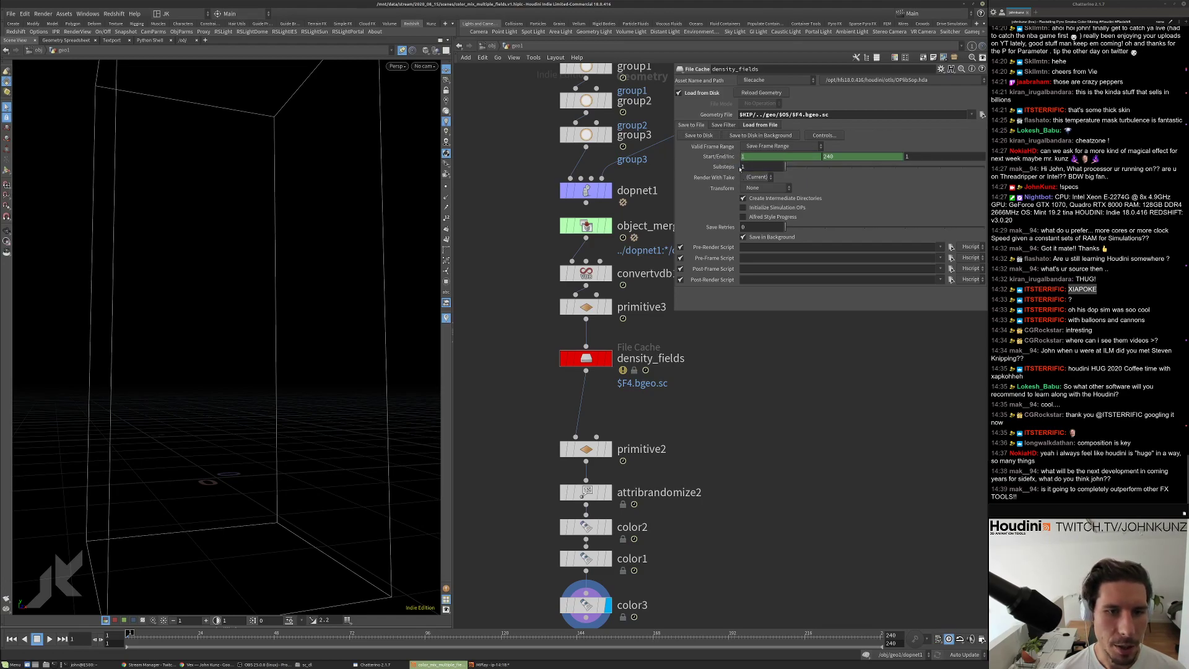
{"action": "left_click", "coordinate": [760, 125]}
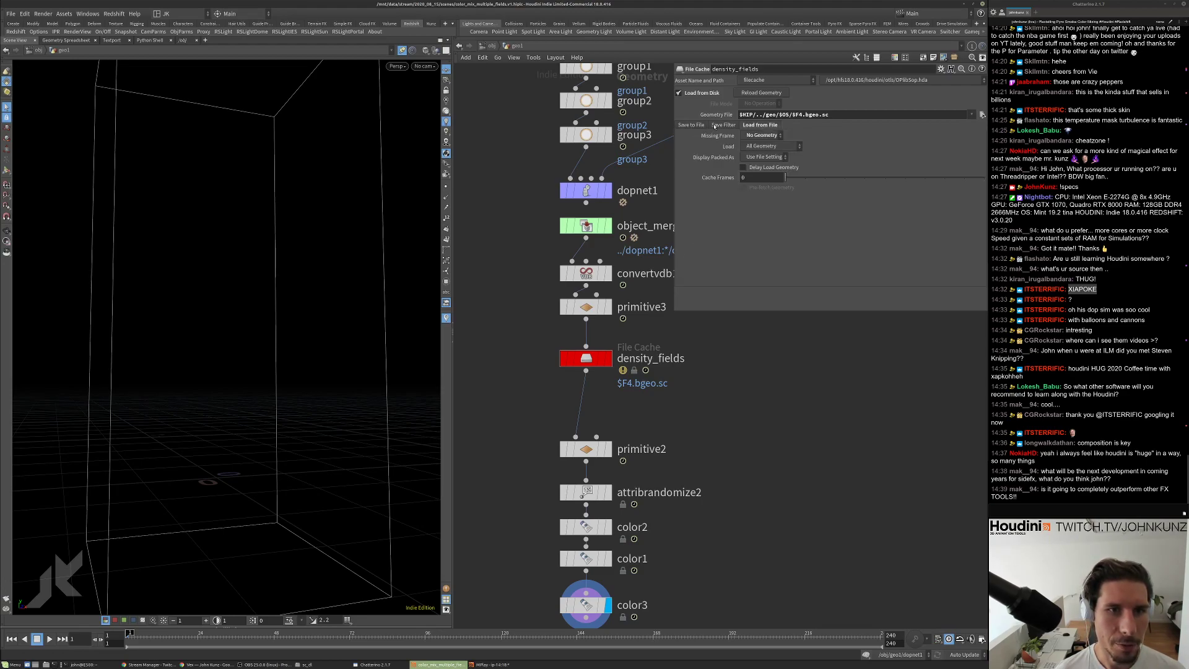
{"action": "left_click", "coordinate": [692, 124]}
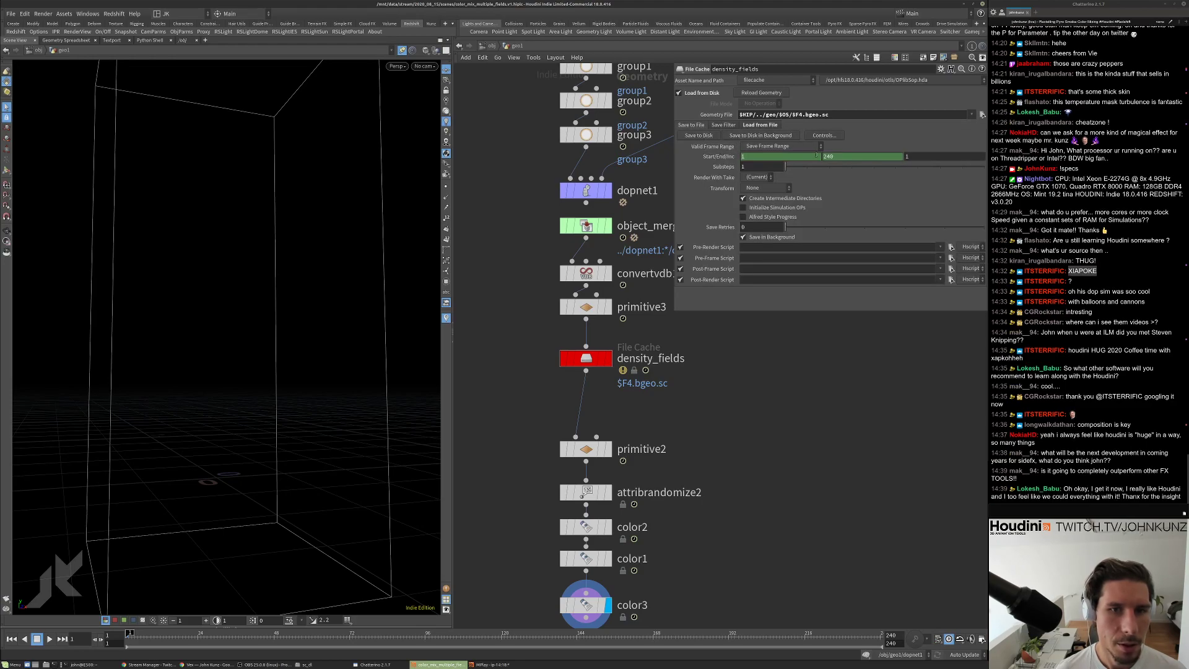
{"action": "left_click", "coordinate": [711, 136]}
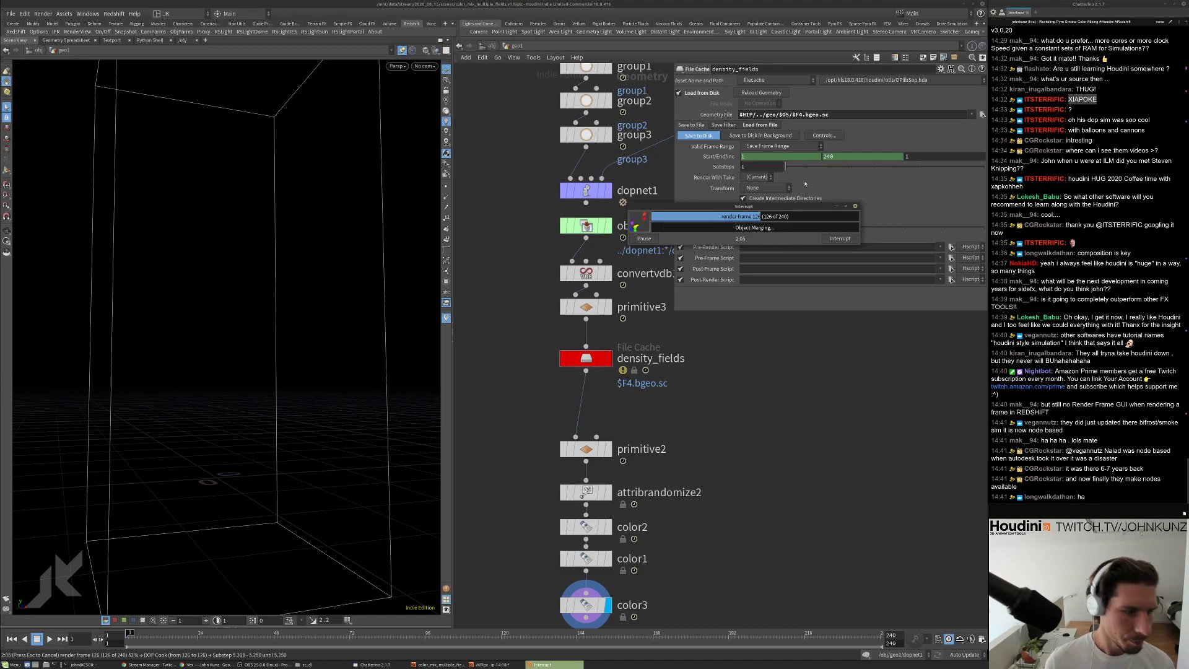
Scrub through the smoke flipbook in MPlay while the cache is being written, and interrupt the caching.
{"action": "left_click", "coordinate": [490, 665]}
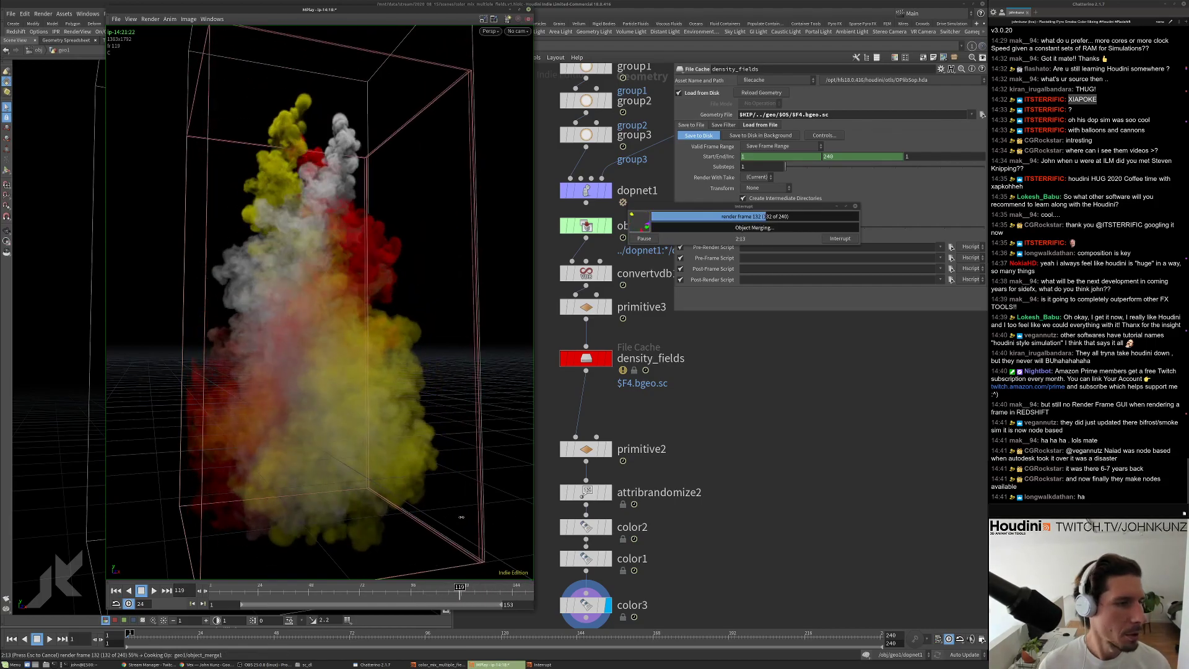
{"action": "left_click_drag", "start_coordinate": [481, 524], "coordinate": [432, 525]}
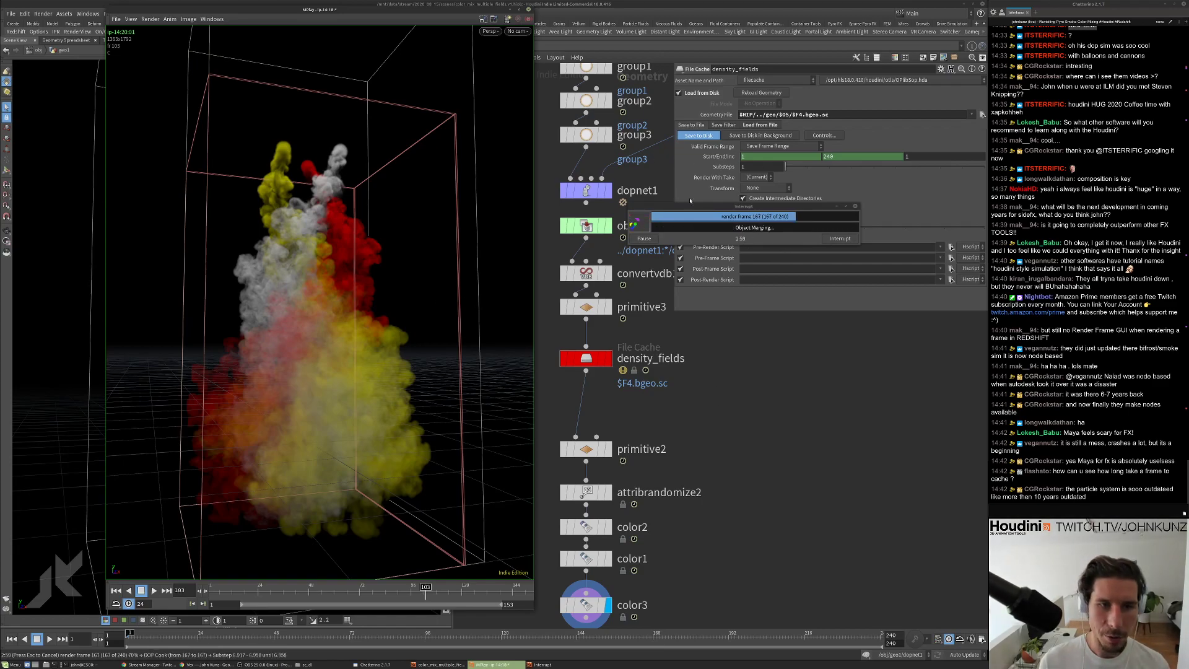
{"action": "left_click", "coordinate": [839, 239]}
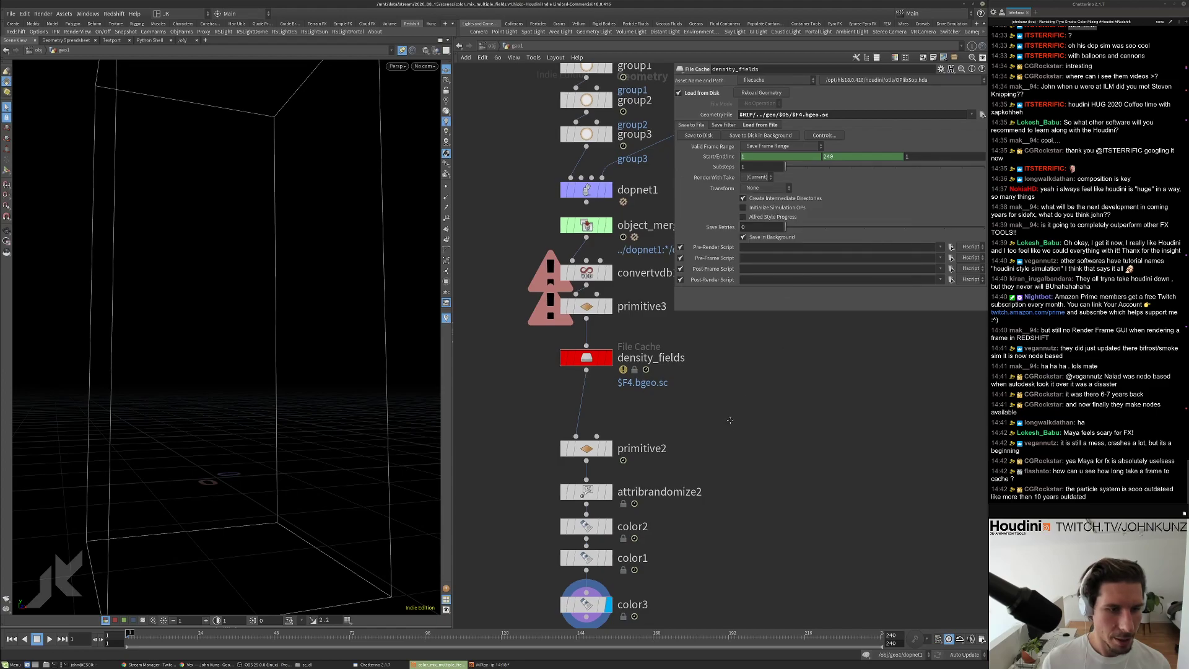
Display the density_fields node and scrub the timeline to check the smoke loaded from the cache.
{"action": "middle_click_drag", "start_coordinate": [610, 359], "coordinate": [599, 302]}
{"action": "left_click", "coordinate": [598, 301]}
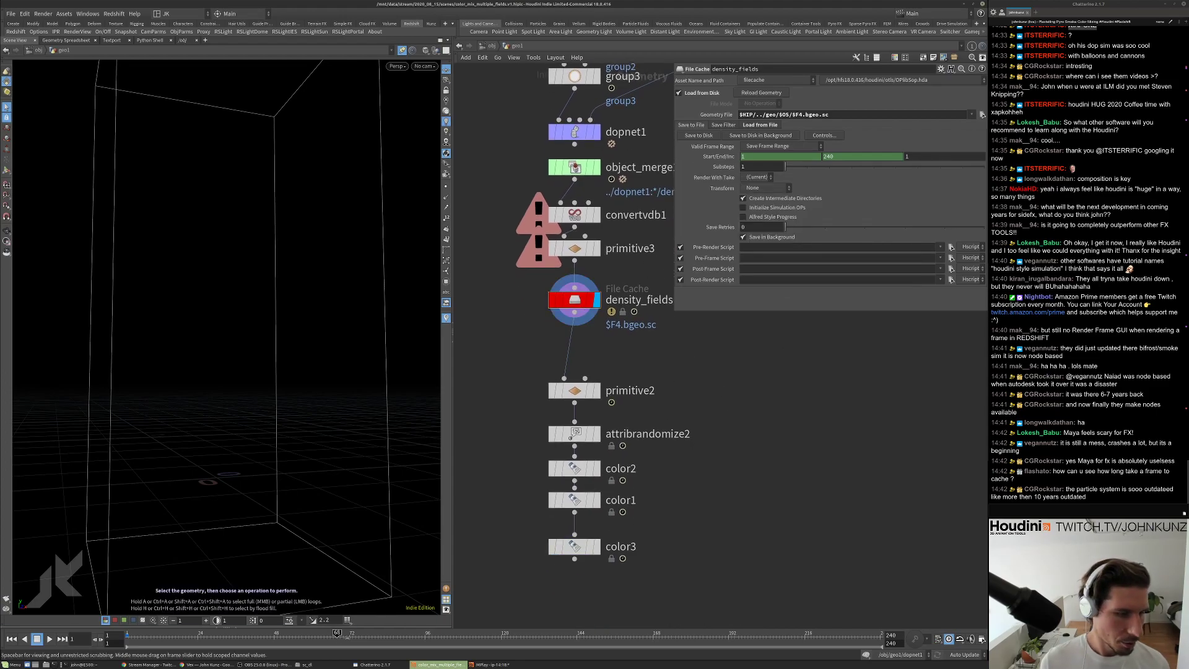
{"action": "left_click", "coordinate": [337, 633]}
{"action": "left_click", "coordinate": [389, 633]}
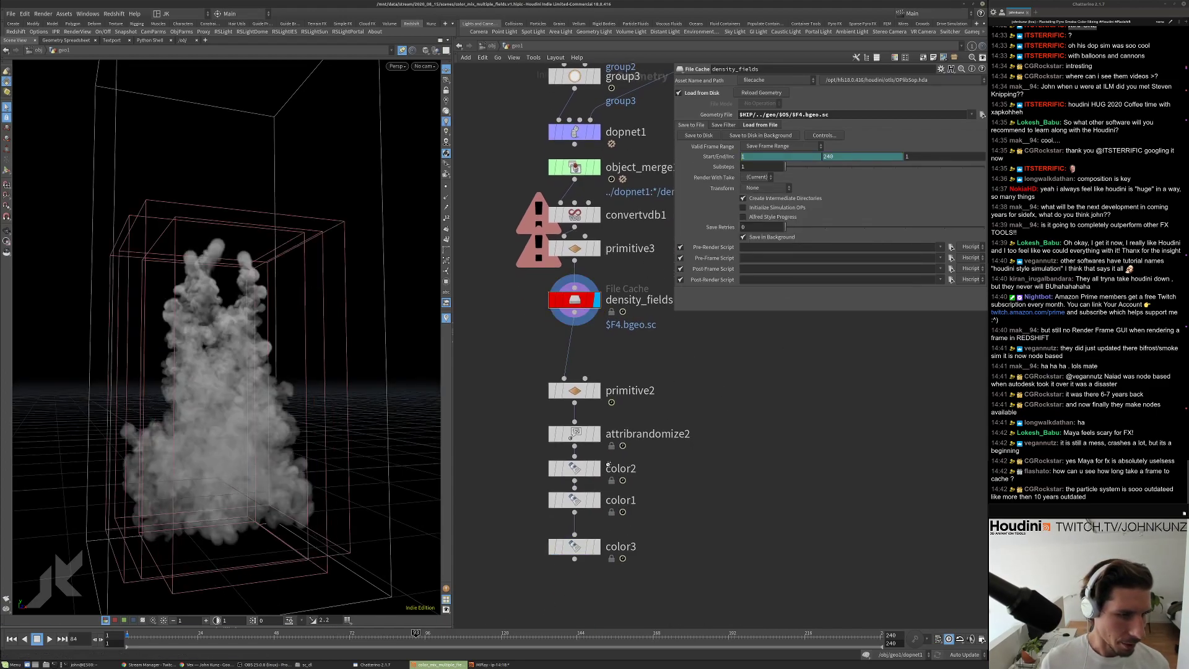
Display primitive2 briefly, switch the display to color3, and move the timeline to frame 106.
{"action": "left_click", "coordinate": [595, 391]}
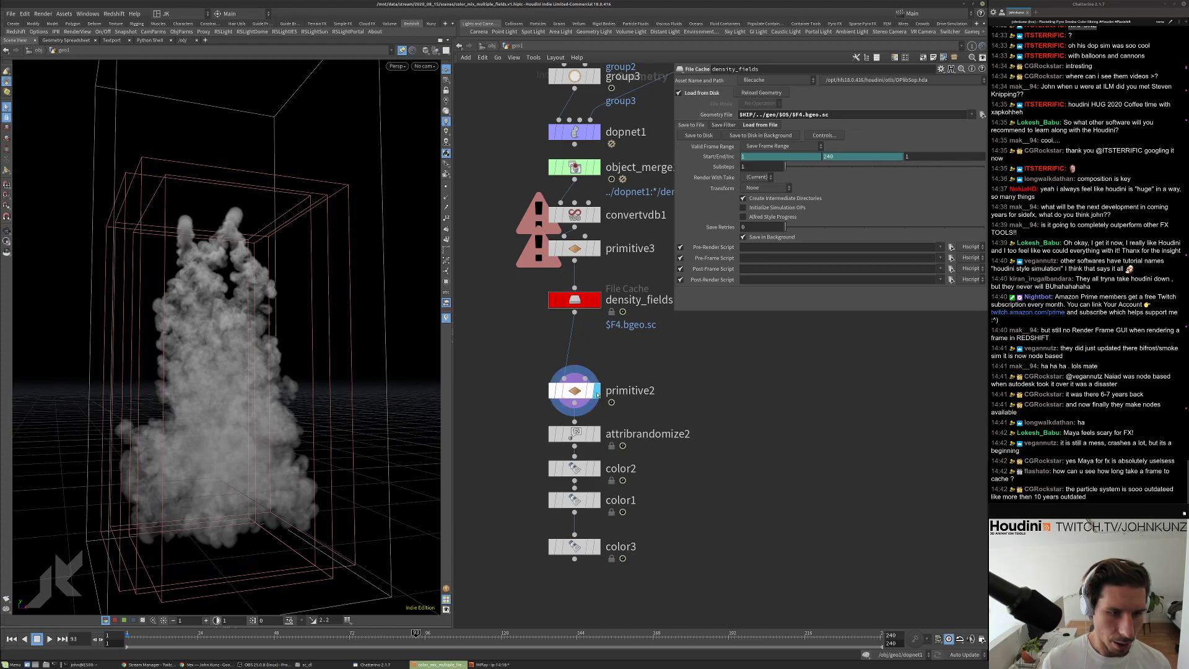
{"action": "left_click", "coordinate": [597, 546]}
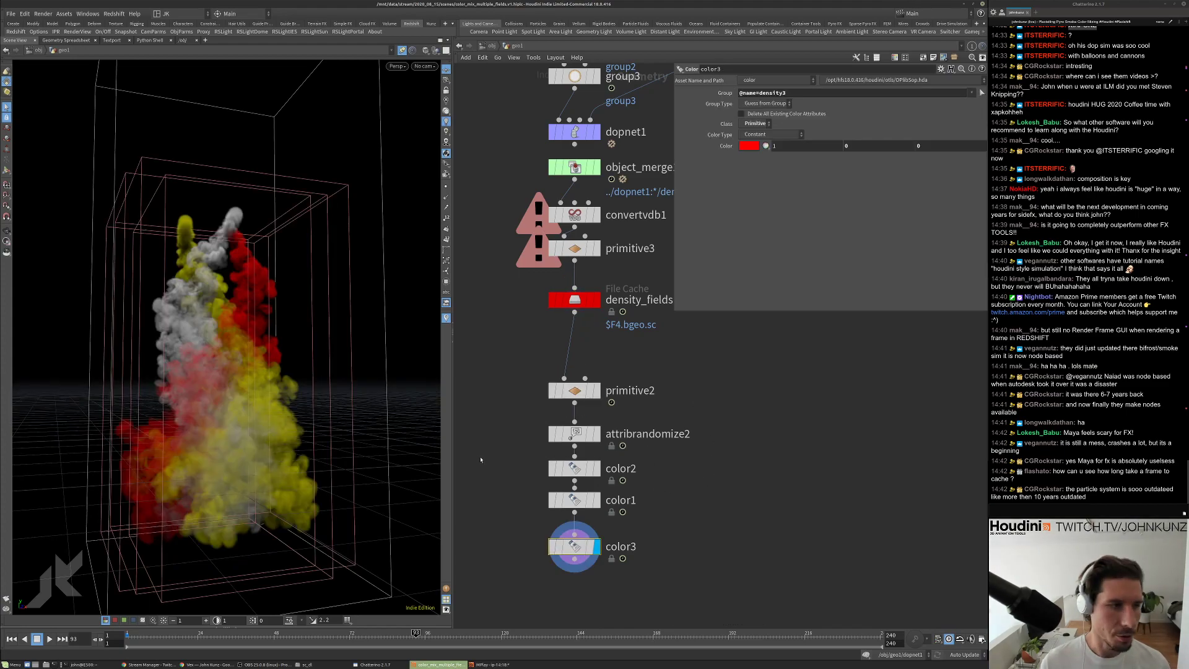
{"action": "left_click_drag", "start_coordinate": [416, 632], "coordinate": [457, 633]}
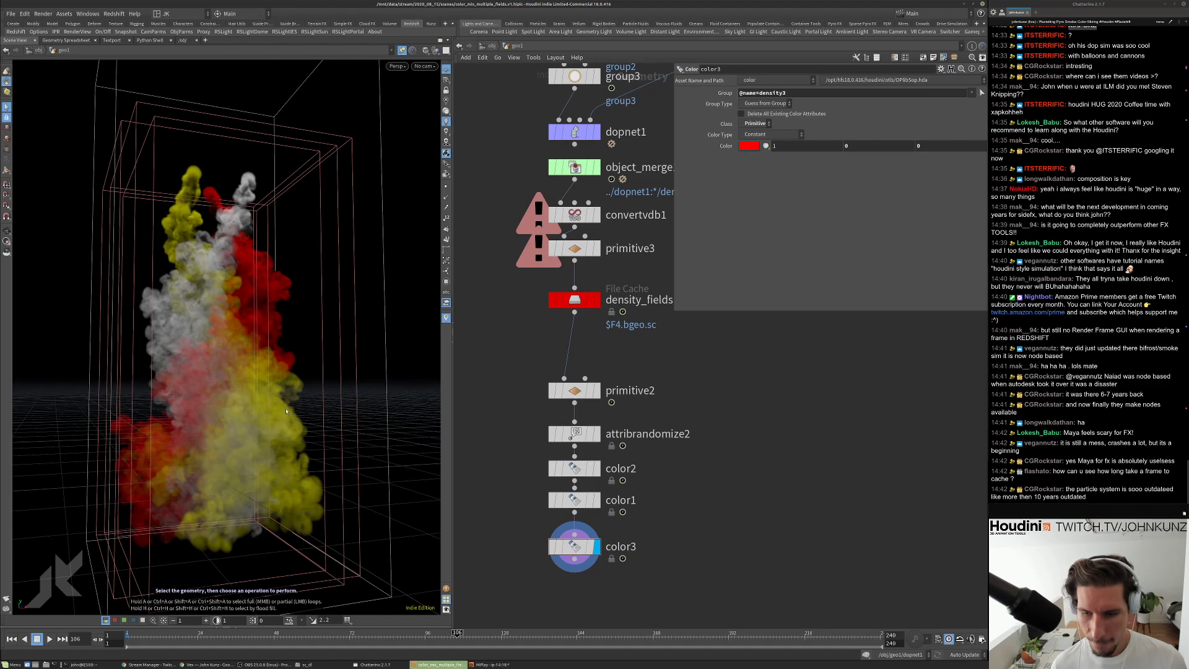
Browse the density_fields geometry folder with sequences listed as single files, and examine the cached frames' file sizes.
{"action": "middle_click_drag", "start_coordinate": [703, 432], "coordinate": [700, 480]}
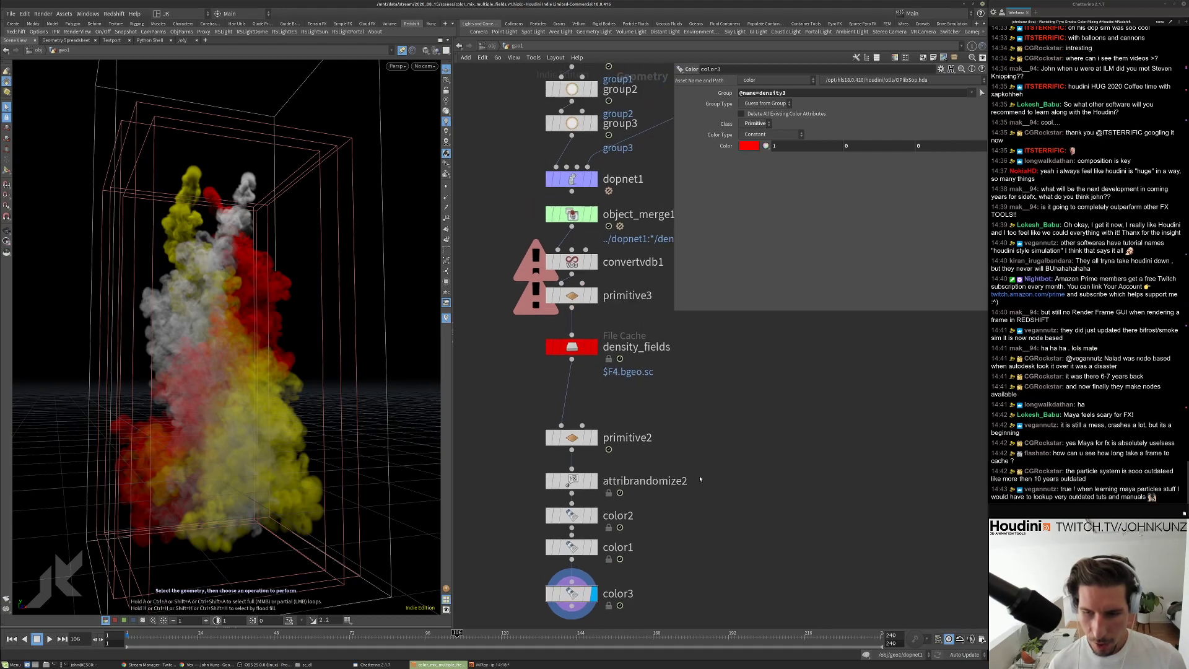
{"action": "left_click", "coordinate": [572, 346]}
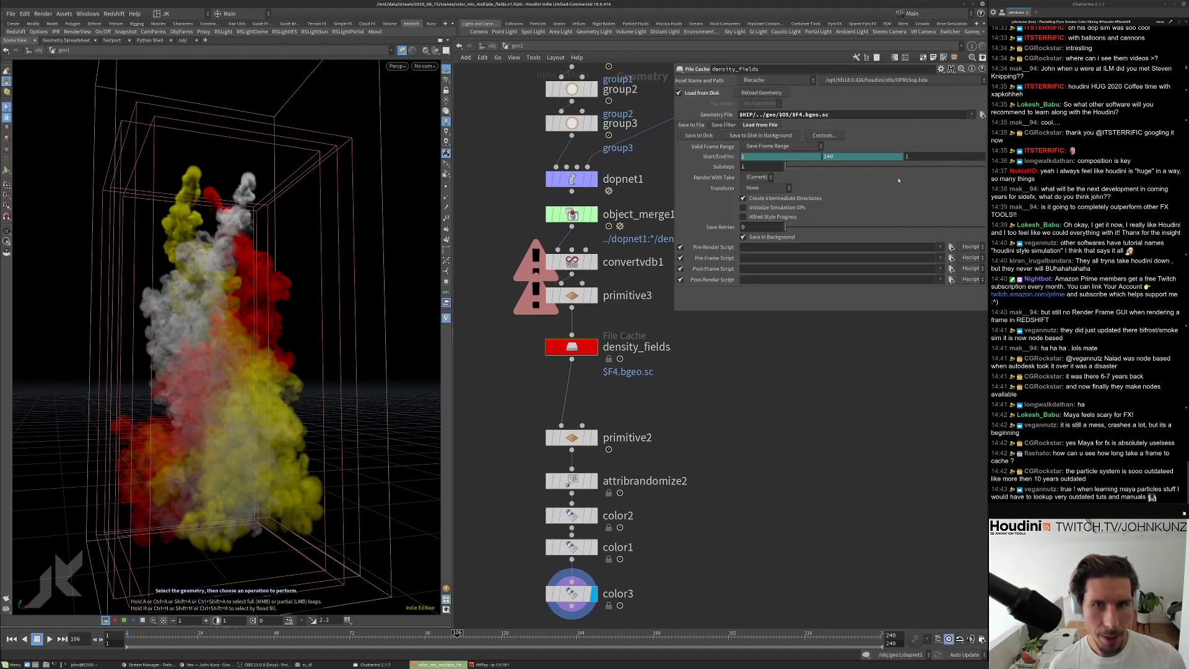
{"action": "left_click", "coordinate": [982, 116]}
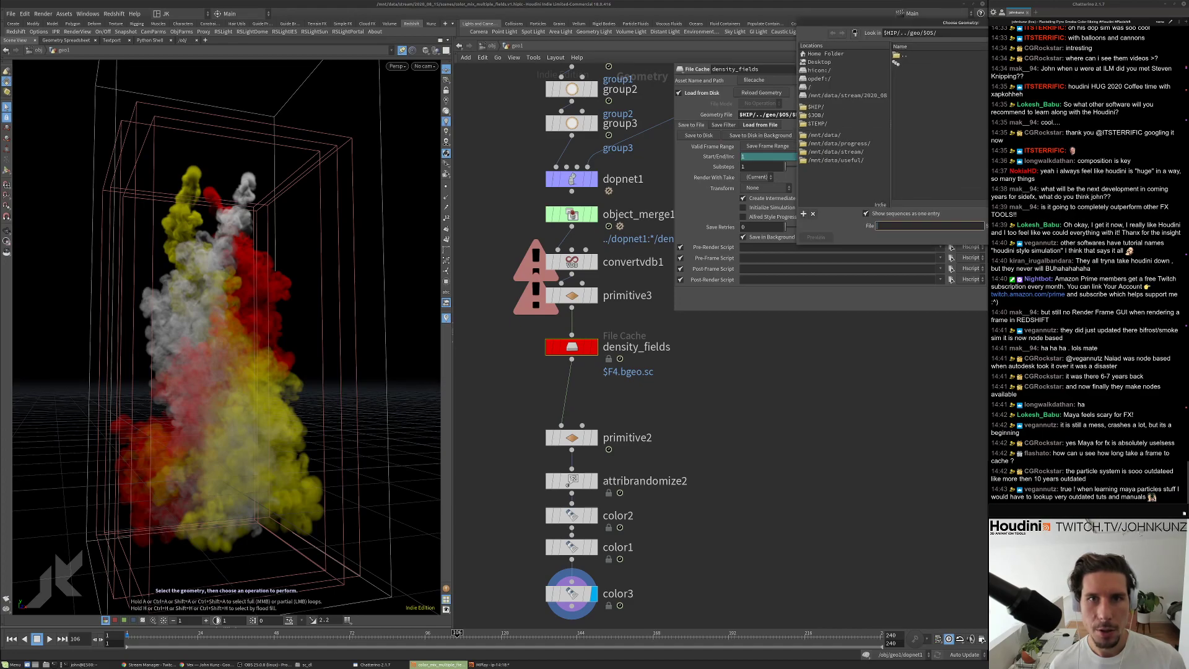
{"action": "left_click", "coordinate": [631, 279]}
{"action": "scroll", "coordinate": [851, 177], "scroll_direction": "down", "scroll_amount": 9}
{"action": "left_click_drag", "start_coordinate": [866, 148], "coordinate": [859, 239]}
{"action": "left_click", "coordinate": [815, 227]}
{"action": "key", "text": "Up"}
{"action": "key", "text": "Up"}
{"action": "key", "text": "Up"}
{"action": "key", "text": "Up"}
{"action": "key", "text": "Up"}
{"action": "key", "text": "Up"}
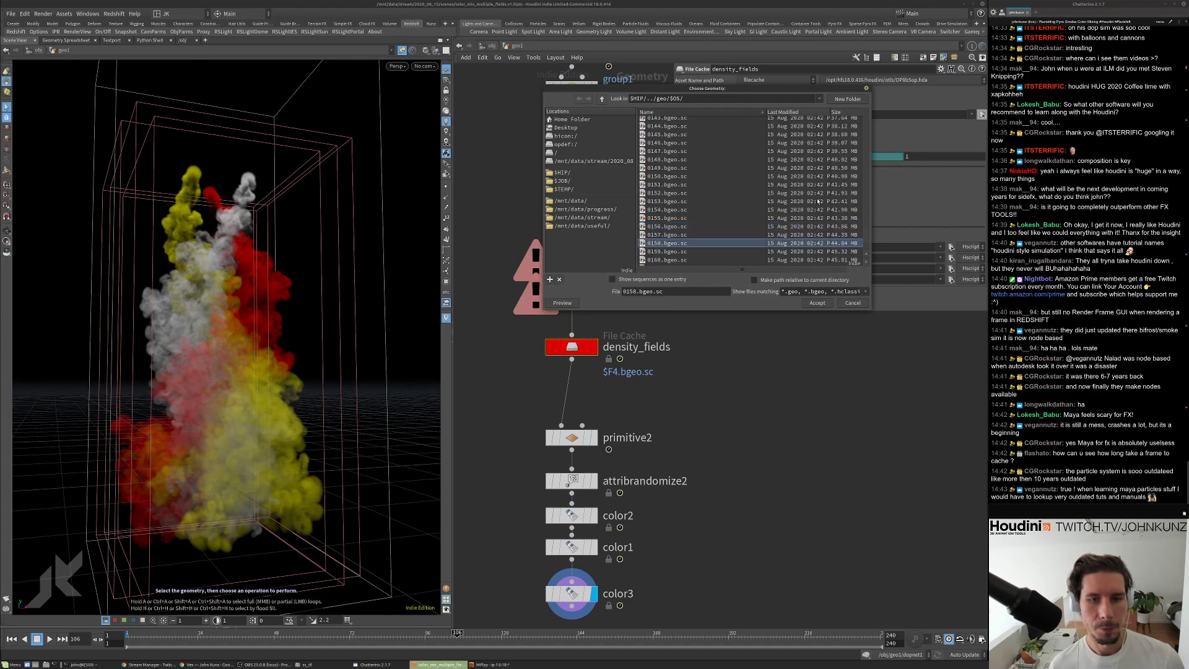
{"action": "scroll", "coordinate": [815, 210], "scroll_direction": "up", "scroll_amount": 3}
{"action": "key", "text": "Up"}
{"action": "key", "text": "Up"}
{"action": "key", "text": "Up"}
{"action": "key", "text": "Up"}
{"action": "key", "text": "Up"}
{"action": "key", "text": "Up"}
{"action": "key", "text": "Up"}
{"action": "key", "text": "Up"}
{"action": "key", "text": "Up"}
{"action": "key", "text": "Up"}
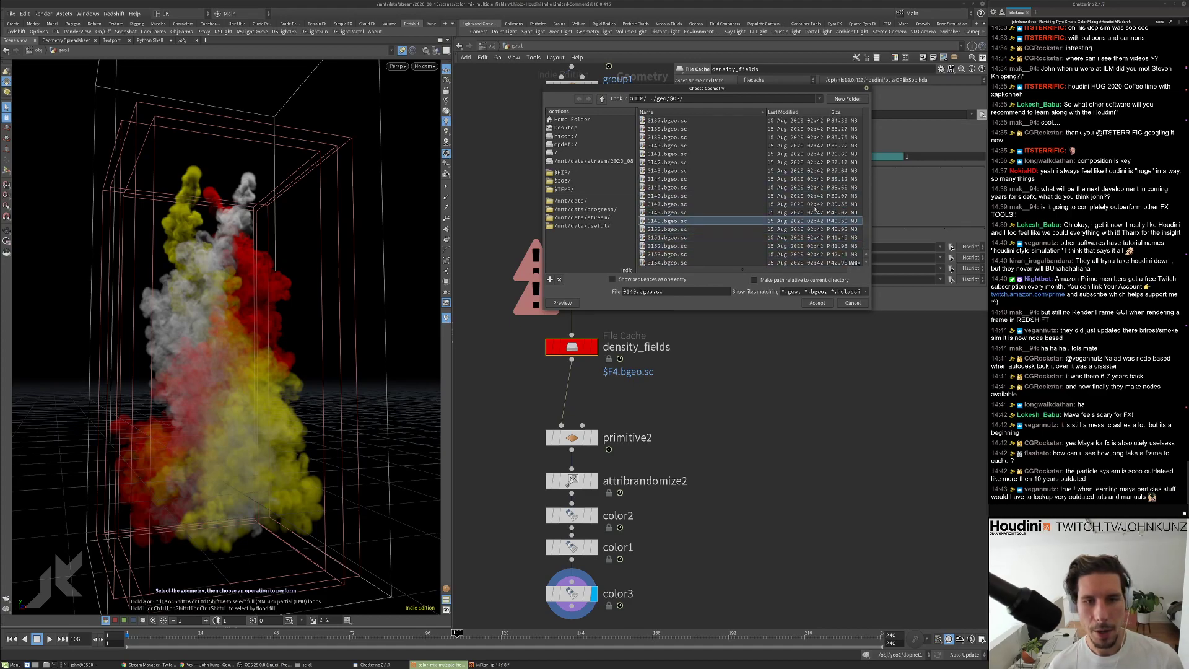
{"action": "key", "text": "Up"}
{"action": "key", "text": "Up"}
{"action": "key", "text": "Up"}
{"action": "key", "text": "Up"}
{"action": "key", "text": "Up"}
{"action": "key", "text": "Up"}
{"action": "key", "text": "Up"}
{"action": "key", "text": "Up"}
{"action": "key", "text": "Up"}
{"action": "key", "text": "Up"}
{"action": "key", "text": "Up"}
{"action": "key", "text": "Up"}
{"action": "key", "text": "Up"}
{"action": "key", "text": "Up"}
{"action": "key", "text": "Up"}
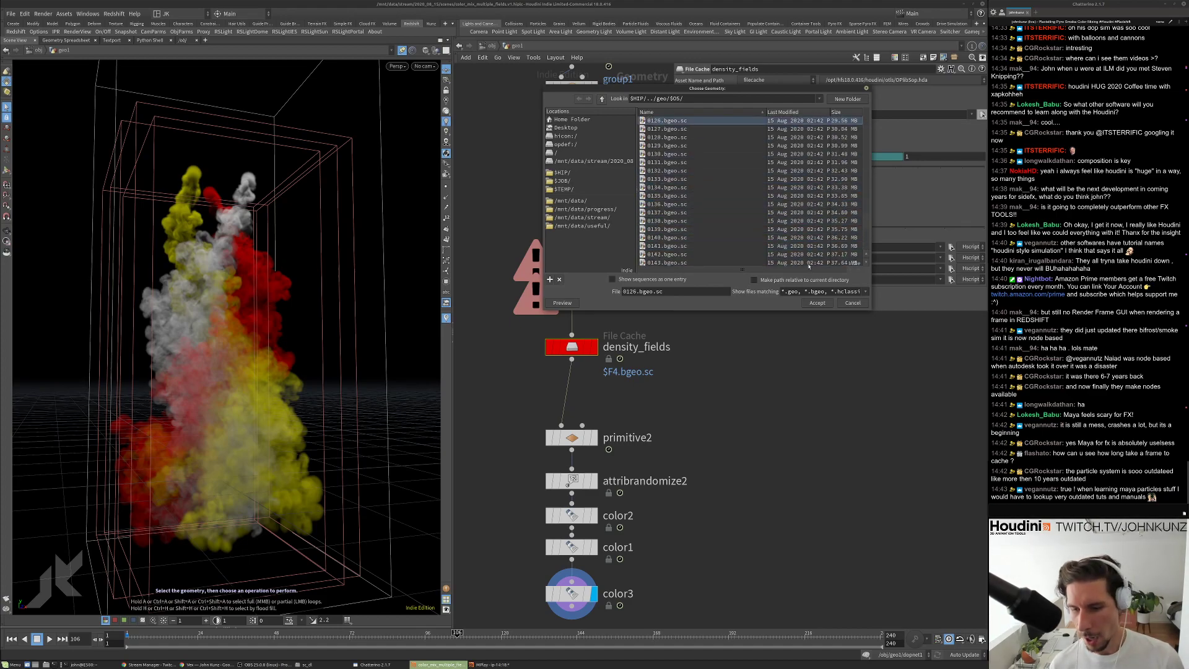
{"action": "left_click", "coordinate": [852, 303]}
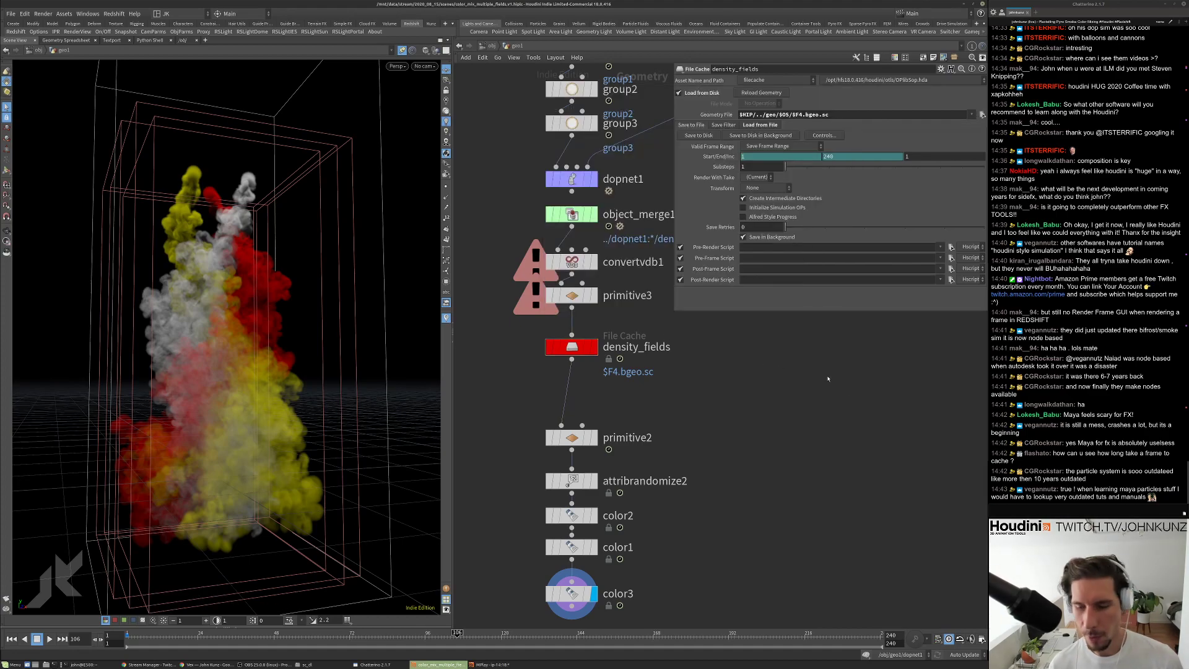
Try the Alfred Style Progress option in density_fields' save settings and switch it off again.
{"action": "scroll", "coordinate": [644, 339], "scroll_direction": "down", "scroll_amount": 1}
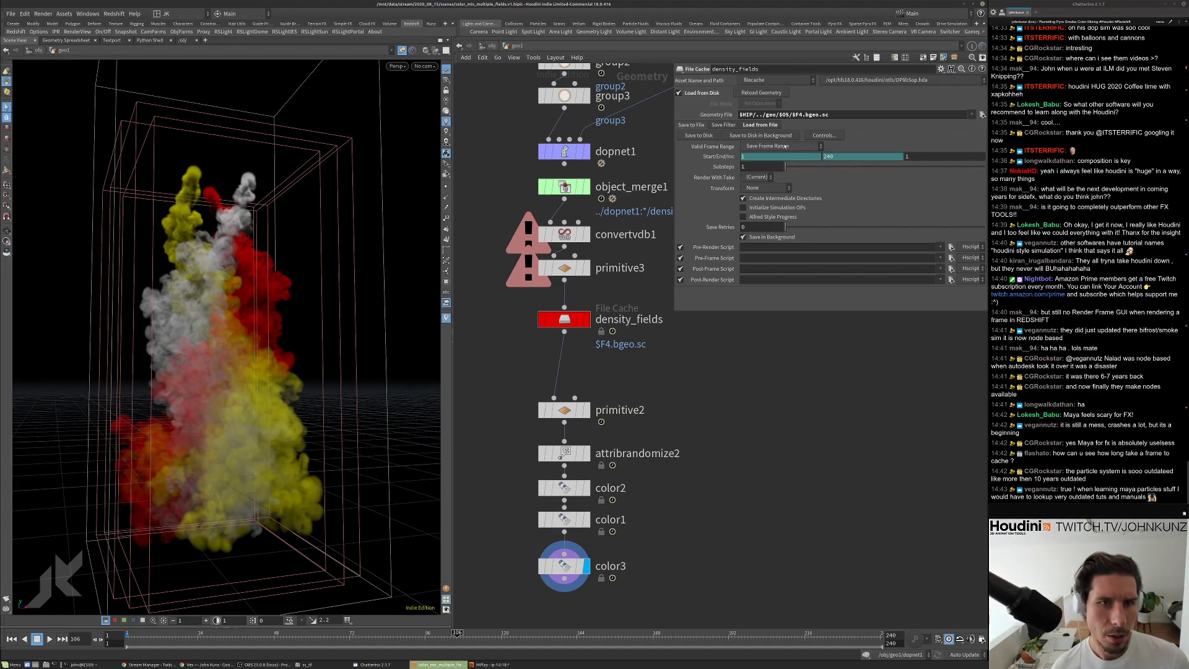
{"action": "left_click", "coordinate": [728, 125]}
{"action": "left_click", "coordinate": [695, 125]}
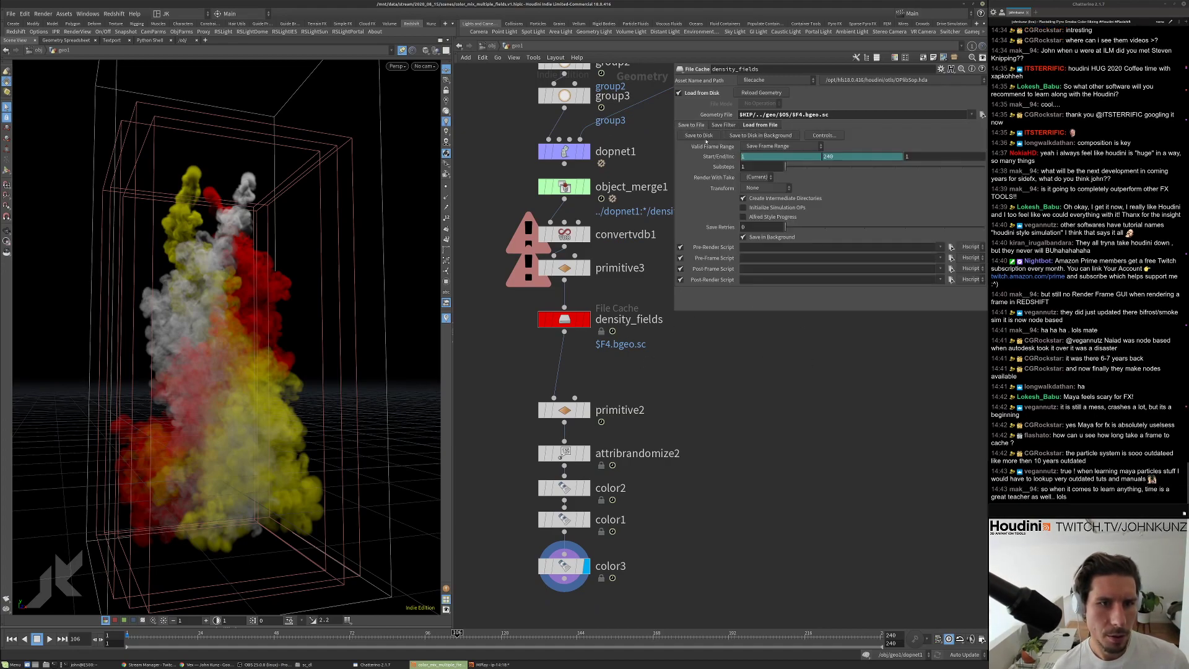
{"action": "left_click", "coordinate": [768, 217]}
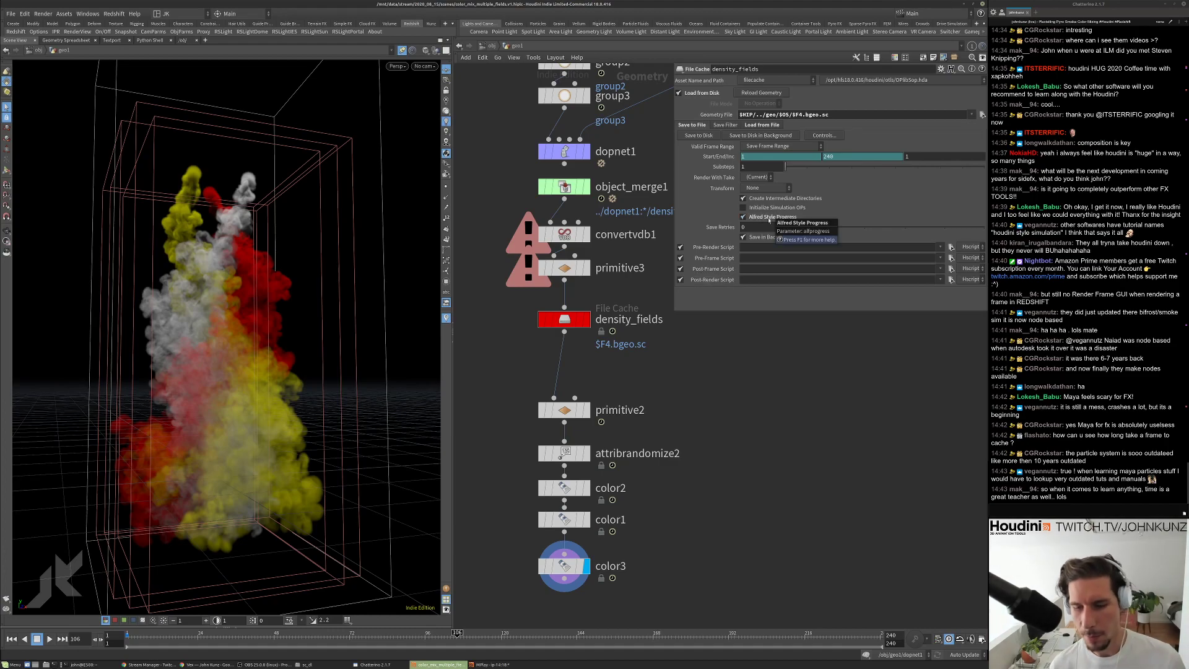
{"action": "left_click", "coordinate": [769, 220]}
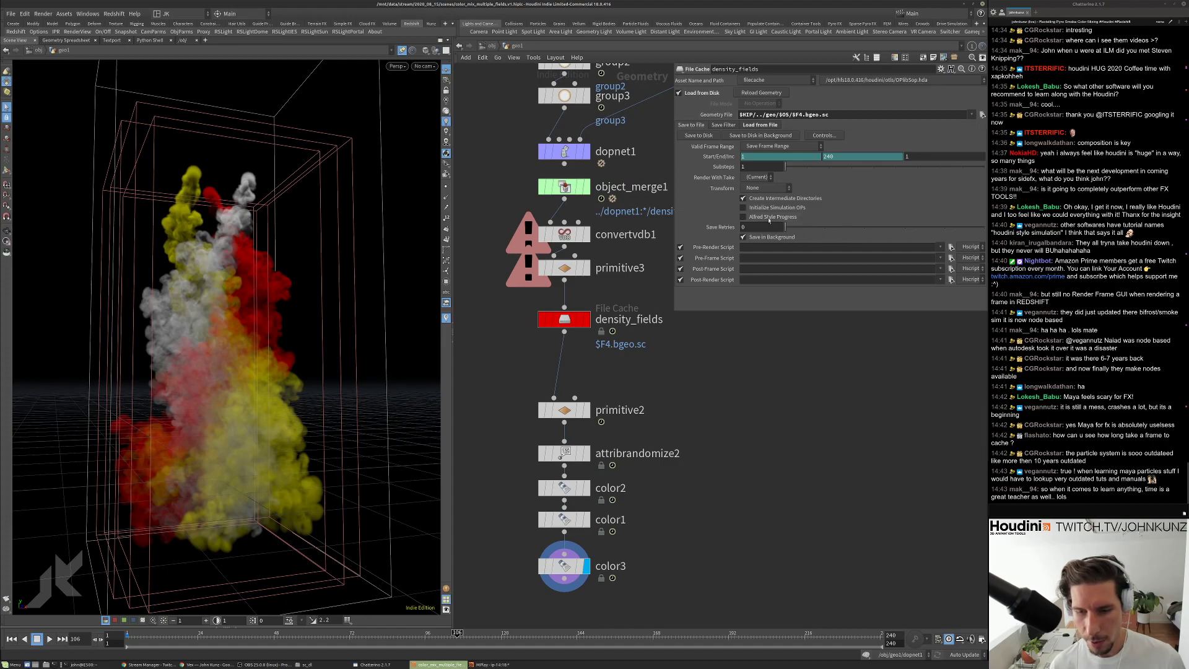
Reopen the density_fields geometry folder and compare the modification times and sizes of the cached frames.
{"action": "left_click", "coordinate": [982, 115]}
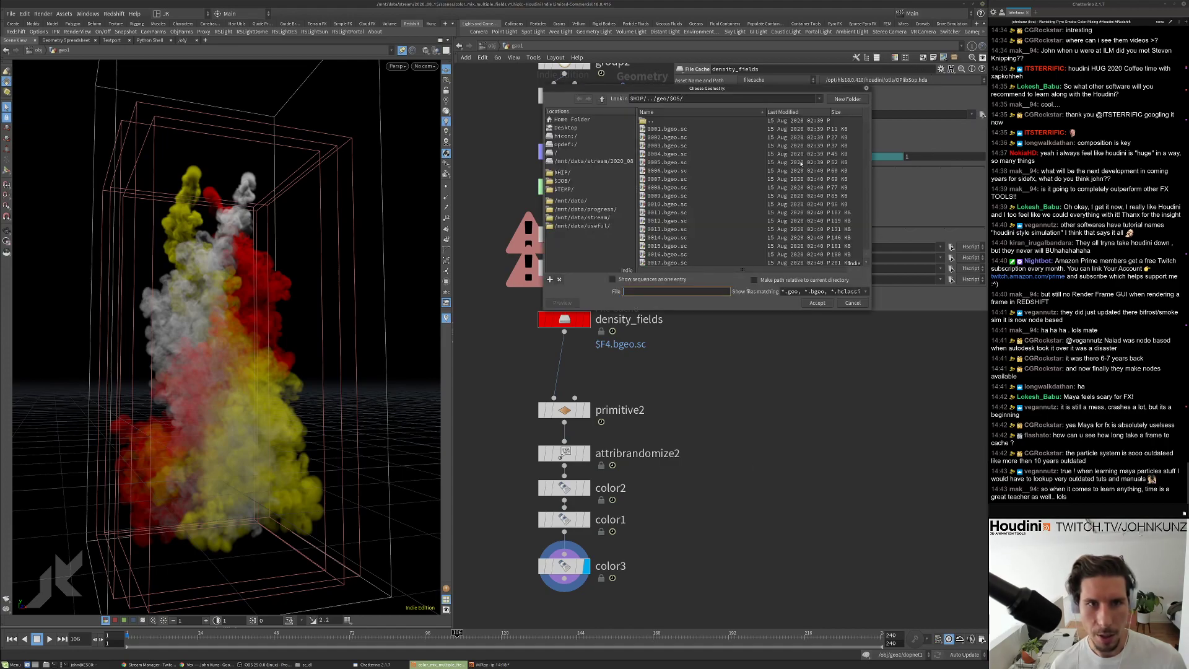
{"action": "left_click_drag", "start_coordinate": [861, 122], "coordinate": [779, 208]}
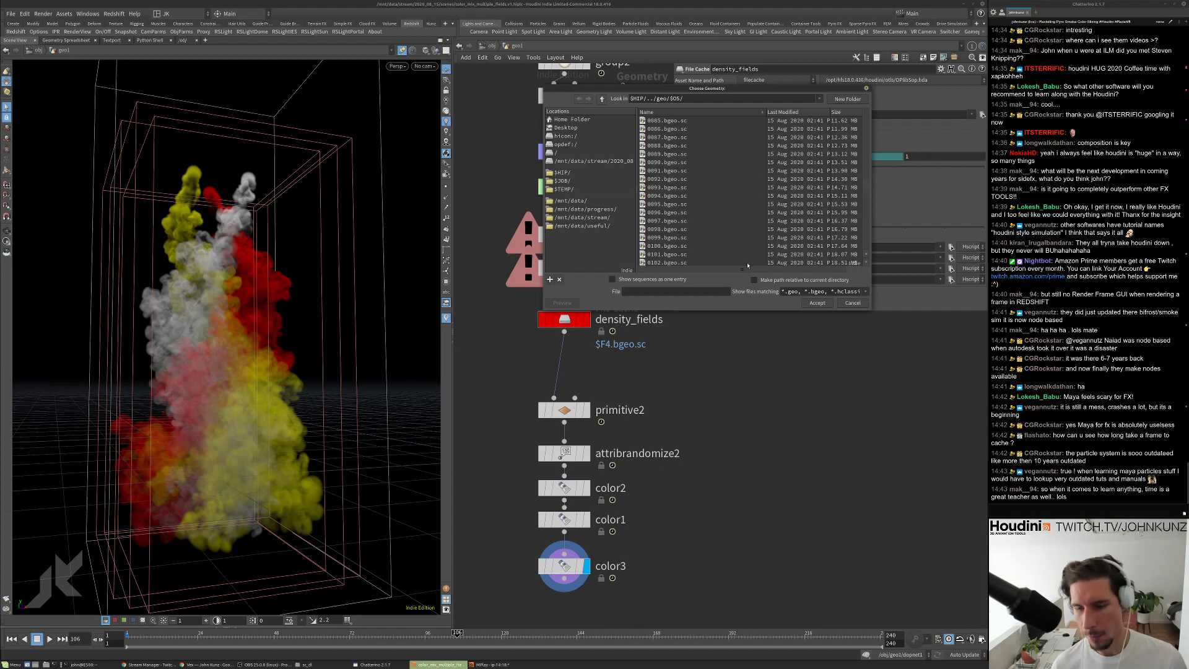
{"action": "scroll", "coordinate": [766, 196], "scroll_direction": "down", "scroll_amount": 2}
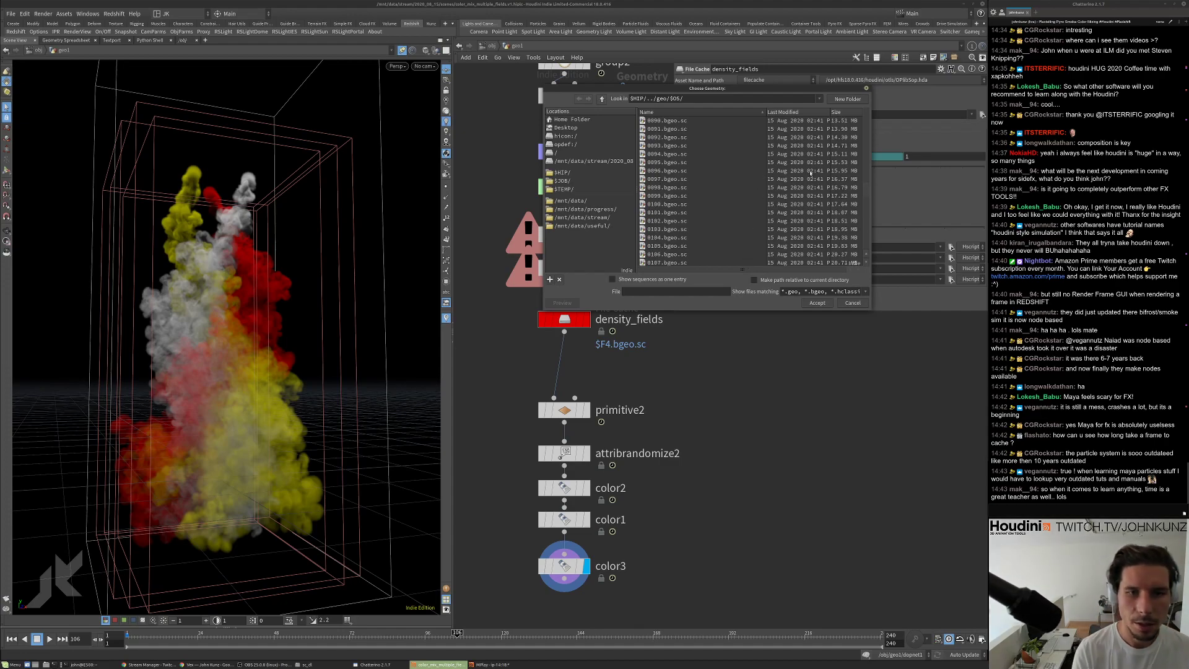
{"action": "scroll", "coordinate": [808, 188], "scroll_direction": "down", "scroll_amount": 5}
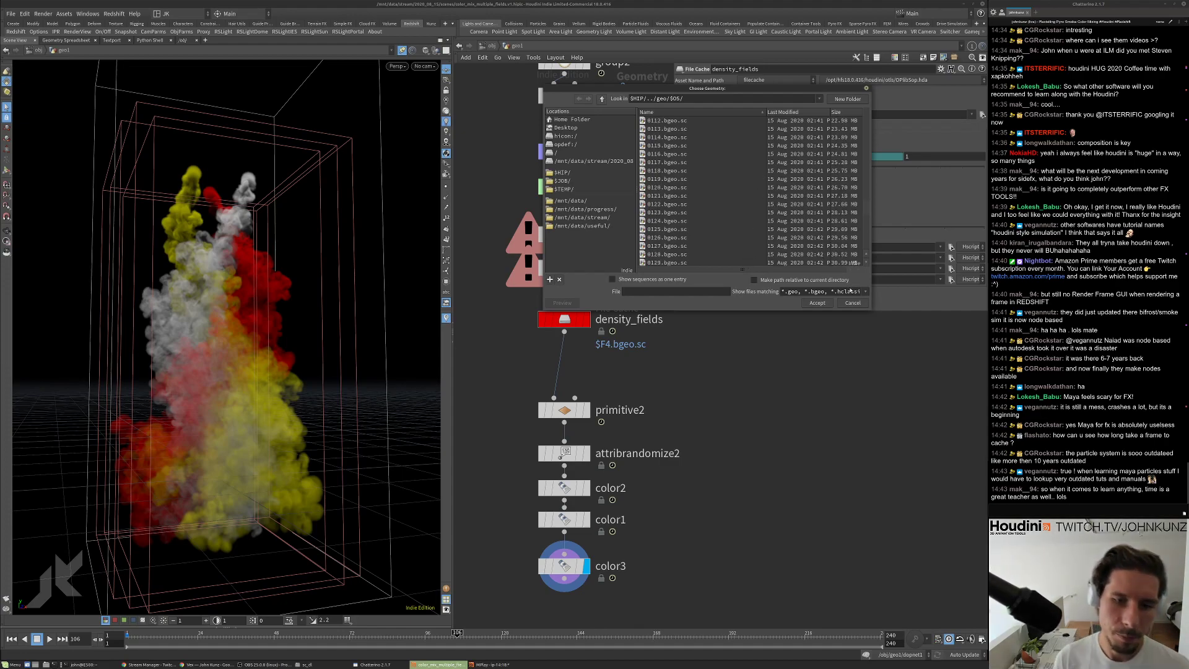
{"action": "left_click", "coordinate": [853, 304]}
Set the volume display density of primitive2 to 15 and inspect the colored smoke from another angle.
{"action": "scroll", "coordinate": [806, 359], "scroll_direction": "down", "scroll_amount": 2}
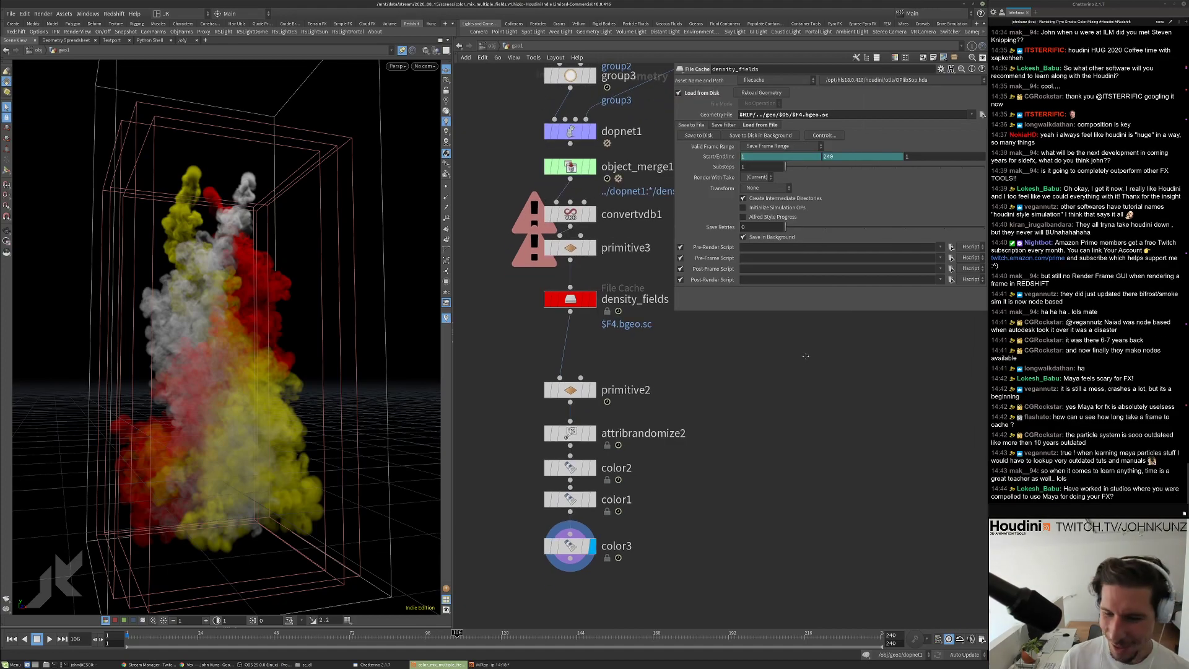
{"action": "scroll", "coordinate": [813, 398], "scroll_direction": "down", "scroll_amount": 2}
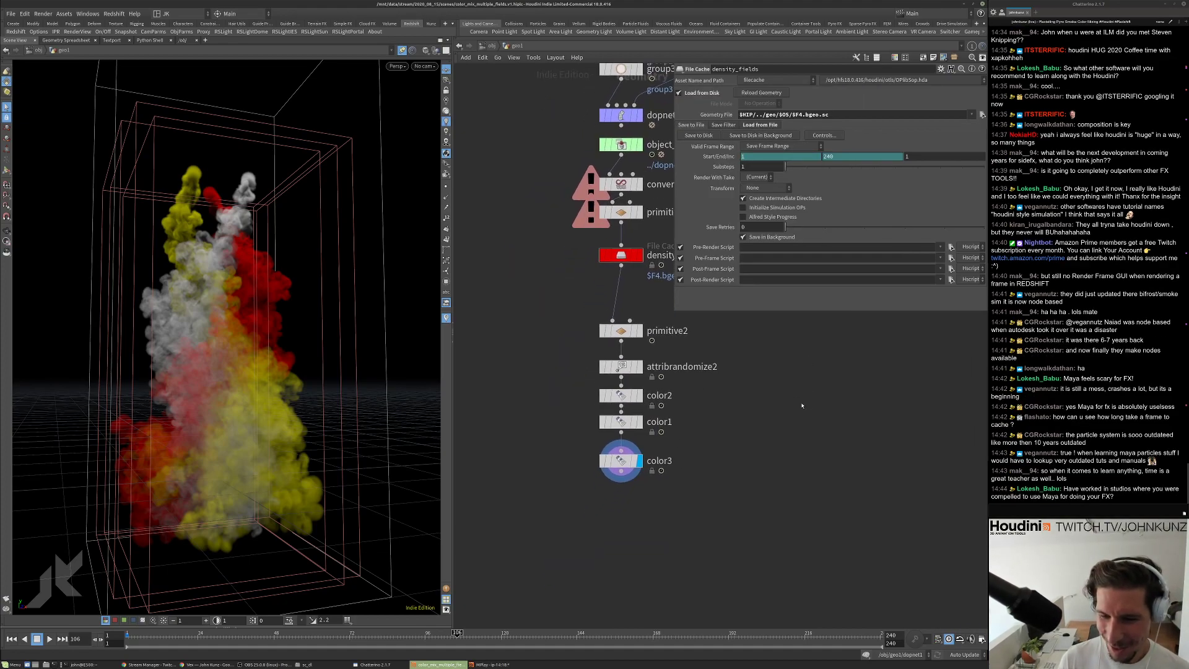
{"action": "scroll", "coordinate": [784, 385], "scroll_direction": "down", "scroll_amount": 4}
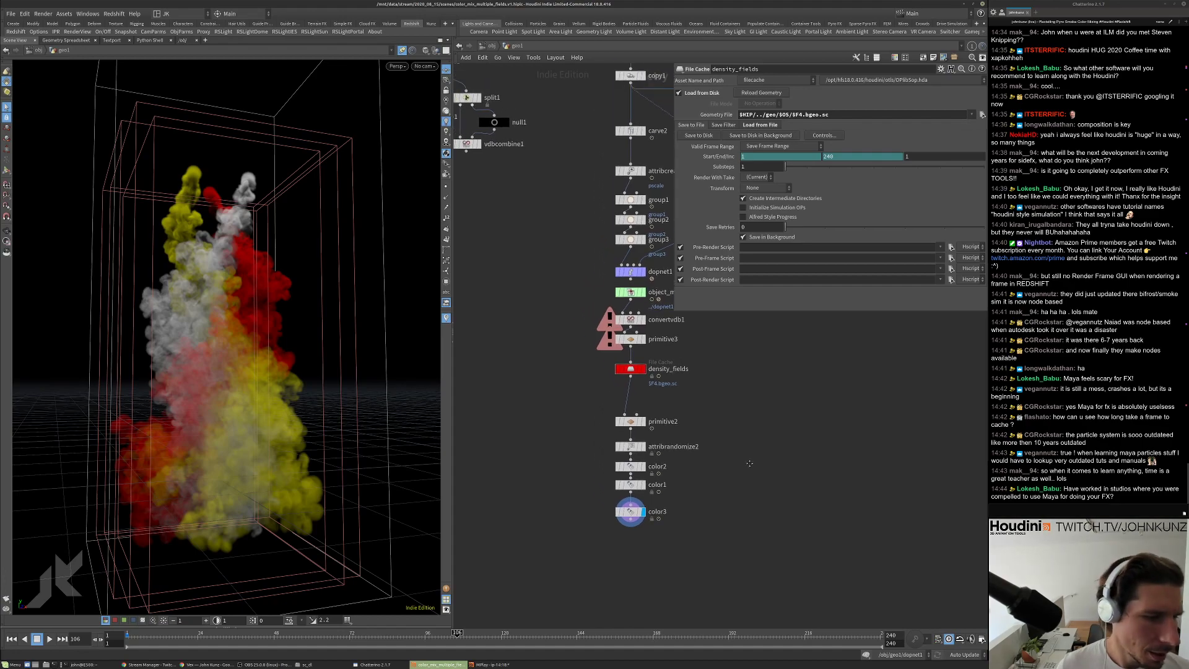
{"action": "scroll", "coordinate": [588, 428], "scroll_direction": "up", "scroll_amount": 3}
{"action": "left_click", "coordinate": [641, 375]}
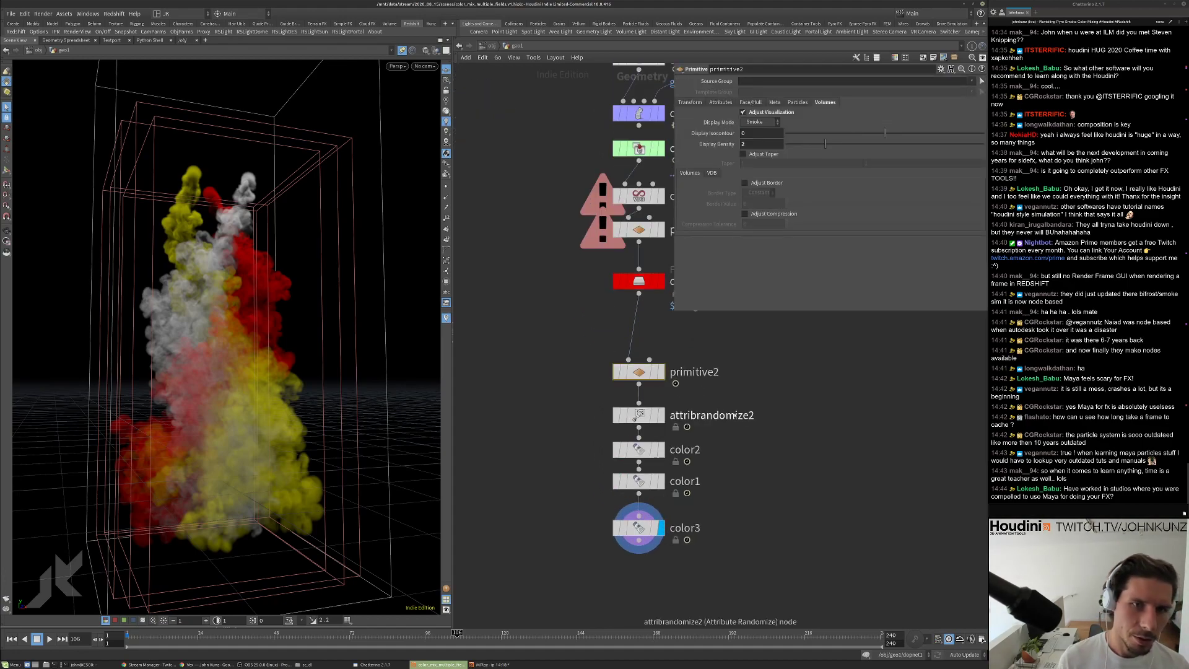
{"action": "left_click_drag", "start_coordinate": [866, 148], "coordinate": [866, 149]}
{"action": "left_click", "coordinate": [775, 144]}
{"action": "type", "text": "15"}
{"action": "key", "text": "Return"}
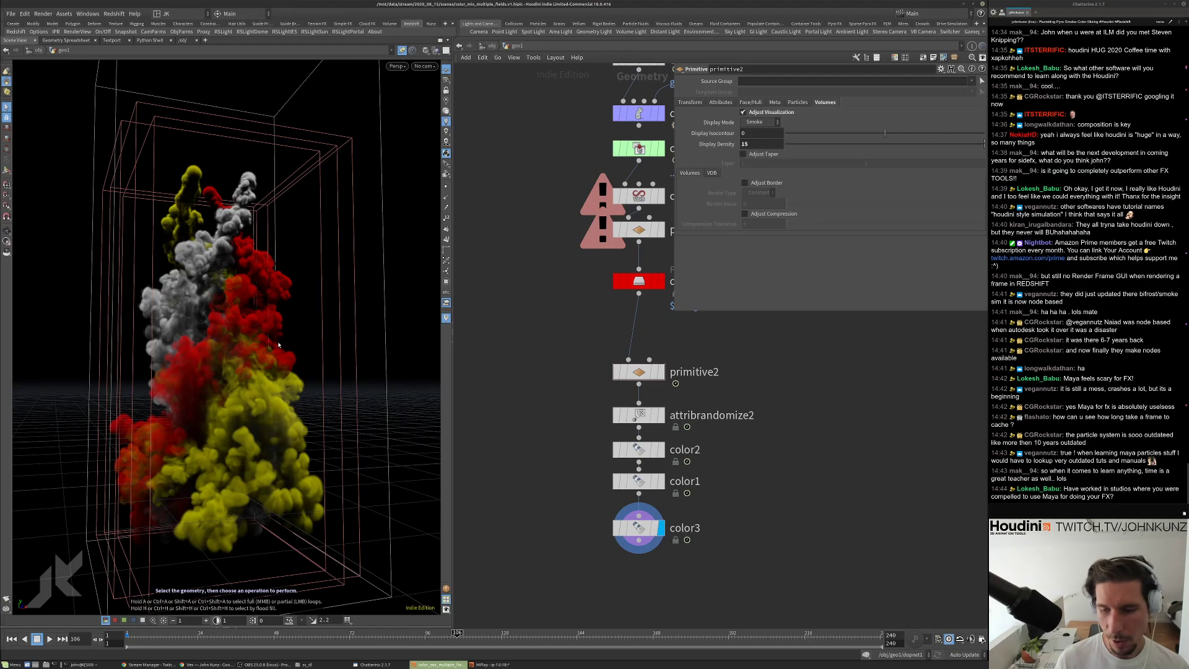
{"action": "left_click_drag", "start_coordinate": [279, 345], "coordinate": [433, 338]}
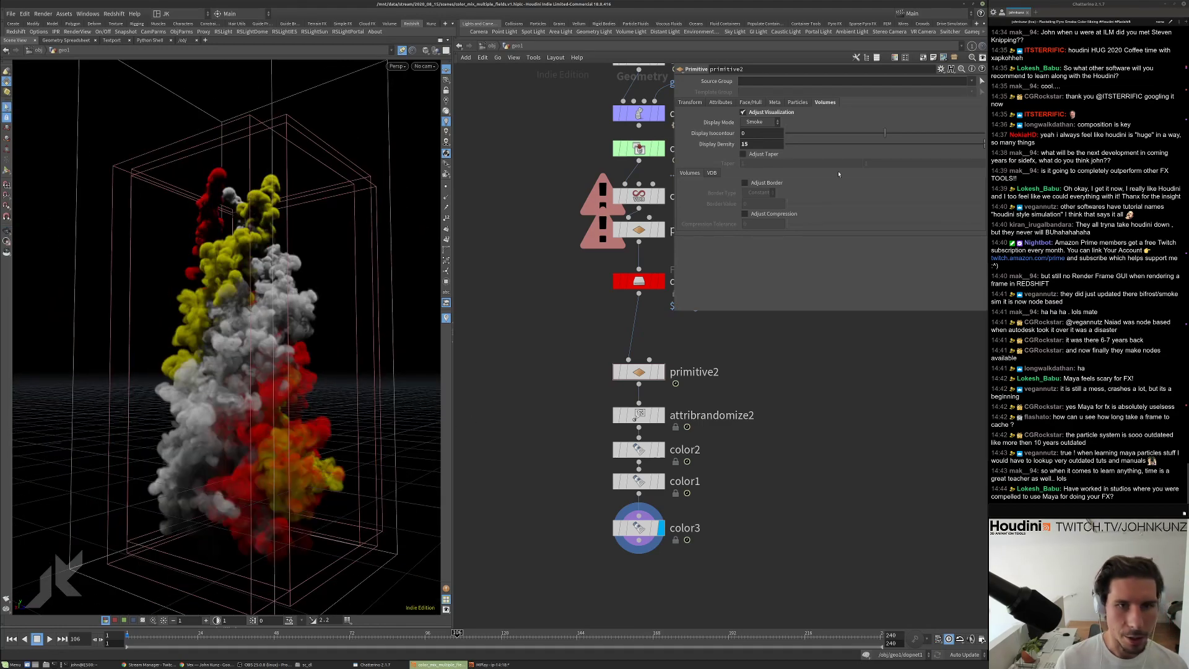
{"action": "scroll", "coordinate": [831, 444], "scroll_direction": "down", "scroll_amount": 3}
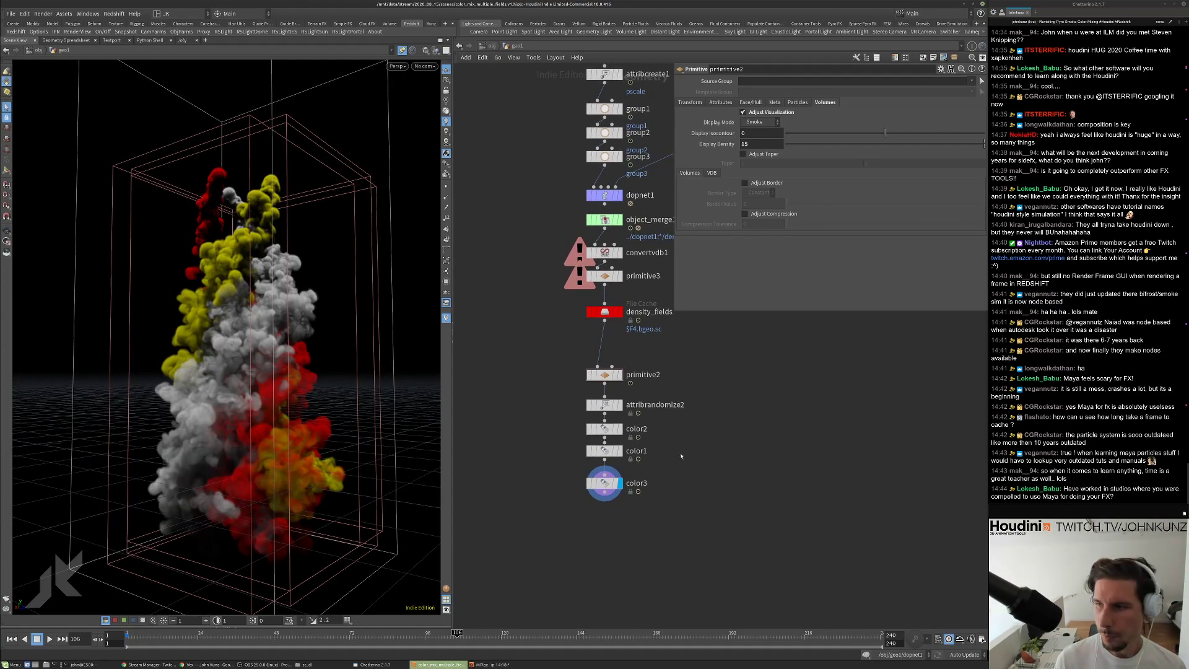
{"action": "middle_click_drag", "start_coordinate": [722, 441], "coordinate": [732, 425]}
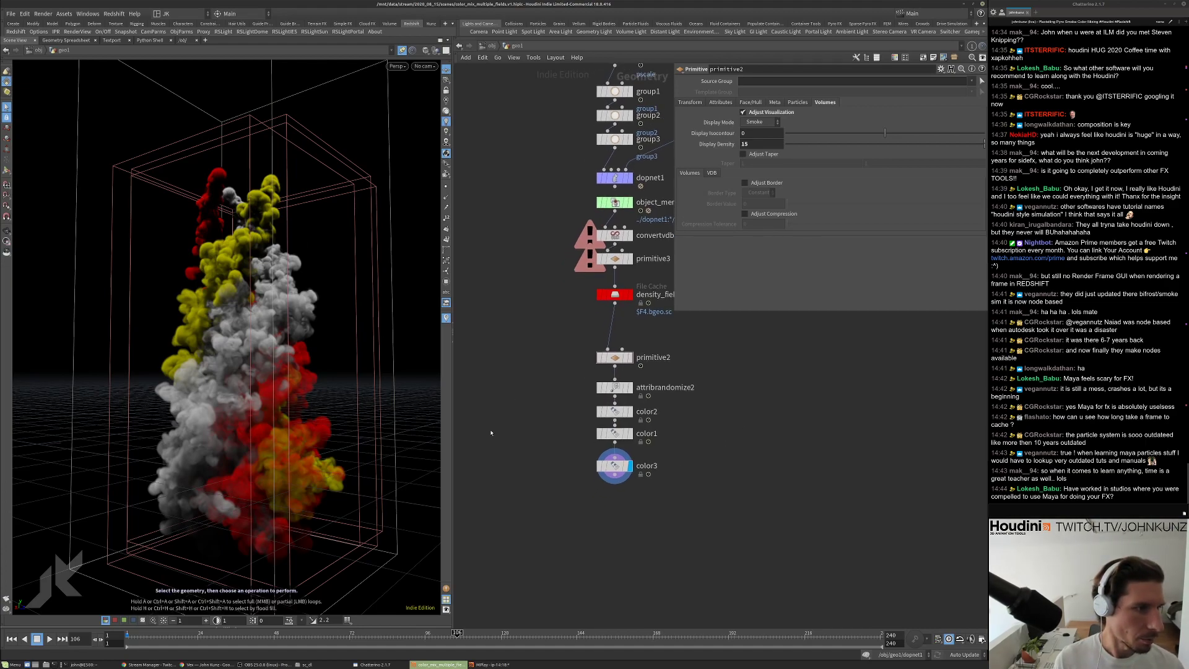
Examine the volume and attribute information of the color3 node.
{"action": "middle_click_drag", "start_coordinate": [715, 443], "coordinate": [688, 380]}
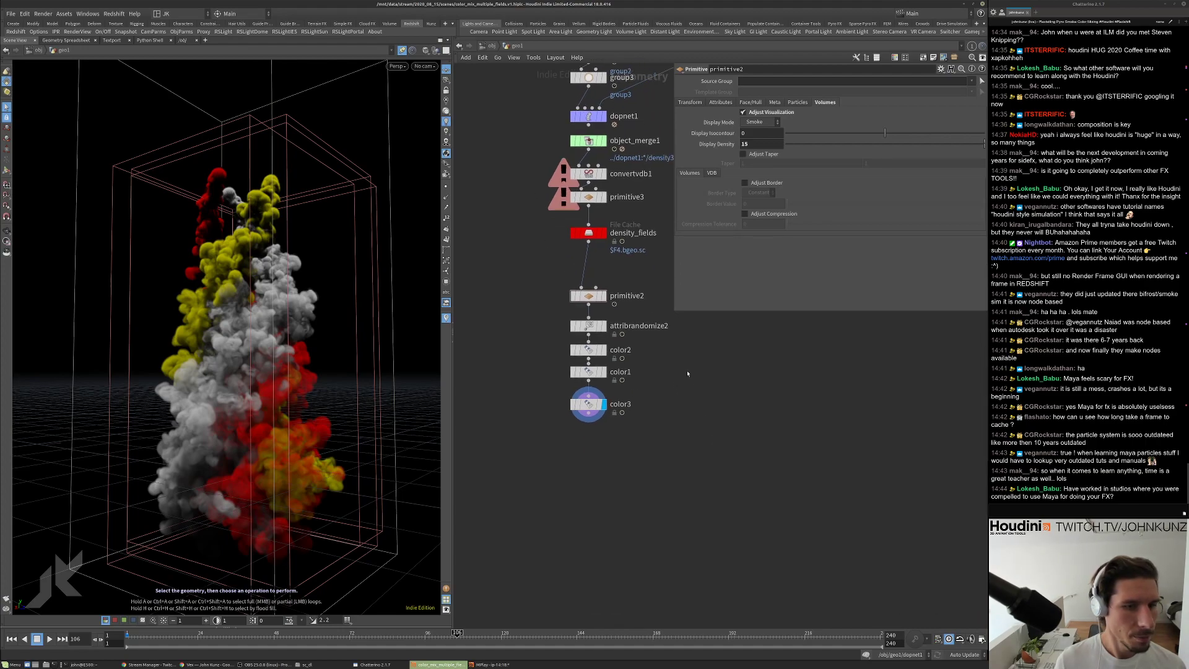
{"action": "left_click_drag", "start_coordinate": [674, 310], "coordinate": [679, 286]}
{"action": "scroll", "coordinate": [675, 371], "scroll_direction": "up", "scroll_amount": 3}
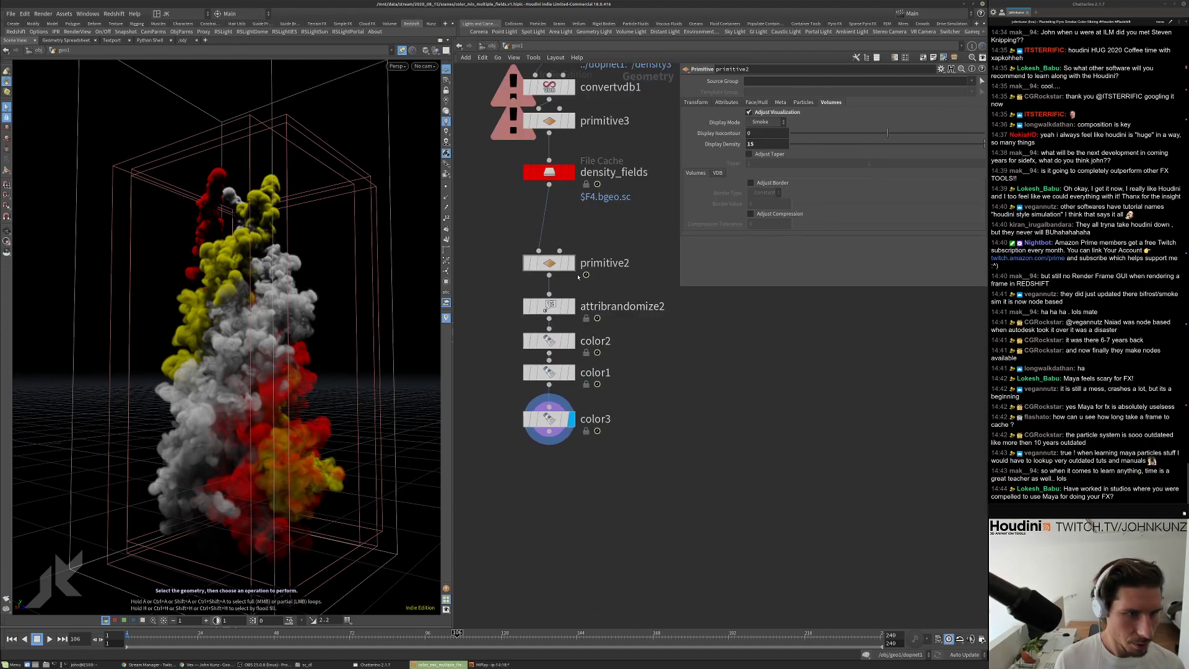
{"action": "middle_click_drag", "start_coordinate": [590, 518], "coordinate": [592, 475]}
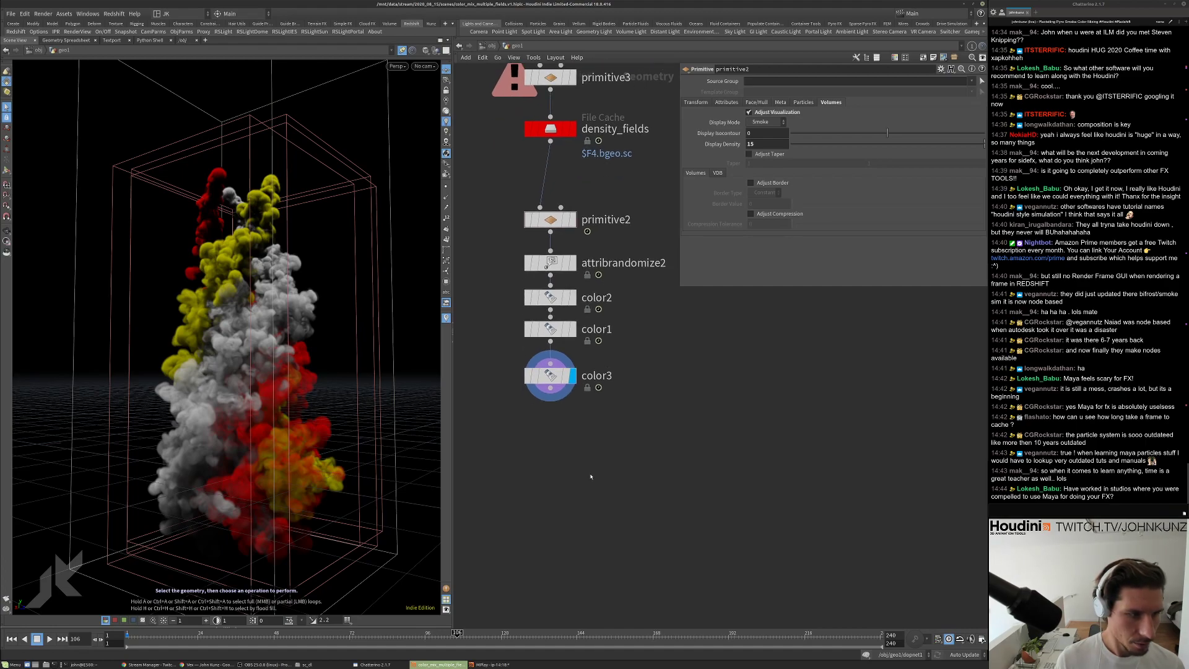
{"action": "middle_click", "coordinate": [555, 399]}
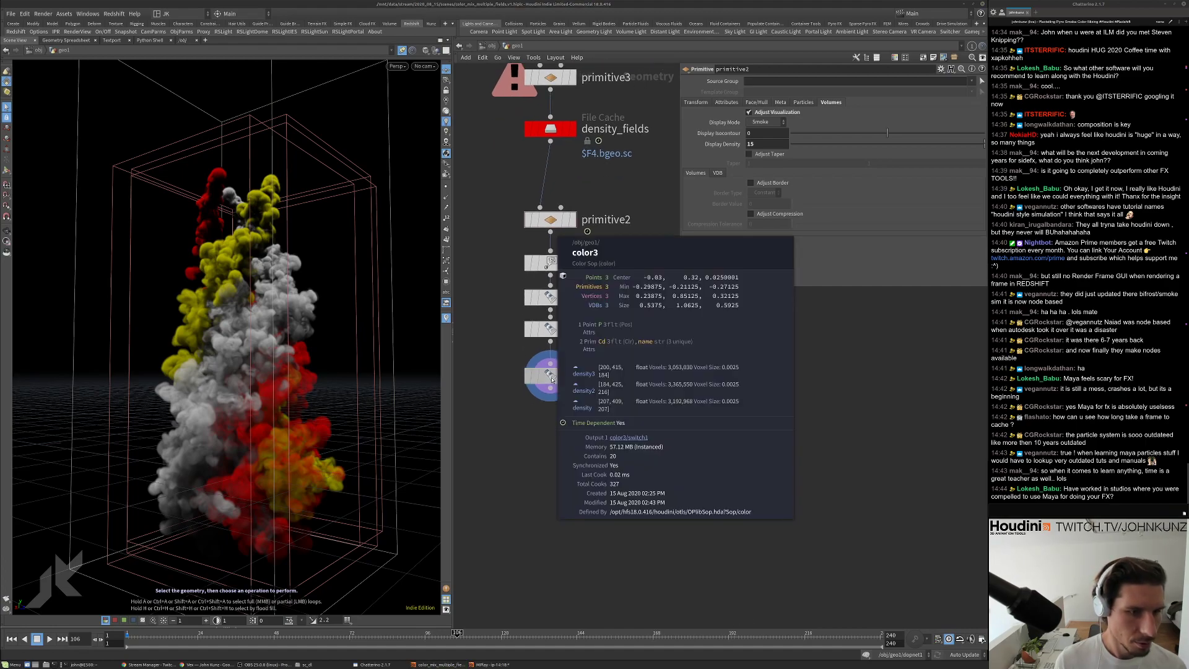
Insert a Null node into the connection between density_fields and primitive2.
{"action": "middle_click_drag", "start_coordinate": [620, 403], "coordinate": [621, 463]}
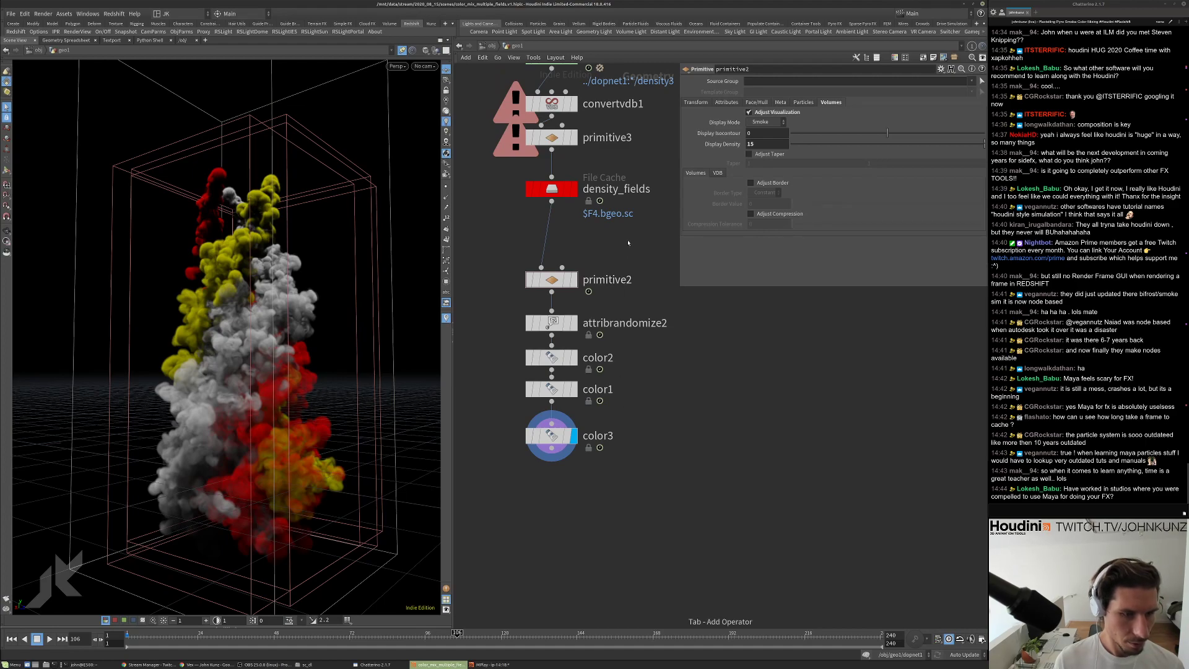
{"action": "key", "text": "Tab"}
{"action": "type", "text": "nu"}
{"action": "key", "text": "Return"}
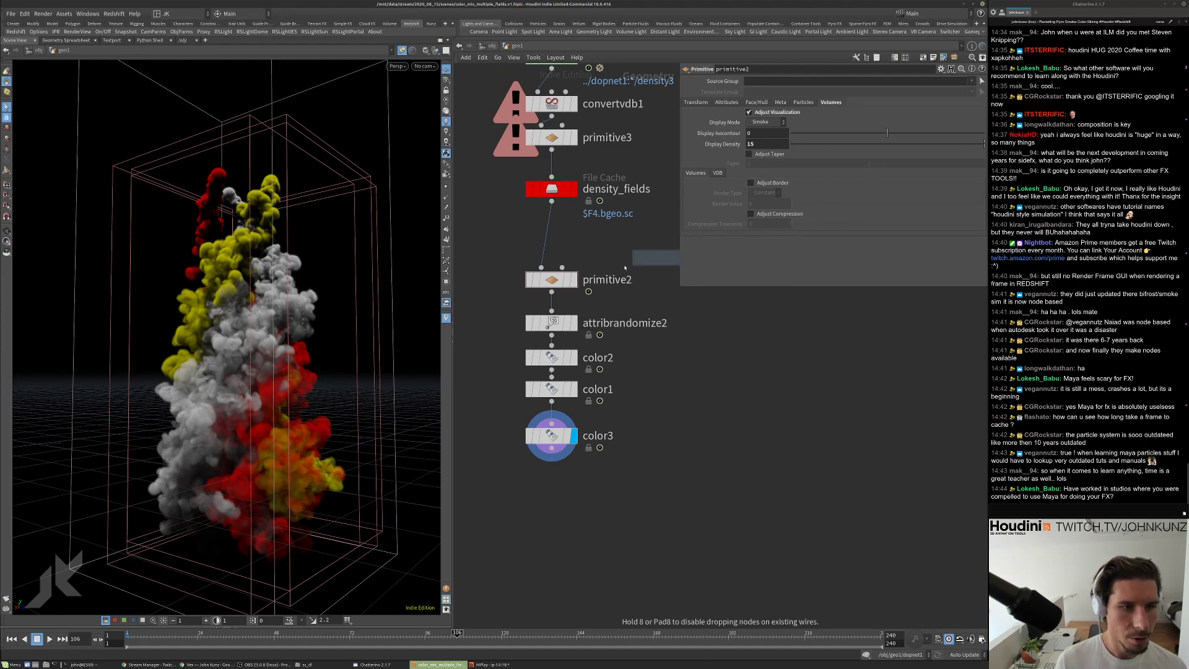
{"action": "left_click", "coordinate": [568, 241]}
{"action": "left_click_drag", "start_coordinate": [567, 241], "coordinate": [554, 237]}
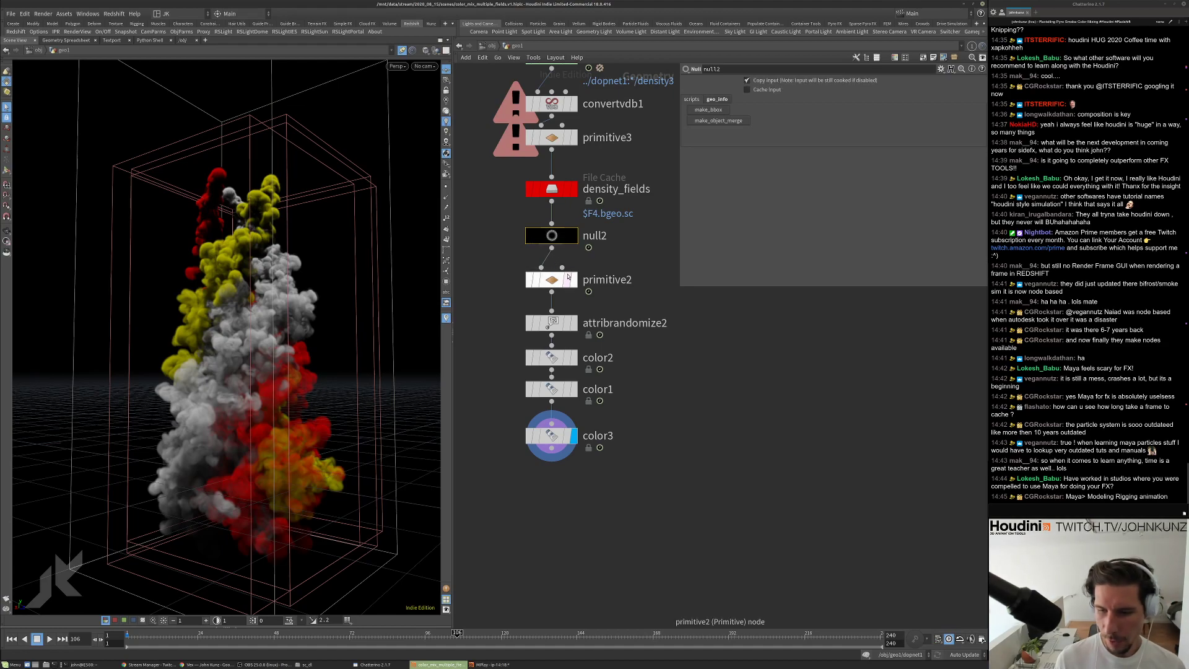
Rename the null below density_fields as OUT_smokes.
{"action": "scroll", "coordinate": [555, 236], "scroll_direction": "up", "scroll_amount": 2}
{"action": "double_click", "coordinate": [602, 236]}
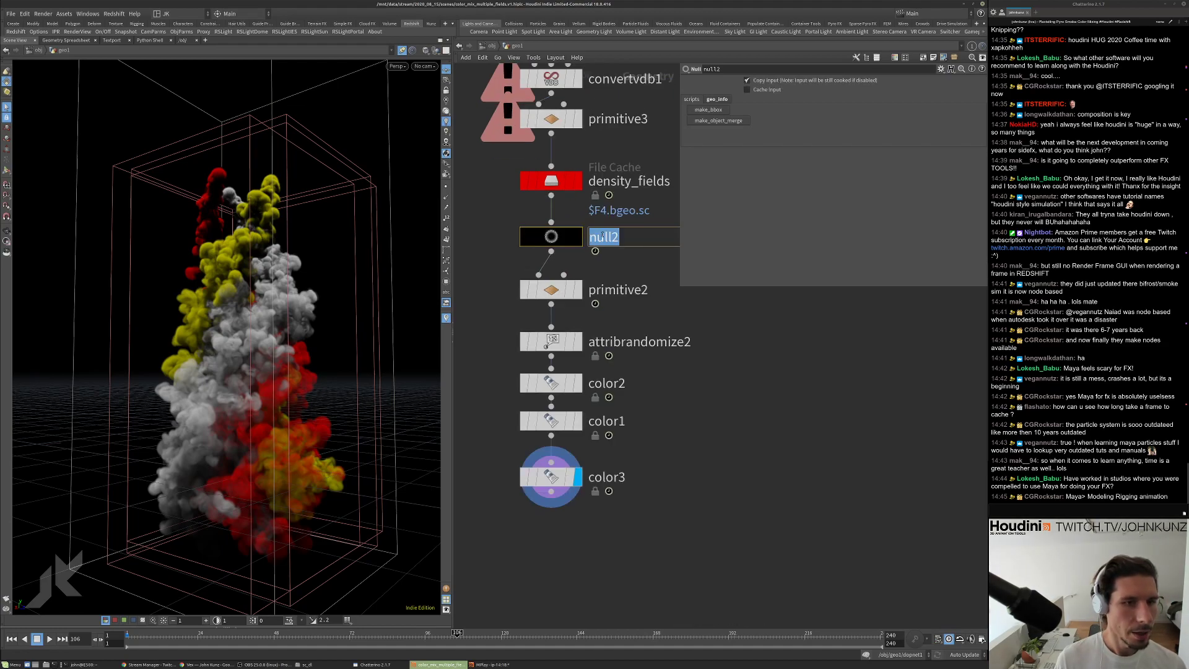
{"action": "type", "text": "O"}
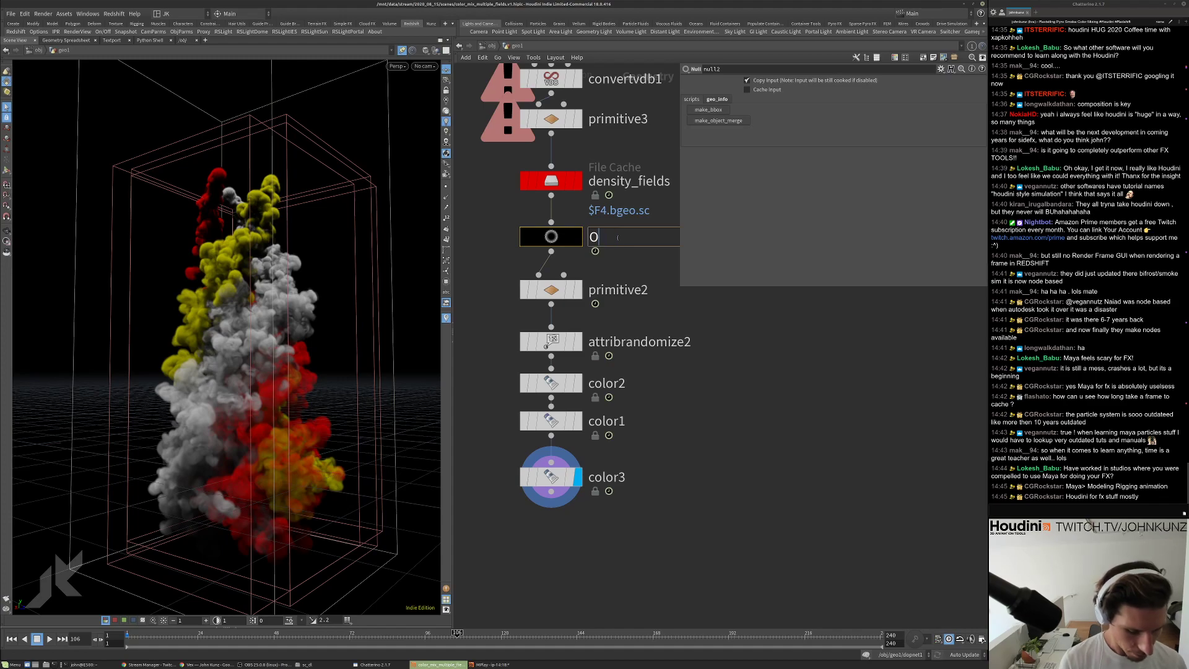
{"action": "type", "text": "UT_smokes"}
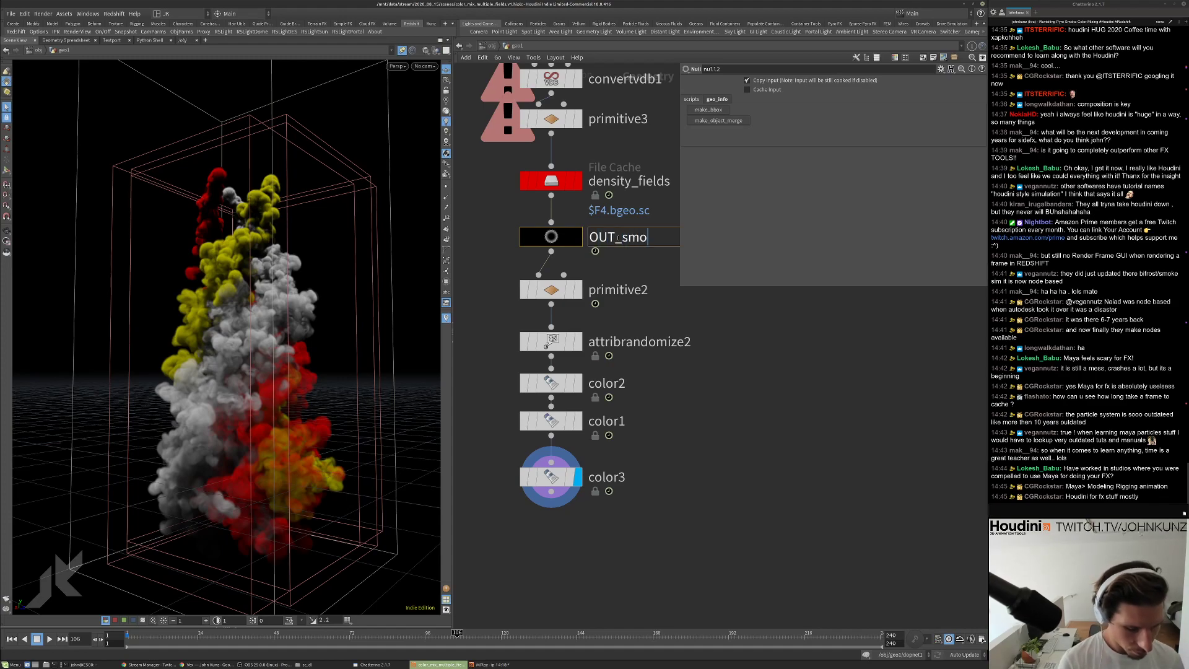
{"action": "key", "text": "Return"}
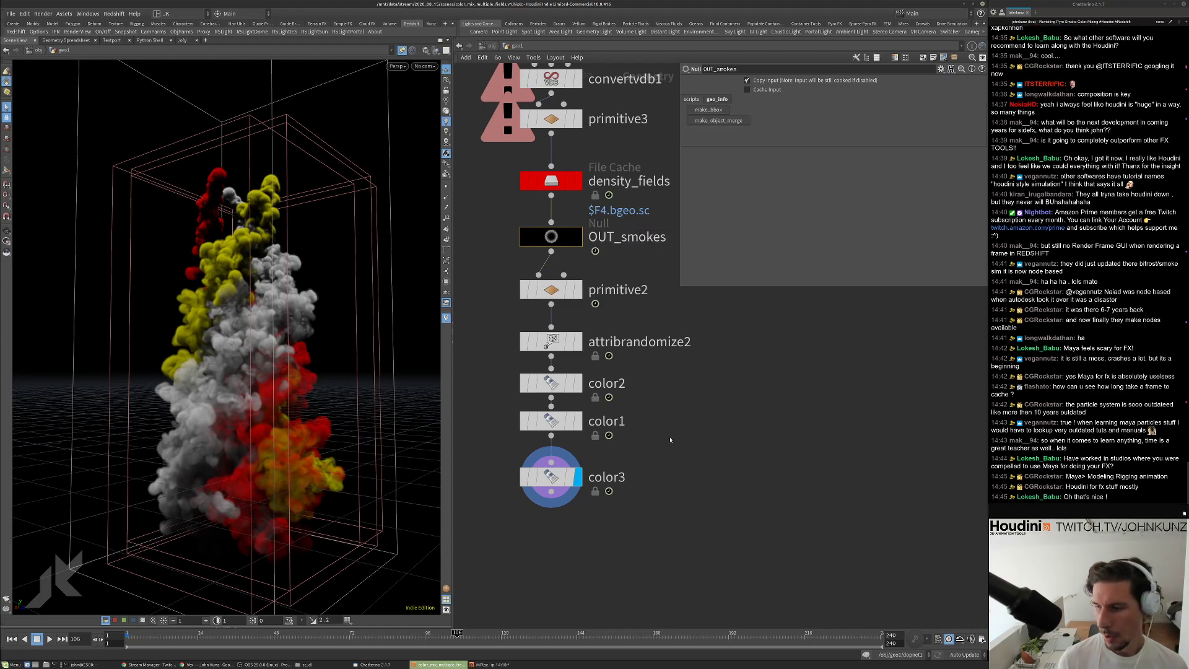
Go up to the object level, turn off geo1's display and move its node further up.
{"action": "scroll", "coordinate": [655, 444], "scroll_direction": "down", "scroll_amount": 4}
{"action": "key", "text": "l"}
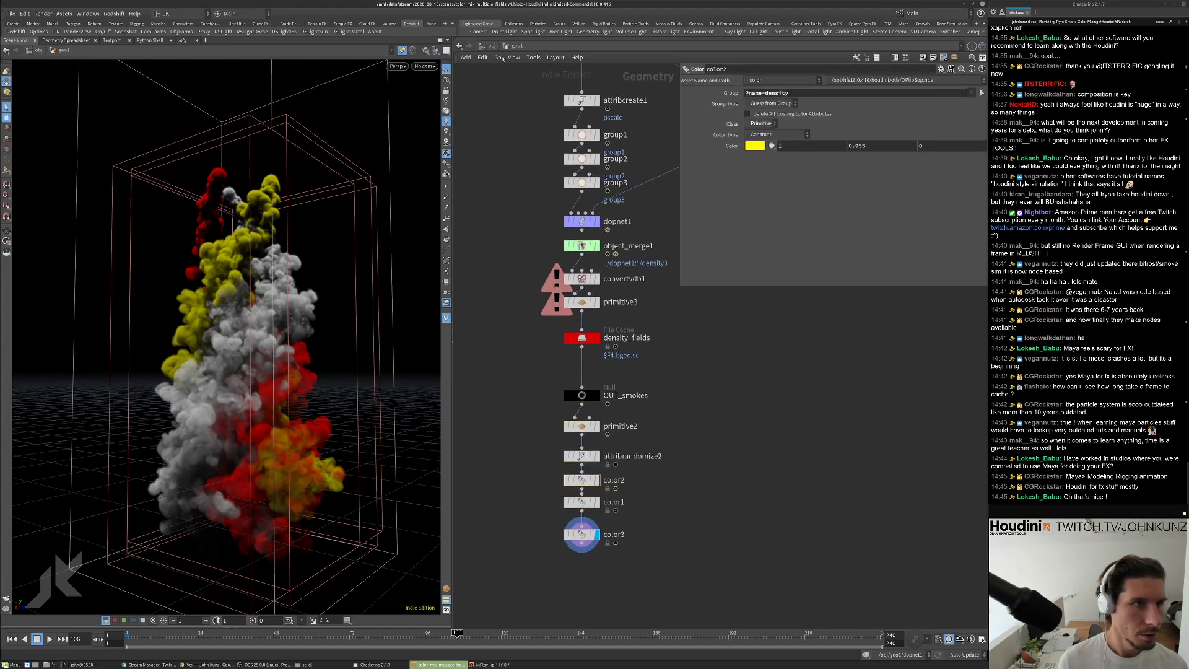
{"action": "key", "text": "u"}
{"action": "key", "text": "h"}
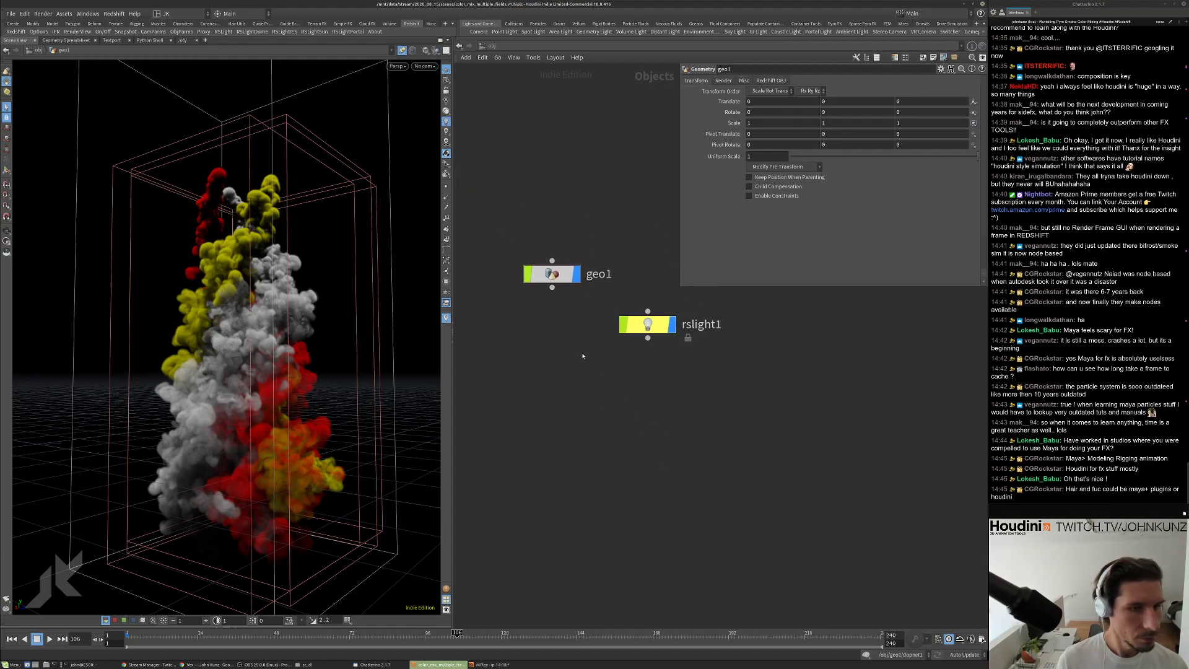
{"action": "left_click_drag", "start_coordinate": [569, 279], "coordinate": [561, 192]}
Add a new Geometry object and place it well to the right of rslight1.
{"action": "key", "text": "Tab"}
{"action": "type", "text": "geo"}
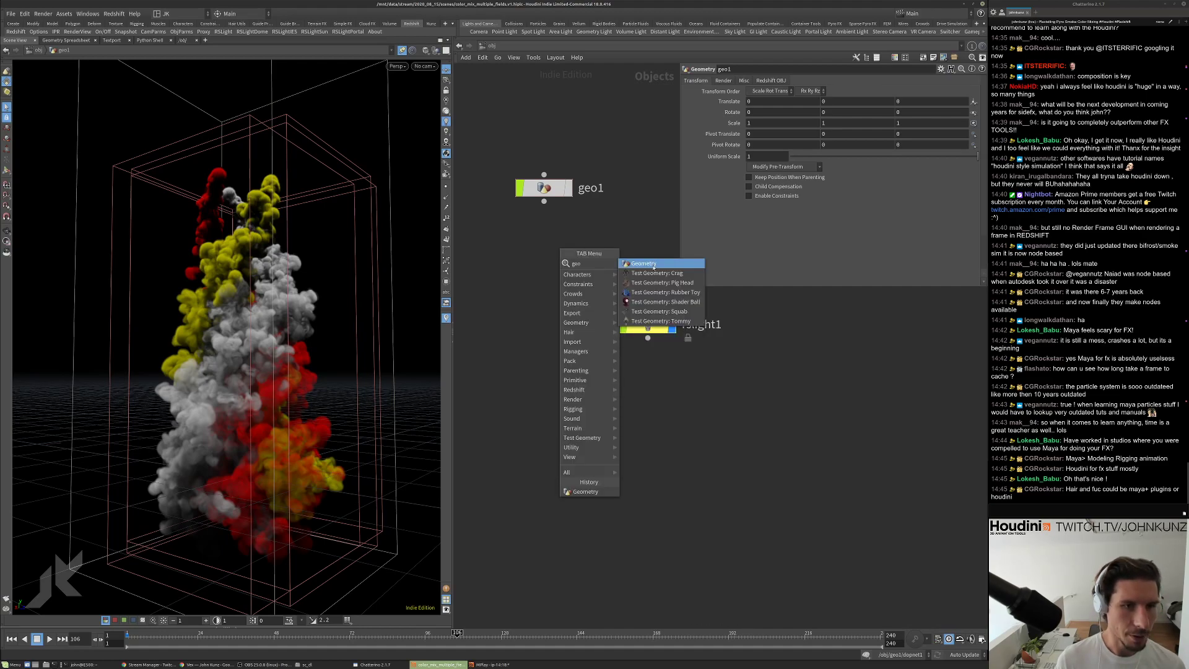
{"action": "left_click", "coordinate": [652, 264]}
{"action": "left_click", "coordinate": [610, 246]}
{"action": "left_click", "coordinate": [724, 81]}
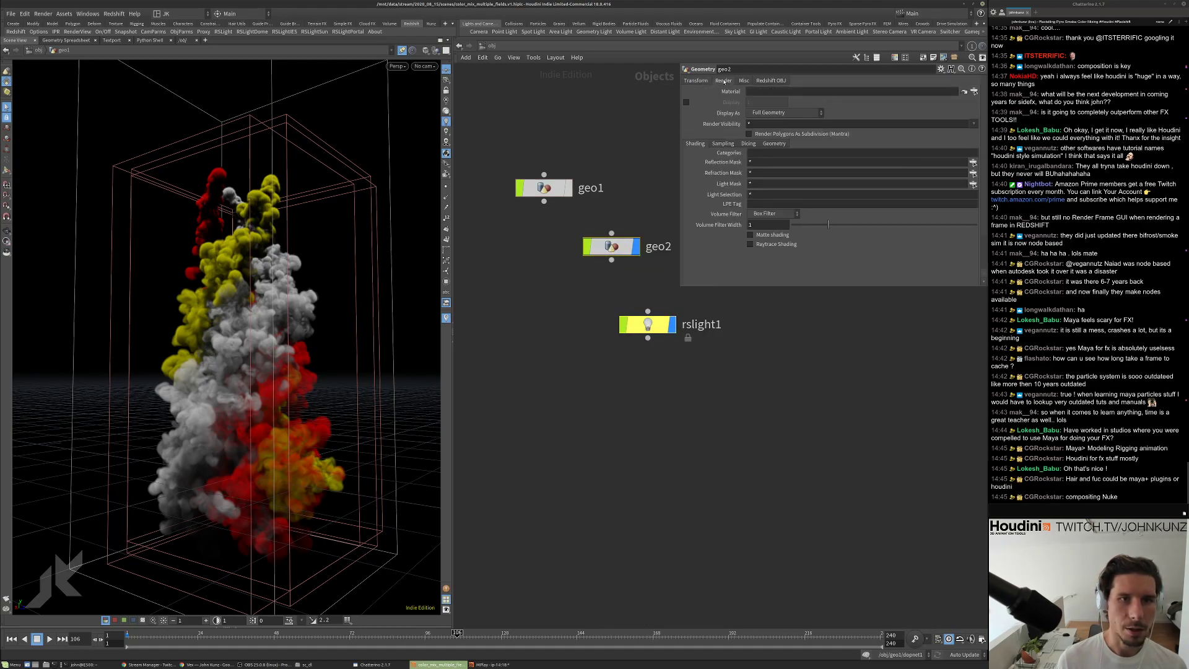
{"action": "middle_click_drag", "start_coordinate": [767, 443], "coordinate": [743, 498]}
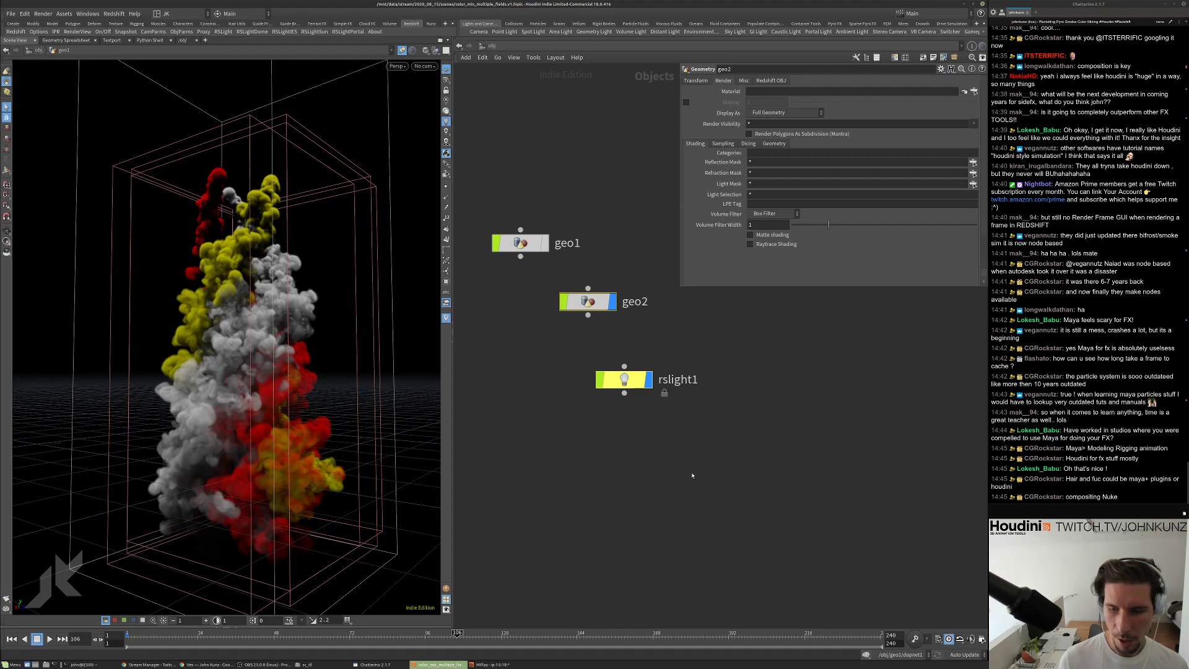
{"action": "left_click_drag", "start_coordinate": [587, 302], "coordinate": [856, 348]}
{"action": "middle_click_drag", "start_coordinate": [789, 464], "coordinate": [732, 469]}
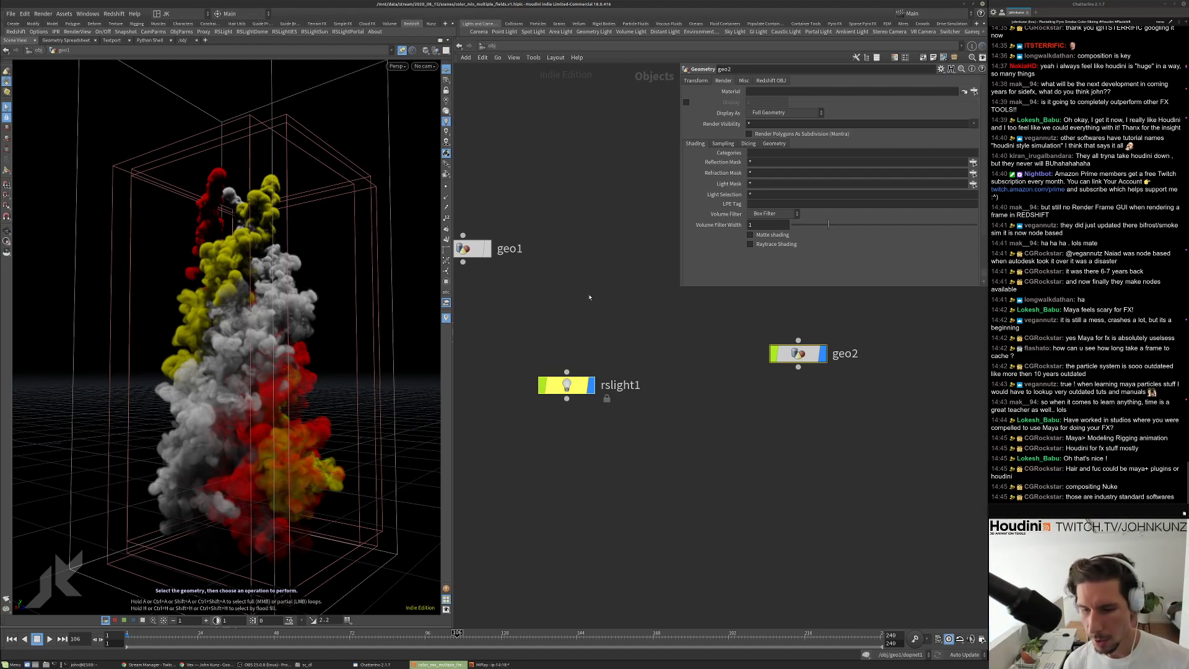
Add two more Geometry objects stacked directly below geo2.
{"action": "key", "text": "Tab"}
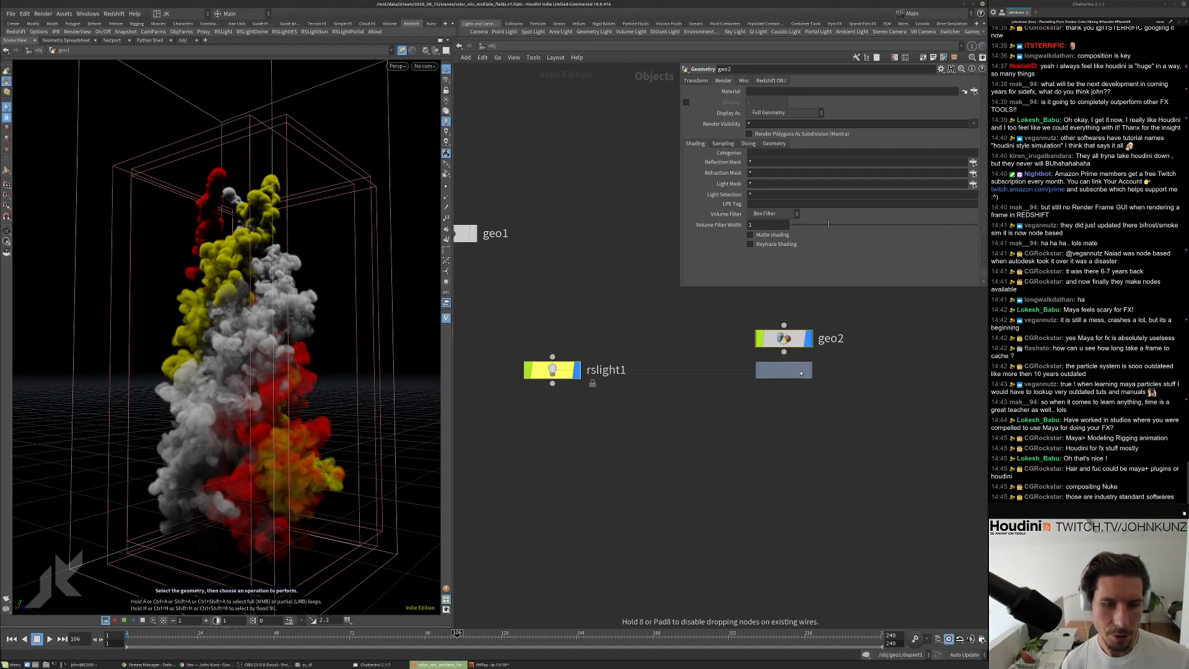
{"action": "left_click", "coordinate": [800, 386]}
{"action": "left_click", "coordinate": [799, 429]}
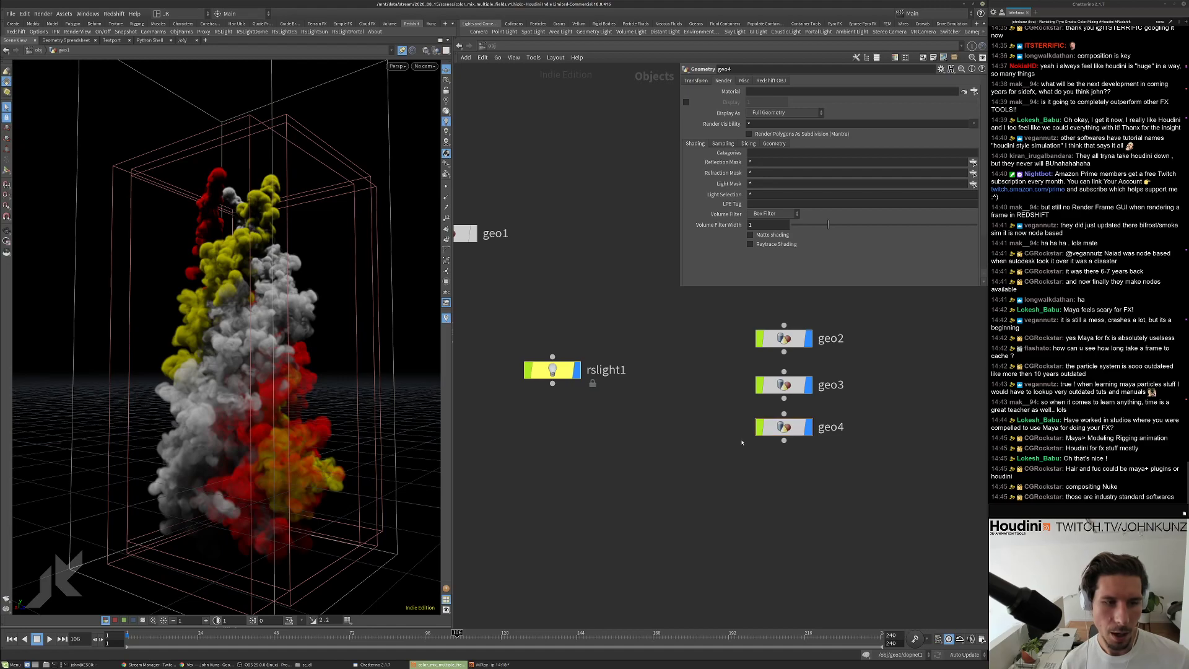
{"action": "key", "text": "Escape"}
Examine the blended red, yellow and grey smoke up close and from several angles in the viewport.
{"action": "scroll", "coordinate": [260, 433], "scroll_direction": "up", "scroll_amount": 5}
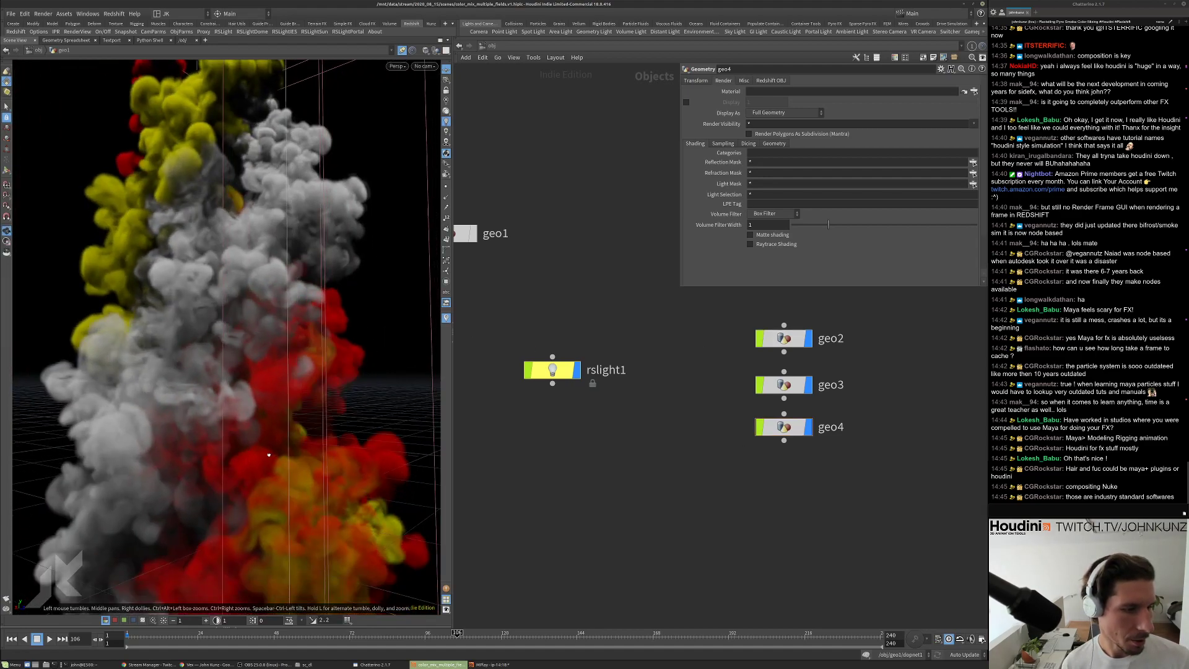
{"action": "scroll", "coordinate": [269, 455], "scroll_direction": "up", "scroll_amount": 6}
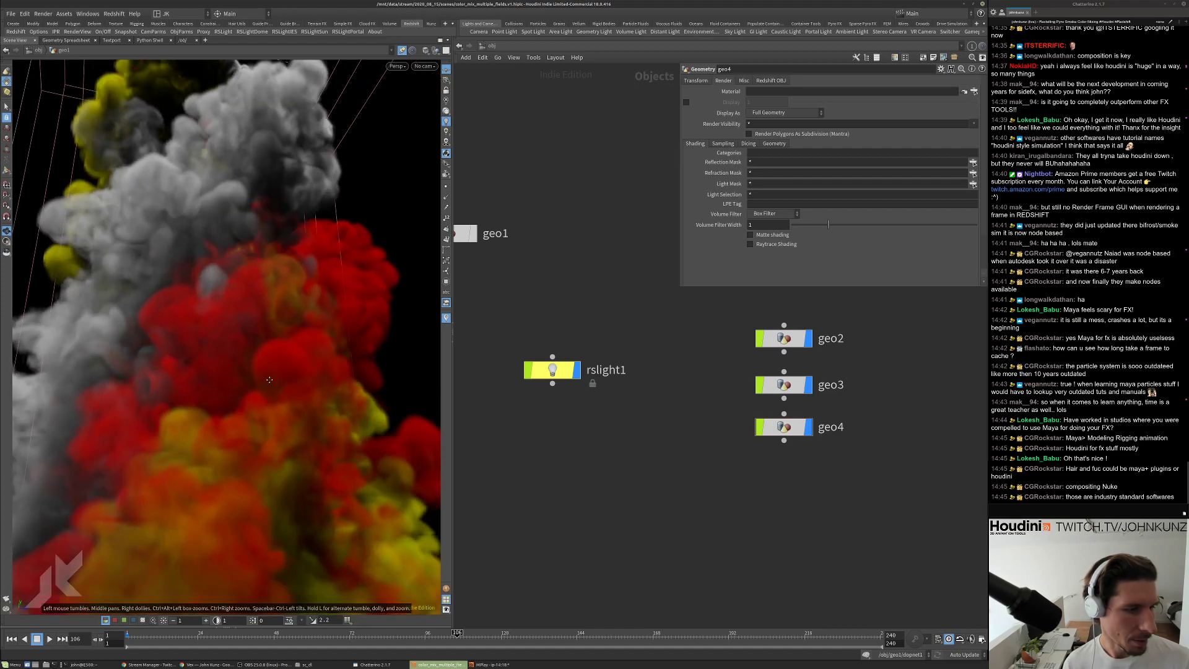
{"action": "scroll", "coordinate": [269, 380], "scroll_direction": "up", "scroll_amount": 2}
{"action": "right_click", "coordinate": [266, 416]}
{"action": "key", "text": "Escape"}
{"action": "scroll", "coordinate": [295, 403], "scroll_direction": "up", "scroll_amount": 3}
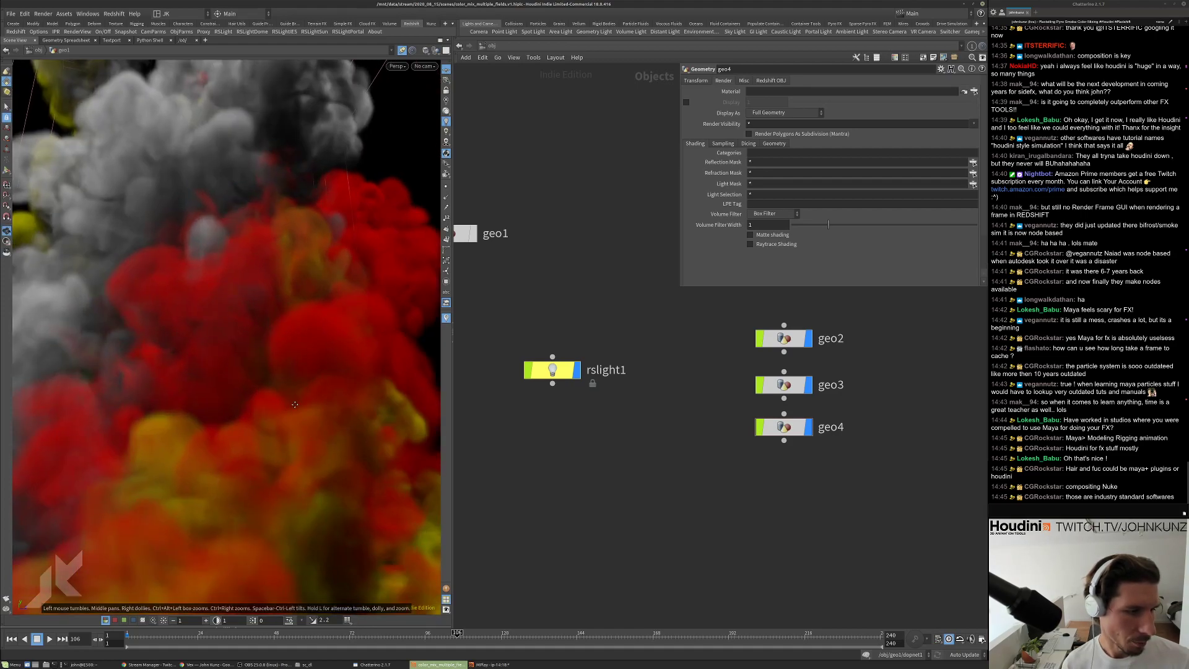
{"action": "scroll", "coordinate": [288, 409], "scroll_direction": "up", "scroll_amount": 2}
{"action": "scroll", "coordinate": [276, 411], "scroll_direction": "up", "scroll_amount": 2}
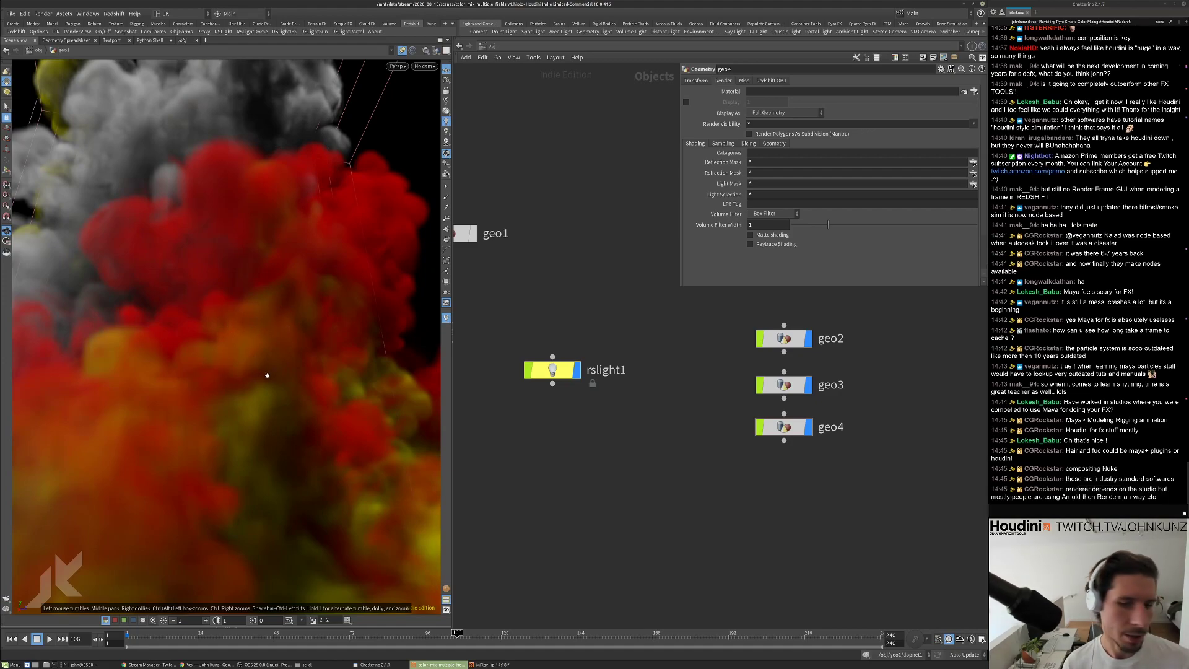
{"action": "scroll", "coordinate": [246, 348], "scroll_direction": "down", "scroll_amount": 5}
{"action": "left_click_drag", "start_coordinate": [246, 348], "coordinate": [281, 388]}
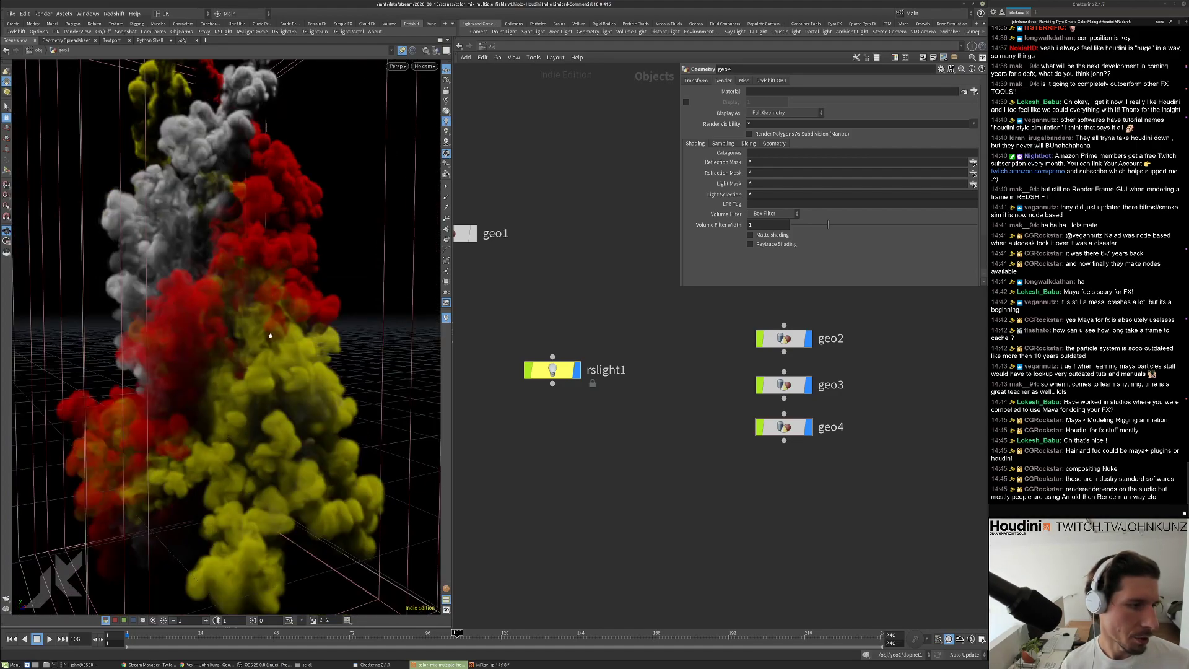
{"action": "left_click_drag", "start_coordinate": [288, 320], "coordinate": [224, 310]}
Enter geo2 and add an Object Merge node to its empty network.
{"action": "scroll", "coordinate": [714, 542], "scroll_direction": "down", "scroll_amount": 4}
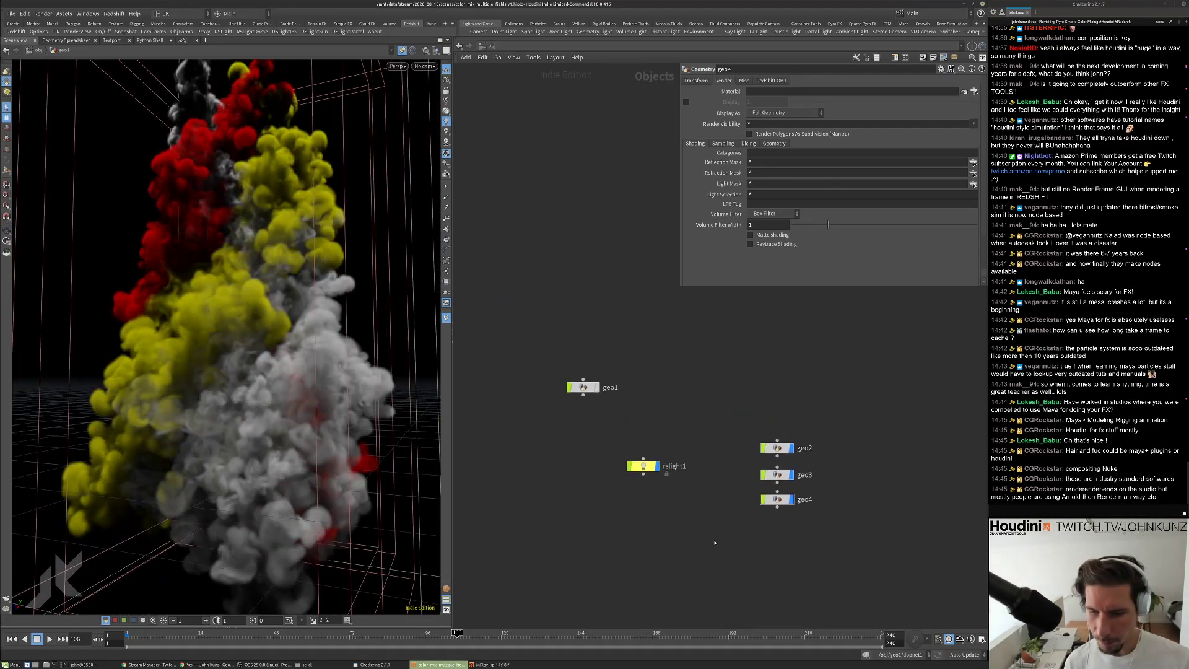
{"action": "scroll", "coordinate": [669, 516], "scroll_direction": "up", "scroll_amount": 2}
{"action": "double_click", "coordinate": [811, 420]}
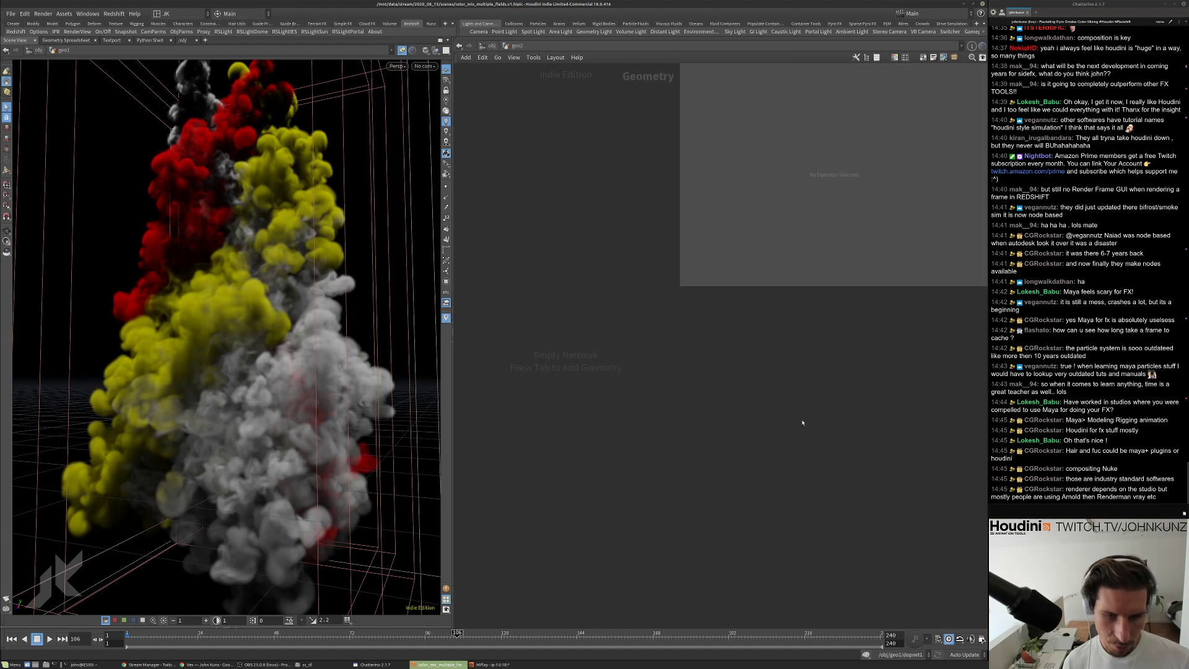
{"action": "key", "text": "Tab"}
{"action": "type", "text": "dop"}
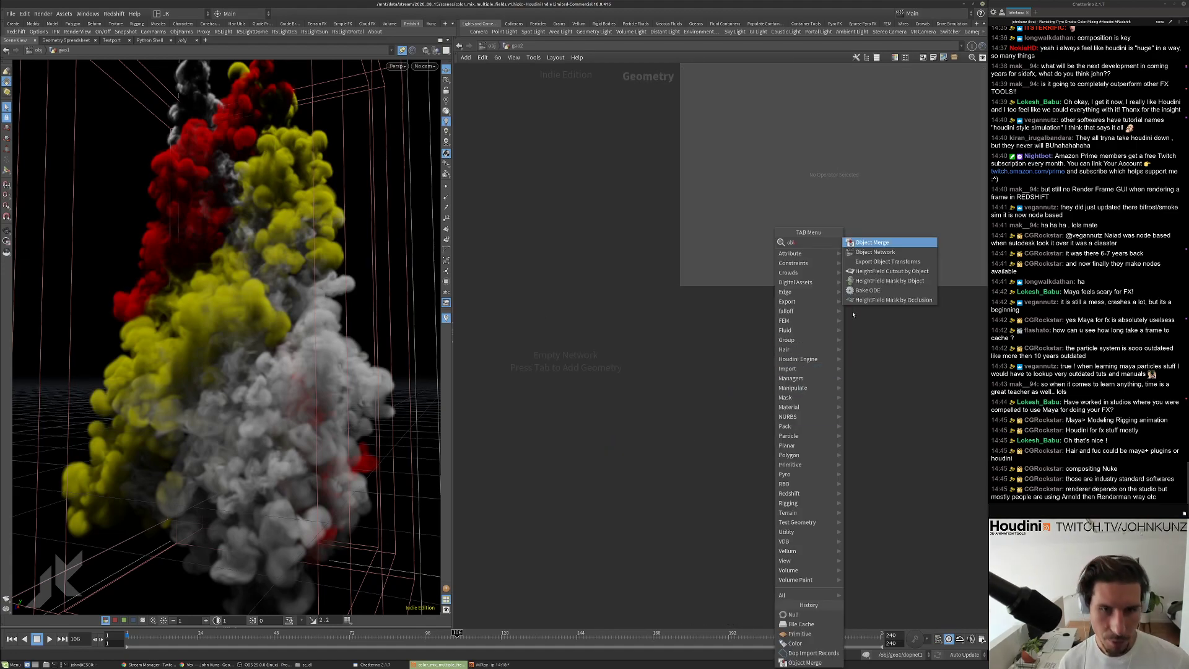
{"action": "key", "text": "Return"}
{"action": "left_click", "coordinate": [761, 365]}
{"action": "left_click", "coordinate": [975, 103]}
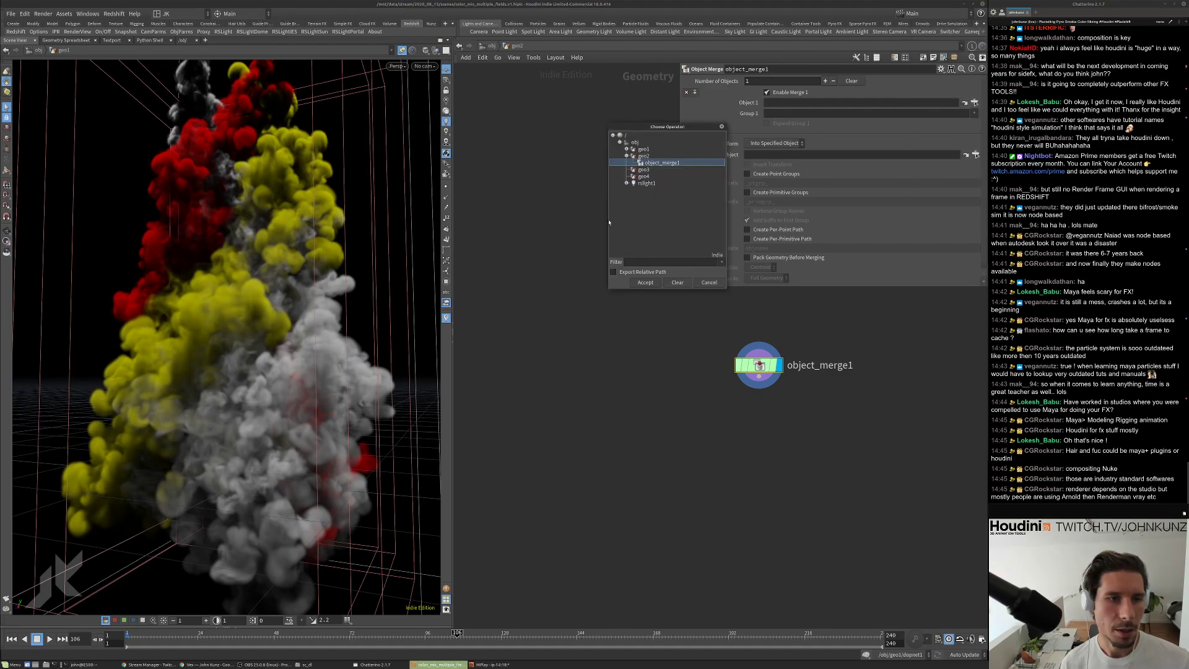
{"action": "left_click", "coordinate": [626, 156]}
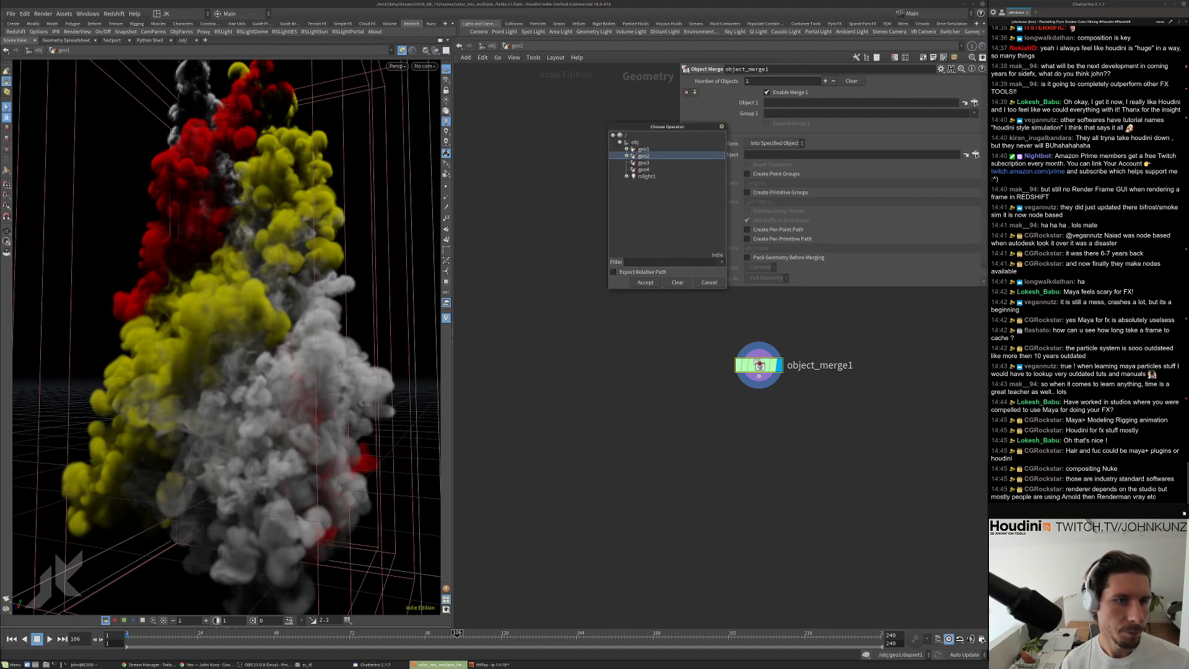
{"action": "left_click", "coordinate": [627, 149]}
{"action": "left_click", "coordinate": [641, 159]}
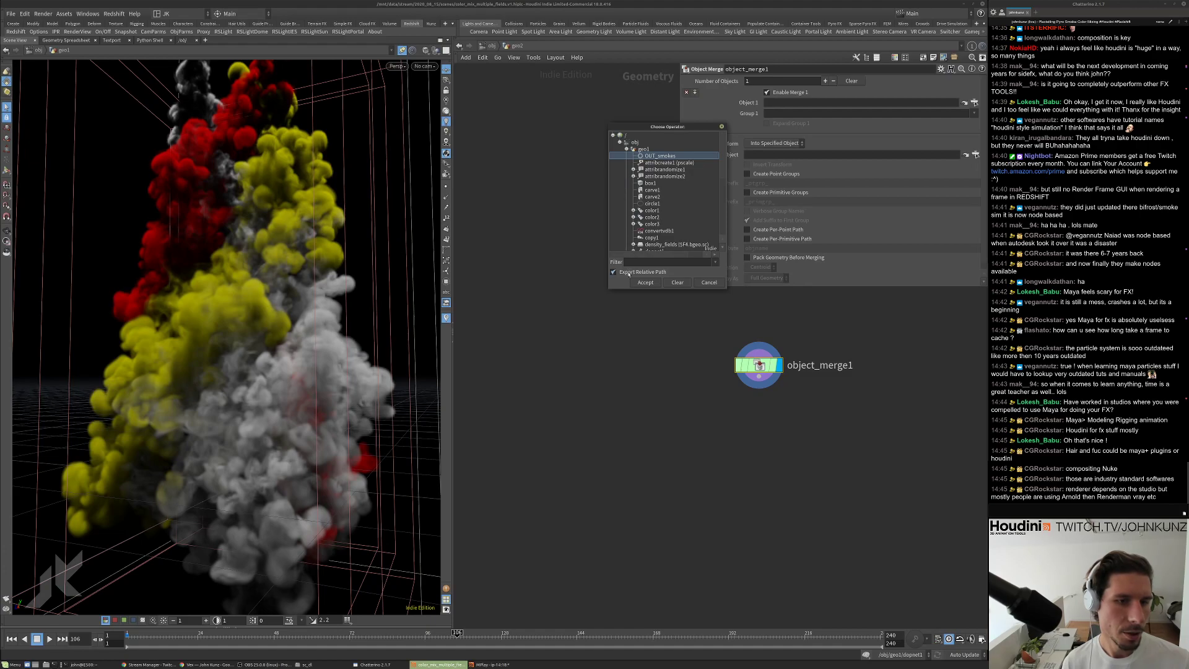
{"action": "left_click", "coordinate": [645, 283]}
{"action": "key", "text": "h"}
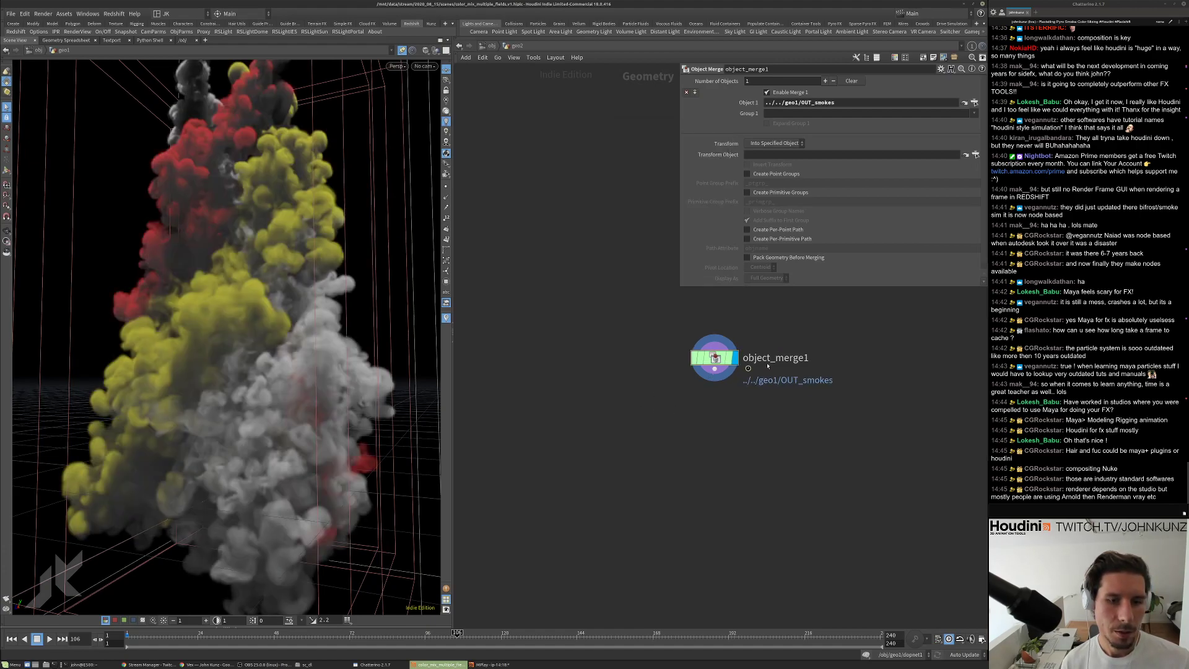
{"action": "left_click", "coordinate": [975, 113]}
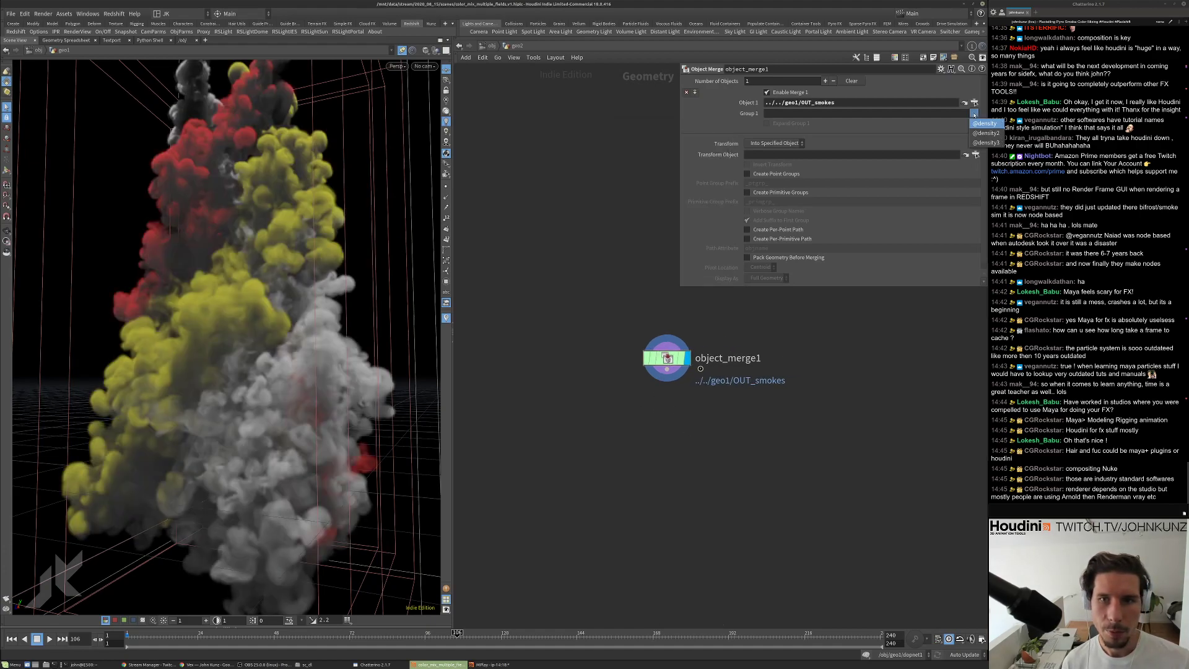
{"action": "left_click", "coordinate": [976, 124]}
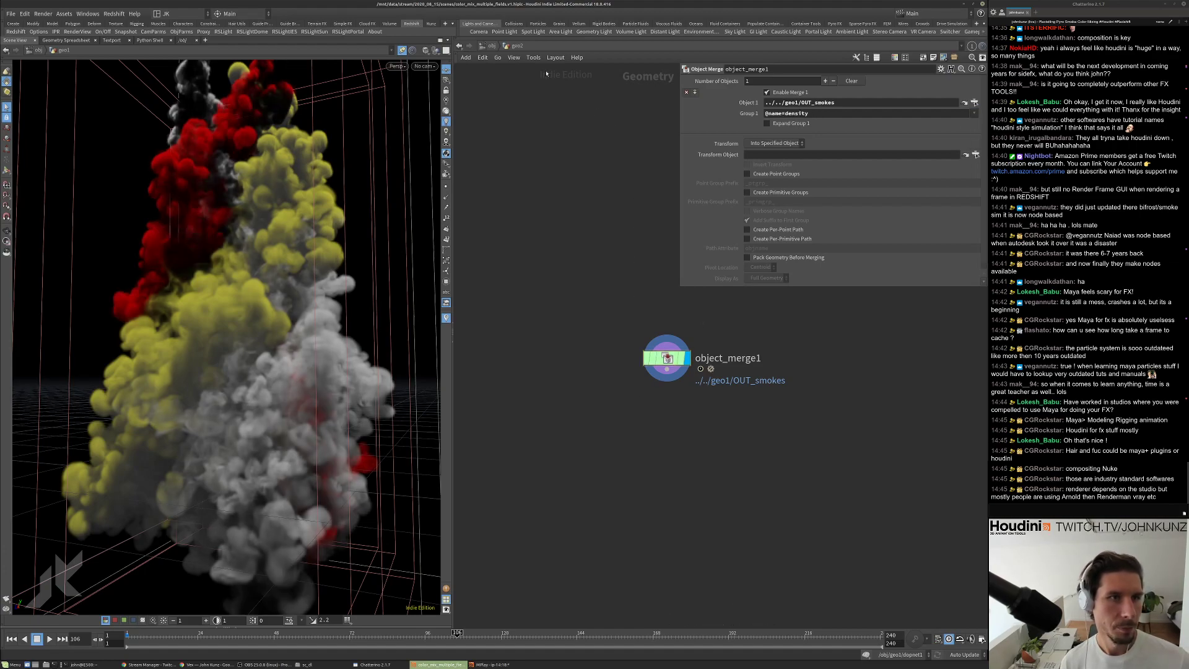
Return to the object level and rename the geo2 object as density.
{"action": "left_click", "coordinate": [492, 46]}
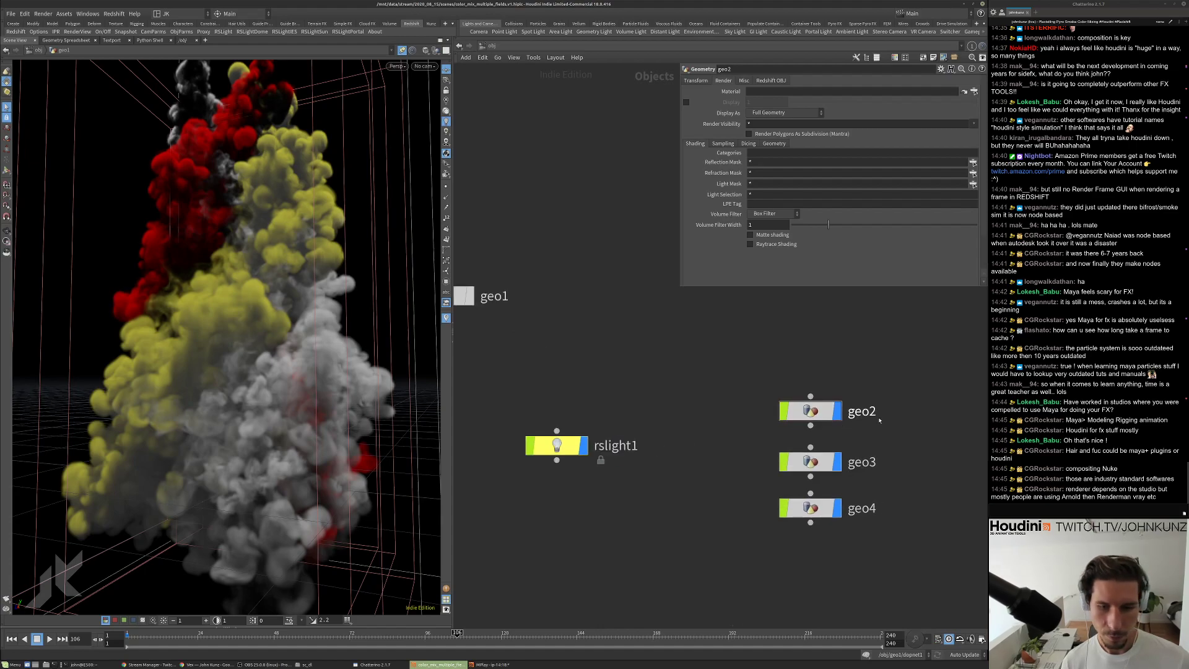
{"action": "double_click", "coordinate": [808, 391]}
{"action": "type", "text": "den"}
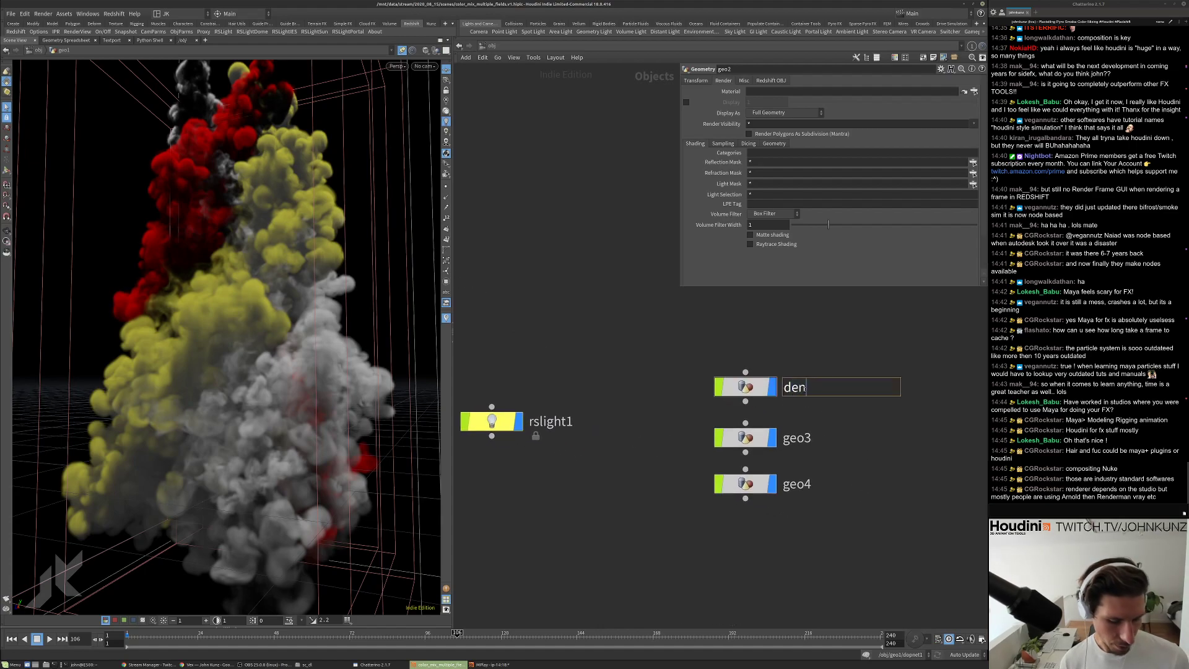
{"action": "type", "text": "sity"}
{"action": "key", "text": "Return"}
Rename the geo1 object containing the simulation as smoke_sim.
{"action": "key", "text": "h"}
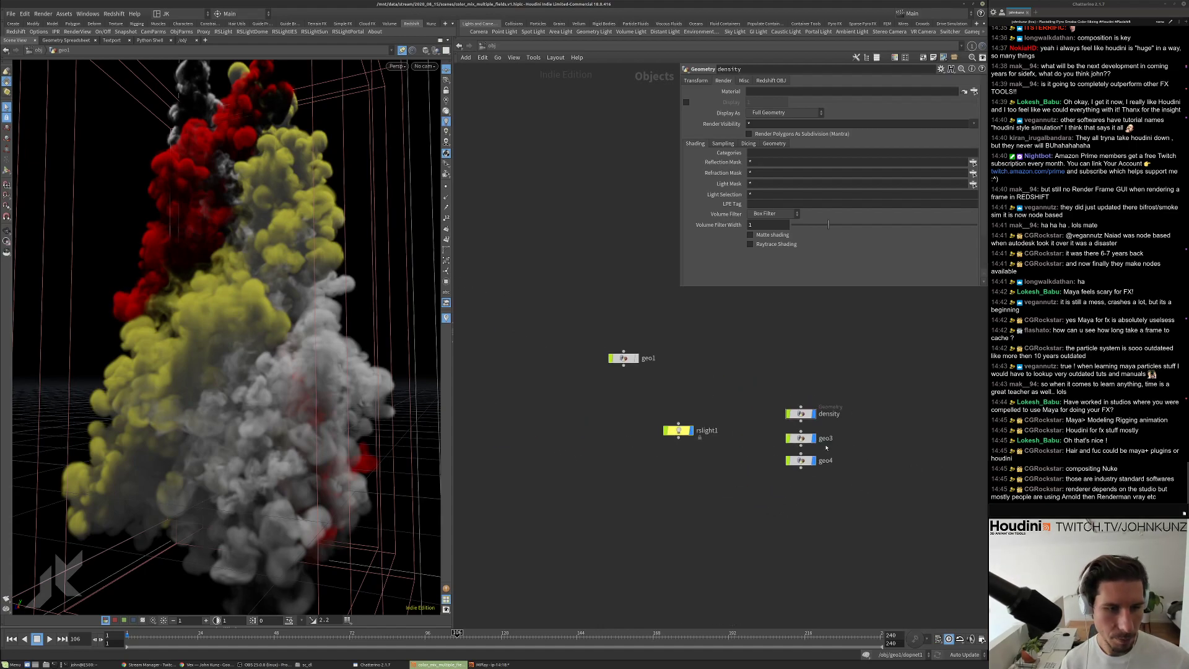
{"action": "double_click", "coordinate": [613, 327]}
{"action": "type", "text": "sm"}
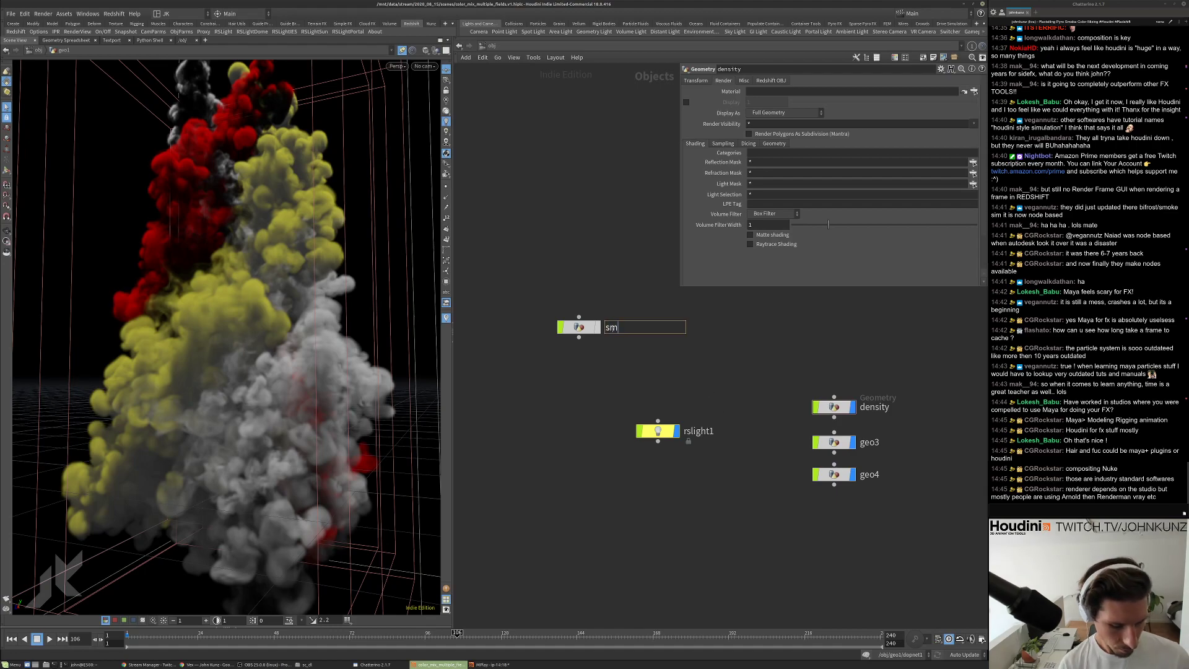
{"action": "type", "text": "oke_sim"}
{"action": "key", "text": "Return"}
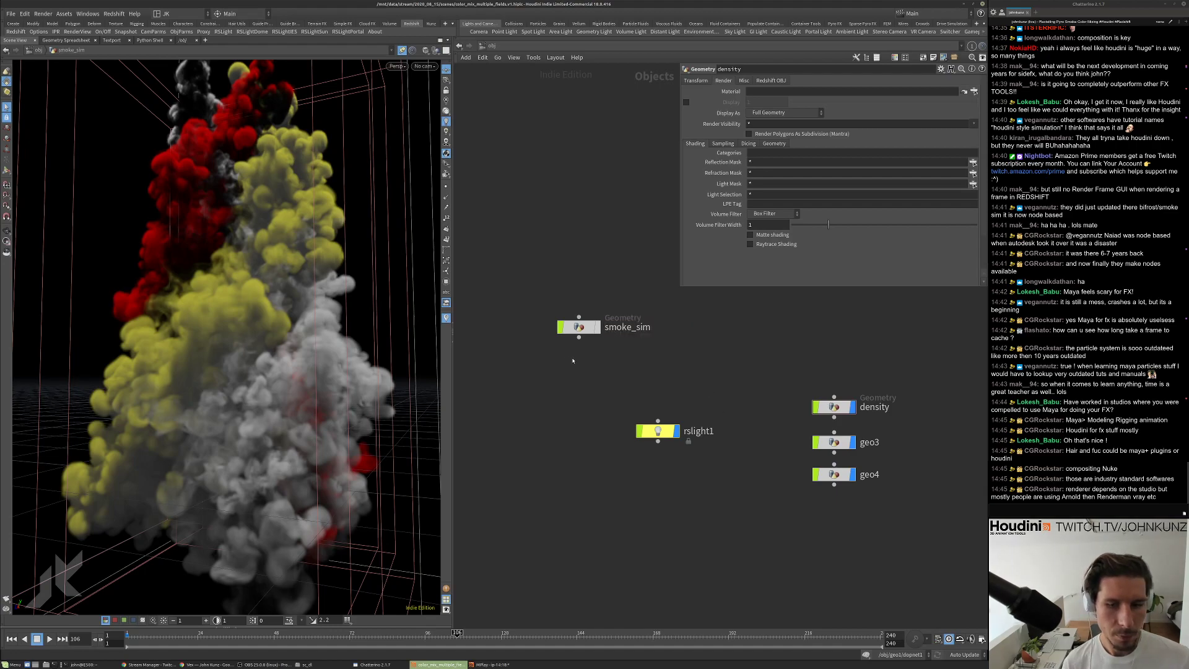
{"action": "middle_click_drag", "start_coordinate": [544, 335], "coordinate": [471, 300]}
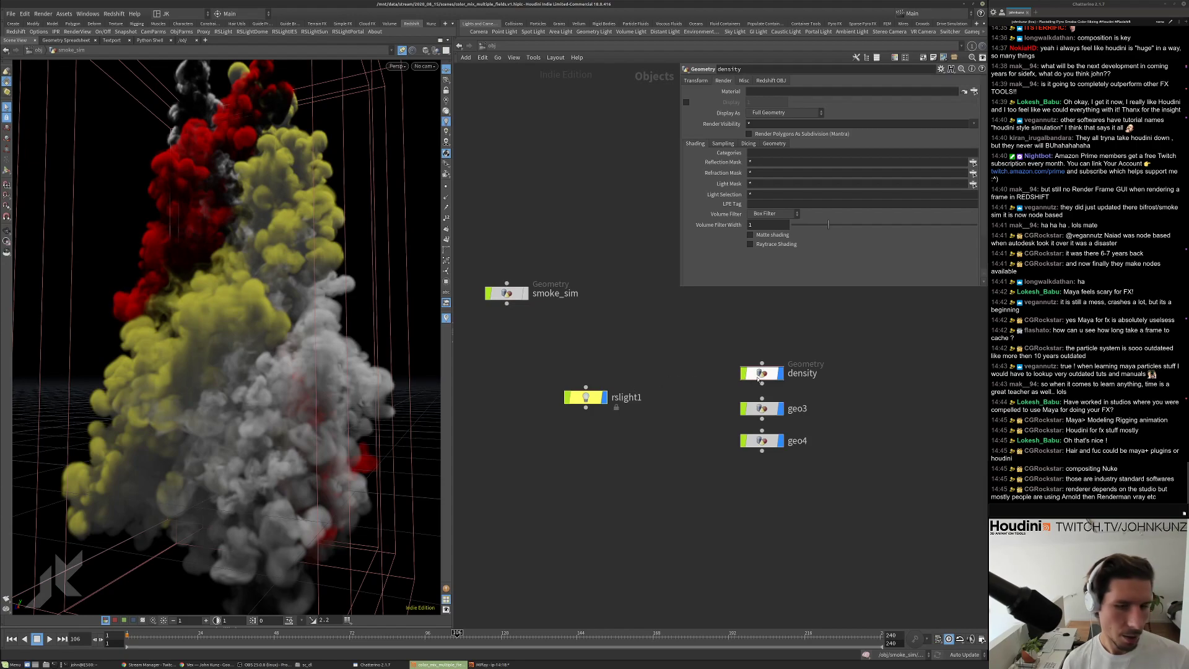
Rename the geo3 and geo4 objects as density2 and density3, reusing the density object's name.
{"action": "double_click", "coordinate": [803, 374]}
{"action": "double_click", "coordinate": [809, 376]}
{"action": "key", "text": "ctrl+c"}
{"action": "double_click", "coordinate": [798, 408]}
{"action": "key", "text": "ctrl+v"}
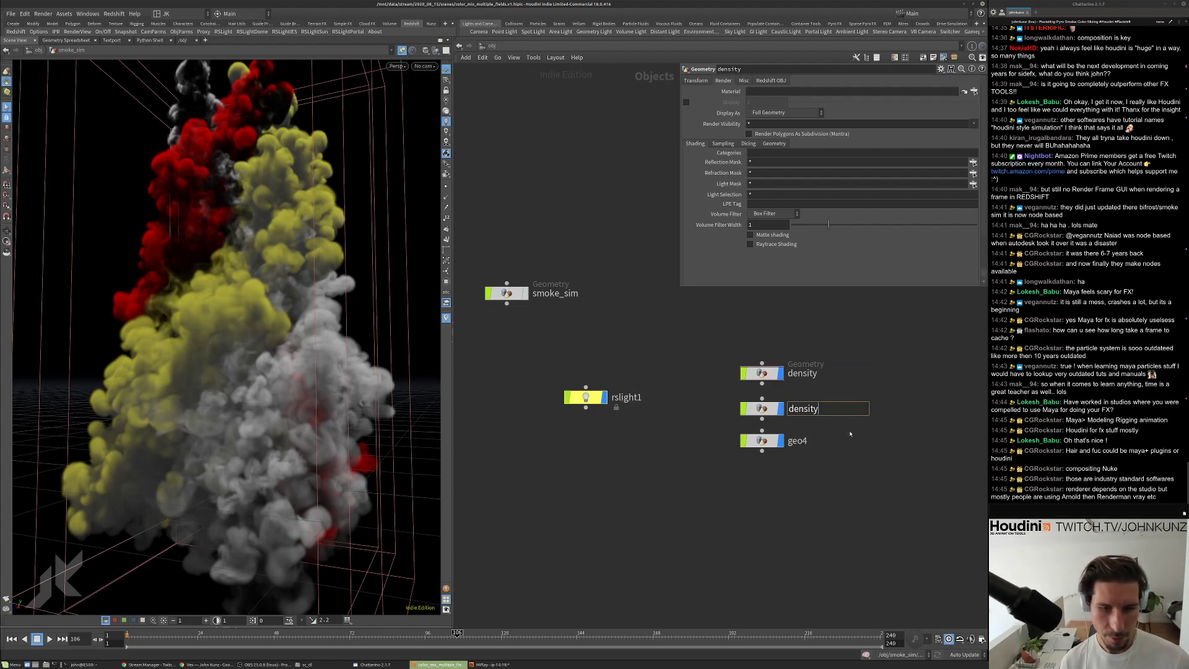
{"action": "double_click", "coordinate": [797, 441]}
{"action": "key", "text": "ctrl+v"}
{"action": "key", "text": "Return"}
{"action": "double_click", "coordinate": [761, 409]}
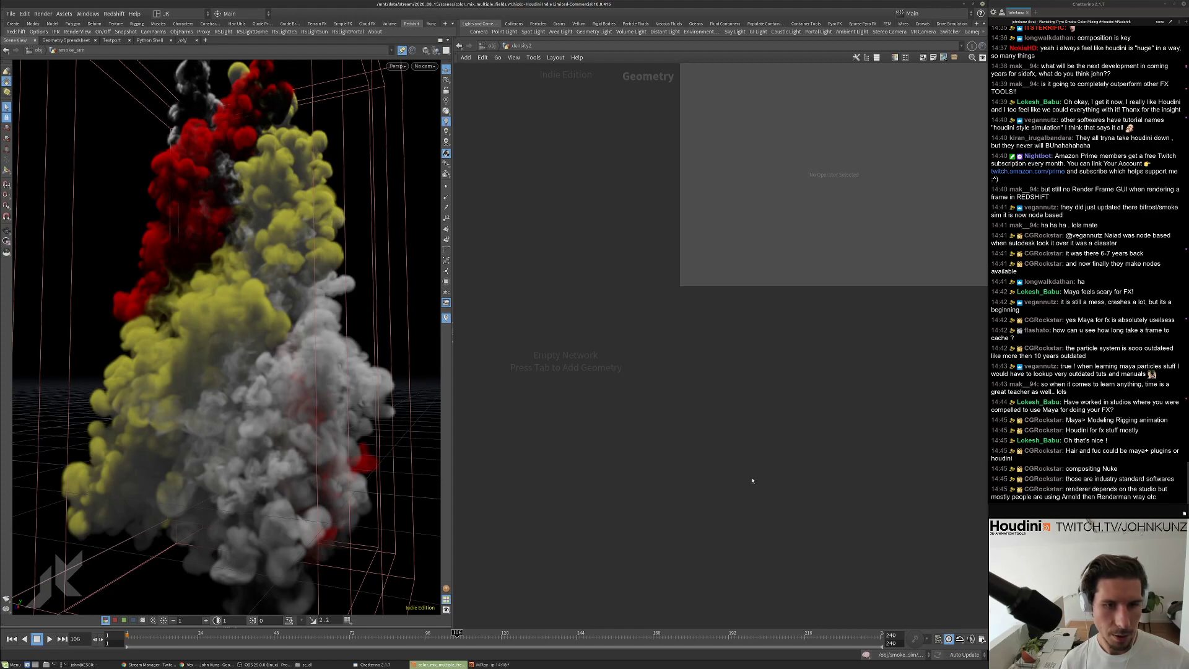
{"action": "left_click", "coordinate": [492, 47]}
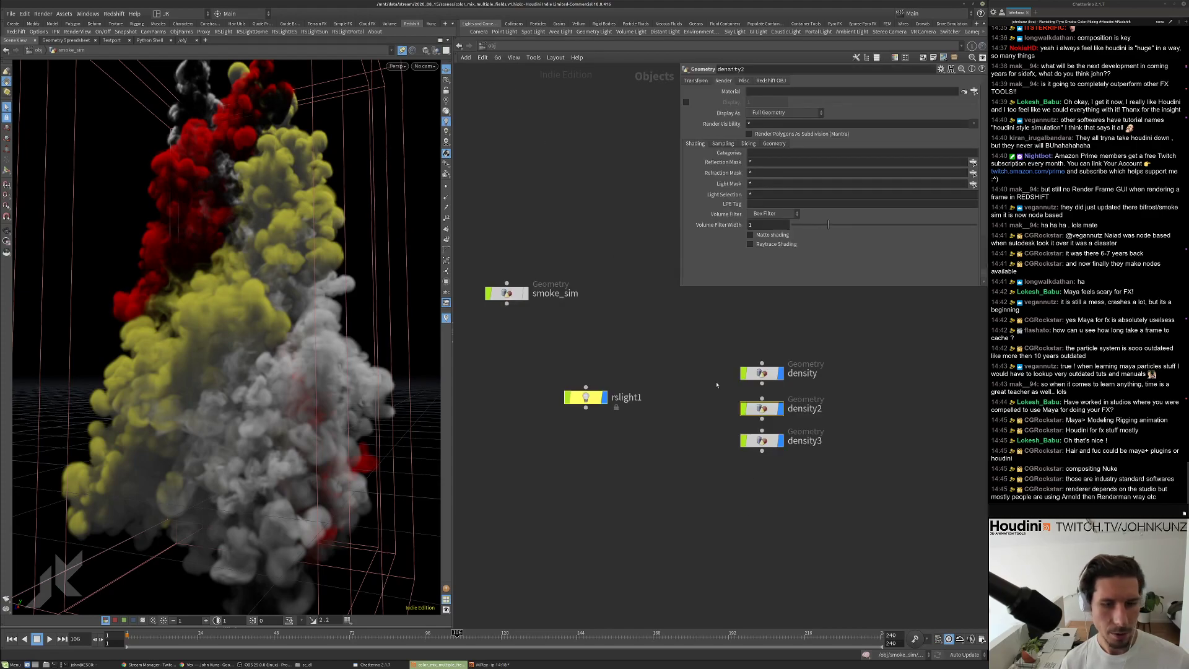
{"action": "double_click", "coordinate": [762, 374]}
{"action": "key", "text": "ctrl+c"}
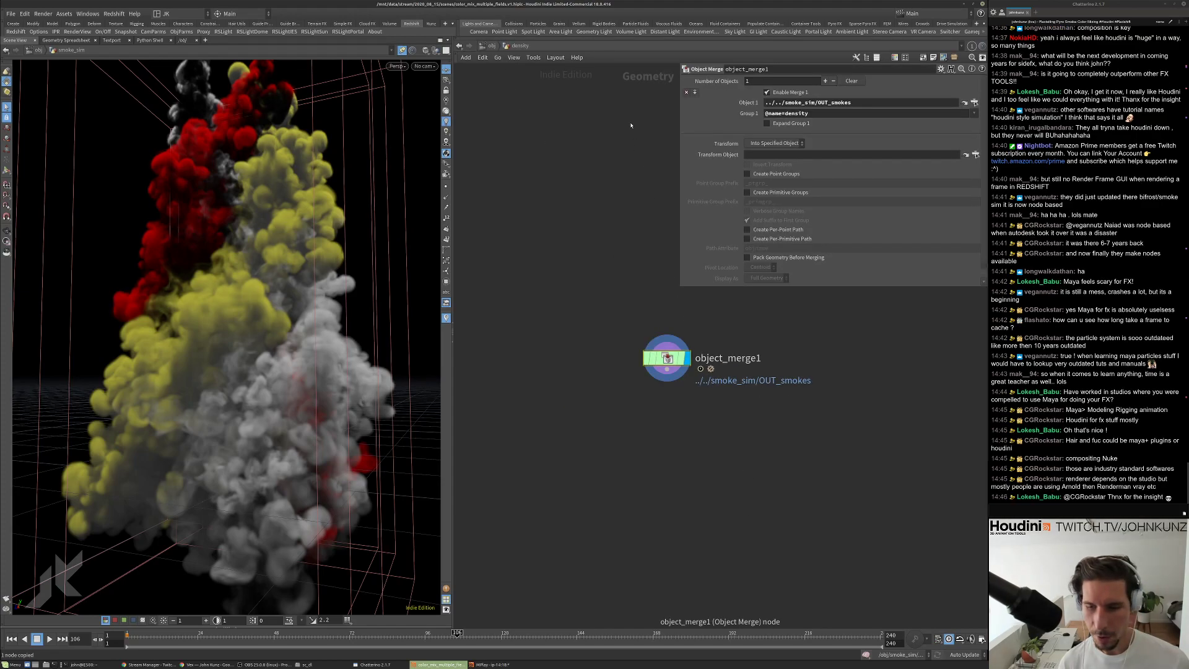
{"action": "key", "text": "u"}
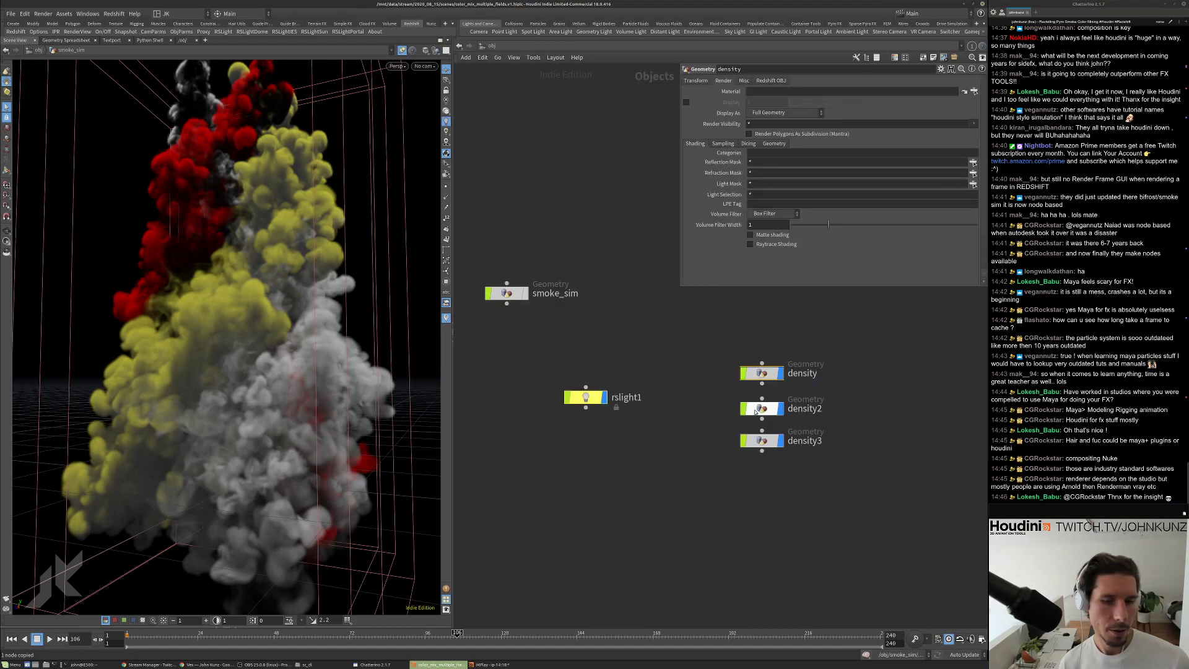
{"action": "key", "text": "i"}
{"action": "key", "text": "ctrl+v"}
{"action": "left_click_drag", "start_coordinate": [754, 414], "coordinate": [539, 351]}
{"action": "scroll", "coordinate": [528, 341], "scroll_direction": "up", "scroll_amount": 5}
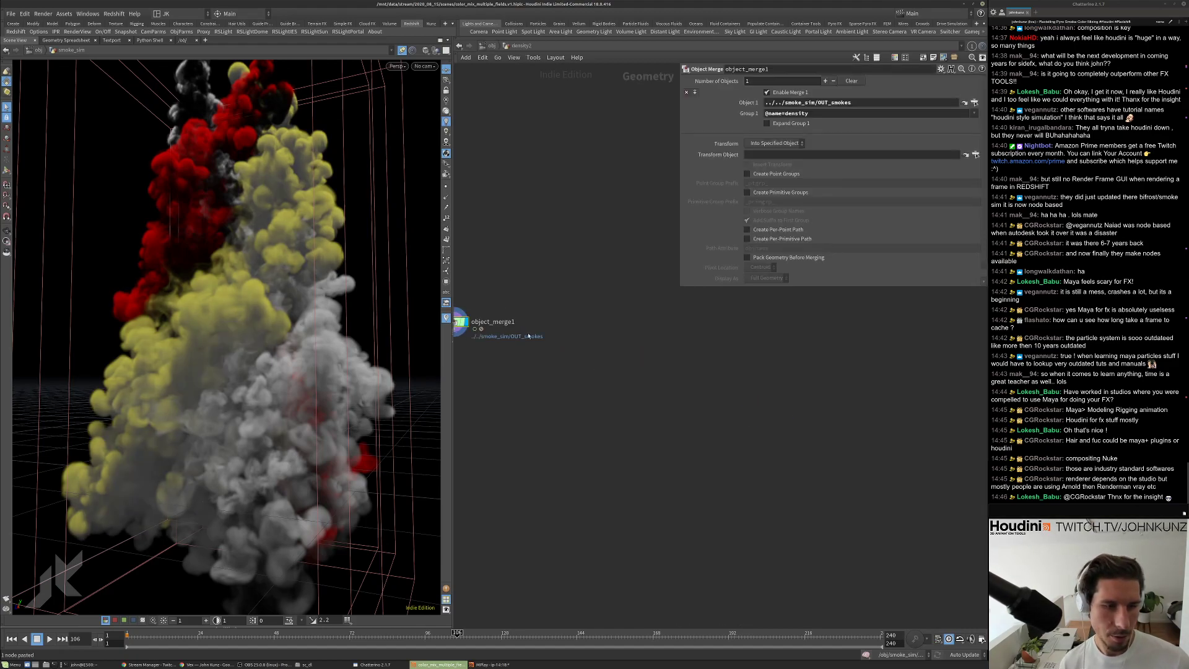
{"action": "left_click", "coordinate": [858, 114]}
{"action": "type", "text": "2"}
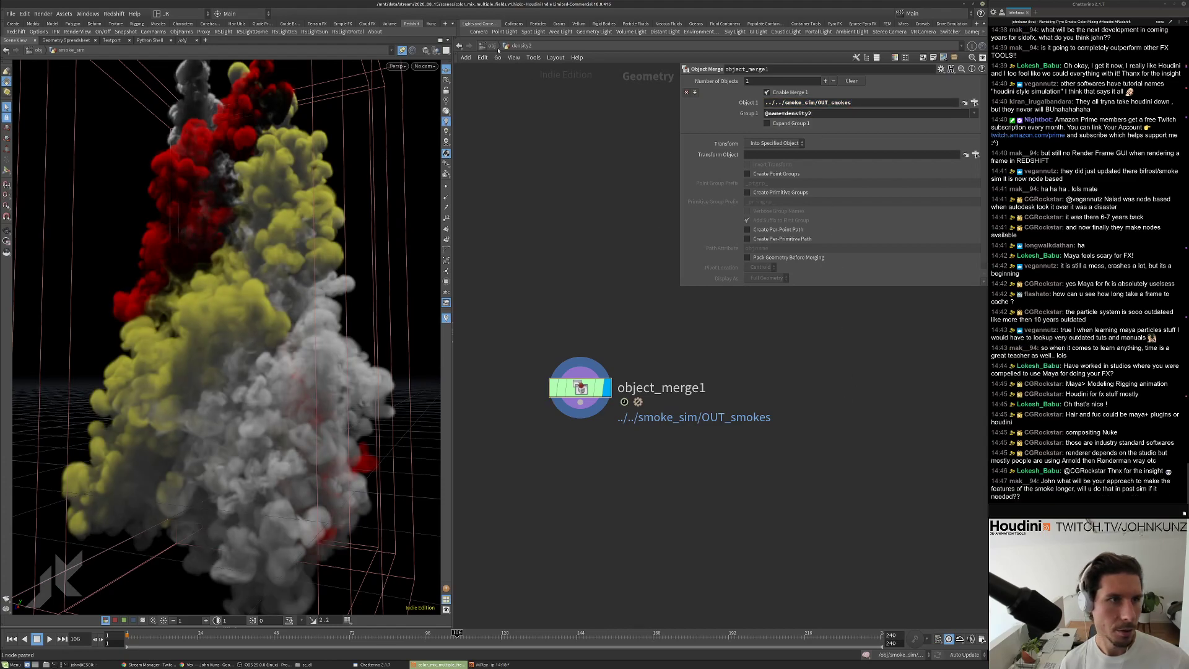
Enter density3 and paste the copied Object Merge node into its empty network.
{"action": "type", "text": "ui"}
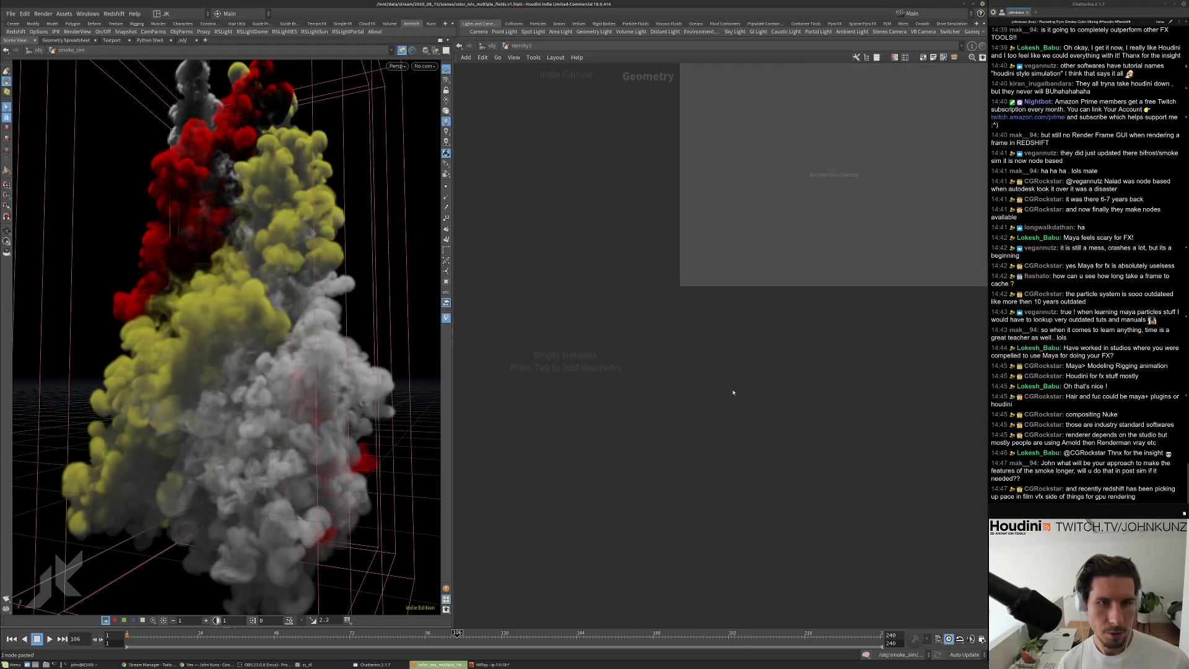
{"action": "key", "text": "ctrl+v"}
{"action": "left_click", "coordinate": [736, 399]}
{"action": "scroll", "coordinate": [750, 386], "scroll_direction": "up", "scroll_amount": 3}
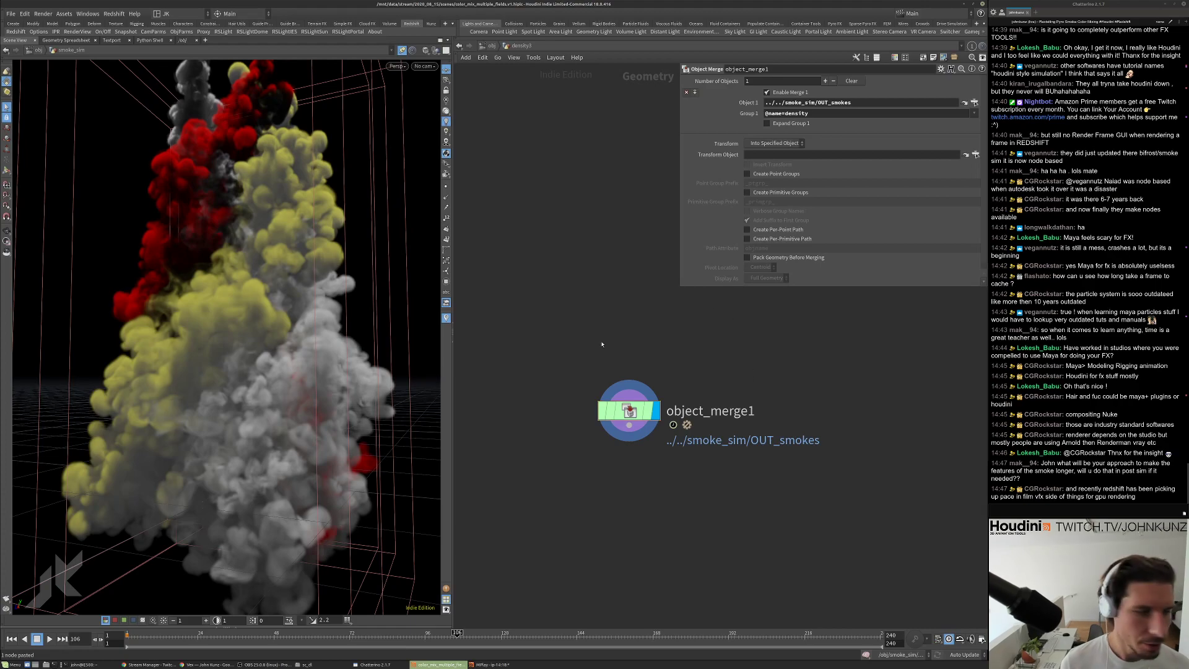
{"action": "left_click", "coordinate": [840, 112]}
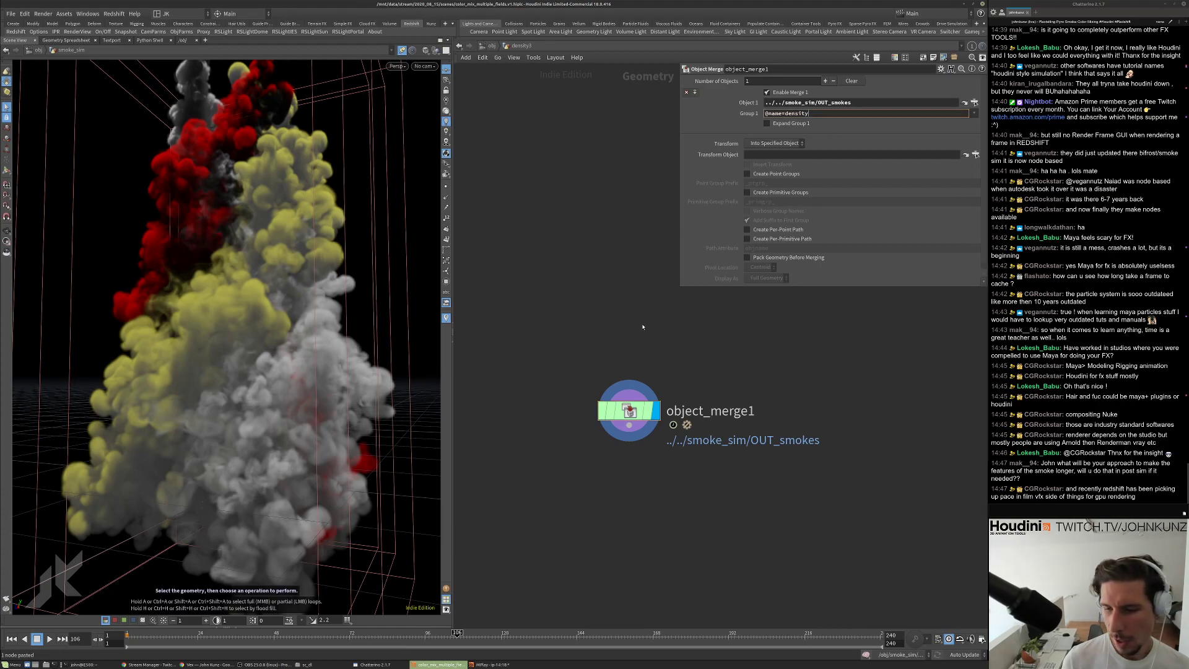
{"action": "key", "text": "Return"}
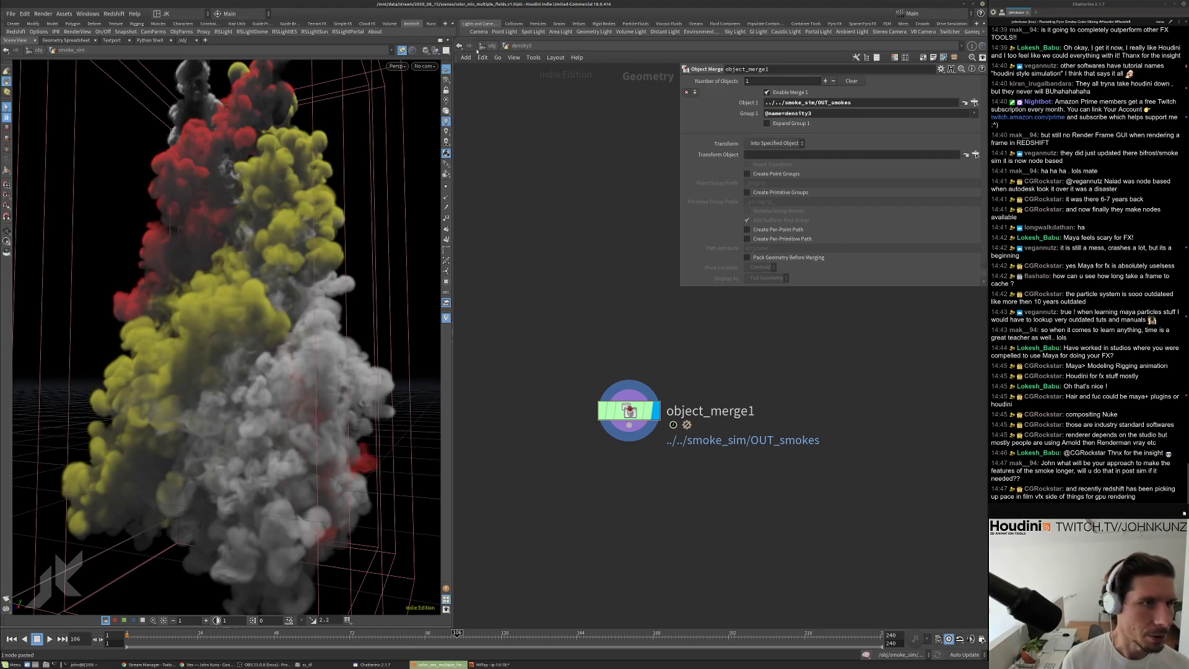
{"action": "key", "text": "u"}
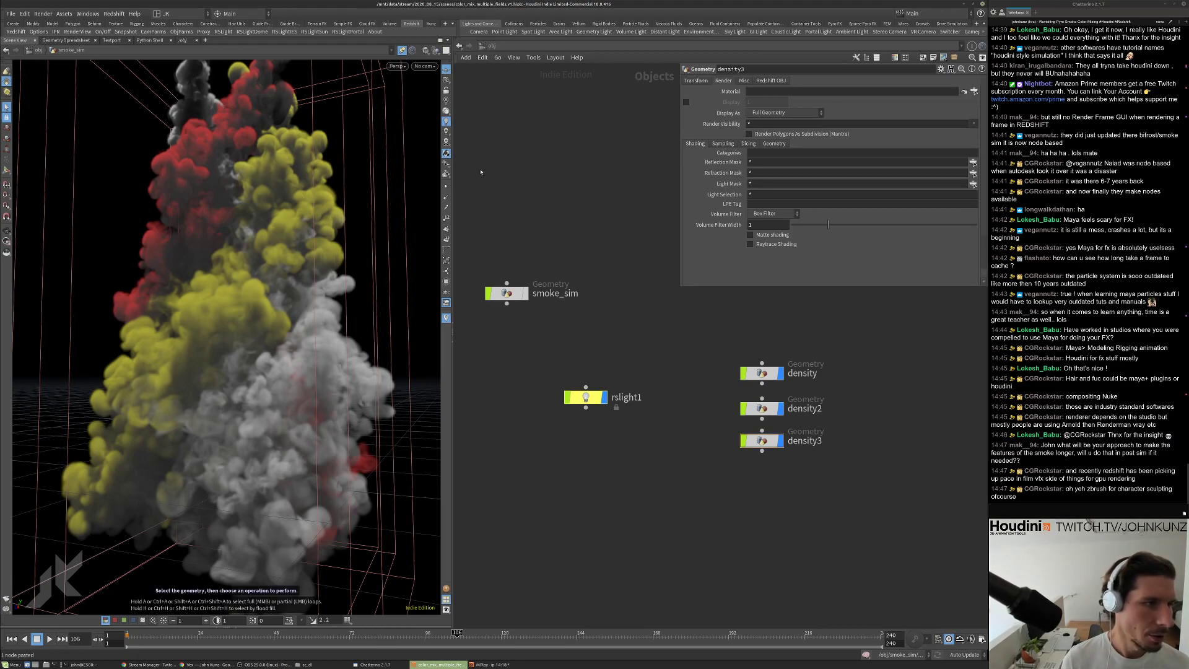
Examine the coloured smoke plumes from several angles and distances, and look over the node chain inside smoke_sim.
{"action": "scroll", "coordinate": [297, 216], "scroll_direction": "down", "scroll_amount": 5}
{"action": "left_click_drag", "start_coordinate": [298, 219], "coordinate": [259, 317]}
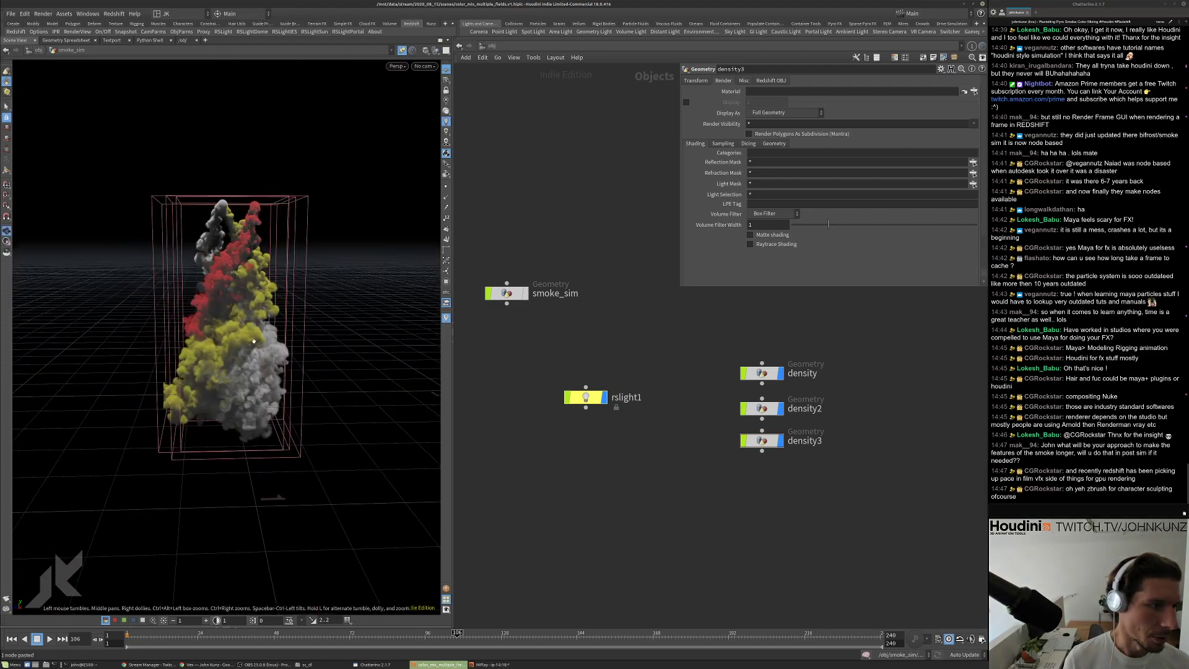
{"action": "left_click_drag", "start_coordinate": [305, 274], "coordinate": [285, 228]}
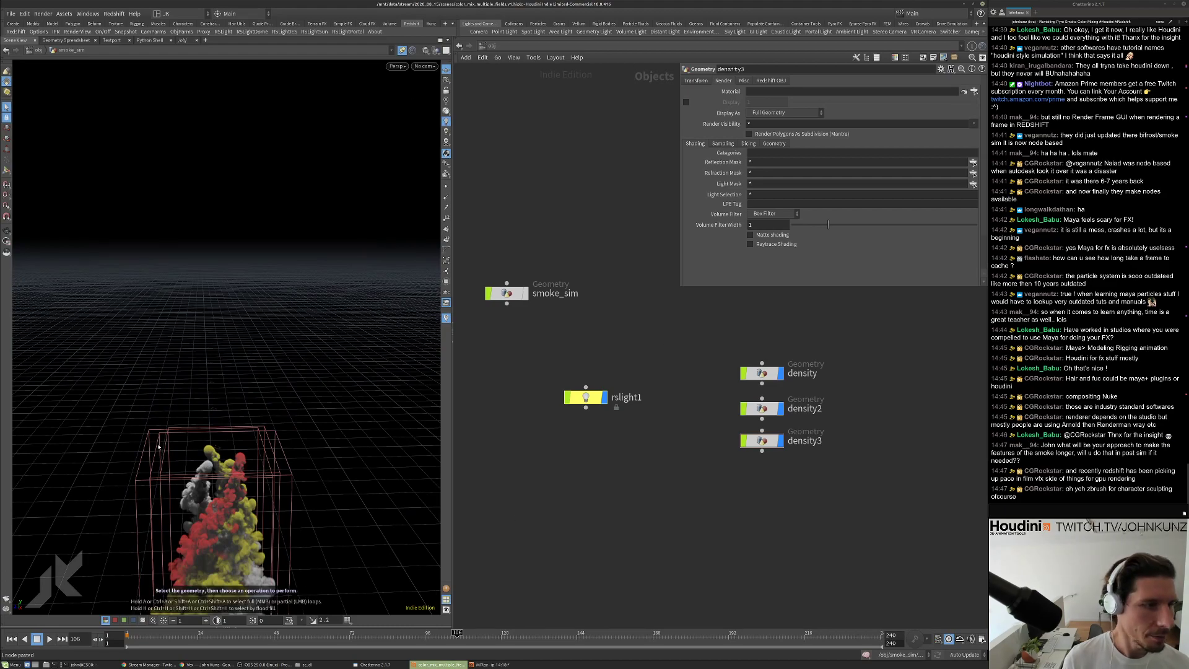
{"action": "left_click_drag", "start_coordinate": [369, 438], "coordinate": [299, 345]}
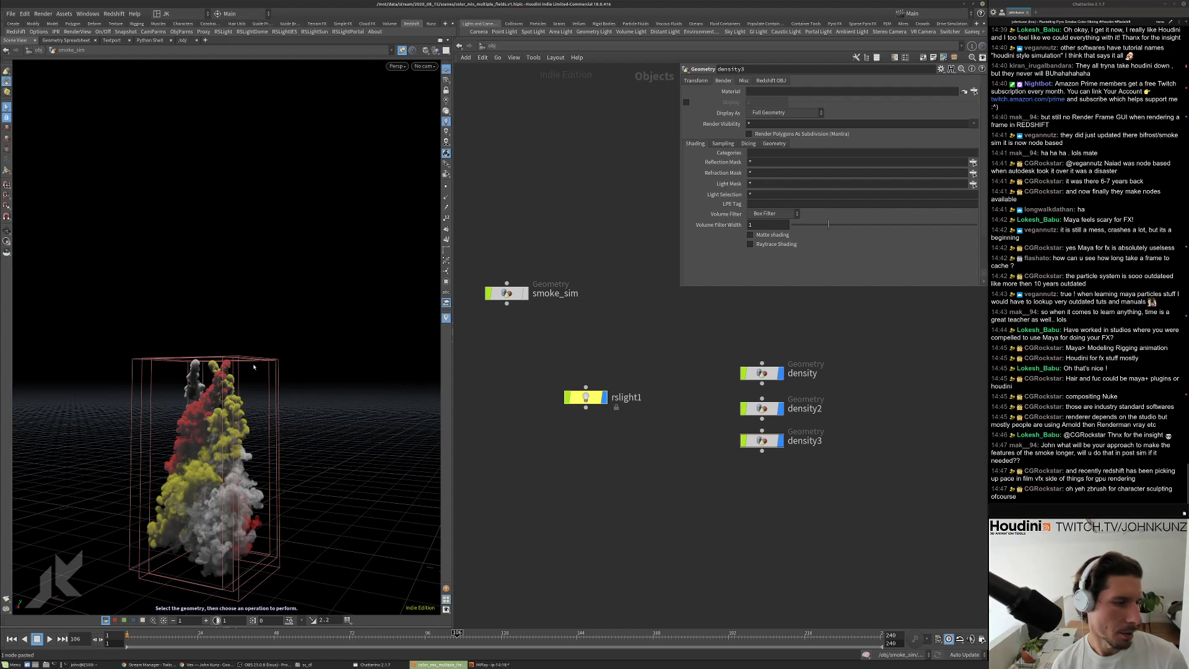
{"action": "key", "text": "Escape"}
{"action": "left_click_drag", "start_coordinate": [263, 304], "coordinate": [247, 329]}
{"action": "key", "text": "s"}
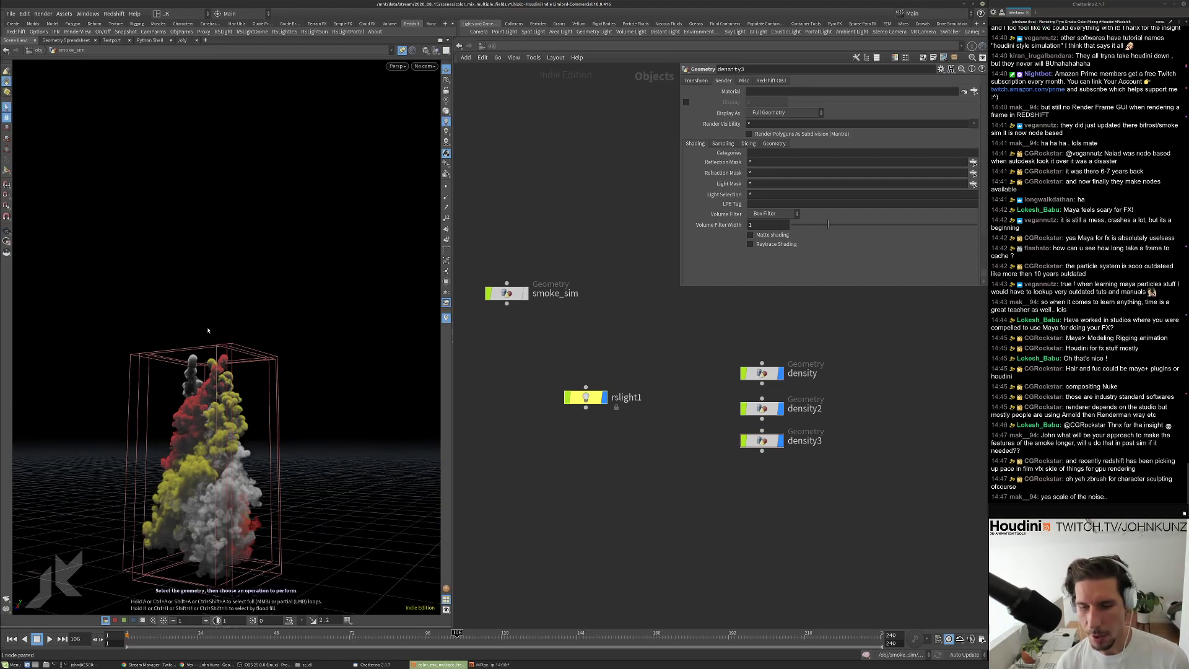
{"action": "key", "text": "Escape"}
{"action": "left_click_drag", "start_coordinate": [273, 340], "coordinate": [334, 337]}
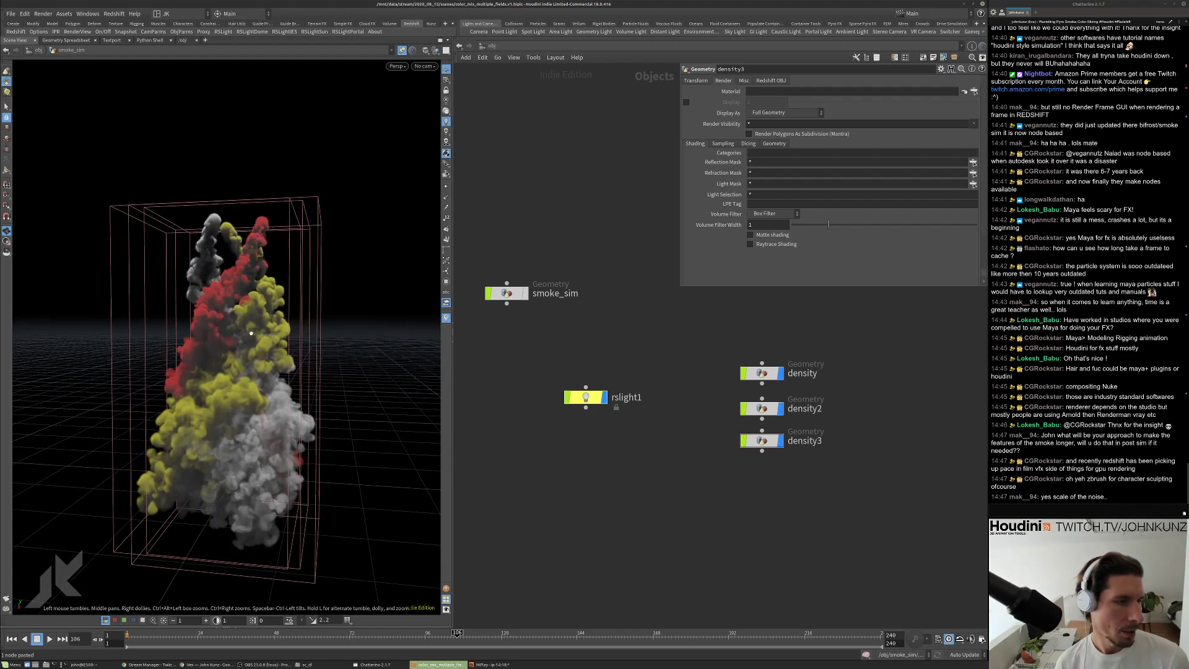
{"action": "key", "text": "s"}
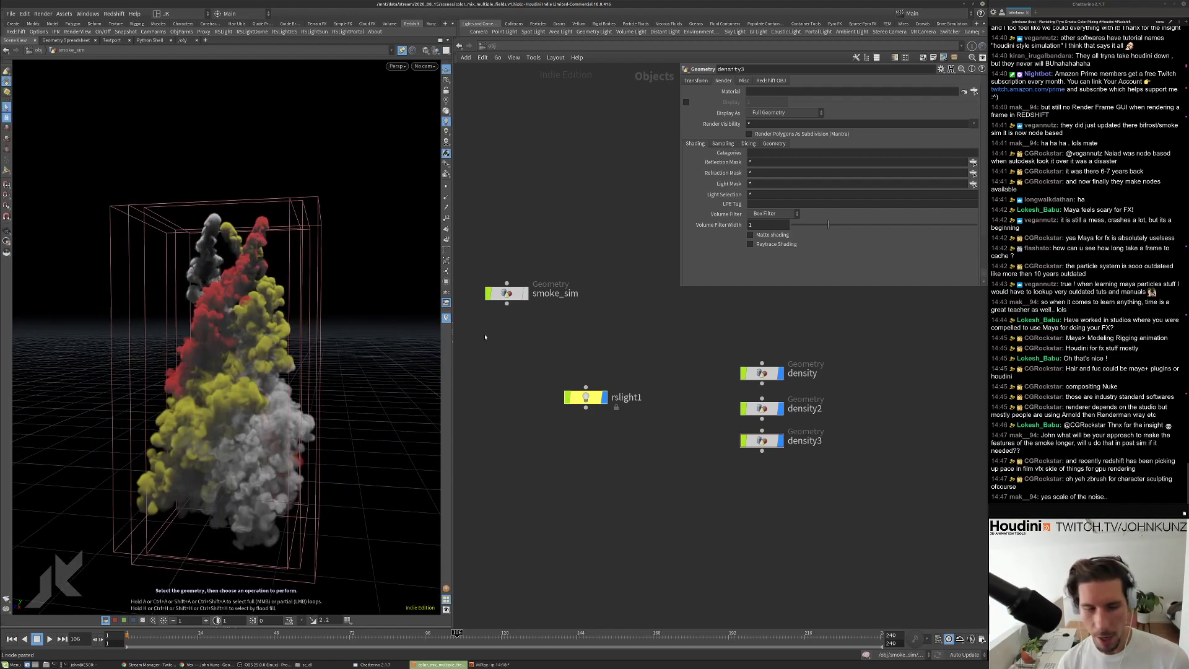
{"action": "key", "text": "Escape"}
{"action": "left_click_drag", "start_coordinate": [299, 339], "coordinate": [270, 279]}
{"action": "scroll", "coordinate": [298, 339], "scroll_direction": "up", "scroll_amount": 3}
{"action": "key", "text": "s"}
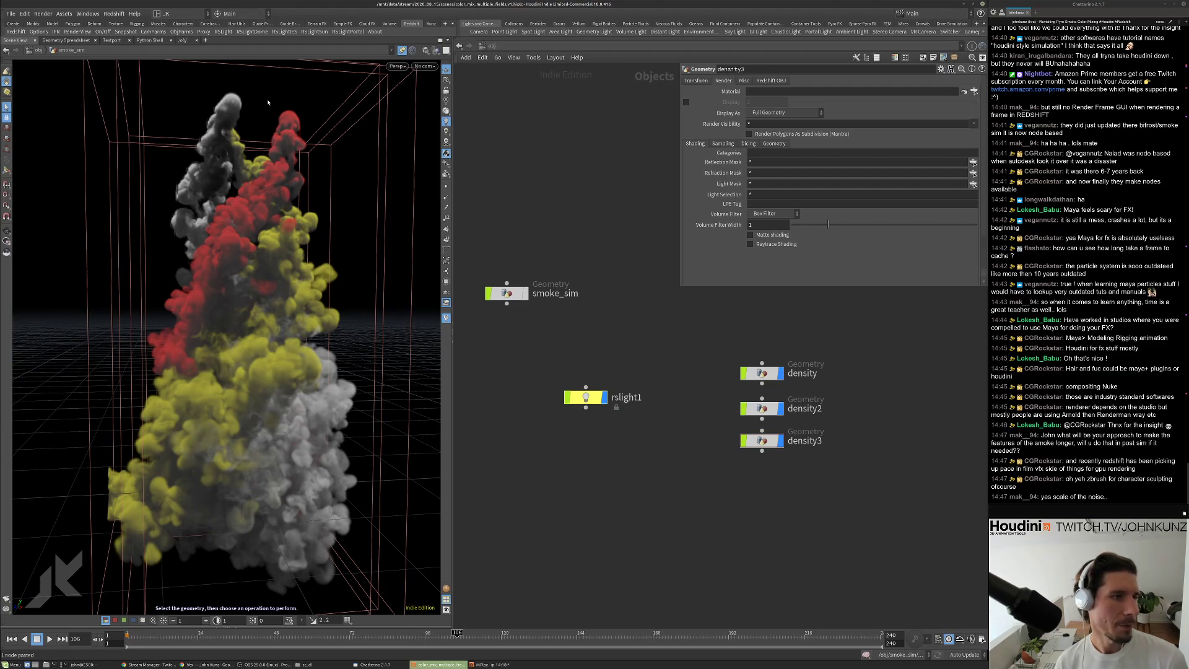
{"action": "key", "text": "Escape"}
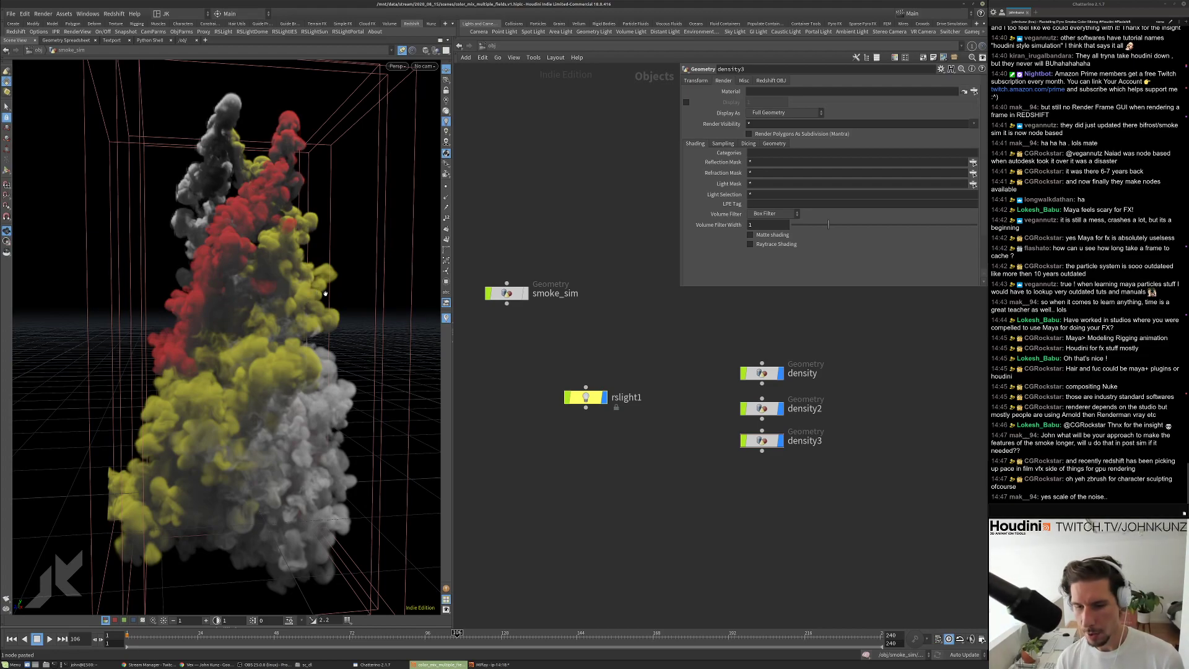
{"action": "middle_click_drag", "start_coordinate": [595, 351], "coordinate": [616, 348]}
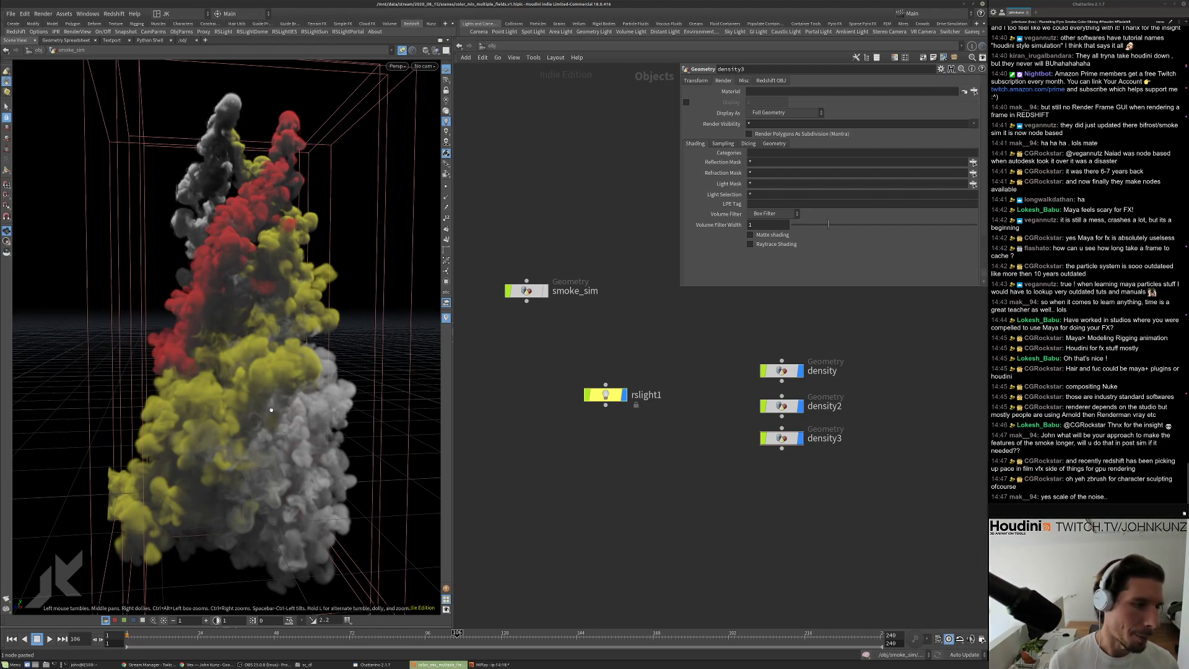
{"action": "middle_click_drag", "start_coordinate": [557, 485], "coordinate": [661, 436]}
{"action": "double_click", "coordinate": [560, 323]}
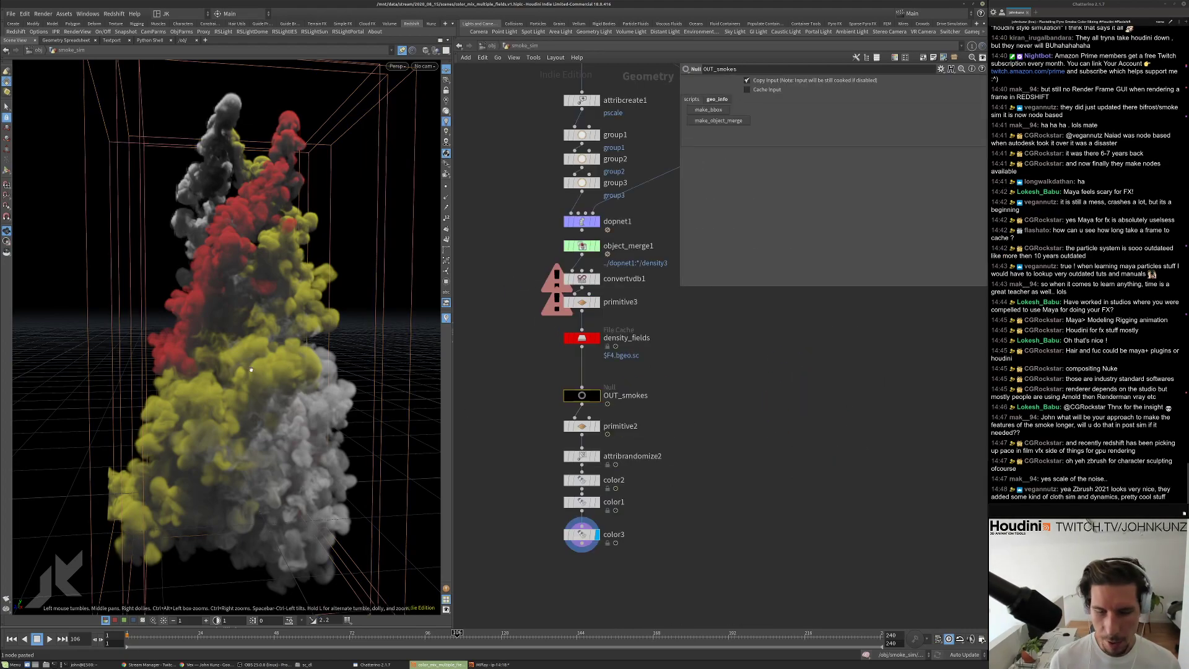
{"action": "left_click_drag", "start_coordinate": [288, 371], "coordinate": [216, 421]}
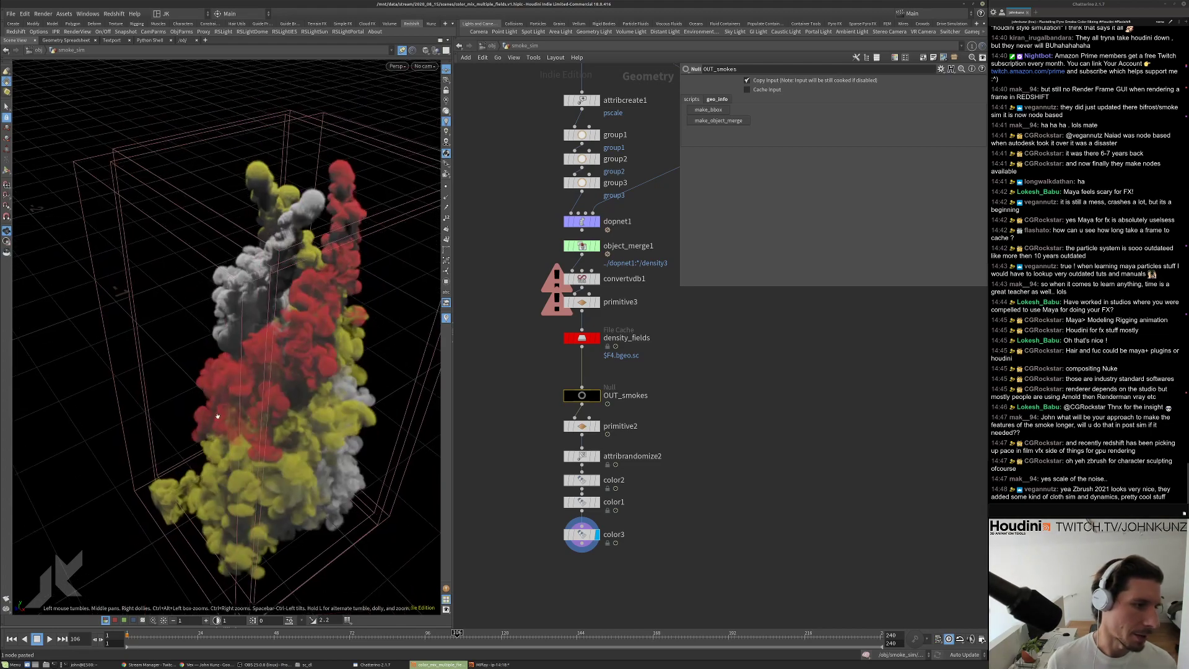
{"action": "key", "text": "s"}
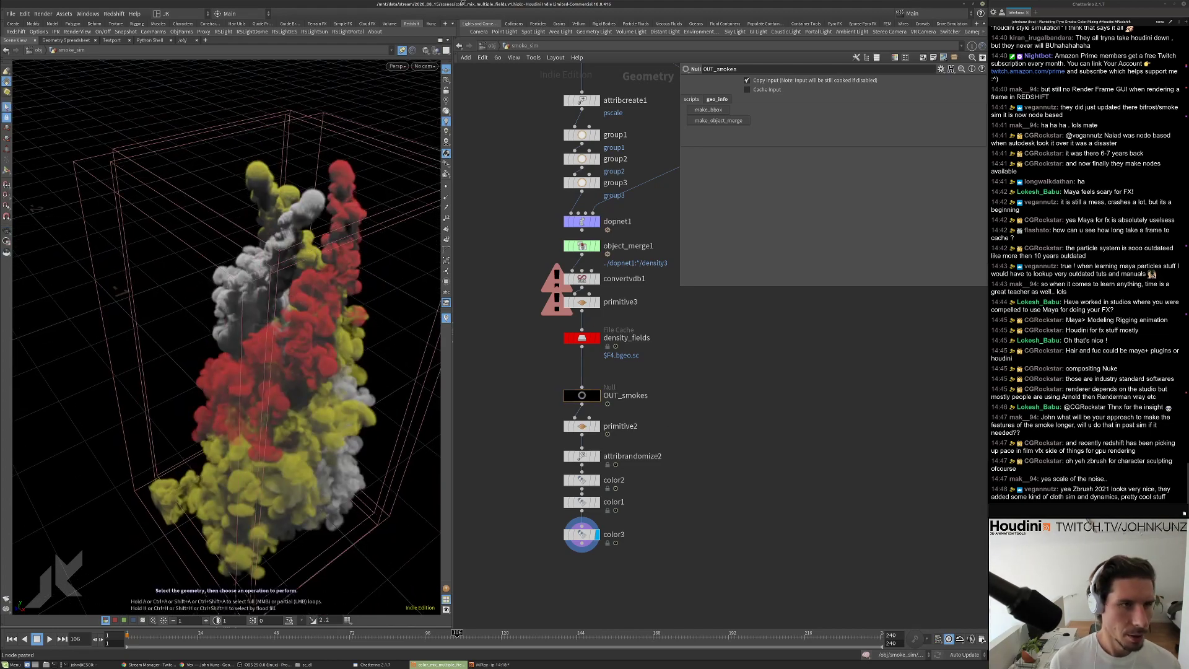
Move the density3 object slightly further below density2 and inspect the volume info of the object merge inside density.
{"action": "left_click", "coordinate": [497, 47]}
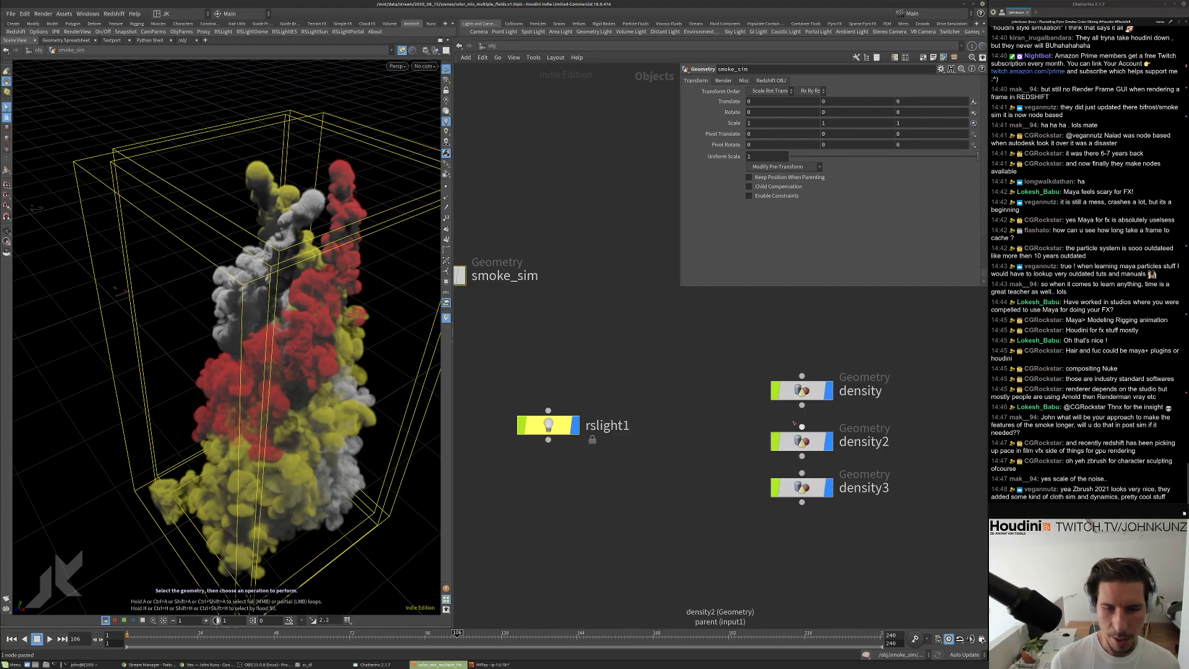
{"action": "middle_click_drag", "start_coordinate": [872, 421], "coordinate": [812, 425]}
{"action": "left_click_drag", "start_coordinate": [664, 484], "coordinate": [663, 499]}
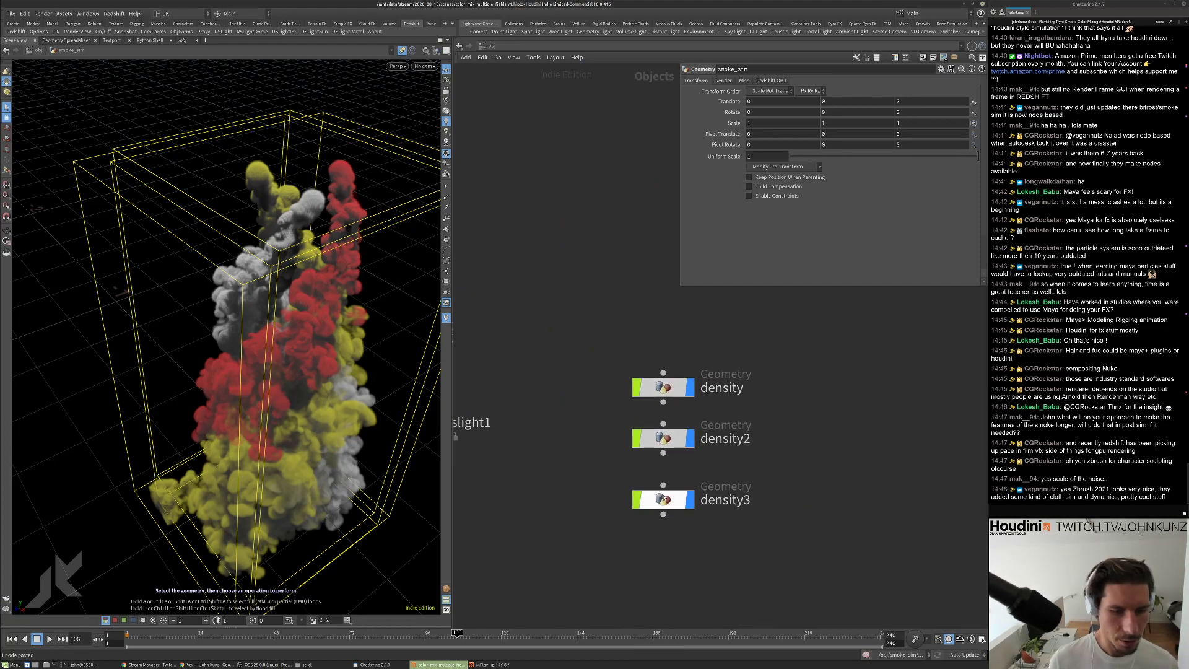
{"action": "double_click", "coordinate": [673, 388]}
{"action": "middle_click_drag", "start_coordinate": [668, 372], "coordinate": [711, 397]}
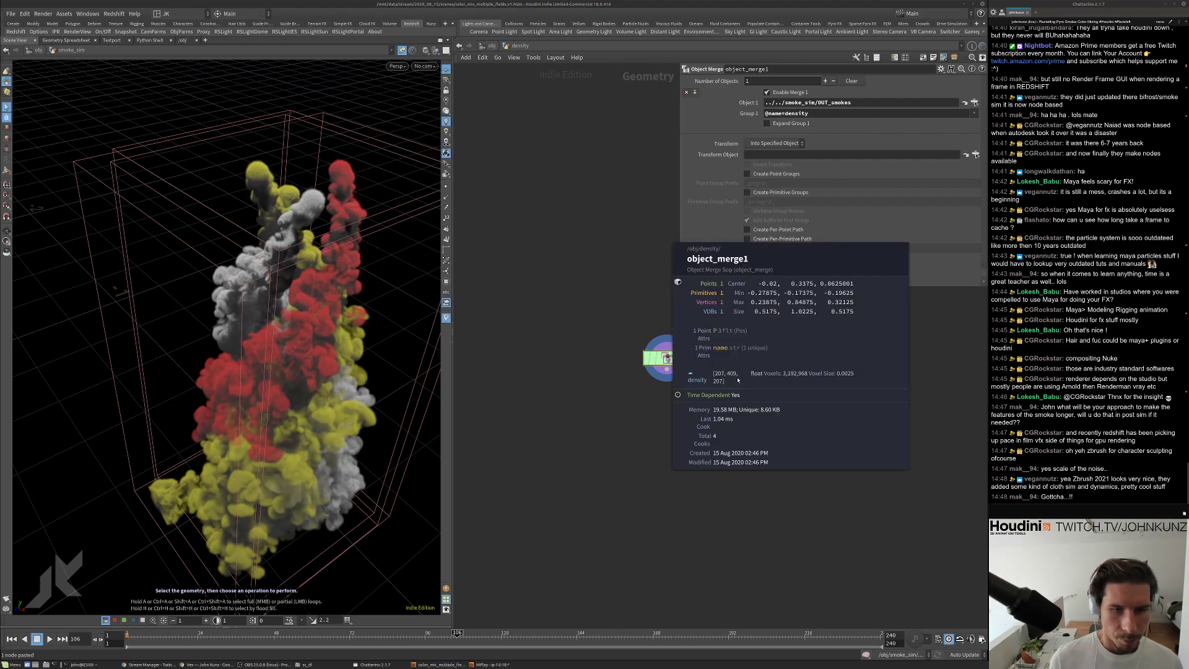
{"action": "middle_click_drag", "start_coordinate": [760, 444], "coordinate": [756, 455]}
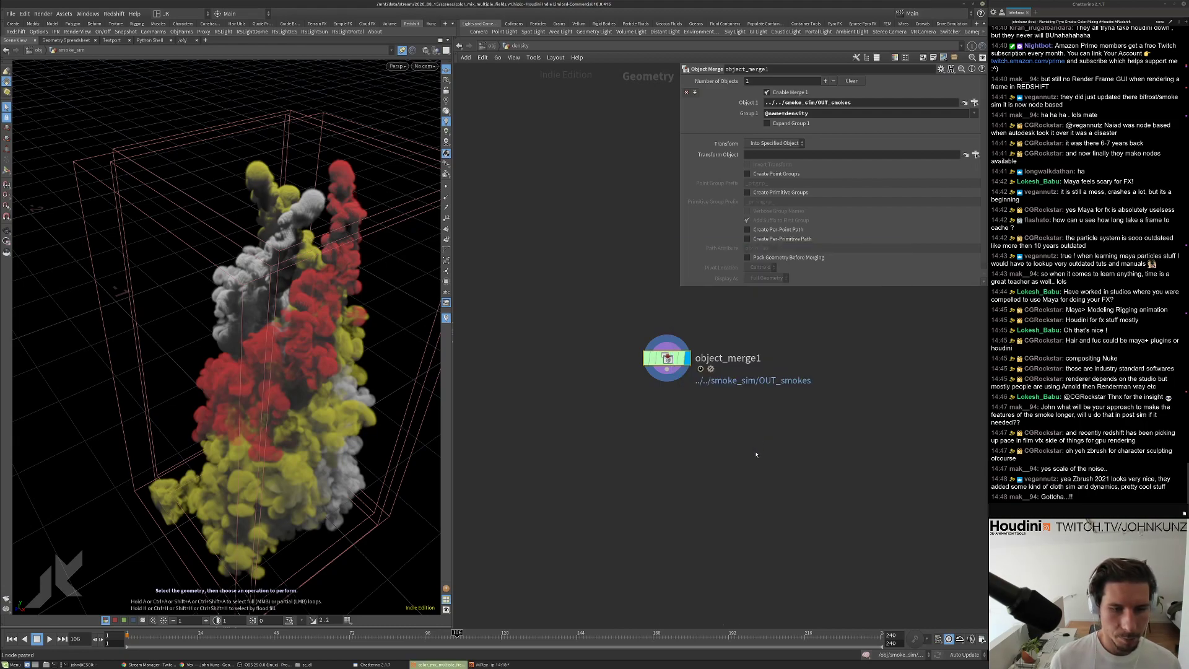
{"action": "left_click", "coordinate": [487, 47]}
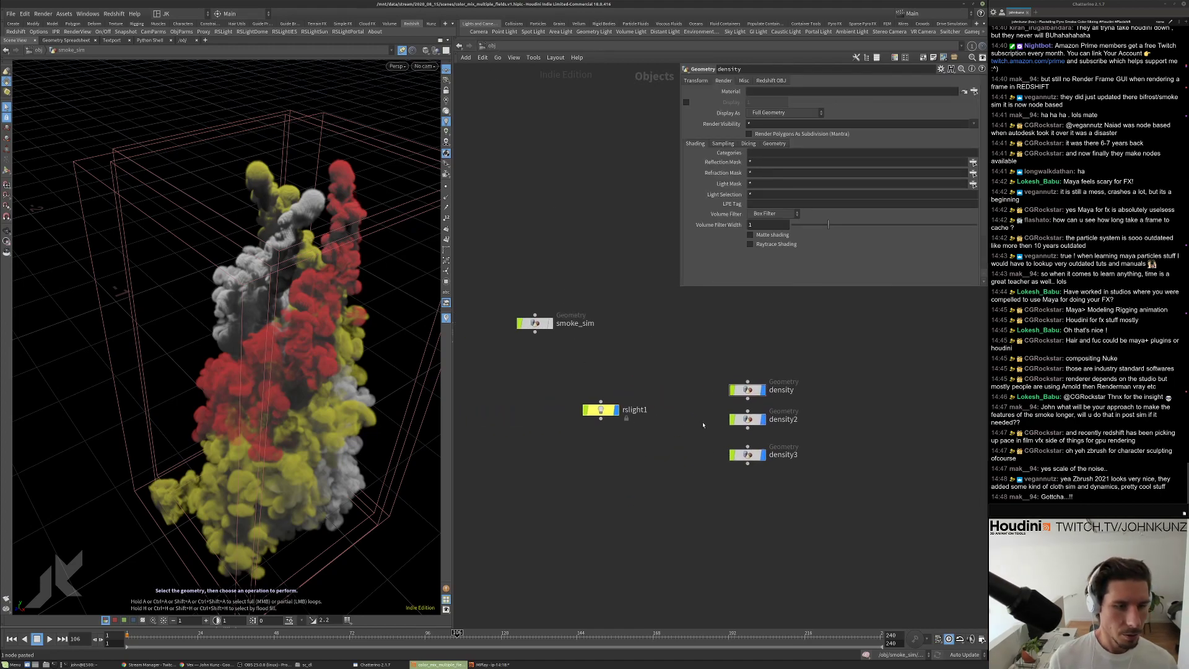
Add a Material Network next to the density objects at the object level.
{"action": "key", "text": "Tab"}
{"action": "type", "text": "mat"}
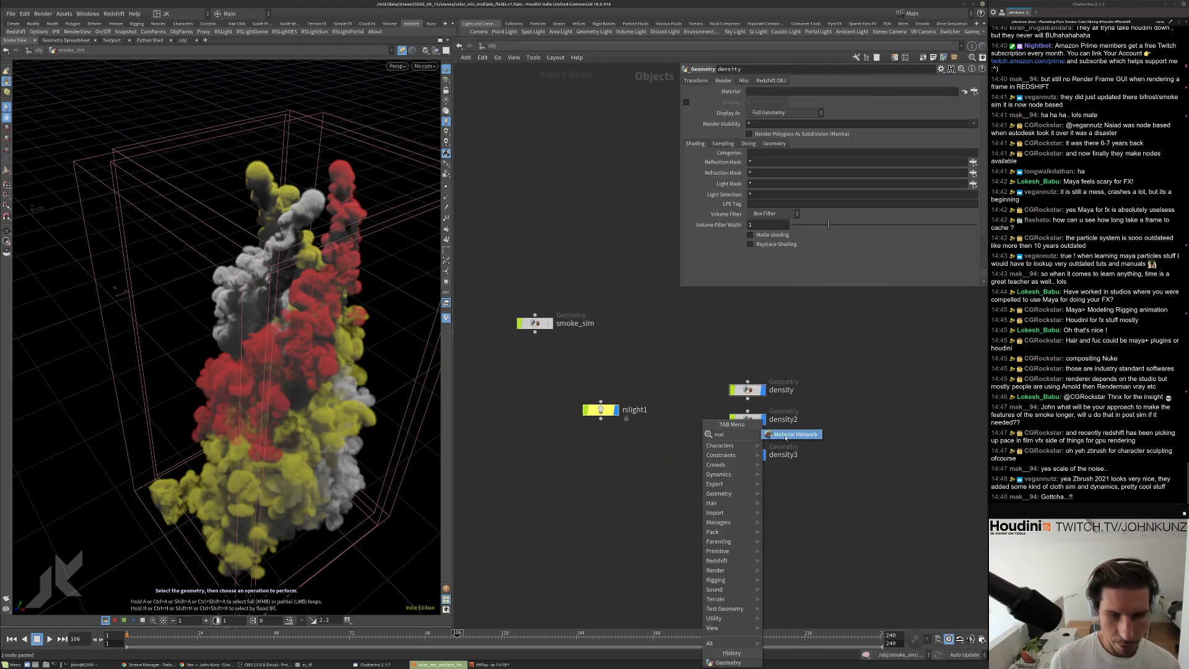
{"action": "left_click", "coordinate": [785, 437]}
Inside density2, check the object merge's volume info, then connect a new Name node beneath it and make that node displayed.
{"action": "double_click", "coordinate": [747, 419]}
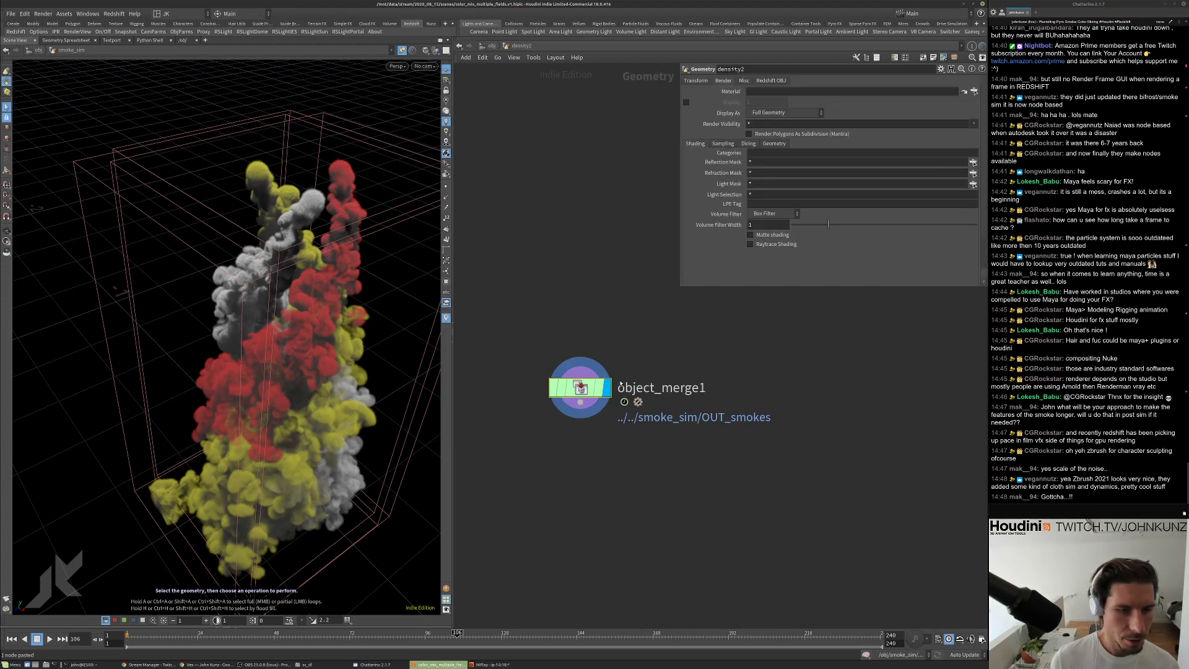
{"action": "middle_click_drag", "start_coordinate": [620, 384], "coordinate": [620, 330]}
{"action": "middle_click", "coordinate": [612, 364]}
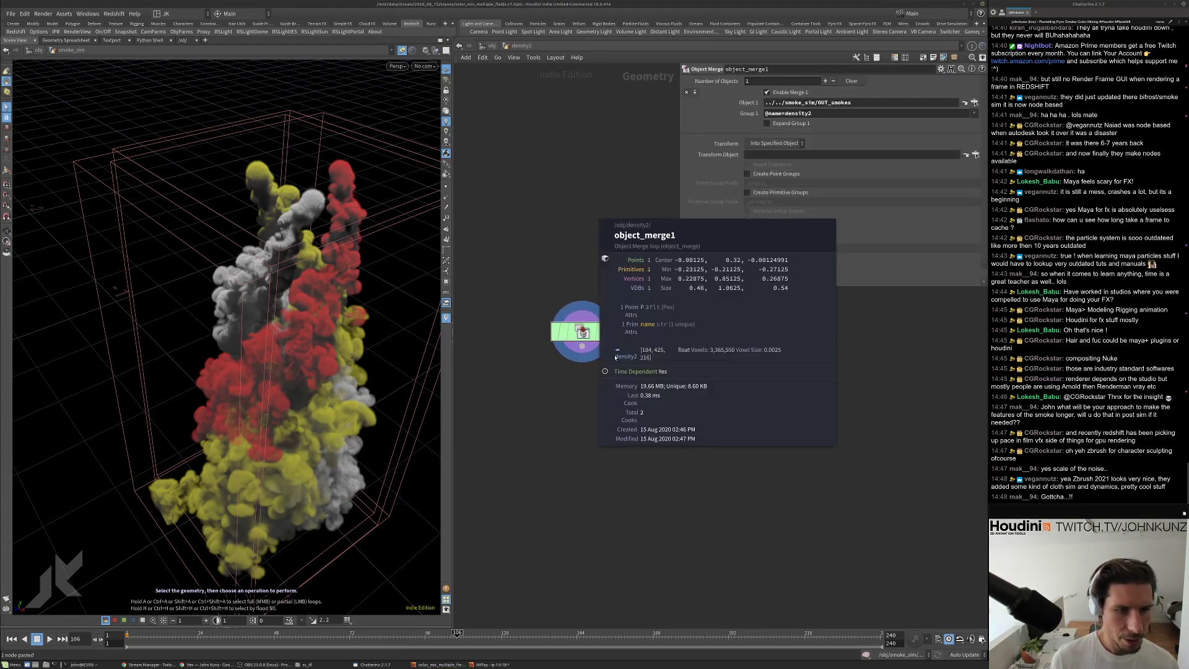
{"action": "key", "text": "Tab"}
{"action": "type", "text": "na"}
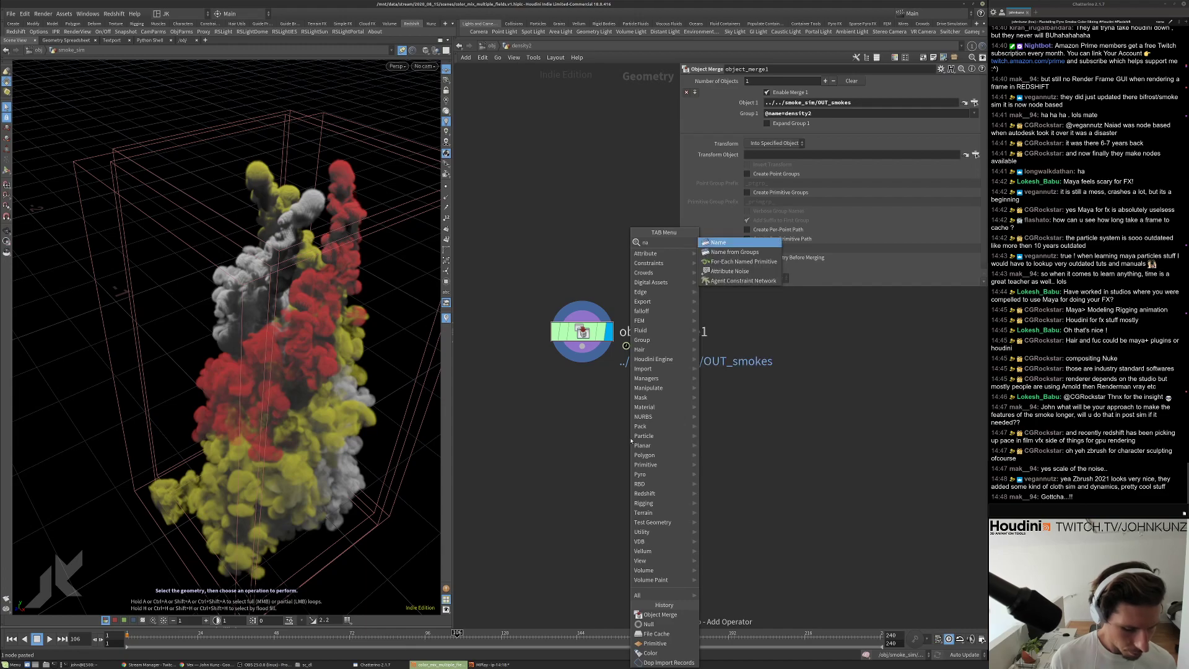
{"action": "key", "text": "Return"}
{"action": "left_click", "coordinate": [643, 411]}
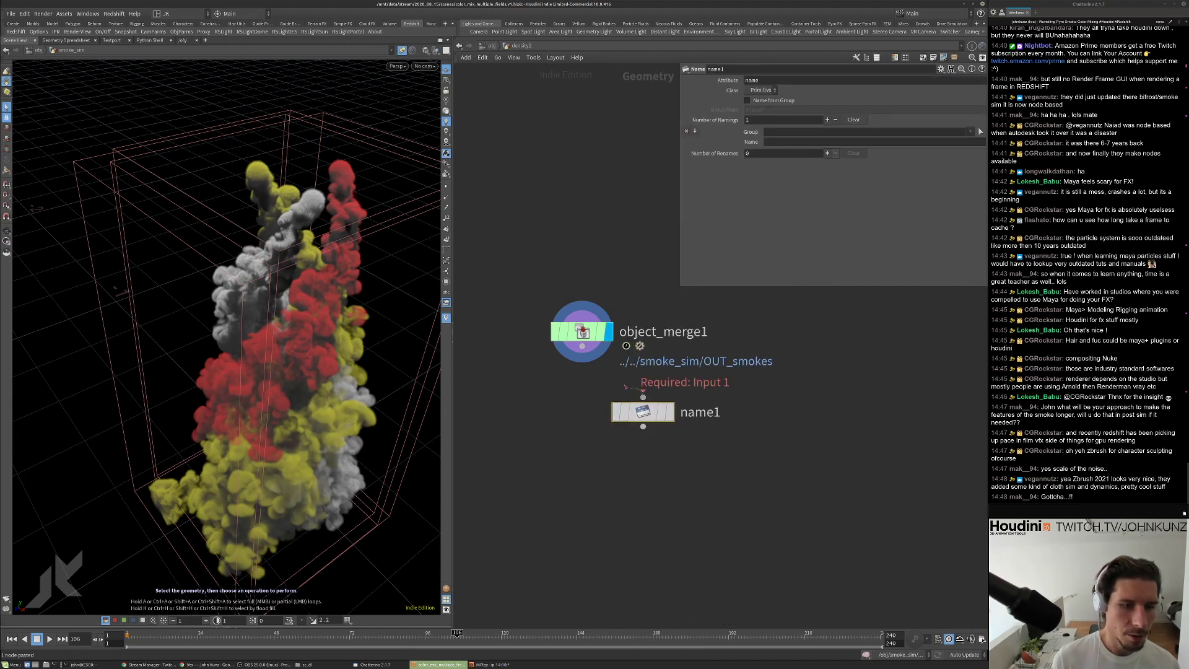
{"action": "key", "text": "l"}
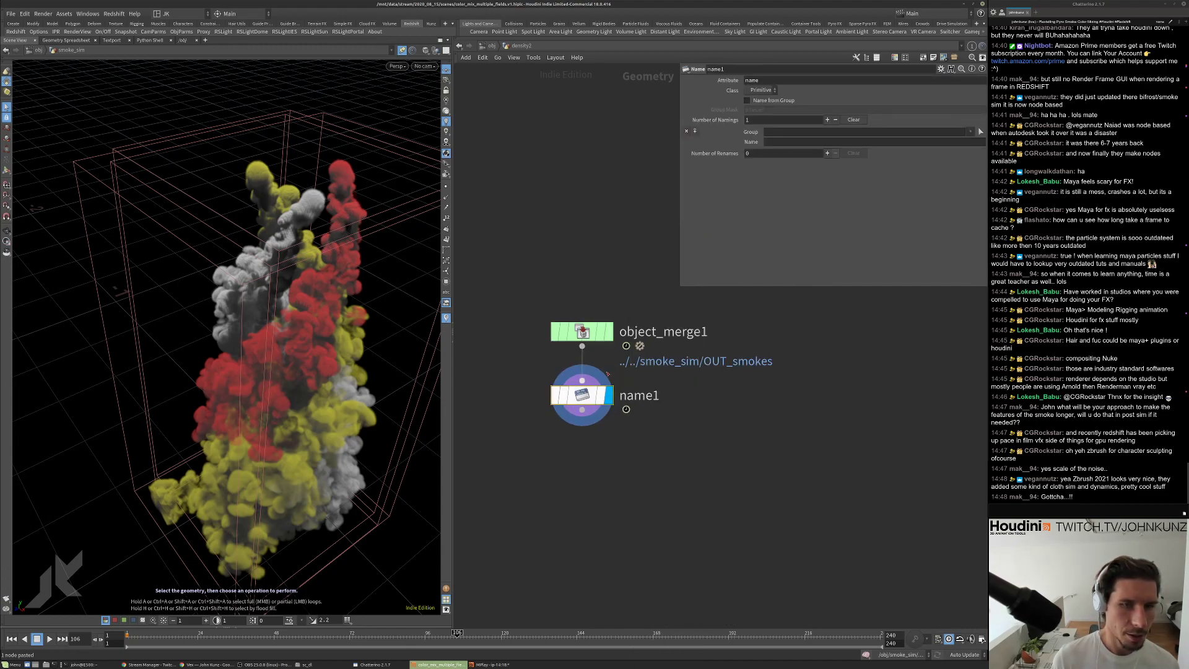
Set the primitive name in density2's Name node to density and check the node's volume info.
{"action": "left_click", "coordinate": [818, 141]}
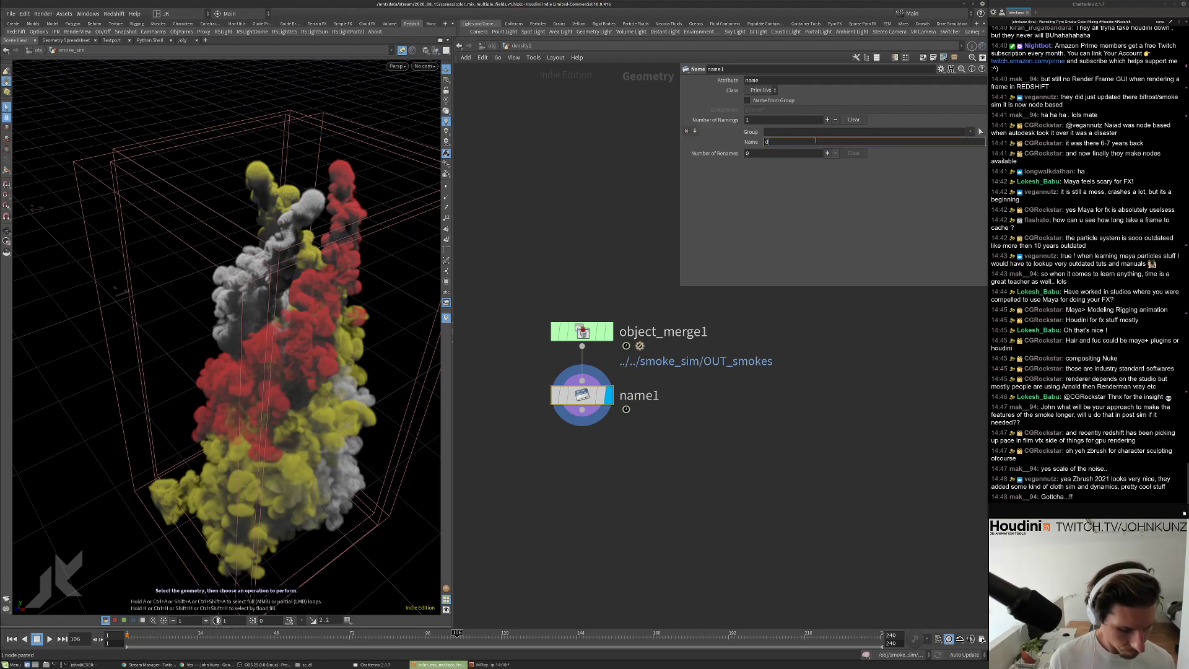
{"action": "type", "text": "density"}
{"action": "key", "text": "Return"}
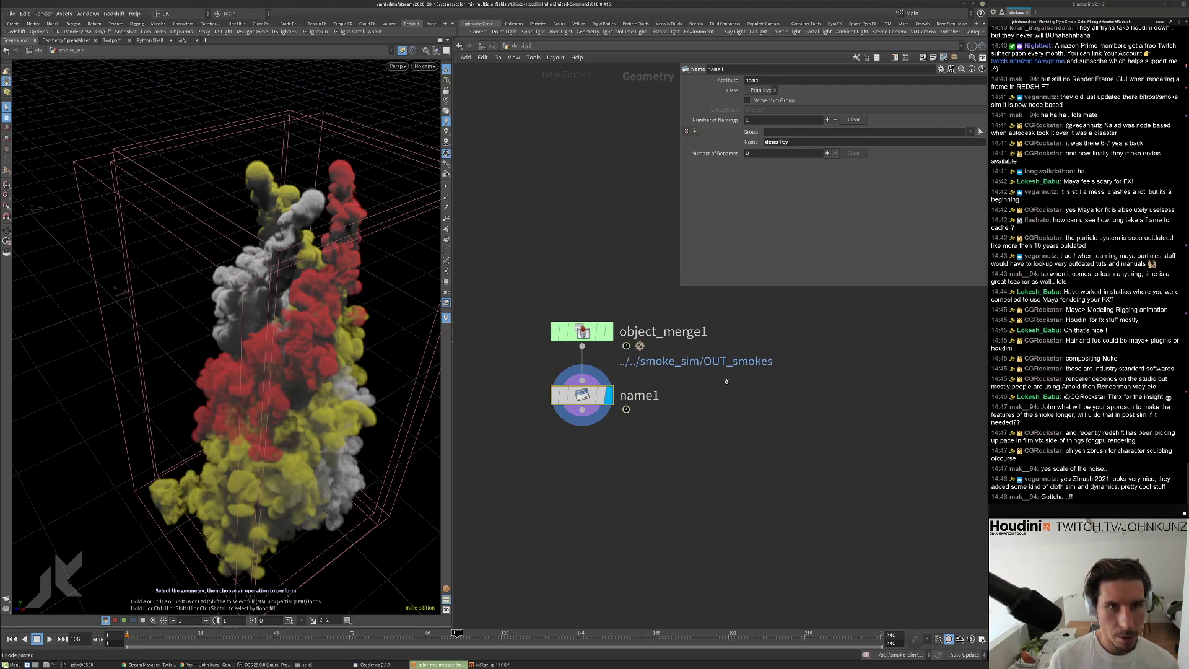
{"action": "middle_click", "coordinate": [579, 397]}
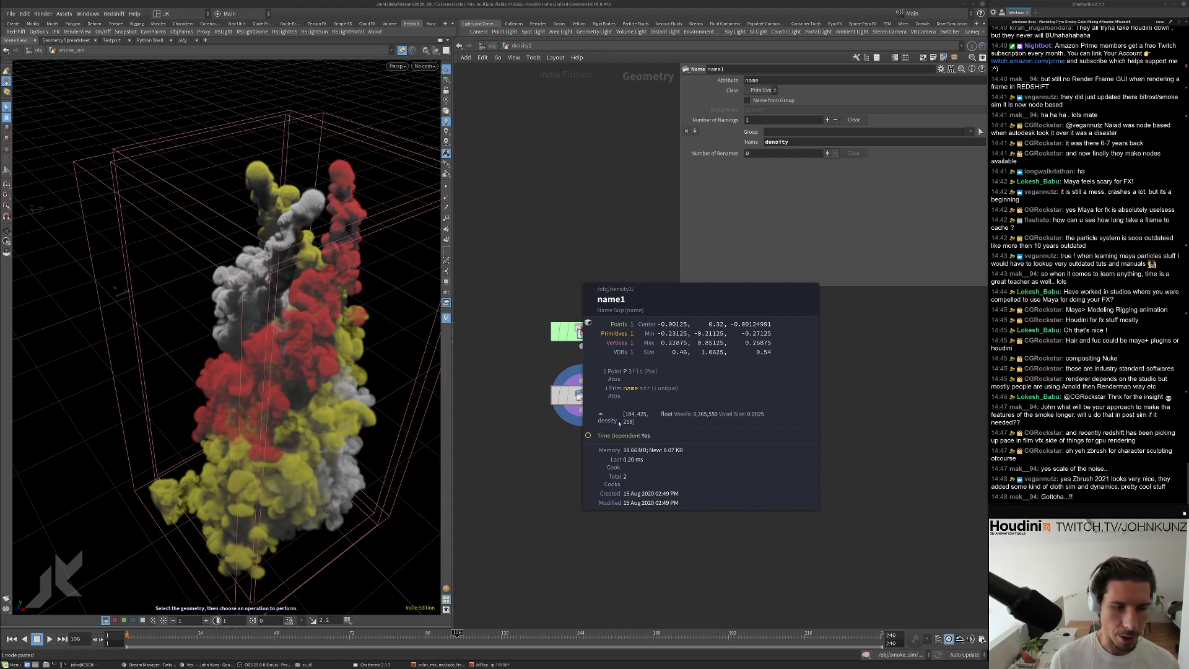
{"action": "middle_click_drag", "start_coordinate": [617, 424], "coordinate": [616, 423]}
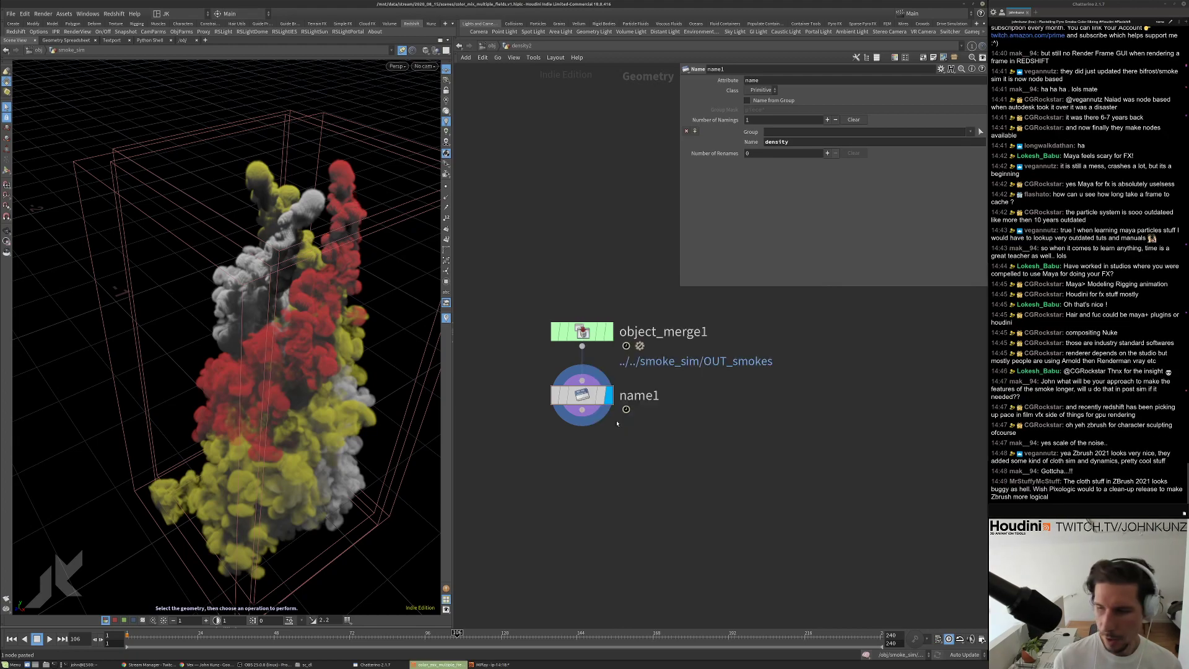
Copy density2's Name node into density3, connect it beneath the object merge as the displayed node, and return to the object level.
{"action": "key", "text": "ctrl+c"}
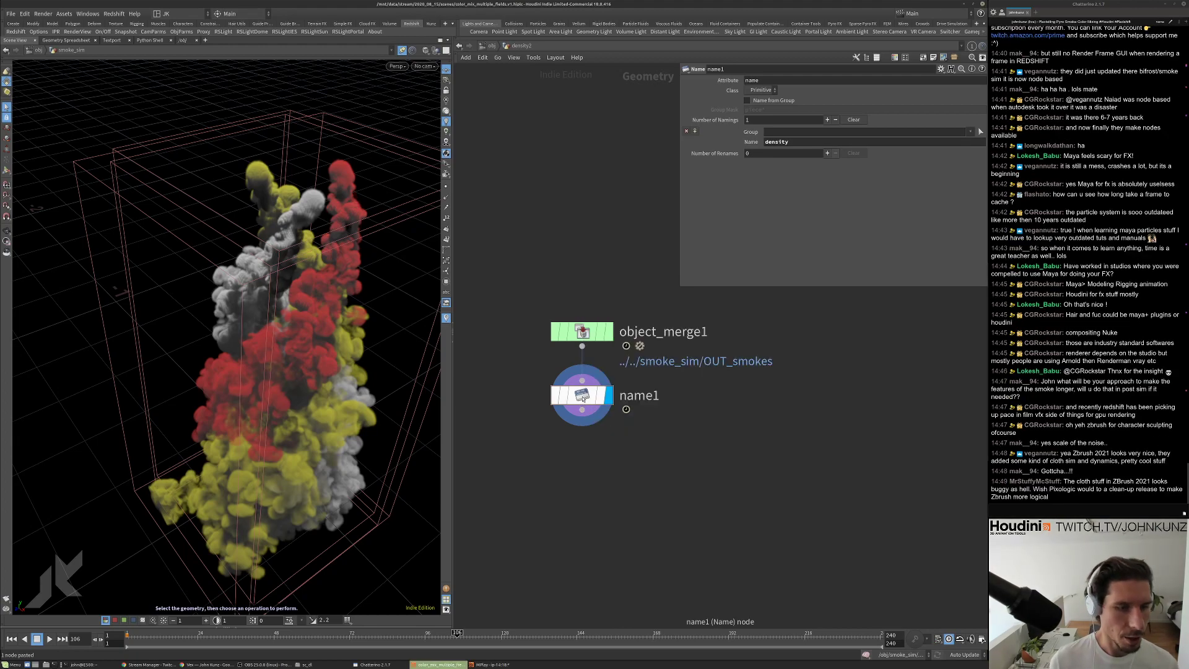
{"action": "left_click", "coordinate": [492, 46]}
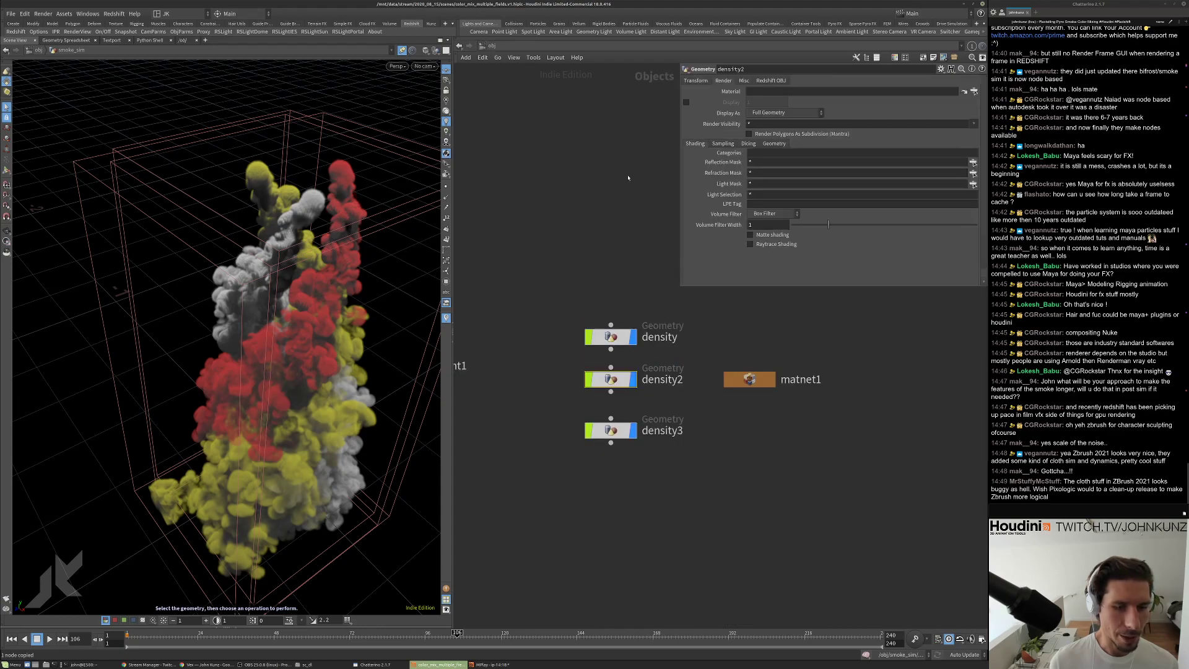
{"action": "double_click", "coordinate": [622, 432]}
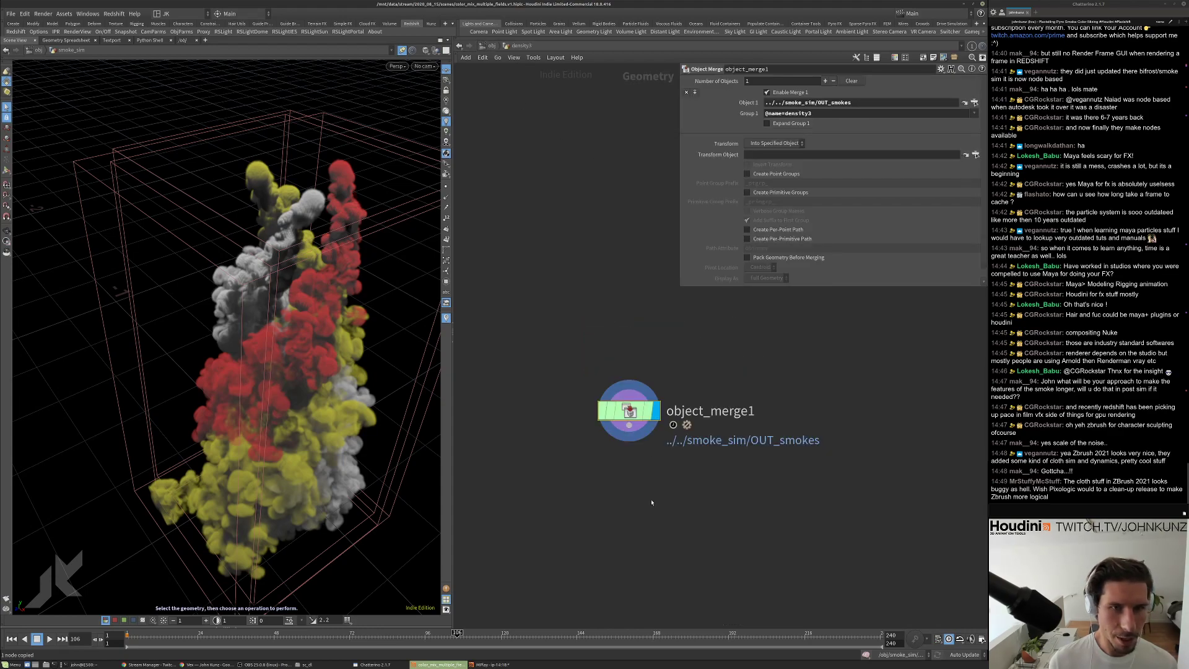
{"action": "key", "text": "ctrl+v"}
{"action": "left_click_drag", "start_coordinate": [642, 495], "coordinate": [633, 468]}
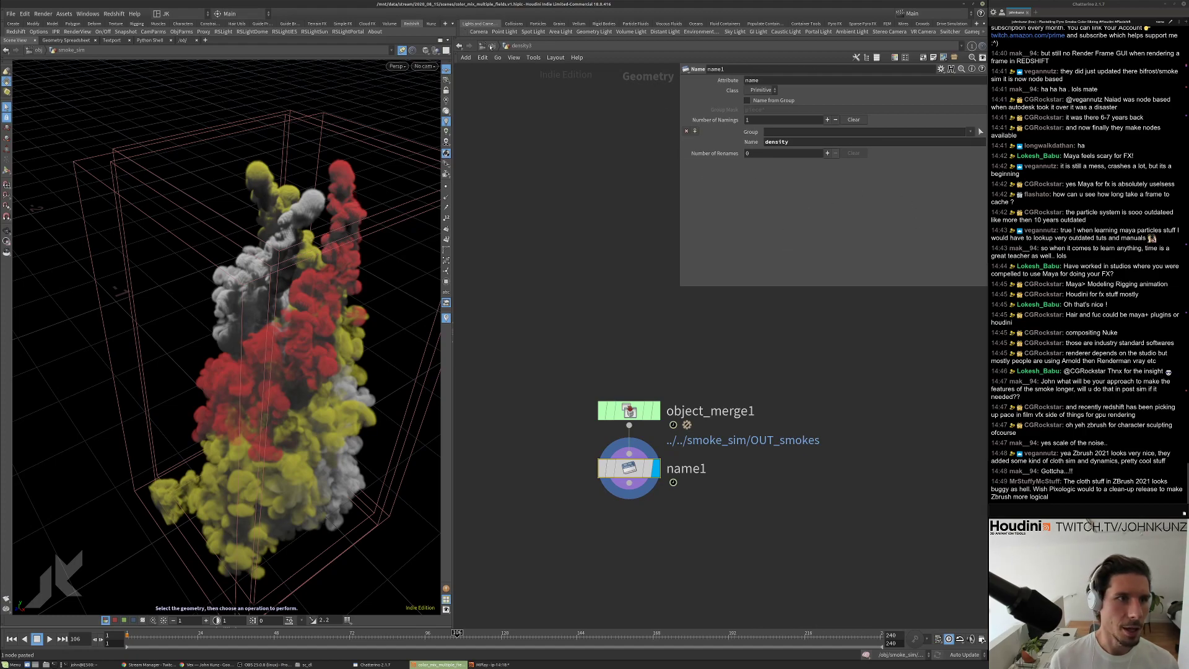
{"action": "left_click", "coordinate": [492, 47]}
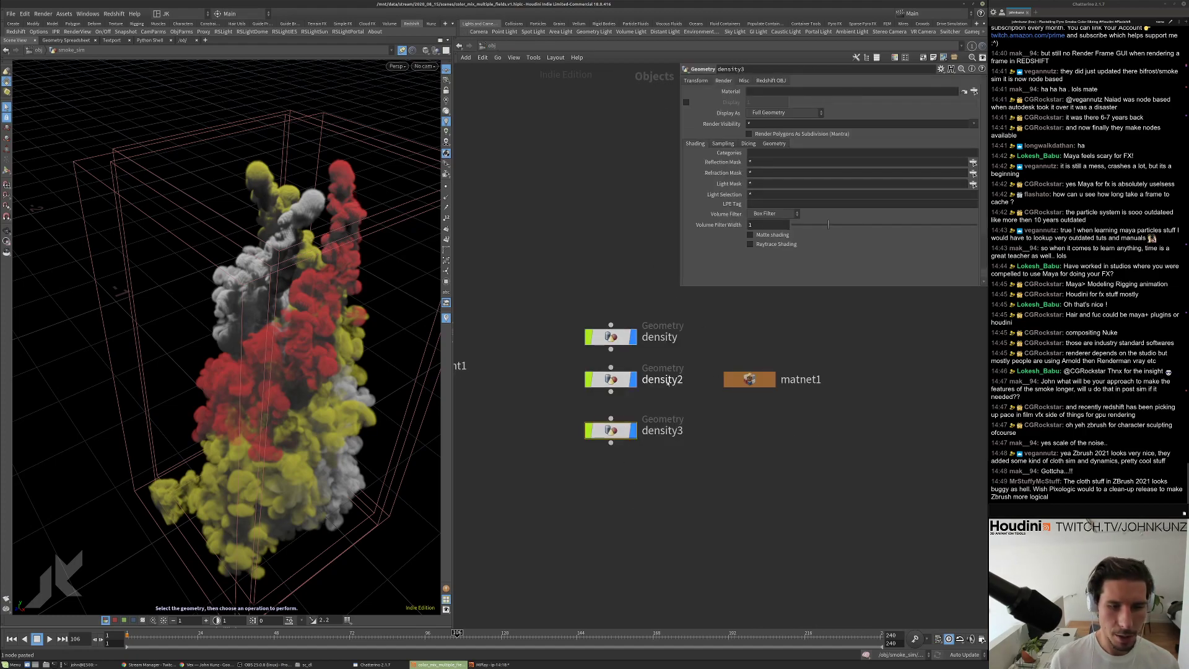
Add an RS Material Builder inside the matnet1 material network.
{"action": "double_click", "coordinate": [748, 379]}
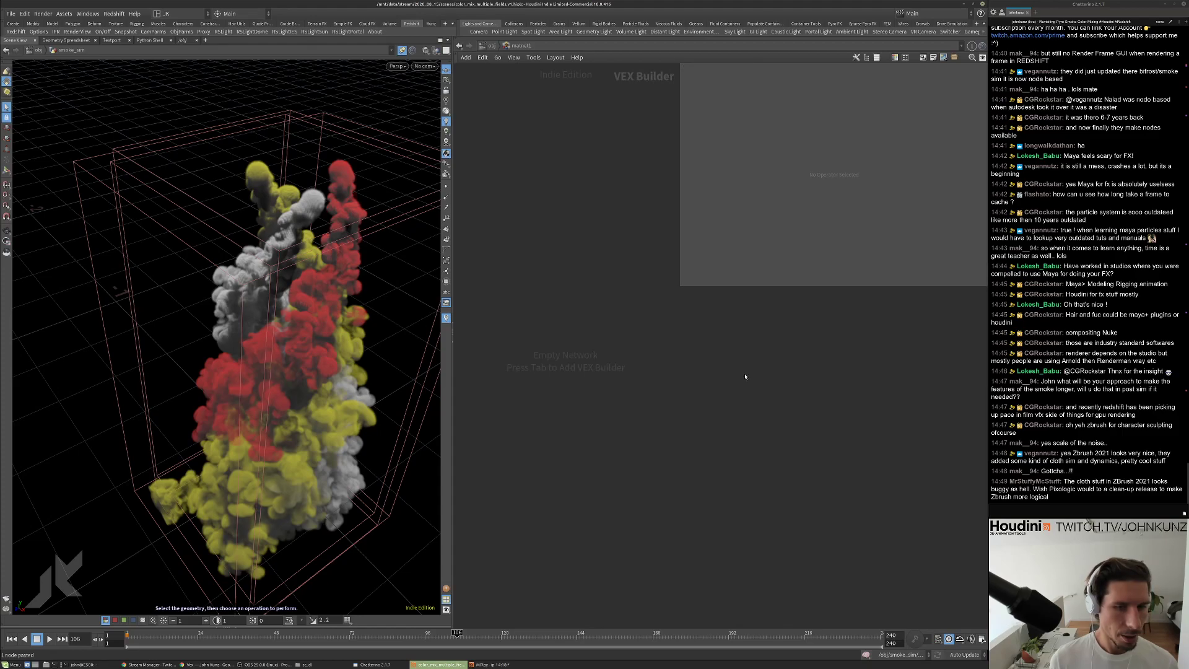
{"action": "key", "text": "Tab"}
{"action": "type", "text": "red"}
{"action": "mouse_move", "coordinate": [740, 380]}
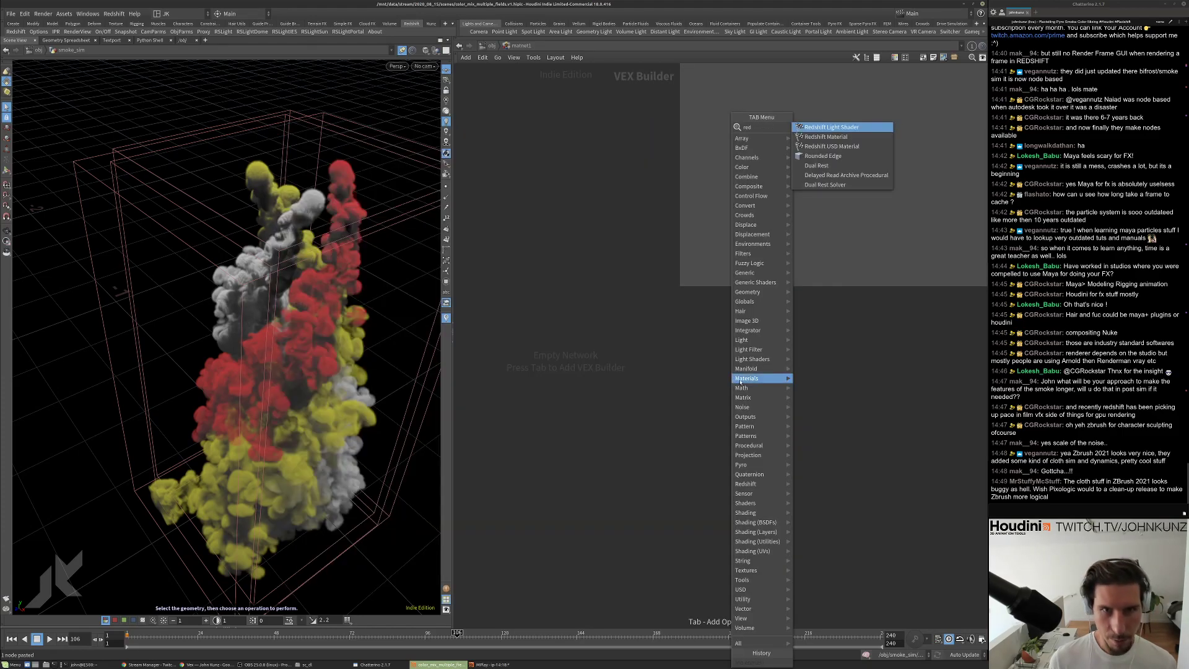
{"action": "key", "text": "Escape"}
{"action": "key", "text": "Tab"}
{"action": "type", "text": "rs"}
{"action": "mouse_move", "coordinate": [830, 415]}
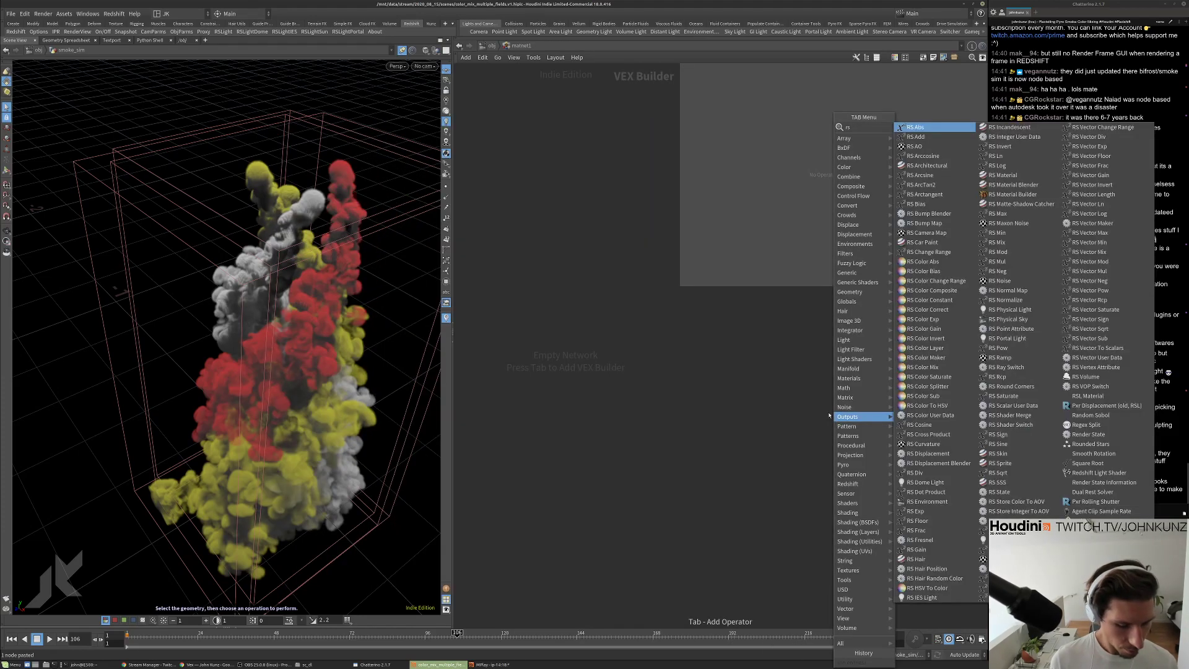
{"action": "mouse_move", "coordinate": [849, 378]}
{"action": "left_click", "coordinate": [935, 252]}
{"action": "left_click", "coordinate": [663, 384]}
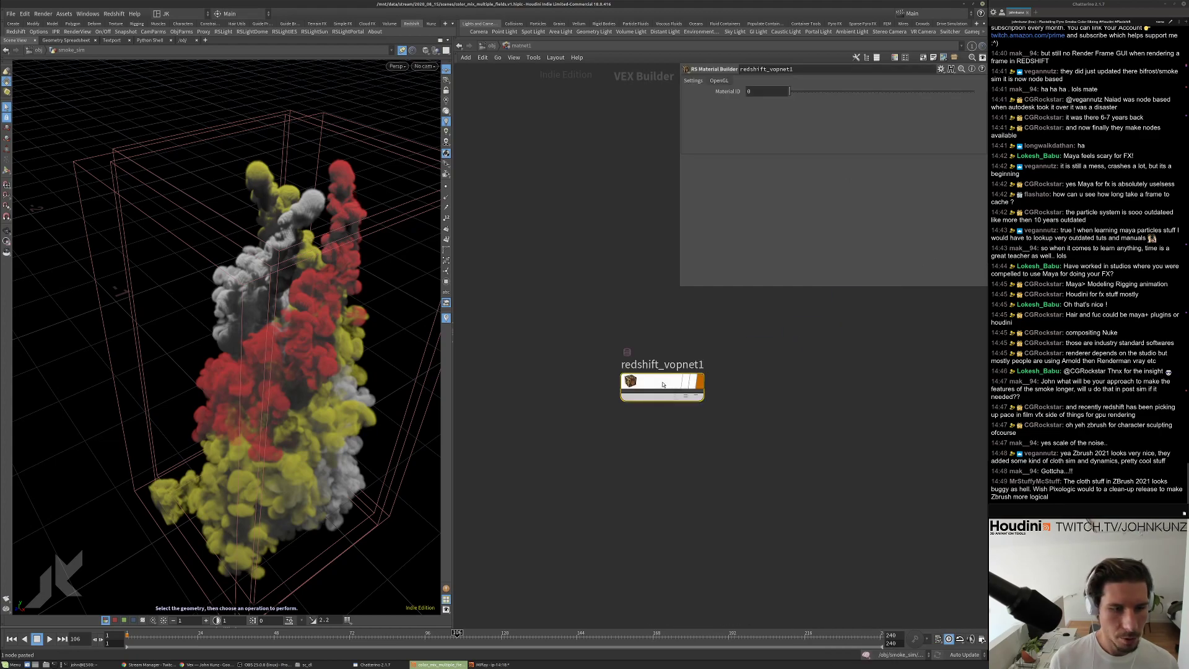
Inside the material builder, replace the default Material node with an RS Volume node connected to the Redshift material's Volume input.
{"action": "double_click", "coordinate": [662, 384]}
{"action": "key", "text": "Tab"}
{"action": "type", "text": "vo"}
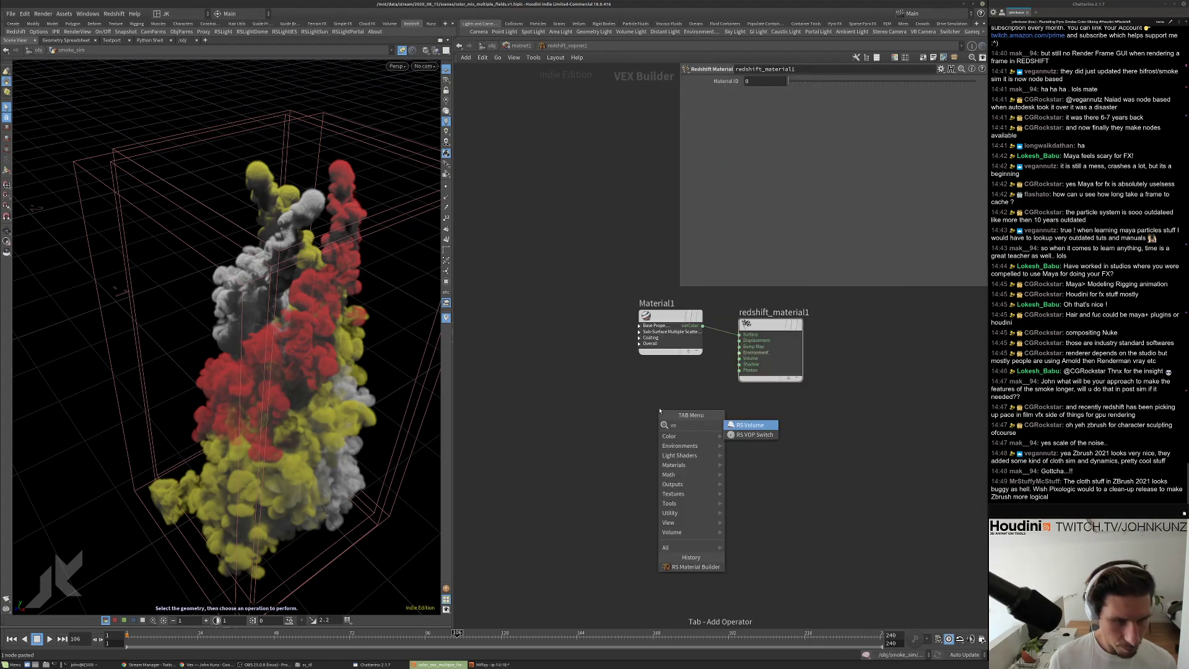
{"action": "left_click", "coordinate": [750, 425]}
{"action": "left_click", "coordinate": [670, 429]}
{"action": "left_click", "coordinate": [670, 332]}
{"action": "key", "text": "Delete"}
{"action": "left_click_drag", "start_coordinate": [703, 437], "coordinate": [654, 354]}
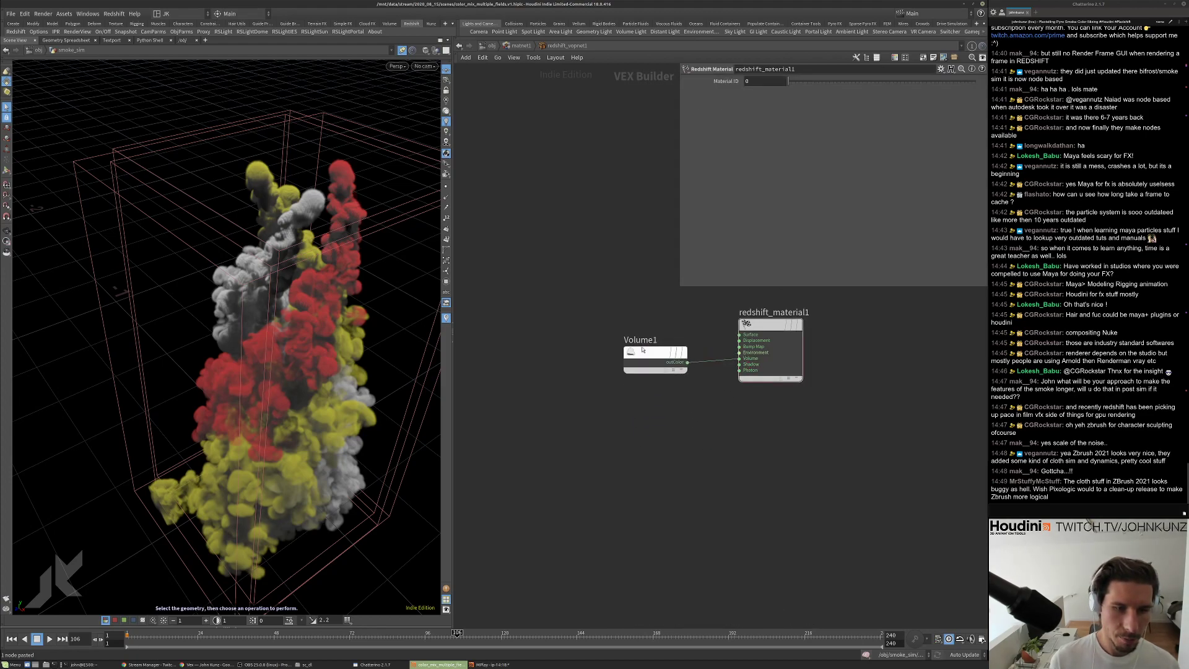
{"action": "middle_click_drag", "start_coordinate": [719, 452], "coordinate": [705, 470]}
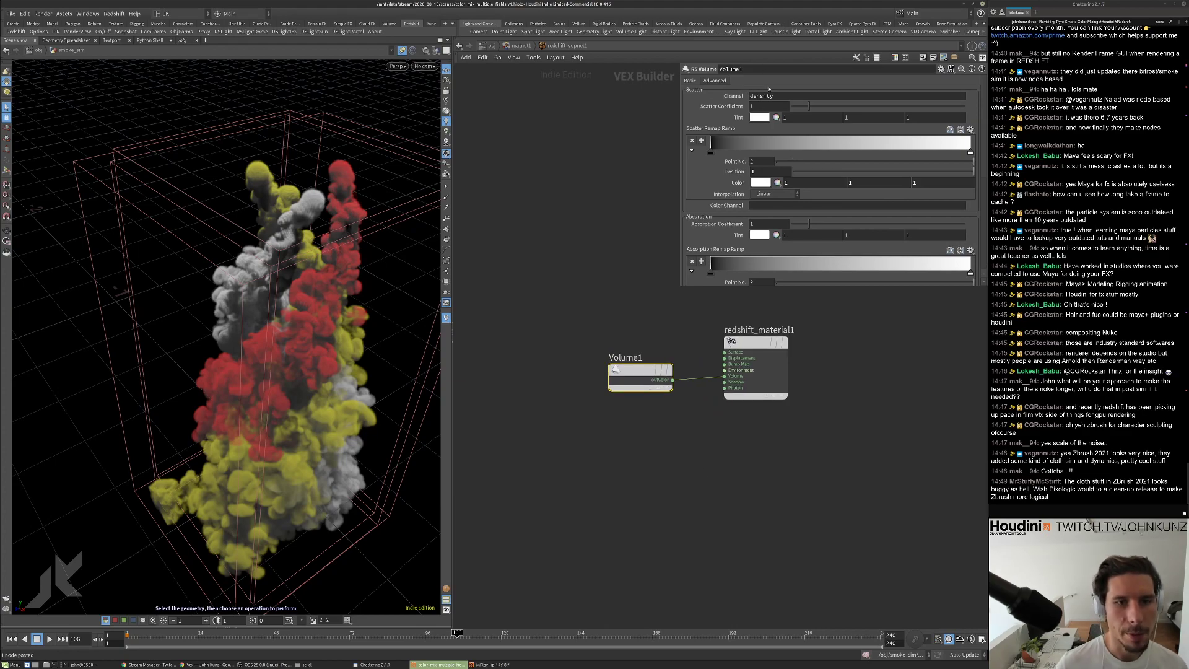
{"action": "scroll", "coordinate": [668, 223], "scroll_direction": "down", "scroll_amount": 3}
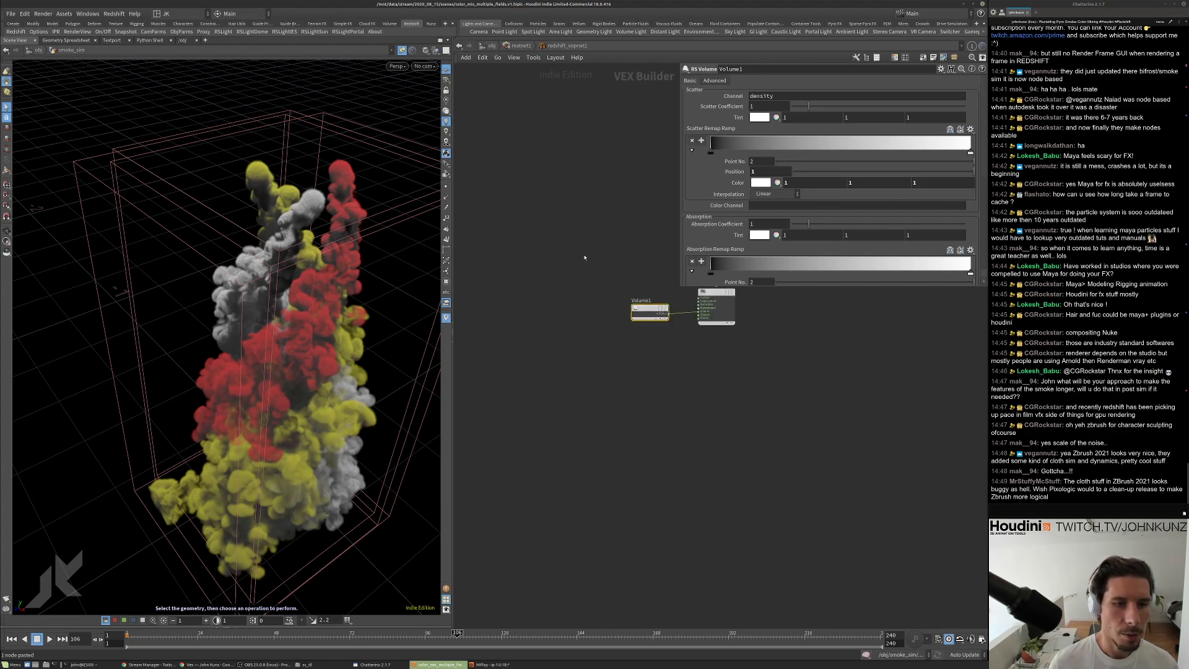
Rename the material builder smoke_01, copy it, and return to the object level.
{"action": "key", "text": "u"}
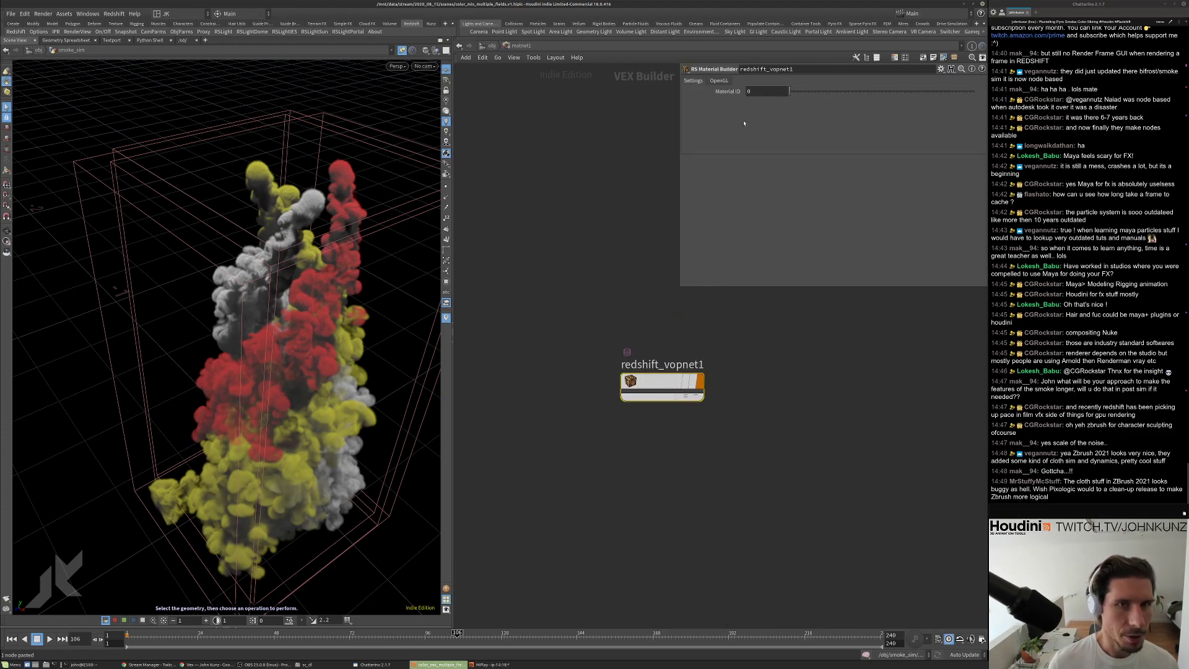
{"action": "double_click", "coordinate": [667, 365]}
{"action": "type", "text": "smok"}
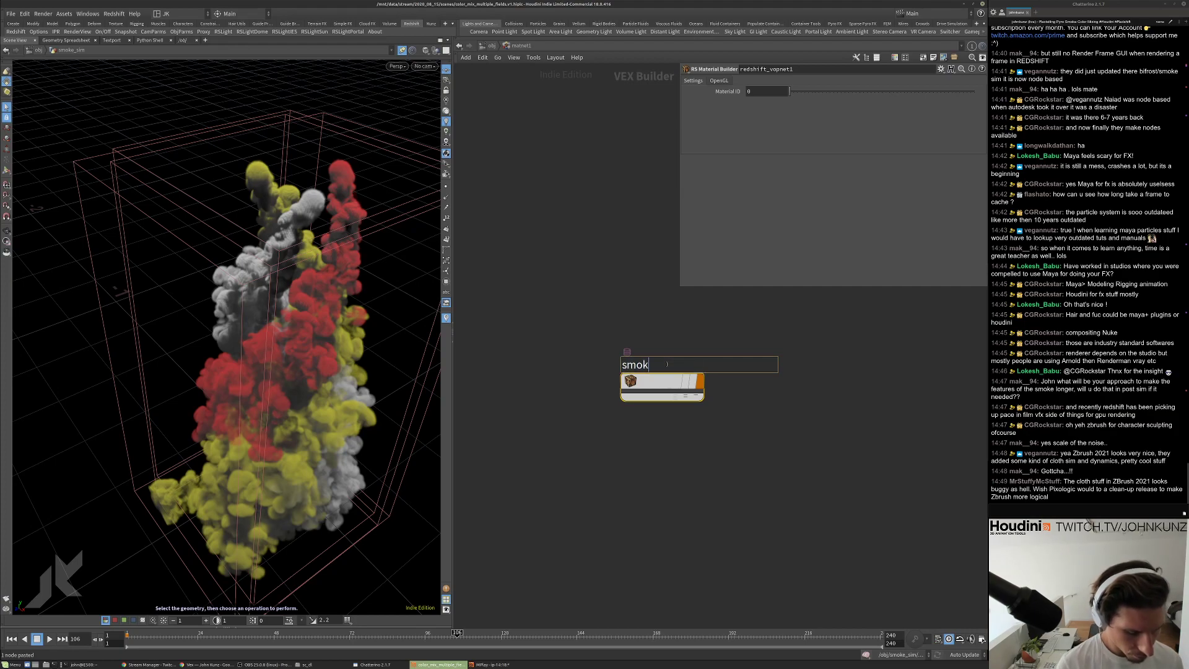
{"action": "type", "text": "e01"}
{"action": "key", "text": "Return"}
{"action": "double_click", "coordinate": [644, 364]}
{"action": "left_click", "coordinate": [655, 365]}
{"action": "type", "text": "_"}
{"action": "key", "text": "Return"}
{"action": "key", "text": "ctrl+c"}
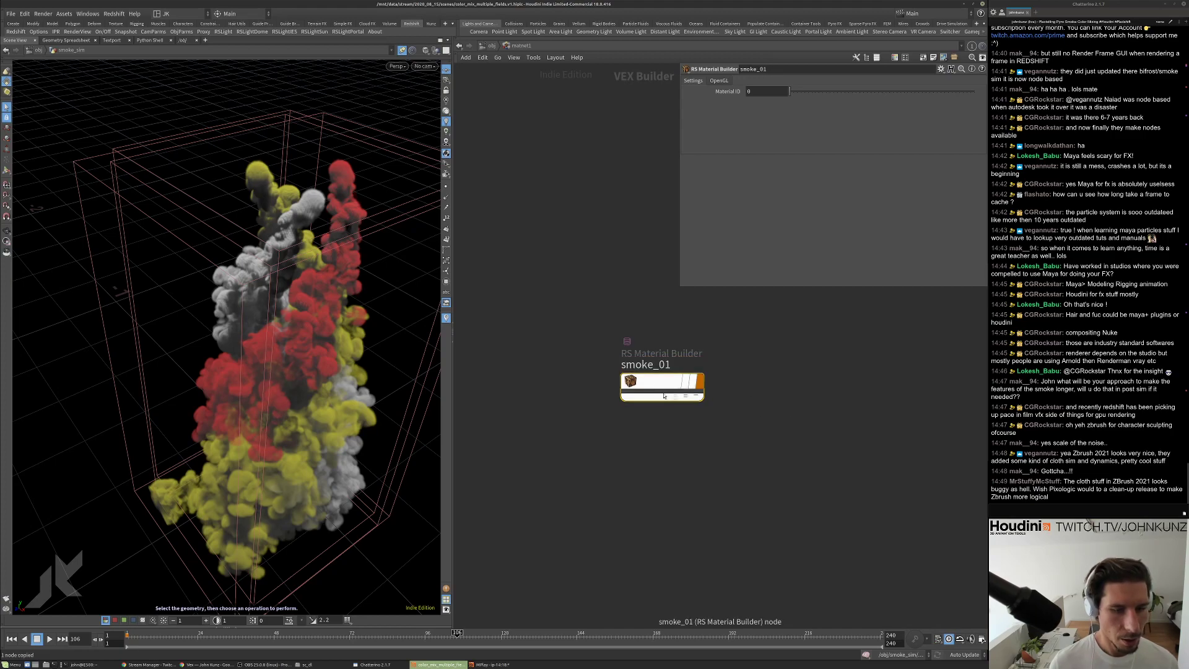
{"action": "key", "text": "u"}
{"action": "left_click", "coordinate": [659, 337]}
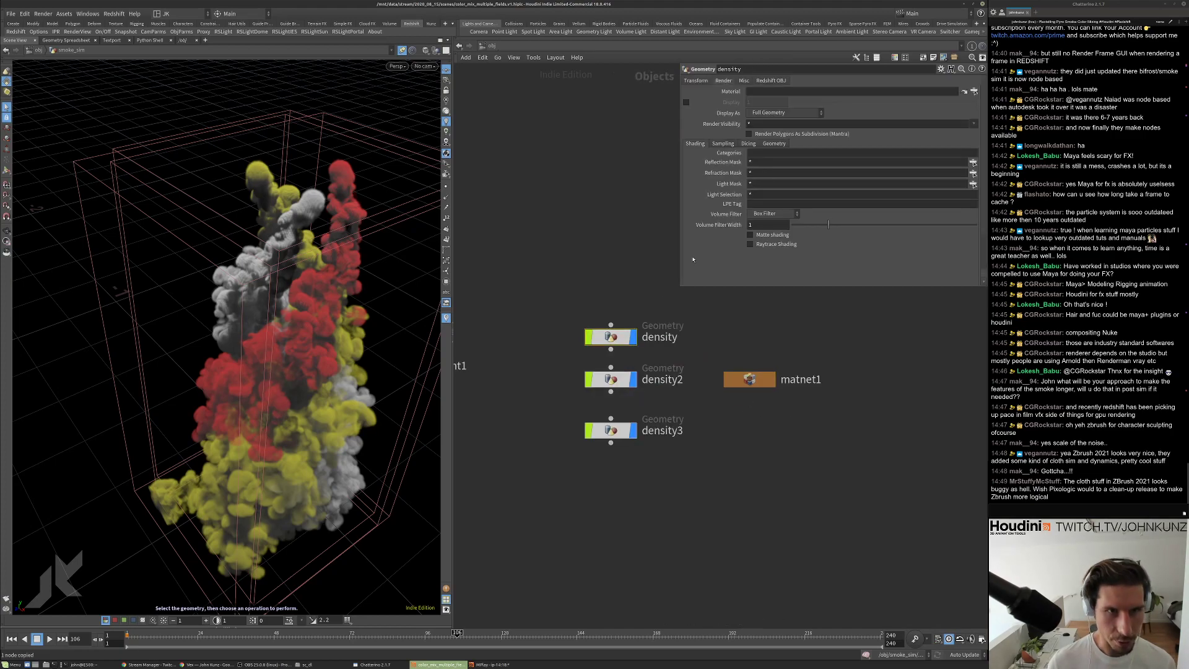
{"action": "left_click", "coordinate": [973, 91]}
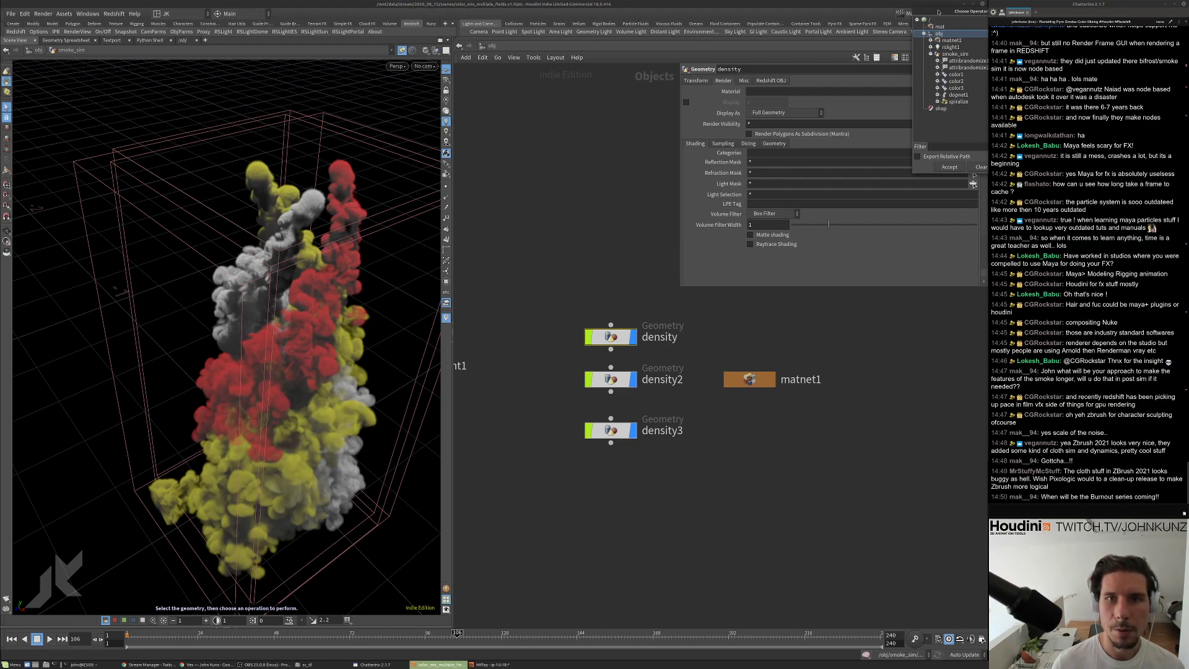
{"action": "left_click_drag", "start_coordinate": [945, 14], "coordinate": [838, 48]}
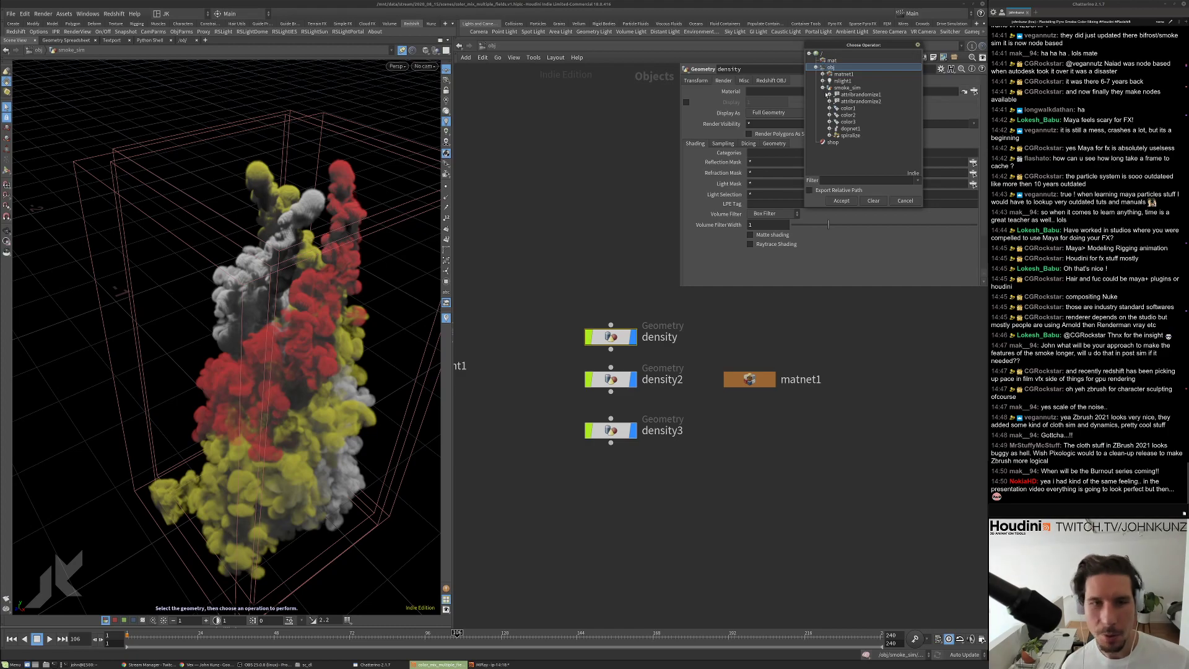
{"action": "left_click", "coordinate": [918, 45]}
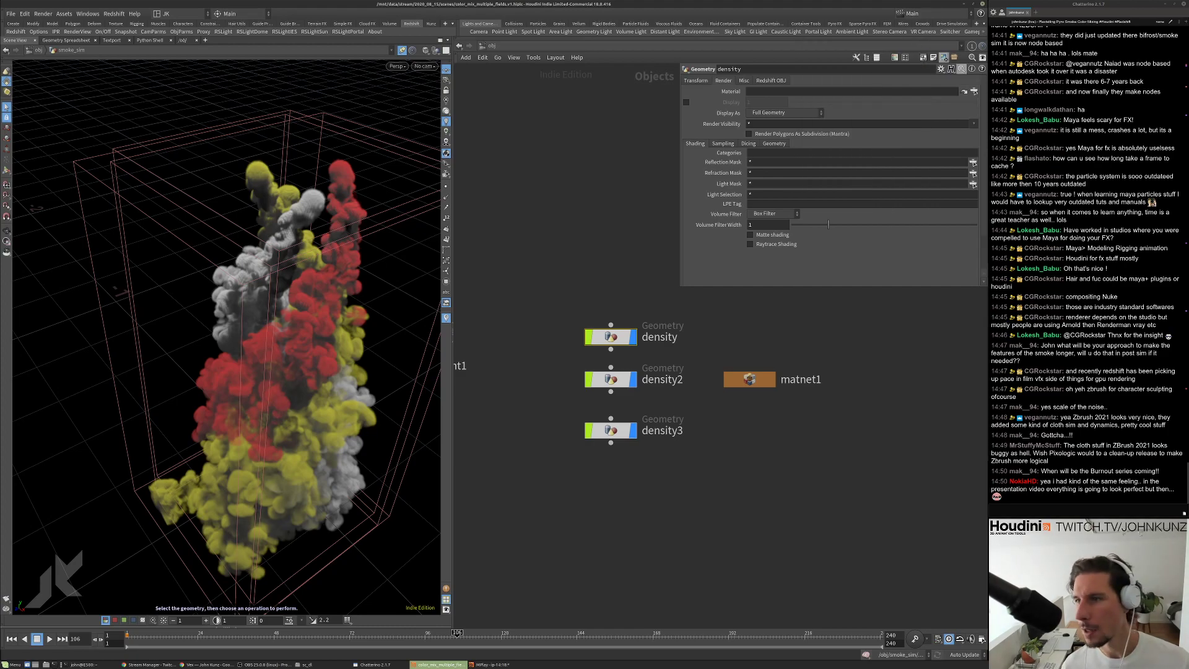
{"action": "key", "text": "alt+Tab"}
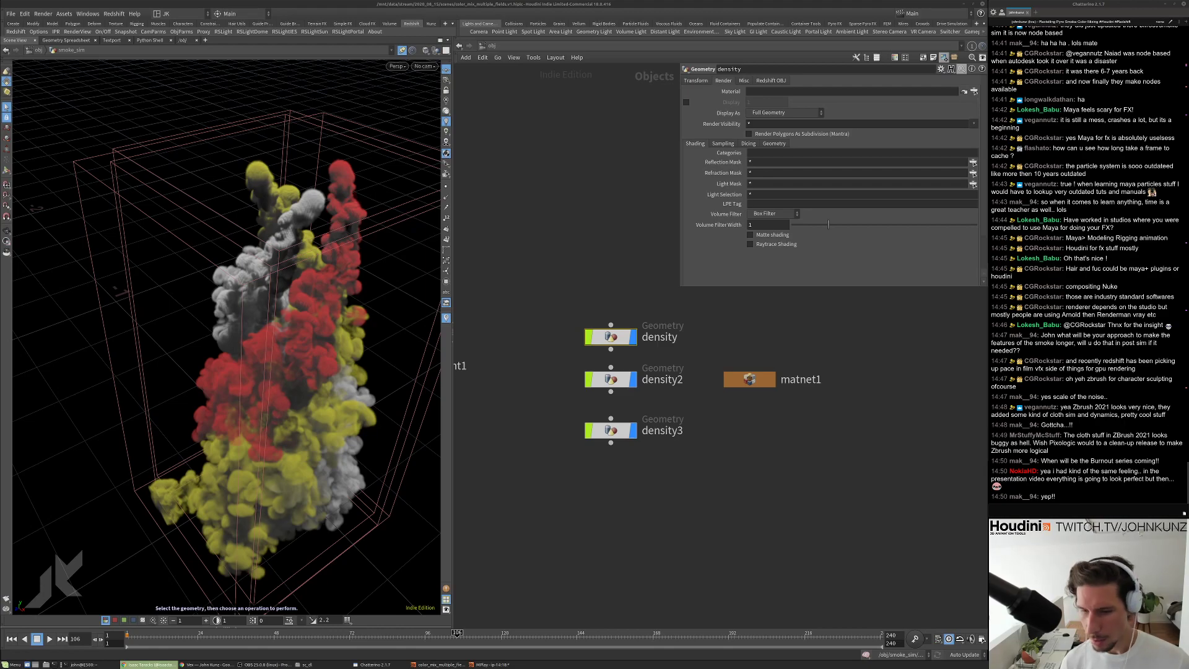
{"action": "left_click", "coordinate": [1119, 510]}
{"action": "key", "text": "ctrl+v"}
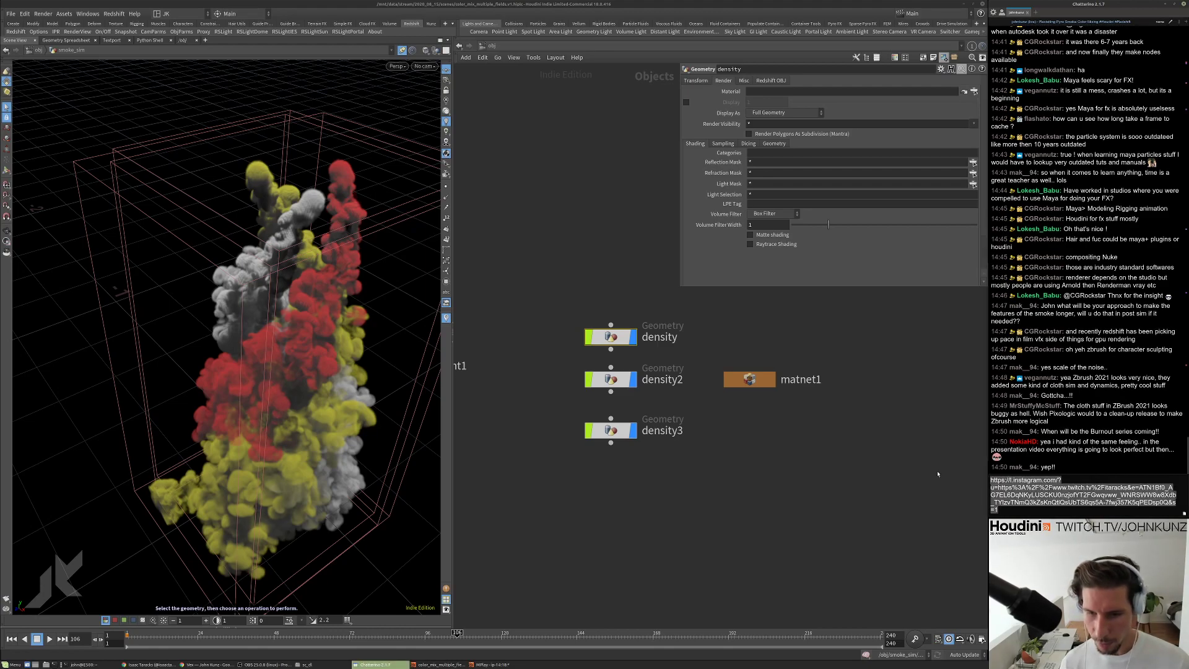
{"action": "key", "text": "ctrl+a"}
{"action": "key", "text": "BackSpace"}
Paste the direct Twitch channel link into the Chatterino stream chat and send it.
{"action": "key", "text": "alt+Tab"}
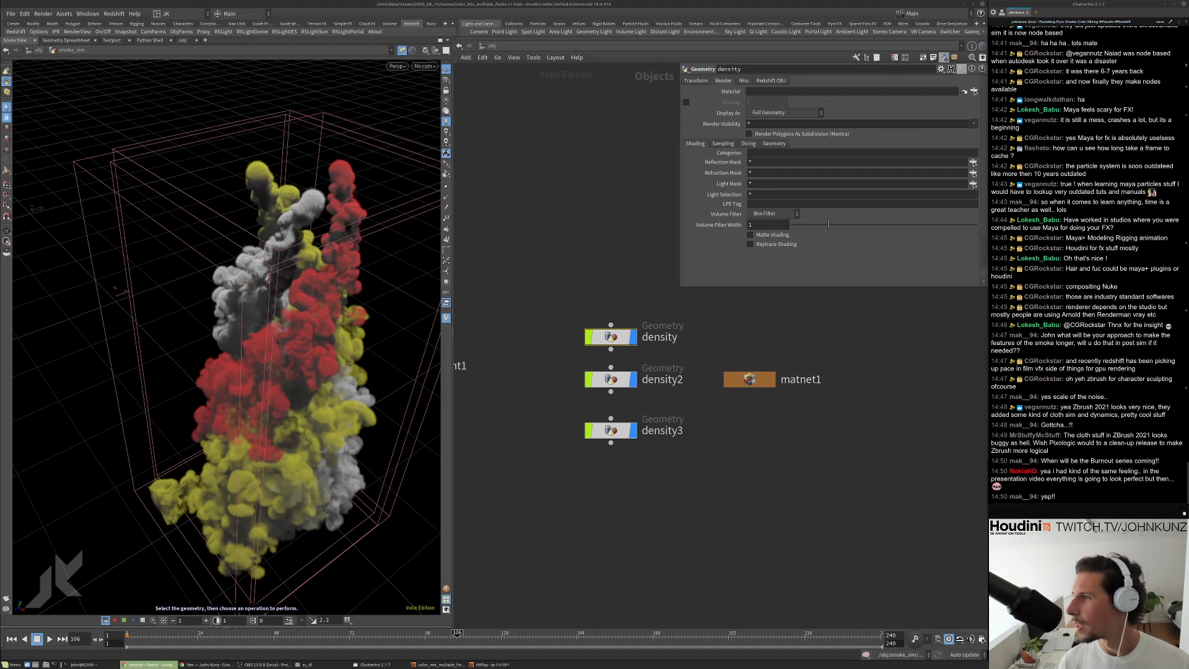
{"action": "left_click", "coordinate": [1056, 512]}
{"action": "key", "text": "ctrl+v"}
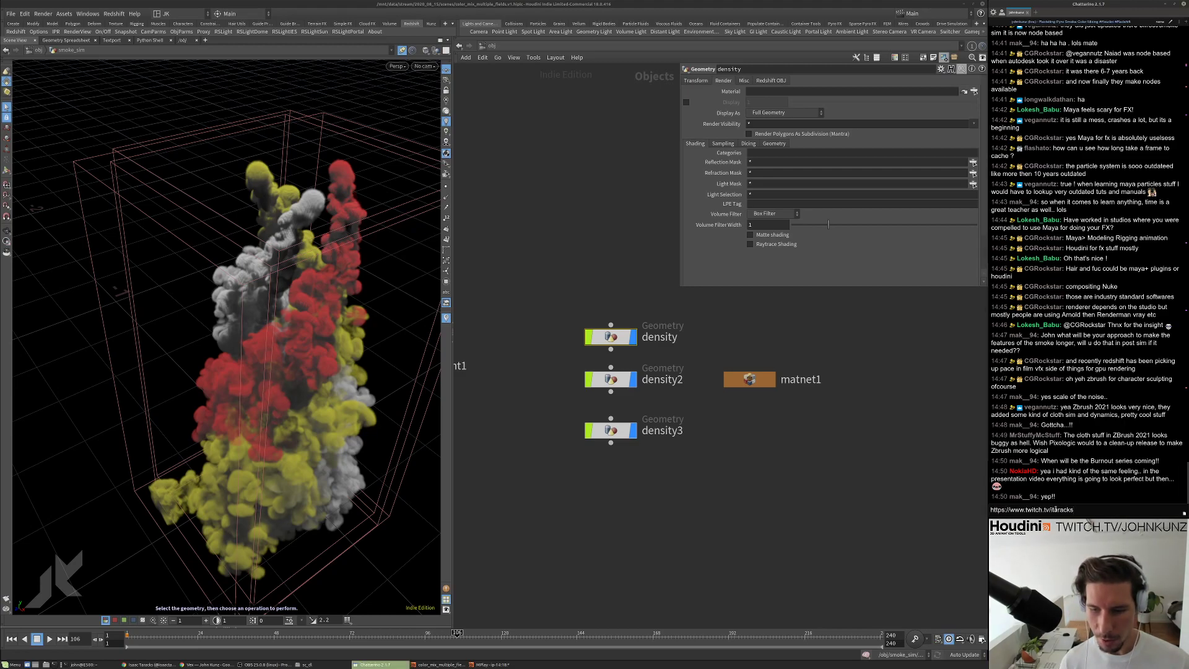
{"action": "key", "text": "Return"}
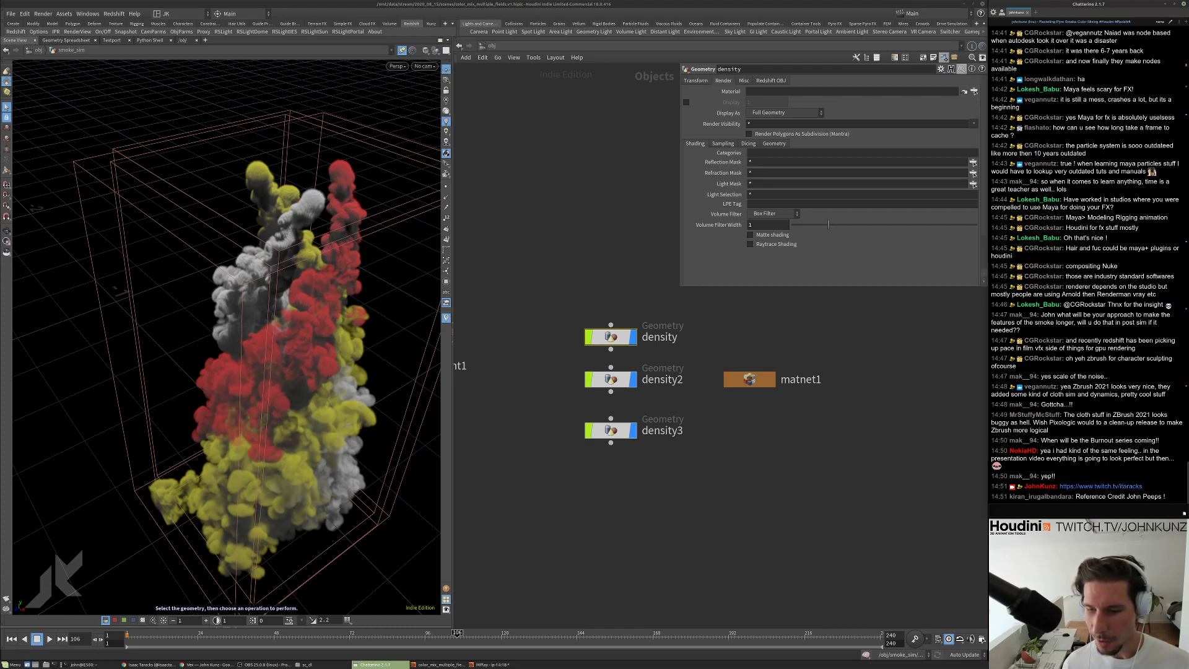
Switch to Chrome, browse the madebystudiojq Instagram posts, view the neon-lit flooded street render, and close the browser window.
{"action": "key", "text": "alt+Tab"}
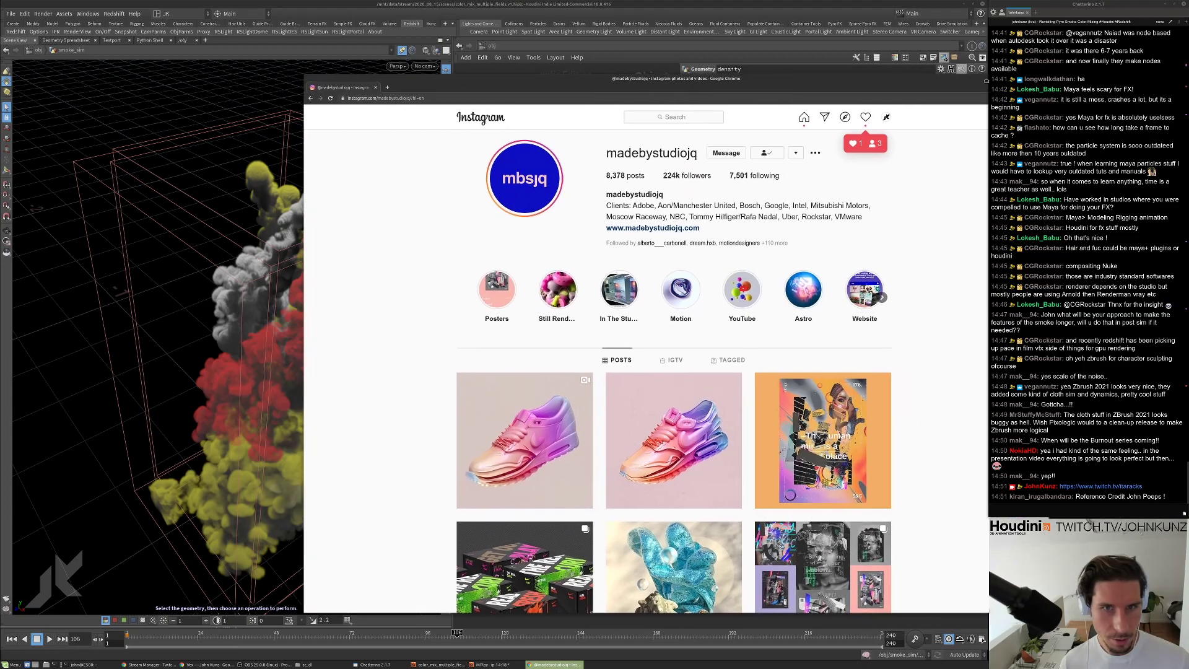
{"action": "scroll", "coordinate": [854, 363], "scroll_direction": "down", "scroll_amount": 10}
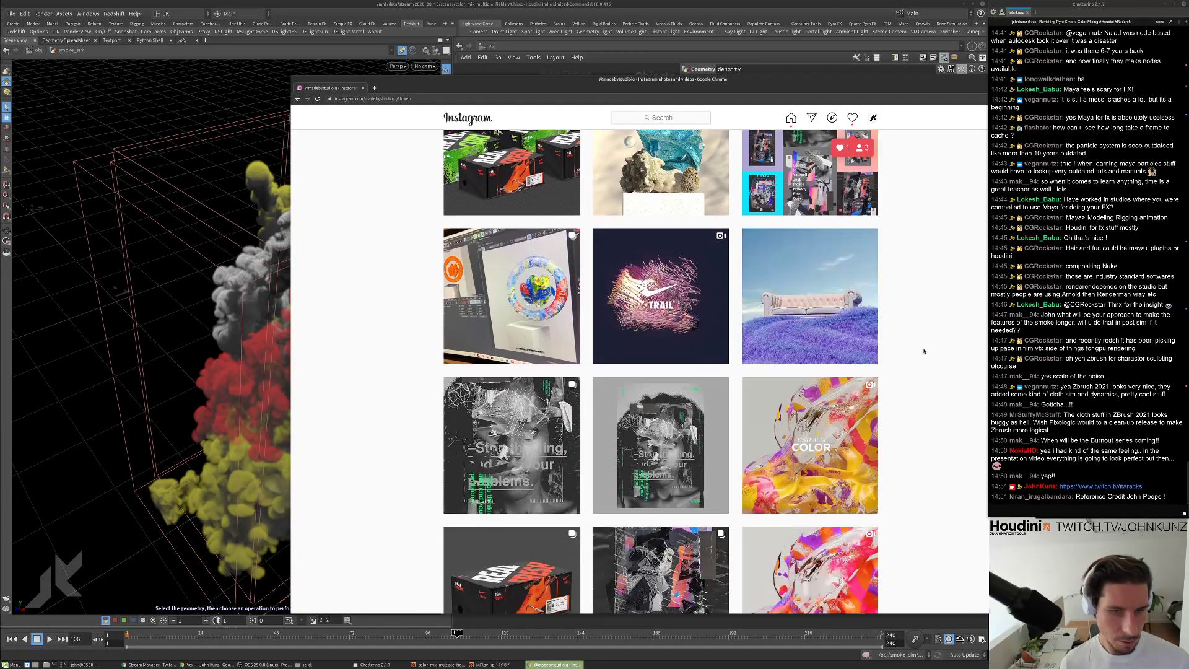
{"action": "scroll", "coordinate": [923, 353], "scroll_direction": "down", "scroll_amount": 10}
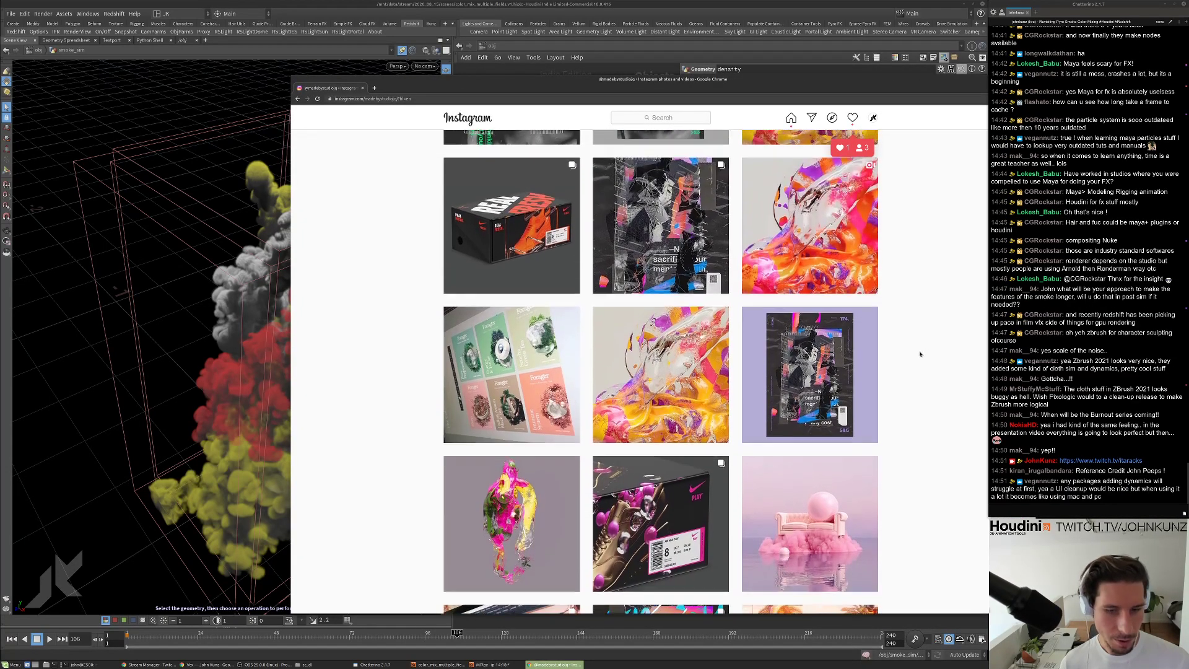
{"action": "scroll", "coordinate": [919, 357], "scroll_direction": "up", "scroll_amount": 3}
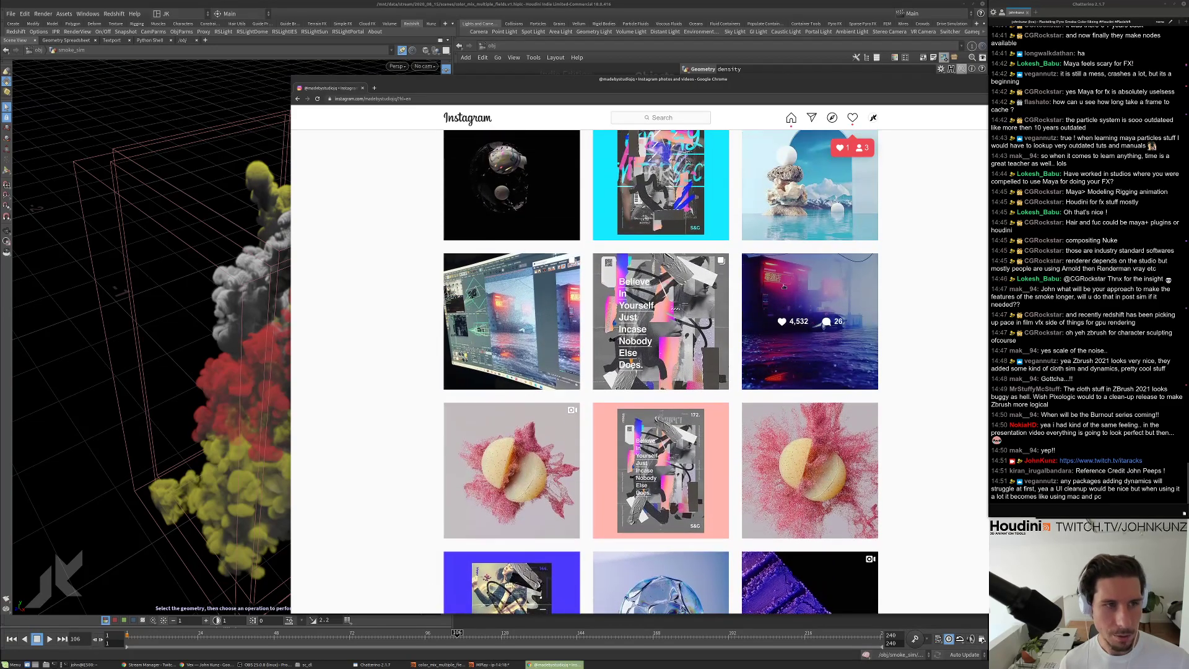
{"action": "left_click", "coordinate": [820, 331]}
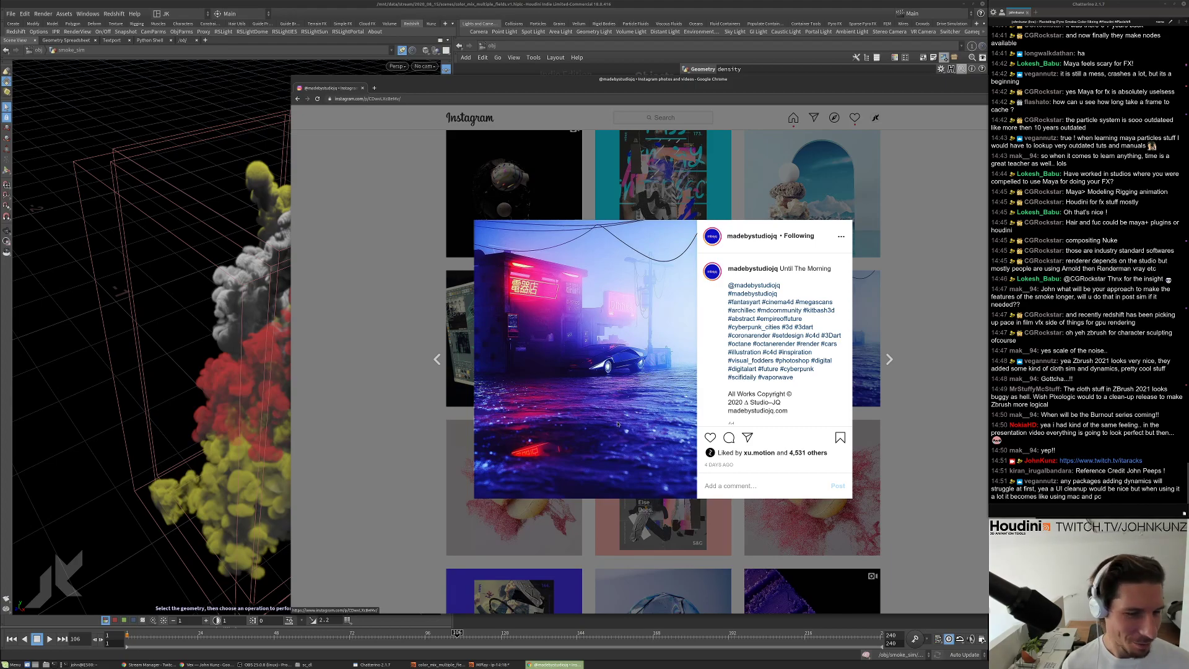
{"action": "left_click", "coordinate": [943, 474]}
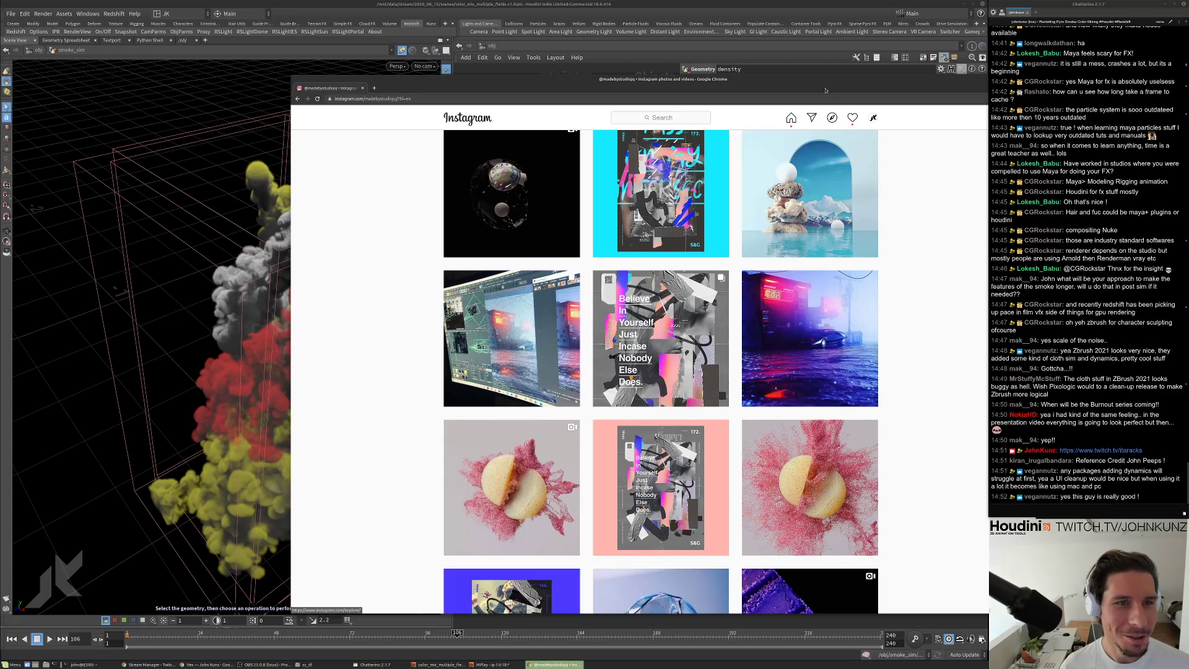
{"action": "left_click_drag", "start_coordinate": [929, 79], "coordinate": [821, 84]}
{"action": "left_click", "coordinate": [922, 84]}
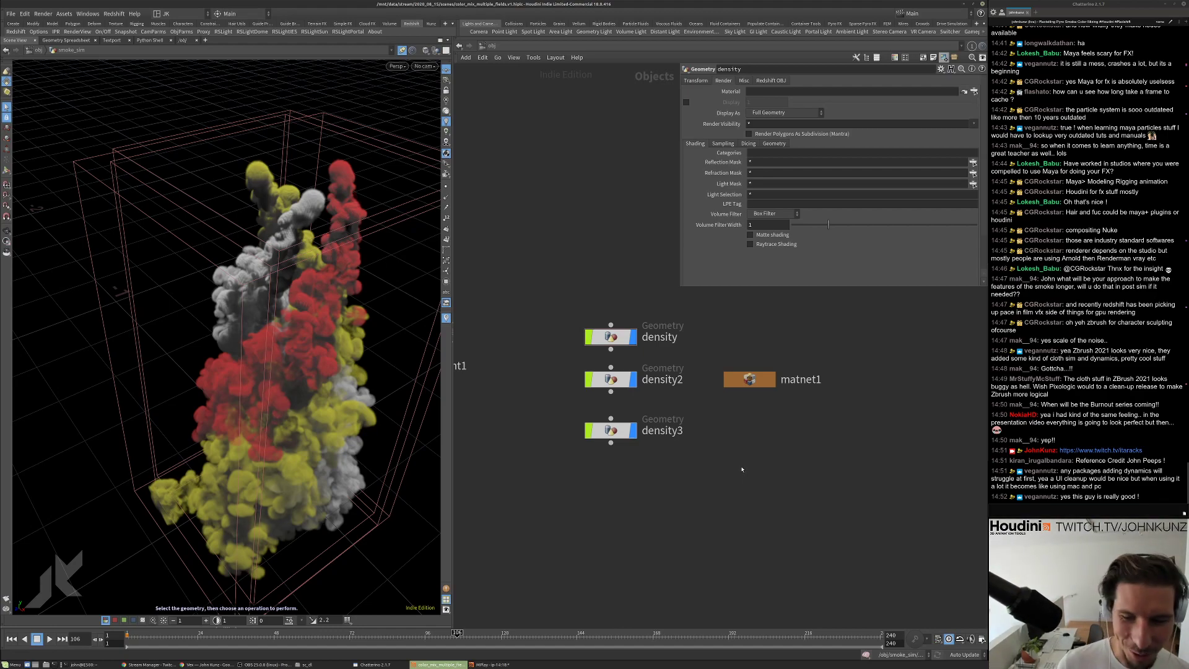
Assign the smoke_01 material from matnet1 to the density object, exported as a relative path.
{"action": "middle_click_drag", "start_coordinate": [716, 490], "coordinate": [708, 468]}
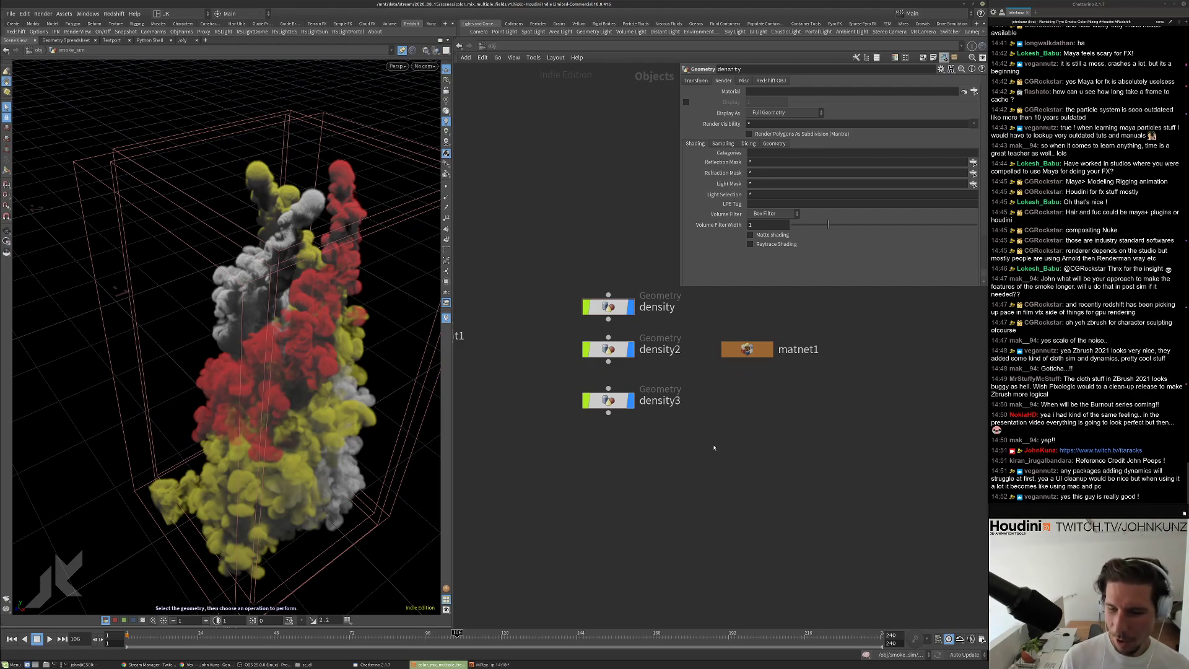
{"action": "middle_click_drag", "start_coordinate": [713, 465], "coordinate": [741, 497]}
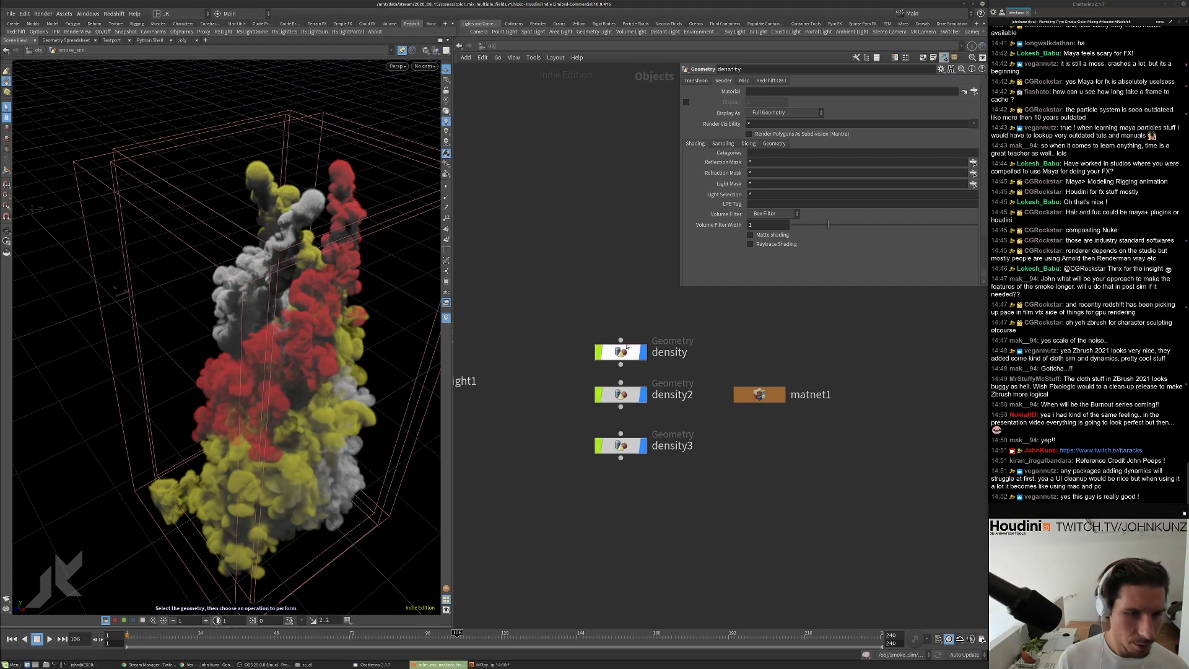
{"action": "left_click", "coordinate": [974, 91]}
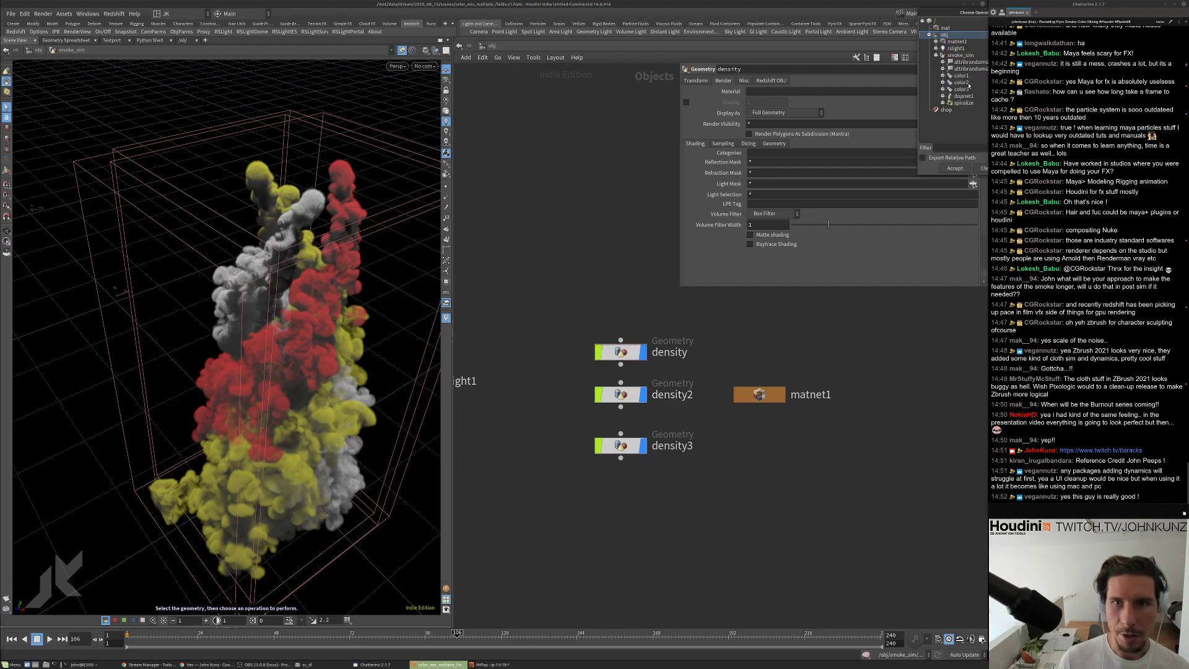
{"action": "left_click_drag", "start_coordinate": [946, 17], "coordinate": [687, 147]}
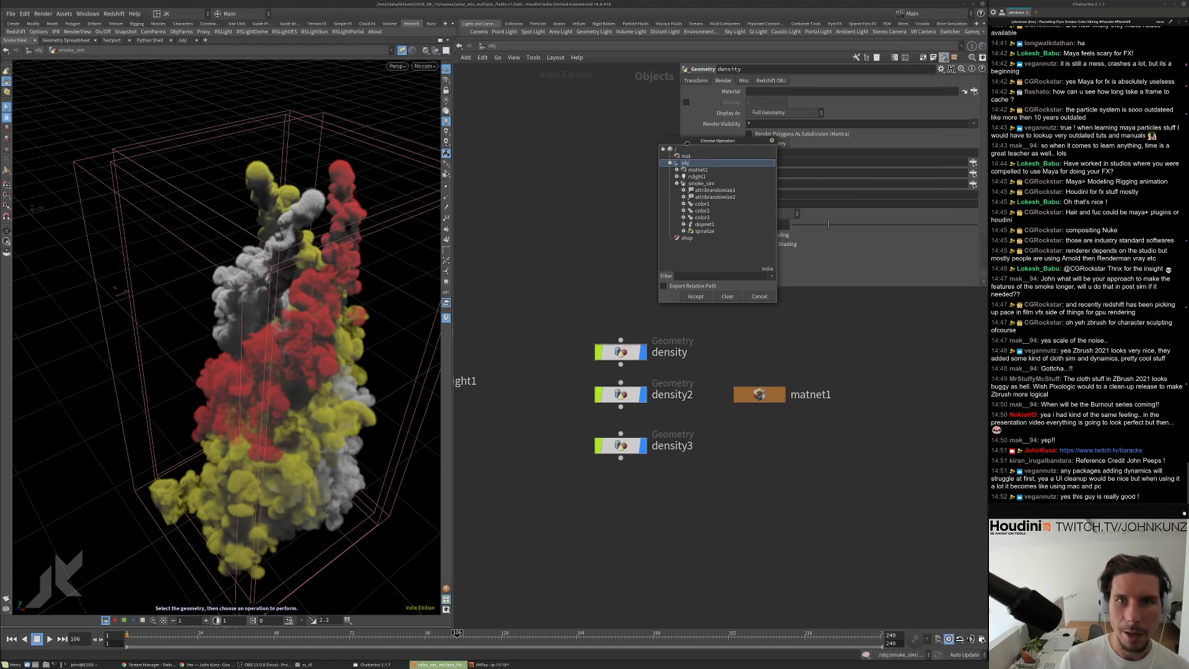
{"action": "left_click", "coordinate": [677, 183]}
{"action": "left_click", "coordinate": [677, 169]}
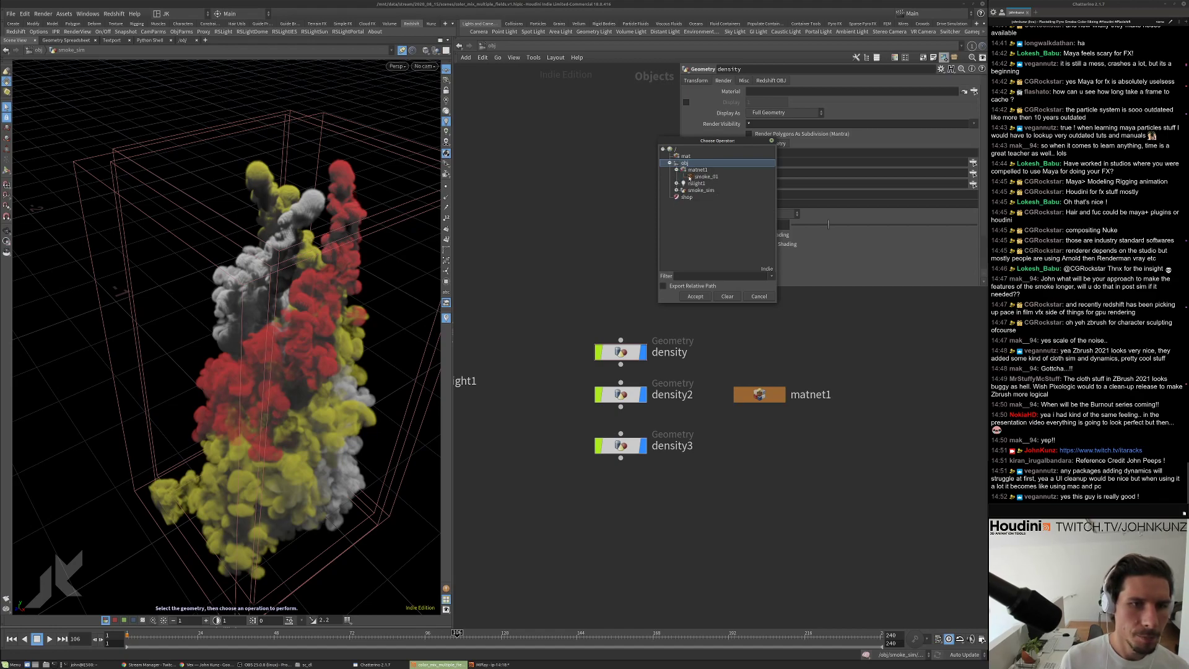
{"action": "left_click", "coordinate": [705, 176]}
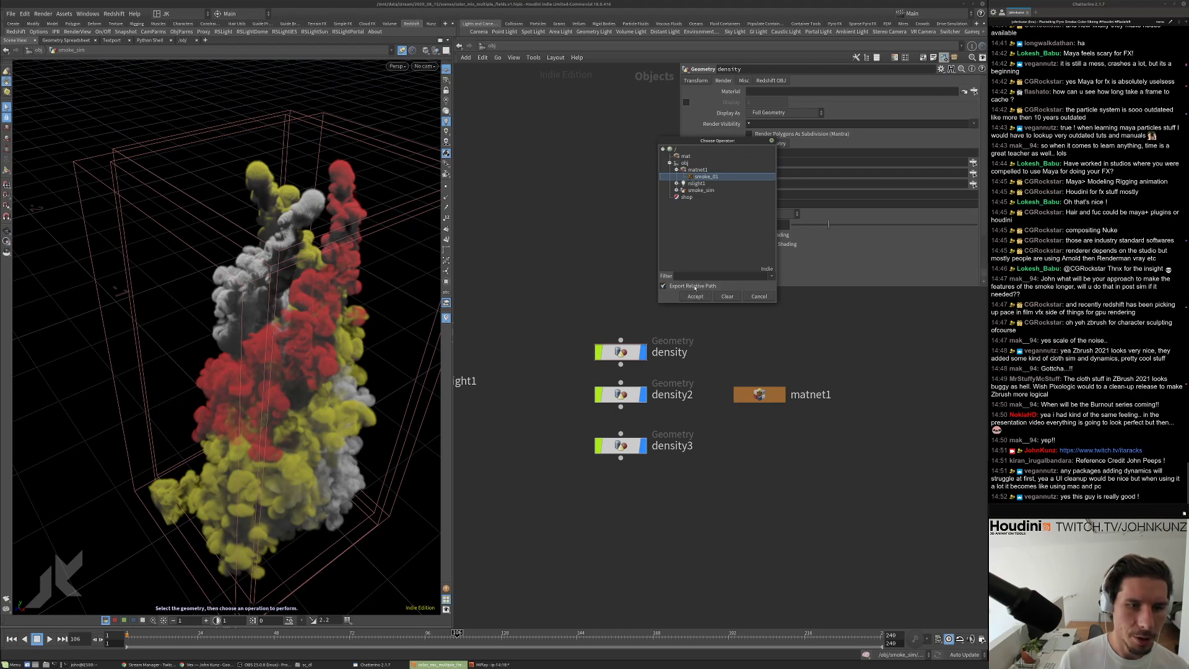
{"action": "left_click", "coordinate": [695, 296]}
Set the material of density2 and density3 to ../matnet1/smoke_01.
{"action": "left_click", "coordinate": [603, 394]}
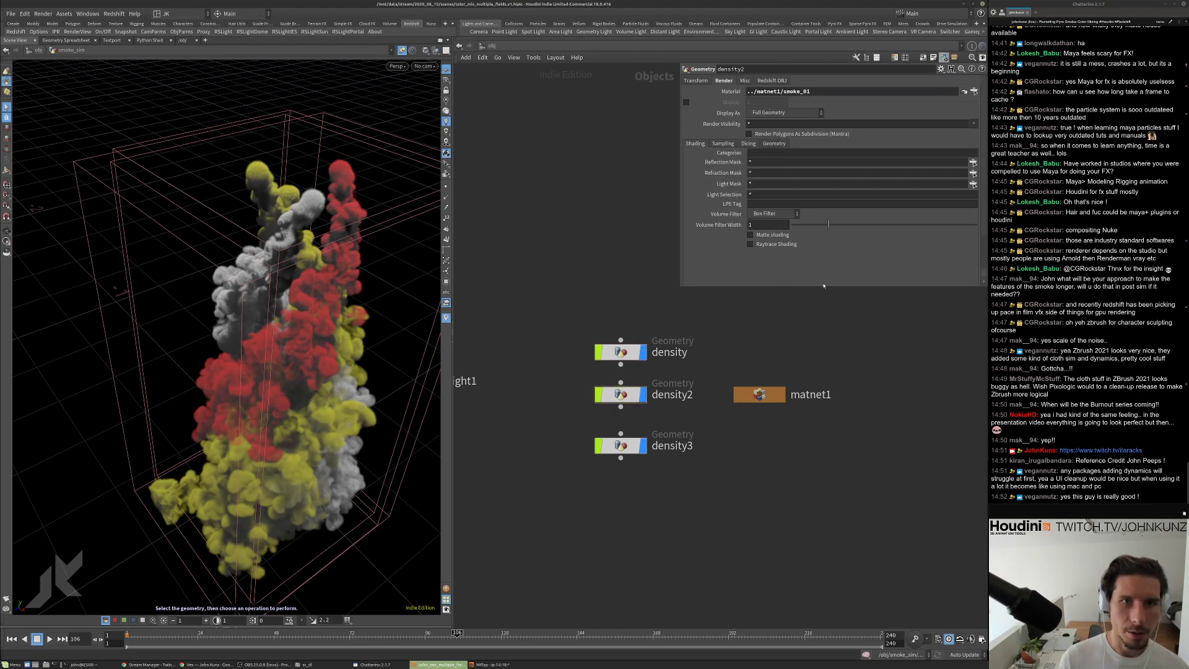
{"action": "left_click", "coordinate": [620, 445]}
{"action": "type", "text": "../matnet1/smoke_01"}
{"action": "key", "text": "Return"}
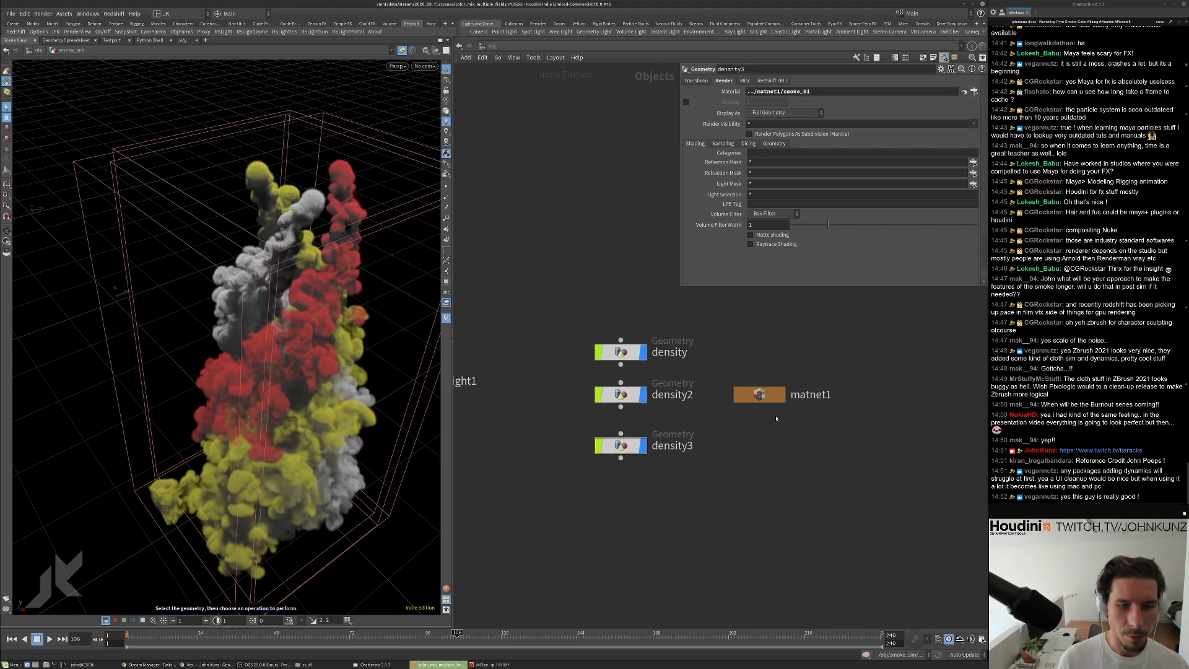
{"action": "key", "text": "h"}
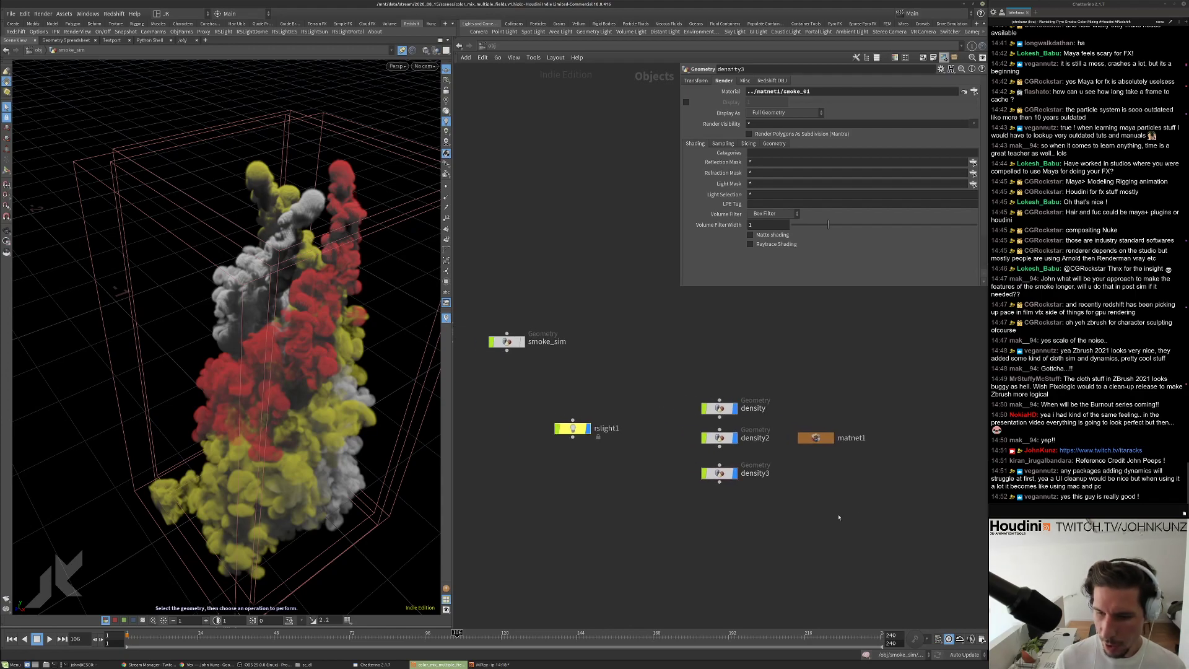
{"action": "scroll", "coordinate": [801, 549], "scroll_direction": "up", "scroll_amount": 2}
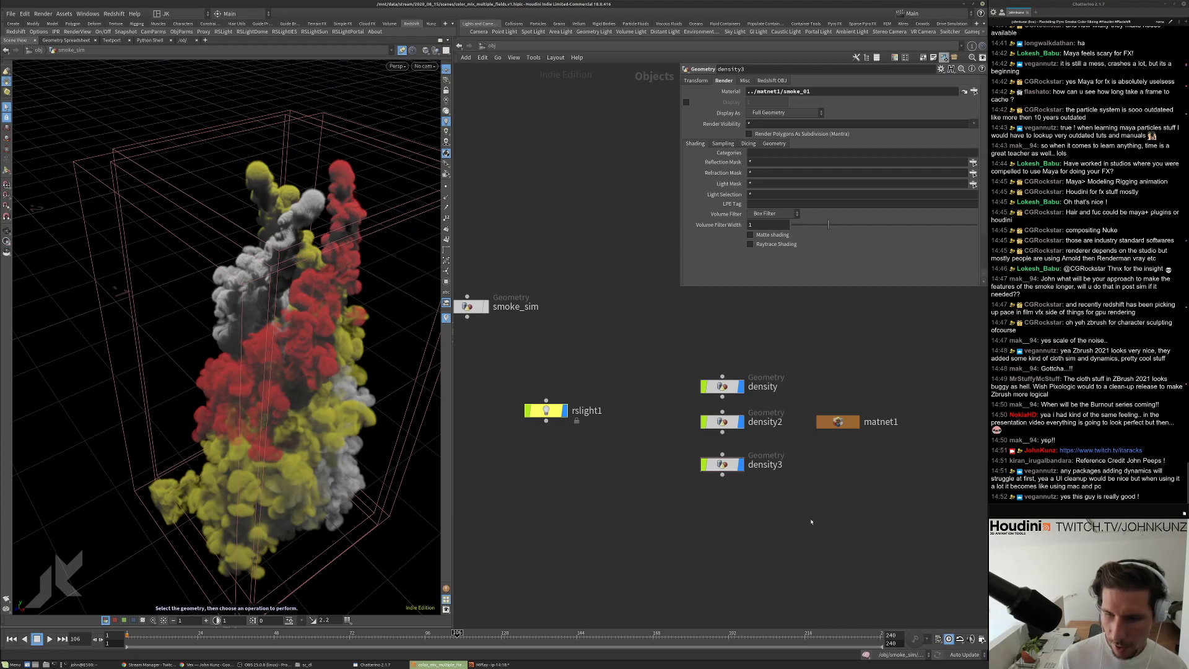
{"action": "scroll", "coordinate": [810, 523], "scroll_direction": "up", "scroll_amount": 3}
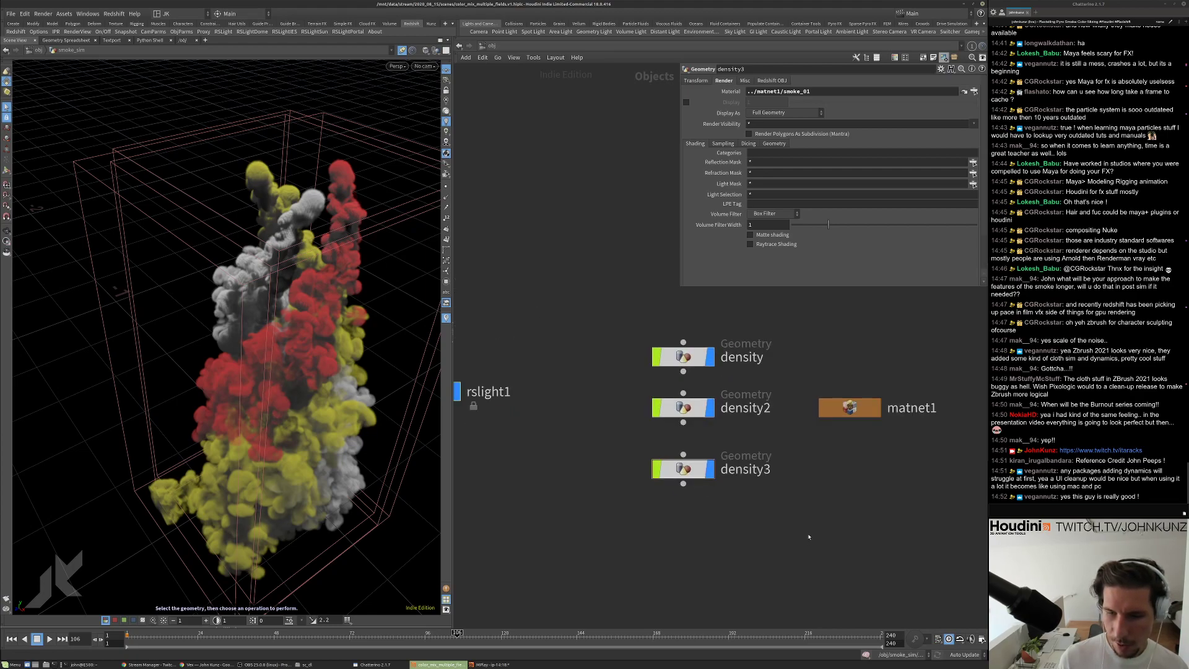
{"action": "scroll", "coordinate": [808, 536], "scroll_direction": "down", "scroll_amount": 3}
{"action": "scroll", "coordinate": [810, 532], "scroll_direction": "up", "scroll_amount": 1}
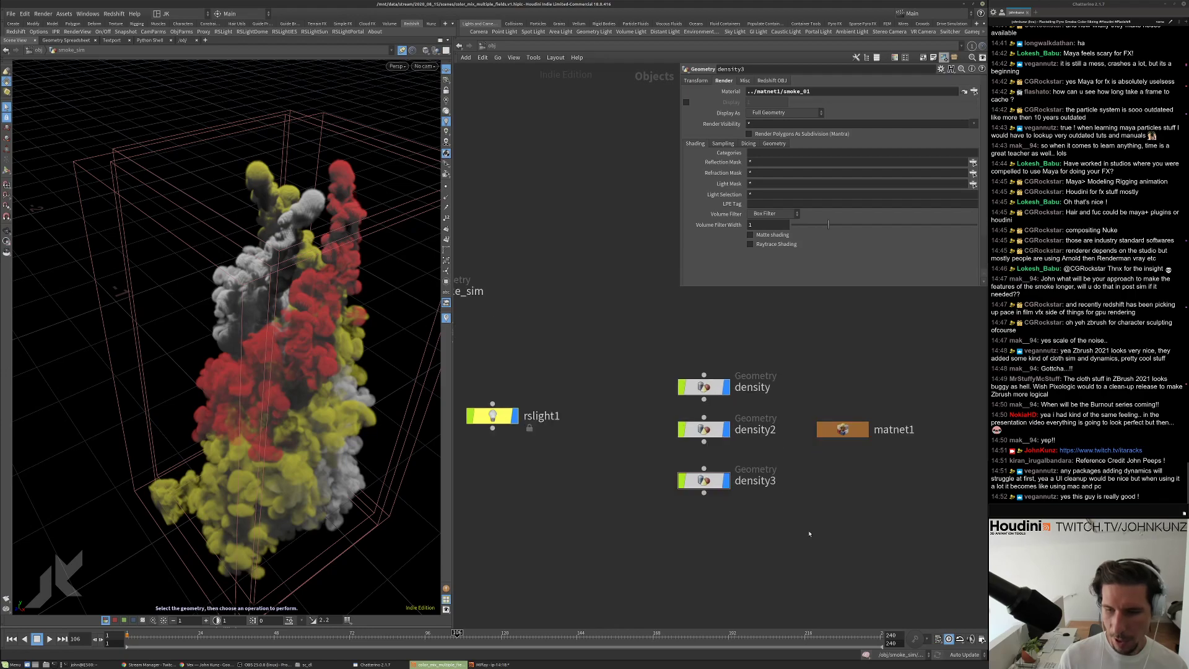
{"action": "middle_click_drag", "start_coordinate": [811, 530], "coordinate": [817, 508]}
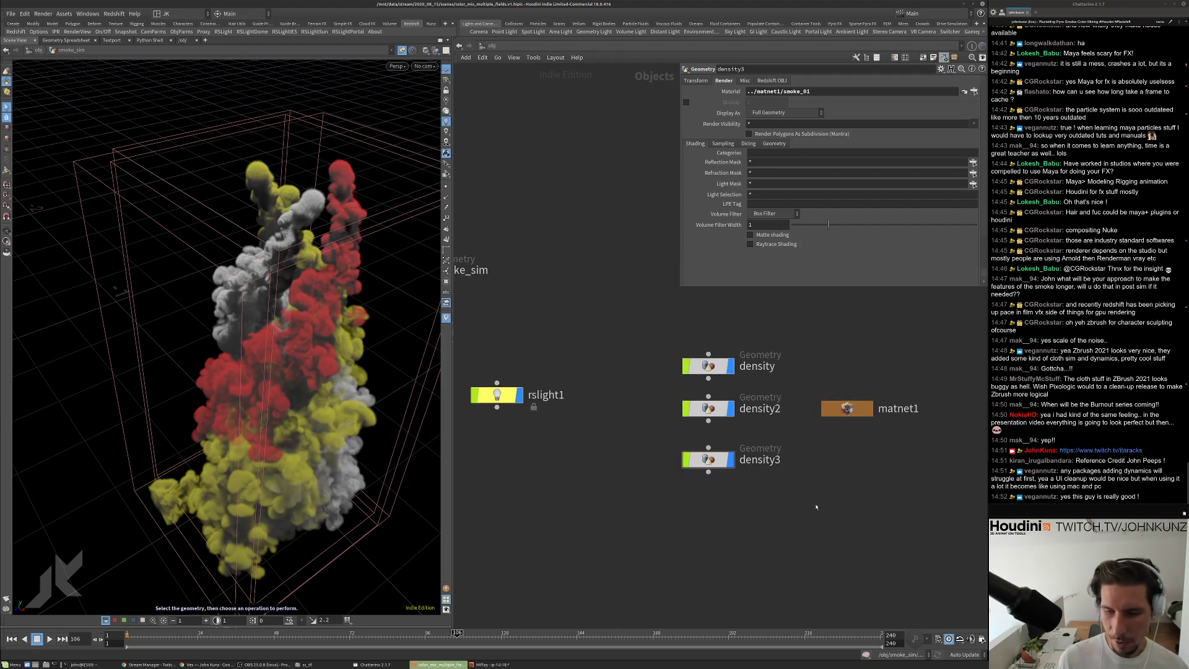
Move the smoke_sim node to sit directly above rslight1 in the object network.
{"action": "scroll", "coordinate": [816, 507], "scroll_direction": "down", "scroll_amount": 1}
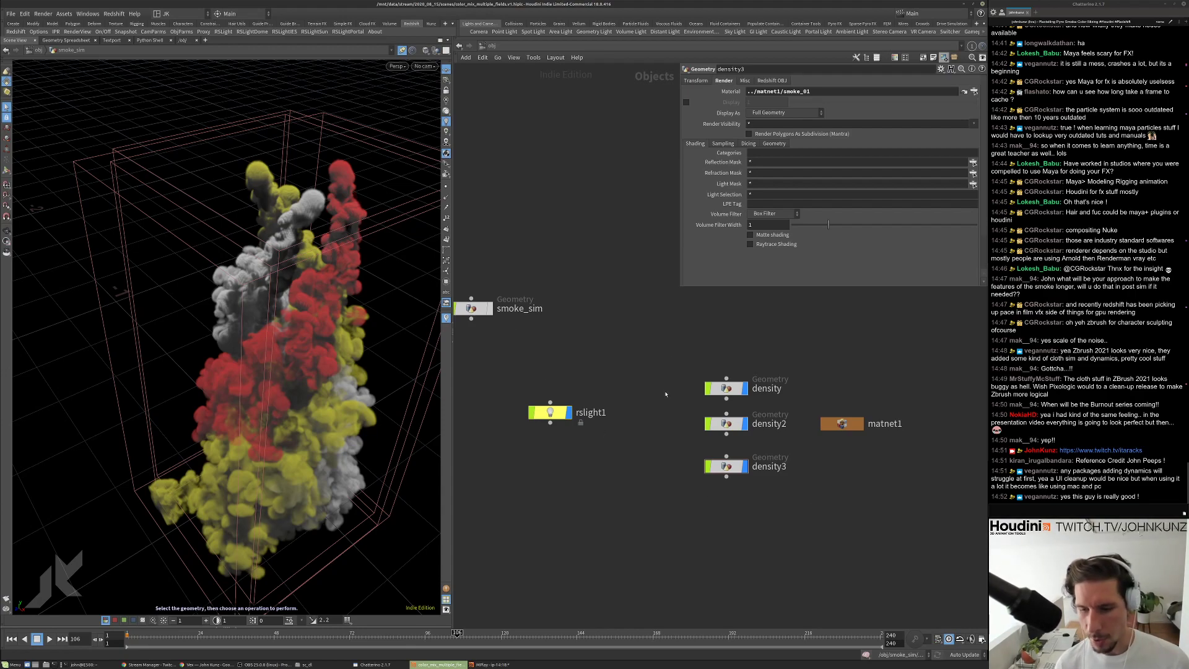
{"action": "scroll", "coordinate": [647, 489], "scroll_direction": "down", "scroll_amount": 2}
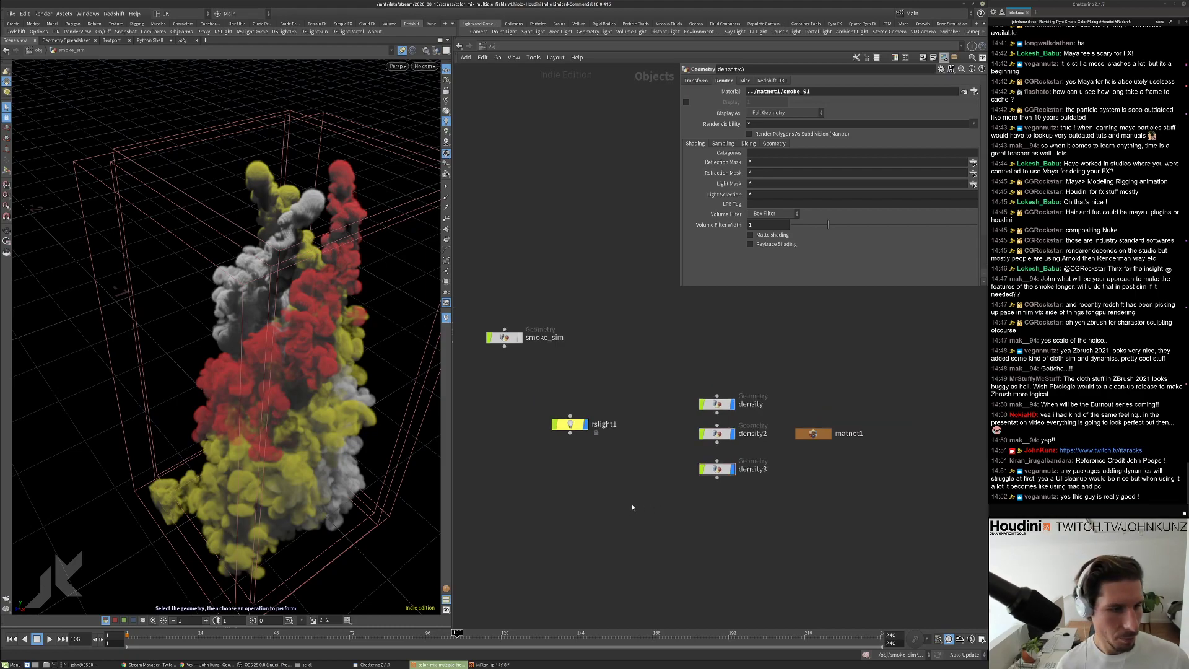
{"action": "middle_click_drag", "start_coordinate": [633, 507], "coordinate": [650, 505]}
{"action": "left_click_drag", "start_coordinate": [521, 338], "coordinate": [588, 359]}
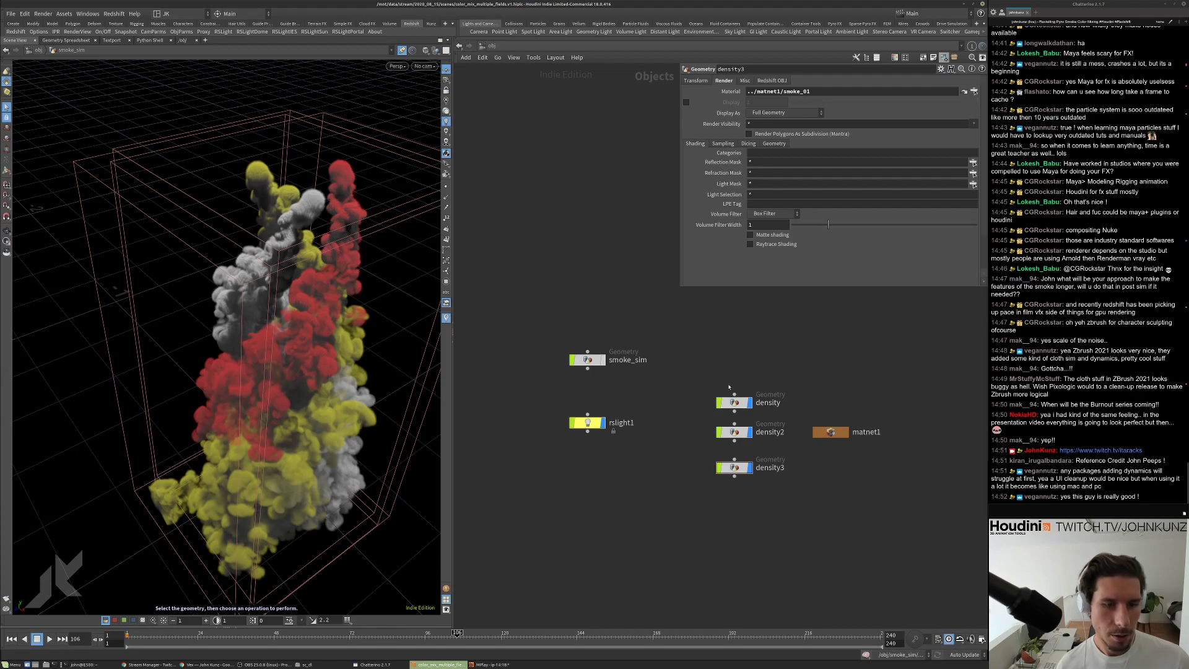
Set the volume Contribution Scale of rslight1 to 1.
{"action": "left_click", "coordinate": [589, 423]}
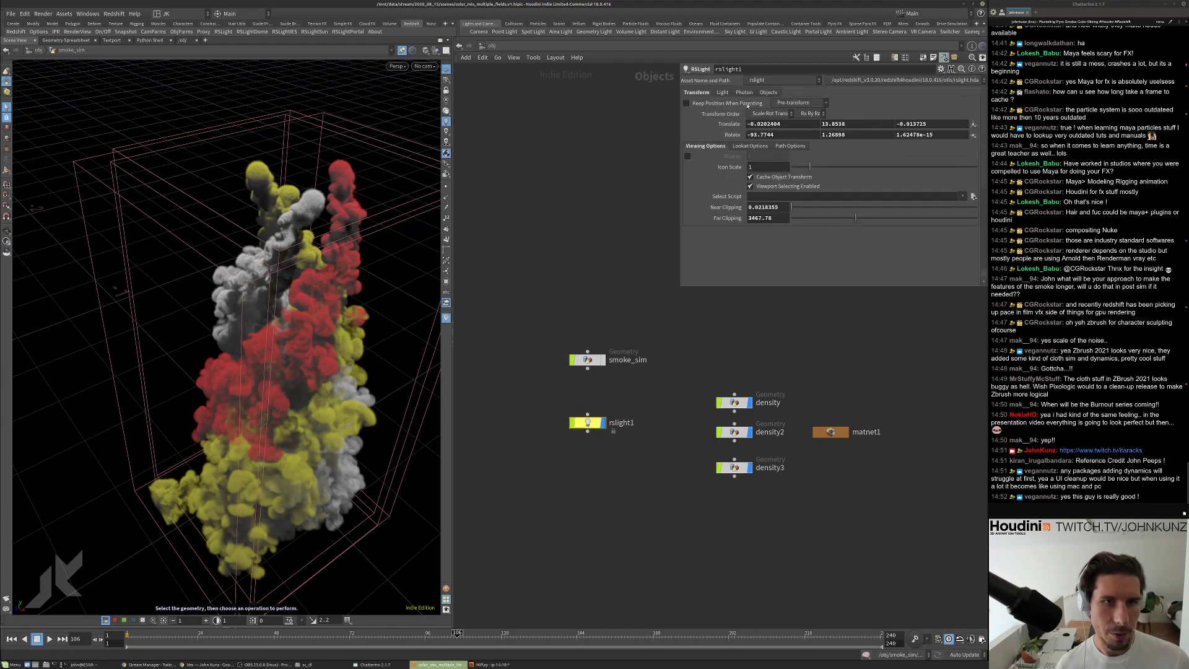
{"action": "left_click", "coordinate": [722, 92]}
{"action": "scroll", "coordinate": [716, 265], "scroll_direction": "down", "scroll_amount": 5}
{"action": "scroll", "coordinate": [716, 265], "scroll_direction": "down", "scroll_amount": 2}
{"action": "left_click_drag", "start_coordinate": [793, 239], "coordinate": [1020, 236]}
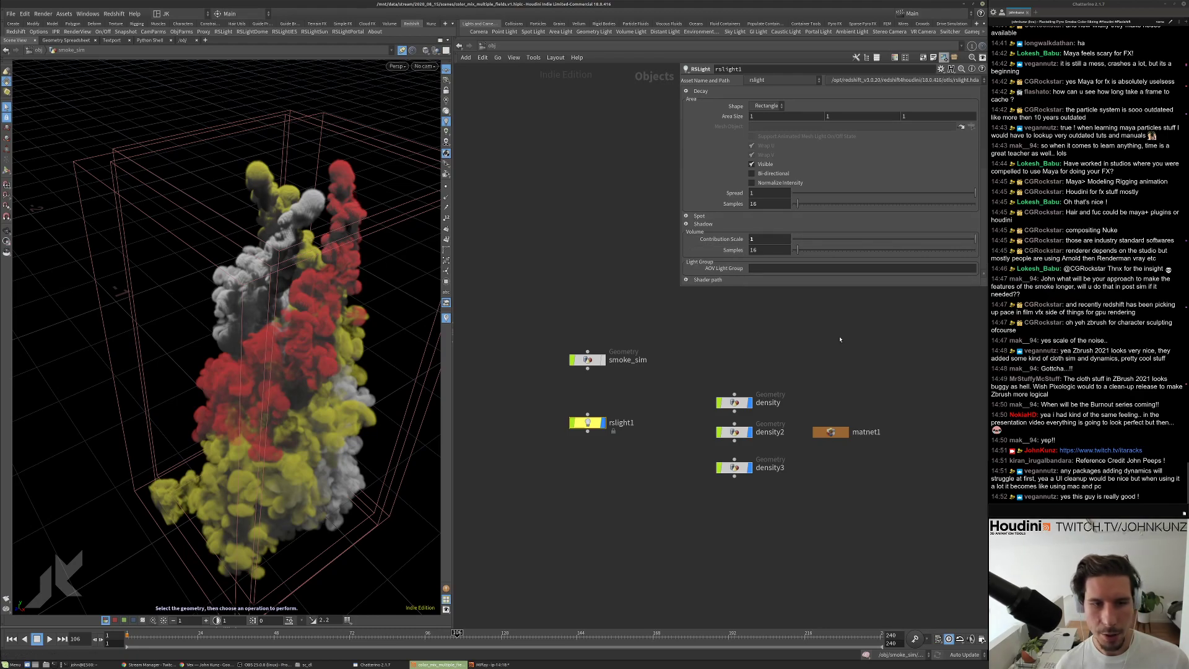
Add a Redshift render output with its IPR node in the out network.
{"action": "left_click", "coordinate": [490, 46]}
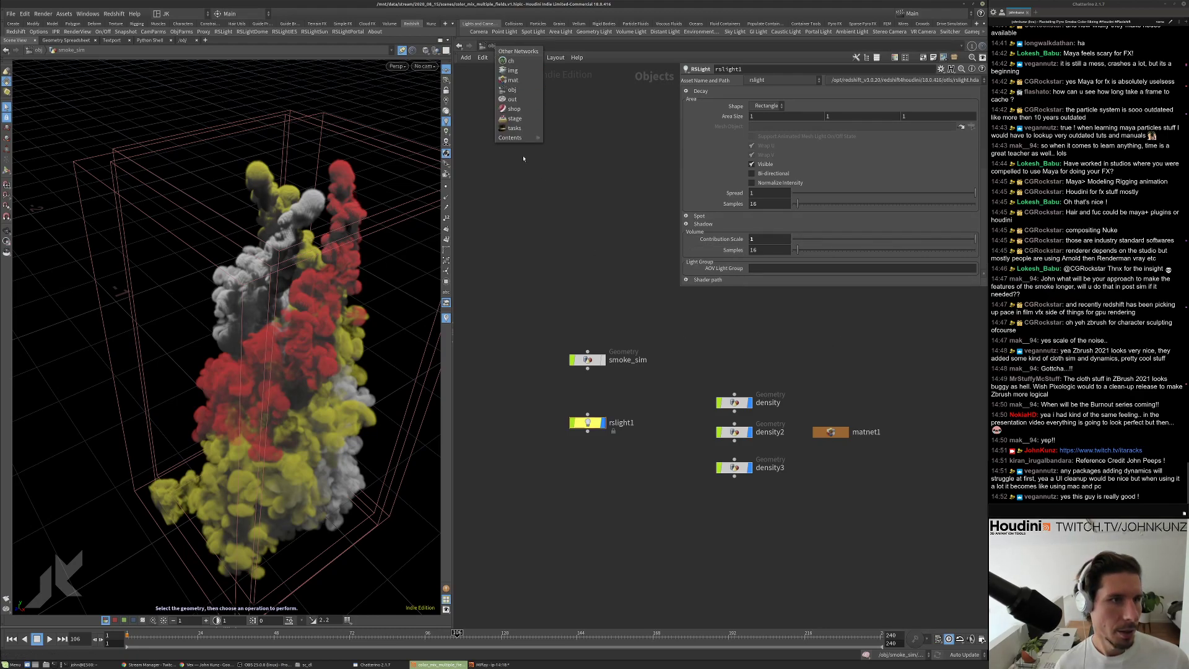
{"action": "left_click", "coordinate": [525, 105]}
{"action": "key", "text": "Tab"}
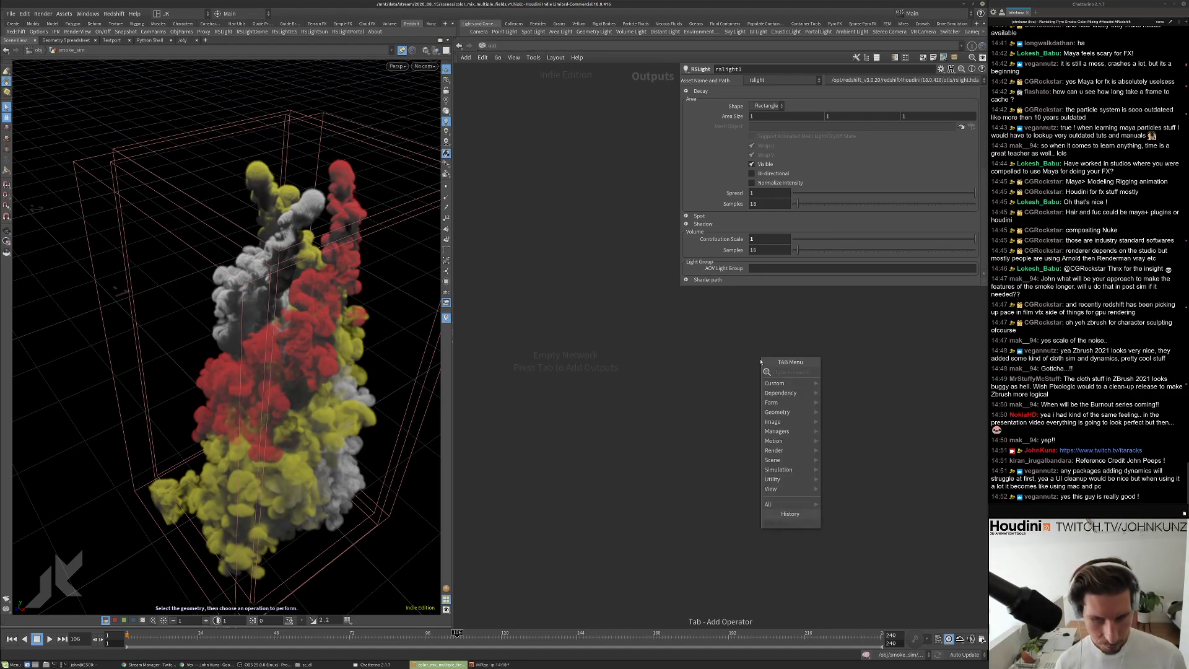
{"action": "left_click", "coordinate": [849, 410]}
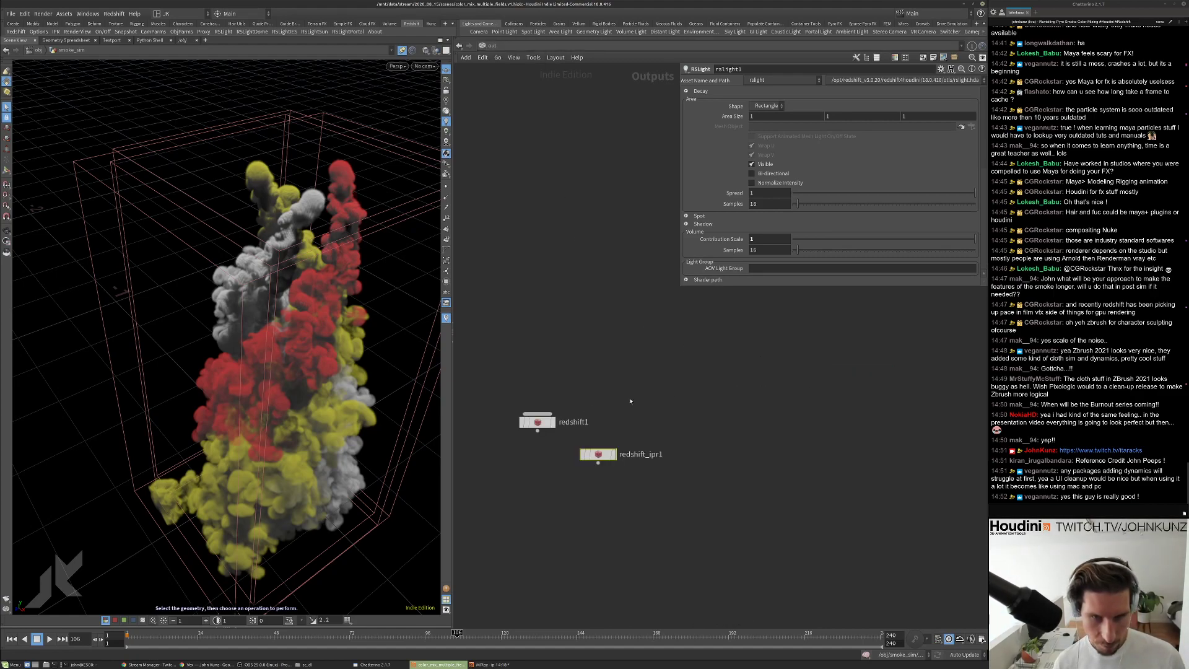
{"action": "left_click", "coordinate": [624, 391]}
Create a new camera from the current view and frame the full smoke column through it.
{"action": "left_click", "coordinate": [424, 66]}
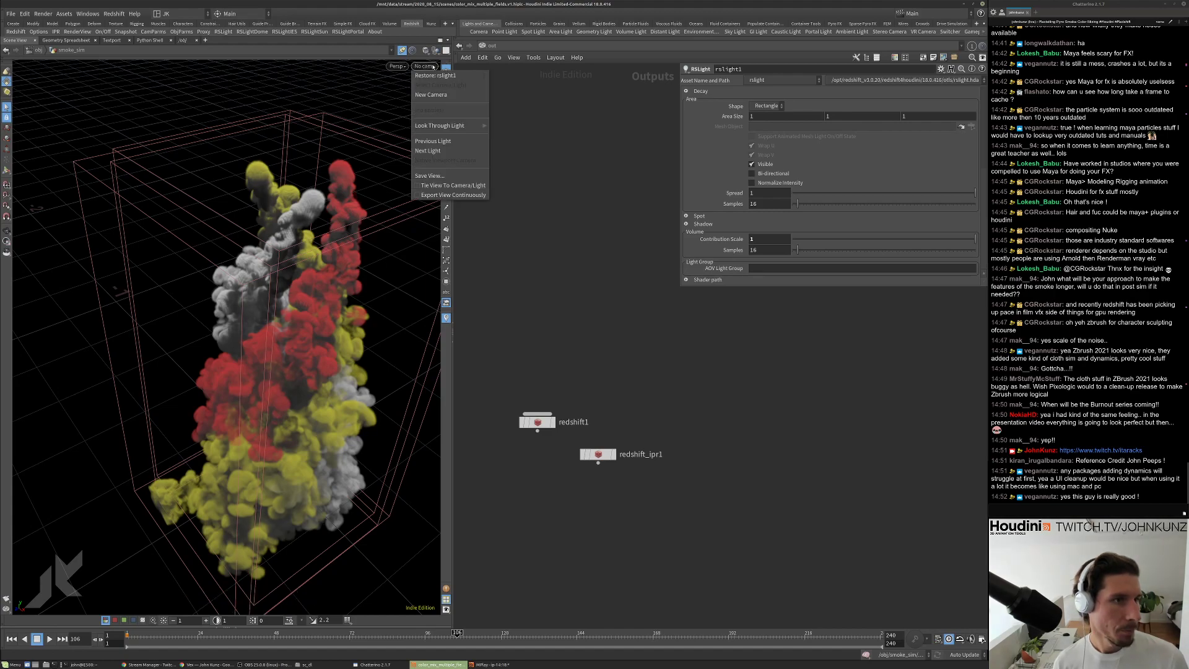
{"action": "left_click", "coordinate": [481, 32]}
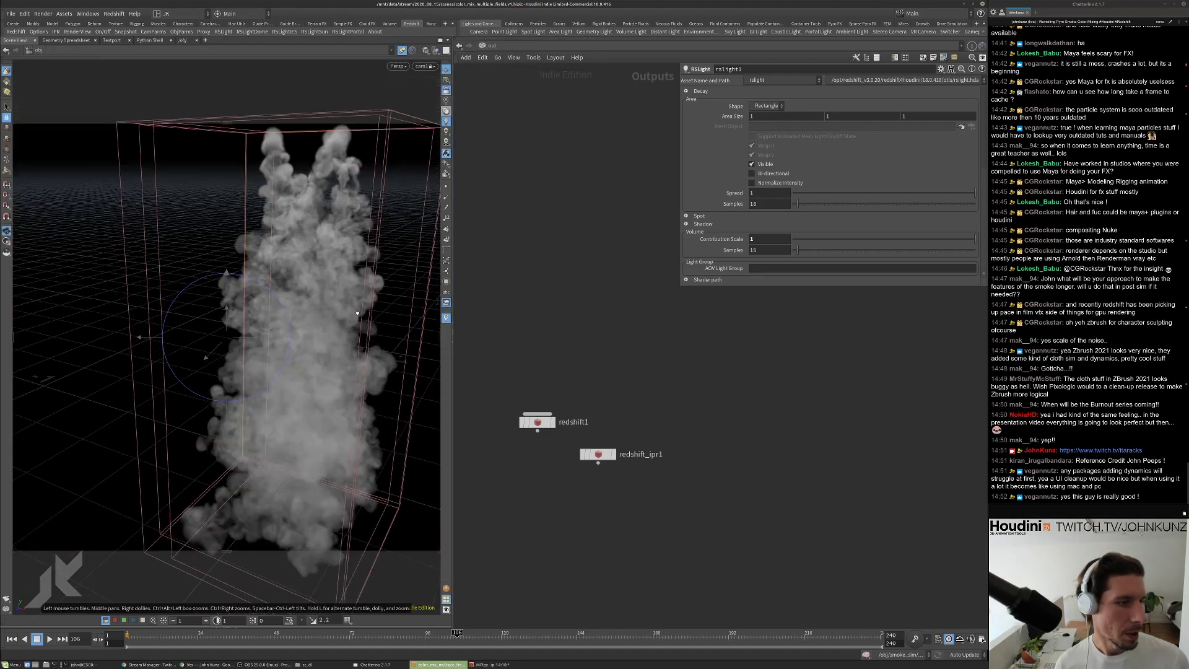
{"action": "left_click_drag", "start_coordinate": [321, 318], "coordinate": [277, 273]}
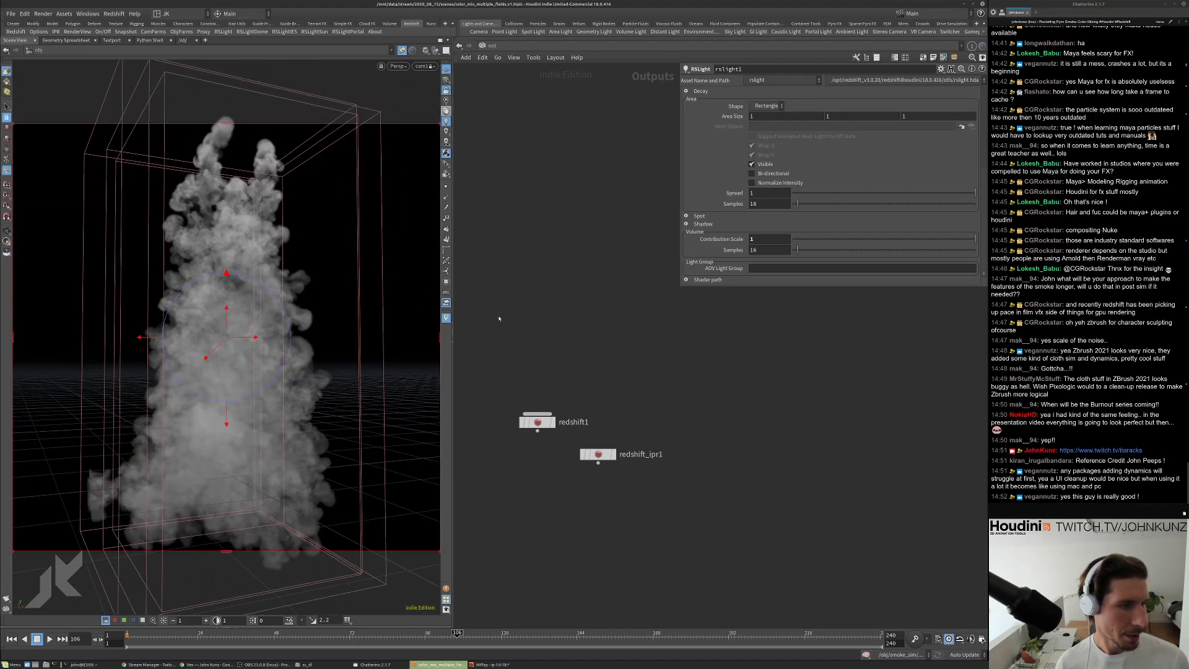
Open the Redshift RenderView to render the smoke through cam1, and place the render window over the viewport beside the network.
{"action": "left_click", "coordinate": [537, 422]}
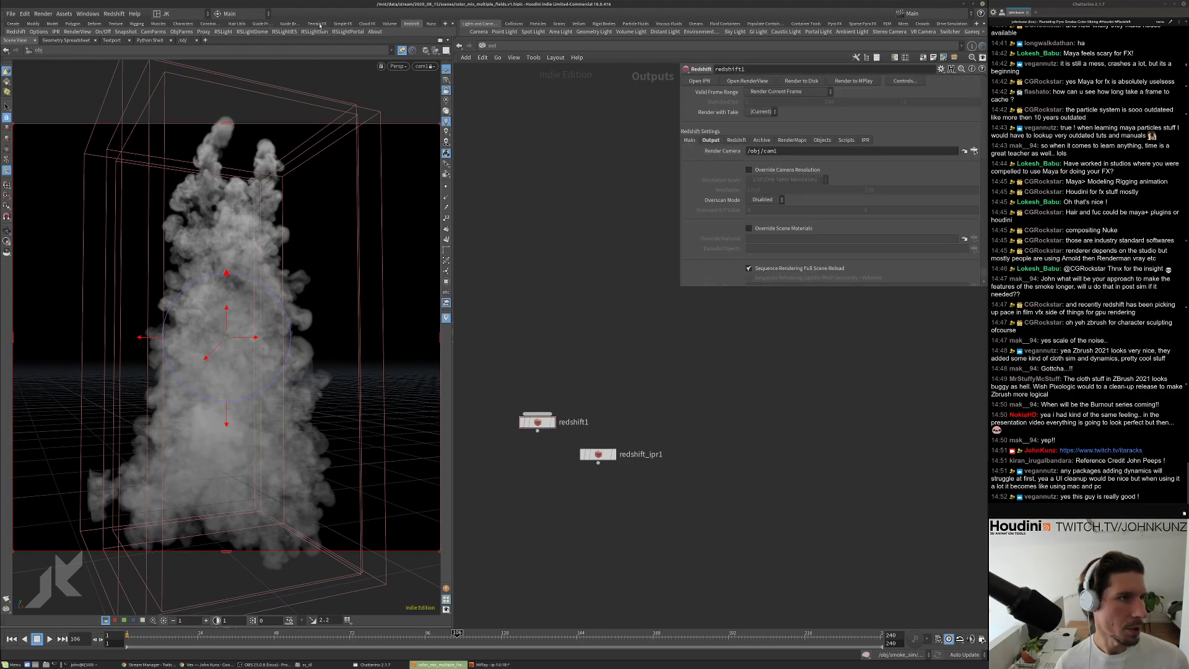
{"action": "left_click", "coordinate": [111, 14]}
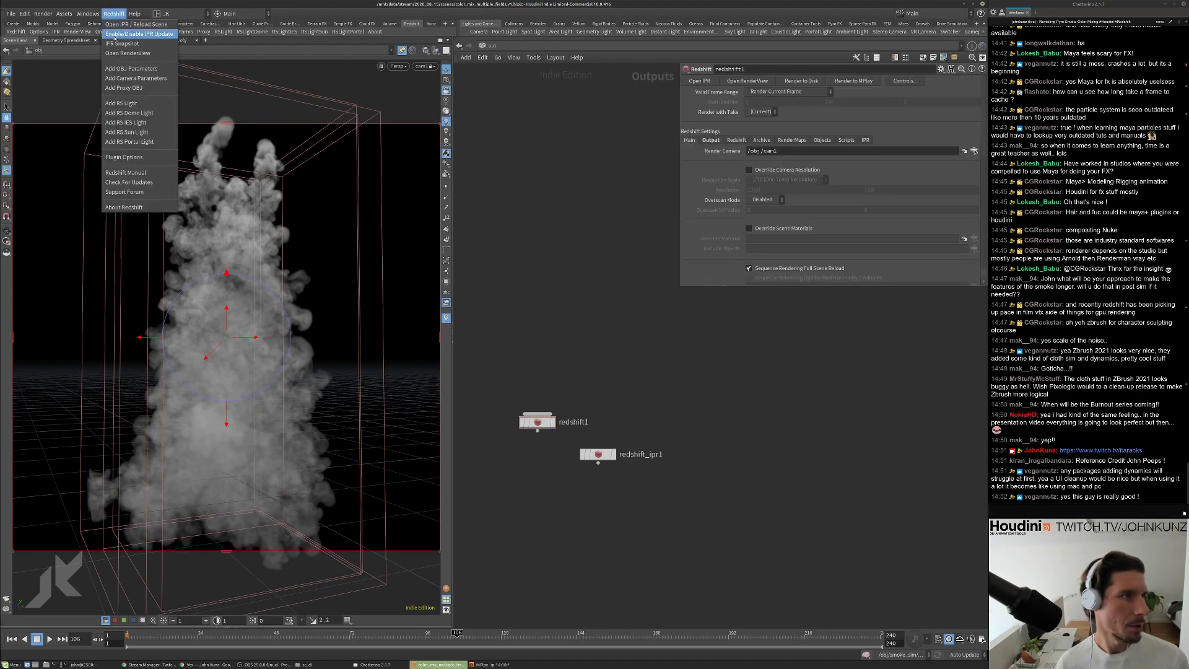
{"action": "left_click", "coordinate": [127, 53]}
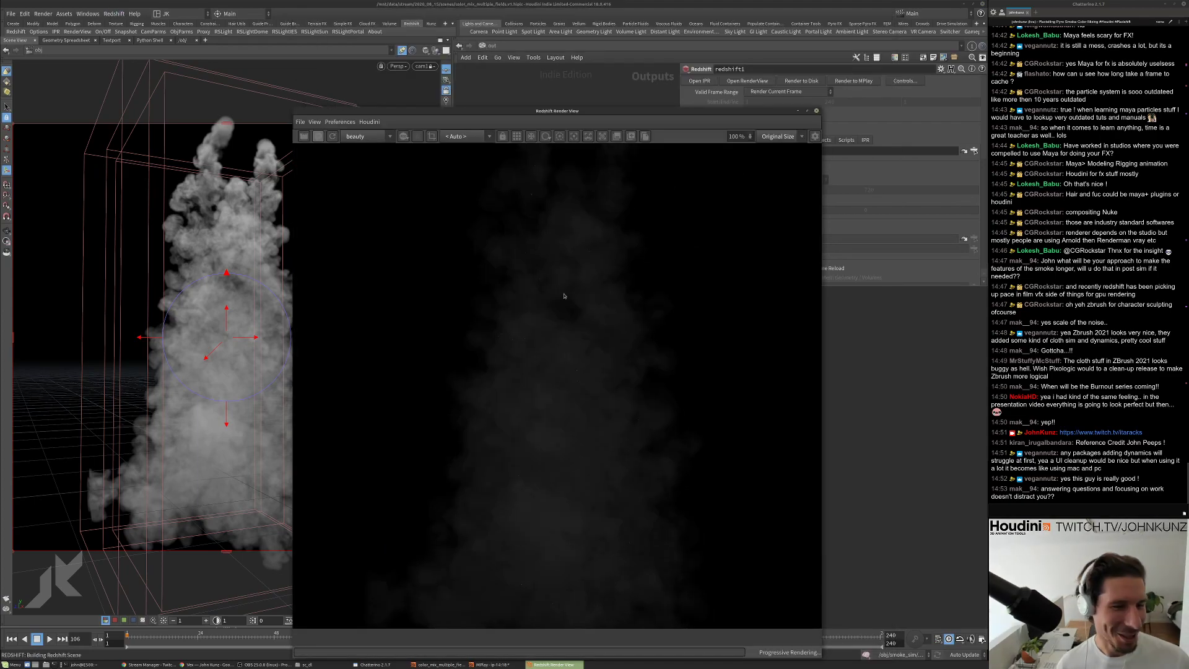
{"action": "scroll", "coordinate": [566, 292], "scroll_direction": "down", "scroll_amount": 1}
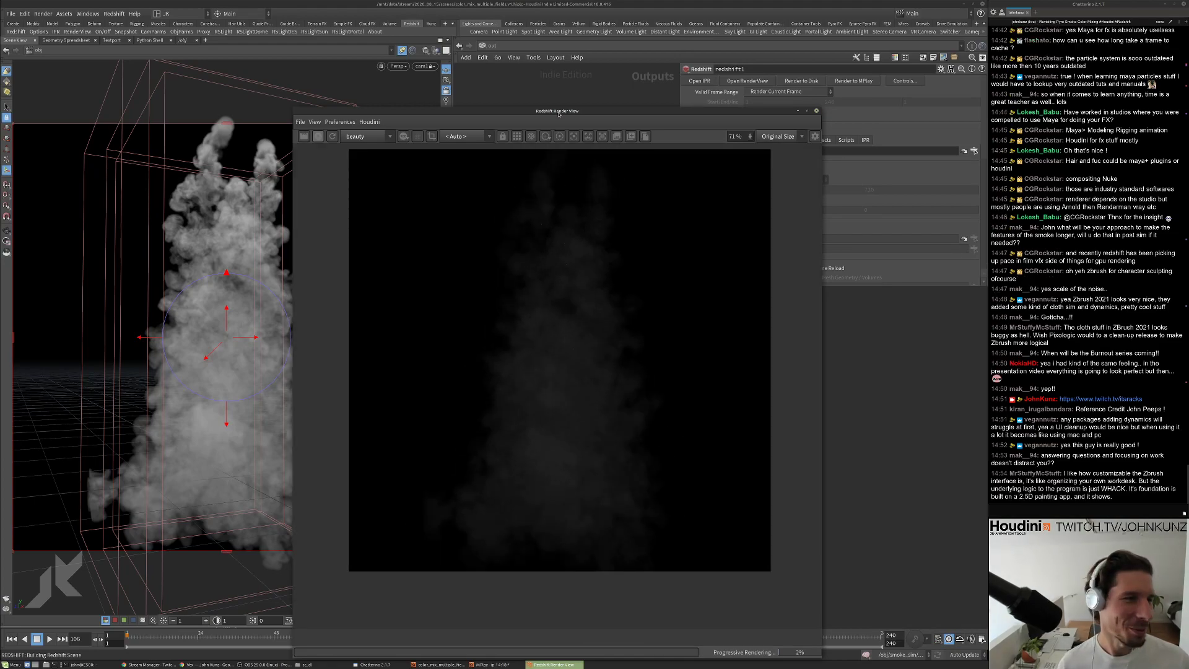
{"action": "left_click_drag", "start_coordinate": [558, 112], "coordinate": [427, 96]}
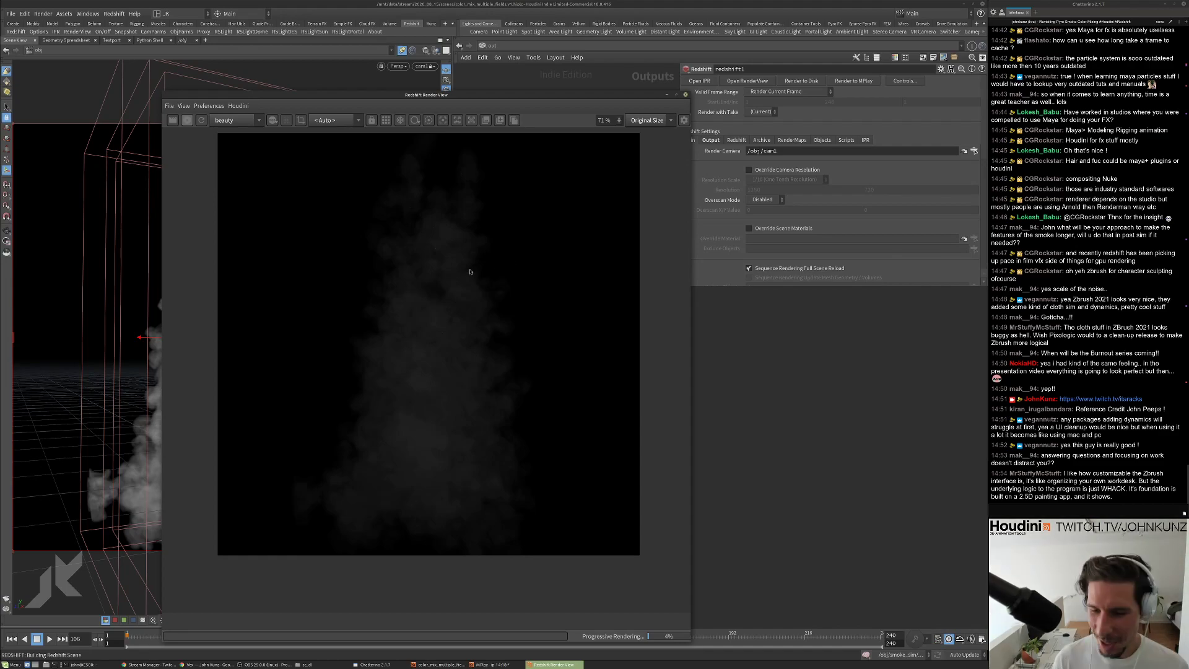
{"action": "scroll", "coordinate": [470, 271], "scroll_direction": "up", "scroll_amount": 1}
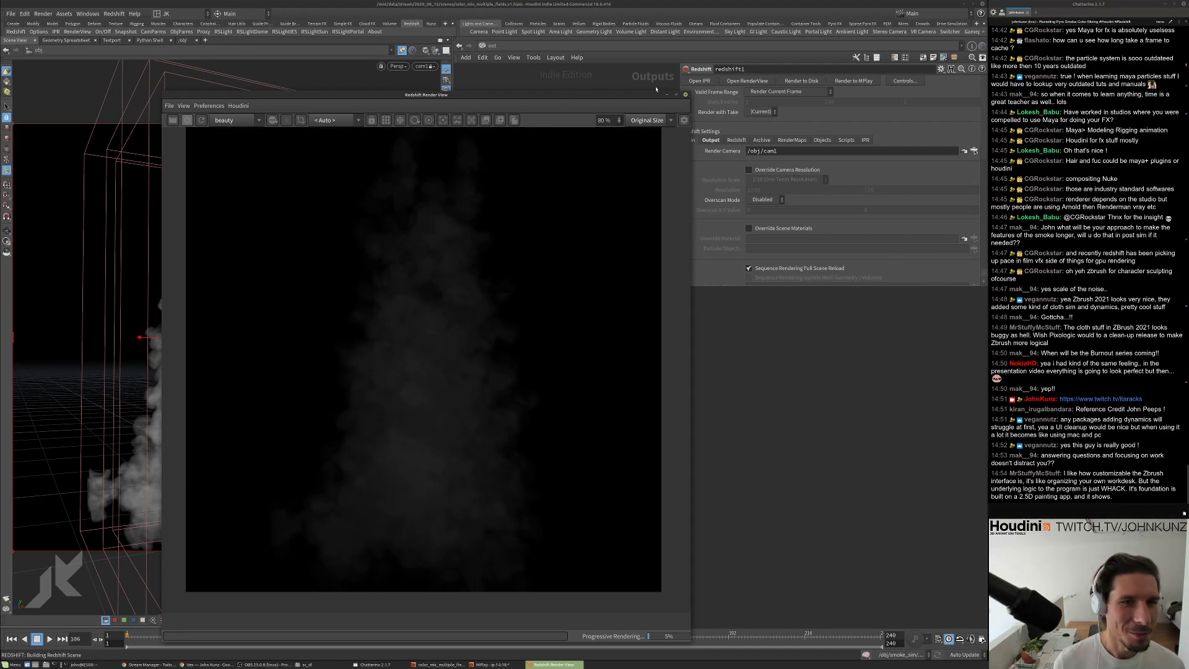
{"action": "left_click_drag", "start_coordinate": [595, 98], "coordinate": [425, 97]}
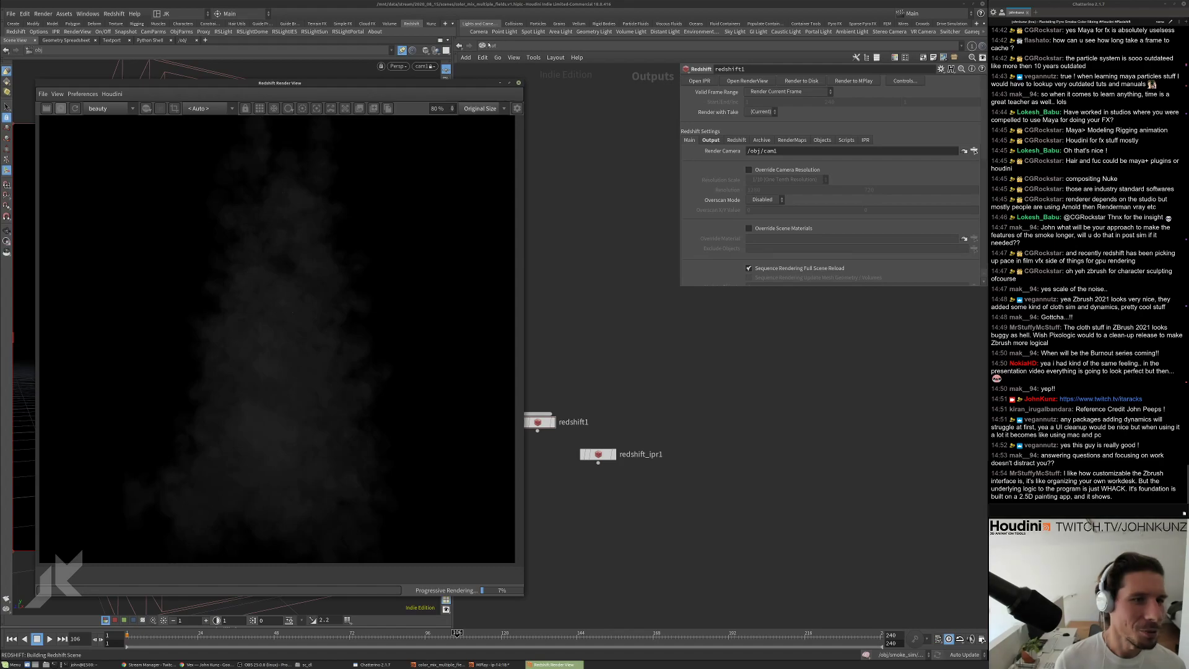
Return to the object network and go inside the smoke_01 material in matnet1 to show its RS Volume node.
{"action": "left_click", "coordinate": [497, 57]}
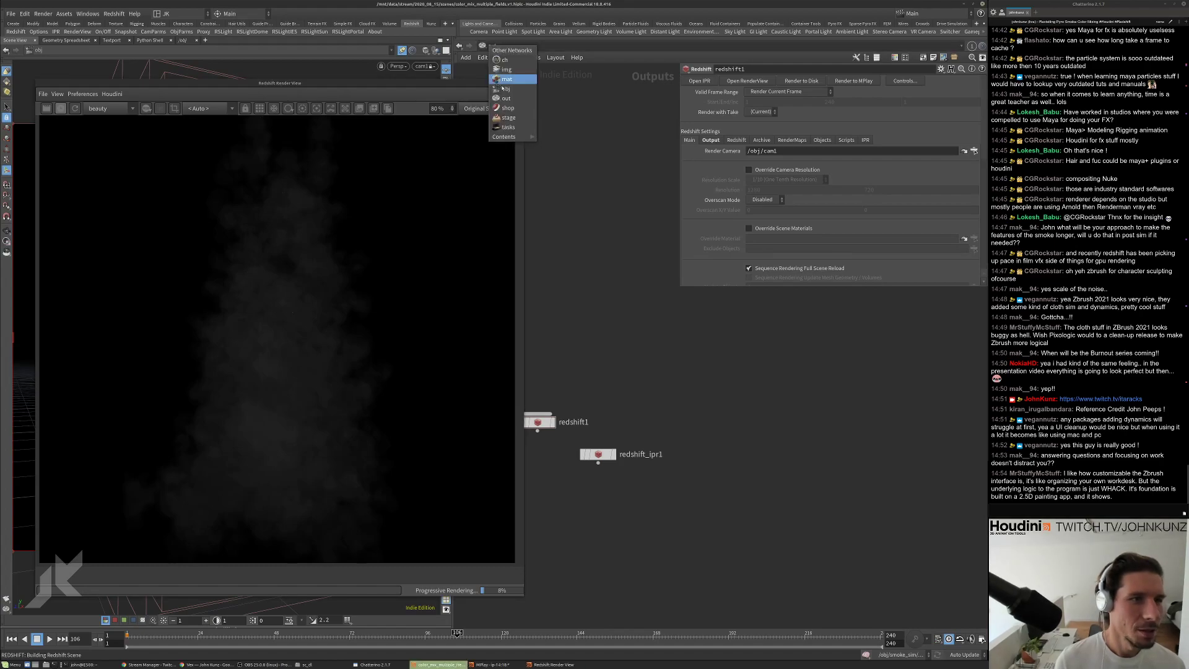
{"action": "left_click", "coordinate": [698, 405]}
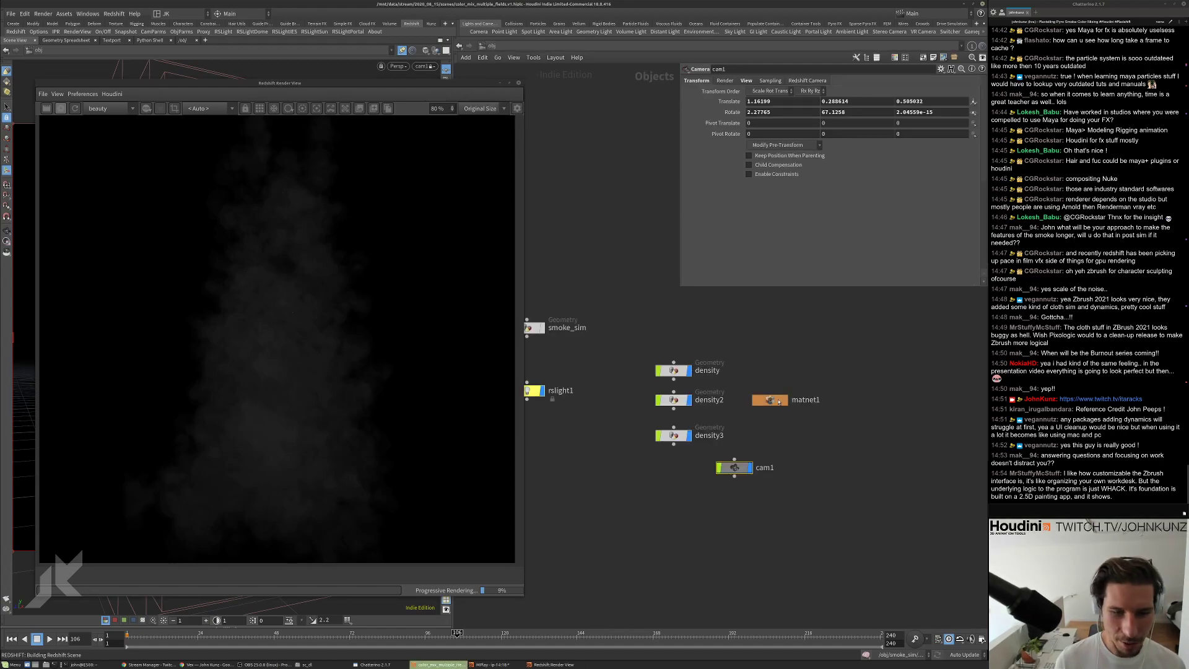
{"action": "double_click", "coordinate": [774, 400]}
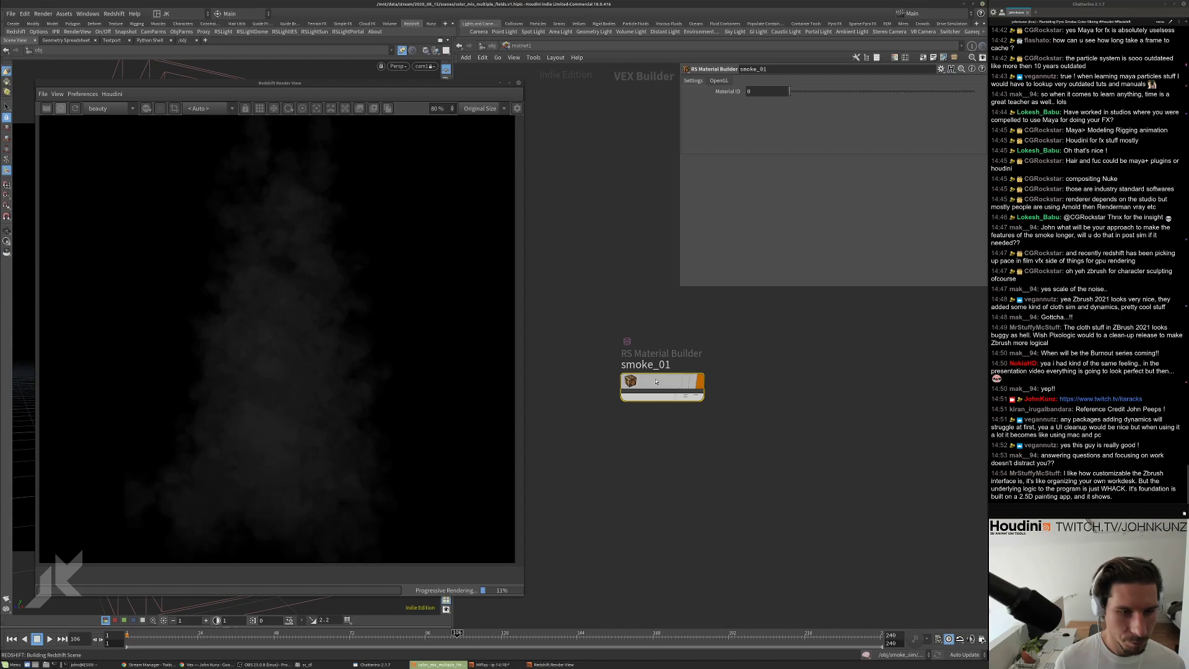
{"action": "double_click", "coordinate": [658, 388]}
{"action": "middle_click_drag", "start_coordinate": [691, 437], "coordinate": [718, 476]}
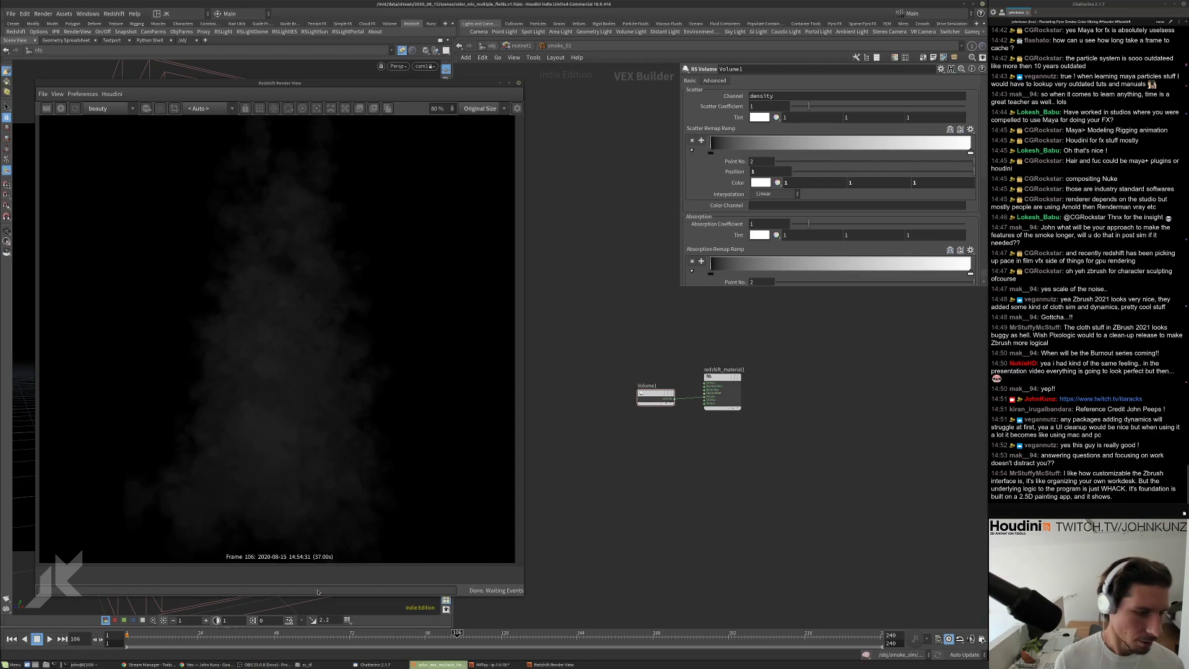
Close the Redshift RenderView and save the scene.
{"action": "left_click", "coordinate": [518, 82]}
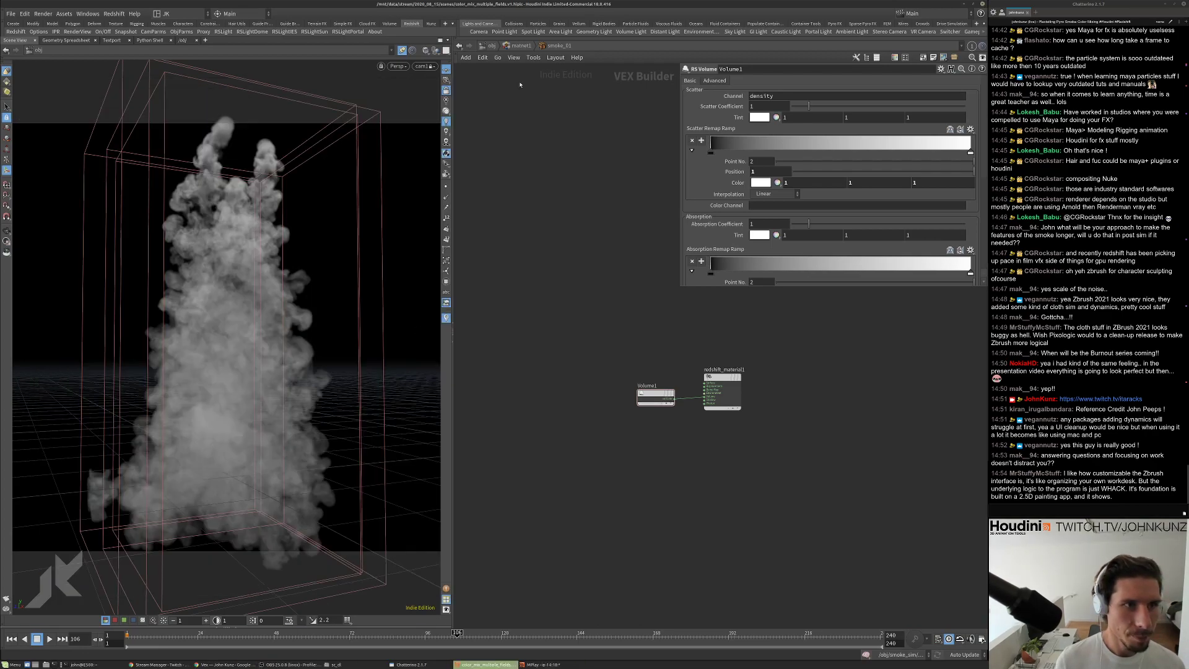
{"action": "left_click", "coordinate": [10, 13]}
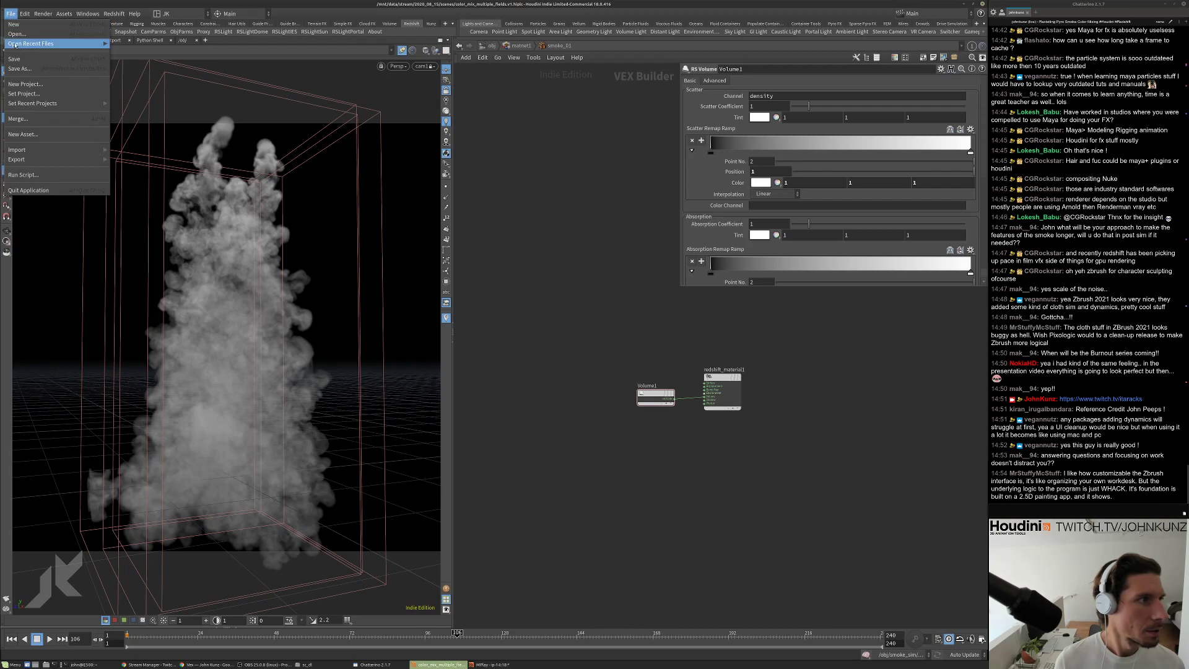
{"action": "left_click", "coordinate": [28, 59]}
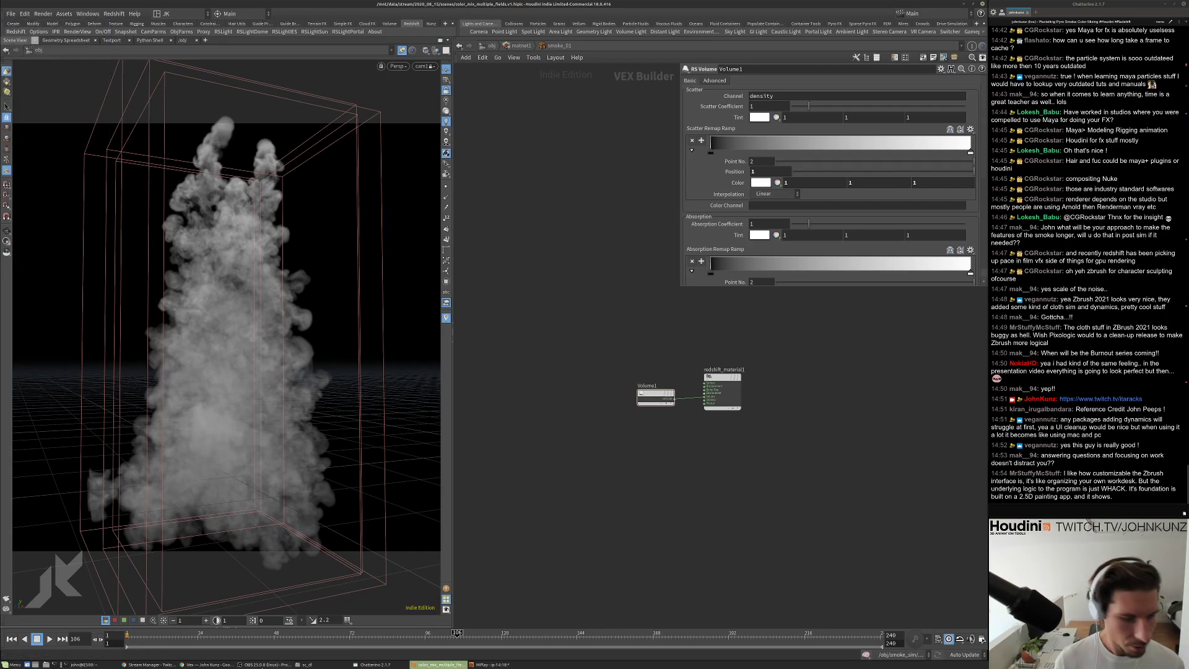
Switch to the terminal and open the Houdini environment file with xed ~/houdini18.0/houdini.env &.
{"action": "left_click", "coordinate": [109, 665]}
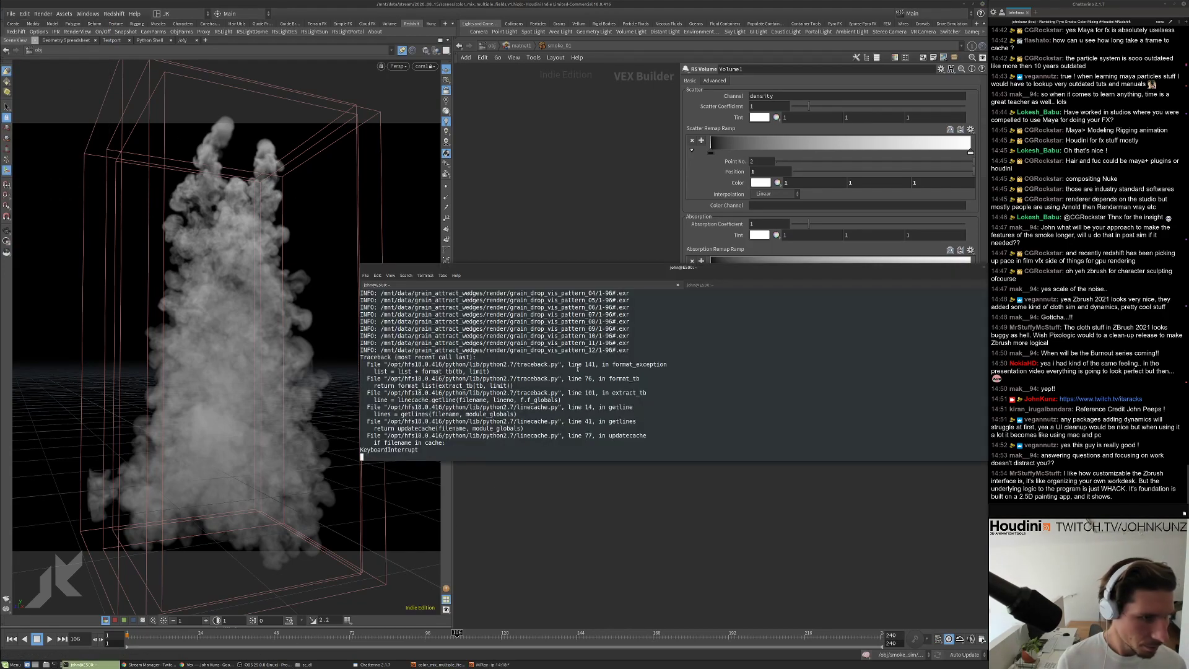
{"action": "key", "text": "Return"}
{"action": "key", "text": "Return"}
{"action": "type", "text": "xed "}
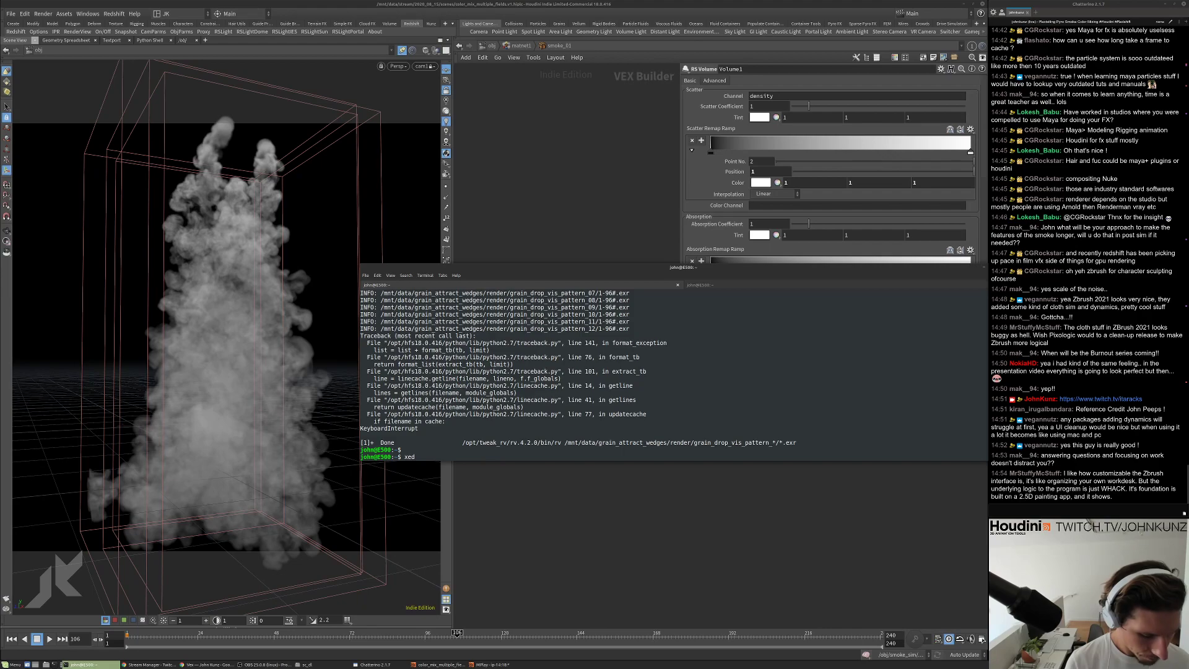
{"action": "type", "text": "~/houdini18.0/houdini.env &"}
{"action": "key", "text": "Return"}
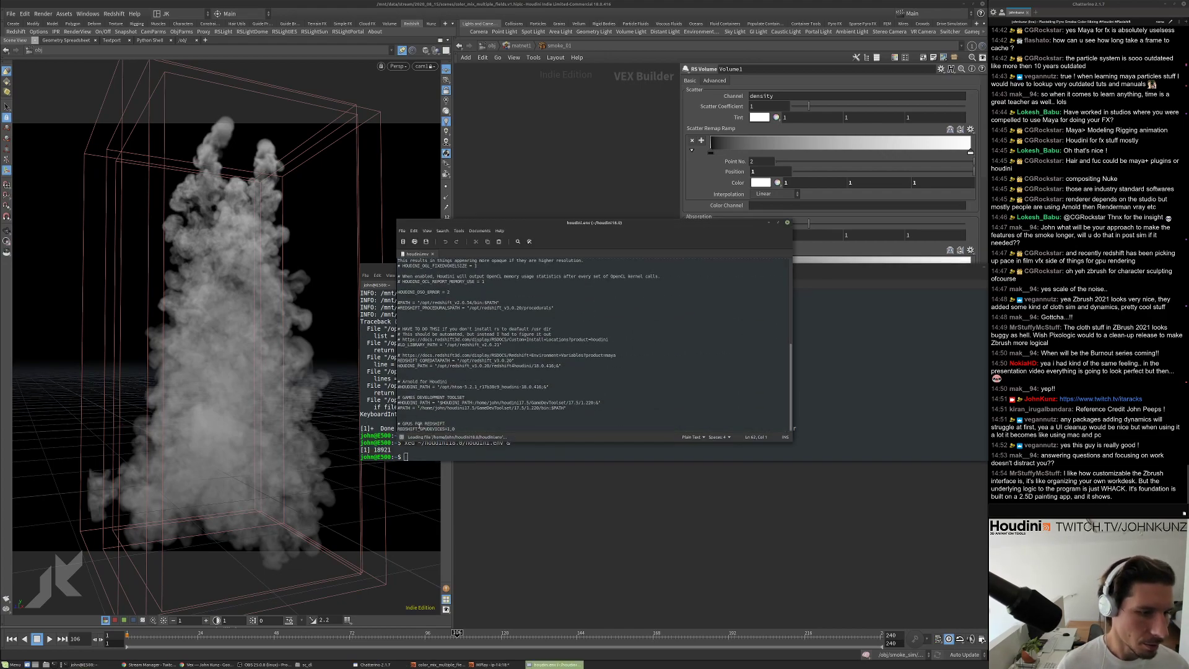
Limit REDSHIFT_GPUDEVICES in houdini.env to device 1 and save the file.
{"action": "left_click", "coordinate": [464, 429]}
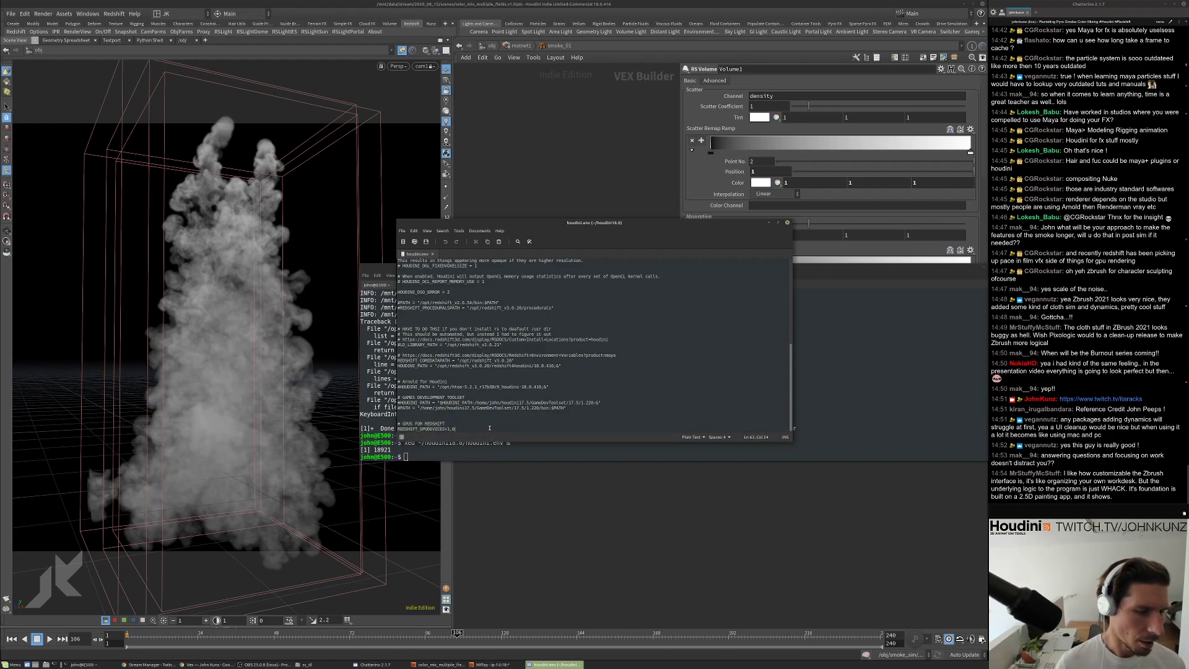
{"action": "key", "text": "BackSpace"}
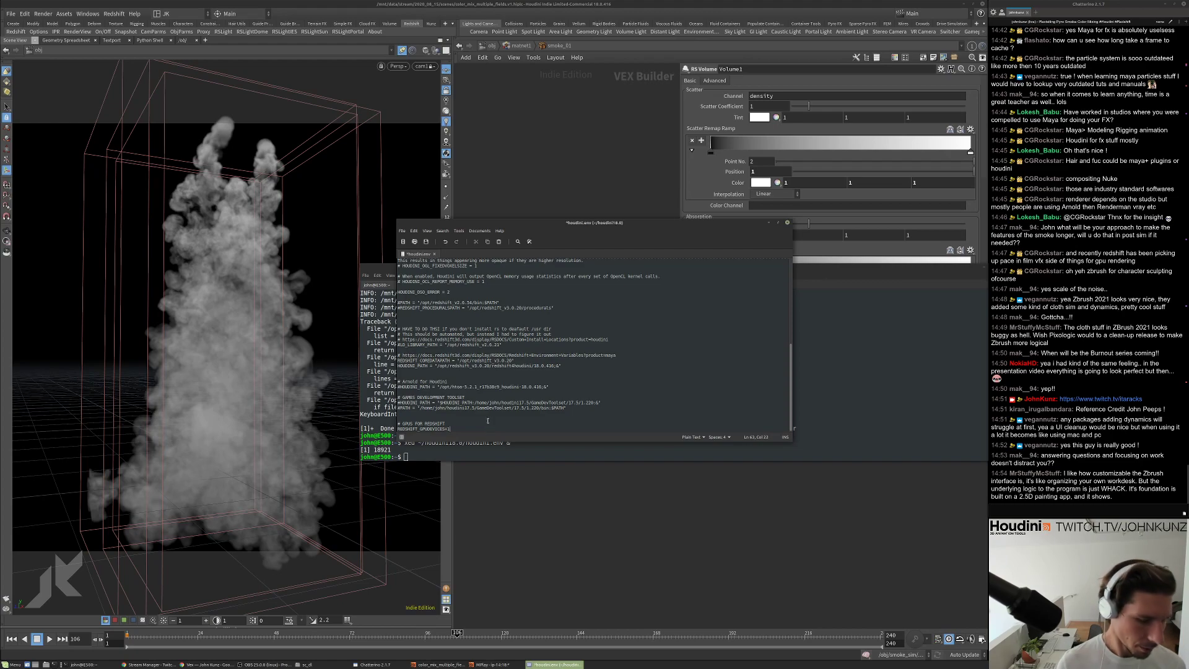
{"action": "key", "text": "ctrl+s"}
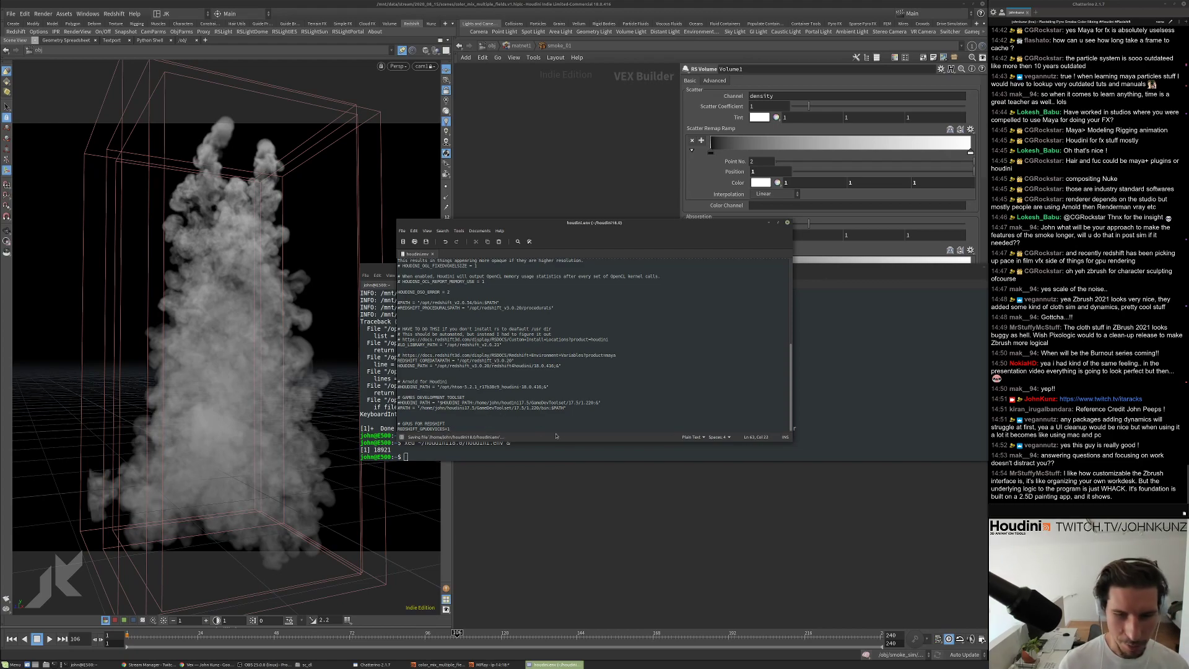
Return to Houdini and save the scene.
{"action": "left_click", "coordinate": [694, 513]}
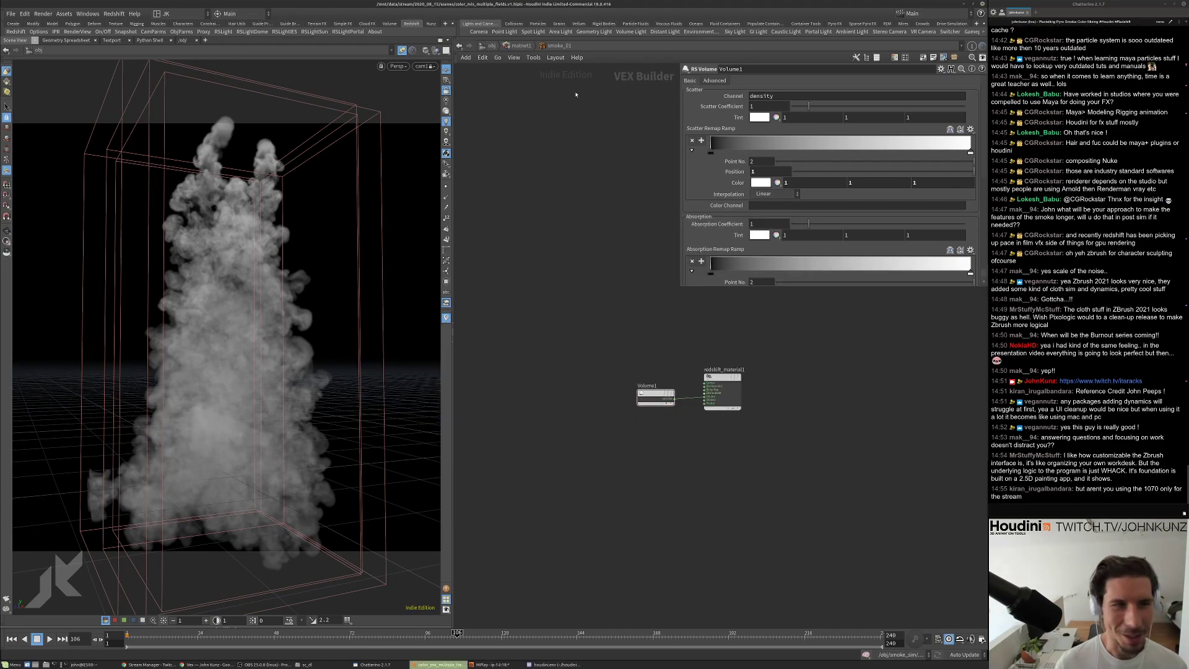
{"action": "left_click", "coordinate": [10, 13]}
{"action": "left_click", "coordinate": [25, 84]}
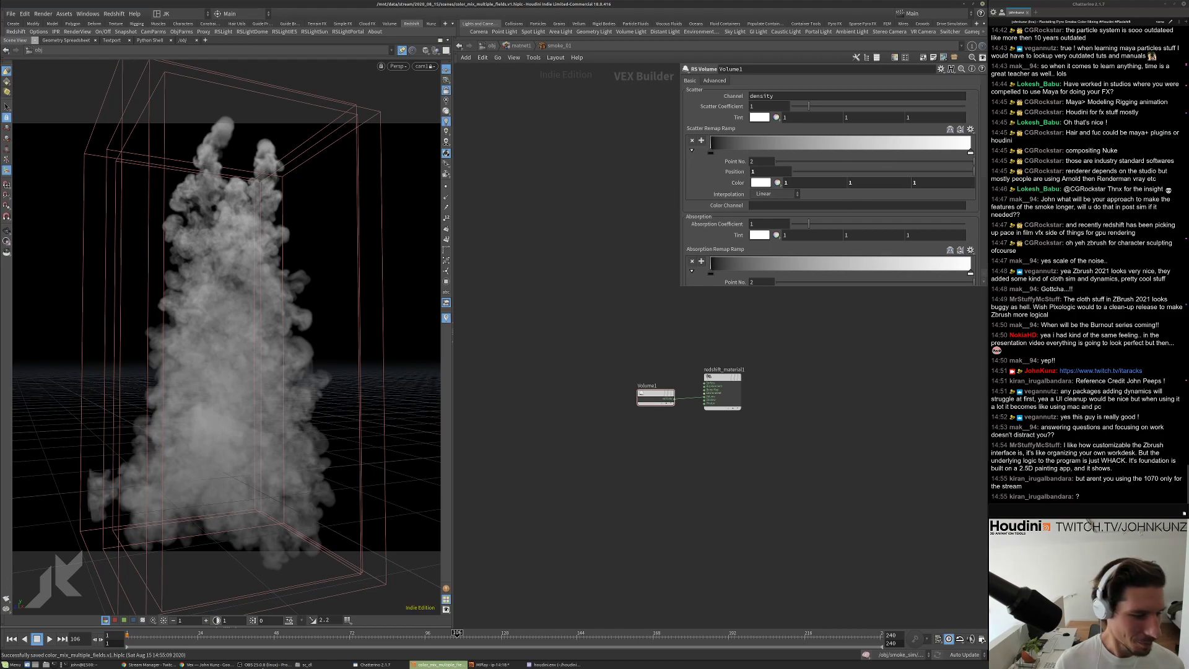
Switch to the terminal and launch Houdini again by recalling the houdinifx command.
{"action": "left_click", "coordinate": [98, 665]}
{"action": "key", "text": "Return"}
{"action": "key", "text": "Return"}
{"action": "key", "text": "Up"}
{"action": "key", "text": "Up"}
{"action": "key", "text": "Up"}
{"action": "key", "text": "Up"}
{"action": "key", "text": "Up"}
{"action": "key", "text": "Up"}
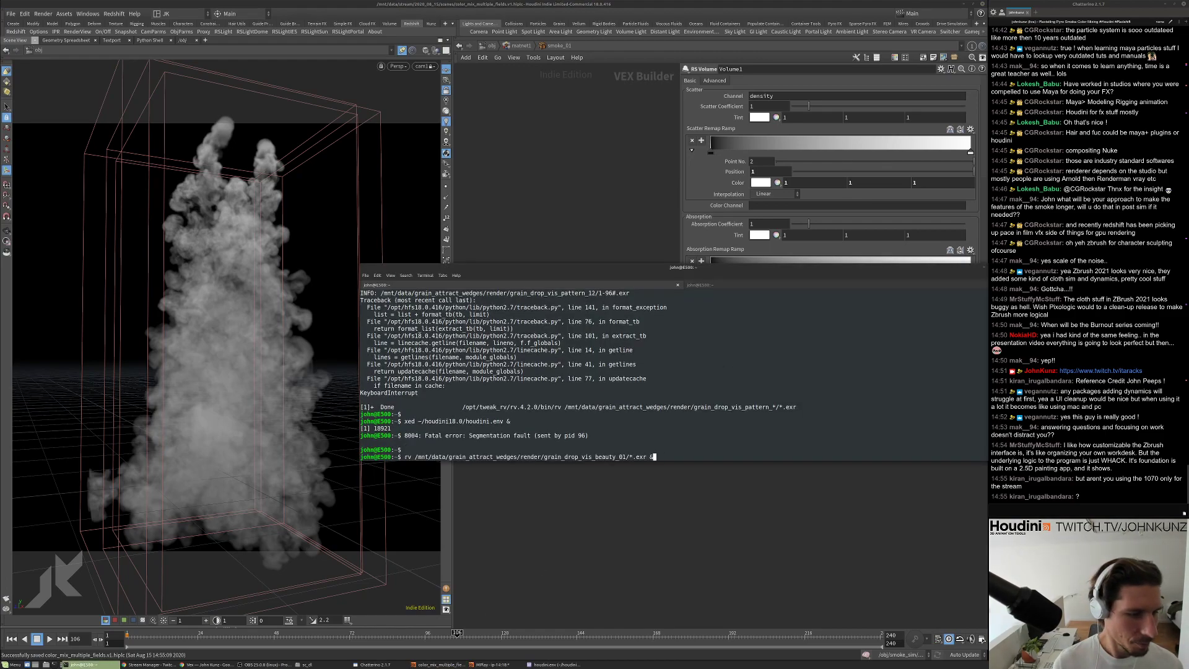
{"action": "key", "text": "Return"}
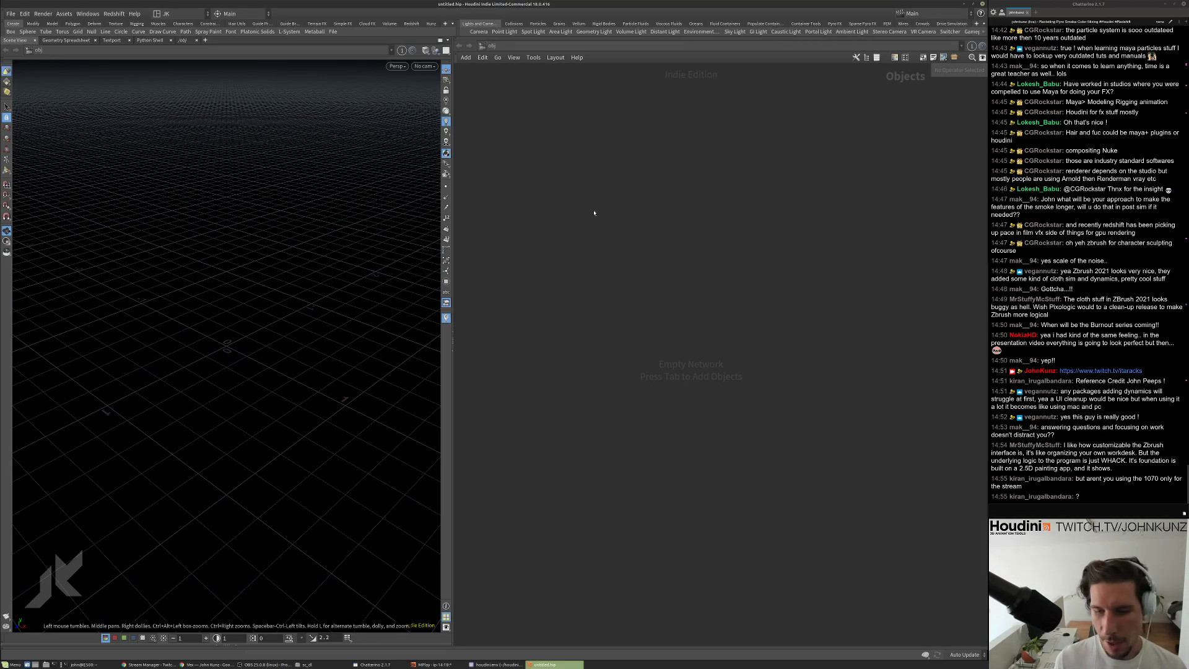
Open the recent scene color_mix_multiple_fields.v1.hiplc.
{"action": "left_click", "coordinate": [8, 14]}
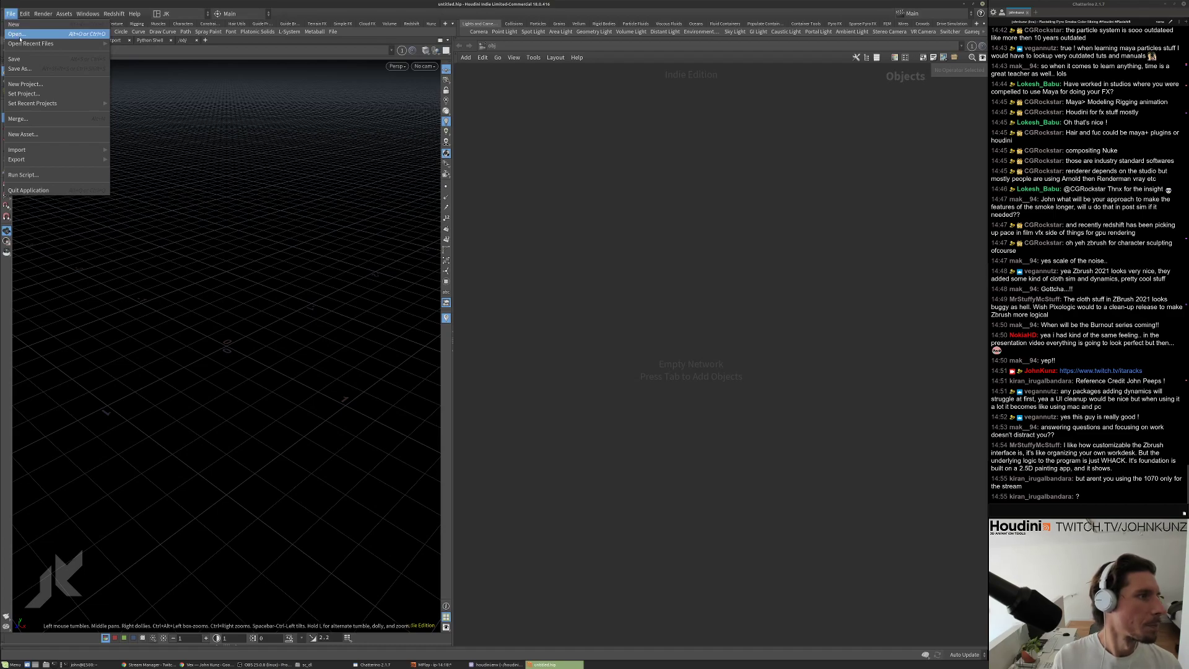
{"action": "mouse_move", "coordinate": [93, 43]}
{"action": "left_click", "coordinate": [178, 44]}
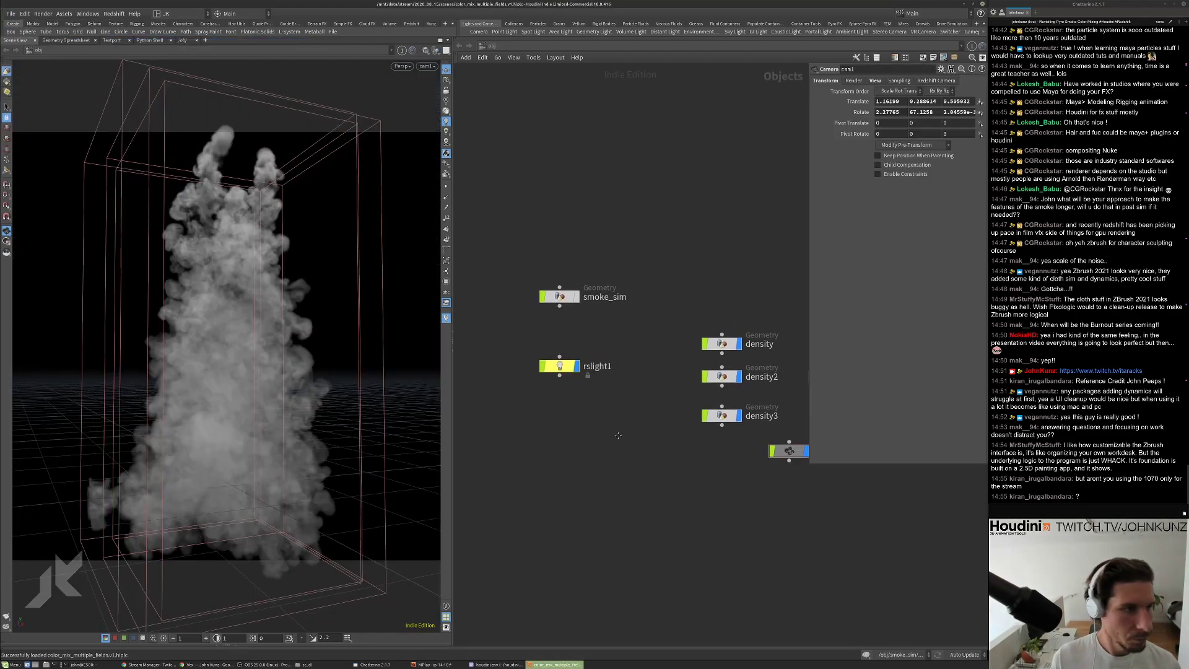
Open the Redshift RenderView to check the smoke render with the current GPU setting, and close it again.
{"action": "left_click", "coordinate": [113, 14]}
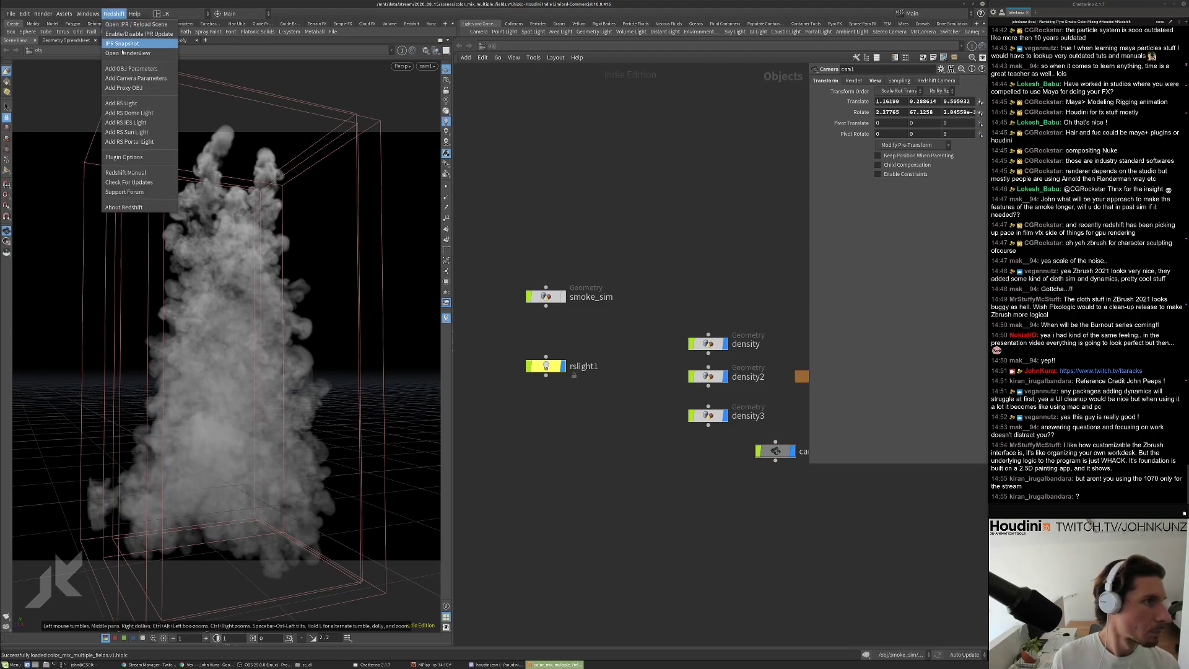
{"action": "left_click", "coordinate": [141, 82]}
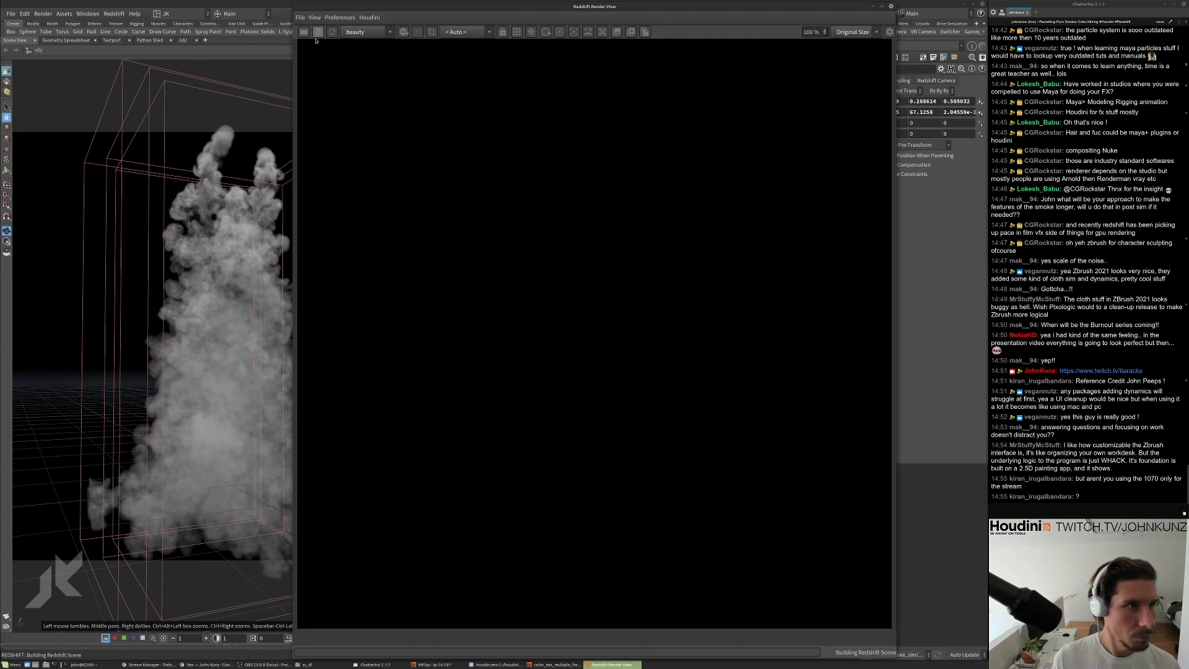
{"action": "left_click_drag", "start_coordinate": [419, 8], "coordinate": [257, 12]}
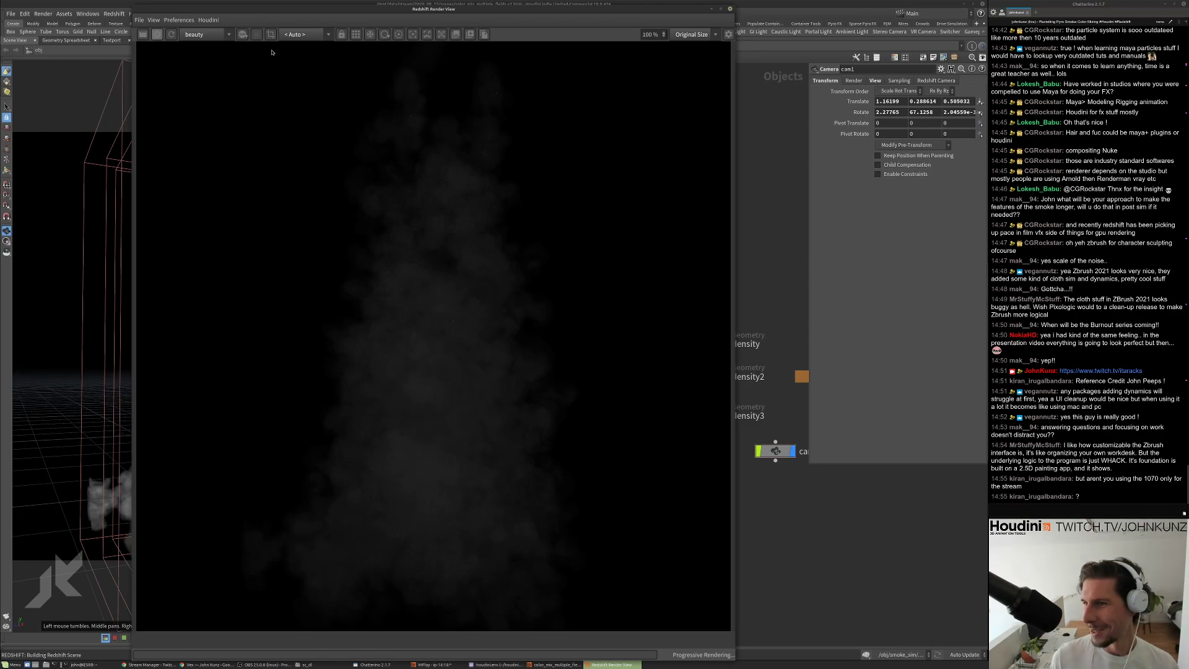
{"action": "left_click", "coordinate": [731, 9]}
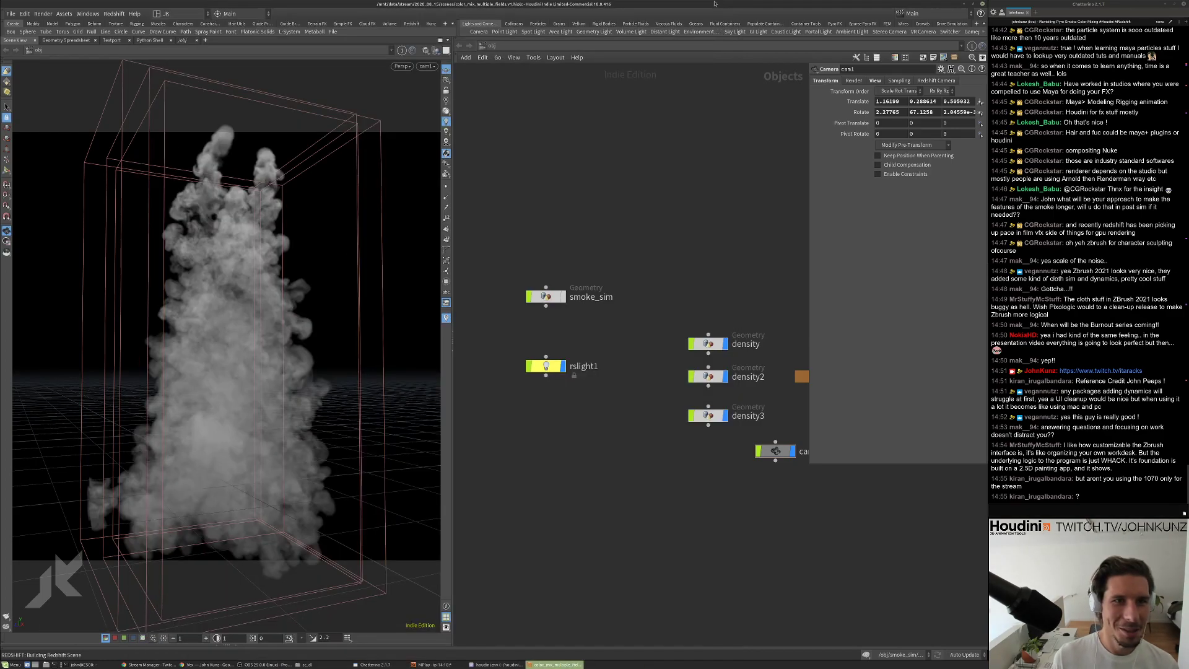
Switch to houdini.env in the text editor, set REDSHIFT_GPUDEVICES to 0, and save the file.
{"action": "left_click", "coordinate": [495, 664]}
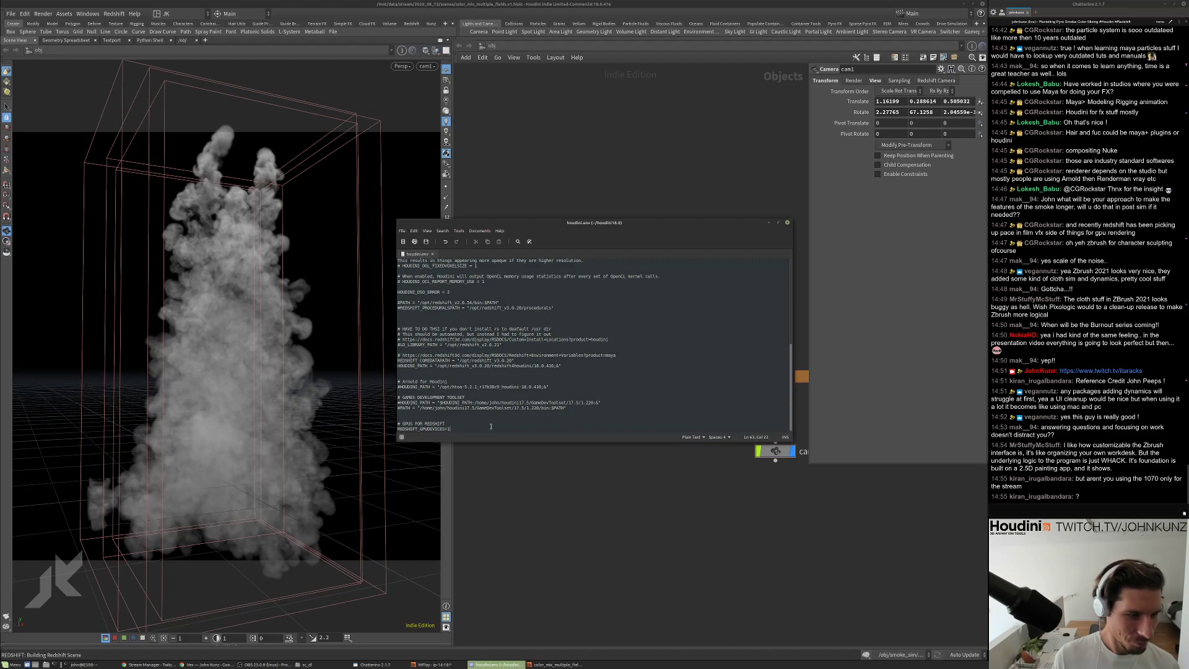
{"action": "key", "text": "BackSpace"}
{"action": "type", "text": "0"}
{"action": "key", "text": "ctrl+s"}
Return to Houdini, close it, and force it to quit.
{"action": "key", "text": "alt+Tab"}
{"action": "left_click", "coordinate": [983, 4]}
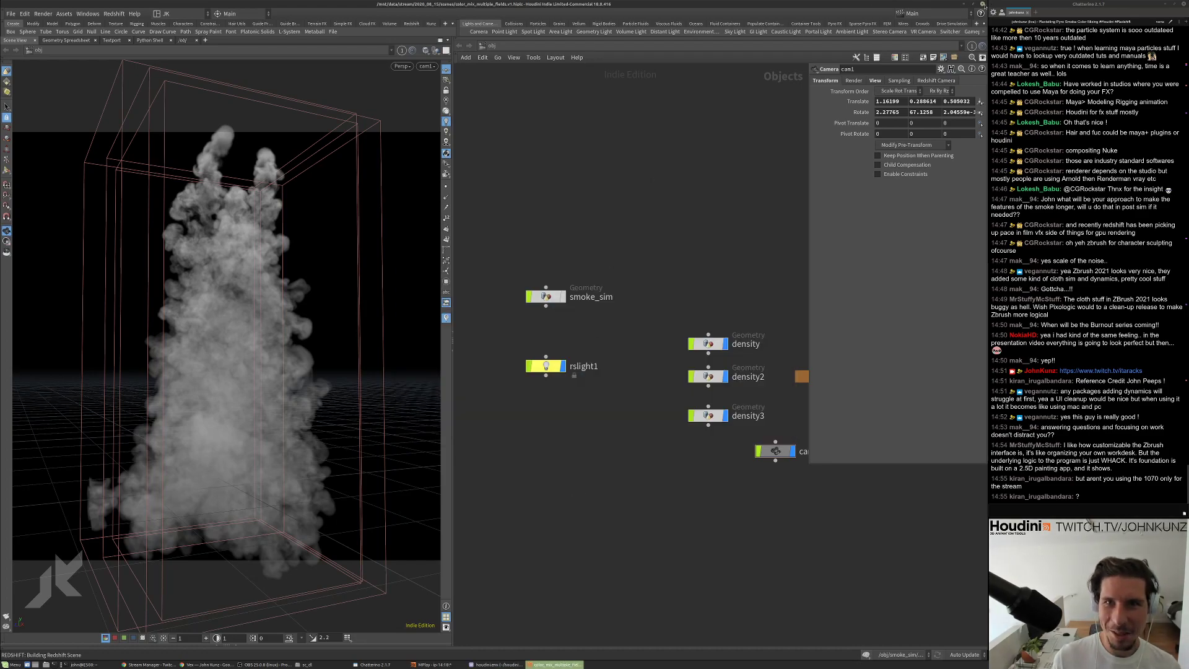
{"action": "left_click", "coordinate": [963, 37]}
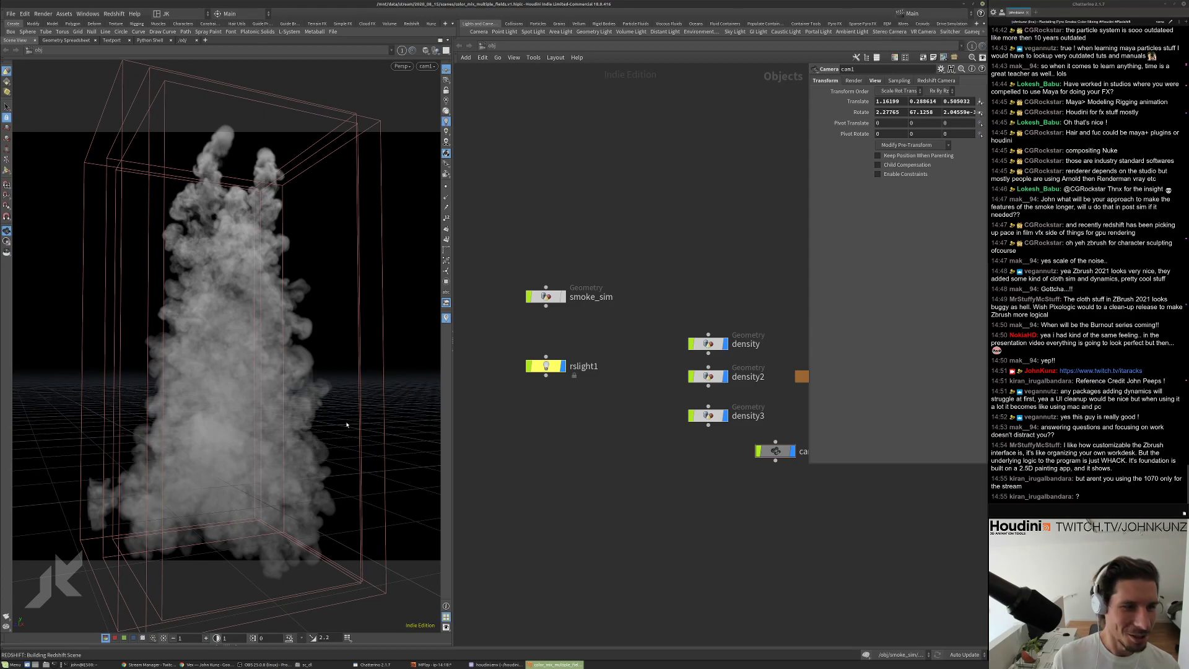
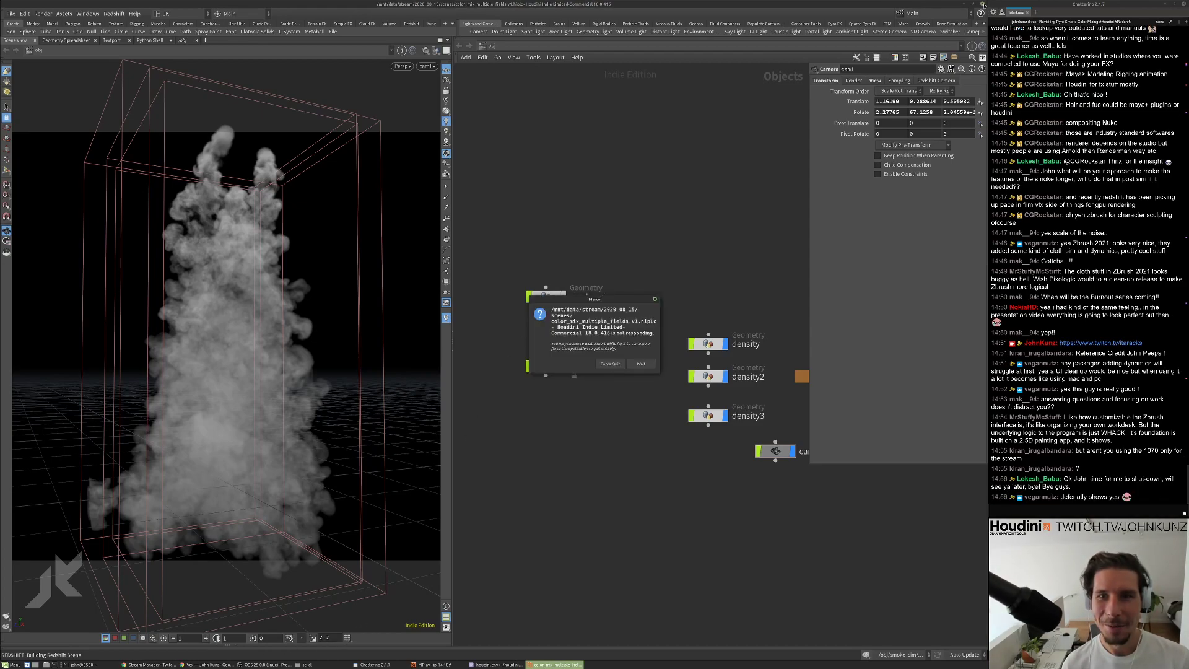
{"action": "left_click", "coordinate": [610, 364]}
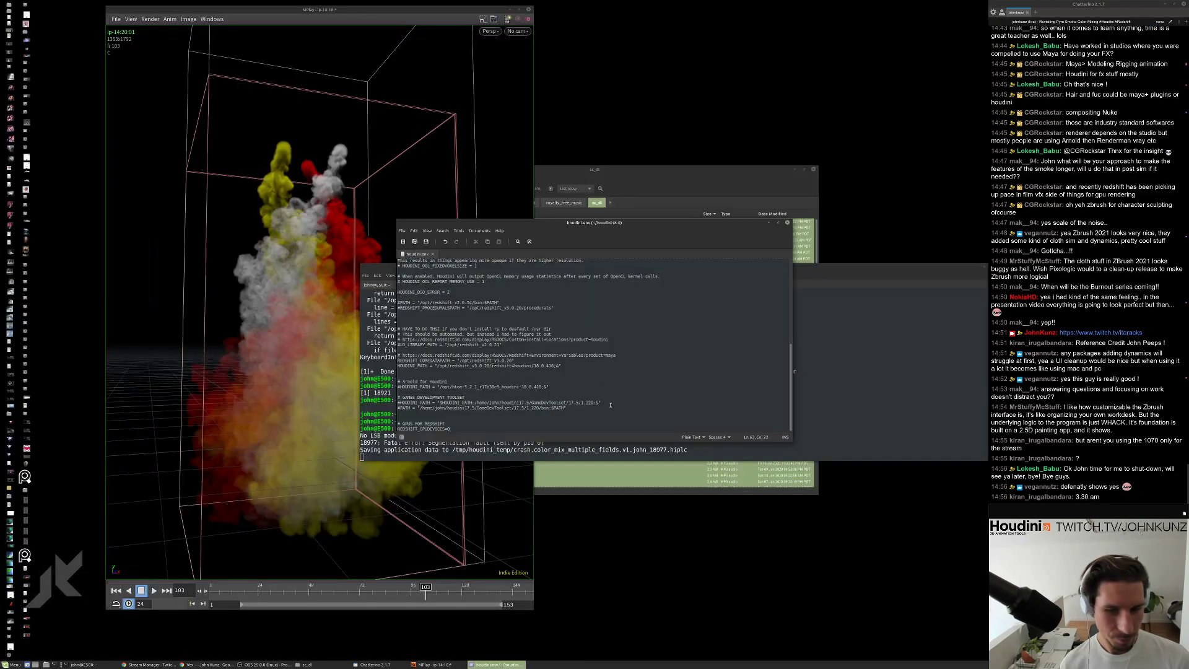
Save houdini.env once more and start Houdini from the terminal with houdinifx.
{"action": "left_click", "coordinate": [829, 348]}
{"action": "key", "text": "Return"}
{"action": "type", "text": "houdinifx"}
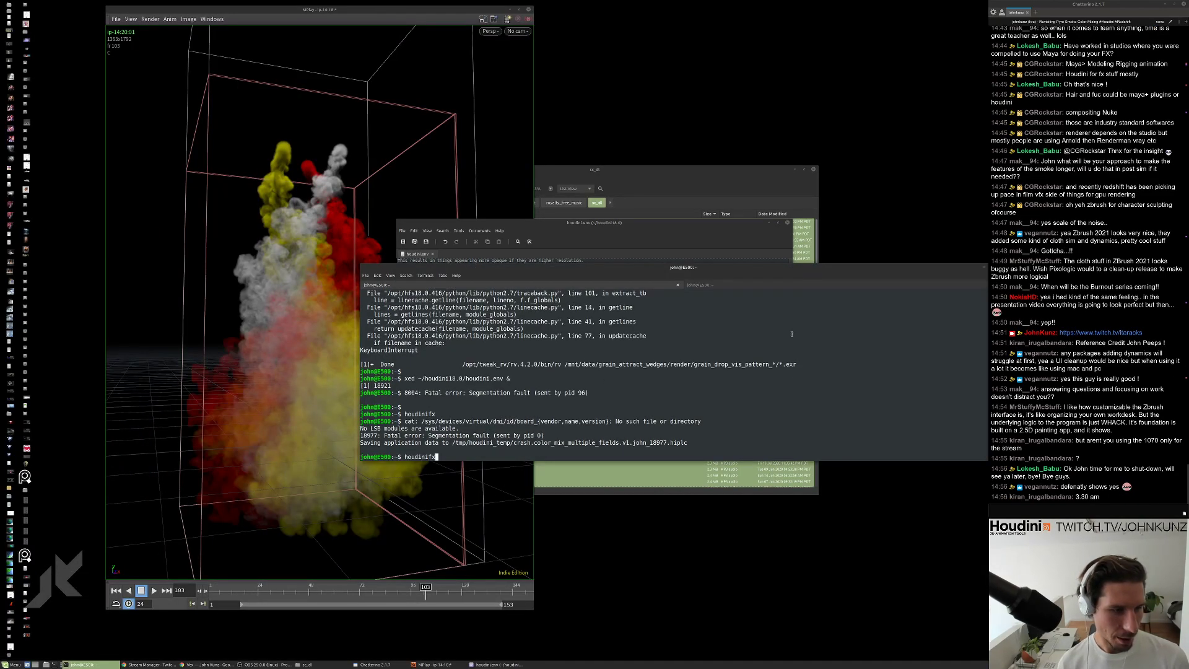
{"action": "left_click", "coordinate": [595, 237]}
{"action": "key", "text": "ctrl+s"}
{"action": "left_click", "coordinate": [871, 374]}
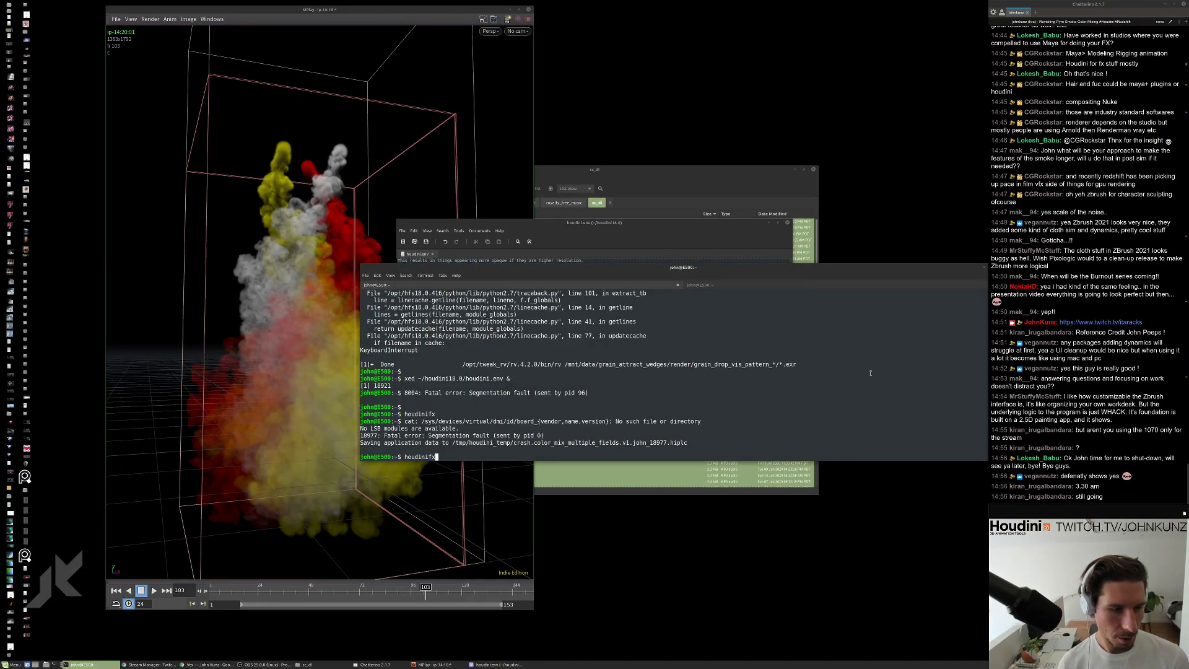
{"action": "key", "text": "Return"}
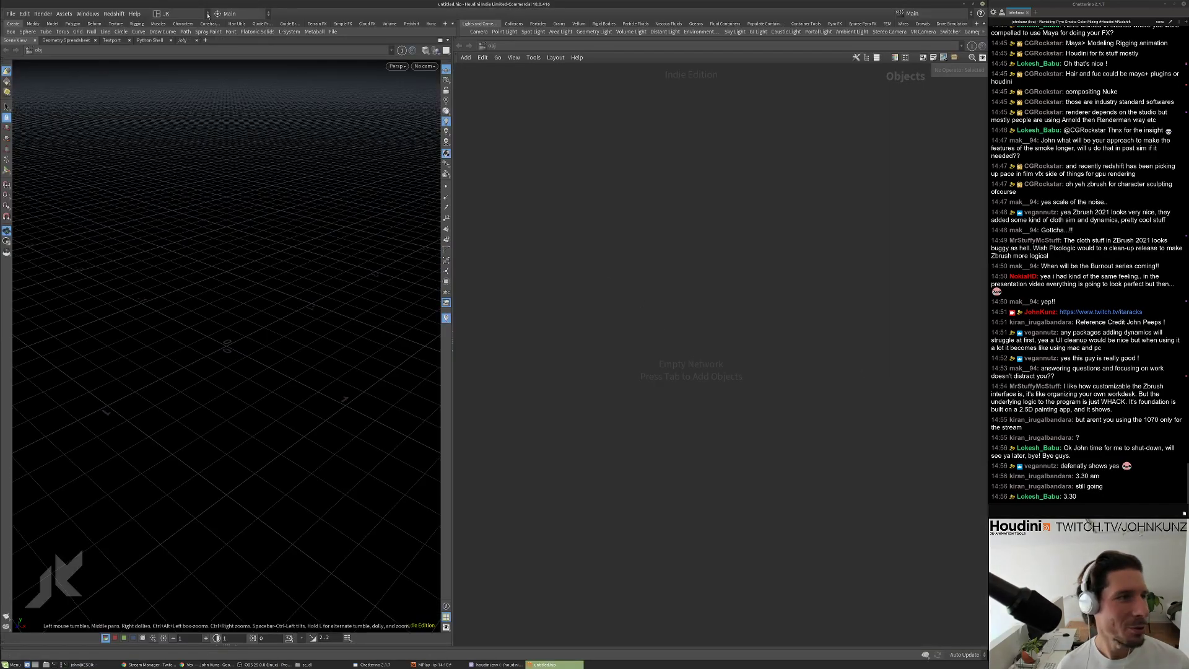
Reopen color_mix_multiple_fields.v1.hiplc from the recent files.
{"action": "left_click", "coordinate": [11, 14]}
{"action": "mouse_move", "coordinate": [62, 44]}
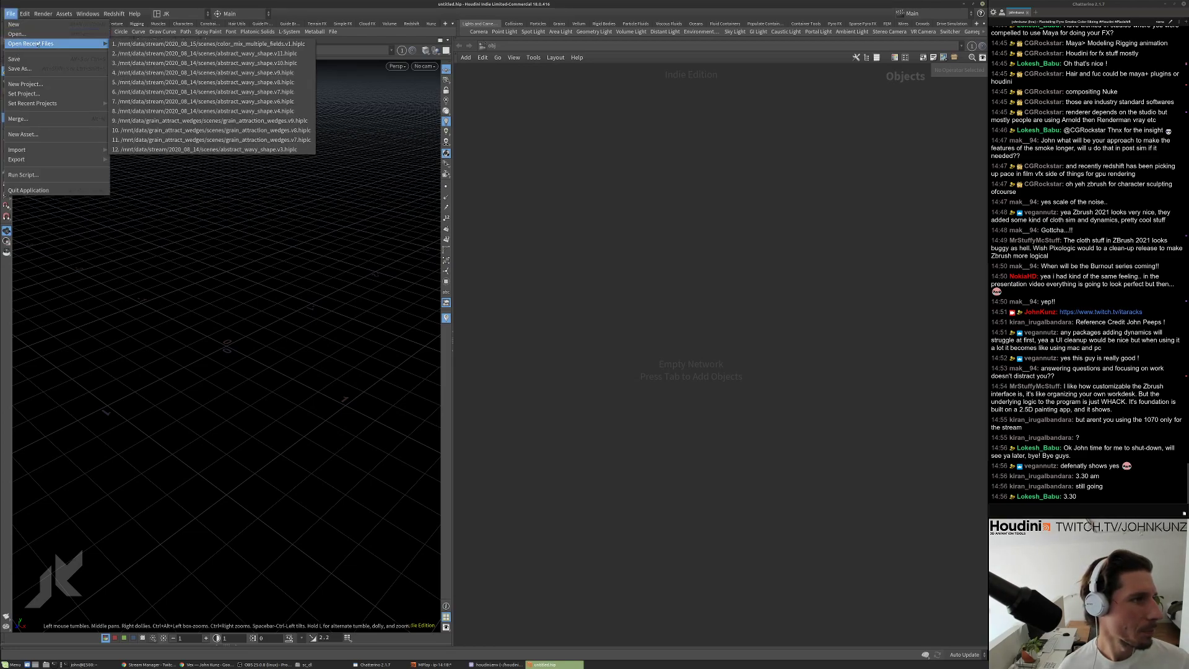
{"action": "left_click", "coordinate": [149, 45]}
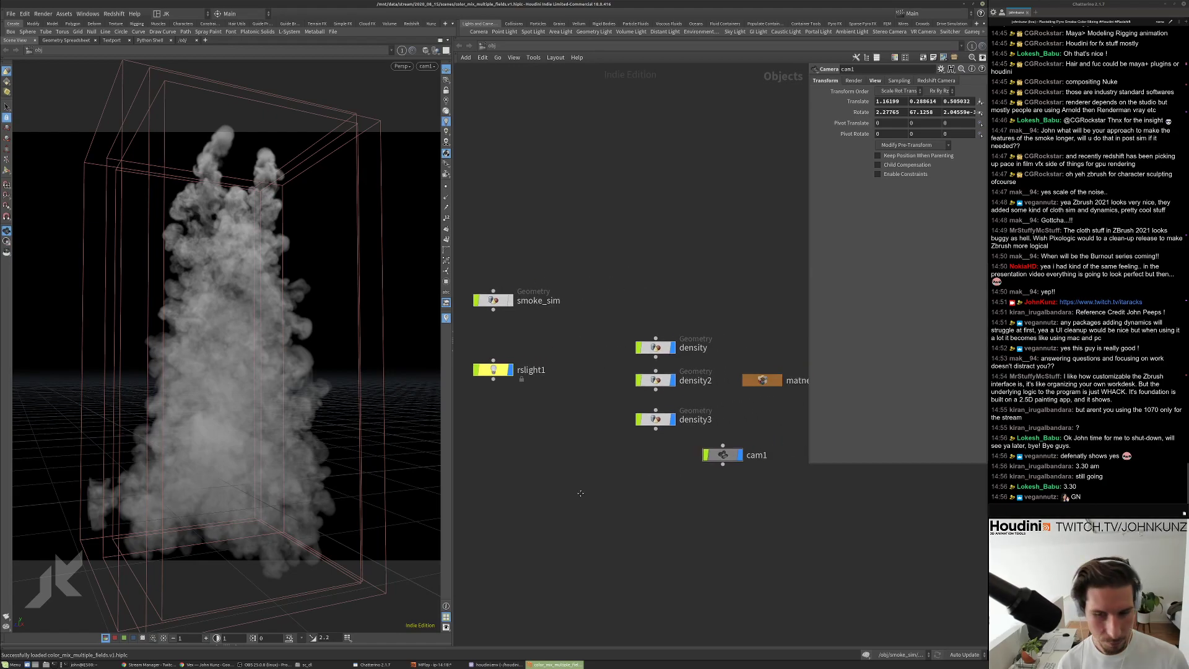
Open the Redshift RenderView to render the smoke and move its window over the viewport, clear of the network.
{"action": "left_click", "coordinate": [114, 14]}
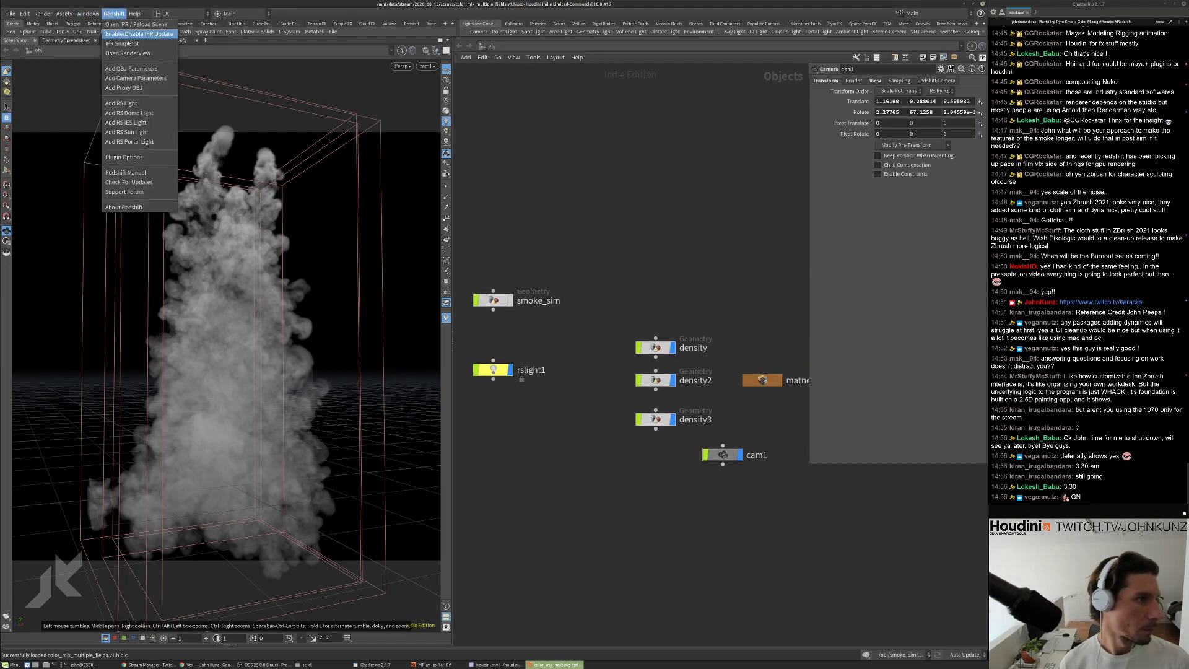
{"action": "left_click", "coordinate": [142, 55]}
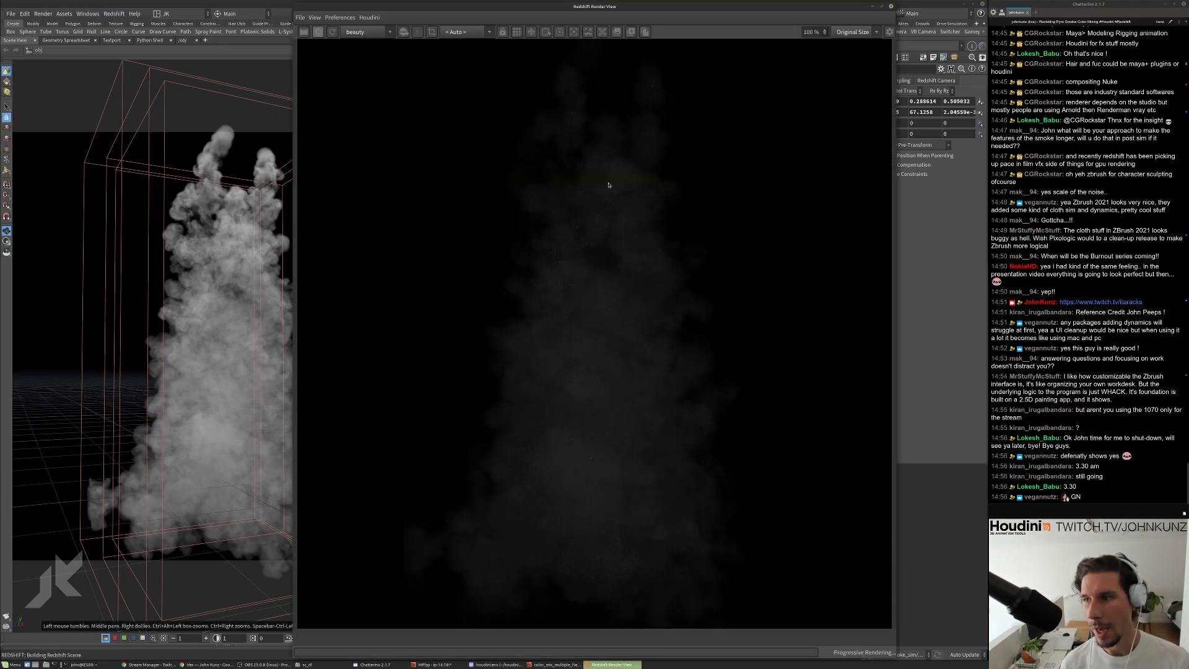
{"action": "left_click_drag", "start_coordinate": [726, 14], "coordinate": [478, 16]}
Go inside the material network and into the smoke_01 material builder.
{"action": "middle_click_drag", "start_coordinate": [709, 285], "coordinate": [735, 294]}
{"action": "scroll", "coordinate": [750, 322], "scroll_direction": "down", "scroll_amount": 2}
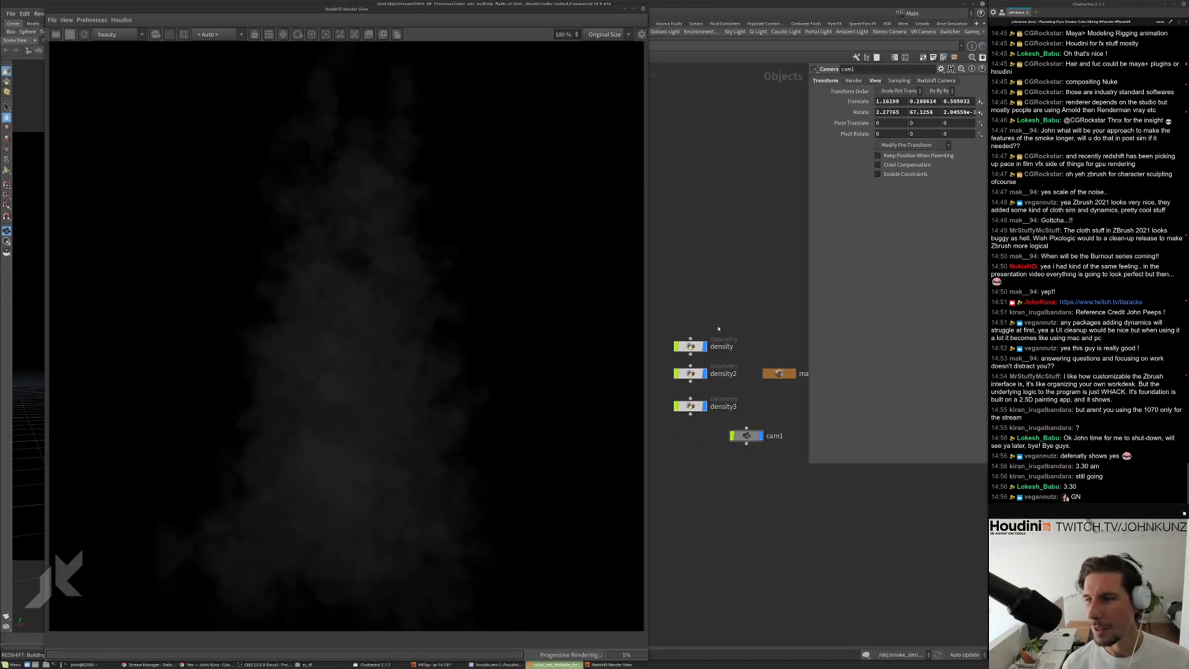
{"action": "double_click", "coordinate": [779, 373]}
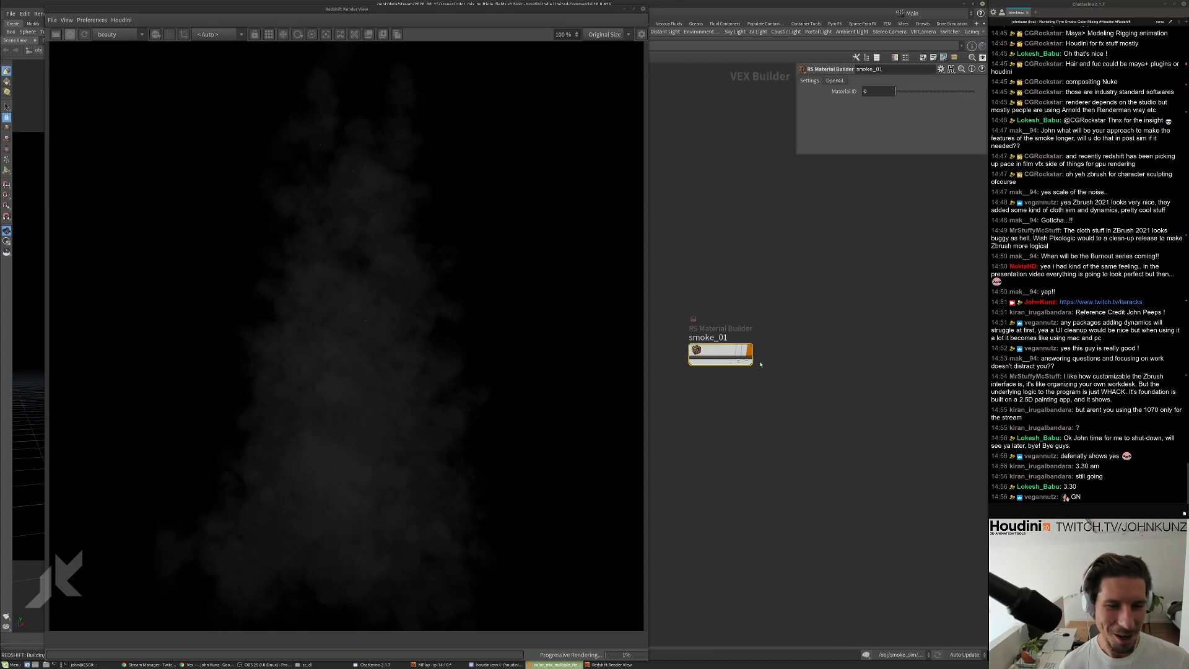
{"action": "double_click", "coordinate": [722, 352]}
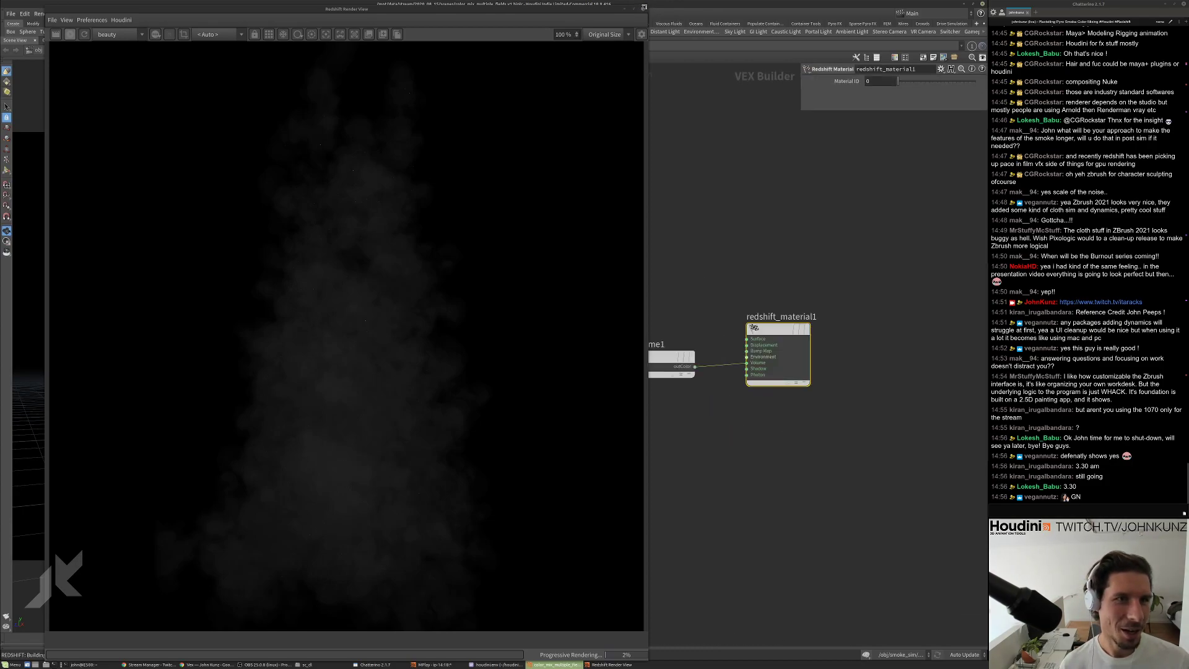
Shrink the RenderView window to fit over the viewport and select the Volume1 node in smoke_01.
{"action": "left_click", "coordinate": [636, 8]}
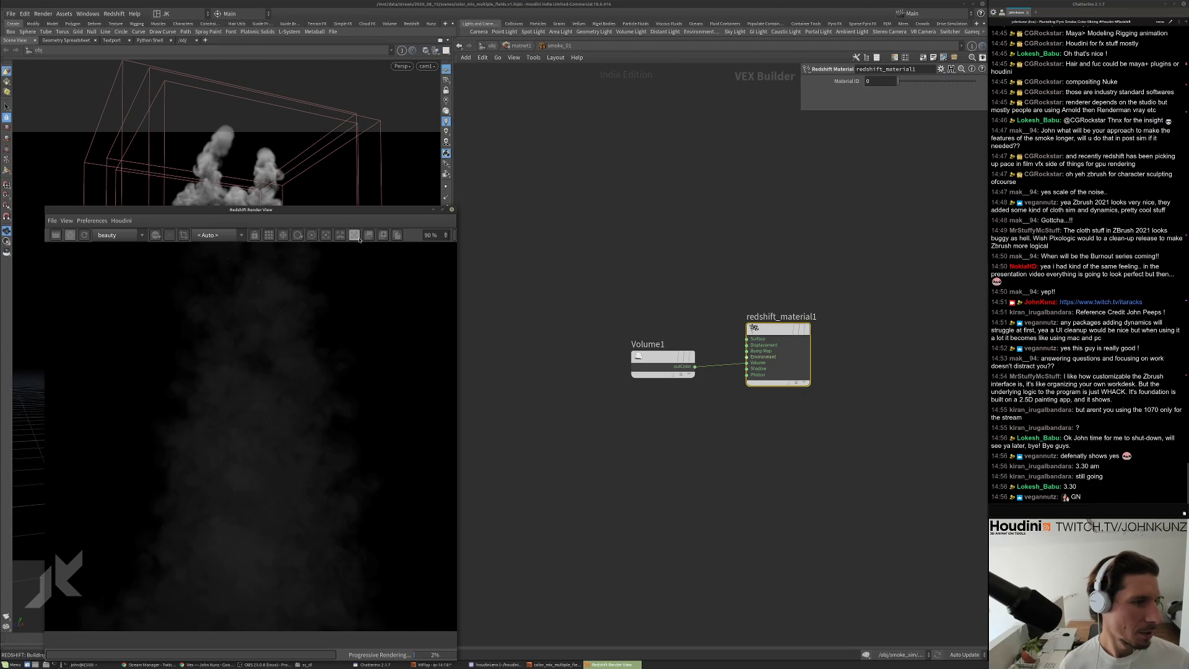
{"action": "left_click_drag", "start_coordinate": [251, 209], "coordinate": [232, 202]}
{"action": "left_click_drag", "start_coordinate": [658, 291], "coordinate": [663, 421]}
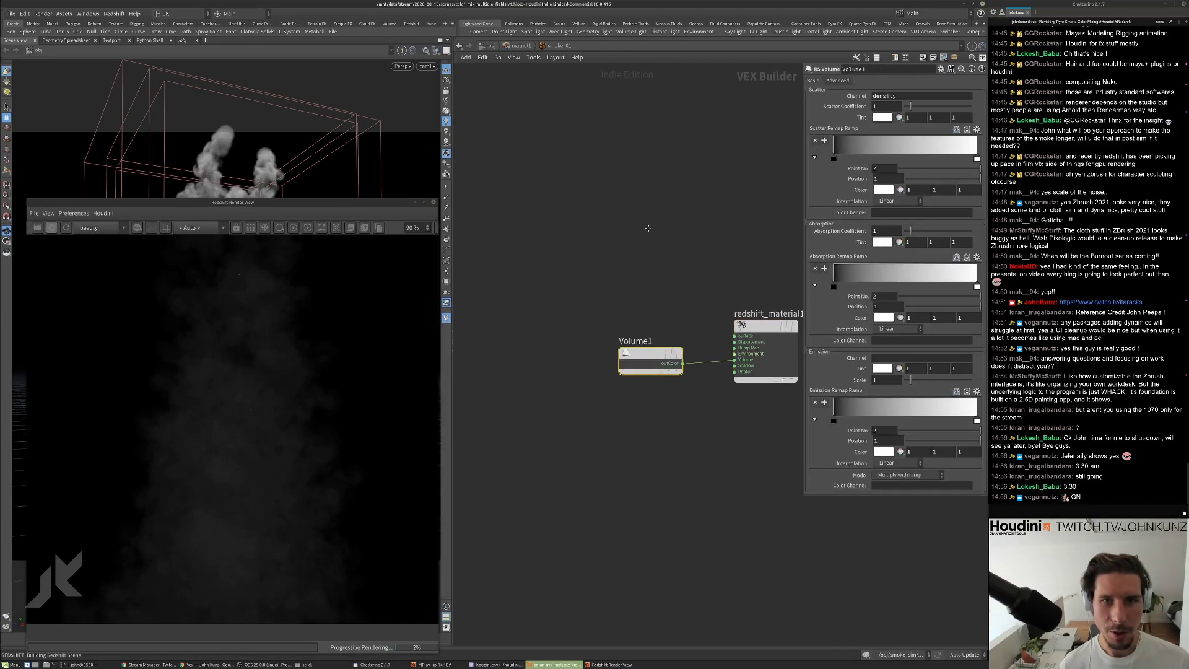
Set Old Max in the advanced Density Remap Range of Volume1 to 0.1.
{"action": "left_click", "coordinate": [846, 81]}
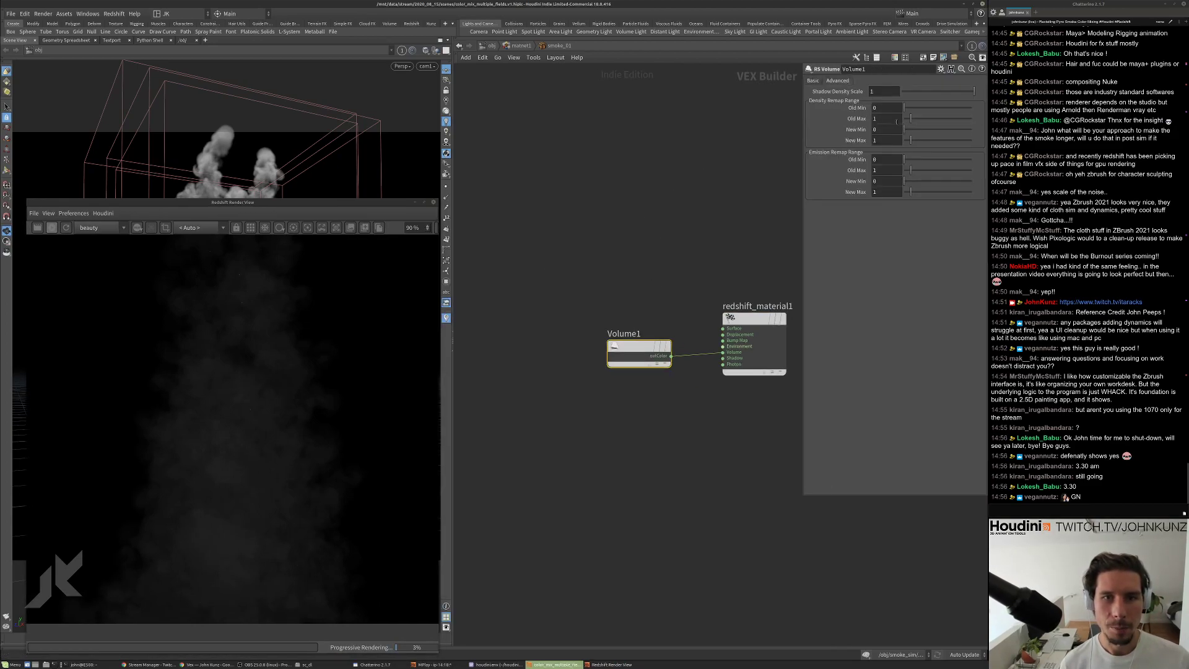
{"action": "left_click", "coordinate": [888, 118]}
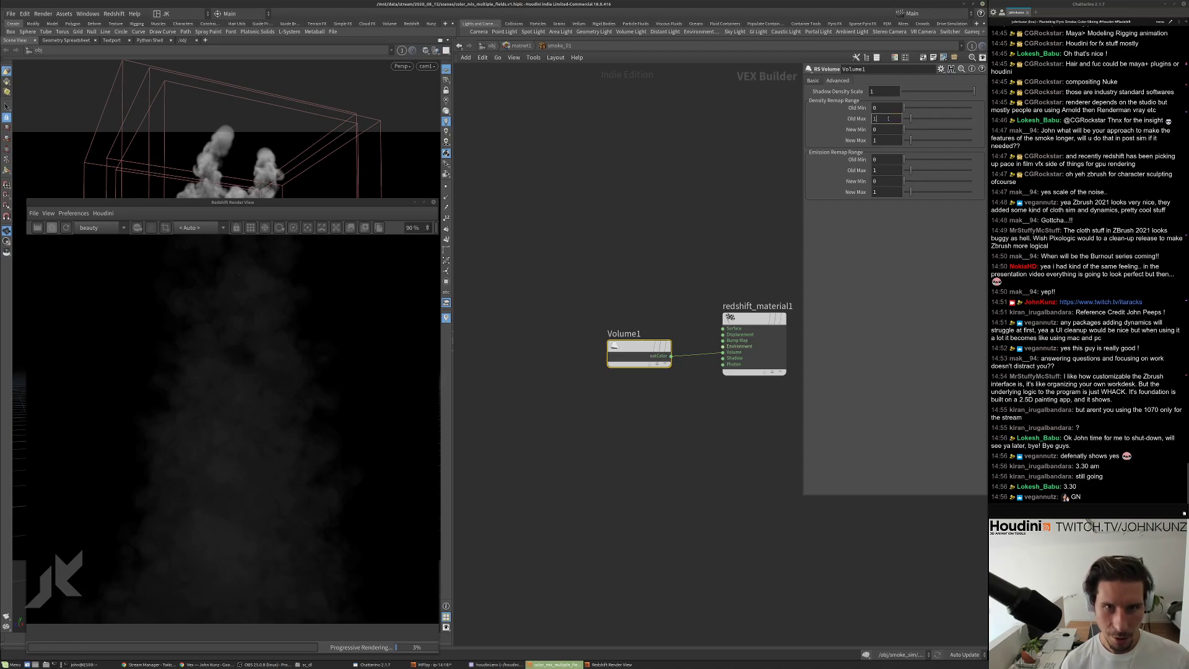
{"action": "type", "text": ".1"}
{"action": "key", "text": "Return"}
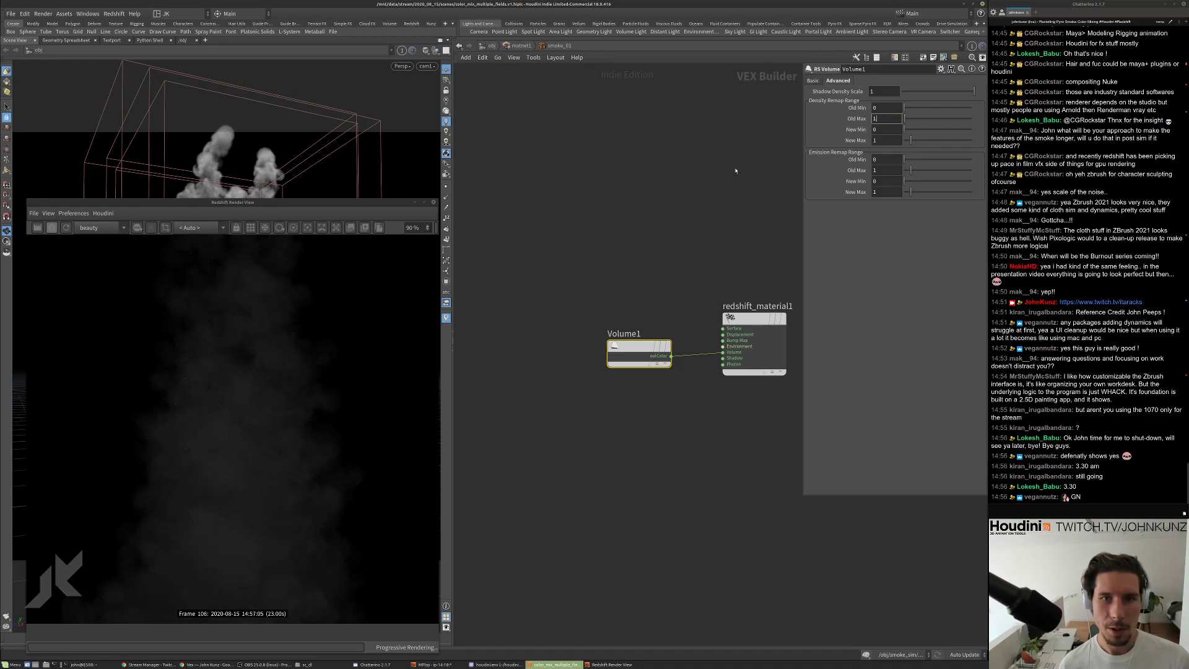
Try Scatter Coefficient values of 15, 35 and 65 in the basic settings of Volume1.
{"action": "left_click", "coordinate": [812, 80]}
{"action": "left_click", "coordinate": [874, 106]}
{"action": "type", "text": "15"}
{"action": "key", "text": "Return"}
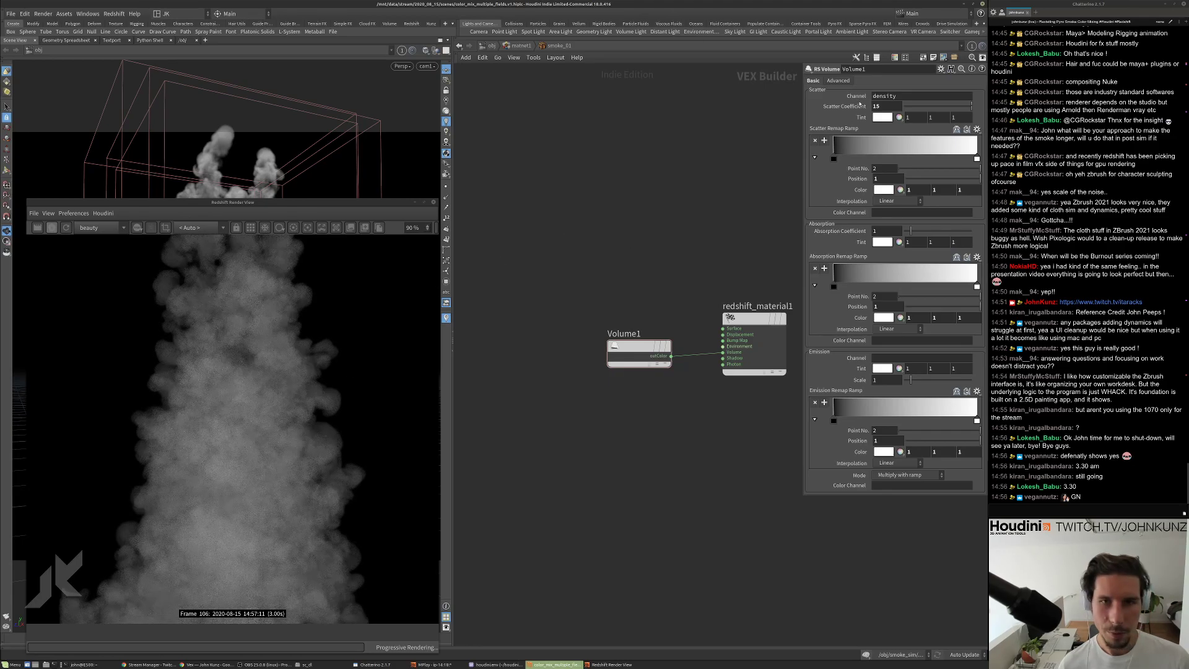
{"action": "left_click", "coordinate": [878, 106]}
{"action": "type", "text": "35"}
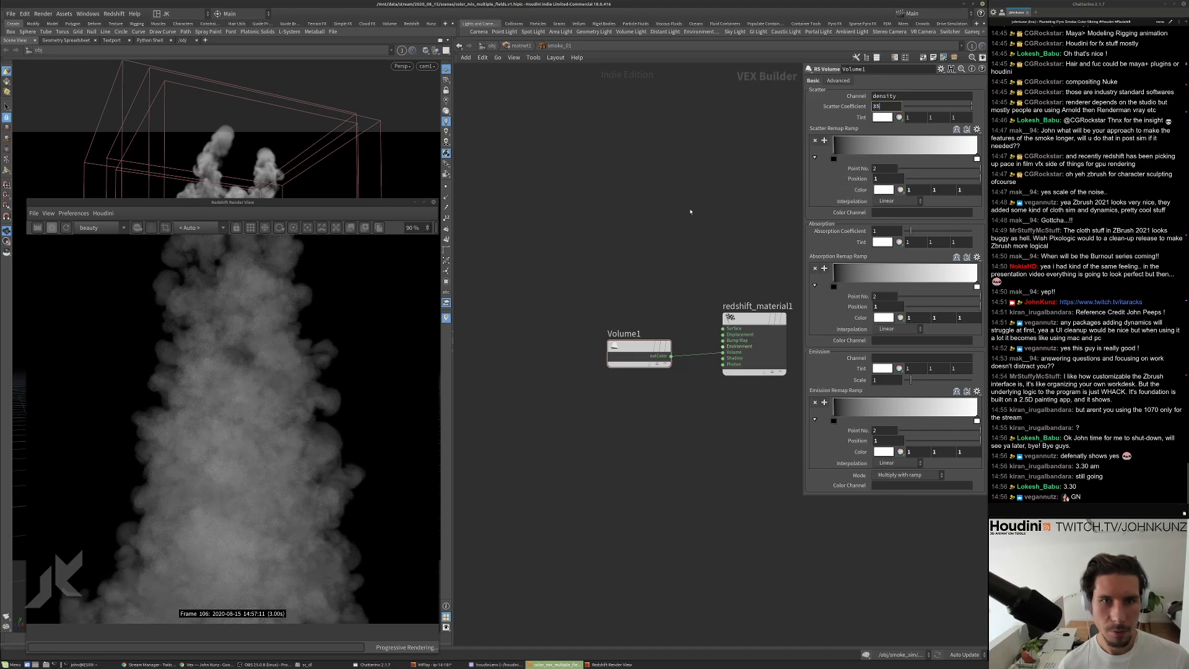
{"action": "key", "text": "Return"}
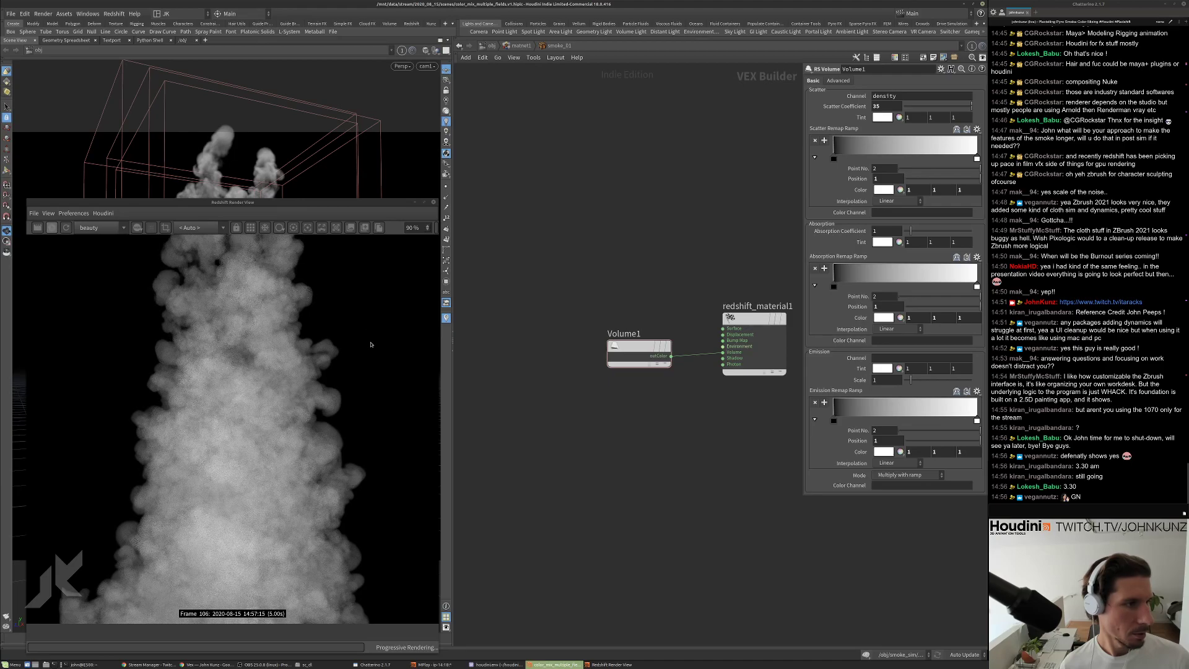
{"action": "left_click", "coordinate": [879, 106]}
{"action": "type", "text": "6"}
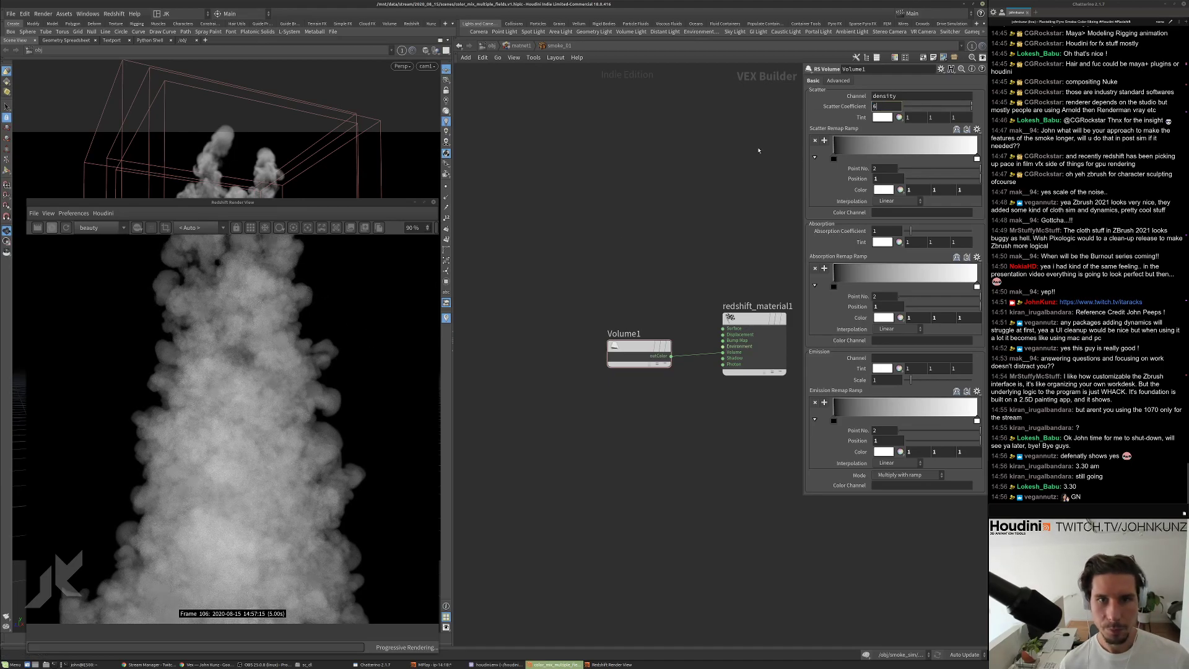
{"action": "key", "text": "Return"}
Try Absorption Coefficient values of 15 and 25 on Volume1, with the whole smoke column framed in the render.
{"action": "left_click", "coordinate": [888, 229]}
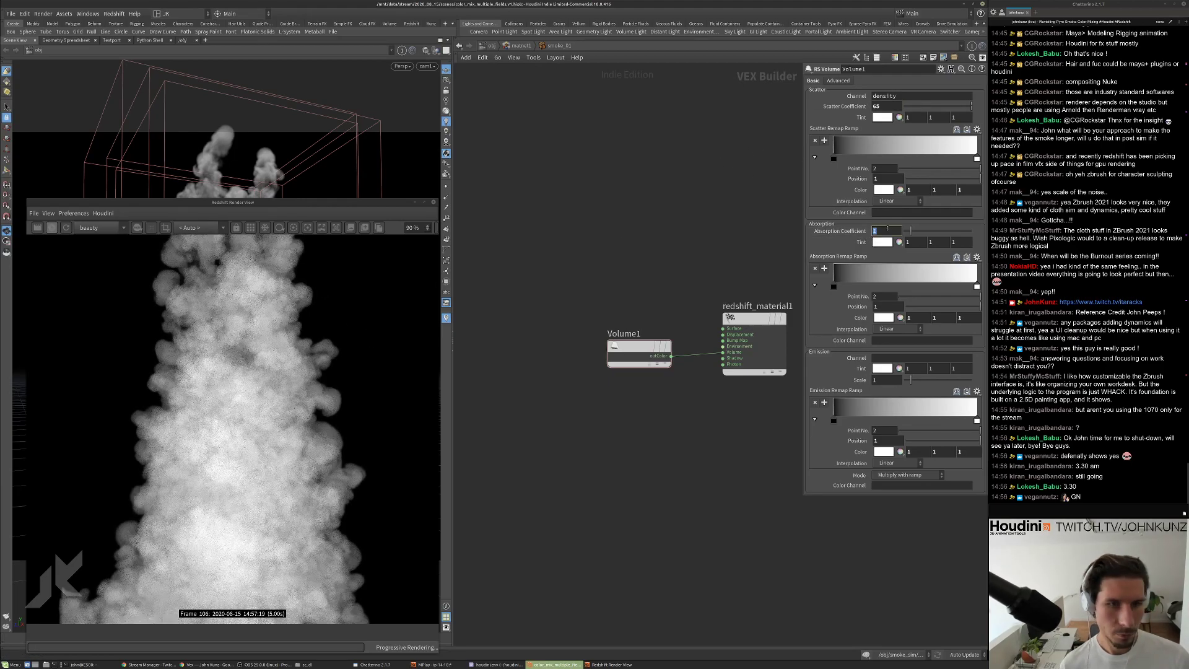
{"action": "type", "text": "15"}
{"action": "key", "text": "Return"}
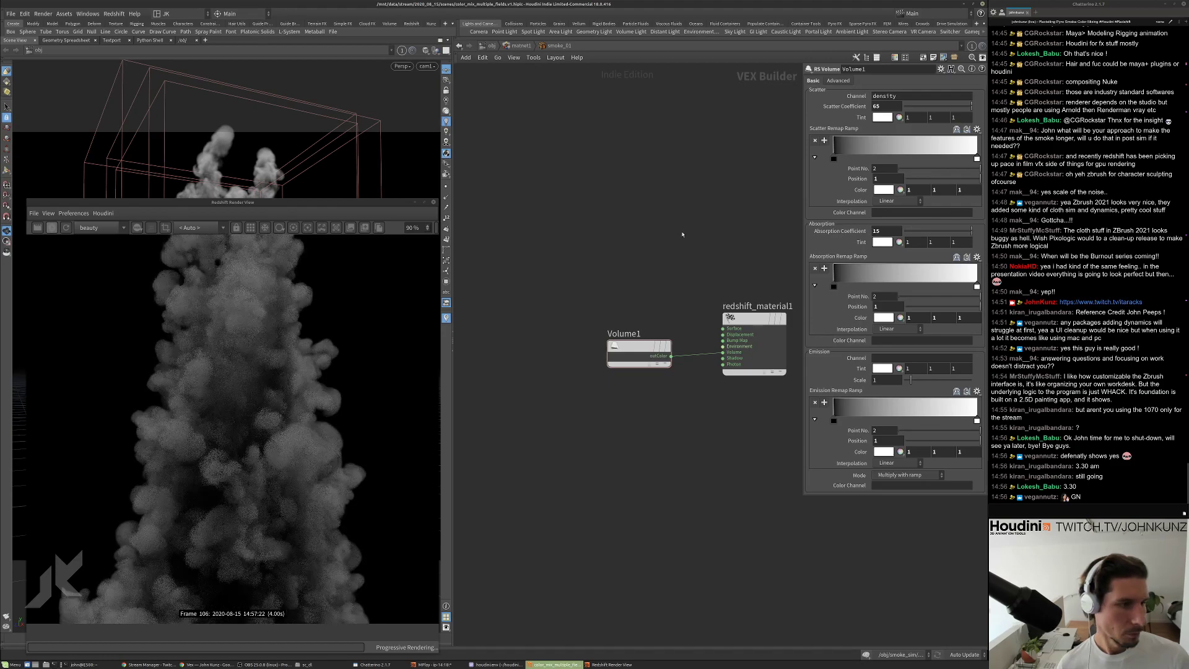
{"action": "scroll", "coordinate": [245, 401], "scroll_direction": "down", "scroll_amount": 4}
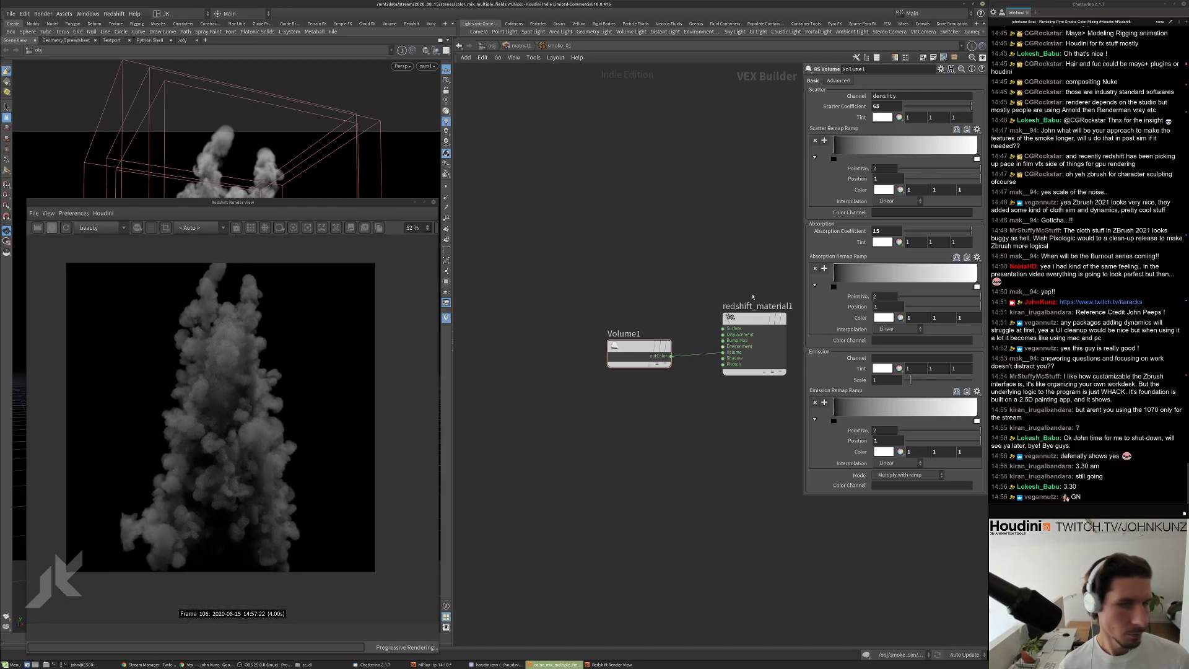
{"action": "type", "text": "25"}
{"action": "key", "text": "Return"}
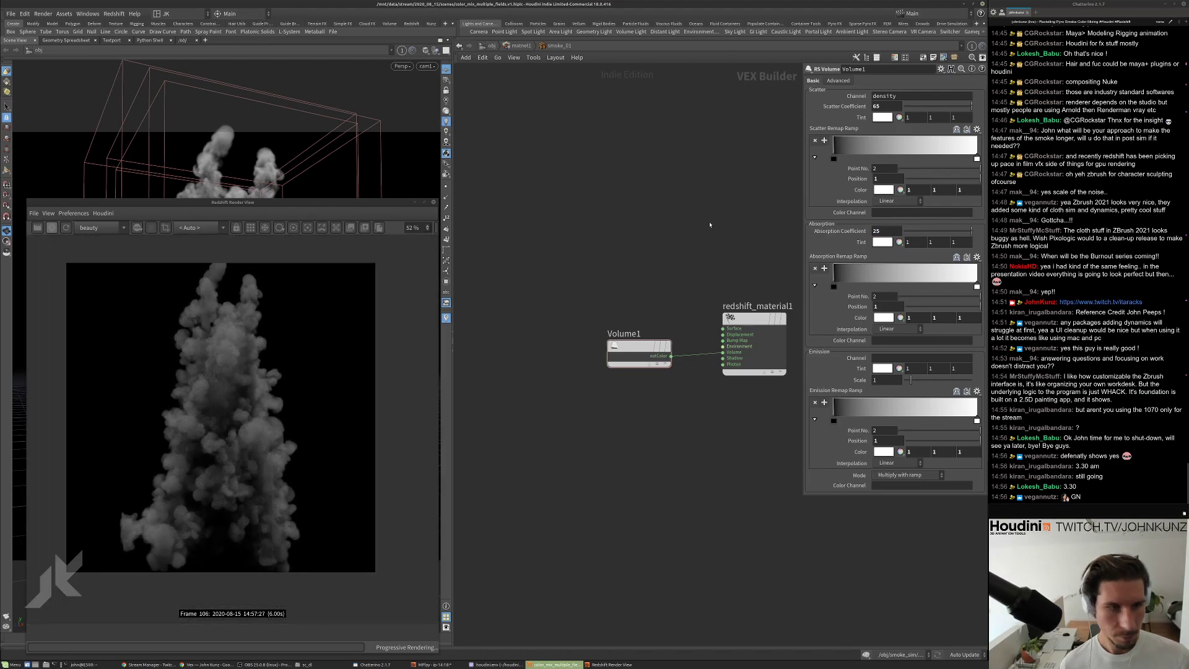
Set Volume1's Scatter Coefficient to 125 and its Absorption Coefficient to 15.
{"action": "left_click", "coordinate": [877, 106]}
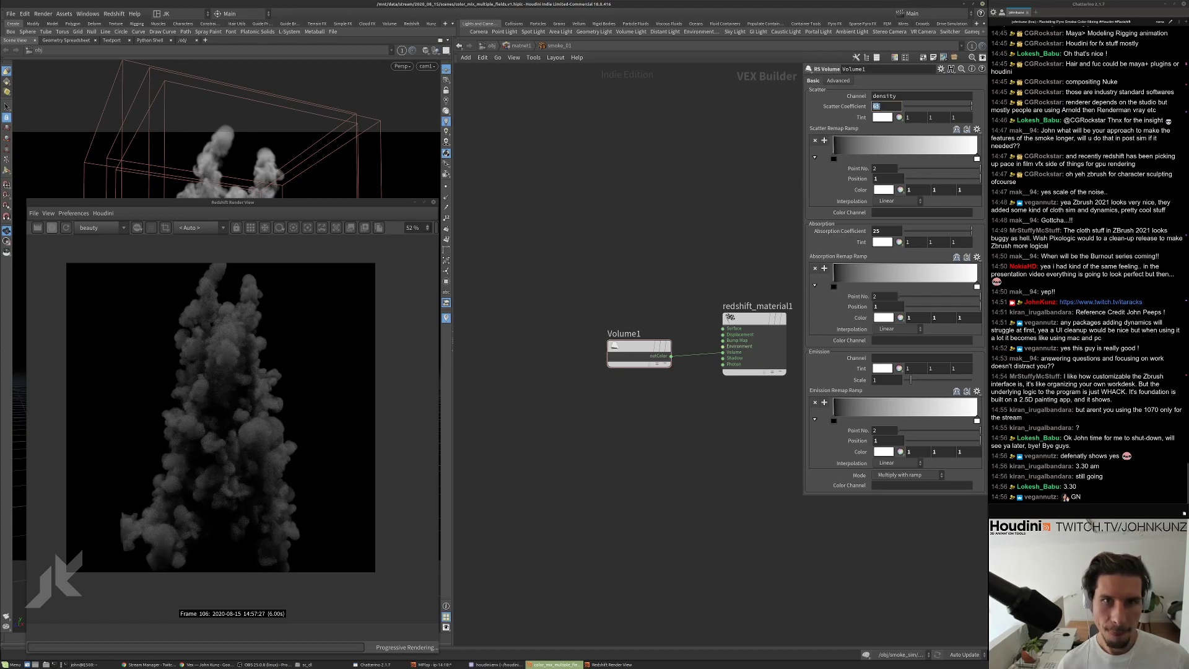
{"action": "type", "text": "125"}
{"action": "key", "text": "Return"}
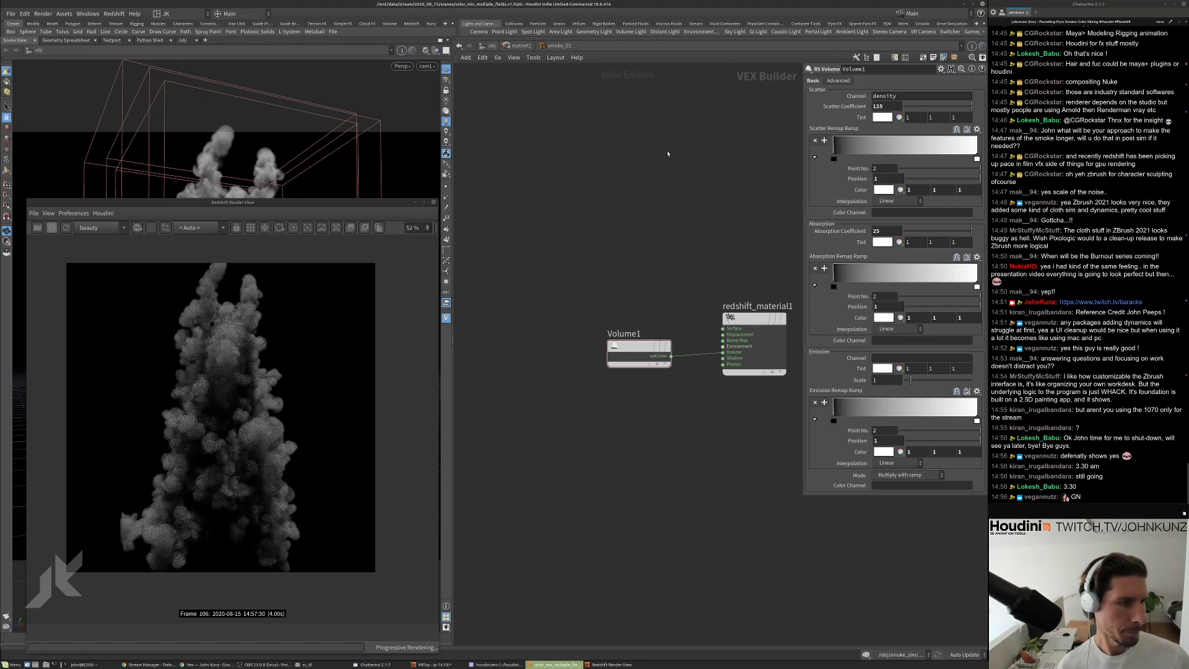
{"action": "left_click", "coordinate": [877, 231]}
{"action": "type", "text": "15"}
{"action": "key", "text": "Return"}
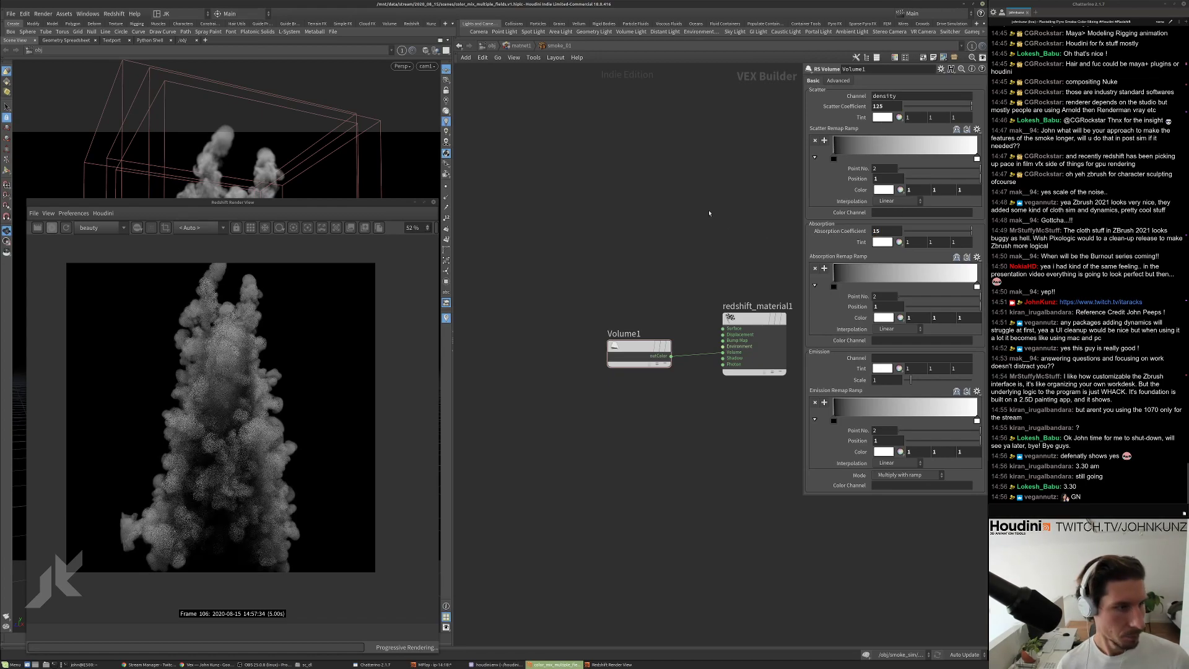
Try Absorption Coefficient values of 45 and 75 on Volume1, inspecting the smoke detail in the render.
{"action": "scroll", "coordinate": [362, 335], "scroll_direction": "up", "scroll_amount": 5}
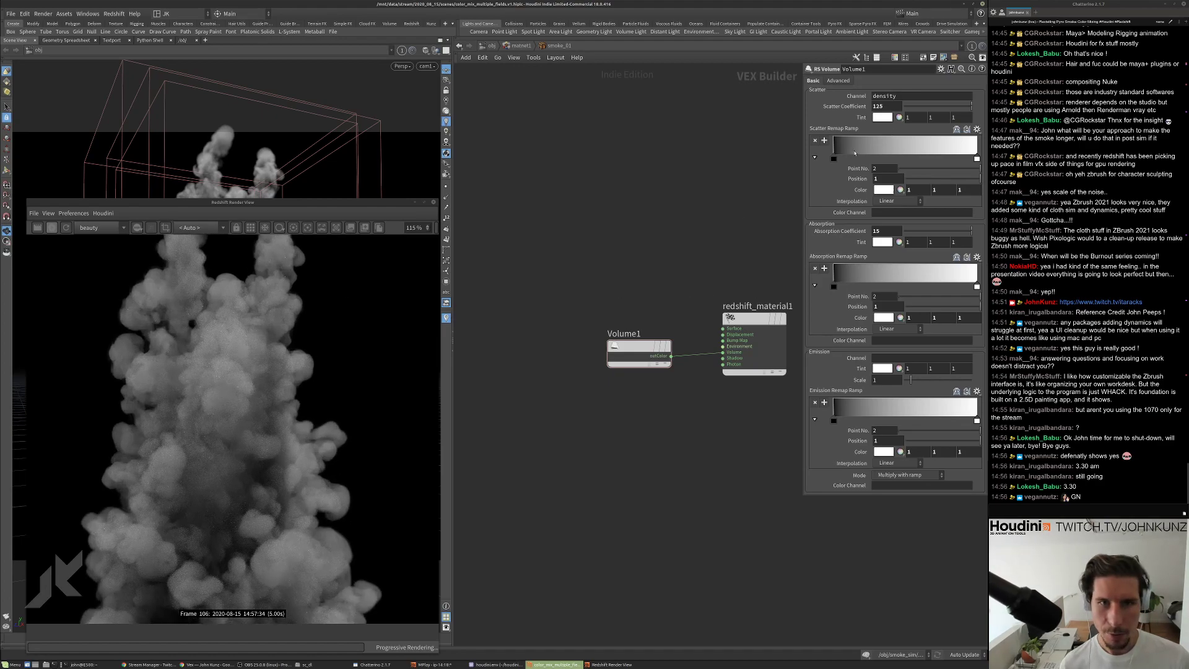
{"action": "scroll", "coordinate": [201, 282], "scroll_direction": "up", "scroll_amount": 7}
{"action": "double_click", "coordinate": [882, 229]}
{"action": "type", "text": "45"}
{"action": "key", "text": "Return"}
{"action": "scroll", "coordinate": [288, 388], "scroll_direction": "down", "scroll_amount": 7}
{"action": "scroll", "coordinate": [288, 387], "scroll_direction": "down", "scroll_amount": 1}
{"action": "double_click", "coordinate": [882, 230]}
{"action": "type", "text": "75"}
{"action": "key", "text": "Return"}
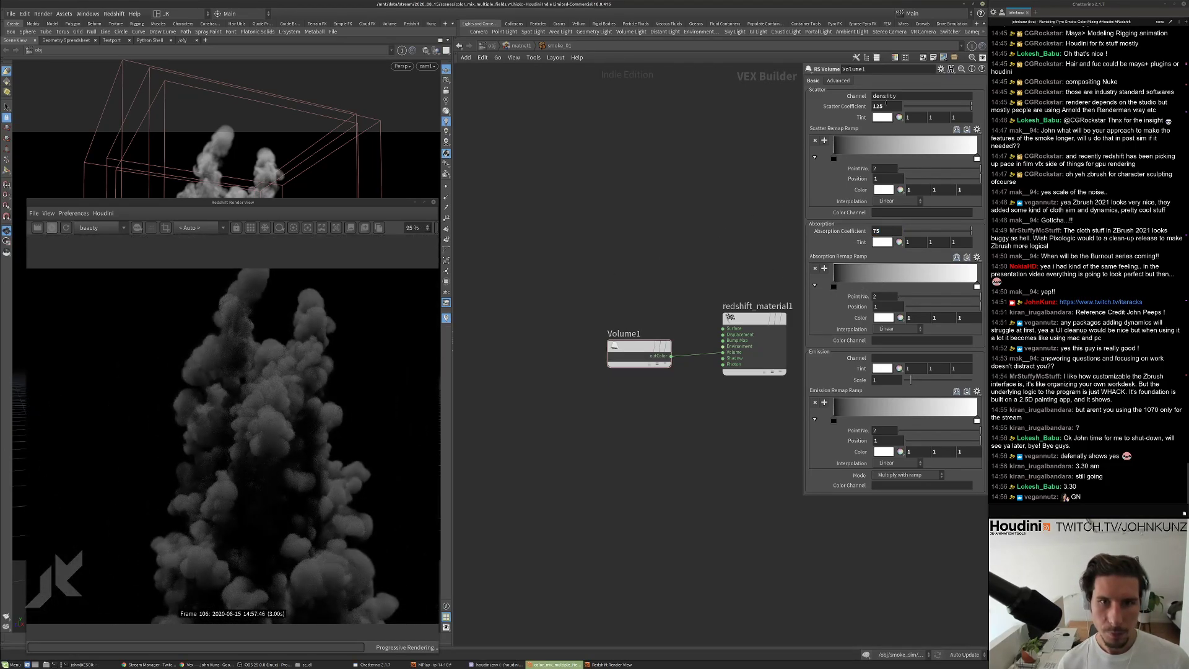
Try a Scatter Coefficient of 425 on Volume1 and settle on 225.
{"action": "double_click", "coordinate": [885, 106]}
{"action": "type", "text": "425"}
{"action": "key", "text": "Return"}
{"action": "scroll", "coordinate": [303, 352], "scroll_direction": "down", "scroll_amount": 1}
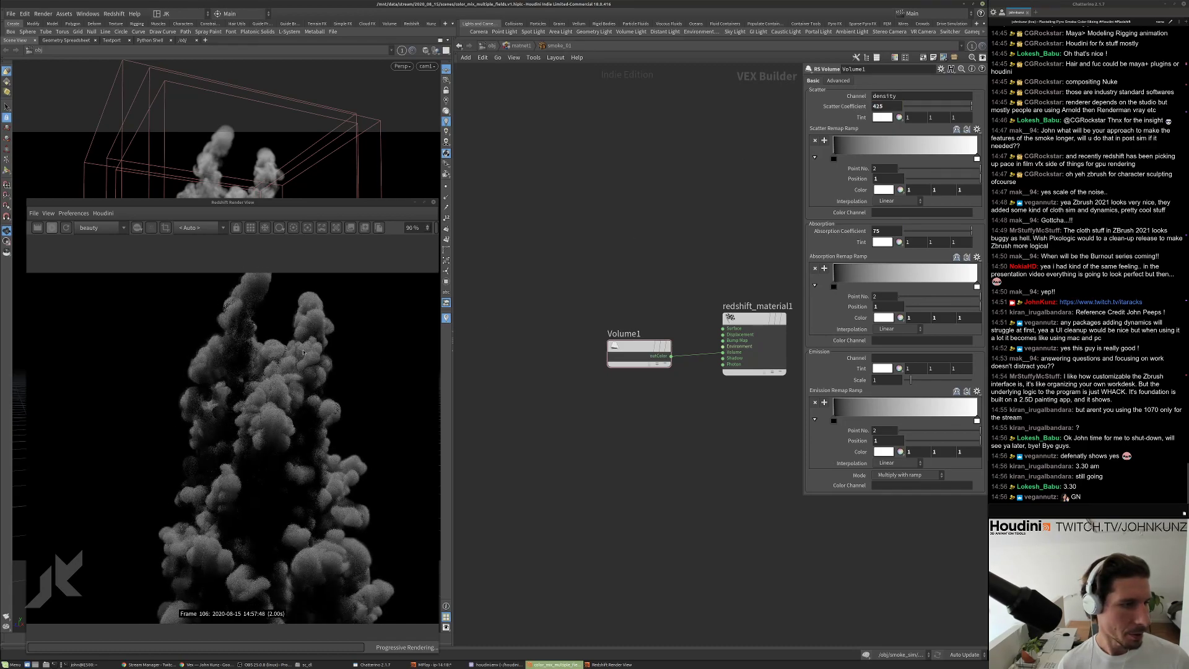
{"action": "scroll", "coordinate": [303, 352], "scroll_direction": "down", "scroll_amount": 2}
{"action": "key", "text": "Return"}
{"action": "type", "text": "2"}
{"action": "key", "text": "Return"}
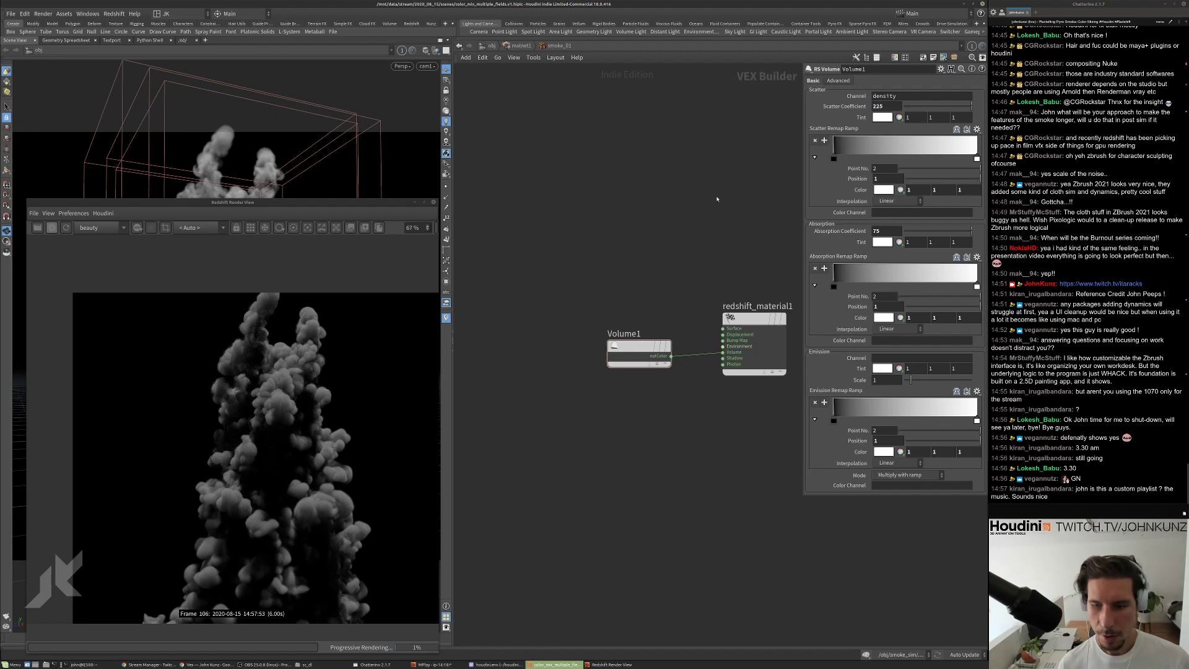
Try Absorption Coefficient values of 125 and 65 on Volume1.
{"action": "middle_click_drag", "start_coordinate": [711, 187], "coordinate": [664, 195]}
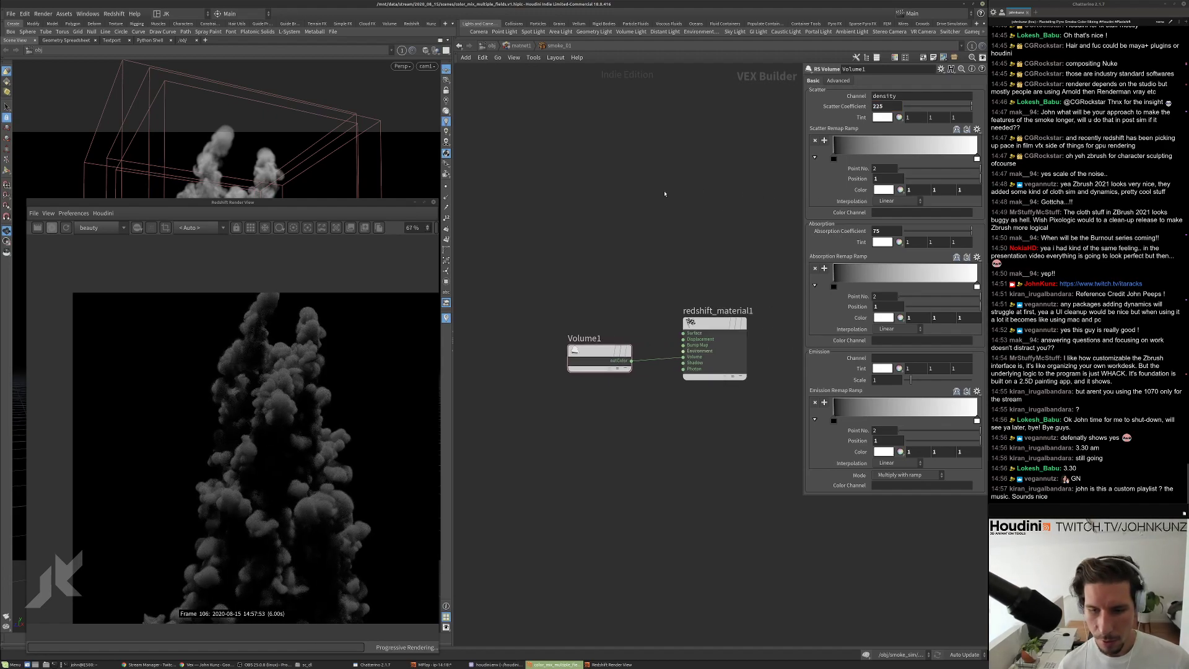
{"action": "type", "text": "1"}
{"action": "key", "text": "Return"}
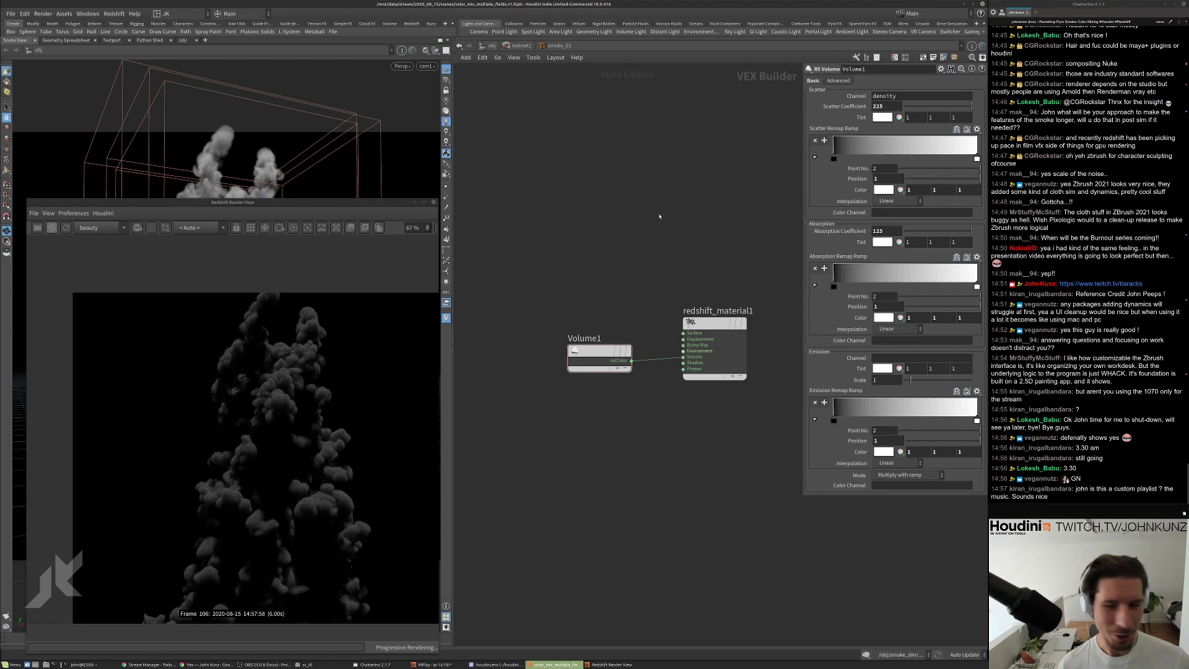
{"action": "type", "text": "65"}
{"action": "key", "text": "Return"}
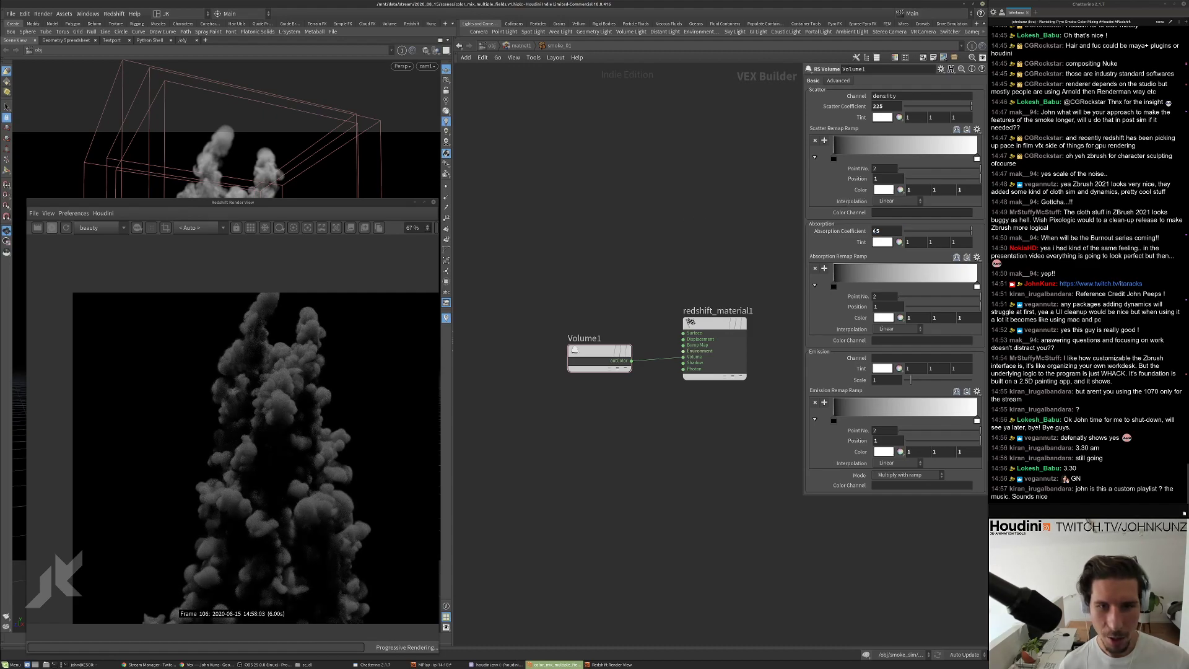
Set Volume1's Absorption Coefficient to 35 and inspect the rendered smoke up close and as a whole.
{"action": "double_click", "coordinate": [875, 231]}
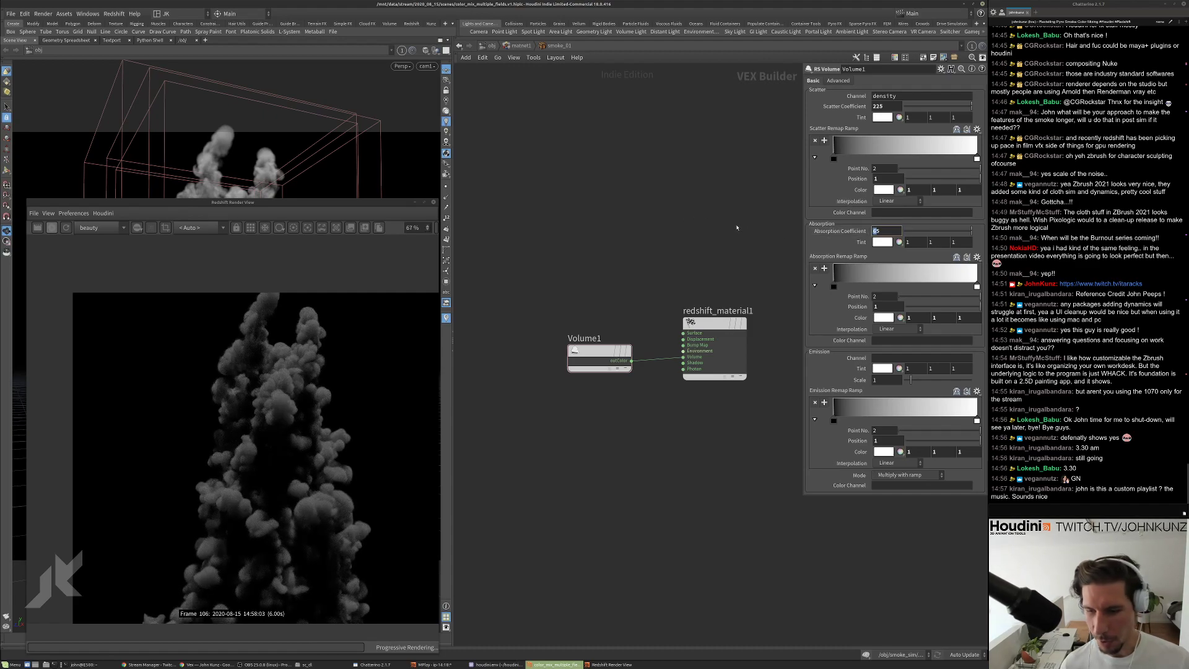
{"action": "type", "text": "35"}
{"action": "key", "text": "Return"}
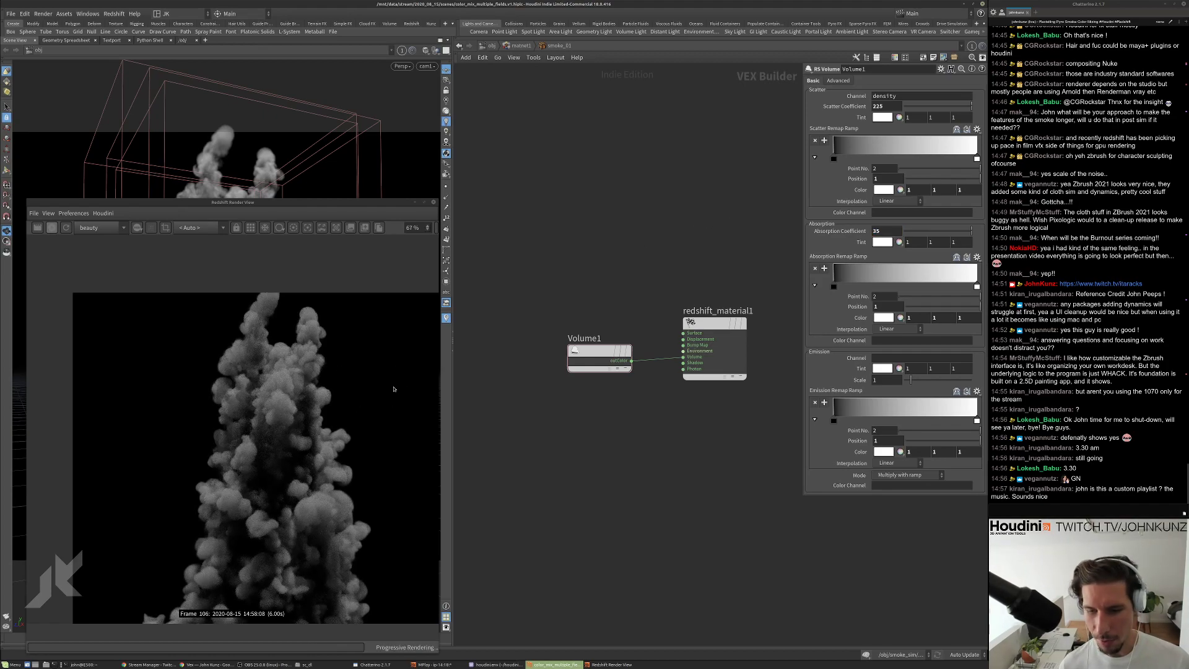
{"action": "scroll", "coordinate": [251, 400], "scroll_direction": "up", "scroll_amount": 2}
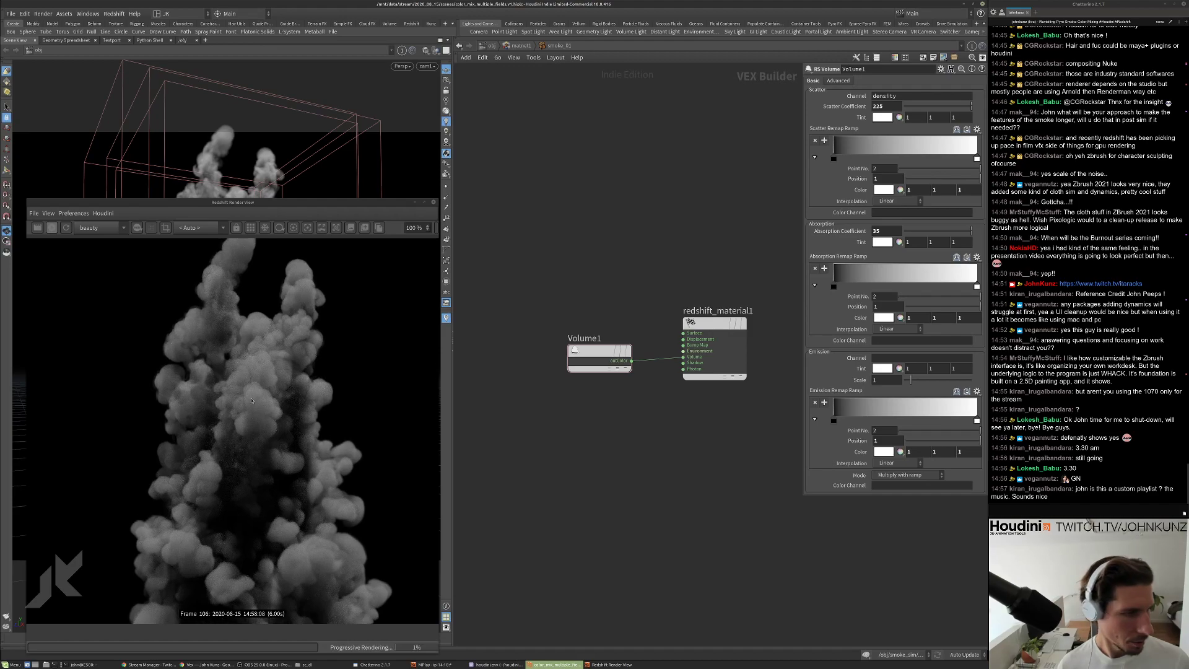
{"action": "scroll", "coordinate": [238, 403], "scroll_direction": "down", "scroll_amount": 1}
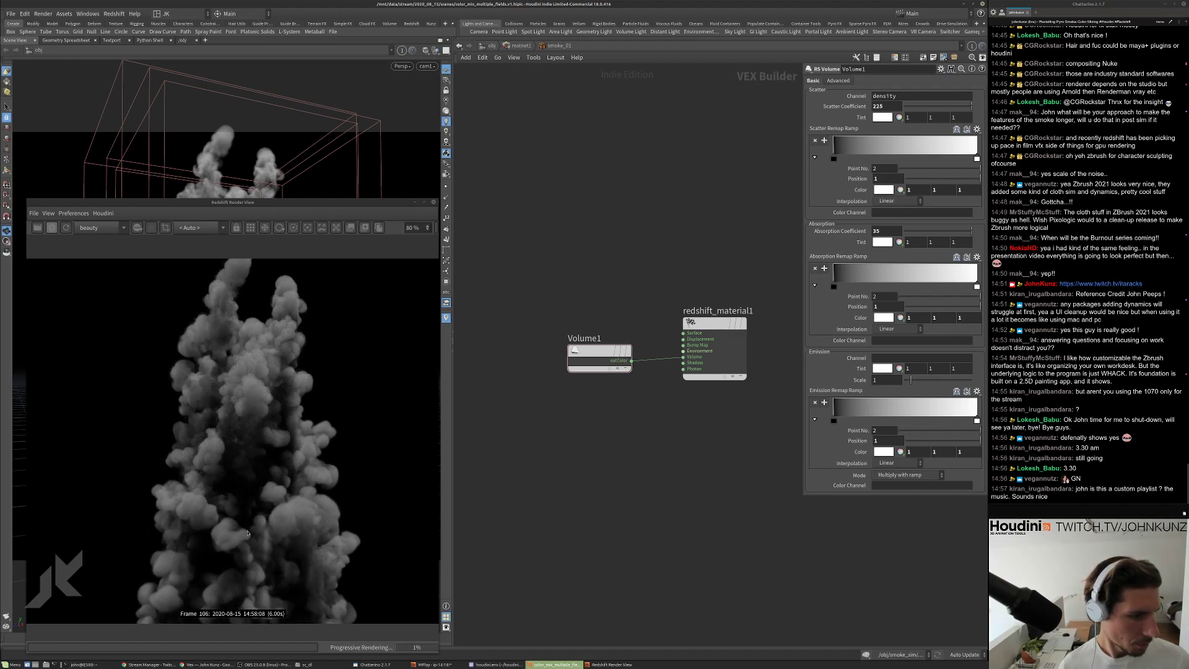
{"action": "scroll", "coordinate": [234, 435], "scroll_direction": "down", "scroll_amount": 3}
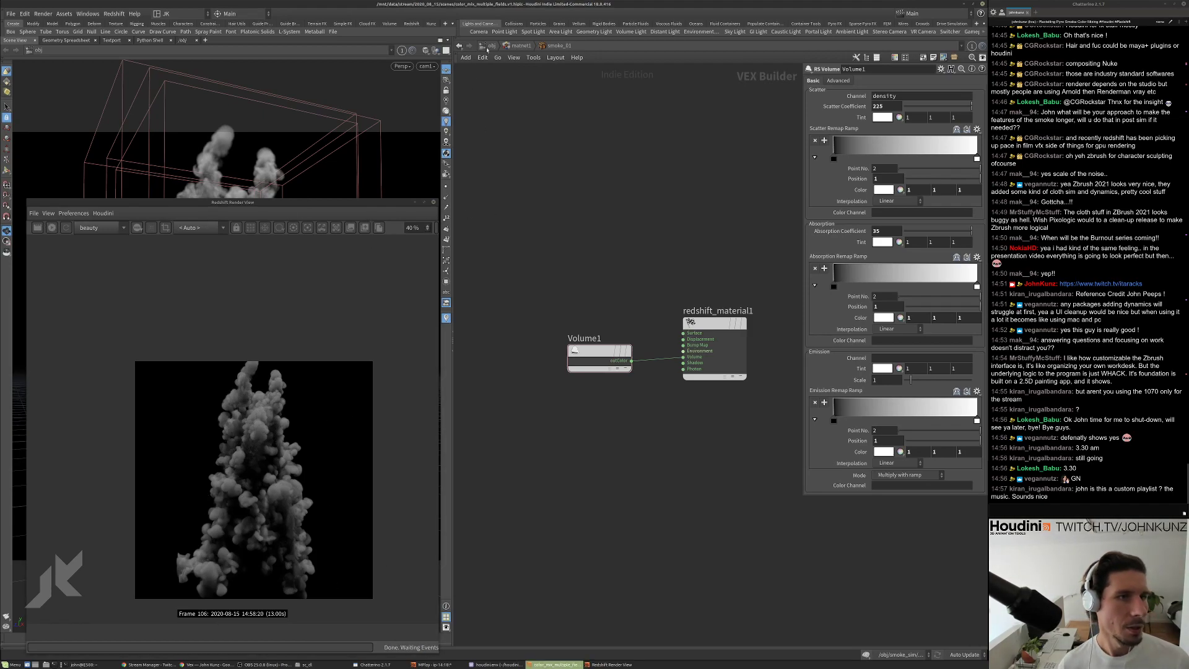
Duplicate the smoke_01 material builder twice in the material network as smoke_02 and smoke_03.
{"action": "key", "text": "u"}
{"action": "key", "text": "ctrl+c"}
{"action": "key", "text": "ctrl+v"}
{"action": "key", "text": "ctrl+v"}
{"action": "left_click", "coordinate": [720, 351]}
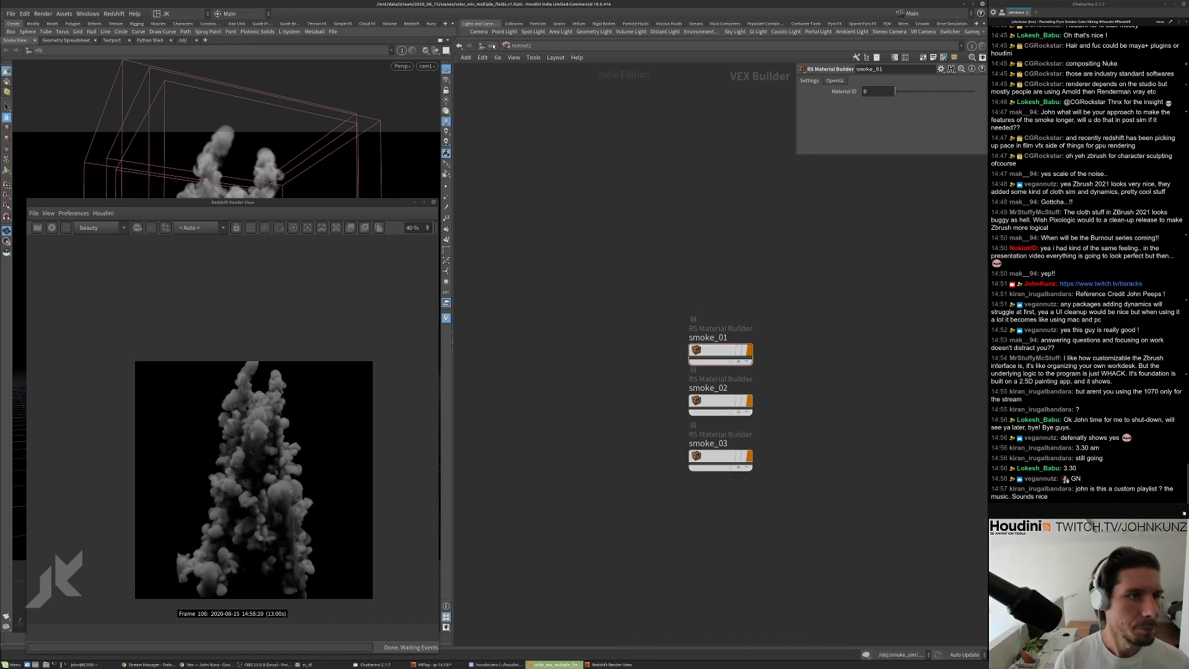
Return to the object level and set the Material of density3 to ../matnet1/smoke_03.
{"action": "key", "text": "u"}
{"action": "left_click", "coordinate": [688, 374]}
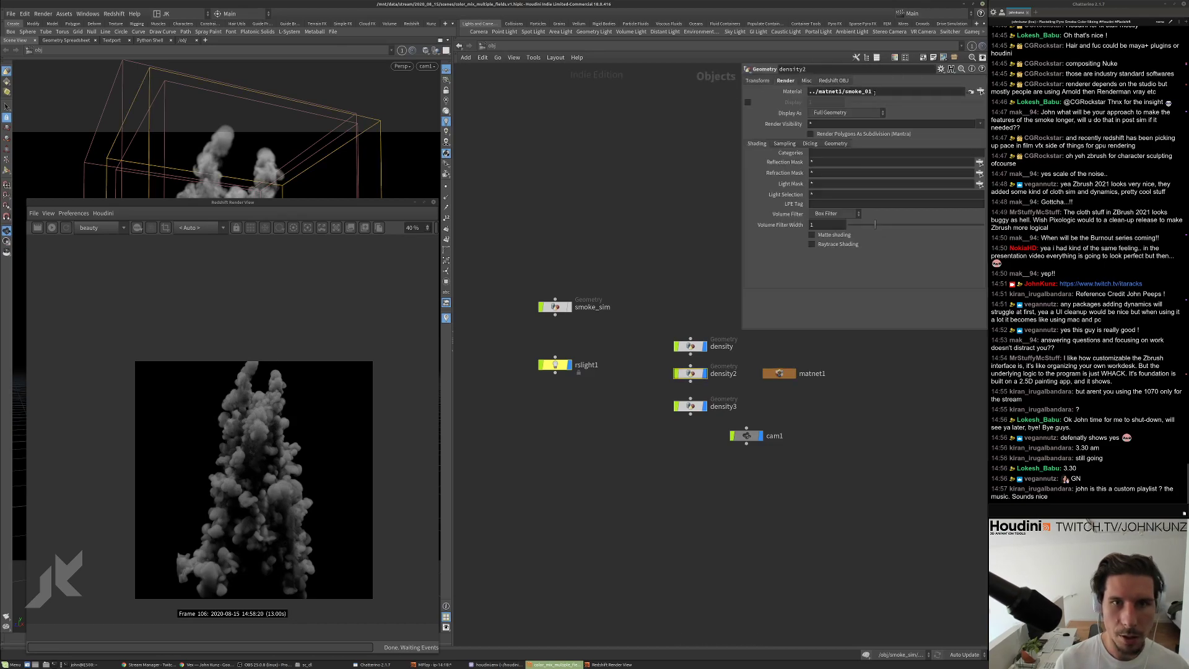
{"action": "left_click", "coordinate": [689, 406]}
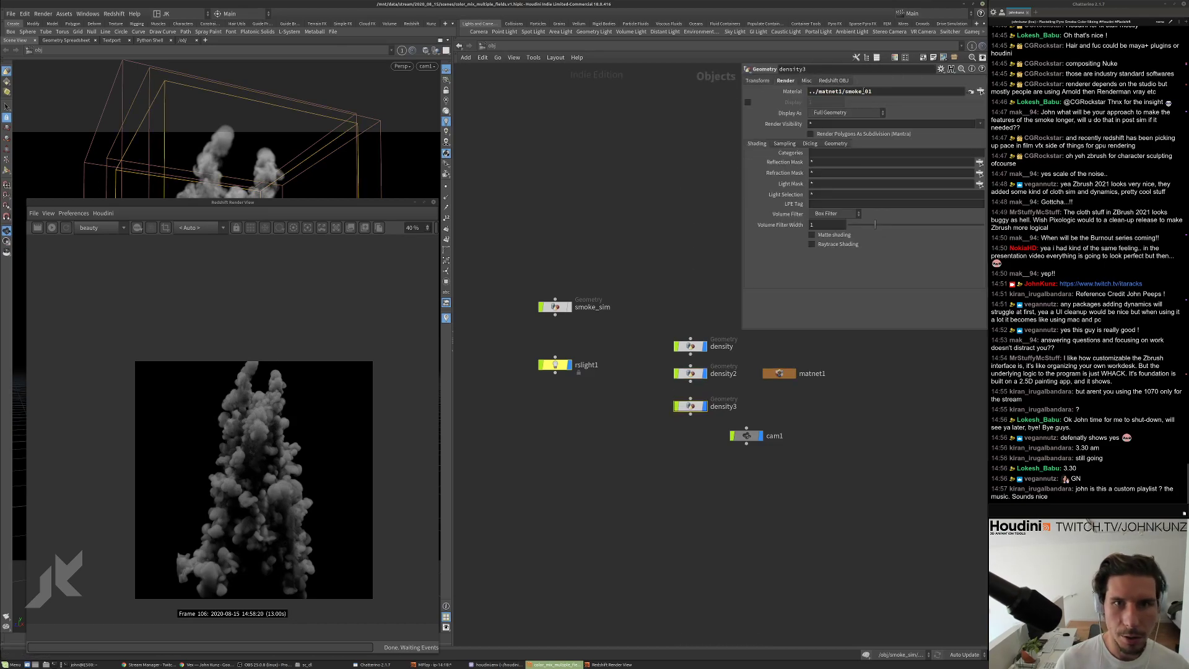
{"action": "left_click", "coordinate": [863, 91]}
{"action": "key", "text": "End"}
{"action": "key", "text": "BackSpace"}
{"action": "type", "text": "3"}
{"action": "key", "text": "Return"}
Go inside the smoke_01 material builder in matnet1 and restart the interactive Redshift render.
{"action": "double_click", "coordinate": [776, 375]}
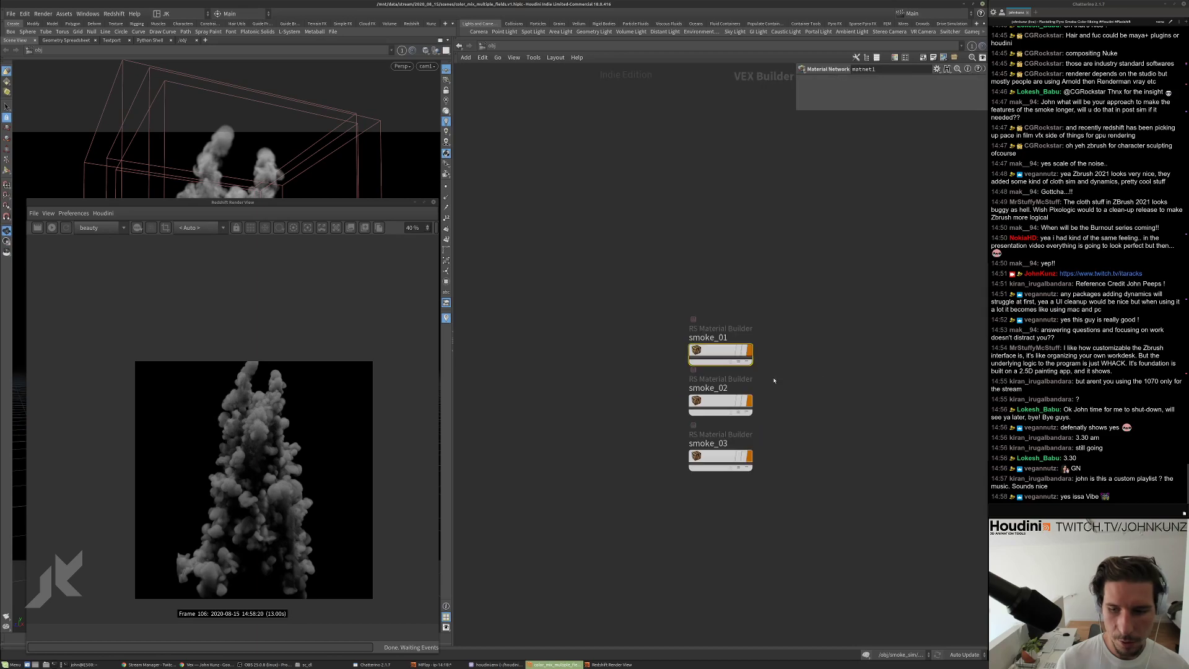
{"action": "double_click", "coordinate": [720, 352]}
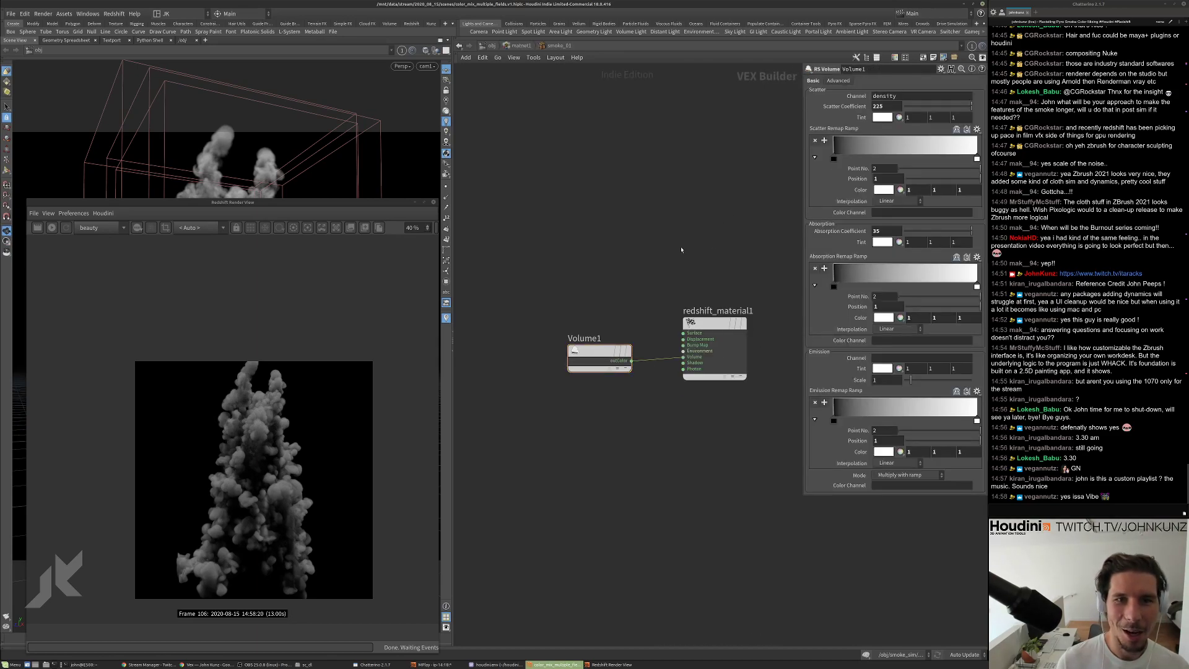
{"action": "middle_click_drag", "start_coordinate": [619, 187], "coordinate": [599, 169]}
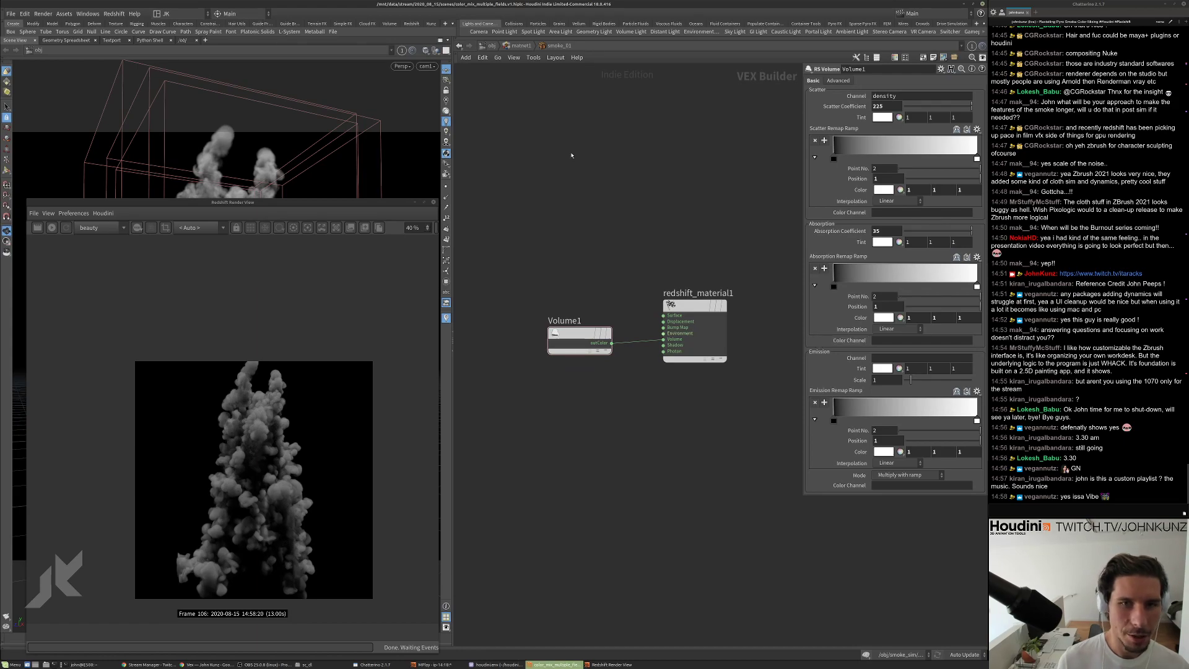
{"action": "left_click", "coordinate": [52, 228]}
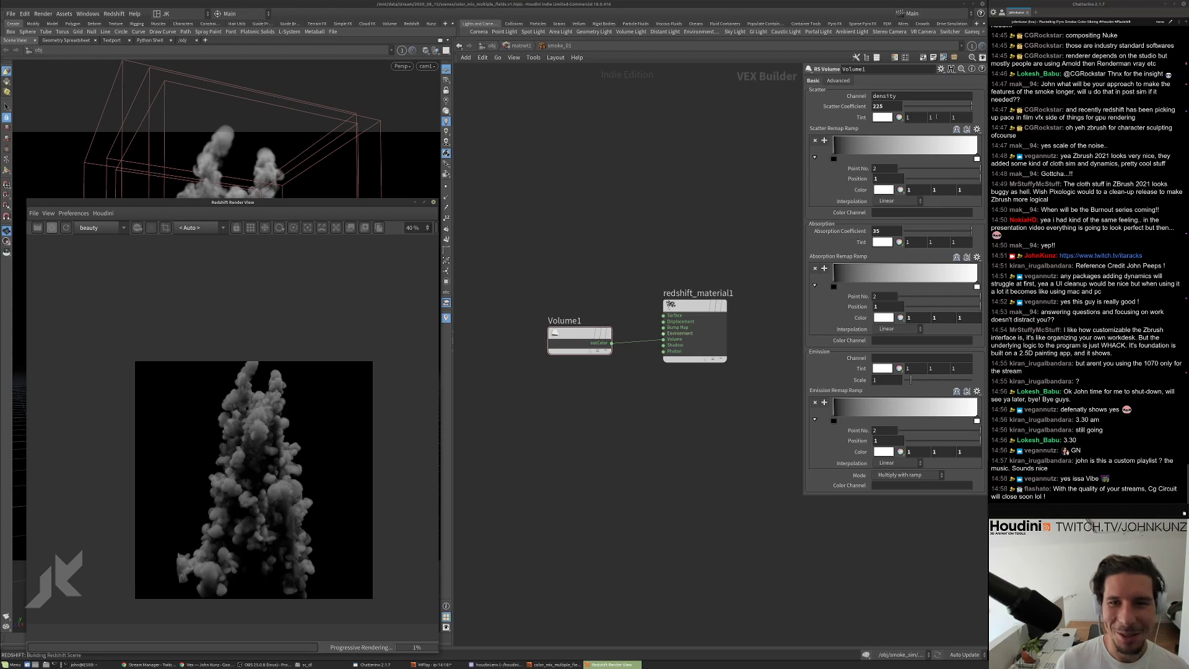
Set the scatter Tint of Volume1 in smoke_01 to pure red (1, 0, 0) and inspect the colored smoke in the render.
{"action": "left_click", "coordinate": [937, 116]}
{"action": "type", "text": "0"}
{"action": "key", "text": "Return"}
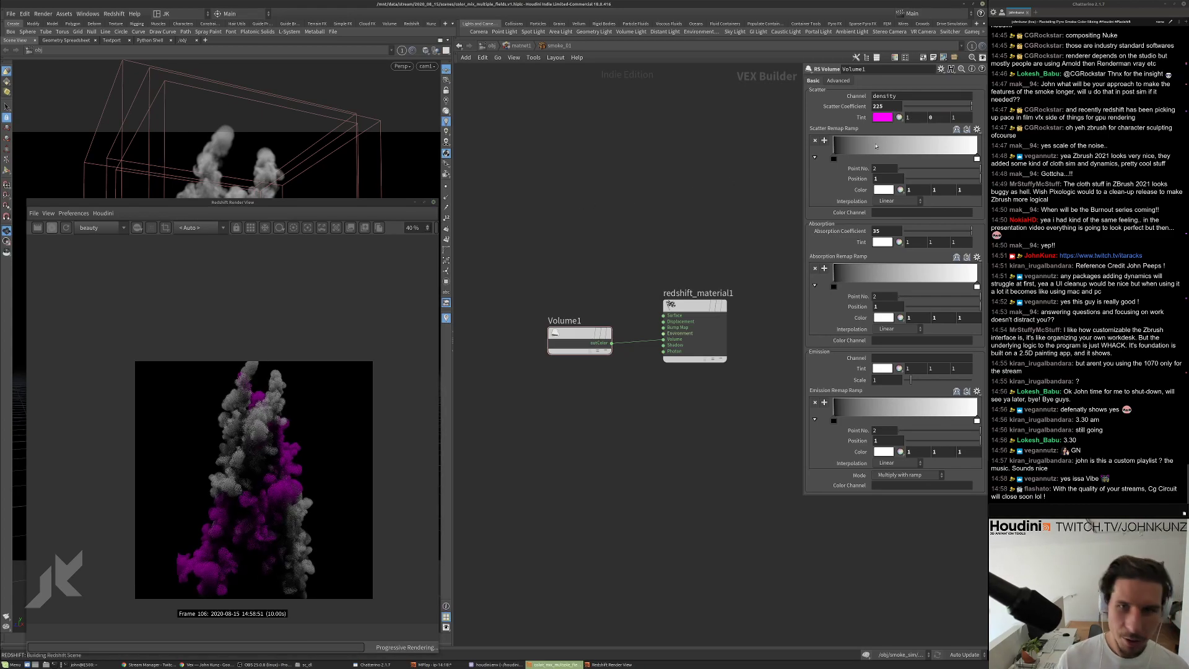
{"action": "left_click", "coordinate": [957, 117]}
{"action": "type", "text": "0"}
{"action": "key", "text": "Return"}
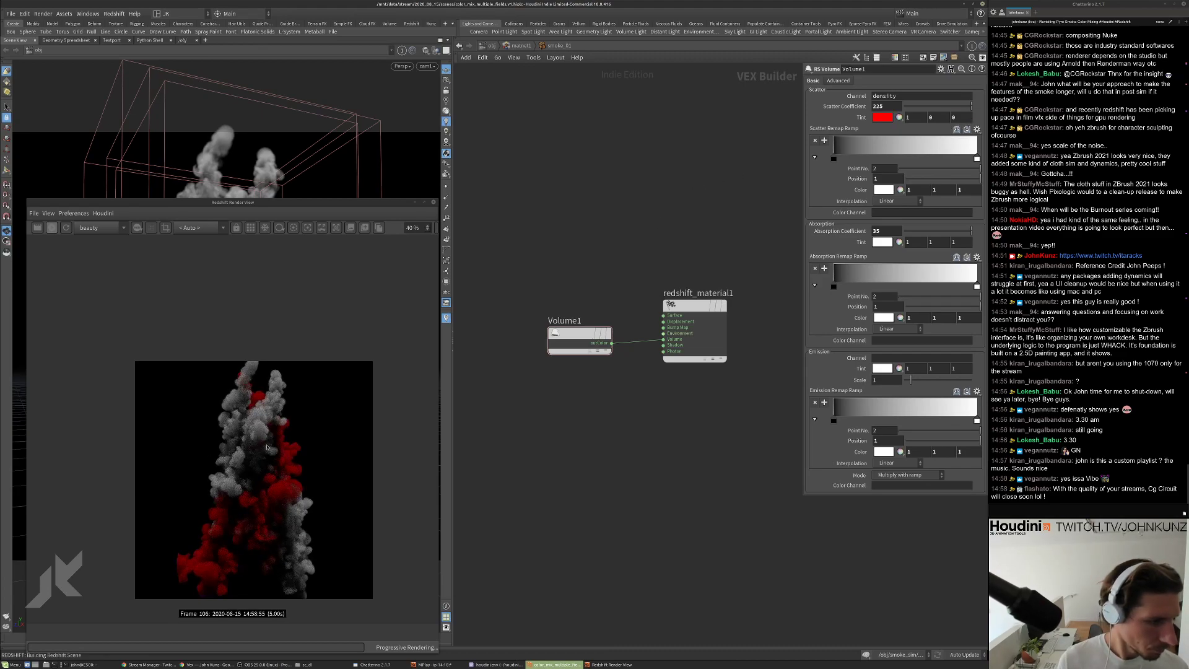
{"action": "scroll", "coordinate": [281, 462], "scroll_direction": "up", "scroll_amount": 2}
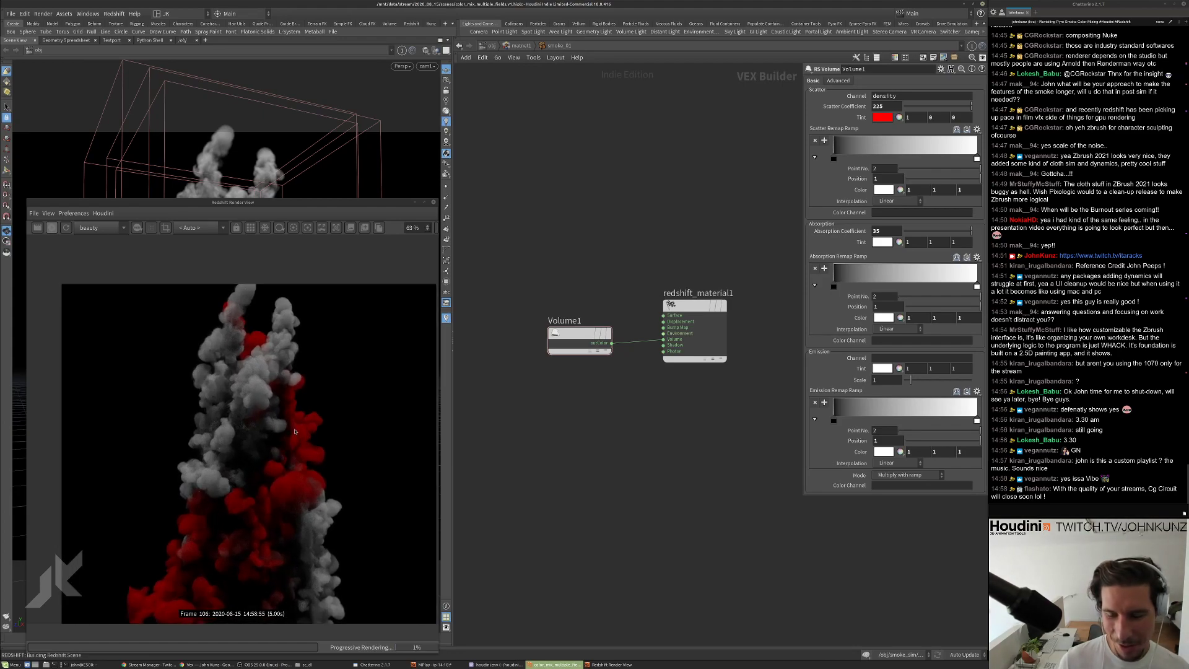
{"action": "scroll", "coordinate": [296, 539], "scroll_direction": "down", "scroll_amount": 1}
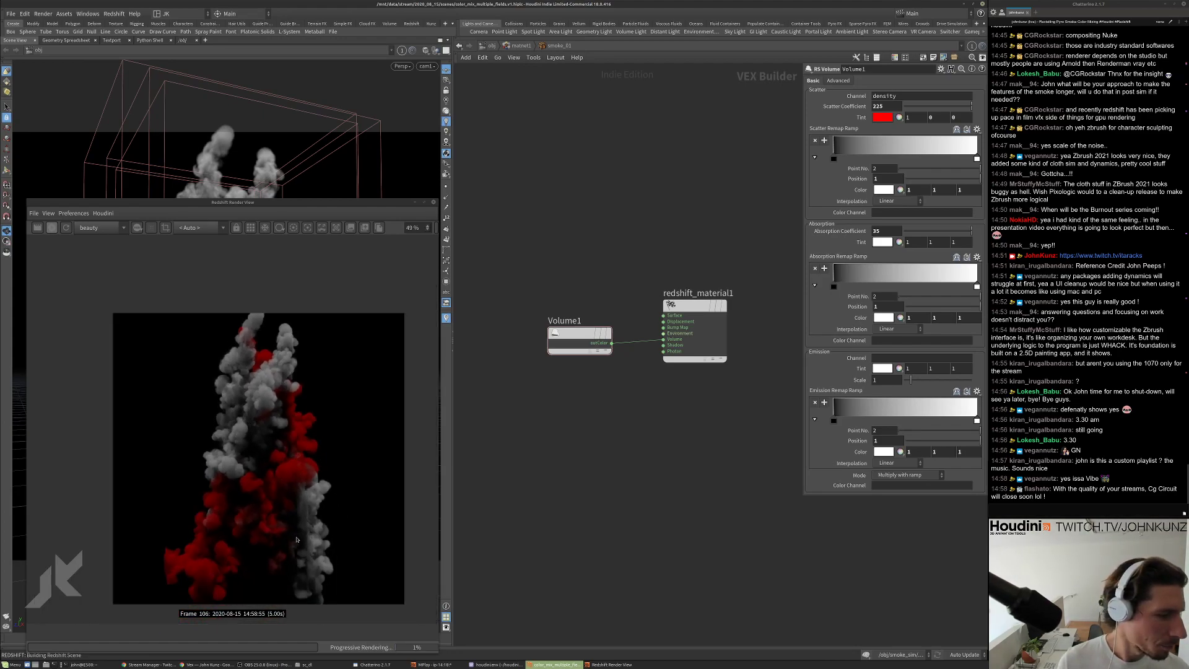
{"action": "scroll", "coordinate": [296, 539], "scroll_direction": "up", "scroll_amount": 2}
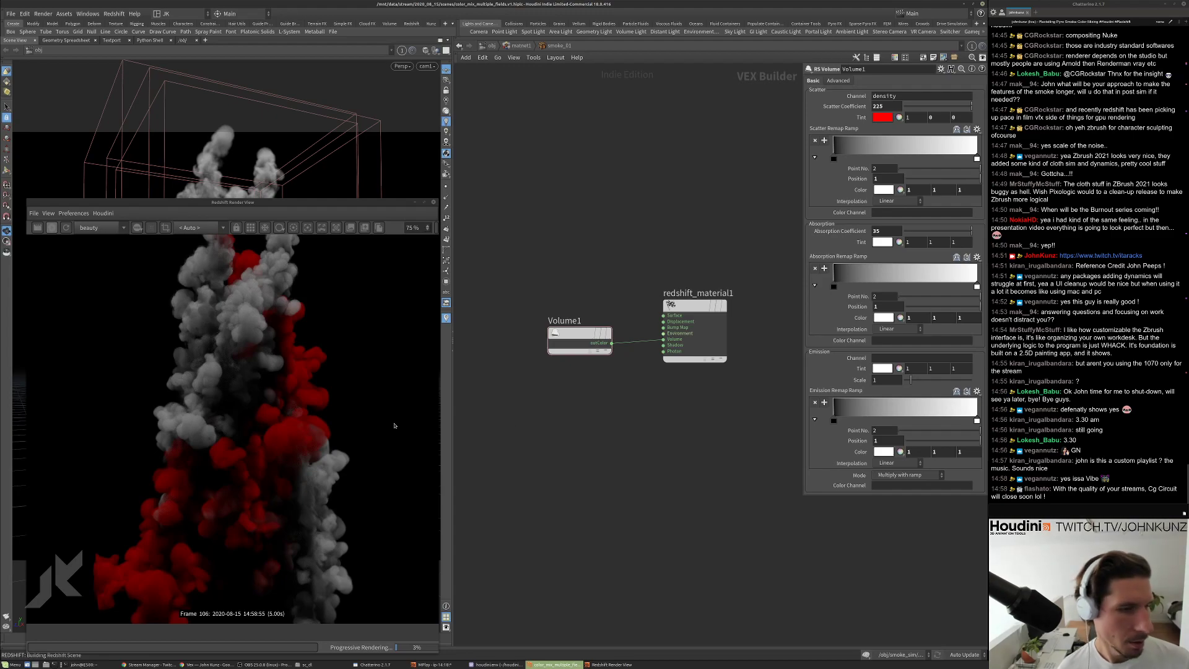
Try a magenta absorption Tint (1, 0, 1) on Volume1 in smoke_01 and check it in the render.
{"action": "left_click", "coordinate": [934, 241]}
{"action": "type", "text": "0"}
{"action": "key", "text": "Return"}
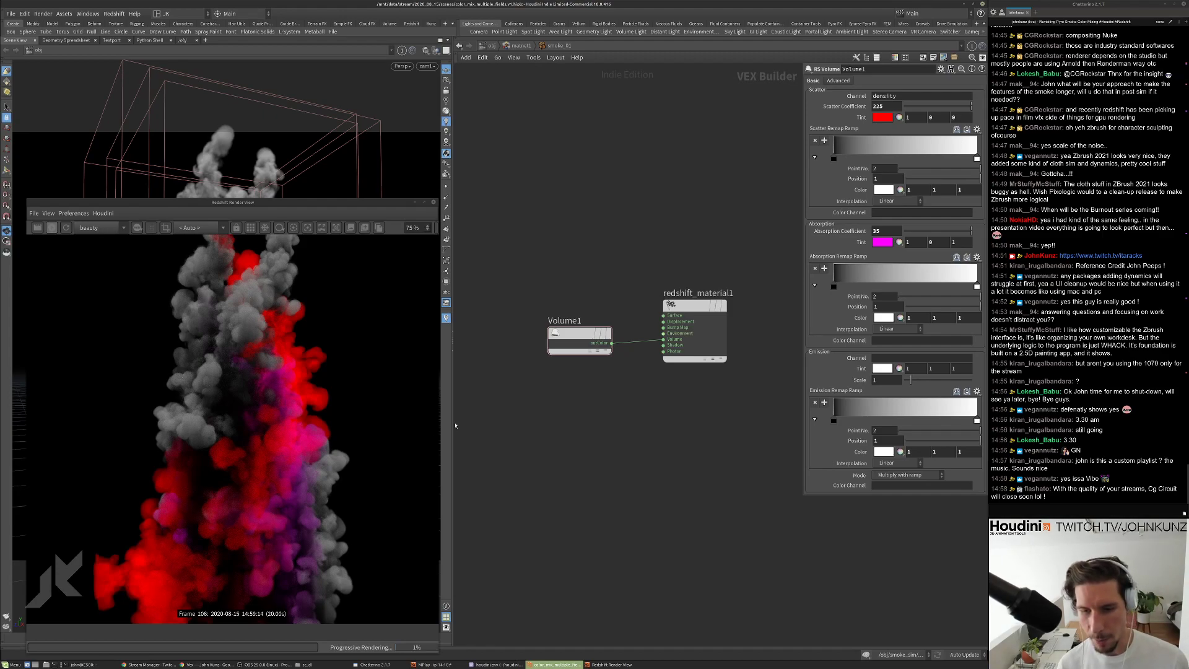
{"action": "scroll", "coordinate": [278, 413], "scroll_direction": "down", "scroll_amount": 2}
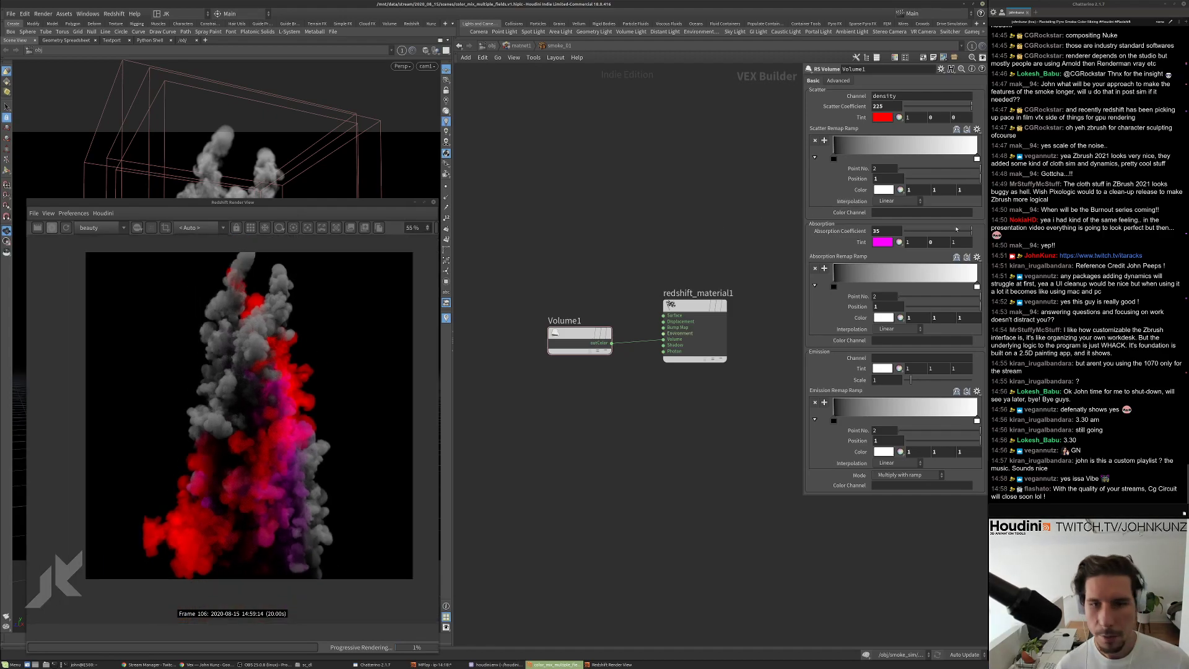
Set the green component of Volume1's absorption Tint in smoke_01 to 0.6.
{"action": "type", "text": ".6"}
{"action": "key", "text": "Return"}
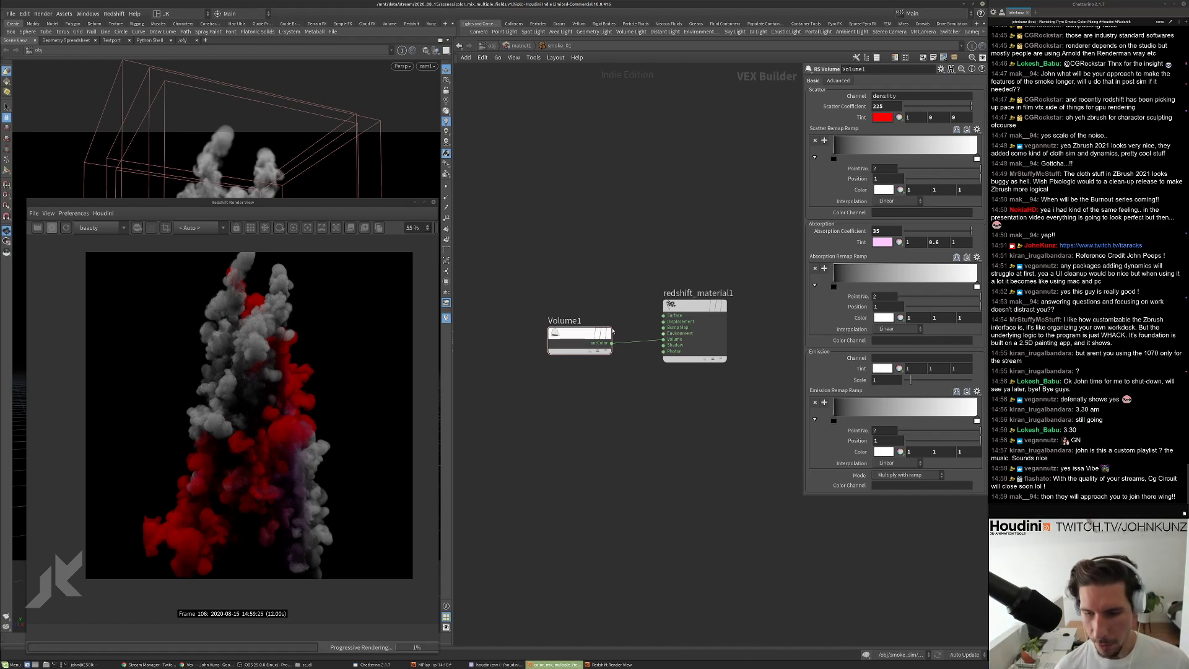
{"action": "middle_click_drag", "start_coordinate": [650, 232], "coordinate": [626, 229]}
{"action": "scroll", "coordinate": [556, 309], "scroll_direction": "up", "scroll_amount": 3}
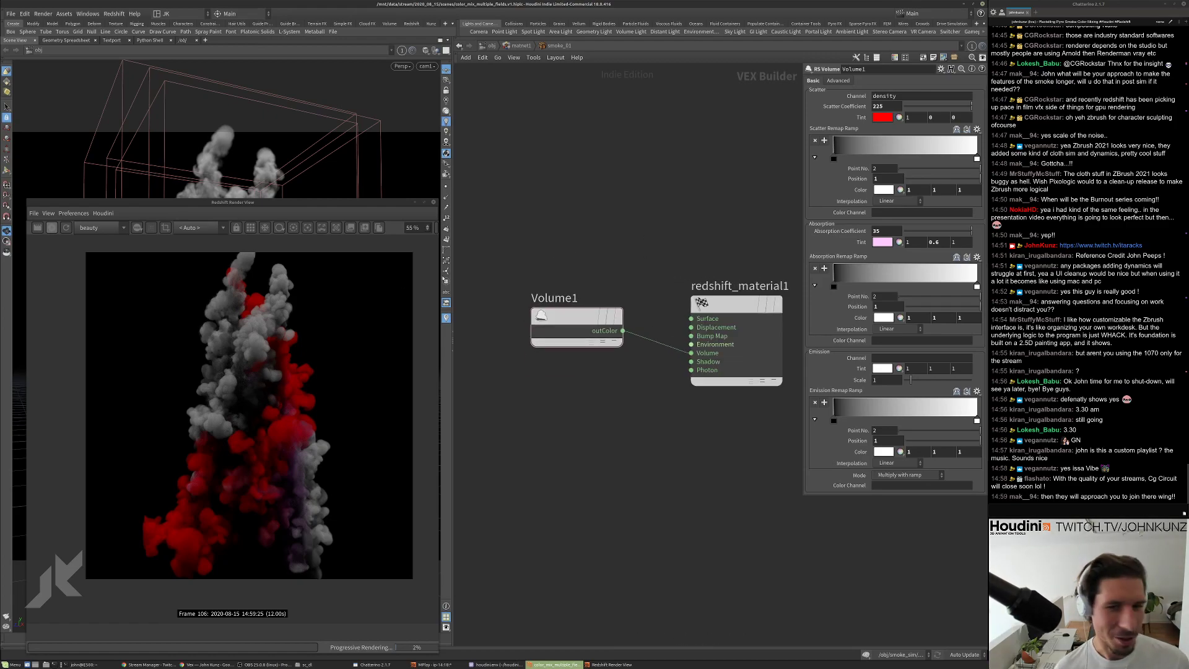
Try 0.35 for the red component of smoke_01's absorption Tint and inspect the render close up and as a whole.
{"action": "left_click", "coordinate": [921, 242]}
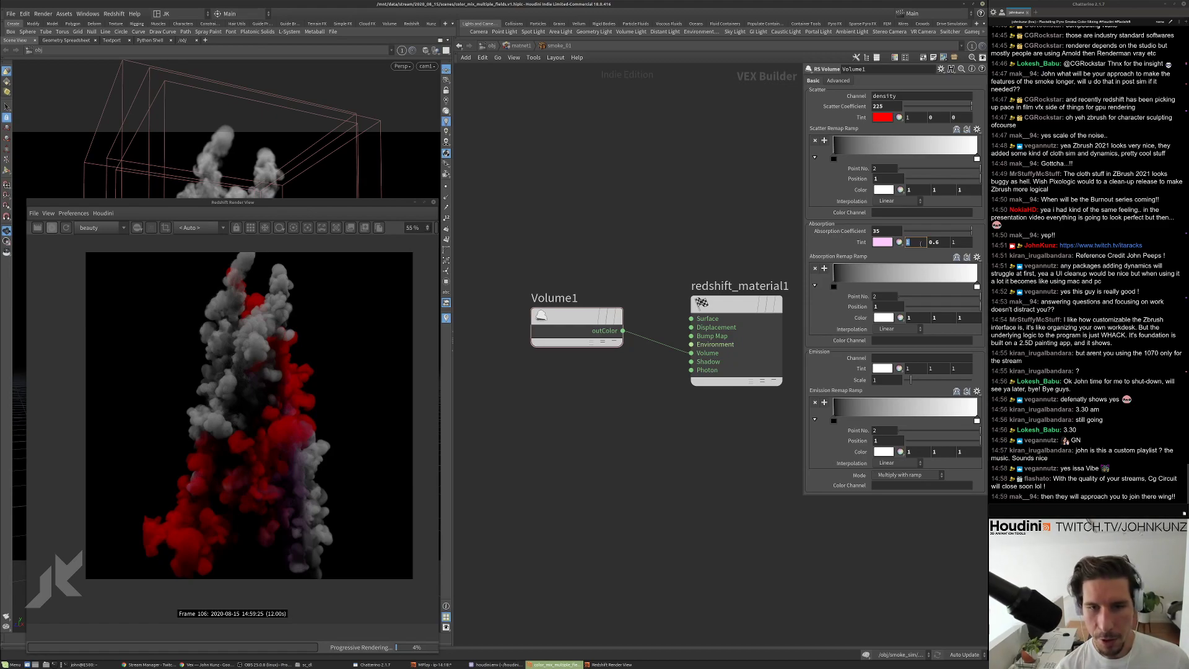
{"action": "type", "text": ".35"}
{"action": "key", "text": "Return"}
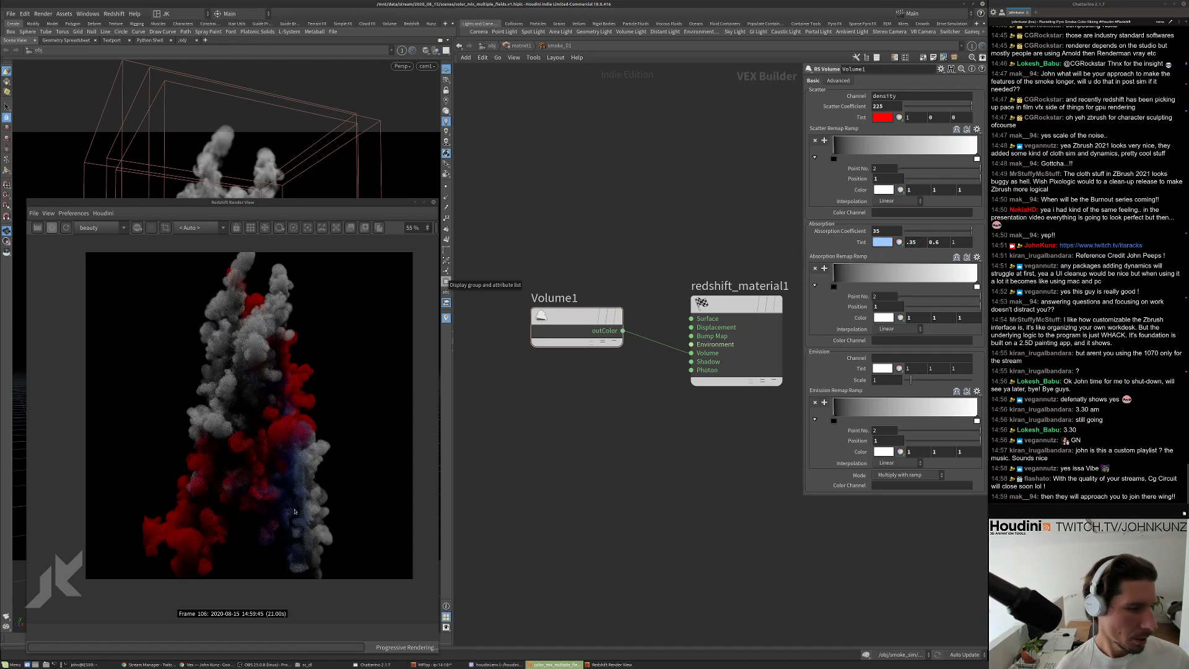
{"action": "scroll", "coordinate": [288, 446], "scroll_direction": "up", "scroll_amount": 3}
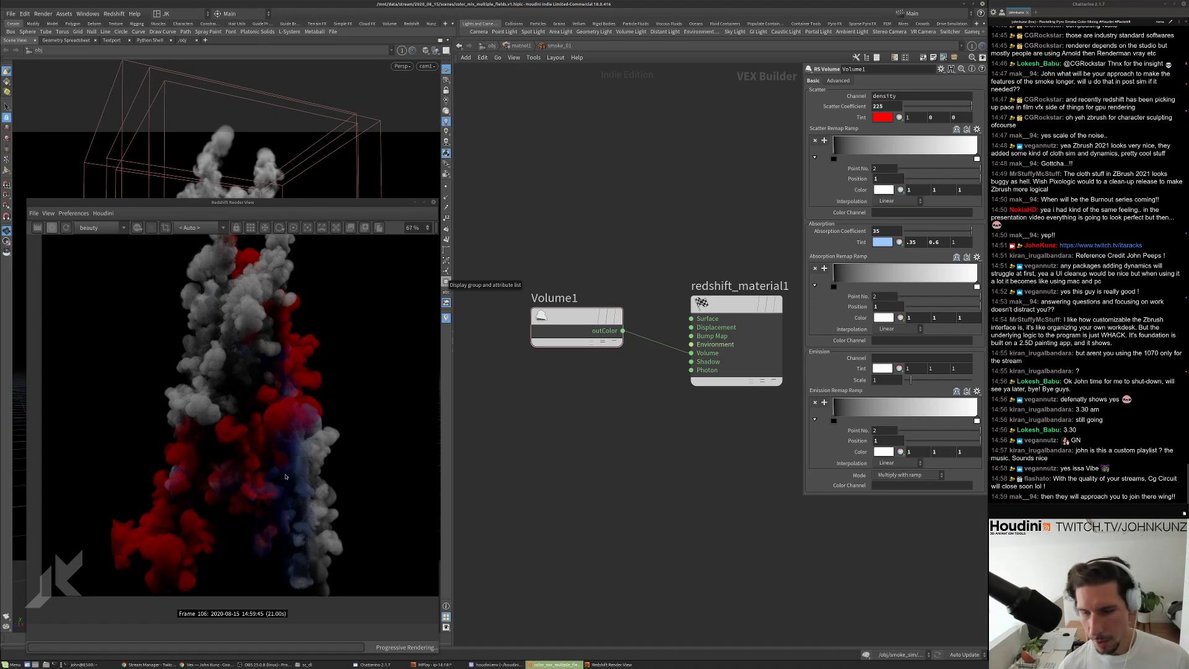
{"action": "scroll", "coordinate": [287, 474], "scroll_direction": "down", "scroll_amount": 3}
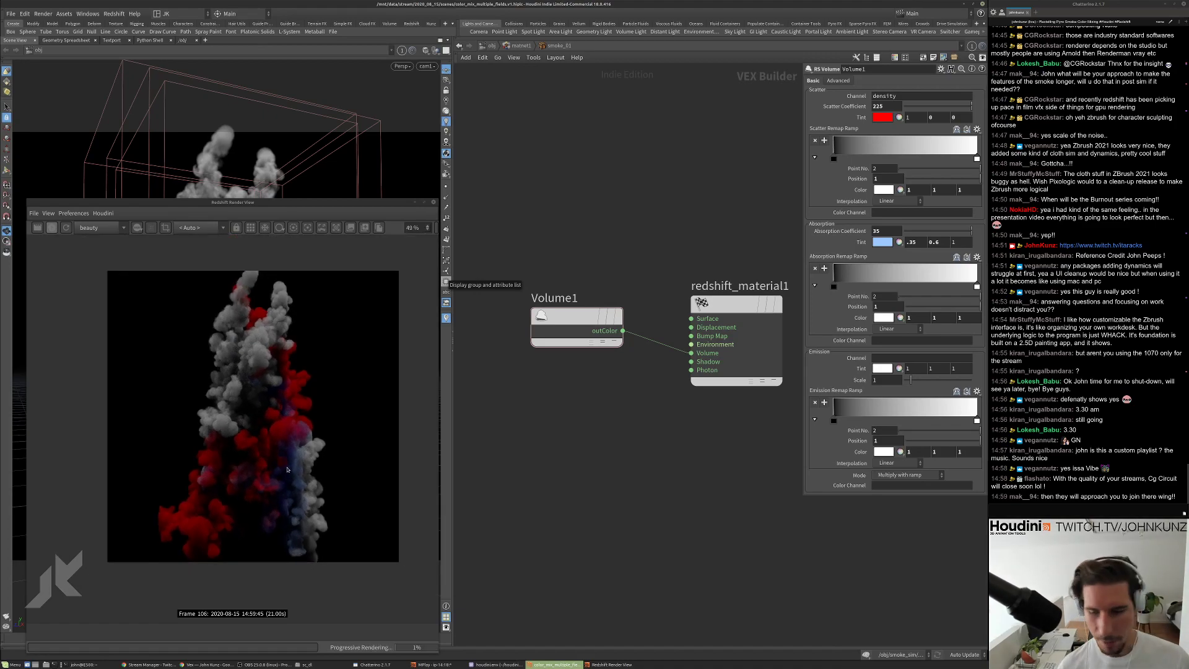
{"action": "scroll", "coordinate": [288, 467], "scroll_direction": "up", "scroll_amount": 3}
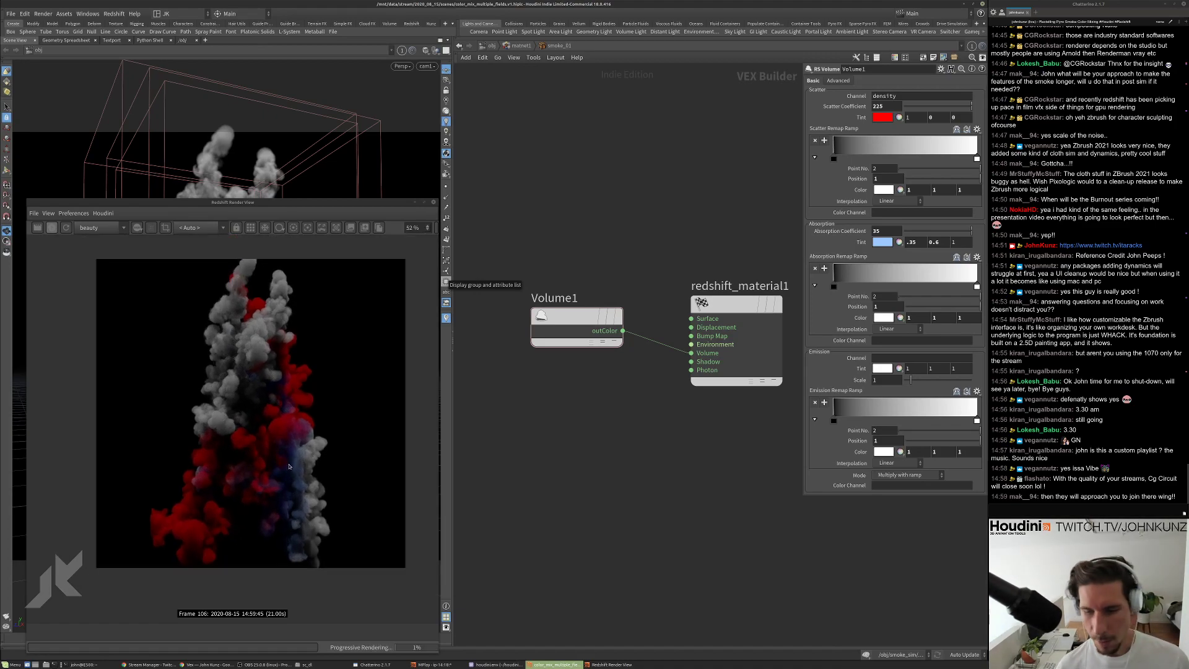
{"action": "scroll", "coordinate": [290, 467], "scroll_direction": "down", "scroll_amount": 1}
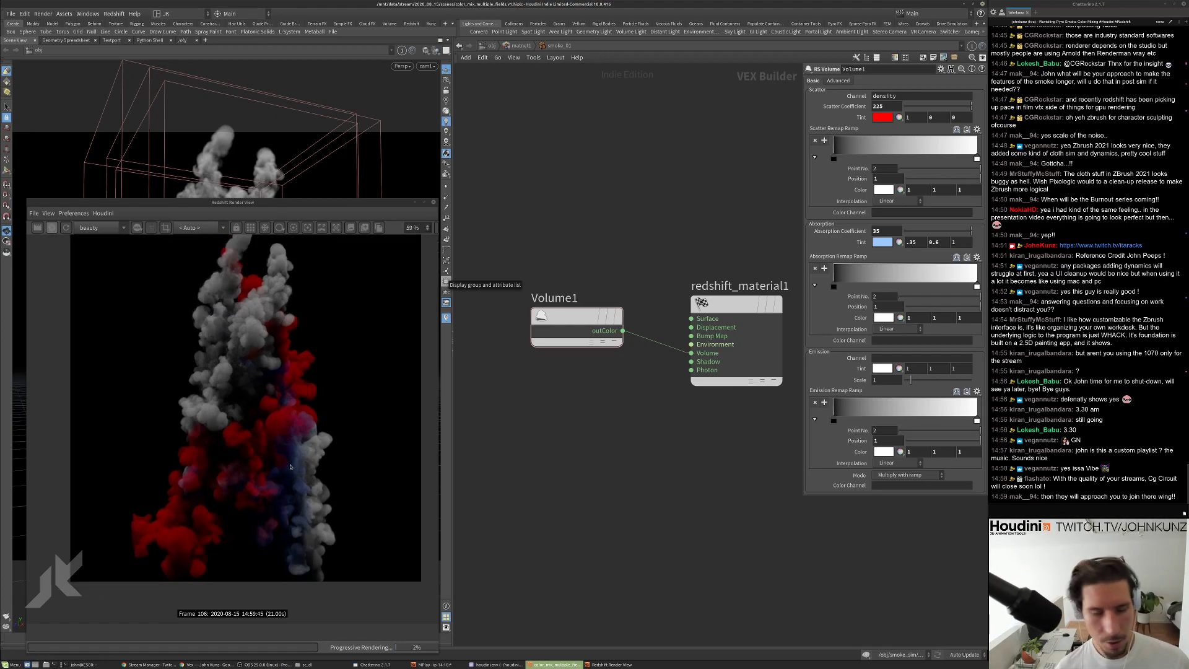
{"action": "scroll", "coordinate": [291, 465], "scroll_direction": "up", "scroll_amount": 6}
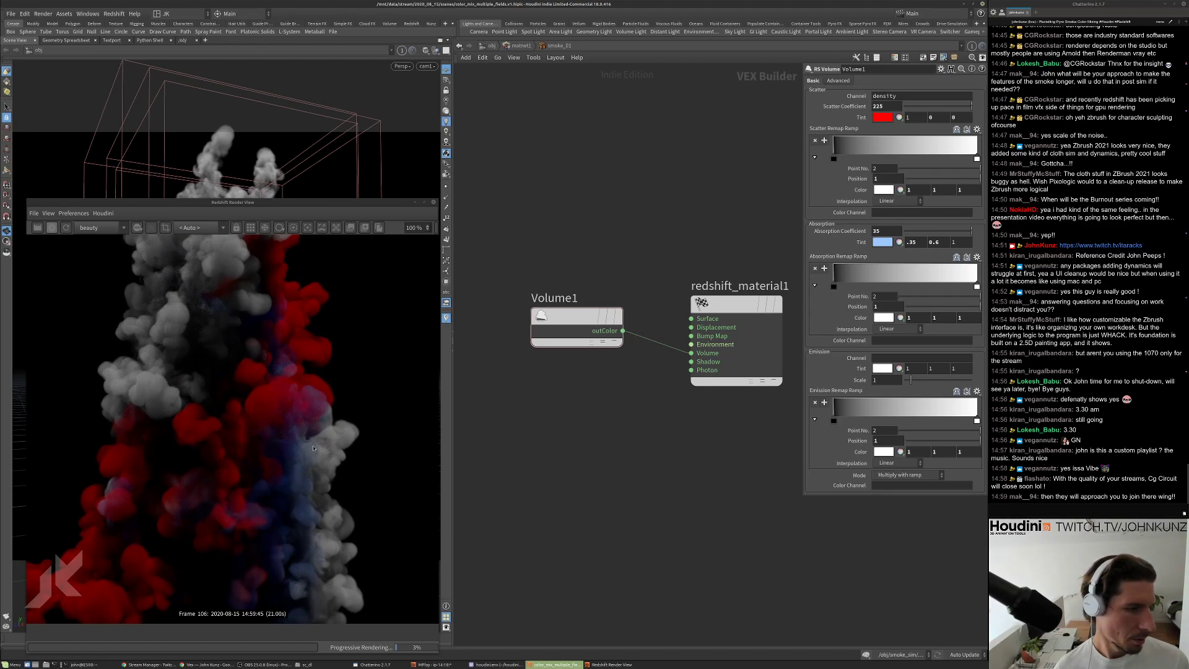
{"action": "scroll", "coordinate": [313, 447], "scroll_direction": "down", "scroll_amount": 6}
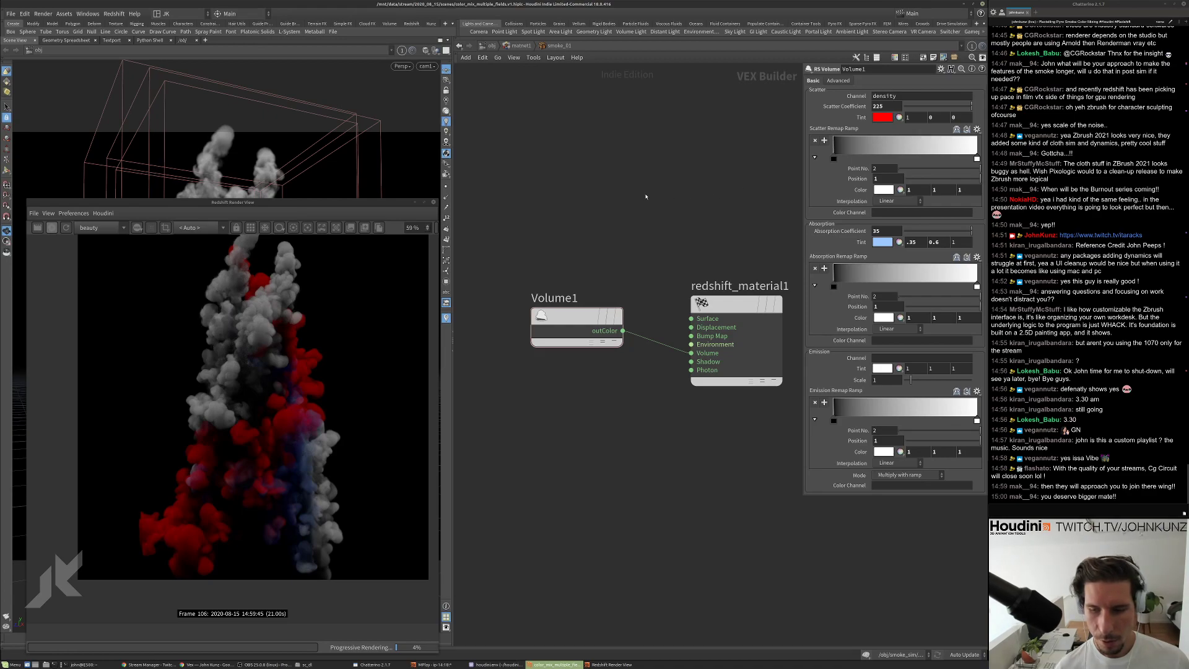
Make the scatter Tint of Volume1 in smoke_01 yellow (1, 1, 0).
{"action": "middle_click_drag", "start_coordinate": [665, 174], "coordinate": [661, 199]}
{"action": "scroll", "coordinate": [660, 199], "scroll_direction": "down", "scroll_amount": 1}
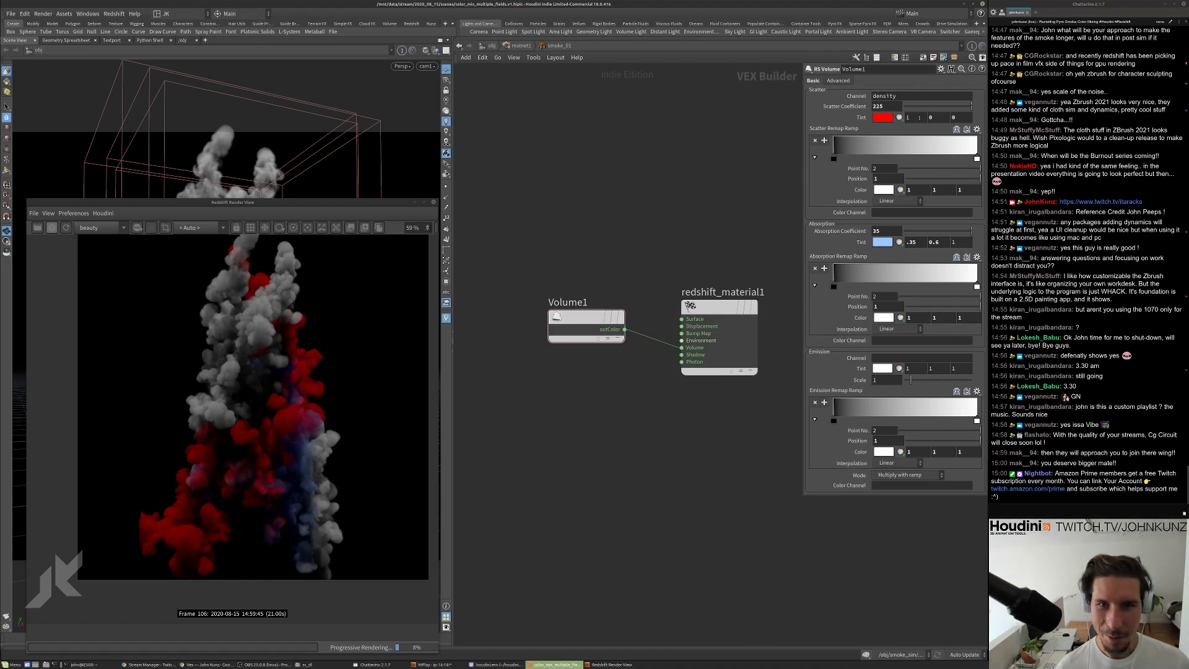
{"action": "key", "text": "Return"}
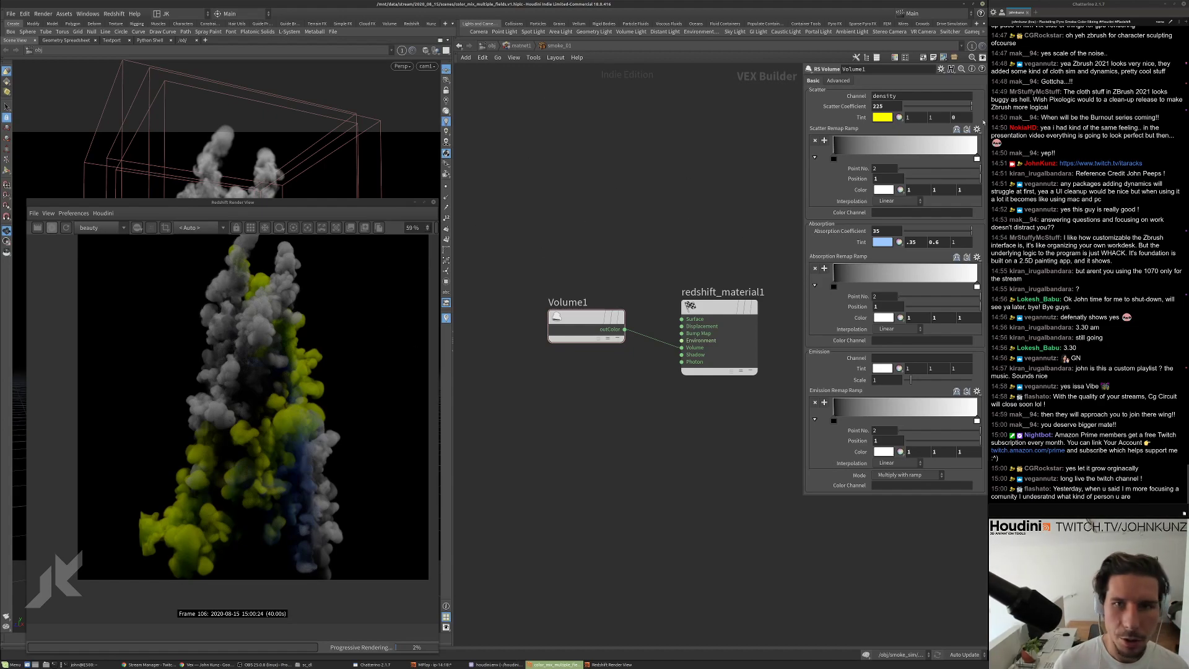
Set the red component of smoke_01's absorption Tint to 1 and inspect the render.
{"action": "double_click", "coordinate": [911, 242]}
{"action": "type", "text": "1"}
{"action": "key", "text": "Return"}
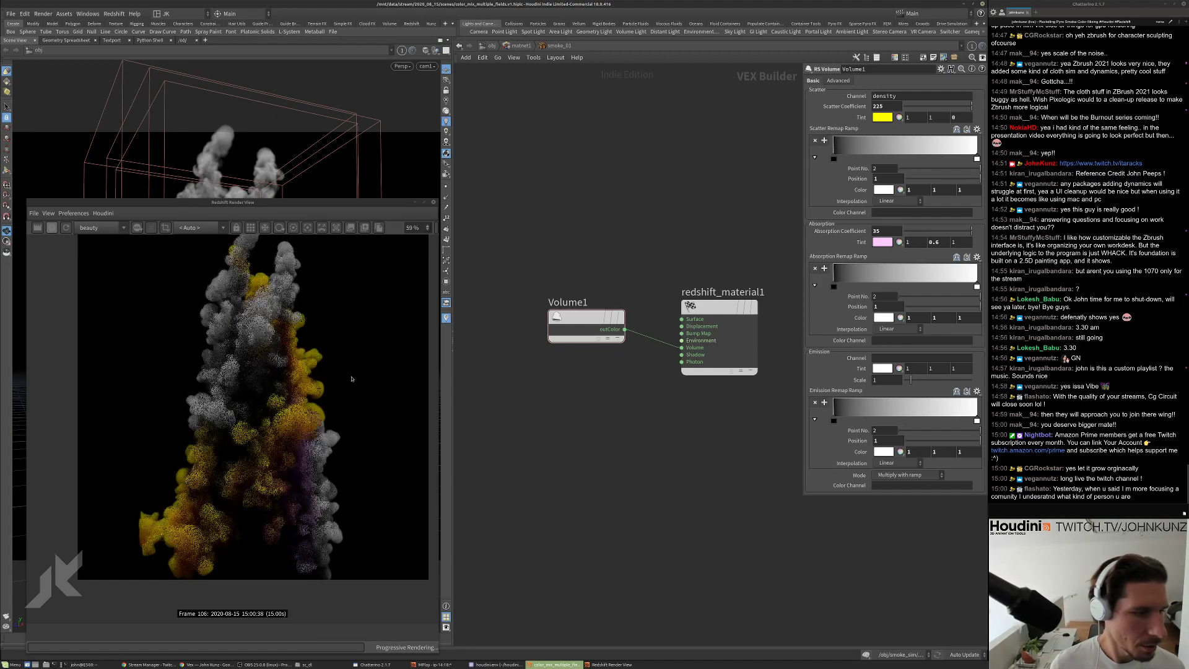
{"action": "scroll", "coordinate": [292, 433], "scroll_direction": "up", "scroll_amount": 2}
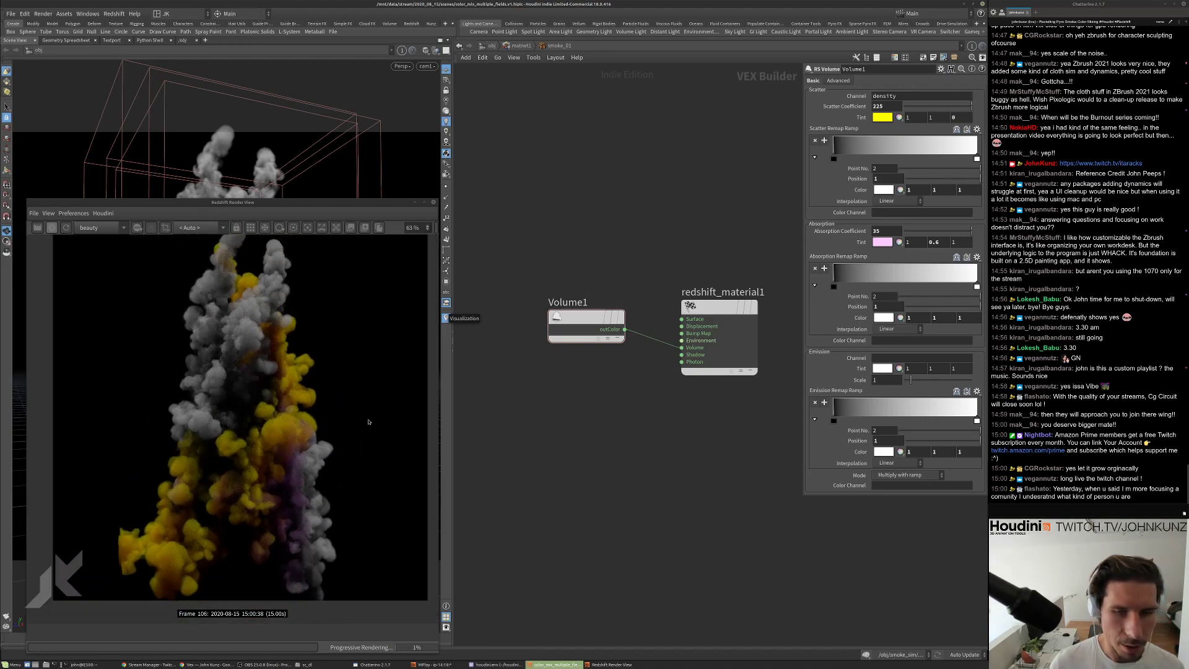
Go inside the smoke_02 material builder and set the scatter Tint of its Volume1 to red (1, 0, 0).
{"action": "left_click", "coordinate": [519, 47]}
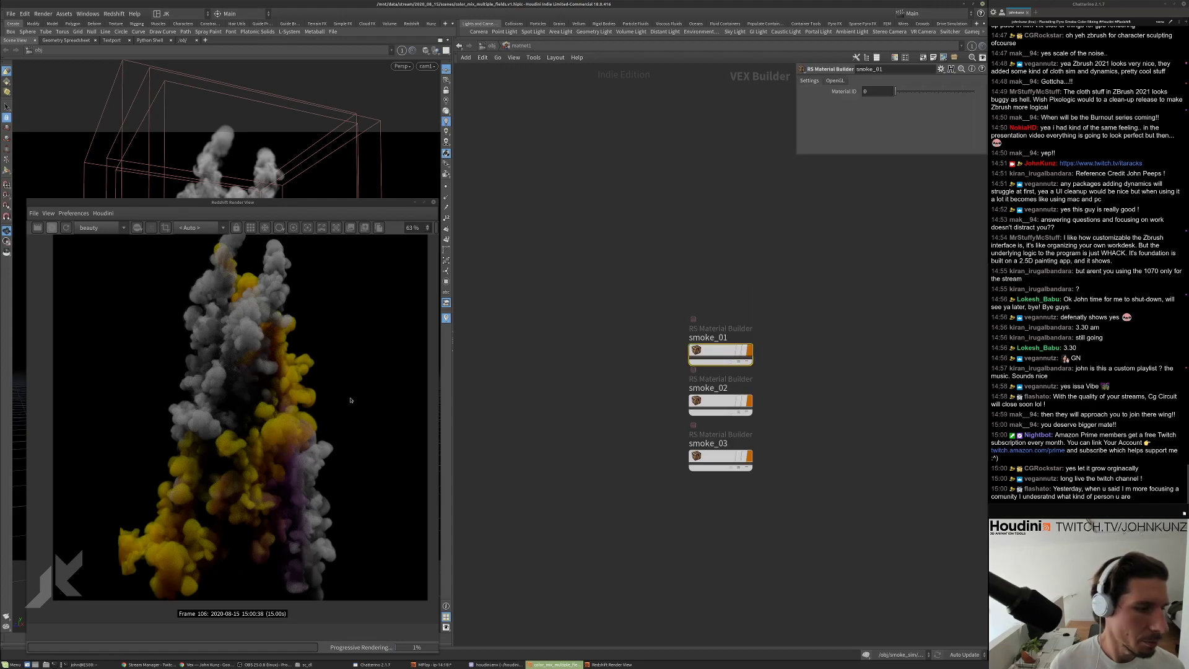
{"action": "double_click", "coordinate": [700, 405]}
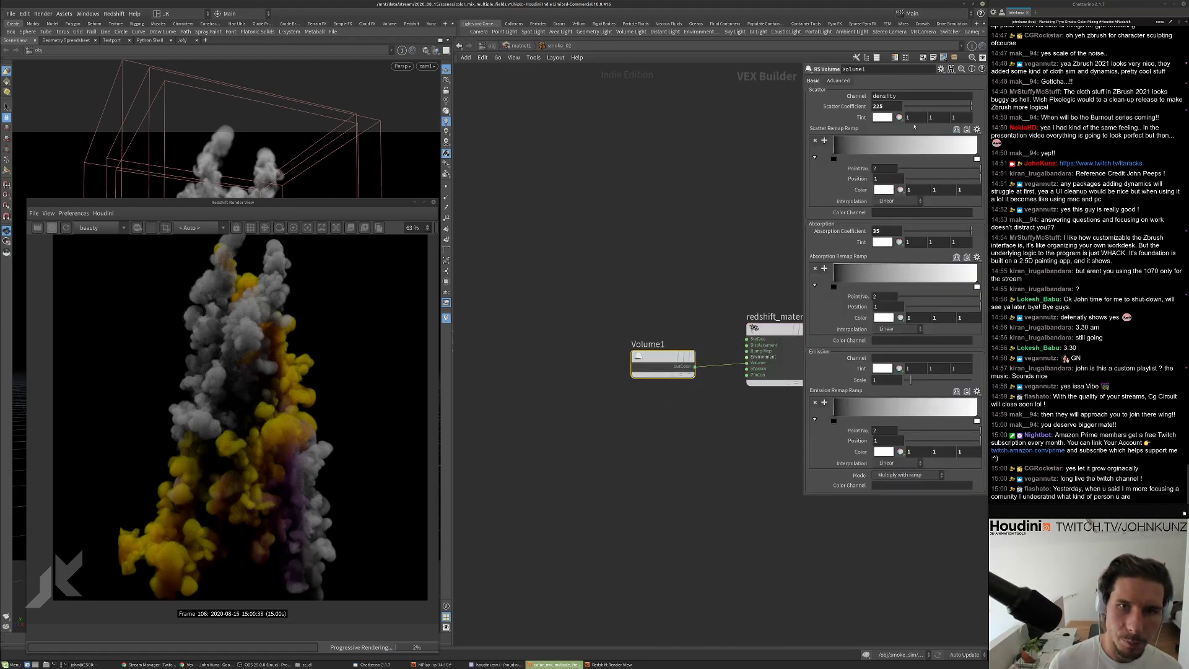
{"action": "left_click", "coordinate": [573, 294]}
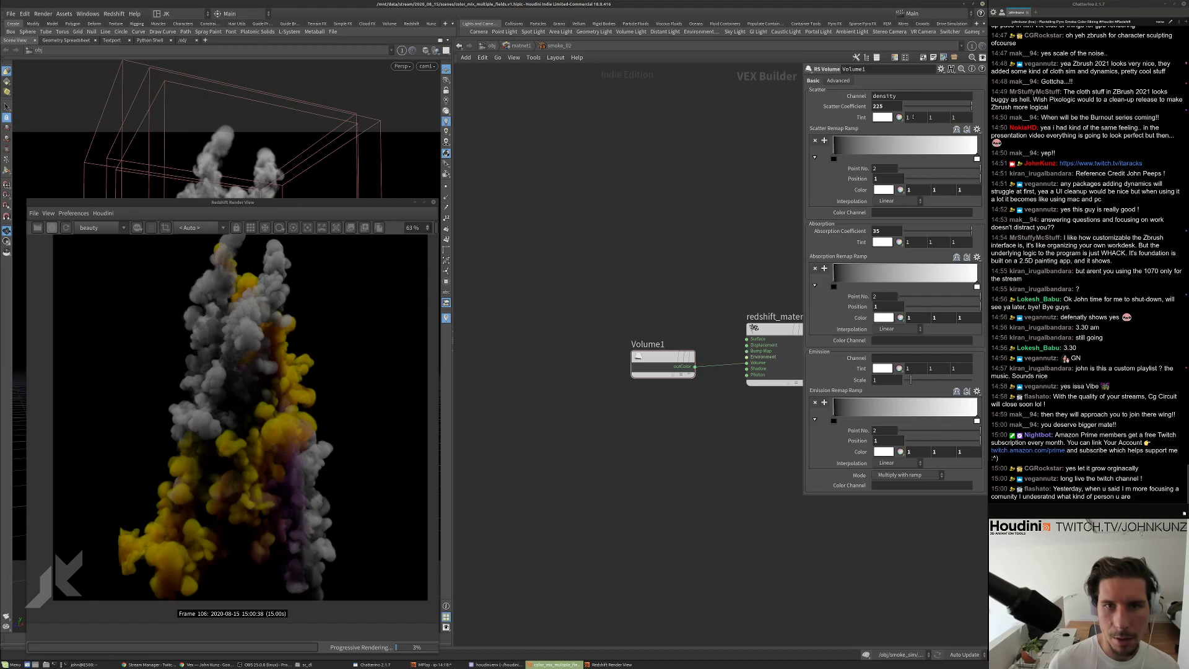
{"action": "left_click", "coordinate": [929, 117]}
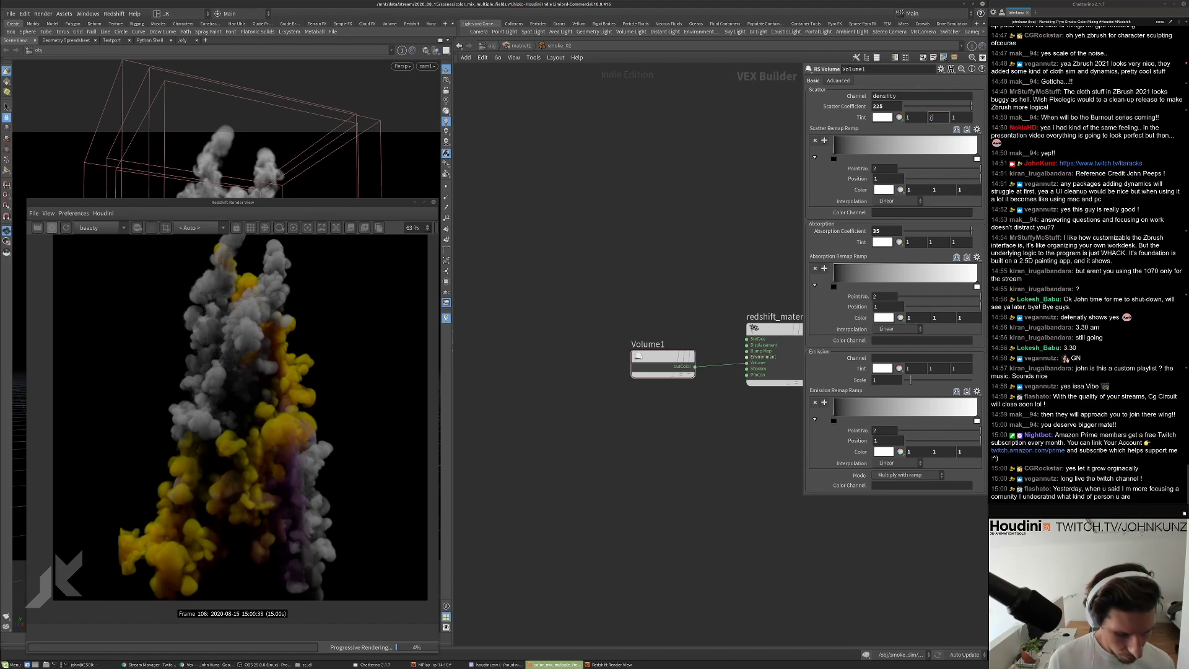
{"action": "type", "text": "0"}
{"action": "key", "text": "Tab"}
{"action": "type", "text": "0"}
{"action": "key", "text": "Return"}
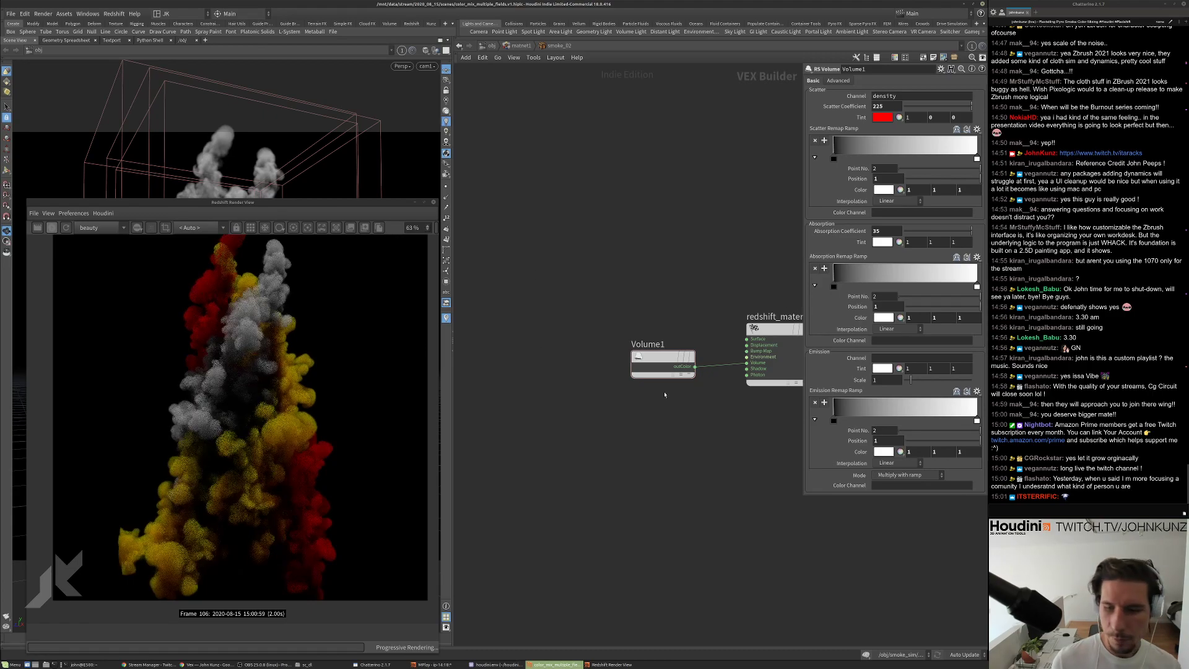
{"action": "key", "text": "h"}
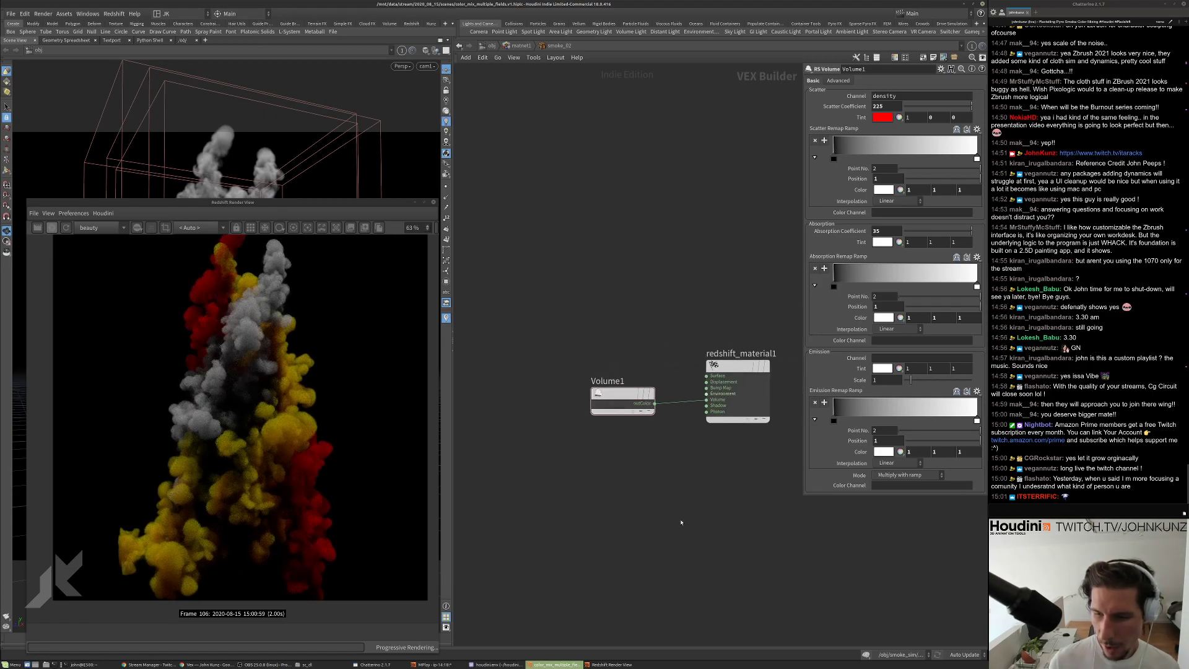
{"action": "middle_click_drag", "start_coordinate": [631, 496], "coordinate": [666, 485]}
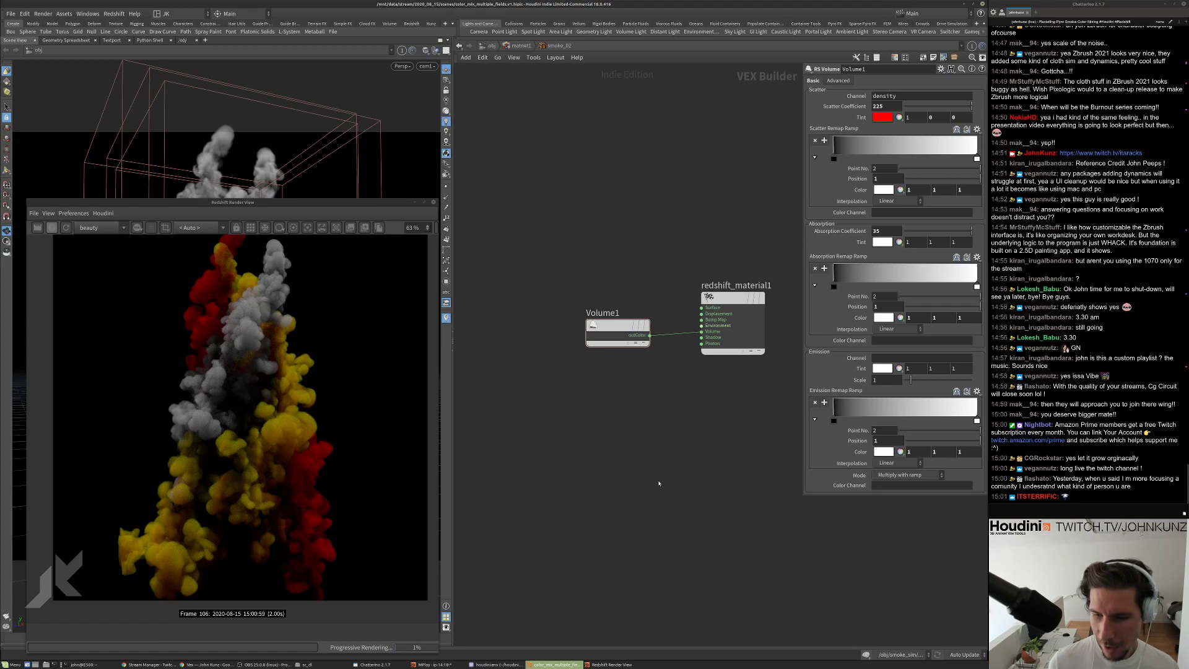
{"action": "scroll", "coordinate": [638, 402], "scroll_direction": "up", "scroll_amount": 3}
{"action": "left_click_drag", "start_coordinate": [618, 296], "coordinate": [640, 255]}
{"action": "scroll", "coordinate": [618, 339], "scroll_direction": "down", "scroll_amount": 2}
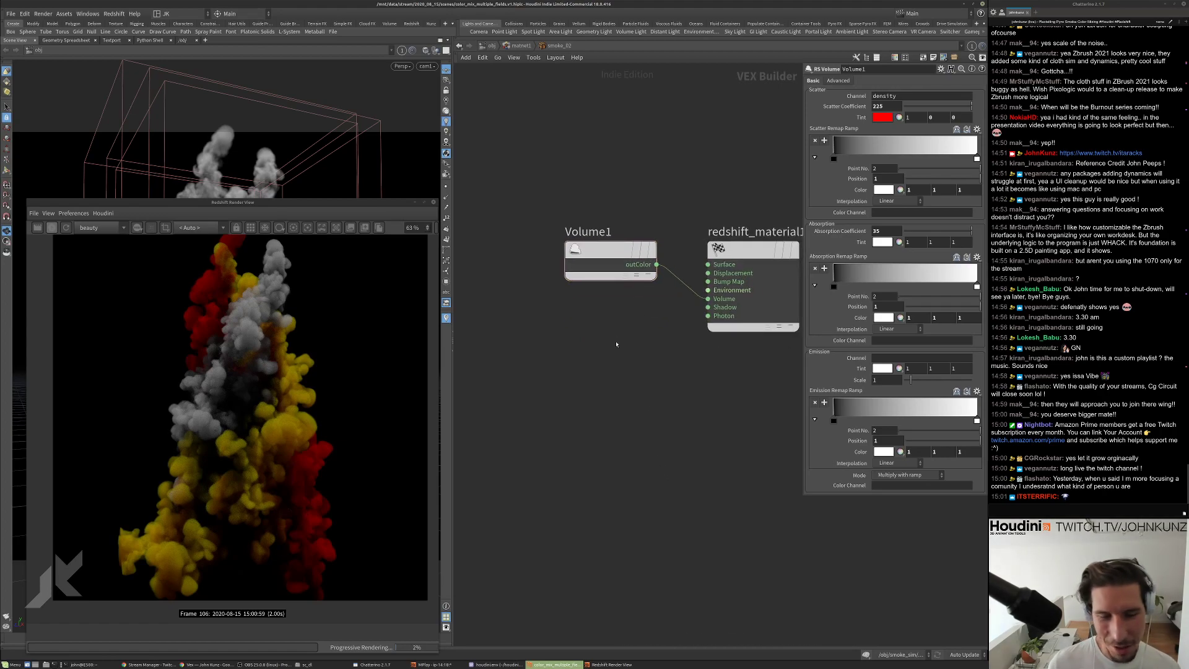
{"action": "scroll", "coordinate": [617, 344], "scroll_direction": "down", "scroll_amount": 1}
{"action": "scroll", "coordinate": [630, 412], "scroll_direction": "up", "scroll_amount": 4}
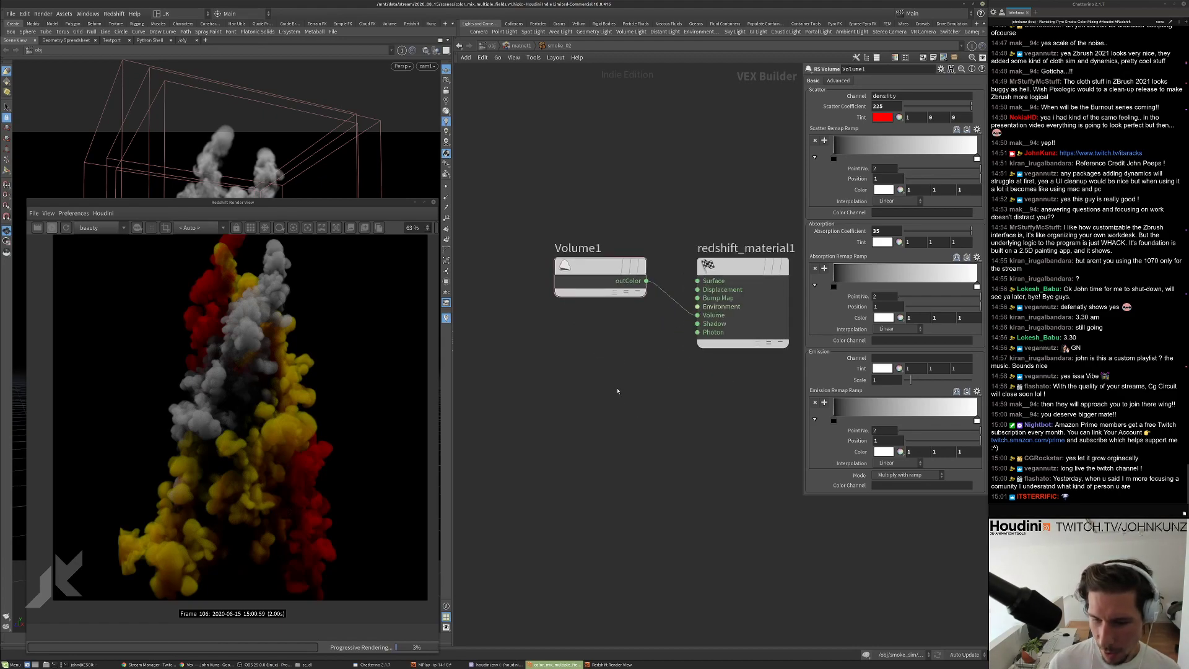
{"action": "left_click_drag", "start_coordinate": [593, 385], "coordinate": [593, 270]}
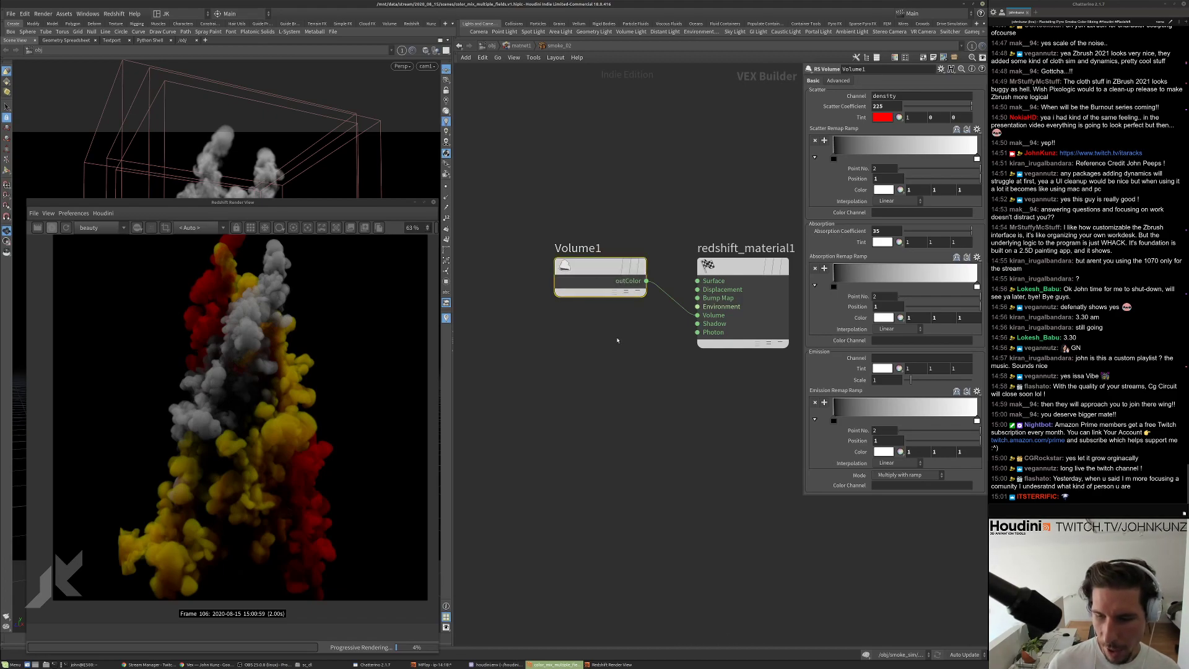
{"action": "scroll", "coordinate": [595, 366], "scroll_direction": "down", "scroll_amount": 2}
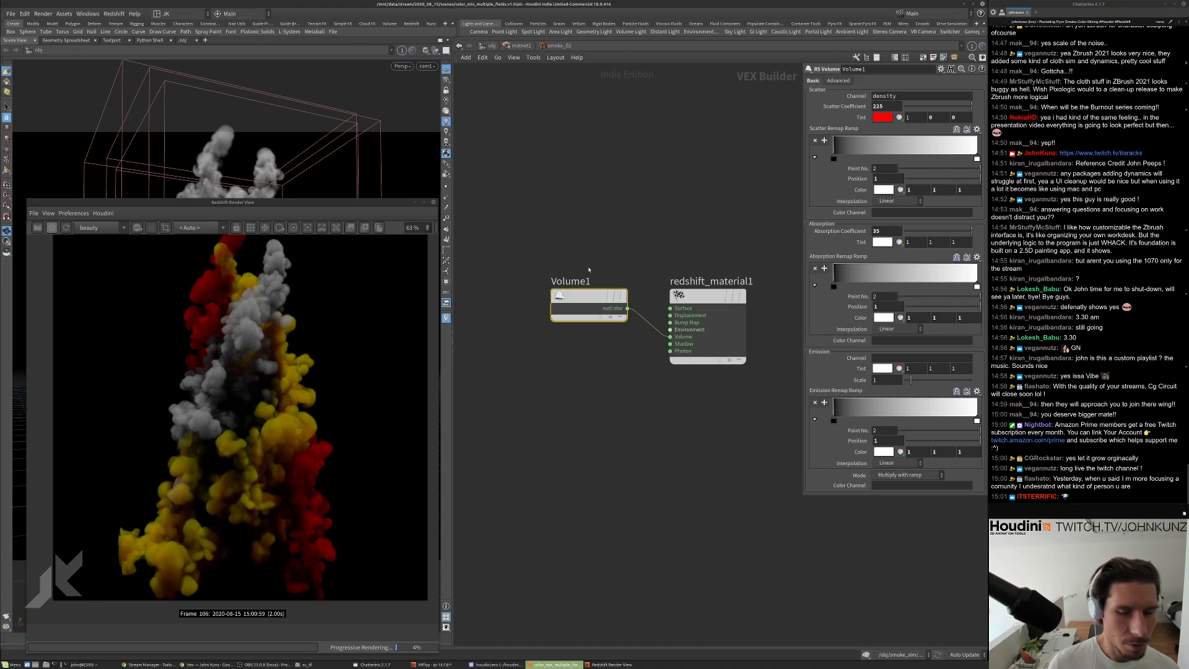
{"action": "scroll", "coordinate": [593, 303], "scroll_direction": "down", "scroll_amount": 1}
{"action": "scroll", "coordinate": [596, 319], "scroll_direction": "up", "scroll_amount": 1}
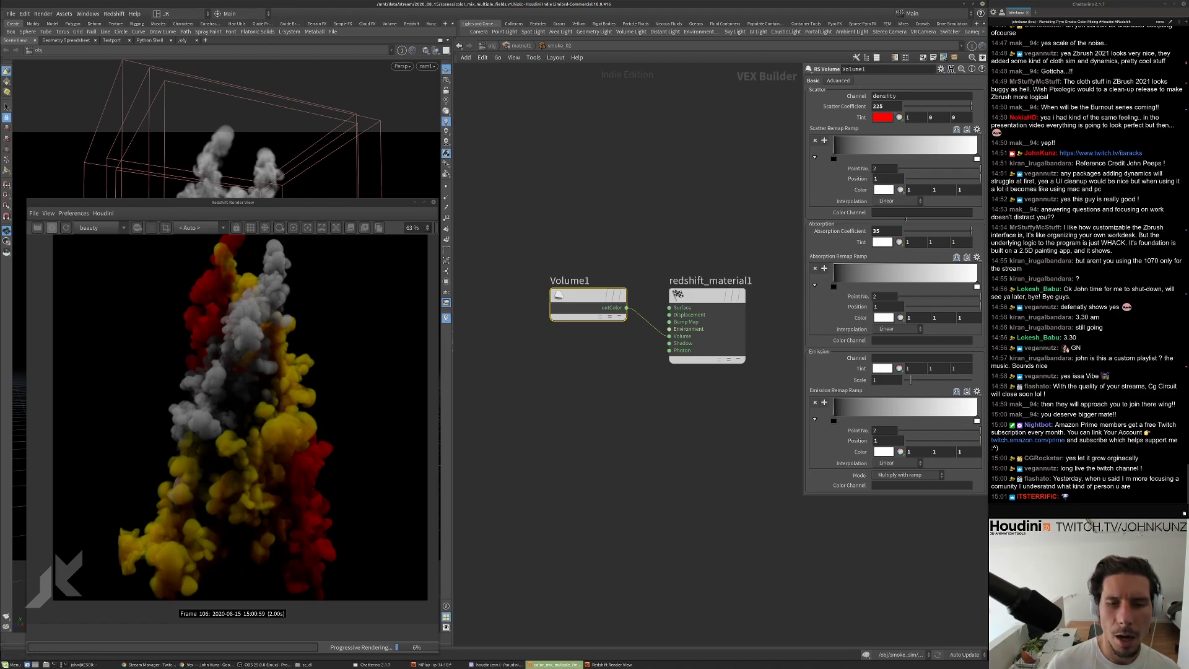
Open the color editor for Volume1's absorption Tint in smoke_02 and try a pale cyan (0.721, 1, 1), checking the render.
{"action": "left_click", "coordinate": [882, 242]}
{"action": "left_click_drag", "start_coordinate": [944, 291], "coordinate": [913, 299]}
{"action": "scroll", "coordinate": [216, 351], "scroll_direction": "up", "scroll_amount": 2}
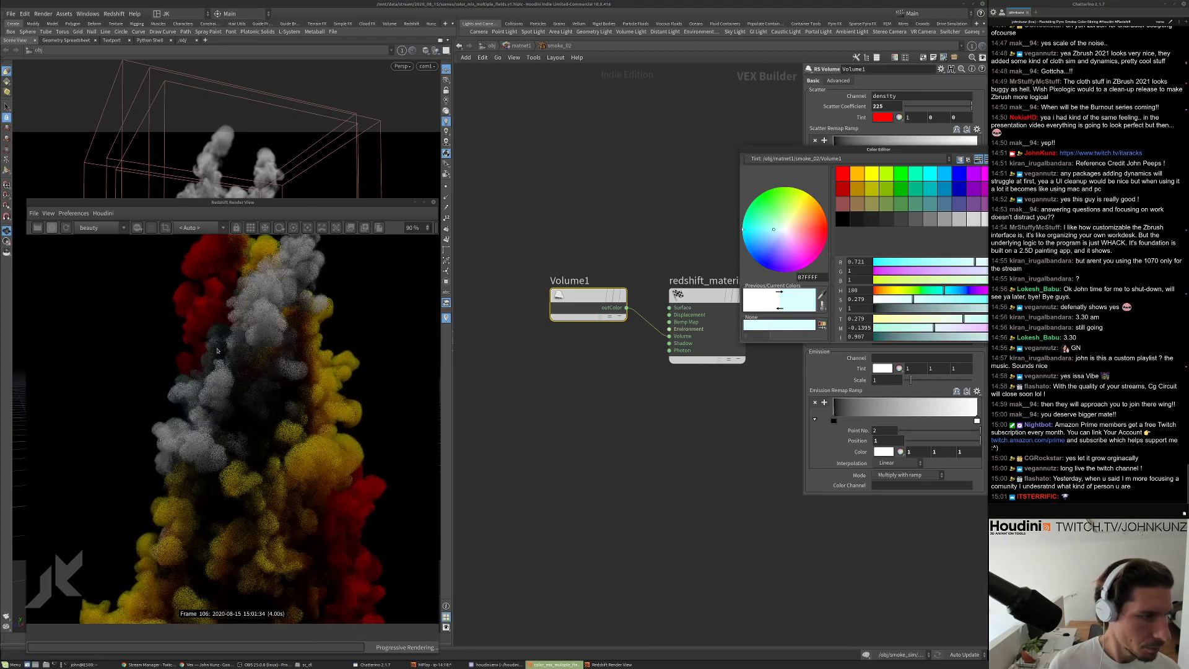
{"action": "scroll", "coordinate": [217, 352], "scroll_direction": "up", "scroll_amount": 2}
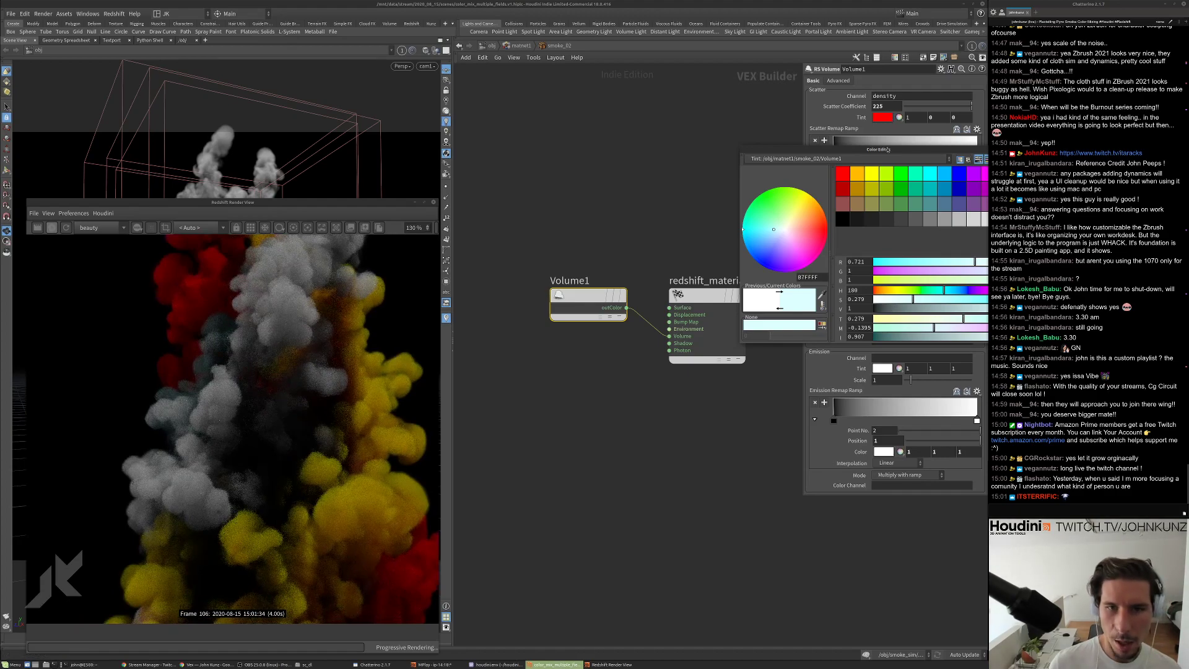
Change smoke_02's absorption Tint to a pale orange of about 1, 0.841, 0.67 and close the color editor.
{"action": "left_click_drag", "start_coordinate": [888, 150], "coordinate": [587, 258]}
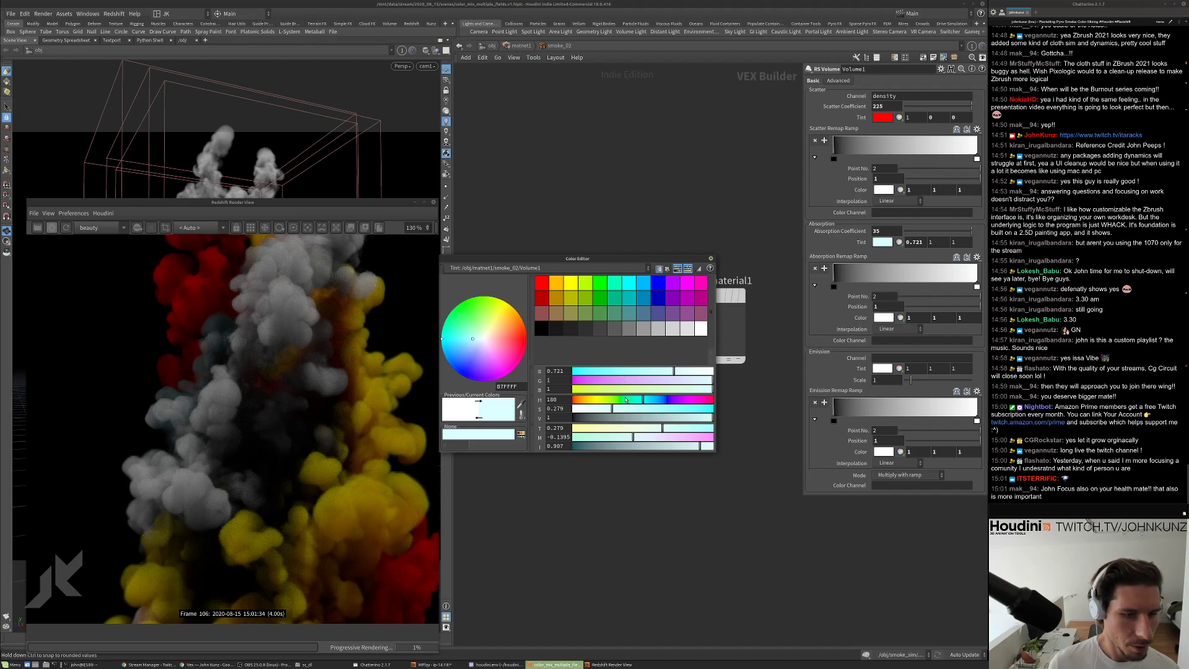
{"action": "left_click_drag", "start_coordinate": [628, 401], "coordinate": [665, 410]}
{"action": "scroll", "coordinate": [268, 340], "scroll_direction": "down", "scroll_amount": 3}
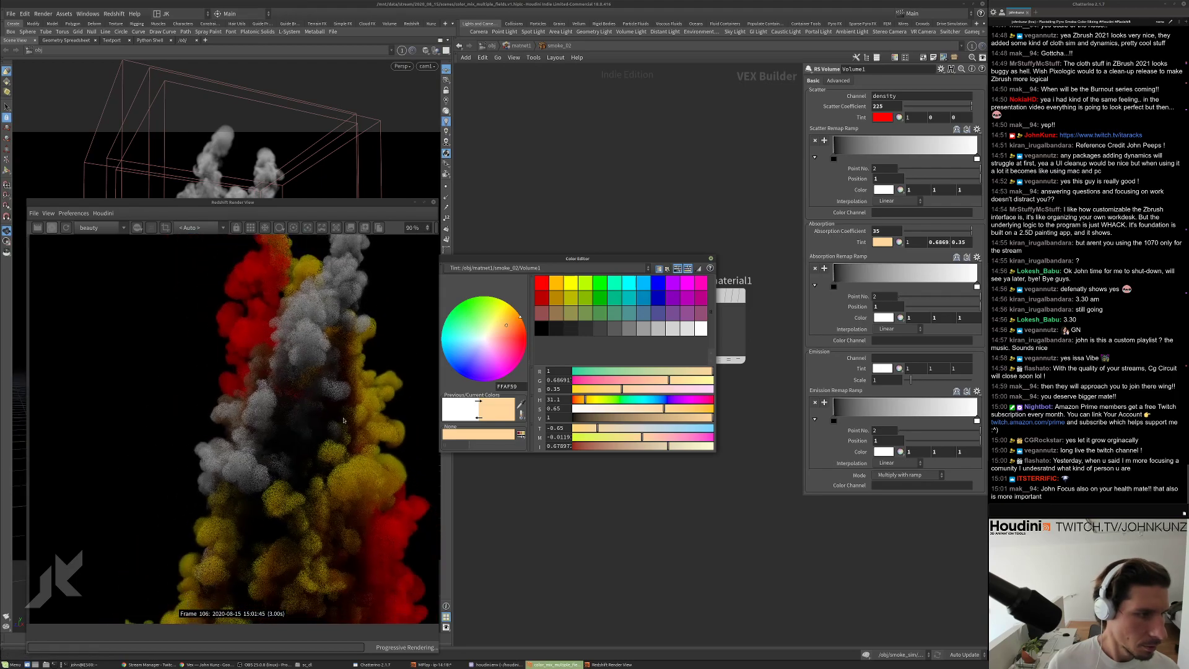
{"action": "scroll", "coordinate": [268, 339], "scroll_direction": "down", "scroll_amount": 1}
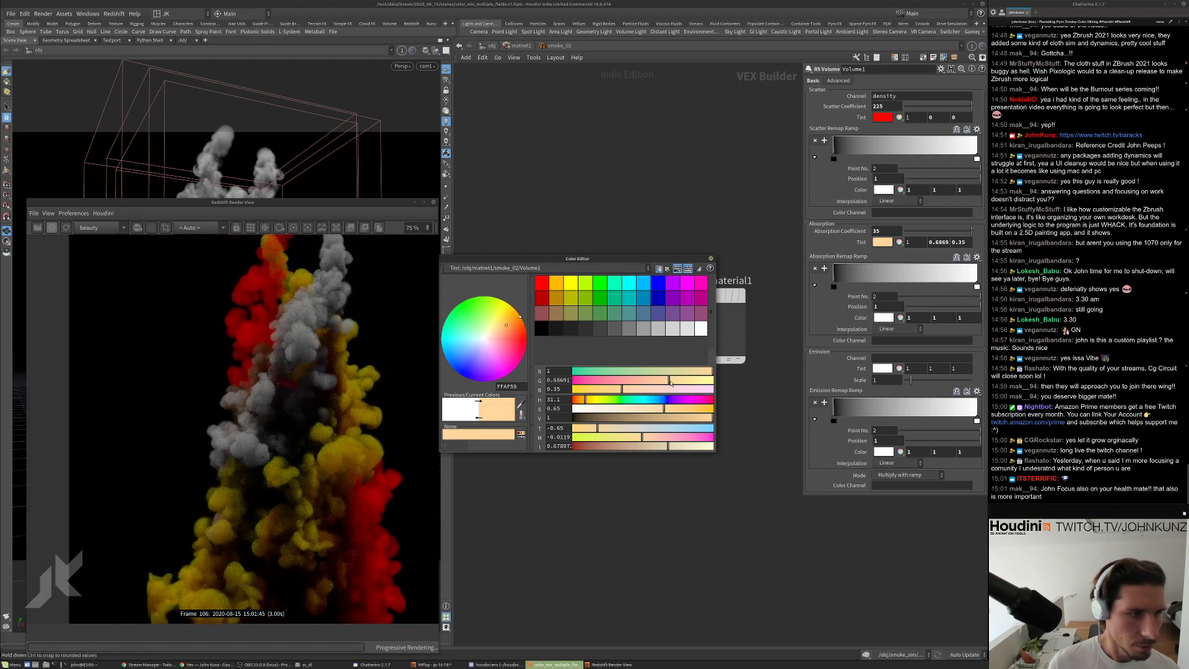
{"action": "left_click", "coordinate": [620, 409]}
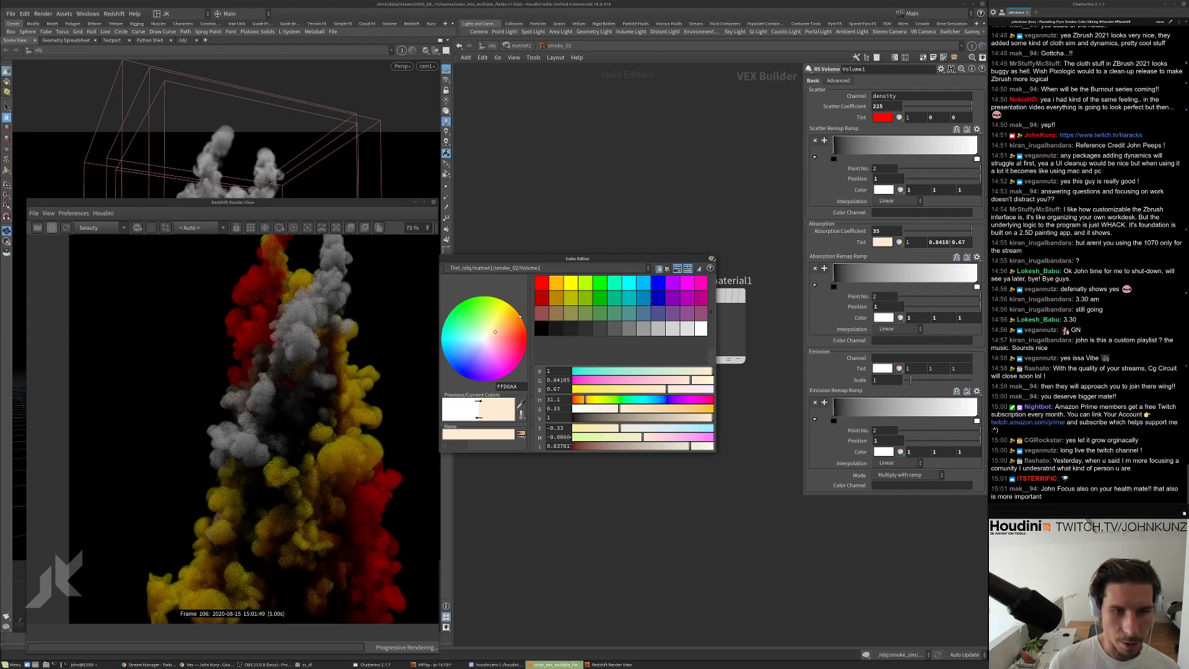
{"action": "left_click", "coordinate": [712, 259]}
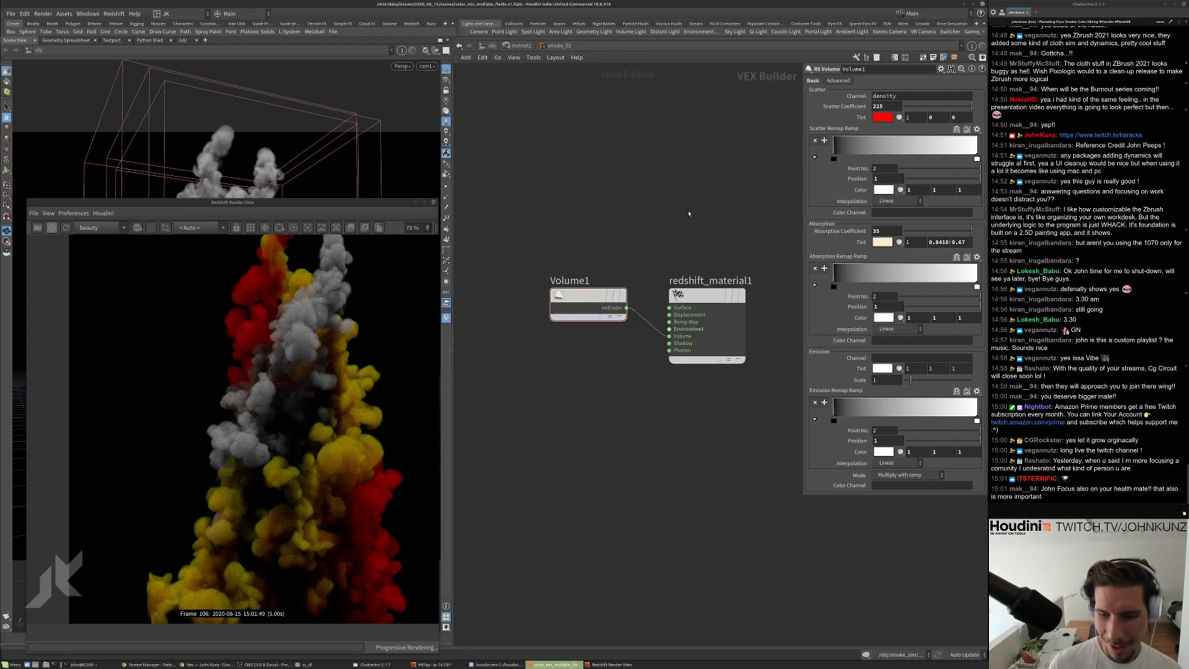
Go inside the smoke_03 material builder and set the scatter Tint of its Volume1 to blue (0, 0, 1).
{"action": "key", "text": "u"}
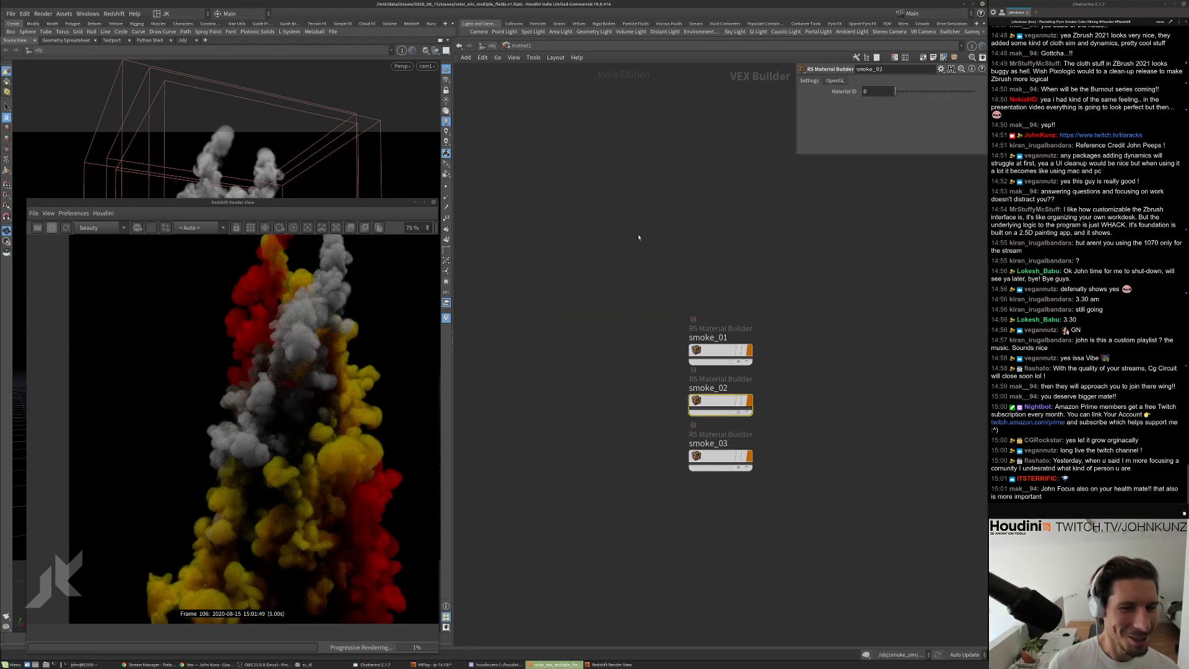
{"action": "double_click", "coordinate": [735, 446]}
{"action": "left_click", "coordinate": [658, 362]}
{"action": "middle_click_drag", "start_coordinate": [658, 363], "coordinate": [595, 322]}
{"action": "left_click_drag", "start_coordinate": [594, 323], "coordinate": [594, 295]}
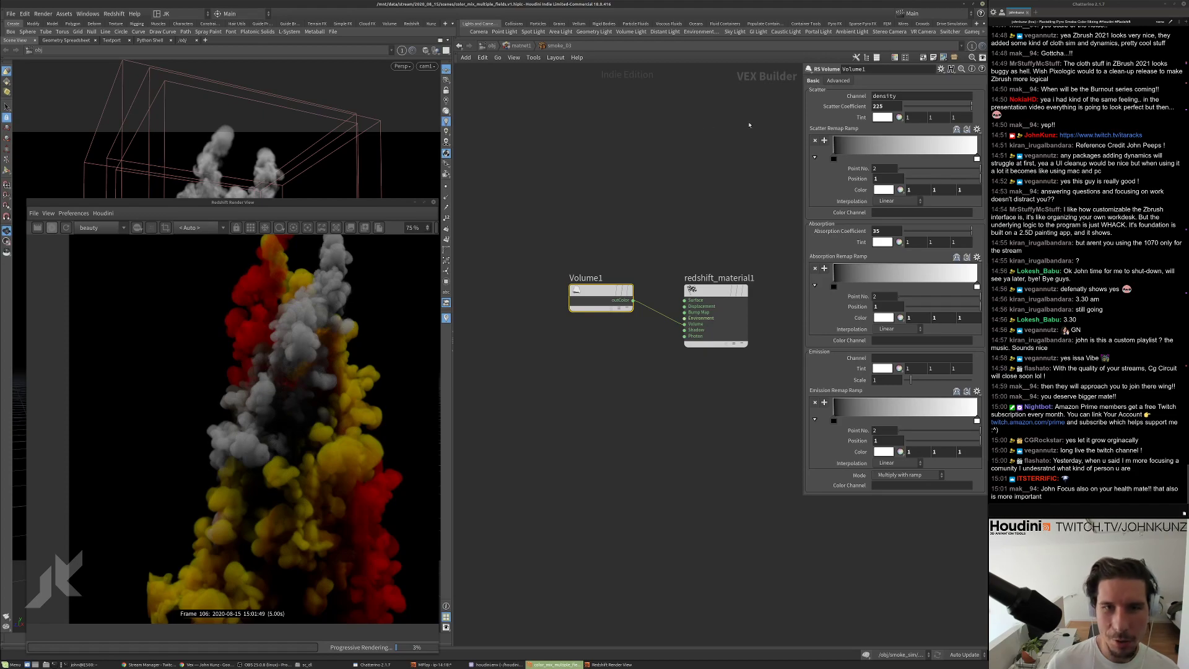
{"action": "double_click", "coordinate": [928, 118]}
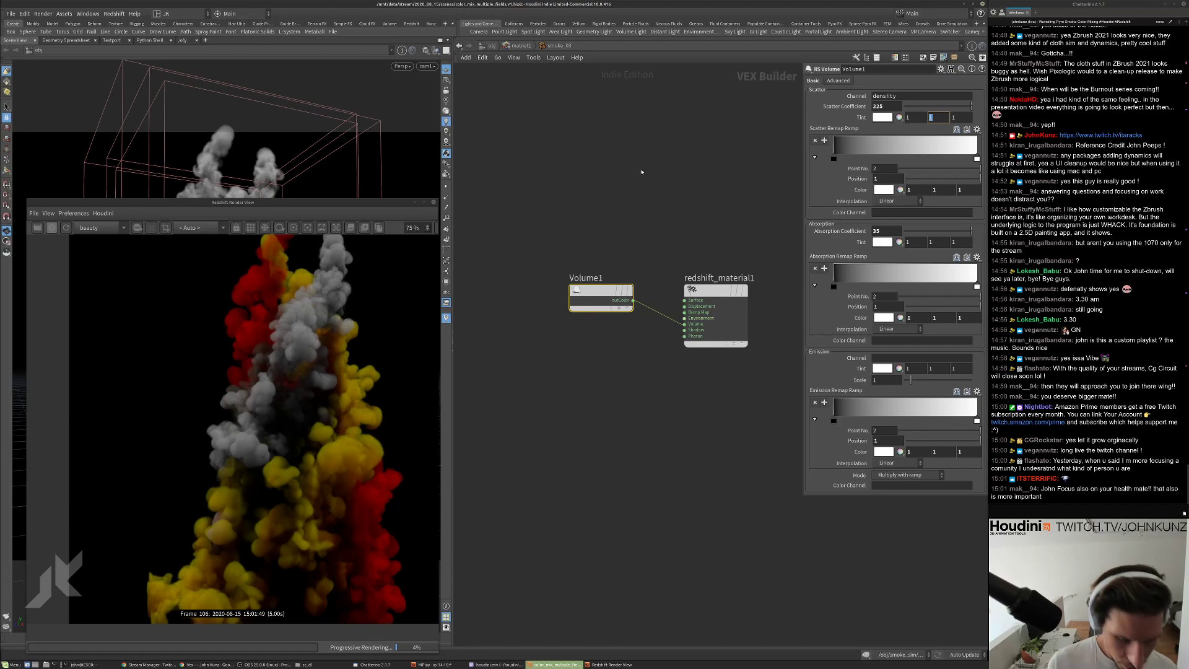
{"action": "key", "text": "Return"}
{"action": "double_click", "coordinate": [908, 117]}
{"action": "type", "text": "0"}
{"action": "key", "text": "Return"}
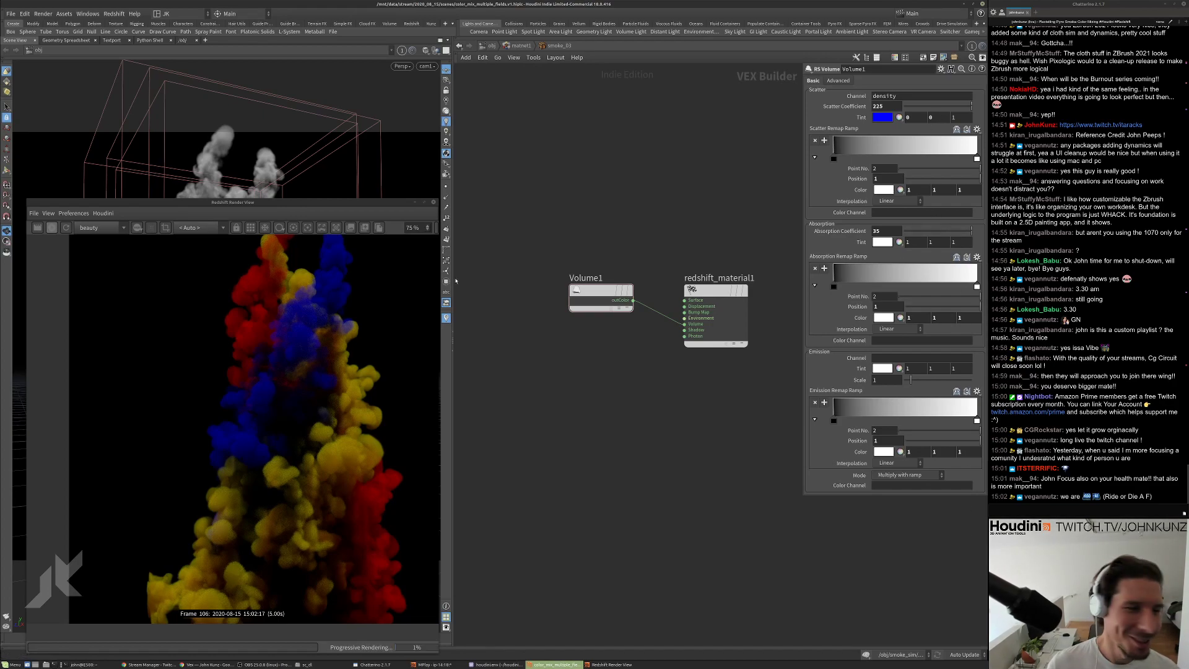
Open the color editor for Volume1's absorption Tint in smoke_03 and try pink, pale blue, violet and green tints, comparing the render.
{"action": "scroll", "coordinate": [279, 330], "scroll_direction": "down", "scroll_amount": 2}
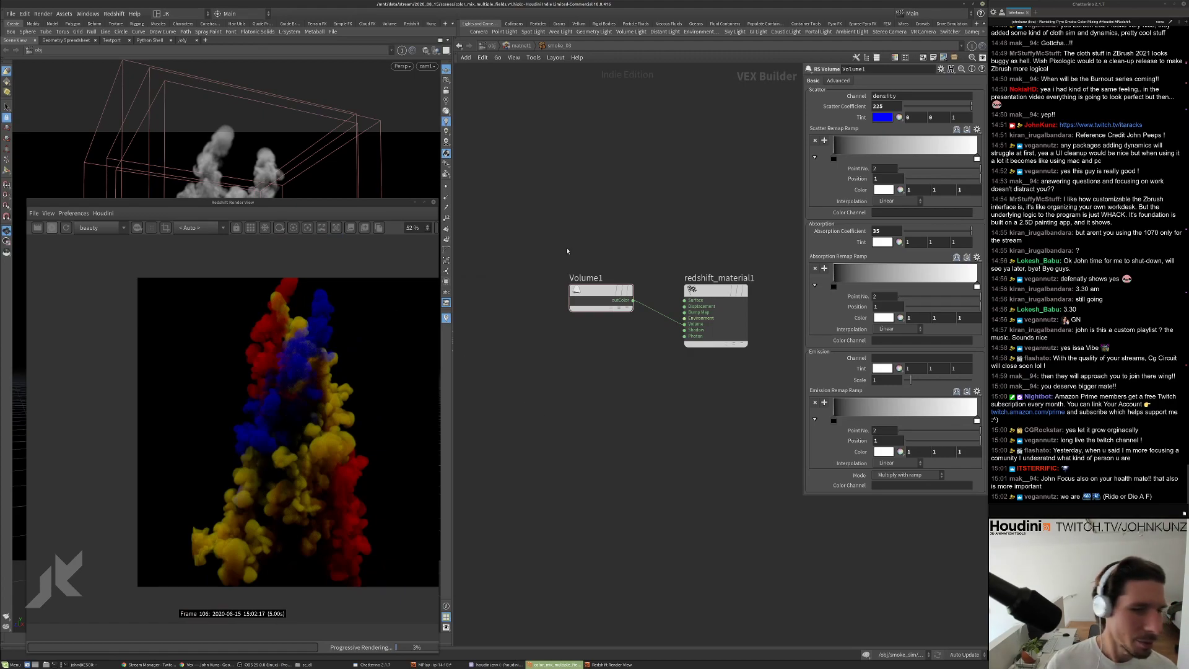
{"action": "left_click", "coordinate": [882, 241]}
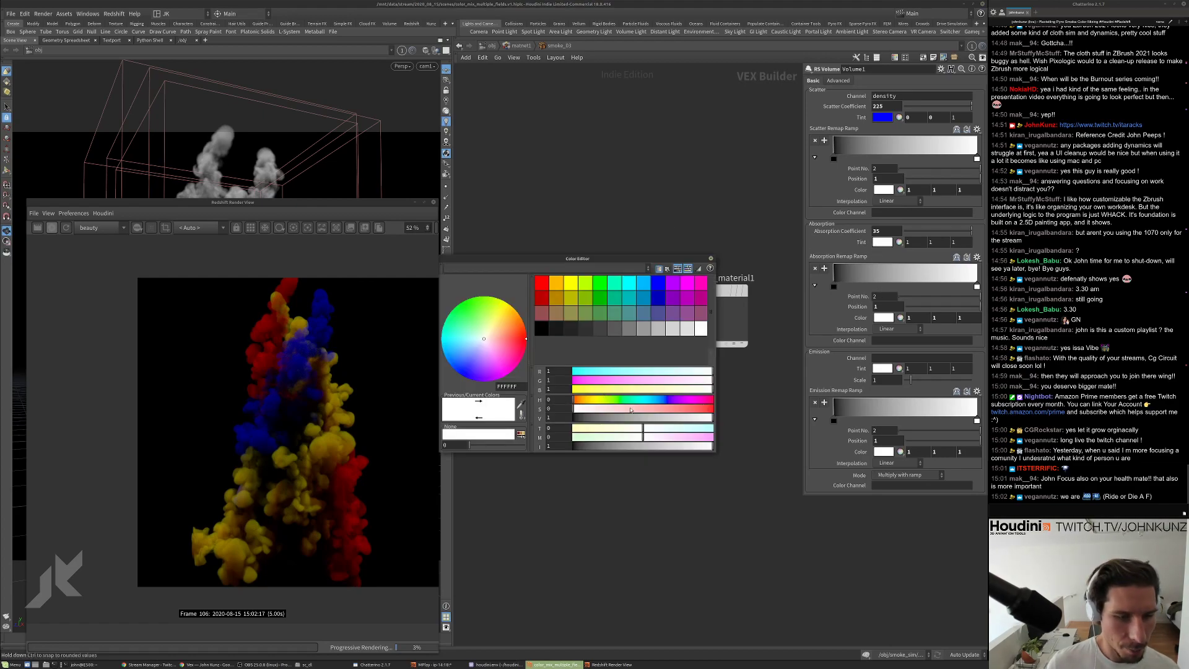
{"action": "left_click", "coordinate": [630, 408]}
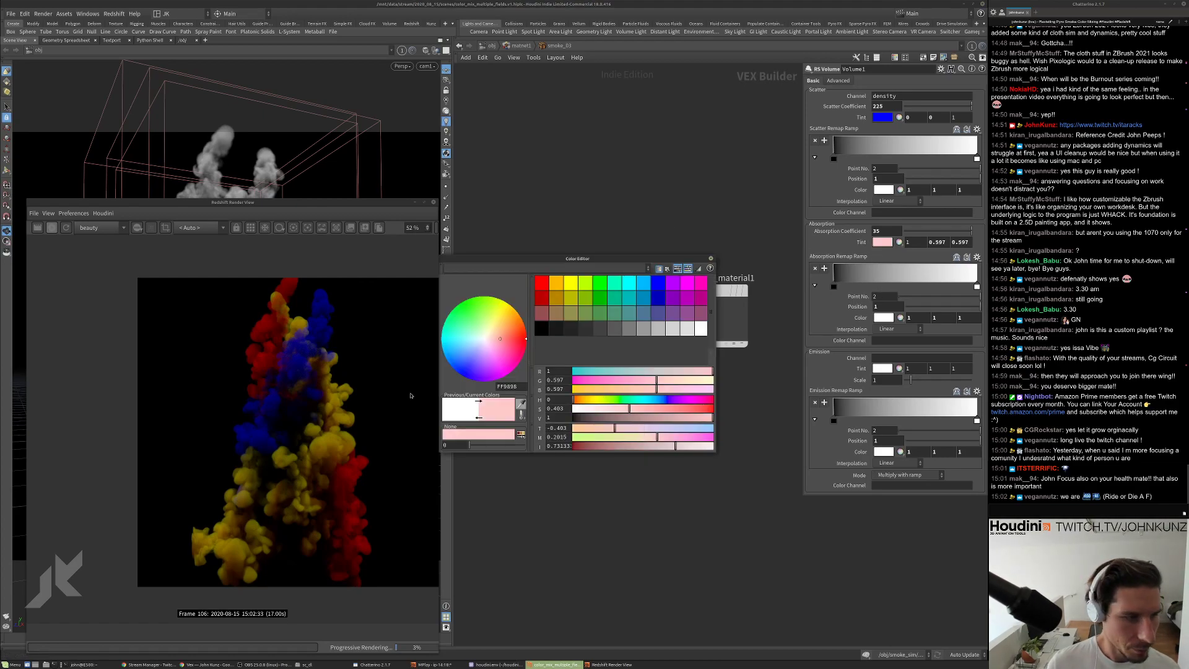
{"action": "left_click", "coordinate": [650, 402]}
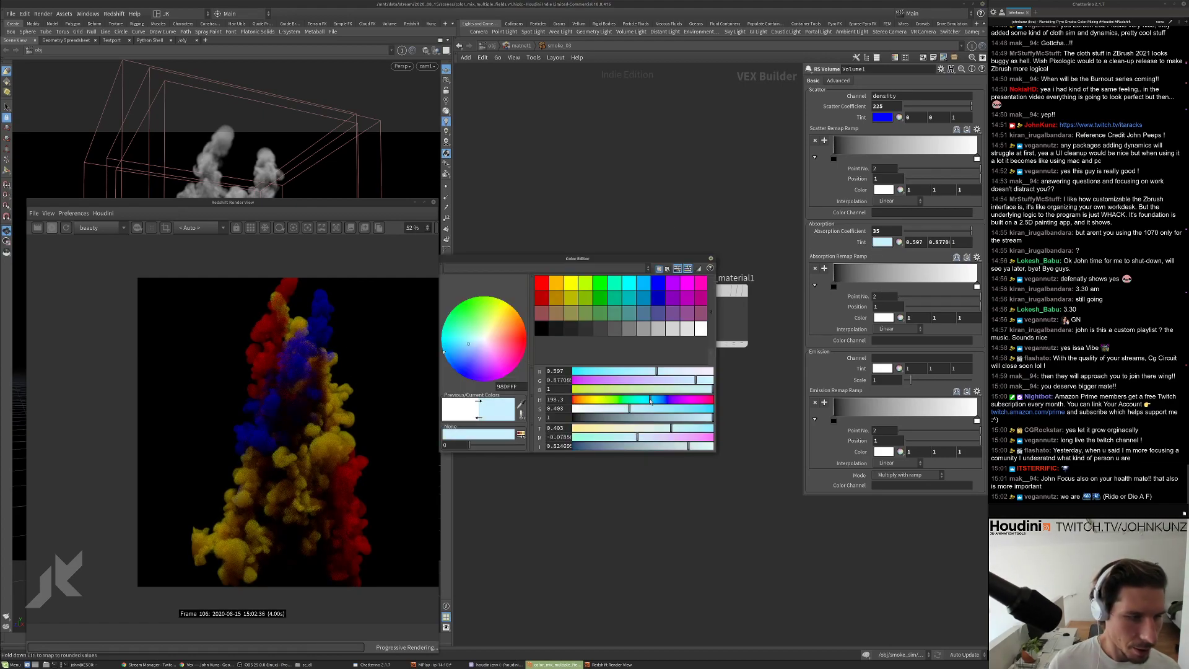
{"action": "left_click", "coordinate": [681, 401]}
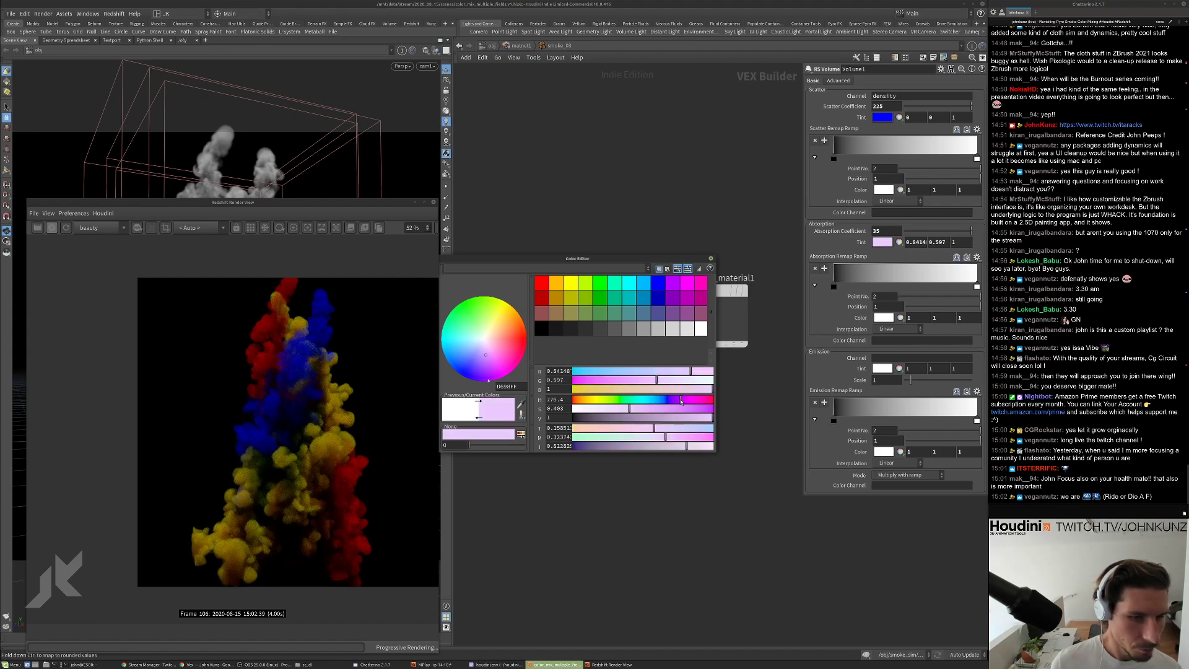
{"action": "left_click", "coordinate": [695, 410]}
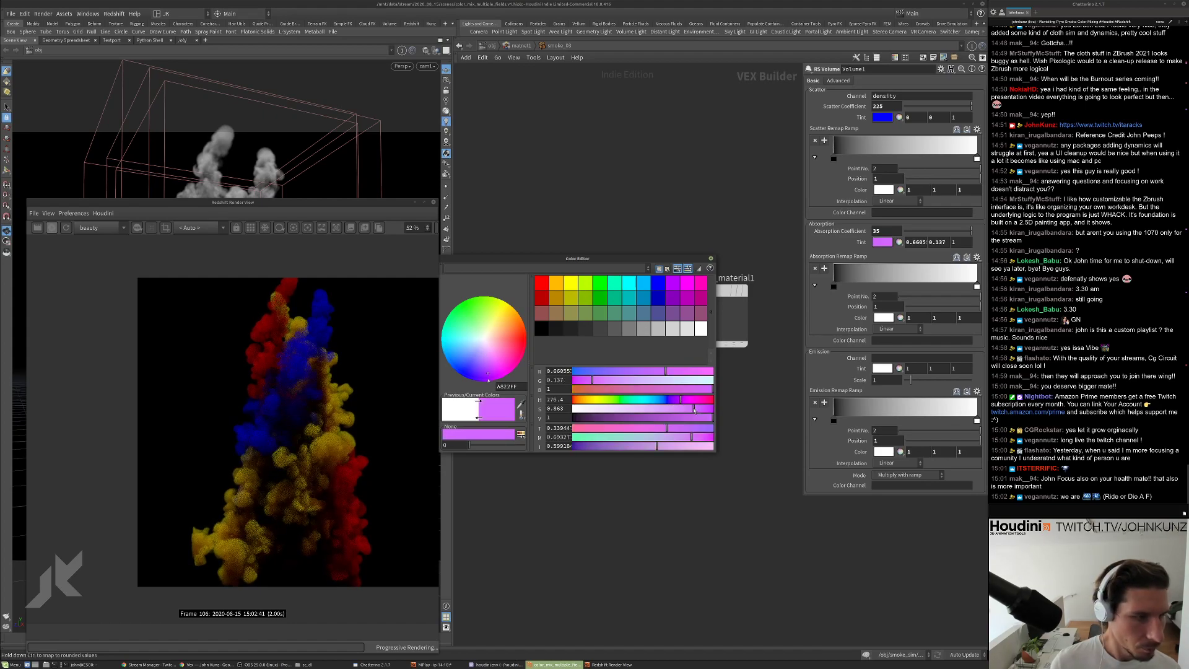
{"action": "left_click", "coordinate": [610, 401]}
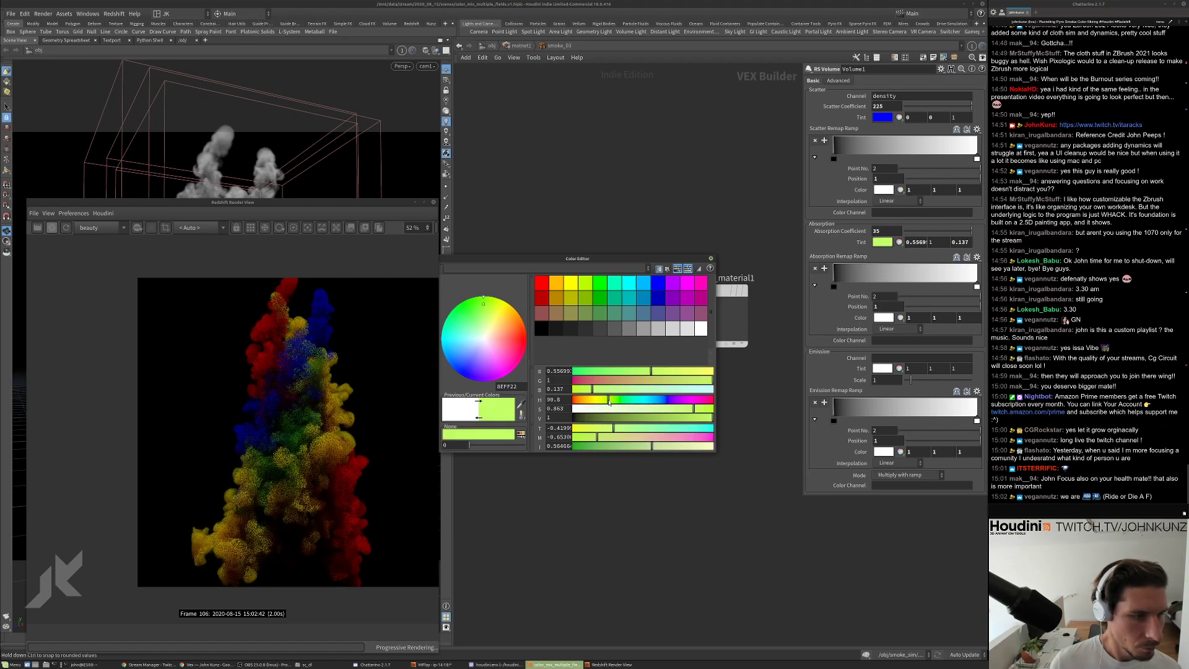
{"action": "left_click", "coordinate": [632, 408]}
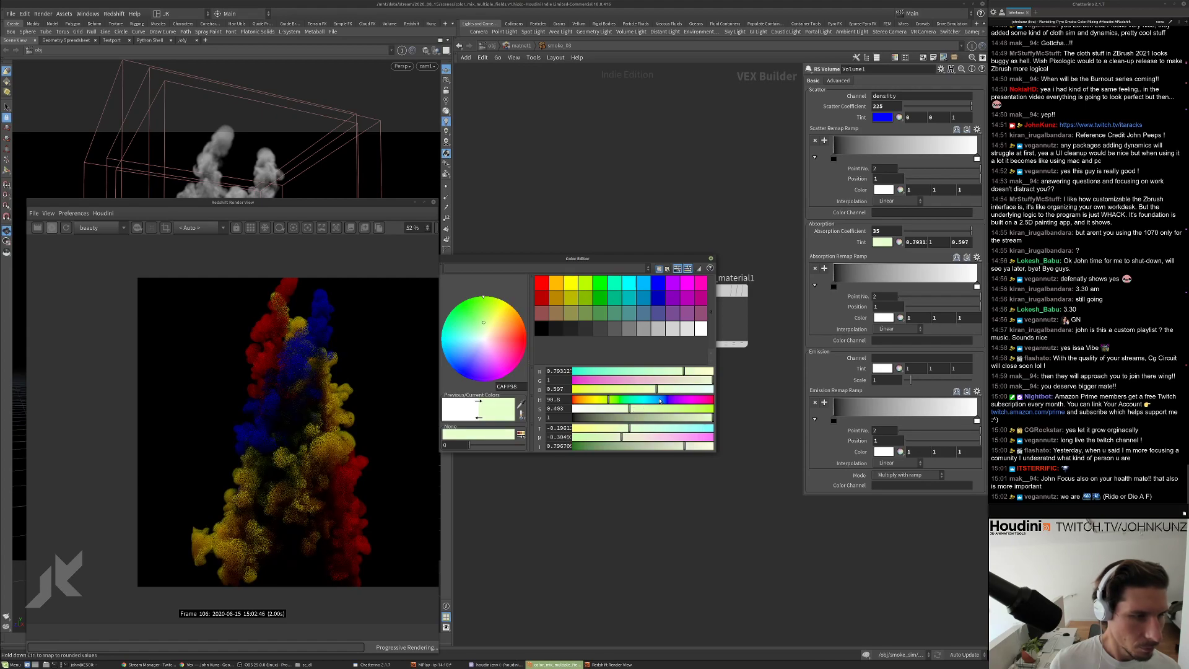
Change smoke_03's absorption Tint to a nearly white pink of about 1, 0.963, 0.96 and close the color editor.
{"action": "left_click", "coordinate": [575, 400]}
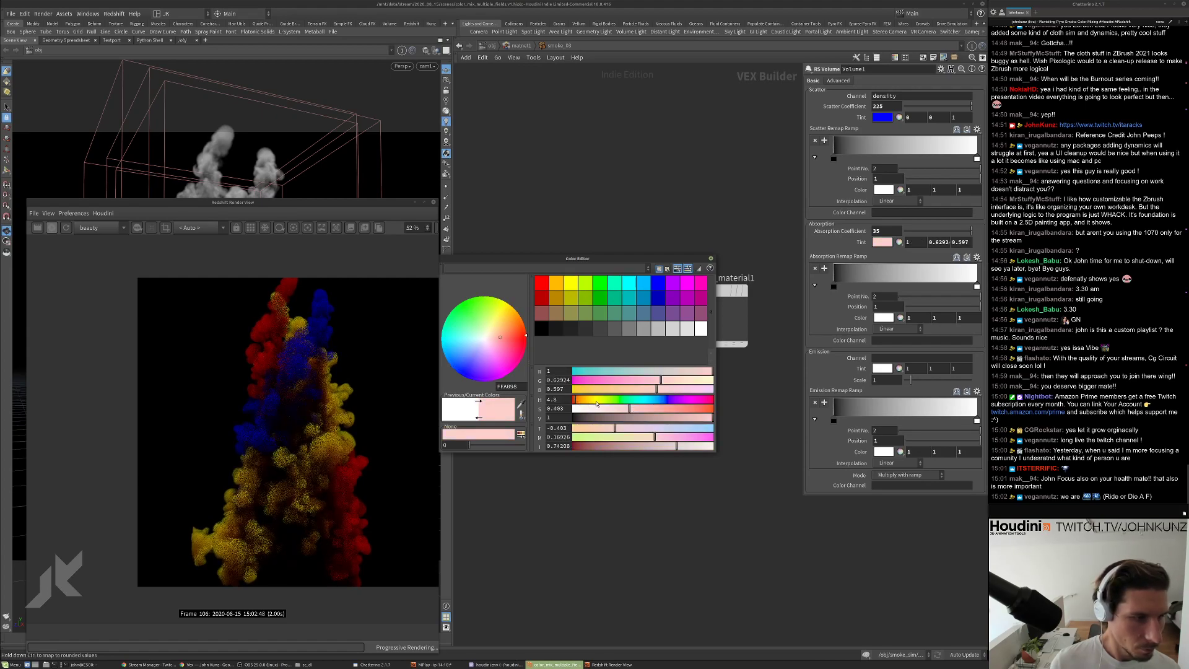
{"action": "left_click", "coordinate": [668, 410]}
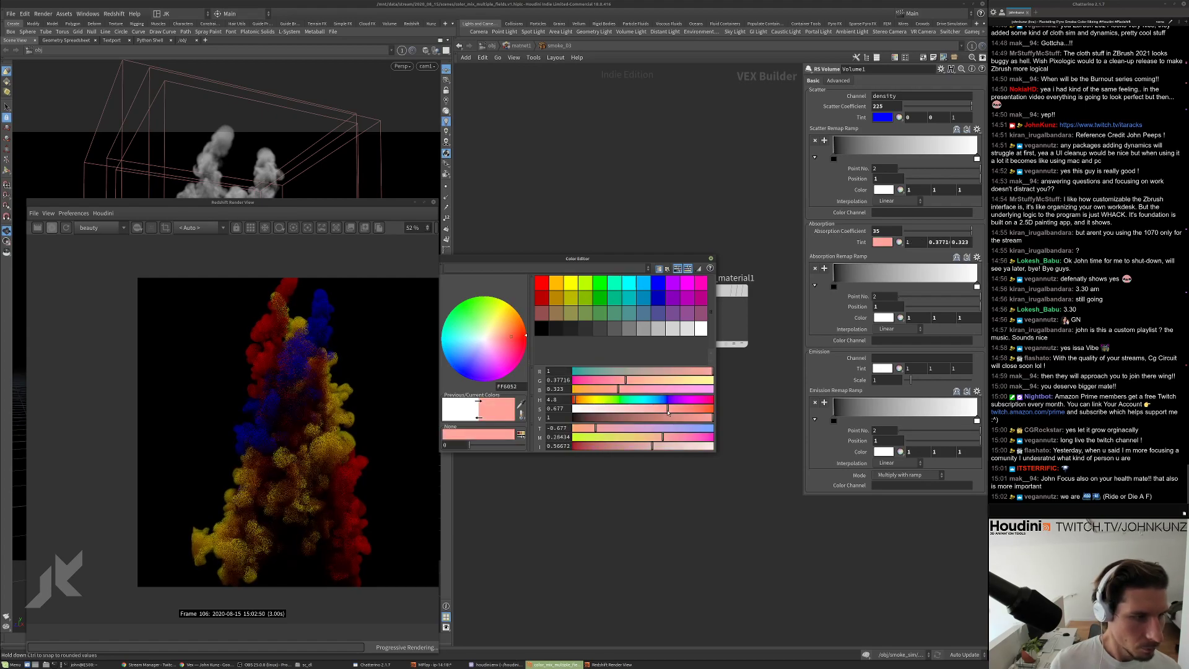
{"action": "left_click", "coordinate": [597, 409]}
{"action": "left_click_drag", "start_coordinate": [597, 409], "coordinate": [577, 409]}
{"action": "left_click", "coordinate": [710, 258]}
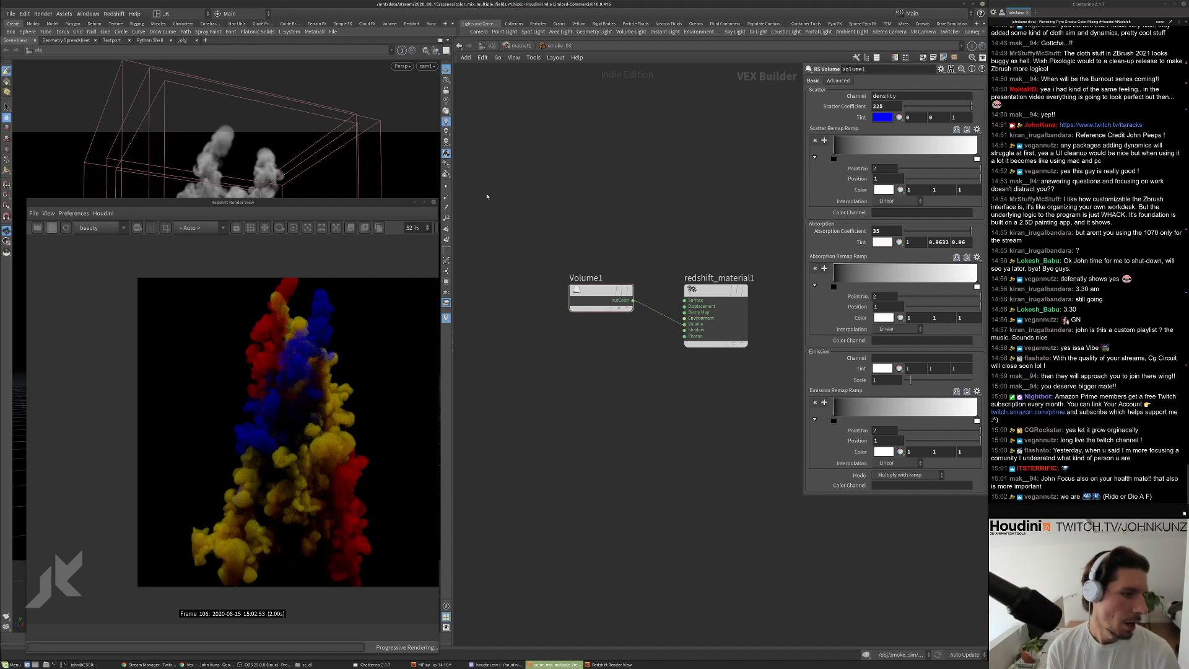
Return to the object level and set the Intensity Multiplier of rslight1 to 200.
{"action": "scroll", "coordinate": [298, 415], "scroll_direction": "up", "scroll_amount": 2}
{"action": "scroll", "coordinate": [297, 415], "scroll_direction": "up", "scroll_amount": 1}
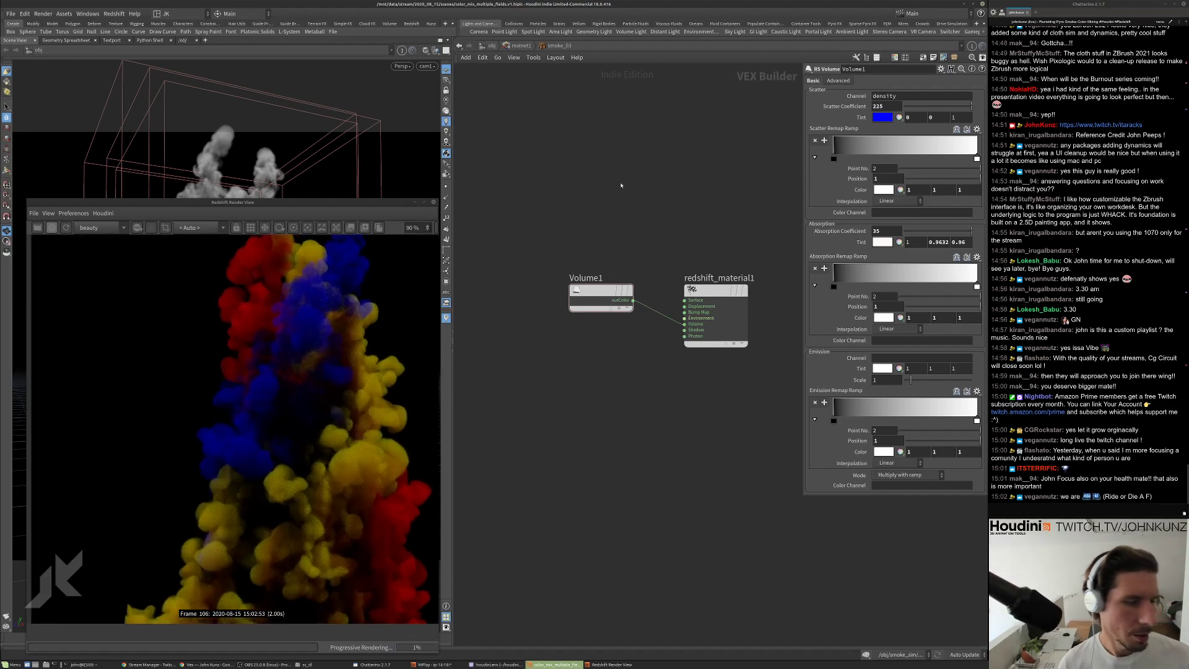
{"action": "left_click", "coordinate": [491, 46]}
{"action": "left_click", "coordinate": [585, 360]}
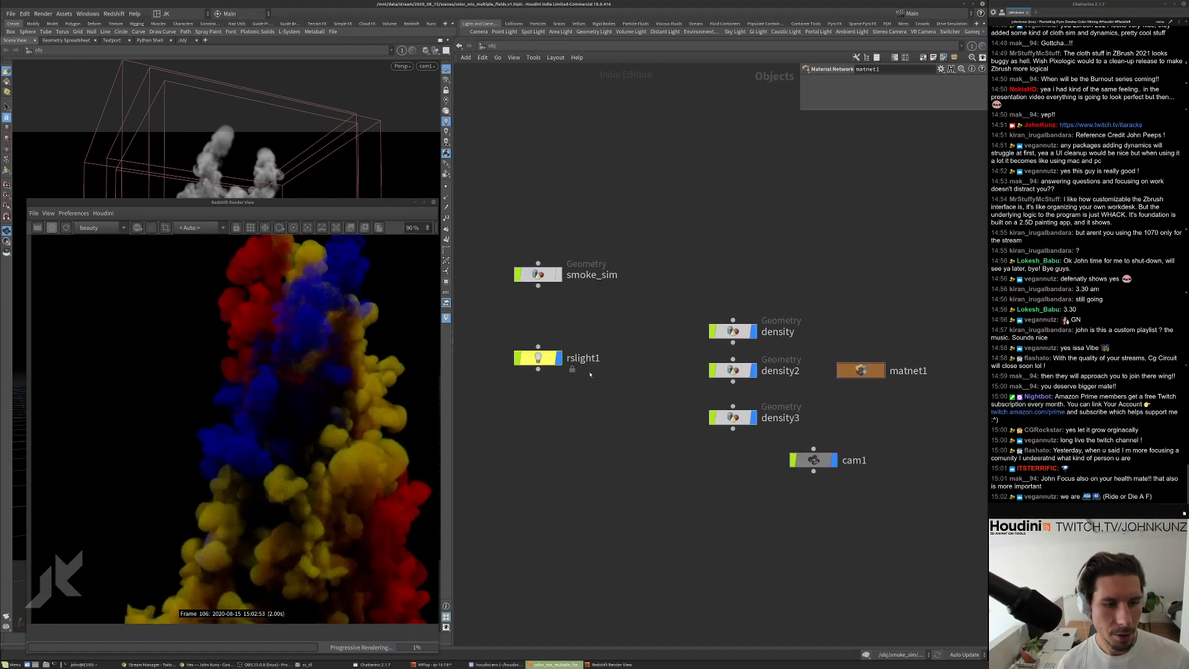
{"action": "left_click", "coordinate": [725, 93]}
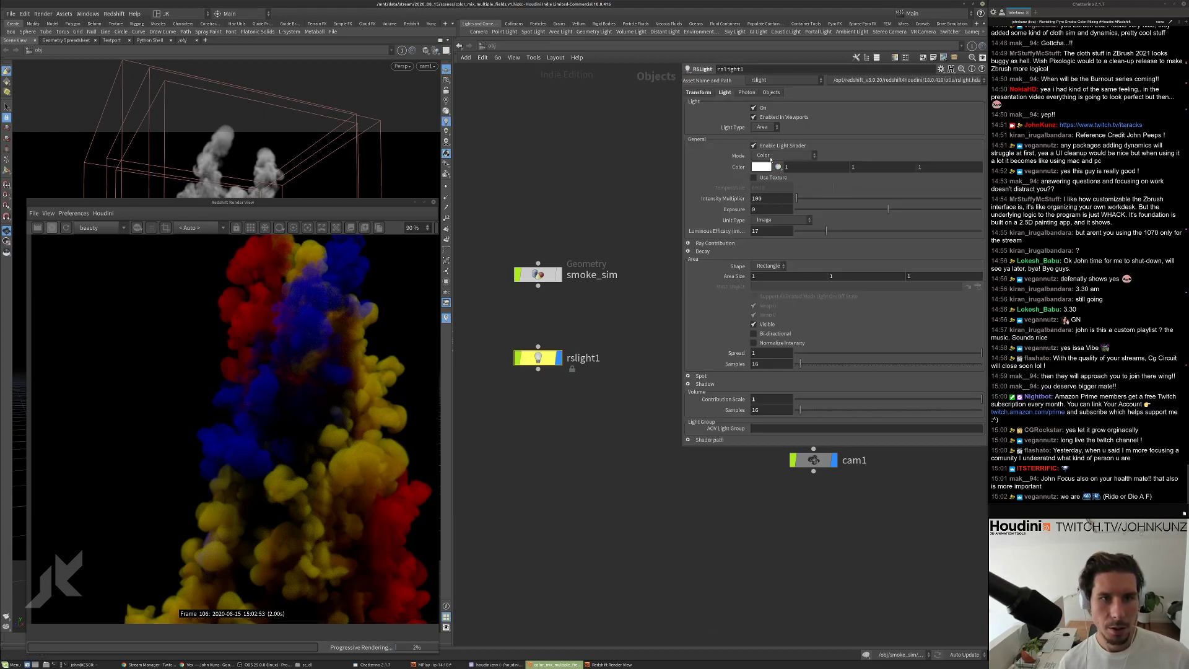
{"action": "double_click", "coordinate": [755, 198]}
{"action": "type", "text": "200"}
{"action": "key", "text": "Return"}
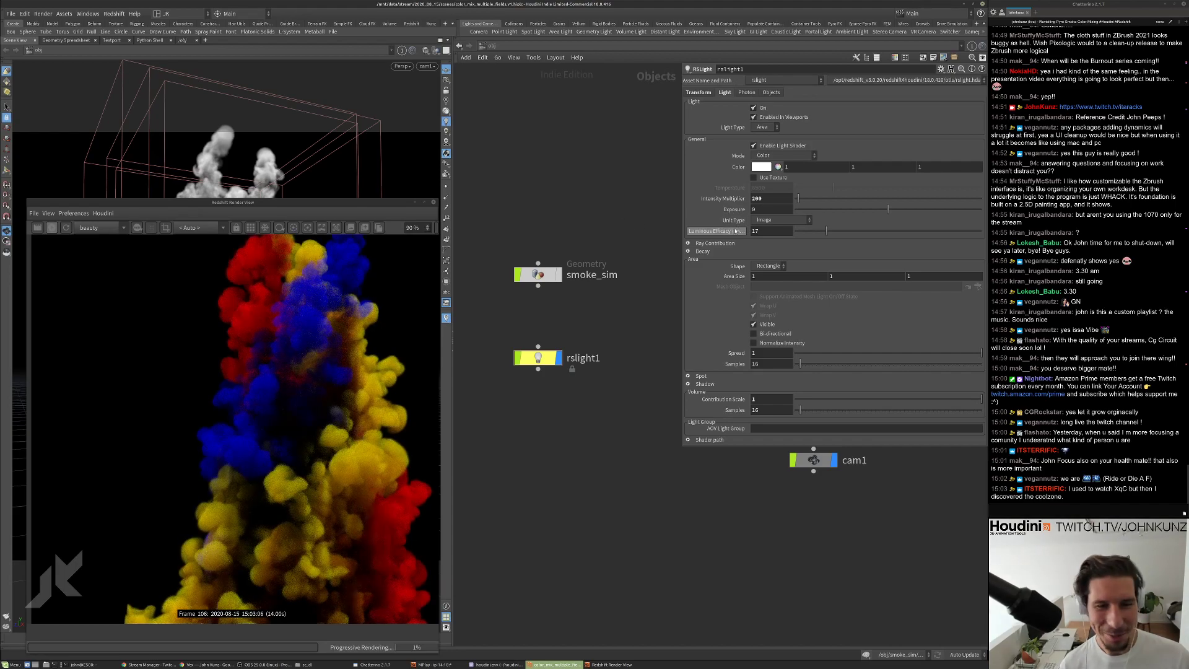
Try a volume Contribution Scale of 4 on rslight1 and restore it to 1.
{"action": "double_click", "coordinate": [760, 400]}
{"action": "type", "text": "4"}
{"action": "key", "text": "Return"}
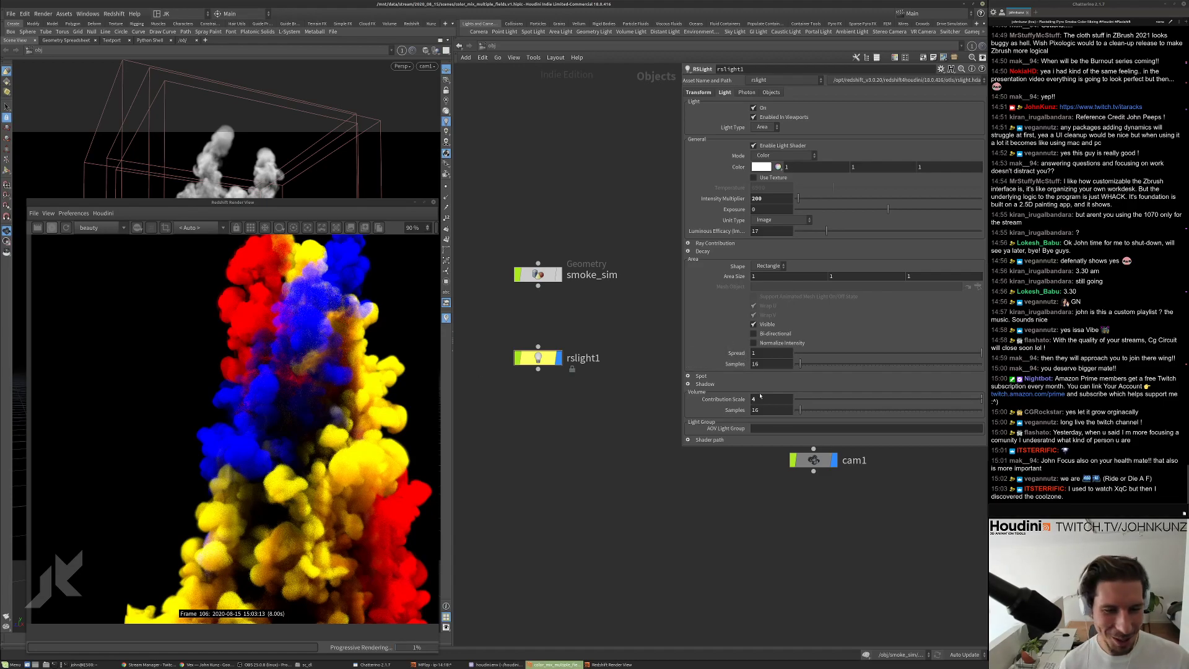
{"action": "double_click", "coordinate": [761, 400]}
{"action": "type", "text": "1"}
{"action": "key", "text": "Return"}
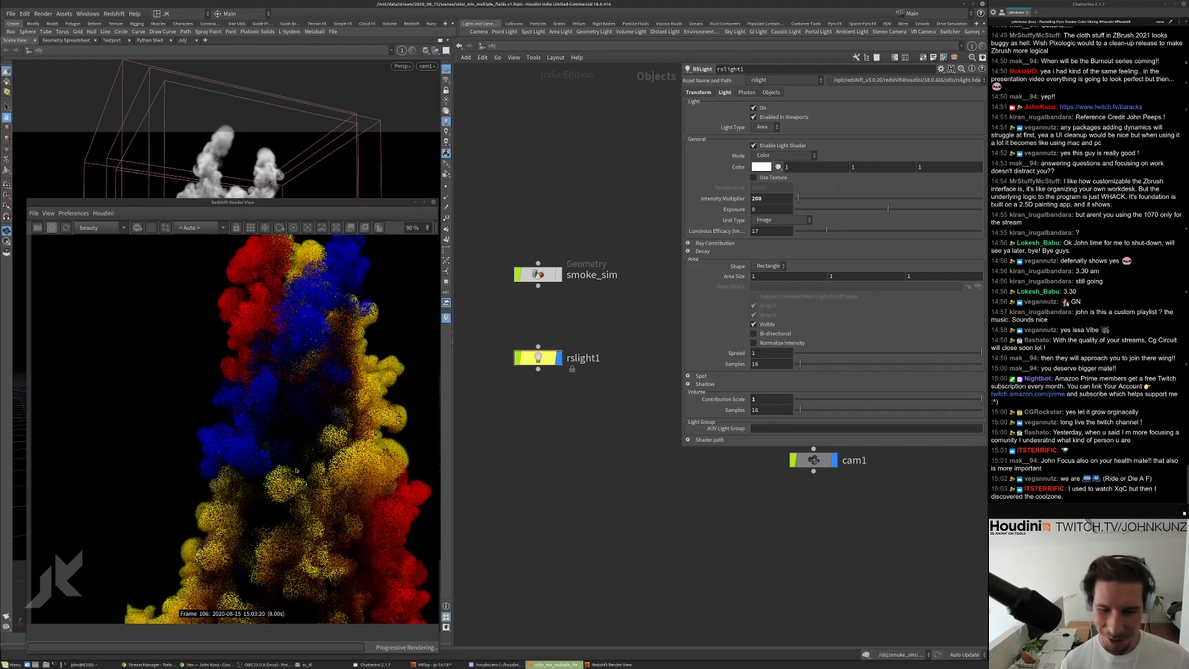
Set rslight1's volume Contribution Scale to 2 and check the whole smoke column in the render.
{"action": "scroll", "coordinate": [288, 458], "scroll_direction": "down", "scroll_amount": 3}
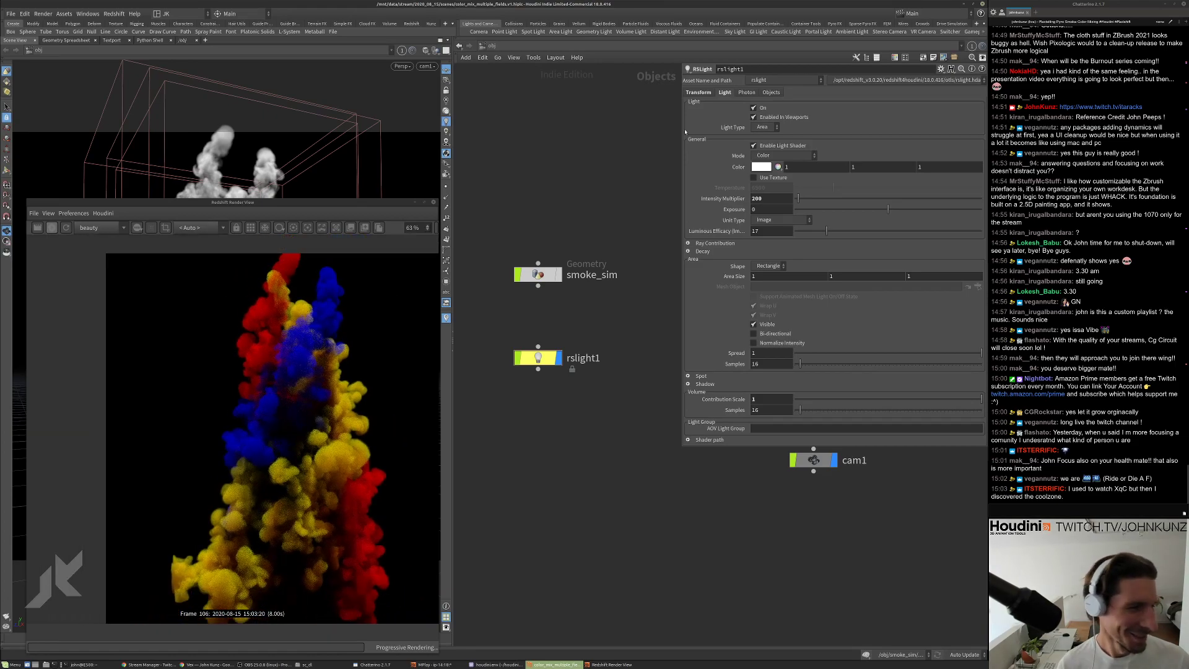
{"action": "double_click", "coordinate": [757, 198]}
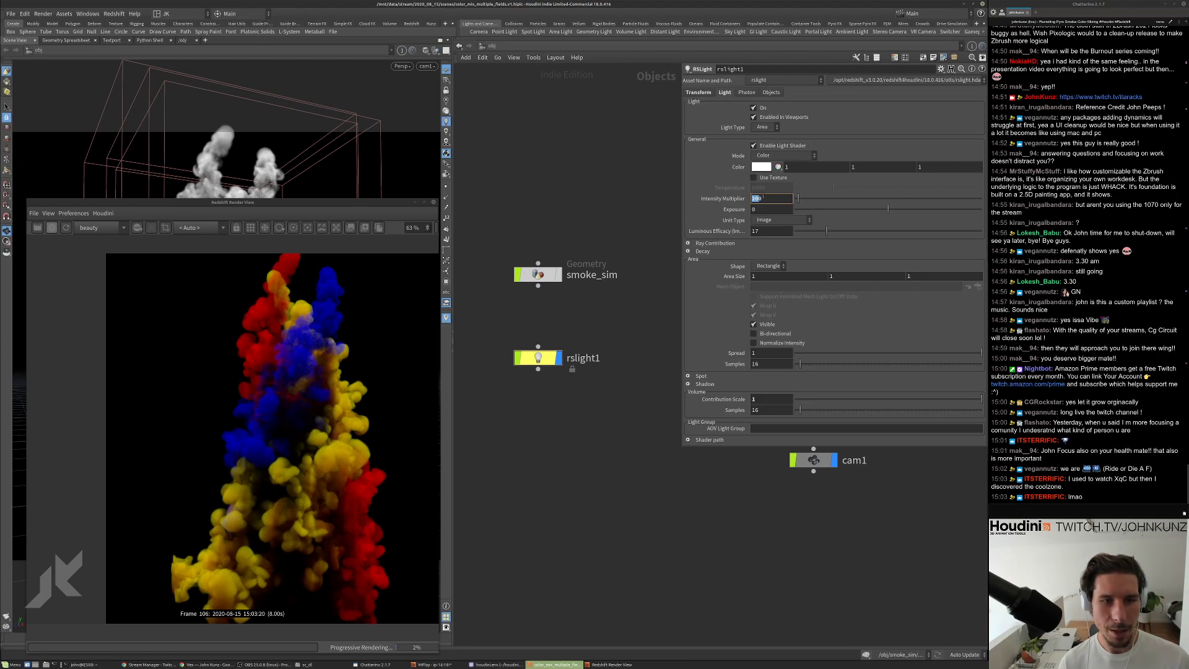
{"action": "double_click", "coordinate": [770, 398]}
{"action": "type", "text": "2"}
{"action": "key", "text": "Return"}
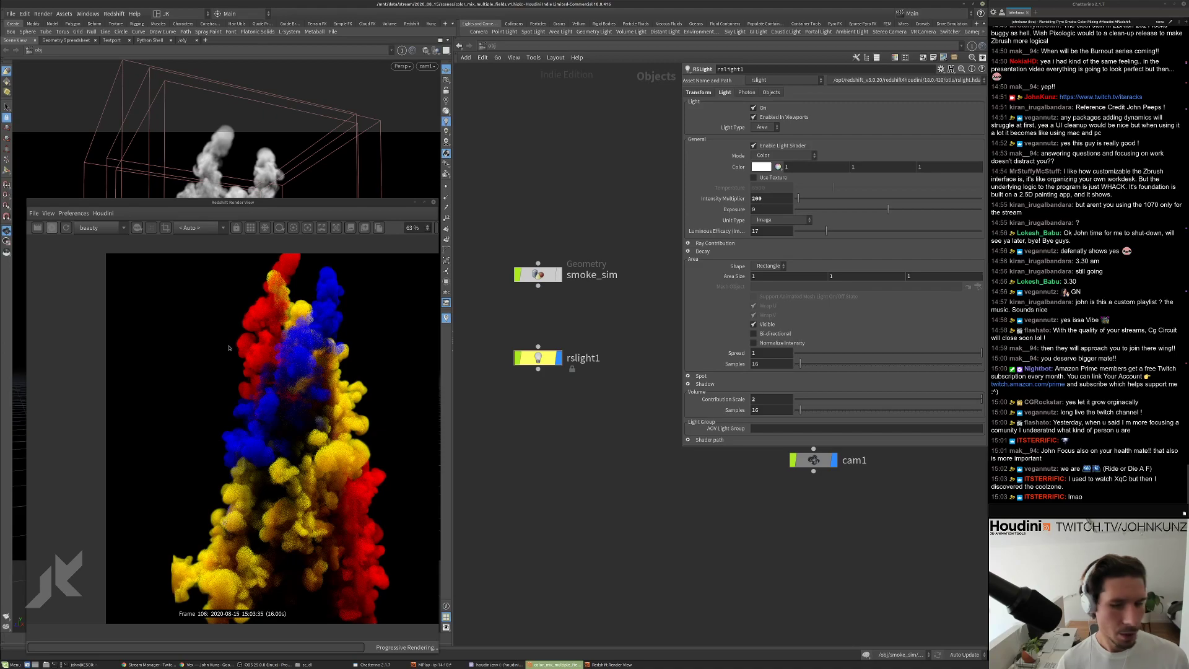
{"action": "scroll", "coordinate": [350, 436], "scroll_direction": "down", "scroll_amount": 2}
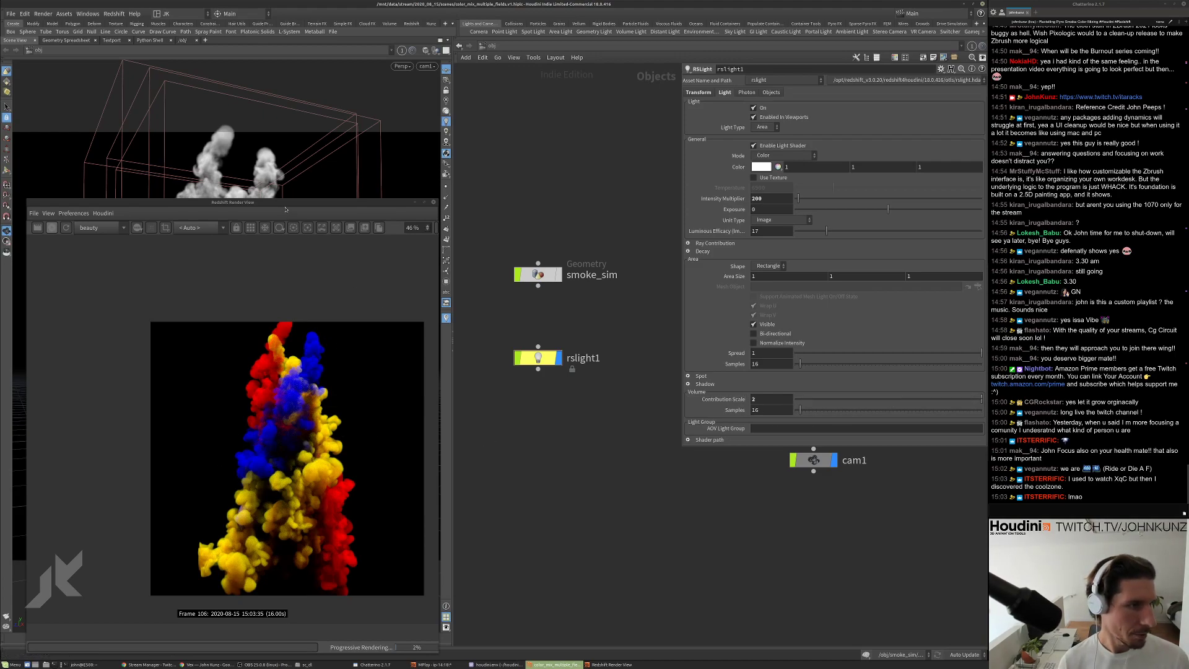
Move the Redshift Render View clear of the scene viewport and tumble the camera to a close view from above the smoke.
{"action": "left_click_drag", "start_coordinate": [284, 208], "coordinate": [735, 159]}
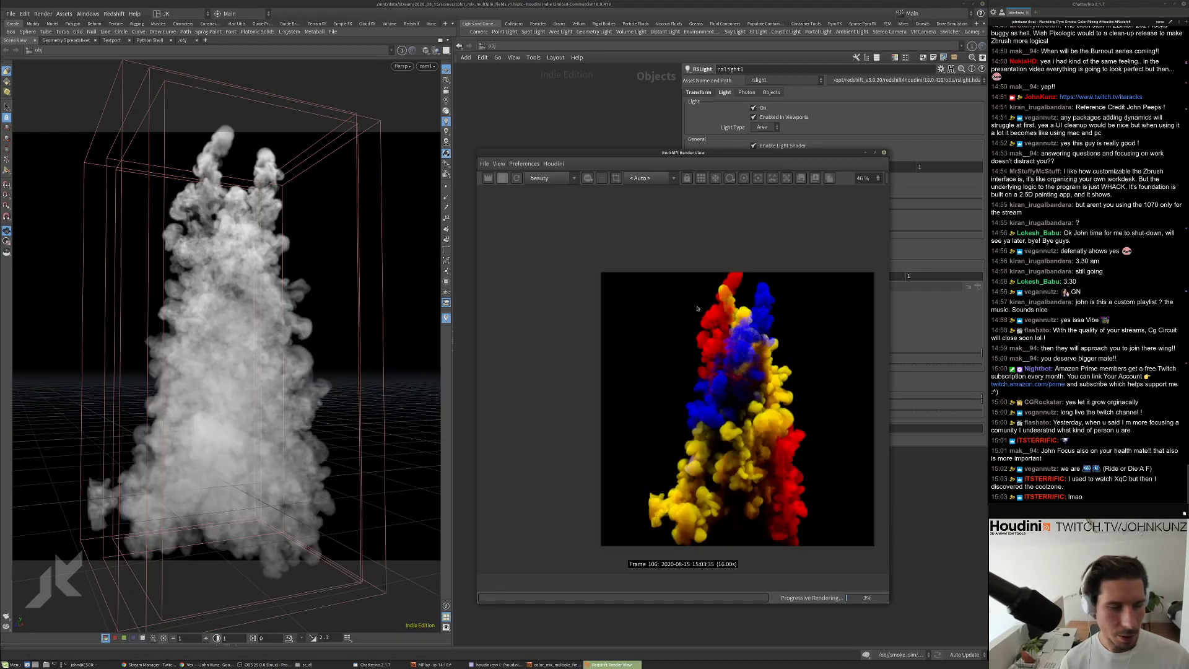
{"action": "scroll", "coordinate": [734, 338], "scroll_direction": "up", "scroll_amount": 4}
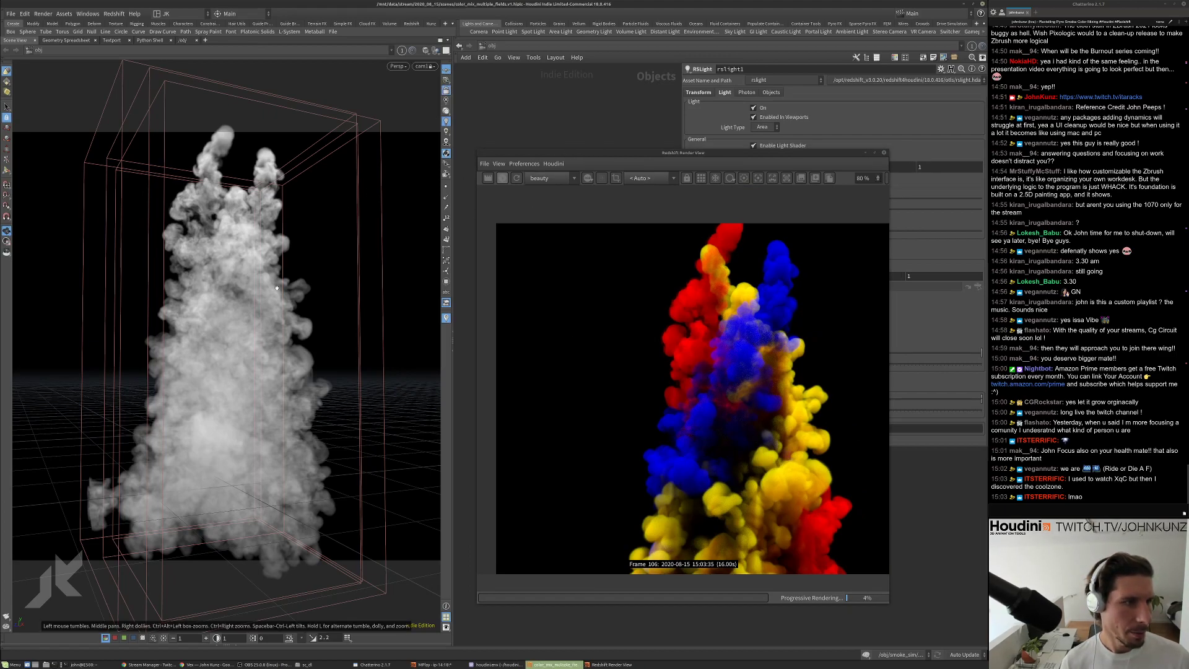
{"action": "scroll", "coordinate": [323, 278], "scroll_direction": "up", "scroll_amount": 3}
{"action": "scroll", "coordinate": [323, 278], "scroll_direction": "up", "scroll_amount": 2}
{"action": "left_click_drag", "start_coordinate": [323, 278], "coordinate": [241, 420]}
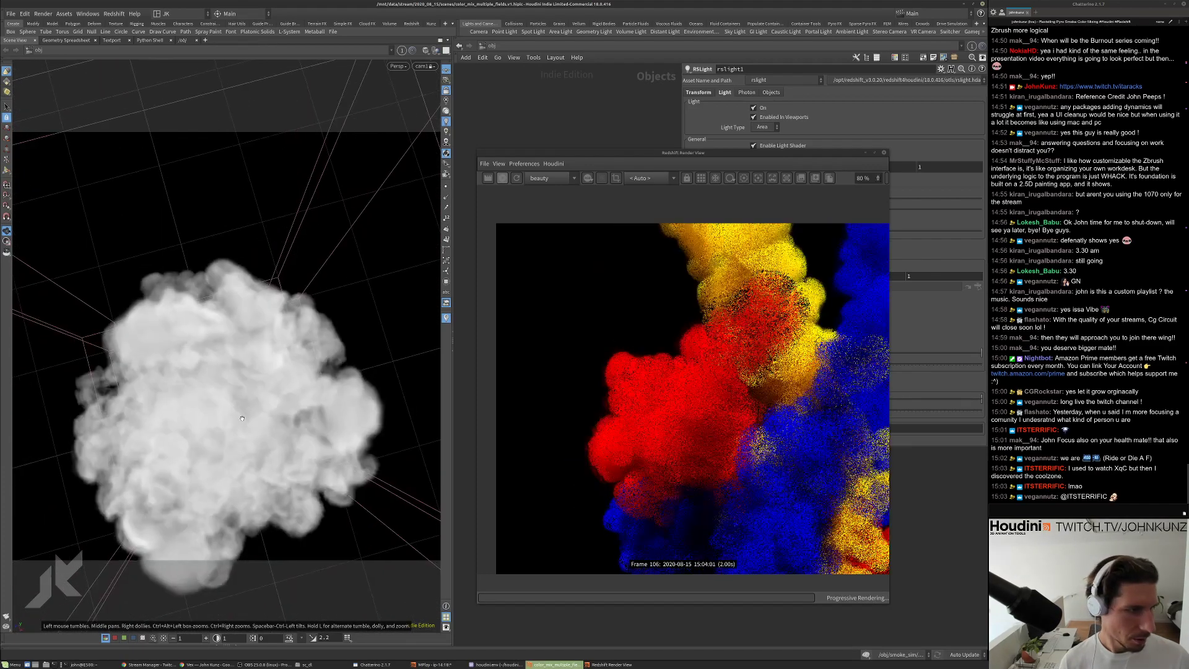
{"action": "left_click_drag", "start_coordinate": [249, 373], "coordinate": [277, 317]}
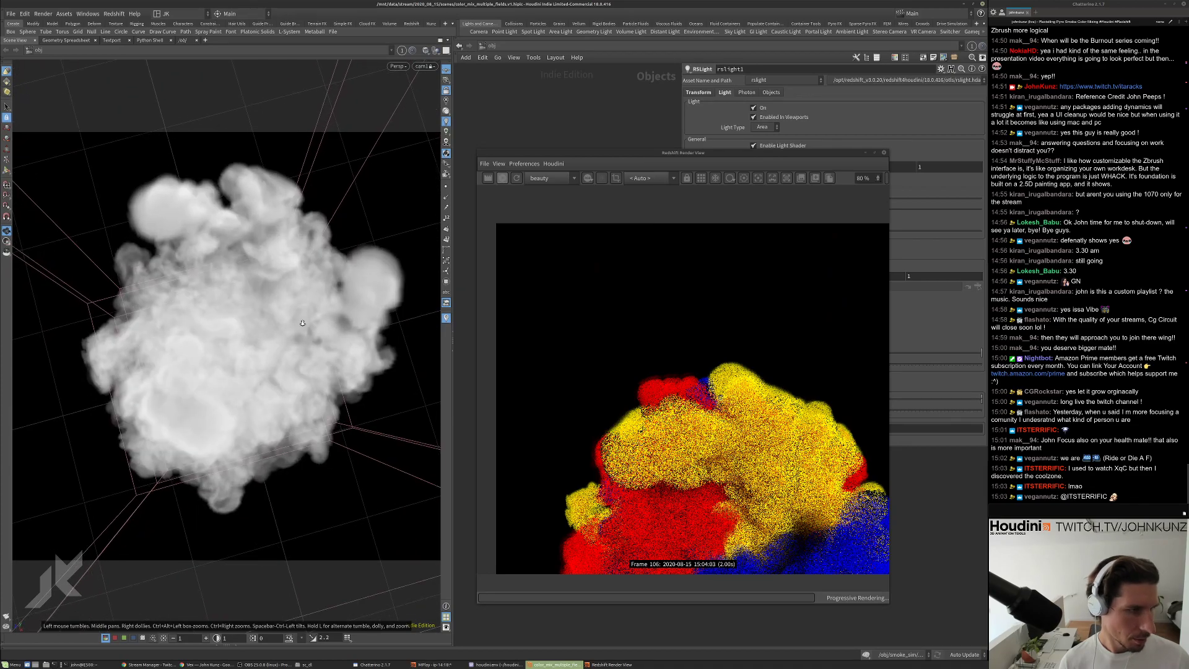
{"action": "scroll", "coordinate": [304, 322], "scroll_direction": "up", "scroll_amount": 3}
Examine the close-up render for how the red, yellow and blue smoke blend where they meet.
{"action": "scroll", "coordinate": [757, 368], "scroll_direction": "down", "scroll_amount": 5}
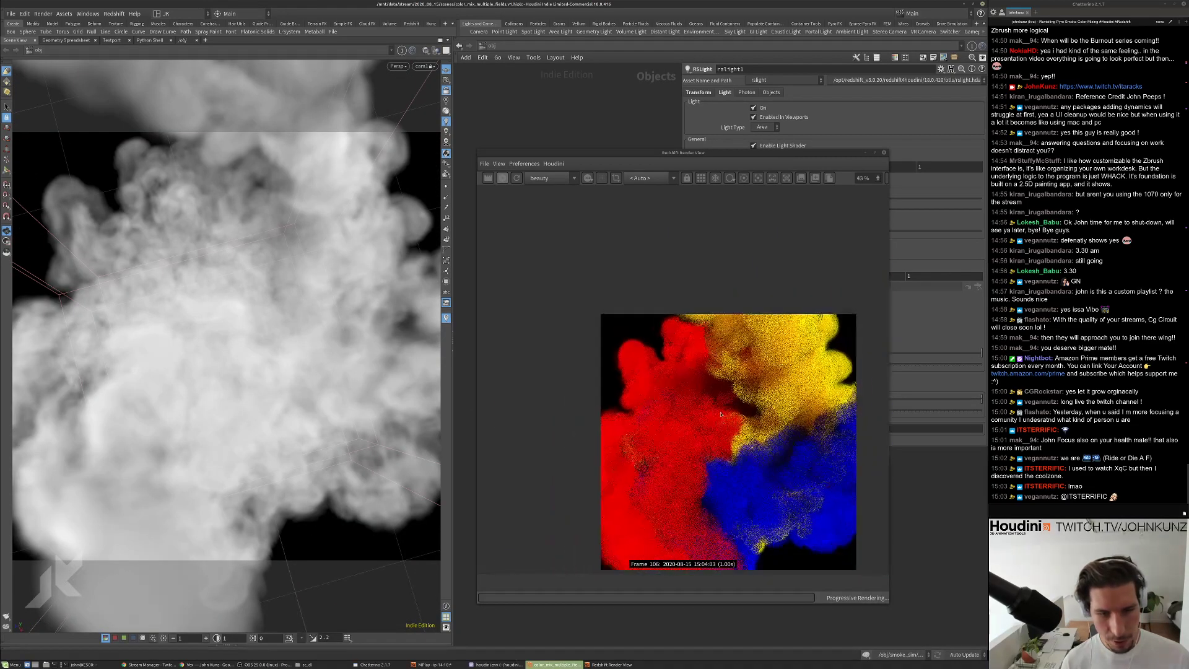
{"action": "scroll", "coordinate": [774, 449], "scroll_direction": "up", "scroll_amount": 3}
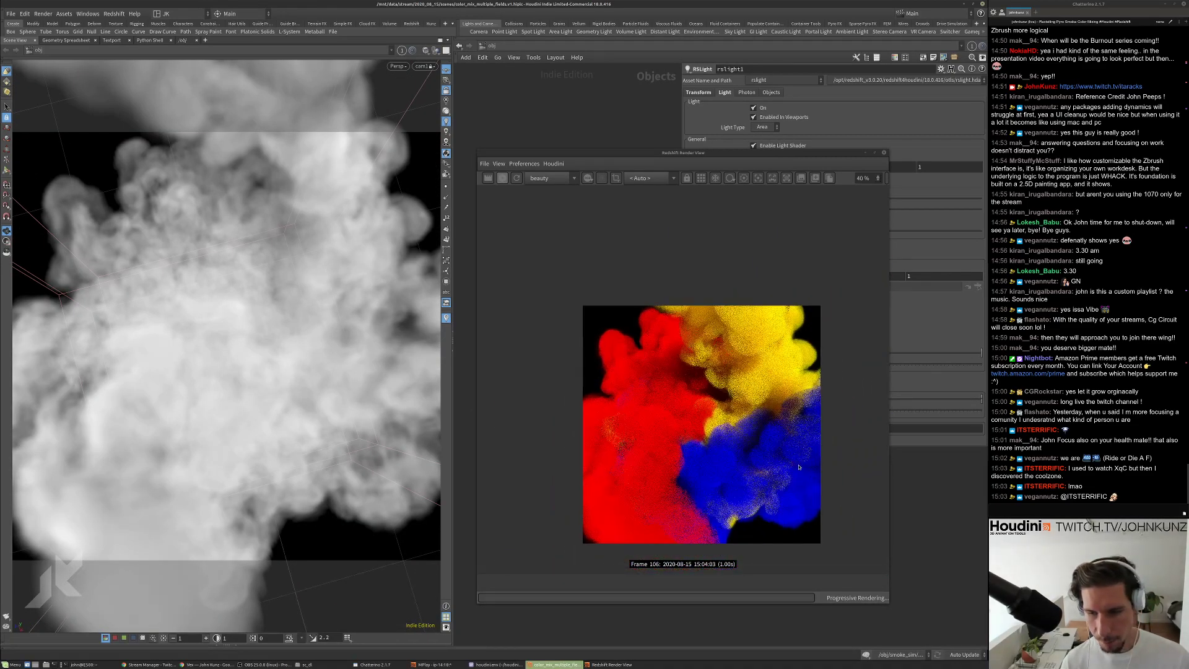
{"action": "scroll", "coordinate": [694, 396], "scroll_direction": "down", "scroll_amount": 1}
{"action": "scroll", "coordinate": [685, 389], "scroll_direction": "up", "scroll_amount": 1}
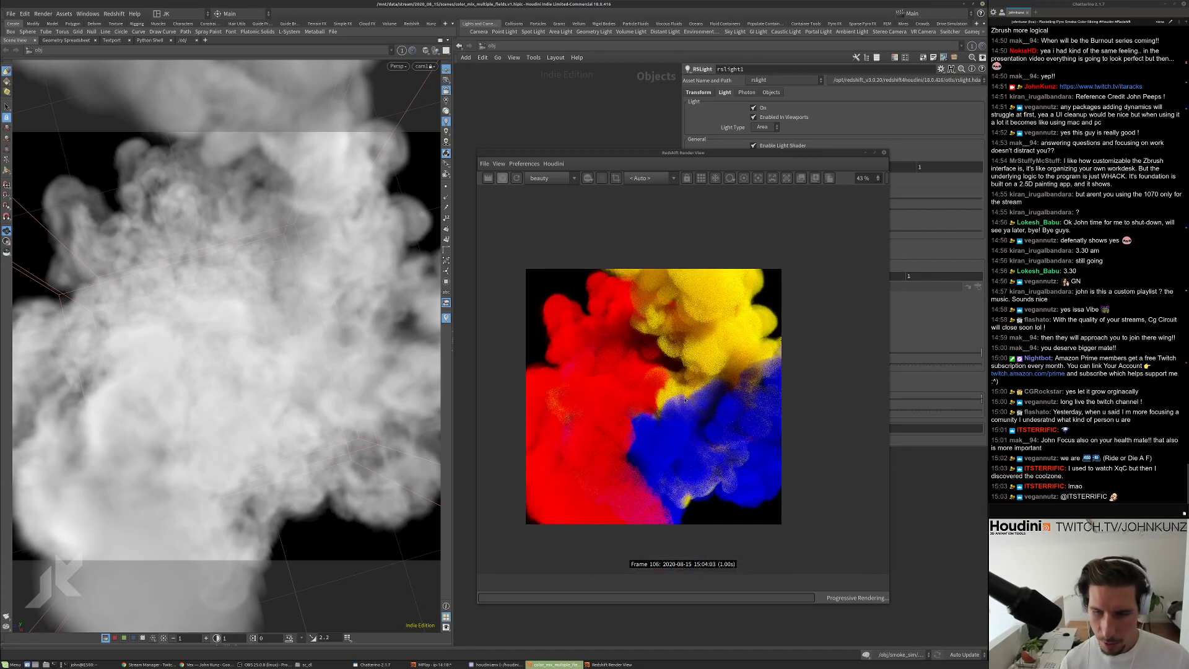
{"action": "scroll", "coordinate": [683, 391], "scroll_direction": "up", "scroll_amount": 1}
{"action": "scroll", "coordinate": [679, 398], "scroll_direction": "down", "scroll_amount": 1}
{"action": "scroll", "coordinate": [679, 398], "scroll_direction": "up", "scroll_amount": 1}
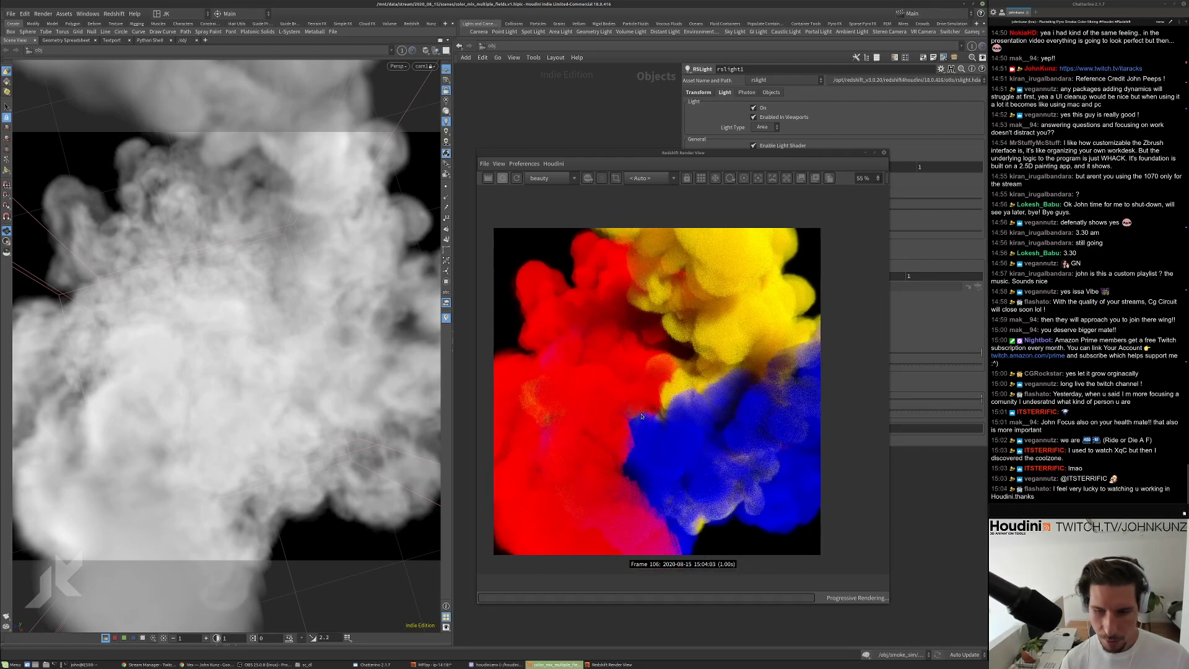
{"action": "scroll", "coordinate": [651, 434], "scroll_direction": "up", "scroll_amount": 1}
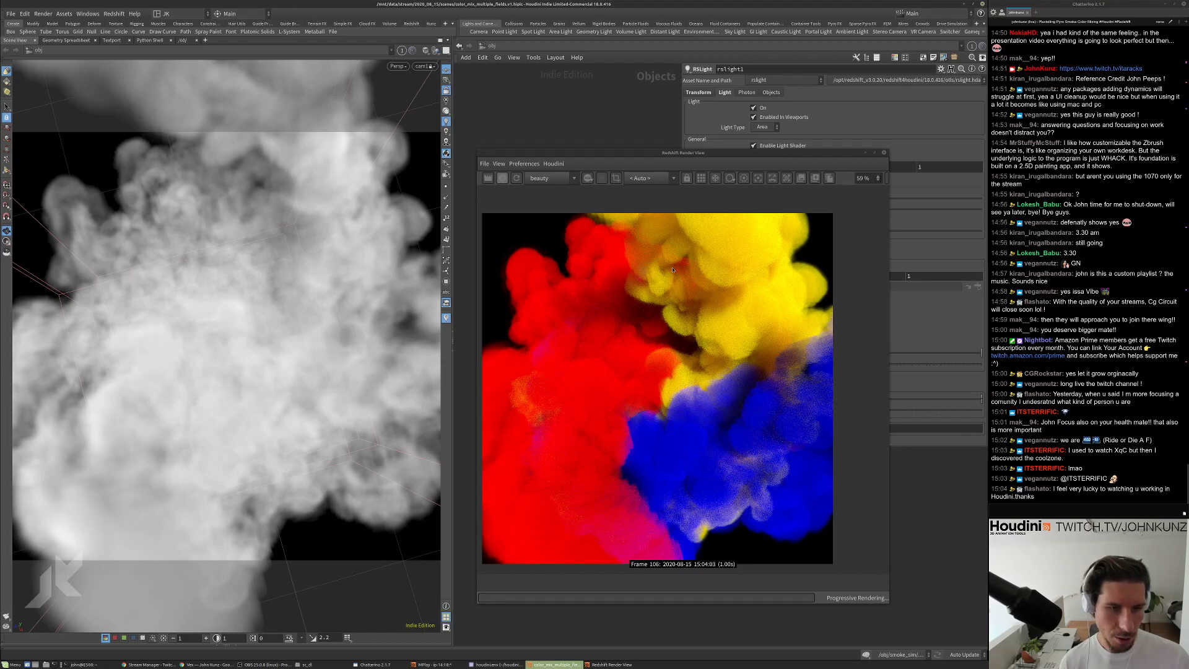
{"action": "scroll", "coordinate": [660, 382], "scroll_direction": "down", "scroll_amount": 2}
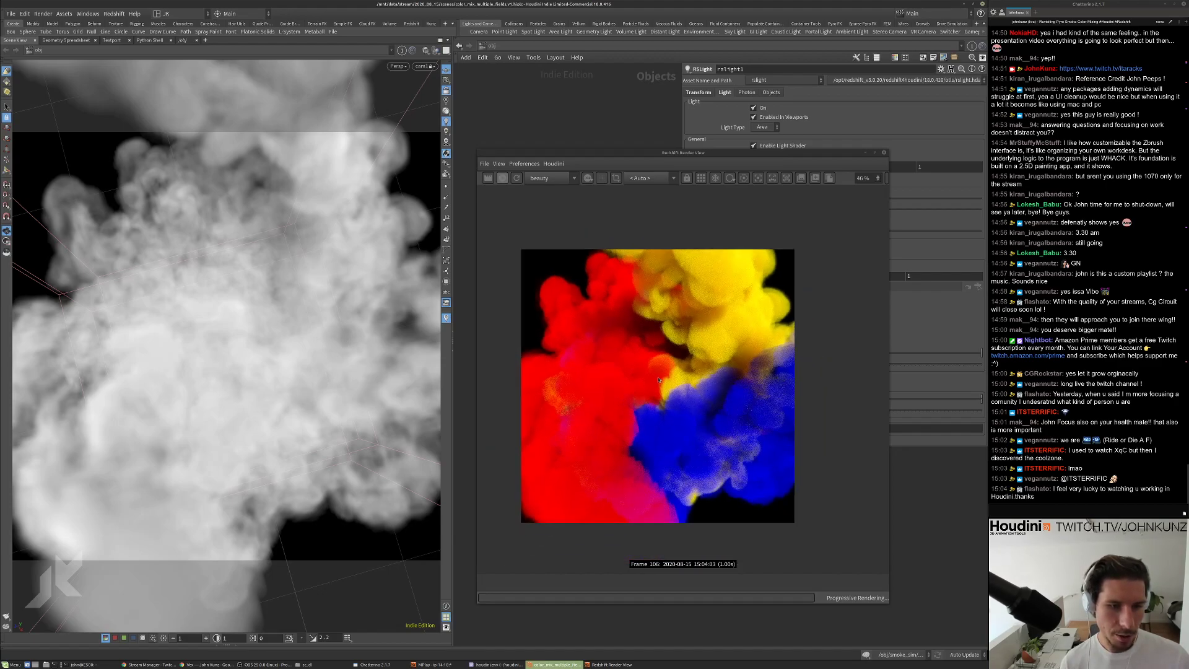
Inspect the yellow and blue overlap up close in the Redshift render, then view the whole image again.
{"action": "scroll", "coordinate": [719, 406], "scroll_direction": "up", "scroll_amount": 3}
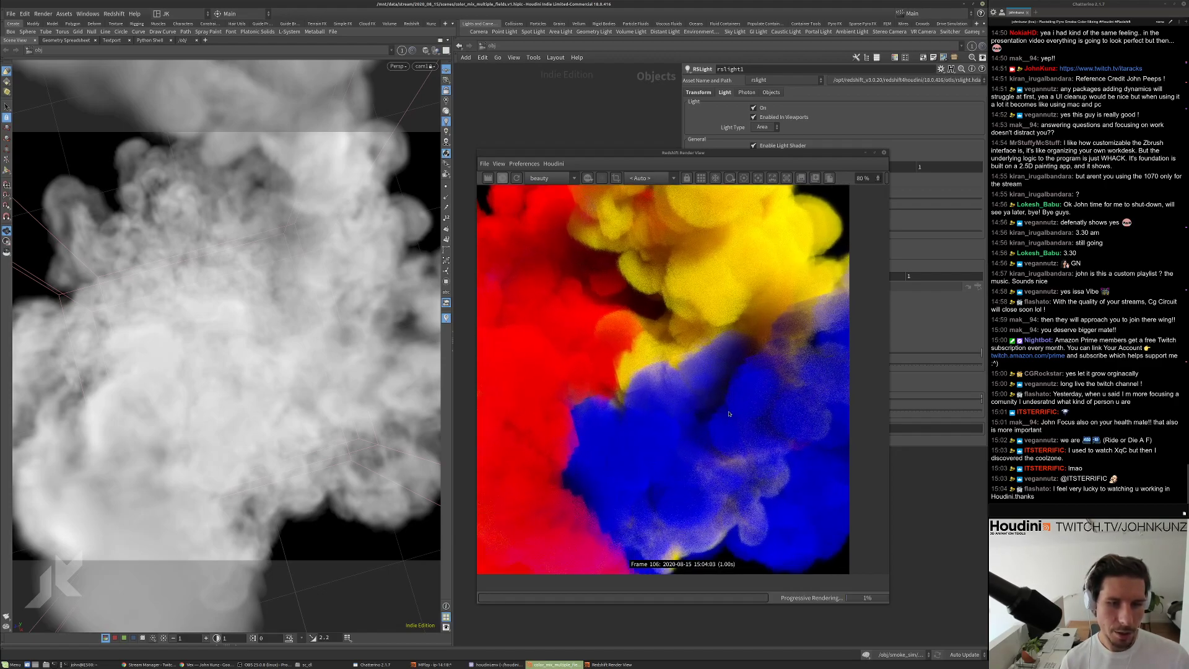
{"action": "scroll", "coordinate": [757, 379], "scroll_direction": "up", "scroll_amount": 1}
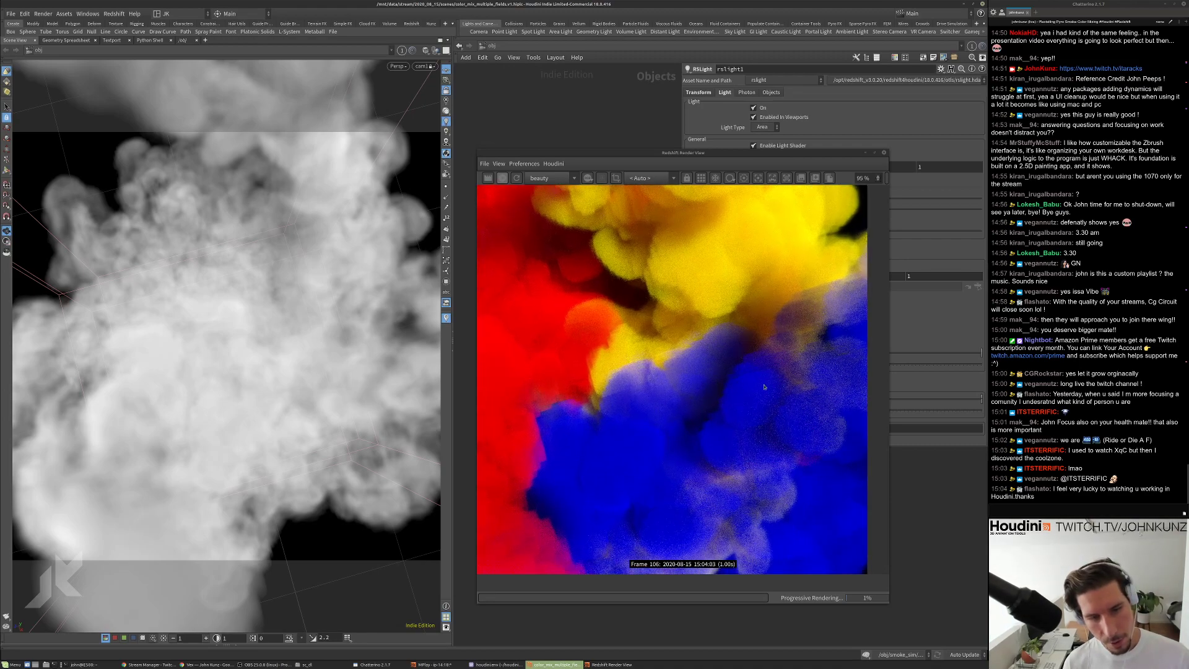
{"action": "scroll", "coordinate": [763, 363], "scroll_direction": "down", "scroll_amount": 2}
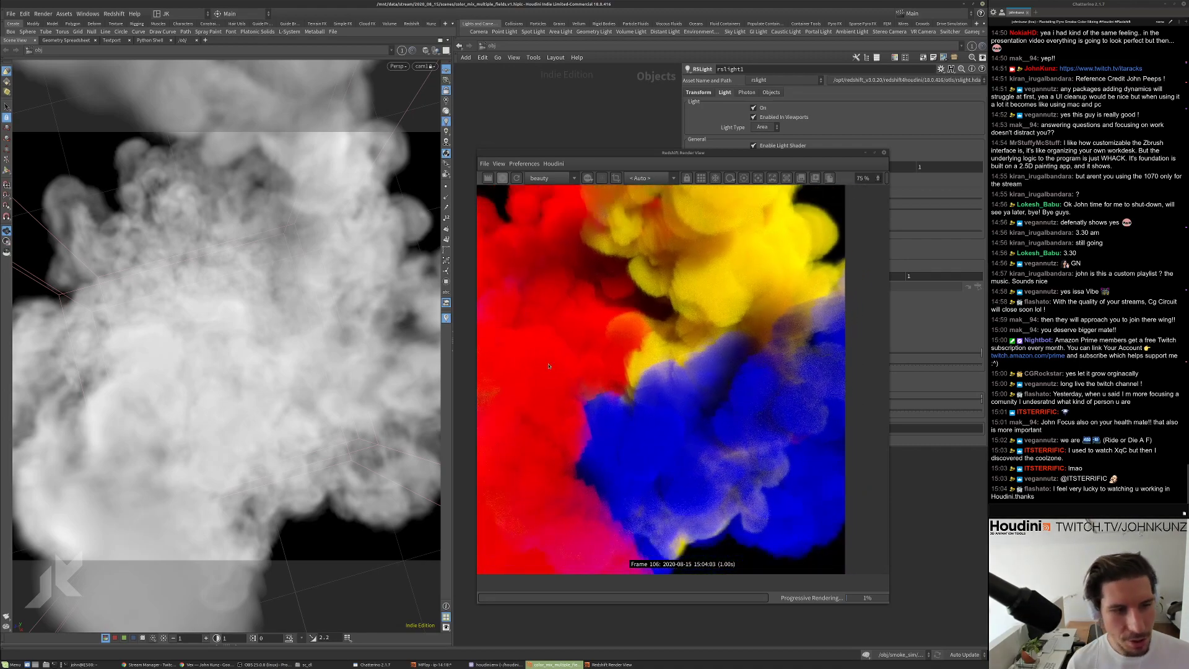
{"action": "scroll", "coordinate": [623, 405], "scroll_direction": "up", "scroll_amount": 4}
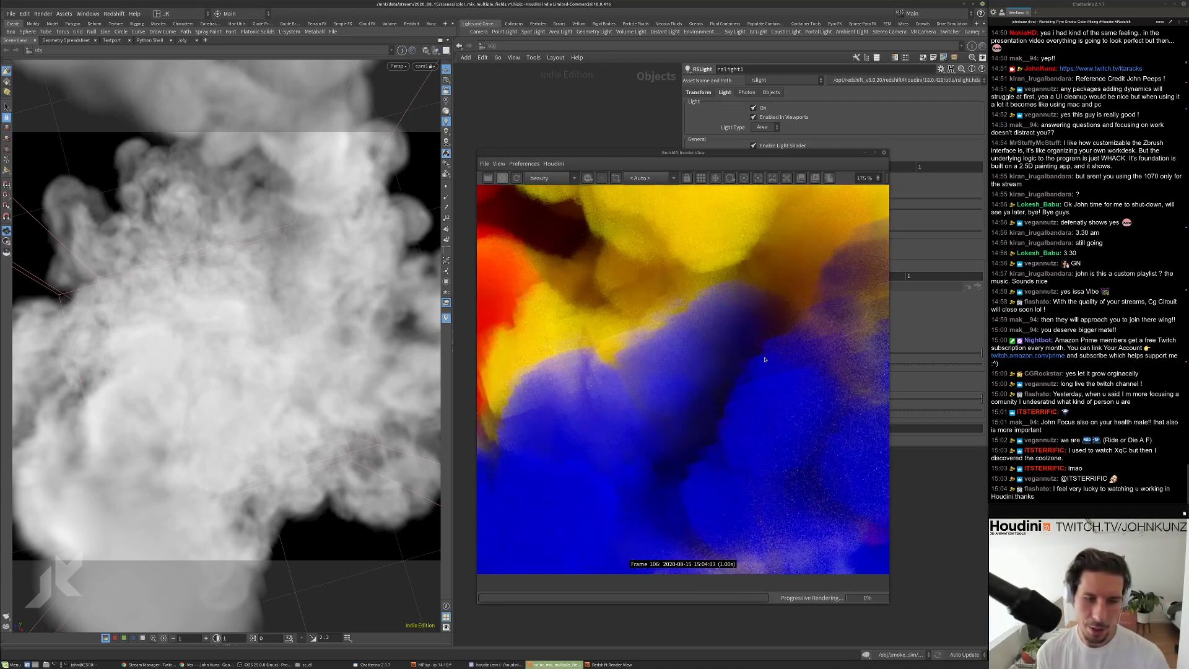
{"action": "scroll", "coordinate": [766, 367], "scroll_direction": "down", "scroll_amount": 5}
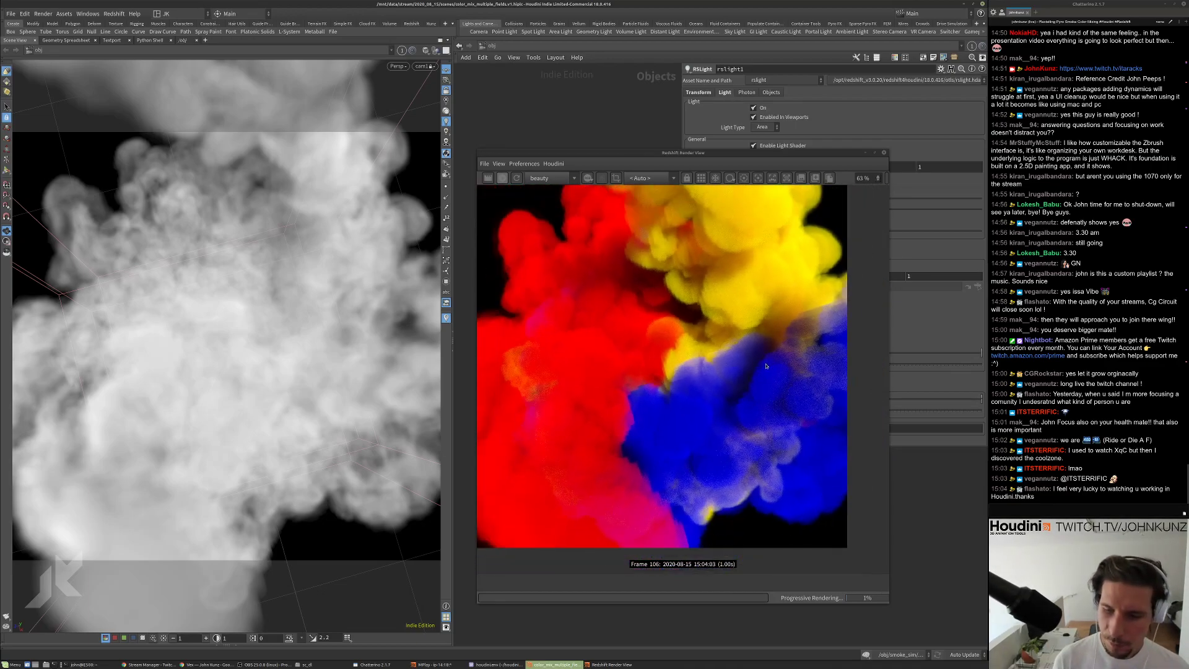
{"action": "scroll", "coordinate": [766, 366], "scroll_direction": "down", "scroll_amount": 2}
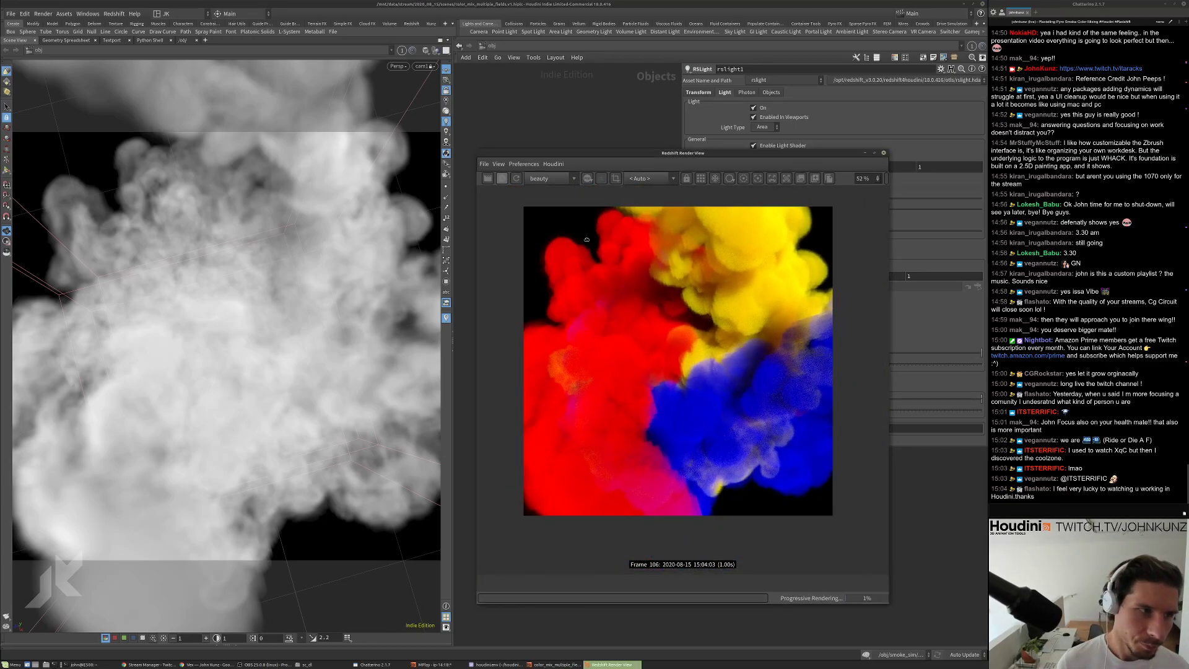
Move the Render View aside and pull the camera back to frame the whole smoke at frame 48.
{"action": "left_click_drag", "start_coordinate": [644, 156], "coordinate": [574, 339]}
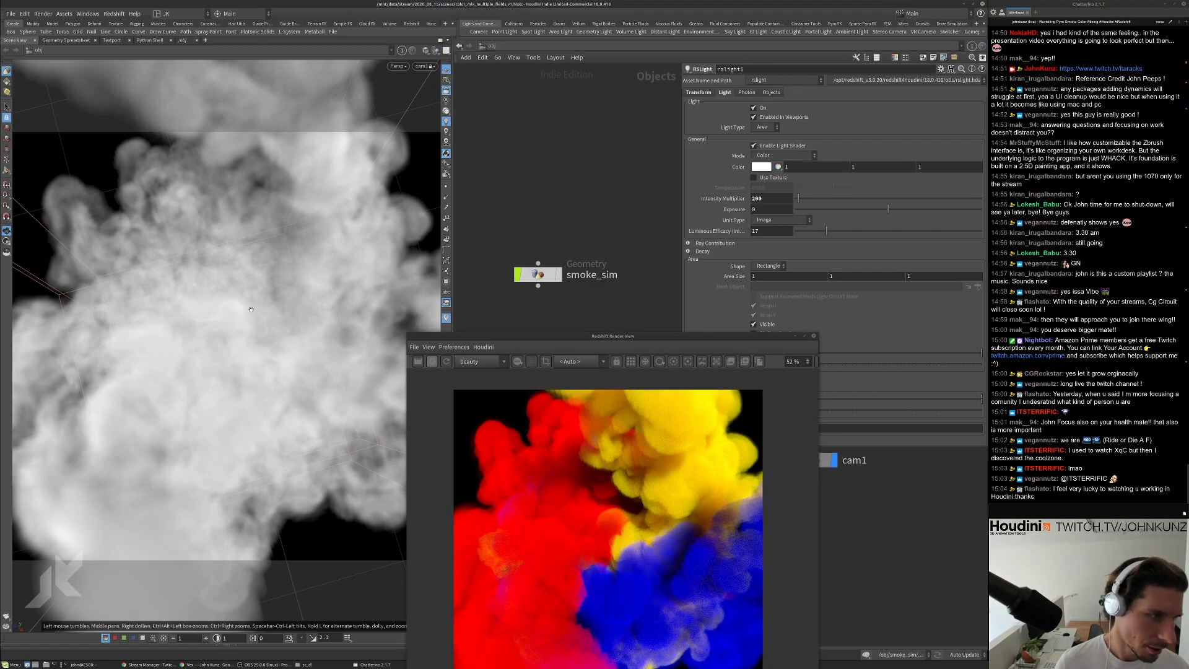
{"action": "left_click_drag", "start_coordinate": [364, 284], "coordinate": [245, 326]}
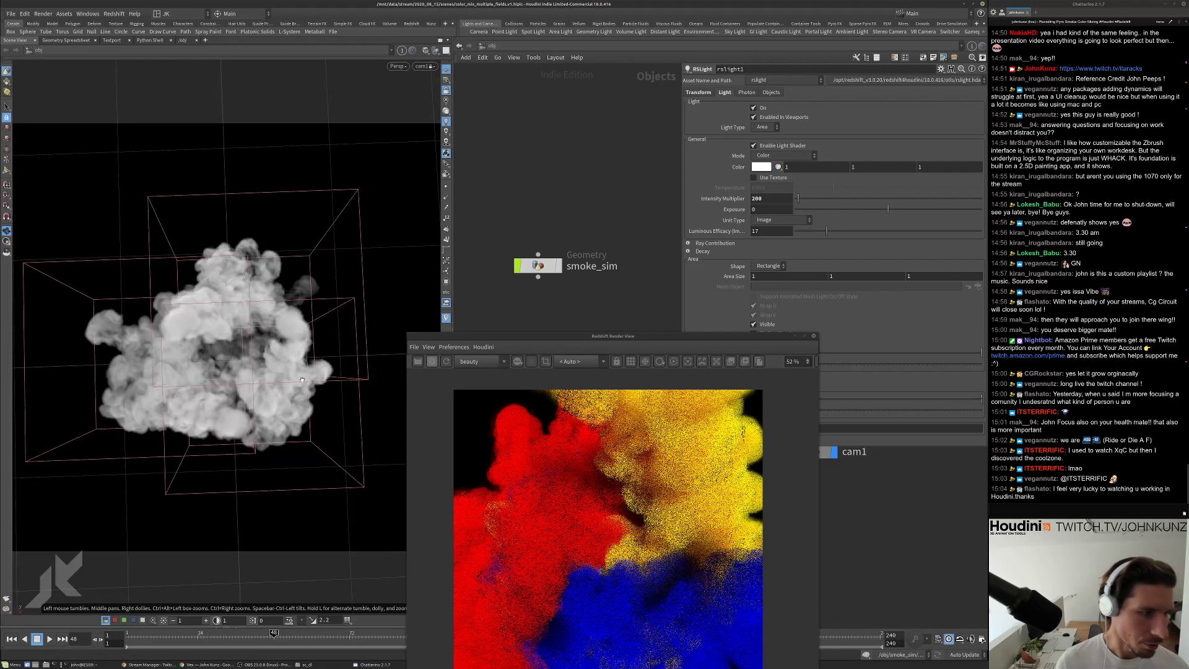
{"action": "left_click_drag", "start_coordinate": [640, 342], "coordinate": [451, 186]}
Enable IPR Live SOP Level Updates on the redshift1 output node, restart the render and inspect the smoke up close.
{"action": "left_click", "coordinate": [491, 46]}
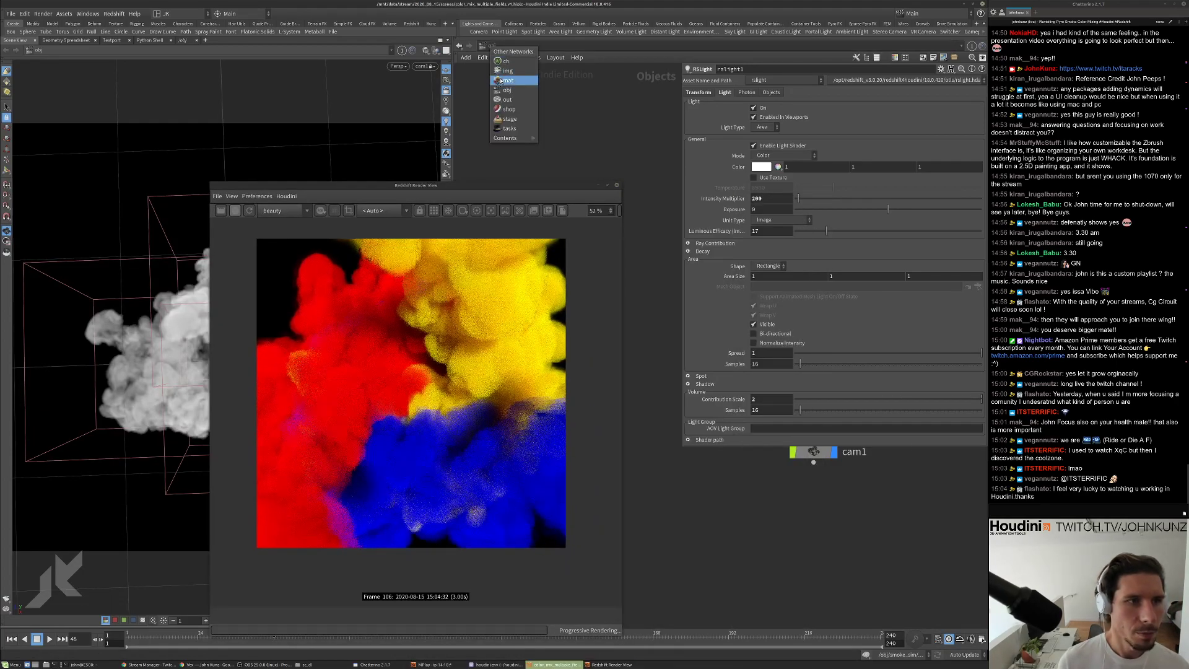
{"action": "left_click", "coordinate": [501, 101]}
{"action": "left_click", "coordinate": [687, 327]}
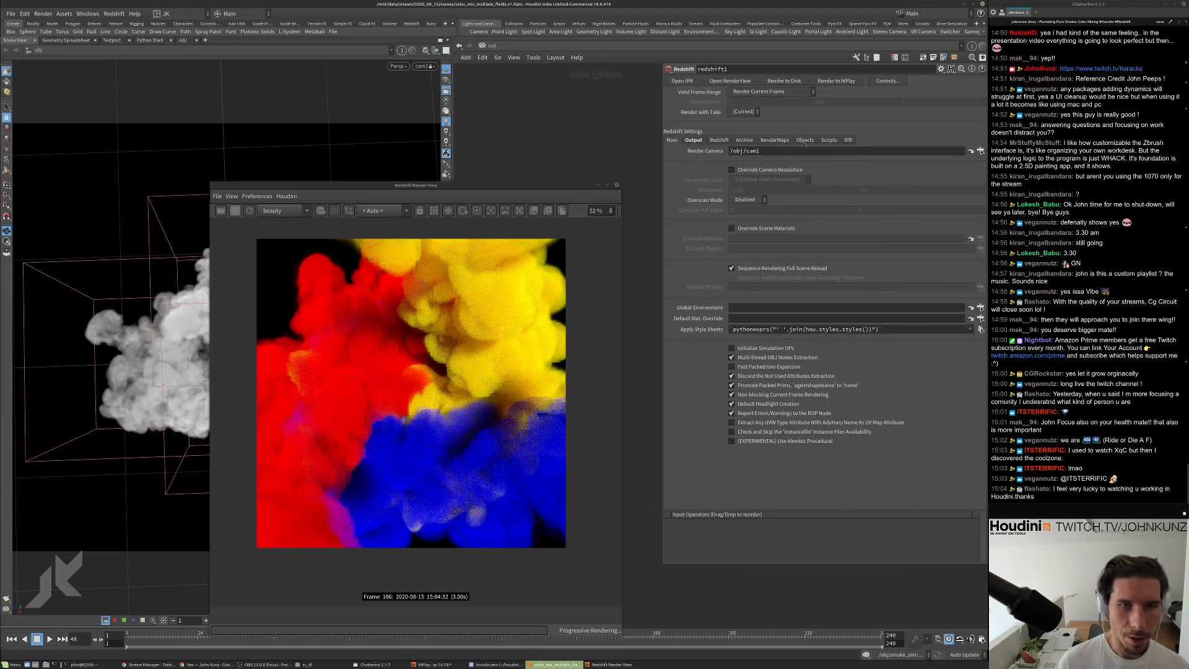
{"action": "left_click", "coordinate": [849, 141]}
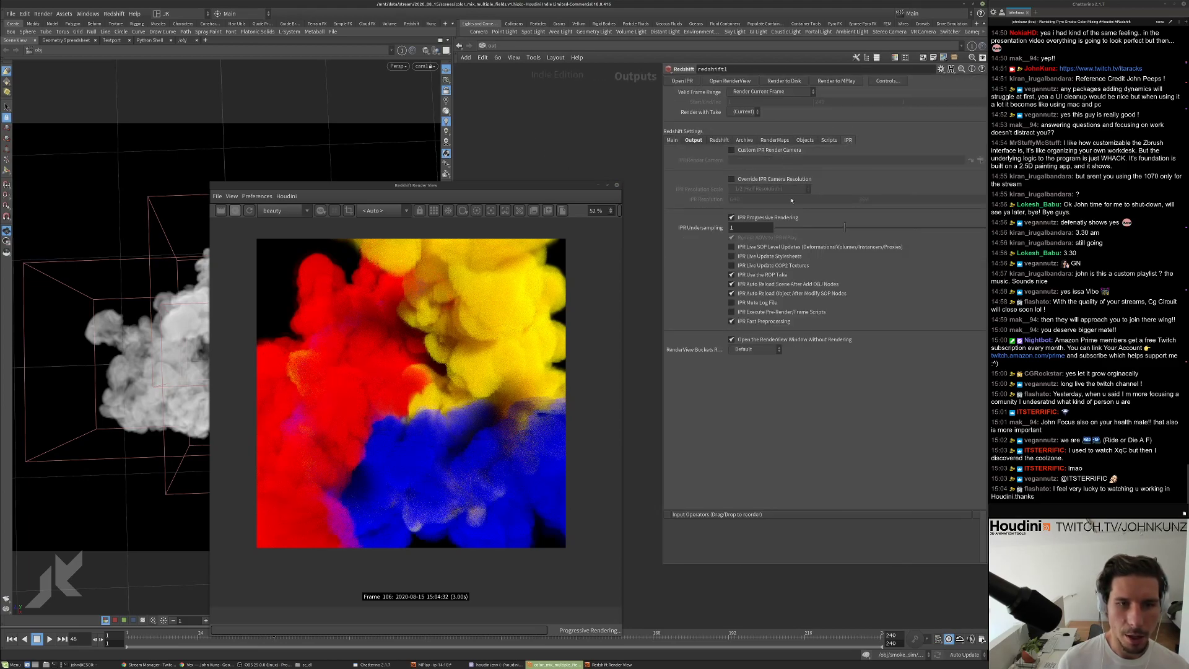
{"action": "left_click", "coordinate": [784, 248]}
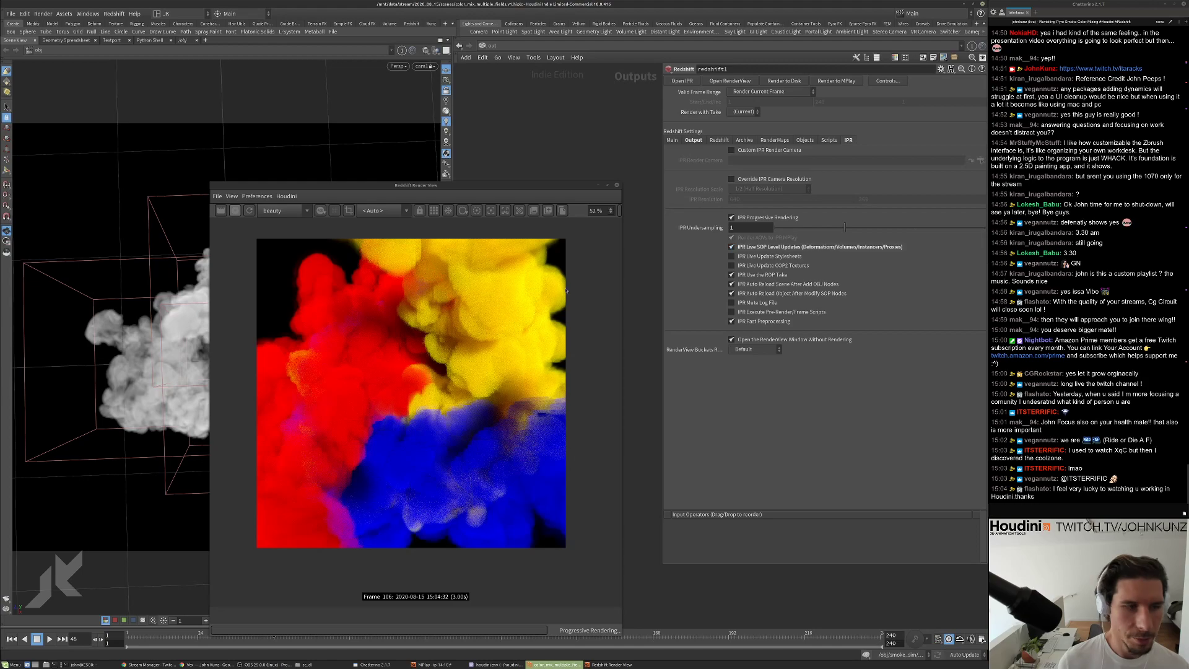
{"action": "left_click", "coordinate": [249, 210]}
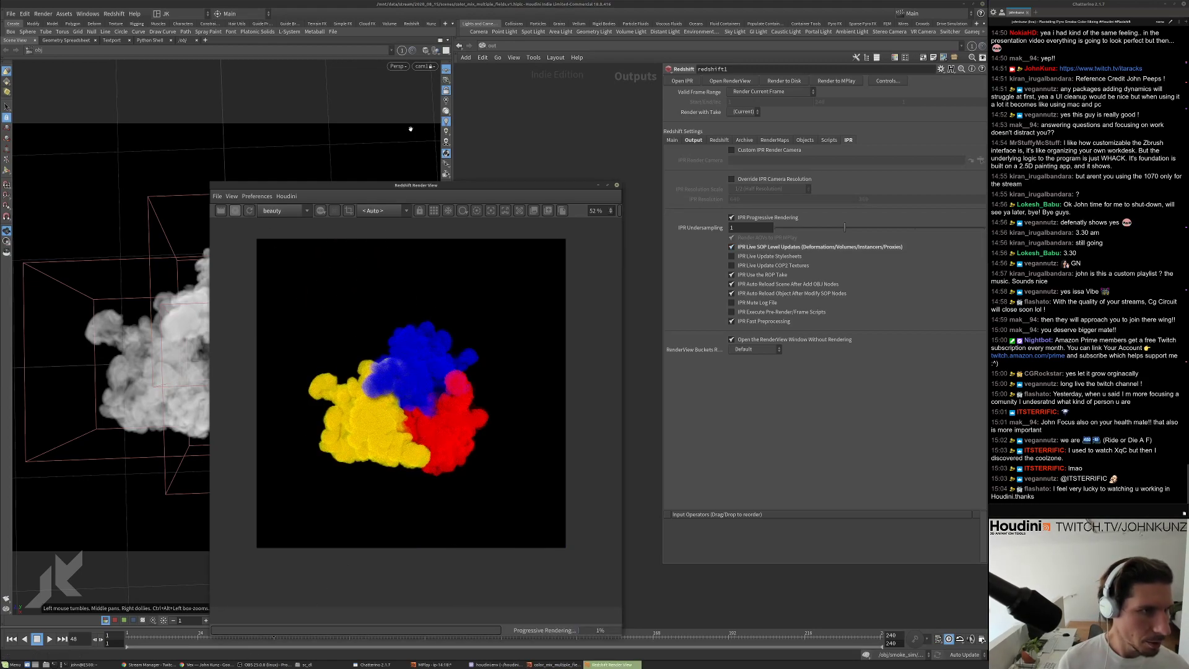
{"action": "scroll", "coordinate": [414, 414], "scroll_direction": "up", "scroll_amount": 3}
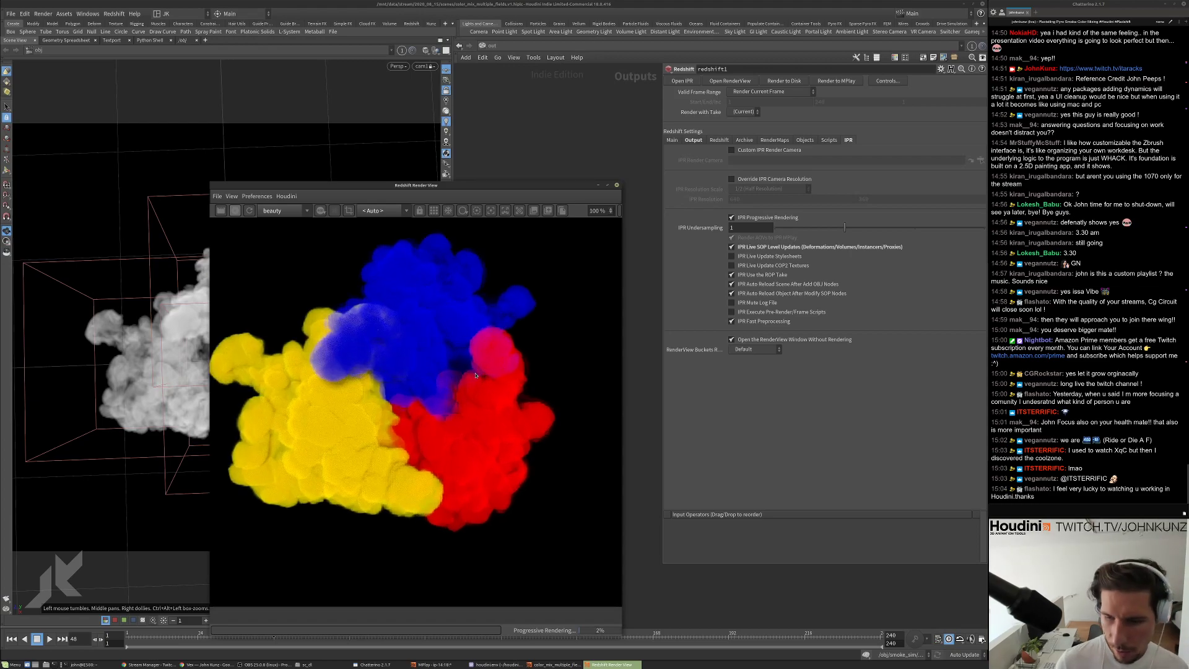
{"action": "scroll", "coordinate": [476, 374], "scroll_direction": "down", "scroll_amount": 1}
{"action": "scroll", "coordinate": [403, 379], "scroll_direction": "up", "scroll_amount": 2}
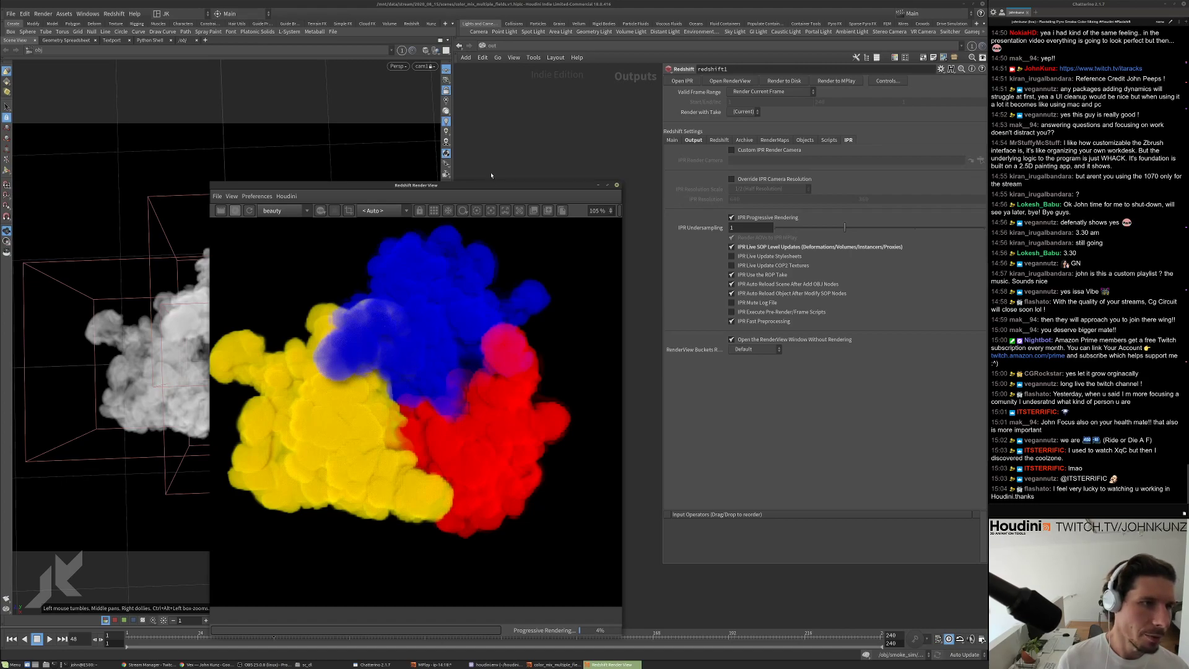
Look through rslight1 in the scene viewport and fix the Redshift render camera to /obj/cam1.
{"action": "left_click", "coordinate": [425, 66]}
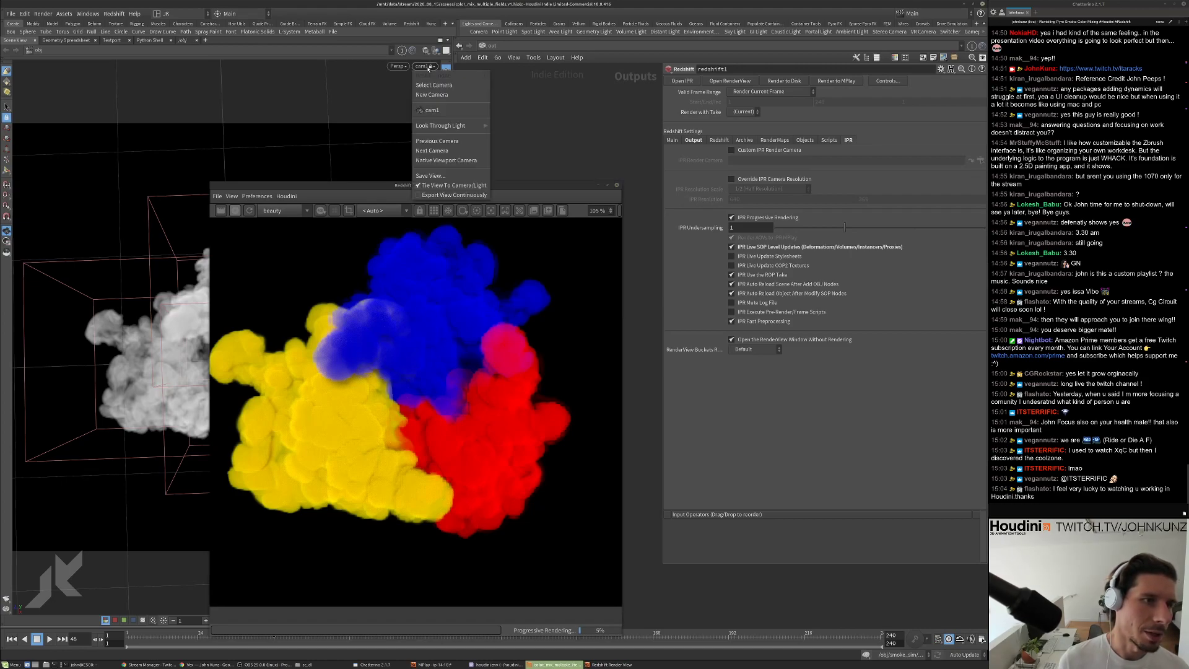
{"action": "mouse_move", "coordinate": [439, 125]}
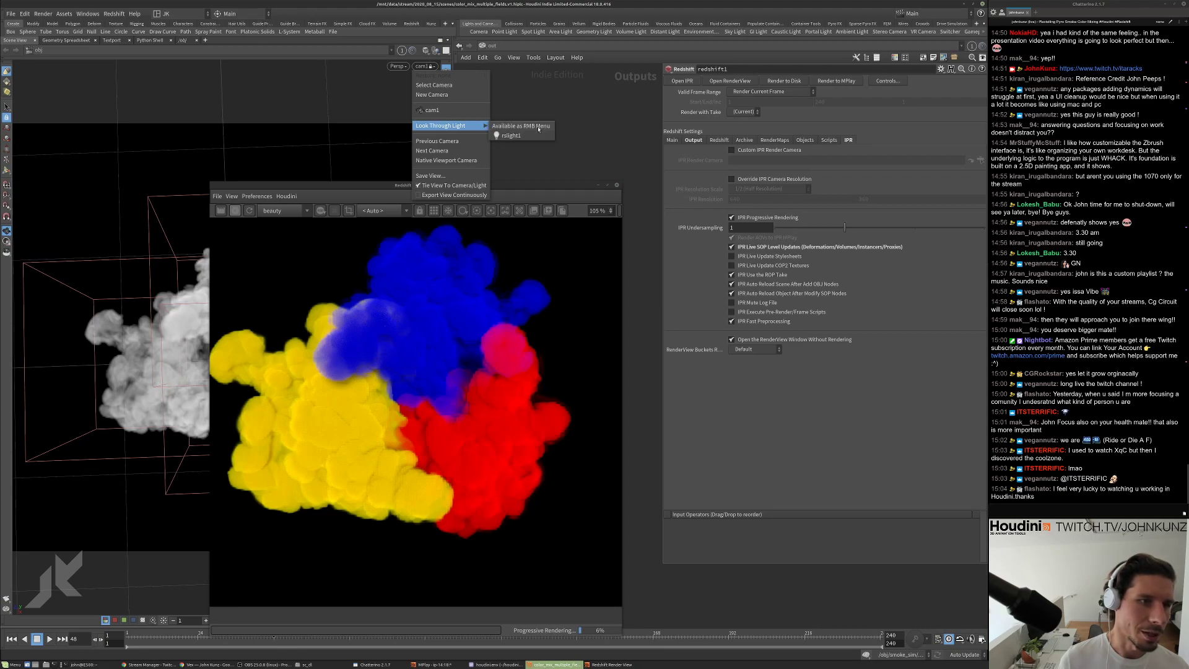
{"action": "left_click", "coordinate": [511, 135]}
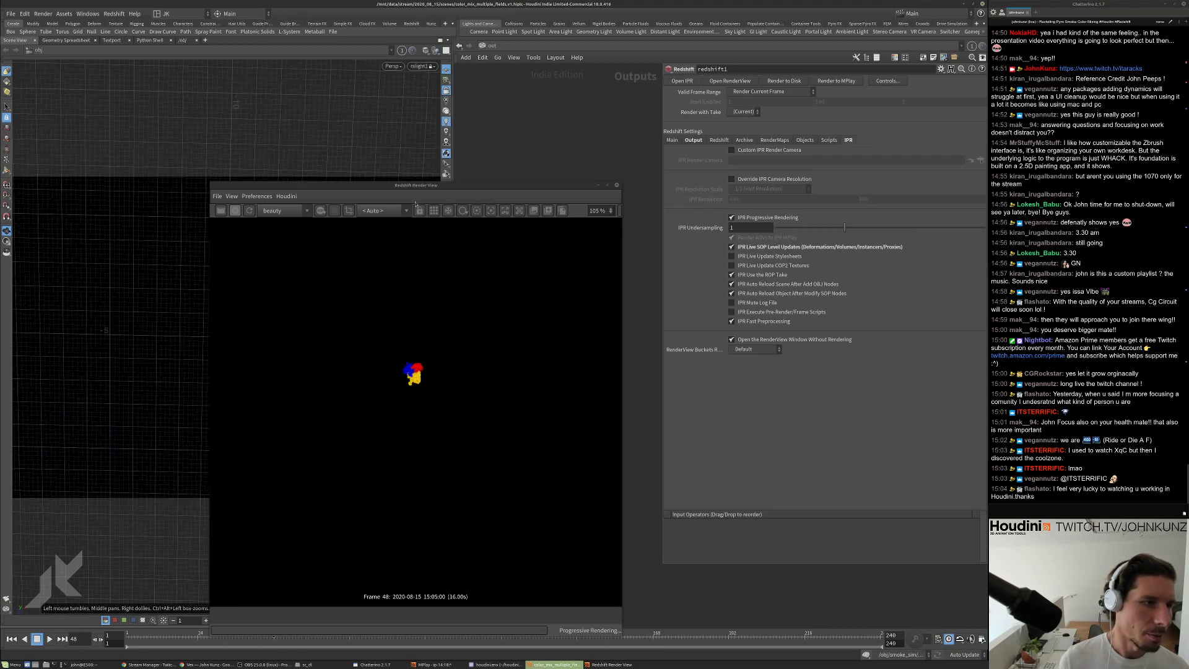
{"action": "left_click", "coordinate": [384, 211]}
{"action": "left_click", "coordinate": [381, 218]}
Move the Render View clear of the viewport and tumble rslight1 down to a low angle near the horizon.
{"action": "left_click_drag", "start_coordinate": [406, 185], "coordinate": [664, 111]}
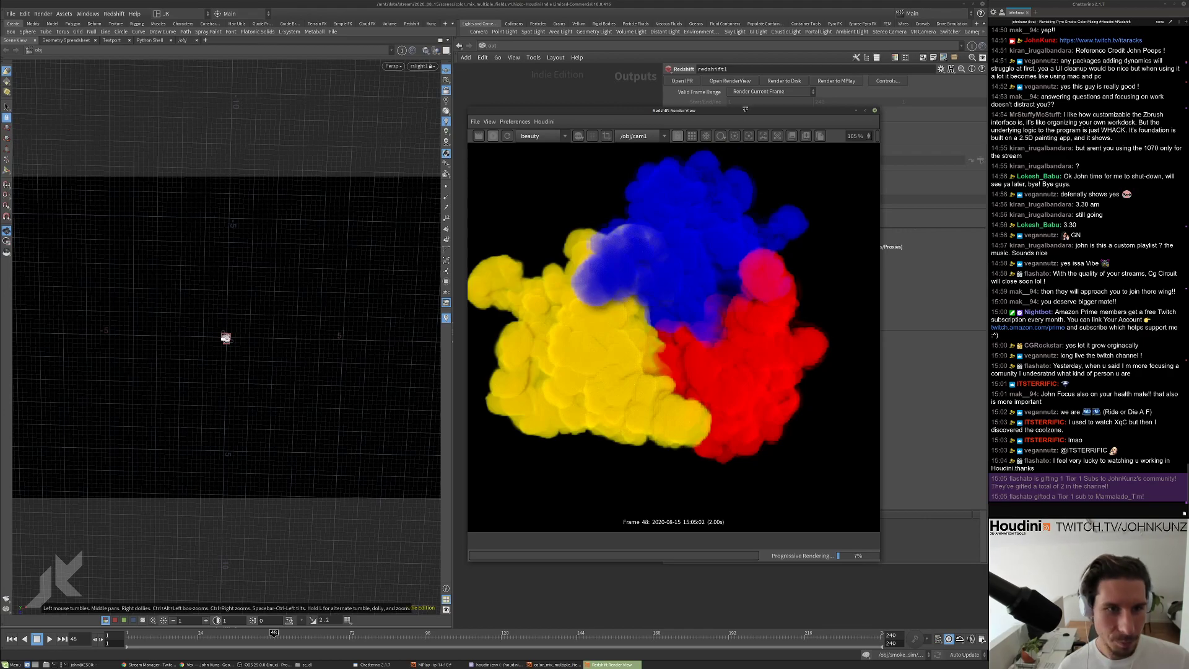
{"action": "left_click_drag", "start_coordinate": [745, 109], "coordinate": [747, 126]}
{"action": "left_click_drag", "start_coordinate": [273, 372], "coordinate": [253, 334]}
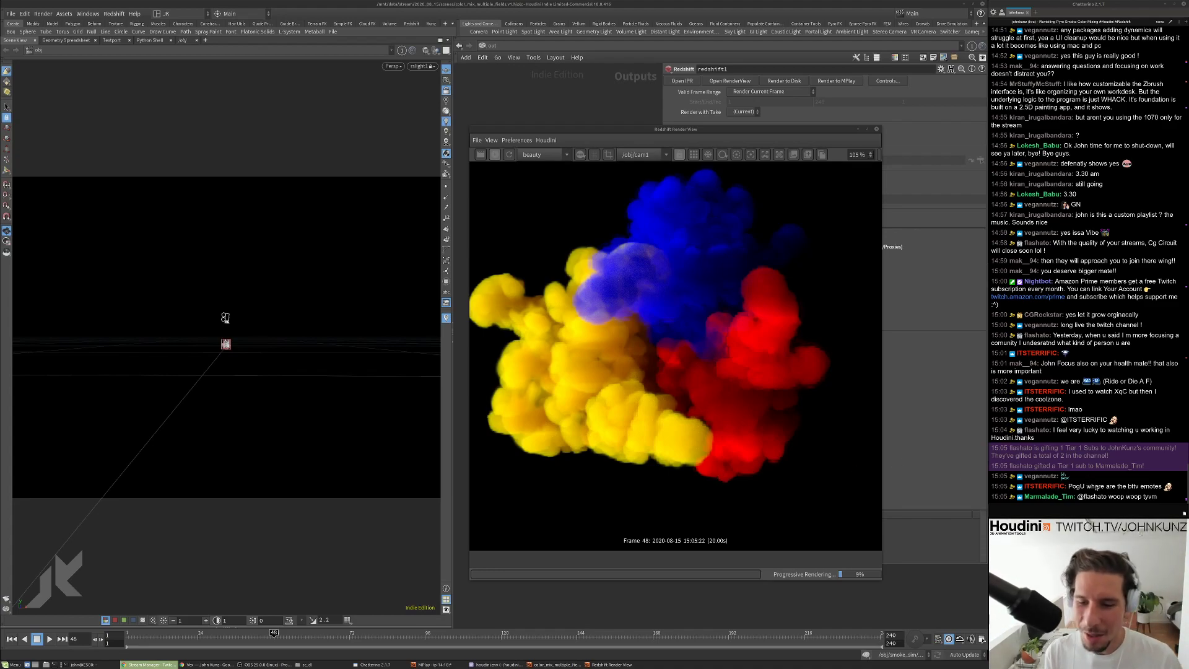
Switch to the Chatterino chat, send a message with the BetterTTV emotes Clap and EZ, and close the emote picker.
{"action": "left_click", "coordinate": [1184, 513]}
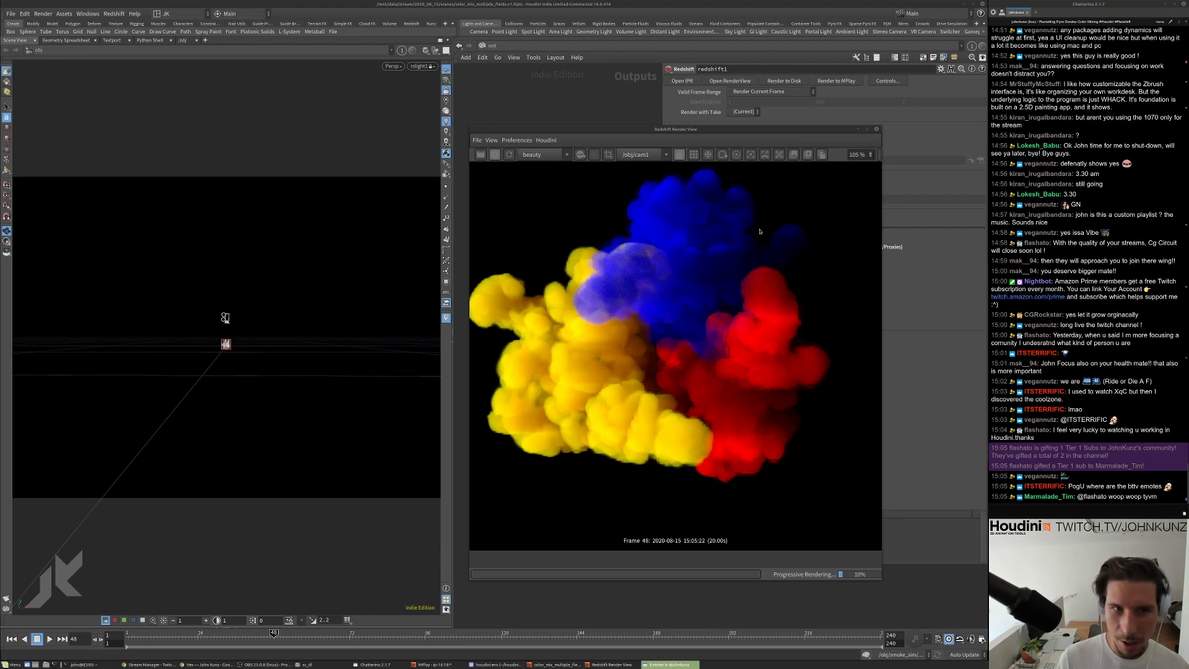
{"action": "left_click_drag", "start_coordinate": [737, 126], "coordinate": [352, 163]}
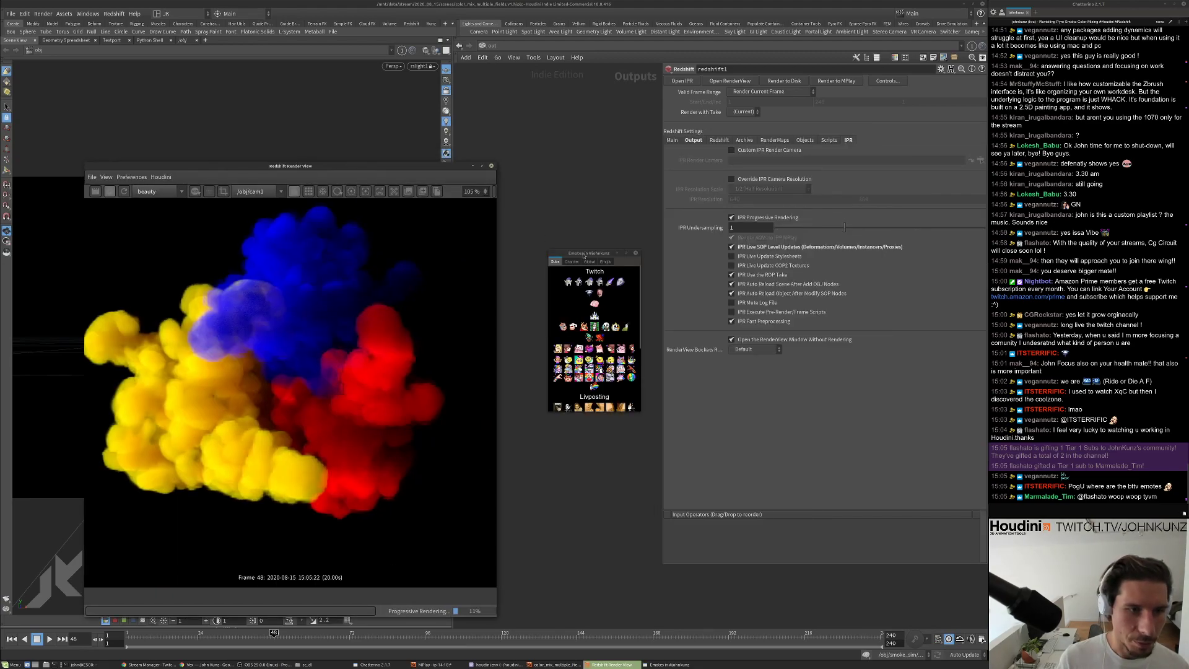
{"action": "left_click_drag", "start_coordinate": [723, 383], "coordinate": [777, 453]}
{"action": "left_click", "coordinate": [655, 234]}
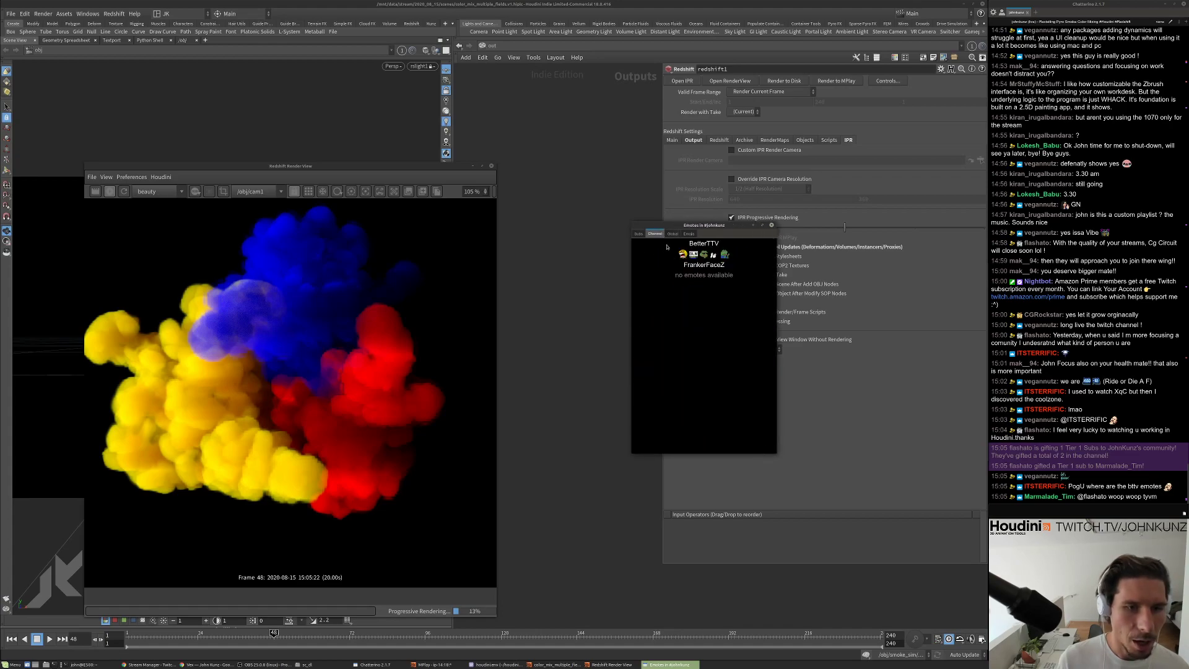
{"action": "left_click", "coordinate": [713, 255]}
{"action": "left_click", "coordinate": [704, 254]}
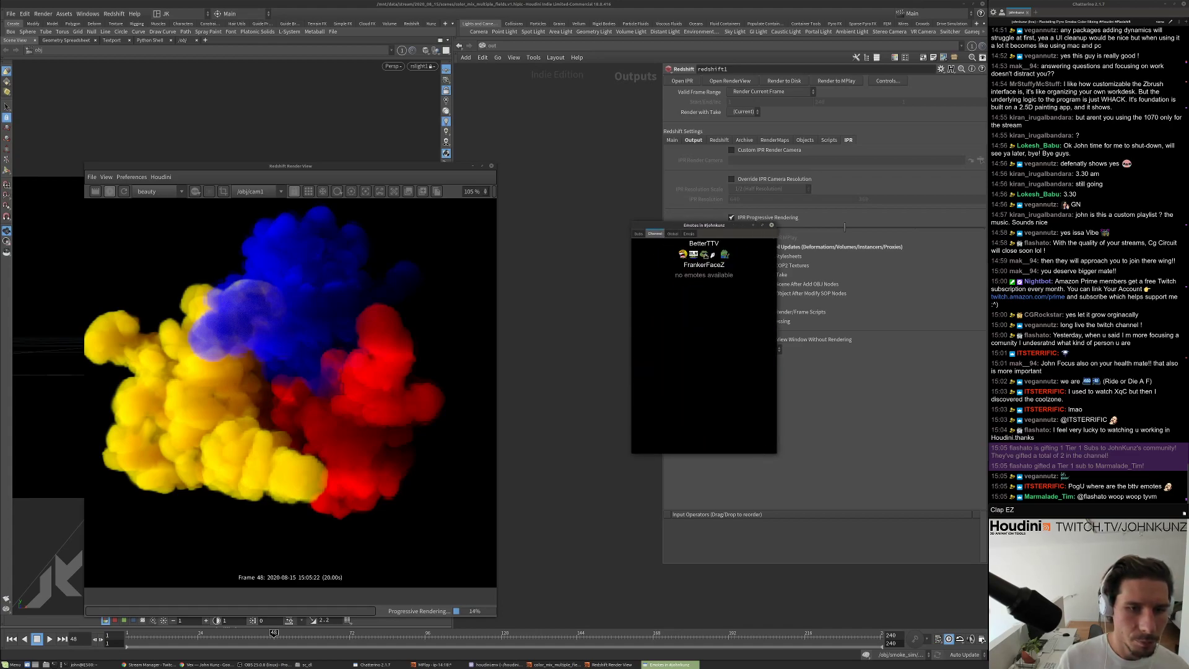
{"action": "left_click", "coordinate": [1043, 513]}
{"action": "key", "text": "Return"}
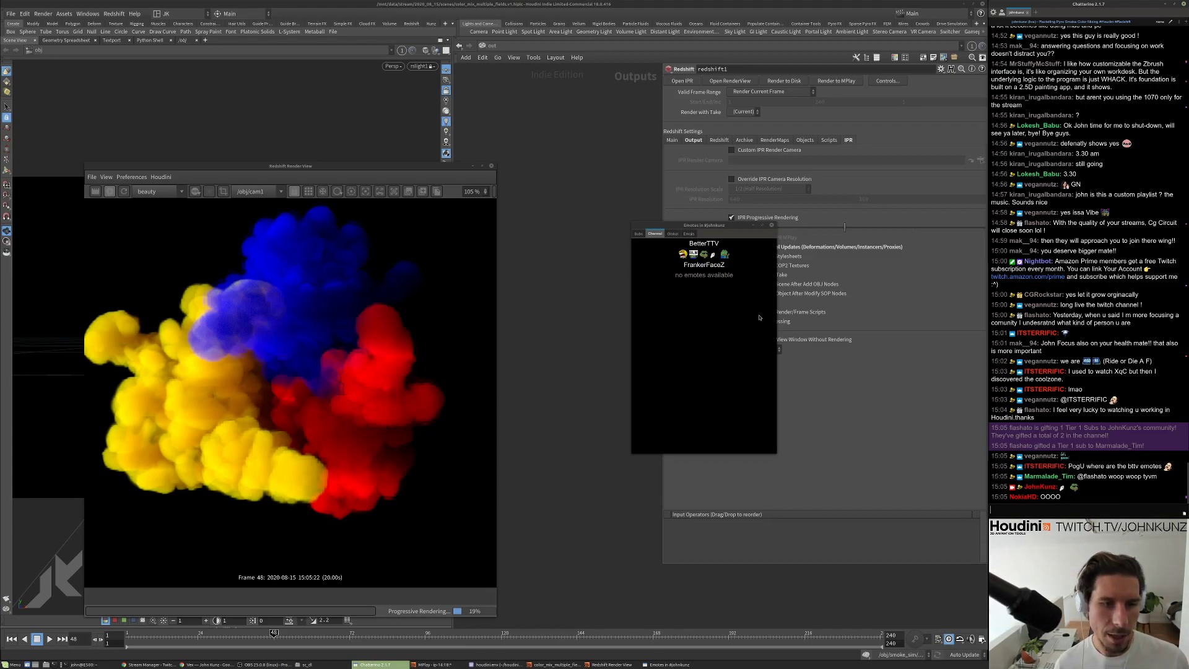
{"action": "left_click", "coordinate": [771, 224]}
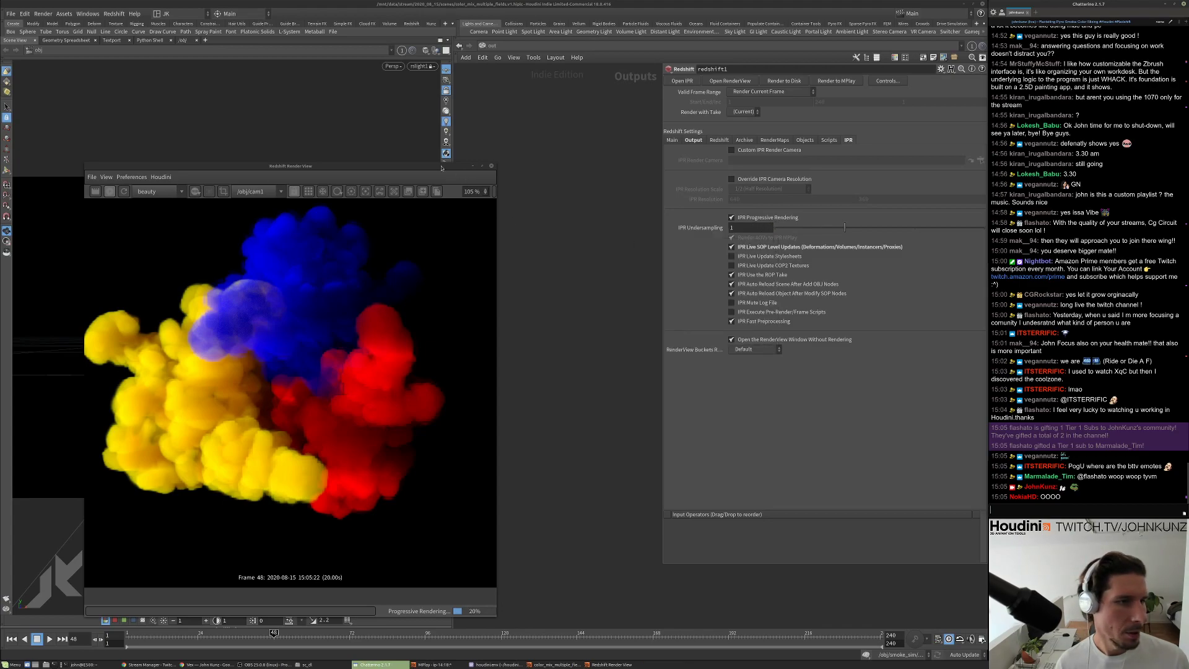
Reposition the Render View, show the Chatterino emote picker again clear of the render, and close it.
{"action": "left_click_drag", "start_coordinate": [441, 168], "coordinate": [665, 161]}
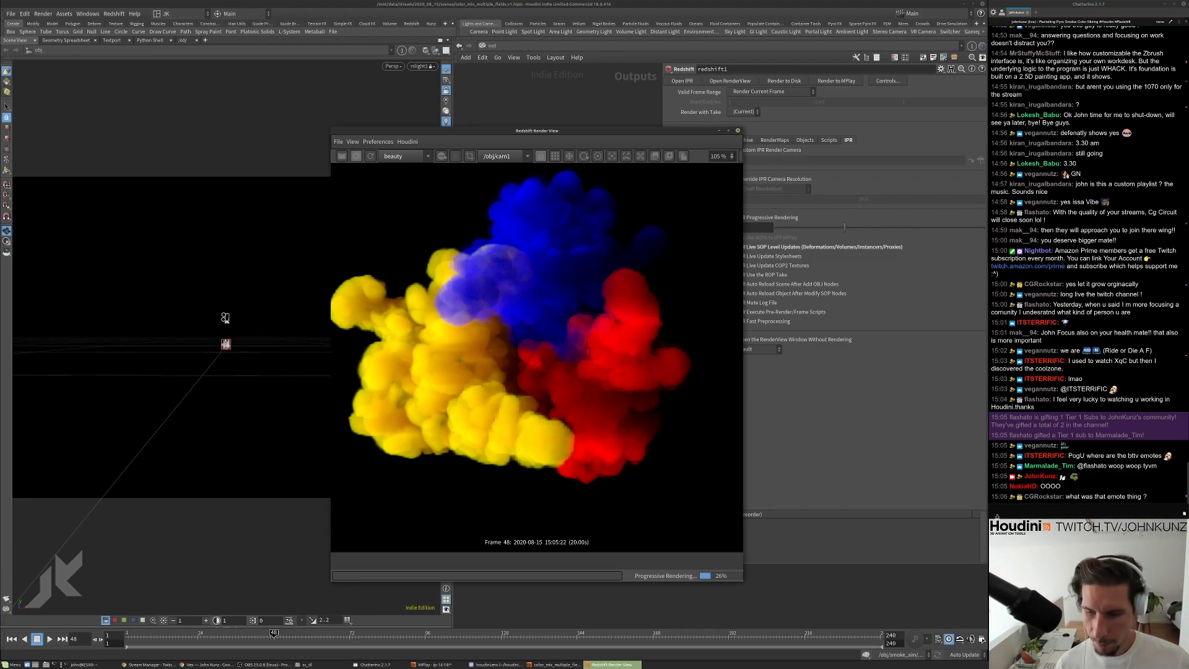
{"action": "left_click", "coordinate": [1184, 514]}
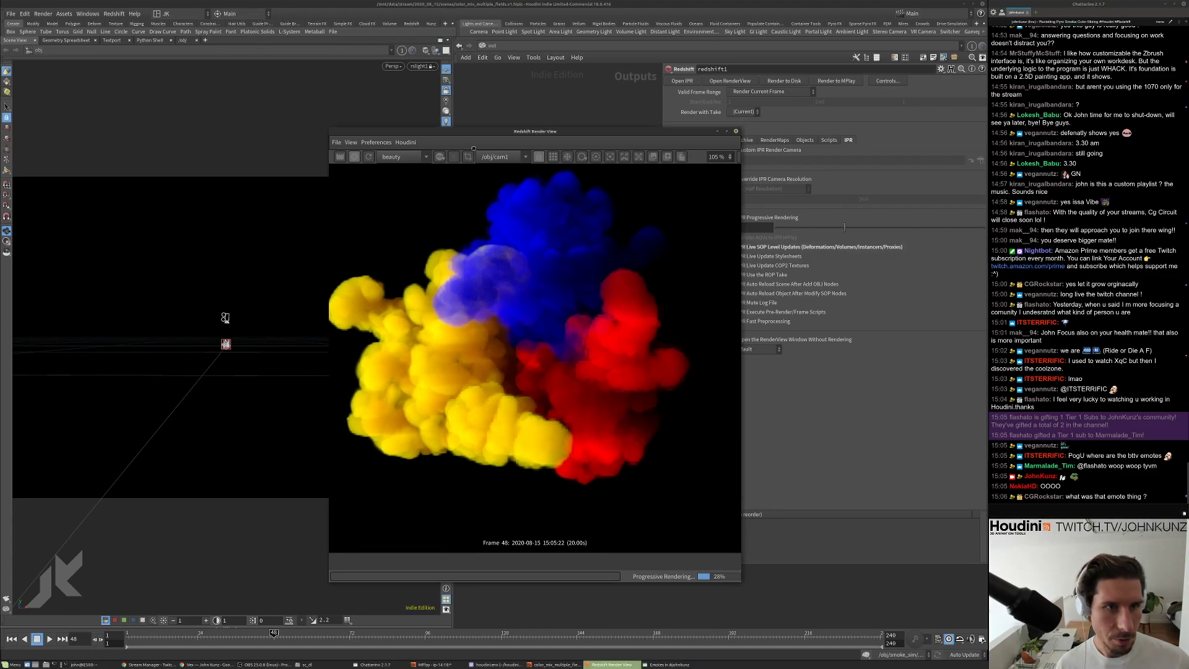
{"action": "left_click_drag", "start_coordinate": [474, 148], "coordinate": [282, 166]}
{"action": "left_click_drag", "start_coordinate": [601, 254], "coordinate": [675, 231]}
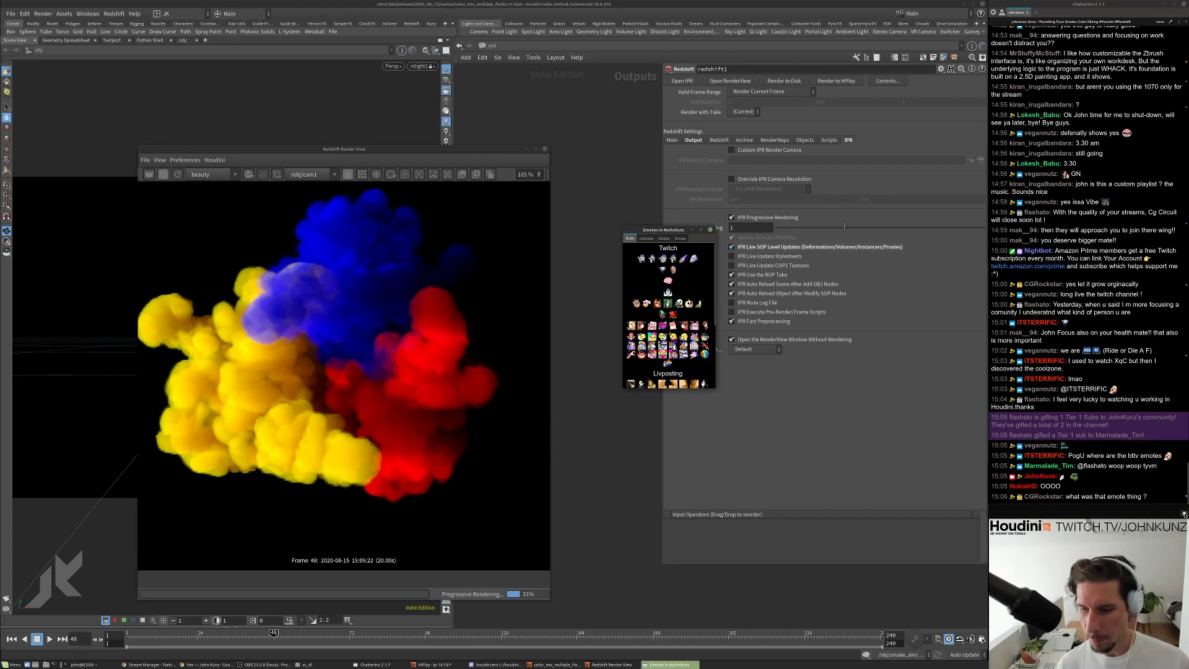
{"action": "left_click", "coordinate": [710, 229]}
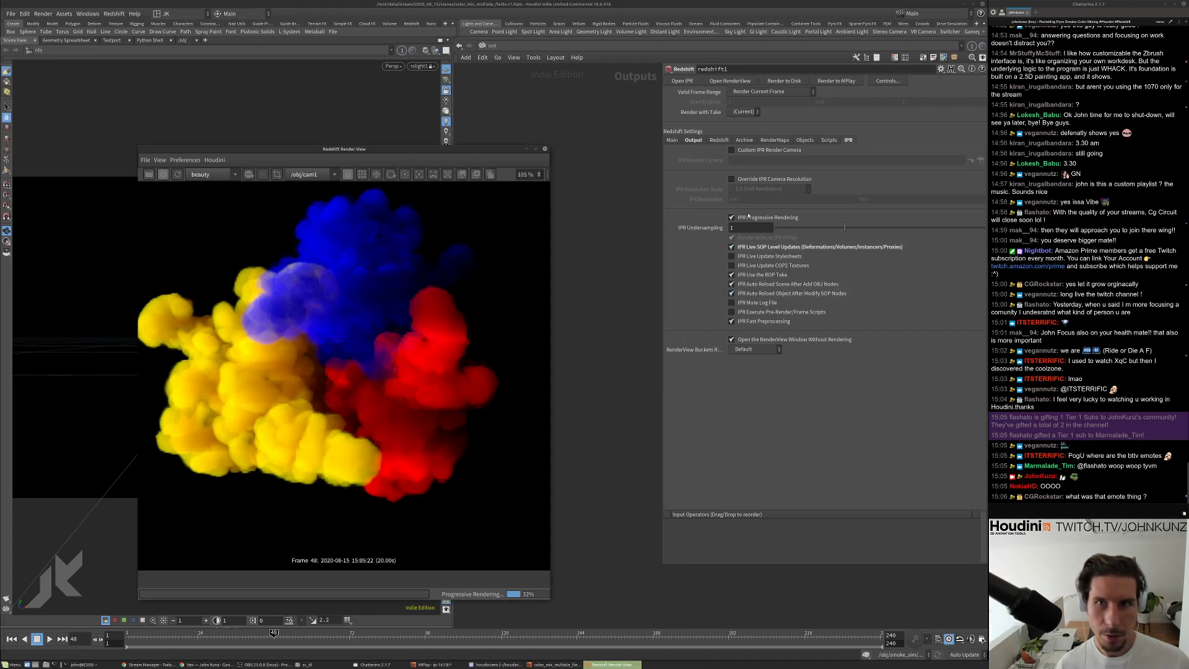
Open the Chatterino settings and browse the About page's version, attributions and contributors.
{"action": "left_click", "coordinate": [1018, 12]}
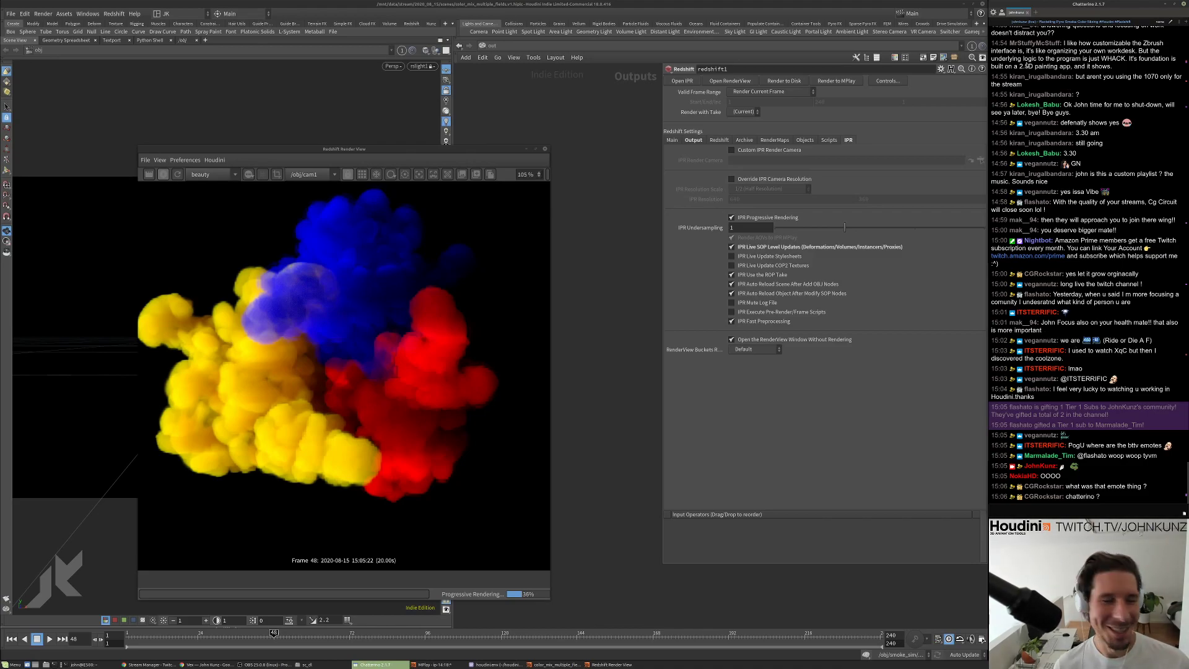
{"action": "left_click", "coordinate": [995, 12]}
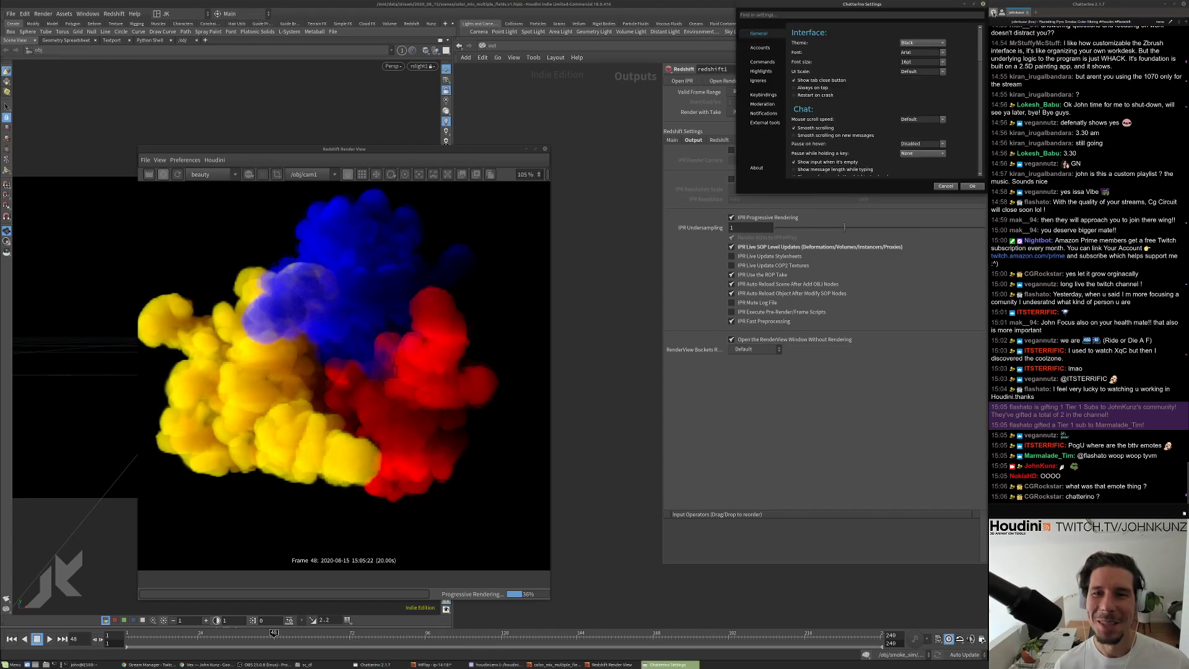
{"action": "left_click", "coordinate": [756, 169]}
{"action": "scroll", "coordinate": [846, 114], "scroll_direction": "down", "scroll_amount": 2}
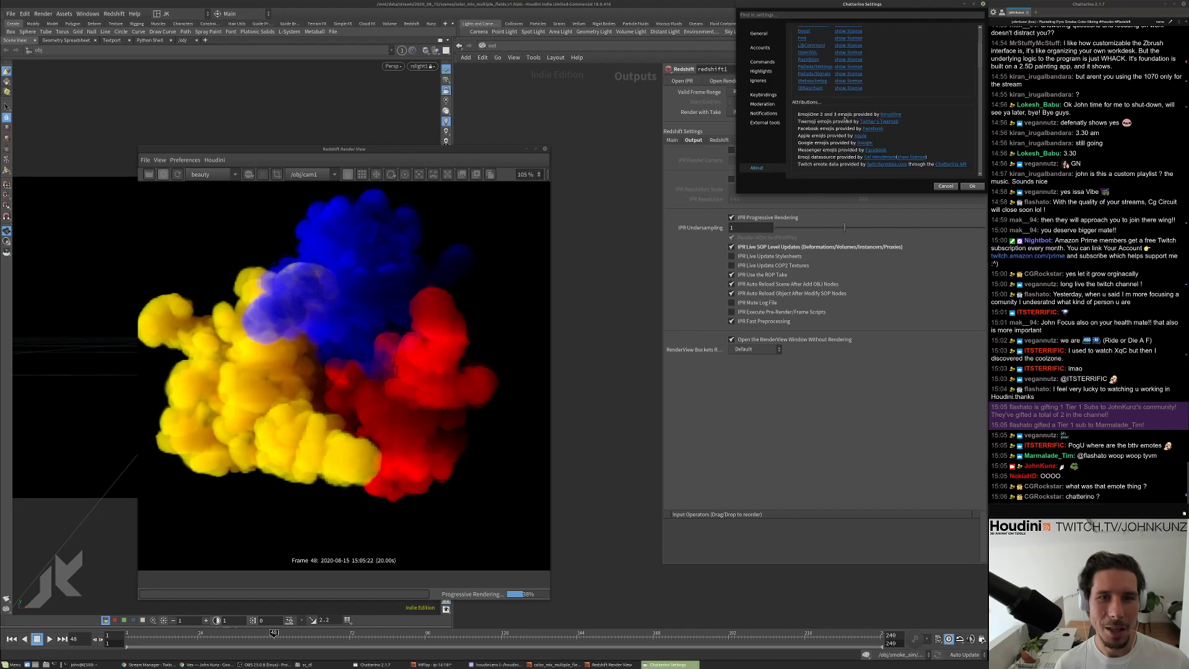
{"action": "scroll", "coordinate": [827, 98], "scroll_direction": "up", "scroll_amount": 2}
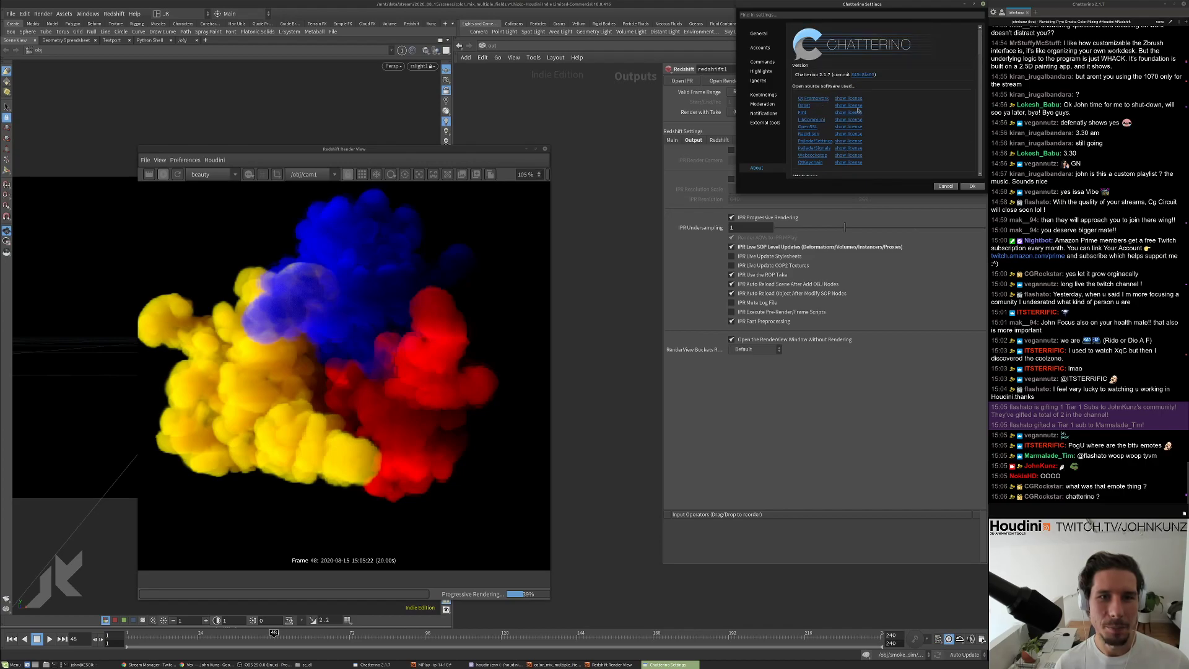
{"action": "scroll", "coordinate": [836, 124], "scroll_direction": "down", "scroll_amount": 10}
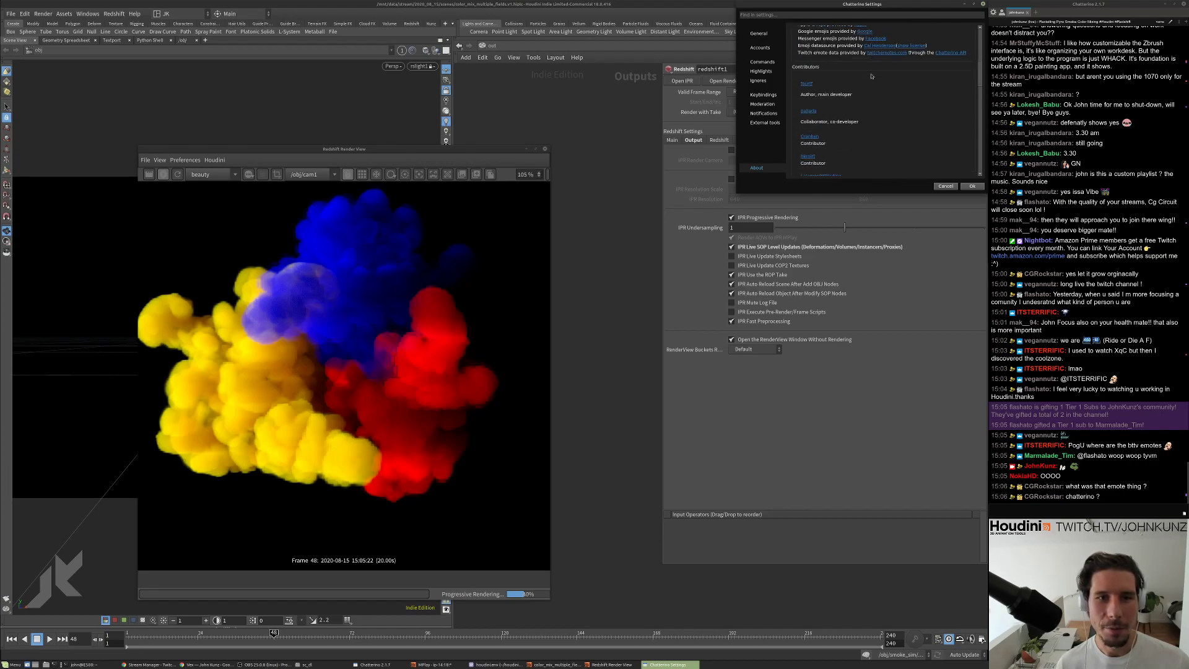
Close the Chatterino settings and move the Redshift Render View clear of the light's viewport.
{"action": "scroll", "coordinate": [872, 64], "scroll_direction": "up", "scroll_amount": 10}
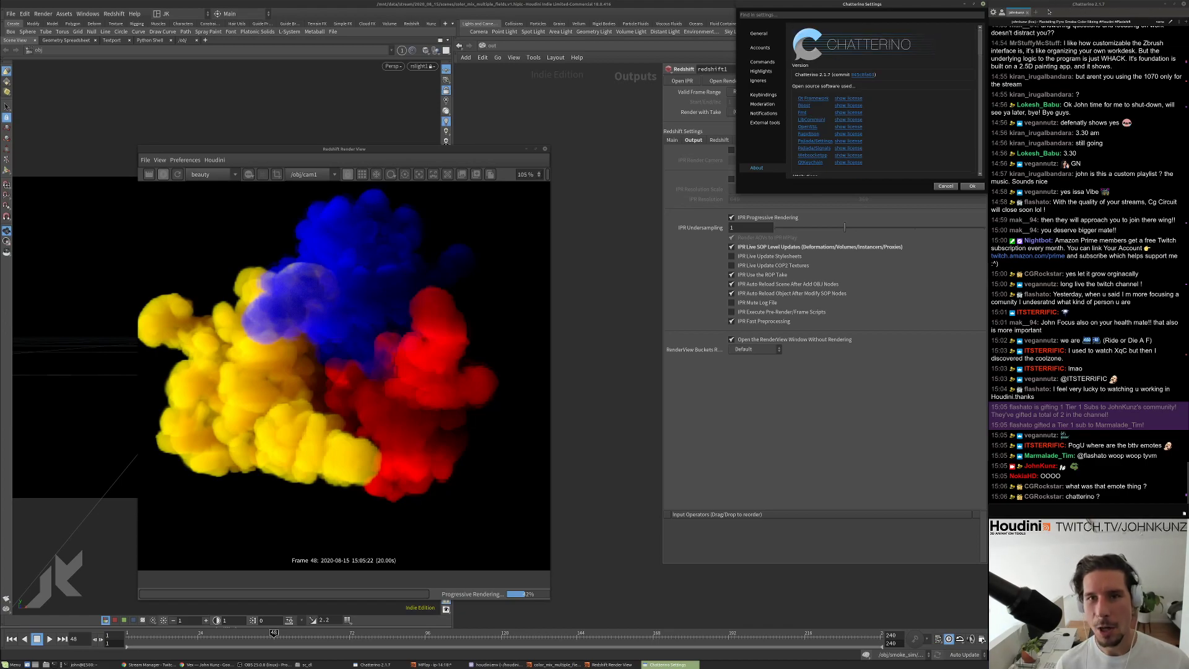
{"action": "left_click", "coordinate": [982, 4]}
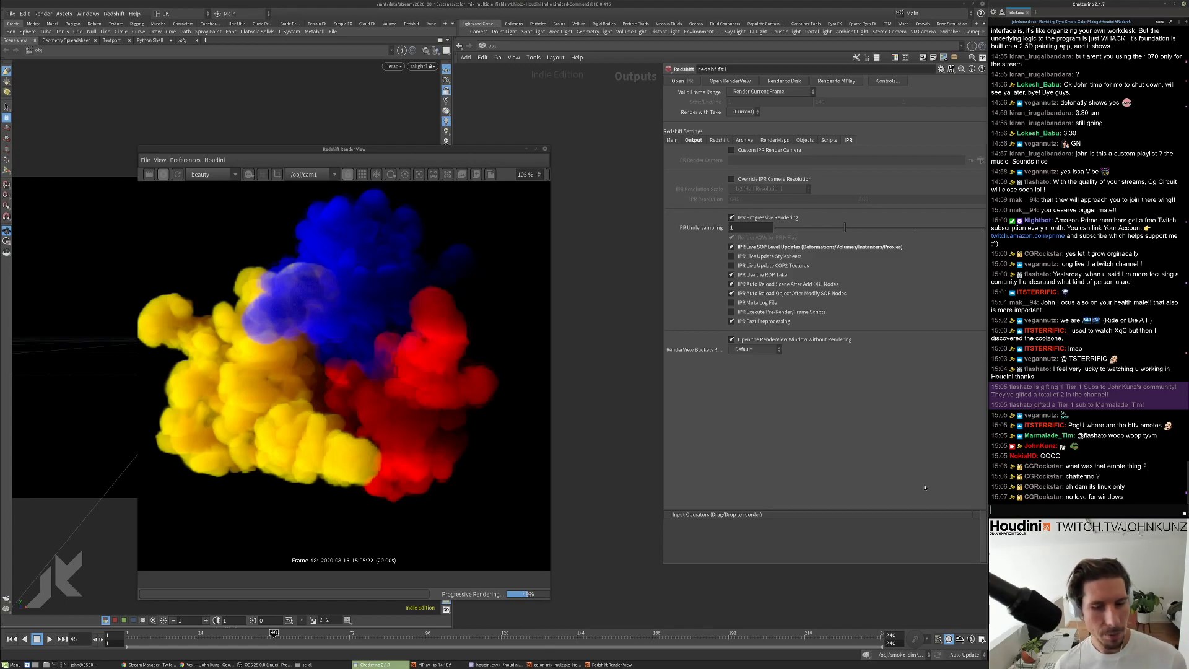
{"action": "left_click_drag", "start_coordinate": [465, 152], "coordinate": [689, 103]}
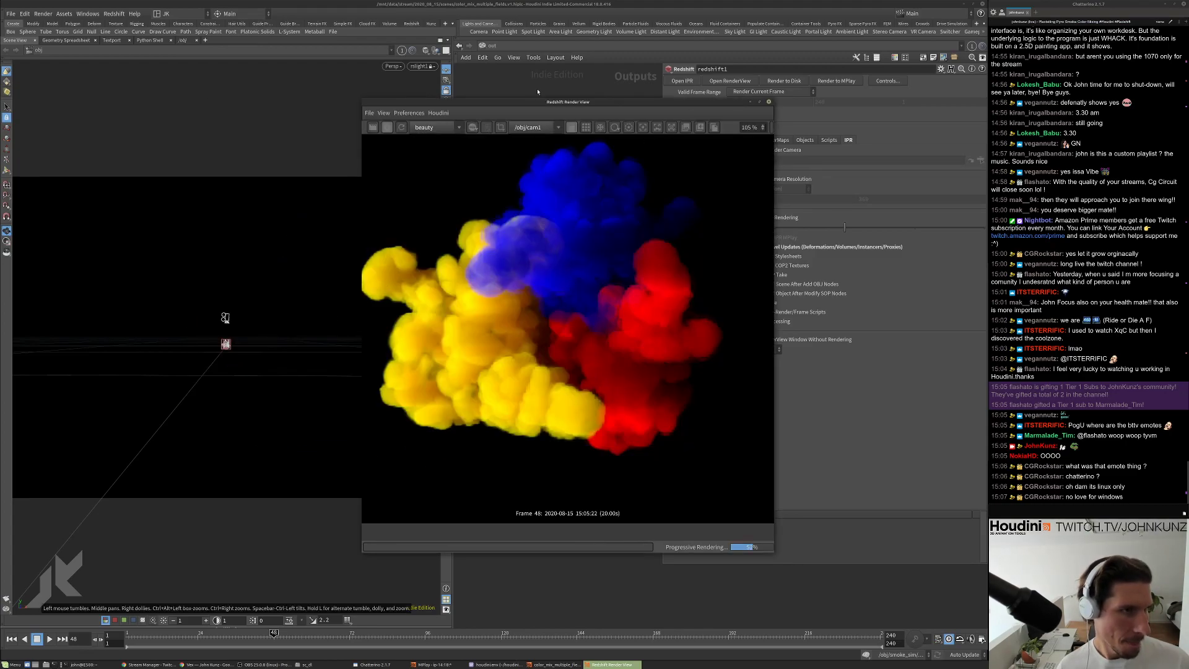
{"action": "left_click_drag", "start_coordinate": [526, 100], "coordinate": [582, 119]}
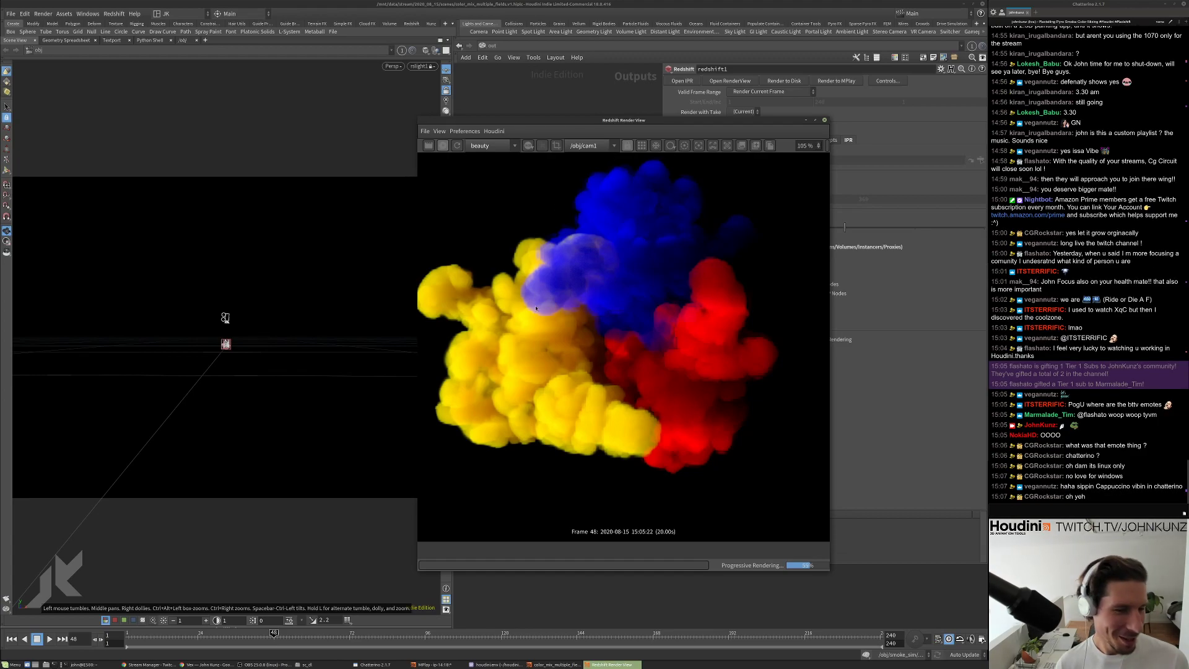
{"action": "scroll", "coordinate": [567, 394], "scroll_direction": "up", "scroll_amount": 2}
{"action": "scroll", "coordinate": [568, 394], "scroll_direction": "down", "scroll_amount": 3}
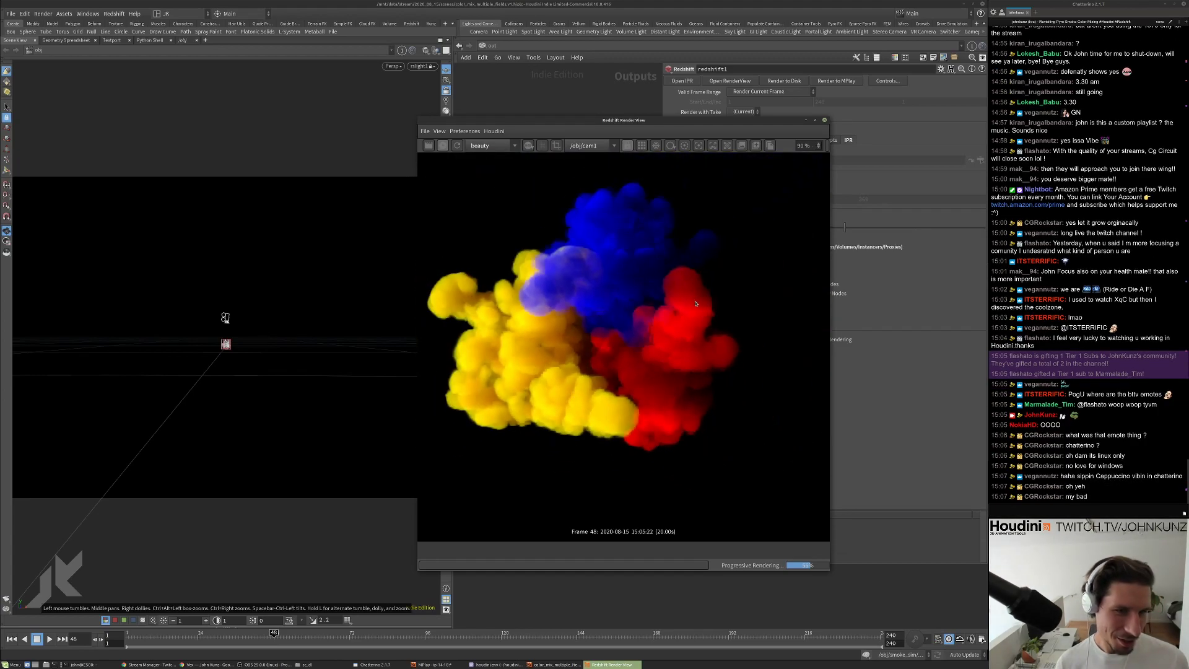
Tumble rslight1 horizontally around the smoke to change the light direction, checking the updated render.
{"action": "left_click_drag", "start_coordinate": [235, 343], "coordinate": [334, 339]}
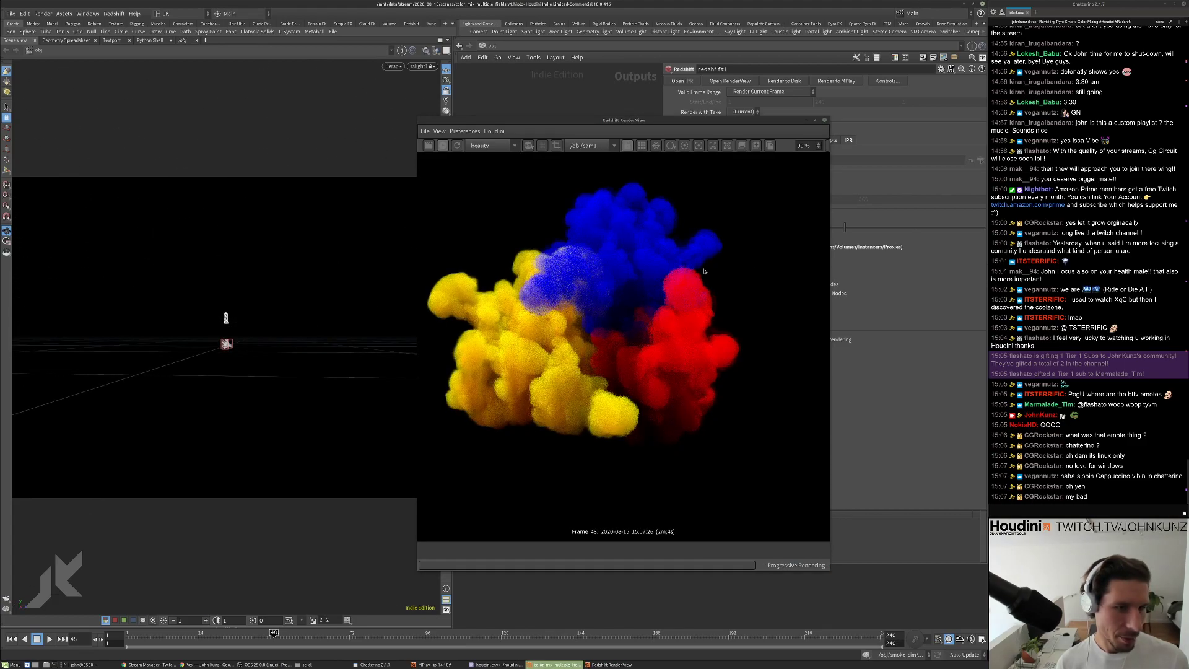
{"action": "scroll", "coordinate": [645, 302], "scroll_direction": "down", "scroll_amount": 2}
{"action": "left_click_drag", "start_coordinate": [287, 367], "coordinate": [133, 366]}
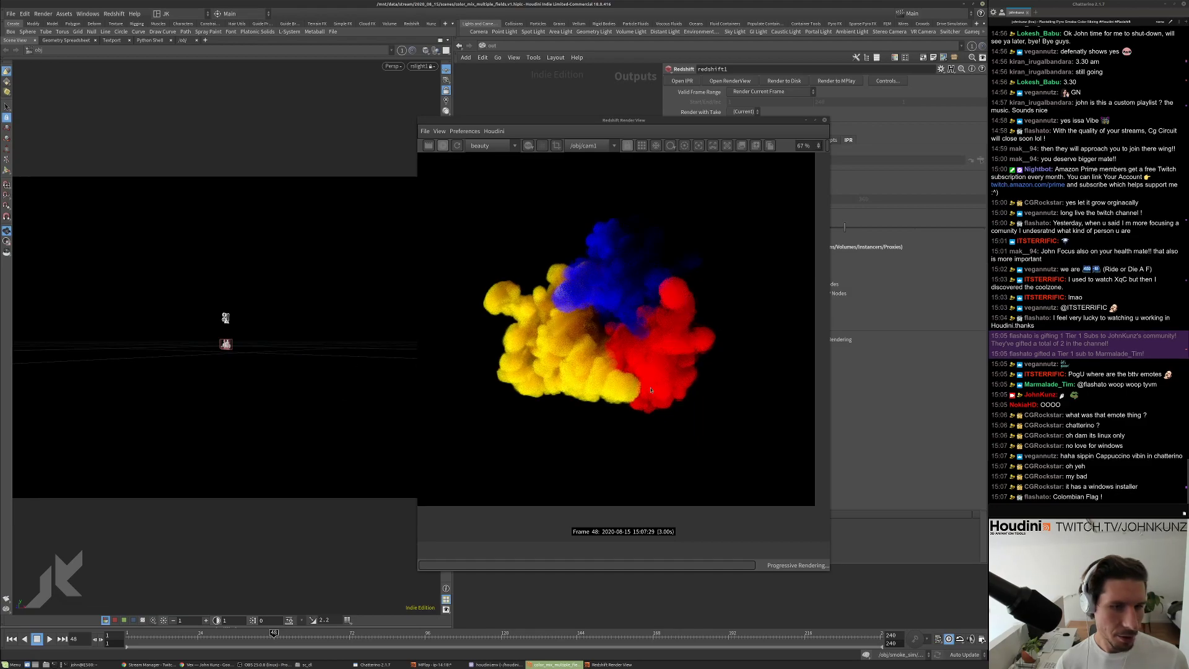
{"action": "scroll", "coordinate": [662, 359], "scroll_direction": "down", "scroll_amount": 2}
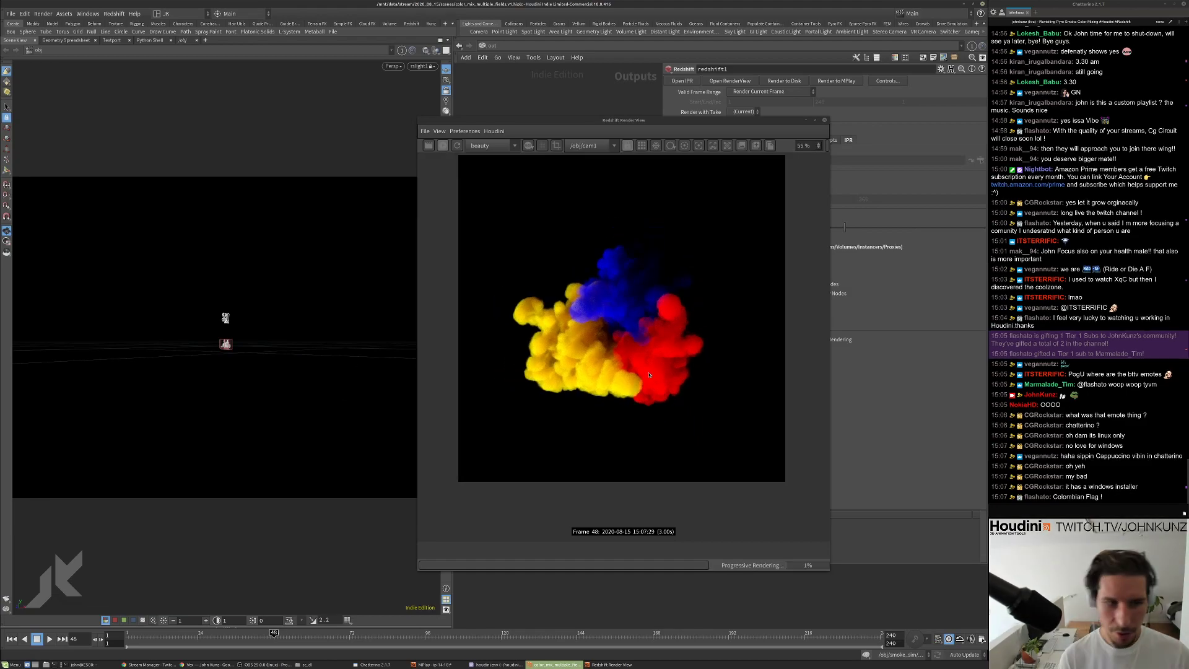
{"action": "scroll", "coordinate": [636, 339], "scroll_direction": "up", "scroll_amount": 2}
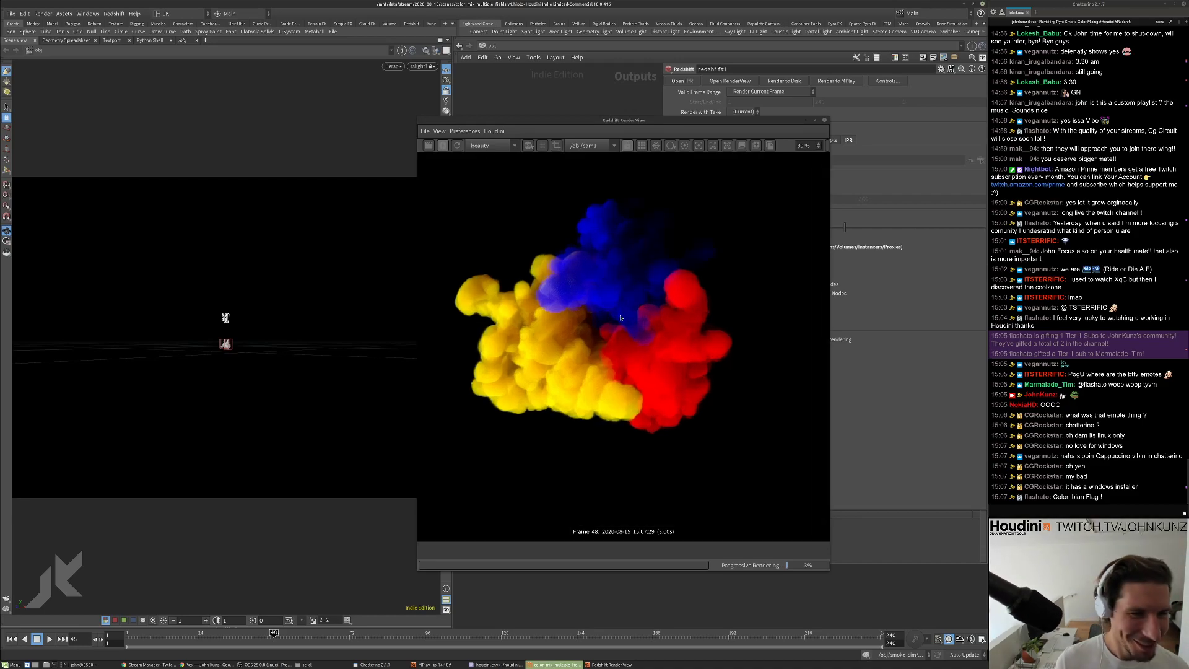
Go to frame 82 and place the Render View clear of the network editor for a close look at the smoke.
{"action": "left_click_drag", "start_coordinate": [767, 124], "coordinate": [499, 181]}
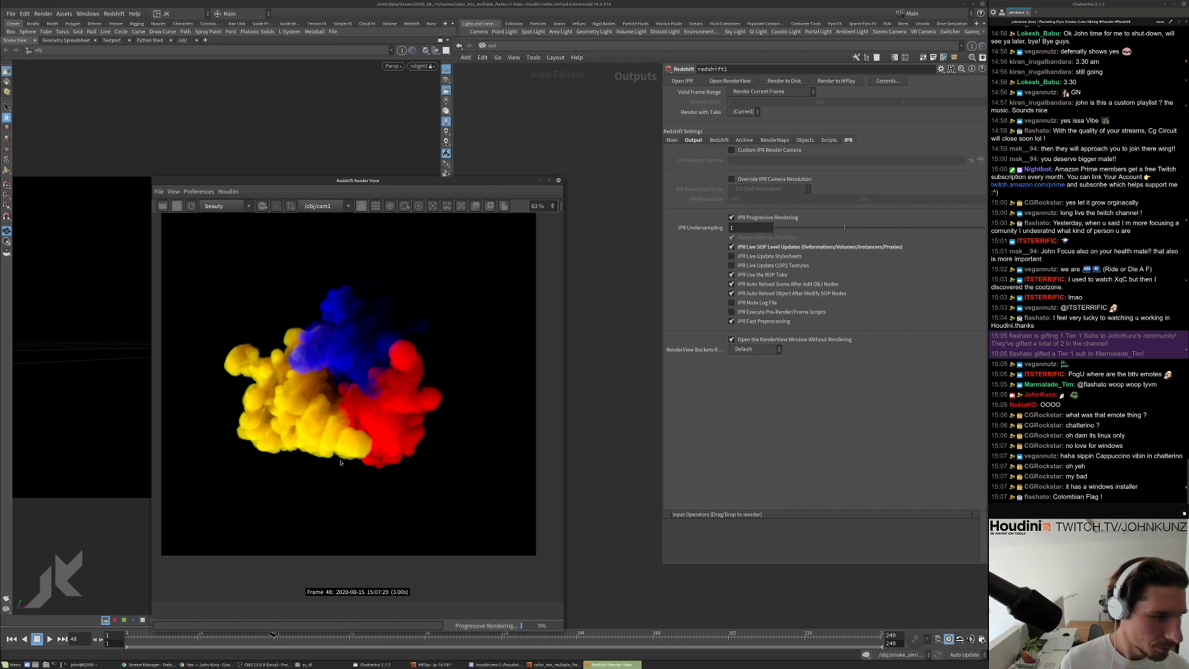
{"action": "left_click", "coordinate": [381, 637]}
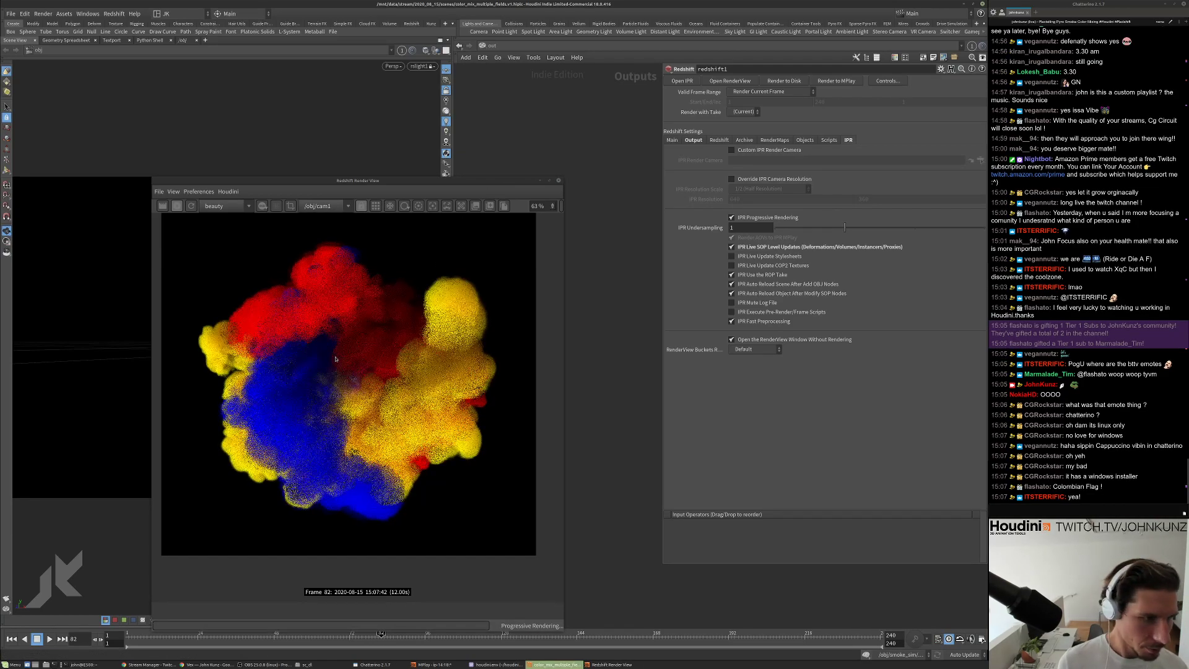
{"action": "scroll", "coordinate": [340, 395], "scroll_direction": "up", "scroll_amount": 2}
{"action": "scroll", "coordinate": [341, 394], "scroll_direction": "up", "scroll_amount": 2}
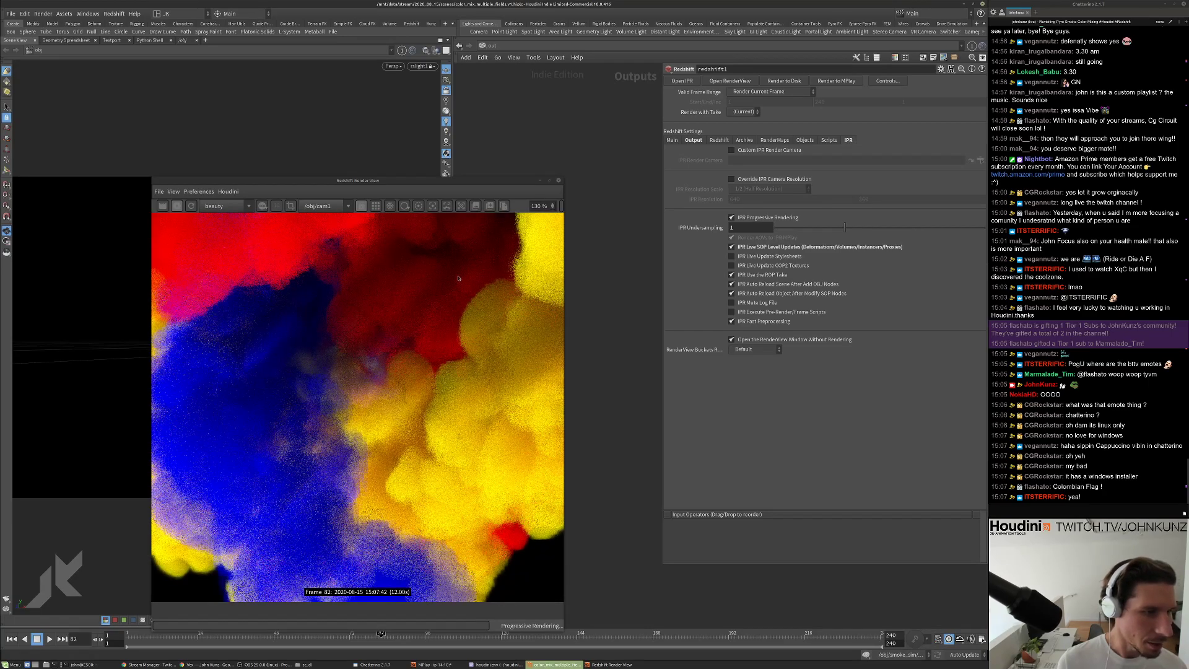
{"action": "left_click_drag", "start_coordinate": [455, 279], "coordinate": [360, 232], "text": "alt"}
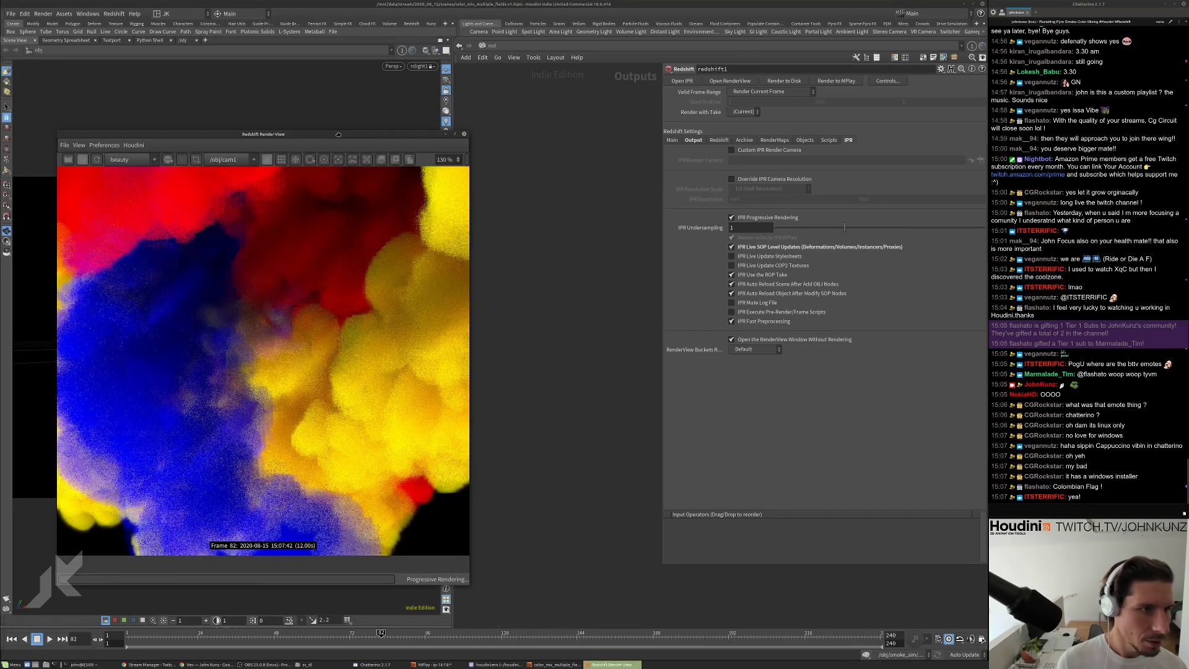
Return to the obj network and open the smoke_01 material inside the material network.
{"action": "left_click", "coordinate": [492, 257]}
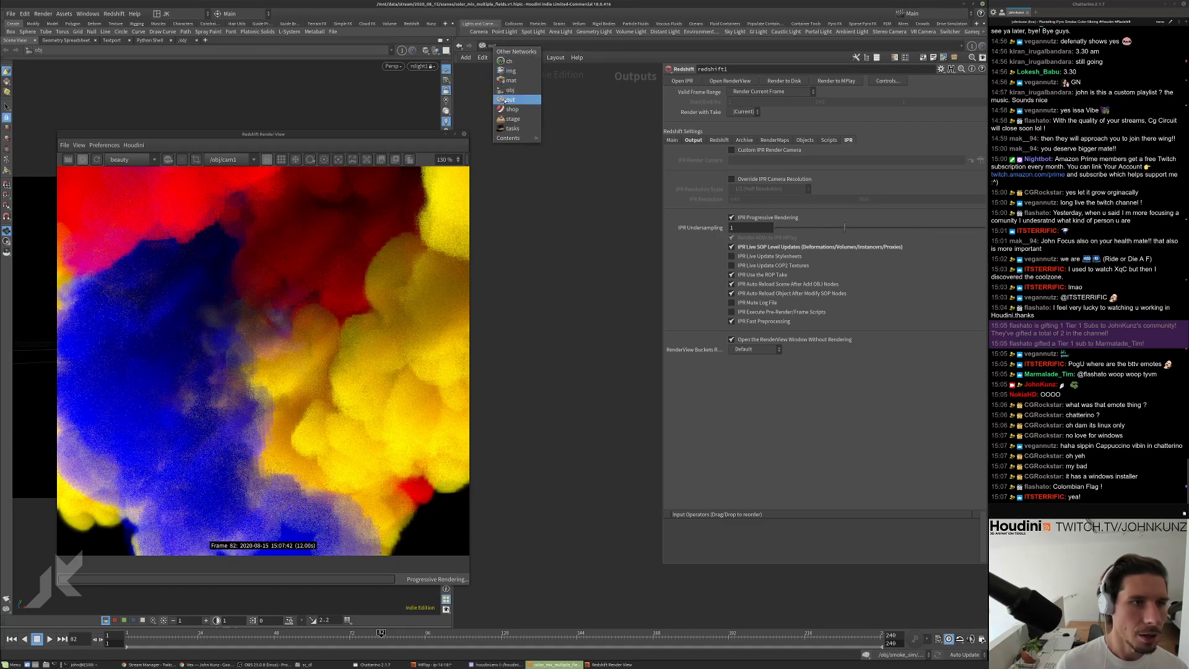
{"action": "left_click", "coordinate": [492, 46]}
{"action": "left_click", "coordinate": [488, 47]}
{"action": "left_click", "coordinate": [502, 92]}
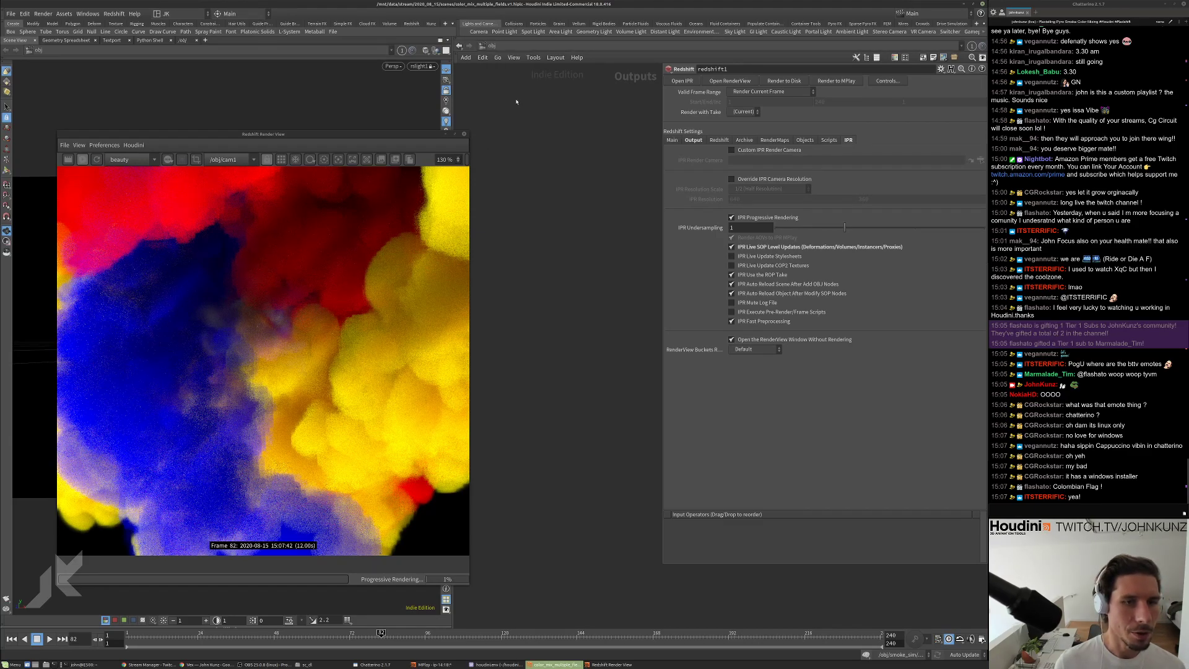
{"action": "key", "text": "l"}
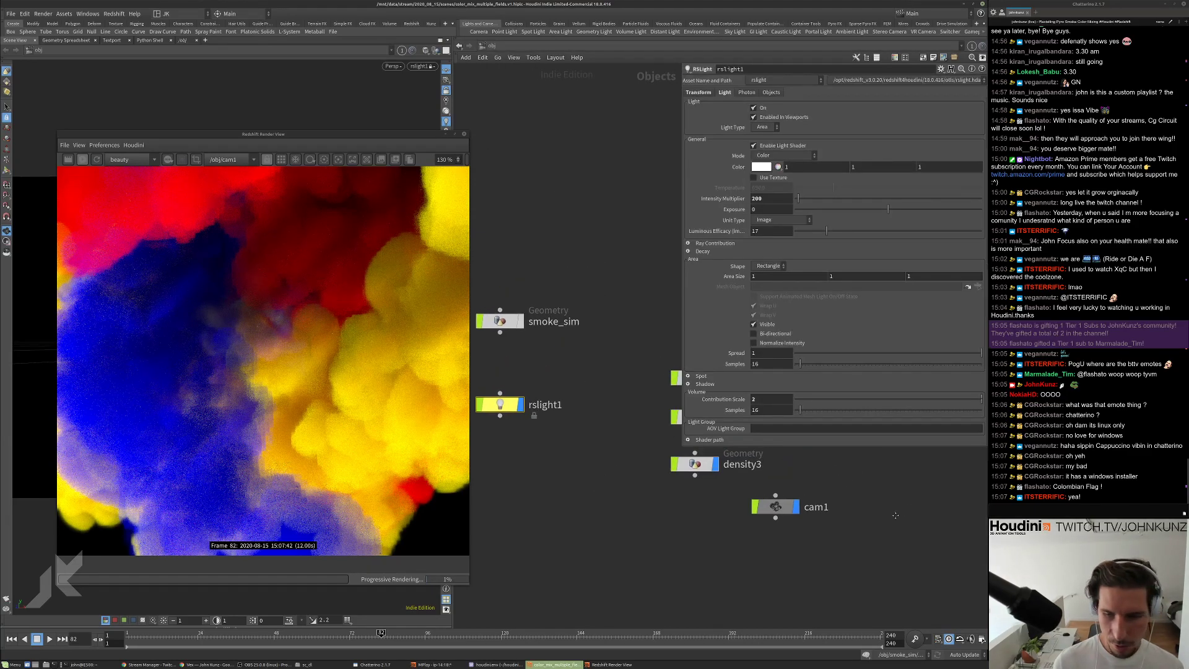
{"action": "double_click", "coordinate": [694, 481]}
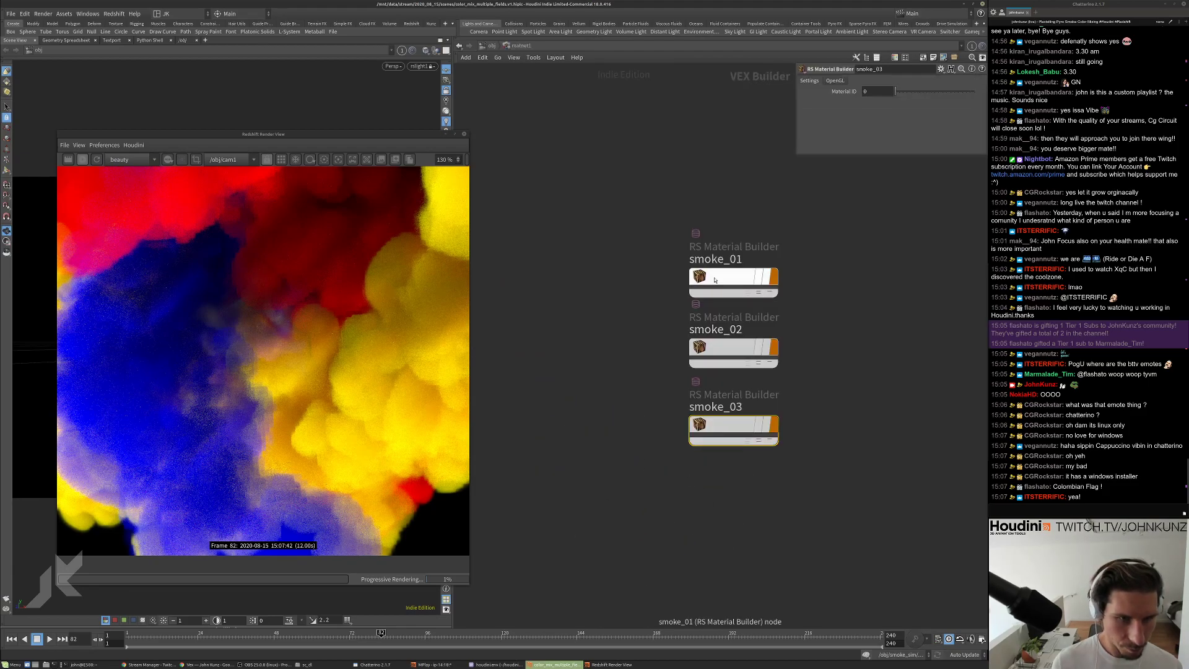
{"action": "double_click", "coordinate": [734, 275]}
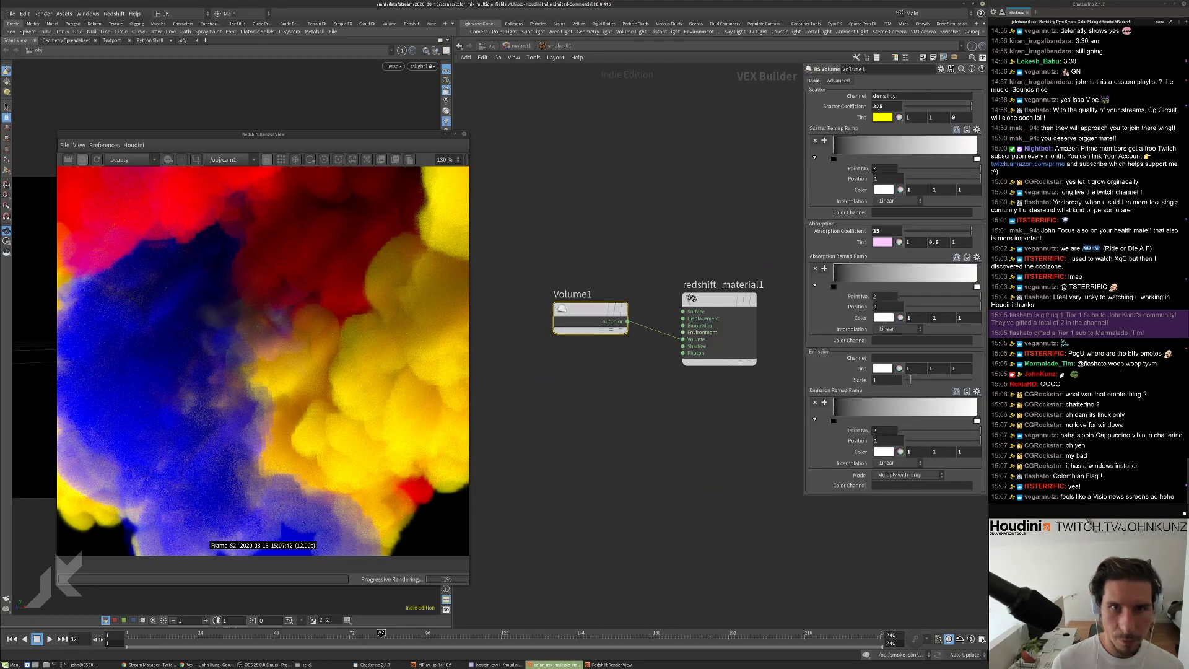
Set the scatter coefficient of smoke_01's volume to 125, and reduce it to 75.
{"action": "double_click", "coordinate": [879, 105]}
{"action": "type", "text": "125"}
{"action": "key", "text": "Return"}
{"action": "scroll", "coordinate": [355, 368], "scroll_direction": "down", "scroll_amount": 3}
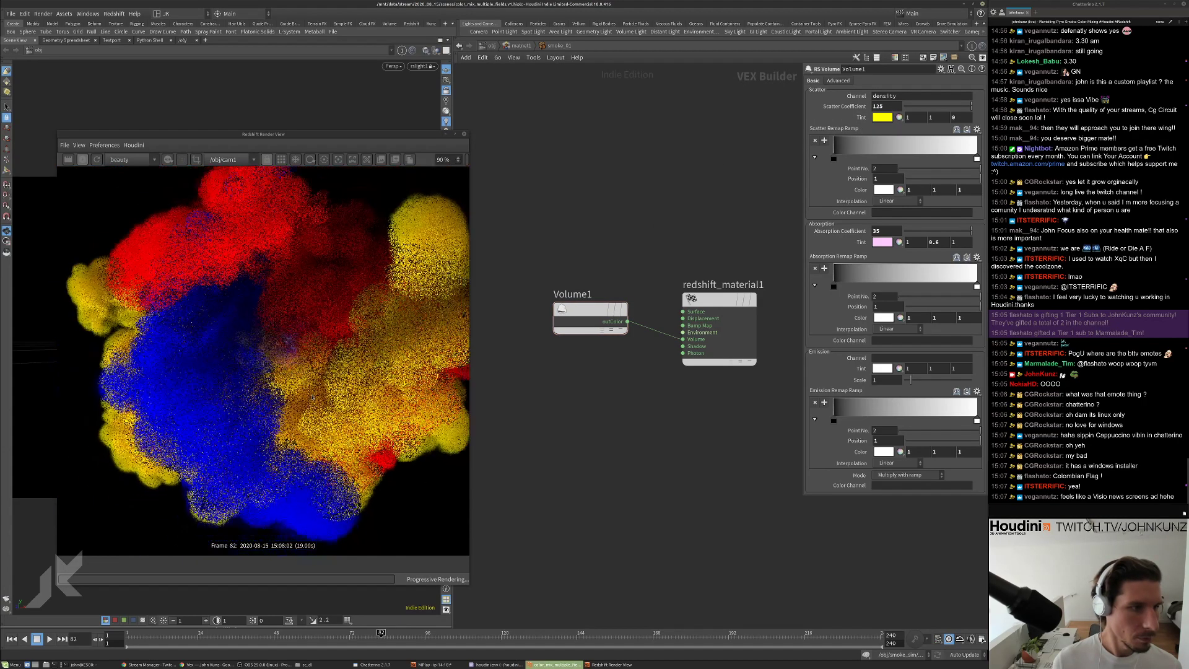
{"action": "type", "text": "75"}
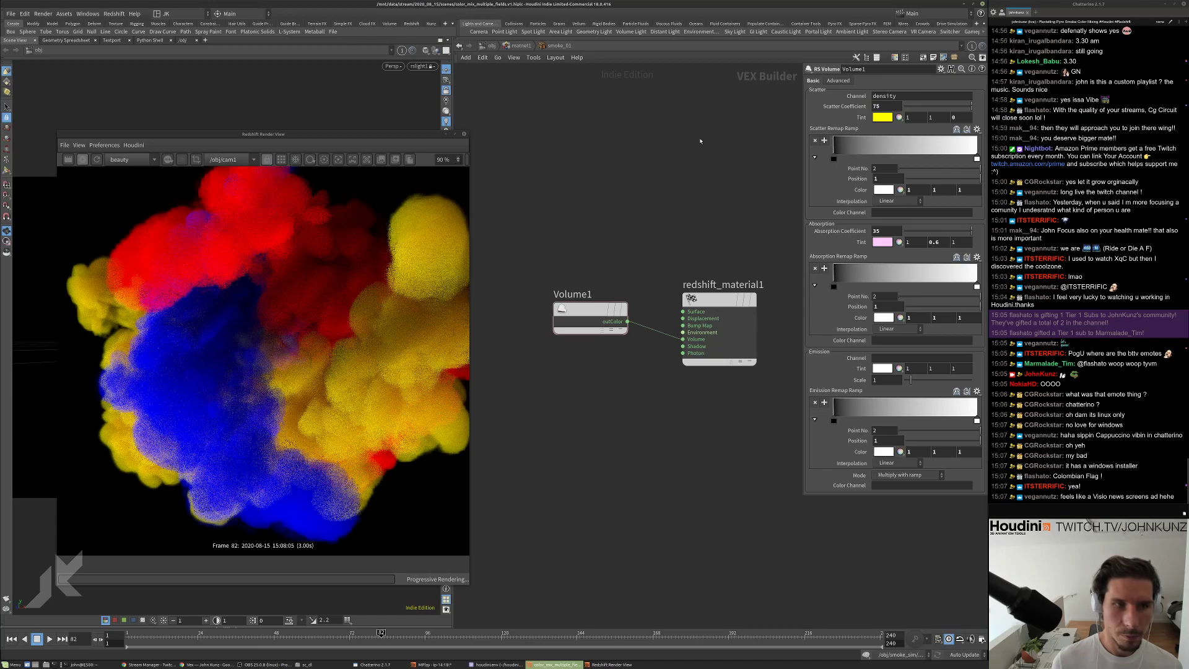
{"action": "key", "text": "Return"}
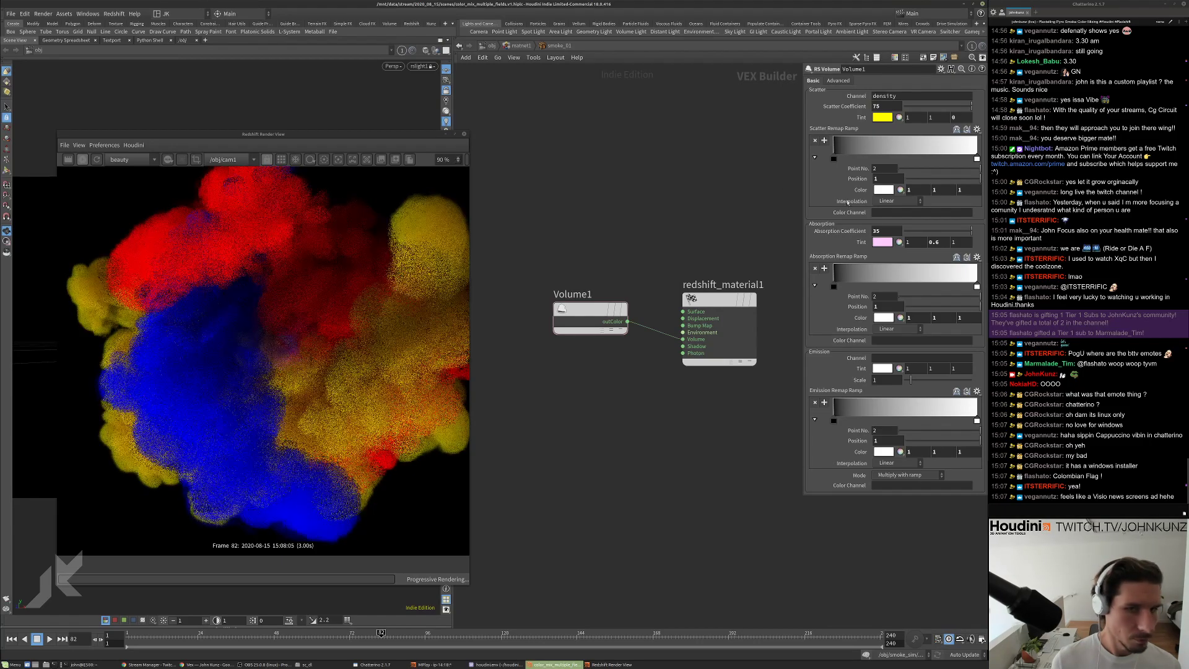
Try an absorption coefficient of 15 on smoke_01's volume and inspect the render up close.
{"action": "double_click", "coordinate": [878, 231]}
{"action": "type", "text": "15"}
{"action": "key", "text": "Return"}
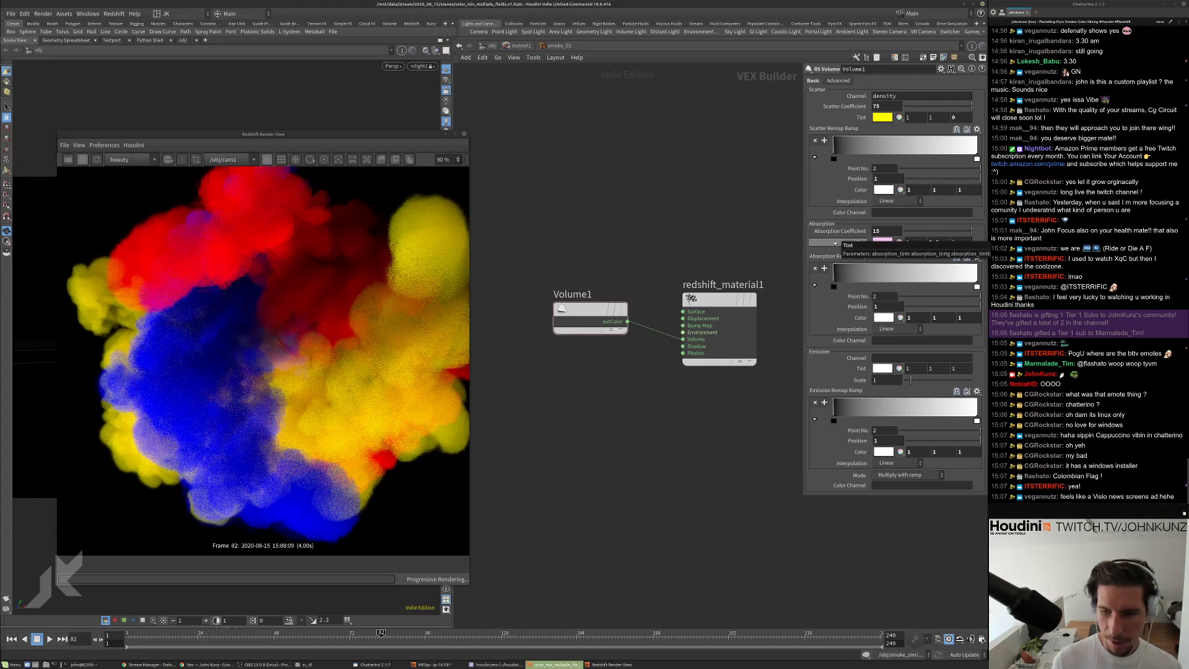
{"action": "scroll", "coordinate": [257, 342], "scroll_direction": "down", "scroll_amount": 1}
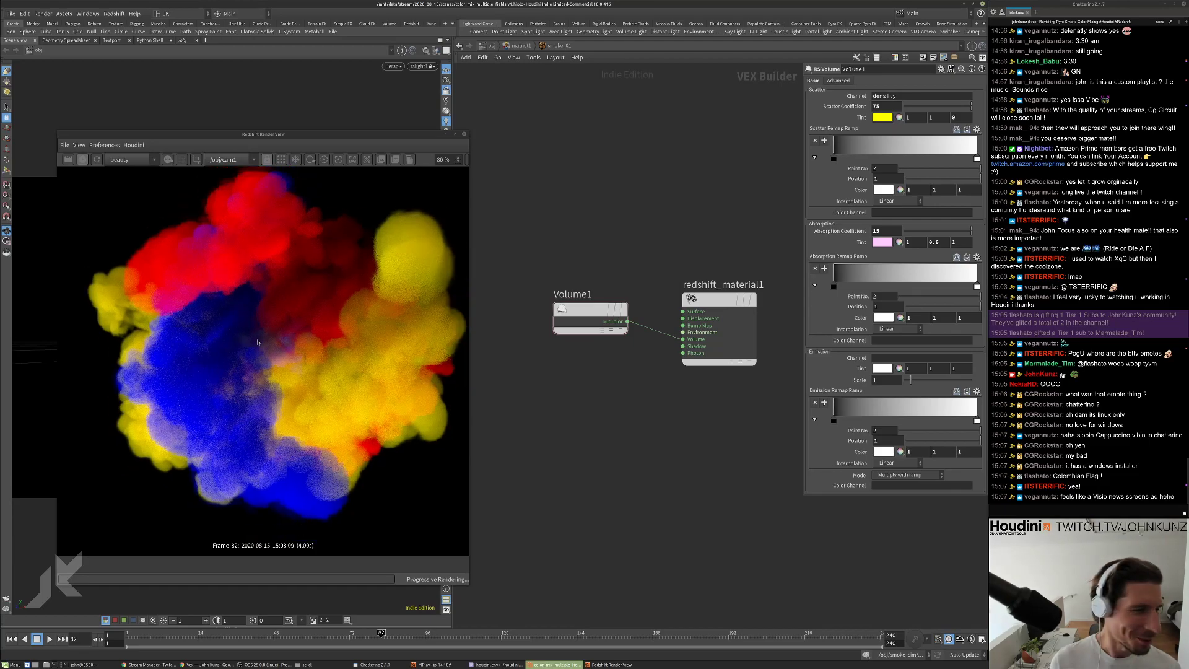
{"action": "scroll", "coordinate": [288, 320], "scroll_direction": "down", "scroll_amount": 1}
{"action": "scroll", "coordinate": [297, 326], "scroll_direction": "down", "scroll_amount": 1}
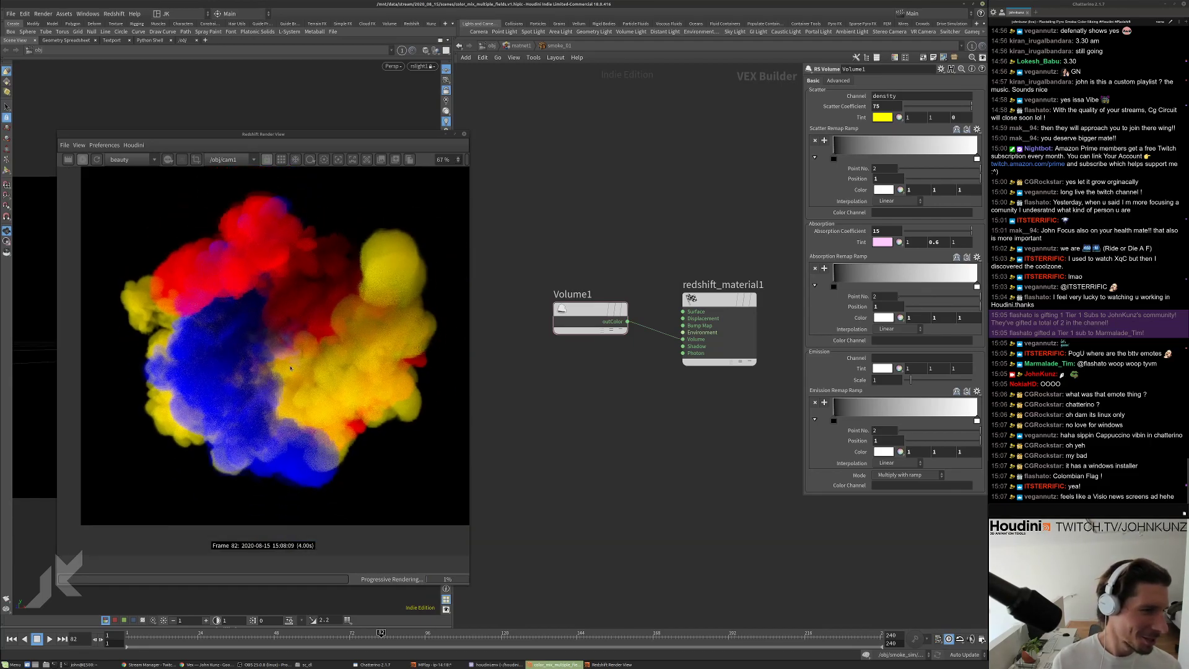
{"action": "scroll", "coordinate": [352, 294], "scroll_direction": "up", "scroll_amount": 6}
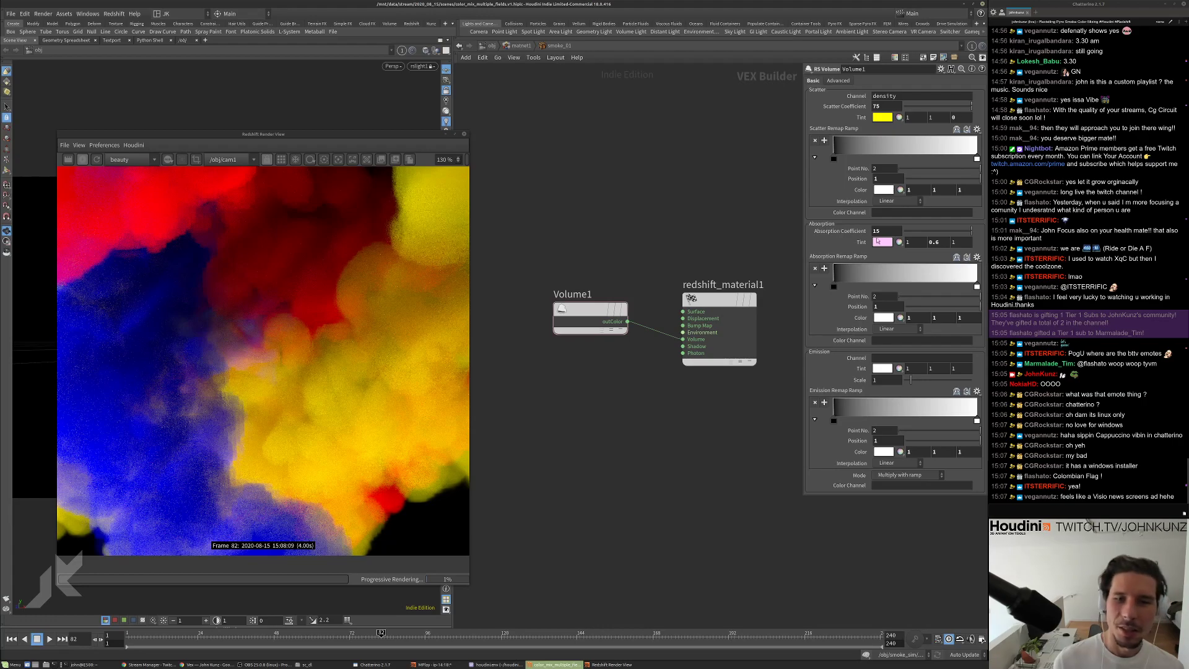
Set the absorption coefficient of smoke_01's volume to 25 and check the full render.
{"action": "double_click", "coordinate": [878, 230]}
{"action": "type", "text": "25"}
{"action": "key", "text": "Return"}
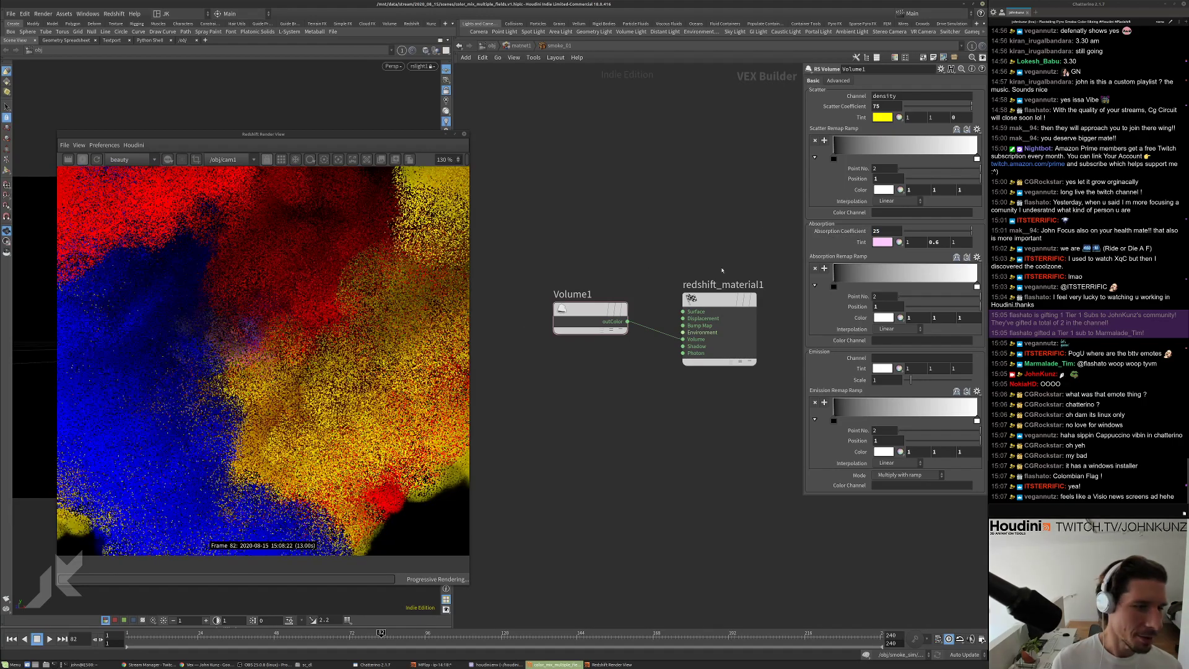
{"action": "scroll", "coordinate": [377, 336], "scroll_direction": "down", "scroll_amount": 6}
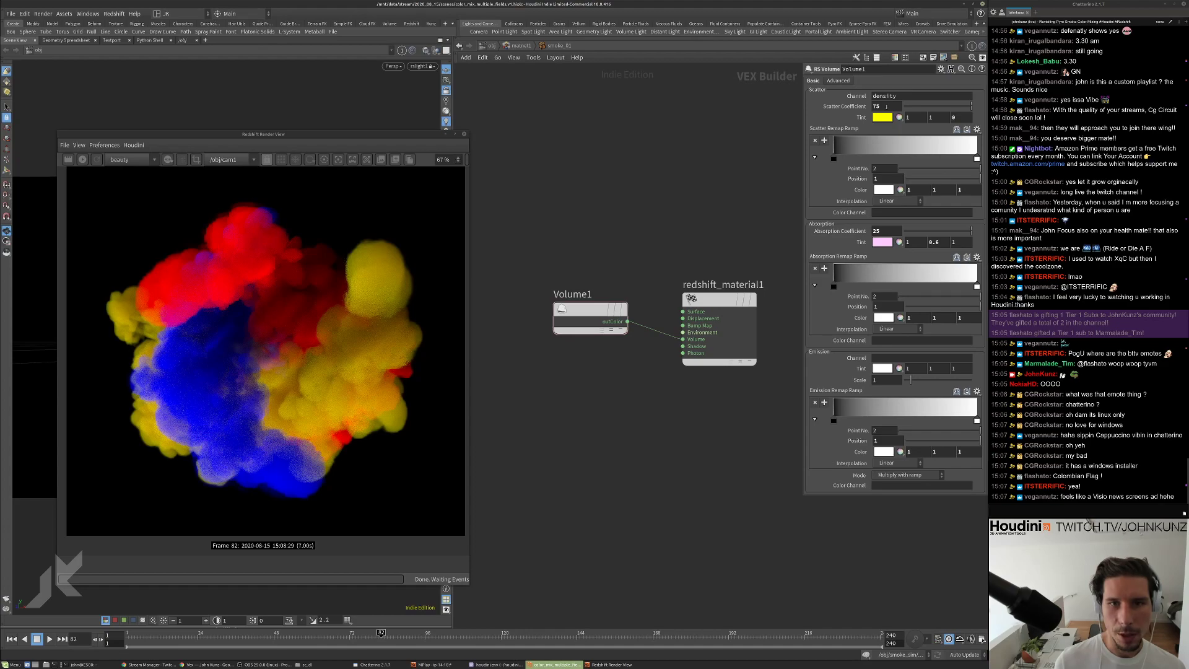
Link the scatter coefficients of the smoke_02 and smoke_03 volumes to smoke_01's with relative references.
{"action": "left_click", "coordinate": [521, 45]}
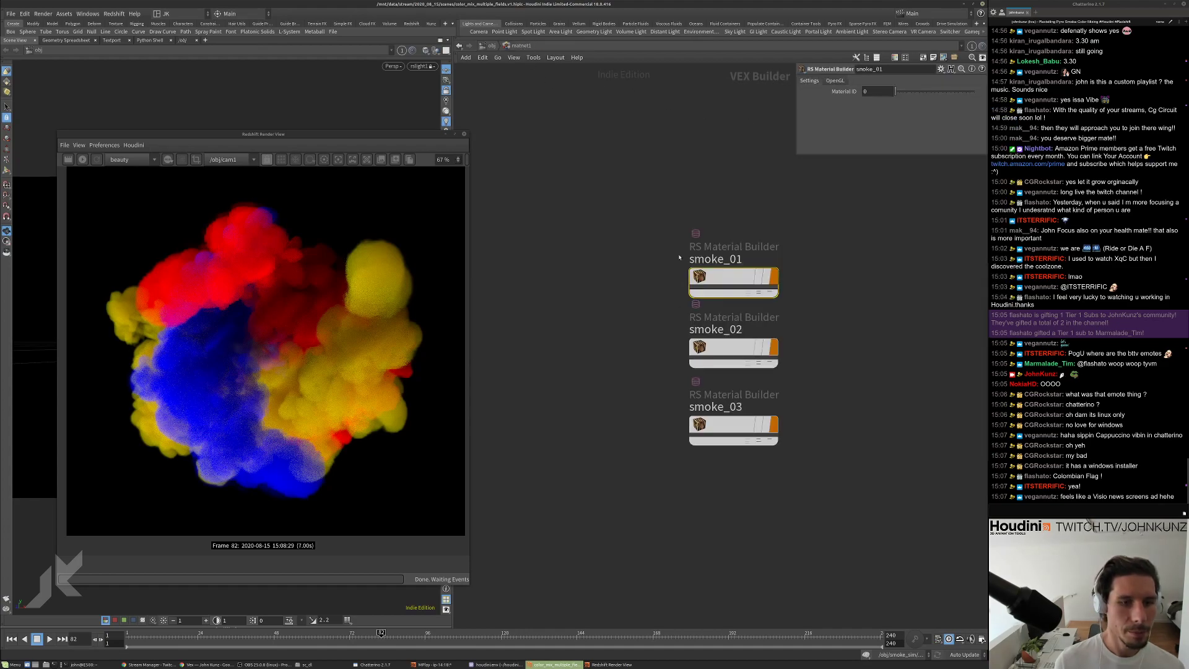
{"action": "double_click", "coordinate": [733, 347]}
{"action": "right_click", "coordinate": [884, 107]}
{"action": "left_click", "coordinate": [910, 198]}
{"action": "left_click", "coordinate": [521, 45]}
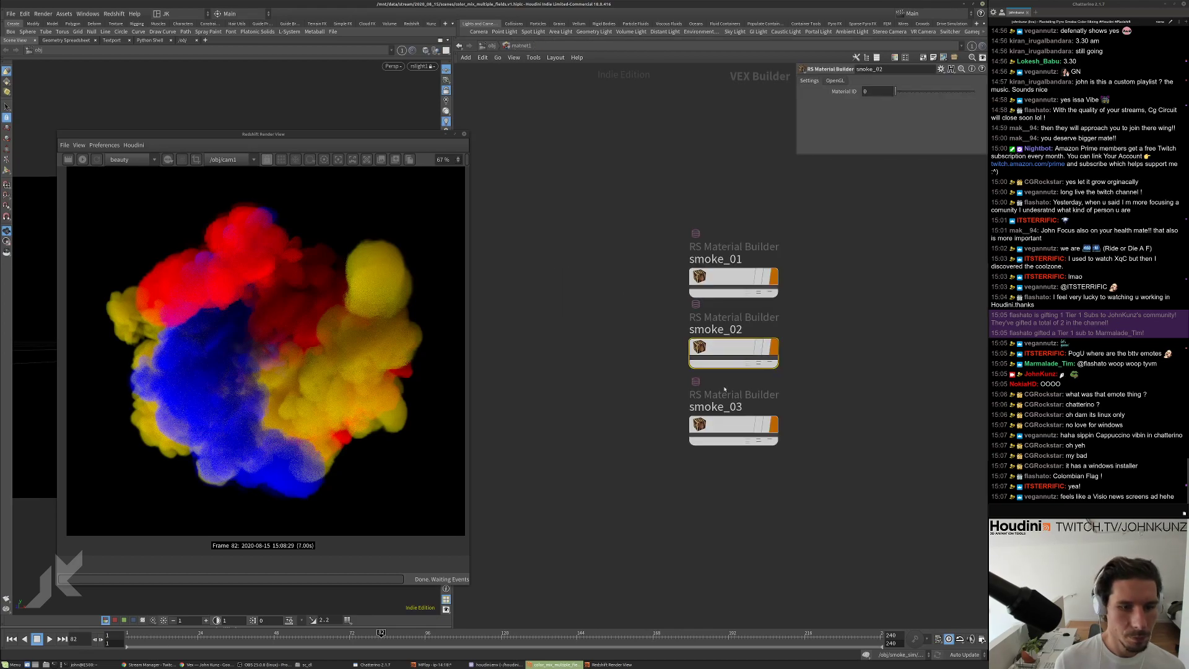
{"action": "double_click", "coordinate": [733, 425]}
{"action": "right_click", "coordinate": [878, 106]}
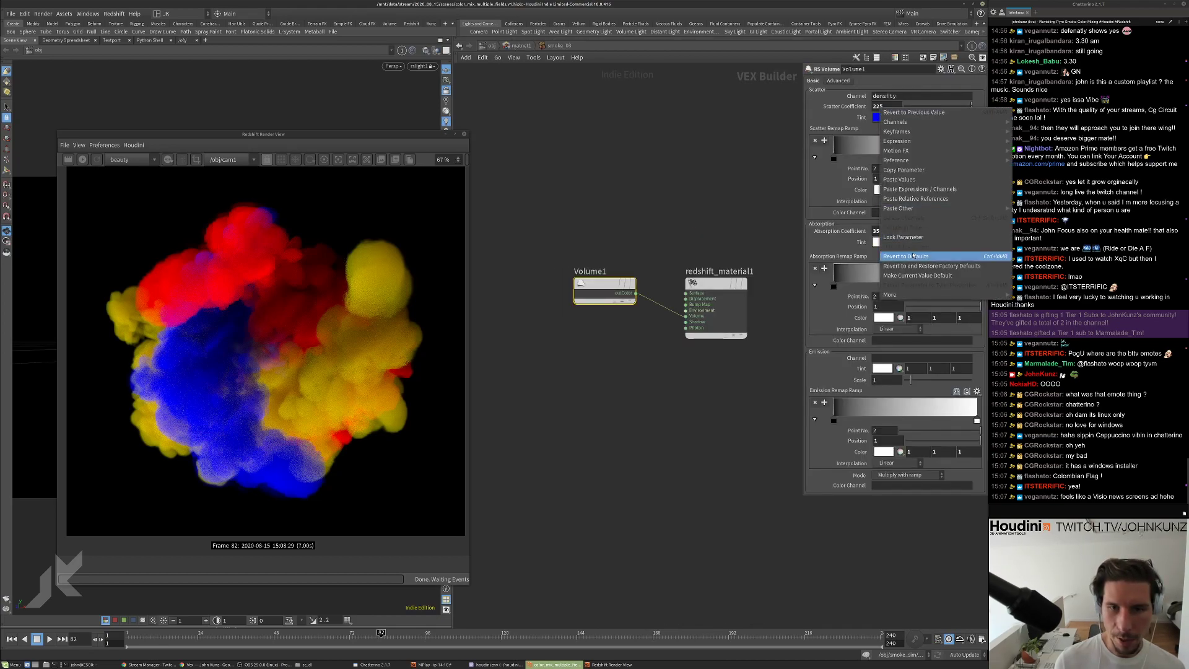
{"action": "left_click", "coordinate": [909, 199]}
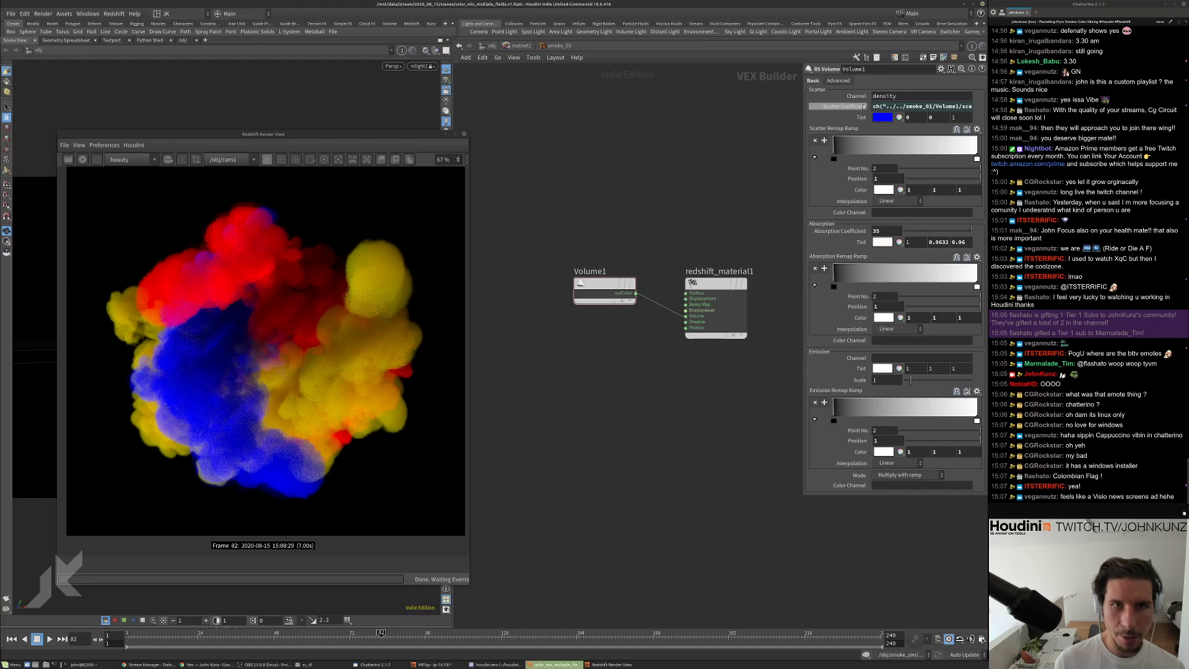
Restart the IPR render, inspect the smoke, and reopen the volume settings of the smoke_01 material.
{"action": "left_click", "coordinate": [82, 159]}
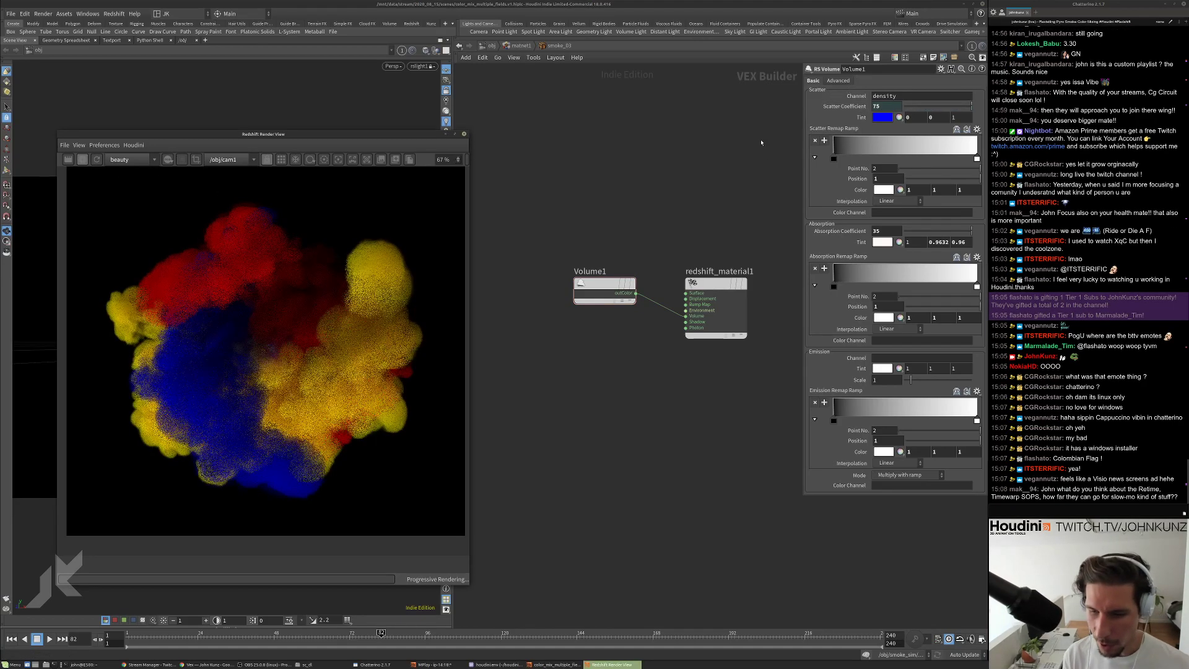
{"action": "scroll", "coordinate": [197, 224], "scroll_direction": "up", "scroll_amount": 2}
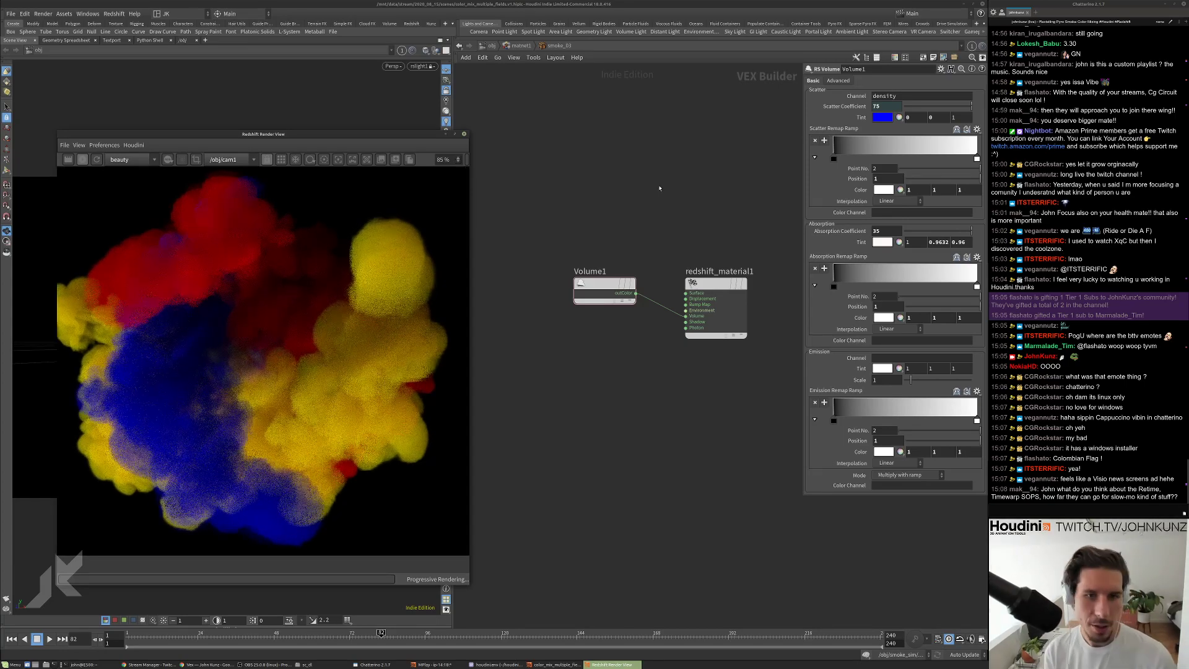
{"action": "key", "text": "u"}
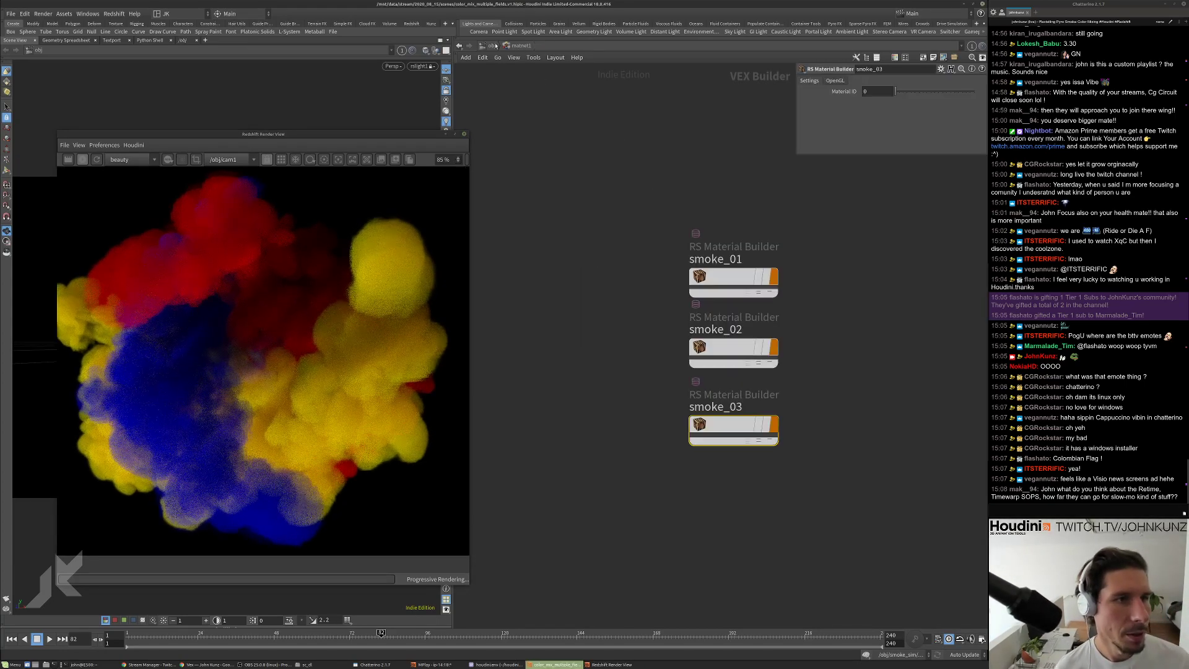
{"action": "double_click", "coordinate": [706, 274]}
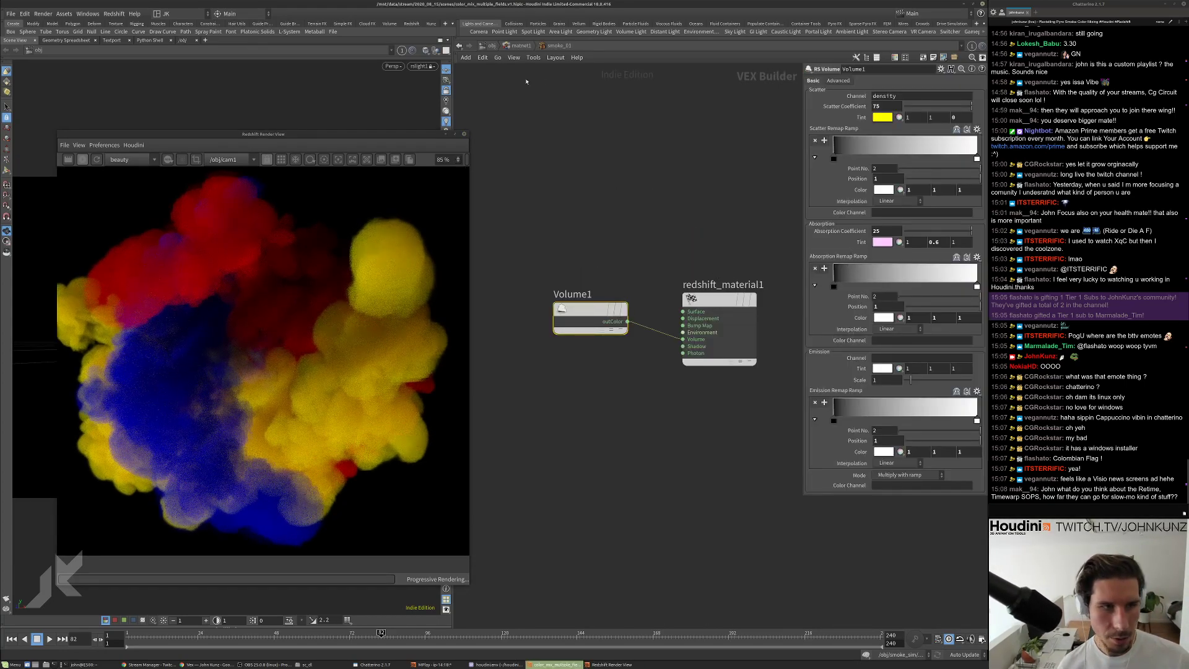
Set the absorption coefficient of the smoke_02 material's volume to 25.
{"action": "left_click", "coordinate": [508, 46]}
{"action": "double_click", "coordinate": [707, 344]}
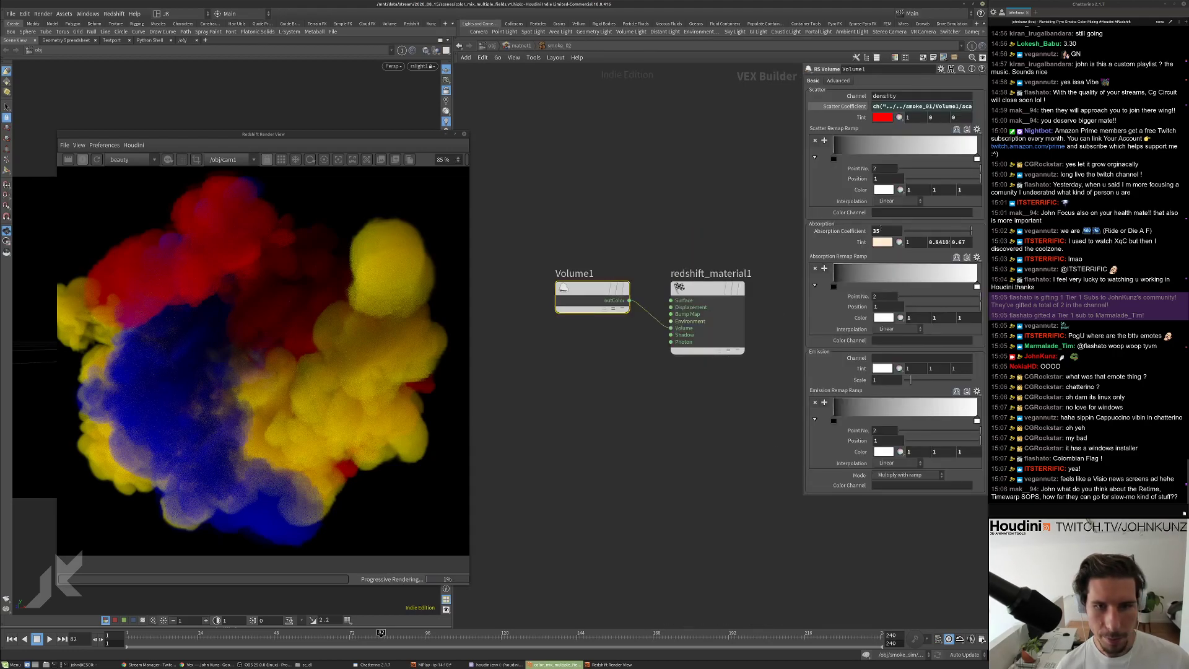
{"action": "type", "text": "25"}
{"action": "key", "text": "Return"}
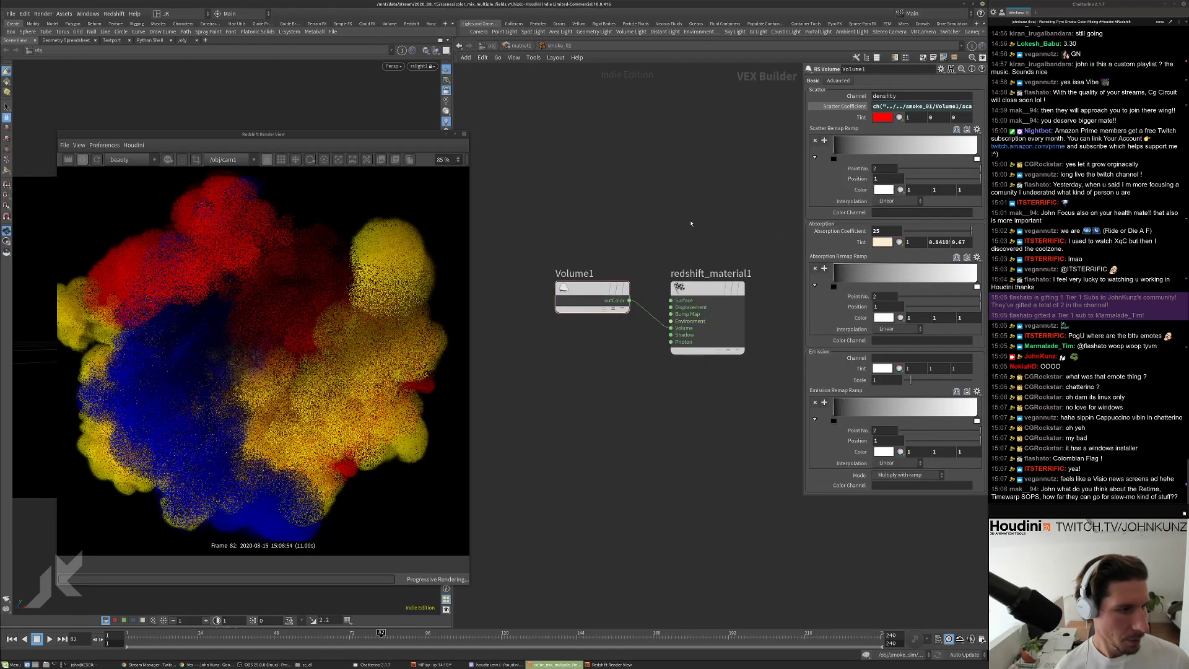
Set the absorption coefficient of the smoke_03 material's volume to 25 and check the full render.
{"action": "left_click", "coordinate": [508, 46]}
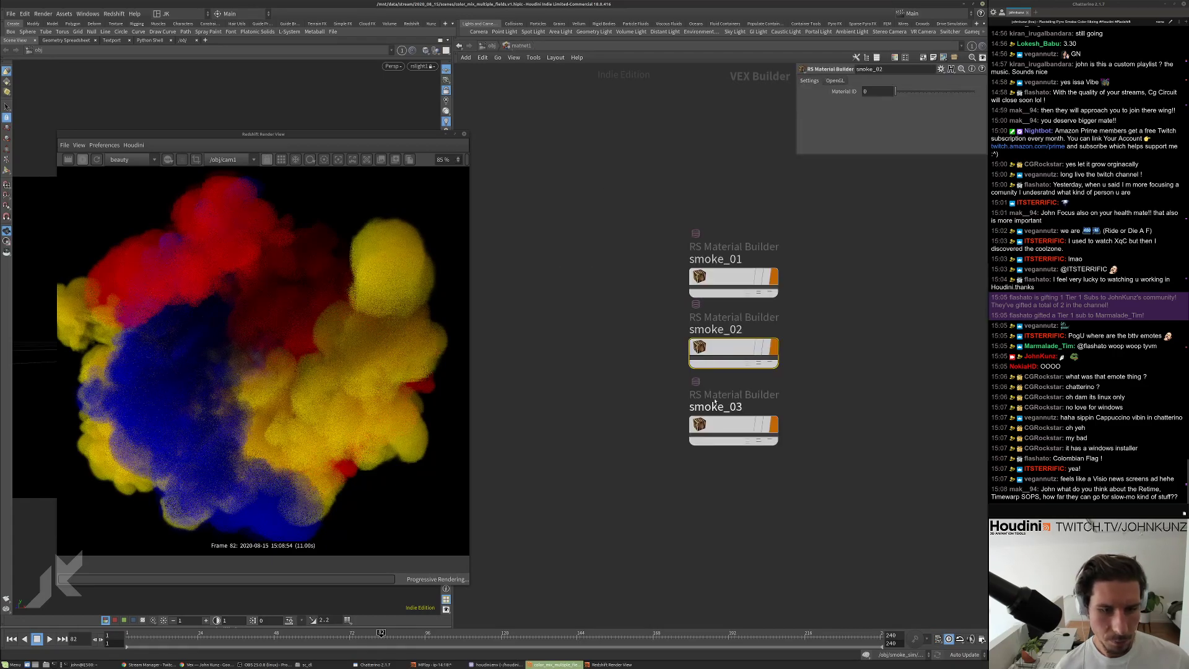
{"action": "double_click", "coordinate": [722, 421]}
{"action": "double_click", "coordinate": [876, 231]}
{"action": "type", "text": "25"}
{"action": "key", "text": "Return"}
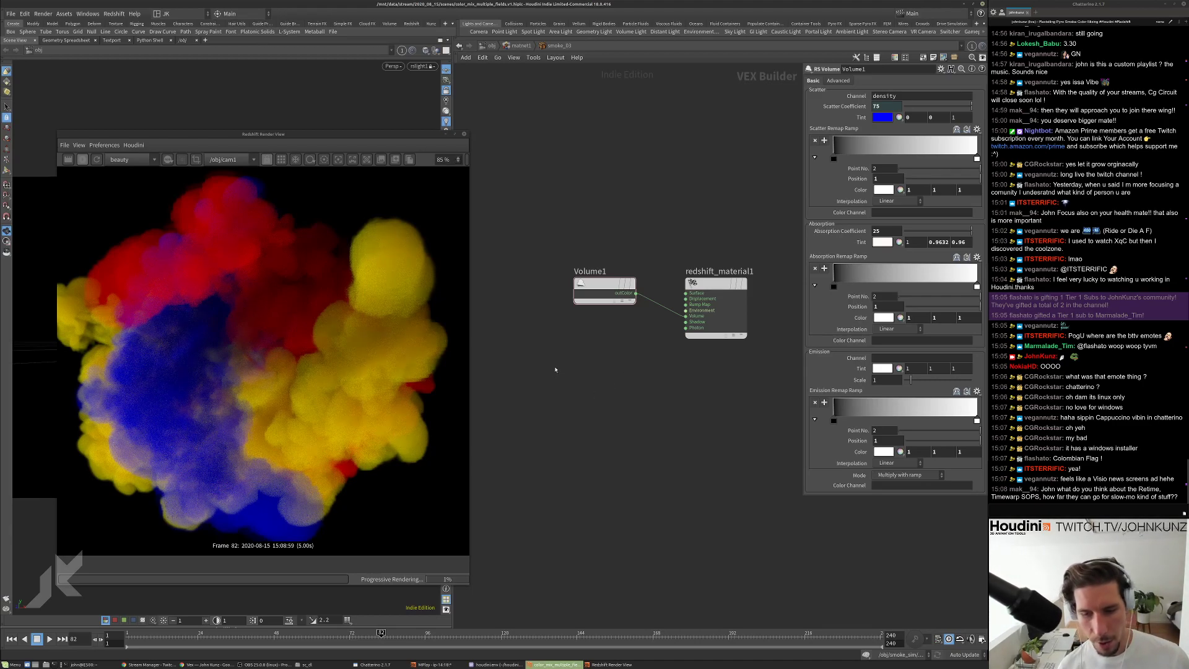
{"action": "scroll", "coordinate": [239, 355], "scroll_direction": "down", "scroll_amount": 2}
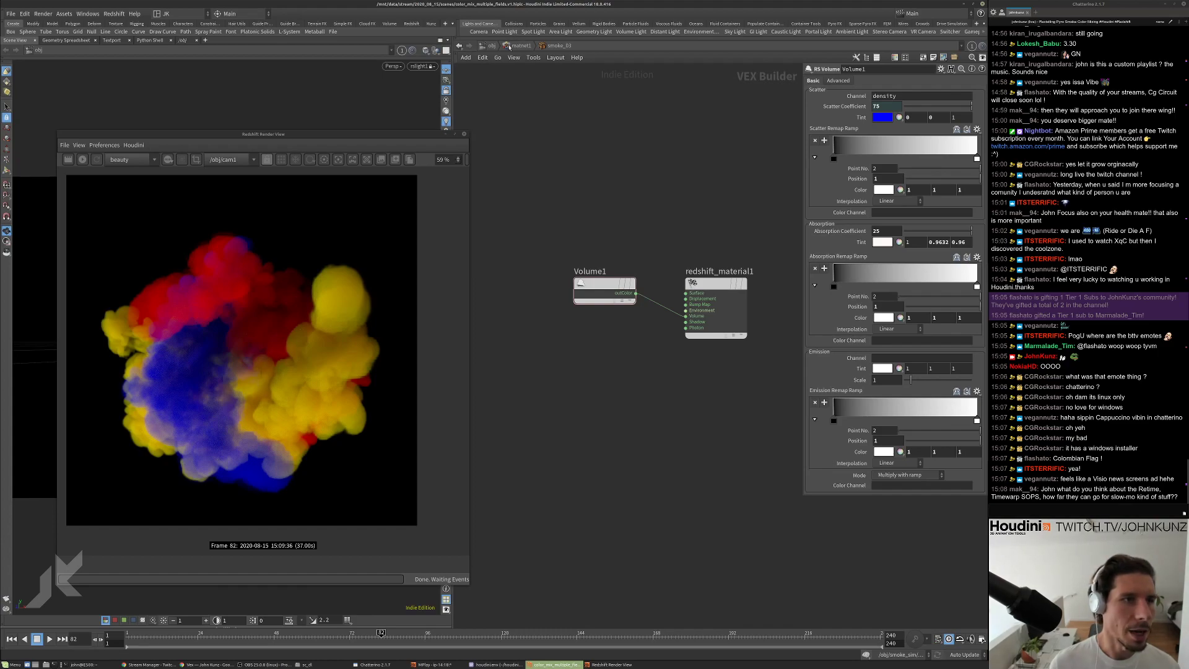
Return to the object level and set the volume contribution scale of rslight1 to 5.
{"action": "left_click", "coordinate": [491, 46]}
{"action": "middle_click_drag", "start_coordinate": [625, 337], "coordinate": [691, 229]}
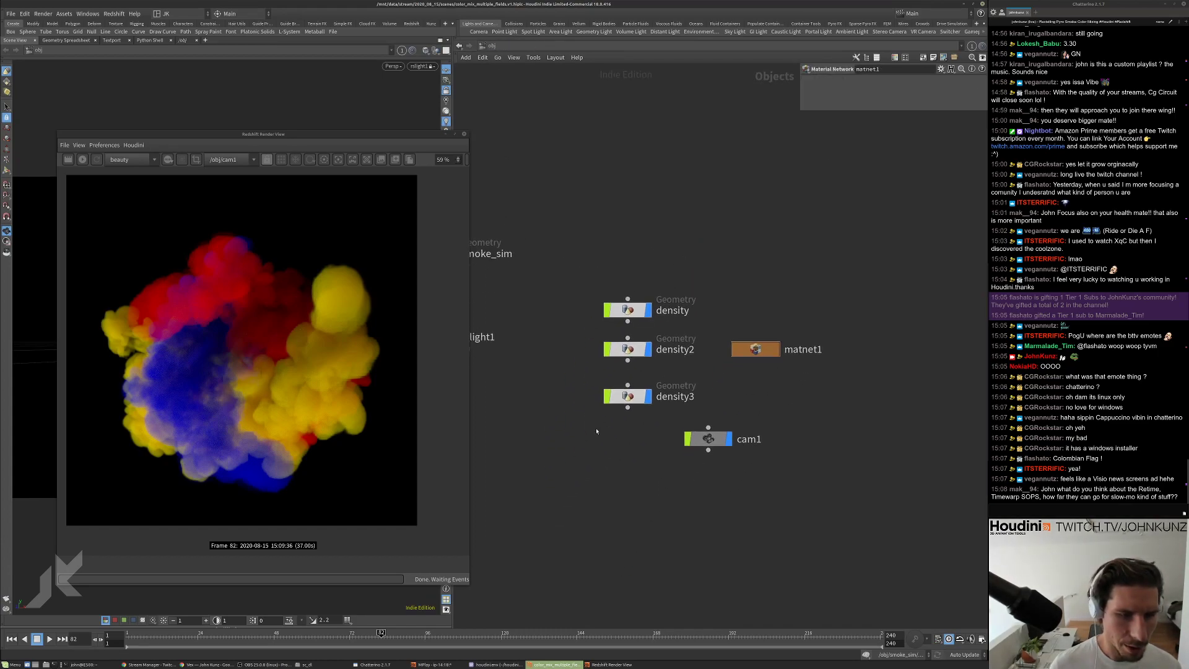
{"action": "middle_click_drag", "start_coordinate": [603, 425], "coordinate": [711, 492]}
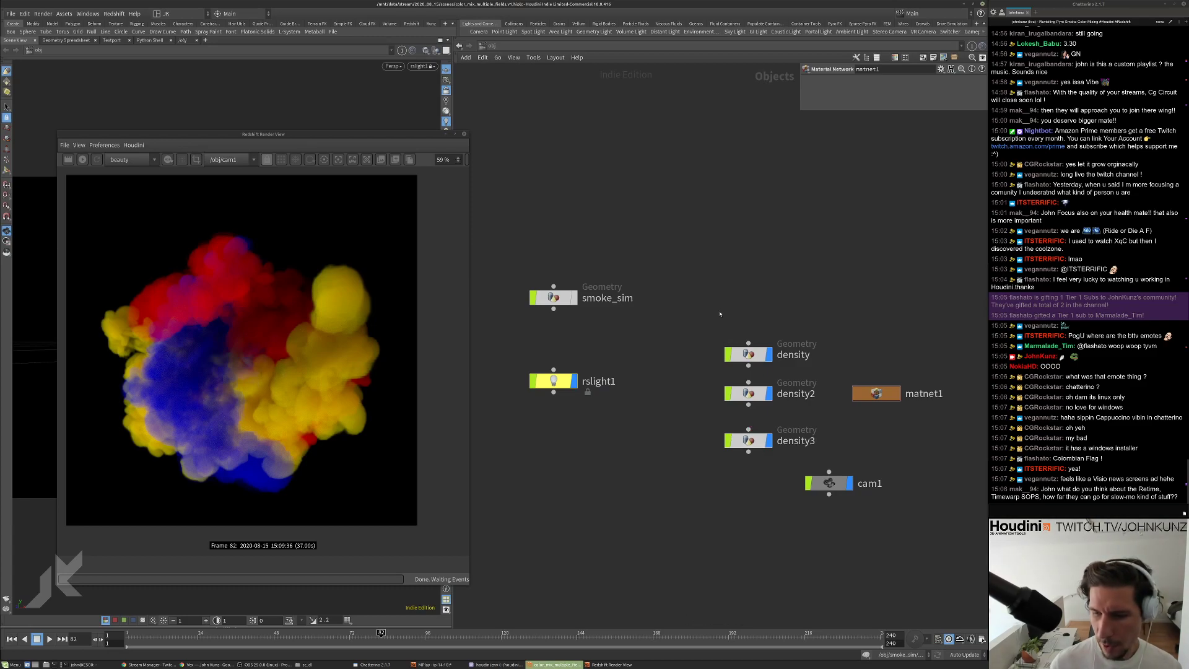
{"action": "scroll", "coordinate": [721, 324], "scroll_direction": "up", "scroll_amount": 2}
{"action": "middle_click_drag", "start_coordinate": [711, 354], "coordinate": [706, 335]}
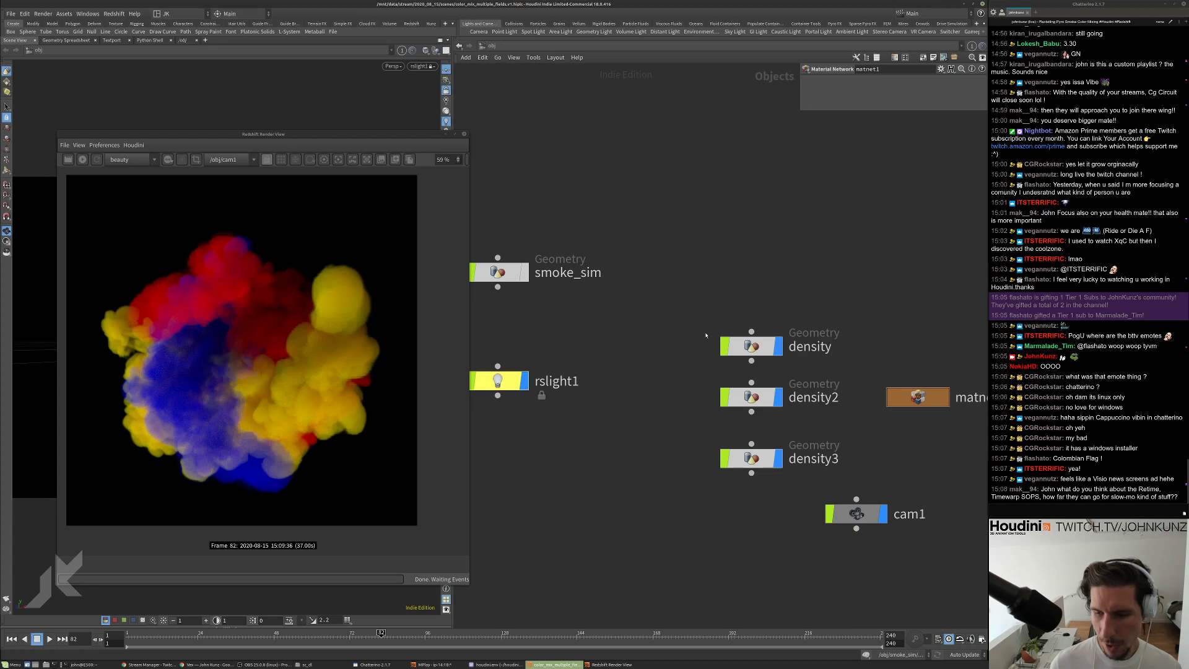
{"action": "middle_click_drag", "start_coordinate": [573, 355], "coordinate": [580, 351]}
{"action": "middle_click_drag", "start_coordinate": [636, 471], "coordinate": [700, 471]}
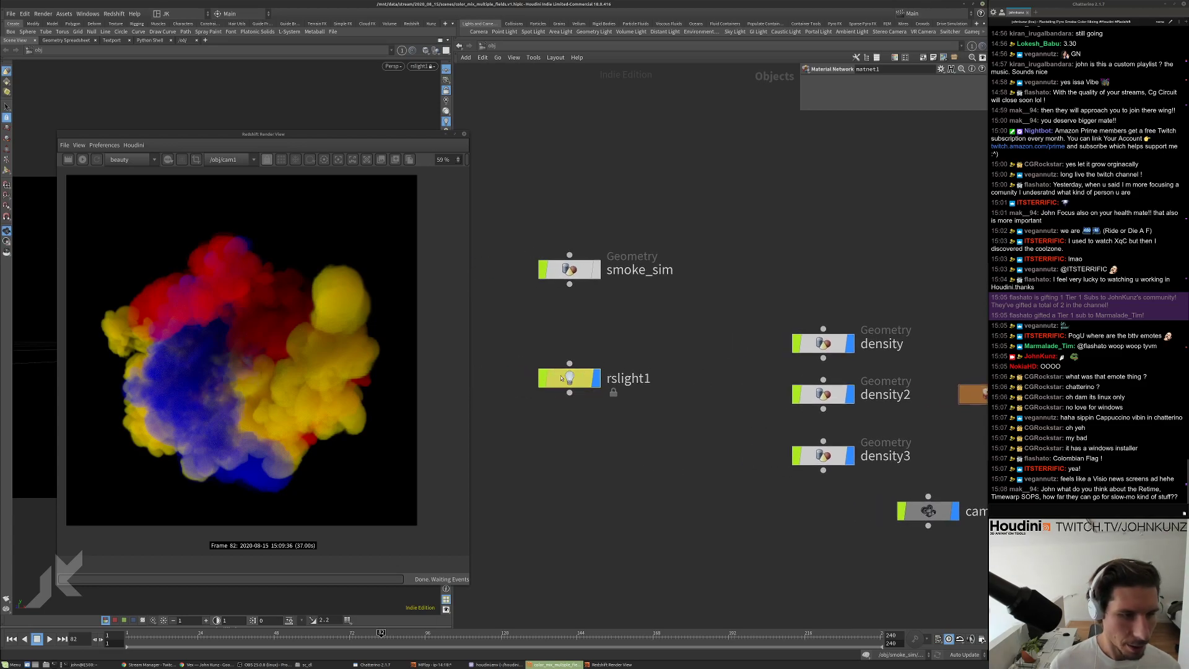
{"action": "key", "text": "p"}
{"action": "double_click", "coordinate": [757, 398]}
{"action": "type", "text": "5"}
{"action": "key", "text": "Return"}
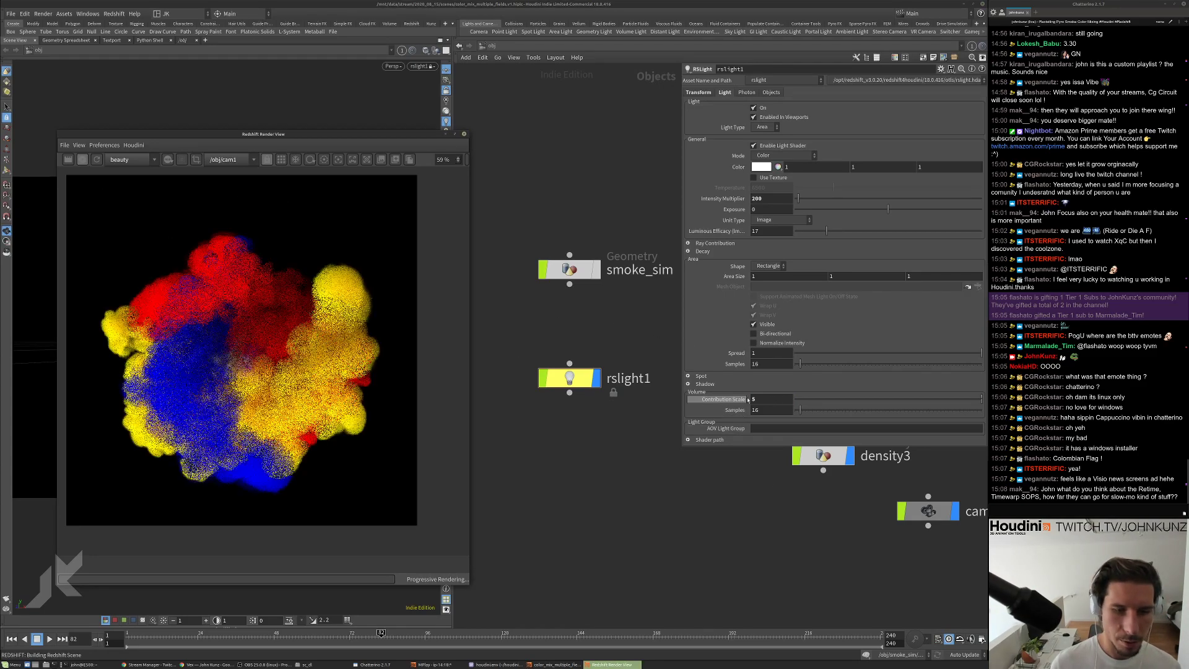
Inspect the brighter smoke render up close and in full, including at frame 90.
{"action": "scroll", "coordinate": [260, 403], "scroll_direction": "up", "scroll_amount": 6}
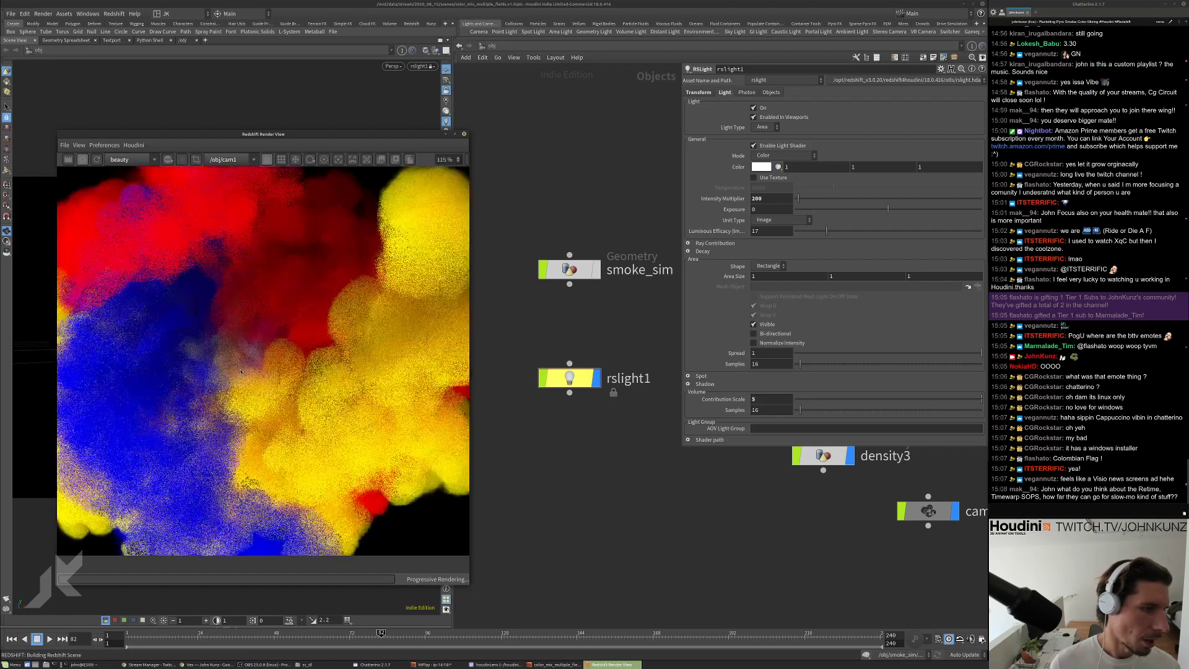
{"action": "scroll", "coordinate": [244, 347], "scroll_direction": "down", "scroll_amount": 5}
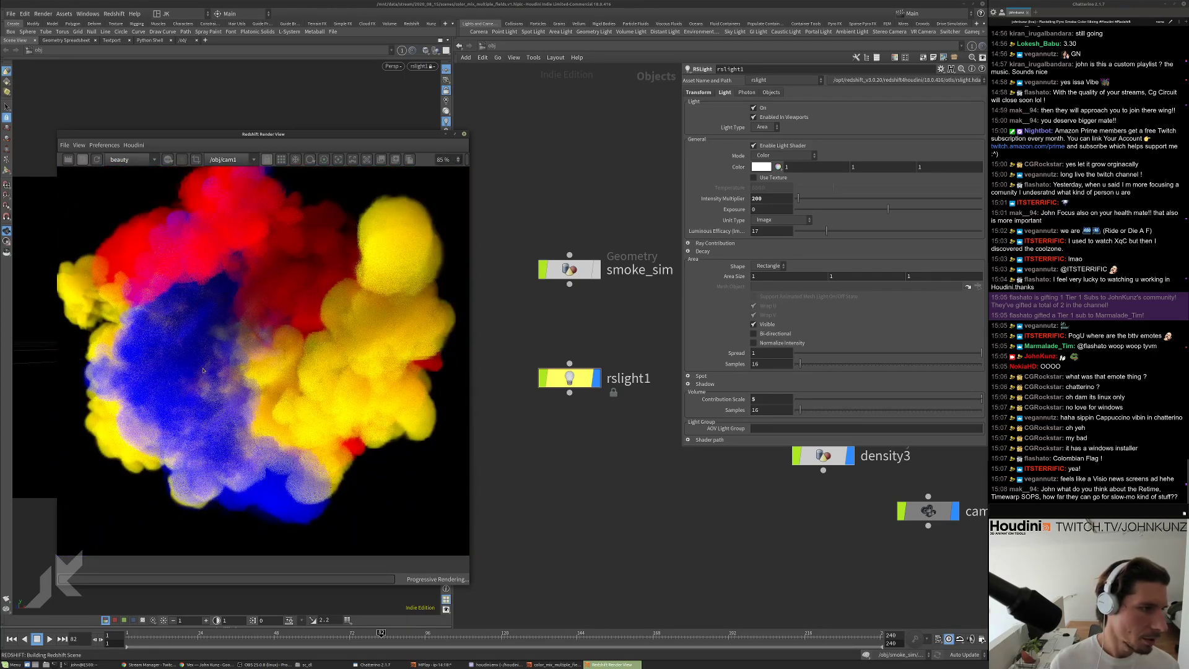
{"action": "scroll", "coordinate": [308, 310], "scroll_direction": "down", "scroll_amount": 1}
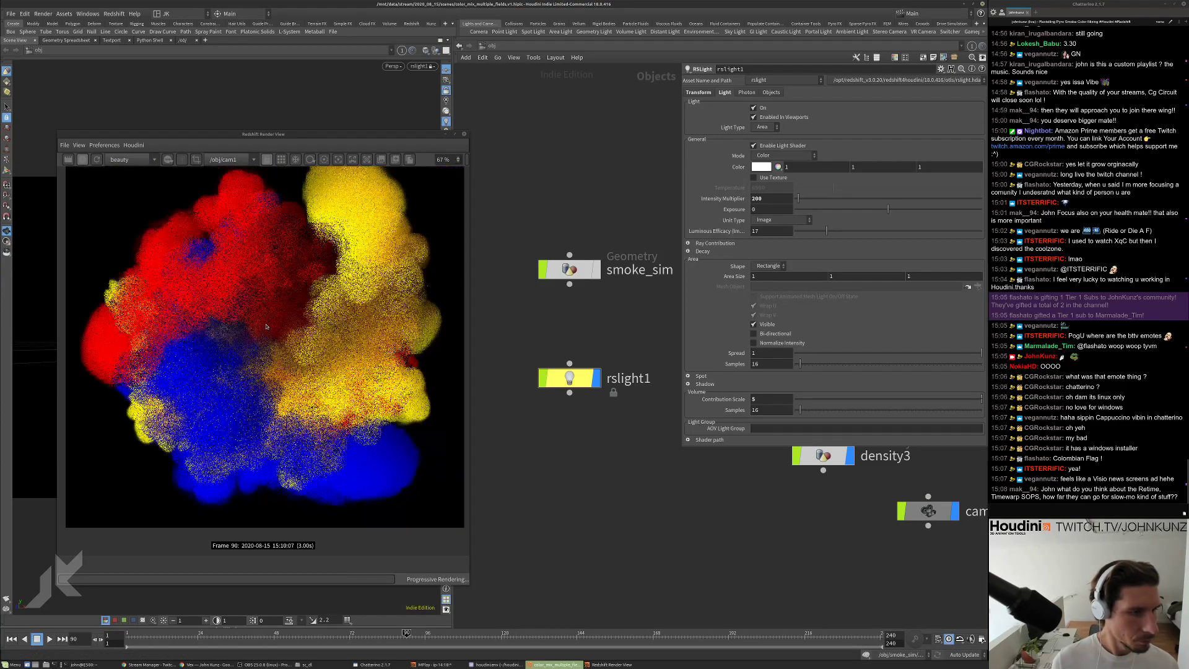
{"action": "scroll", "coordinate": [282, 299], "scroll_direction": "down", "scroll_amount": 3}
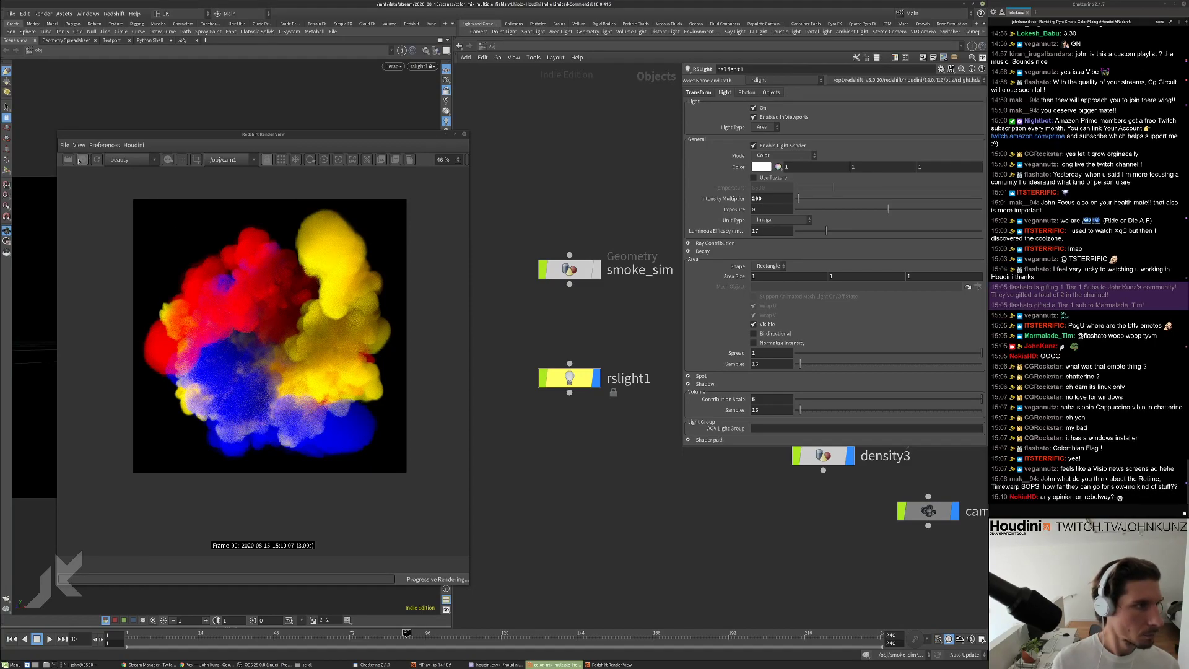
Stop the IPR render, review the frame 90 image, and roll up the render view window clear of the viewport.
{"action": "left_click", "coordinate": [83, 159]}
{"action": "left_click_drag", "start_coordinate": [402, 135], "coordinate": [533, 186]}
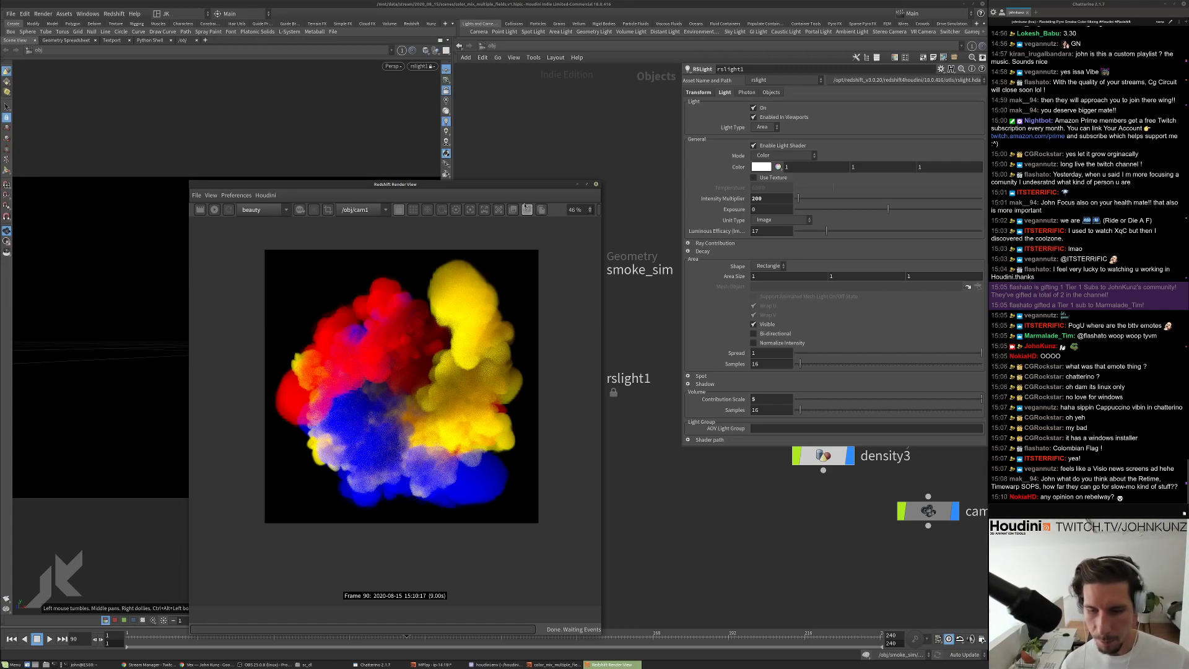
{"action": "scroll", "coordinate": [408, 394], "scroll_direction": "up", "scroll_amount": 2}
{"action": "scroll", "coordinate": [408, 394], "scroll_direction": "down", "scroll_amount": 1}
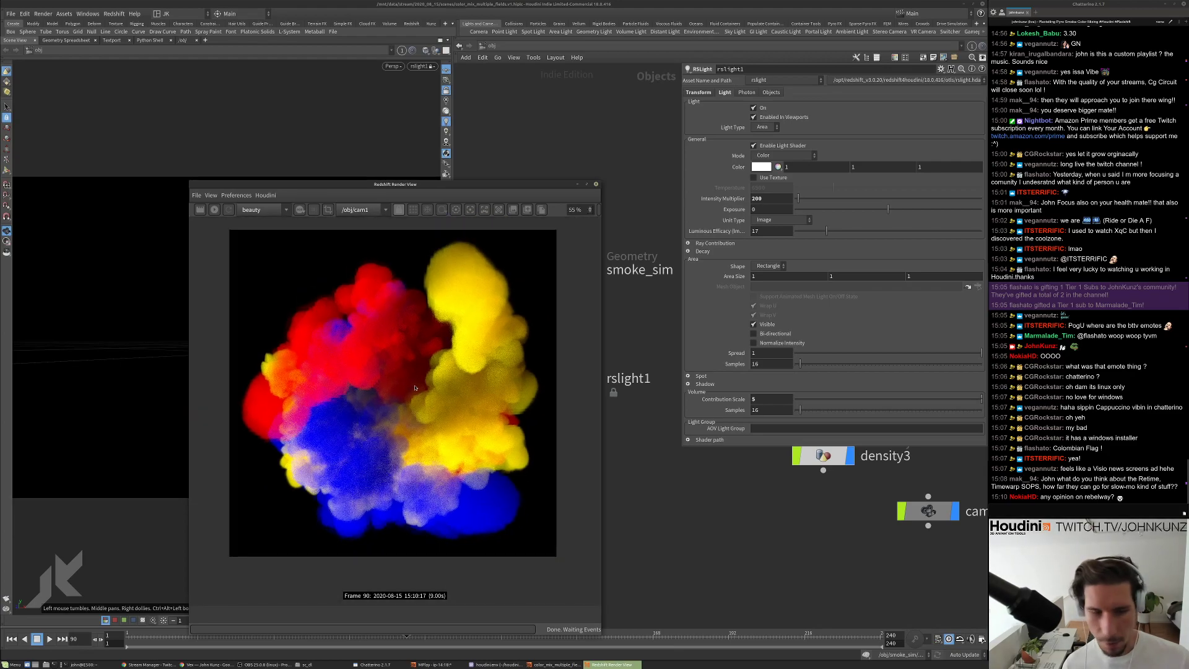
{"action": "scroll", "coordinate": [415, 388], "scroll_direction": "up", "scroll_amount": 1}
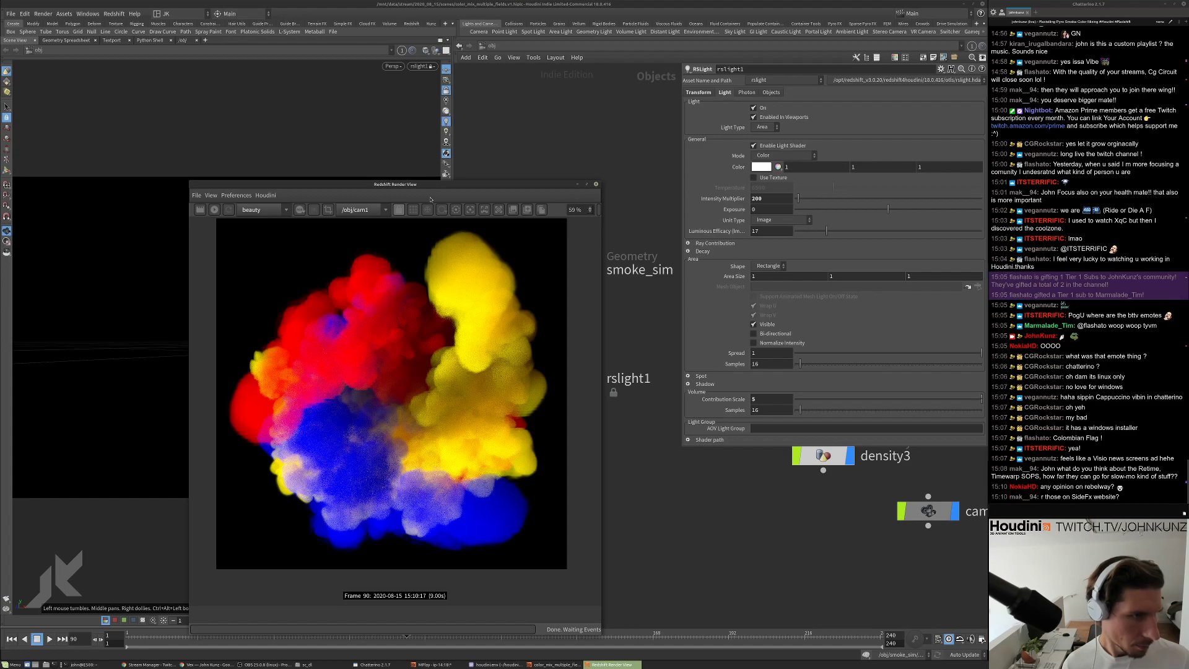
{"action": "left_click_drag", "start_coordinate": [434, 185], "coordinate": [521, 134]}
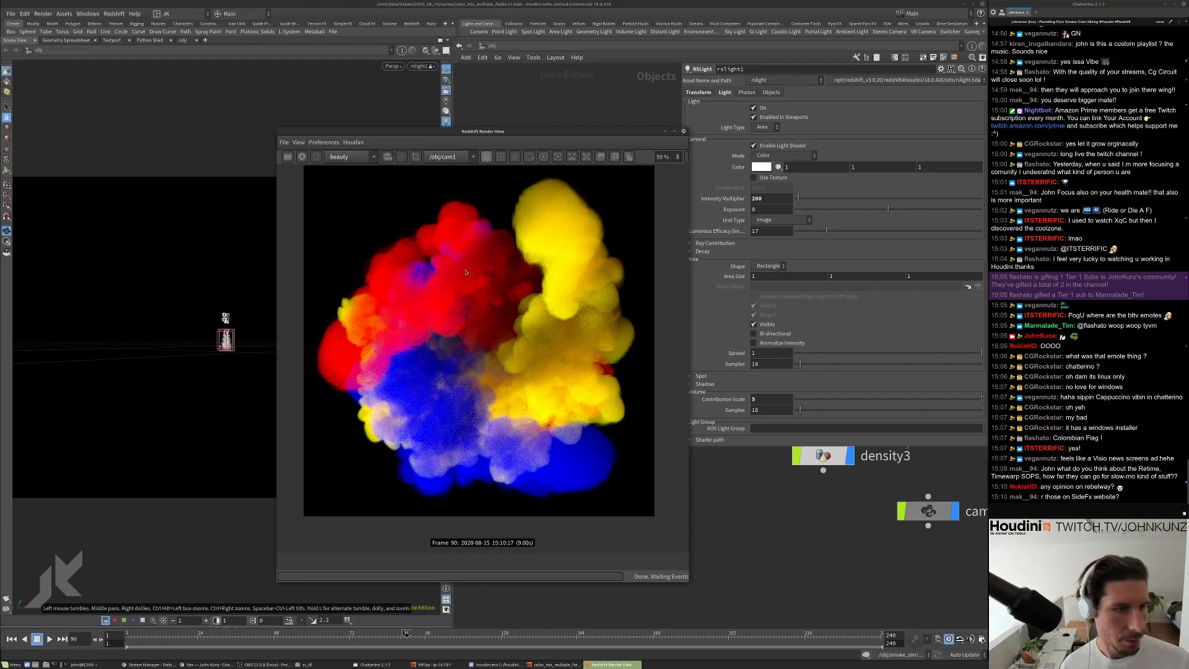
{"action": "double_click", "coordinate": [502, 132]}
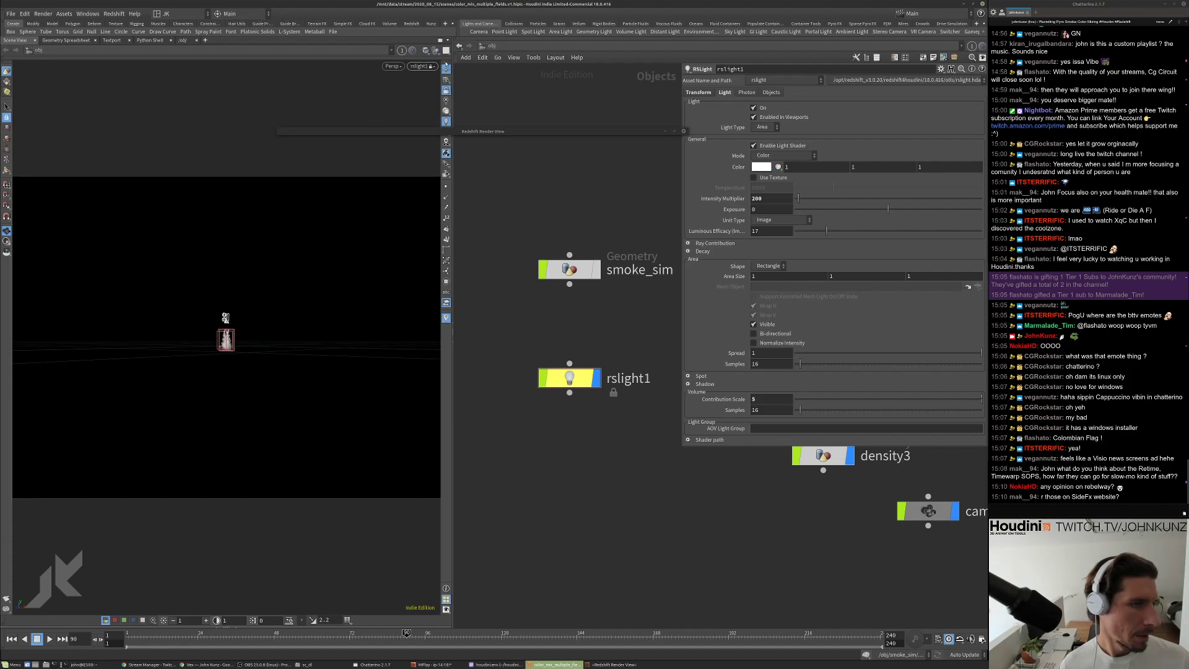
Try to switch the viewport from rslight1 to cam1 and dismiss the error dialog.
{"action": "left_click", "coordinate": [424, 66]}
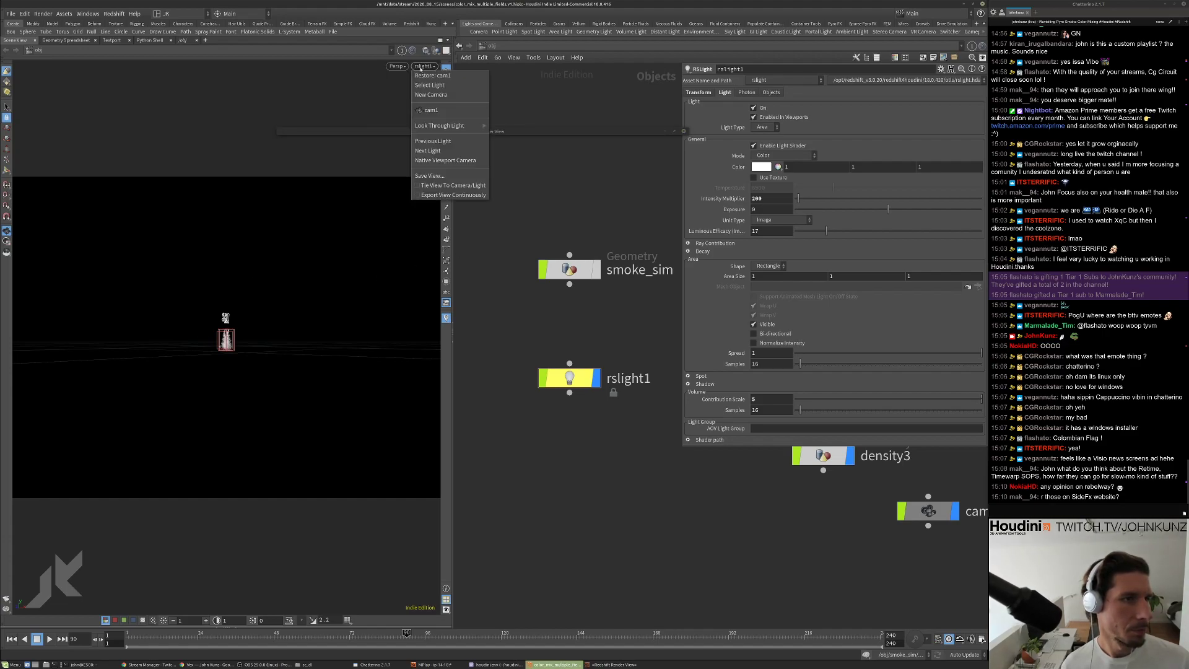
{"action": "left_click", "coordinate": [443, 112]}
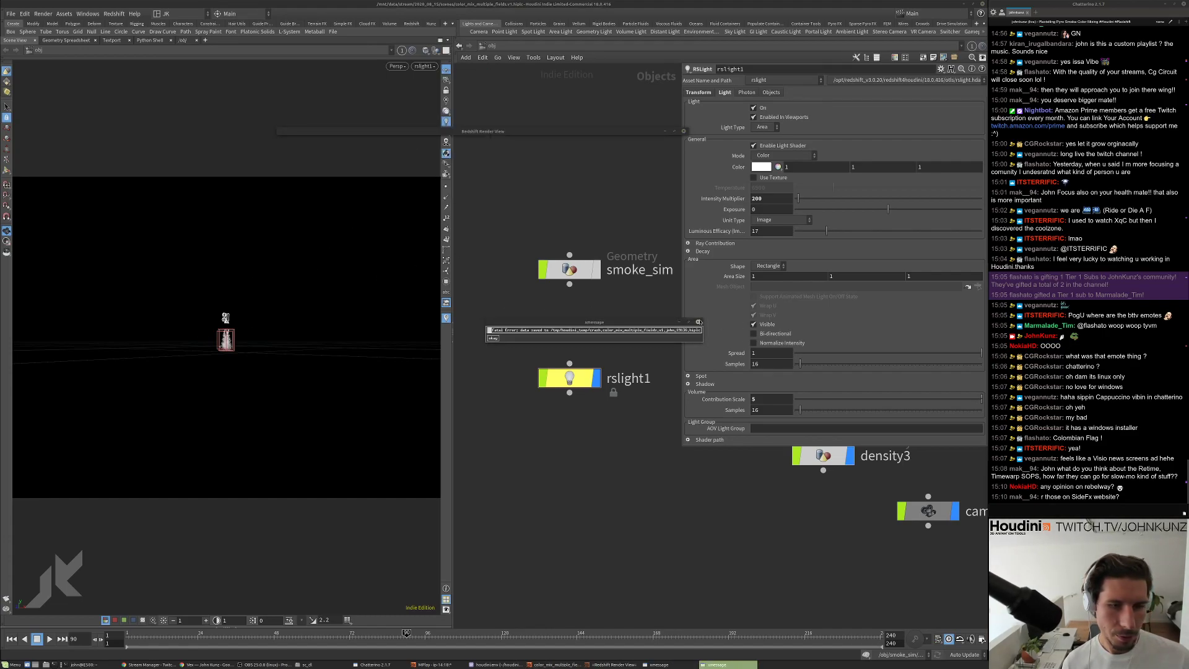
{"action": "left_click", "coordinate": [698, 322]}
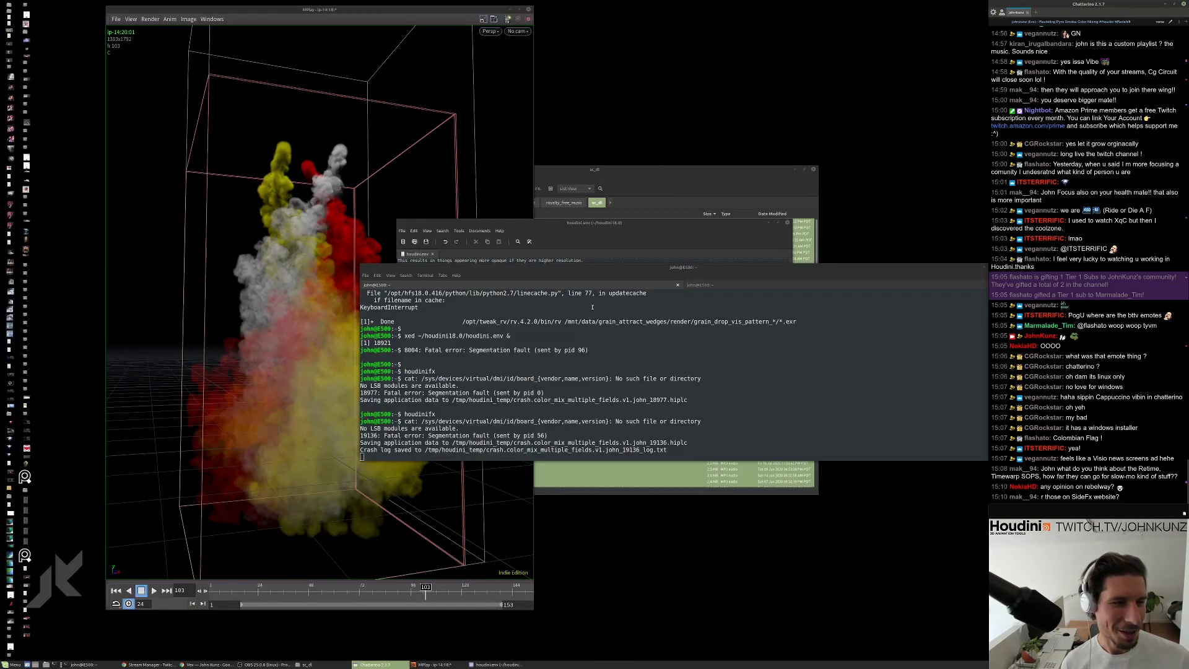
Switch to the terminal and relaunch Houdini with the houdinifx command.
{"action": "left_click", "coordinate": [593, 307]}
{"action": "key", "text": "Return"}
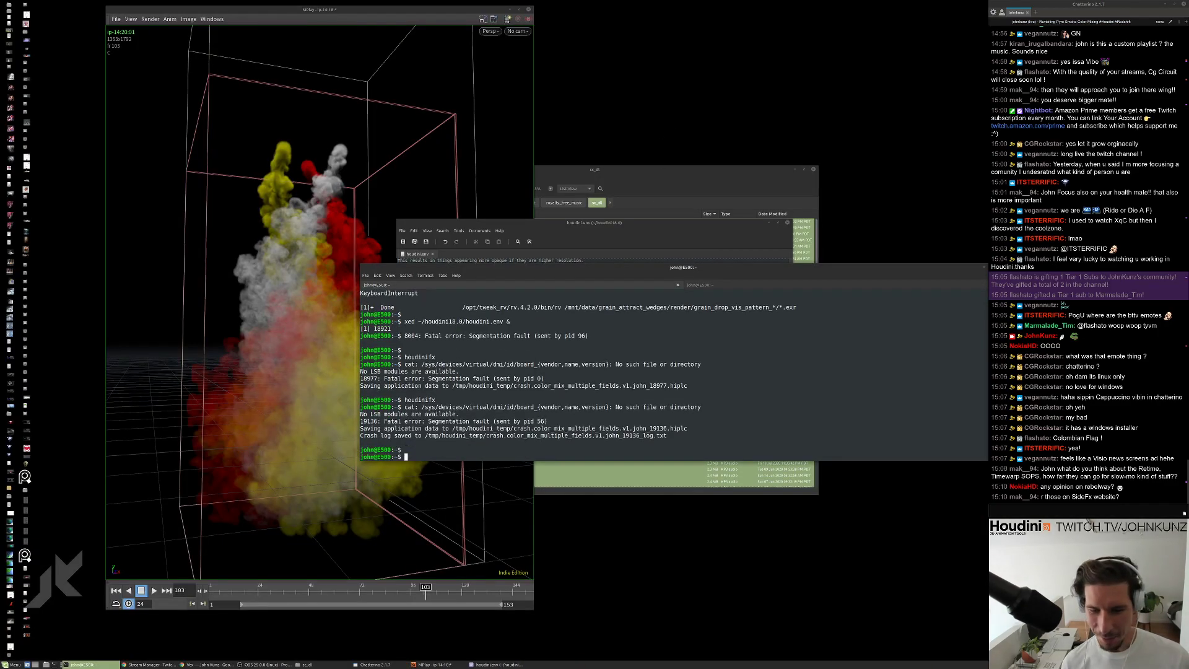
{"action": "type", "text": "houdinifx"}
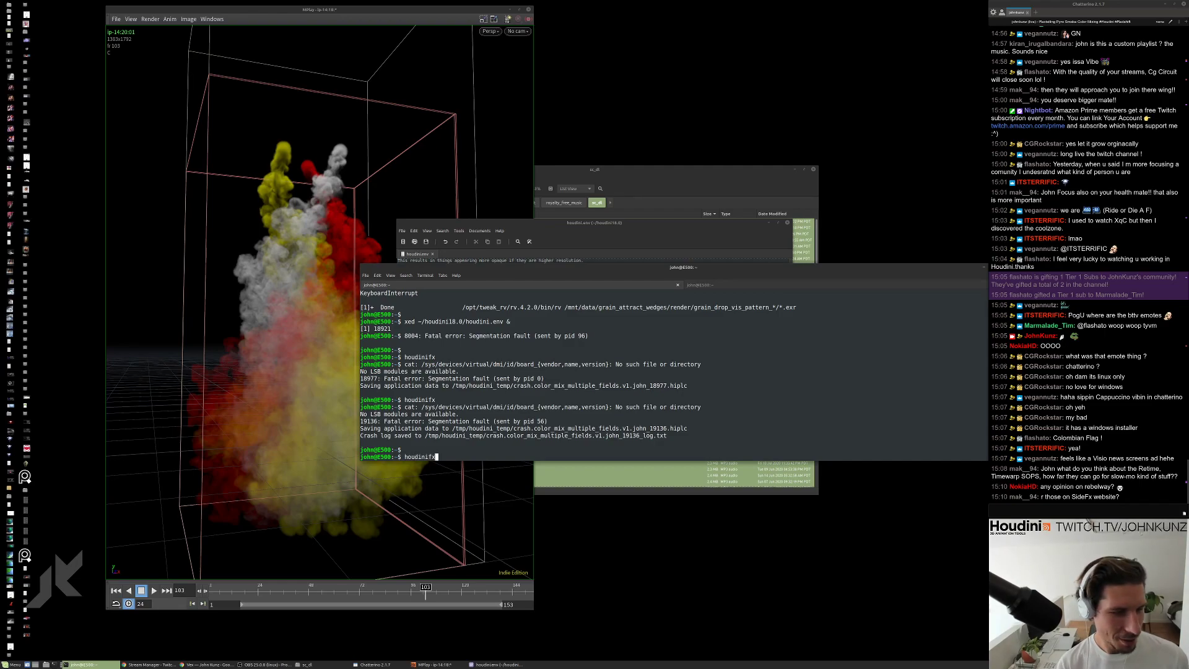
{"action": "key", "text": "Return"}
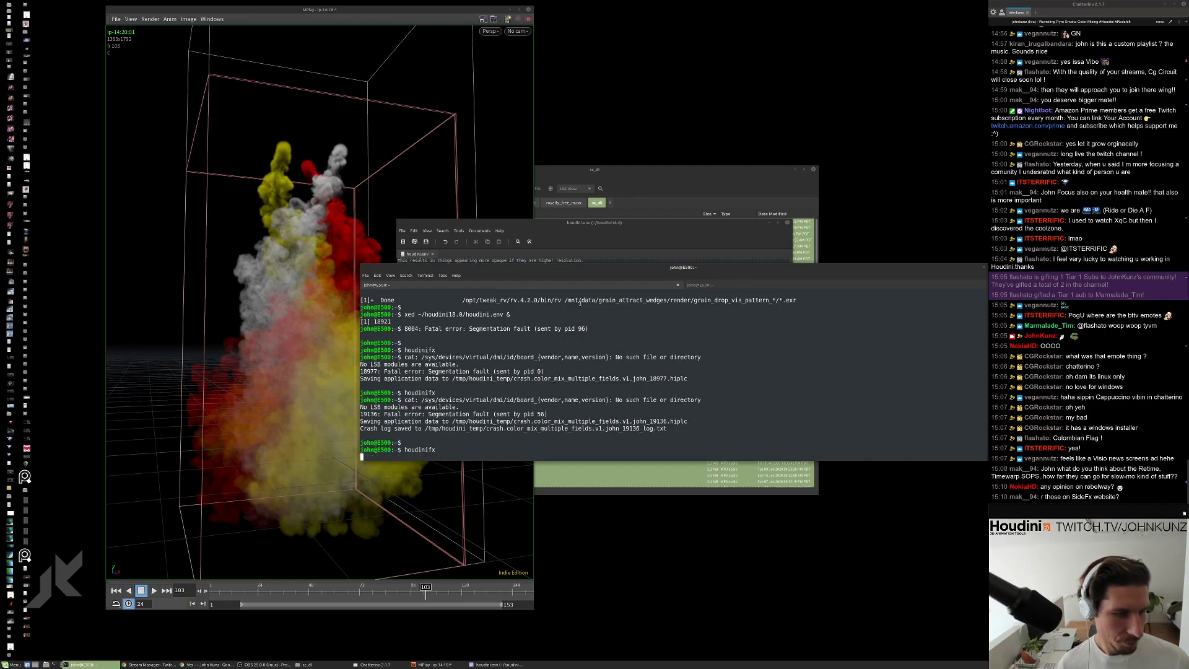
Copy the path of the .hiplc crash file in /tmp/houdini_temp from the latest crash output in the terminal.
{"action": "left_click_drag", "start_coordinate": [688, 421], "coordinate": [502, 429]}
{"action": "double_click", "coordinate": [465, 429]}
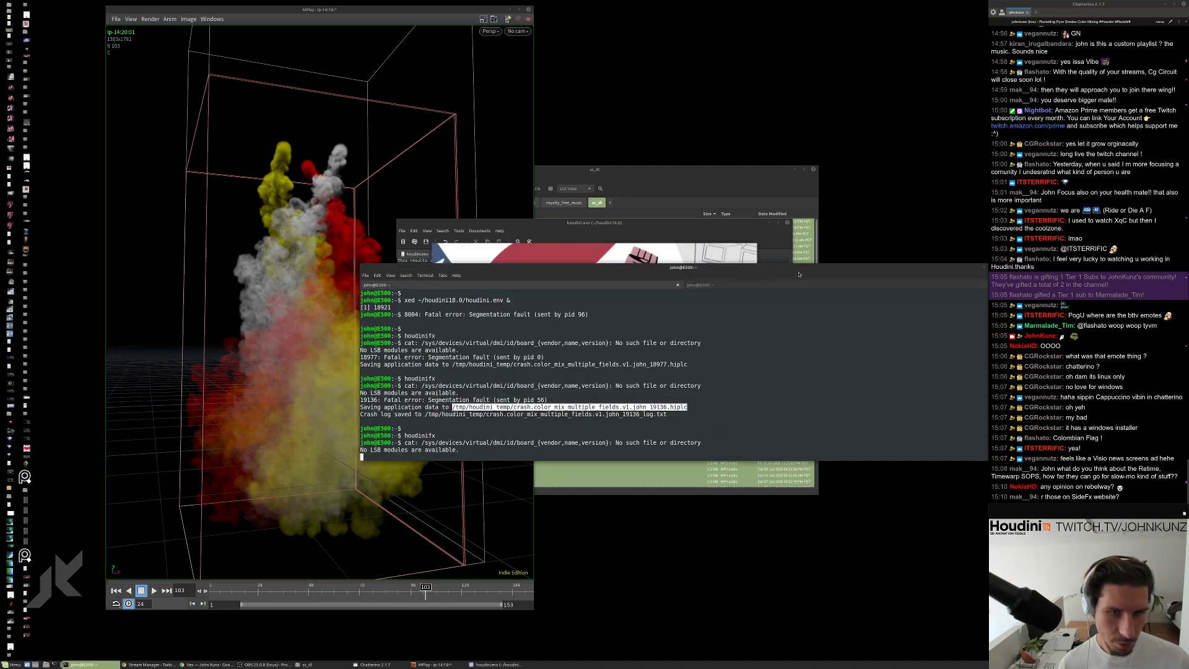
{"action": "right_click", "coordinate": [620, 410]}
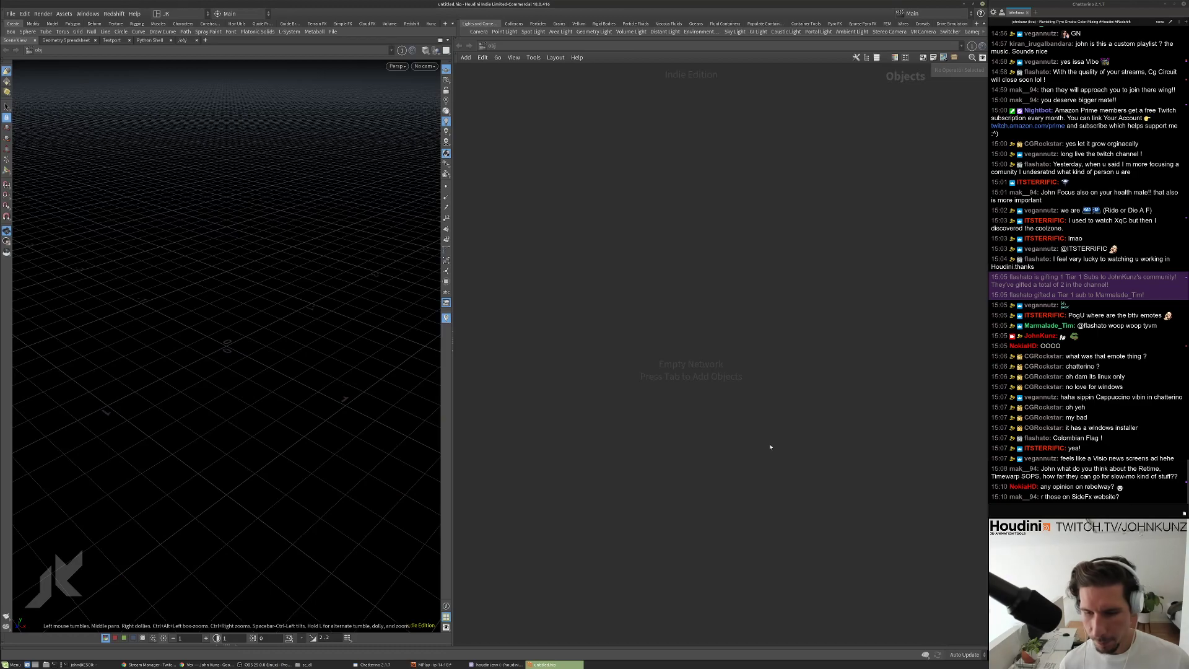
Set Houdini's update mode to Manual and open the color_mix_multiple_fields.v1 crash file using the copied path.
{"action": "left_click", "coordinate": [978, 656]}
{"action": "left_click", "coordinate": [964, 649]}
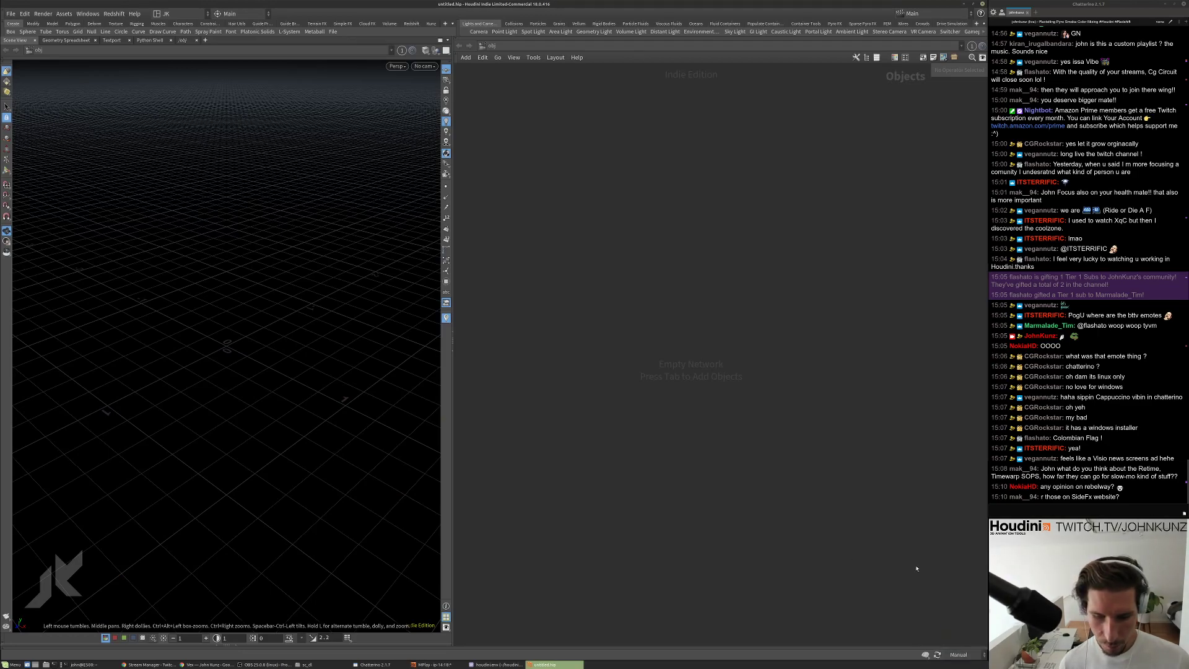
{"action": "left_click", "coordinate": [10, 13]}
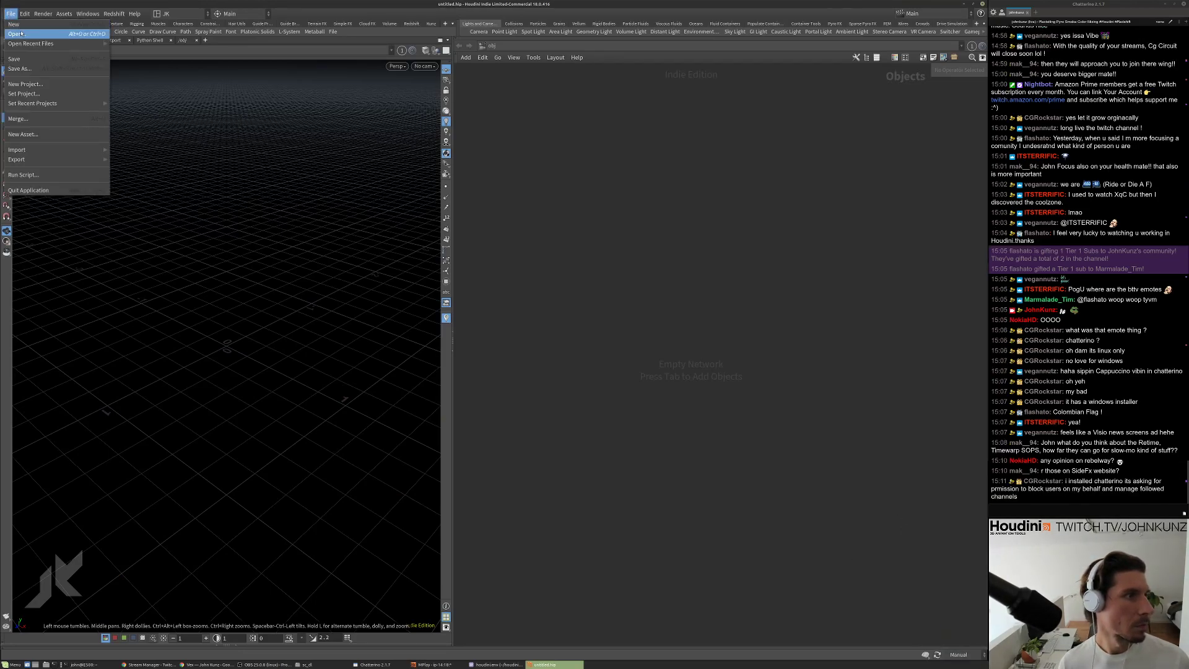
{"action": "left_click", "coordinate": [25, 30]}
{"action": "triple_click", "coordinate": [258, 12]}
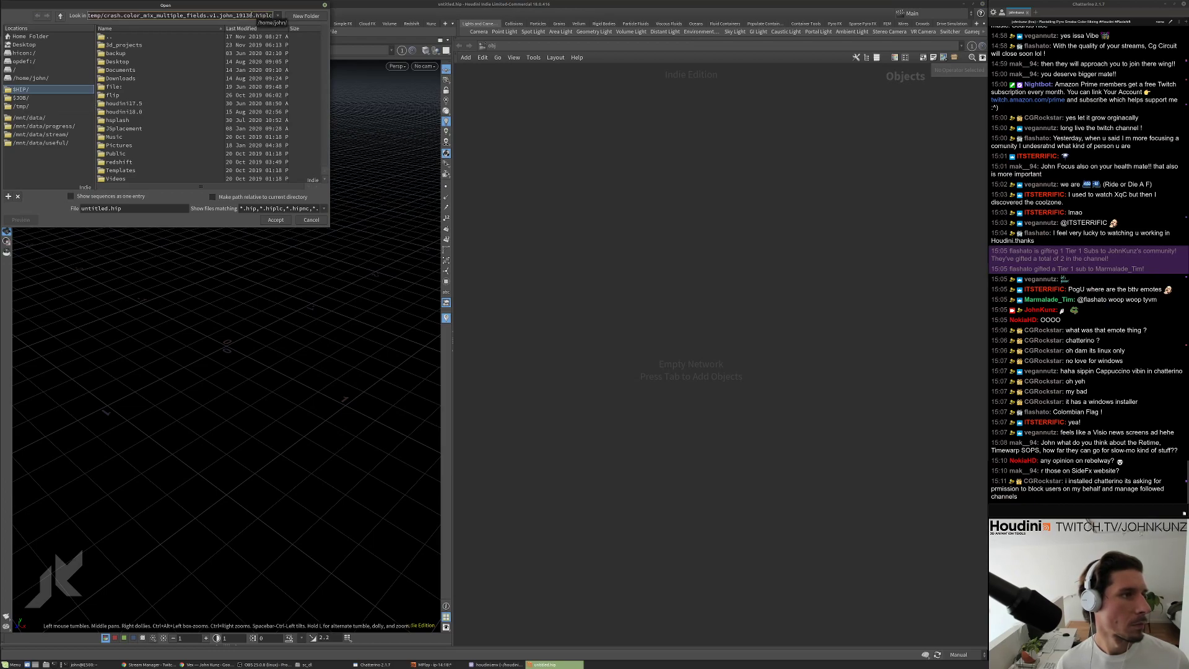
{"action": "key", "text": "ctrl+v"}
{"action": "key", "text": "Return"}
{"action": "left_click", "coordinate": [277, 220]}
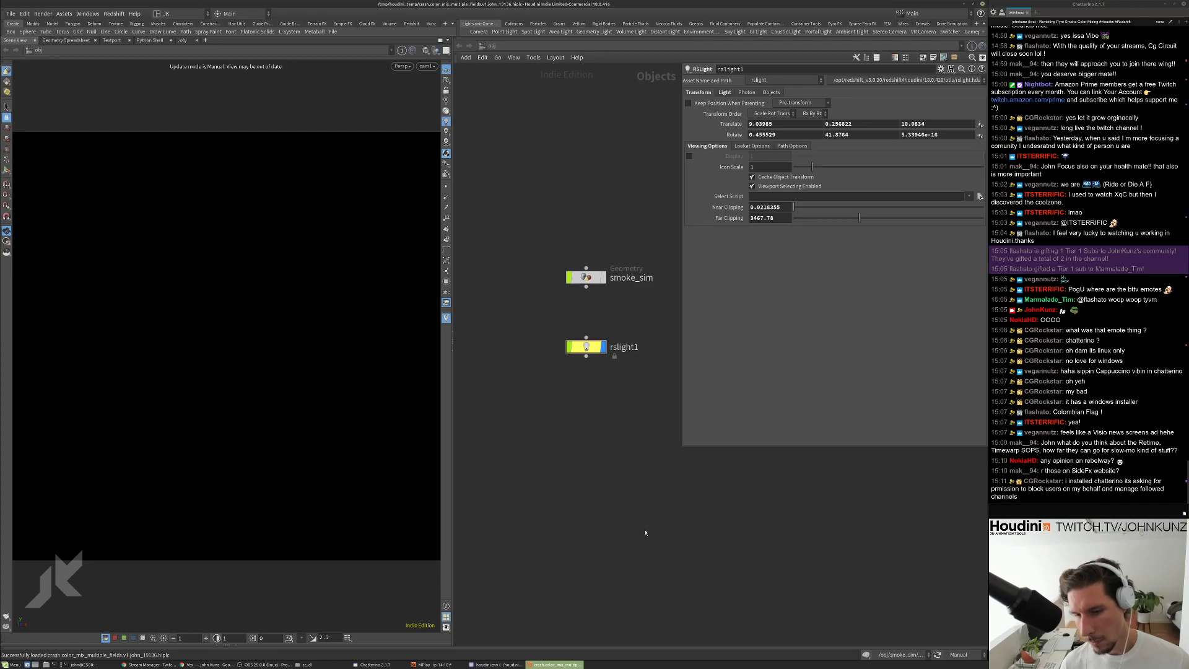
{"action": "middle_click_drag", "start_coordinate": [655, 514], "coordinate": [624, 563]}
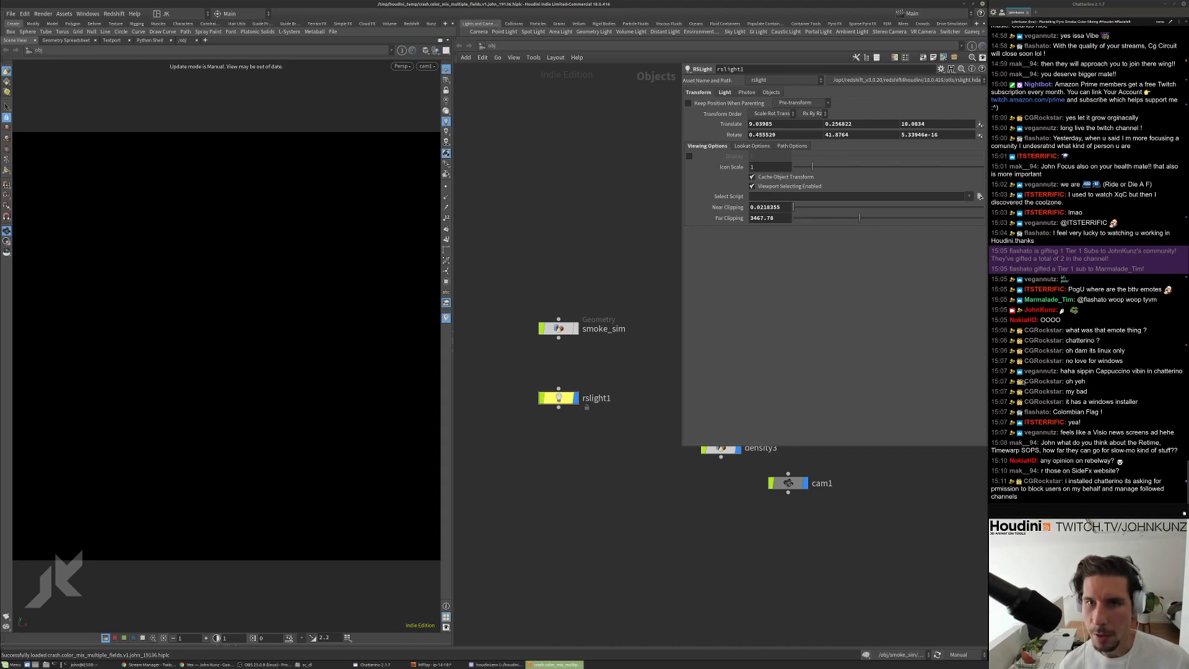
{"action": "scroll", "coordinate": [1016, 405], "scroll_direction": "up", "scroll_amount": 7}
{"action": "scroll", "coordinate": [1014, 276], "scroll_direction": "down", "scroll_amount": 2}
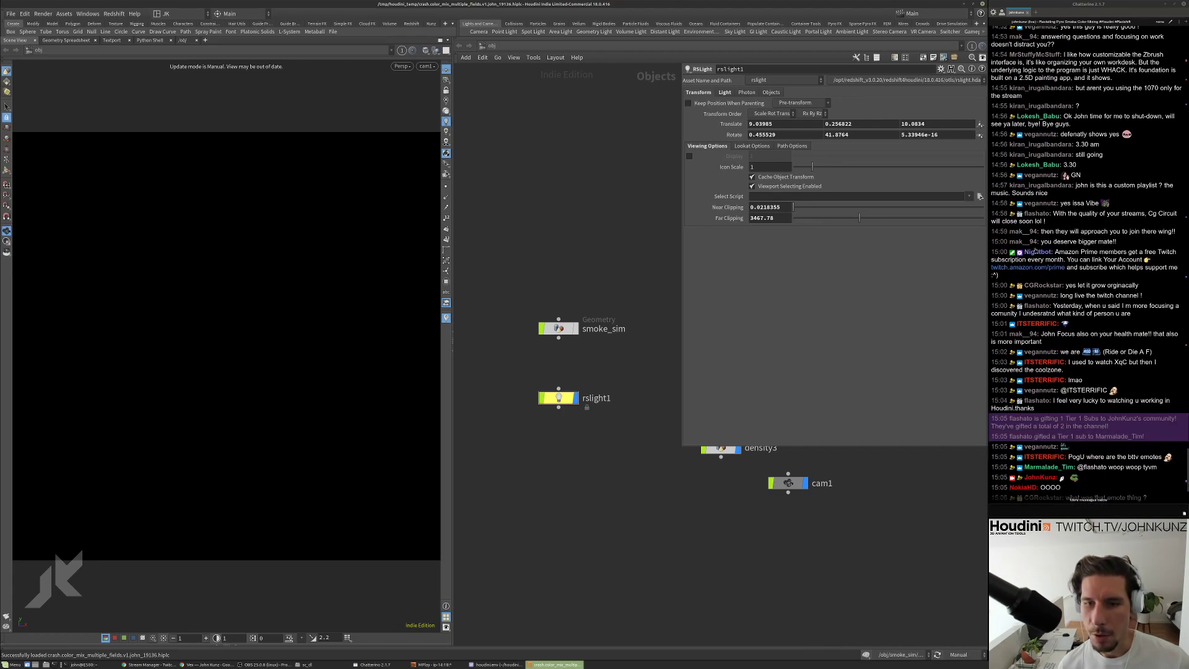
{"action": "right_click", "coordinate": [1035, 251]}
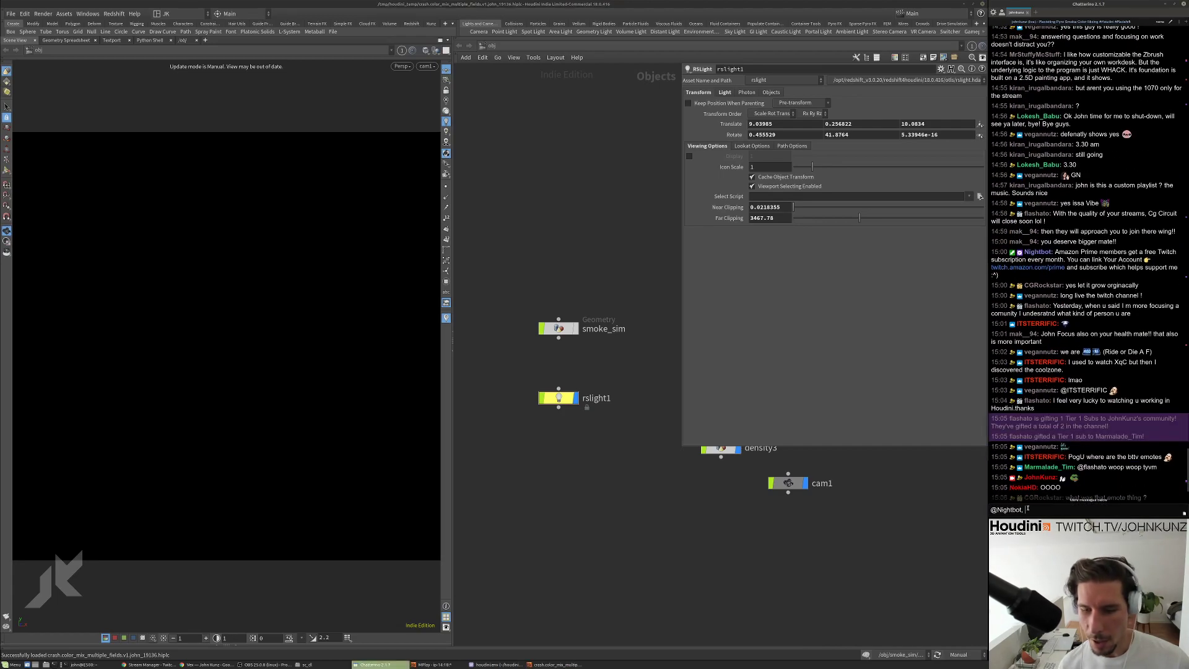
{"action": "key", "text": "XF86Eject"}
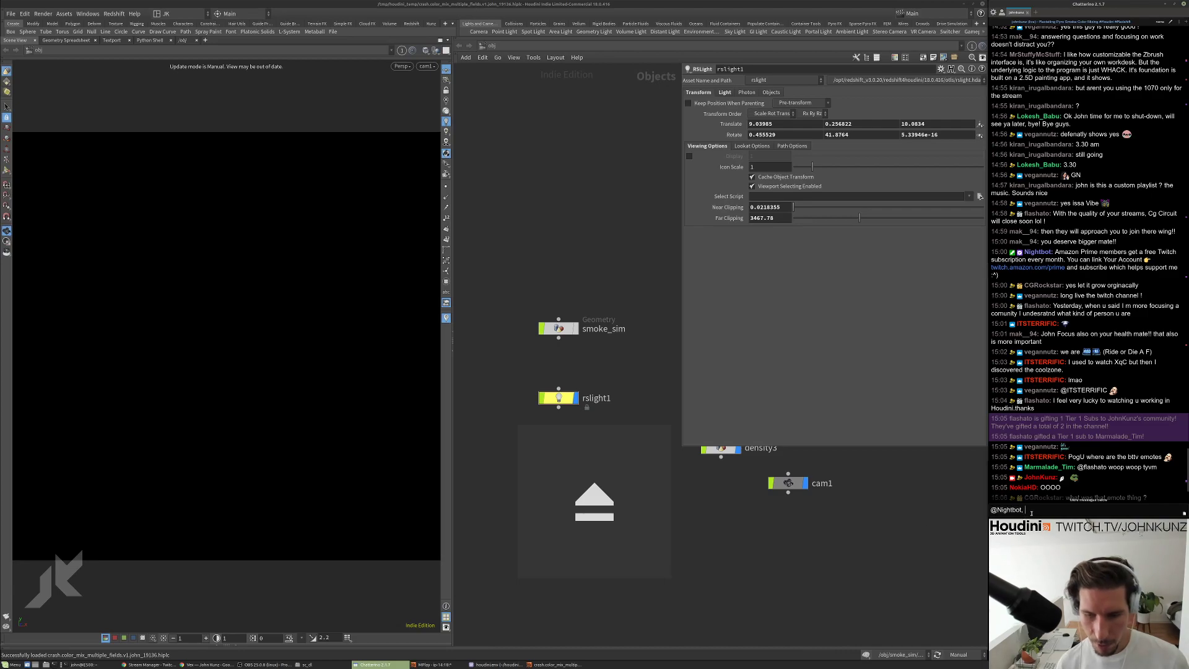
{"action": "key", "text": "ctrl+a"}
{"action": "key", "text": "BackSpace"}
{"action": "left_click", "coordinate": [969, 531]}
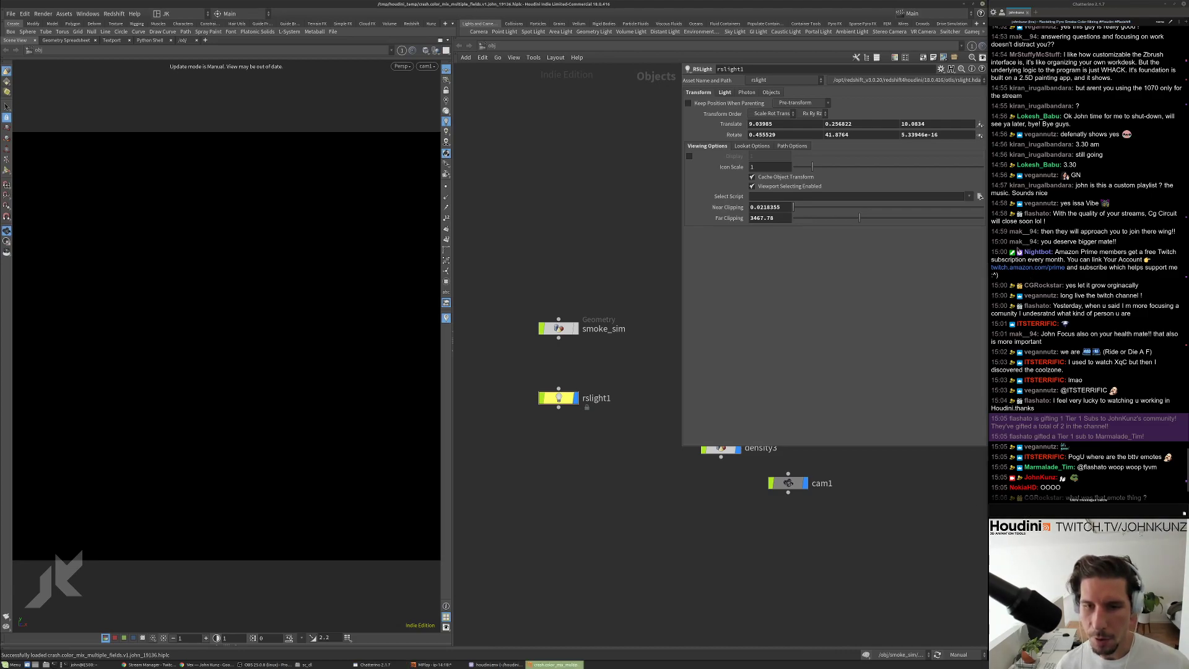
{"action": "right_click", "coordinate": [1060, 254]}
{"action": "key", "text": "Escape"}
{"action": "left_click", "coordinate": [1028, 252]}
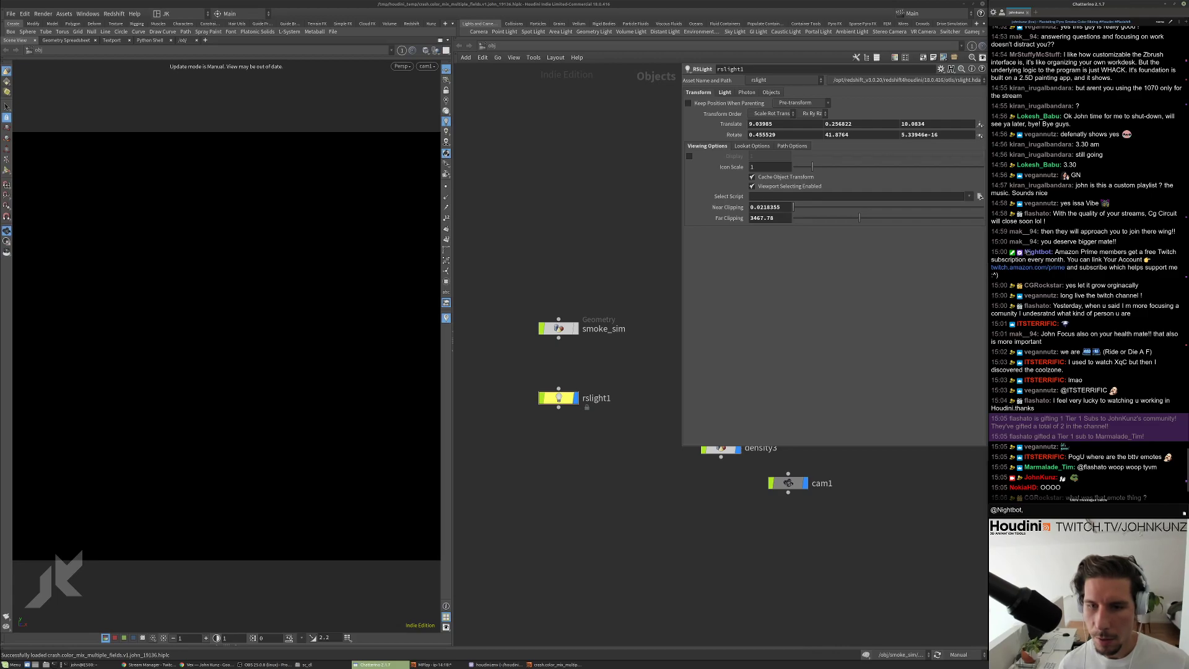
{"action": "key", "text": "ctrl+a"}
{"action": "key", "text": "BackSpace"}
Open the Nightbot user card in the Chatterino chat, dismiss it and return to Houdini's network view.
{"action": "left_click", "coordinate": [1033, 252]}
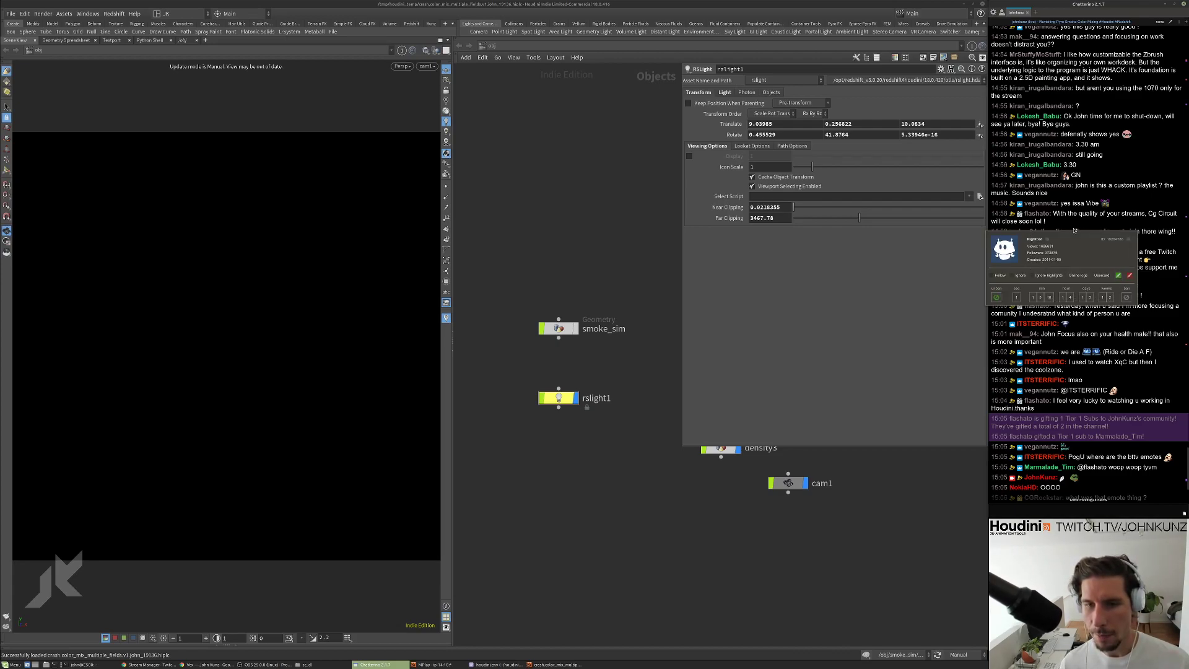
{"action": "left_click", "coordinate": [1069, 375]}
{"action": "scroll", "coordinate": [1069, 374], "scroll_direction": "down", "scroll_amount": 5}
{"action": "left_click", "coordinate": [838, 559]}
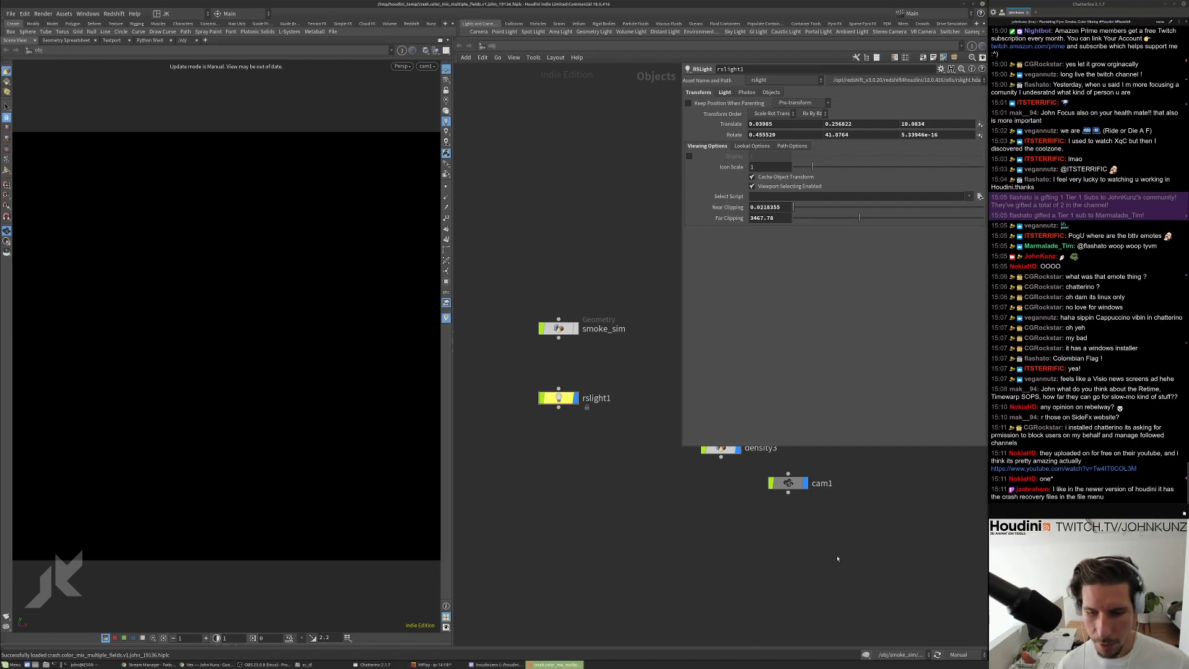
{"action": "key", "text": "h"}
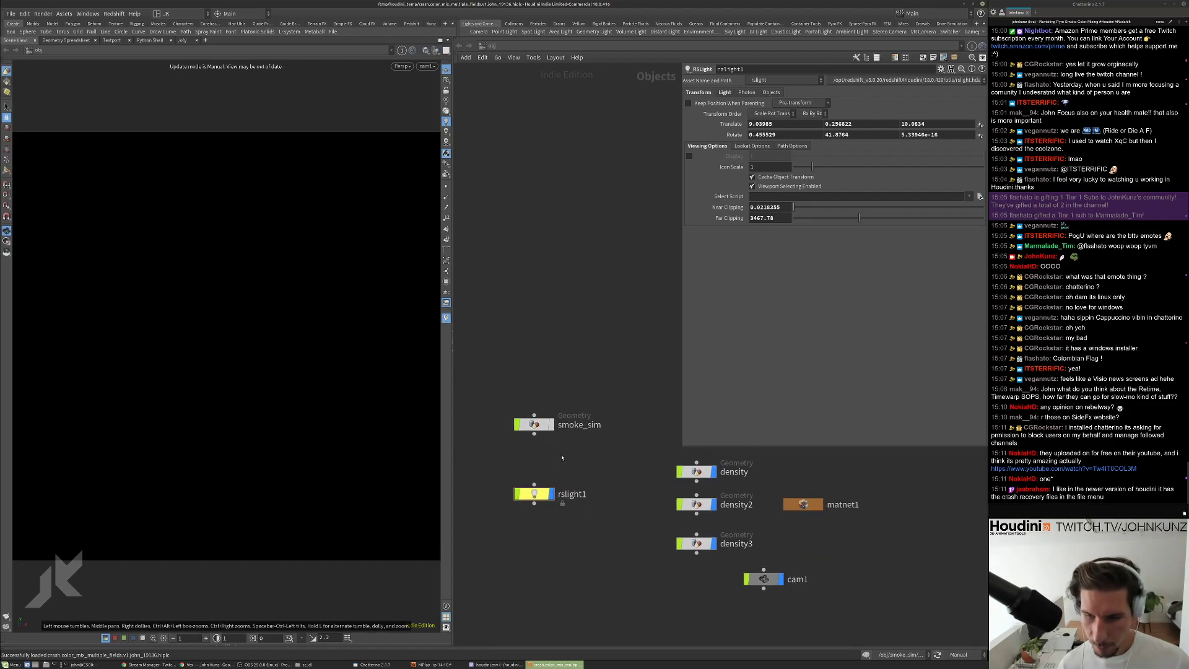
{"action": "middle_click_drag", "start_coordinate": [565, 464], "coordinate": [571, 454]}
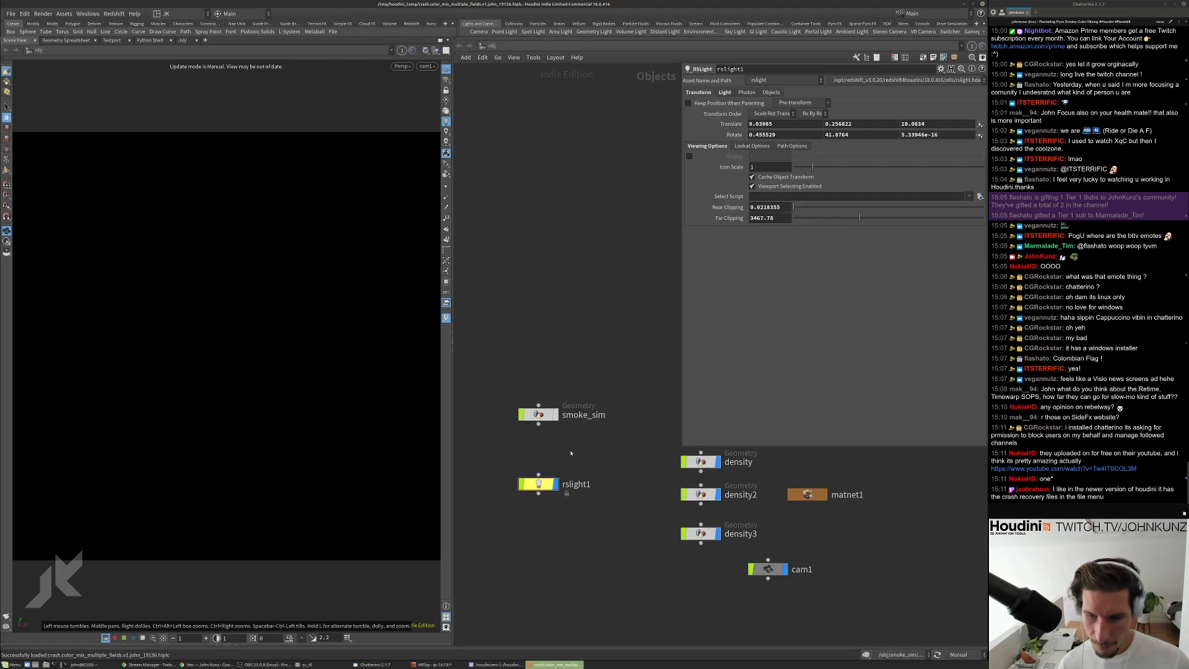
{"action": "scroll", "coordinate": [571, 453], "scroll_direction": "up", "scroll_amount": 4}
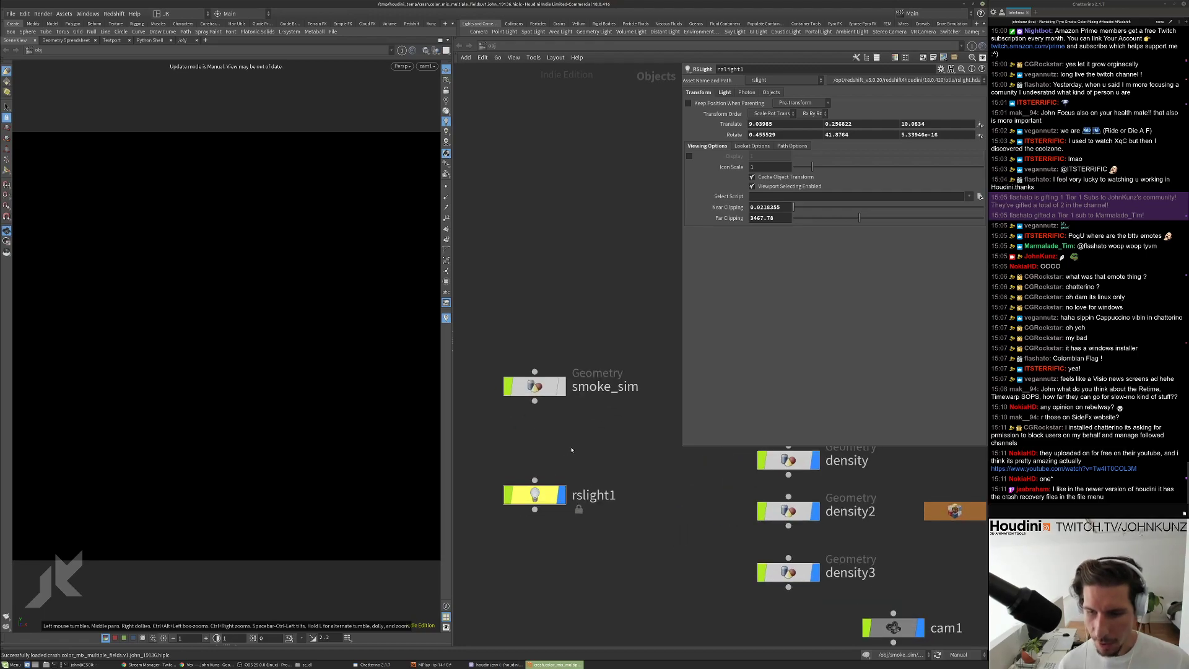
{"action": "scroll", "coordinate": [572, 449], "scroll_direction": "down", "scroll_amount": 1}
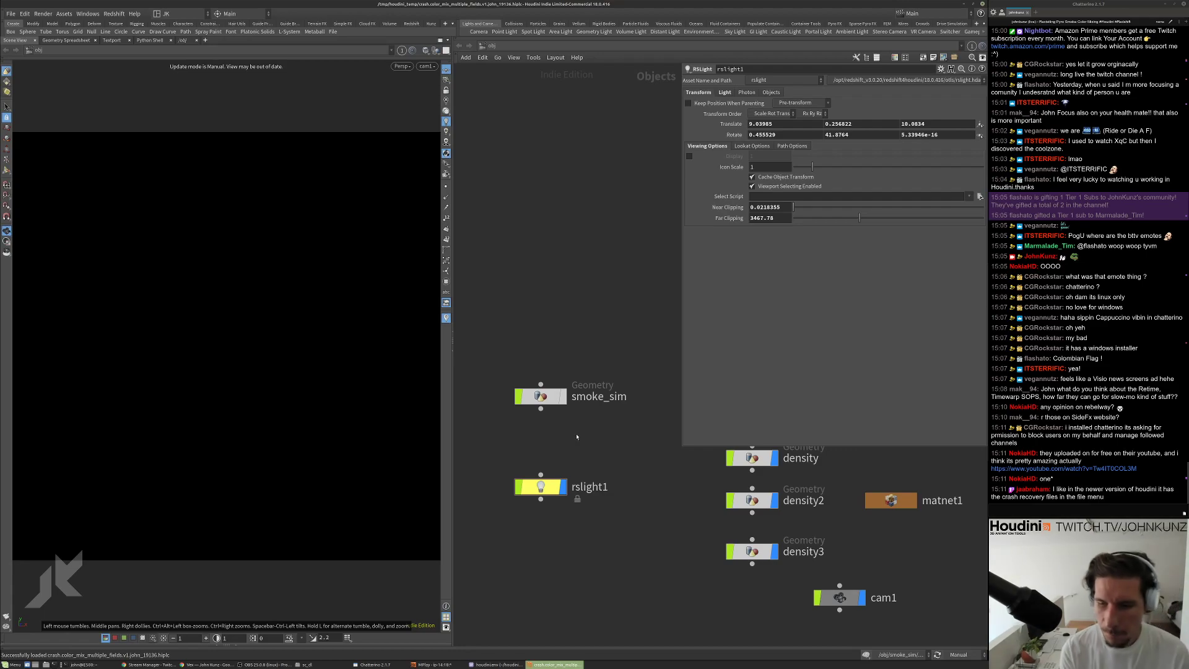
{"action": "scroll", "coordinate": [574, 443], "scroll_direction": "down", "scroll_amount": 2}
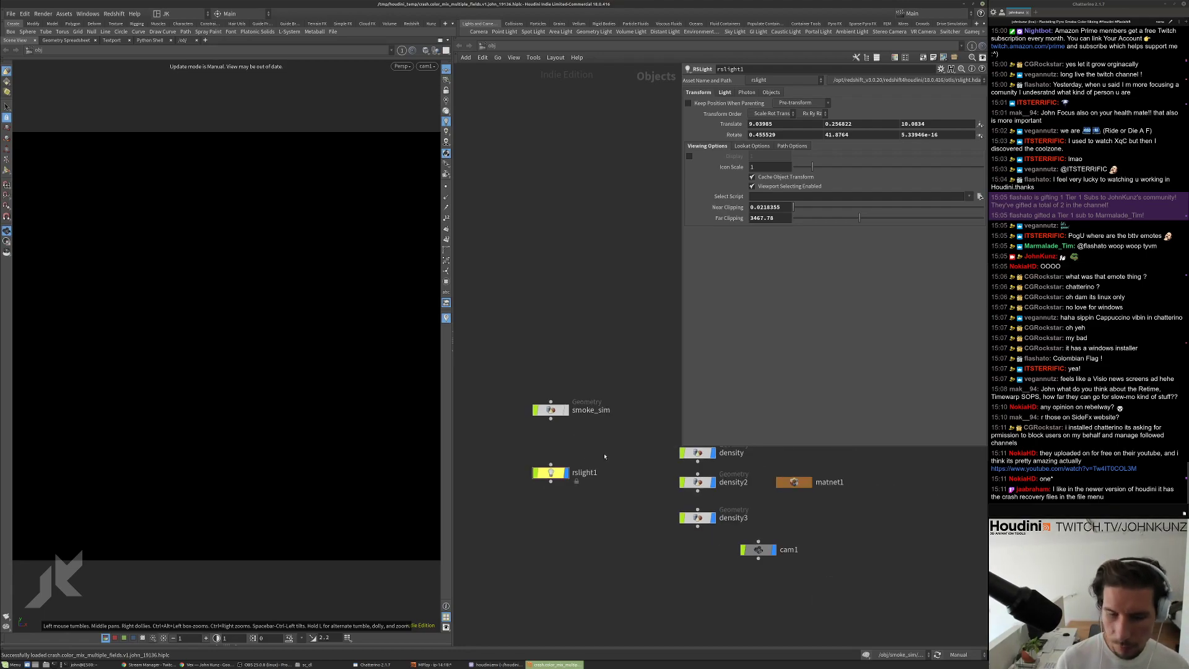
{"action": "left_click", "coordinate": [10, 13]}
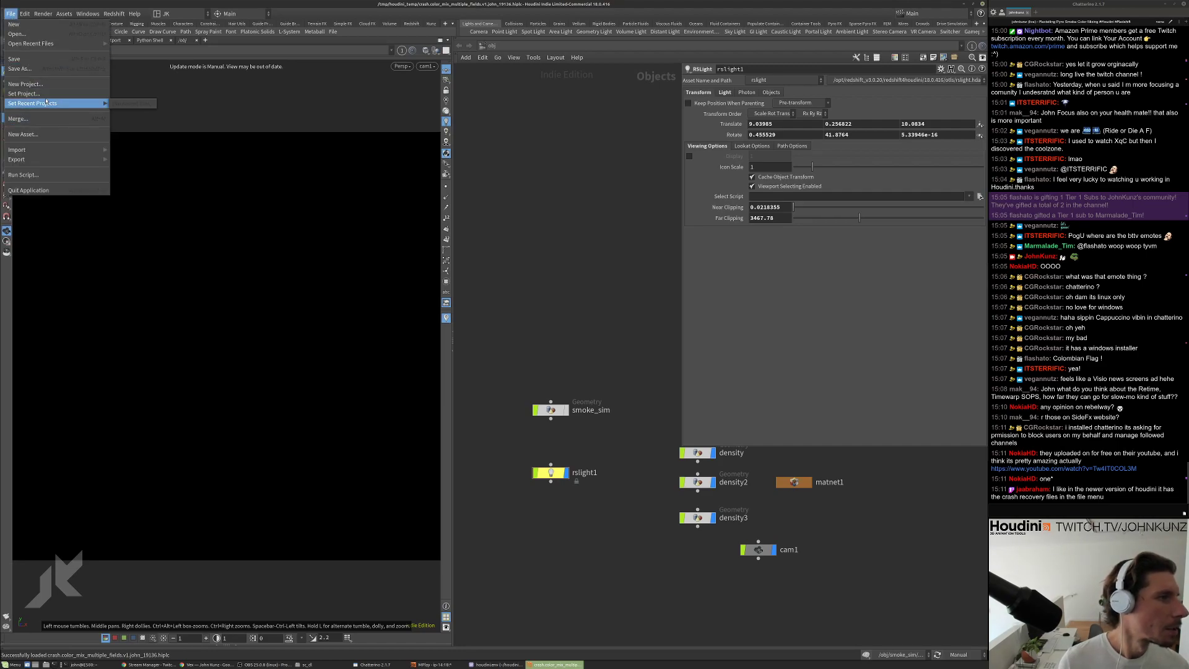
{"action": "mouse_move", "coordinate": [45, 45]}
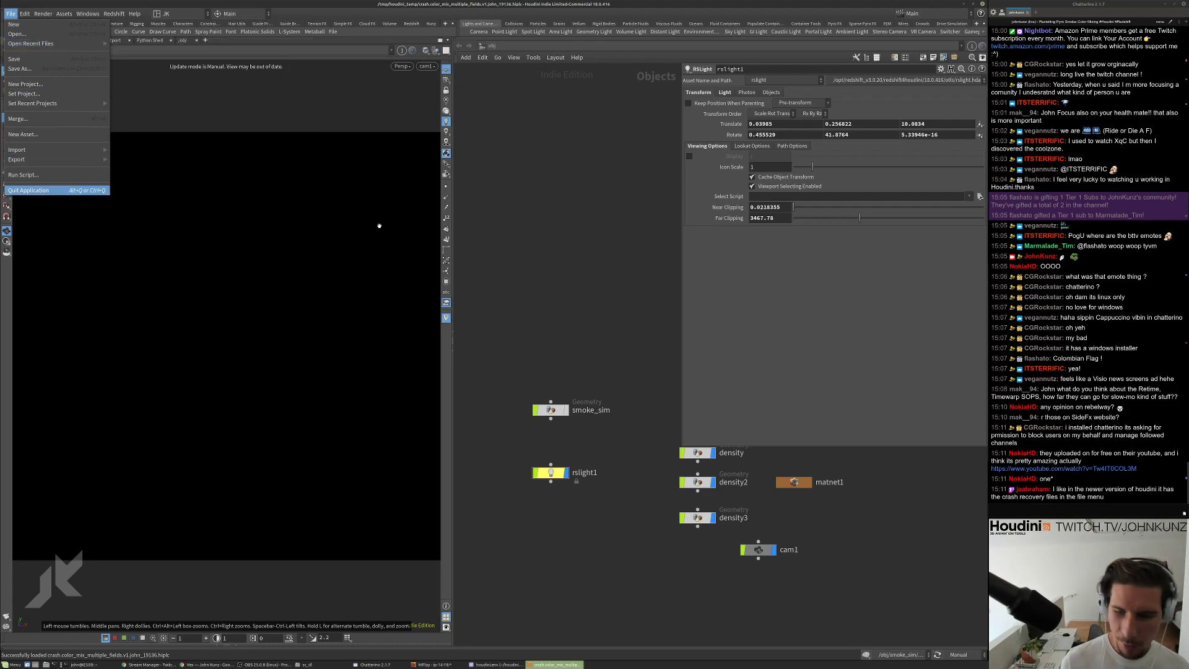
{"action": "left_click", "coordinate": [532, 184]}
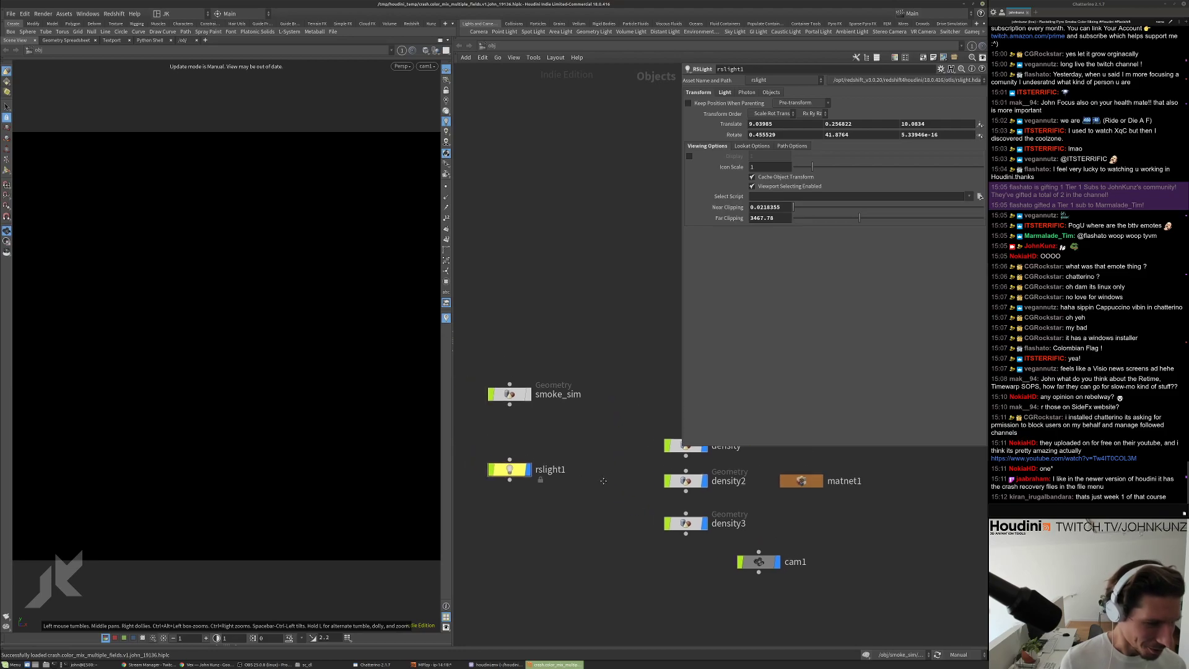
Enter the smoke_sim network, show the timeline playbar and make group3 the displayed node.
{"action": "double_click", "coordinate": [508, 410]}
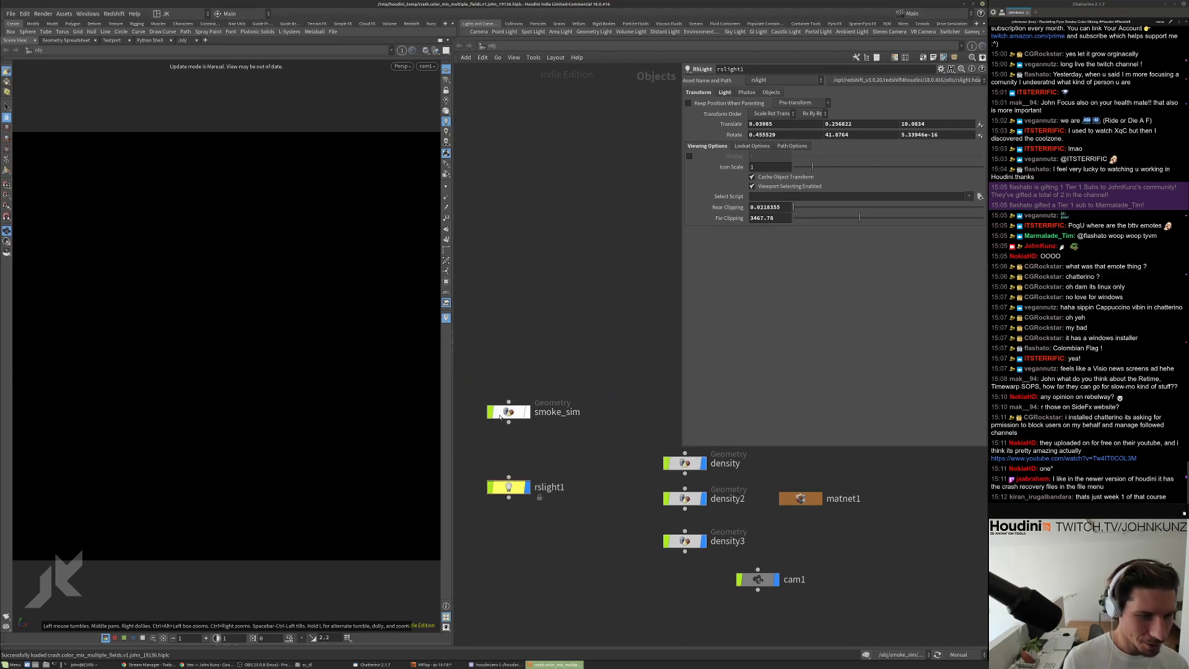
{"action": "scroll", "coordinate": [859, 432], "scroll_direction": "up", "scroll_amount": 3}
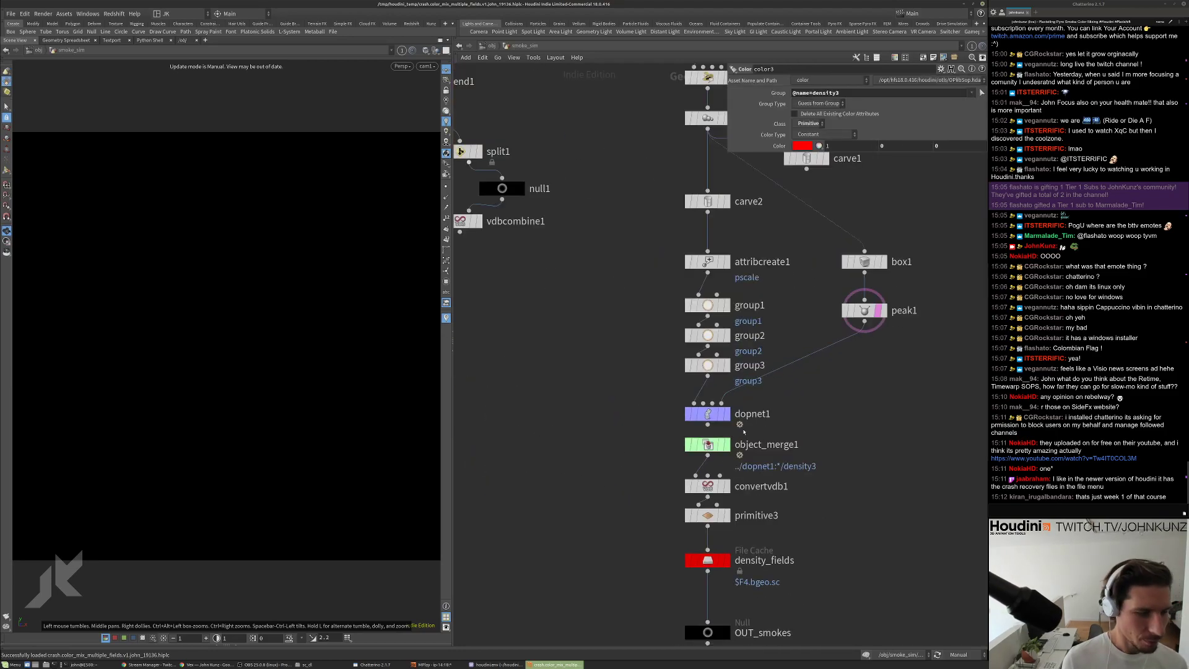
{"action": "left_click", "coordinate": [434, 648]}
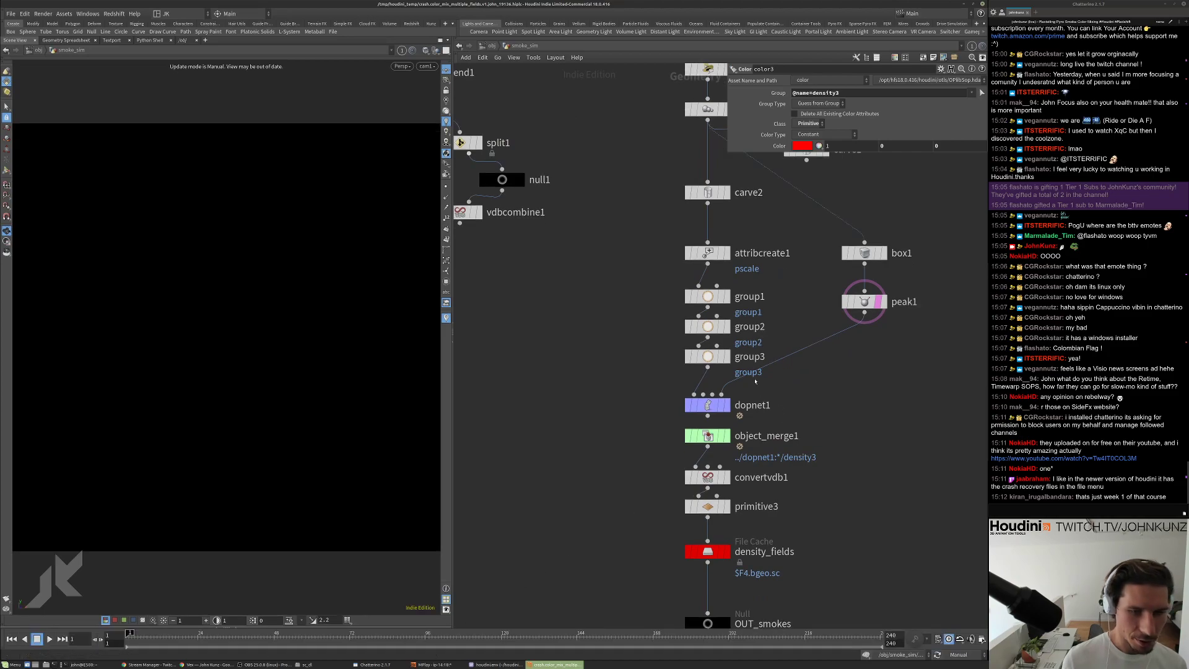
{"action": "left_click", "coordinate": [707, 357]}
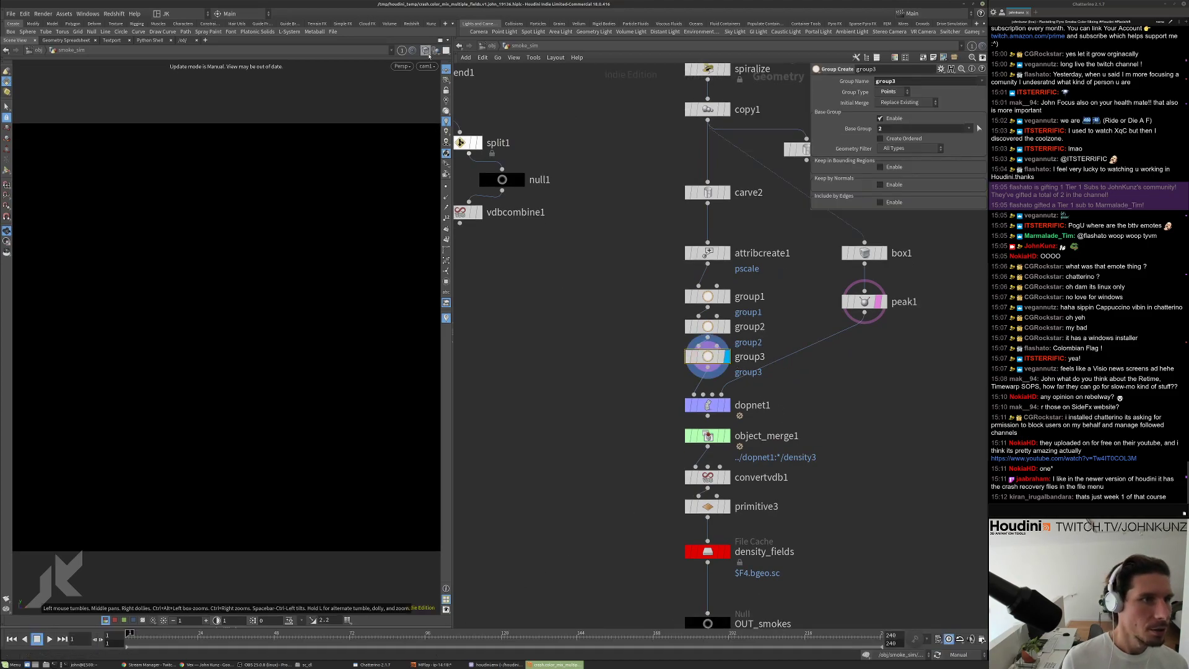
{"action": "left_click", "coordinate": [426, 51]}
{"action": "left_click", "coordinate": [461, 138]}
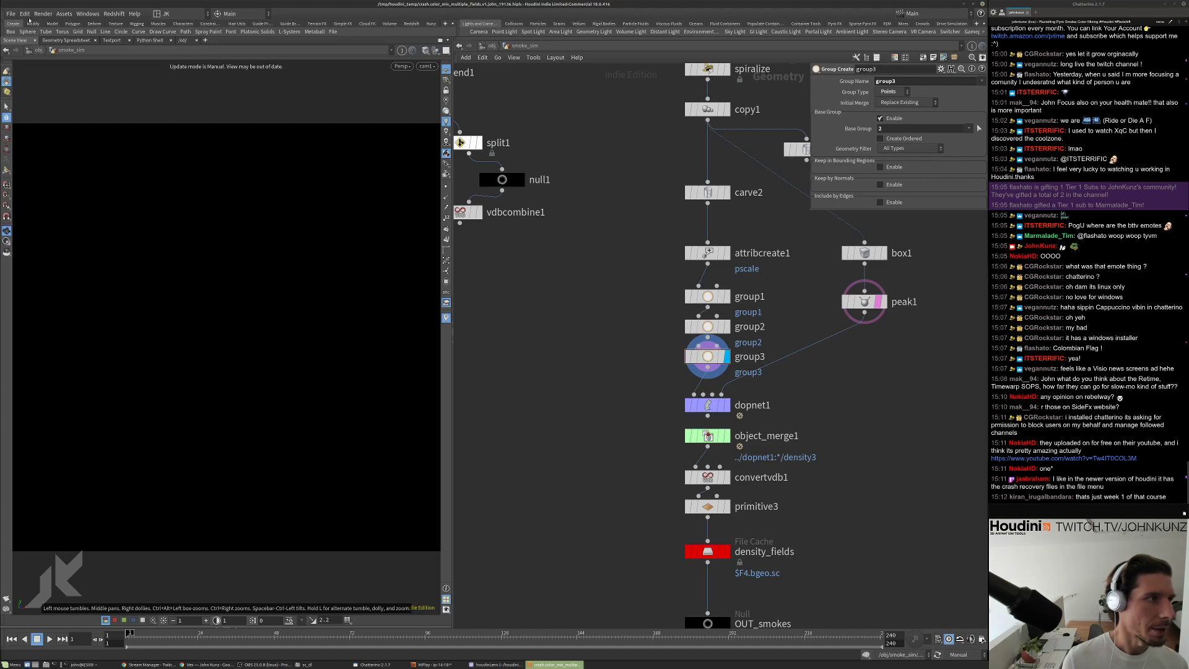
Save the recovered scene as color_mix_multiple_fields.v2.hiplc in /mnt/data/stream/2020_08_15/scenes.
{"action": "left_click", "coordinate": [11, 13]}
{"action": "left_click", "coordinate": [38, 69]}
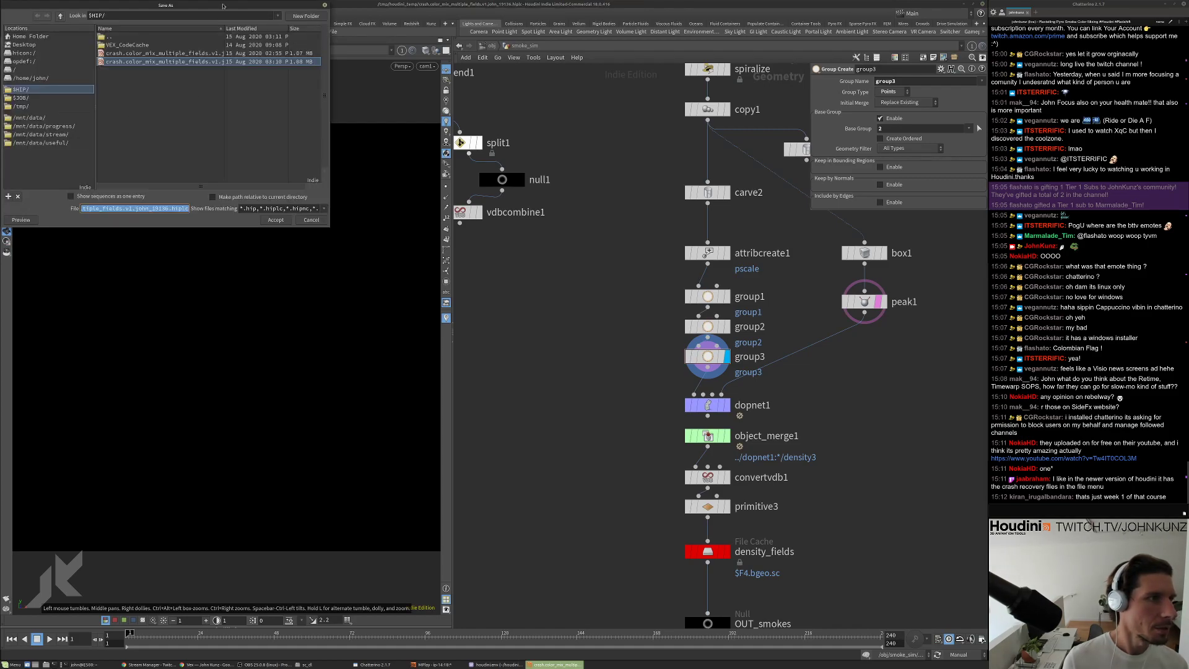
{"action": "left_click_drag", "start_coordinate": [223, 6], "coordinate": [426, 71]}
{"action": "left_click", "coordinate": [248, 197]}
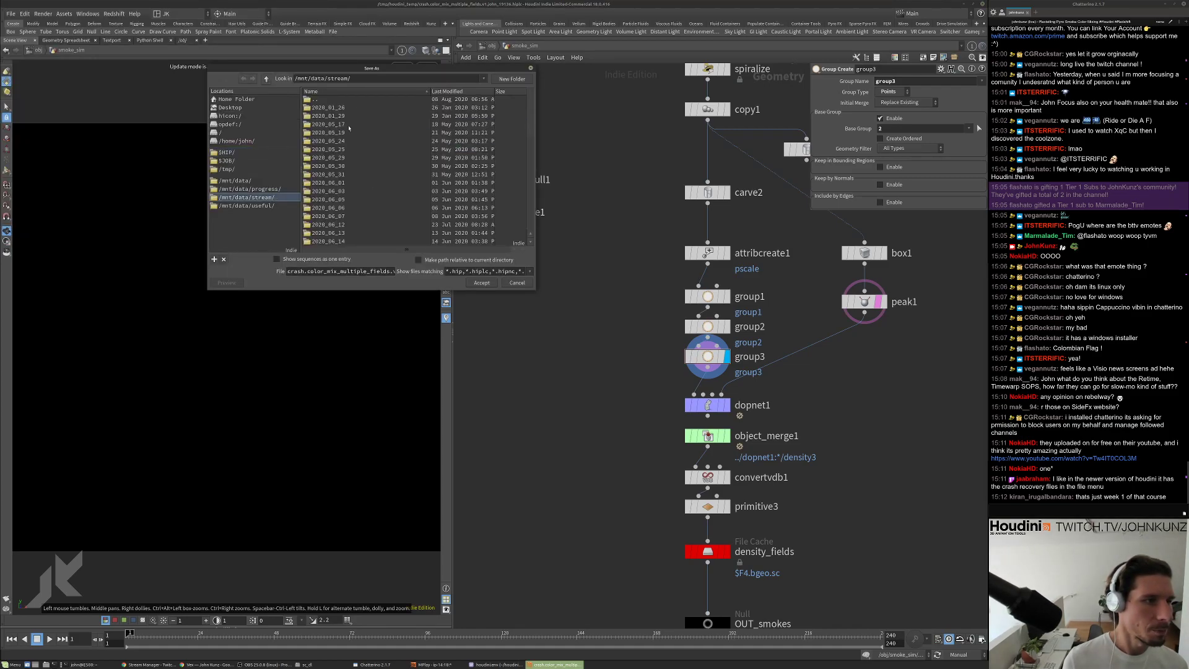
{"action": "left_click", "coordinate": [409, 92]}
{"action": "double_click", "coordinate": [328, 166]}
{"action": "double_click", "coordinate": [322, 108]}
{"action": "left_click", "coordinate": [332, 117]}
{"action": "left_click", "coordinate": [378, 272]}
{"action": "key", "text": "BackSpace"}
{"action": "type", "text": "2"}
{"action": "left_click", "coordinate": [482, 283]}
Review the smoke flipbook in MPlay and set the pscale value of attribcreate1 to 0.01.
{"action": "scroll", "coordinate": [904, 402], "scroll_direction": "up", "scroll_amount": 3}
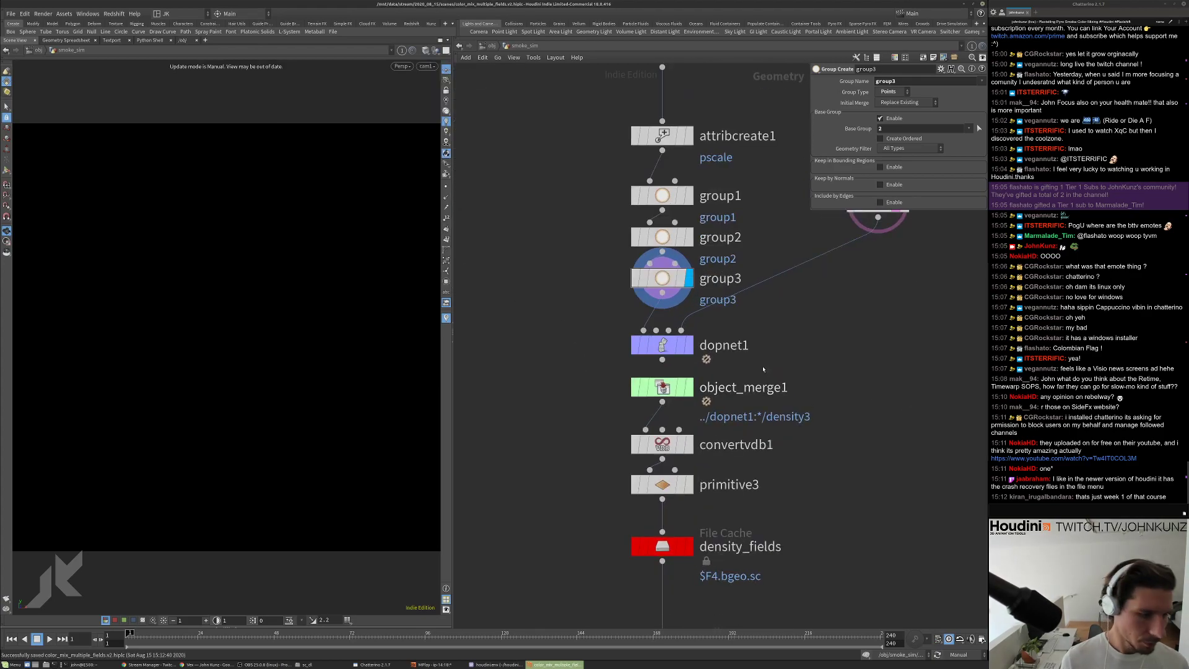
{"action": "scroll", "coordinate": [612, 381], "scroll_direction": "down", "scroll_amount": 3}
{"action": "left_click", "coordinate": [640, 231]}
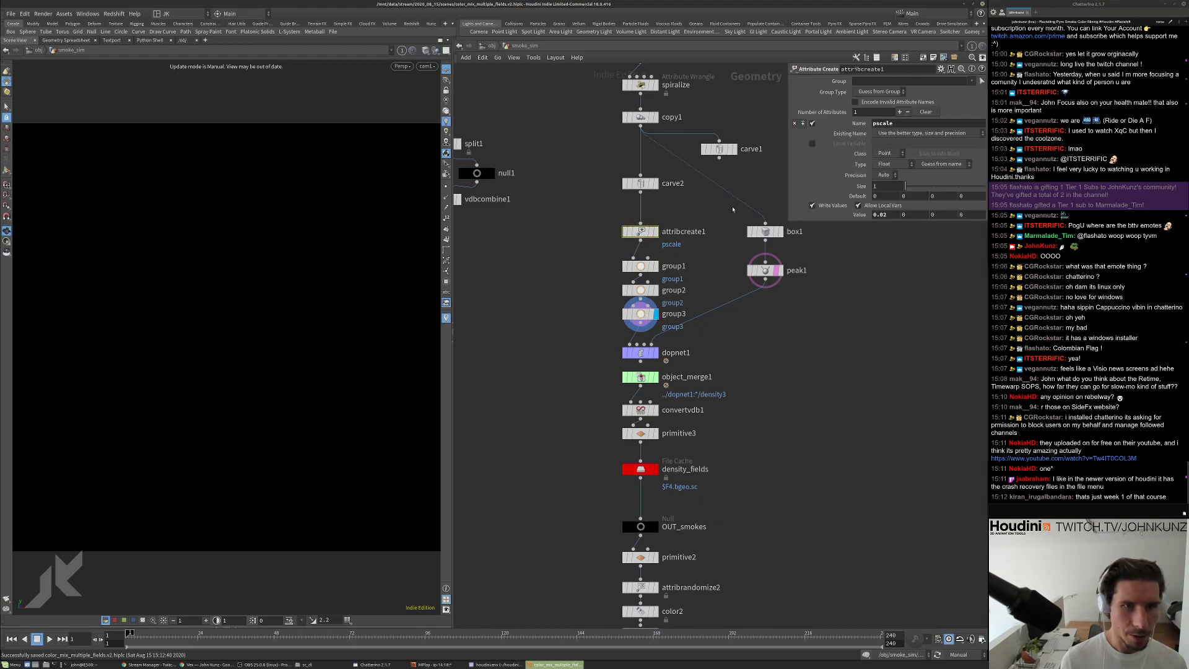
{"action": "left_click", "coordinate": [433, 665]}
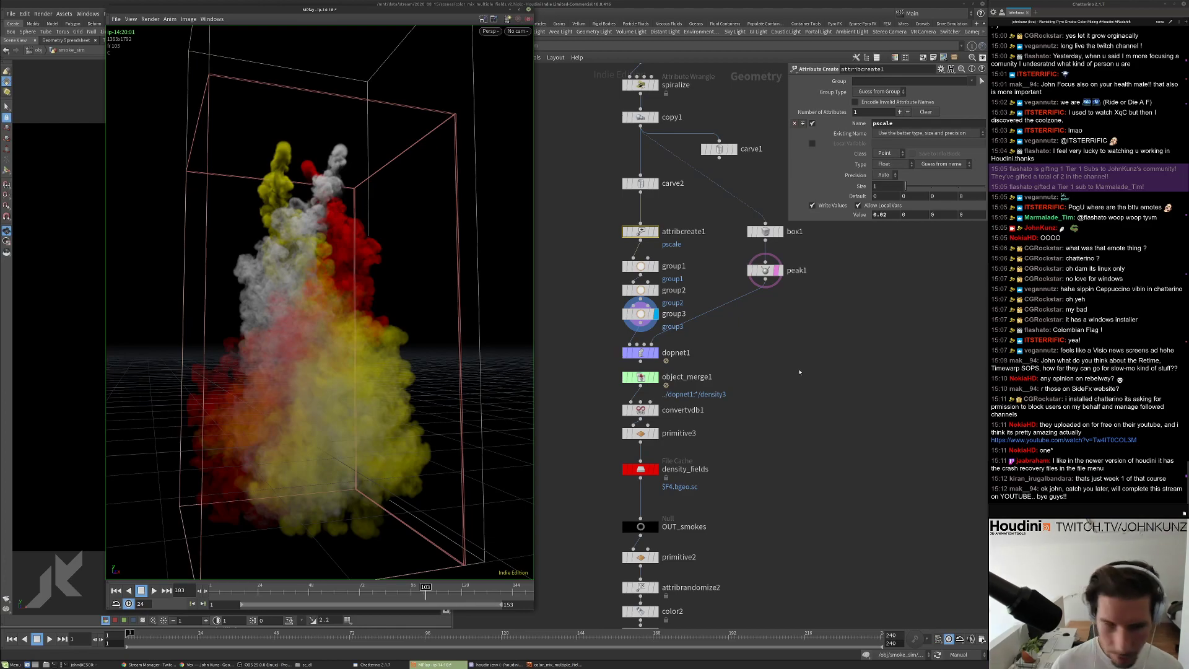
{"action": "left_click", "coordinate": [863, 265]}
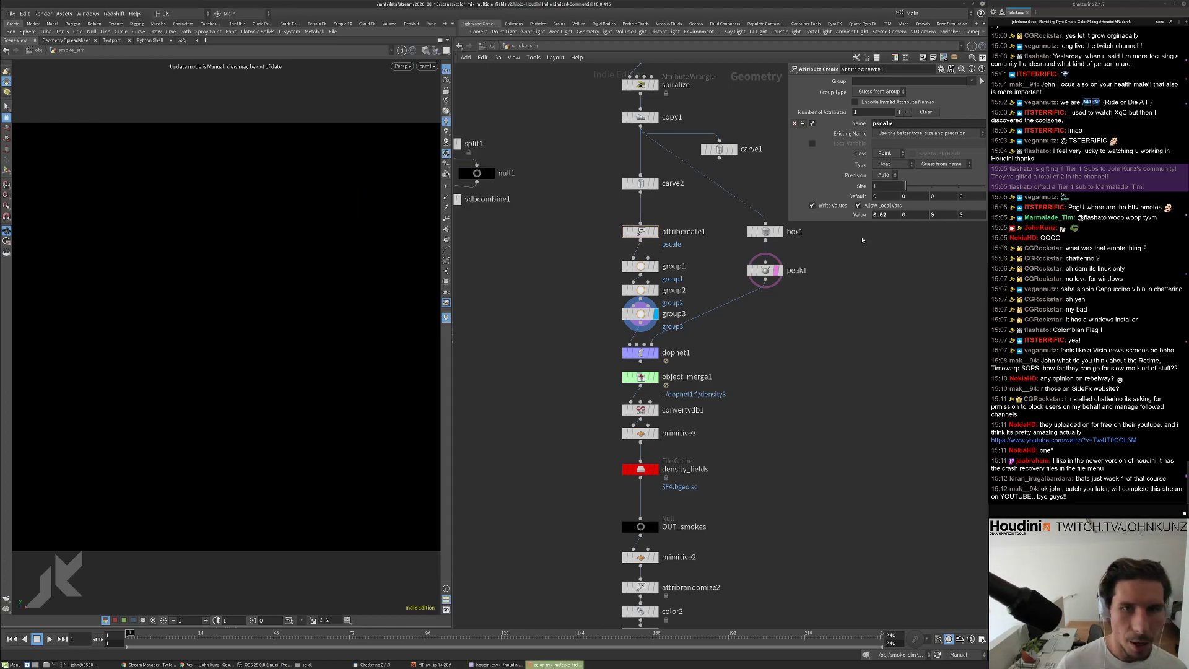
{"action": "double_click", "coordinate": [891, 214]}
{"action": "type", "text": "0.01"}
{"action": "key", "text": "Return"}
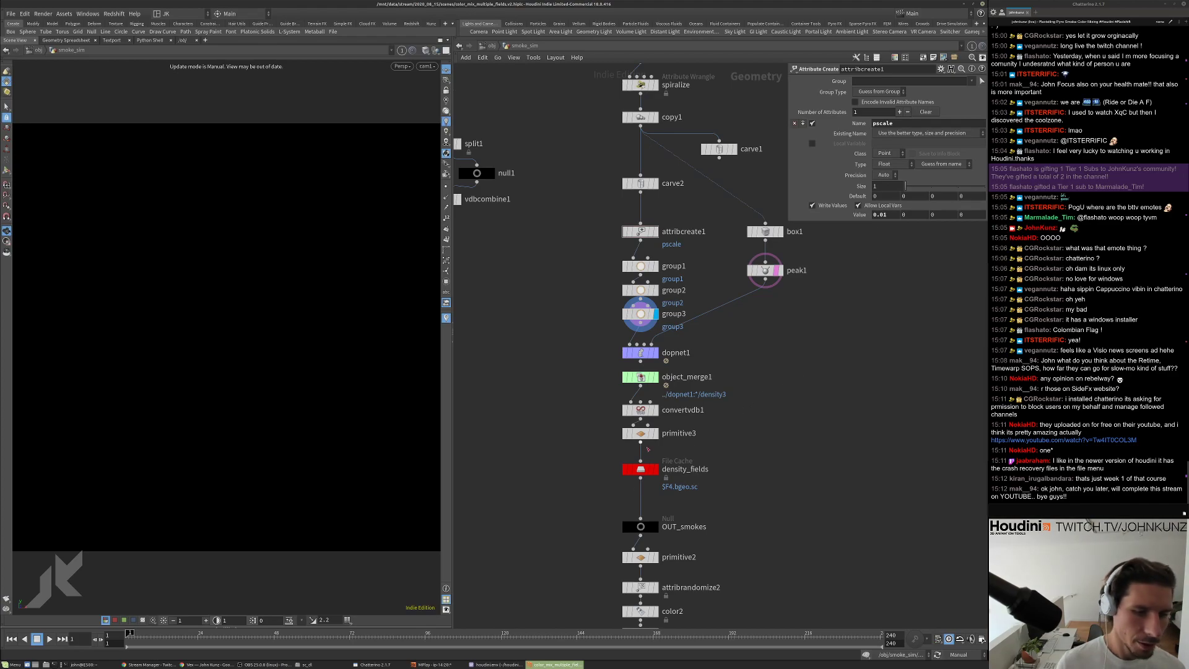
Display primitive3, switch the update mode to Auto Update and take the smoke_sim viewport out of the cam1 view.
{"action": "left_click", "coordinate": [638, 354]}
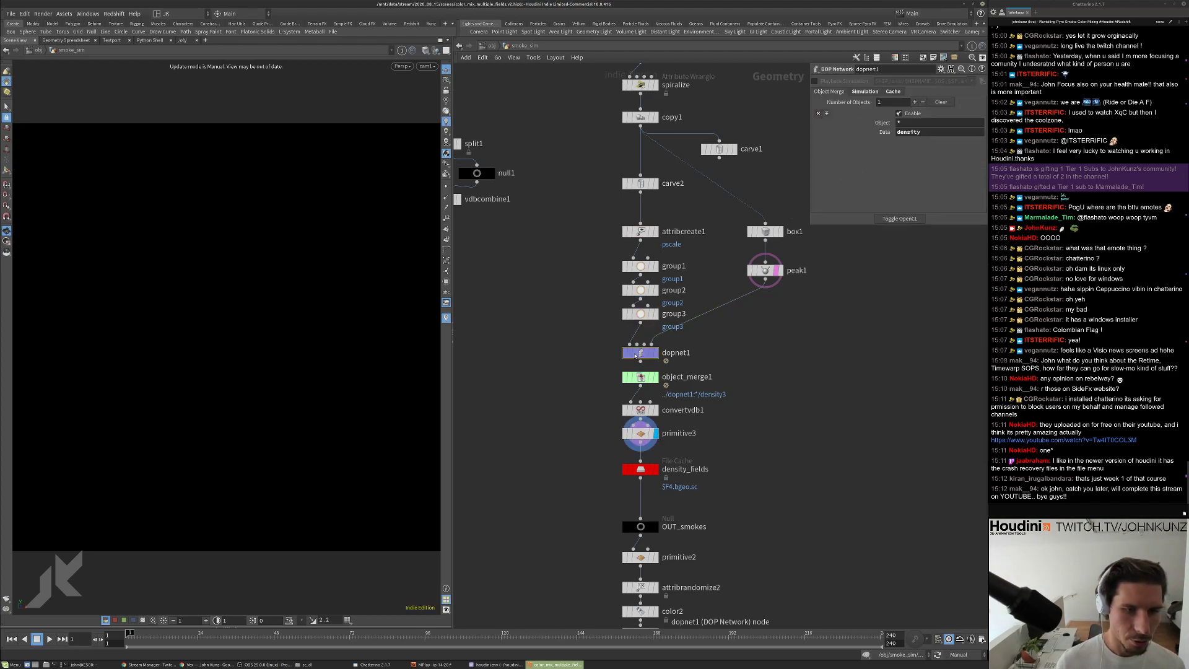
{"action": "double_click", "coordinate": [638, 353]}
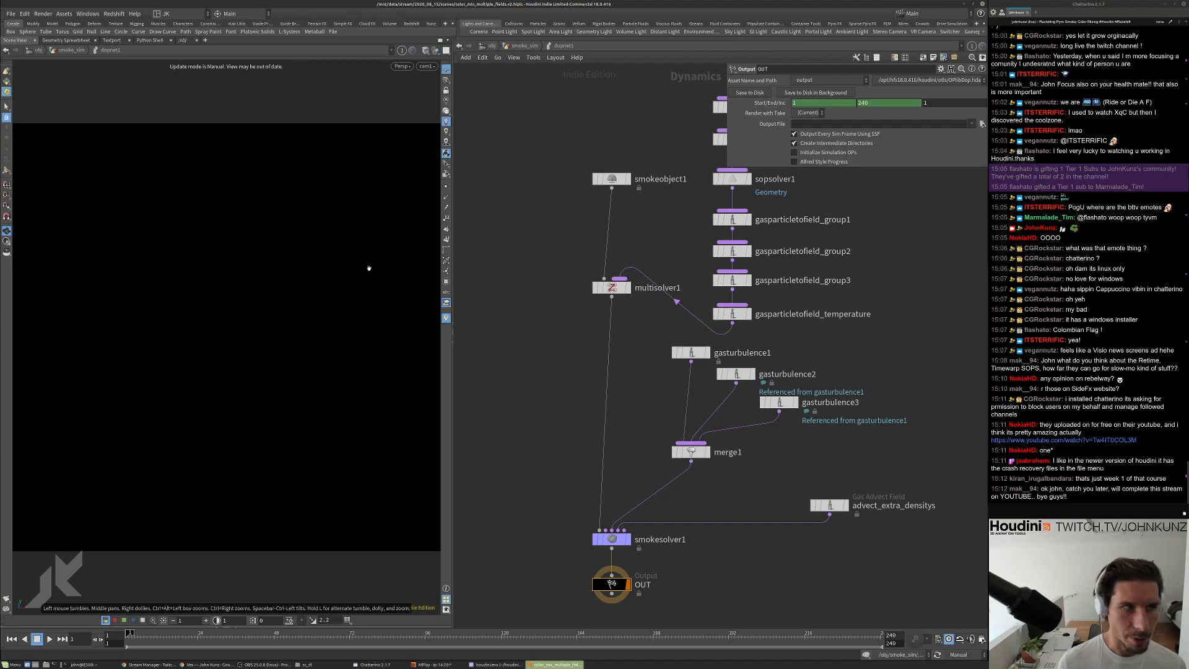
{"action": "left_click", "coordinate": [958, 655]}
{"action": "left_click", "coordinate": [963, 625]}
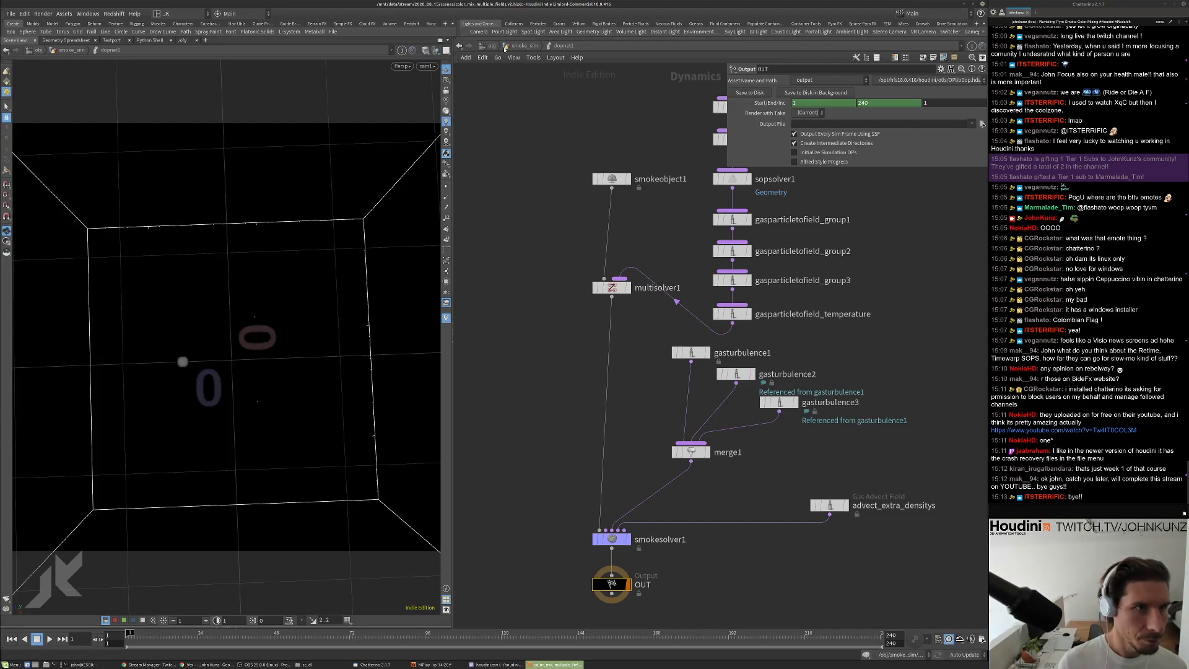
{"action": "left_click", "coordinate": [507, 47]}
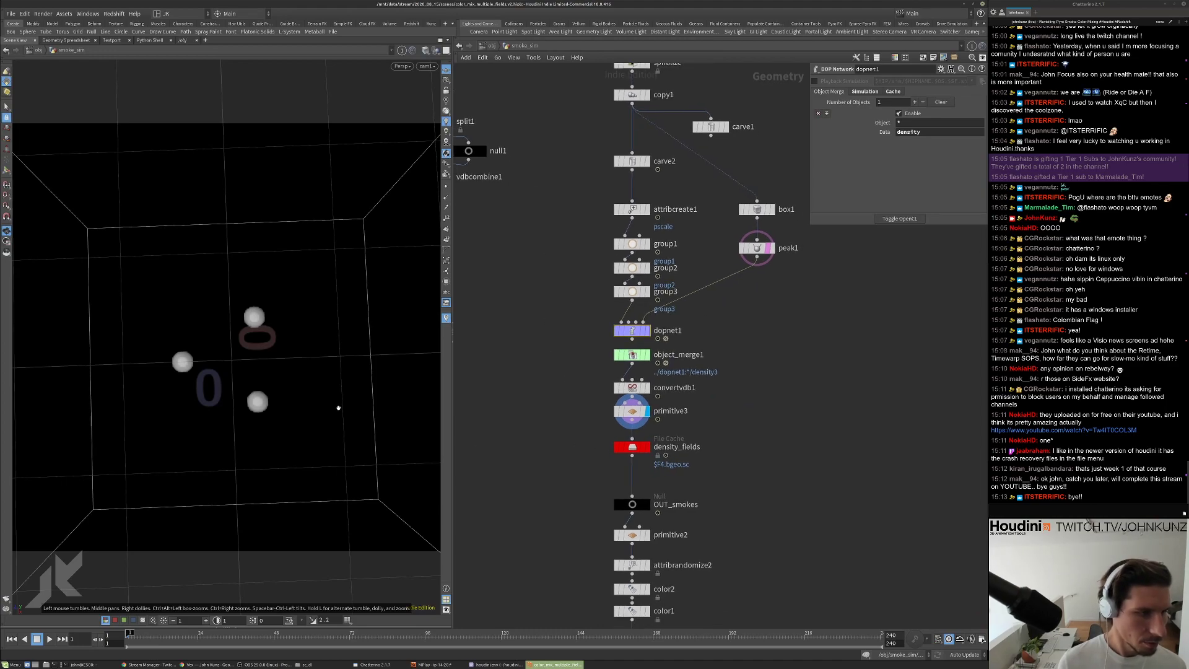
{"action": "key", "text": "g"}
{"action": "left_click_drag", "start_coordinate": [290, 372], "coordinate": [292, 325]}
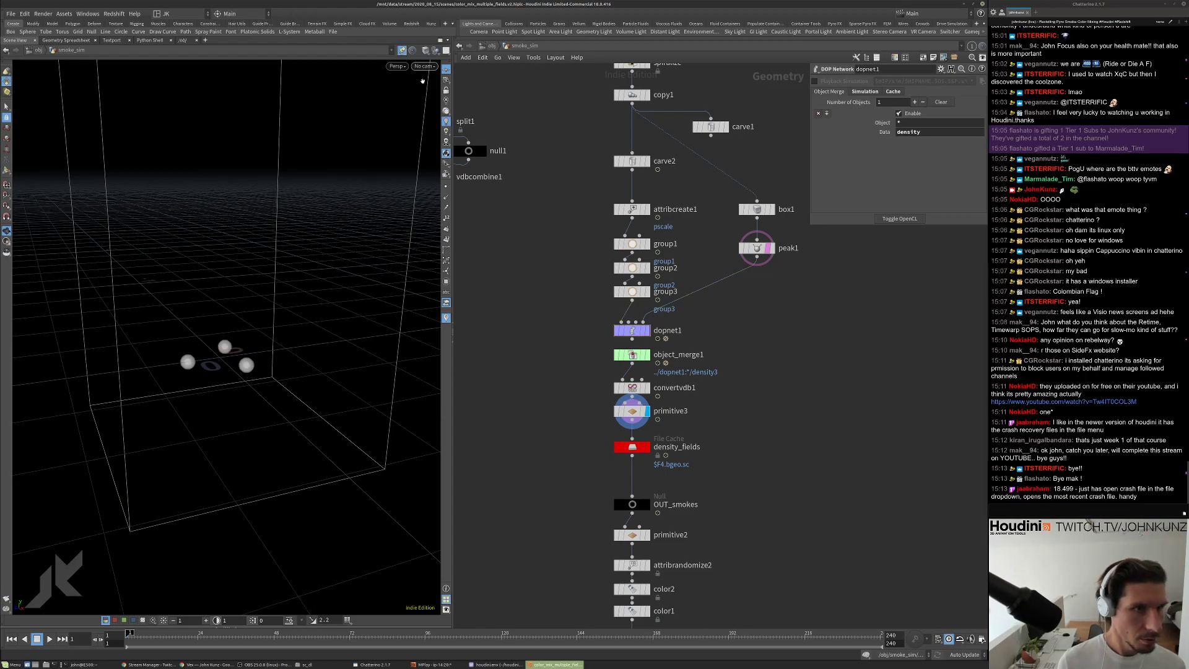
Enter the dopnet1 network and set the swirl size of gasturbulence1 to 0.1.
{"action": "double_click", "coordinate": [631, 330]}
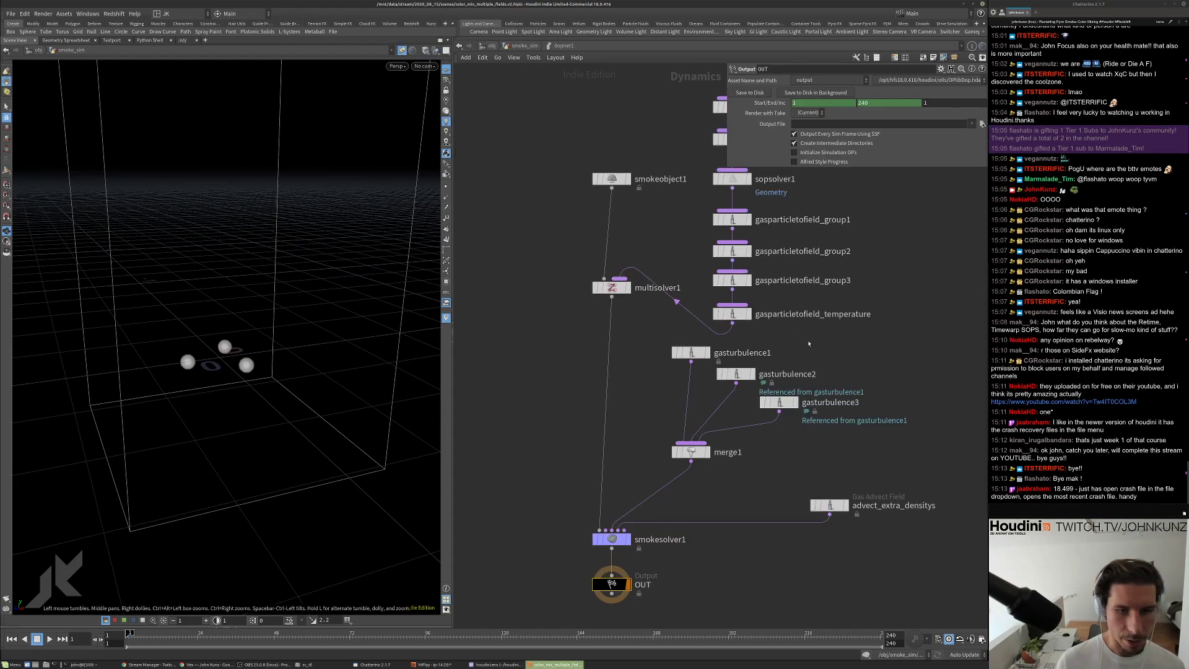
{"action": "left_click", "coordinate": [679, 342]}
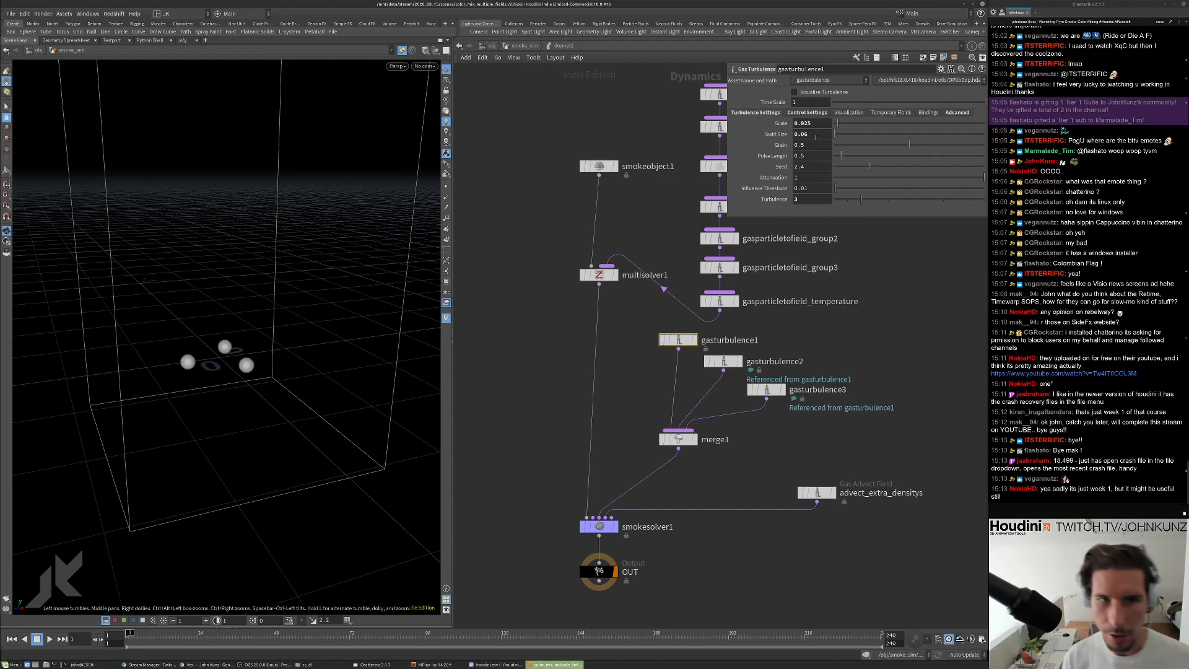
{"action": "left_click", "coordinate": [805, 135]}
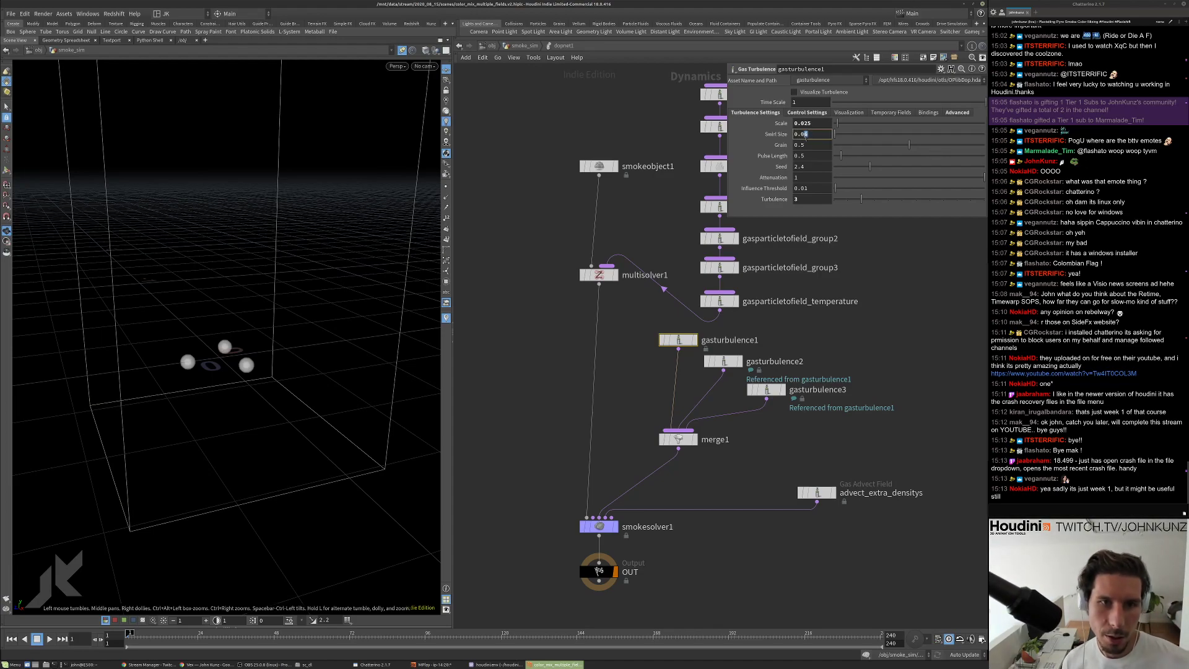
{"action": "key", "text": "BackSpace"}
{"action": "key", "text": "BackSpace"}
{"action": "type", "text": "1"}
{"action": "key", "text": "Return"}
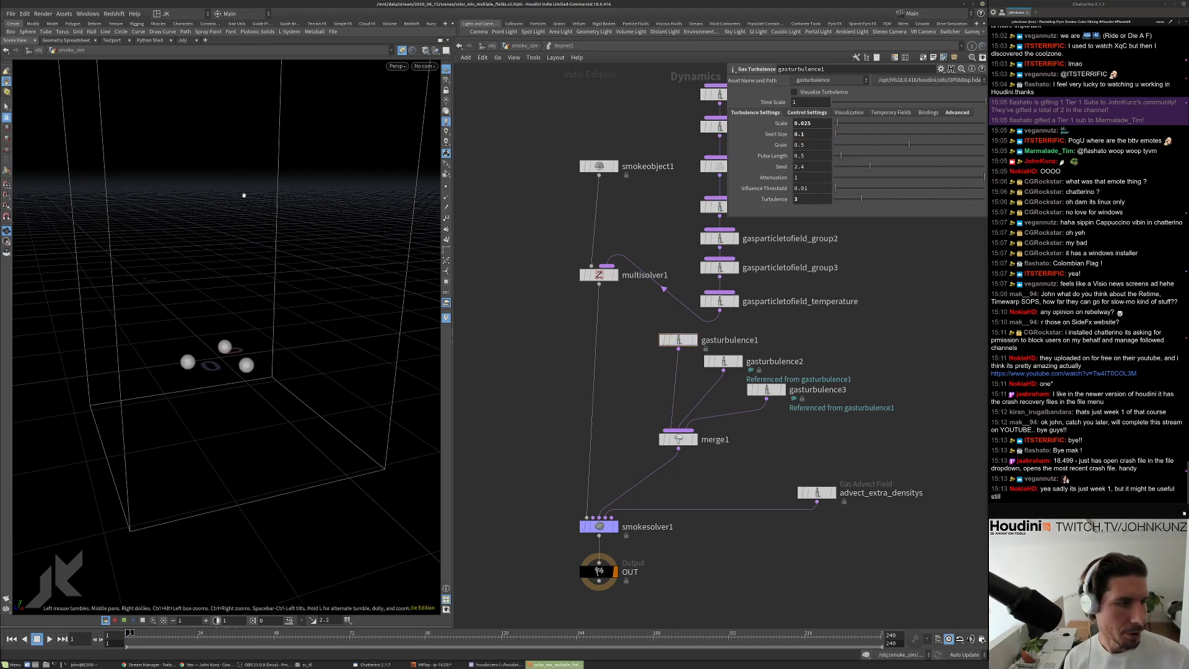
Set the scale of gasturbulence1 to 0.01 and return to the smoke_sim network.
{"action": "left_click_drag", "start_coordinate": [229, 277], "coordinate": [241, 431]}
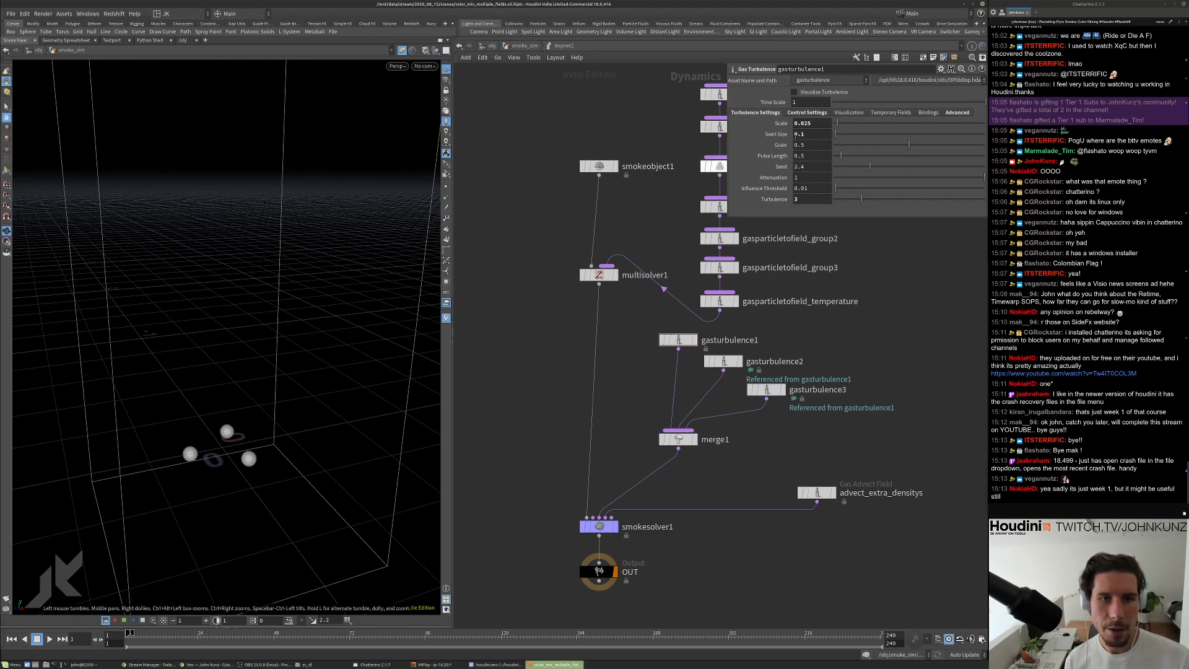
{"action": "left_click", "coordinate": [805, 123]}
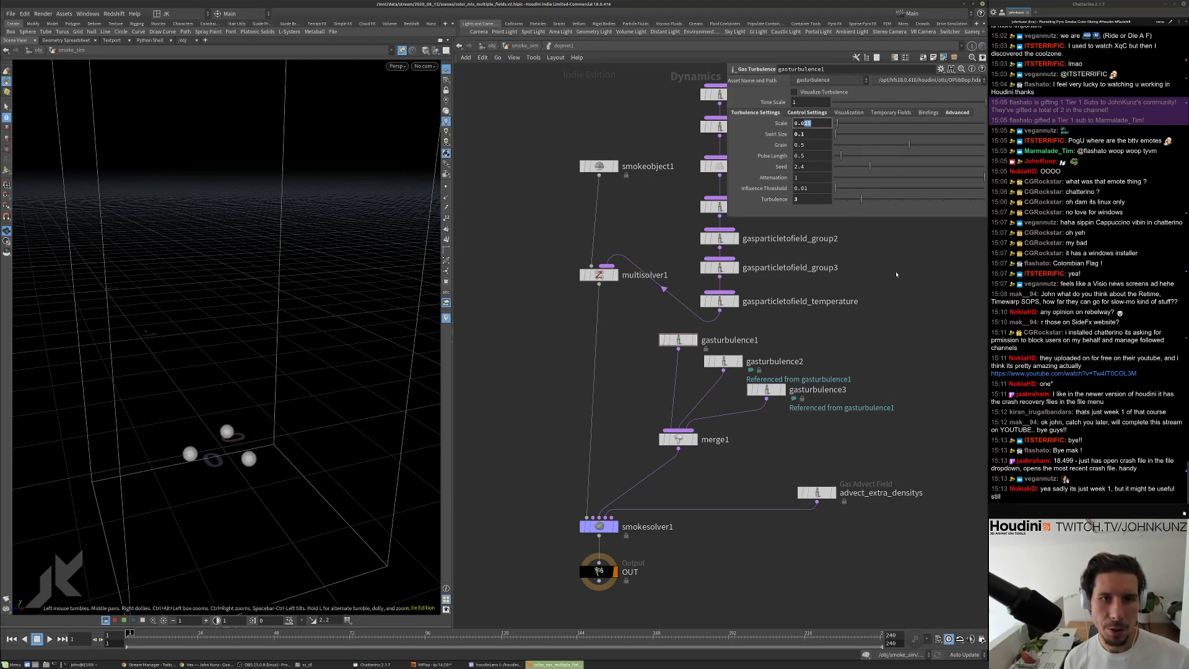
{"action": "type", "text": "01"}
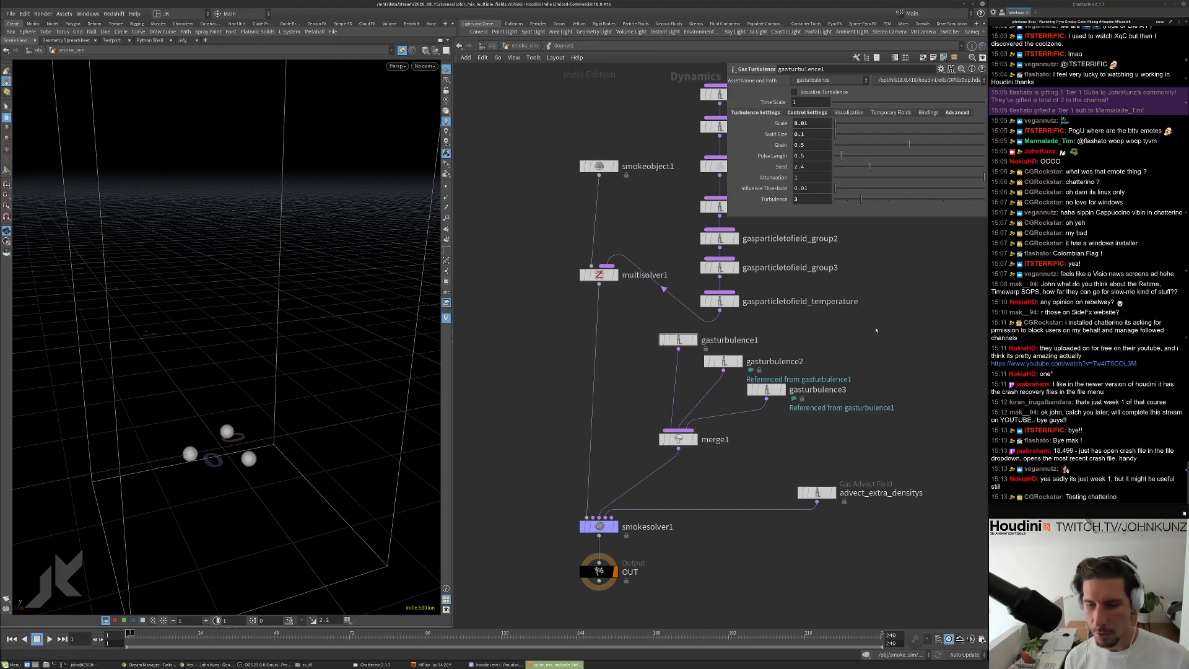
{"action": "scroll", "coordinate": [876, 332], "scroll_direction": "down", "scroll_amount": 3}
{"action": "left_click", "coordinate": [542, 47]}
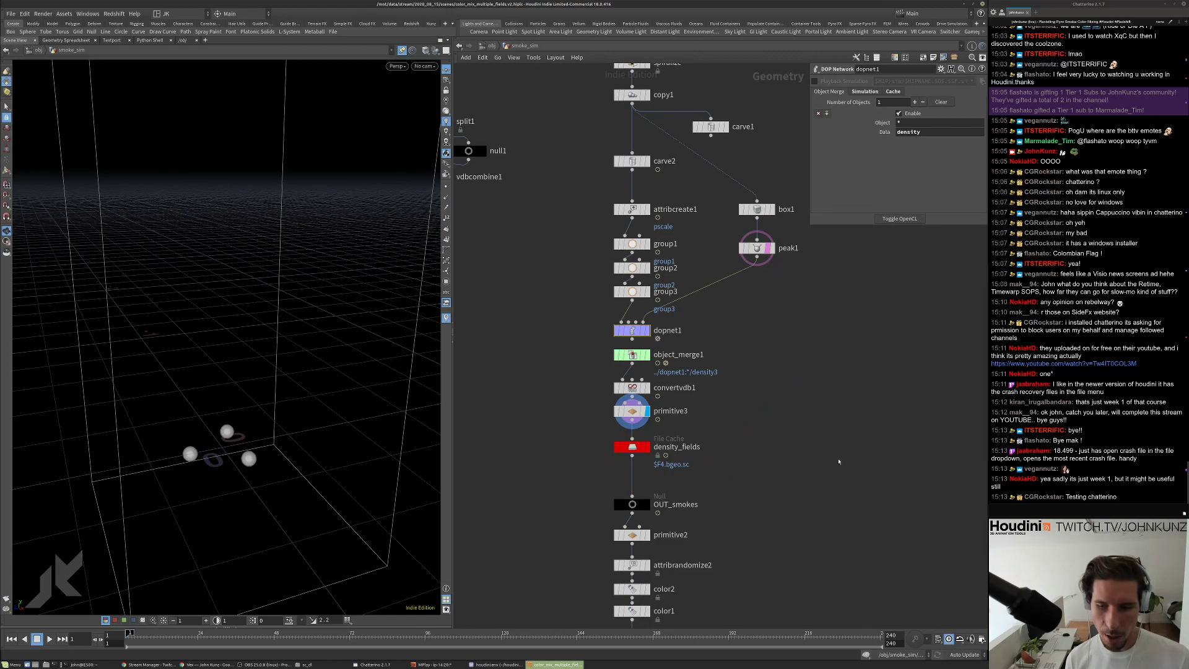
Check the density_fields file cache settings, make primitive3 the displayed node again and bypass density_fields.
{"action": "middle_click_drag", "start_coordinate": [838, 462], "coordinate": [813, 418]}
{"action": "scroll", "coordinate": [811, 429], "scroll_direction": "up", "scroll_amount": 3}
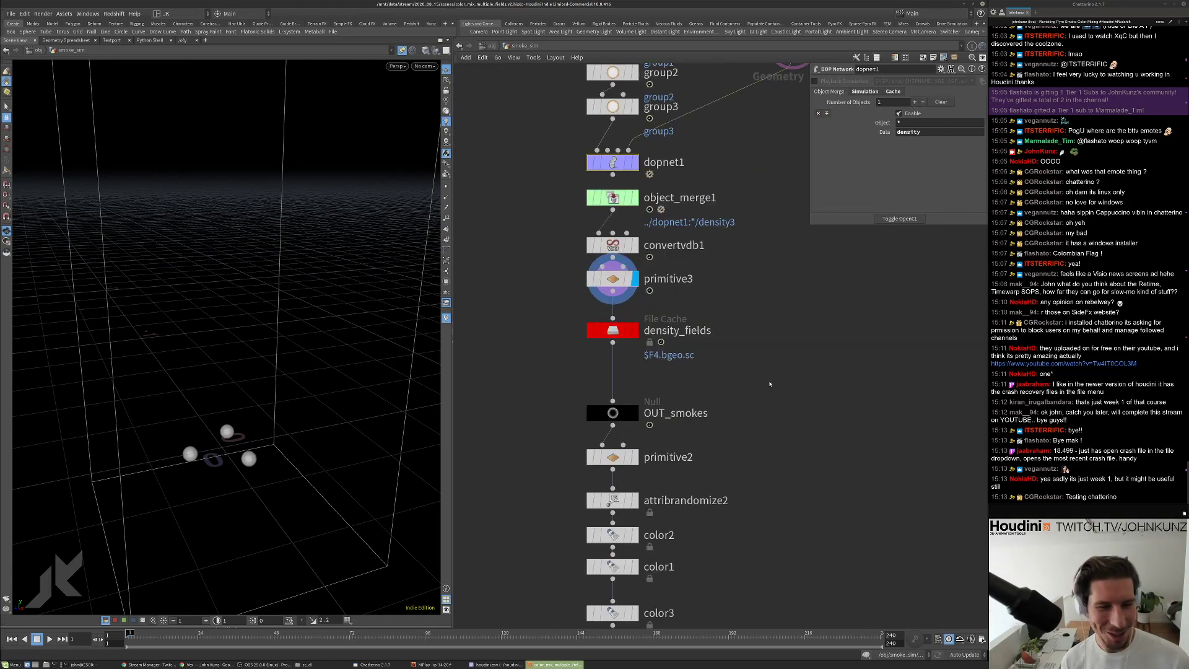
{"action": "left_click", "coordinate": [613, 330]}
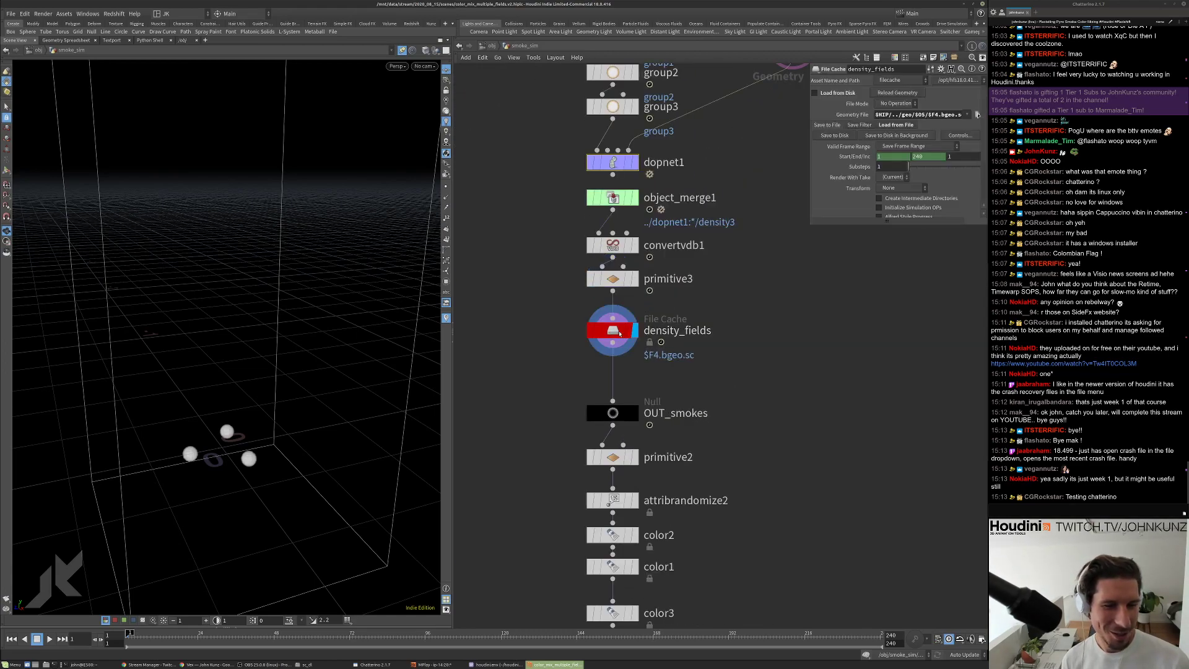
{"action": "middle_click_drag", "start_coordinate": [811, 389], "coordinate": [799, 378]}
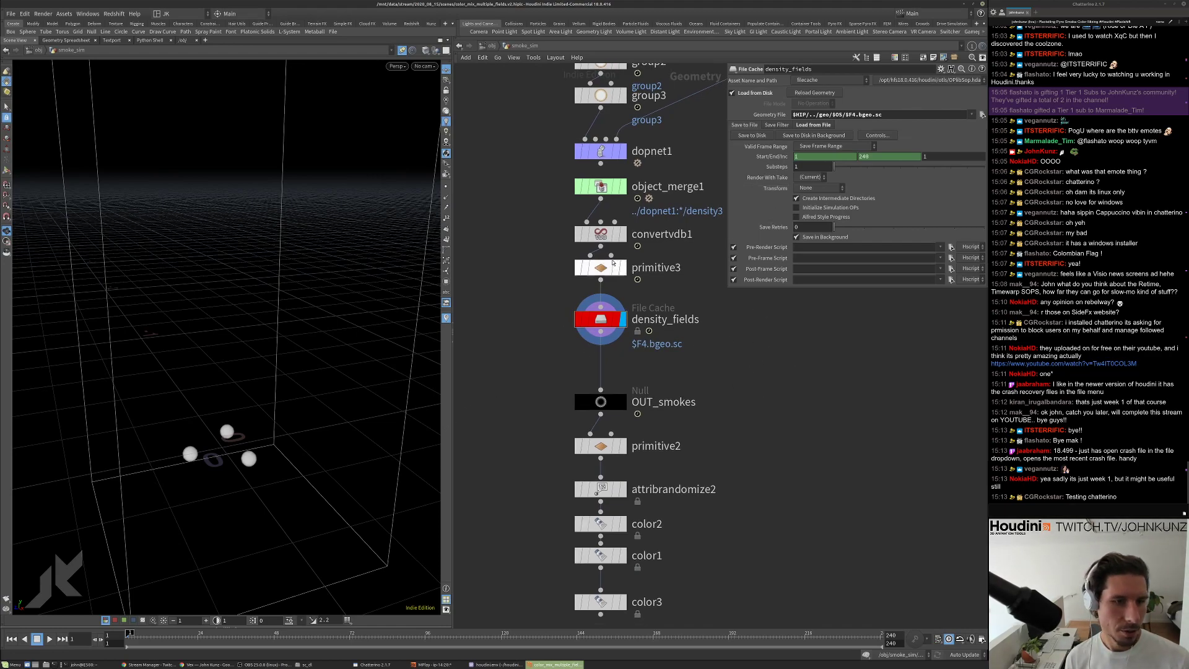
{"action": "key", "text": "r"}
{"action": "left_click", "coordinate": [599, 270]}
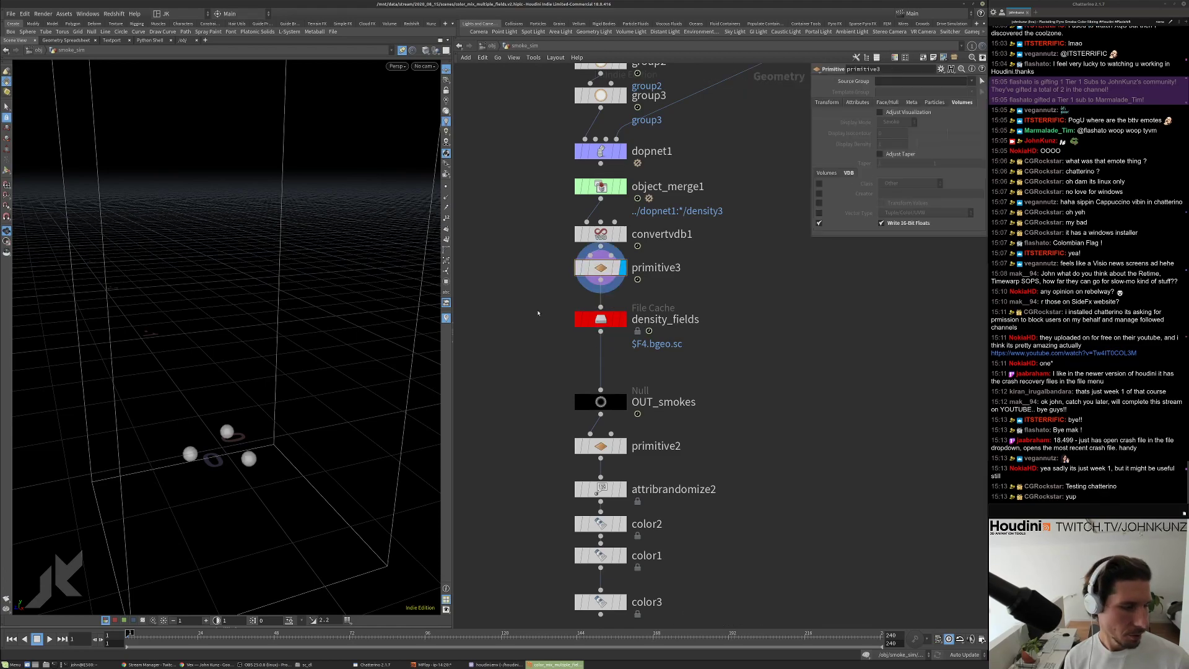
{"action": "key", "text": "q"}
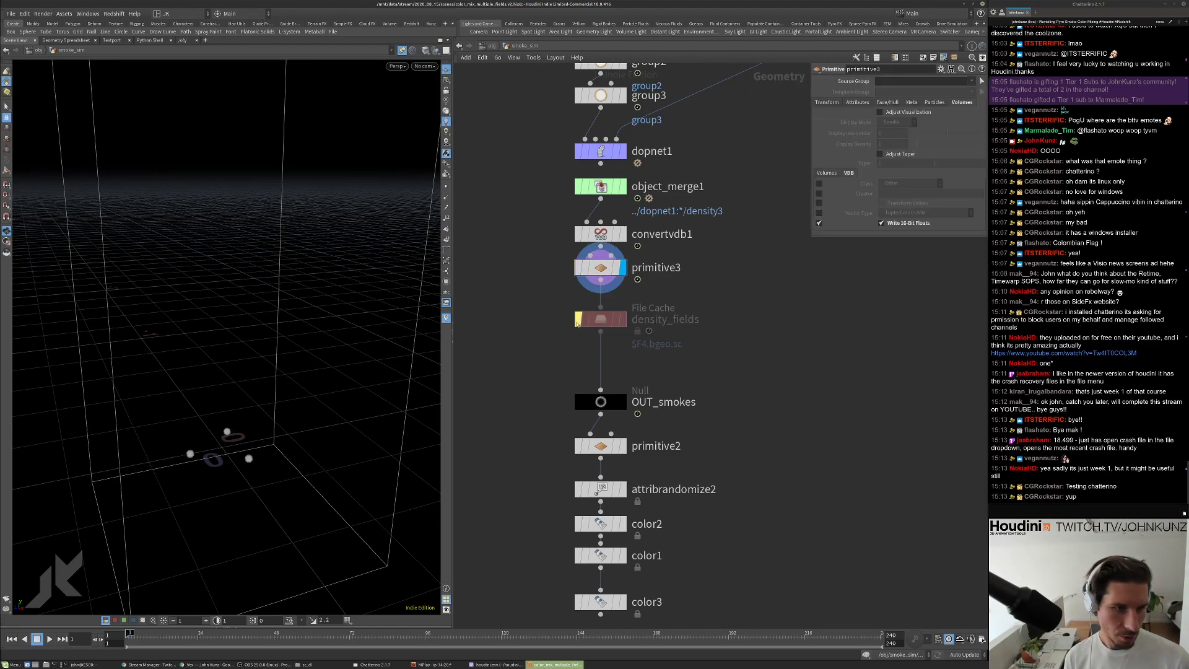
Display the color3 node, reframe the perspective view around the coloured smoke and start a flipbook at 100% zoom.
{"action": "middle_click_drag", "start_coordinate": [600, 321], "coordinate": [608, 254]}
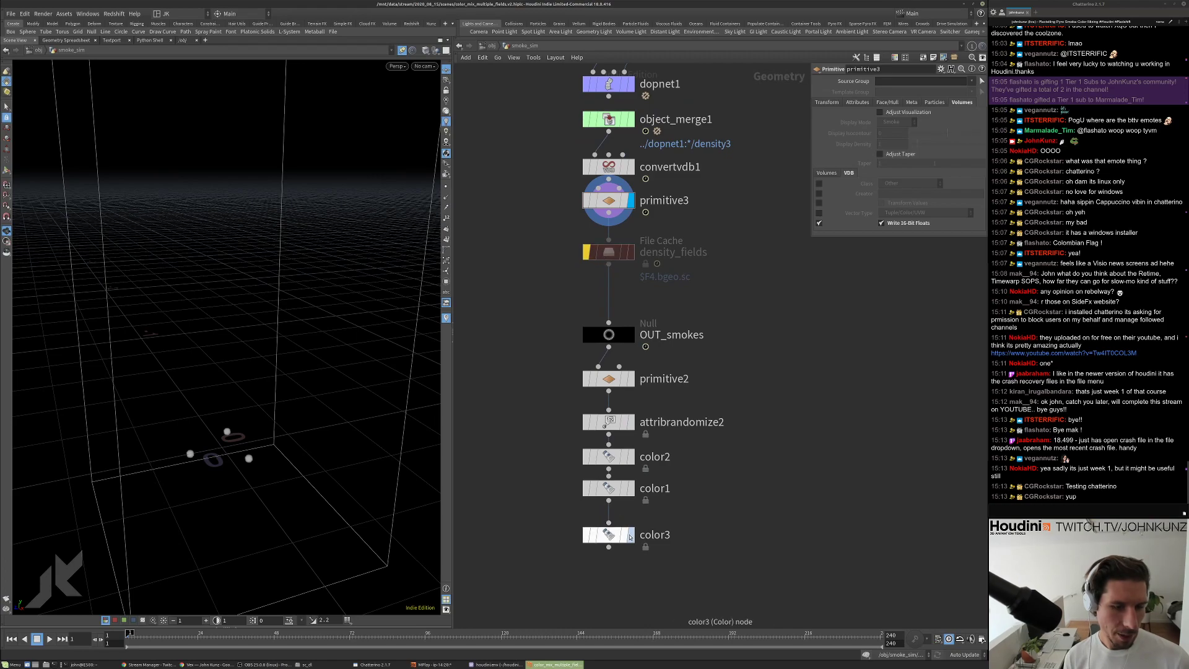
{"action": "key", "text": "r"}
{"action": "left_click", "coordinate": [604, 535]}
{"action": "mouse_move", "coordinate": [374, 336]}
{"action": "left_mouse_down"}
{"action": "mouse_move", "coordinate": [374, 303]}
{"action": "mouse_move", "coordinate": [369, 345]}
{"action": "left_mouse_up"}
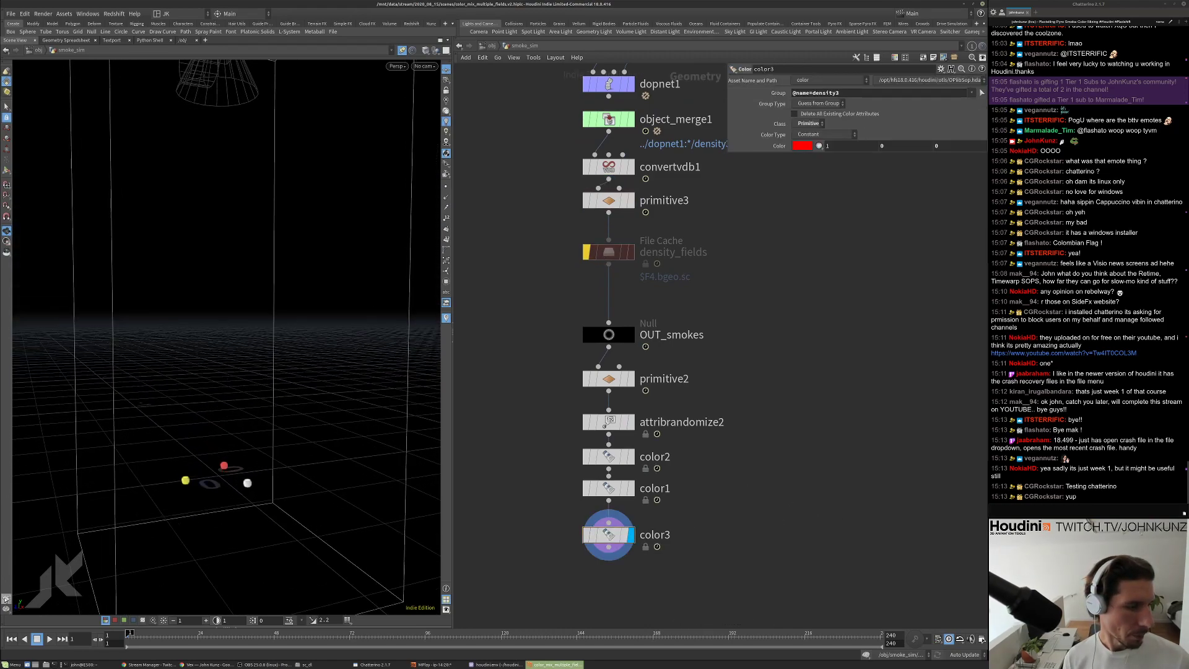
{"action": "left_click", "coordinate": [6, 596]}
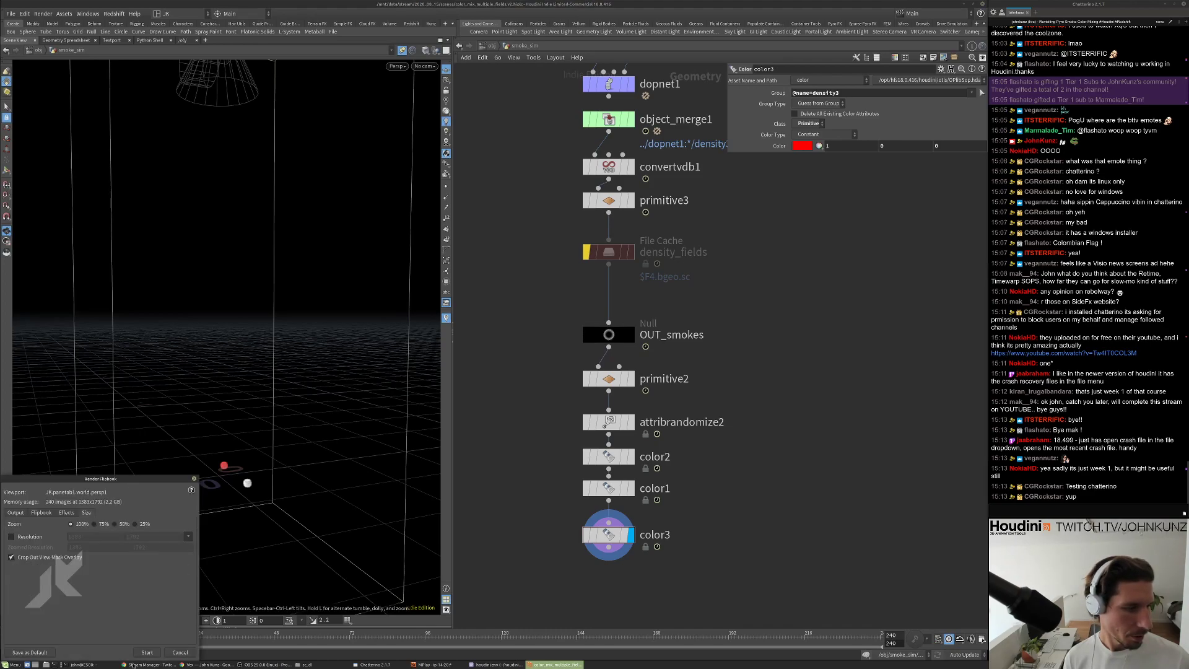
{"action": "left_click", "coordinate": [146, 652]}
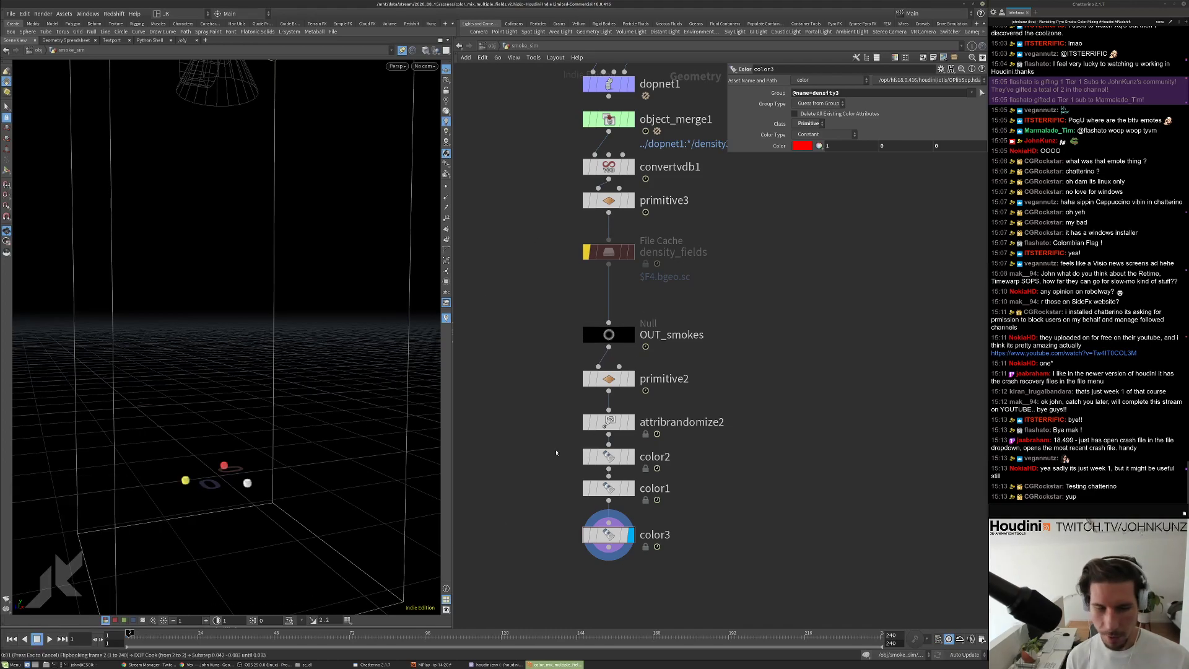
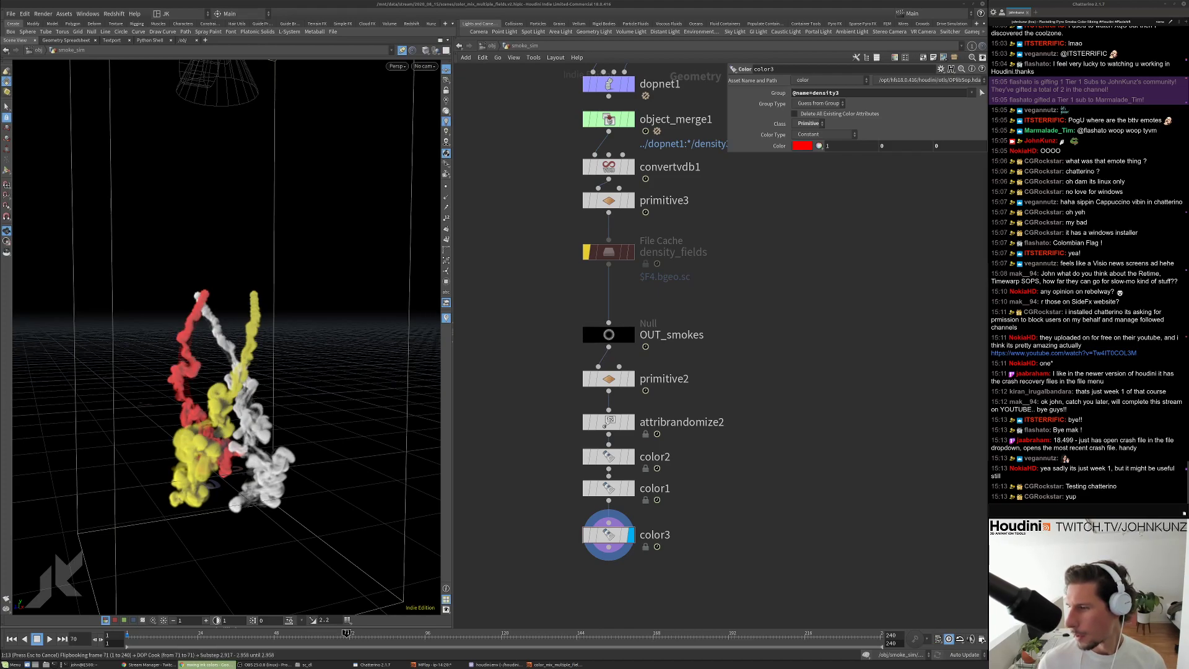
Bring in the Chrome window with the ink-mixing image search and browse the coloured smoke references, including the Pinterest "Pin on Smoke" image.
{"action": "left_click_drag", "start_coordinate": [1188, 129], "coordinate": [712, 143]}
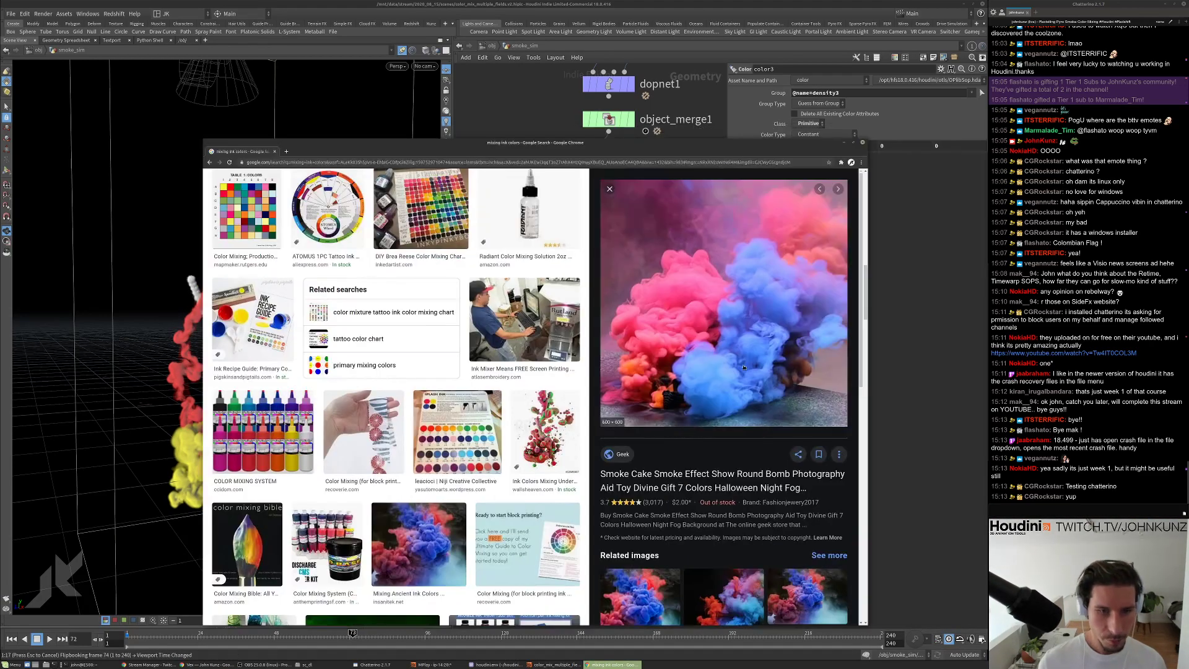
{"action": "scroll", "coordinate": [744, 397], "scroll_direction": "down", "scroll_amount": 4}
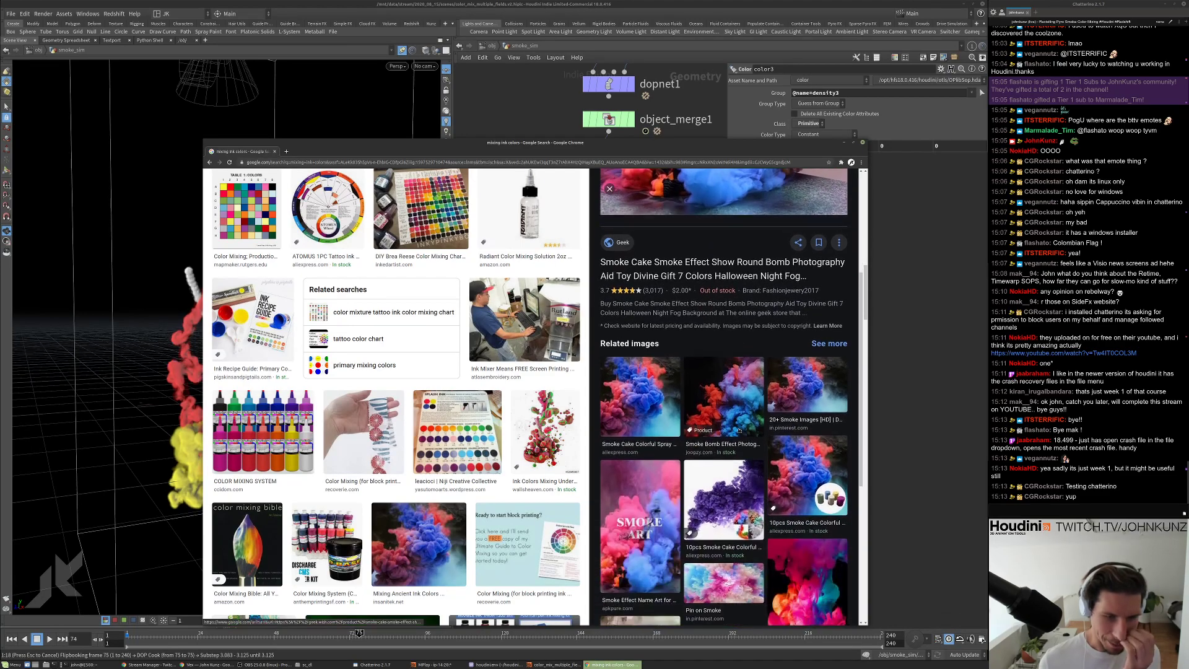
{"action": "scroll", "coordinate": [738, 452], "scroll_direction": "down", "scroll_amount": 1}
{"action": "left_click", "coordinate": [738, 426]}
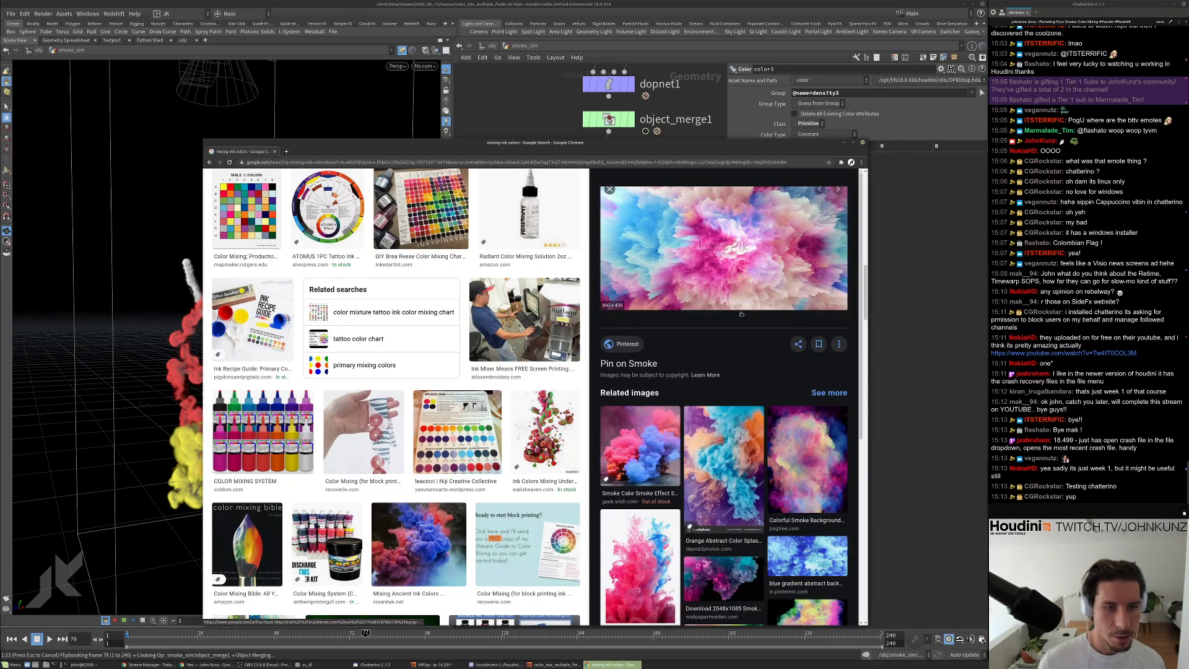
{"action": "scroll", "coordinate": [747, 435], "scroll_direction": "down", "scroll_amount": 2}
{"action": "scroll", "coordinate": [747, 435], "scroll_direction": "down", "scroll_amount": 1}
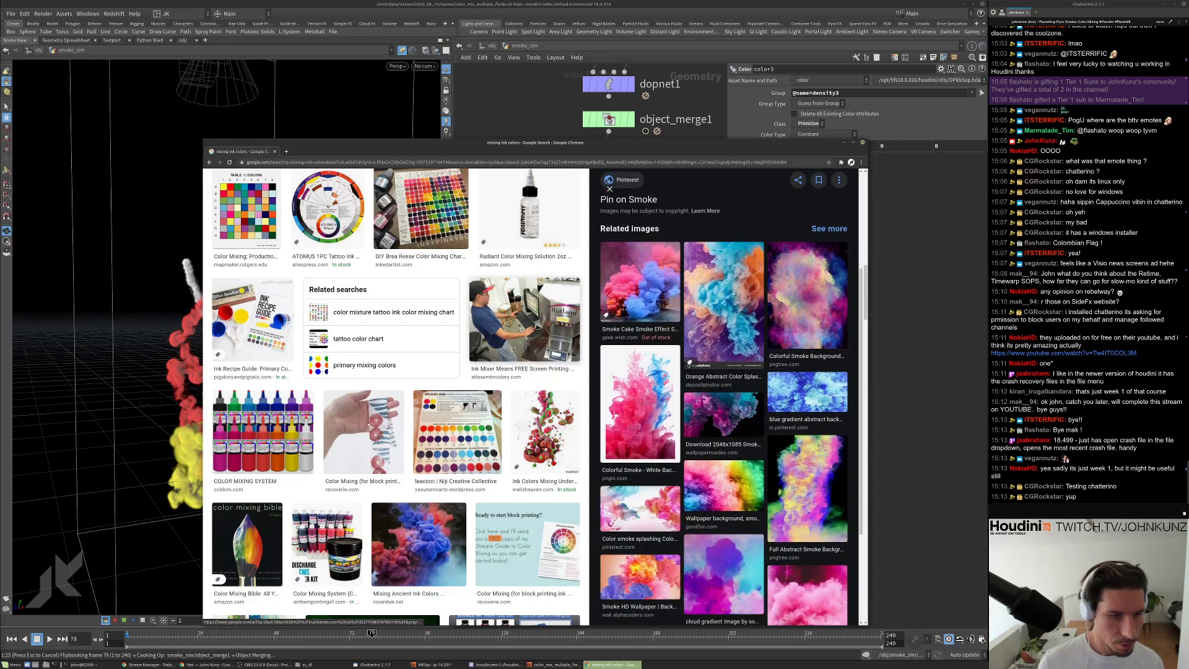
Browse related pictures of multicoloured smoke and ink clouds as colour references, enlarging several of them.
{"action": "left_click", "coordinate": [210, 163]}
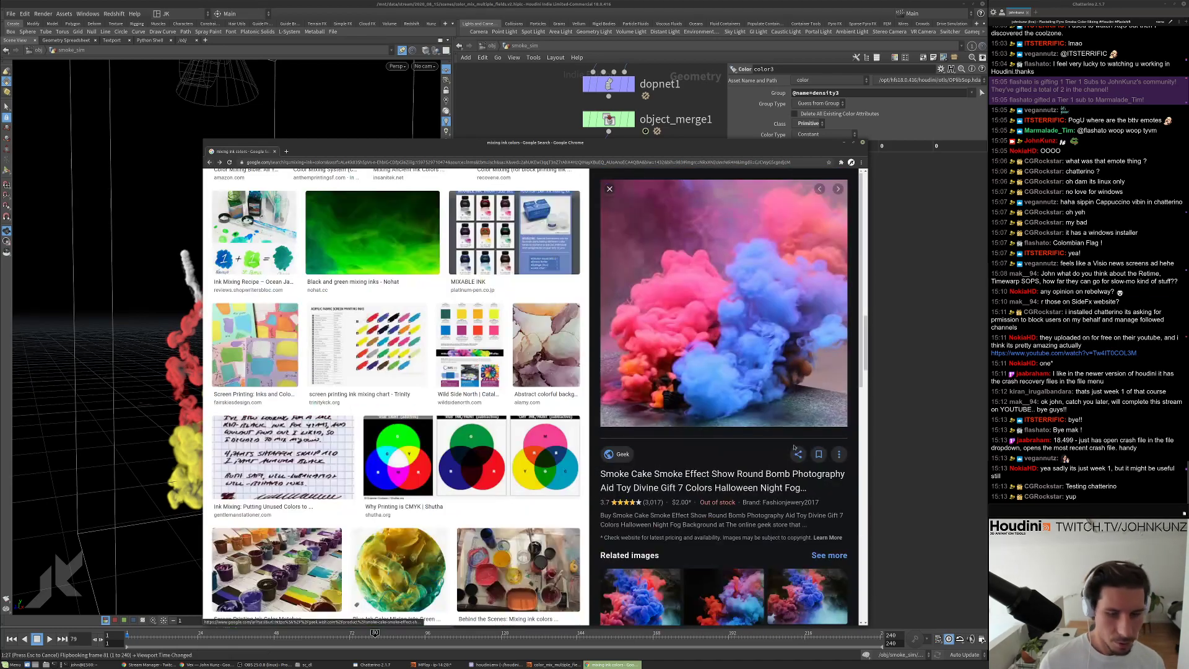
{"action": "scroll", "coordinate": [791, 470], "scroll_direction": "down", "scroll_amount": 4}
{"action": "left_click", "coordinate": [790, 470]}
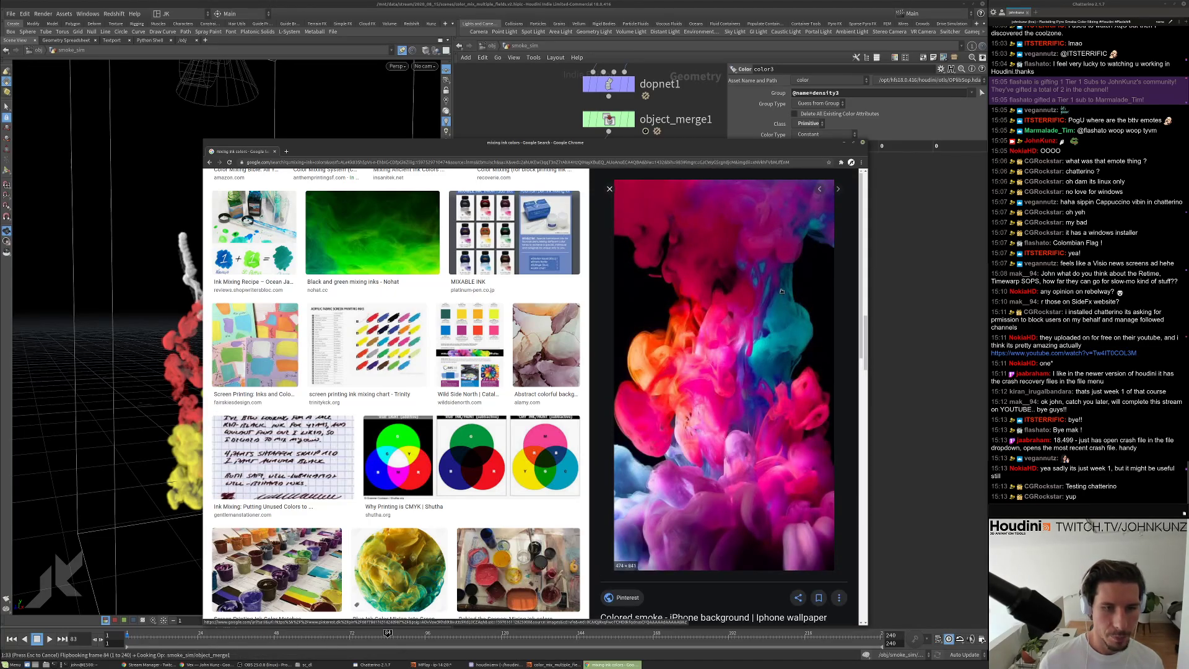
{"action": "scroll", "coordinate": [772, 316], "scroll_direction": "down", "scroll_amount": 5}
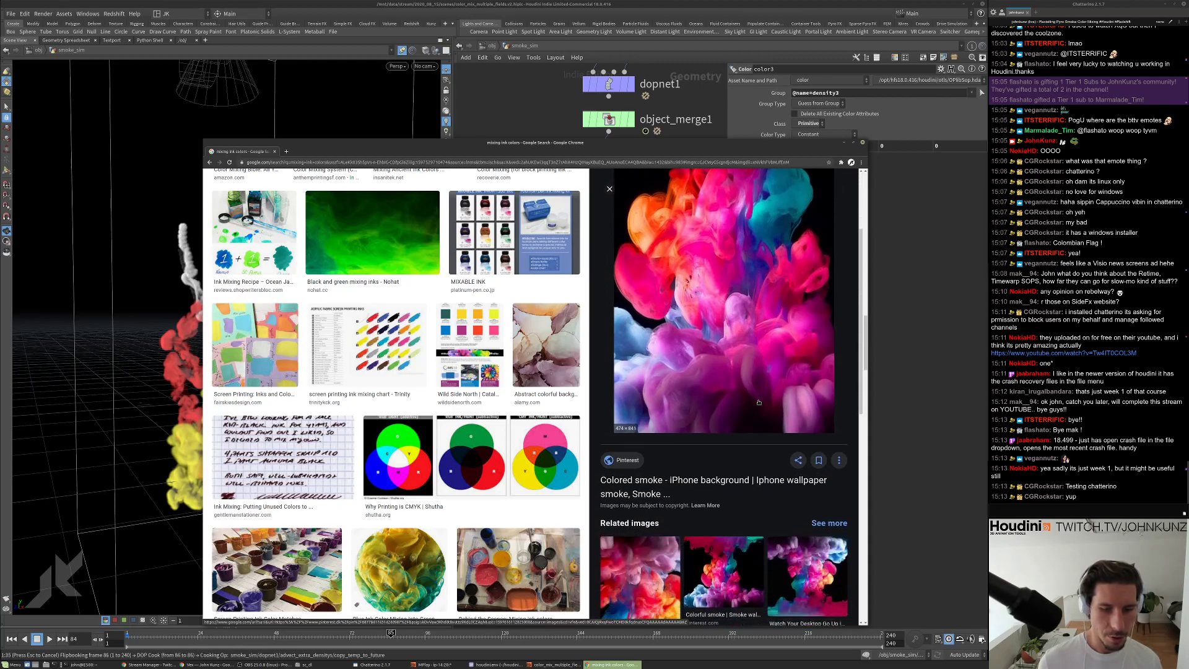
{"action": "left_click", "coordinate": [774, 397]}
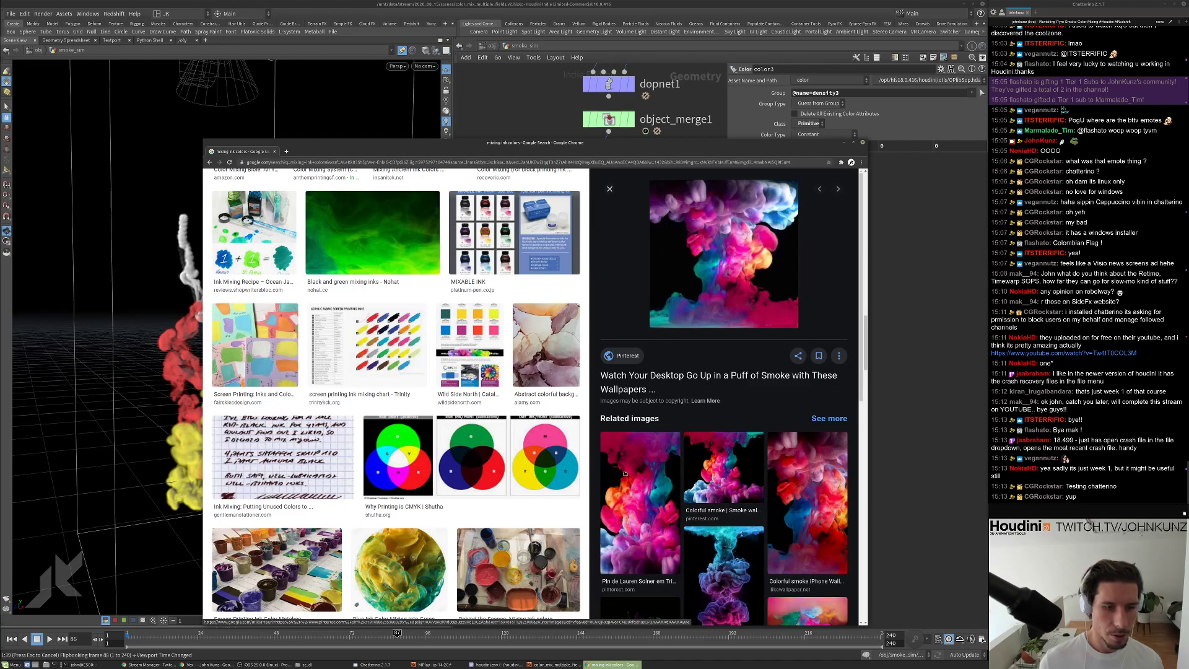
{"action": "left_click", "coordinate": [620, 468]}
{"action": "scroll", "coordinate": [675, 491], "scroll_direction": "down", "scroll_amount": 10}
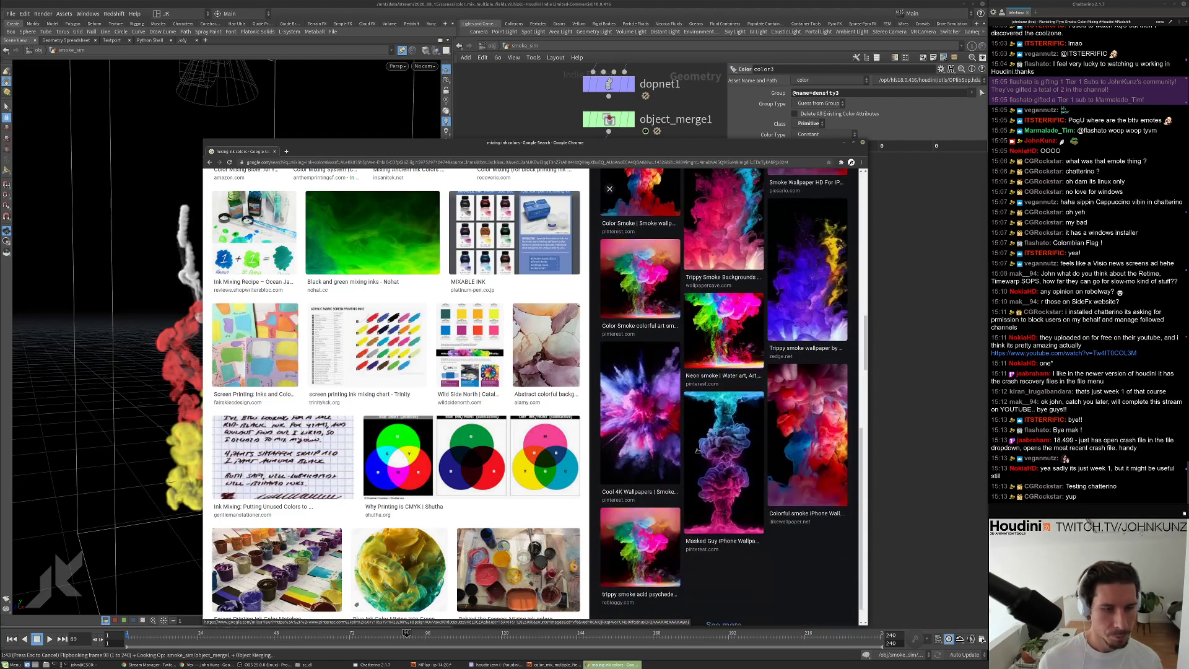
{"action": "left_click", "coordinate": [641, 422]}
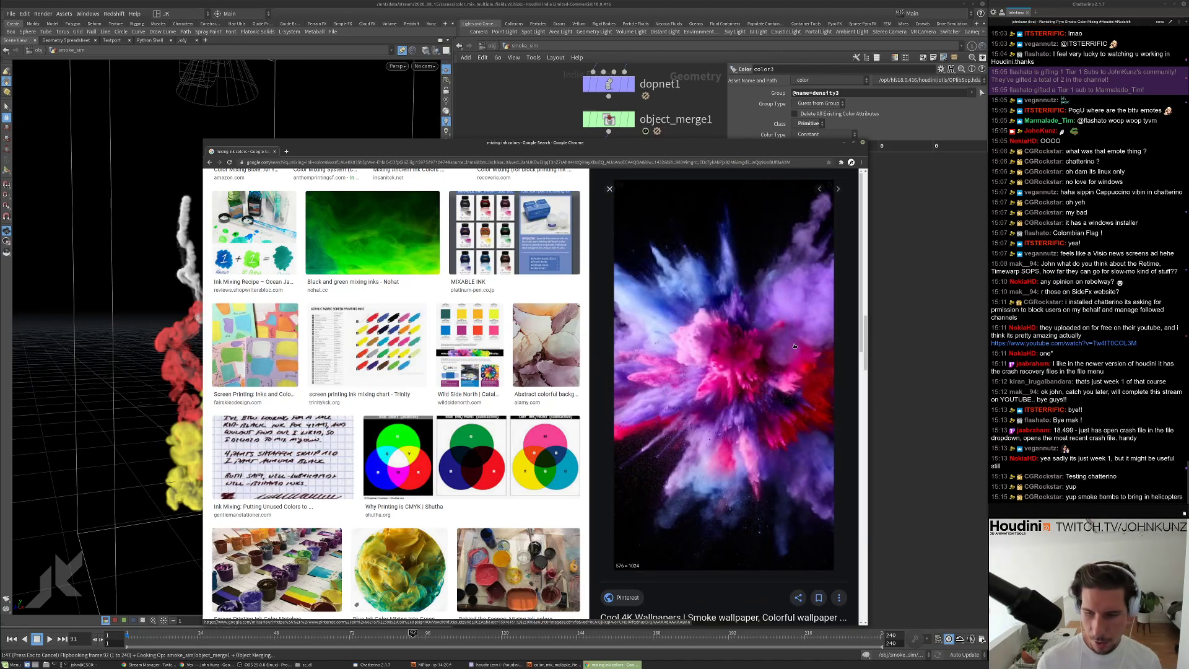
Examine related colour powder explosion wallpapers, enlarging the purple-blue spray, the colour burst and the explosion images.
{"action": "scroll", "coordinate": [794, 345], "scroll_direction": "down", "scroll_amount": 7}
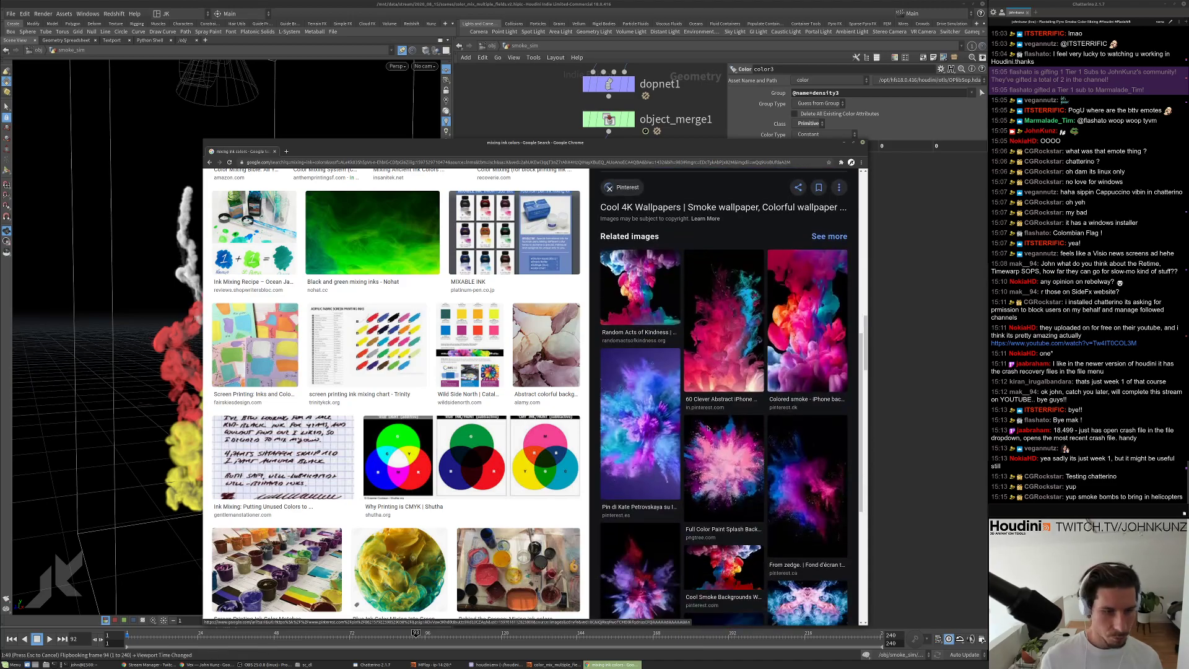
{"action": "left_click", "coordinate": [677, 426]}
{"action": "scroll", "coordinate": [762, 372], "scroll_direction": "down", "scroll_amount": 5}
{"action": "scroll", "coordinate": [748, 386], "scroll_direction": "down", "scroll_amount": 5}
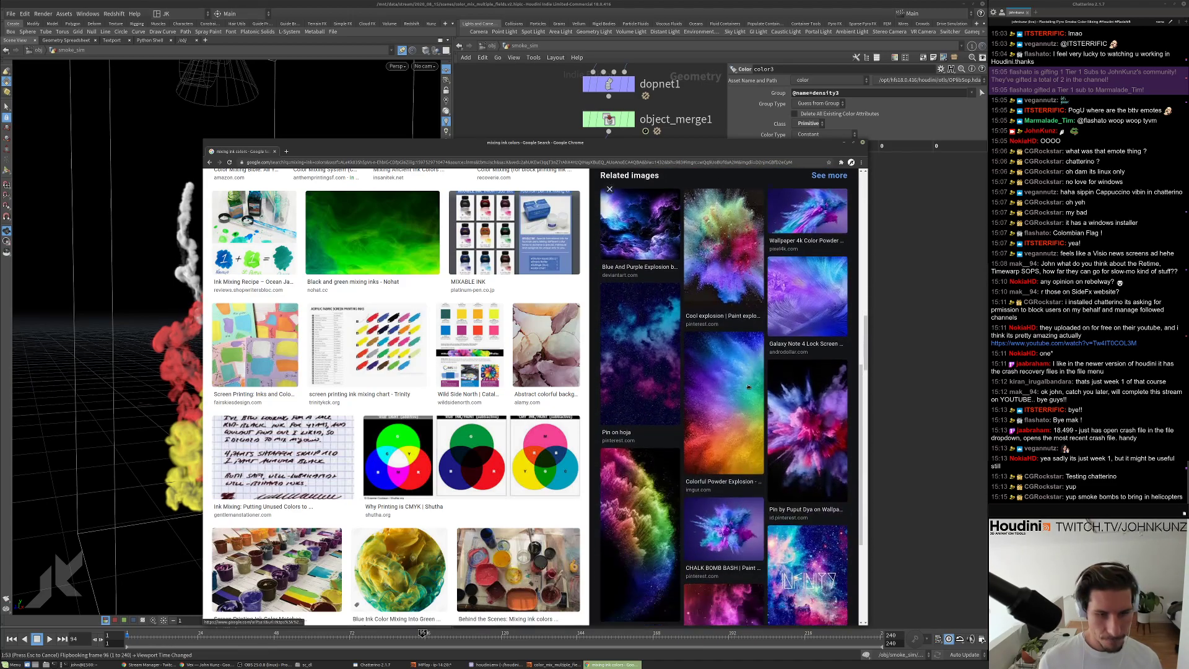
{"action": "scroll", "coordinate": [749, 394], "scroll_direction": "up", "scroll_amount": 5}
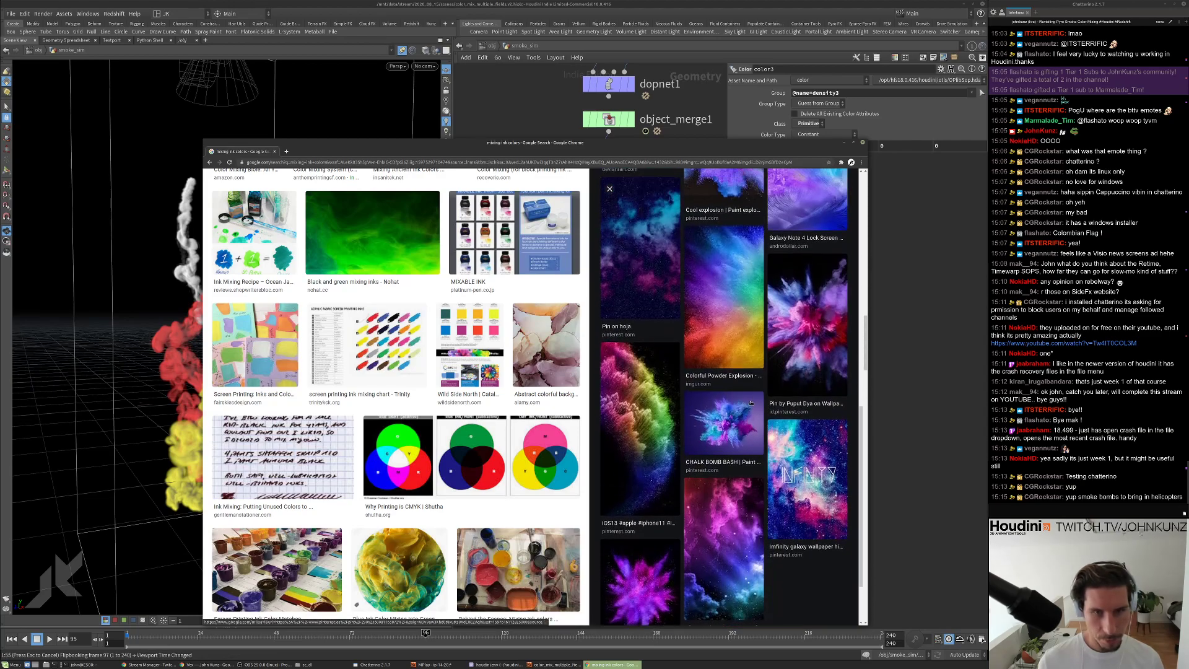
{"action": "scroll", "coordinate": [750, 396], "scroll_direction": "up", "scroll_amount": 1}
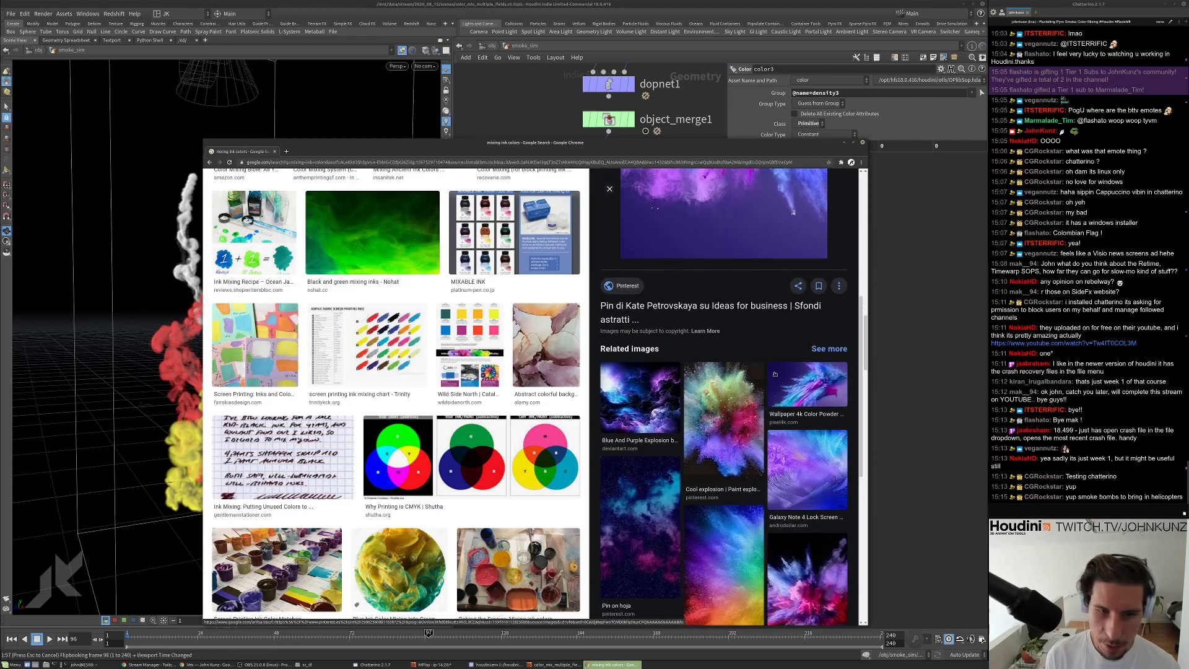
{"action": "left_click", "coordinate": [787, 401]}
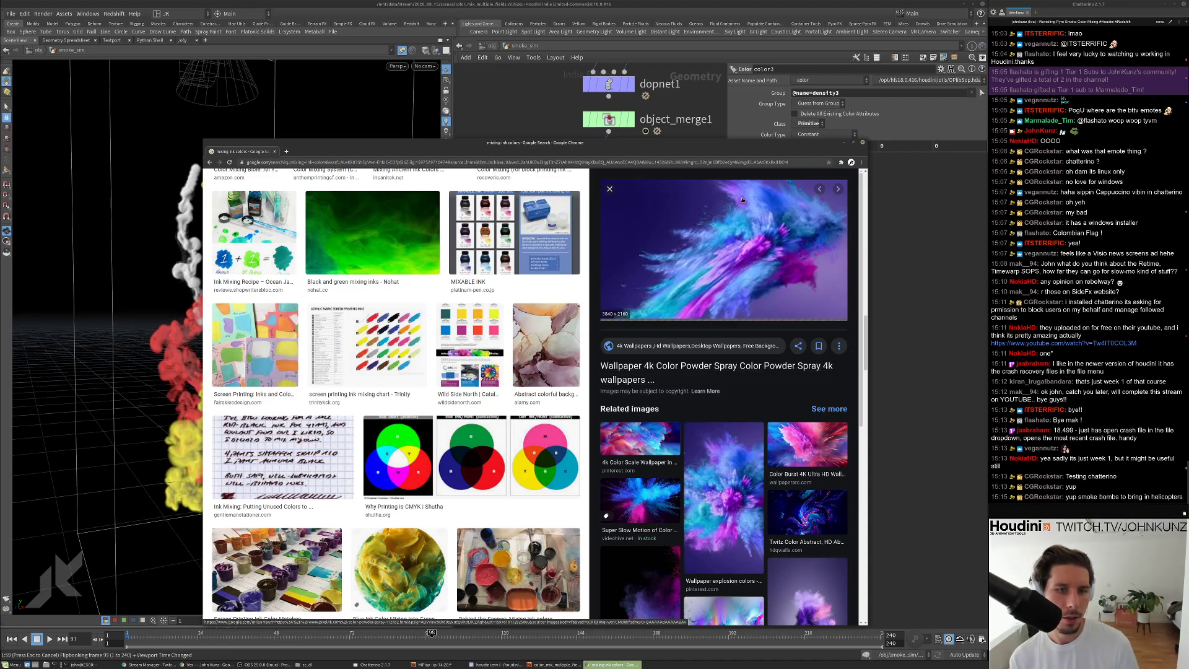
{"action": "scroll", "coordinate": [731, 405], "scroll_direction": "down", "scroll_amount": 2}
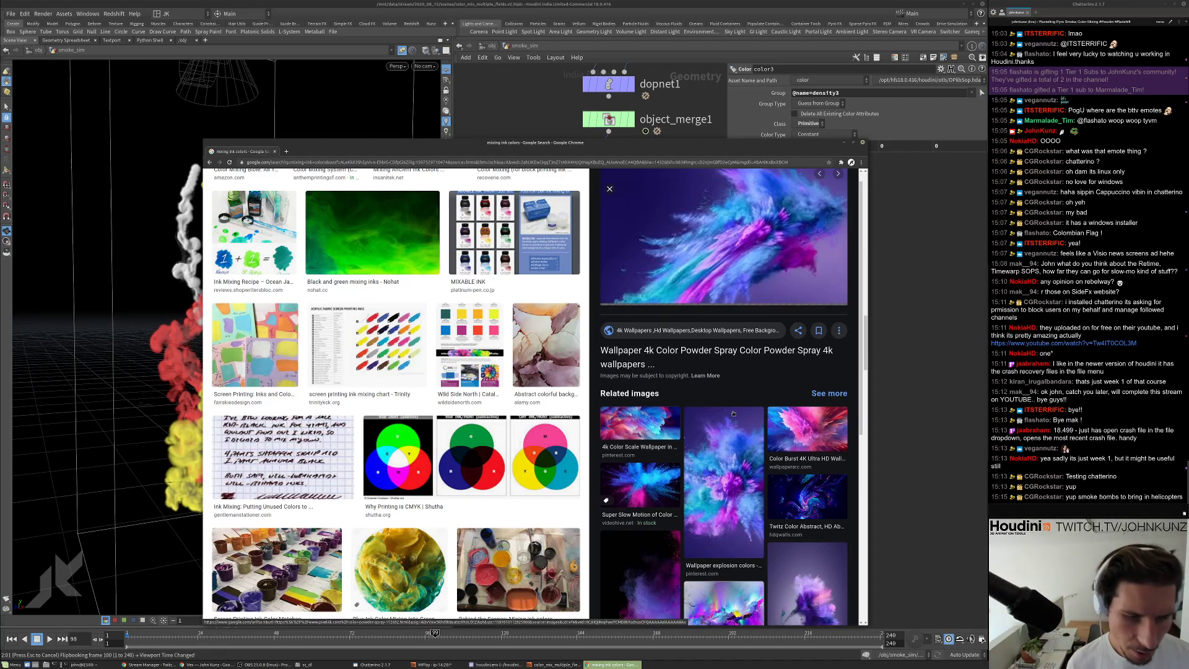
{"action": "left_click", "coordinate": [775, 319]}
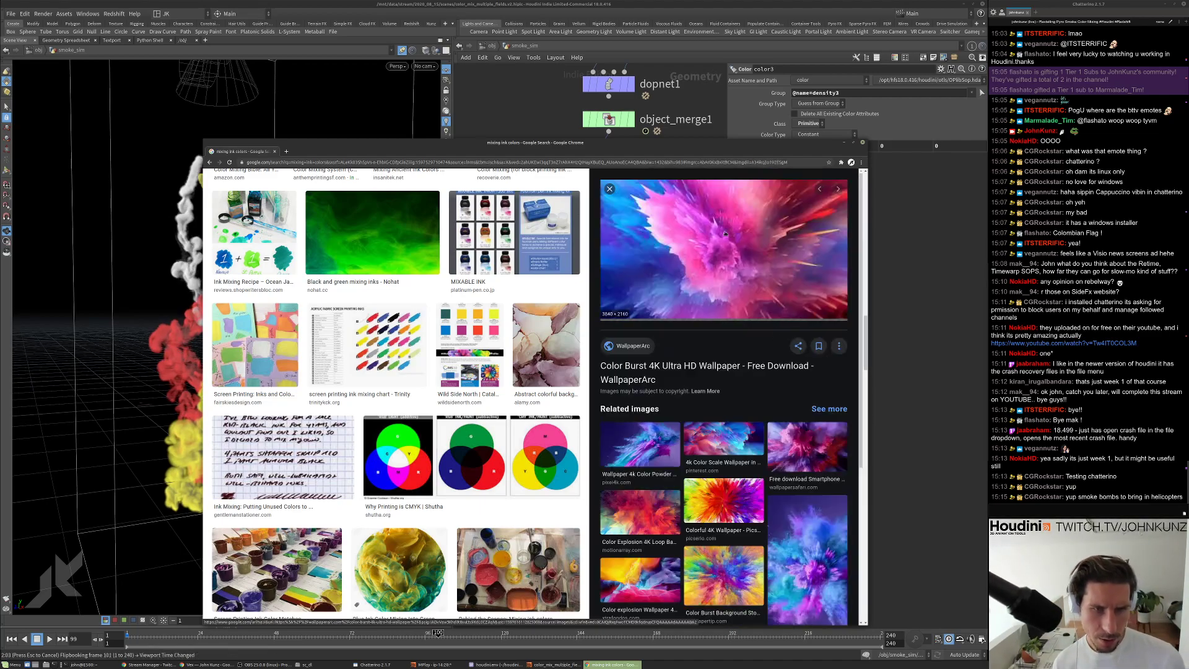
{"action": "scroll", "coordinate": [831, 511], "scroll_direction": "down", "scroll_amount": 7}
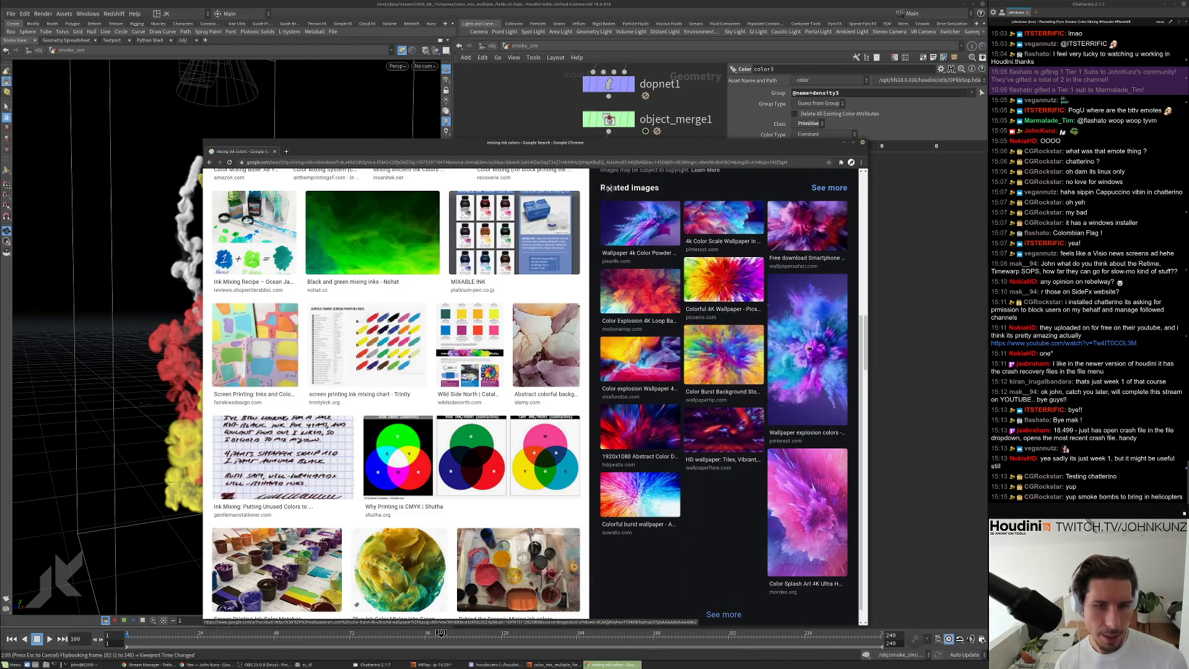
{"action": "left_click", "coordinate": [802, 335]}
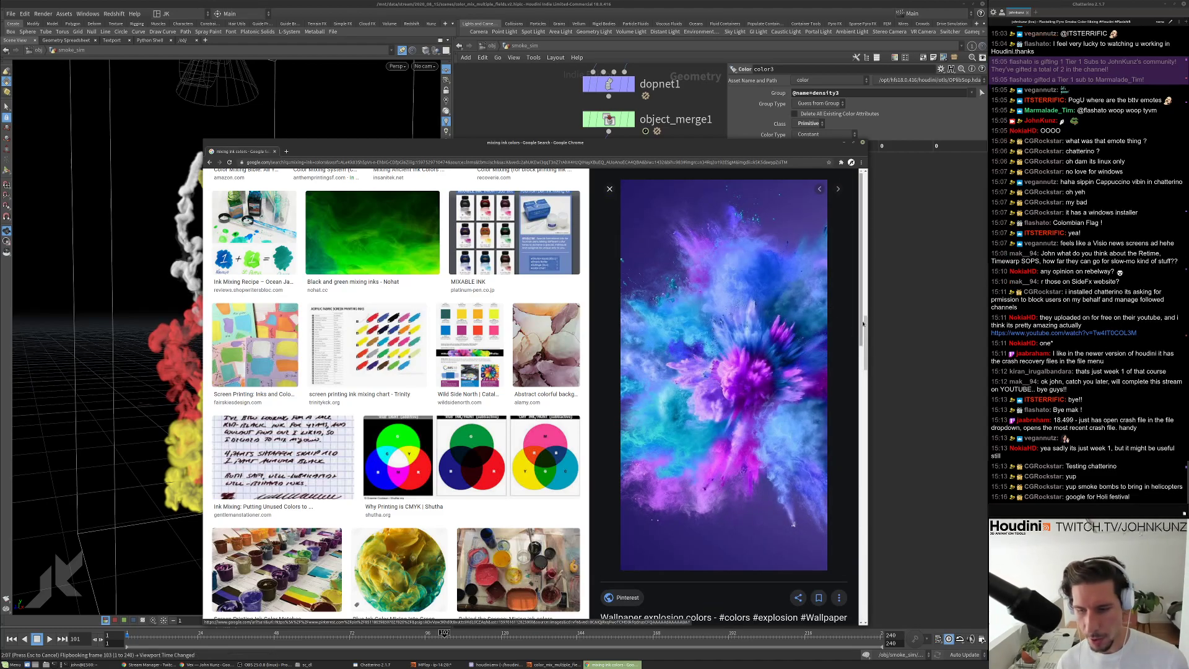
Search the web for "holi festival" and show the image results.
{"action": "left_click", "coordinate": [630, 162]}
{"action": "type", "text": "holi fes"}
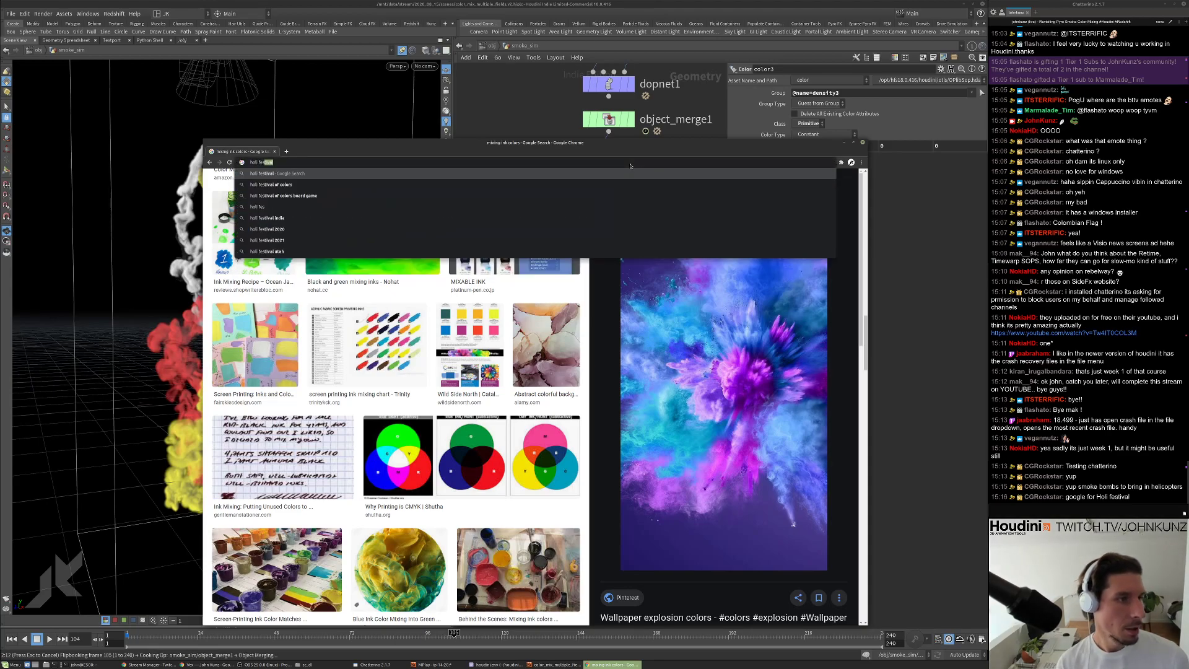
{"action": "key", "text": "Return"}
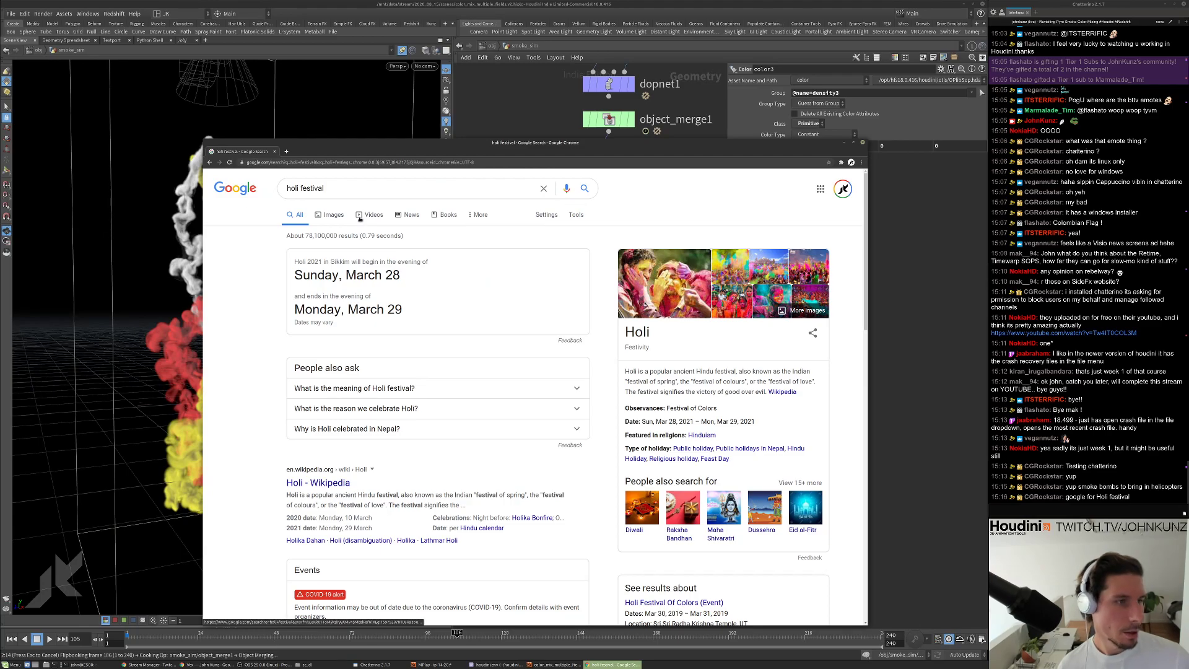
{"action": "left_click", "coordinate": [338, 216]}
Look through the Holi festival pictures and enlarge the "Rituals of the World - Holi Festival" image.
{"action": "scroll", "coordinate": [531, 327], "scroll_direction": "down", "scroll_amount": 5}
{"action": "scroll", "coordinate": [532, 326], "scroll_direction": "down", "scroll_amount": 3}
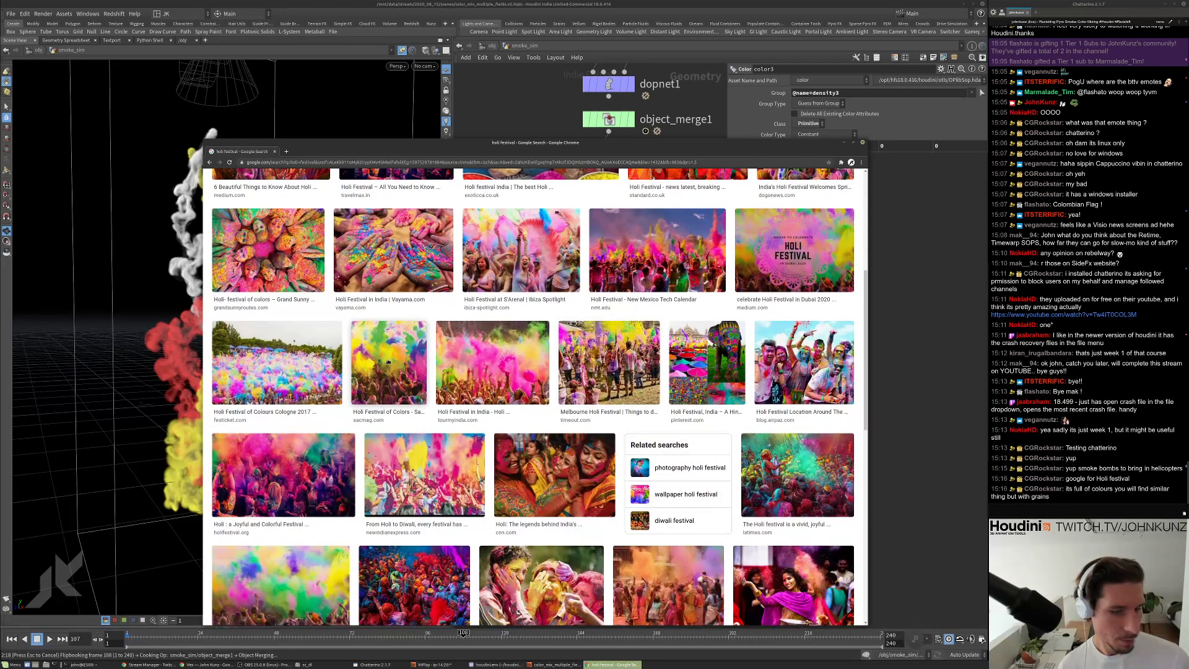
{"action": "scroll", "coordinate": [387, 361], "scroll_direction": "down", "scroll_amount": 1}
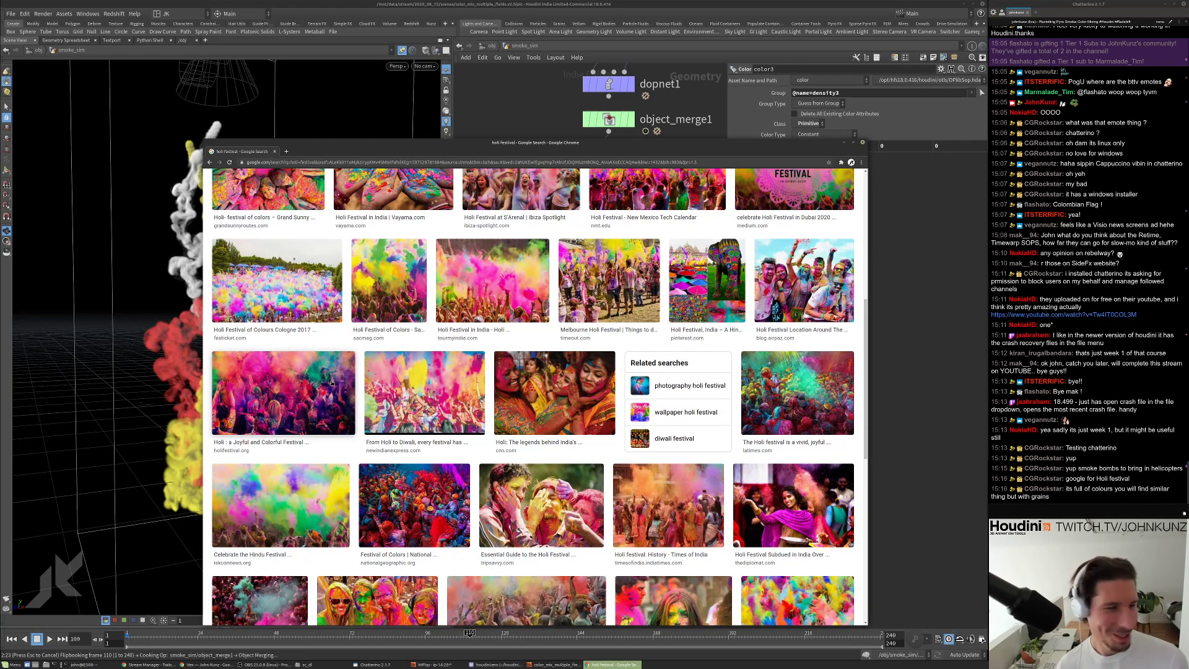
{"action": "scroll", "coordinate": [331, 383], "scroll_direction": "down", "scroll_amount": 2}
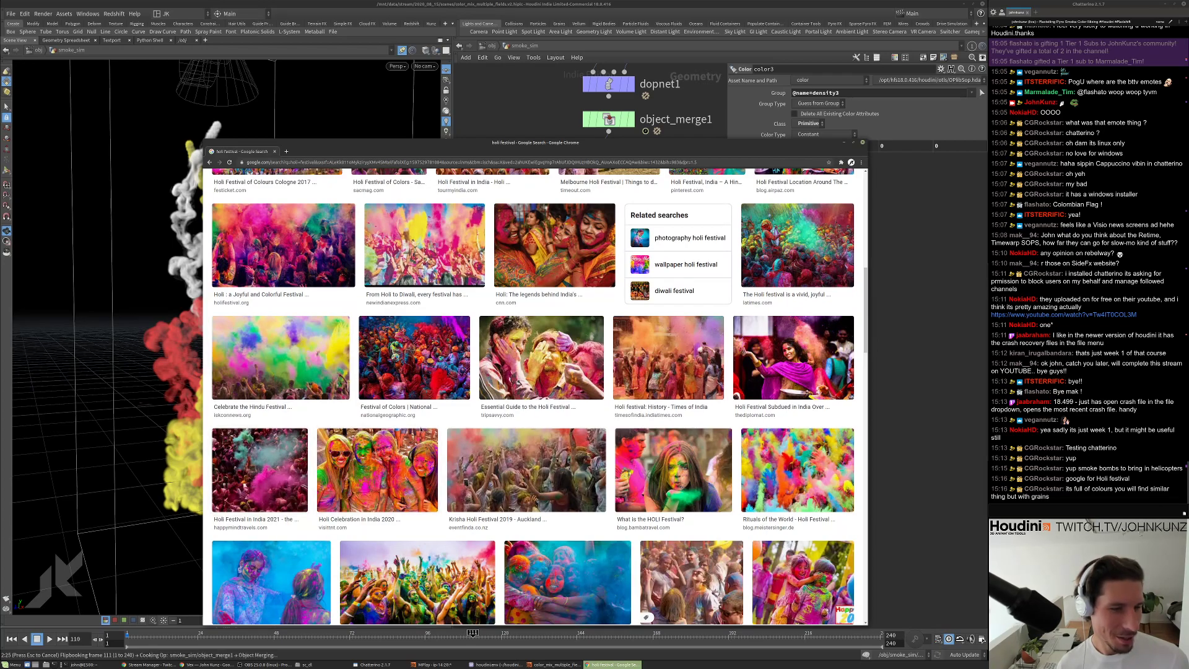
{"action": "scroll", "coordinate": [421, 430], "scroll_direction": "down", "scroll_amount": 1}
{"action": "scroll", "coordinate": [675, 360], "scroll_direction": "down", "scroll_amount": 1}
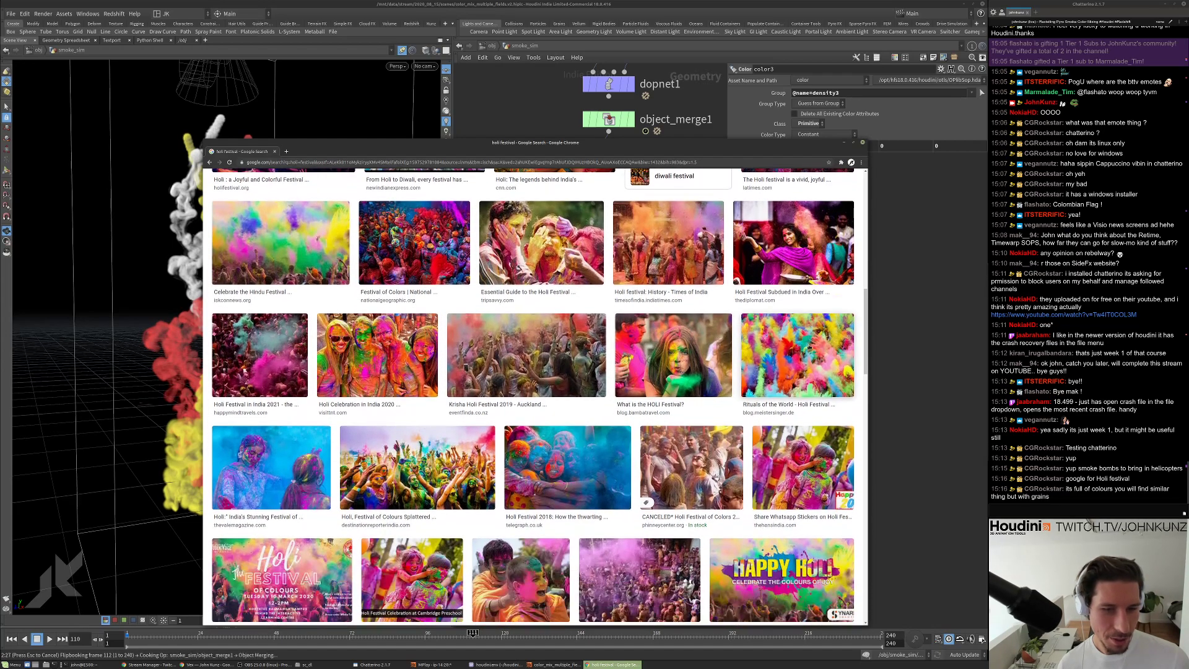
{"action": "left_click", "coordinate": [810, 349]}
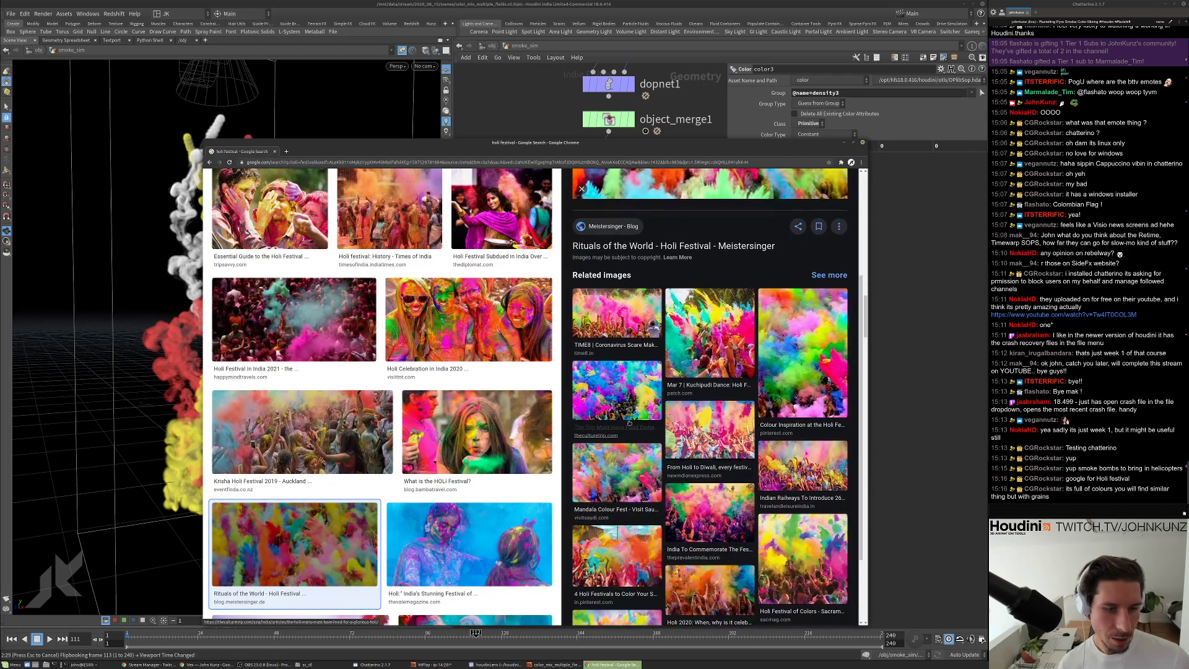
Switch back to Houdini, review the rendered smoke flipbook, pause its playback and return to the node network.
{"action": "left_click", "coordinate": [910, 290]}
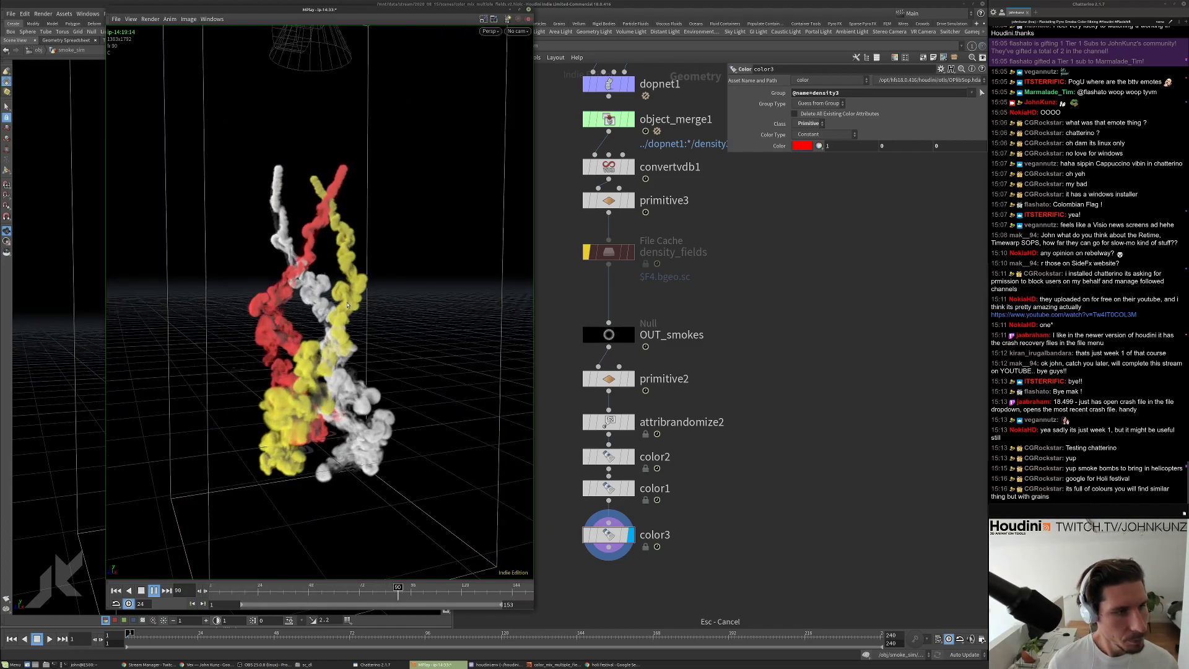
{"action": "key", "text": "space"}
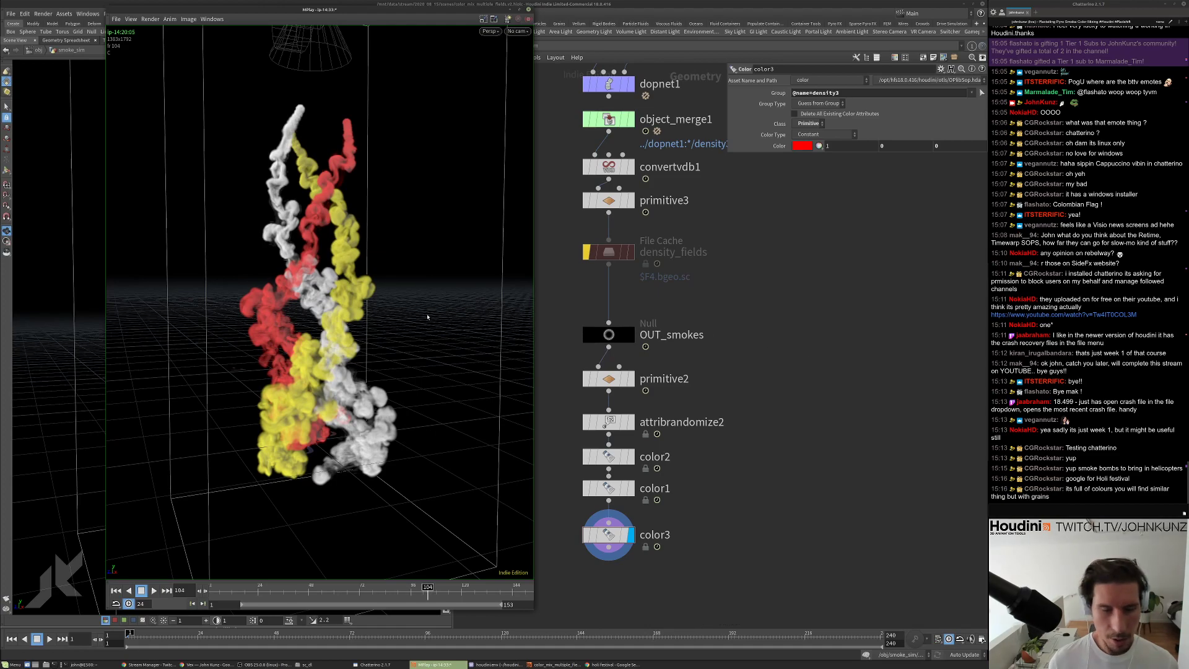
{"action": "left_click", "coordinate": [840, 316]}
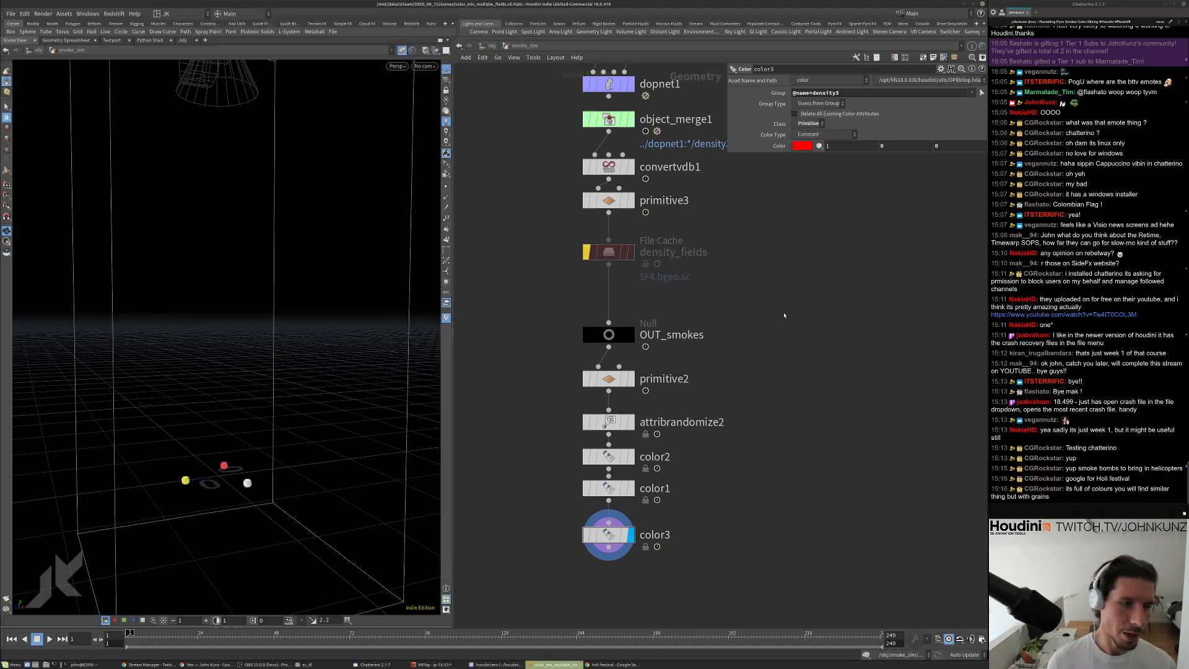
Set the Distance of the peak1 node feeding dopnet1 to 0.175.
{"action": "middle_click_drag", "start_coordinate": [783, 313], "coordinate": [782, 406]}
{"action": "scroll", "coordinate": [782, 406], "scroll_direction": "down", "scroll_amount": 3}
{"action": "scroll", "coordinate": [758, 261], "scroll_direction": "up", "scroll_amount": 2}
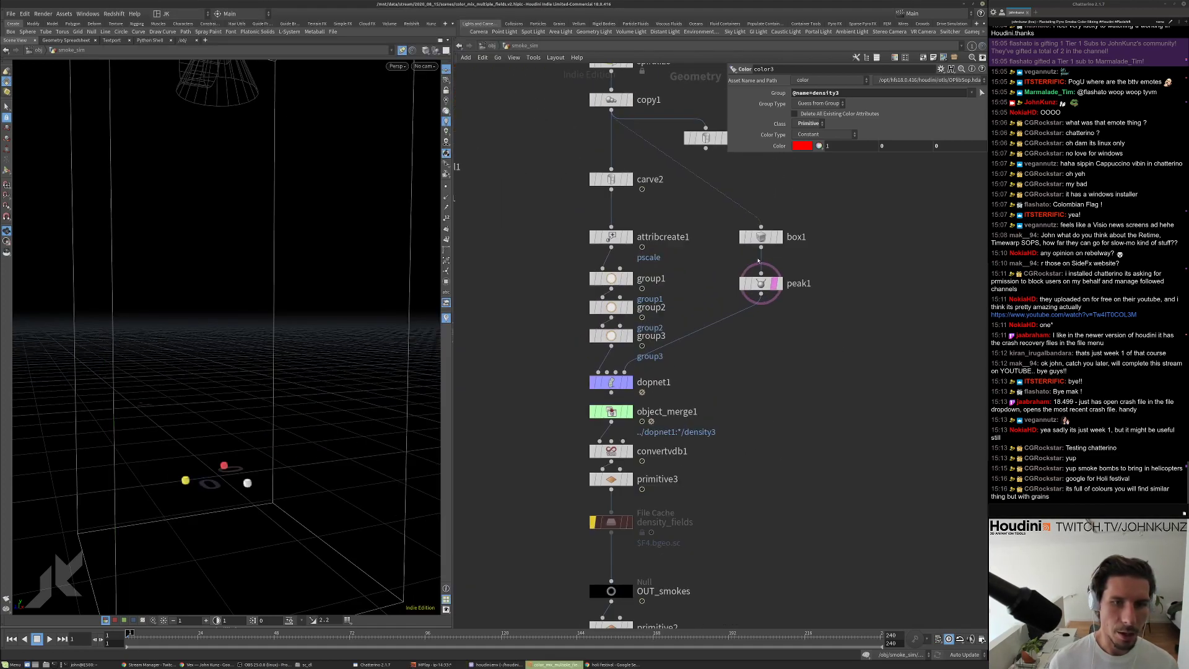
{"action": "left_click", "coordinate": [762, 286]}
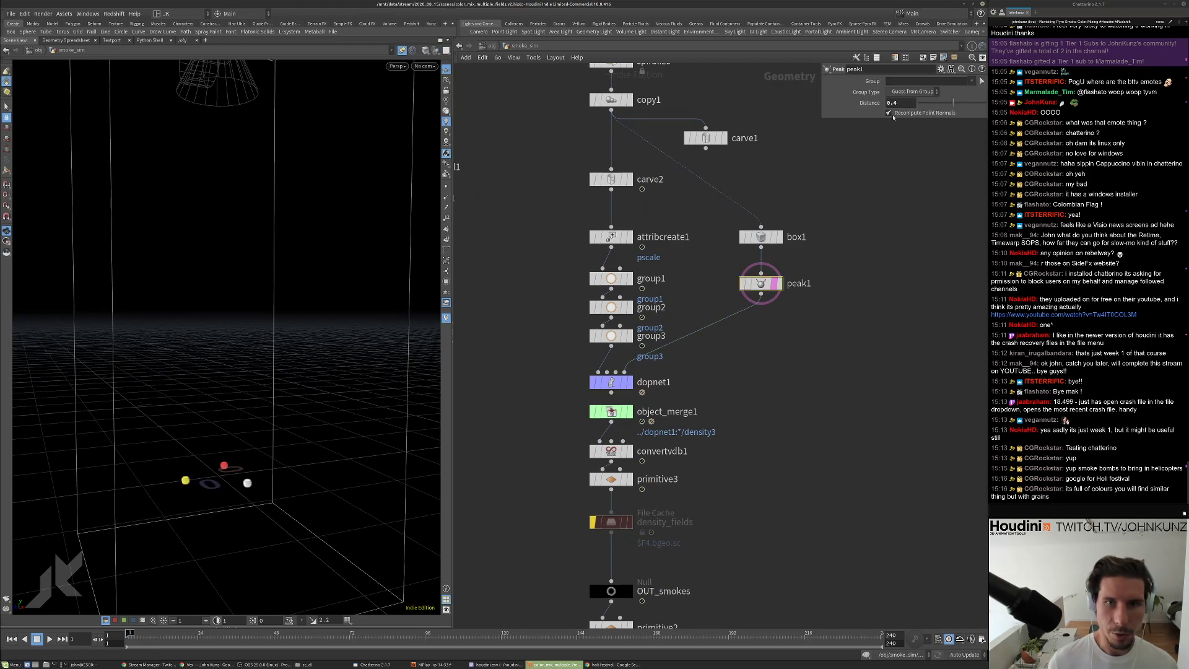
{"action": "type", "text": "1"}
{"action": "key", "text": "Return"}
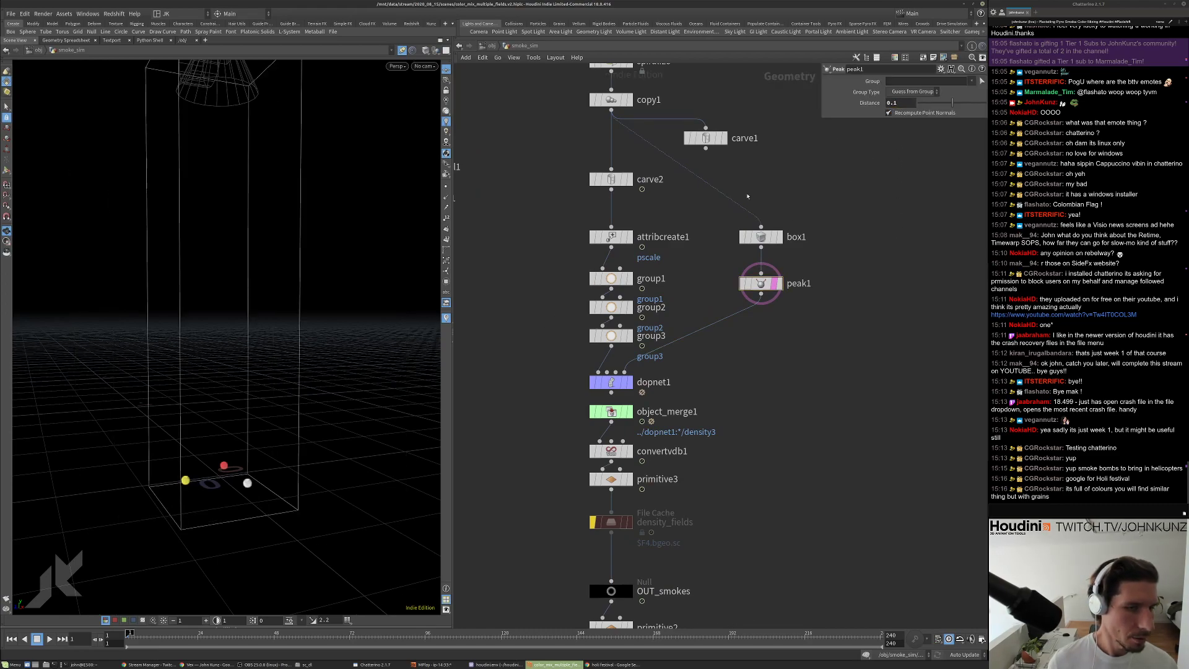
{"action": "type", "text": "75"}
{"action": "key", "text": "Return"}
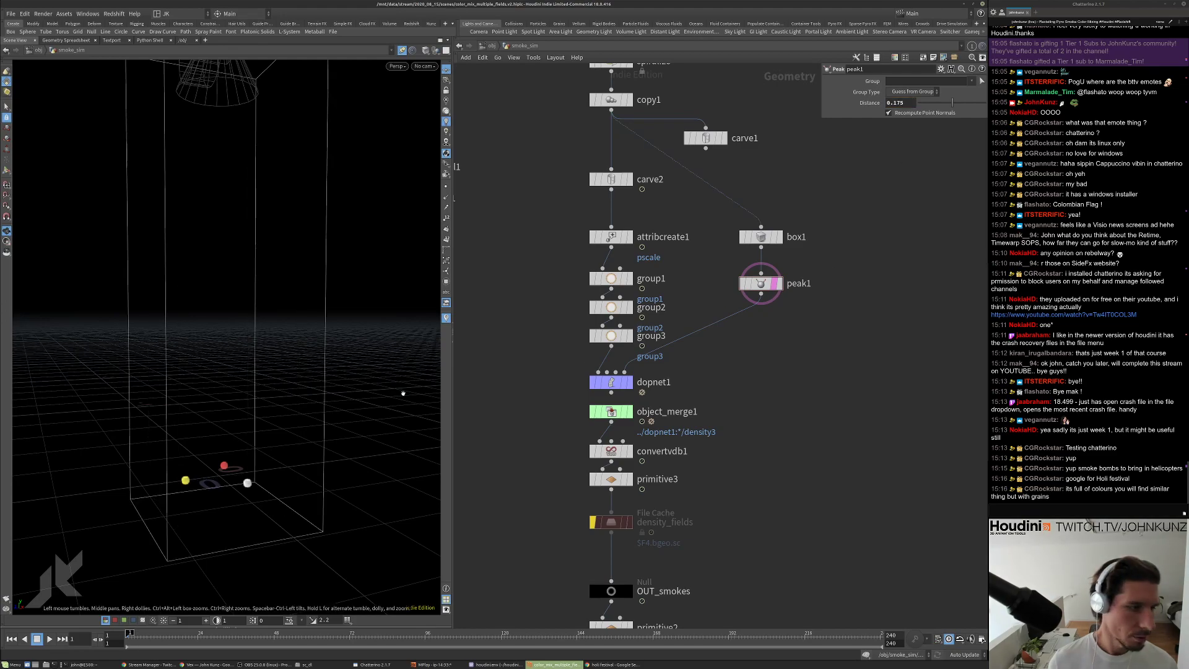
Inside dopnet1, set the Division Size of smokeobject1 to 0.0015.
{"action": "middle_click_drag", "start_coordinate": [778, 493], "coordinate": [793, 440]}
{"action": "double_click", "coordinate": [627, 329]}
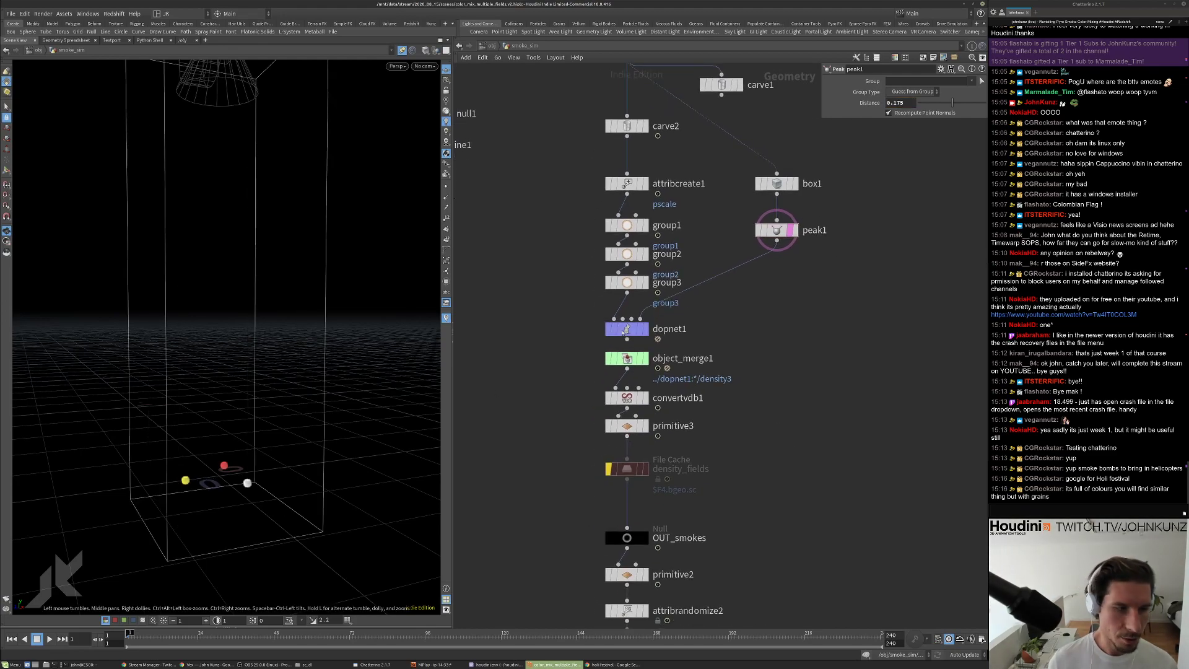
{"action": "left_click", "coordinate": [628, 262]}
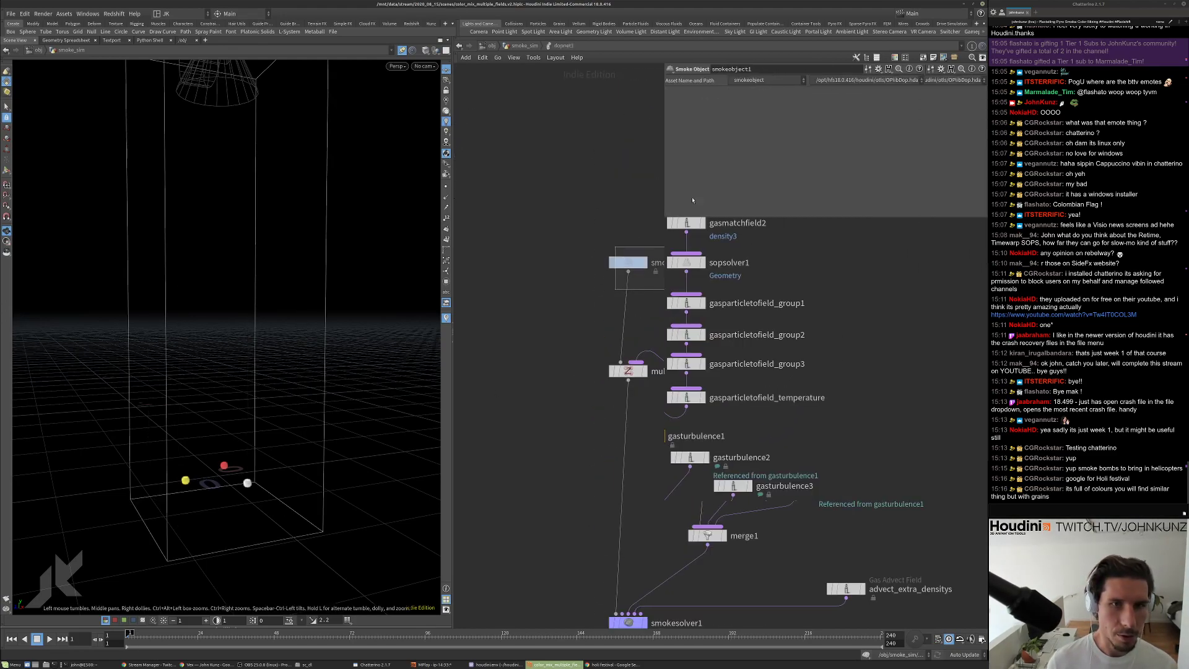
{"action": "key", "text": "Return"}
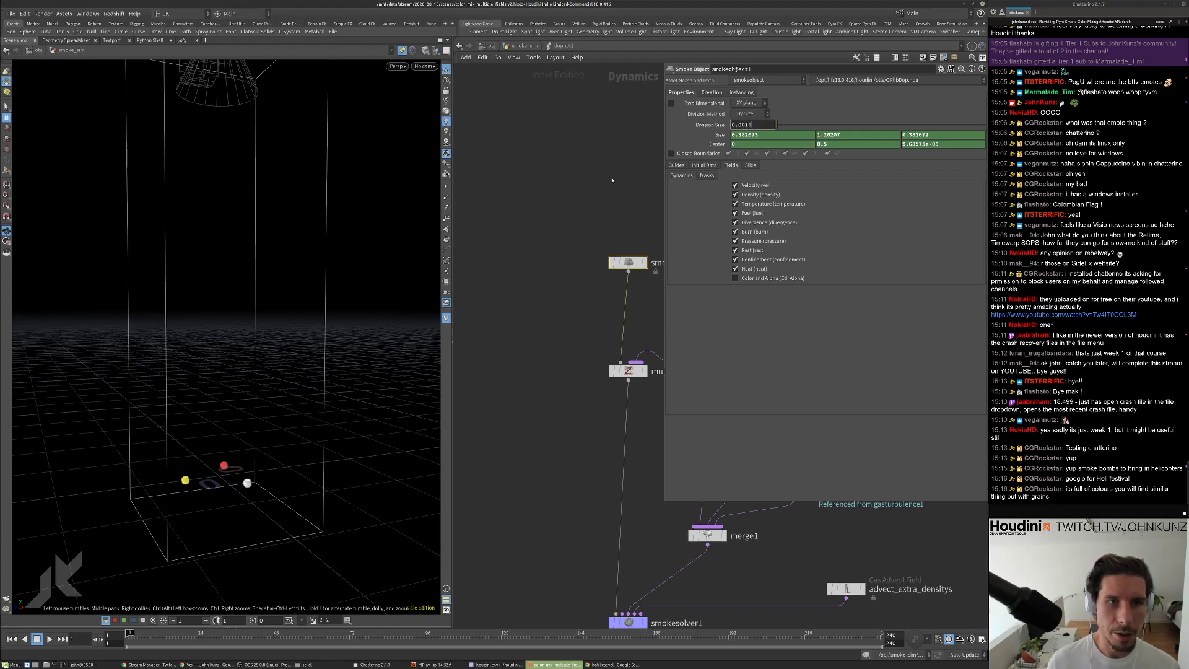
Set gasturbulence1's Scale to 0.0125 and its Swirl Size to 0.075.
{"action": "key", "text": "h"}
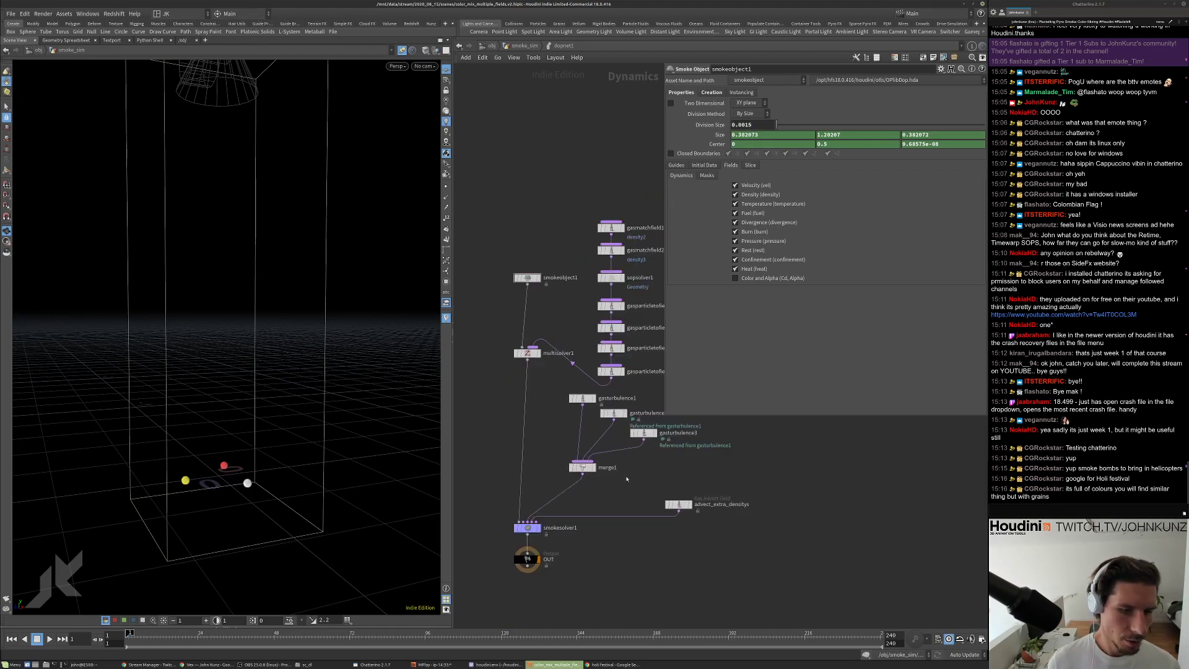
{"action": "left_click", "coordinate": [556, 409]}
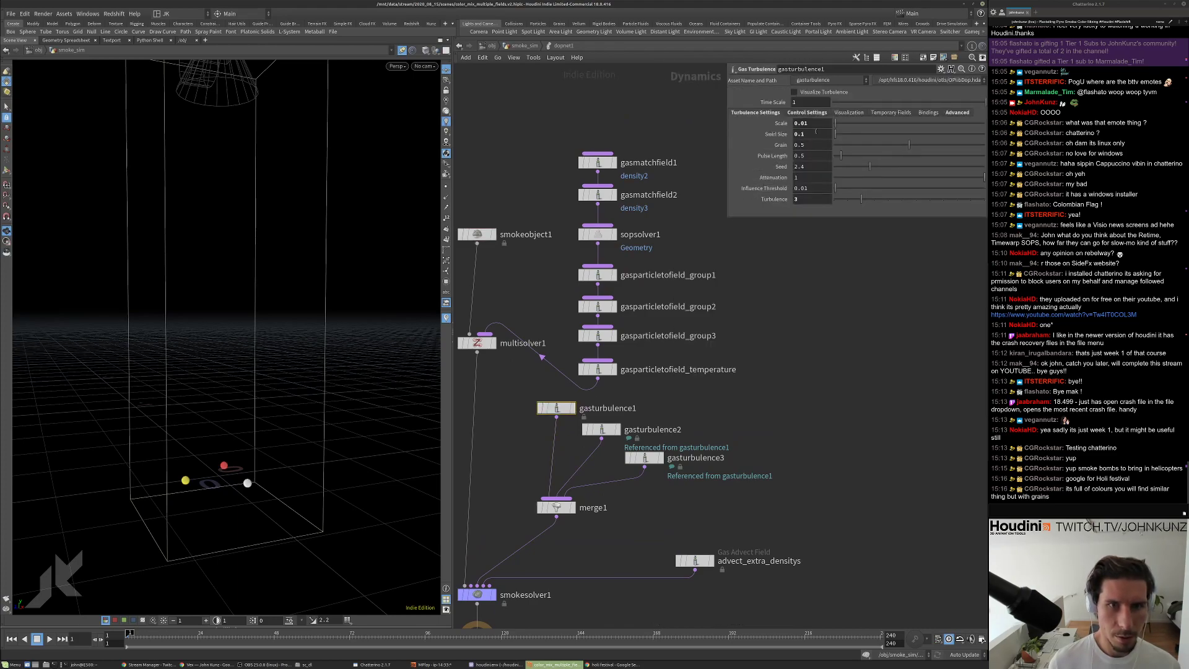
{"action": "double_click", "coordinate": [801, 134]}
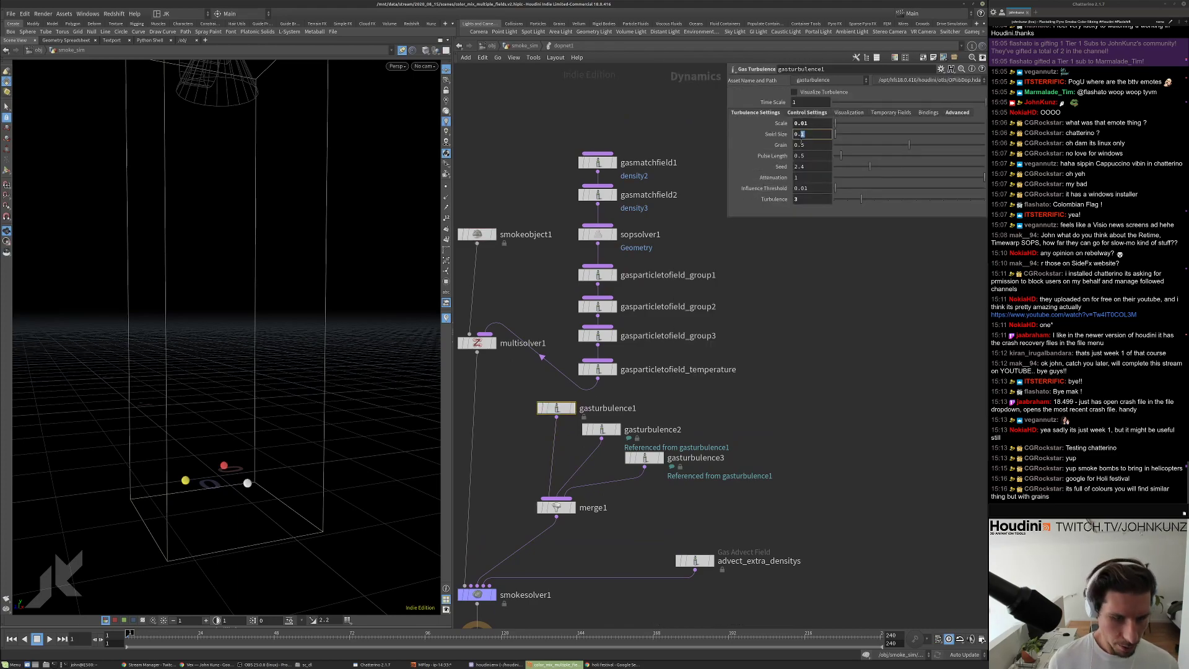
{"action": "key", "text": "Return"}
{"action": "type", "text": "25"}
{"action": "key", "text": "Return"}
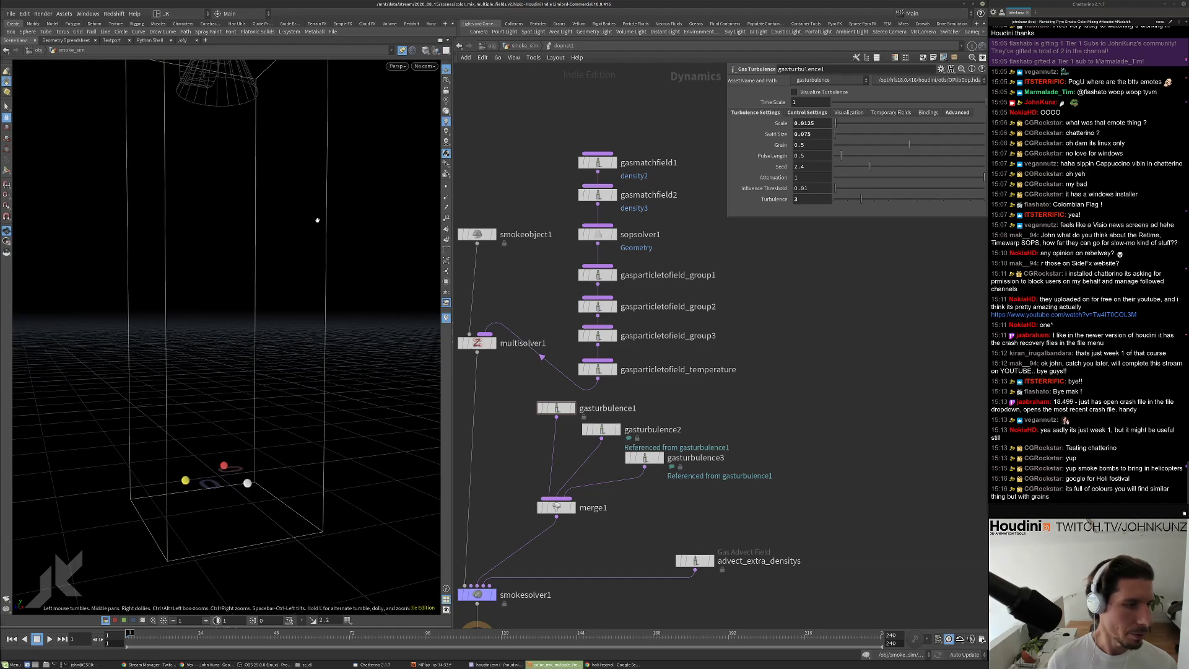
Set the Division Size of smokeobject1 inside dopnet1 to 0.001.
{"action": "left_click", "coordinate": [511, 49]}
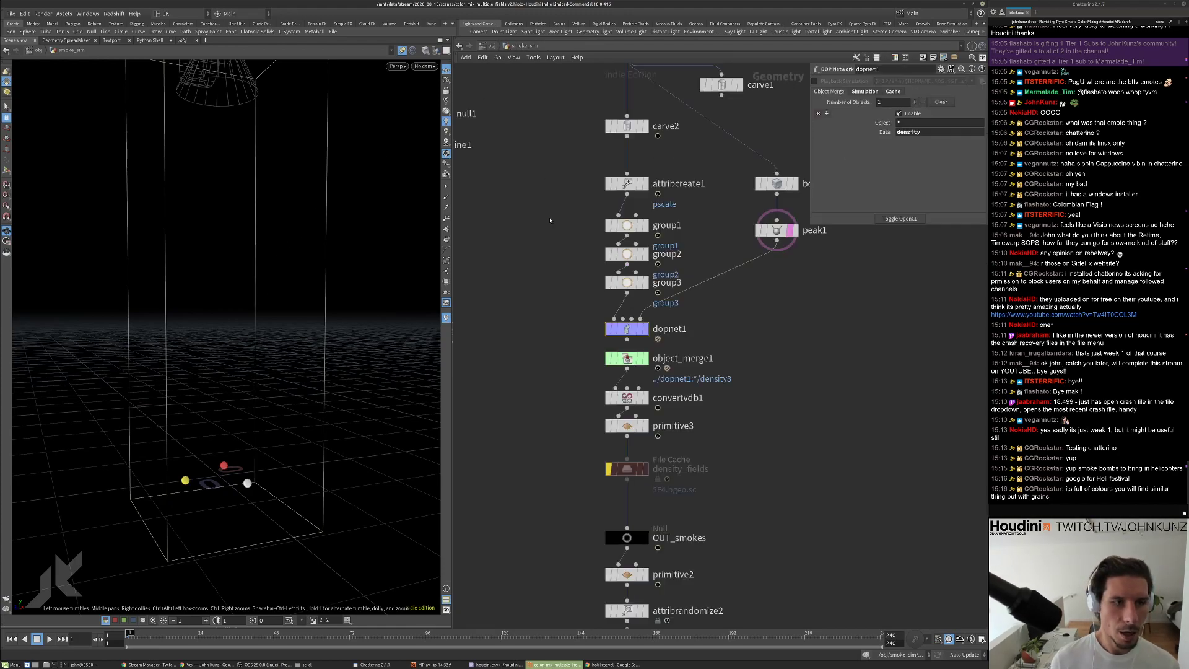
{"action": "middle_click", "coordinate": [623, 333]}
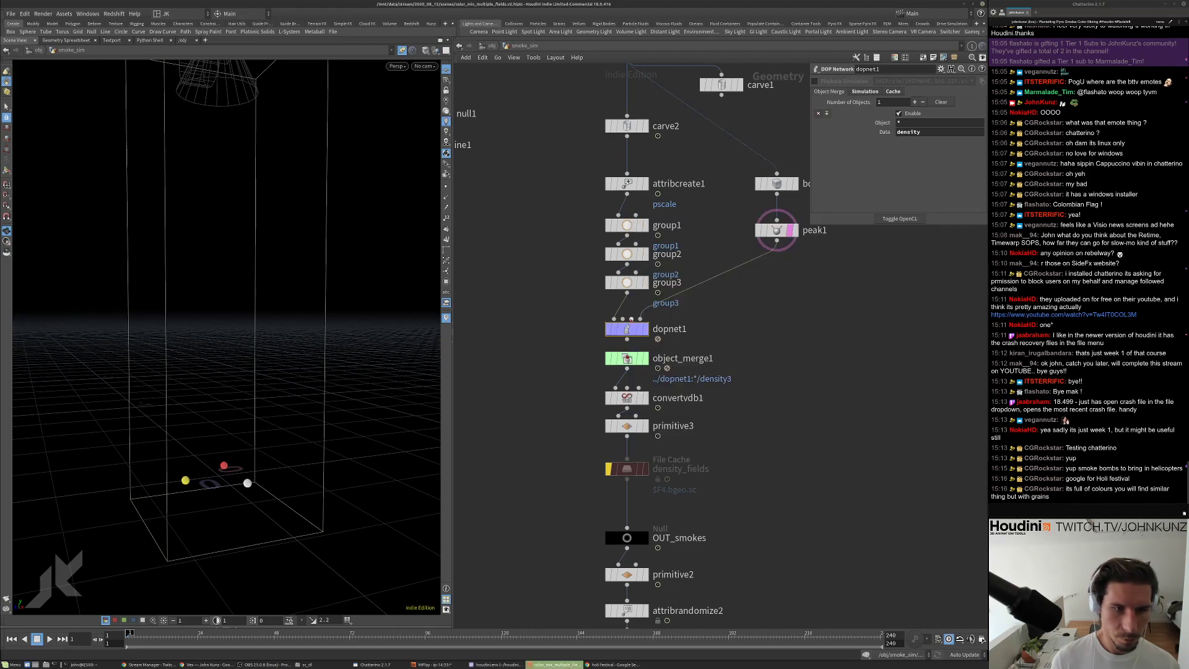
{"action": "double_click", "coordinate": [621, 320]}
{"action": "left_click", "coordinate": [496, 199]}
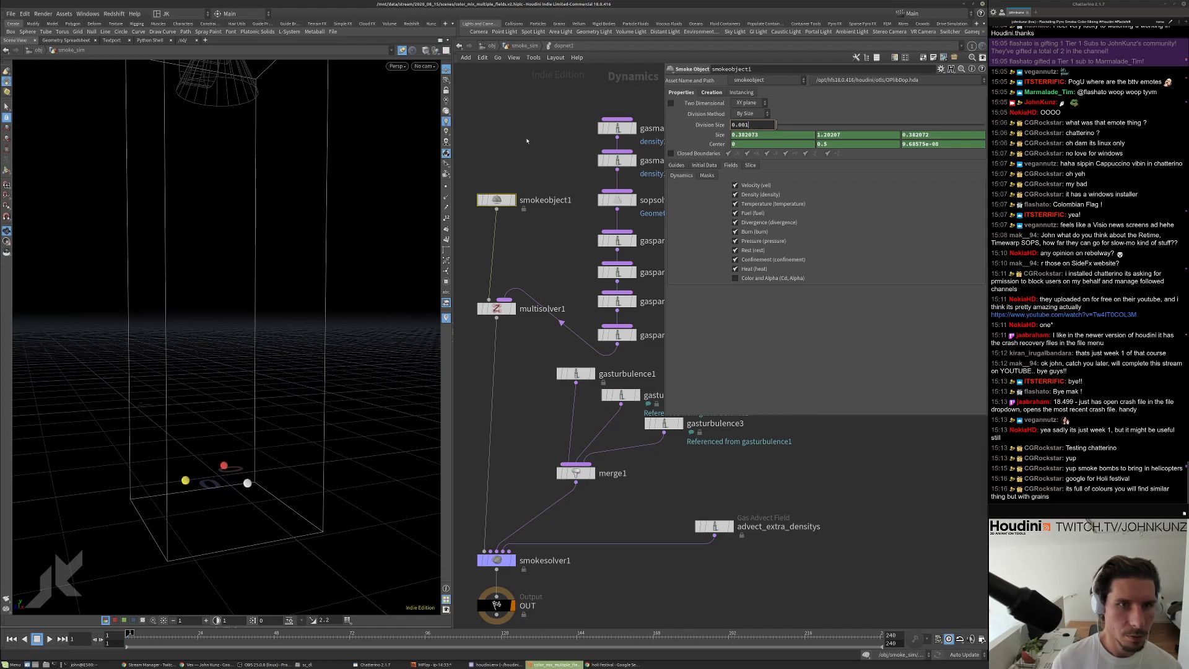
Return to the smoke_sim network and start saving the density_fields file cache to disk in the background.
{"action": "left_click", "coordinate": [517, 48]}
{"action": "middle_click_drag", "start_coordinate": [604, 500], "coordinate": [597, 325]}
{"action": "scroll", "coordinate": [597, 325], "scroll_direction": "up", "scroll_amount": 2}
{"action": "left_click", "coordinate": [598, 325]}
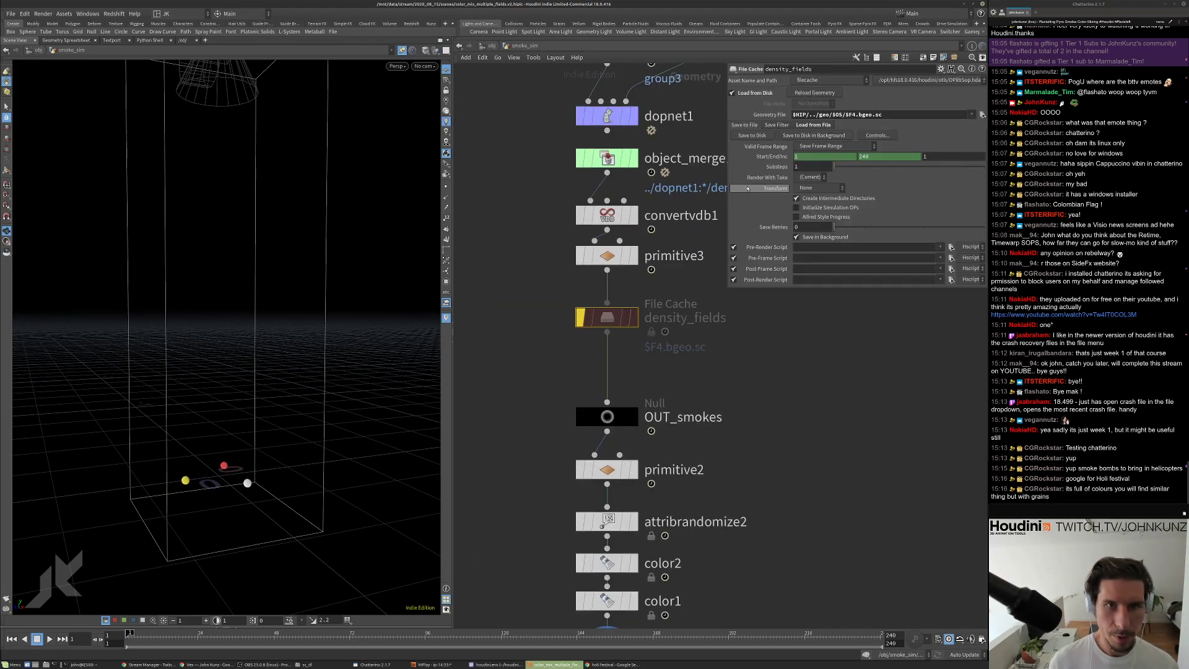
{"action": "left_click", "coordinate": [11, 14]}
{"action": "key", "text": "Escape"}
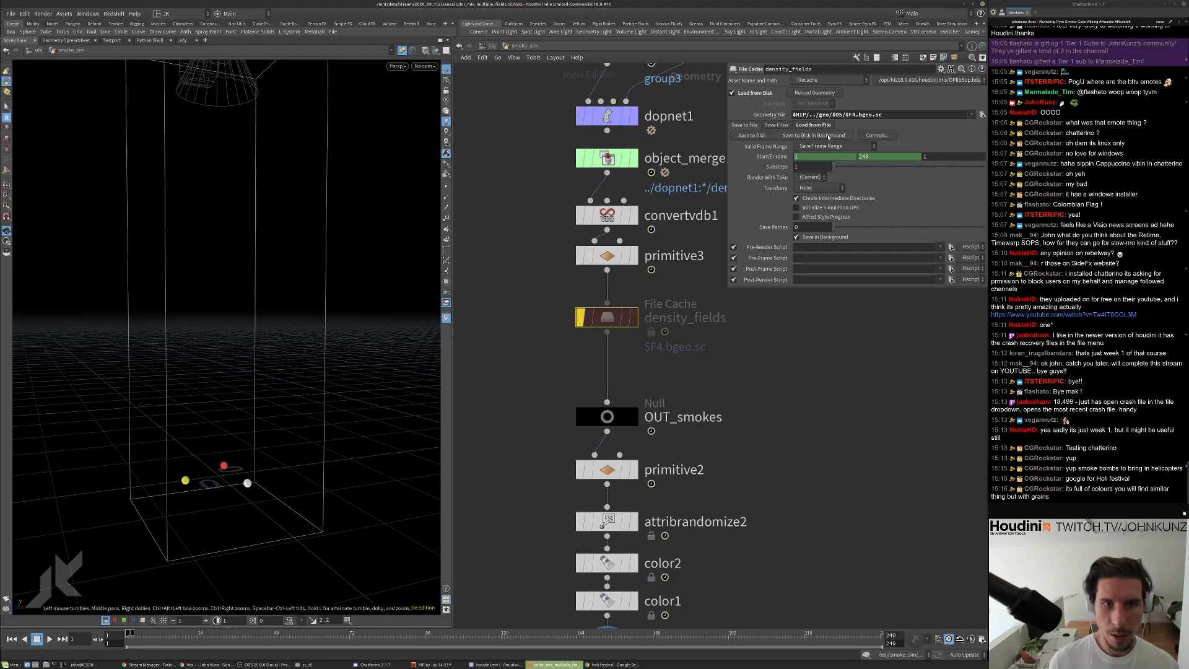
{"action": "left_click", "coordinate": [829, 135]}
{"action": "left_click", "coordinate": [828, 154]}
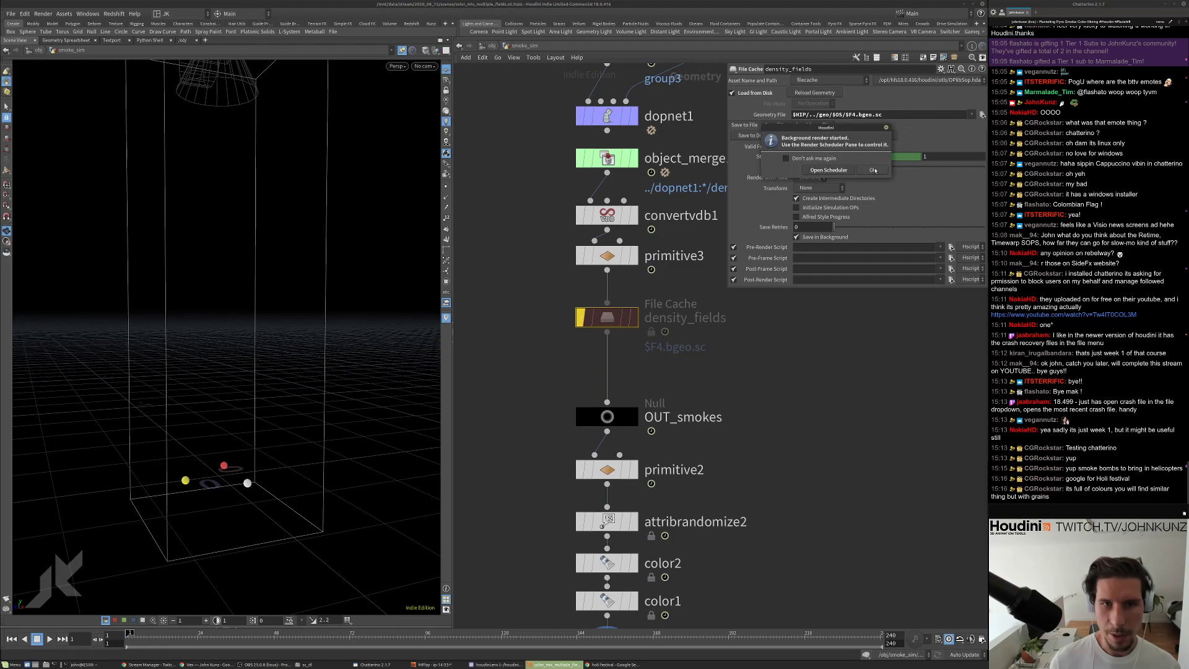
{"action": "left_click", "coordinate": [873, 171]}
Re-enable the bypassed density_fields cache, display it and check its node information.
{"action": "middle_click_drag", "start_coordinate": [833, 517], "coordinate": [808, 485]}
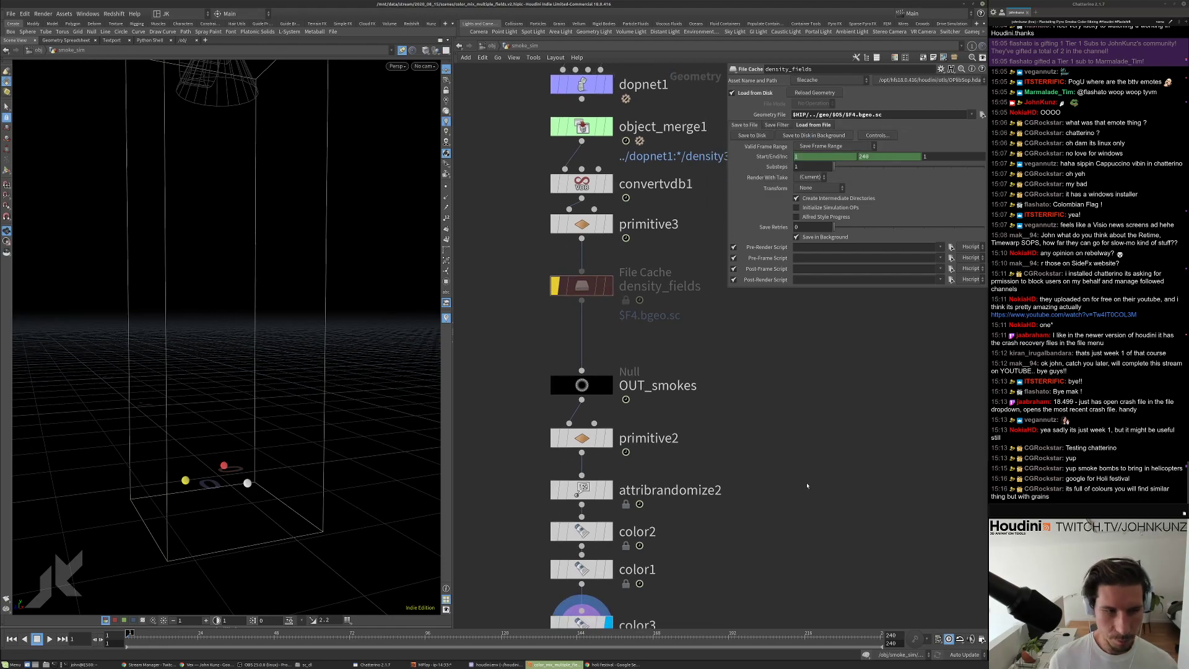
{"action": "left_click", "coordinate": [554, 286]}
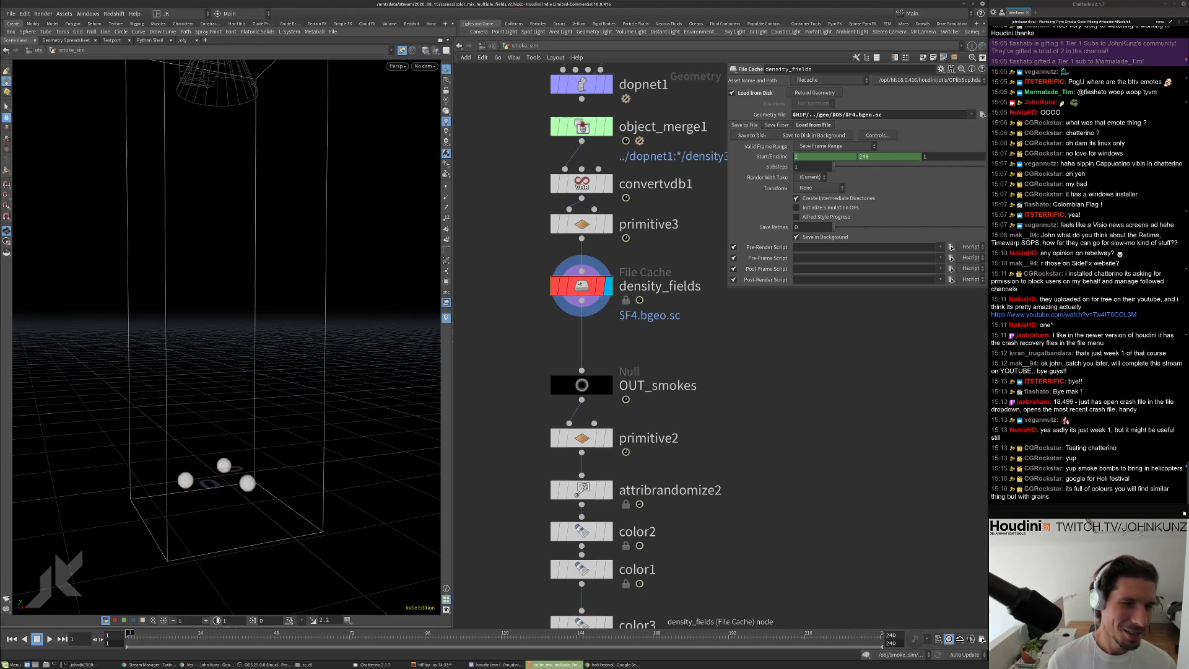
{"action": "middle_click", "coordinate": [587, 307]}
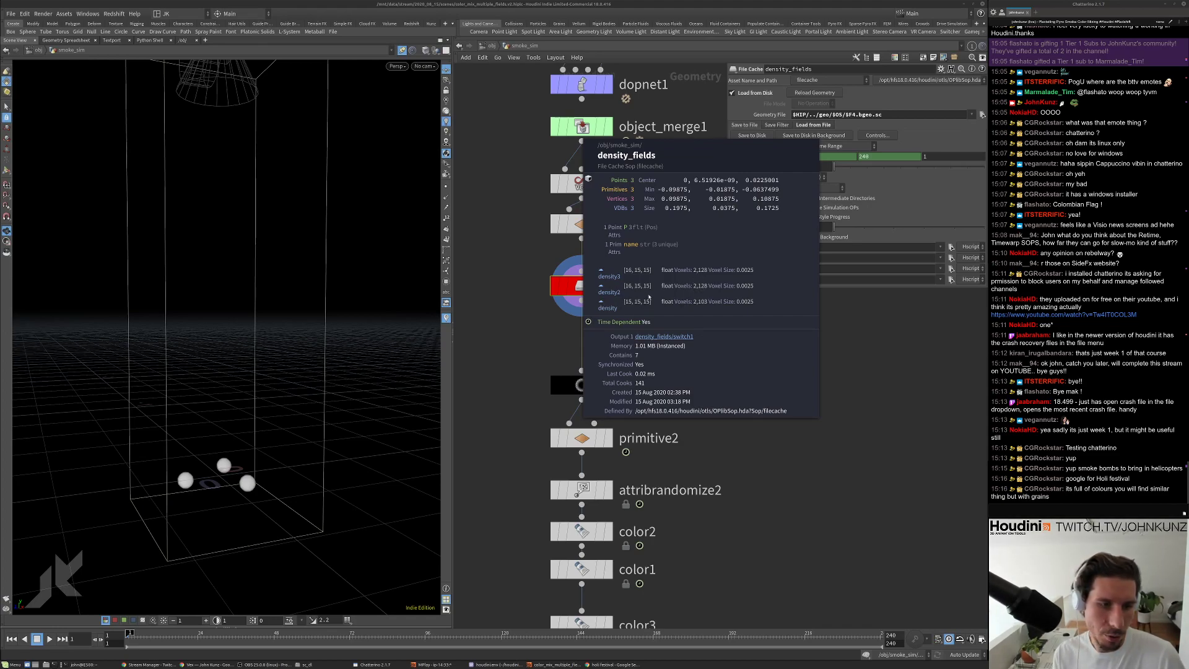
{"action": "scroll", "coordinate": [678, 349], "scroll_direction": "down", "scroll_amount": 3}
{"action": "scroll", "coordinate": [678, 350], "scroll_direction": "up", "scroll_amount": 2}
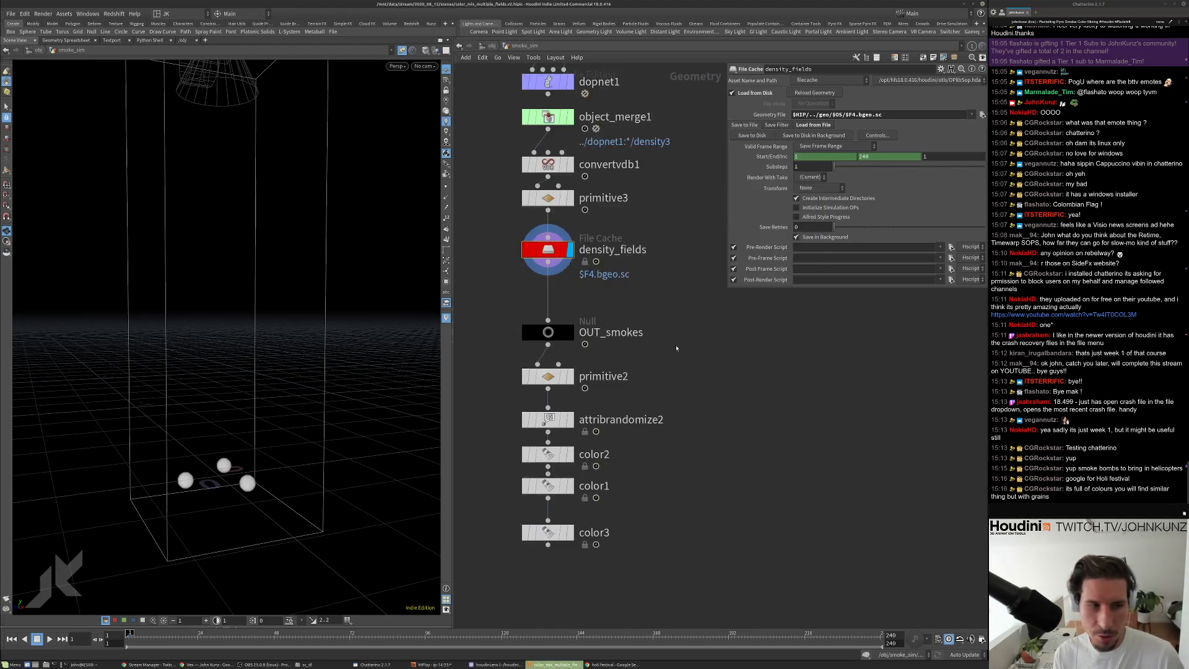
{"action": "middle_click_drag", "start_coordinate": [678, 349], "coordinate": [711, 465]}
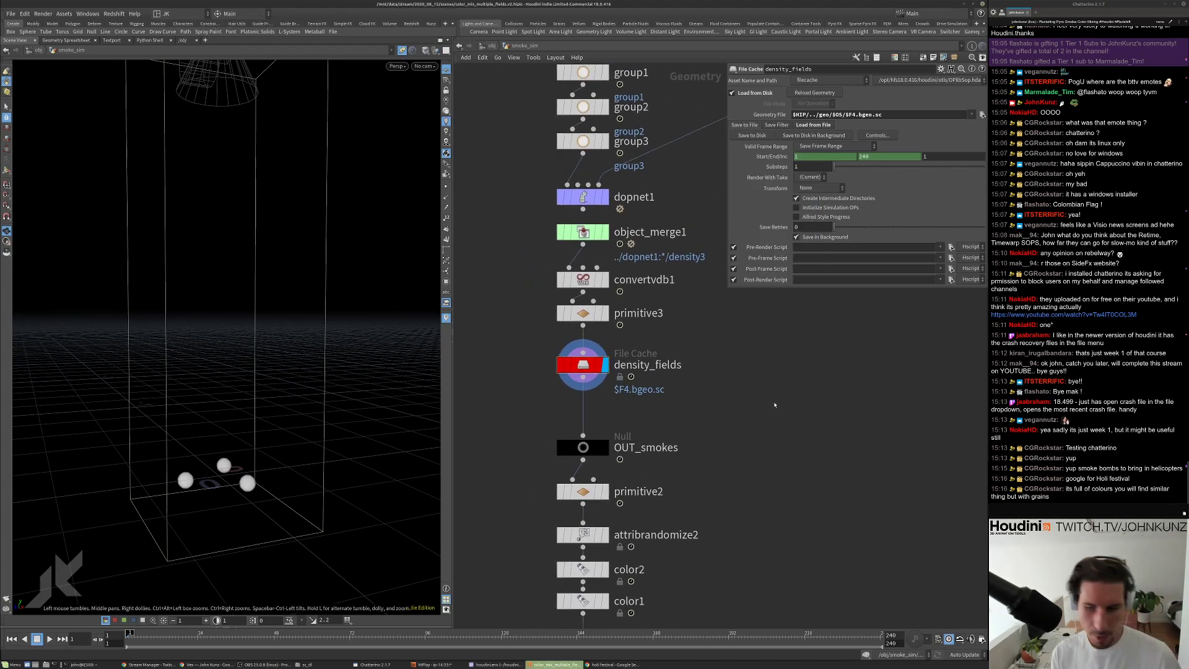
Display the color3 node and step through the frames up to frame 10 to preview the coloured smoke.
{"action": "key", "text": "Right"}
{"action": "key", "text": "Right"}
{"action": "scroll", "coordinate": [771, 384], "scroll_direction": "up", "scroll_amount": 3}
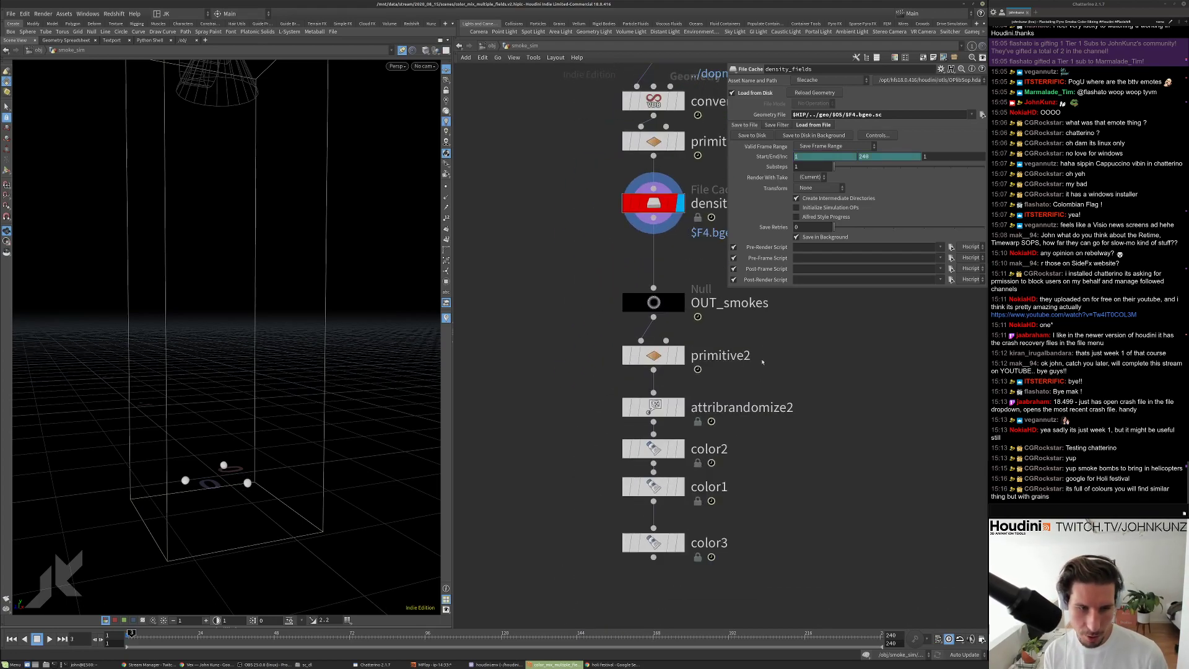
{"action": "left_click", "coordinate": [679, 543]}
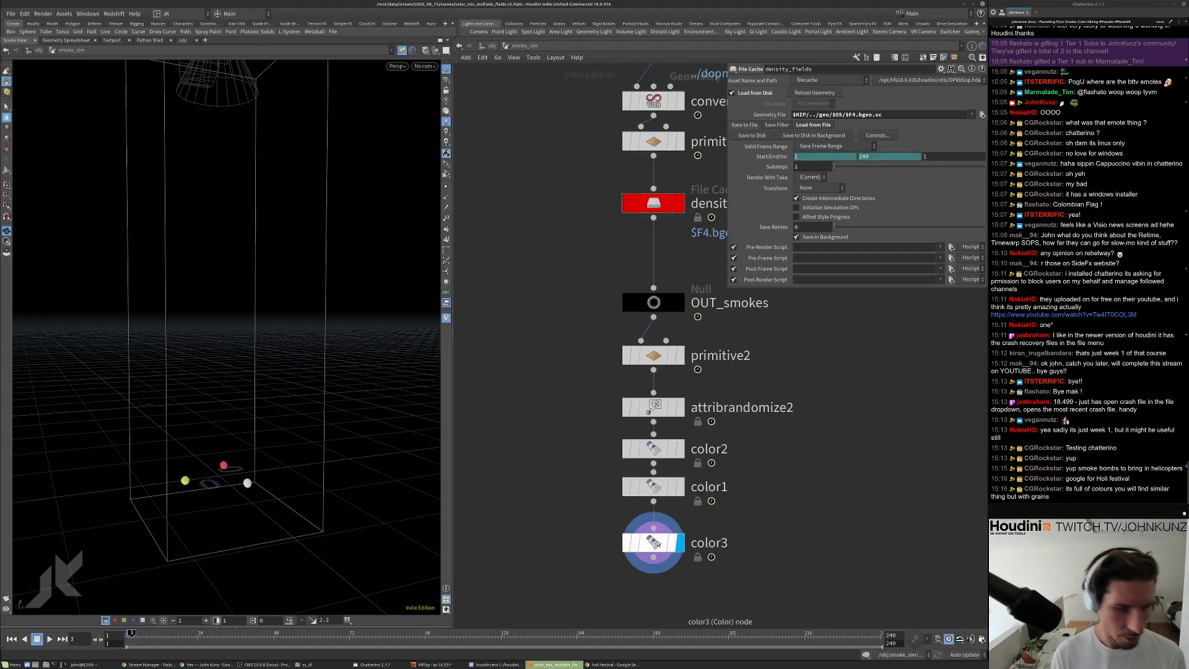
{"action": "left_click", "coordinate": [659, 543]}
{"action": "key", "text": "Right"}
{"action": "key", "text": "Right"}
{"action": "key", "text": "Right"}
{"action": "key", "text": "Right"}
{"action": "key", "text": "Right"}
{"action": "key", "text": "Right"}
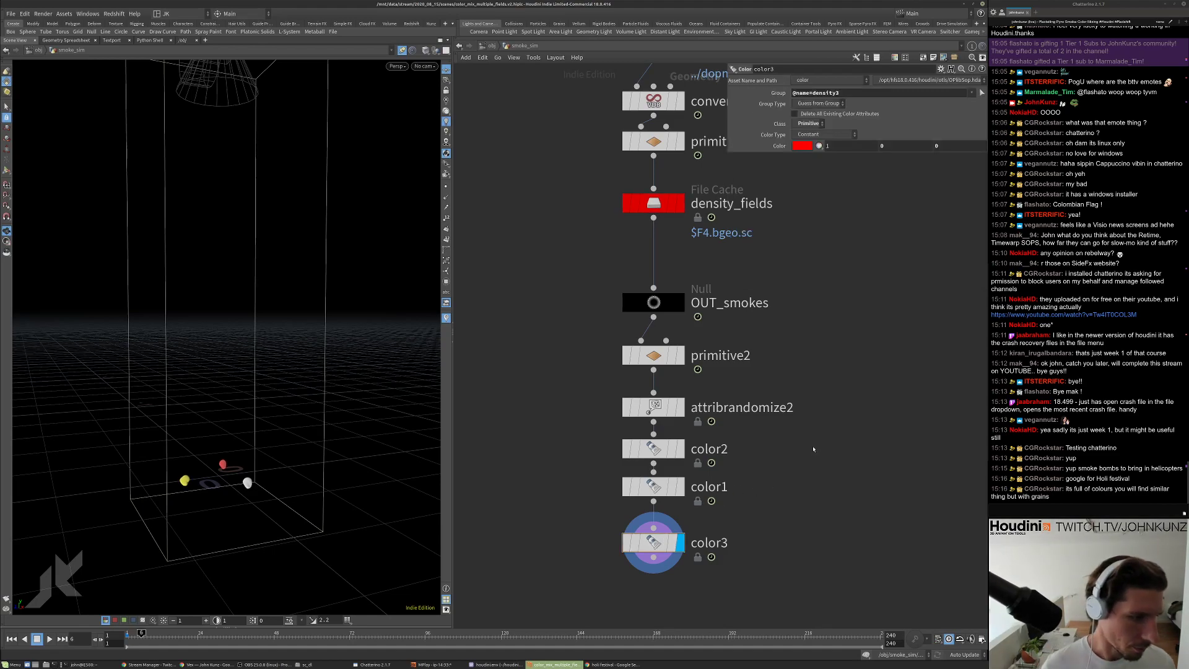
{"action": "key", "text": "Right"}
{"action": "key", "text": "Right"}
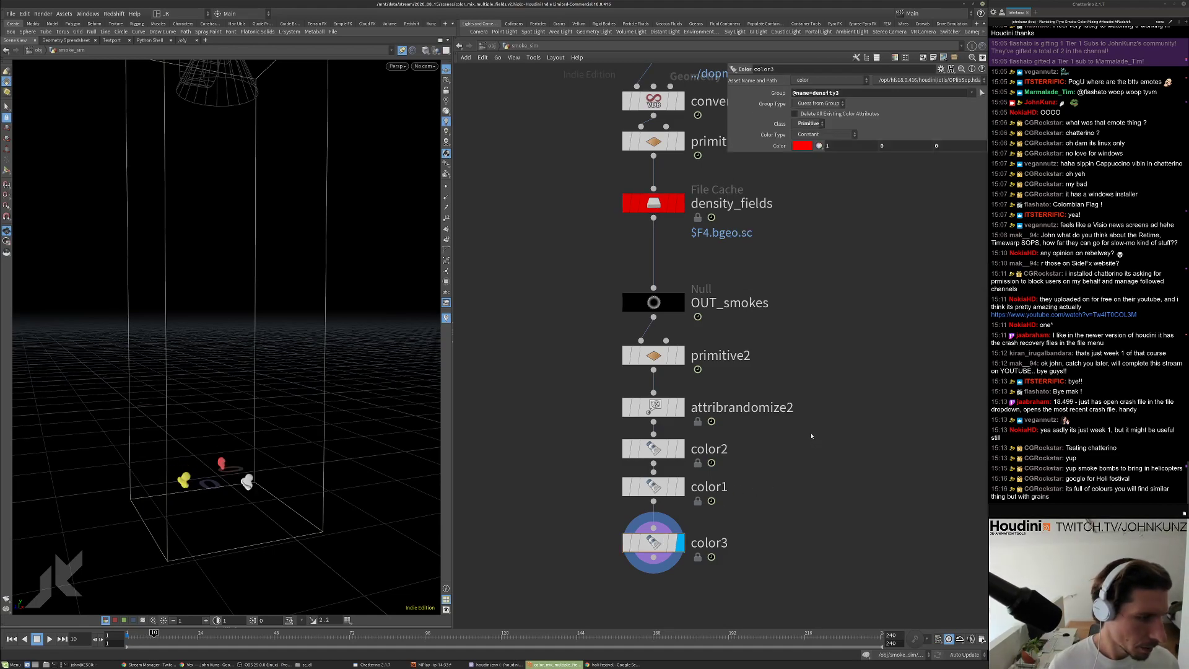
{"action": "key", "text": "Left"}
{"action": "key", "text": "Right"}
{"action": "key", "text": "Left"}
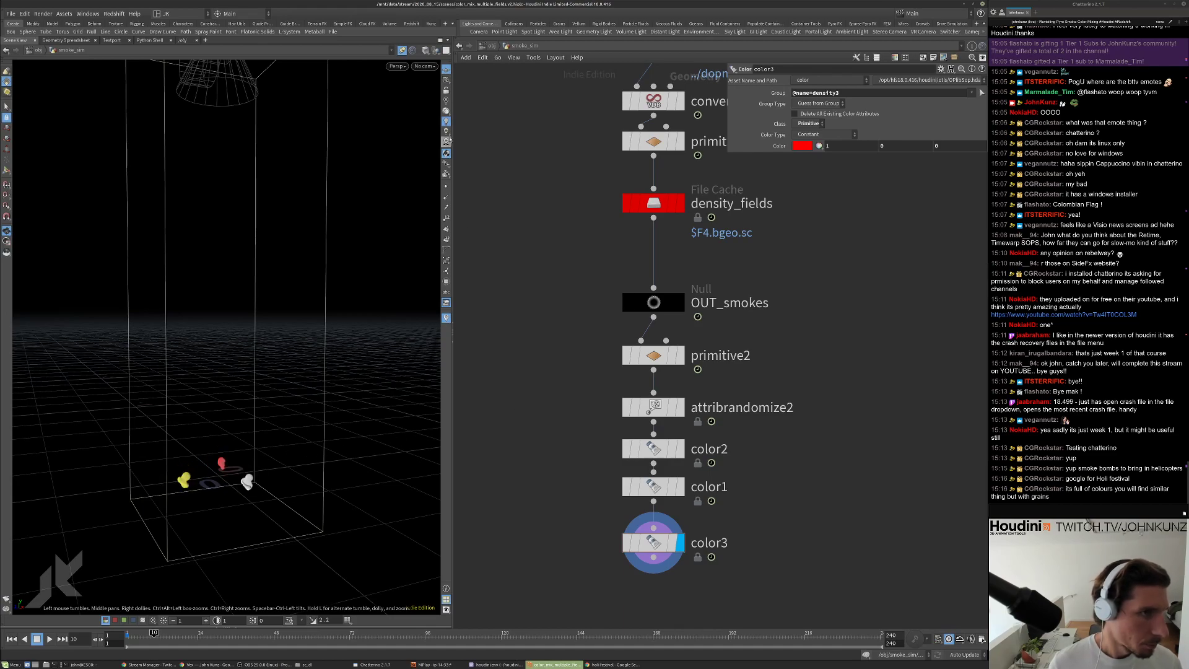
Look through cam1 in the viewport and make the viewport follow the network up to object level.
{"action": "left_click", "coordinate": [425, 66]}
{"action": "left_click", "coordinate": [433, 110]}
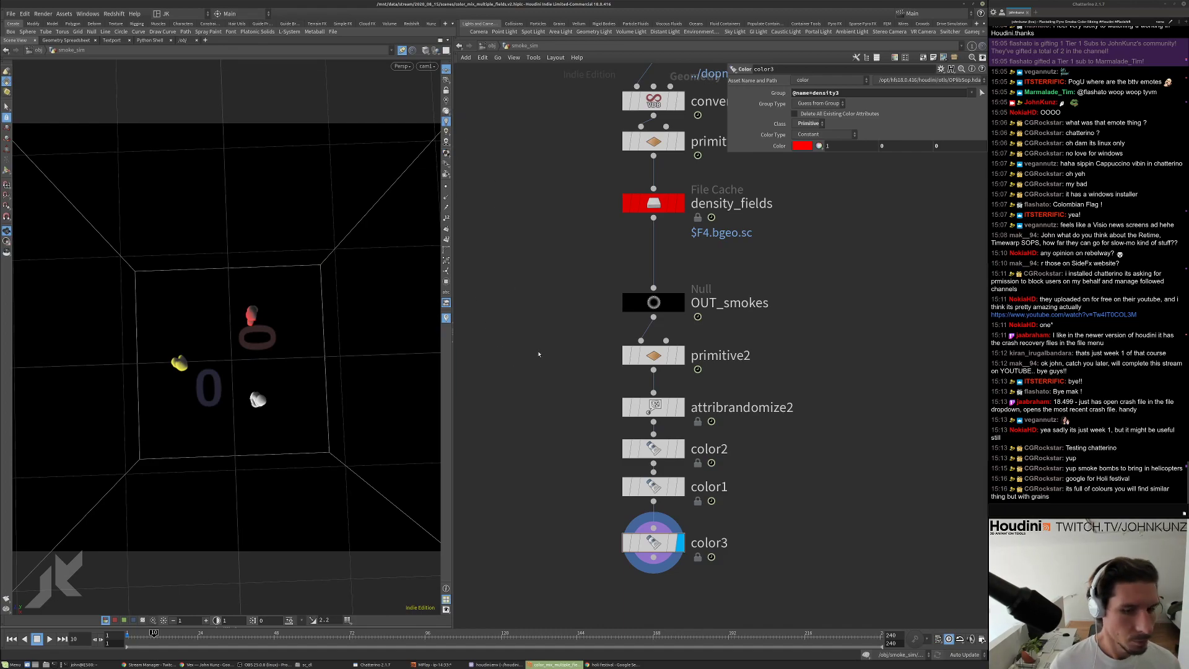
{"action": "scroll", "coordinate": [539, 354], "scroll_direction": "down", "scroll_amount": 2}
{"action": "key", "text": "u"}
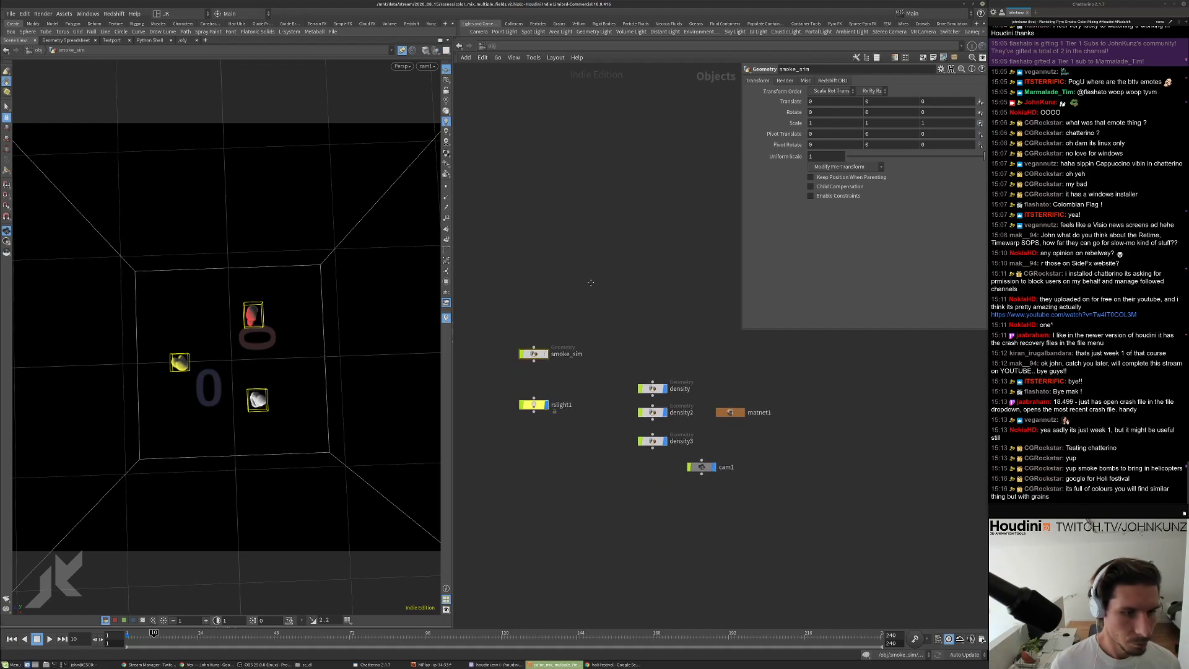
{"action": "left_click", "coordinate": [402, 50]}
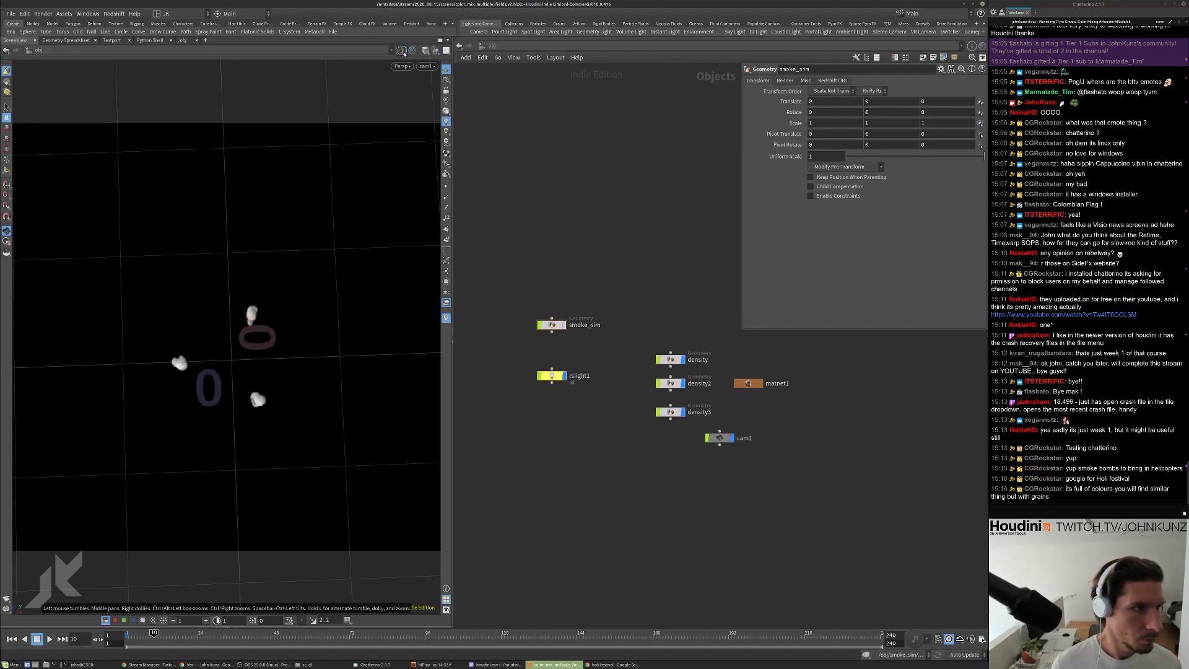
Open the smoke_01 material in matnet1 and copy the Scatter Tint of its Volume1 node.
{"action": "scroll", "coordinate": [629, 316], "scroll_direction": "up", "scroll_amount": 3}
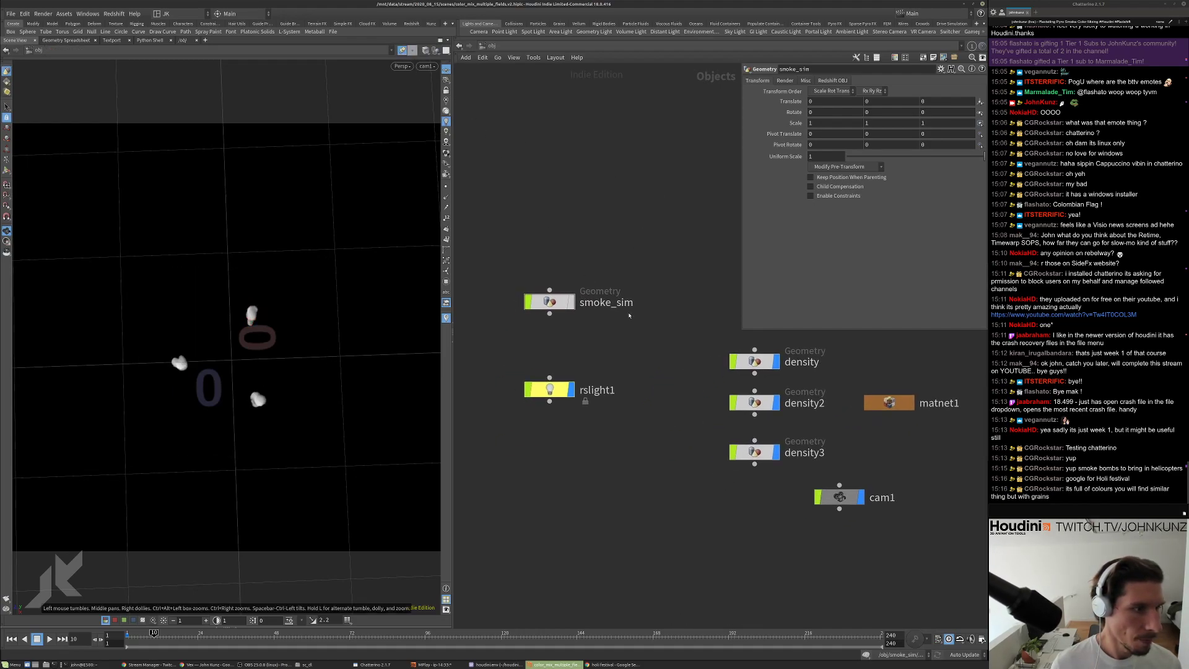
{"action": "mouse_move", "coordinate": [683, 359]}
{"action": "middle_mouse_down"}
{"action": "mouse_move", "coordinate": [638, 344]}
{"action": "mouse_move", "coordinate": [679, 370]}
{"action": "middle_mouse_up"}
{"action": "left_click", "coordinate": [710, 346]}
{"action": "scroll", "coordinate": [663, 370], "scroll_direction": "up", "scroll_amount": 1}
{"action": "left_click", "coordinate": [662, 370]}
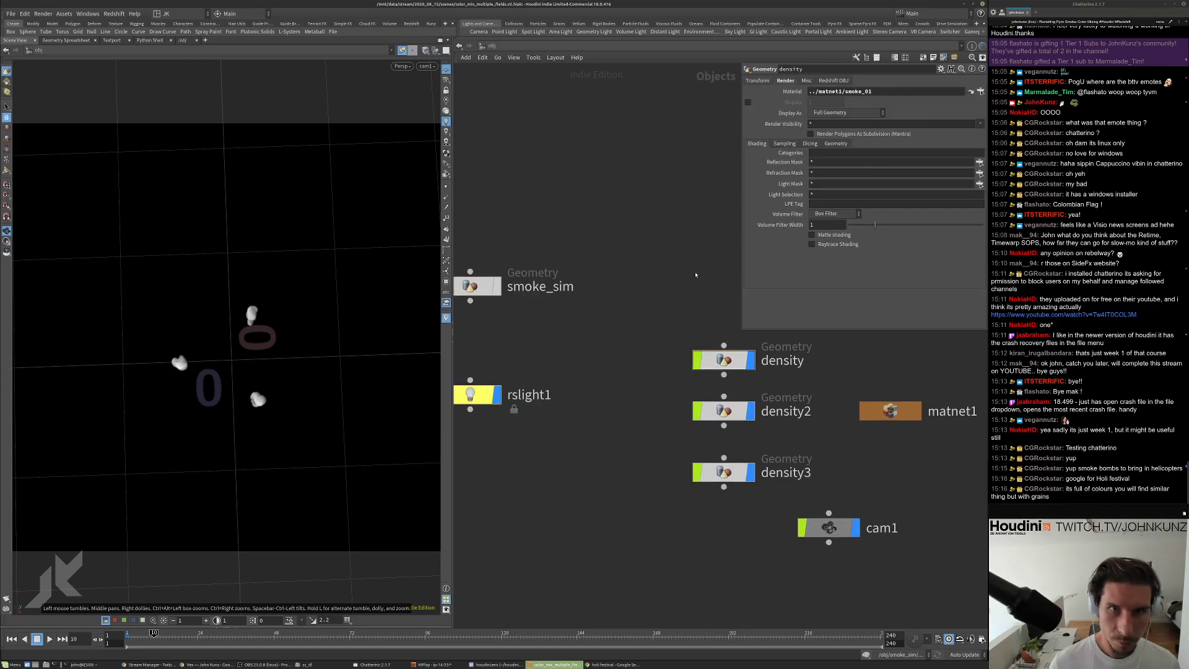
{"action": "middle_click_drag", "start_coordinate": [770, 296], "coordinate": [743, 304]}
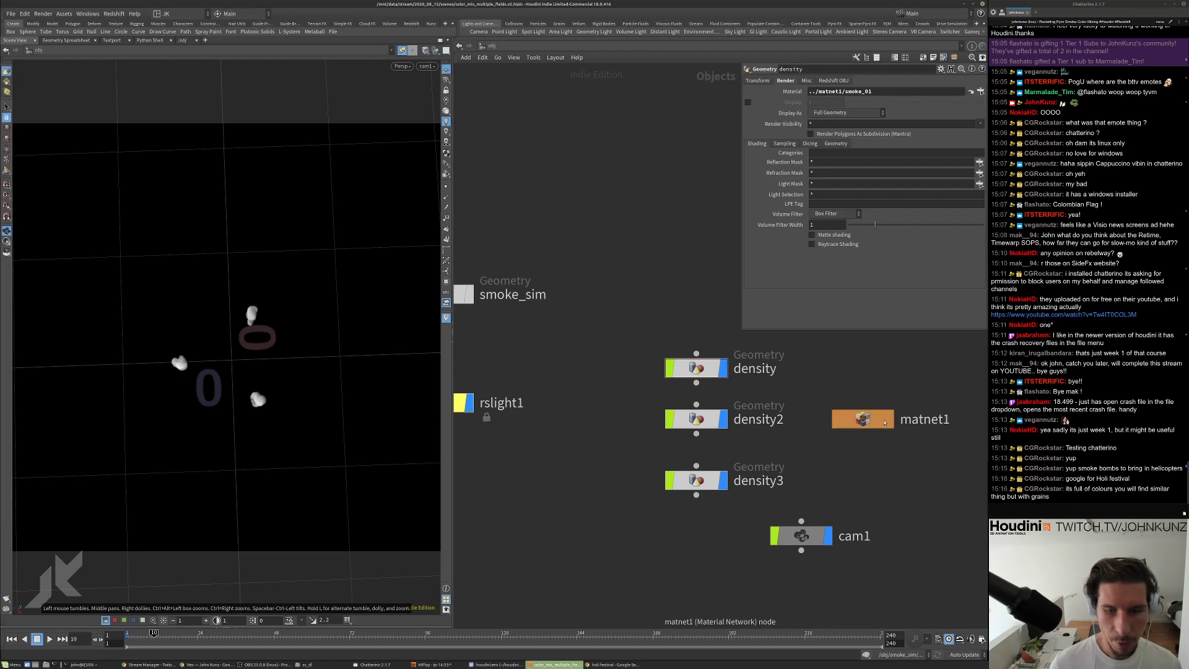
{"action": "double_click", "coordinate": [863, 419]}
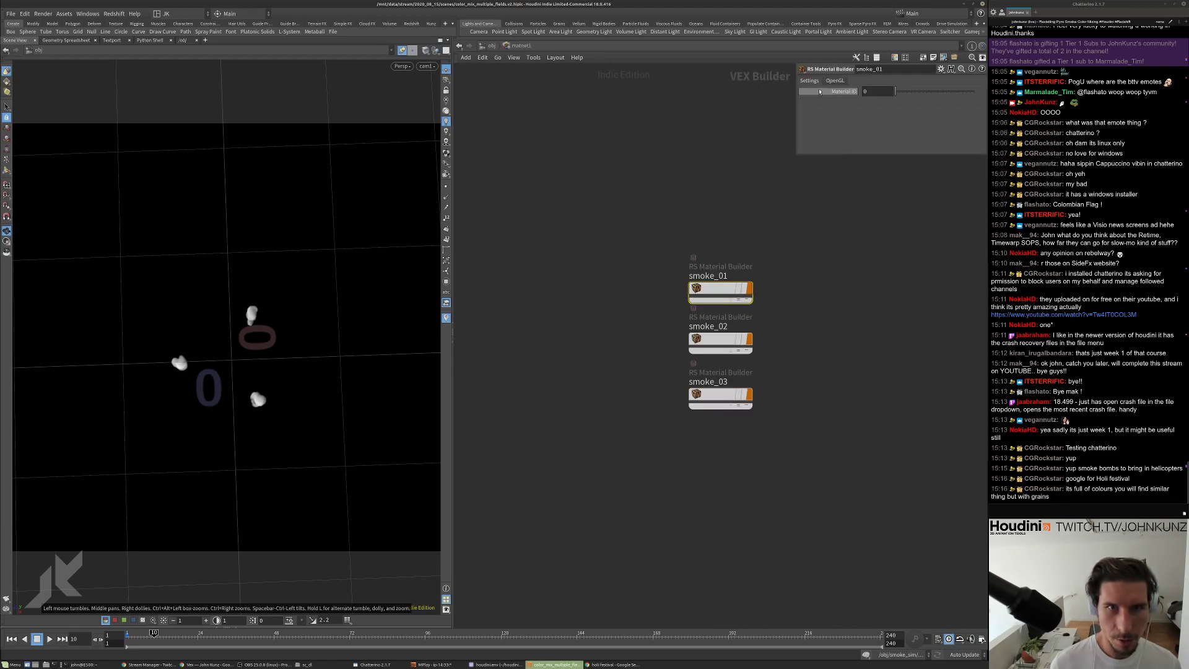
{"action": "key", "text": "Return"}
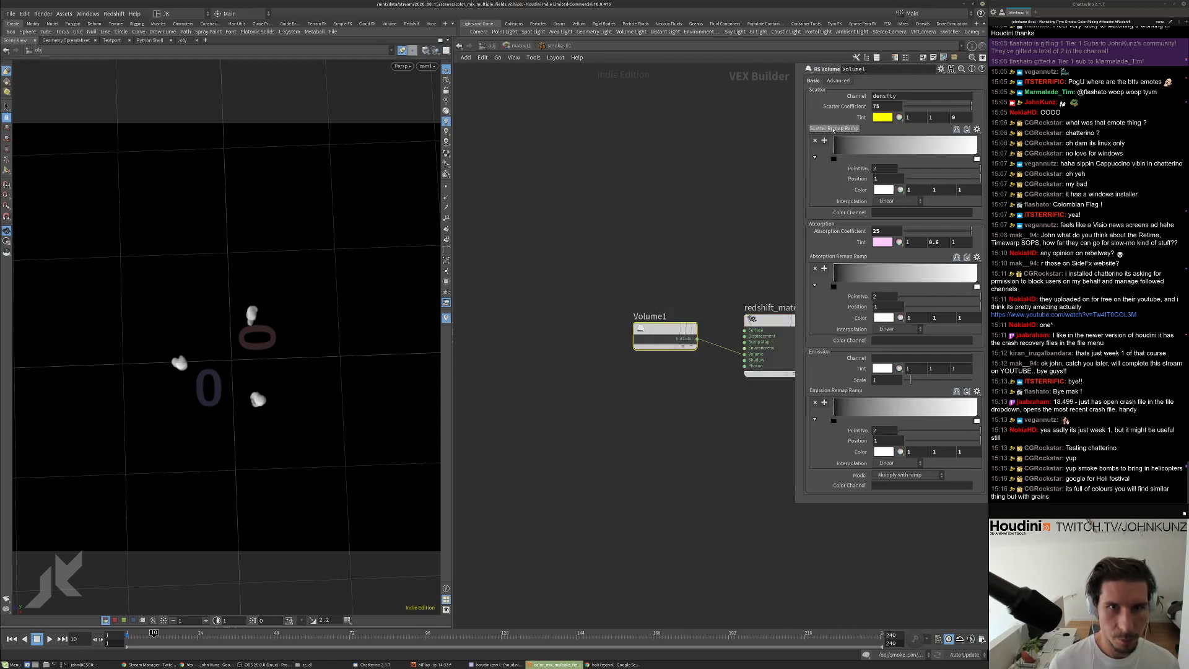
{"action": "right_click", "coordinate": [833, 128]}
{"action": "left_click", "coordinate": [880, 180]}
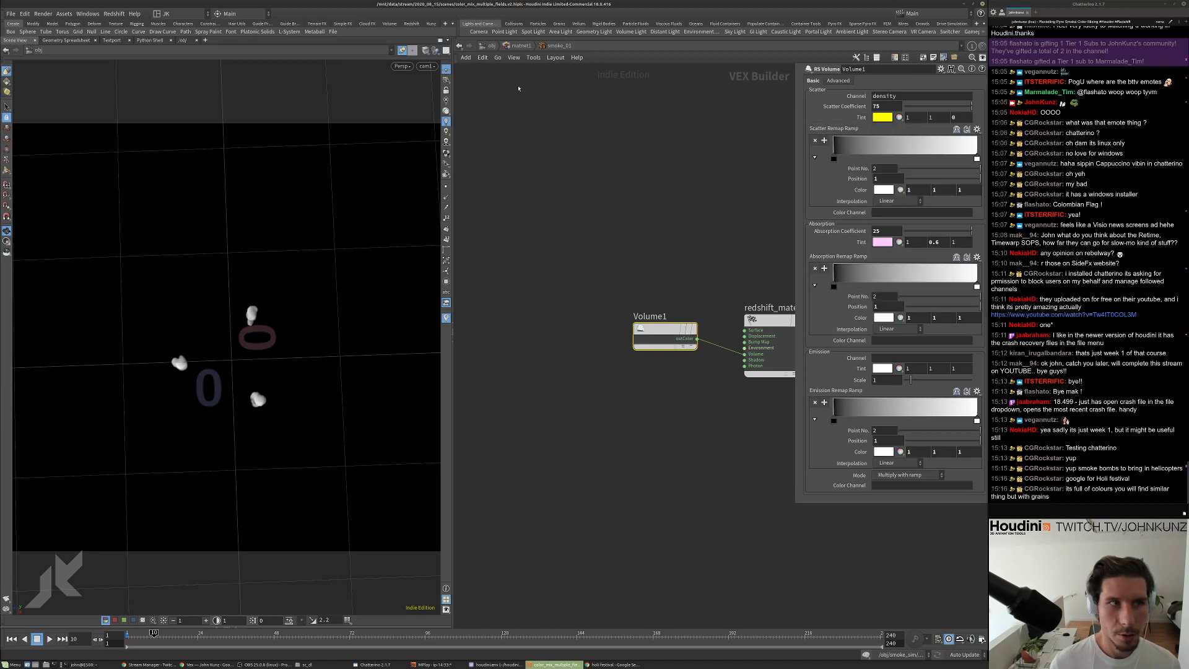
Inside the density object, add a displayed Color node after object_merge1 and paste the copied yellow tint (1, 1, 0) into its Color.
{"action": "left_click", "coordinate": [492, 46]}
{"action": "double_click", "coordinate": [752, 370]}
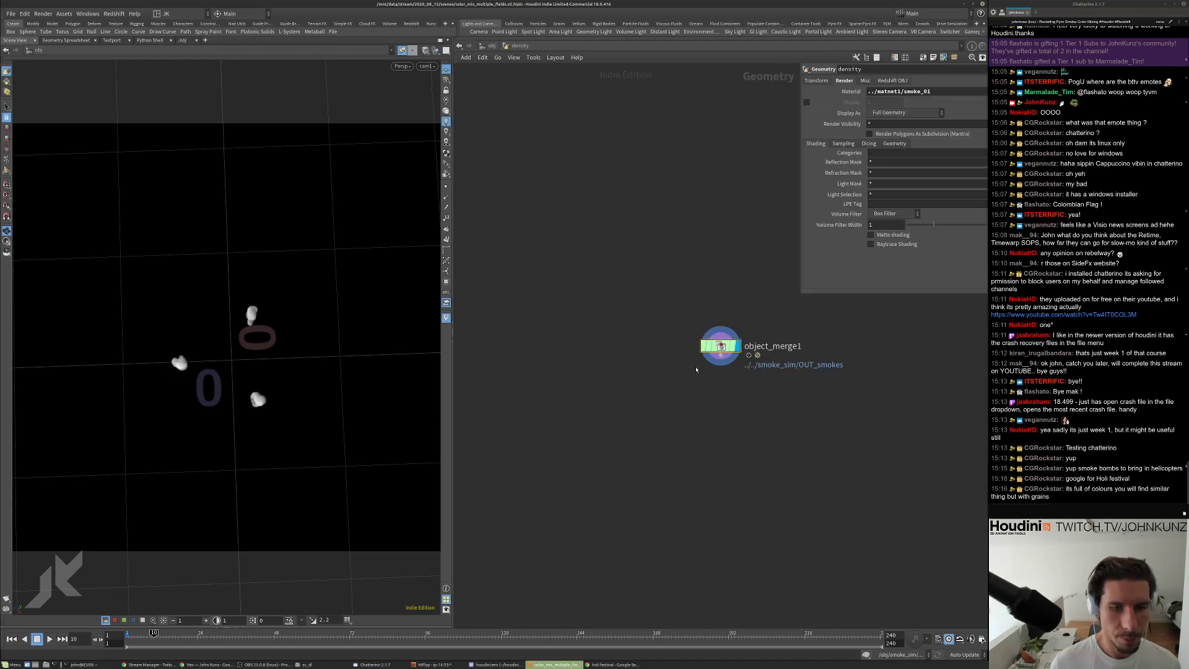
{"action": "key", "text": "Tab"}
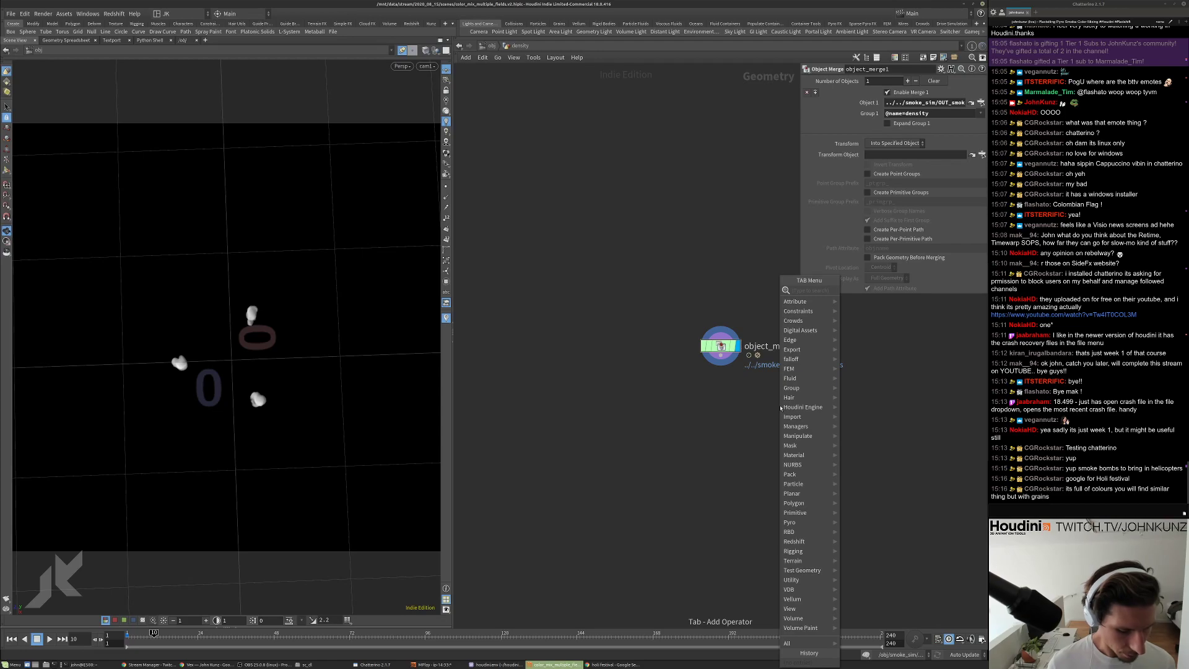
{"action": "type", "text": "col"}
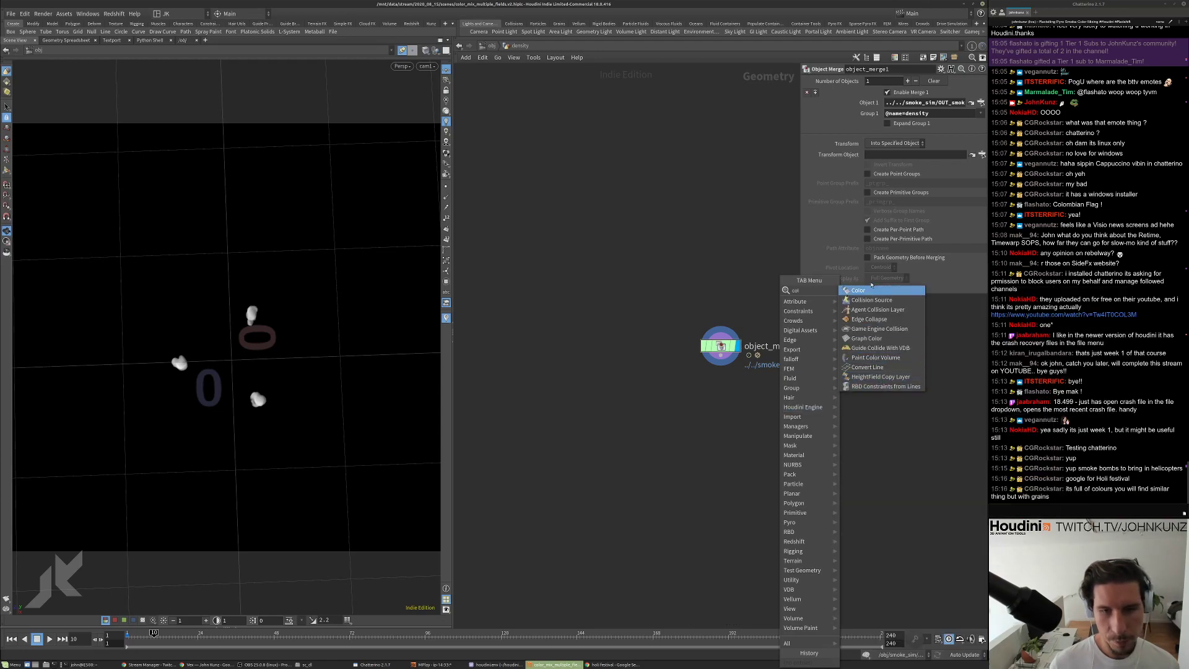
{"action": "left_click", "coordinate": [871, 290]}
{"action": "left_click", "coordinate": [730, 428]}
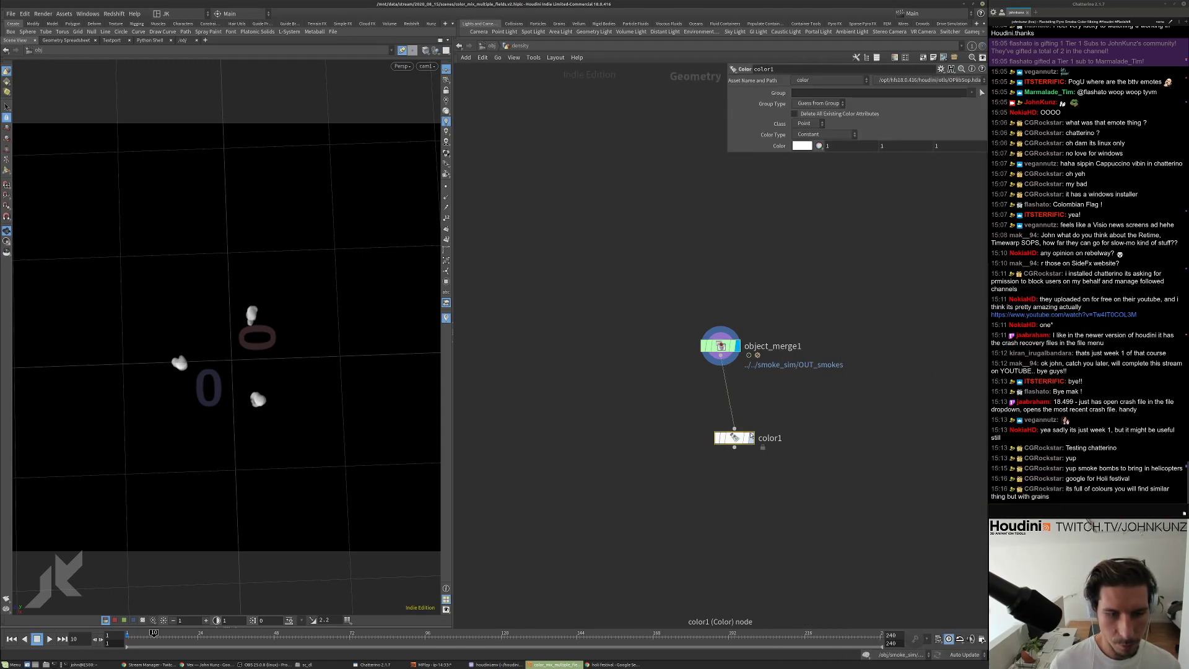
{"action": "left_click_drag", "start_coordinate": [728, 423], "coordinate": [722, 390]}
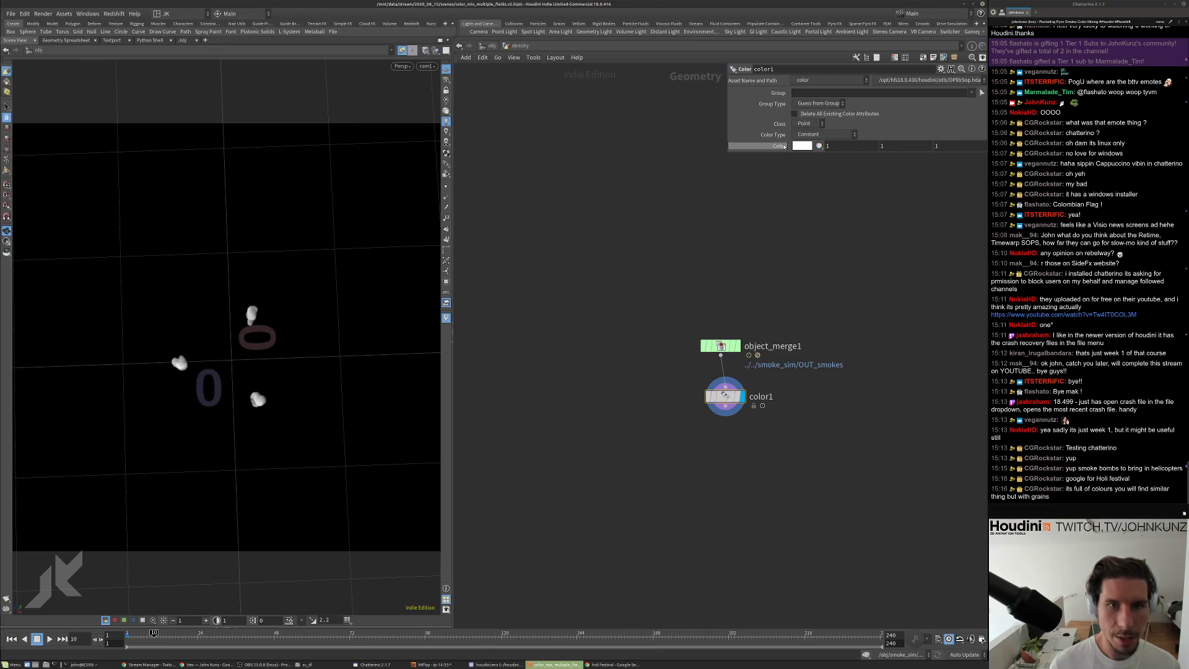
{"action": "right_click", "coordinate": [785, 149]}
{"action": "left_click", "coordinate": [817, 235]}
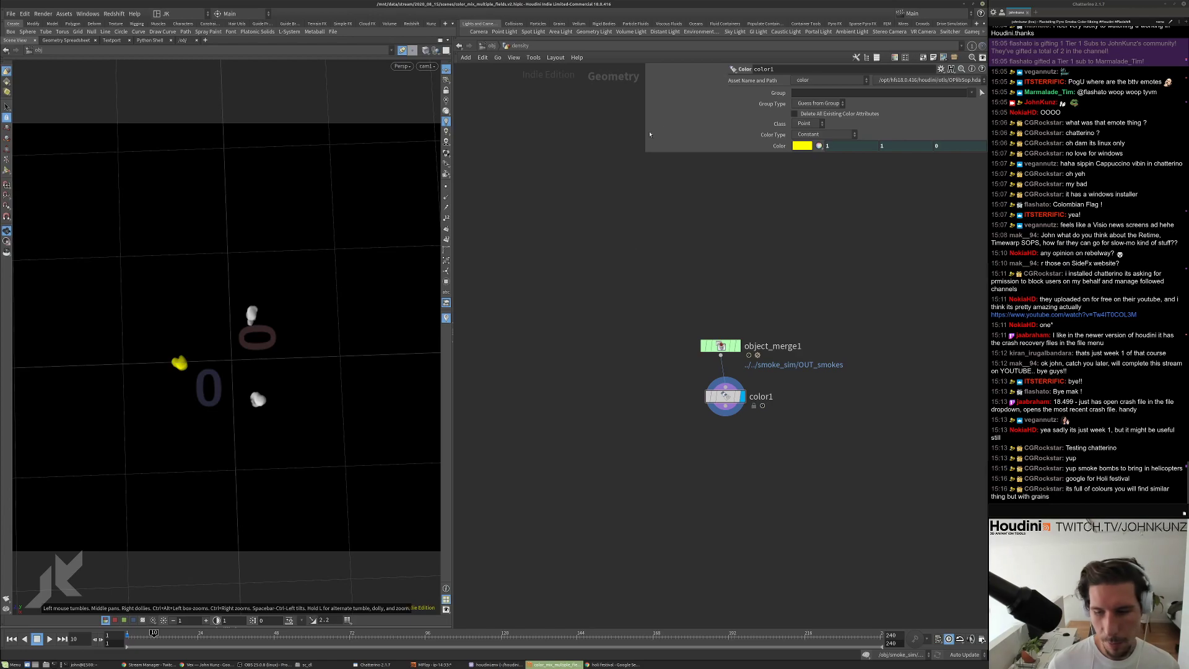
Straighten the density network by placing the color1 node directly below object_merge1 with more space between them.
{"action": "left_click_drag", "start_coordinate": [725, 398], "coordinate": [716, 398]}
{"action": "scroll", "coordinate": [722, 391], "scroll_direction": "up", "scroll_amount": 1}
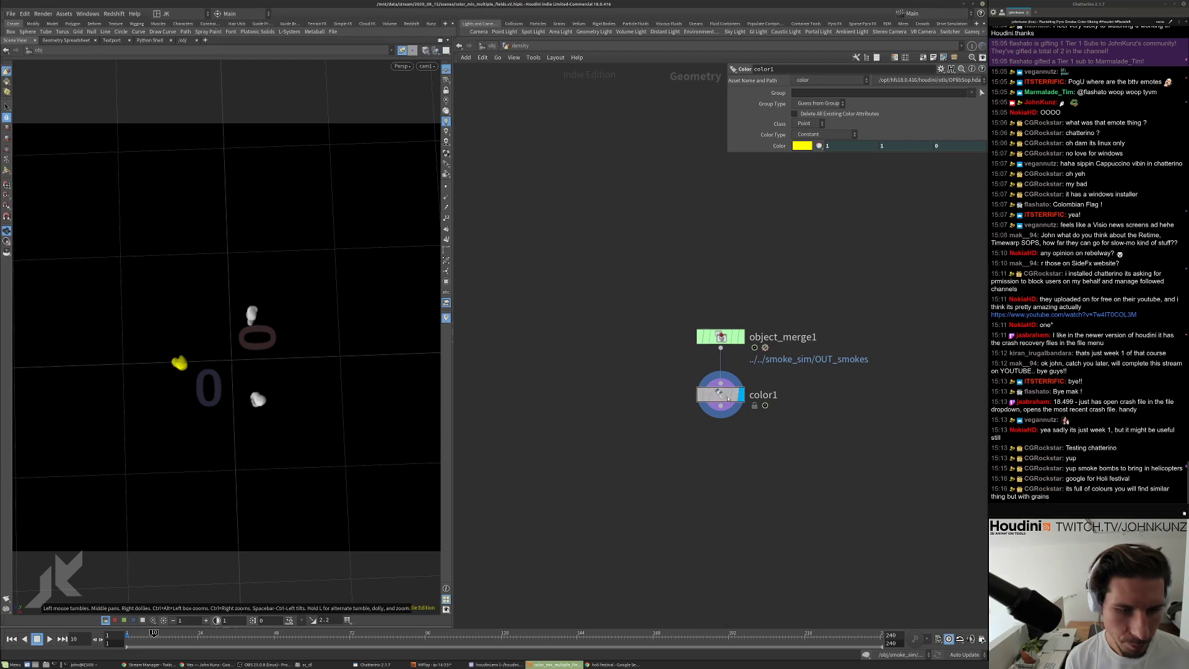
{"action": "left_click_drag", "start_coordinate": [729, 396], "coordinate": [723, 427]}
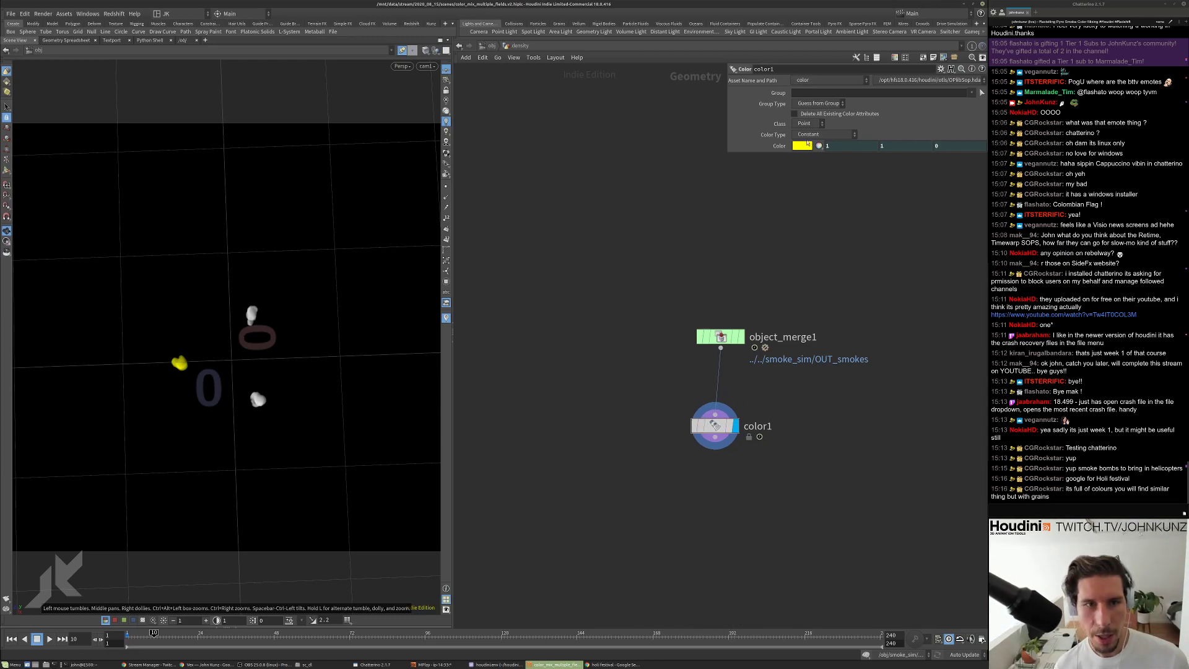
{"action": "left_click_drag", "start_coordinate": [715, 430], "coordinate": [720, 448]}
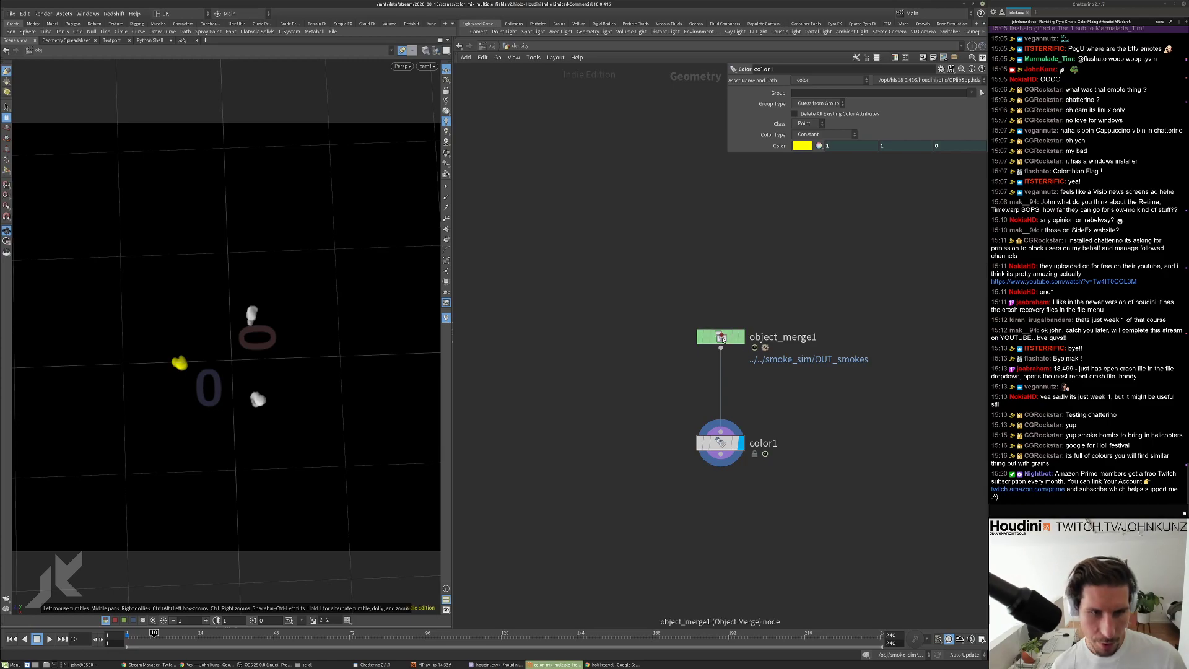
Show the channel reference expressions in color1's Color parameter and enlarge the floating parameter area to read them.
{"action": "left_click", "coordinate": [722, 337]}
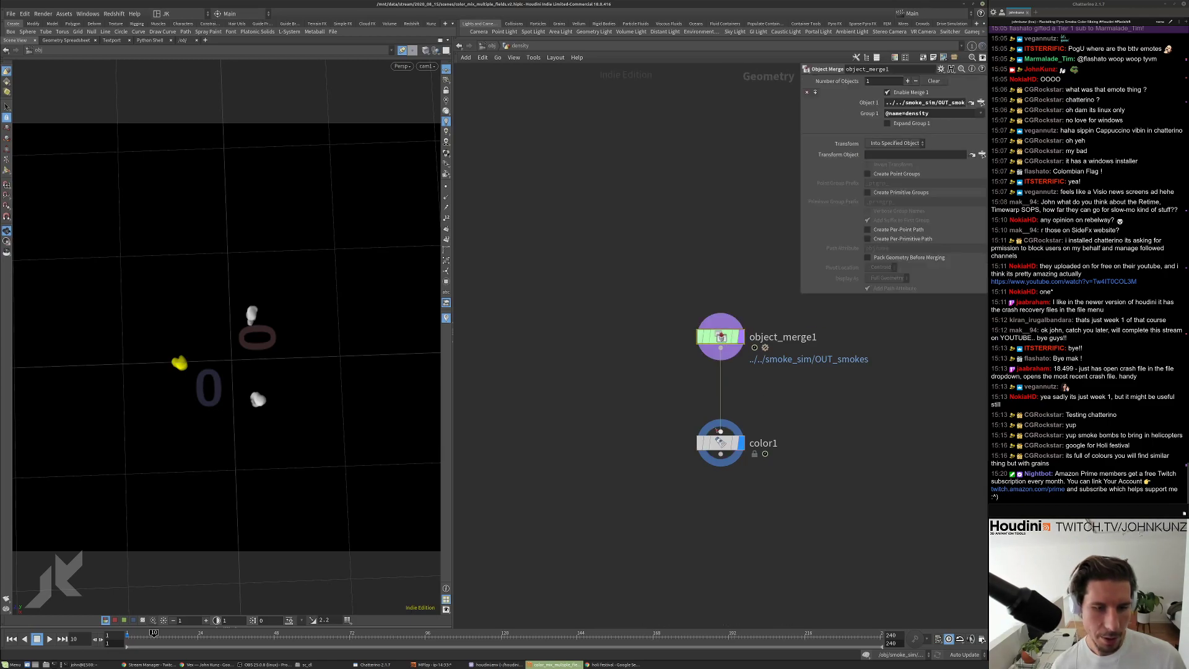
{"action": "left_click", "coordinate": [720, 442]}
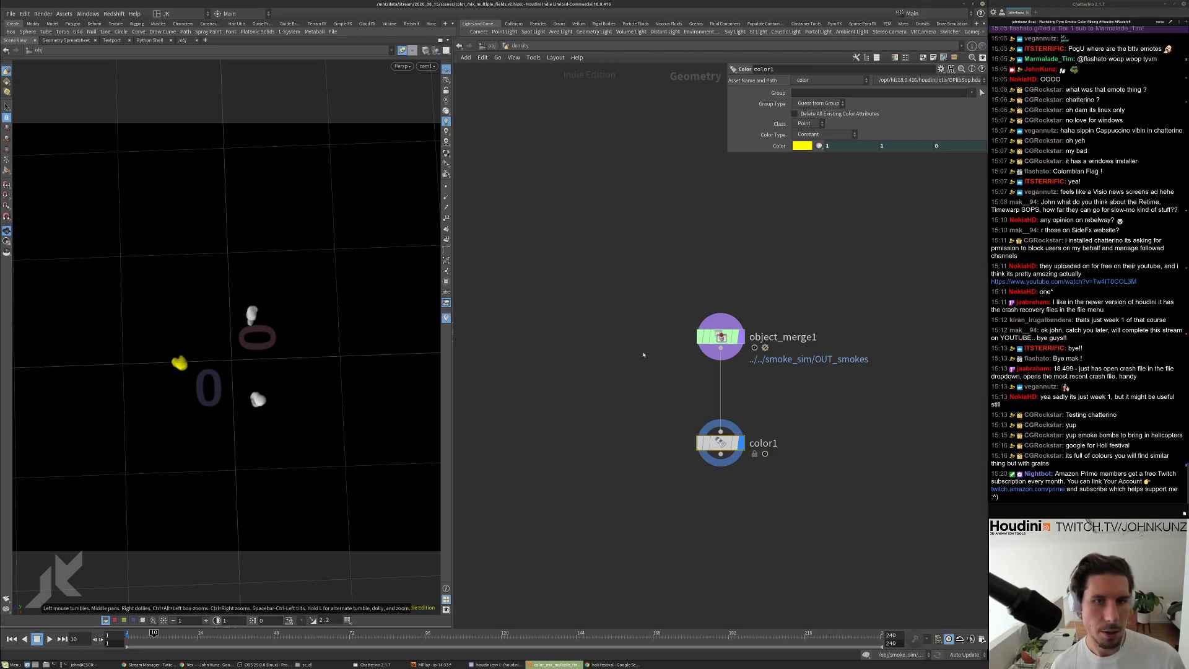
{"action": "left_click", "coordinate": [779, 146]}
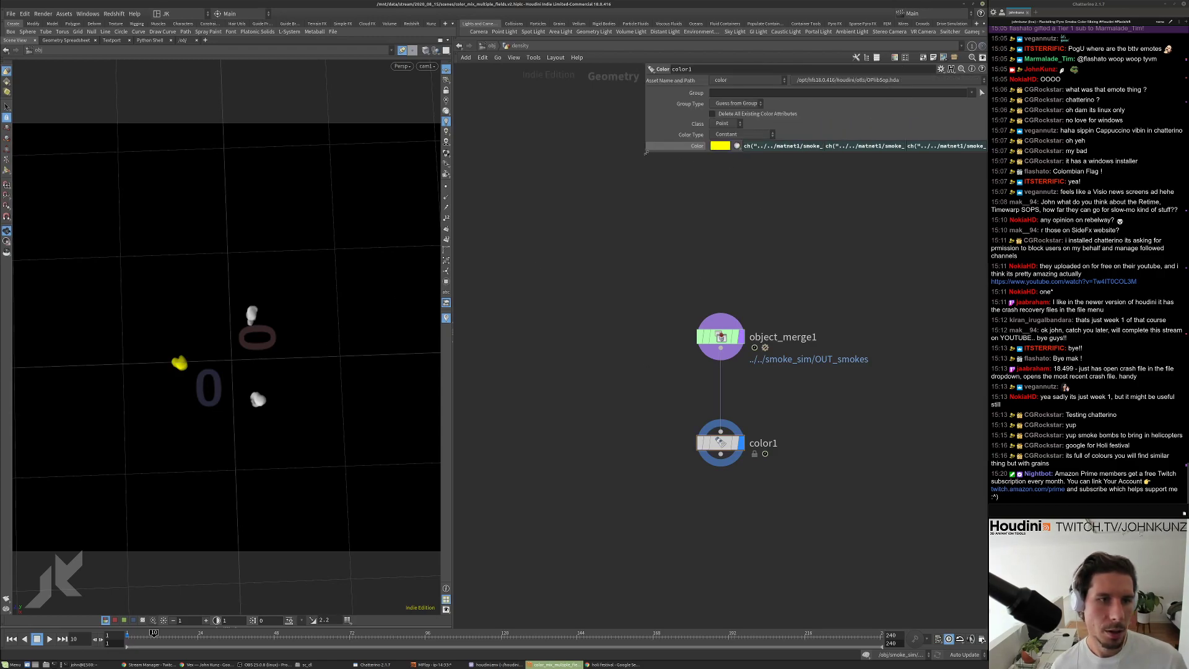
{"action": "left_click_drag", "start_coordinate": [644, 152], "coordinate": [506, 215]}
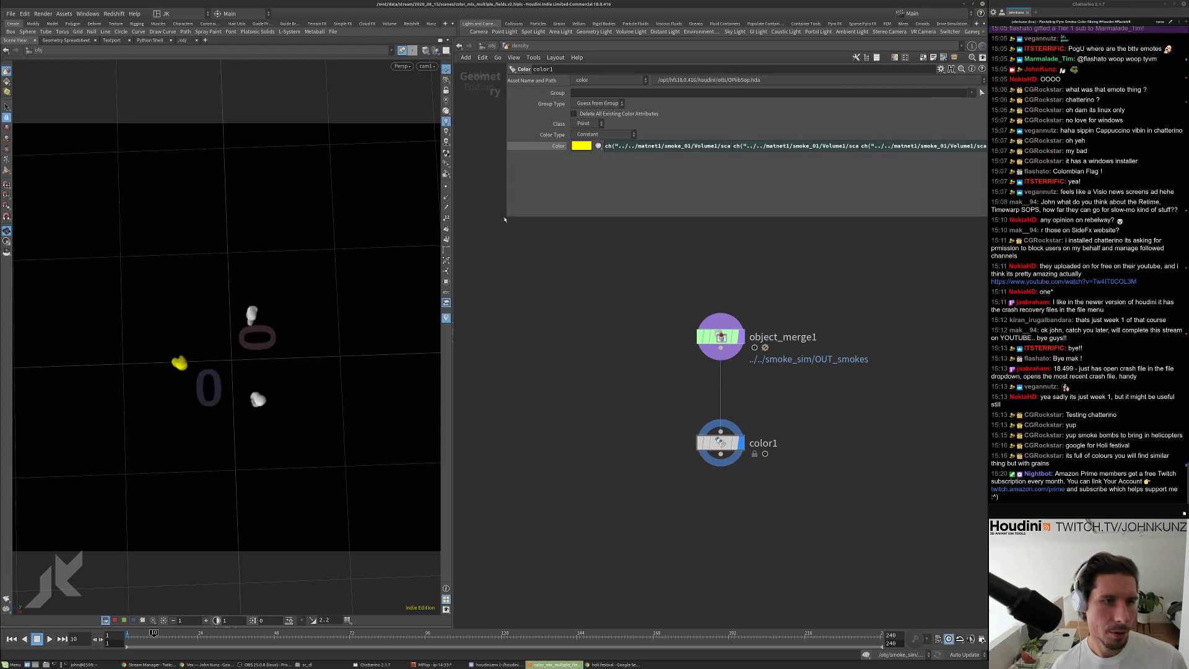
{"action": "left_click_drag", "start_coordinate": [506, 216], "coordinate": [467, 230]}
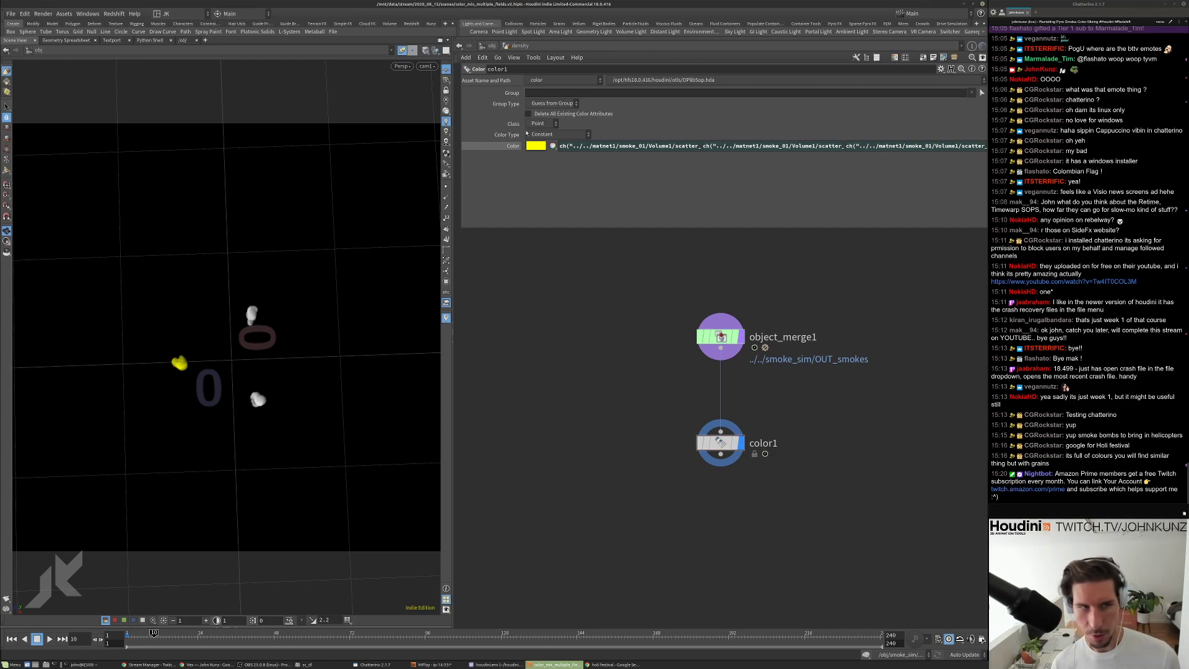
Return to the object level and move through the timeline to frame 34 to preview the smoke colours.
{"action": "key", "text": "u"}
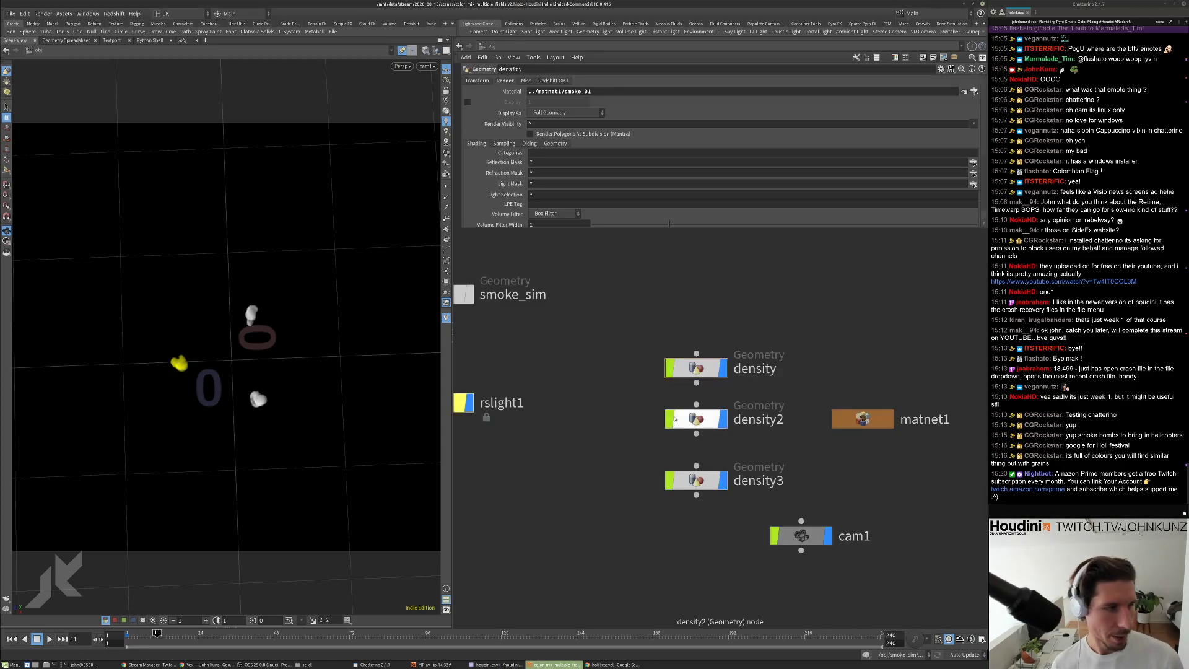
{"action": "left_click_drag", "start_coordinate": [189, 637], "coordinate": [218, 638]}
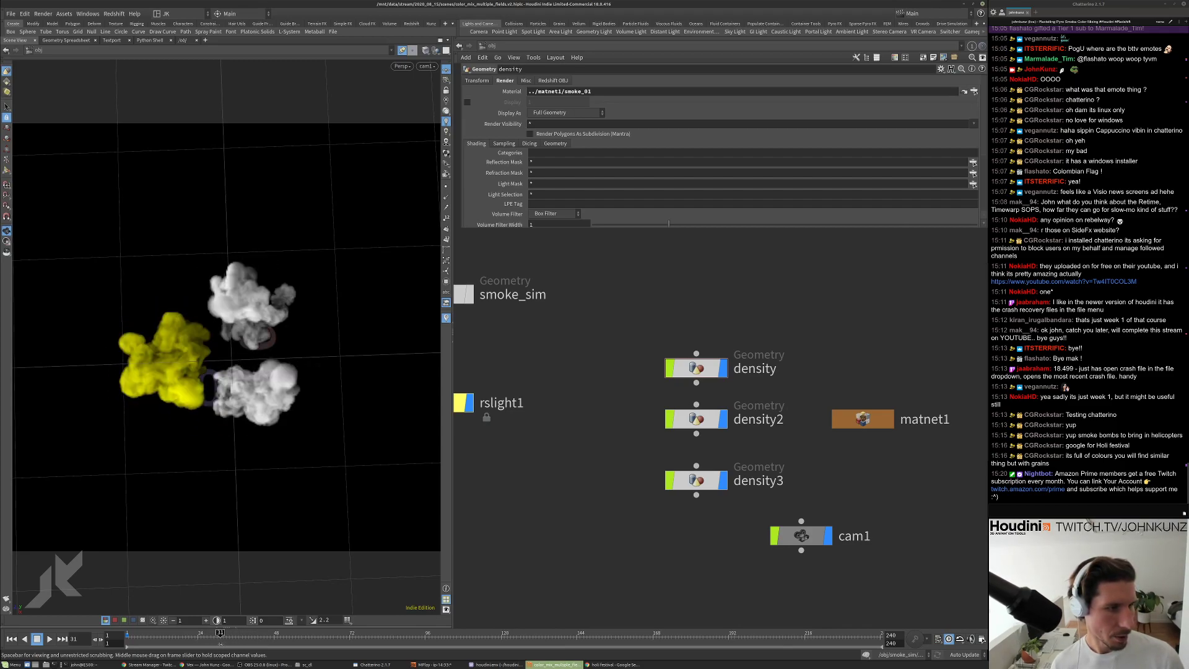
{"action": "key", "text": "Left"}
{"action": "key", "text": "Left"}
{"action": "key", "text": "Right"}
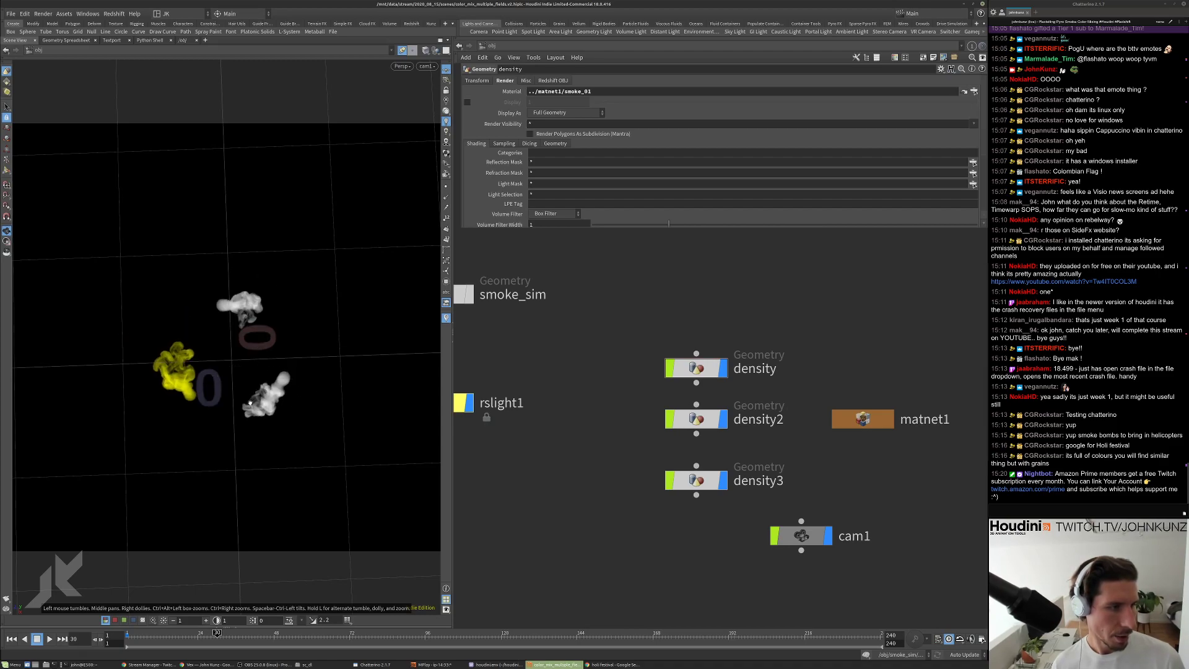
{"action": "key", "text": "Right"}
{"action": "key", "text": "Left"}
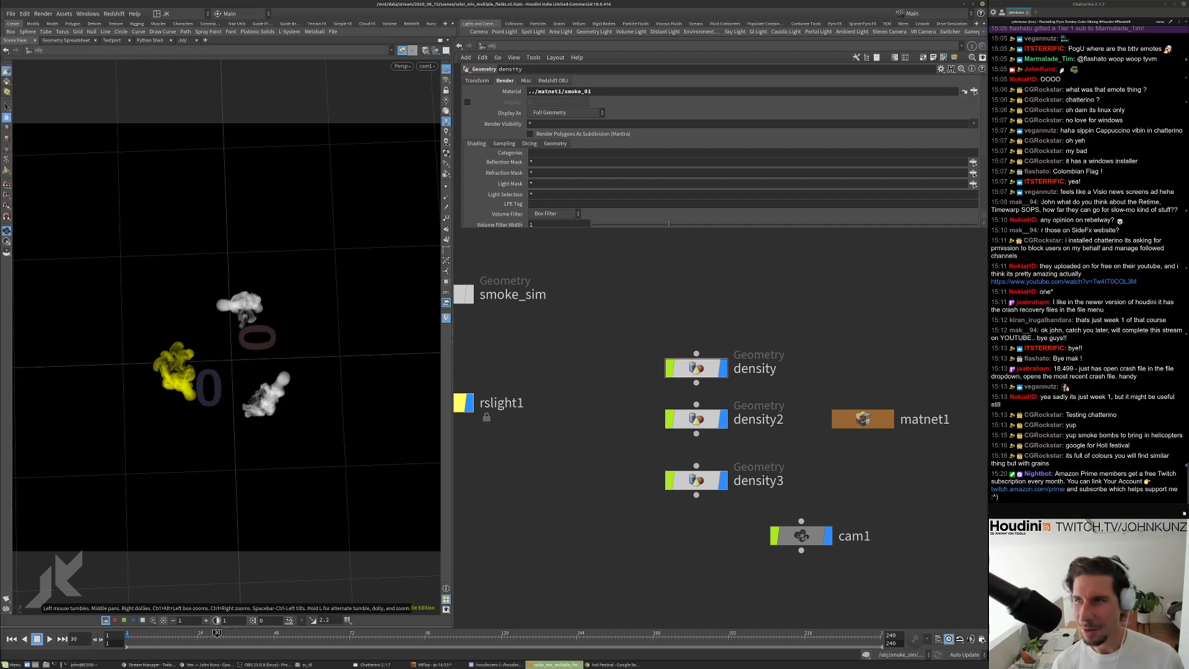
{"action": "key", "text": "alt+Tab"}
{"action": "key", "text": "alt+Tab"}
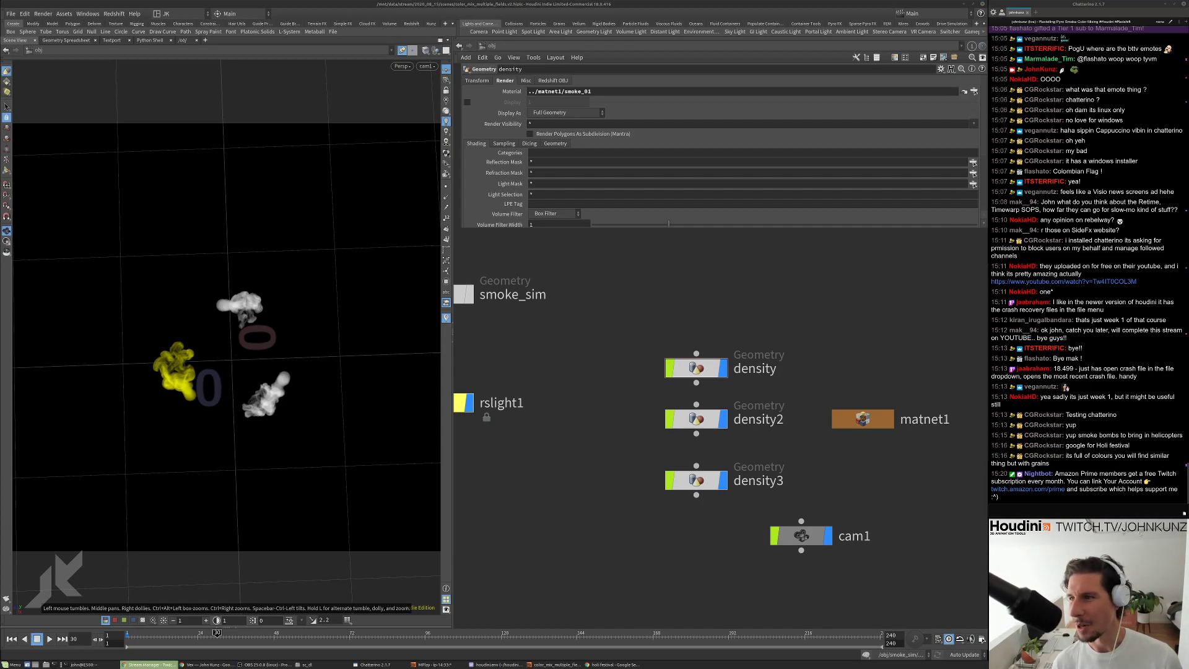
{"action": "left_click", "coordinate": [607, 384]}
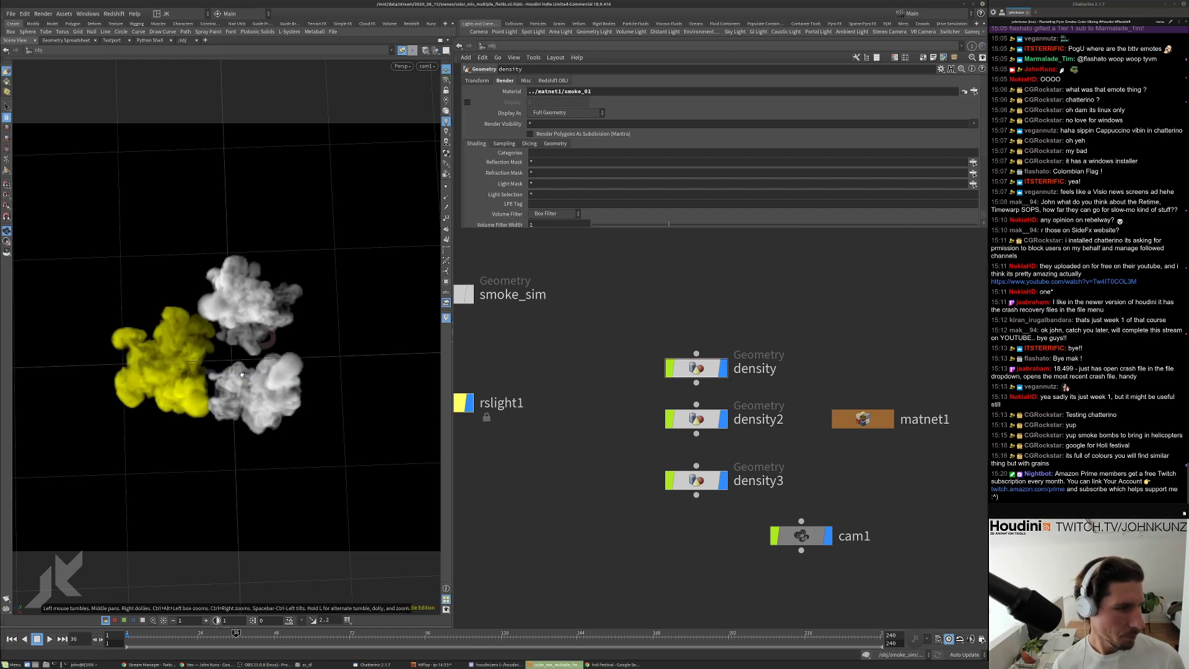
{"action": "key", "text": "Left"}
{"action": "key", "text": "Left"}
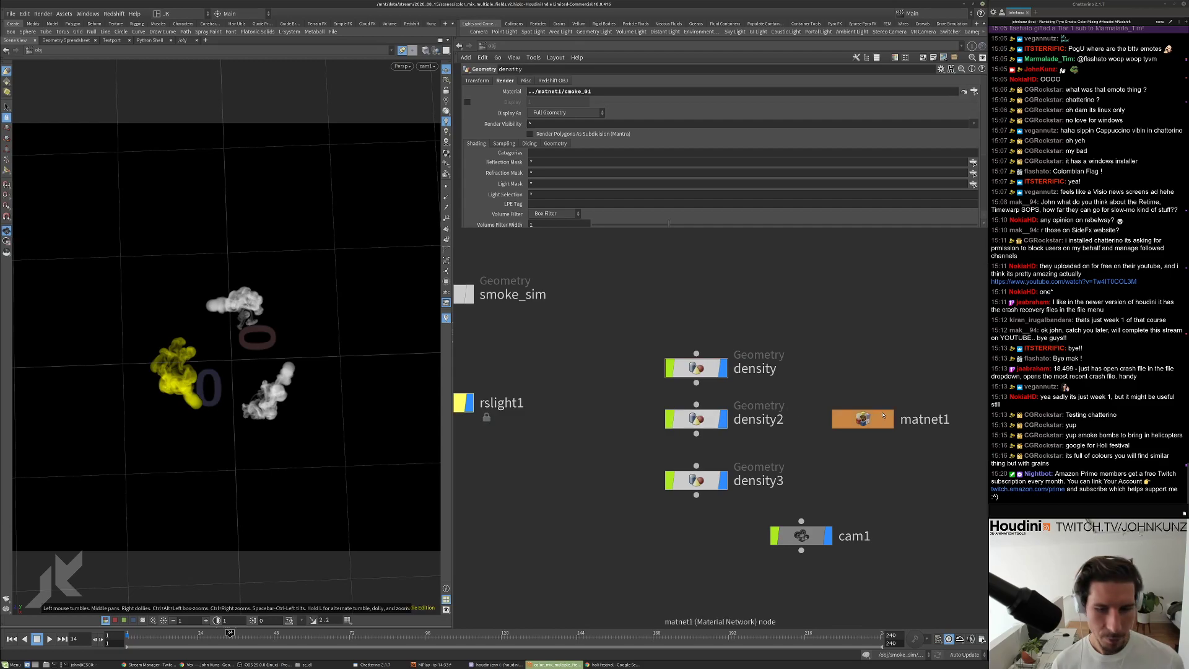
Open the smoke_02 material in matnet1, select its Volume1 node and show the Scatter Coefficient as its evaluated value.
{"action": "double_click", "coordinate": [883, 415]}
{"action": "double_click", "coordinate": [703, 338]}
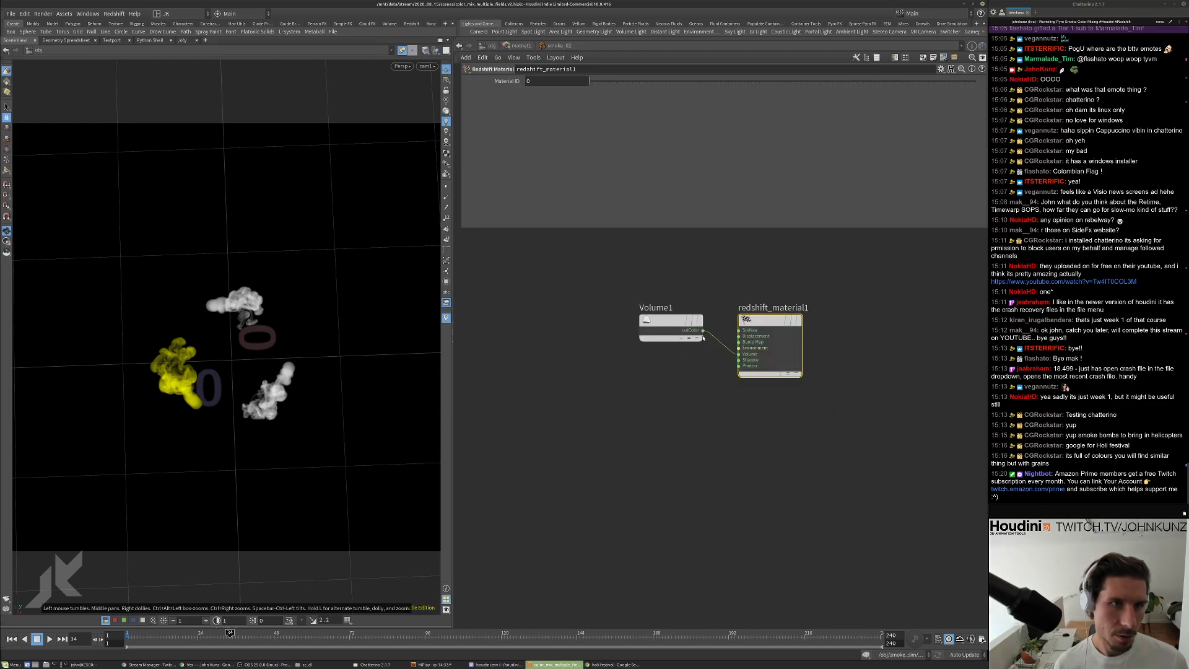
{"action": "left_click", "coordinate": [670, 321]}
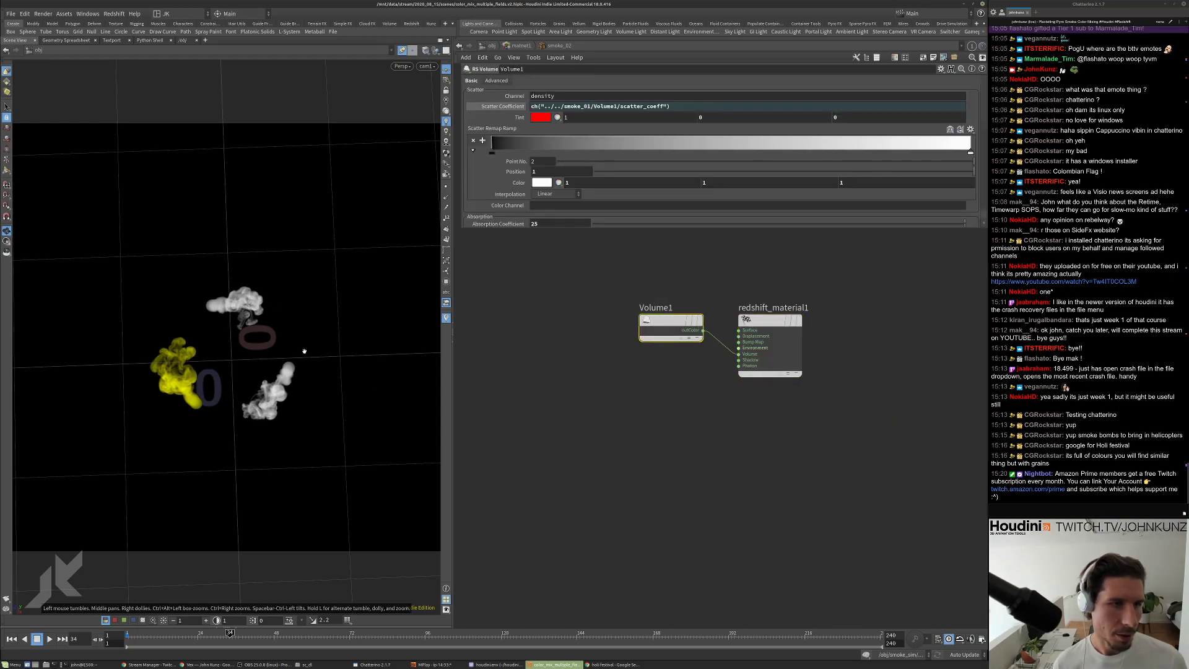
{"action": "middle_click", "coordinate": [503, 106], "text": "ctrl"}
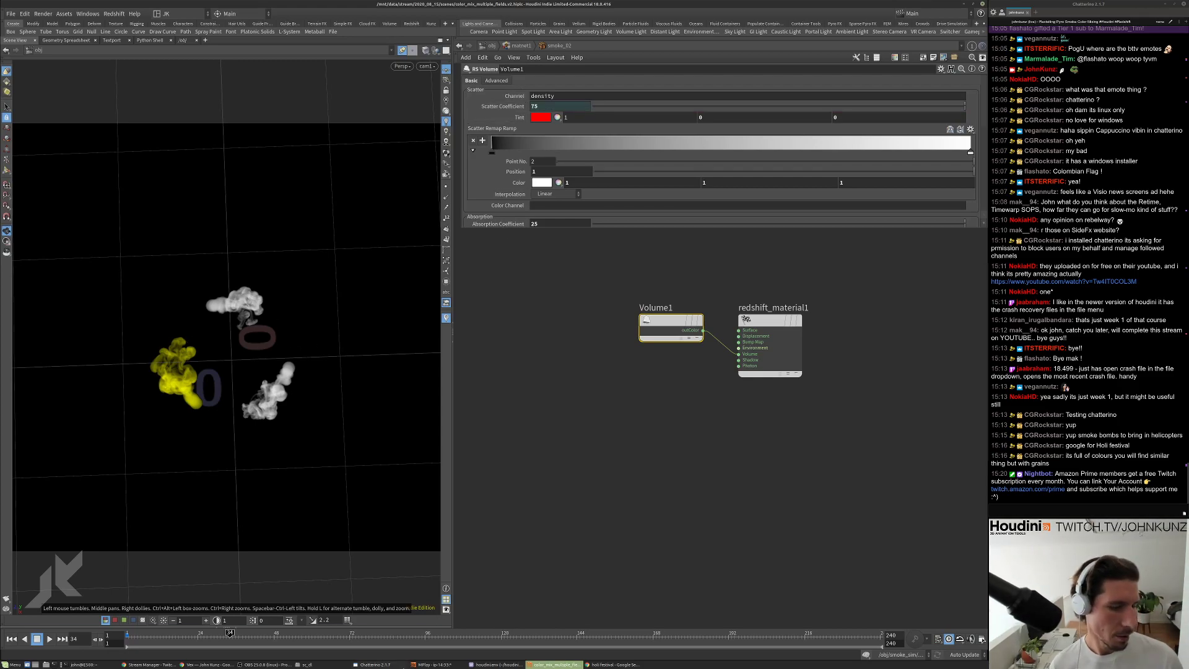
Switch to MPlay, review the coloured smoke flipbook at frame 126, and return to Houdini.
{"action": "left_click", "coordinate": [436, 665]}
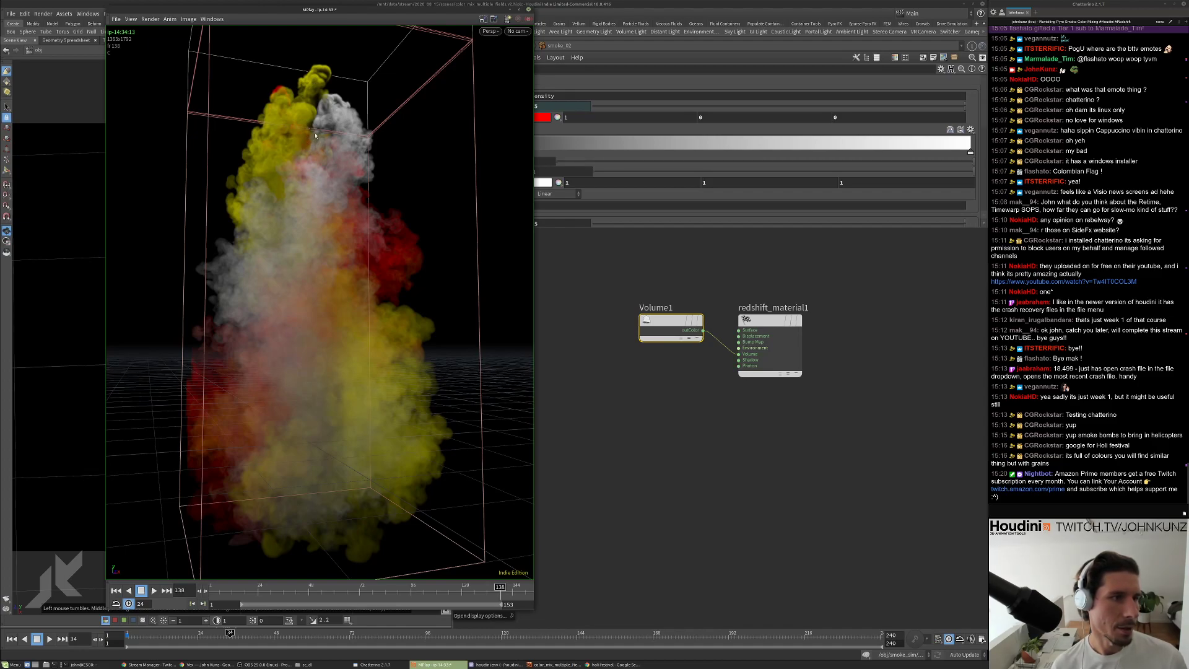
{"action": "left_click_drag", "start_coordinate": [436, 596], "coordinate": [475, 595]}
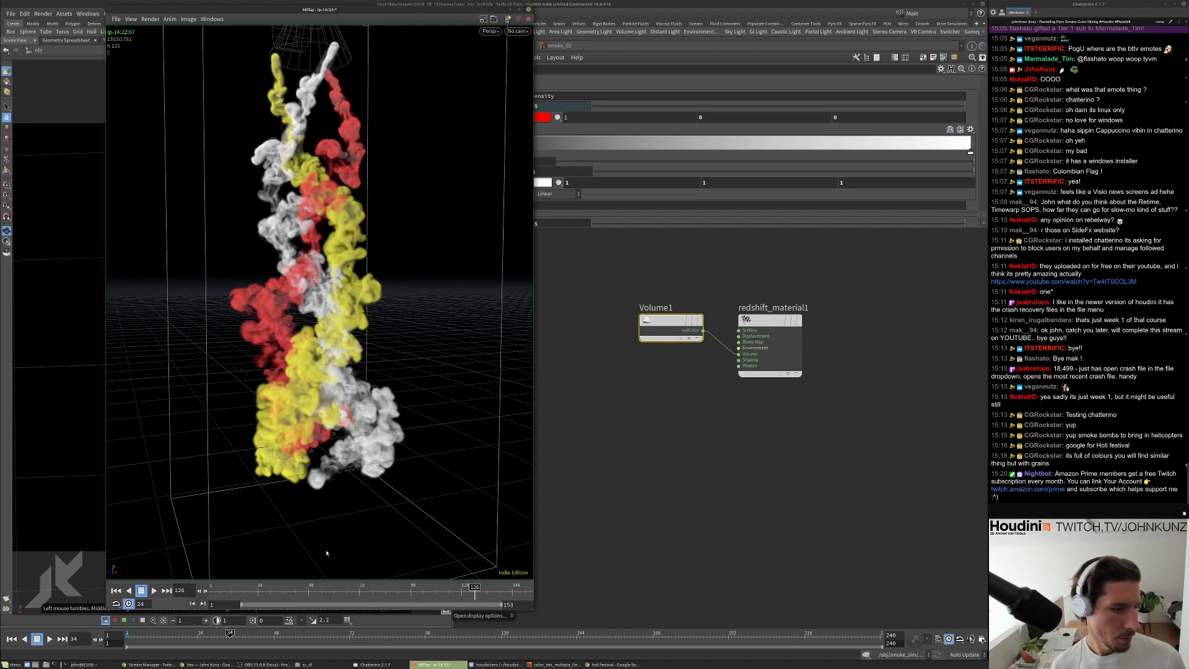
{"action": "left_click", "coordinate": [714, 427]}
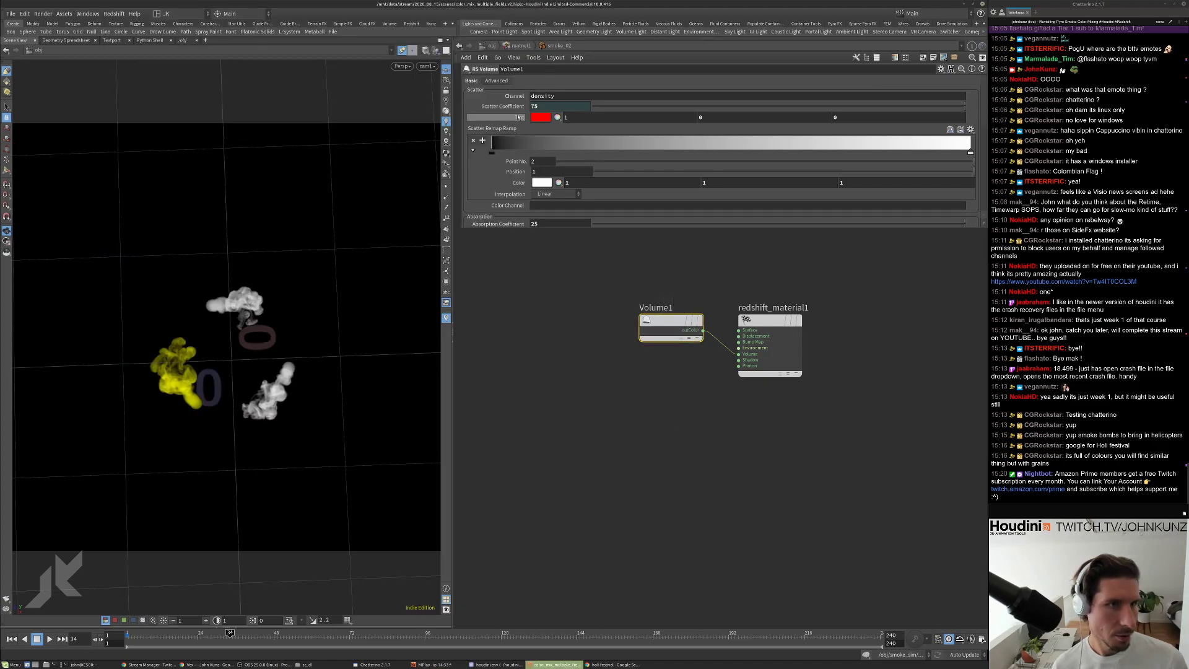
Copy the Scatter Tint of smoke_02's Volume1 node and go back up to the object level.
{"action": "right_click", "coordinate": [517, 117]}
{"action": "mouse_move", "coordinate": [538, 171]}
{"action": "key", "text": "Escape"}
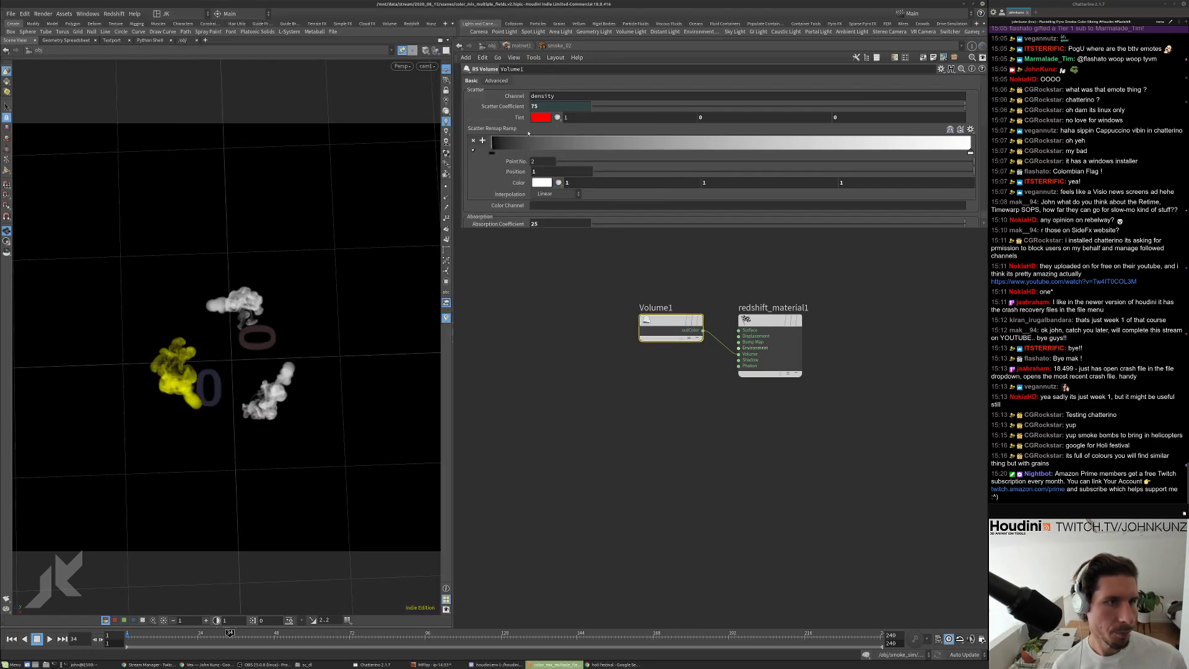
{"action": "left_click", "coordinate": [510, 47]}
{"action": "left_click", "coordinate": [491, 45]}
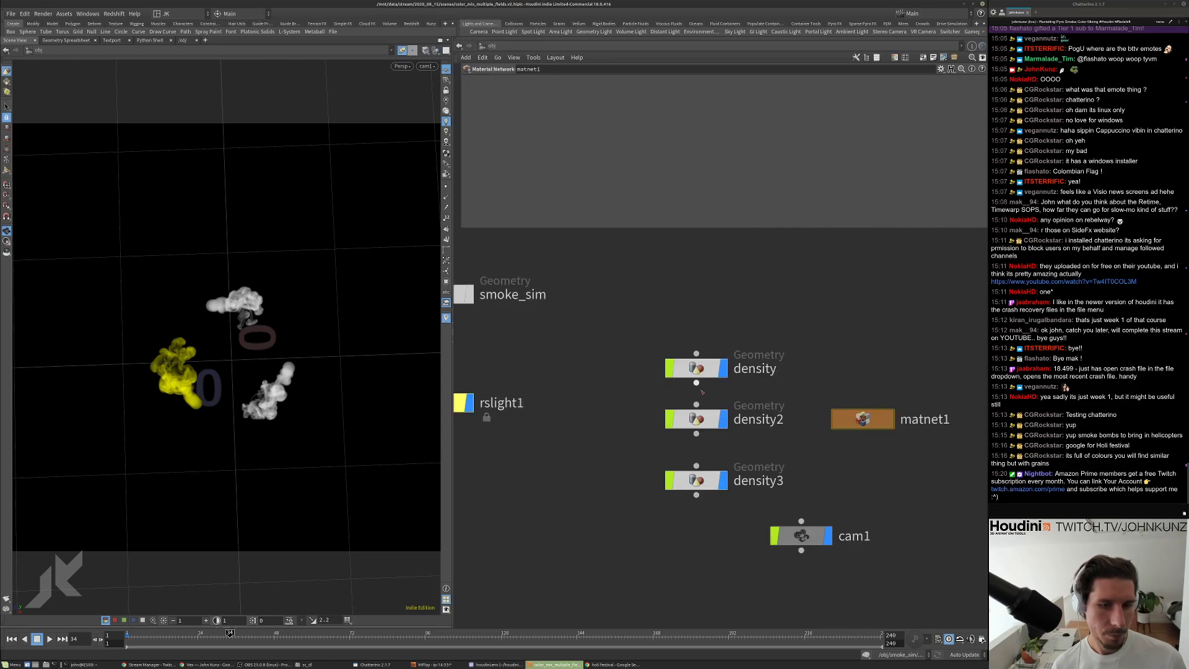
Inside the density2 object, add a displayed Color node after name1.
{"action": "left_click", "coordinate": [697, 420]}
{"action": "double_click", "coordinate": [698, 421]}
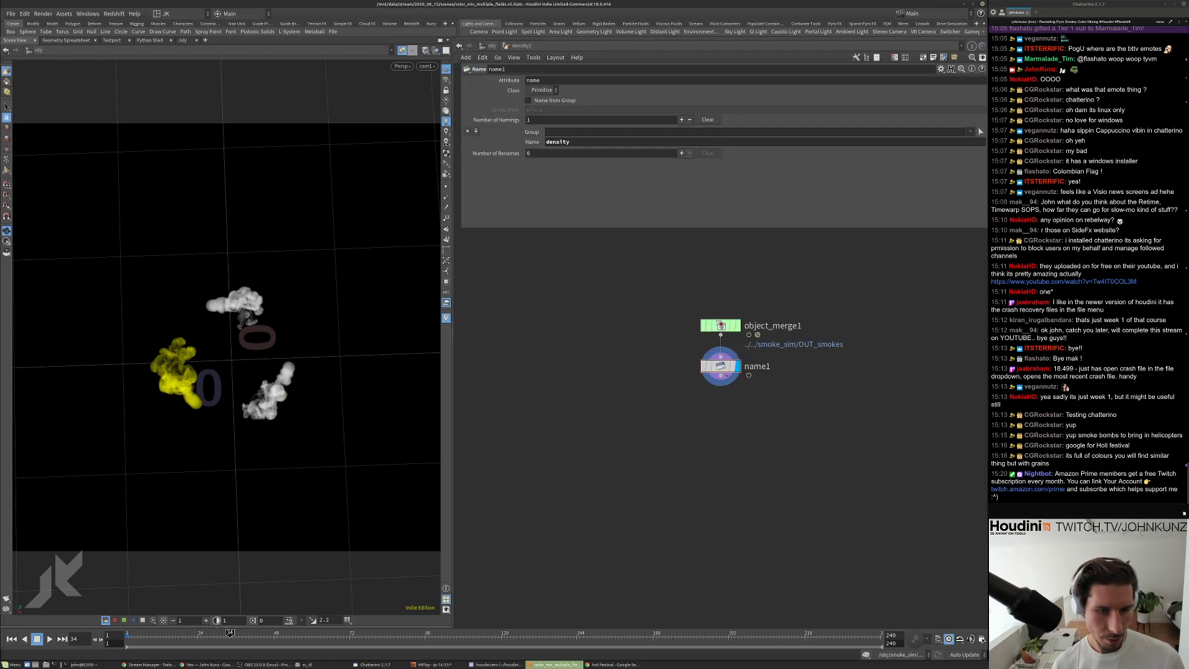
{"action": "key", "text": "Tab"}
{"action": "type", "text": "col"}
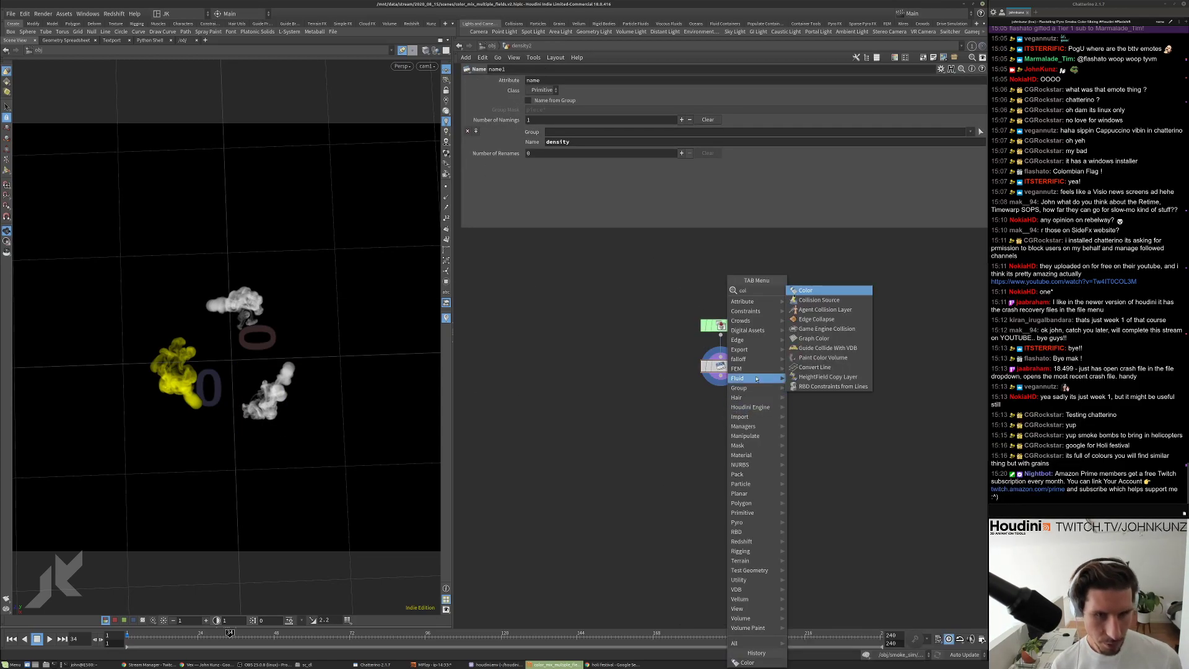
{"action": "left_click", "coordinate": [808, 291]}
{"action": "left_click", "coordinate": [735, 441]}
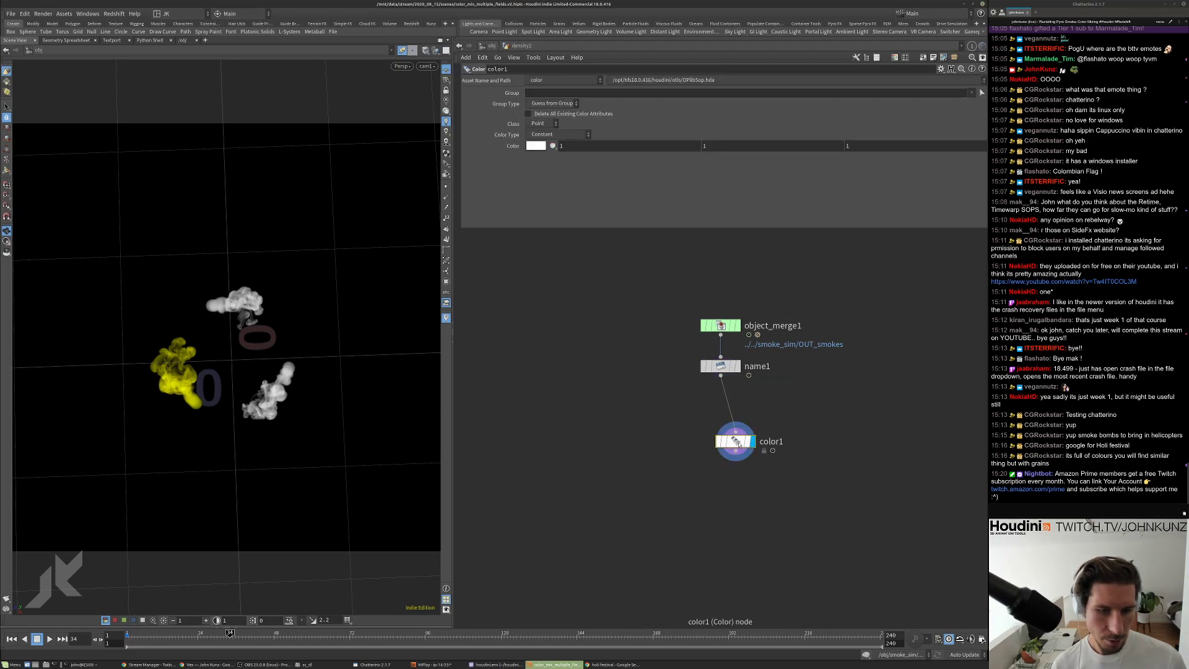
Paste the copied red tint (1, 0, 0) as references into color1's Color and align the node below name1.
{"action": "right_click", "coordinate": [514, 147]}
{"action": "left_click", "coordinate": [546, 240]}
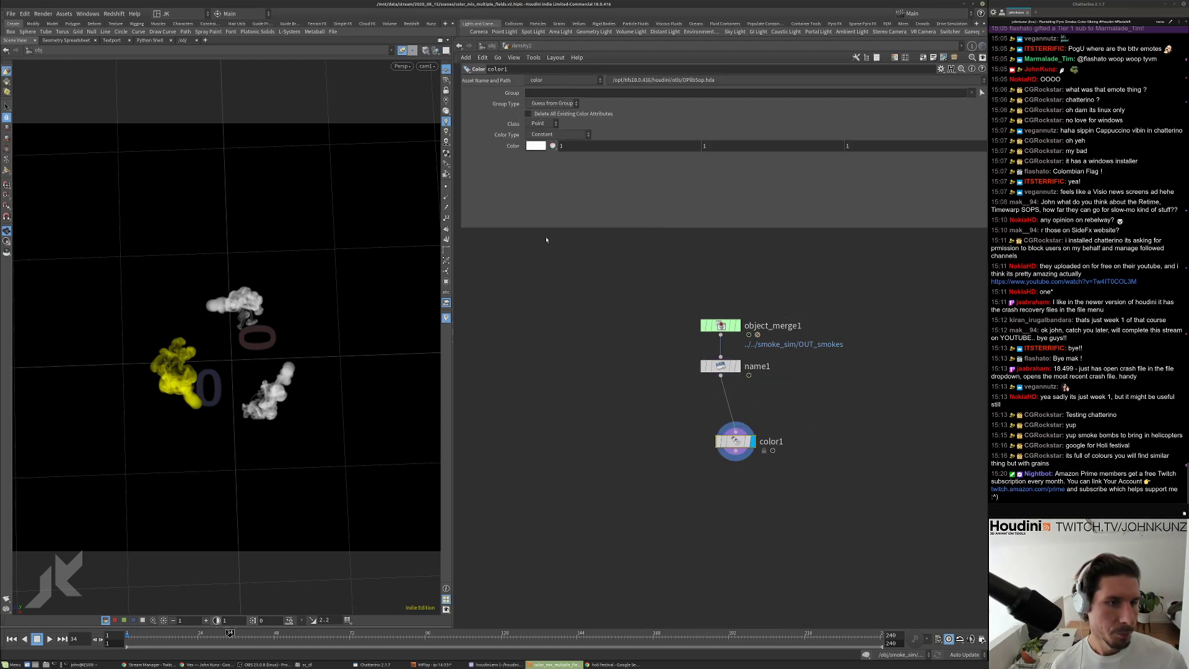
{"action": "left_click_drag", "start_coordinate": [731, 444], "coordinate": [716, 462]}
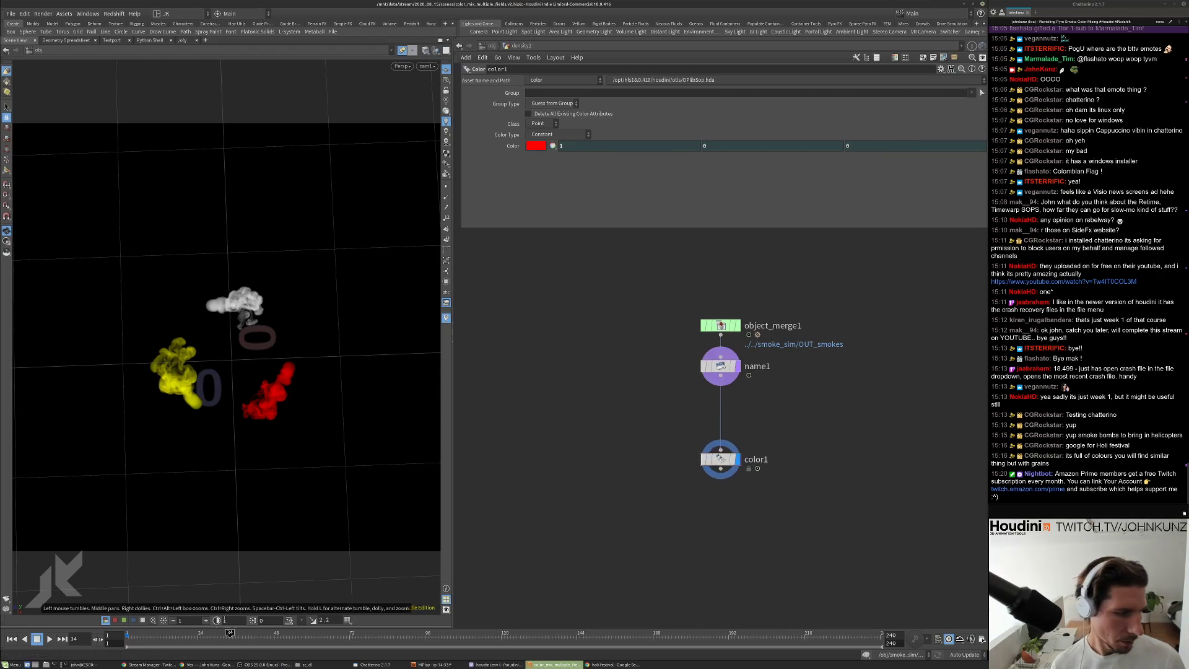
Bring up a lower pane beneath the viewport, show the /obj network in it and assign it to link group 9.
{"action": "key", "text": "alt+shift+t"}
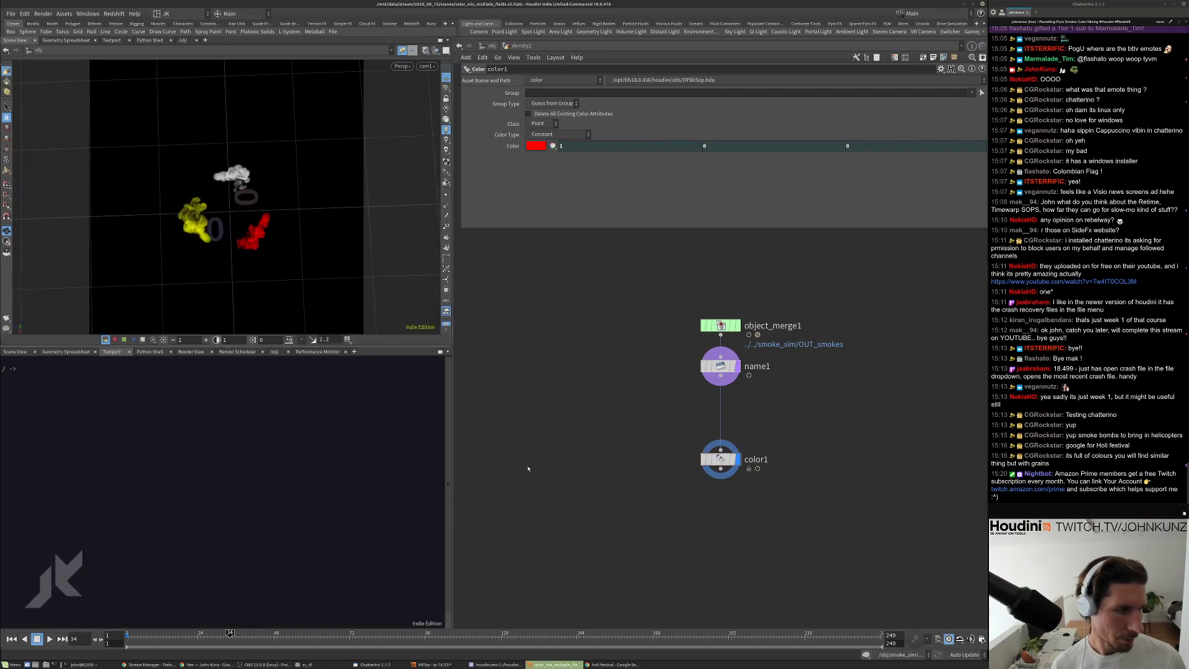
{"action": "left_click", "coordinate": [274, 352]}
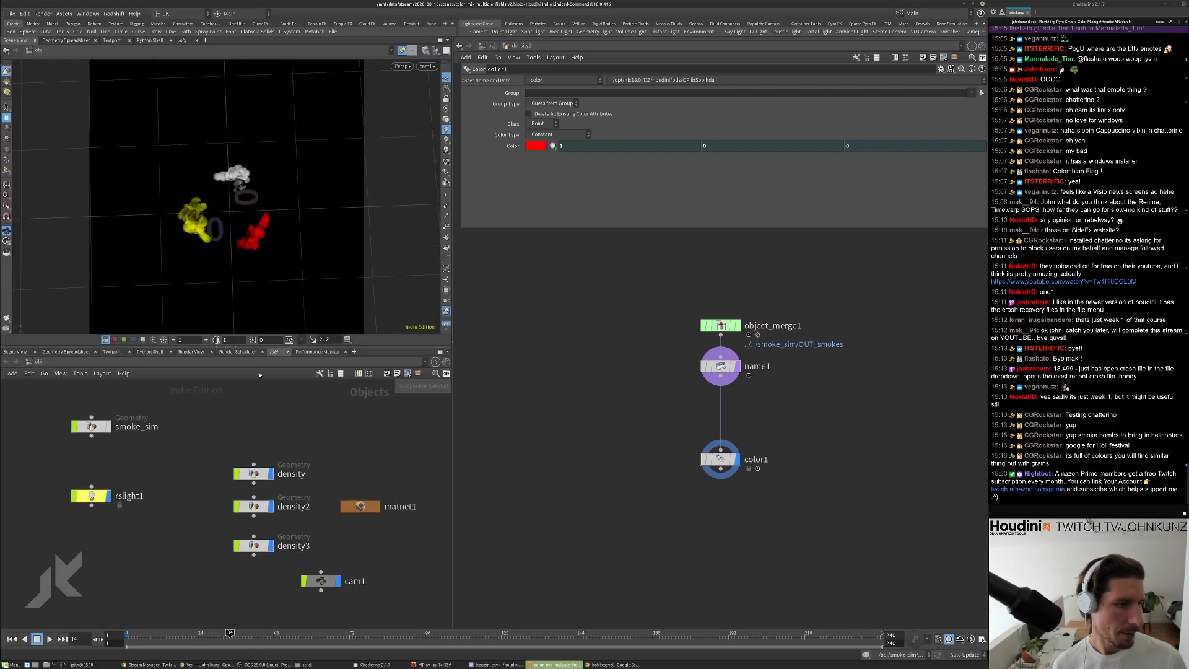
{"action": "scroll", "coordinate": [287, 410], "scroll_direction": "down", "scroll_amount": 2}
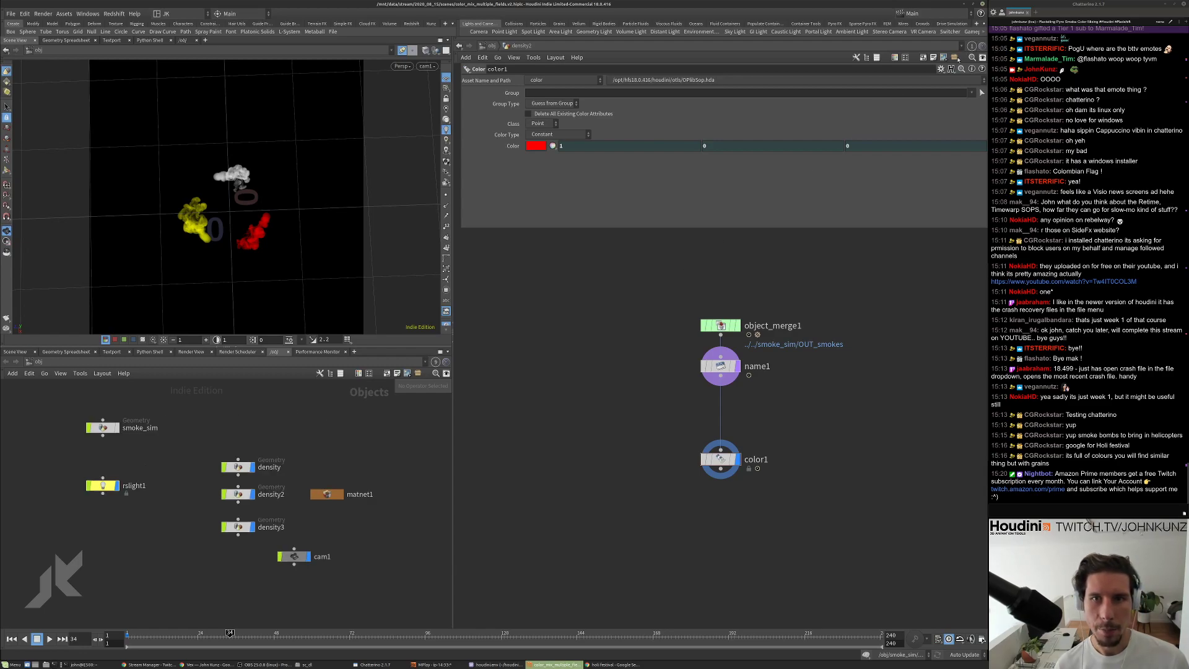
{"action": "left_click", "coordinate": [435, 362]}
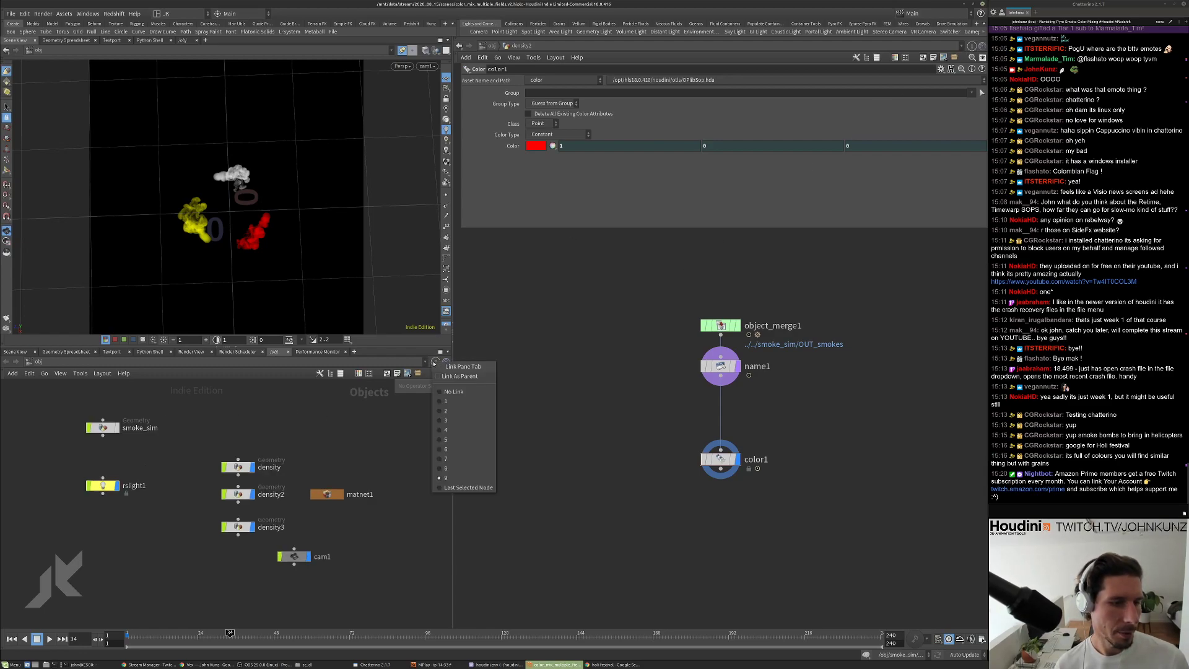
{"action": "left_click", "coordinate": [453, 392]}
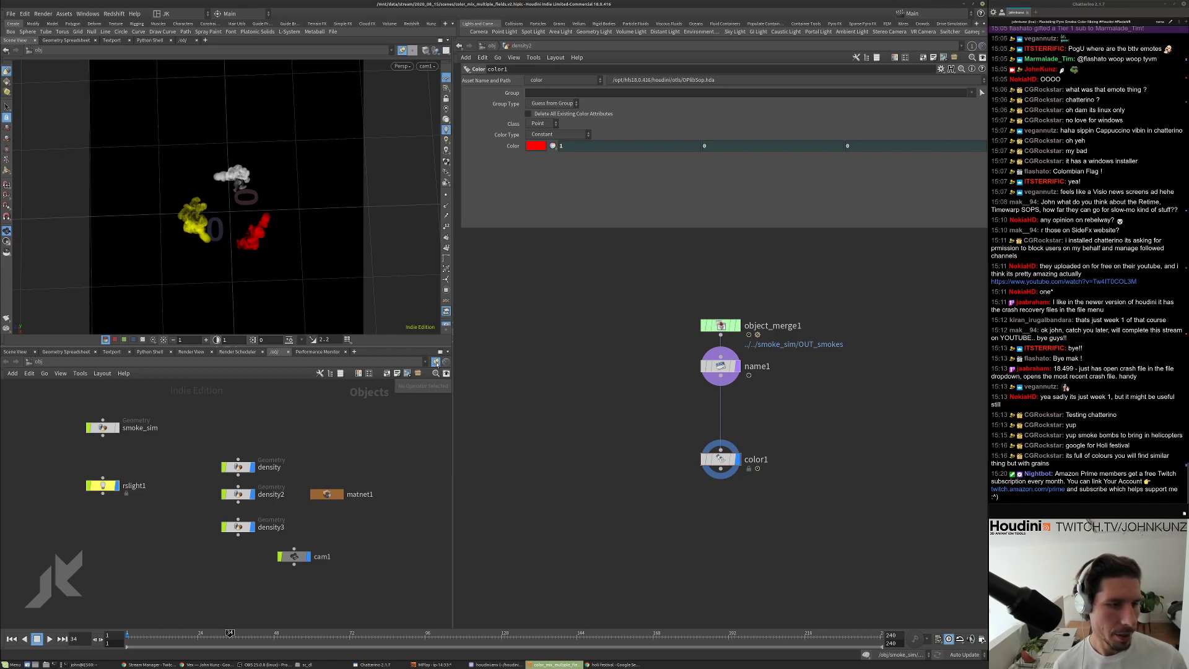
{"action": "left_click", "coordinate": [436, 363]}
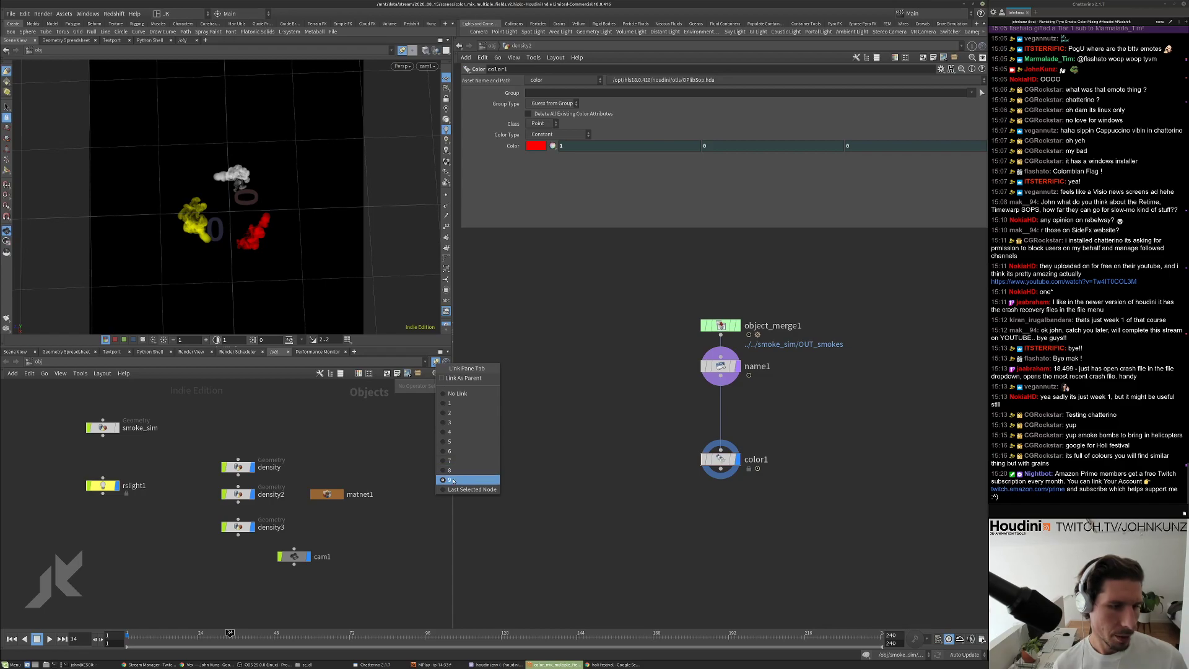
{"action": "left_click", "coordinate": [462, 479]}
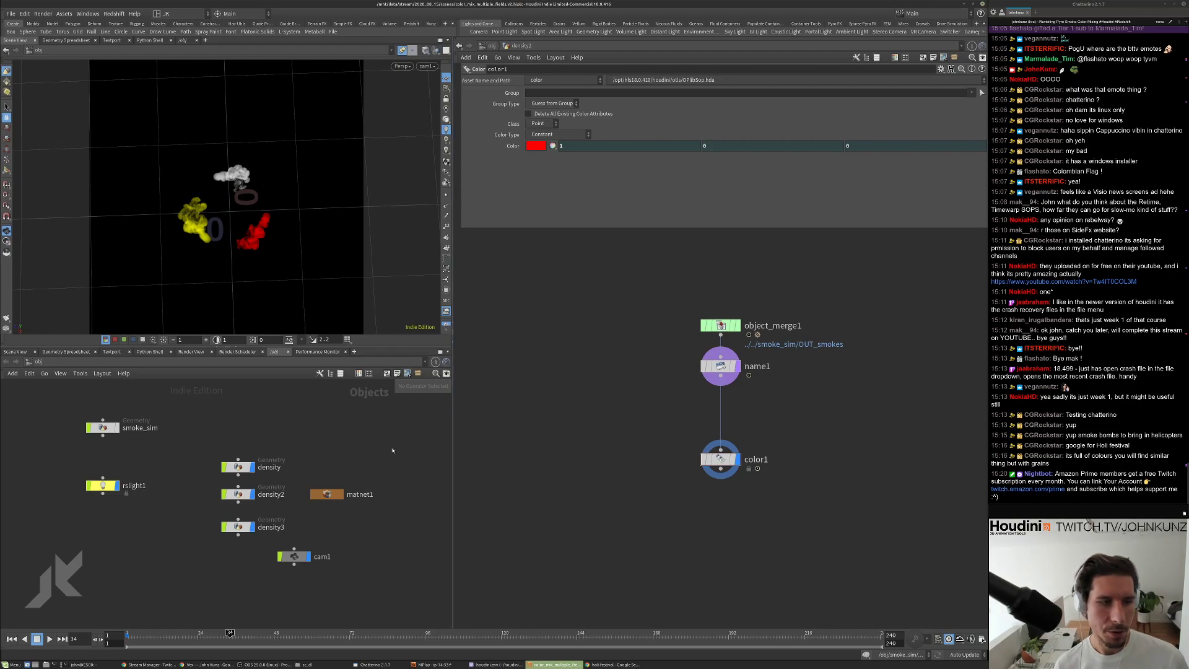
Open the smoke_03 material inside matnet1 in the lower network pane and select its Volume1 node.
{"action": "double_click", "coordinate": [326, 494]}
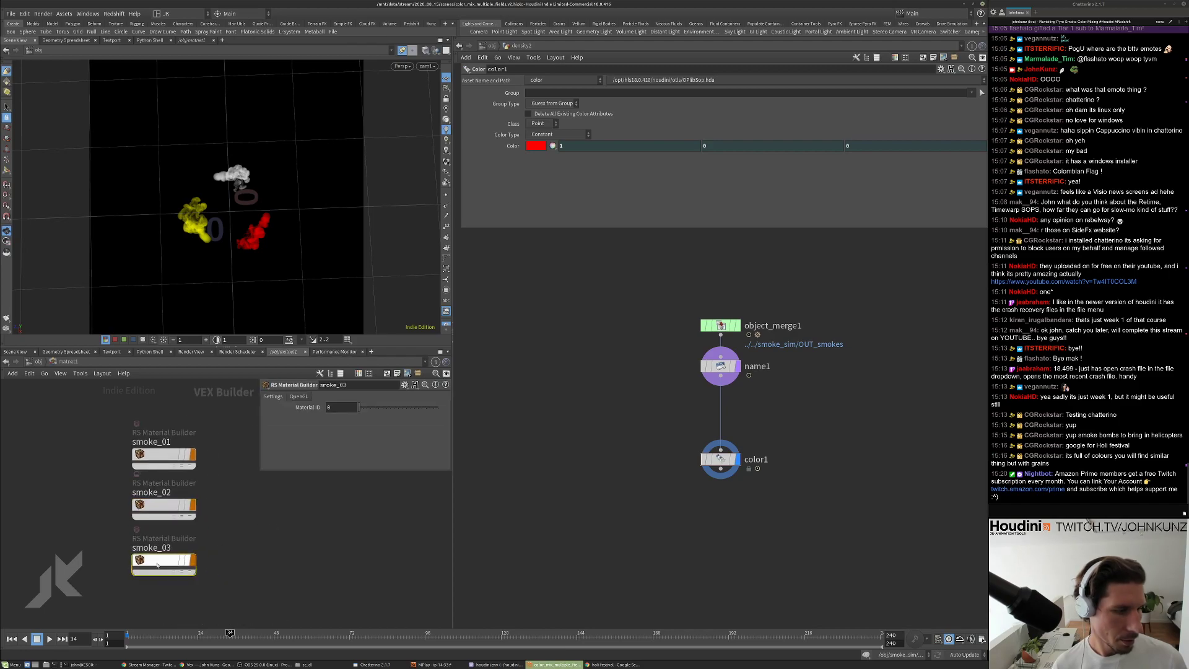
{"action": "double_click", "coordinate": [157, 565]}
{"action": "left_click", "coordinate": [168, 485]}
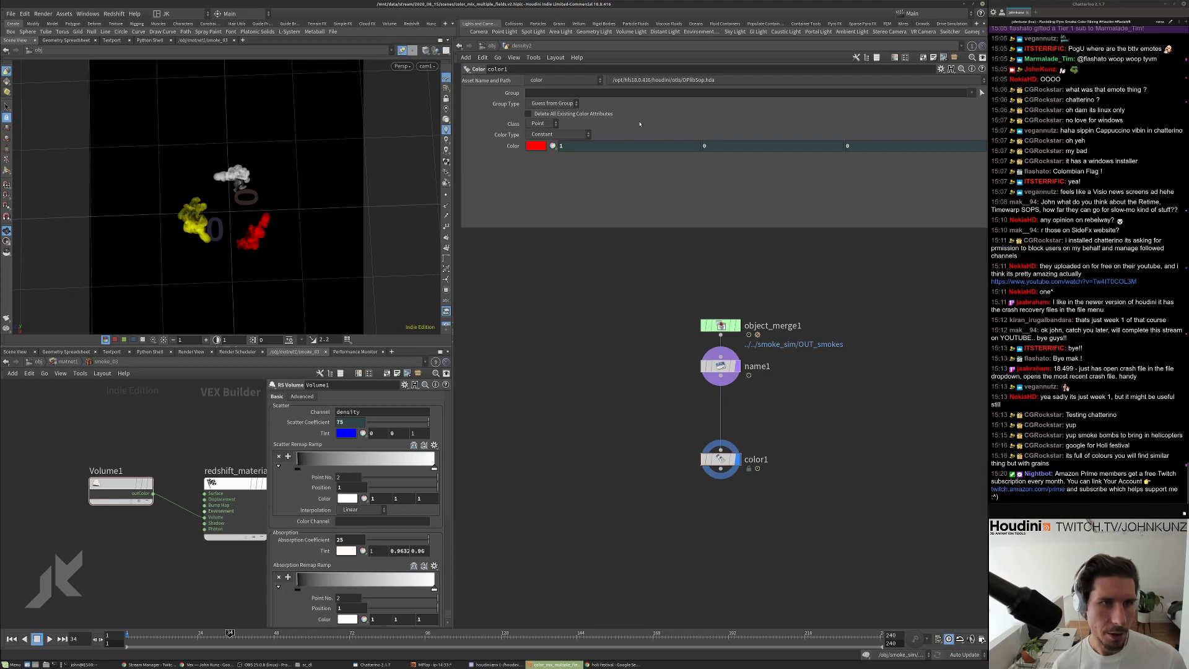
Inside the density3 object, add a Color node after name1.
{"action": "left_click", "coordinate": [493, 47]}
{"action": "double_click", "coordinate": [702, 480]}
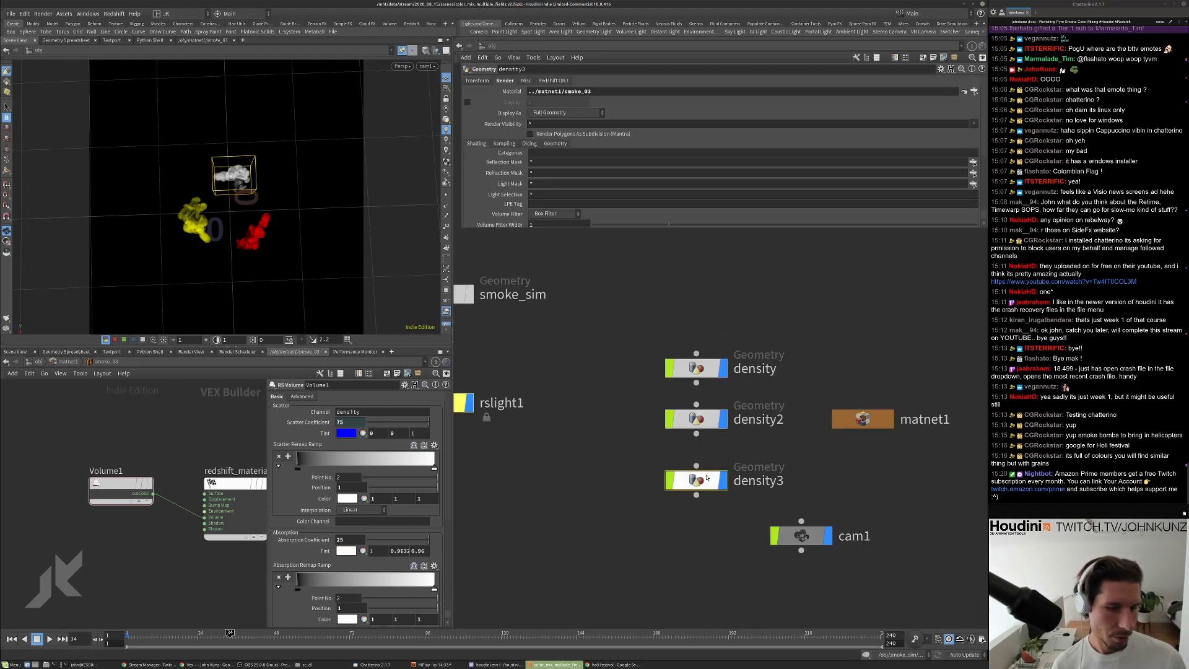
{"action": "key", "text": "Tab"}
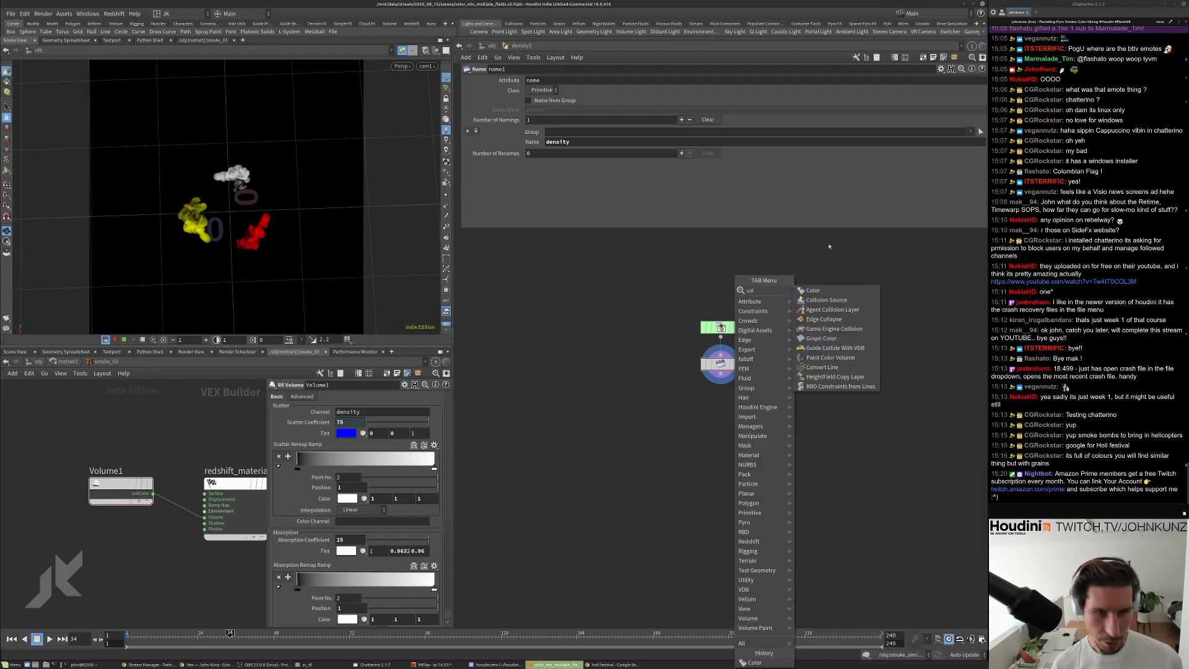
{"action": "key", "text": "Escape"}
{"action": "left_click", "coordinate": [722, 404]}
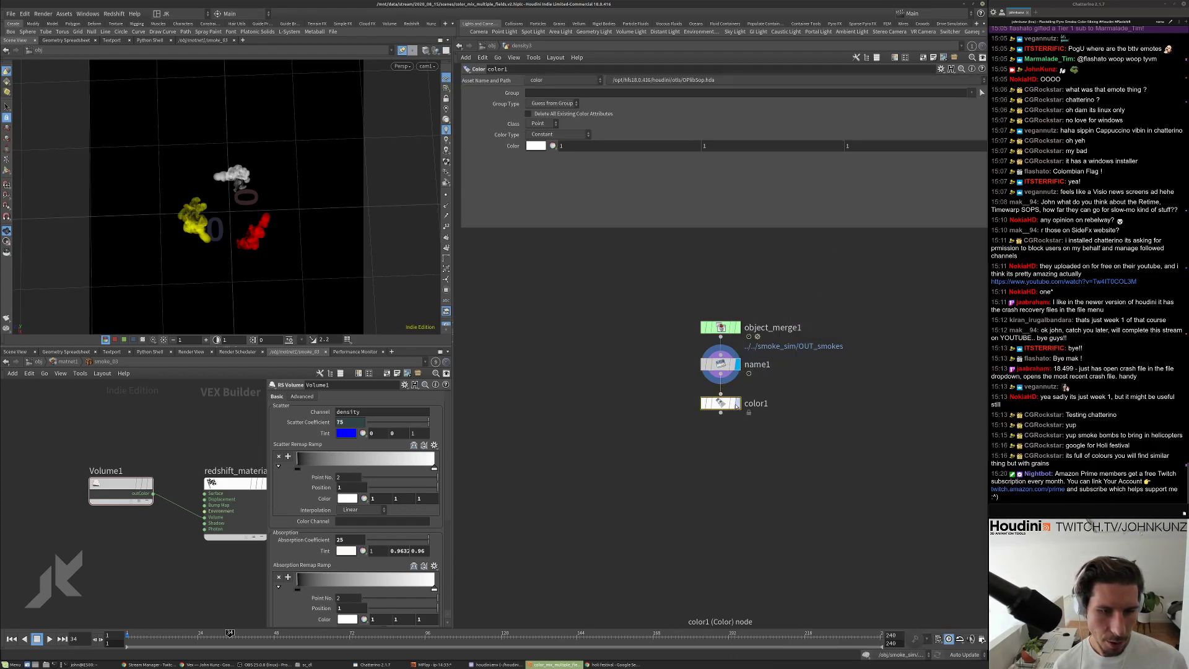
Paste smoke_03's Scatter Tint as relative references into color1's Color, and undo the paste.
{"action": "right_click", "coordinate": [319, 433]}
{"action": "key", "text": "Escape"}
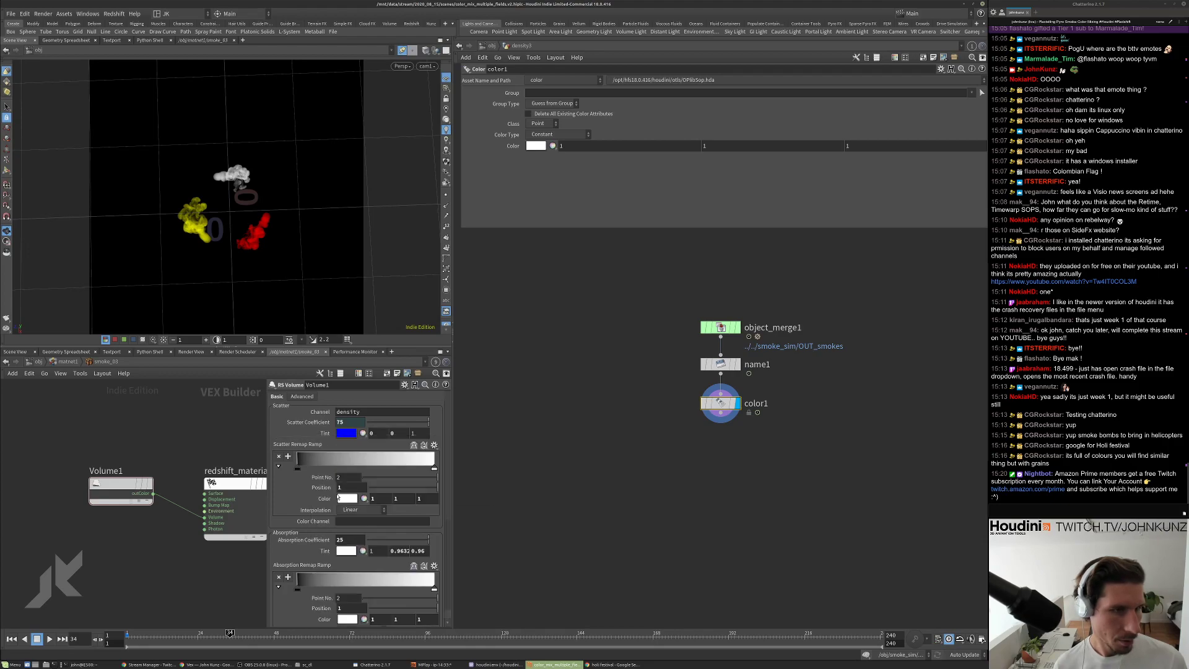
{"action": "right_click", "coordinate": [512, 147]}
{"action": "left_click", "coordinate": [554, 237]}
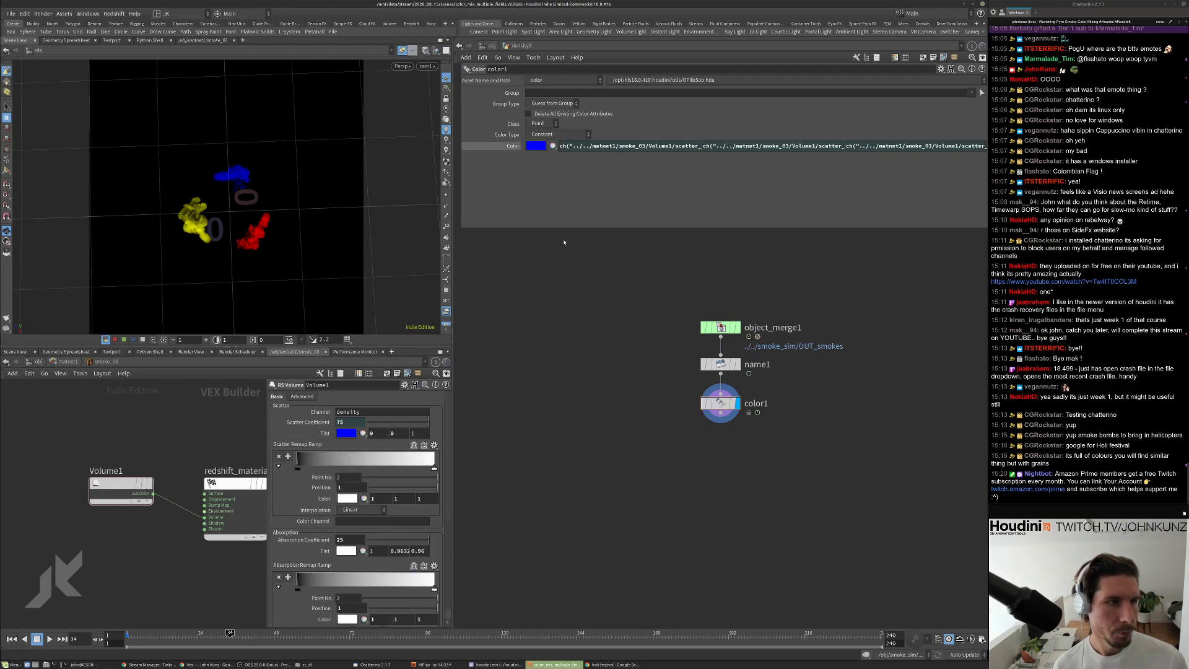
{"action": "key", "text": "ctrl+z"}
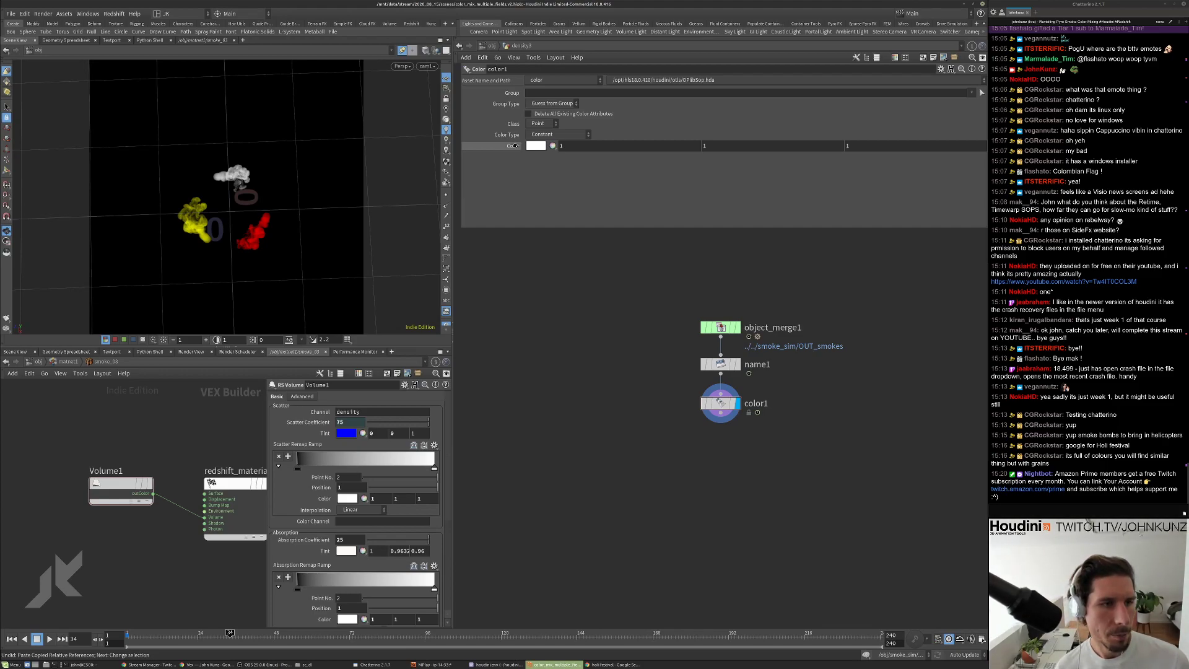
Link color1's Color to smoke_03's Scatter Tint with a Relative Channel Reference and go back up to the object level.
{"action": "left_click_drag", "start_coordinate": [514, 146], "coordinate": [516, 147]}
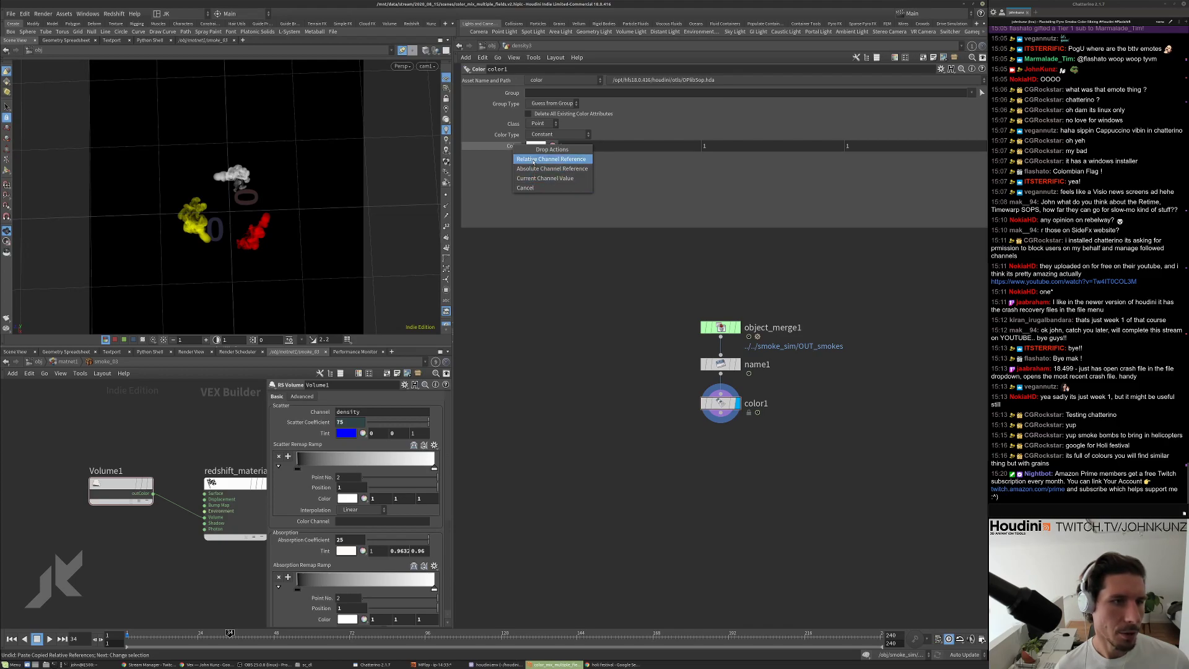
{"action": "left_click", "coordinate": [539, 159]}
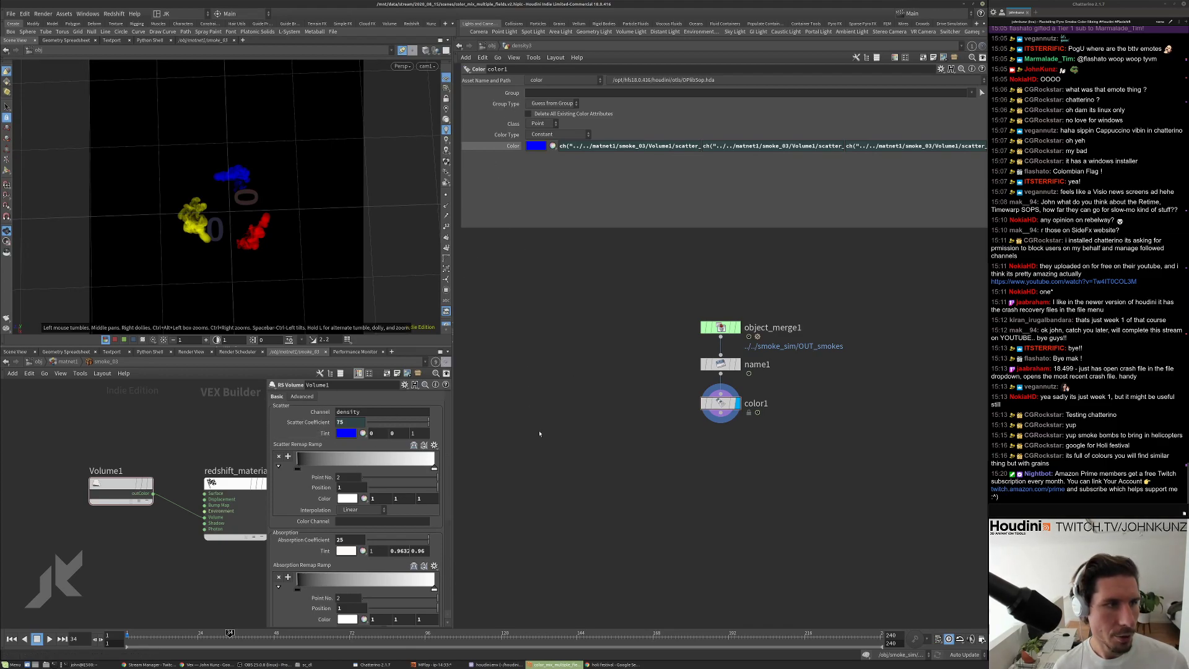
{"action": "scroll", "coordinate": [652, 383], "scroll_direction": "down", "scroll_amount": 2}
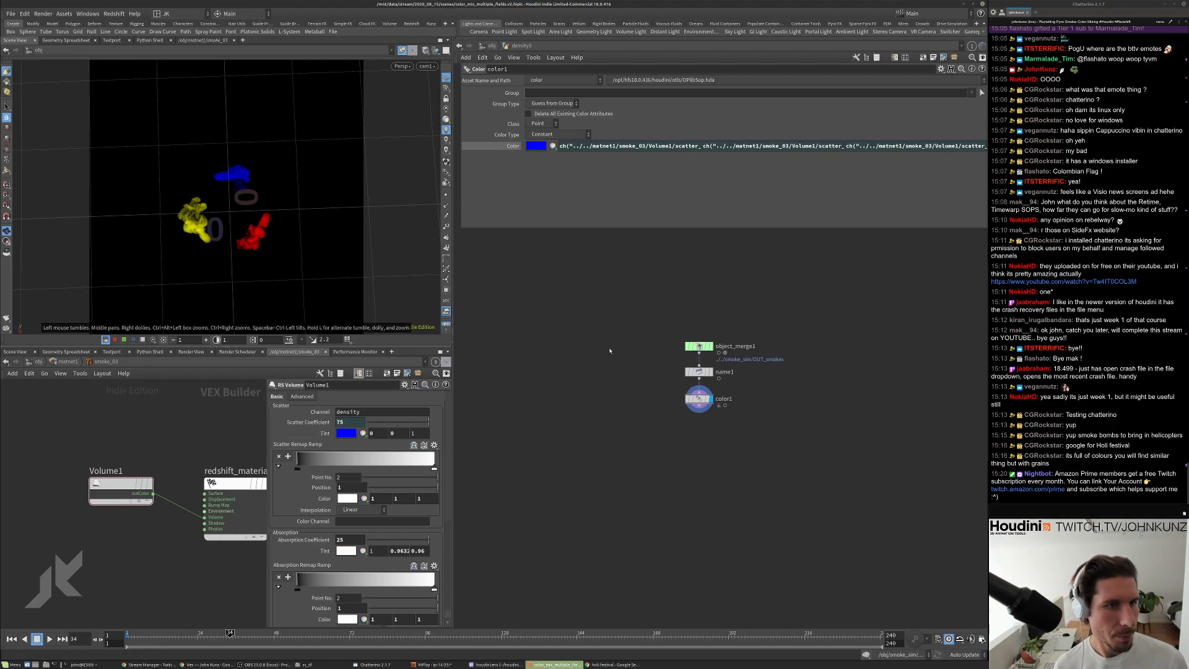
{"action": "scroll", "coordinate": [669, 380], "scroll_direction": "up", "scroll_amount": 2}
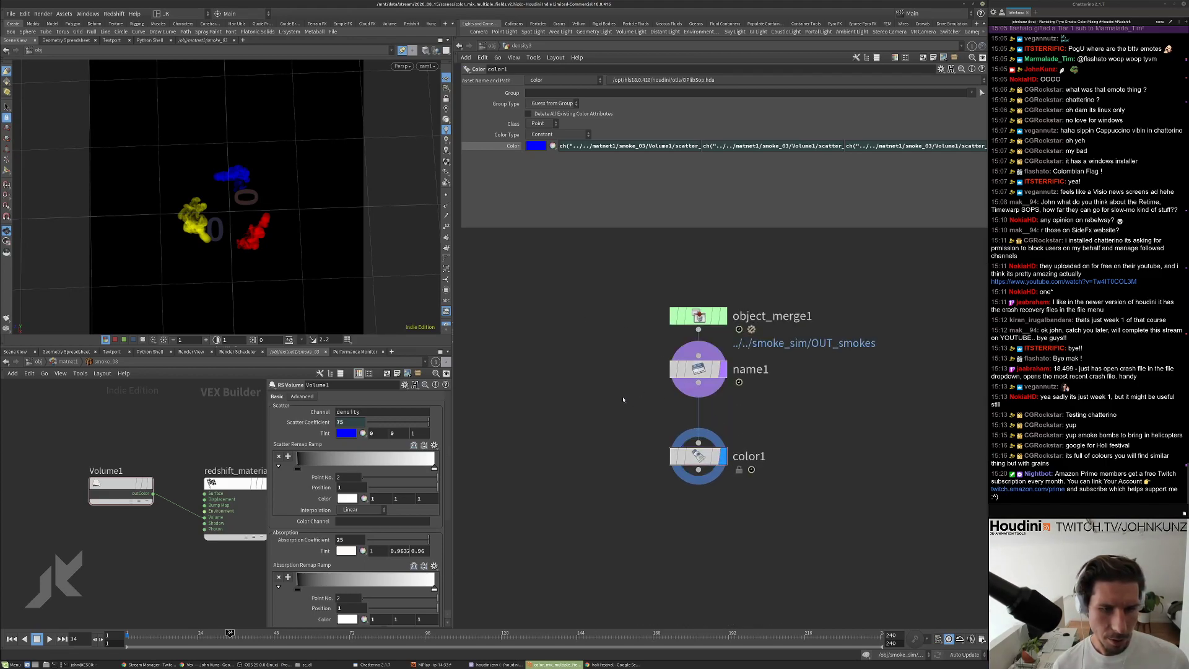
{"action": "left_click", "coordinate": [491, 46]}
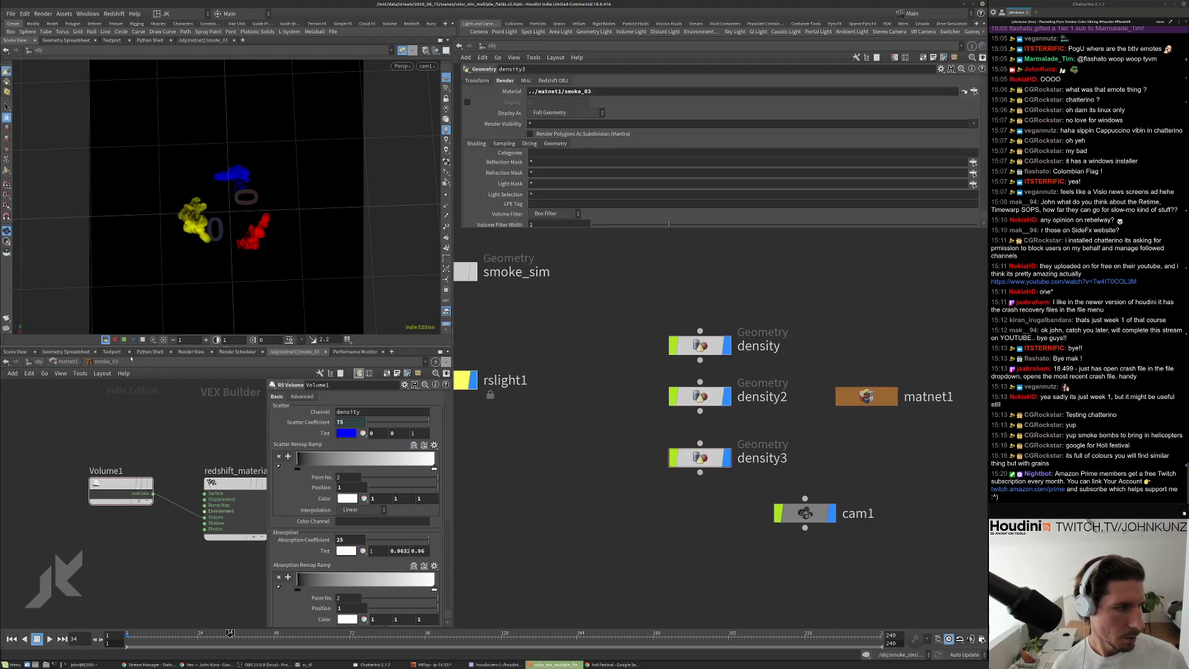
Expand the viewport over the lower pane and scrub through the coloured smoke between frames 50 and 81.
{"action": "left_click", "coordinate": [231, 348]}
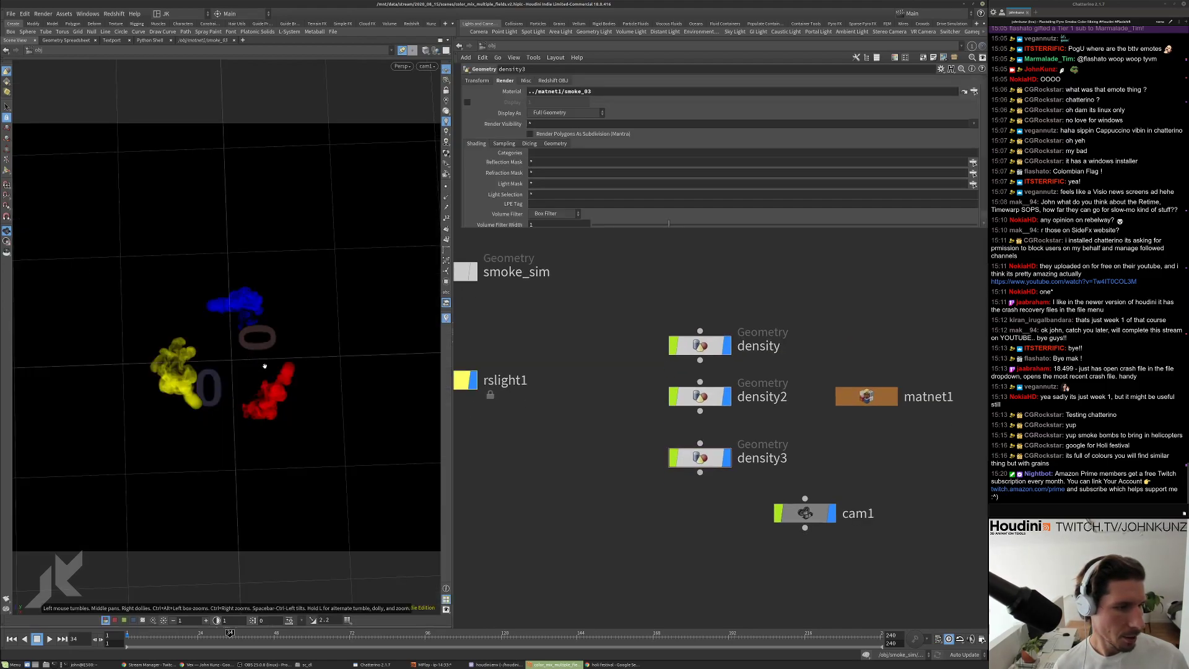
{"action": "left_click", "coordinate": [280, 632]}
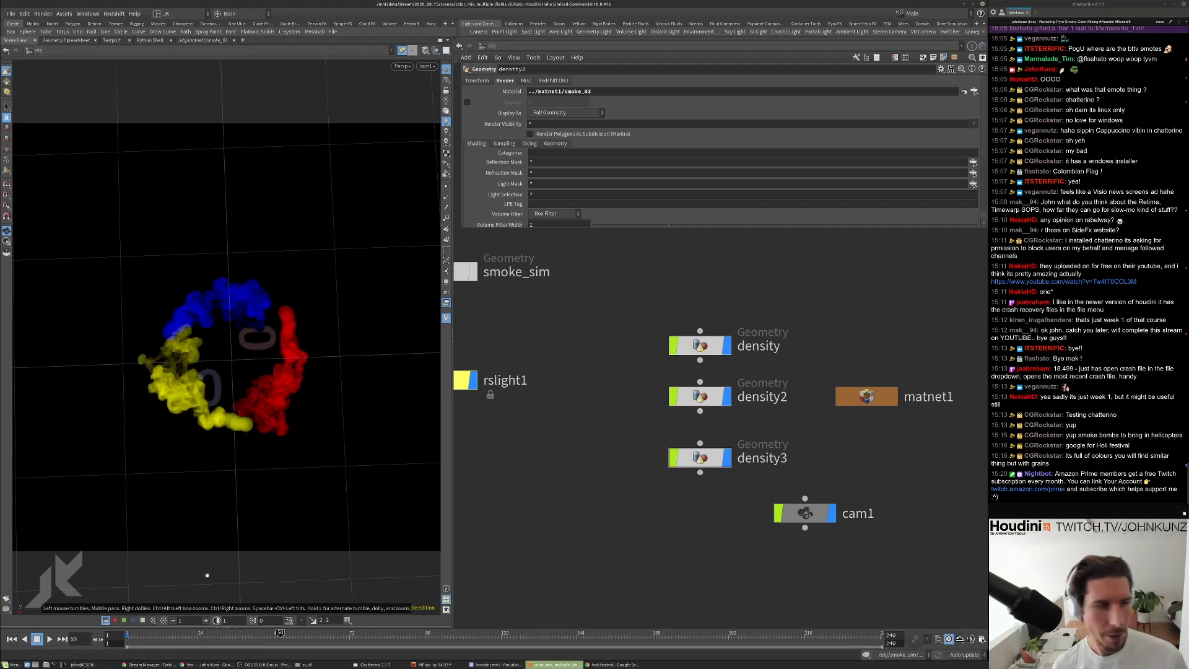
{"action": "left_click", "coordinate": [318, 633]}
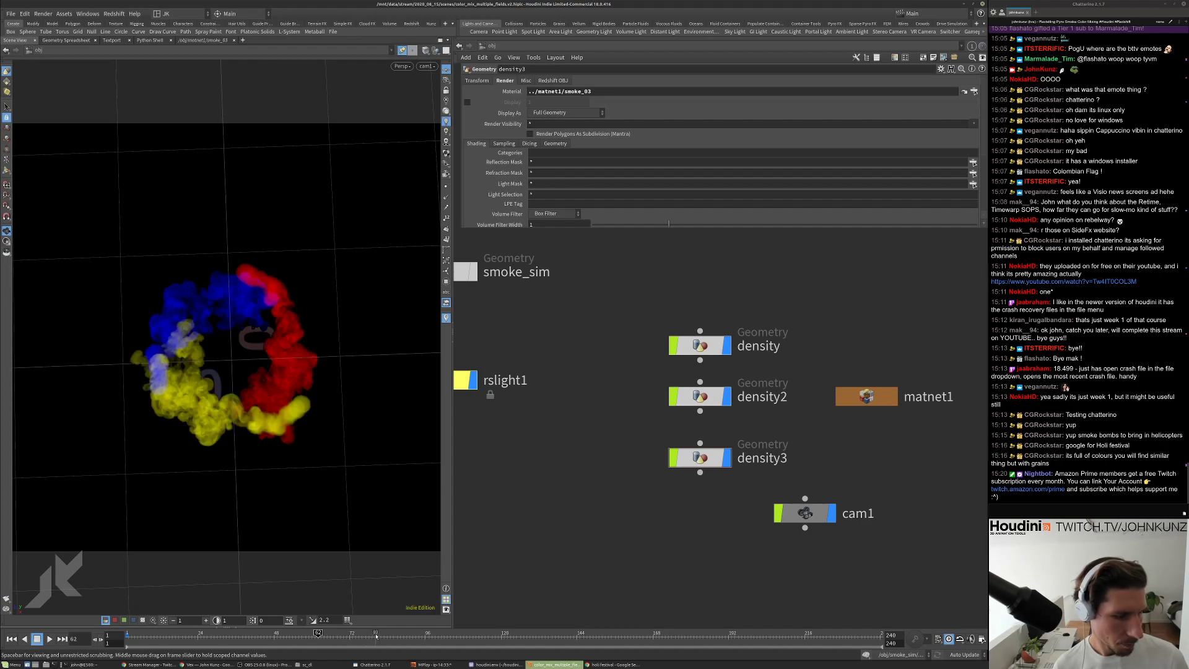
{"action": "left_click", "coordinate": [378, 633]}
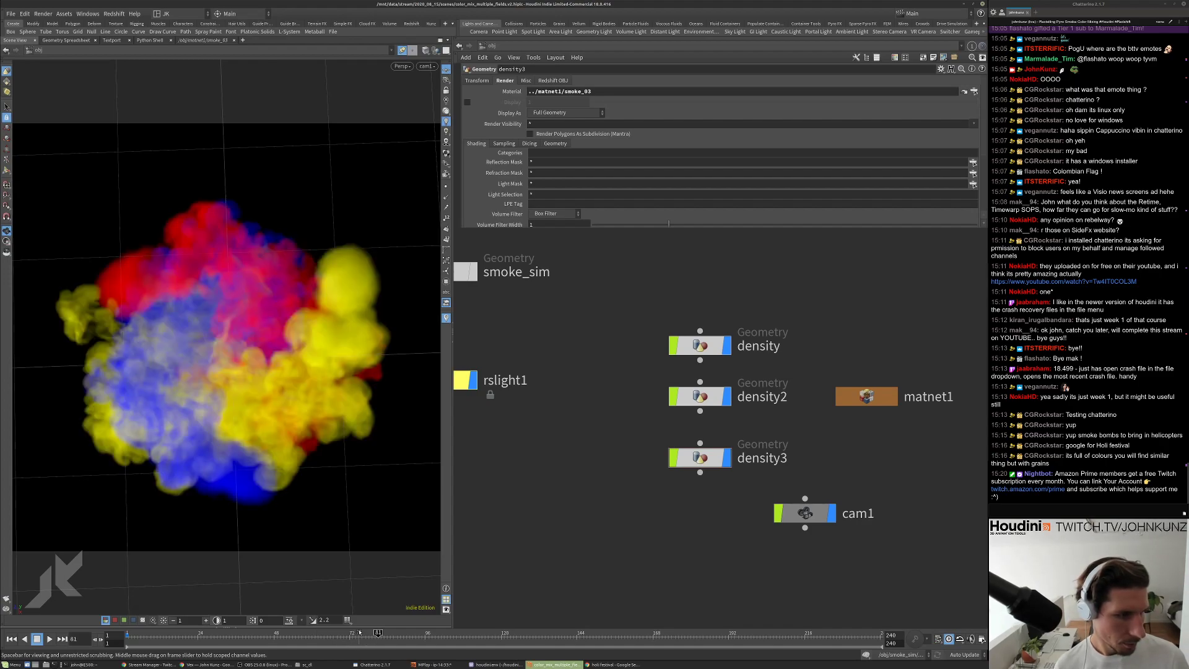
{"action": "left_click", "coordinate": [356, 633]}
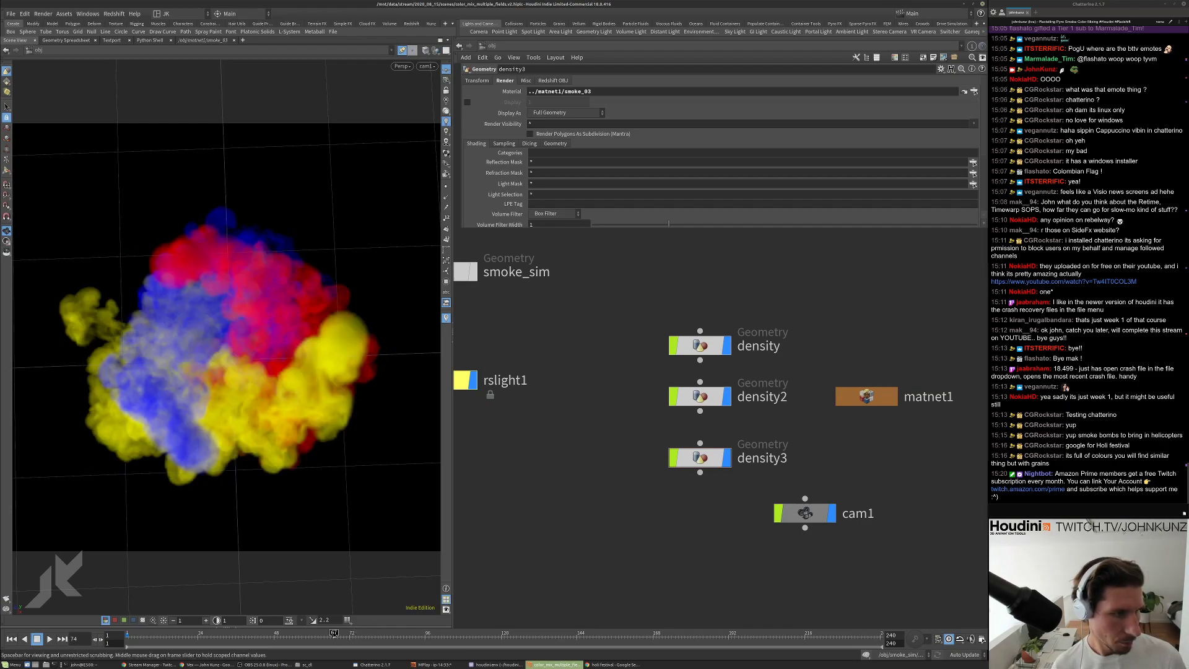
{"action": "left_click", "coordinate": [335, 633]}
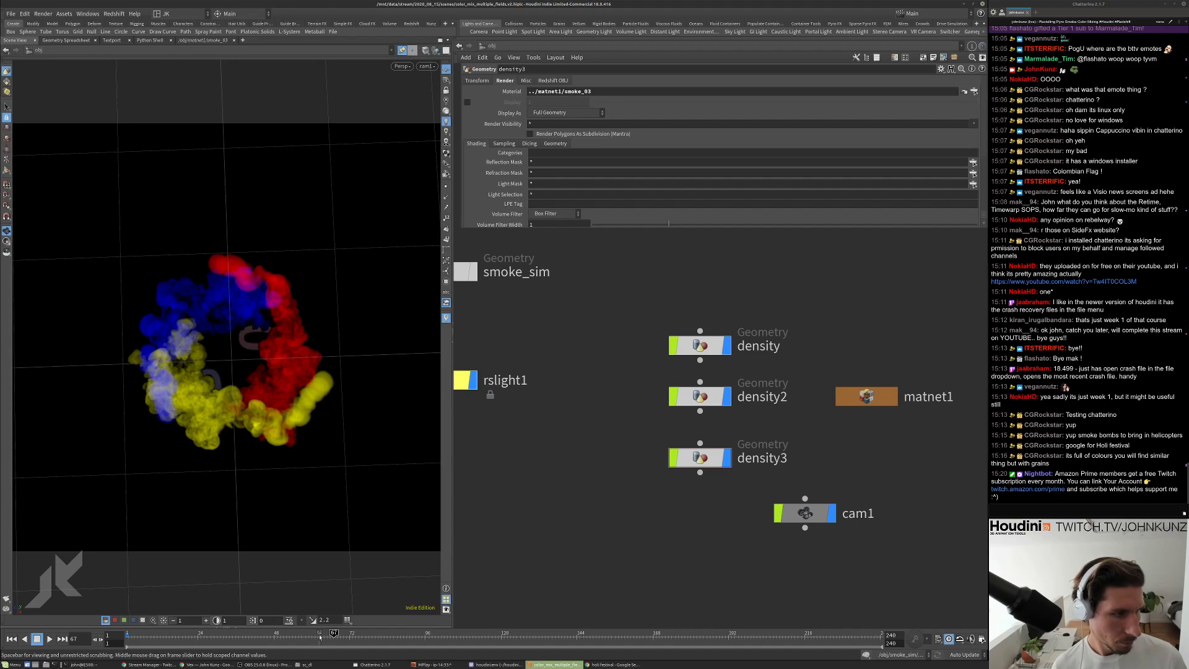
{"action": "middle_click_drag", "start_coordinate": [511, 550], "coordinate": [520, 521]}
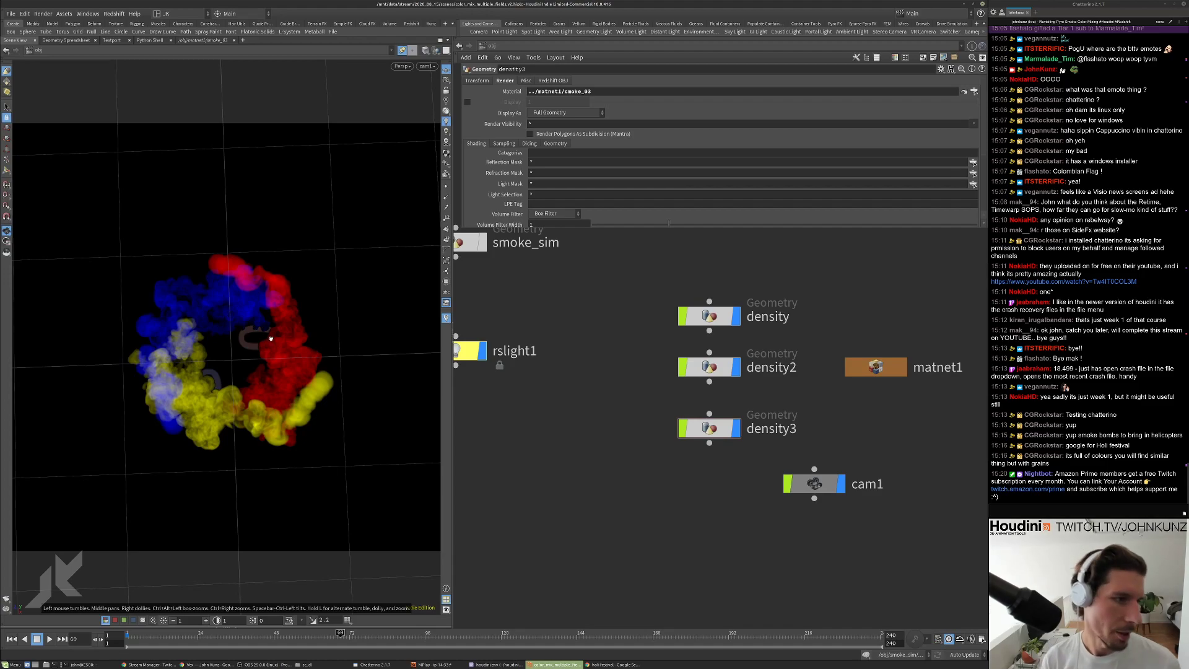
Set cam1's Rotate to -90, 90, 0.
{"action": "left_click", "coordinate": [877, 368]}
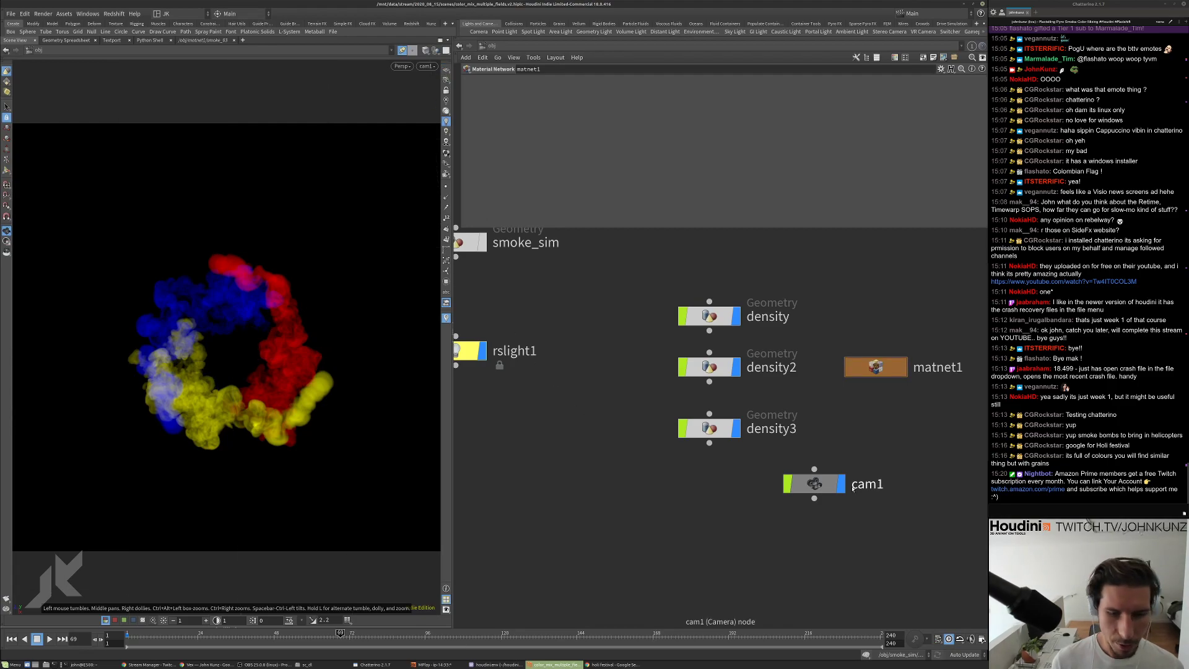
{"action": "left_click", "coordinate": [815, 484]}
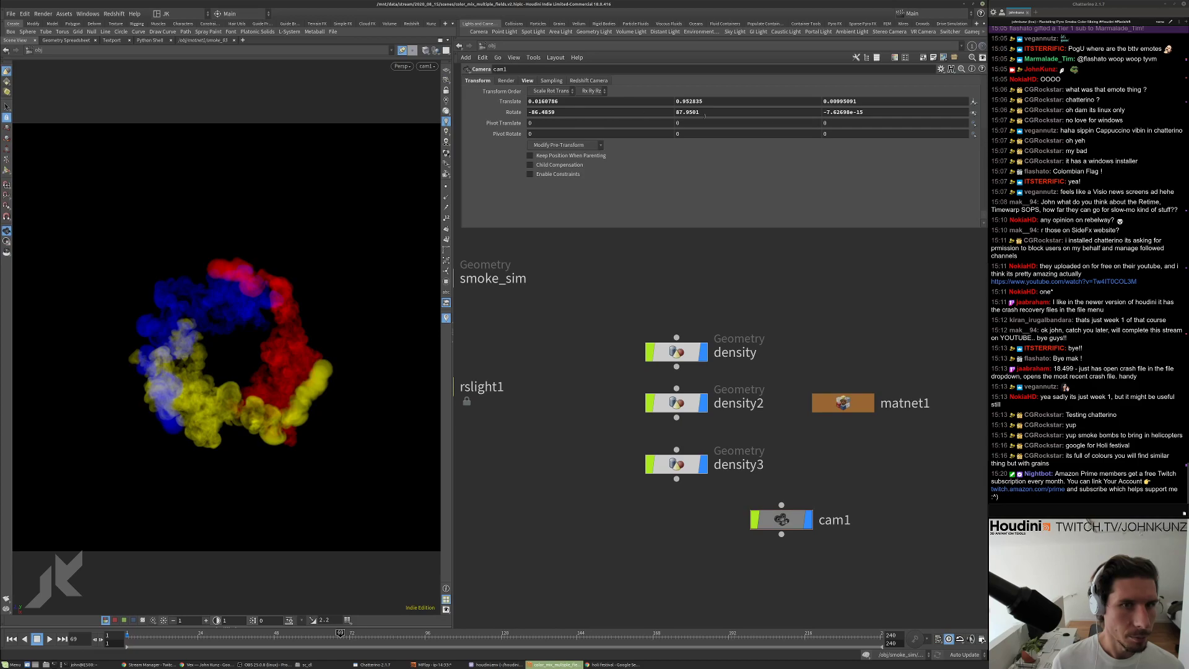
{"action": "left_click", "coordinate": [768, 113]}
{"action": "type", "text": "90"}
{"action": "key", "text": "Return"}
{"action": "left_click", "coordinate": [606, 112]}
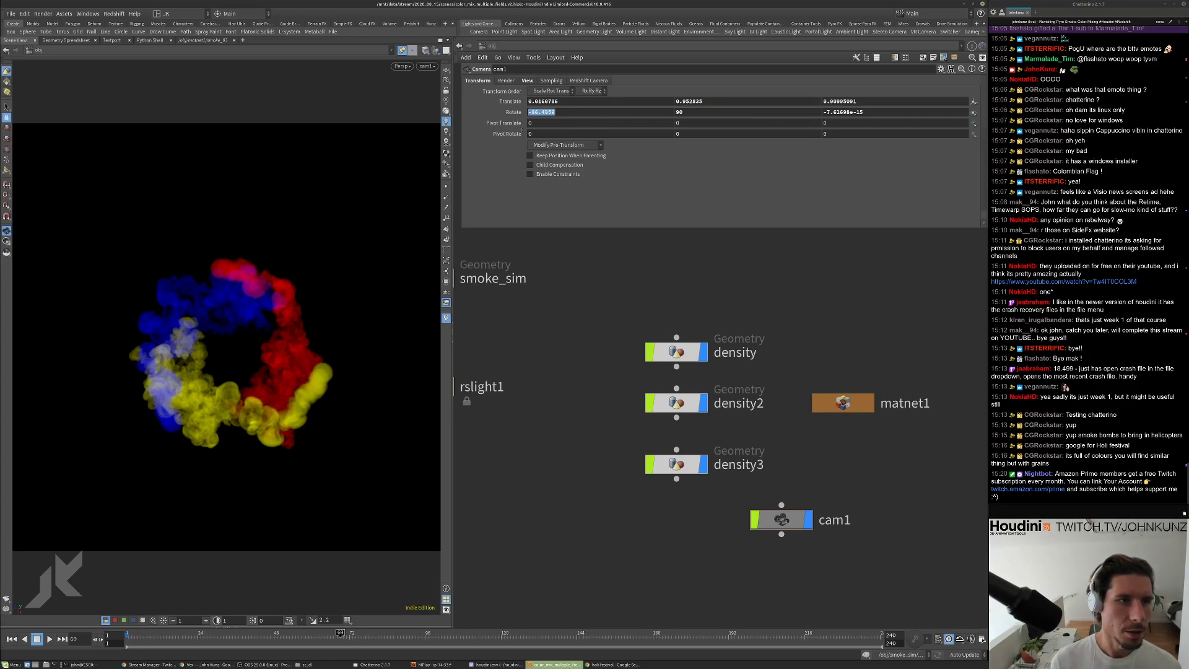
{"action": "type", "text": "-90"}
{"action": "key", "text": "Return"}
{"action": "left_click", "coordinate": [842, 112]}
{"action": "type", "text": "0"}
{"action": "key", "text": "Return"}
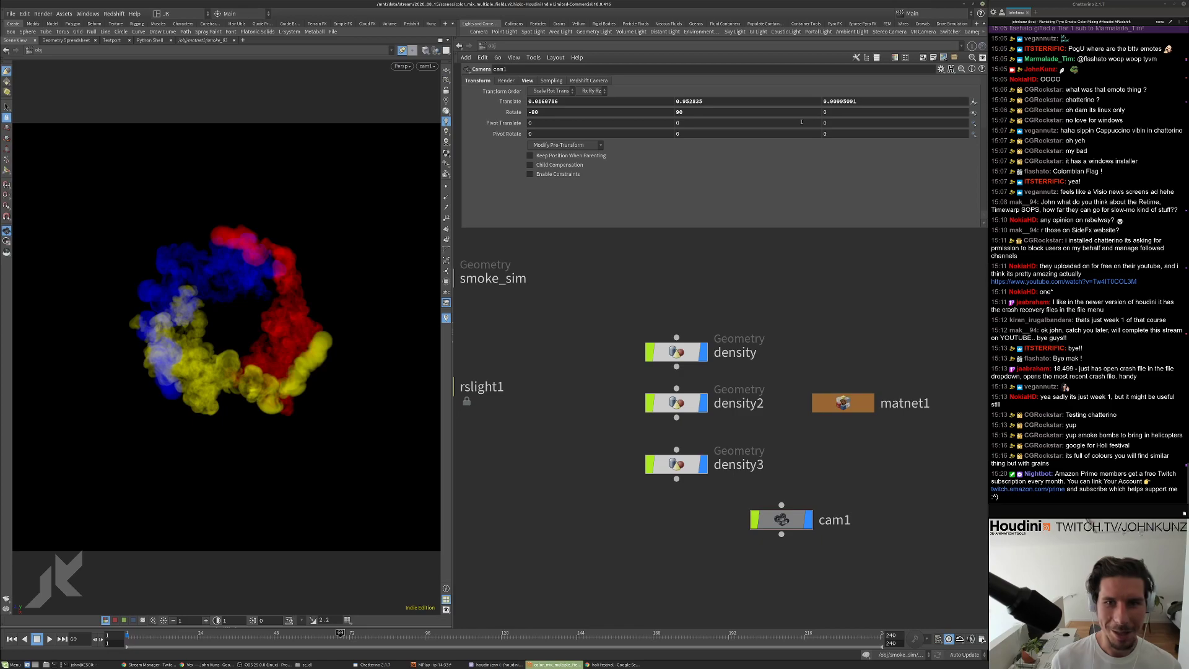
Set cam1's Translate X and Z to 0 and lower its Translate Y to about 0.88.
{"action": "left_click", "coordinate": [842, 101]}
{"action": "type", "text": "0.00"}
{"action": "key", "text": "Return"}
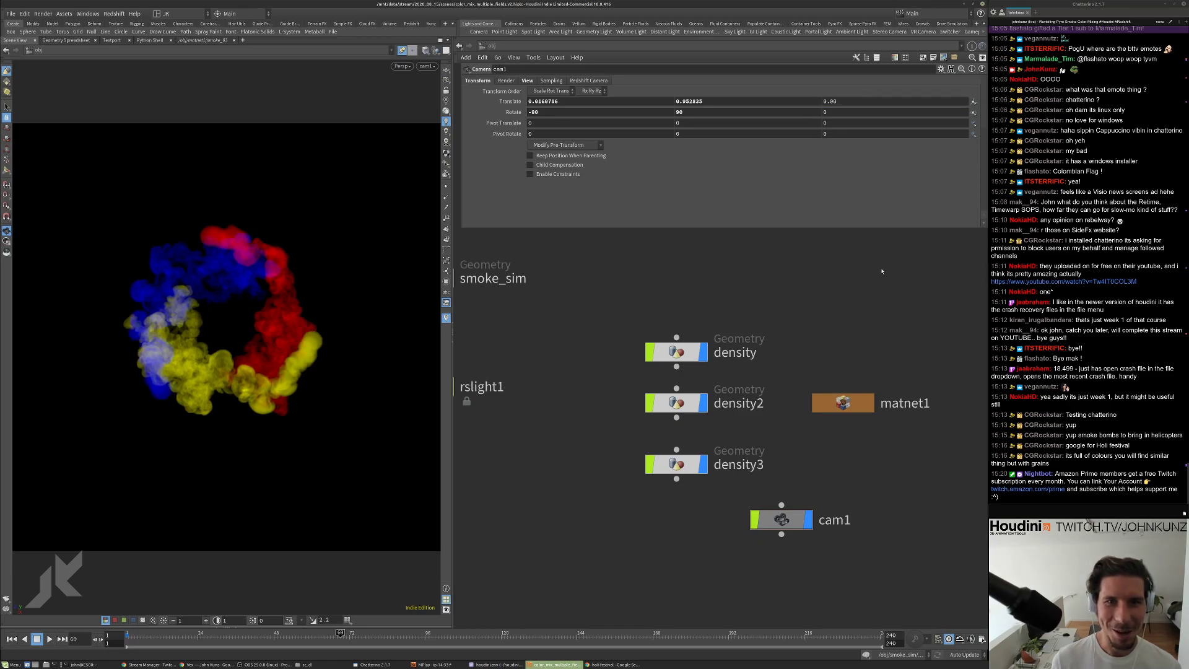
{"action": "left_click", "coordinate": [558, 102]}
{"action": "type", "text": "0.0"}
{"action": "key", "text": "Return"}
{"action": "middle_click_drag", "start_coordinate": [719, 99], "coordinate": [689, 114]}
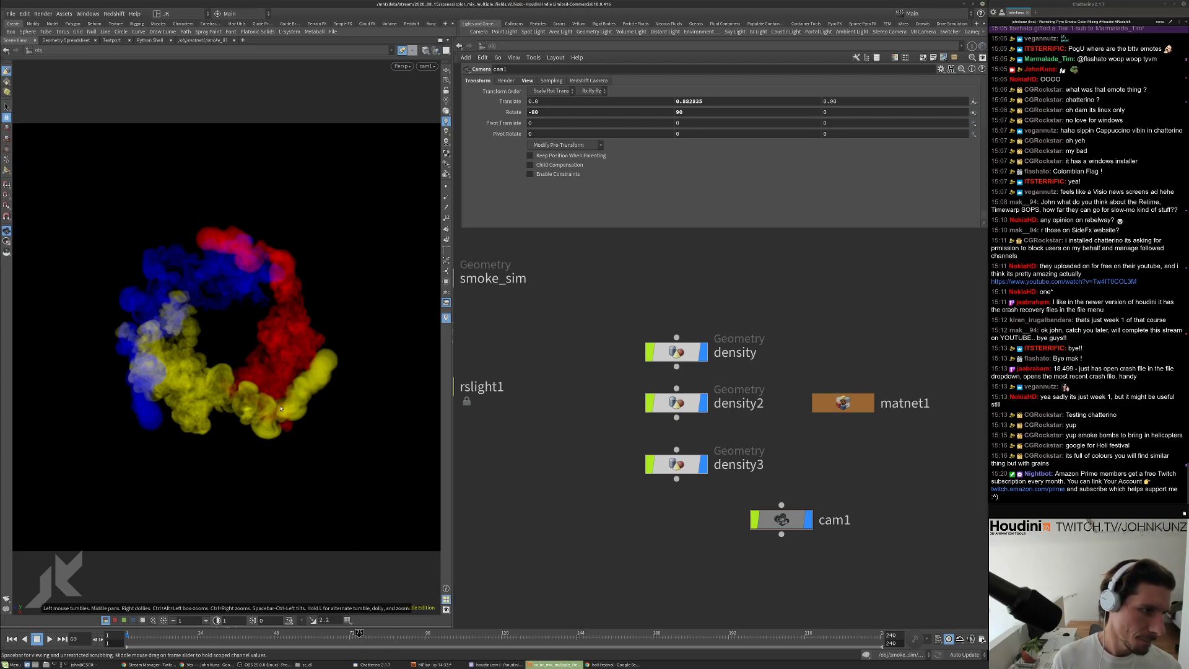
View the smoke at frame 80 and inspect the Volume1 settings of matnet1's smoke_01 material, returning to the object level.
{"action": "left_click", "coordinate": [371, 630]}
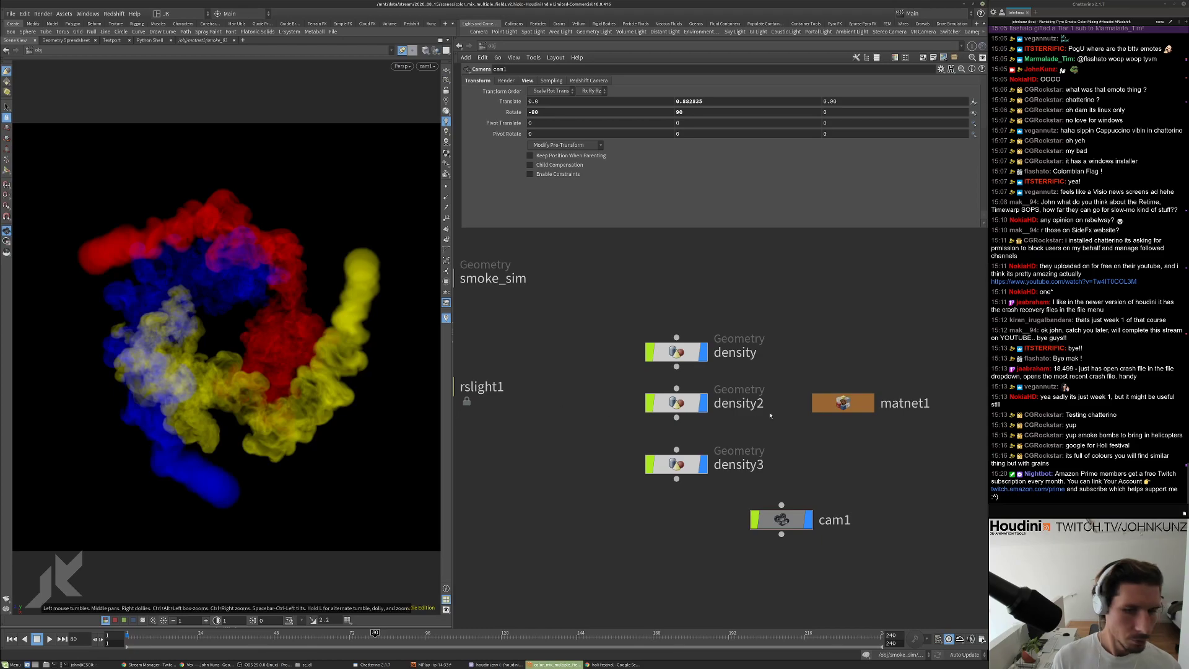
{"action": "double_click", "coordinate": [842, 404]}
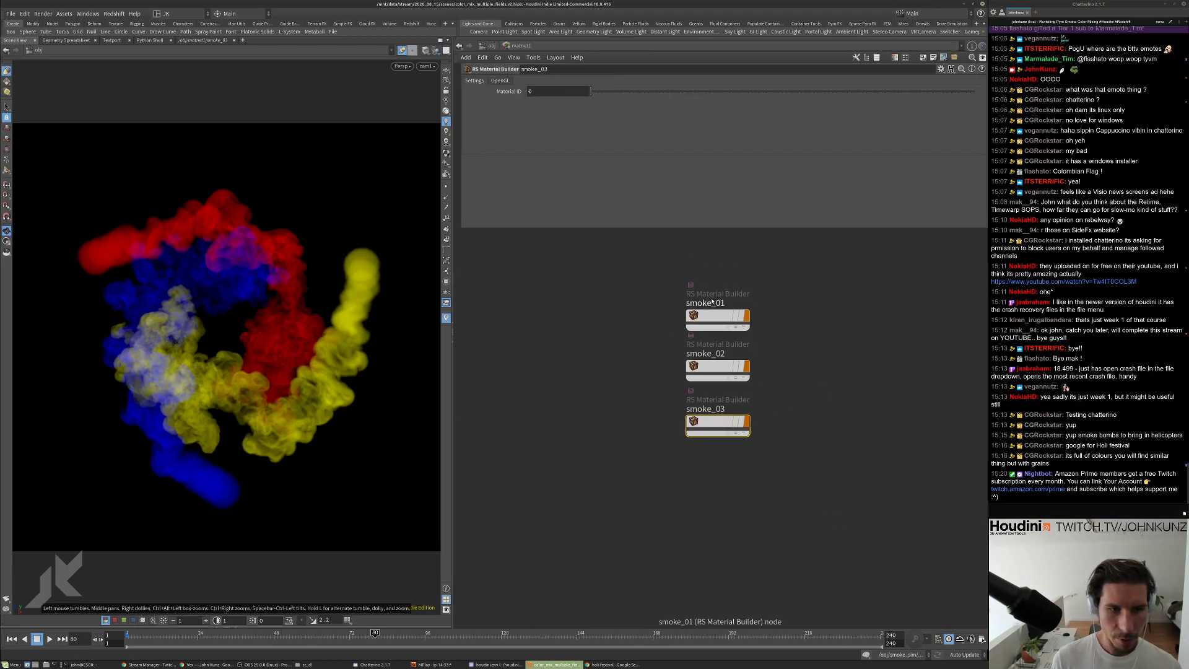
{"action": "double_click", "coordinate": [720, 339]}
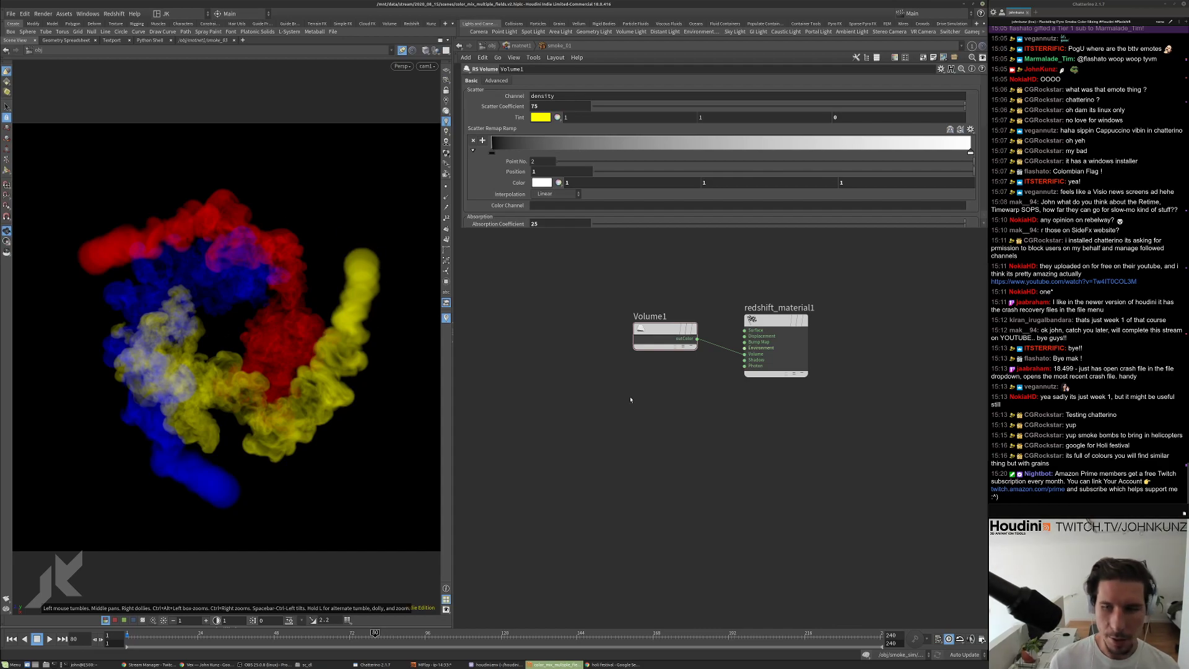
{"action": "left_click", "coordinate": [489, 47]}
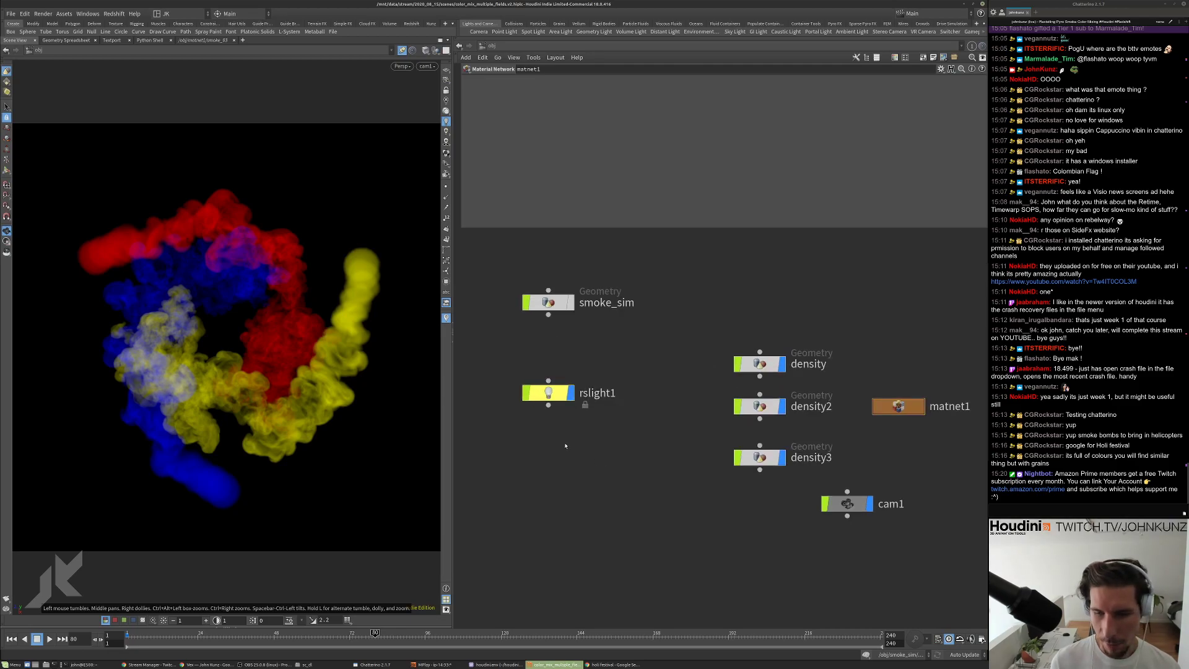
Open the geometry file browser for smoke_sim's density_fields cache and enlarge it over the network editor.
{"action": "double_click", "coordinate": [549, 302]}
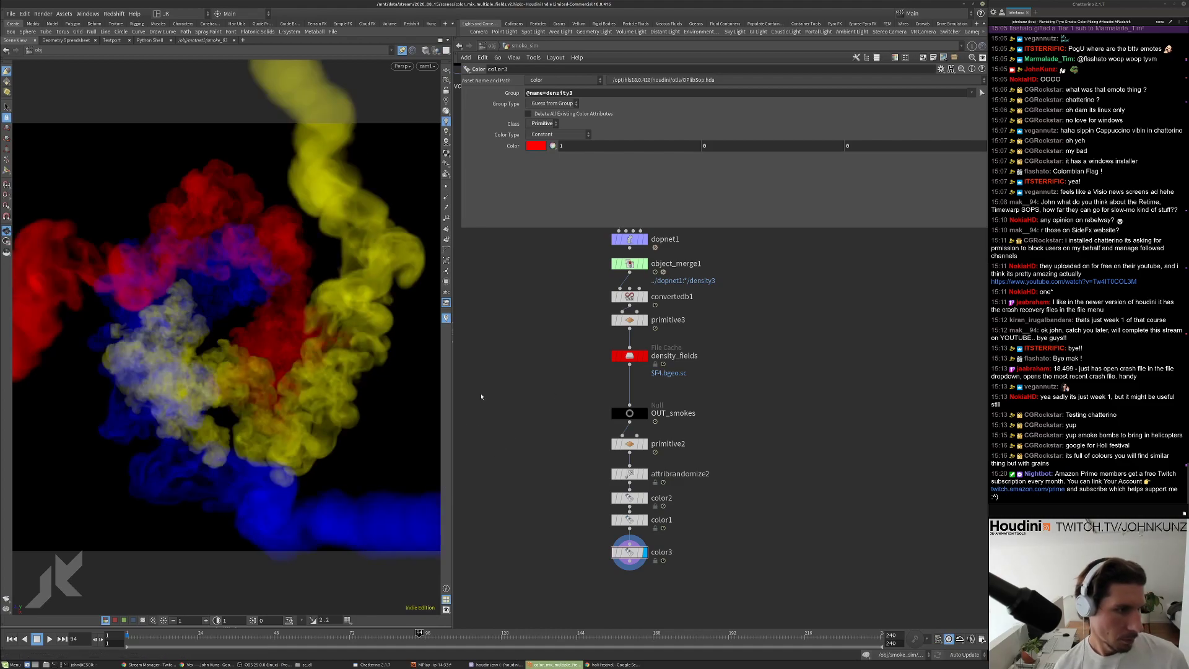
{"action": "middle_click_drag", "start_coordinate": [646, 353], "coordinate": [664, 332]}
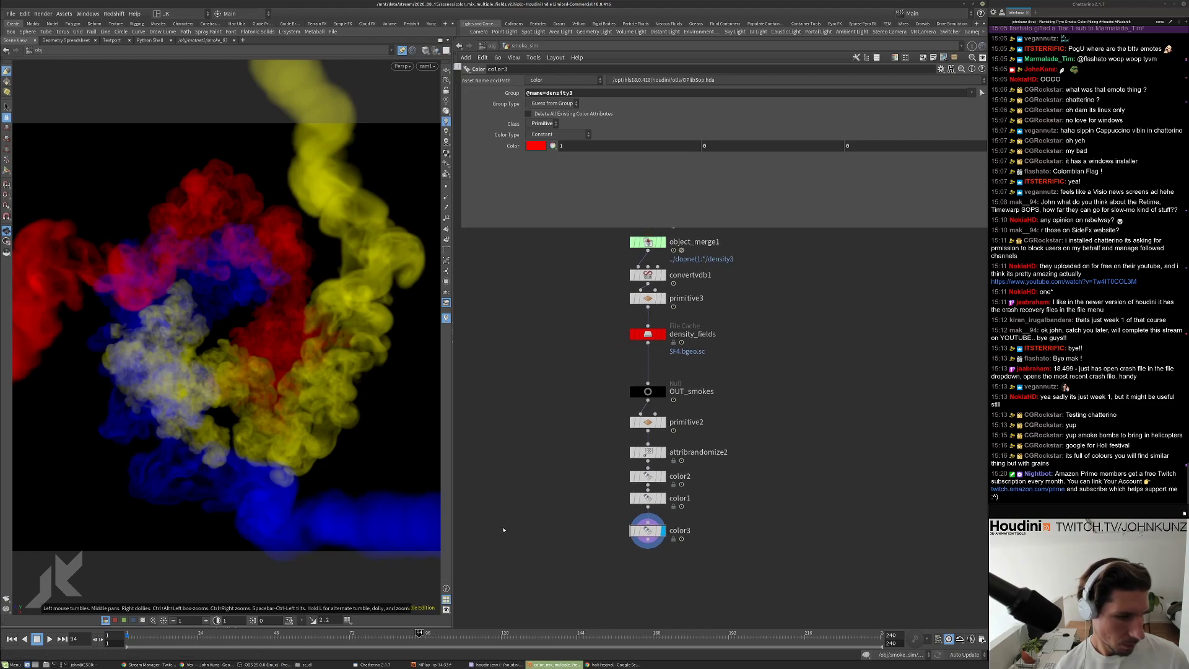
{"action": "left_click", "coordinate": [664, 333]}
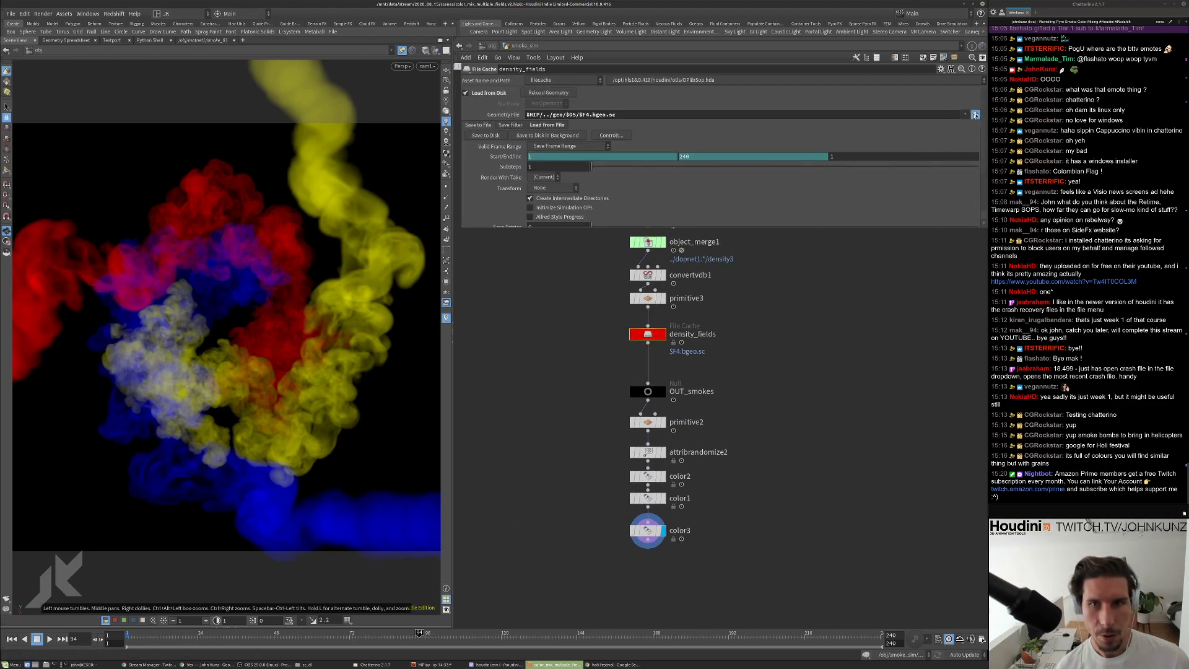
{"action": "left_click", "coordinate": [976, 116]}
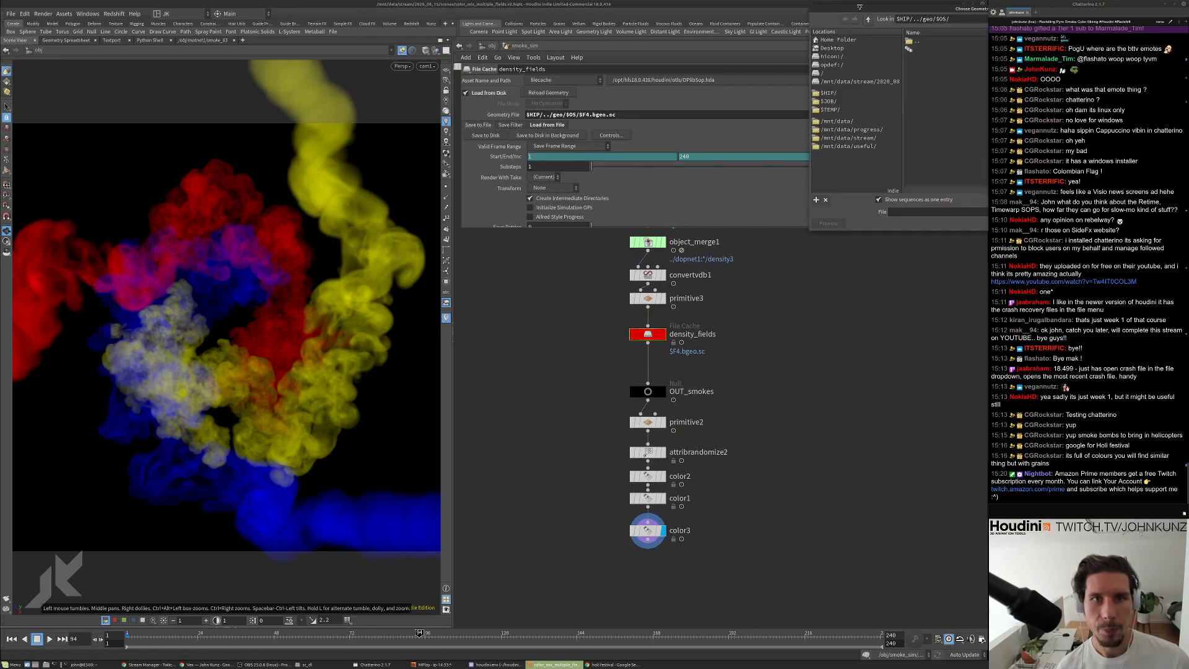
{"action": "left_click_drag", "start_coordinate": [860, 7], "coordinate": [652, 155]}
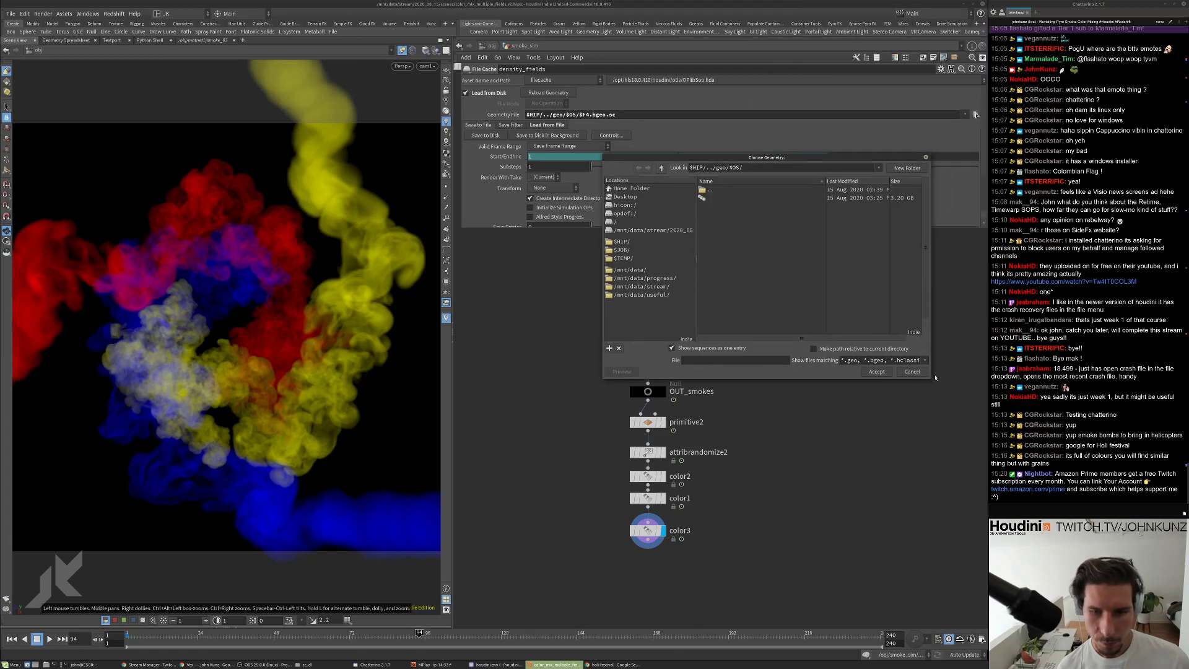
{"action": "left_click_drag", "start_coordinate": [935, 378], "coordinate": [932, 491]}
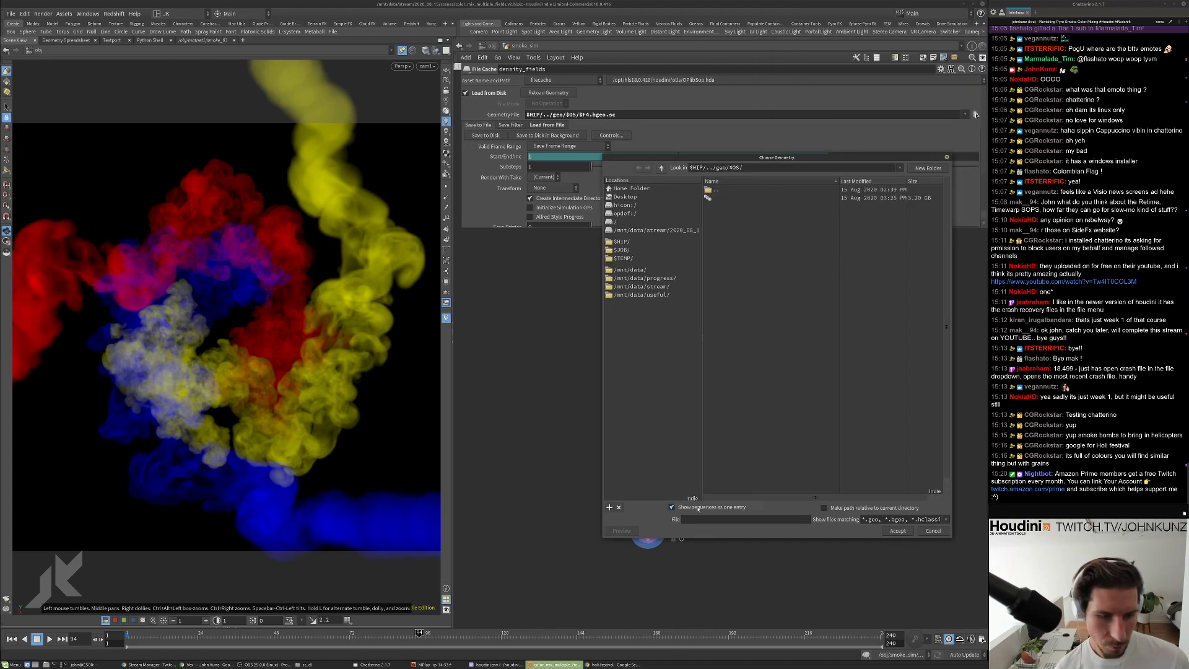
List the cached density_fields files individually, newest first, to check how far caching has progressed, and close the browser without choosing a file.
{"action": "left_click", "coordinate": [698, 508]}
{"action": "left_click", "coordinate": [844, 180]}
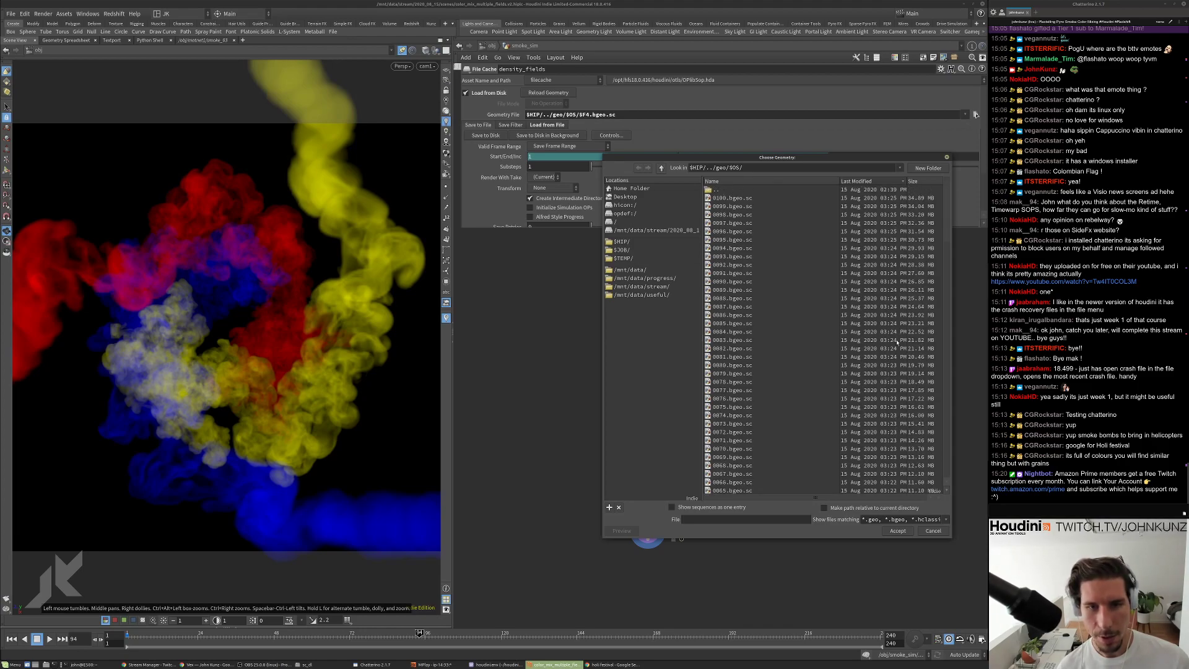
{"action": "left_click", "coordinate": [873, 182]}
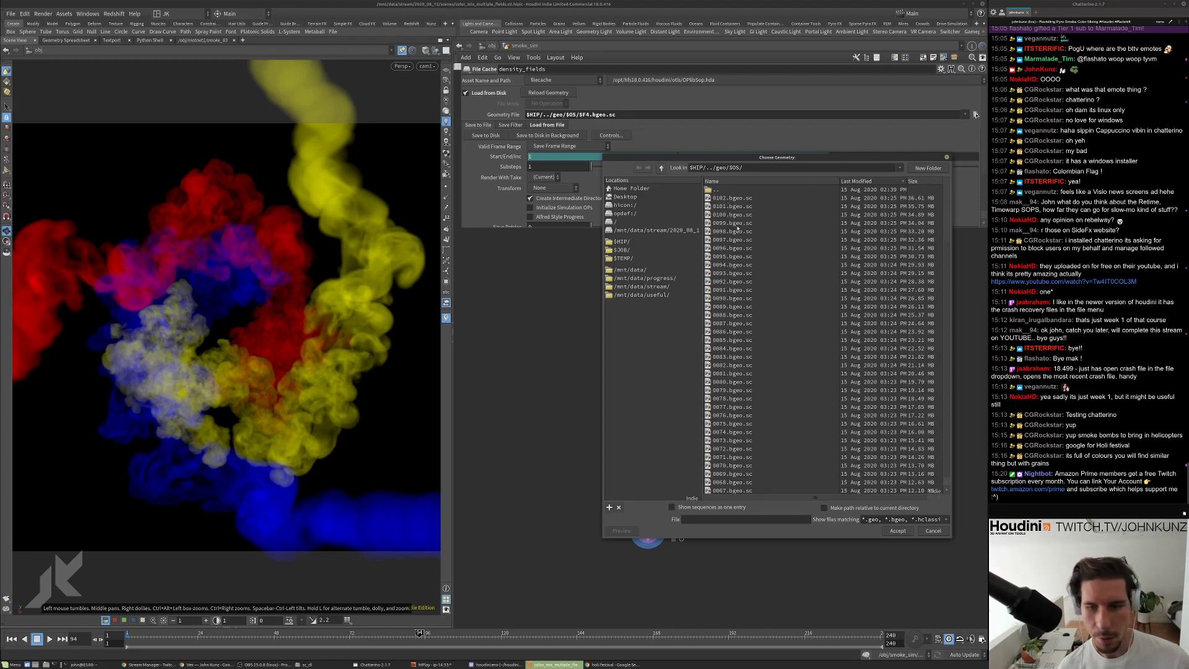
{"action": "left_click", "coordinate": [733, 206]}
{"action": "key", "text": "Up"}
{"action": "left_click", "coordinate": [934, 532]}
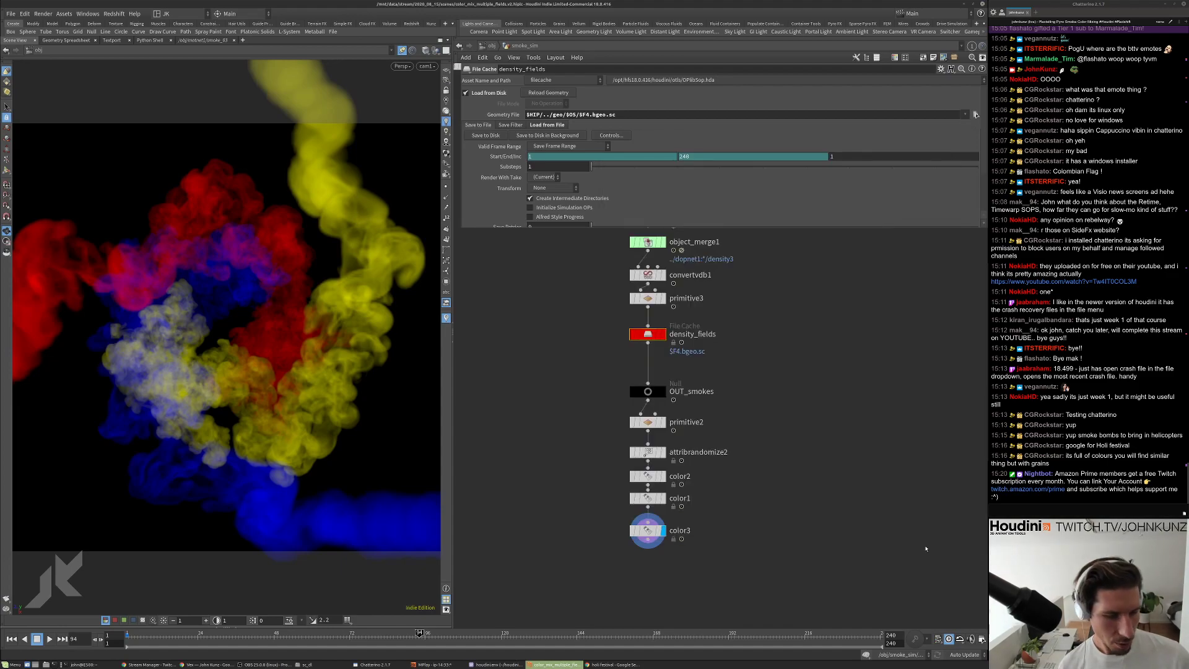
Show the smoke at frame 101 and raise cam1's Translate Y to about 1.083 to frame it.
{"action": "left_click", "coordinate": [442, 637]}
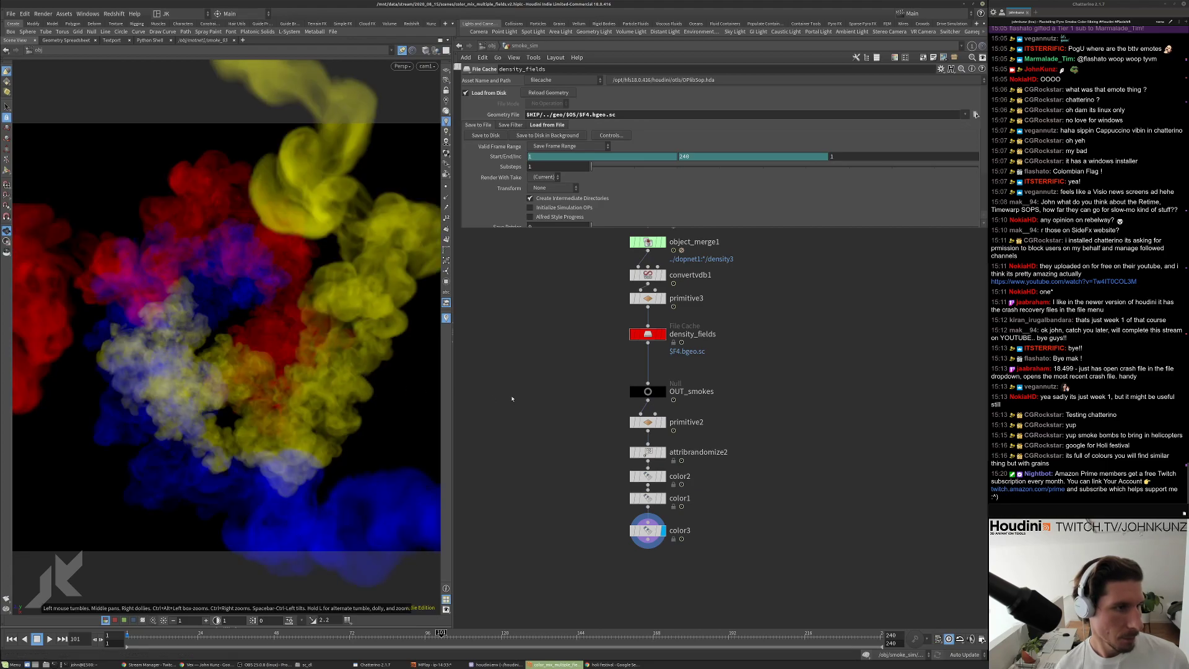
{"action": "left_click", "coordinate": [486, 45]}
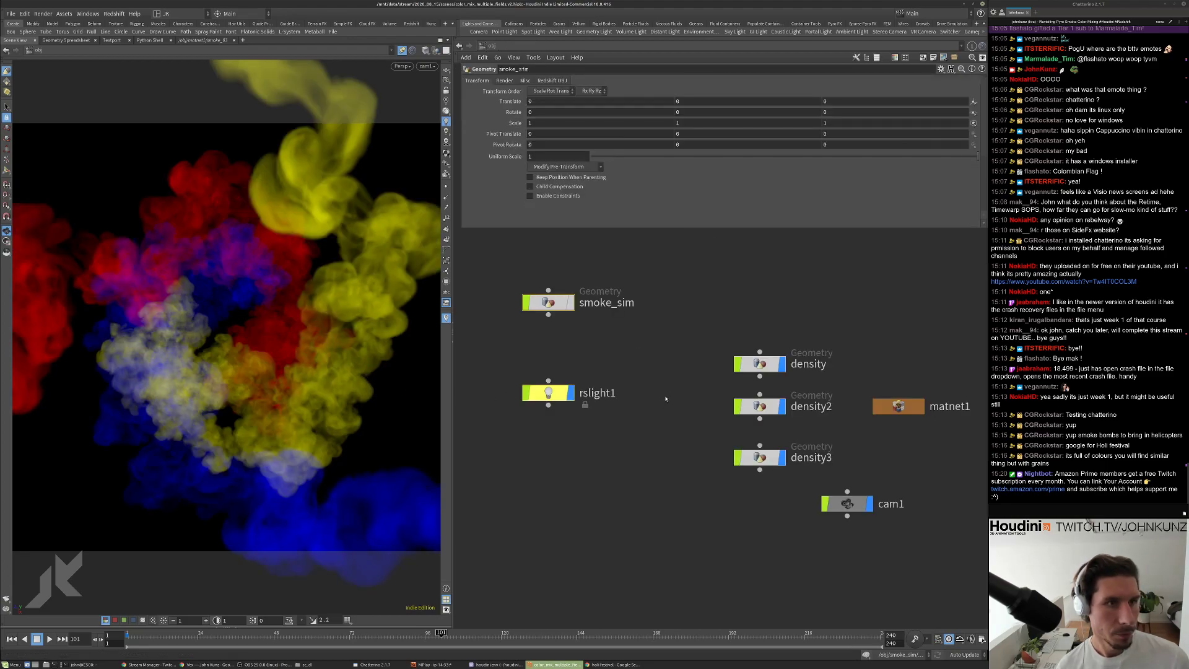
{"action": "key", "text": "l"}
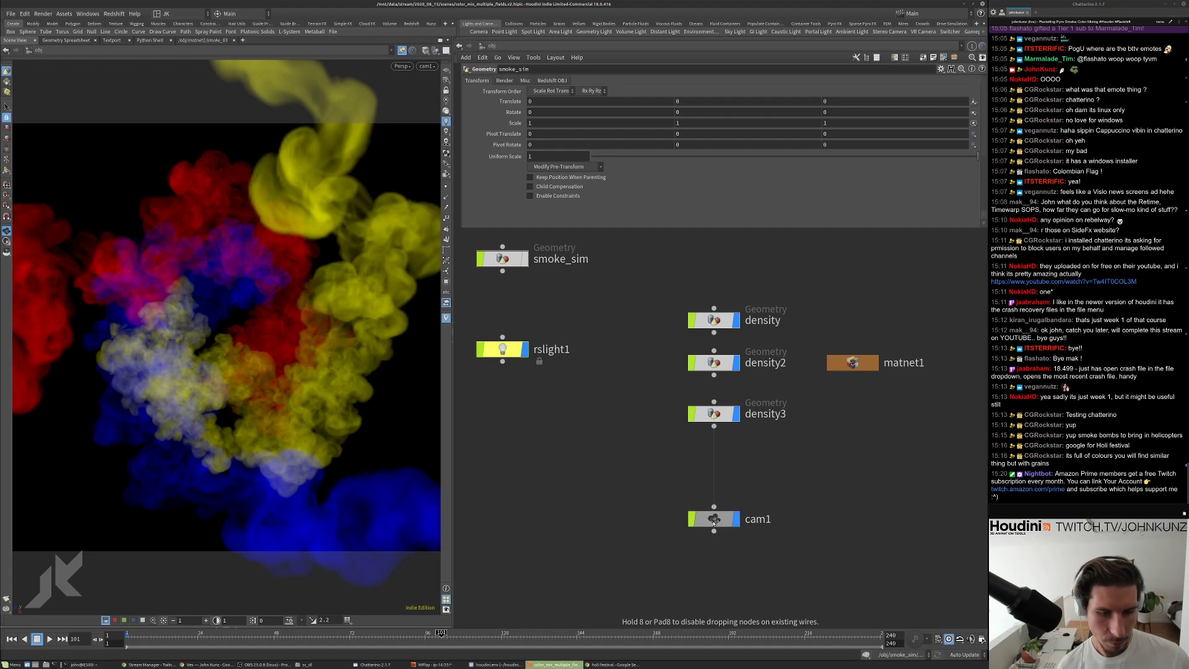
{"action": "left_click", "coordinate": [714, 519]}
{"action": "middle_click_drag", "start_coordinate": [708, 99], "coordinate": [728, 107]}
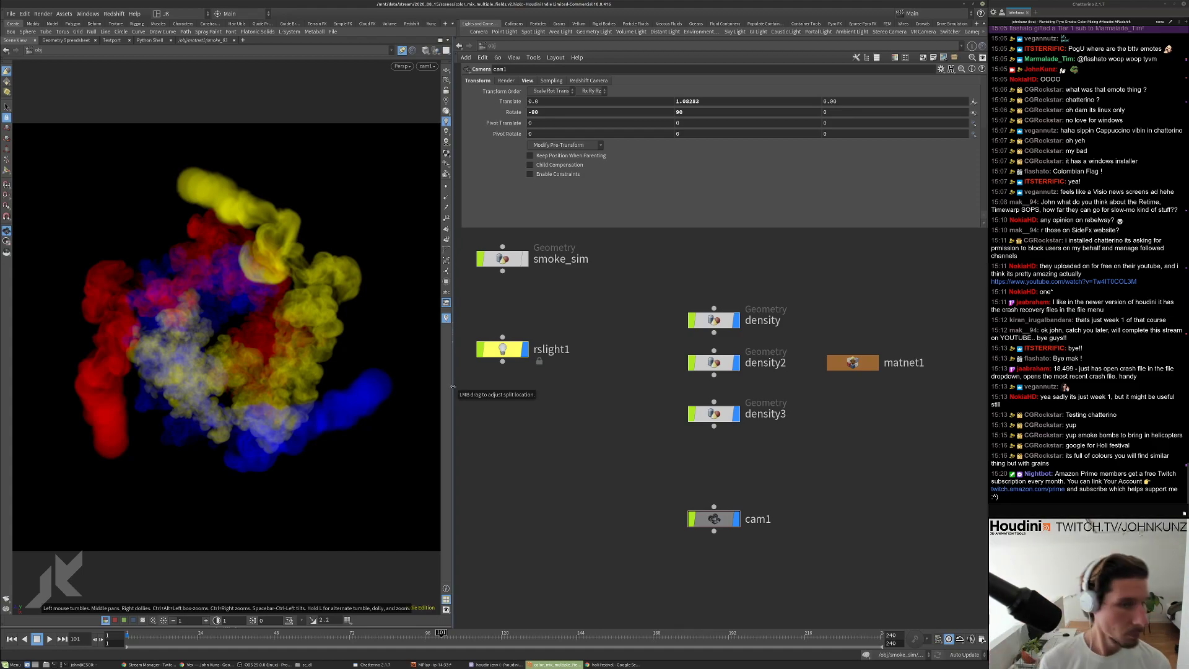
{"action": "key", "text": "alt+Tab"}
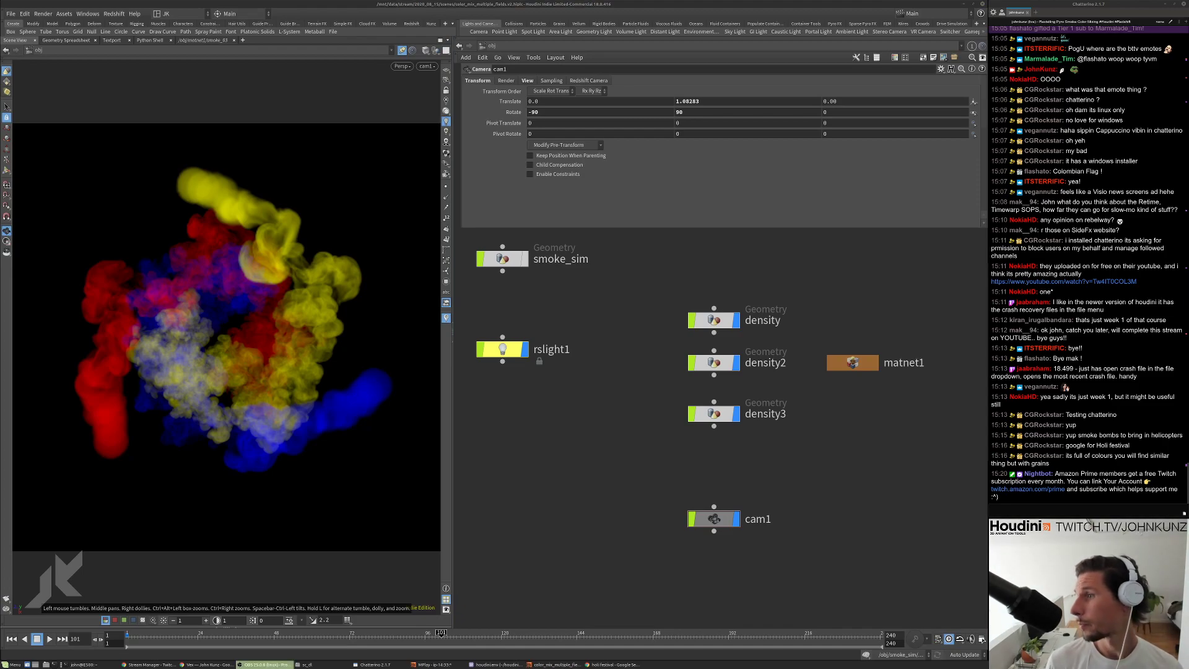
{"action": "key", "text": "alt+Tab"}
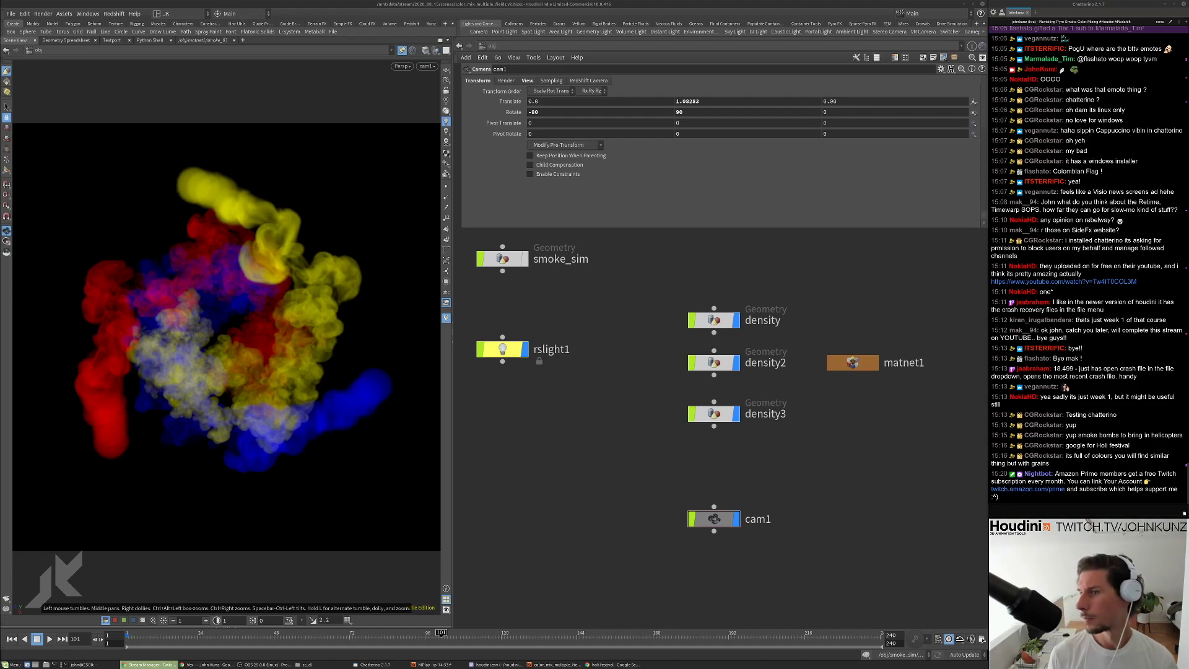
{"action": "key", "text": "alt+Tab"}
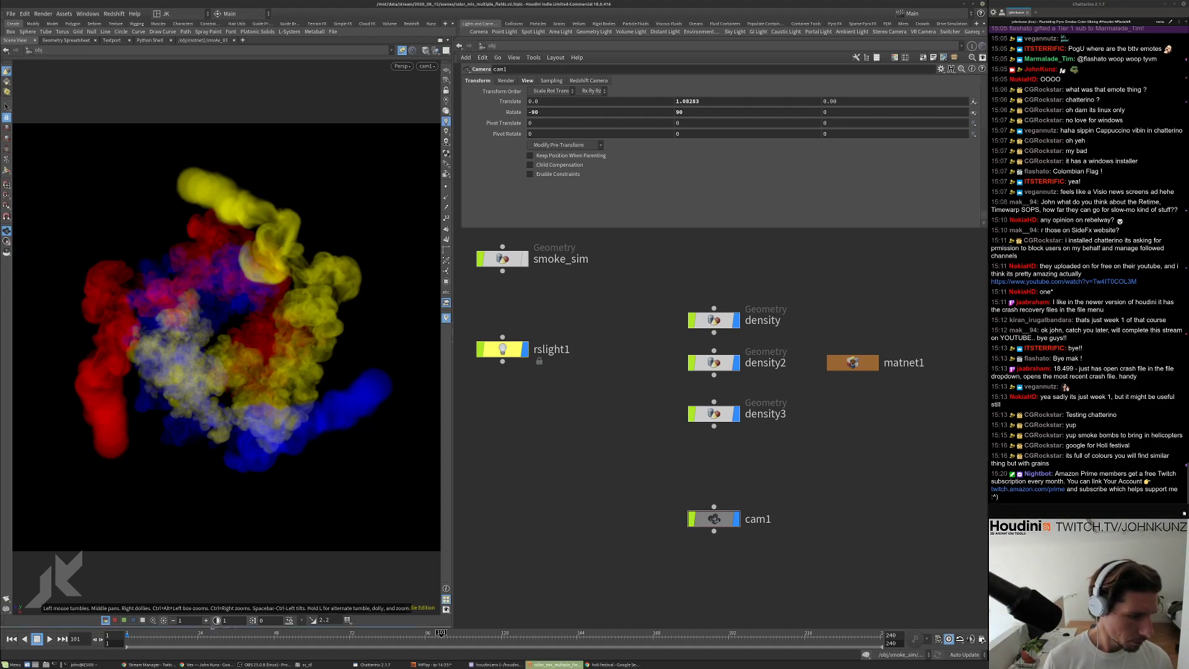
Restore the lower pane with the Render Scheduler and kill the running density_fields cache job.
{"action": "key", "text": "ctrl+b"}
{"action": "left_click", "coordinate": [237, 352]}
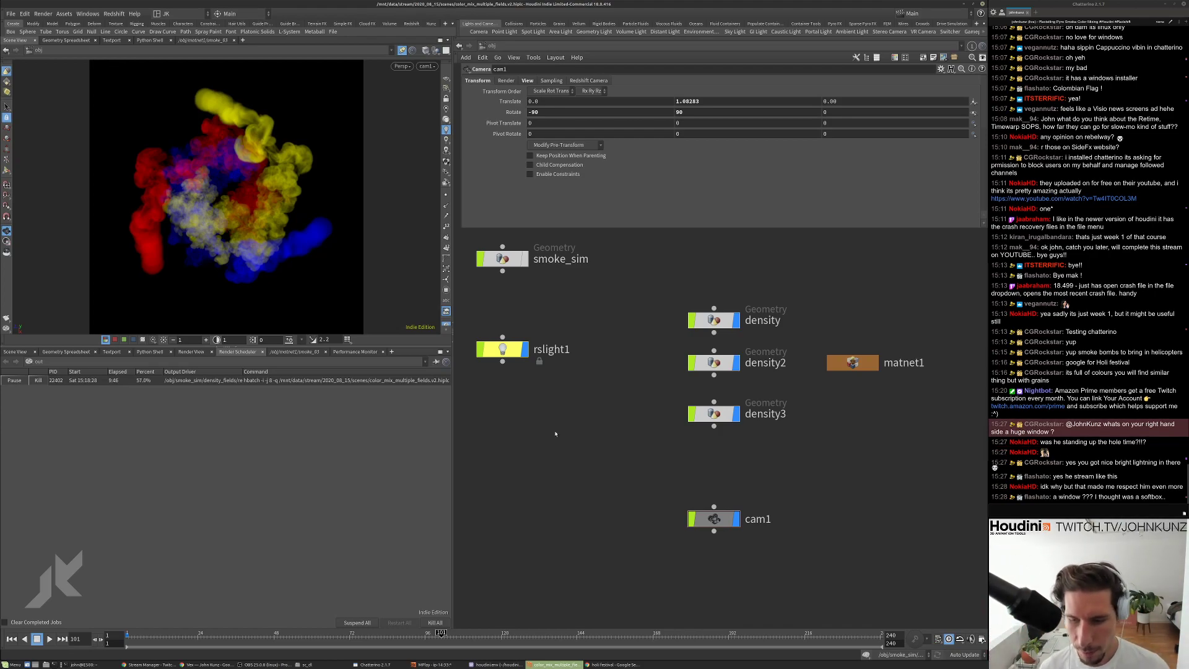
{"action": "key", "text": "Left"}
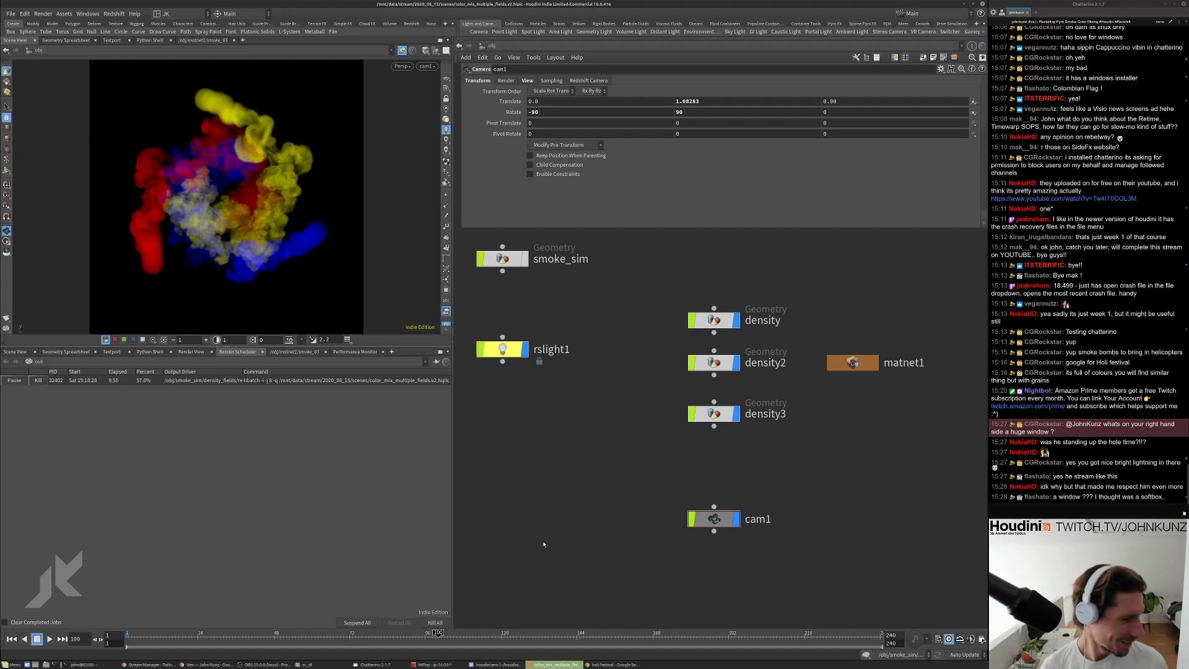
{"action": "left_click", "coordinate": [39, 381]}
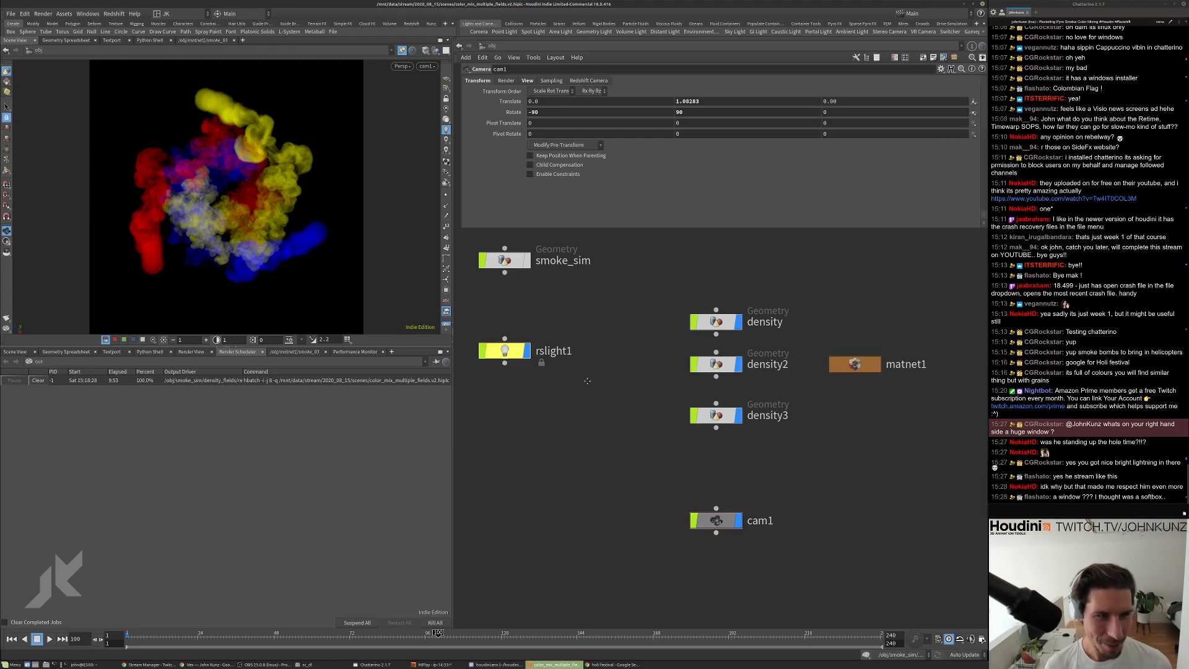
Check the latest cached files of smoke_sim's density_fields node in its geometry file browser and close it without choosing one.
{"action": "double_click", "coordinate": [523, 277]}
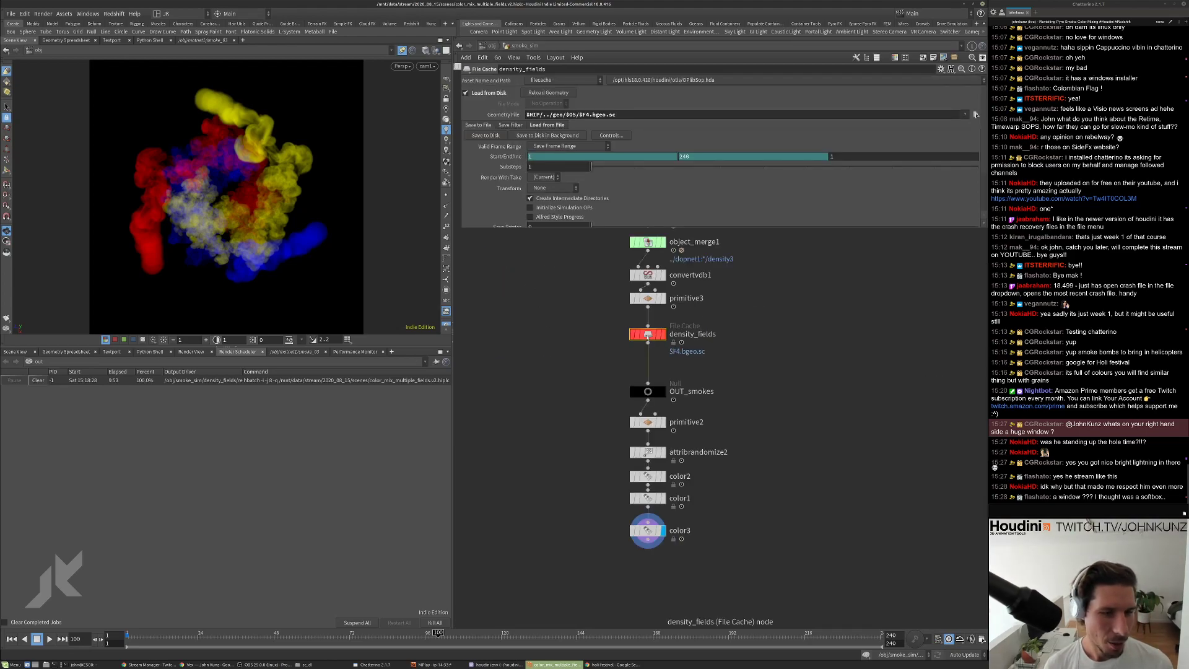
{"action": "left_click", "coordinate": [976, 114]}
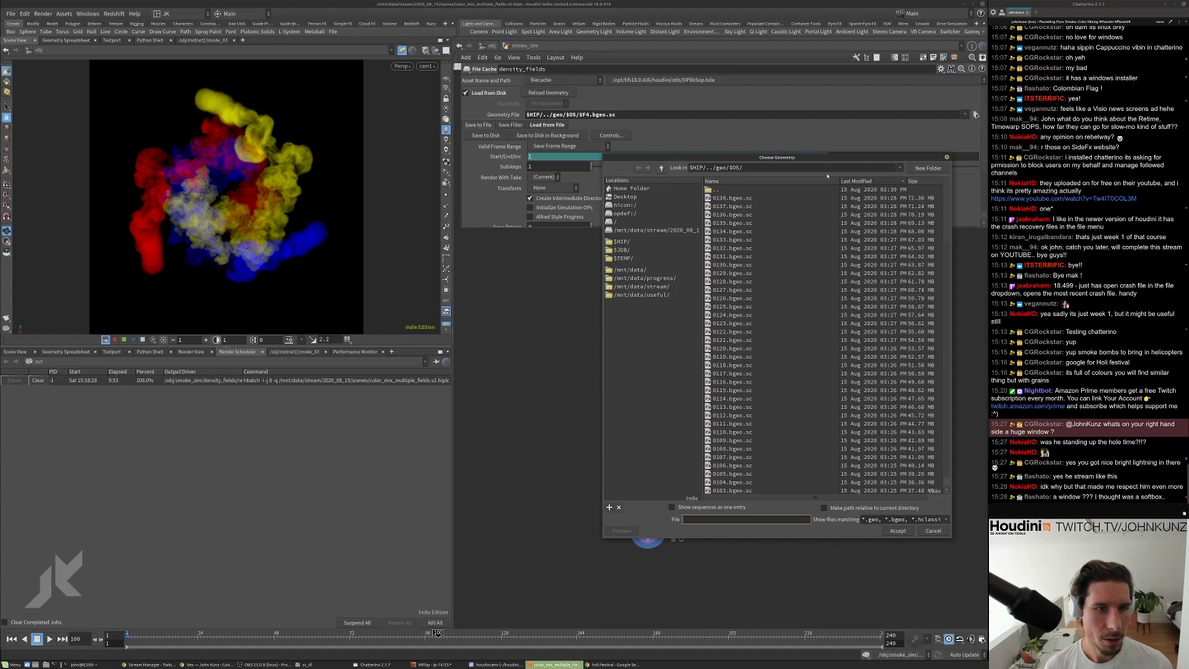
{"action": "left_click", "coordinate": [933, 531]}
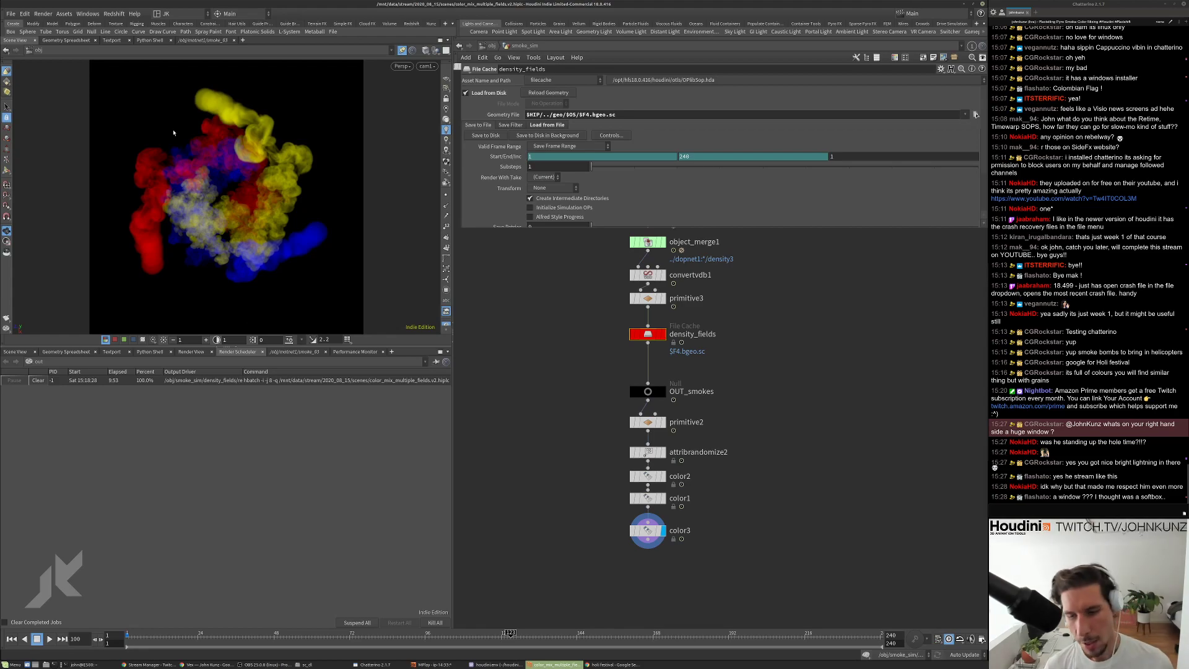
Show the smoke at frame 123 and expand the viewport over the lower pane.
{"action": "scroll", "coordinate": [178, 125], "scroll_direction": "up", "scroll_amount": 5}
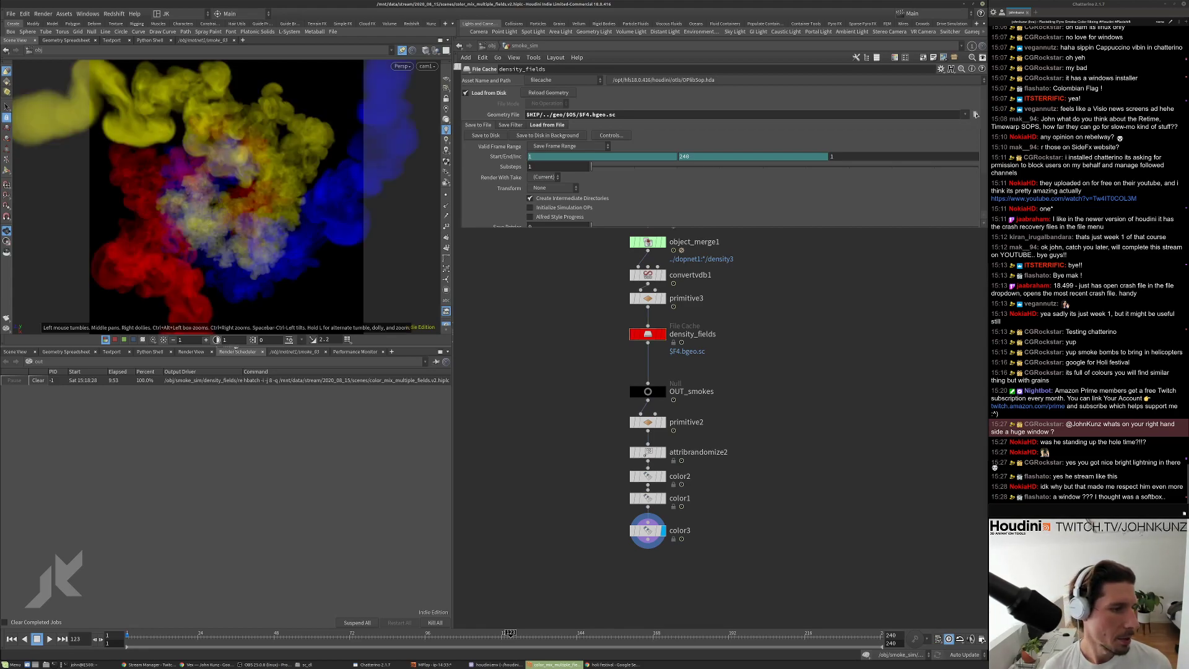
{"action": "left_click", "coordinate": [236, 346]}
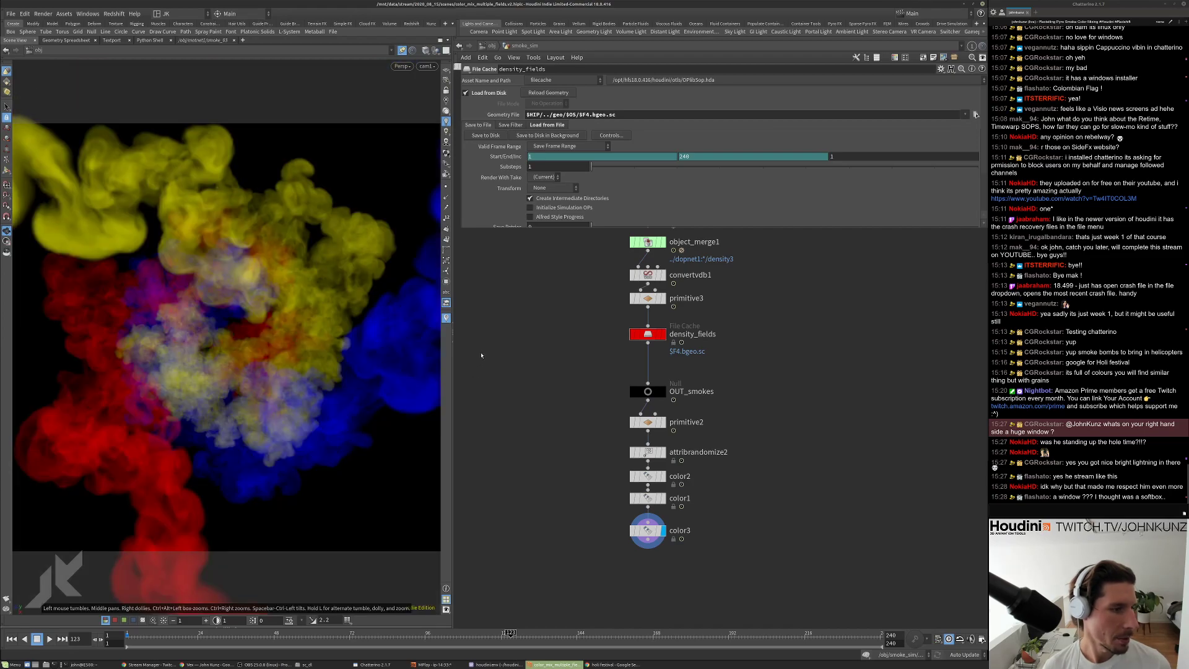
{"action": "scroll", "coordinate": [481, 355], "scroll_direction": "down", "scroll_amount": 3}
Inspect the density_fields node's info and look over the smoke_sim network.
{"action": "left_click", "coordinate": [114, 14]}
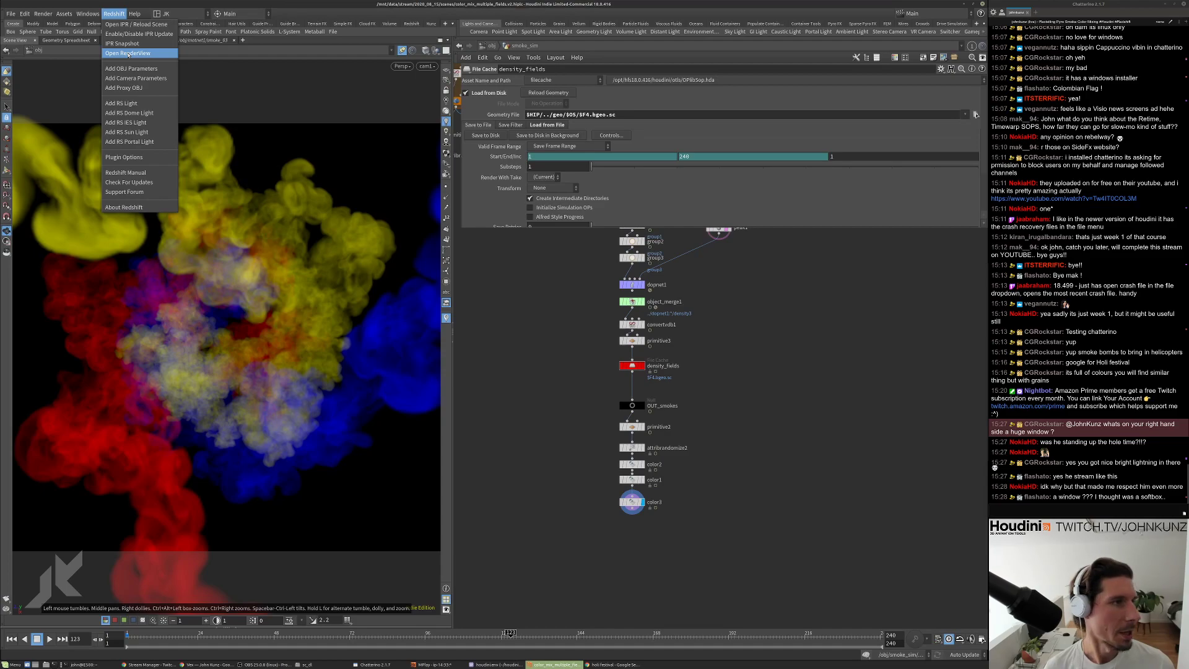
{"action": "key", "text": "Escape"}
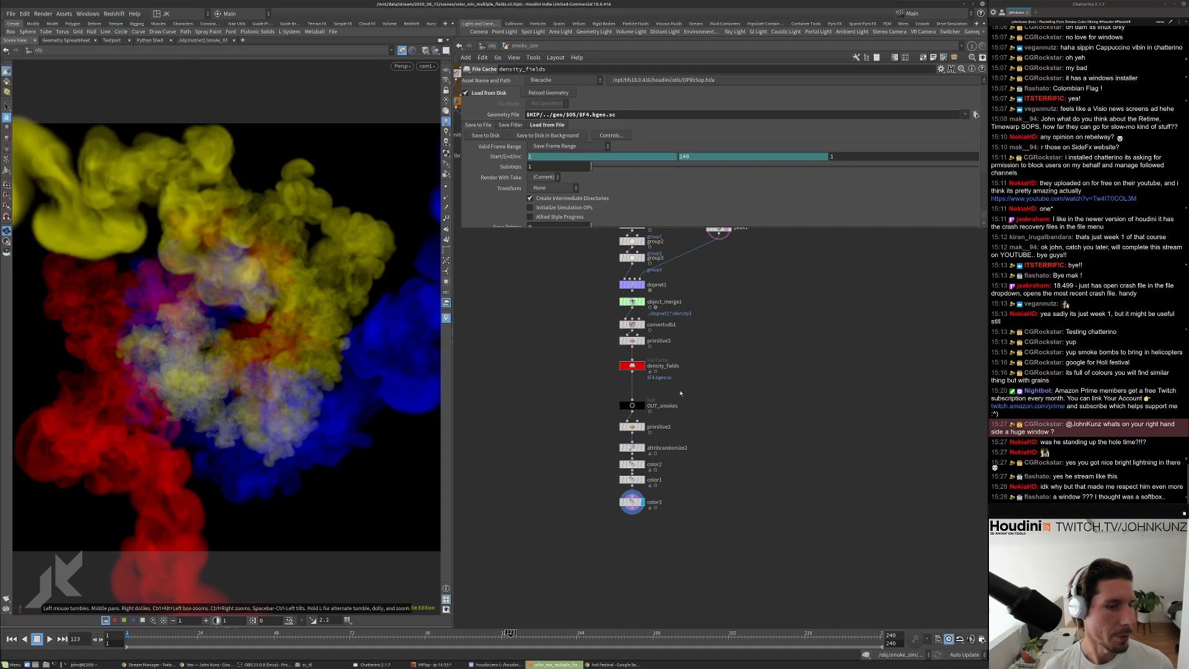
{"action": "middle_click", "coordinate": [632, 367]}
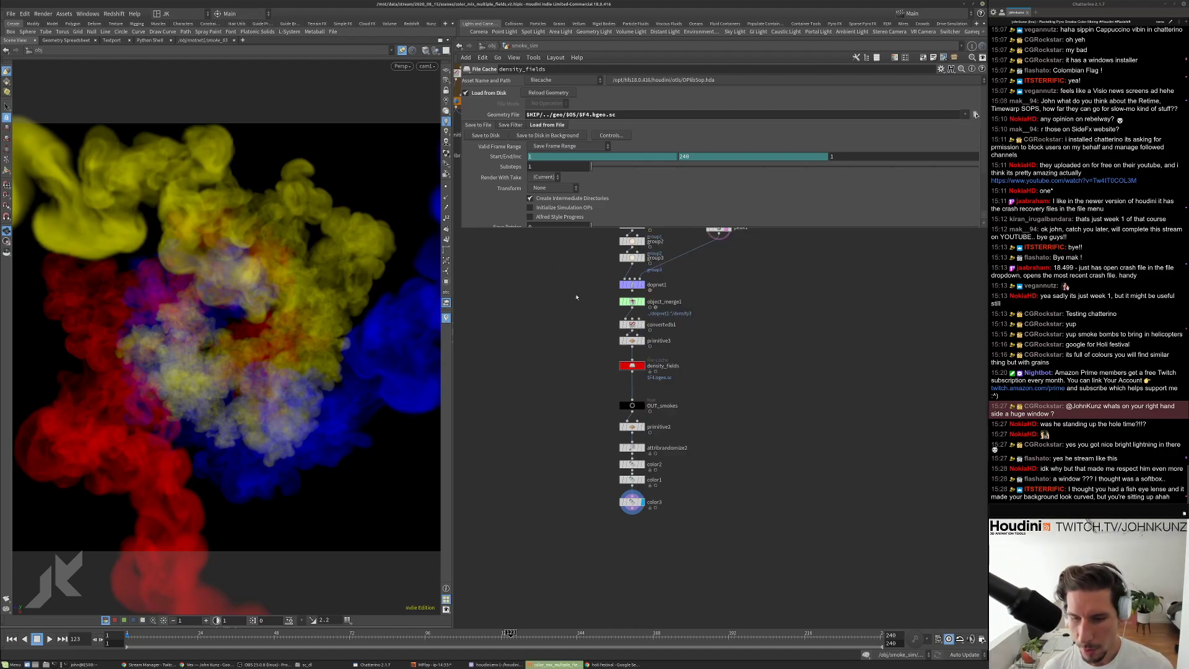
{"action": "scroll", "coordinate": [737, 372], "scroll_direction": "down", "scroll_amount": 1}
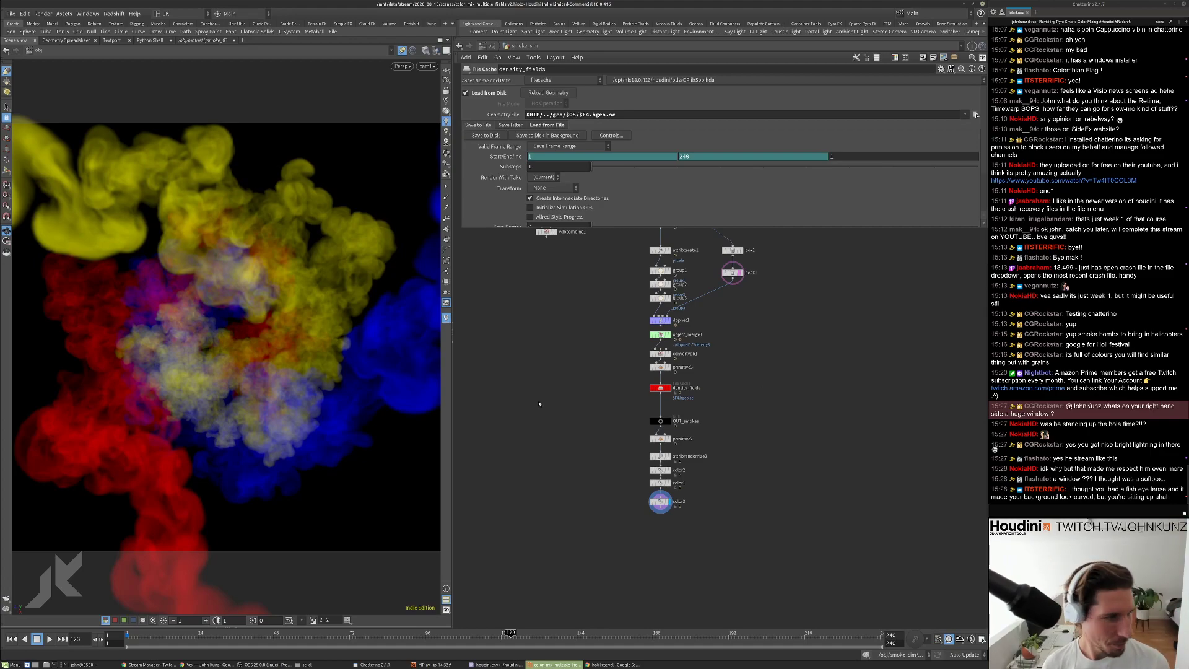
{"action": "middle_click_drag", "start_coordinate": [540, 405], "coordinate": [564, 411]}
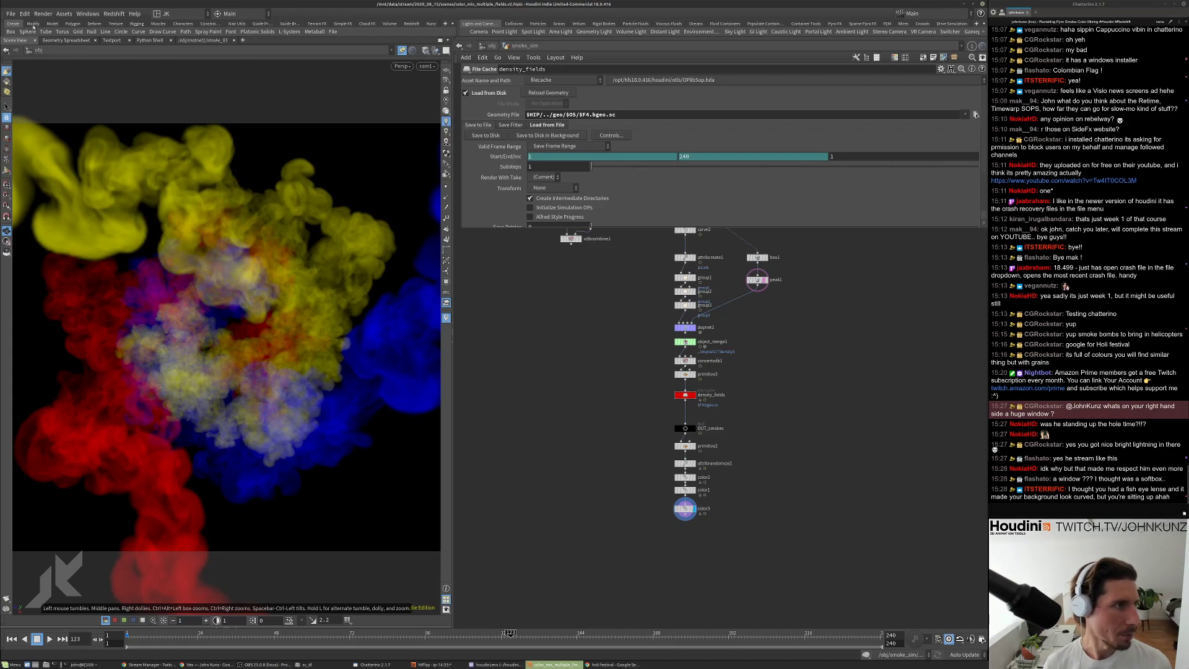
Open the Redshift RenderView to render the coloured smoke at frame 123, and shrink its window over the viewport side.
{"action": "left_click", "coordinate": [114, 13]}
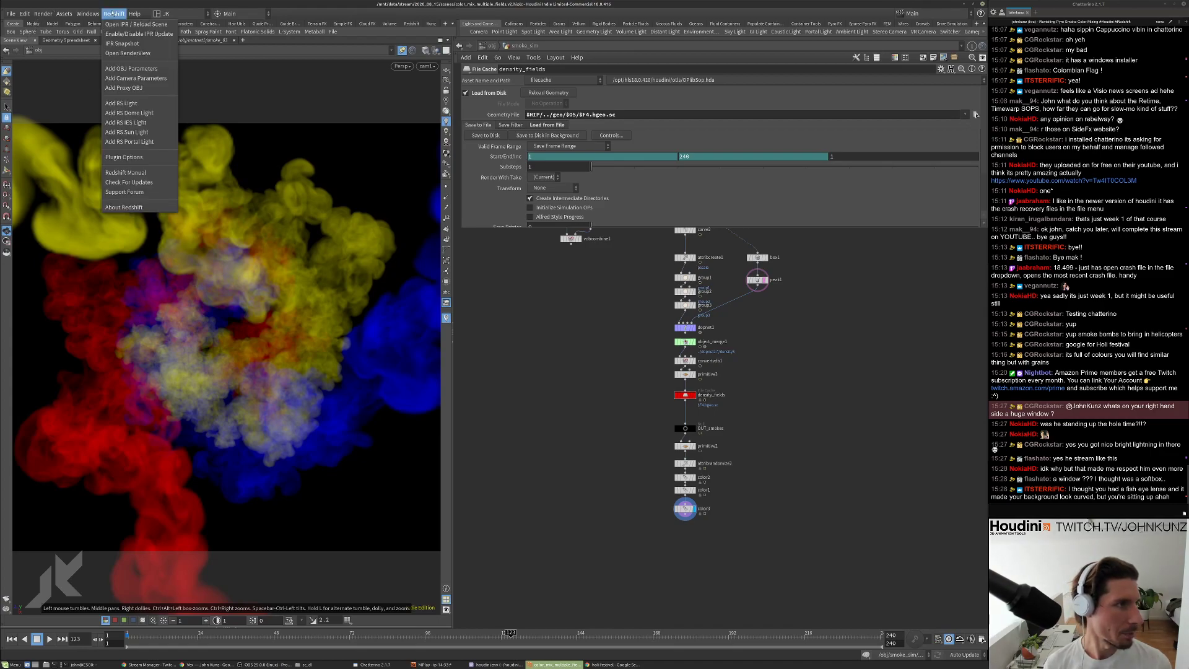
{"action": "left_click", "coordinate": [137, 59]}
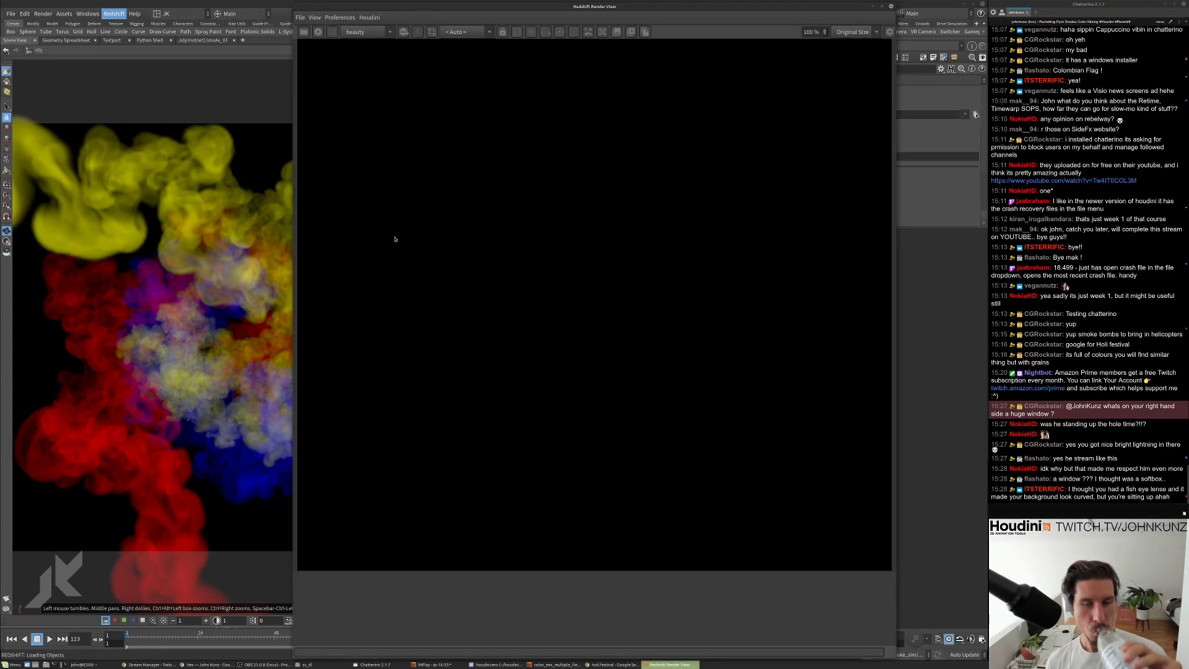
{"action": "left_click_drag", "start_coordinate": [630, 4], "coordinate": [386, 8]}
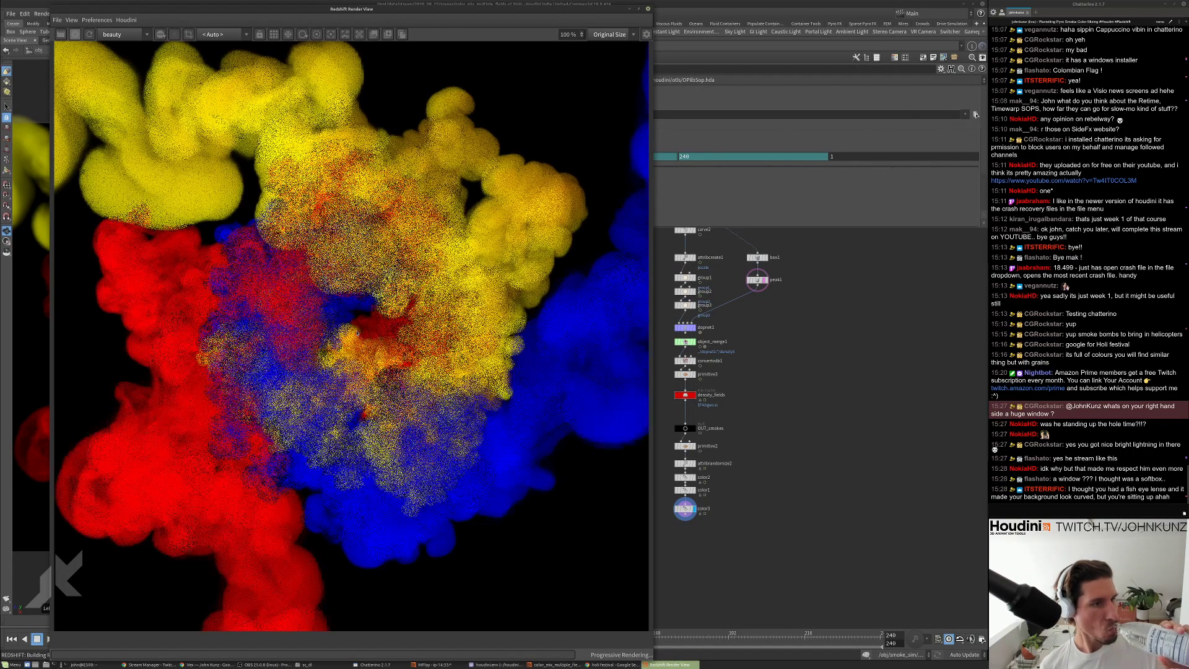
{"action": "scroll", "coordinate": [314, 333], "scroll_direction": "down", "scroll_amount": 2}
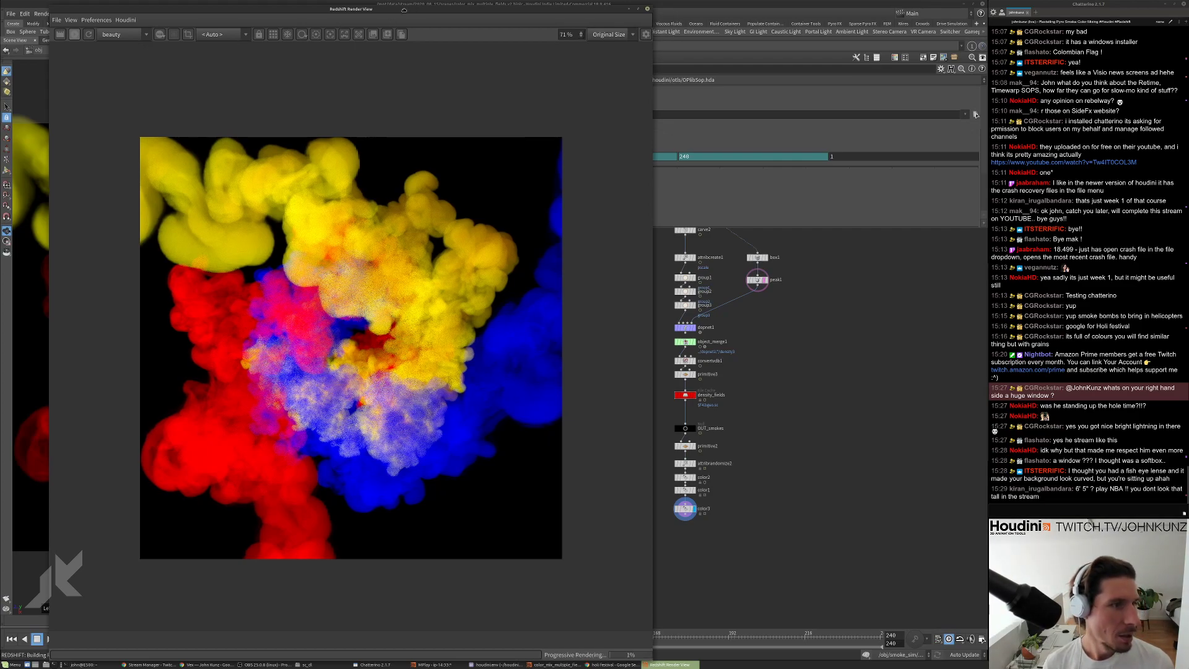
{"action": "left_click_drag", "start_coordinate": [415, 9], "coordinate": [376, 10]}
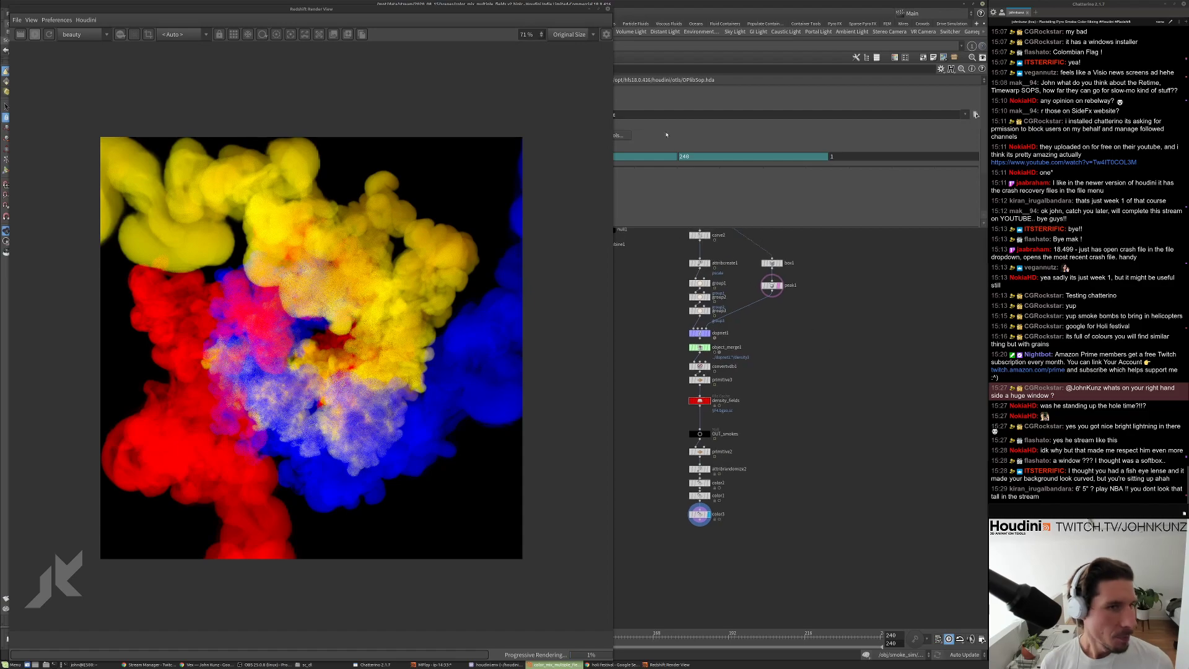
{"action": "left_click", "coordinate": [608, 6]}
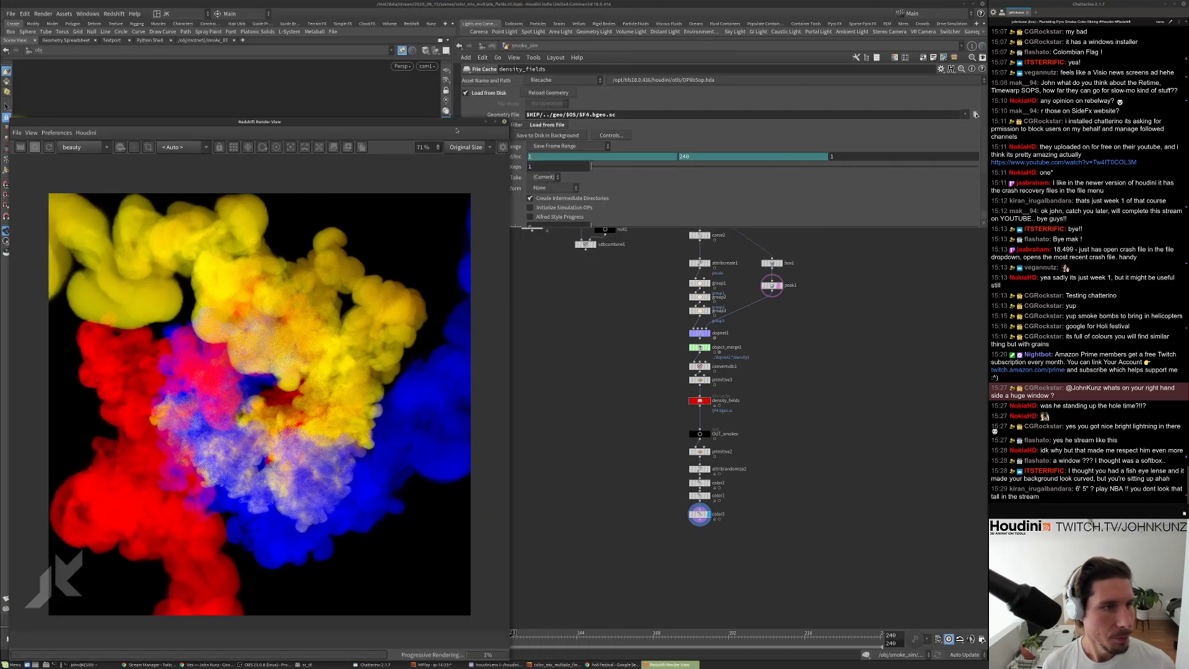
Open the smoke_01 material in matnet1 and set its Volume1 node's absorption coefficient to 15.
{"action": "left_click", "coordinate": [491, 45]}
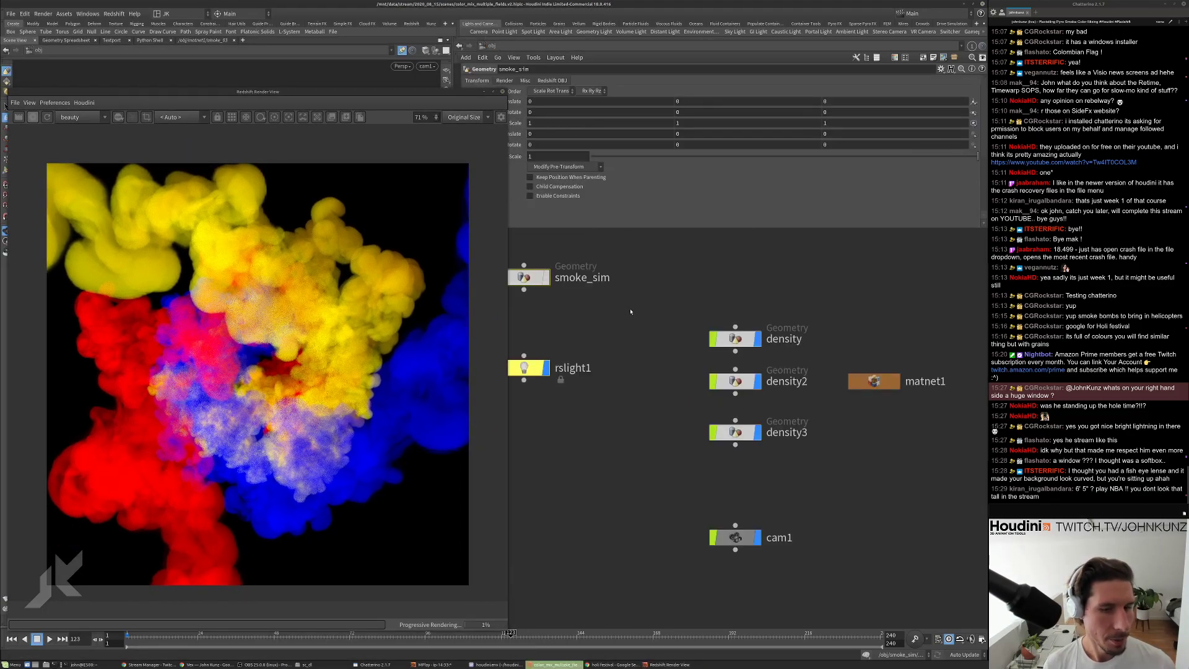
{"action": "double_click", "coordinate": [882, 384]}
{"action": "double_click", "coordinate": [718, 319]}
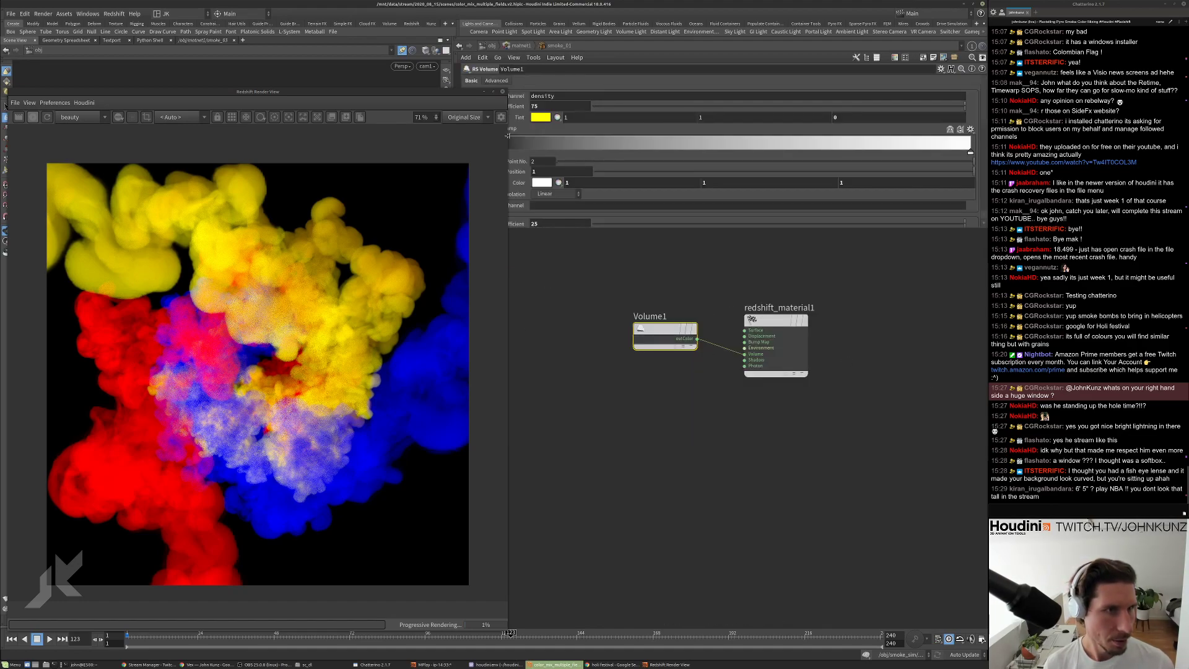
{"action": "left_click", "coordinate": [465, 98]}
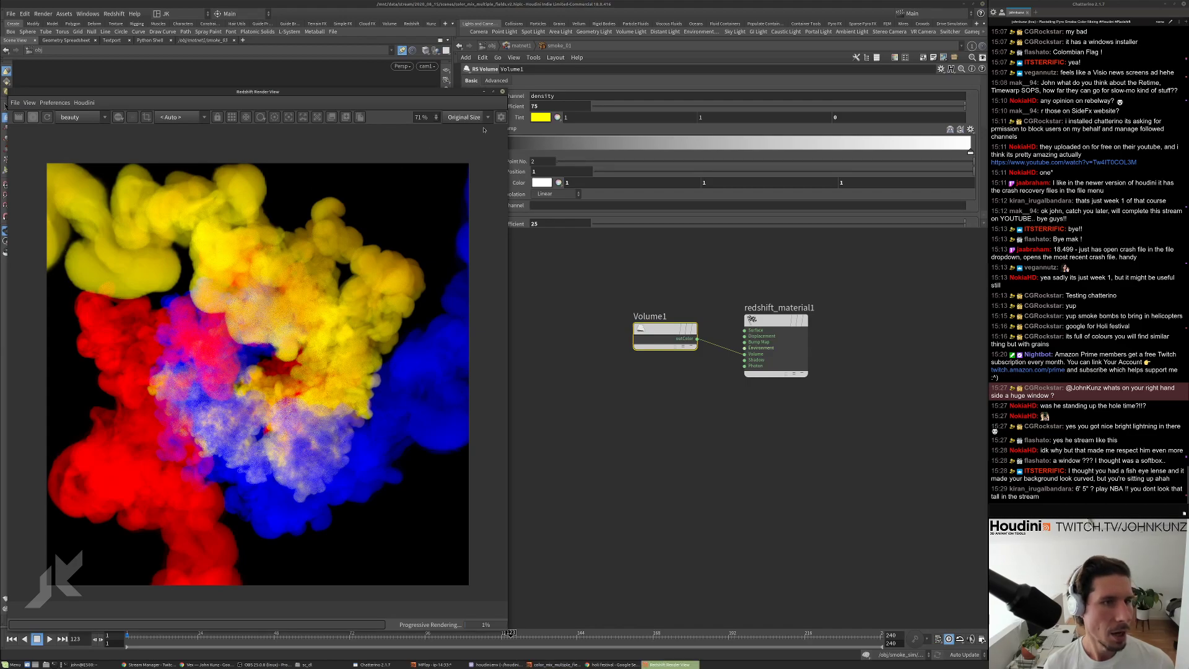
{"action": "scroll", "coordinate": [535, 204], "scroll_direction": "down", "scroll_amount": 2}
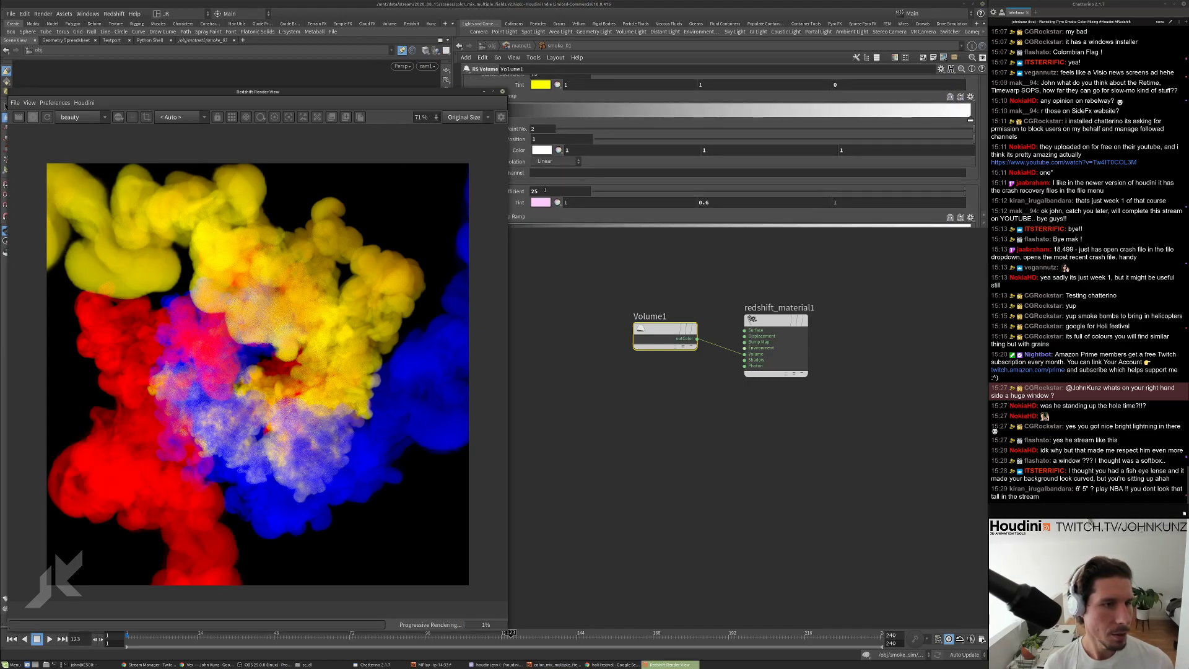
{"action": "left_click", "coordinate": [545, 190]}
{"action": "type", "text": "15"}
{"action": "key", "text": "Return"}
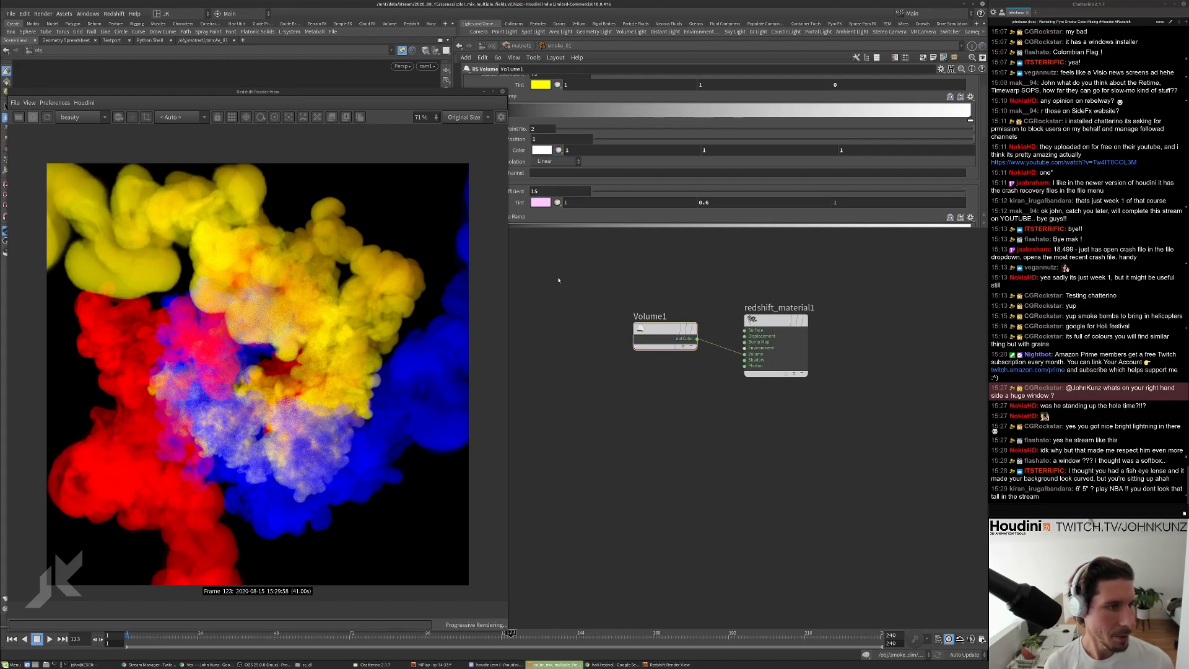
{"action": "left_click_drag", "start_coordinate": [412, 98], "coordinate": [408, 76]}
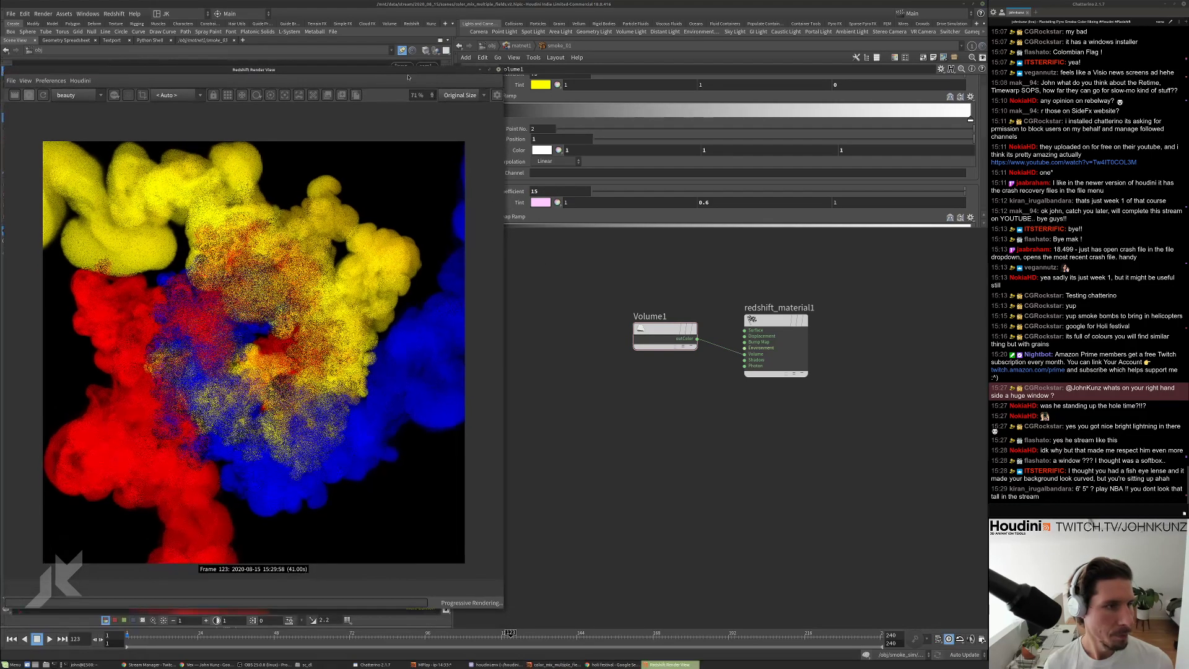
Try absorption coefficients of 75, 55 and 45 on smoke_01's Volume1, comparing the mixed colours in the render.
{"action": "left_click", "coordinate": [534, 191]}
{"action": "type", "text": "75"}
{"action": "key", "text": "Return"}
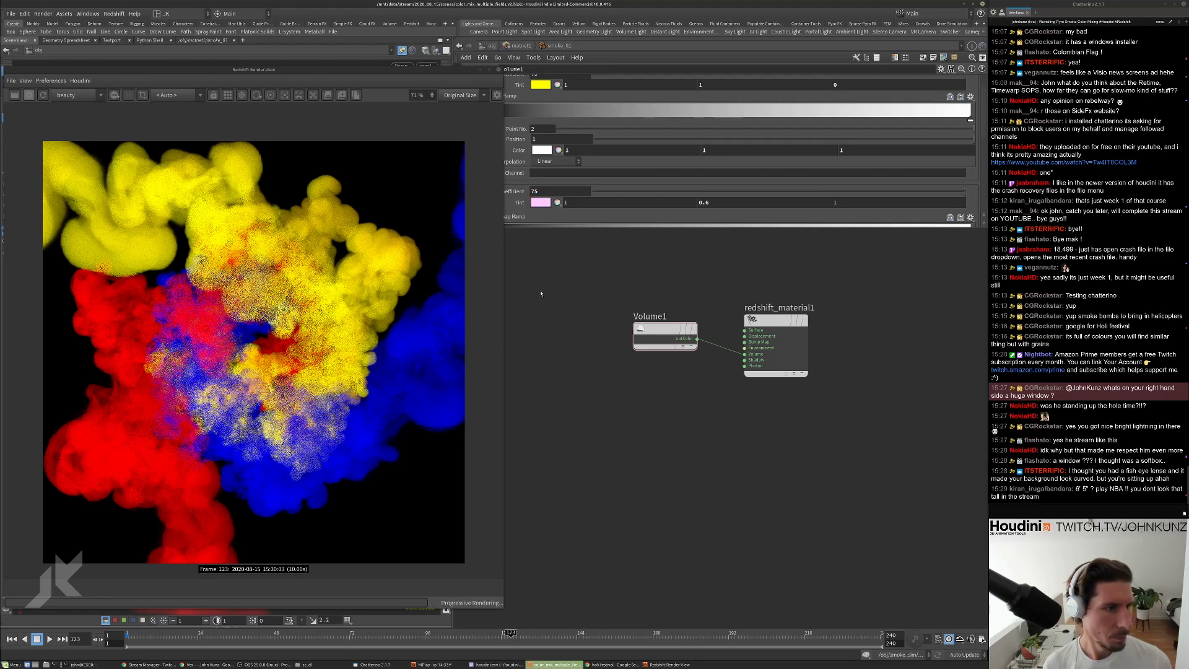
{"action": "left_click", "coordinate": [542, 191]}
{"action": "type", "text": "5"}
{"action": "key", "text": "Return"}
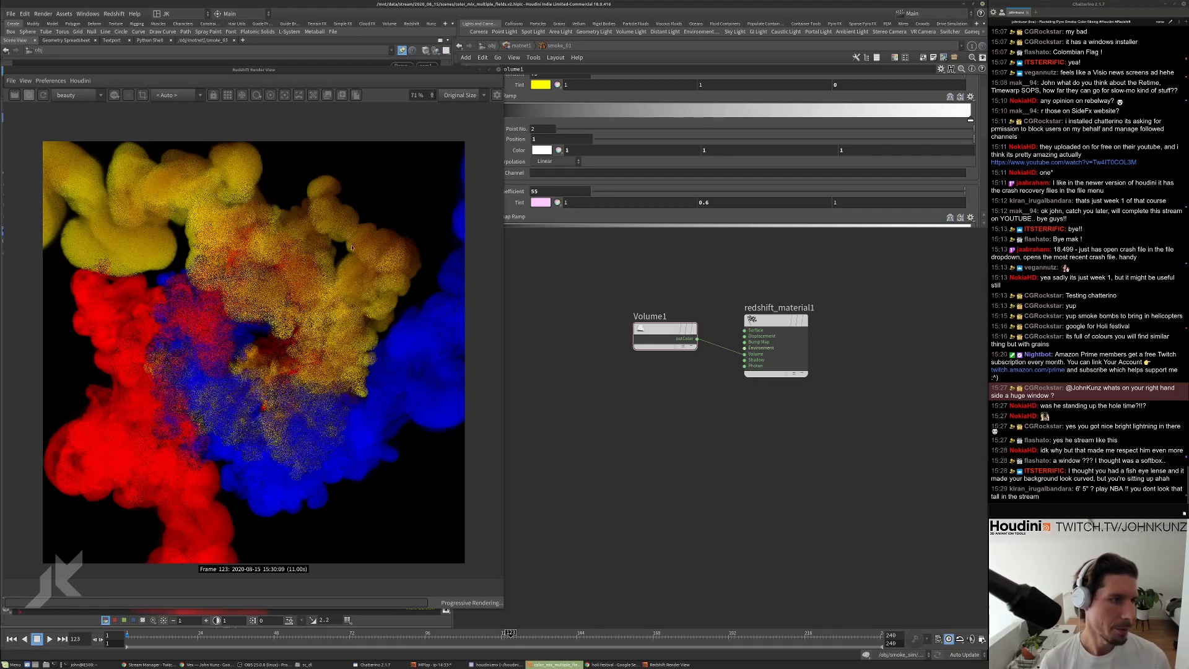
{"action": "left_click", "coordinate": [545, 190]}
{"action": "type", "text": "45"}
{"action": "key", "text": "Return"}
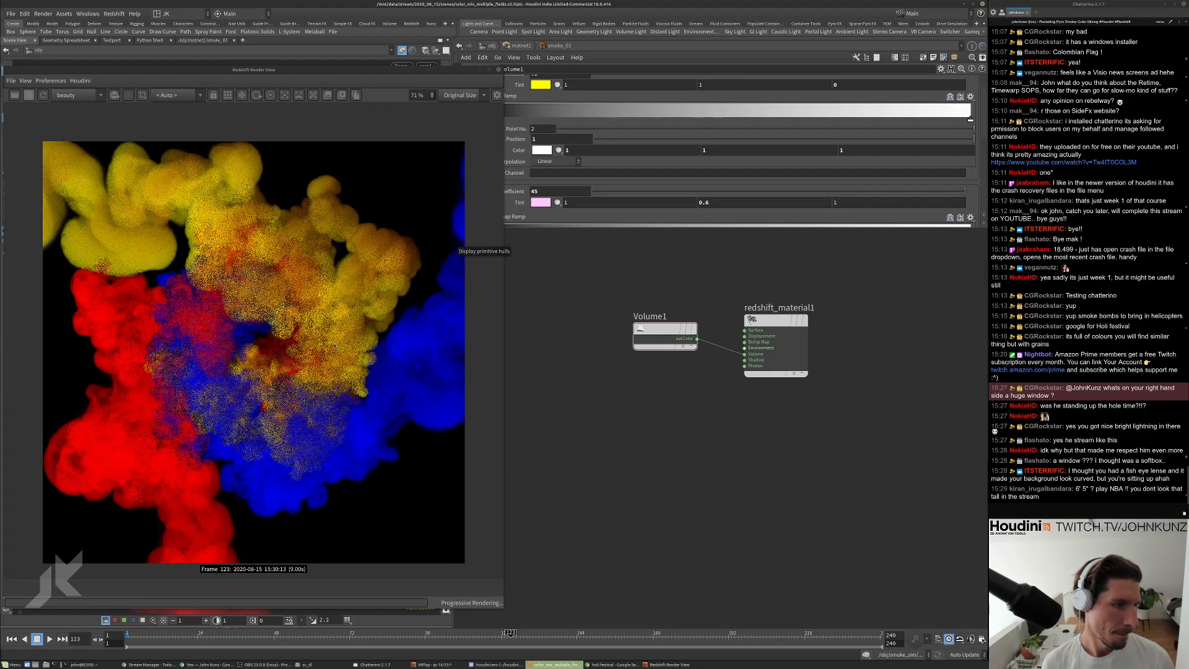
Set the absorption coefficient of smoke_01's Volume1 to 35.
{"action": "left_click", "coordinate": [542, 192]}
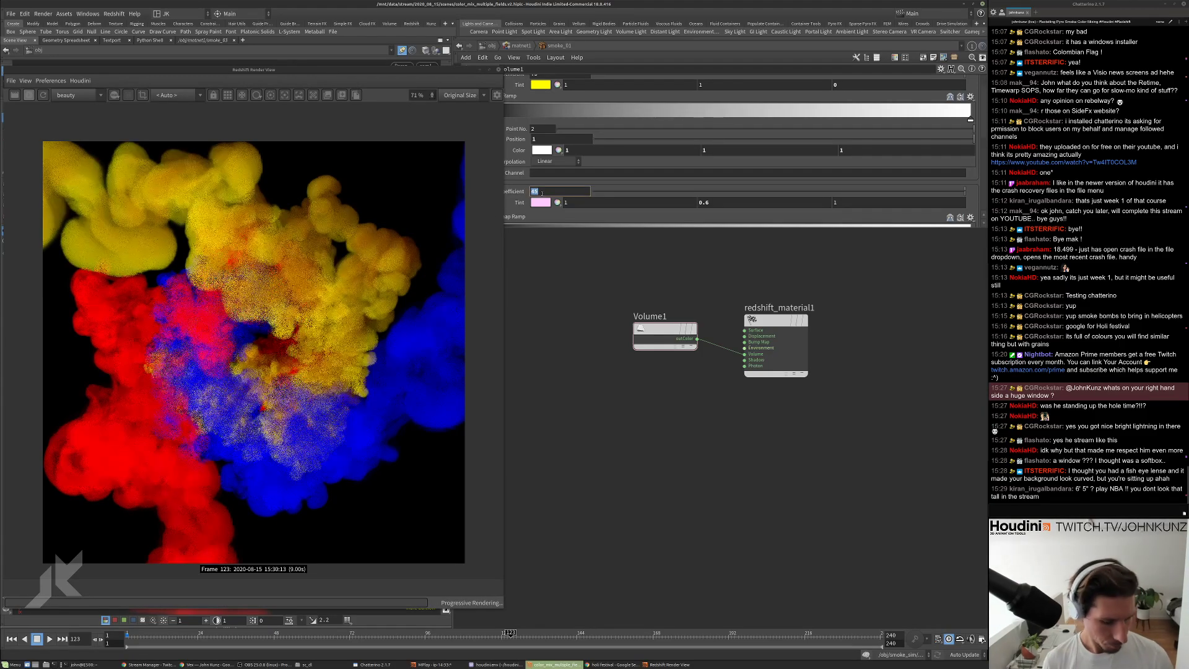
{"action": "type", "text": "35"}
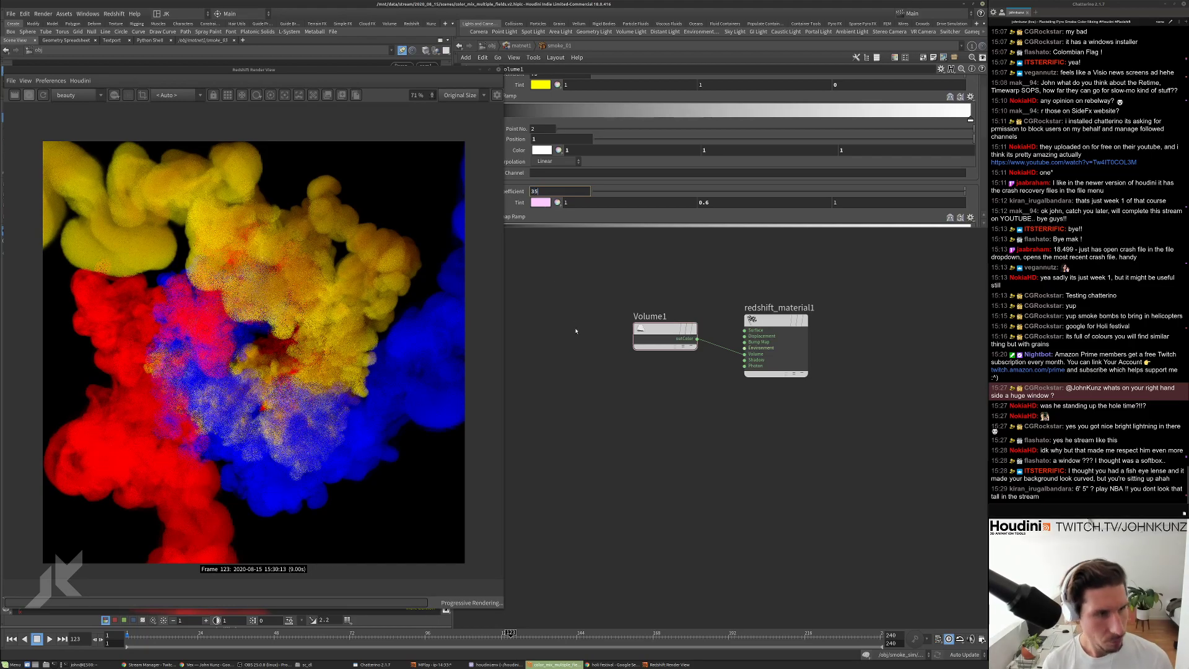
{"action": "key", "text": "Return"}
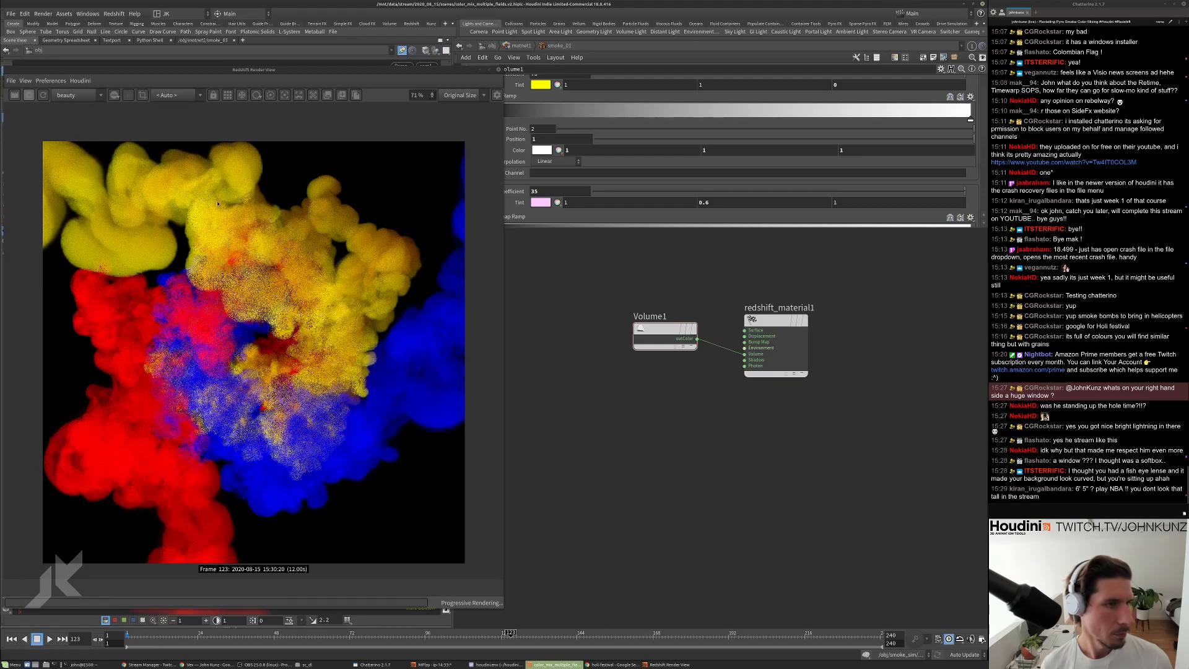
Try scatter coefficients of 45 and 145 on smoke_01's Volume1 and inspect the smoke in the render.
{"action": "scroll", "coordinate": [564, 121], "scroll_direction": "up", "scroll_amount": 2}
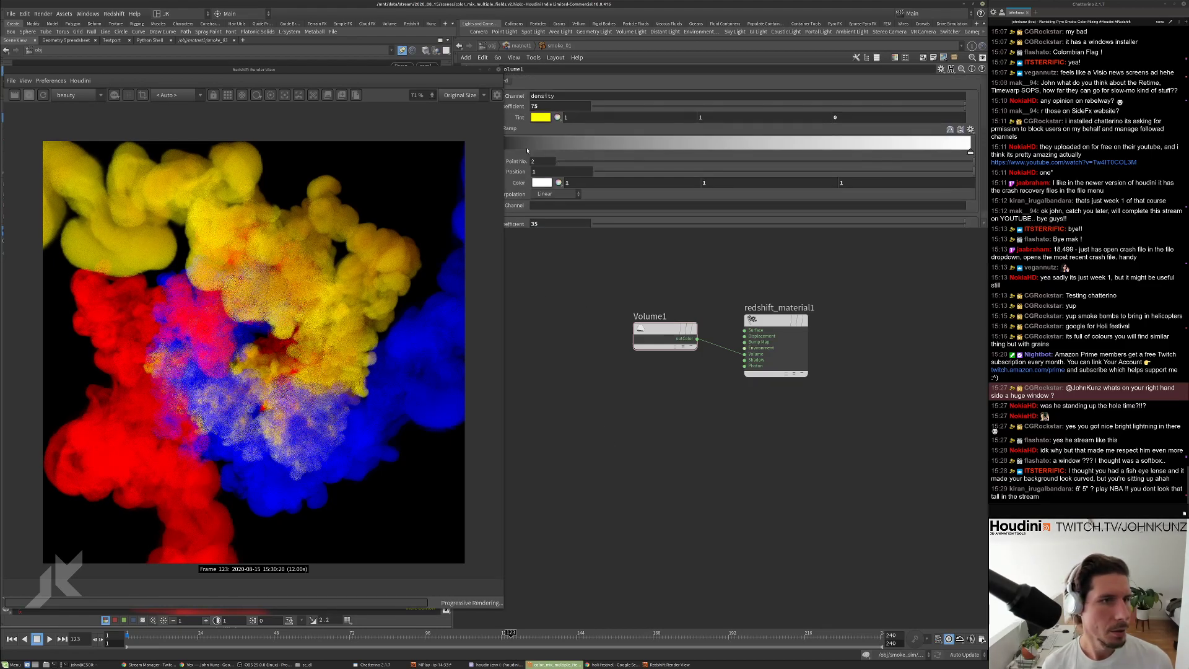
{"action": "double_click", "coordinate": [533, 106]}
{"action": "type", "text": "45"}
{"action": "key", "text": "Return"}
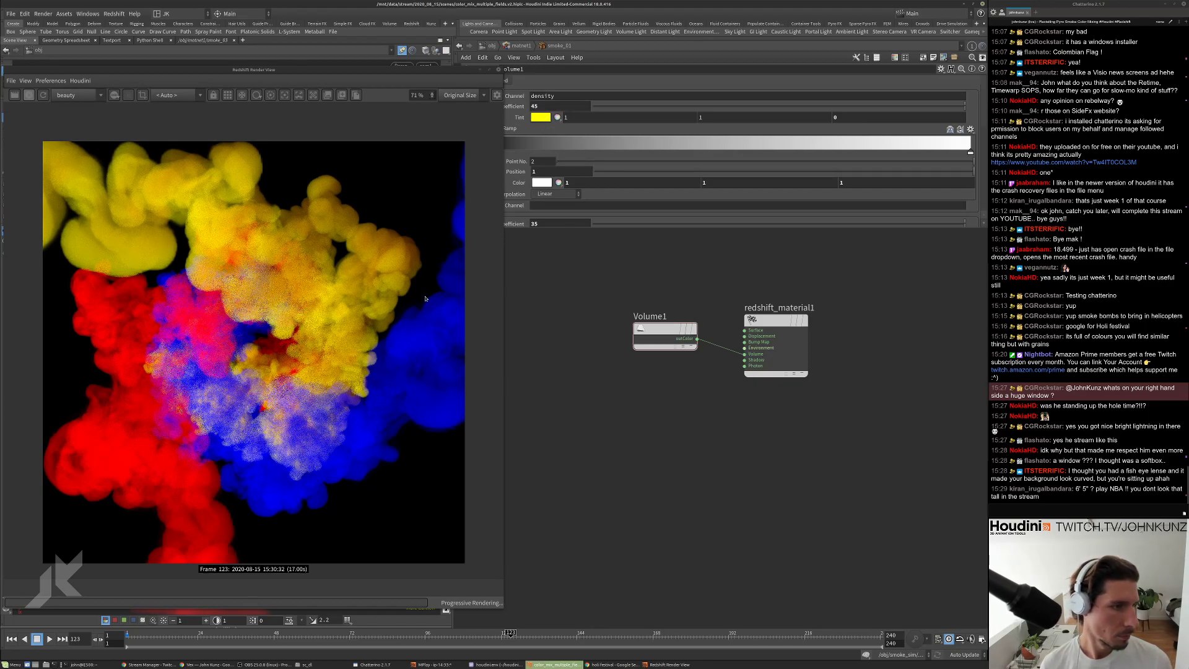
{"action": "double_click", "coordinate": [534, 106]}
{"action": "type", "text": "145"}
{"action": "key", "text": "Return"}
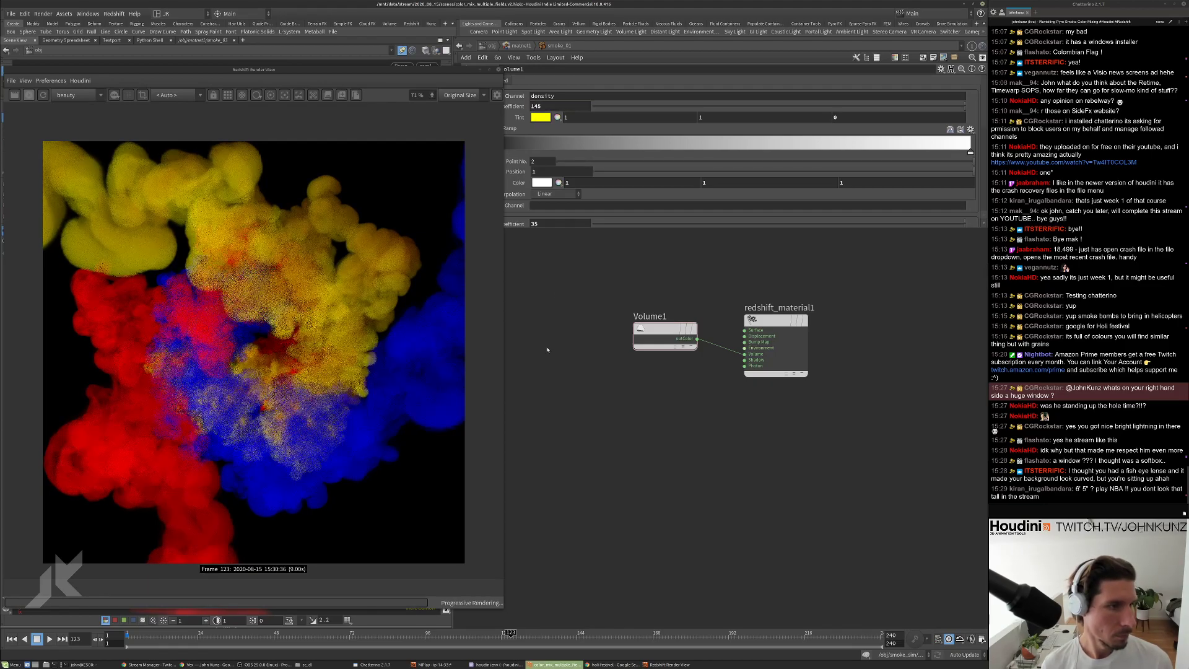
{"action": "left_click", "coordinate": [328, 335]}
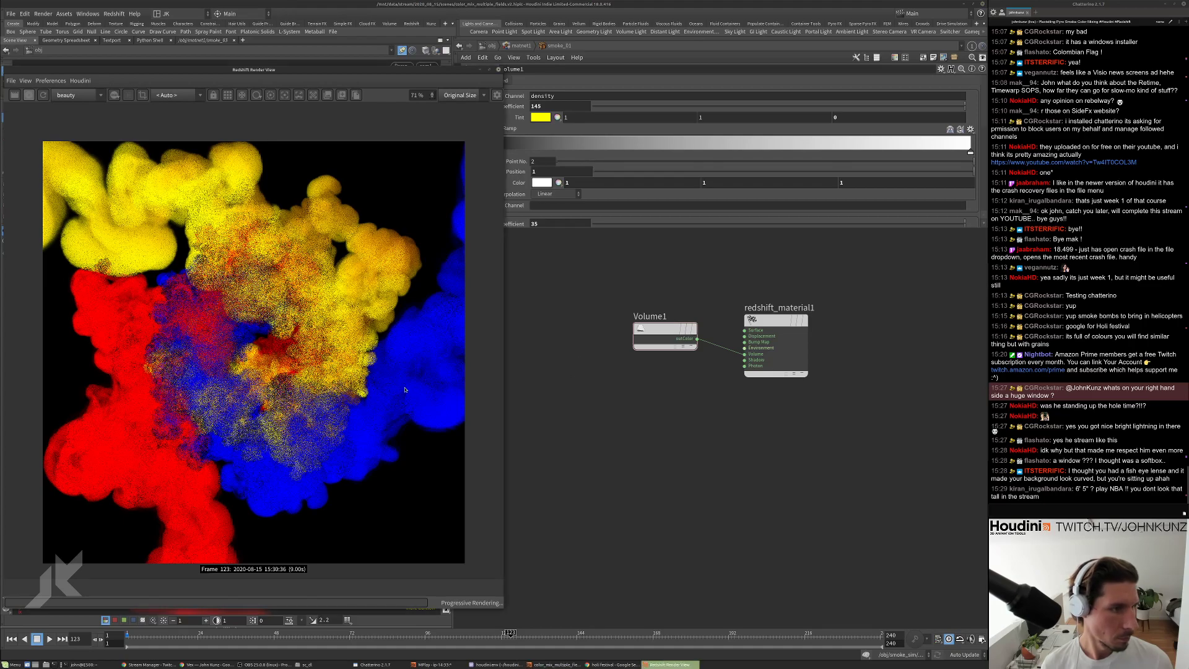
{"action": "scroll", "coordinate": [328, 335], "scroll_direction": "down", "scroll_amount": 4}
{"action": "scroll", "coordinate": [328, 335], "scroll_direction": "up", "scroll_amount": 3}
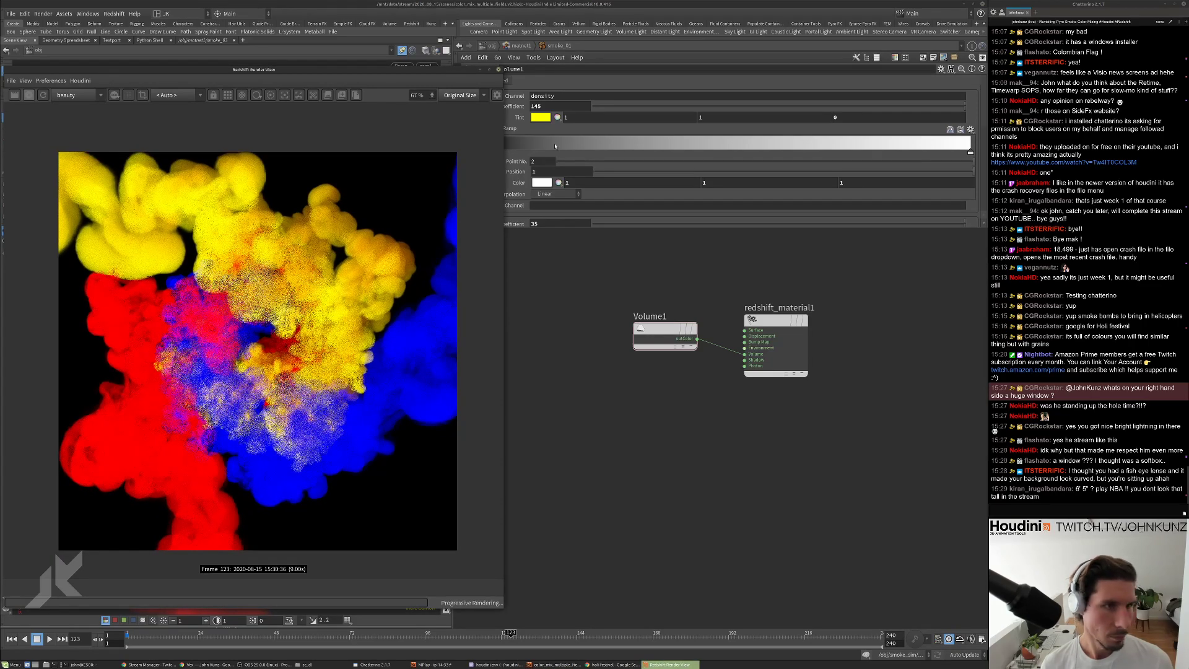
Set the scatter coefficient of smoke_01's Volume1 back to 75.
{"action": "double_click", "coordinate": [553, 106]}
{"action": "type", "text": "75"}
{"action": "key", "text": "Return"}
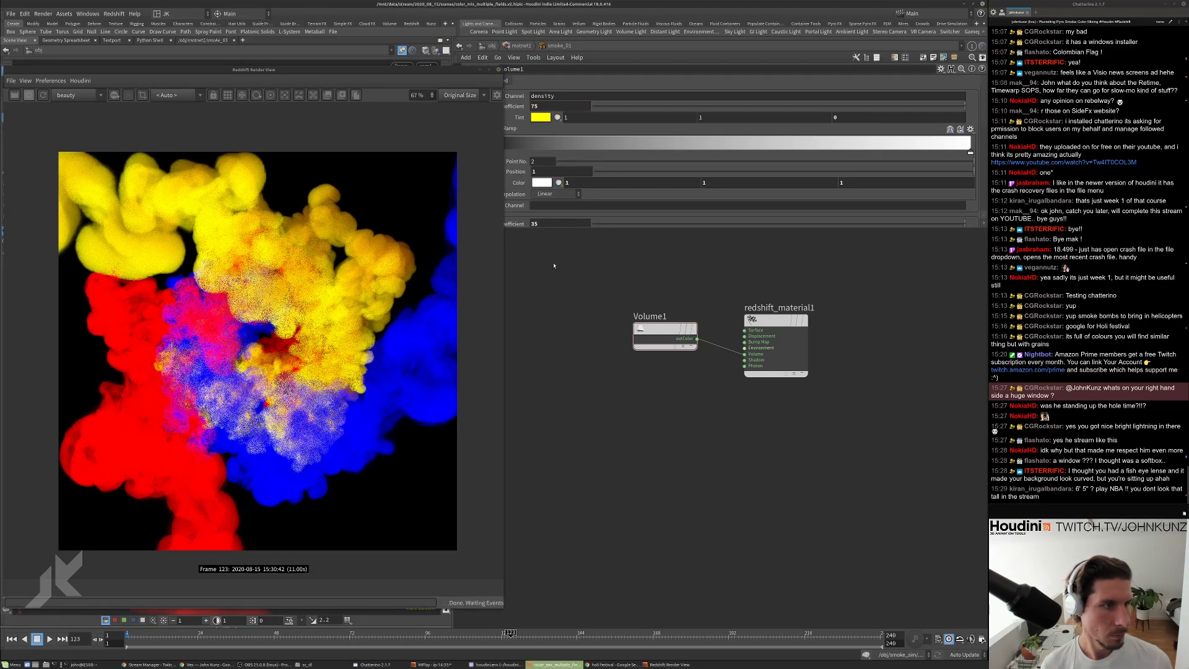
Adjust the saturation of smoke_01's absorption tint to a light pink with a green value of 0.562.
{"action": "scroll", "coordinate": [539, 186], "scroll_direction": "down", "scroll_amount": 2}
{"action": "left_click", "coordinate": [535, 183]}
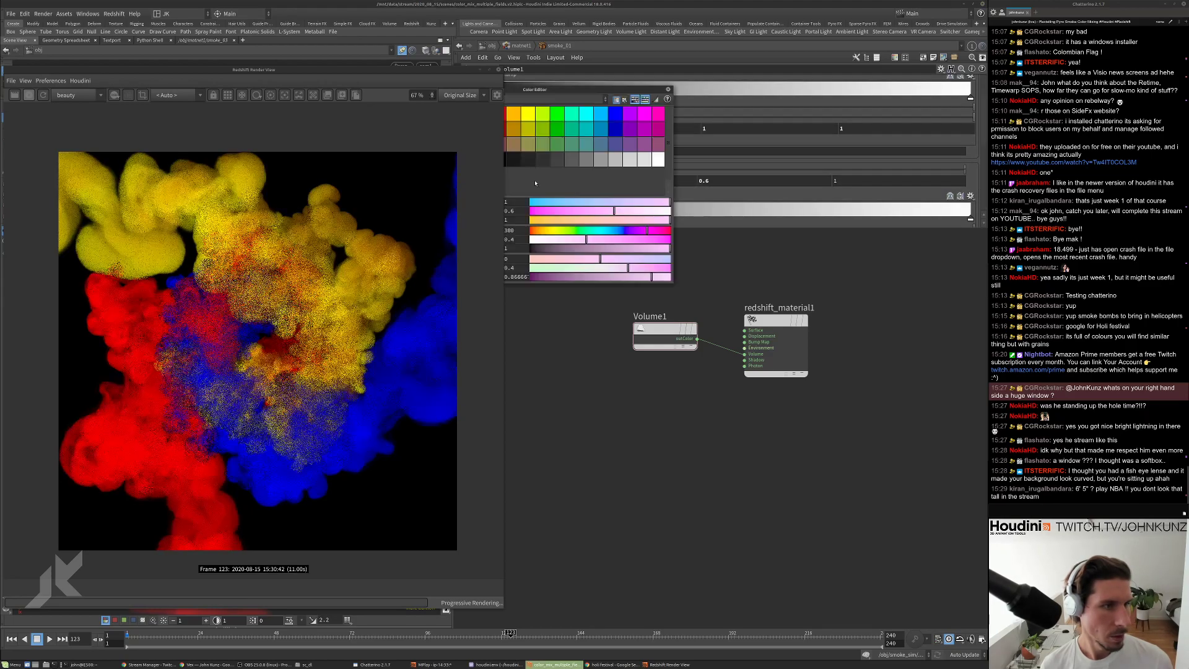
{"action": "left_click_drag", "start_coordinate": [549, 239], "coordinate": [625, 240]}
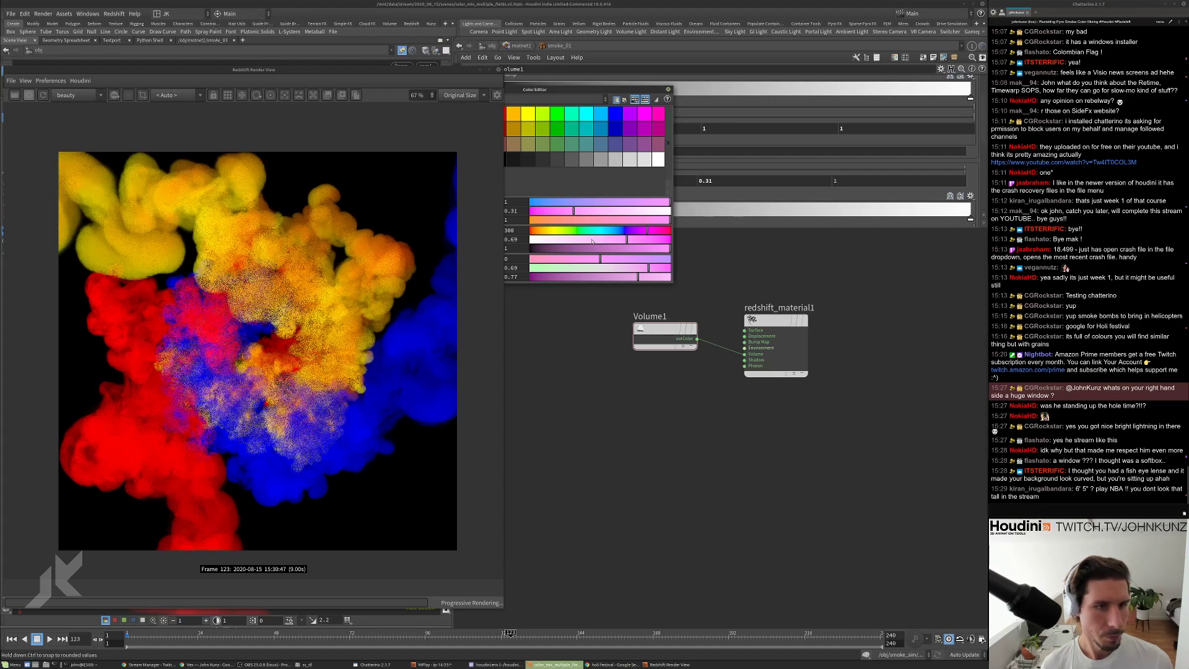
{"action": "left_click", "coordinate": [593, 241]}
{"action": "left_click", "coordinate": [667, 89]}
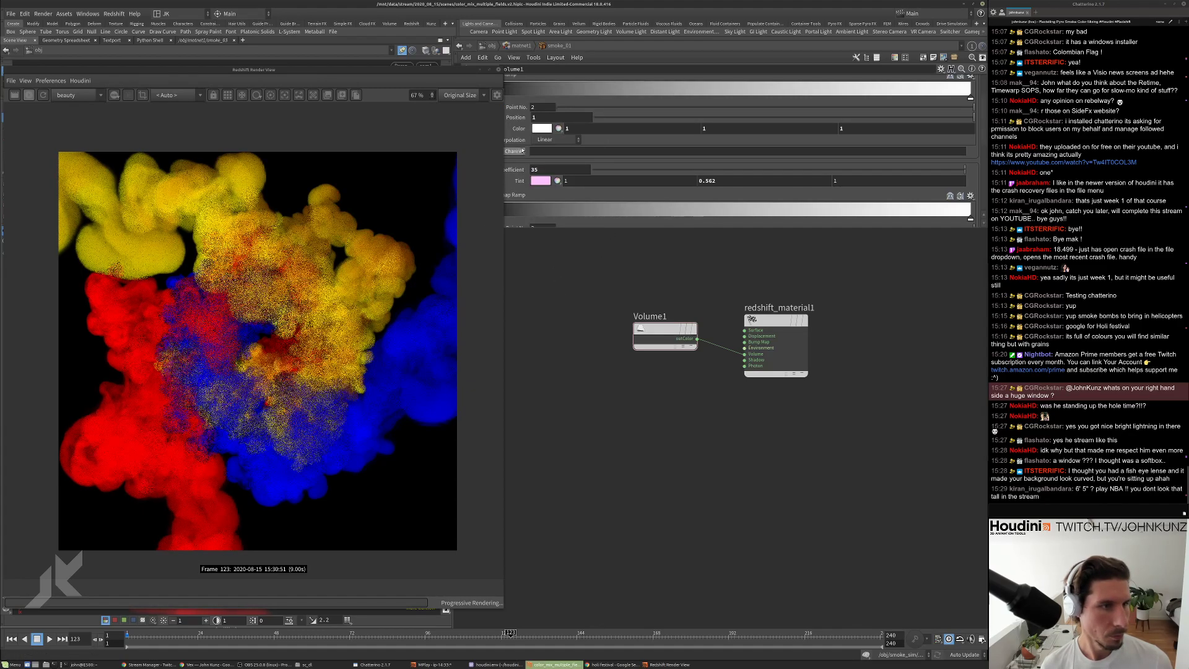
Shrink the render window clear of the parameters and set Old Max of Volume1's density remap range to .25.
{"action": "scroll", "coordinate": [522, 159], "scroll_direction": "up", "scroll_amount": 3}
{"action": "left_click_drag", "start_coordinate": [504, 68], "coordinate": [457, 116]}
{"action": "left_click", "coordinate": [496, 81]}
{"action": "left_click", "coordinate": [545, 117]}
{"action": "type", "text": ".25"}
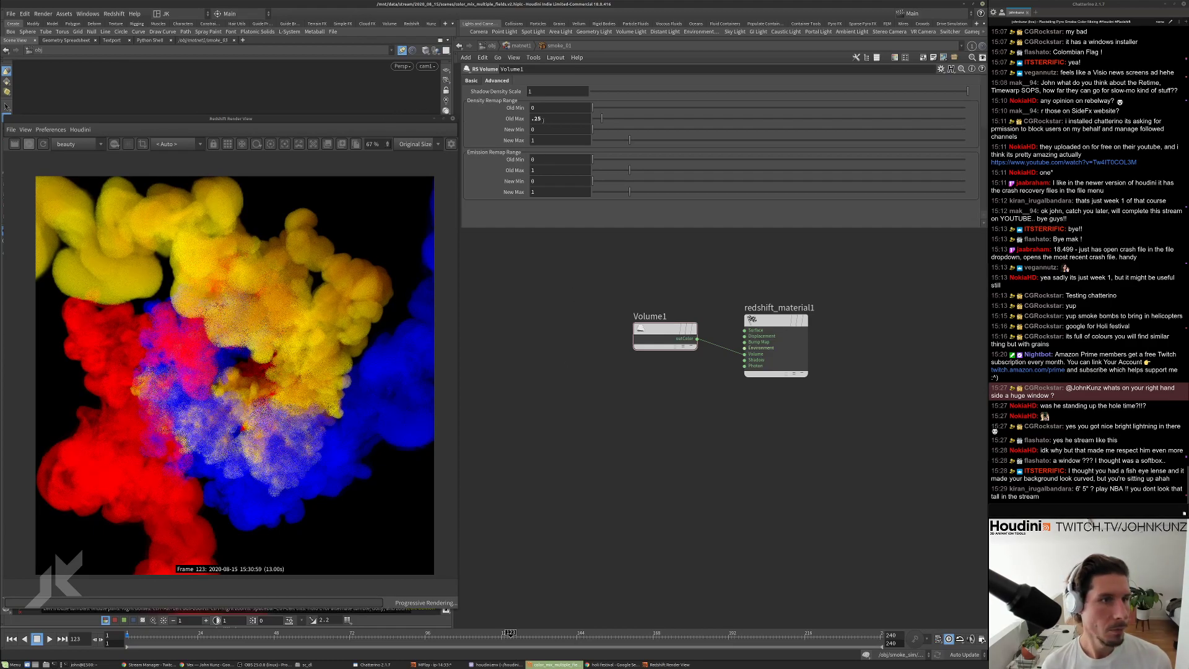
Open the smoke_02 material, check Volume1's advanced remap ranges, and set its absorption coefficient to 45.
{"action": "left_click", "coordinate": [514, 46]}
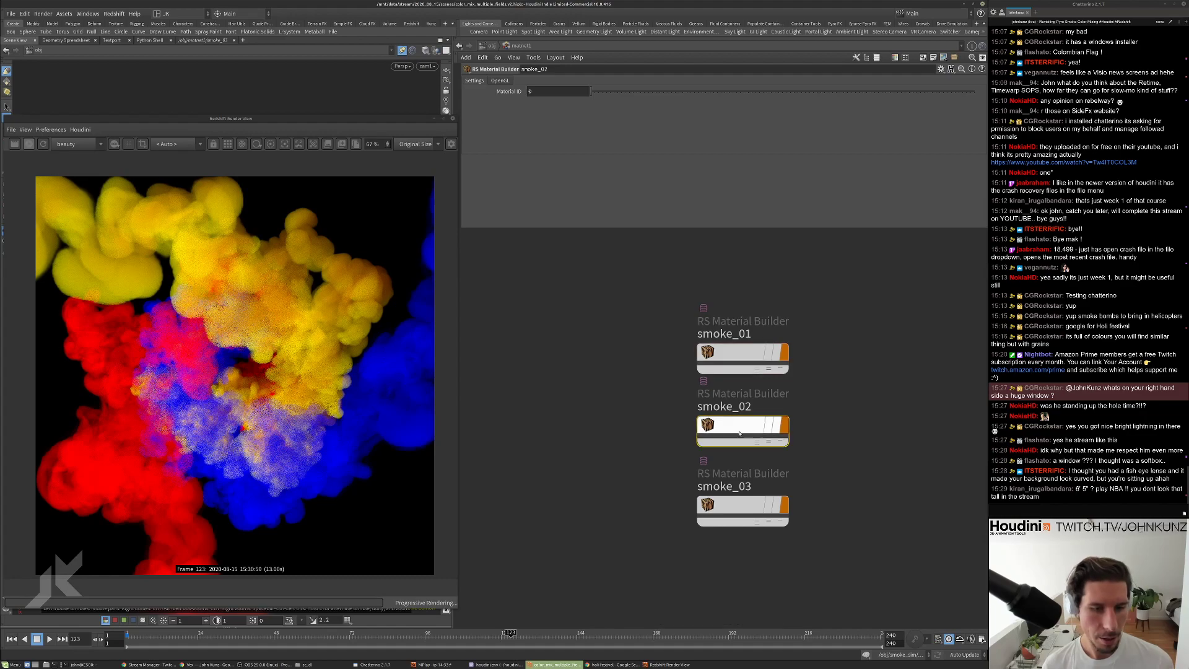
{"action": "double_click", "coordinate": [664, 395]}
{"action": "middle_click_drag", "start_coordinate": [681, 450], "coordinate": [675, 481]}
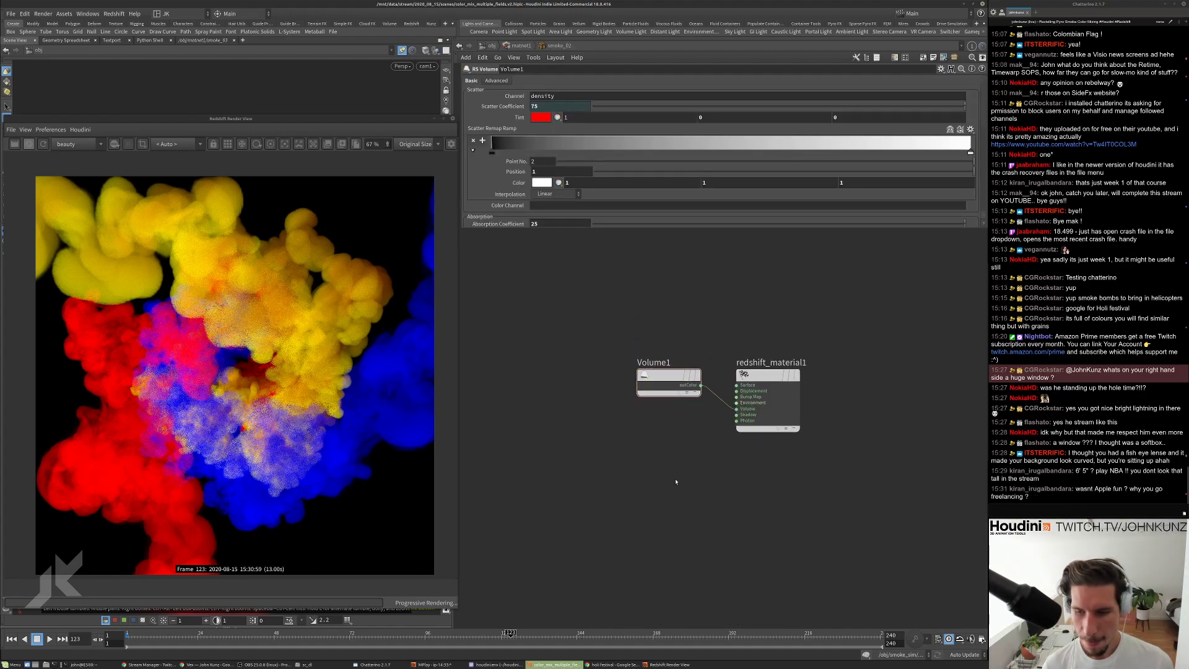
{"action": "left_click_drag", "start_coordinate": [668, 379], "coordinate": [667, 390]}
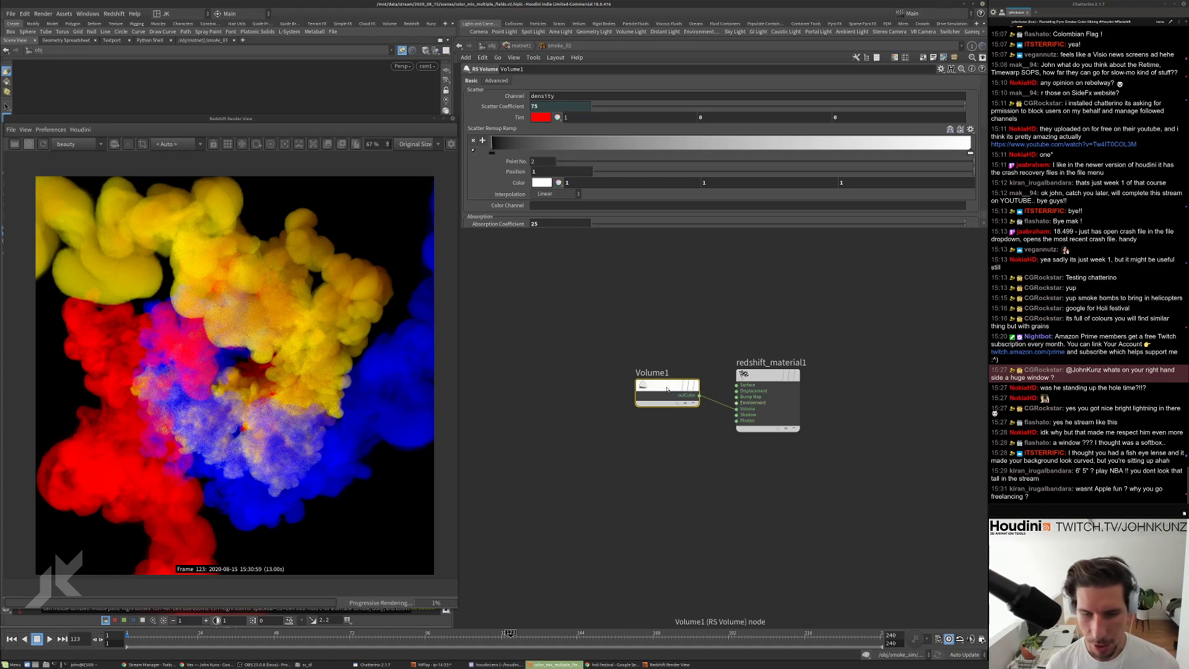
{"action": "left_click_drag", "start_coordinate": [667, 389], "coordinate": [669, 379]}
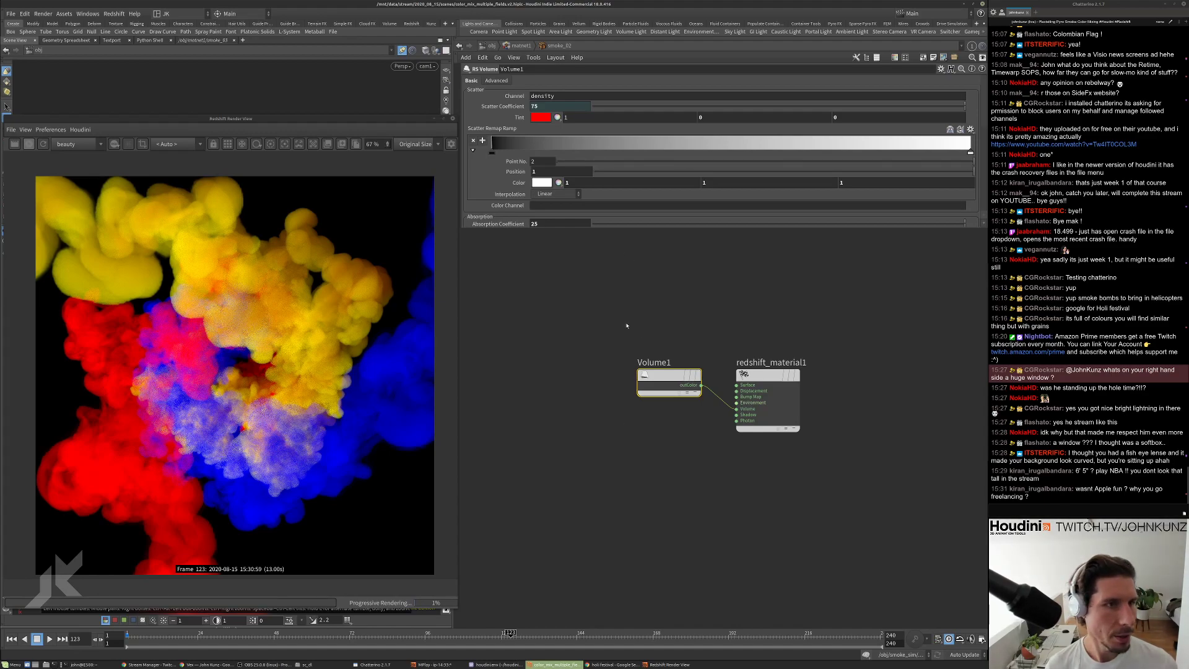
{"action": "left_click", "coordinate": [497, 81]}
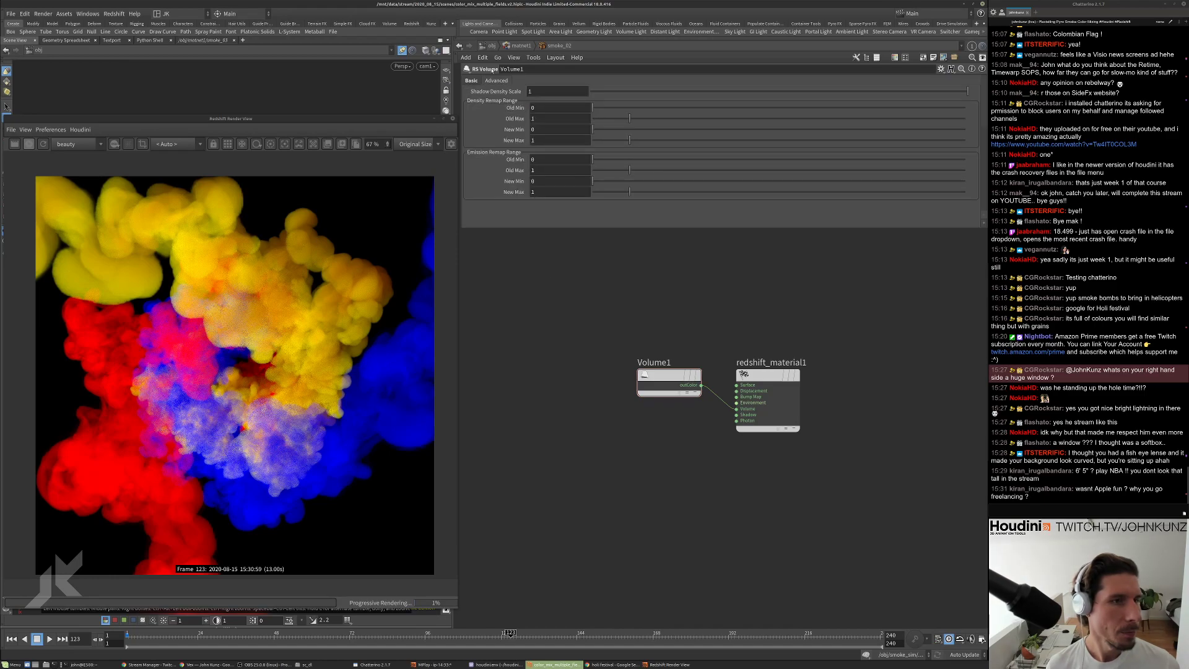
{"action": "left_click", "coordinate": [472, 81]}
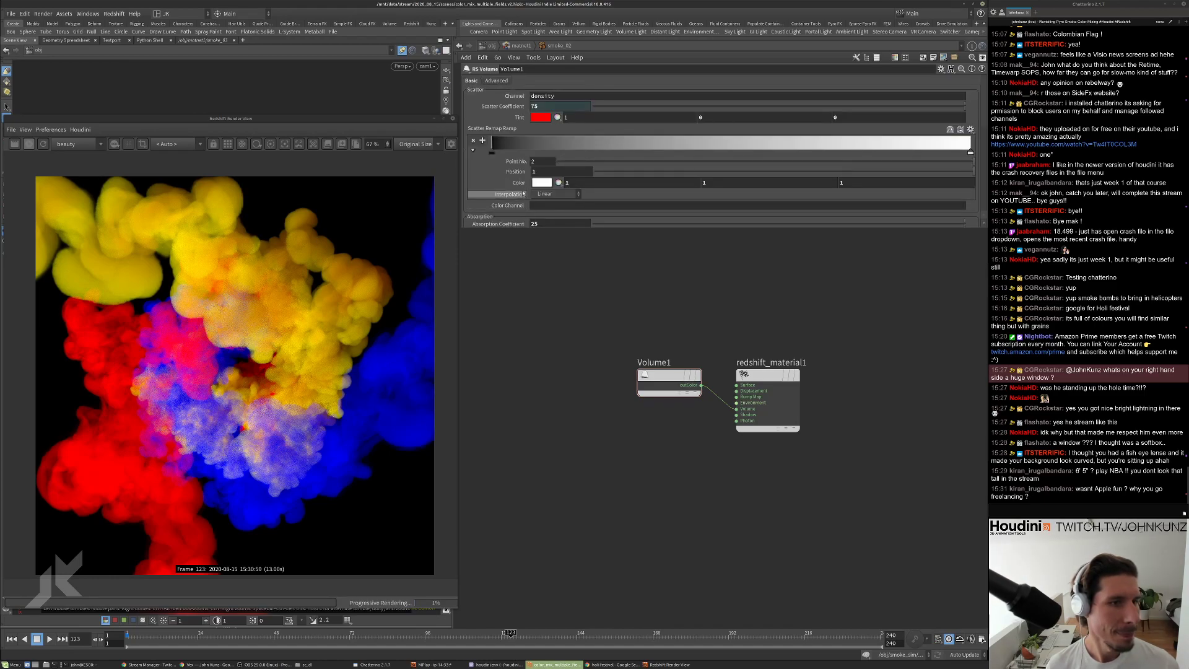
{"action": "scroll", "coordinate": [539, 173], "scroll_direction": "down", "scroll_amount": 3}
{"action": "left_click", "coordinate": [546, 168]}
{"action": "type", "text": "4"}
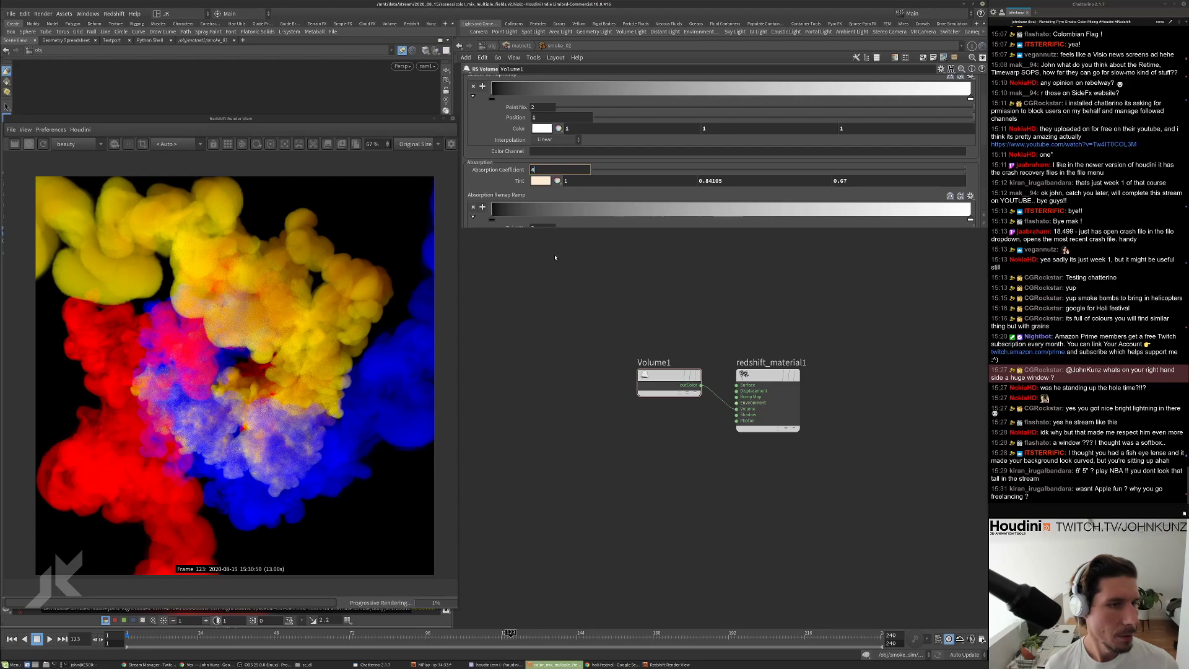
{"action": "type", "text": "5"}
{"action": "key", "text": "Return"}
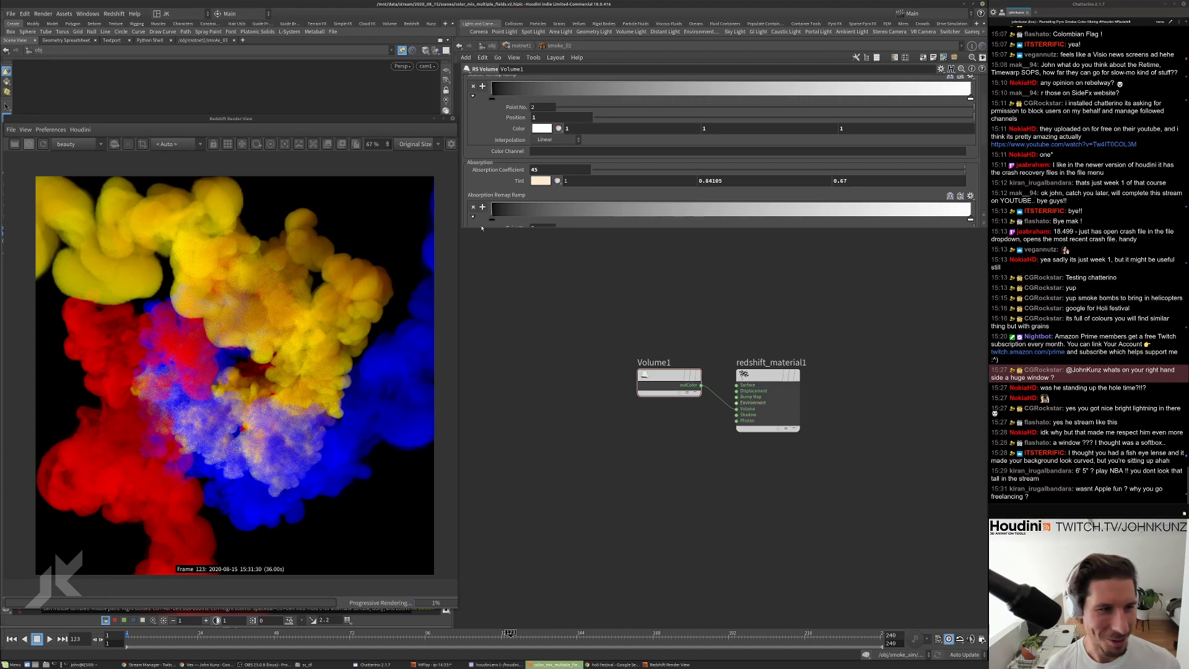
Enlarge the parameter area and set the absorption coefficient of smoke_02's Volume1 to 75.
{"action": "left_click_drag", "start_coordinate": [465, 228], "coordinate": [471, 286]}
{"action": "middle_click_drag", "start_coordinate": [490, 276], "coordinate": [517, 333]}
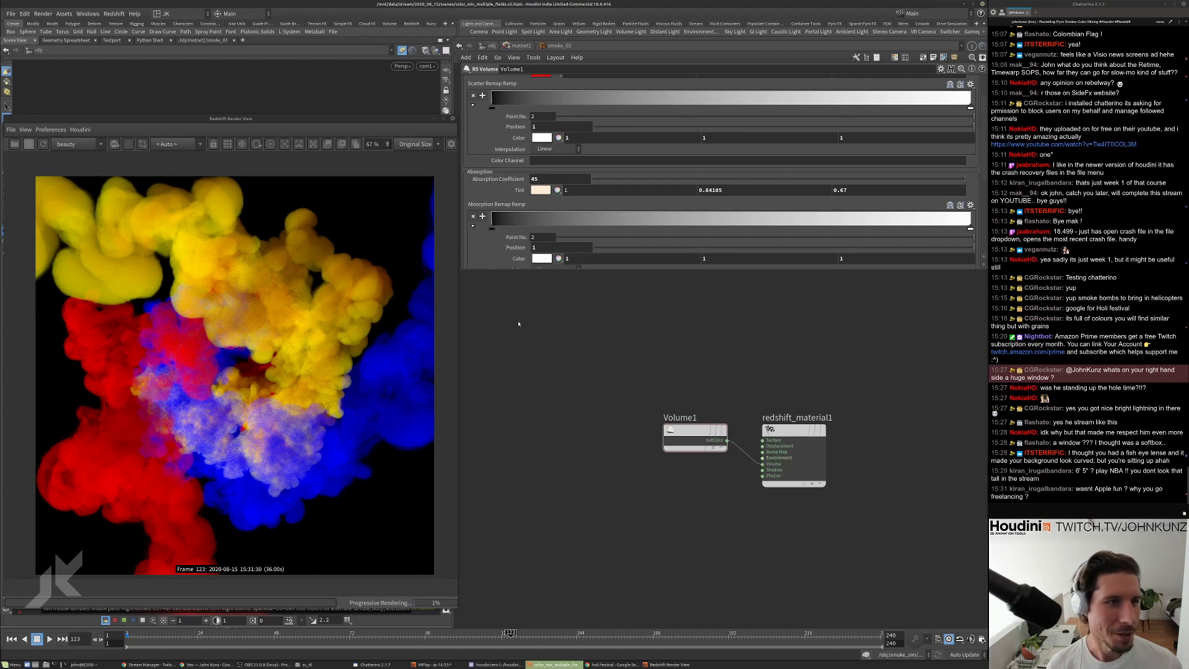
{"action": "scroll", "coordinate": [537, 200], "scroll_direction": "up", "scroll_amount": 3}
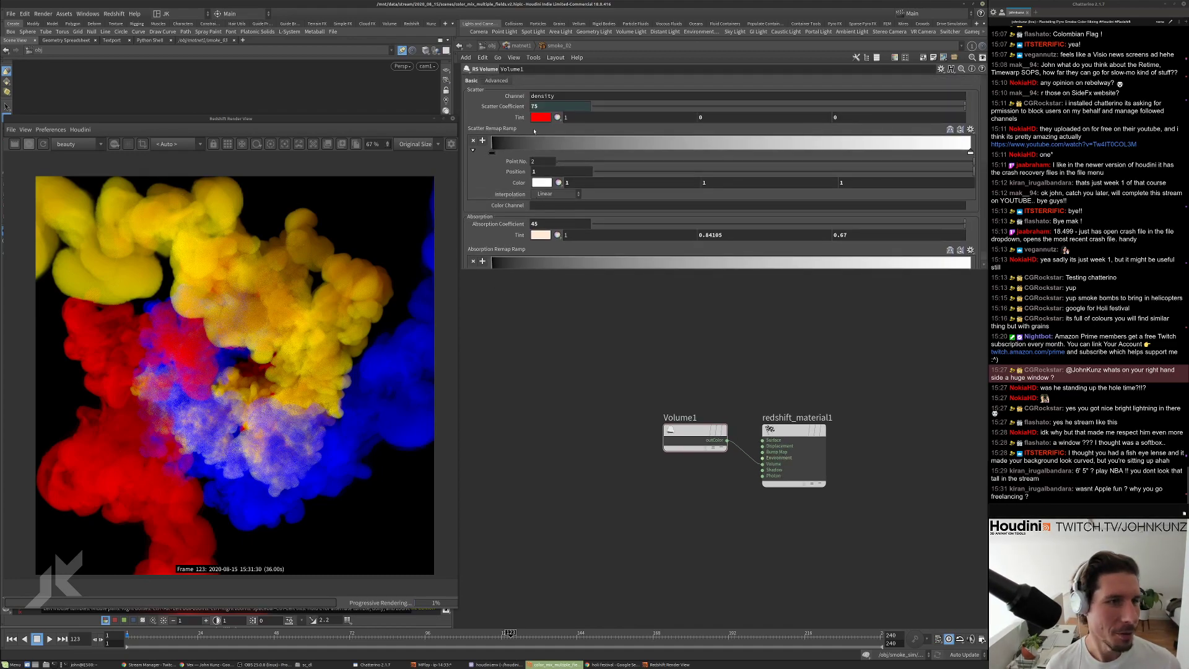
{"action": "left_click", "coordinate": [535, 223]}
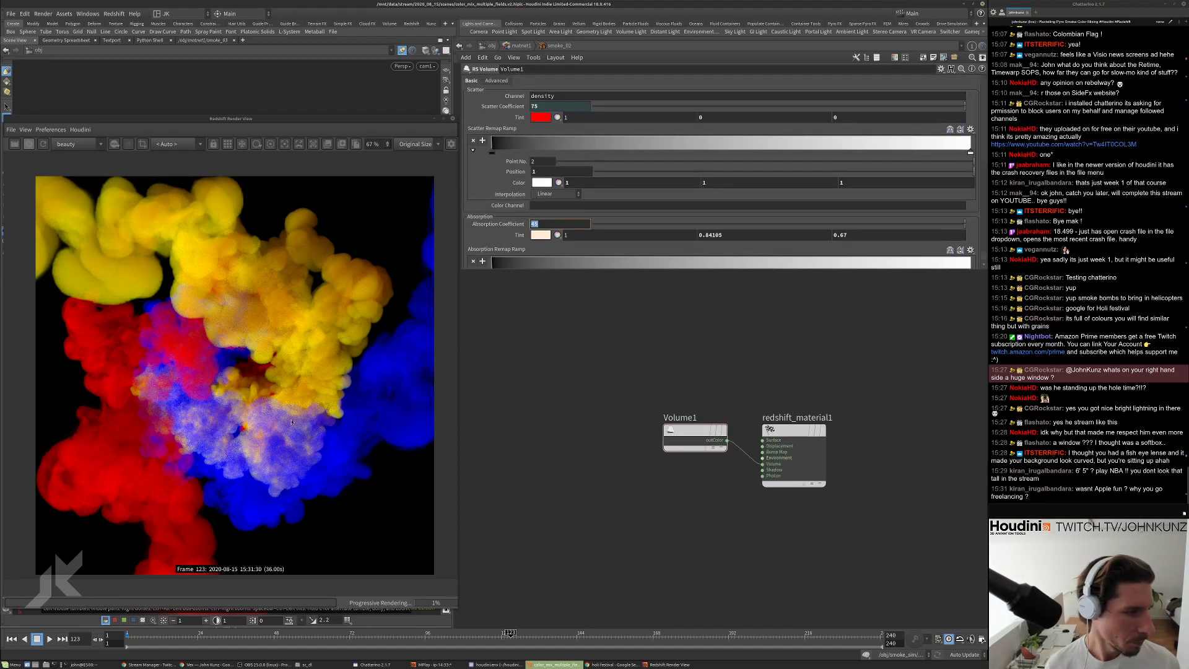
{"action": "scroll", "coordinate": [340, 413], "scroll_direction": "up", "scroll_amount": 4}
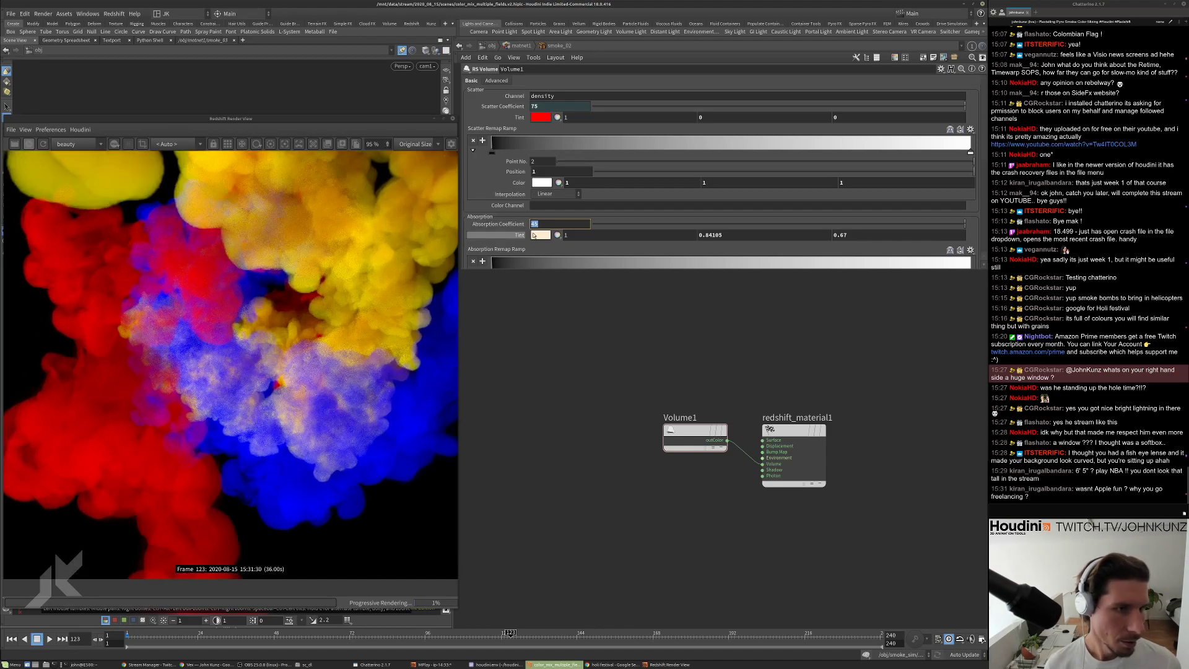
{"action": "type", "text": "75"}
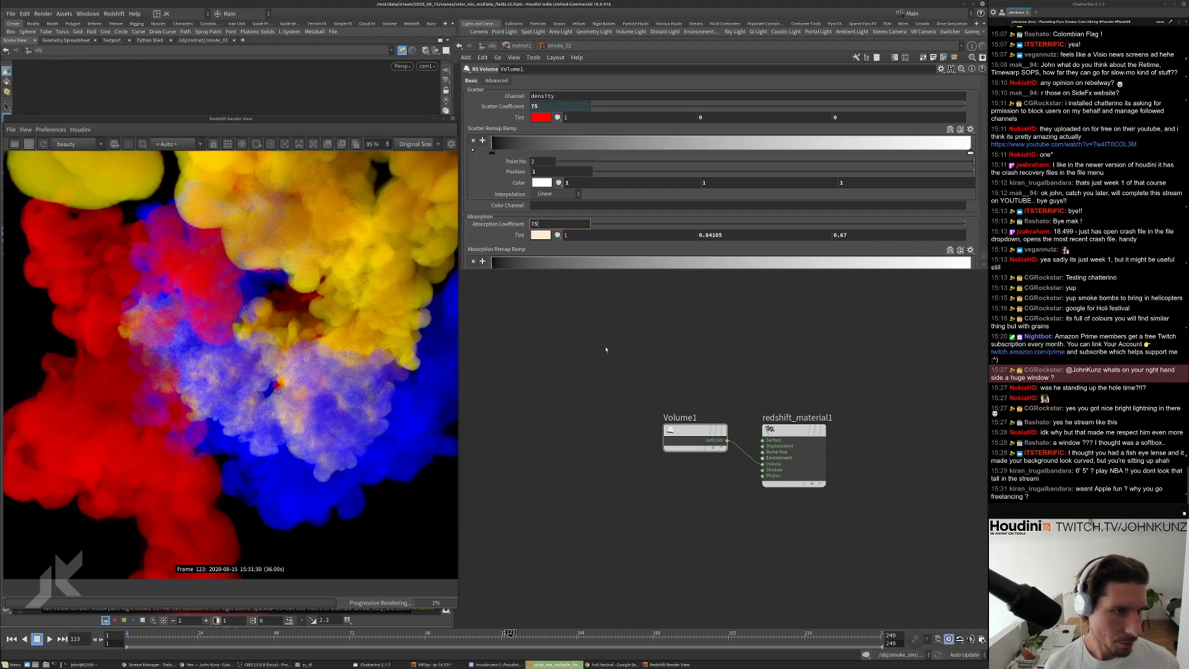
{"action": "key", "text": "Return"}
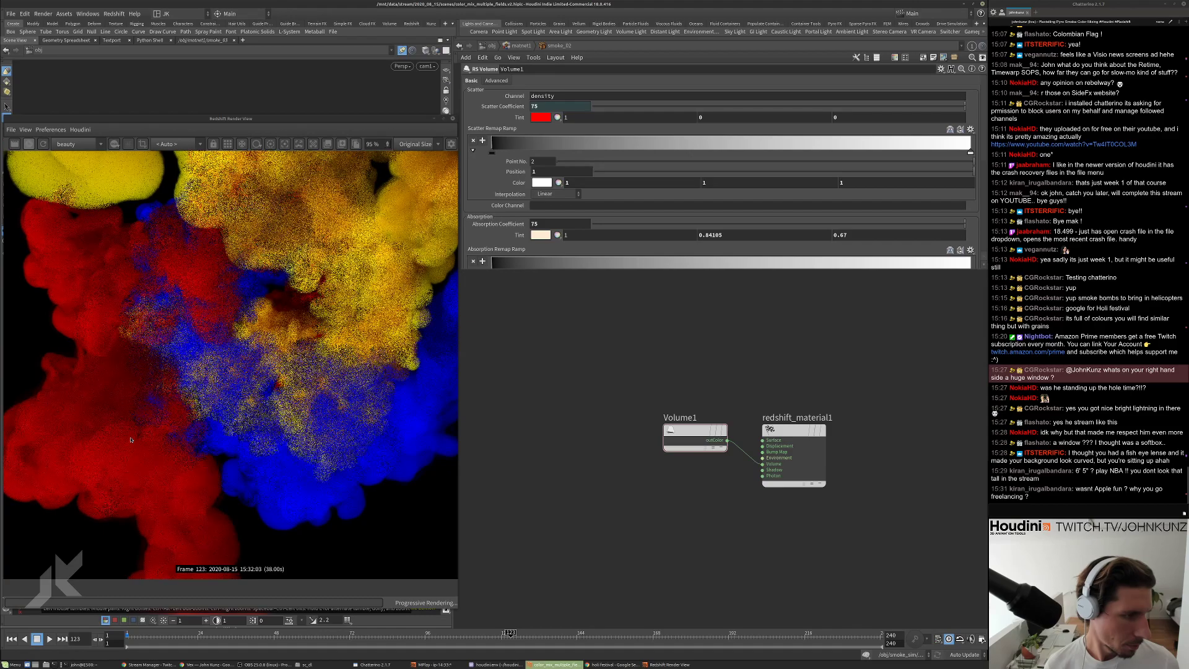
Open the smoke_03 material and set Volume1's absorption coefficient to 45.
{"action": "scroll", "coordinate": [121, 435], "scroll_direction": "down", "scroll_amount": 3}
{"action": "scroll", "coordinate": [111, 432], "scroll_direction": "up", "scroll_amount": 2}
{"action": "scroll", "coordinate": [111, 432], "scroll_direction": "up", "scroll_amount": 3}
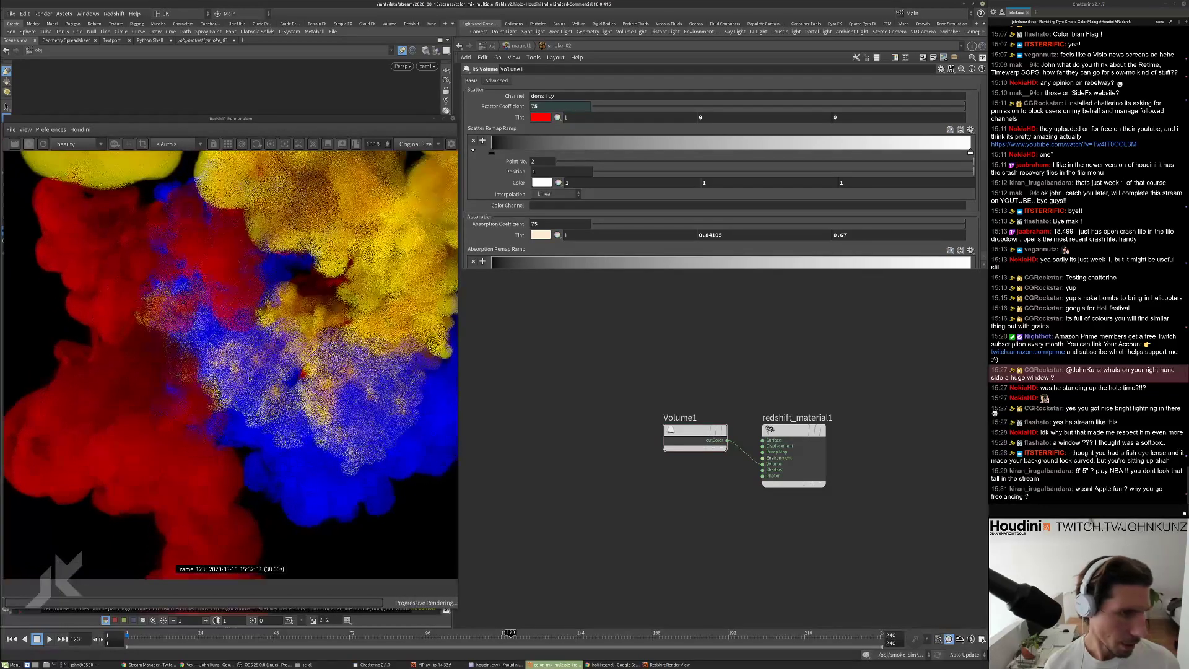
{"action": "scroll", "coordinate": [153, 329], "scroll_direction": "down", "scroll_amount": 3}
{"action": "scroll", "coordinate": [194, 424], "scroll_direction": "down", "scroll_amount": 2}
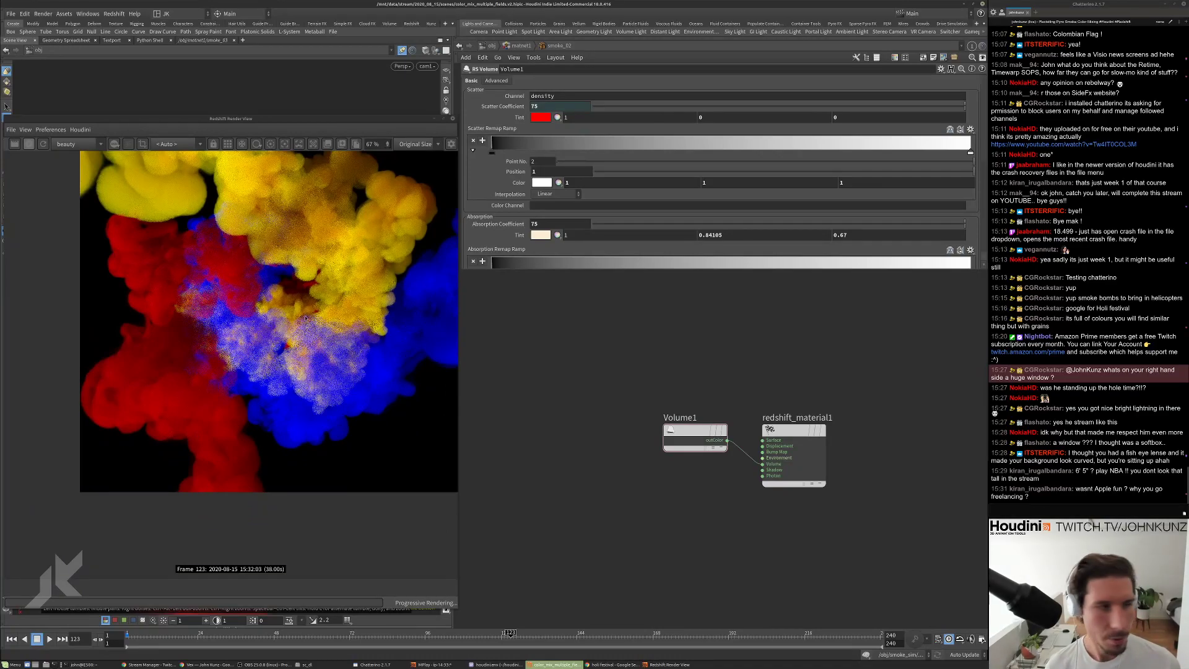
{"action": "scroll", "coordinate": [303, 338], "scroll_direction": "down", "scroll_amount": 1}
{"action": "left_click", "coordinate": [518, 45]}
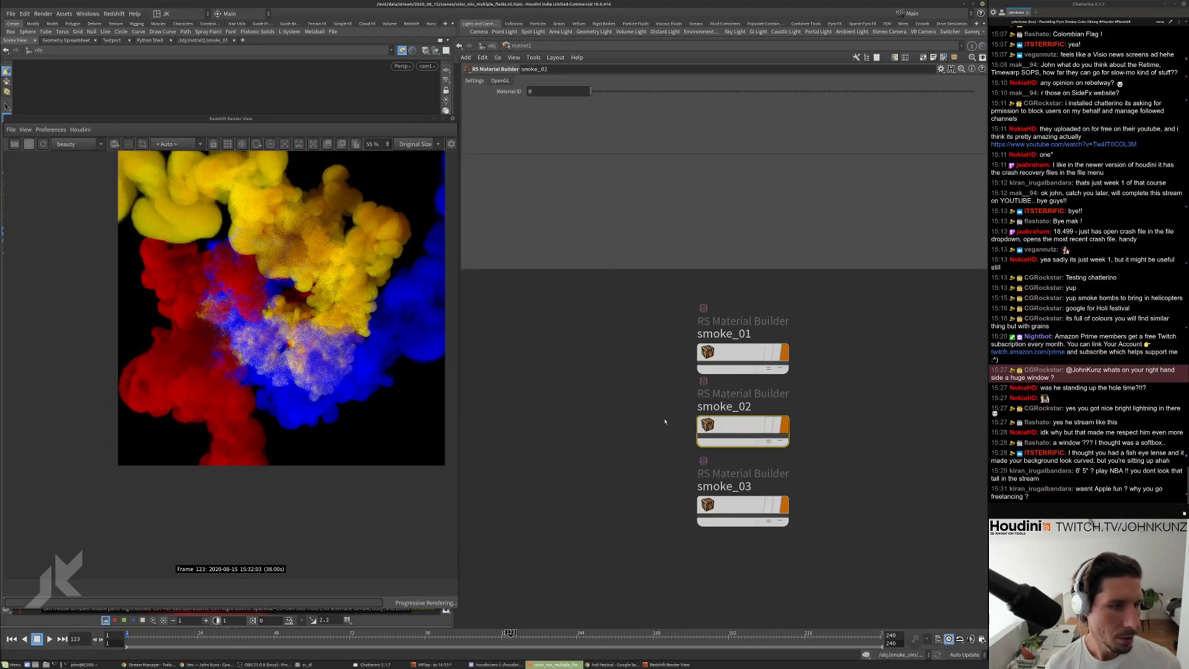
{"action": "left_click", "coordinate": [752, 503]}
{"action": "double_click", "coordinate": [753, 503]}
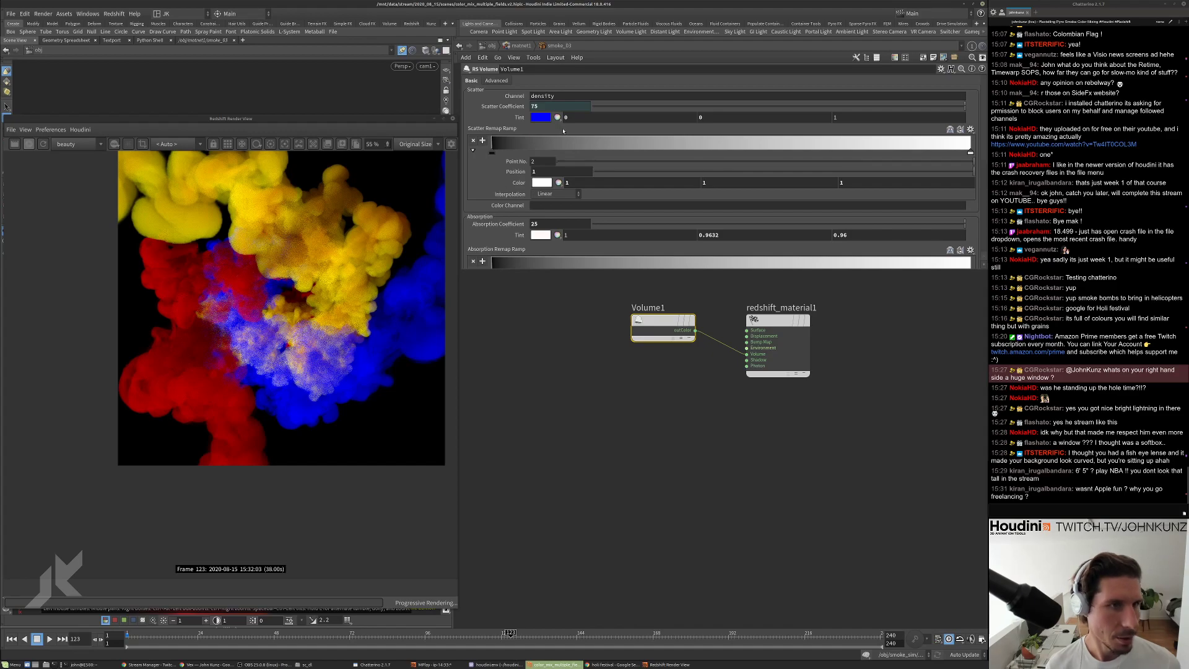
{"action": "double_click", "coordinate": [542, 224]}
{"action": "type", "text": "45"}
{"action": "key", "text": "Return"}
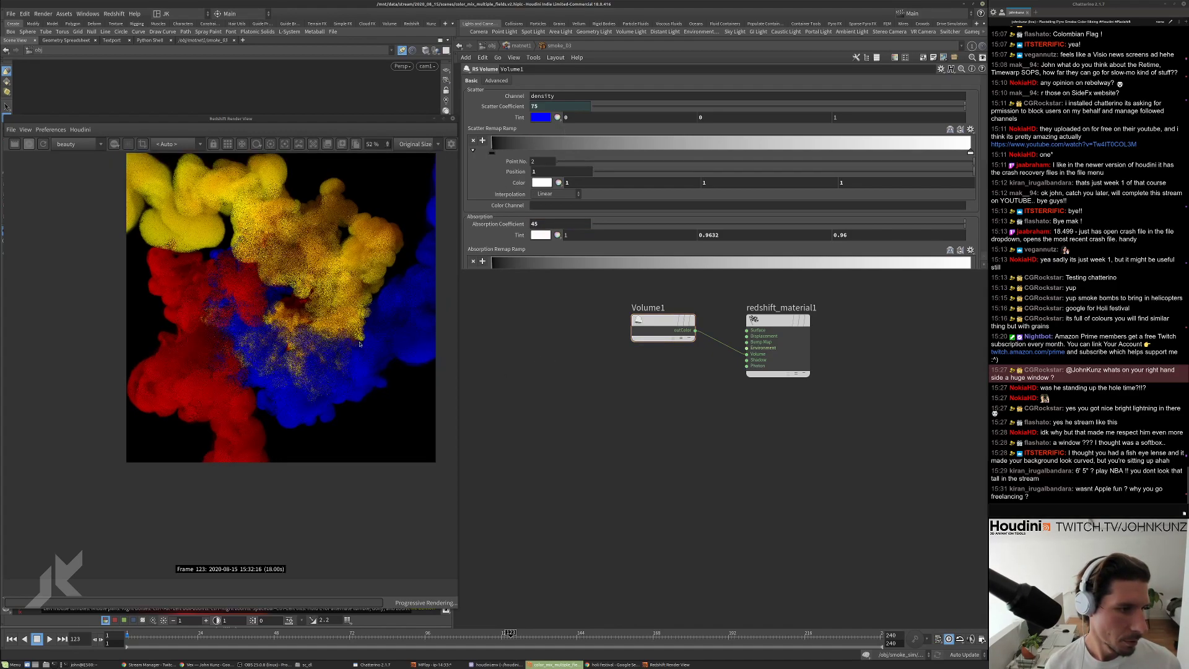
Examine the updated render up close where the yellow, red and blue smoke mix around the central hole.
{"action": "scroll", "coordinate": [324, 276], "scroll_direction": "up", "scroll_amount": 1}
{"action": "scroll", "coordinate": [324, 276], "scroll_direction": "up", "scroll_amount": 2}
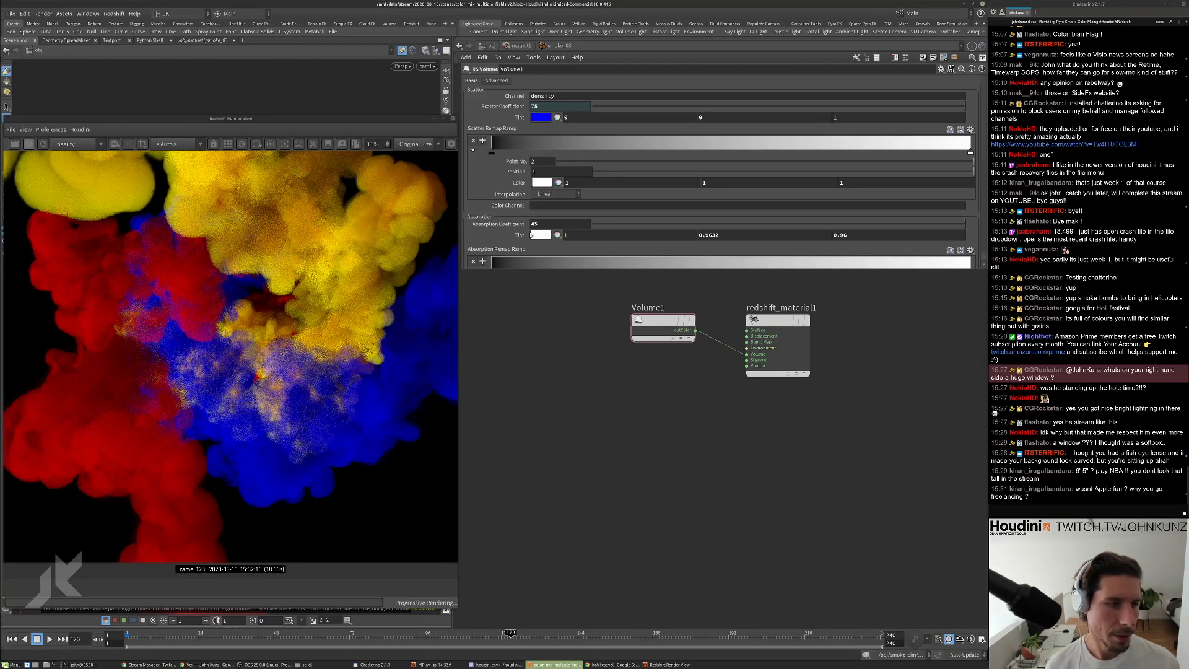
{"action": "scroll", "coordinate": [308, 272], "scroll_direction": "down", "scroll_amount": 2}
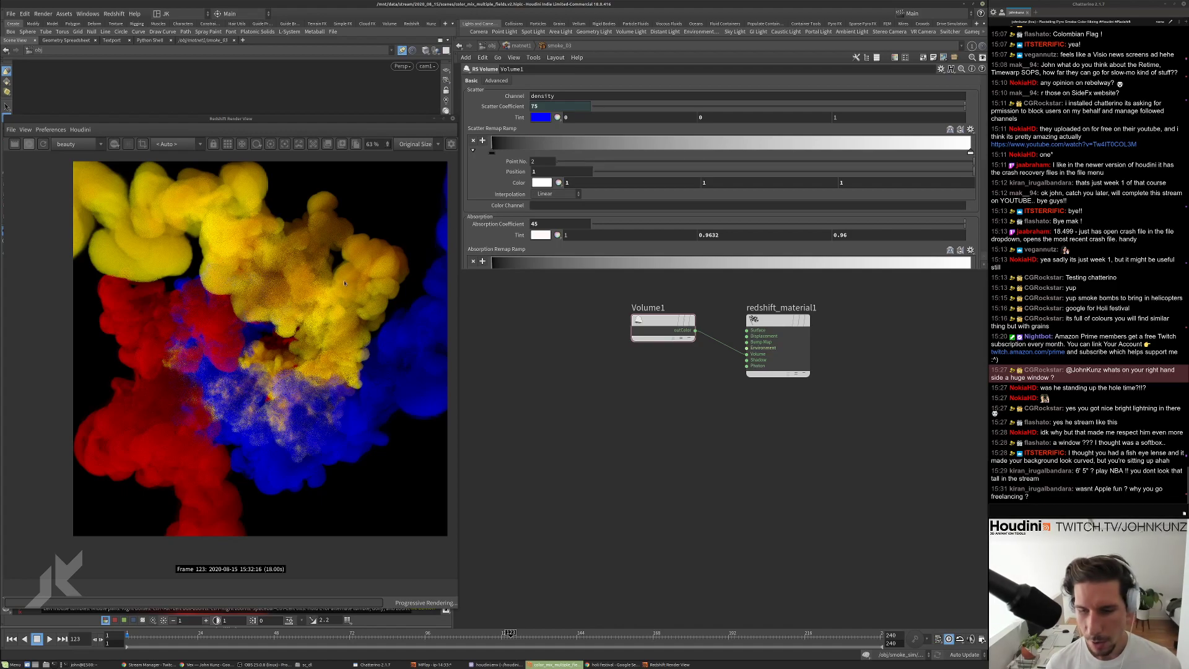
{"action": "scroll", "coordinate": [277, 379], "scroll_direction": "up", "scroll_amount": 1}
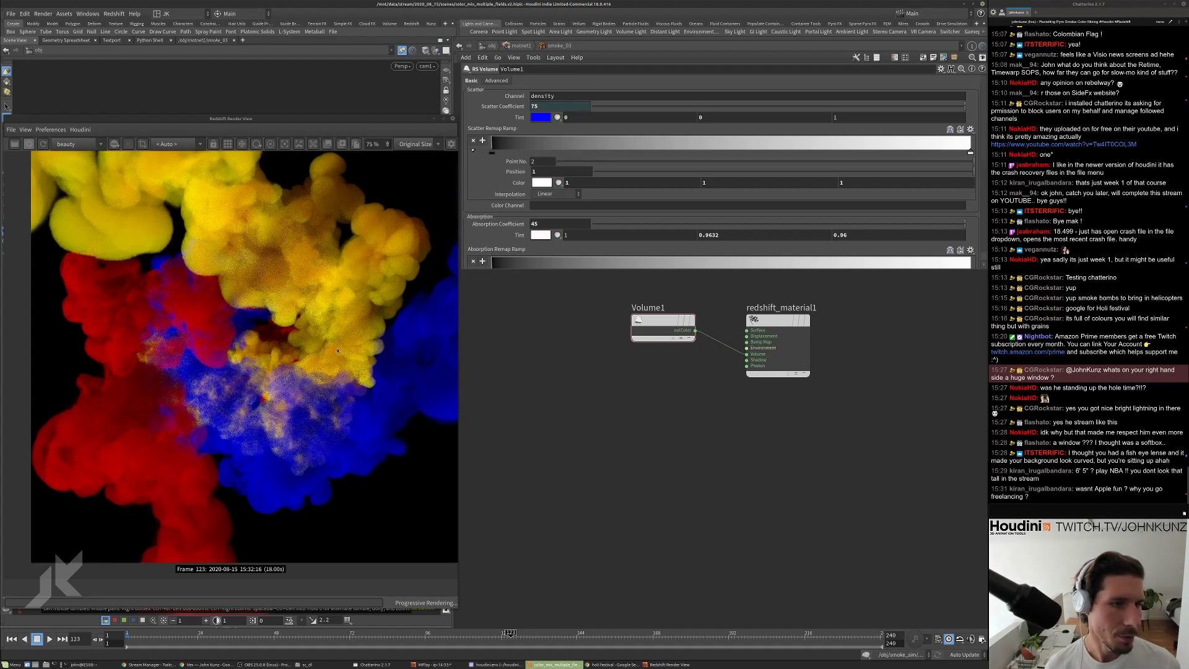
{"action": "scroll", "coordinate": [333, 351], "scroll_direction": "down", "scroll_amount": 2}
{"action": "scroll", "coordinate": [287, 345], "scroll_direction": "up", "scroll_amount": 7}
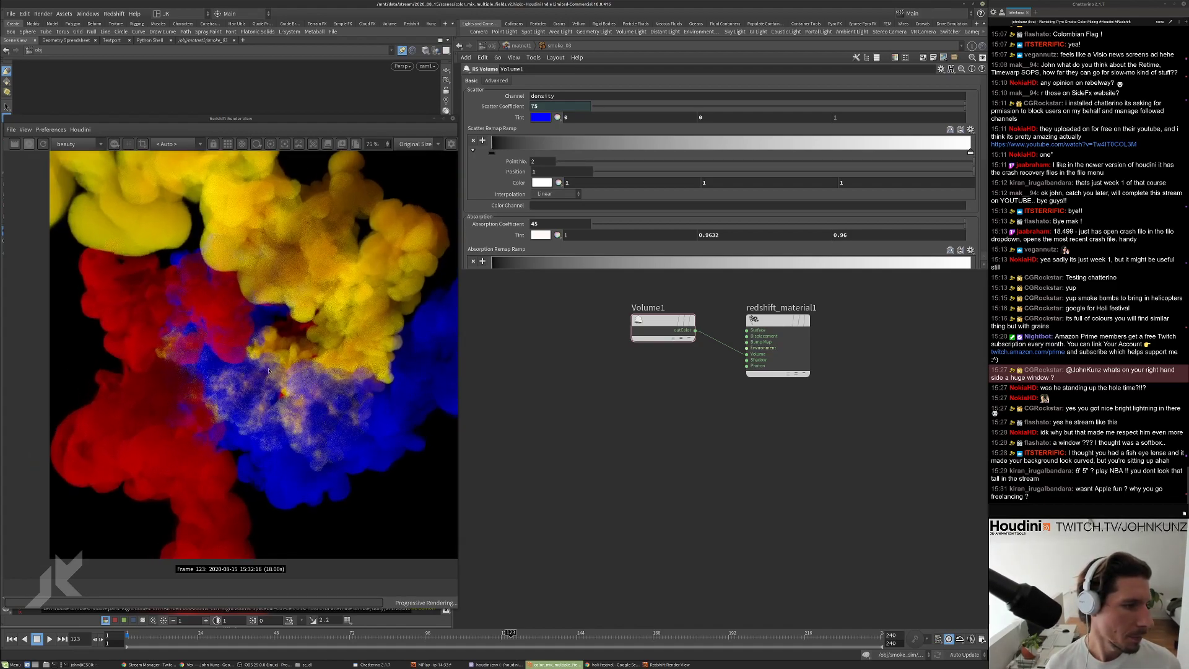
{"action": "scroll", "coordinate": [292, 370], "scroll_direction": "up", "scroll_amount": 3}
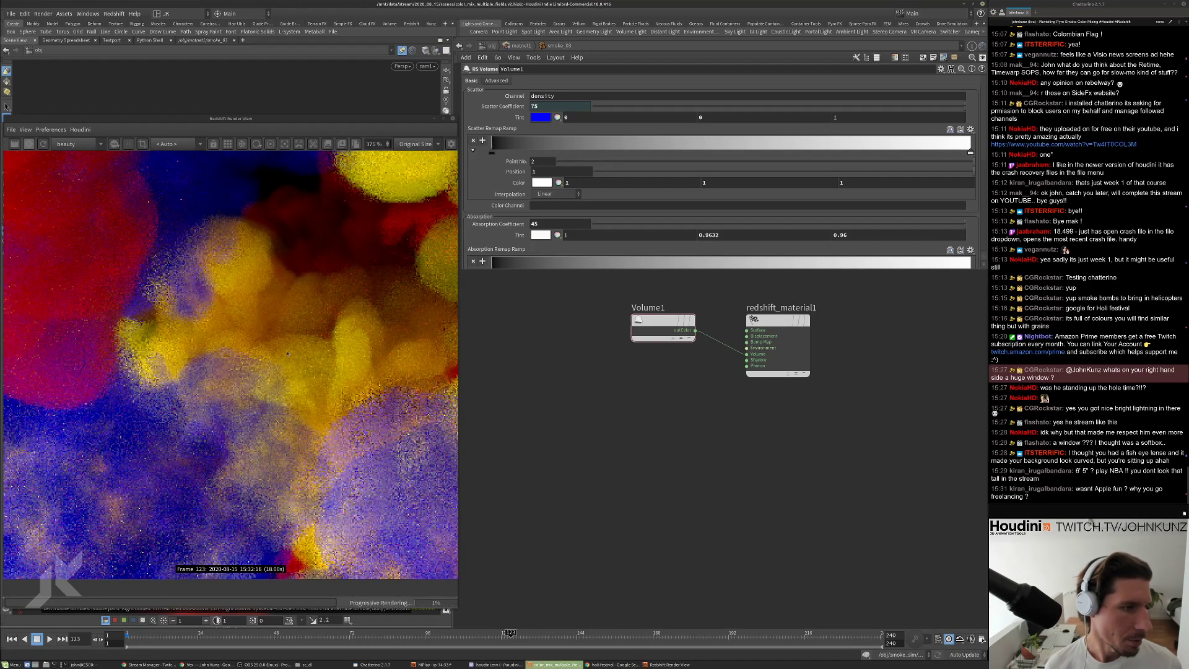
{"action": "scroll", "coordinate": [313, 310], "scroll_direction": "down", "scroll_amount": 2}
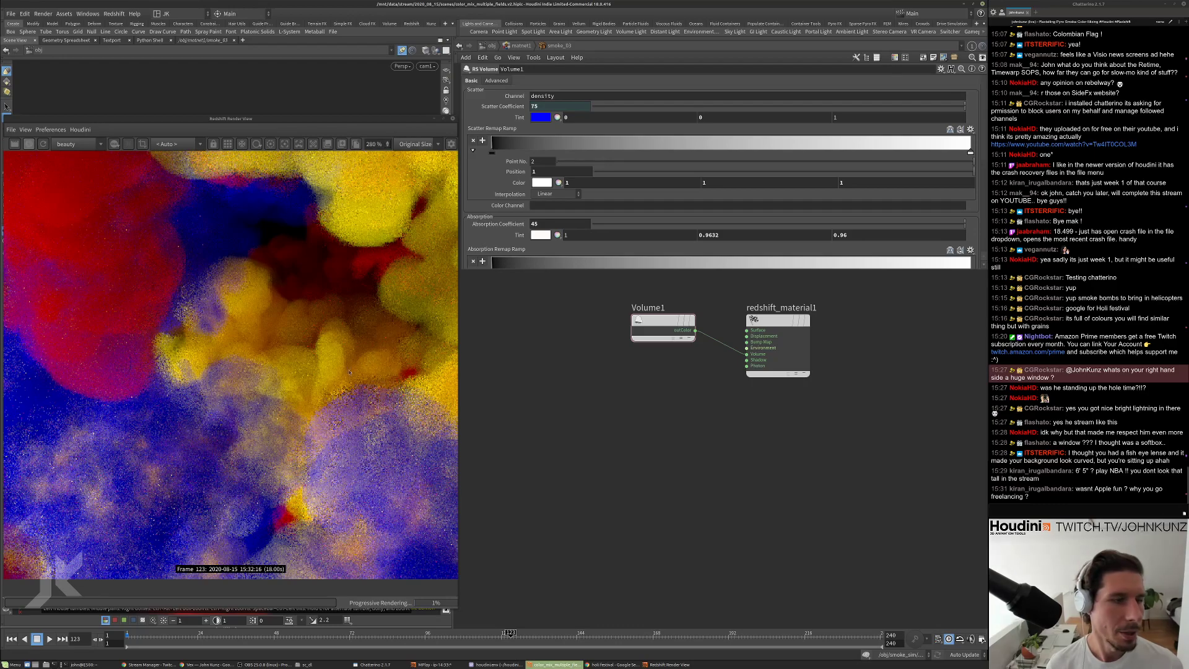
{"action": "scroll", "coordinate": [309, 346], "scroll_direction": "down", "scroll_amount": 5}
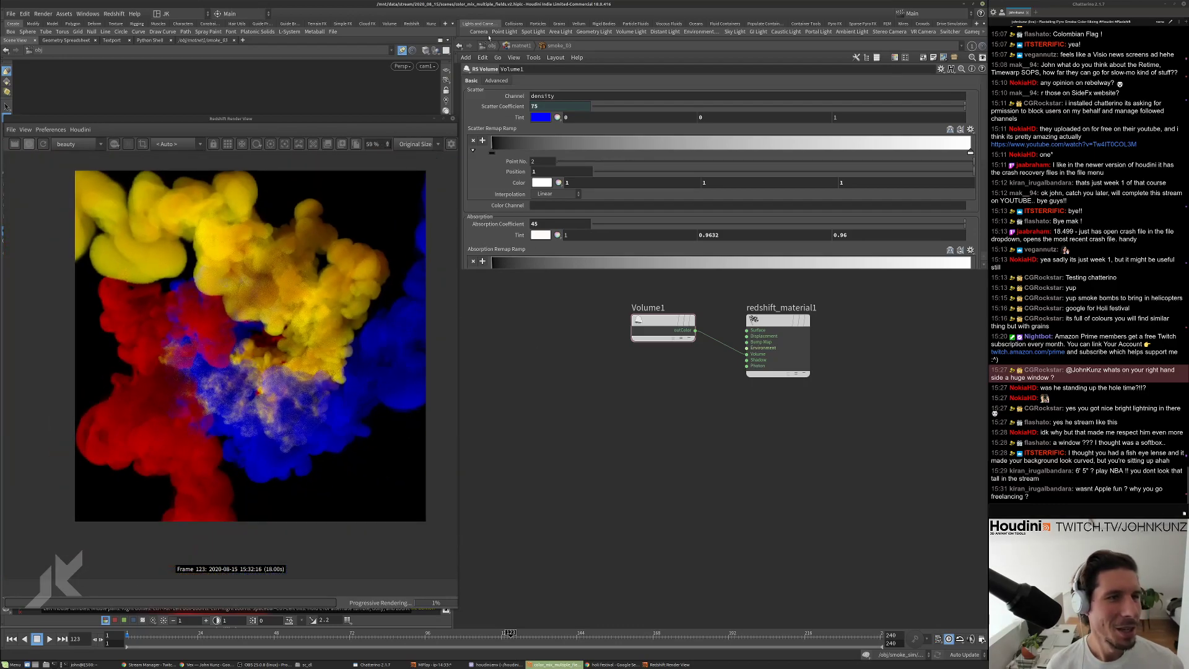
Select cam1 at object level, uncover the viewport and pull the camera back to about 2.03 in Y translate, framing the whole smoke cloud.
{"action": "left_click", "coordinate": [491, 47]}
{"action": "left_click", "coordinate": [735, 537]}
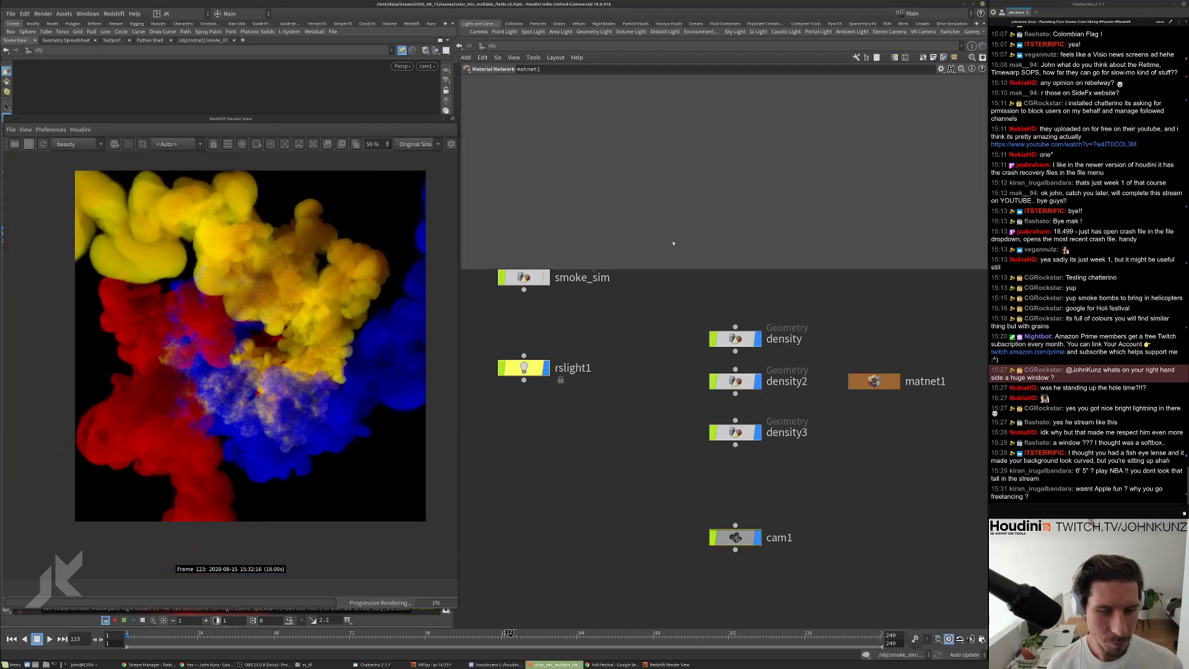
{"action": "mouse_move", "coordinate": [717, 102]}
{"action": "middle_mouse_down"}
{"action": "mouse_move", "coordinate": [695, 104]}
{"action": "mouse_move", "coordinate": [716, 104]}
{"action": "middle_mouse_up"}
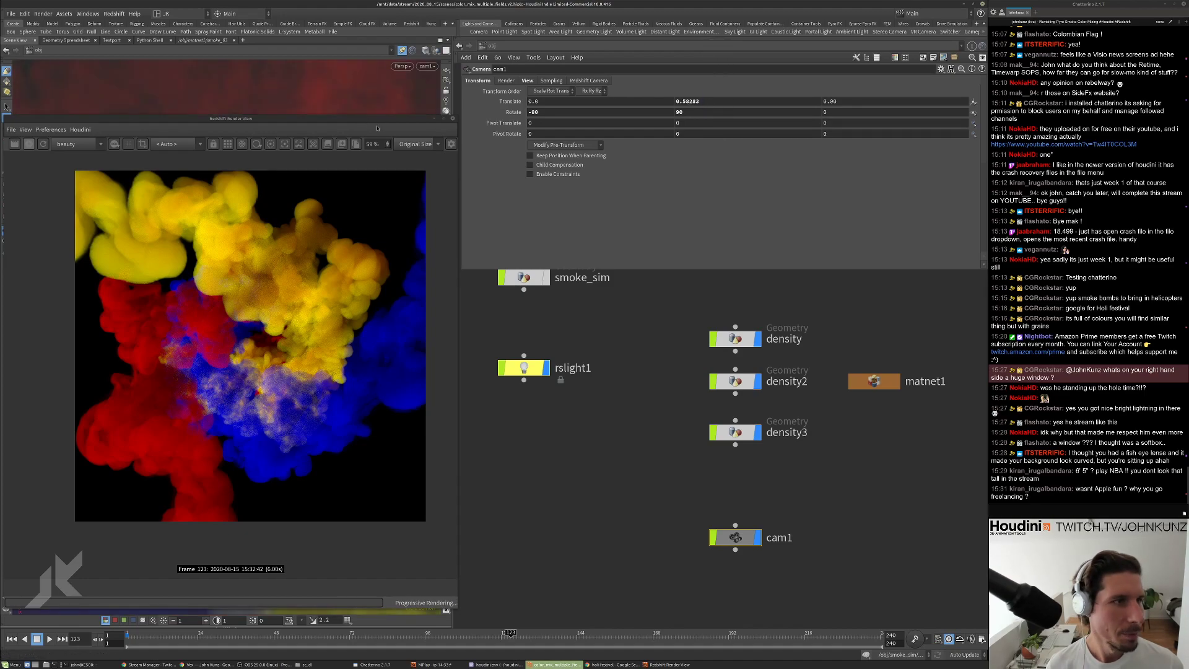
{"action": "left_click_drag", "start_coordinate": [379, 119], "coordinate": [775, 102]}
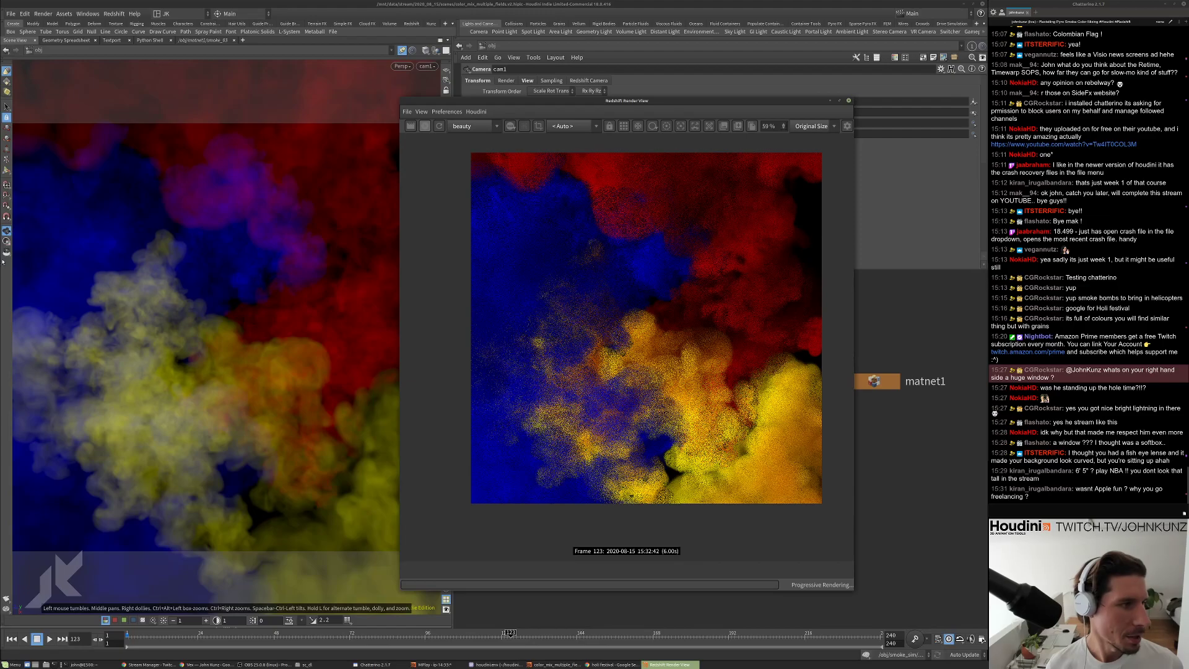
{"action": "left_click", "coordinate": [6, 170]}
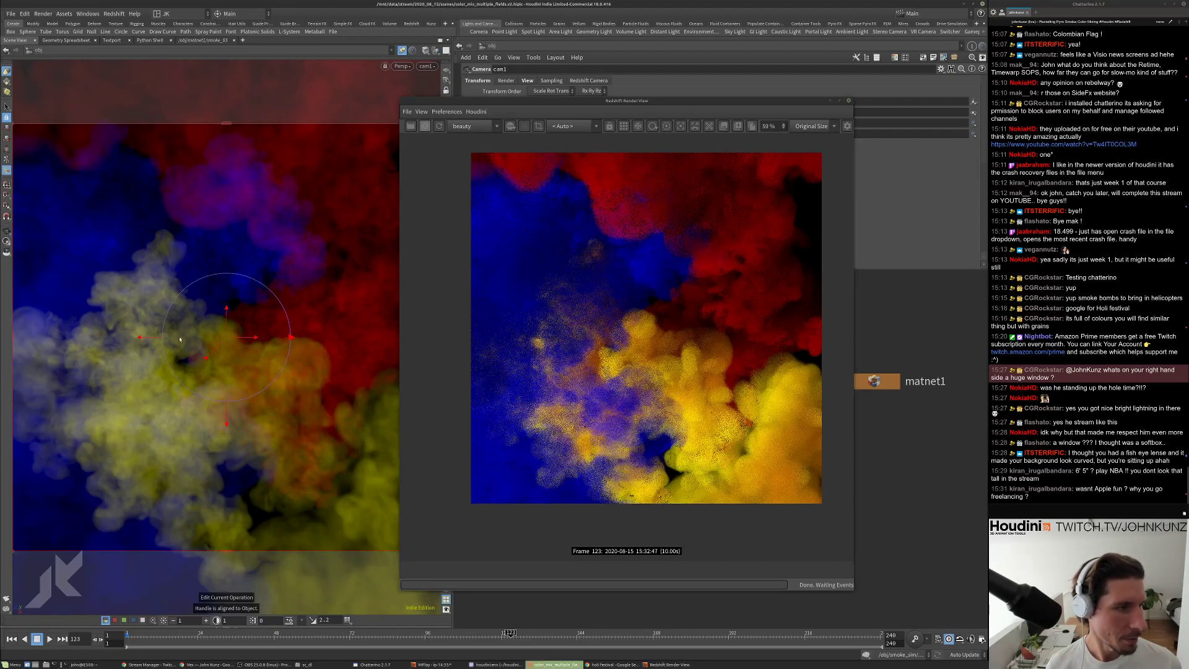
{"action": "scroll", "coordinate": [272, 321], "scroll_direction": "down", "scroll_amount": 10}
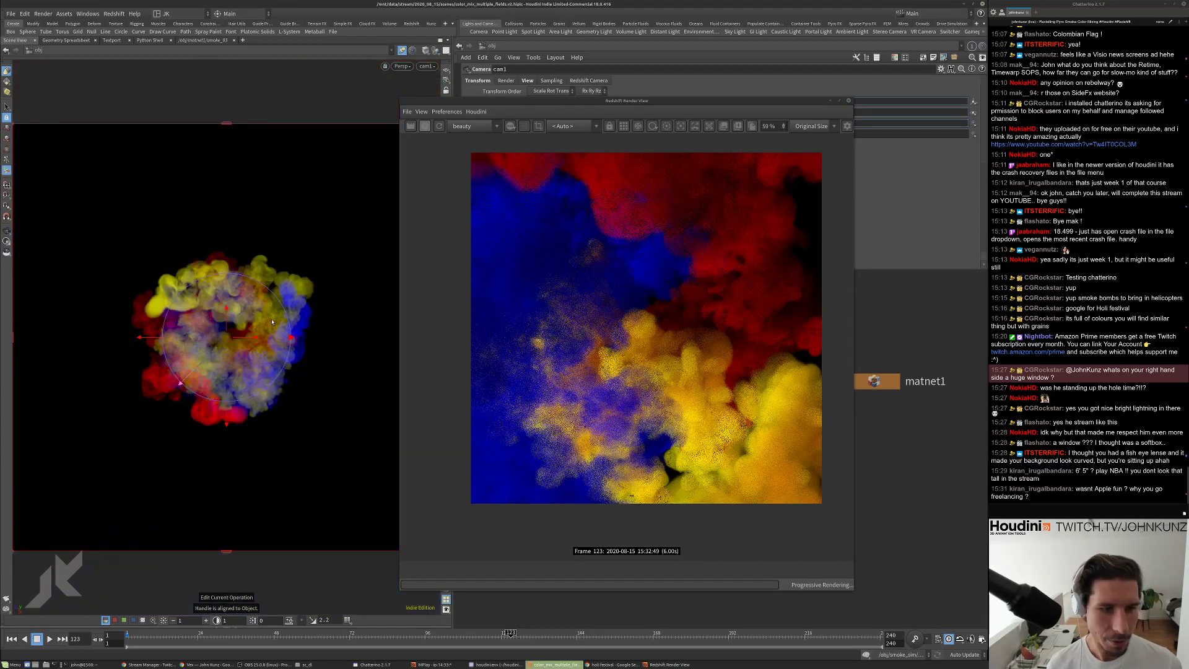
{"action": "scroll", "coordinate": [271, 321], "scroll_direction": "down", "scroll_amount": 2}
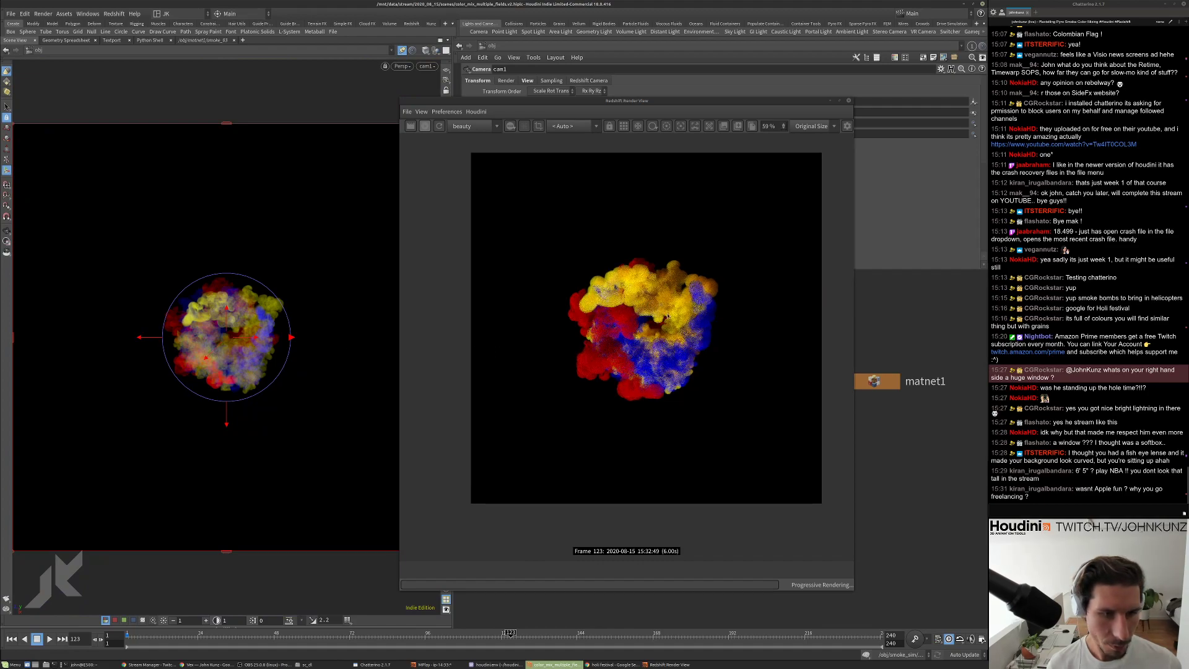
{"action": "scroll", "coordinate": [696, 311], "scroll_direction": "up", "scroll_amount": 5}
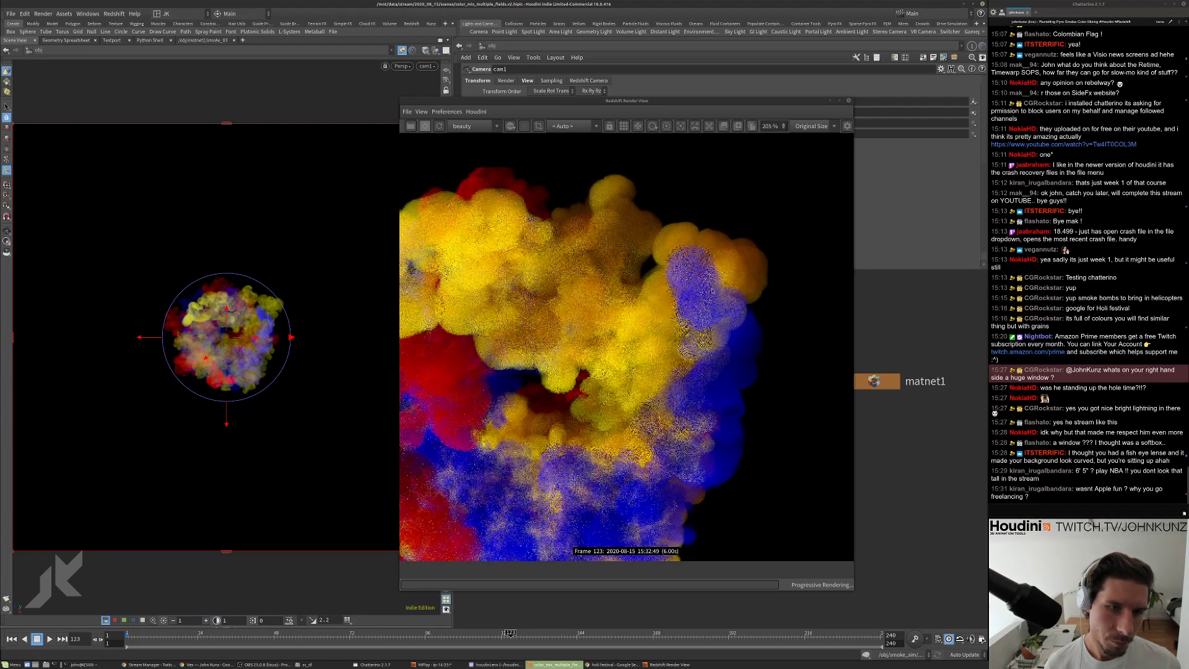
{"action": "scroll", "coordinate": [674, 286], "scroll_direction": "down", "scroll_amount": 3}
Open smoke_03 in matnet1, clear the render window off its parameters and set Volume1's density remap Old Max to .1.
{"action": "left_click_drag", "start_coordinate": [717, 102], "coordinate": [498, 102]}
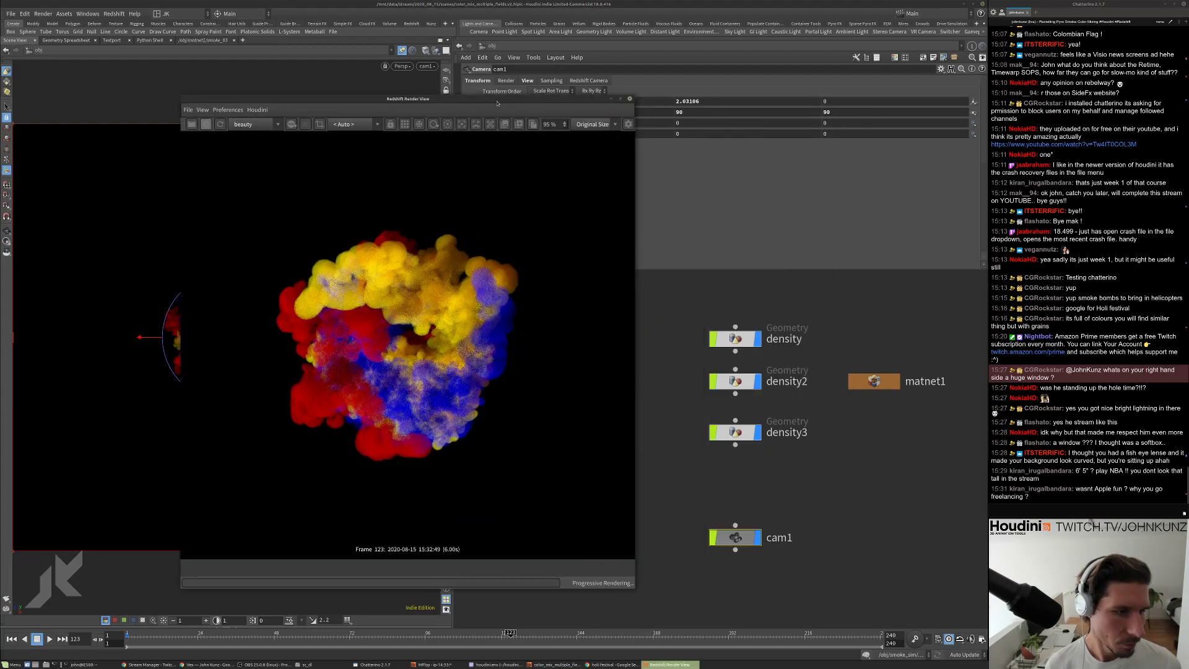
{"action": "double_click", "coordinate": [874, 381]}
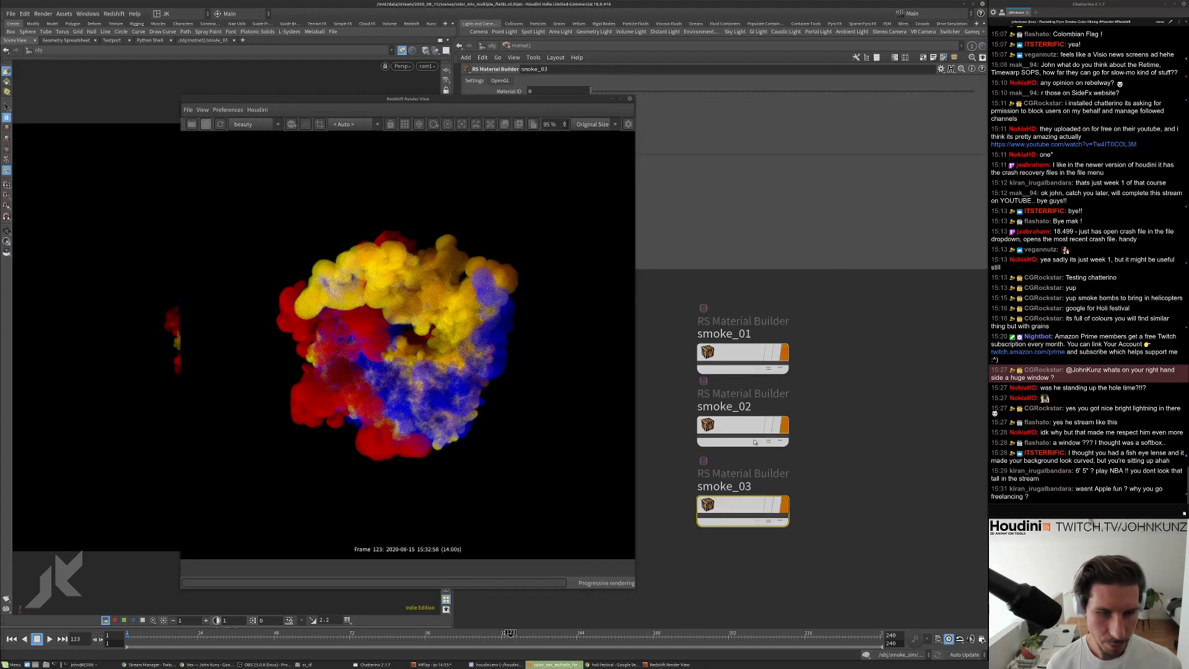
{"action": "double_click", "coordinate": [726, 517]}
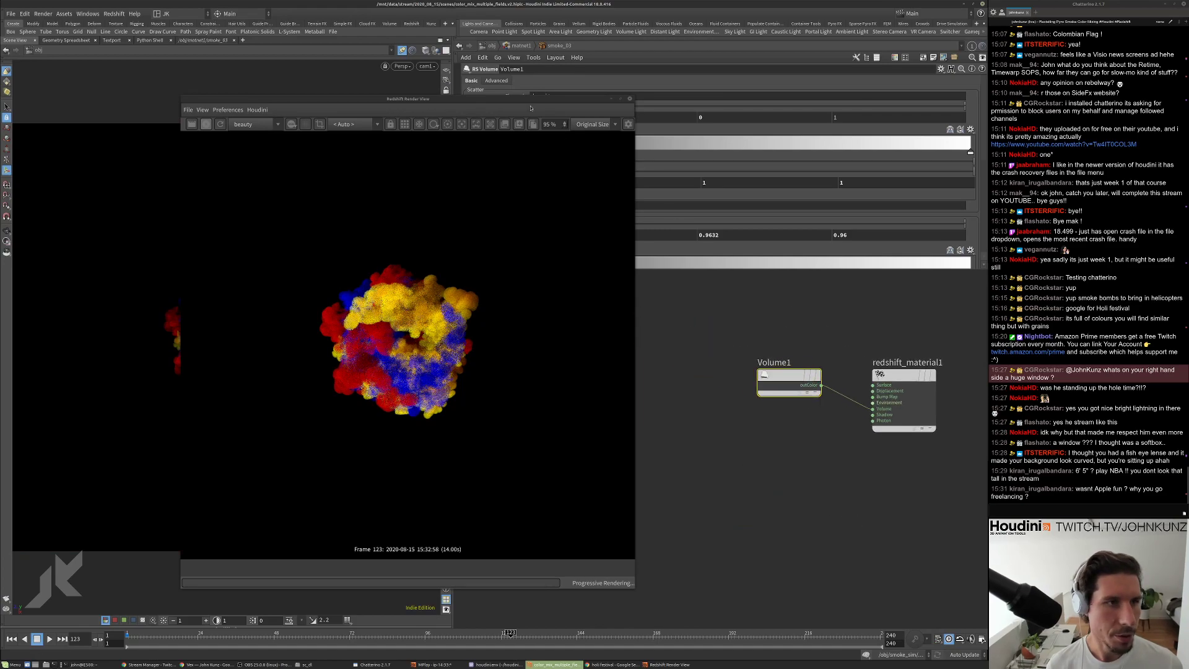
{"action": "left_click_drag", "start_coordinate": [528, 101], "coordinate": [343, 91]}
{"action": "left_click", "coordinate": [501, 80]}
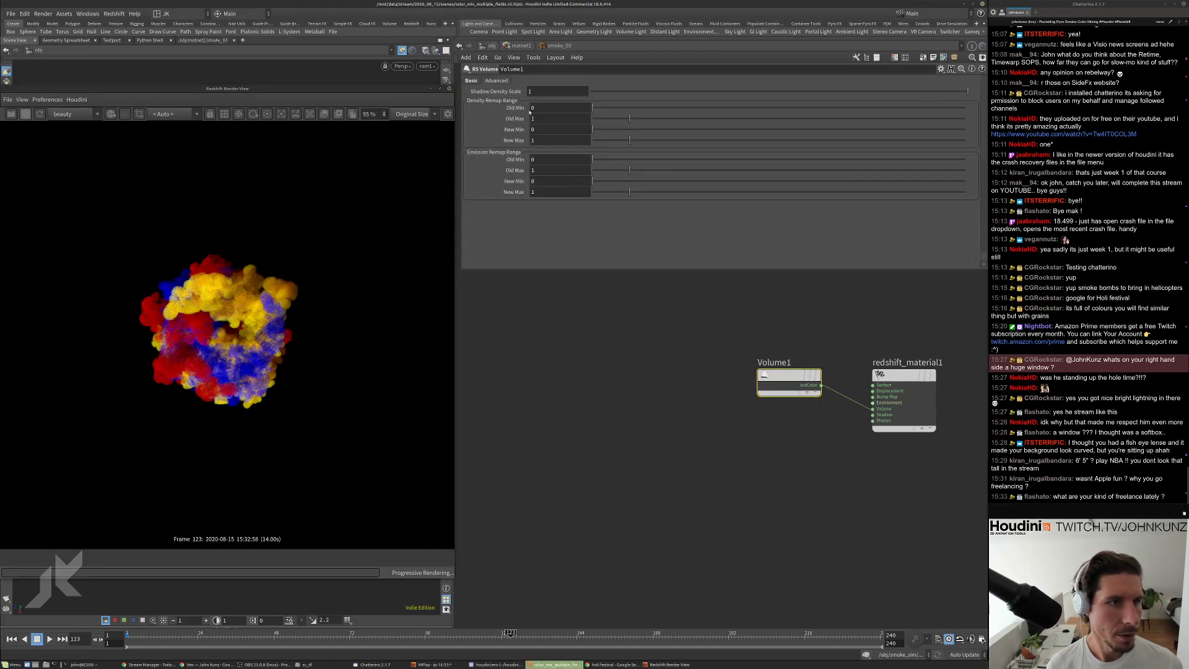
{"action": "left_click", "coordinate": [545, 119]}
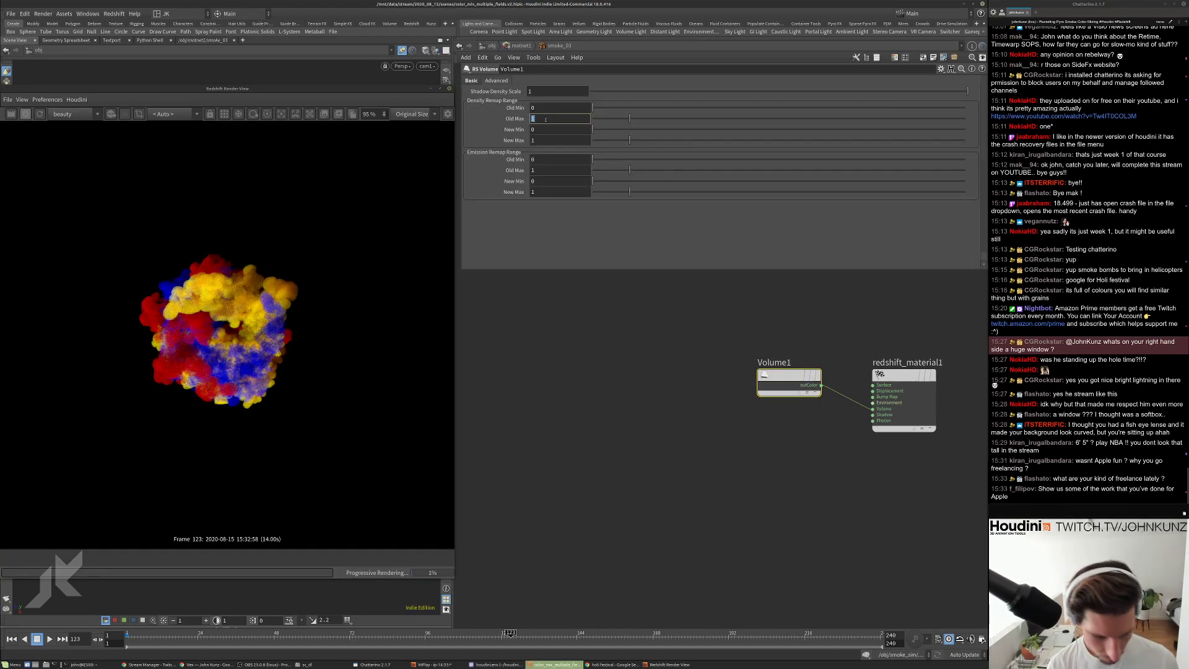
{"action": "type", "text": ".1"}
{"action": "key", "text": "Return"}
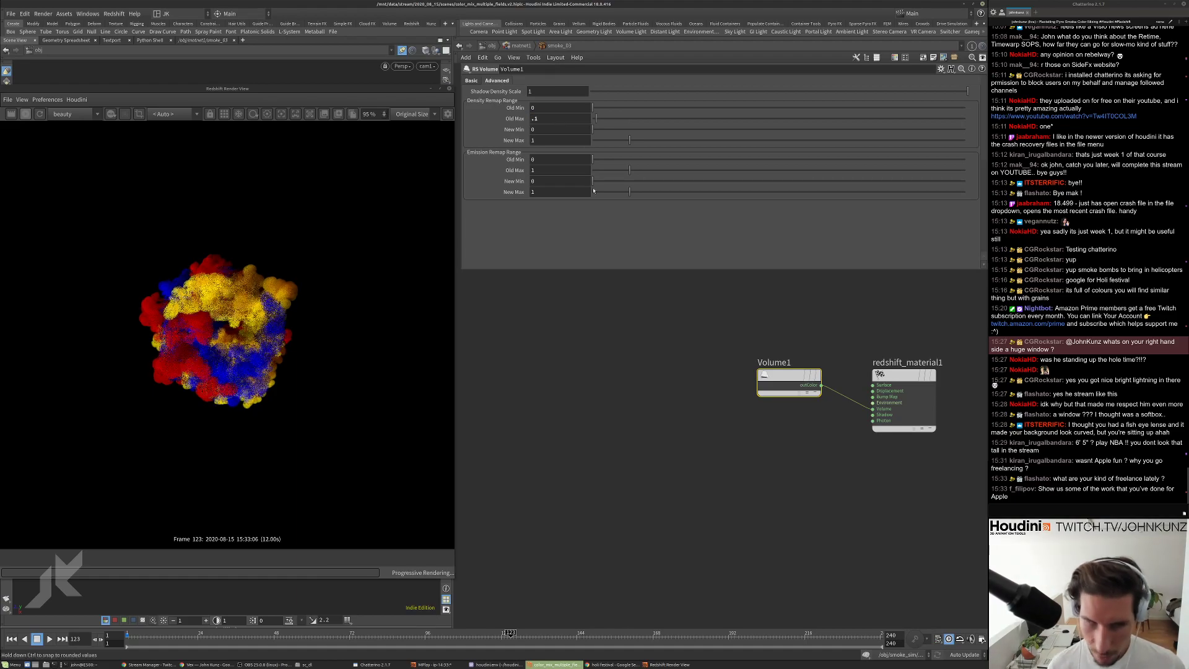
{"action": "key", "text": "ctrl+t"}
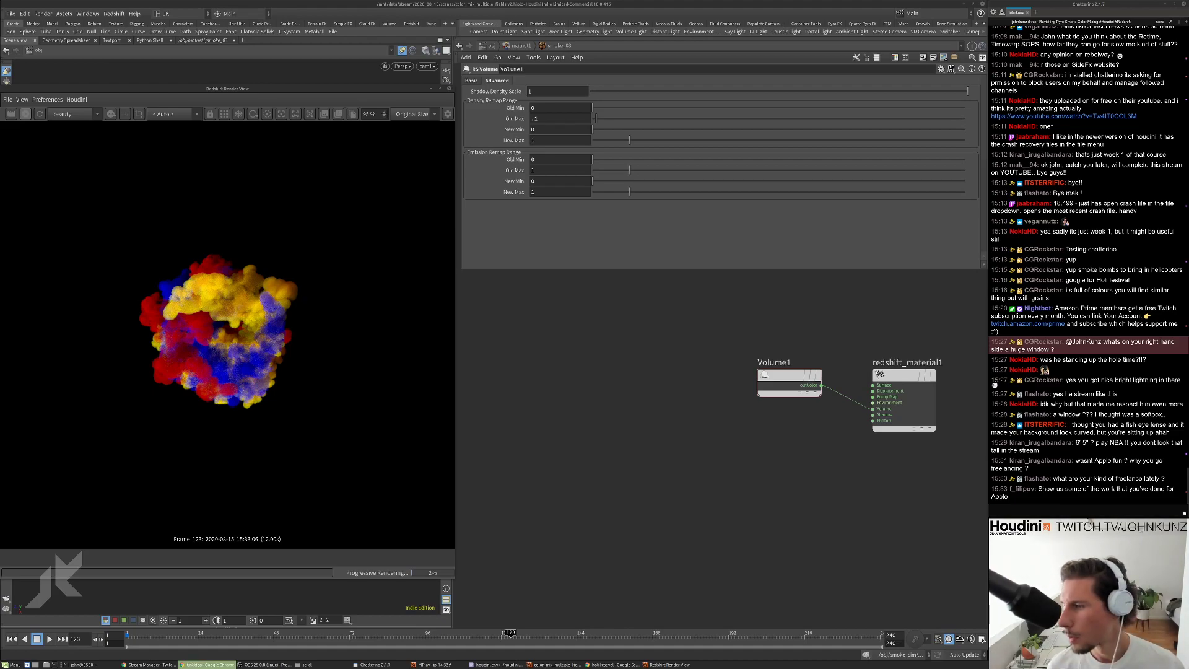
{"action": "left_click_drag", "start_coordinate": [1040, 269], "coordinate": [919, 268]}
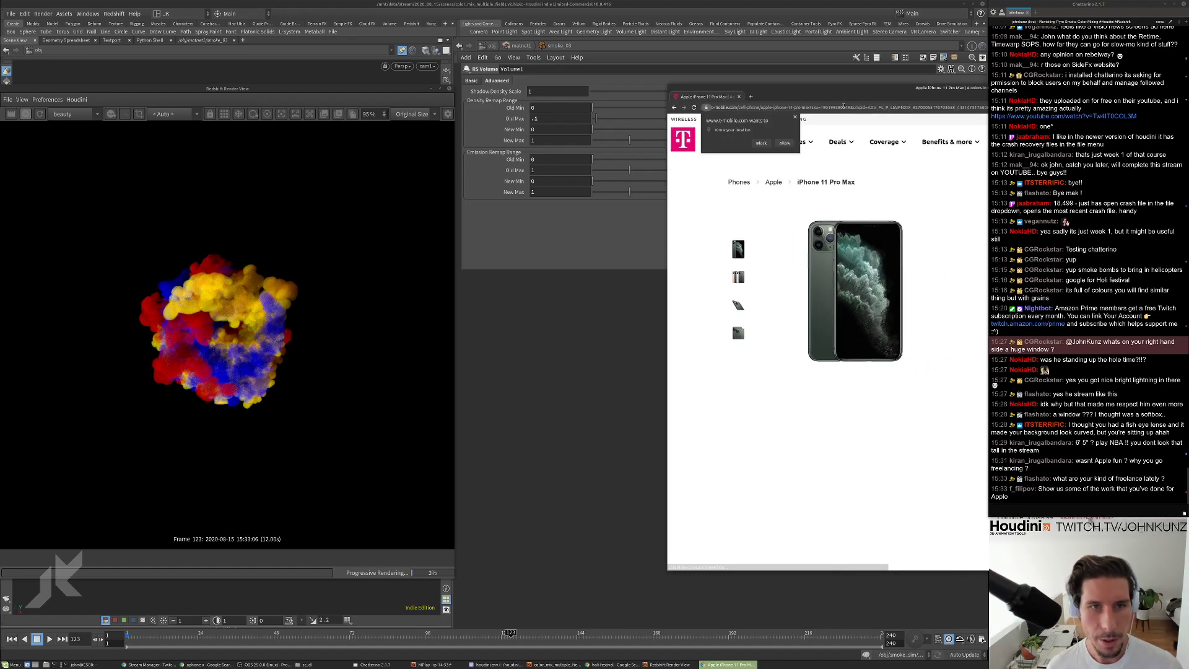
{"action": "left_click_drag", "start_coordinate": [882, 263], "coordinate": [1181, 263]}
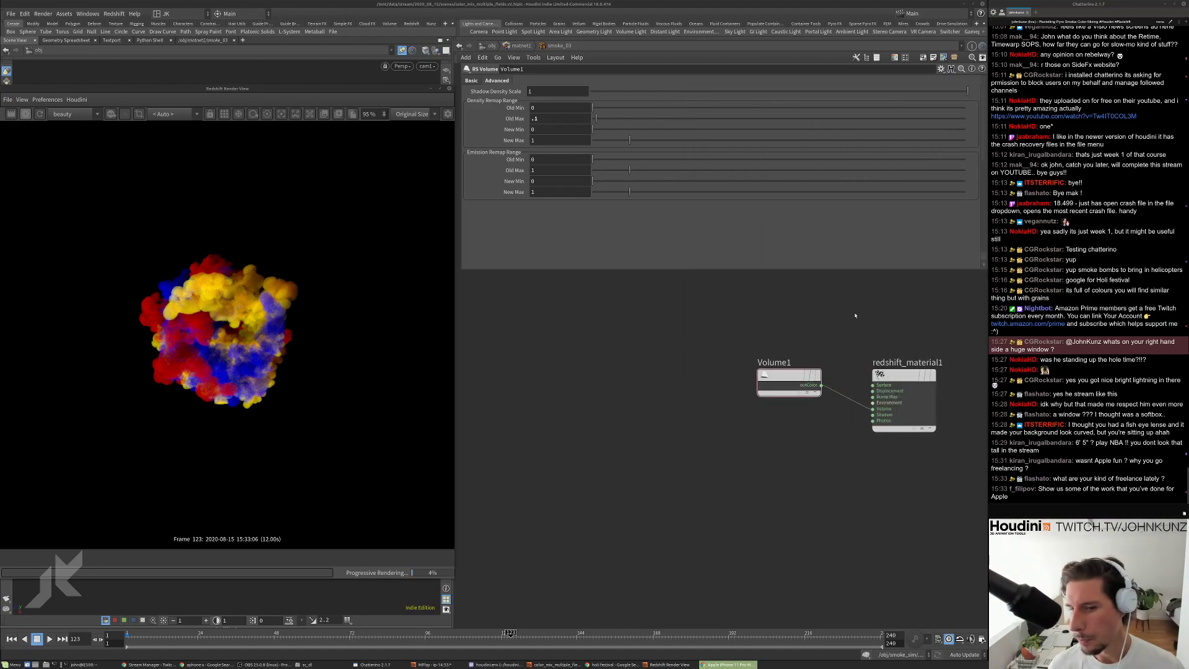
Move the Redshift render window aside to uncover the cam1 viewport.
{"action": "left_click_drag", "start_coordinate": [336, 91], "coordinate": [708, 103]}
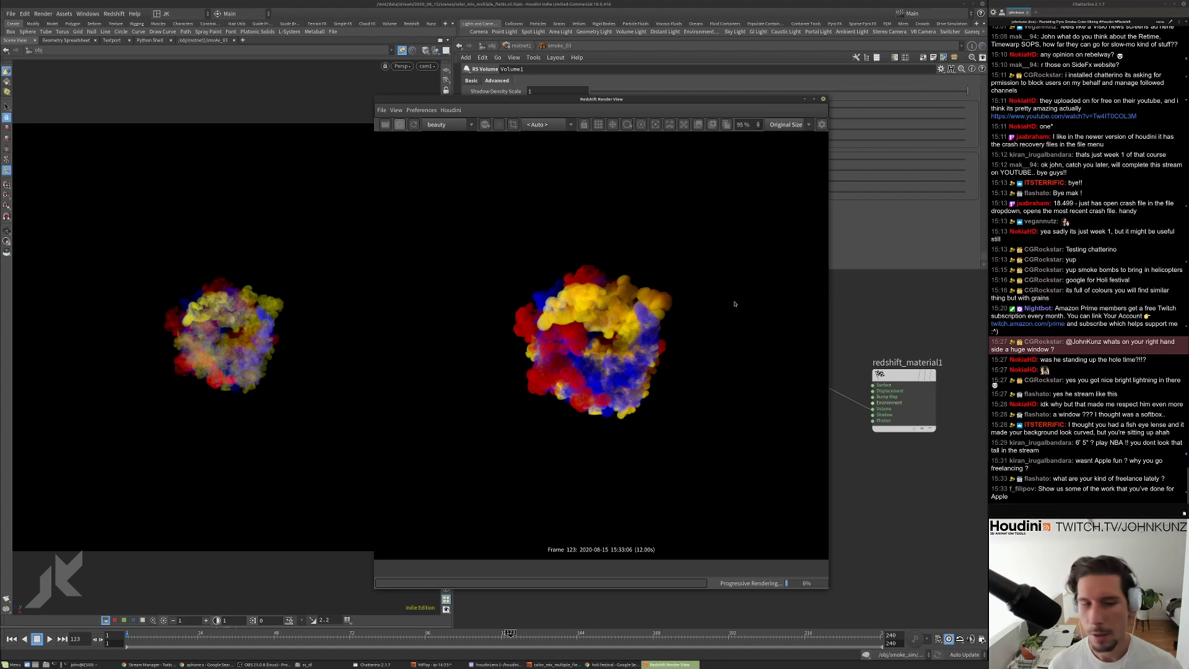
Shift the render window off the parameters and set the absorption coefficient of smoke_03's Volume1 to 75, checking the updated render up close.
{"action": "scroll", "coordinate": [597, 329], "scroll_direction": "up", "scroll_amount": 5}
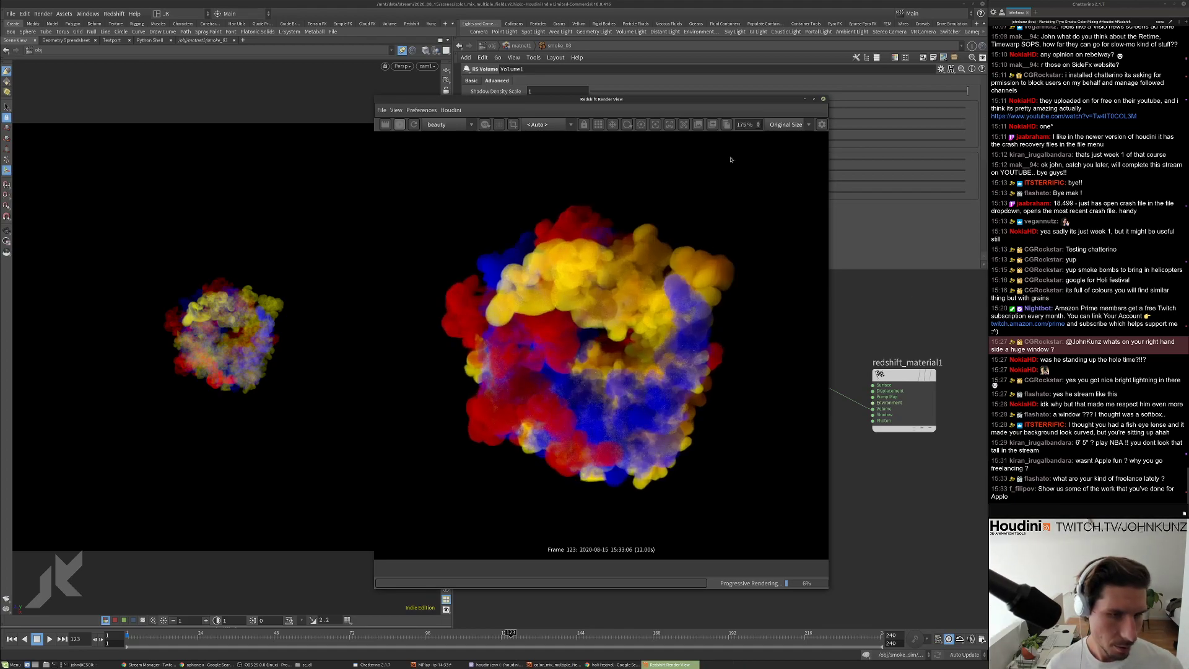
{"action": "left_click_drag", "start_coordinate": [722, 101], "coordinate": [423, 91]}
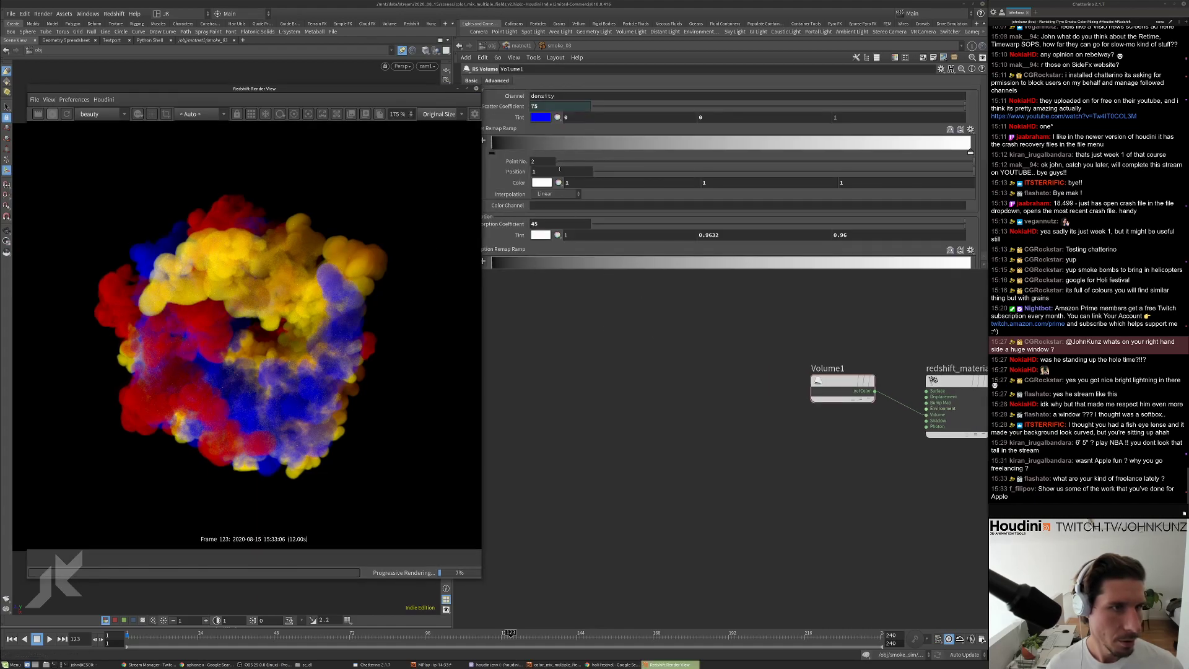
{"action": "left_click", "coordinate": [541, 224]}
{"action": "type", "text": "75"}
{"action": "key", "text": "Return"}
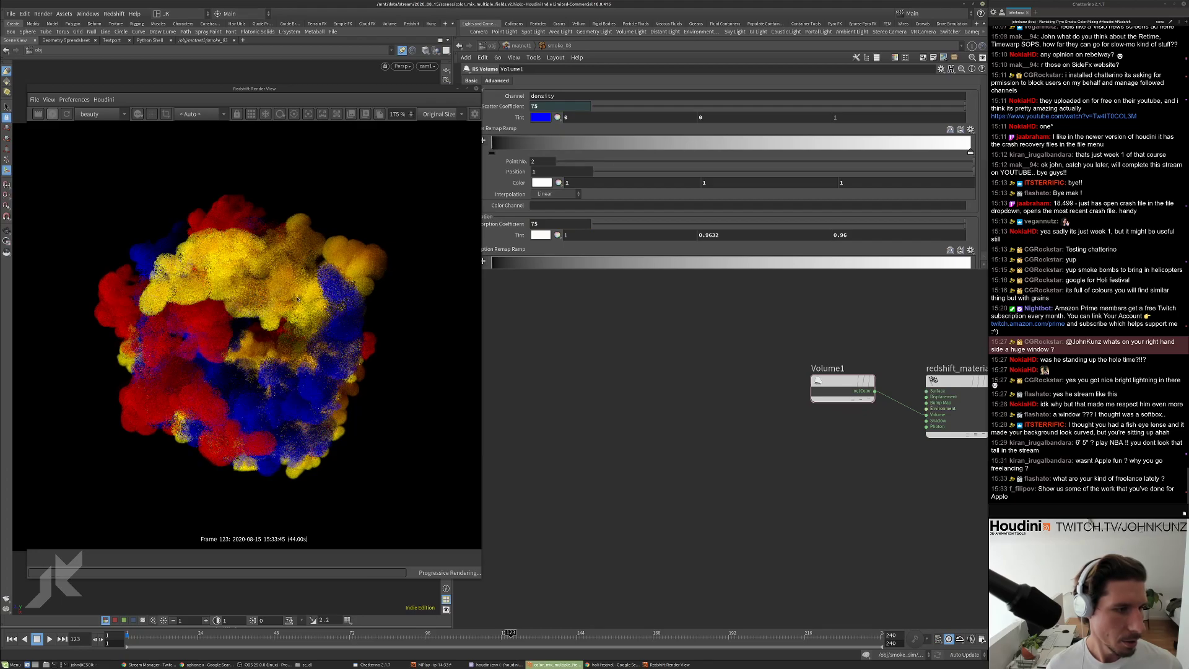
{"action": "scroll", "coordinate": [318, 289], "scroll_direction": "up", "scroll_amount": 5}
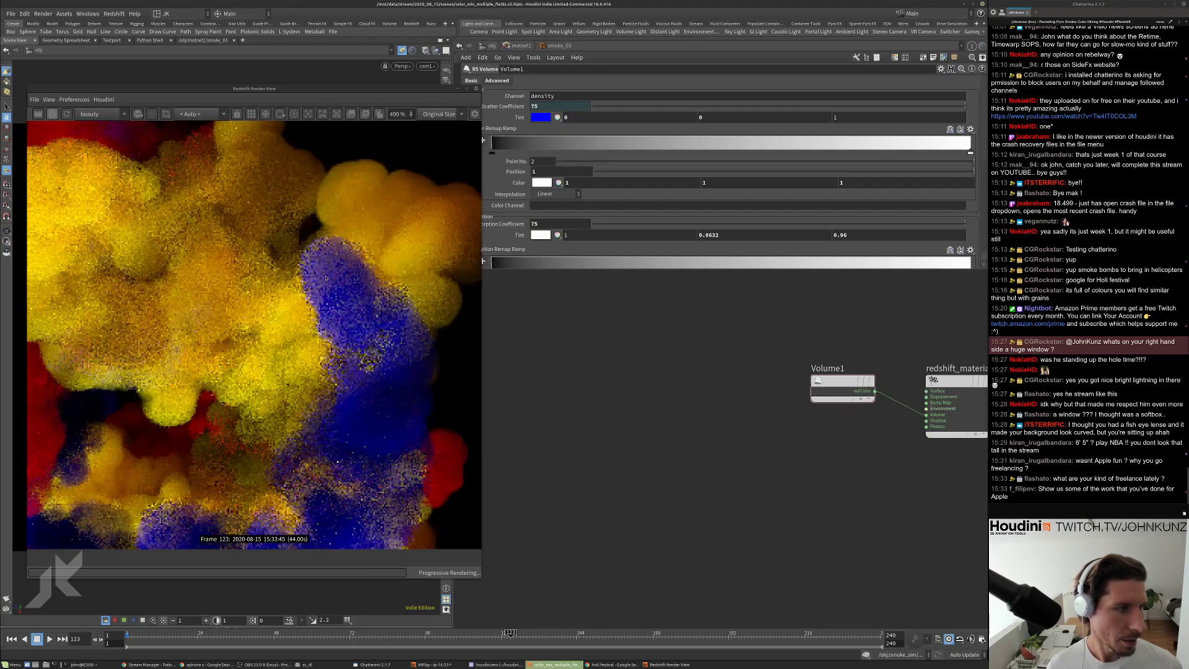
{"action": "scroll", "coordinate": [318, 285], "scroll_direction": "down", "scroll_amount": 4}
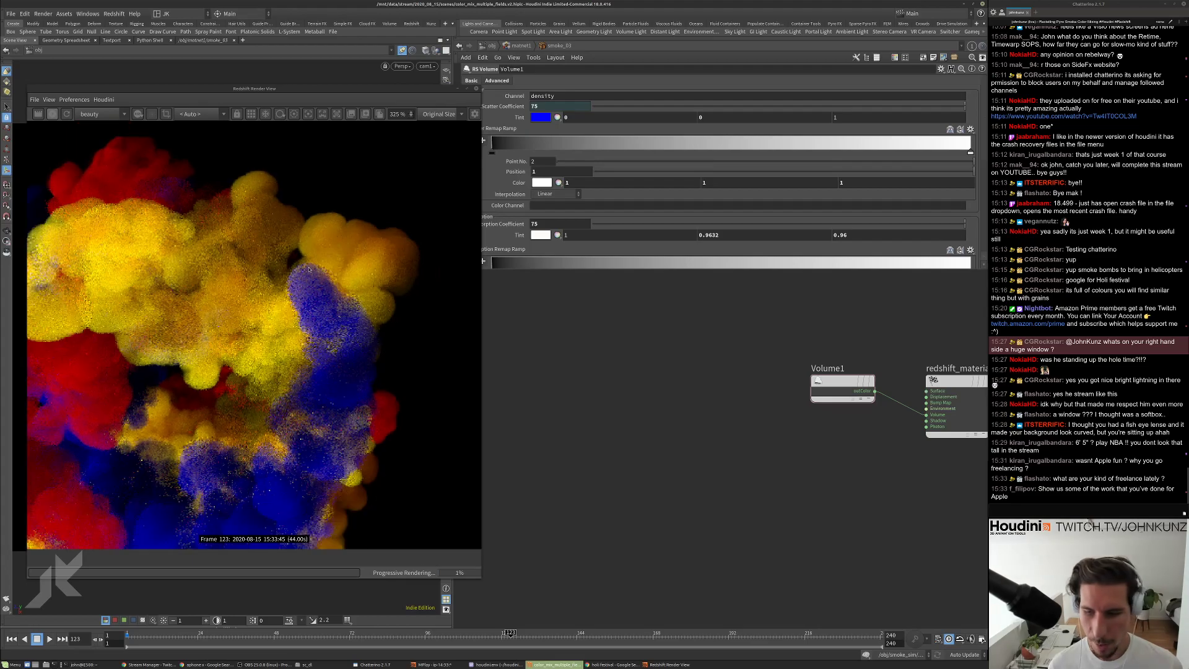
{"action": "scroll", "coordinate": [309, 269], "scroll_direction": "down", "scroll_amount": 1}
{"action": "scroll", "coordinate": [306, 394], "scroll_direction": "up", "scroll_amount": 1}
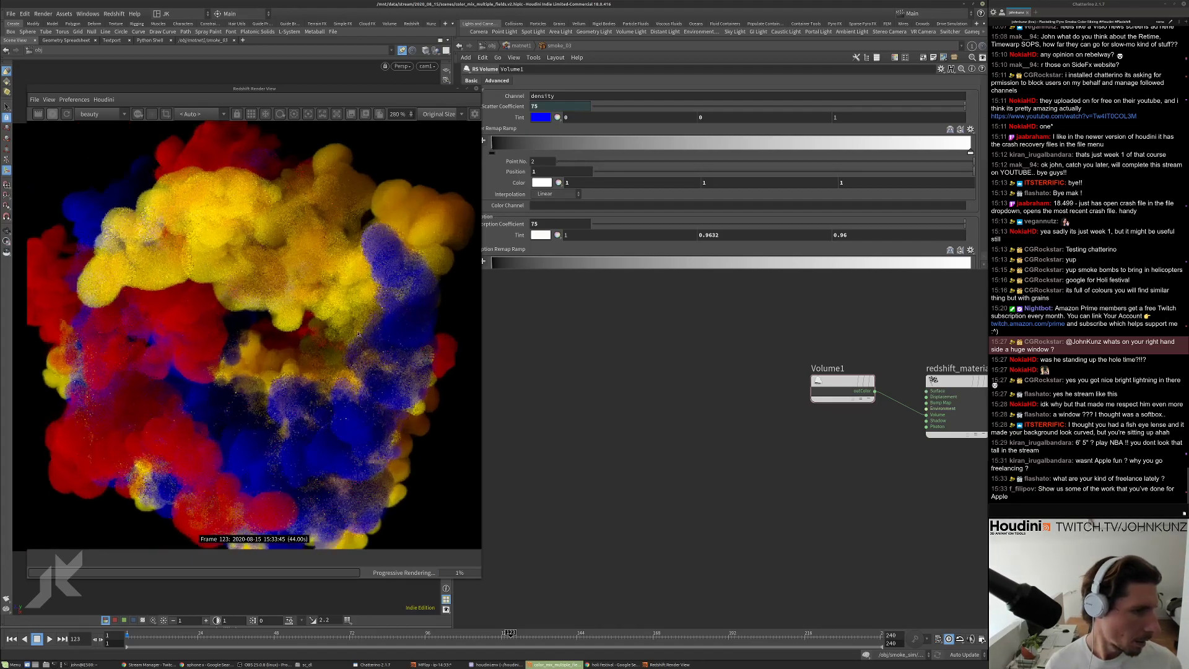
{"action": "scroll", "coordinate": [306, 395], "scroll_direction": "down", "scroll_amount": 1}
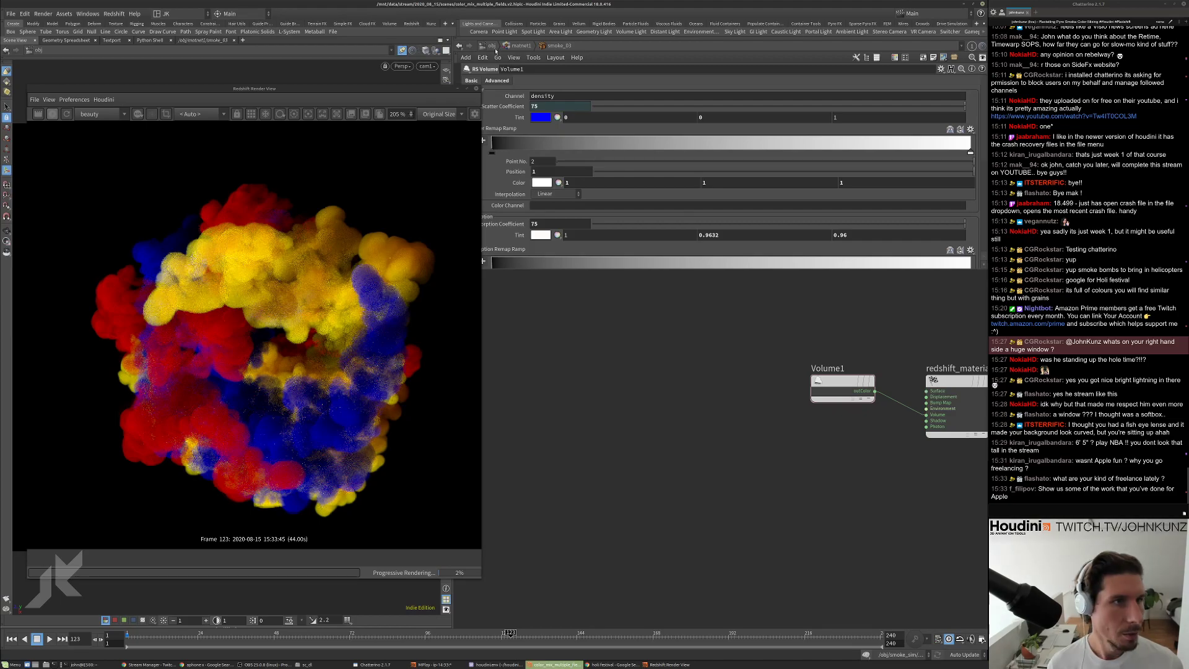
Return to object level, uncover the viewport, select cam1 and dolly it into the smoke to about 1.08 in Y translate.
{"action": "left_click", "coordinate": [492, 45]}
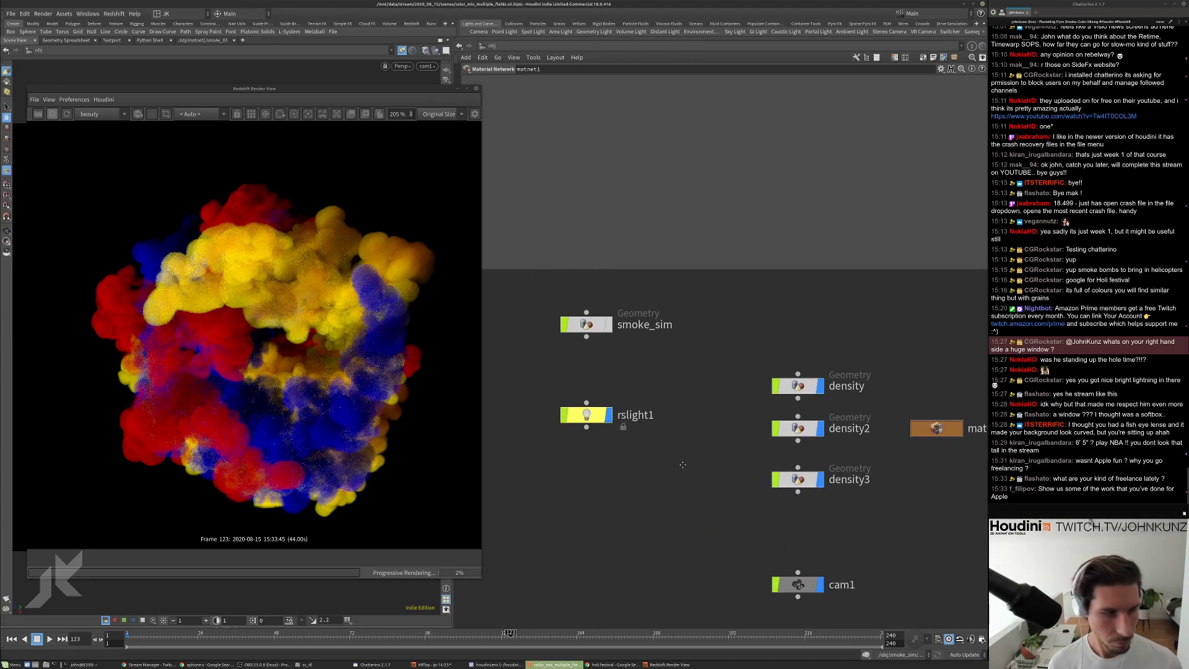
{"action": "left_click", "coordinate": [360, 89]}
{"action": "left_click_drag", "start_coordinate": [360, 89], "coordinate": [751, 116]}
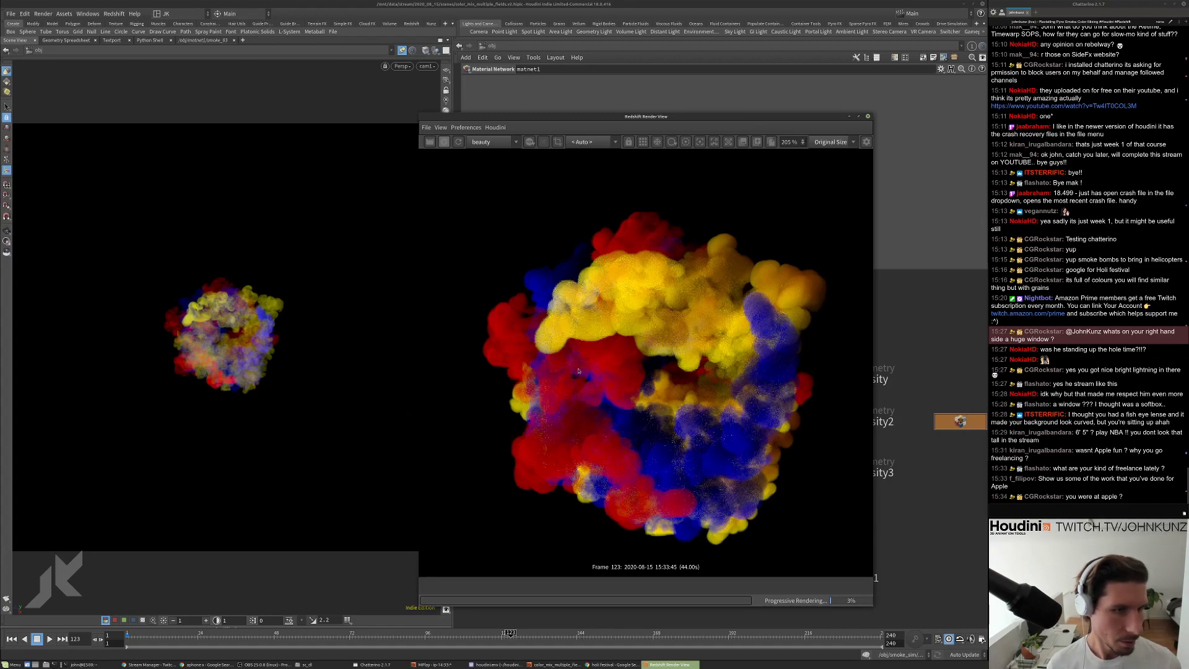
{"action": "scroll", "coordinate": [927, 536], "scroll_direction": "down", "scroll_amount": 4}
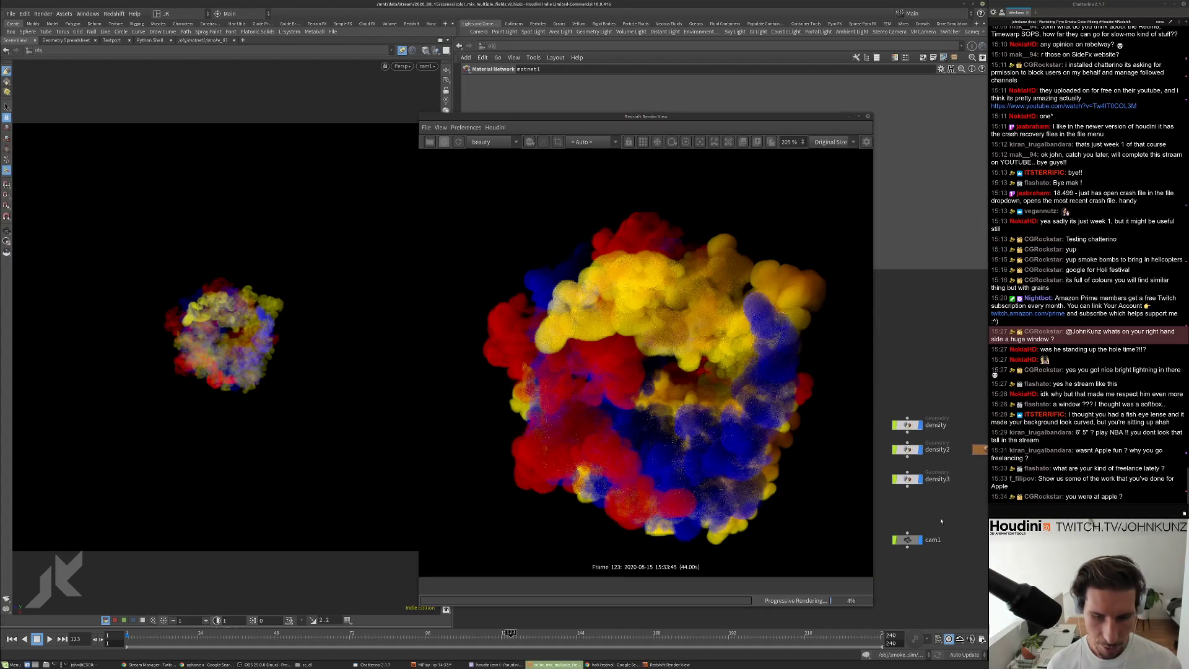
{"action": "left_click", "coordinate": [174, 345]}
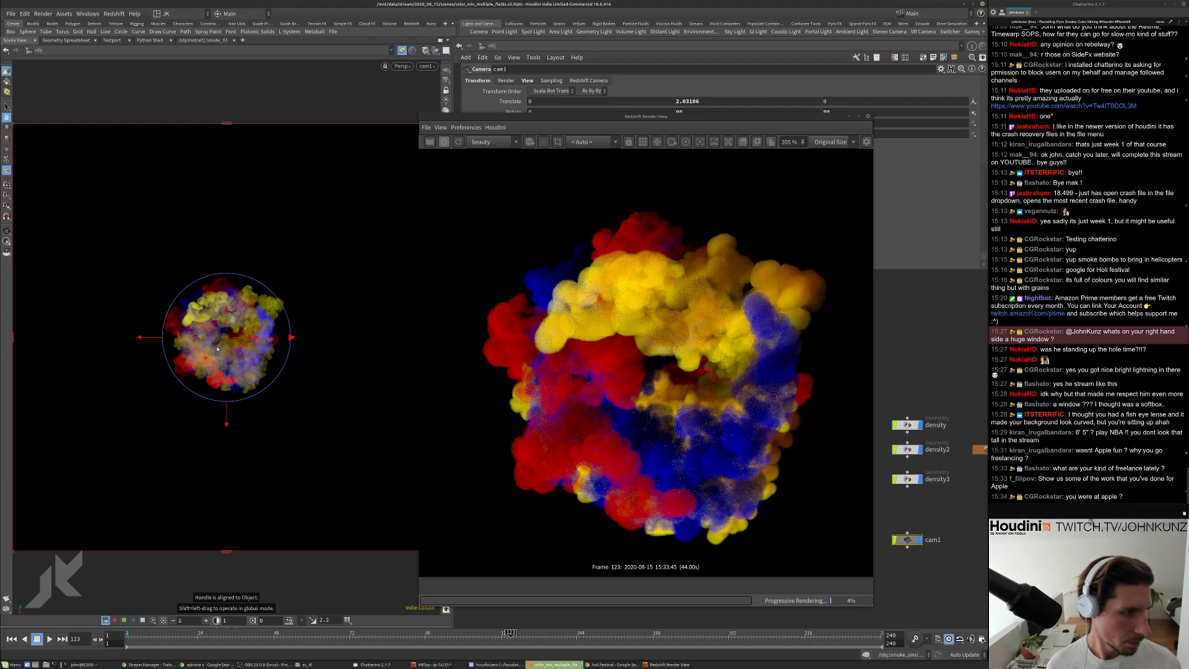
{"action": "scroll", "coordinate": [255, 322], "scroll_direction": "up", "scroll_amount": 5}
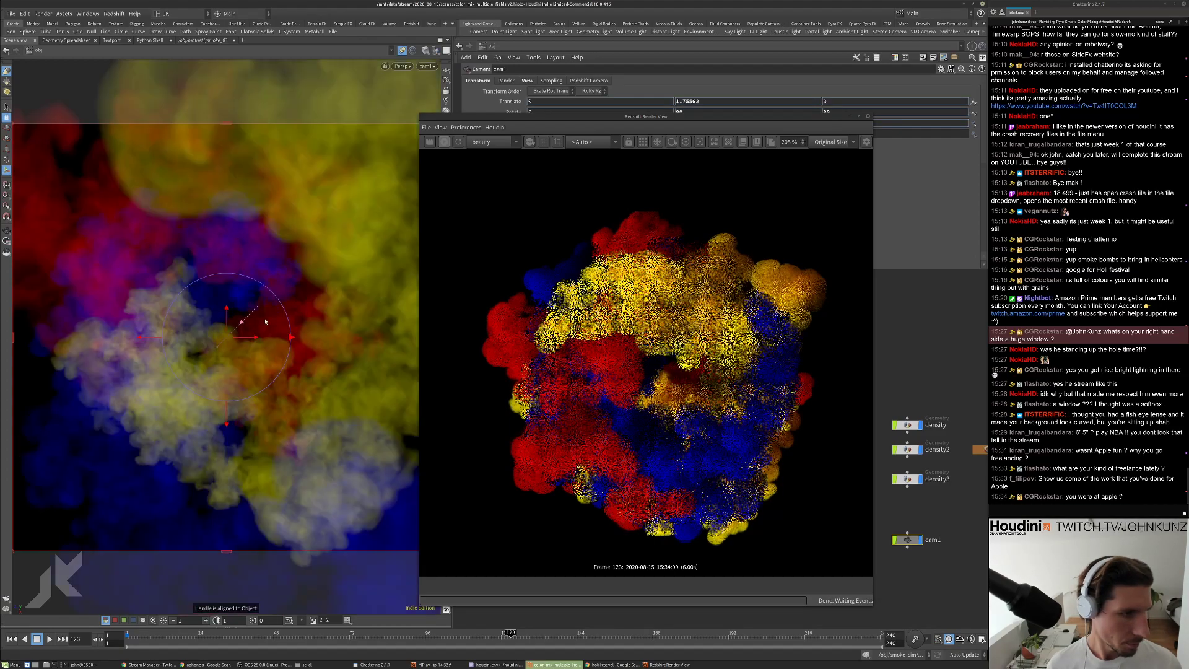
{"action": "scroll", "coordinate": [265, 322], "scroll_direction": "up", "scroll_amount": 6}
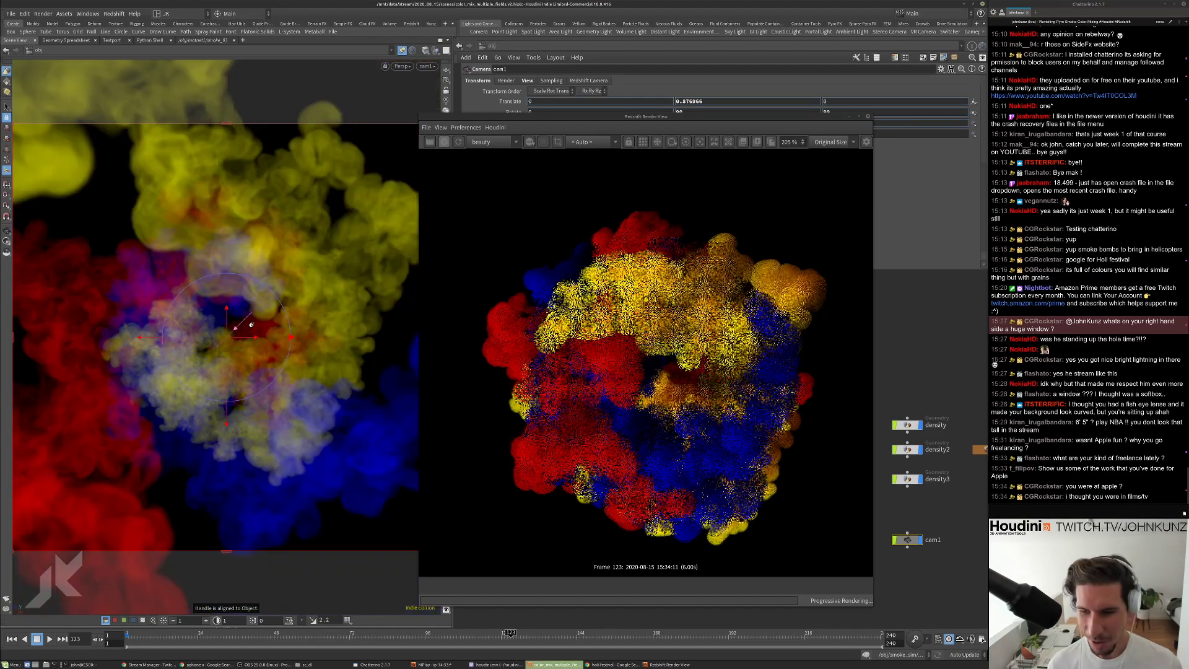
{"action": "scroll", "coordinate": [251, 324], "scroll_direction": "down", "scroll_amount": 2}
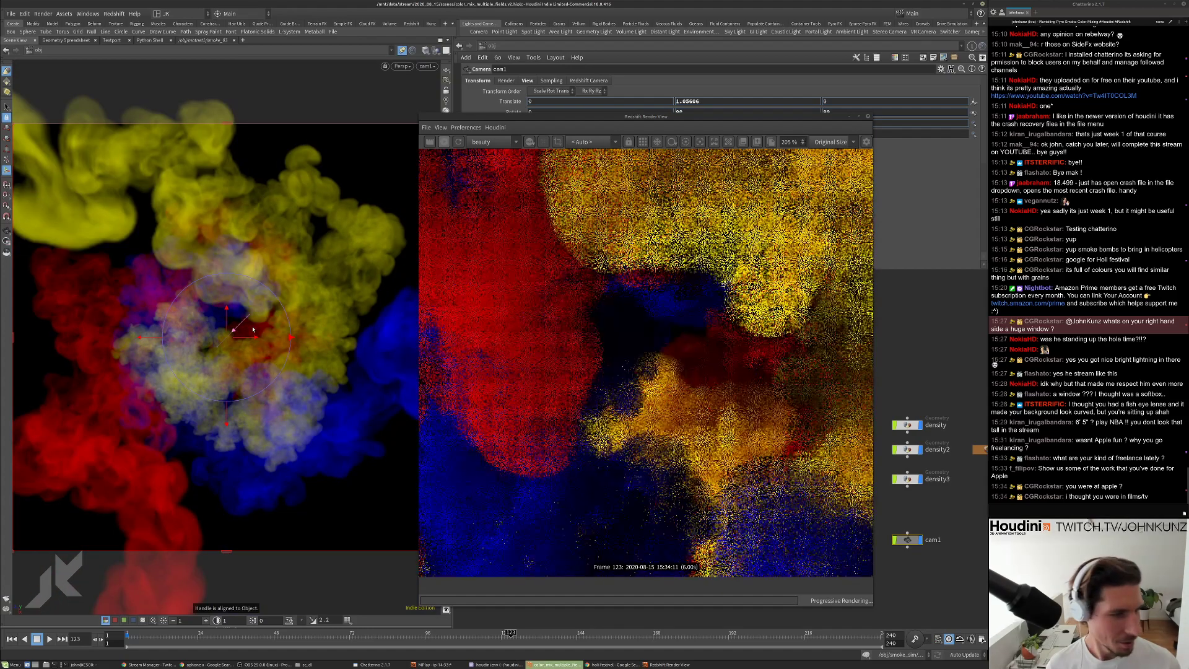
{"action": "scroll", "coordinate": [251, 327], "scroll_direction": "down", "scroll_amount": 1}
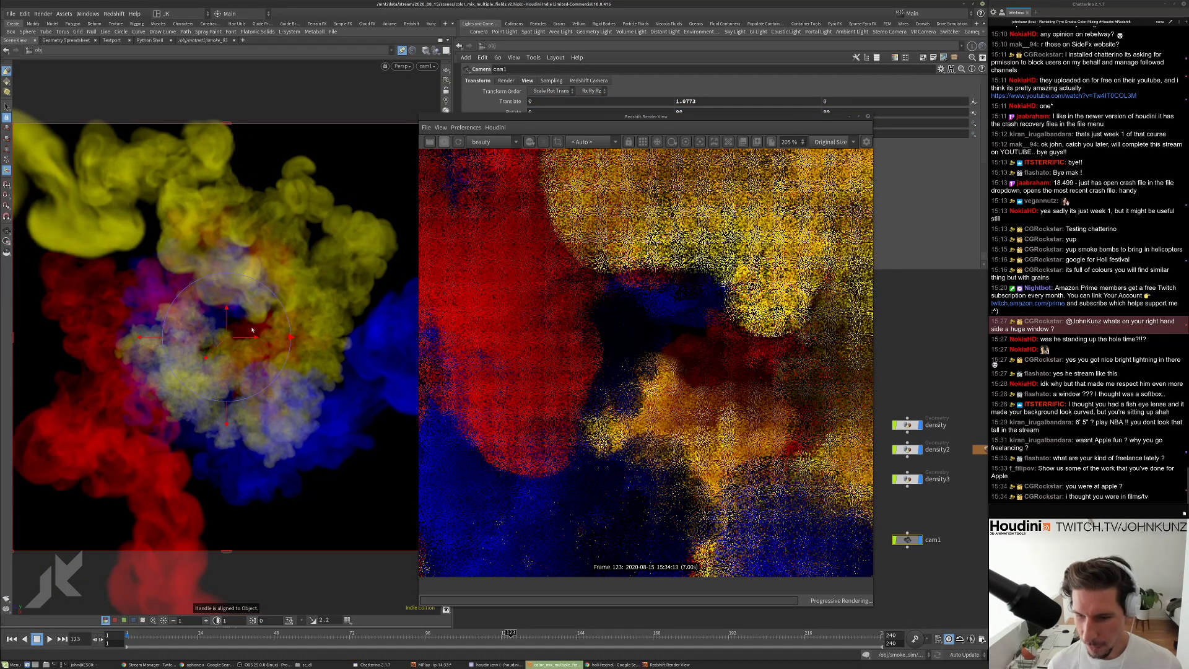
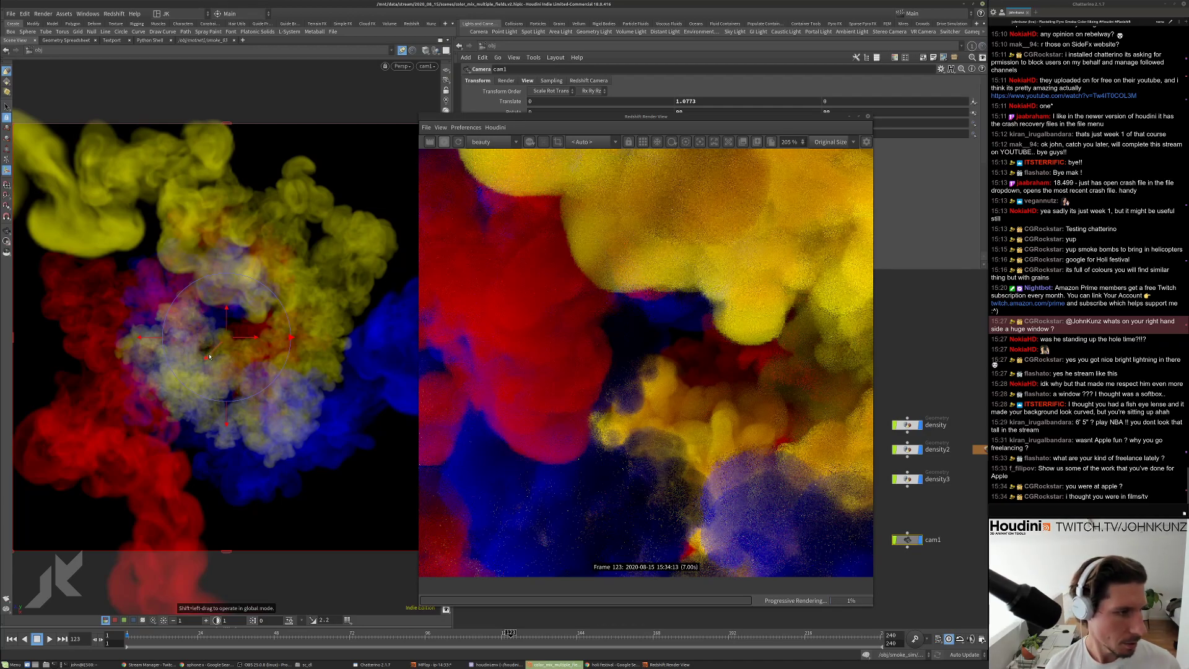
Dolly cam1 deeper into the mixing colours to about 0.68 in Y translate, shifting the render window beside the camera view.
{"action": "left_click_drag", "start_coordinate": [210, 357], "coordinate": [216, 350]}
{"action": "scroll", "coordinate": [644, 392], "scroll_direction": "down", "scroll_amount": 5}
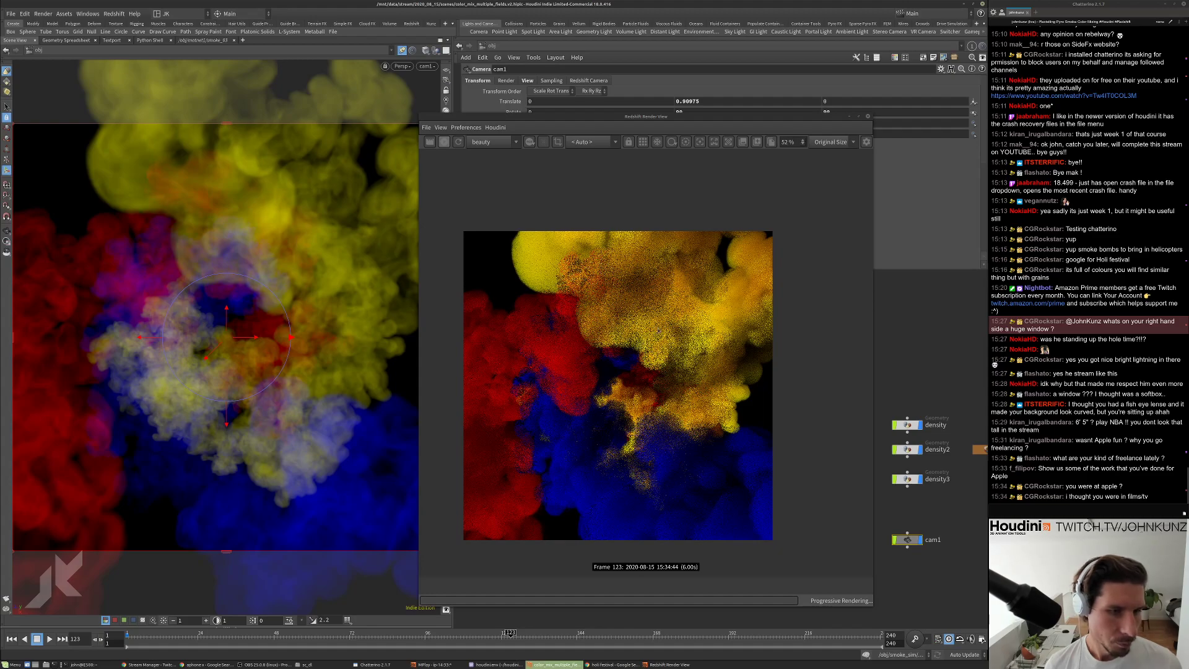
{"action": "scroll", "coordinate": [619, 402], "scroll_direction": "up", "scroll_amount": 1}
{"action": "scroll", "coordinate": [629, 395], "scroll_direction": "down", "scroll_amount": 3}
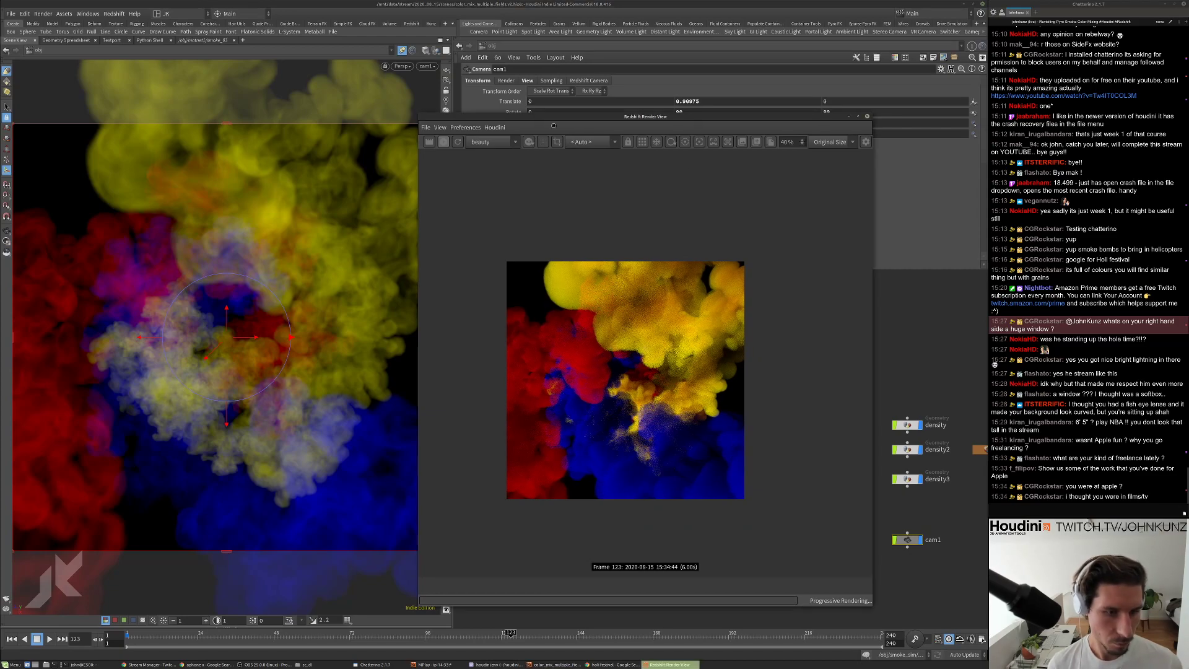
{"action": "left_click_drag", "start_coordinate": [703, 119], "coordinate": [454, 124]}
{"action": "left_click_drag", "start_coordinate": [556, 117], "coordinate": [700, 112]}
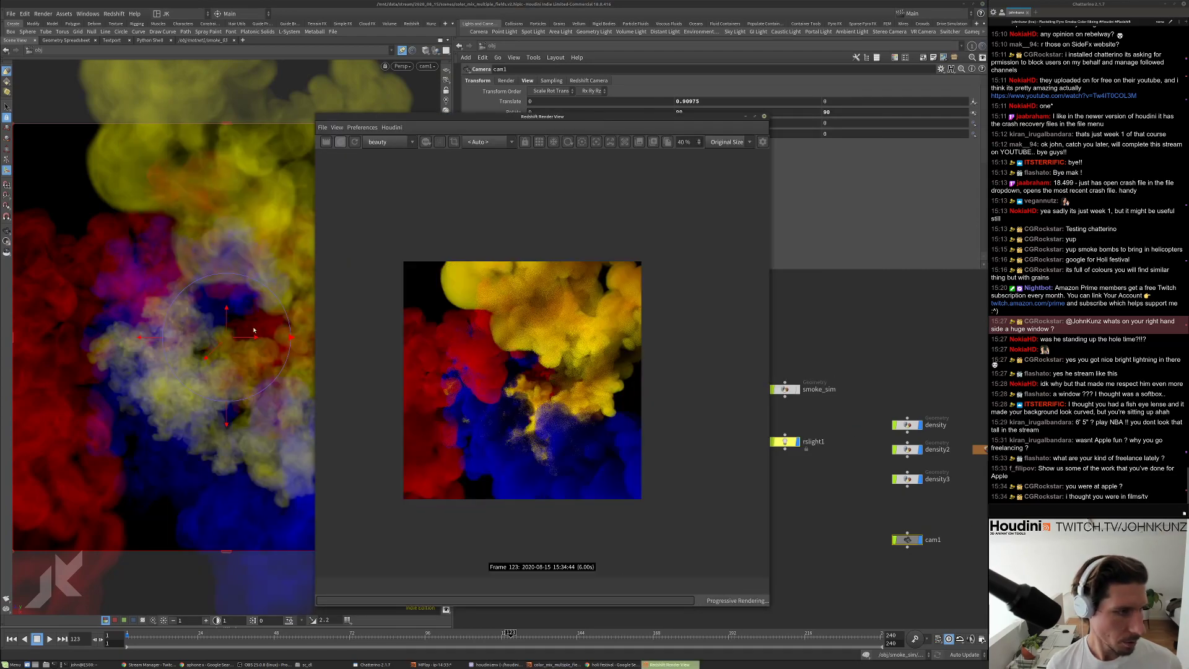
{"action": "scroll", "coordinate": [230, 341], "scroll_direction": "up", "scroll_amount": 3}
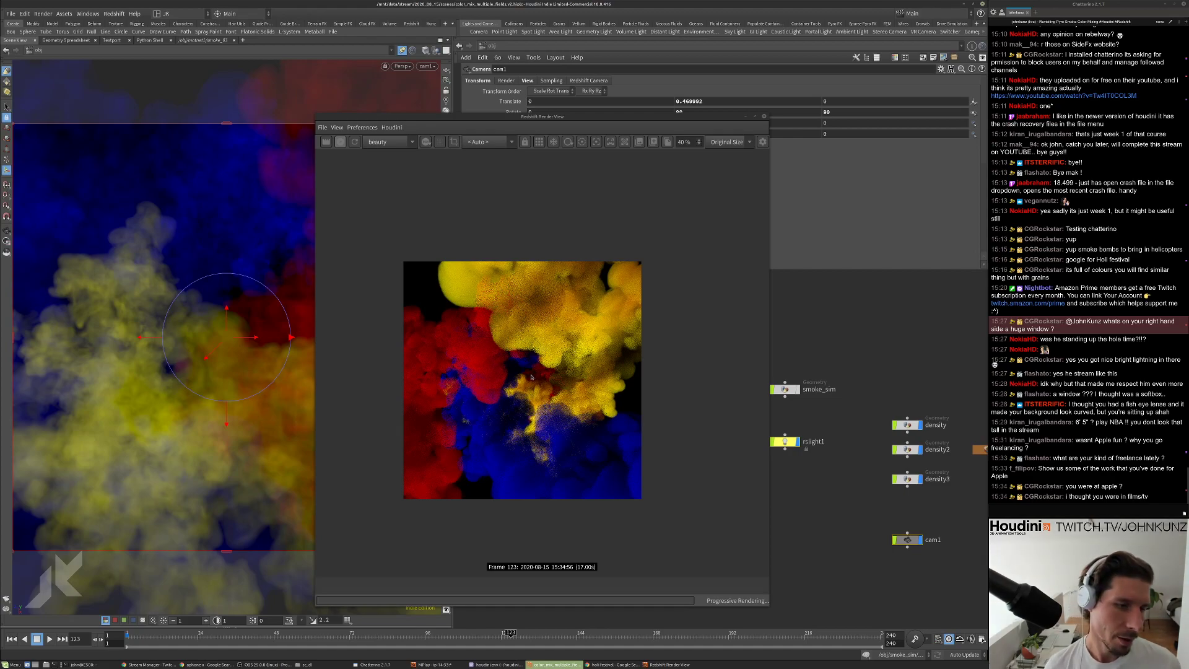
{"action": "scroll", "coordinate": [531, 376], "scroll_direction": "up", "scroll_amount": 3}
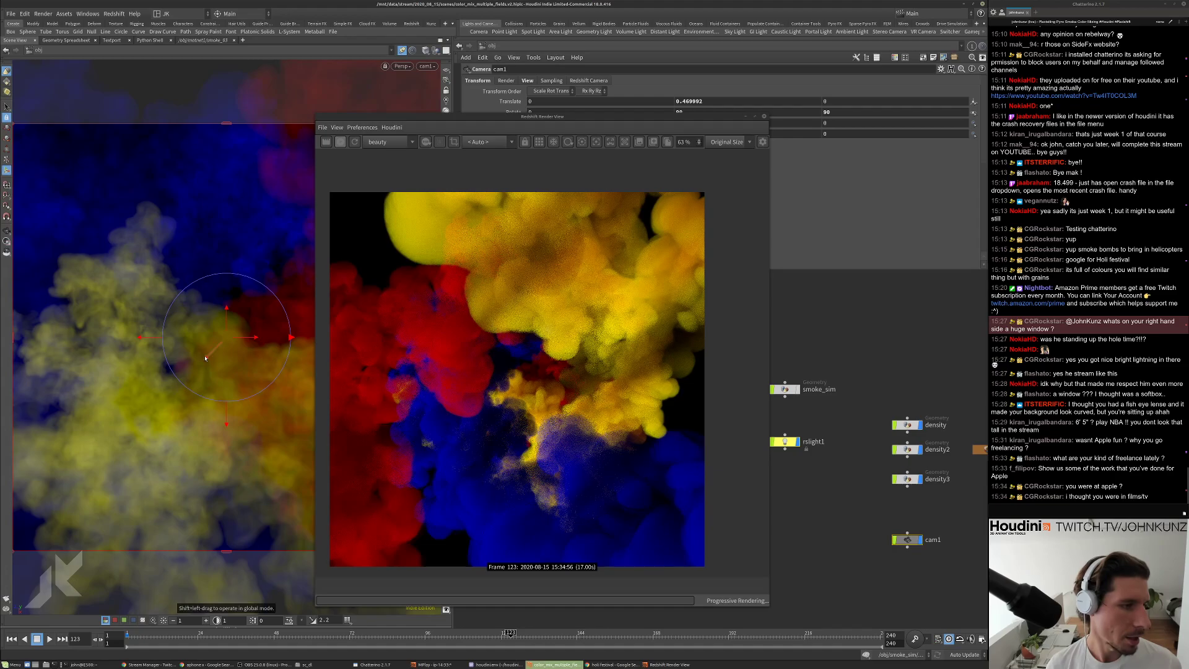
{"action": "left_click_drag", "start_coordinate": [202, 358], "coordinate": [199, 364]}
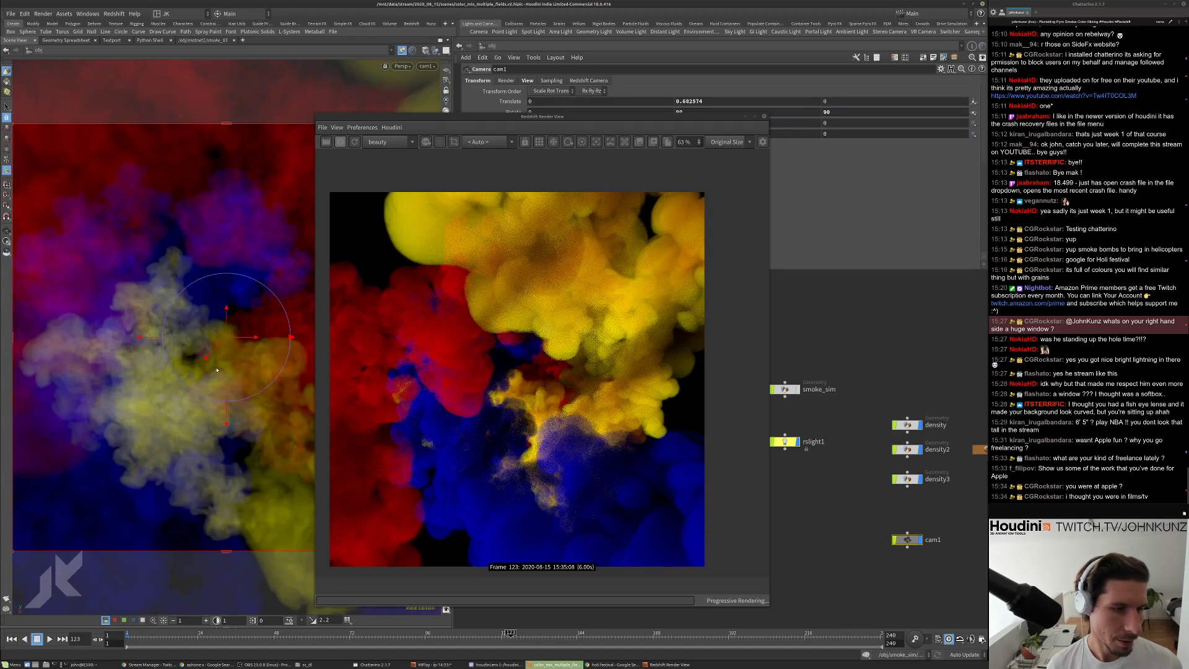
Examine the close-up Redshift render for detail and colour mixing where the yellow, blue and red smoke meet.
{"action": "scroll", "coordinate": [542, 422], "scroll_direction": "down", "scroll_amount": 2}
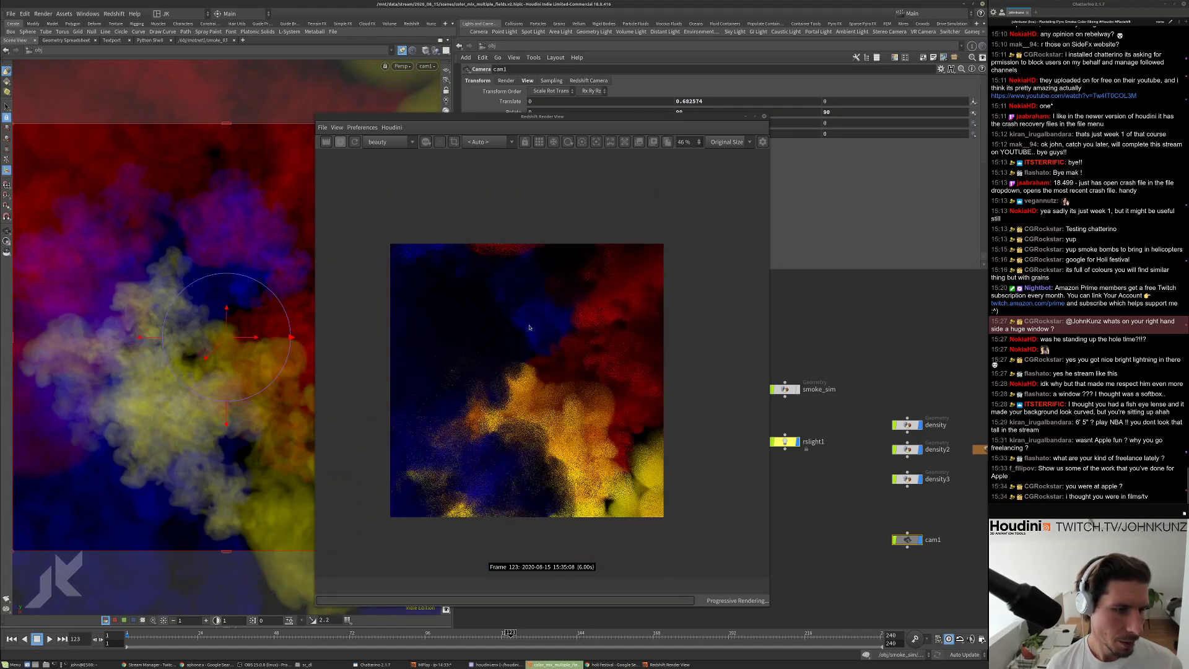
{"action": "scroll", "coordinate": [542, 422], "scroll_direction": "up", "scroll_amount": 4}
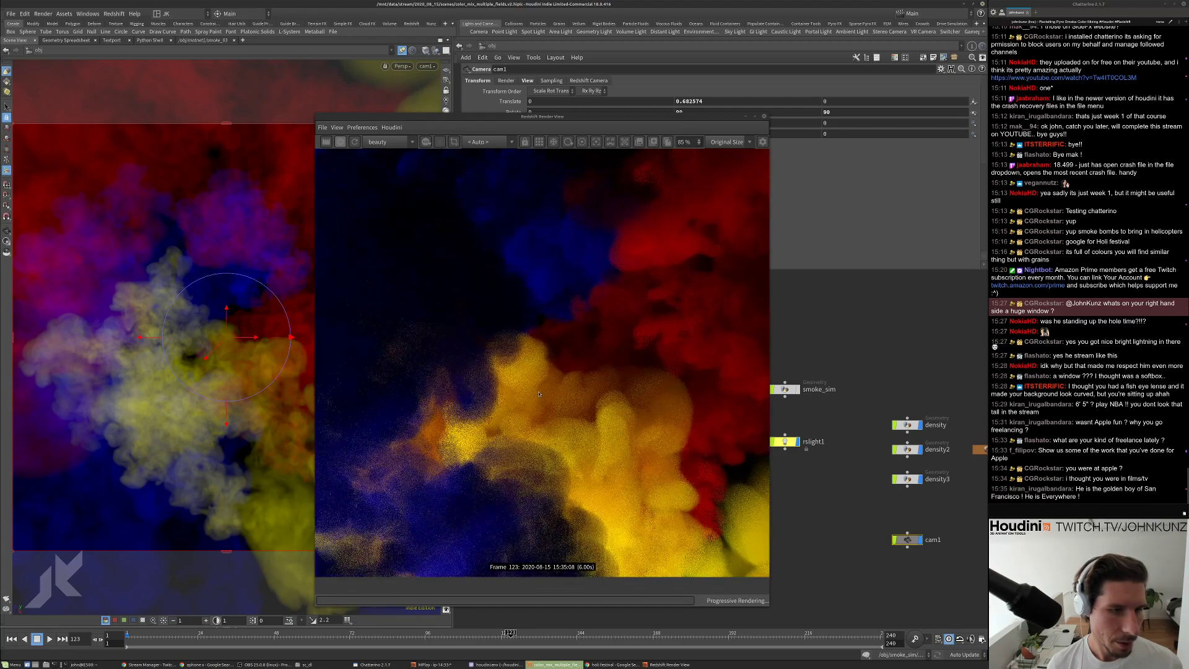
{"action": "scroll", "coordinate": [538, 395], "scroll_direction": "down", "scroll_amount": 4}
{"action": "scroll", "coordinate": [518, 377], "scroll_direction": "up", "scroll_amount": 1}
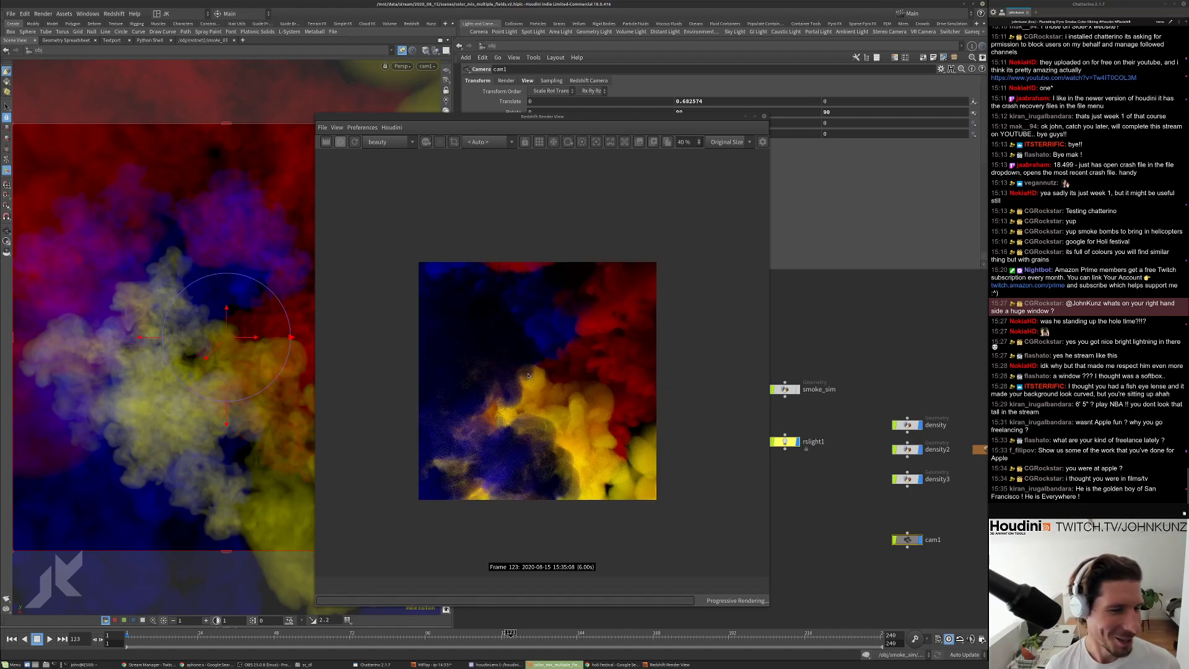
{"action": "scroll", "coordinate": [528, 374], "scroll_direction": "up", "scroll_amount": 4}
{"action": "scroll", "coordinate": [528, 376], "scroll_direction": "down", "scroll_amount": 3}
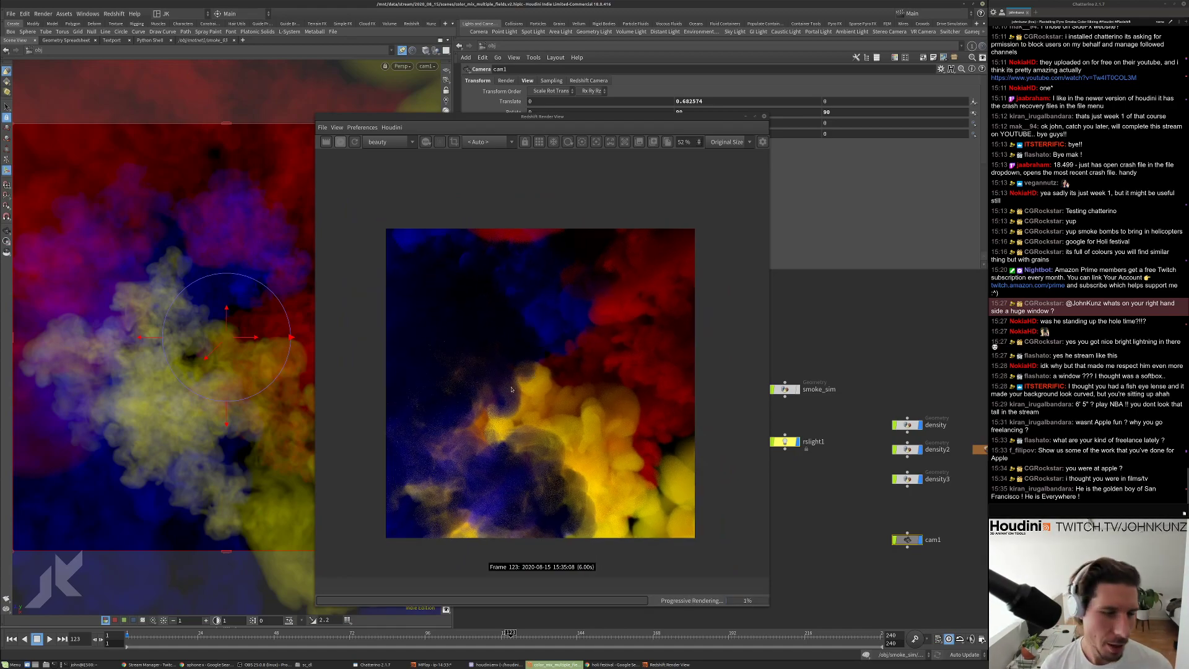
{"action": "scroll", "coordinate": [513, 389], "scroll_direction": "up", "scroll_amount": 3}
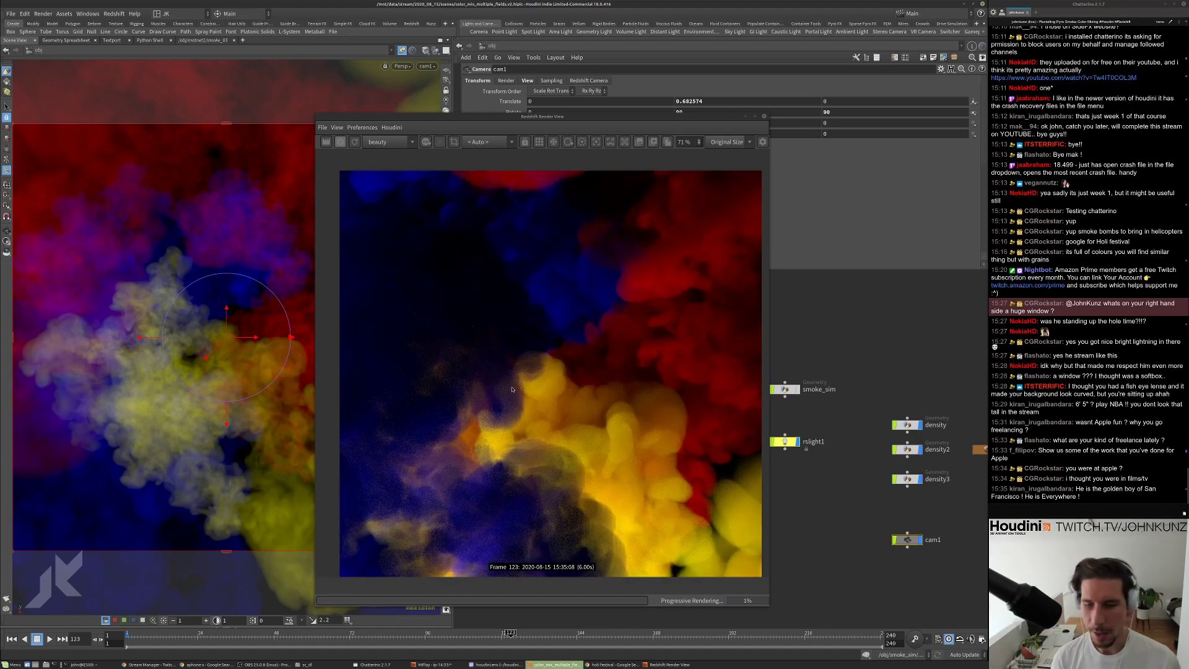
{"action": "scroll", "coordinate": [512, 389], "scroll_direction": "down", "scroll_amount": 2}
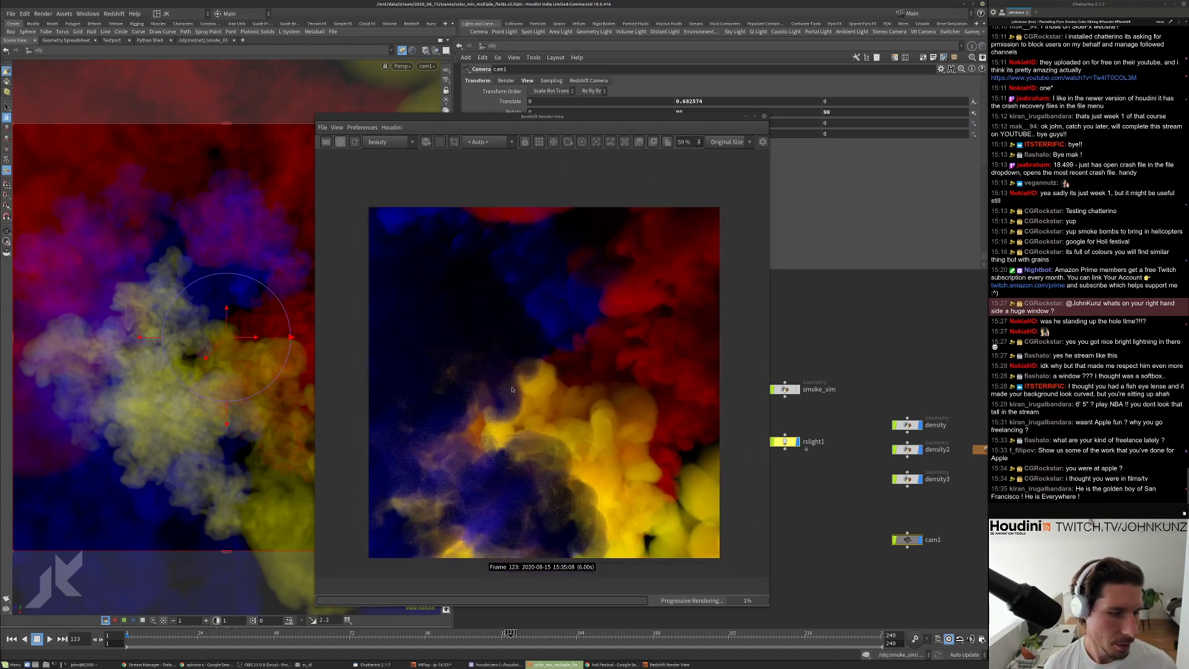
{"action": "scroll", "coordinate": [541, 374], "scroll_direction": "up", "scroll_amount": 3}
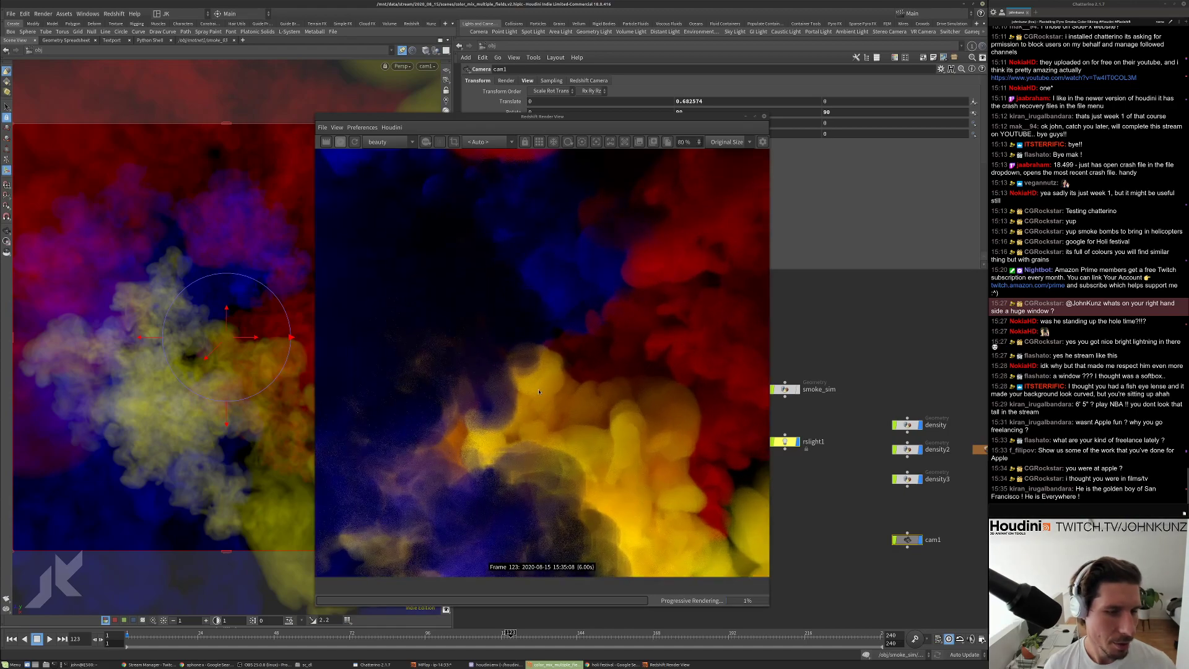
{"action": "scroll", "coordinate": [538, 355], "scroll_direction": "down", "scroll_amount": 2}
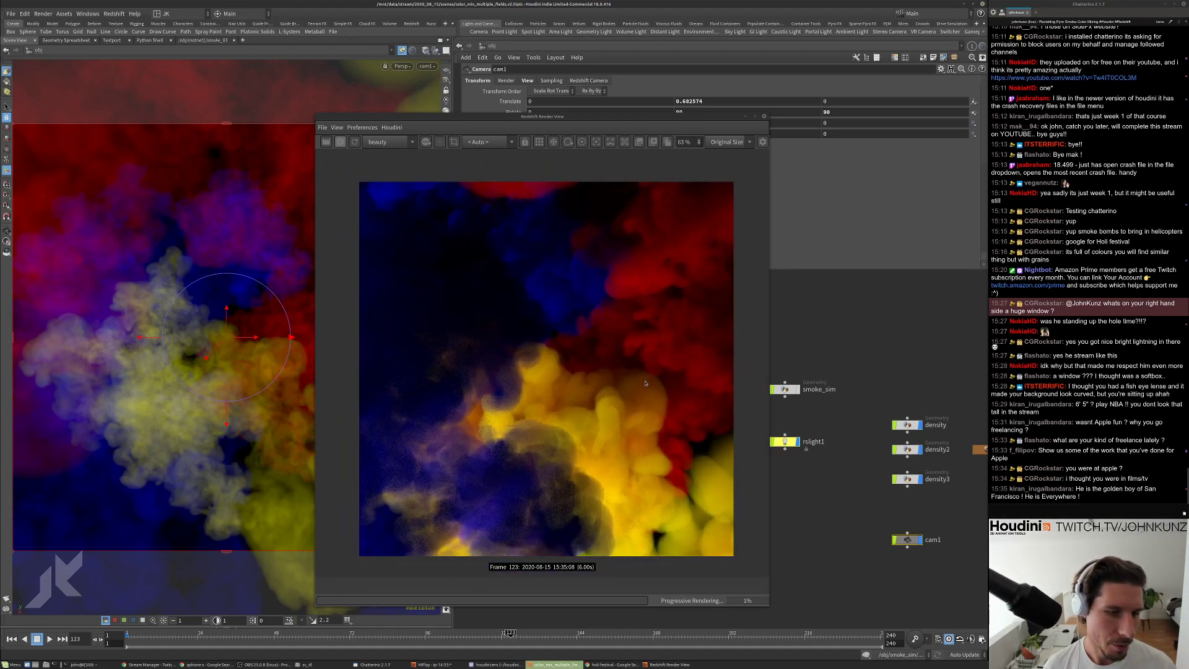
{"action": "scroll", "coordinate": [656, 357], "scroll_direction": "up", "scroll_amount": 2}
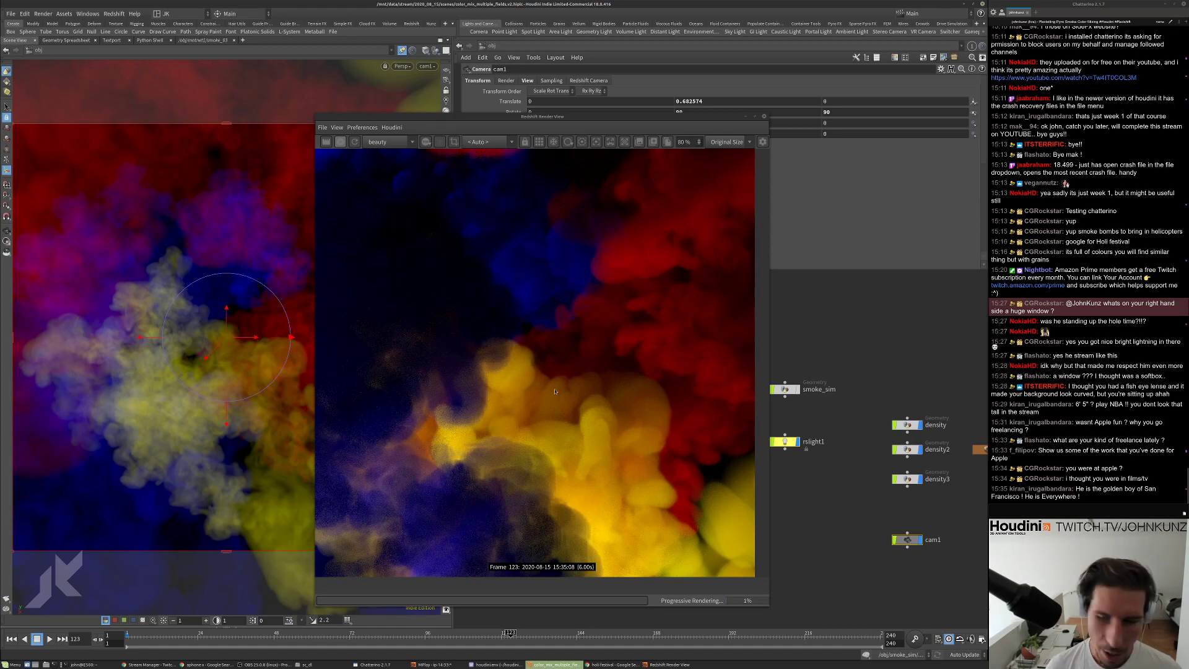
{"action": "scroll", "coordinate": [555, 378], "scroll_direction": "down", "scroll_amount": 2}
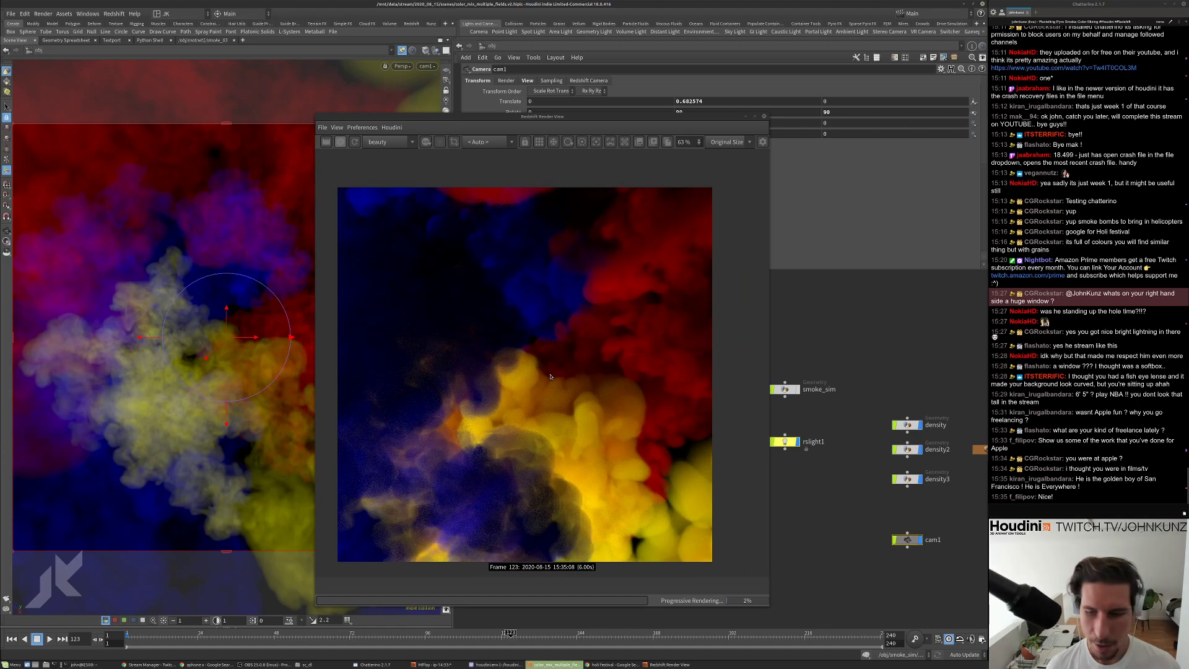
{"action": "scroll", "coordinate": [513, 405], "scroll_direction": "down", "scroll_amount": 2}
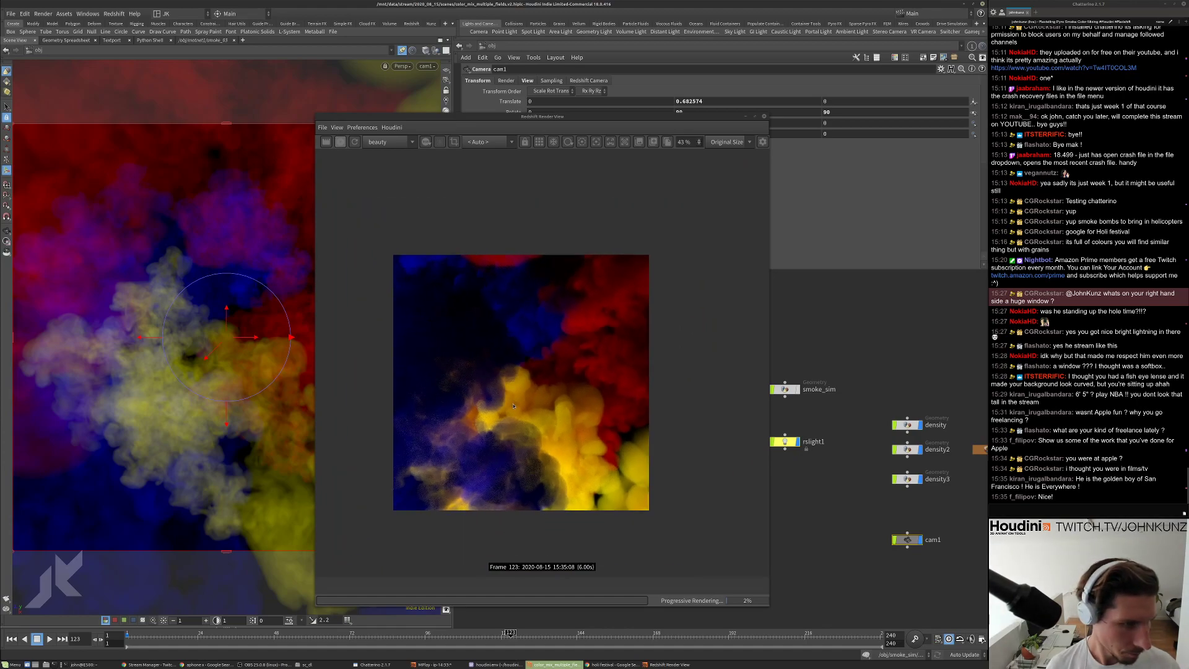
{"action": "scroll", "coordinate": [513, 406], "scroll_direction": "down", "scroll_amount": 1}
{"action": "scroll", "coordinate": [483, 309], "scroll_direction": "up", "scroll_amount": 3}
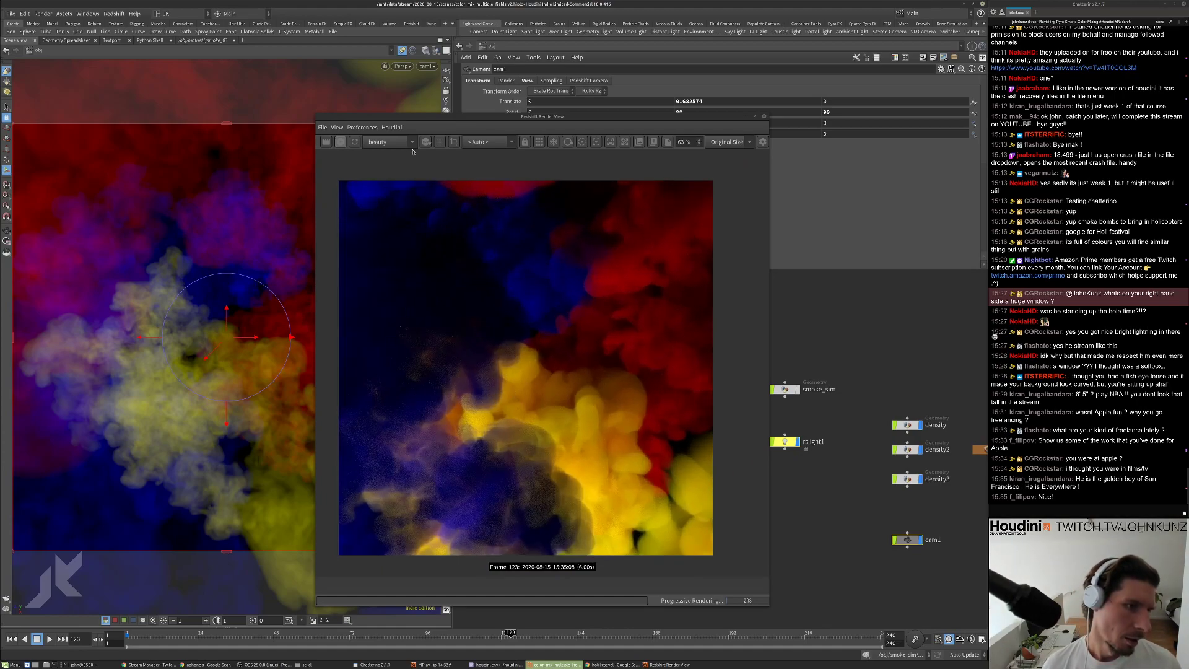
{"action": "scroll", "coordinate": [450, 317], "scroll_direction": "up", "scroll_amount": 1}
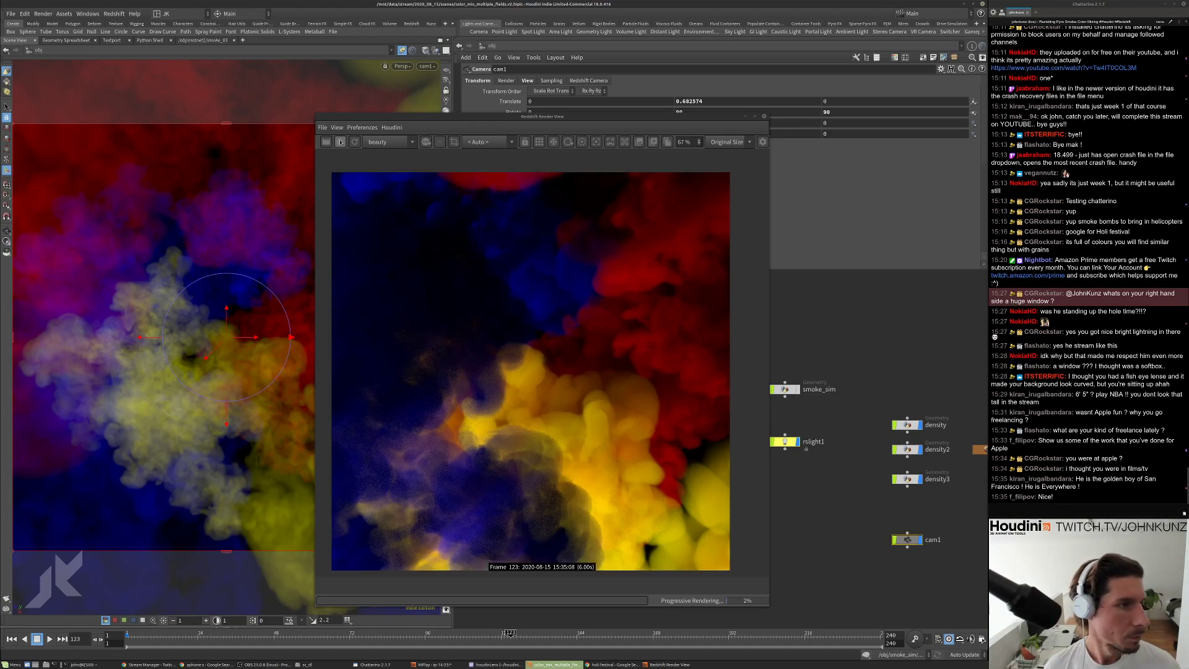
Stop the interactive render, roll up the render window and enter the smoke_sim network.
{"action": "left_click", "coordinate": [340, 142]}
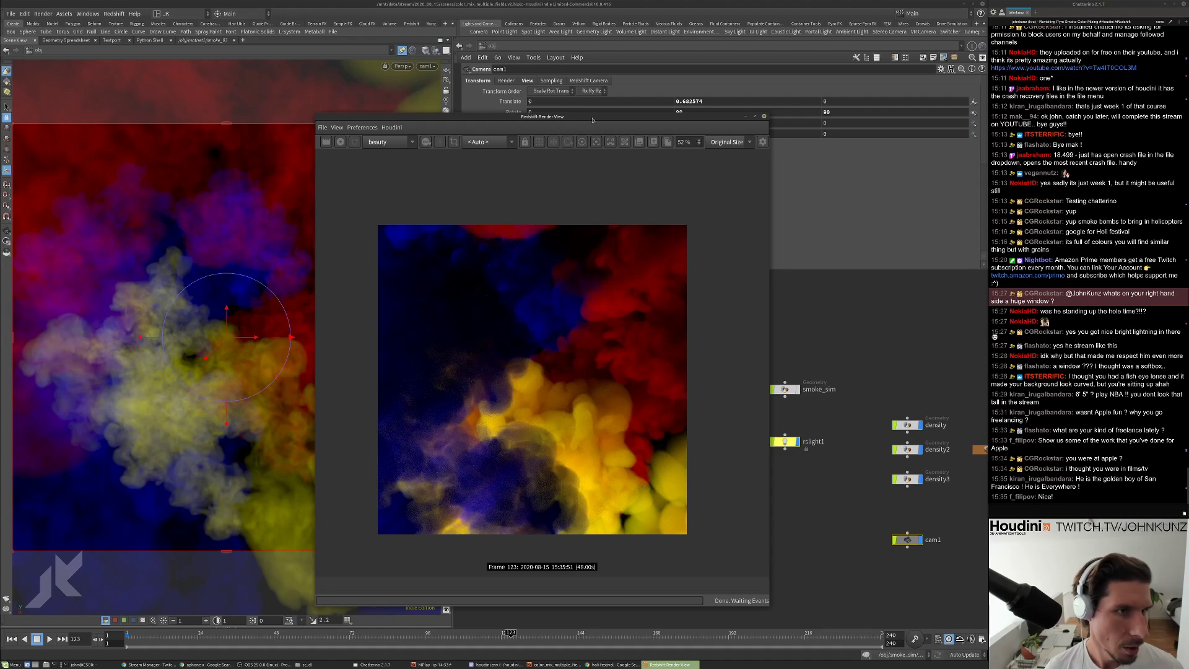
{"action": "left_click", "coordinate": [746, 116]}
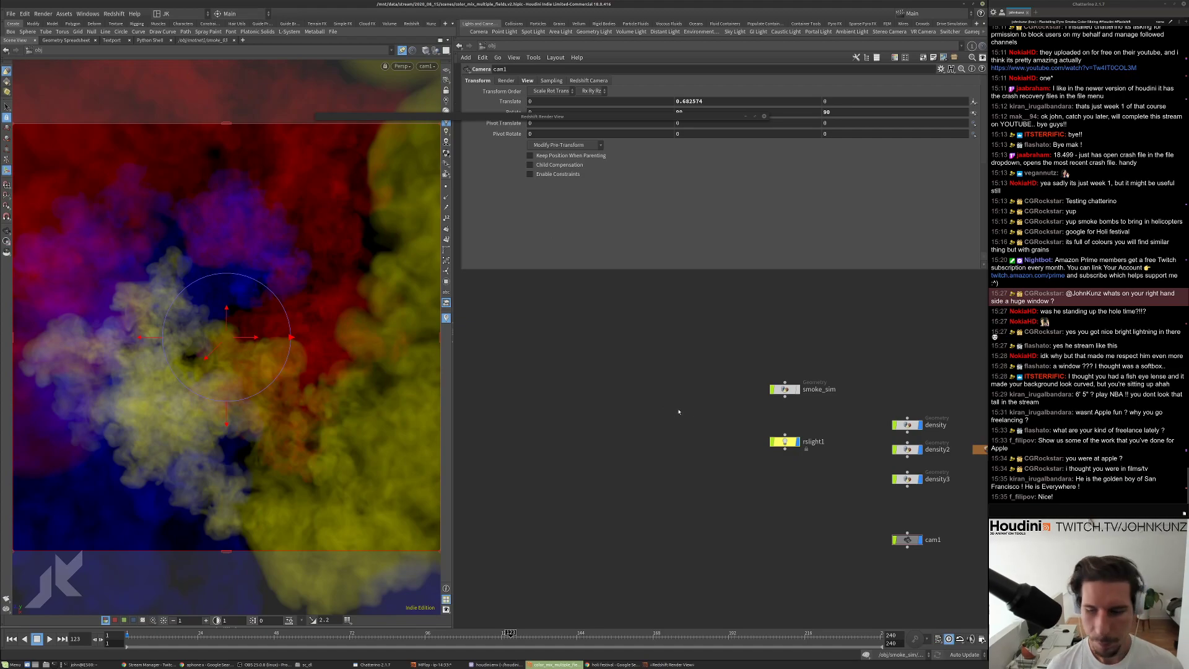
{"action": "middle_click_drag", "start_coordinate": [673, 411], "coordinate": [606, 419]}
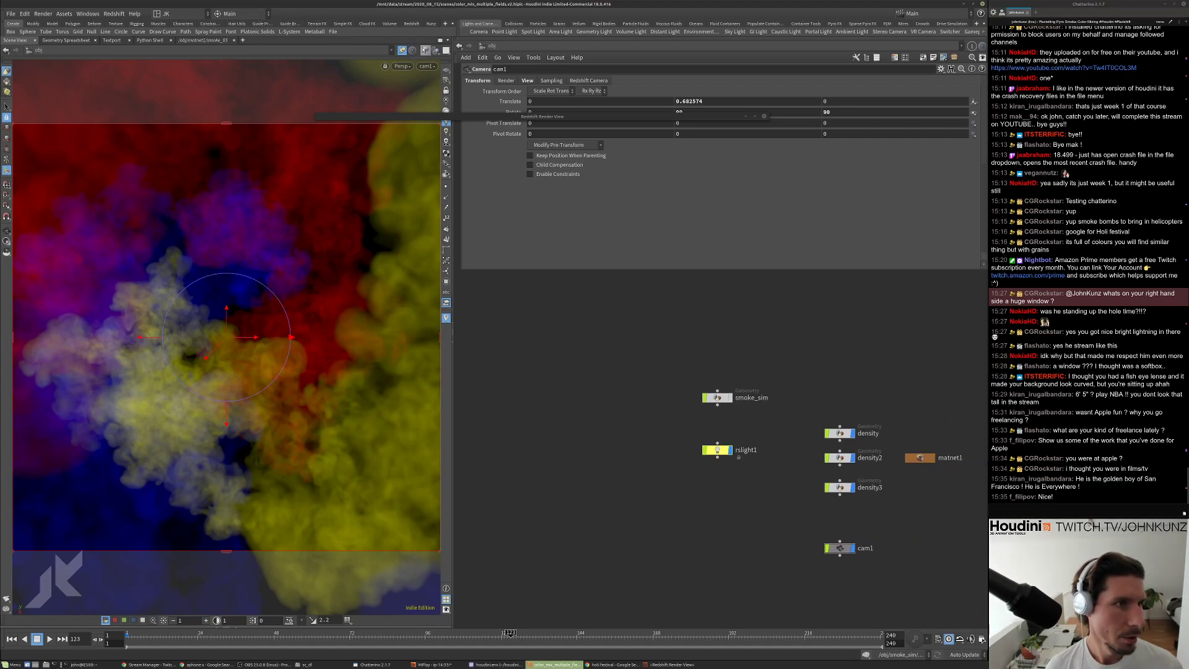
{"action": "left_click", "coordinate": [717, 397]}
{"action": "double_click", "coordinate": [717, 397]}
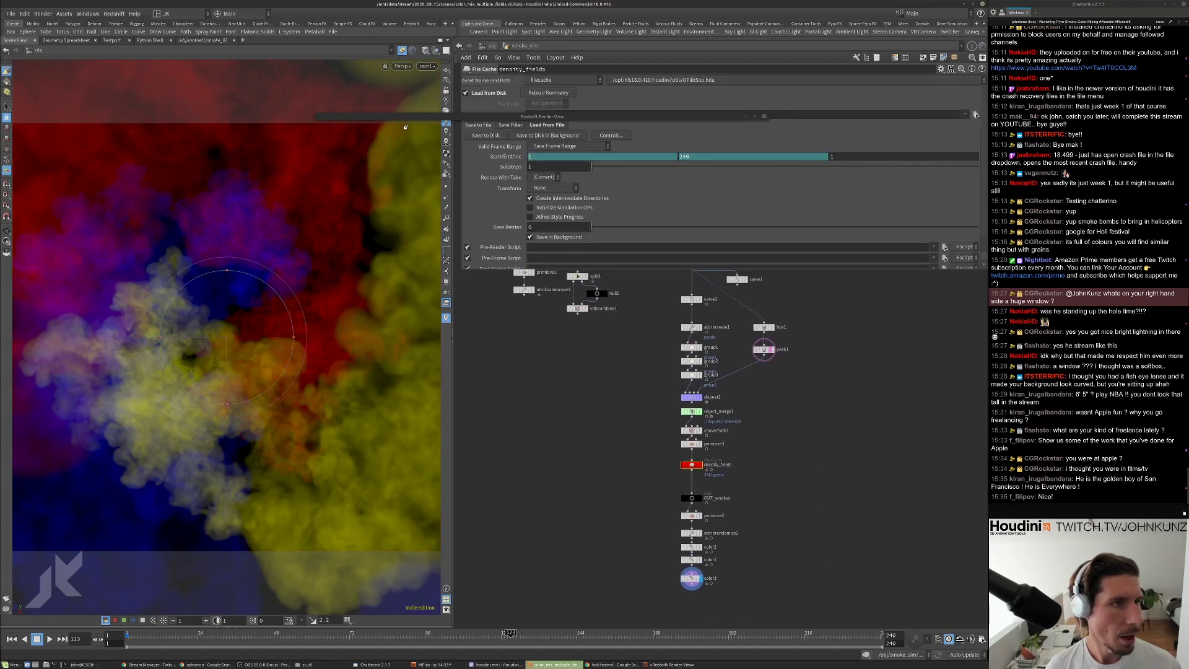
Leave the cam1 view, frame the whole smoke column in perspective and show the other scene objects alongside it.
{"action": "key", "text": "Escape"}
{"action": "left_click_drag", "start_coordinate": [315, 287], "coordinate": [191, 386]}
{"action": "key", "text": "Return"}
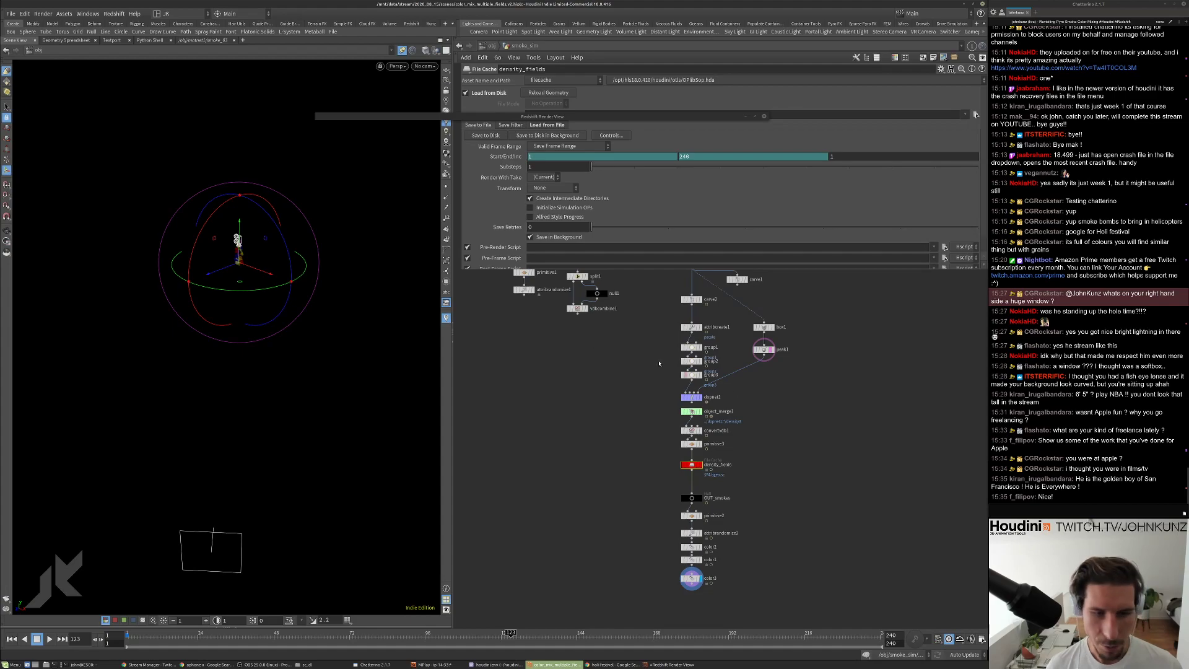
{"action": "key", "text": "Escape"}
{"action": "key", "text": "Return"}
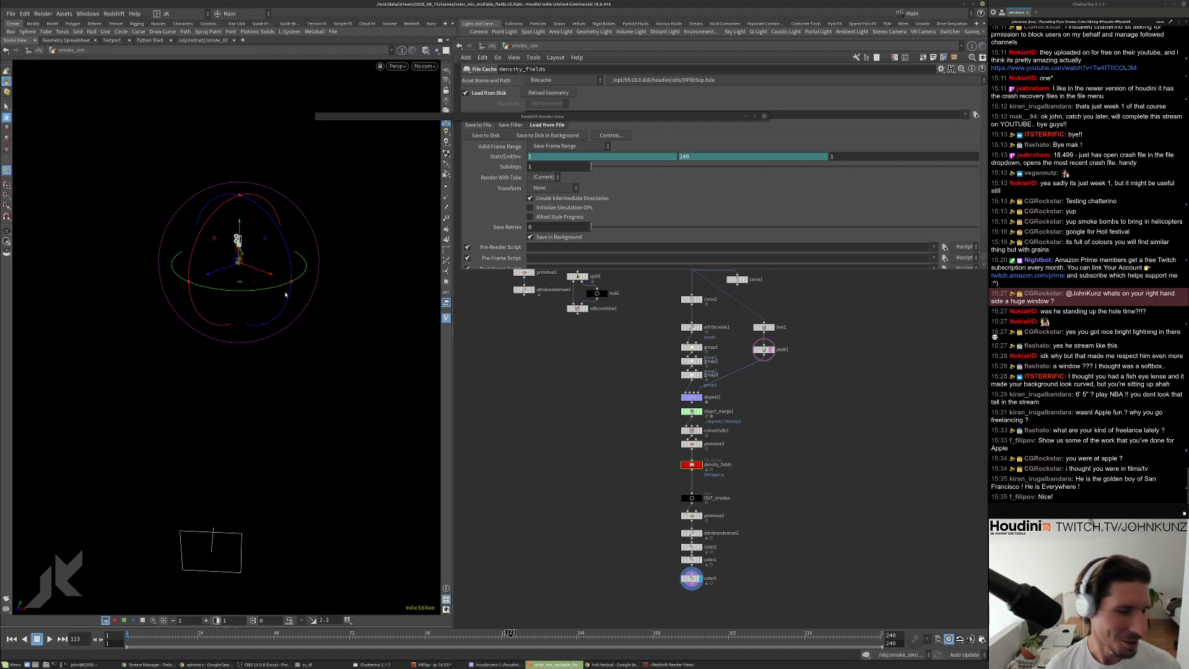
{"action": "key", "text": "Escape"}
{"action": "key", "text": "f"}
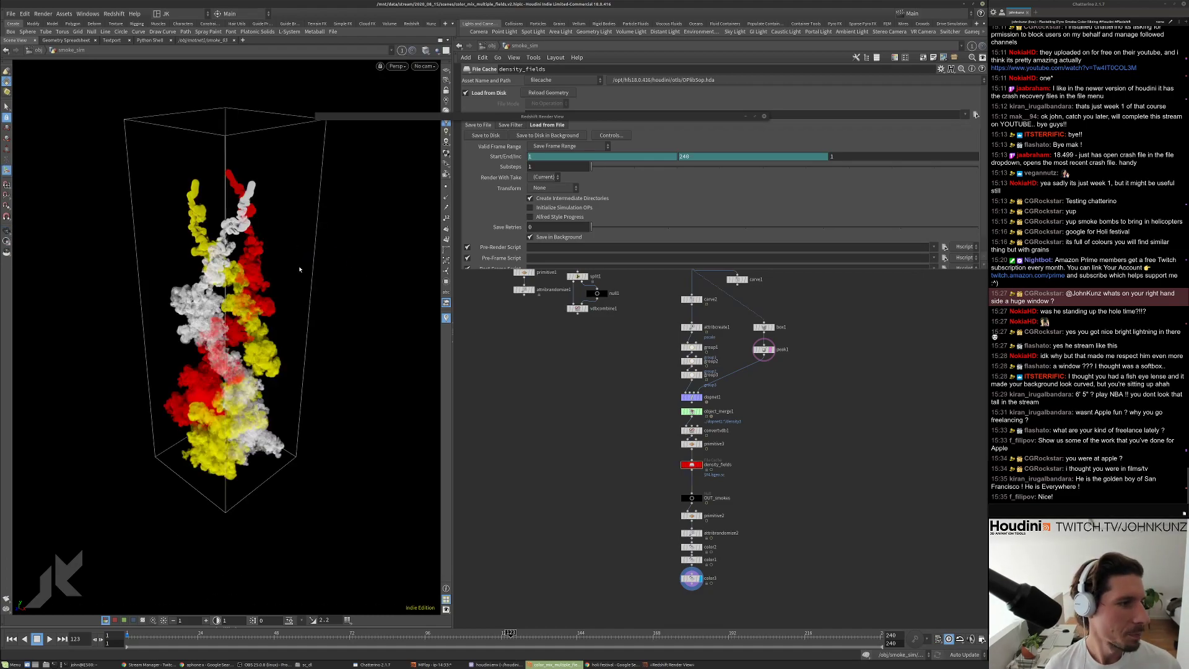
{"action": "left_click", "coordinate": [436, 50]}
{"action": "left_click", "coordinate": [438, 69]}
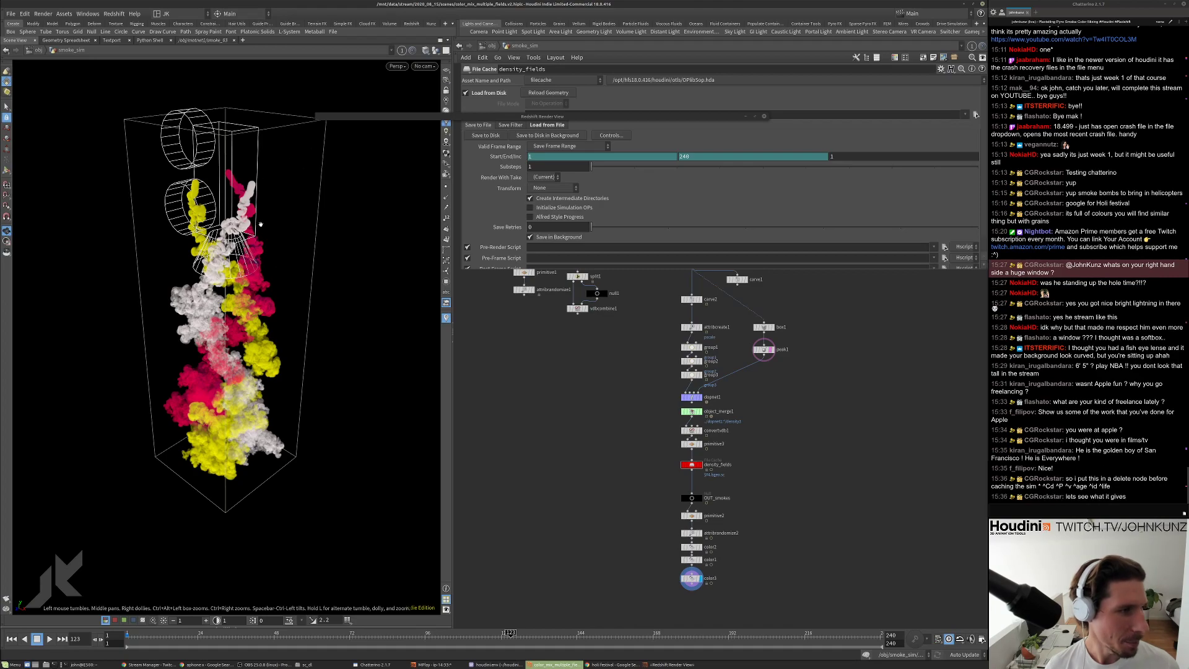
Make group3 the displayed node in smoke_sim, select it and orbit around the coloured smoke inside the container box.
{"action": "scroll", "coordinate": [737, 420], "scroll_direction": "up", "scroll_amount": 3}
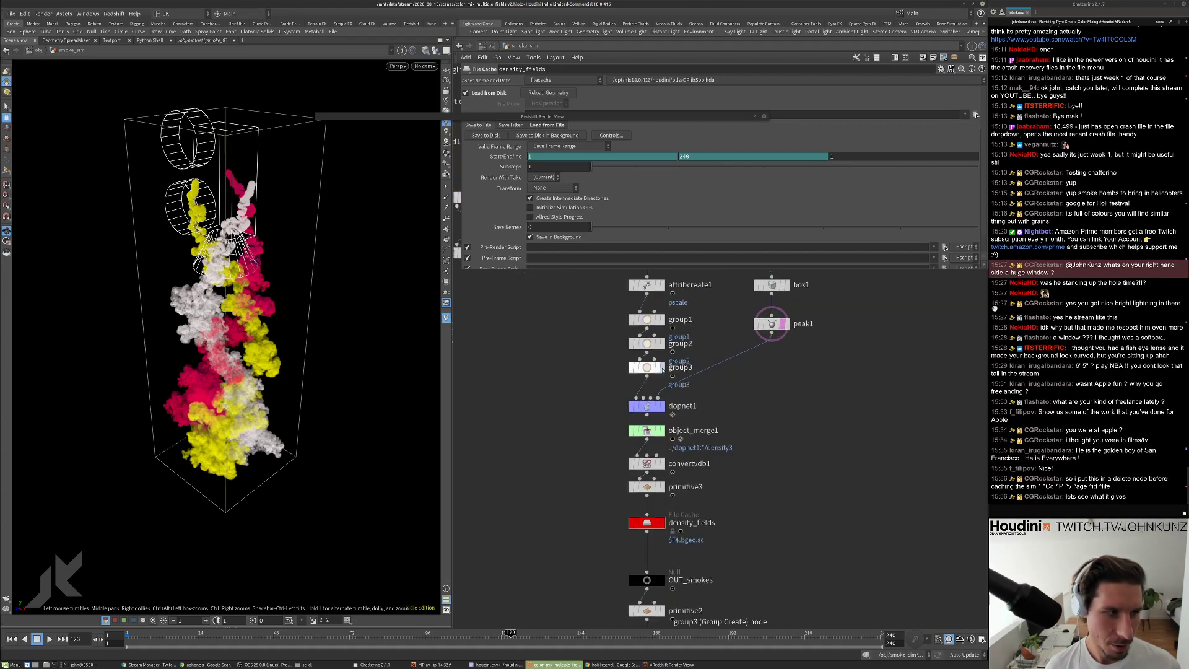
{"action": "left_click", "coordinate": [662, 368]}
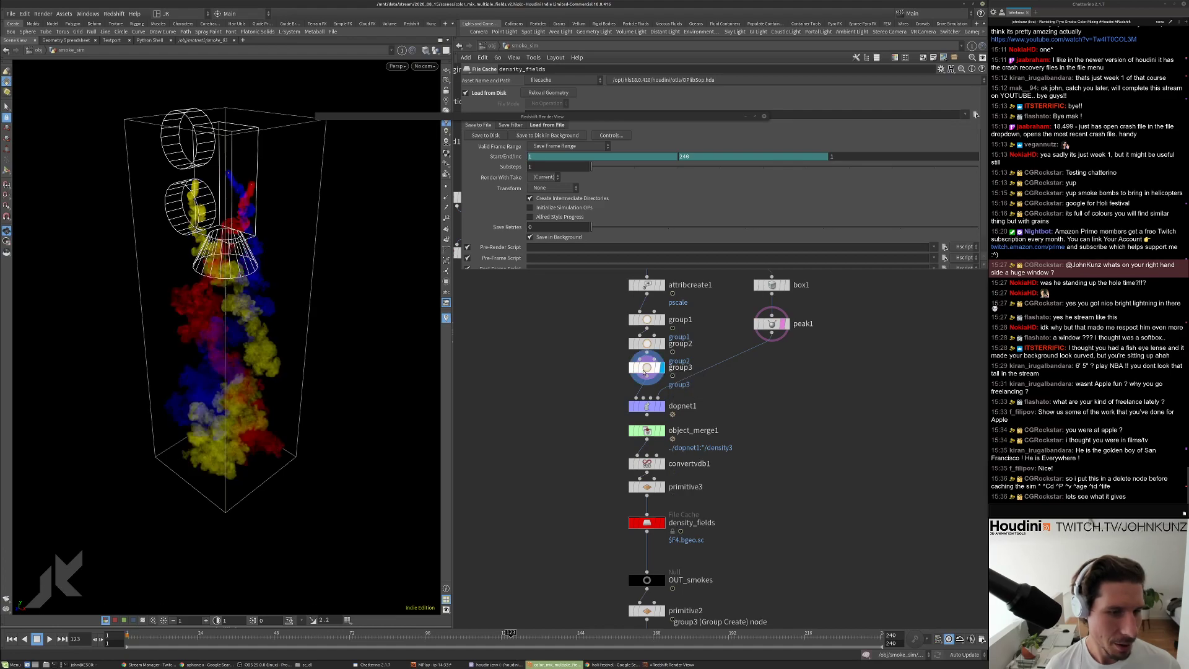
{"action": "left_click", "coordinate": [644, 371]}
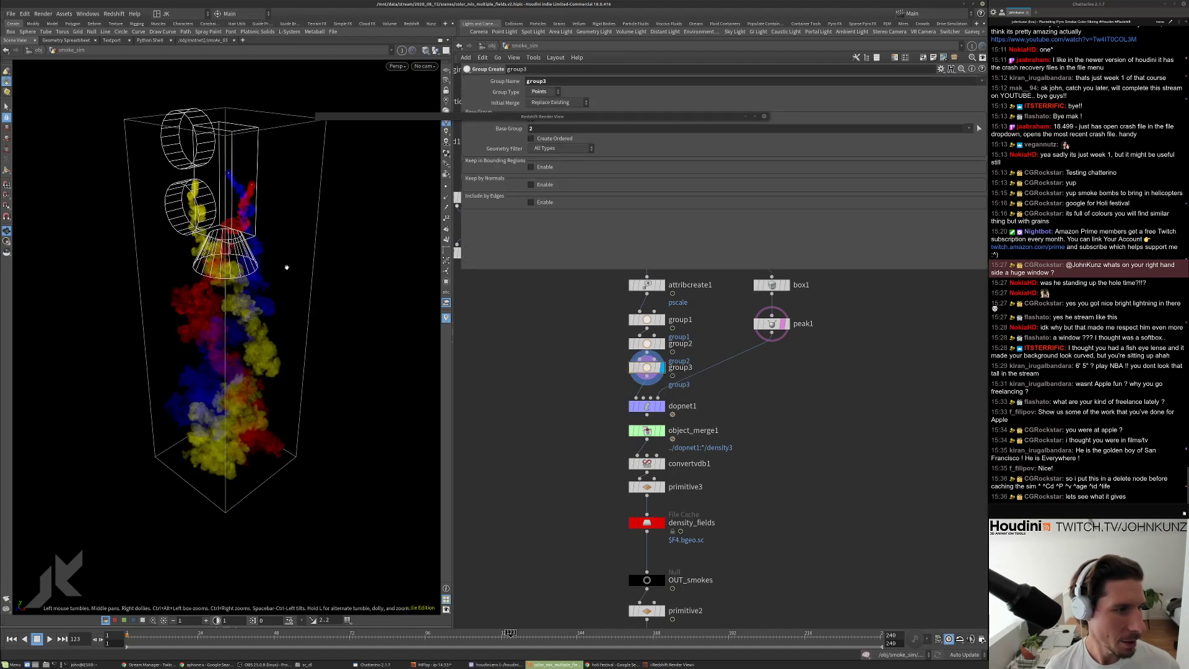
{"action": "left_click_drag", "start_coordinate": [323, 246], "coordinate": [337, 258]}
Insert a Clip node between peak1 and dopnet1 and turn on its template display.
{"action": "middle_click_drag", "start_coordinate": [852, 390], "coordinate": [833, 380]}
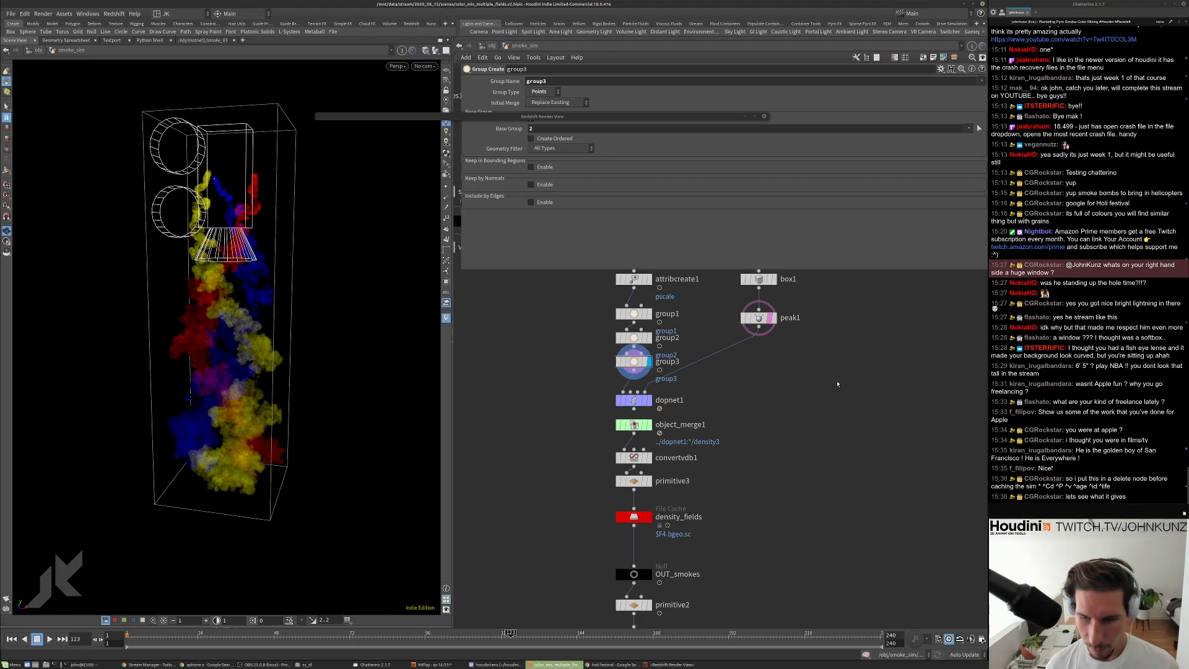
{"action": "key", "text": "Tab"}
{"action": "mouse_move", "coordinate": [849, 388]}
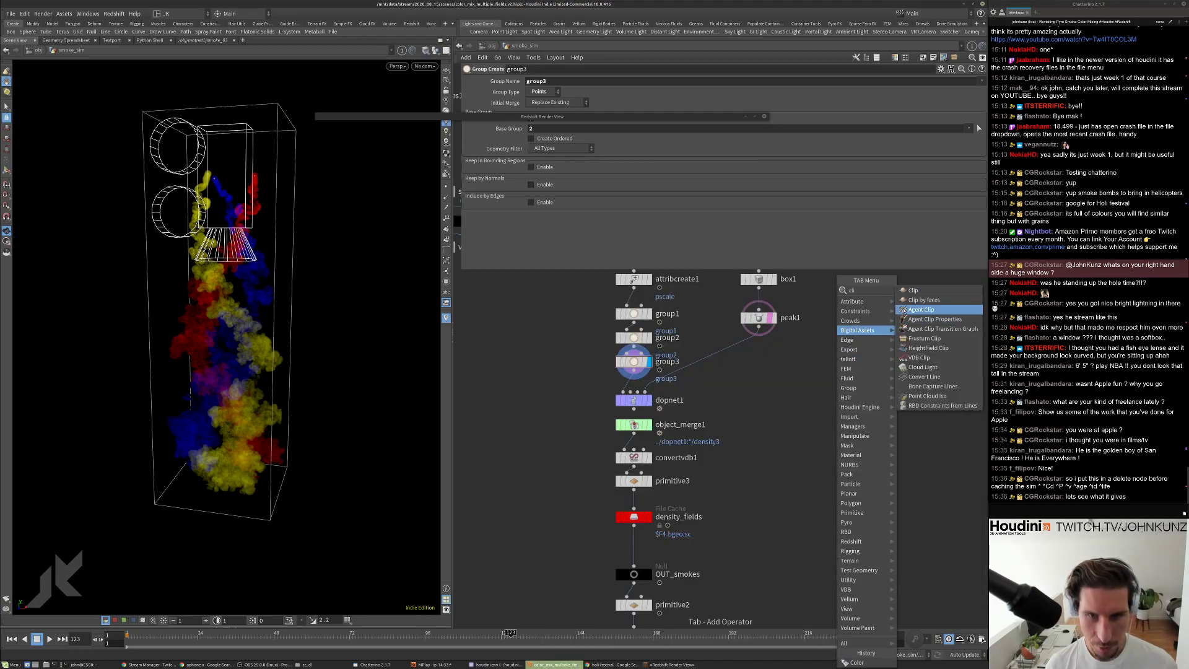
{"action": "left_click", "coordinate": [929, 312]}
{"action": "left_click", "coordinate": [805, 359]}
{"action": "left_click_drag", "start_coordinate": [805, 359], "coordinate": [759, 351]}
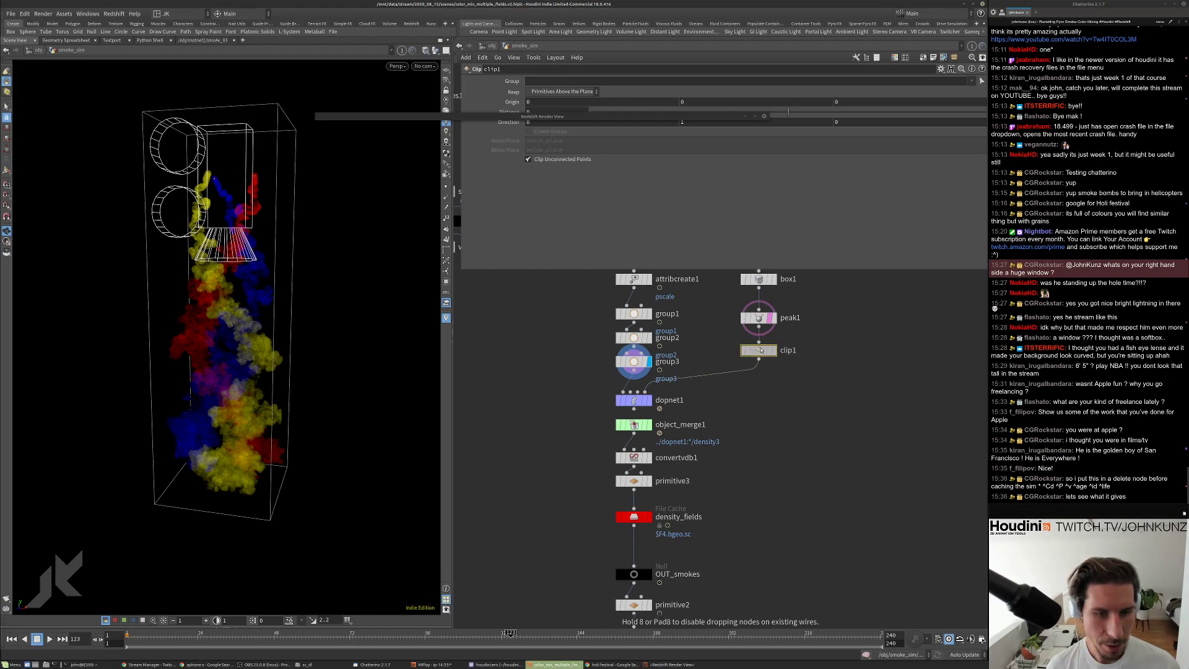
{"action": "left_click", "coordinate": [772, 350]}
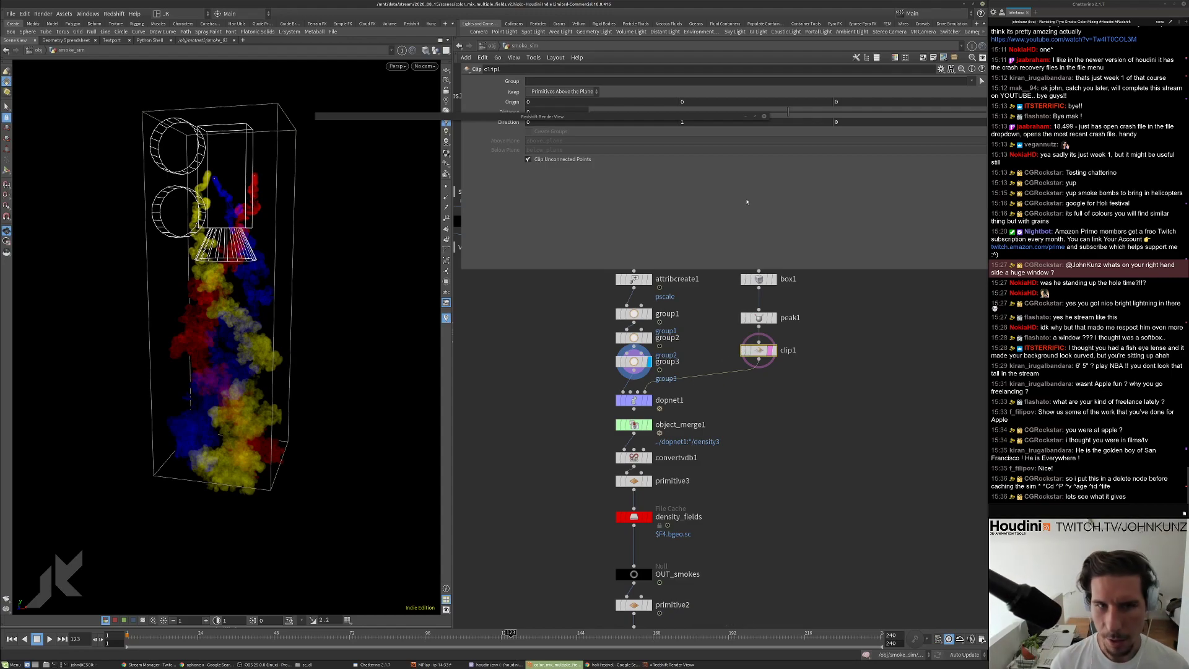
Move the render window off the clip1 parameters, set its distance to 0.775 and keep Primitives Below the Plane.
{"action": "left_click_drag", "start_coordinate": [709, 118], "coordinate": [711, 191]}
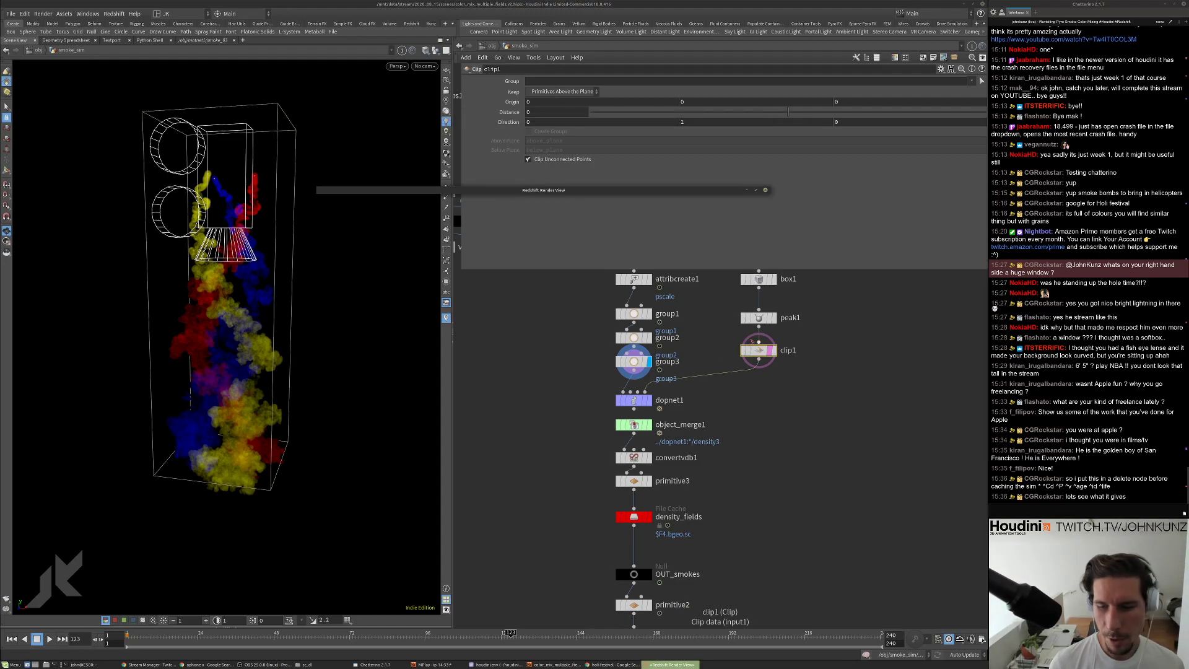
{"action": "scroll", "coordinate": [748, 338], "scroll_direction": "up", "scroll_amount": 1}
{"action": "left_click", "coordinate": [750, 339]}
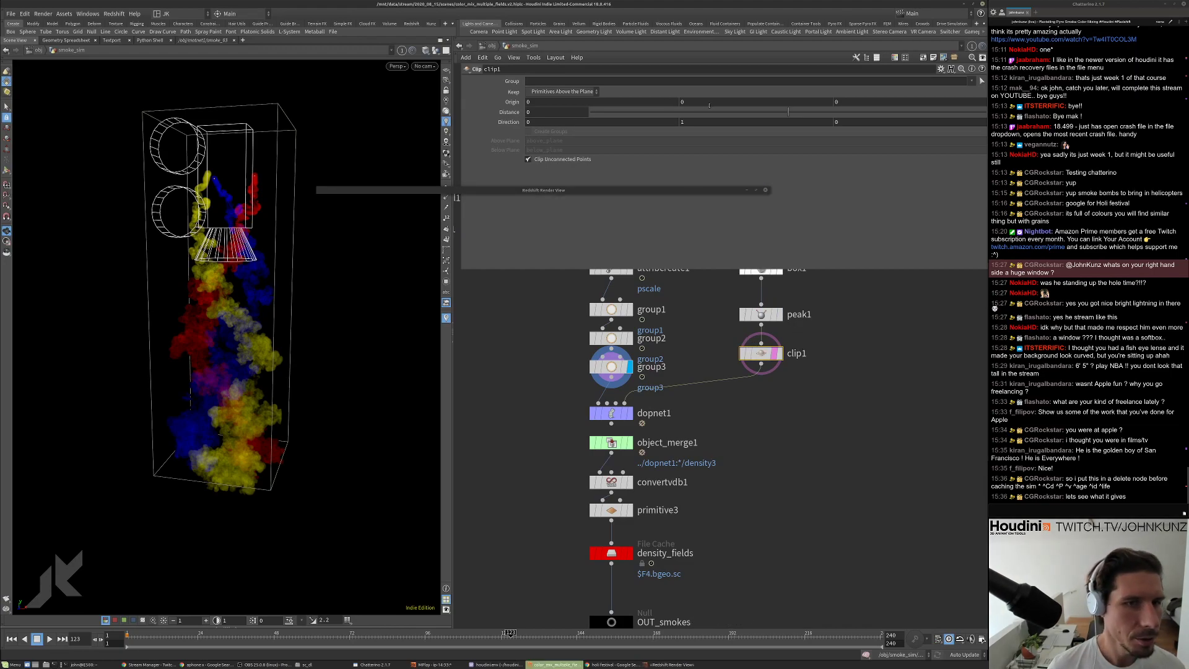
{"action": "left_click_drag", "start_coordinate": [753, 116], "coordinate": [818, 115]}
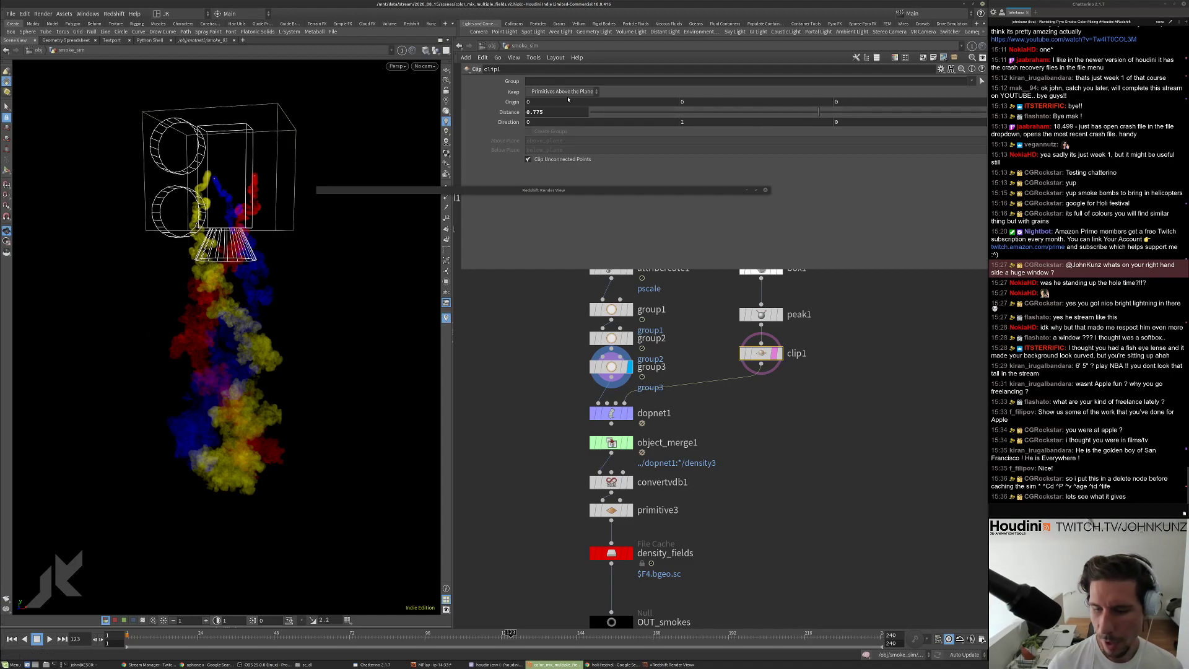
{"action": "left_click", "coordinate": [564, 92]}
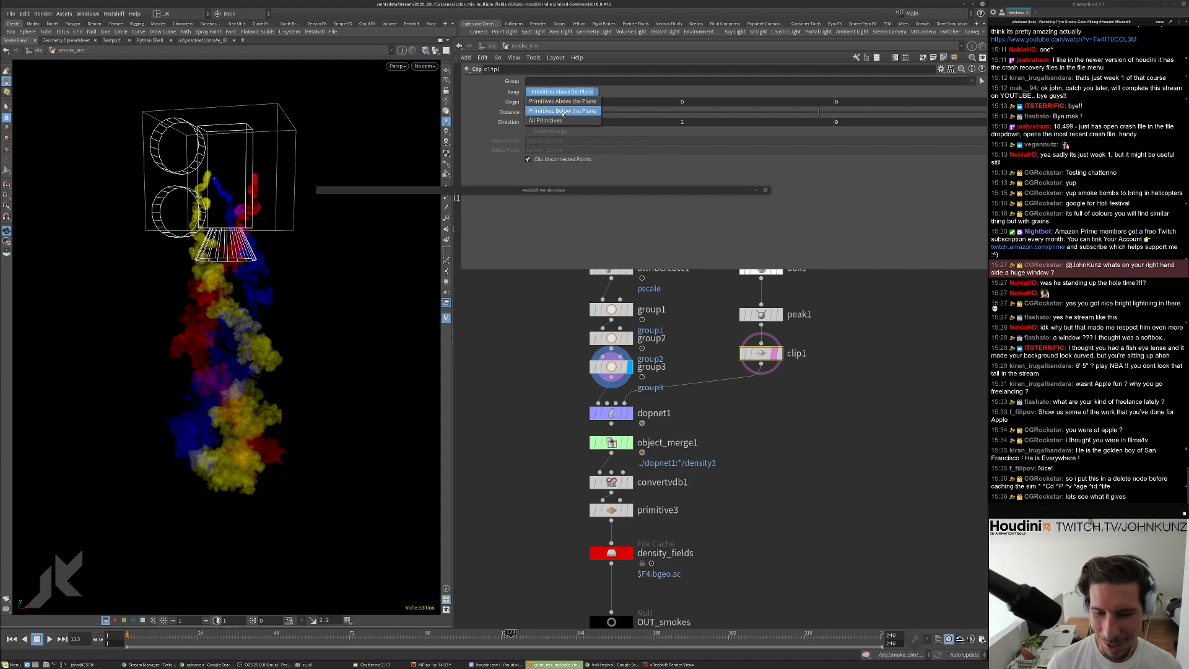
{"action": "left_click", "coordinate": [563, 111]}
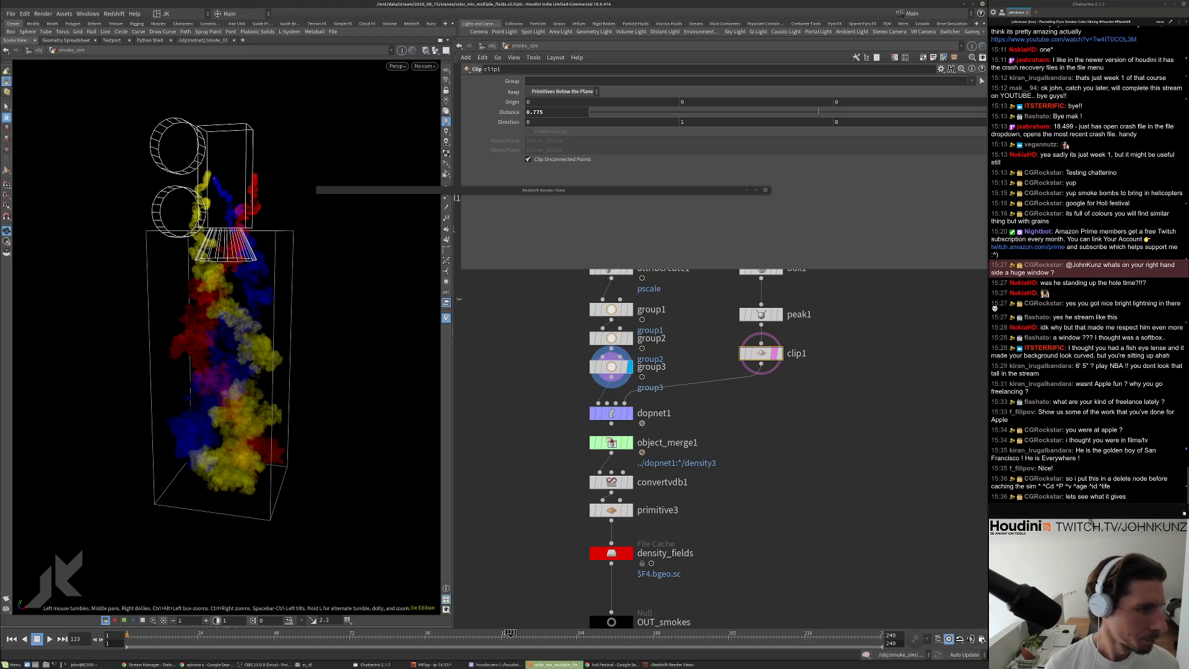
Examine how the clipped container box fits around the smoke and check the clip1 node's info.
{"action": "left_click_drag", "start_coordinate": [315, 288], "coordinate": [356, 305]}
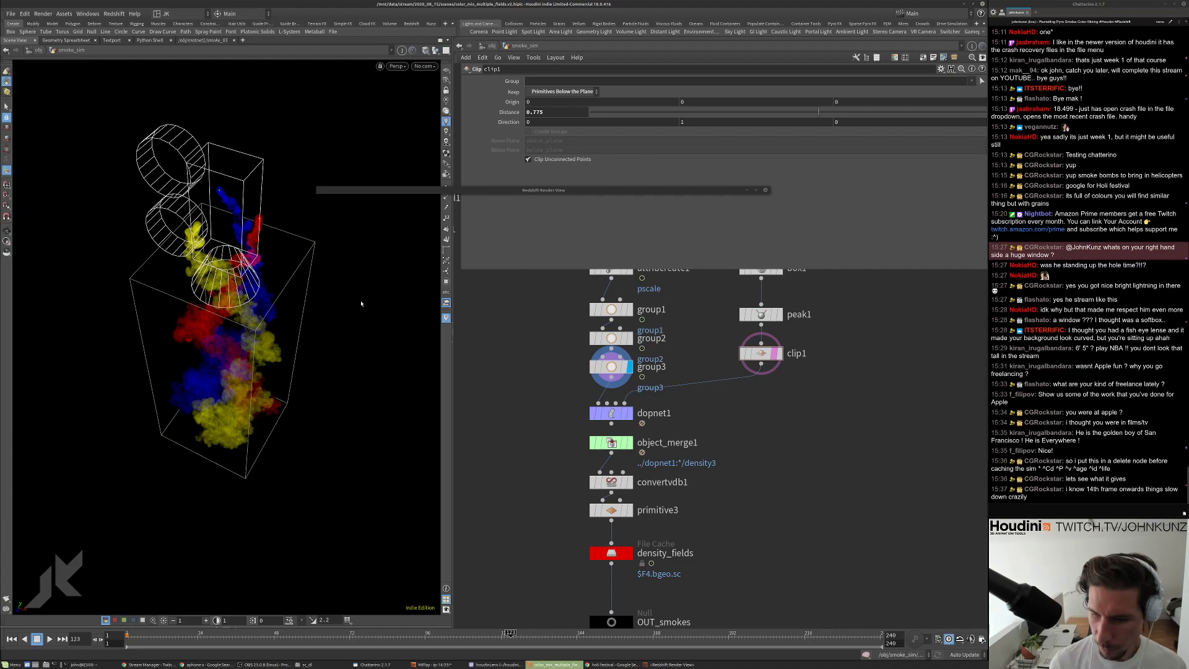
{"action": "key", "text": "Escape"}
{"action": "left_click_drag", "start_coordinate": [338, 314], "coordinate": [339, 334]}
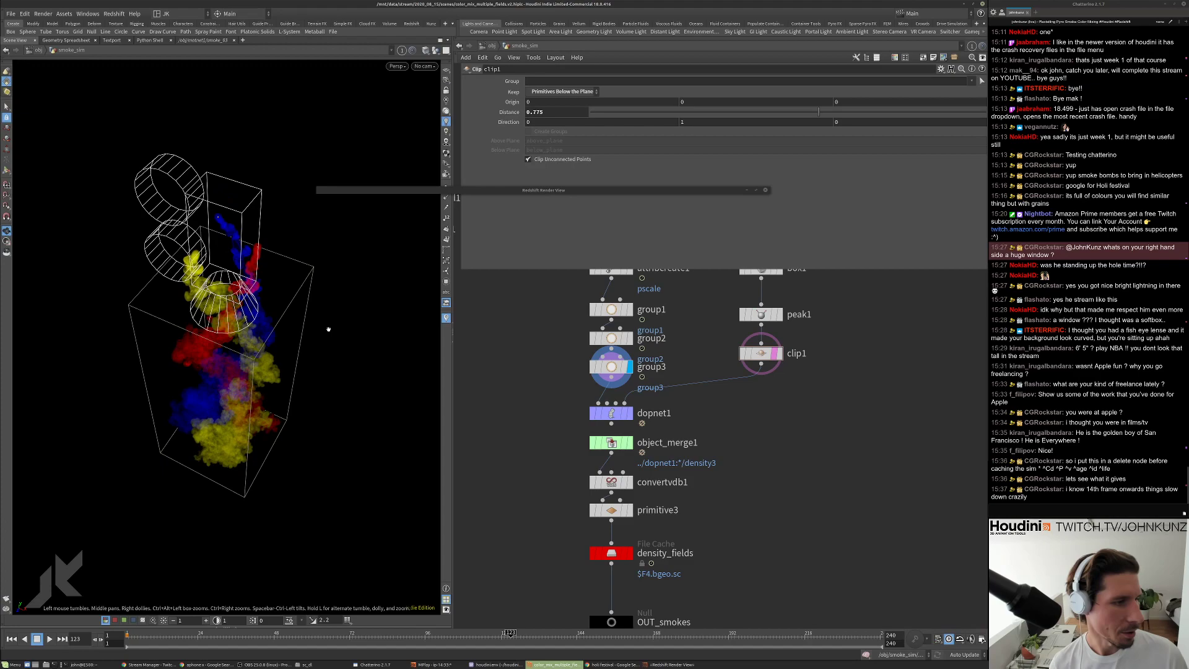
{"action": "scroll", "coordinate": [322, 317], "scroll_direction": "up", "scroll_amount": 3}
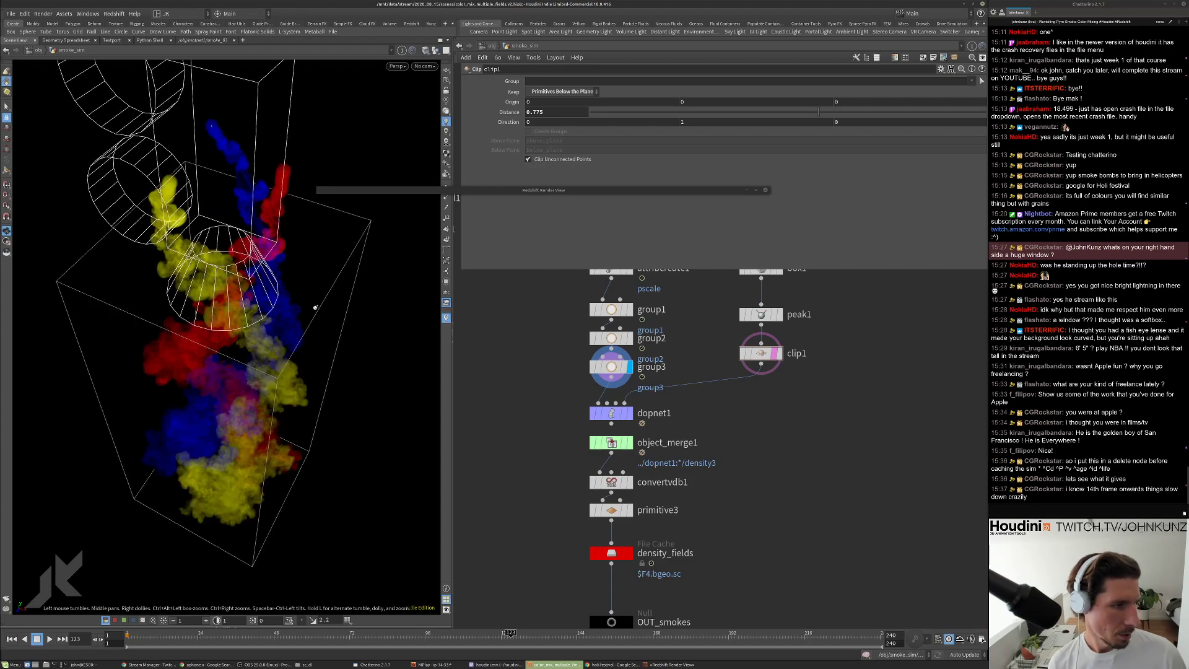
{"action": "left_click_drag", "start_coordinate": [315, 308], "coordinate": [282, 264]}
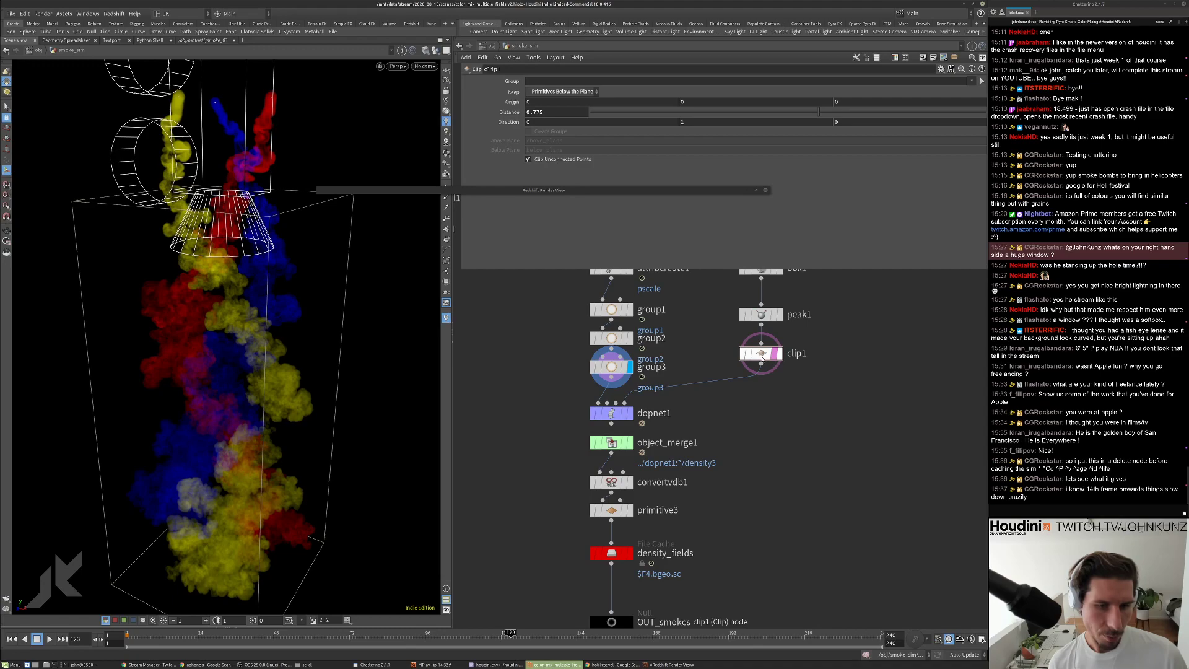
{"action": "middle_click", "coordinate": [762, 358]}
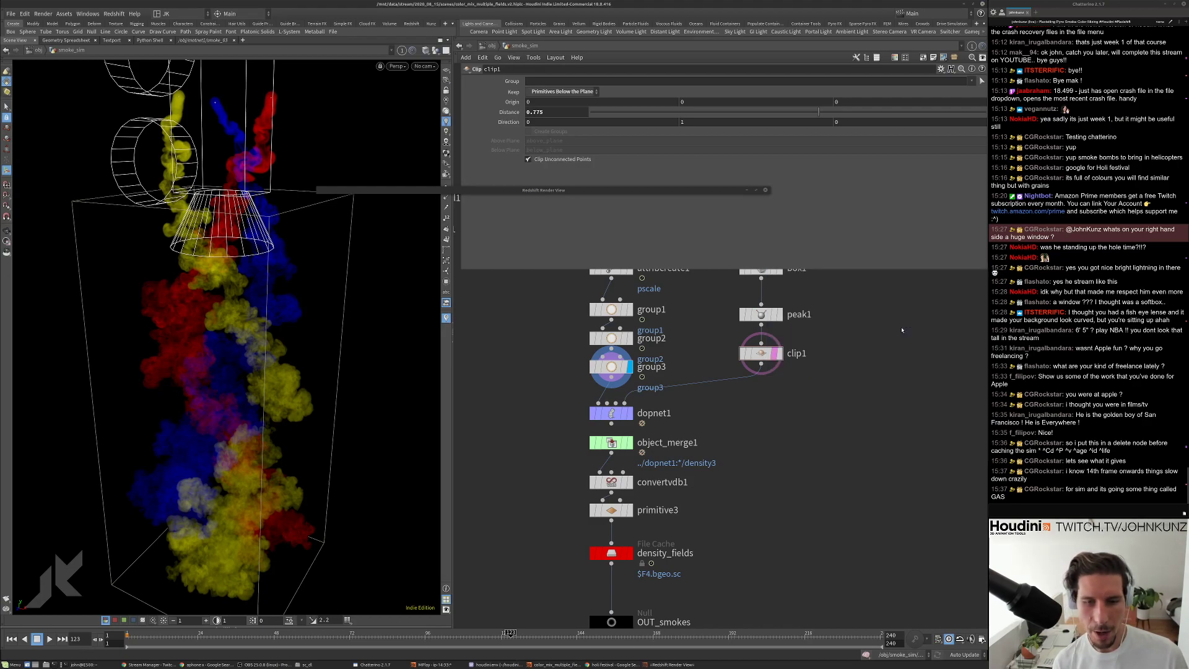
{"action": "middle_click", "coordinate": [904, 283]}
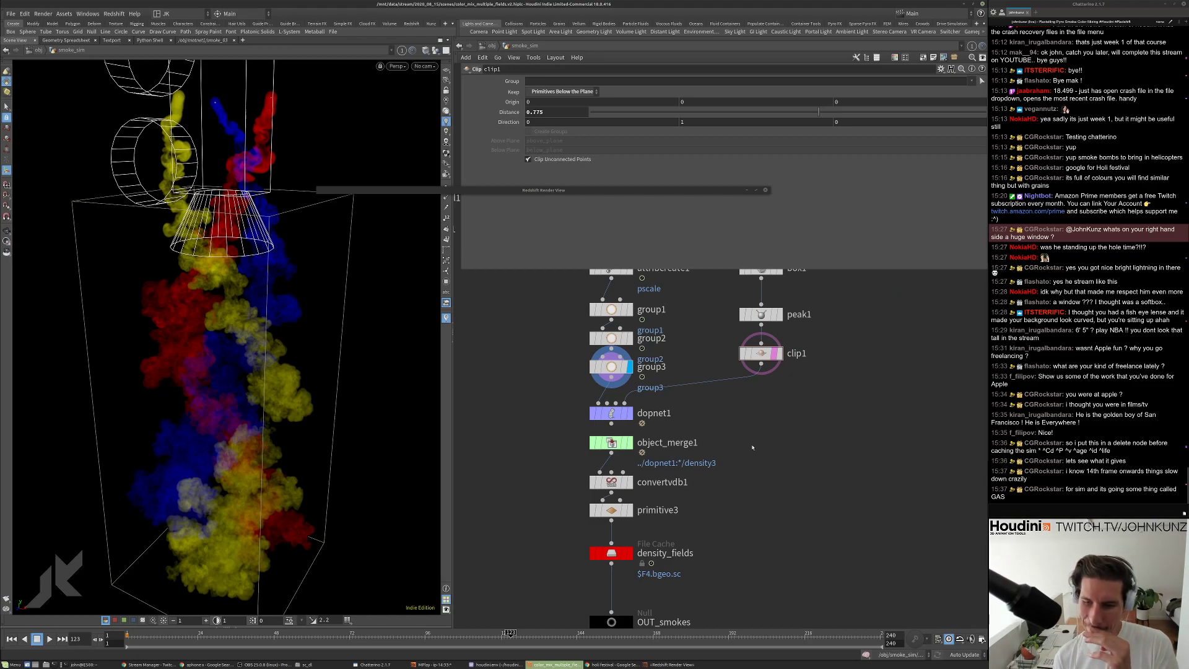
{"action": "middle_click_drag", "start_coordinate": [776, 514], "coordinate": [784, 498]}
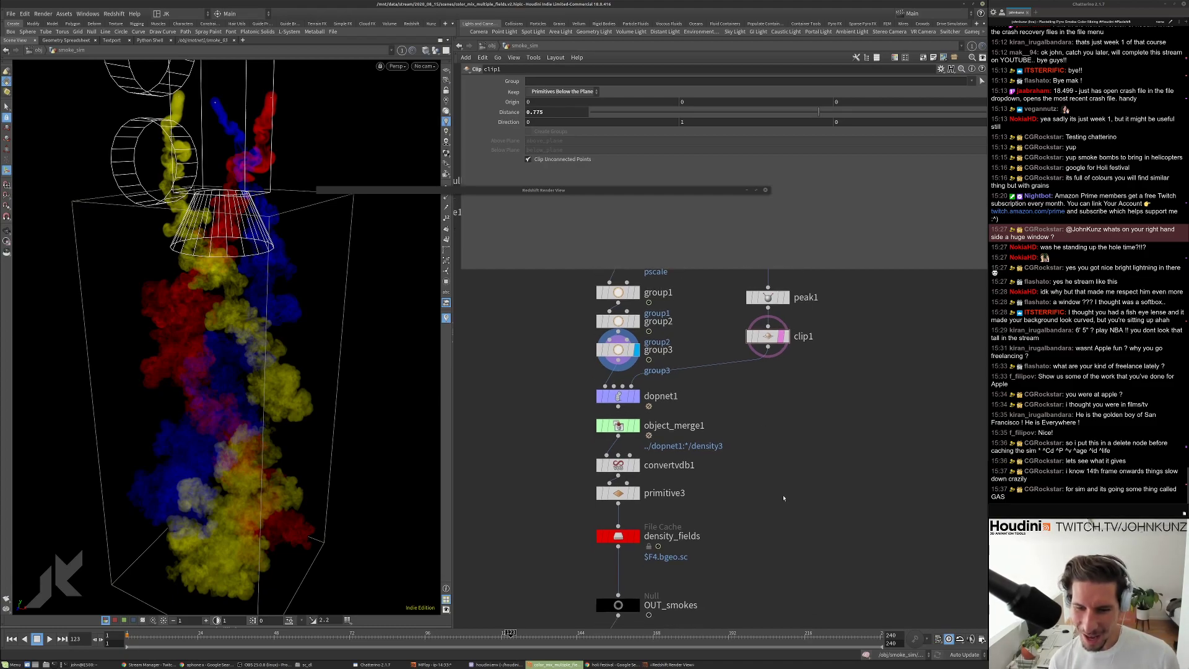
{"action": "scroll", "coordinate": [790, 504], "scroll_direction": "down", "scroll_amount": 2}
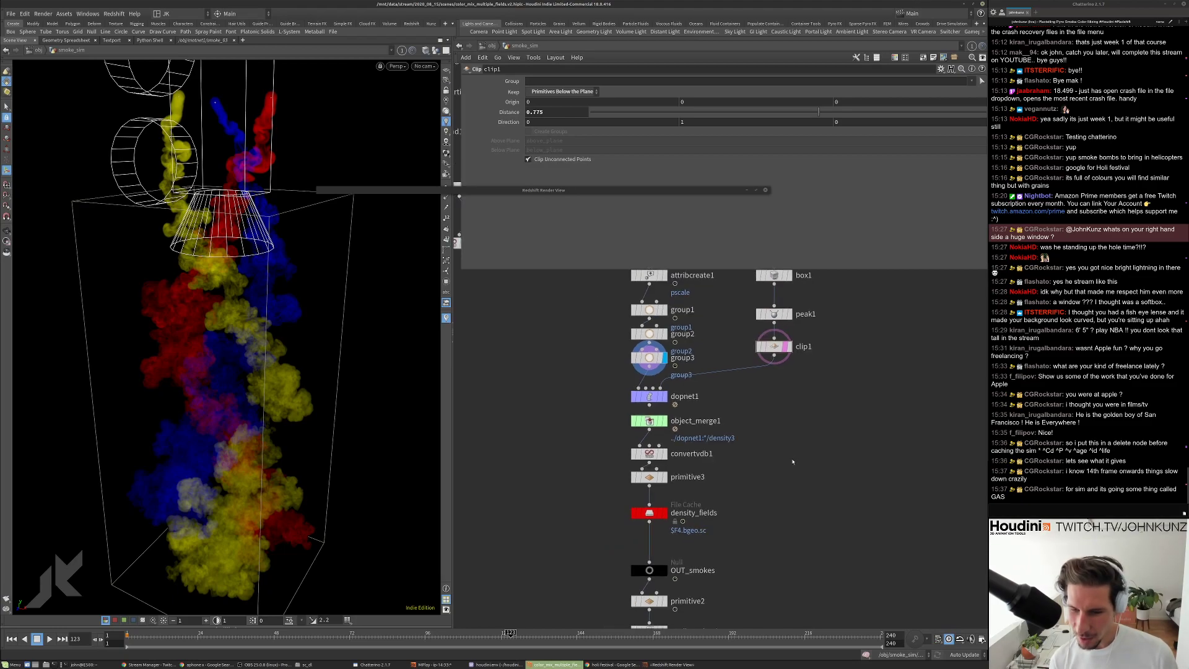
Return to the first frame, enter dopnet1 and set smokeobject1's division size to 0.00075.
{"action": "key", "text": "ctrl+Up"}
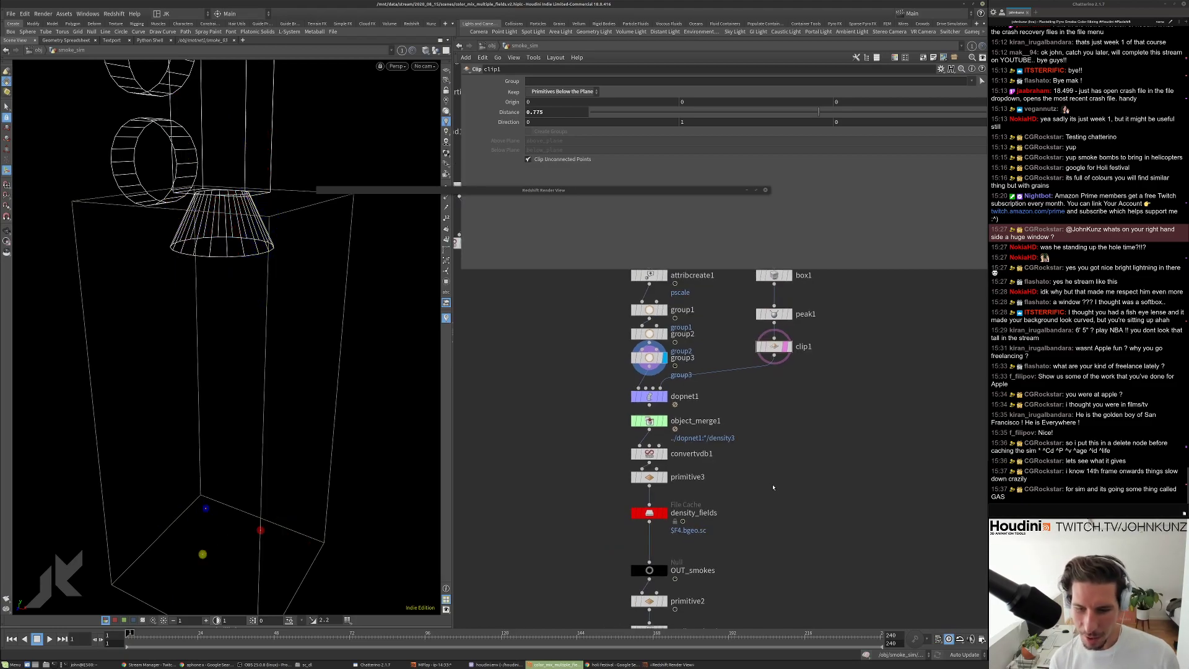
{"action": "scroll", "coordinate": [721, 442], "scroll_direction": "up", "scroll_amount": 3}
{"action": "middle_click_drag", "start_coordinate": [671, 440], "coordinate": [711, 427]}
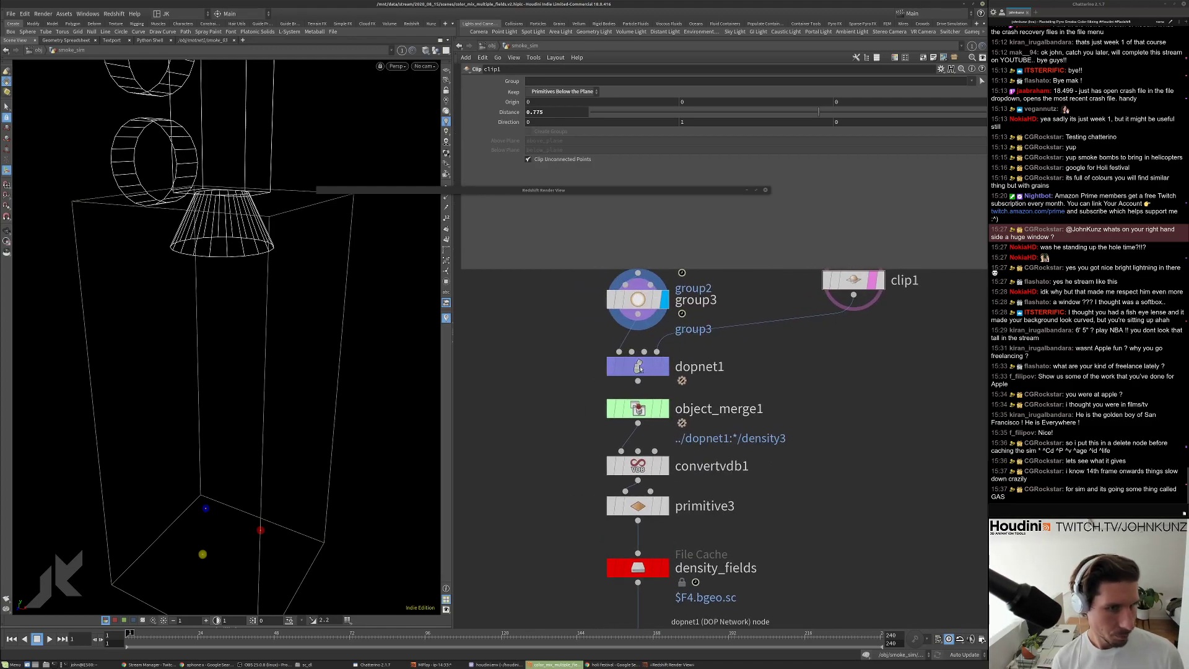
{"action": "double_click", "coordinate": [639, 367]}
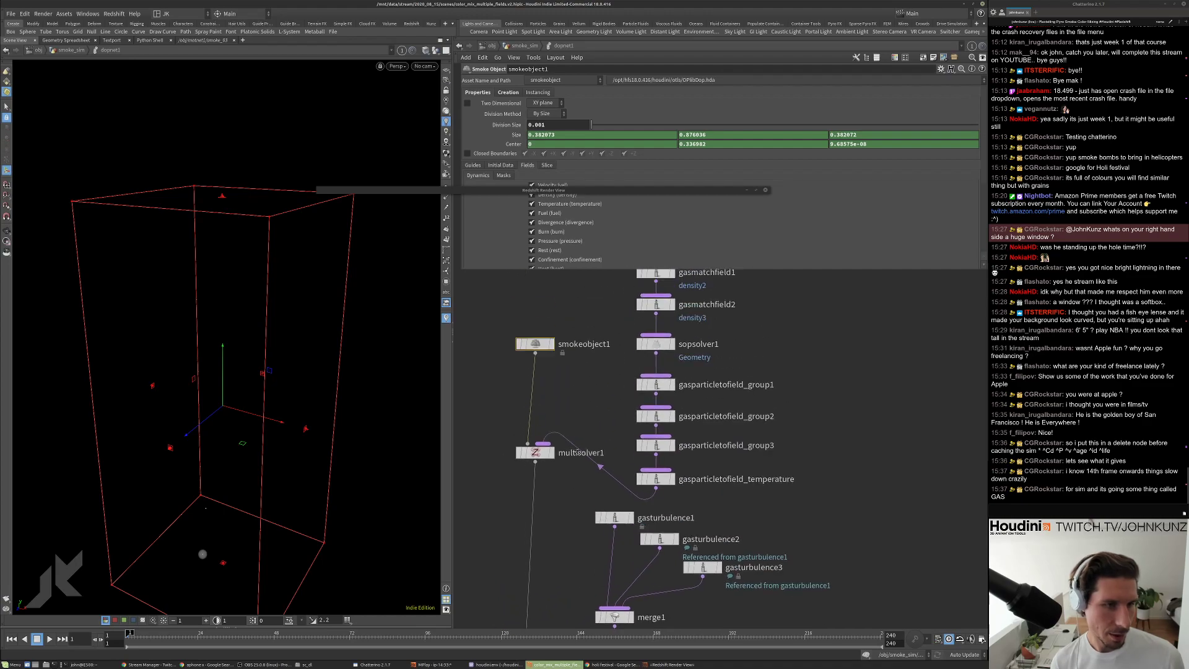
{"action": "double_click", "coordinate": [547, 122]}
{"action": "type", "text": "0.00075"}
{"action": "key", "text": "Return"}
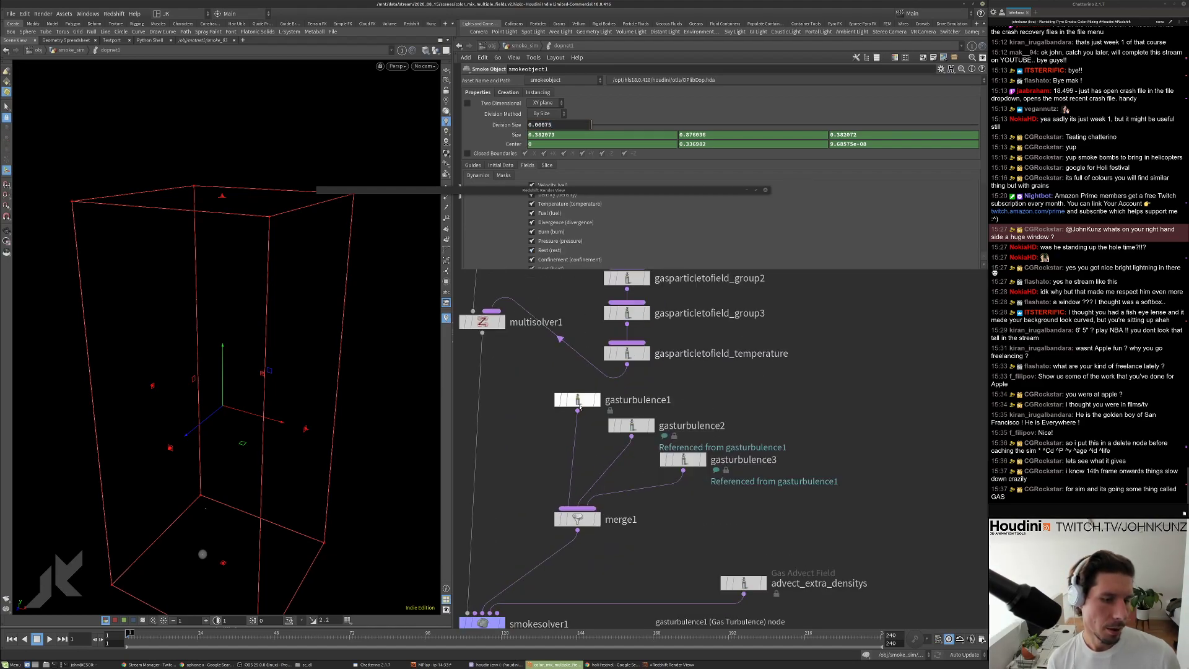
Shift the render window off the parameters and set gasturbulence1's turbulence to 4.
{"action": "left_click", "coordinate": [580, 404]}
{"action": "left_click_drag", "start_coordinate": [573, 190], "coordinate": [584, 265]}
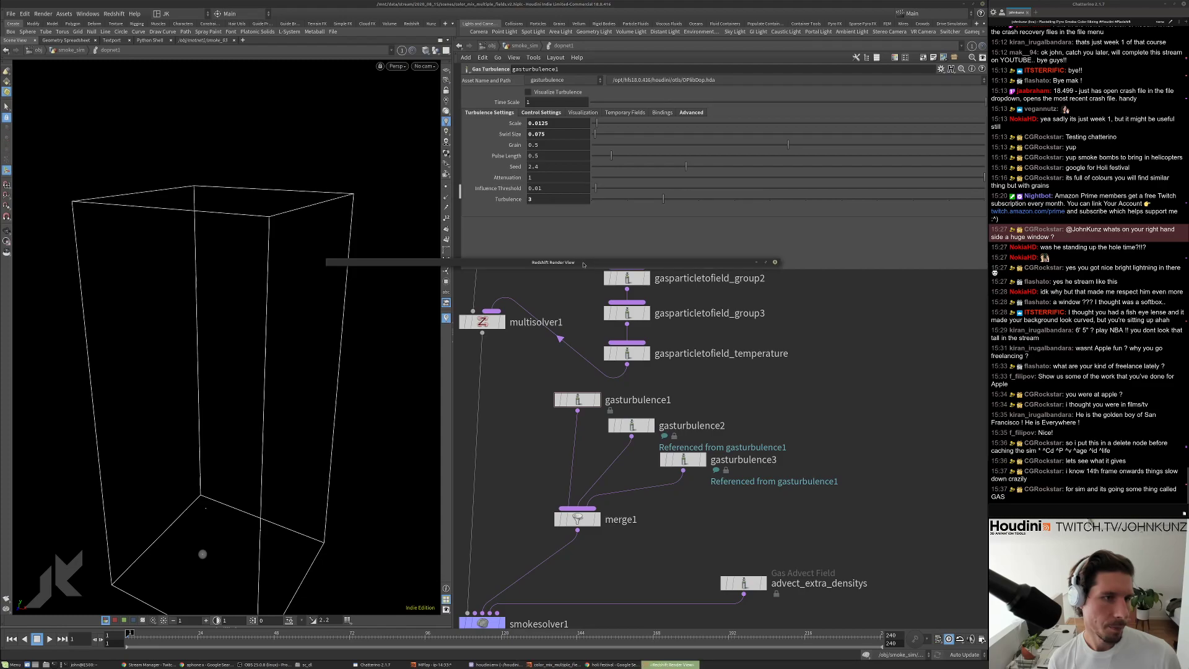
{"action": "left_click", "coordinate": [538, 200]}
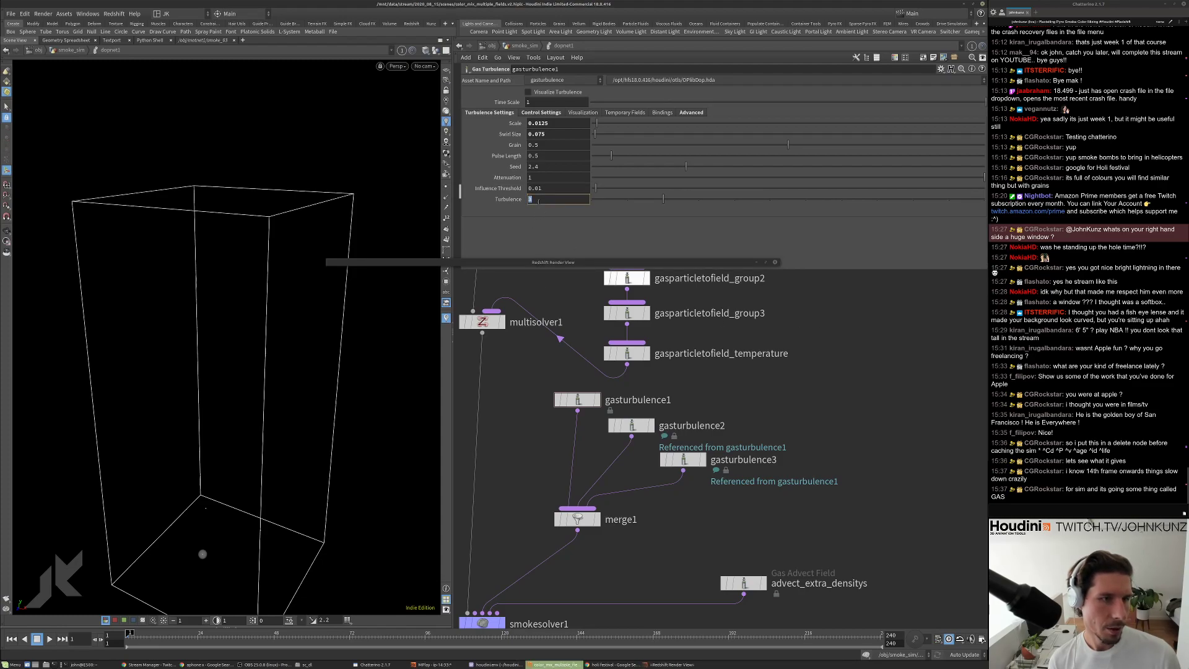
{"action": "type", "text": "4"}
{"action": "key", "text": "Return"}
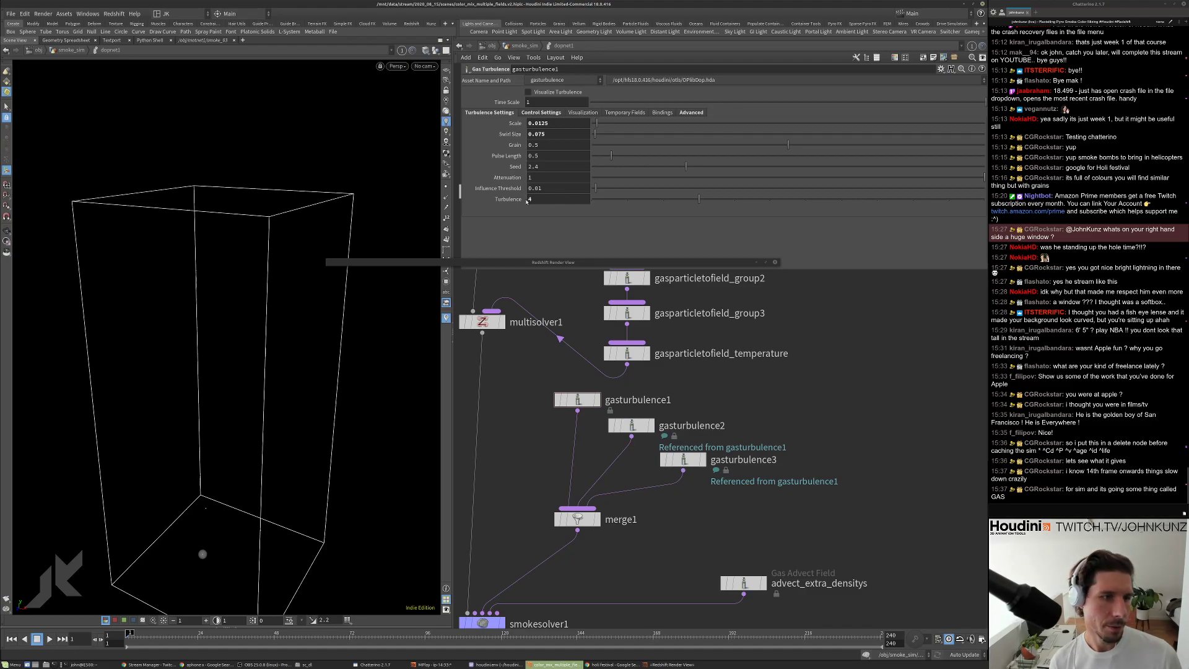
Leave dopnet1 for the smoke_sim network and select the density_fields file cache node.
{"action": "key", "text": "h"}
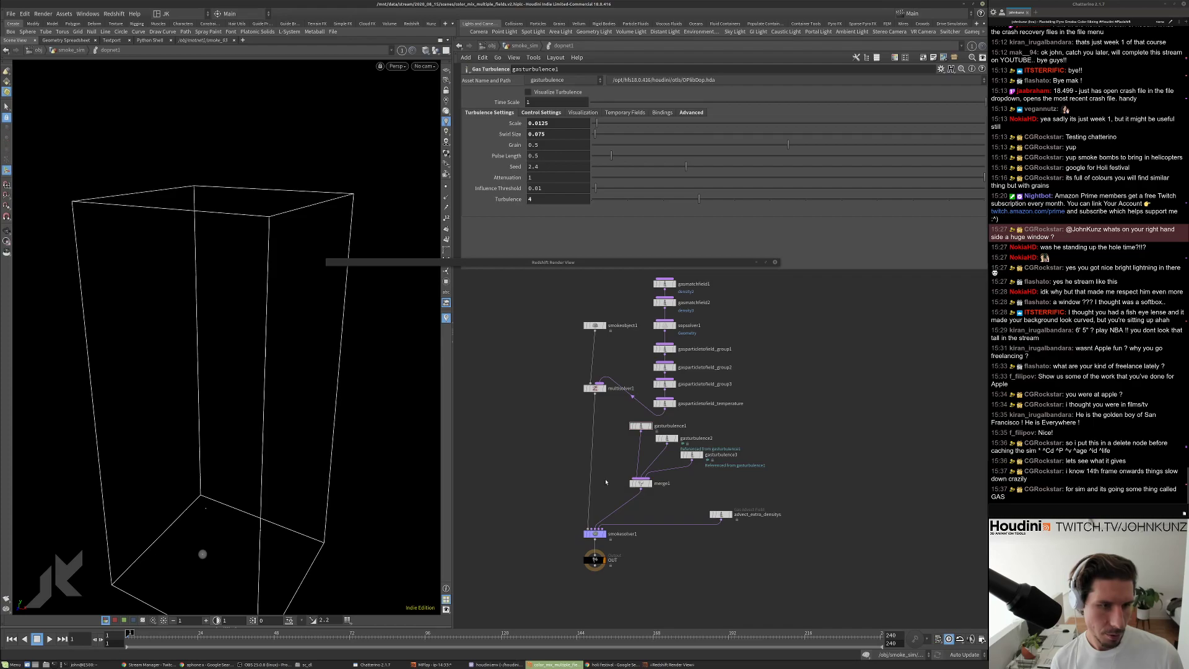
{"action": "scroll", "coordinate": [606, 480], "scroll_direction": "up", "scroll_amount": 1}
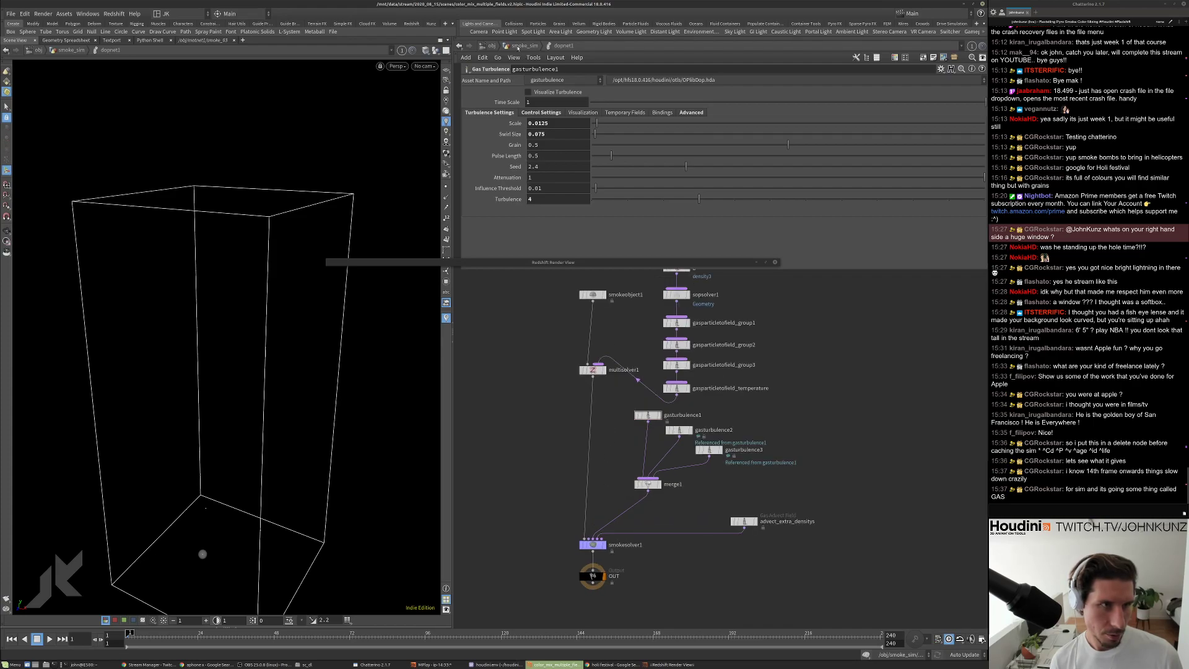
{"action": "left_click", "coordinate": [518, 46]}
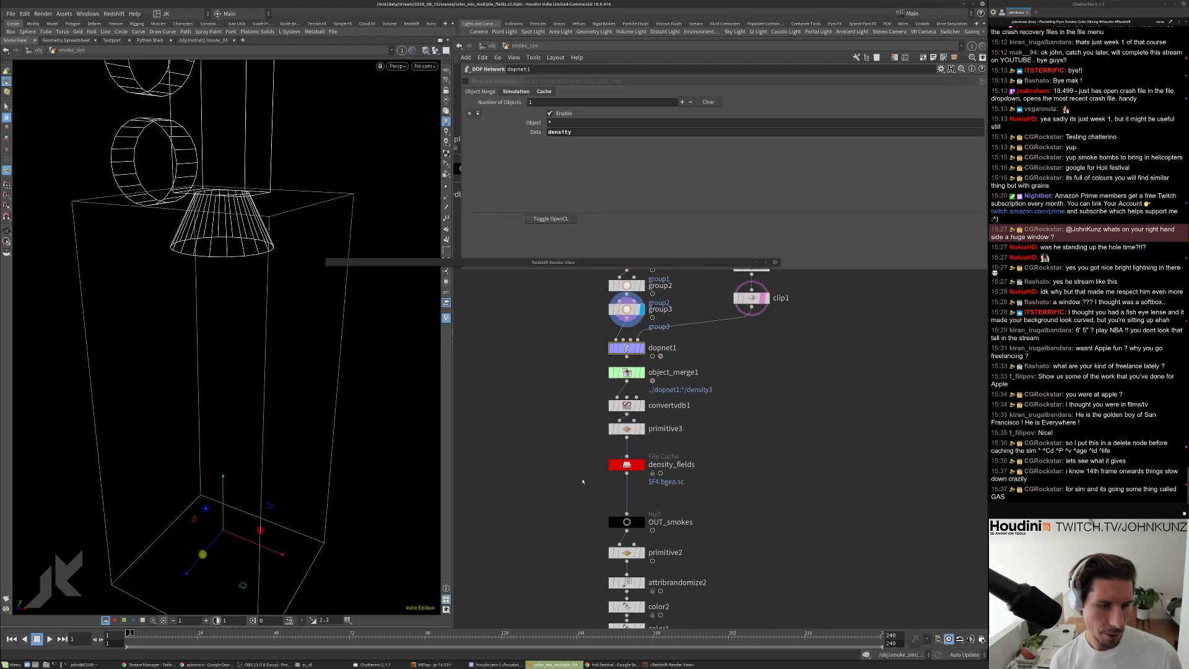
{"action": "scroll", "coordinate": [582, 428], "scroll_direction": "down", "scroll_amount": 1}
{"action": "left_click", "coordinate": [620, 404]}
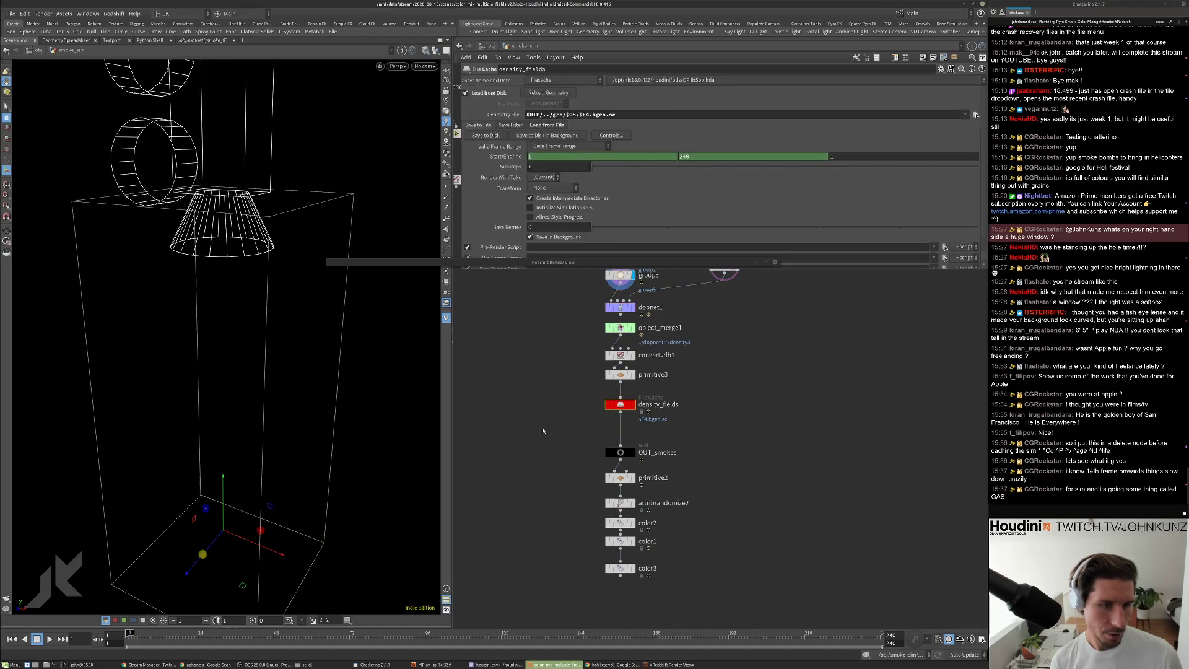
Save the scene and write the density_fields cache to disk in the background, erasing and replacing the existing cache.
{"action": "left_click", "coordinate": [11, 15]}
{"action": "left_click", "coordinate": [25, 69]}
{"action": "left_click", "coordinate": [528, 135]}
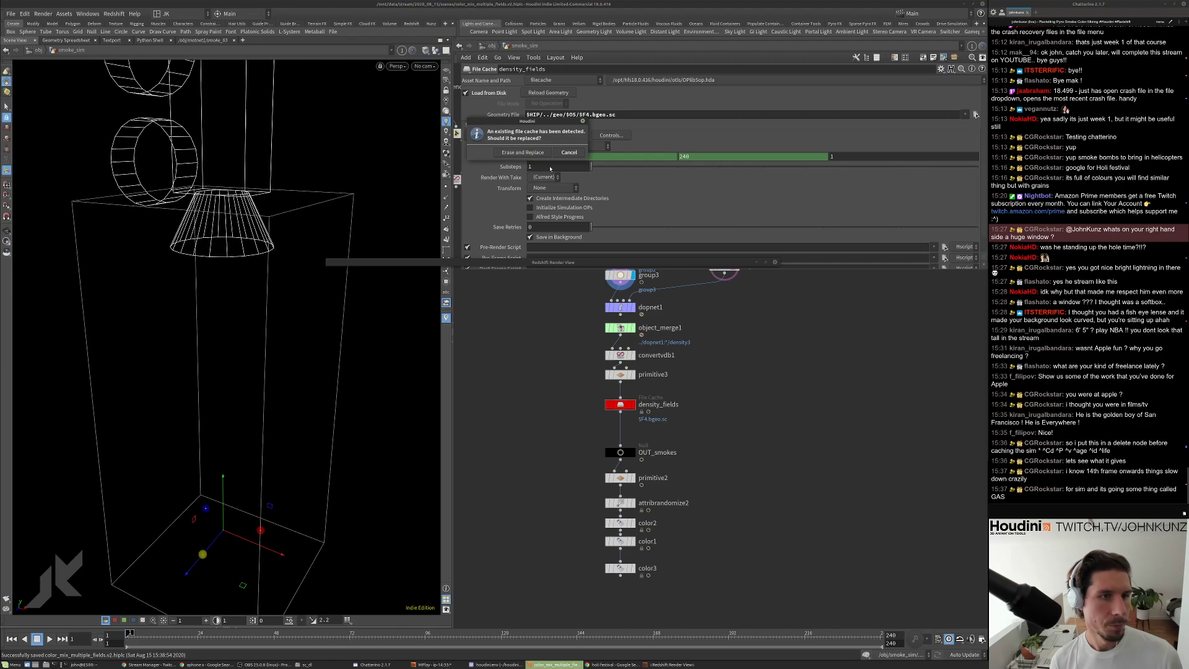
{"action": "left_click", "coordinate": [523, 152]}
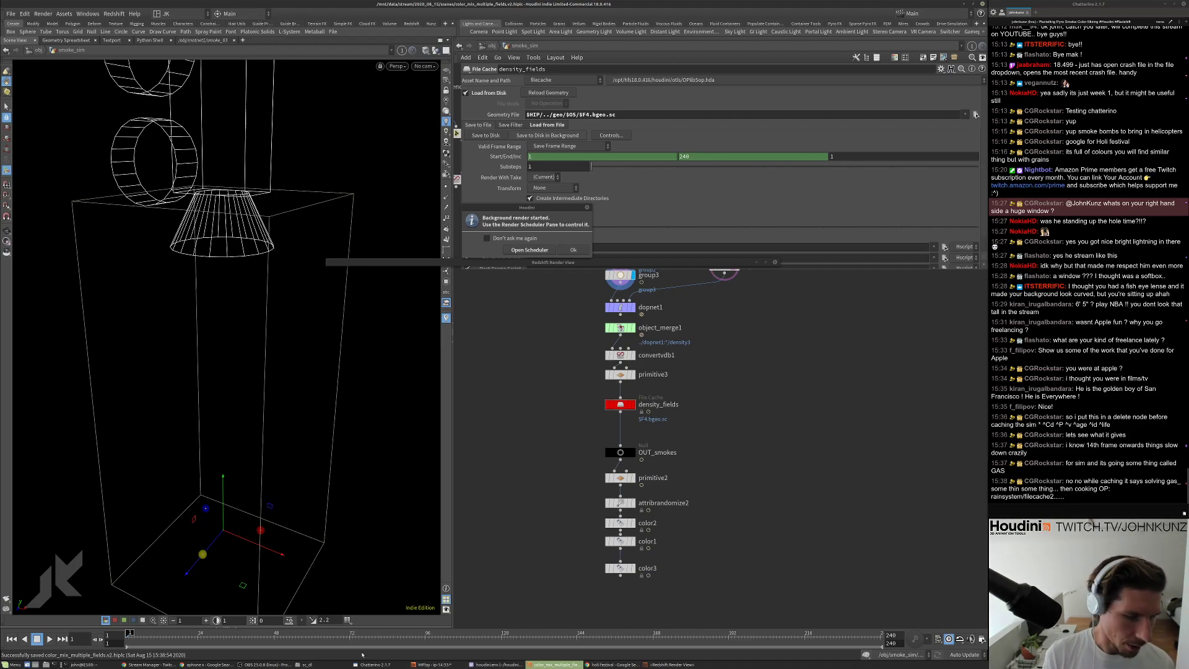
Start a second Houdini session from the terminal with houdinifx and dismiss the background render notice.
{"action": "left_click", "coordinate": [113, 666]}
{"action": "key", "text": "Return"}
{"action": "key", "text": "Return"}
{"action": "key", "text": "Up"}
{"action": "key", "text": "Return"}
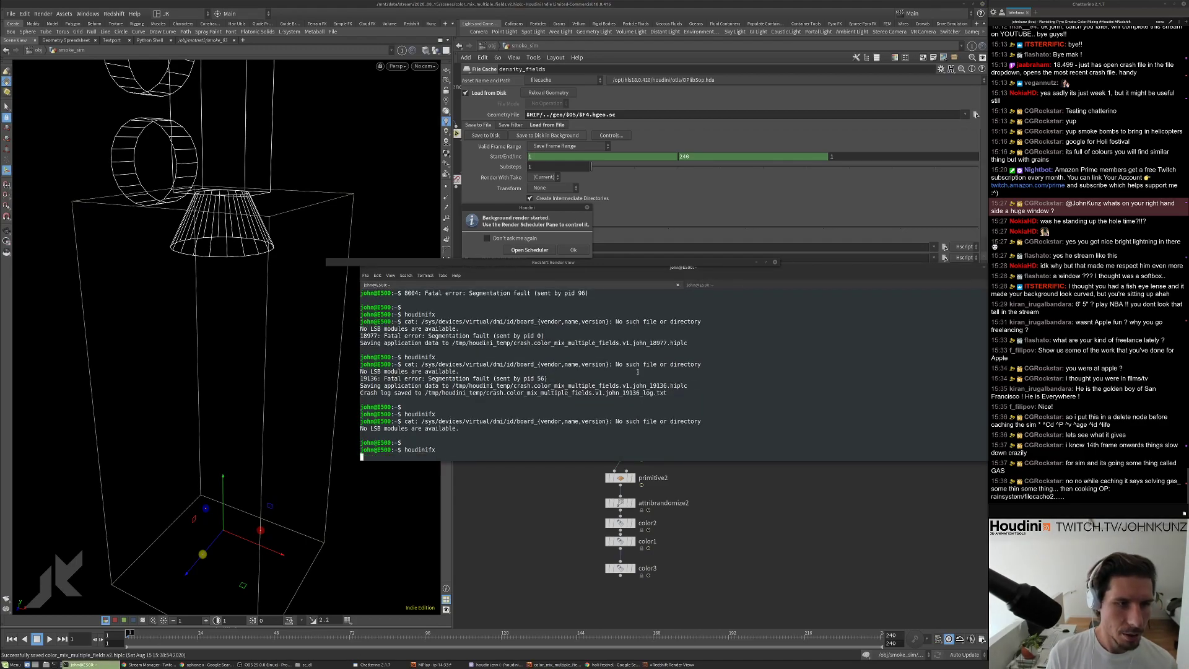
{"action": "left_click", "coordinate": [565, 249]}
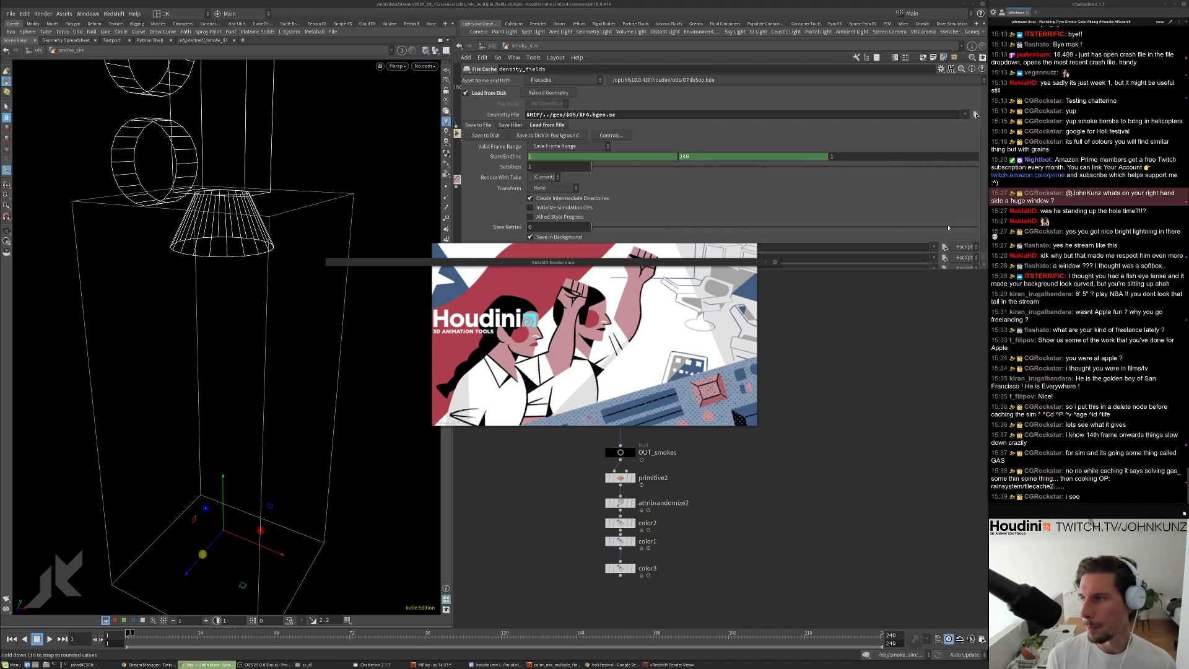
Add a DOP Network to the empty scene in the new Houdini session and enter it.
{"action": "key", "text": "Tab"}
{"action": "type", "text": "dop"}
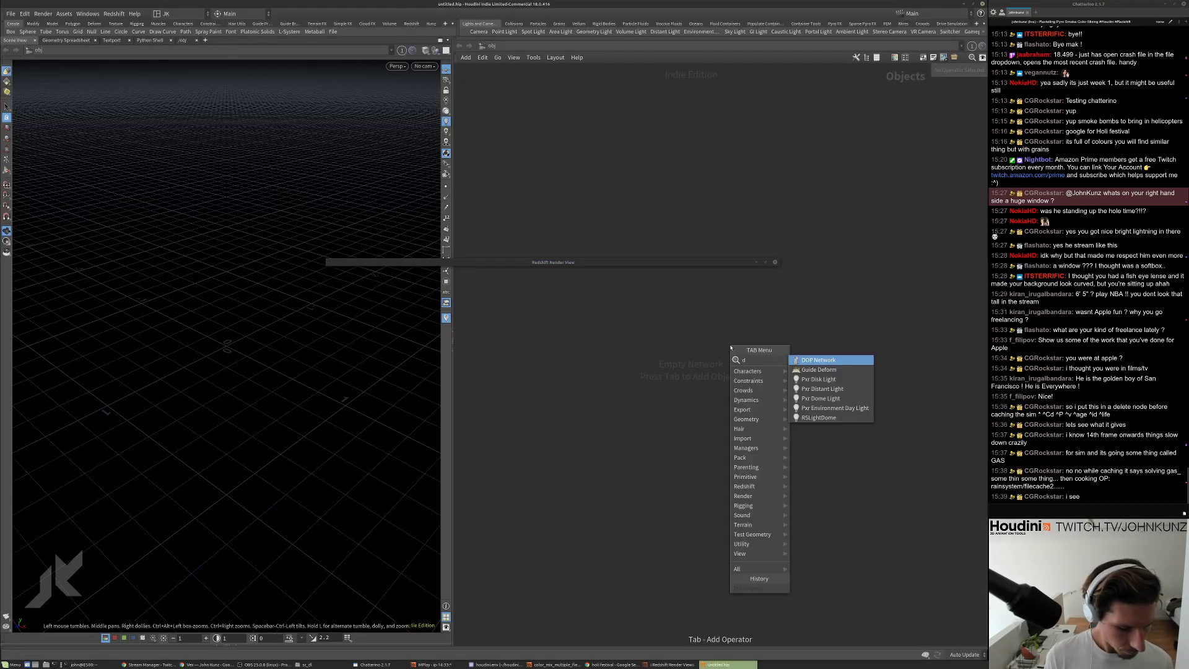
{"action": "key", "text": "Return"}
{"action": "left_click", "coordinate": [810, 360]}
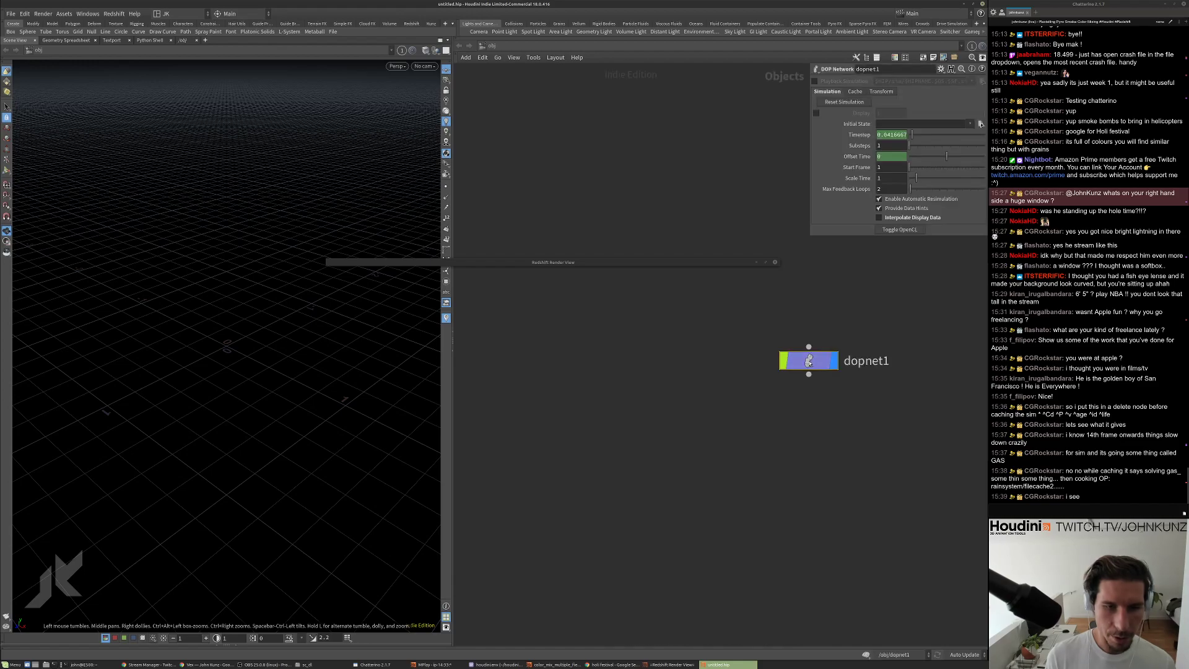
{"action": "double_click", "coordinate": [805, 356]}
Add a POP Solver beside the OUT node and allow editing of its contents.
{"action": "key", "text": "Tab"}
{"action": "type", "text": "pop"}
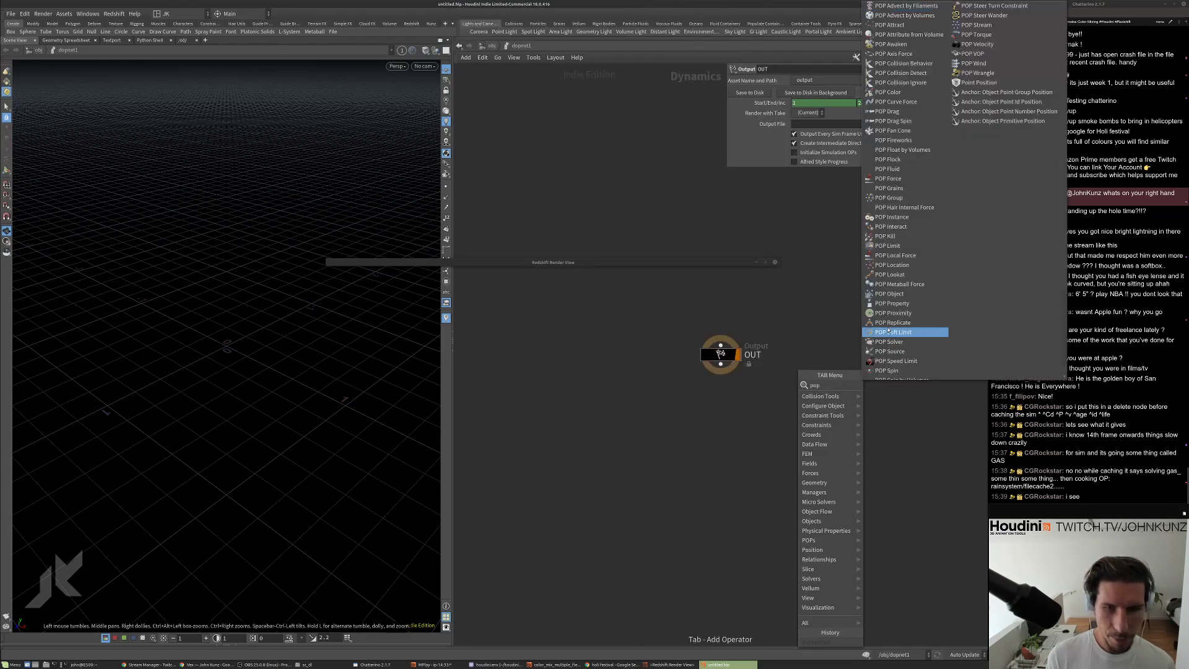
{"action": "type", "text": "s"}
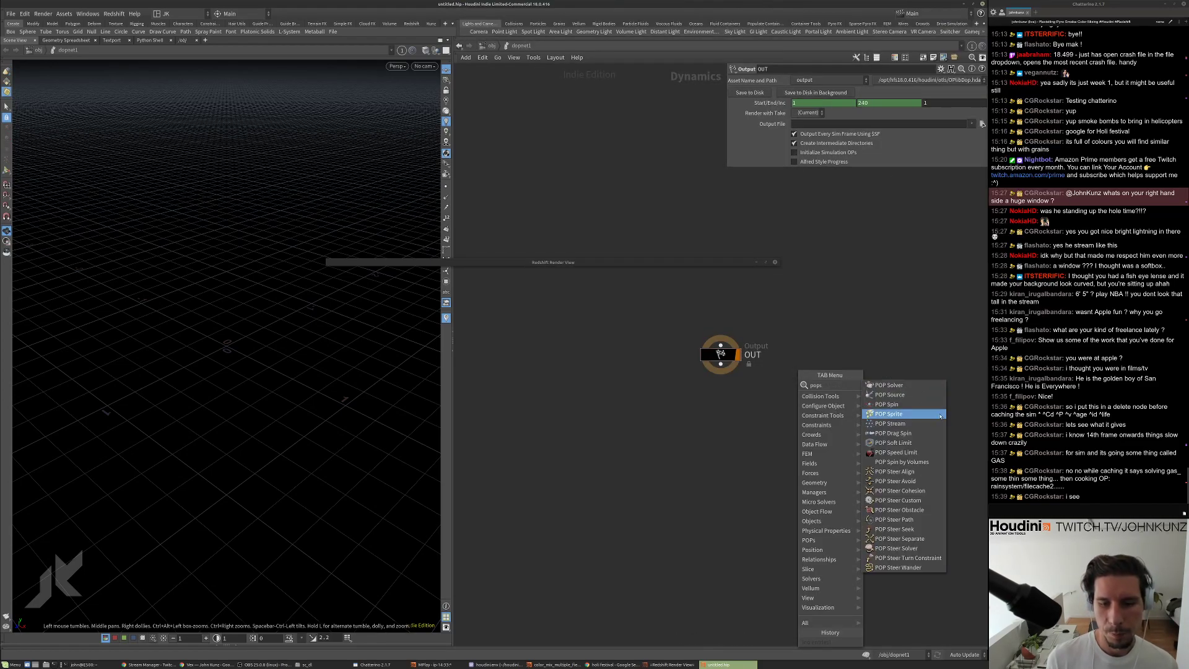
{"action": "left_click", "coordinate": [908, 384]}
{"action": "left_click", "coordinate": [912, 382]}
{"action": "right_click", "coordinate": [908, 379]}
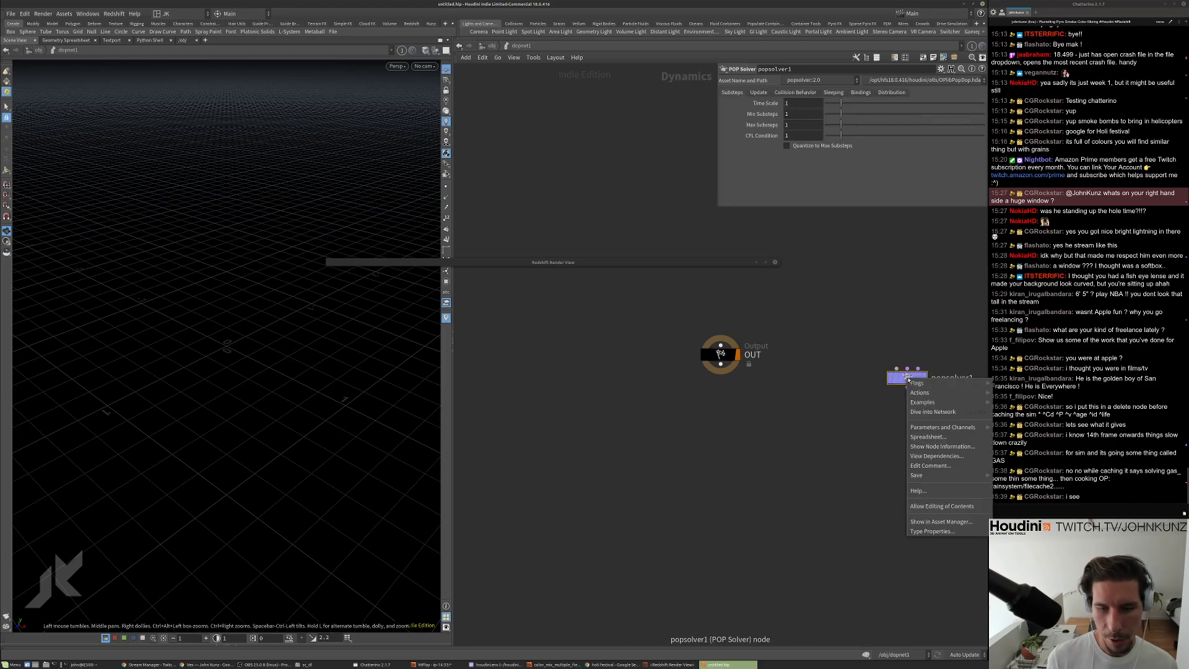
{"action": "left_click", "coordinate": [936, 506]}
Enter popsolver1 and locate the integrate_positions Gas Integrator above enable_integrate_positions to show its parameters.
{"action": "middle_click_drag", "start_coordinate": [884, 427], "coordinate": [763, 419]}
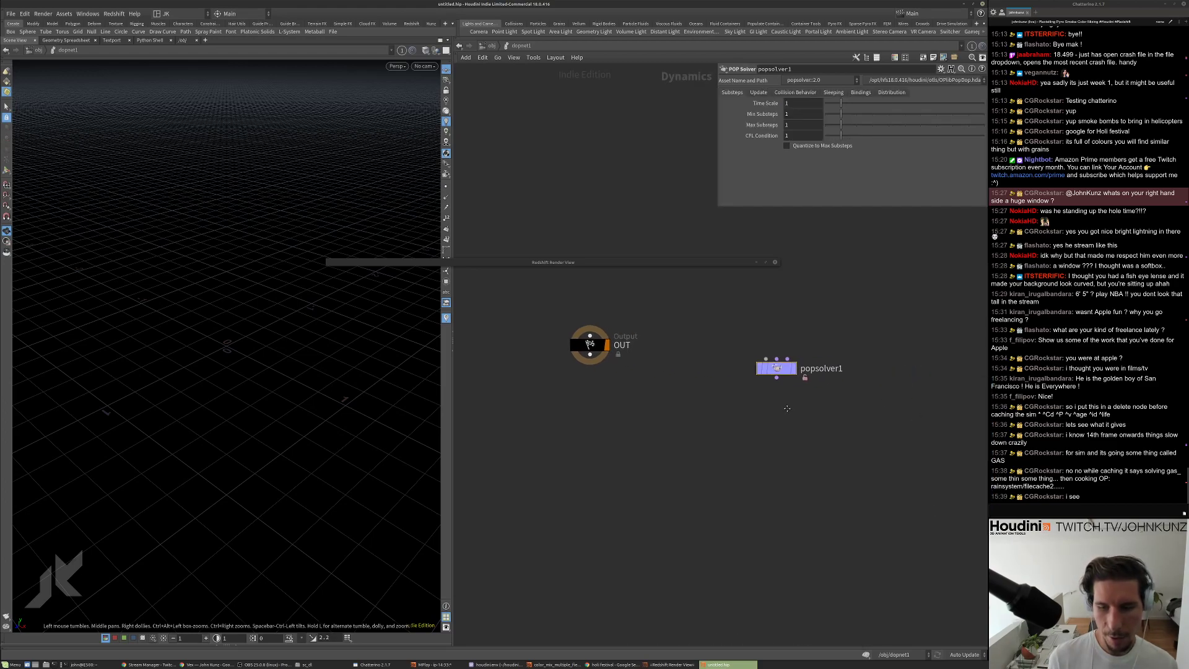
{"action": "scroll", "coordinate": [781, 372], "scroll_direction": "up", "scroll_amount": 3}
{"action": "double_click", "coordinate": [773, 358]}
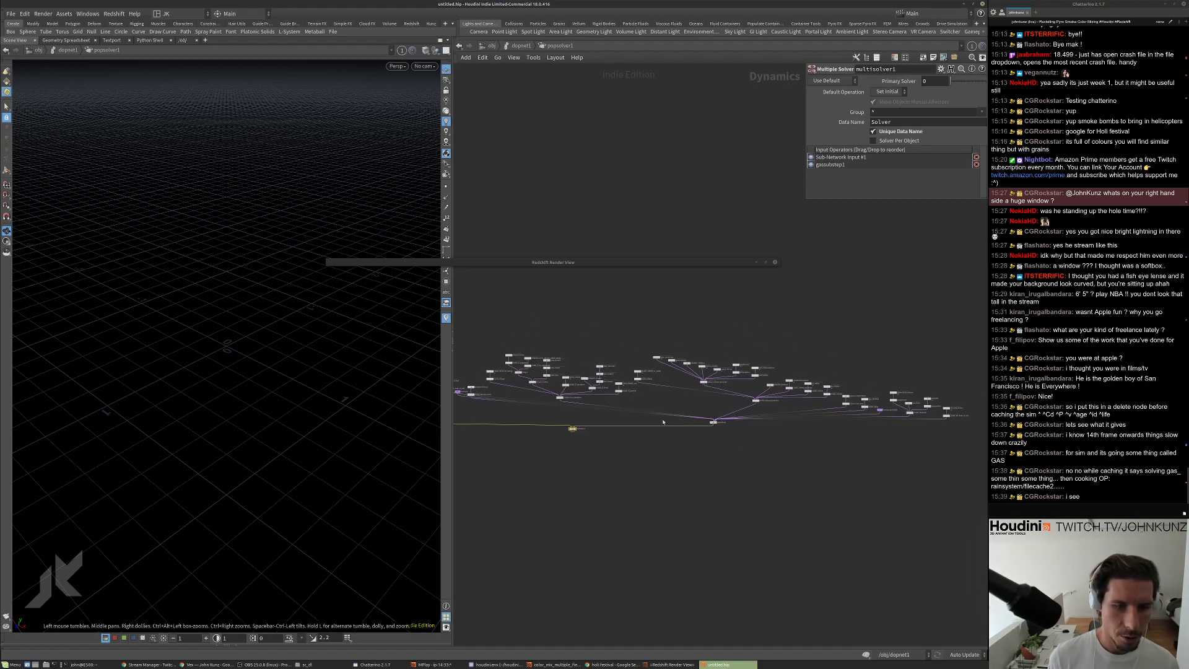
{"action": "scroll", "coordinate": [933, 365], "scroll_direction": "up", "scroll_amount": 3}
{"action": "scroll", "coordinate": [933, 365], "scroll_direction": "up", "scroll_amount": 2}
{"action": "middle_click_drag", "start_coordinate": [933, 365], "coordinate": [622, 396]}
{"action": "middle_click_drag", "start_coordinate": [836, 390], "coordinate": [749, 395]}
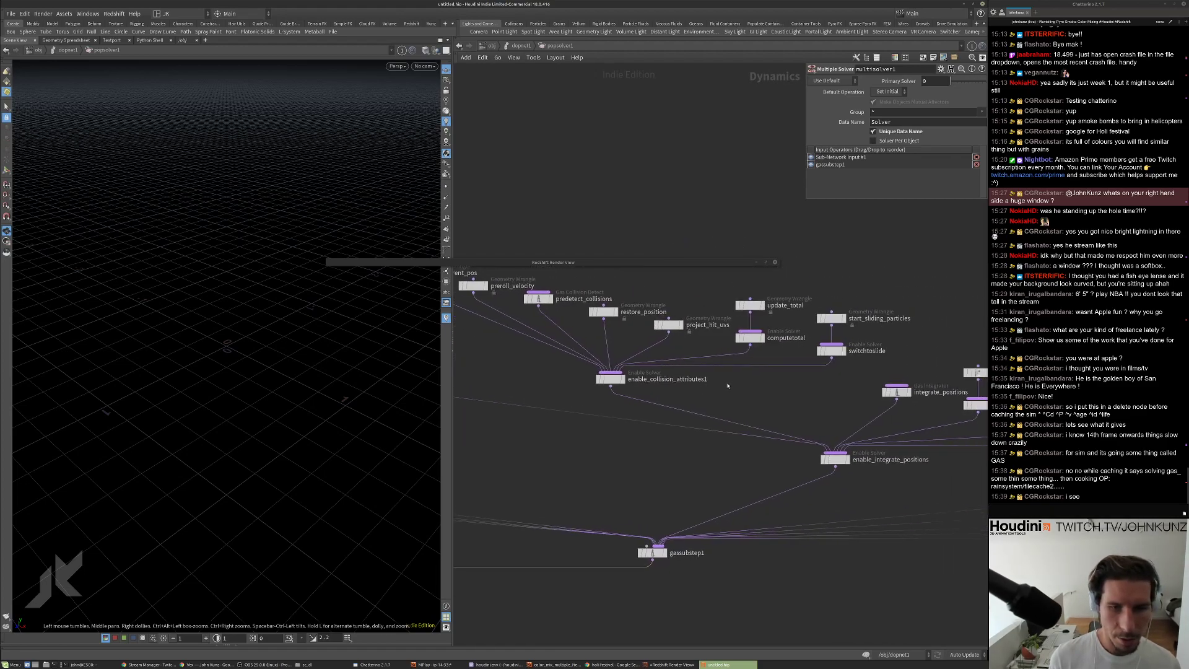
{"action": "middle_click_drag", "start_coordinate": [907, 390], "coordinate": [748, 394]}
{"action": "scroll", "coordinate": [749, 394], "scroll_direction": "up", "scroll_amount": 3}
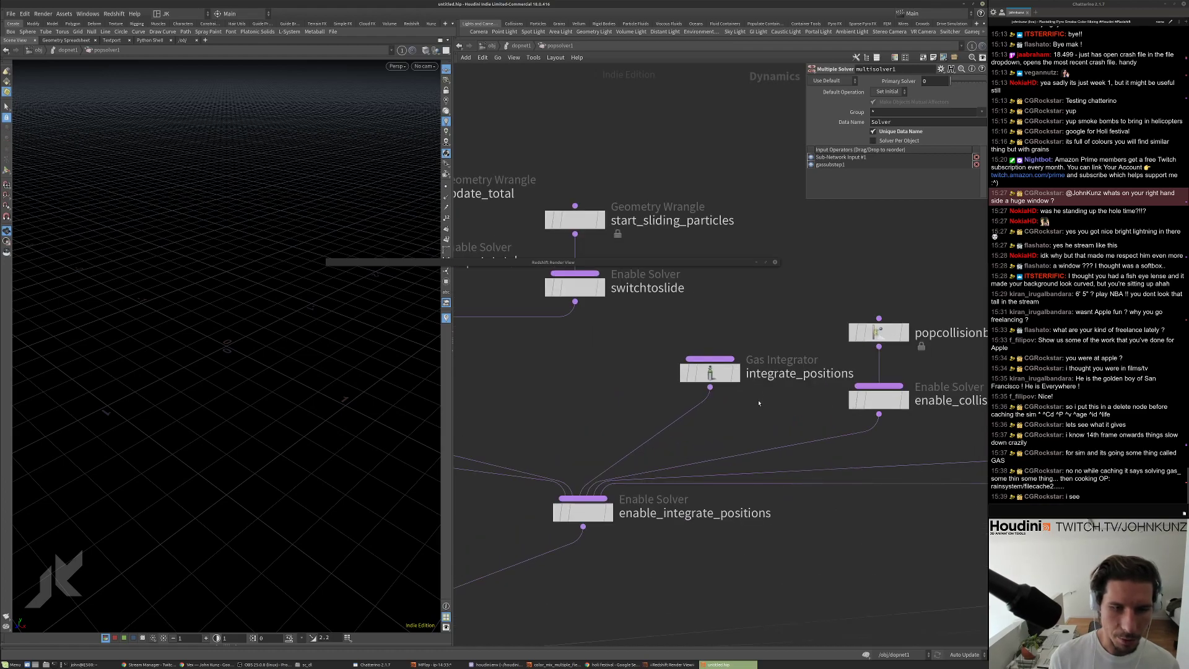
{"action": "left_click", "coordinate": [709, 373]}
Examine the integrate_positions settings and how the node fits into the POP solver's internal network.
{"action": "middle_click_drag", "start_coordinate": [714, 334], "coordinate": [676, 338]}
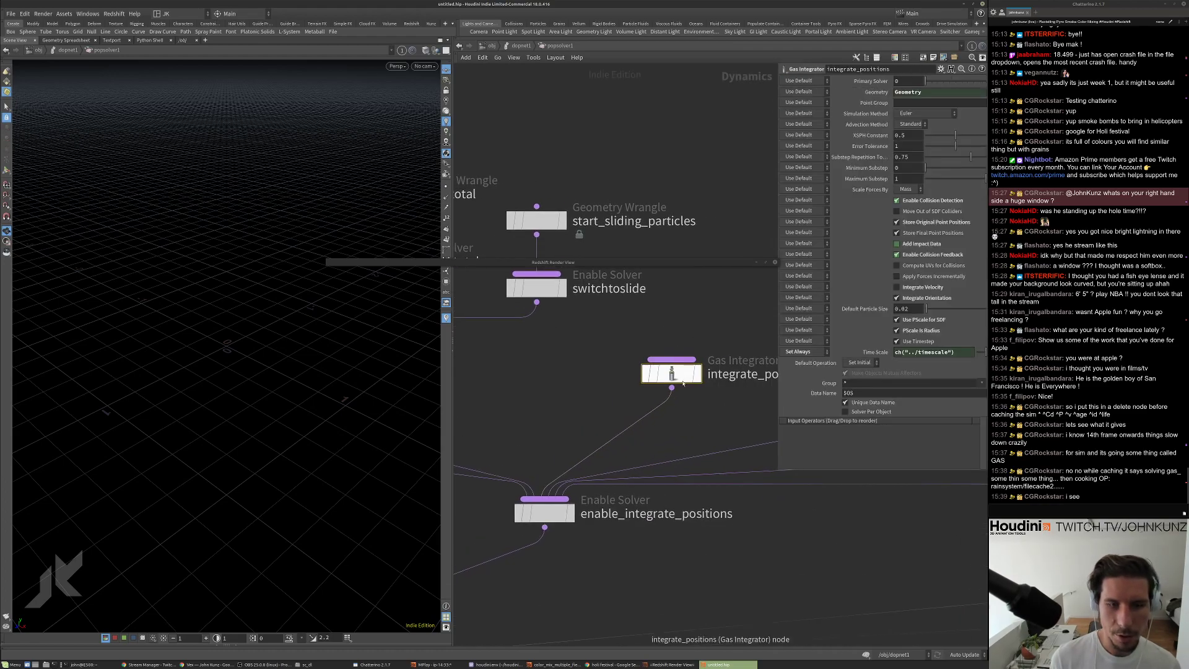
{"action": "scroll", "coordinate": [657, 359], "scroll_direction": "down", "scroll_amount": 2}
{"action": "scroll", "coordinate": [644, 374], "scroll_direction": "up", "scroll_amount": 2}
{"action": "left_click_drag", "start_coordinate": [635, 355], "coordinate": [580, 349]}
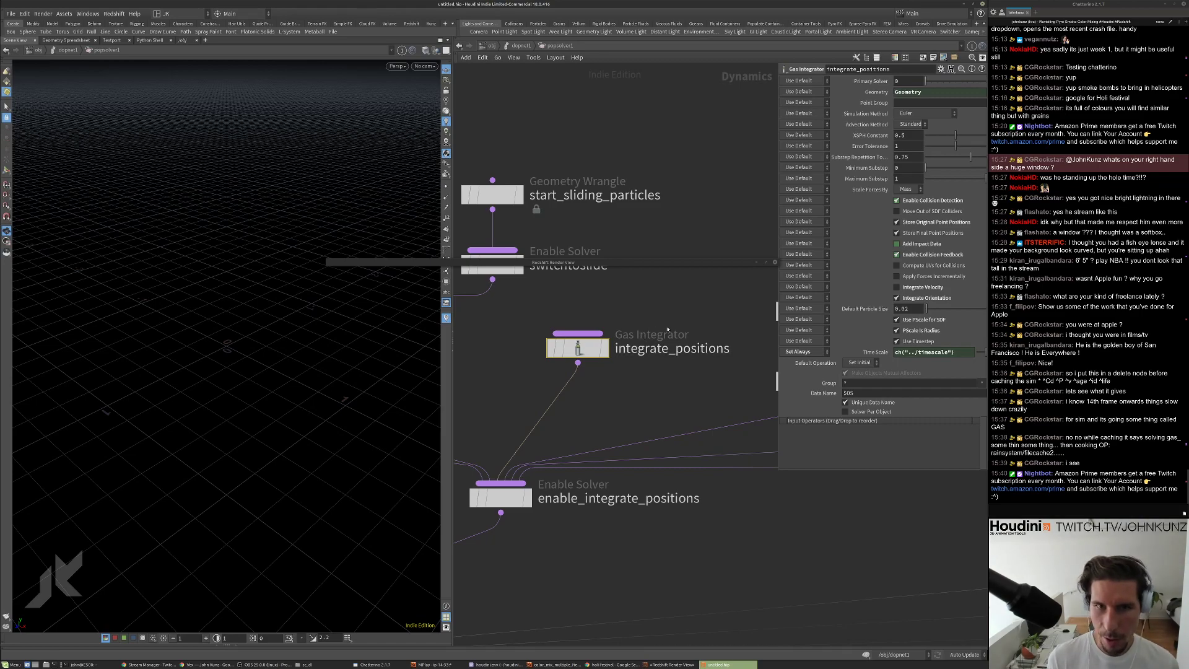
{"action": "scroll", "coordinate": [666, 340], "scroll_direction": "down", "scroll_amount": 3}
{"action": "scroll", "coordinate": [665, 339], "scroll_direction": "down", "scroll_amount": 5}
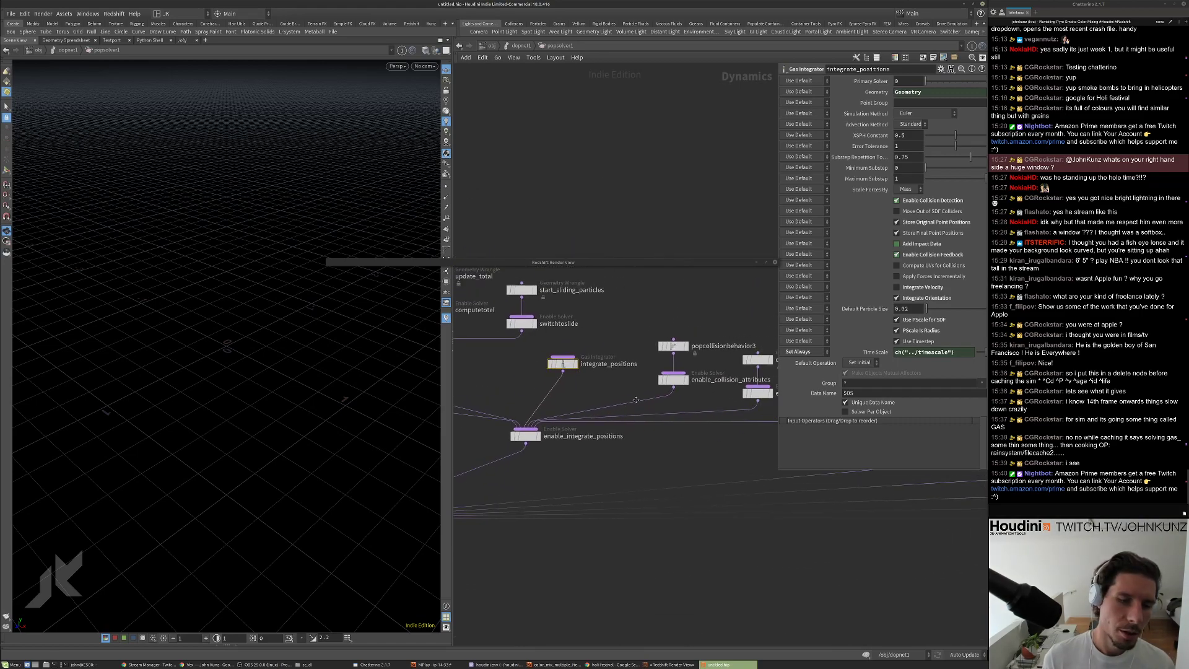
{"action": "scroll", "coordinate": [656, 426], "scroll_direction": "up", "scroll_amount": 5}
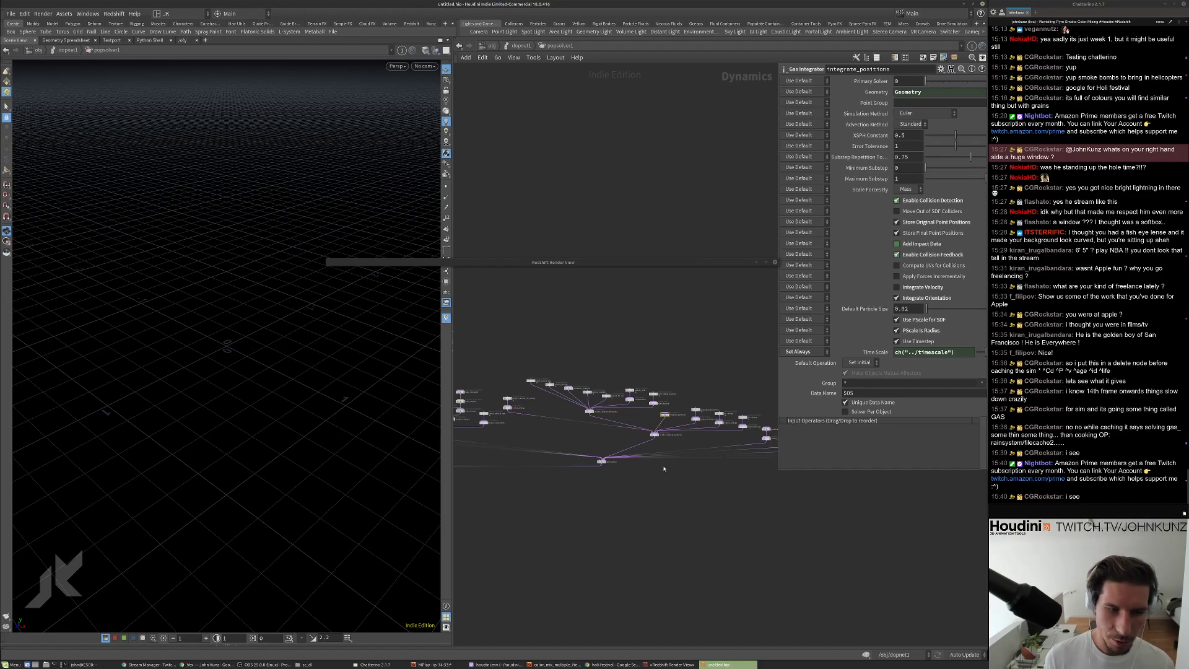
{"action": "scroll", "coordinate": [708, 435], "scroll_direction": "up", "scroll_amount": 3}
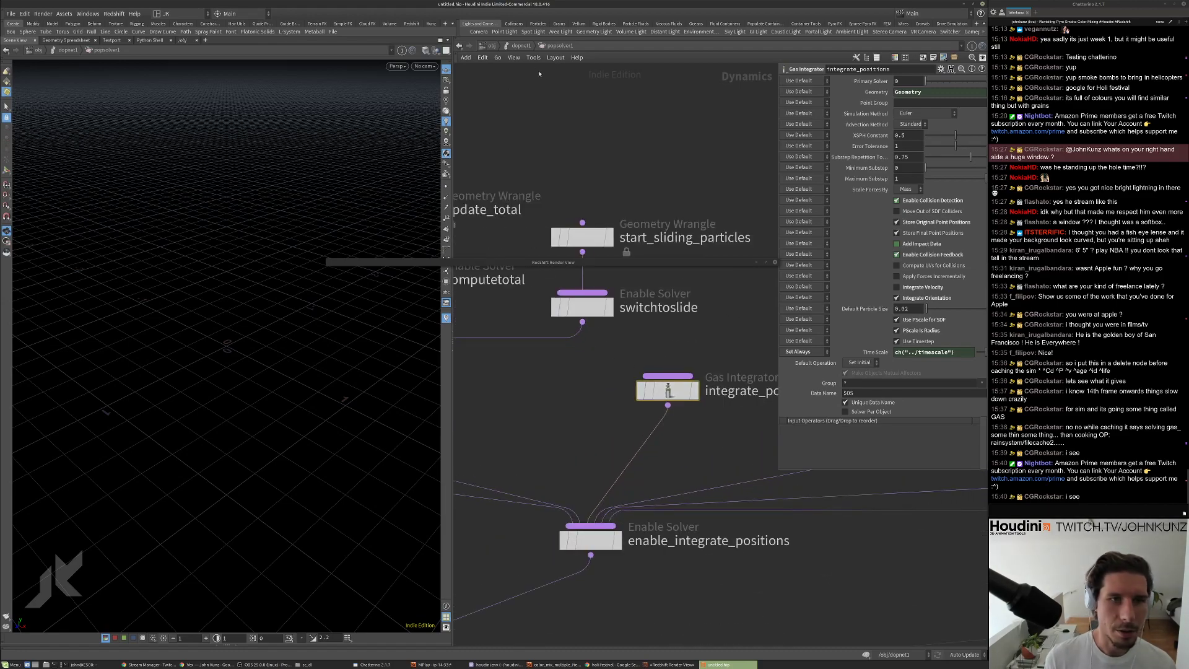
Go back up to dopnet1 and close the second Houdini session.
{"action": "left_click", "coordinate": [531, 47]}
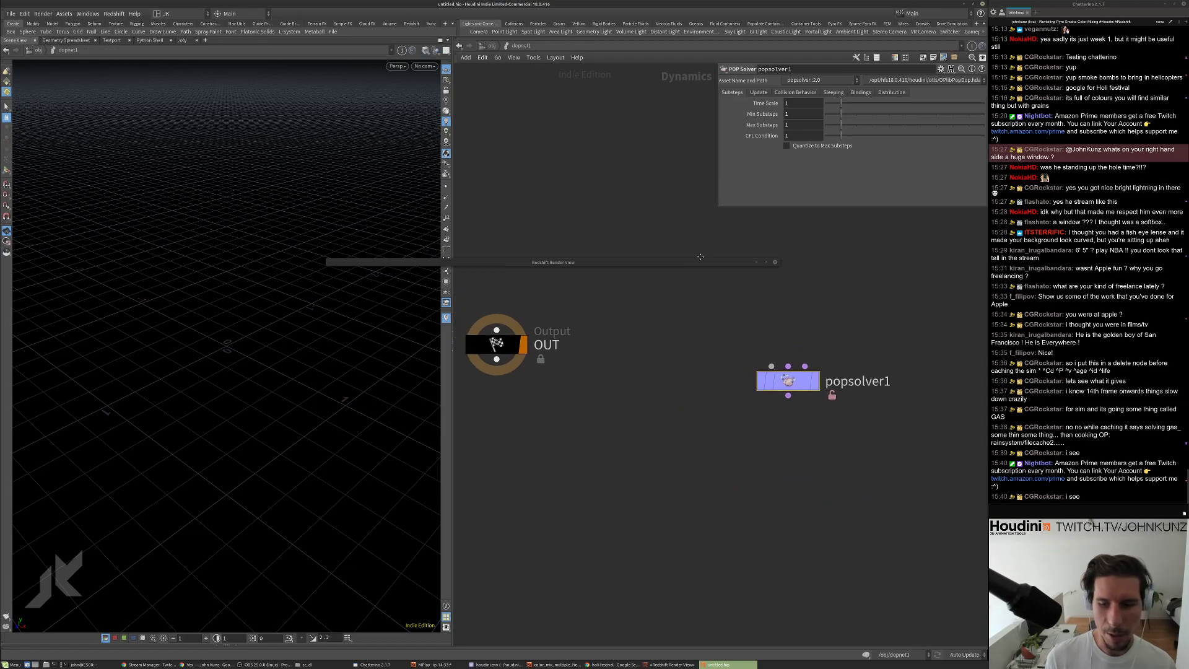
{"action": "left_click", "coordinate": [982, 5]}
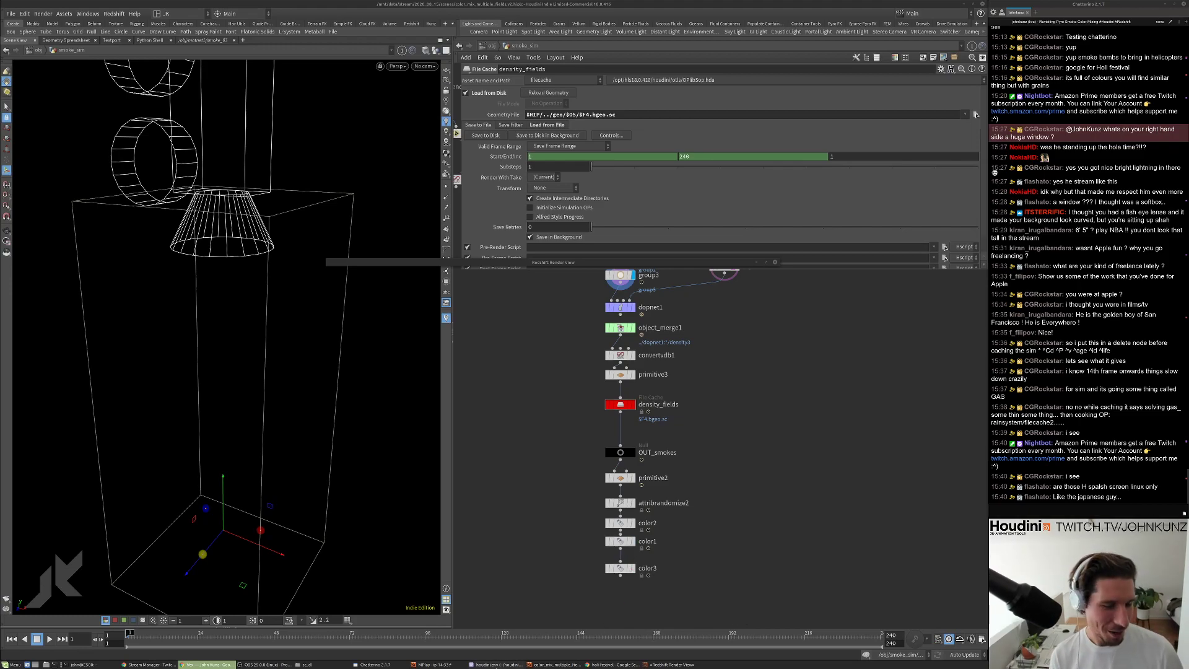
Bring up houdini.env in the text editor and look through its Redshift GPU and splash screen variables.
{"action": "left_click", "coordinate": [498, 664]}
{"action": "left_click_drag", "start_coordinate": [617, 239], "coordinate": [743, 296]}
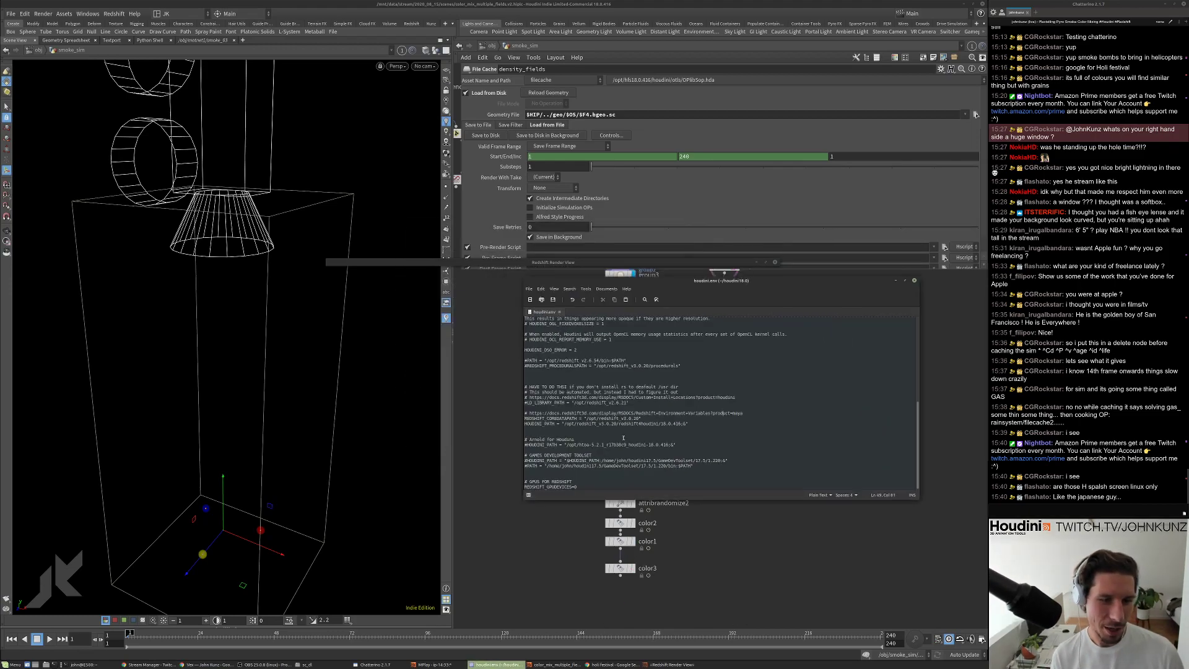
{"action": "triple_click", "coordinate": [557, 487]}
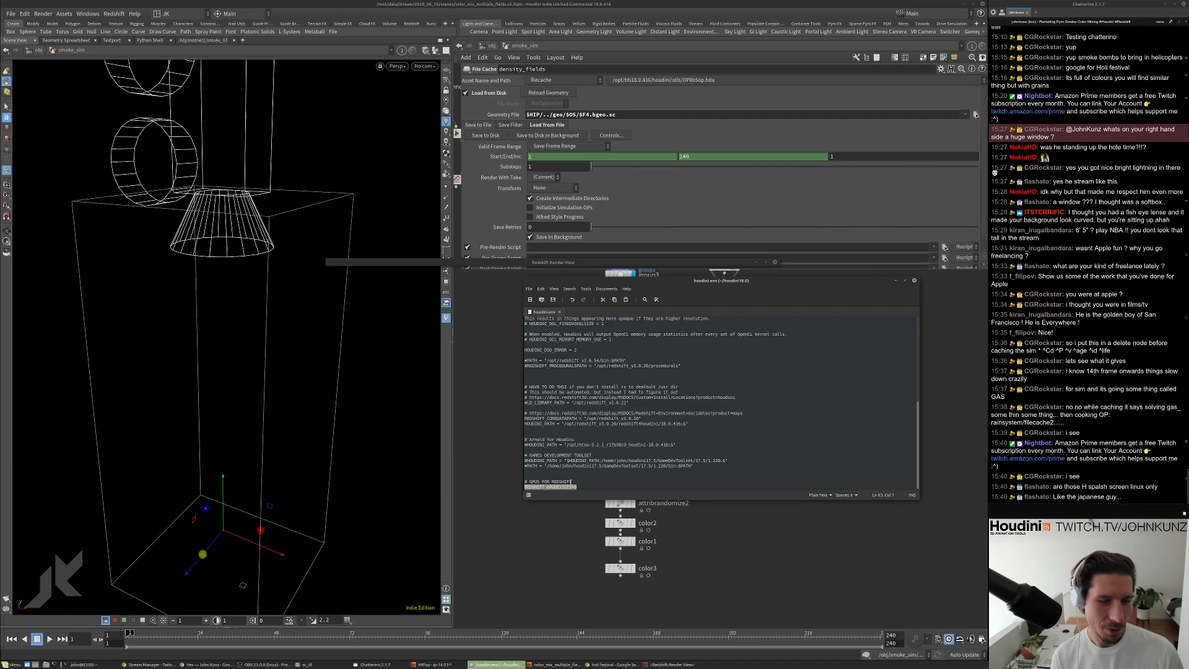
{"action": "scroll", "coordinate": [571, 481], "scroll_direction": "up", "scroll_amount": 4}
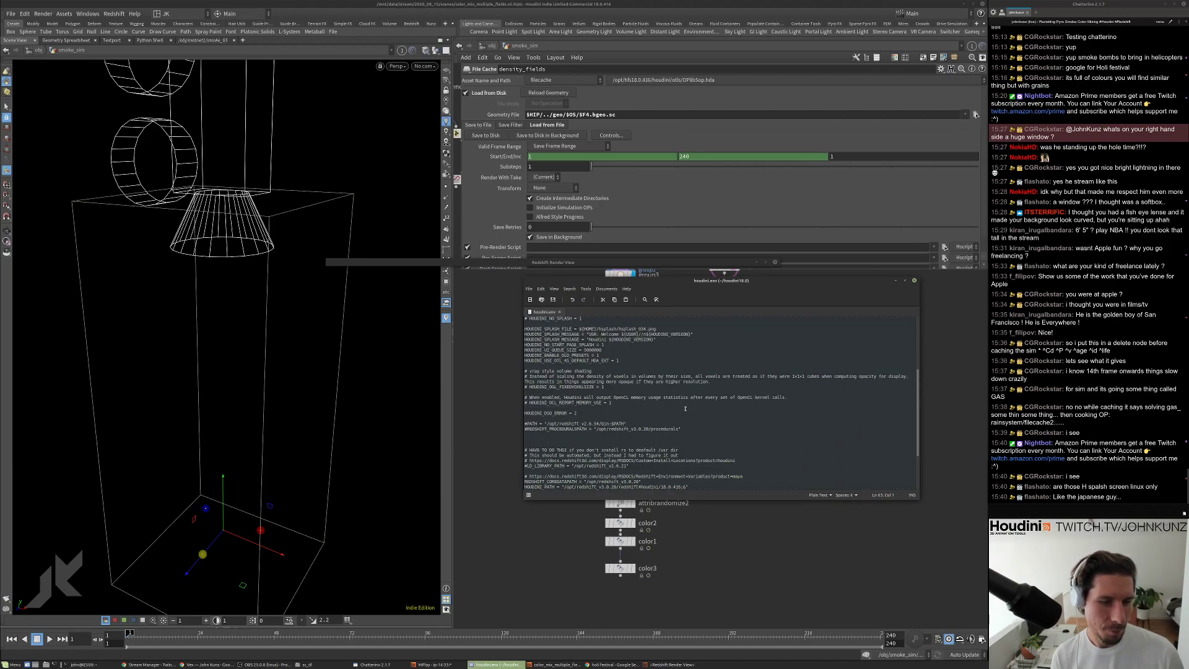
{"action": "scroll", "coordinate": [592, 409], "scroll_direction": "up", "scroll_amount": 1}
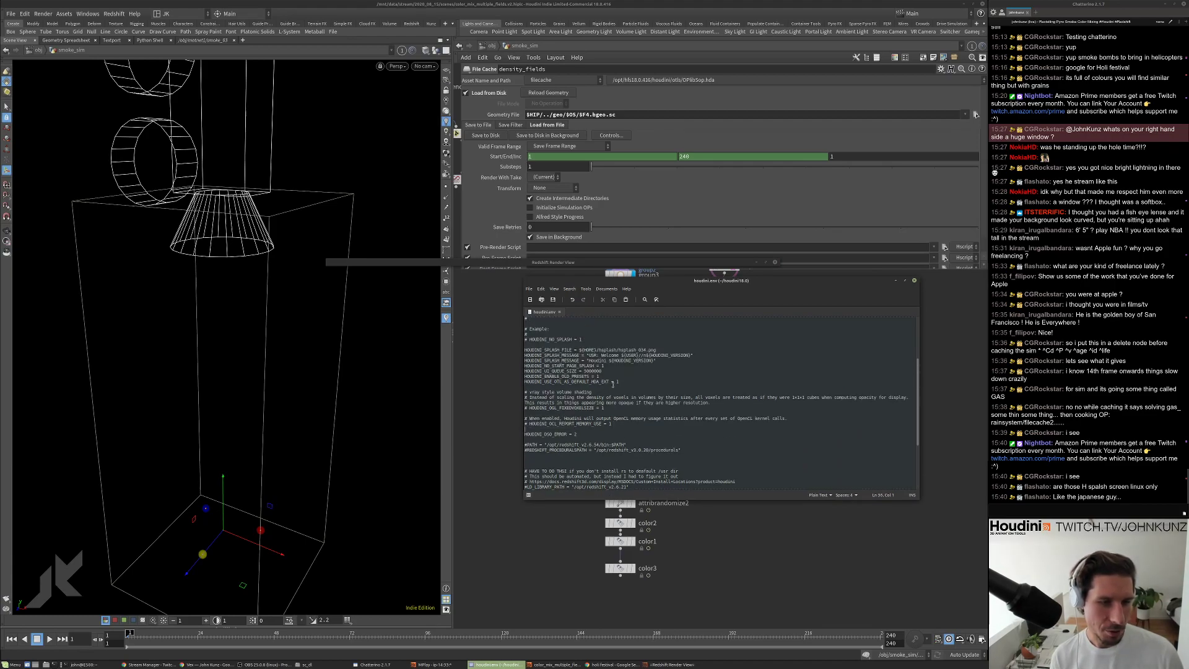
{"action": "left_click", "coordinate": [679, 356]}
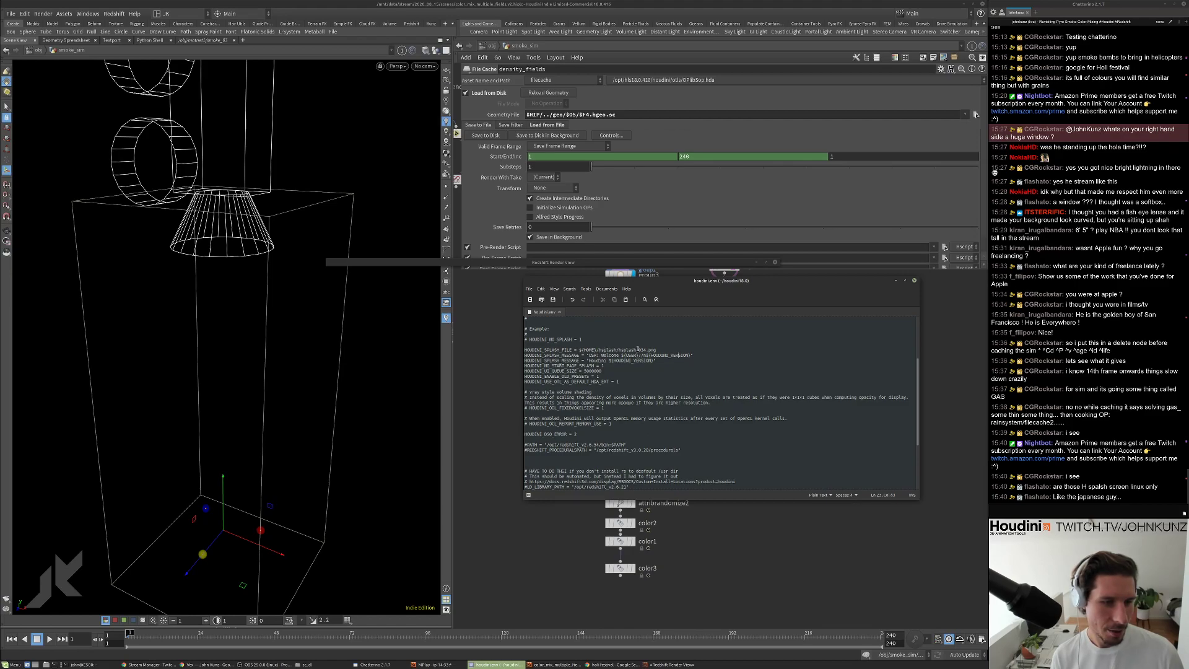
Copy the variable name HOUDINI_SPLASH_FILE from houdini.env and post it in the Chatterino chat.
{"action": "left_click_drag", "start_coordinate": [656, 350], "coordinate": [590, 345]}
{"action": "double_click", "coordinate": [536, 350]}
{"action": "key", "text": "super+c"}
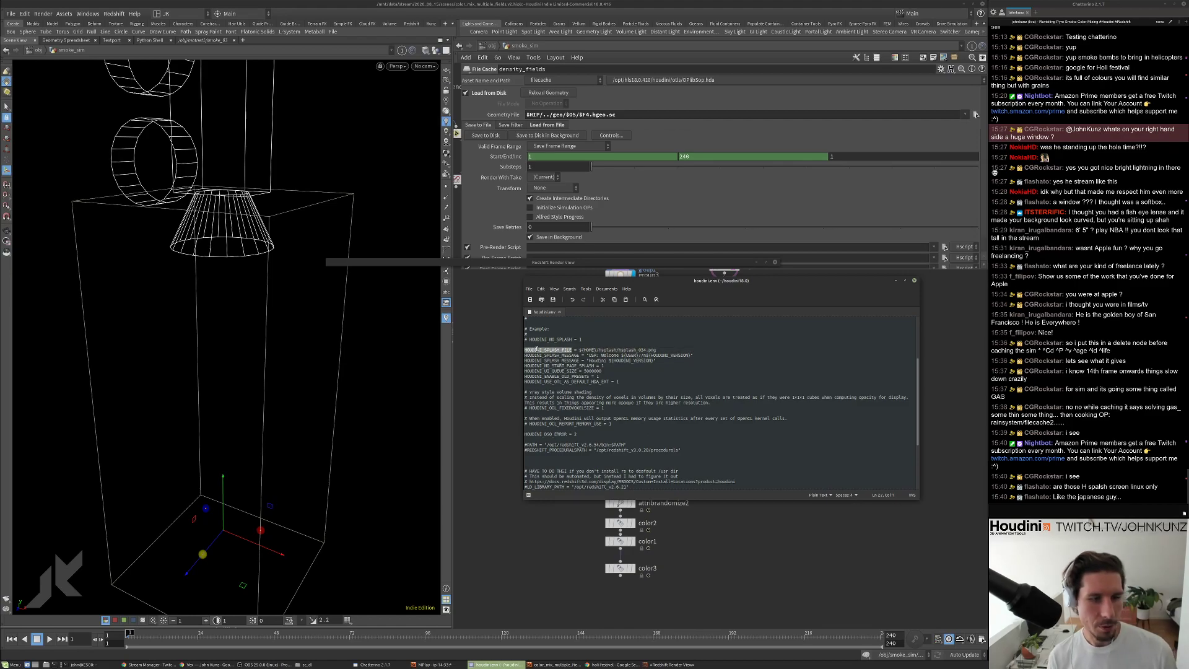
{"action": "left_click", "coordinate": [1010, 509]}
{"action": "middle_click", "coordinate": [1016, 509]}
{"action": "key", "text": "Return"}
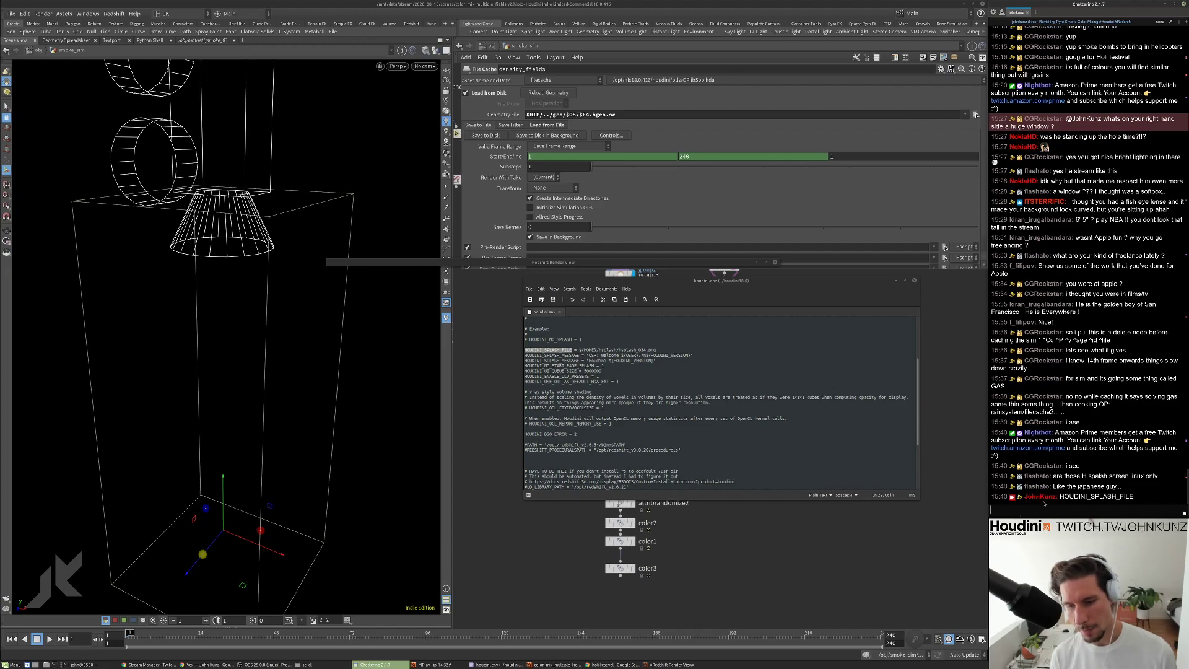
Highlight the splash image path in houdini.env and switch back to the Houdini smoke scene.
{"action": "left_click_drag", "start_coordinate": [582, 350], "coordinate": [662, 350]}
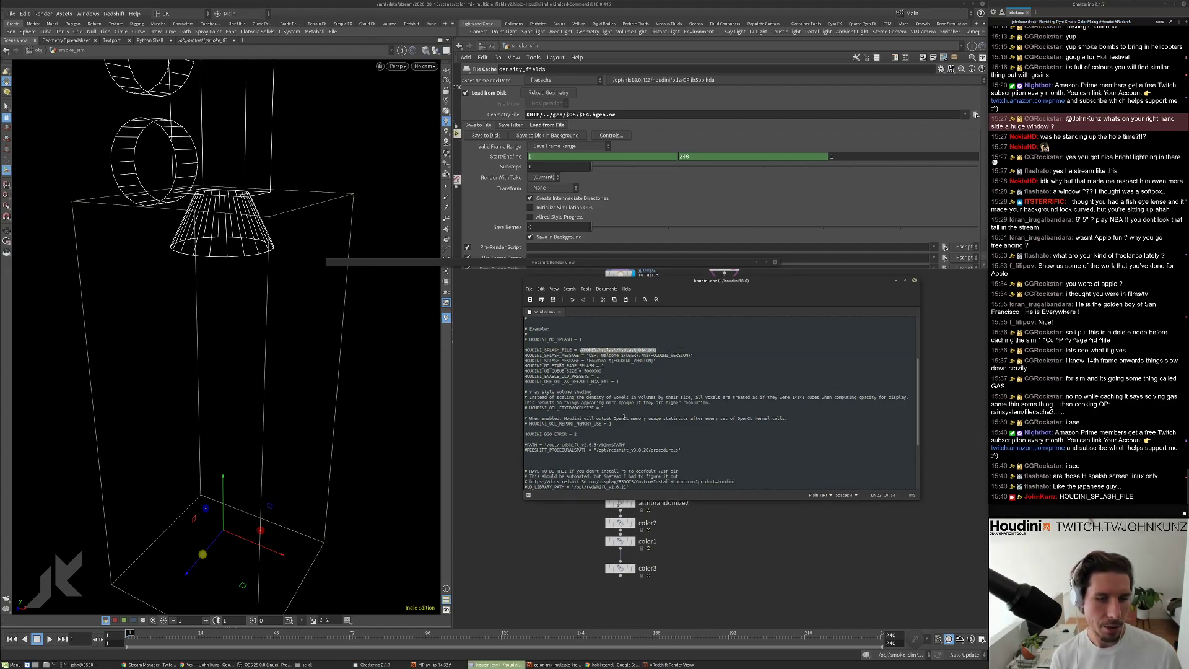
{"action": "left_click", "coordinate": [820, 546]}
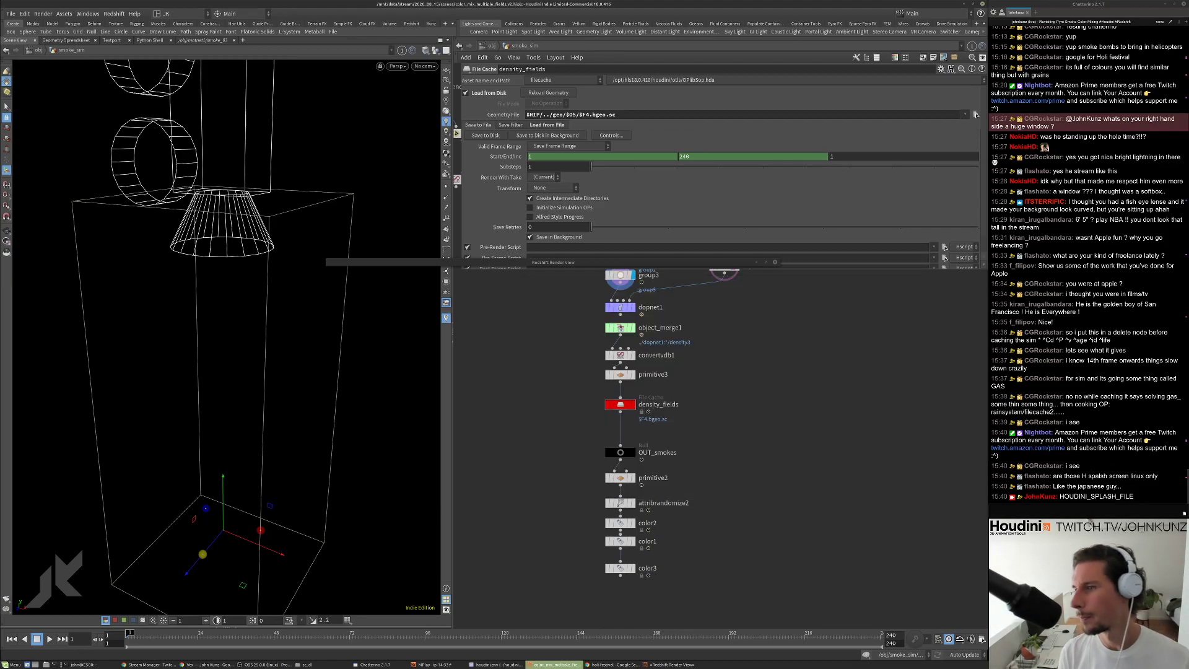
{"action": "left_click", "coordinate": [1106, 321]}
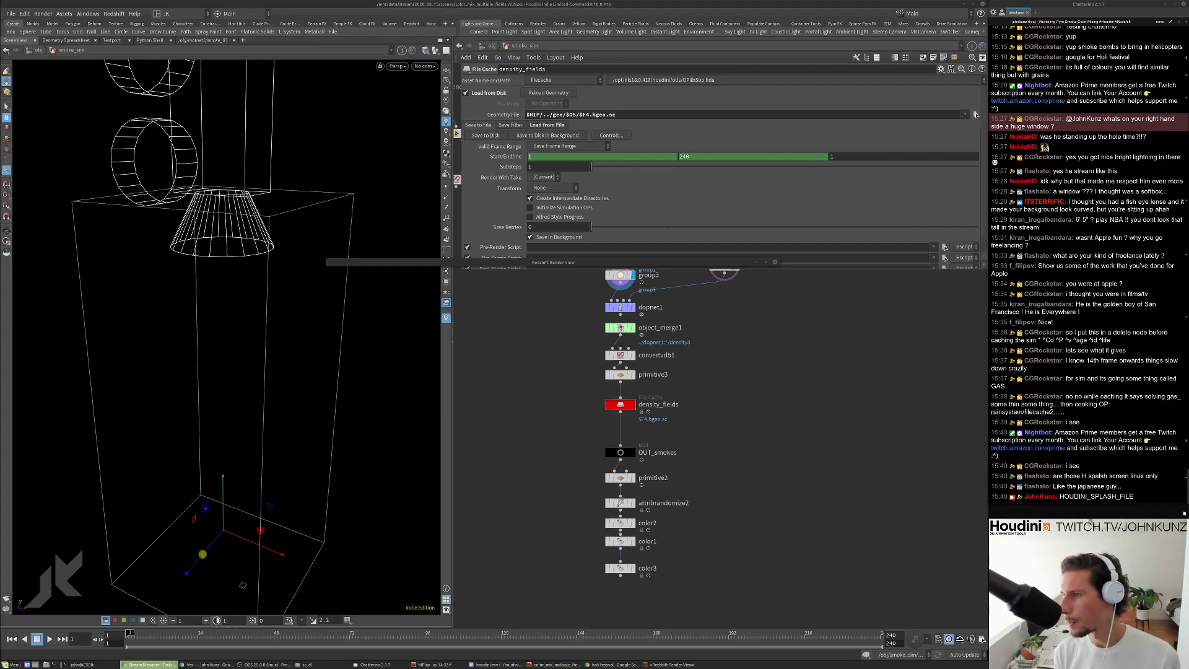
{"action": "key", "text": "alt+Tab"}
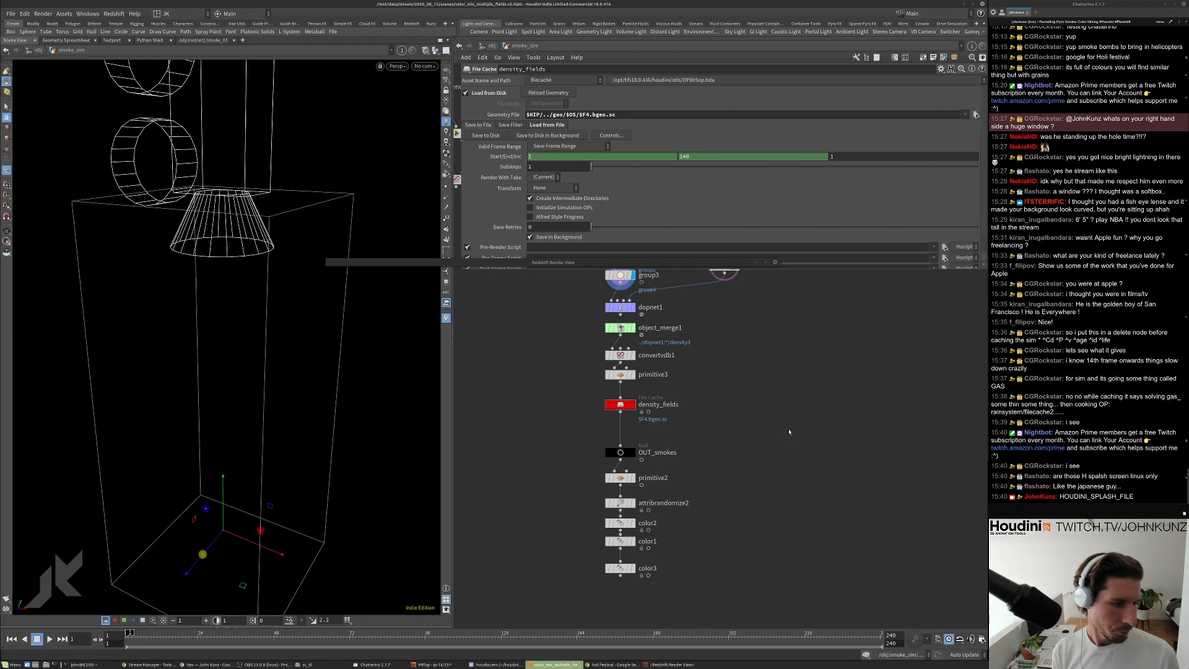
Restore the split pane layout and check which bgeo.sc frames have been written to density_fields' cache folder.
{"action": "key", "text": "ctrl+b"}
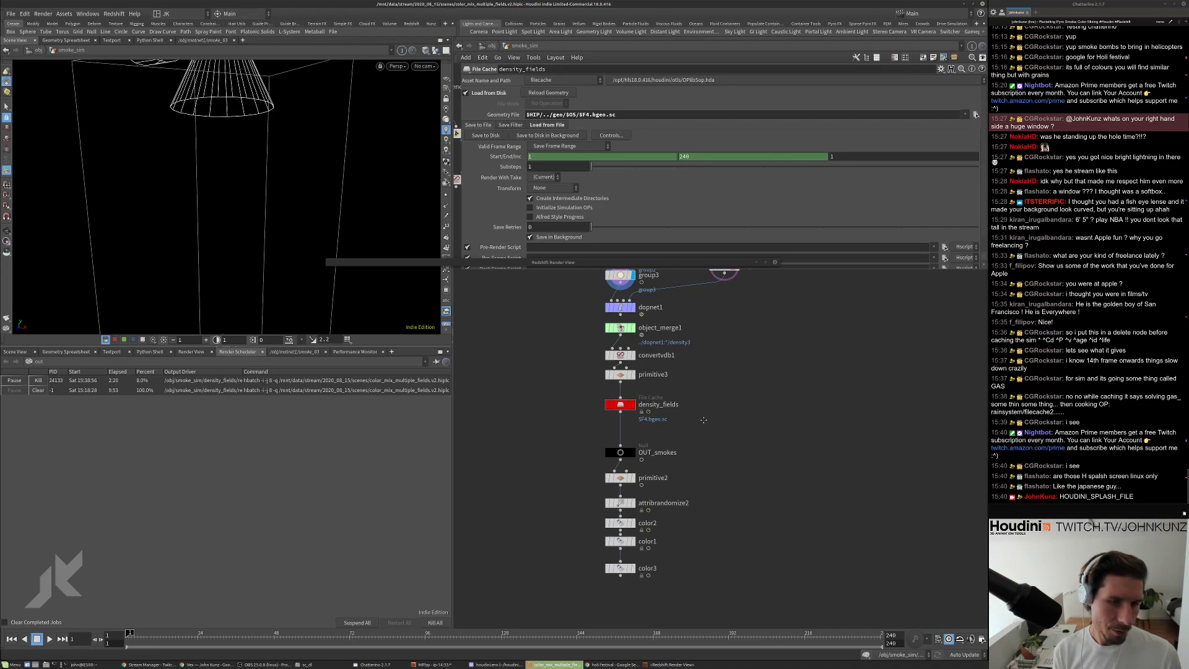
{"action": "middle_click_drag", "start_coordinate": [702, 423], "coordinate": [712, 403]}
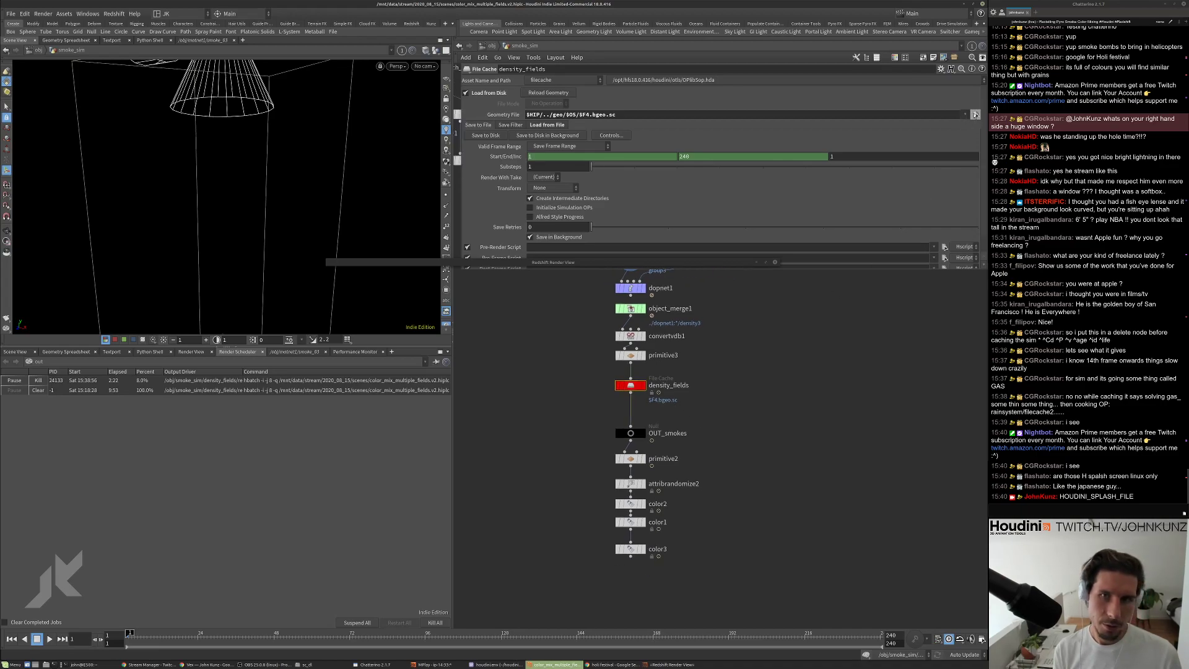
{"action": "left_click", "coordinate": [976, 115]}
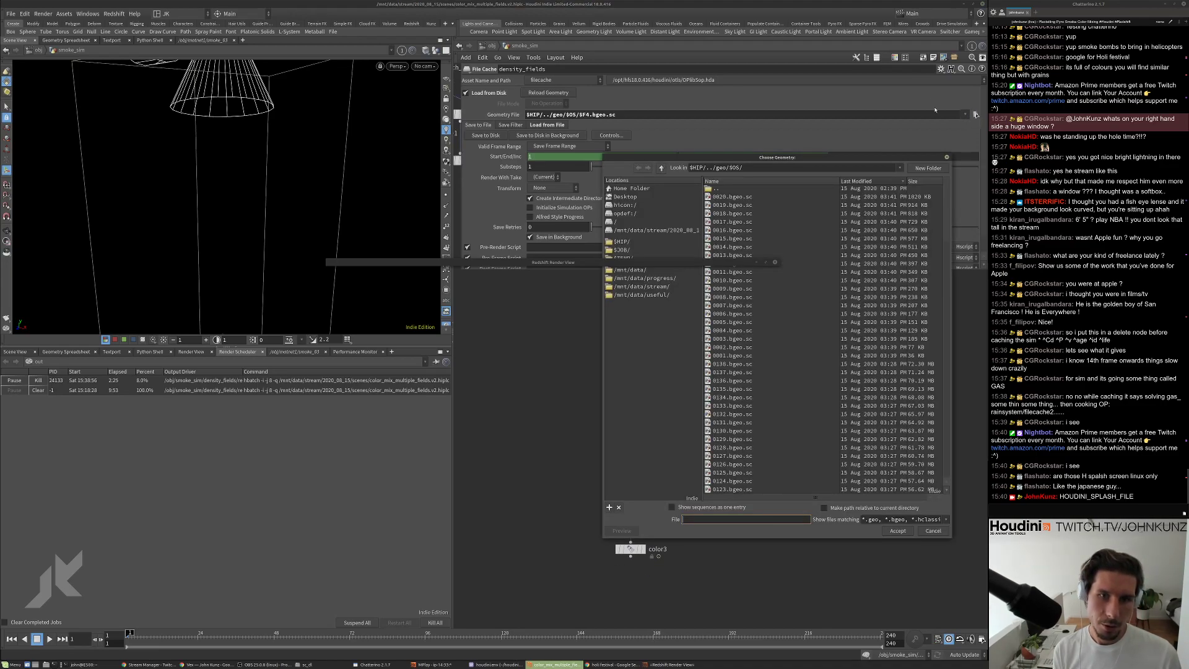
{"action": "key", "text": "Escape"}
Display the density_fields file cache and look through cam1 in the viewport.
{"action": "scroll", "coordinate": [647, 381], "scroll_direction": "up", "scroll_amount": 5}
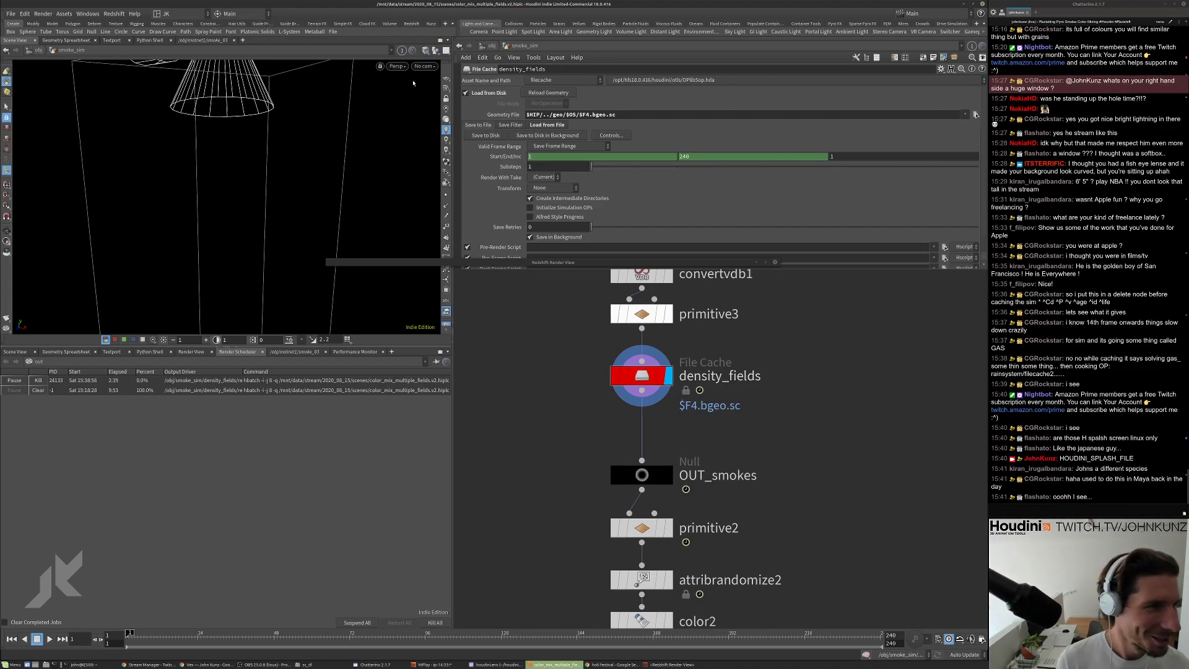
{"action": "left_click", "coordinate": [425, 66]}
{"action": "left_click", "coordinate": [428, 110]}
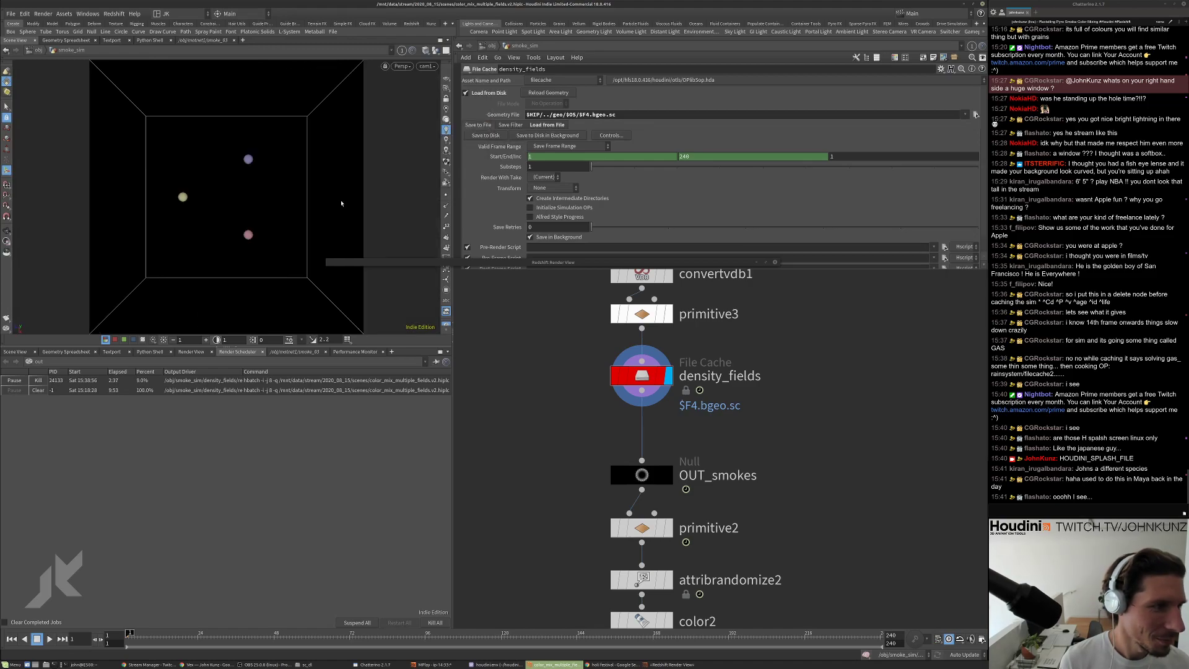
{"action": "middle_click_drag", "start_coordinate": [694, 448], "coordinate": [695, 468]}
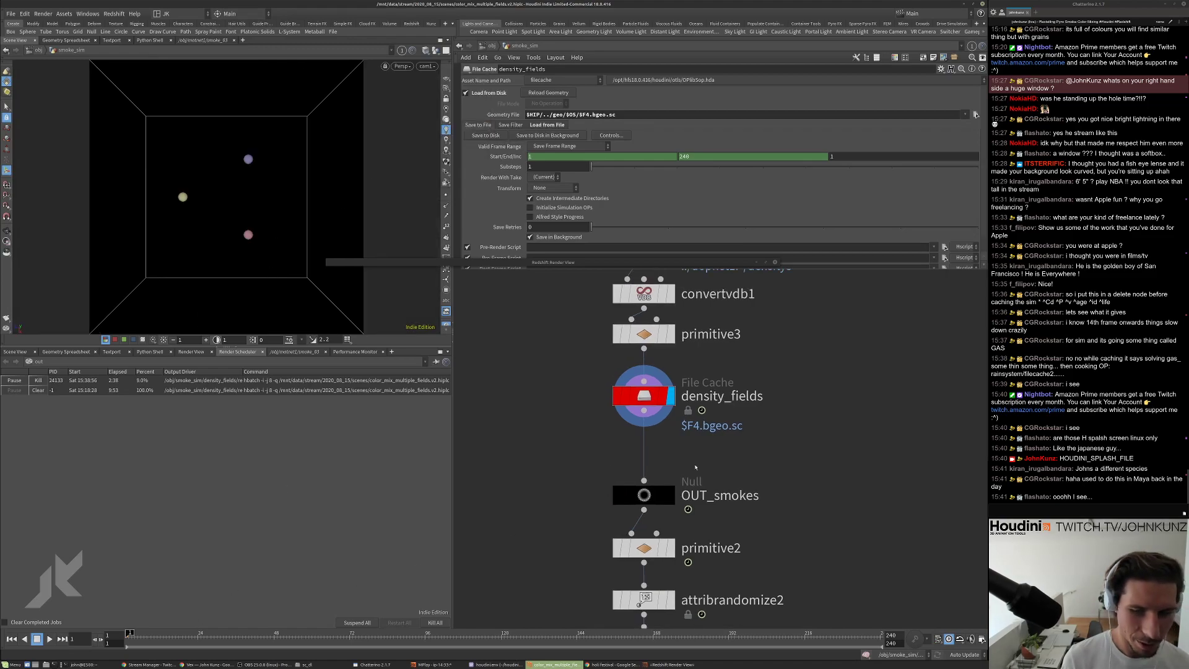
{"action": "scroll", "coordinate": [731, 439], "scroll_direction": "down", "scroll_amount": 2}
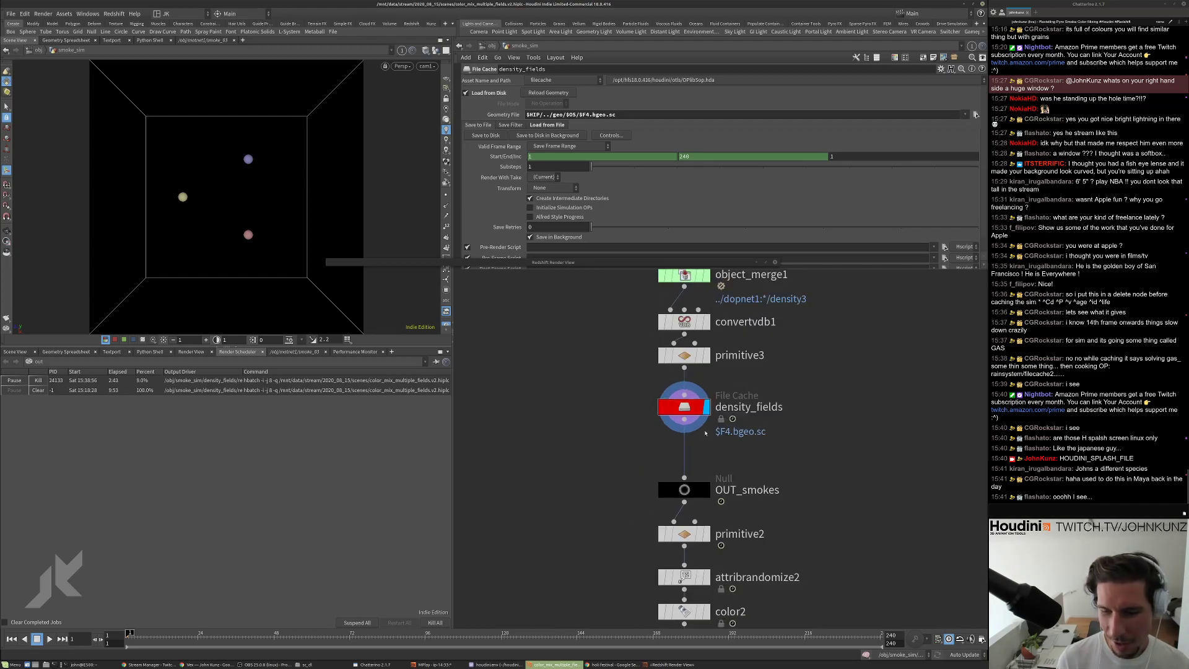
Expand the rolled-up Redshift Render View, place it beside the viewport and enlarge the rendered smoke image.
{"action": "double_click", "coordinate": [742, 260]}
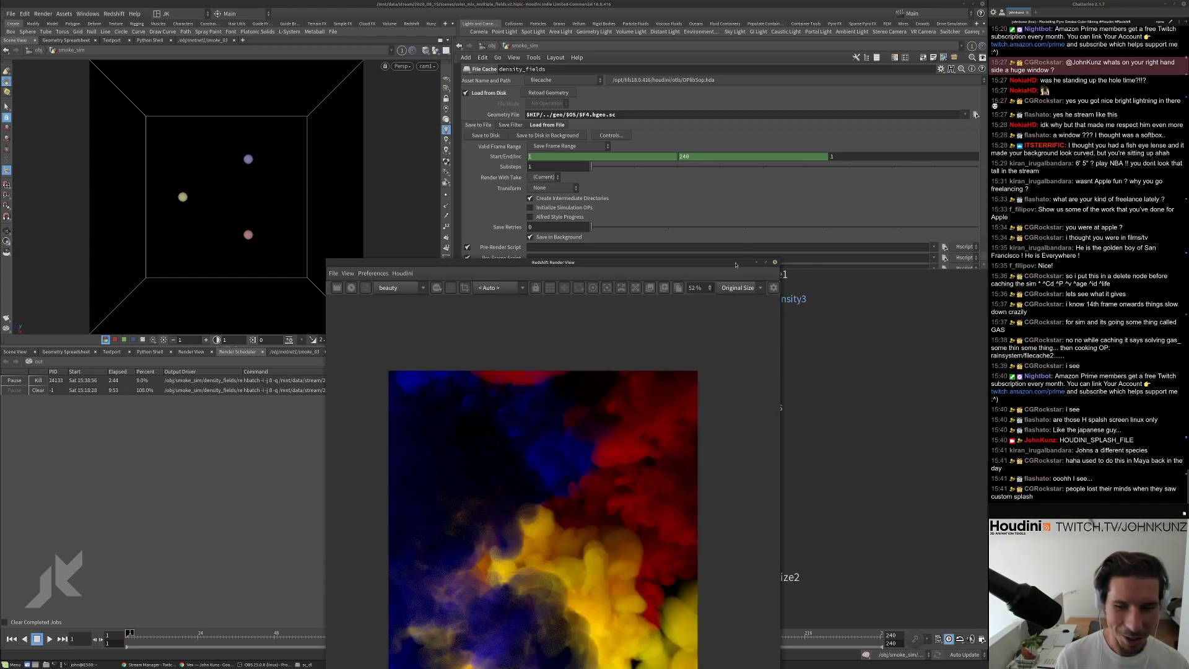
{"action": "left_click_drag", "start_coordinate": [711, 268], "coordinate": [729, 70]}
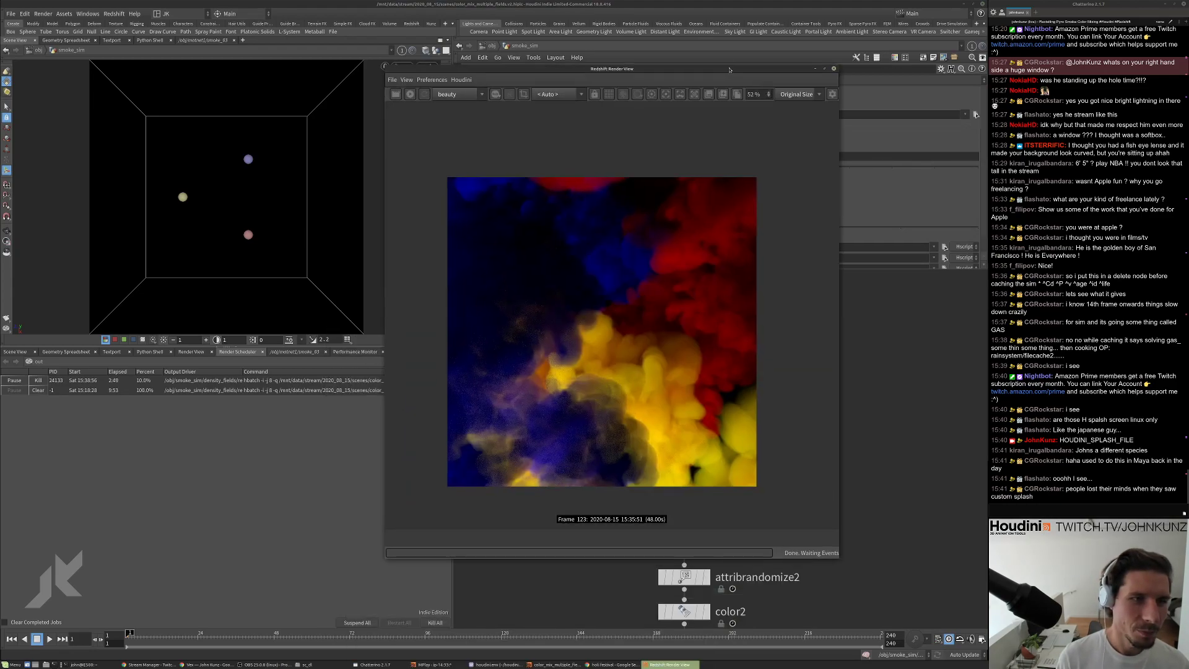
{"action": "scroll", "coordinate": [596, 343], "scroll_direction": "up", "scroll_amount": 1}
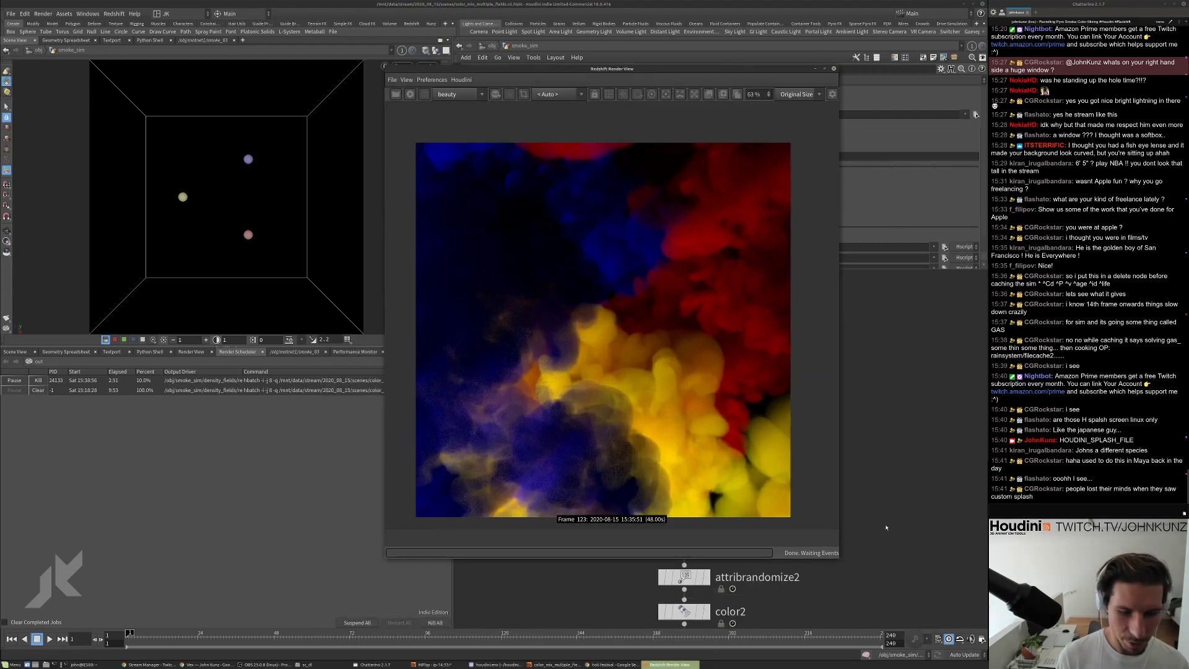
{"action": "scroll", "coordinate": [886, 527], "scroll_direction": "down", "scroll_amount": 6}
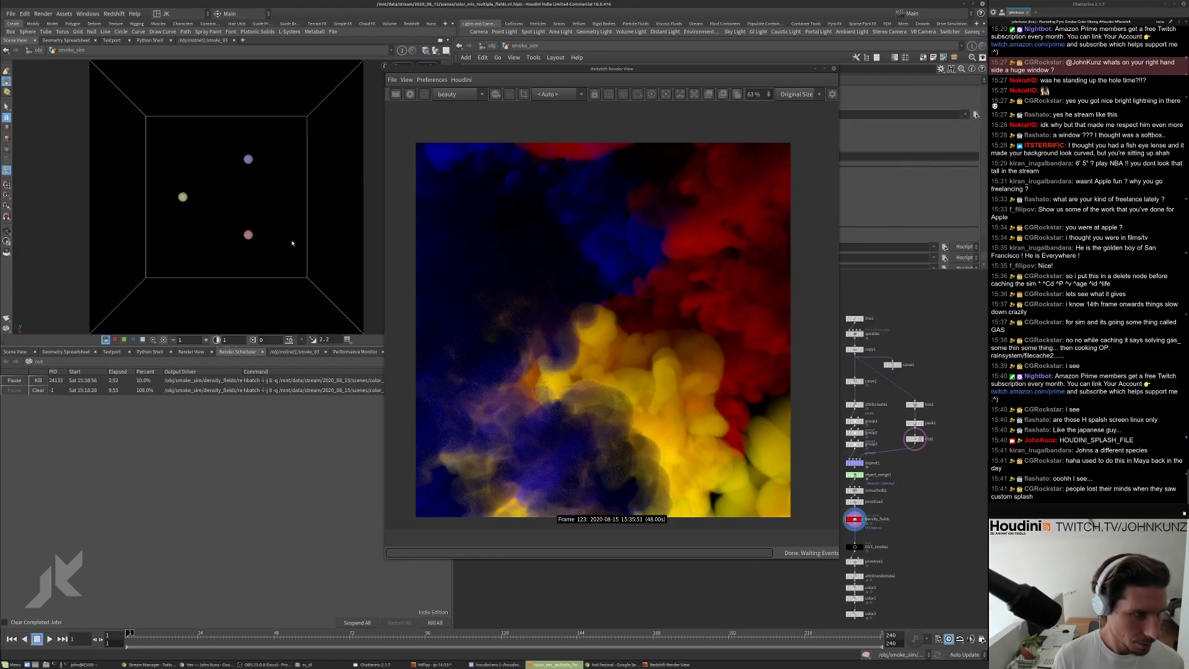
Check the 3D texture resolution limit in the viewport's texture display options.
{"action": "key", "text": "d"}
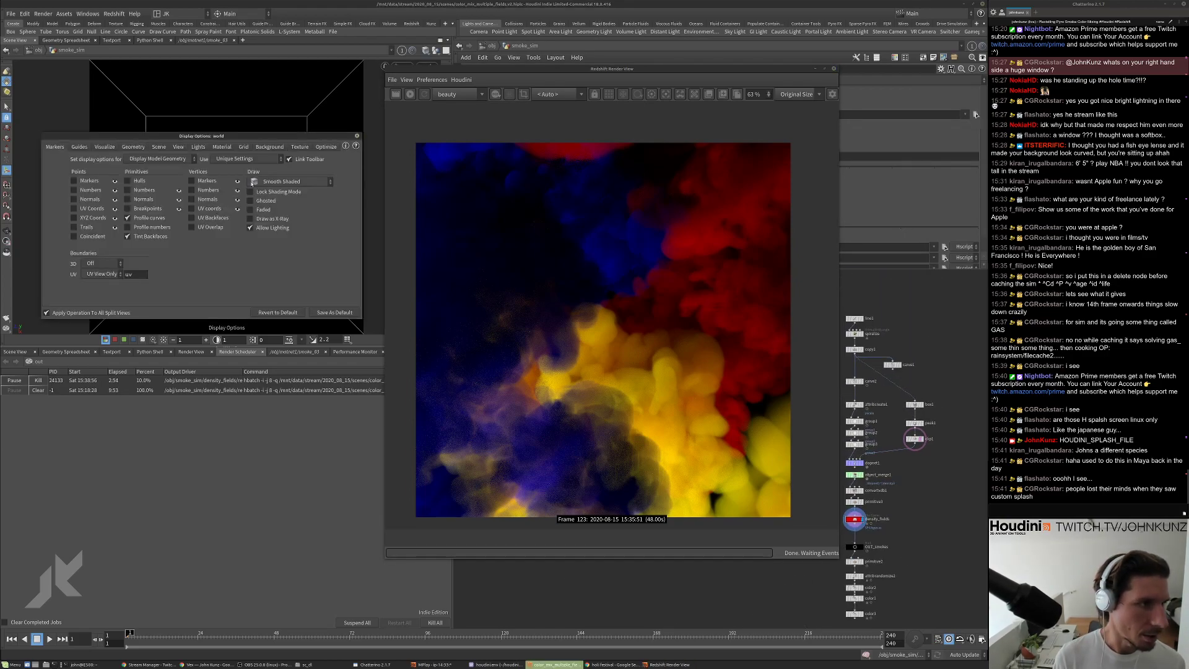
{"action": "left_click", "coordinate": [303, 147]}
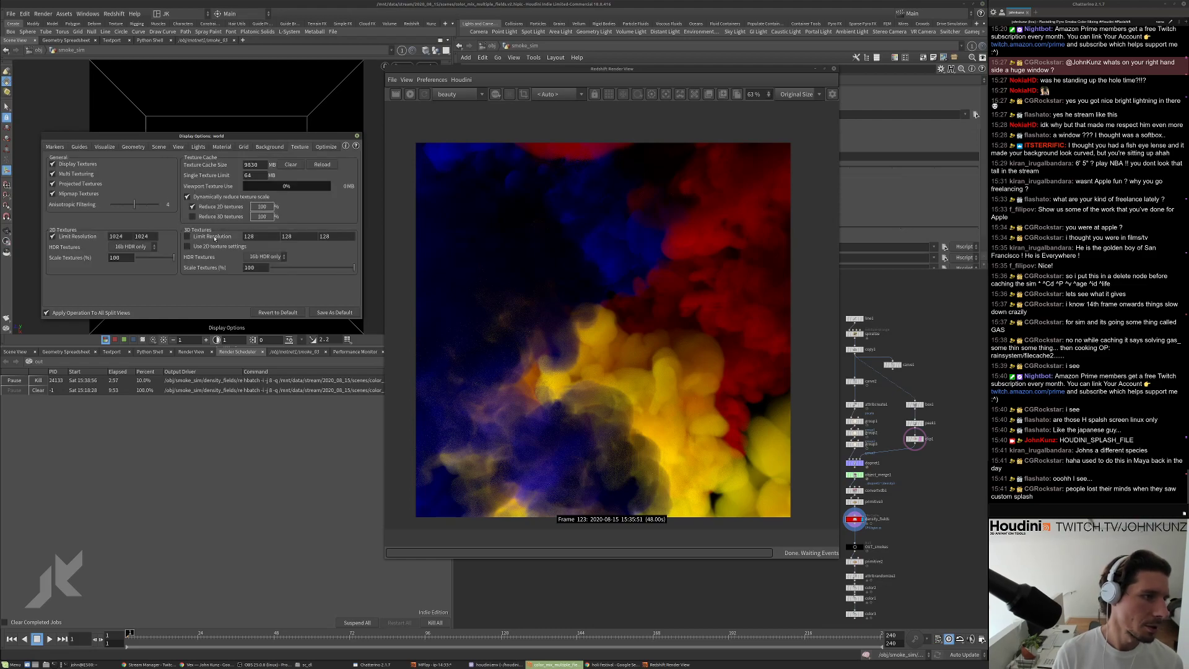
{"action": "key", "text": "Escape"}
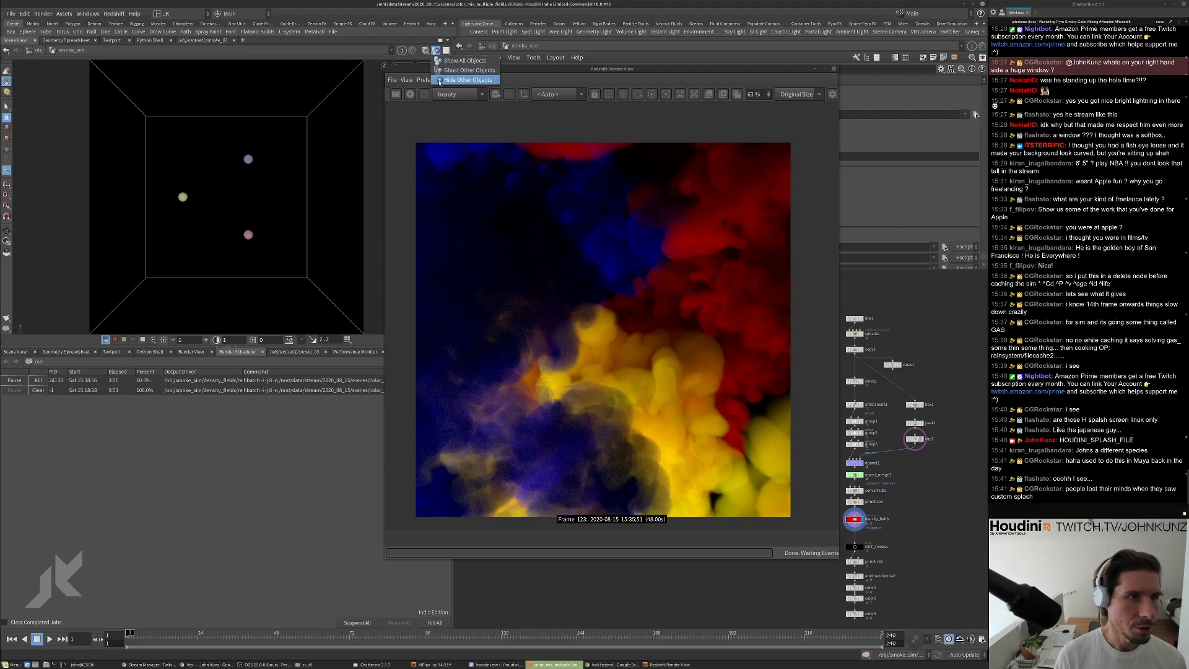
Hide other objects in the viewport and display the color3 node at the end of the smoke chain.
{"action": "scroll", "coordinate": [899, 516], "scroll_direction": "up", "scroll_amount": 4}
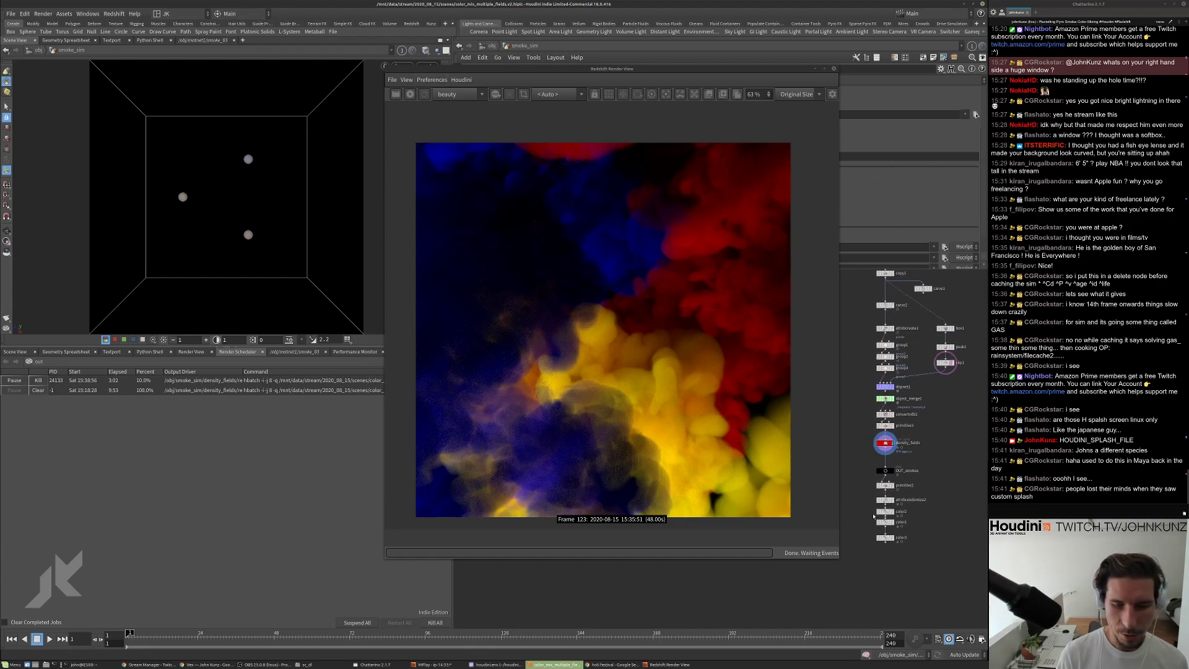
{"action": "left_click", "coordinate": [896, 557]}
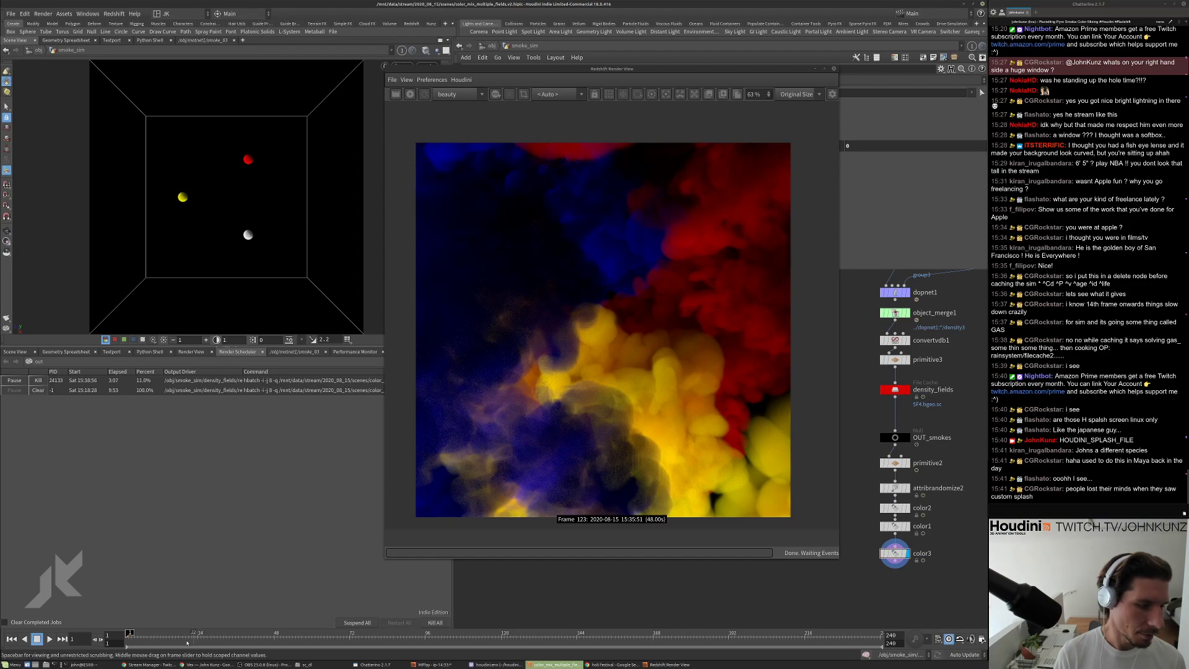
Jump to about frame 28 and step back and forth up to frame 30 to compare the smoke detail through the camera.
{"action": "left_click", "coordinate": [179, 638]}
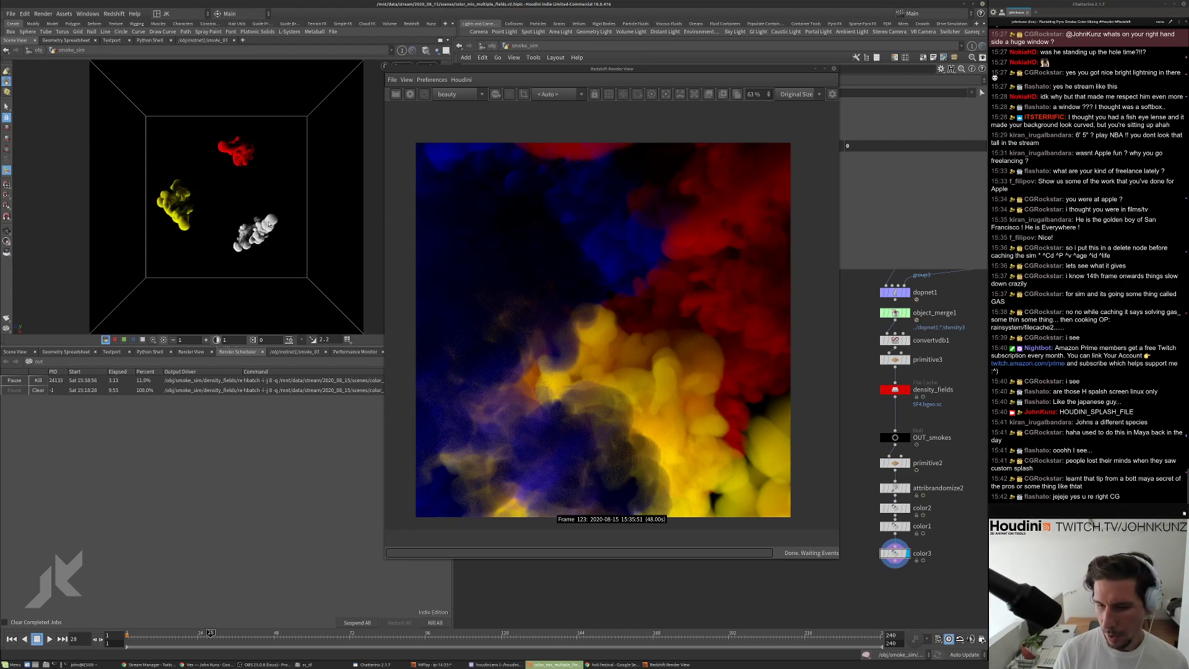
{"action": "key", "text": "Left"}
{"action": "key", "text": "Left"}
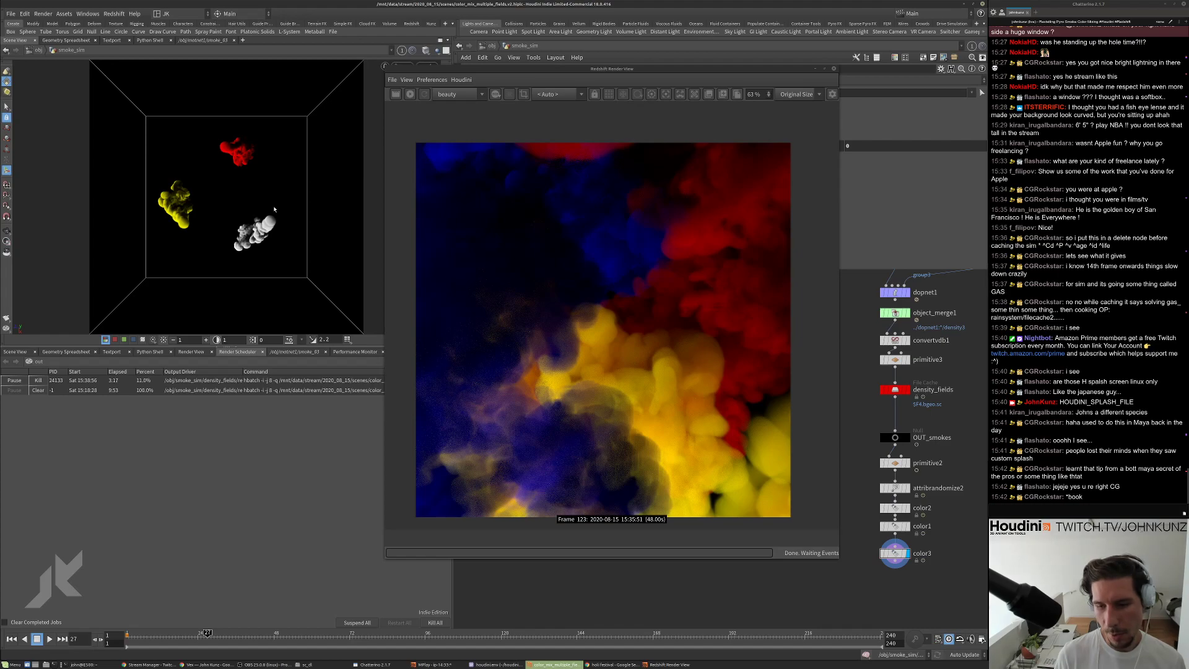
{"action": "key", "text": "Right"}
{"action": "key", "text": "Right"}
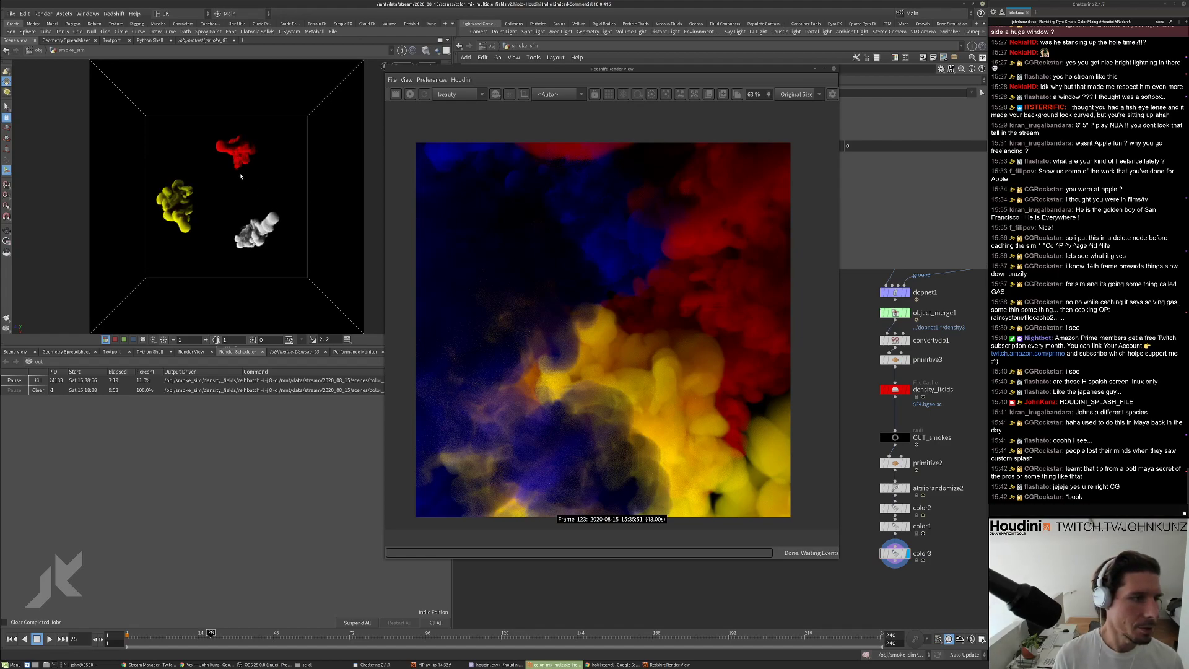
{"action": "key", "text": "Left"}
{"action": "key", "text": "Left"}
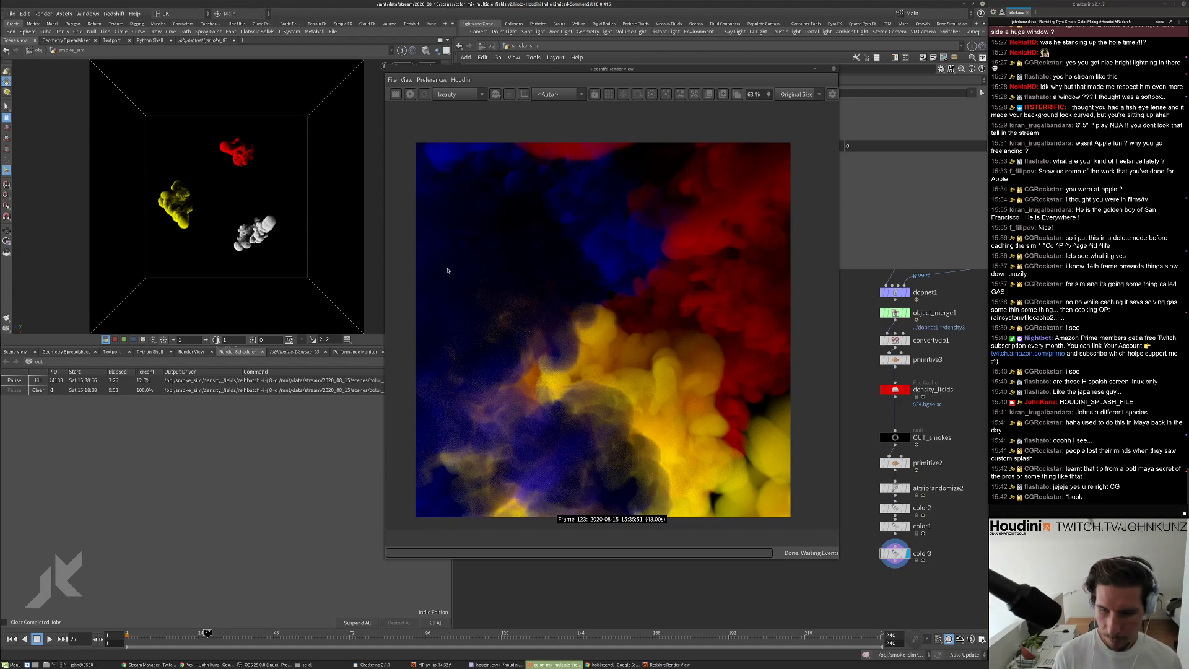
{"action": "key", "text": "Right"}
{"action": "key", "text": "Right"}
{"action": "key", "text": "Right"}
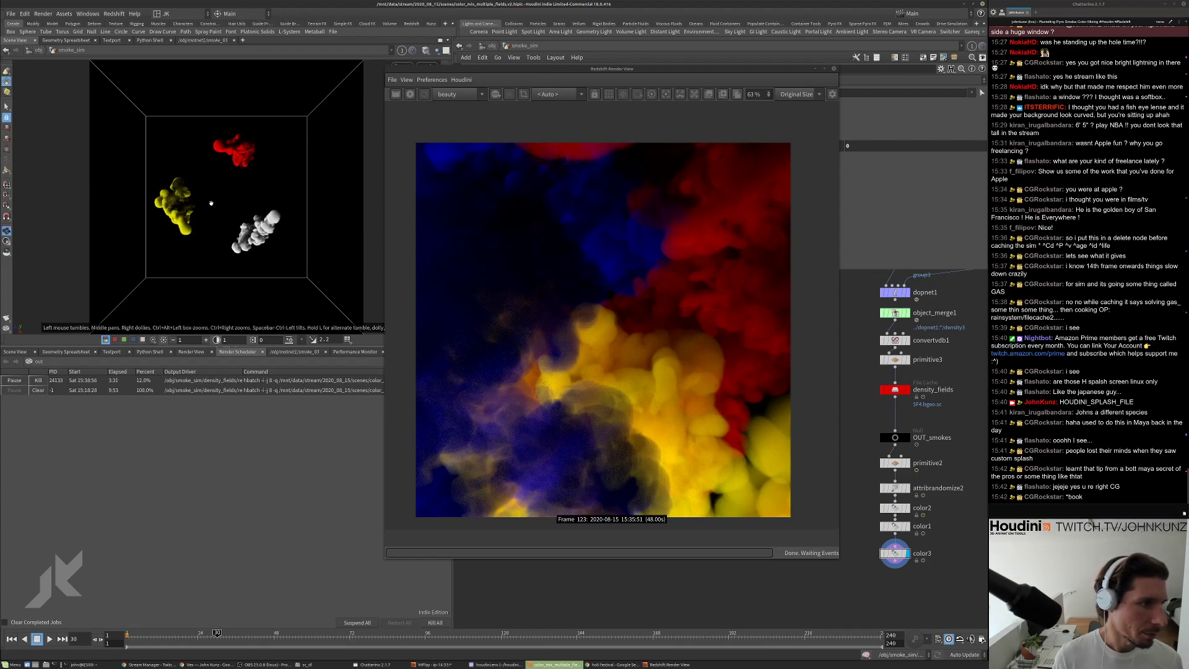
Inspect the three coloured plumes from several angles and scrub the timeline between frames 30 and 39.
{"action": "scroll", "coordinate": [239, 197], "scroll_direction": "up", "scroll_amount": 3}
{"action": "key", "text": "g"}
{"action": "left_click_drag", "start_coordinate": [252, 167], "coordinate": [309, 192]}
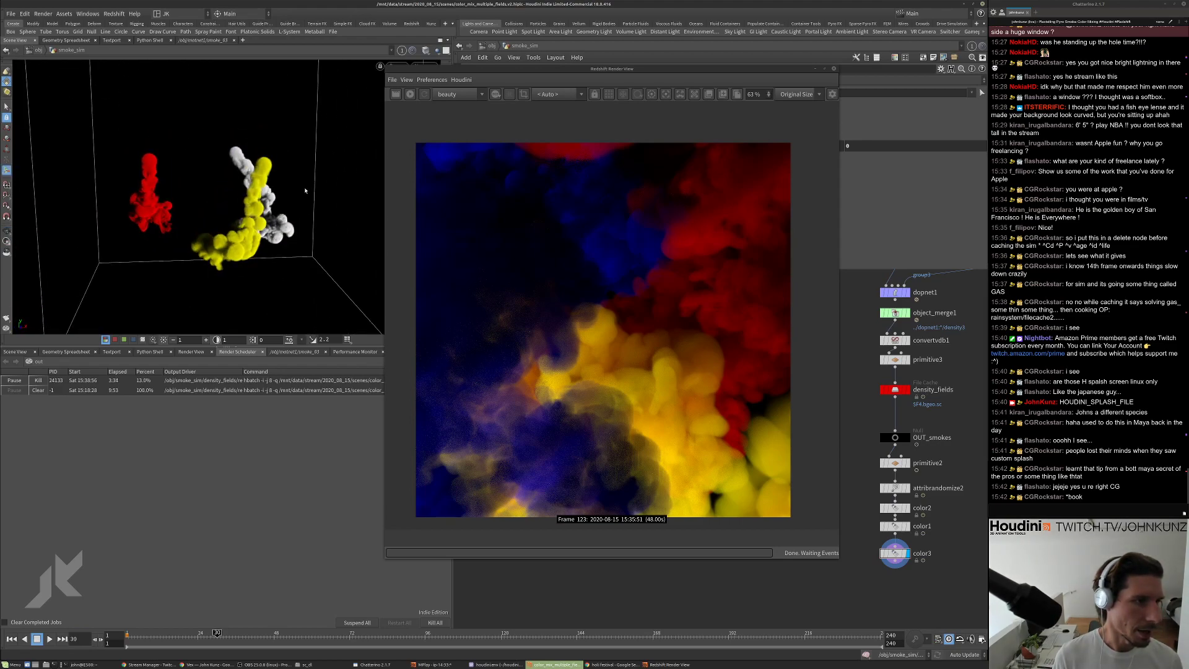
{"action": "key", "text": "Left"}
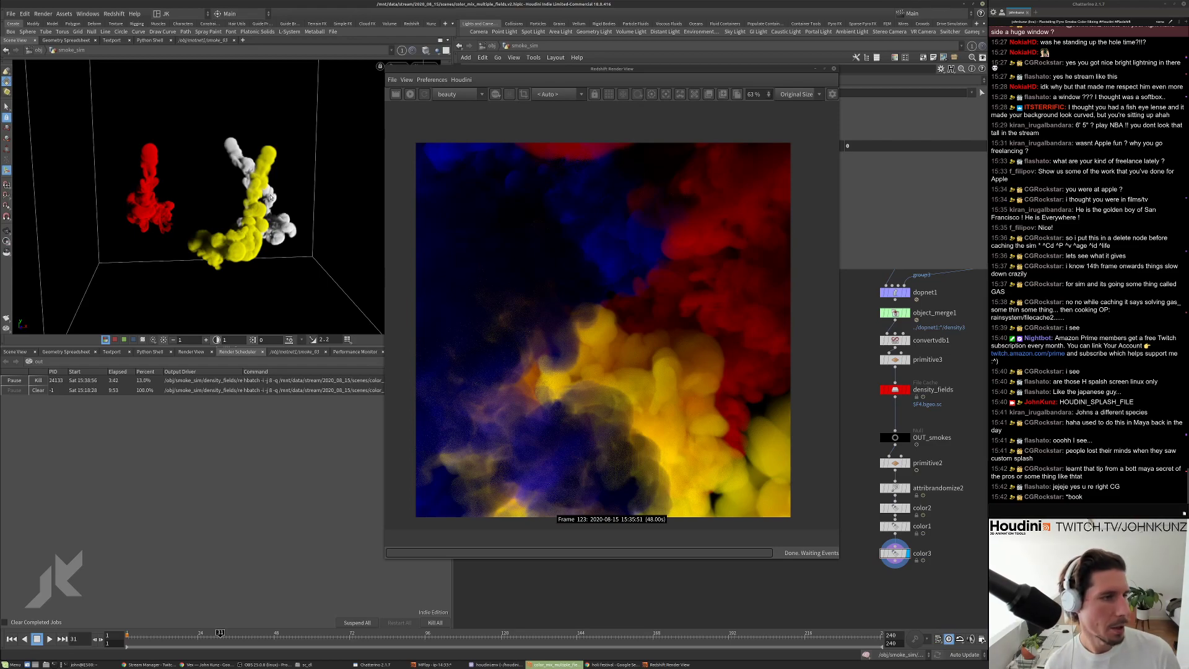
{"action": "left_click_drag", "start_coordinate": [257, 226], "coordinate": [305, 205]}
{"action": "scroll", "coordinate": [270, 149], "scroll_direction": "up", "scroll_amount": 5}
{"action": "scroll", "coordinate": [183, 250], "scroll_direction": "down", "scroll_amount": 3}
{"action": "left_click_drag", "start_coordinate": [182, 250], "coordinate": [301, 211]}
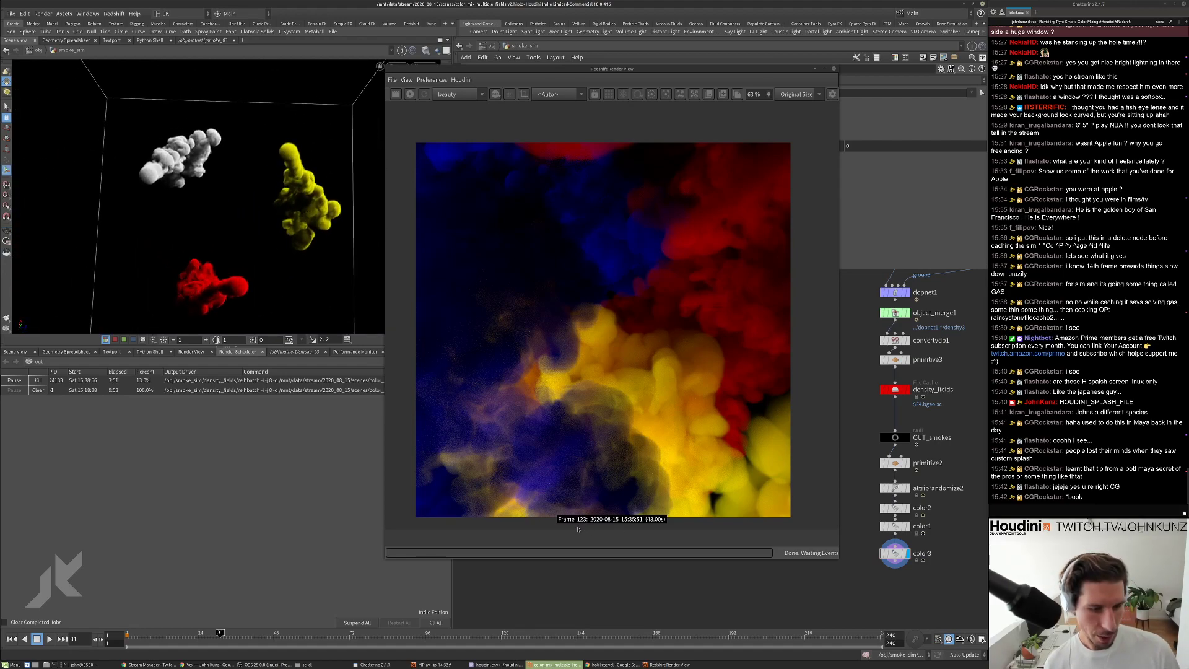
{"action": "left_click", "coordinate": [230, 638]}
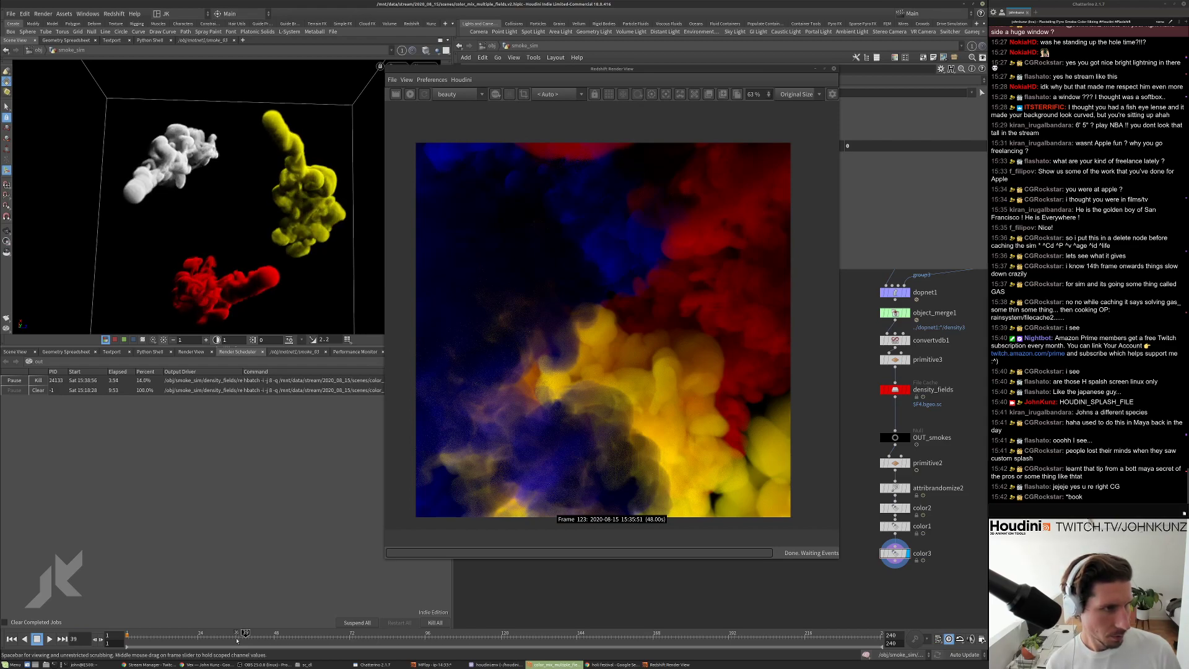
{"action": "left_click_drag", "start_coordinate": [230, 642], "coordinate": [218, 638]}
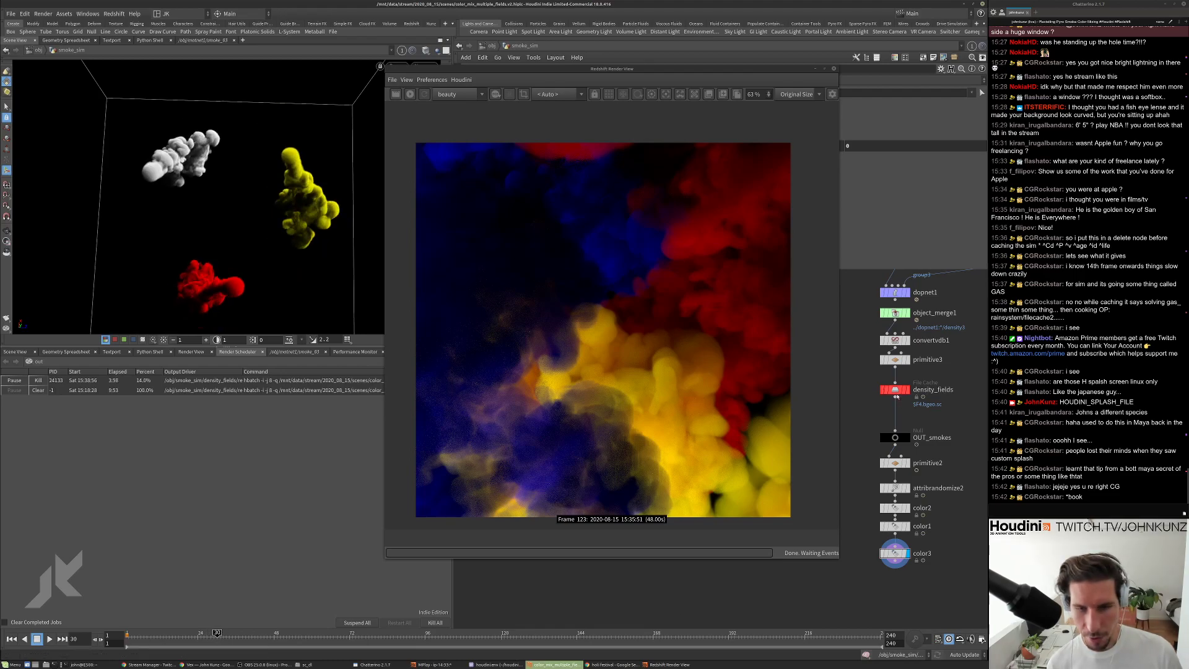
Move the render view aside and review the sizes of density_fields' cached files, including 0018.bgeo.sc and 0027.bgeo.sc.
{"action": "left_click", "coordinate": [976, 115]}
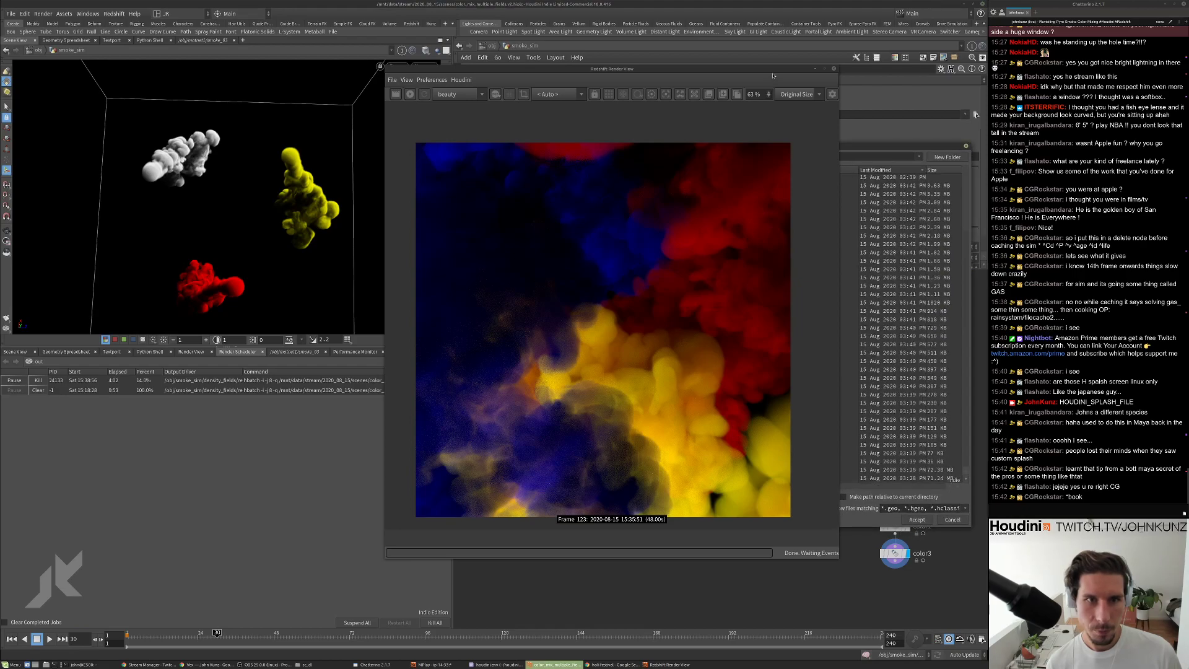
{"action": "left_click_drag", "start_coordinate": [773, 77], "coordinate": [550, 159]}
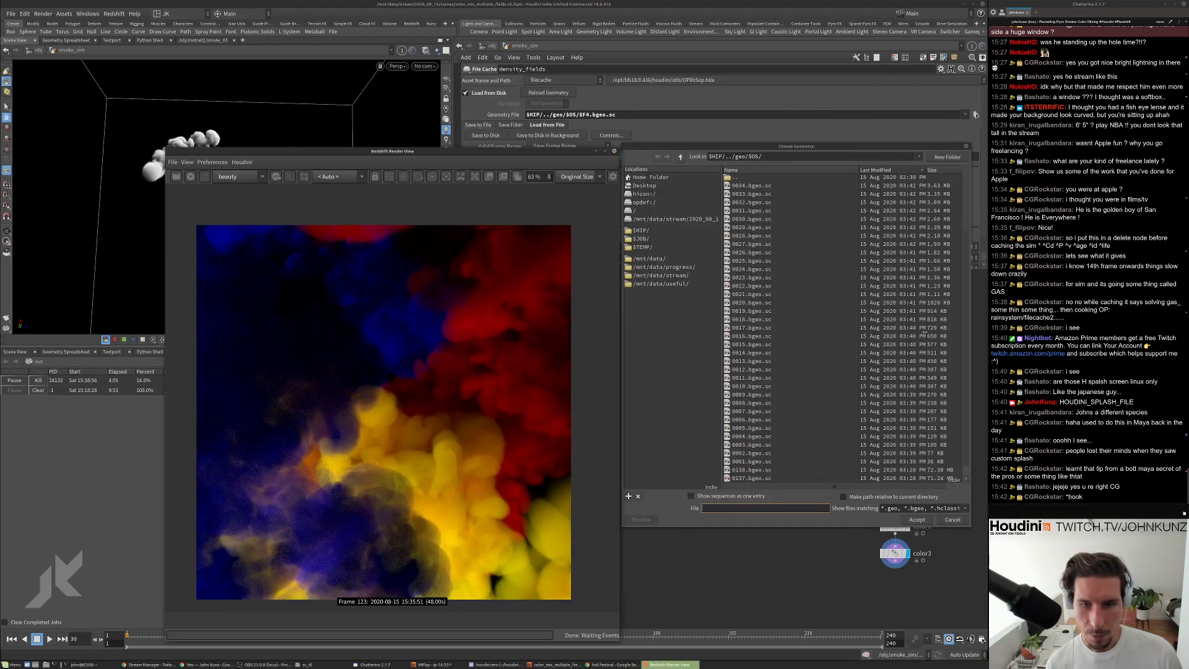
{"action": "left_click", "coordinate": [922, 319]}
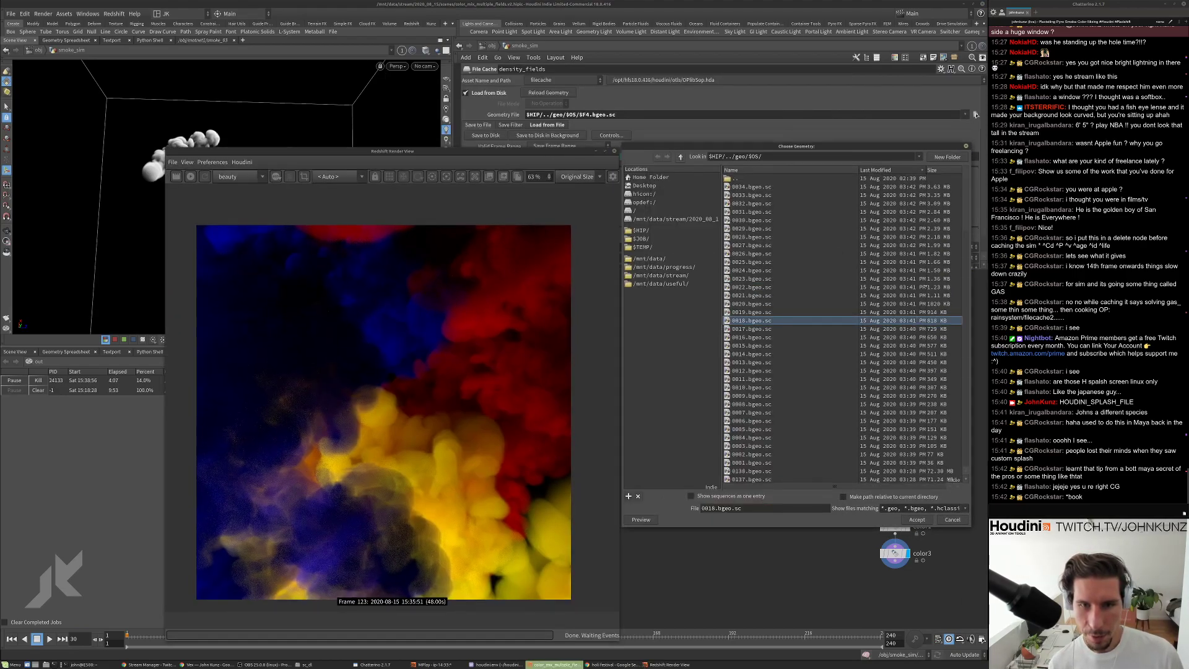
{"action": "left_click", "coordinate": [923, 246]}
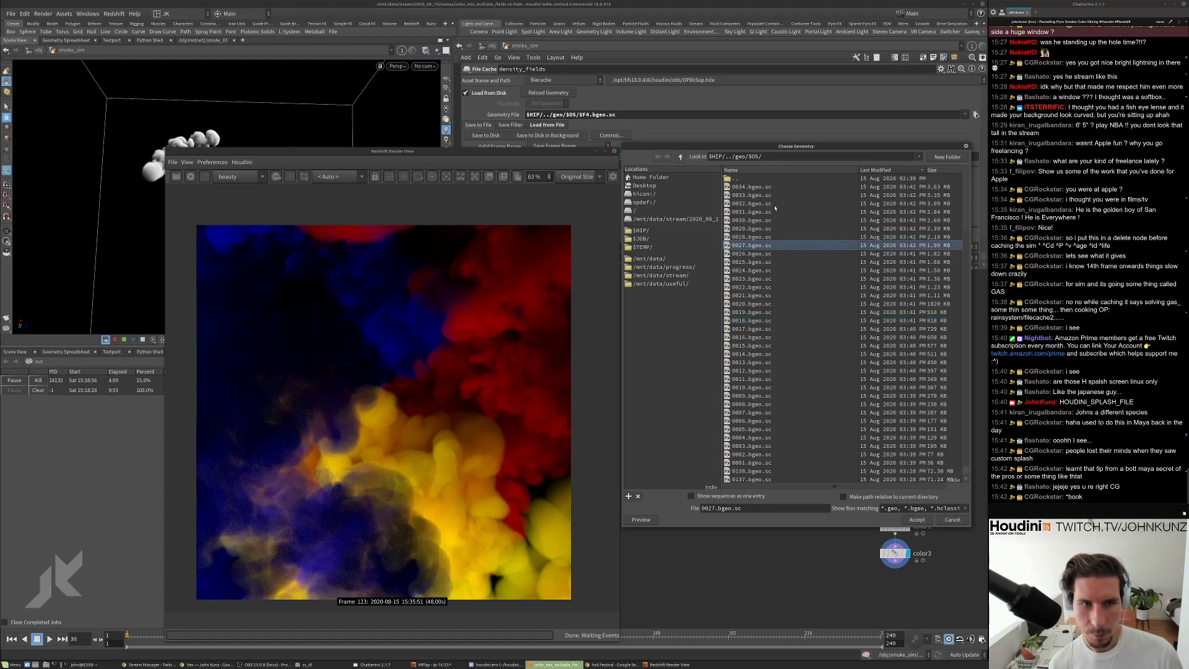
{"action": "key", "text": "Escape"}
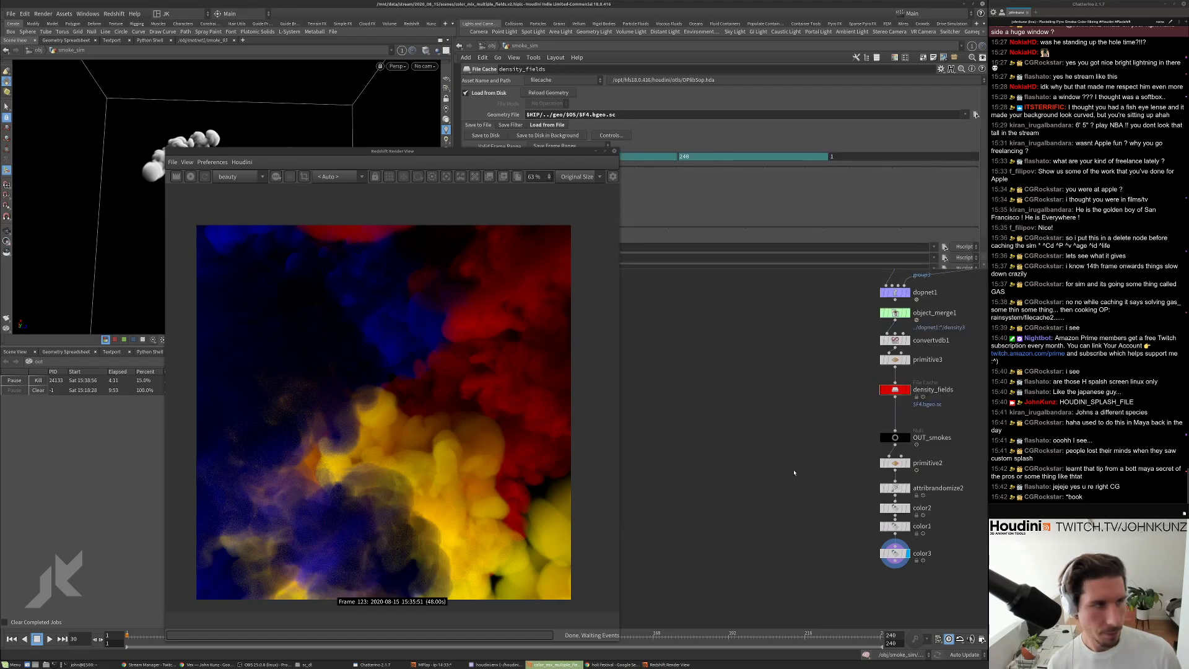
Move the Redshift Render View back beside the viewport and compare its image with the smoke at frames 38 and 37.
{"action": "left_click_drag", "start_coordinate": [494, 156], "coordinate": [706, 76]}
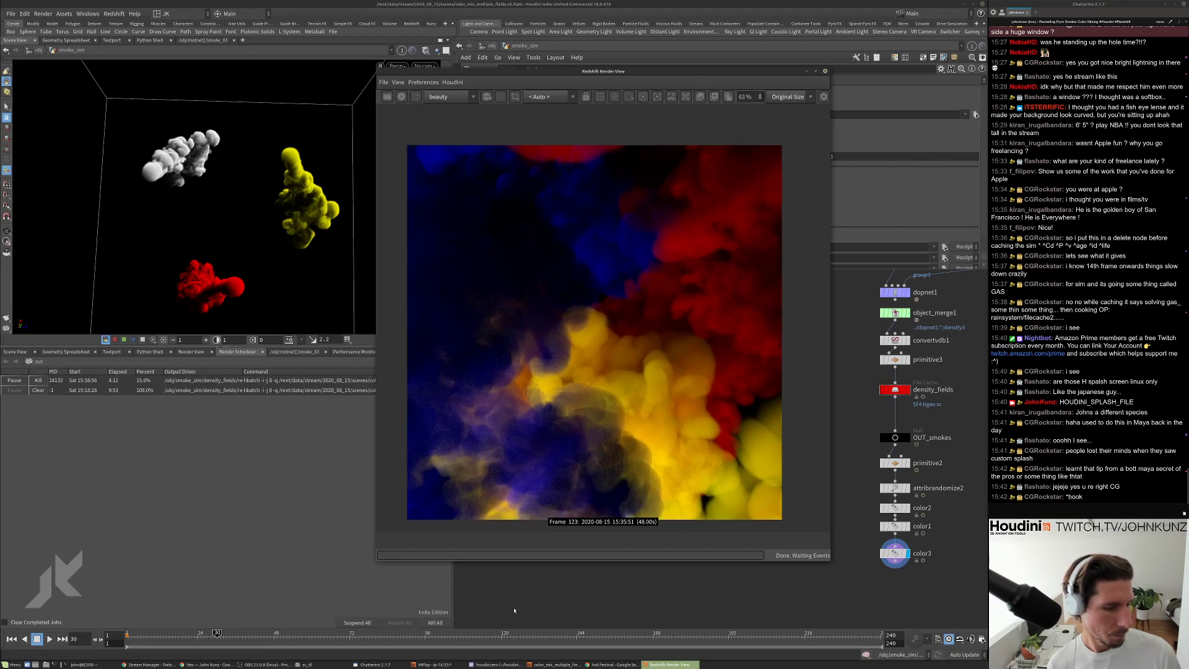
{"action": "left_click", "coordinate": [511, 613]}
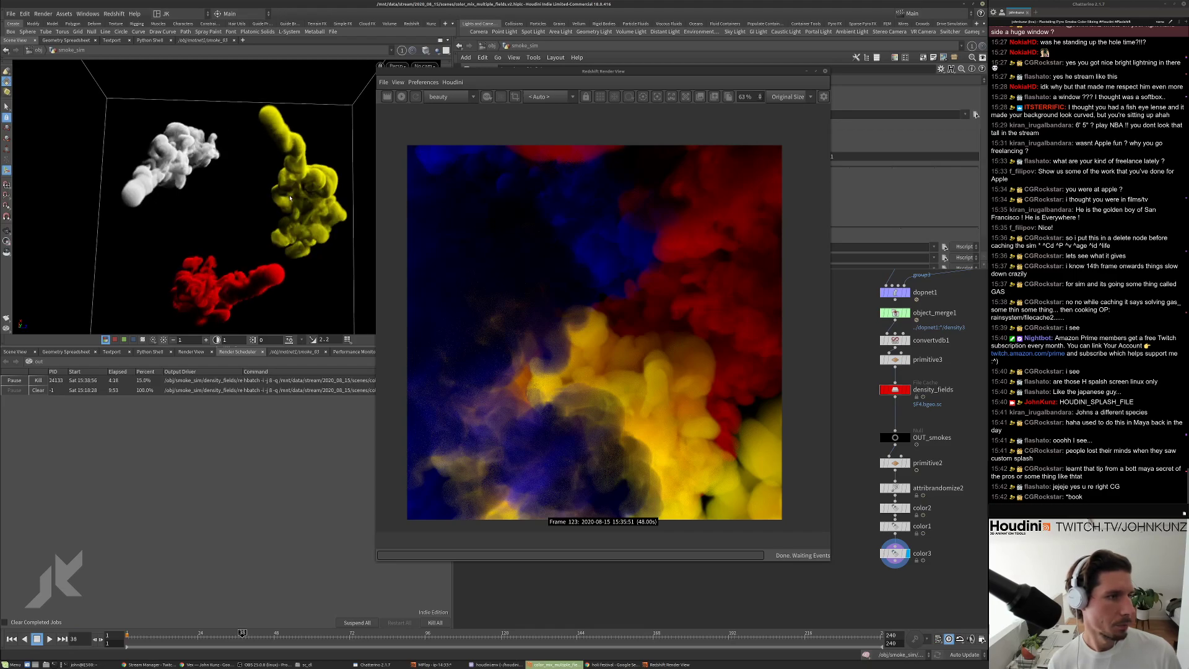
{"action": "key", "text": "Left"}
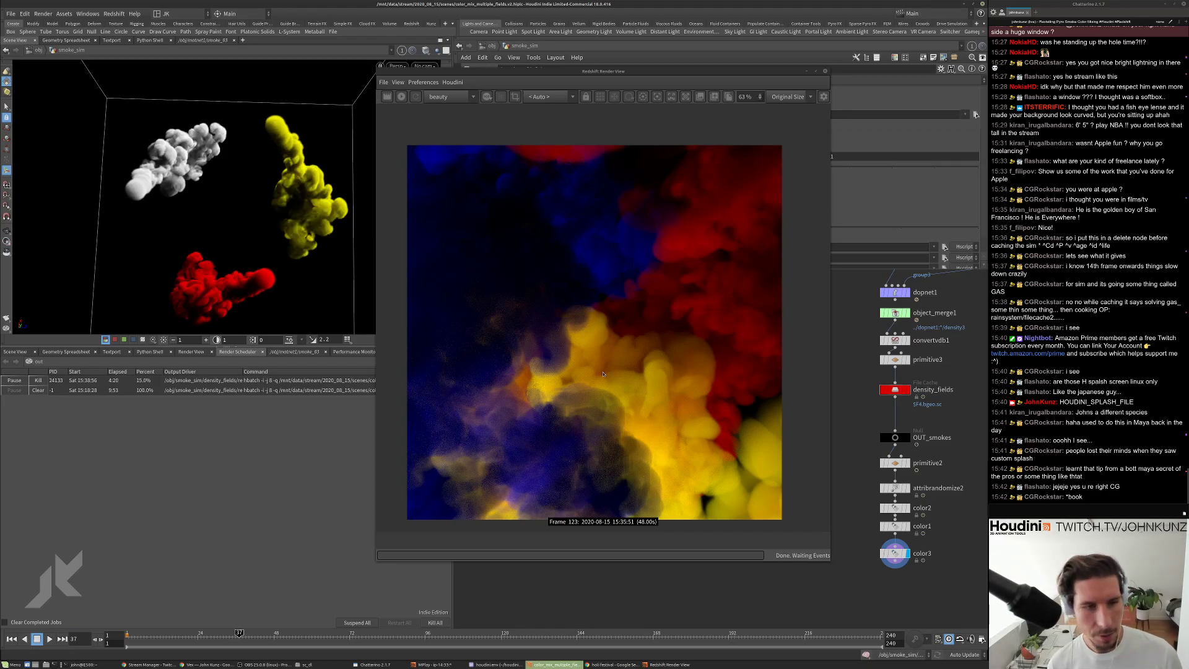
{"action": "scroll", "coordinate": [604, 374], "scroll_direction": "down", "scroll_amount": 1}
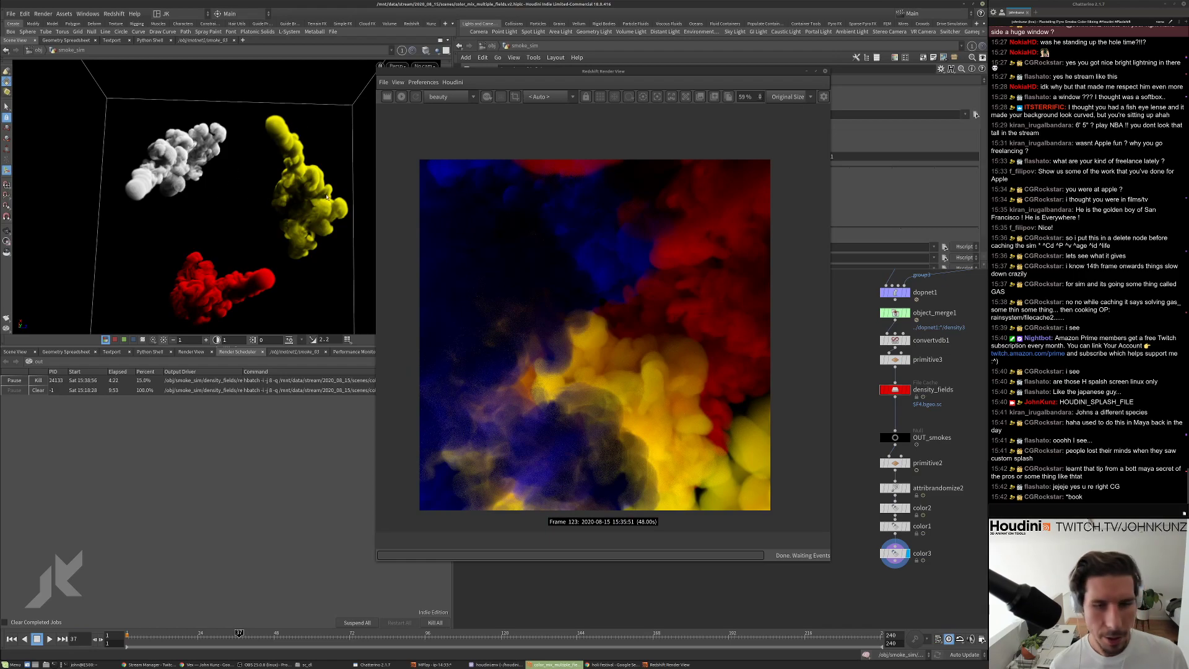
Examine the frame 123 Redshift render up close and as a whole, comparing the detail of the red, blue and yellow smoke.
{"action": "scroll", "coordinate": [589, 367], "scroll_direction": "down", "scroll_amount": 2}
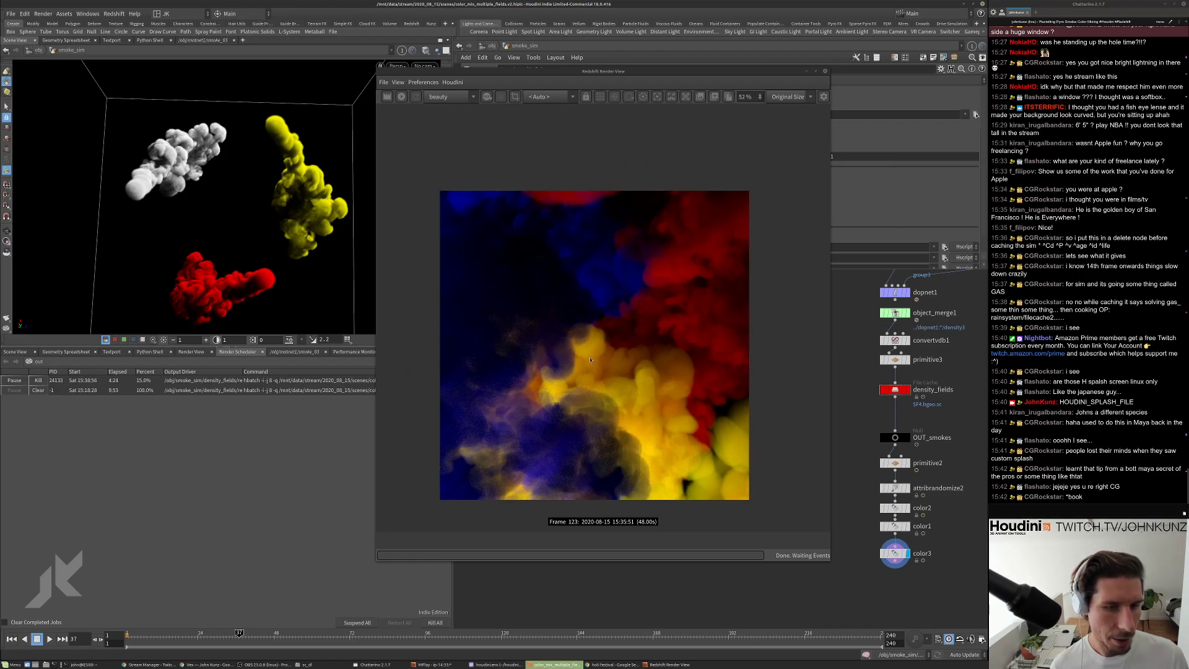
{"action": "scroll", "coordinate": [680, 324], "scroll_direction": "up", "scroll_amount": 5}
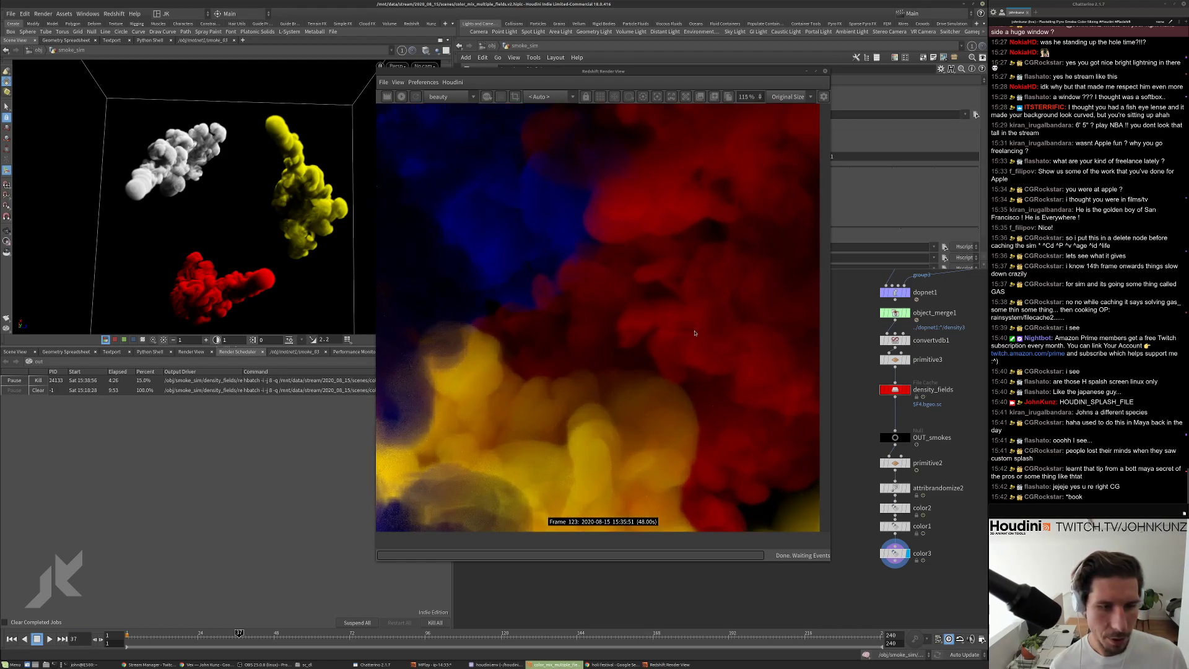
{"action": "scroll", "coordinate": [695, 332], "scroll_direction": "up", "scroll_amount": 3}
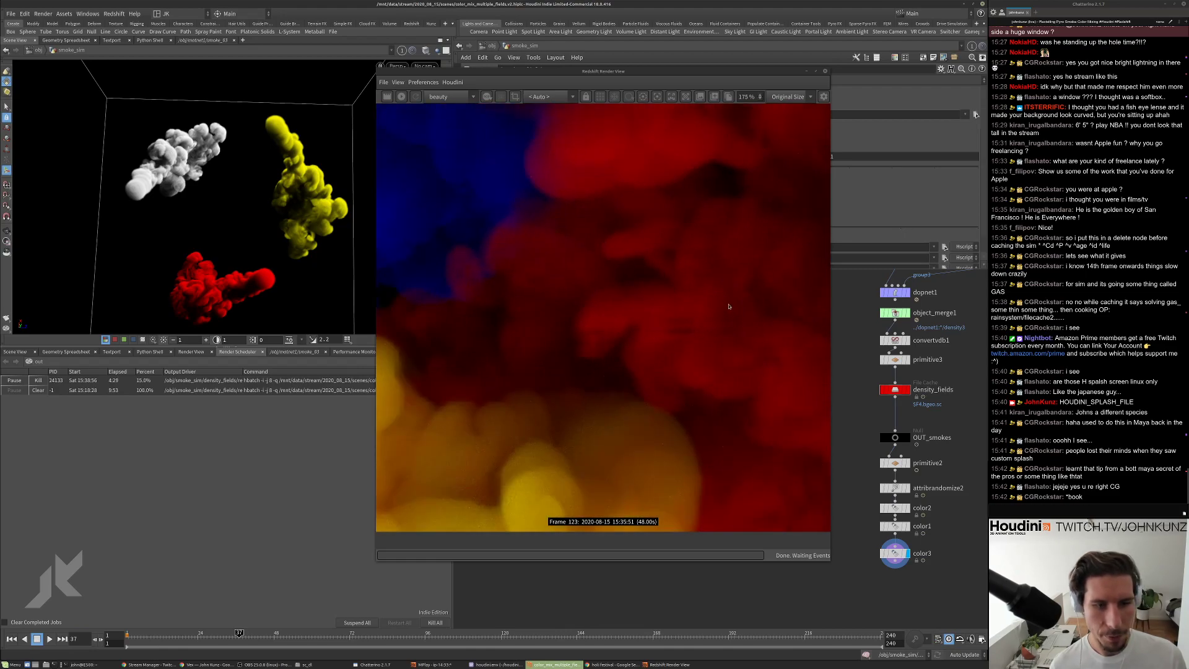
{"action": "scroll", "coordinate": [704, 304], "scroll_direction": "down", "scroll_amount": 3}
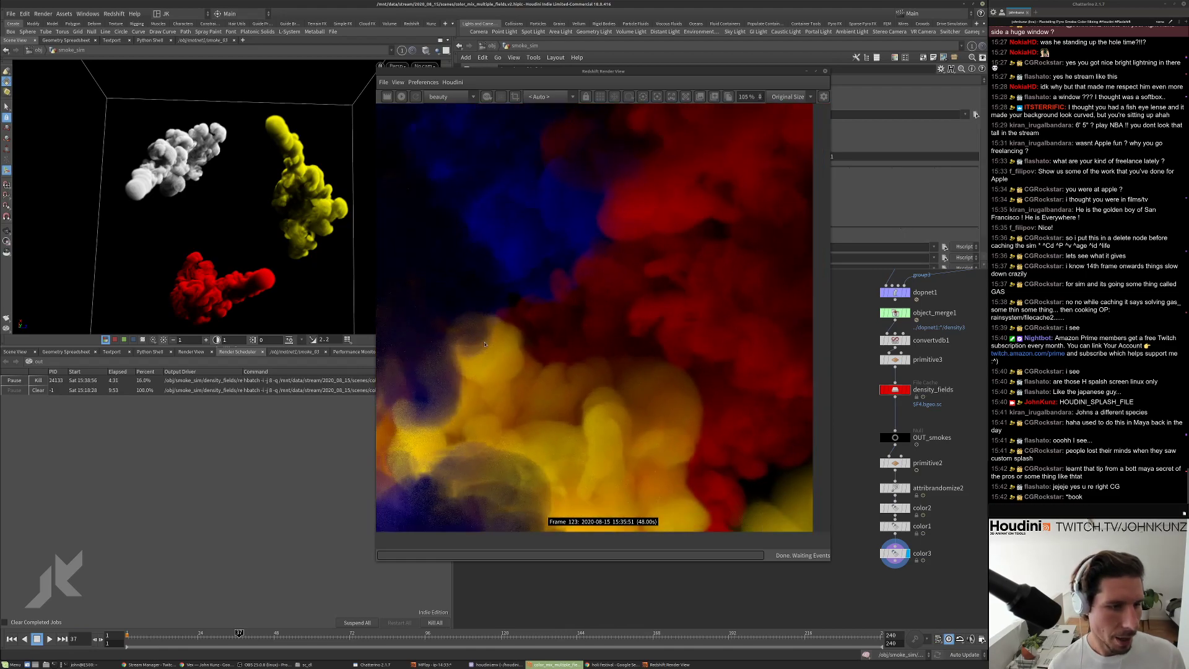
{"action": "scroll", "coordinate": [494, 371], "scroll_direction": "up", "scroll_amount": 4}
{"action": "scroll", "coordinate": [496, 345], "scroll_direction": "up", "scroll_amount": 3}
{"action": "scroll", "coordinate": [480, 345], "scroll_direction": "down", "scroll_amount": 12}
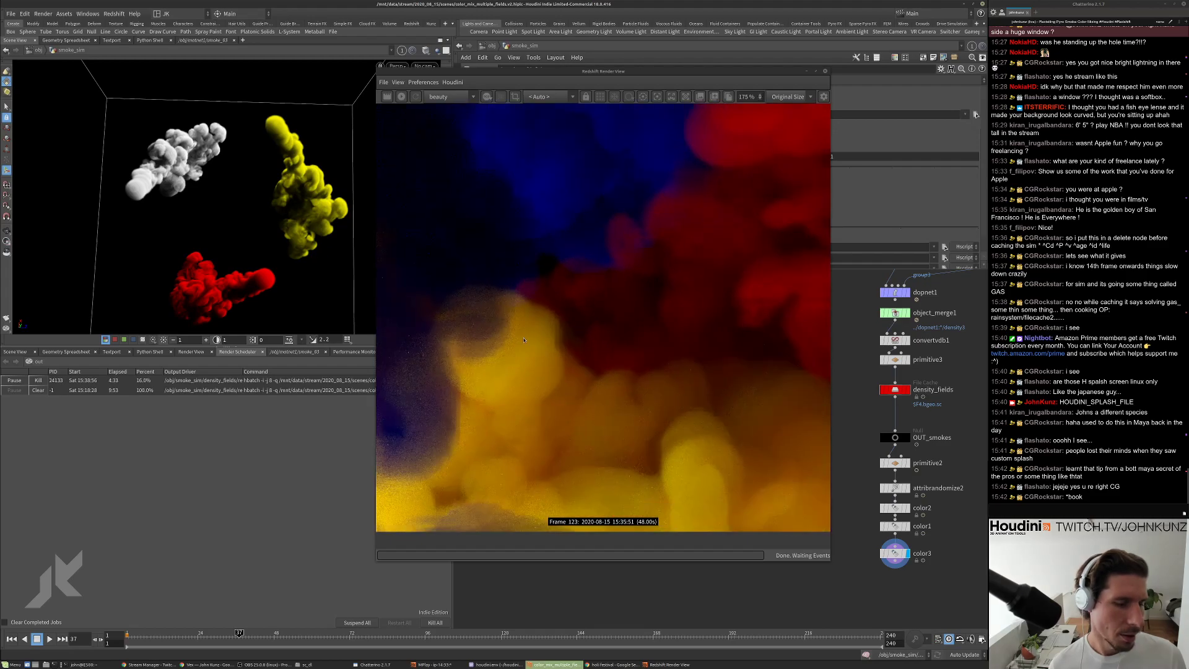
{"action": "scroll", "coordinate": [446, 440], "scroll_direction": "up", "scroll_amount": 2}
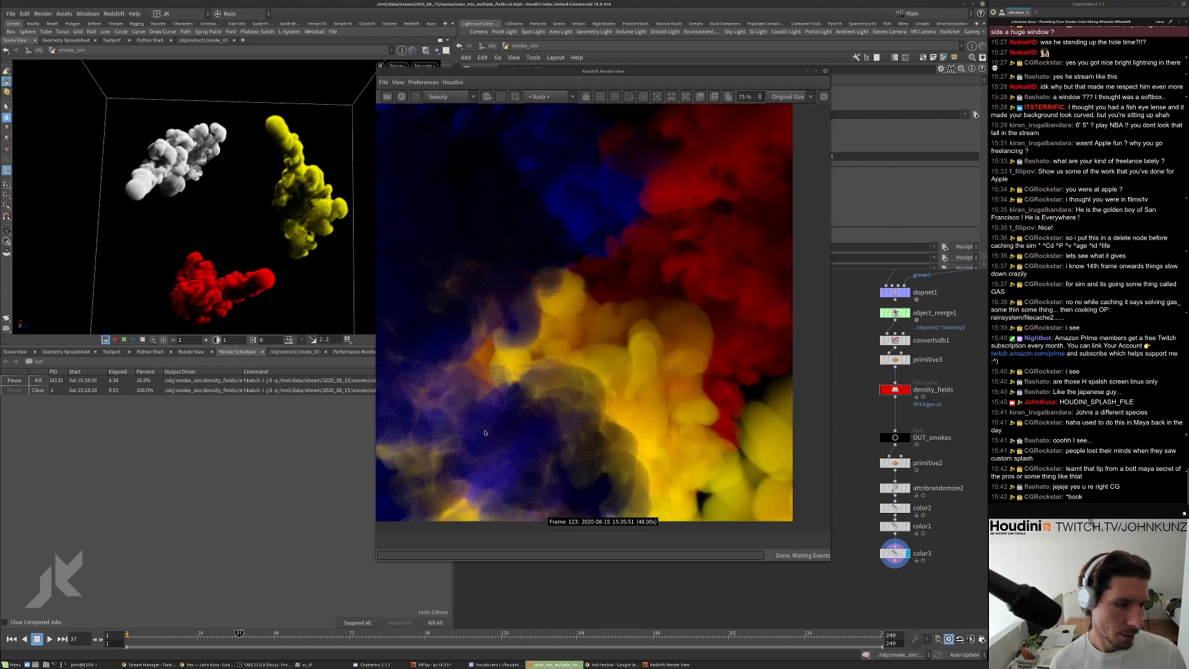
{"action": "scroll", "coordinate": [669, 332], "scroll_direction": "down", "scroll_amount": 3}
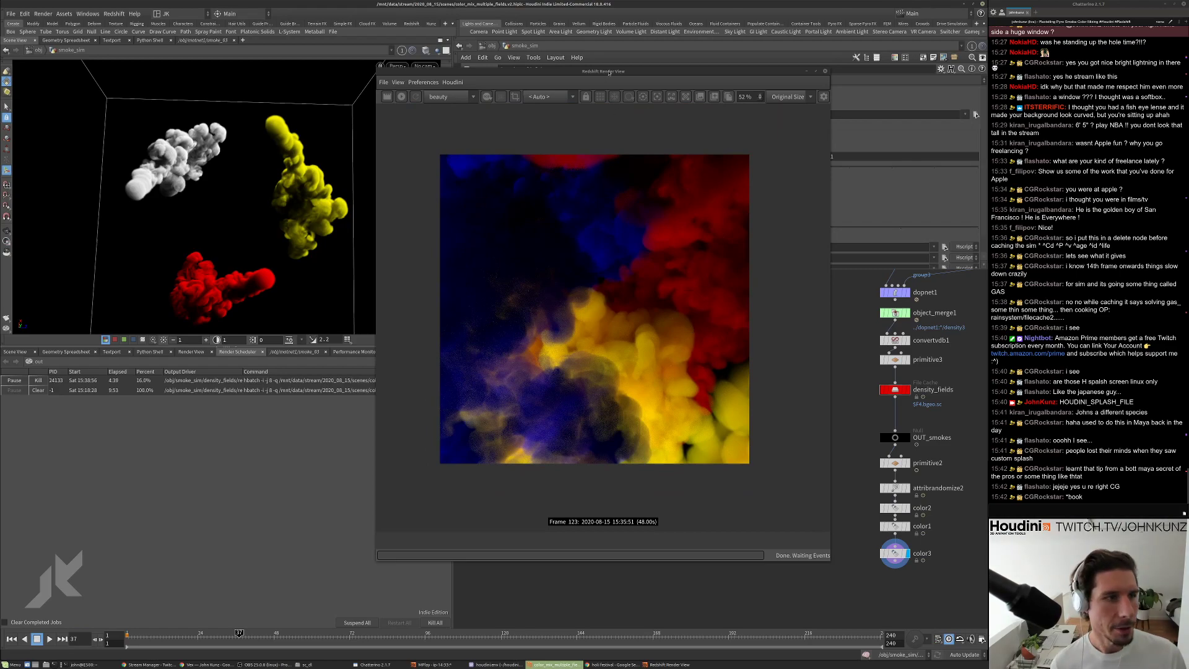
Move the Redshift Render View clear of the parameters and show smoke_sim's Redshift volume settings at object level.
{"action": "left_click_drag", "start_coordinate": [609, 73], "coordinate": [344, 135]}
{"action": "left_click_drag", "start_coordinate": [559, 131], "coordinate": [358, 228]}
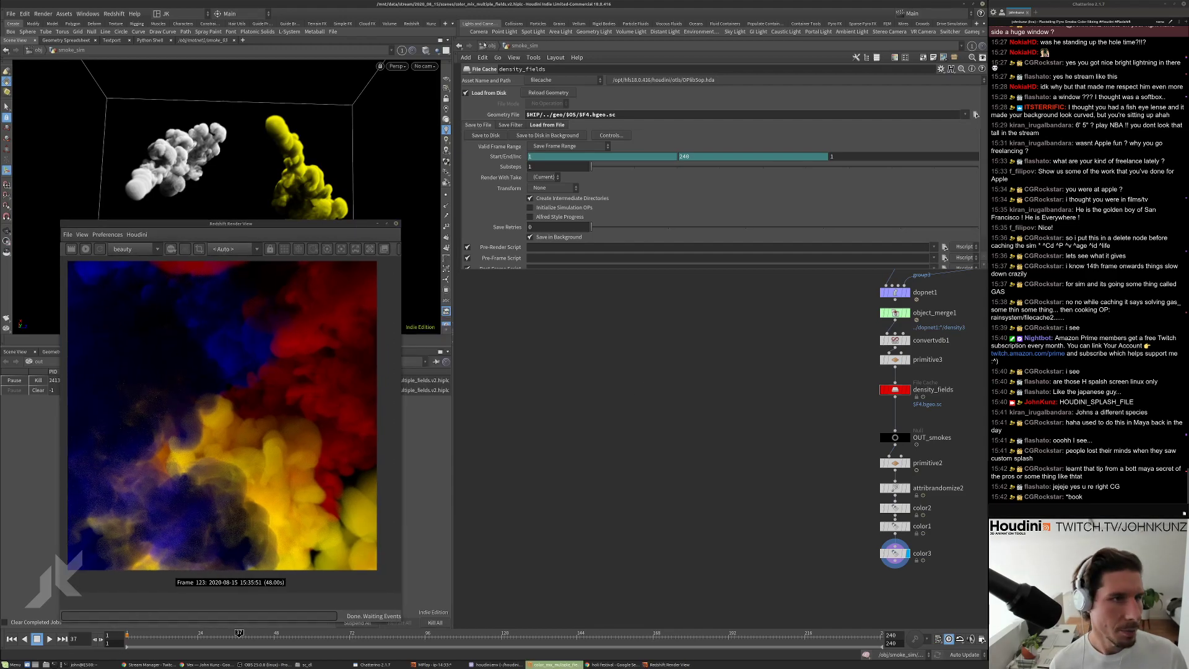
{"action": "key", "text": "u"}
{"action": "scroll", "coordinate": [837, 426], "scroll_direction": "up", "scroll_amount": 5}
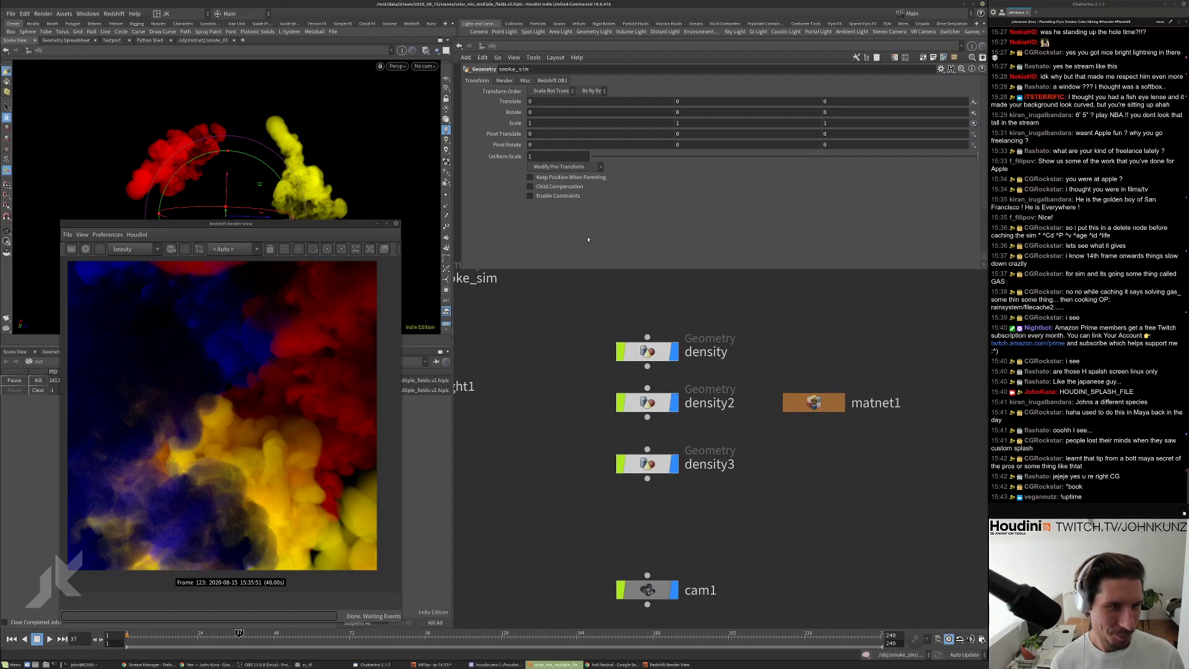
{"action": "left_click", "coordinate": [554, 81]}
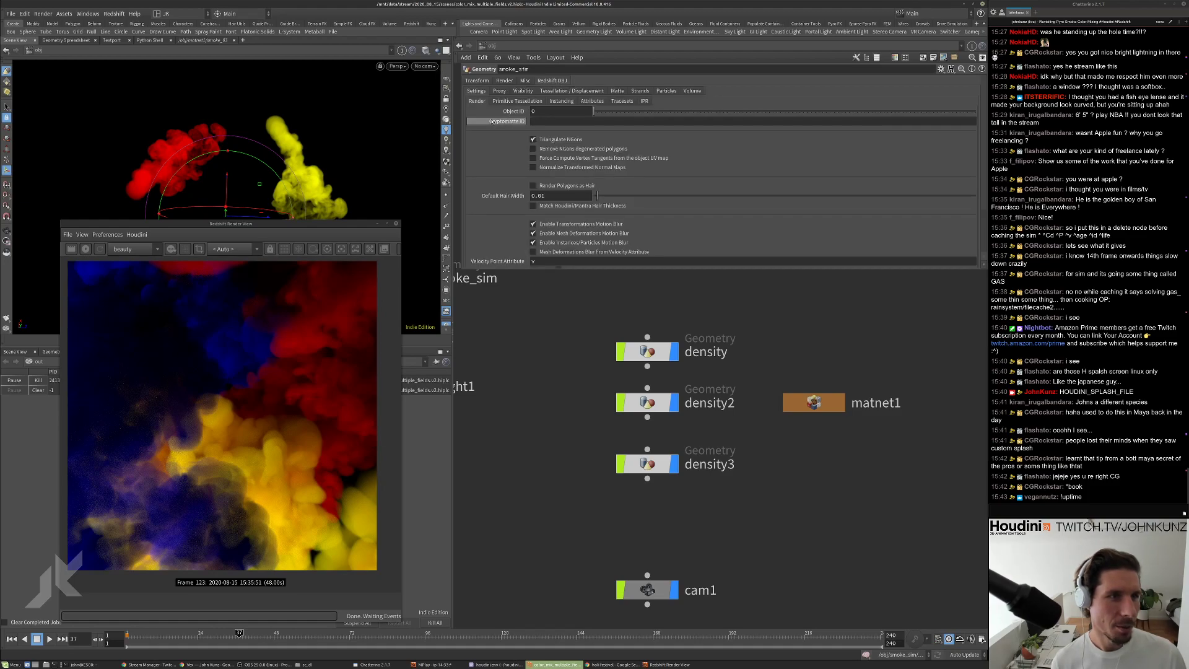
{"action": "left_click", "coordinate": [687, 91]}
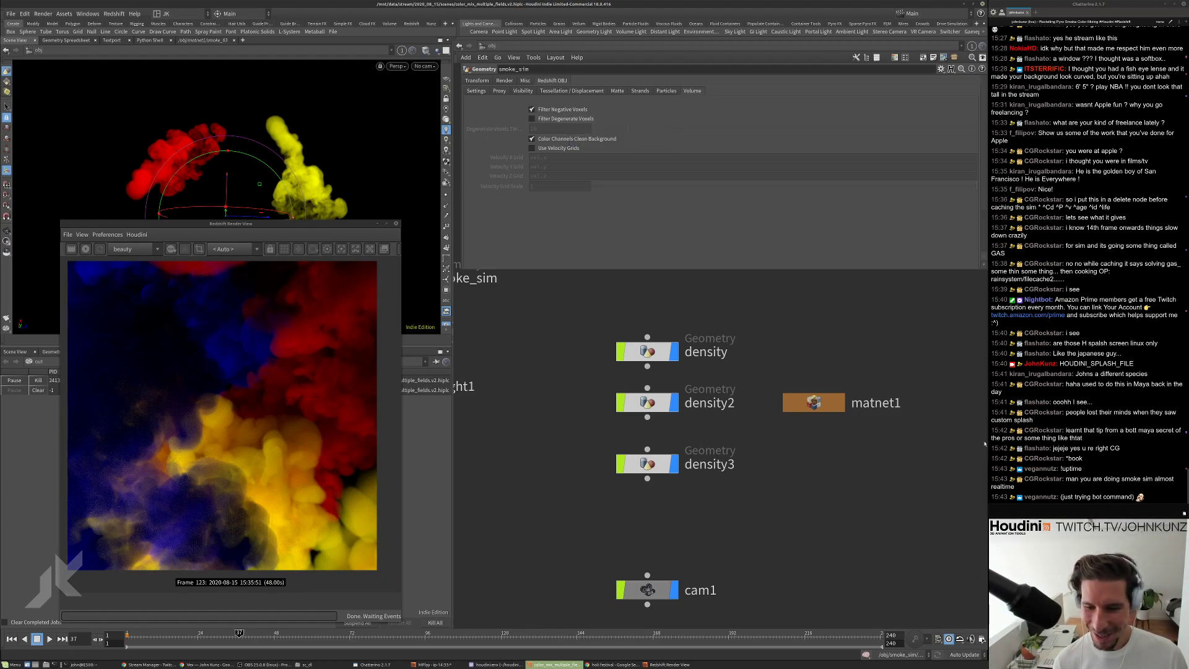
Switch to the Chatterino chat, send "!commands", and highlight the word "commands" in the sent message.
{"action": "left_click", "coordinate": [1075, 508]}
{"action": "type", "text": "!commands"}
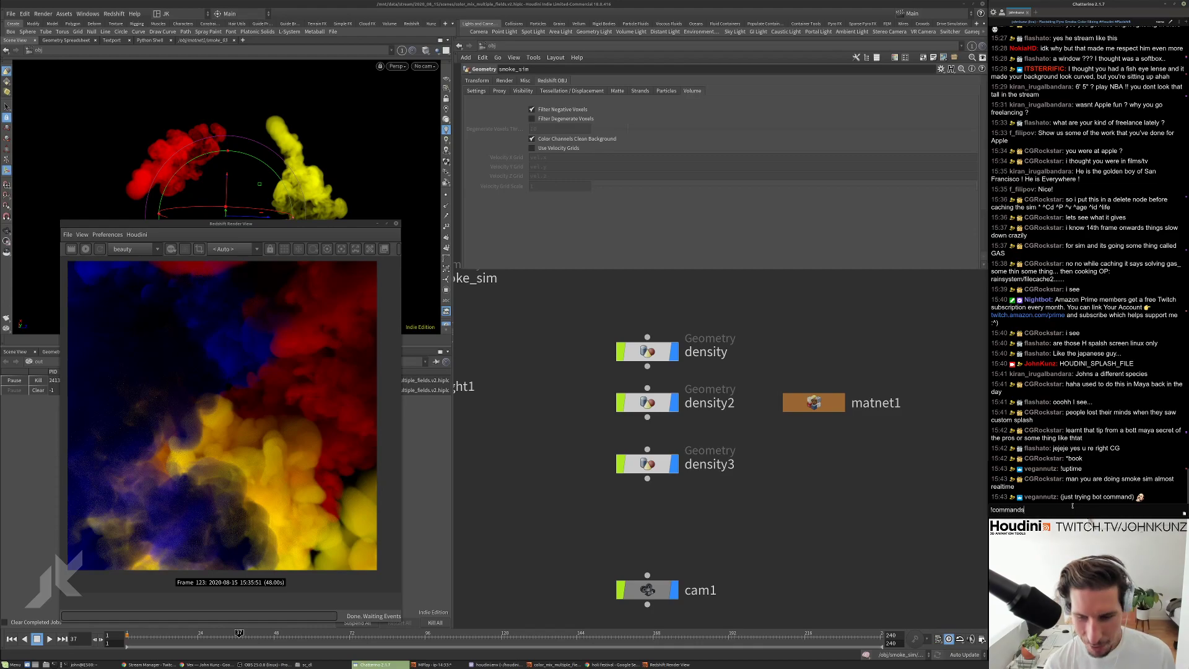
{"action": "key", "text": "Return"}
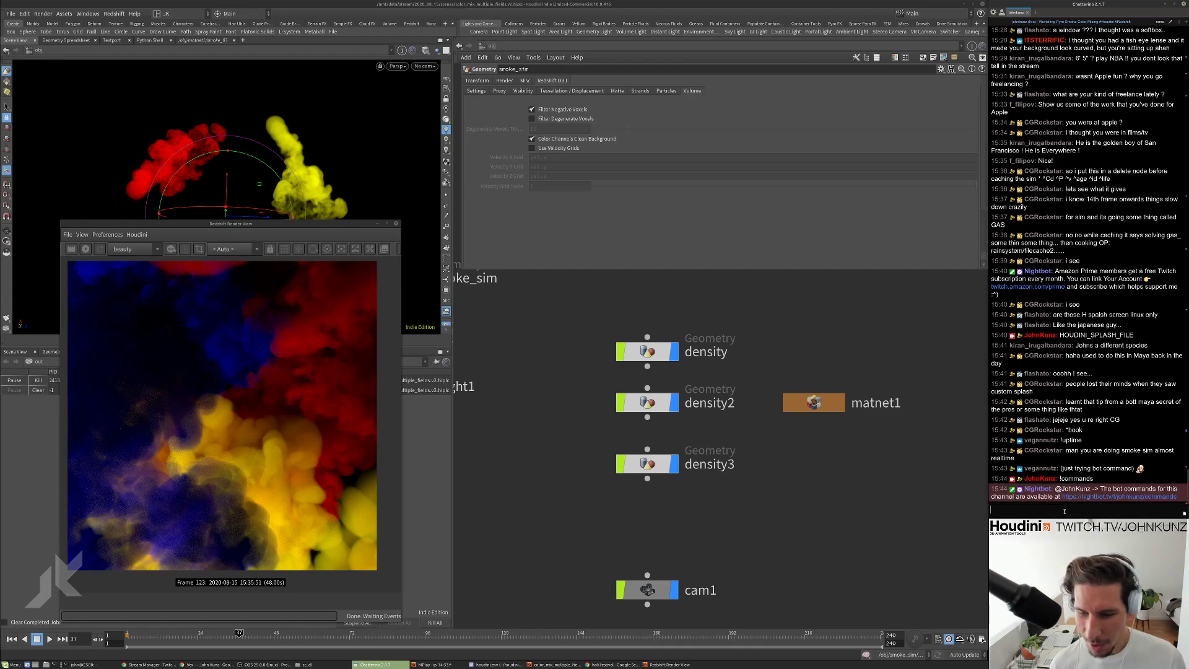
{"action": "left_click_drag", "start_coordinate": [1097, 470], "coordinate": [1061, 469]}
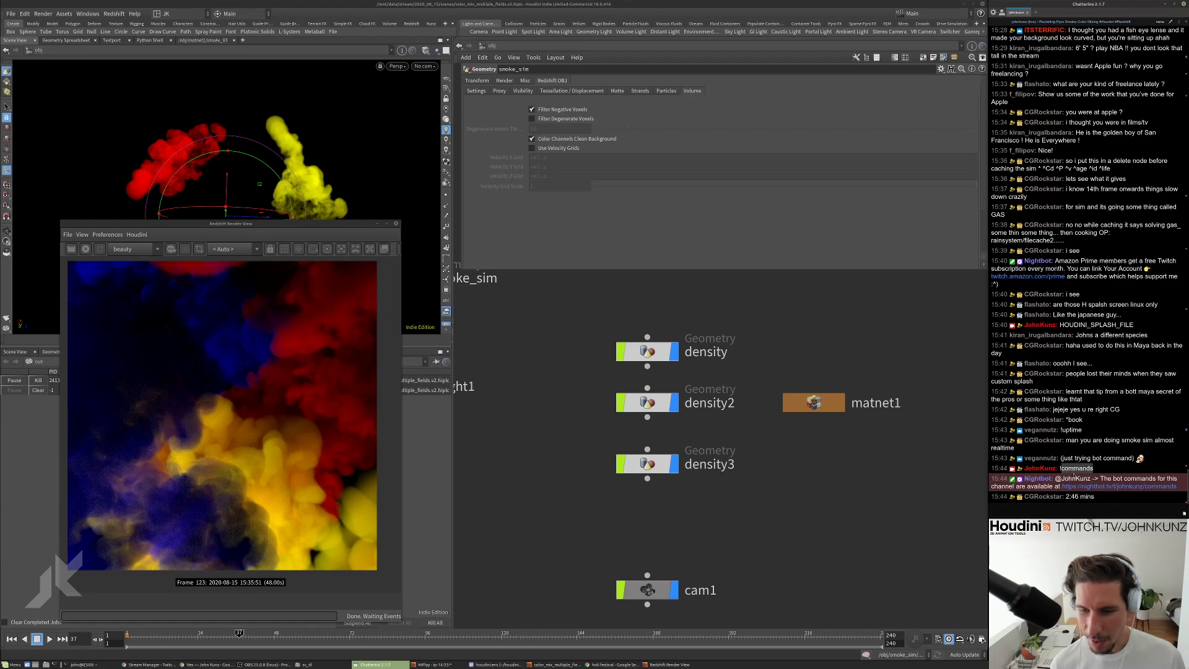
Return to Houdini, add a Geometry object beside density3 in the object network, and show its render shading settings.
{"action": "left_click", "coordinate": [828, 527]}
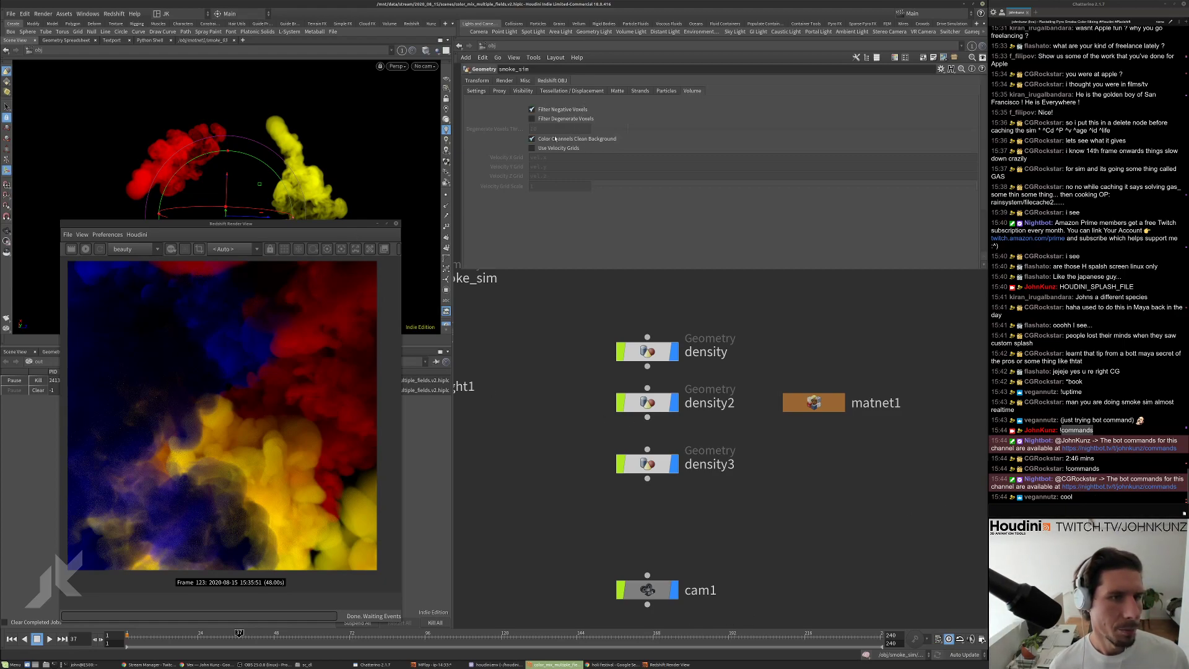
{"action": "scroll", "coordinate": [221, 488], "scroll_direction": "up", "scroll_amount": 3}
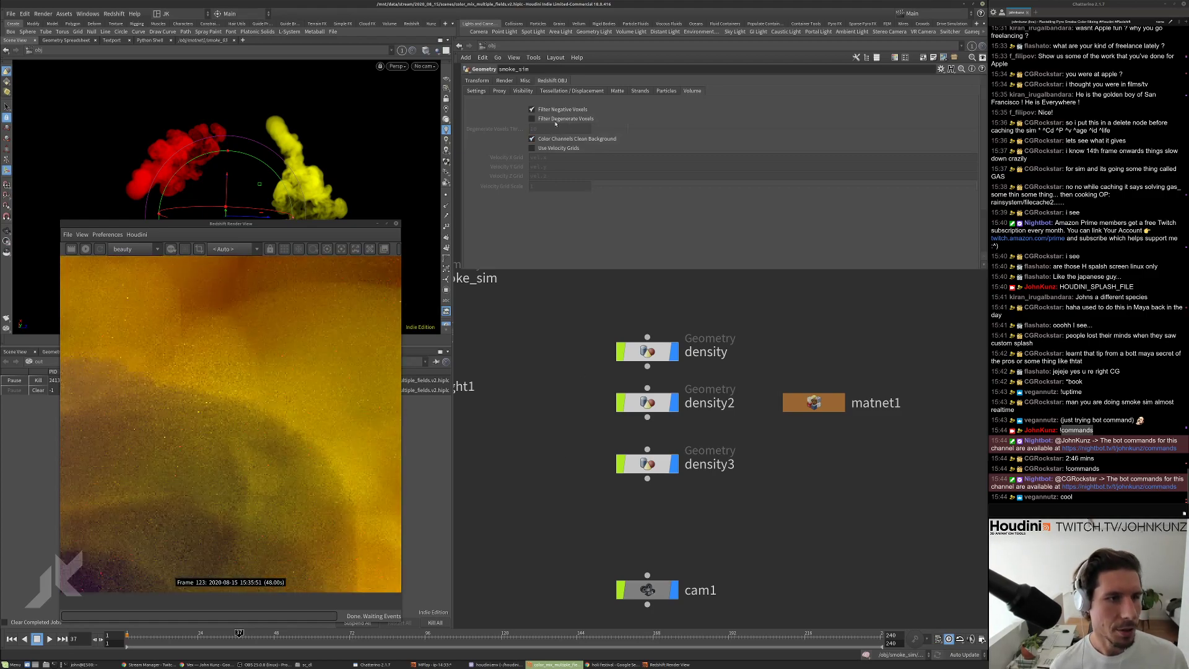
{"action": "key", "text": "Tab"}
{"action": "type", "text": "ge"}
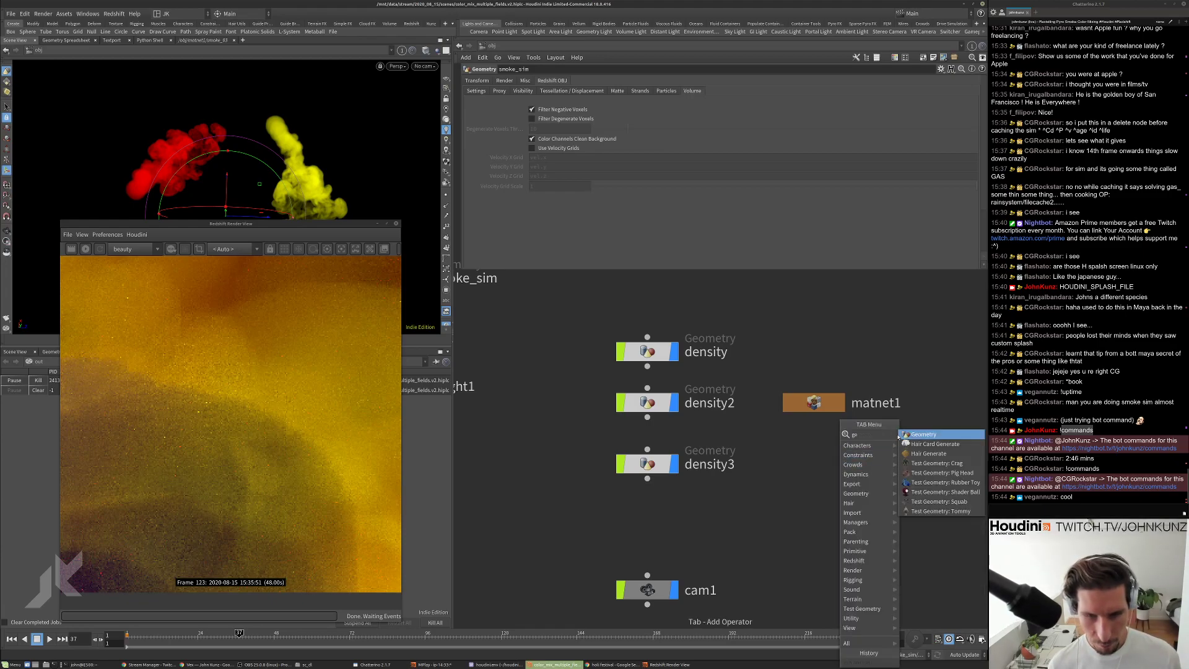
{"action": "key", "text": "Return"}
{"action": "left_click", "coordinate": [846, 464]}
{"action": "left_click", "coordinate": [504, 81]}
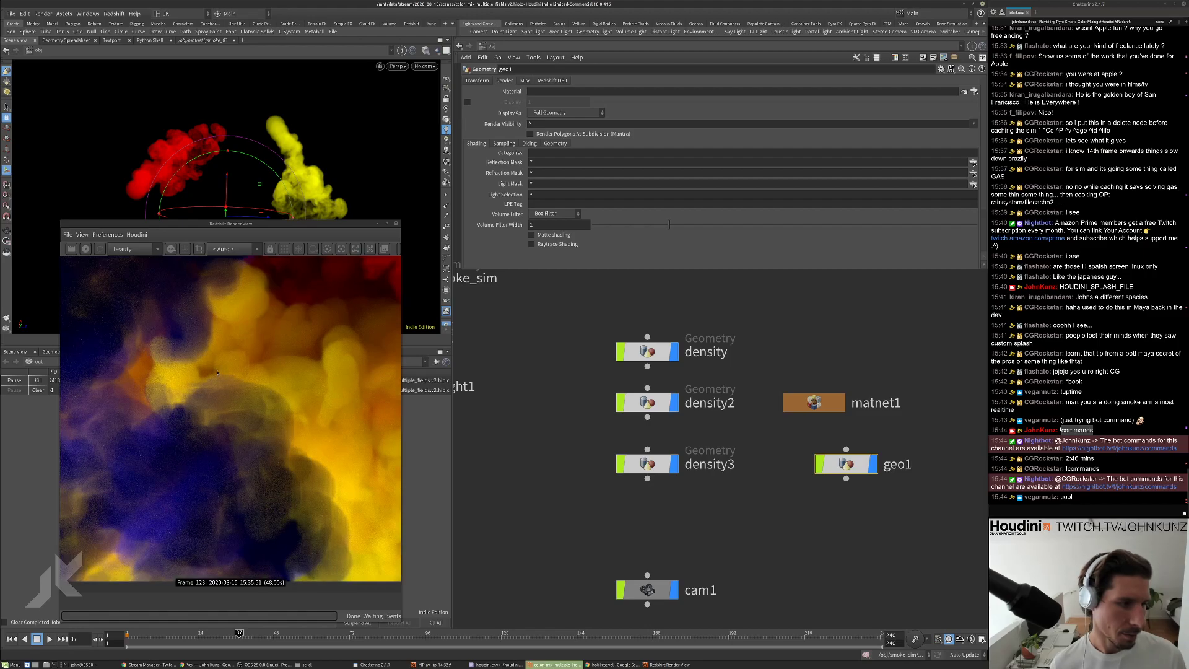
Set the new geometry object's volume filter to Gaussian and its volume filter width to 2.
{"action": "left_click", "coordinate": [555, 214]}
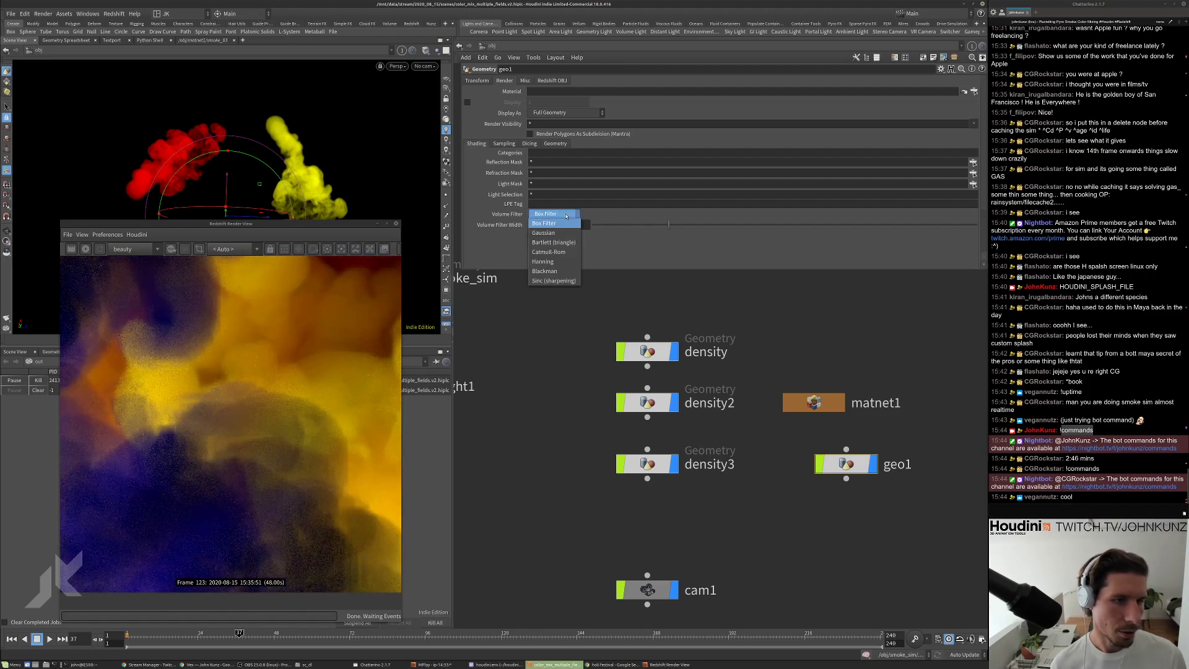
{"action": "left_click", "coordinate": [560, 232]}
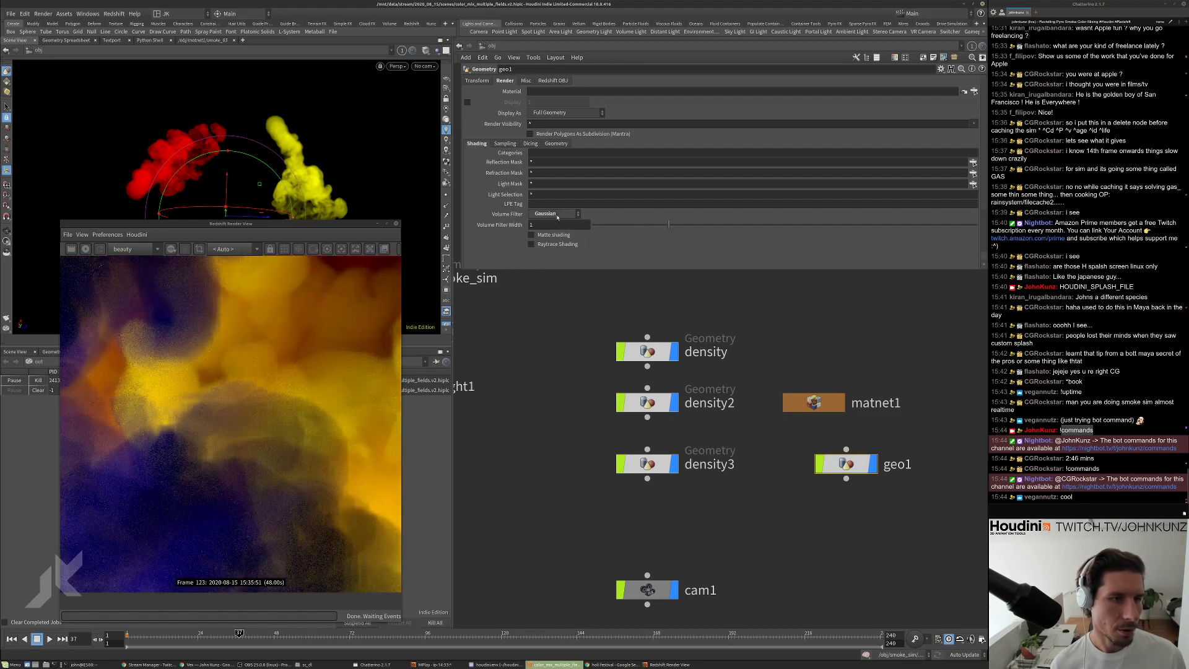
{"action": "double_click", "coordinate": [546, 223]}
{"action": "type", "text": "2"}
{"action": "key", "text": "Return"}
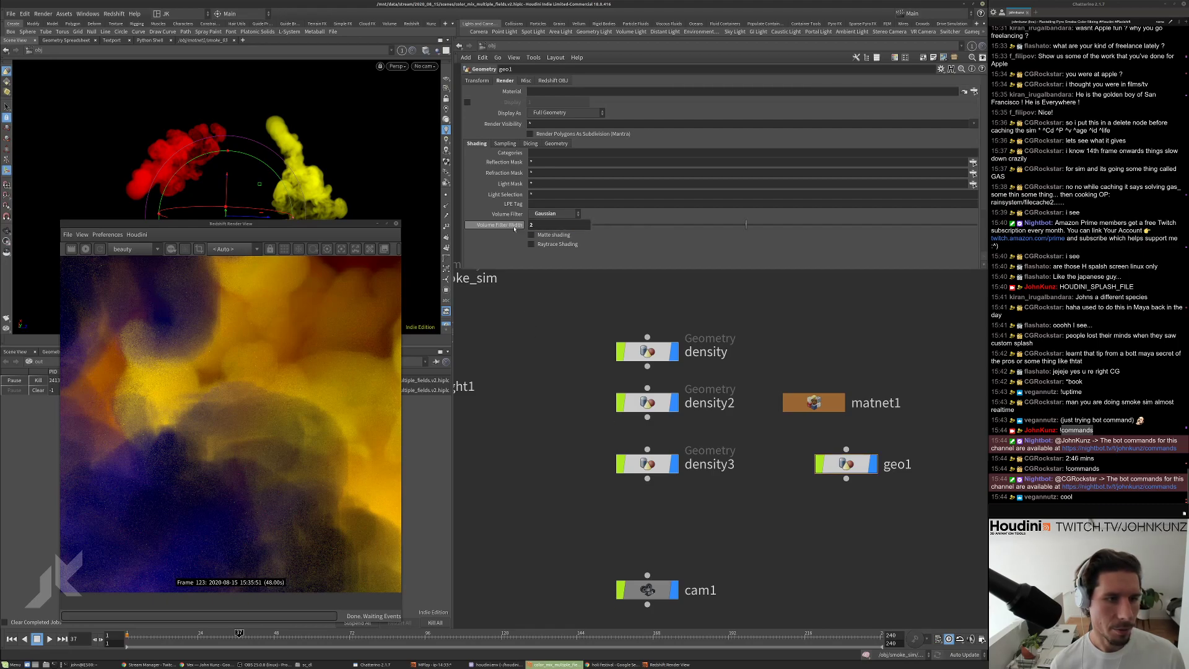
Examine the noise and softness at the edges where the yellow and blue smoke meet in the render.
{"action": "scroll", "coordinate": [230, 393], "scroll_direction": "down", "scroll_amount": 2}
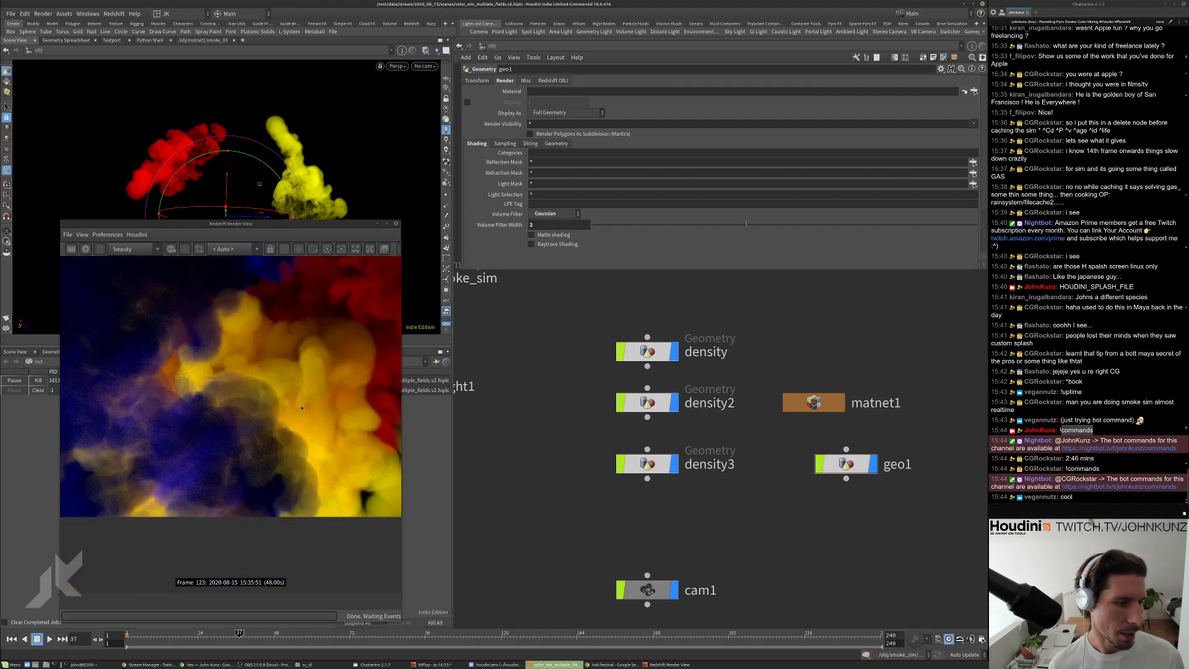
{"action": "scroll", "coordinate": [292, 418], "scroll_direction": "down", "scroll_amount": 2}
{"action": "scroll", "coordinate": [245, 352], "scroll_direction": "up", "scroll_amount": 3}
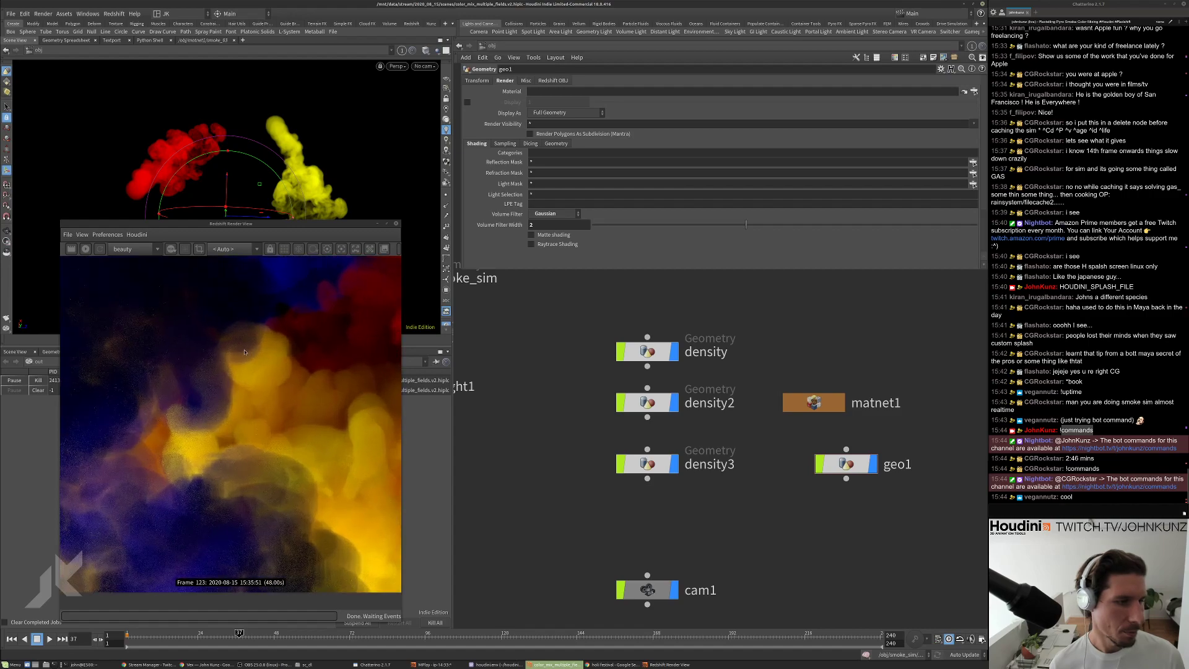
{"action": "scroll", "coordinate": [248, 355], "scroll_direction": "up", "scroll_amount": 2}
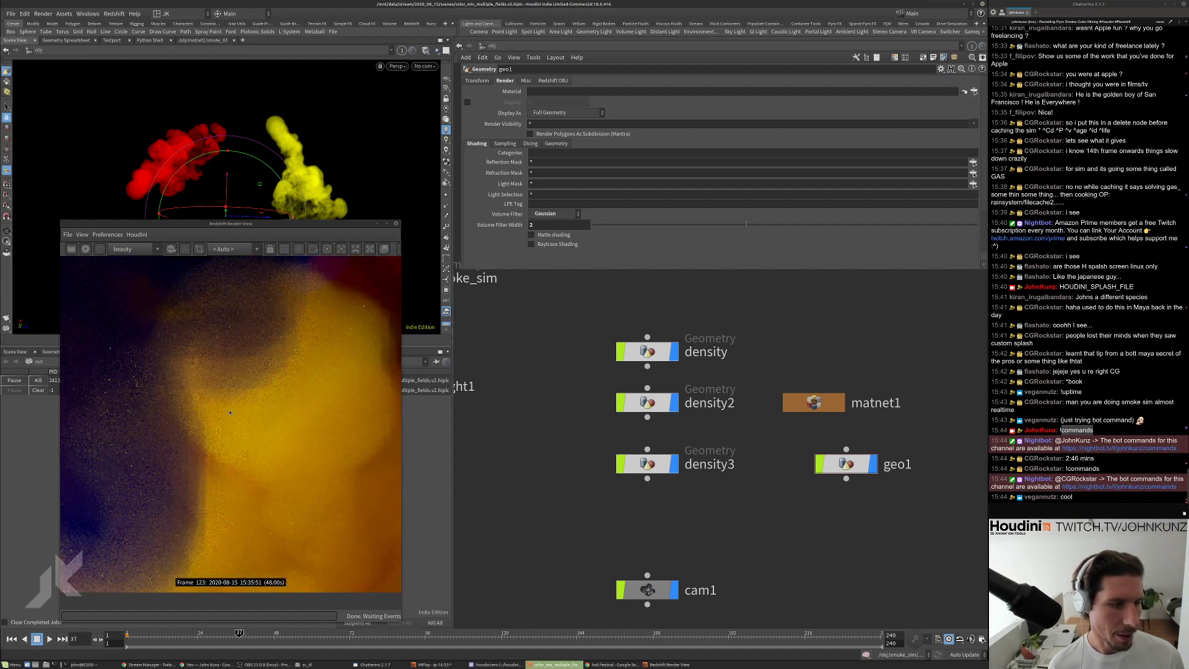
{"action": "scroll", "coordinate": [297, 403], "scroll_direction": "up", "scroll_amount": 3}
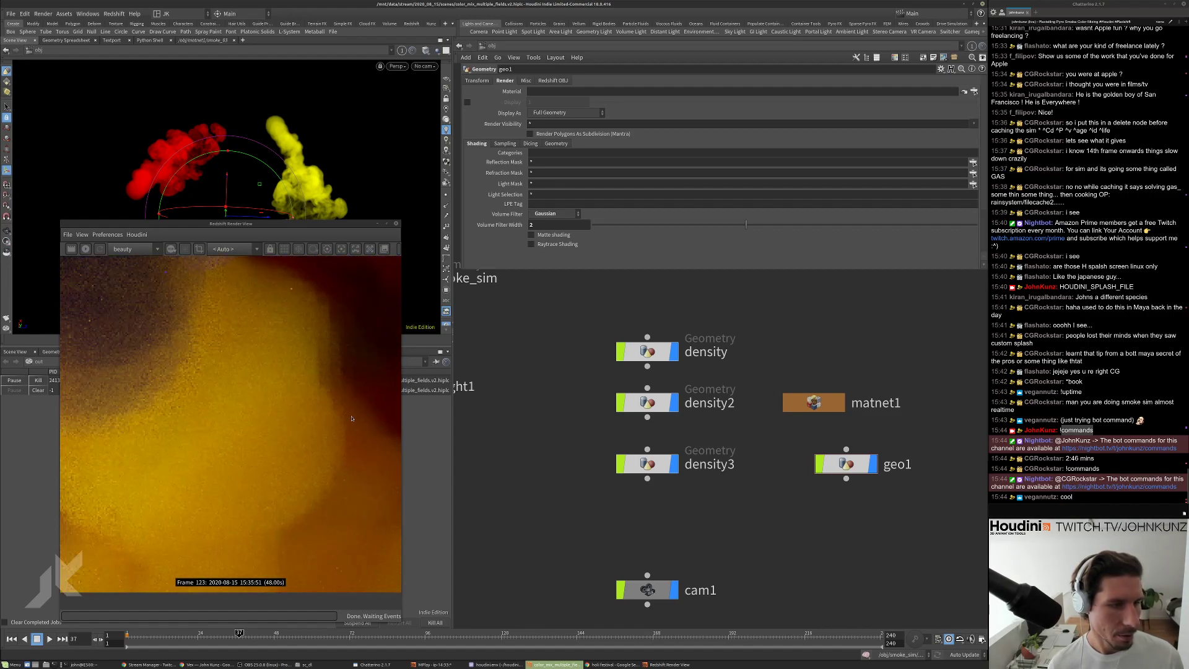
{"action": "scroll", "coordinate": [314, 444], "scroll_direction": "down", "scroll_amount": 5}
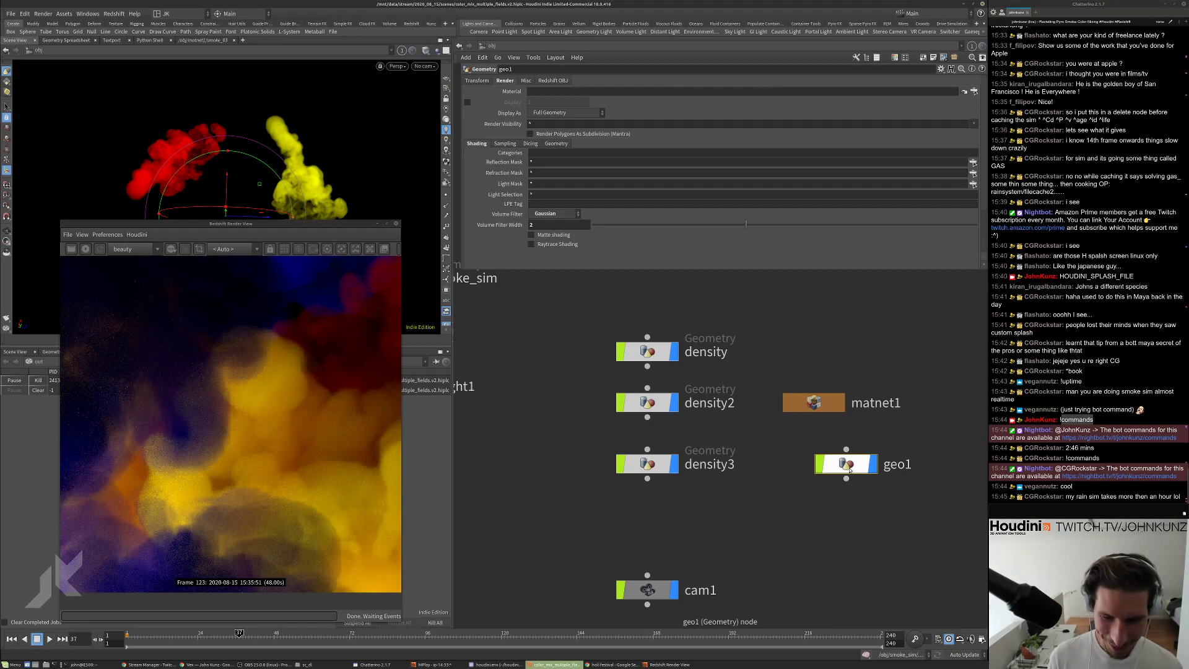
Delete the geo1 geometry node and open the network inside smoke_sim.
{"action": "key", "text": "Delete"}
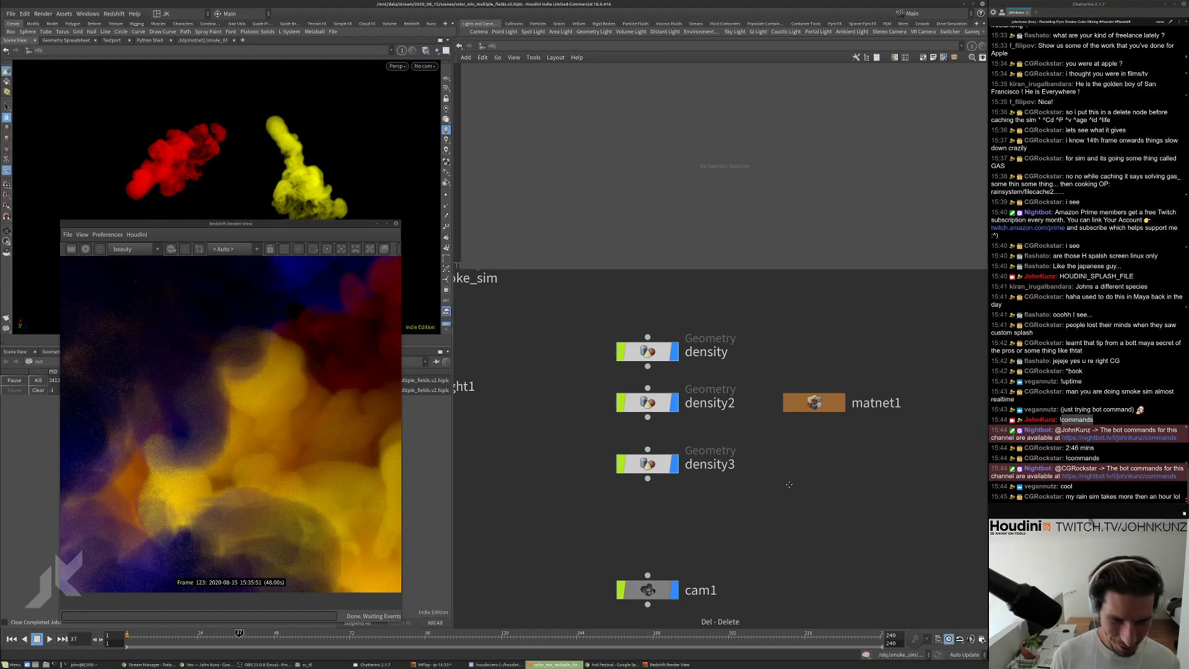
{"action": "key", "text": "h"}
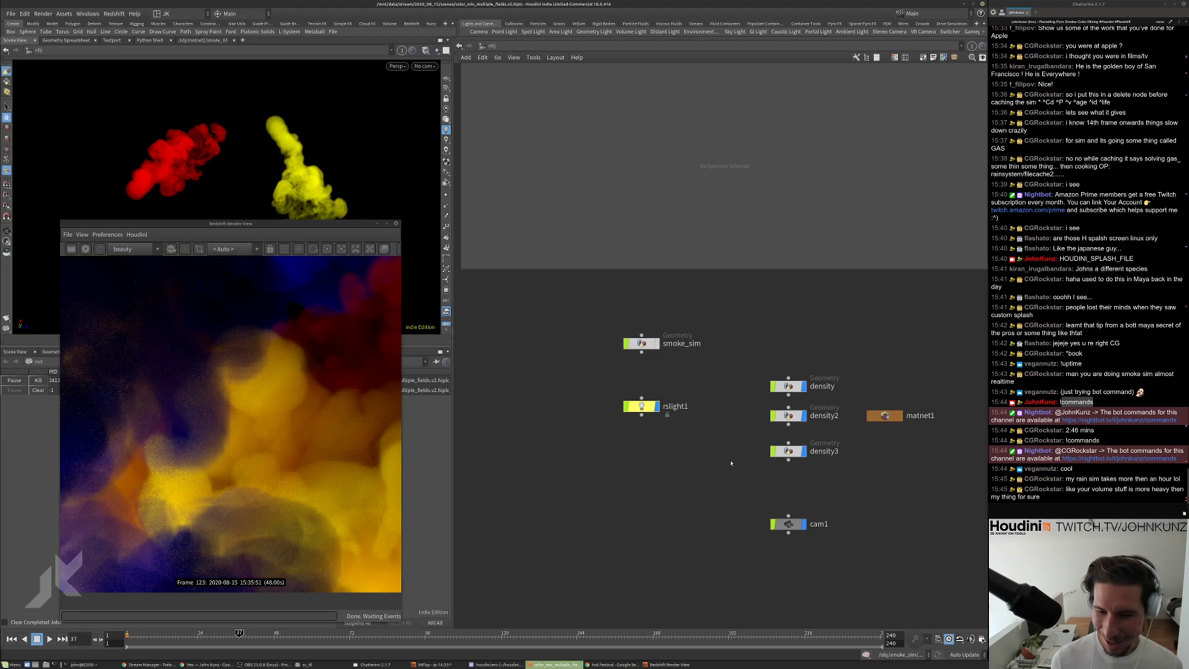
{"action": "scroll", "coordinate": [730, 460], "scroll_direction": "up", "scroll_amount": 2}
{"action": "left_click", "coordinate": [602, 291]}
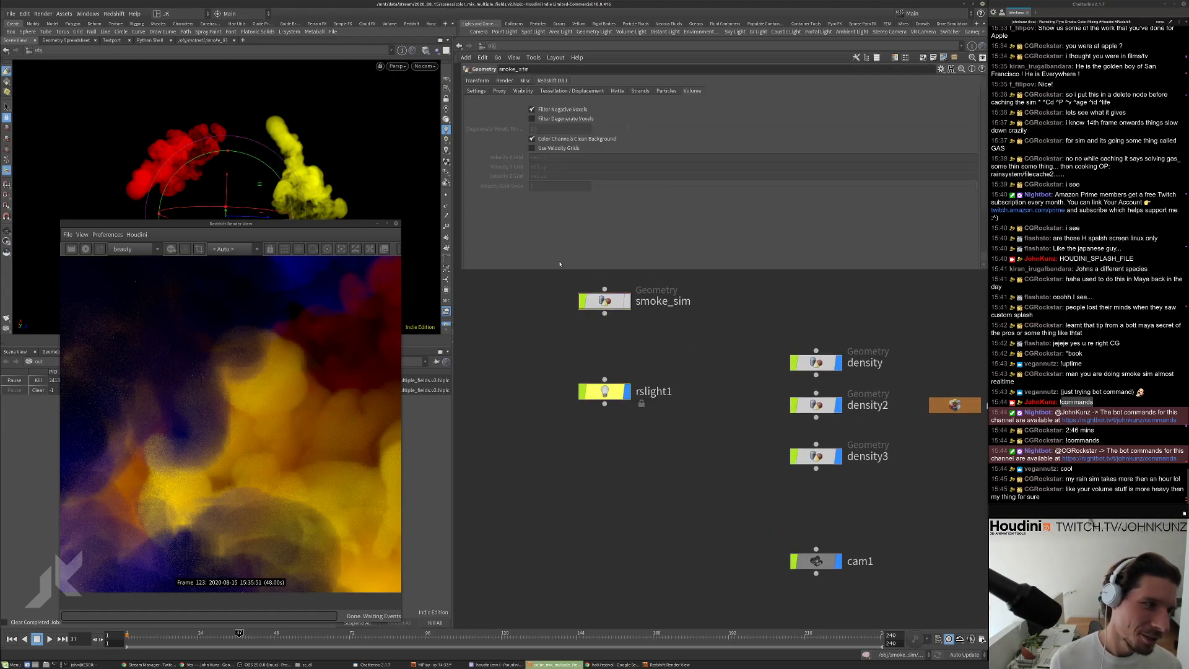
{"action": "double_click", "coordinate": [623, 300]}
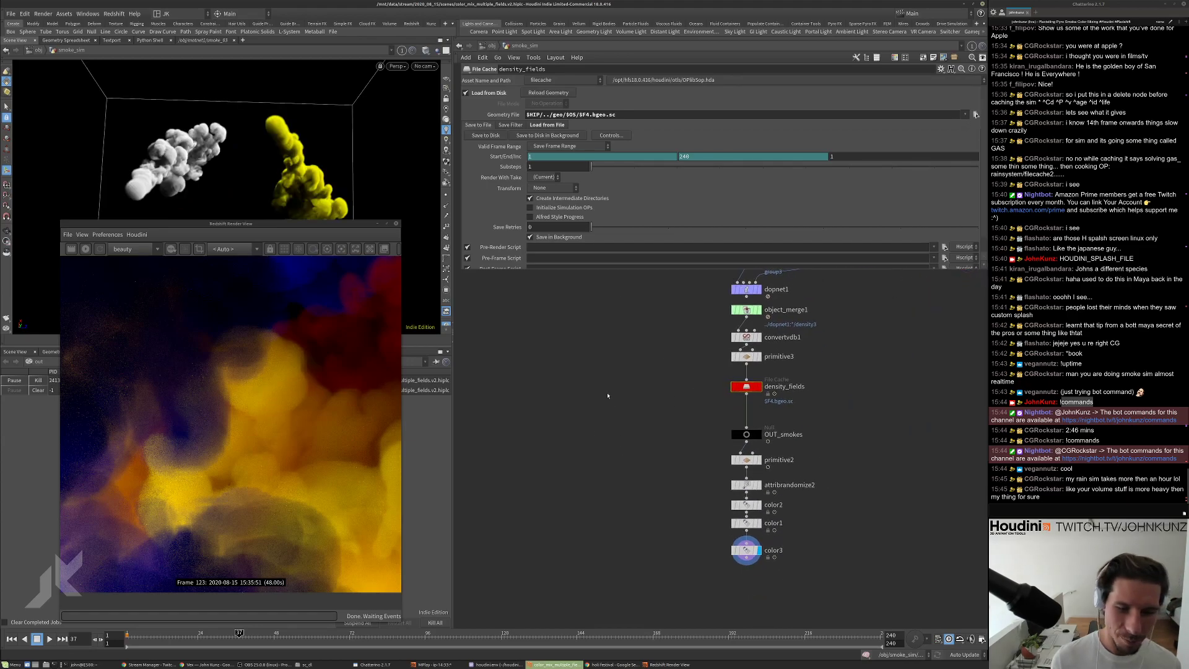
Check which frames are on disk for the density_fields file cache, leaving its geometry path as it is.
{"action": "left_click", "coordinate": [976, 115]}
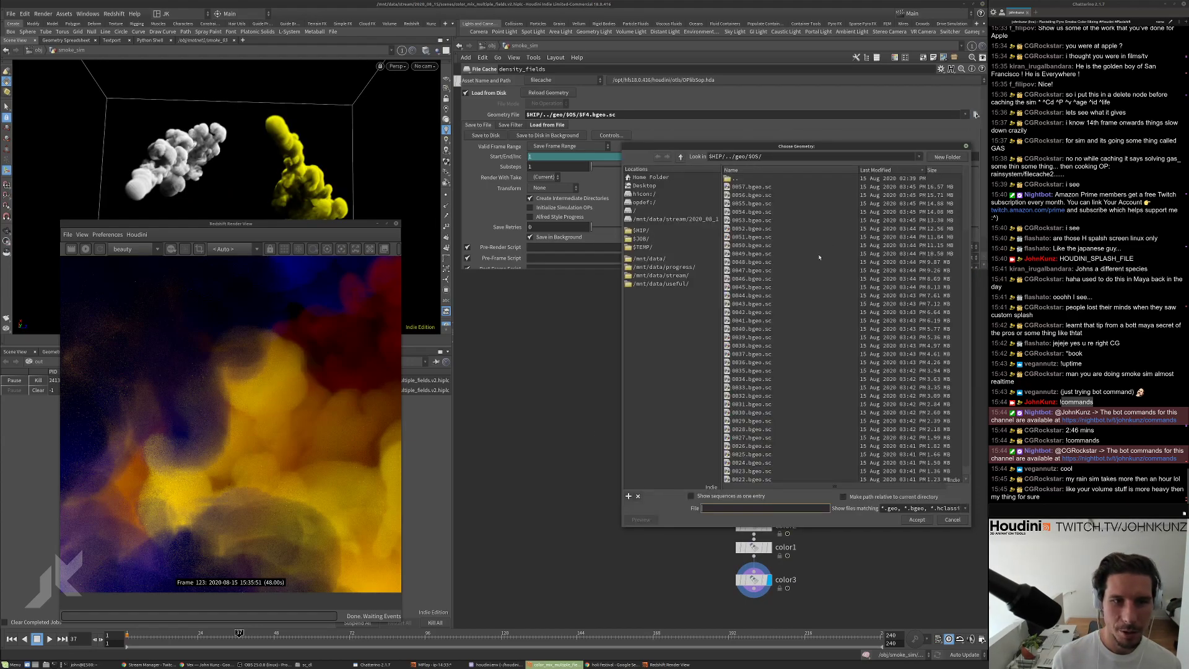
{"action": "left_click", "coordinate": [953, 520]}
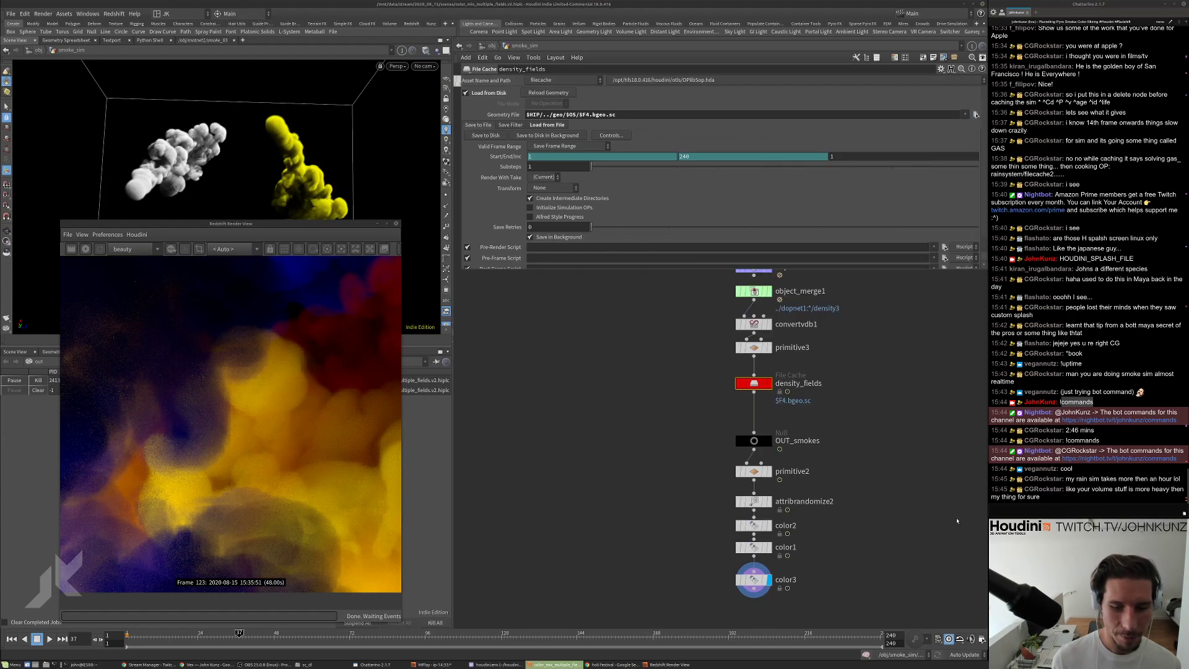
Show the cached smoke at frame 52 through cam1, with the render window moved clear of the viewport.
{"action": "left_click", "coordinate": [287, 641]}
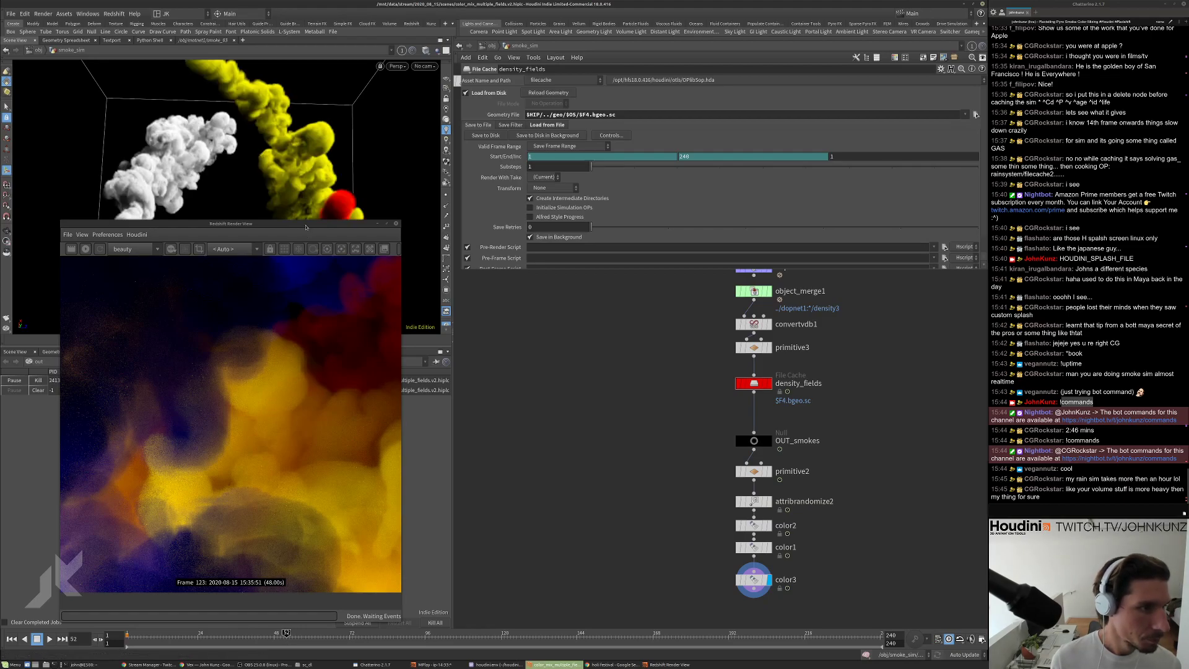
{"action": "left_click_drag", "start_coordinate": [305, 227], "coordinate": [604, 227]}
{"action": "left_click", "coordinate": [424, 66]}
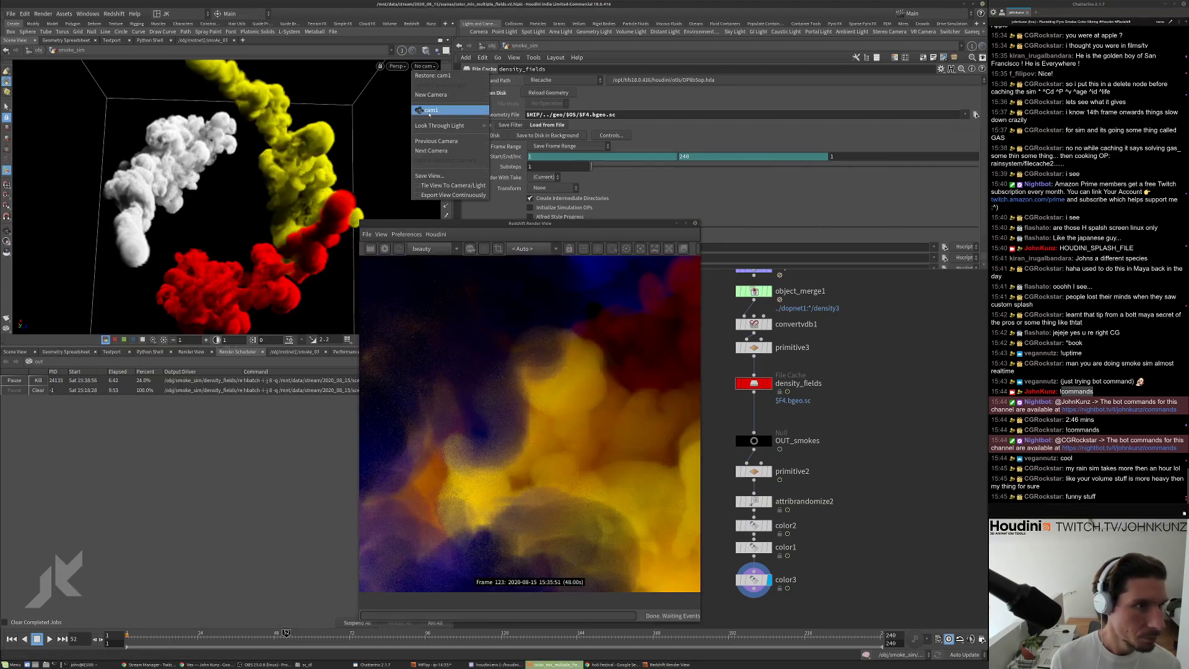
{"action": "left_click", "coordinate": [429, 111]}
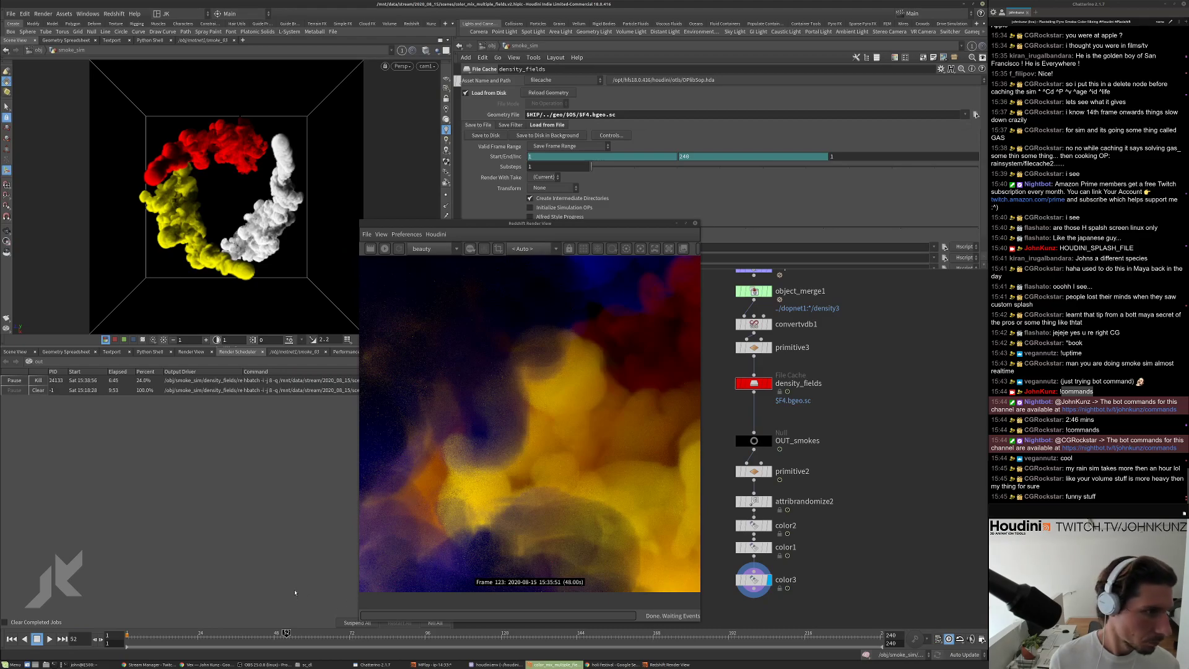
Examine the smoke's motion through cam1 by going forward to frame 59 and stepping through the frames up to 61.
{"action": "left_click", "coordinate": [308, 636]}
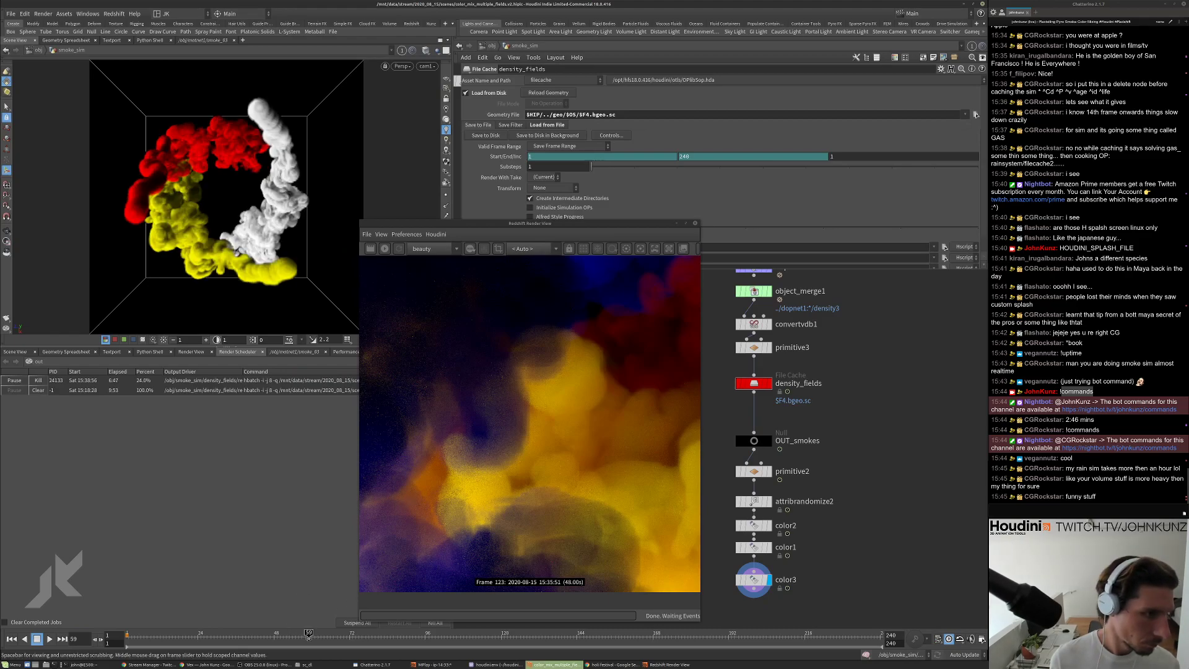
{"action": "left_click", "coordinate": [296, 642]}
{"action": "left_click_drag", "start_coordinate": [296, 641], "coordinate": [306, 642]}
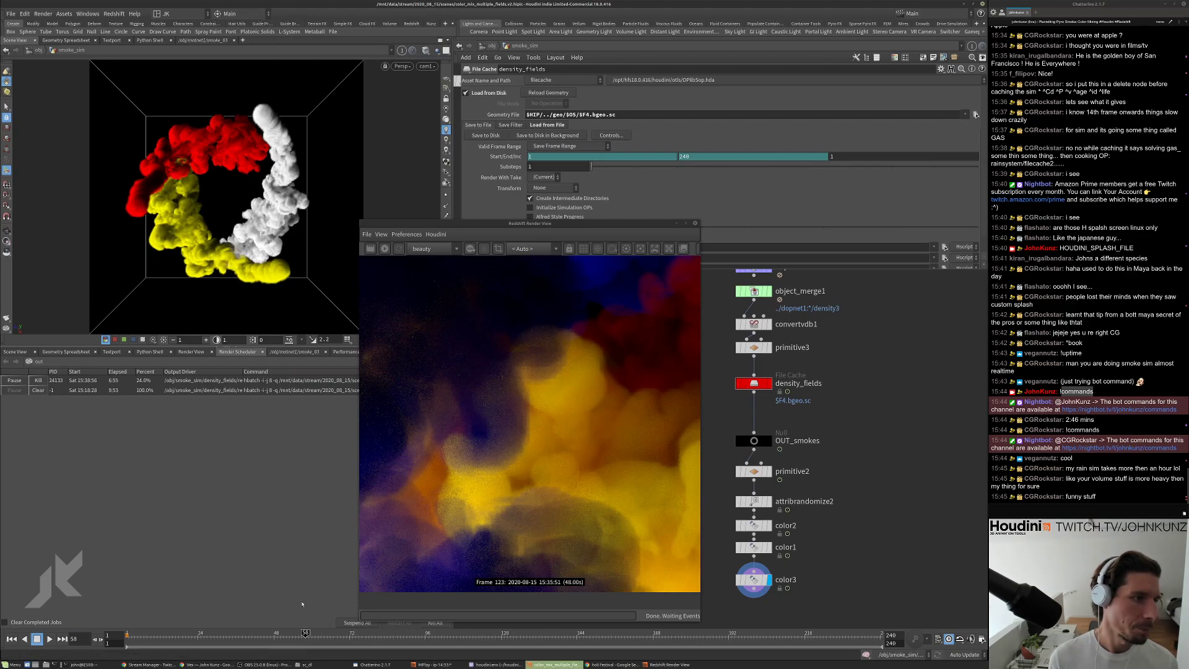
{"action": "key", "text": "Right"}
{"action": "key", "text": "Right"}
{"action": "key", "text": "Right"}
{"action": "key", "text": "Right"}
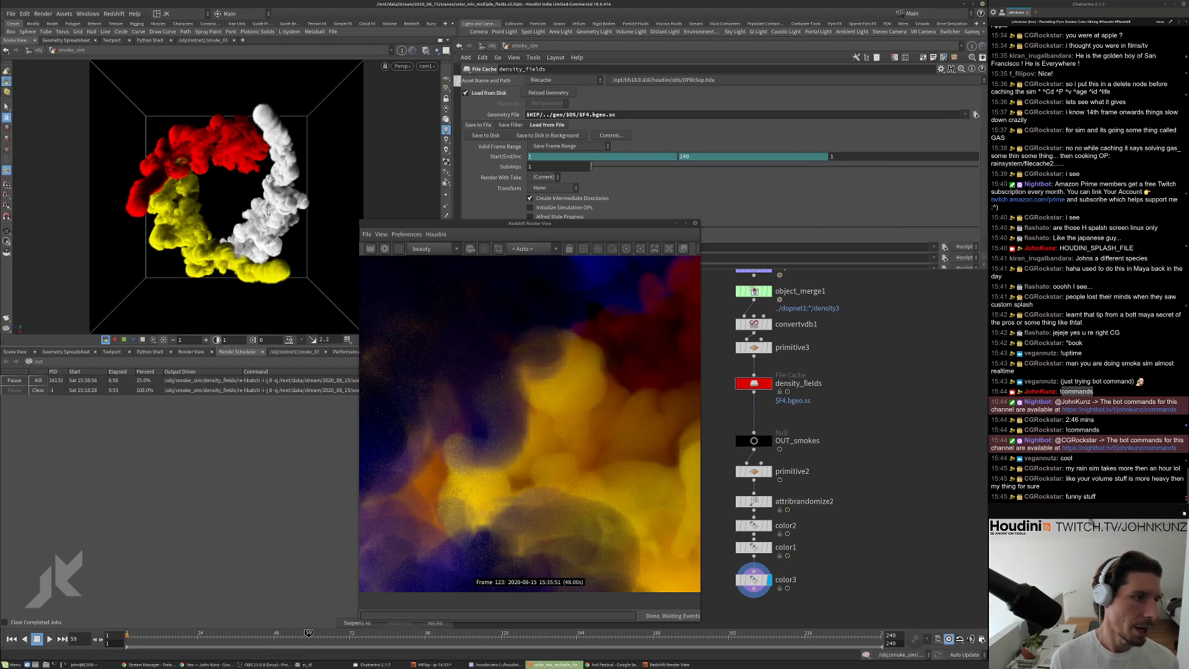
{"action": "key", "text": "Left"}
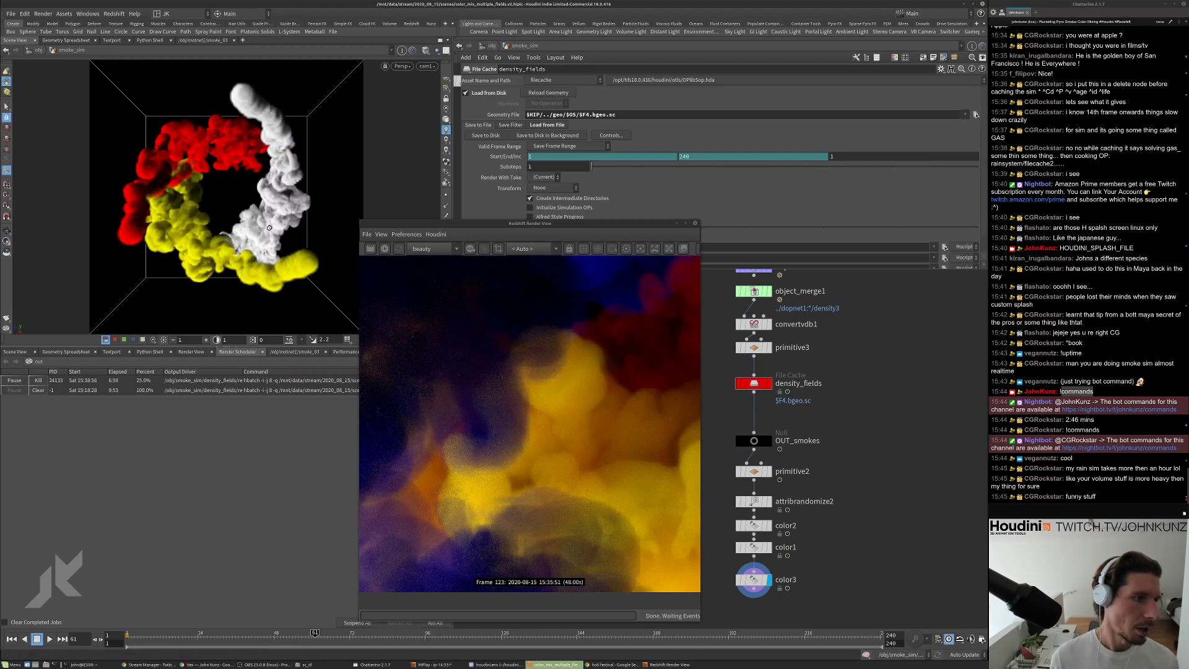
Inspect the white smoke plume up close while stepping the simulation back from frame 61 to frame 47.
{"action": "scroll", "coordinate": [203, 170], "scroll_direction": "up", "scroll_amount": 10}
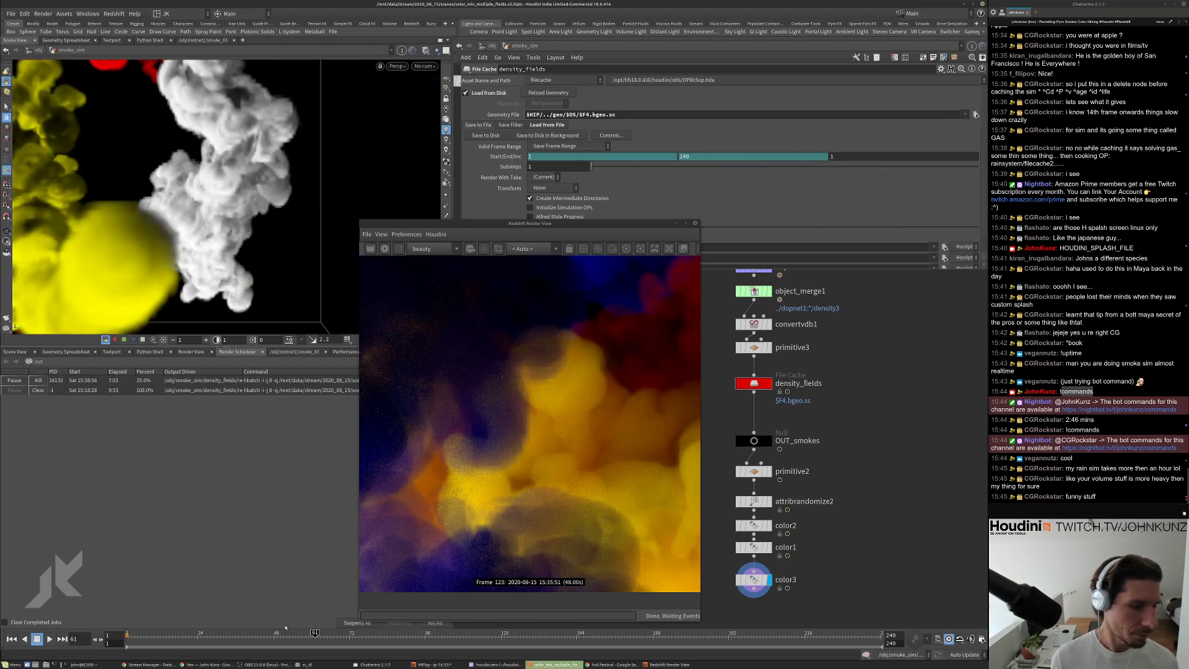
{"action": "key", "text": "Left"}
{"action": "key", "text": "Left"}
{"action": "key", "text": "Left"}
{"action": "key", "text": "Left"}
{"action": "key", "text": "Left"}
{"action": "key", "text": "Left"}
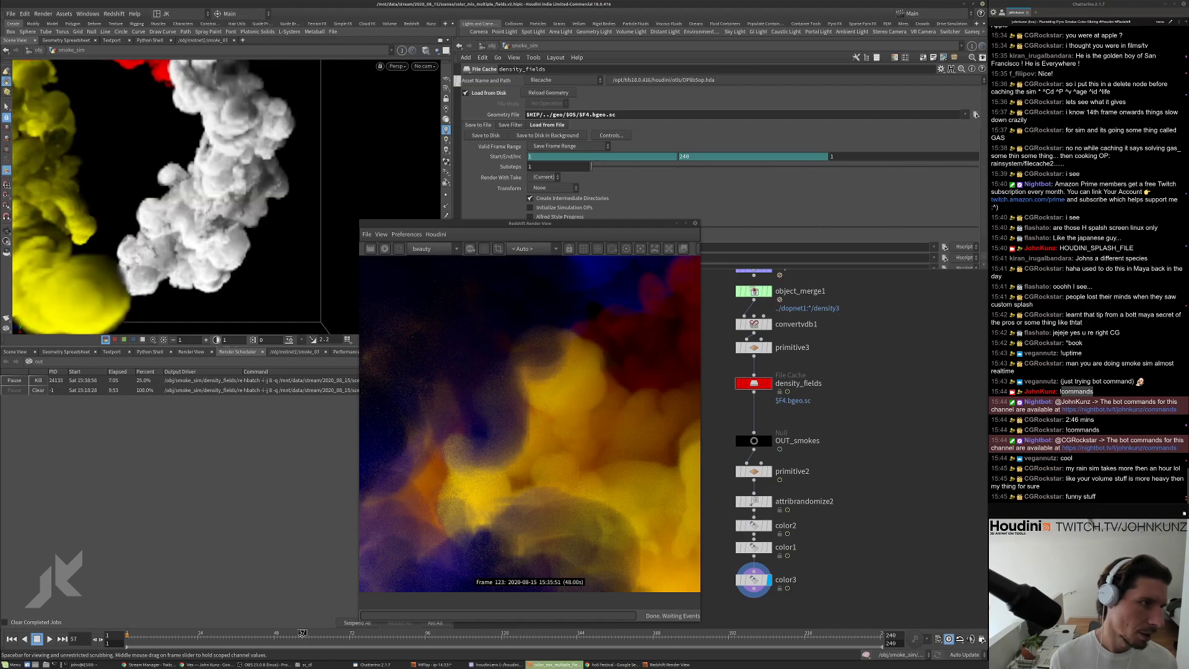
{"action": "key", "text": "Left"}
{"action": "key", "text": "Left"}
{"action": "key", "text": "Left"}
{"action": "key", "text": "Left"}
{"action": "key", "text": "Left"}
{"action": "key", "text": "Left"}
{"action": "key", "text": "Left"}
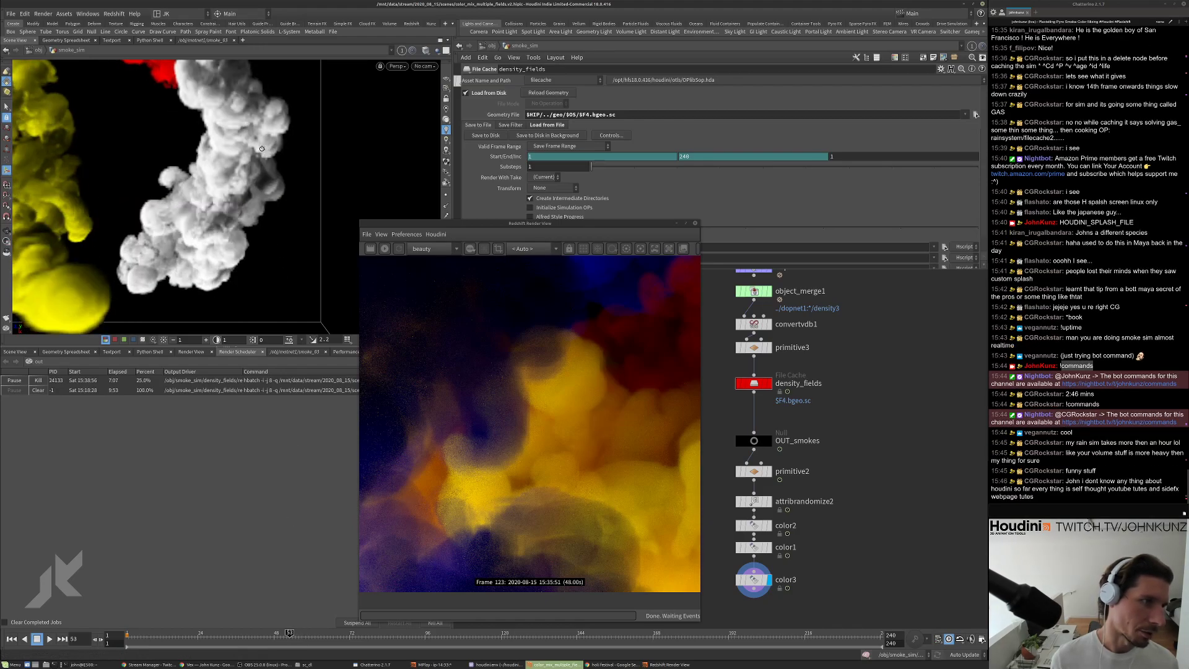
{"action": "key", "text": "Right"}
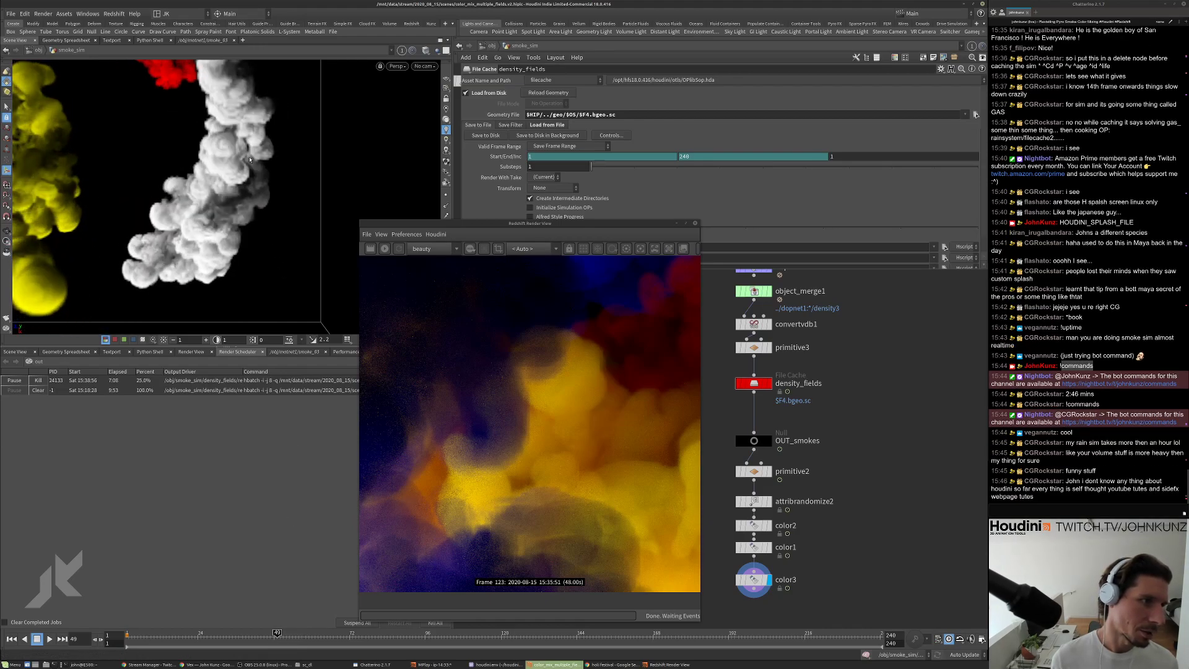
{"action": "key", "text": "Left"}
{"action": "key", "text": "Left"}
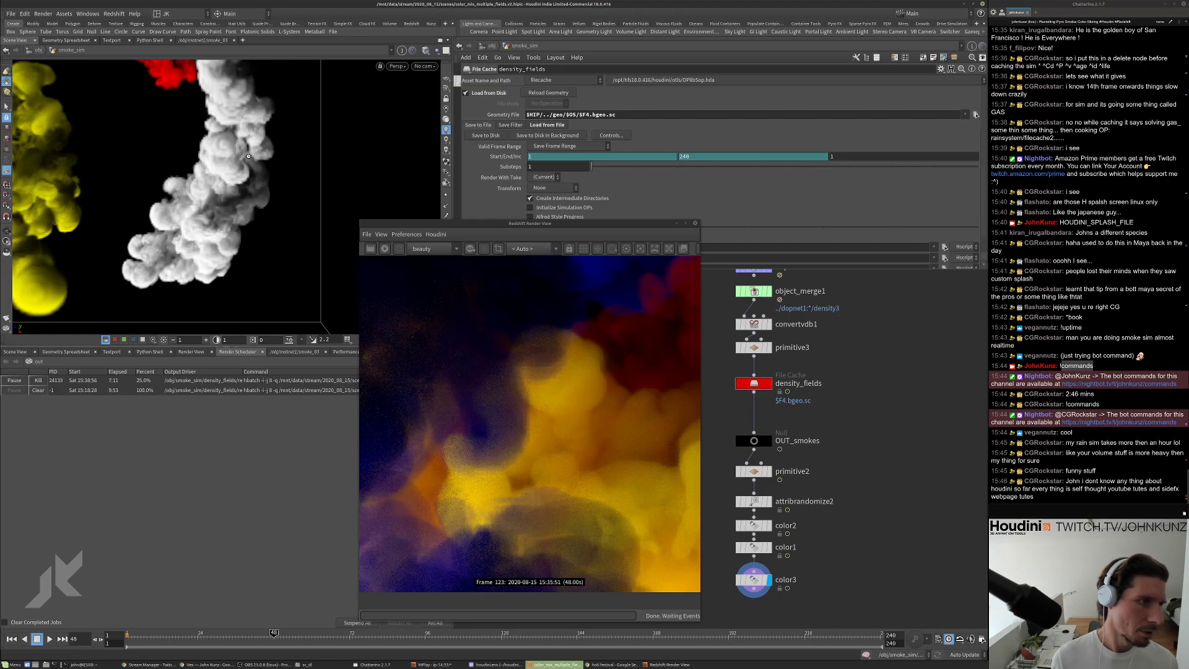
{"action": "key", "text": "Left"}
{"action": "key", "text": "Left"}
{"action": "key", "text": "Left"}
{"action": "key", "text": "Right"}
{"action": "key", "text": "Right"}
{"action": "key", "text": "Right"}
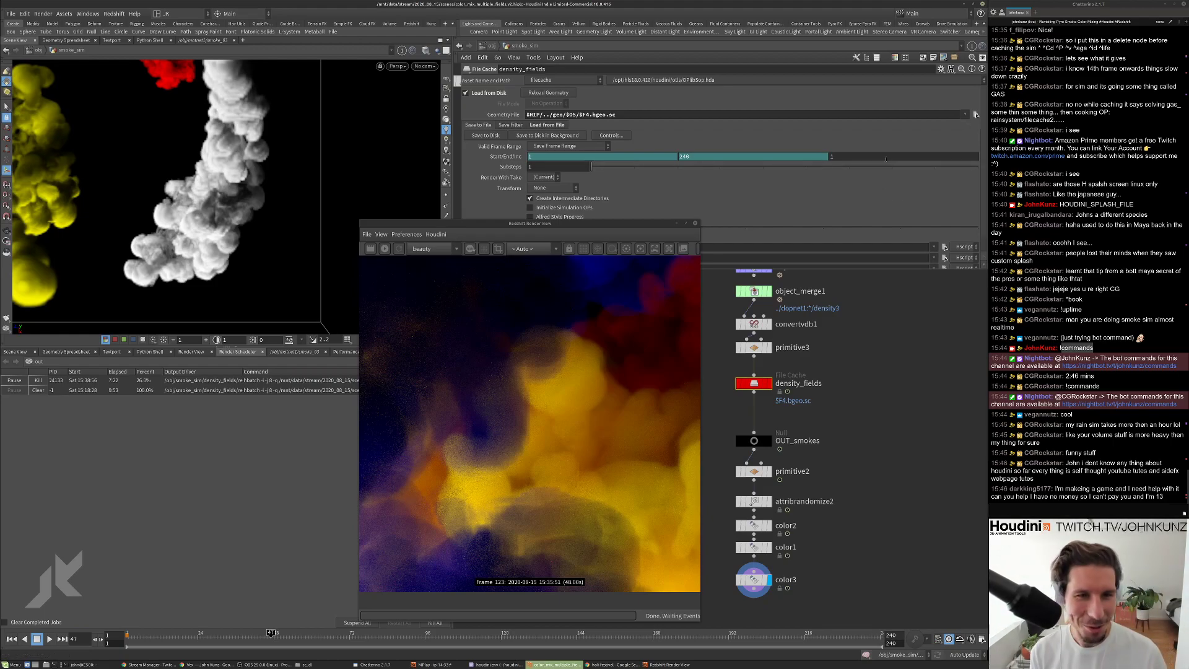
Review the file sizes and save times of the cached density_fields frames, from 0063.bgeo.sc down to 0054.bgeo.sc, without choosing a file.
{"action": "left_click", "coordinate": [975, 115]}
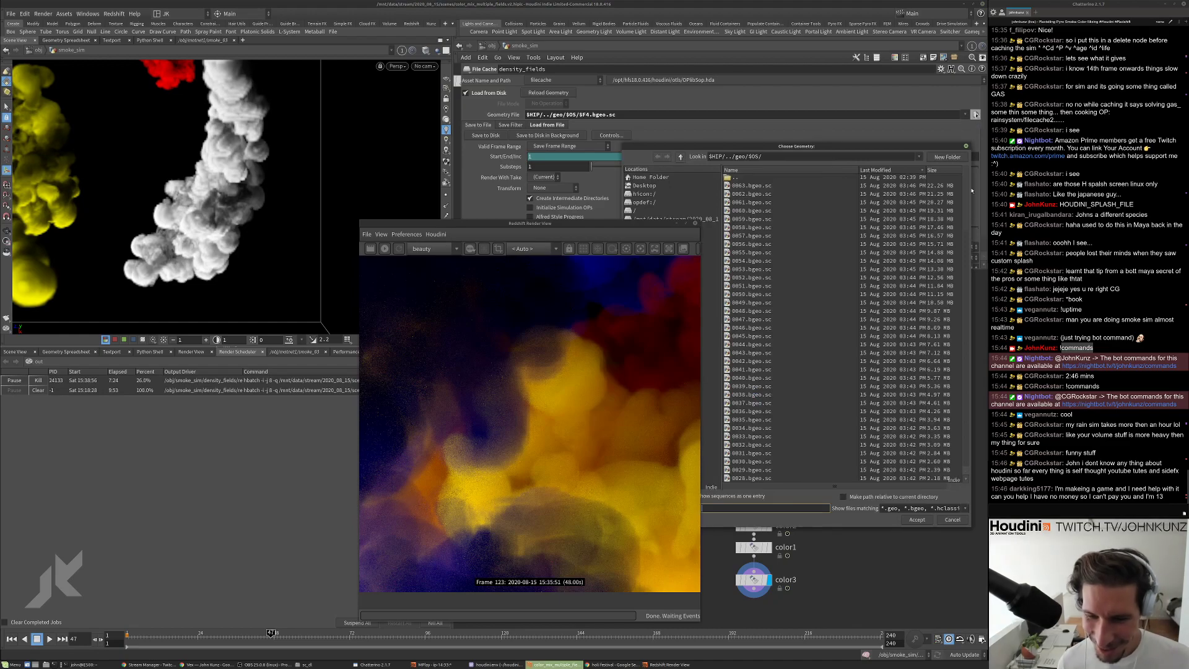
{"action": "left_click_drag", "start_coordinate": [863, 141], "coordinate": [841, 95]}
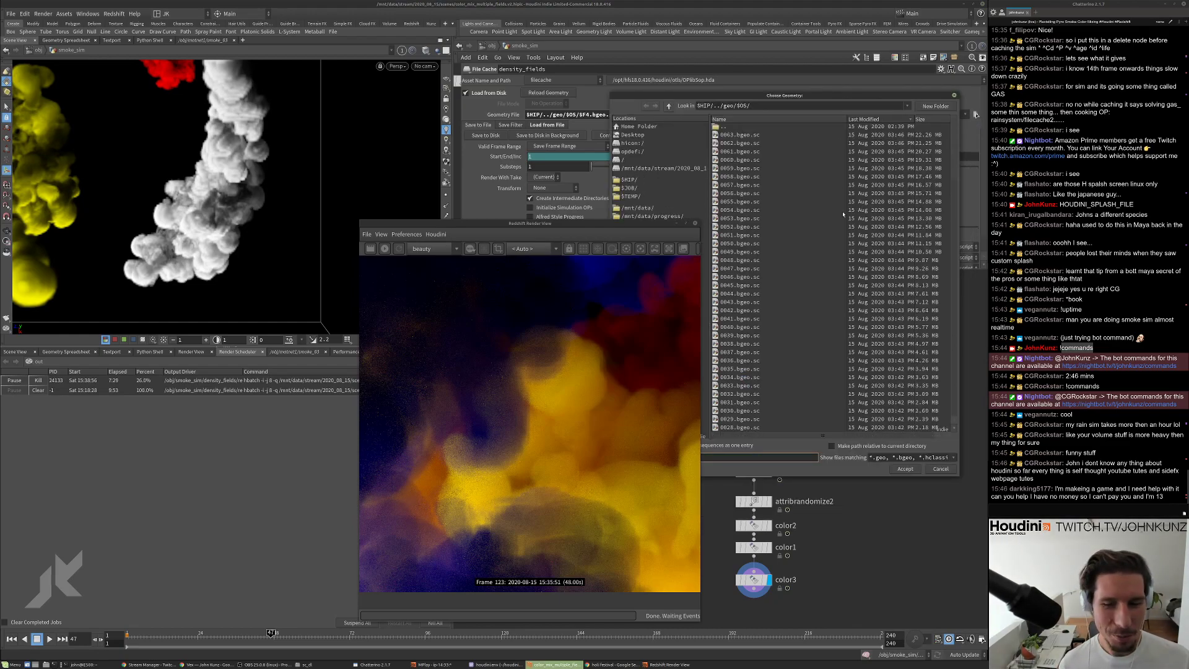
{"action": "scroll", "coordinate": [842, 246], "scroll_direction": "down", "scroll_amount": 1}
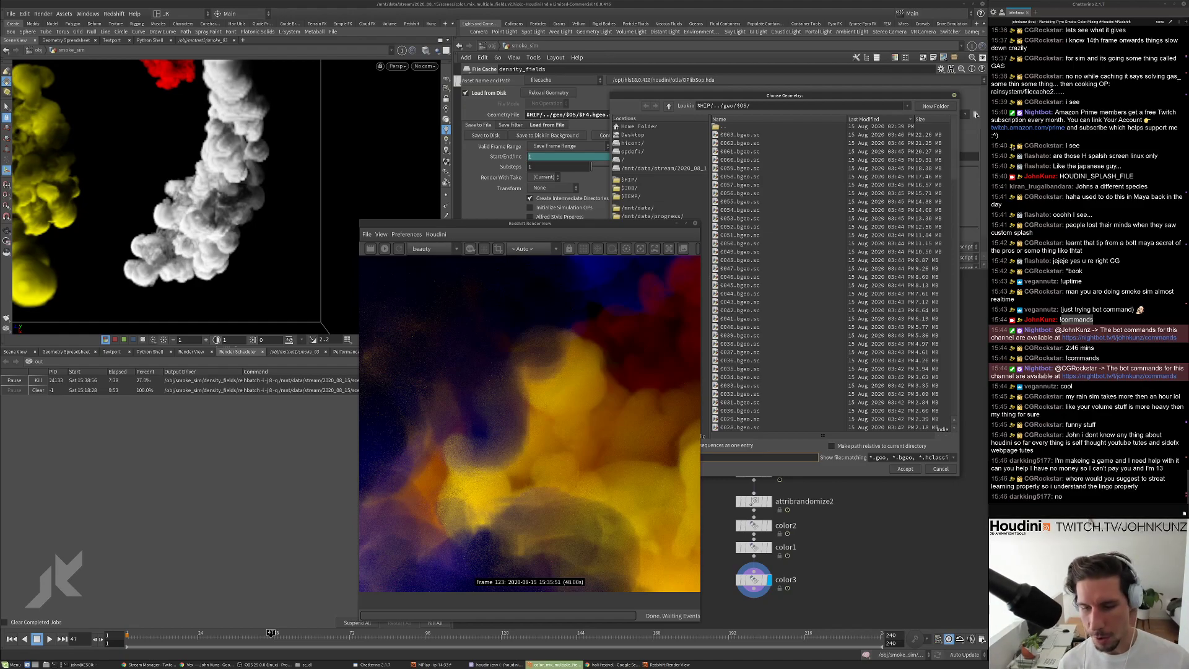
{"action": "left_click_drag", "start_coordinate": [884, 96], "coordinate": [900, 83]}
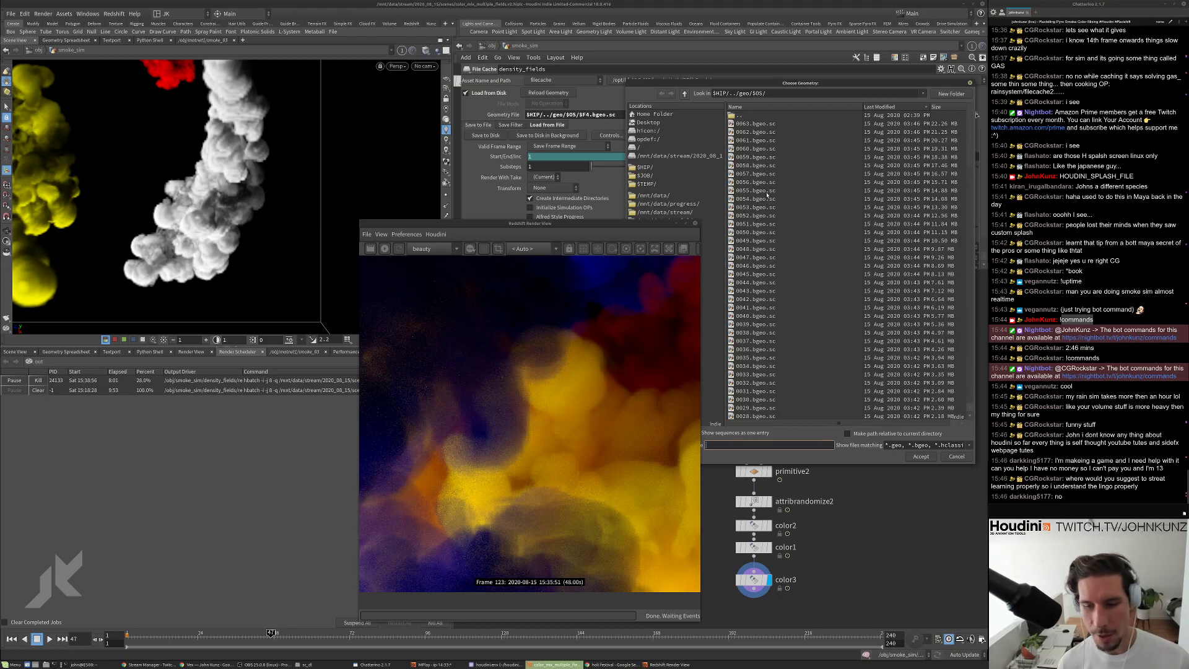
{"action": "left_click", "coordinate": [768, 124]}
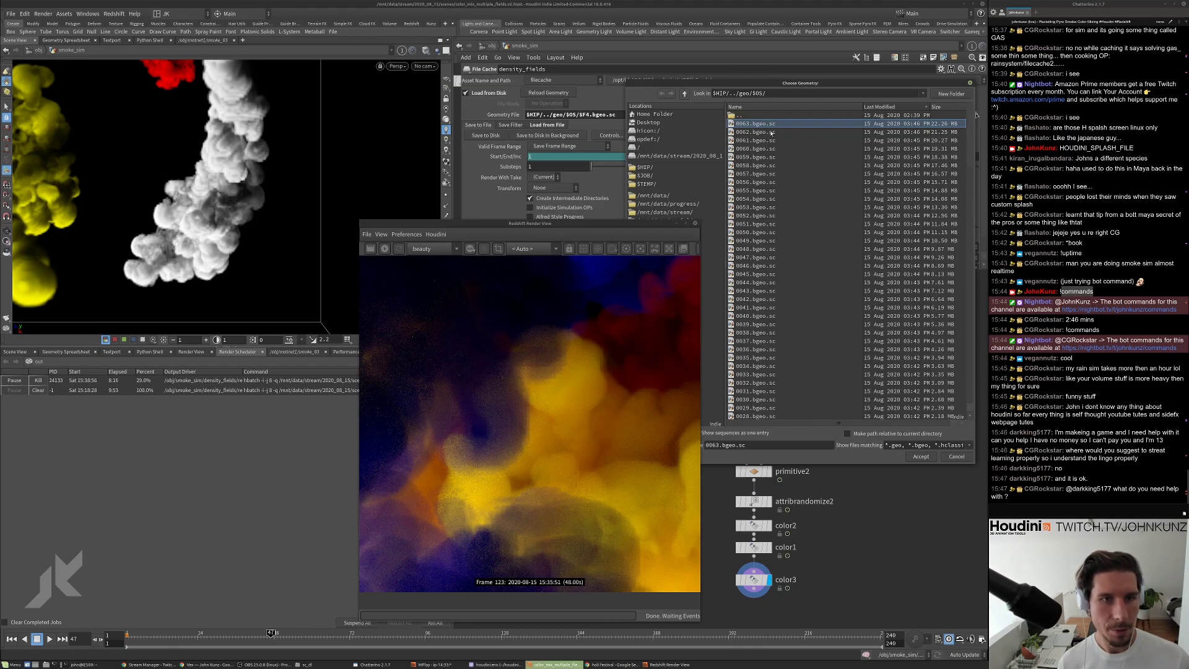
{"action": "left_click", "coordinate": [771, 132]}
{"action": "left_click", "coordinate": [766, 149]}
{"action": "left_click", "coordinate": [770, 182]}
{"action": "left_click", "coordinate": [769, 199]}
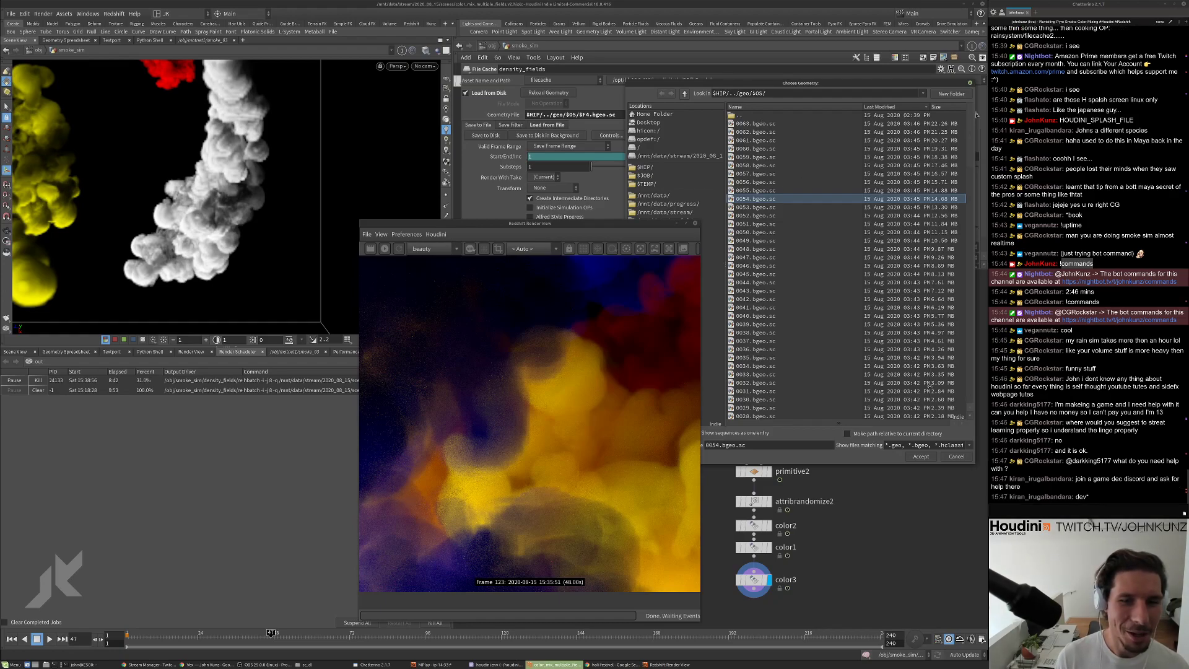
{"action": "left_click", "coordinate": [956, 456]}
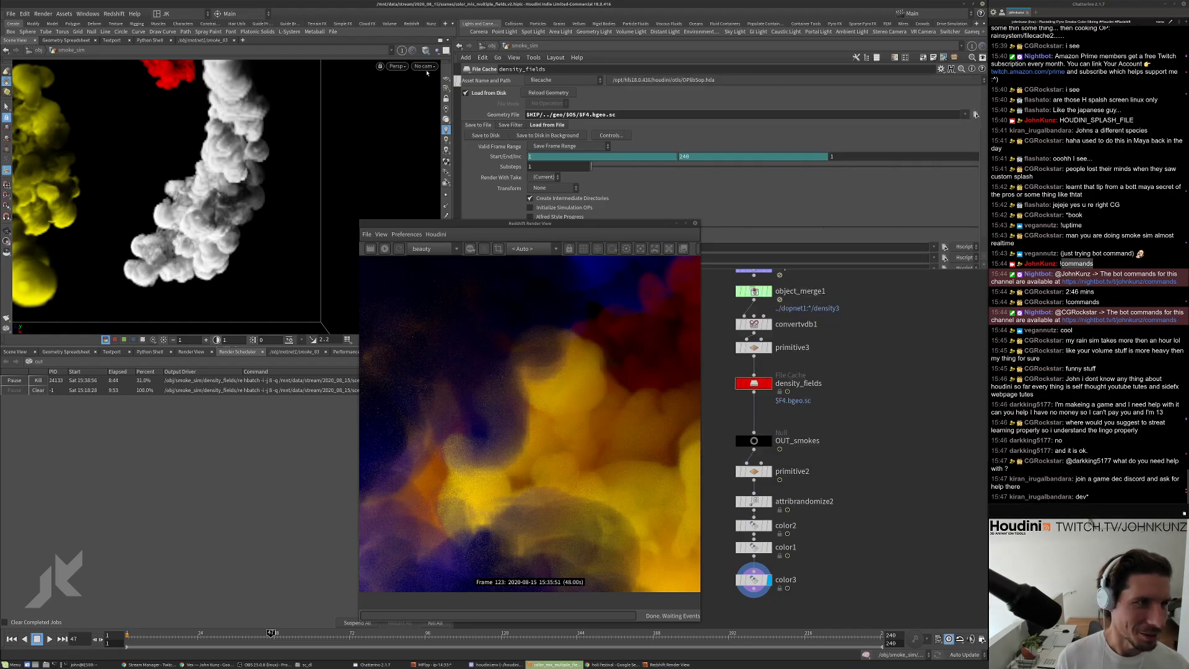
Return the viewport to the cam1 view and shift the render window slightly.
{"action": "left_click", "coordinate": [425, 66]}
{"action": "left_click", "coordinate": [429, 112]}
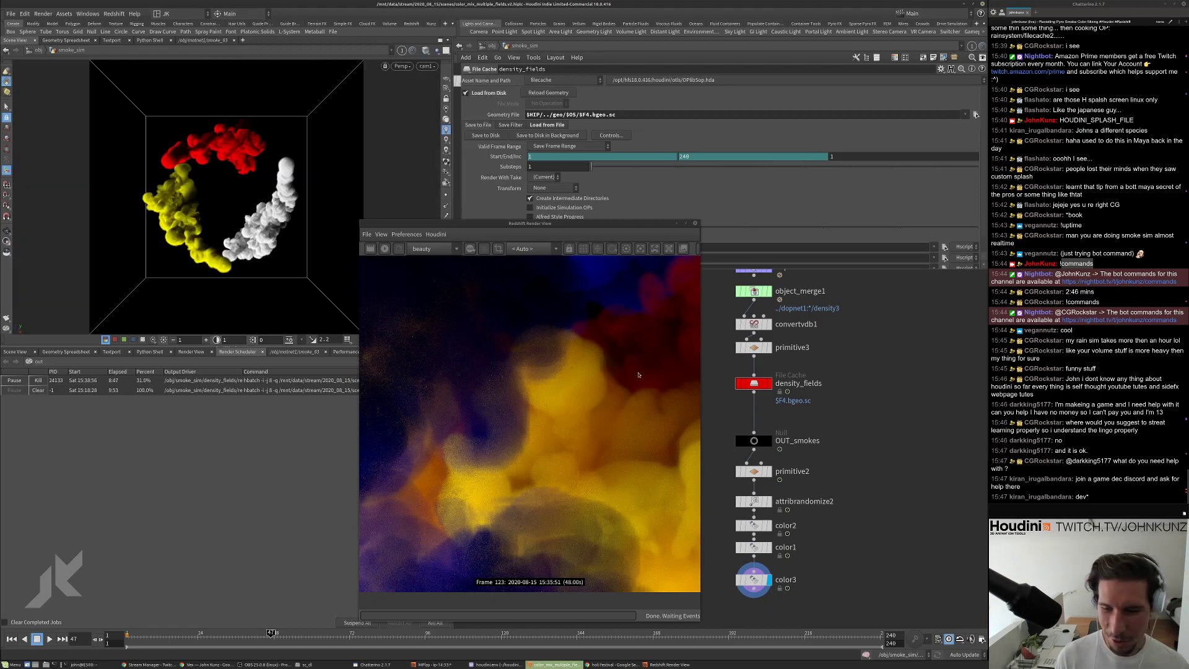
{"action": "left_click_drag", "start_coordinate": [527, 223], "coordinate": [549, 205]}
{"action": "left_click", "coordinate": [878, 440]}
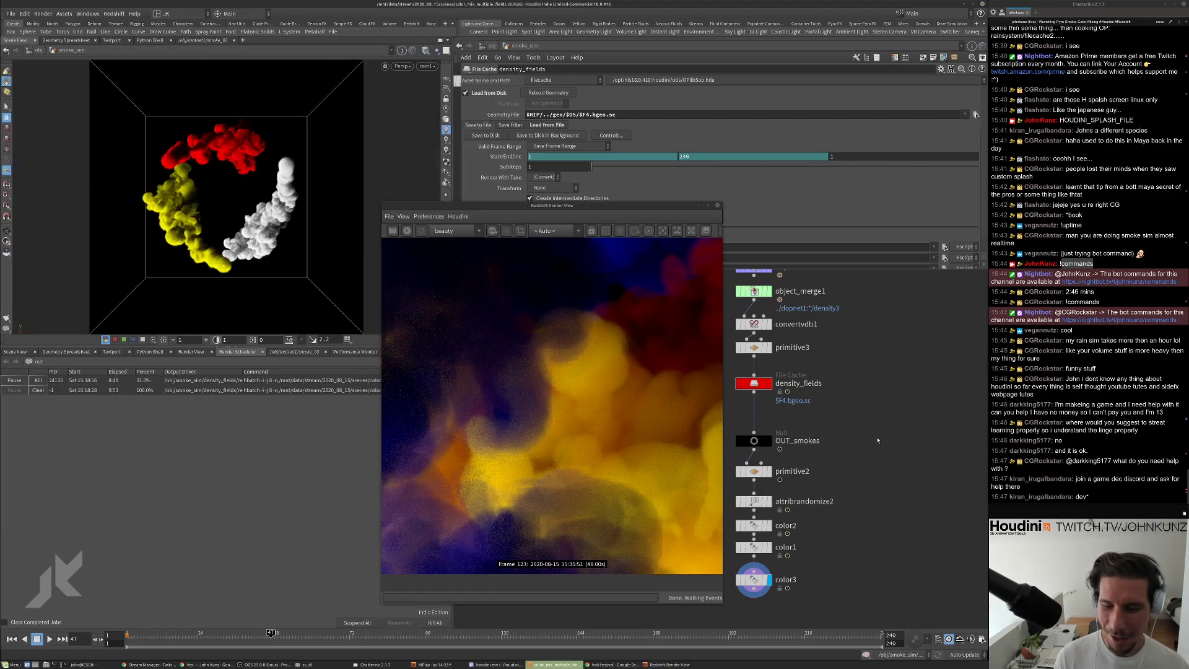
Preview the newly cached smoke through cam1 at frames 61, 70, 74 and 91.
{"action": "left_click", "coordinate": [315, 643]}
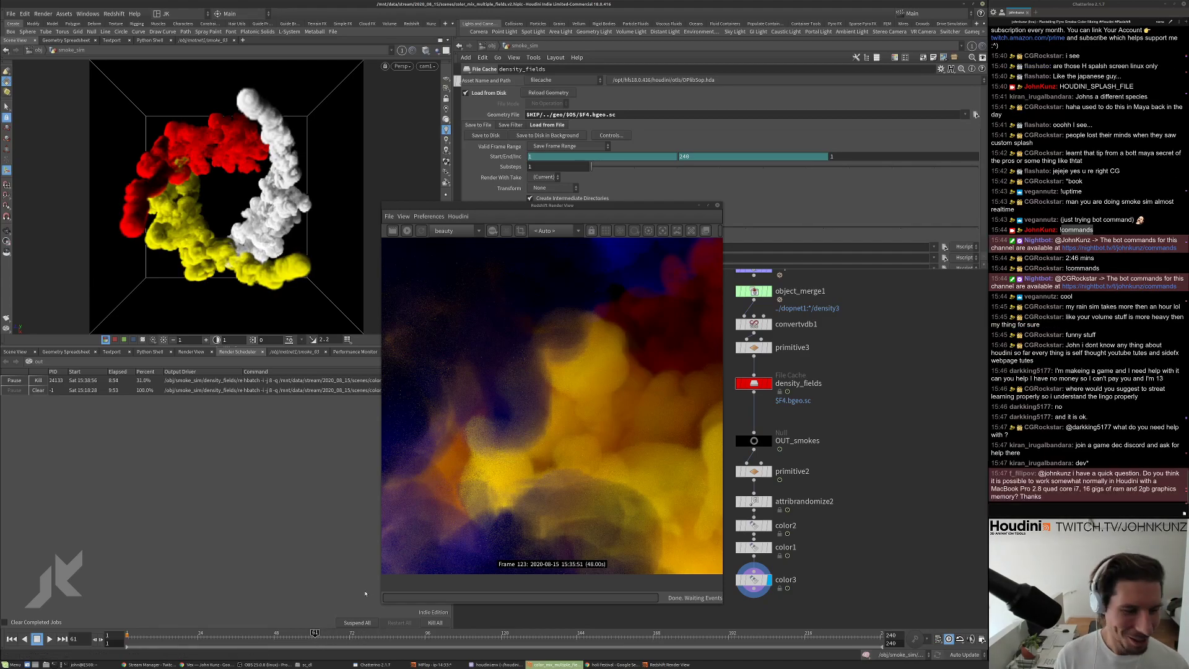
{"action": "left_click", "coordinate": [343, 634]}
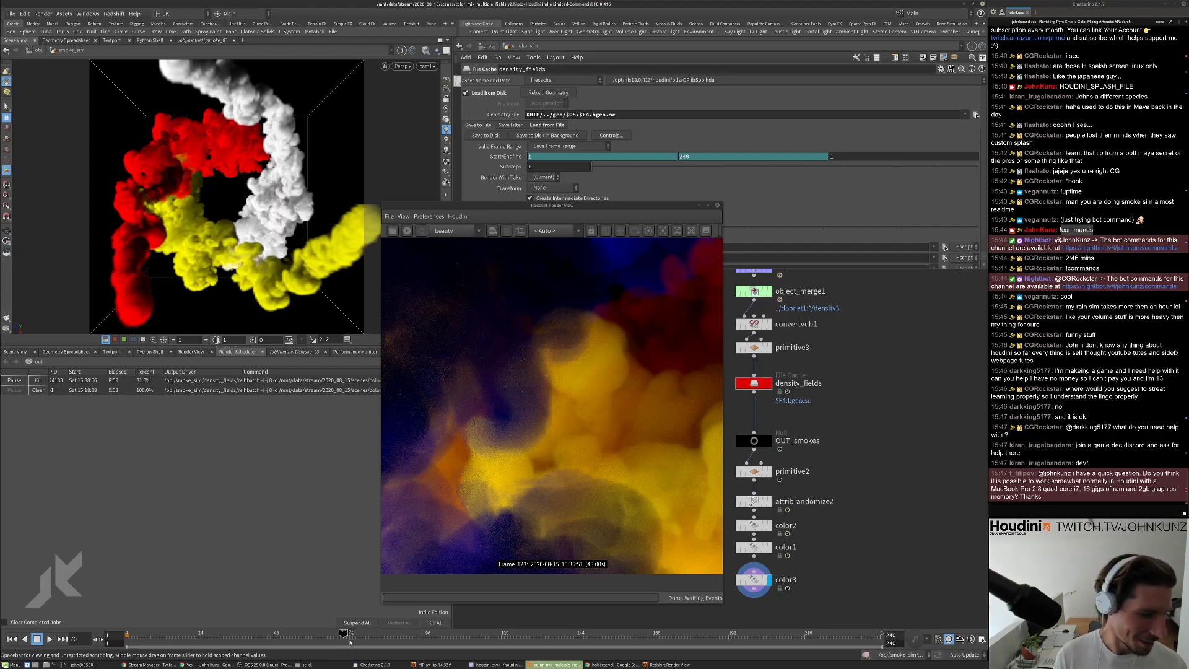
{"action": "left_click", "coordinate": [356, 634]}
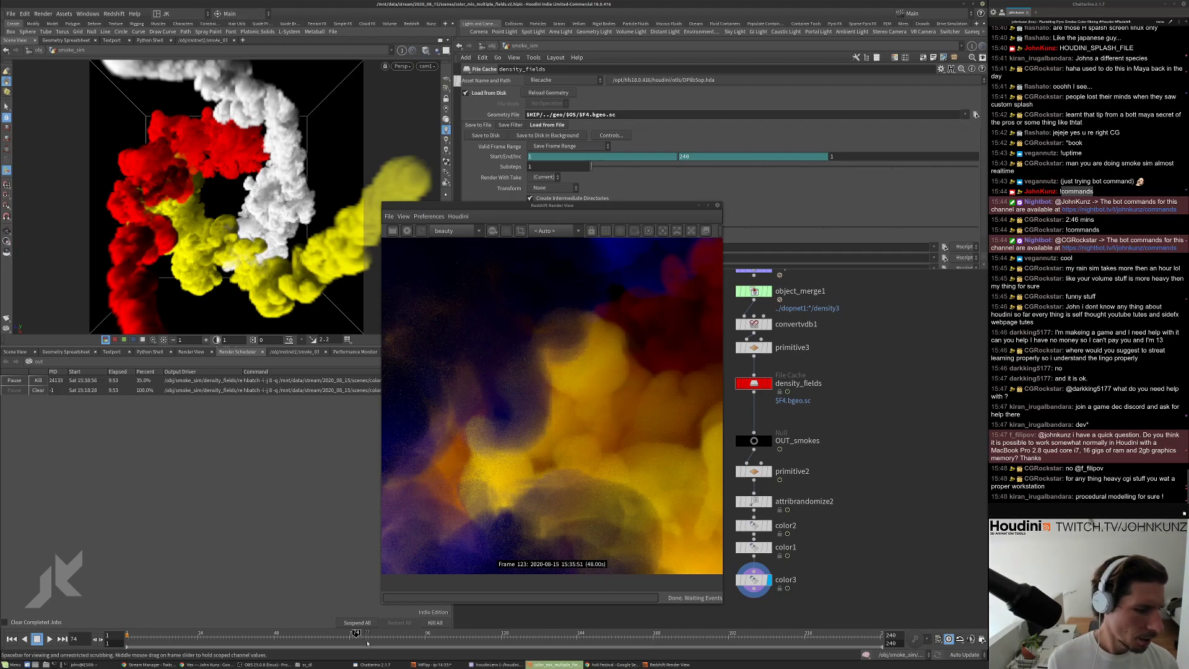
{"action": "left_click_drag", "start_coordinate": [390, 642], "coordinate": [409, 633]}
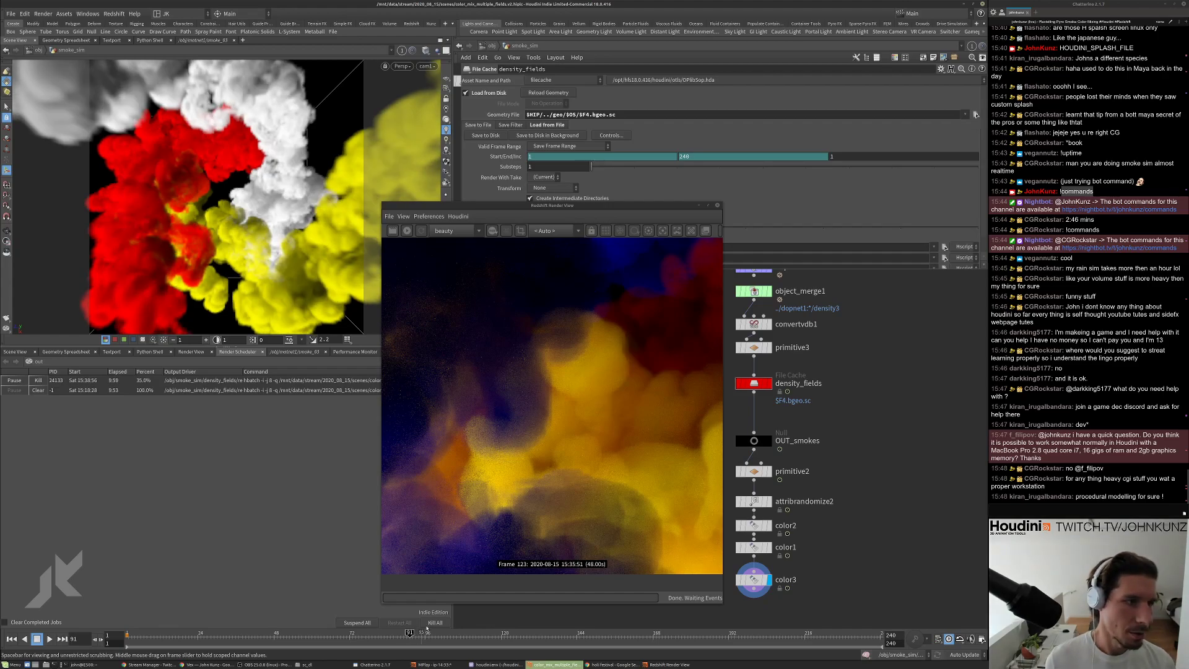
Uncover the density_fields settings by moving the render window, and view more of the rendered image and the node network.
{"action": "middle_click_drag", "start_coordinate": [816, 479], "coordinate": [862, 466]}
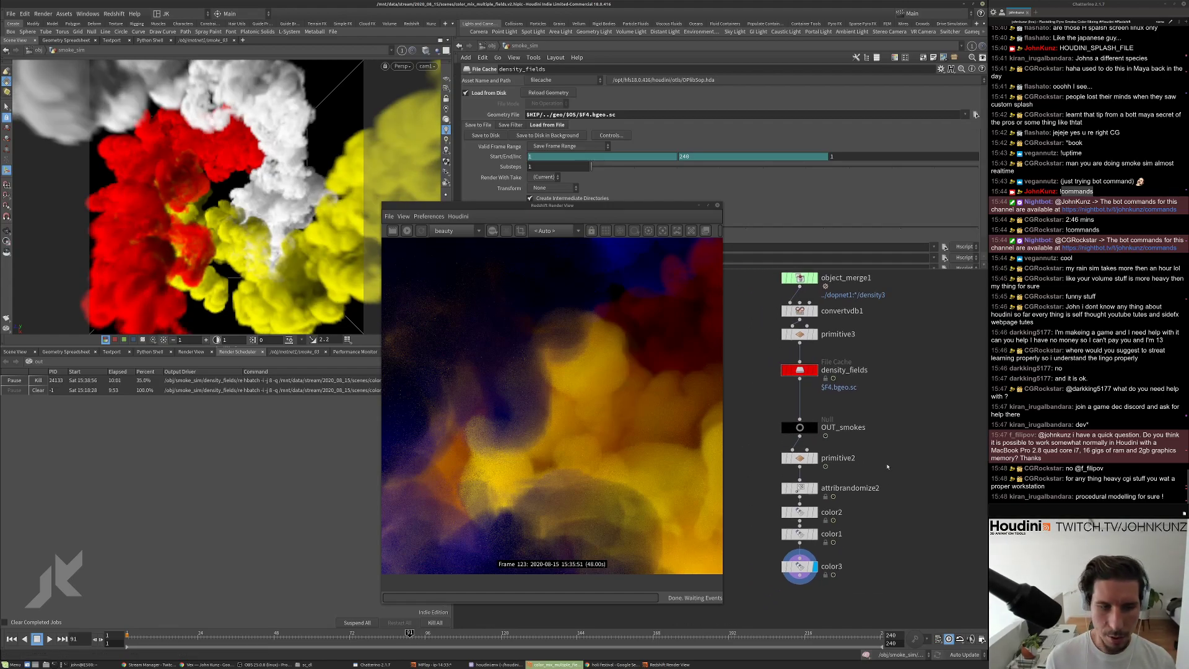
{"action": "left_click_drag", "start_coordinate": [616, 205], "coordinate": [616, 270]}
{"action": "scroll", "coordinate": [525, 449], "scroll_direction": "up", "scroll_amount": 2}
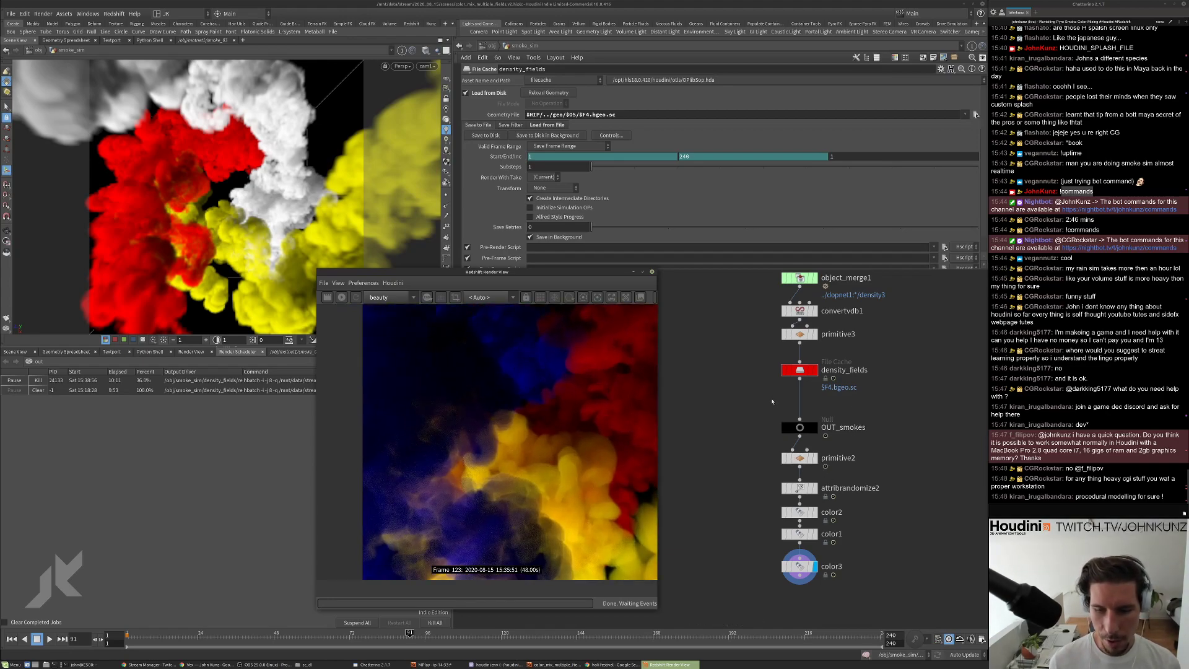
{"action": "scroll", "coordinate": [783, 455], "scroll_direction": "down", "scroll_amount": 5}
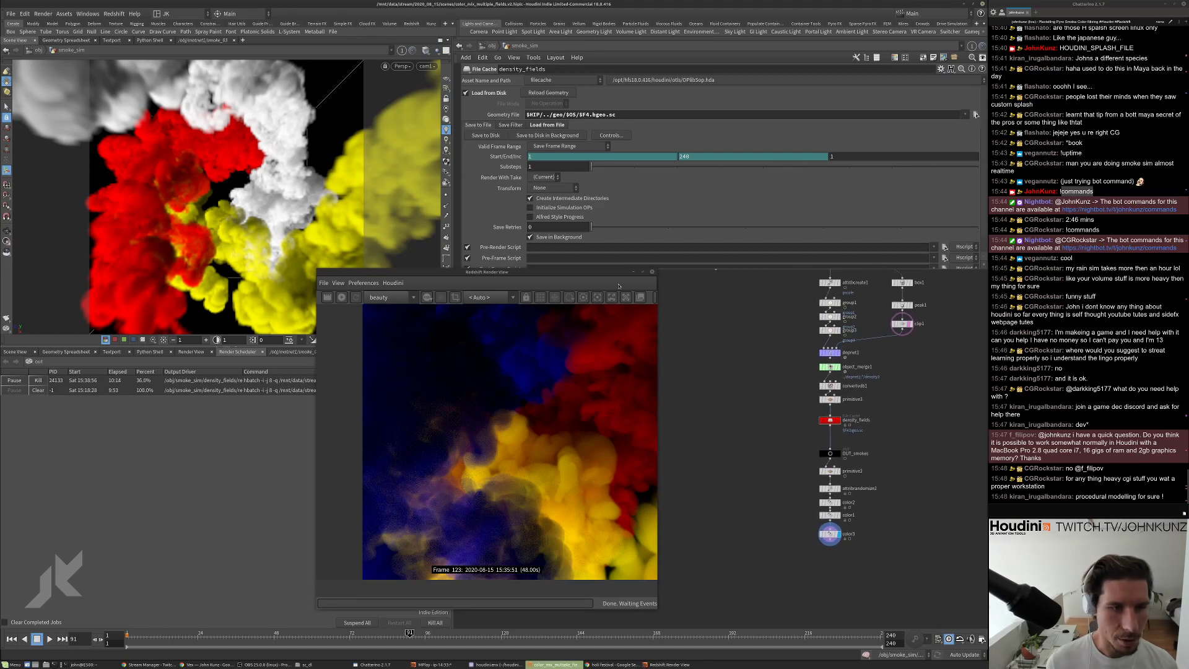
{"action": "scroll", "coordinate": [783, 421], "scroll_direction": "up", "scroll_amount": 3}
{"action": "scroll", "coordinate": [751, 396], "scroll_direction": "up", "scroll_amount": 4}
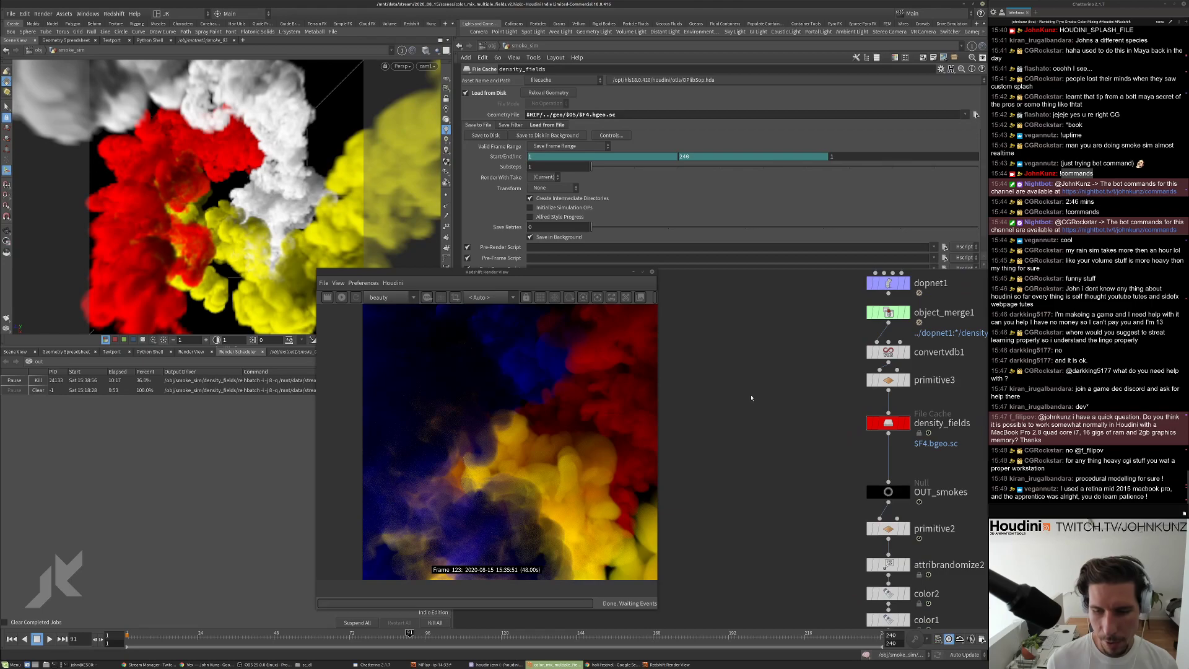
{"action": "middle_click_drag", "start_coordinate": [795, 457], "coordinate": [767, 426]}
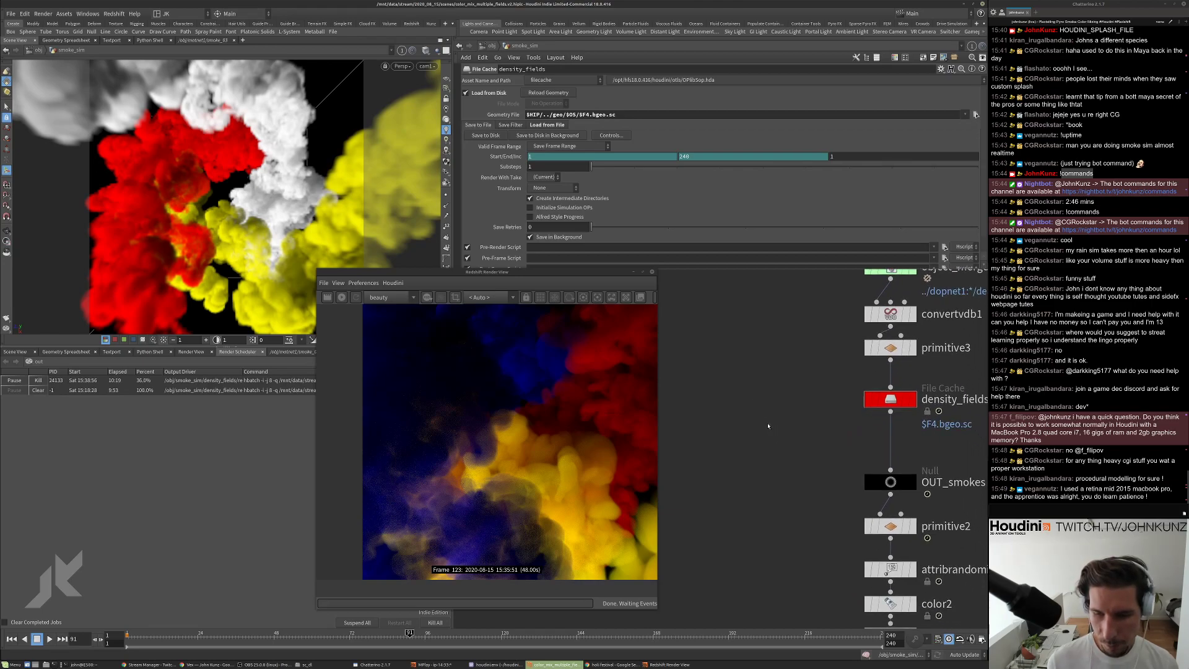
{"action": "scroll", "coordinate": [768, 424], "scroll_direction": "down", "scroll_amount": 3}
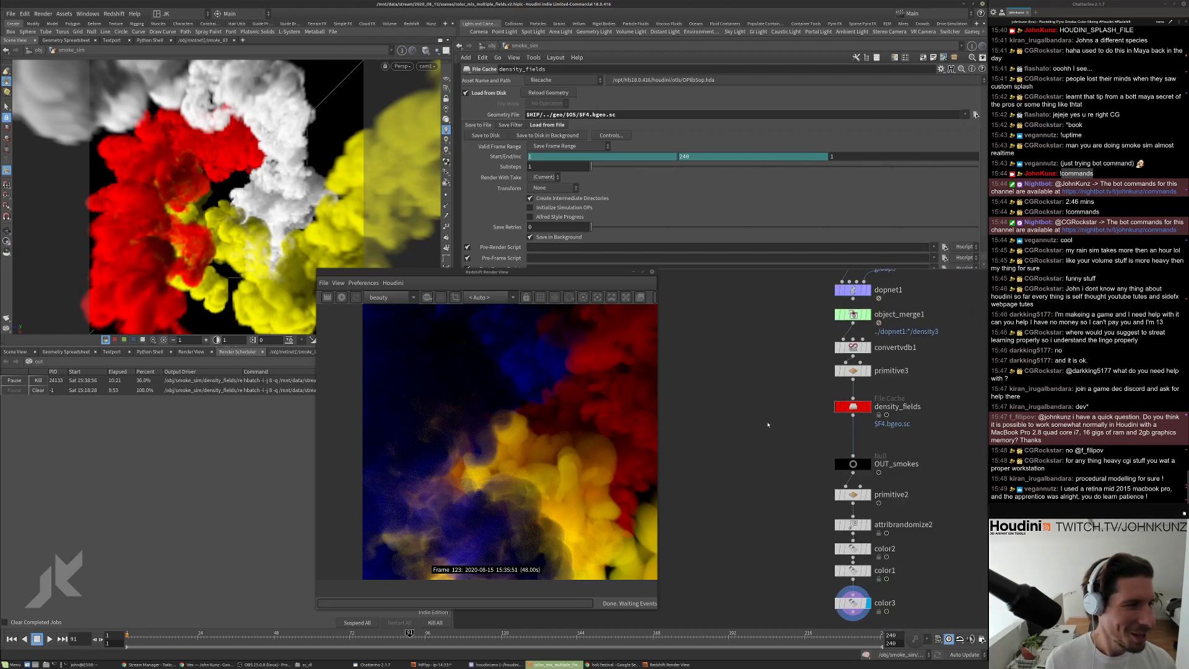
{"action": "scroll", "coordinate": [751, 427], "scroll_direction": "down", "scroll_amount": 2}
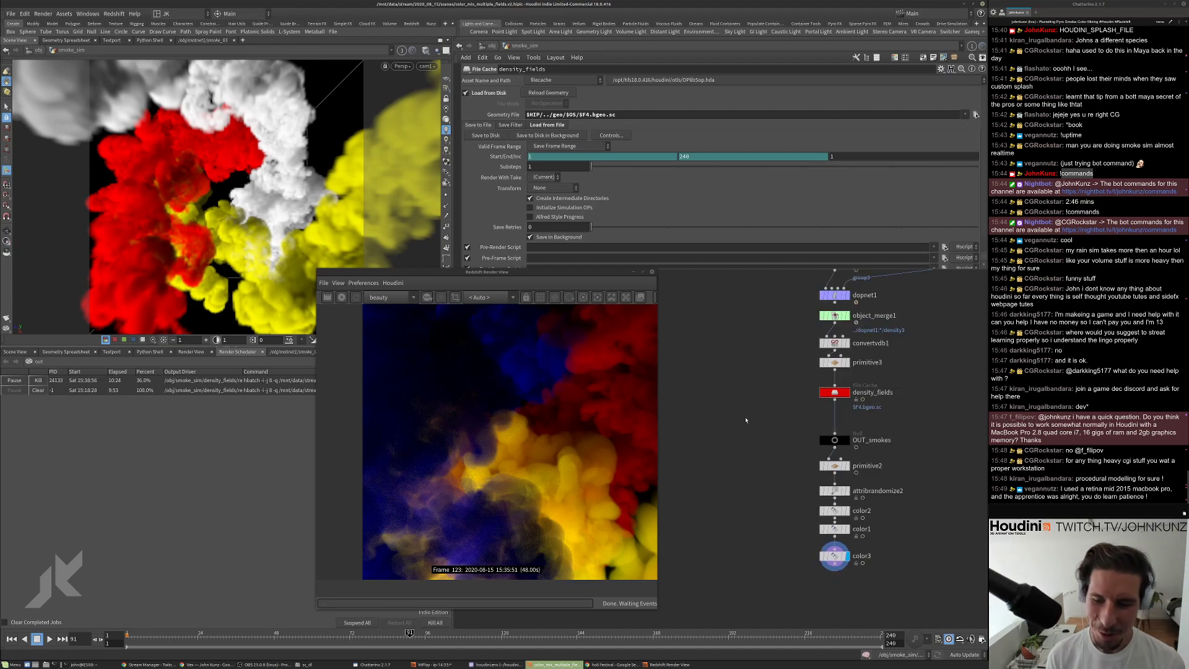
{"action": "scroll", "coordinate": [725, 444], "scroll_direction": "up", "scroll_amount": 2}
{"action": "middle_click_drag", "start_coordinate": [725, 444], "coordinate": [737, 406]}
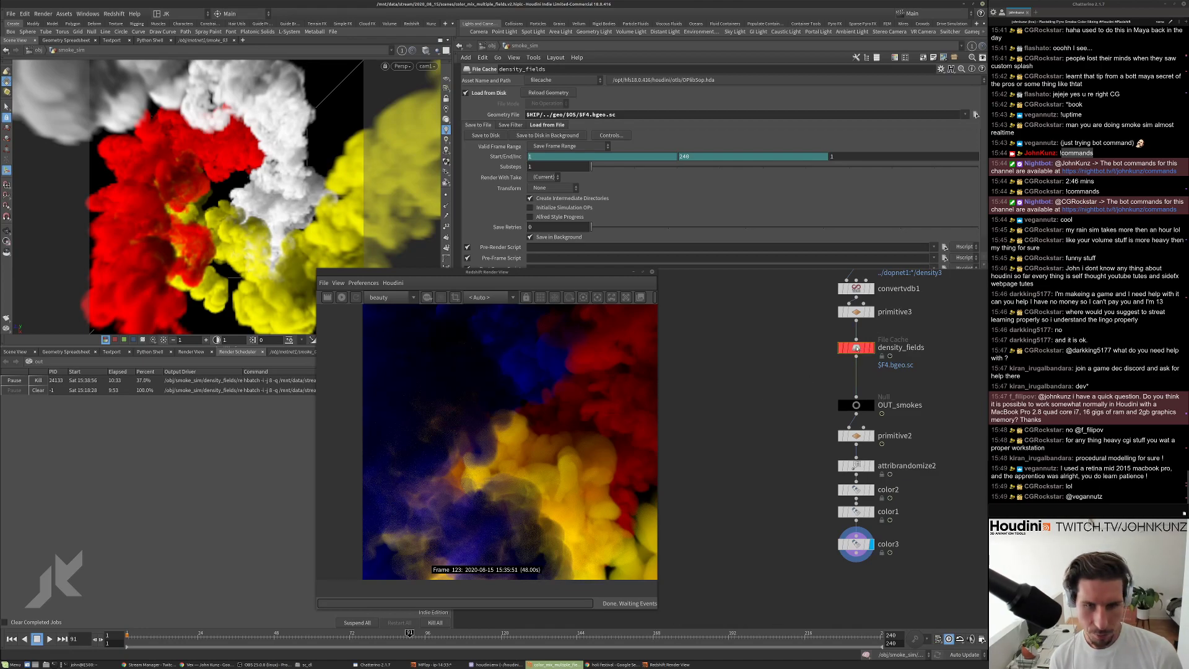
Check the cached density_fields file list without choosing a file, and preview the smoke through cam1 at frame 87.
{"action": "left_click", "coordinate": [976, 114]}
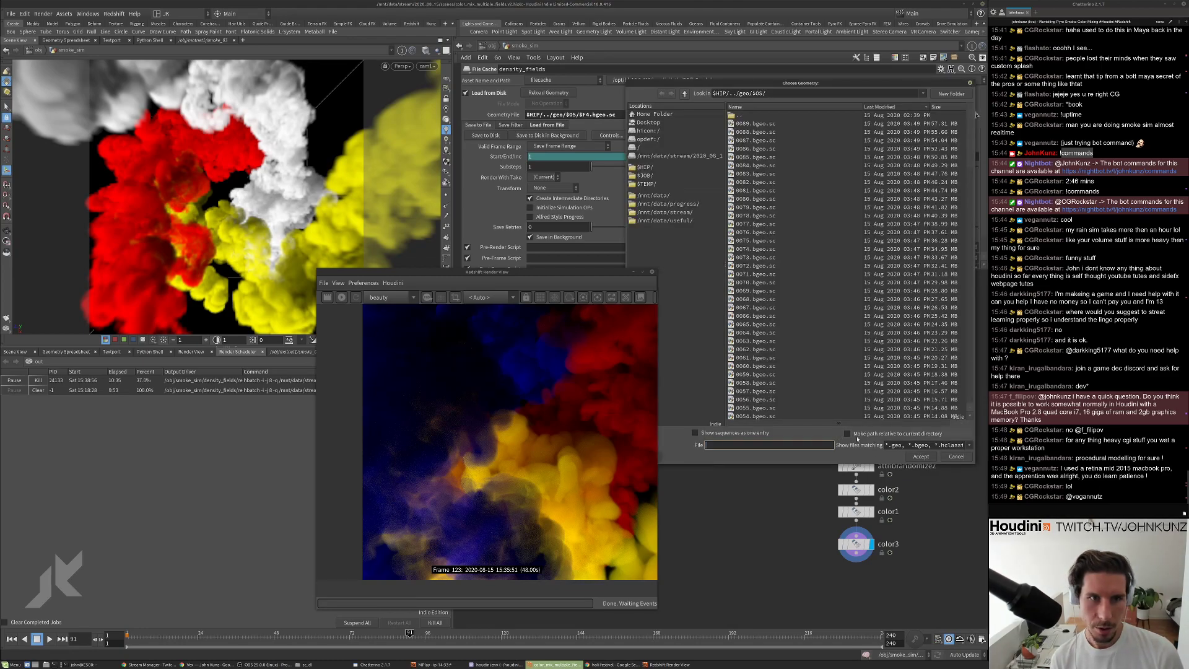
{"action": "key", "text": "Escape"}
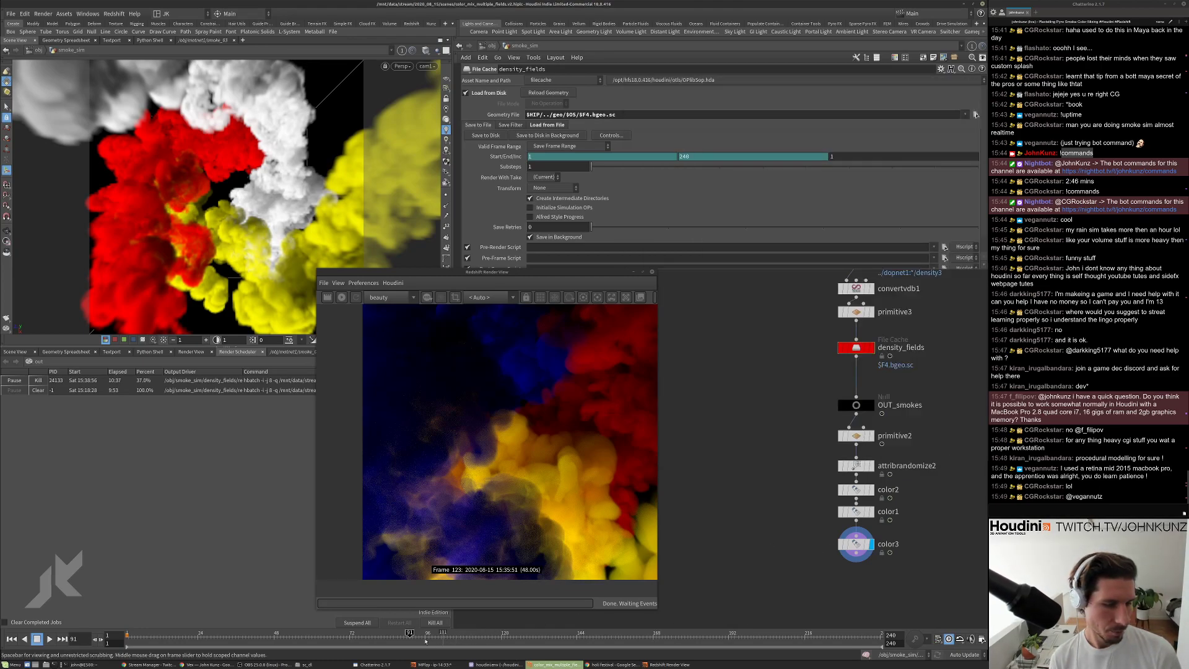
{"action": "left_click", "coordinate": [397, 641]}
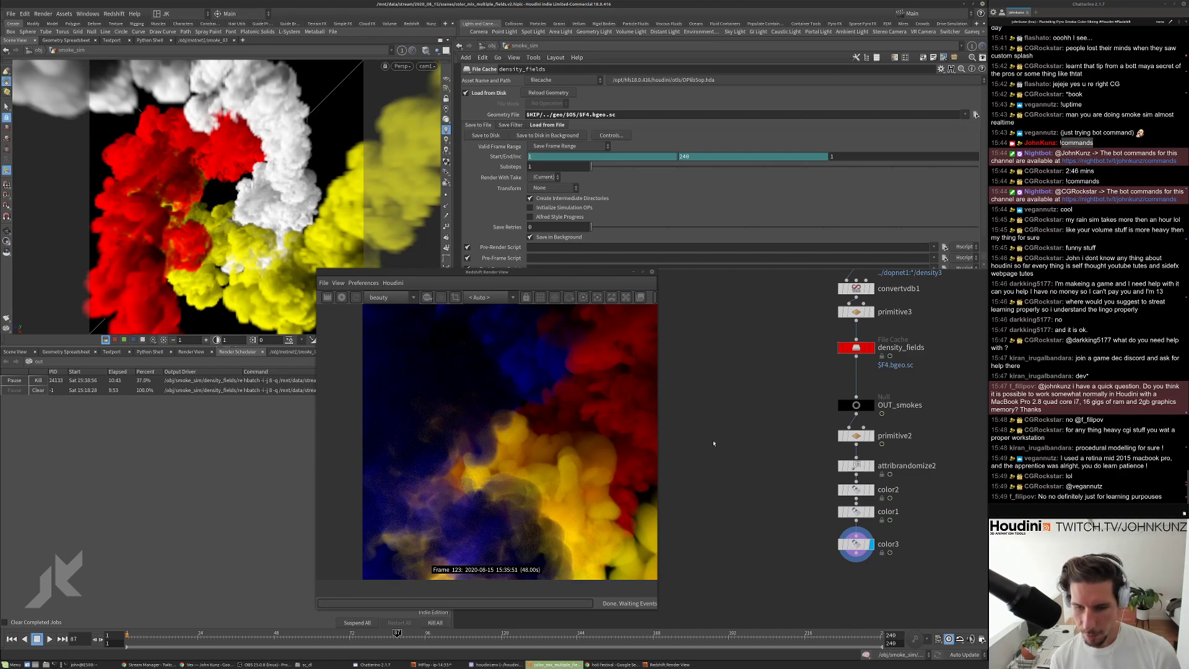
Shift the render window slightly and preview the cached smoke through cam1 at frames 89 and 91.
{"action": "scroll", "coordinate": [714, 441], "scroll_direction": "up", "scroll_amount": 3}
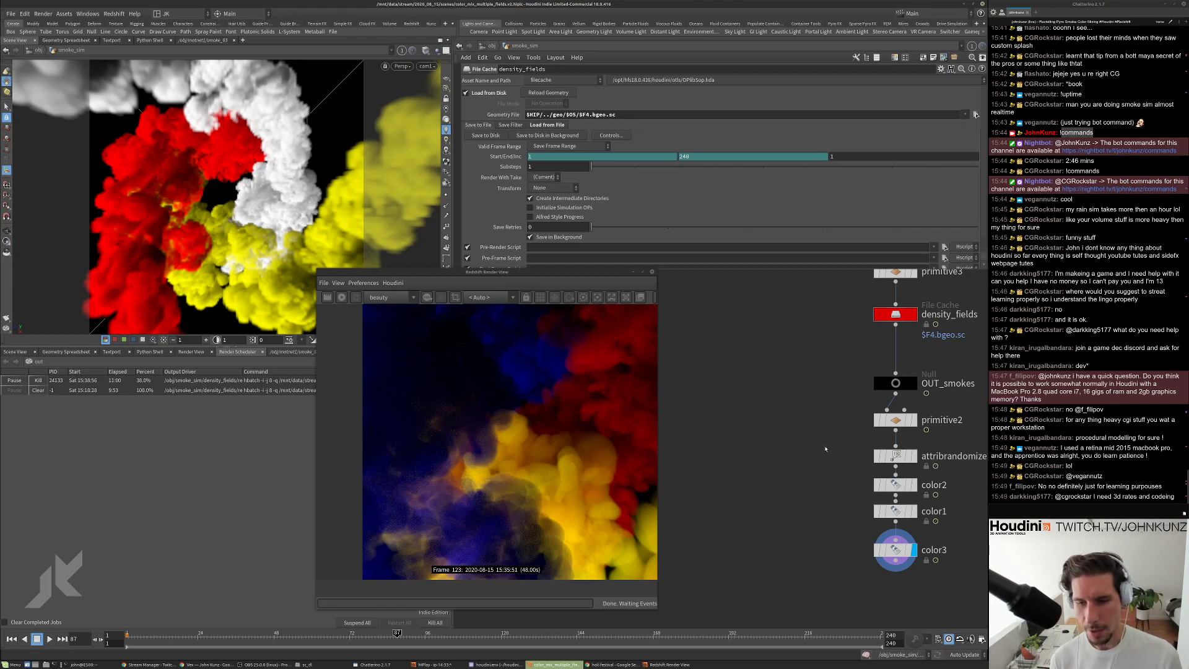
{"action": "scroll", "coordinate": [799, 461], "scroll_direction": "down", "scroll_amount": 2}
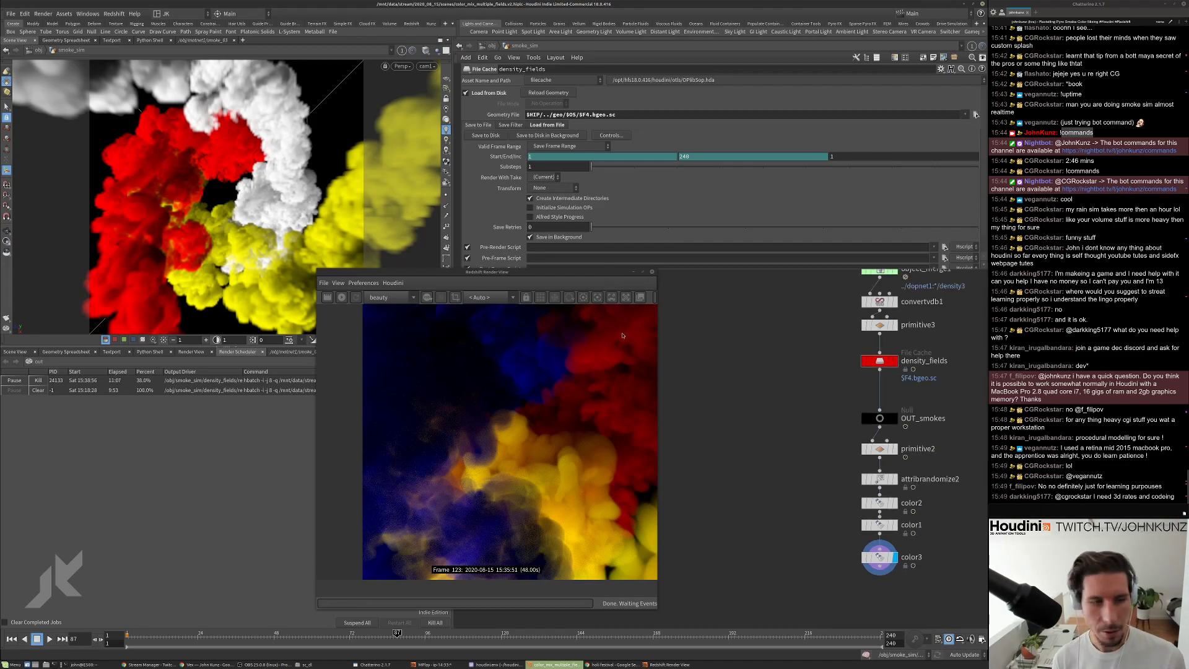
{"action": "left_click_drag", "start_coordinate": [602, 273], "coordinate": [625, 282]}
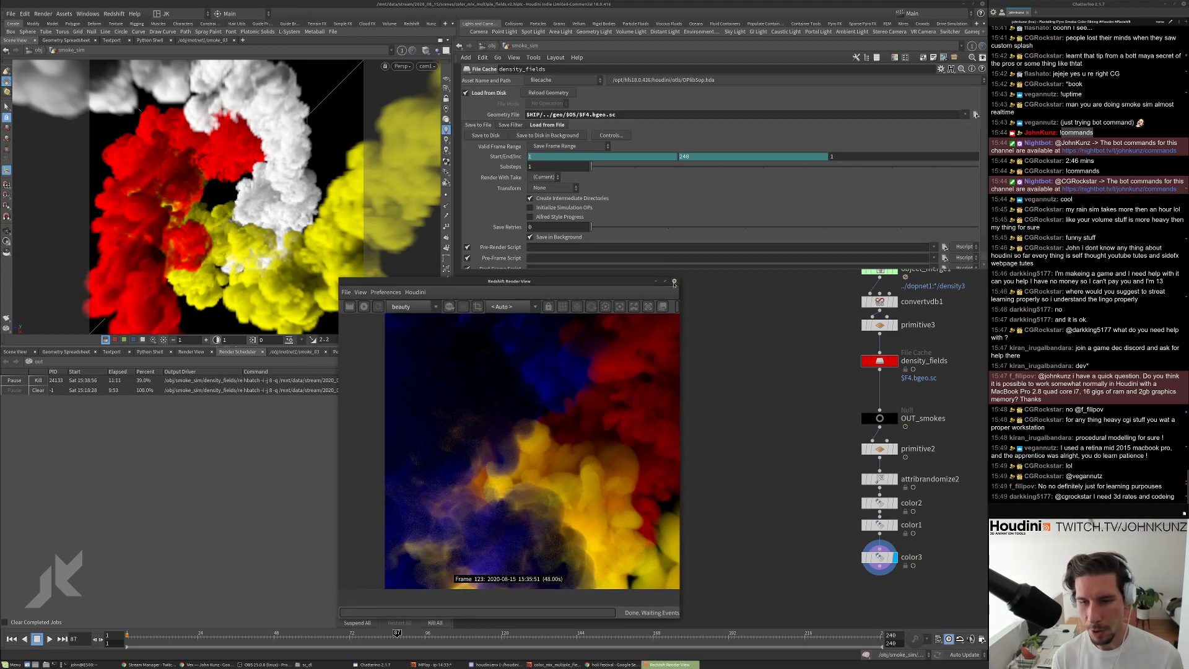
{"action": "left_click", "coordinate": [764, 331]}
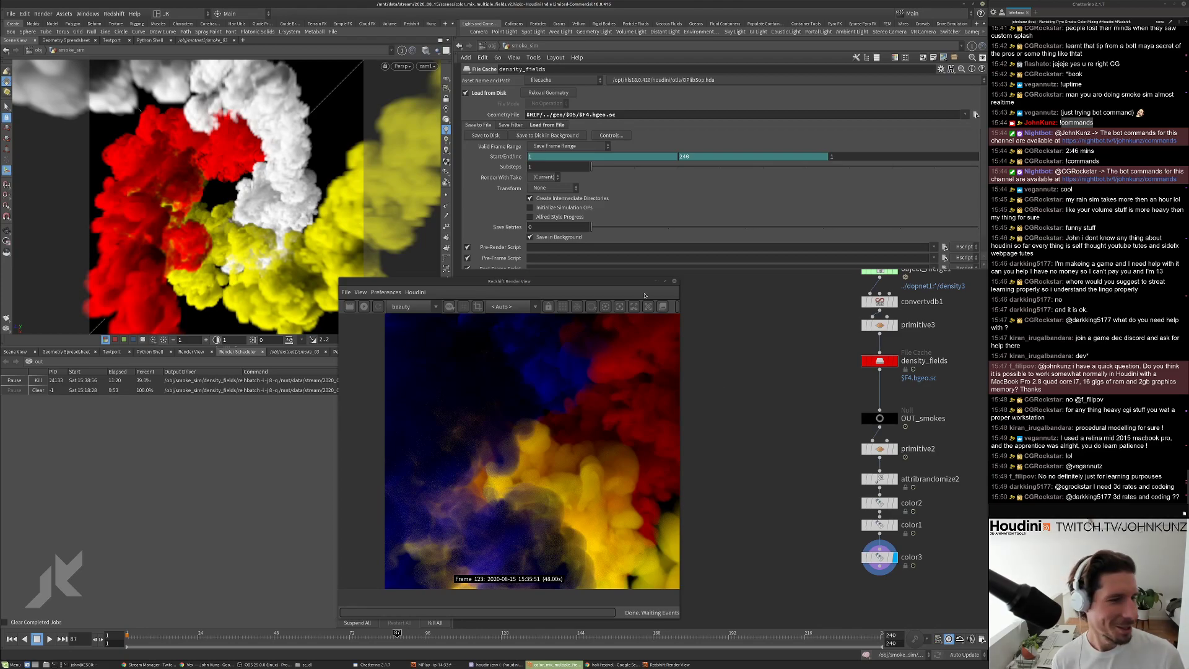
{"action": "left_click", "coordinate": [404, 639]}
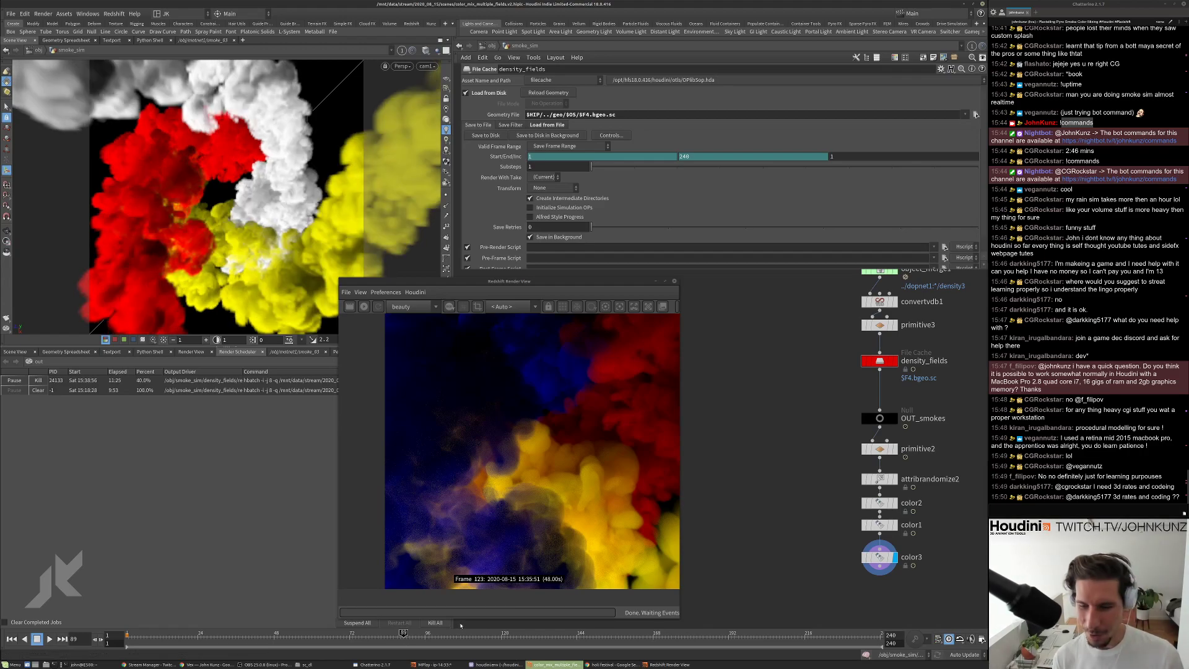
{"action": "left_click", "coordinate": [410, 640]}
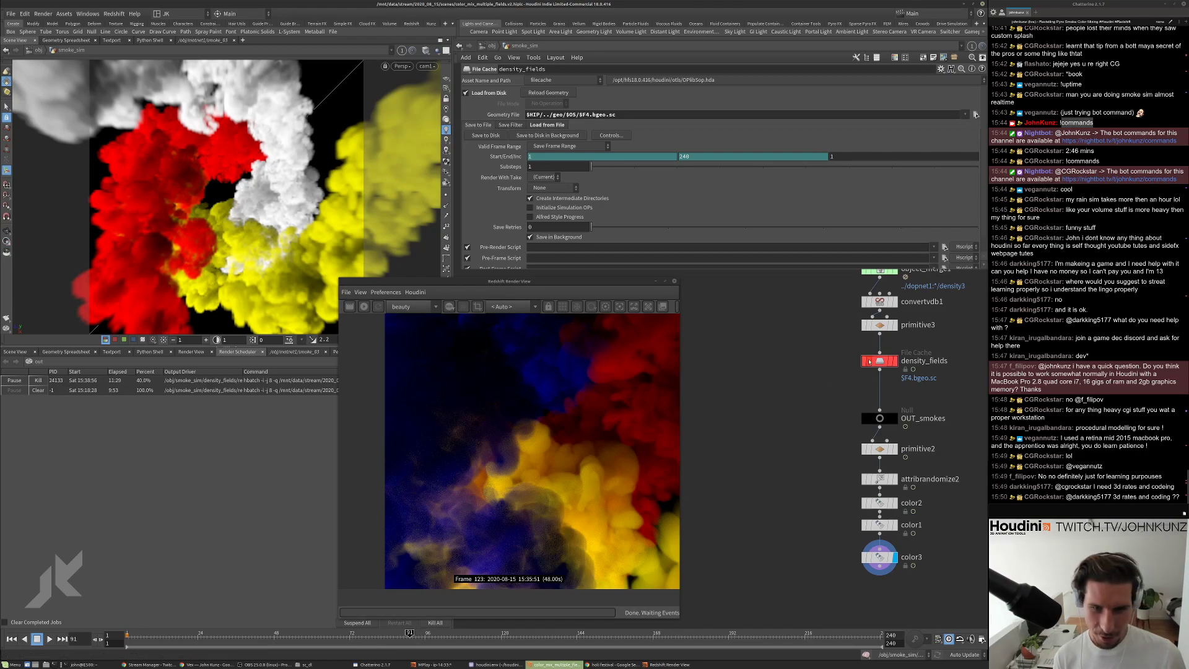
Review the sizes and save times of the cached frames from 0097.bgeo.sc down to 0052.bgeo.sc without choosing a file.
{"action": "left_click", "coordinate": [975, 114]}
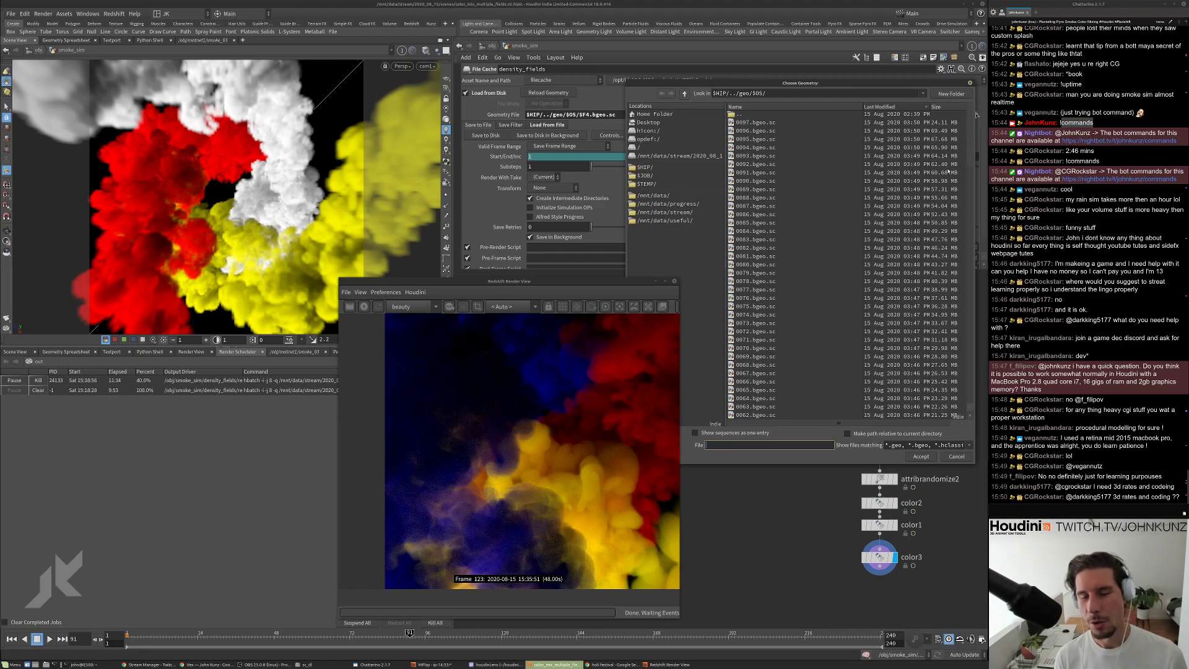
{"action": "scroll", "coordinate": [899, 319], "scroll_direction": "down", "scroll_amount": 2}
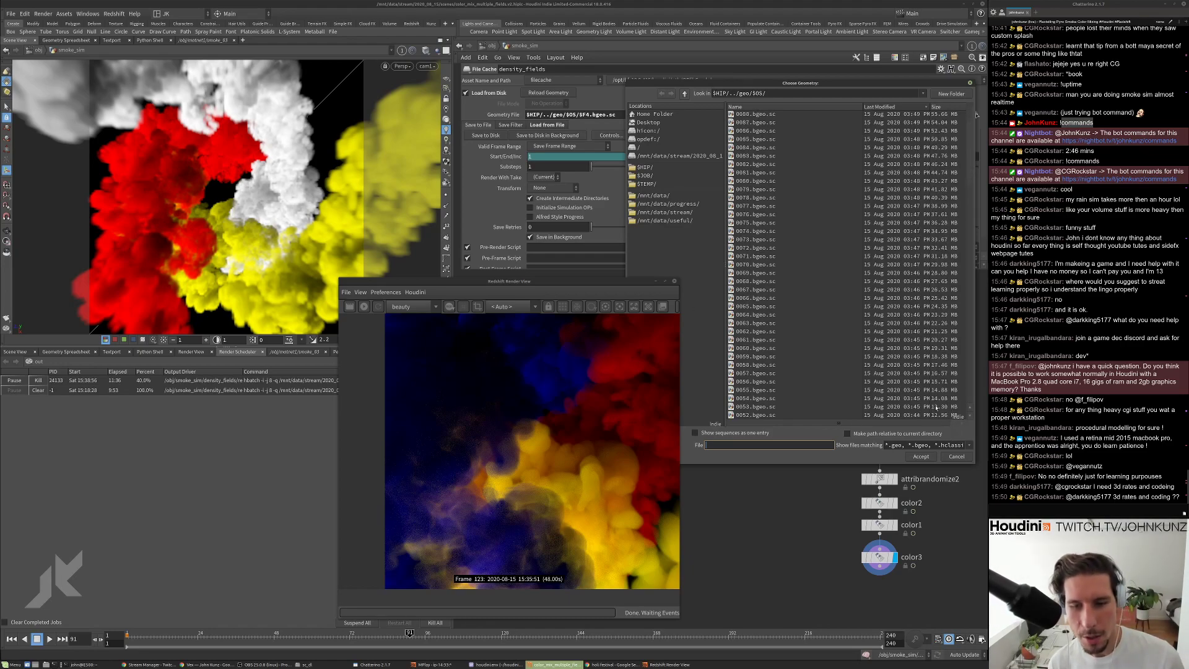
{"action": "left_click", "coordinate": [952, 456]}
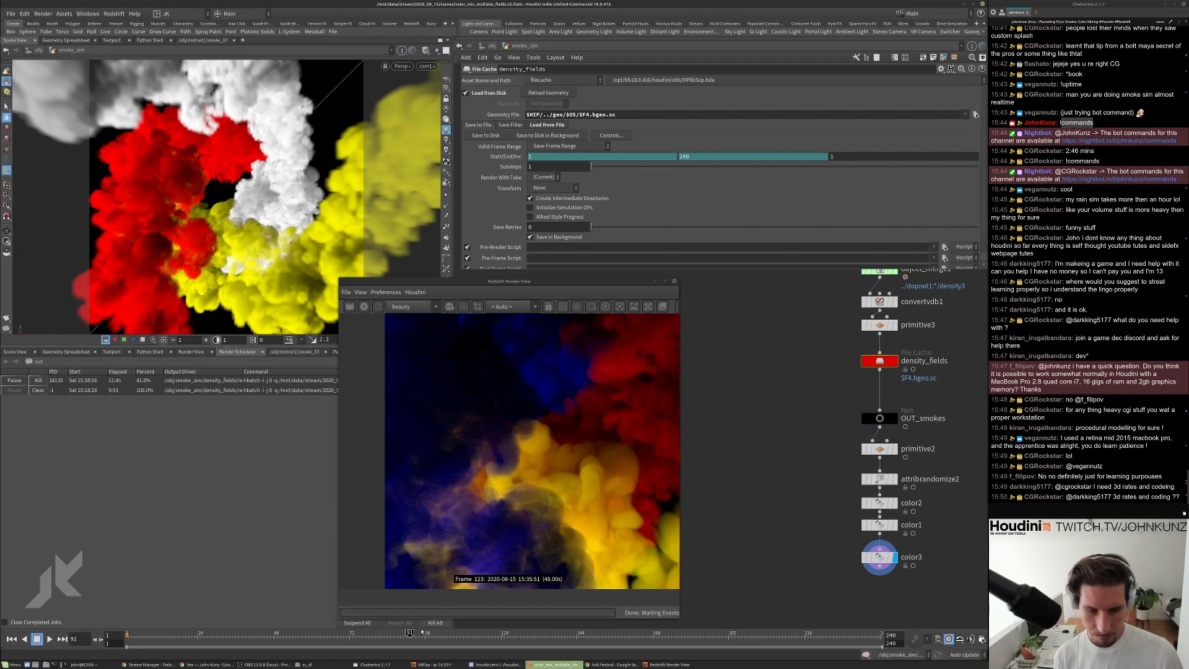
Move the render window clear of the Chrome window and view the featured games on the Flixel homepage.
{"action": "scroll", "coordinate": [556, 457], "scroll_direction": "down", "scroll_amount": 3}
{"action": "scroll", "coordinate": [556, 457], "scroll_direction": "up", "scroll_amount": 3}
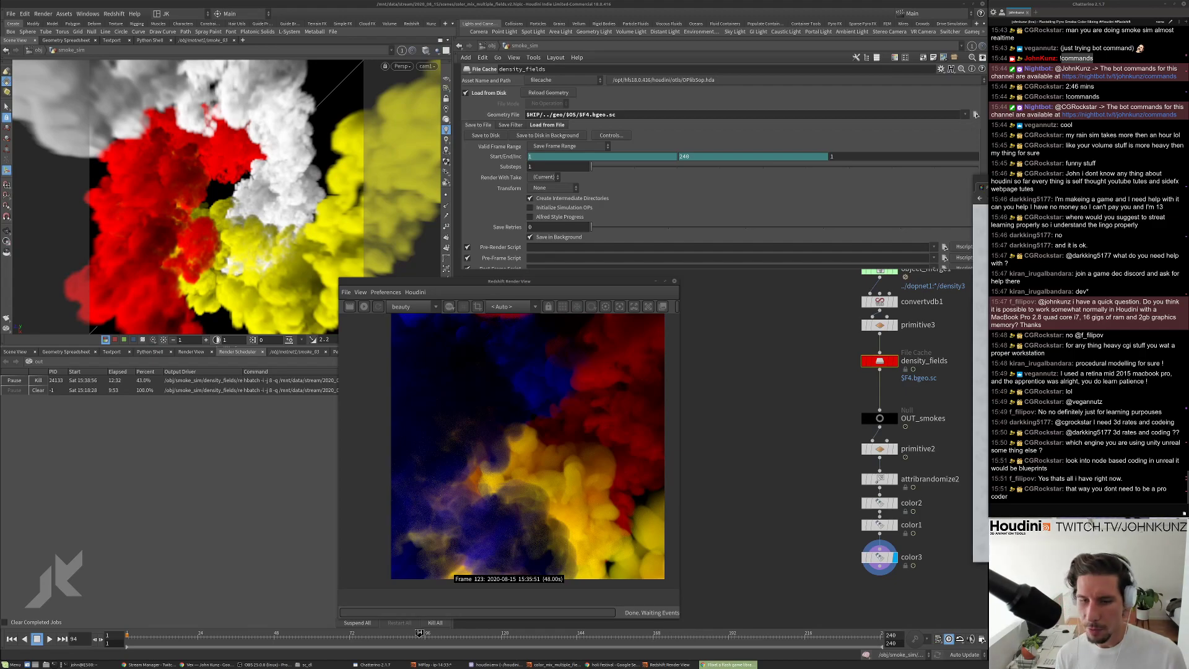
{"action": "left_click_drag", "start_coordinate": [577, 287], "coordinate": [390, 309]}
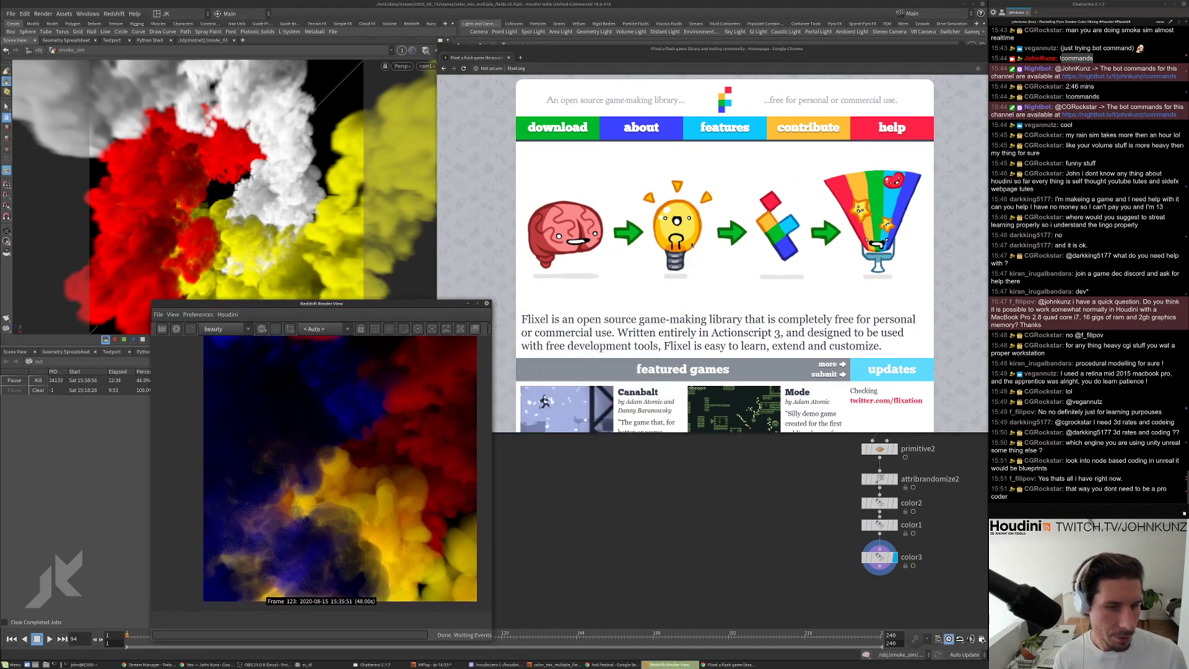
{"action": "scroll", "coordinate": [679, 228], "scroll_direction": "down", "scroll_amount": 2}
{"action": "scroll", "coordinate": [678, 228], "scroll_direction": "up", "scroll_amount": 2}
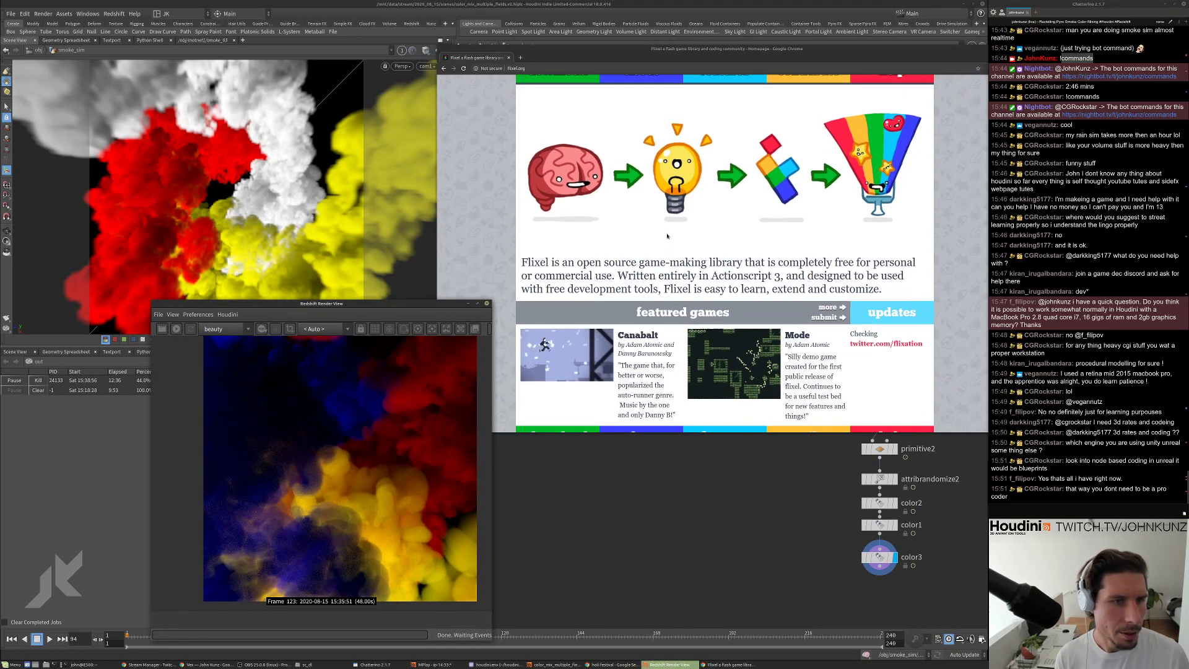
{"action": "scroll", "coordinate": [669, 232], "scroll_direction": "down", "scroll_amount": 2}
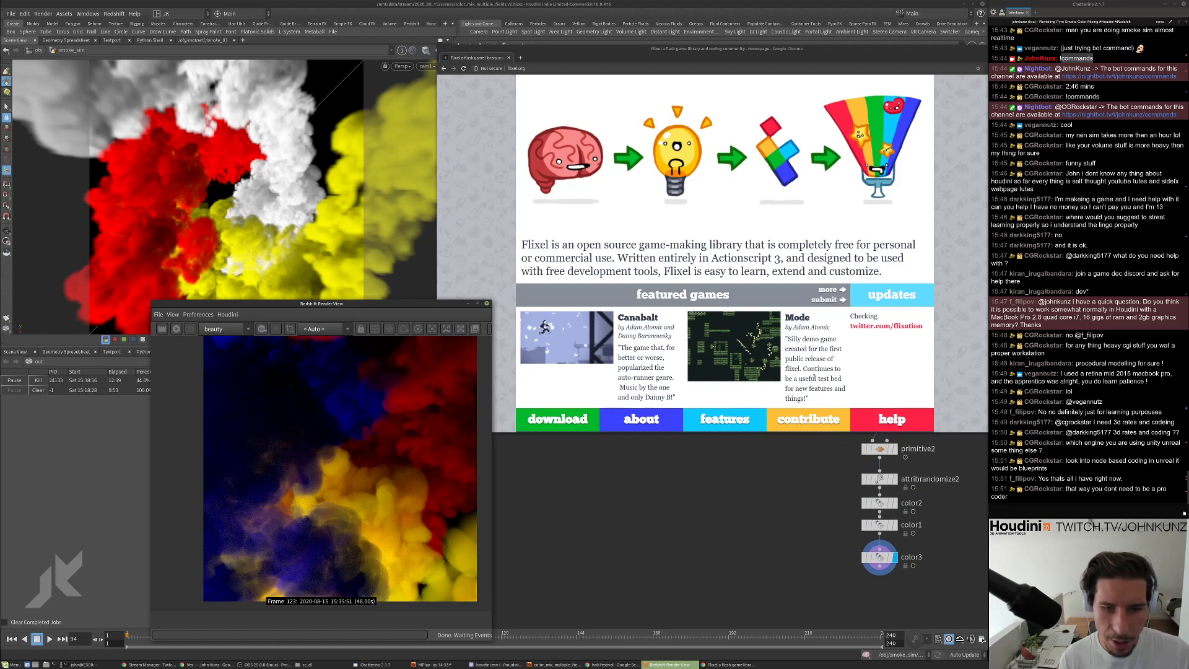
{"action": "left_click", "coordinate": [760, 287]}
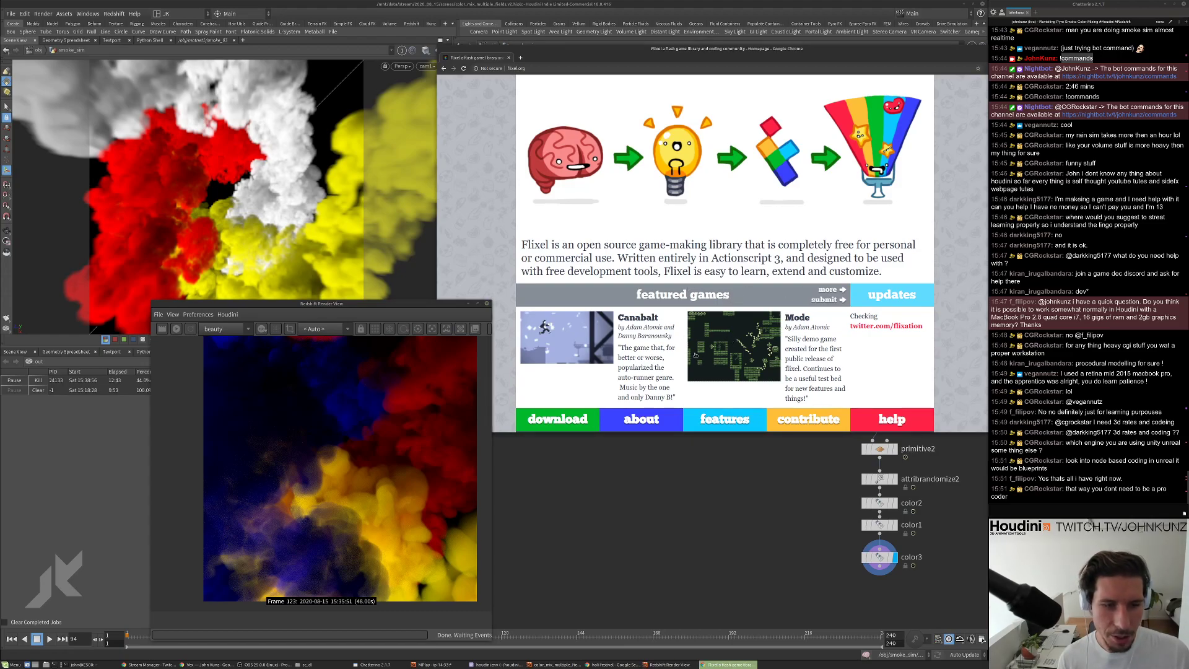
{"action": "scroll", "coordinate": [696, 348], "scroll_direction": "up", "scroll_amount": 1}
{"action": "scroll", "coordinate": [571, 330], "scroll_direction": "down", "scroll_amount": 1}
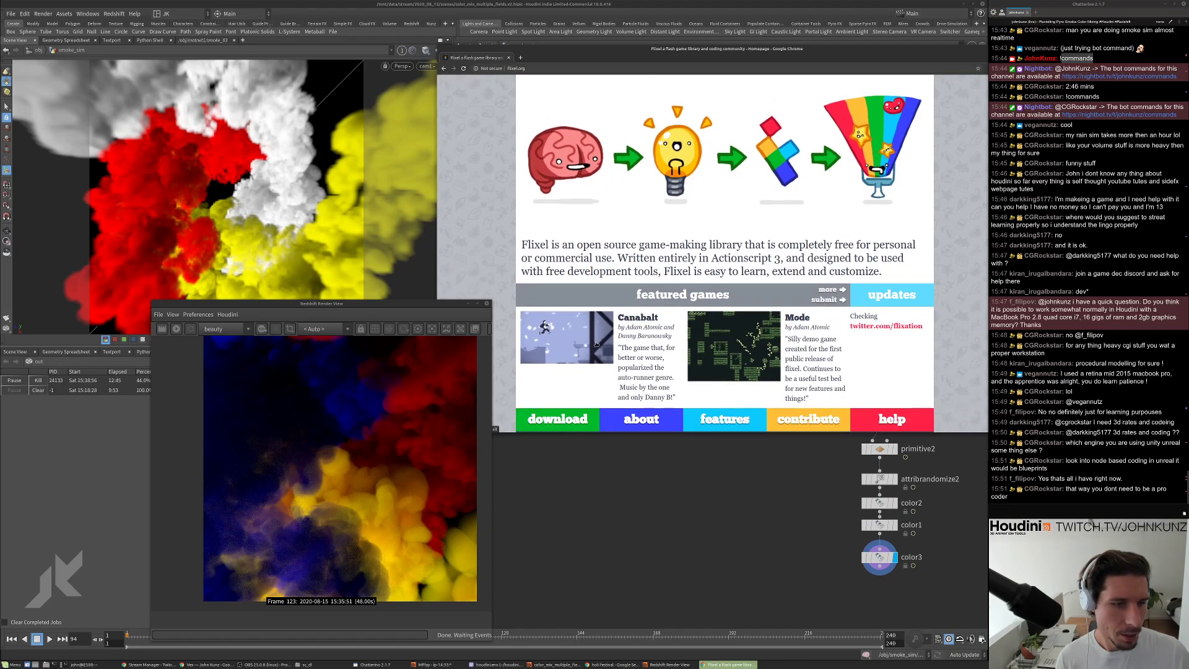
Open the featured Canabalt game page and switch the browser's Flash permission to Ask first.
{"action": "left_click", "coordinate": [596, 344]}
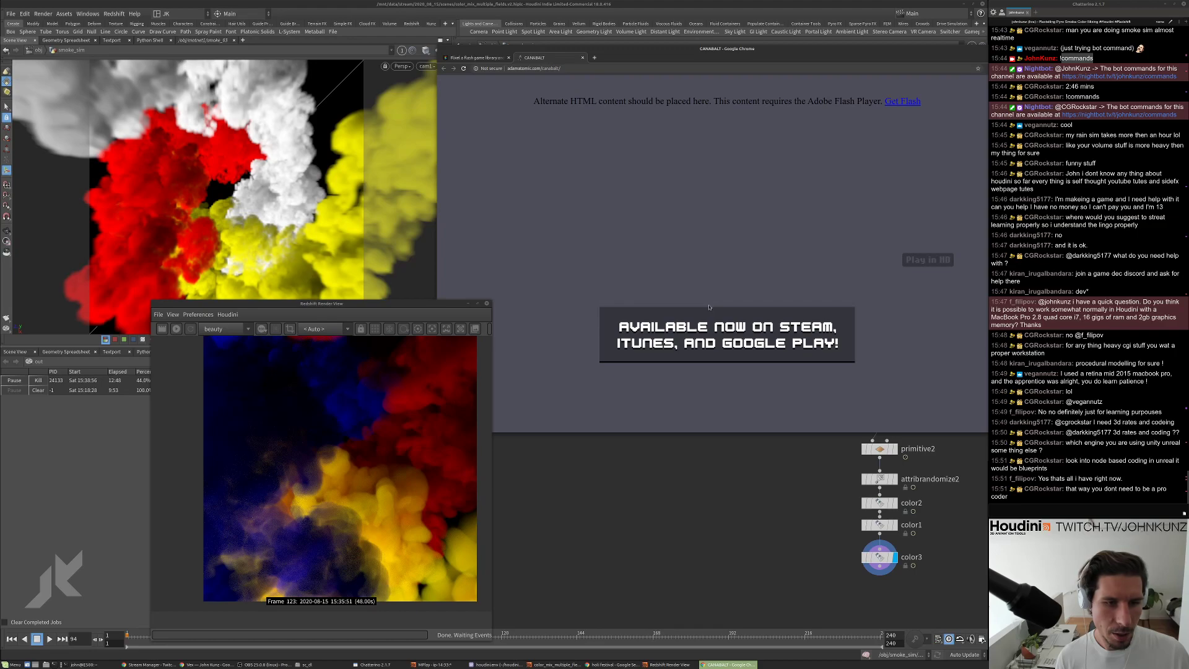
{"action": "left_click", "coordinate": [906, 103]}
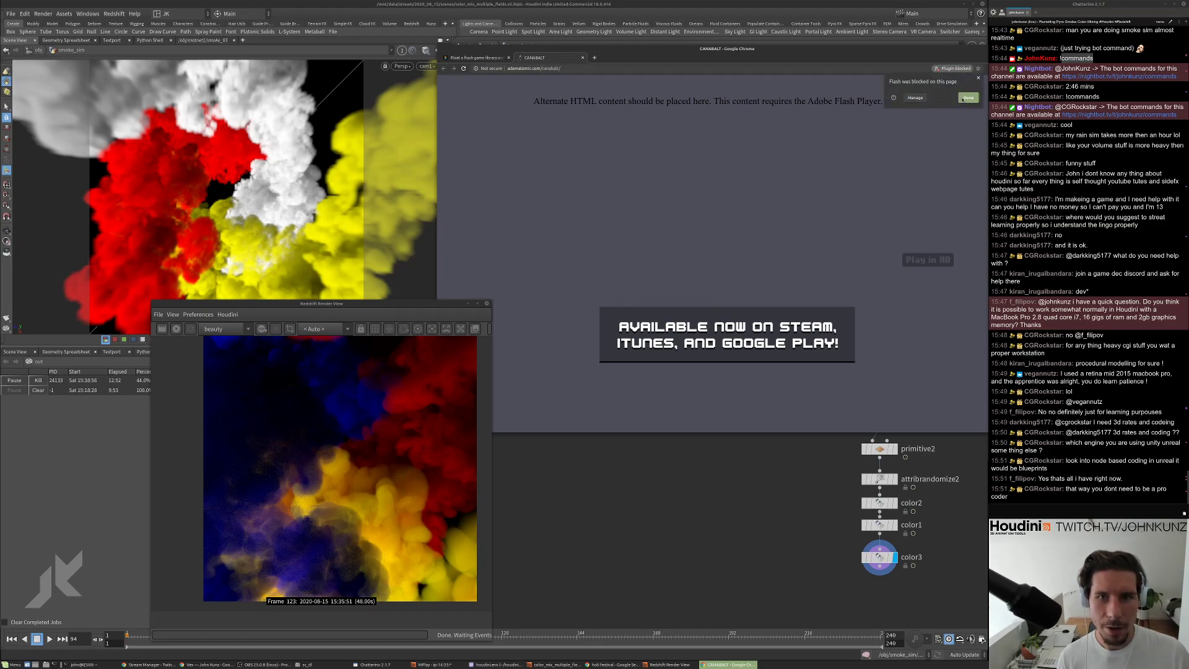
{"action": "left_click", "coordinate": [909, 99]}
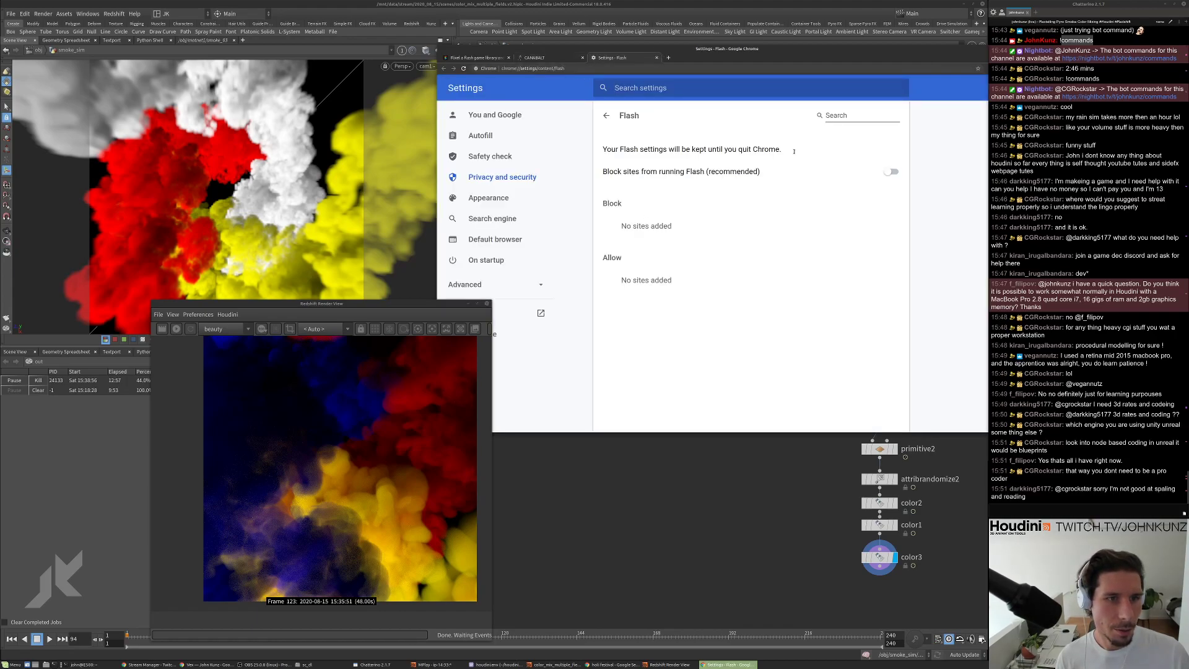
{"action": "left_click", "coordinate": [892, 171]}
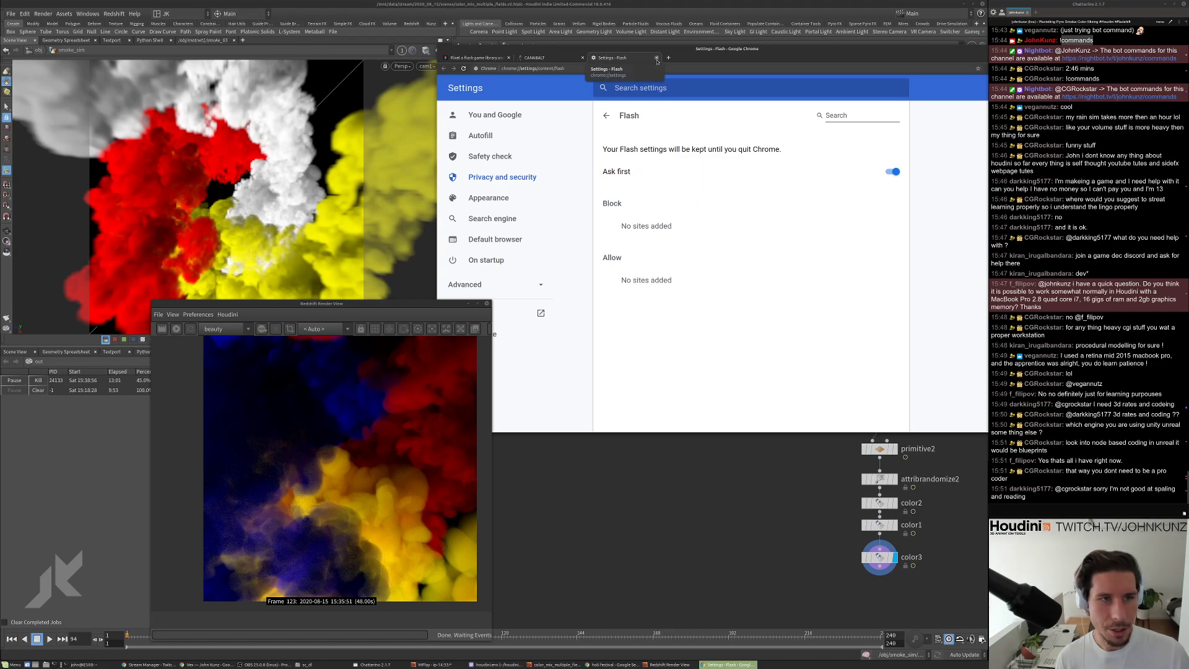
{"action": "left_click", "coordinate": [657, 57]}
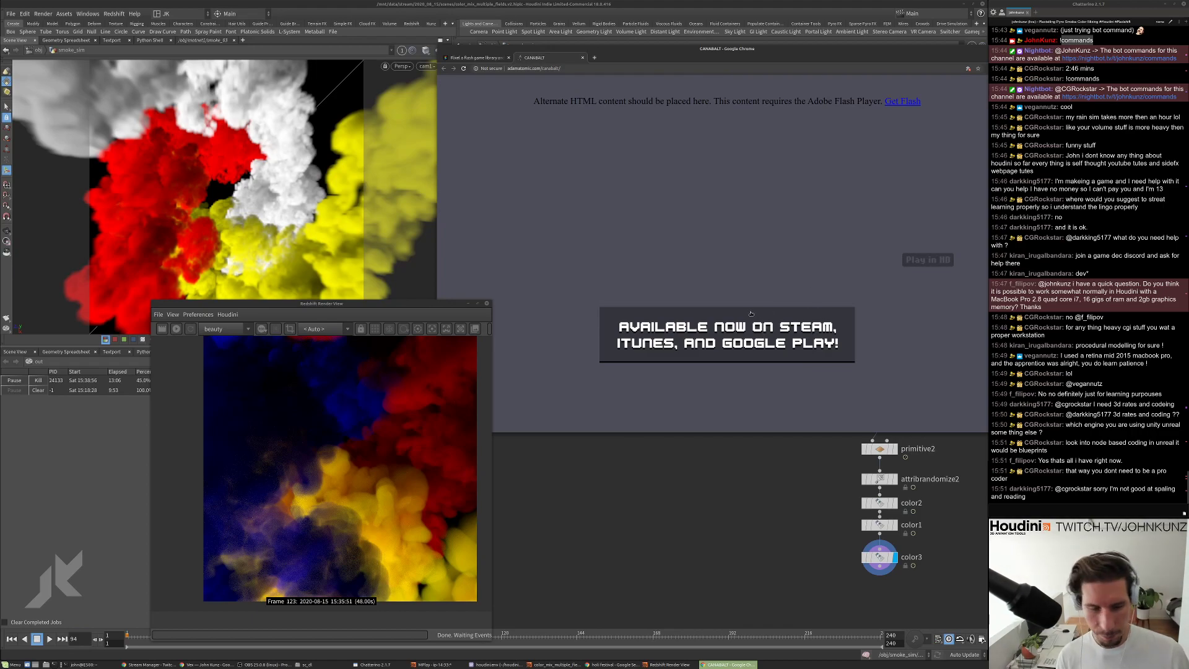
View the description and platform links on the Canabalt website, and close the game page and the browser window.
{"action": "left_click", "coordinate": [557, 378]}
{"action": "left_click", "coordinate": [561, 375]}
{"action": "scroll", "coordinate": [686, 344], "scroll_direction": "down", "scroll_amount": 3}
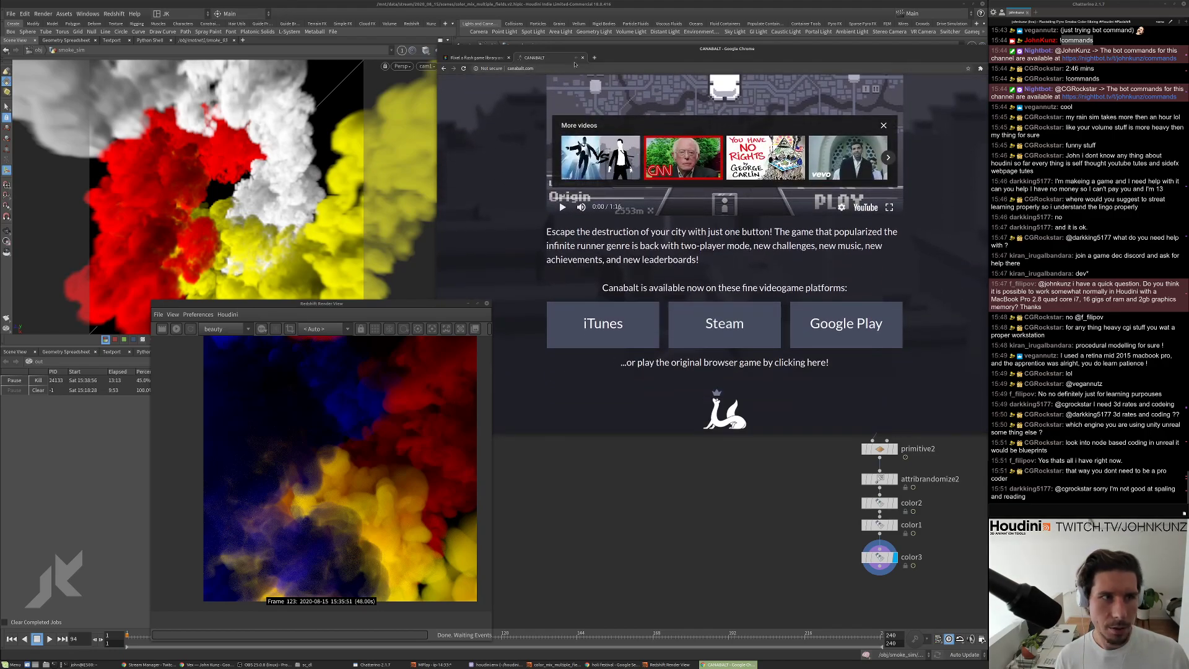
{"action": "left_click", "coordinate": [582, 57]}
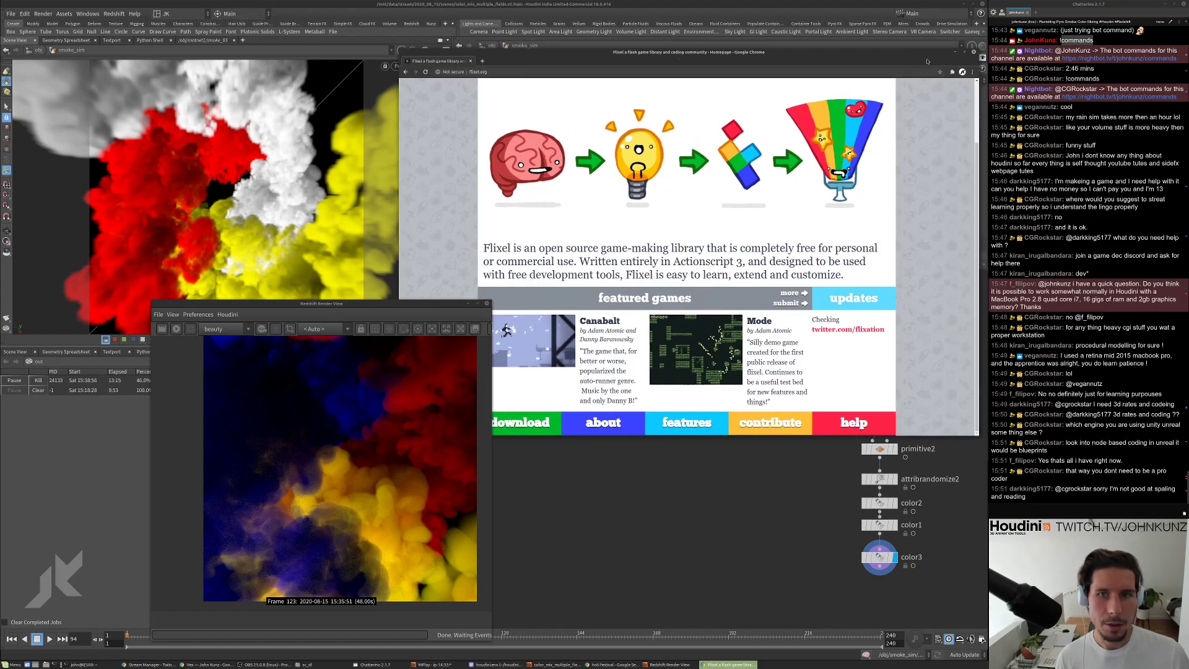
{"action": "left_click", "coordinate": [969, 53]}
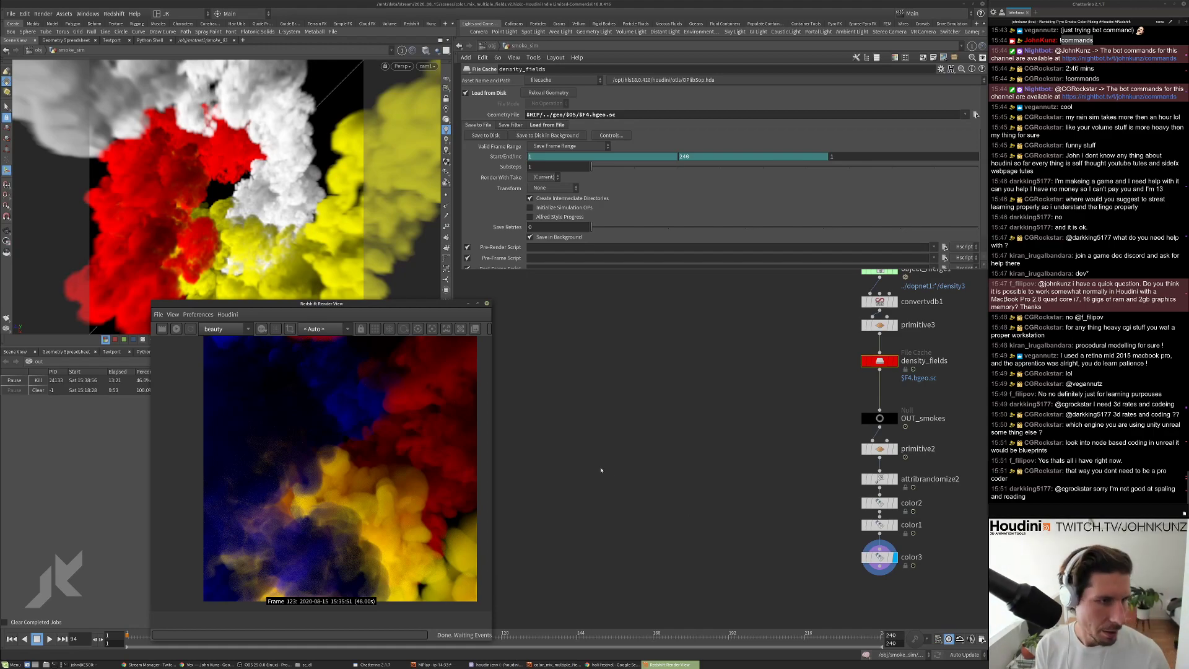
Return to Houdini, shift the render window slightly and view the node network from density_fields to color3.
{"action": "left_click", "coordinate": [608, 417]}
{"action": "left_click_drag", "start_coordinate": [437, 305], "coordinate": [424, 285]}
{"action": "left_click", "coordinate": [571, 389]}
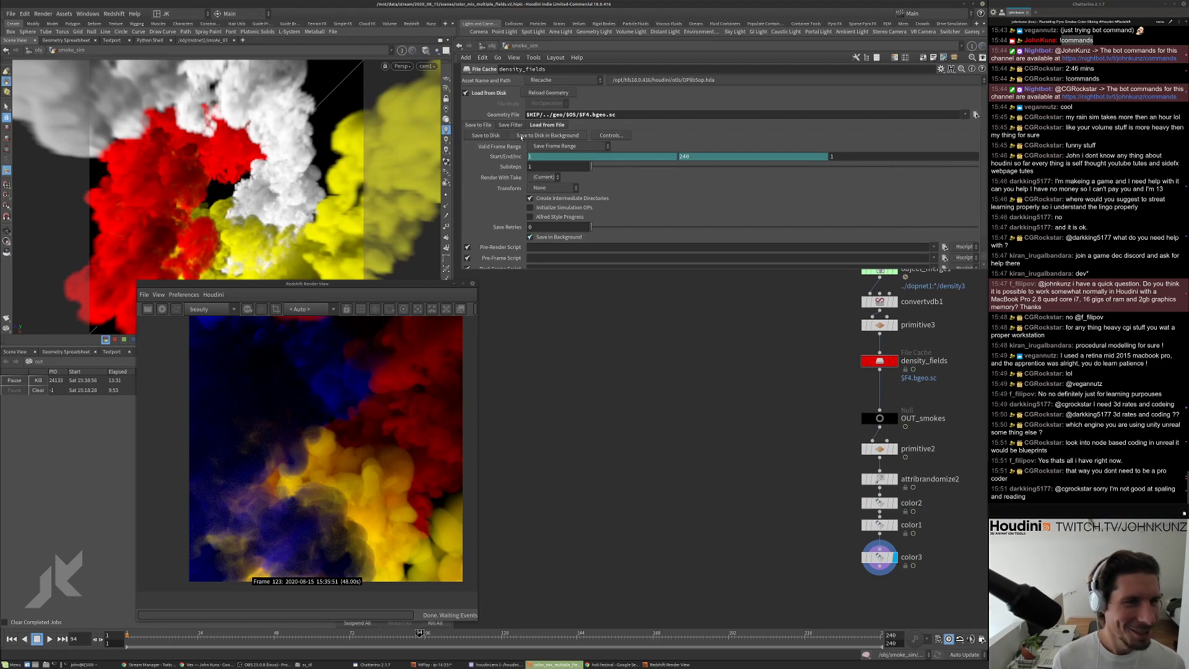
{"action": "scroll", "coordinate": [654, 428], "scroll_direction": "up", "scroll_amount": 3}
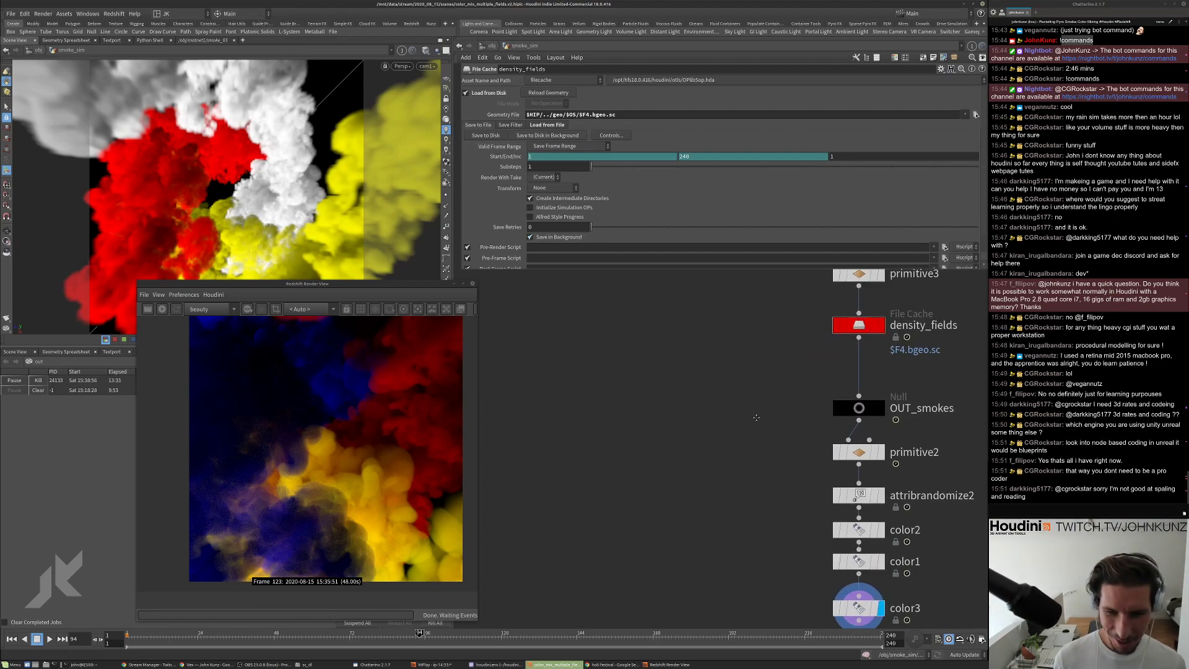
{"action": "scroll", "coordinate": [667, 428], "scroll_direction": "down", "scroll_amount": 3}
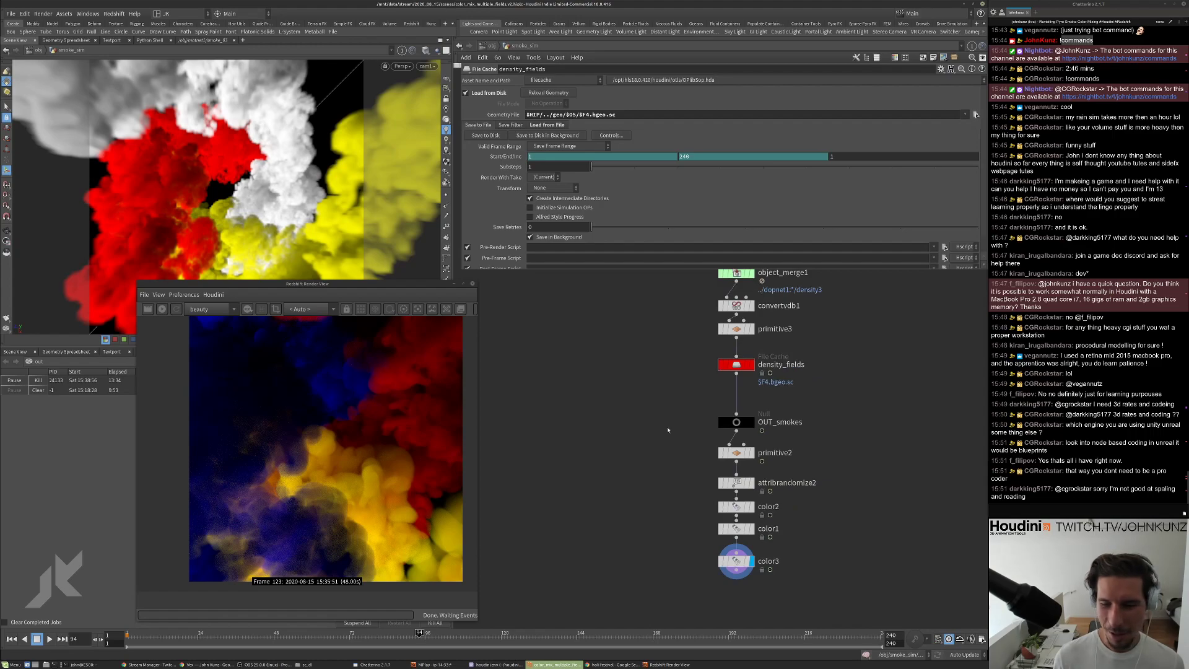
{"action": "scroll", "coordinate": [667, 430], "scroll_direction": "up", "scroll_amount": 2}
{"action": "scroll", "coordinate": [662, 418], "scroll_direction": "down", "scroll_amount": 2}
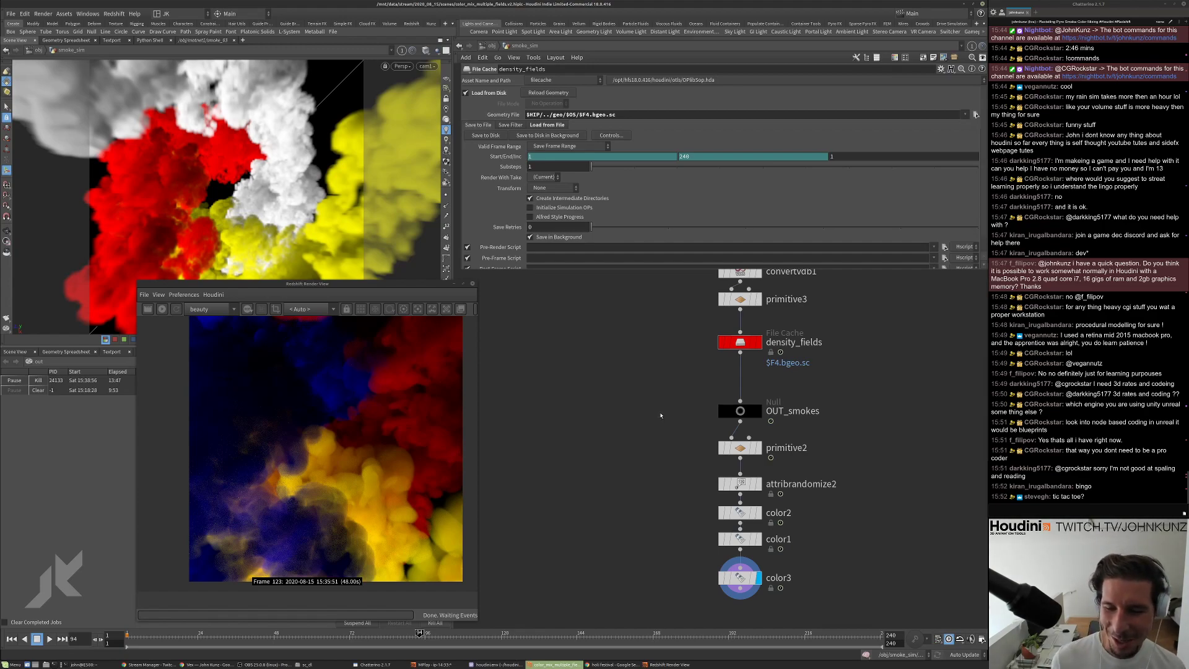
{"action": "middle_click_drag", "start_coordinate": [662, 433], "coordinate": [652, 410]}
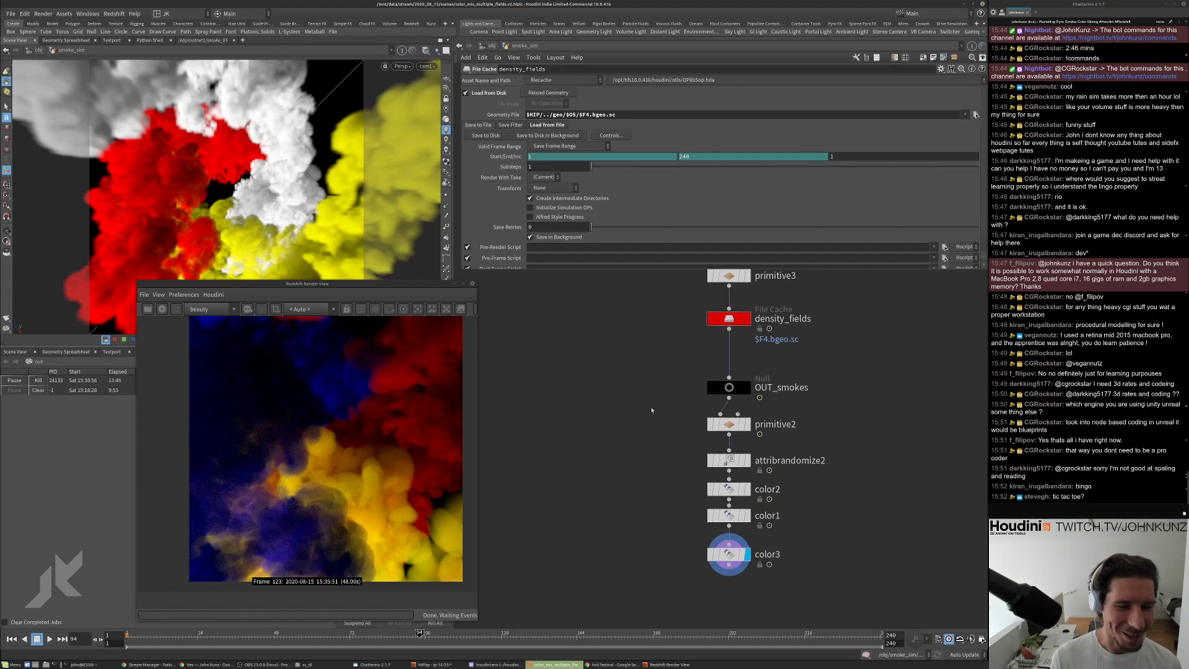
{"action": "scroll", "coordinate": [651, 410], "scroll_direction": "down", "scroll_amount": 1}
{"action": "scroll", "coordinate": [651, 410], "scroll_direction": "up", "scroll_amount": 2}
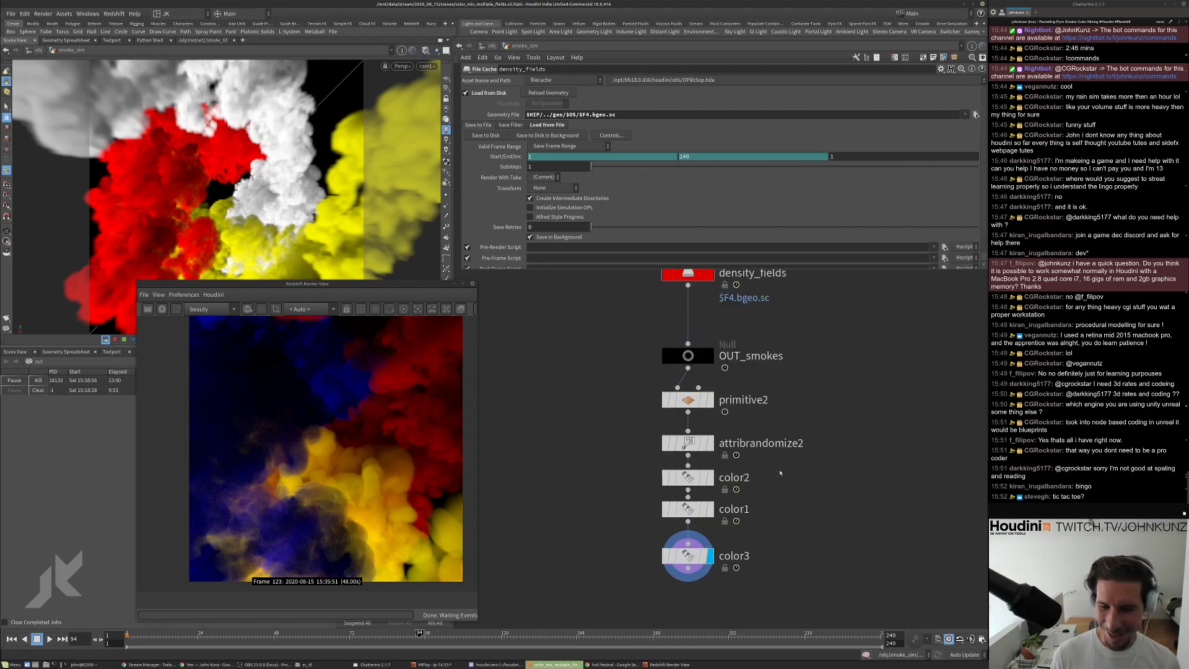
{"action": "middle_click_drag", "start_coordinate": [695, 380], "coordinate": [682, 408]}
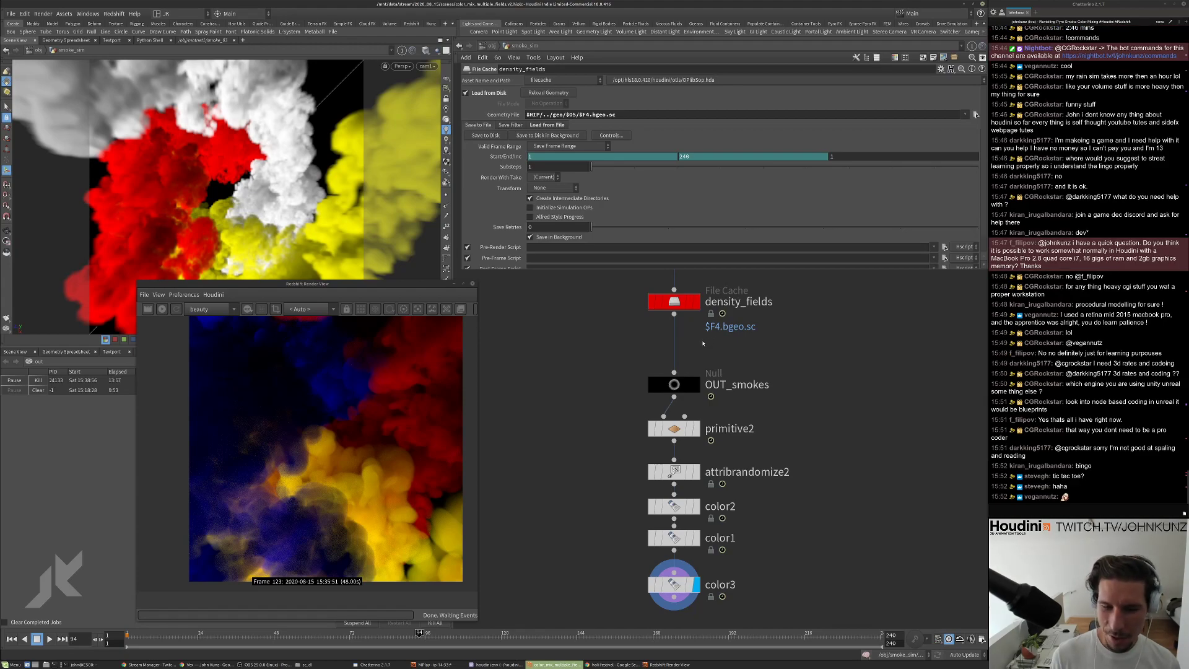
{"action": "scroll", "coordinate": [703, 343], "scroll_direction": "up", "scroll_amount": 2}
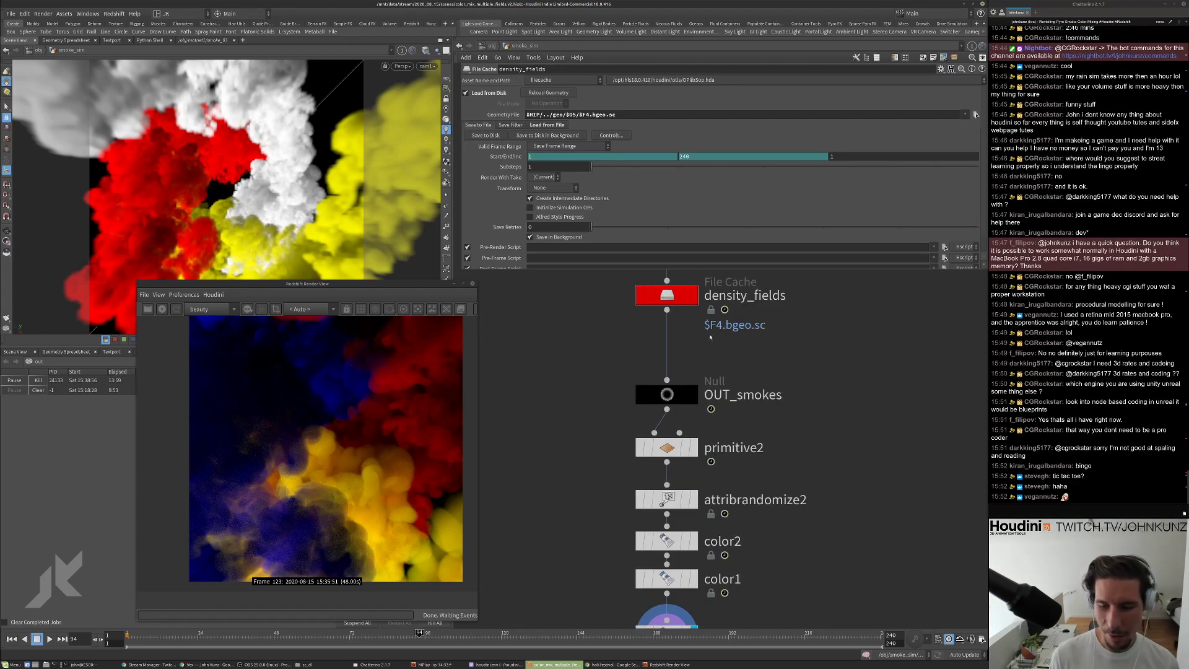
{"action": "middle_click_drag", "start_coordinate": [703, 364], "coordinate": [703, 393]}
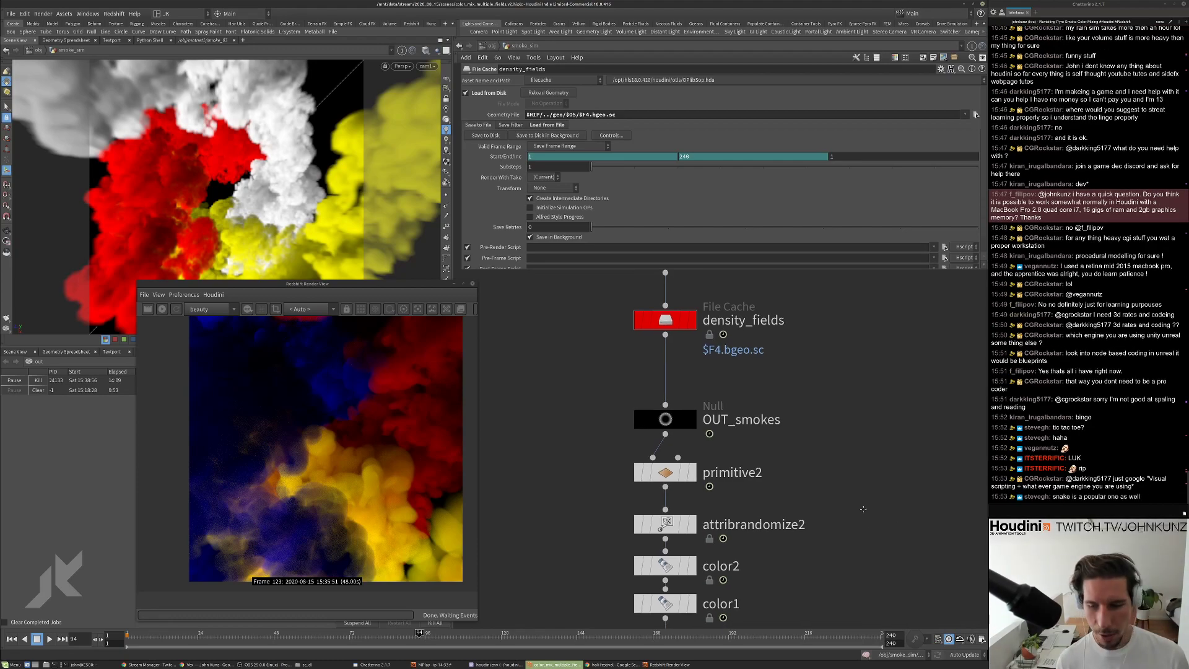
{"action": "key", "text": "ctrl+v"}
{"action": "scroll", "coordinate": [861, 489], "scroll_direction": "down", "scroll_amount": 2}
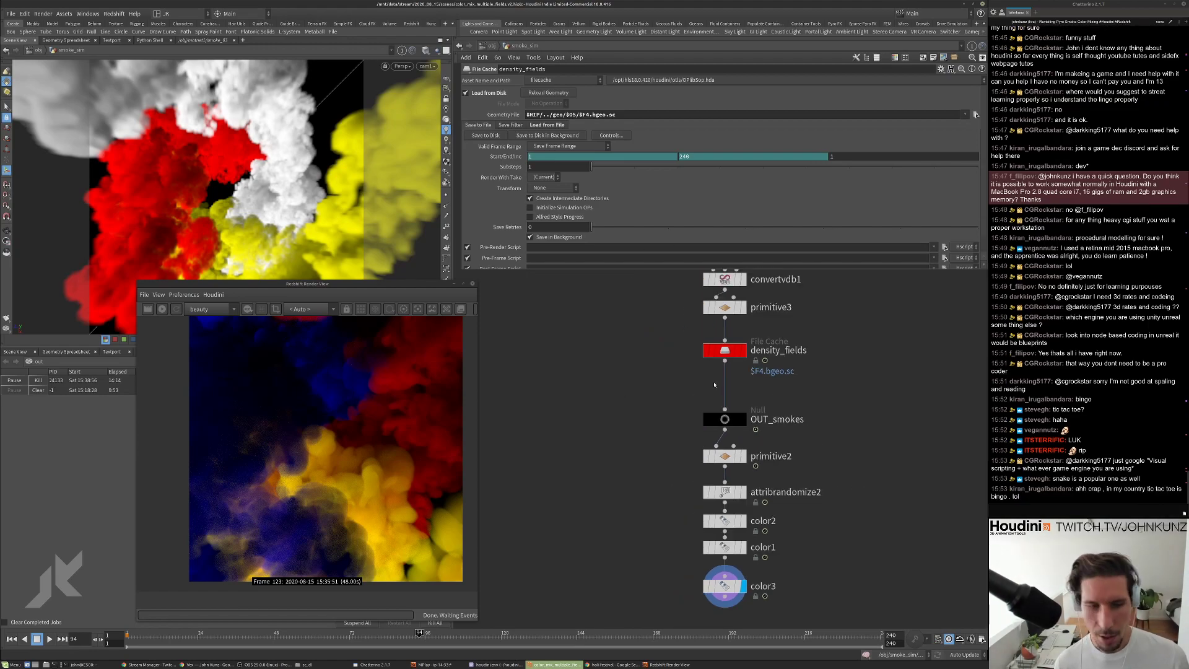
Move the Redshift render window down away from the smoke viewport and make it slightly smaller.
{"action": "left_click", "coordinate": [383, 289]}
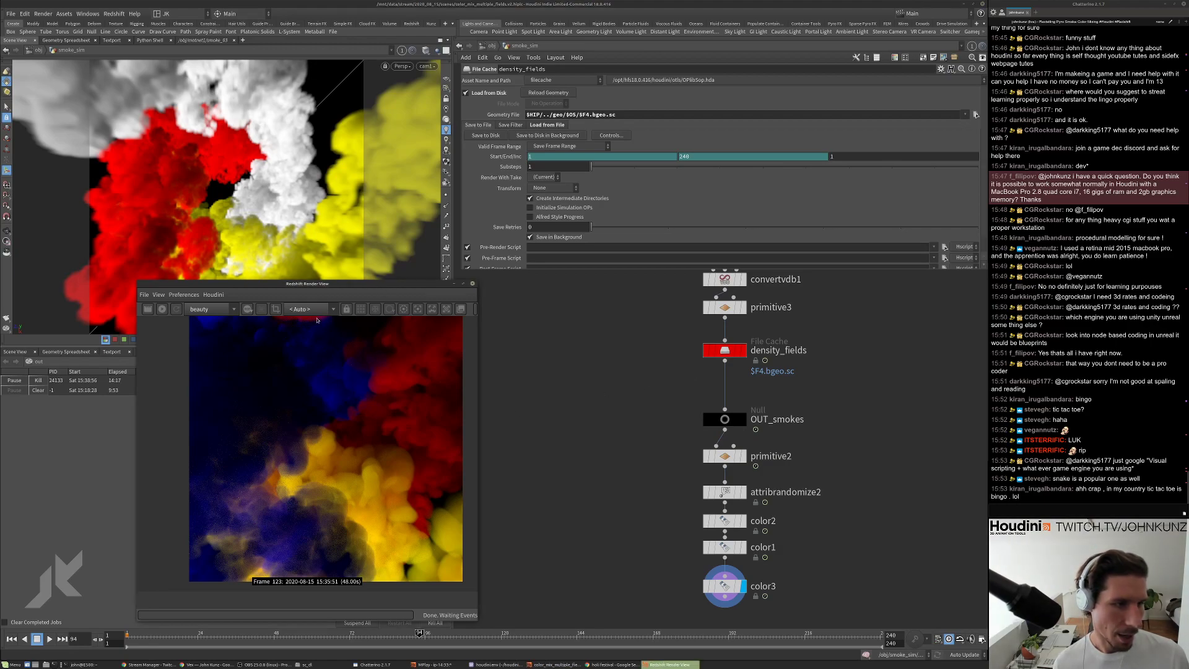
{"action": "left_click_drag", "start_coordinate": [371, 287], "coordinate": [283, 326]}
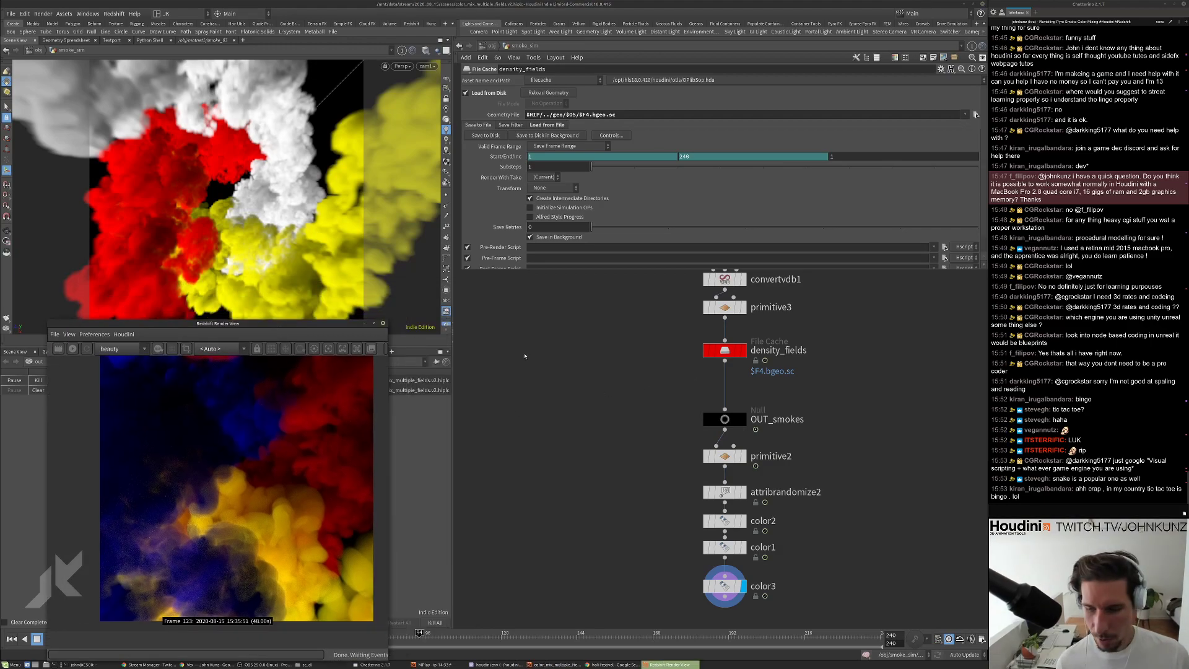
{"action": "left_click", "coordinate": [370, 638]}
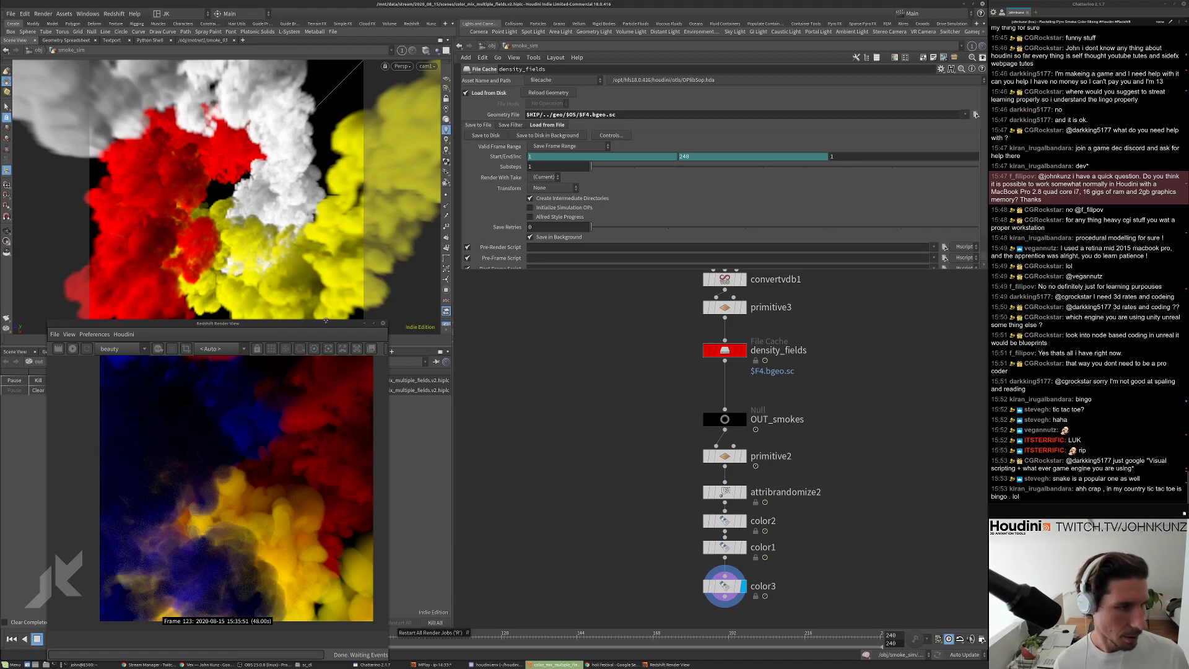
{"action": "left_click_drag", "start_coordinate": [382, 321], "coordinate": [356, 331]}
{"action": "left_click", "coordinate": [515, 373]}
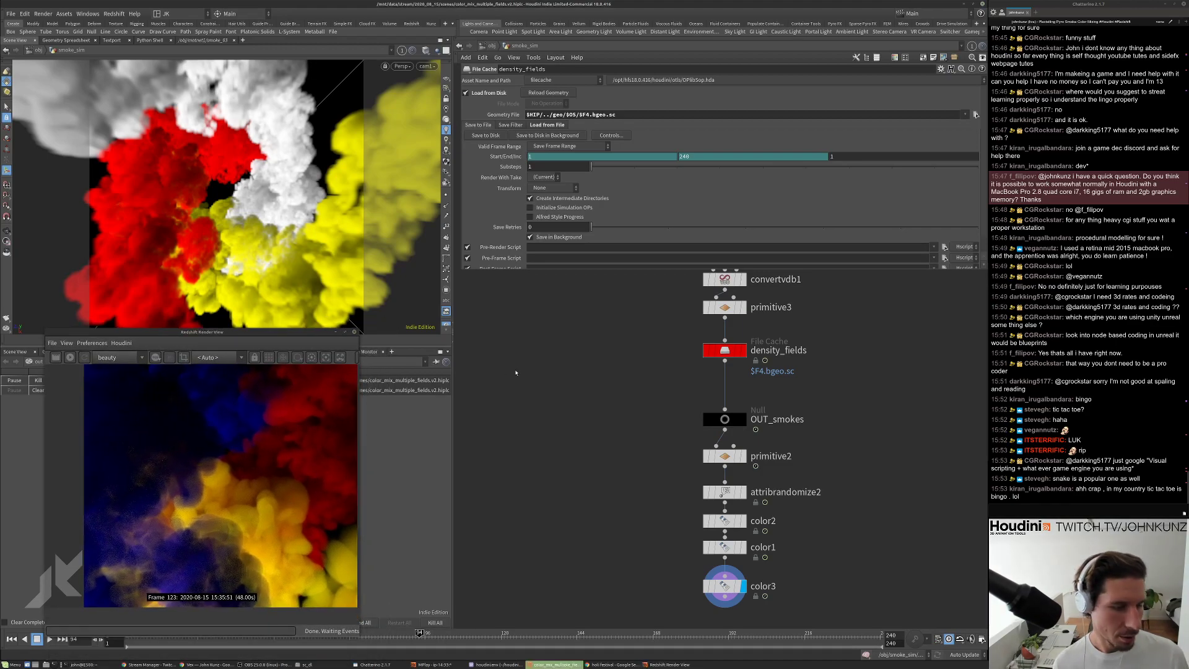
Preview successive cached smoke frames past frame 100 and check the cached file list of the density_fields node.
{"action": "left_click", "coordinate": [463, 637]}
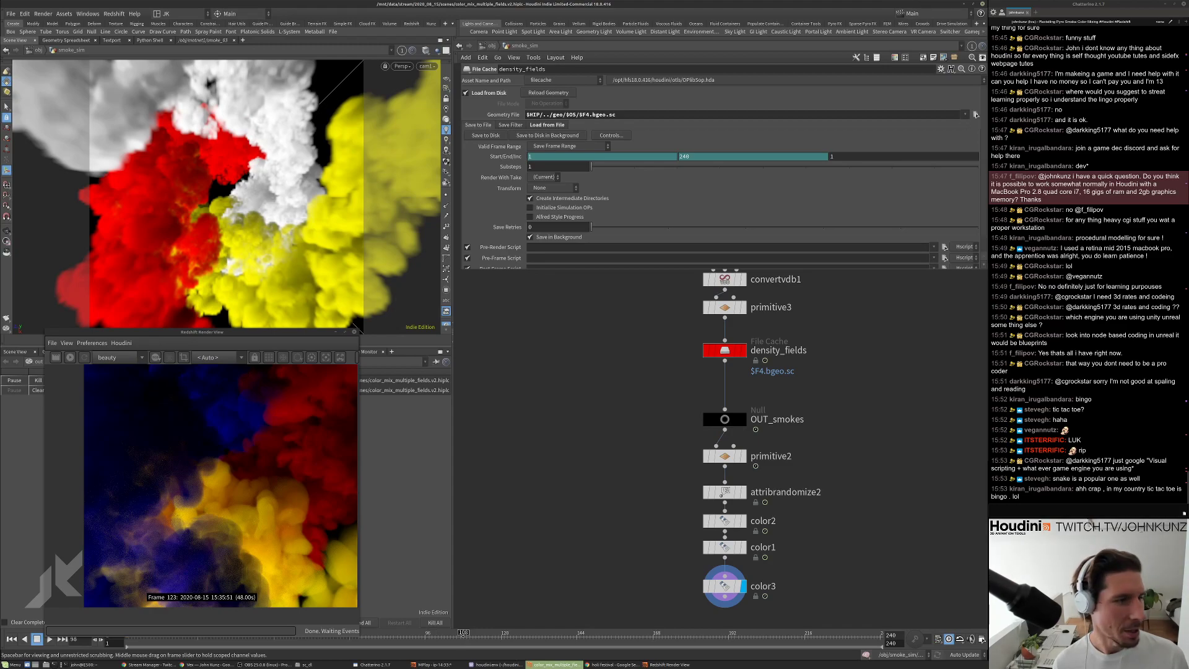
{"action": "left_click", "coordinate": [479, 636]}
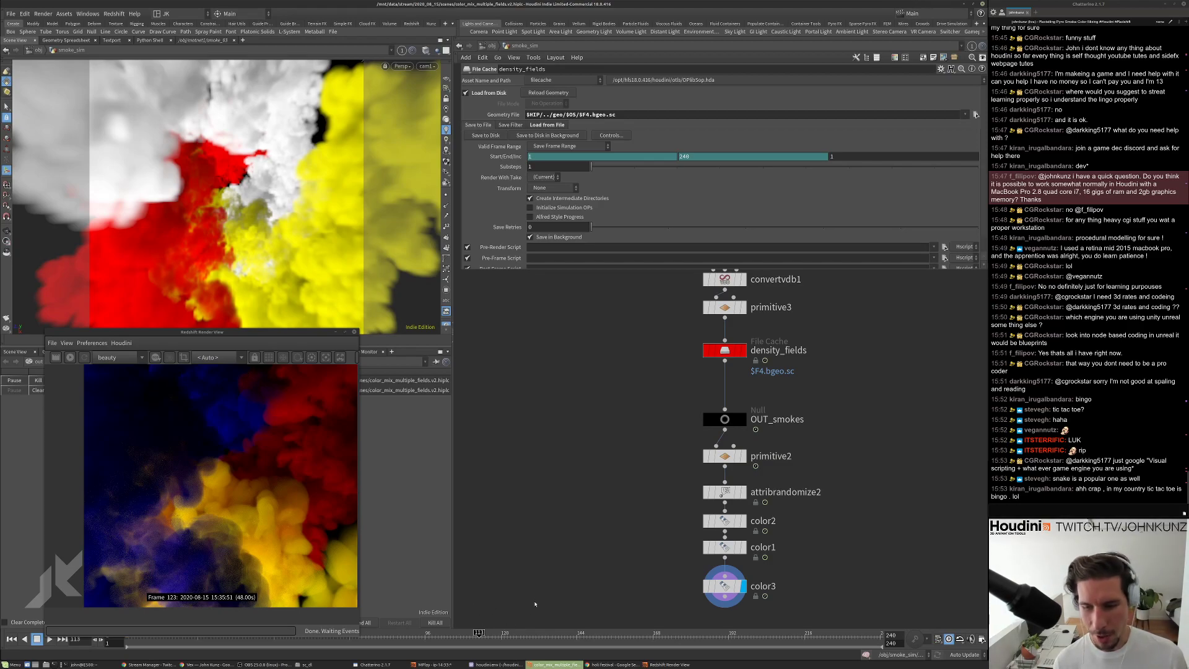
{"action": "left_click", "coordinate": [494, 642]}
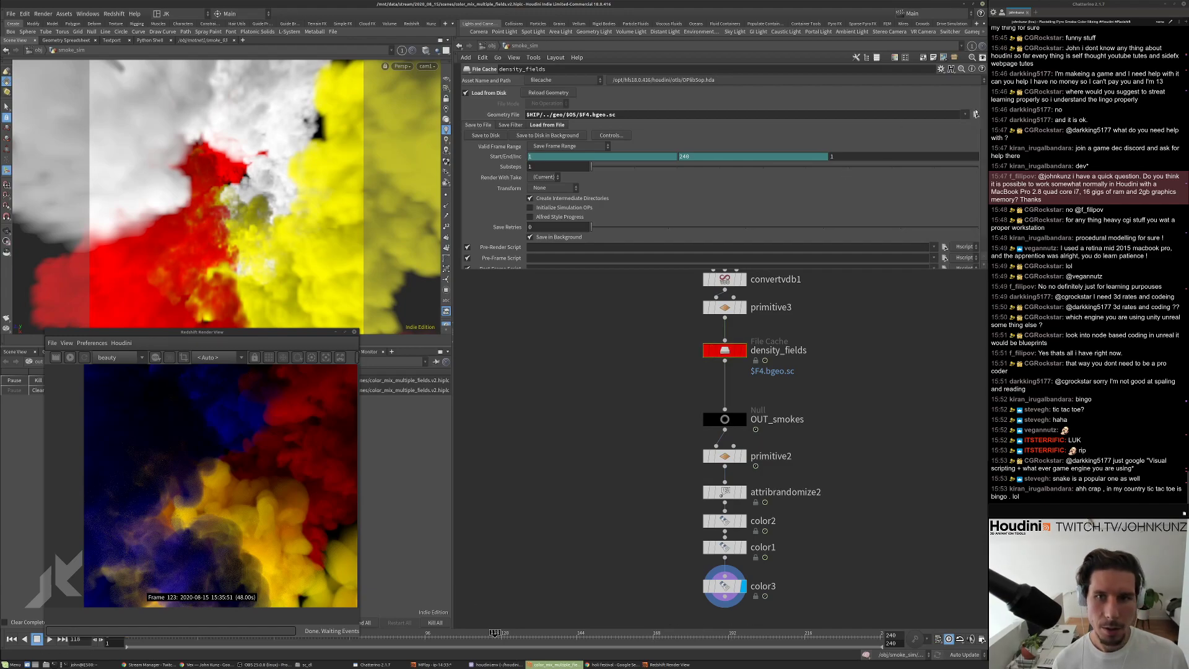
{"action": "left_click", "coordinate": [975, 114]}
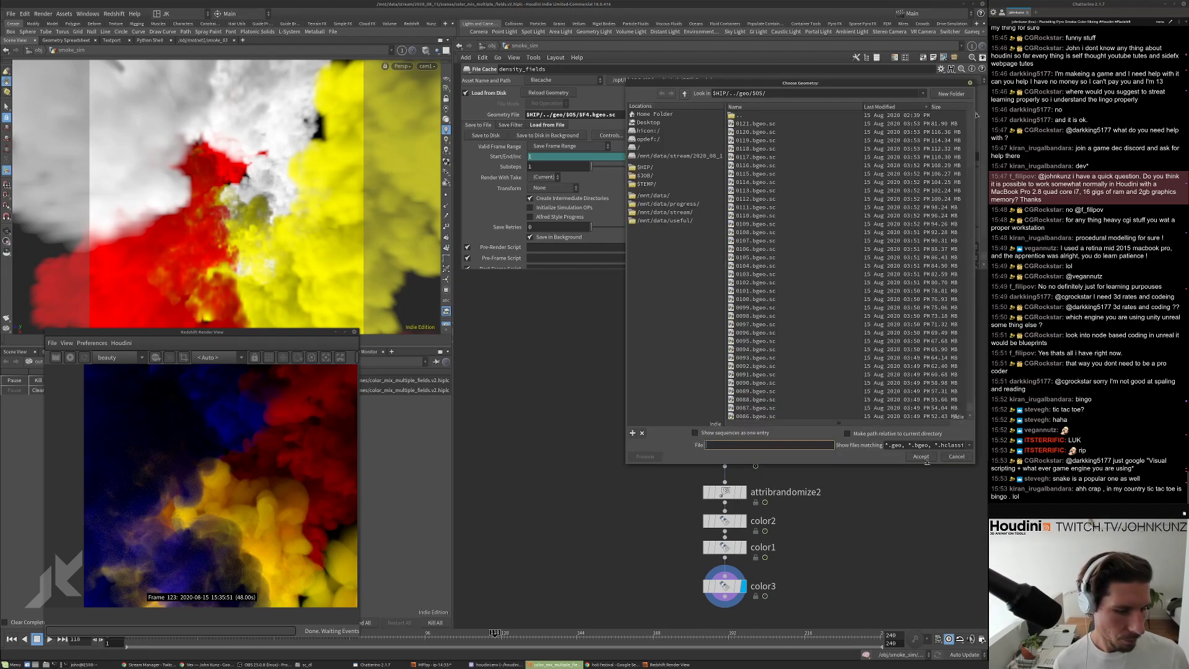
{"action": "left_click", "coordinate": [925, 460]}
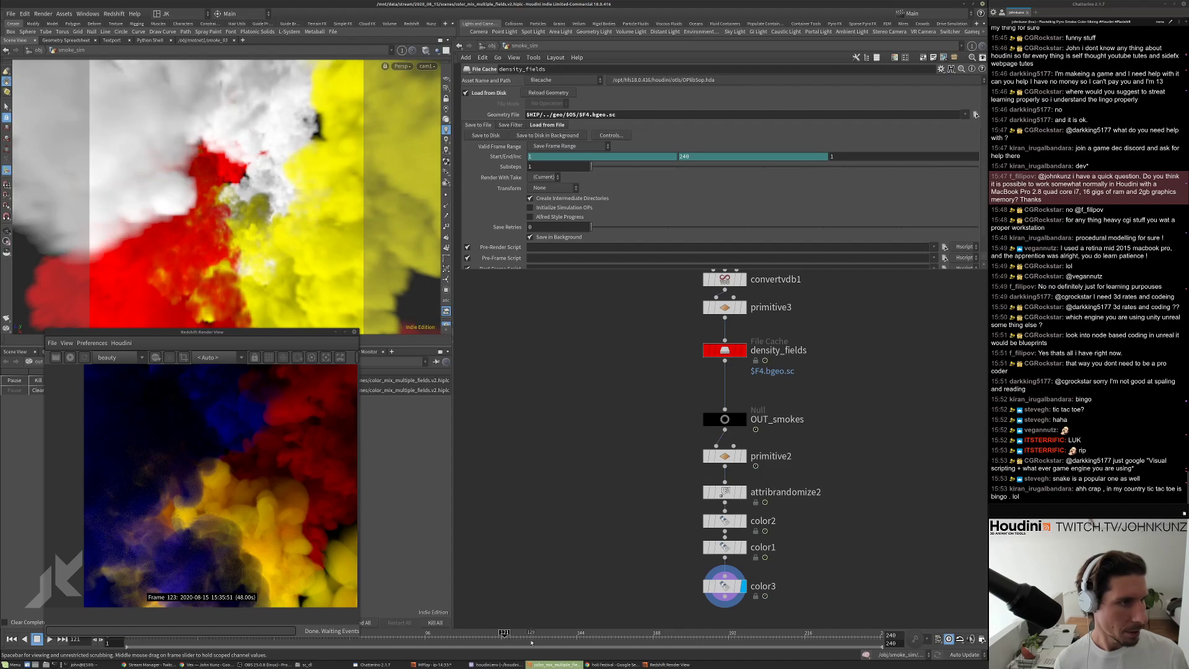
Advance through the smoke frames from the mid 120s to the late 130s to review the simulation in the viewport.
{"action": "left_click", "coordinate": [527, 639]}
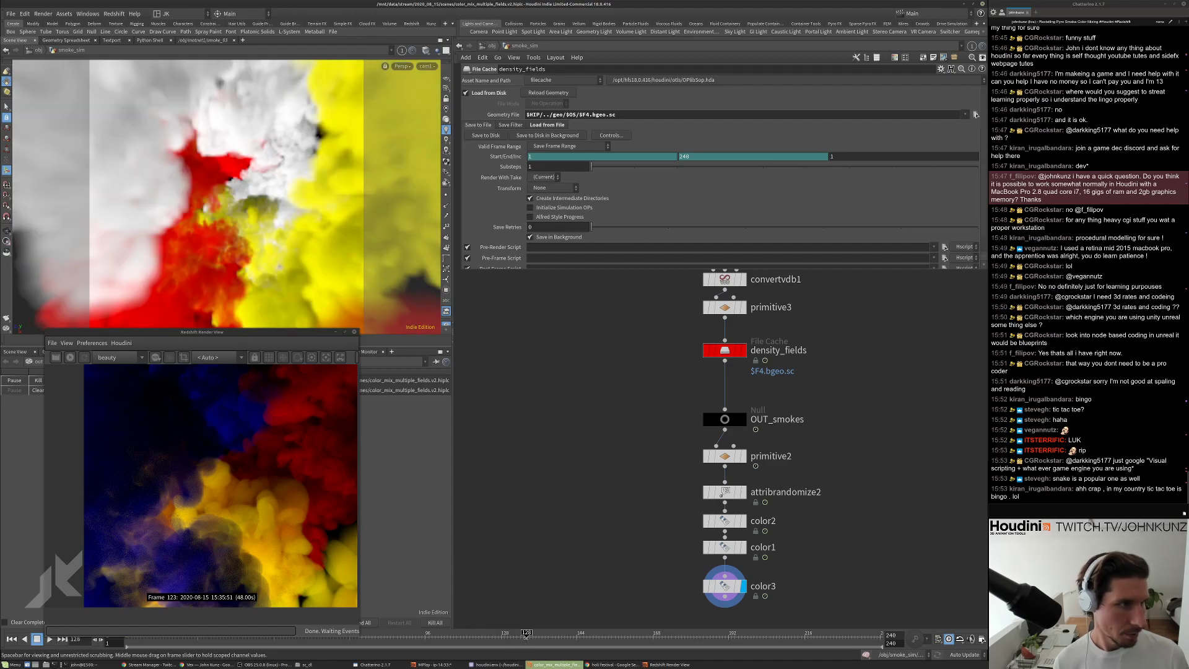
{"action": "scroll", "coordinate": [610, 513], "scroll_direction": "down", "scroll_amount": 3}
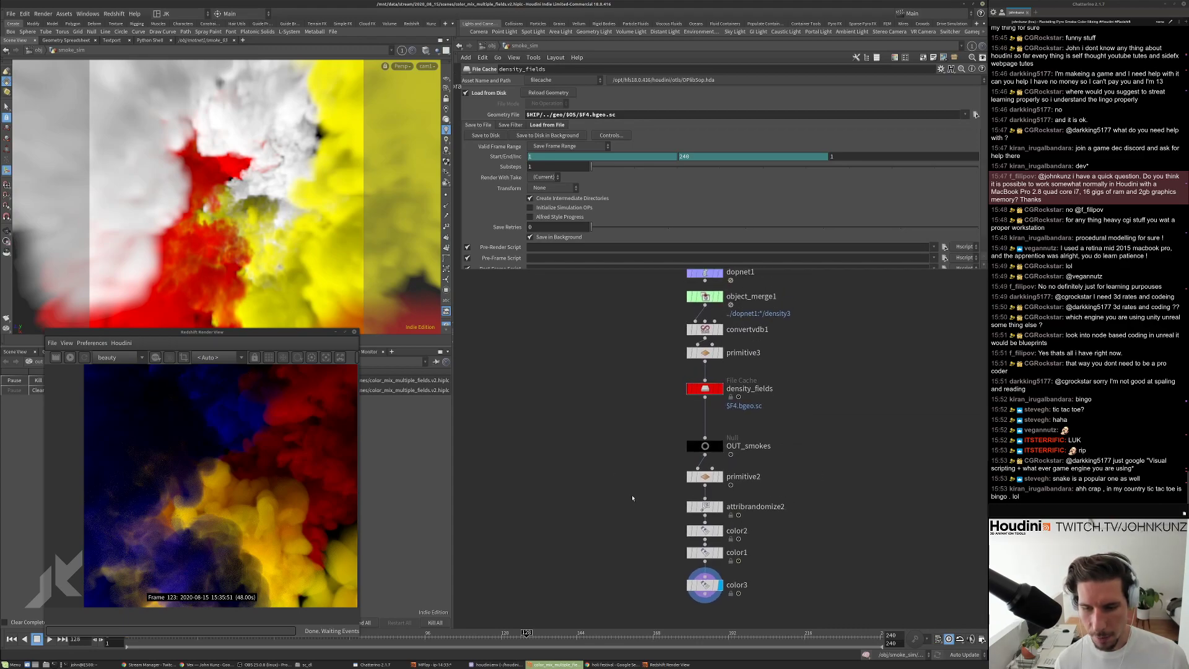
{"action": "scroll", "coordinate": [639, 485], "scroll_direction": "up", "scroll_amount": 3}
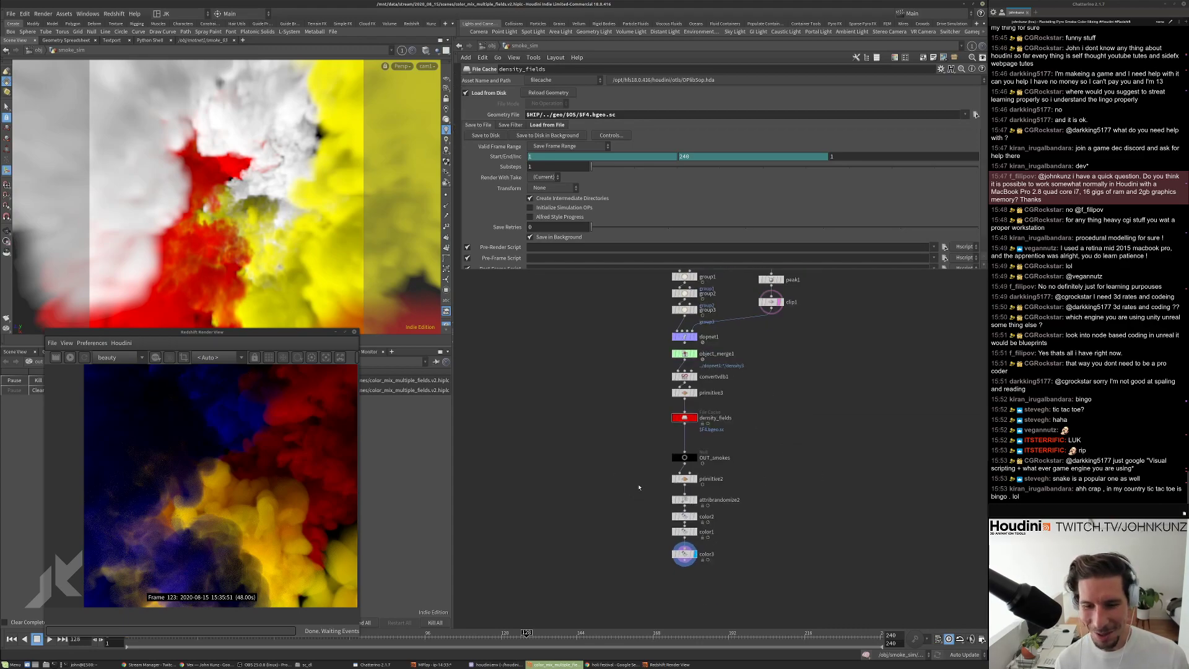
{"action": "left_click", "coordinate": [543, 636]}
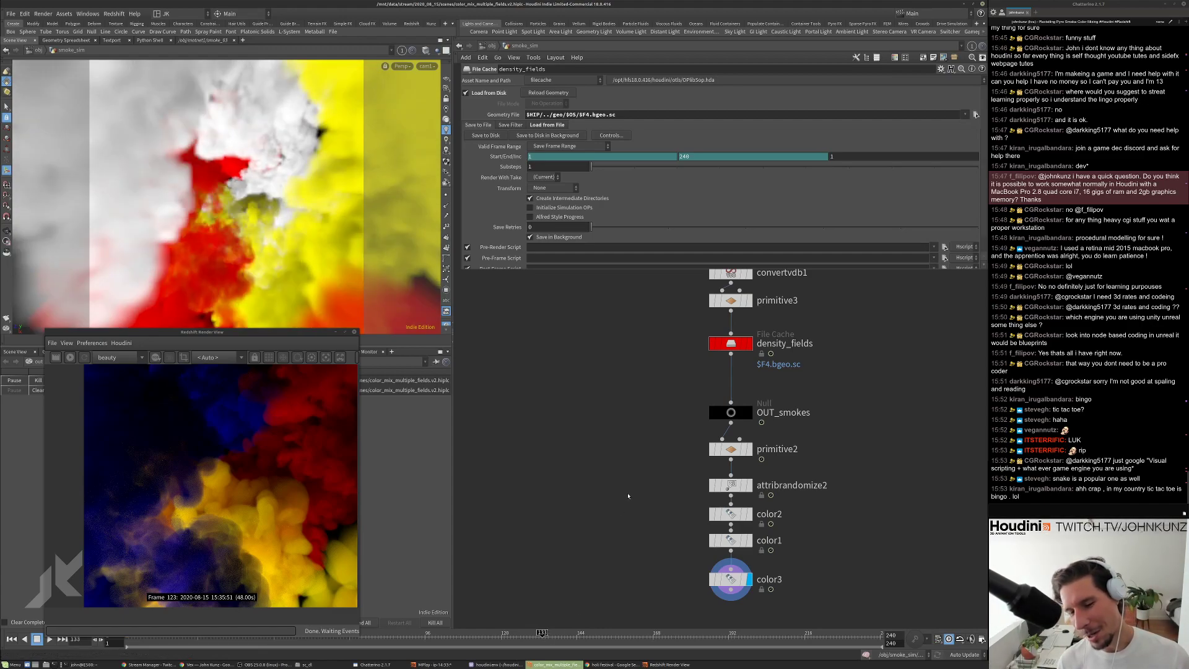
{"action": "middle_click_drag", "start_coordinate": [623, 496], "coordinate": [618, 469]}
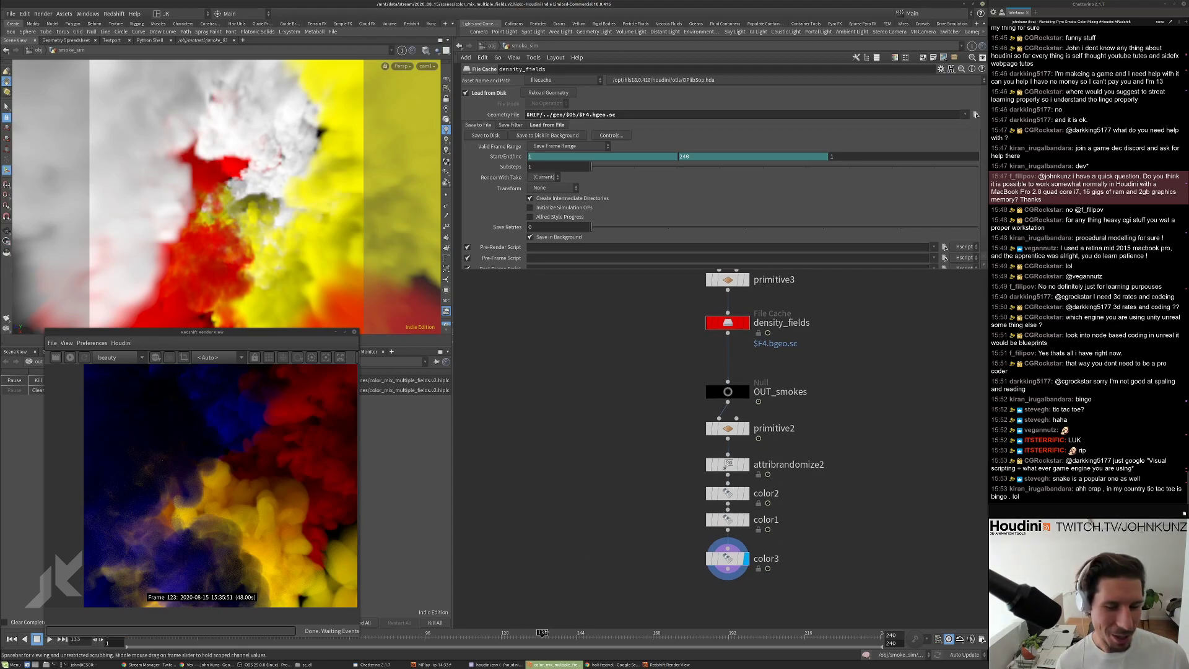
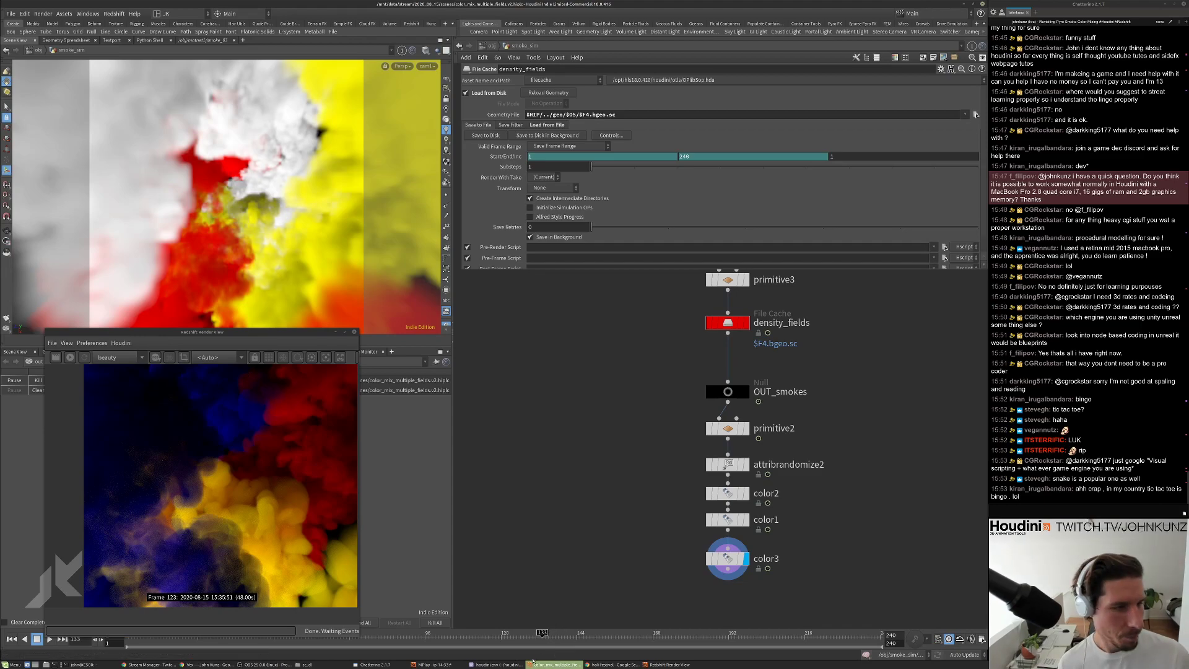
{"action": "scroll", "coordinate": [600, 535], "scroll_direction": "down", "scroll_amount": 4}
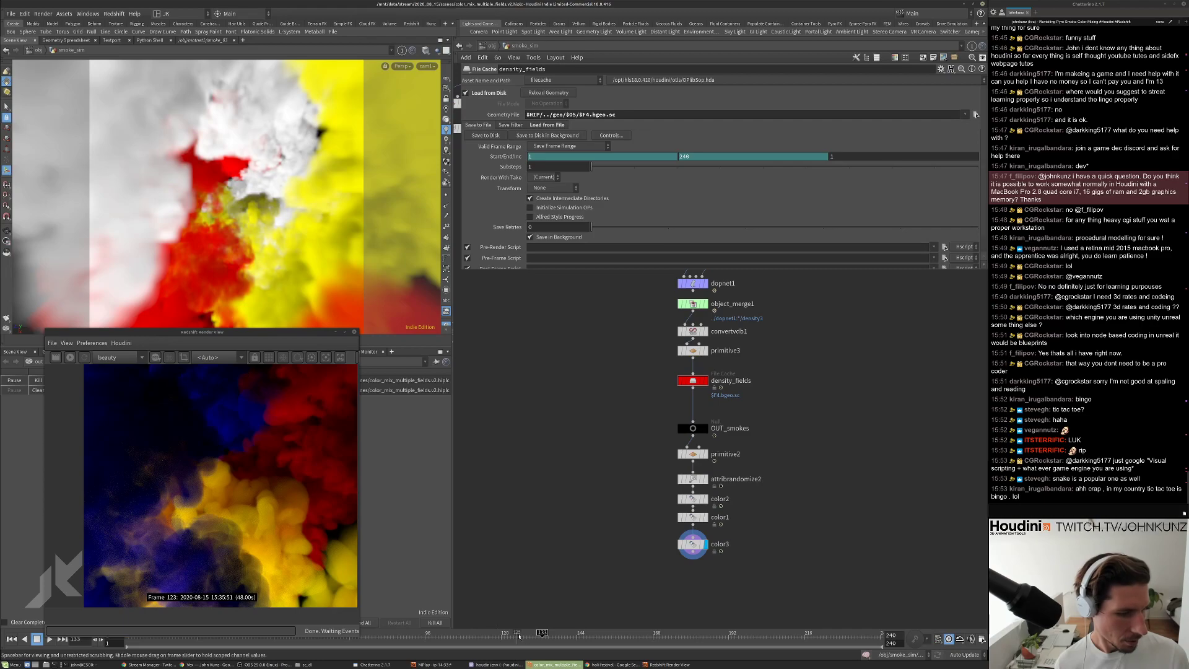
{"action": "left_click", "coordinate": [550, 637]}
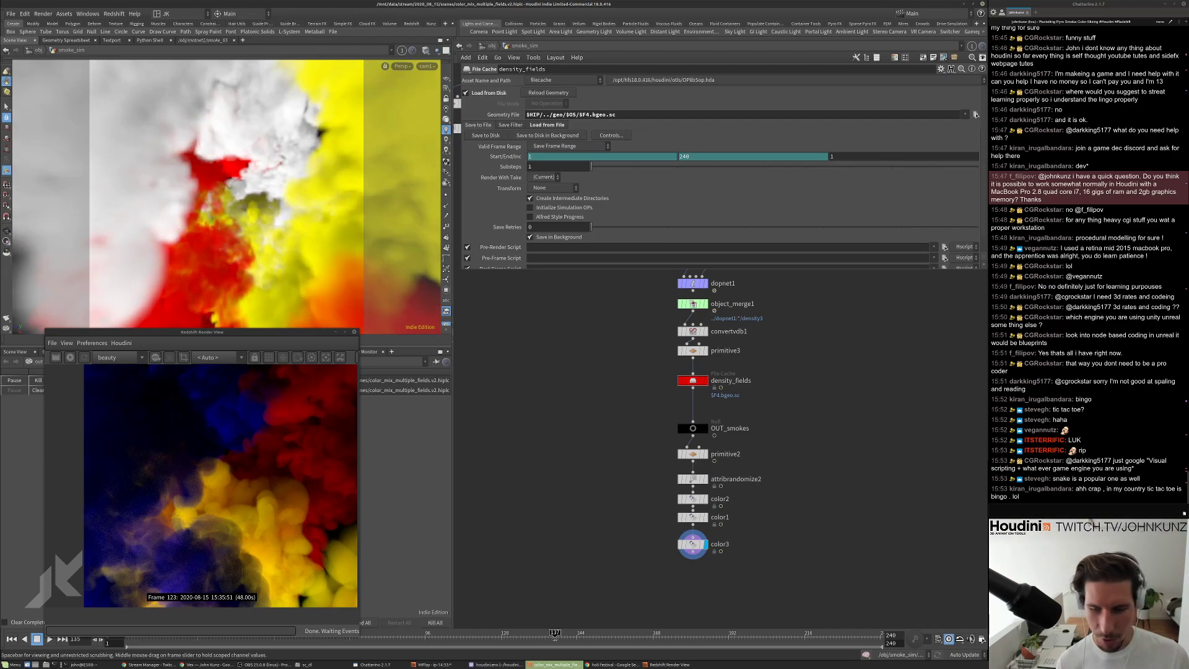
{"action": "left_click", "coordinate": [557, 637]}
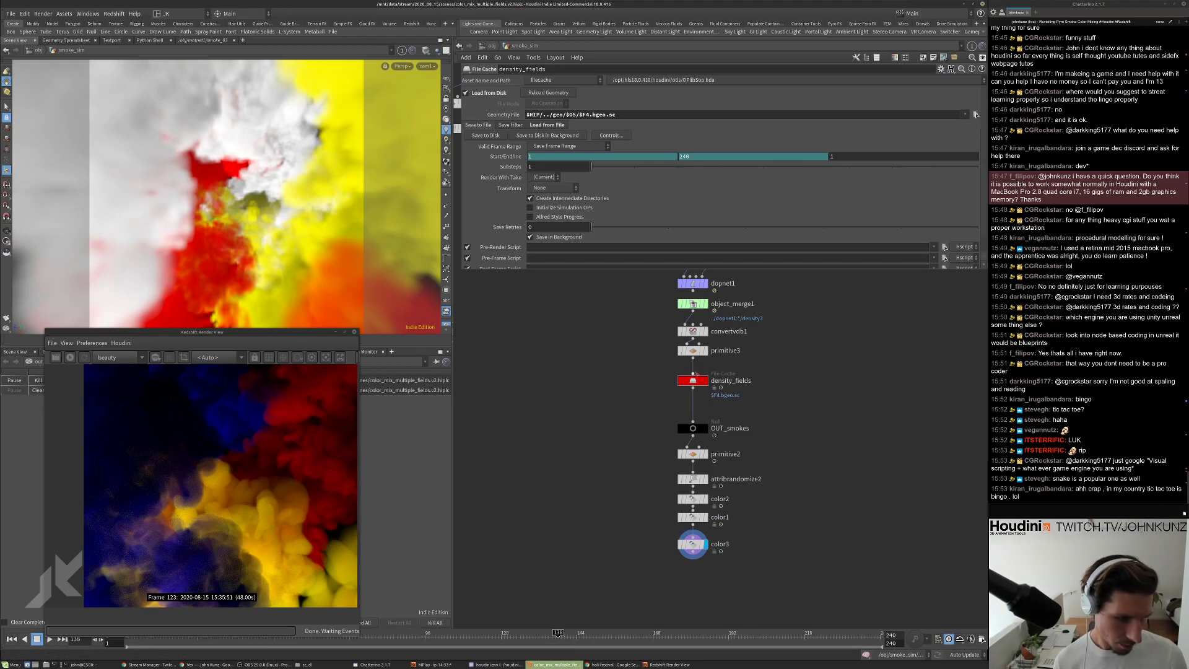
Move the render window off the render job list and recheck the cached .bgeo.sc files of density_fields.
{"action": "left_click_drag", "start_coordinate": [311, 334], "coordinate": [336, 507]}
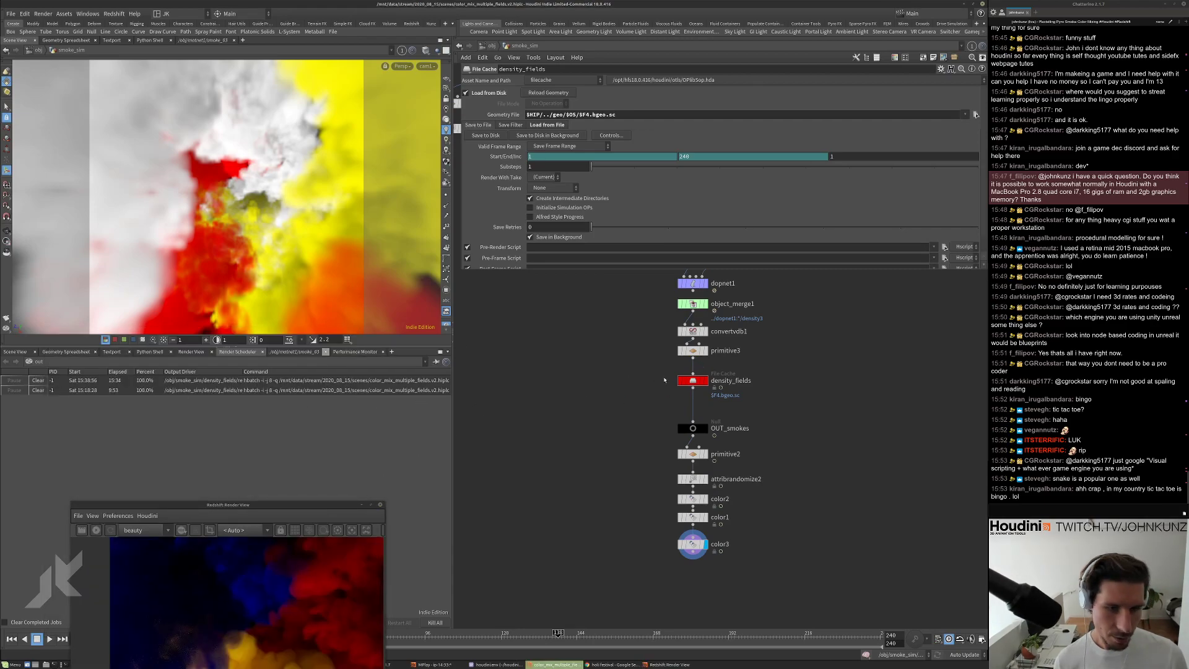
{"action": "left_click", "coordinate": [976, 115]}
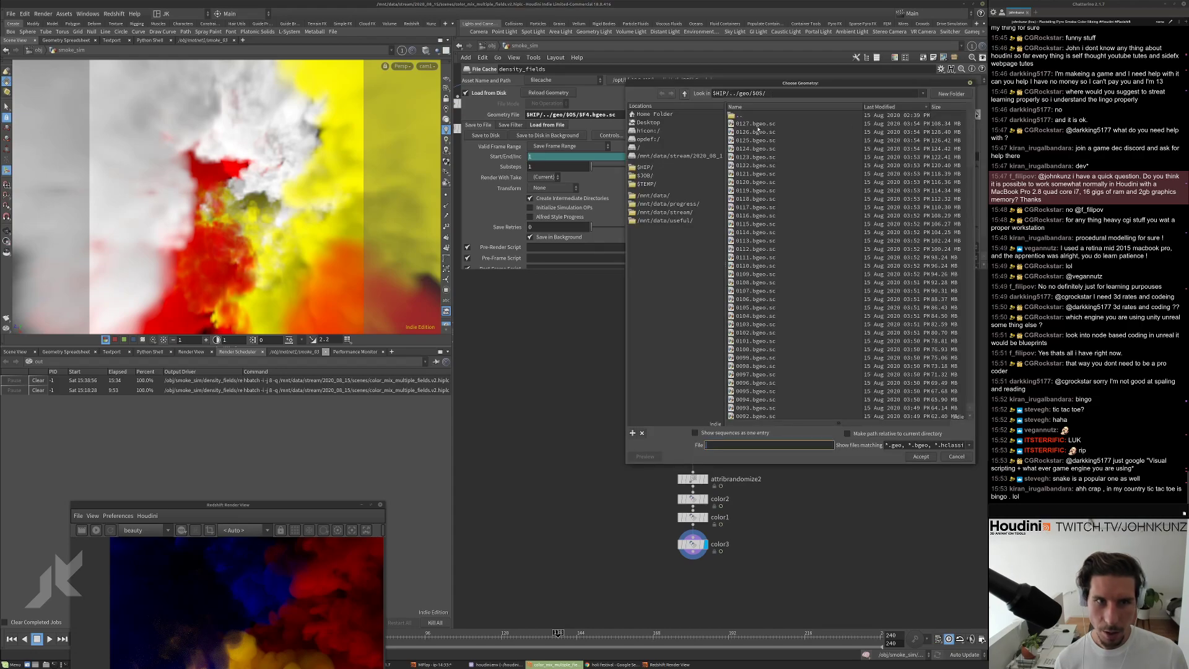
{"action": "left_click", "coordinate": [957, 456]}
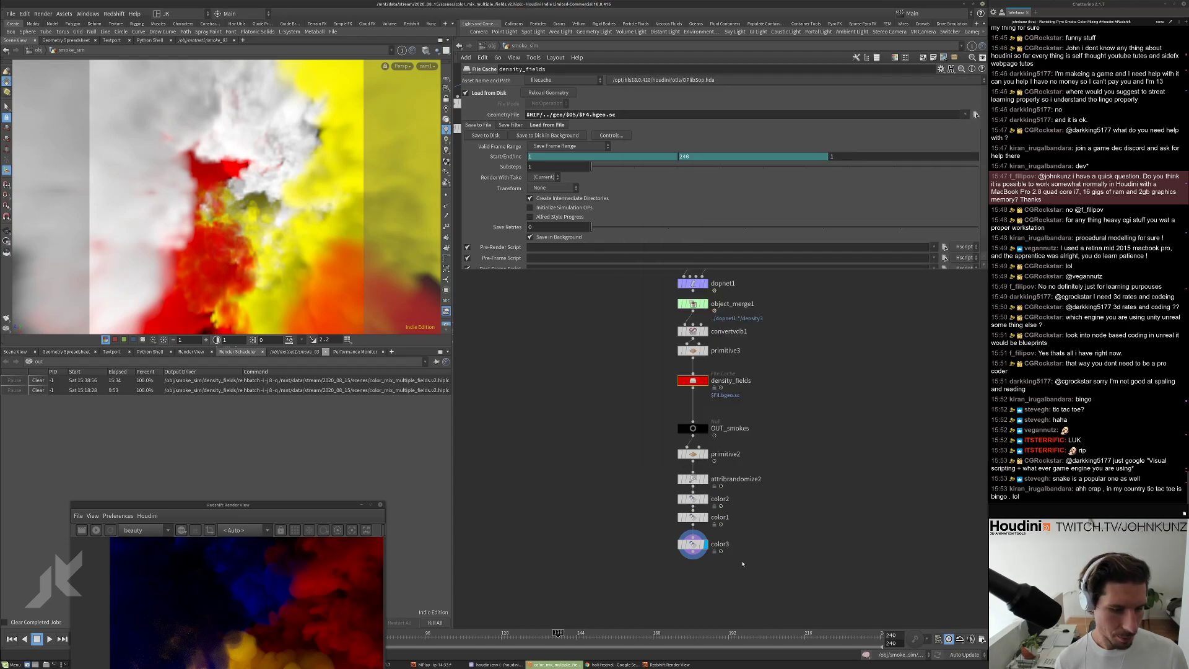
Render frame 125 in the Redshift render view and position its window below the smoke in the viewport.
{"action": "left_click", "coordinate": [518, 640]}
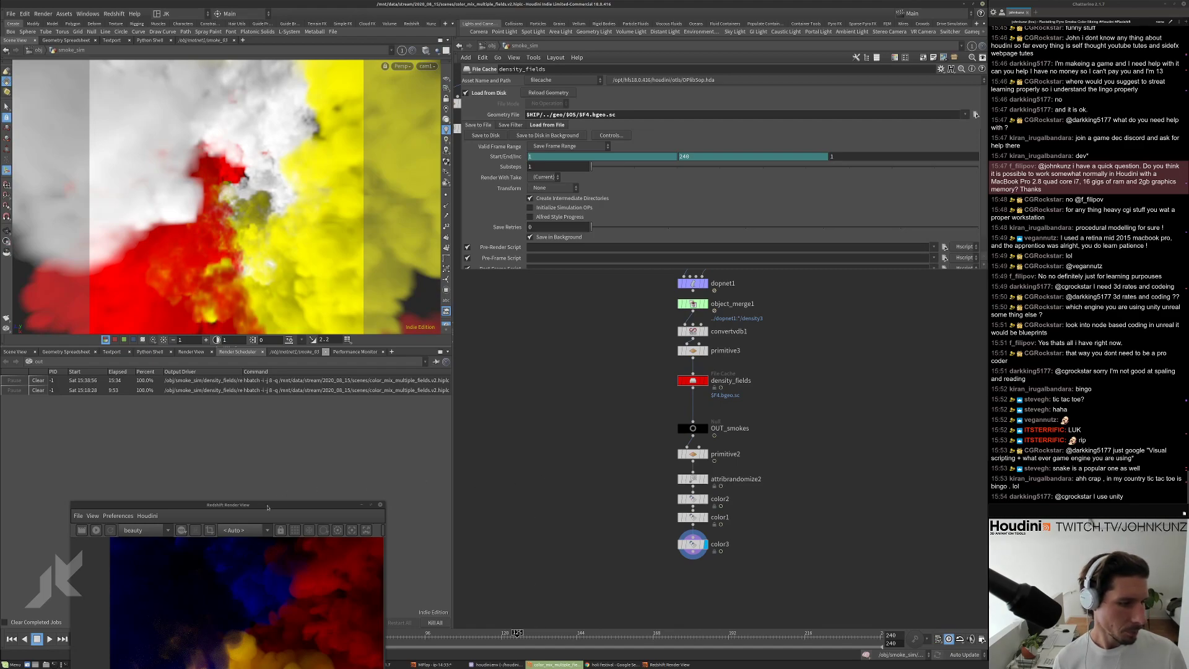
{"action": "left_click_drag", "start_coordinate": [268, 505], "coordinate": [319, 253]}
{"action": "left_click", "coordinate": [146, 279]}
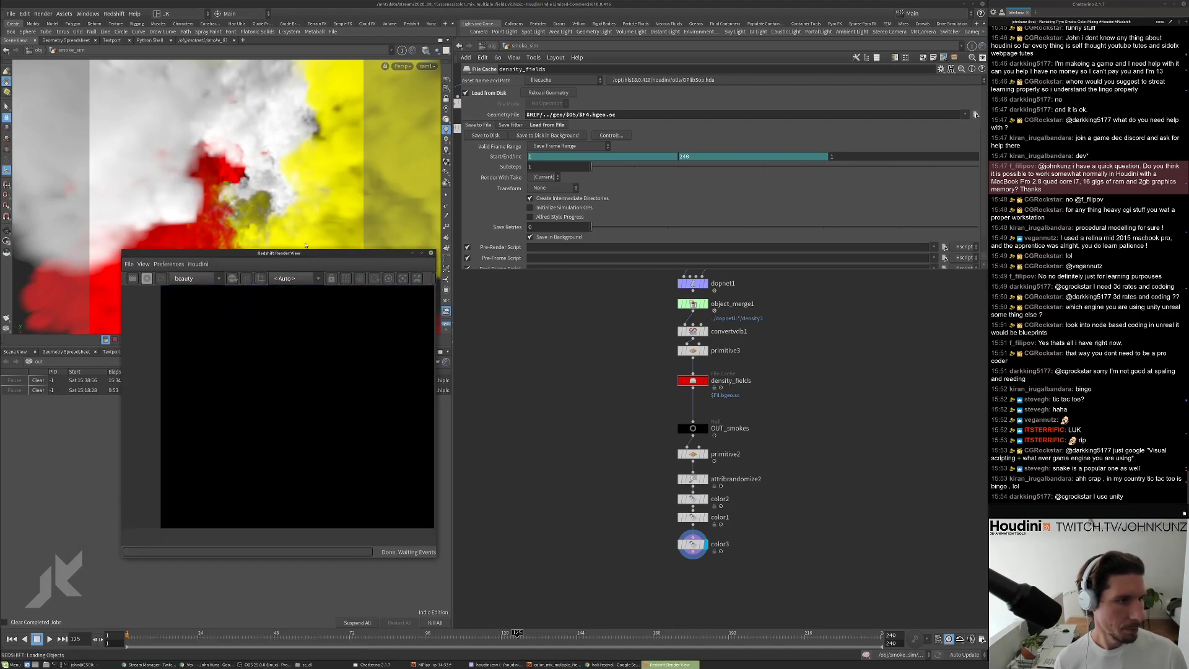
{"action": "left_click_drag", "start_coordinate": [323, 253], "coordinate": [279, 293]}
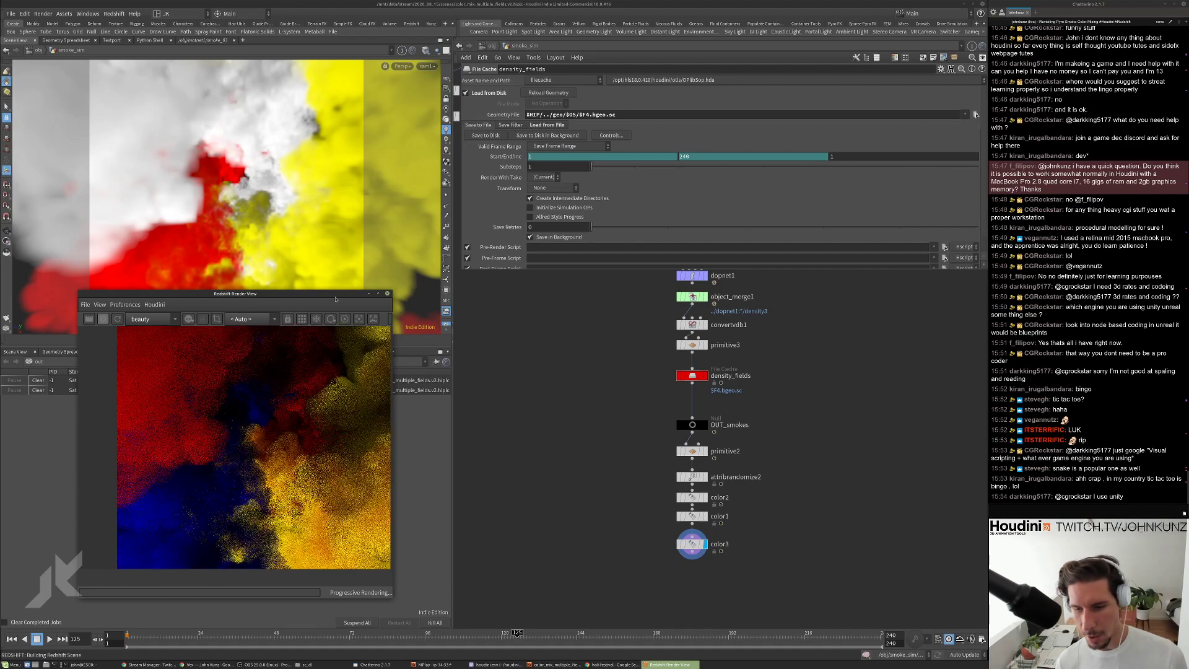
{"action": "left_click_drag", "start_coordinate": [318, 298], "coordinate": [312, 320]}
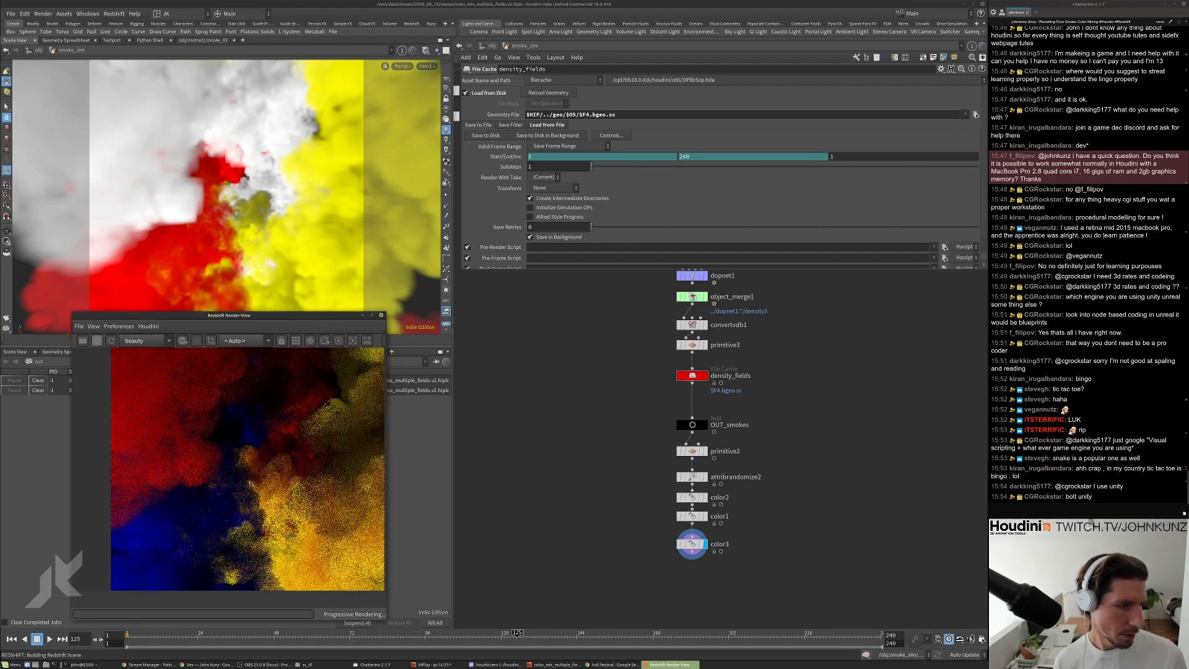
Test an intensity multiplier of 800 on the rslight1 light, and settle on 300.
{"action": "left_click", "coordinate": [491, 45]}
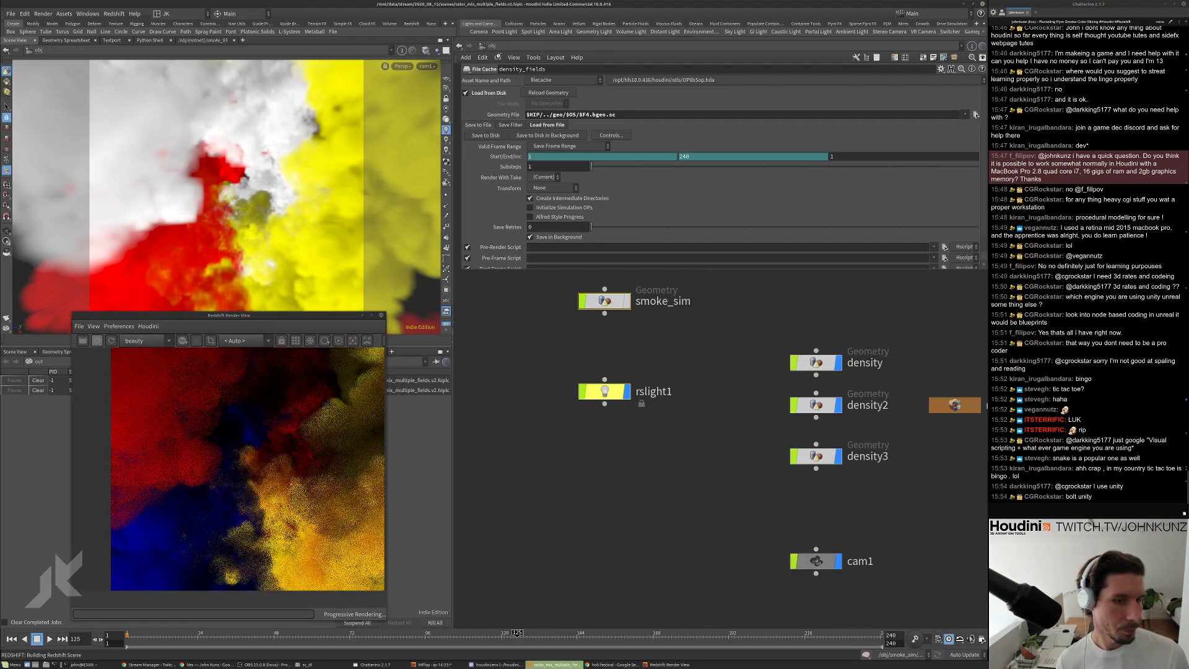
{"action": "left_click", "coordinate": [604, 391]}
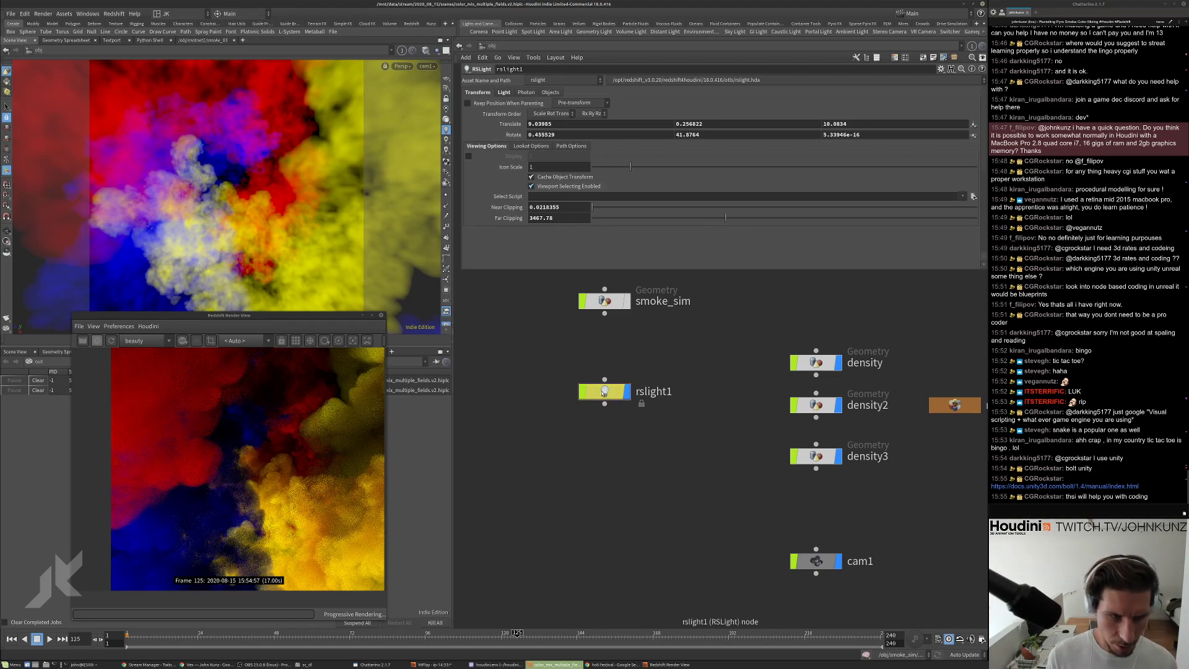
{"action": "left_click", "coordinate": [508, 93]}
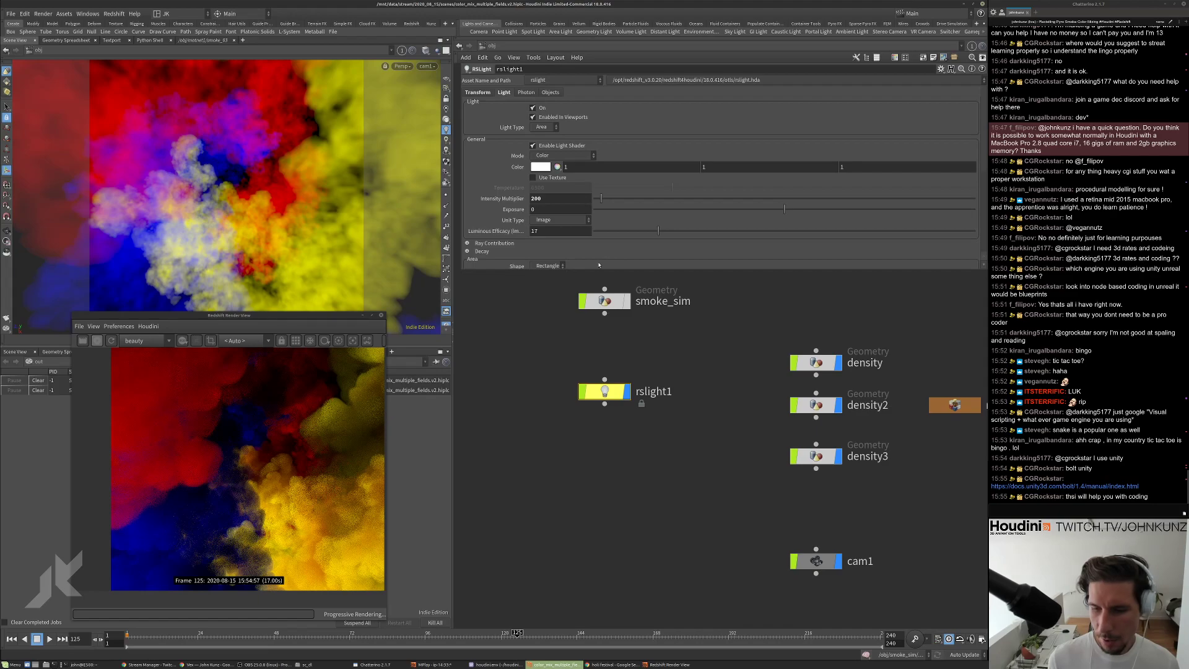
{"action": "left_click", "coordinate": [535, 199]}
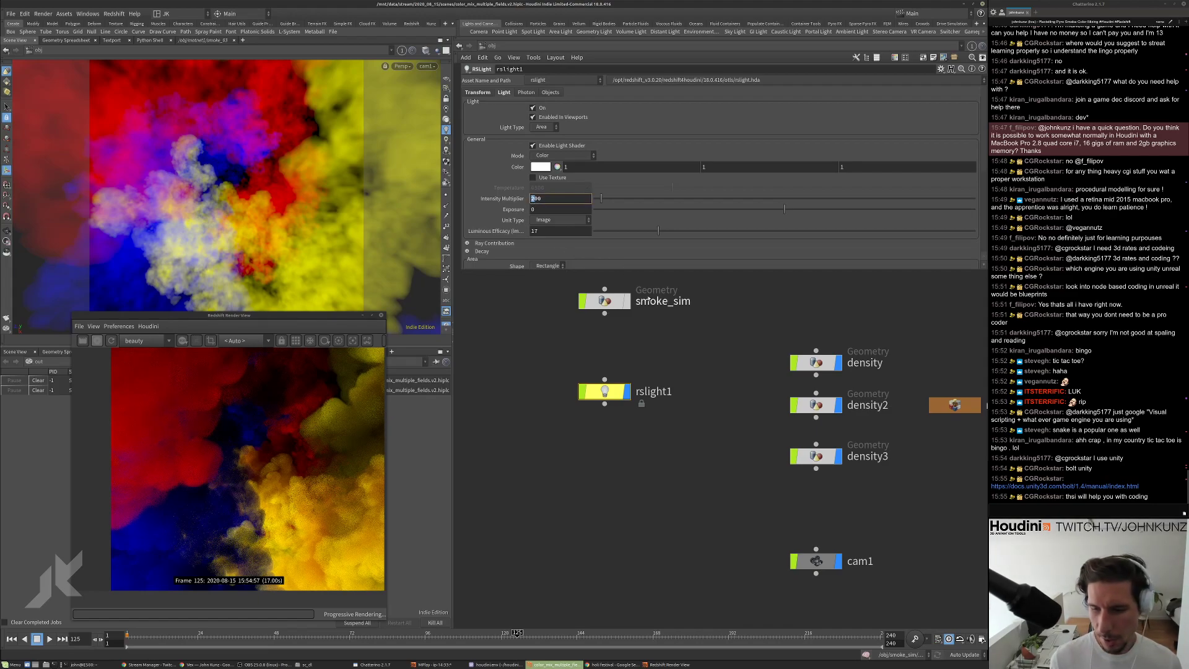
{"action": "type", "text": "8"}
{"action": "key", "text": "Return"}
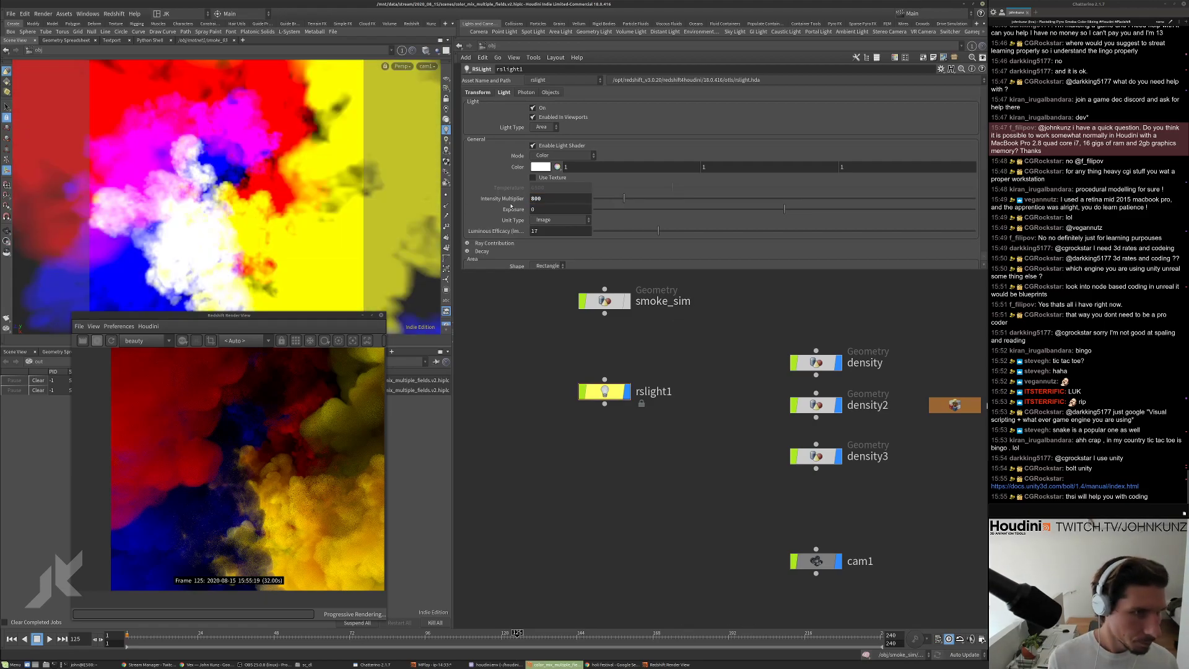
{"action": "scroll", "coordinate": [247, 459], "scroll_direction": "down", "scroll_amount": 2}
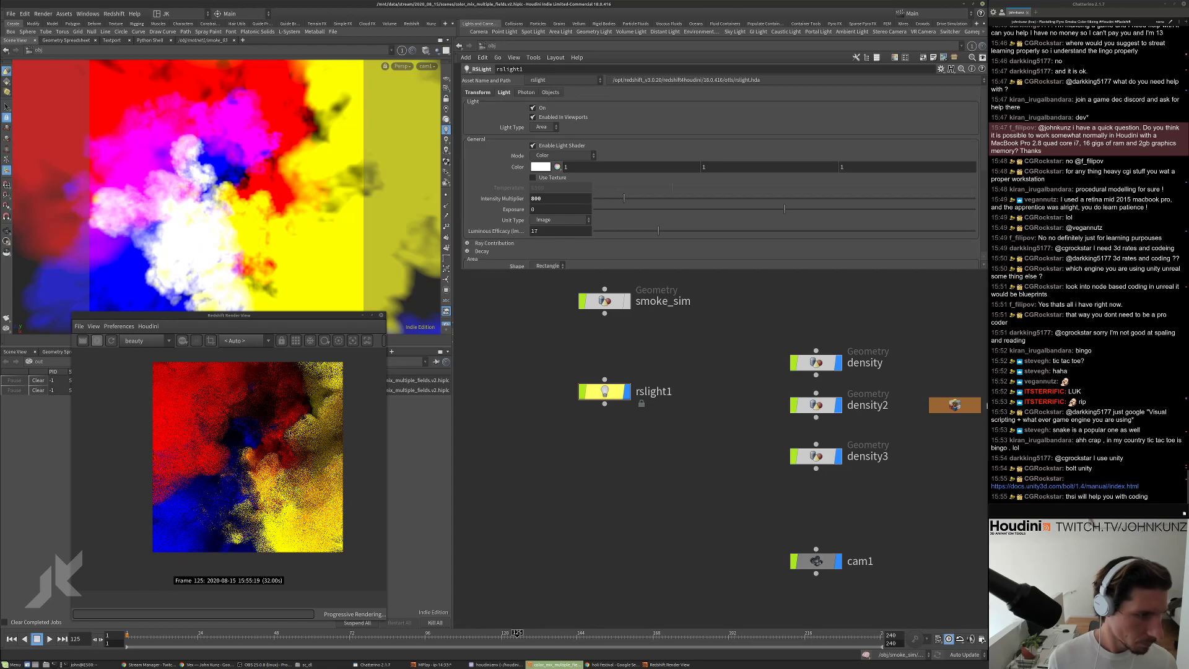
{"action": "scroll", "coordinate": [285, 435], "scroll_direction": "up", "scroll_amount": 1}
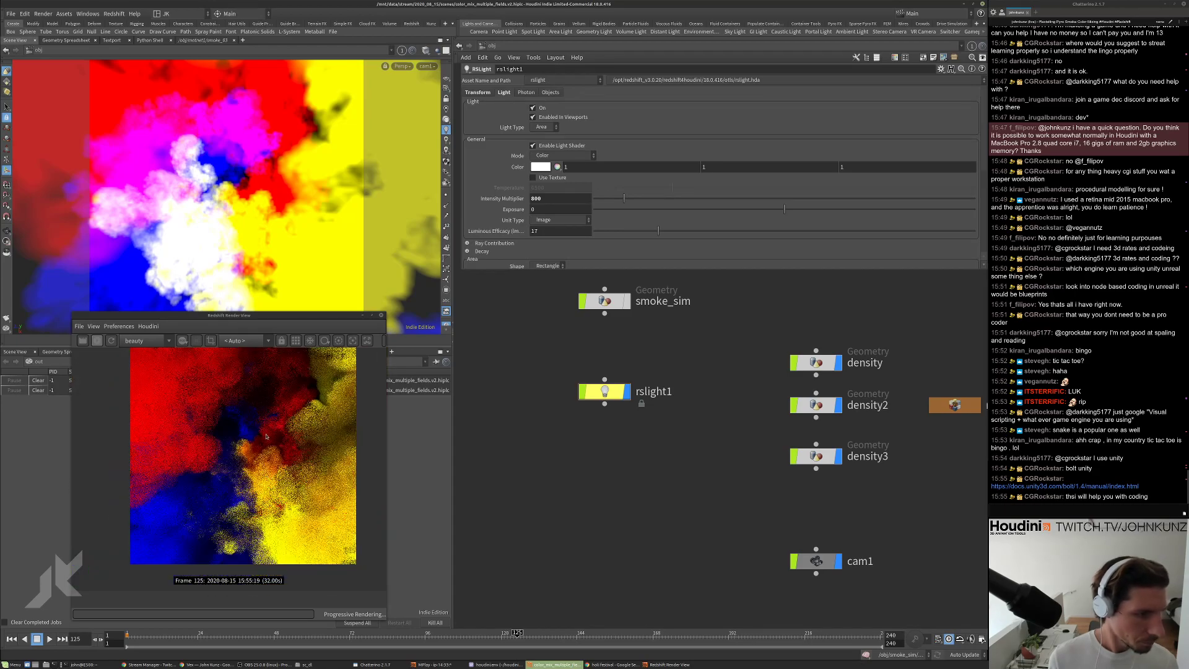
{"action": "left_click", "coordinate": [535, 198]}
{"action": "type", "text": "300"}
{"action": "key", "text": "Return"}
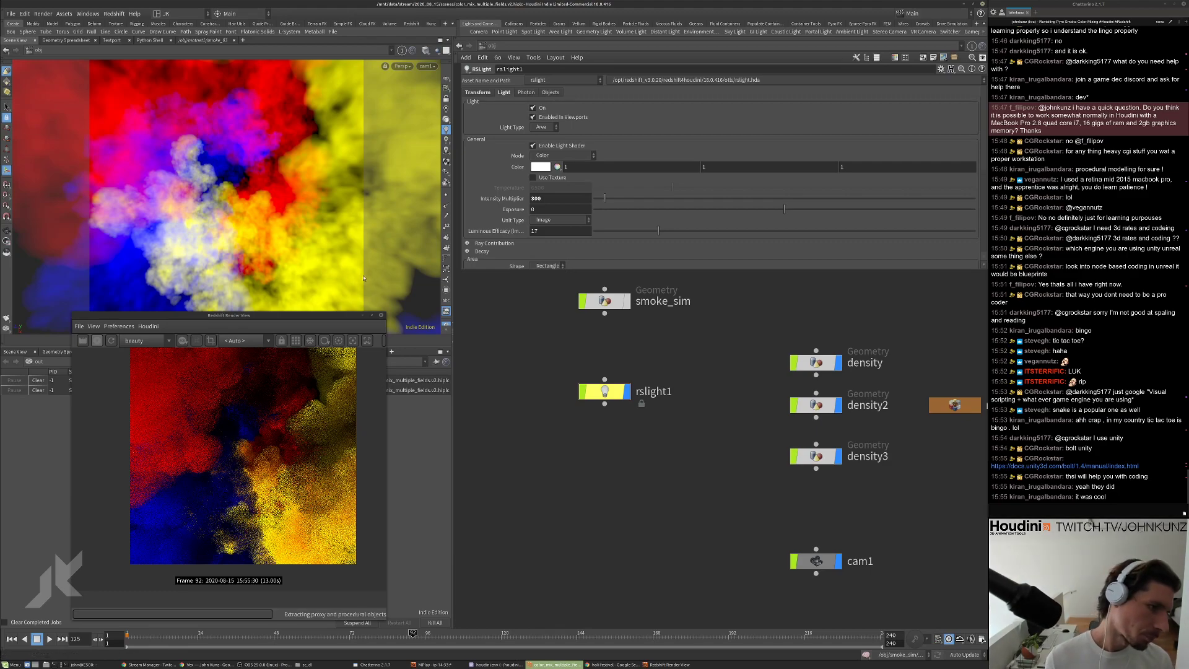
Enlarge the Redshift render view and inspect the smoke detail in the frame 92 render.
{"action": "left_click_drag", "start_coordinate": [386, 313], "coordinate": [648, 29]}
{"action": "scroll", "coordinate": [377, 281], "scroll_direction": "up", "scroll_amount": 5}
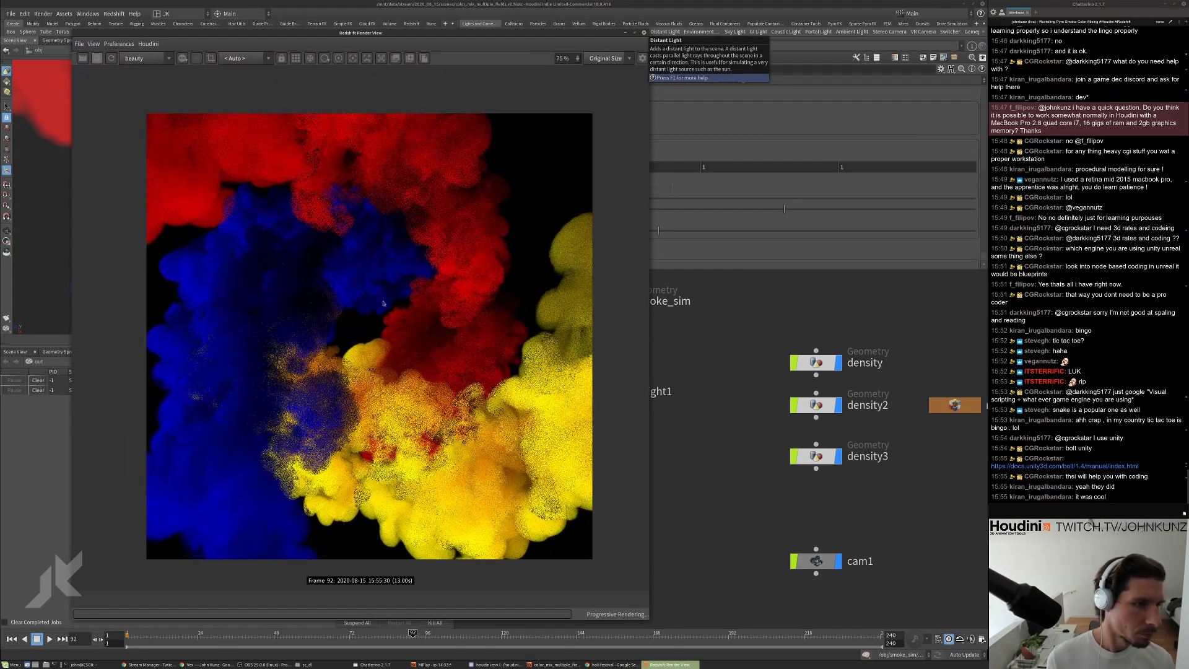
{"action": "scroll", "coordinate": [372, 471], "scroll_direction": "down", "scroll_amount": 4}
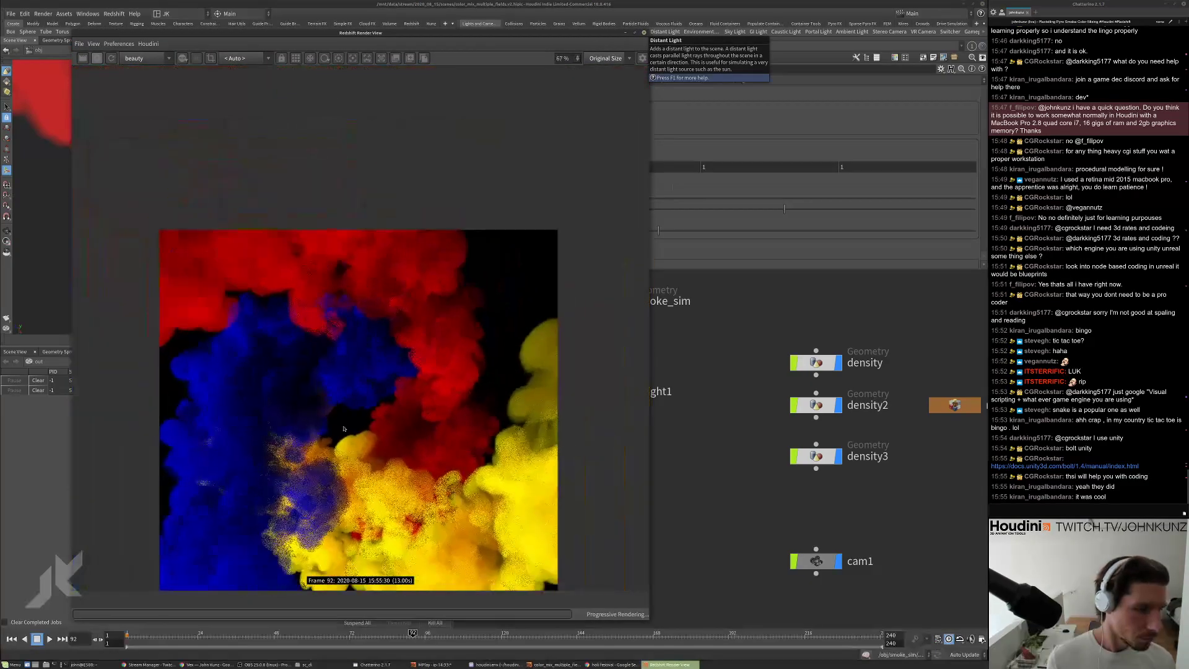
{"action": "scroll", "coordinate": [356, 384], "scroll_direction": "up", "scroll_amount": 4}
{"action": "scroll", "coordinate": [353, 365], "scroll_direction": "up", "scroll_amount": 2}
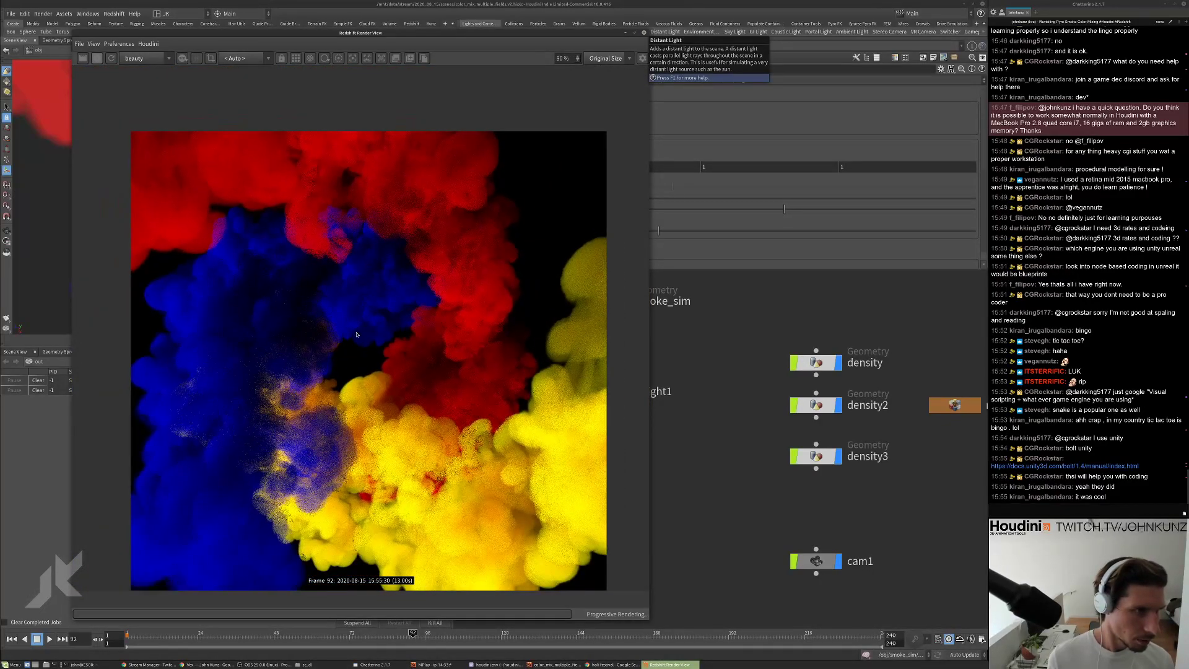
Render frame 99 and shift the render view window to uncover the rest of the workspace.
{"action": "left_click", "coordinate": [435, 634]}
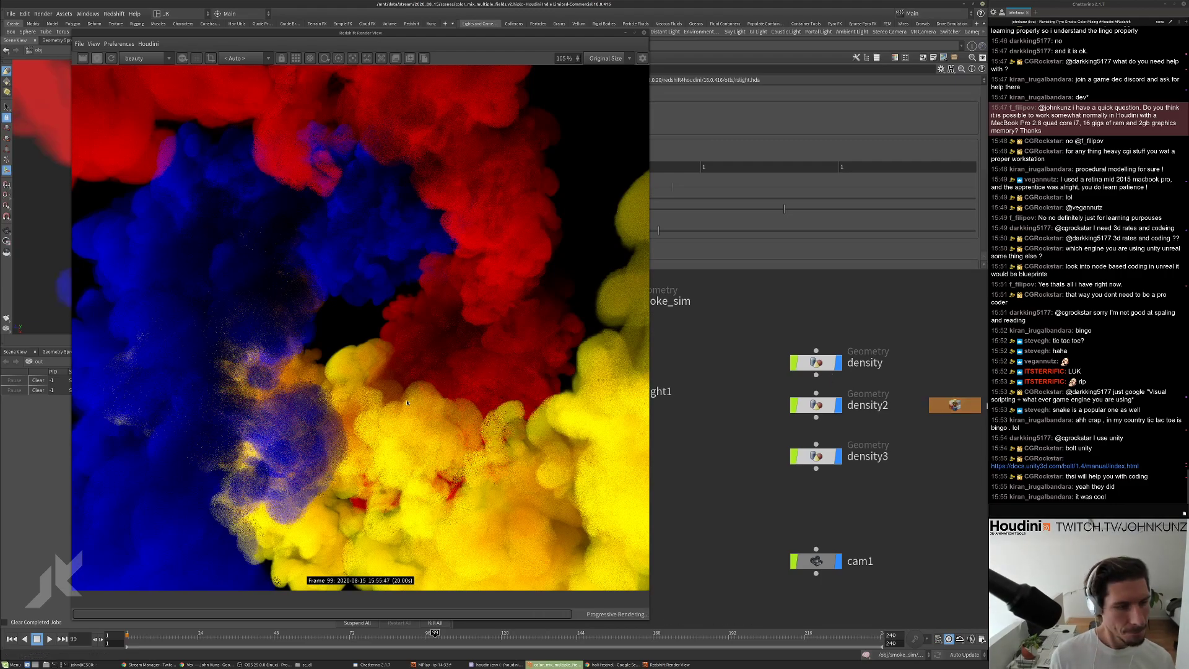
{"action": "scroll", "coordinate": [406, 403], "scroll_direction": "down", "scroll_amount": 3}
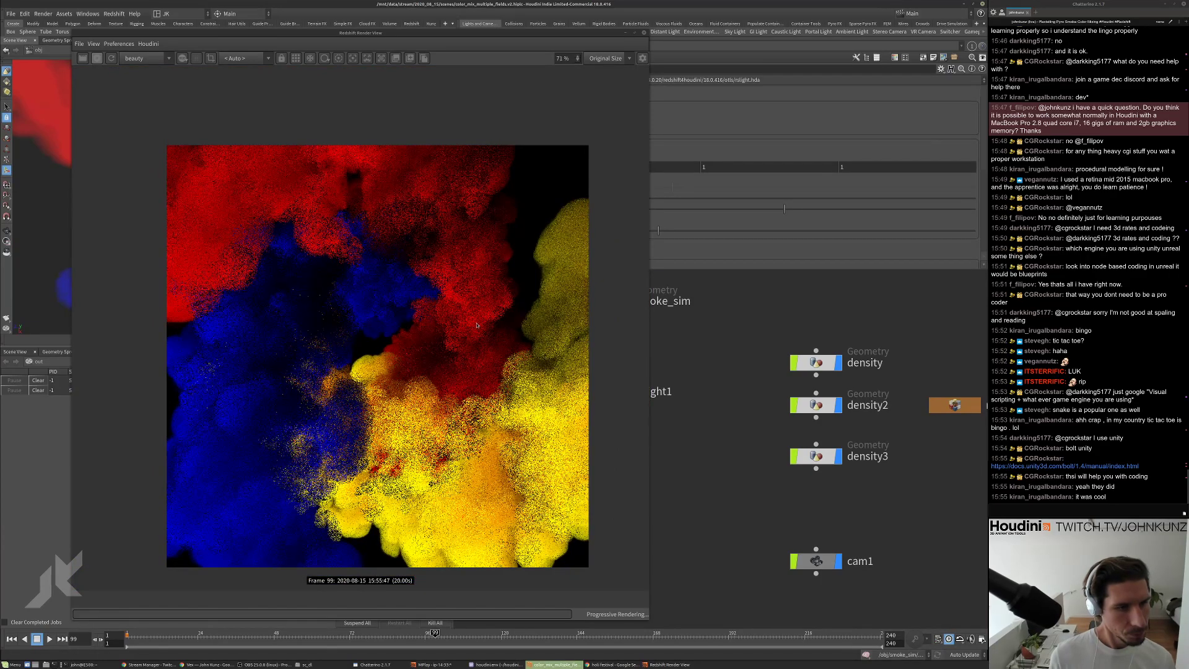
{"action": "left_click_drag", "start_coordinate": [475, 33], "coordinate": [542, 37]}
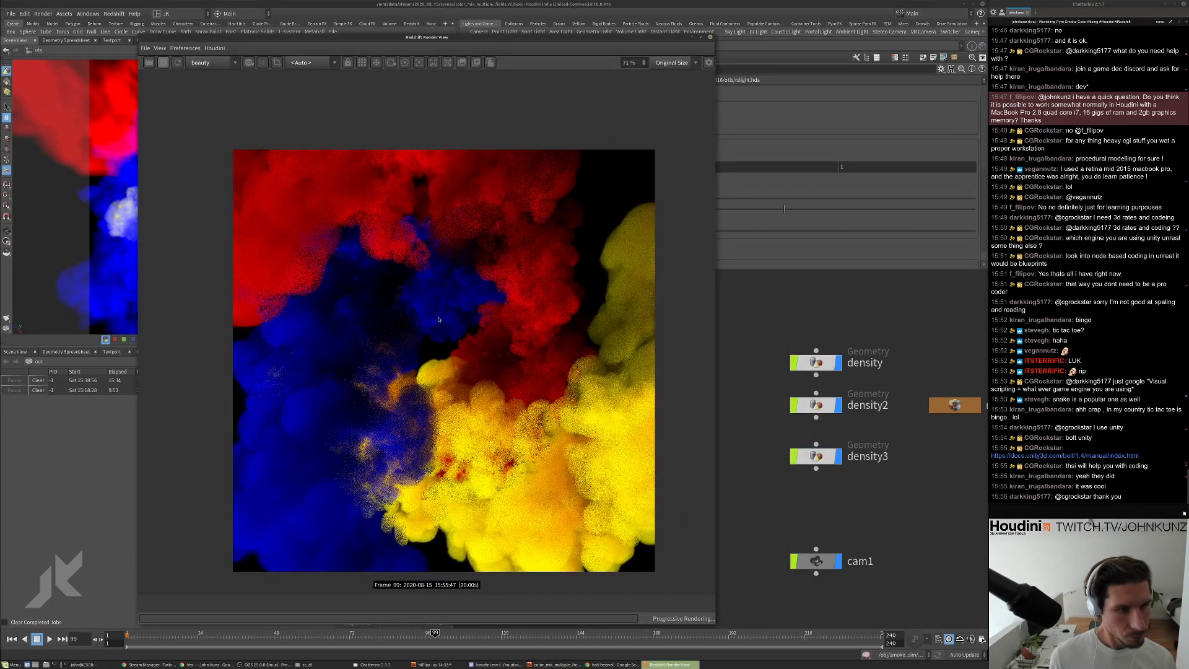
Open the smoke_01 material, move the render view clear of the parameters, and show the basic settings of its Volume1 node.
{"action": "double_click", "coordinate": [955, 404]}
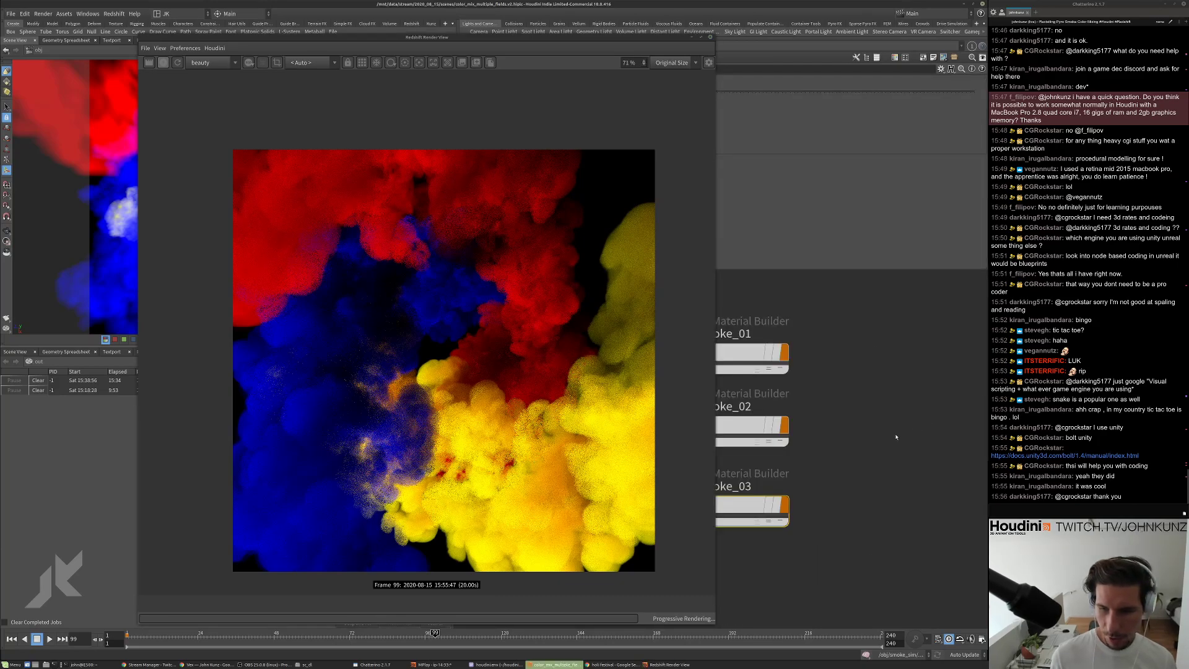
{"action": "double_click", "coordinate": [781, 330]}
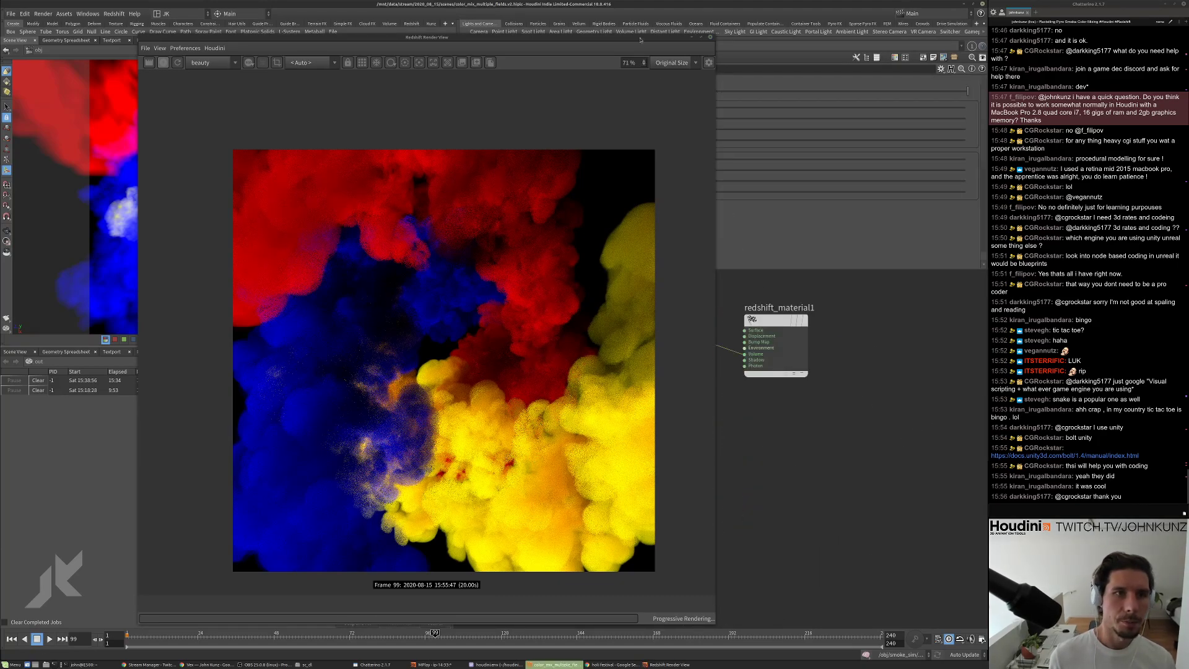
{"action": "left_click_drag", "start_coordinate": [640, 38], "coordinate": [454, 40]}
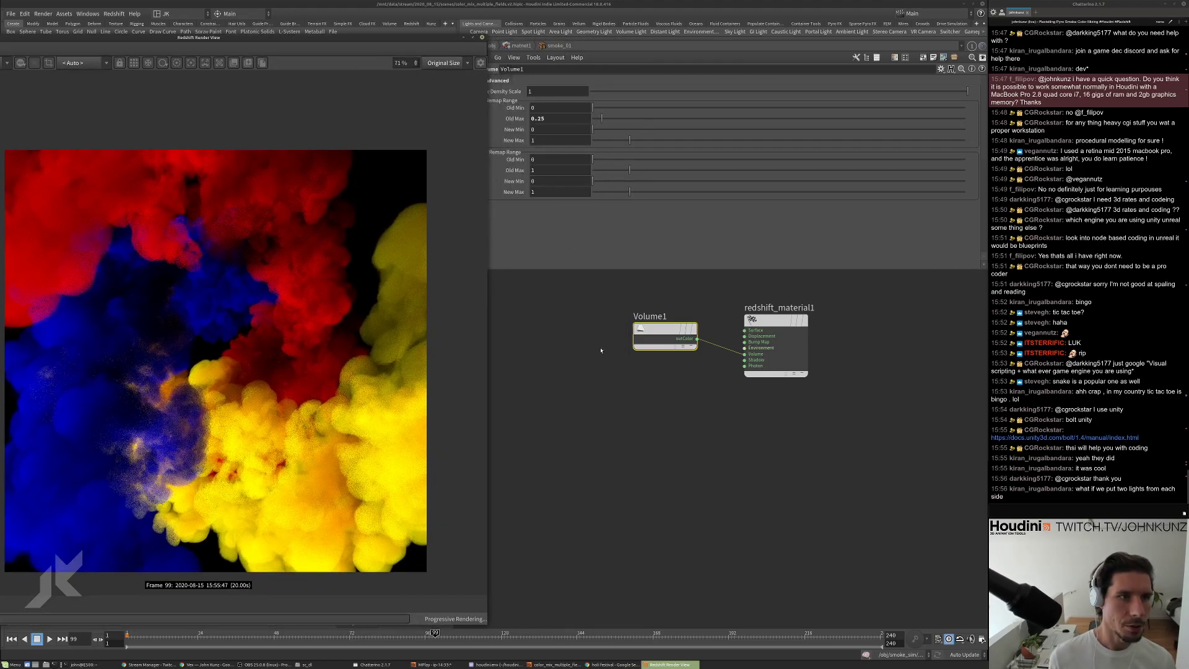
{"action": "middle_click_drag", "start_coordinate": [602, 342], "coordinate": [624, 344]}
{"action": "left_click_drag", "start_coordinate": [486, 79], "coordinate": [449, 80]}
{"action": "left_click", "coordinate": [471, 81]}
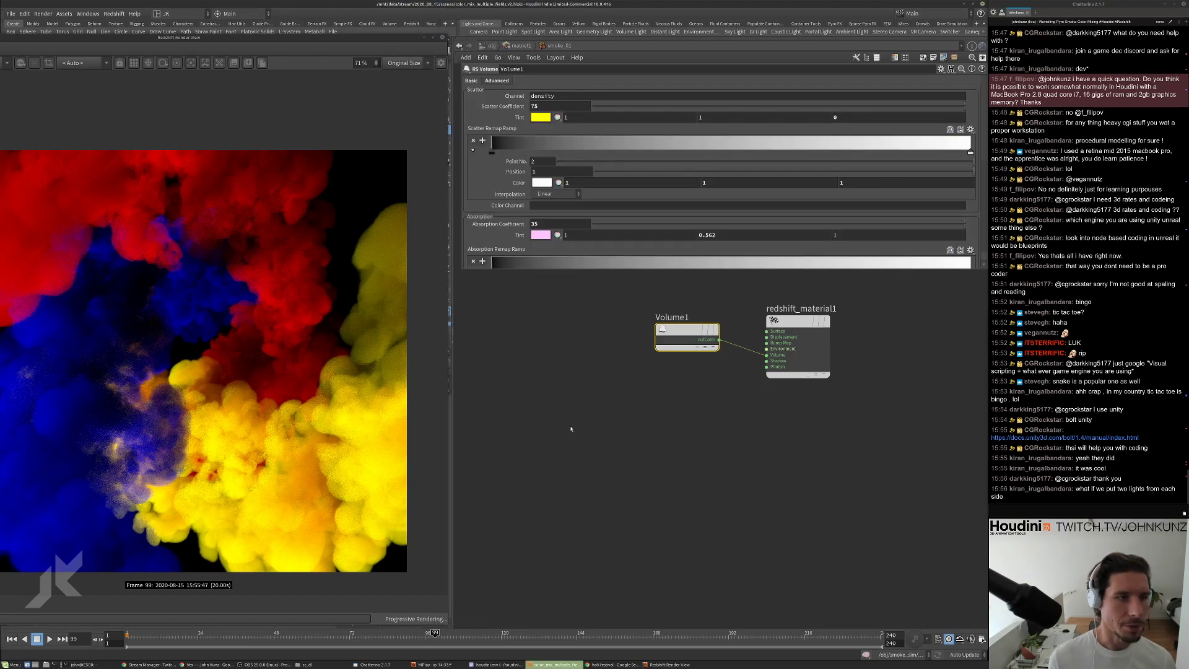
Make the scatter tint of smoke_01's volume pure white by setting its blue component to 1, and check the render.
{"action": "left_click", "coordinate": [701, 117]}
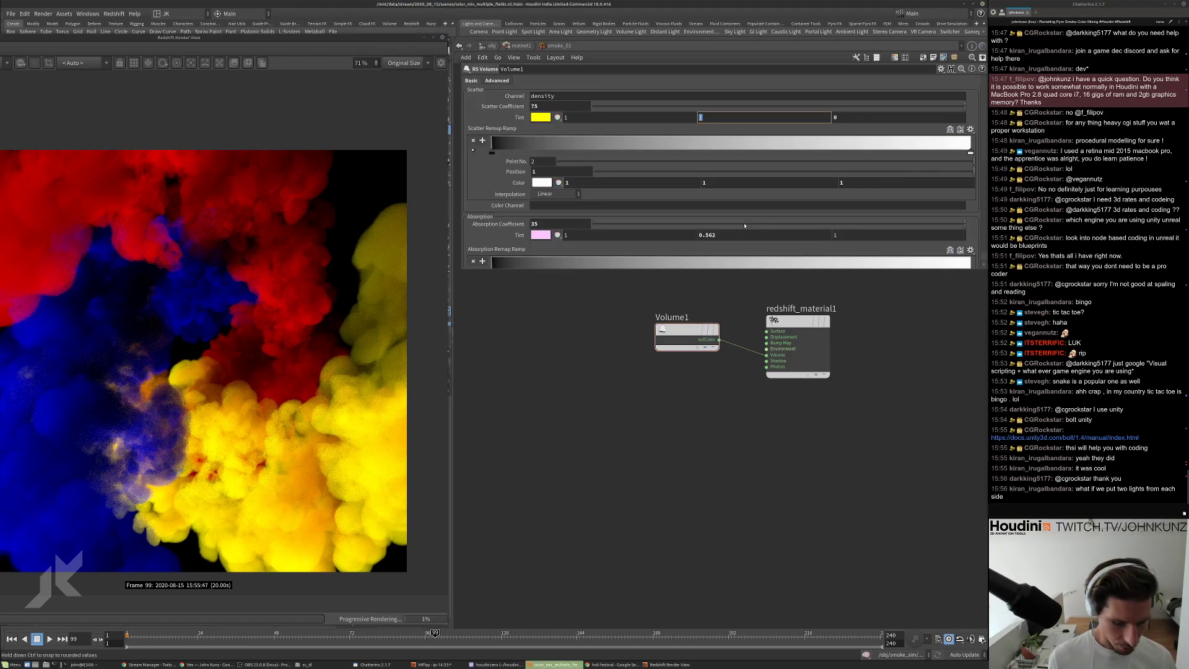
{"action": "left_click", "coordinate": [849, 117]}
{"action": "type", "text": "1"}
{"action": "key", "text": "Return"}
{"action": "scroll", "coordinate": [319, 462], "scroll_direction": "down", "scroll_amount": 2}
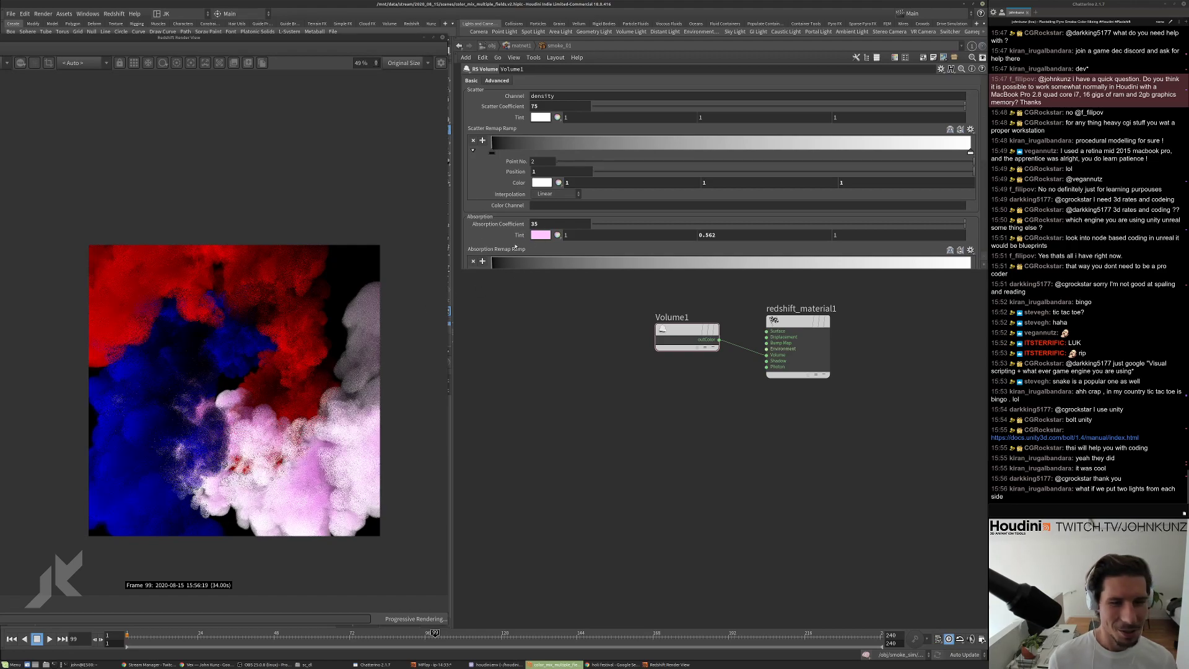
{"action": "scroll", "coordinate": [245, 450], "scroll_direction": "up", "scroll_amount": 1}
{"action": "scroll", "coordinate": [245, 450], "scroll_direction": "down", "scroll_amount": 1}
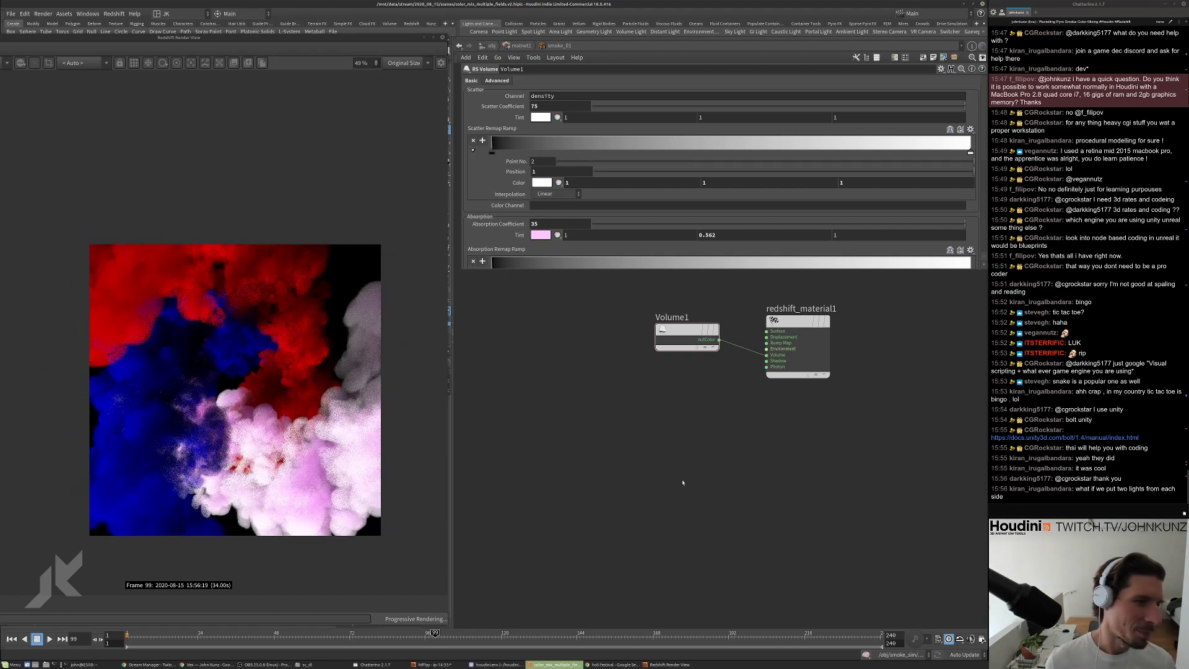
Change the scatter tint of smoke_02's volume to a near-white with a saturation of 0.095.
{"action": "key", "text": "u"}
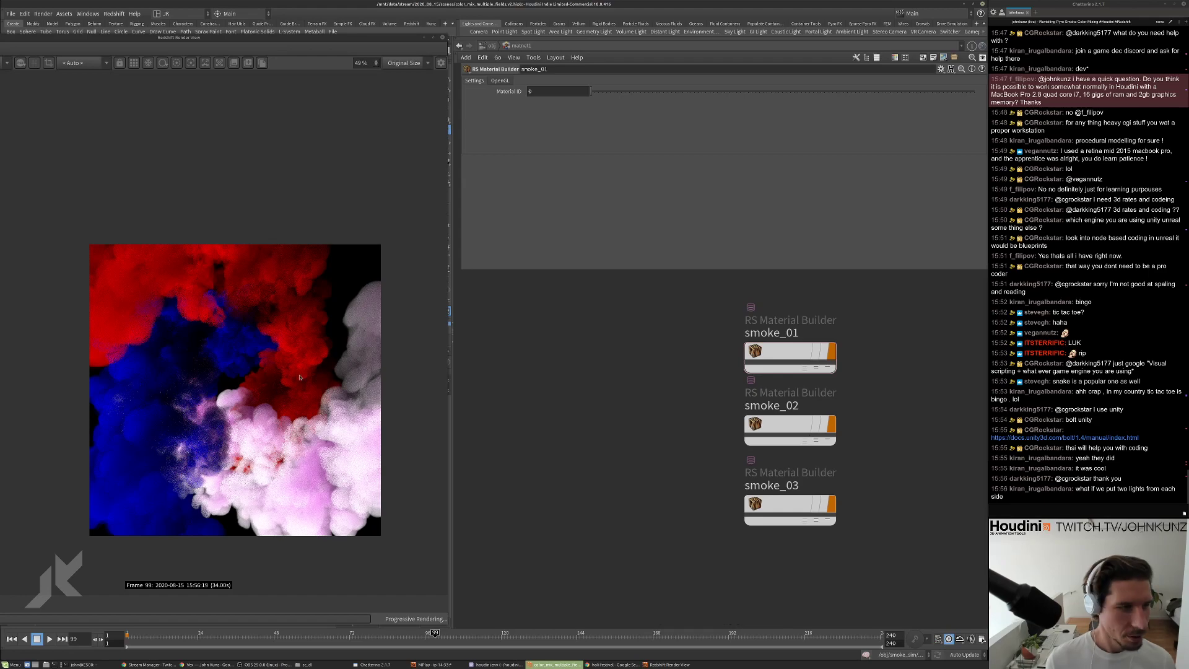
{"action": "scroll", "coordinate": [319, 394], "scroll_direction": "up", "scroll_amount": 5}
{"action": "double_click", "coordinate": [754, 436]}
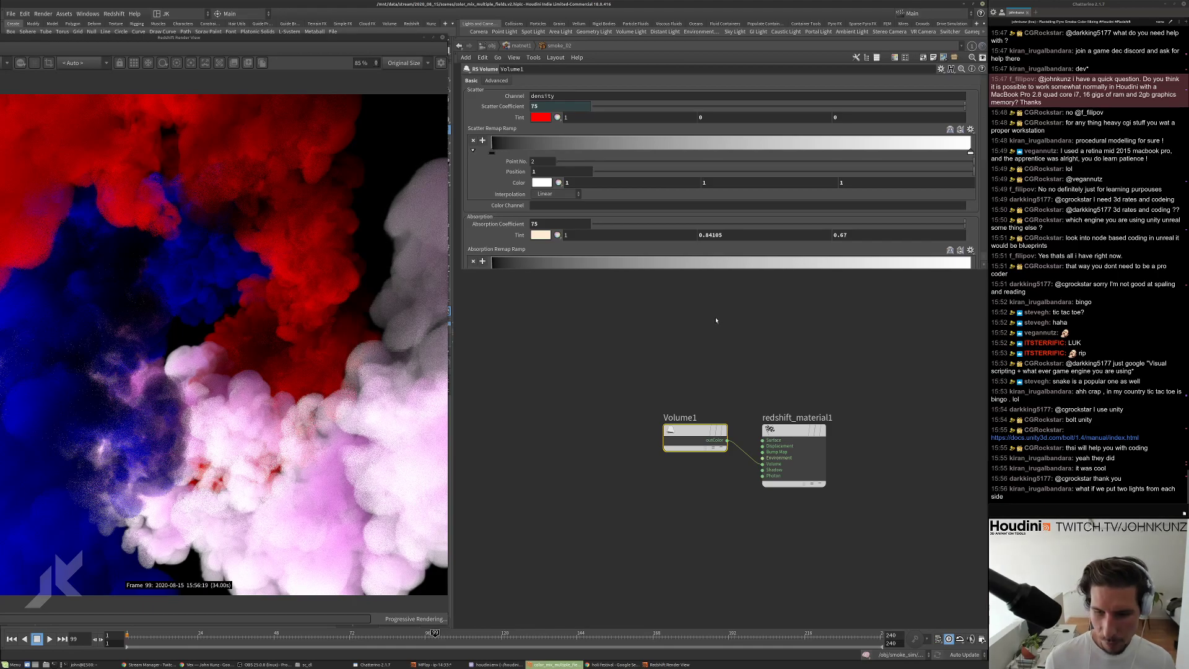
{"action": "scroll", "coordinate": [349, 434], "scroll_direction": "down", "scroll_amount": 1}
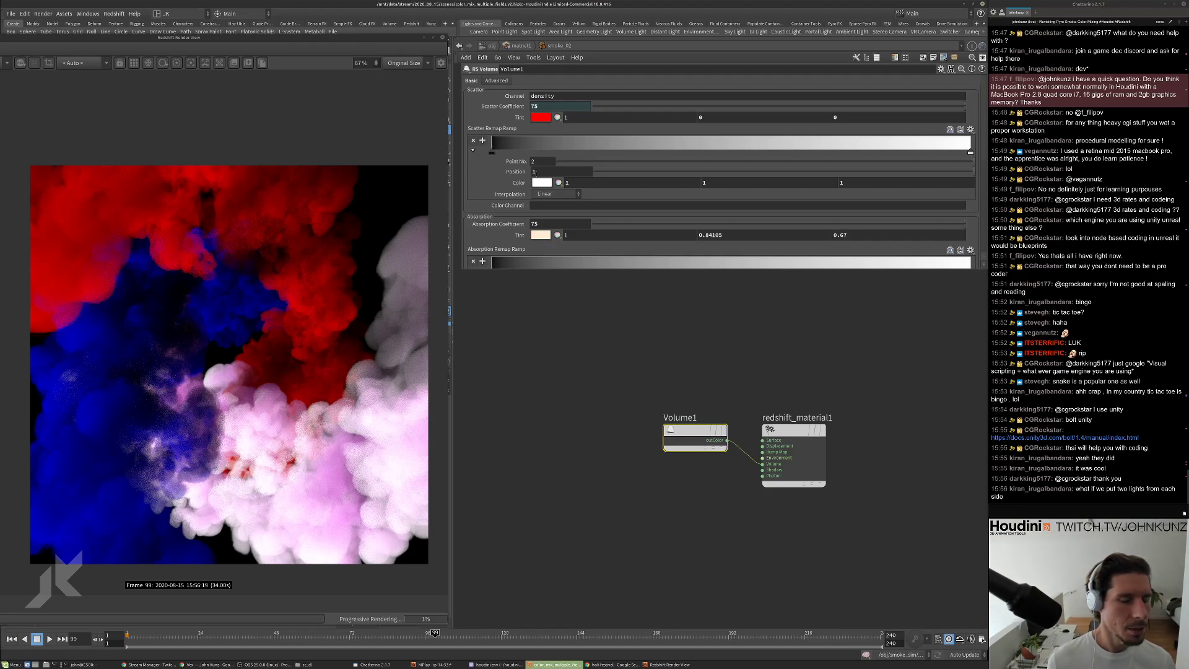
{"action": "left_click", "coordinate": [541, 118]}
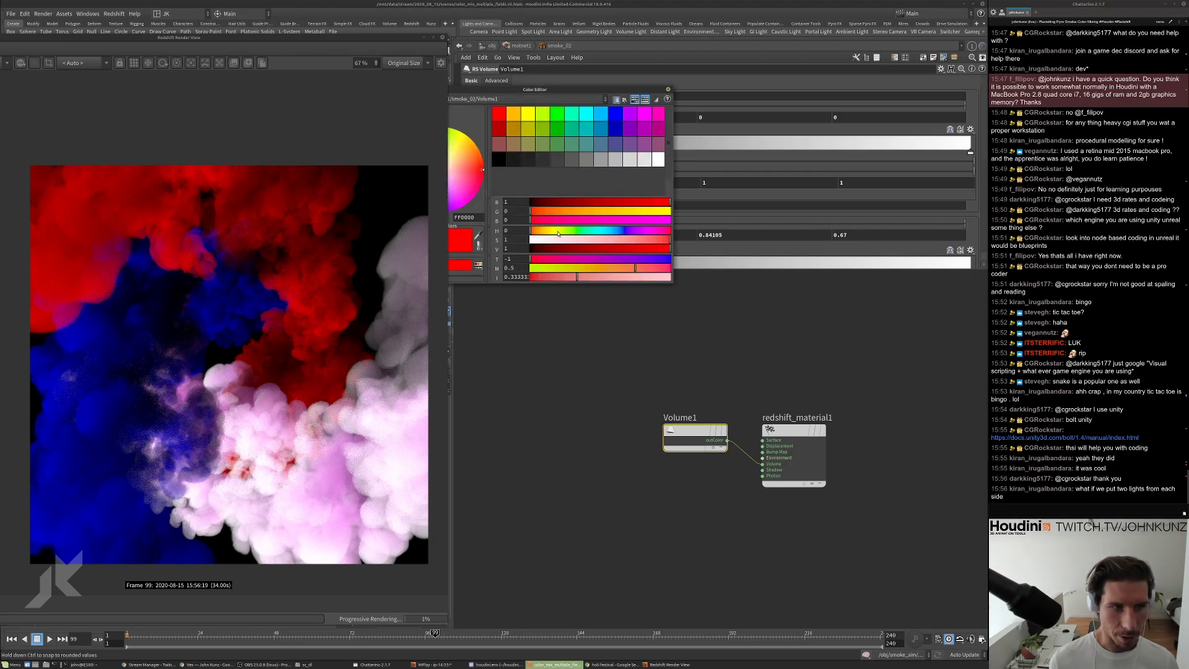
{"action": "left_click", "coordinate": [637, 240]}
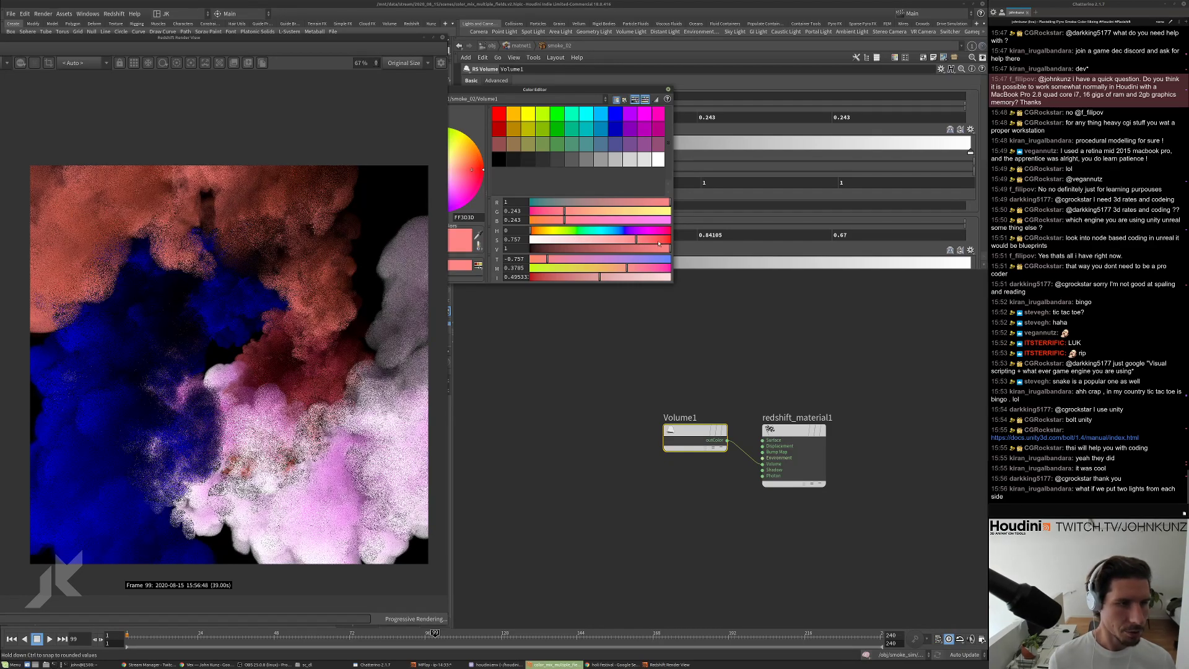
{"action": "left_click", "coordinate": [545, 240]}
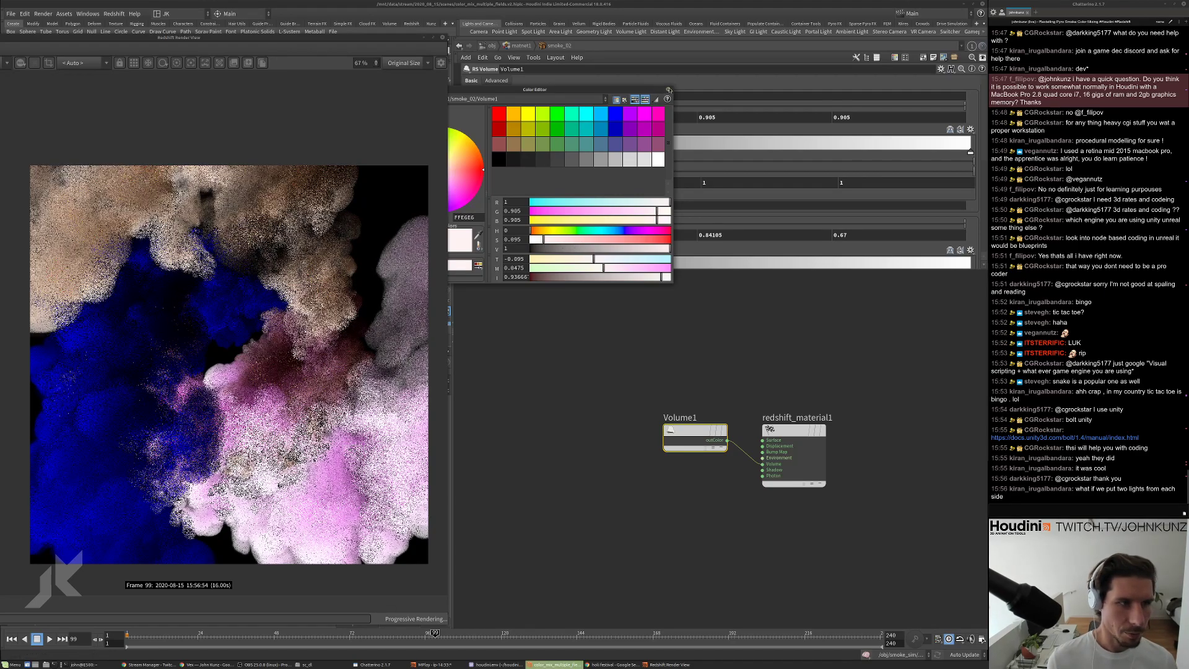
{"action": "left_click", "coordinate": [669, 90]}
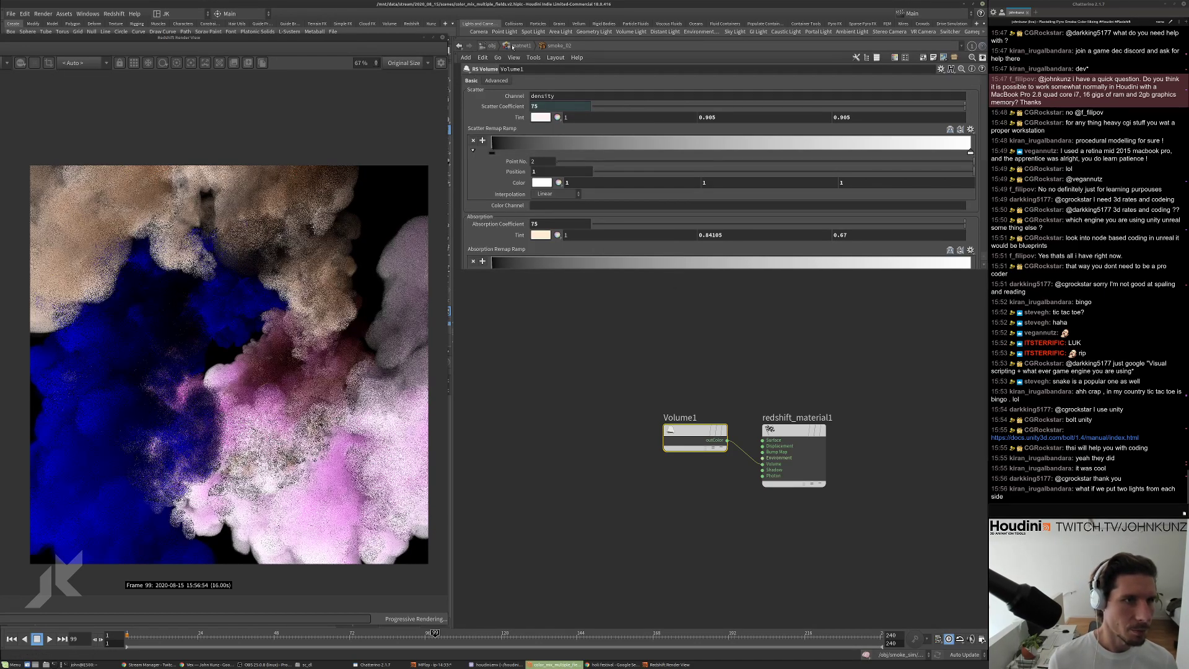
Open the smoke_03 material and desaturate its volume's scatter tint to pure white.
{"action": "left_click", "coordinate": [520, 45]}
{"action": "double_click", "coordinate": [790, 502]}
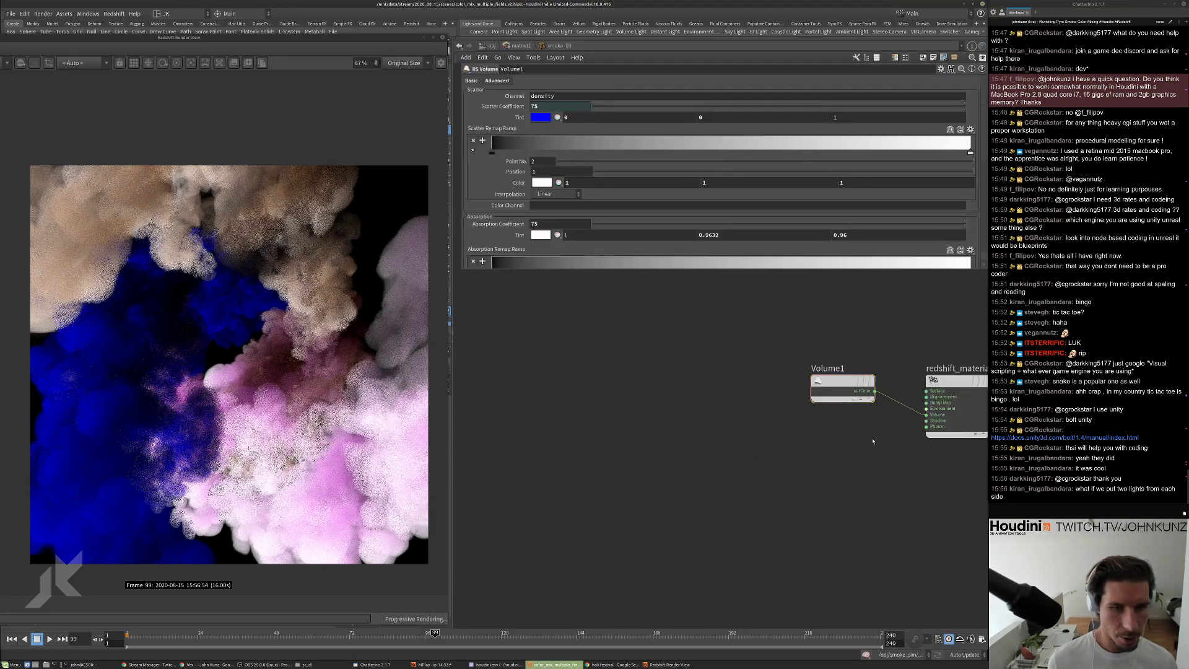
{"action": "left_click", "coordinate": [544, 116]}
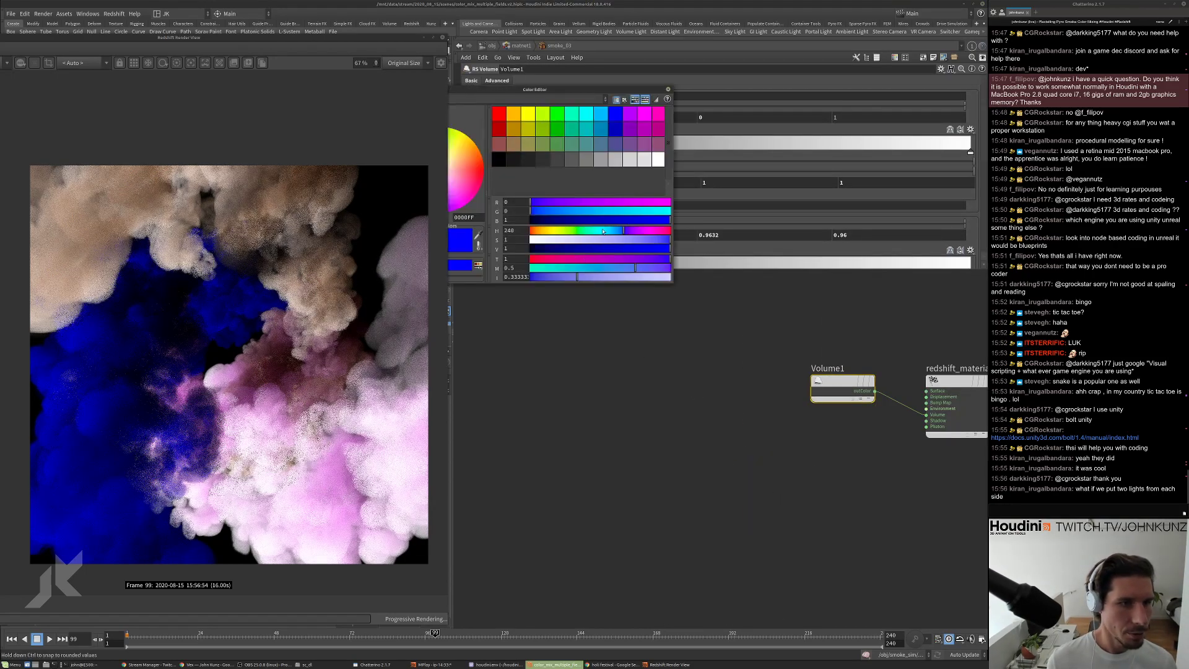
{"action": "left_click_drag", "start_coordinate": [548, 237], "coordinate": [530, 239]}
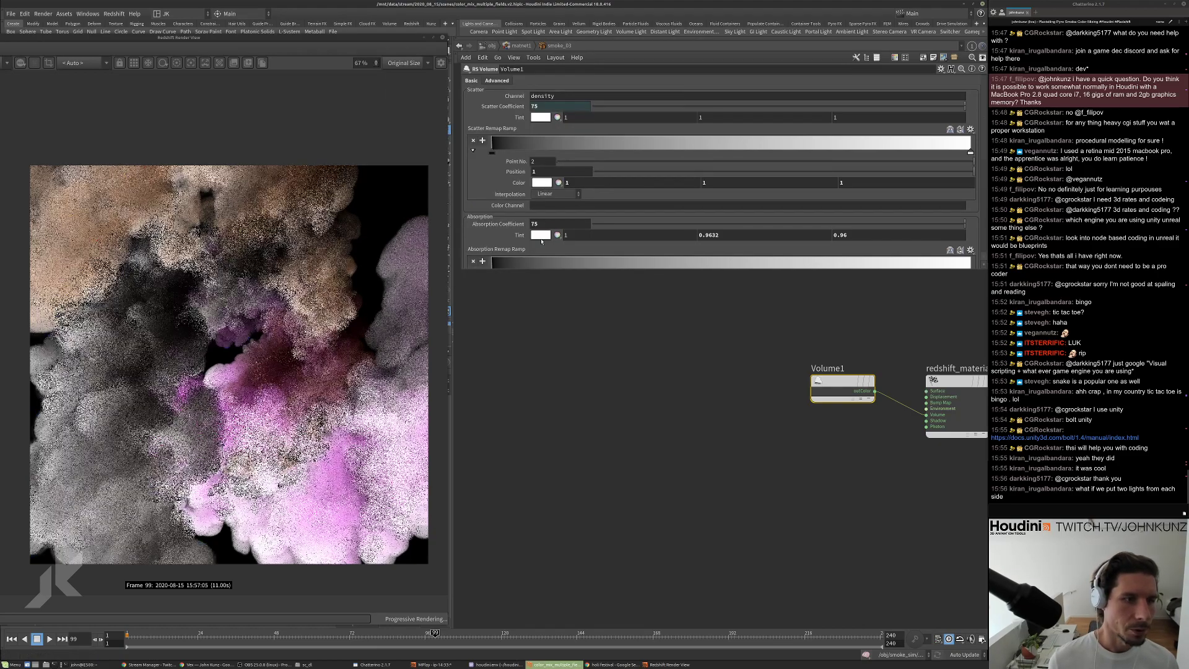
Give smoke_03's volume a light green absorption tint with a hue of 118.7 and a saturation of 0.478.
{"action": "left_click", "coordinate": [542, 236]}
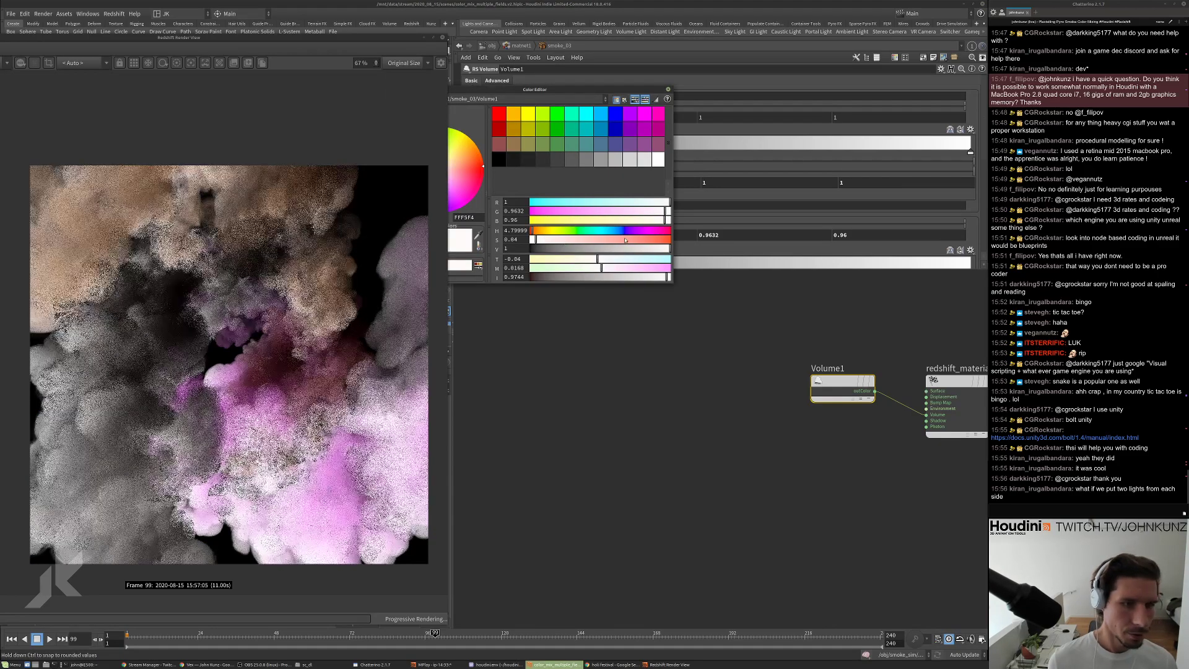
{"action": "left_click_drag", "start_coordinate": [543, 239], "coordinate": [635, 239]}
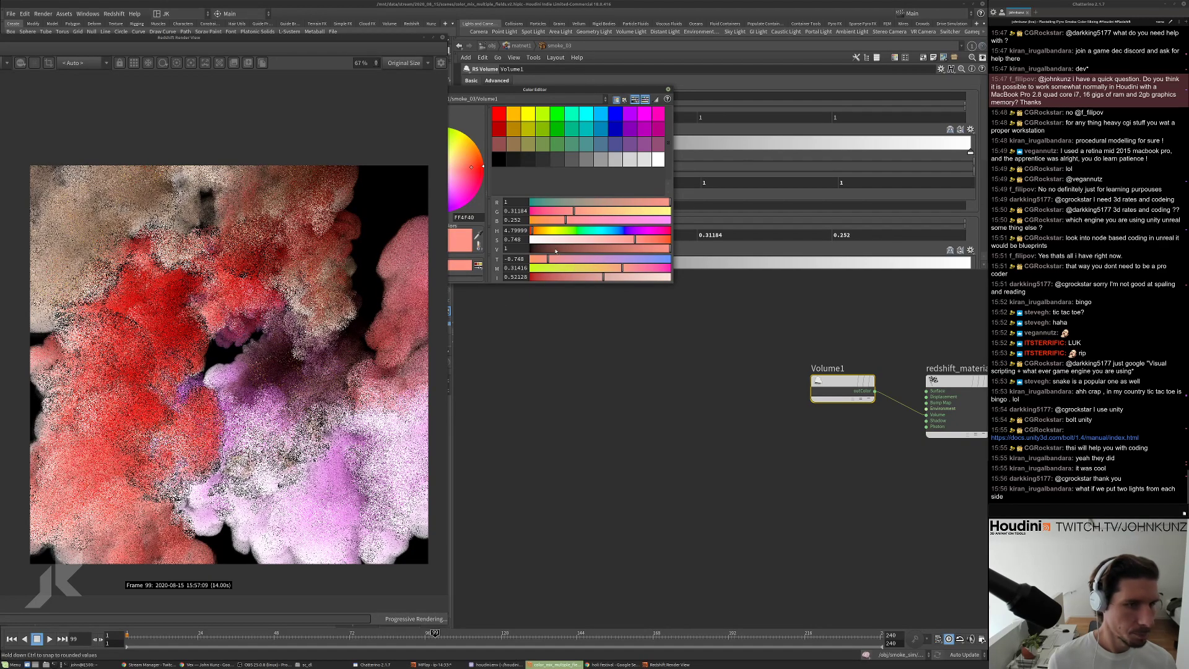
{"action": "left_click_drag", "start_coordinate": [635, 239], "coordinate": [621, 239]}
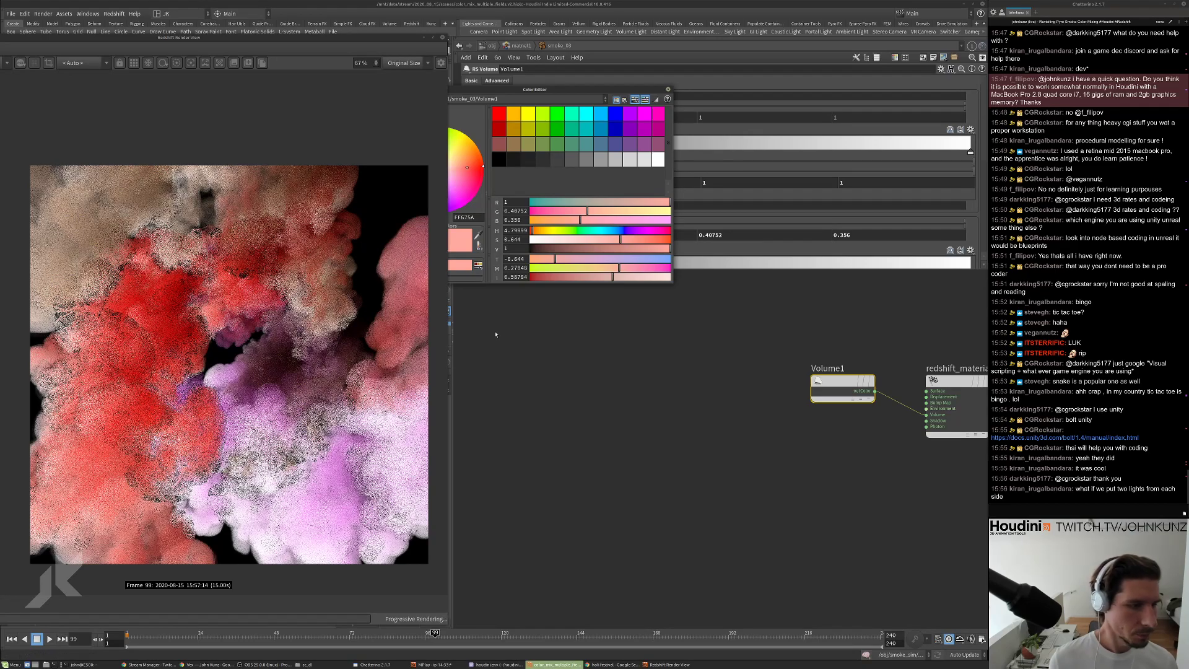
{"action": "left_click", "coordinate": [549, 231]}
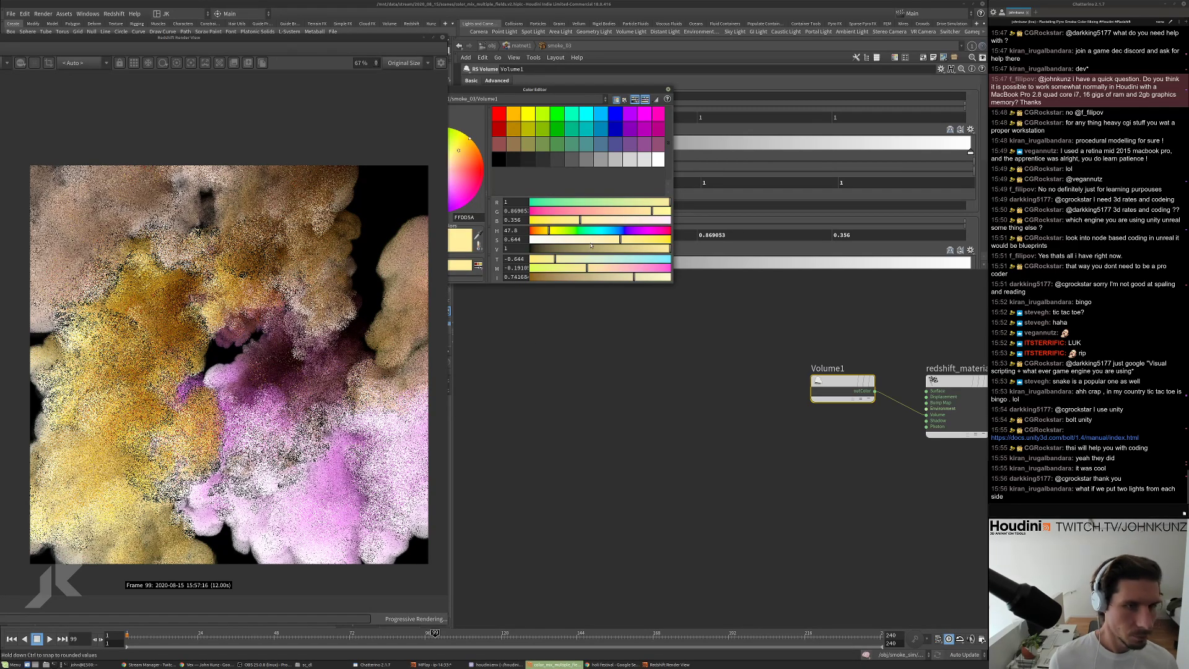
{"action": "left_click", "coordinate": [585, 232]}
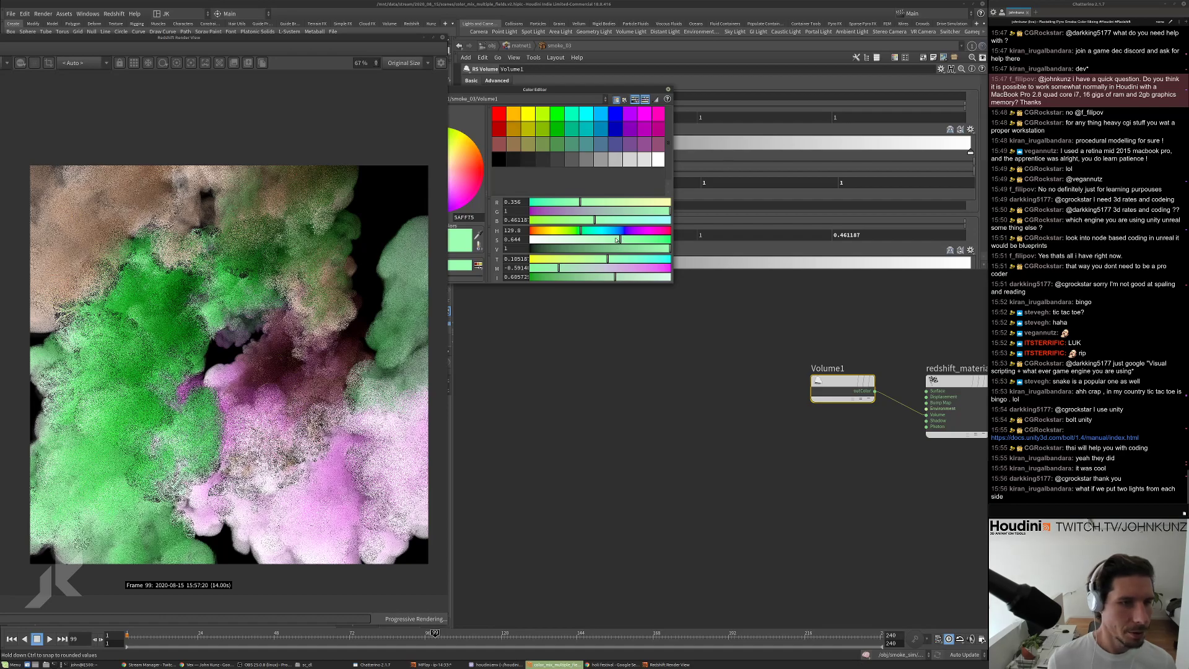
{"action": "left_click", "coordinate": [577, 230]}
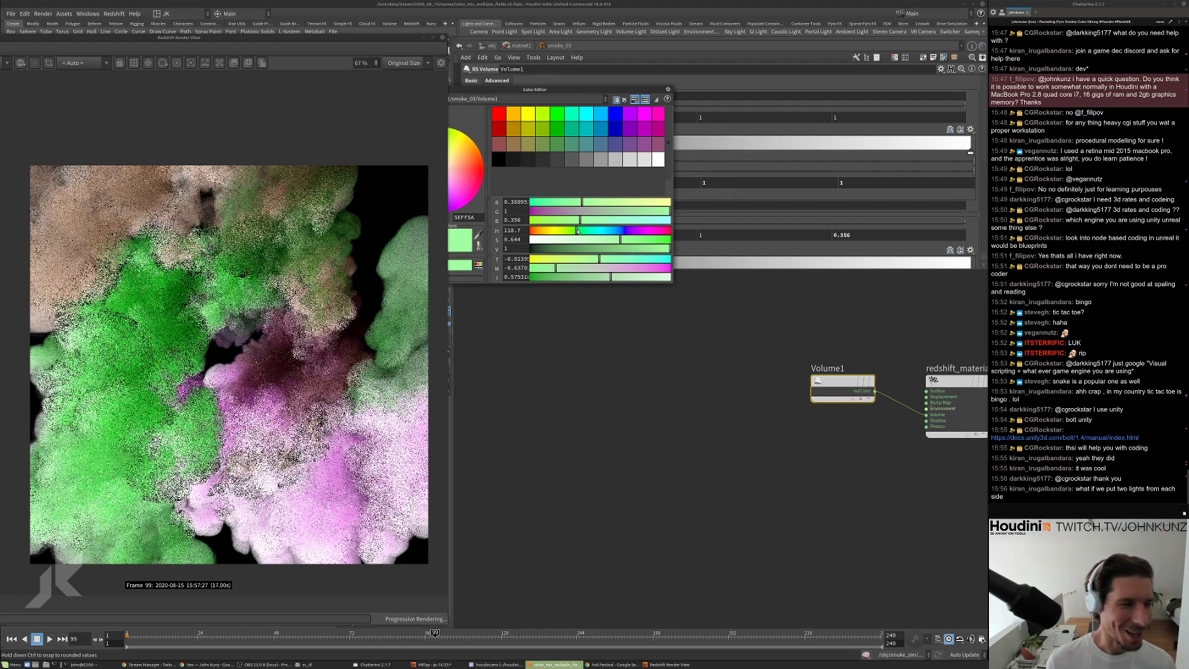
{"action": "left_click", "coordinate": [645, 241]}
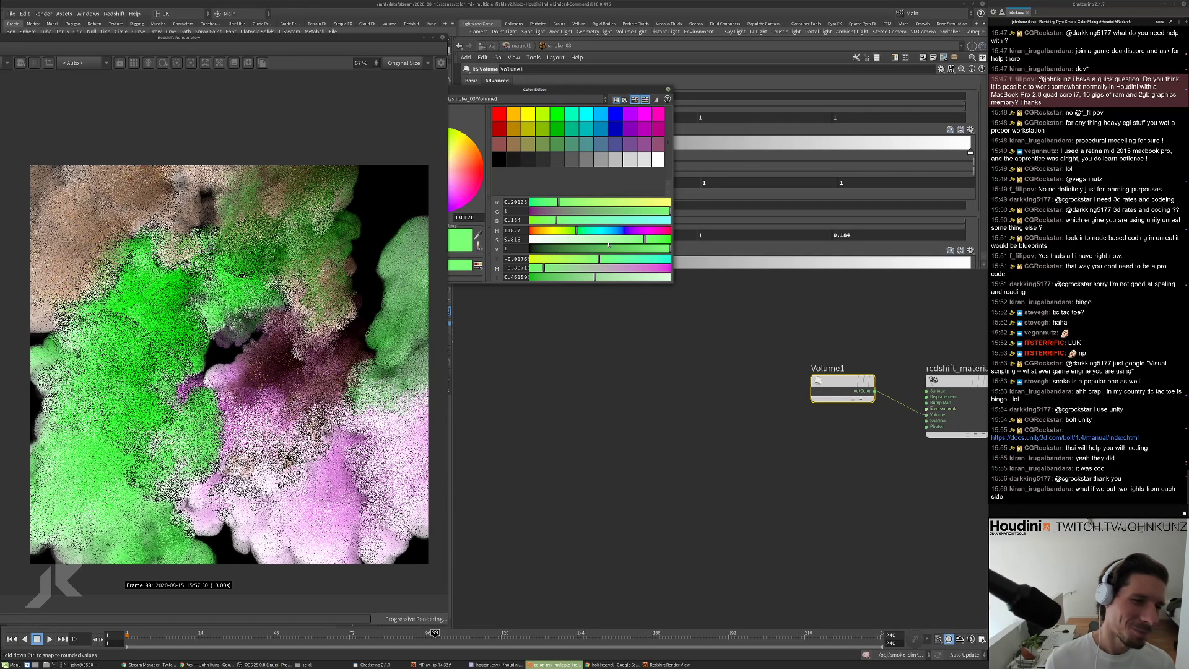
{"action": "left_click", "coordinate": [597, 241]}
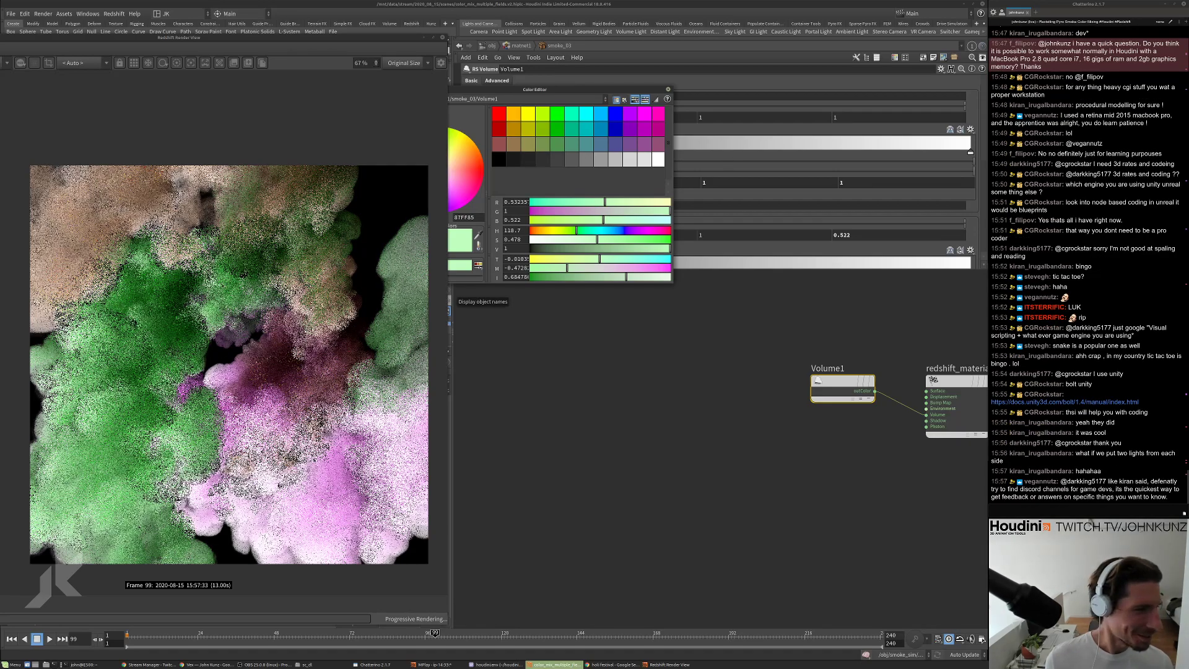
{"action": "scroll", "coordinate": [229, 384], "scroll_direction": "down", "scroll_amount": 3}
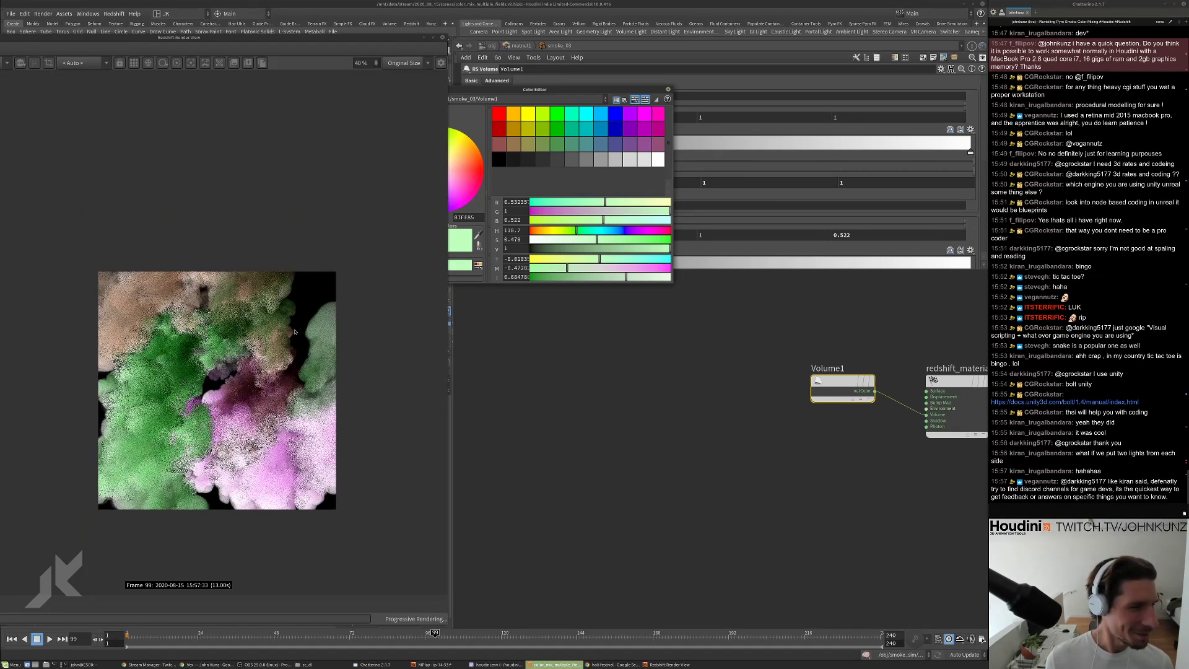
{"action": "left_click", "coordinate": [668, 90]}
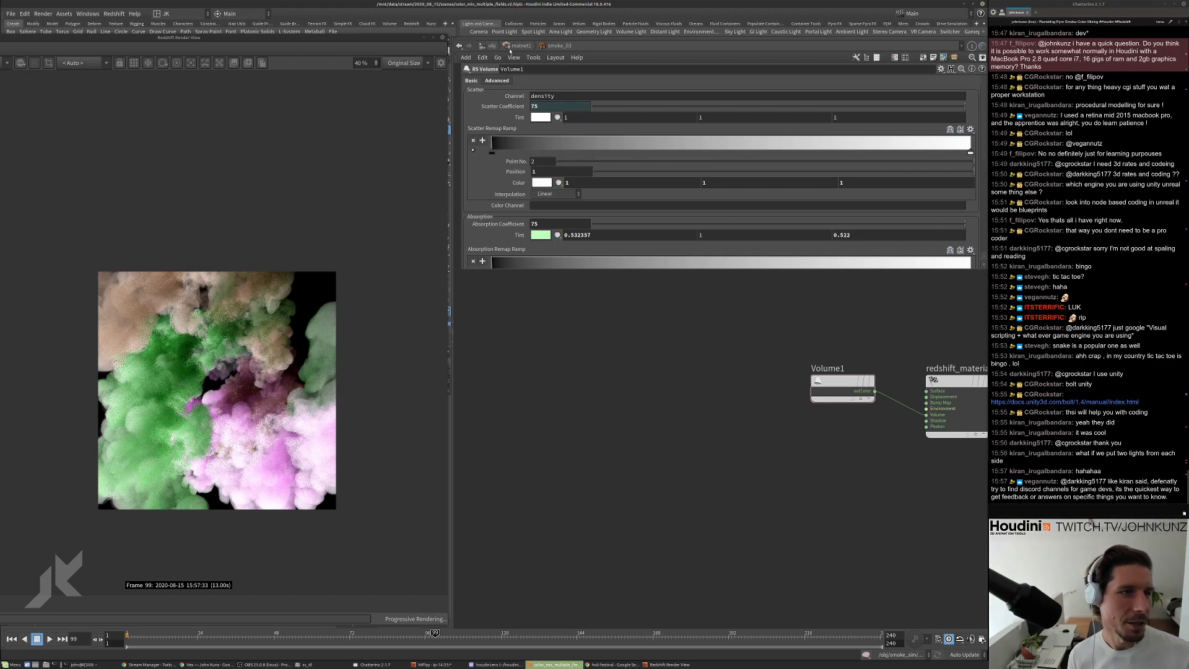
Return to the object level, select rslight1 to show its parameters, and inspect the render up close.
{"action": "key", "text": "u"}
{"action": "key", "text": "u"}
{"action": "left_click", "coordinate": [605, 392]}
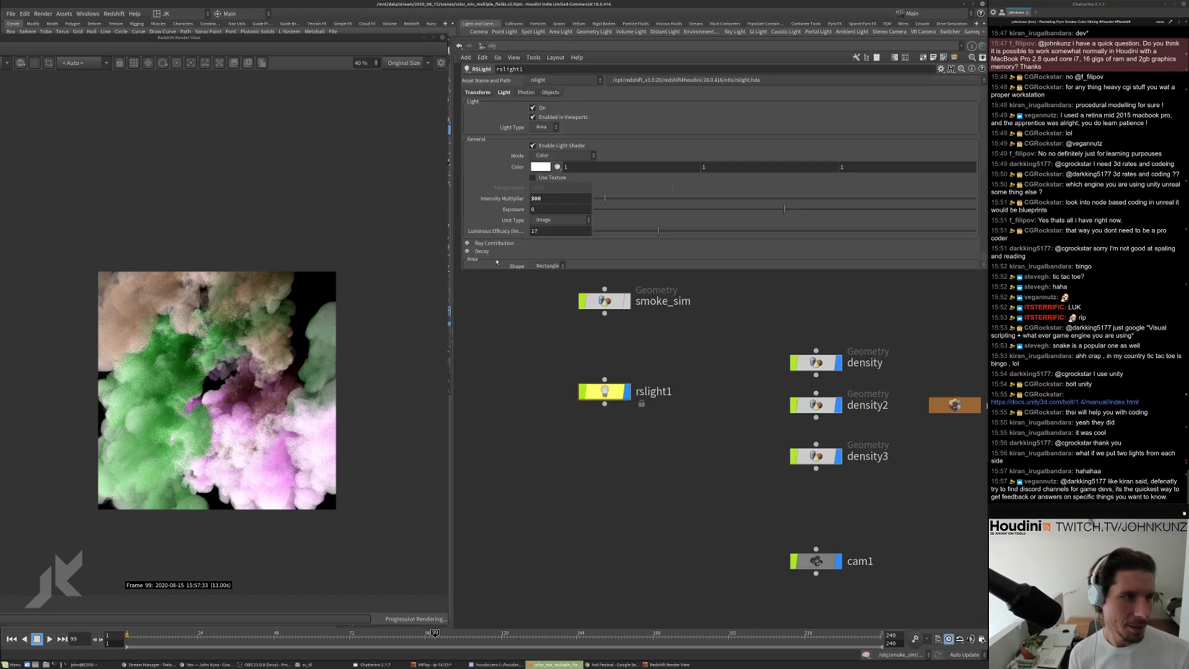
{"action": "scroll", "coordinate": [208, 449], "scroll_direction": "up", "scroll_amount": 3}
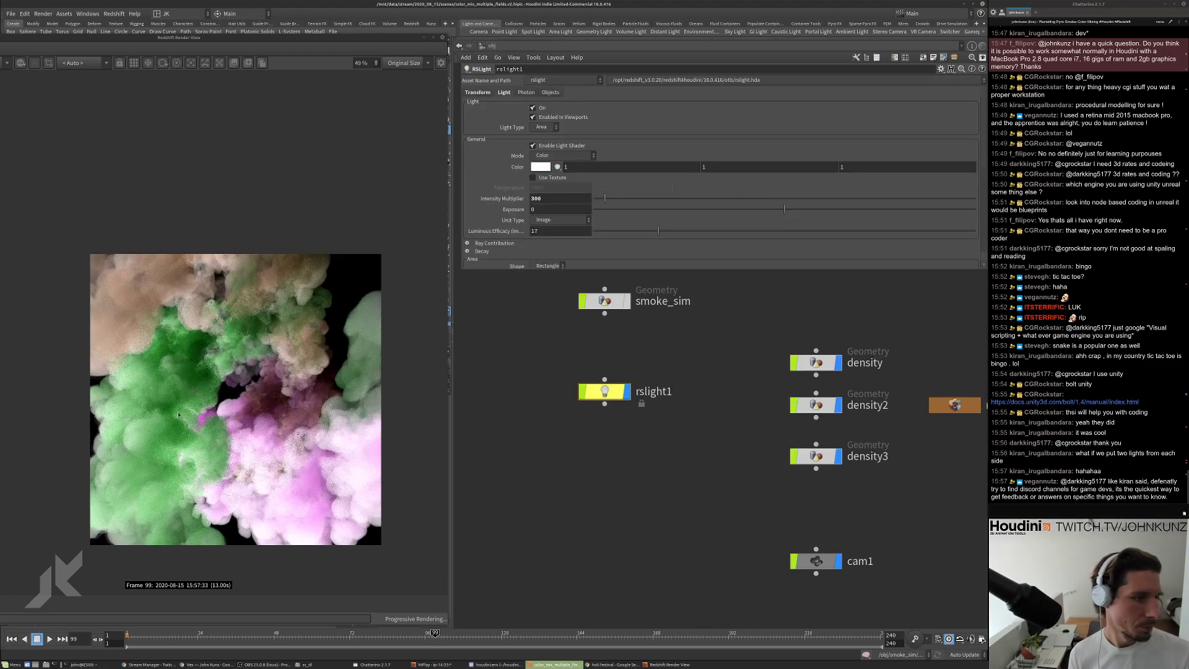
{"action": "scroll", "coordinate": [286, 328], "scroll_direction": "up", "scroll_amount": 1}
{"action": "scroll", "coordinate": [289, 355], "scroll_direction": "down", "scroll_amount": 1}
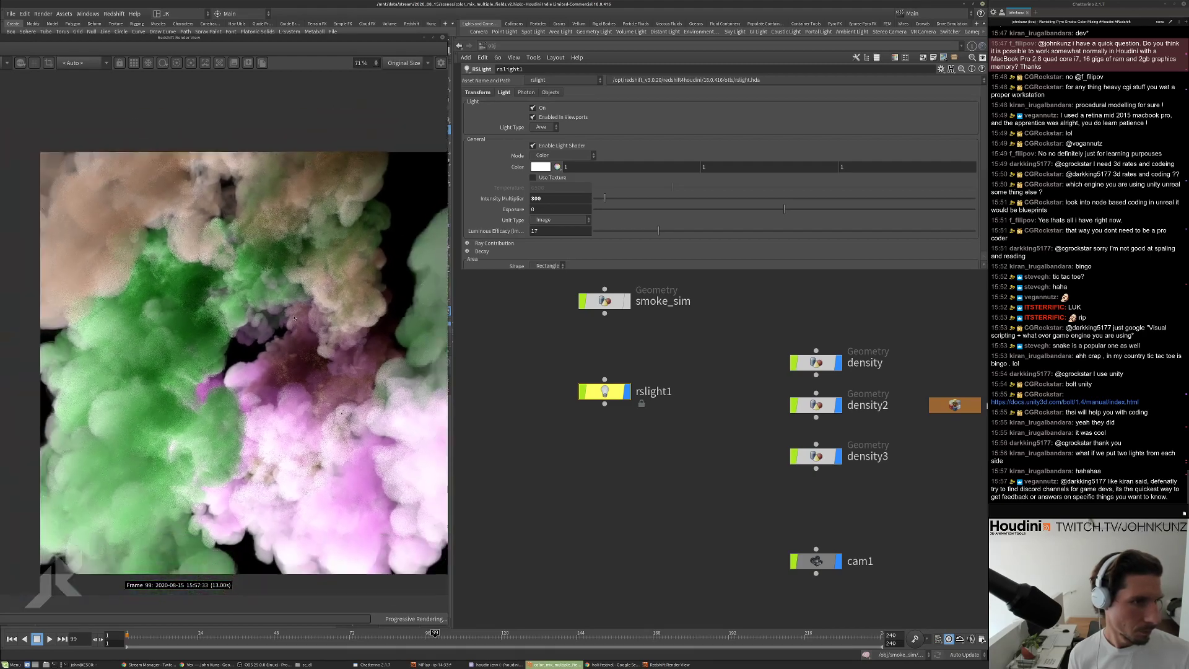
Shrink the Redshift render view and move it off the scene view, and enlarge the scene view to full height.
{"action": "double_click", "coordinate": [341, 39]}
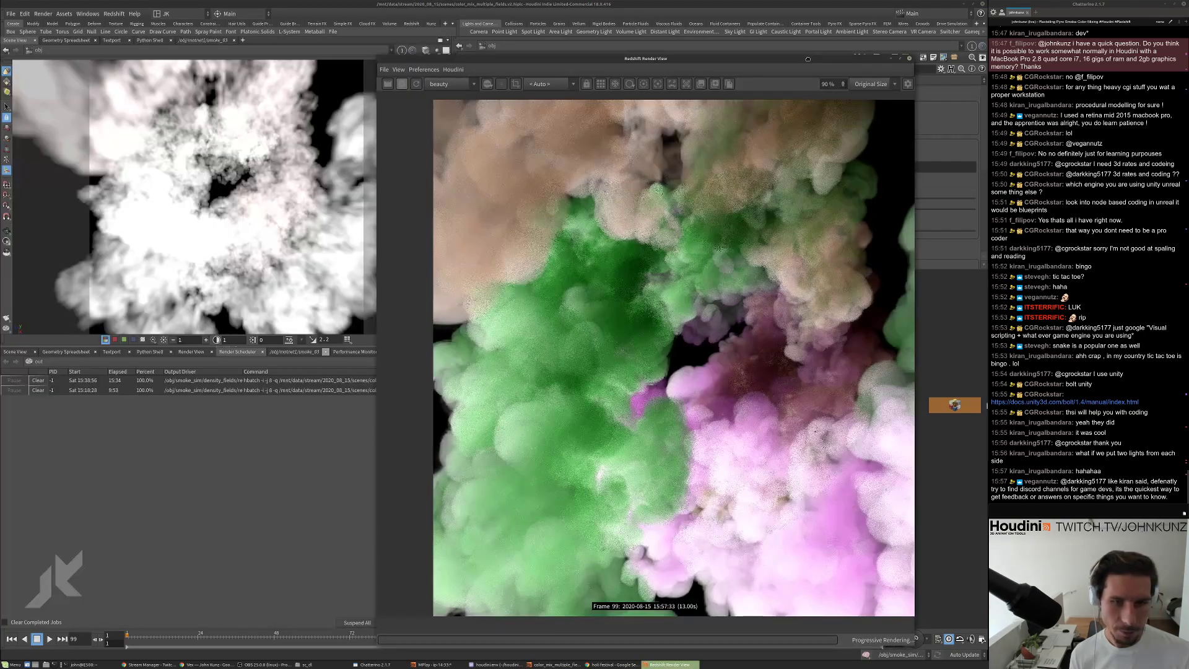
{"action": "left_click", "coordinate": [909, 59]}
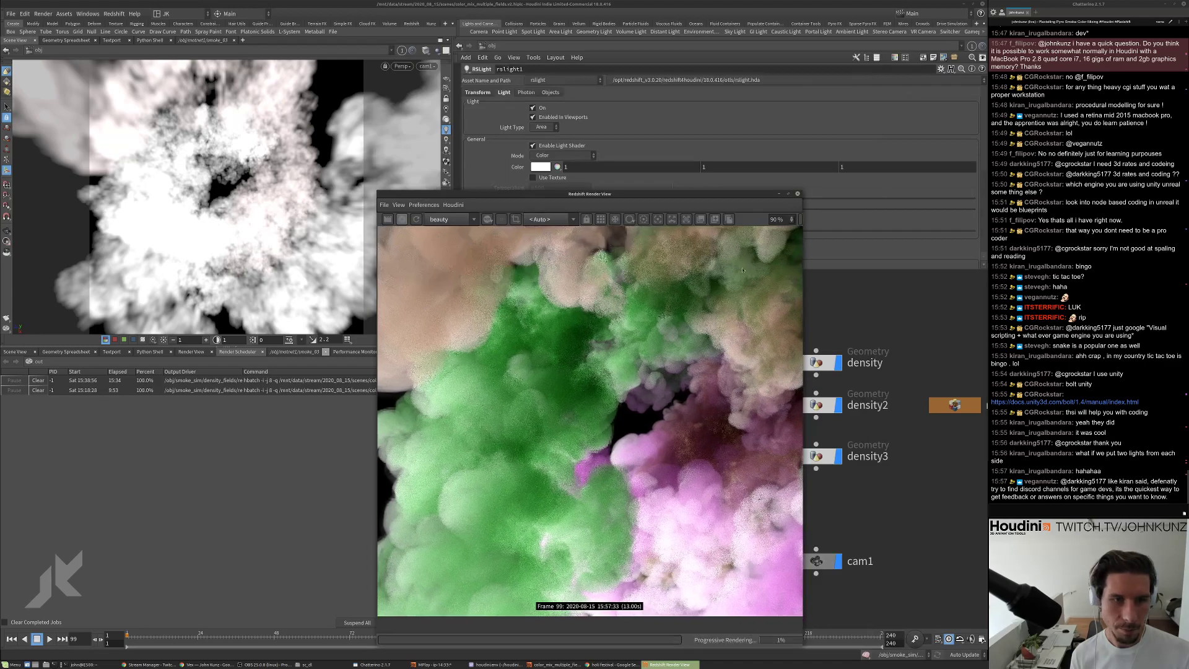
{"action": "left_click_drag", "start_coordinate": [641, 194], "coordinate": [763, 190]}
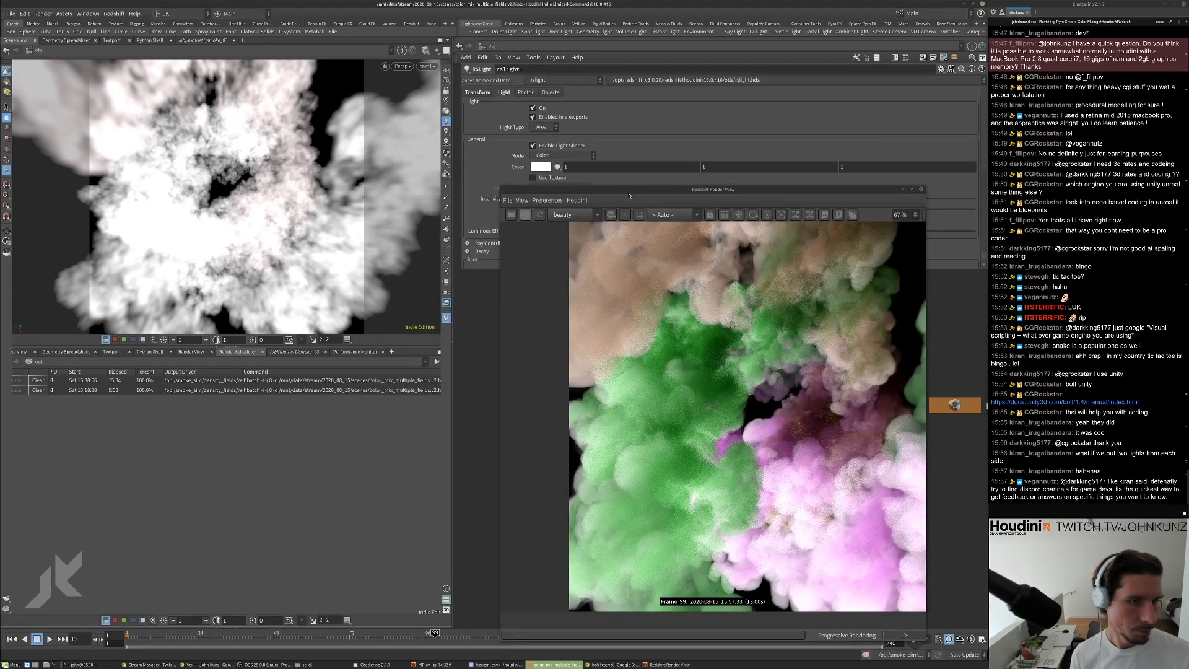
{"action": "left_click", "coordinate": [235, 347]}
{"action": "left_click_drag", "start_coordinate": [555, 191], "coordinate": [745, 112]}
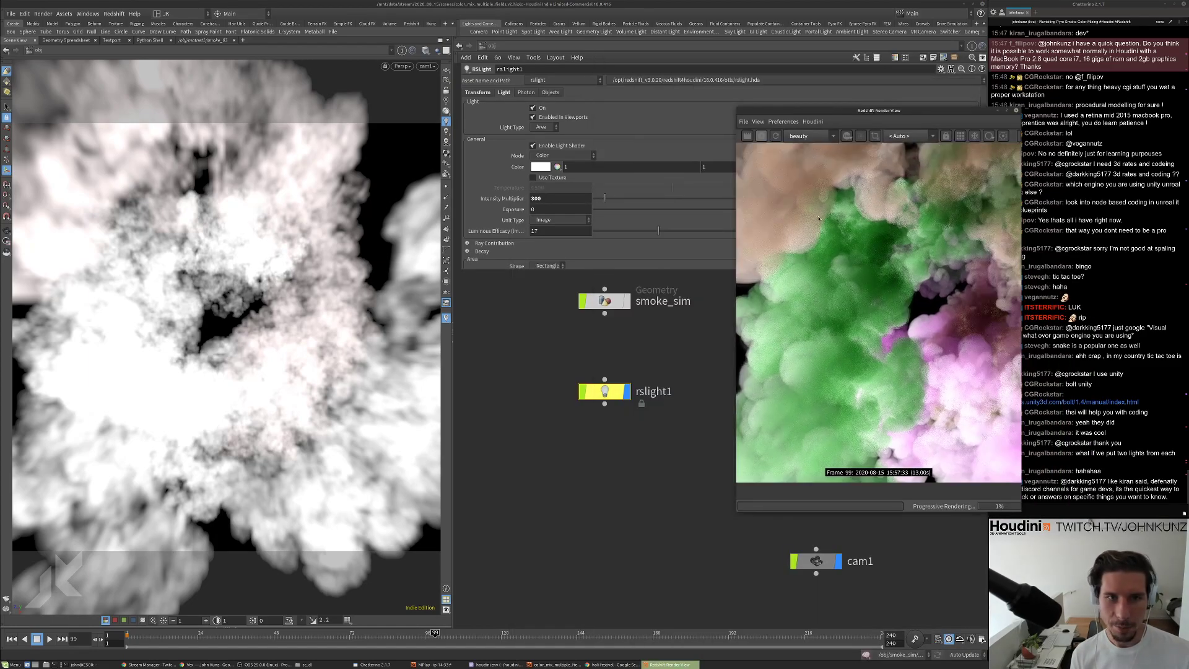
{"action": "scroll", "coordinate": [944, 242], "scroll_direction": "up", "scroll_amount": 2}
{"action": "left_click_drag", "start_coordinate": [898, 111], "coordinate": [833, 217]}
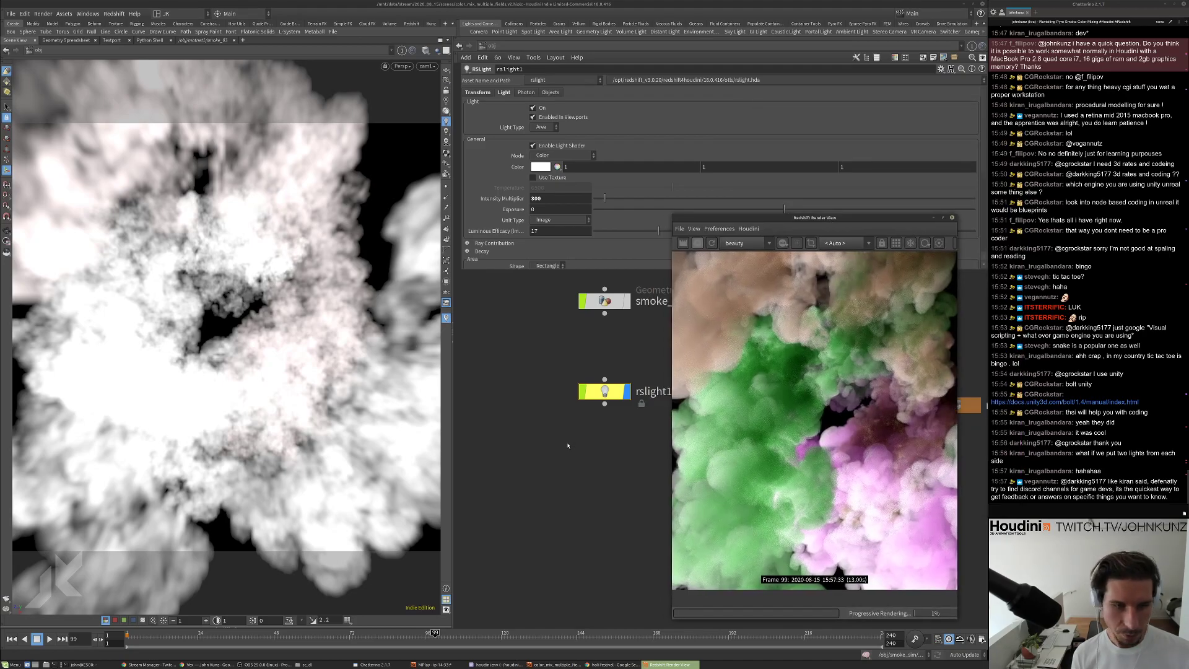
Frame rslight1 in the scene view and switch the viewport shading to Wireframe Bounding Box.
{"action": "key", "text": "h"}
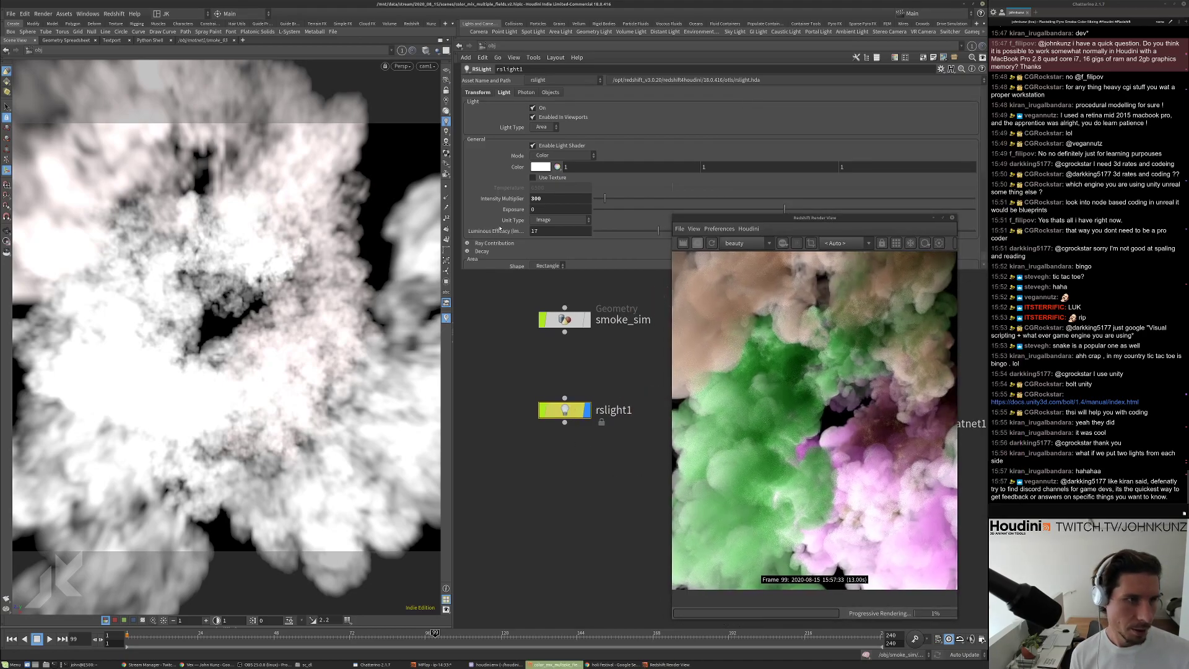
{"action": "key", "text": "f"}
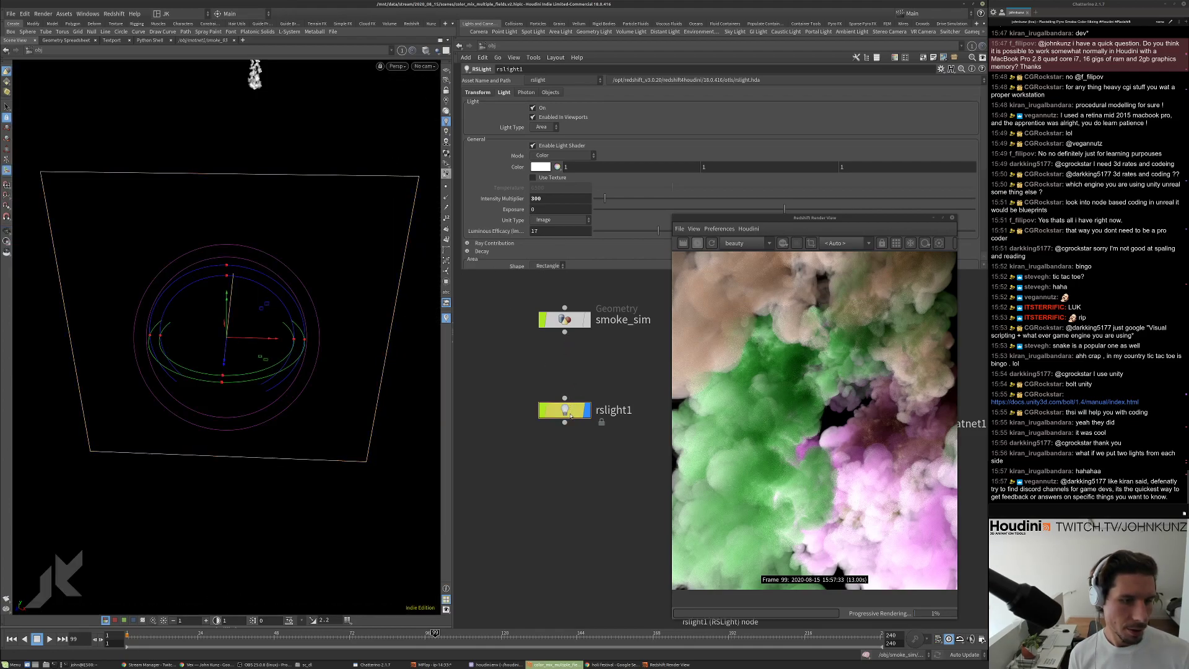
{"action": "left_click_drag", "start_coordinate": [358, 106], "coordinate": [189, 396]}
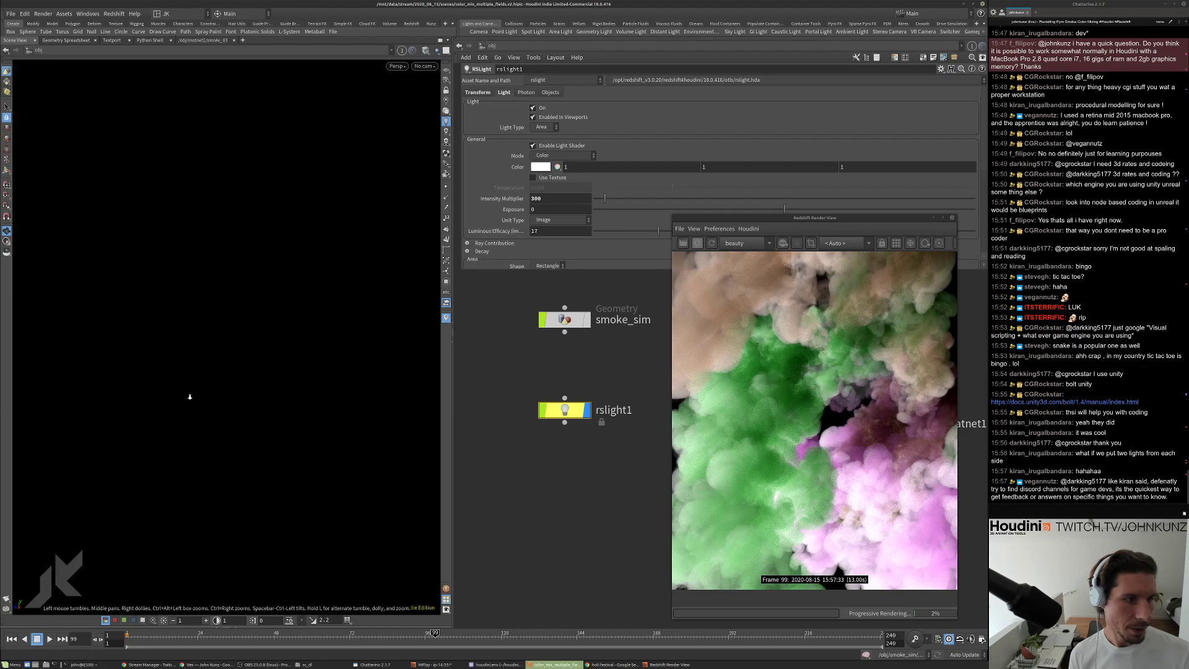
{"action": "left_click", "coordinate": [426, 51]}
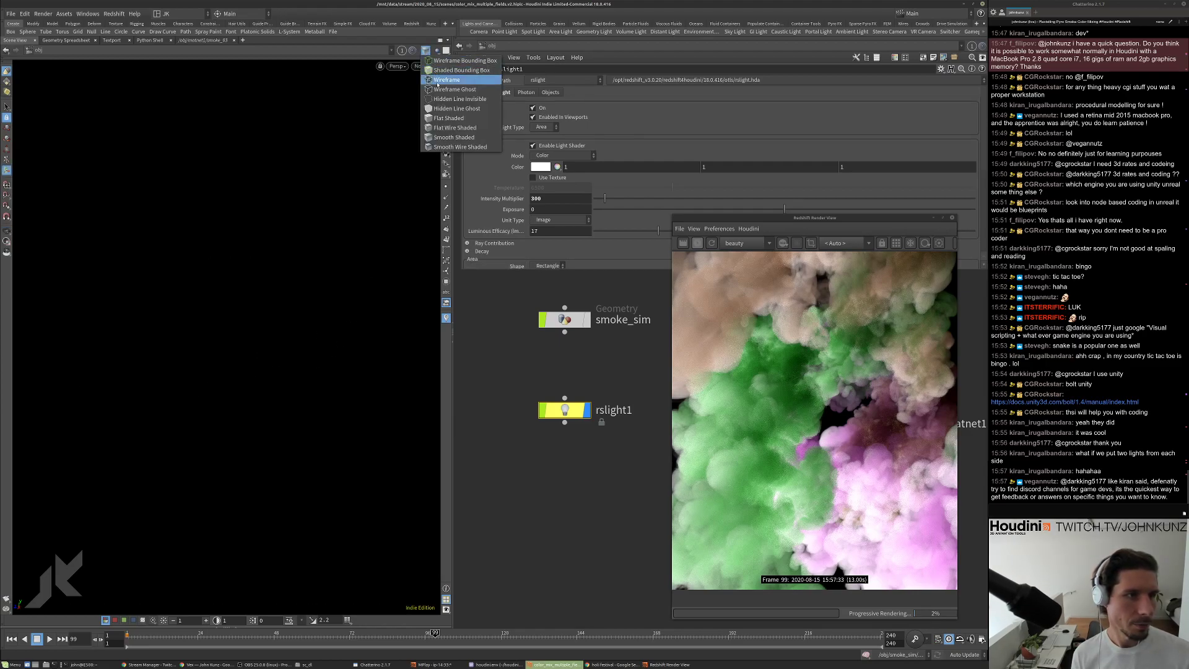
{"action": "left_click", "coordinate": [461, 61]}
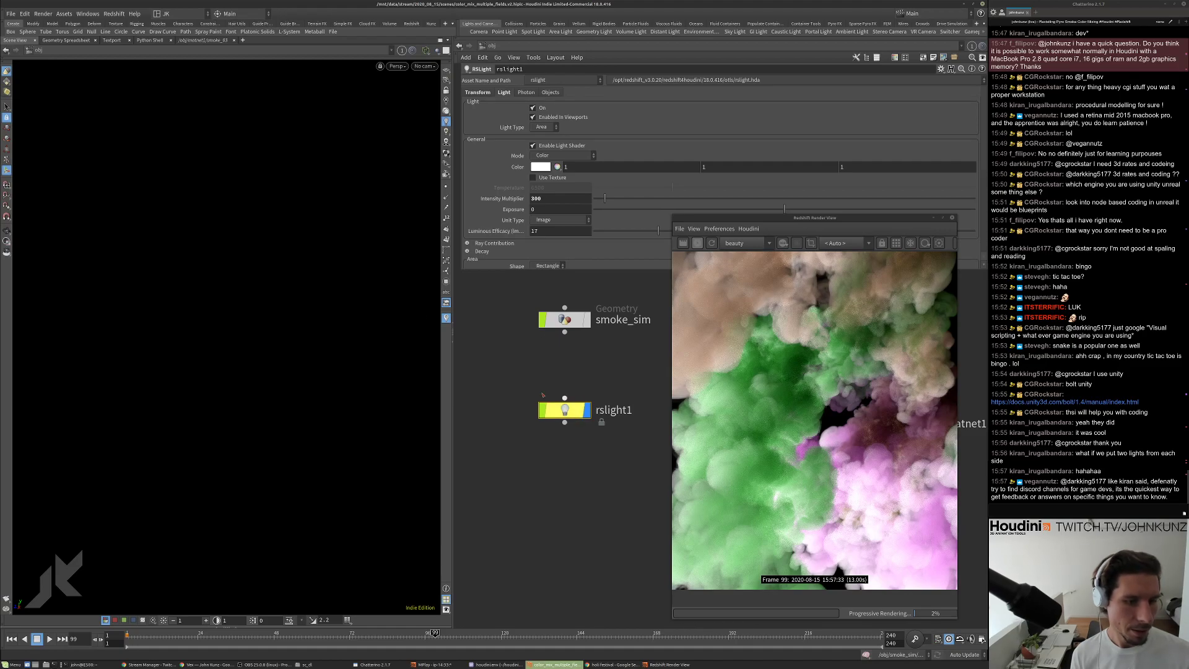
Select the light, the density objects, the smoke simulation and the camera together and frame them in the scene view.
{"action": "scroll", "coordinate": [372, 180], "scroll_direction": "down", "scroll_amount": 3}
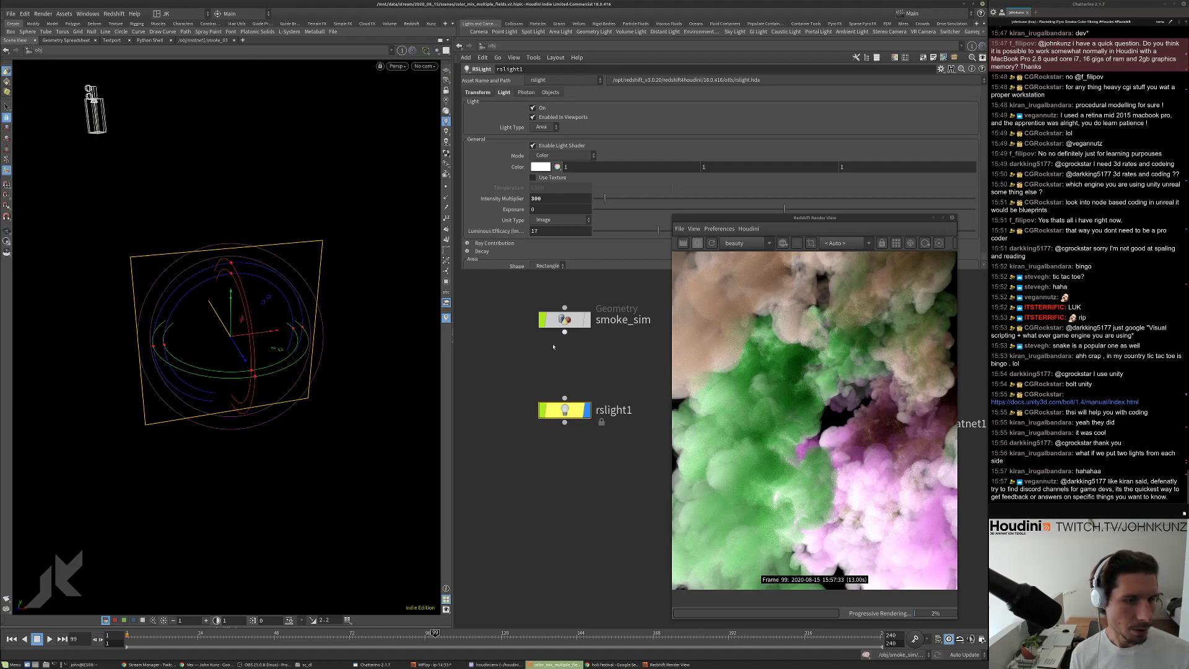
{"action": "scroll", "coordinate": [606, 477], "scroll_direction": "down", "scroll_amount": 5}
{"action": "left_click_drag", "start_coordinate": [606, 477], "coordinate": [494, 406]}
{"action": "key", "text": "f"}
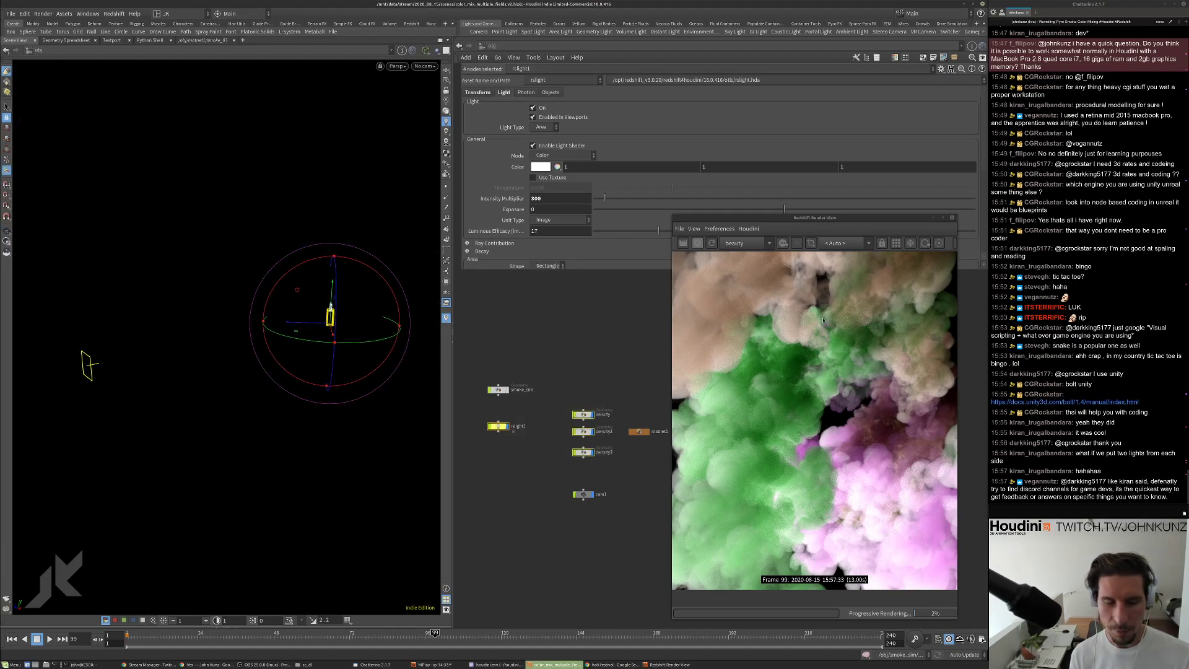
Select only rslight1 and move it much closer to the smoke.
{"action": "scroll", "coordinate": [521, 436], "scroll_direction": "up", "scroll_amount": 4}
{"action": "left_click", "coordinate": [87, 365]}
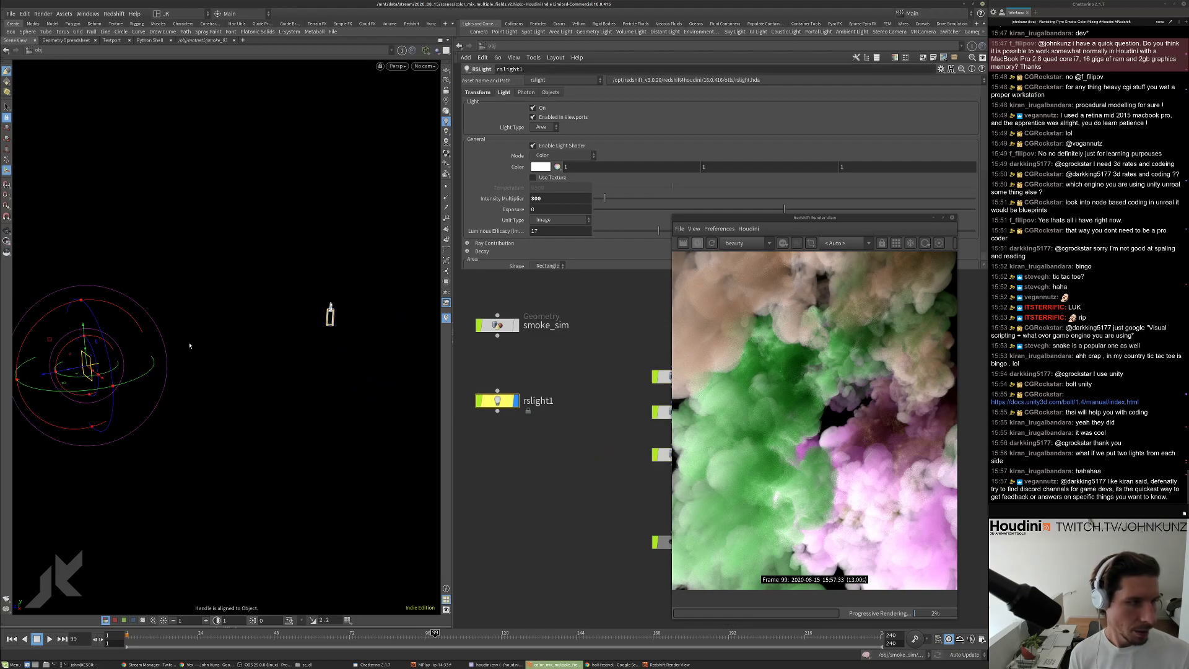
{"action": "left_click_drag", "start_coordinate": [70, 370], "coordinate": [128, 364]}
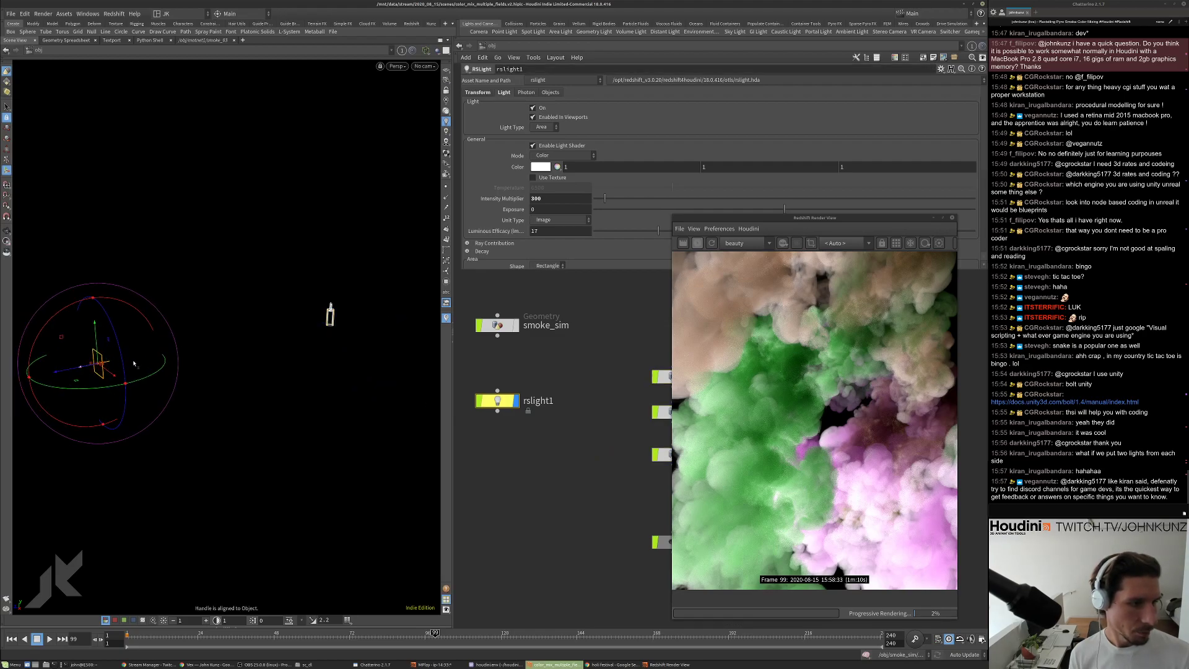
{"action": "left_click_drag", "start_coordinate": [213, 352], "coordinate": [247, 344]}
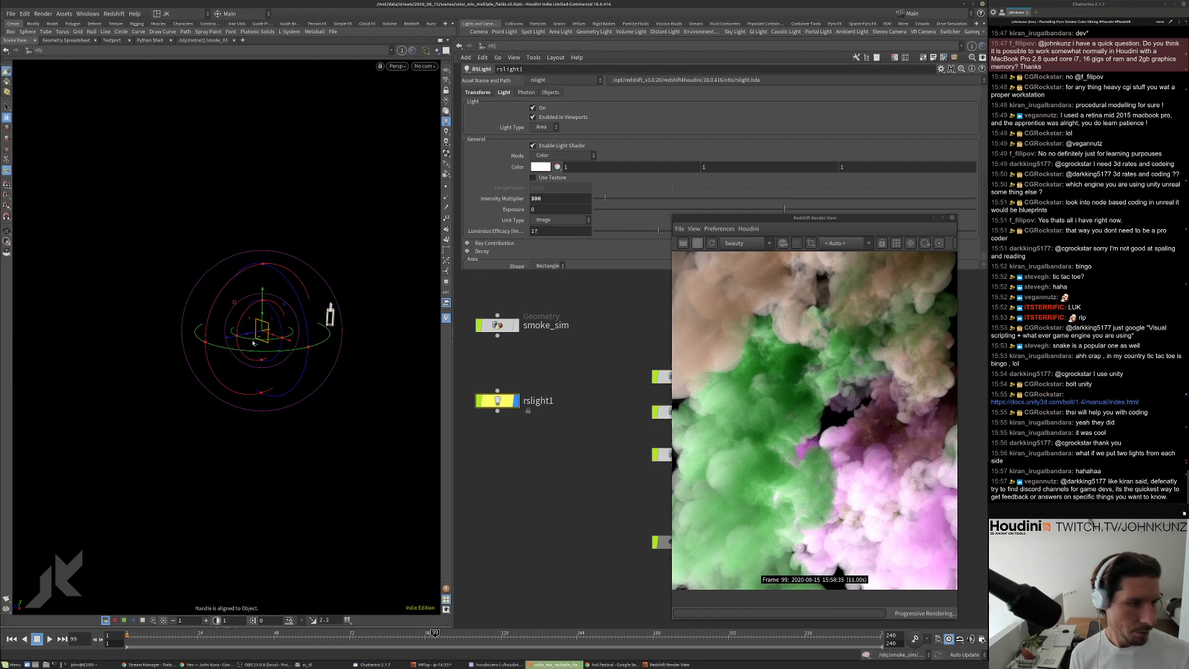
Set rslight1's intensity multiplier to 25 and check the render.
{"action": "left_click", "coordinate": [558, 198]}
{"action": "type", "text": "25"}
{"action": "key", "text": "Return"}
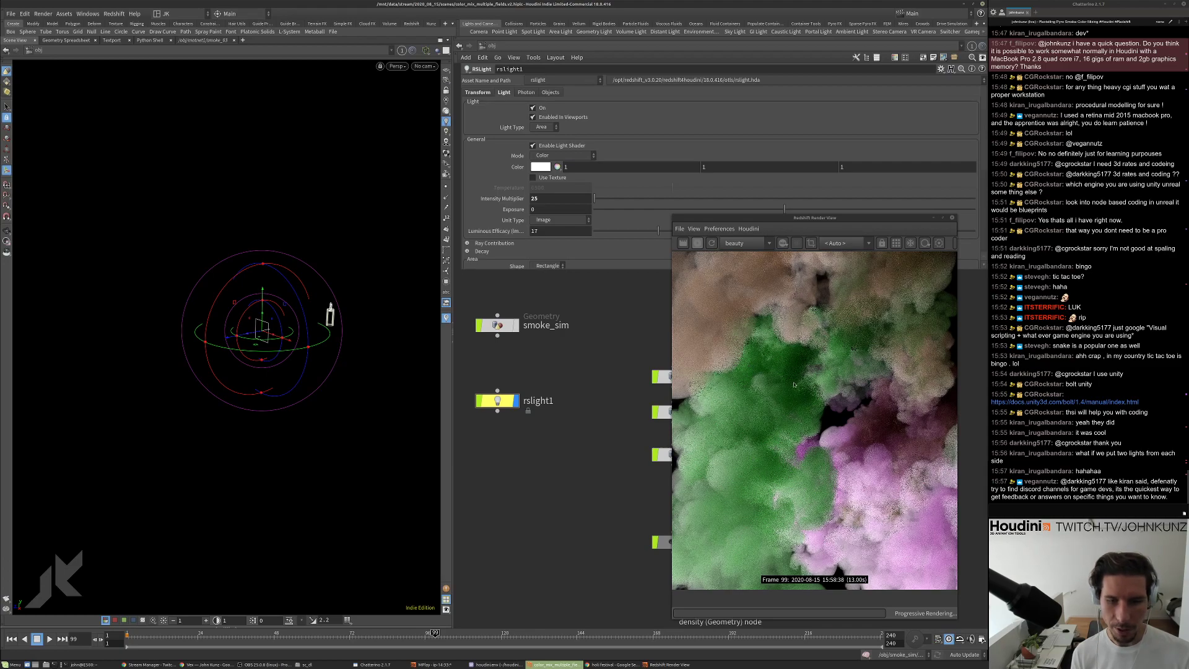
{"action": "scroll", "coordinate": [768, 426], "scroll_direction": "down", "scroll_amount": 3}
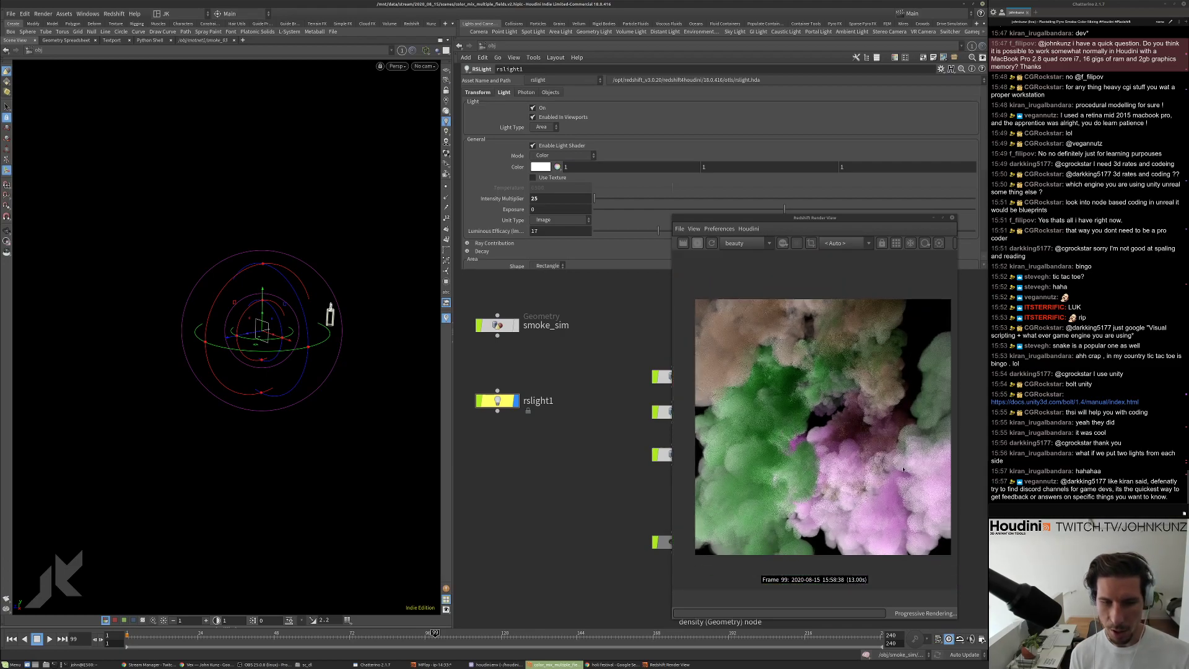
{"action": "scroll", "coordinate": [902, 471], "scroll_direction": "up", "scroll_amount": 1}
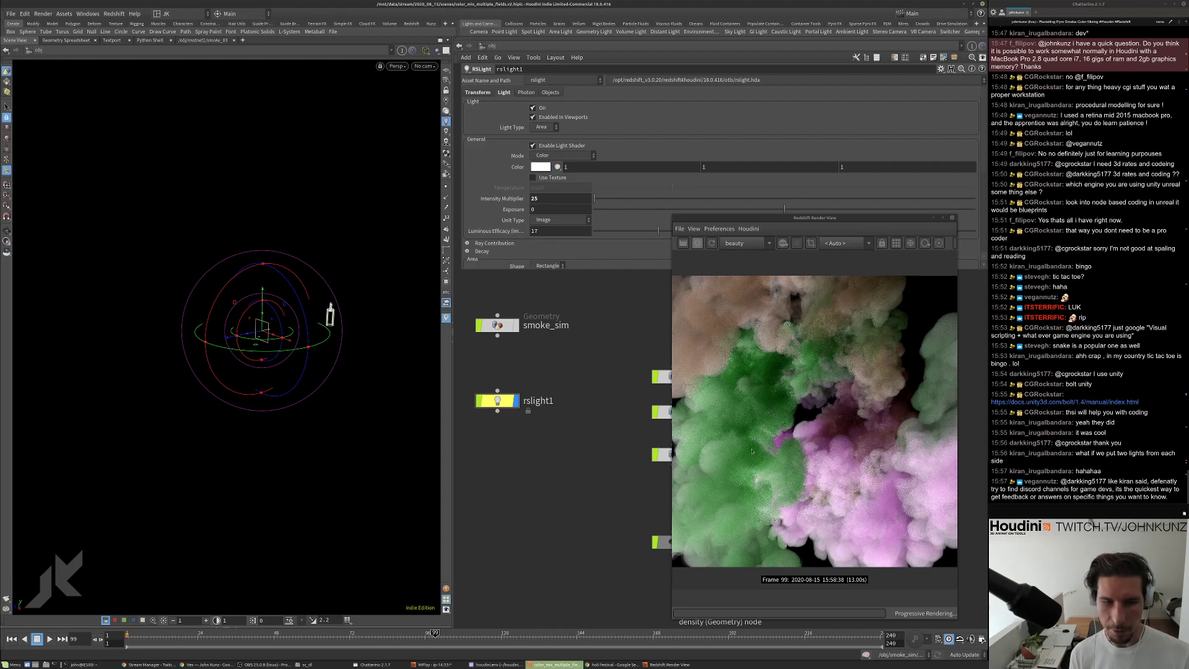
Move rslight1 right up to the smoke and set its intensity multiplier to 15.
{"action": "left_click_drag", "start_coordinate": [274, 332], "coordinate": [324, 321]}
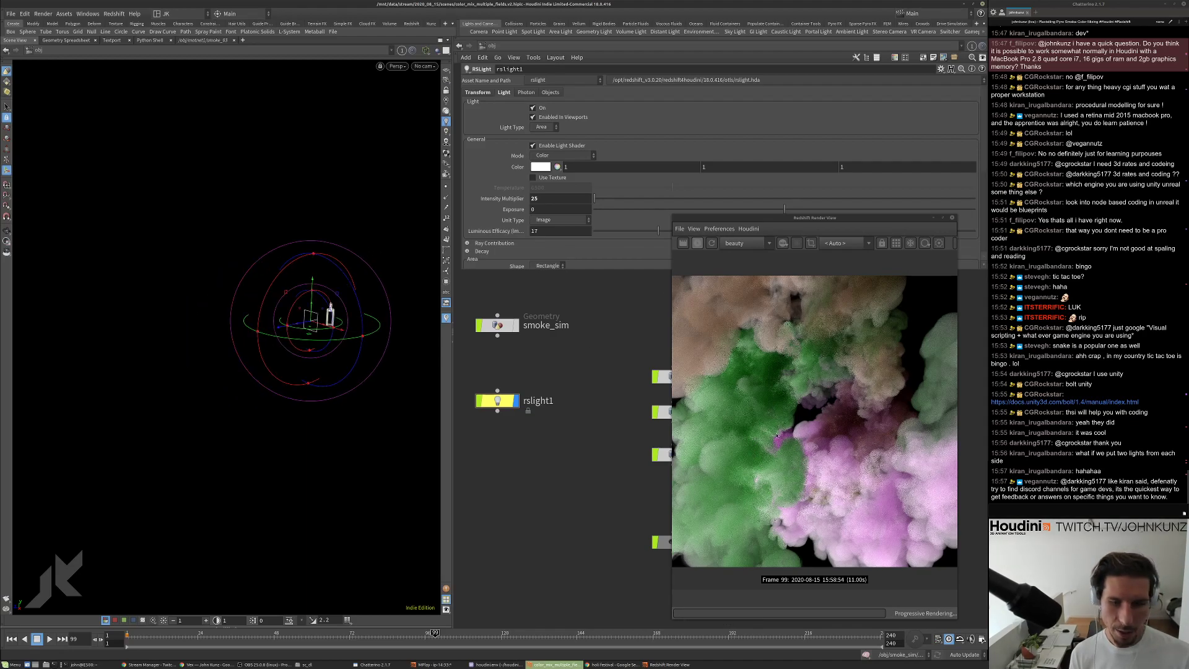
{"action": "double_click", "coordinate": [545, 198]}
{"action": "type", "text": "15"}
{"action": "key", "text": "Return"}
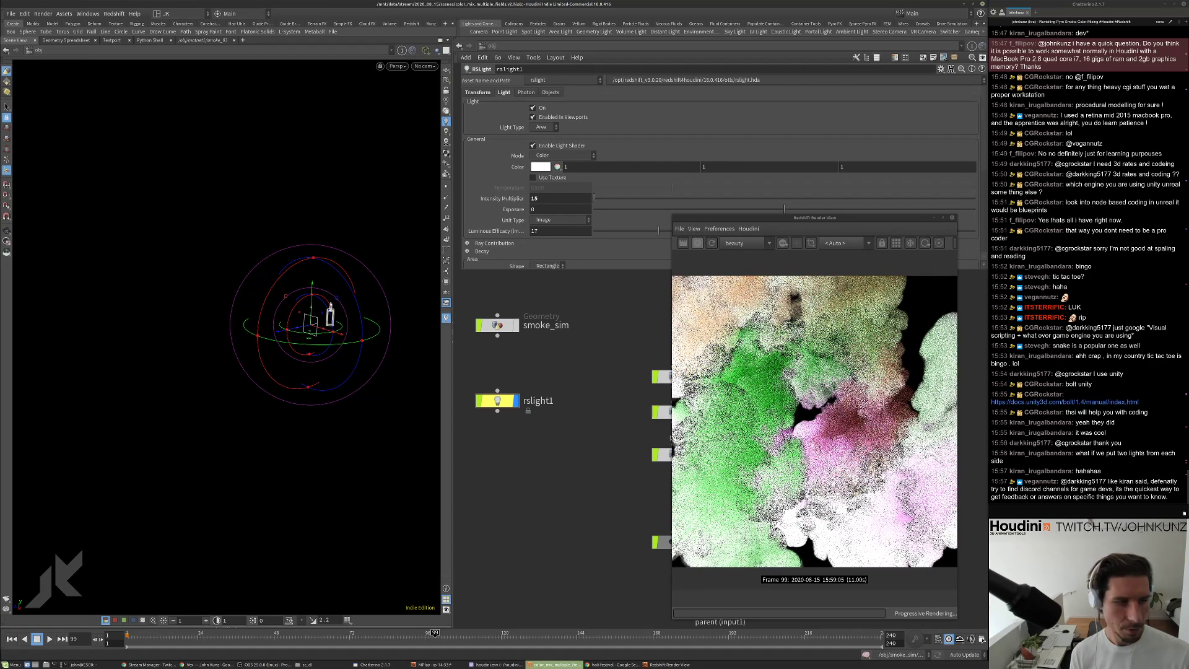
Lower rslight1 slightly and set its intensity multiplier to 5.
{"action": "left_click_drag", "start_coordinate": [313, 257], "coordinate": [313, 264]}
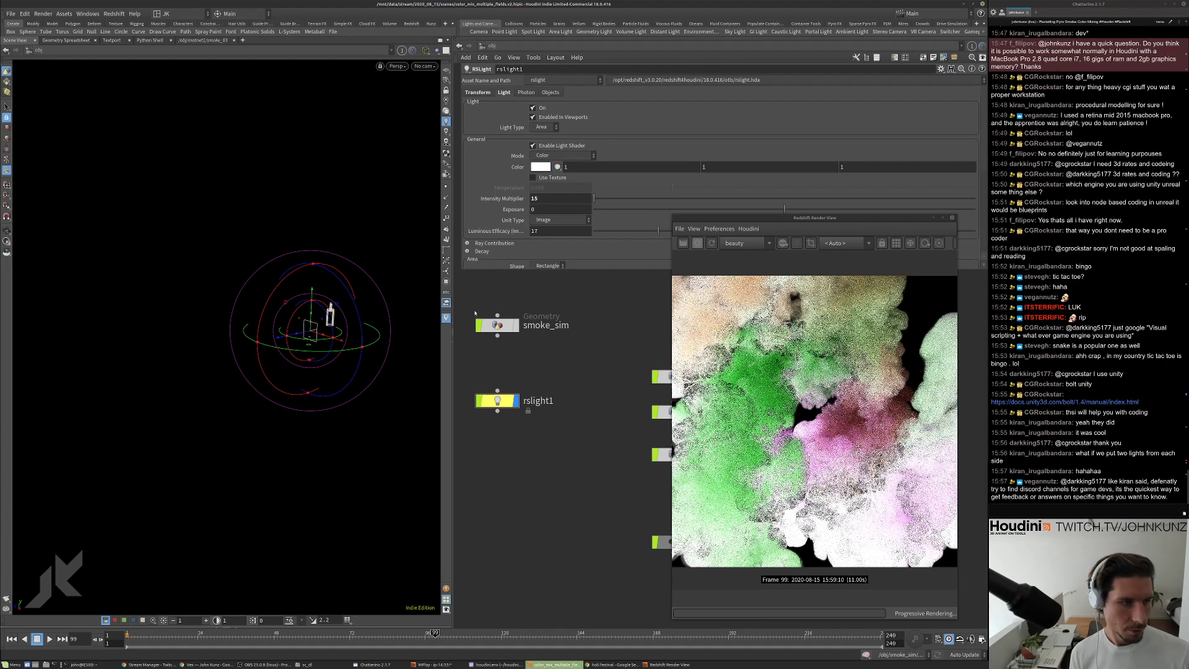
{"action": "key", "text": "BackSpace"}
{"action": "key", "text": "BackSpace"}
{"action": "type", "text": "5"}
{"action": "key", "text": "Return"}
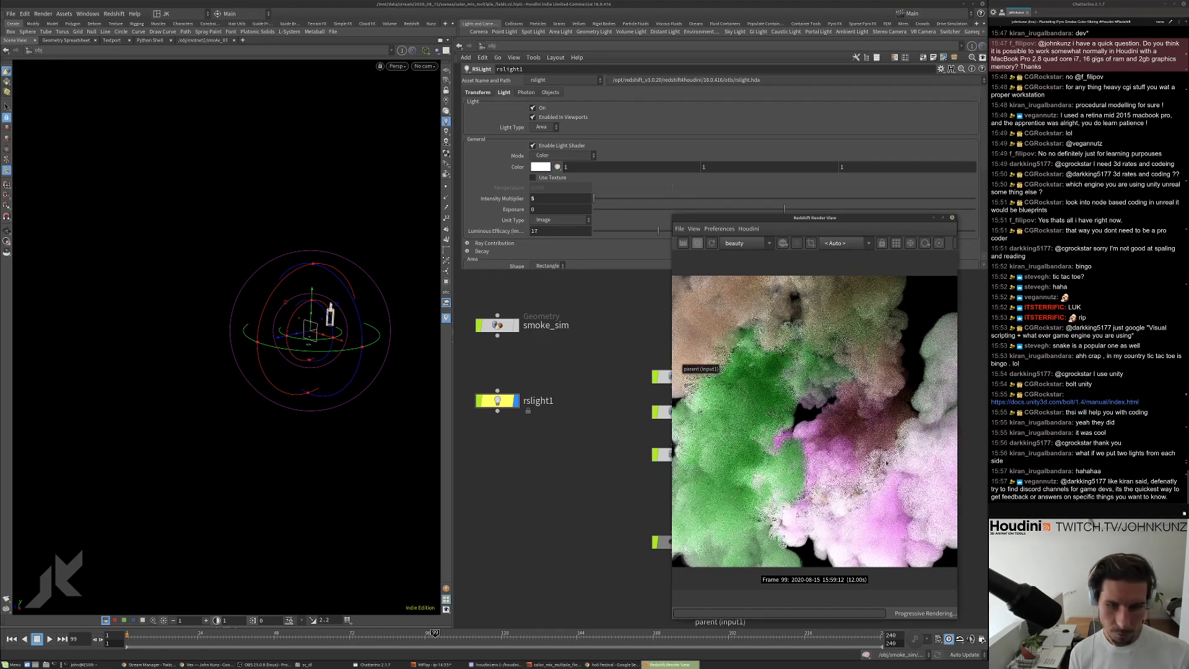
Set rslight1's volume contribution scale to 2.
{"action": "scroll", "coordinate": [827, 471], "scroll_direction": "down", "scroll_amount": 2}
{"action": "scroll", "coordinate": [824, 465], "scroll_direction": "up", "scroll_amount": 2}
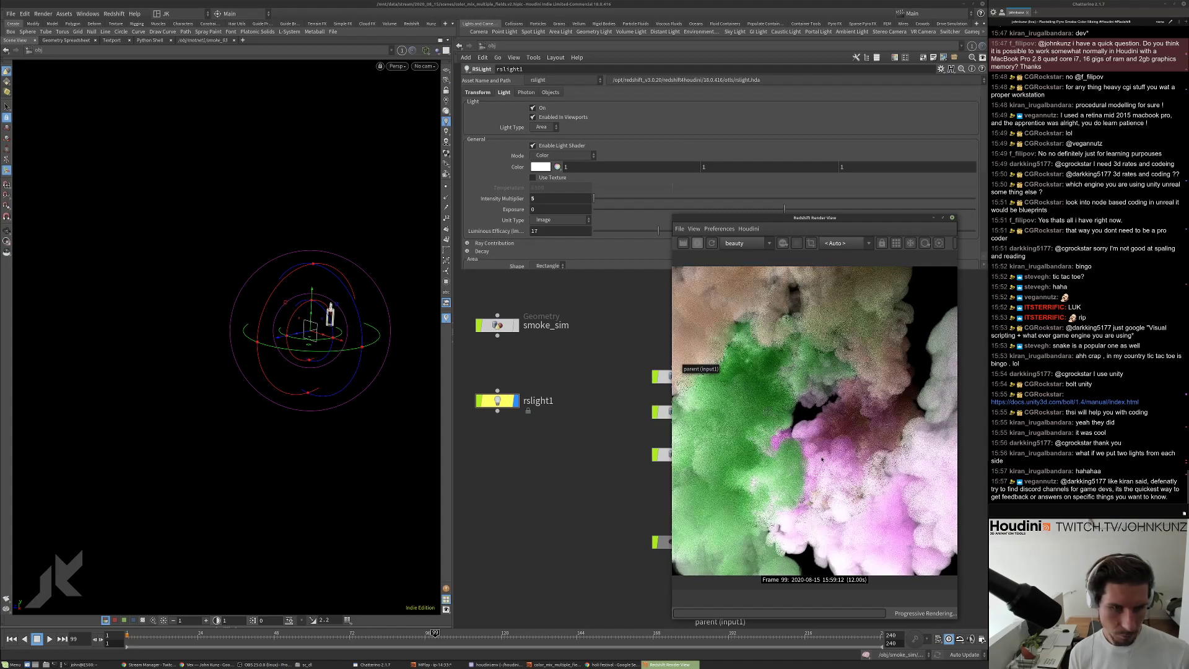
{"action": "scroll", "coordinate": [776, 434], "scroll_direction": "down", "scroll_amount": 2}
{"action": "scroll", "coordinate": [509, 225], "scroll_direction": "down", "scroll_amount": 5}
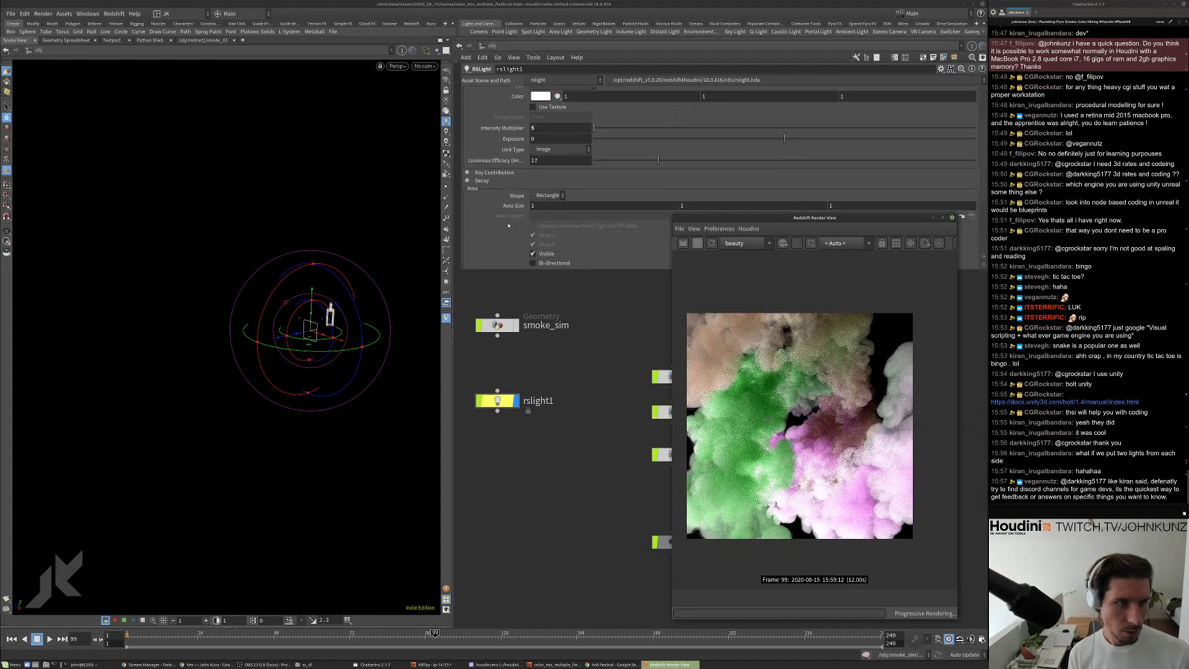
{"action": "double_click", "coordinate": [536, 222]}
{"action": "type", "text": "2"}
{"action": "key", "text": "Return"}
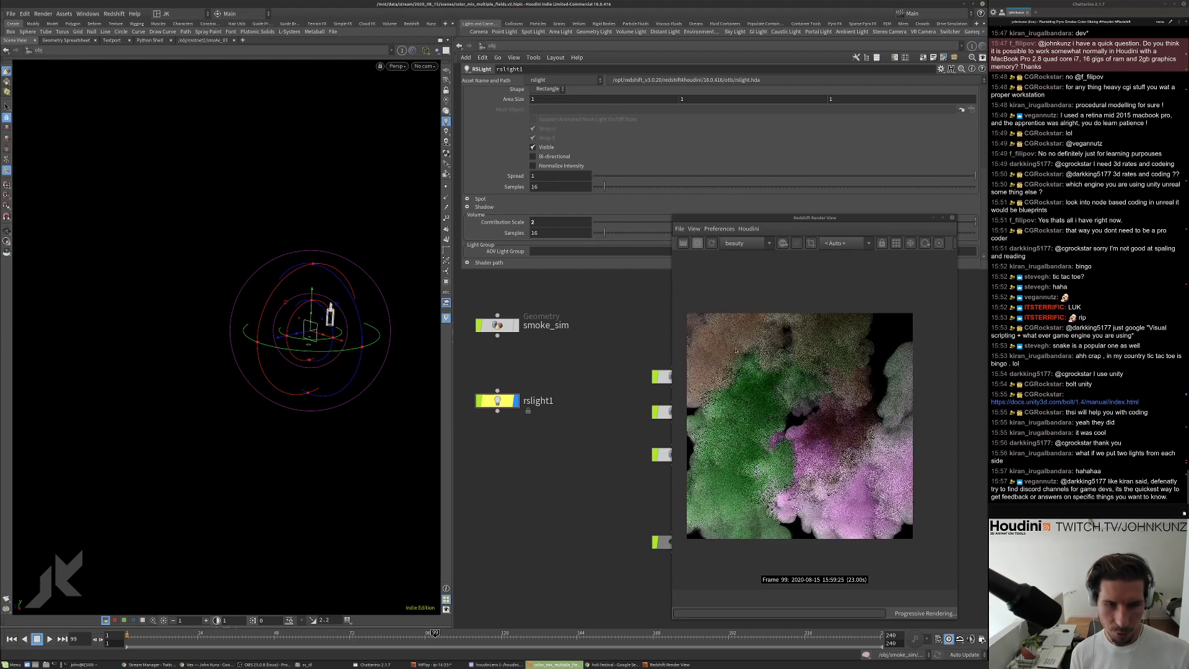
Raise rslight1's volume contribution scale to 4.
{"action": "double_click", "coordinate": [543, 223]}
{"action": "type", "text": "4"}
{"action": "key", "text": "Return"}
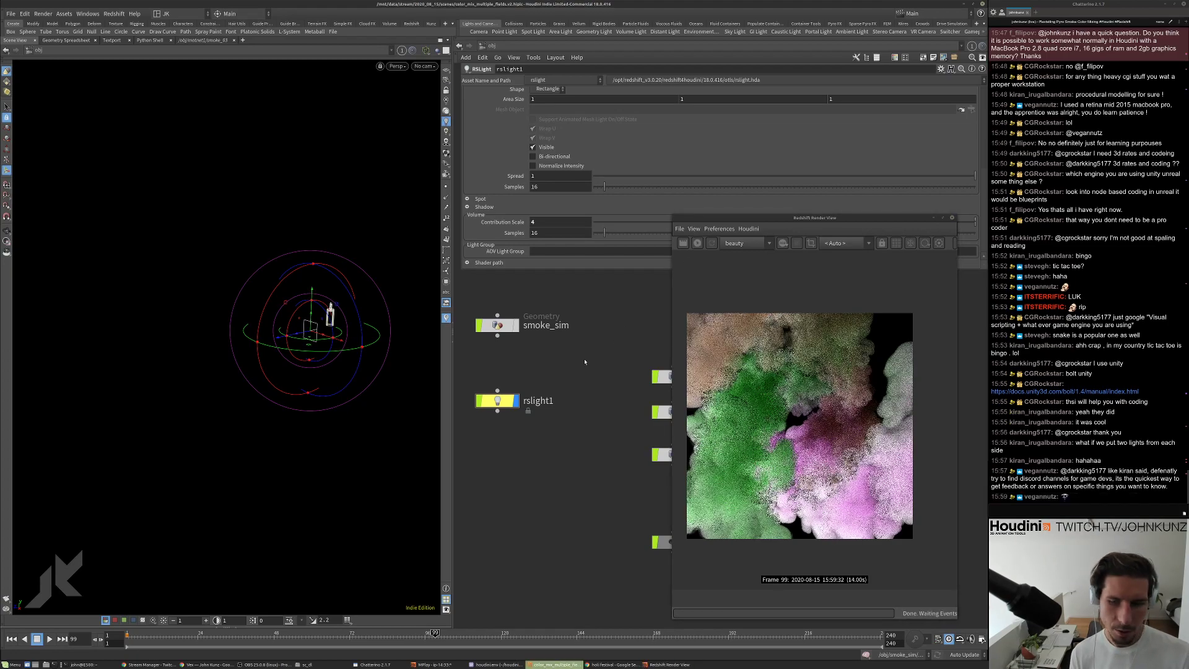
Duplicate rslight1 as rslight2 just below it and show the copy's transform parameters.
{"action": "middle_click_drag", "start_coordinate": [624, 459], "coordinate": [631, 415]}
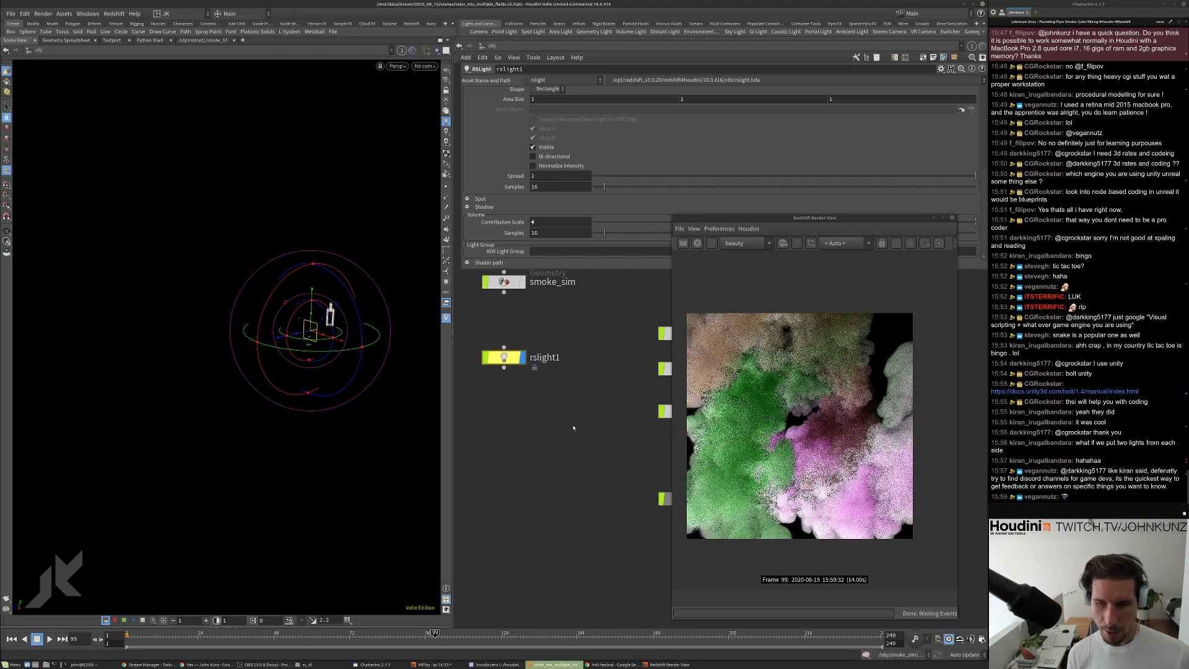
{"action": "left_click_drag", "start_coordinate": [503, 357], "coordinate": [514, 394], "text": "alt"}
{"action": "scroll", "coordinate": [491, 127], "scroll_direction": "up", "scroll_amount": 6}
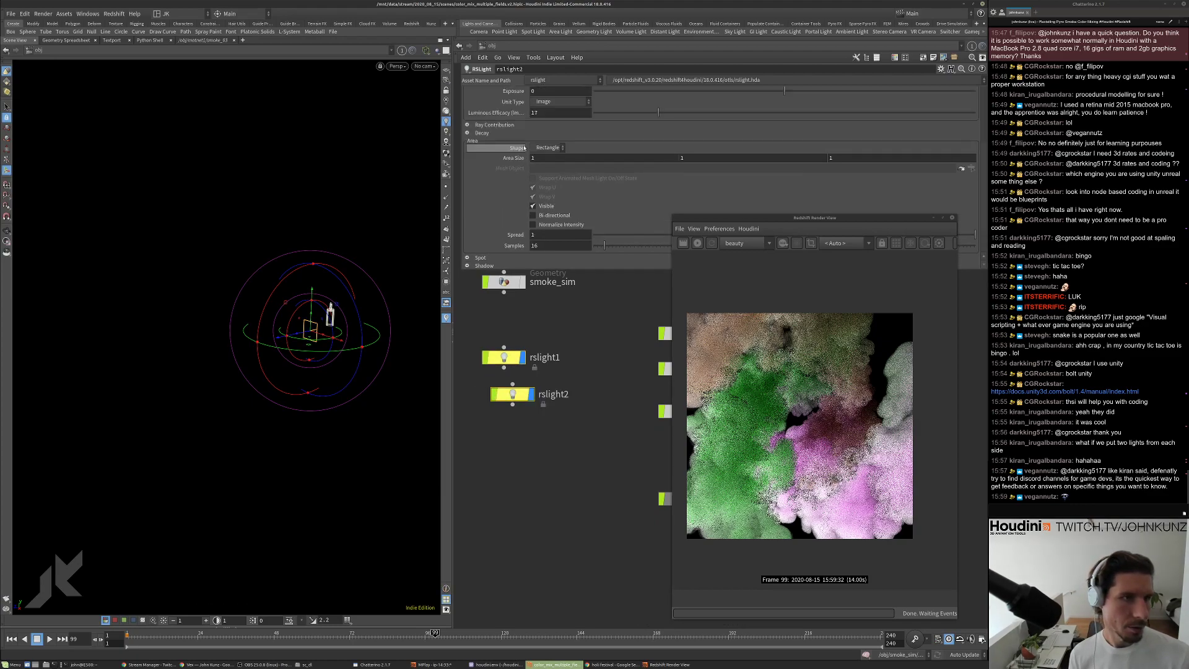
{"action": "left_click", "coordinate": [478, 92]}
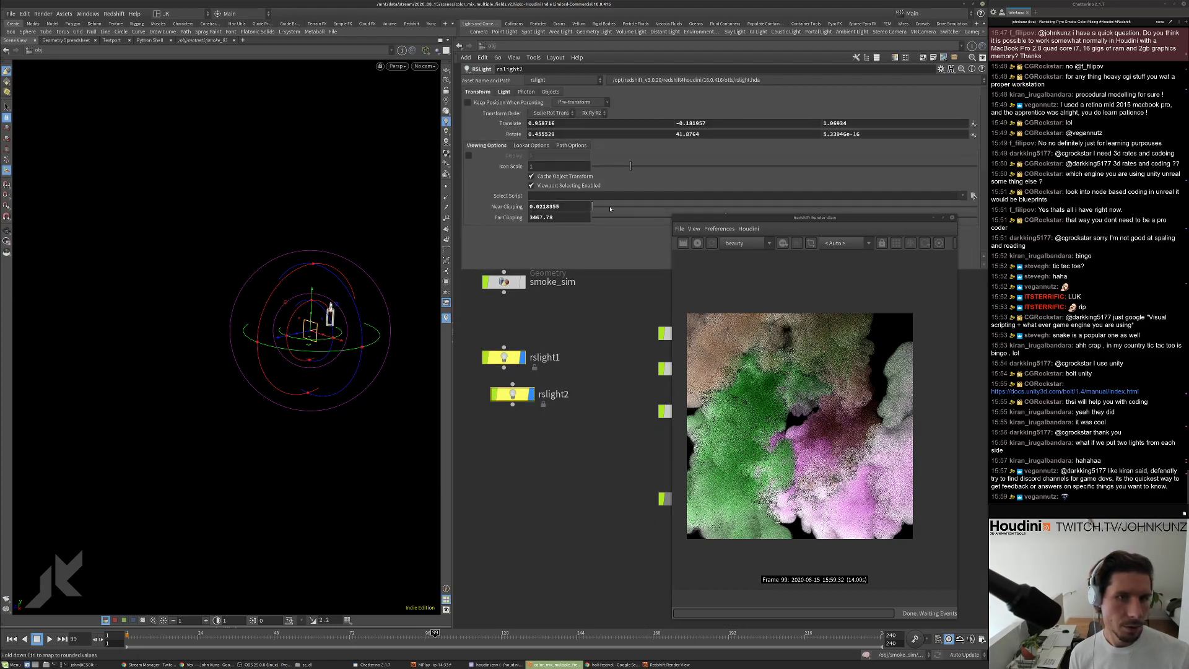
{"action": "left_click", "coordinate": [676, 134]}
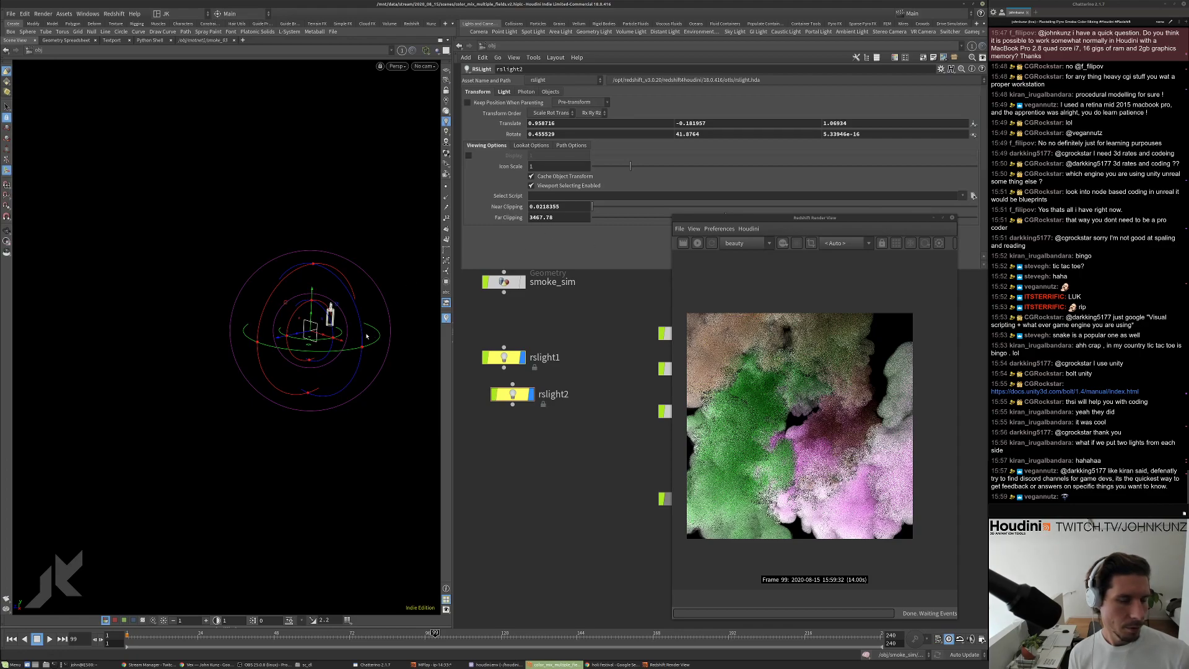
Look through rslight2, frame the density objects and swing the light around to the opposite side of the smoke.
{"action": "left_click", "coordinate": [423, 66]}
{"action": "mouse_move", "coordinate": [446, 125]}
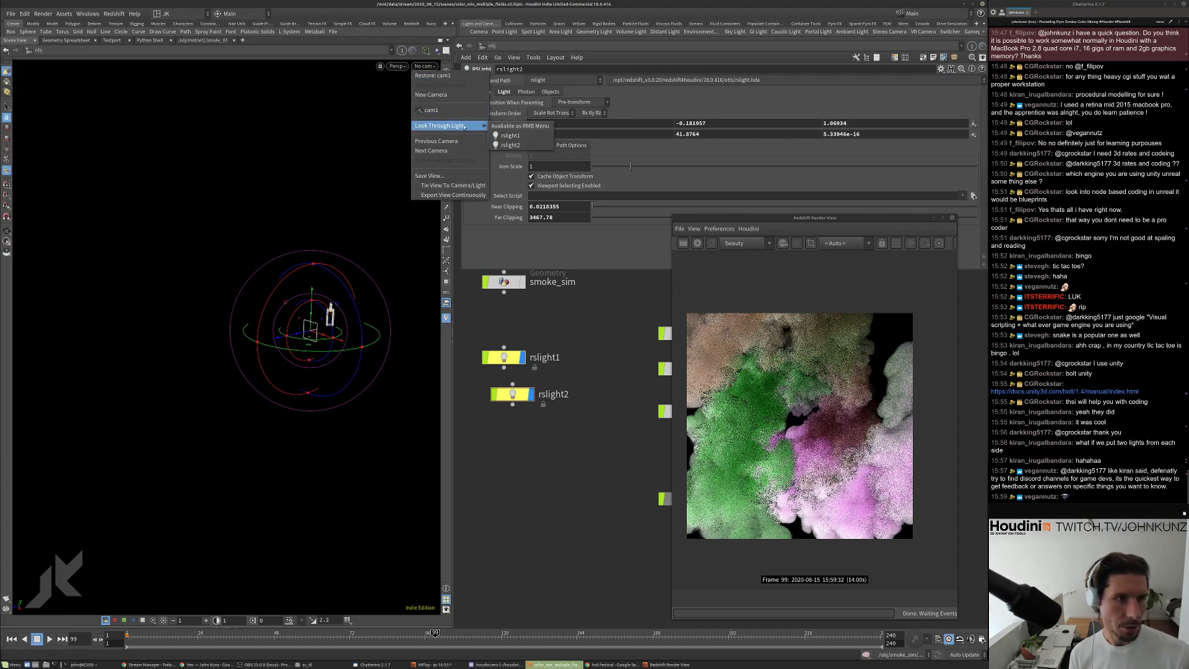
{"action": "left_click", "coordinate": [514, 144]}
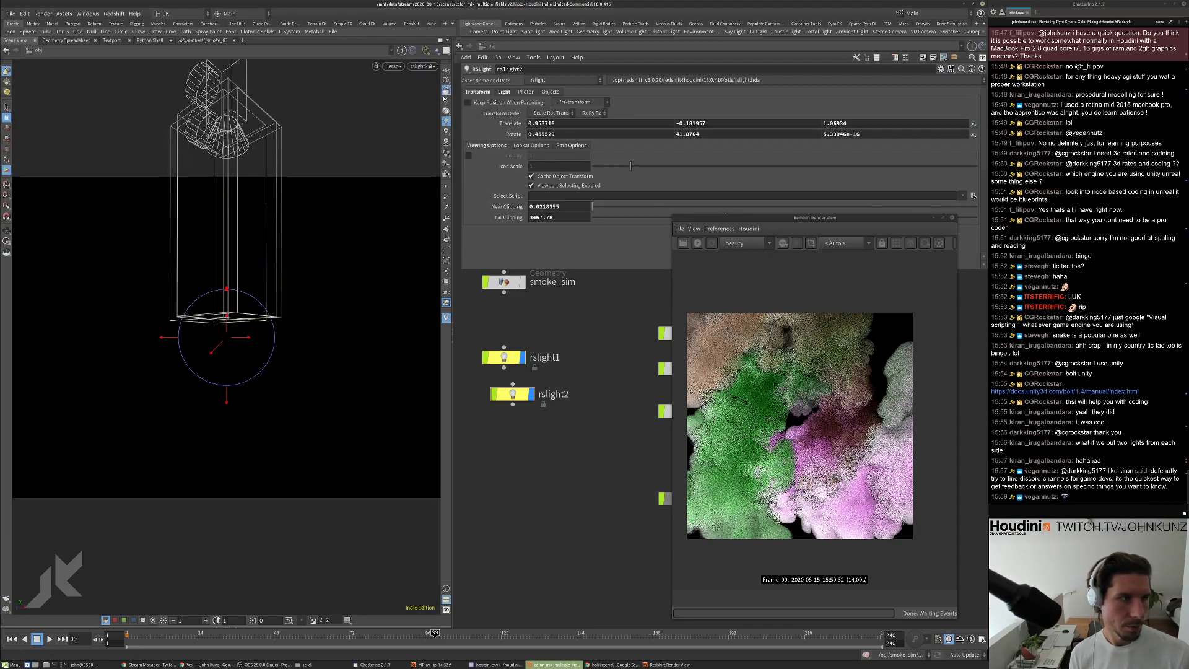
{"action": "left_click_drag", "start_coordinate": [359, 253], "coordinate": [340, 257]}
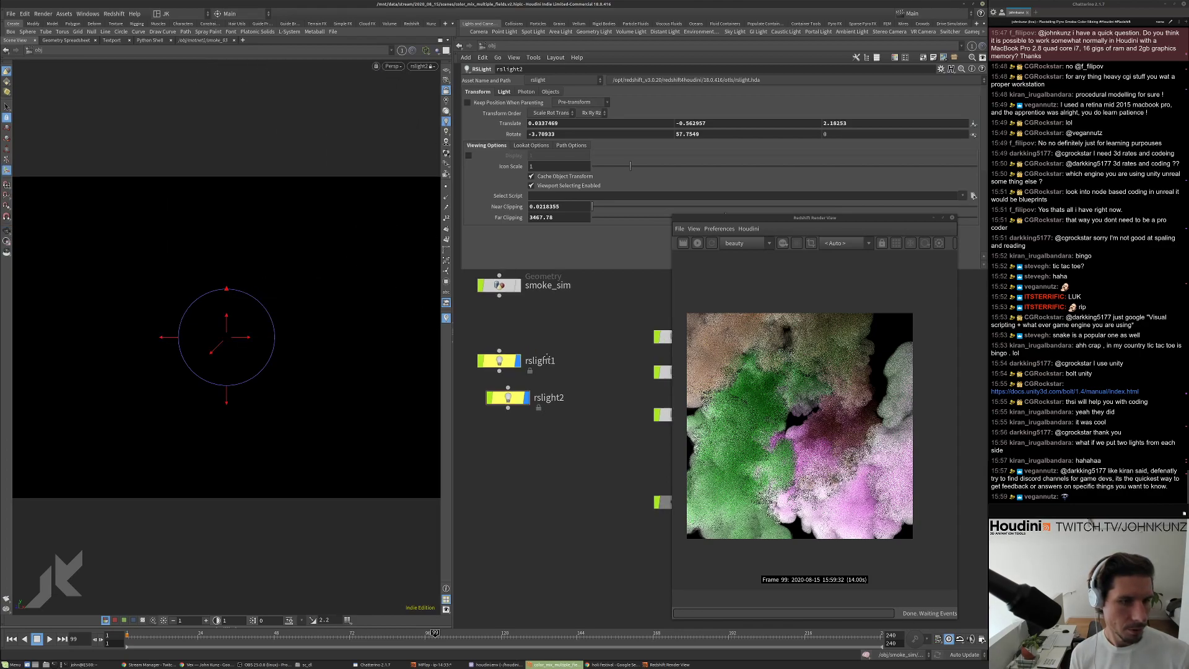
{"action": "scroll", "coordinate": [588, 428], "scroll_direction": "down", "scroll_amount": 3}
{"action": "left_click_drag", "start_coordinate": [588, 427], "coordinate": [560, 359]}
{"action": "key", "text": "f"}
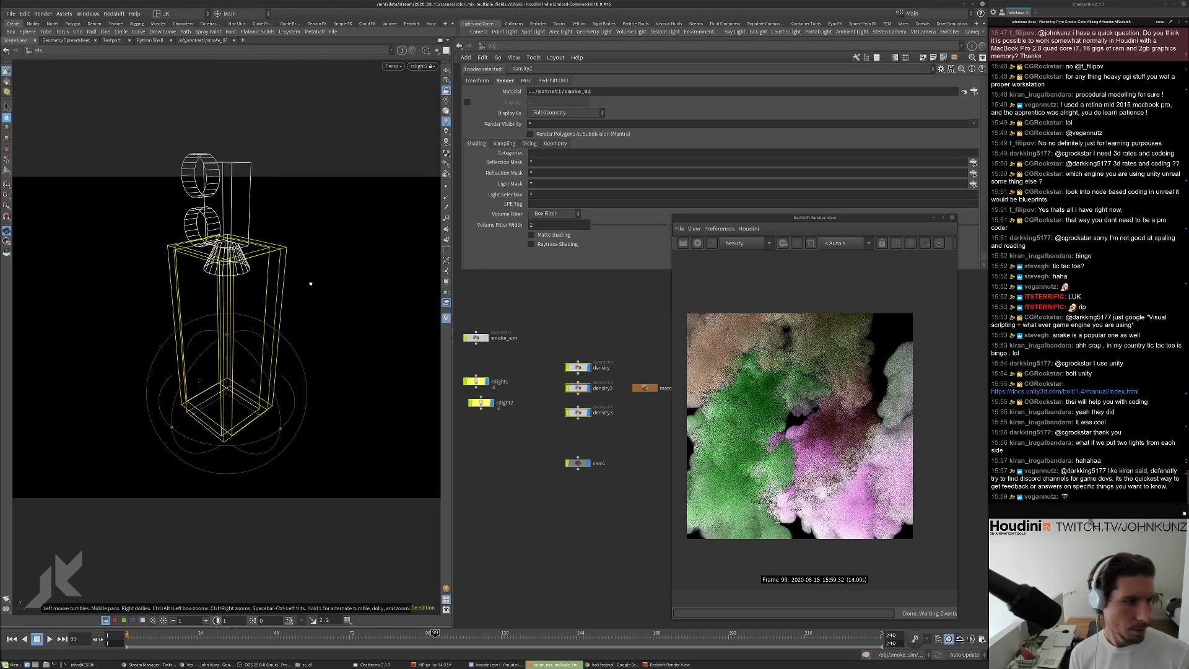
{"action": "left_click_drag", "start_coordinate": [312, 273], "coordinate": [345, 317]}
{"action": "key", "text": "Return"}
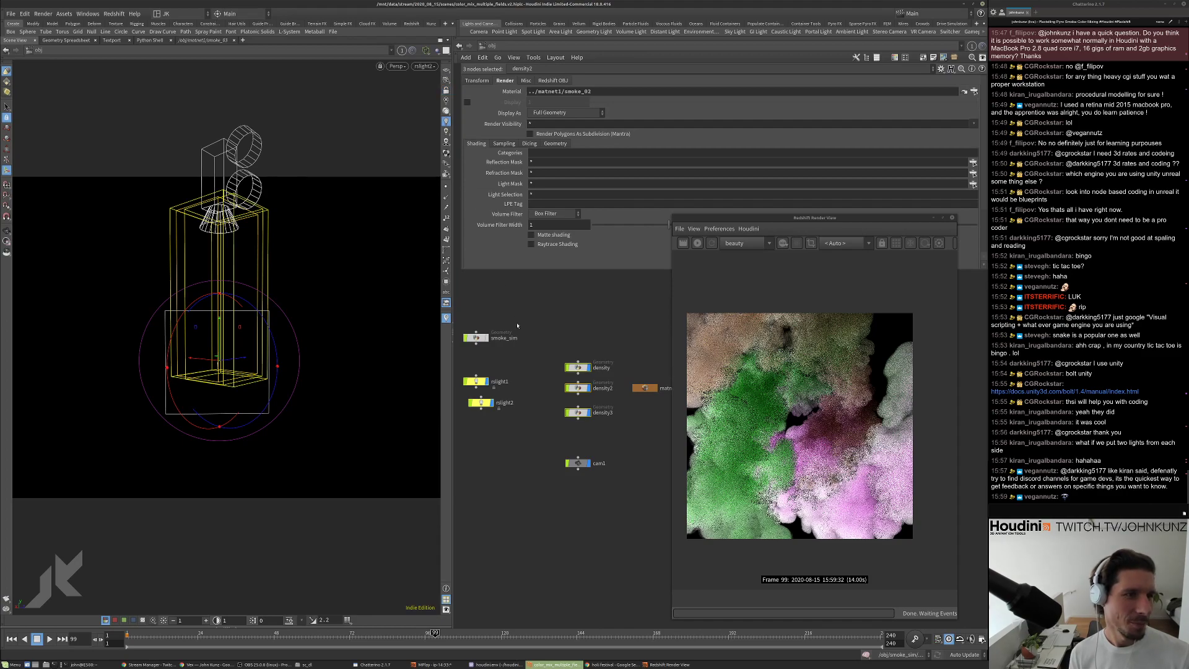
Leave the light view, move rslight2 closer to the smoke and check the render.
{"action": "left_click", "coordinate": [298, 207]}
{"action": "key", "text": "Escape"}
{"action": "left_click_drag", "start_coordinate": [271, 283], "coordinate": [302, 333]}
{"action": "left_click", "coordinate": [312, 334]}
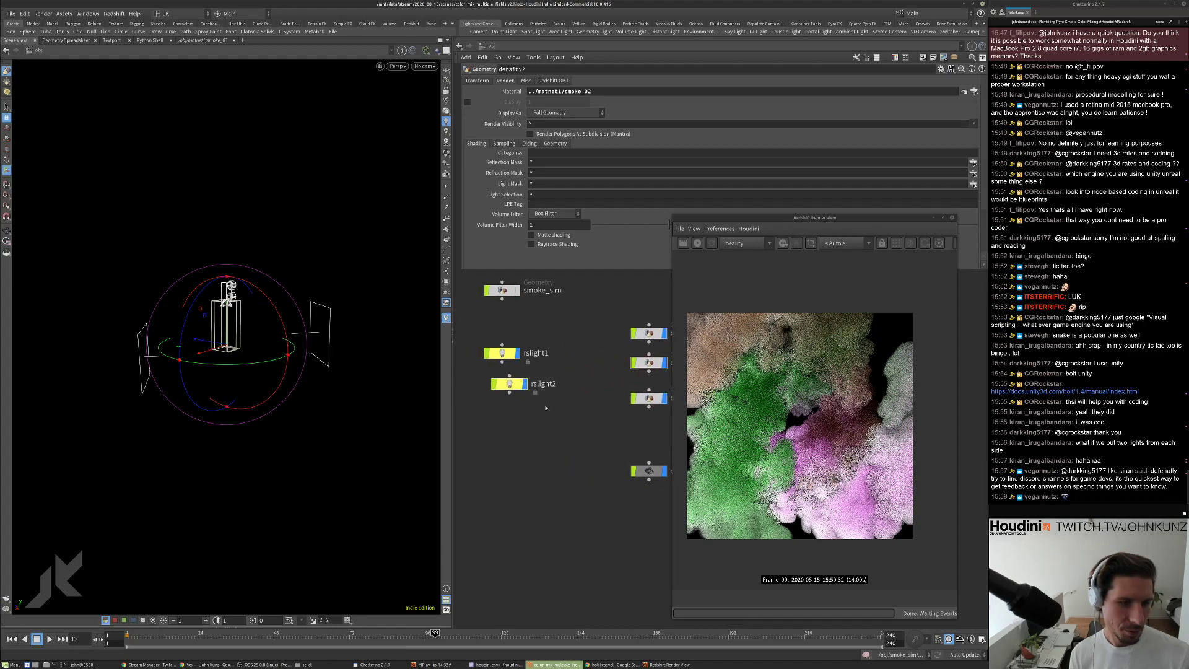
{"action": "left_click_drag", "start_coordinate": [326, 304], "coordinate": [336, 351]}
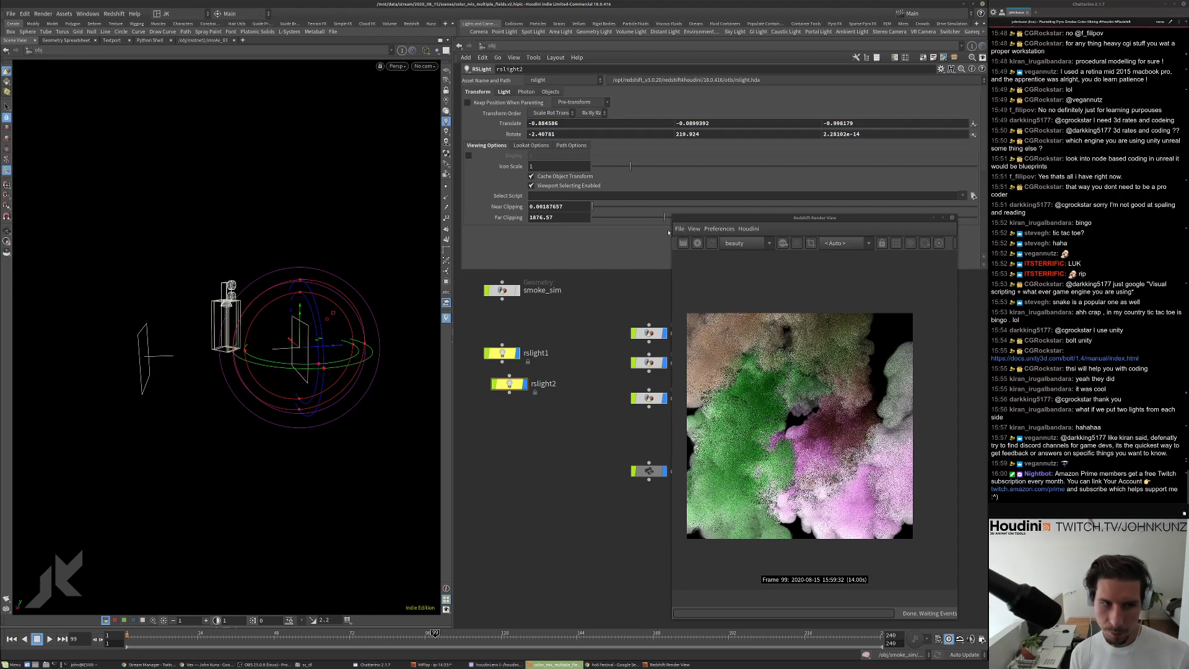
{"action": "scroll", "coordinate": [604, 363], "scroll_direction": "down", "scroll_amount": 2}
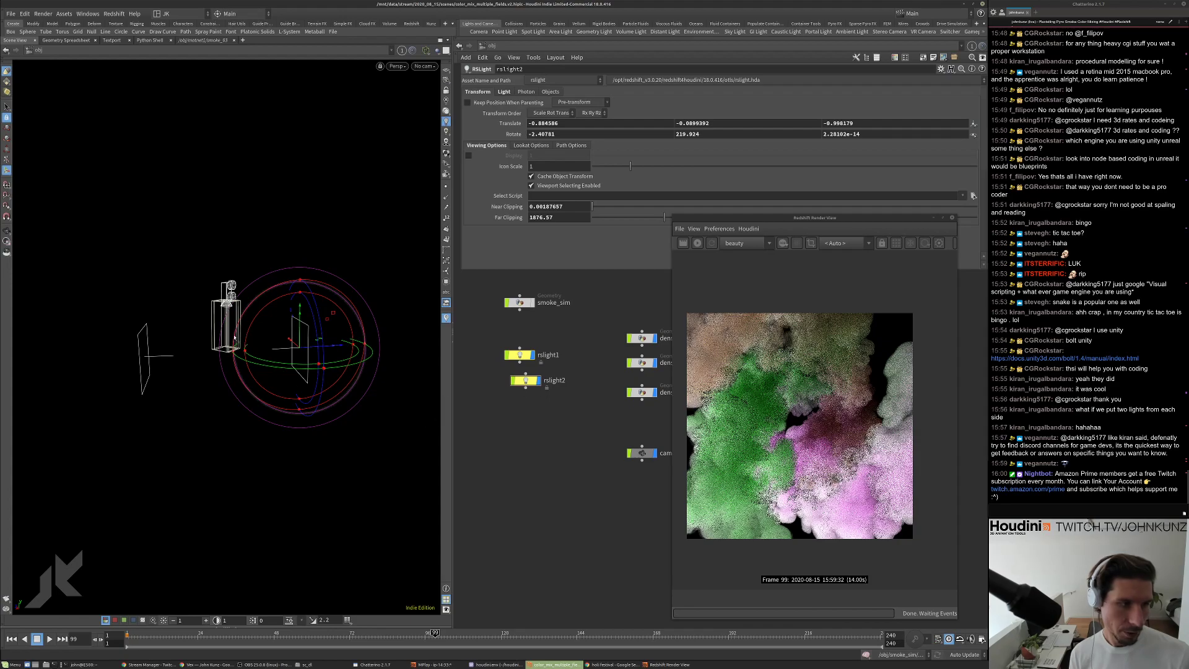
{"action": "left_click", "coordinate": [807, 403]}
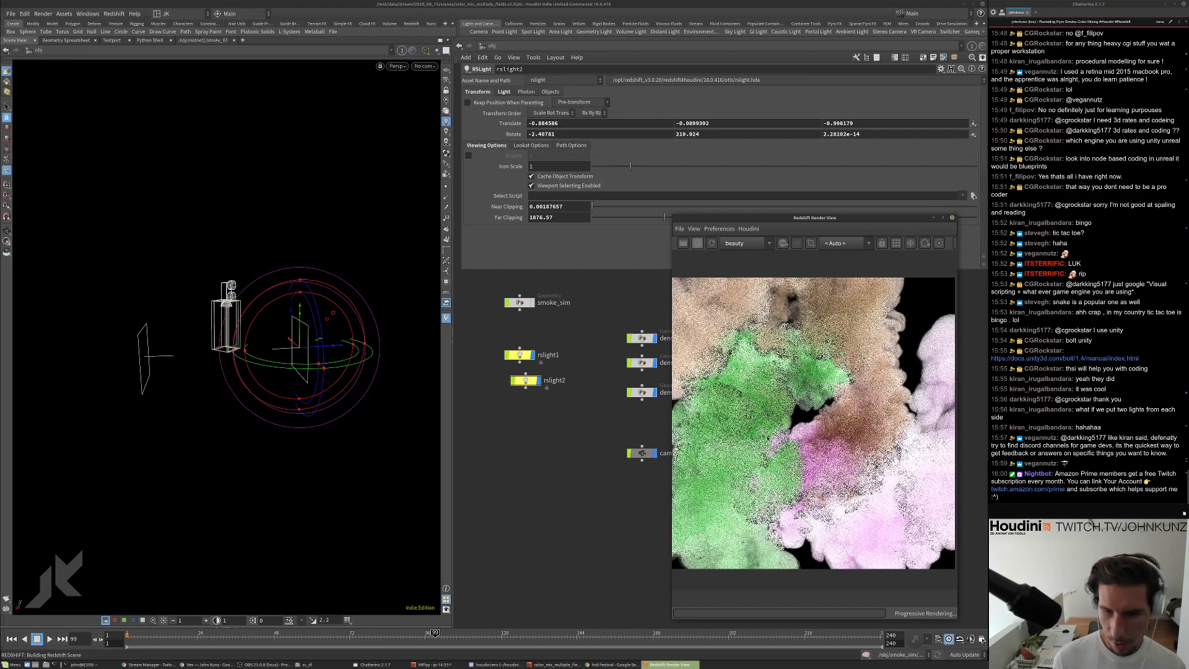
{"action": "scroll", "coordinate": [810, 441], "scroll_direction": "down", "scroll_amount": 1}
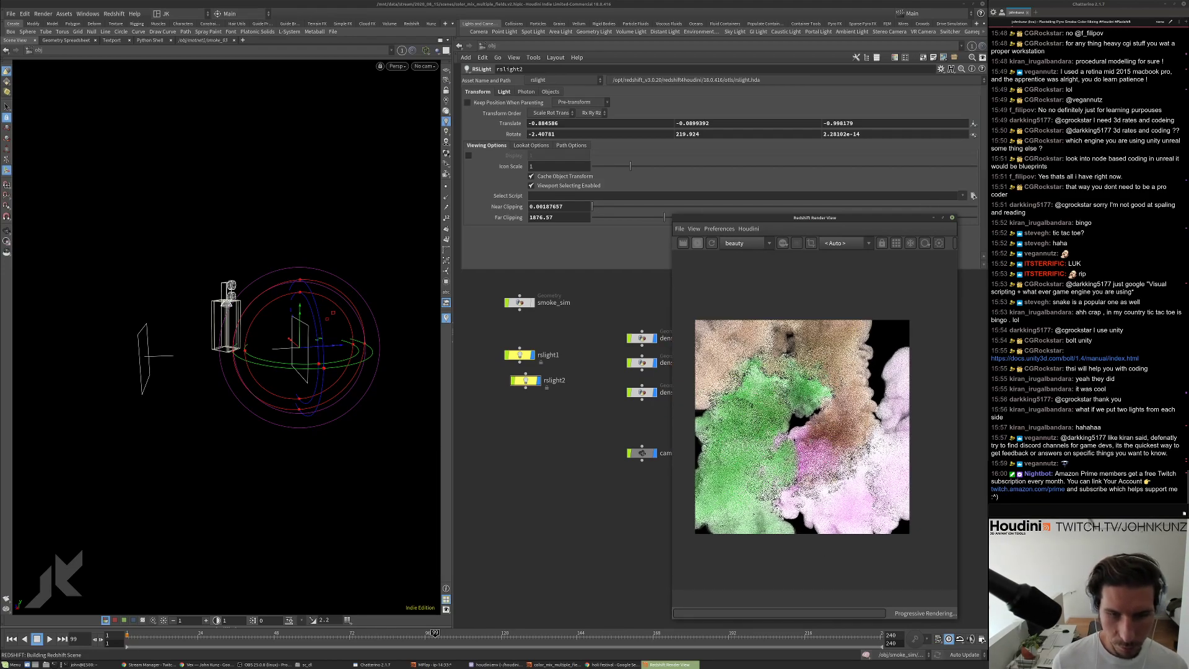
Set the volume contribution scale of rslight2 and rslight1 to 2 and check the render.
{"action": "left_click", "coordinate": [526, 380]}
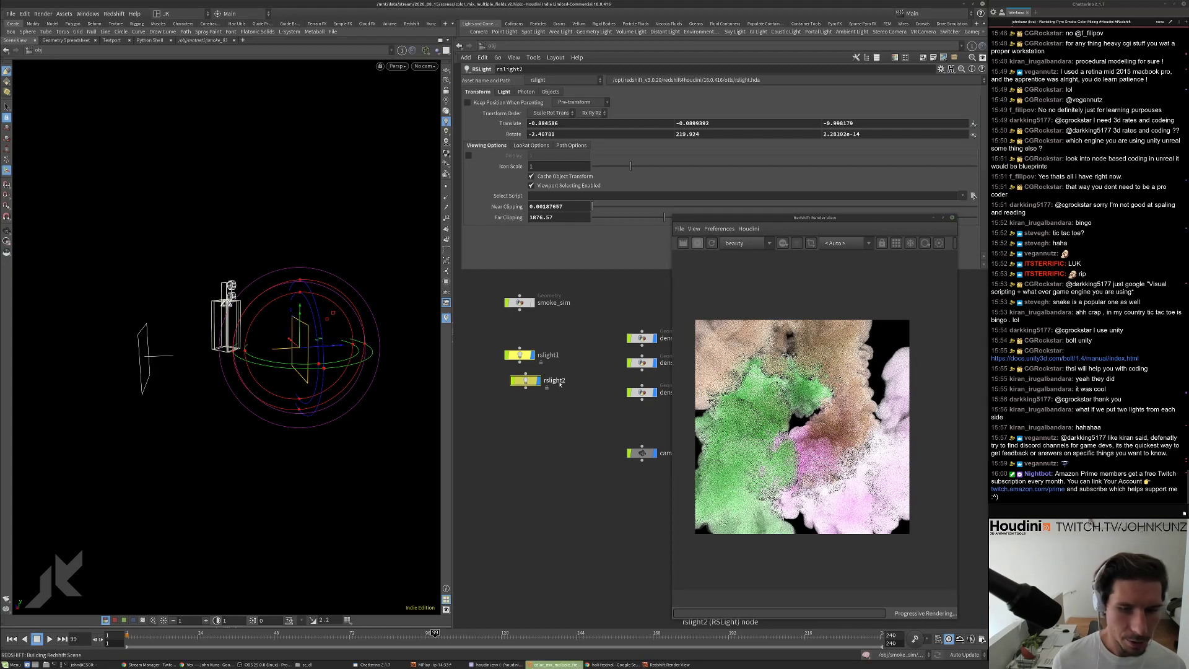
{"action": "left_click", "coordinate": [504, 92]}
{"action": "scroll", "coordinate": [515, 197], "scroll_direction": "down", "scroll_amount": 5}
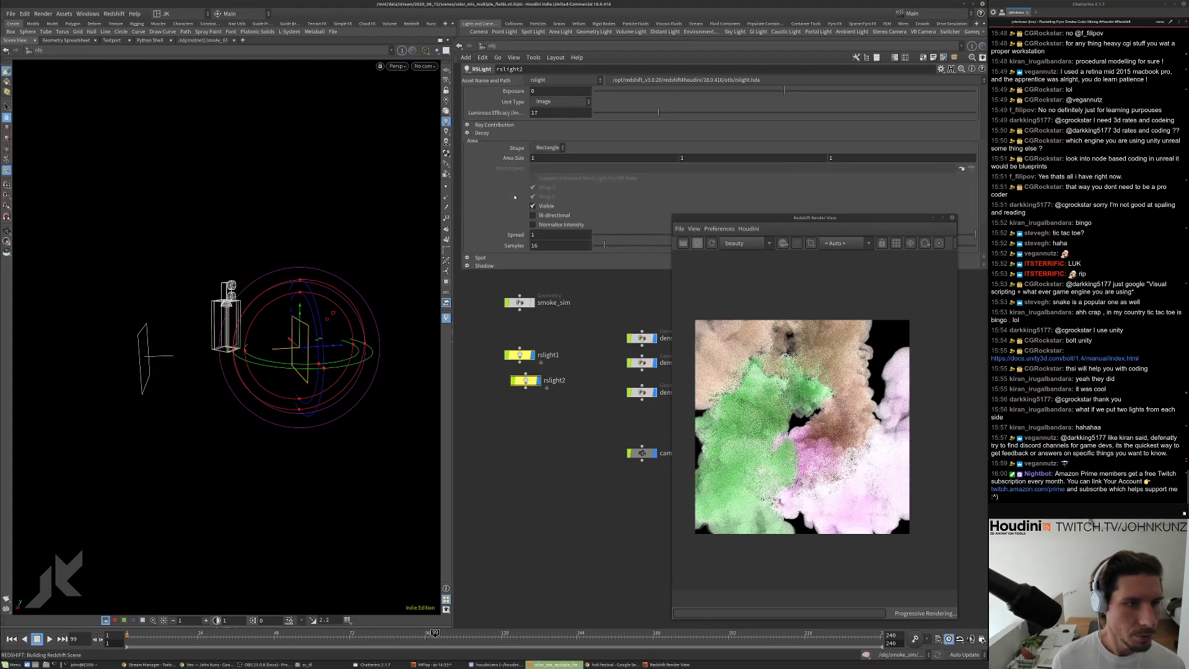
{"action": "scroll", "coordinate": [514, 198], "scroll_direction": "down", "scroll_amount": 3}
{"action": "key", "text": "Return"}
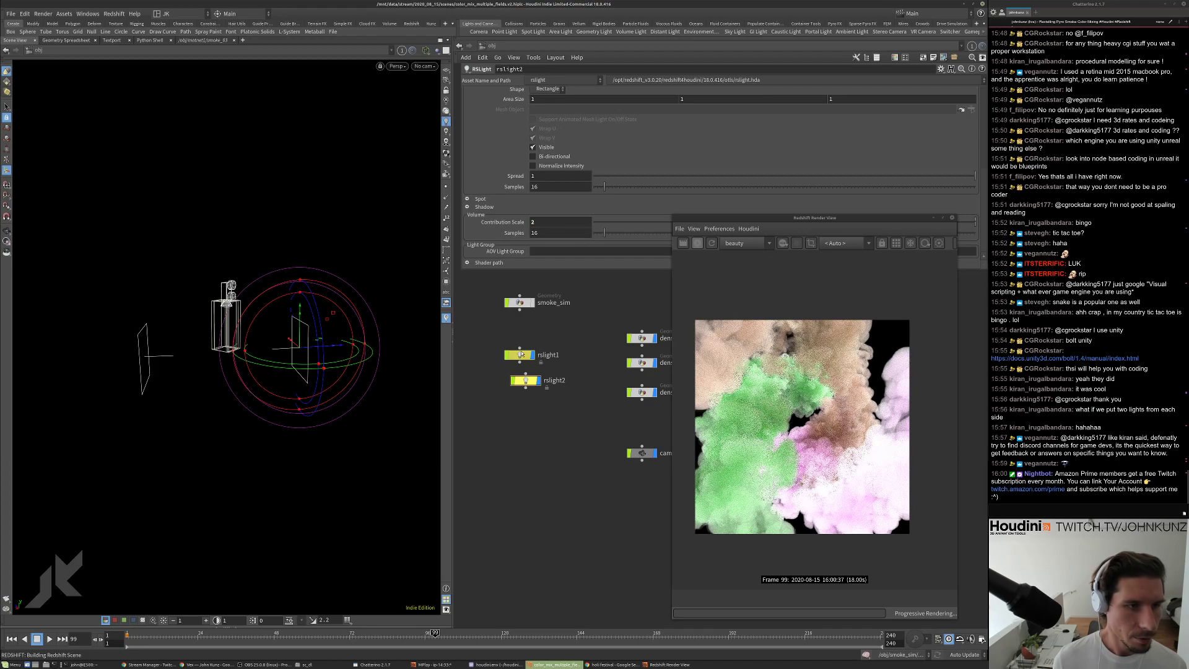
{"action": "double_click", "coordinate": [560, 222]}
{"action": "type", "text": "2"}
{"action": "key", "text": "Return"}
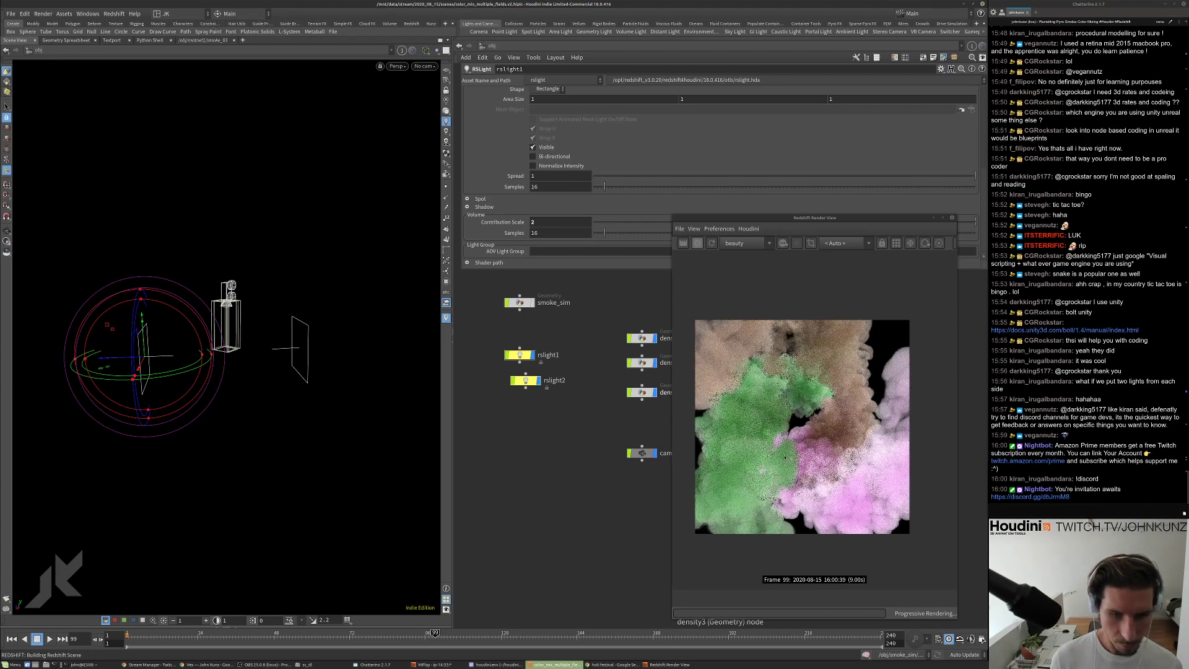
{"action": "scroll", "coordinate": [786, 461], "scroll_direction": "up", "scroll_amount": 3}
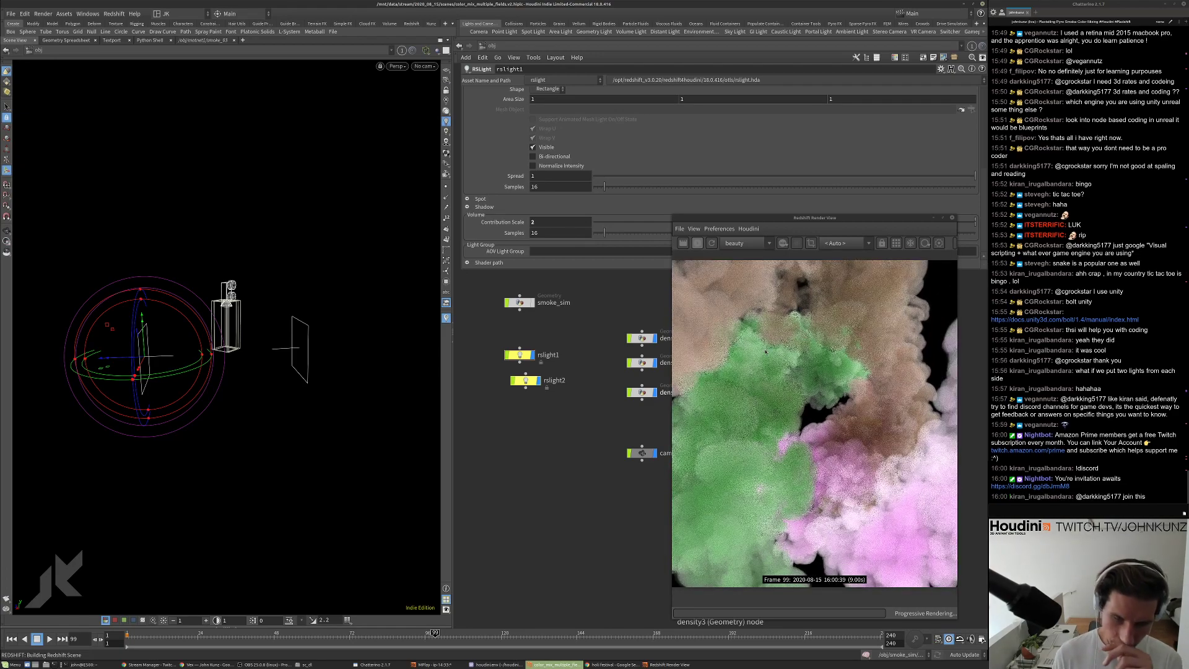
{"action": "scroll", "coordinate": [766, 387], "scroll_direction": "down", "scroll_amount": 2}
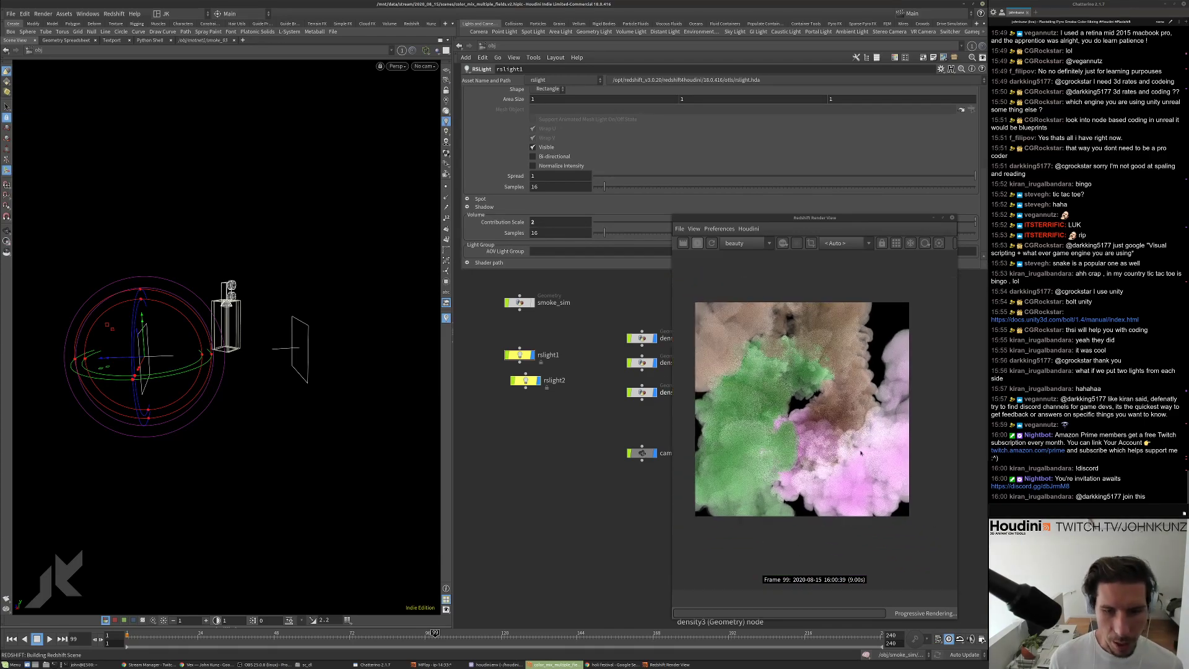
Open the matnet1 material network, then place the render window over the viewport and enlarge it.
{"action": "middle_click_drag", "start_coordinate": [620, 322], "coordinate": [531, 350]}
{"action": "left_click", "coordinate": [630, 392]}
{"action": "double_click", "coordinate": [630, 392]}
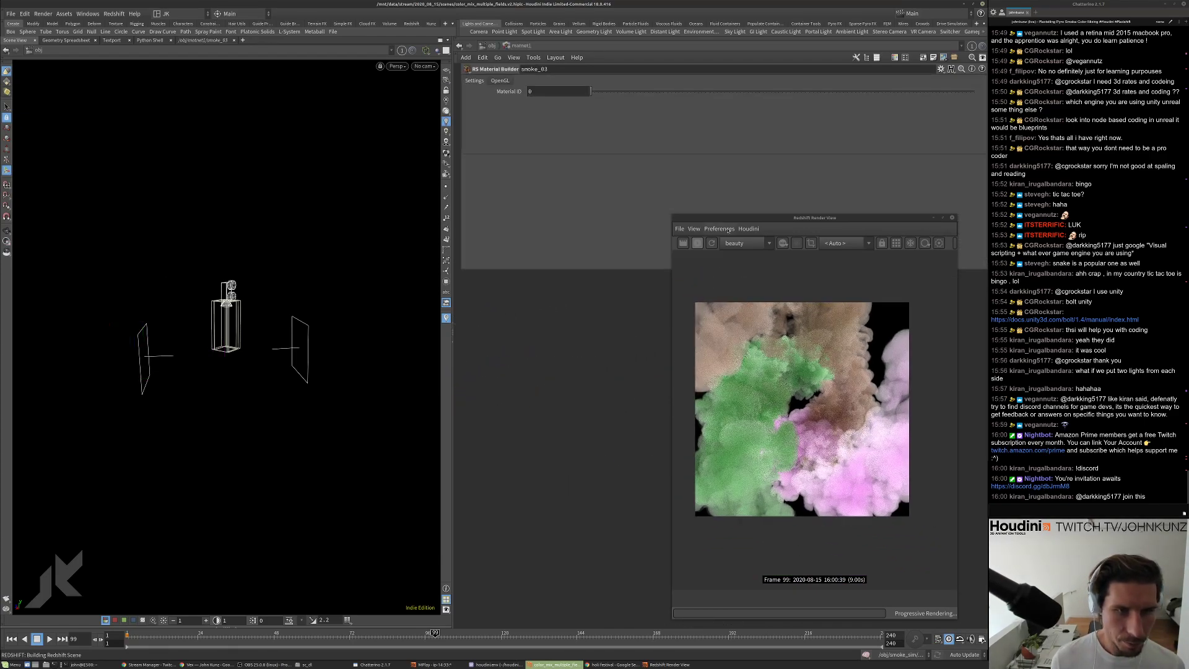
{"action": "left_click_drag", "start_coordinate": [728, 216], "coordinate": [157, 211]}
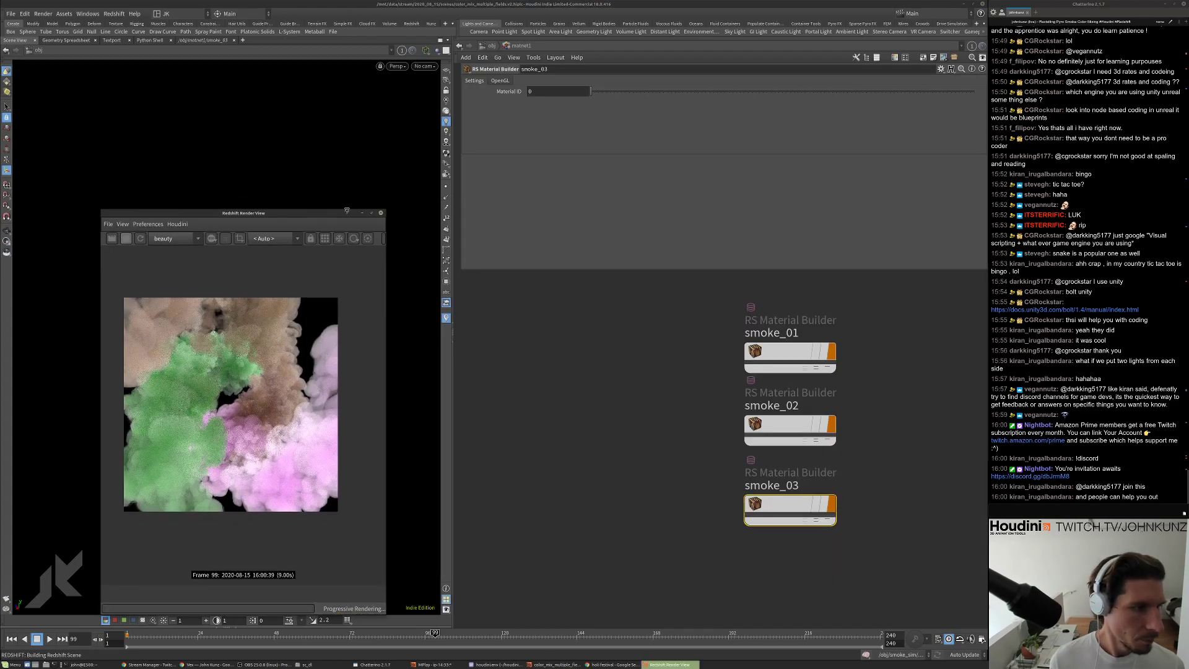
{"action": "left_click_drag", "start_coordinate": [385, 211], "coordinate": [450, 80]}
{"action": "scroll", "coordinate": [250, 321], "scroll_direction": "up", "scroll_amount": 5}
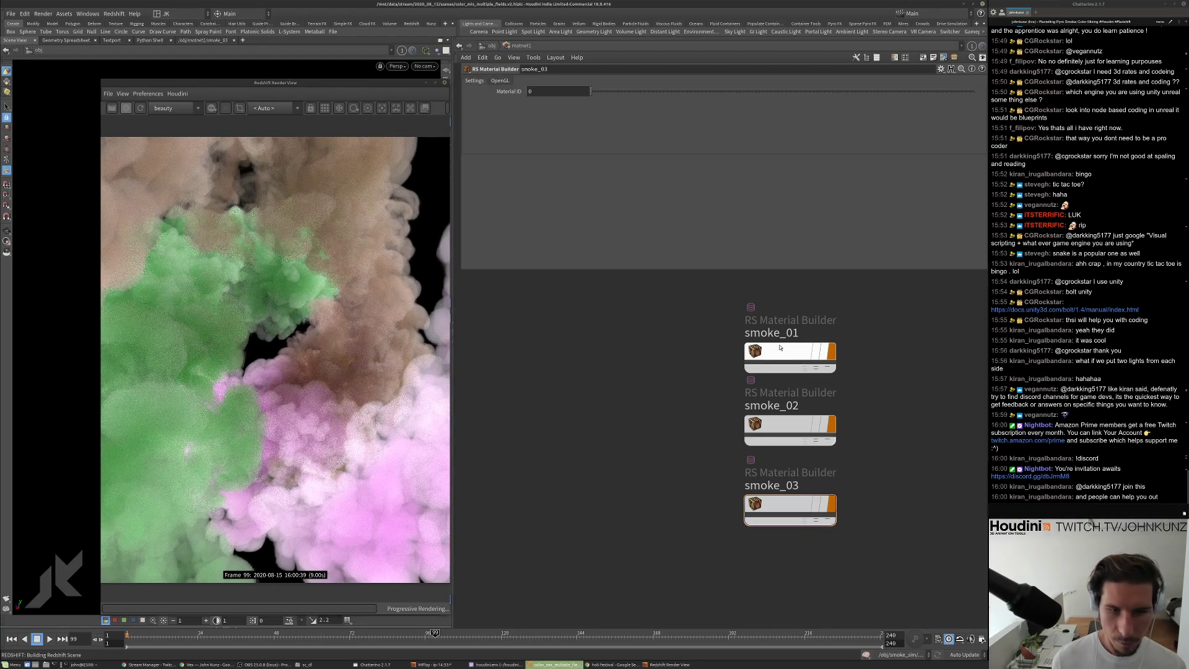
{"action": "double_click", "coordinate": [799, 358]}
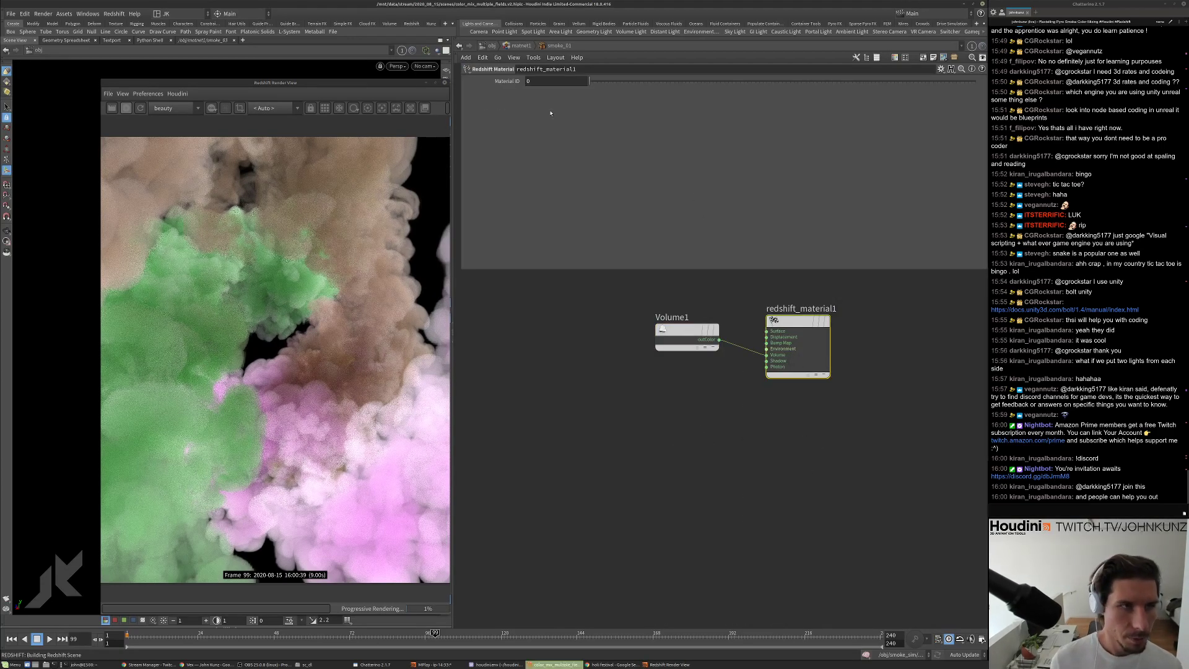
{"action": "scroll", "coordinate": [700, 306], "scroll_direction": "up", "scroll_amount": 2}
{"action": "left_click", "coordinate": [681, 346]}
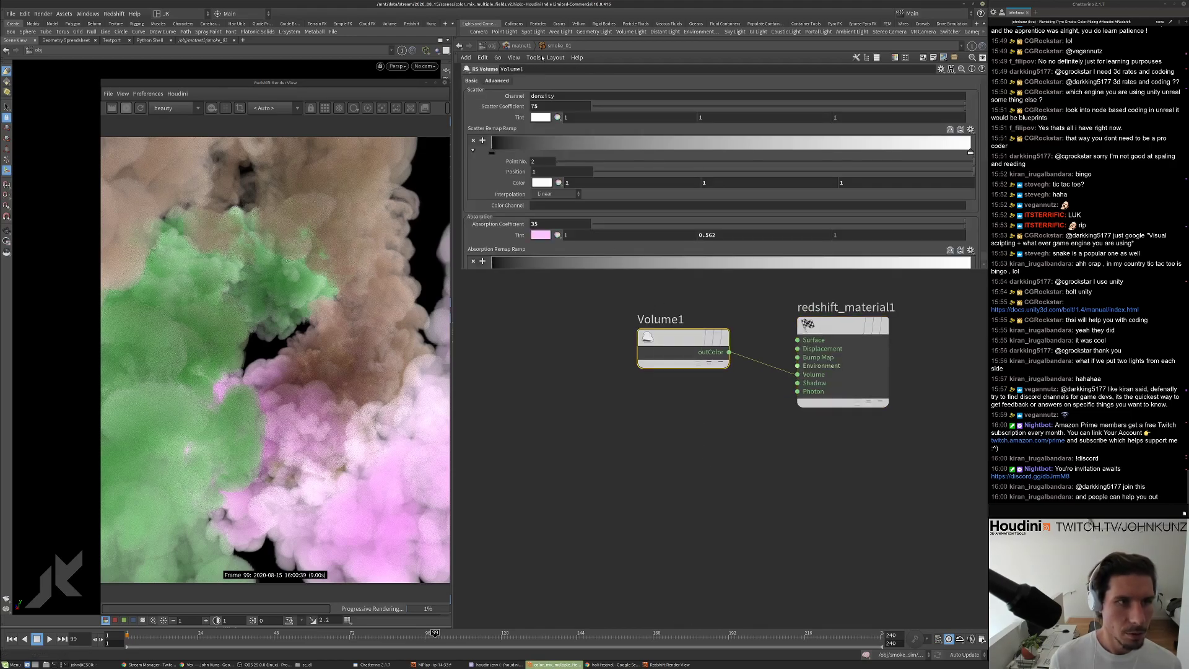
{"action": "left_click", "coordinate": [521, 45]}
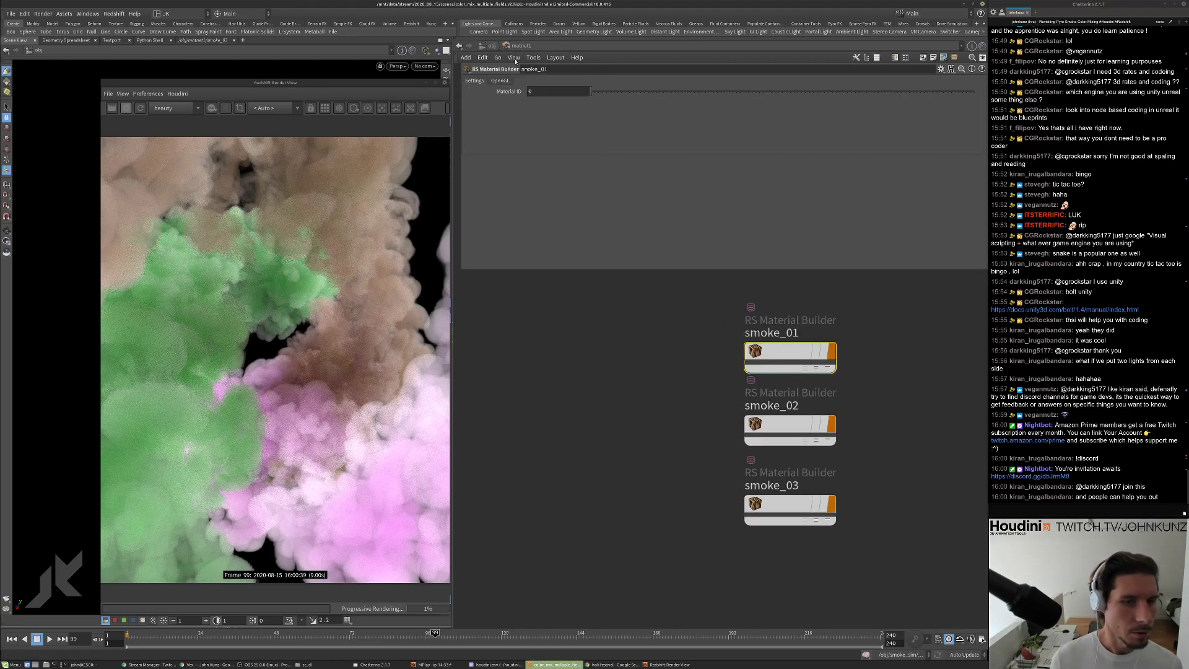
Change the absorption tint of smoke_02's Volume1 to a saturated light blue of 0.334, 0.74359, 1.
{"action": "double_click", "coordinate": [805, 431]}
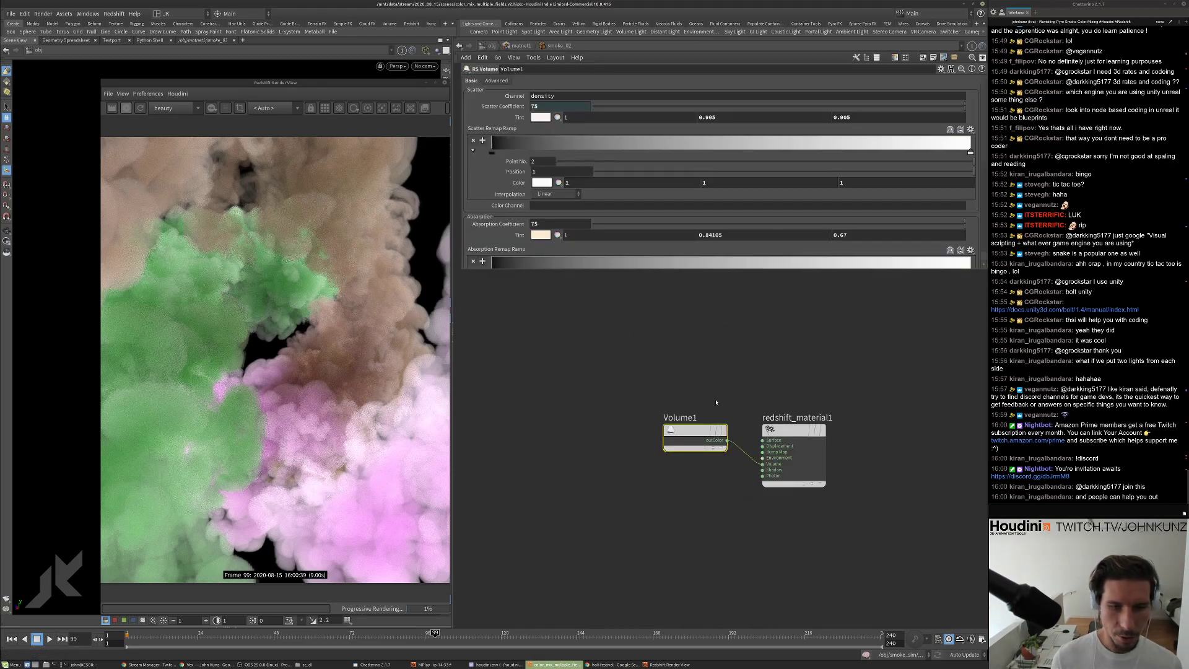
{"action": "left_click", "coordinate": [539, 234]}
{"action": "left_click_drag", "start_coordinate": [611, 243], "coordinate": [604, 244]}
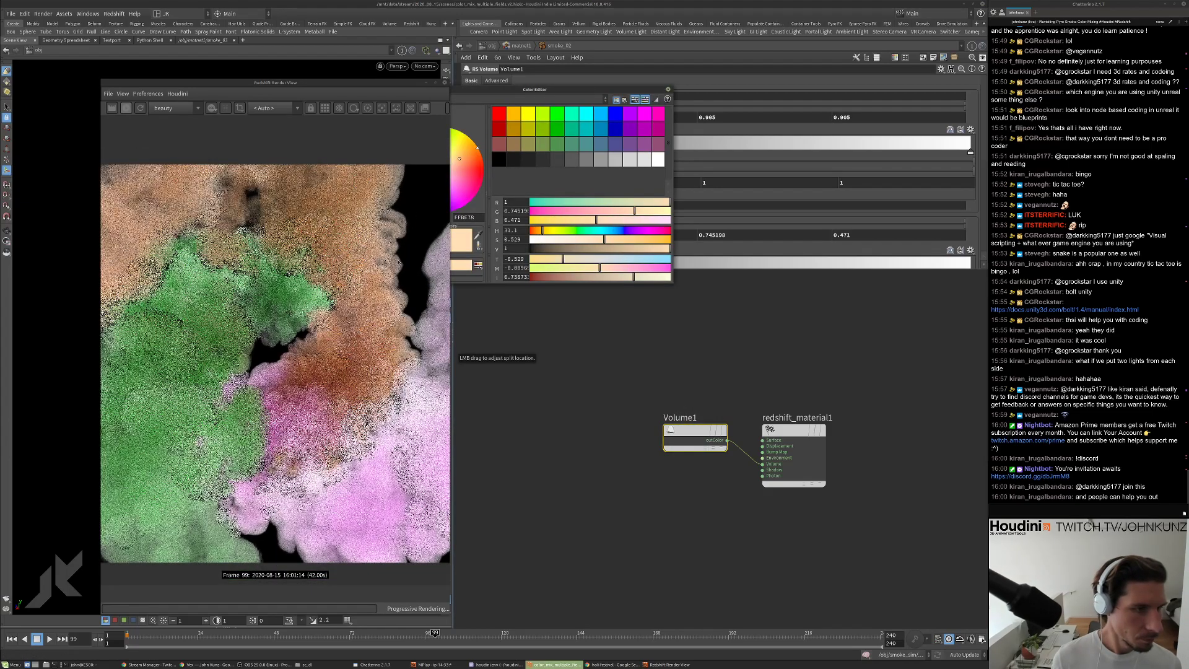
{"action": "left_click", "coordinate": [623, 240]}
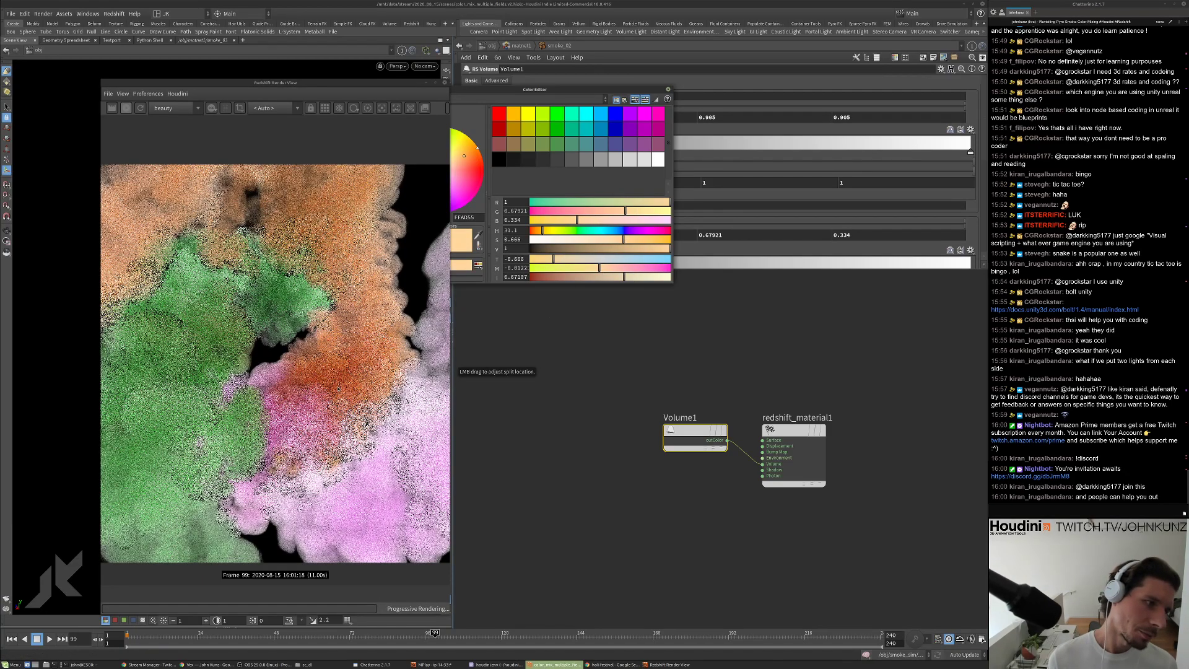
{"action": "scroll", "coordinate": [338, 388], "scroll_direction": "down", "scroll_amount": 2}
{"action": "scroll", "coordinate": [307, 358], "scroll_direction": "up", "scroll_amount": 1}
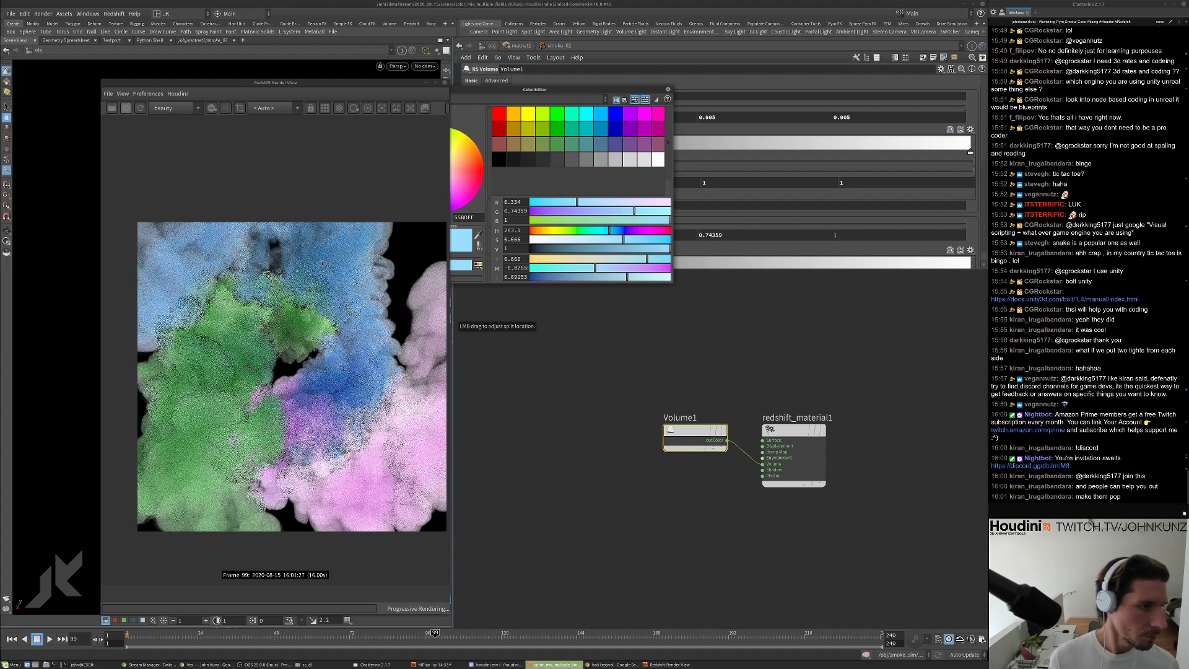
{"action": "left_click", "coordinate": [668, 89]}
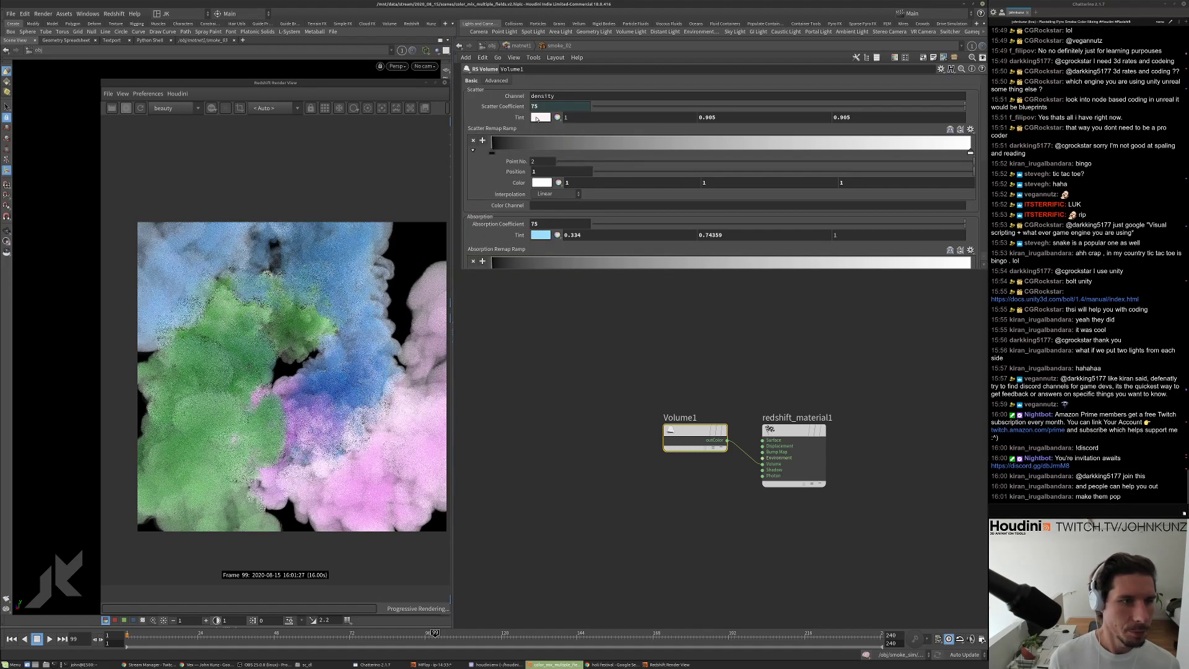
Try absorption coefficients of 125 and 225 on smoke_02's Volume1 and compare the blue smoke in the render.
{"action": "left_click", "coordinate": [537, 224]}
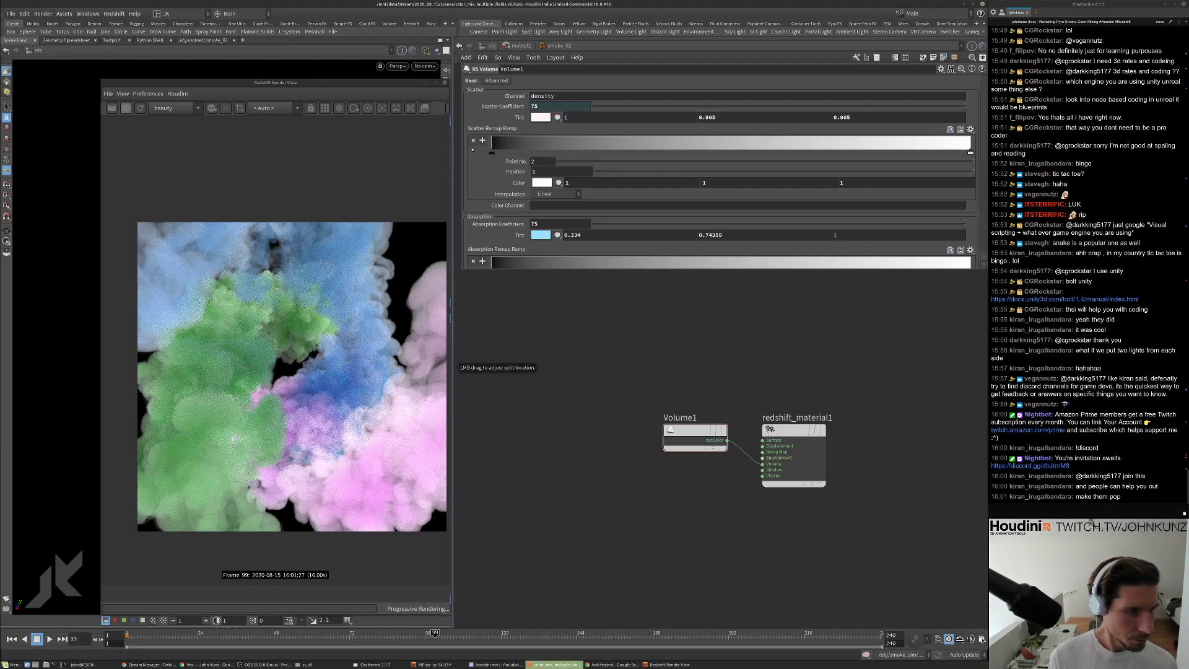
{"action": "left_click", "coordinate": [548, 224]}
{"action": "type", "text": "125"}
{"action": "key", "text": "Return"}
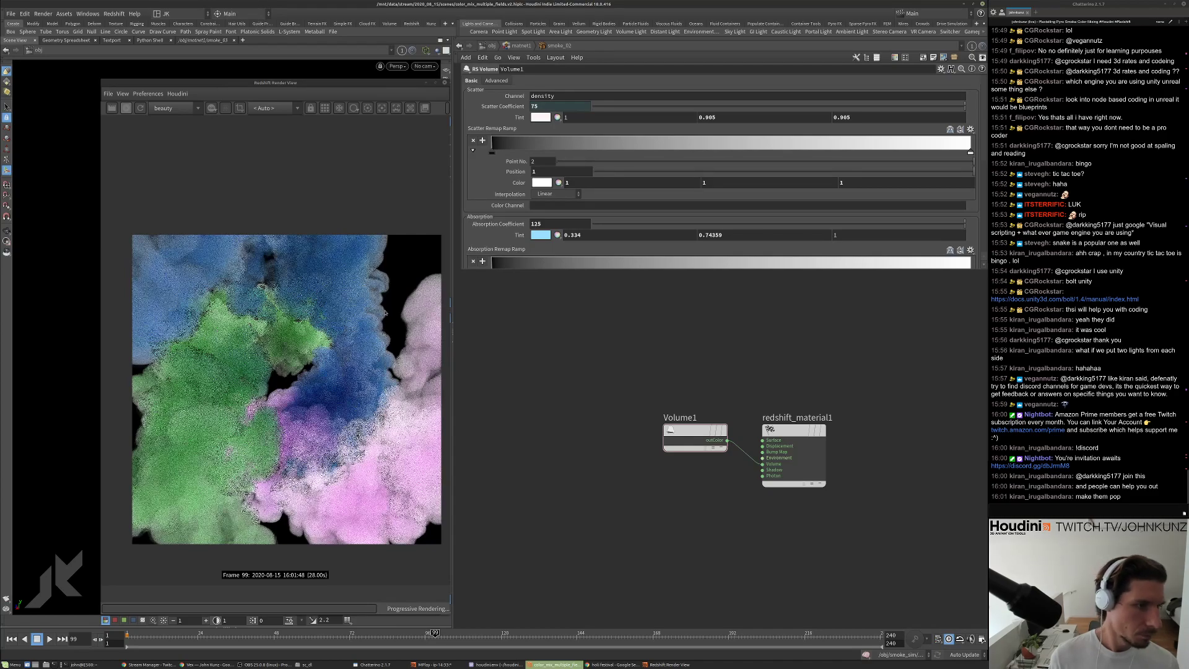
{"action": "middle_click_drag", "start_coordinate": [545, 224], "coordinate": [561, 223]}
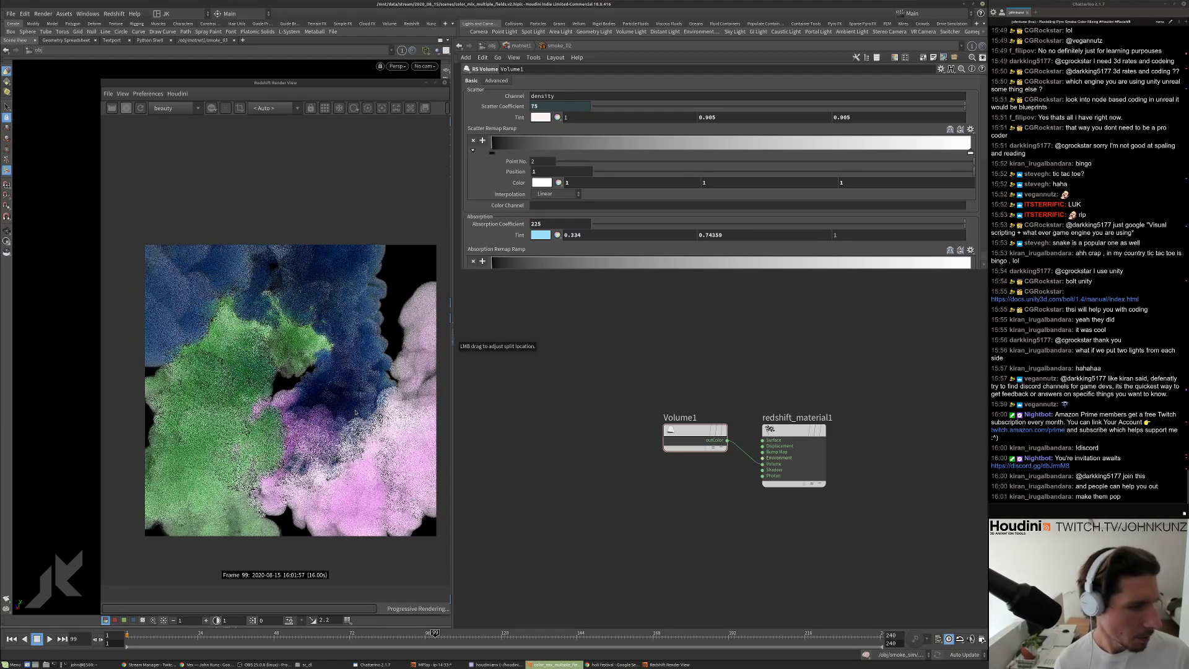
{"action": "scroll", "coordinate": [358, 372], "scroll_direction": "up", "scroll_amount": 1}
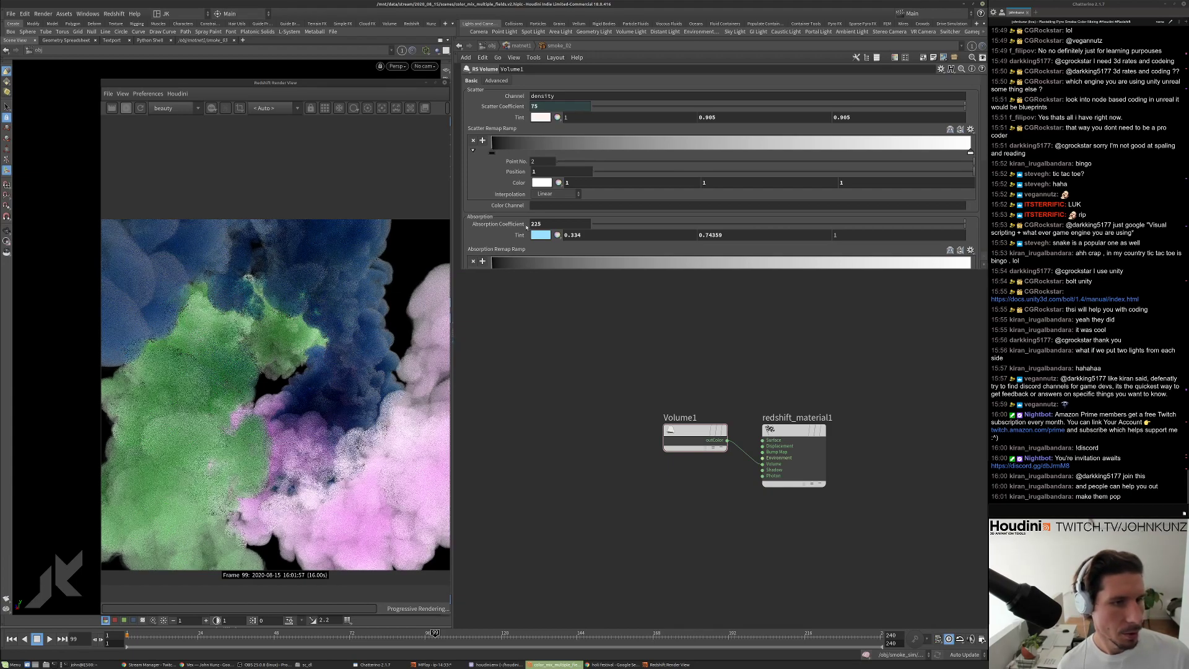
Try absorption coefficients of 125, 25 and 75 on smoke_02's Volume1 to compare the renders.
{"action": "double_click", "coordinate": [545, 223]}
{"action": "type", "text": "125"}
{"action": "key", "text": "Return"}
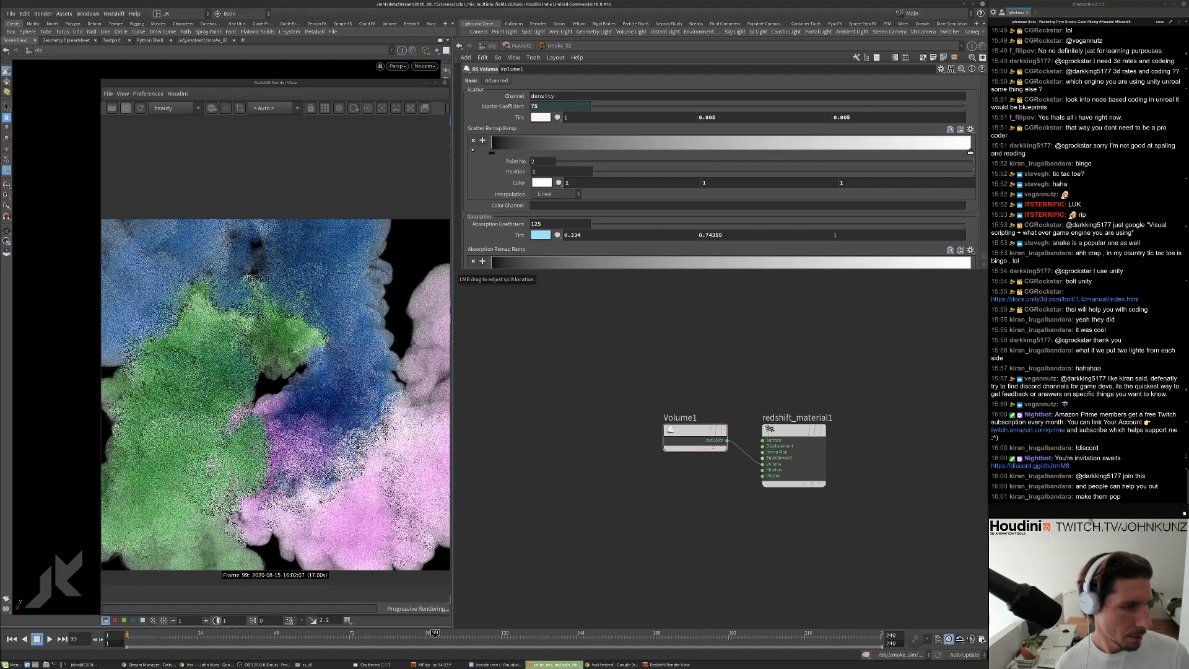
{"action": "double_click", "coordinate": [577, 224]}
{"action": "type", "text": "25"}
{"action": "key", "text": "Return"}
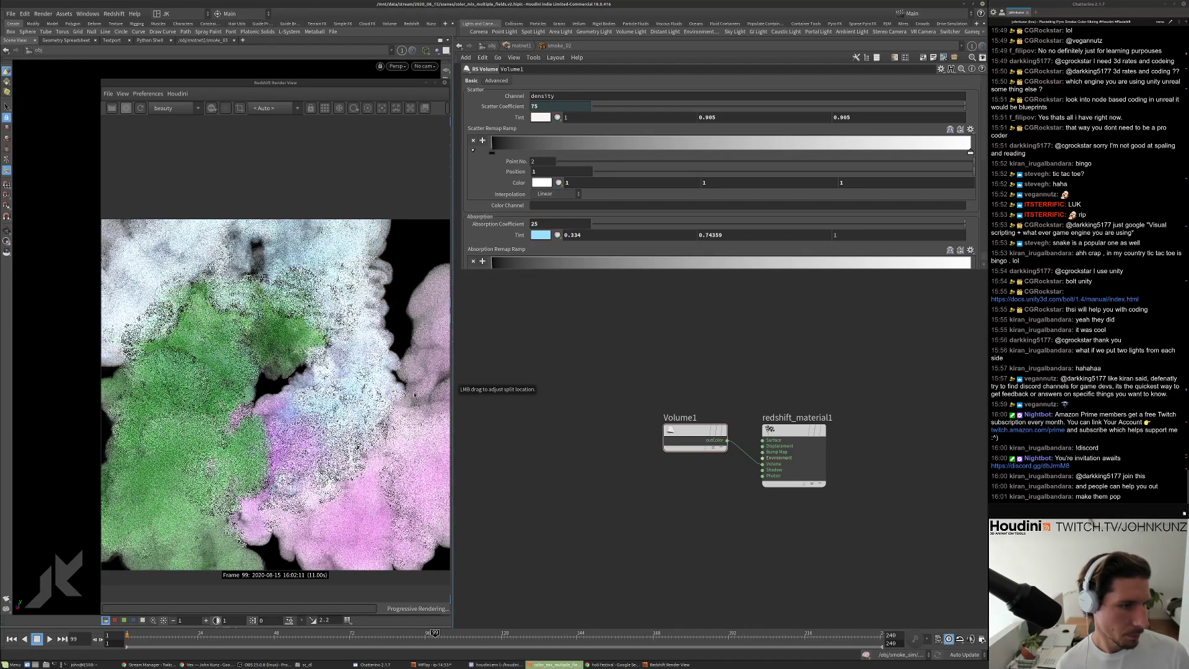
{"action": "double_click", "coordinate": [549, 224]}
{"action": "type", "text": "75"}
{"action": "key", "text": "Return"}
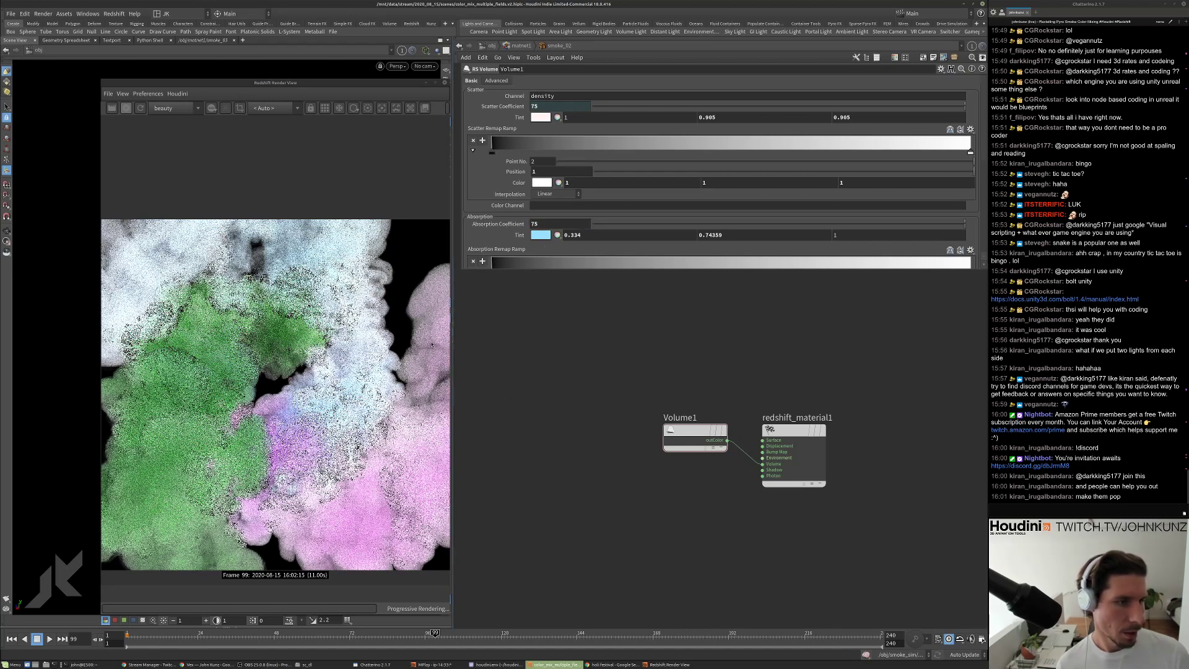
Set the absorption coefficient of smoke_02's Volume1 to 125.
{"action": "double_click", "coordinate": [544, 223]}
{"action": "type", "text": "125"}
{"action": "key", "text": "Return"}
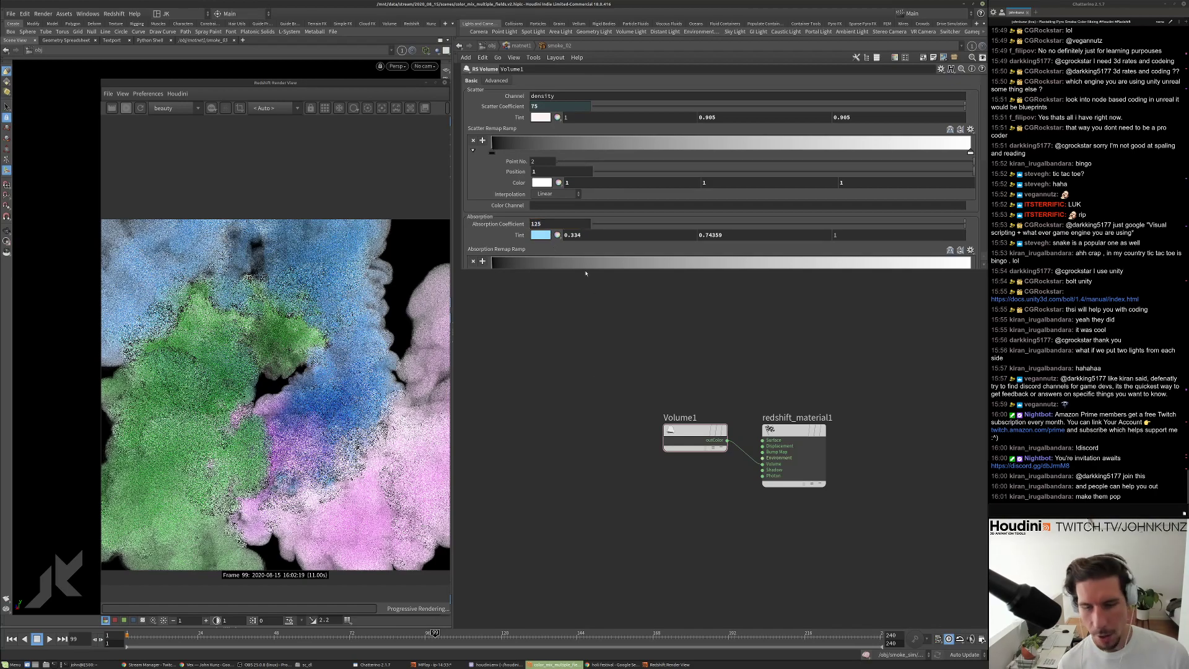
Set the density remap range's Old Max of smoke_02's Volume1 to 0.1 and return to its basic parameters.
{"action": "left_click", "coordinate": [495, 81]}
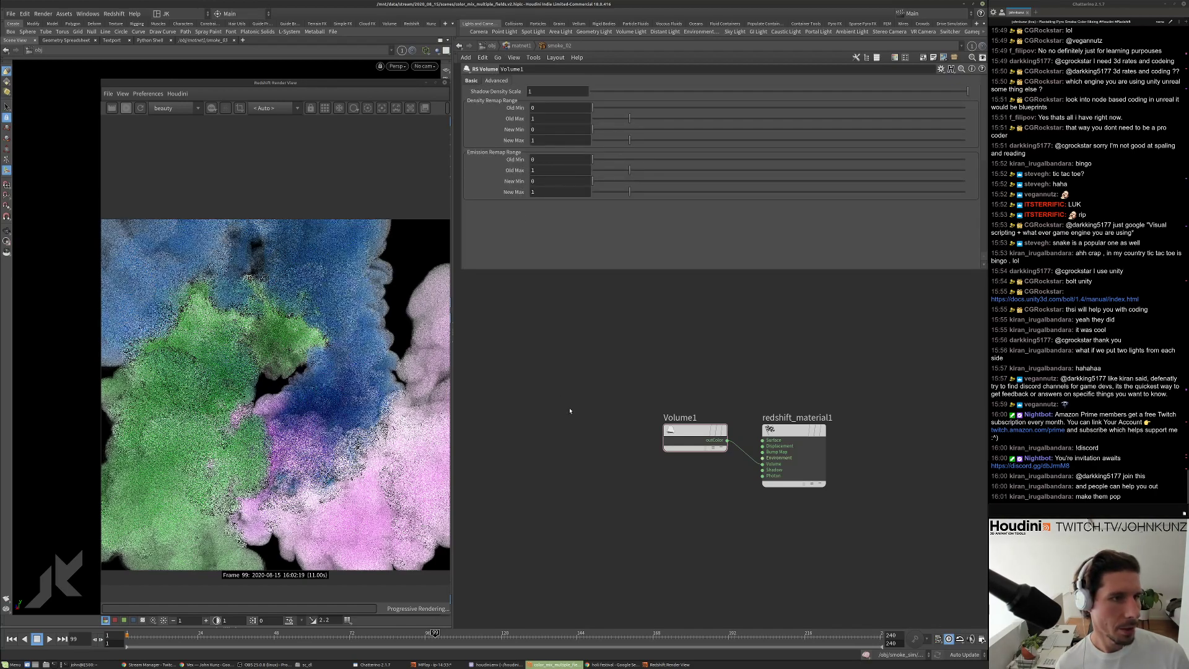
{"action": "double_click", "coordinate": [564, 121]}
{"action": "type", "text": ".1"}
{"action": "key", "text": "Return"}
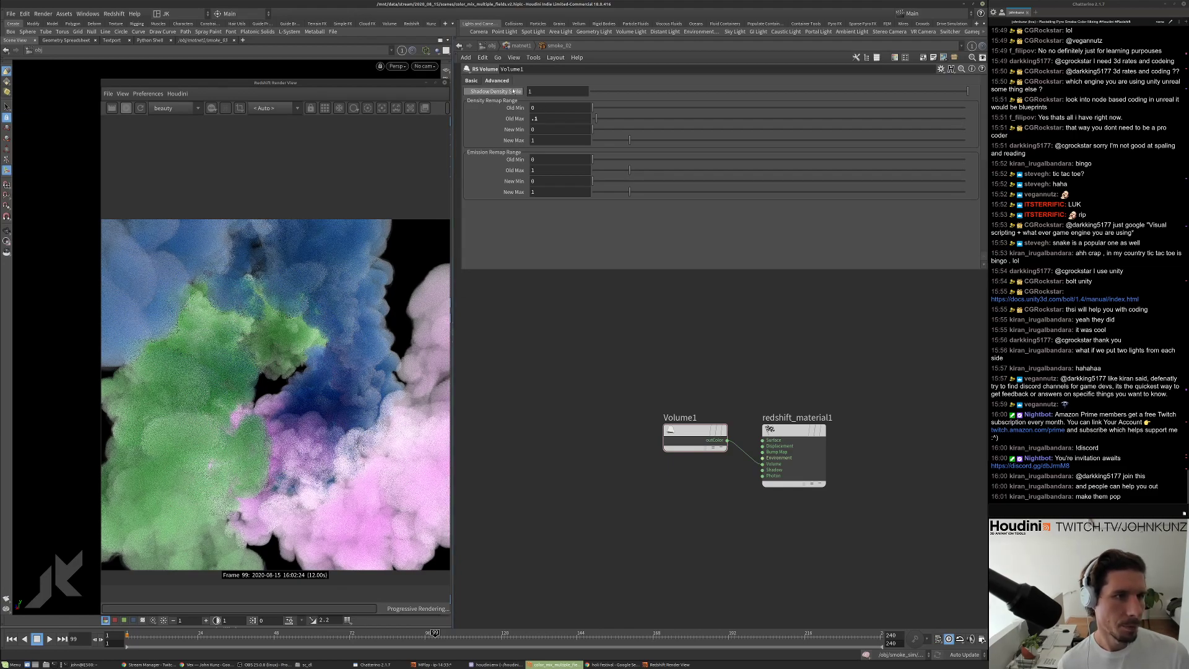
{"action": "left_click", "coordinate": [478, 82]}
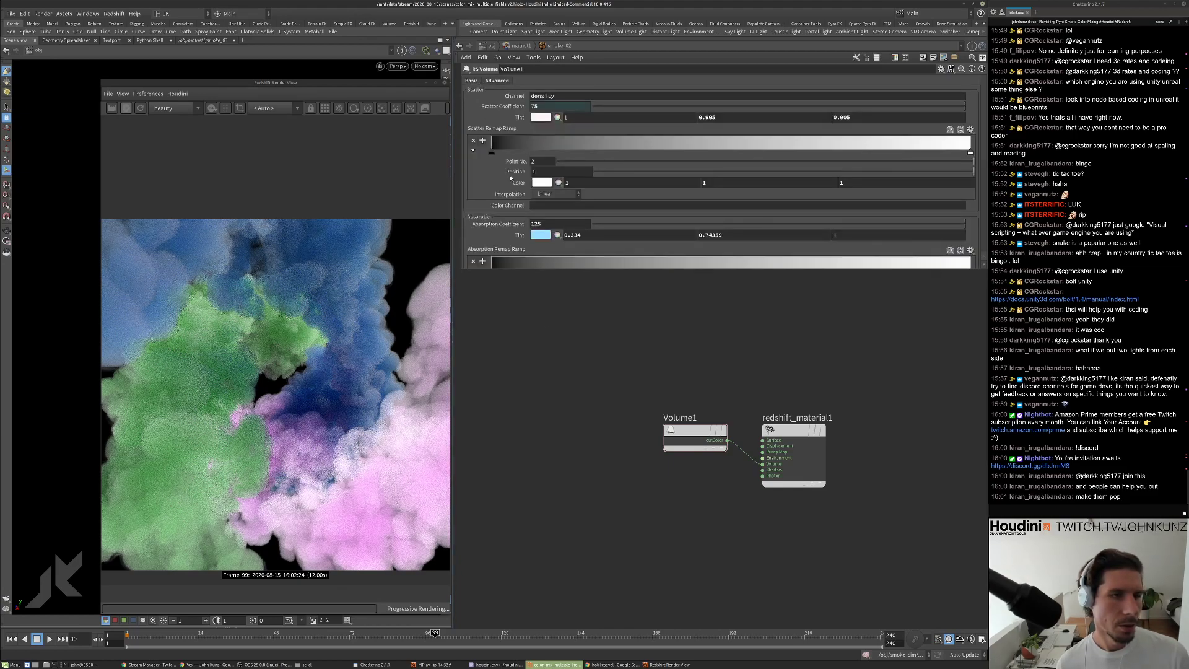
Open the smoke_03 material and examine its Volume1 absorption tint and density remap range against the render.
{"action": "left_click", "coordinate": [520, 45]}
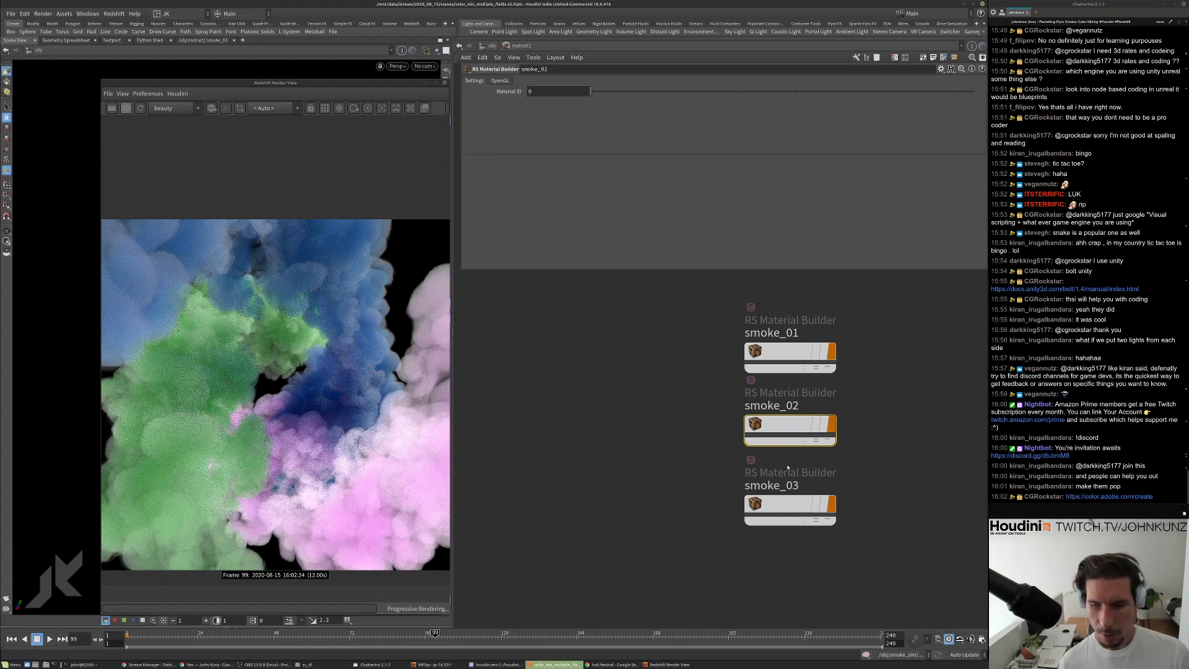
{"action": "double_click", "coordinate": [781, 503]}
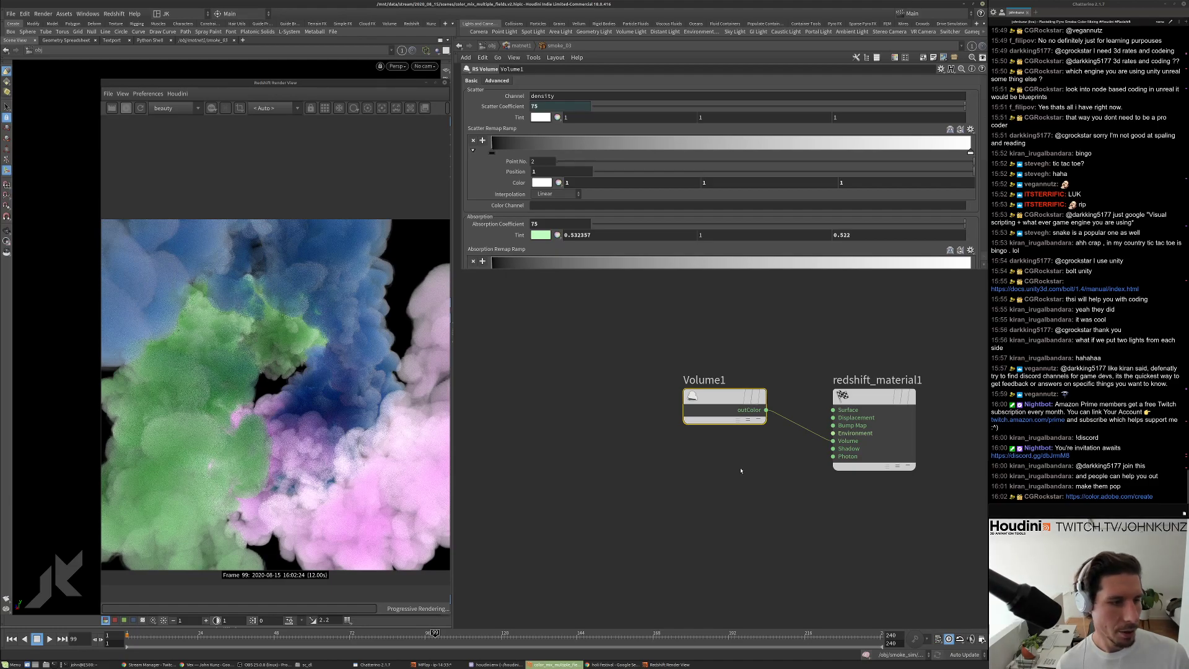
{"action": "middle_click_drag", "start_coordinate": [614, 384], "coordinate": [572, 372]}
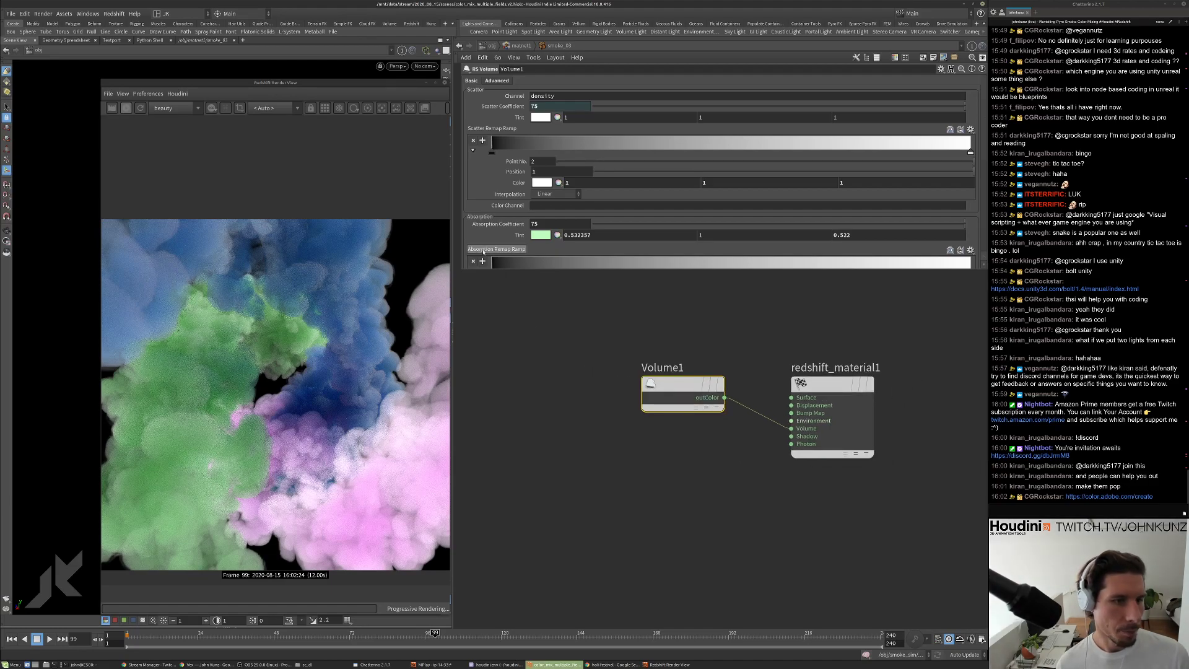
{"action": "left_click", "coordinate": [473, 270]}
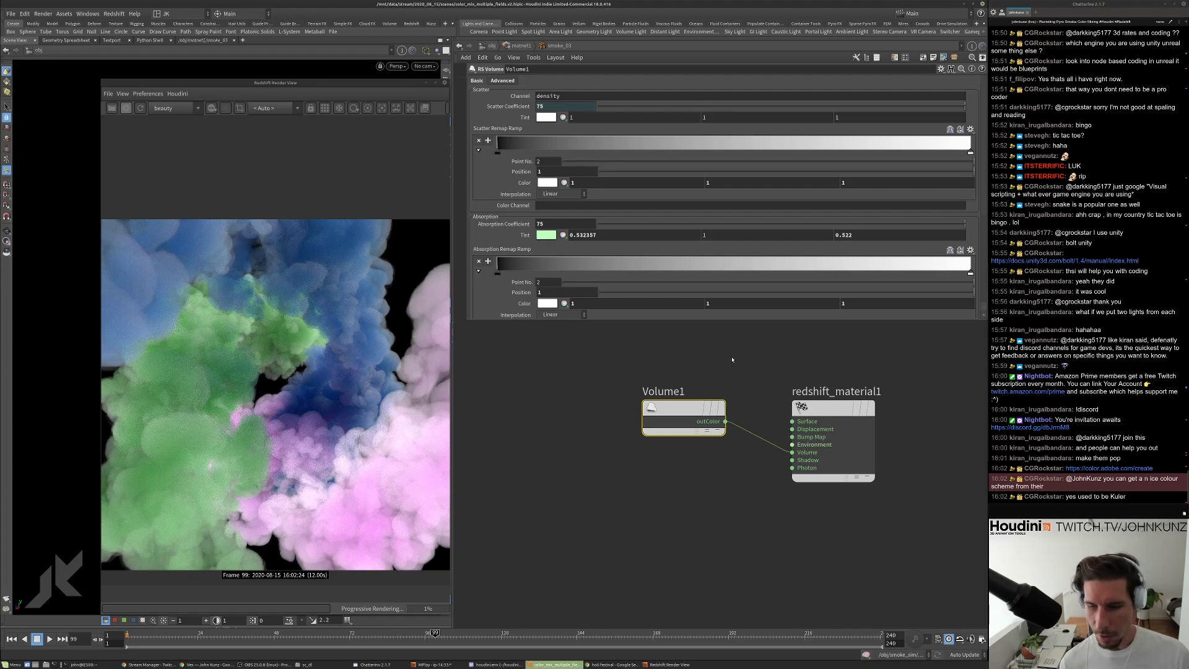
{"action": "scroll", "coordinate": [325, 302], "scroll_direction": "down", "scroll_amount": 3}
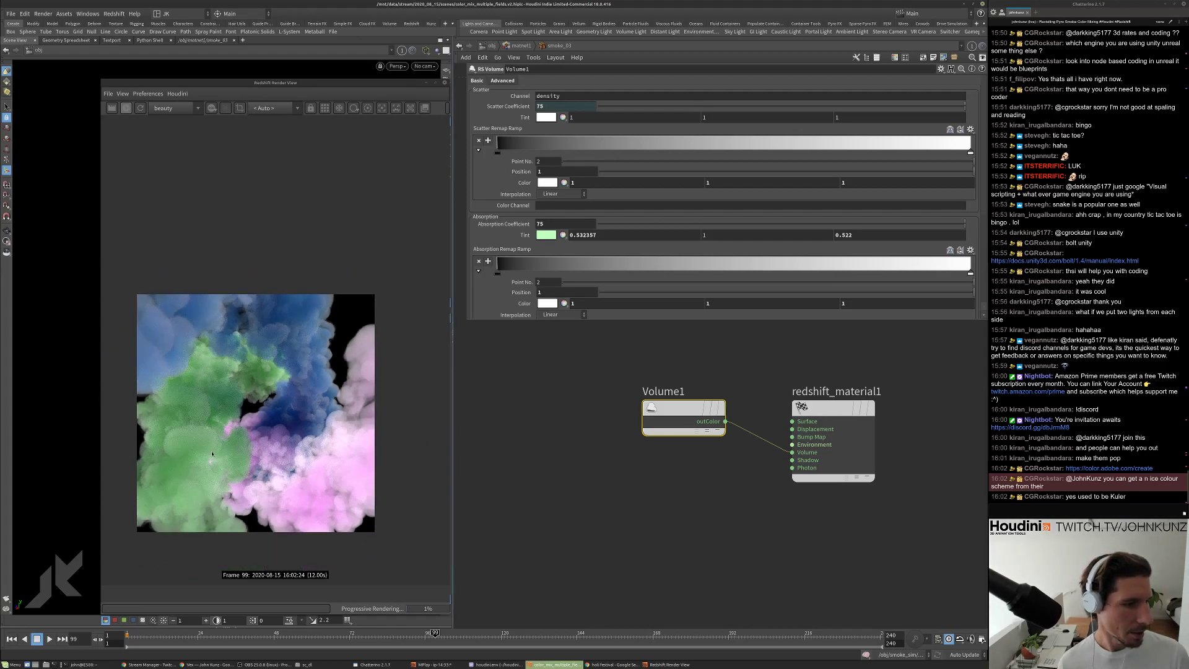
{"action": "scroll", "coordinate": [325, 302], "scroll_direction": "up", "scroll_amount": 2}
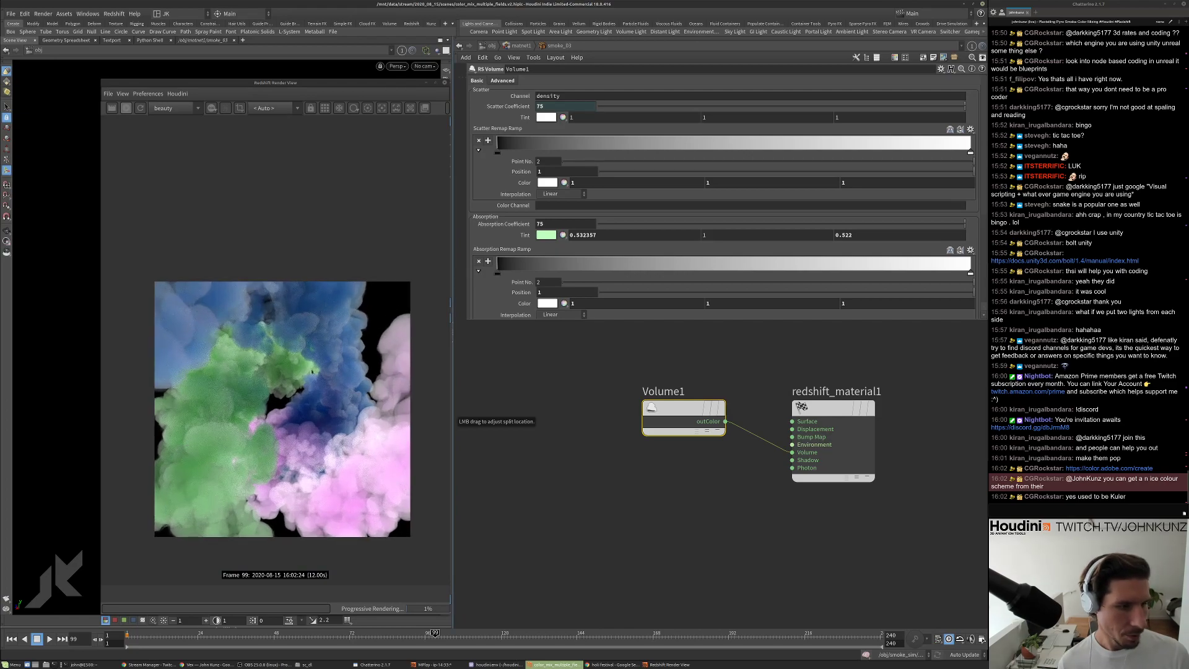
{"action": "scroll", "coordinate": [342, 354], "scroll_direction": "up", "scroll_amount": 2}
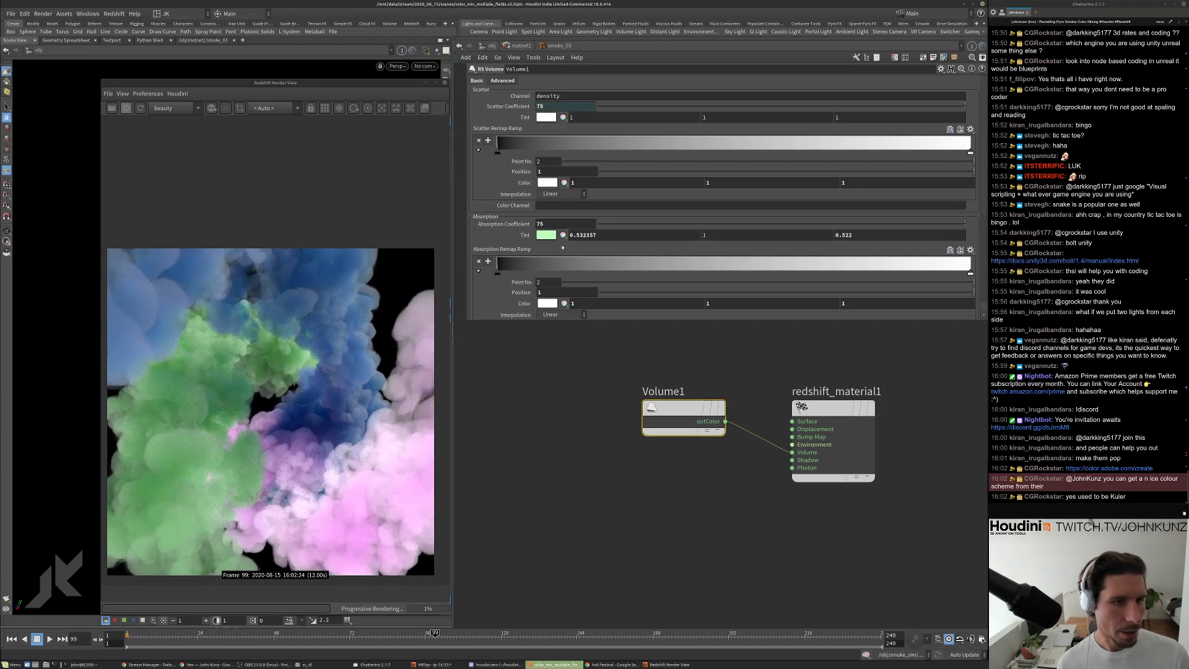
{"action": "left_click", "coordinate": [553, 237]}
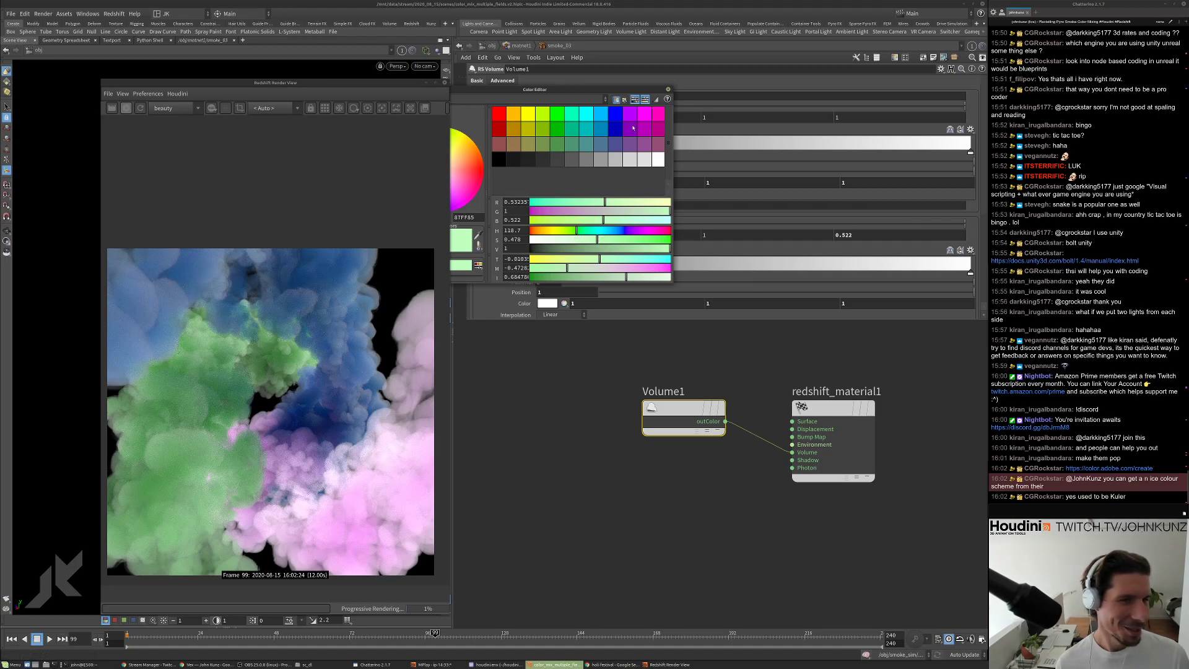
{"action": "left_click", "coordinate": [667, 89]}
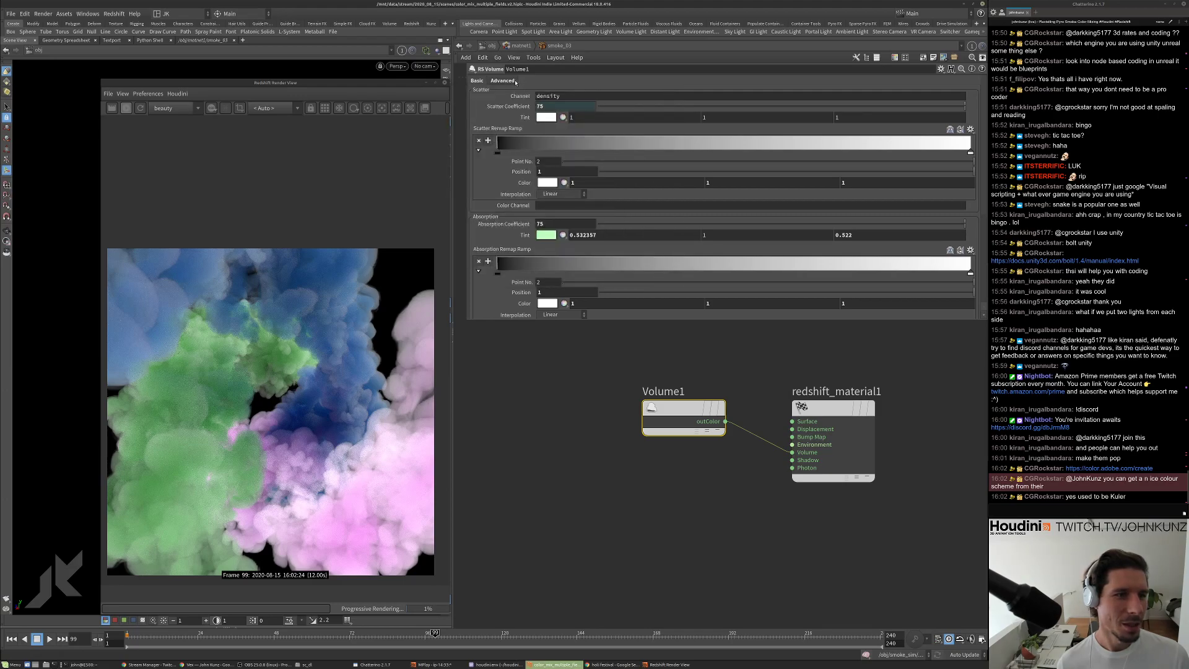
{"action": "left_click", "coordinate": [516, 81]}
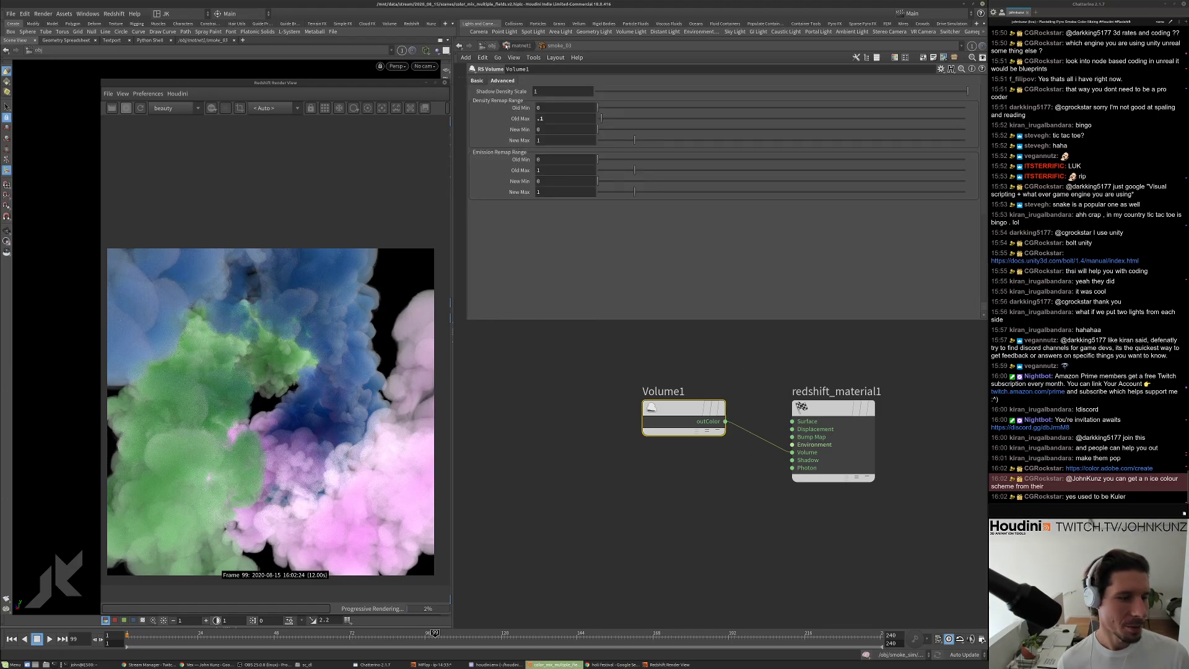
Open the smoke_01 material and set its Volume1 density remap range's Old Max to 0.1.
{"action": "left_click", "coordinate": [506, 45]}
{"action": "left_click", "coordinate": [773, 352]}
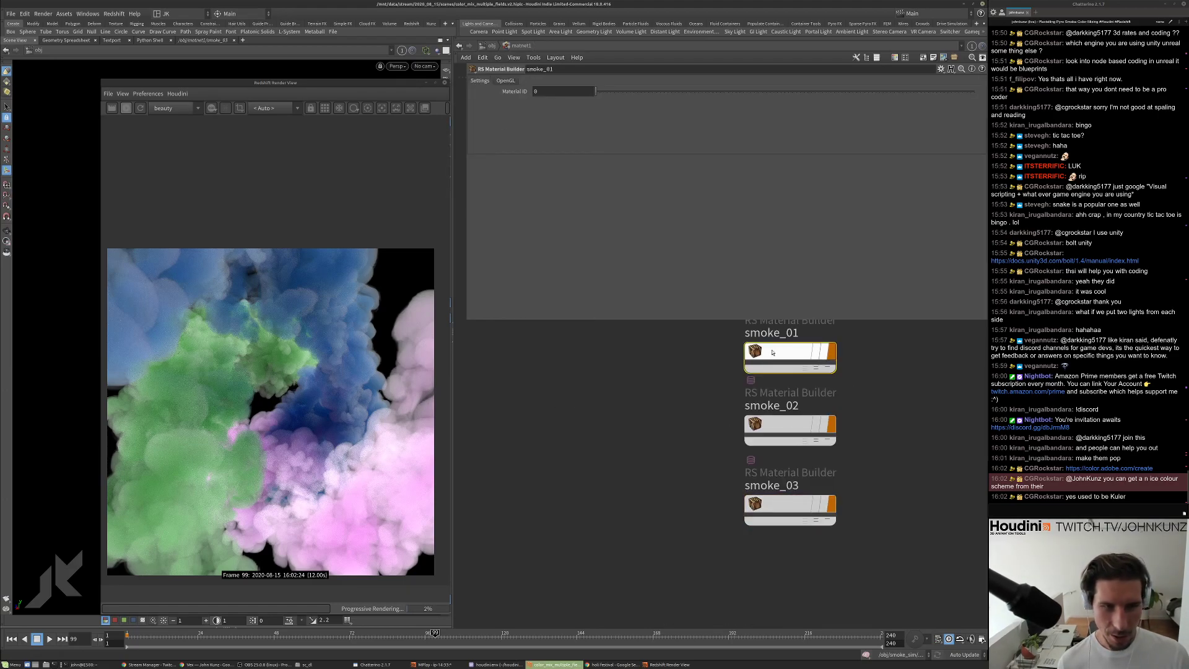
{"action": "double_click", "coordinate": [772, 353]}
{"action": "left_click", "coordinate": [501, 81]}
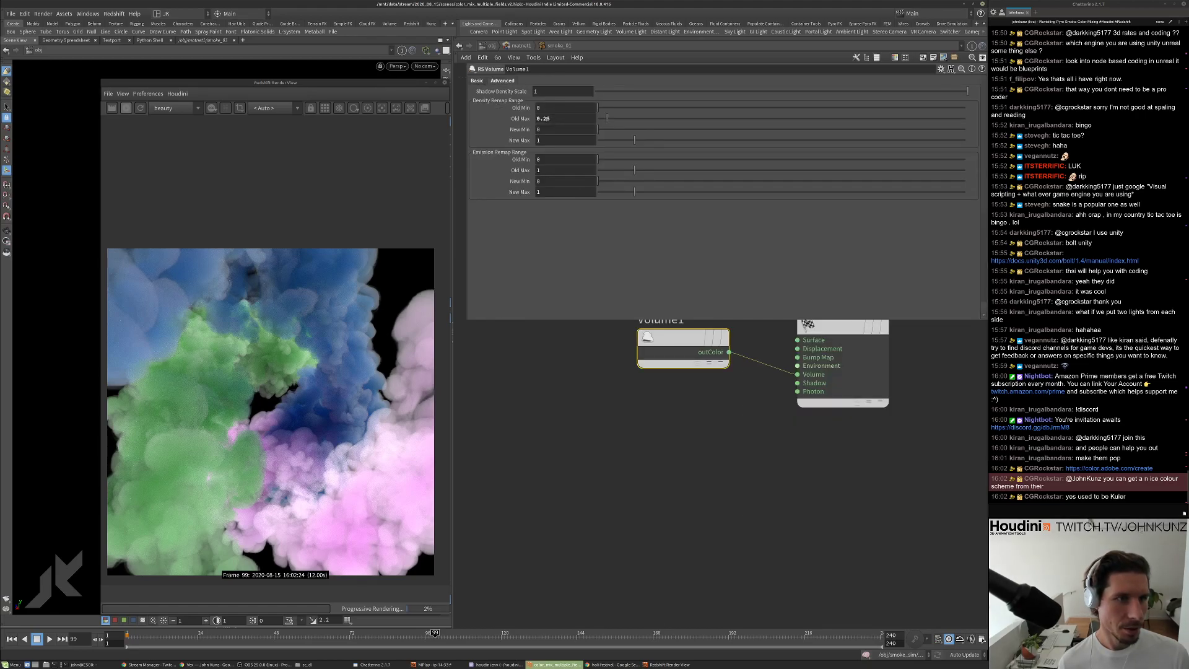
{"action": "key", "text": "BackSpace"}
{"action": "key", "text": "BackSpace"}
{"action": "key", "text": "BackSpace"}
{"action": "key", "text": "BackSpace"}
{"action": "type", "text": "0.1"}
{"action": "key", "text": "Return"}
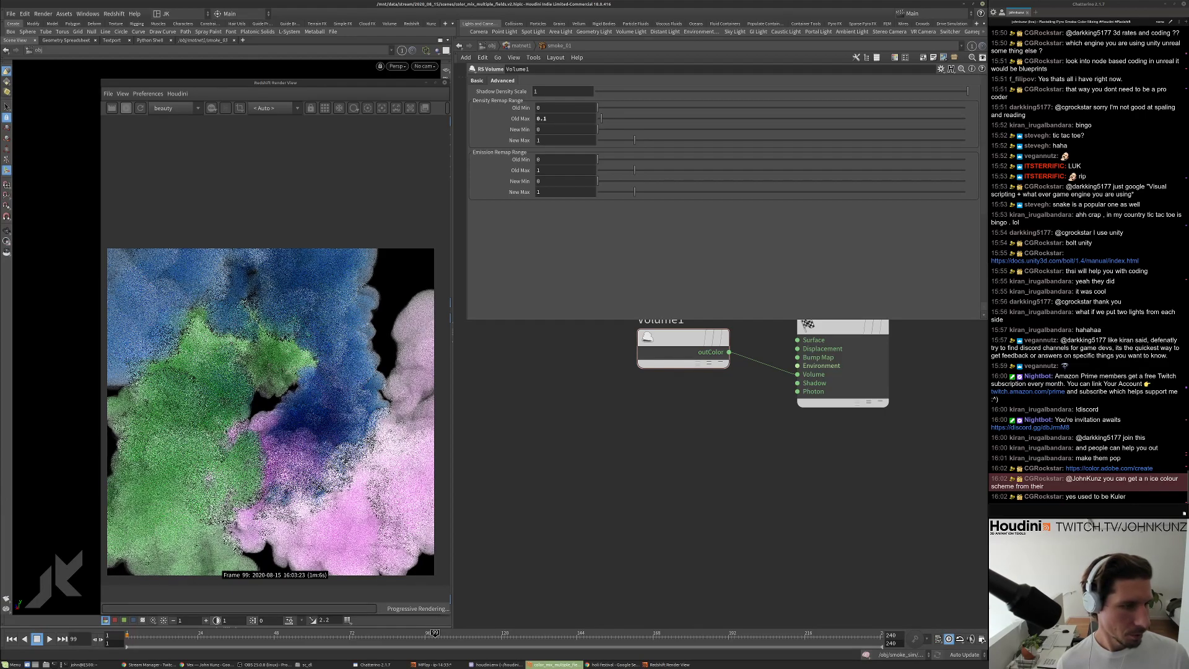
Try a scatter coefficient of 25 on smoke_01's Volume1, raise it to 125 and check the pink smoke in the render.
{"action": "left_click", "coordinate": [477, 81]}
{"action": "double_click", "coordinate": [539, 106]}
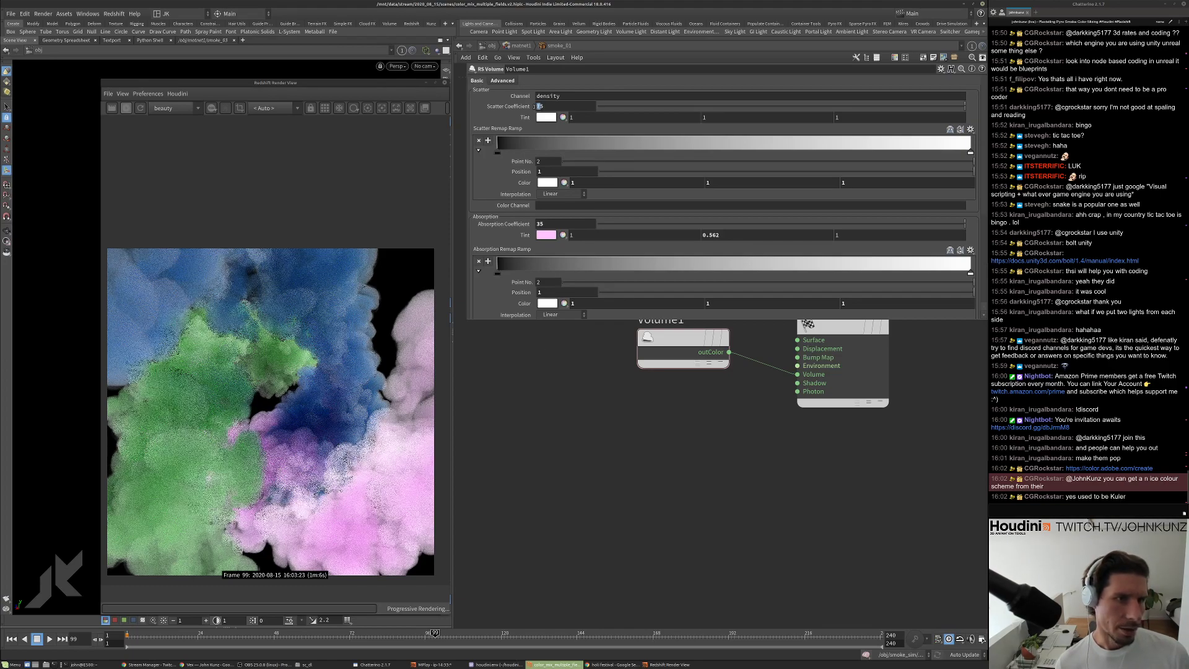
{"action": "type", "text": "25"}
{"action": "key", "text": "Return"}
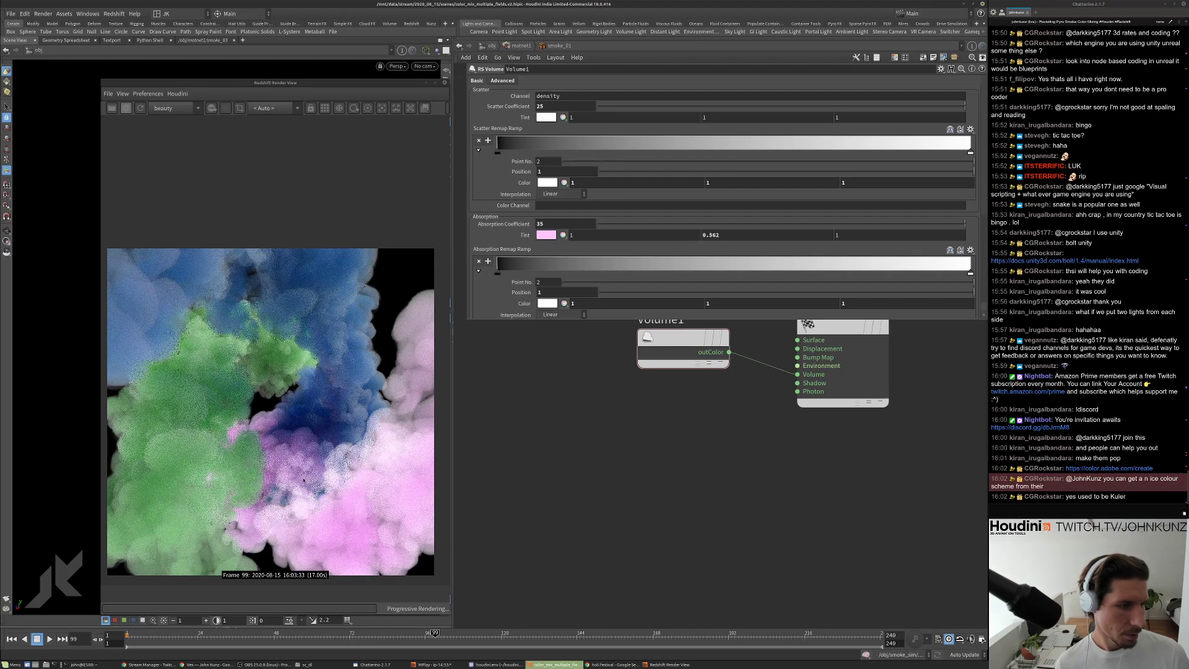
{"action": "type", "text": "1"}
{"action": "key", "text": "Return"}
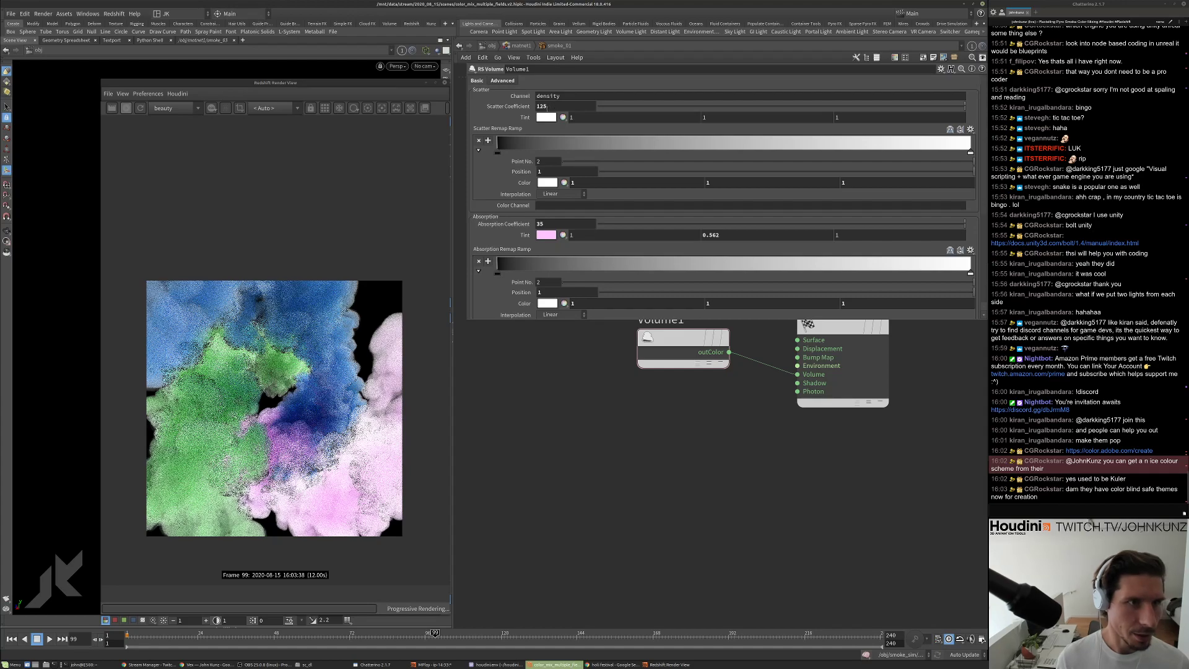
{"action": "scroll", "coordinate": [320, 419], "scroll_direction": "up", "scroll_amount": 2}
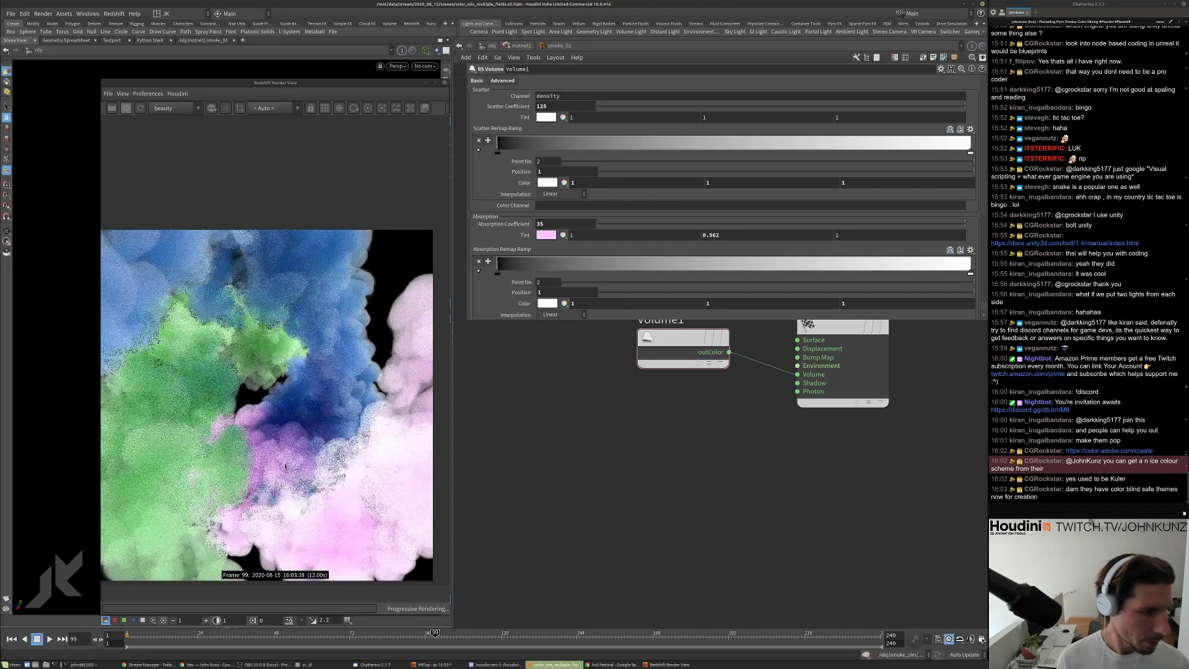
{"action": "scroll", "coordinate": [284, 472], "scroll_direction": "down", "scroll_amount": 3}
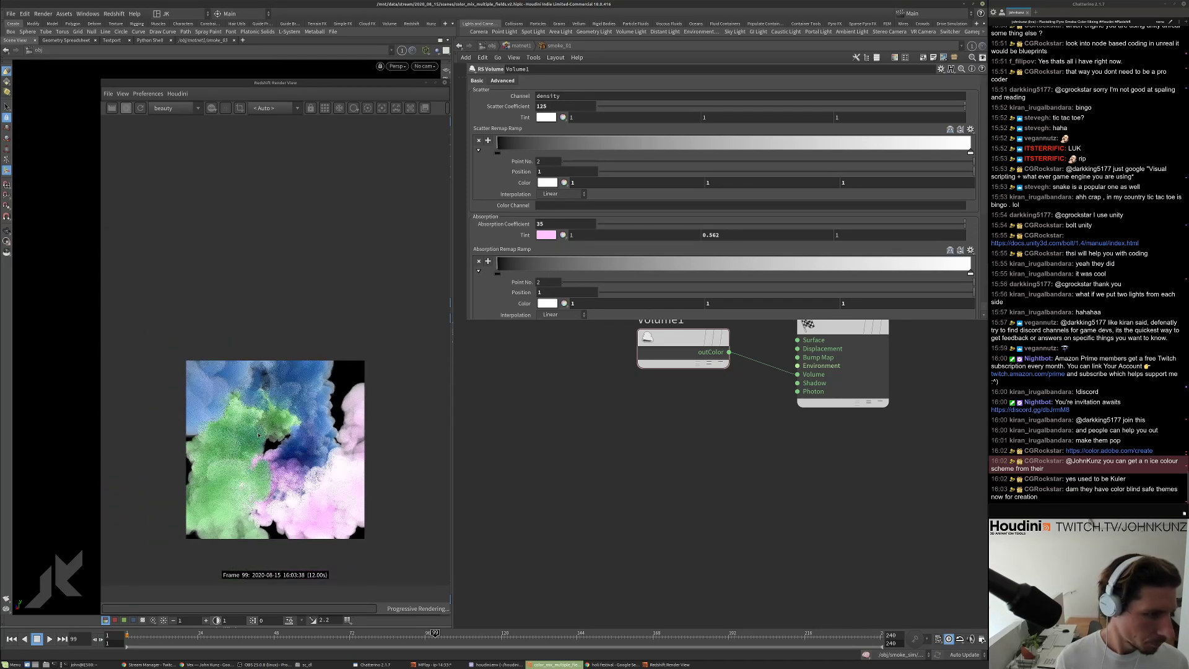
{"action": "scroll", "coordinate": [258, 435], "scroll_direction": "down", "scroll_amount": 1}
{"action": "scroll", "coordinate": [272, 445], "scroll_direction": "up", "scroll_amount": 4}
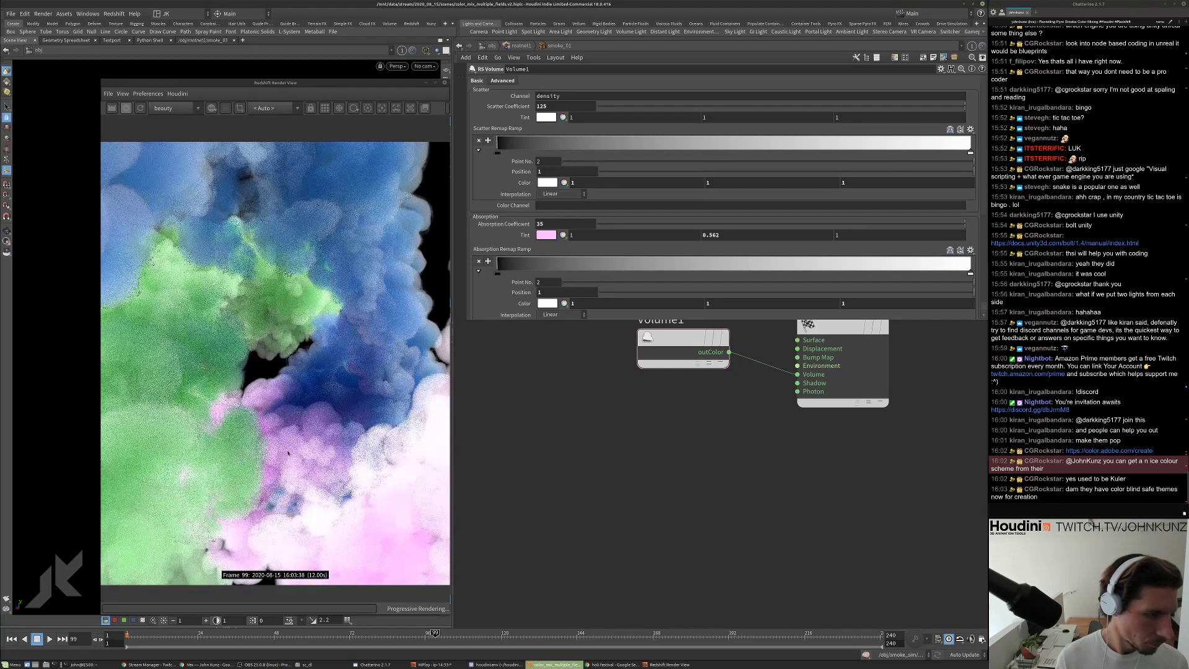
{"action": "scroll", "coordinate": [254, 366], "scroll_direction": "down", "scroll_amount": 2}
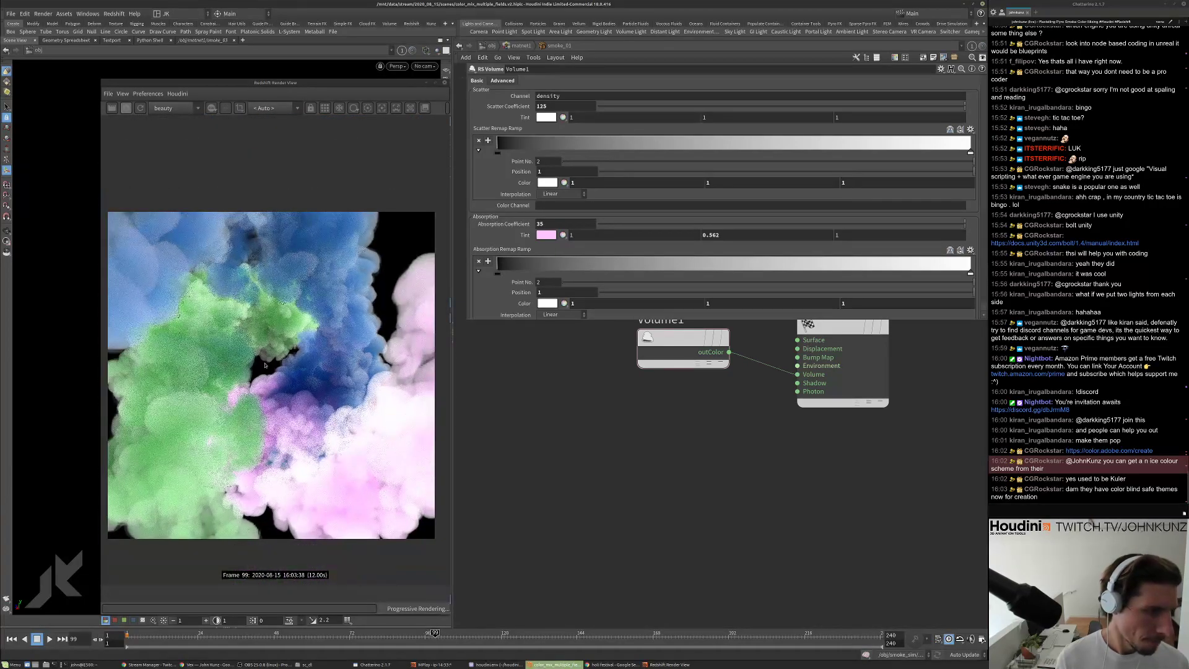
{"action": "scroll", "coordinate": [264, 366], "scroll_direction": "down", "scroll_amount": 1}
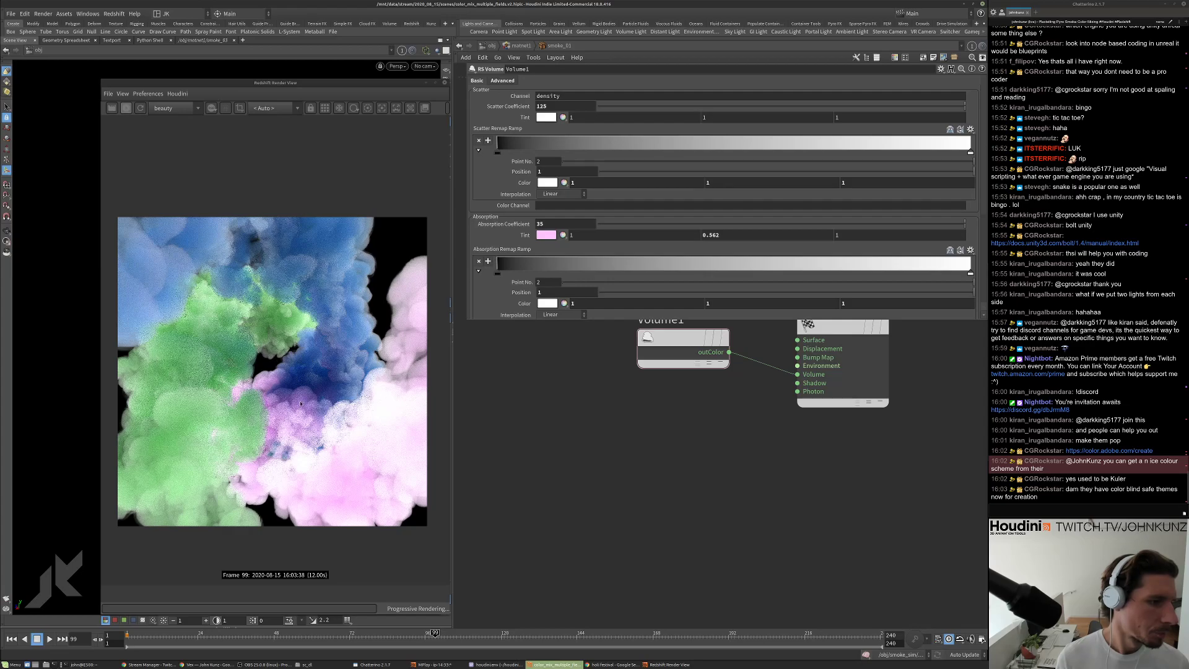
Go to frame 120 of the simulation and check the smoke render there.
{"action": "left_click", "coordinate": [502, 634]}
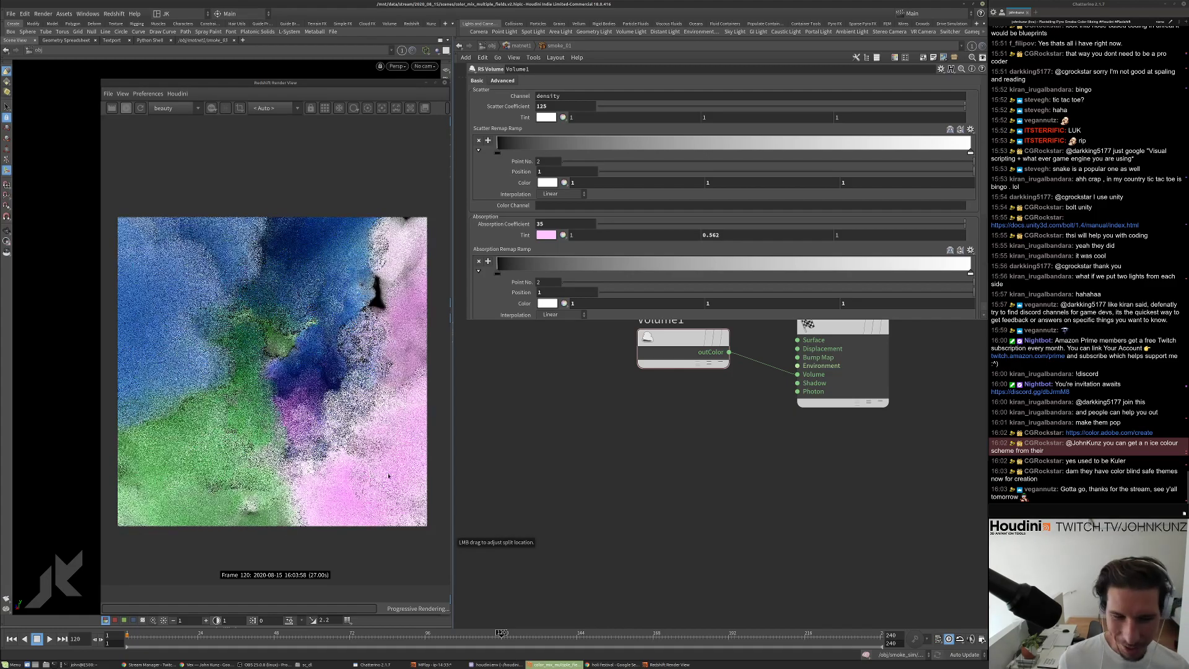
{"action": "scroll", "coordinate": [276, 385], "scroll_direction": "up", "scroll_amount": 2}
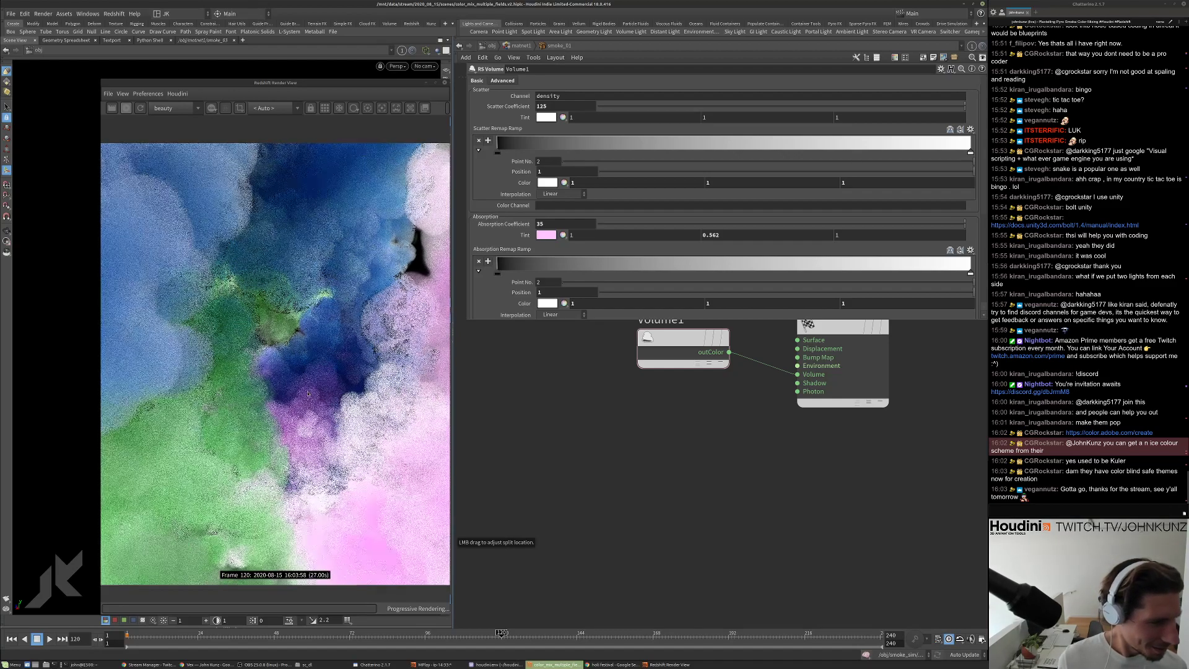
{"action": "scroll", "coordinate": [306, 398], "scroll_direction": "down", "scroll_amount": 2}
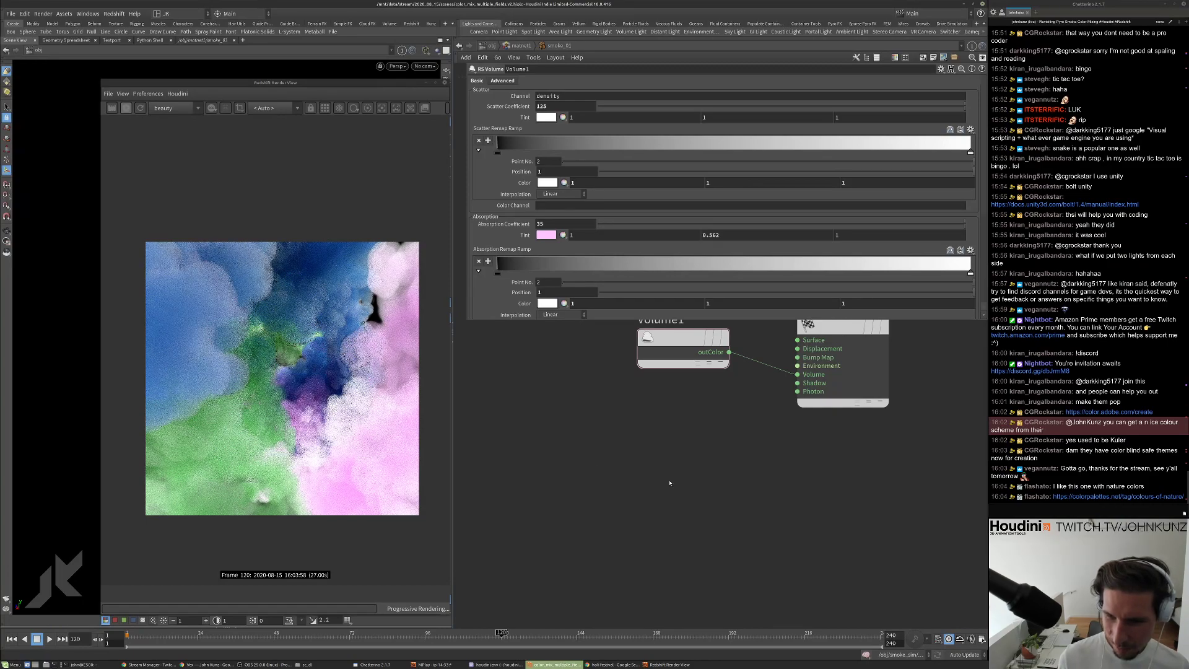
Open the shared colours of nature link in the browser, look at its colour palette and close the page.
{"action": "left_click", "coordinate": [1130, 497]}
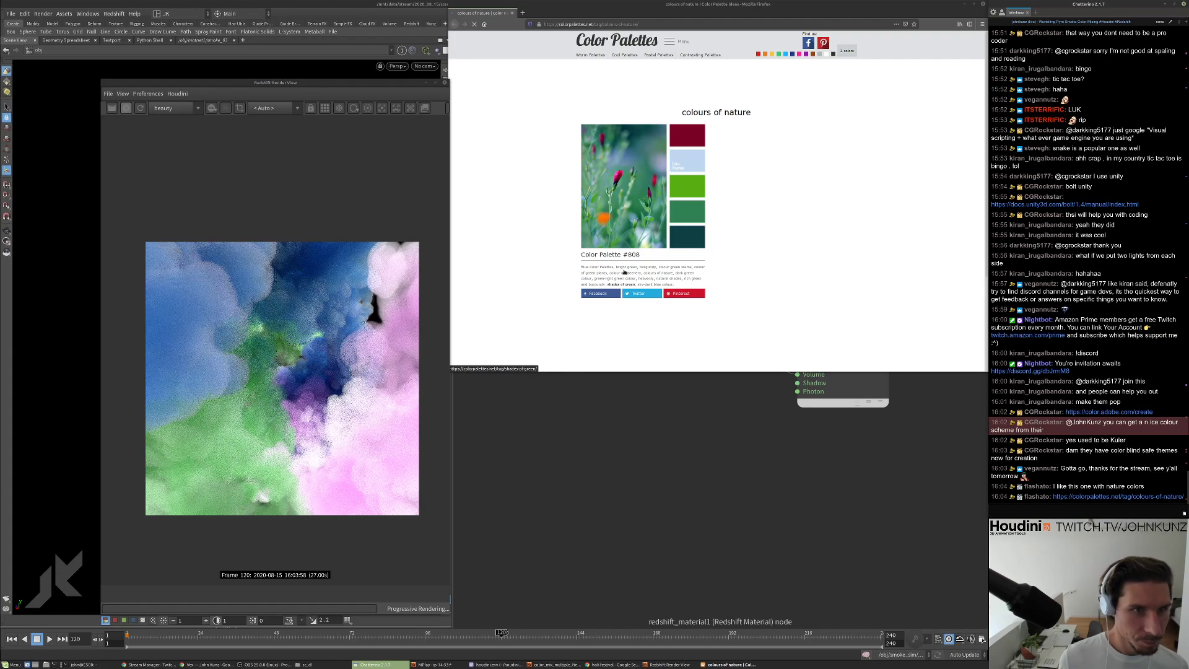
{"action": "left_click", "coordinate": [691, 167]}
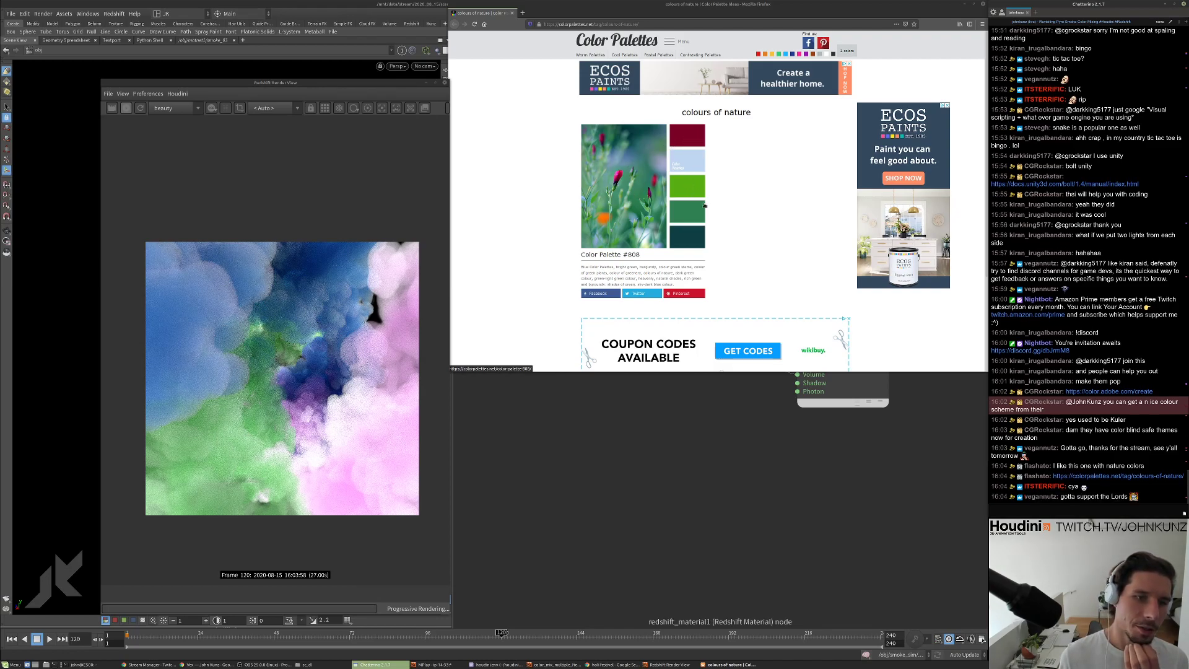
{"action": "left_click", "coordinate": [982, 4]}
Widen the Redshift render view, enlarge the smoke image and show the display settings beside it.
{"action": "middle_click_drag", "start_coordinate": [696, 473], "coordinate": [686, 496]}
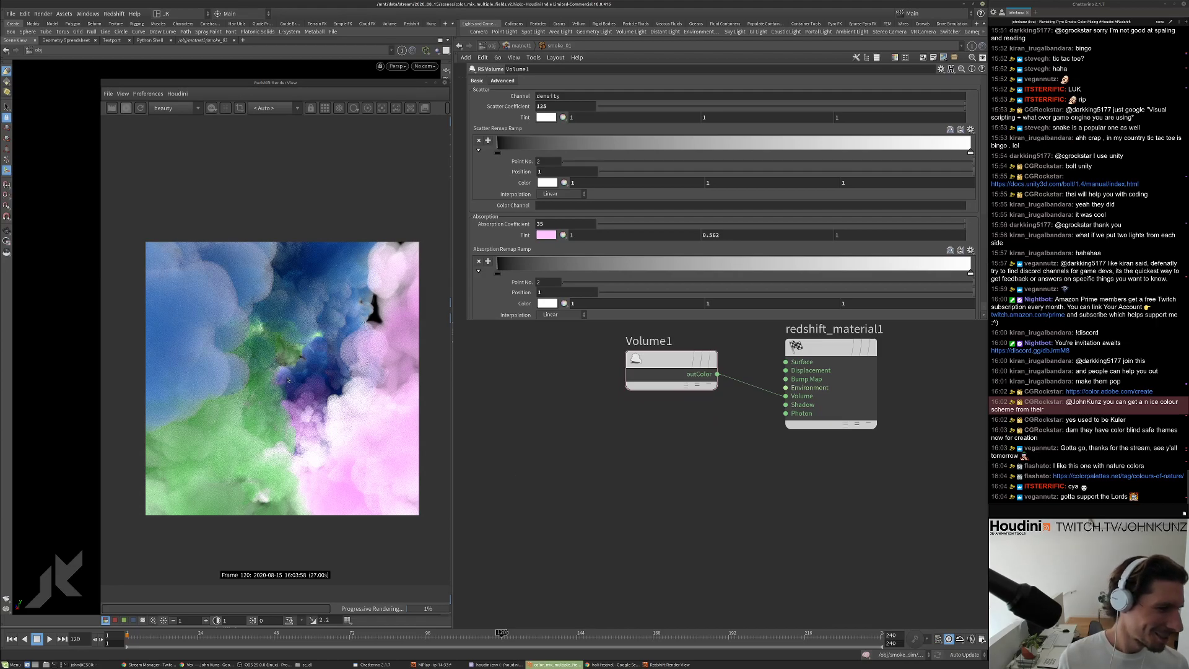
{"action": "scroll", "coordinate": [288, 380], "scroll_direction": "down", "scroll_amount": 2}
{"action": "scroll", "coordinate": [286, 379], "scroll_direction": "up", "scroll_amount": 2}
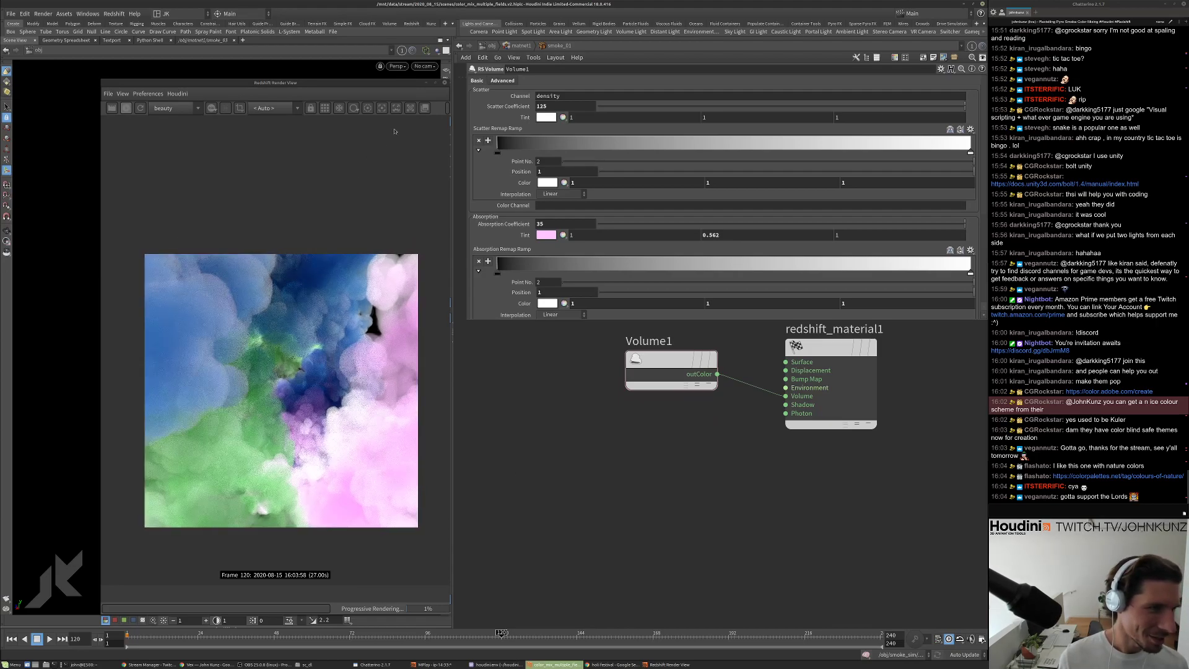
{"action": "scroll", "coordinate": [291, 395], "scroll_direction": "up", "scroll_amount": 1}
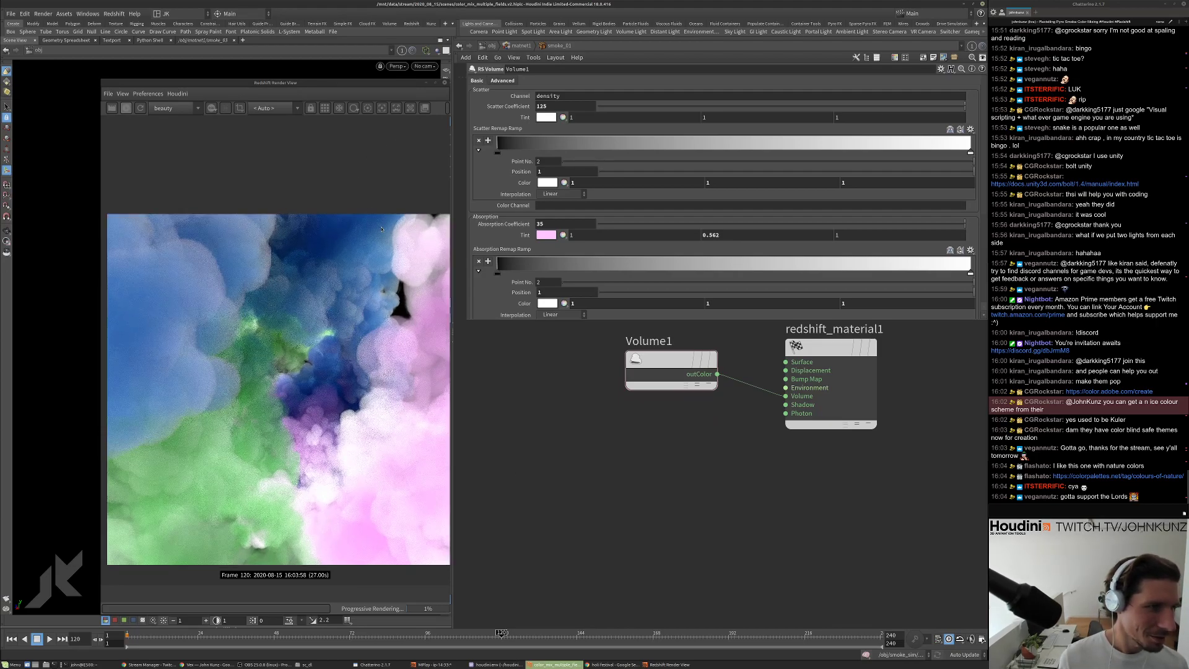
{"action": "left_click_drag", "start_coordinate": [451, 146], "coordinate": [639, 146]}
{"action": "scroll", "coordinate": [444, 368], "scroll_direction": "up", "scroll_amount": 2}
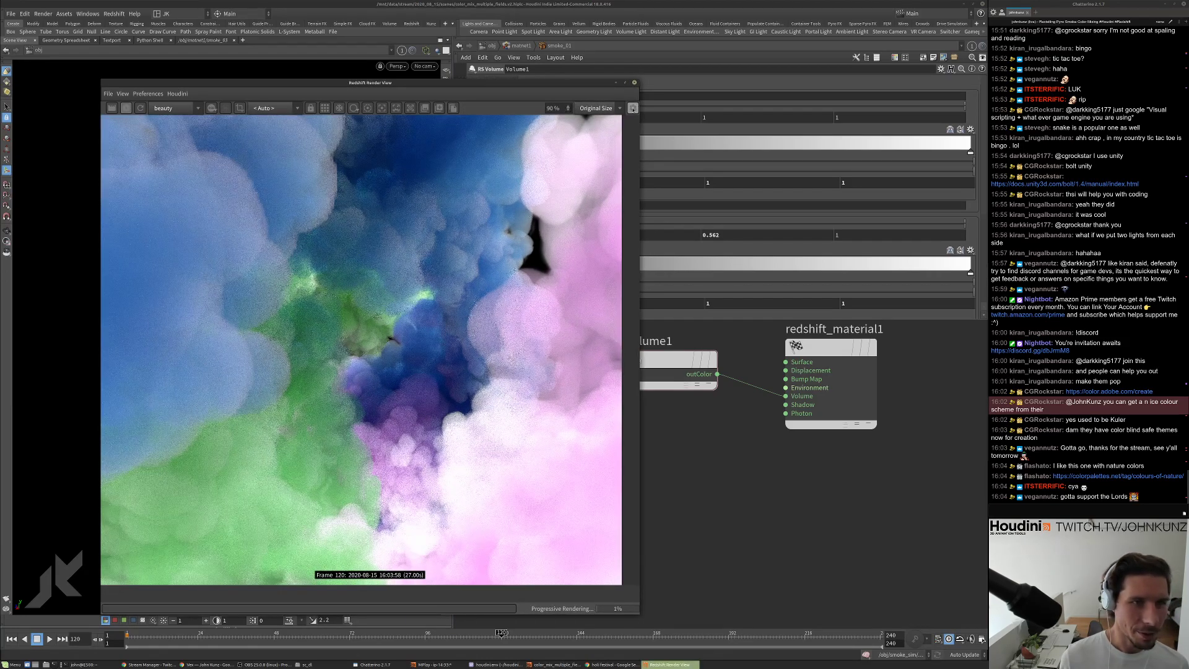
{"action": "left_click", "coordinate": [633, 108]}
{"action": "left_click_drag", "start_coordinate": [638, 254], "coordinate": [785, 259]}
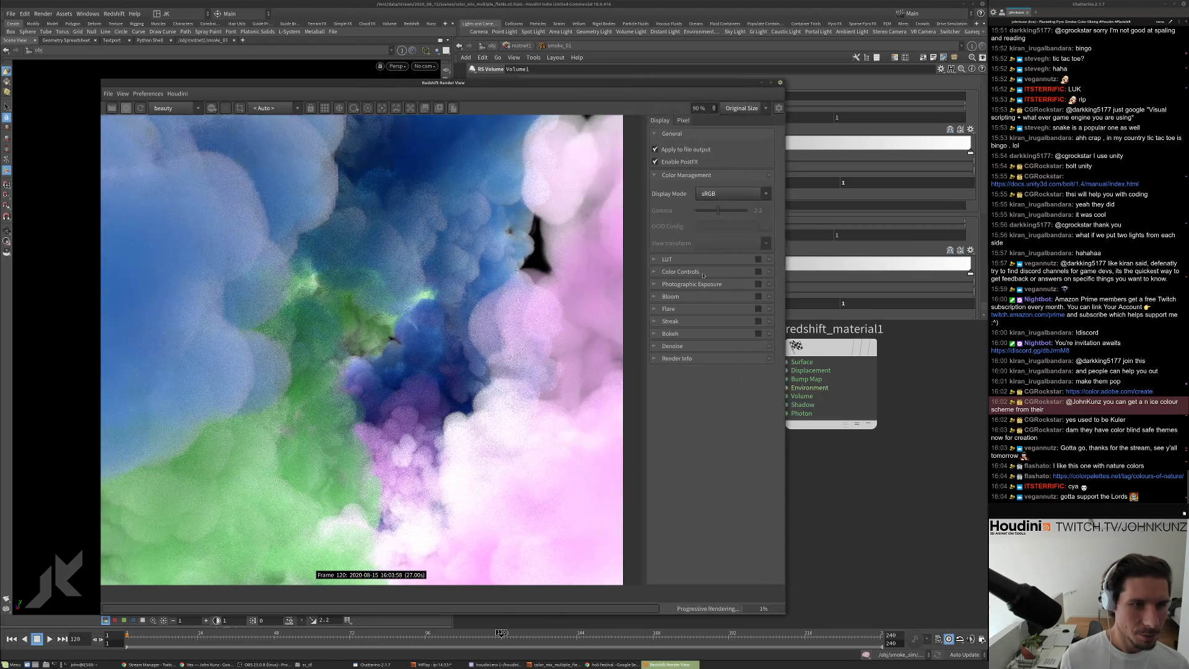
Enable Photographic Exposure with an f-stop of about 7.358 and allowed overexposure of about 0.294, and check the smoke render.
{"action": "left_click", "coordinate": [758, 284]}
{"action": "left_click", "coordinate": [653, 284]}
{"action": "left_click_drag", "start_coordinate": [726, 332], "coordinate": [724, 336]}
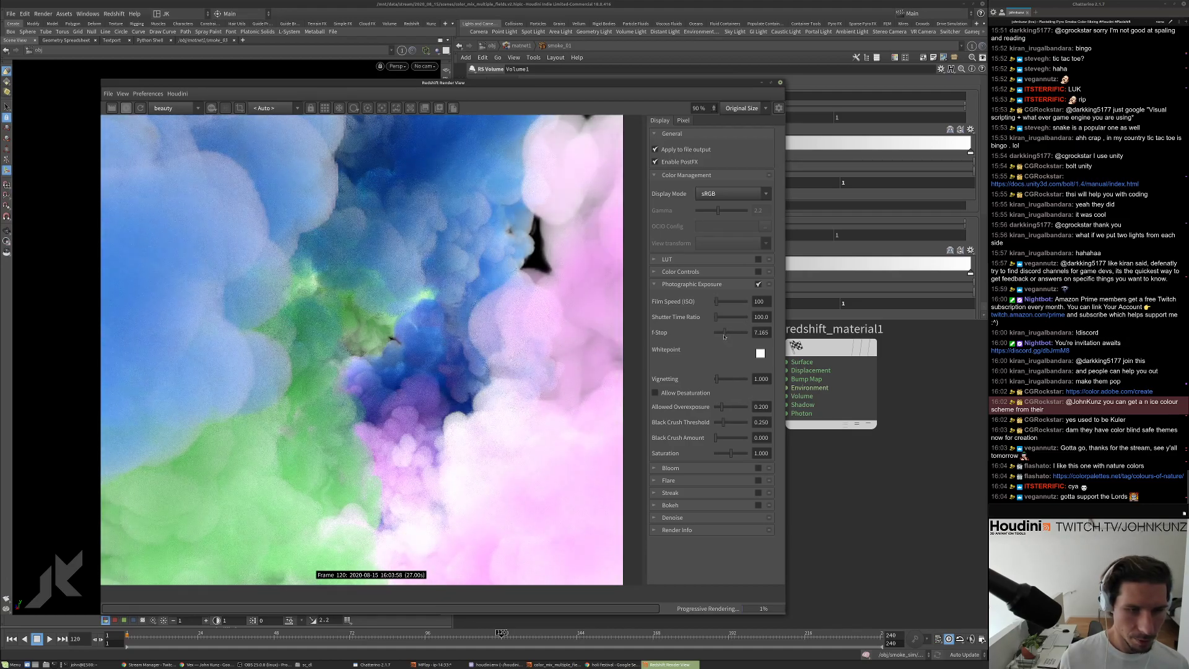
{"action": "left_click_drag", "start_coordinate": [721, 407], "coordinate": [725, 410]}
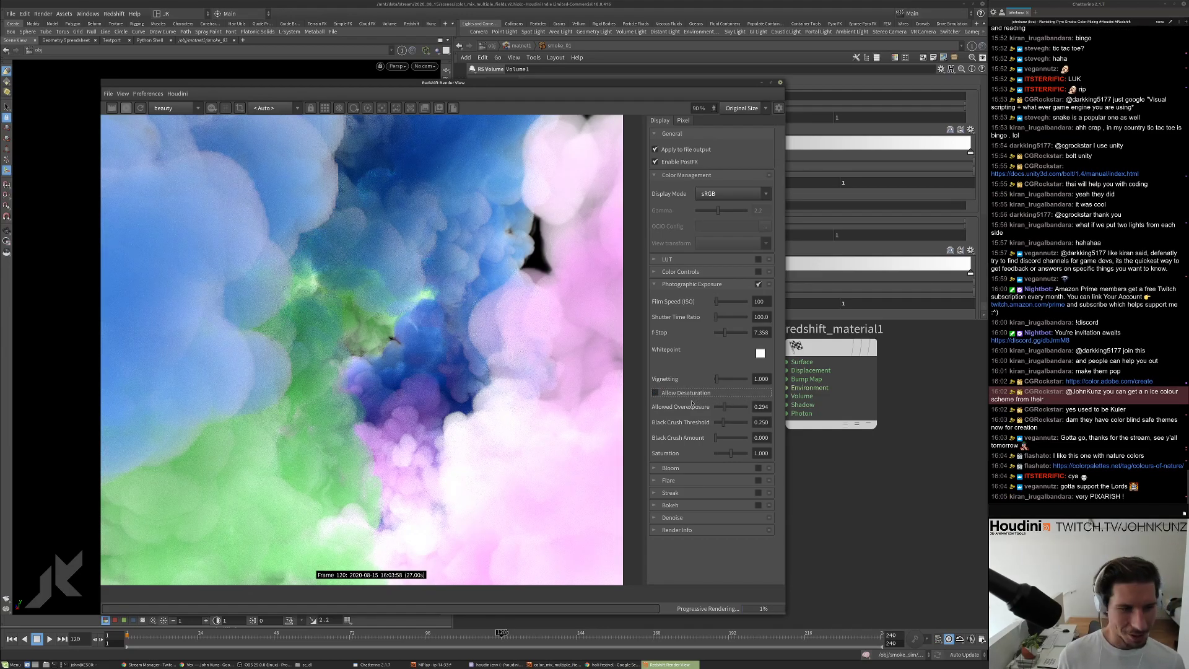
{"action": "scroll", "coordinate": [412, 437], "scroll_direction": "down", "scroll_amount": 3}
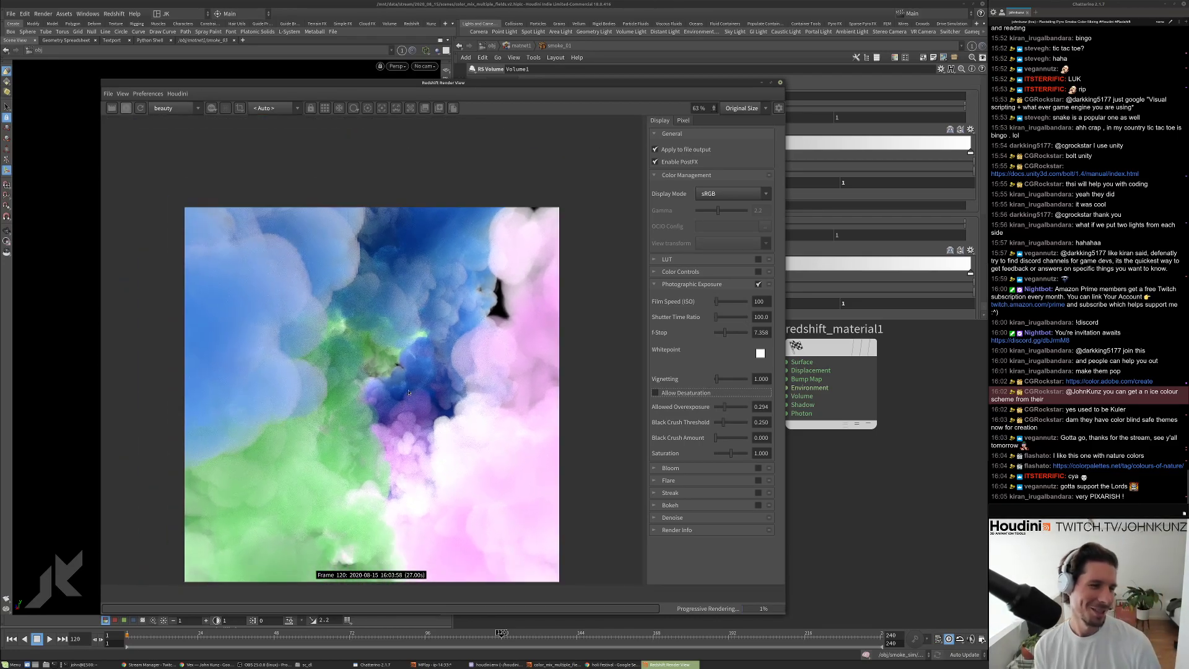
{"action": "scroll", "coordinate": [384, 362], "scroll_direction": "down", "scroll_amount": 1}
{"action": "scroll", "coordinate": [387, 365], "scroll_direction": "up", "scroll_amount": 4}
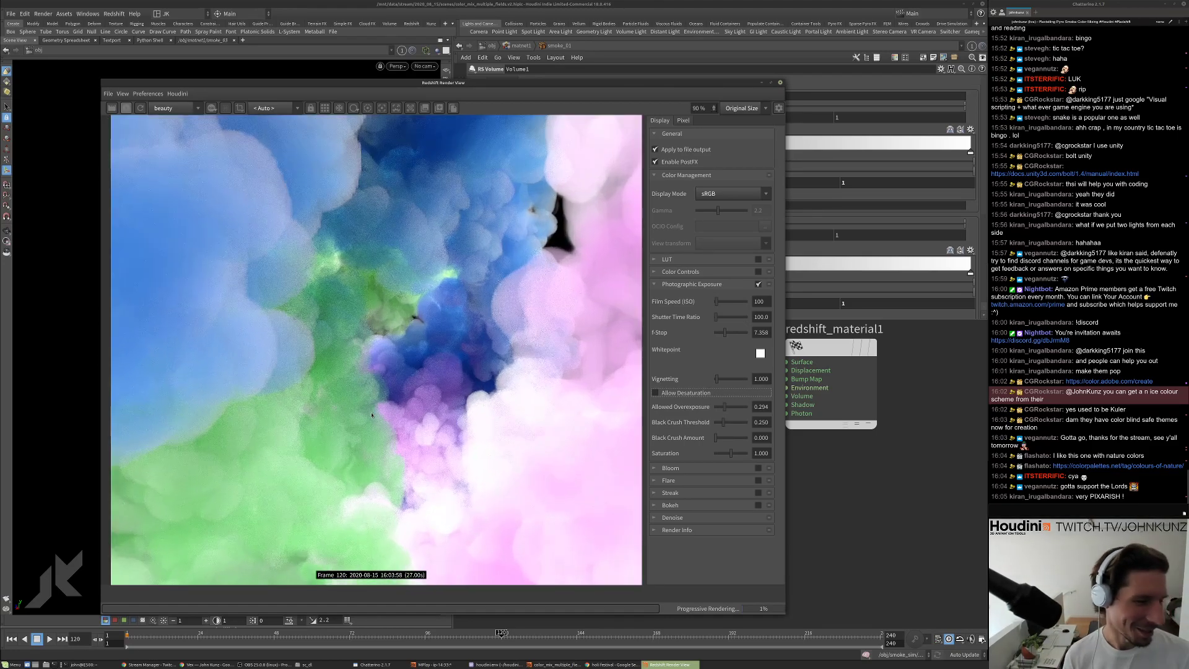
{"action": "scroll", "coordinate": [392, 372], "scroll_direction": "down", "scroll_amount": 2}
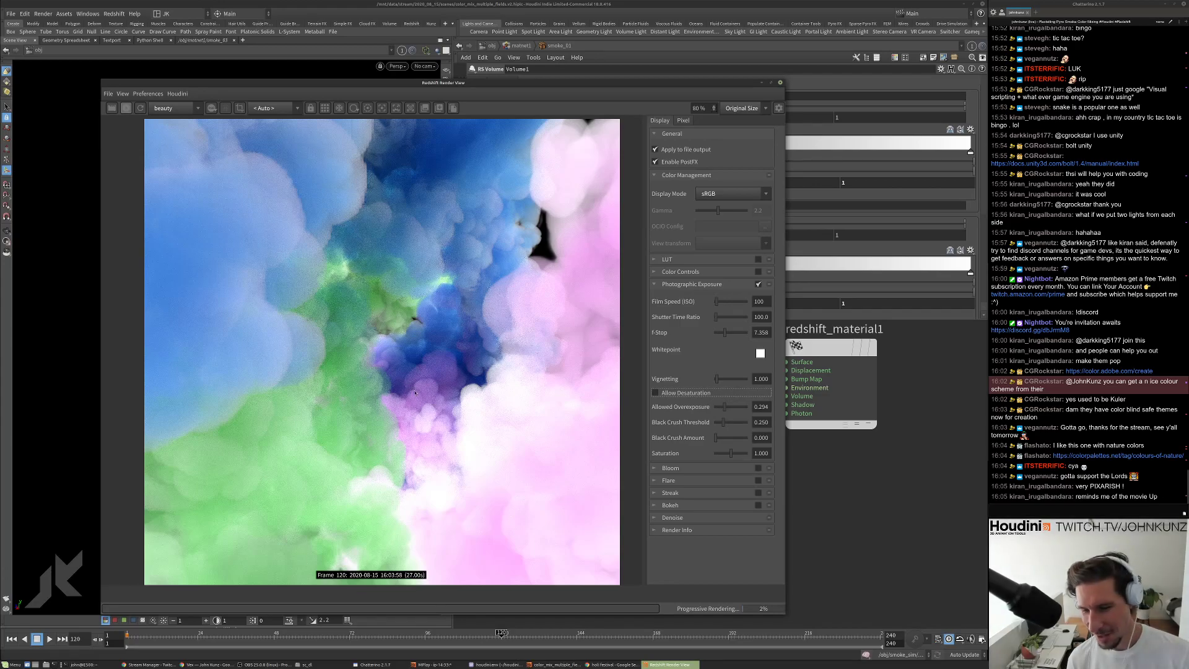
{"action": "scroll", "coordinate": [420, 324], "scroll_direction": "down", "scroll_amount": 1}
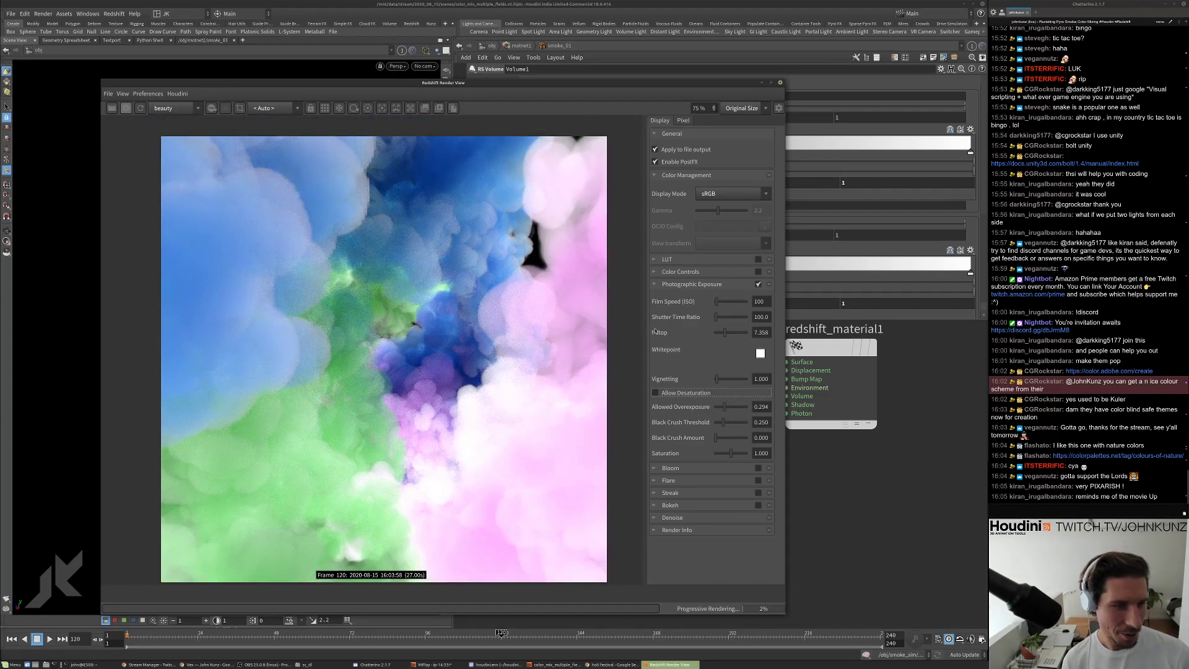
Try black crush and saturation changes, restore them to 0 and 1, and set the vignetting to about 0.459.
{"action": "left_click", "coordinate": [724, 439]}
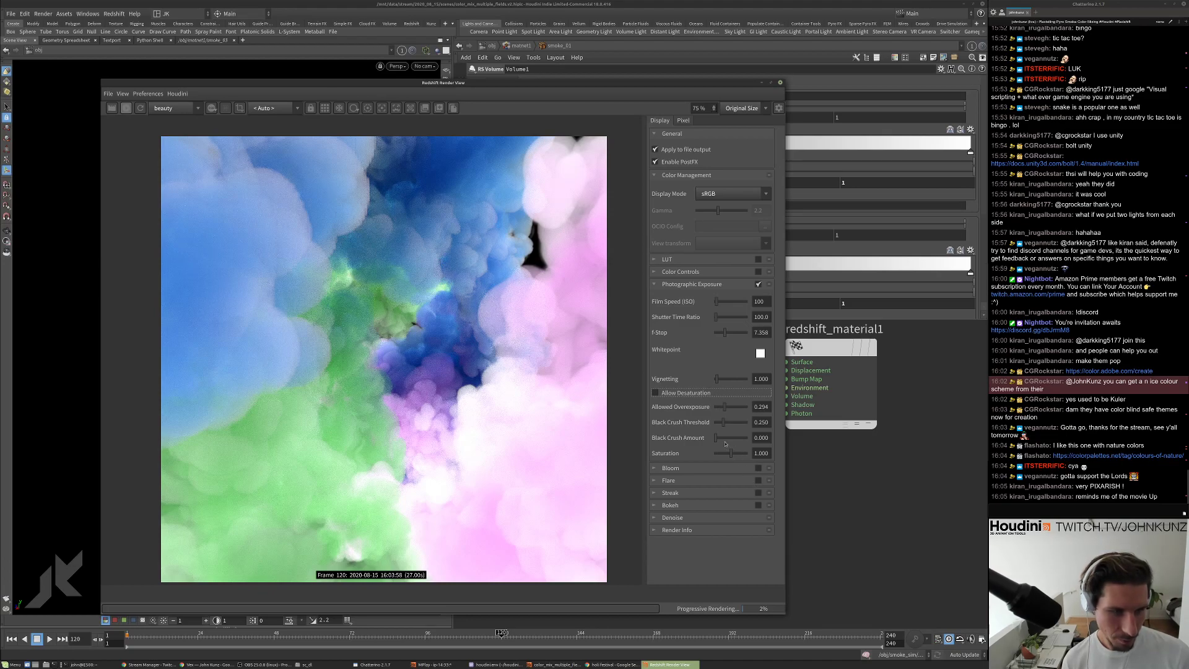
{"action": "left_click", "coordinate": [716, 439]}
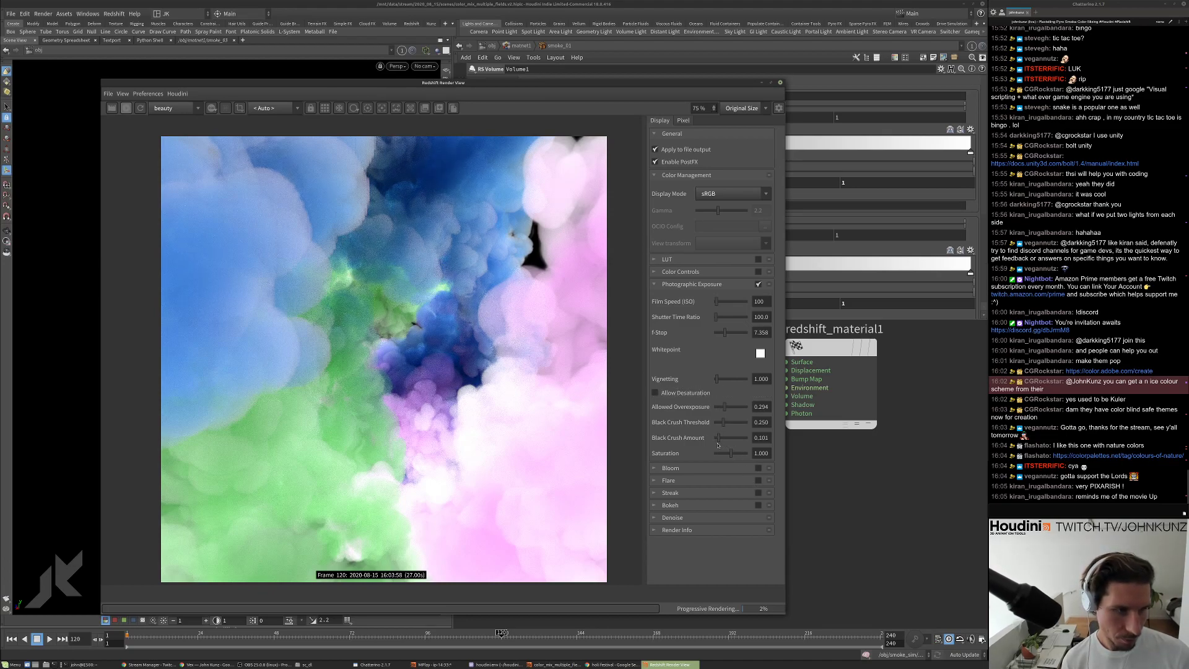
{"action": "mouse_move", "coordinate": [733, 454]}
{"action": "left_mouse_down"}
{"action": "mouse_move", "coordinate": [769, 457]}
{"action": "mouse_move", "coordinate": [732, 457]}
{"action": "left_mouse_up"}
{"action": "left_click", "coordinate": [761, 454]}
{"action": "type", "text": "1"}
{"action": "key", "text": "Return"}
{"action": "left_click_drag", "start_coordinate": [717, 379], "coordinate": [715, 405]}
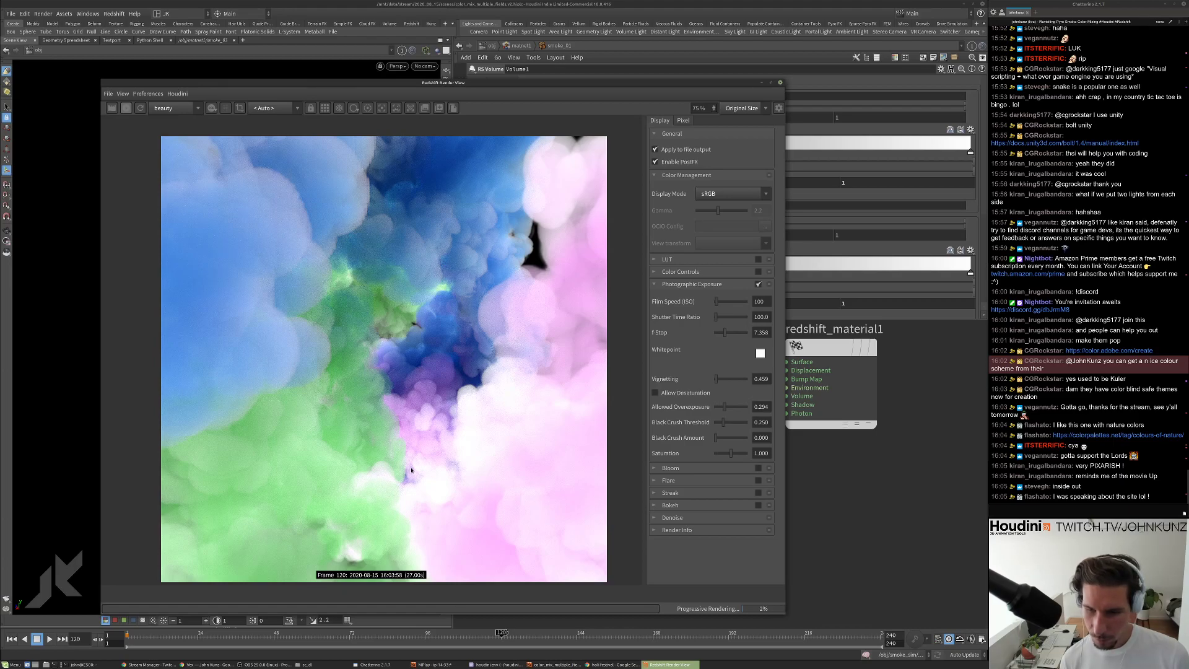
Reopen the shared palette site in the browser, browse its Contrasting Palettes for smoke colour ideas and close it.
{"action": "left_click", "coordinate": [1129, 436]}
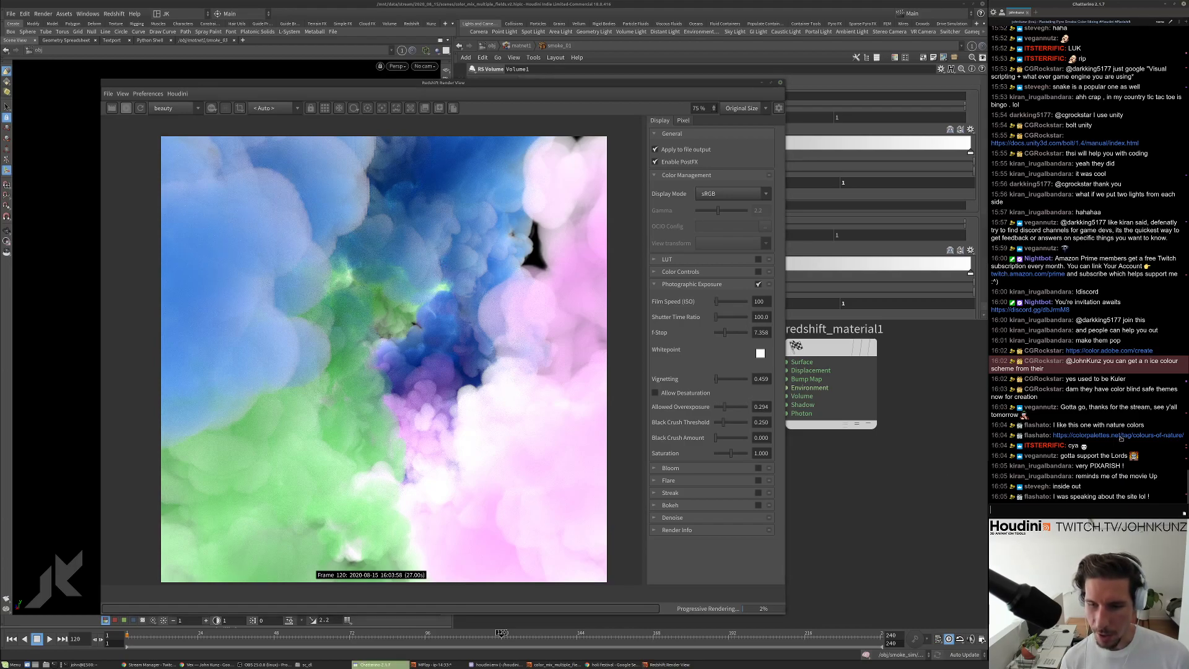
{"action": "left_click_drag", "start_coordinate": [693, 19], "coordinate": [927, 58]}
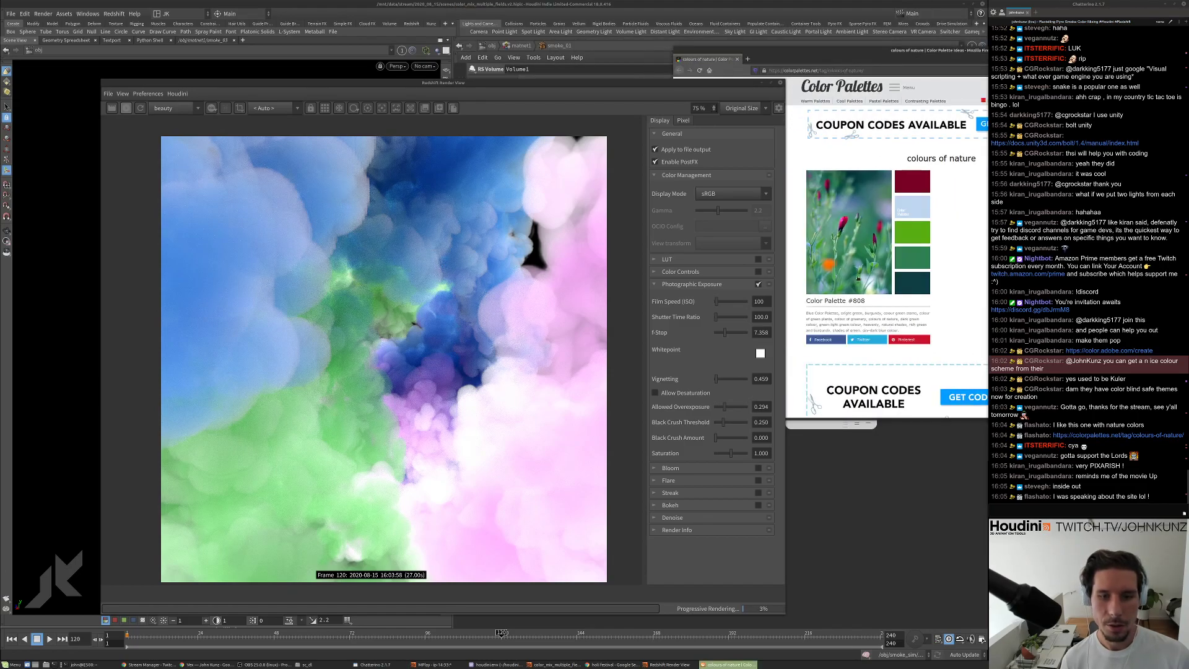
{"action": "left_click", "coordinate": [910, 102]}
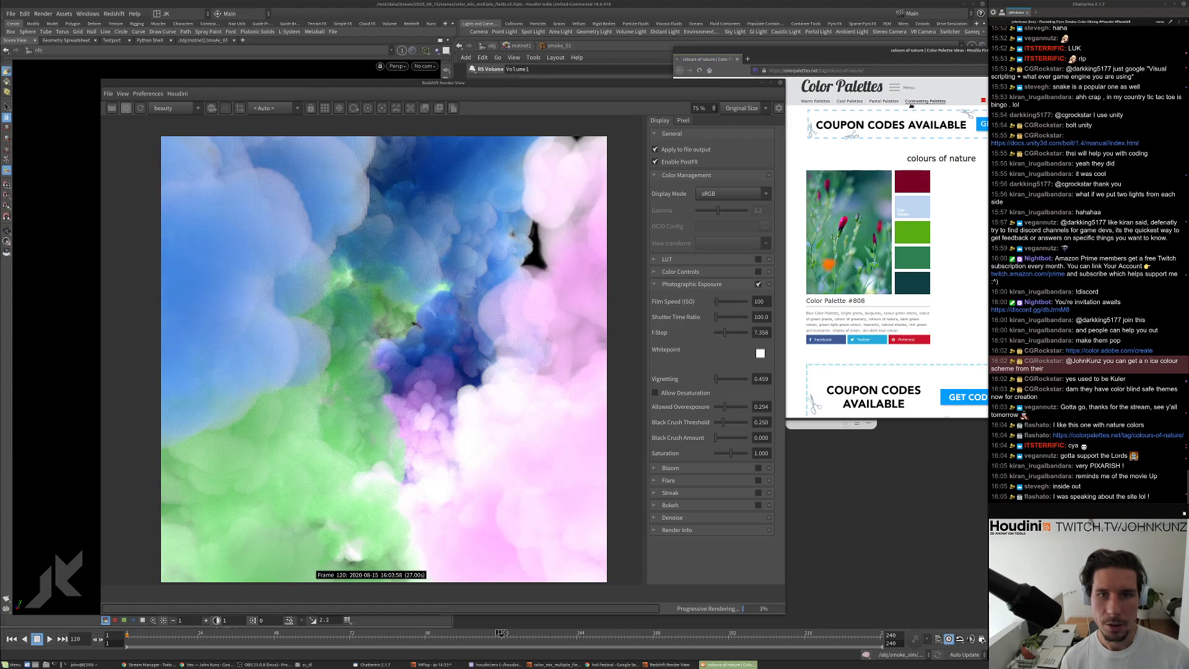
{"action": "scroll", "coordinate": [904, 133], "scroll_direction": "down", "scroll_amount": 2}
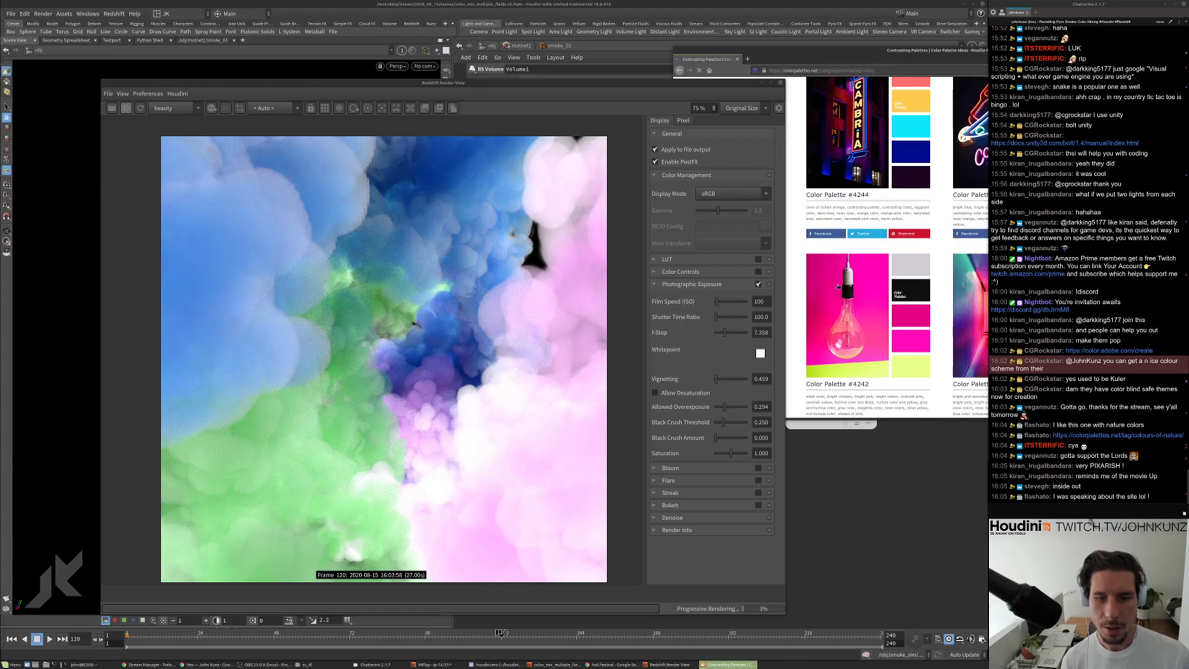
{"action": "double_click", "coordinate": [798, 52]}
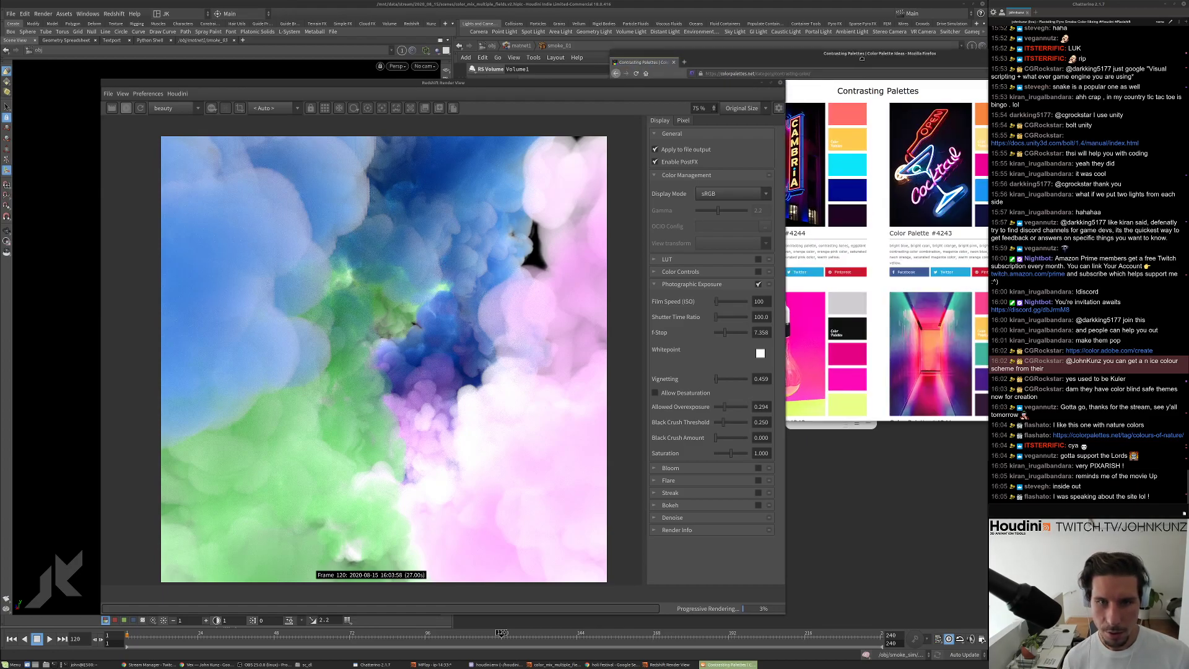
{"action": "scroll", "coordinate": [928, 355], "scroll_direction": "down", "scroll_amount": 5}
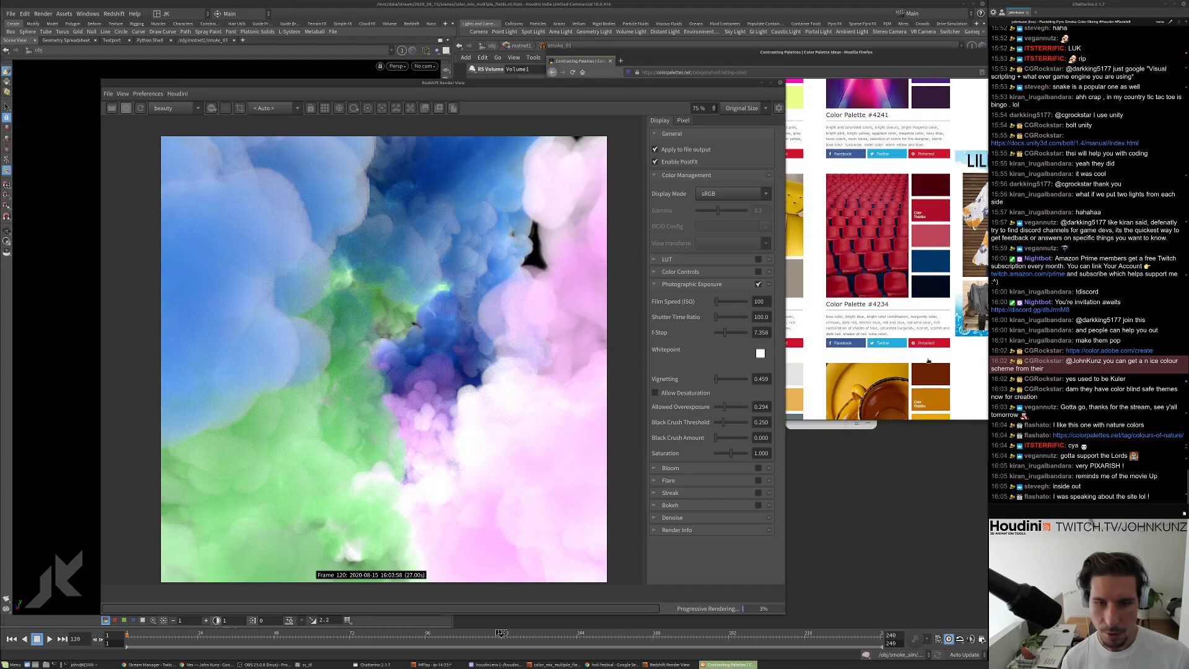
{"action": "scroll", "coordinate": [929, 356], "scroll_direction": "down", "scroll_amount": 2}
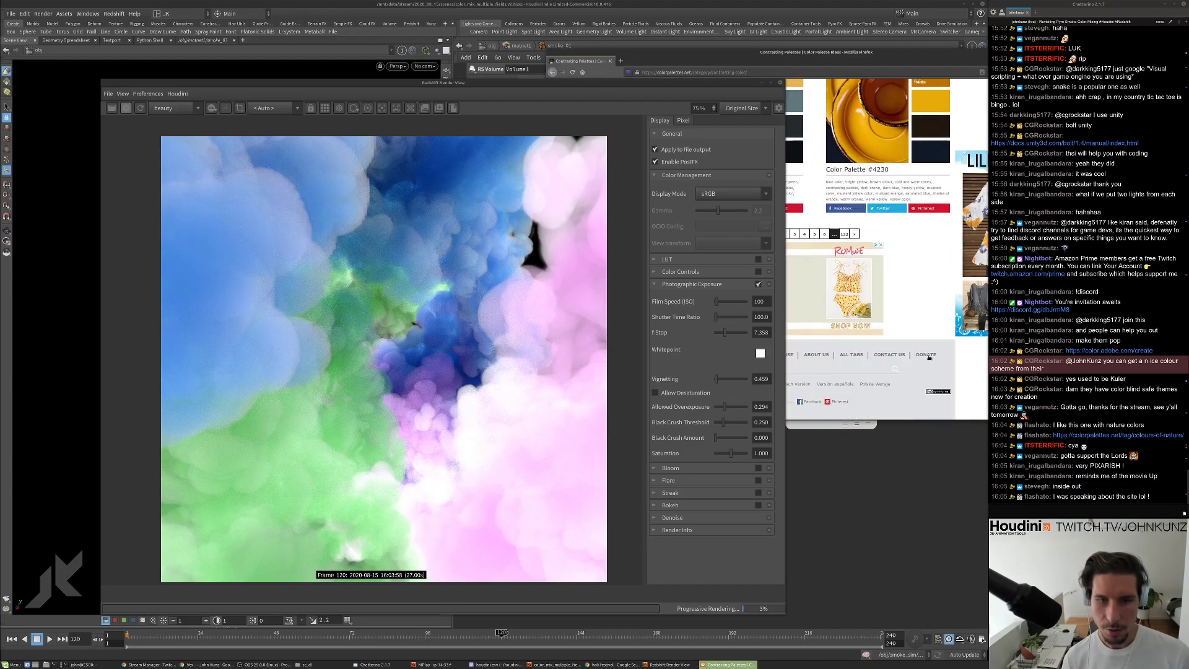
{"action": "double_click", "coordinate": [877, 52]}
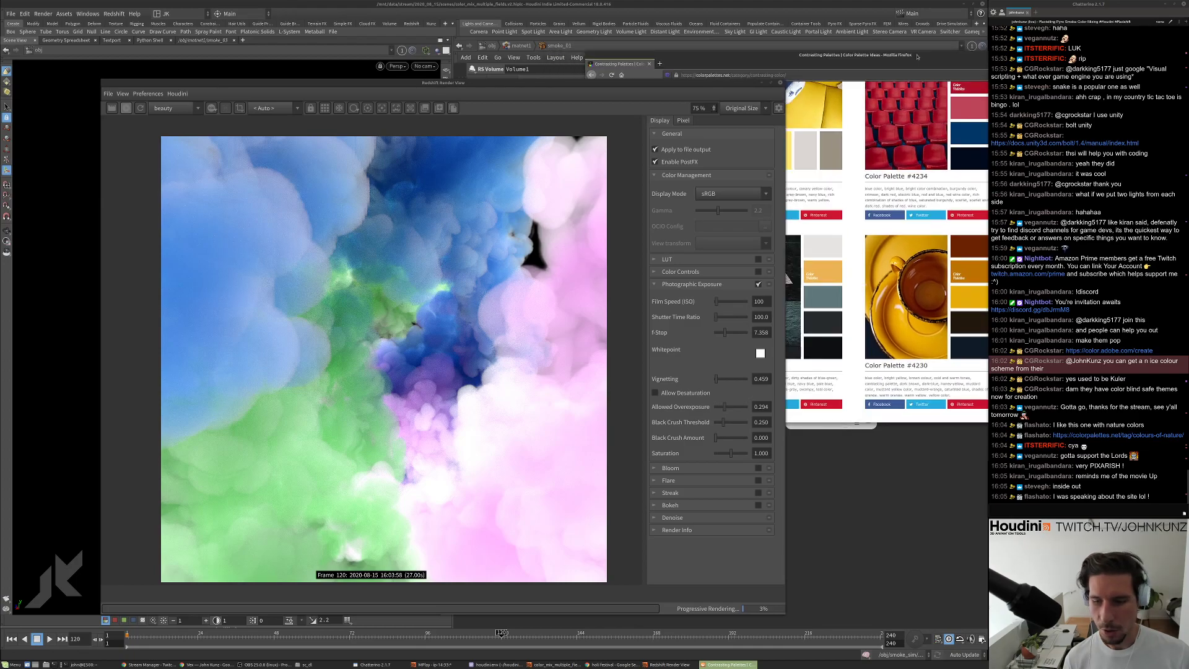
{"action": "left_click_drag", "start_coordinate": [845, 50], "coordinate": [915, 55]}
{"action": "scroll", "coordinate": [818, 294], "scroll_direction": "up", "scroll_amount": 5}
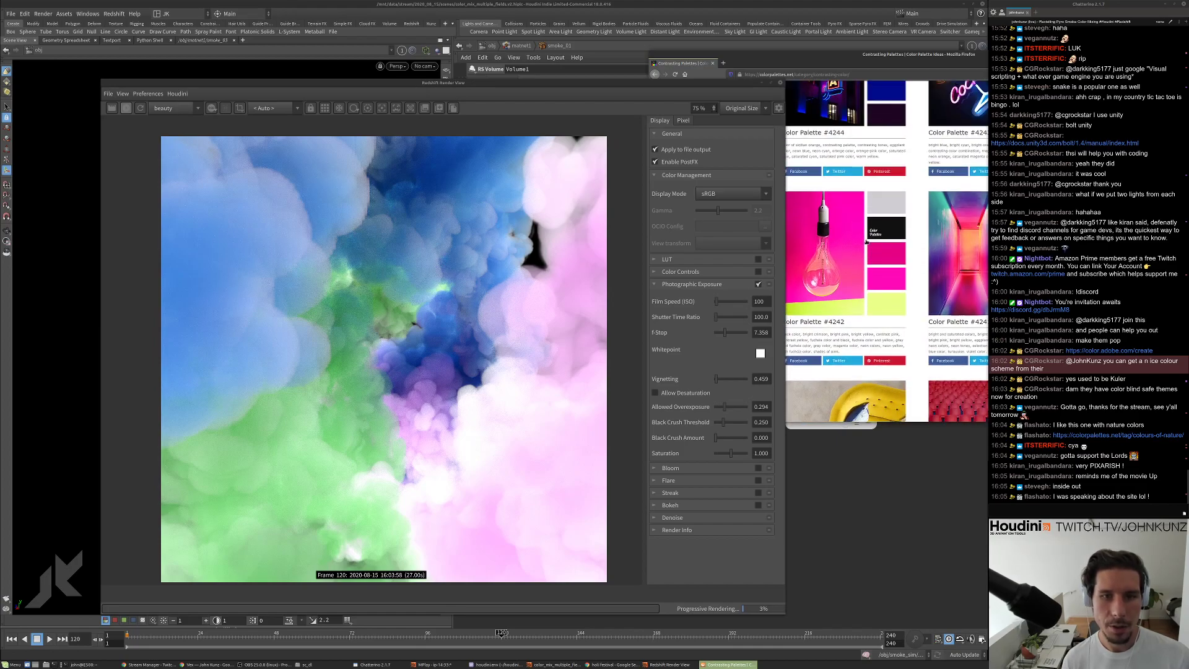
{"action": "left_click_drag", "start_coordinate": [889, 54], "coordinate": [779, 83]}
{"action": "left_click", "coordinate": [963, 81]}
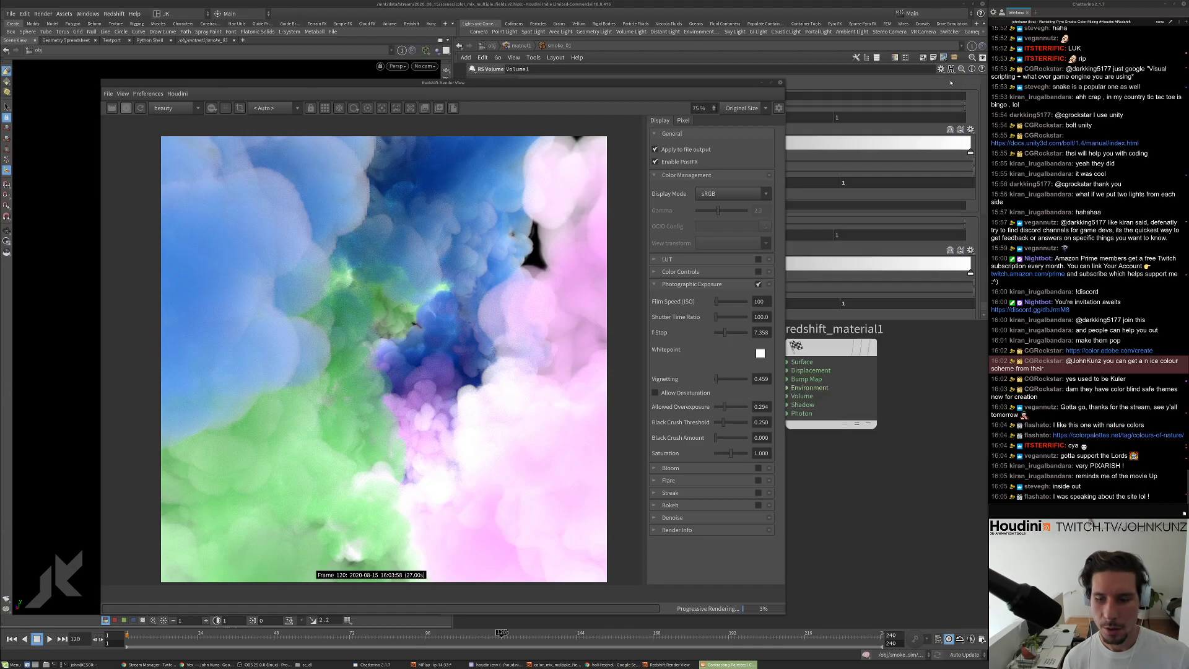
Set the render view's f-stop to about 8.899 and its allowed overexposure to about 0.275.
{"action": "left_click", "coordinate": [417, 383]}
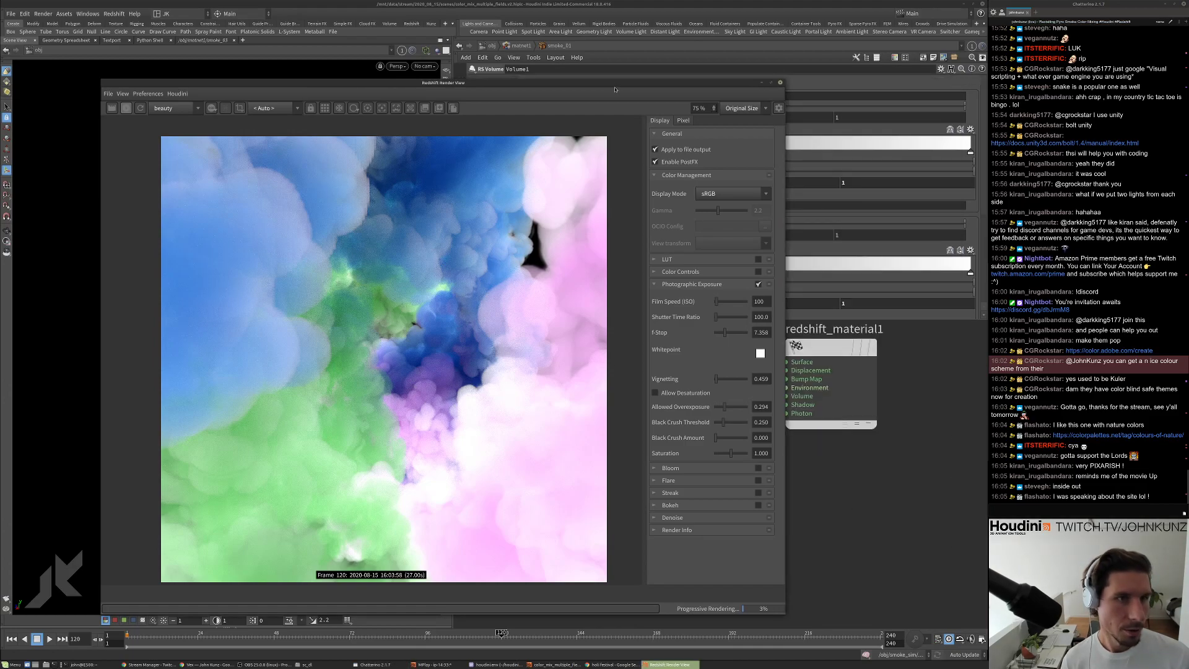
{"action": "left_click_drag", "start_coordinate": [725, 333], "coordinate": [728, 336]}
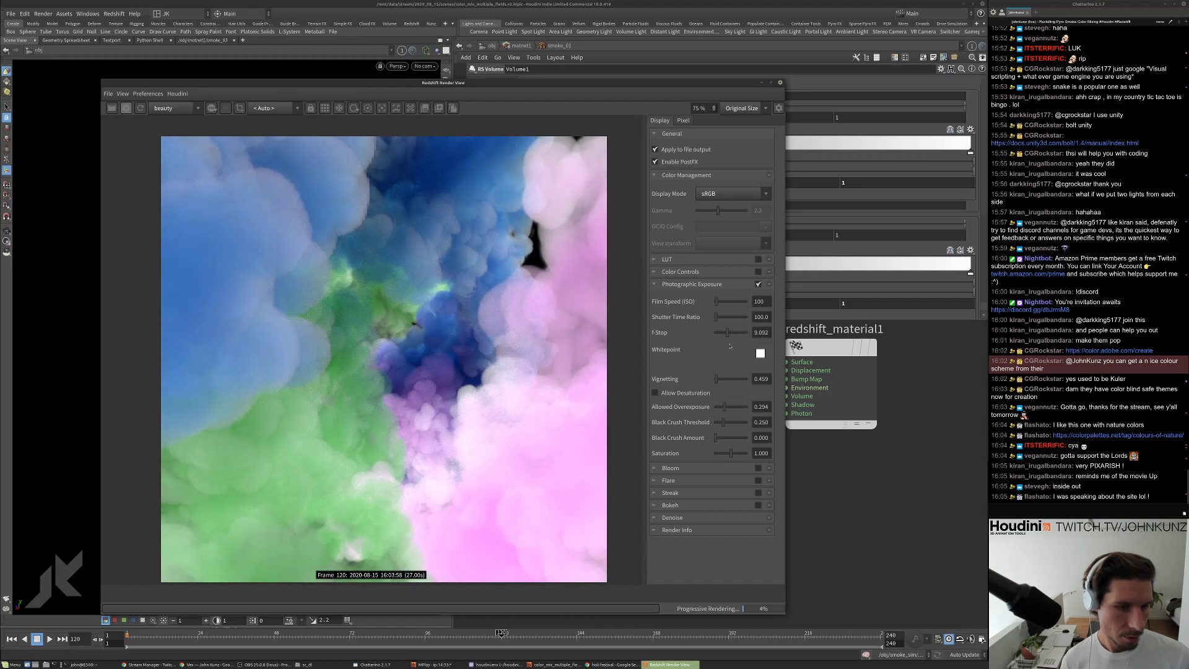
{"action": "left_click_drag", "start_coordinate": [736, 408], "coordinate": [722, 413]}
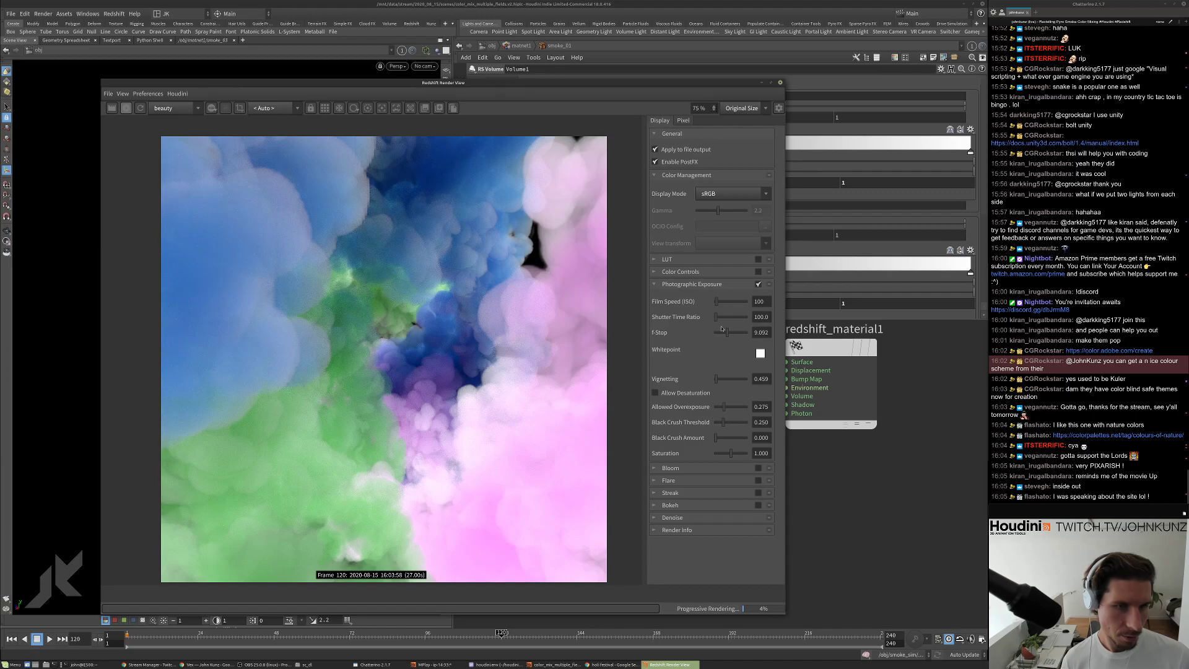
{"action": "left_click_drag", "start_coordinate": [730, 338], "coordinate": [728, 340]}
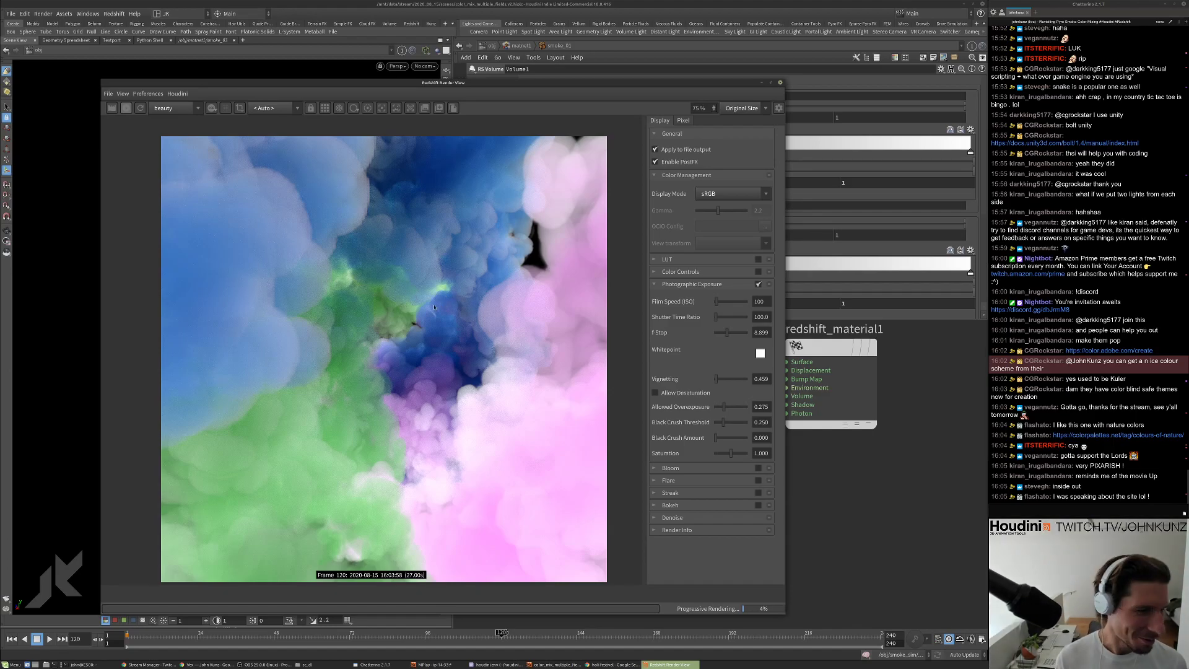
Examine the colour transitions between the blue, green and pink smoke in the render up close and as a whole.
{"action": "scroll", "coordinate": [398, 364], "scroll_direction": "up", "scroll_amount": 3}
{"action": "scroll", "coordinate": [402, 358], "scroll_direction": "down", "scroll_amount": 3}
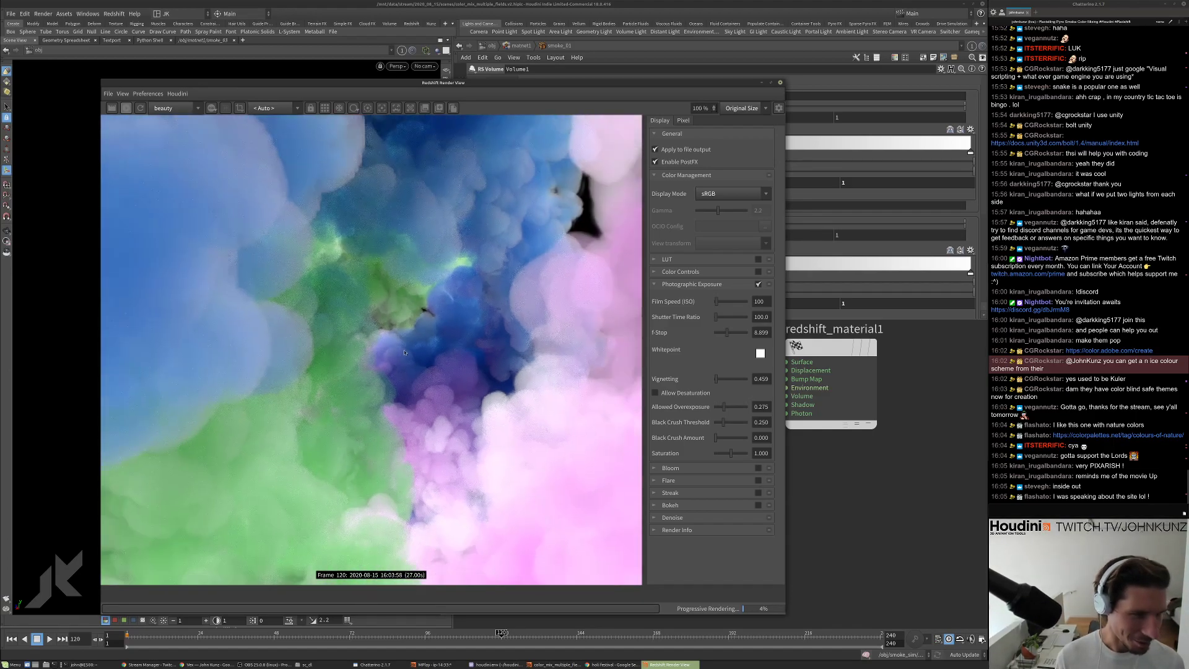
{"action": "scroll", "coordinate": [406, 377], "scroll_direction": "up", "scroll_amount": 1}
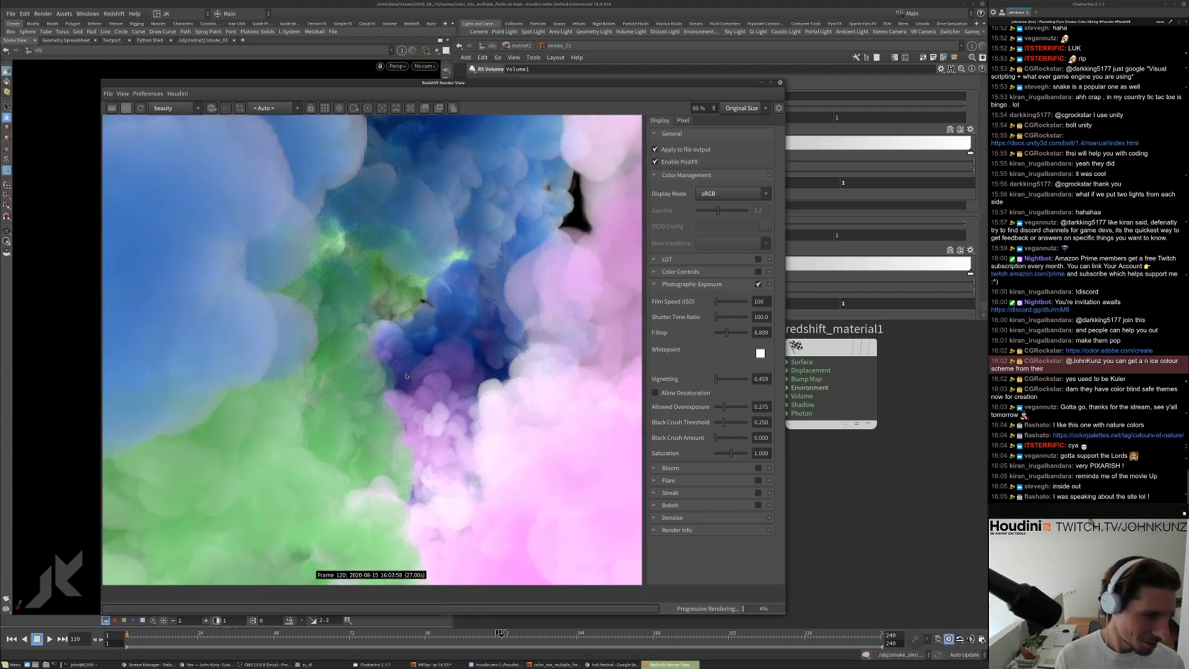
{"action": "scroll", "coordinate": [404, 374], "scroll_direction": "up", "scroll_amount": 1}
{"action": "scroll", "coordinate": [397, 368], "scroll_direction": "down", "scroll_amount": 2}
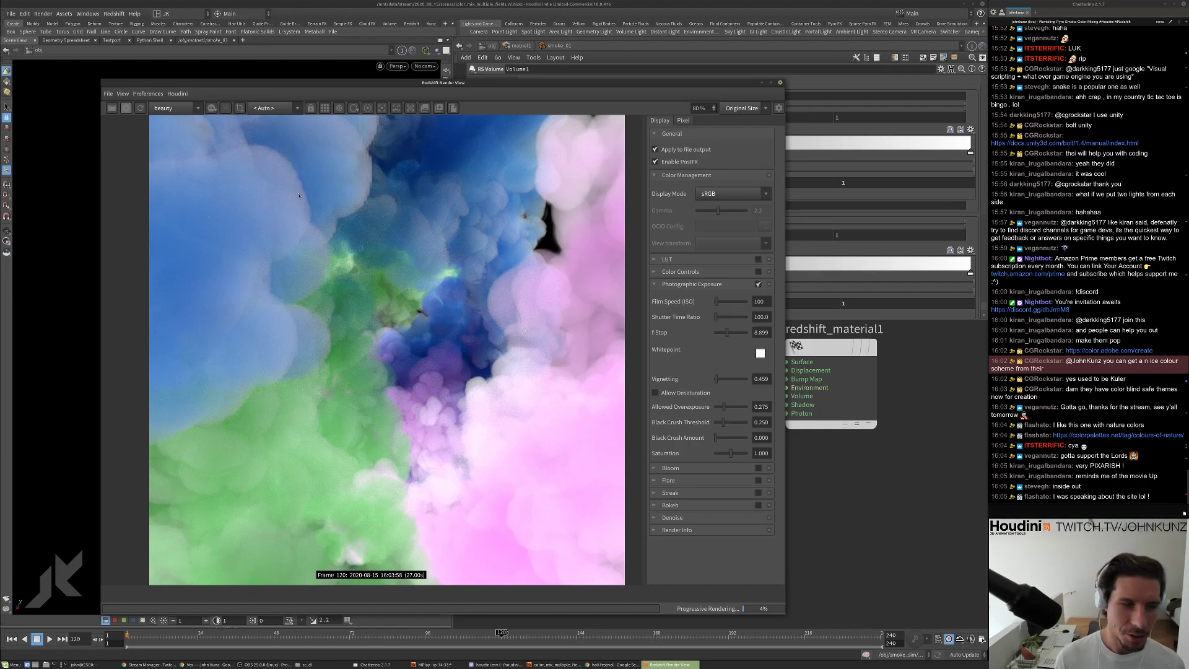
{"action": "scroll", "coordinate": [304, 258], "scroll_direction": "down", "scroll_amount": 3}
{"action": "scroll", "coordinate": [251, 242], "scroll_direction": "up", "scroll_amount": 3}
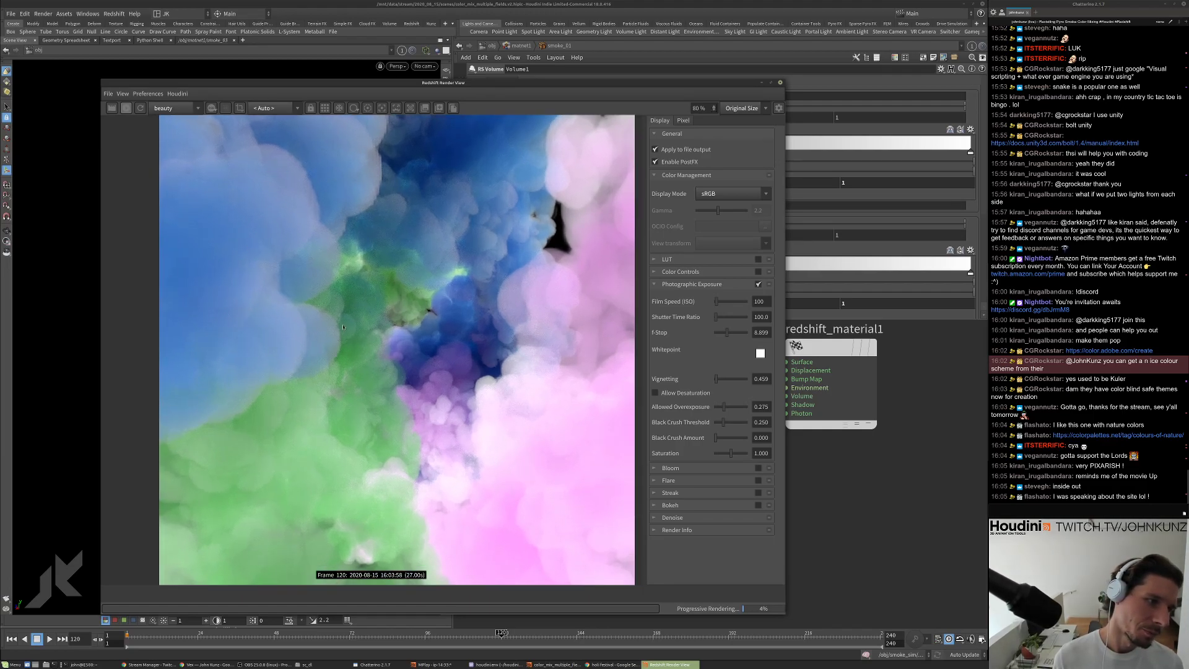
{"action": "scroll", "coordinate": [450, 382], "scroll_direction": "up", "scroll_amount": 2}
{"action": "scroll", "coordinate": [496, 372], "scroll_direction": "down", "scroll_amount": 3}
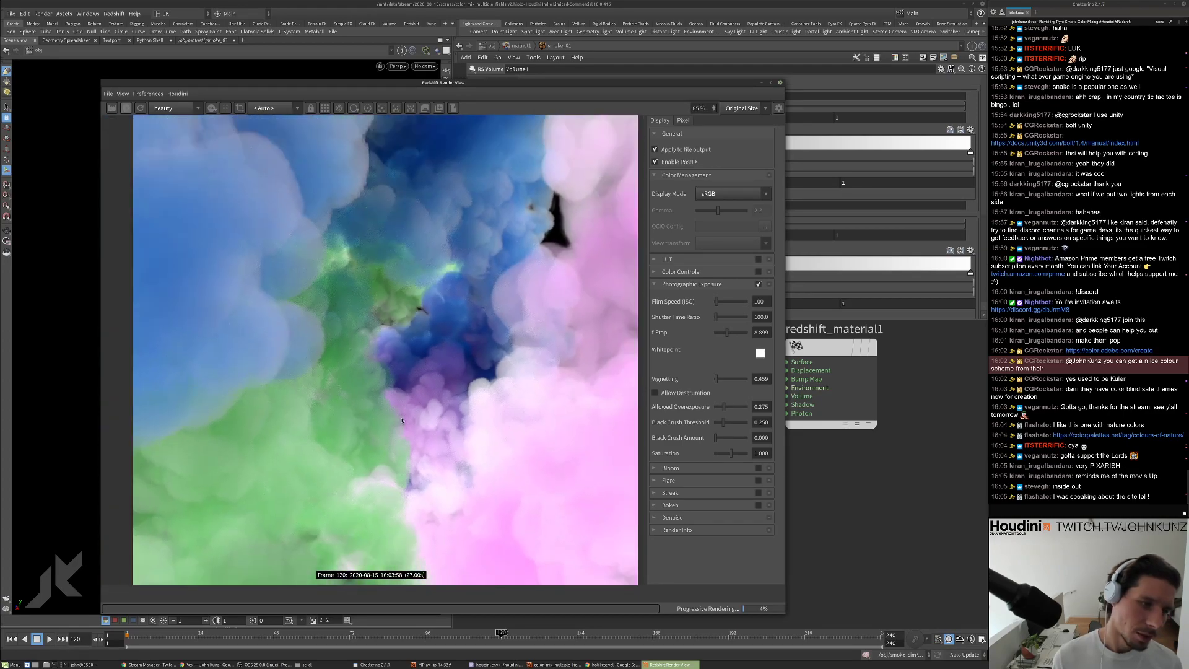
Return to the object level and check the volume contribution settings of the lights rslight1 and rslight2.
{"action": "scroll", "coordinate": [506, 370], "scroll_direction": "down", "scroll_amount": 1}
{"action": "left_click_drag", "start_coordinate": [496, 82], "coordinate": [291, 90]}
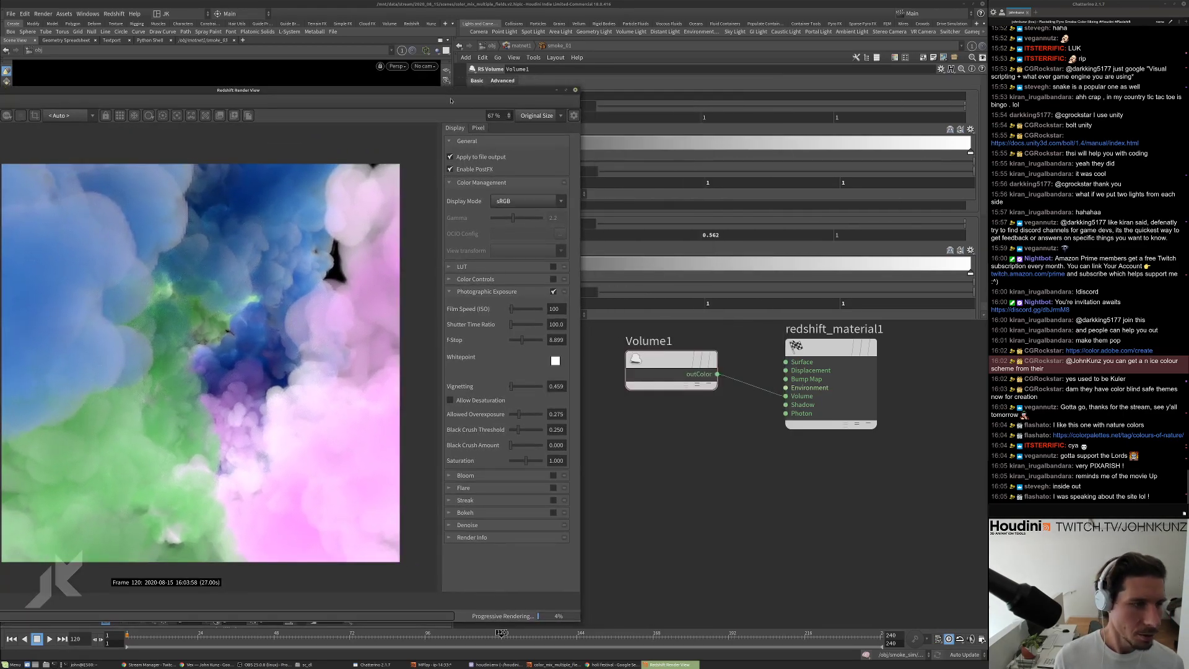
{"action": "key", "text": "u"}
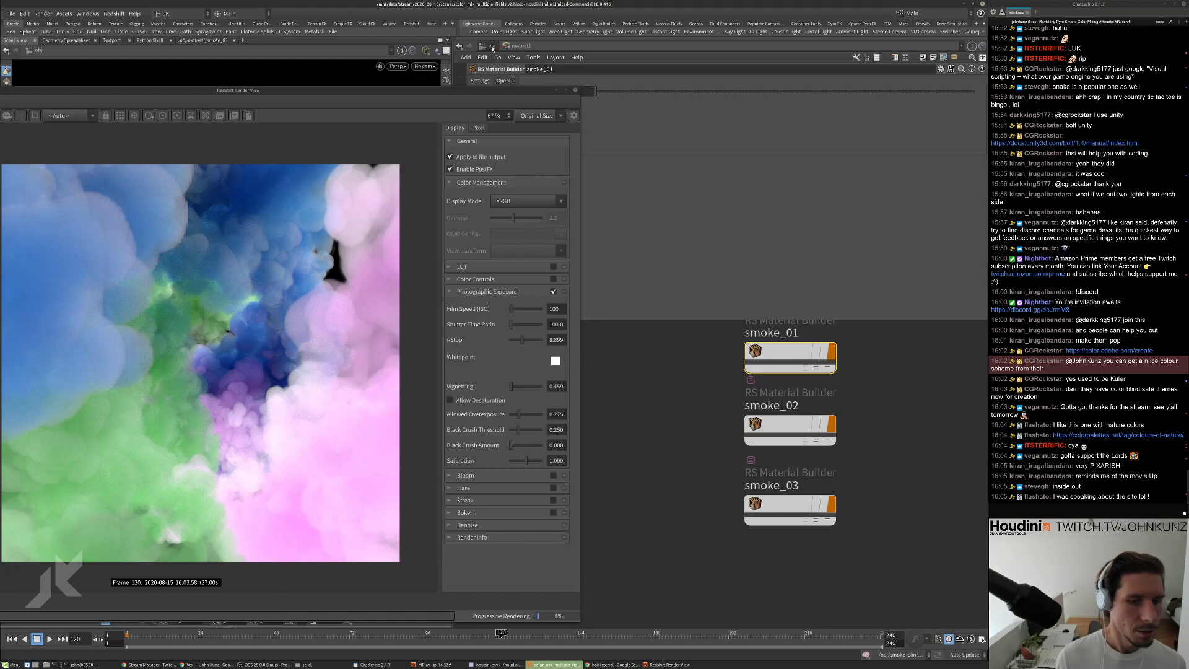
{"action": "scroll", "coordinate": [733, 459], "scroll_direction": "up", "scroll_amount": 2}
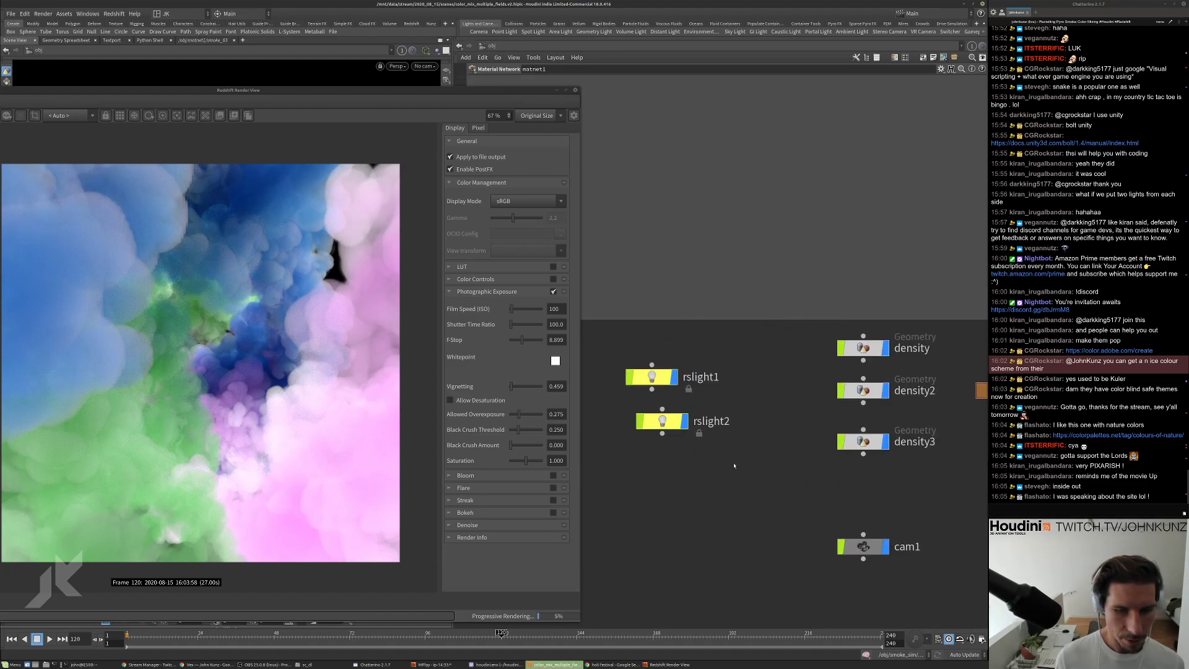
{"action": "key", "text": "Tab"}
{"action": "key", "text": "Escape"}
{"action": "left_click", "coordinate": [651, 376]}
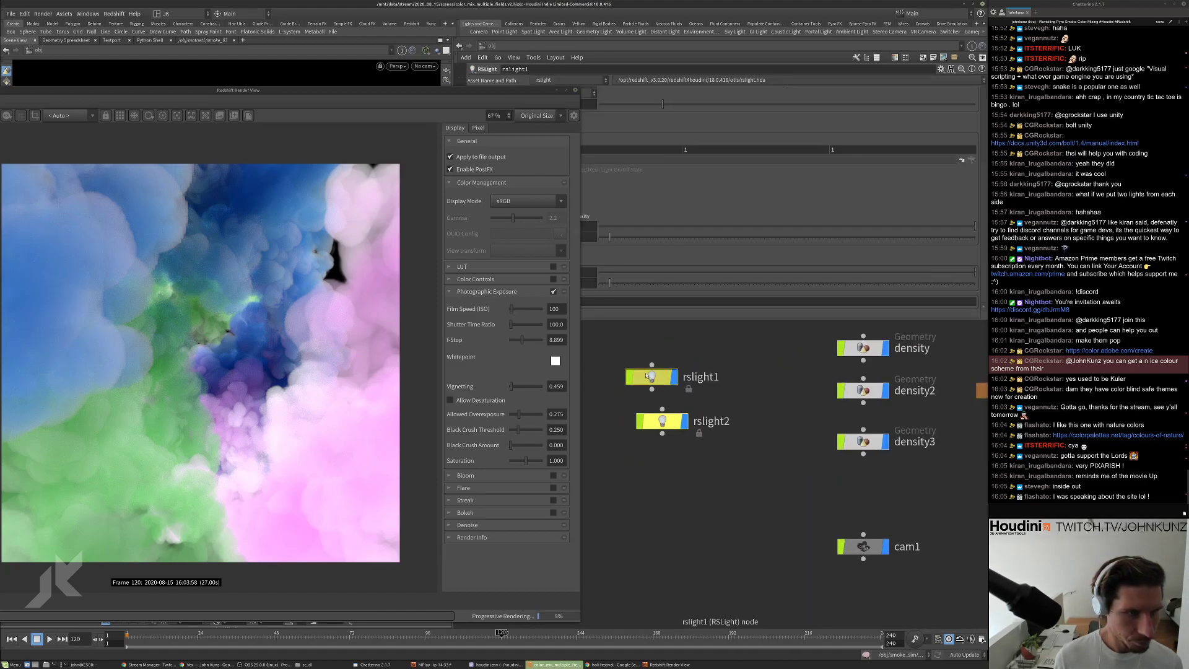
{"action": "left_click_drag", "start_coordinate": [574, 91], "coordinate": [485, 117]}
{"action": "key", "text": "Return"}
{"action": "left_click", "coordinate": [662, 421]}
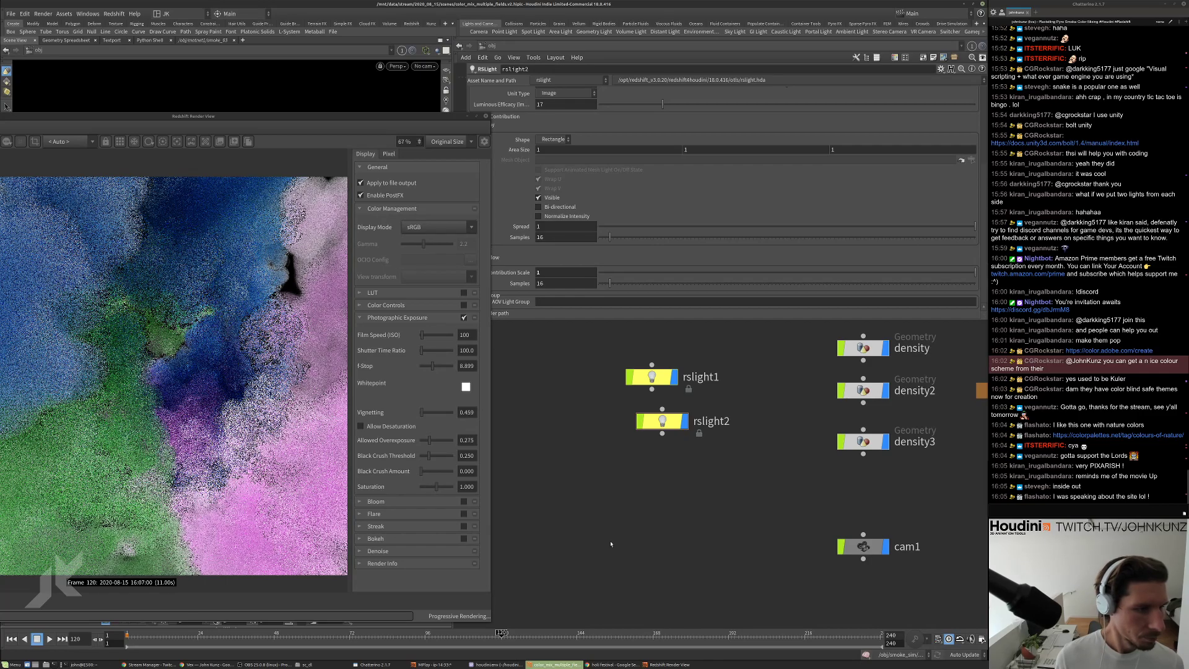
Add an RSLightDome light to the scene below the two existing lights.
{"action": "key", "text": "Tab"}
{"action": "type", "text": "dom"}
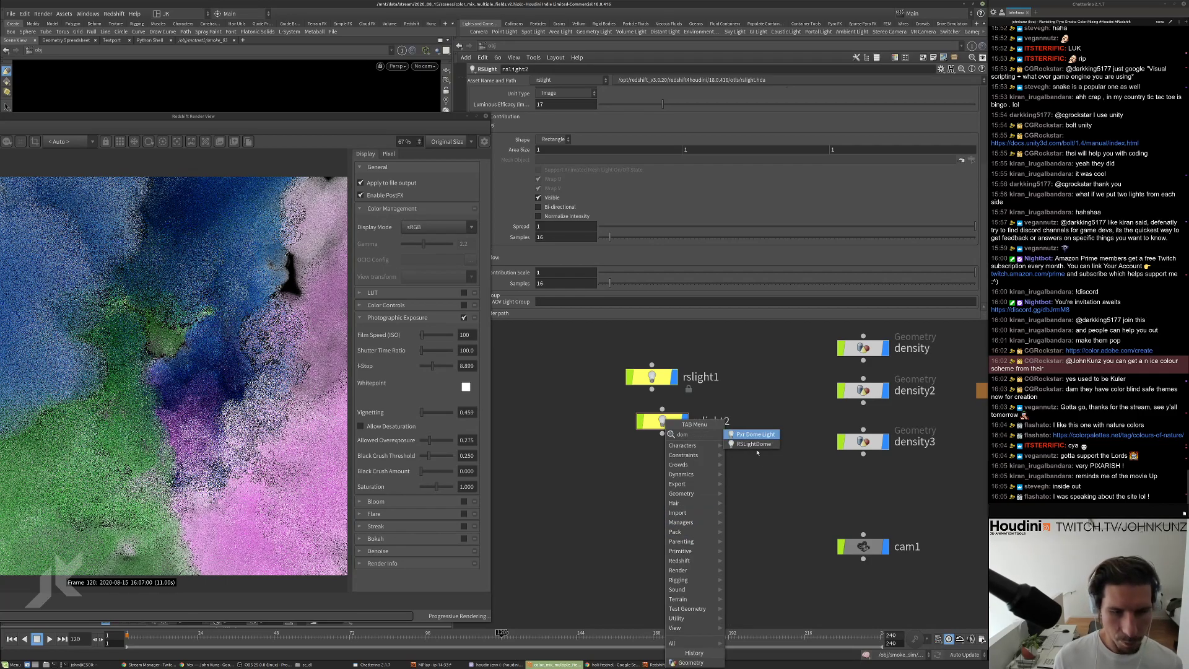
{"action": "left_click", "coordinate": [755, 444]}
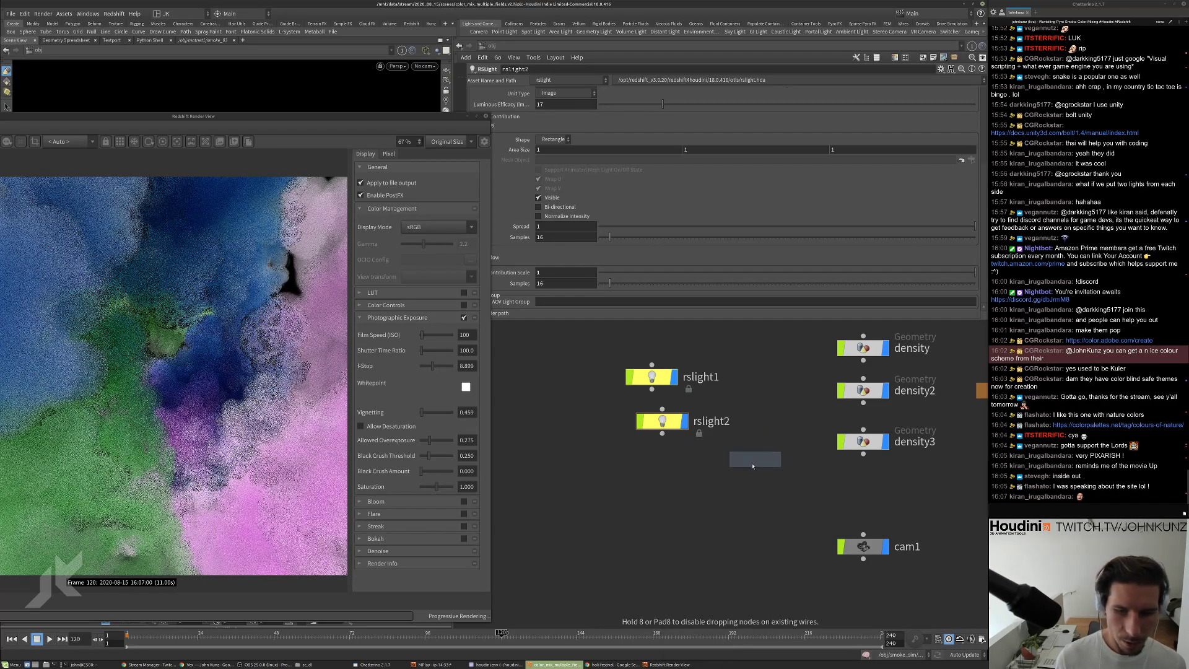
{"action": "left_click", "coordinate": [735, 482]}
{"action": "middle_click_drag", "start_coordinate": [664, 524], "coordinate": [680, 494]}
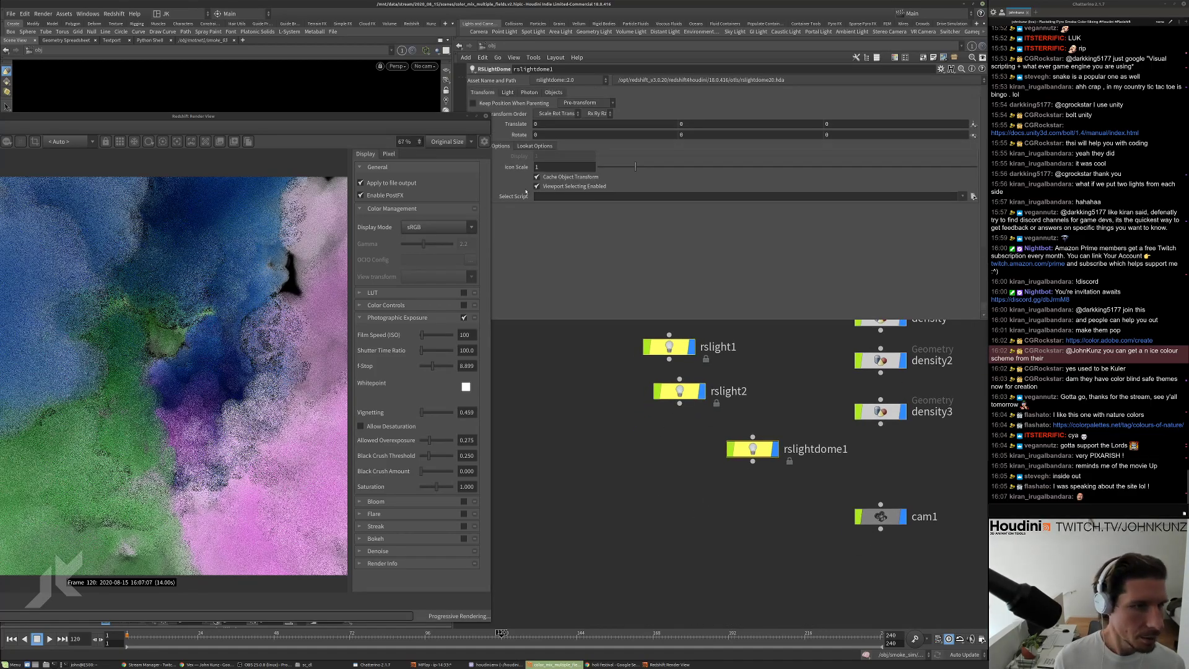
Set the dome light's volume contribution scale to 1.
{"action": "left_click", "coordinate": [507, 91]}
{"action": "scroll", "coordinate": [522, 259], "scroll_direction": "down", "scroll_amount": 3}
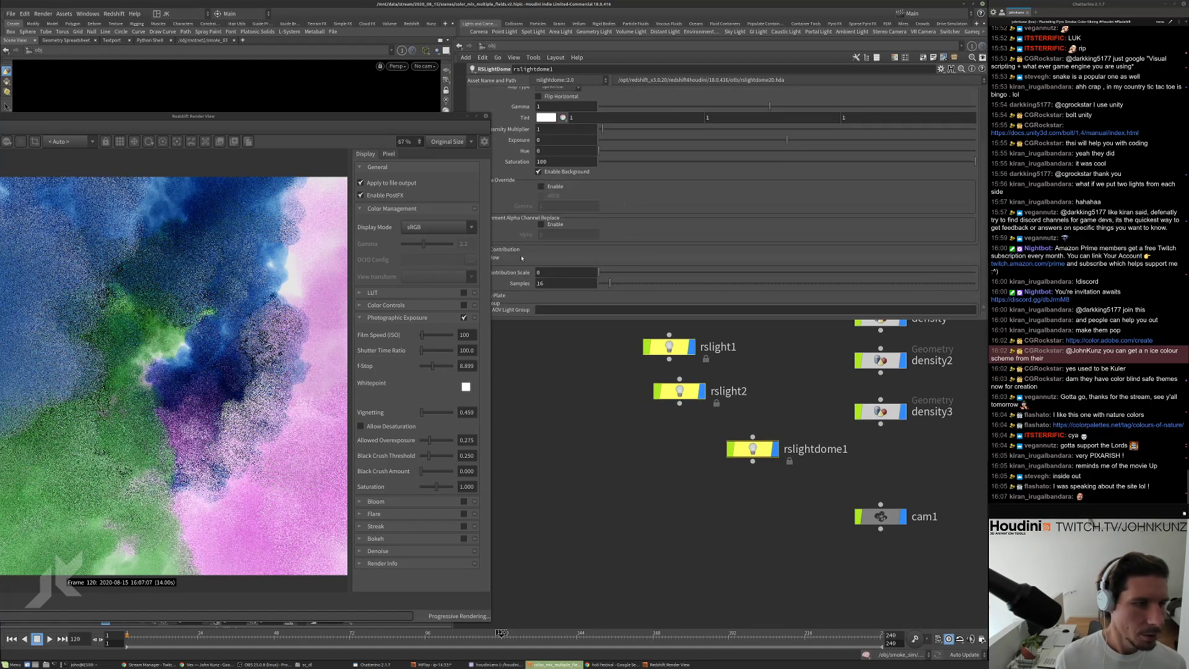
{"action": "left_click_drag", "start_coordinate": [599, 279], "coordinate": [746, 277]}
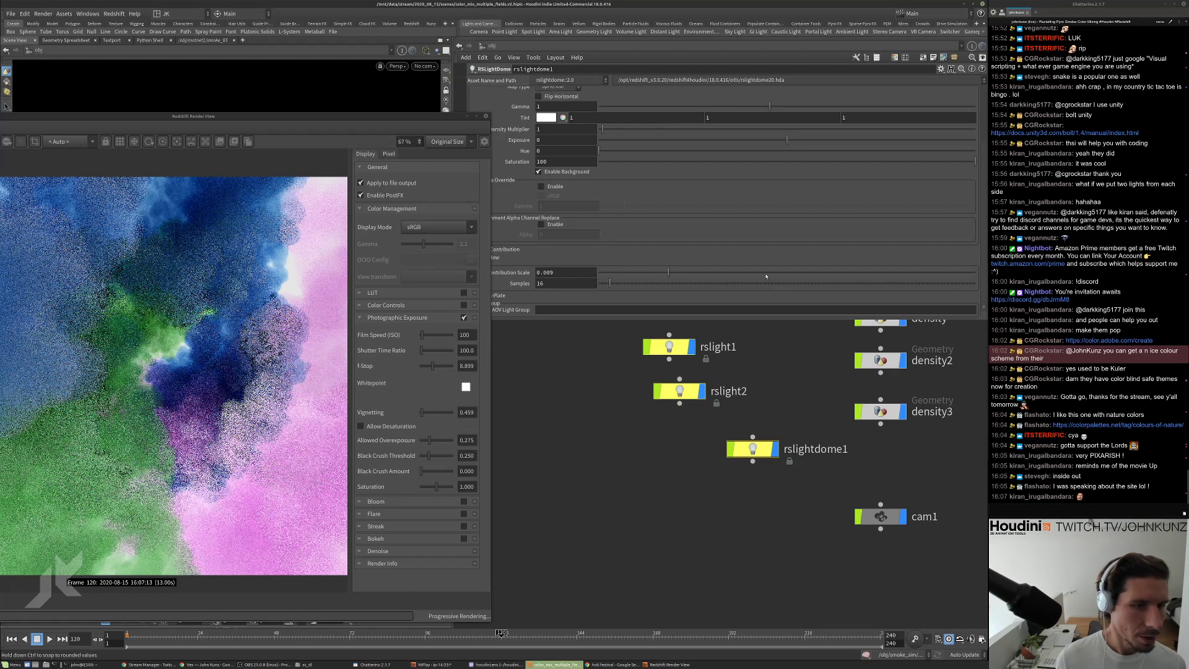
{"action": "left_click_drag", "start_coordinate": [1137, 289], "coordinate": [1167, 290]}
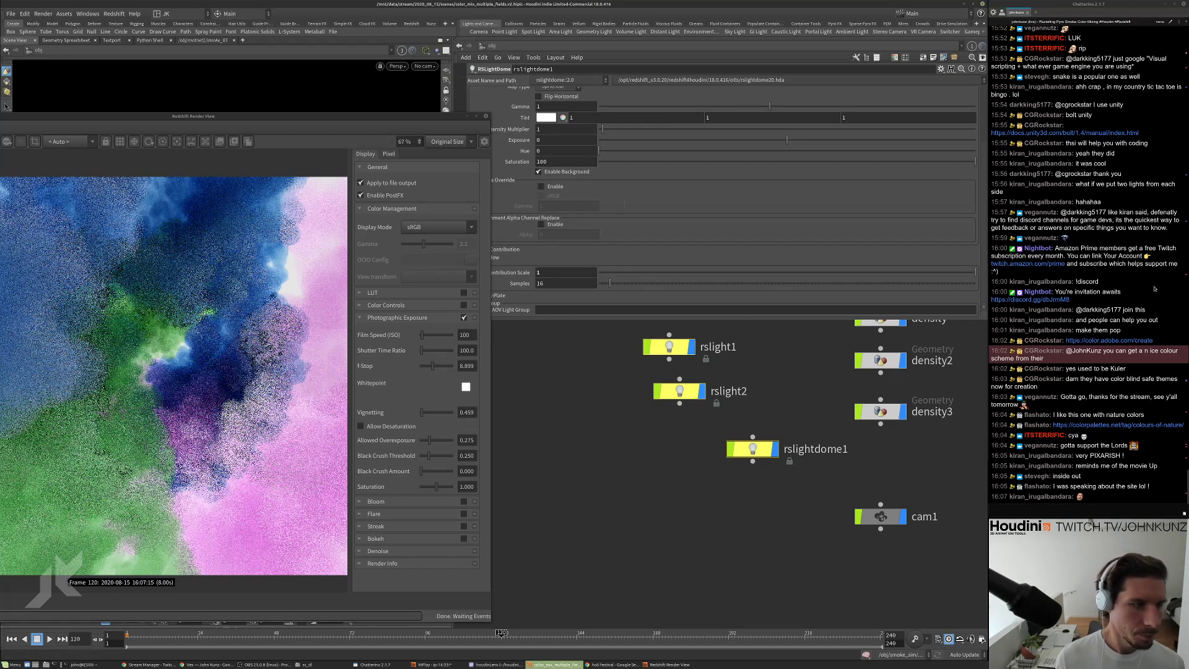
Examine the dome light's effect on the blue, green and pink smoke in the render, up close and as a whole.
{"action": "scroll", "coordinate": [171, 382], "scroll_direction": "down", "scroll_amount": 1}
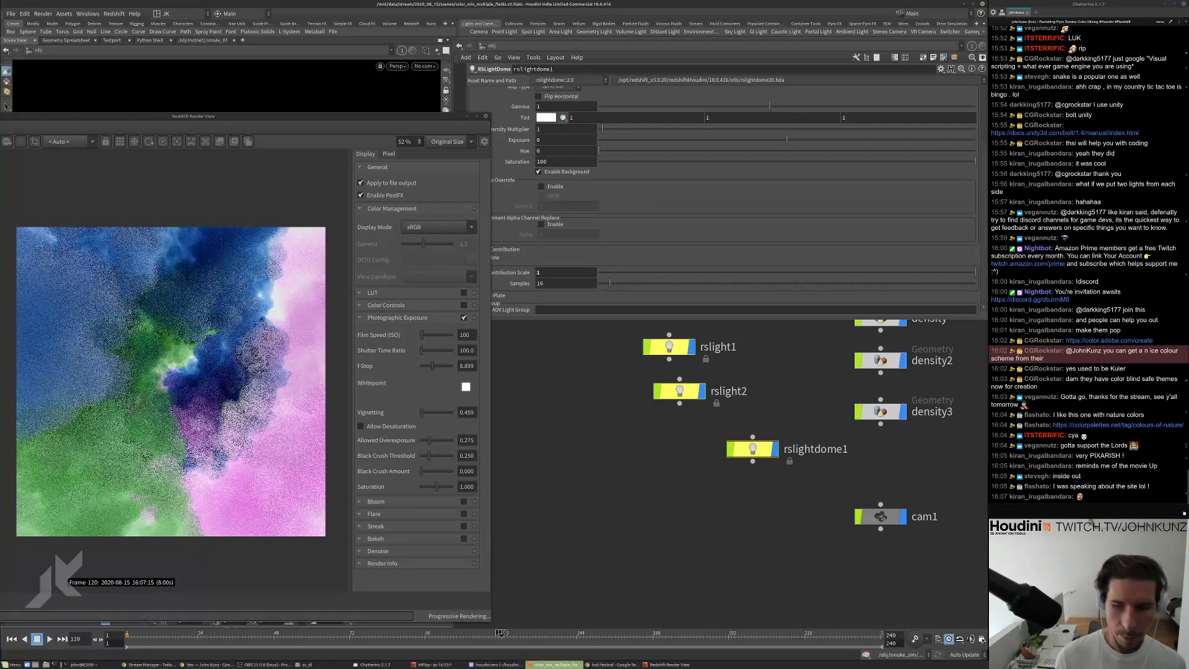
{"action": "scroll", "coordinate": [242, 404], "scroll_direction": "up", "scroll_amount": 1}
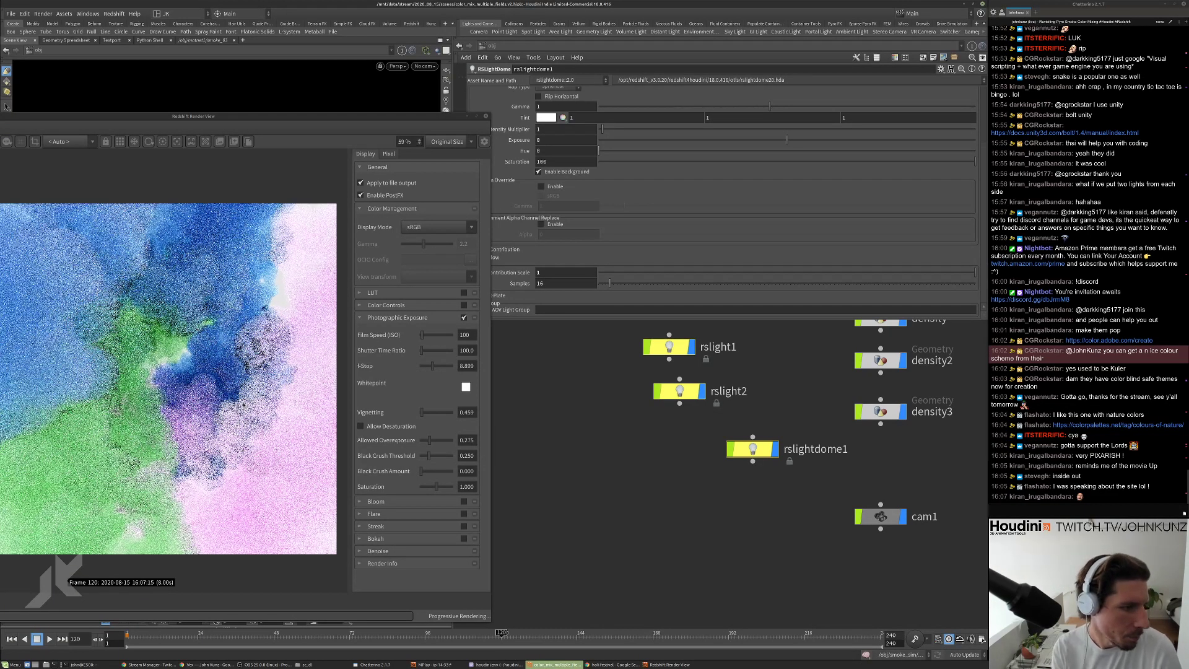
{"action": "scroll", "coordinate": [243, 404], "scroll_direction": "up", "scroll_amount": 1}
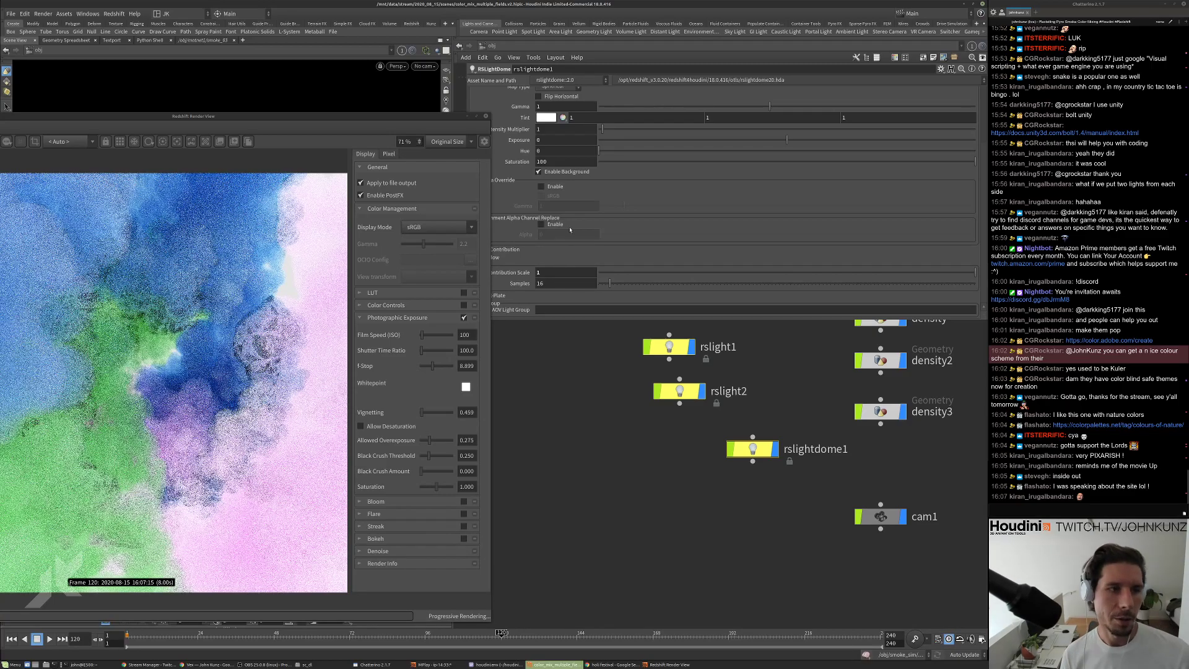
{"action": "scroll", "coordinate": [165, 411], "scroll_direction": "down", "scroll_amount": 2}
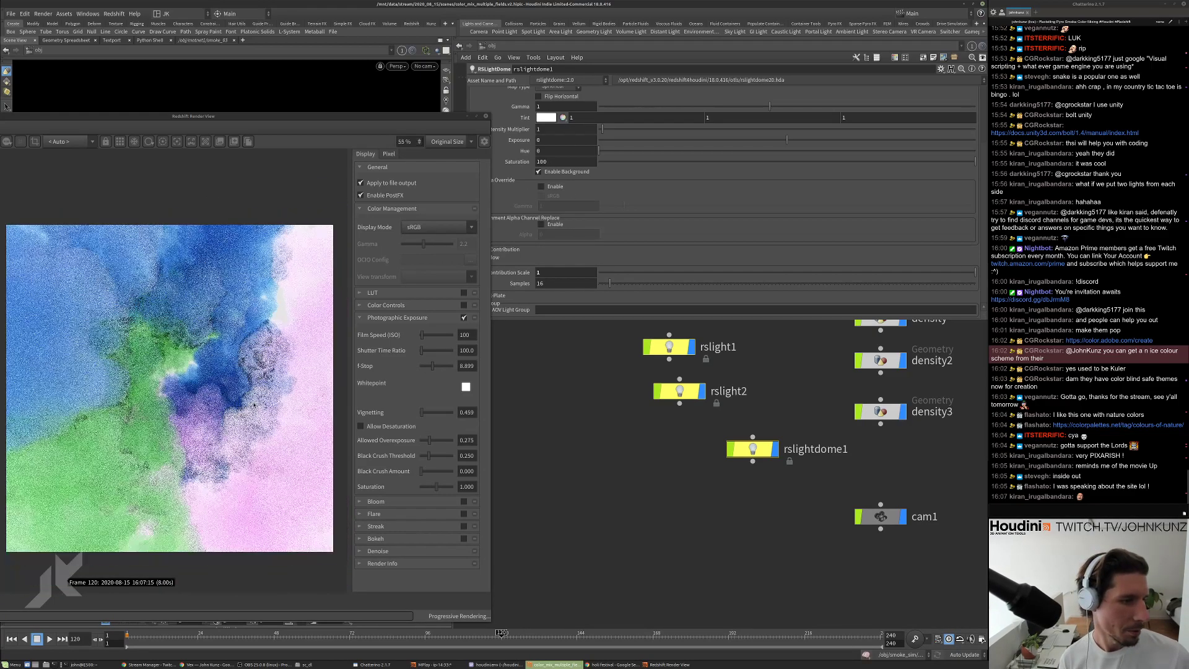
{"action": "scroll", "coordinate": [256, 396], "scroll_direction": "up", "scroll_amount": 2}
{"action": "scroll", "coordinate": [256, 378], "scroll_direction": "down", "scroll_amount": 2}
{"action": "scroll", "coordinate": [256, 364], "scroll_direction": "up", "scroll_amount": 1}
{"action": "scroll", "coordinate": [256, 364], "scroll_direction": "up", "scroll_amount": 4}
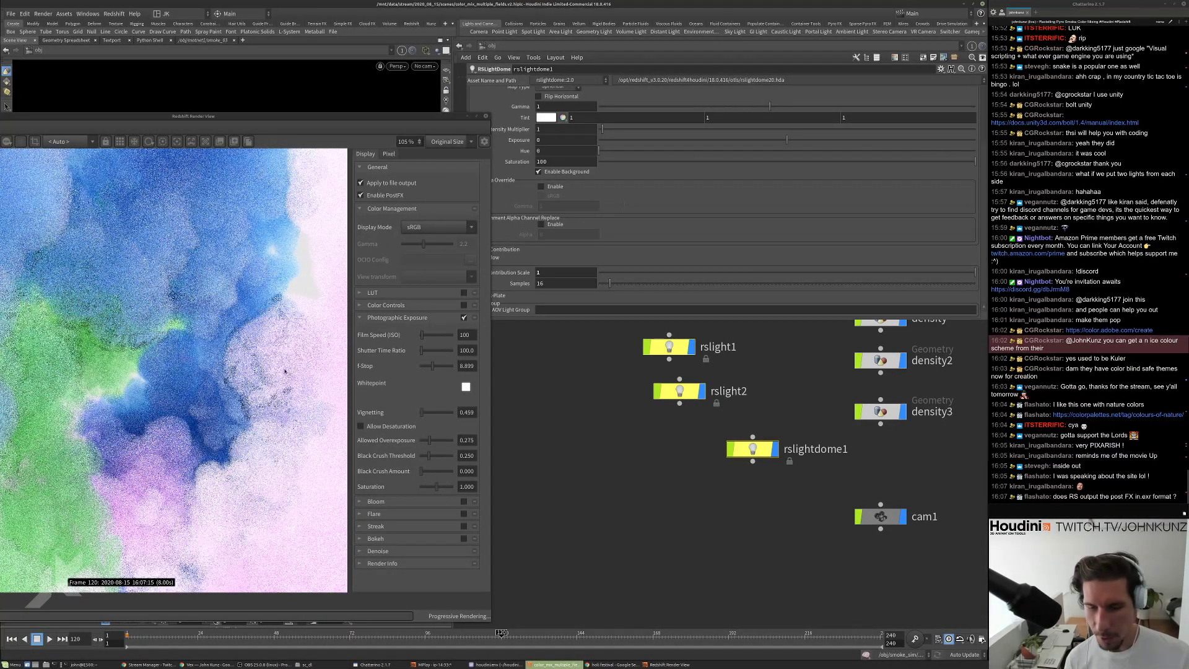
{"action": "scroll", "coordinate": [291, 357], "scroll_direction": "down", "scroll_amount": 5}
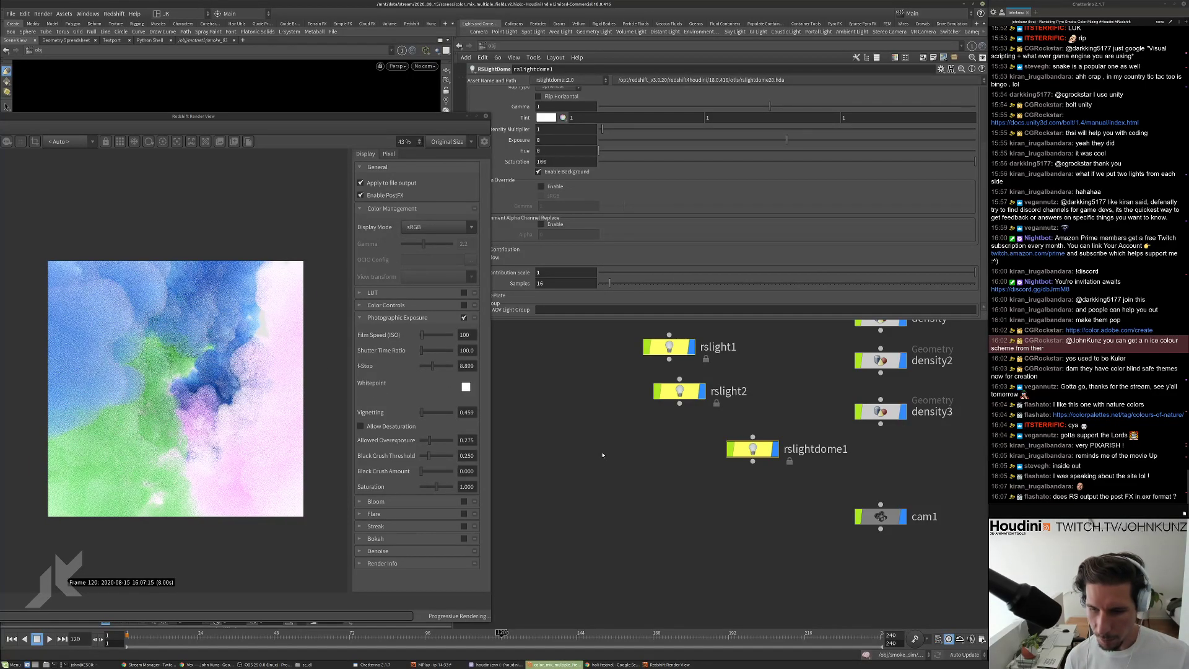
{"action": "middle_click_drag", "start_coordinate": [600, 446], "coordinate": [607, 464]}
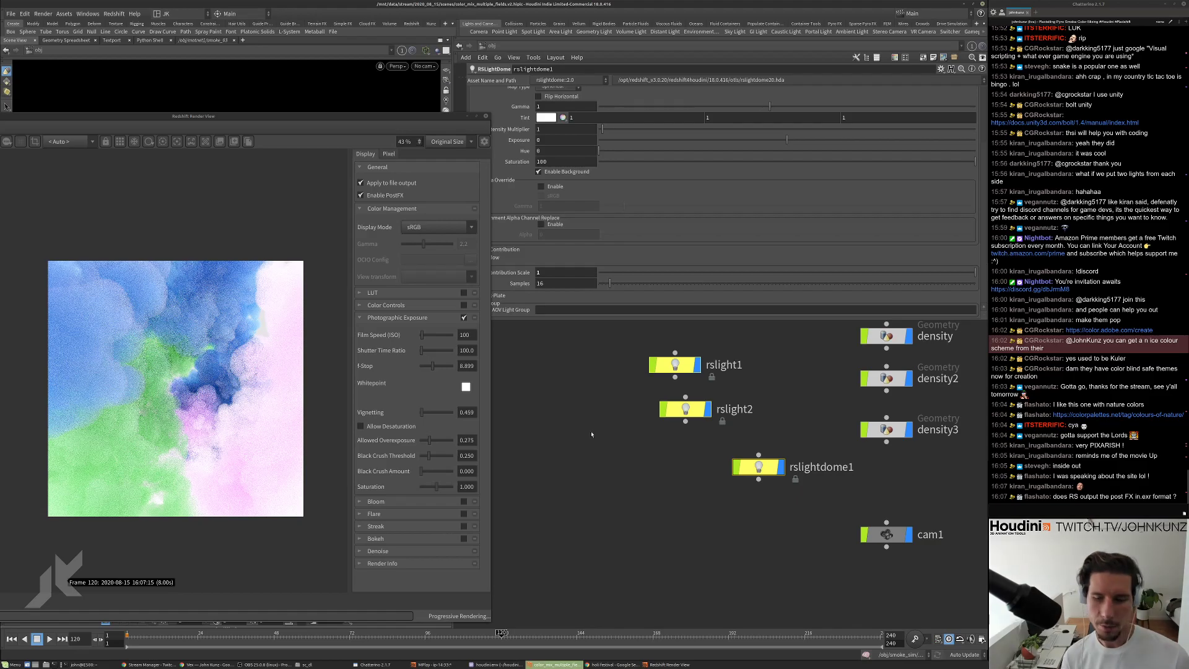
Check the render view's image saving and file options for a way to export post effects.
{"action": "double_click", "coordinate": [121, 118]}
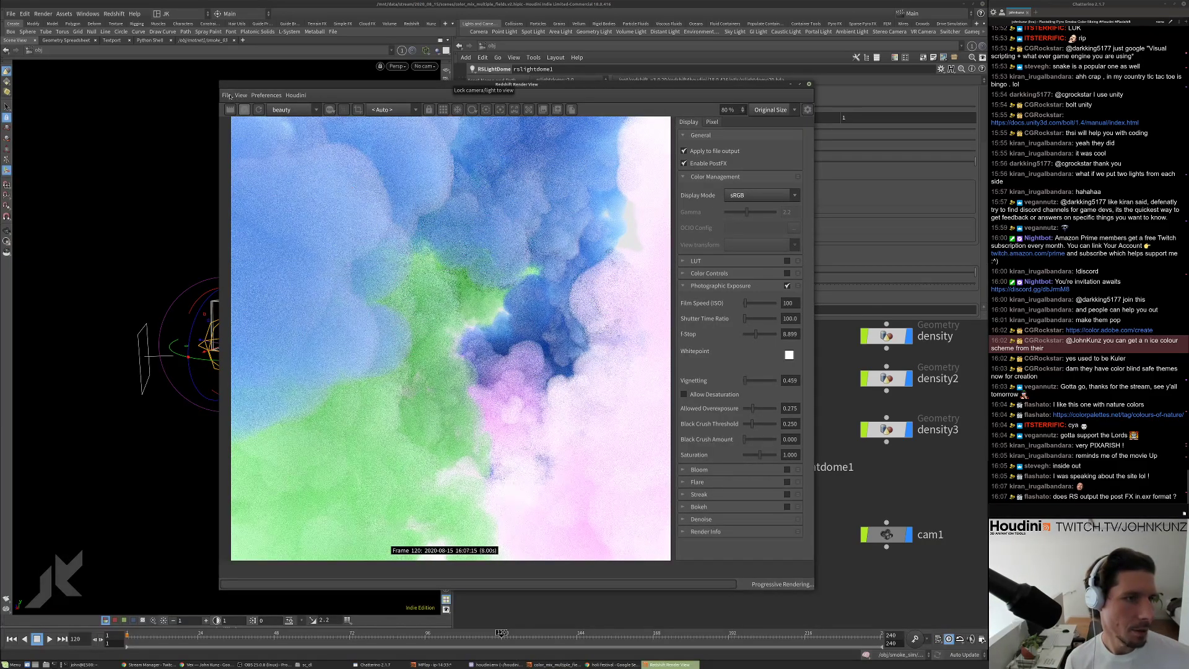
{"action": "left_click", "coordinate": [227, 96]}
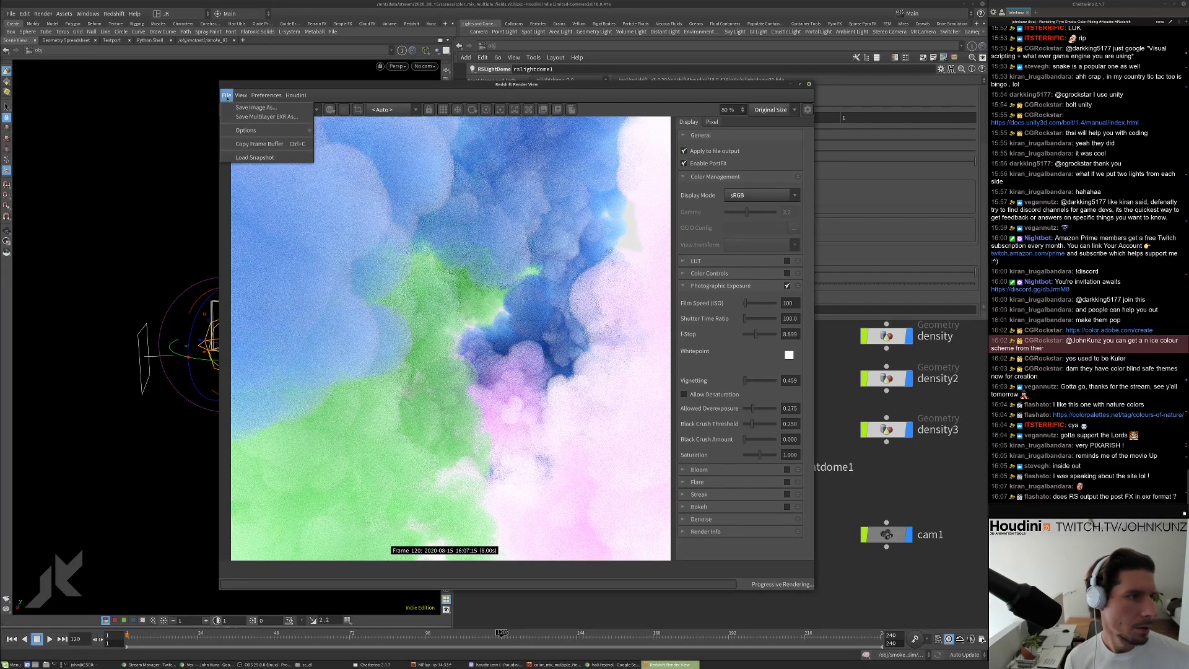
{"action": "mouse_move", "coordinate": [246, 130]}
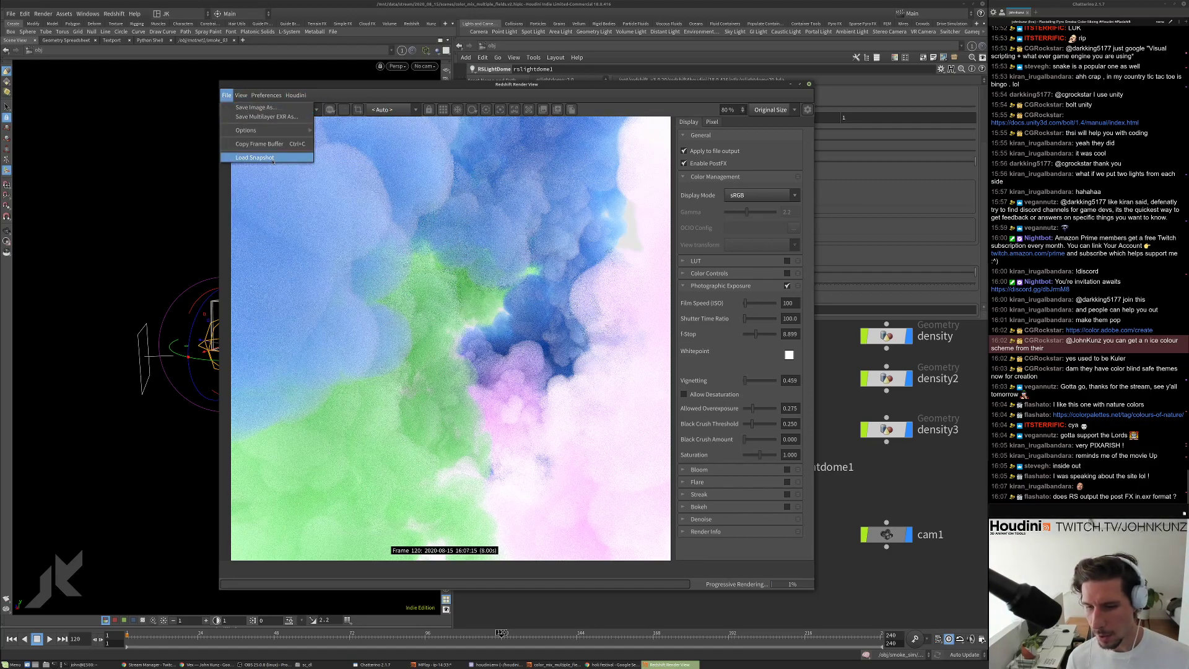
{"action": "left_click", "coordinate": [404, 213]}
{"action": "scroll", "coordinate": [424, 359], "scroll_direction": "down", "scroll_amount": 1}
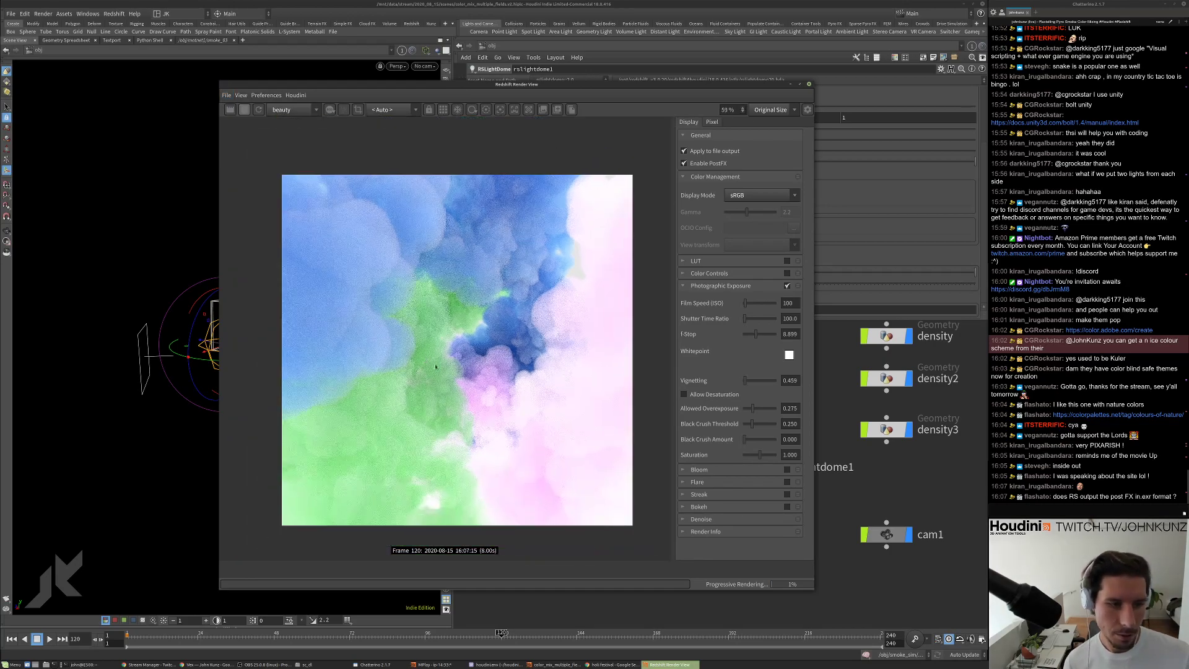
{"action": "scroll", "coordinate": [477, 400], "scroll_direction": "down", "scroll_amount": 1}
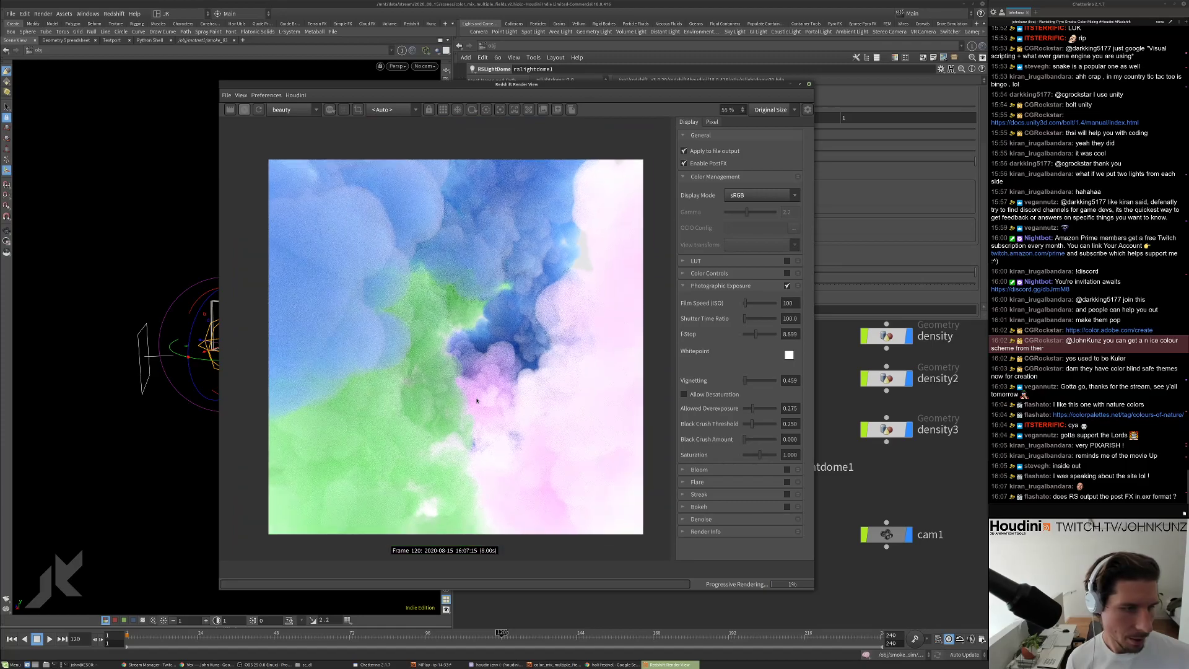
Open the settings of the redshift1 render node in the out network, with the render view moved clear of them.
{"action": "left_click_drag", "start_coordinate": [590, 85], "coordinate": [401, 89]}
{"action": "left_click_drag", "start_coordinate": [854, 446], "coordinate": [746, 454]}
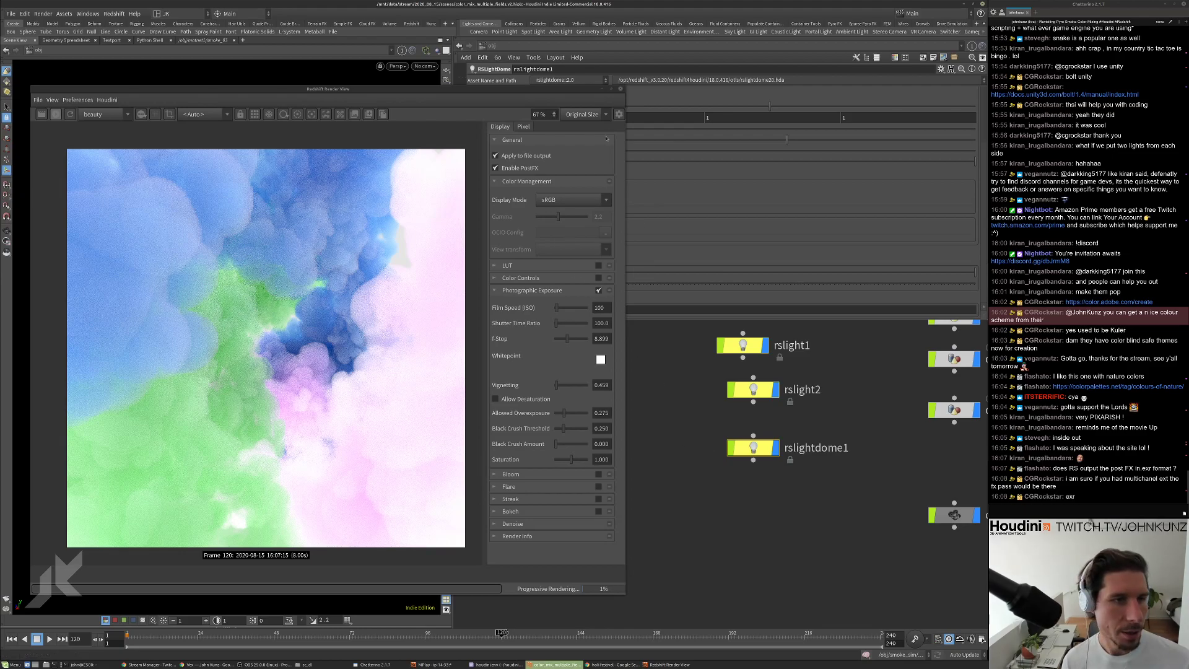
{"action": "left_click_drag", "start_coordinate": [616, 84], "coordinate": [588, 92]}
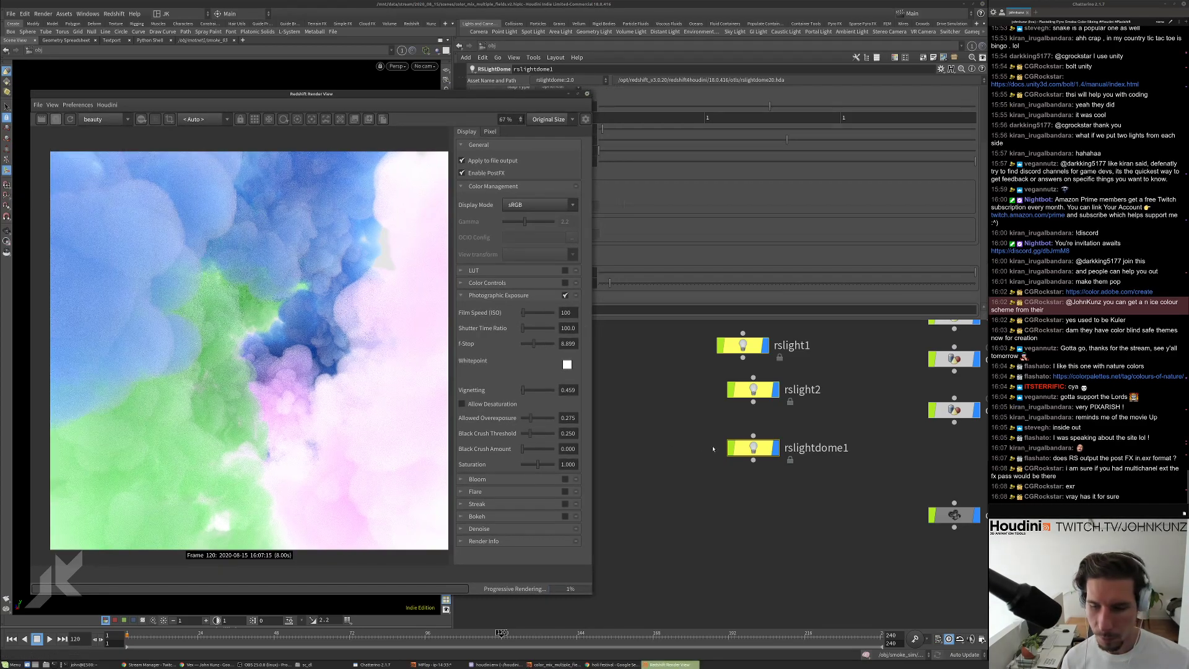
{"action": "middle_click_drag", "start_coordinate": [713, 449], "coordinate": [734, 457]}
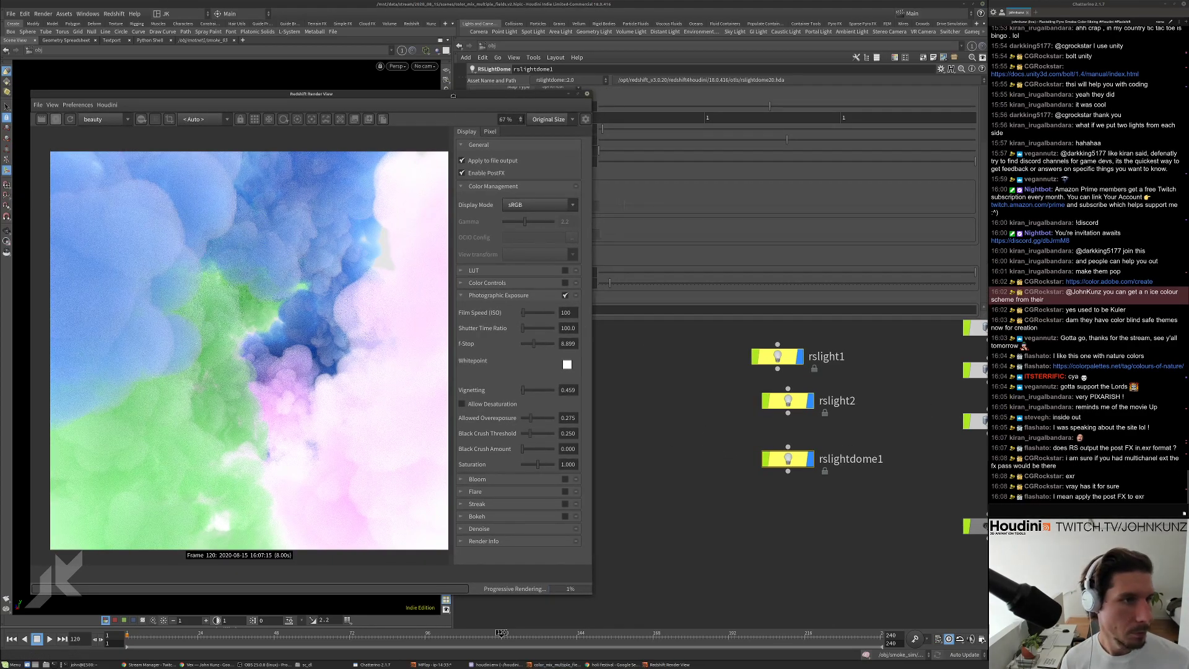
{"action": "left_click_drag", "start_coordinate": [525, 93], "coordinate": [472, 94]}
{"action": "left_click", "coordinate": [491, 45]}
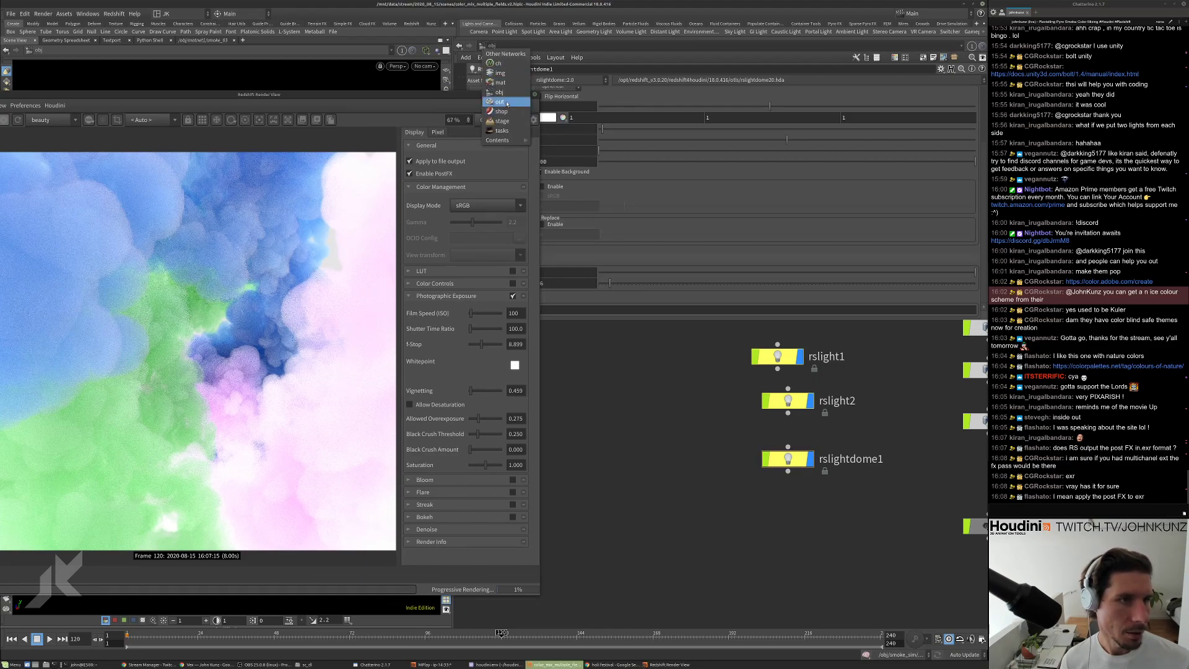
{"action": "left_click", "coordinate": [498, 111]}
{"action": "left_click", "coordinate": [694, 375]}
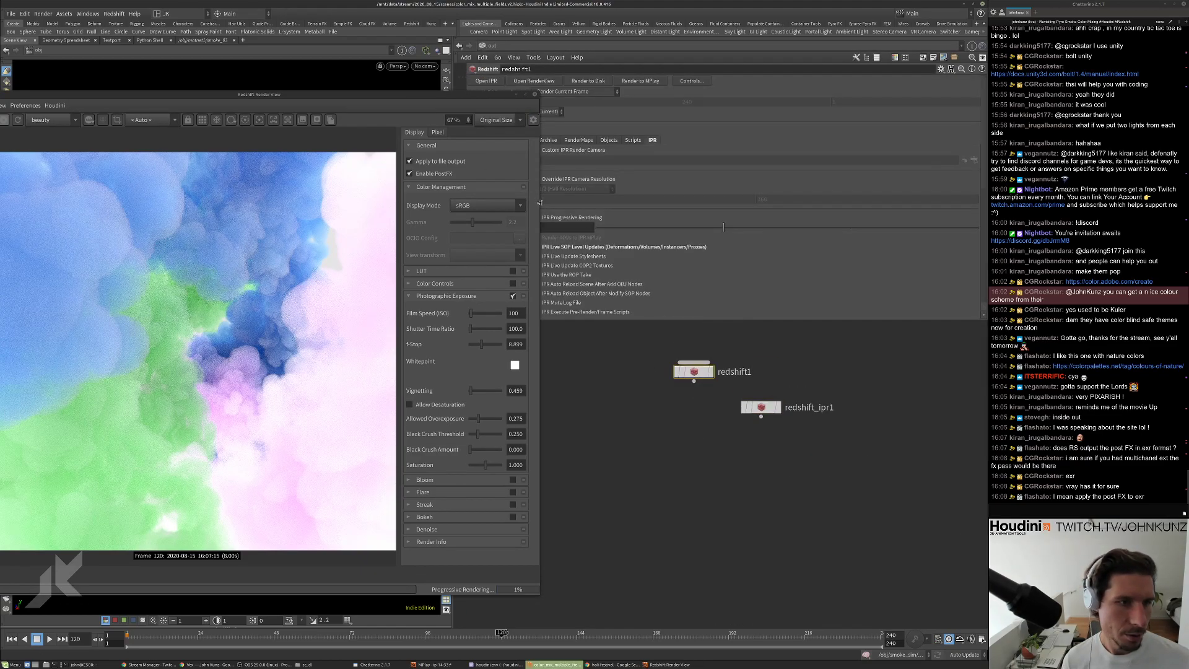
{"action": "left_click_drag", "start_coordinate": [537, 205], "coordinate": [462, 205]}
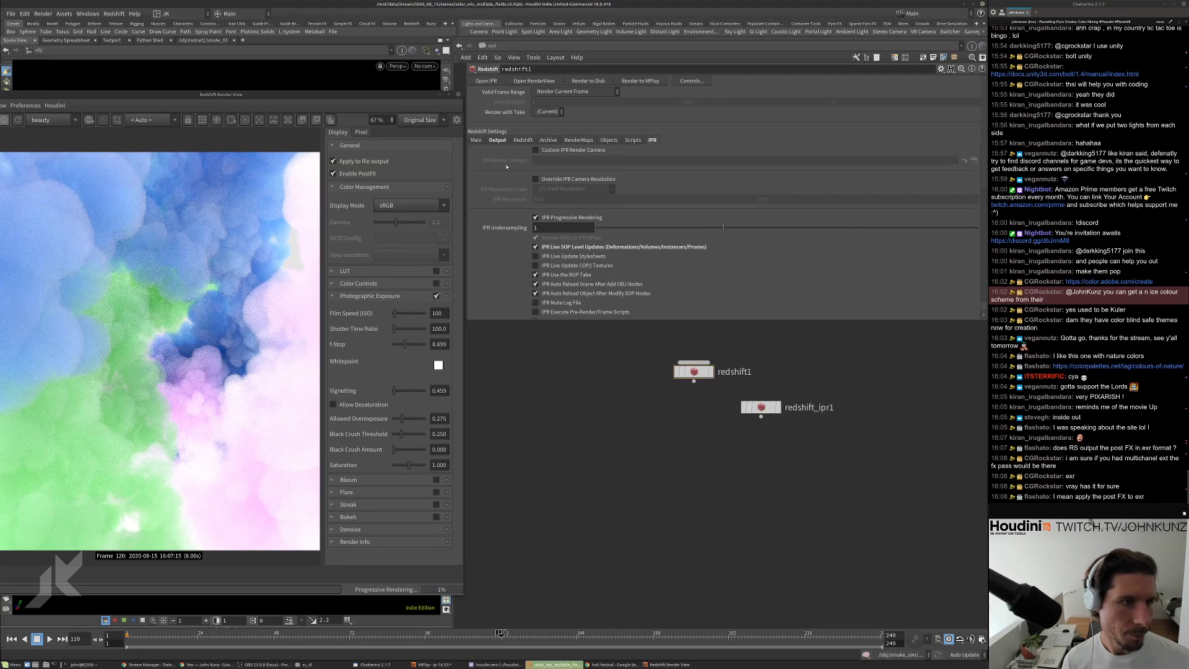
Look through redshift1's main, common output, AOV and AOV processing settings, ending at its post effects options for the output files.
{"action": "left_click", "coordinate": [479, 141]}
{"action": "scroll", "coordinate": [526, 273], "scroll_direction": "down", "scroll_amount": 3}
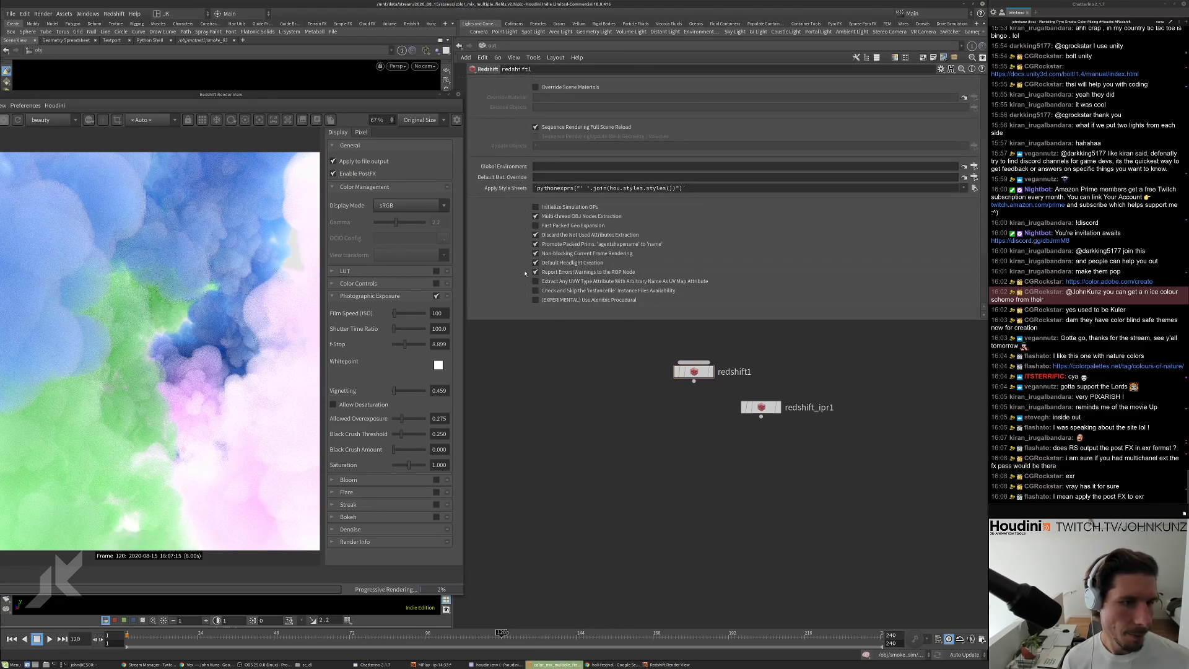
{"action": "scroll", "coordinate": [491, 272], "scroll_direction": "up", "scroll_amount": 3}
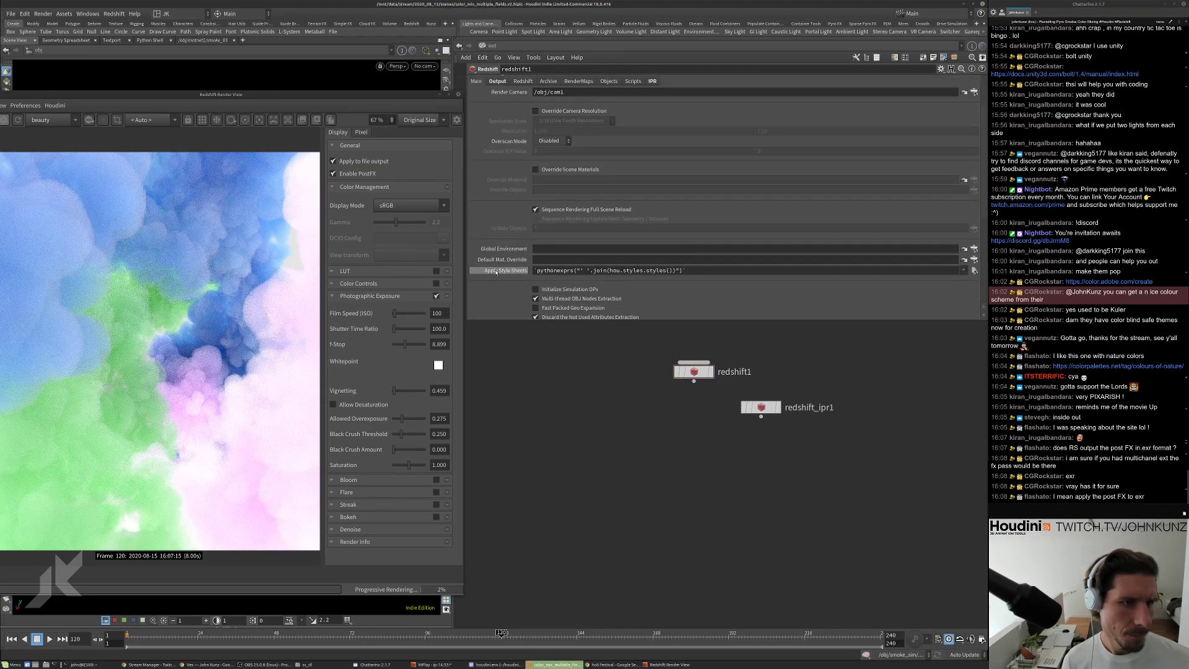
{"action": "left_click", "coordinate": [497, 93]}
{"action": "scroll", "coordinate": [506, 232], "scroll_direction": "up", "scroll_amount": 2}
{"action": "scroll", "coordinate": [505, 234], "scroll_direction": "down", "scroll_amount": 1}
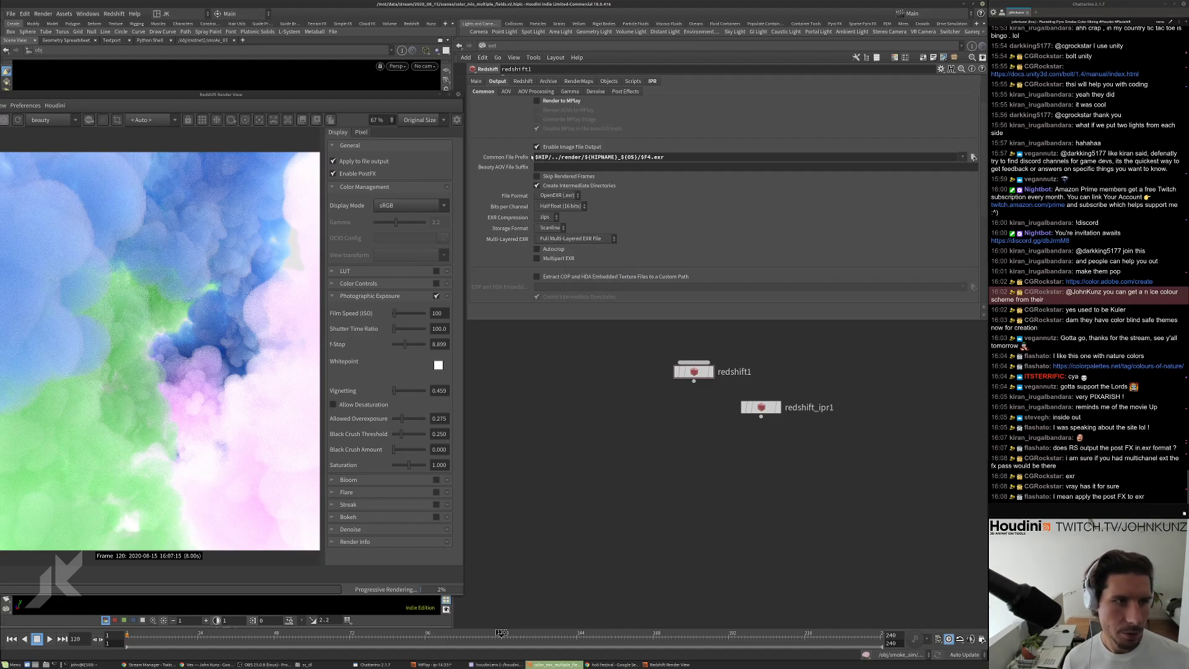
{"action": "left_click", "coordinate": [501, 91]}
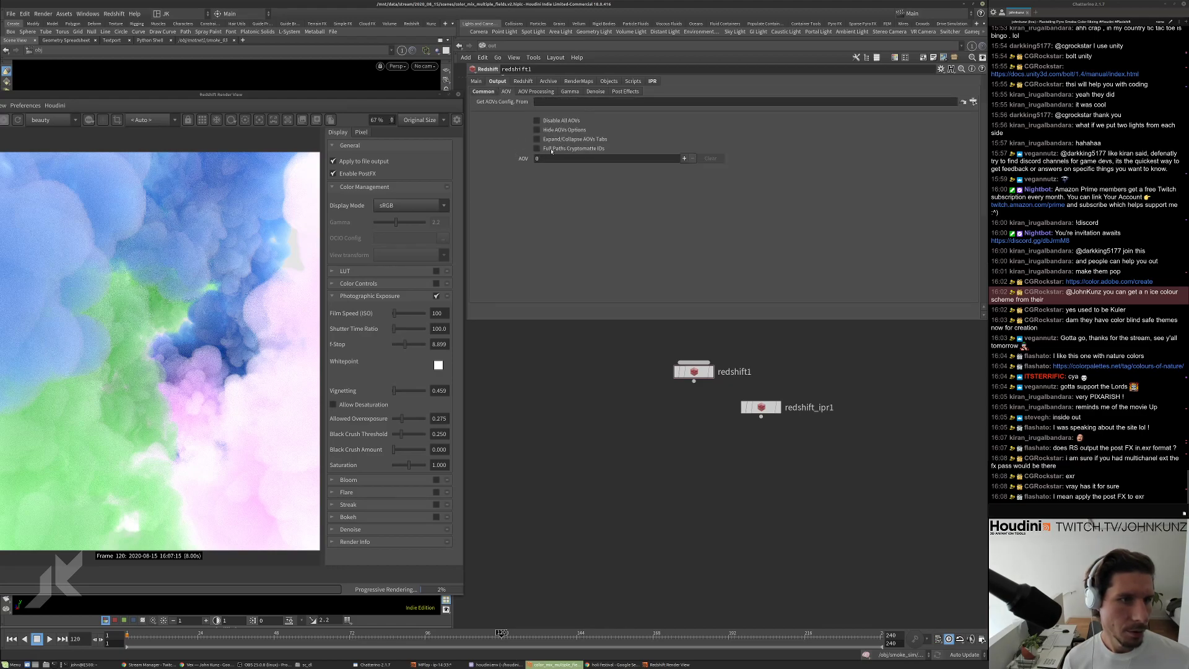
{"action": "left_click", "coordinate": [525, 92]}
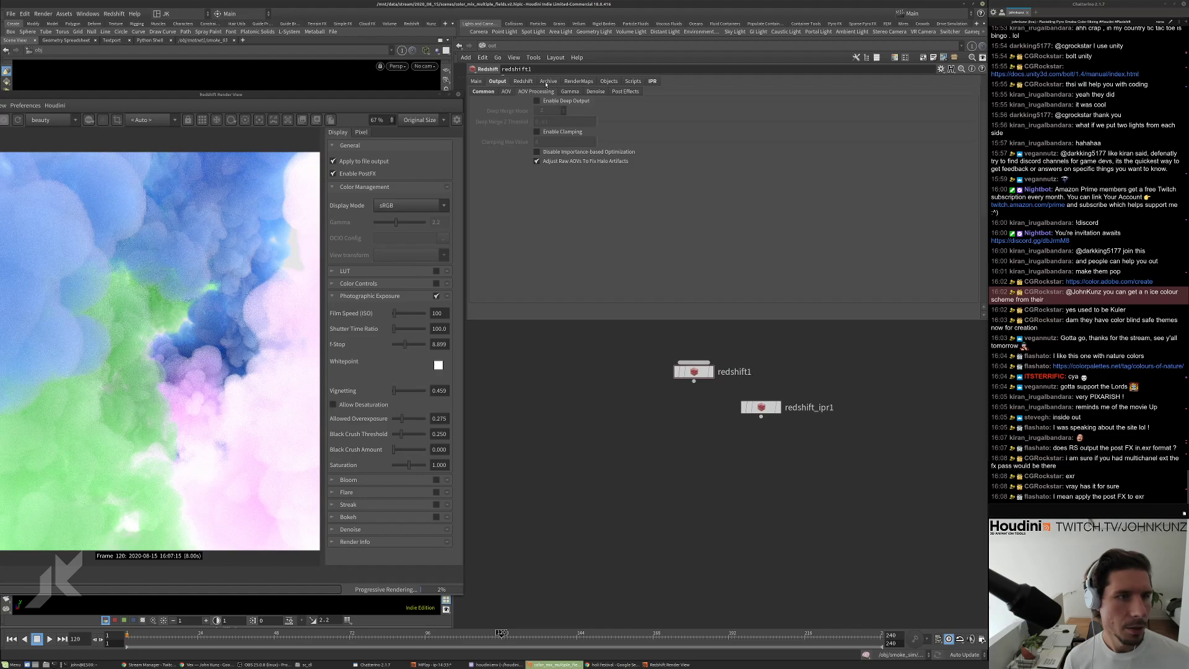
{"action": "left_click", "coordinate": [624, 92]}
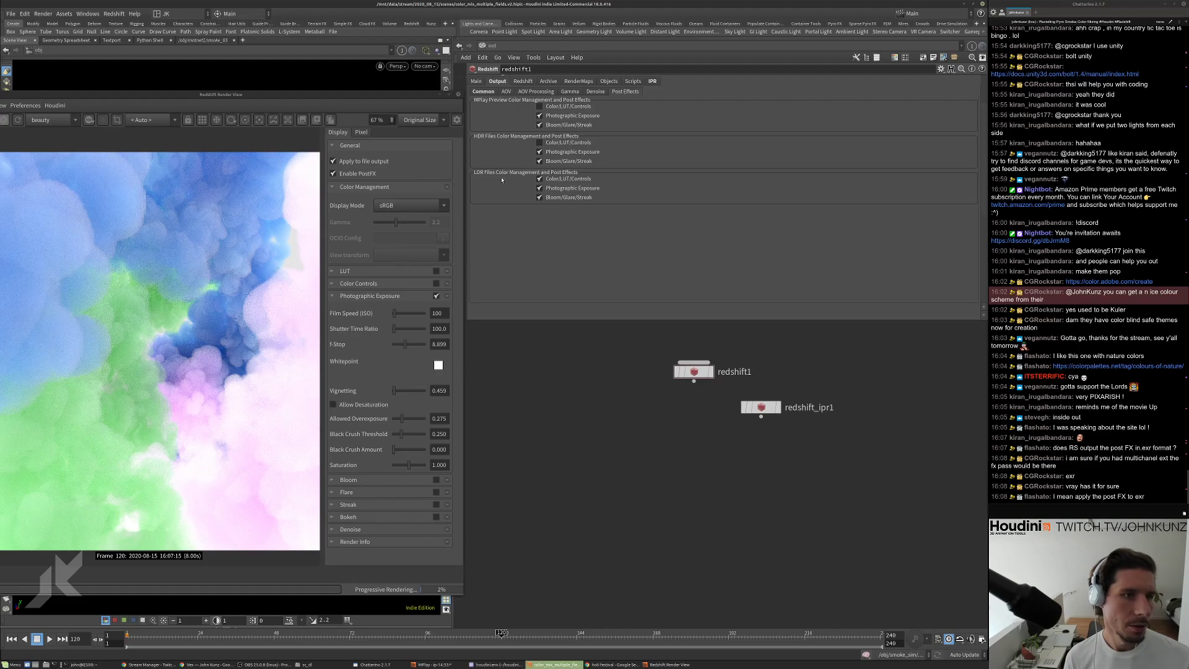
Look through redshift1's main, common output, AOV, AOV processing and gamma settings for options on writing post effects to files.
{"action": "left_click", "coordinate": [475, 81]}
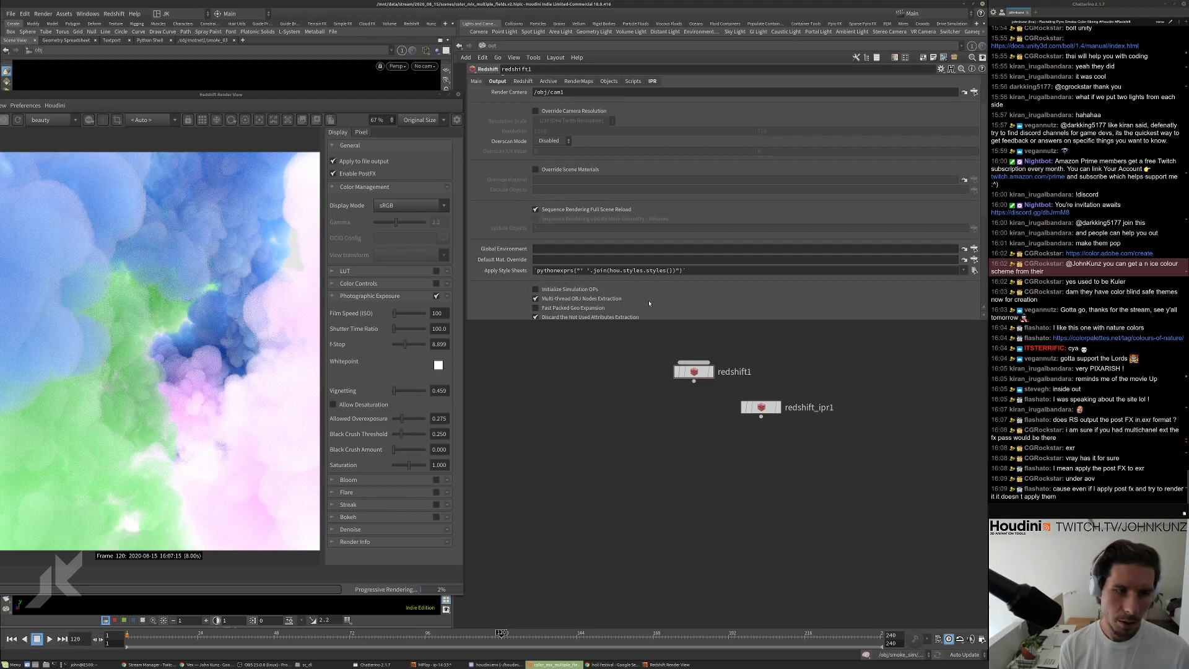
{"action": "scroll", "coordinate": [515, 268], "scroll_direction": "down", "scroll_amount": 3}
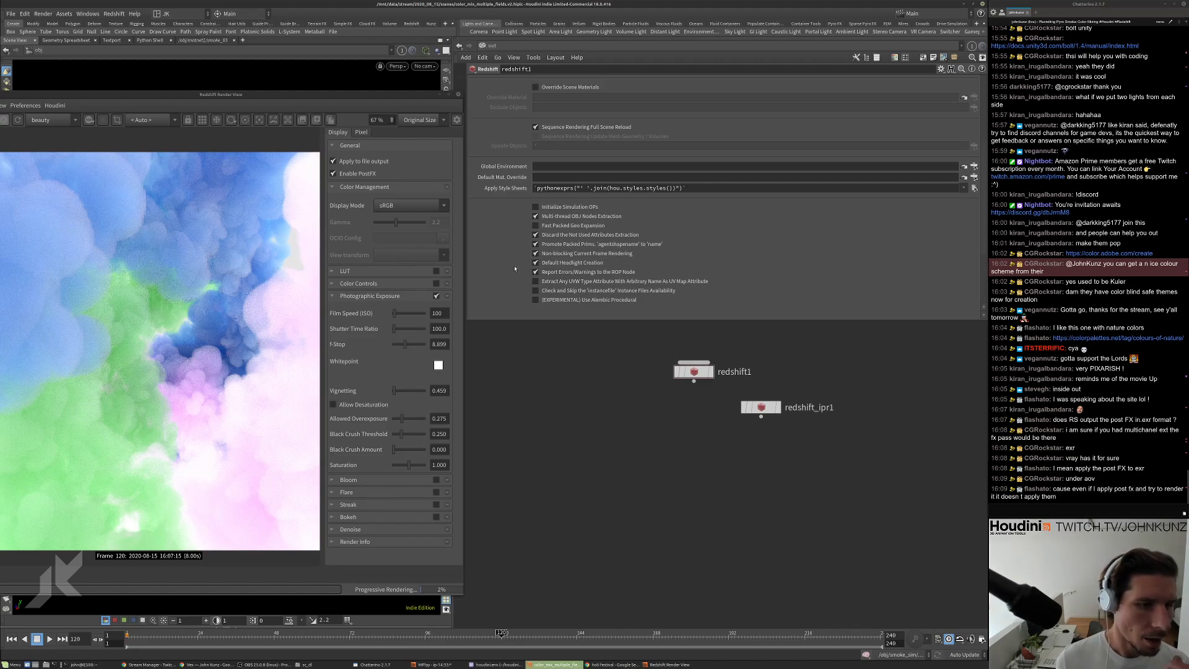
{"action": "scroll", "coordinate": [515, 268], "scroll_direction": "up", "scroll_amount": 5}
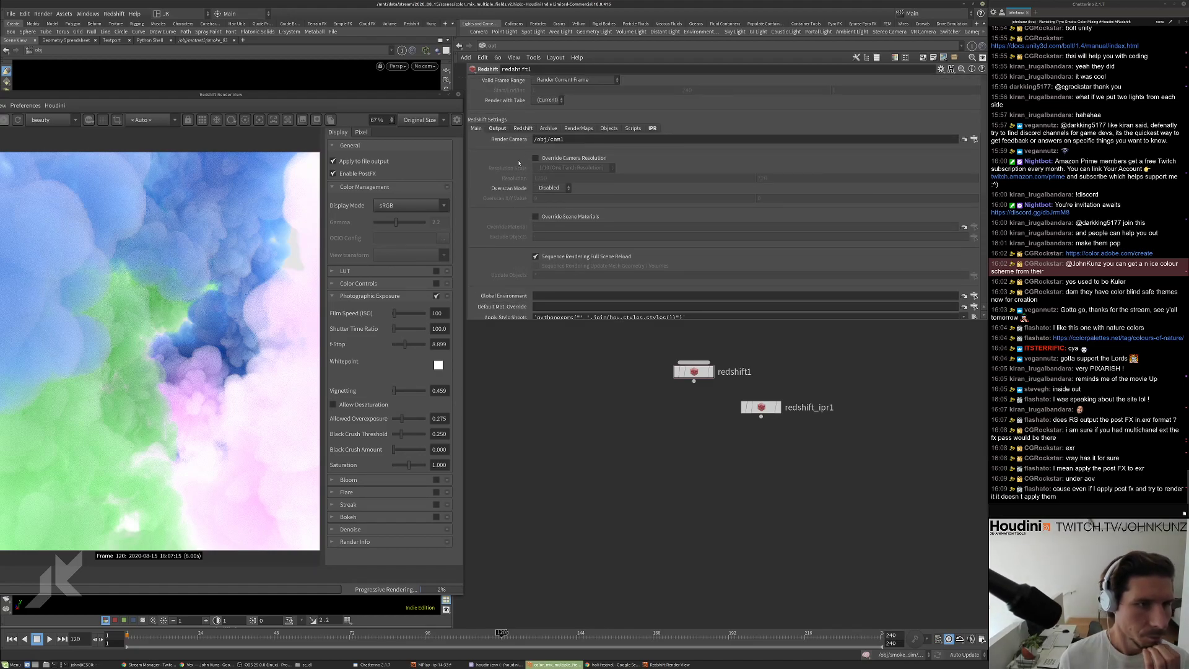
{"action": "left_click", "coordinate": [497, 129]}
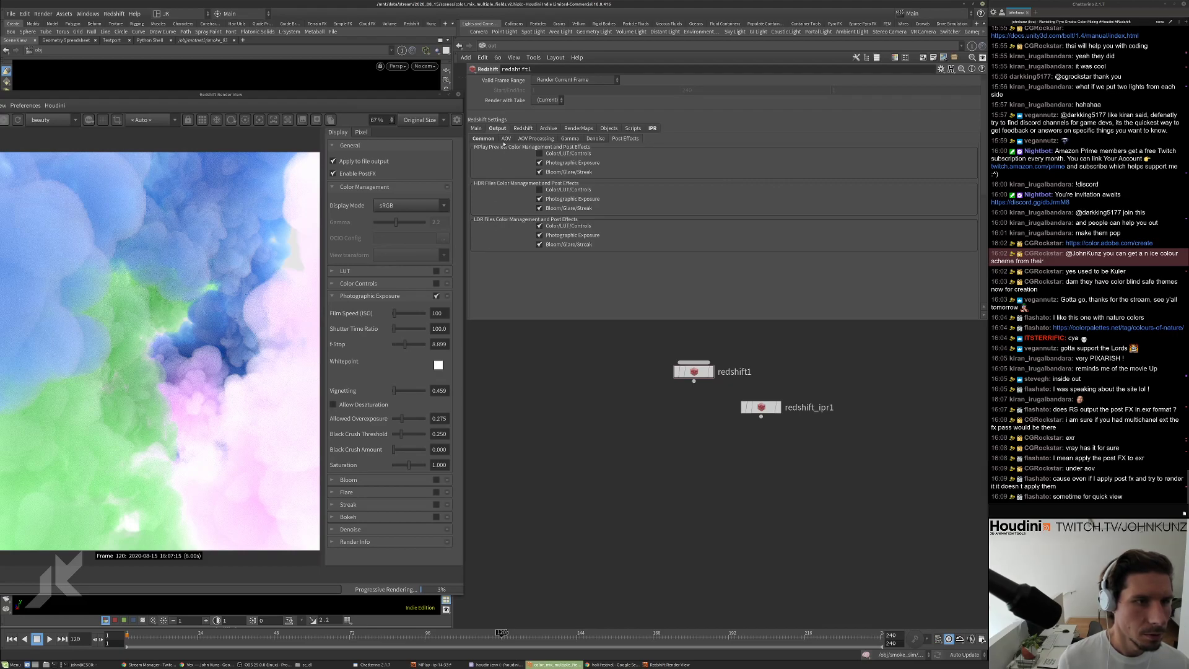
{"action": "scroll", "coordinate": [501, 268], "scroll_direction": "down", "scroll_amount": 2}
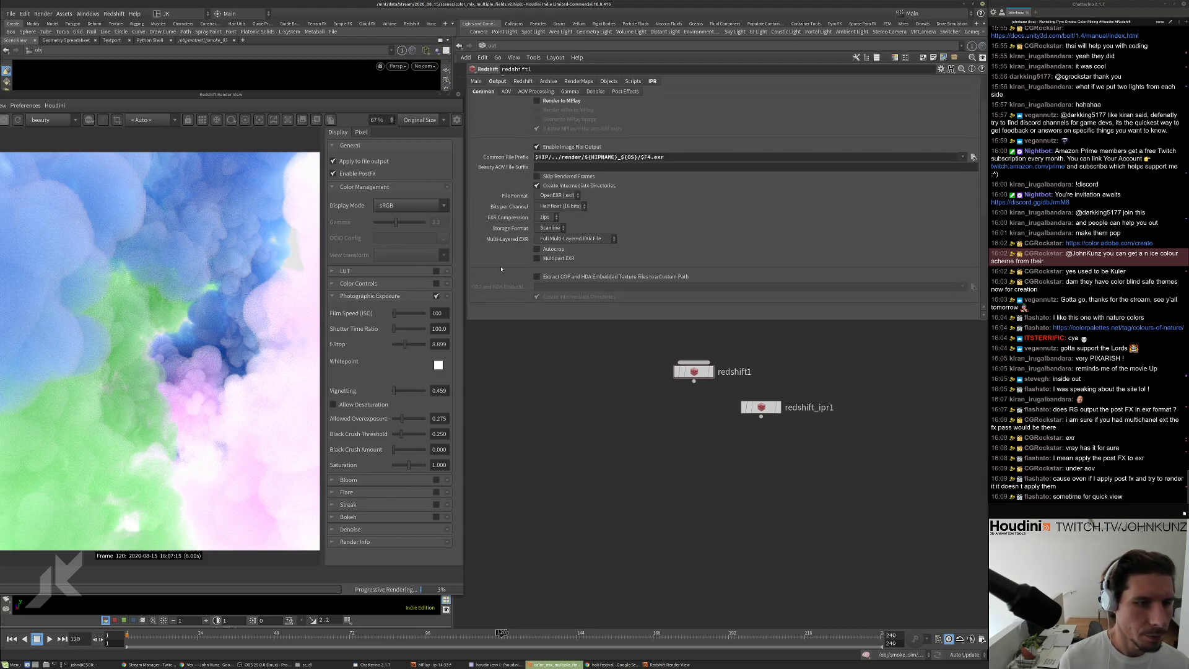
{"action": "scroll", "coordinate": [504, 177], "scroll_direction": "up", "scroll_amount": 2}
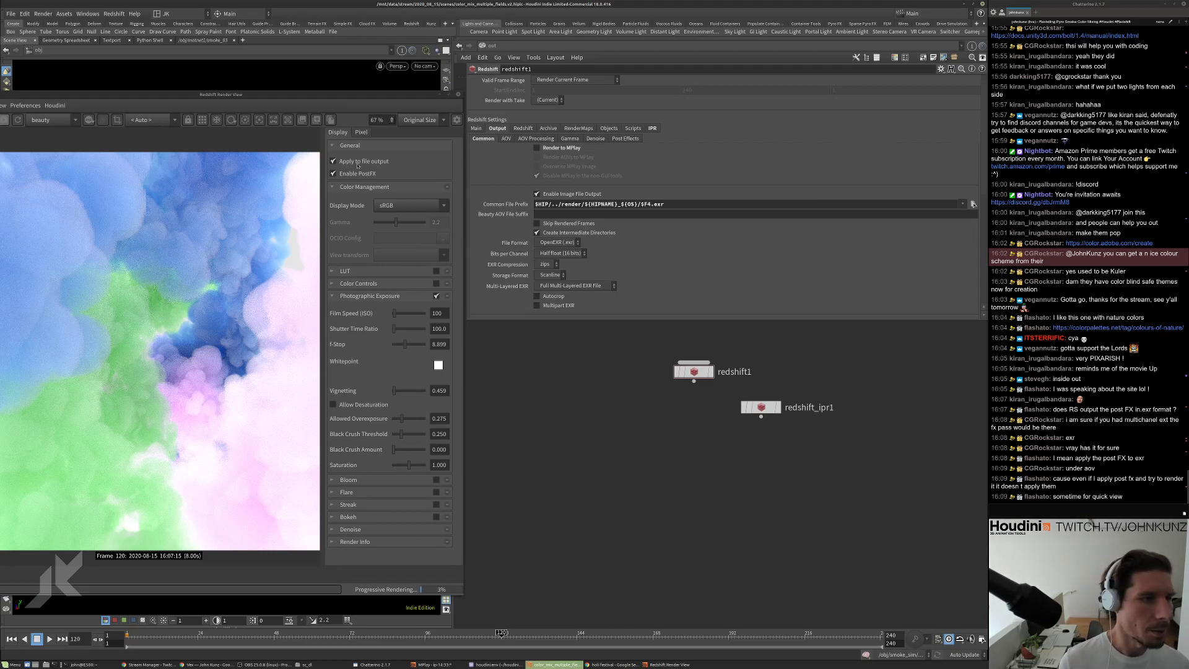
{"action": "left_click", "coordinate": [506, 138]}
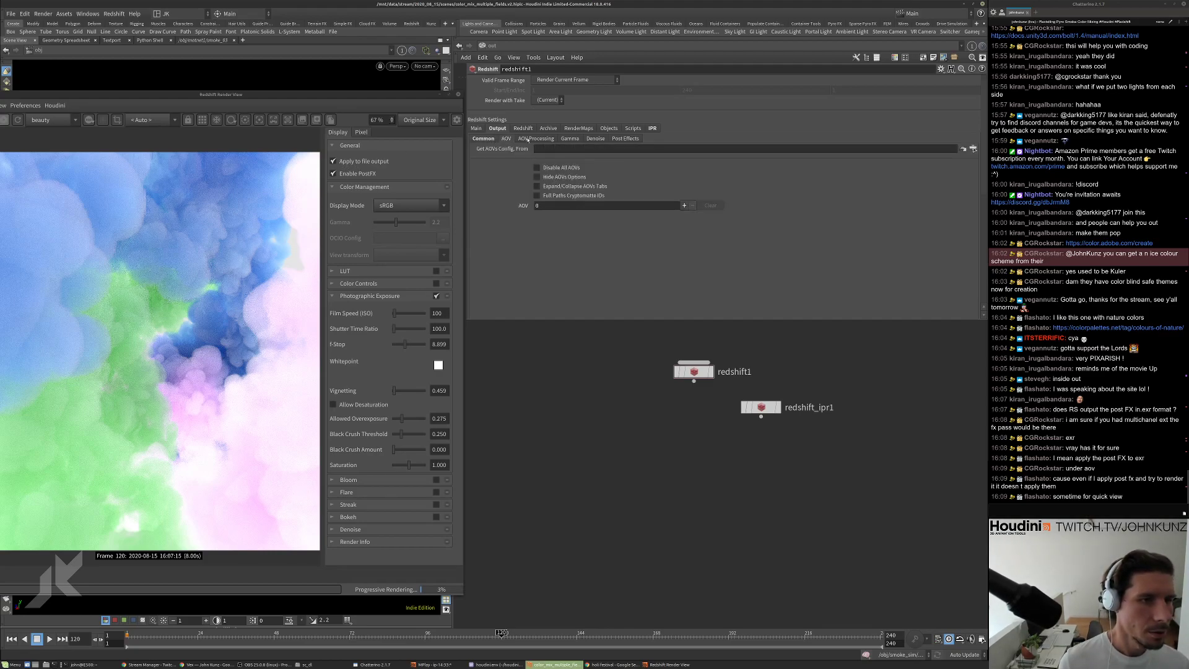
{"action": "left_click", "coordinate": [536, 139]}
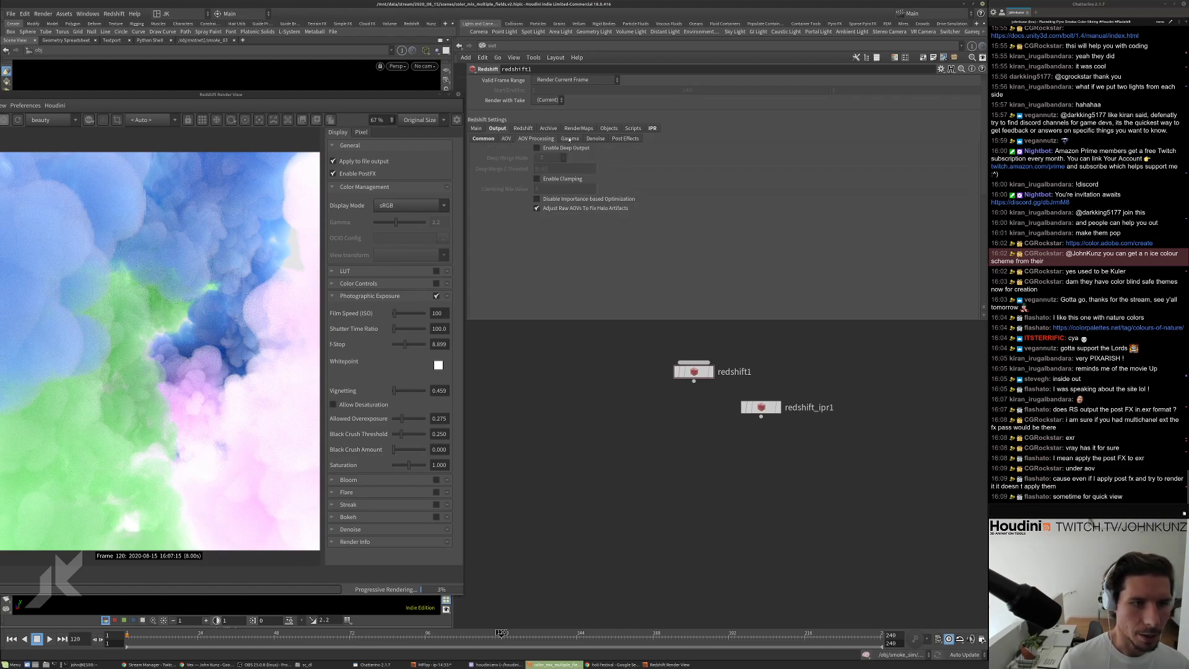
{"action": "left_click", "coordinate": [570, 138]}
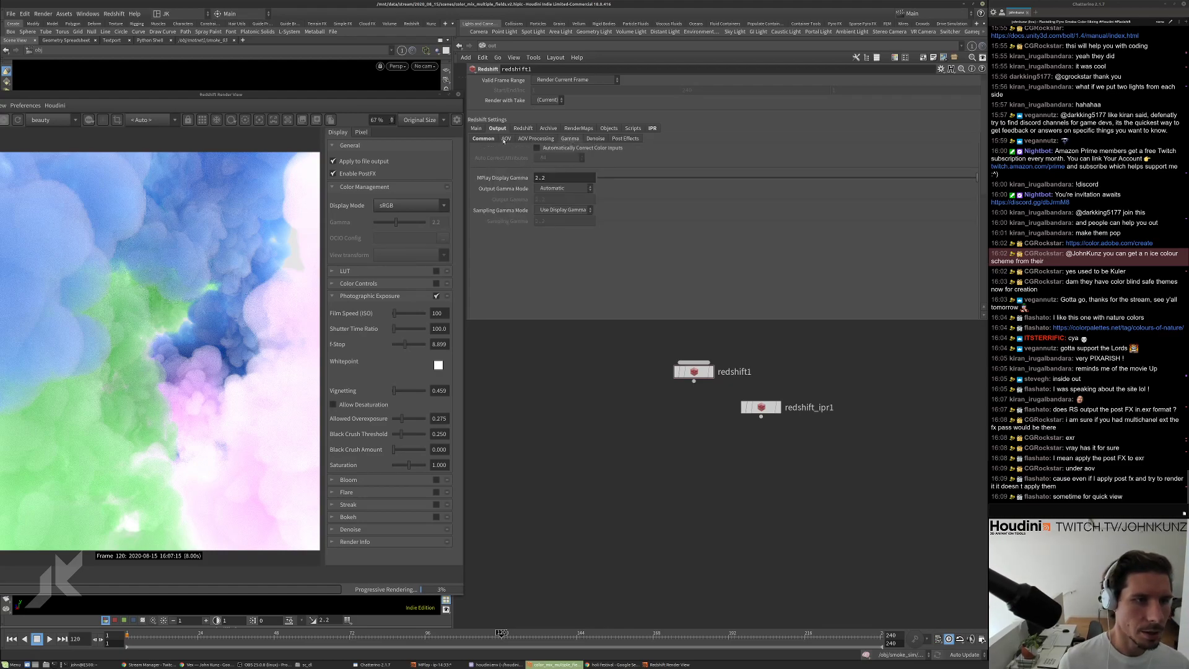
Add one AOV to redshift1's output and check which AOV types are available for it.
{"action": "left_click", "coordinate": [505, 140]}
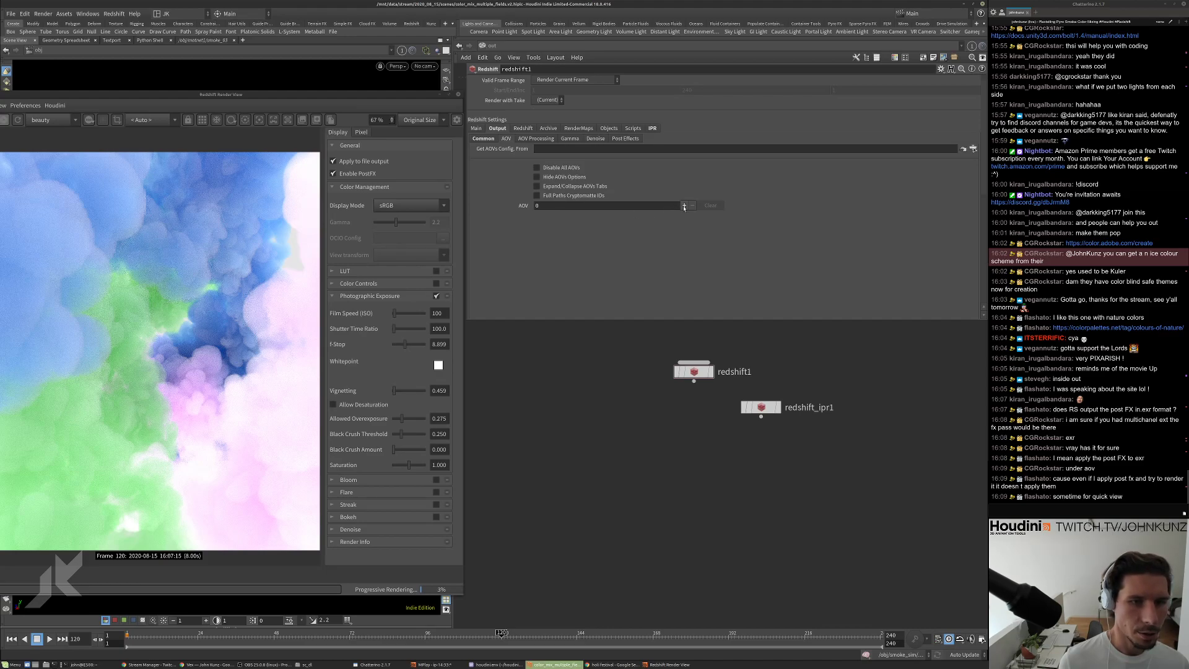
{"action": "left_click", "coordinate": [683, 206]}
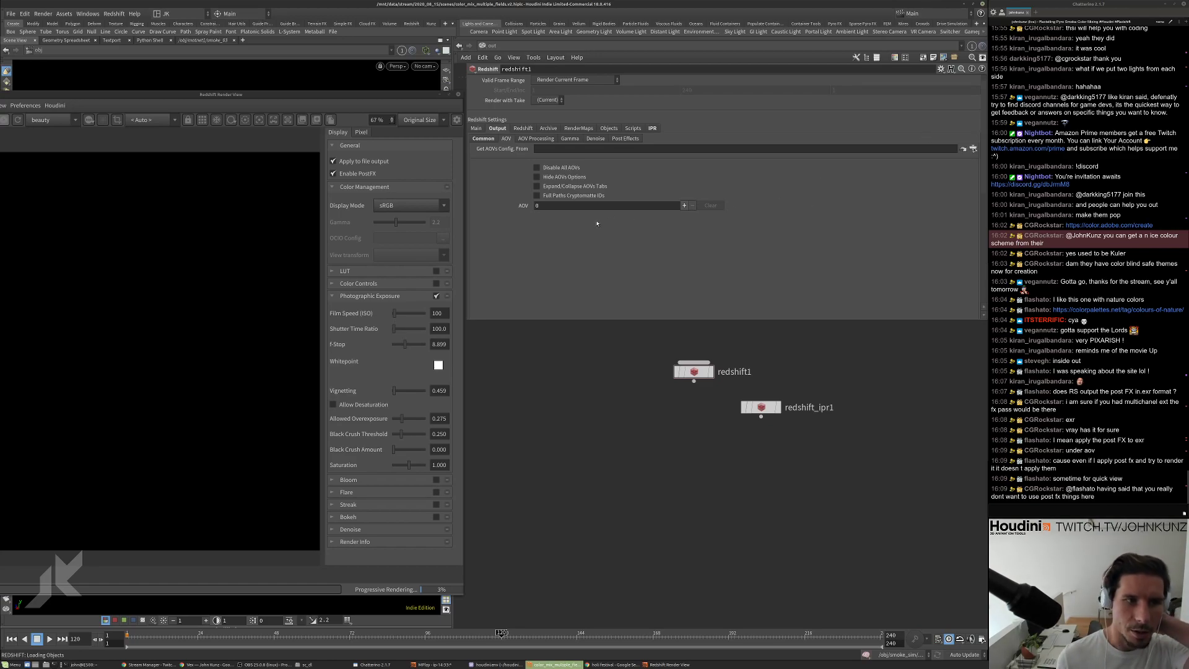
{"action": "scroll", "coordinate": [595, 223], "scroll_direction": "down", "scroll_amount": 2}
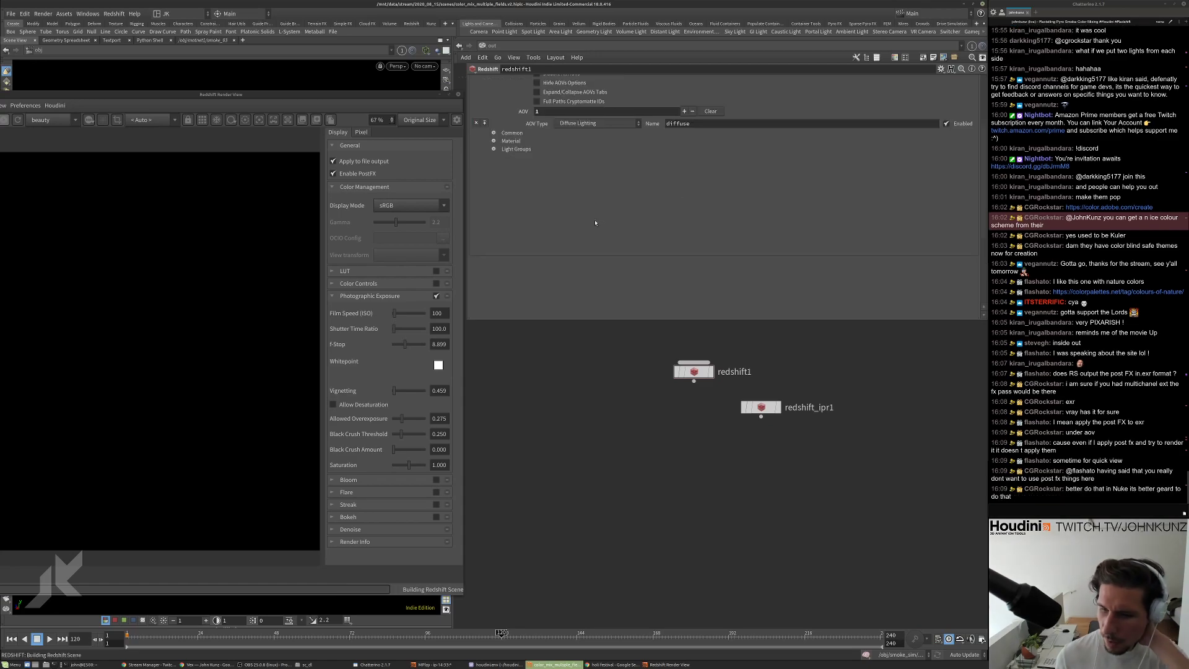
{"action": "left_click", "coordinate": [684, 146]}
{"action": "left_click", "coordinate": [597, 160]}
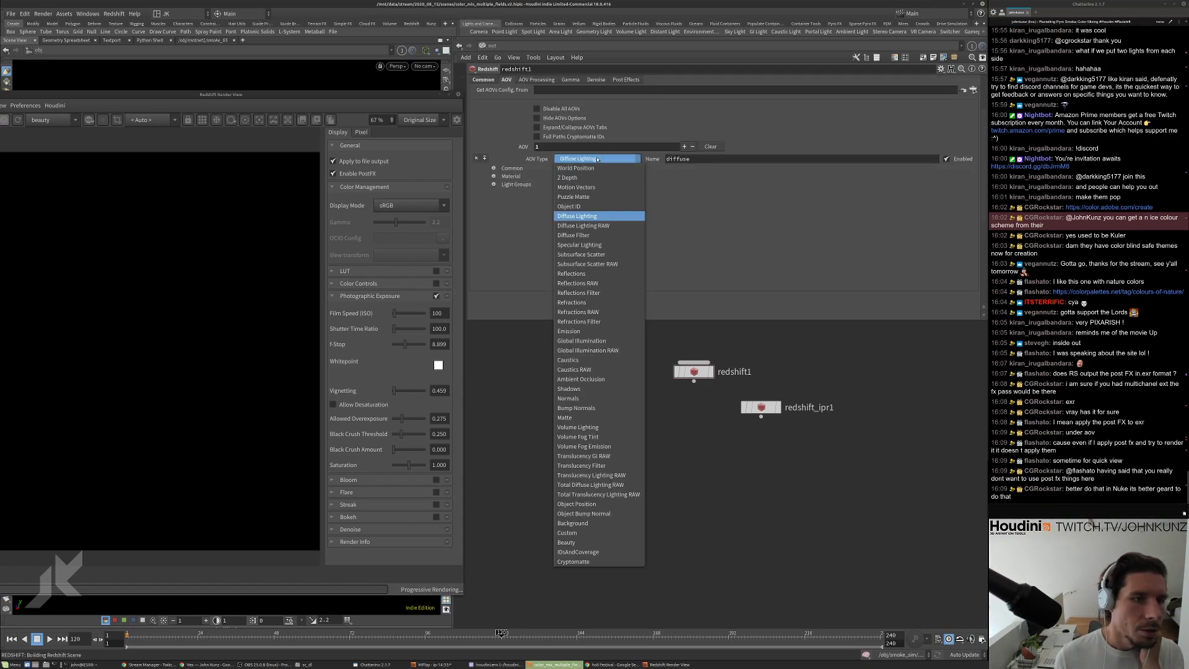
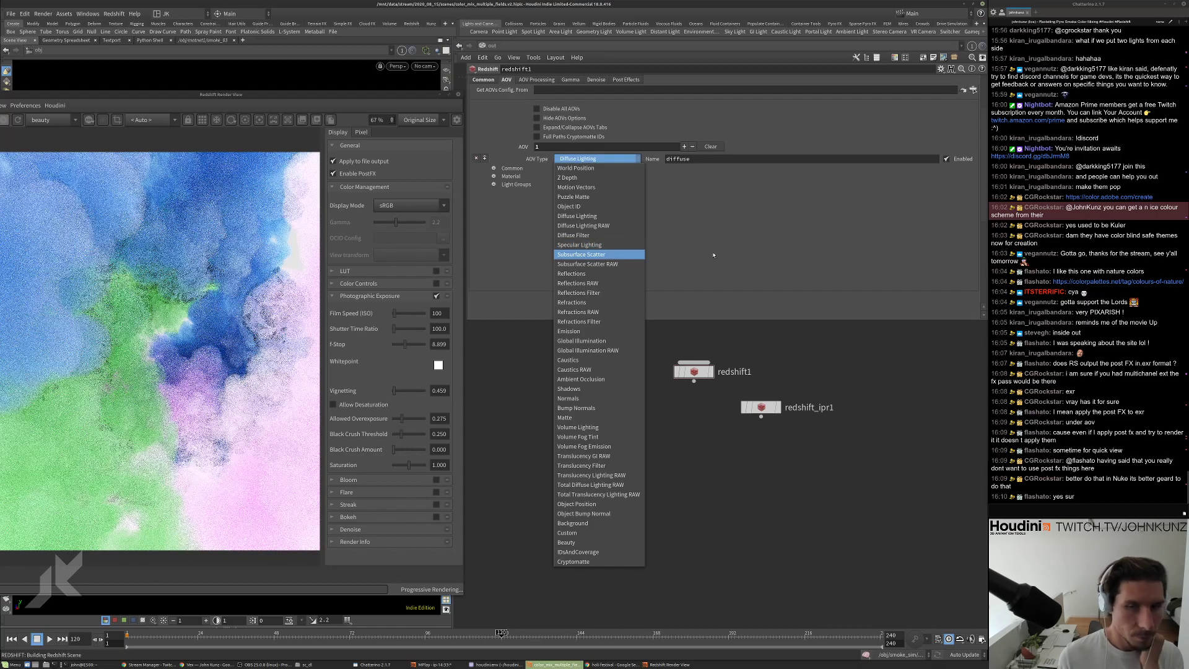
{"action": "left_click", "coordinate": [714, 255]}
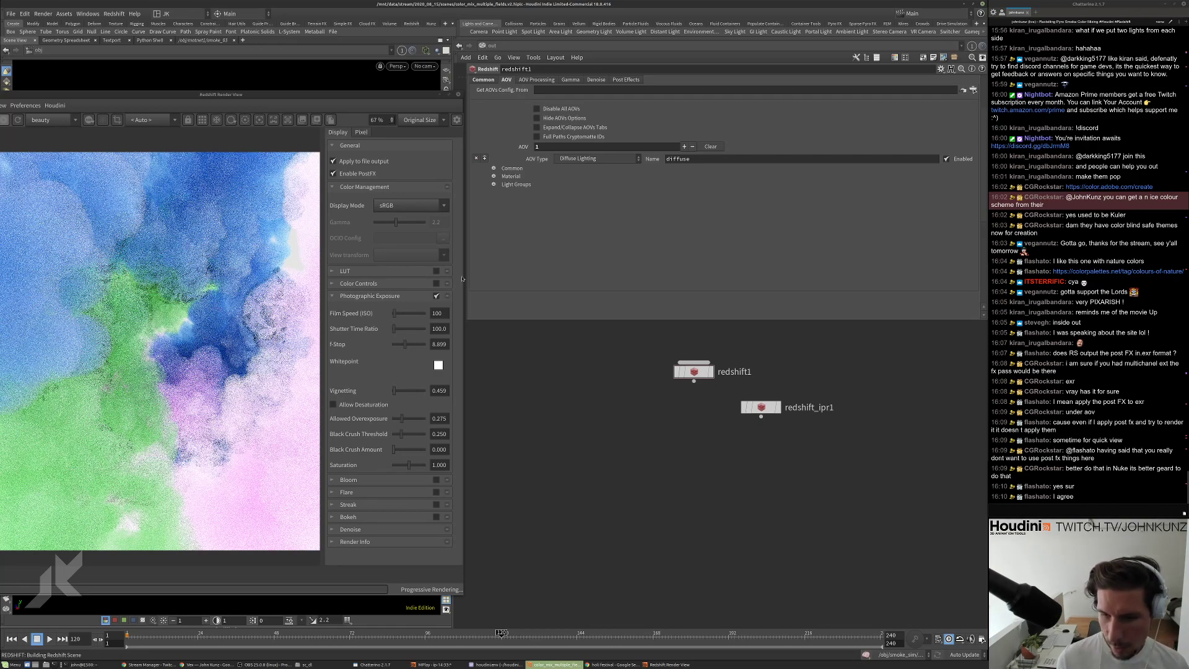
Examine the common, material and light group options of the Diffuse Lighting AOV, and its type list once more.
{"action": "left_click_drag", "start_coordinate": [86, 95], "coordinate": [109, 86]}
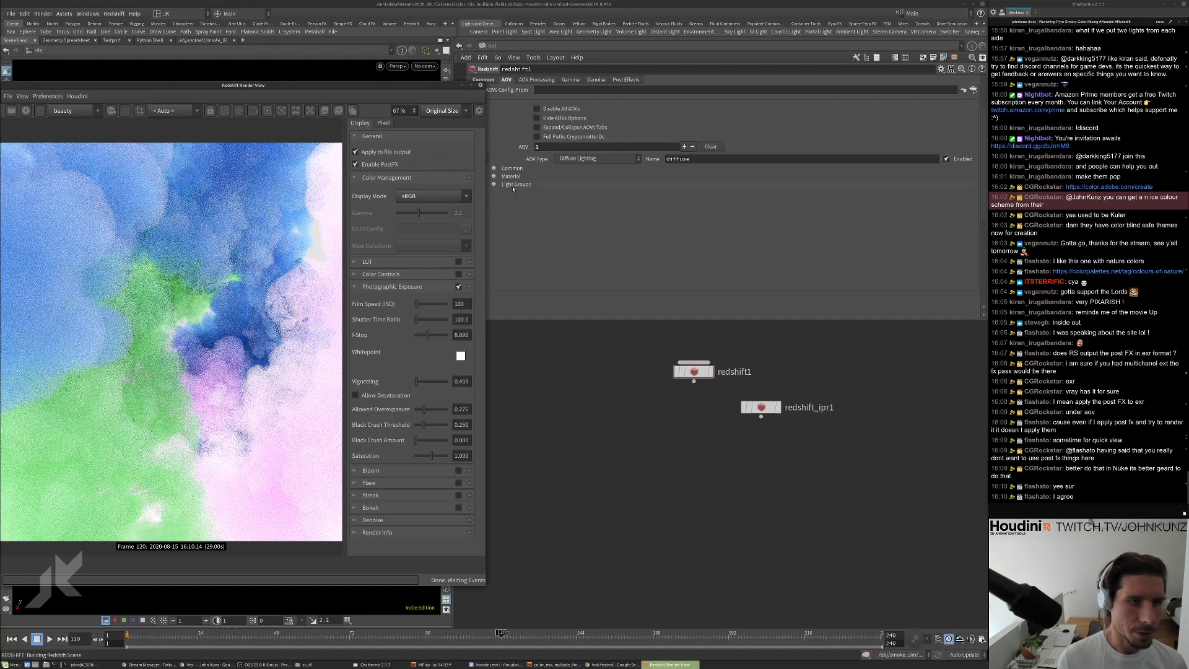
{"action": "left_click", "coordinate": [493, 168]}
{"action": "left_click", "coordinate": [494, 223]}
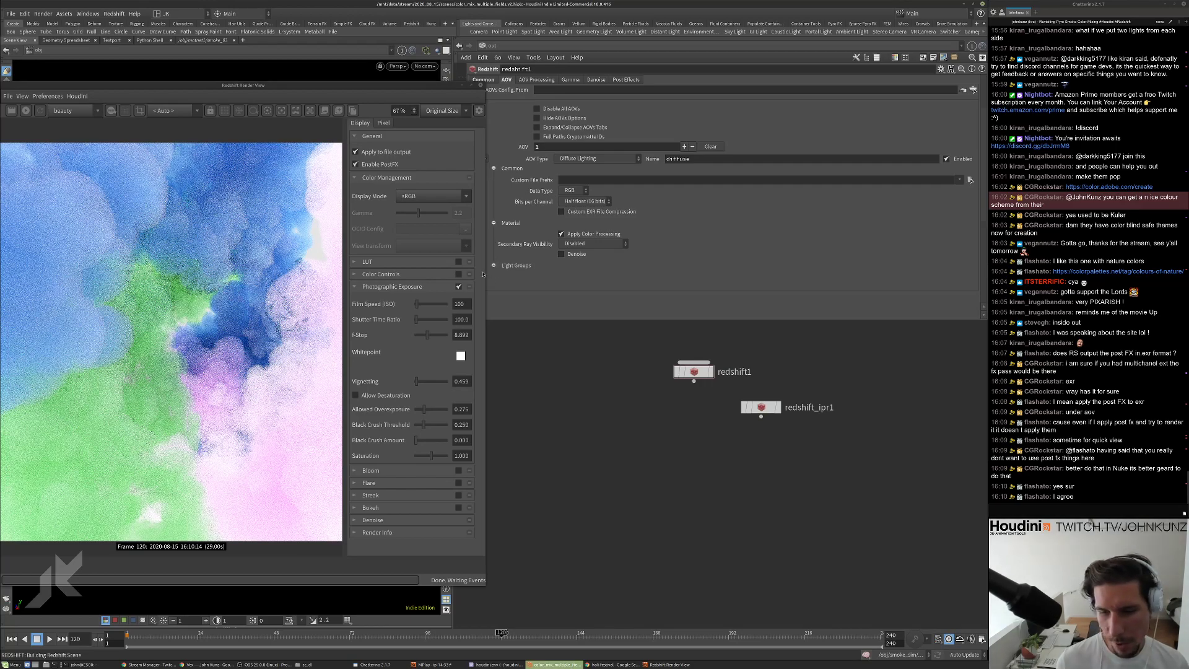
{"action": "left_click", "coordinate": [493, 265]}
{"action": "scroll", "coordinate": [537, 271], "scroll_direction": "down", "scroll_amount": 1}
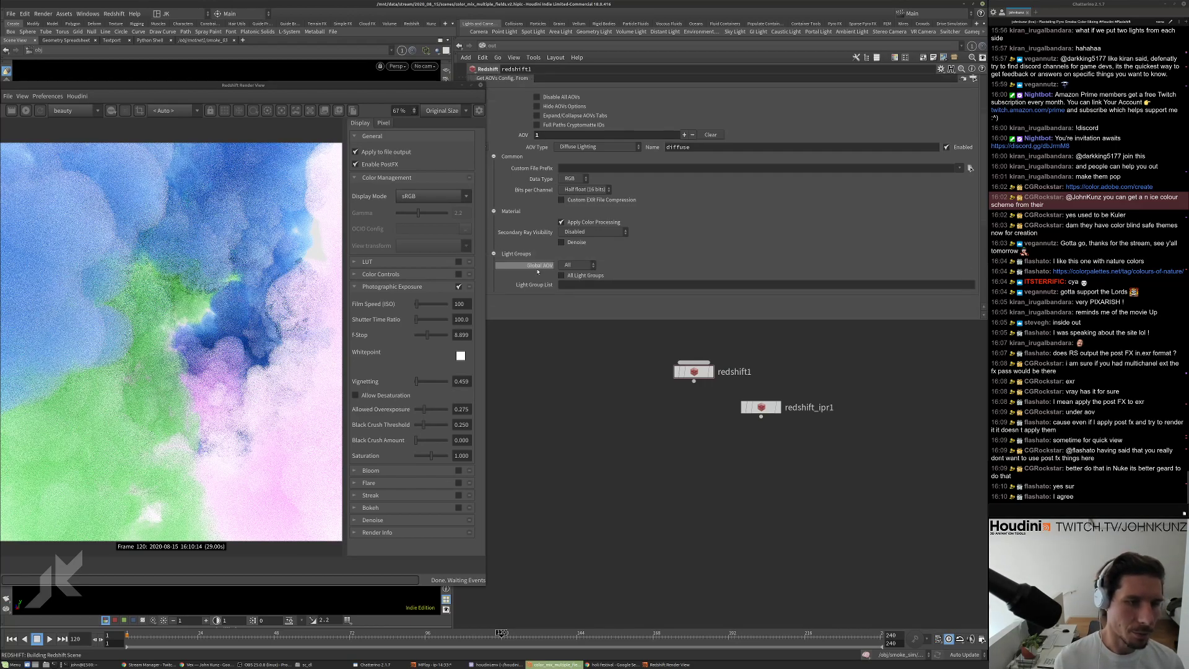
{"action": "scroll", "coordinate": [540, 277], "scroll_direction": "down", "scroll_amount": 1}
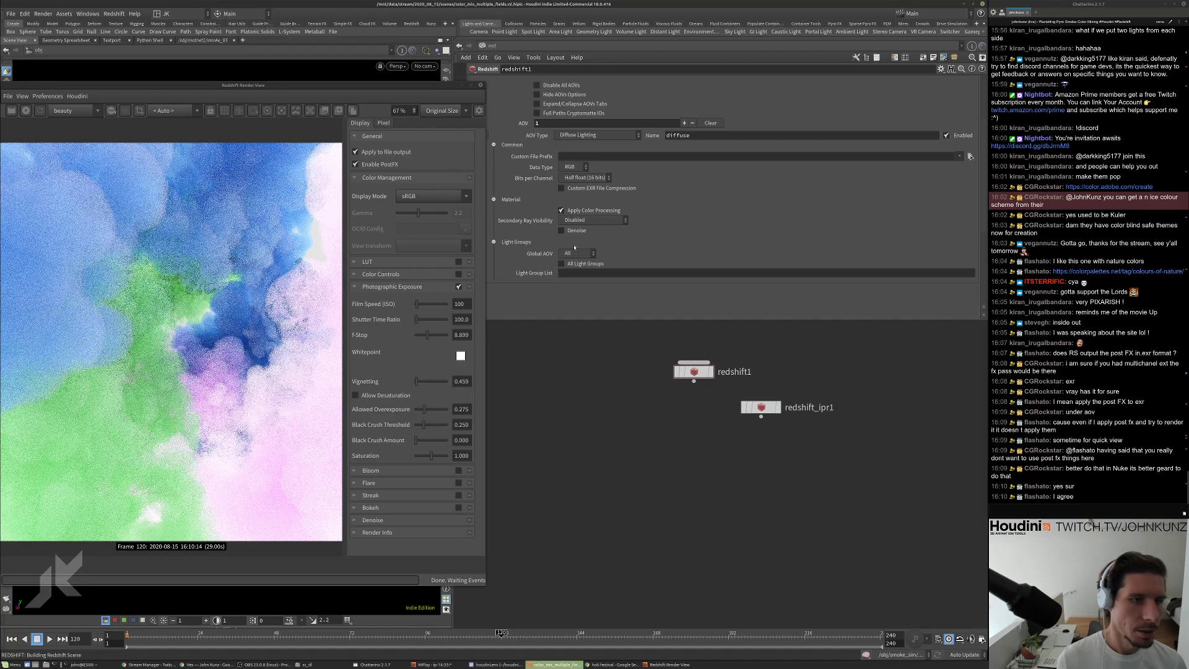
{"action": "left_click", "coordinate": [620, 136]}
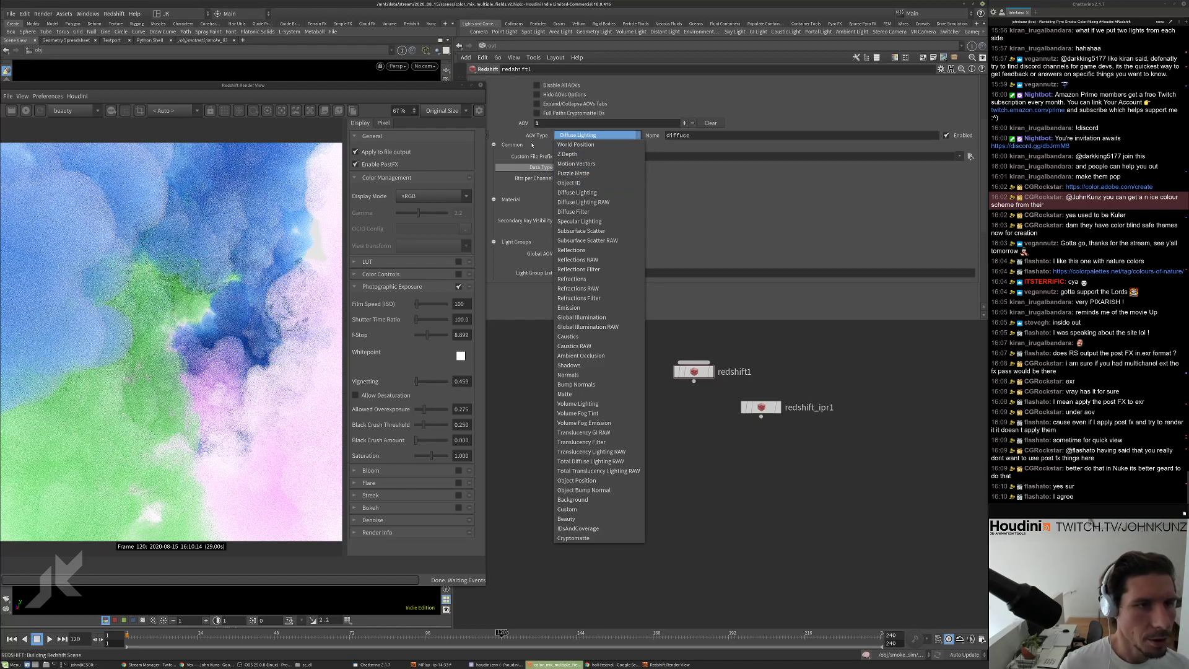
{"action": "left_click", "coordinate": [559, 137]}
Move the render view clear of redshift1's settings and remove the added AOV.
{"action": "scroll", "coordinate": [561, 224], "scroll_direction": "up", "scroll_amount": 5}
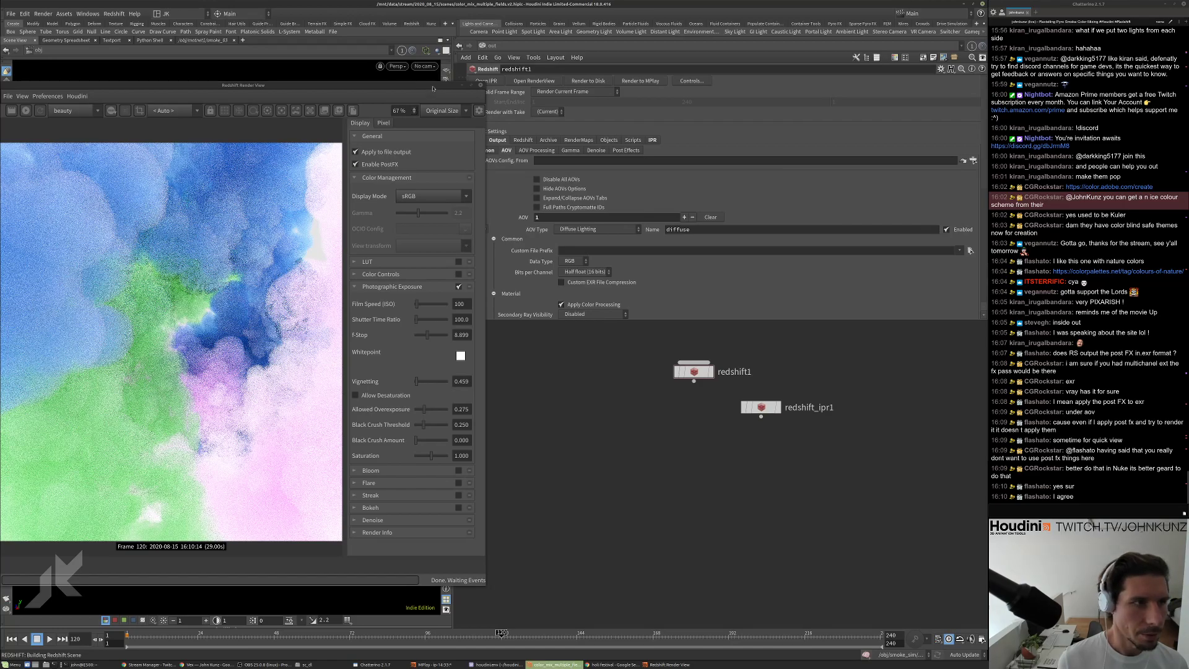
{"action": "left_click_drag", "start_coordinate": [434, 86], "coordinate": [389, 87]}
{"action": "left_click", "coordinate": [475, 229]}
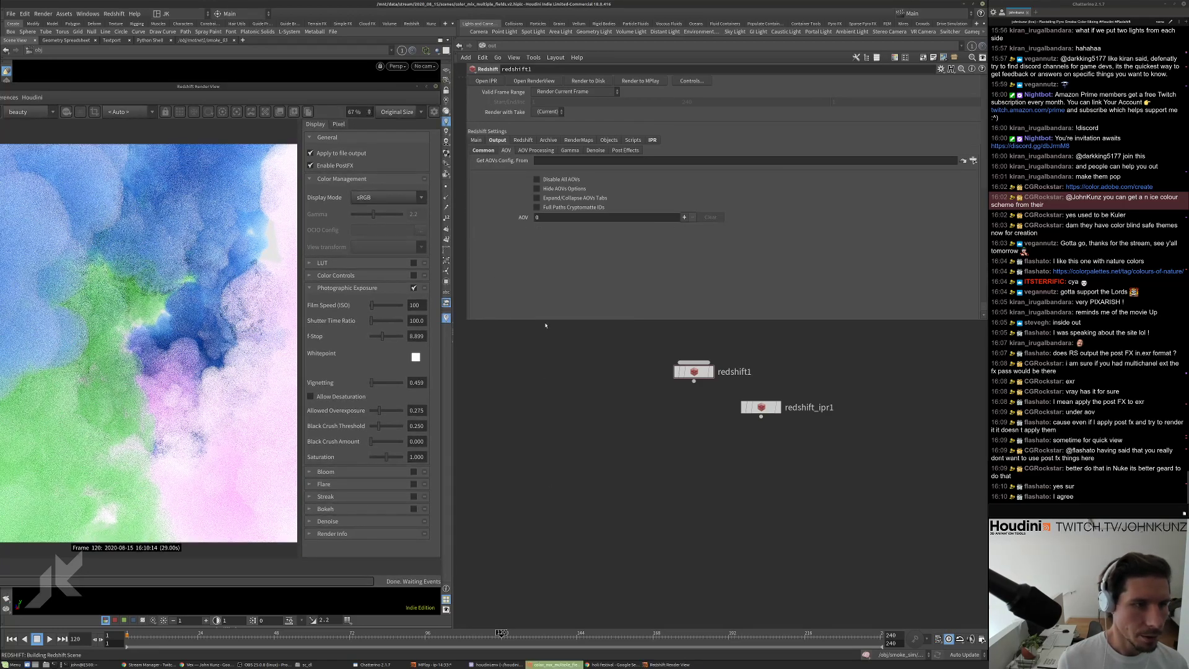
Review redshift1's common output settings for the EXR image files.
{"action": "left_click", "coordinate": [480, 151]}
{"action": "scroll", "coordinate": [511, 193], "scroll_direction": "down", "scroll_amount": 2}
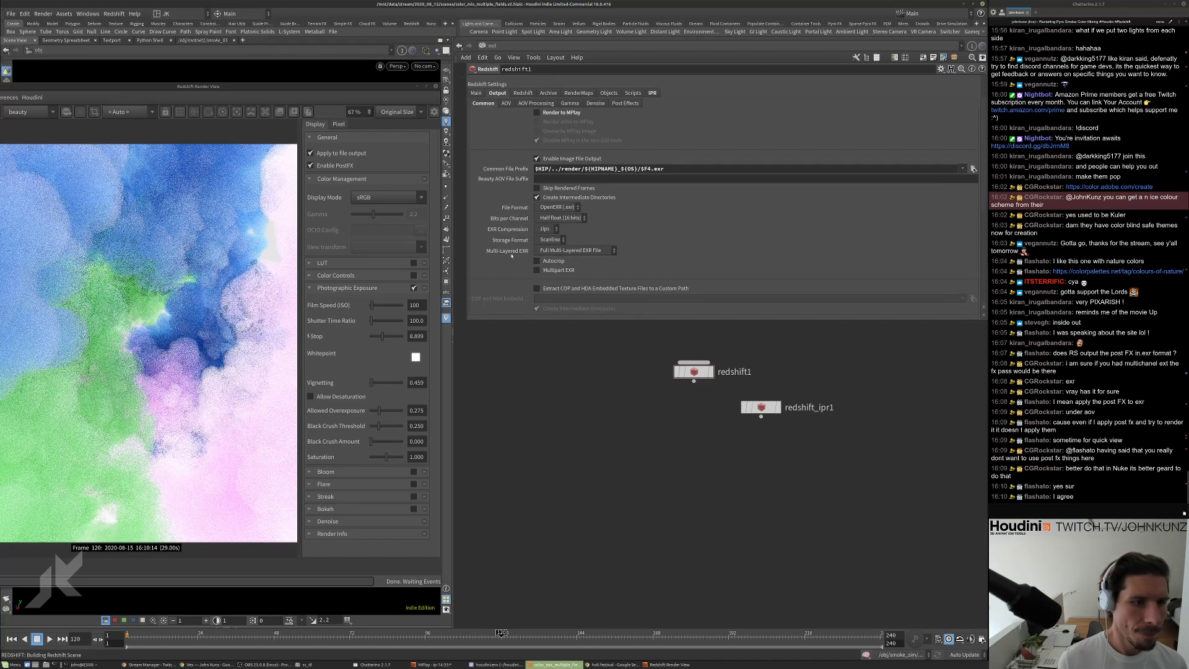
{"action": "scroll", "coordinate": [493, 252], "scroll_direction": "down", "scroll_amount": 3}
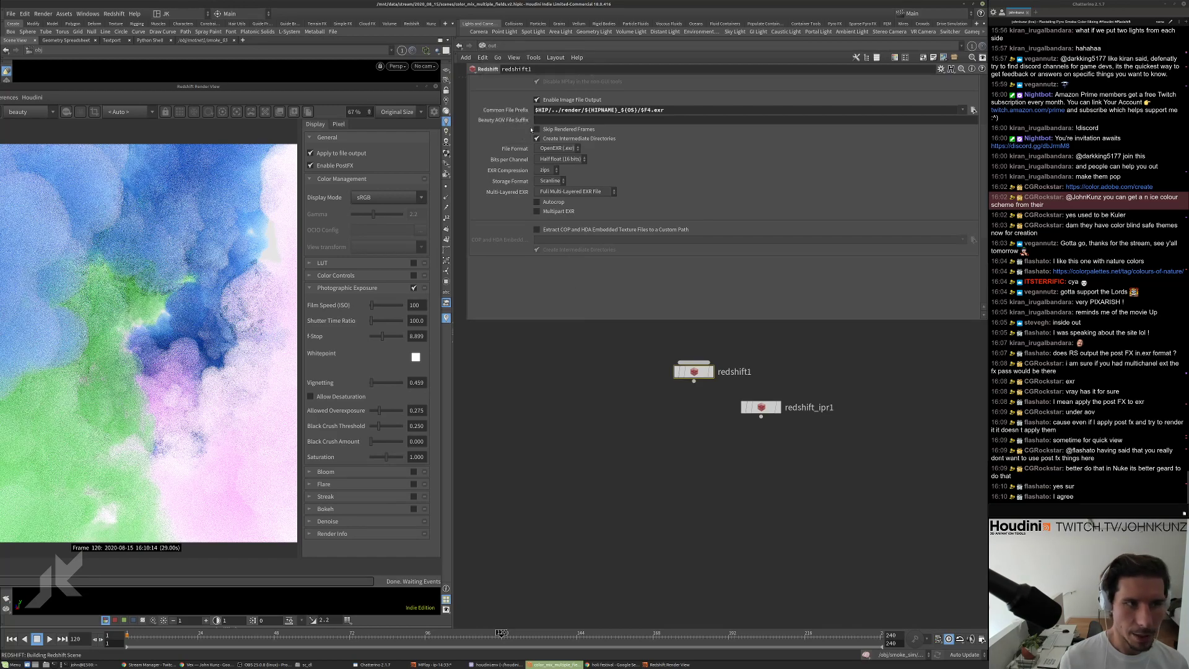
Return to the obj network and check cam1's Redshift post effects settings, including the option that applies them to file output.
{"action": "left_click", "coordinate": [487, 46]}
{"action": "left_click", "coordinate": [502, 90]}
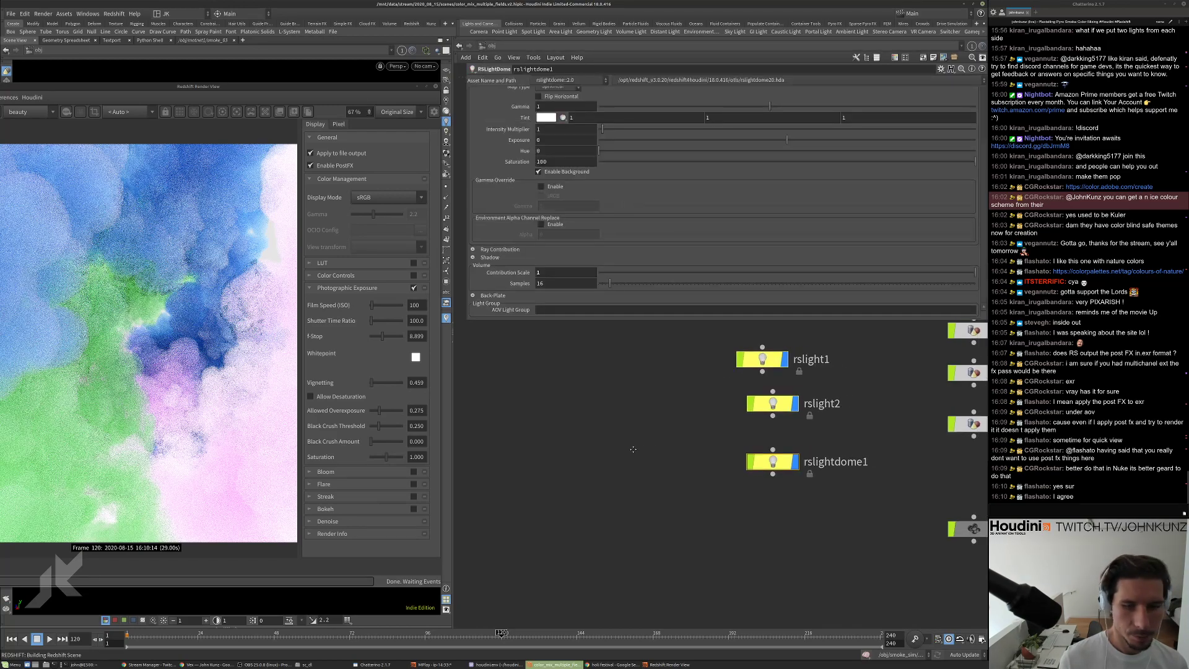
{"action": "left_click", "coordinate": [801, 498]}
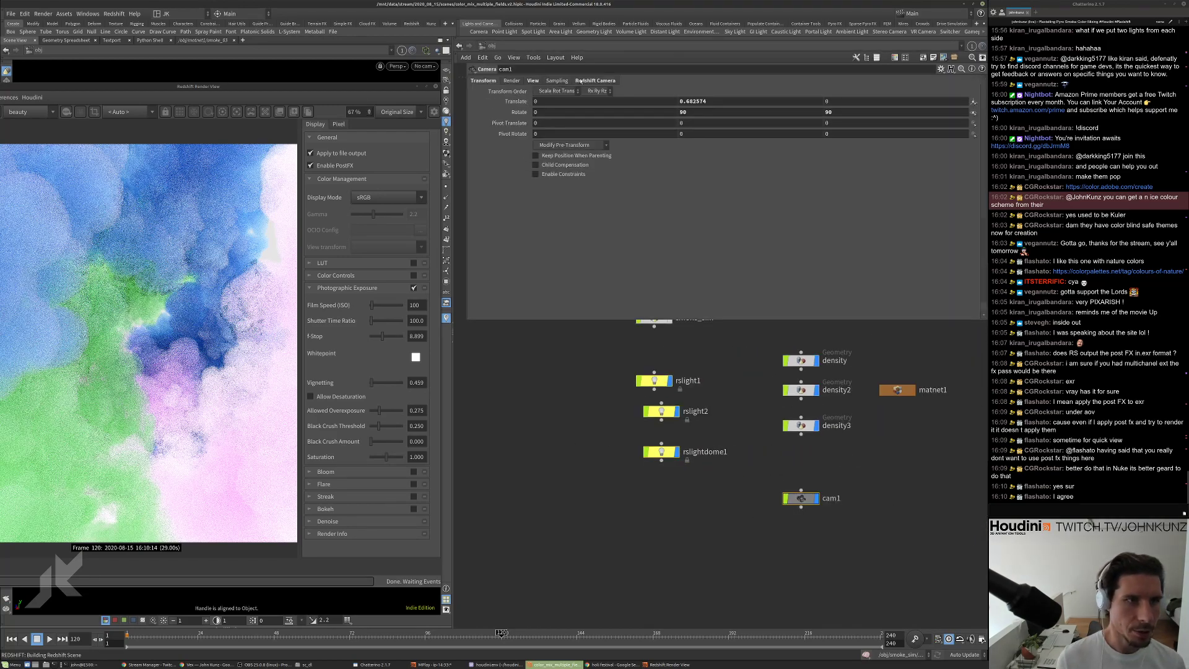
{"action": "left_click", "coordinate": [594, 80]}
{"action": "left_click", "coordinate": [586, 91]}
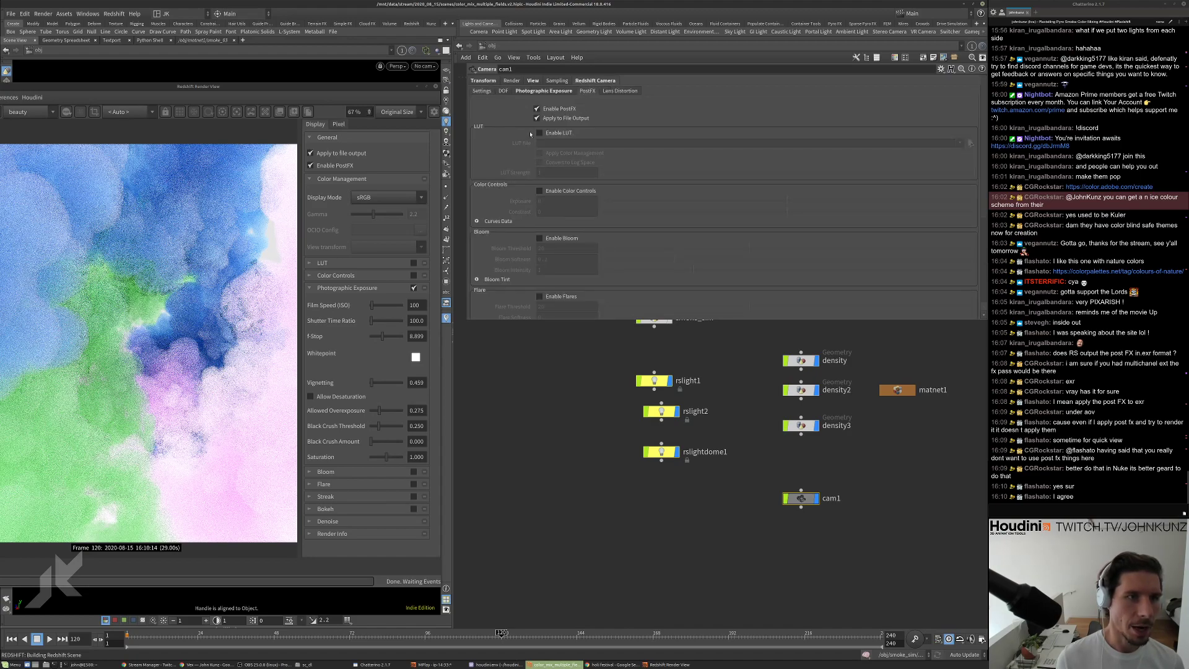
{"action": "scroll", "coordinate": [514, 190], "scroll_direction": "down", "scroll_amount": 2}
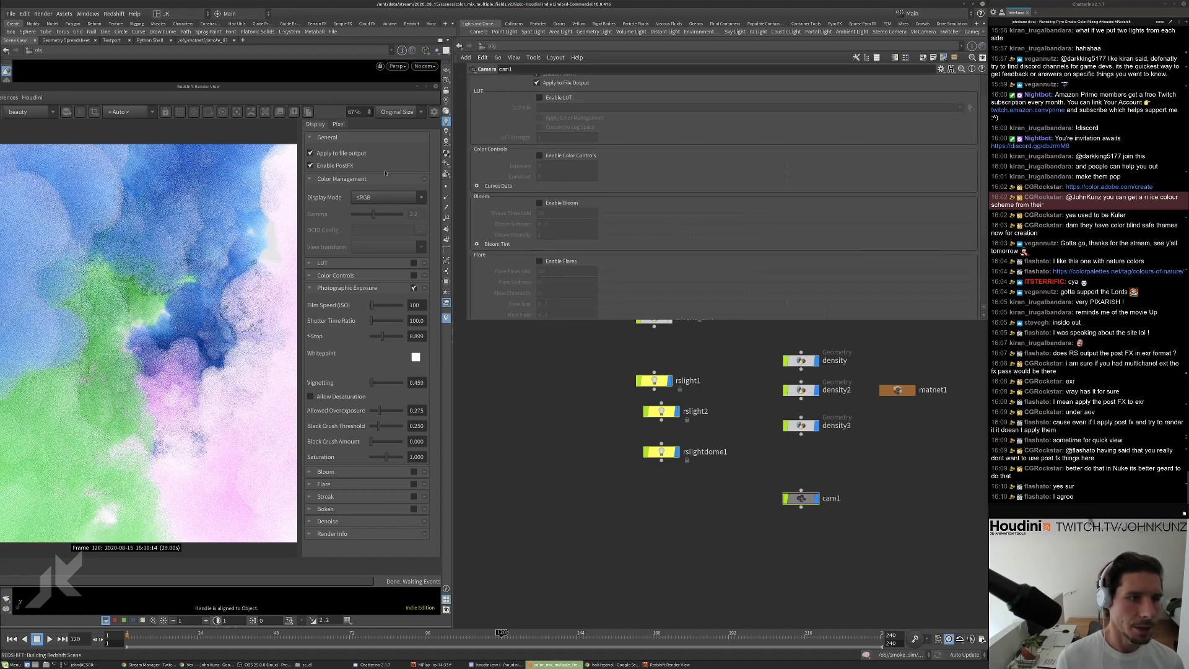
{"action": "scroll", "coordinate": [526, 197], "scroll_direction": "up", "scroll_amount": 2}
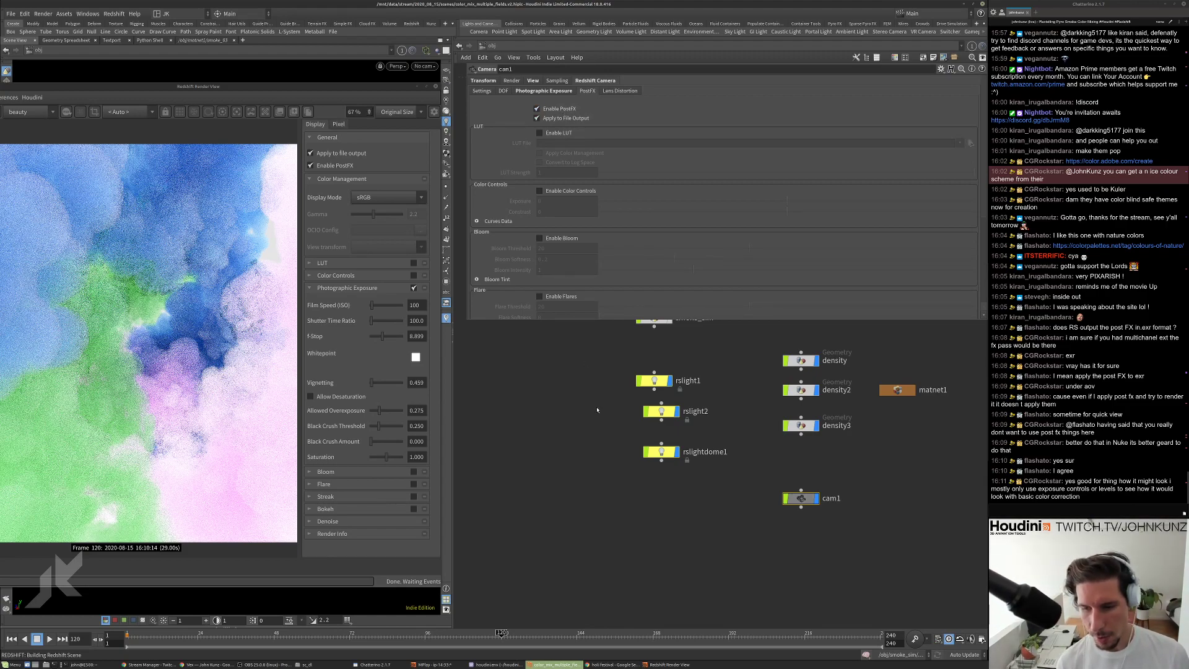
Open the image chooser for rslightdome1's Dome Map and go to the /mnt/data/useful/tex/hdri/ folder.
{"action": "left_click", "coordinate": [662, 451]}
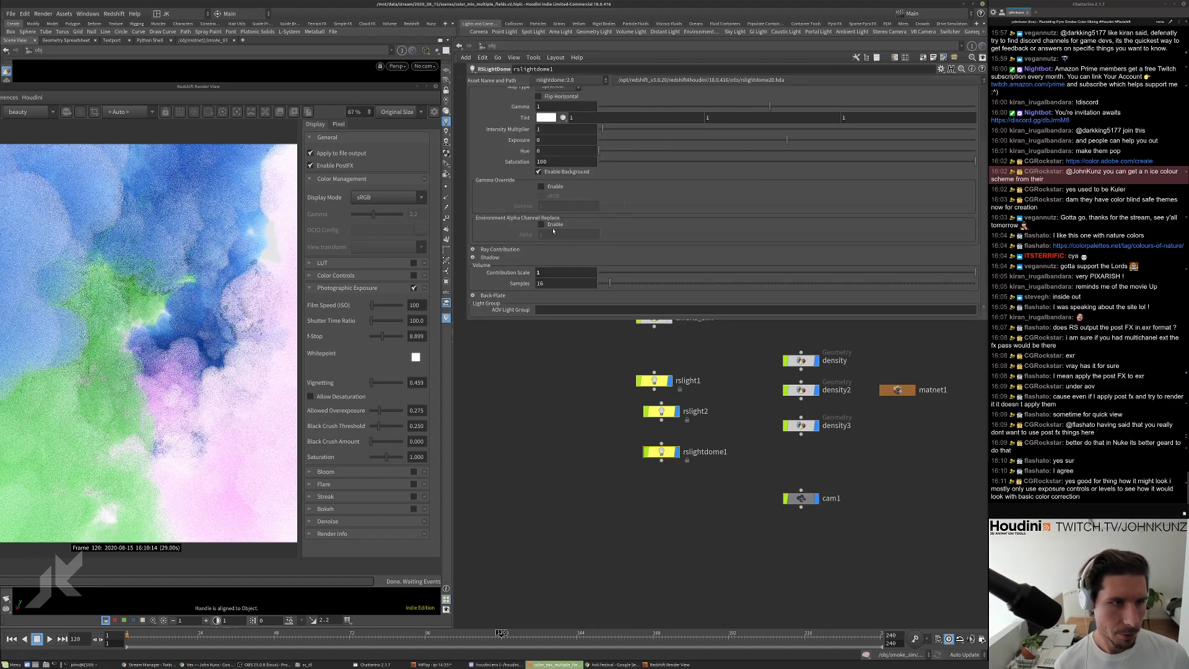
{"action": "scroll", "coordinate": [554, 229], "scroll_direction": "up", "scroll_amount": 4}
{"action": "left_click", "coordinate": [971, 155]}
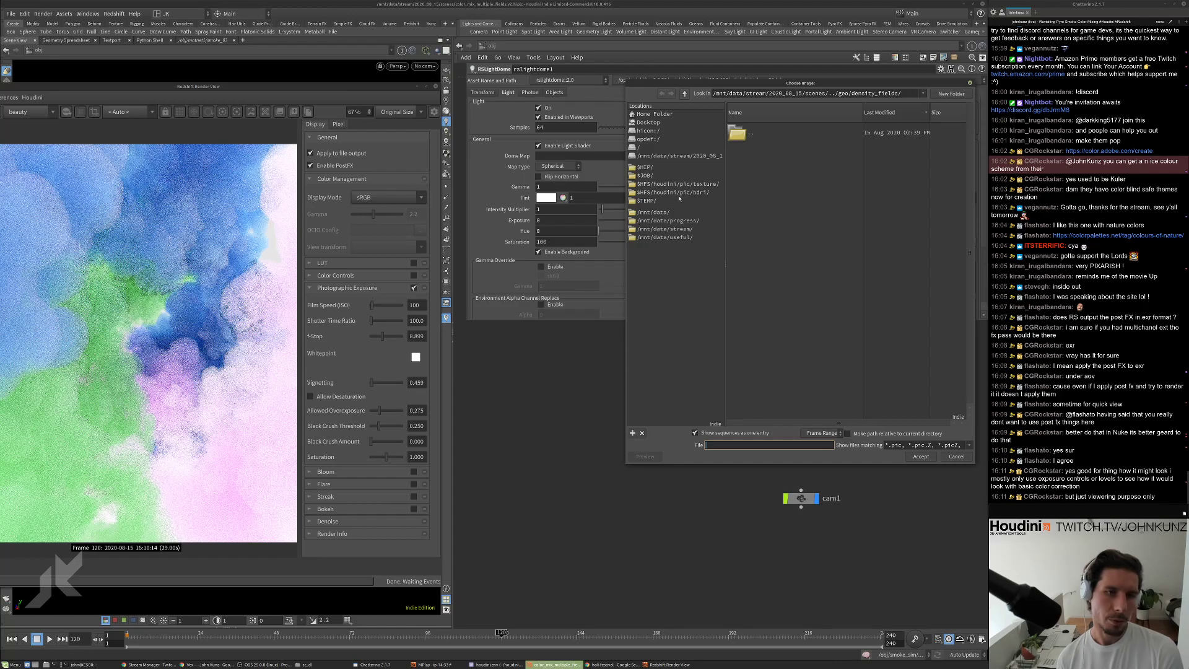
{"action": "left_click", "coordinate": [667, 238]}
{"action": "double_click", "coordinate": [747, 212]}
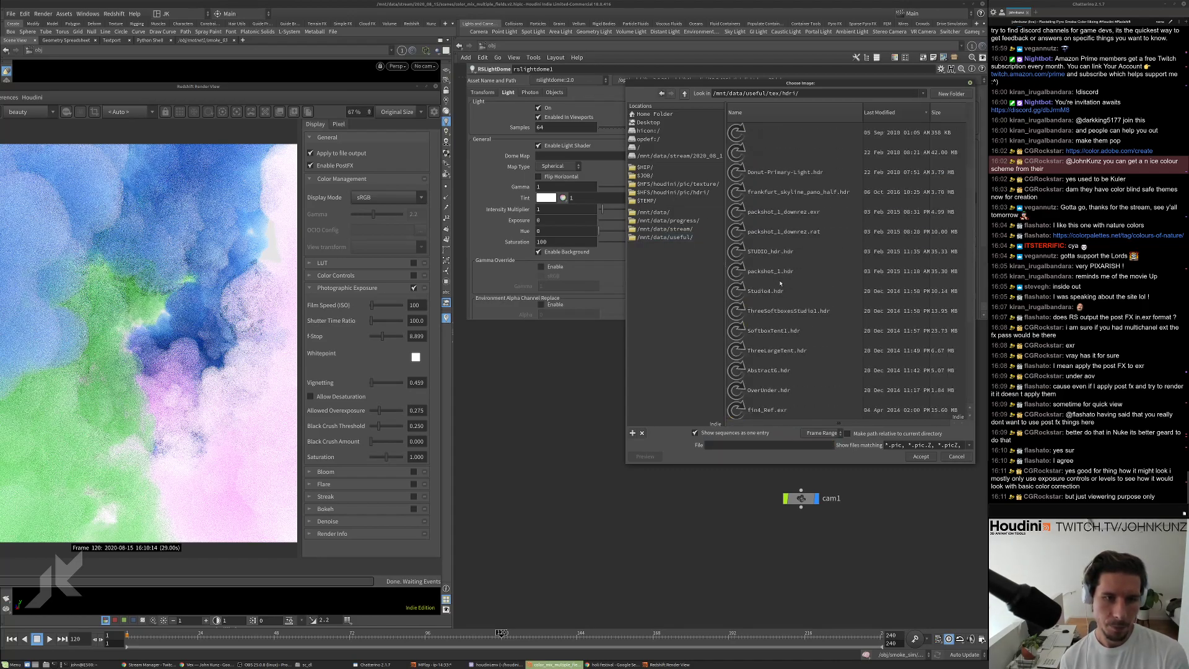
List the HDRI files individually instead of as sequences and pick ThreeLargeTent.hdr as a first candidate for the dome map.
{"action": "left_click", "coordinate": [695, 433]}
{"action": "scroll", "coordinate": [769, 355], "scroll_direction": "down", "scroll_amount": 4}
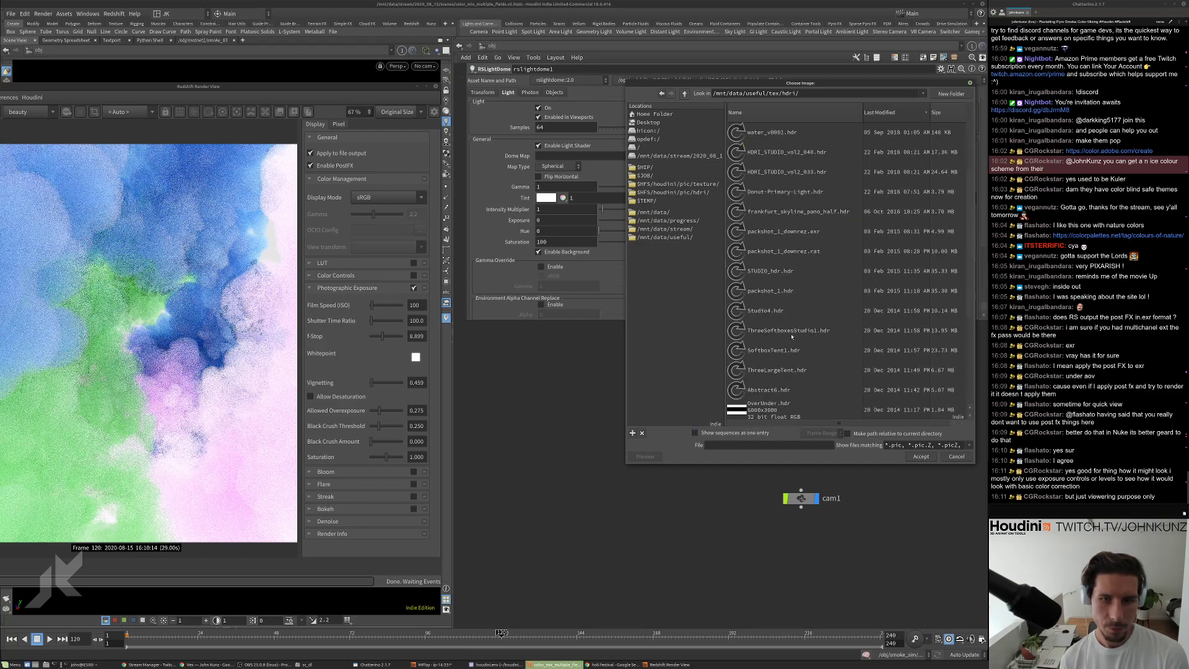
{"action": "scroll", "coordinate": [790, 345], "scroll_direction": "down", "scroll_amount": 1}
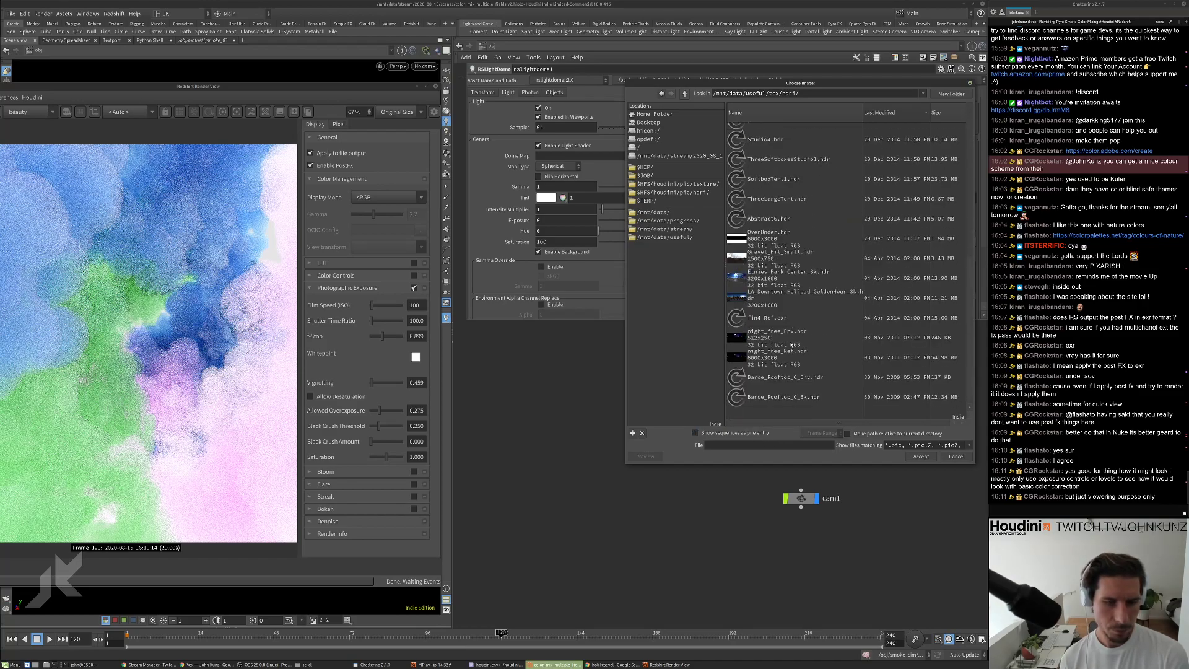
{"action": "scroll", "coordinate": [780, 326], "scroll_direction": "up", "scroll_amount": 1}
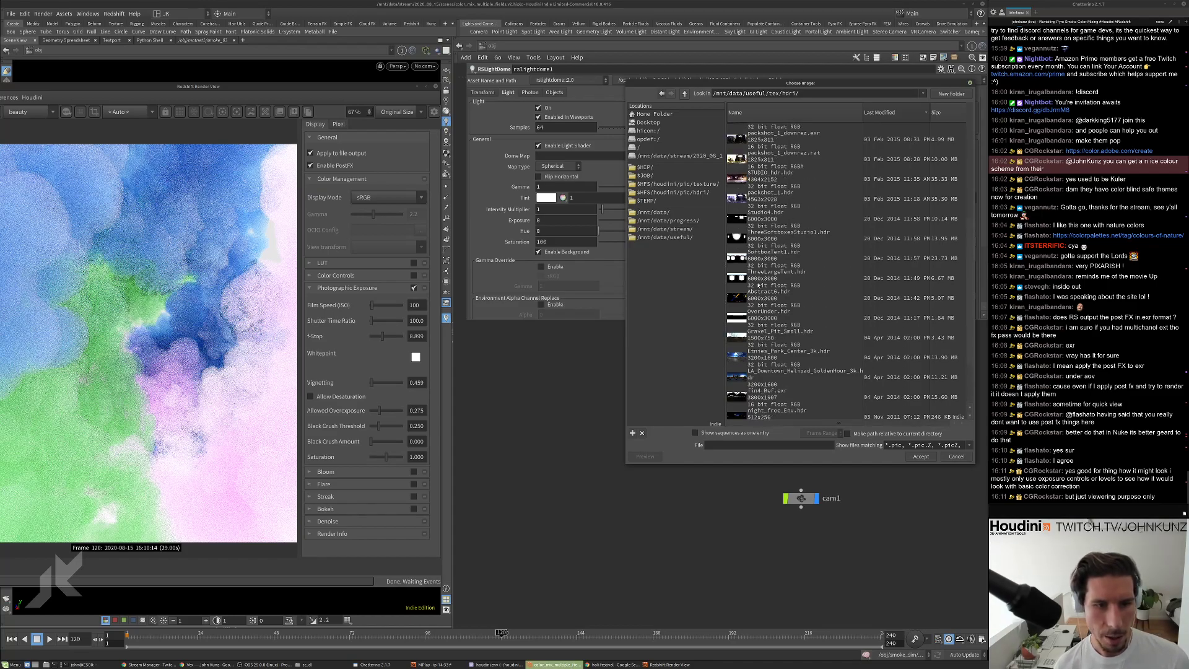
{"action": "left_click", "coordinate": [757, 274]}
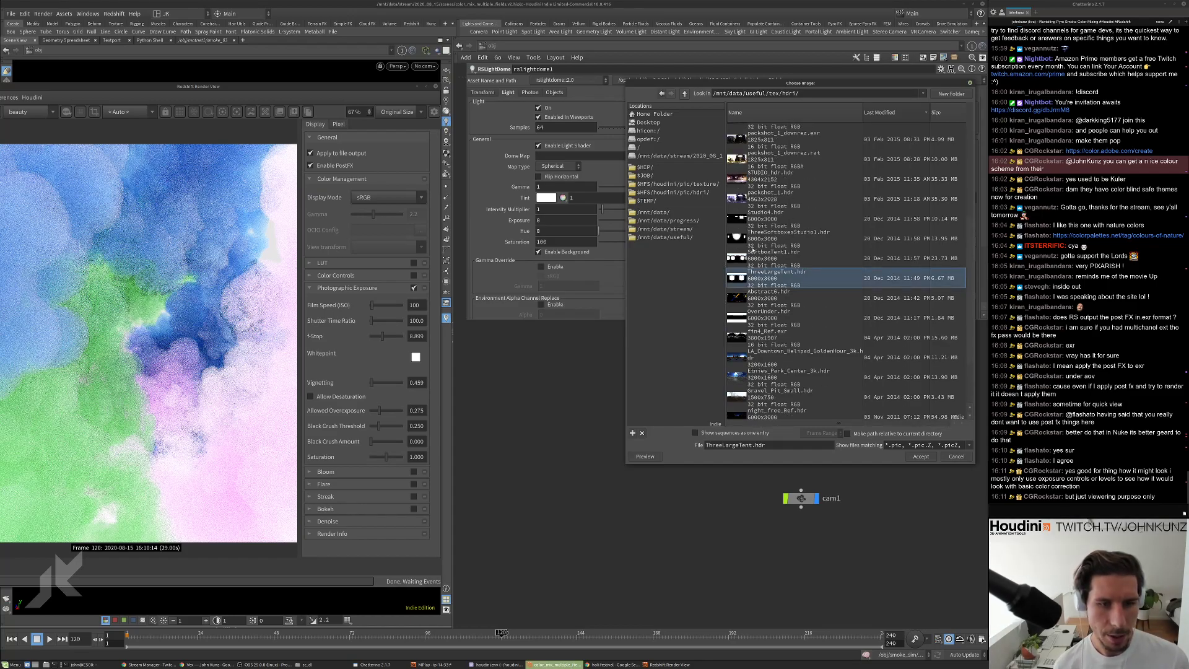
{"action": "scroll", "coordinate": [767, 262], "scroll_direction": "up", "scroll_amount": 1}
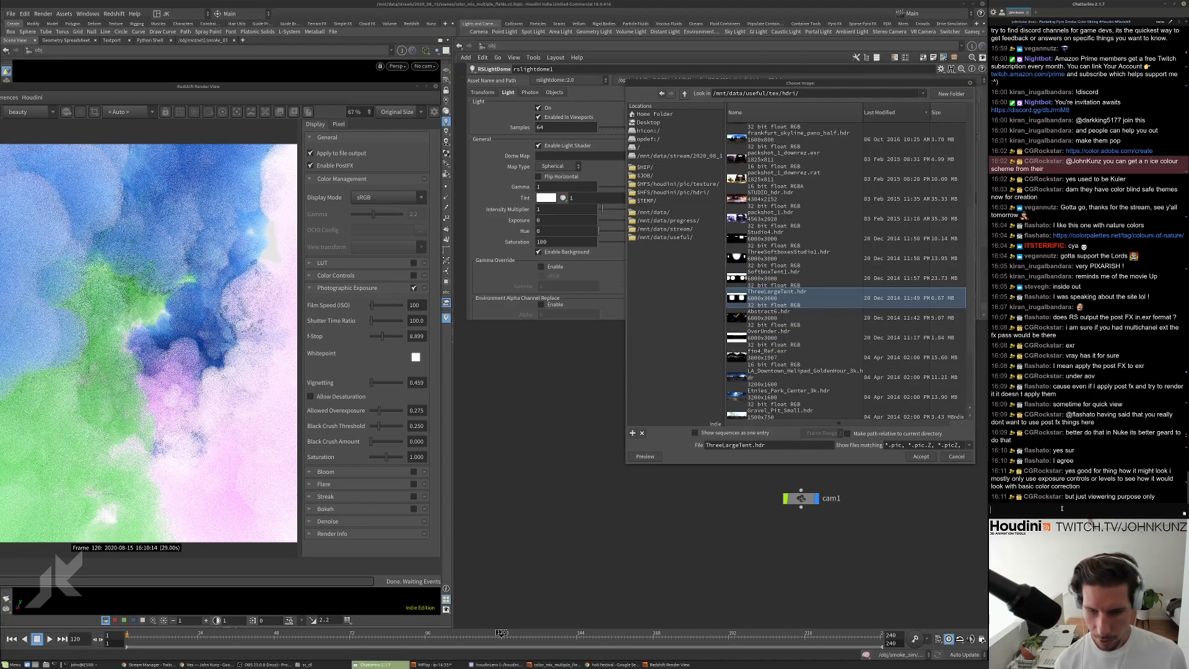
Post the !resources command in the stream chat.
{"action": "left_click", "coordinate": [1061, 507]}
{"action": "type", "text": "!discord"}
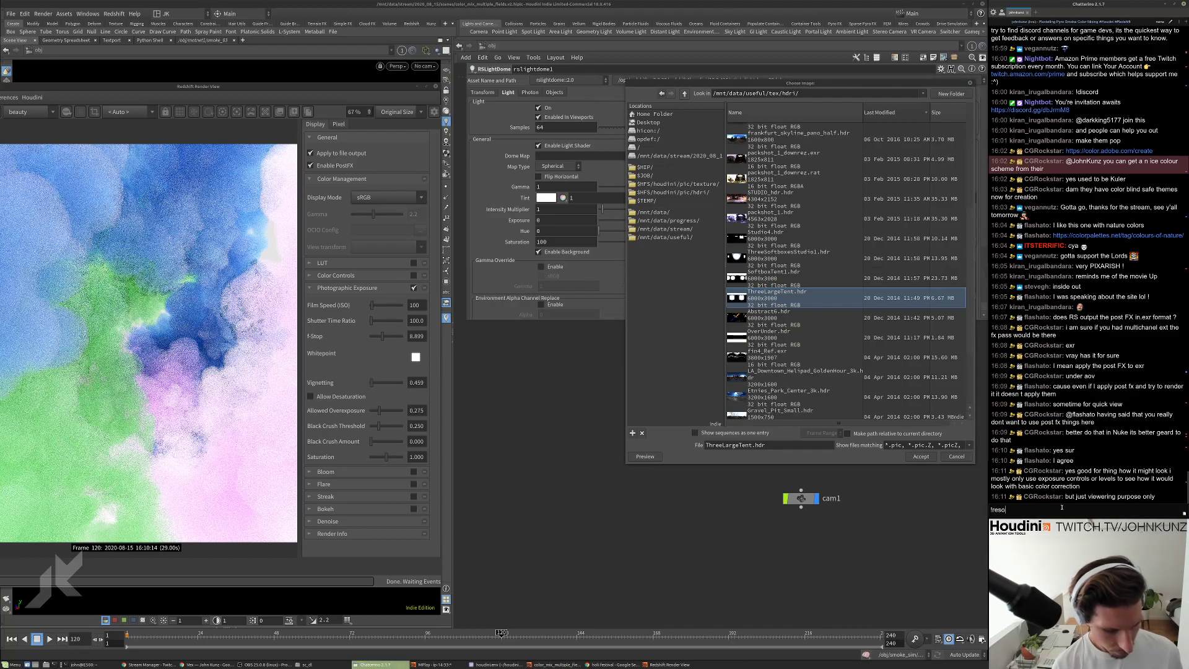
{"action": "key", "text": "Return"}
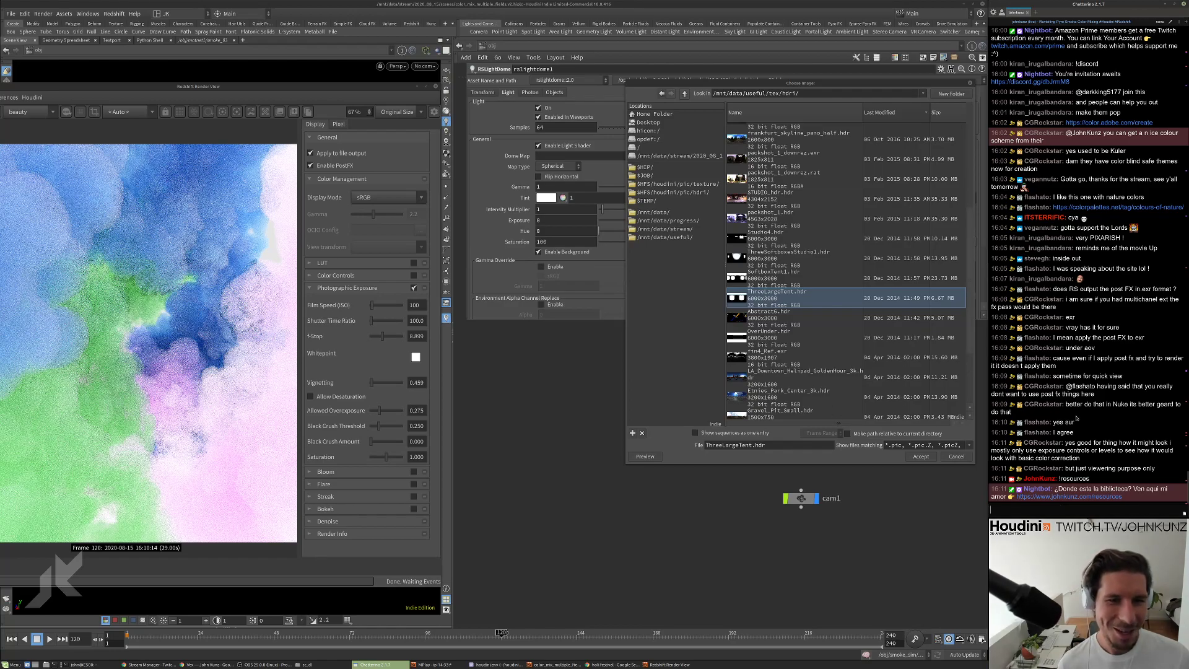
Compare the HDRI thumbnails in the folder, considering SoftboxTent1.hdr and ThreeSoftboxesStudio1.hdr as dome map candidates.
{"action": "scroll", "coordinate": [822, 230], "scroll_direction": "up", "scroll_amount": 2}
{"action": "scroll", "coordinate": [759, 266], "scroll_direction": "up", "scroll_amount": 4}
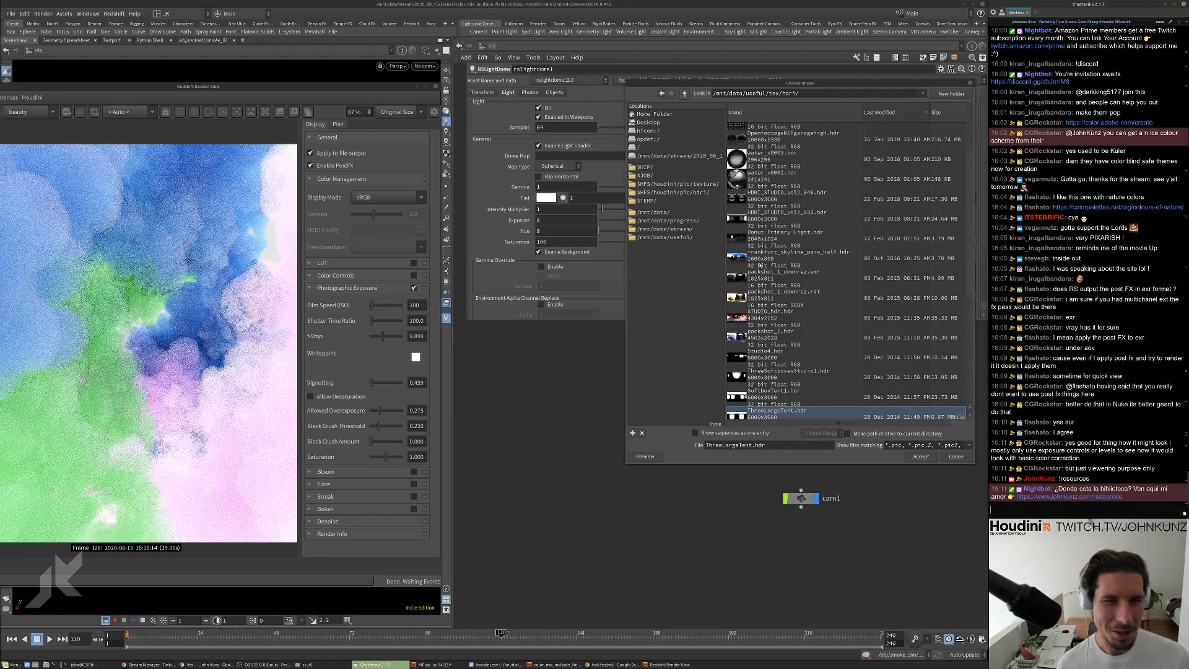
{"action": "scroll", "coordinate": [760, 267], "scroll_direction": "down", "scroll_amount": 9}
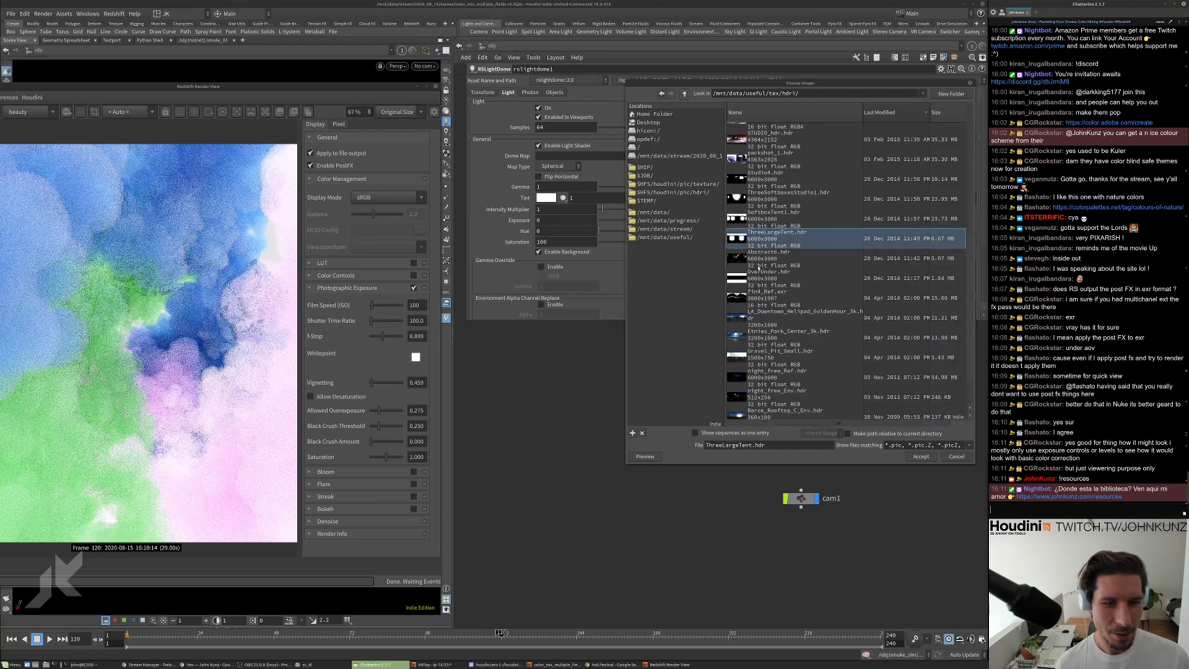
{"action": "left_click", "coordinate": [755, 214]}
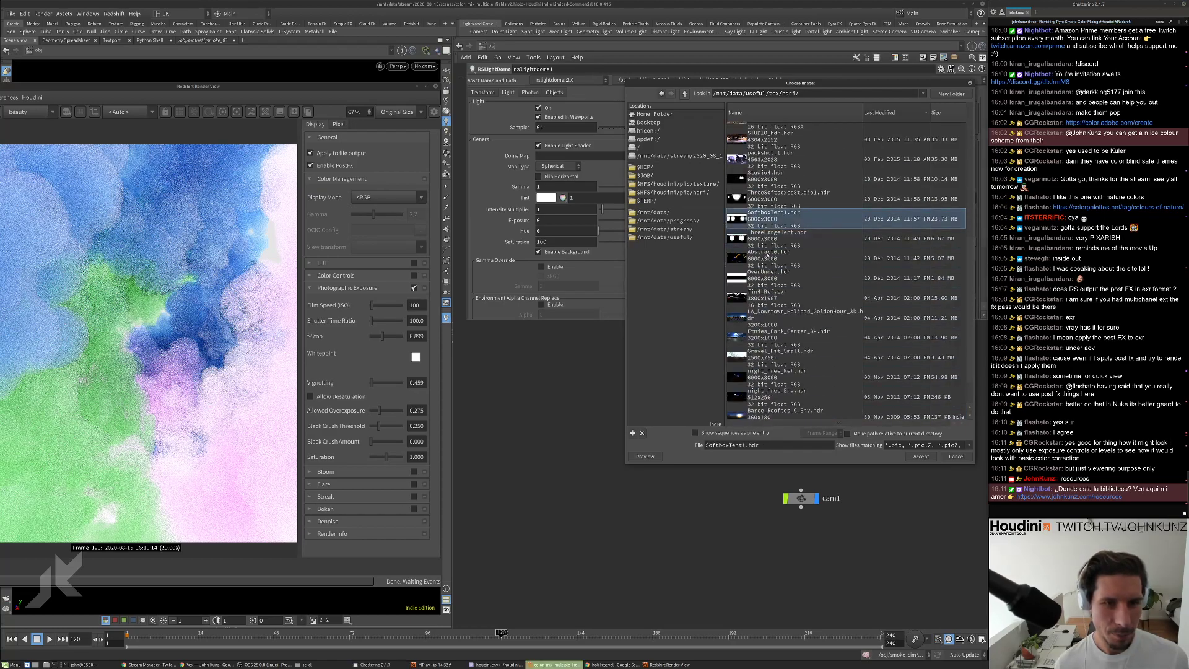
{"action": "left_click", "coordinate": [771, 201]}
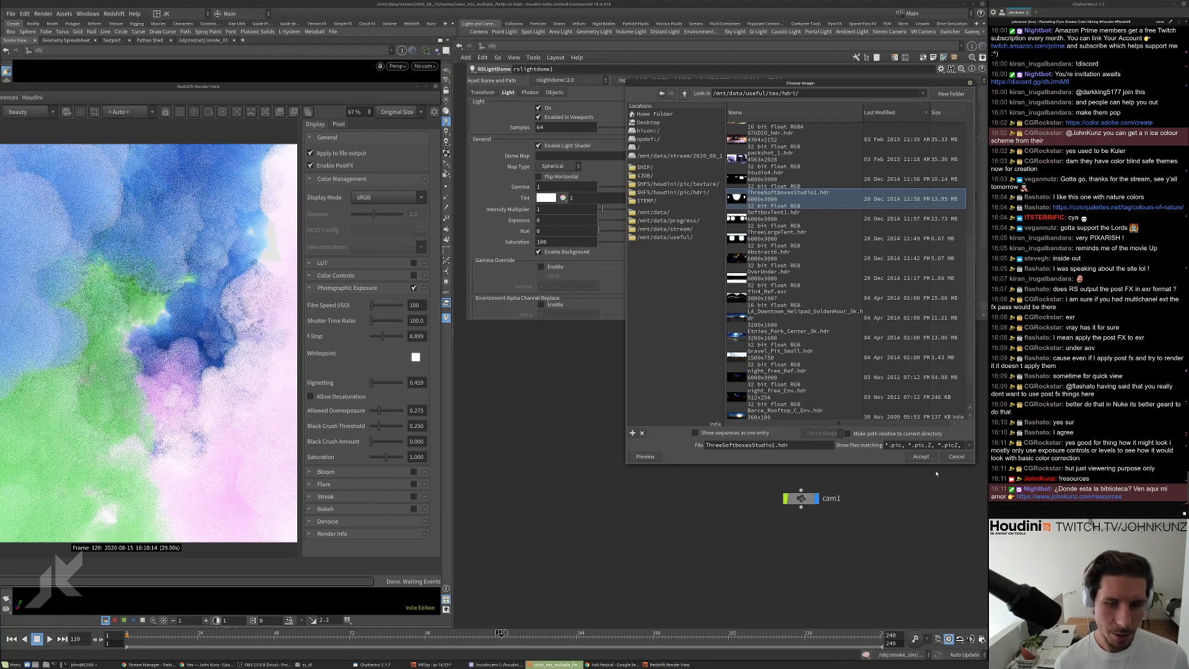
{"action": "scroll", "coordinate": [775, 289], "scroll_direction": "down", "scroll_amount": 2}
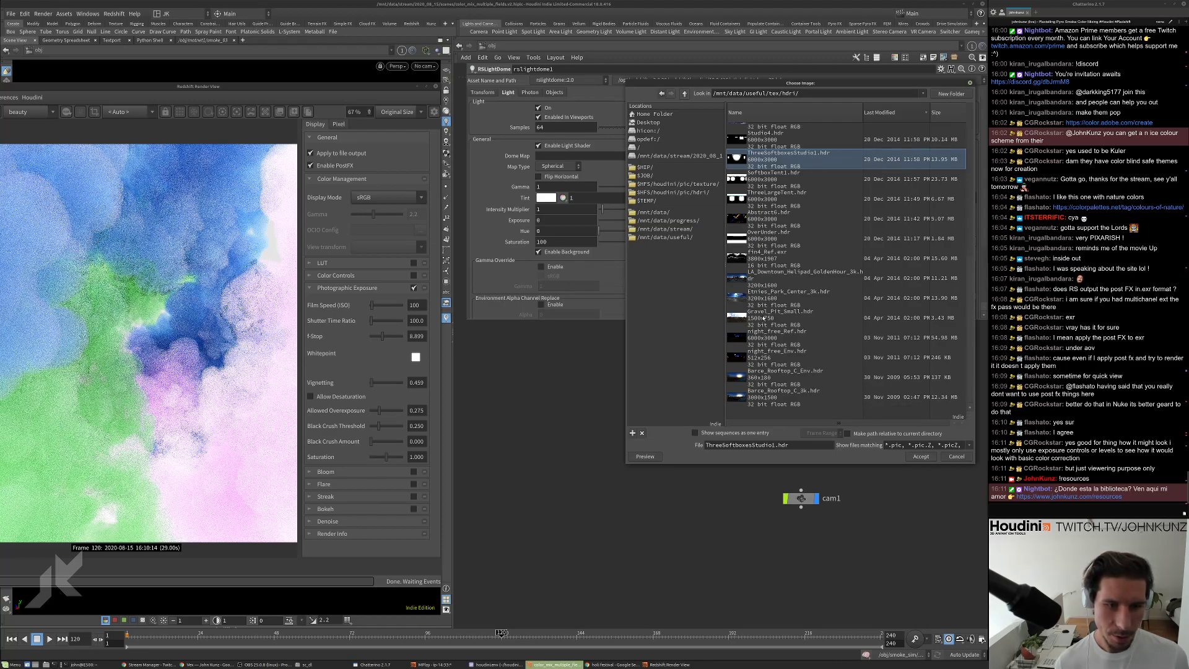
{"action": "scroll", "coordinate": [762, 310], "scroll_direction": "up", "scroll_amount": 4}
{"action": "scroll", "coordinate": [757, 315], "scroll_direction": "down", "scroll_amount": 2}
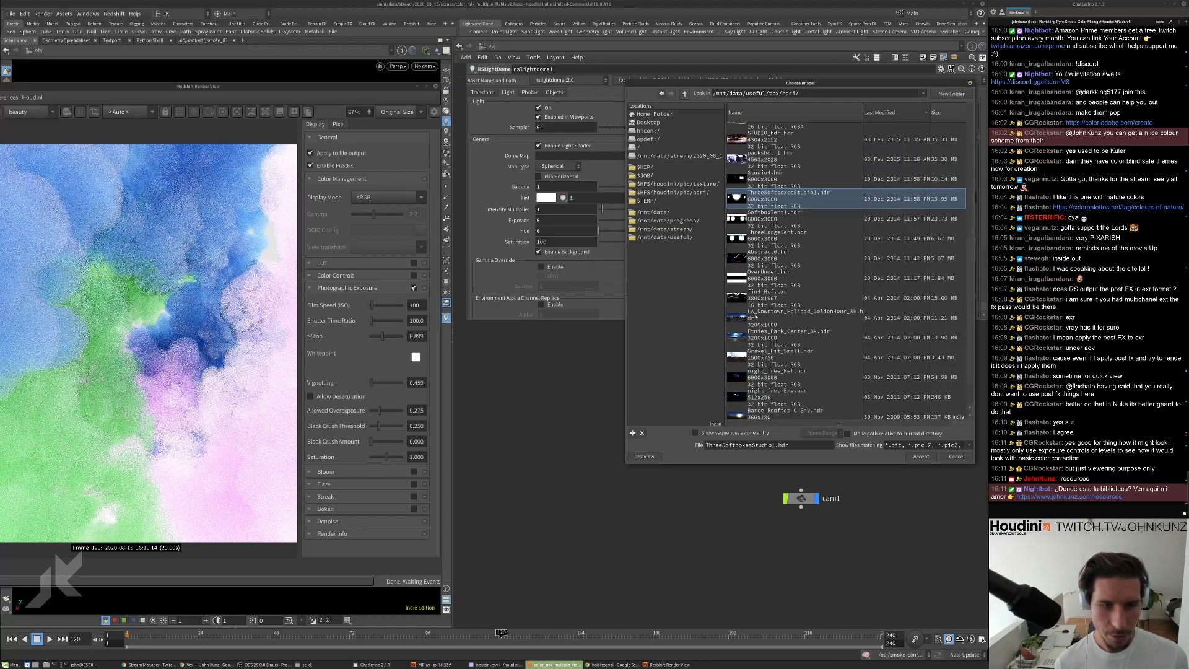
{"action": "scroll", "coordinate": [761, 350], "scroll_direction": "down", "scroll_amount": 1}
{"action": "scroll", "coordinate": [761, 378], "scroll_direction": "up", "scroll_amount": 5}
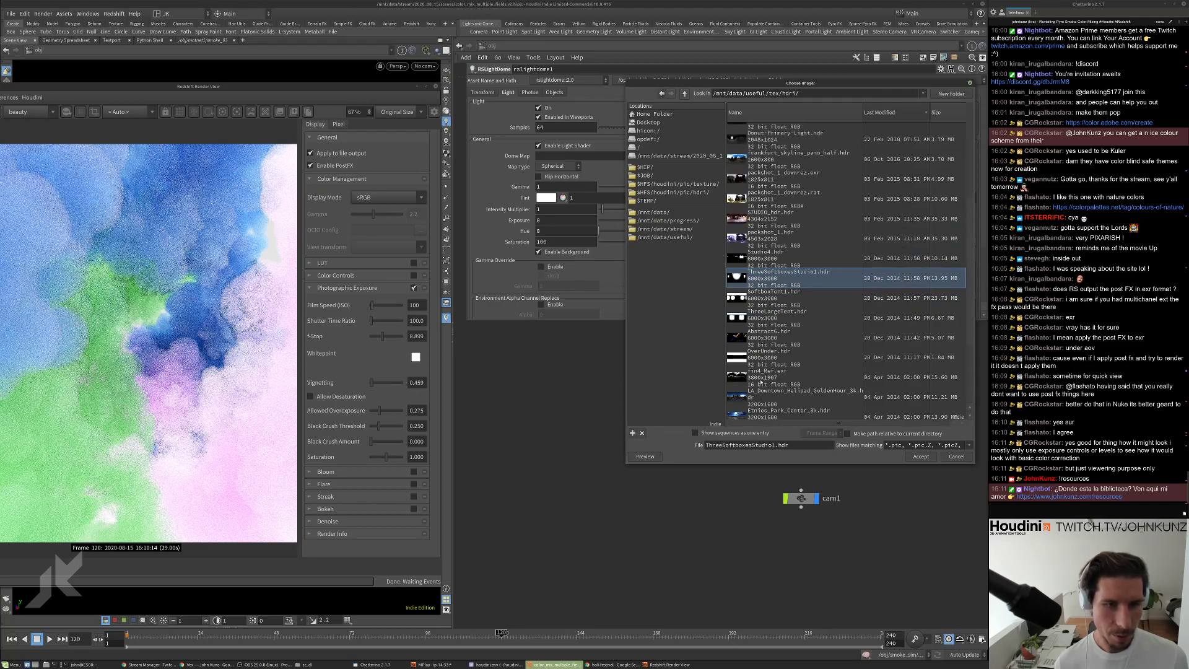
{"action": "scroll", "coordinate": [766, 265], "scroll_direction": "up", "scroll_amount": 1}
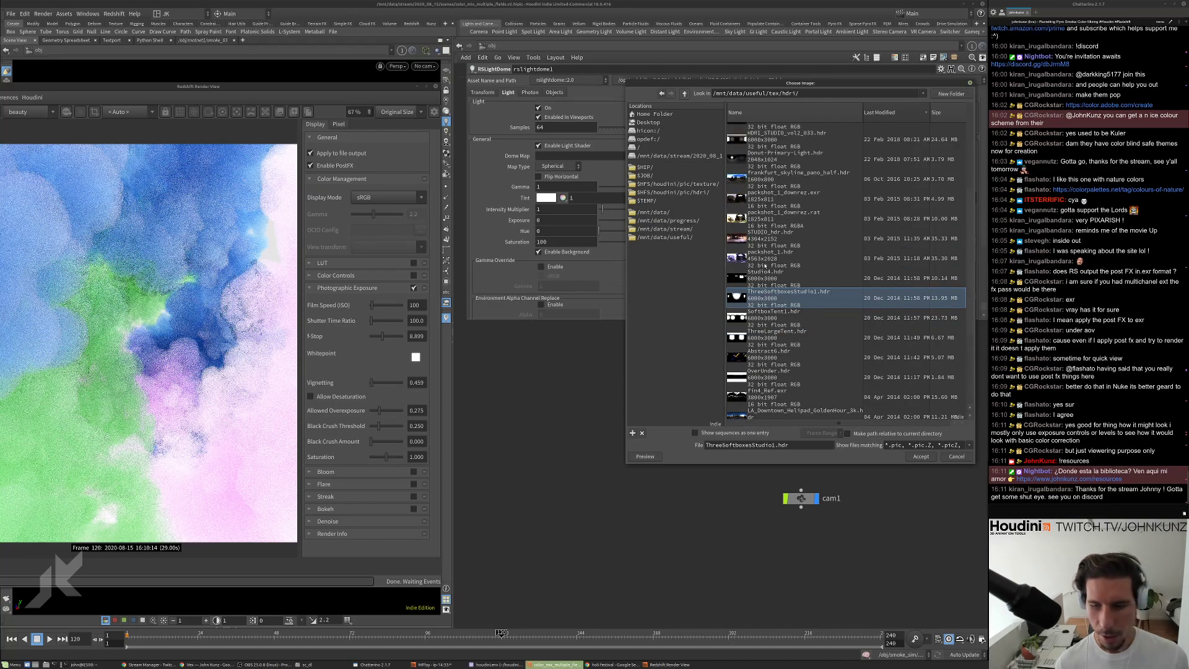
{"action": "scroll", "coordinate": [764, 248], "scroll_direction": "up", "scroll_amount": 2}
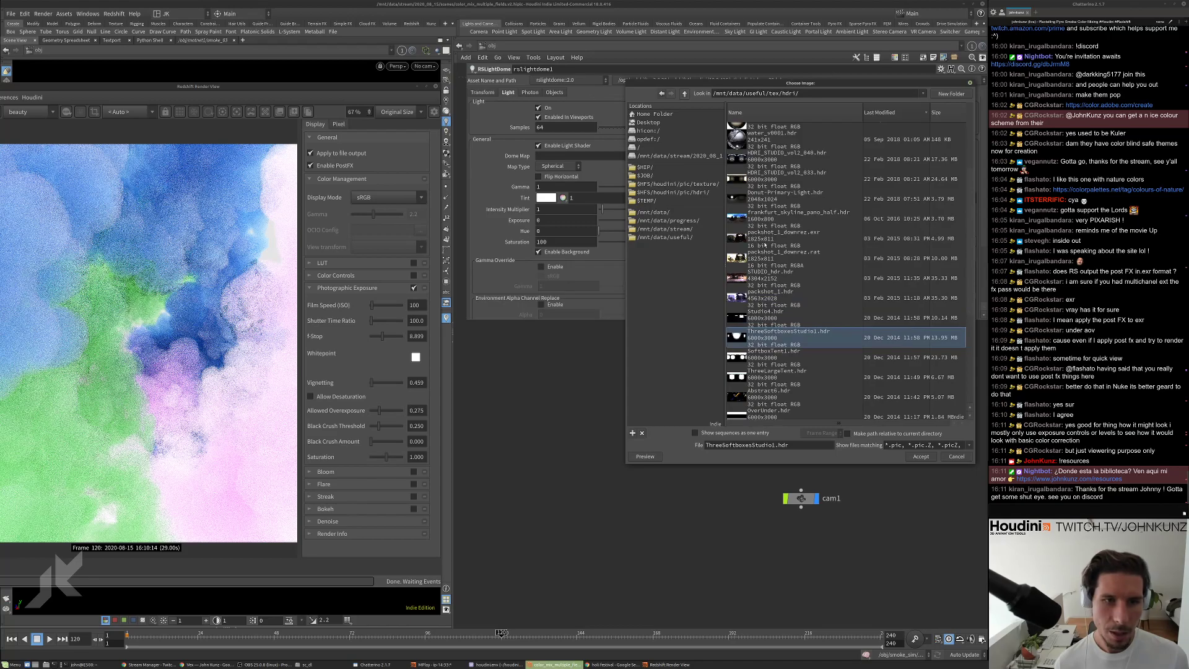
Choose Donut-Primary-Light.hdr as rslightdome1's Dome Map.
{"action": "left_click", "coordinate": [758, 202]}
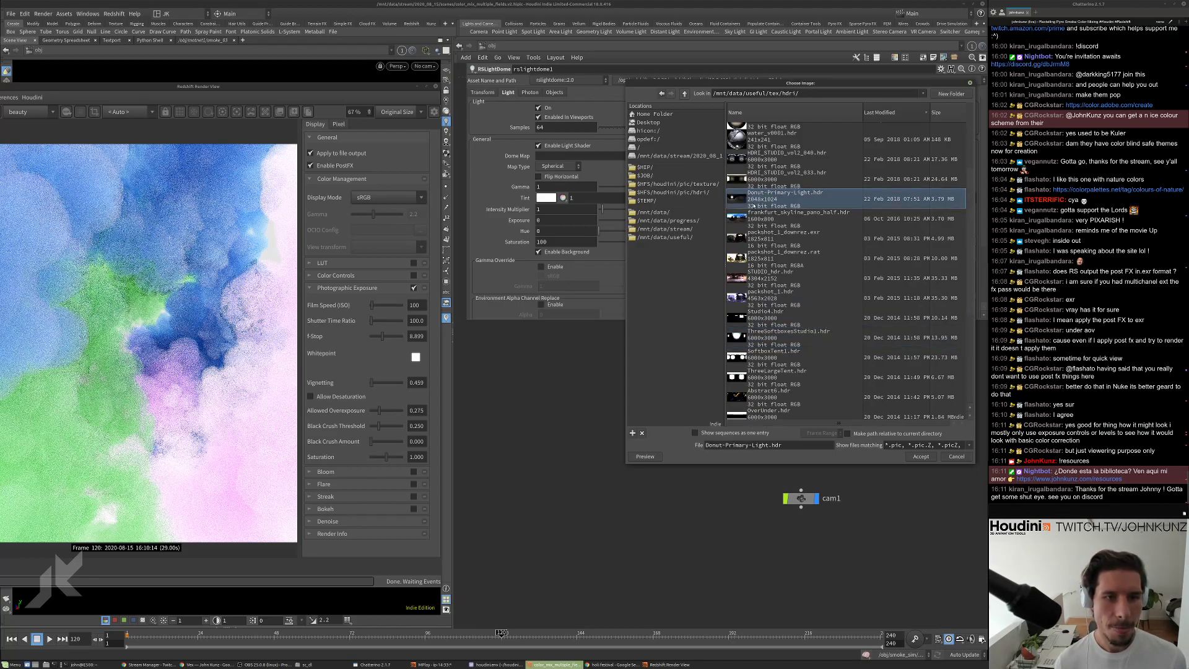
{"action": "scroll", "coordinate": [752, 204], "scroll_direction": "up", "scroll_amount": 1}
{"action": "left_click", "coordinate": [918, 459]}
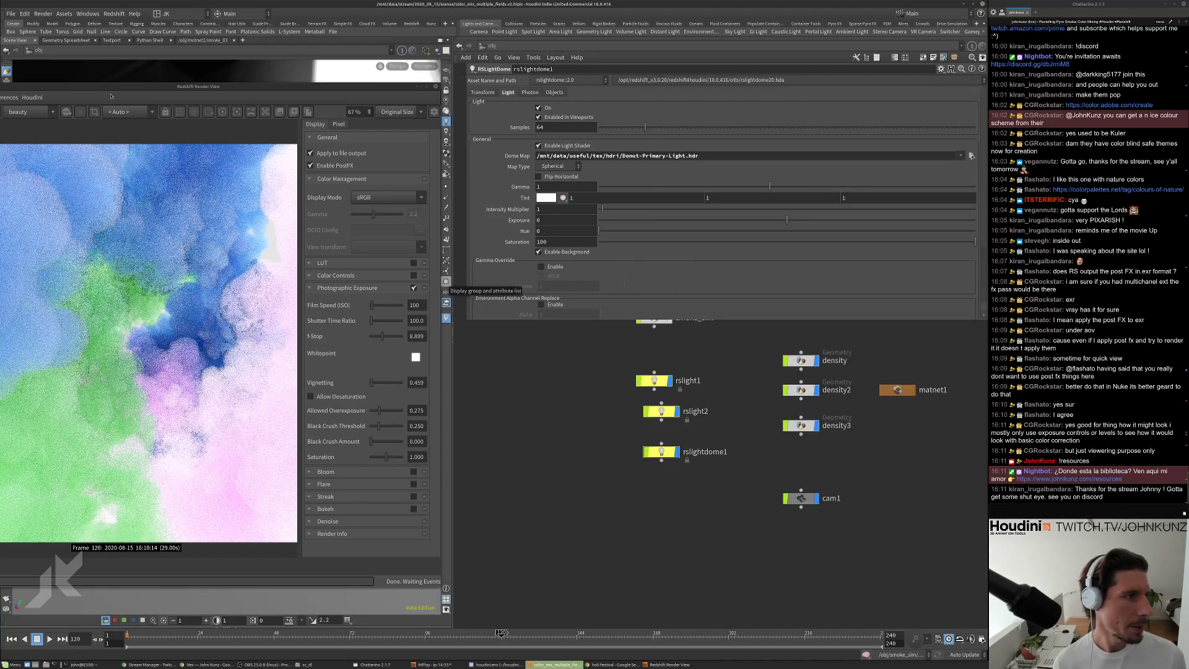
Restart the render with the new dome map and enlarge the Redshift render view window to fit the whole image.
{"action": "left_click_drag", "start_coordinate": [112, 87], "coordinate": [185, 88]}
{"action": "left_click", "coordinate": [55, 111]}
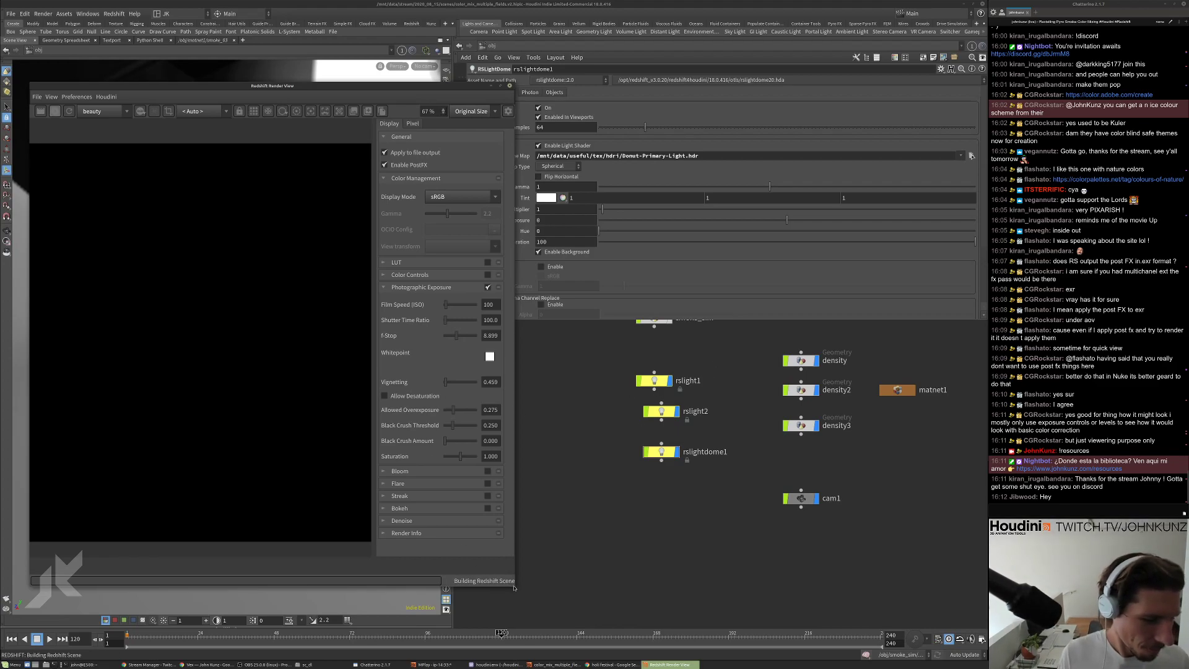
{"action": "left_click_drag", "start_coordinate": [514, 584], "coordinate": [614, 611]}
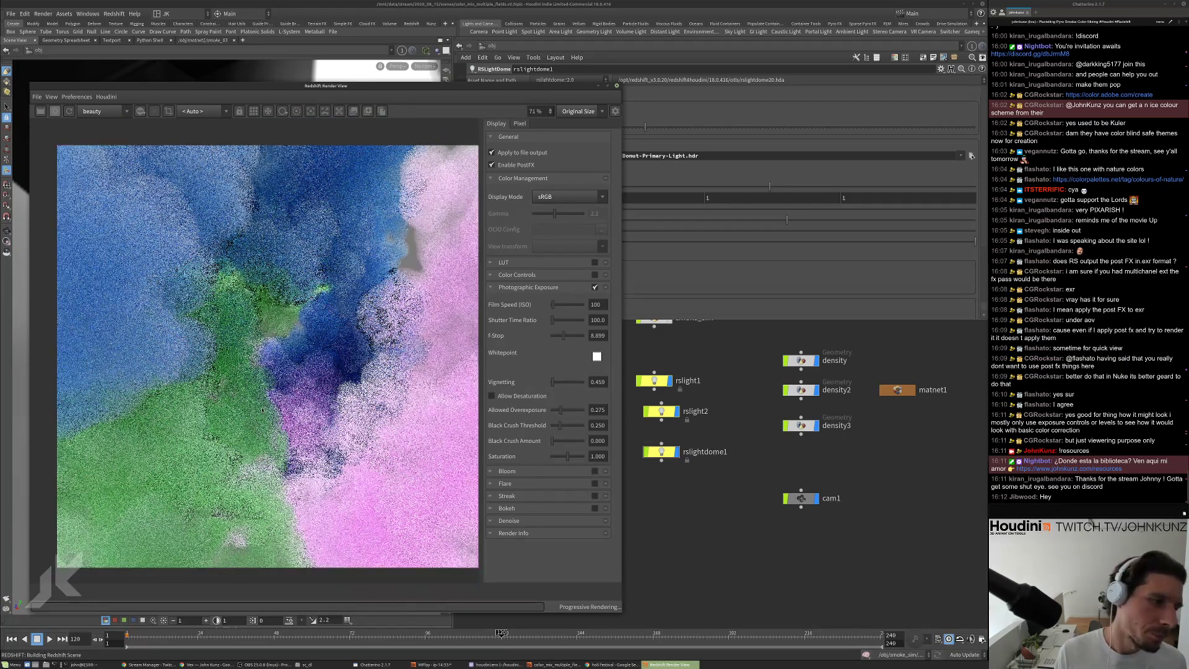
{"action": "scroll", "coordinate": [310, 361], "scroll_direction": "down", "scroll_amount": 3}
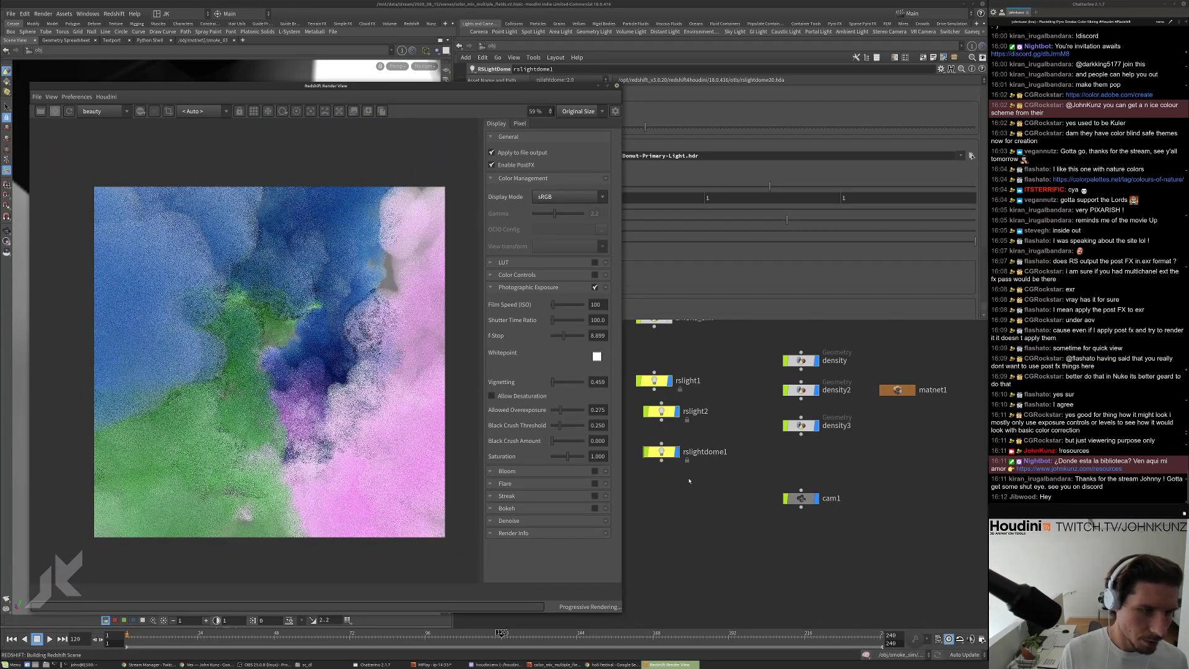
Enter the smoke_sim network and check which frames are cached in the density_fields file cache folder.
{"action": "middle_click_drag", "start_coordinate": [689, 481], "coordinate": [721, 472]}
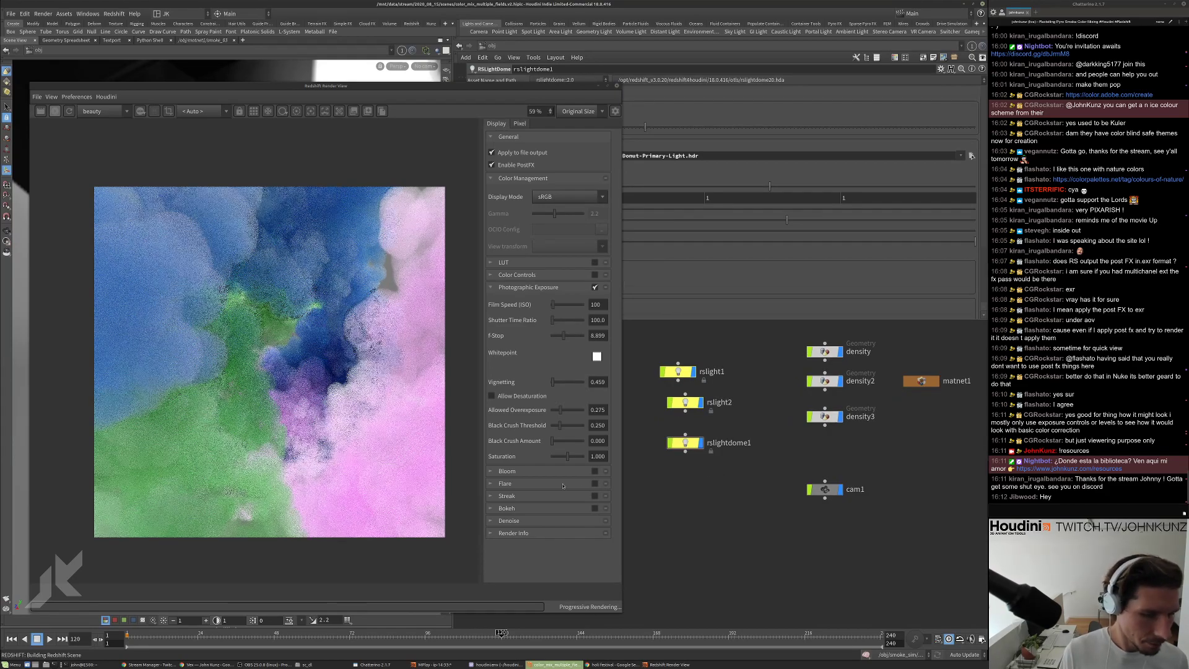
{"action": "scroll", "coordinate": [727, 496], "scroll_direction": "down", "scroll_amount": 2}
{"action": "middle_click_drag", "start_coordinate": [647, 495], "coordinate": [737, 515]}
{"action": "key", "text": "h"}
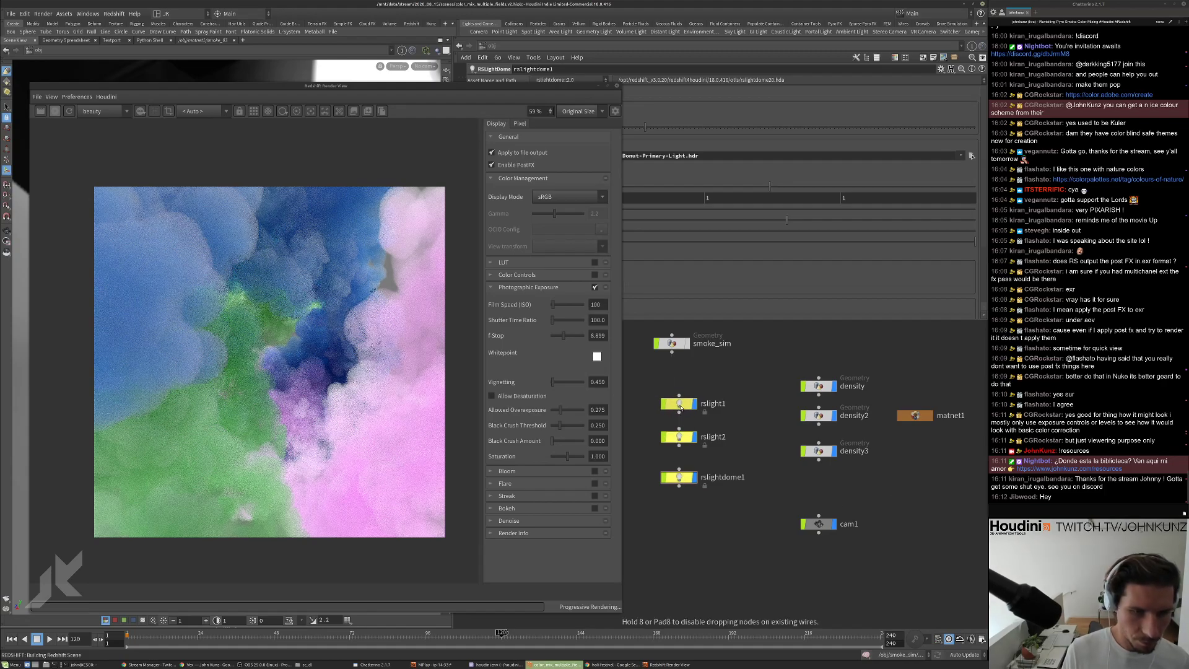
{"action": "double_click", "coordinate": [671, 343]}
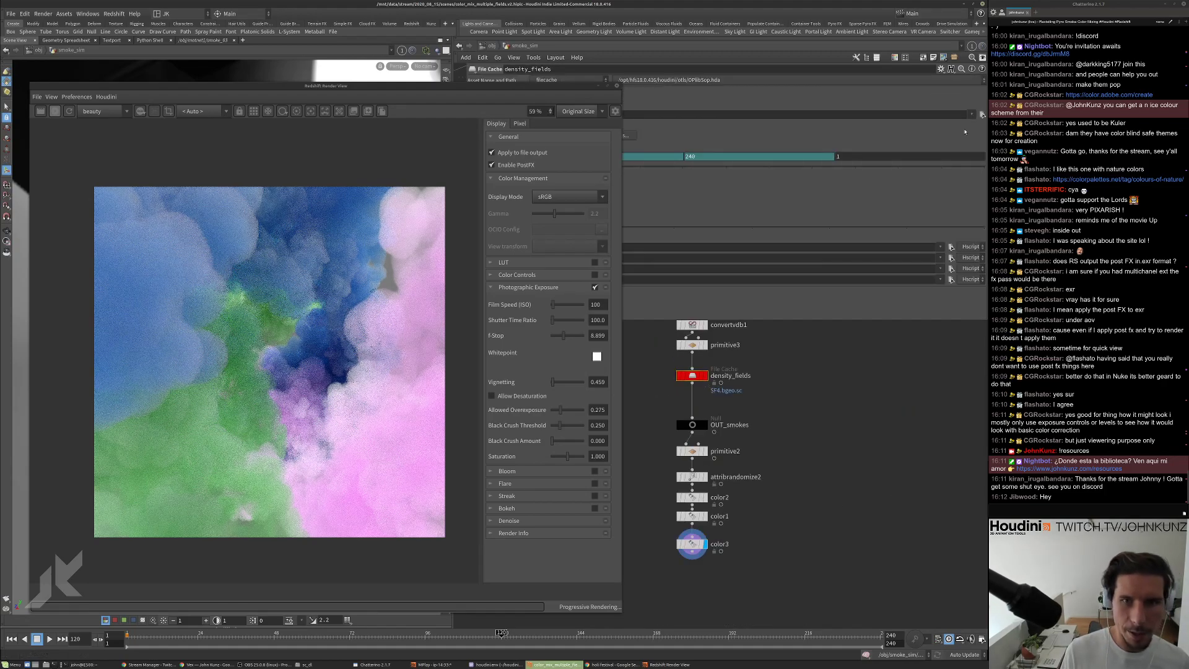
{"action": "left_click", "coordinate": [983, 114]}
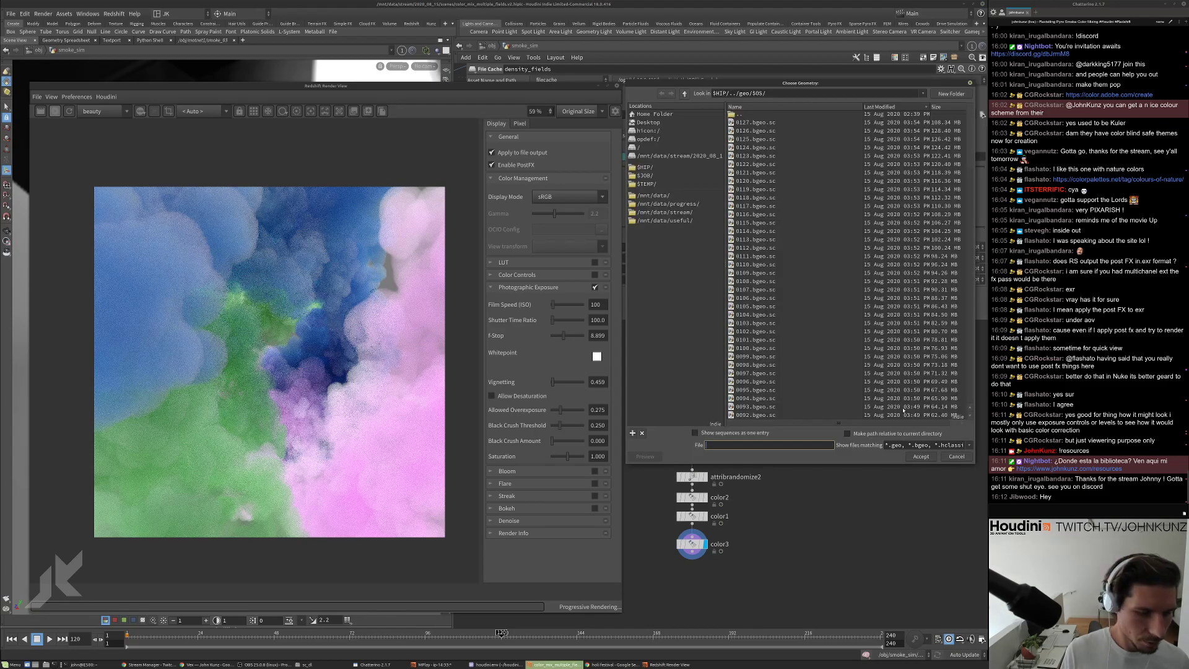
{"action": "left_click", "coordinate": [957, 457]}
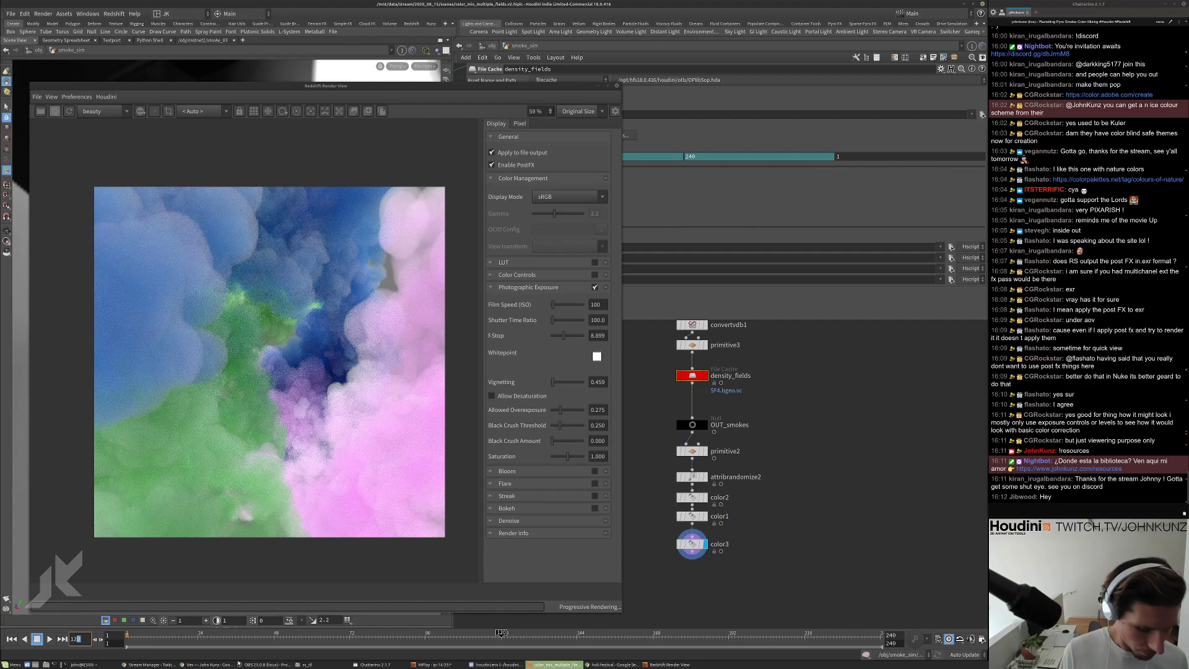
Set the current frame to 127 and inspect the smoke detail in the render view.
{"action": "type", "text": "7"}
{"action": "key", "text": "Return"}
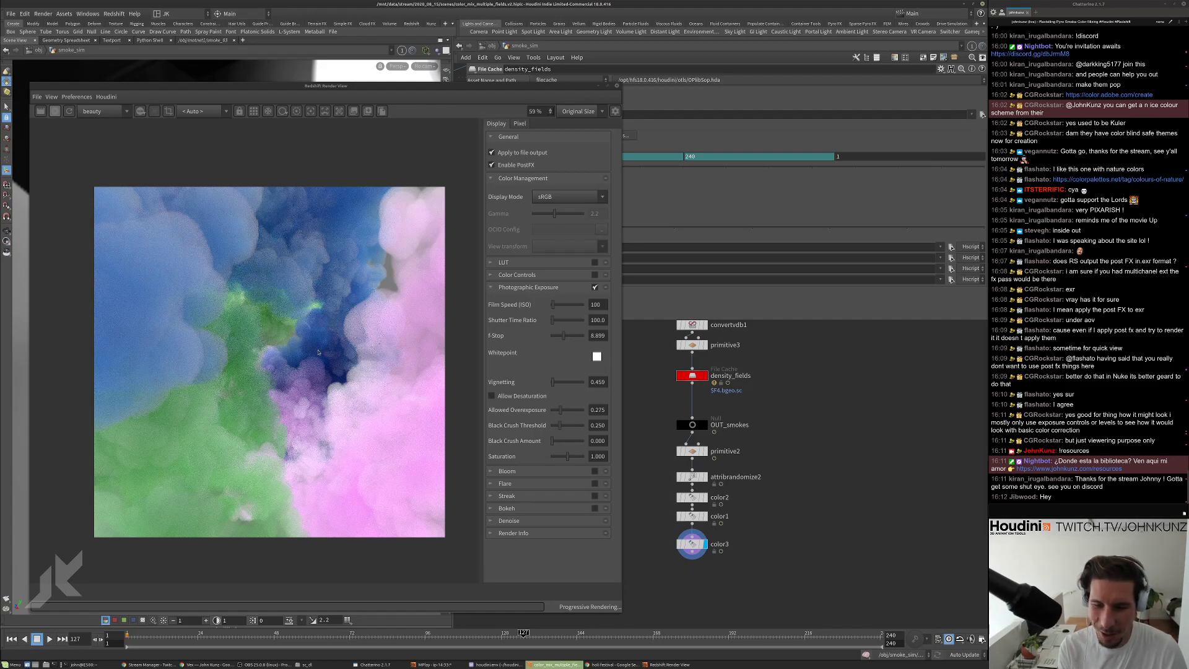
{"action": "scroll", "coordinate": [308, 360], "scroll_direction": "up", "scroll_amount": 2}
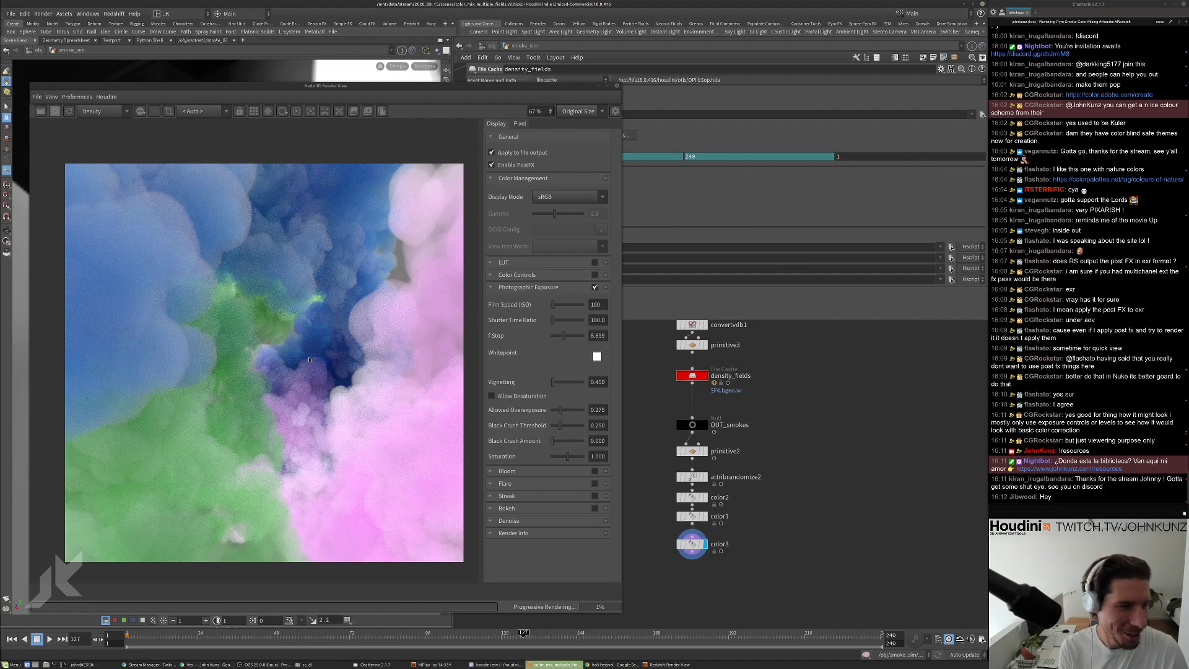
{"action": "scroll", "coordinate": [309, 359], "scroll_direction": "up", "scroll_amount": 2}
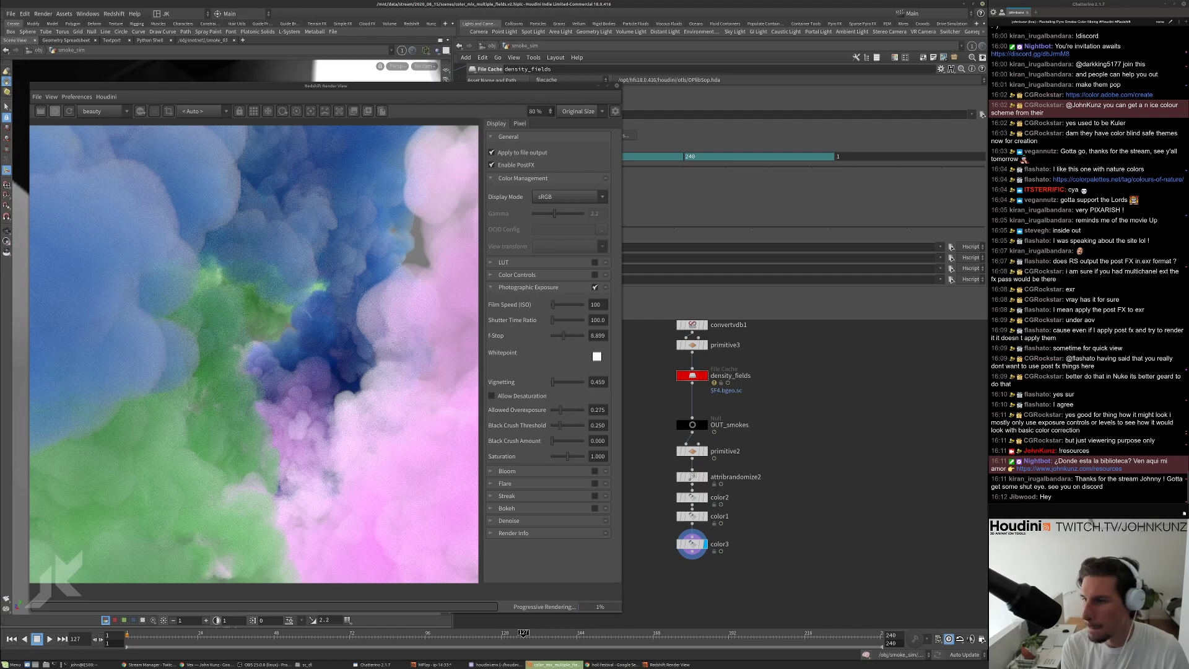
Switch to the web browser and open twitter.com in a new tab.
{"action": "key", "text": "alt+Tab"}
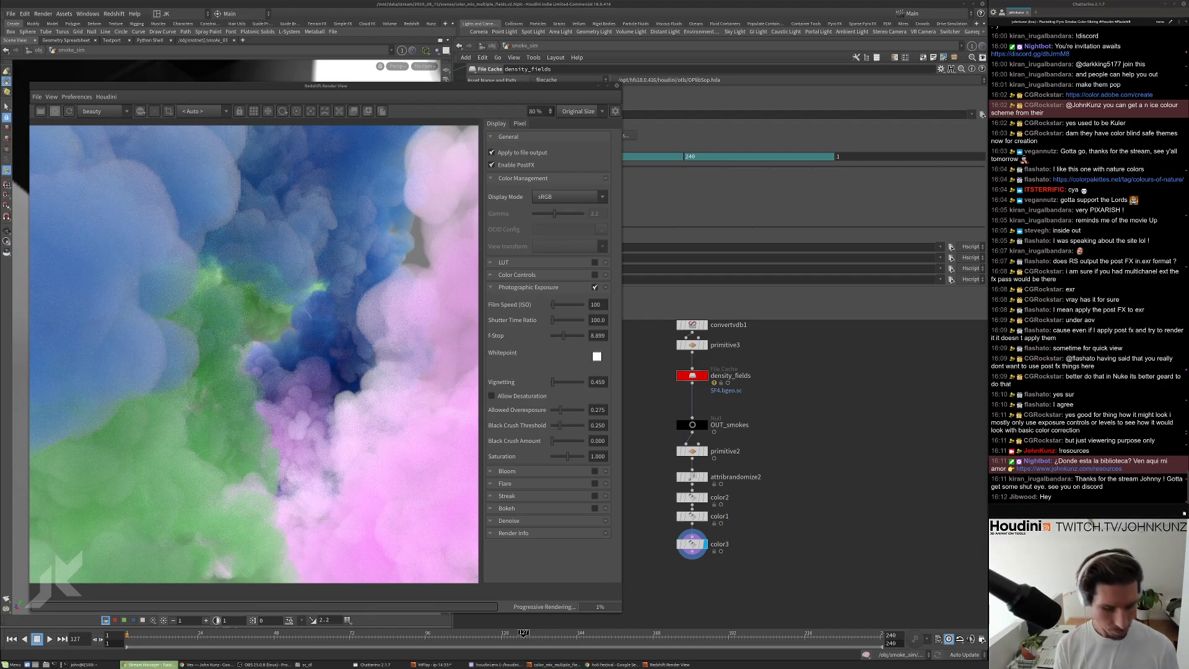
{"action": "key", "text": "ctrl+t"}
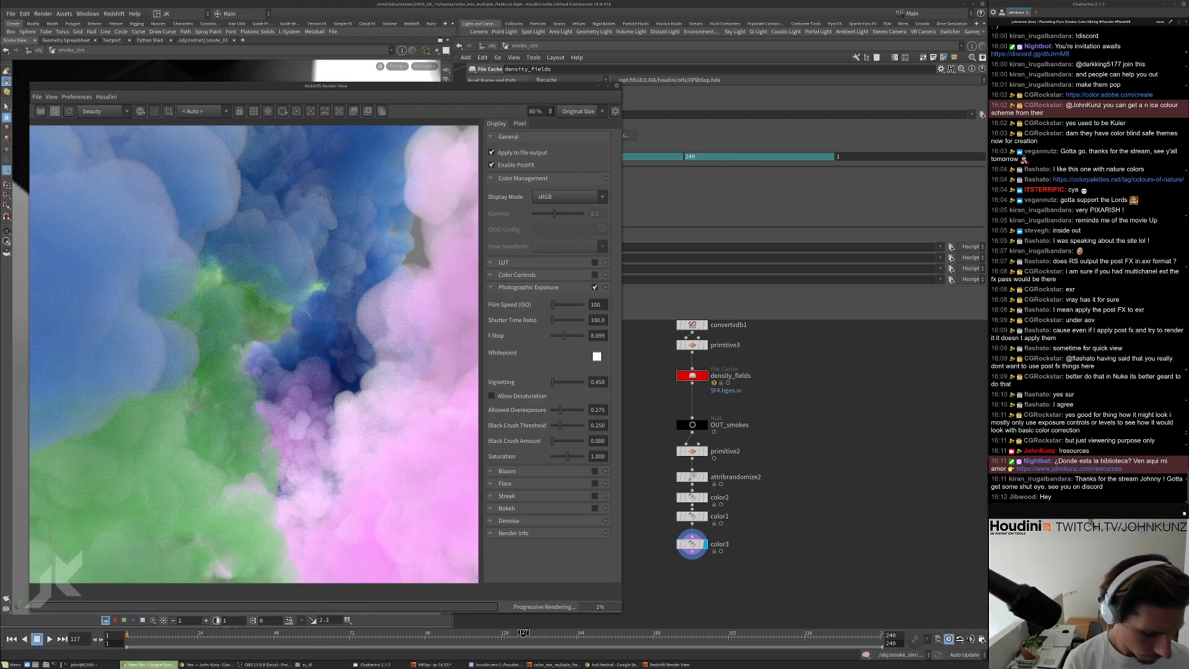
{"action": "type", "text": "twitter.com"}
{"action": "key", "text": "Return"}
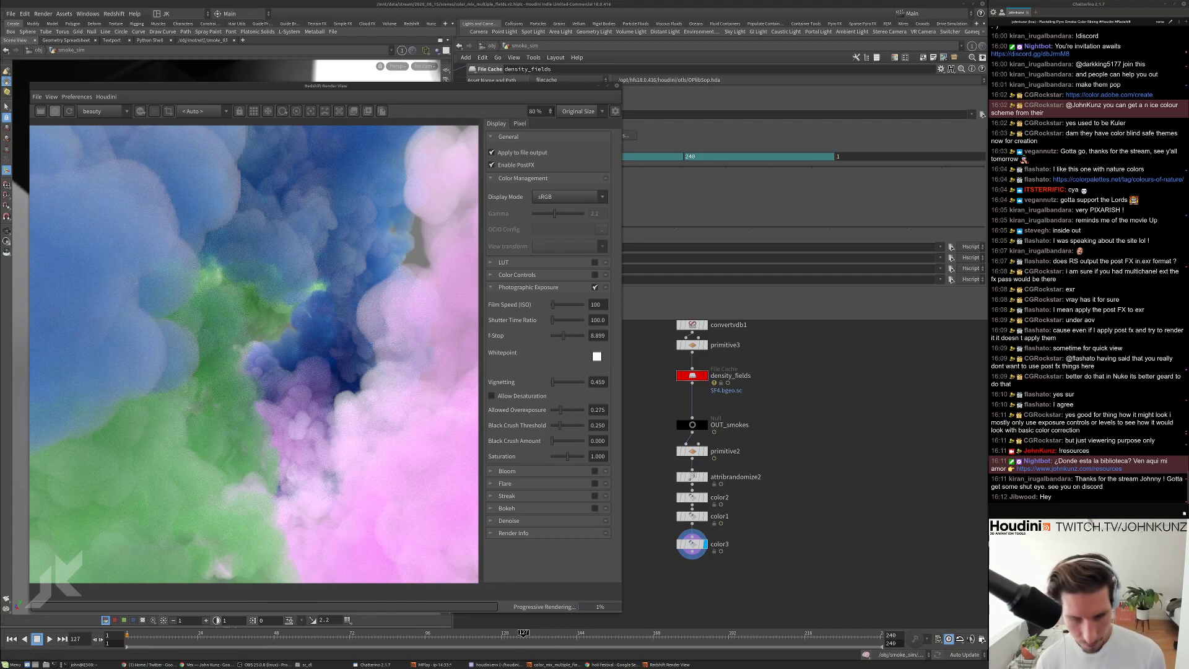
Return to Houdini and step the timeline back to frame 126 for rendering.
{"action": "left_click", "coordinate": [884, 554]}
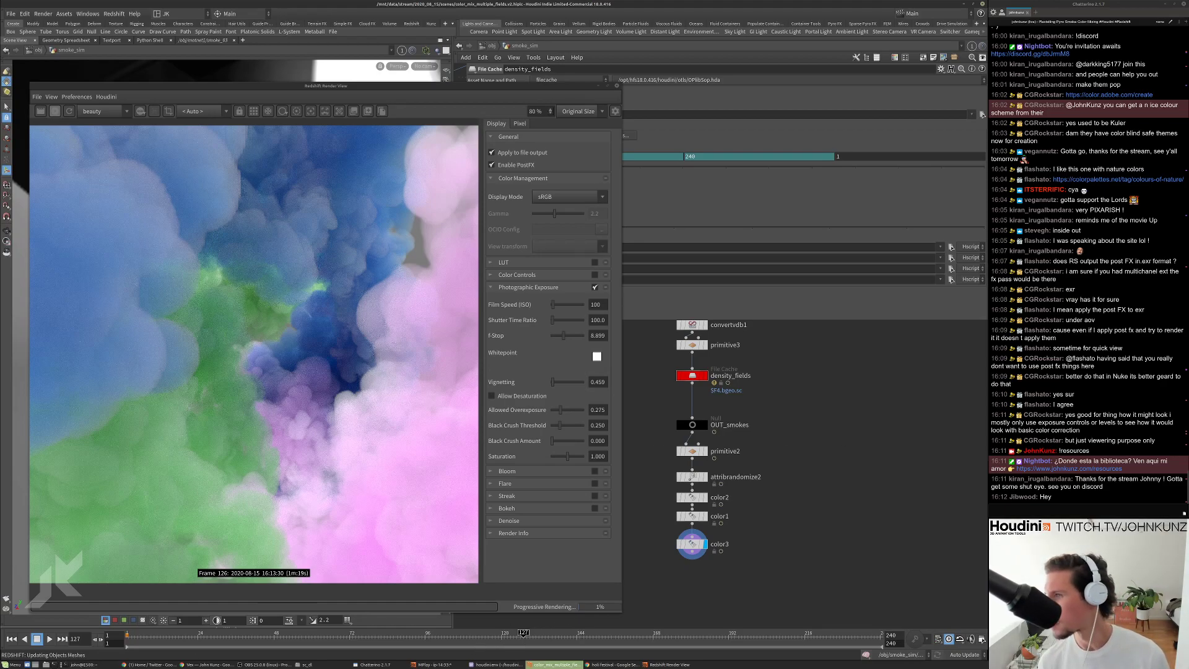
{"action": "key", "text": "alt+Tab"}
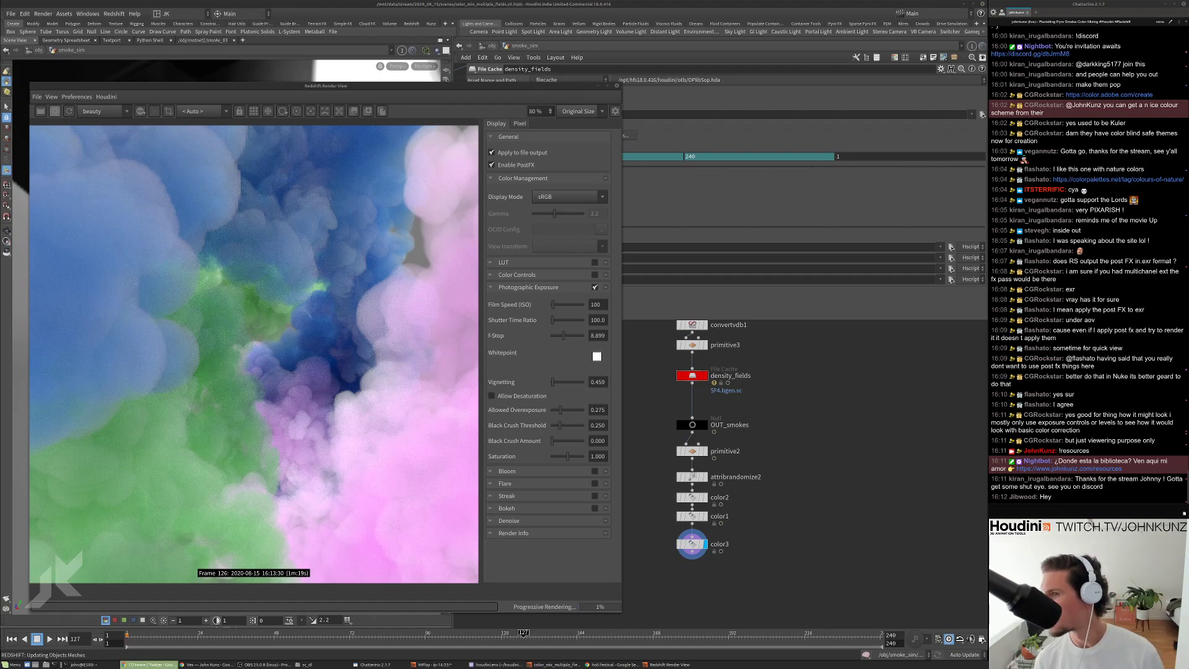
{"action": "key", "text": "Left"}
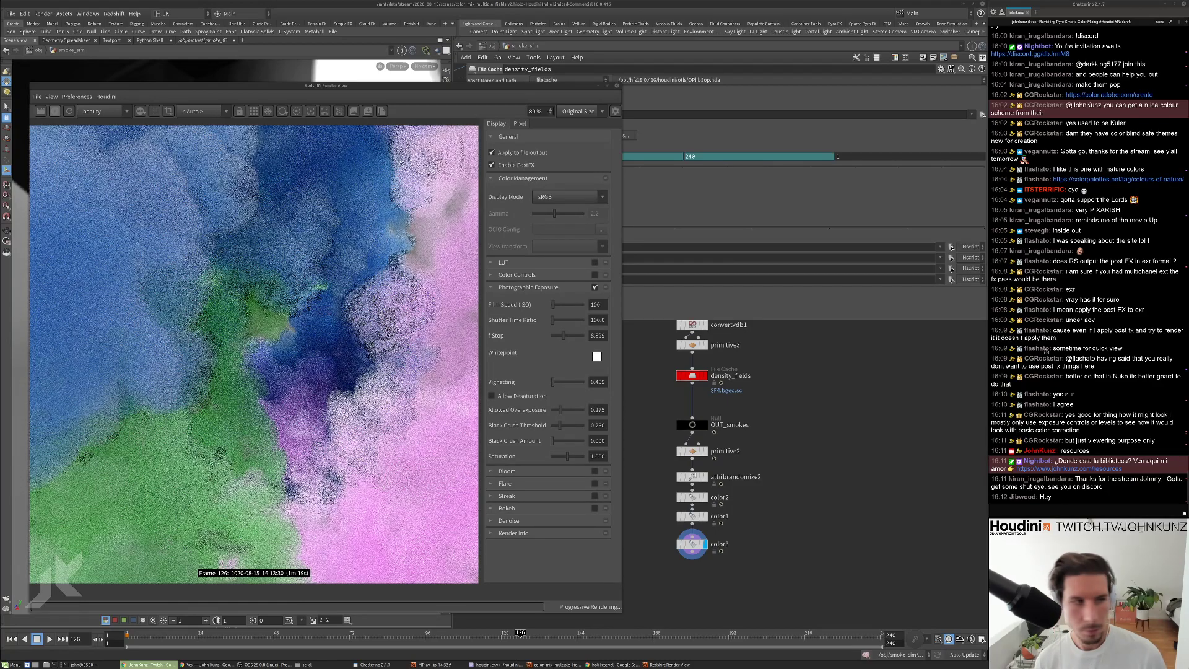
Examine the grain and colour transitions of the smoke in the progressive render of frame 126.
{"action": "left_click", "coordinate": [260, 330]}
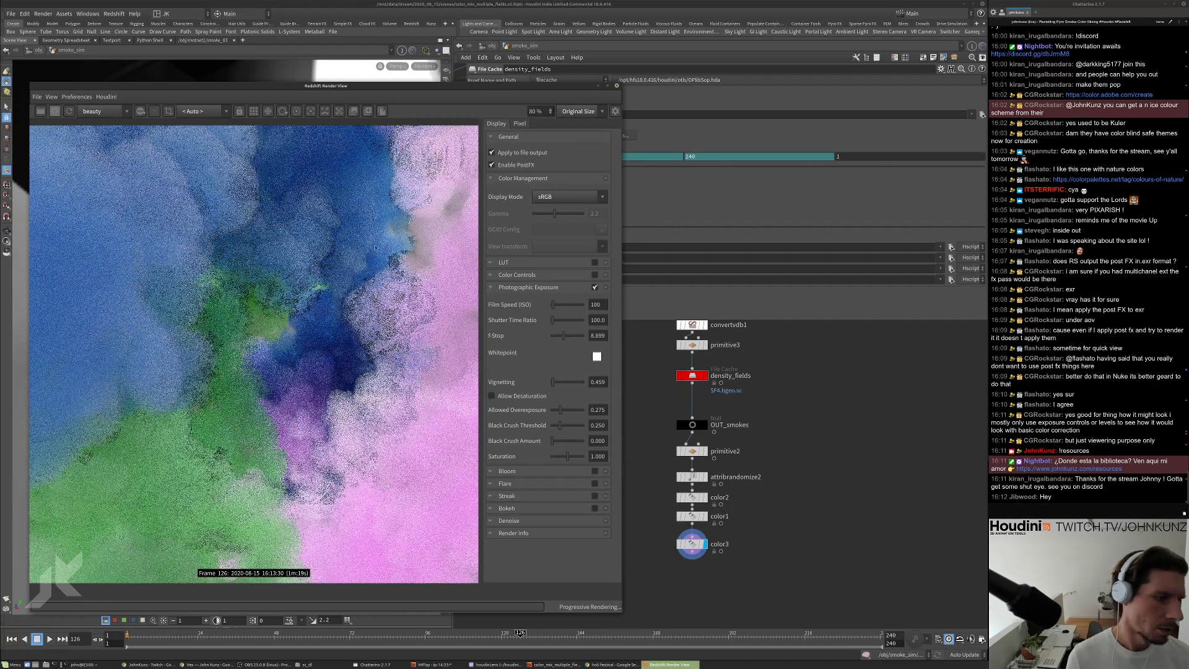
{"action": "scroll", "coordinate": [383, 302], "scroll_direction": "down", "scroll_amount": 3}
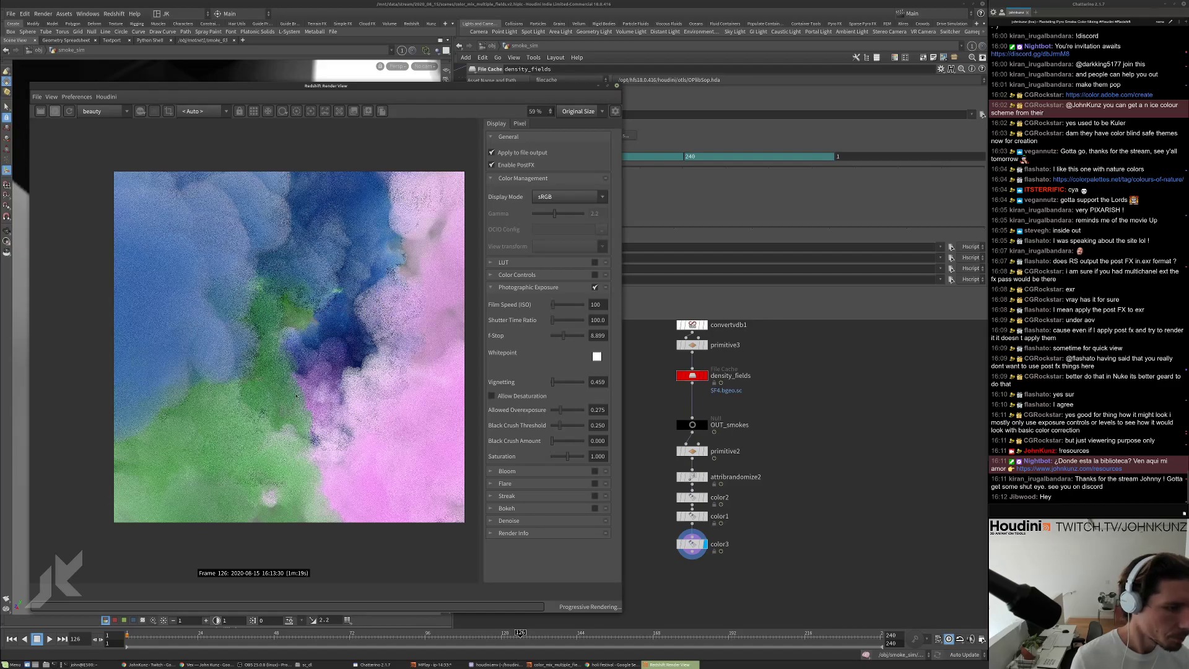
{"action": "scroll", "coordinate": [261, 491], "scroll_direction": "up", "scroll_amount": 3}
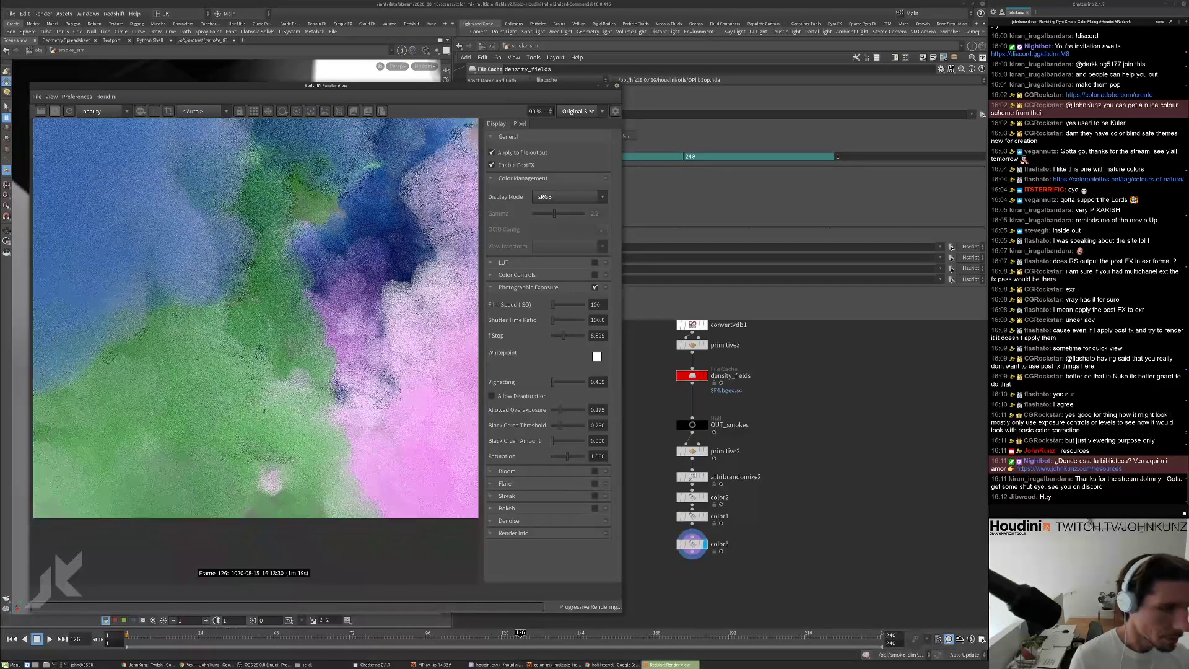
{"action": "scroll", "coordinate": [392, 230], "scroll_direction": "up", "scroll_amount": 1}
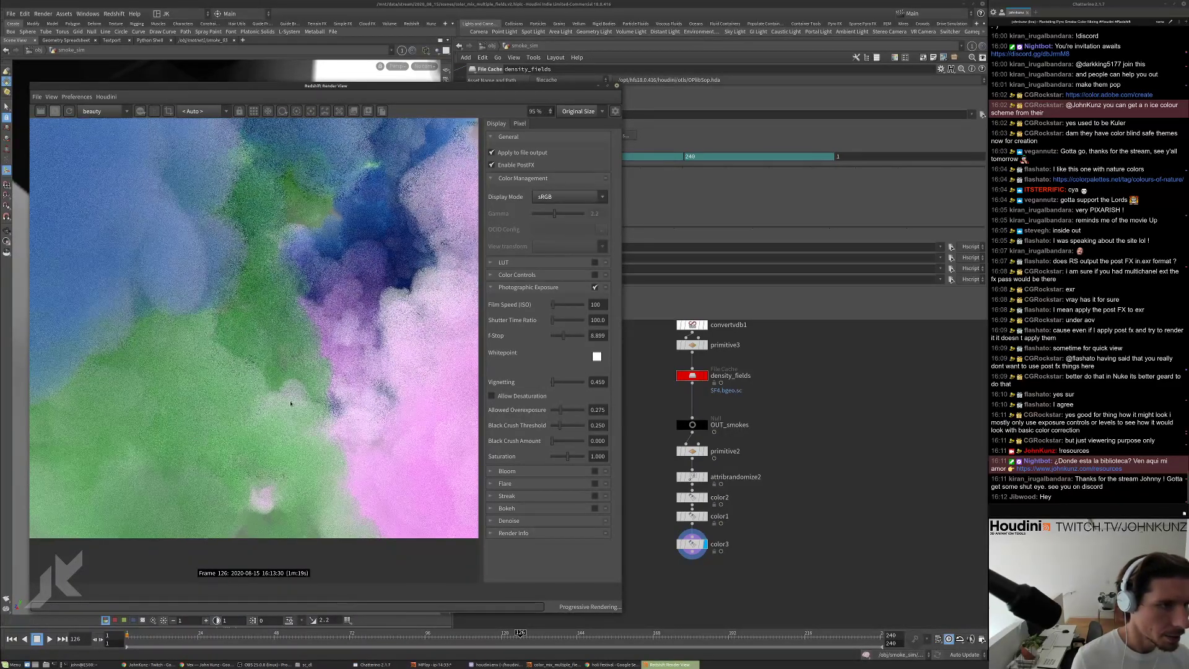
{"action": "scroll", "coordinate": [290, 403], "scroll_direction": "down", "scroll_amount": 3}
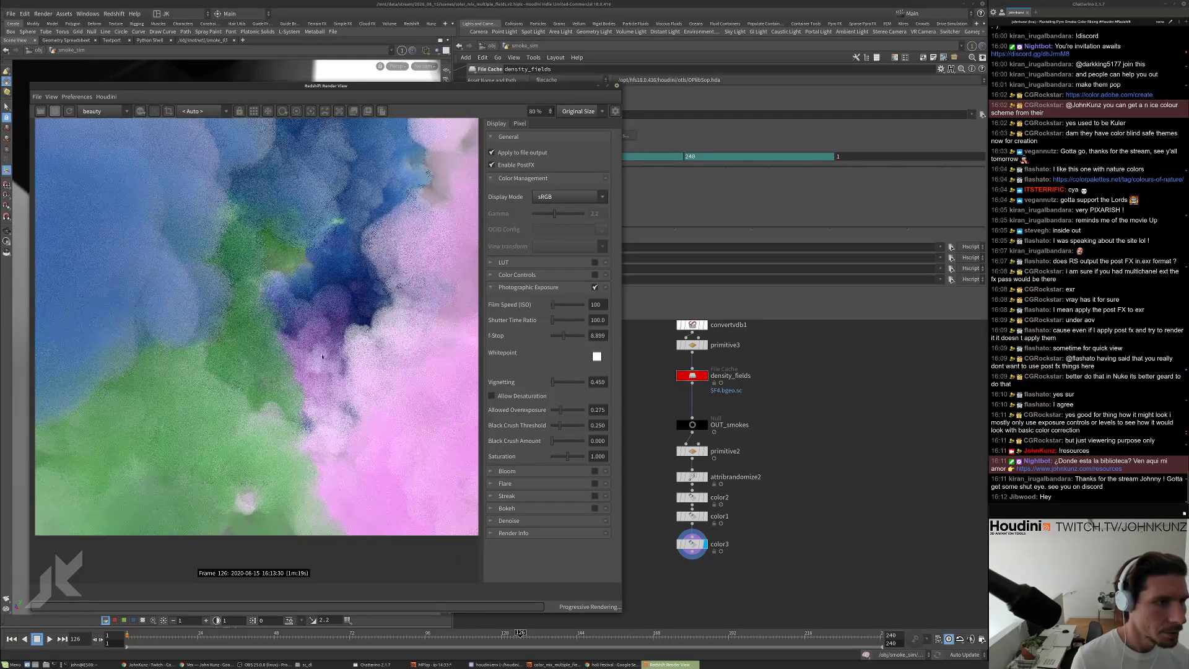
{"action": "scroll", "coordinate": [340, 315], "scroll_direction": "down", "scroll_amount": 2}
{"action": "scroll", "coordinate": [380, 204], "scroll_direction": "up", "scroll_amount": 1}
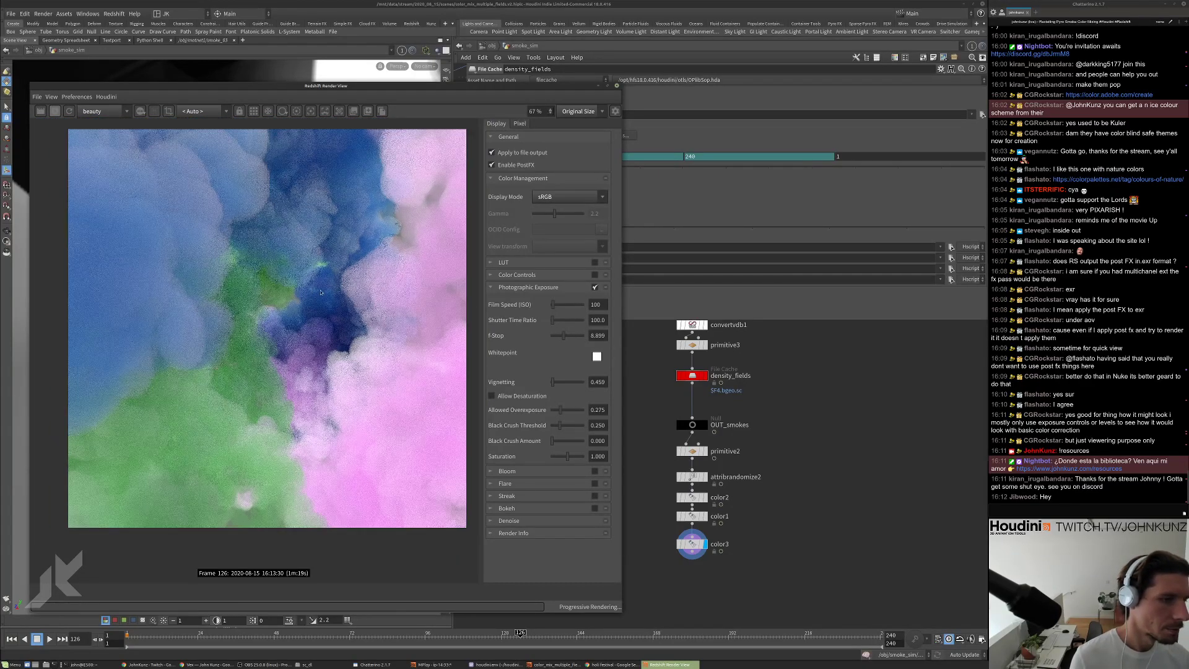
Go to the out network and show the Global Illumination settings of the redshift1 render node, keeping the render view clear of them.
{"action": "left_click", "coordinate": [776, 334]}
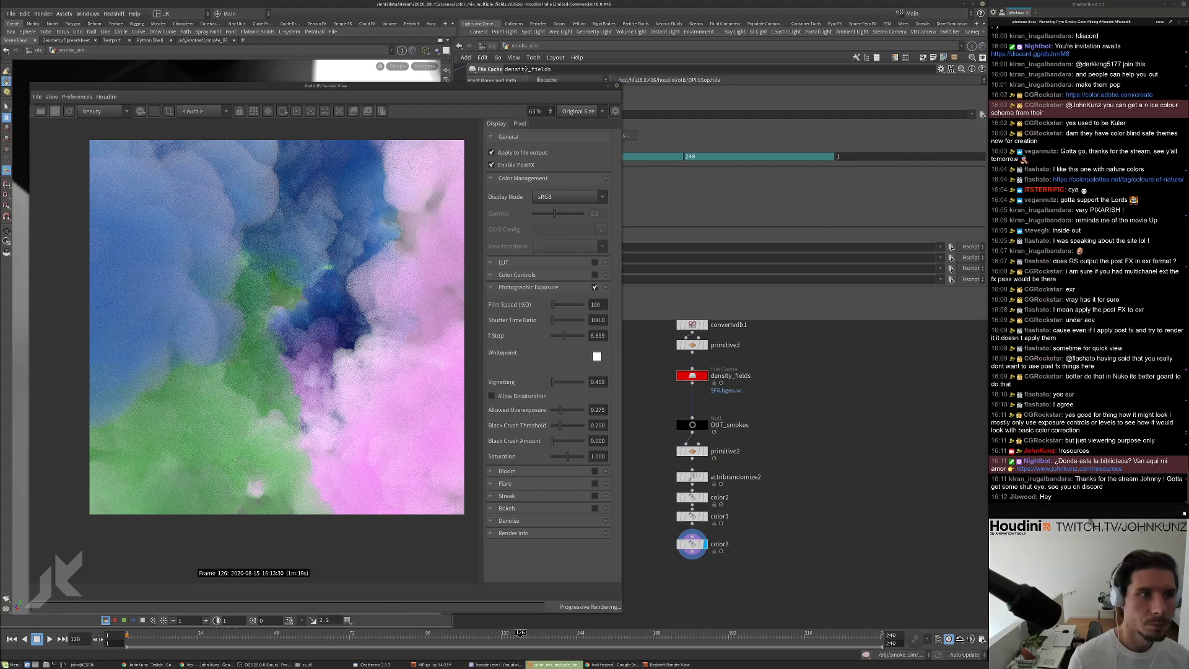
{"action": "key", "text": "u"}
{"action": "left_click", "coordinate": [491, 45]}
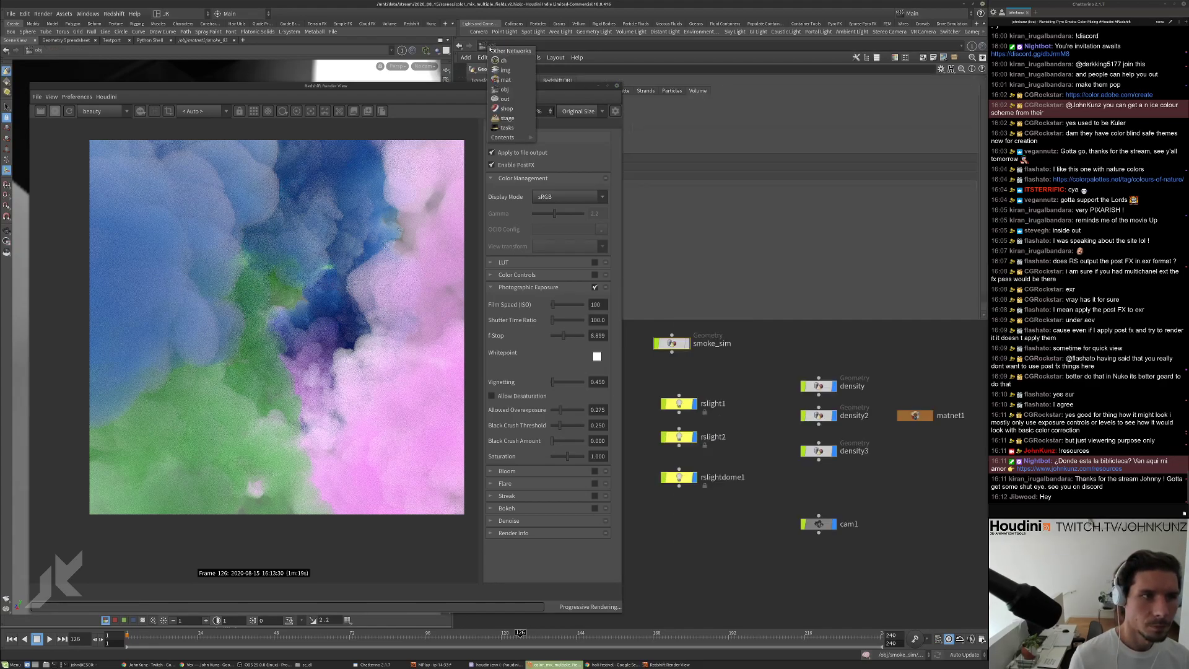
{"action": "left_click", "coordinate": [506, 99]}
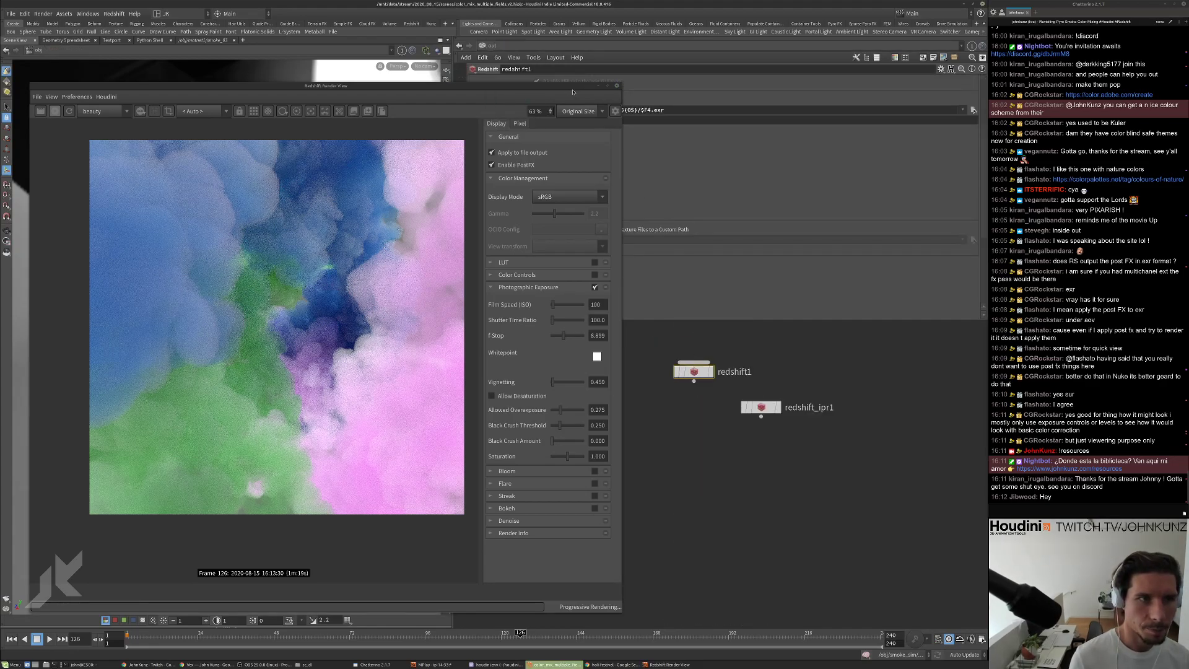
{"action": "left_click_drag", "start_coordinate": [573, 92], "coordinate": [464, 100]}
{"action": "scroll", "coordinate": [506, 86], "scroll_direction": "up", "scroll_amount": 3}
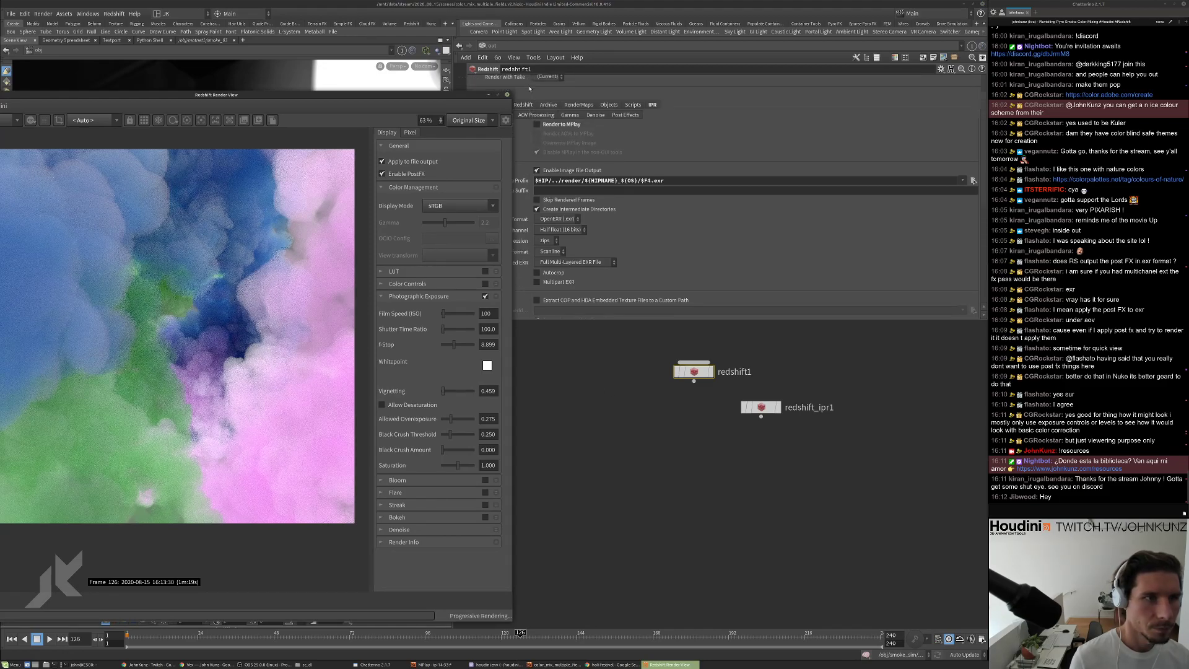
{"action": "left_click", "coordinate": [523, 117]}
{"action": "left_click", "coordinate": [593, 126]}
{"action": "left_click", "coordinate": [559, 146]}
{"action": "left_click", "coordinate": [601, 411]}
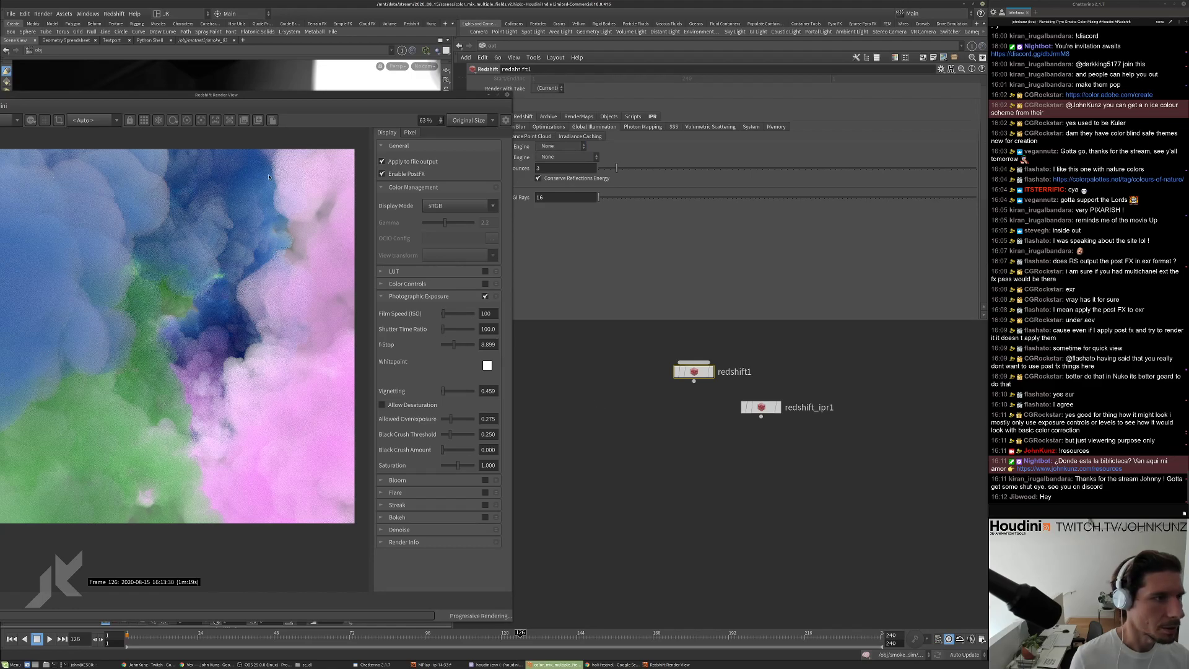
Store a snapshot of the current render, and enable the primary and secondary global illumination engines on redshift1.
{"action": "left_click", "coordinate": [258, 119]}
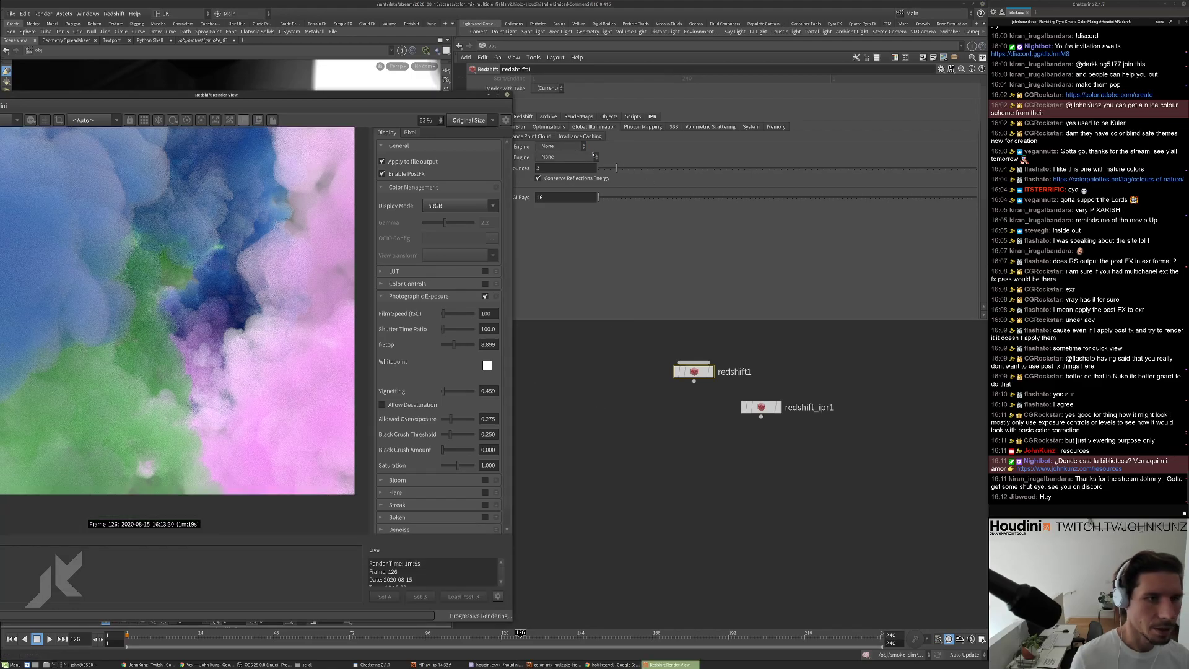
{"action": "left_click", "coordinate": [561, 146]}
{"action": "left_click", "coordinate": [556, 185]}
{"action": "left_click", "coordinate": [561, 157]}
{"action": "left_click", "coordinate": [562, 195]}
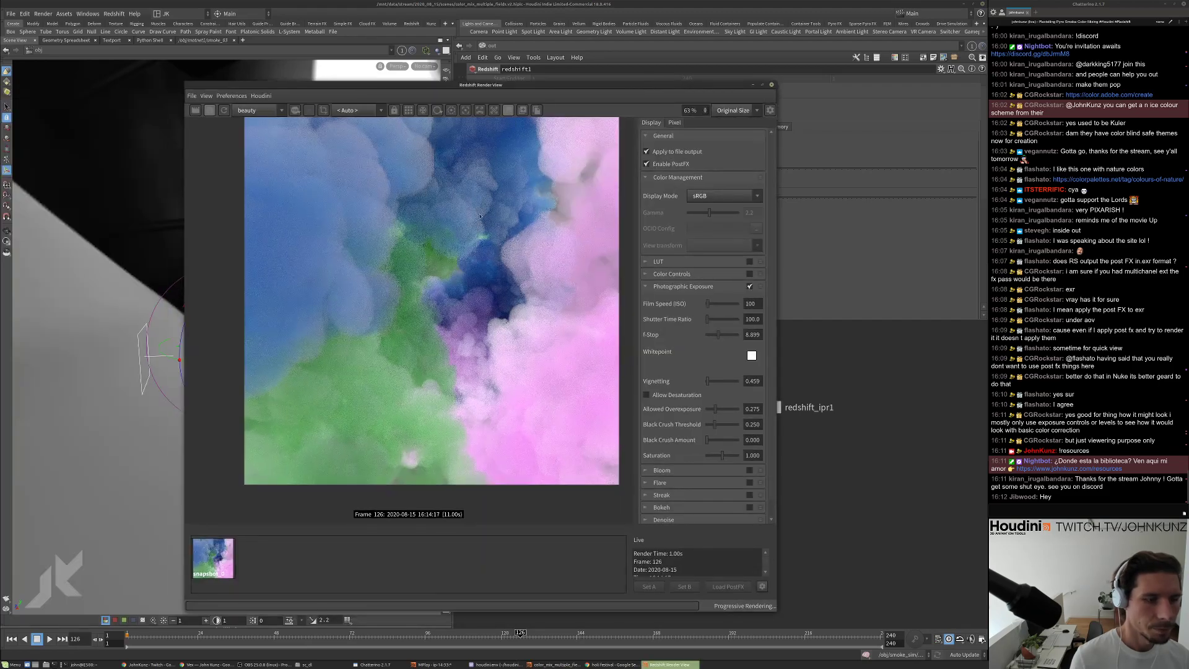
Compare the stored snapshot with the new live render by switching back and forth between them.
{"action": "scroll", "coordinate": [518, 182], "scroll_direction": "down", "scroll_amount": 3}
{"action": "scroll", "coordinate": [454, 283], "scroll_direction": "up", "scroll_amount": 2}
{"action": "scroll", "coordinate": [421, 330], "scroll_direction": "up", "scroll_amount": 2}
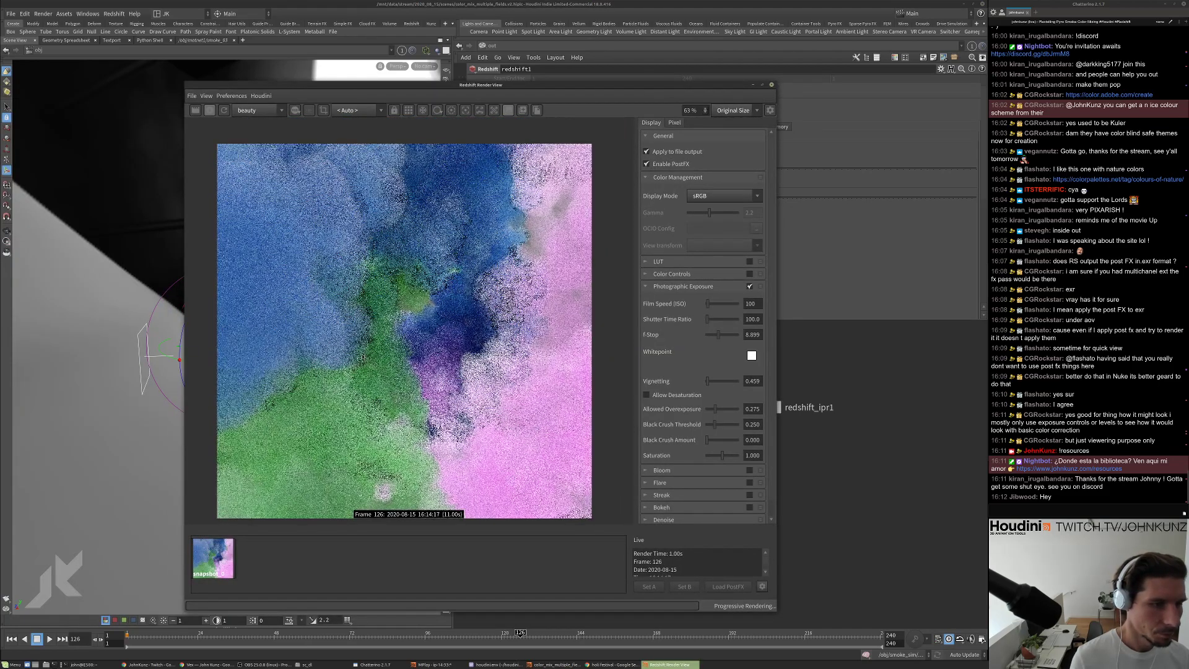
{"action": "left_click", "coordinate": [232, 561]}
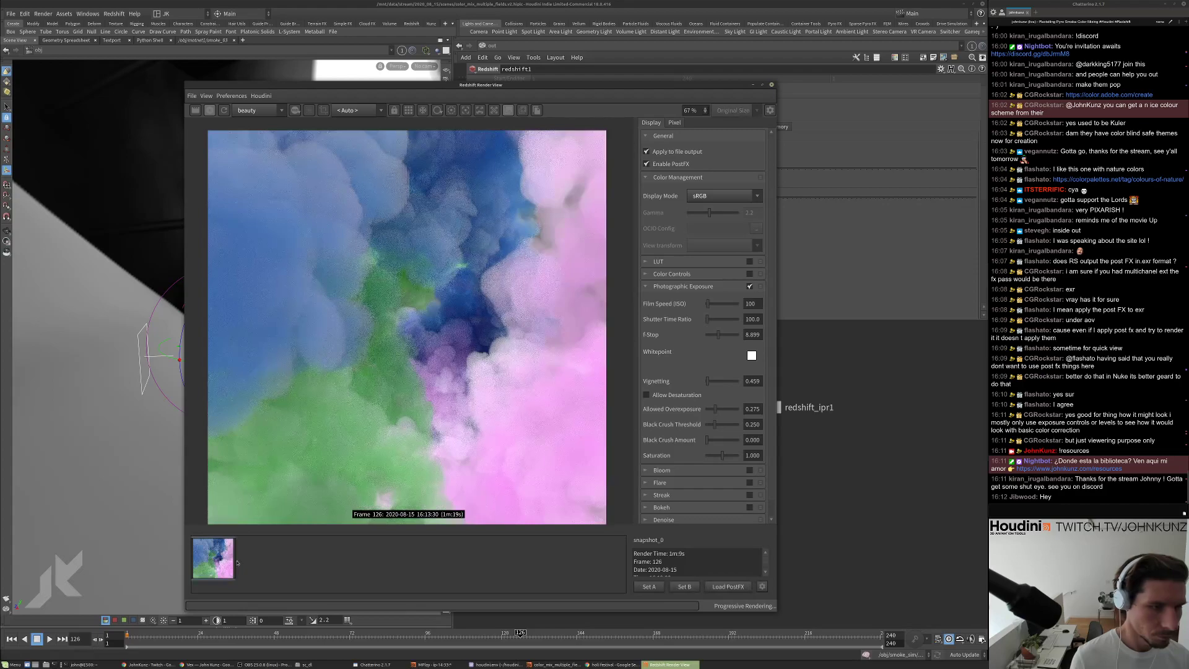
{"action": "left_click", "coordinate": [252, 562]}
{"action": "left_click", "coordinate": [224, 561]}
{"action": "left_click", "coordinate": [253, 562]}
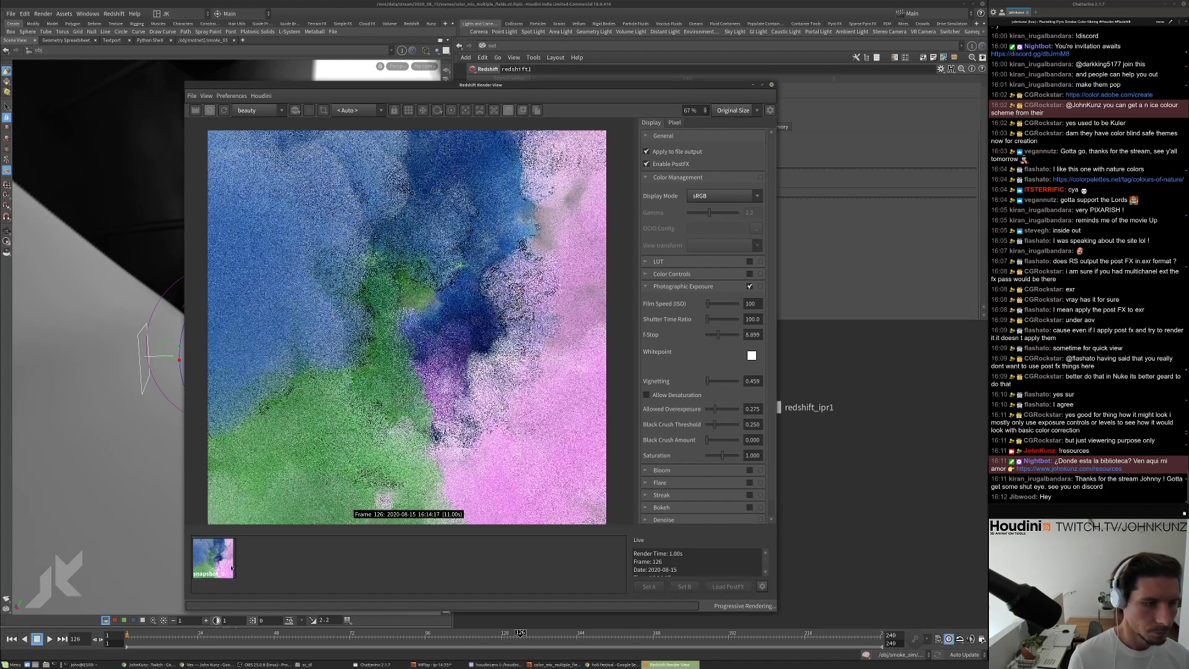
{"action": "left_click", "coordinate": [229, 561]}
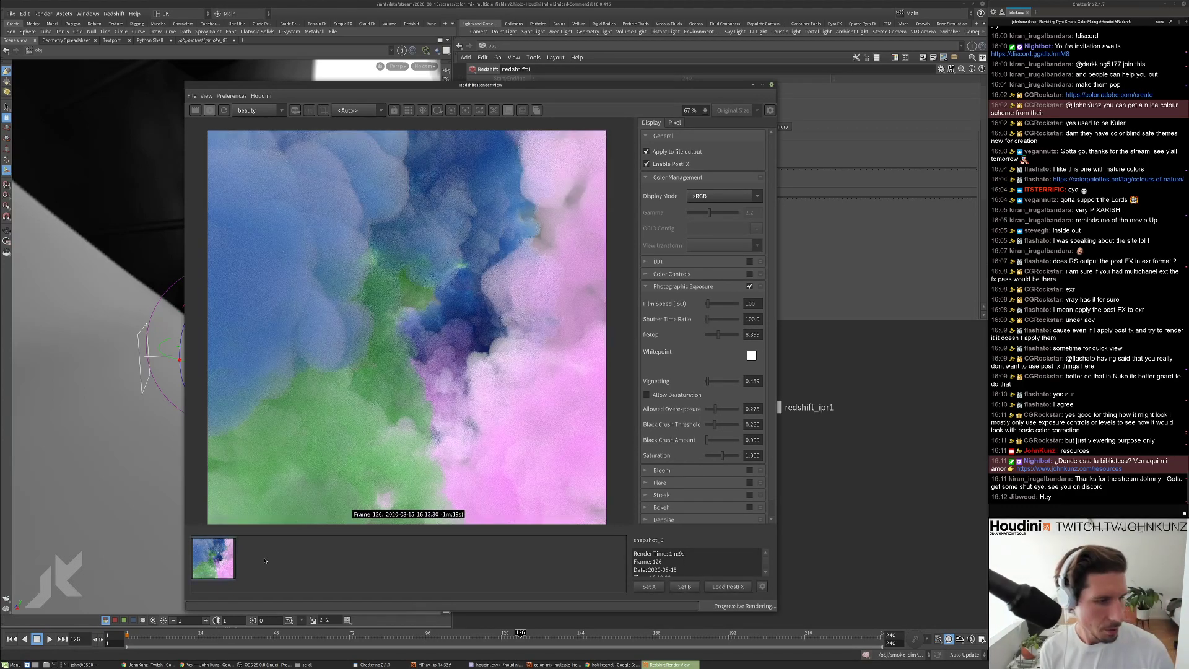
{"action": "left_click", "coordinate": [221, 557]}
{"action": "left_click", "coordinate": [221, 556]}
{"action": "left_click", "coordinate": [234, 566]}
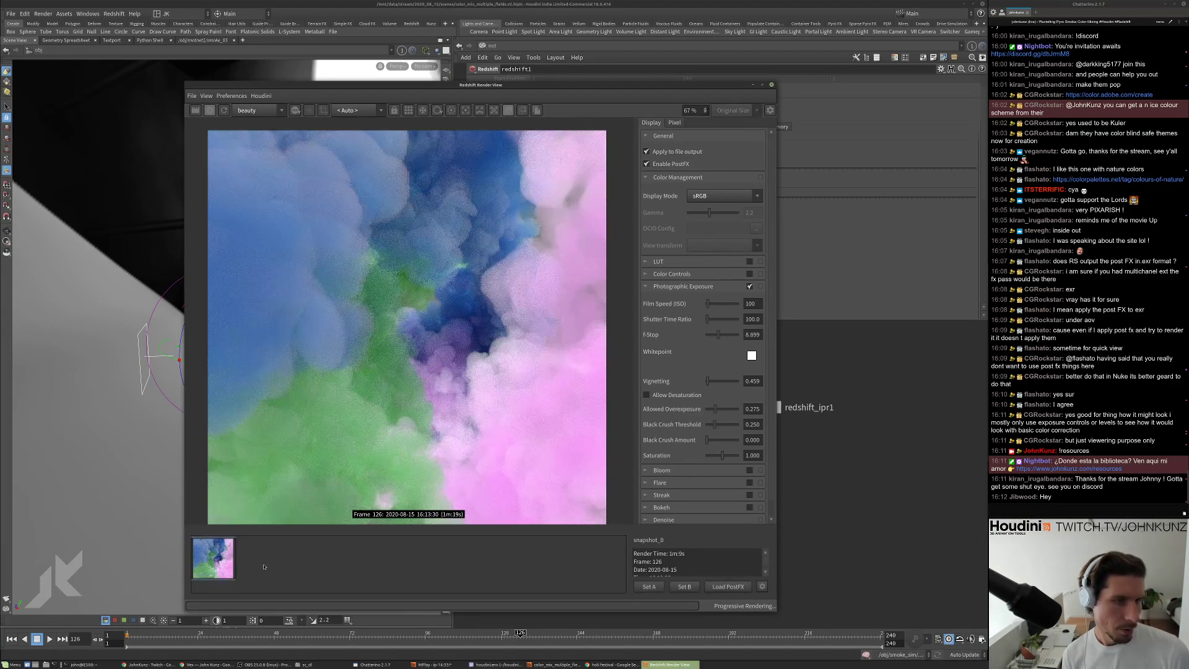
{"action": "left_click", "coordinate": [224, 565]}
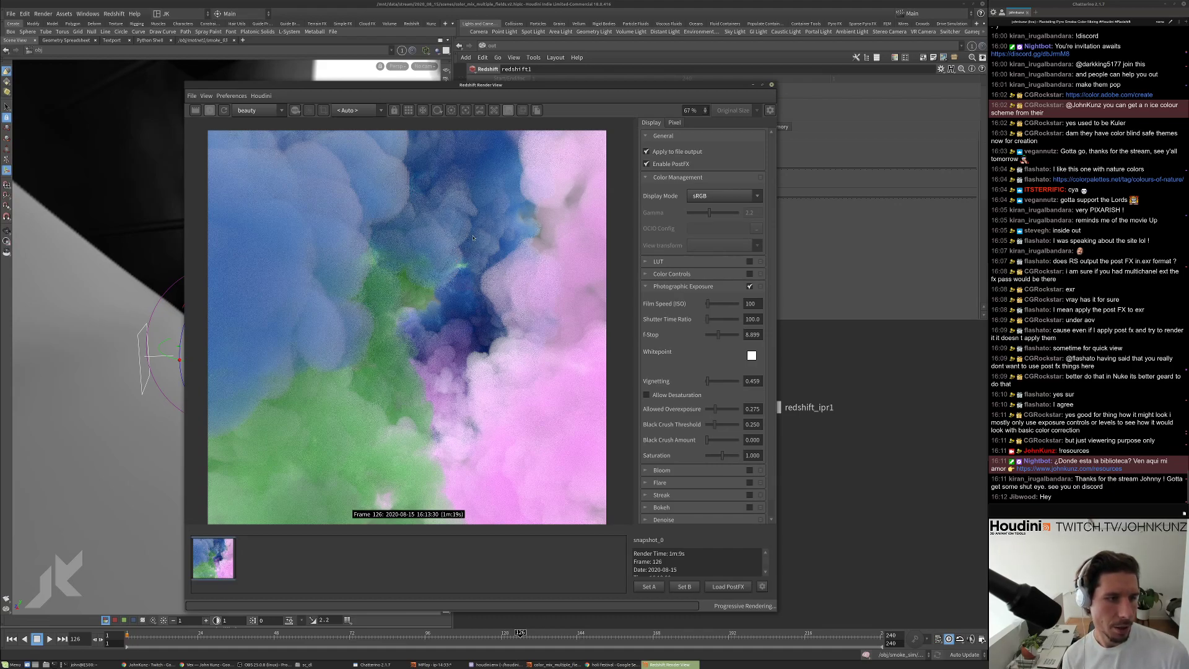
Examine the stored snapshot up close around the blue and purple smoke, and check the whole image again.
{"action": "scroll", "coordinate": [340, 240], "scroll_direction": "down", "scroll_amount": 2}
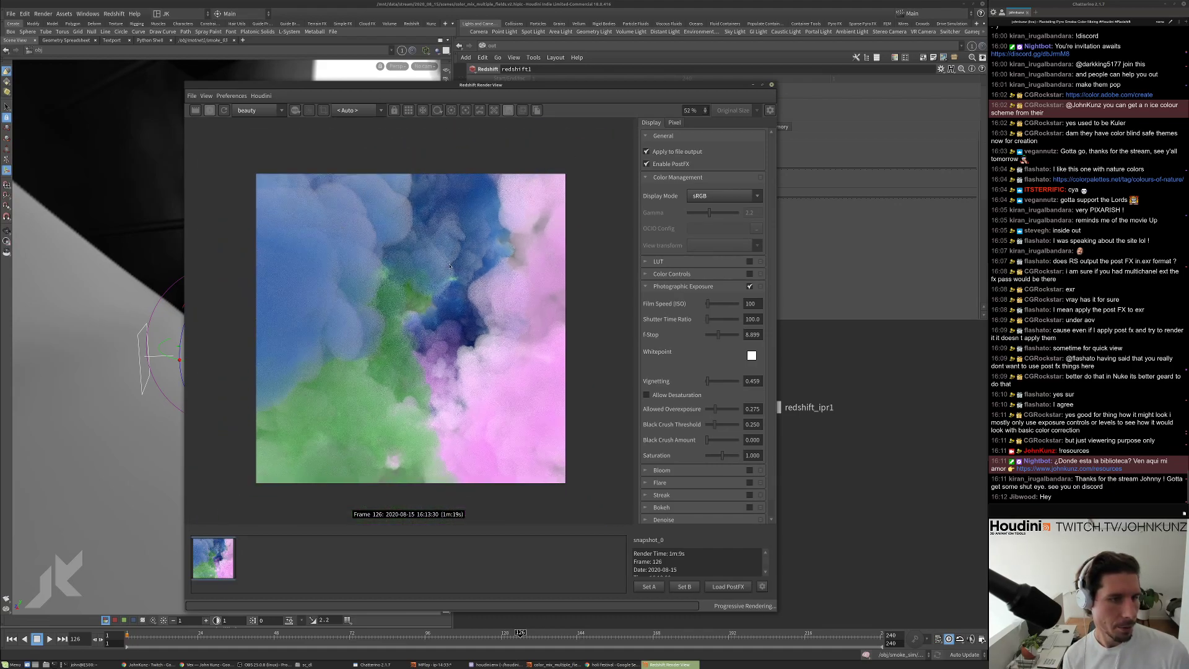
{"action": "scroll", "coordinate": [450, 265], "scroll_direction": "up", "scroll_amount": 5}
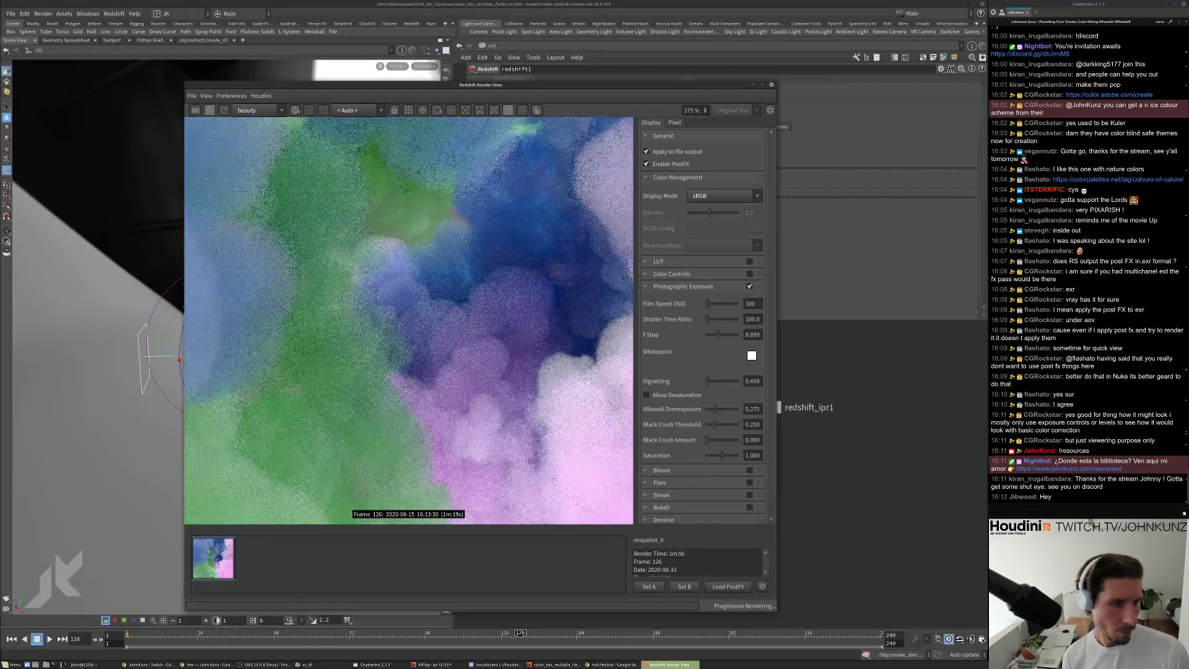
{"action": "scroll", "coordinate": [464, 239], "scroll_direction": "down", "scroll_amount": 4}
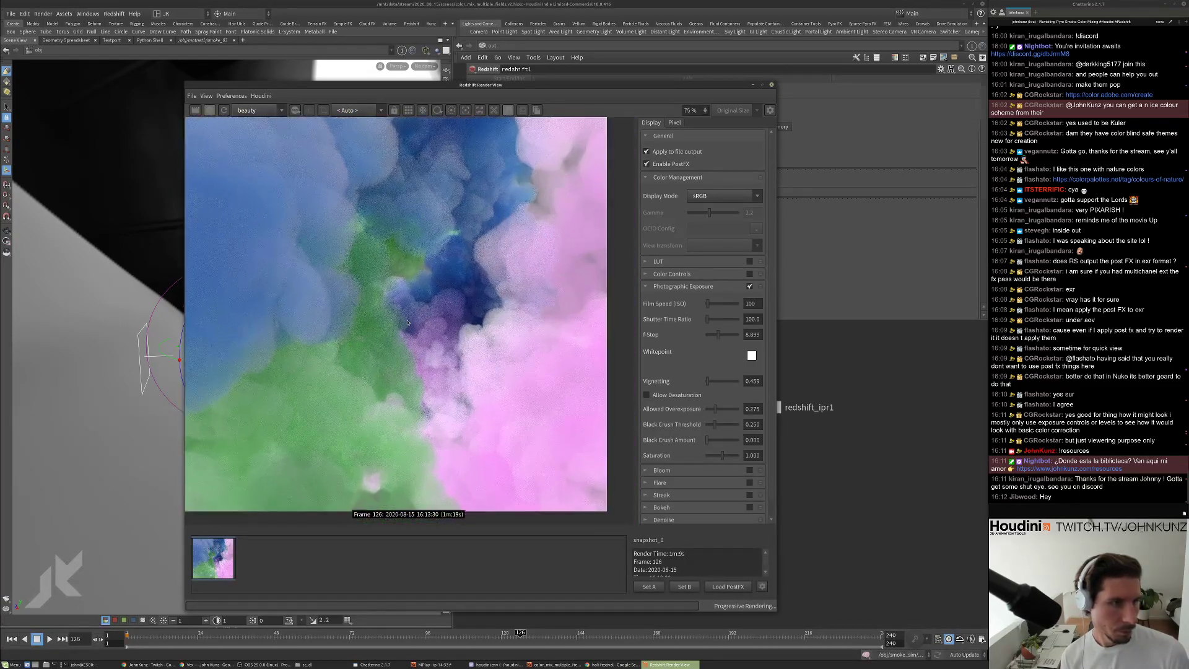
{"action": "mouse_move", "coordinate": [407, 322]}
{"action": "middle_mouse_down"}
{"action": "mouse_move", "coordinate": [447, 329]}
{"action": "mouse_move", "coordinate": [420, 328]}
{"action": "middle_mouse_up"}
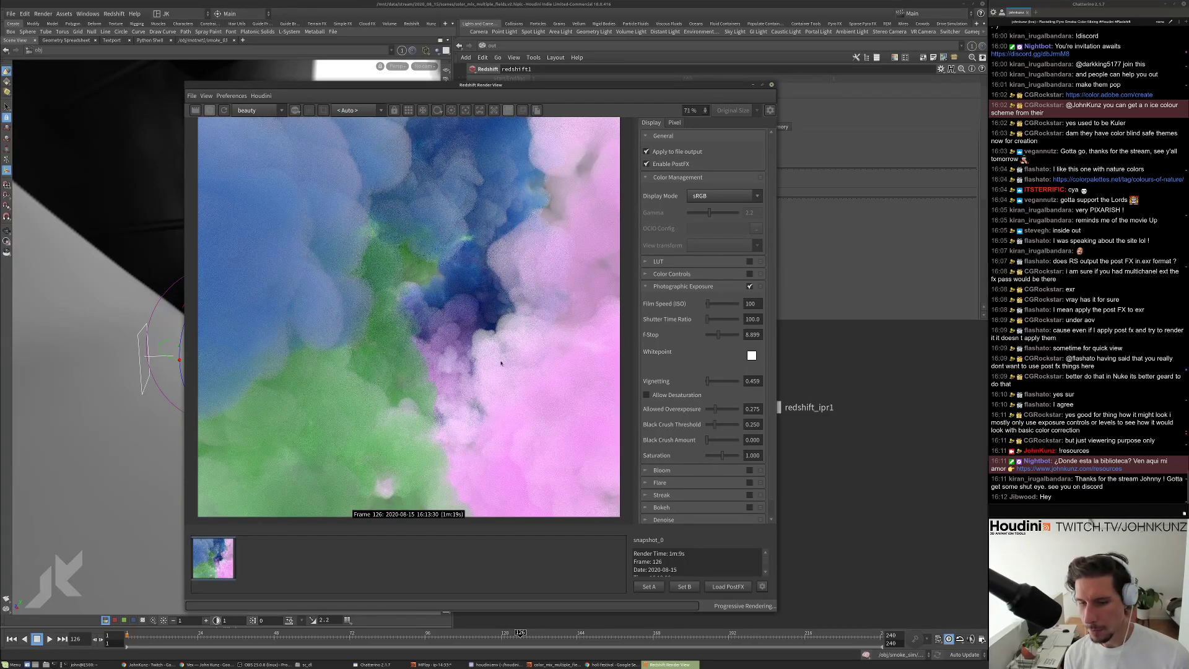
{"action": "key", "text": "alt+Tab"}
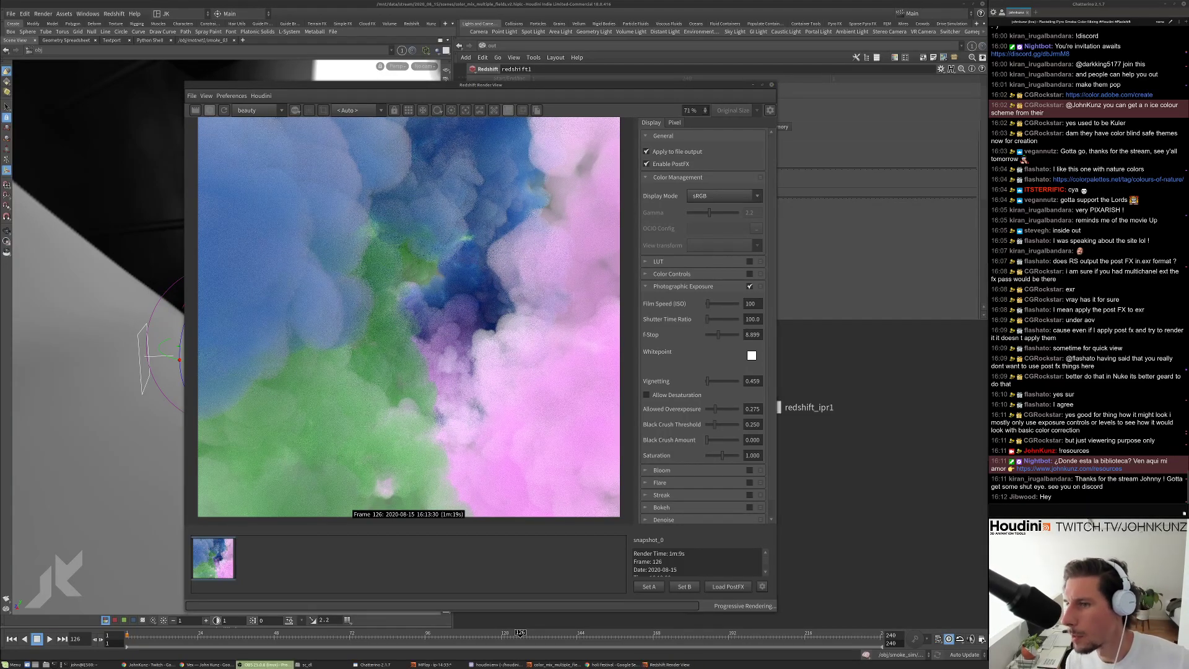